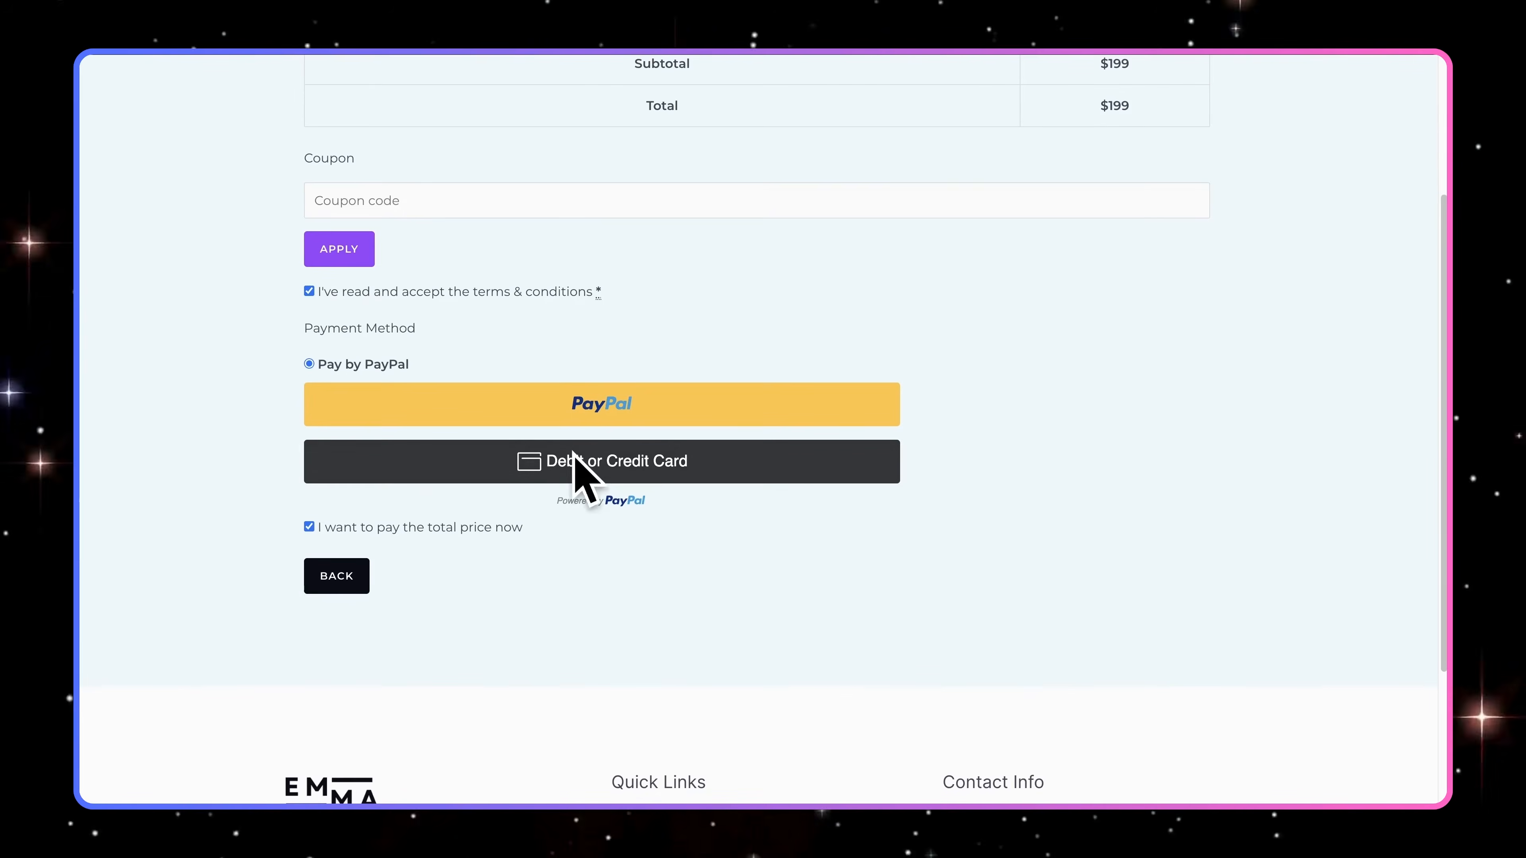
{"action": "left_click", "coordinate": [626, 463]}
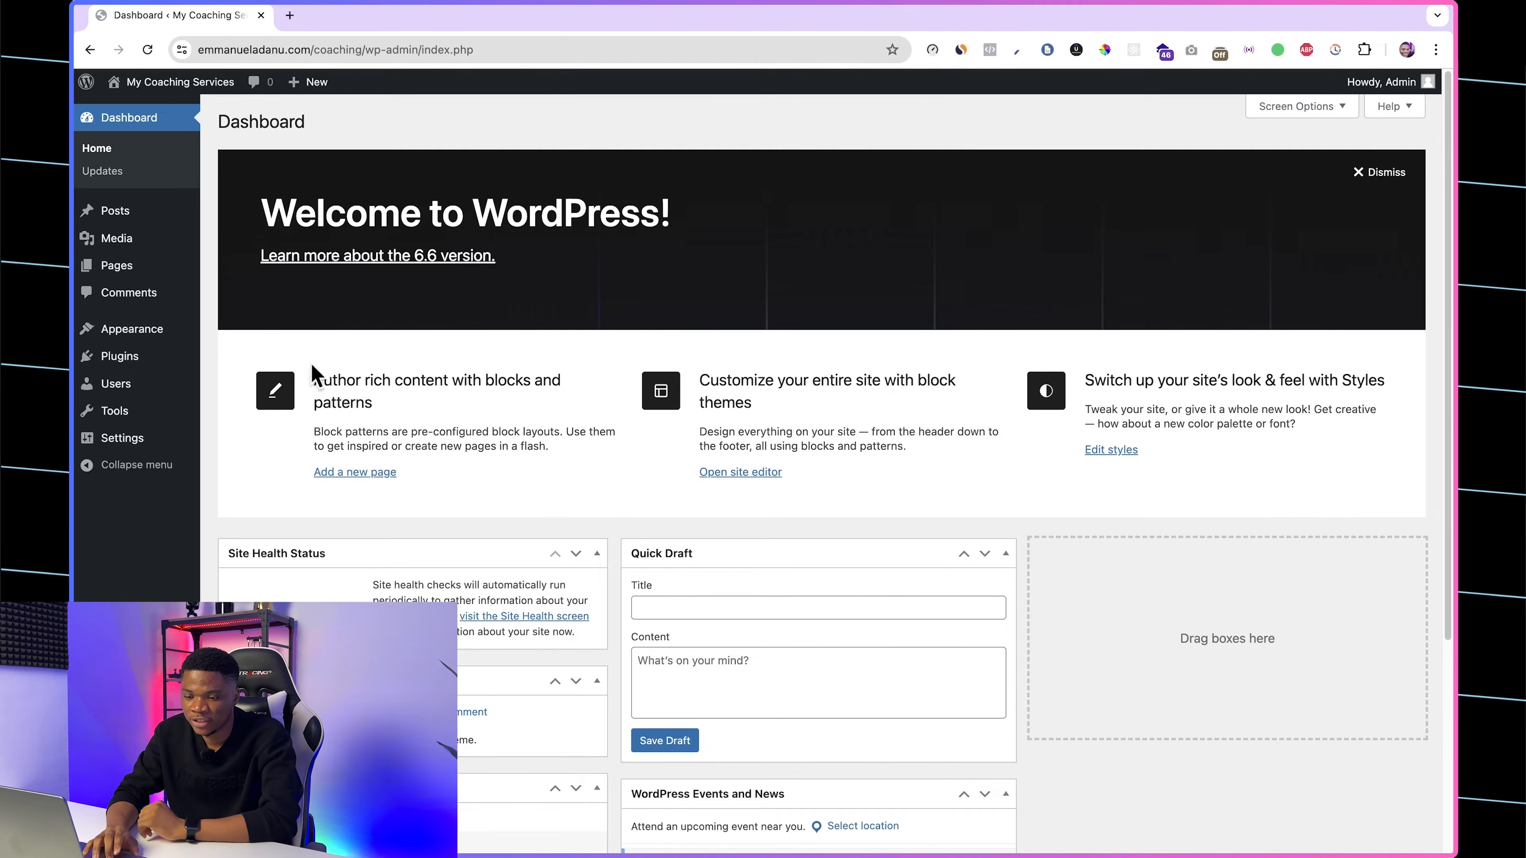
Step: Install the Astra theme from the theme directory and activate it
{"action": "mouse_move", "coordinate": [126, 342]}
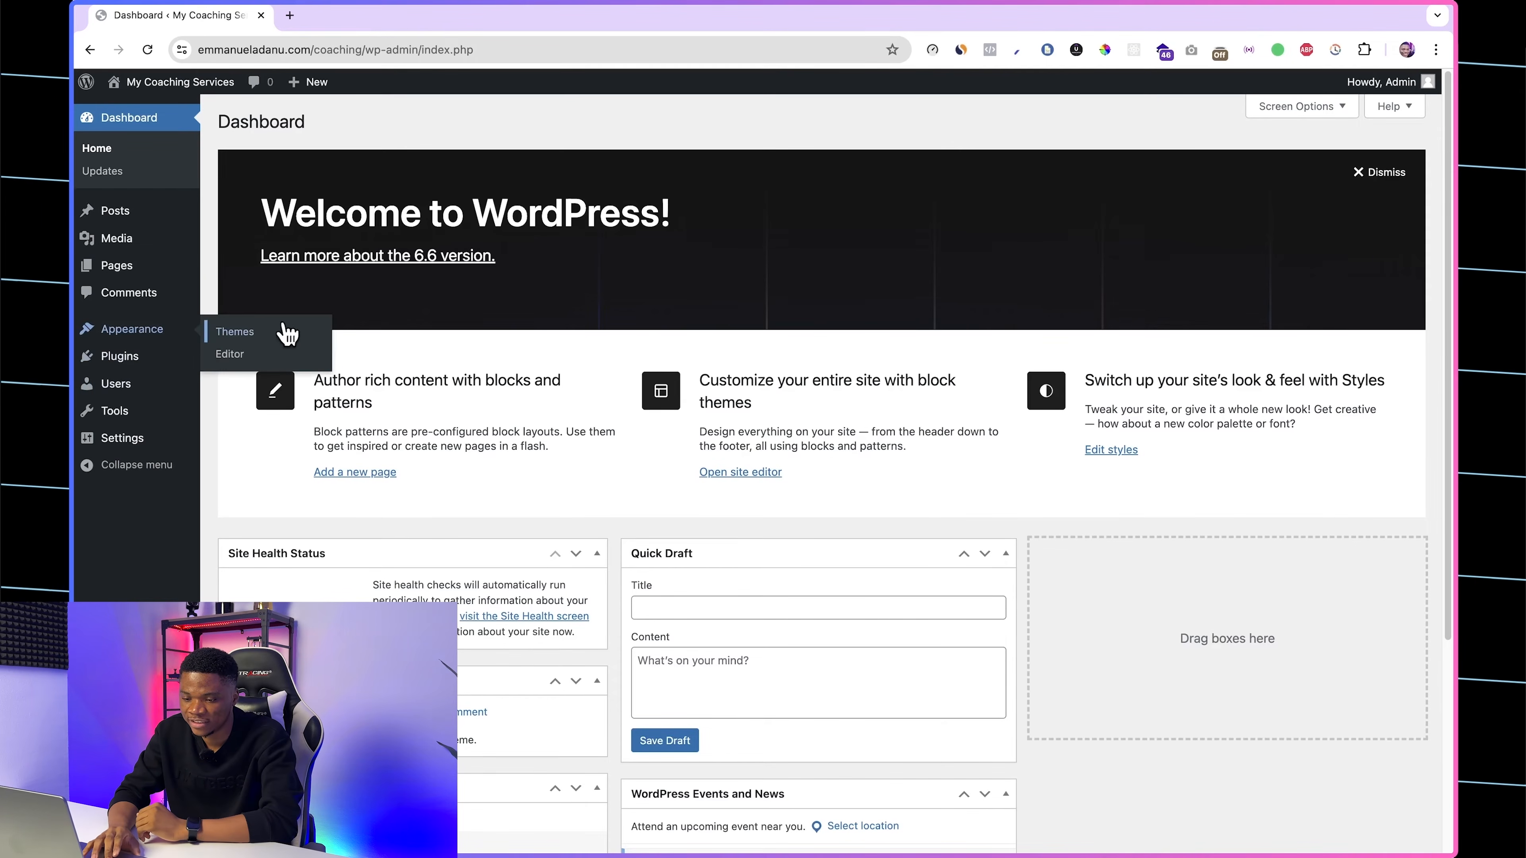
{"action": "left_click", "coordinate": [253, 336]}
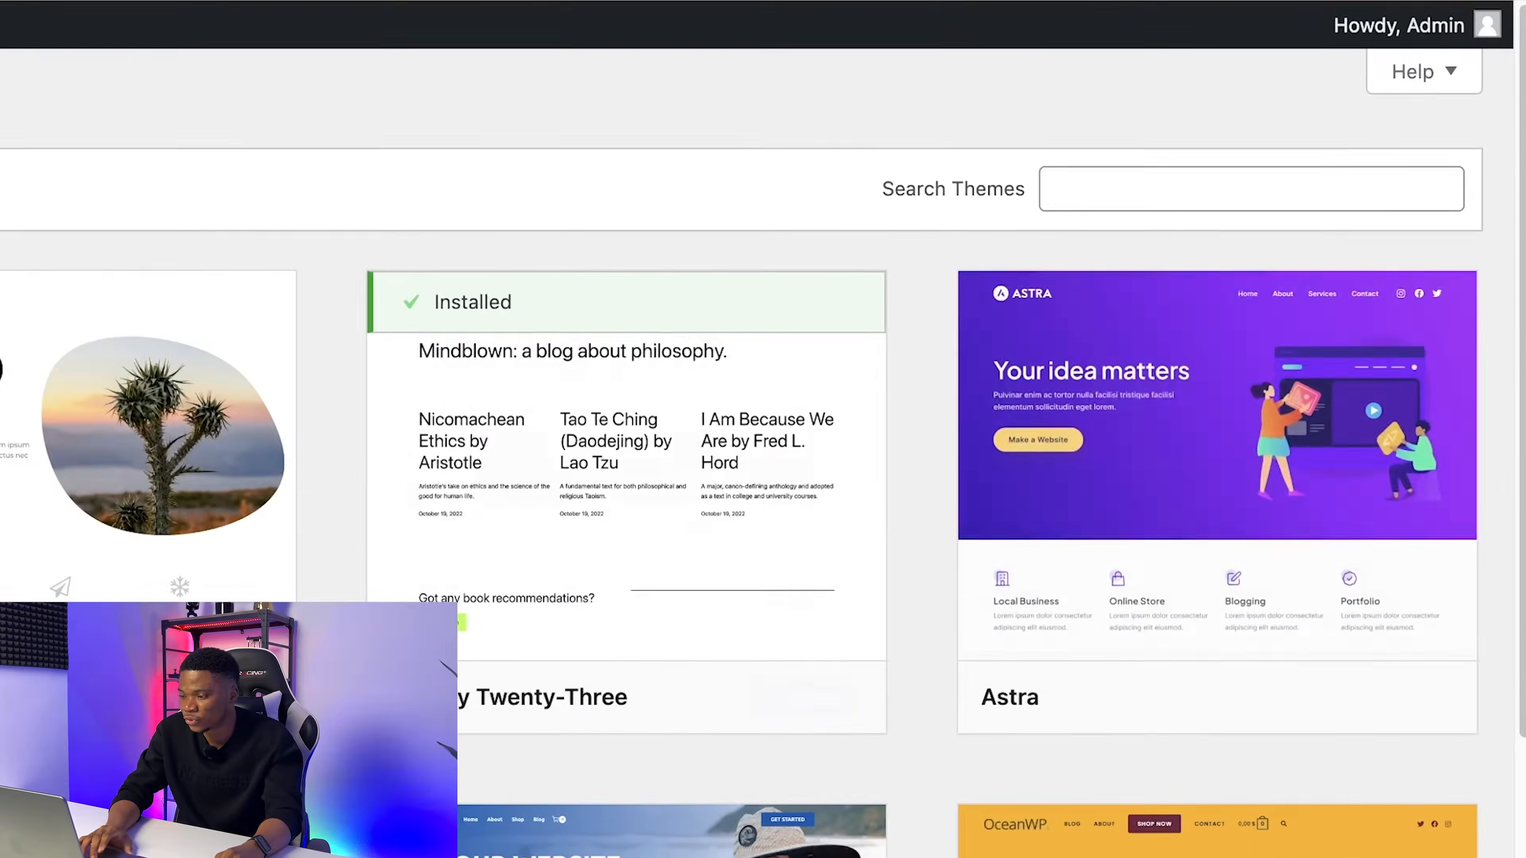
{"action": "mouse_move", "coordinate": [1438, 559]}
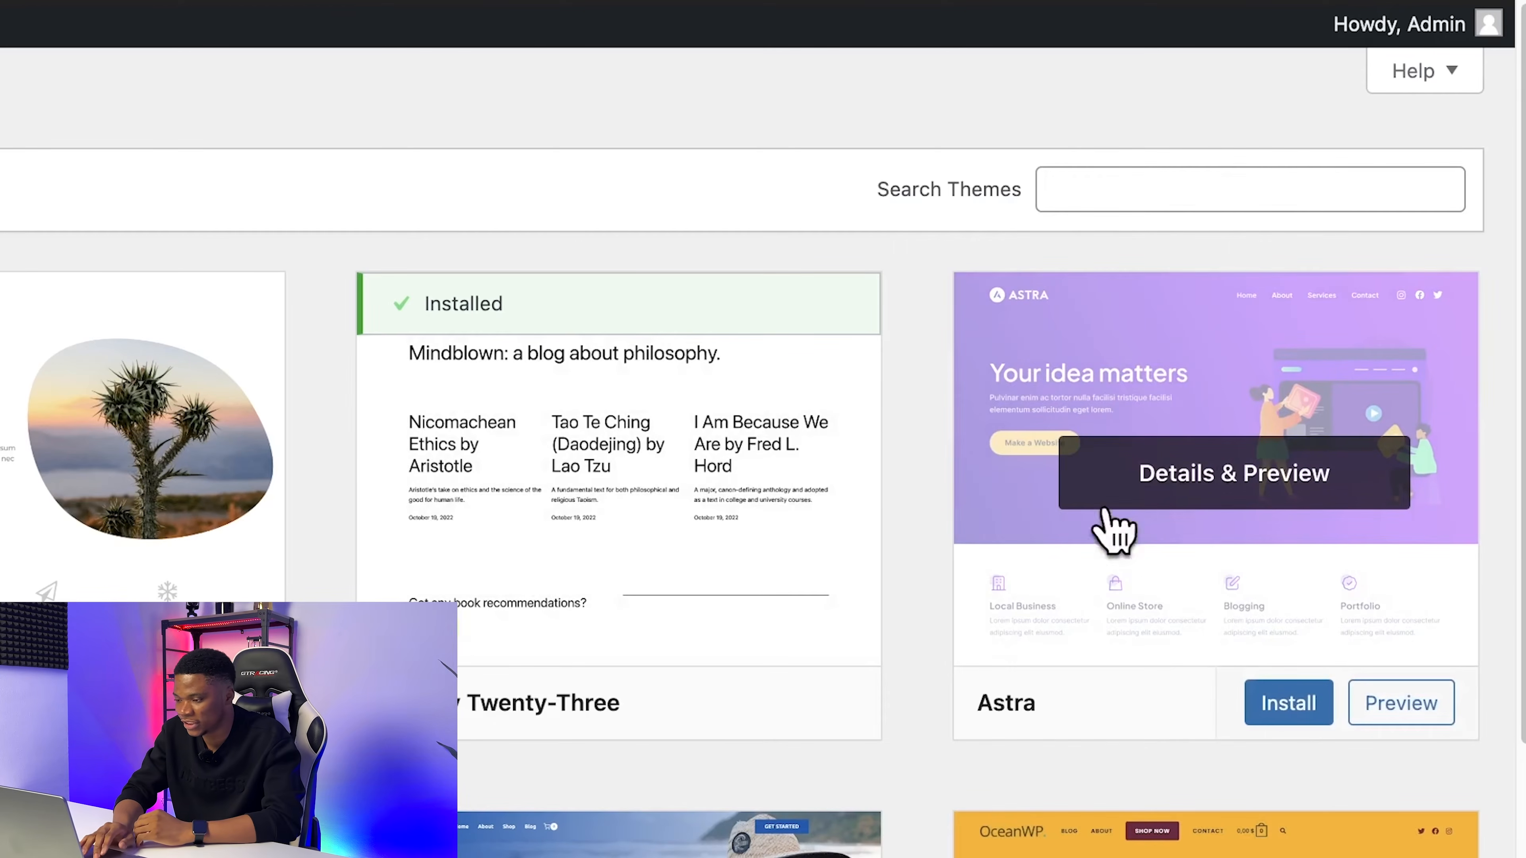
{"action": "left_click", "coordinate": [1304, 705]}
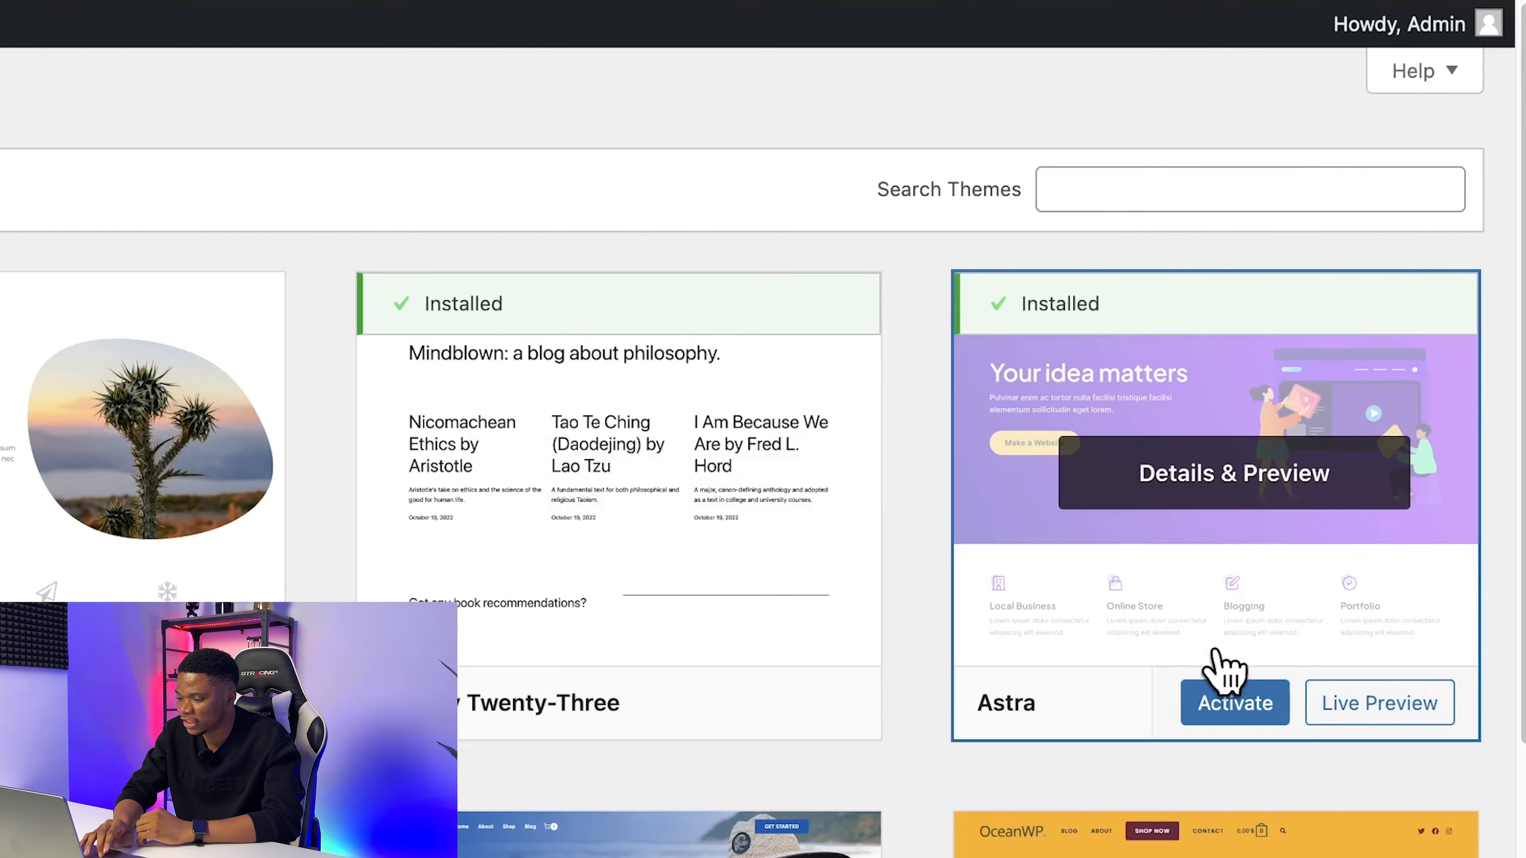
{"action": "left_click", "coordinate": [1232, 704]}
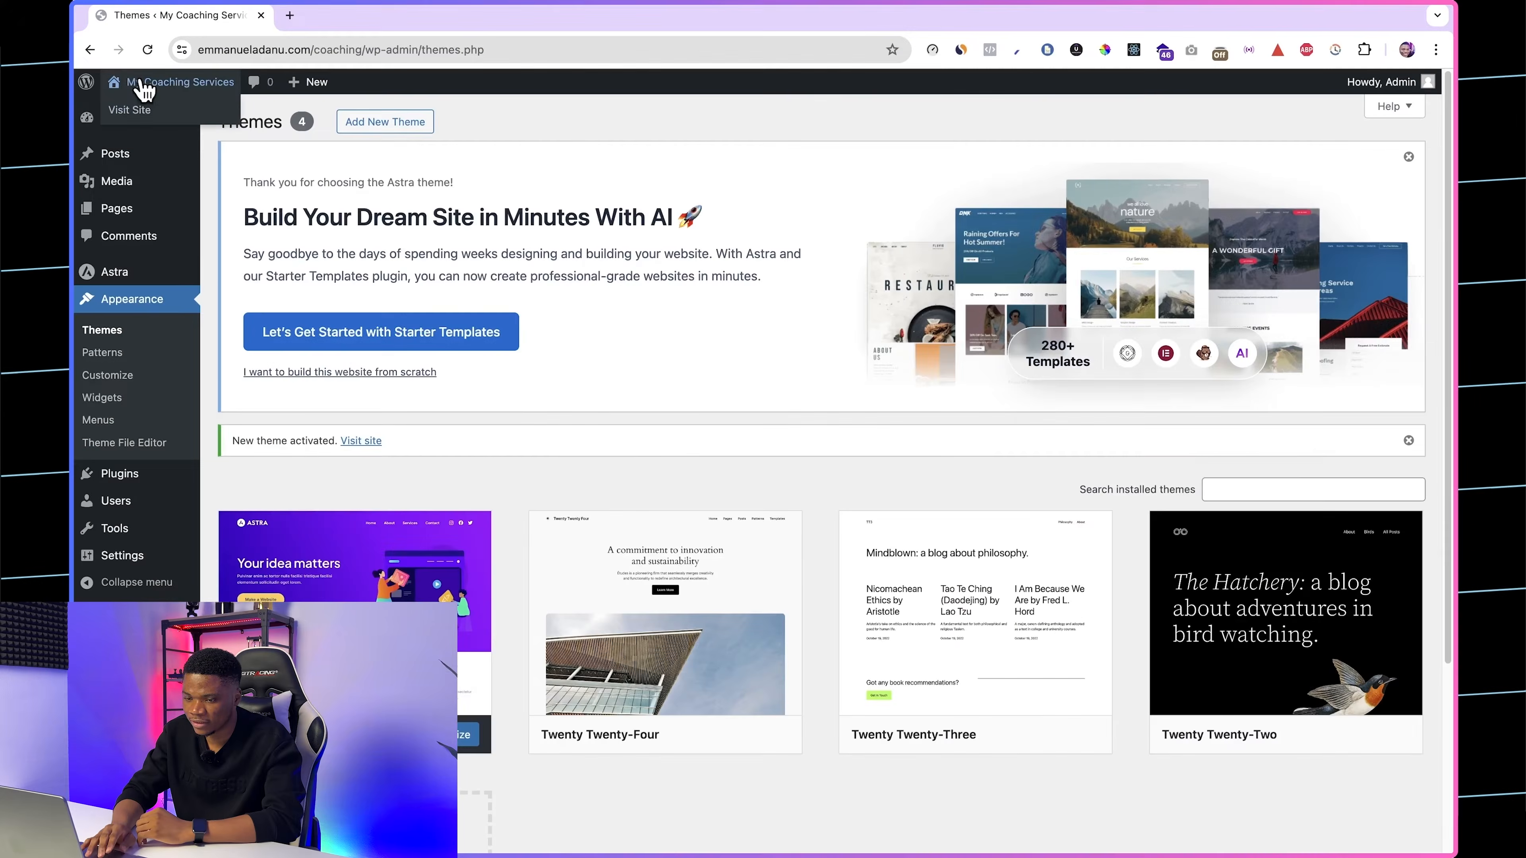
Step: Open the site's front end in a new browser tab to check how it looks with Astra
{"action": "right_click", "coordinate": [137, 111]}
{"action": "left_click", "coordinate": [159, 119]}
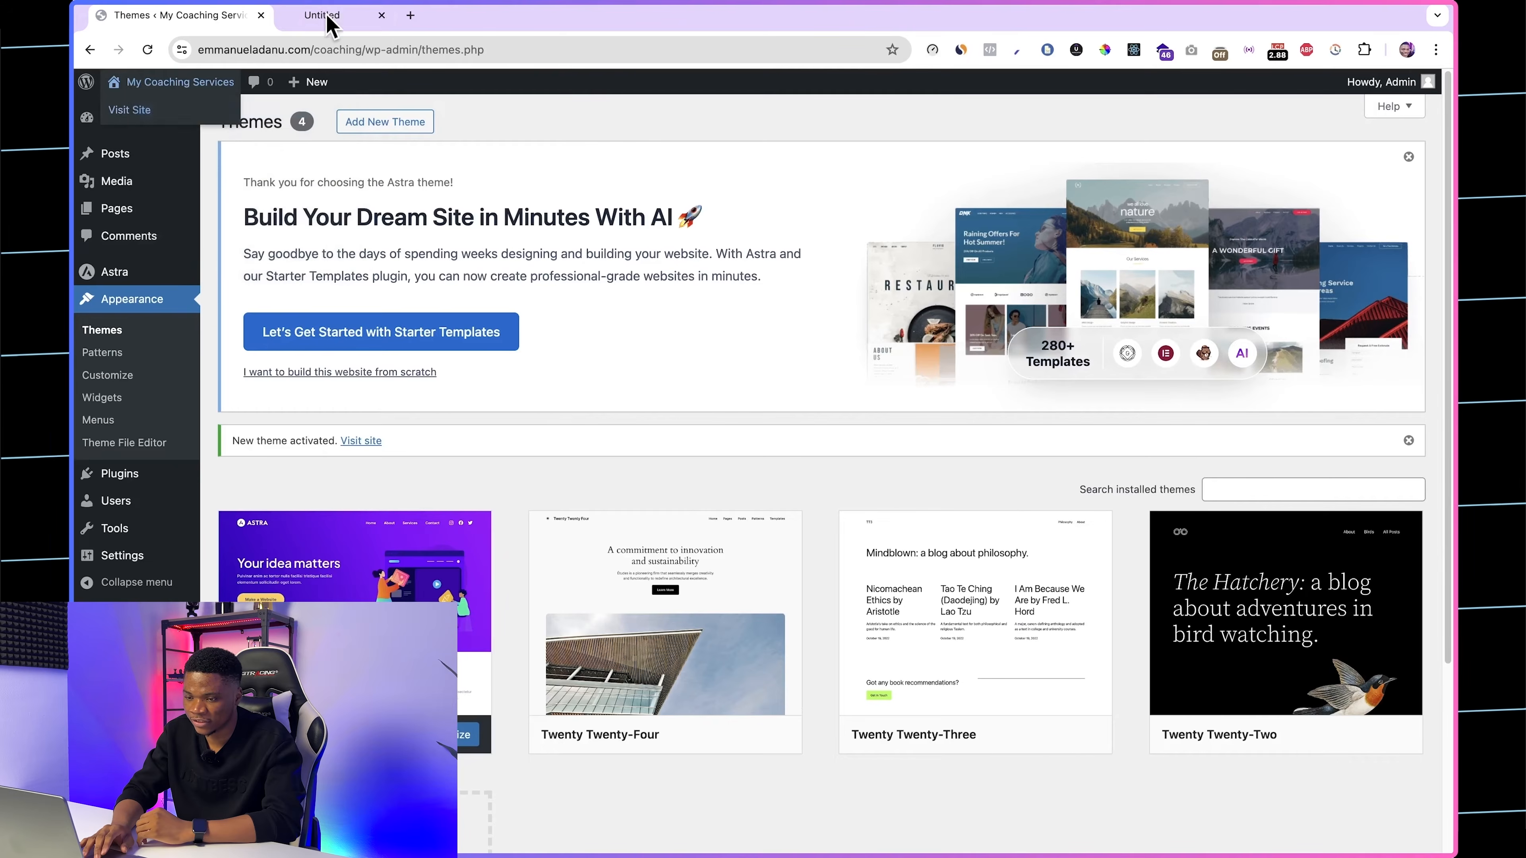
{"action": "left_click", "coordinate": [328, 17]}
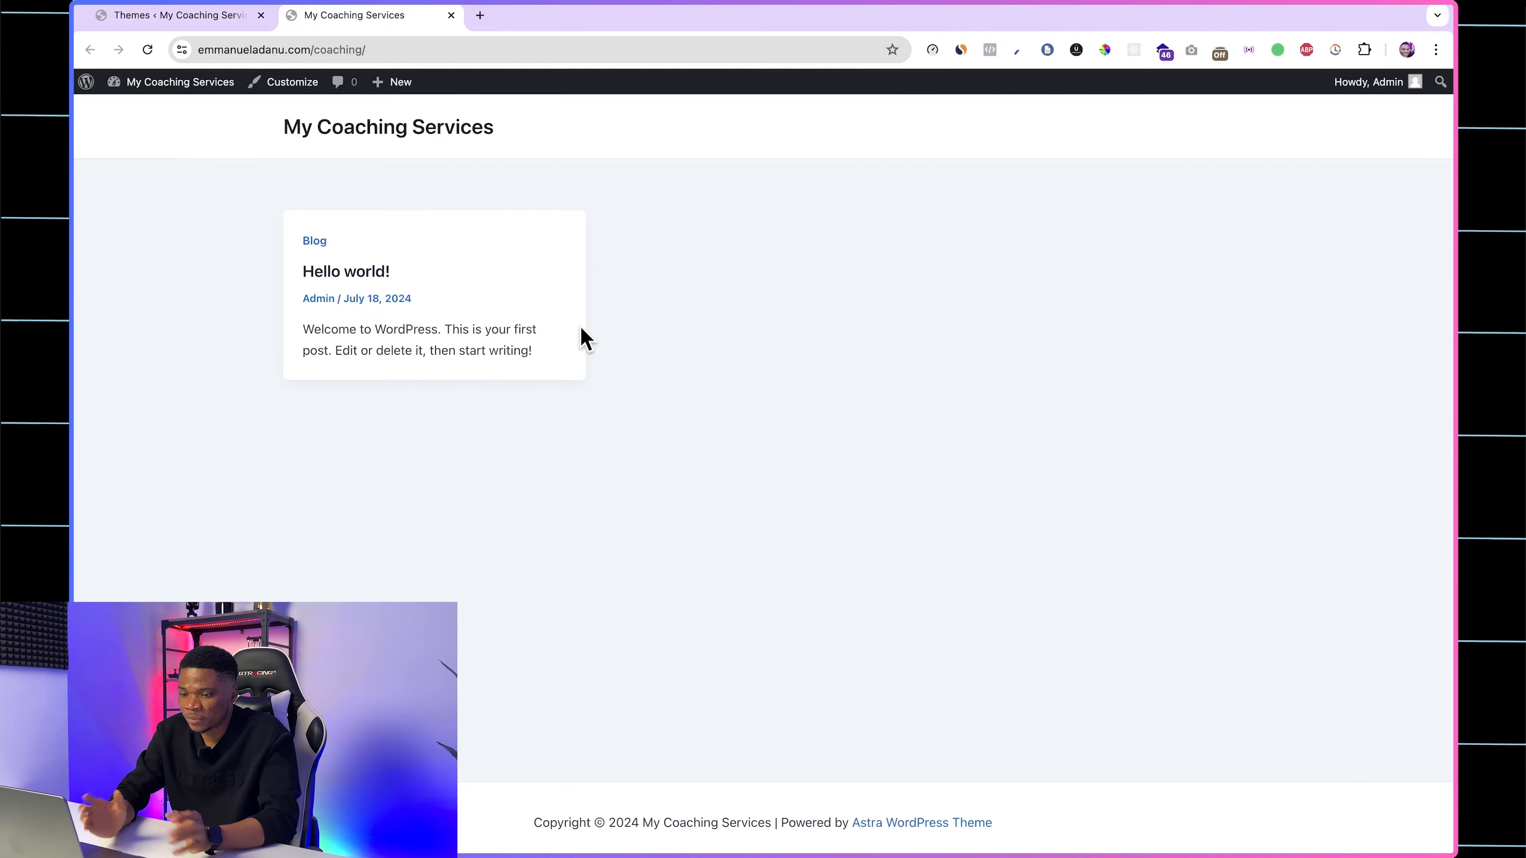
Step: In the admin area, search the plugin directory for Motopress and install the WordPress Appointment Booking Plugin
{"action": "left_click", "coordinate": [204, 18]}
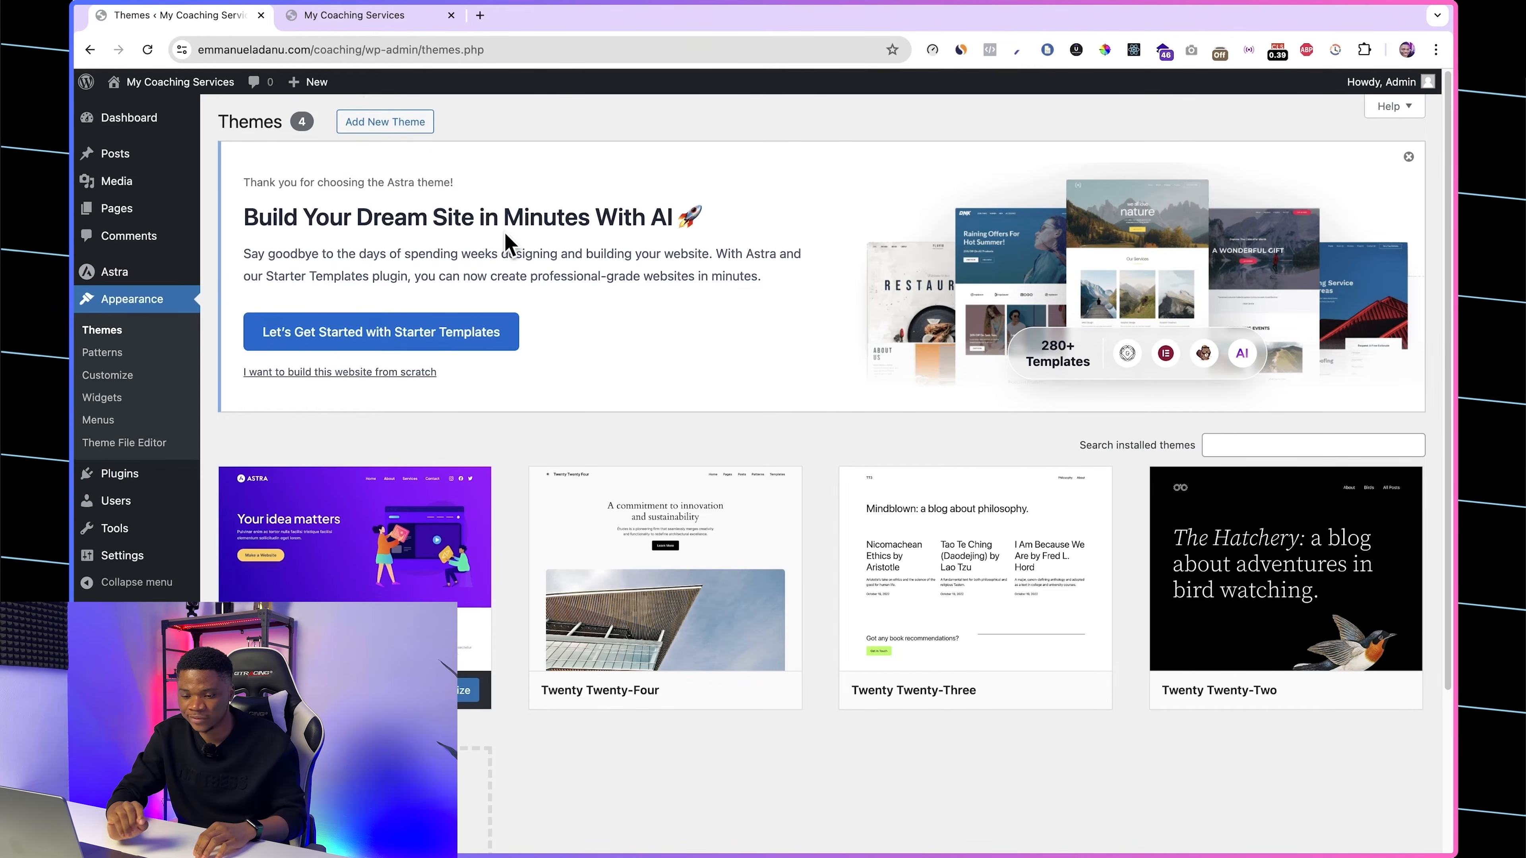
{"action": "mouse_move", "coordinate": [122, 481]}
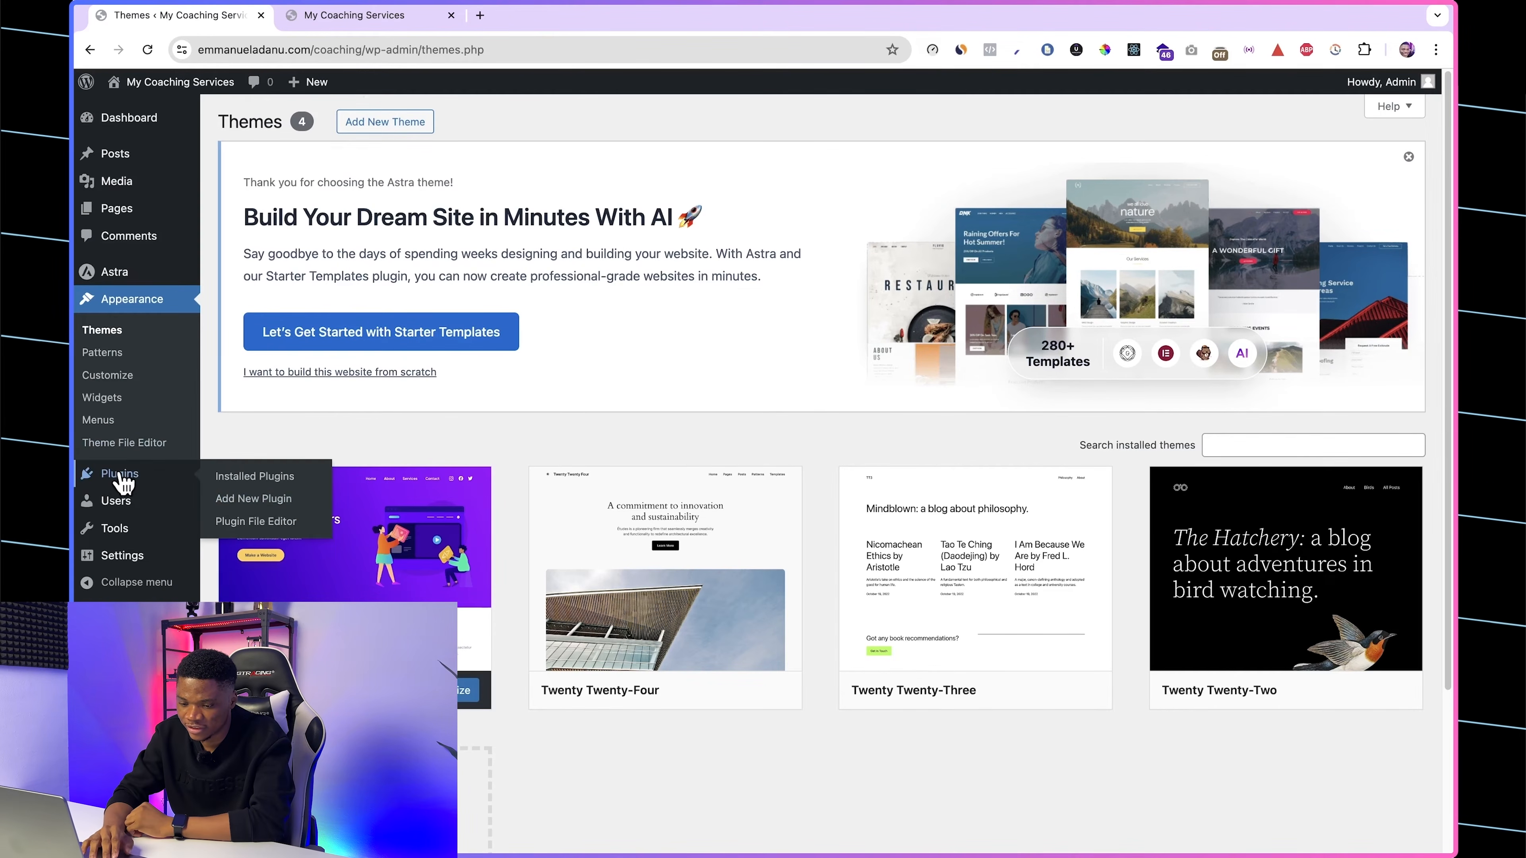
{"action": "left_click", "coordinate": [246, 500]}
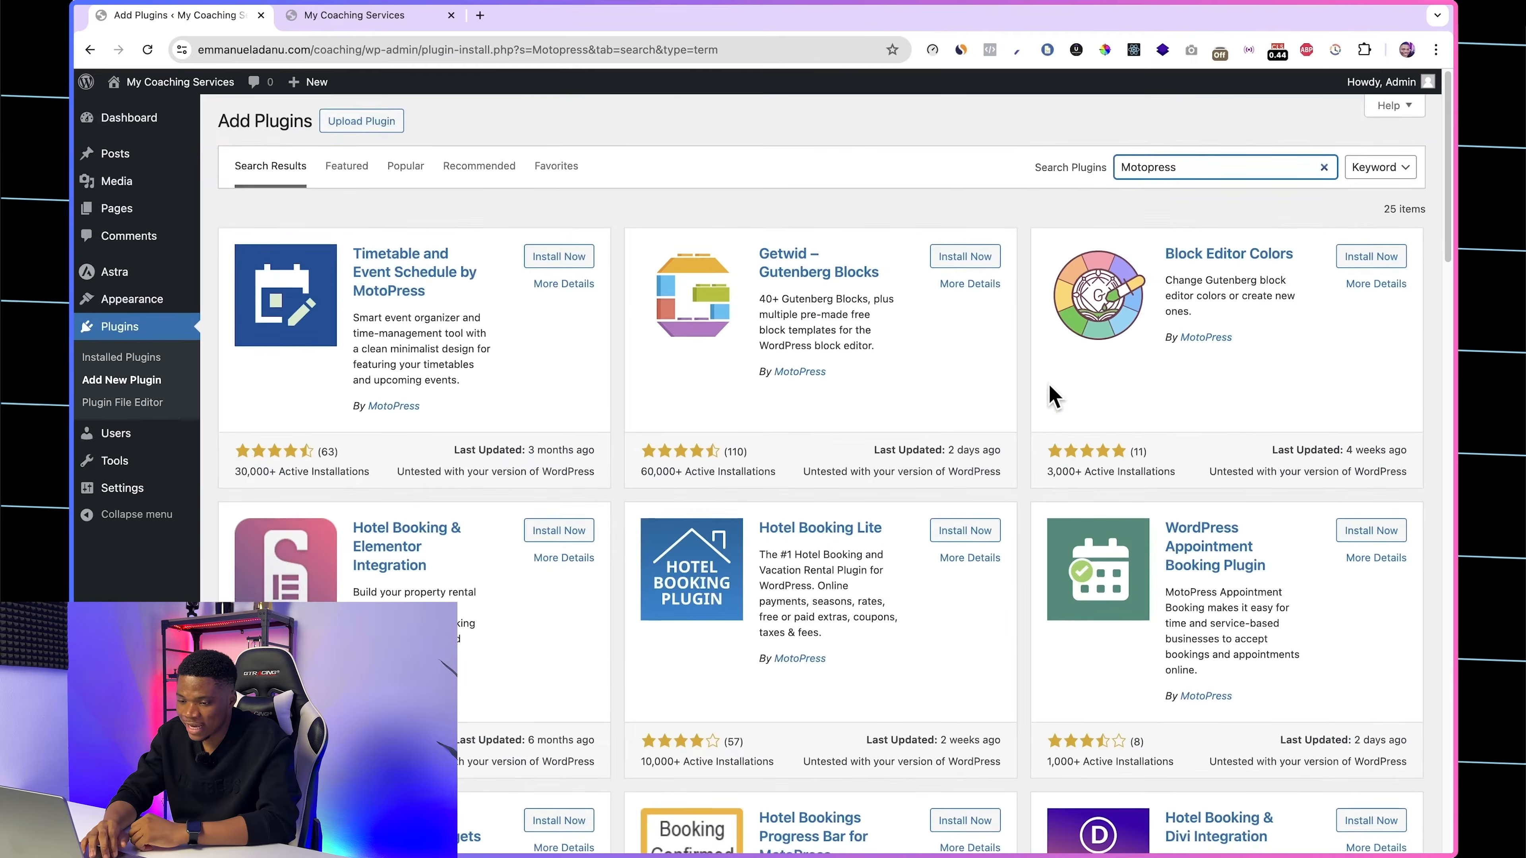
{"action": "scroll", "coordinate": [1052, 396], "scroll_direction": "down", "scroll_amount": 1}
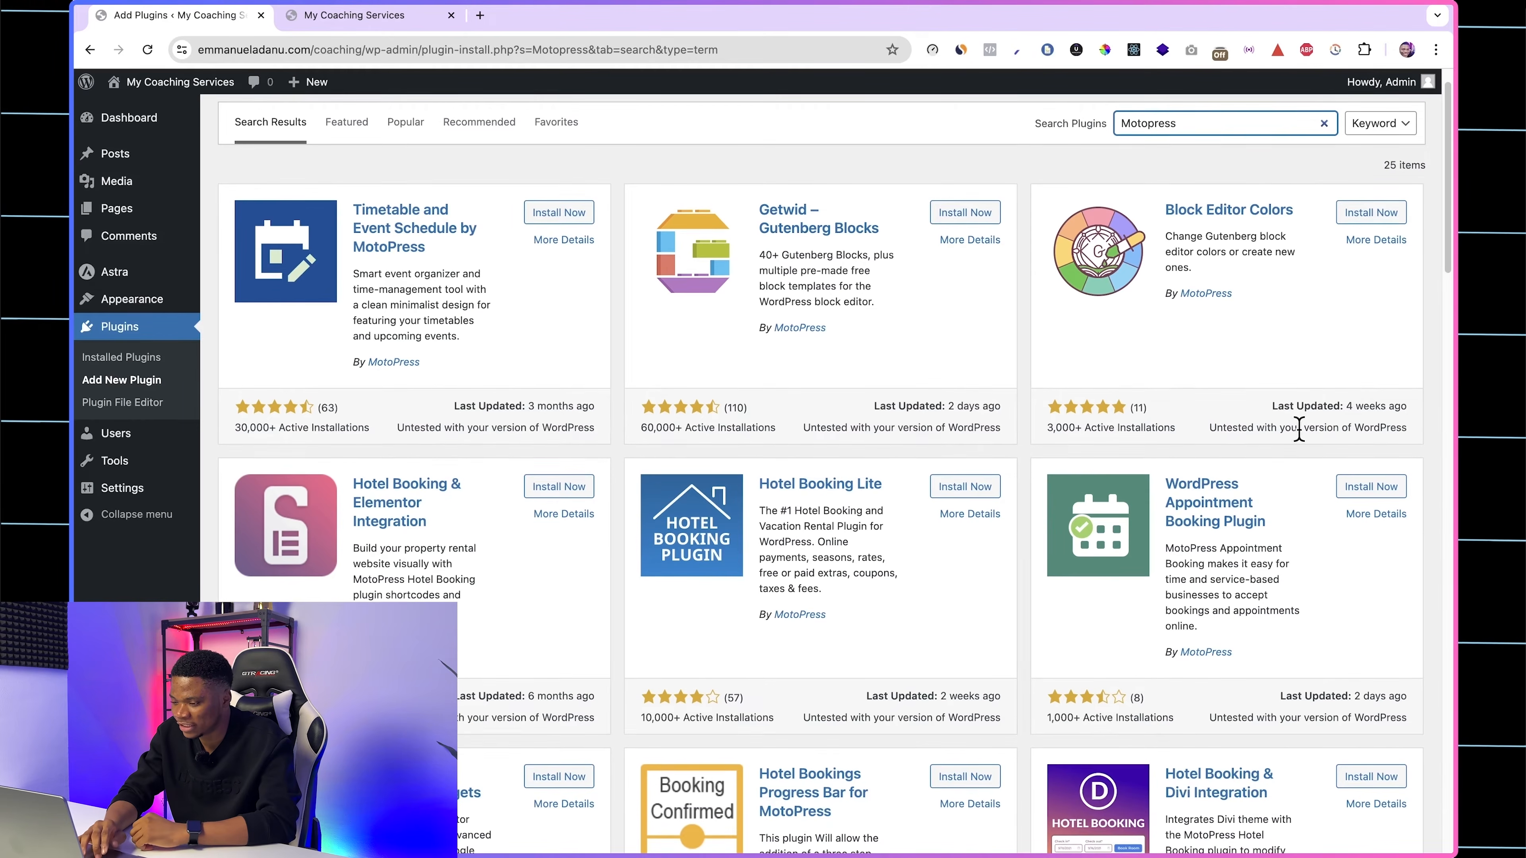
{"action": "scroll", "coordinate": [1262, 433], "scroll_direction": "down", "scroll_amount": 2}
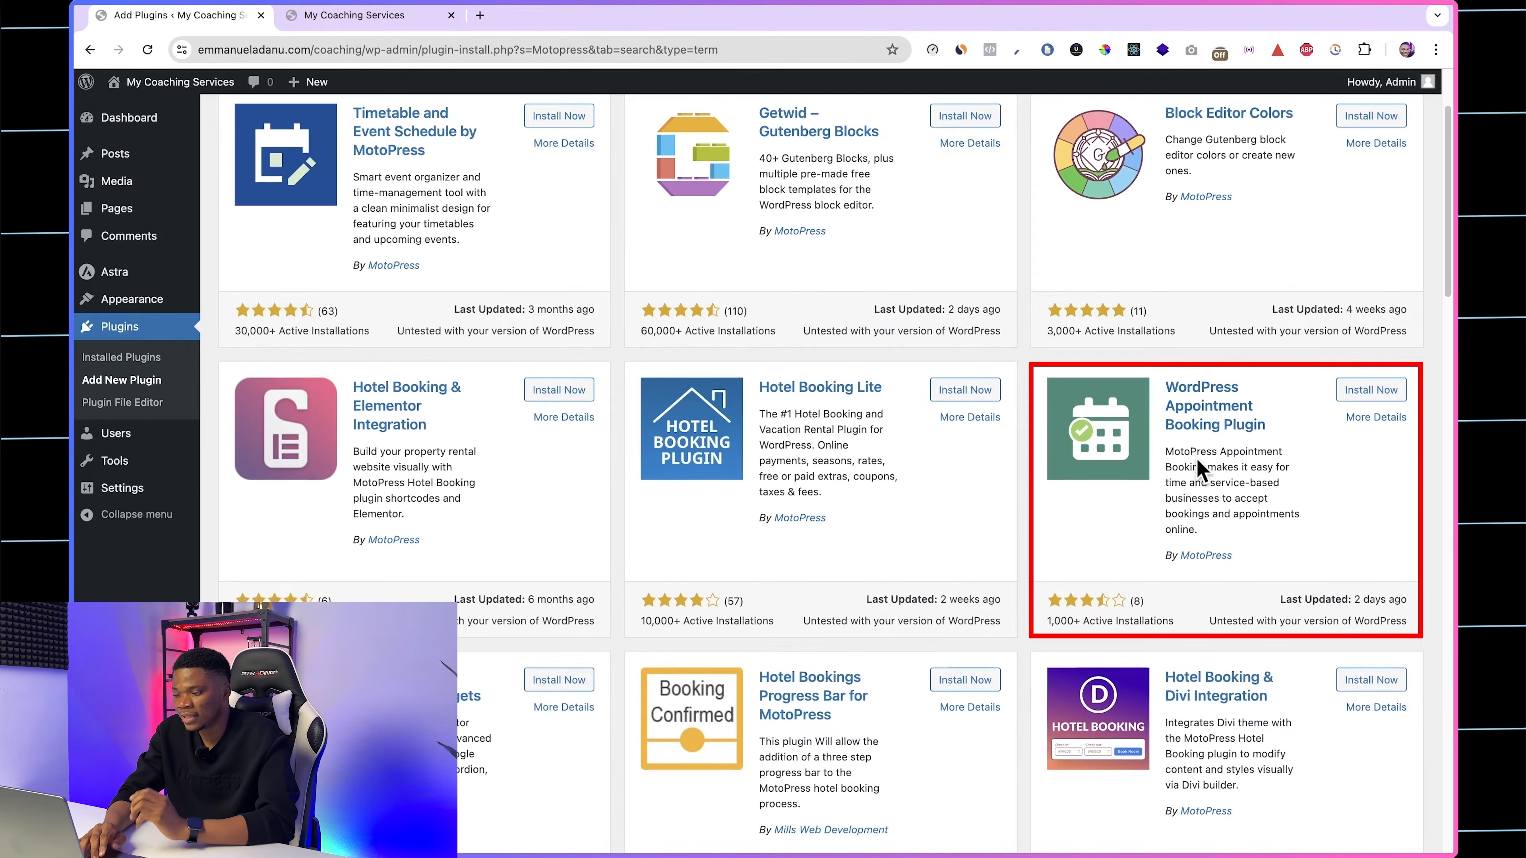
{"action": "scroll", "coordinate": [1181, 407], "scroll_direction": "down", "scroll_amount": 2}
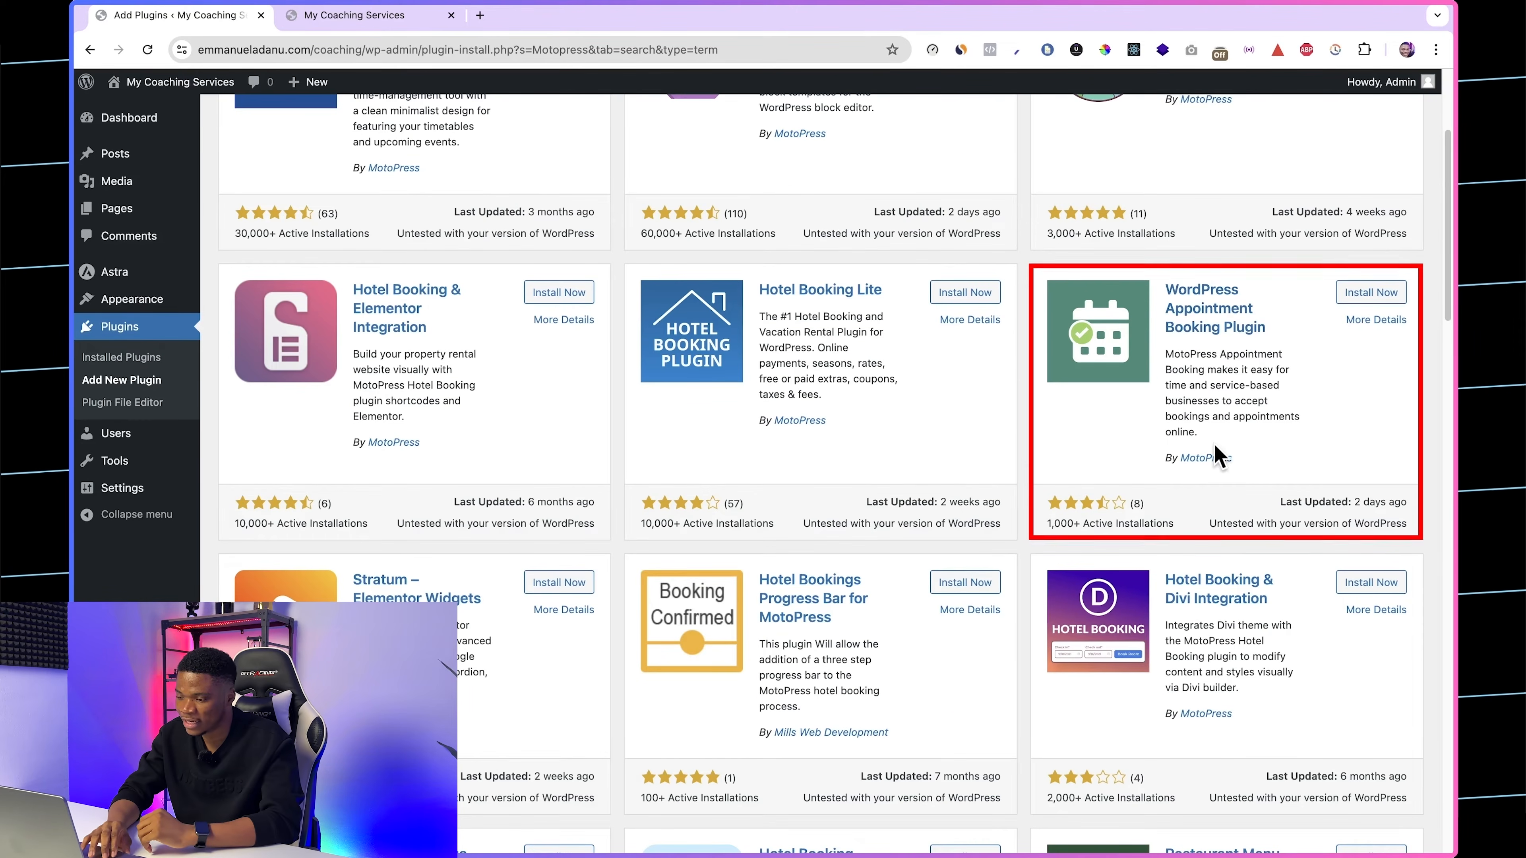
{"action": "scroll", "coordinate": [1220, 454], "scroll_direction": "down", "scroll_amount": 1}
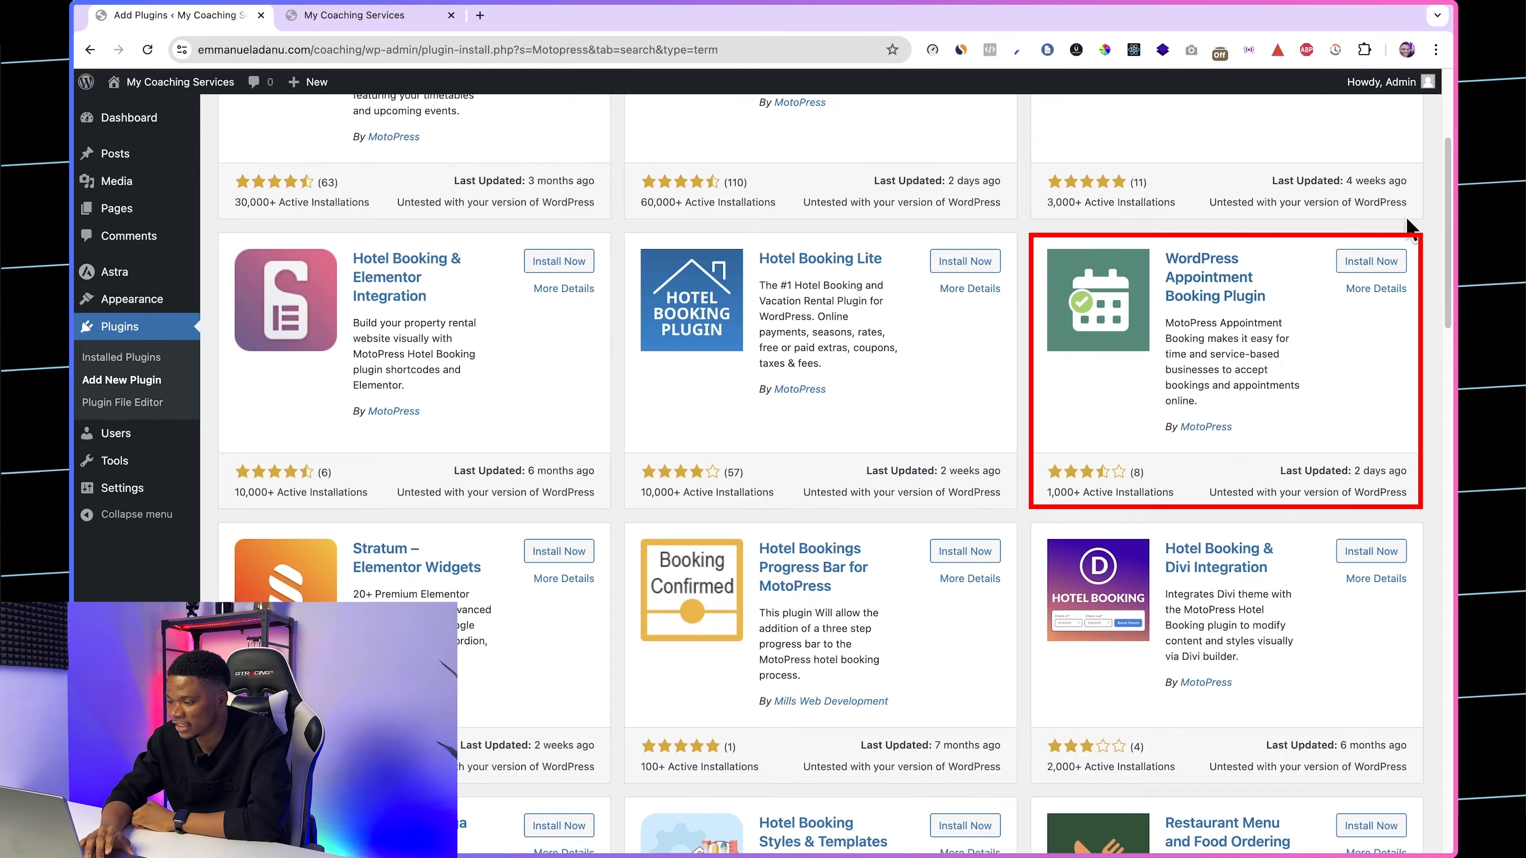
Step: Search the plugin directory for Elementor and install Elementor Website Builder and Essential Addons for Elementor
{"action": "scroll", "coordinate": [1232, 382], "scroll_direction": "up", "scroll_amount": 4}
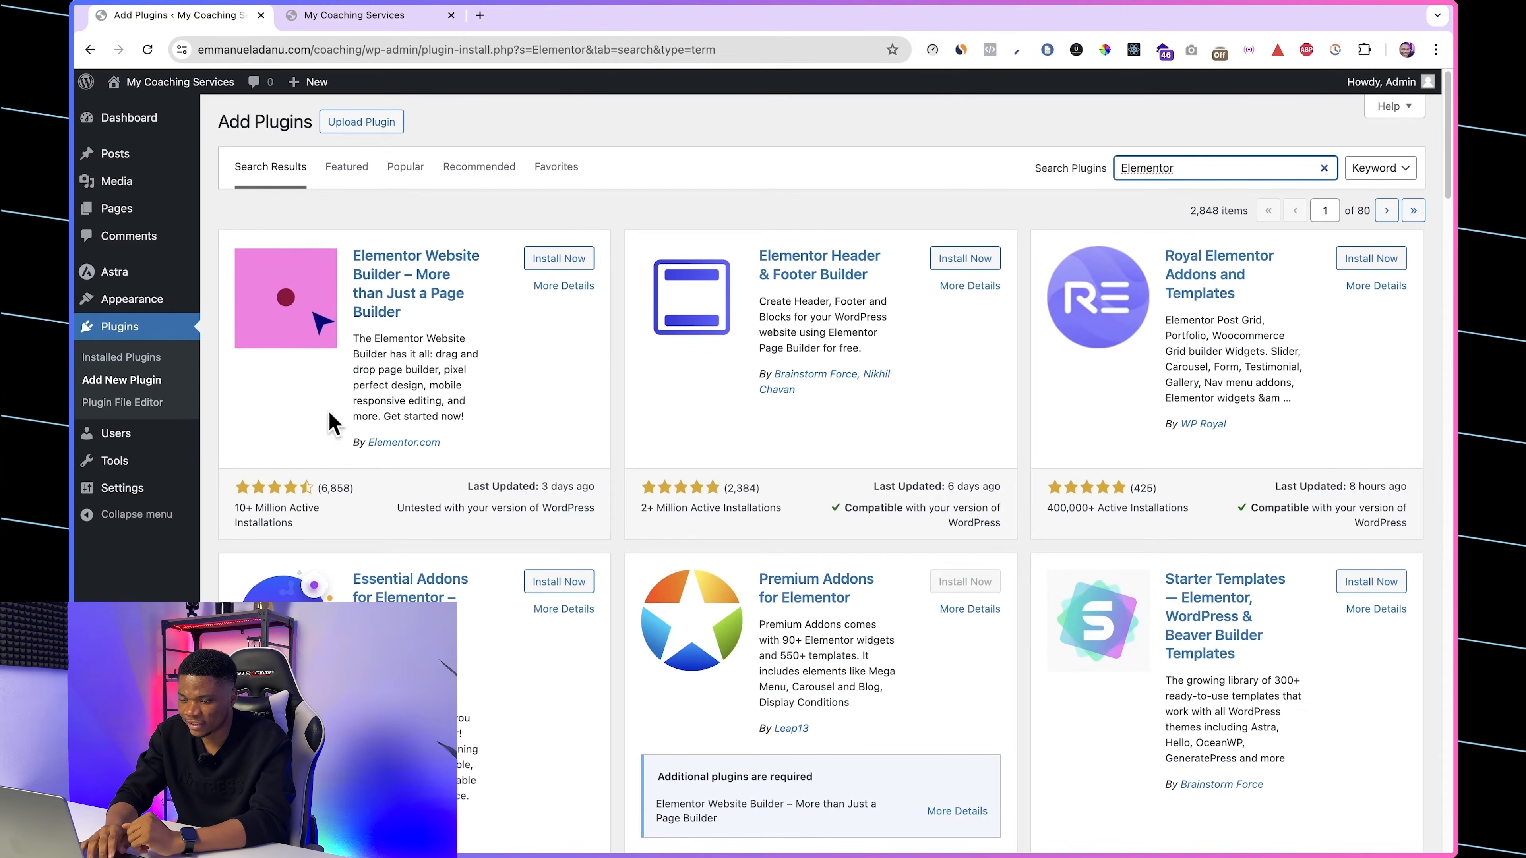
{"action": "left_click", "coordinate": [576, 259]}
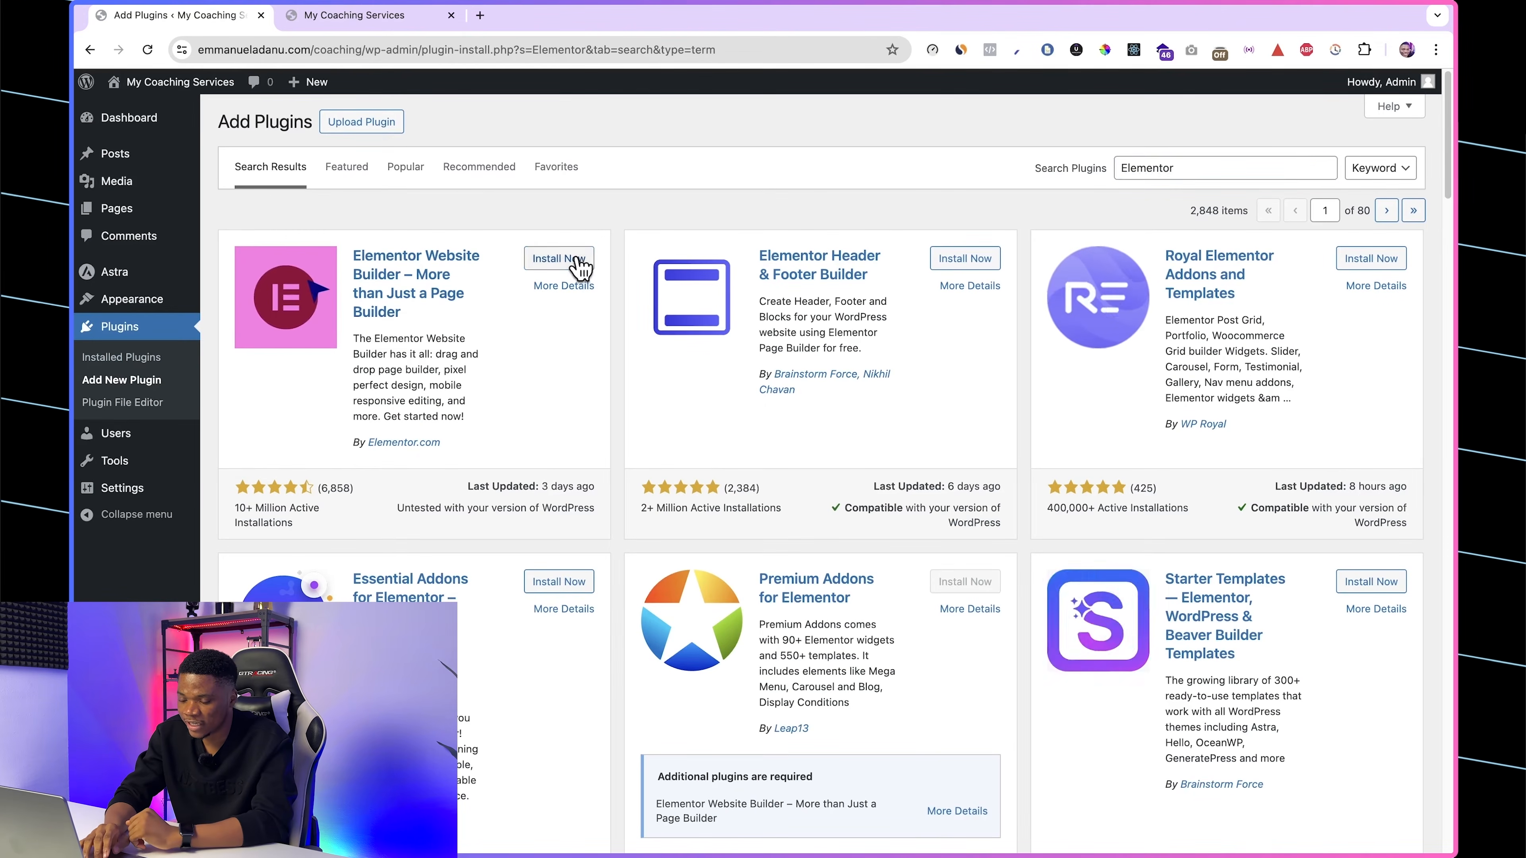
{"action": "scroll", "coordinate": [603, 365], "scroll_direction": "down", "scroll_amount": 3}
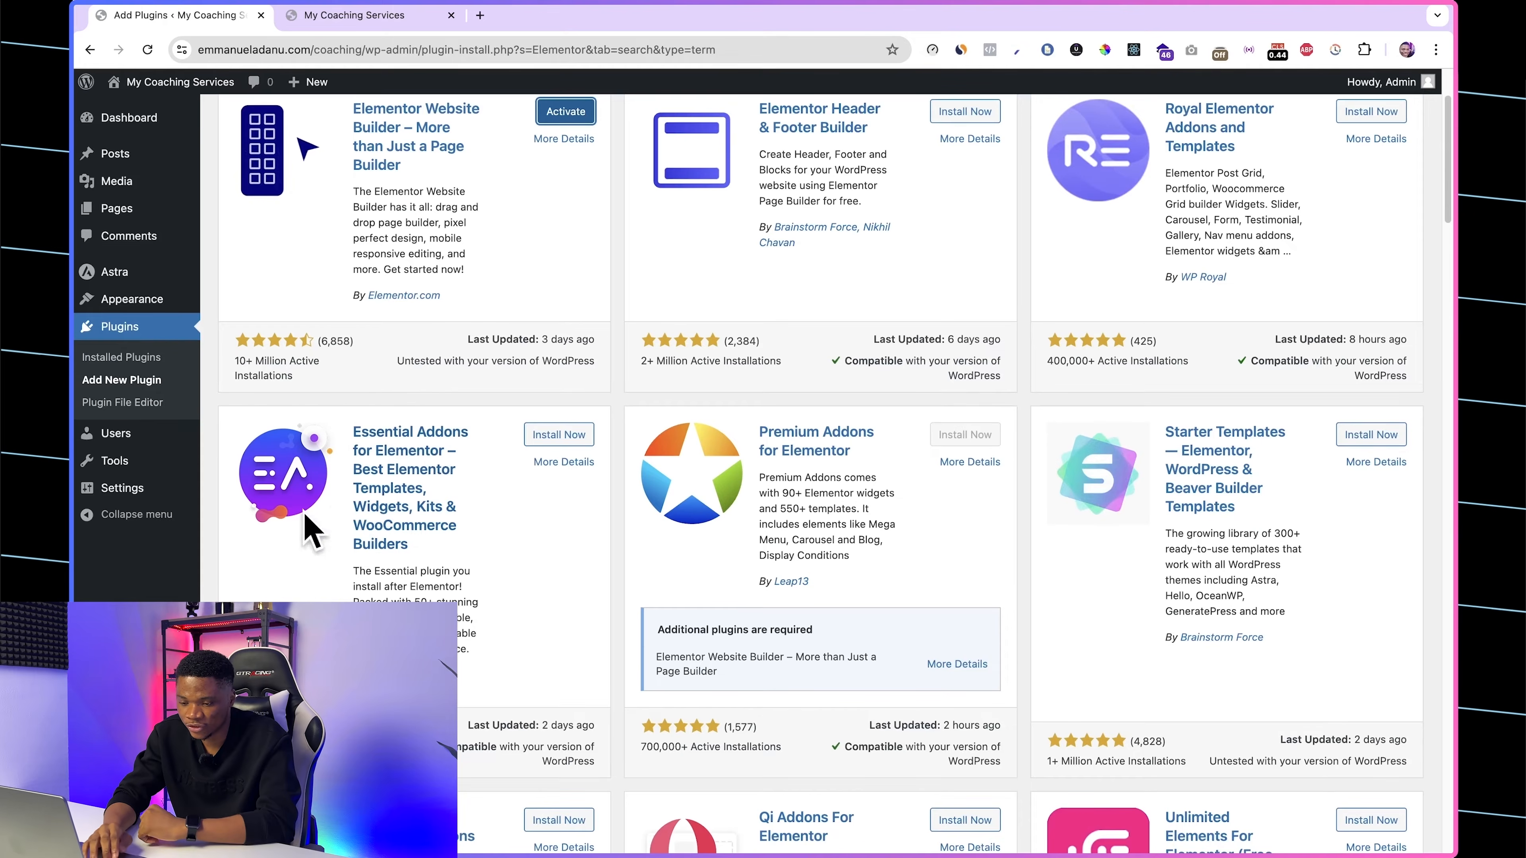
{"action": "scroll", "coordinate": [408, 544], "scroll_direction": "down", "scroll_amount": 1}
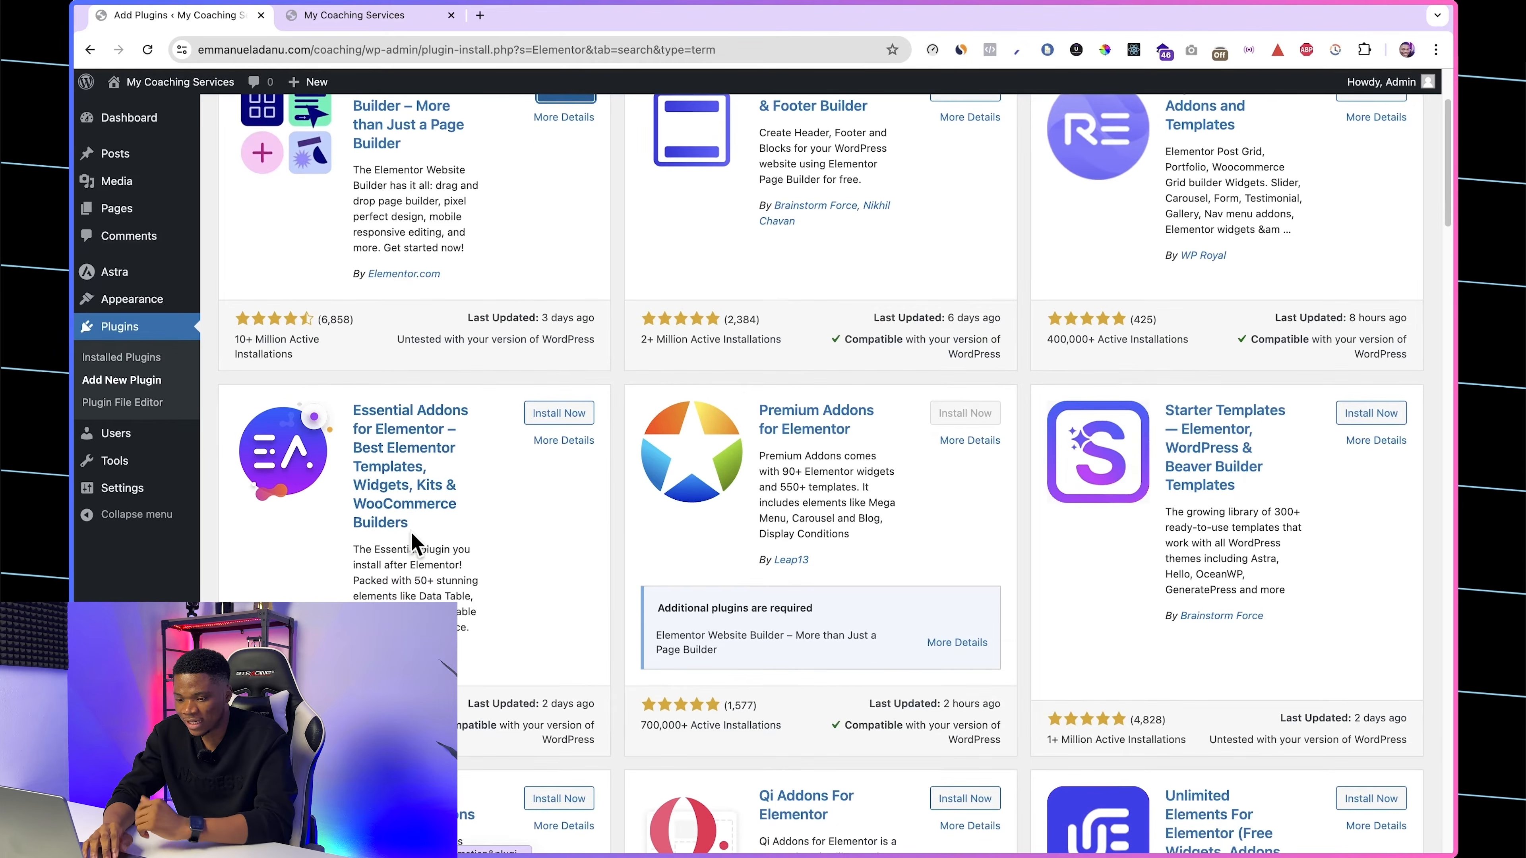
{"action": "scroll", "coordinate": [488, 478], "scroll_direction": "up", "scroll_amount": 2}
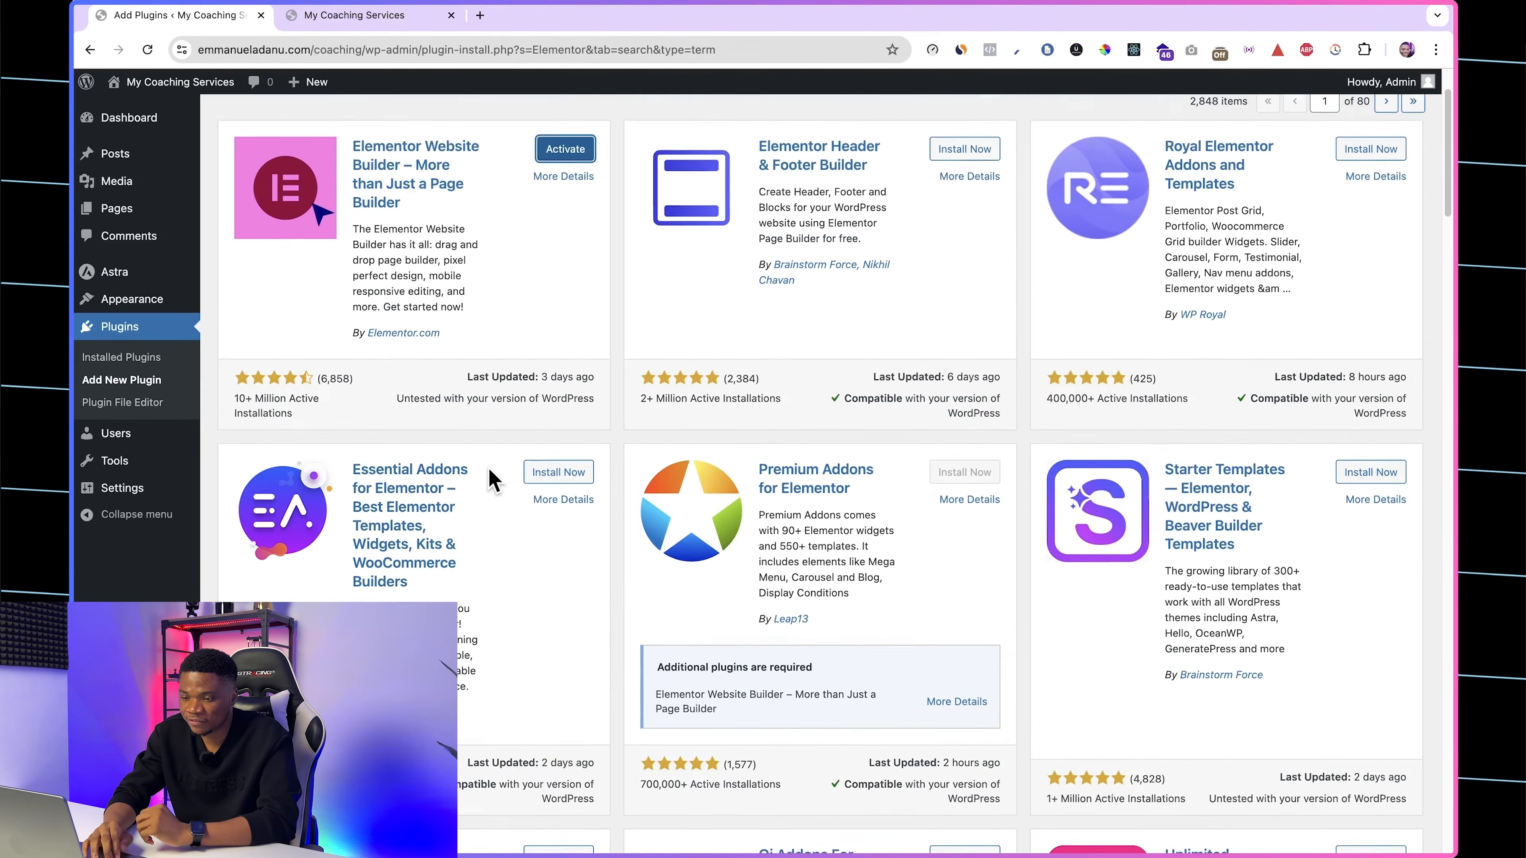
{"action": "scroll", "coordinate": [480, 420], "scroll_direction": "up", "scroll_amount": 2}
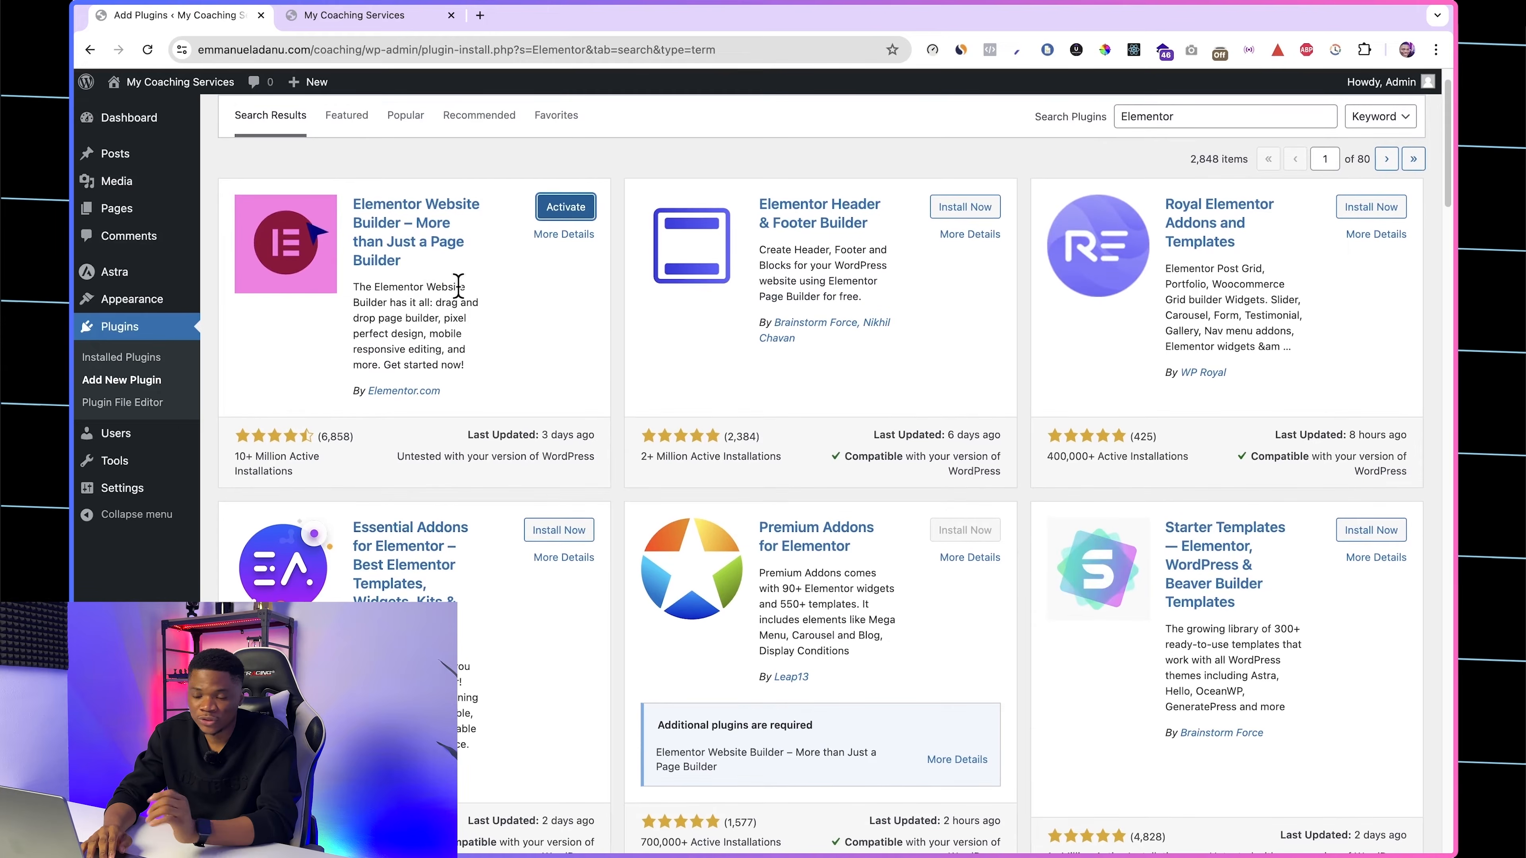
{"action": "scroll", "coordinate": [439, 298], "scroll_direction": "down", "scroll_amount": 5}
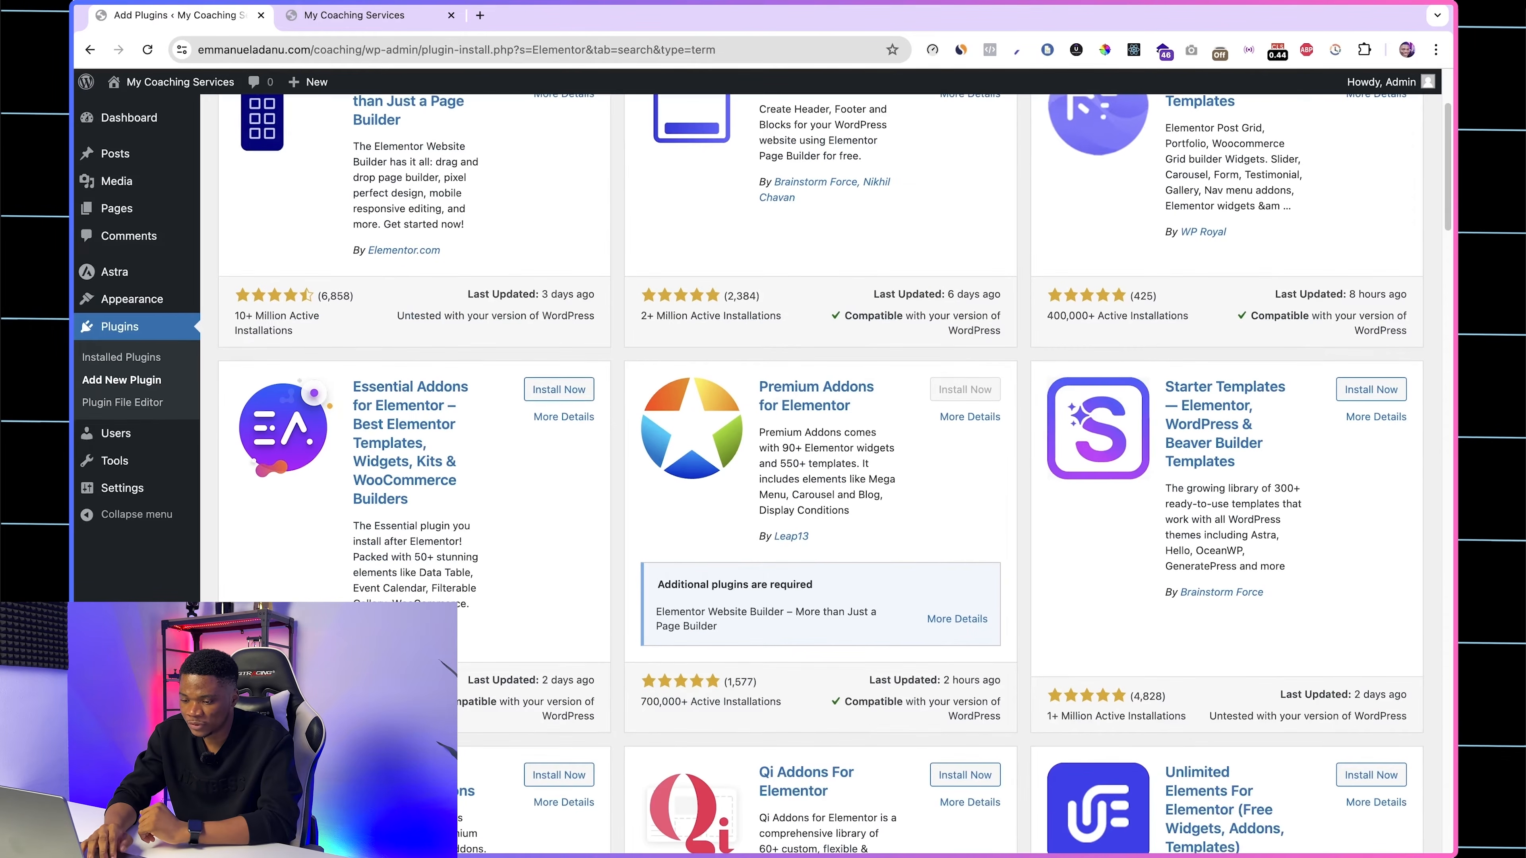
{"action": "left_click", "coordinate": [571, 393]}
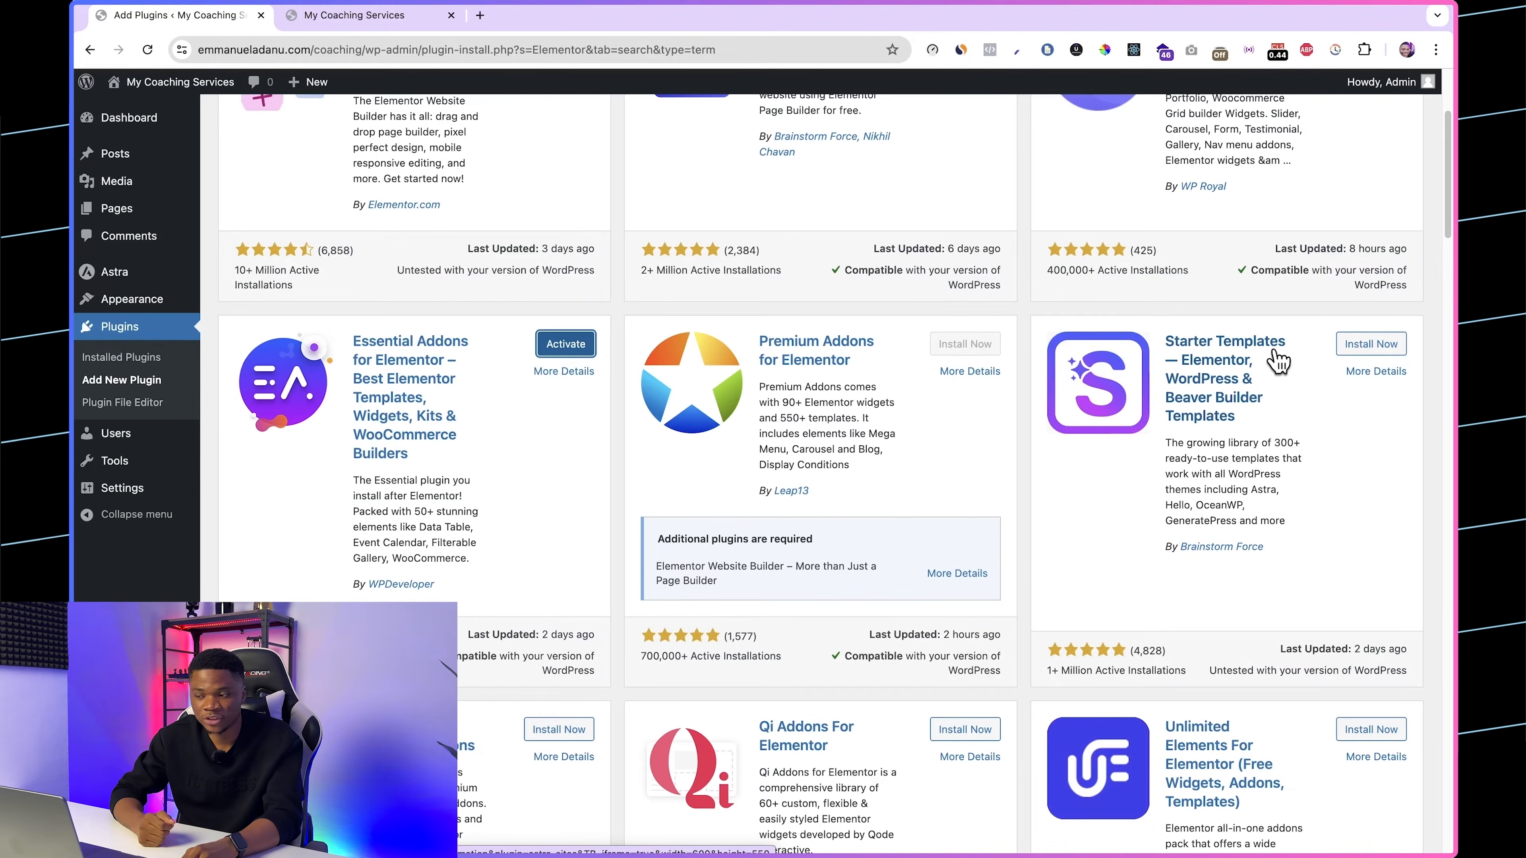
Step: Install the Starter Templates plugin by Brainstorm Force from the same Elementor search results
{"action": "scroll", "coordinate": [1278, 359], "scroll_direction": "down", "scroll_amount": 1}
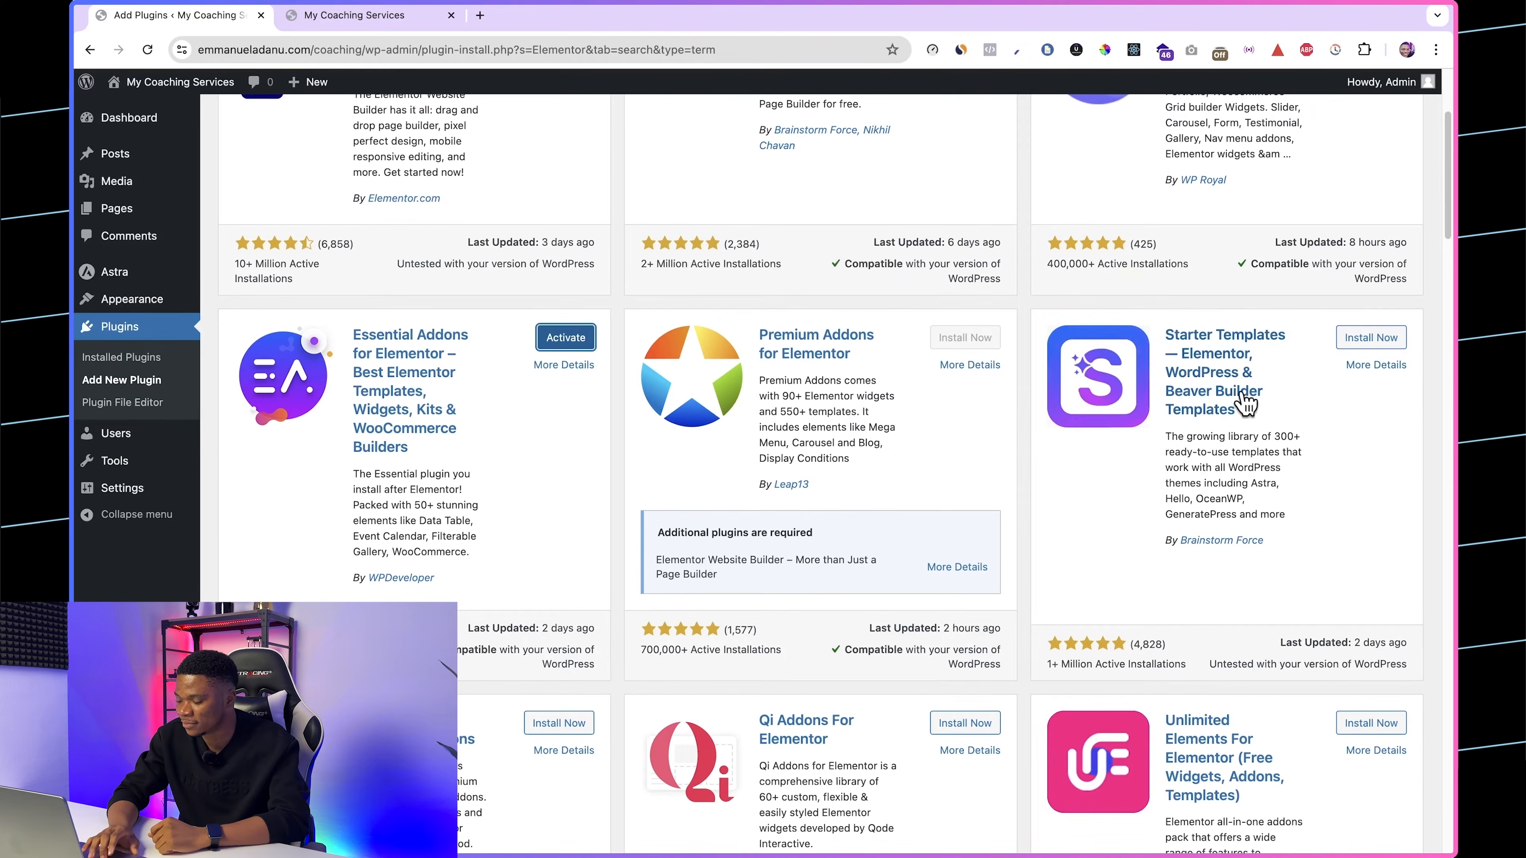
{"action": "scroll", "coordinate": [1244, 401], "scroll_direction": "up", "scroll_amount": 5}
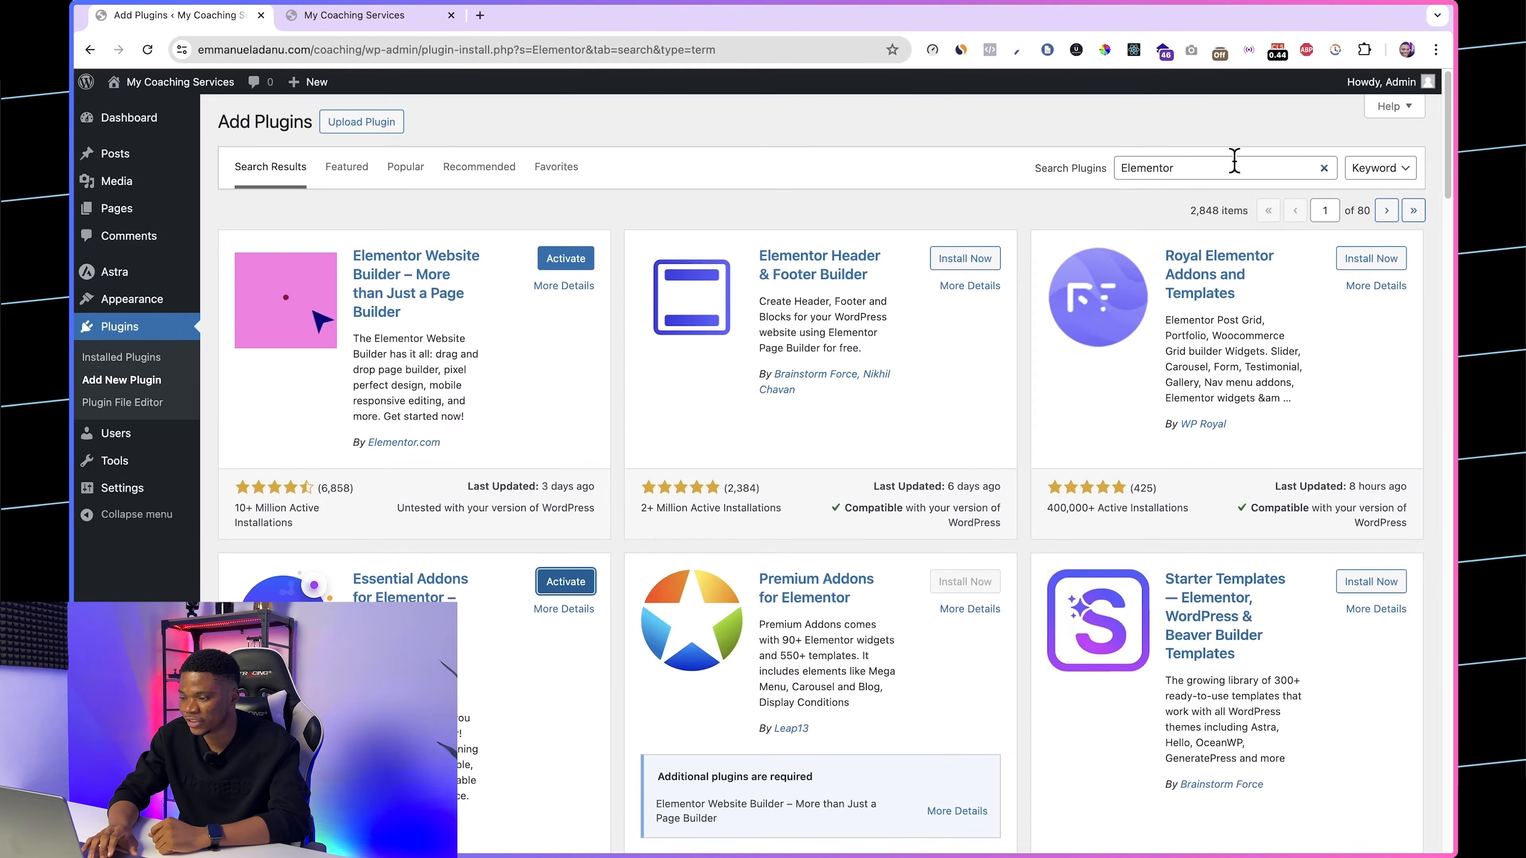
{"action": "scroll", "coordinate": [1219, 379], "scroll_direction": "down", "scroll_amount": 3}
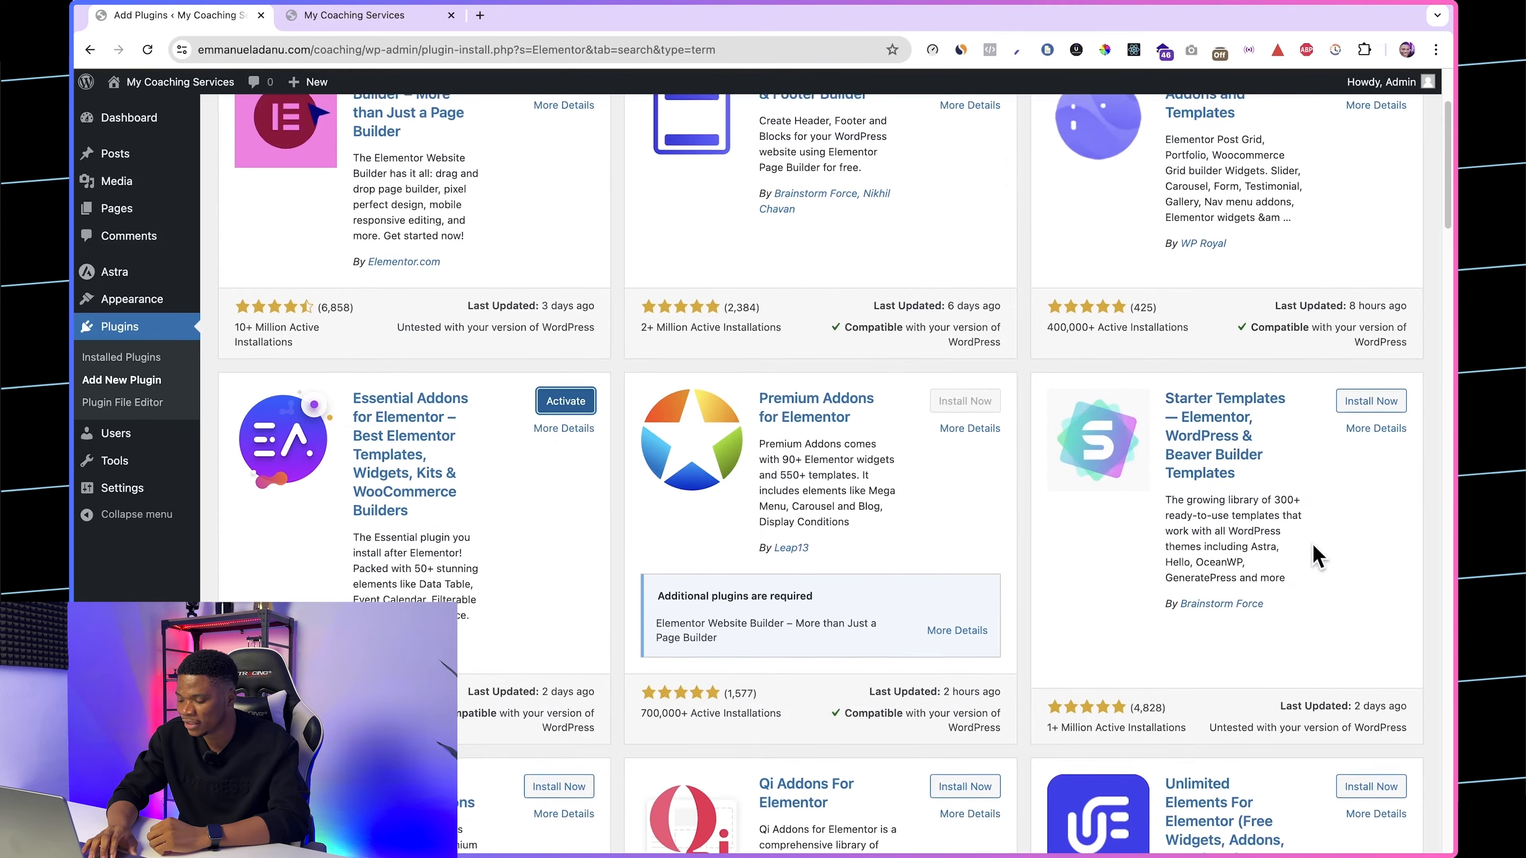
{"action": "left_click", "coordinate": [1376, 396]}
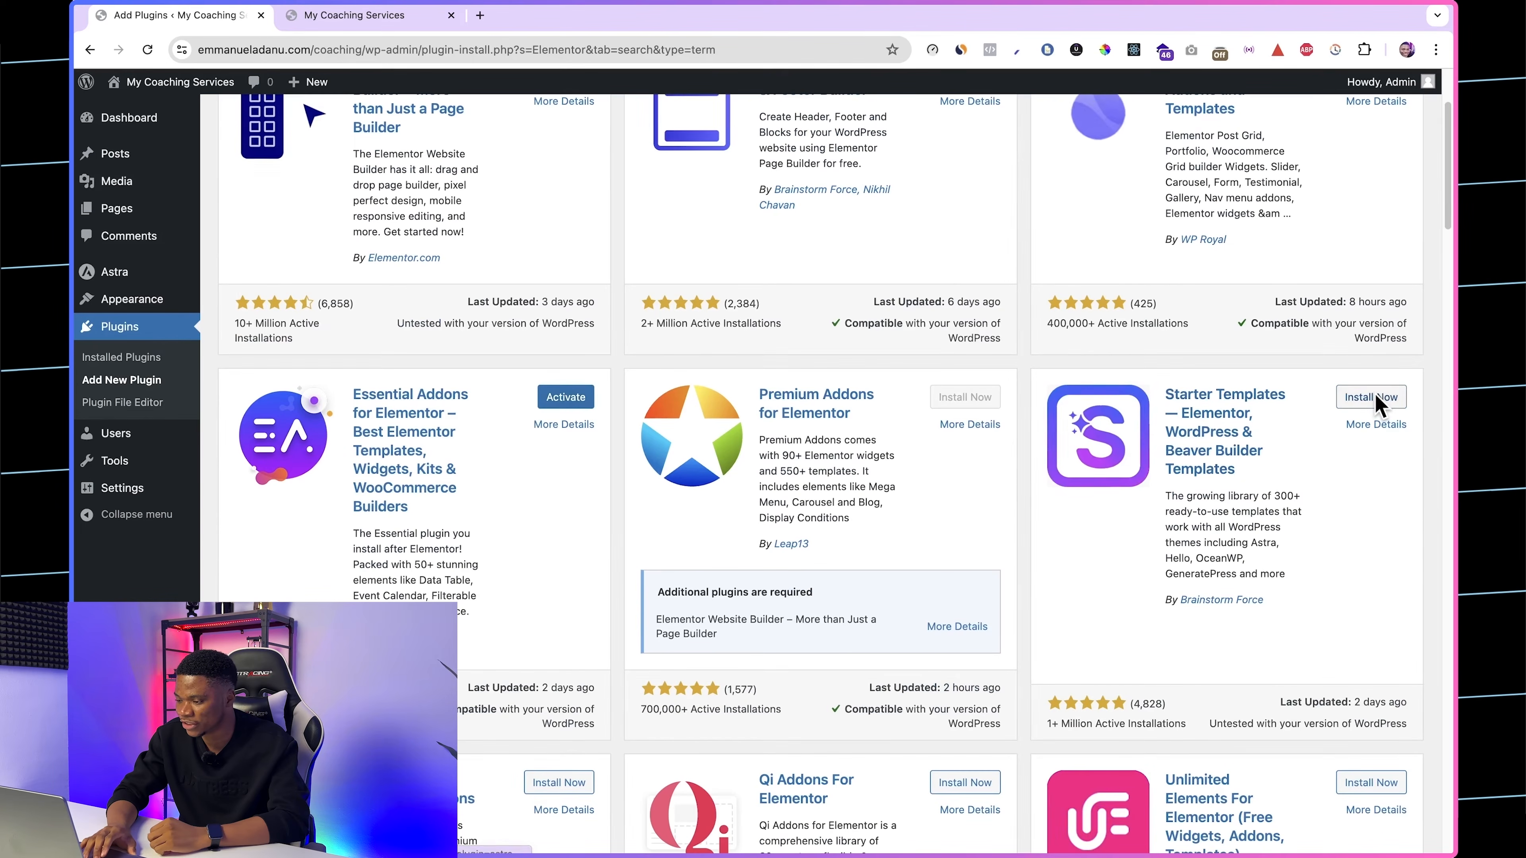
Step: Select all four installed plugins and activate them together with a bulk action
{"action": "left_click", "coordinate": [127, 335]}
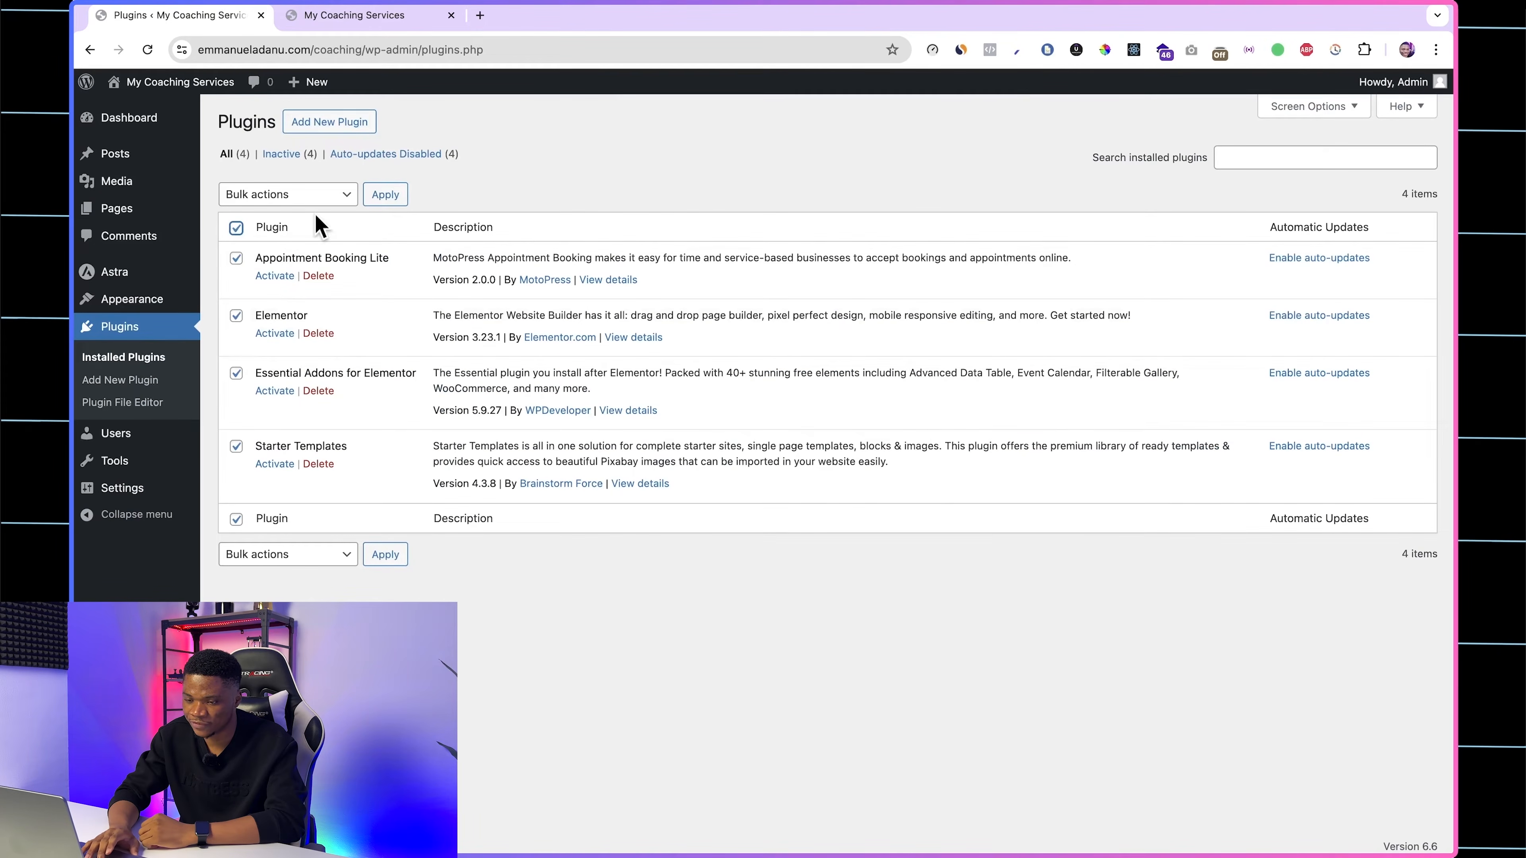
{"action": "left_click", "coordinate": [313, 195]}
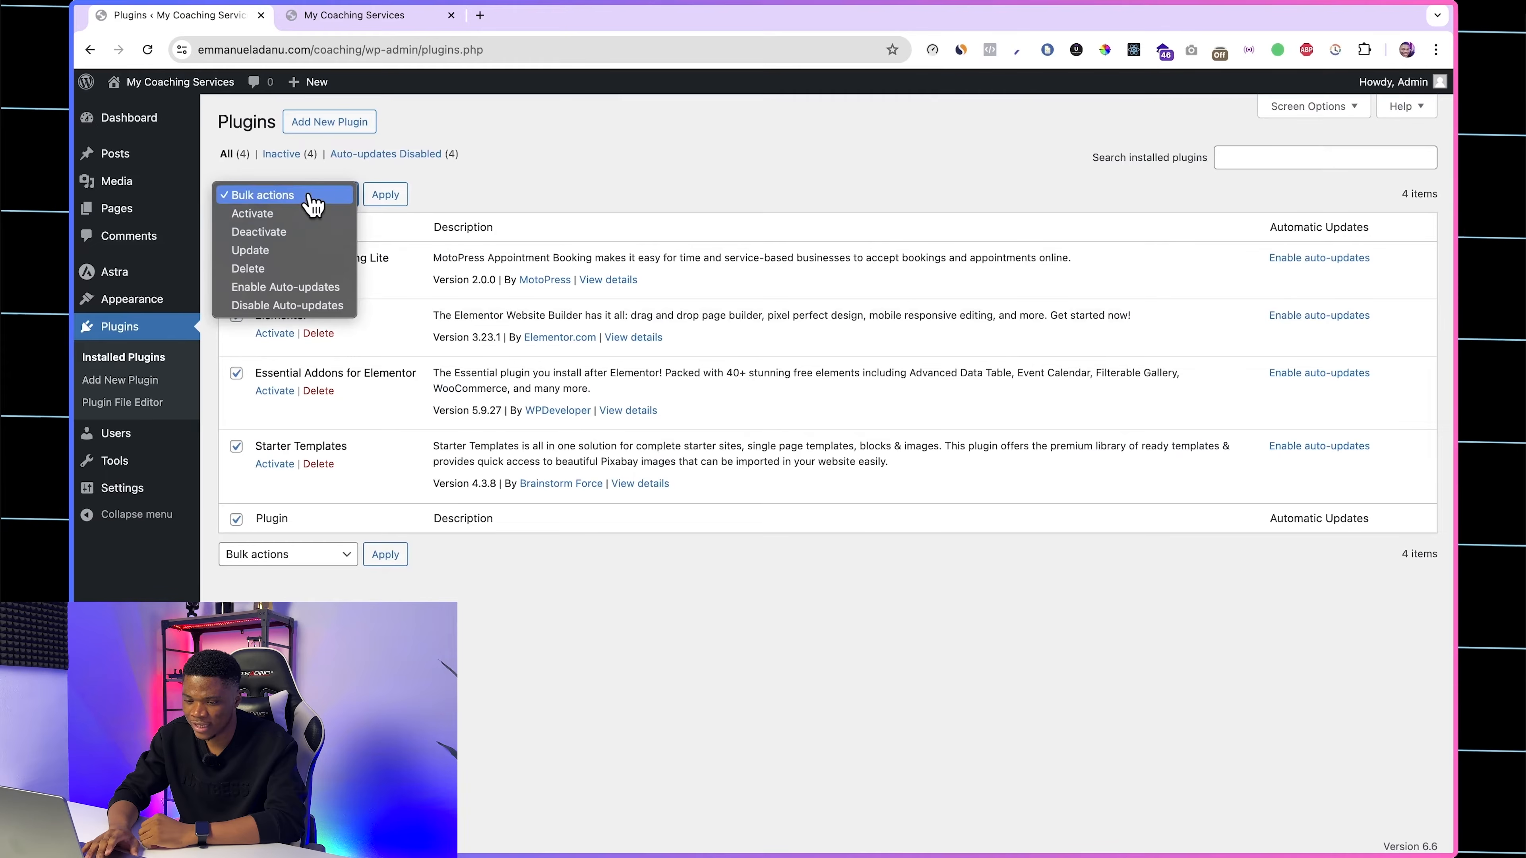
{"action": "left_click", "coordinate": [278, 215]}
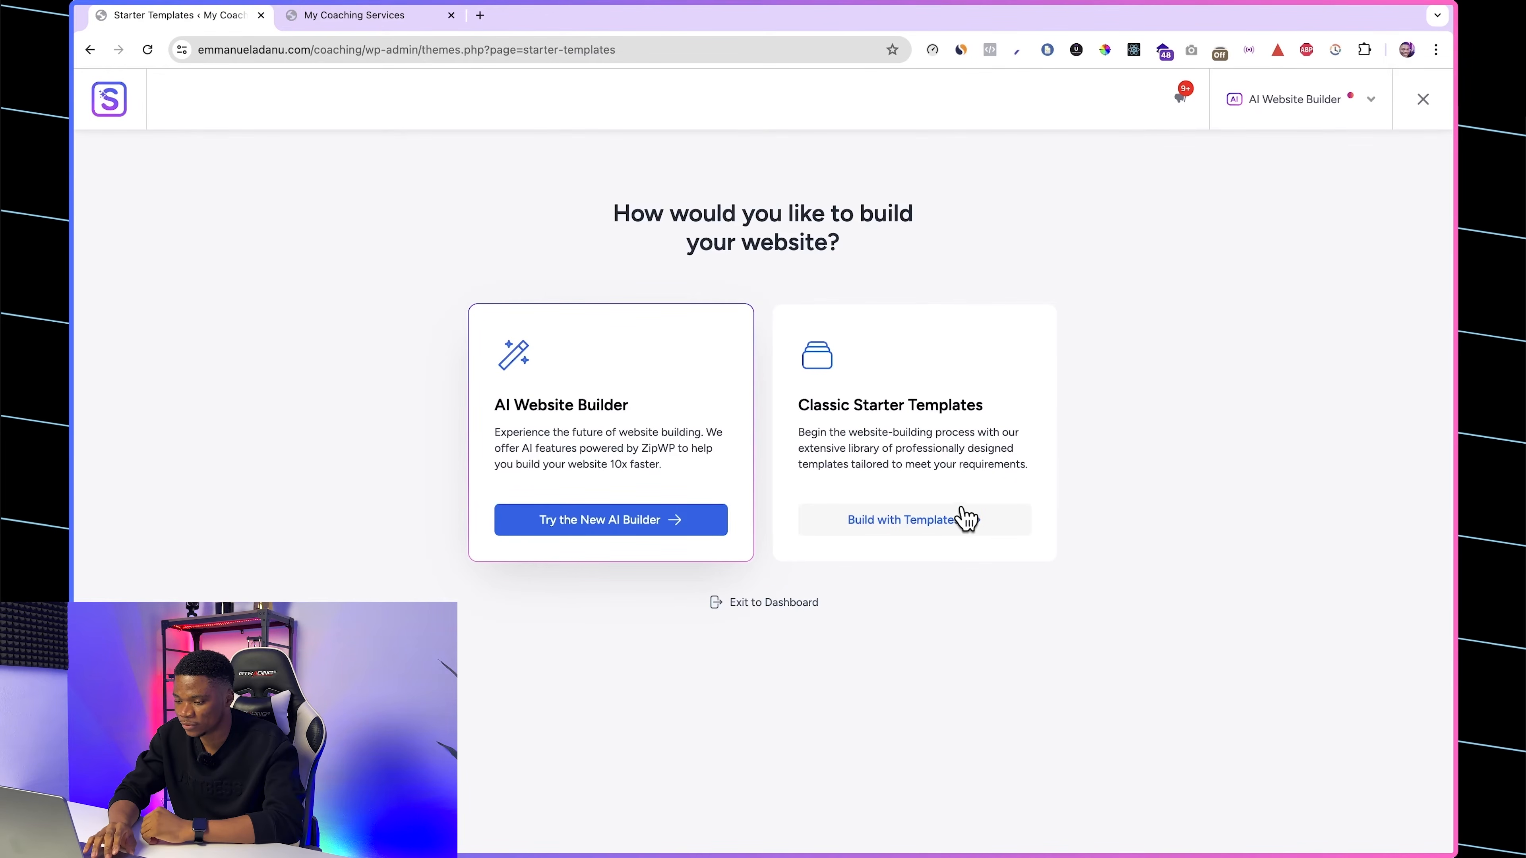
Step: Choose to build the website with Classic Starter Templates and browse the template library and its category filters
{"action": "left_click", "coordinate": [967, 518]}
{"action": "scroll", "coordinate": [1349, 265], "scroll_direction": "down", "scroll_amount": 5}
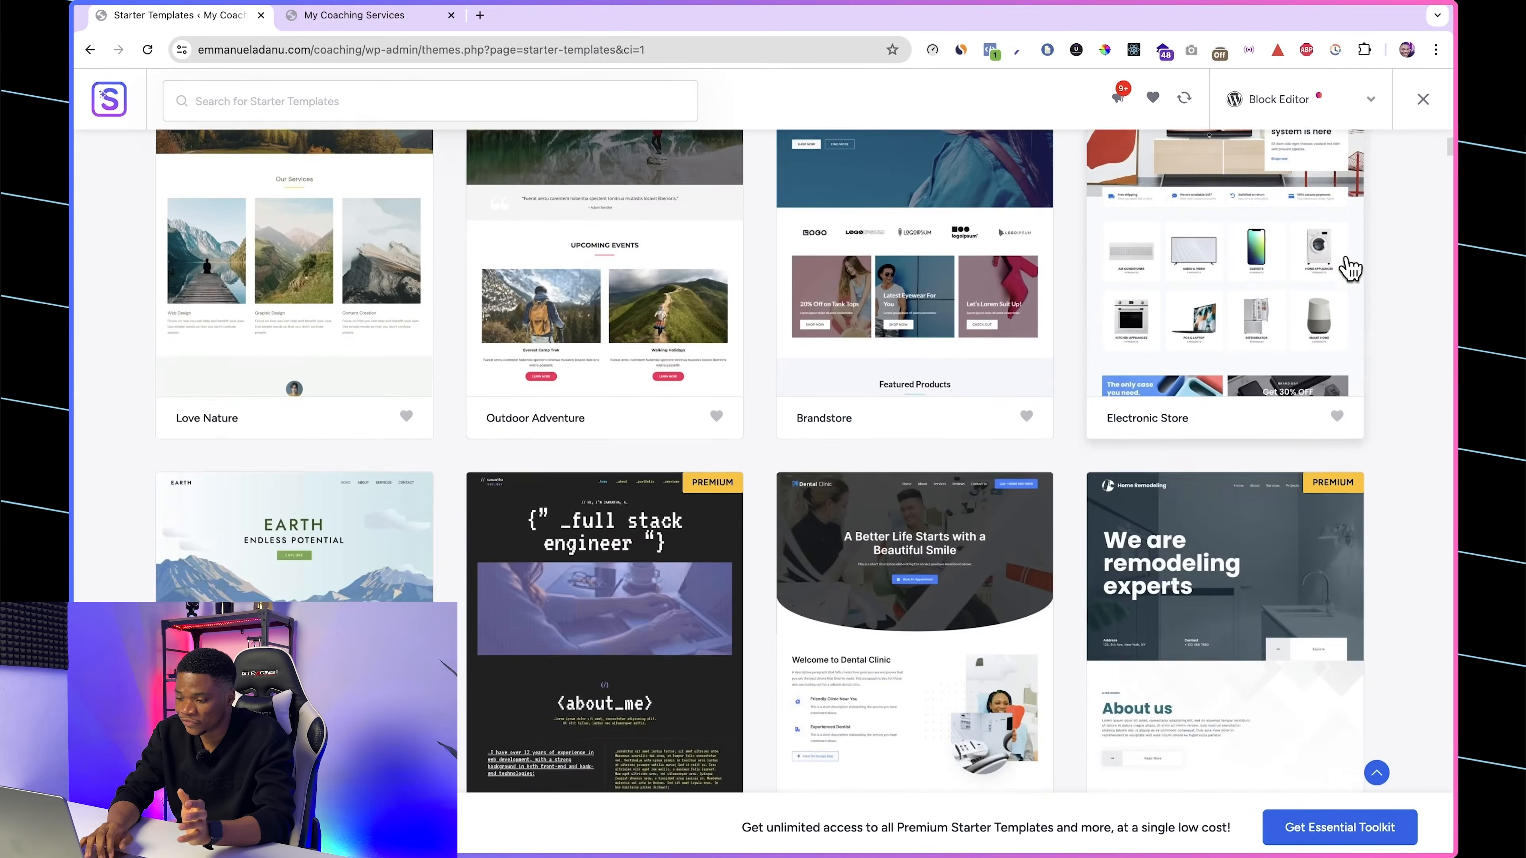
{"action": "scroll", "coordinate": [1349, 265], "scroll_direction": "down", "scroll_amount": 5}
{"action": "scroll", "coordinate": [1349, 267], "scroll_direction": "down", "scroll_amount": 5}
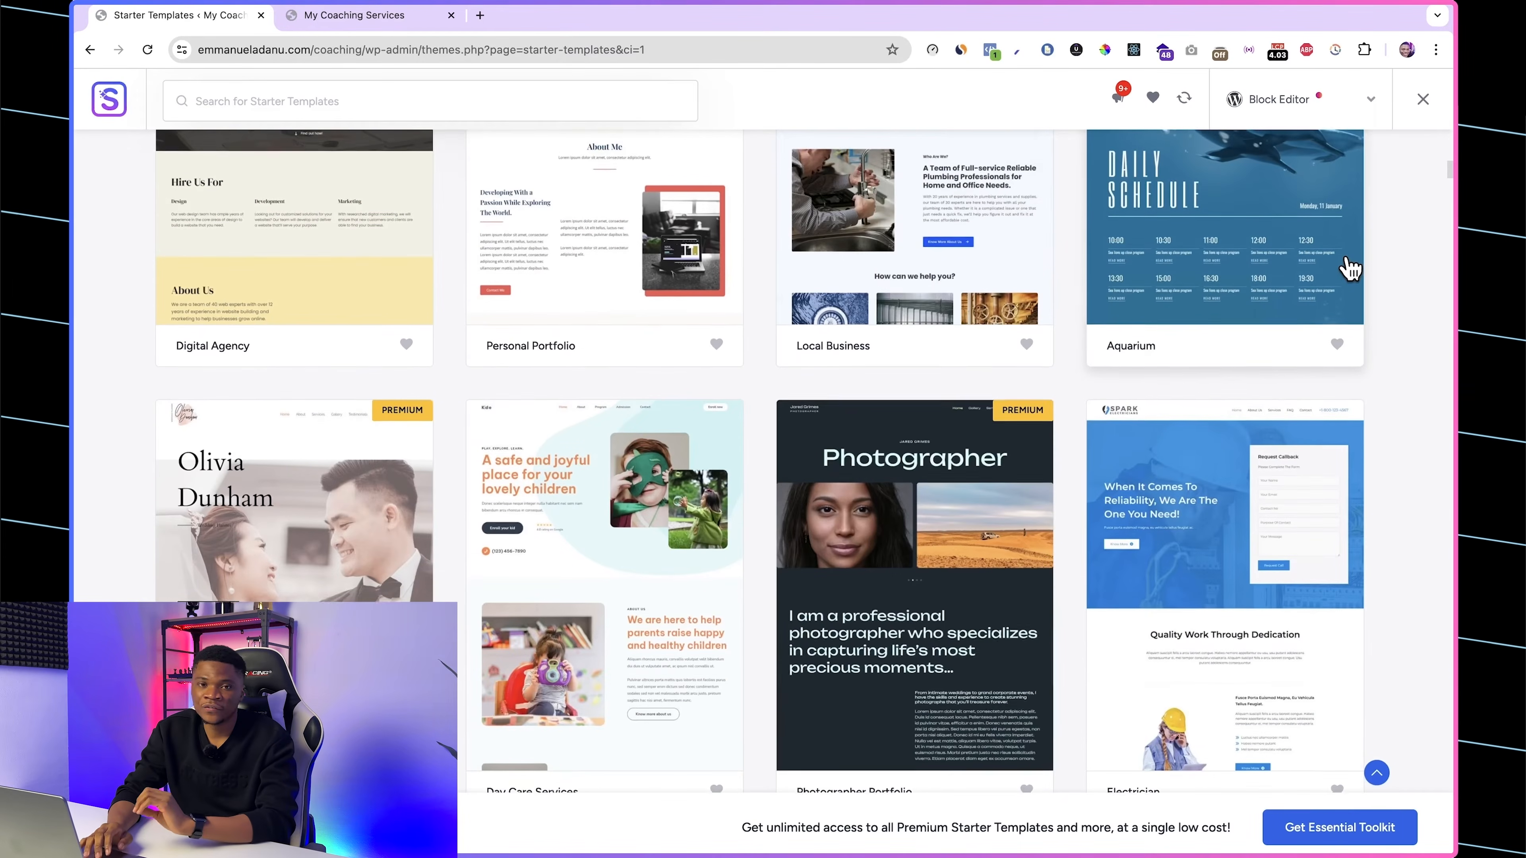
{"action": "scroll", "coordinate": [1349, 268], "scroll_direction": "up", "scroll_amount": 9}
{"action": "scroll", "coordinate": [1349, 267], "scroll_direction": "up", "scroll_amount": 10}
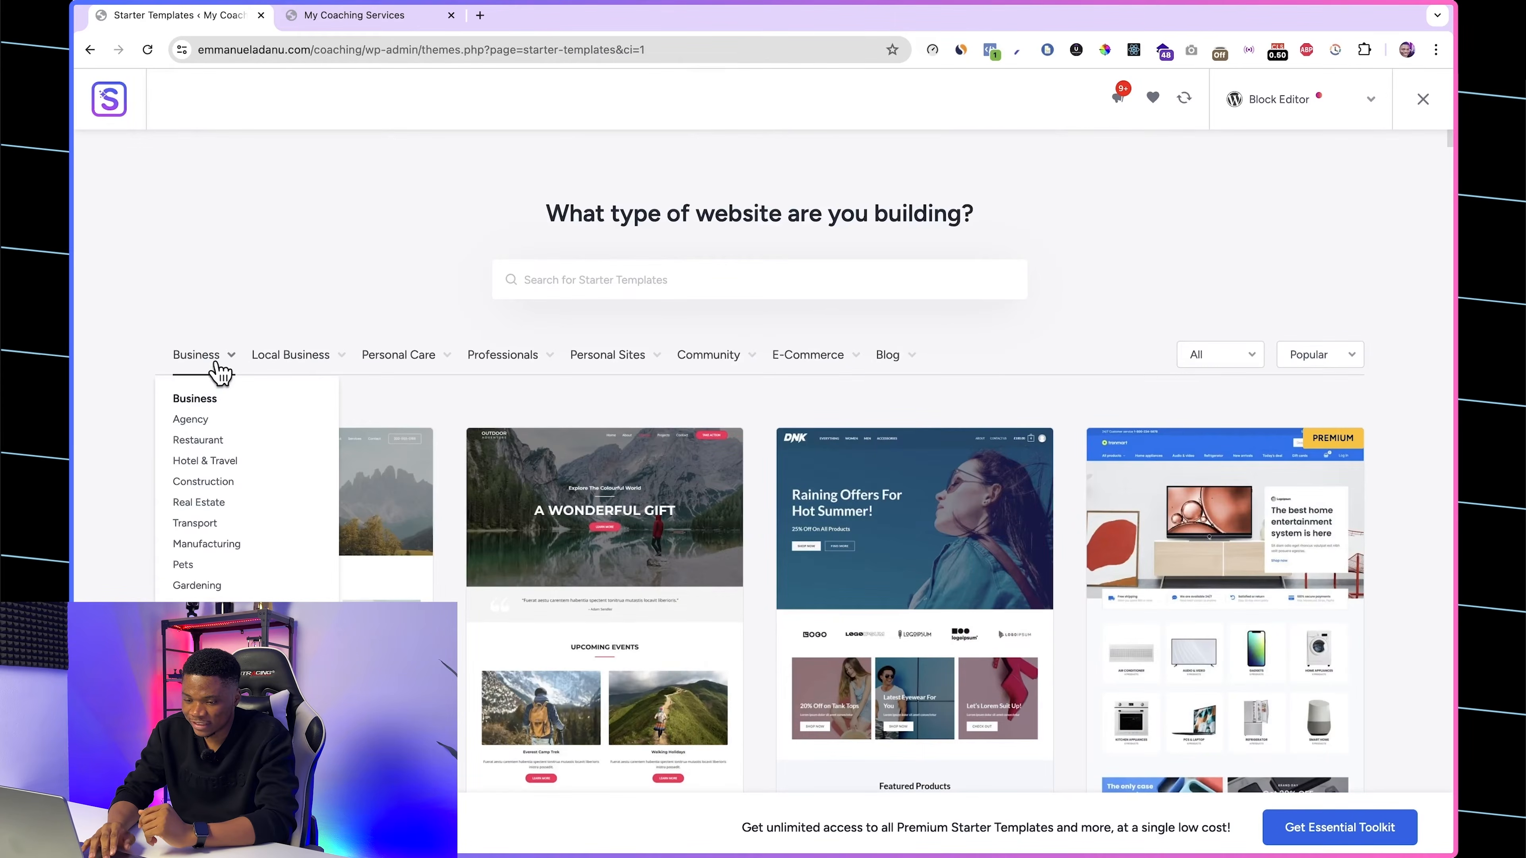
{"action": "mouse_move", "coordinate": [619, 361]}
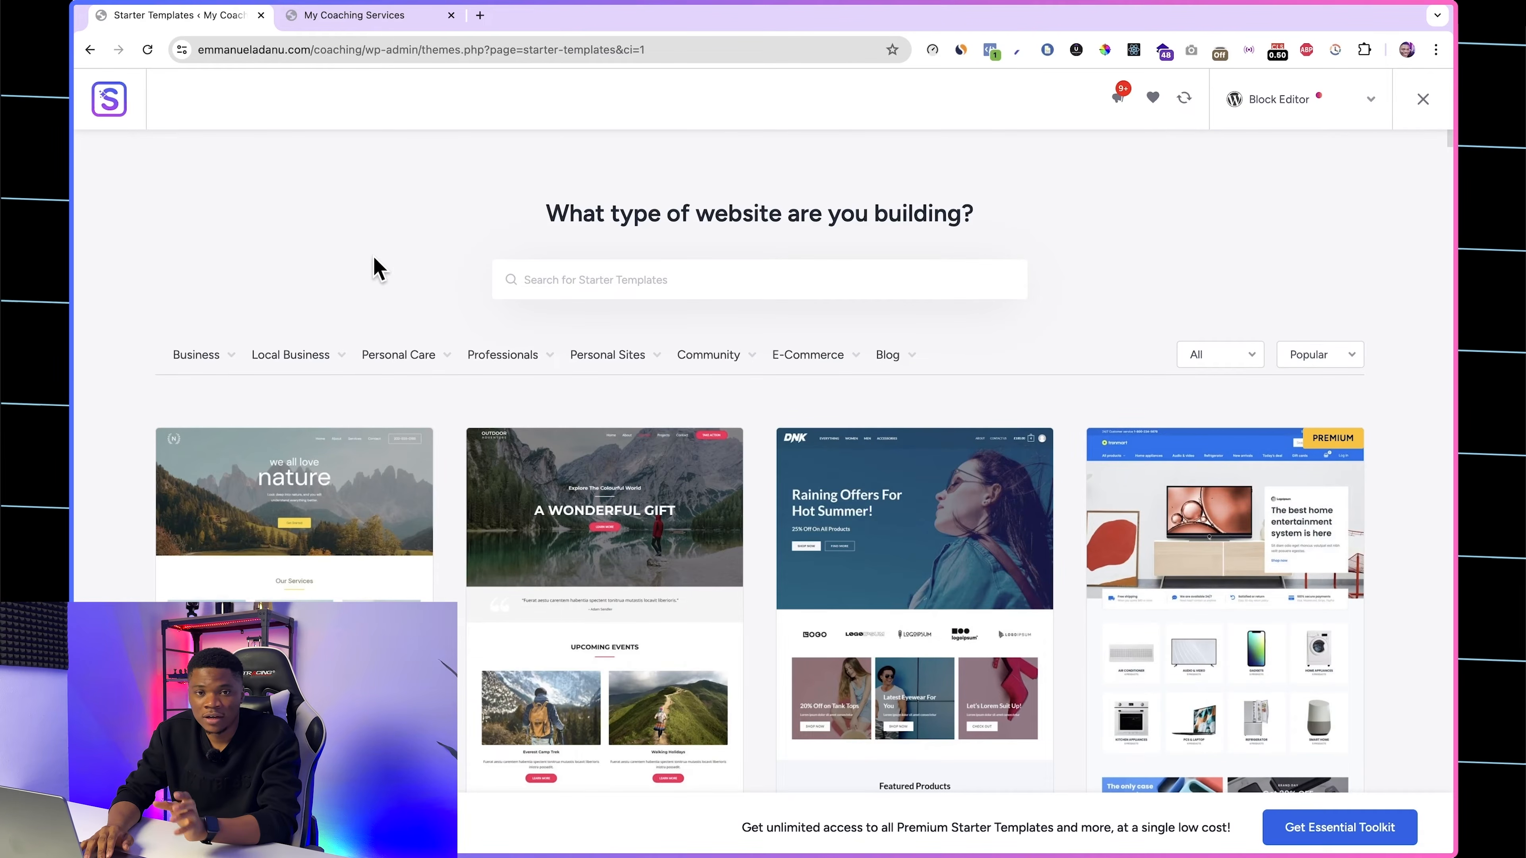
{"action": "mouse_move", "coordinate": [490, 367]}
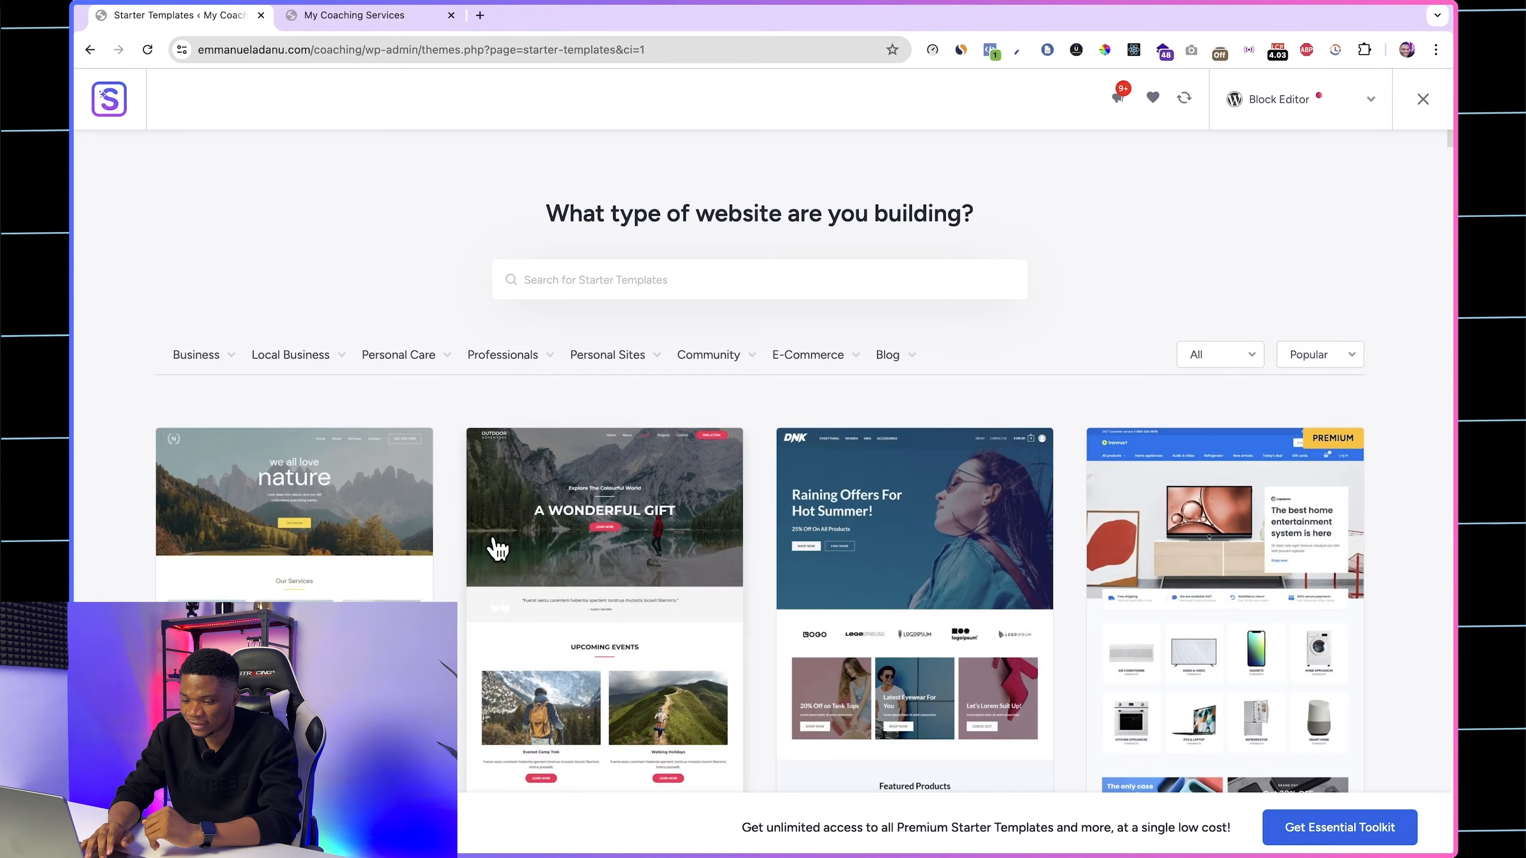
Step: Filter the starter templates by the Consultant category under Professionals and choose the Business Coaching & Consulting template
{"action": "left_click", "coordinate": [505, 541]}
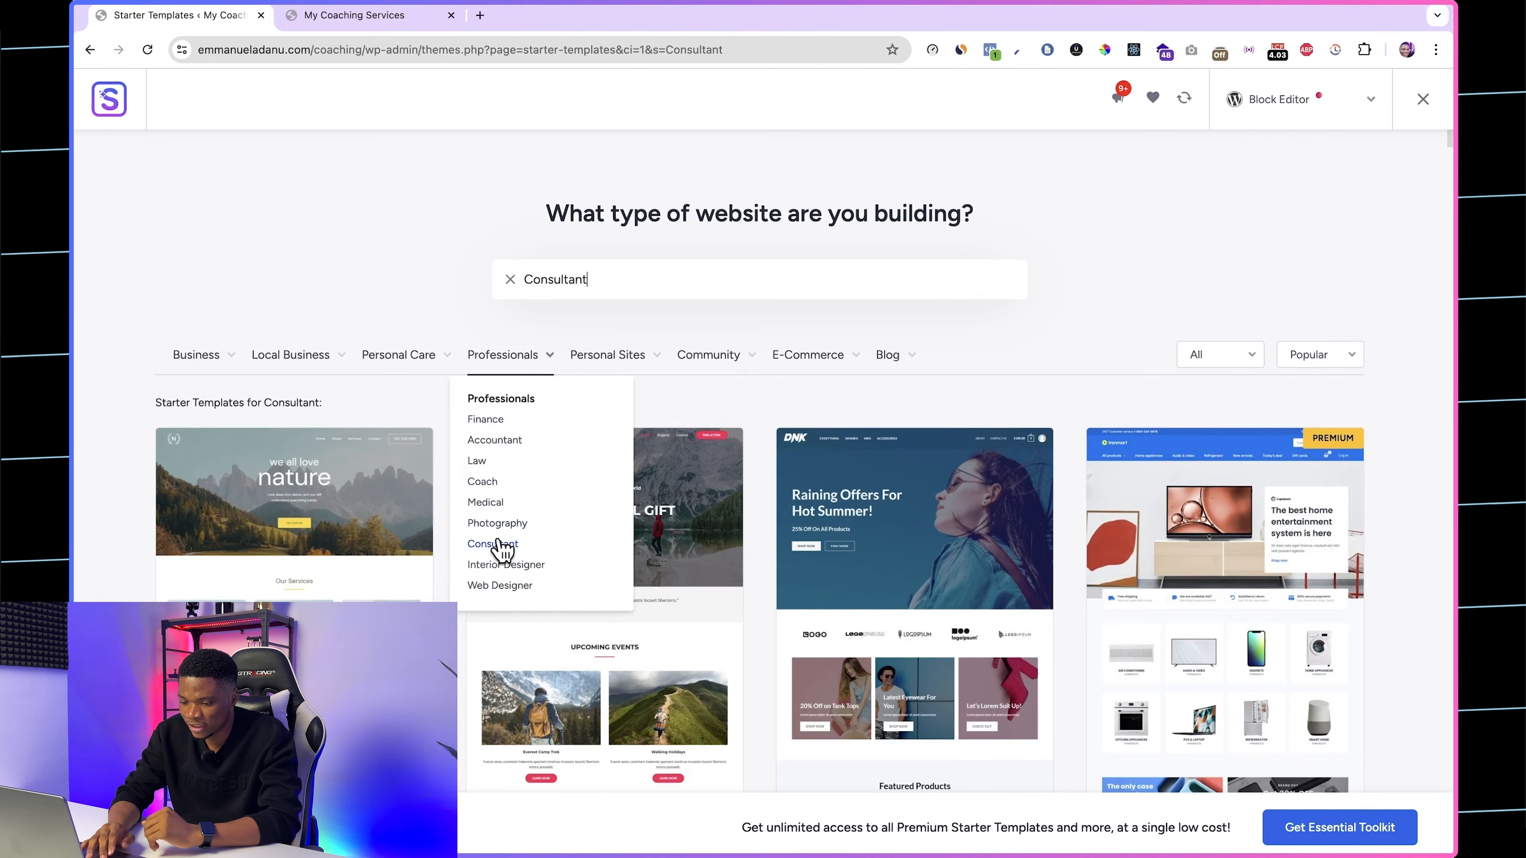
{"action": "scroll", "coordinate": [587, 529], "scroll_direction": "down", "scroll_amount": 5}
{"action": "scroll", "coordinate": [589, 529], "scroll_direction": "down", "scroll_amount": 15}
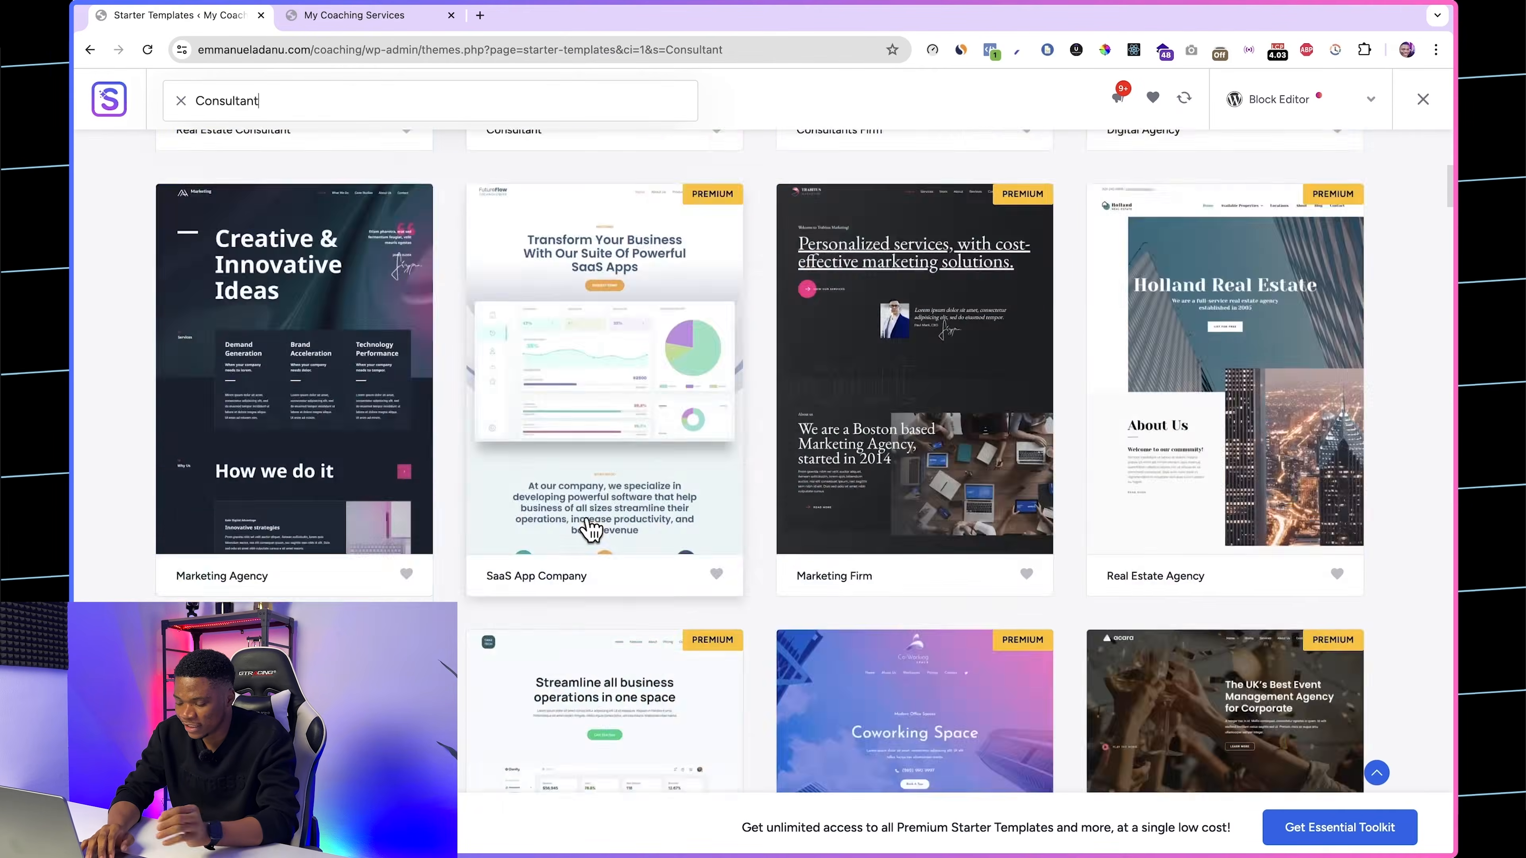
{"action": "scroll", "coordinate": [589, 529], "scroll_direction": "down", "scroll_amount": 15}
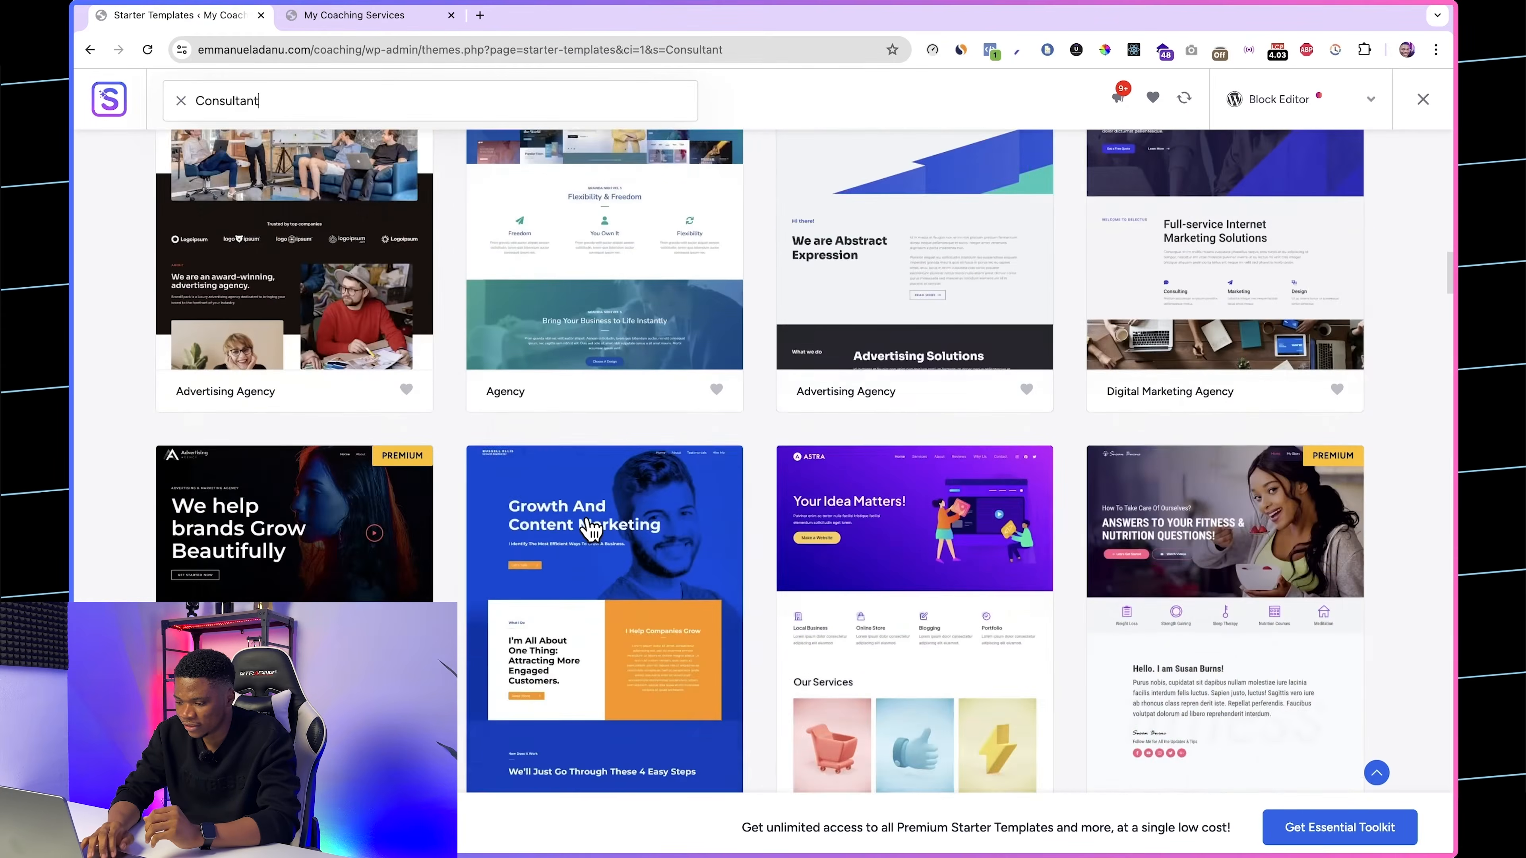
{"action": "scroll", "coordinate": [1292, 462], "scroll_direction": "down", "scroll_amount": 2}
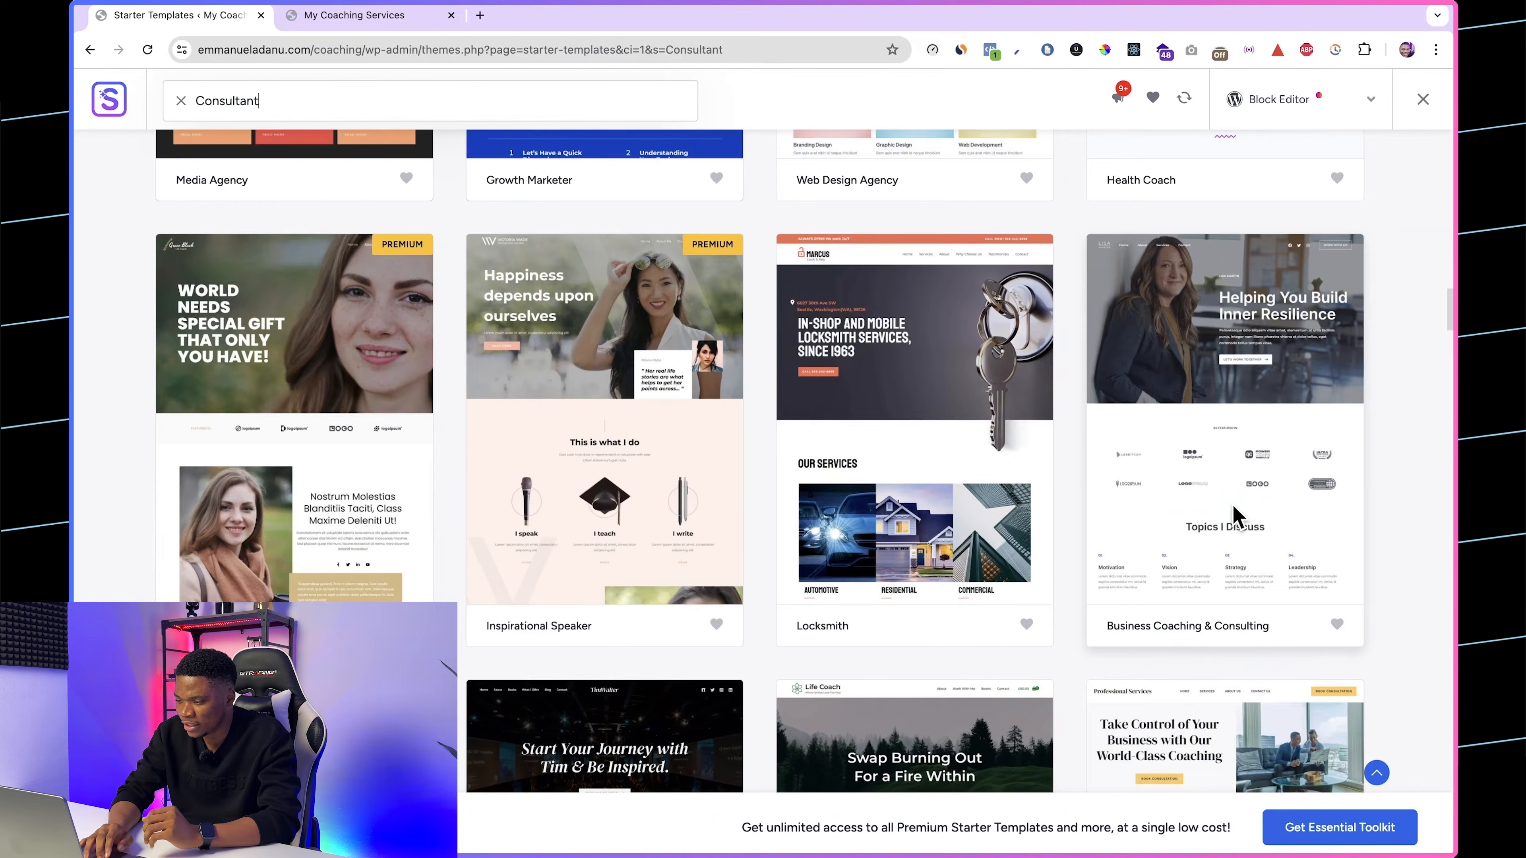
{"action": "left_click", "coordinate": [1244, 492]}
Step: Review the template preview, keep its original fonts and color palette, and skip the optional features
{"action": "scroll", "coordinate": [726, 467], "scroll_direction": "down", "scroll_amount": 10}
{"action": "scroll", "coordinate": [728, 467], "scroll_direction": "down", "scroll_amount": 15}
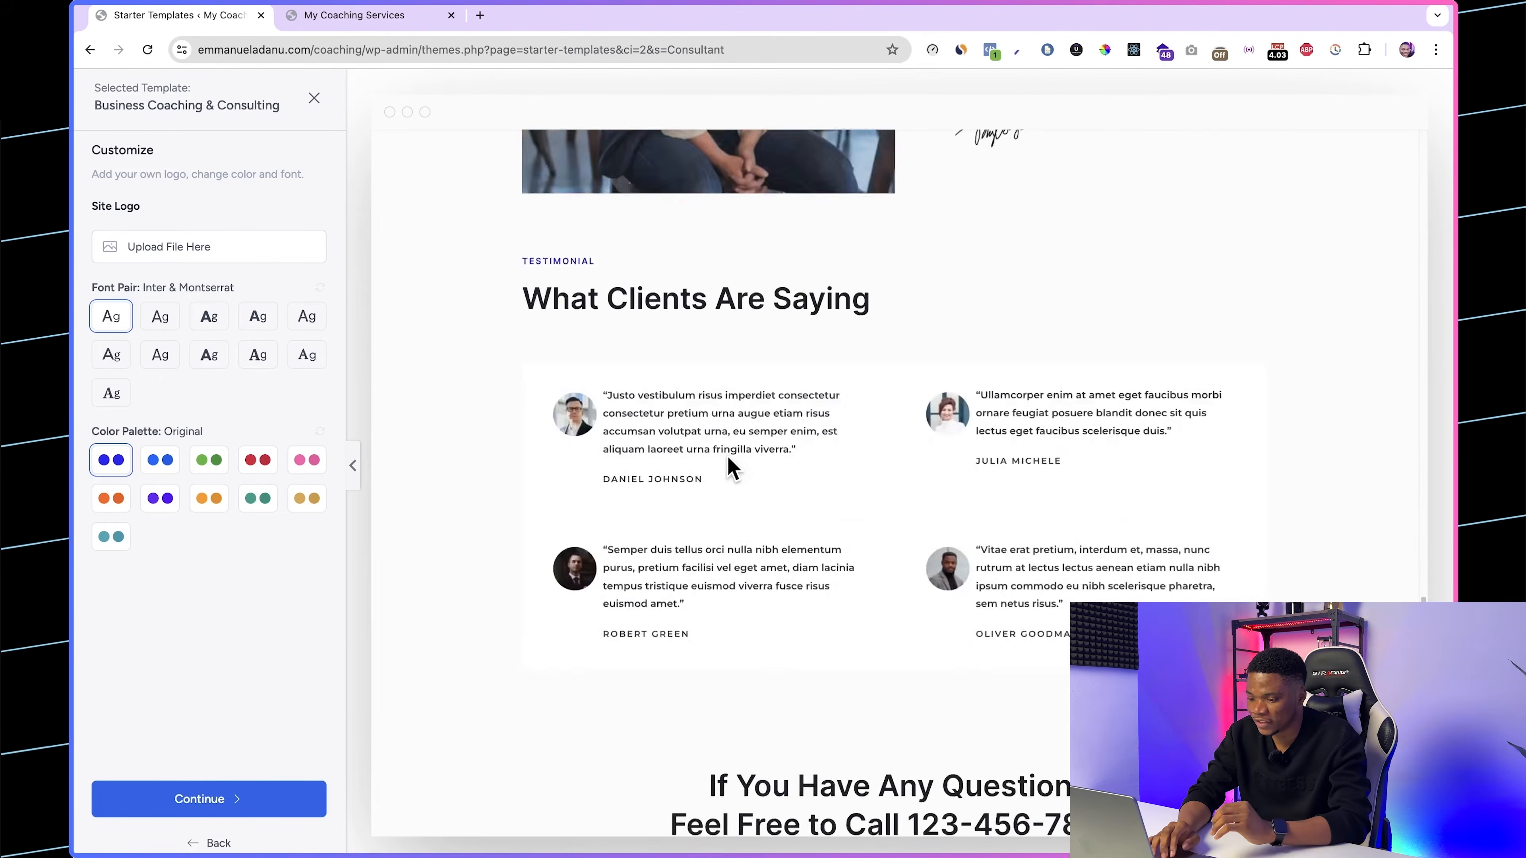
{"action": "scroll", "coordinate": [731, 467], "scroll_direction": "up", "scroll_amount": 20}
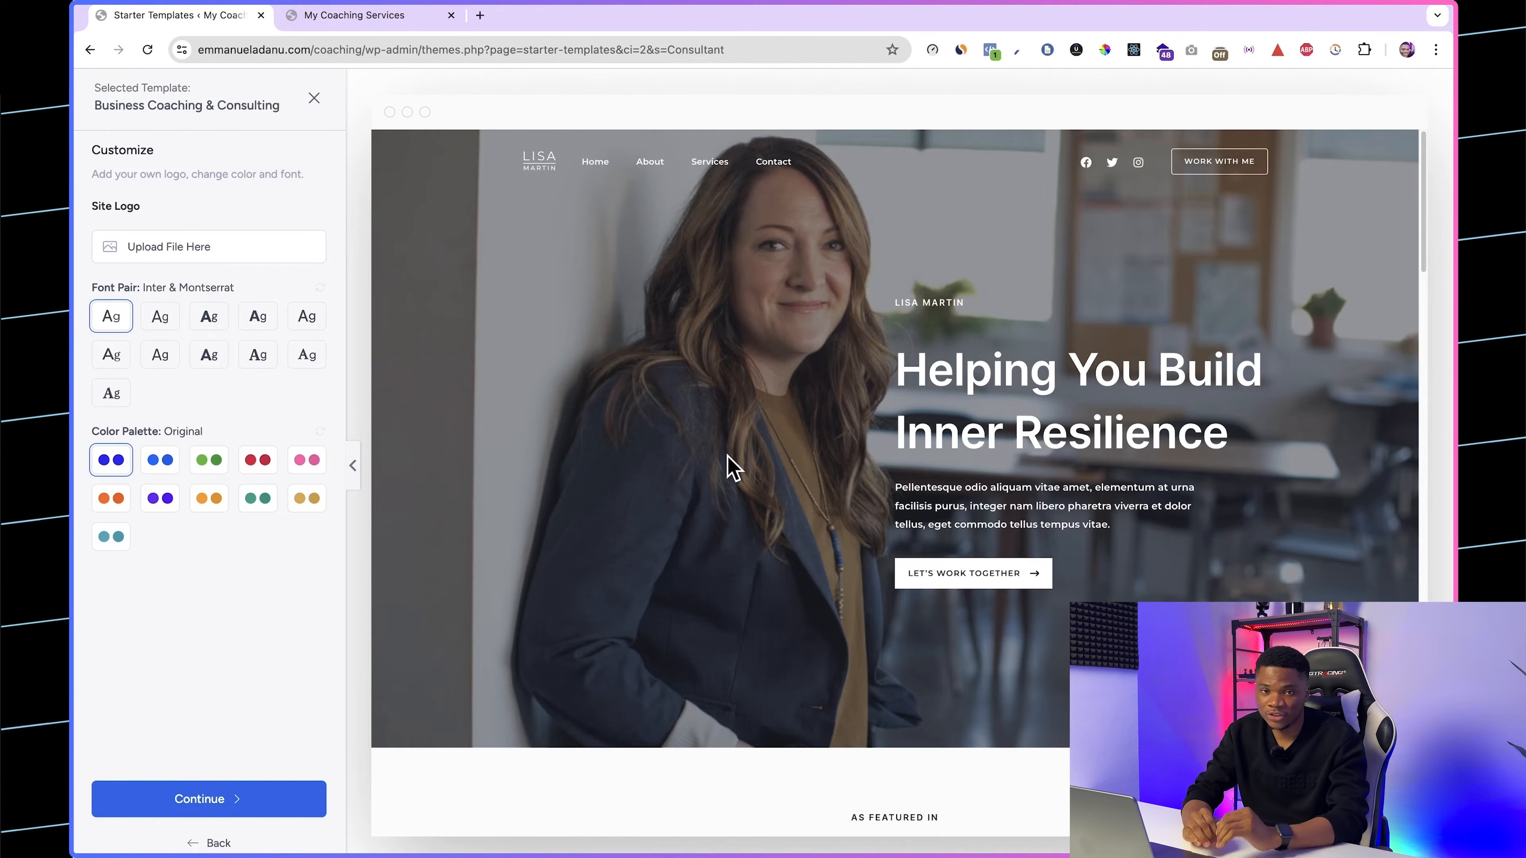
{"action": "scroll", "coordinate": [1159, 511], "scroll_direction": "down", "scroll_amount": 7}
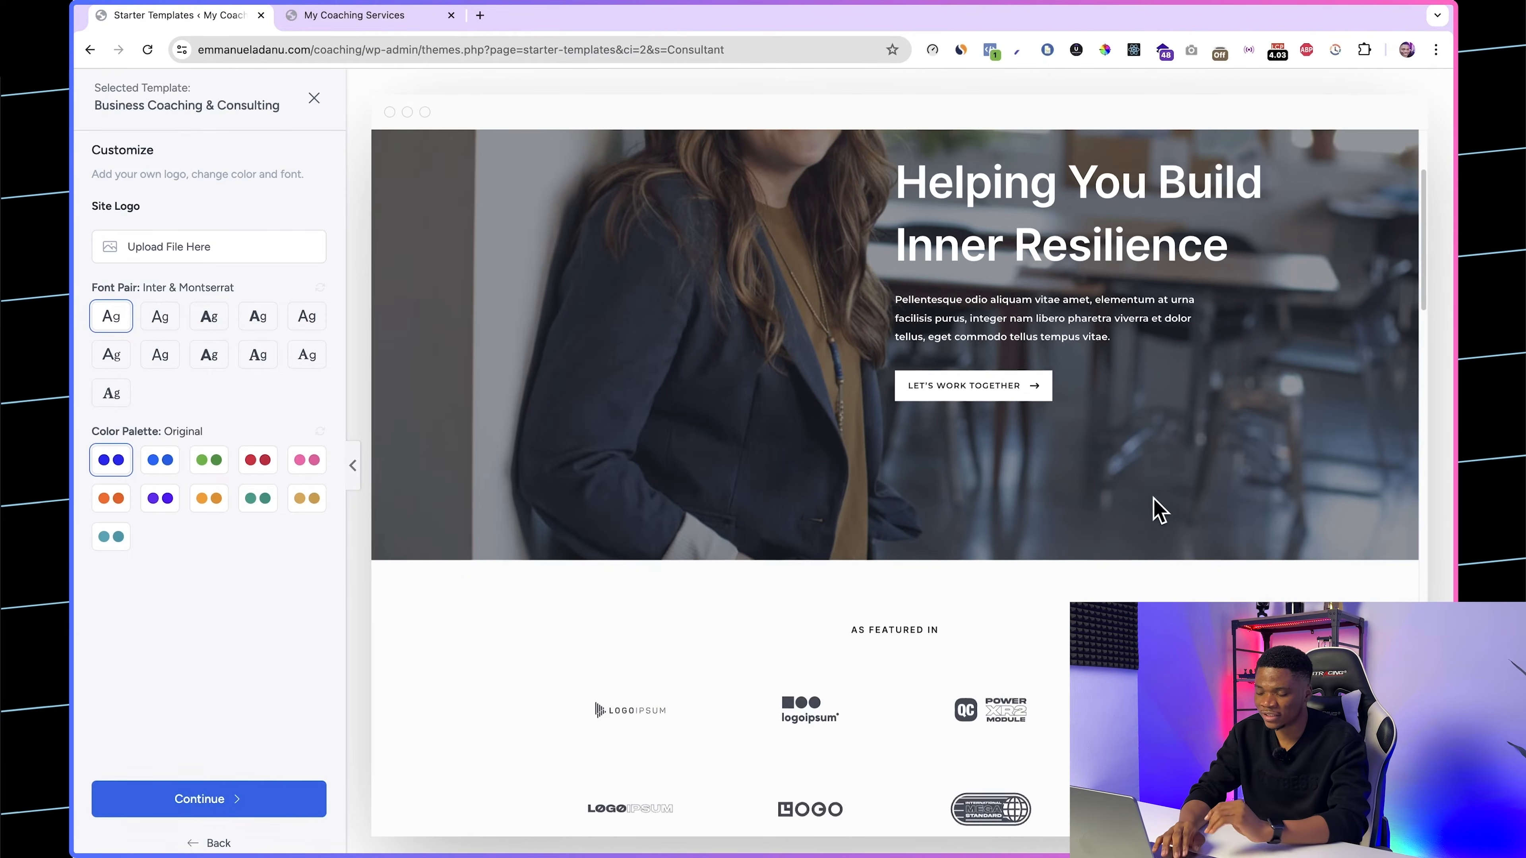
{"action": "scroll", "coordinate": [1159, 511], "scroll_direction": "down", "scroll_amount": 12}
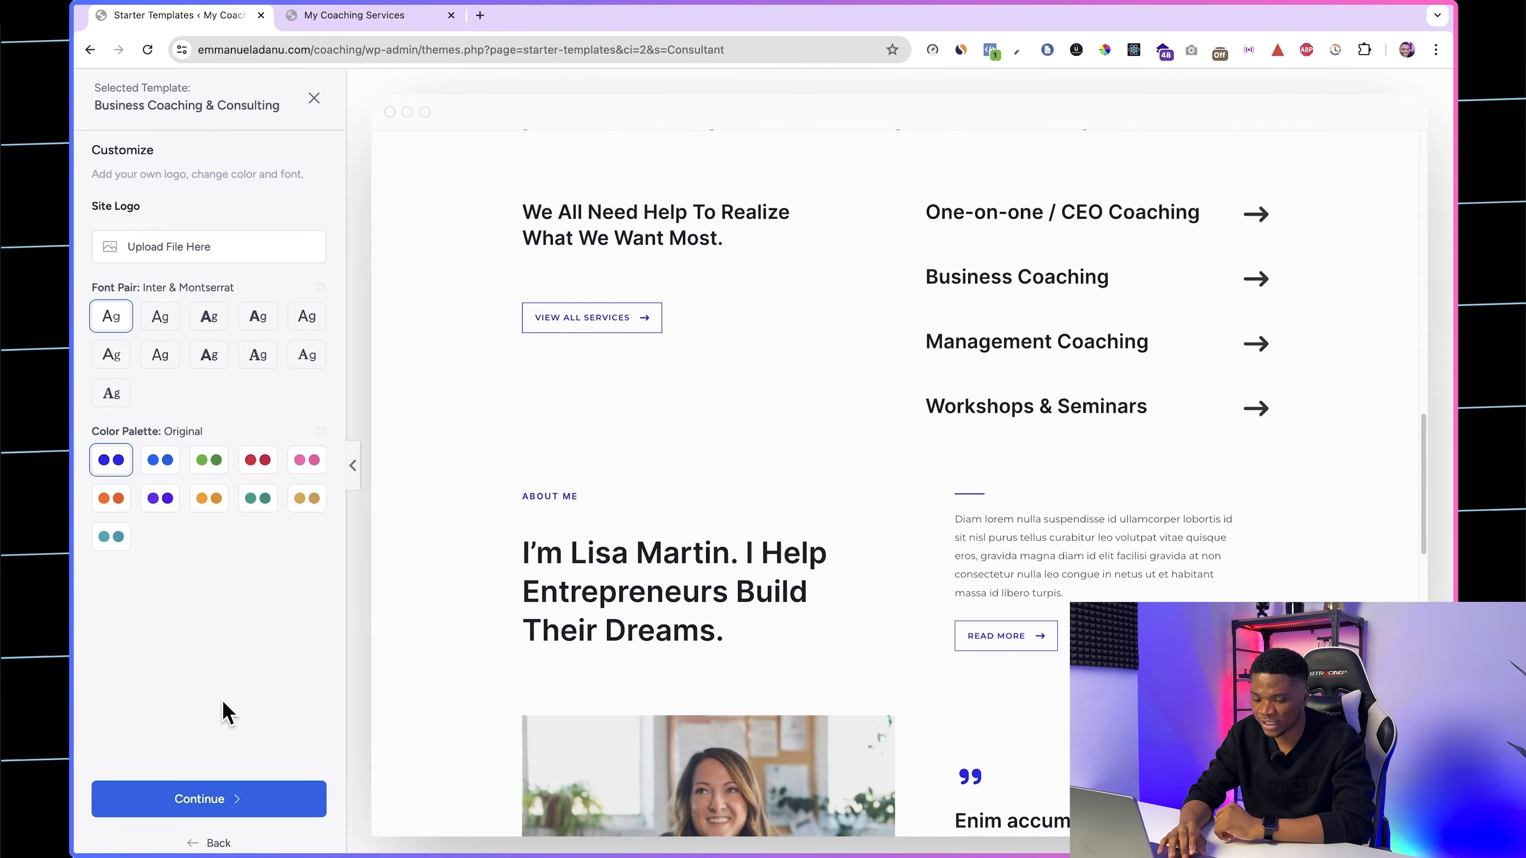
{"action": "left_click", "coordinate": [245, 805]}
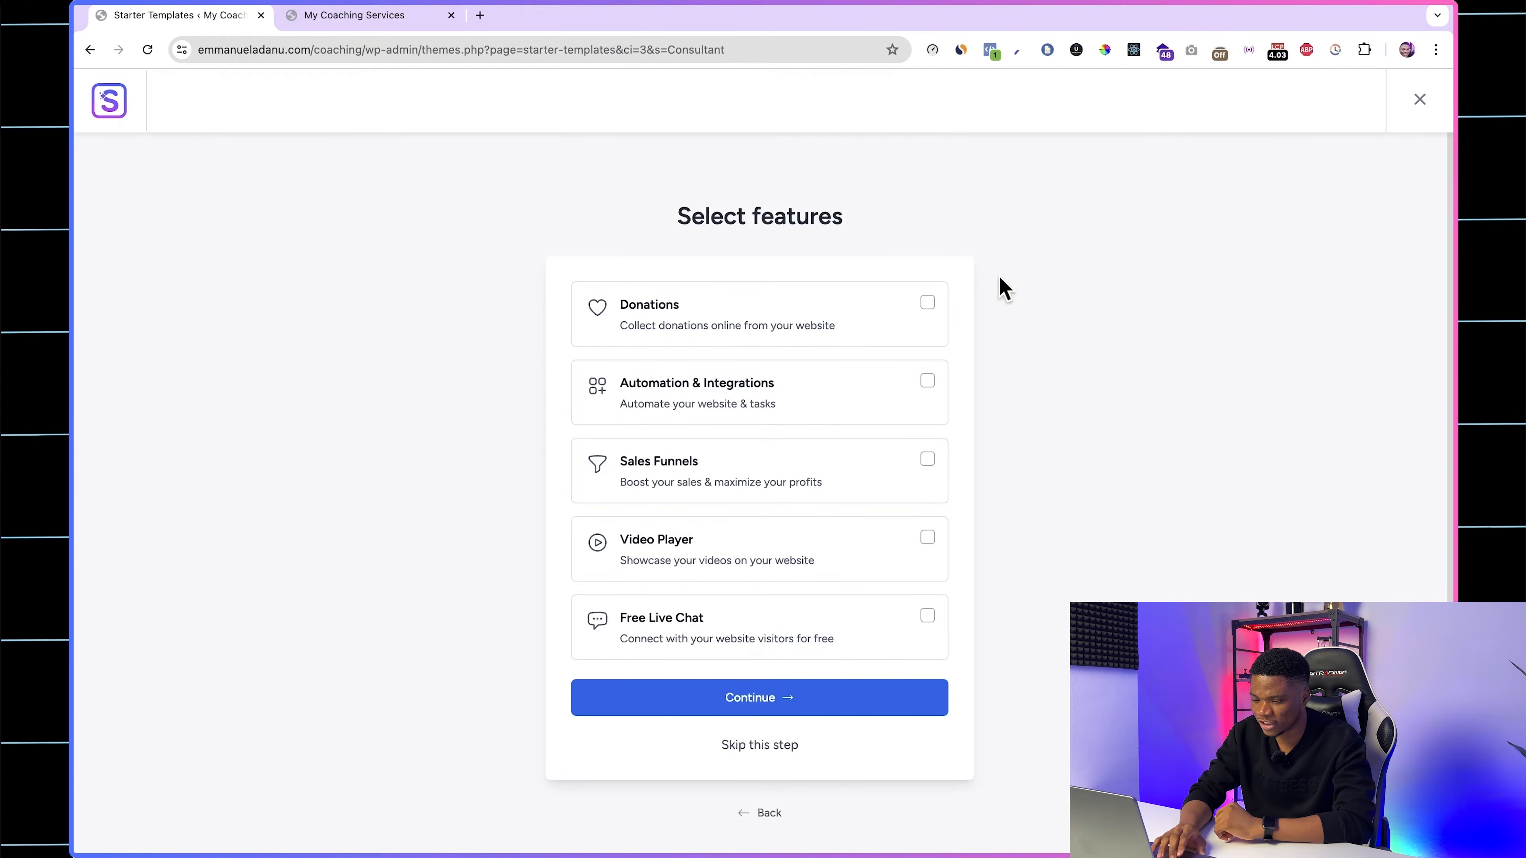
{"action": "left_click", "coordinate": [762, 748]}
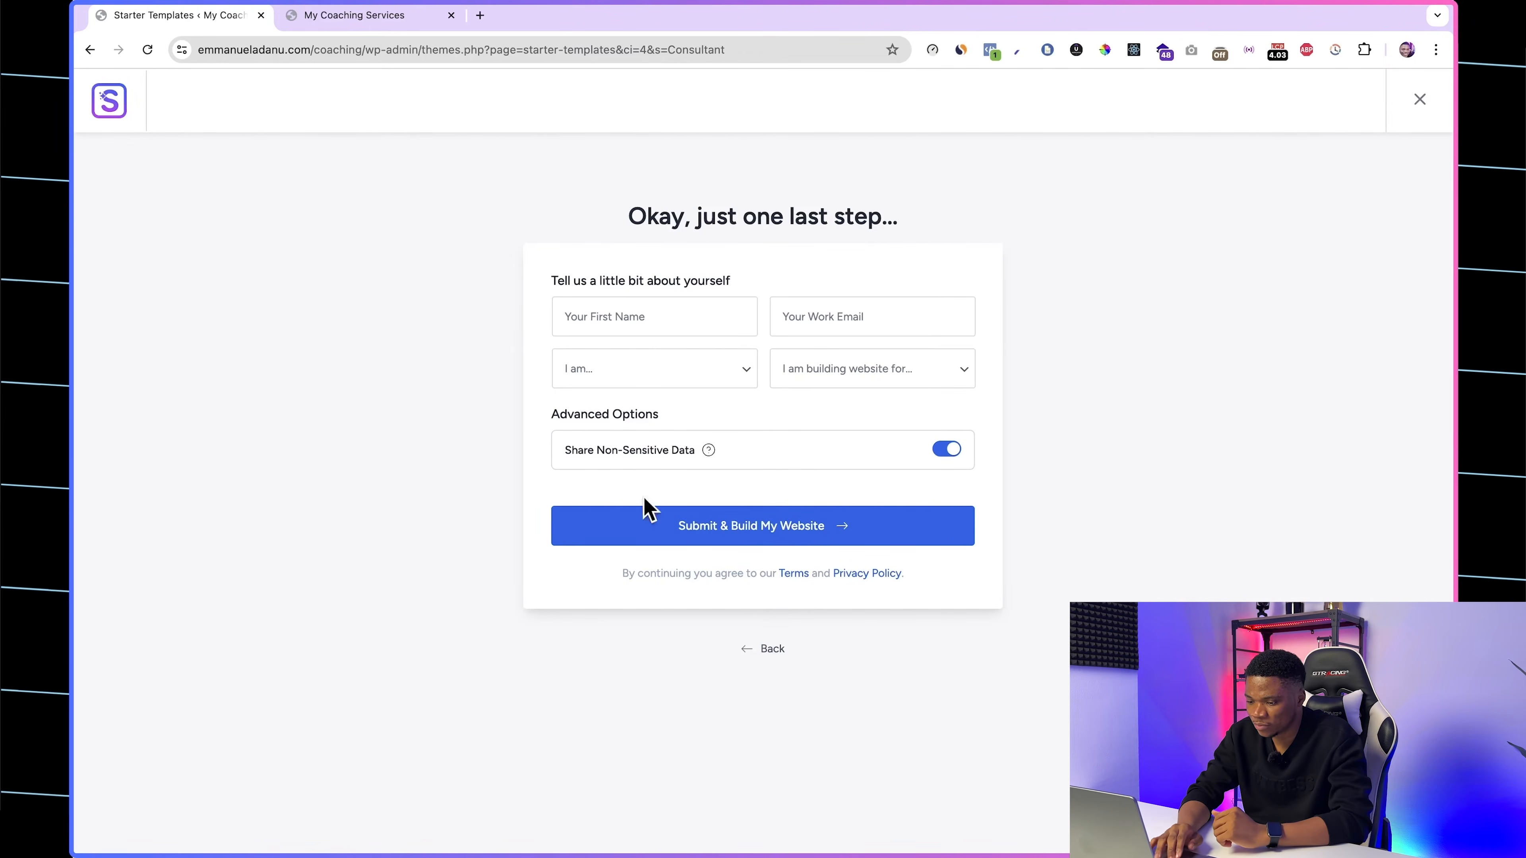
Step: Fill in the first name and work email, set the profile to Expert and Myself/My Company, and submit to build the website
{"action": "left_click", "coordinate": [625, 369]}
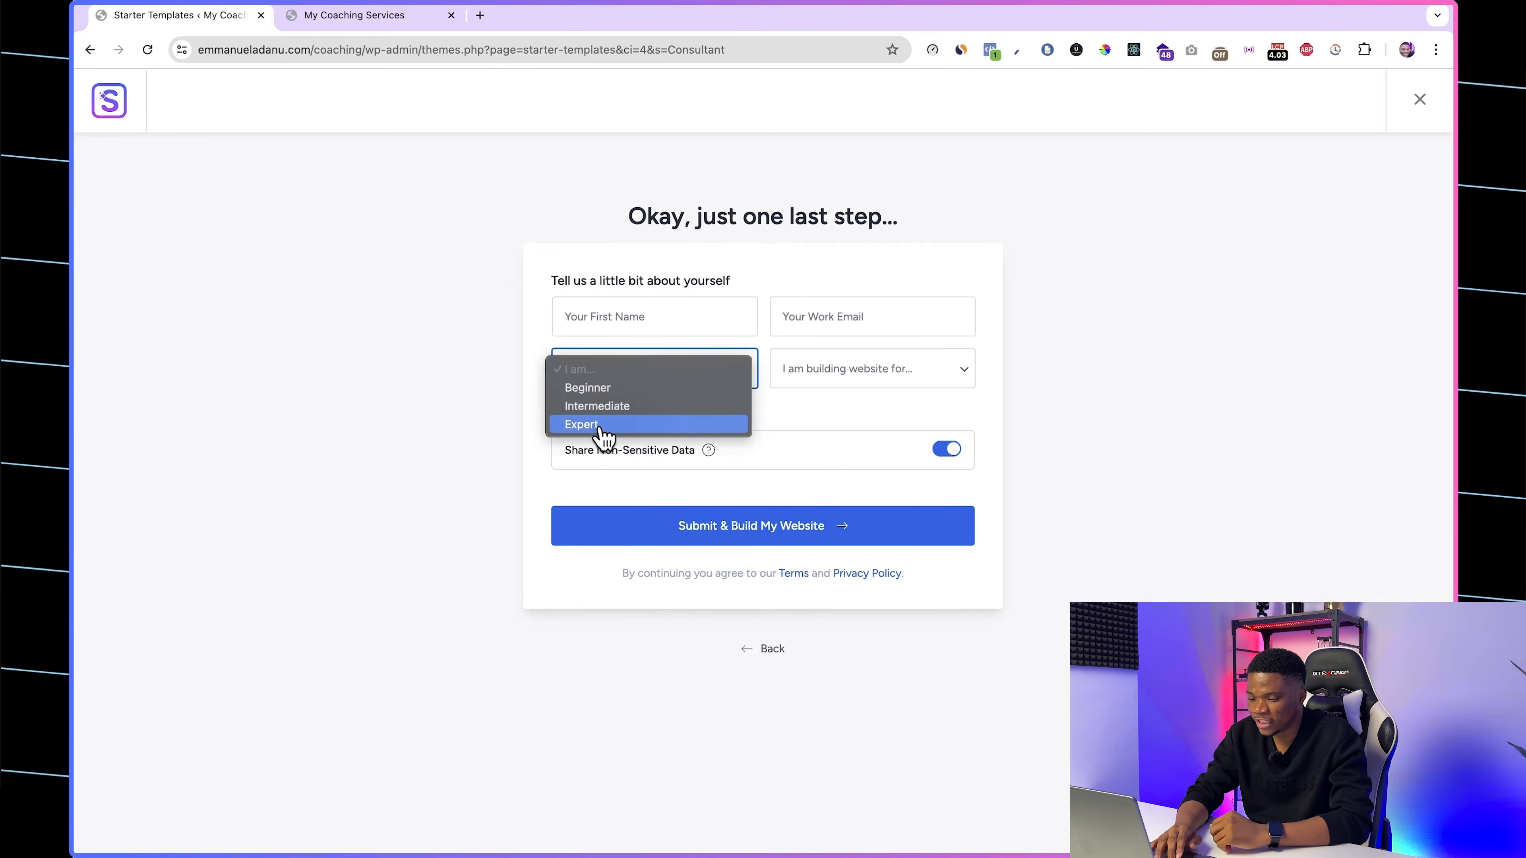
{"action": "left_click", "coordinate": [618, 425]}
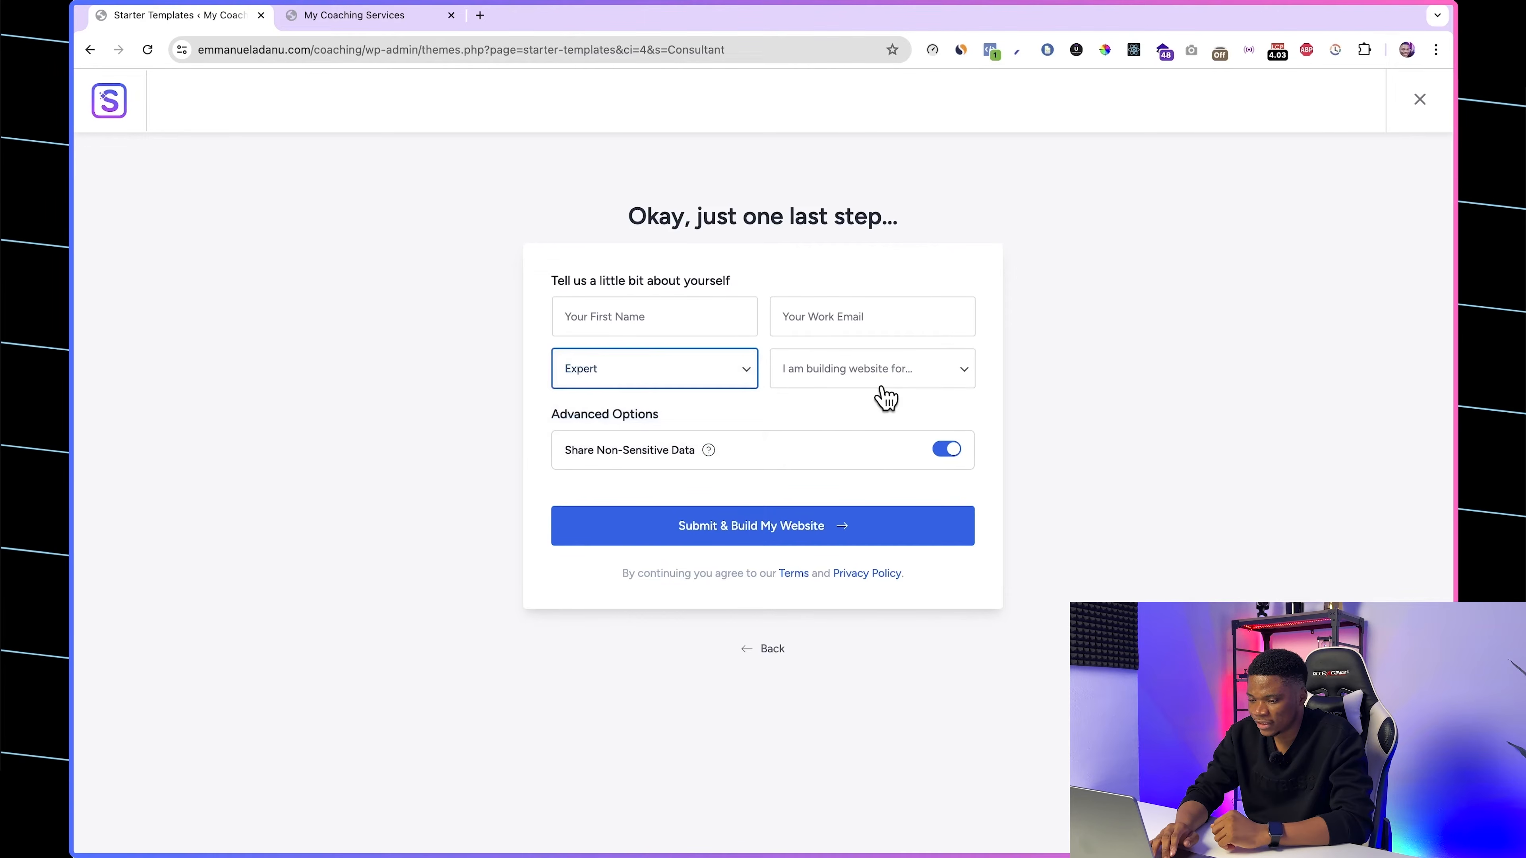
{"action": "left_click", "coordinate": [882, 385]}
{"action": "left_click", "coordinate": [835, 389]}
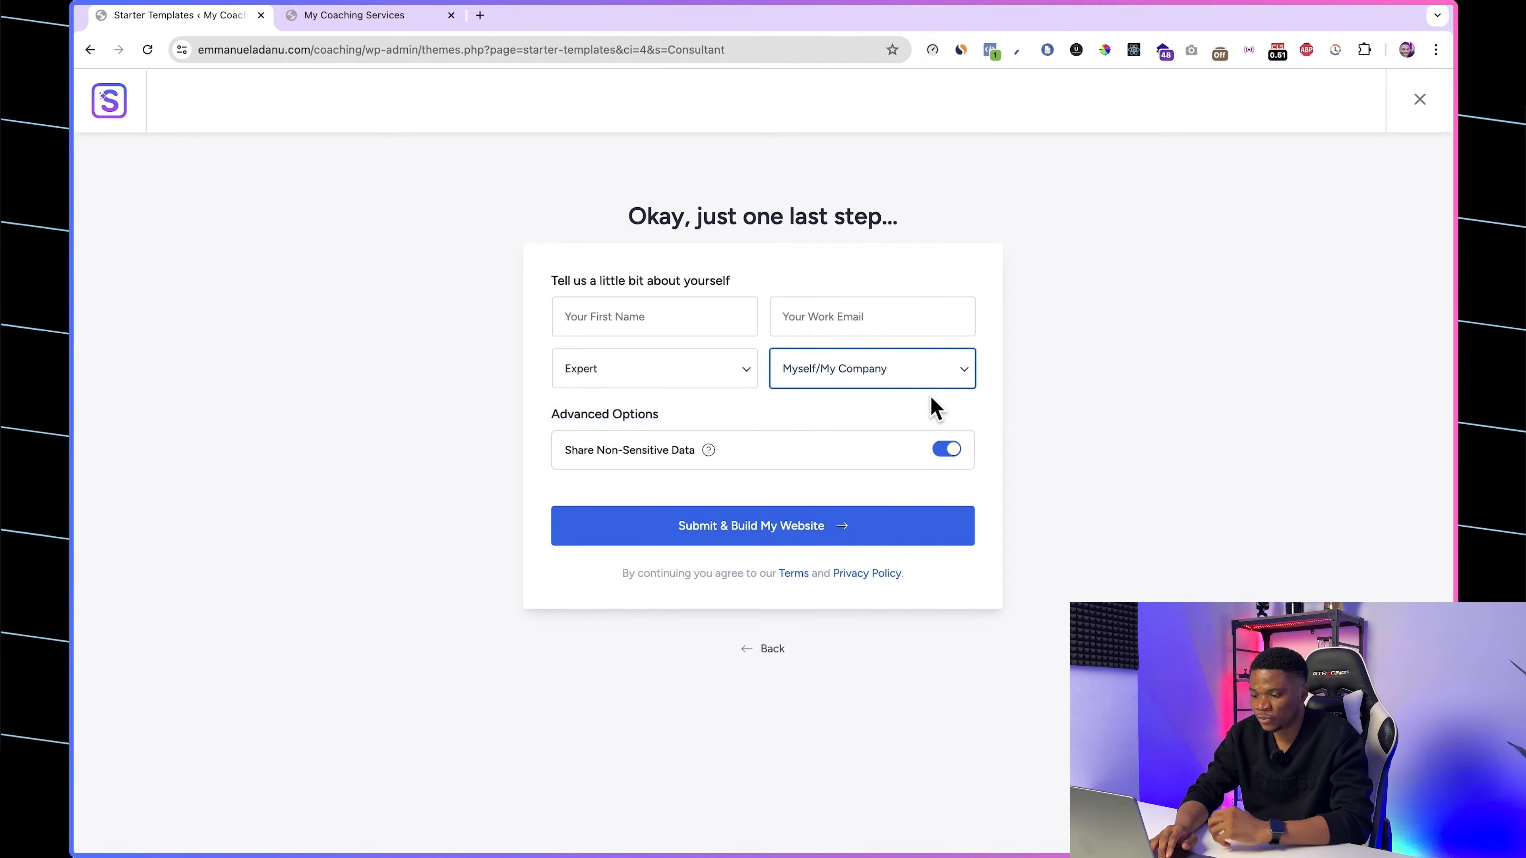
{"action": "left_click", "coordinate": [887, 380]}
{"action": "left_click", "coordinate": [889, 374]}
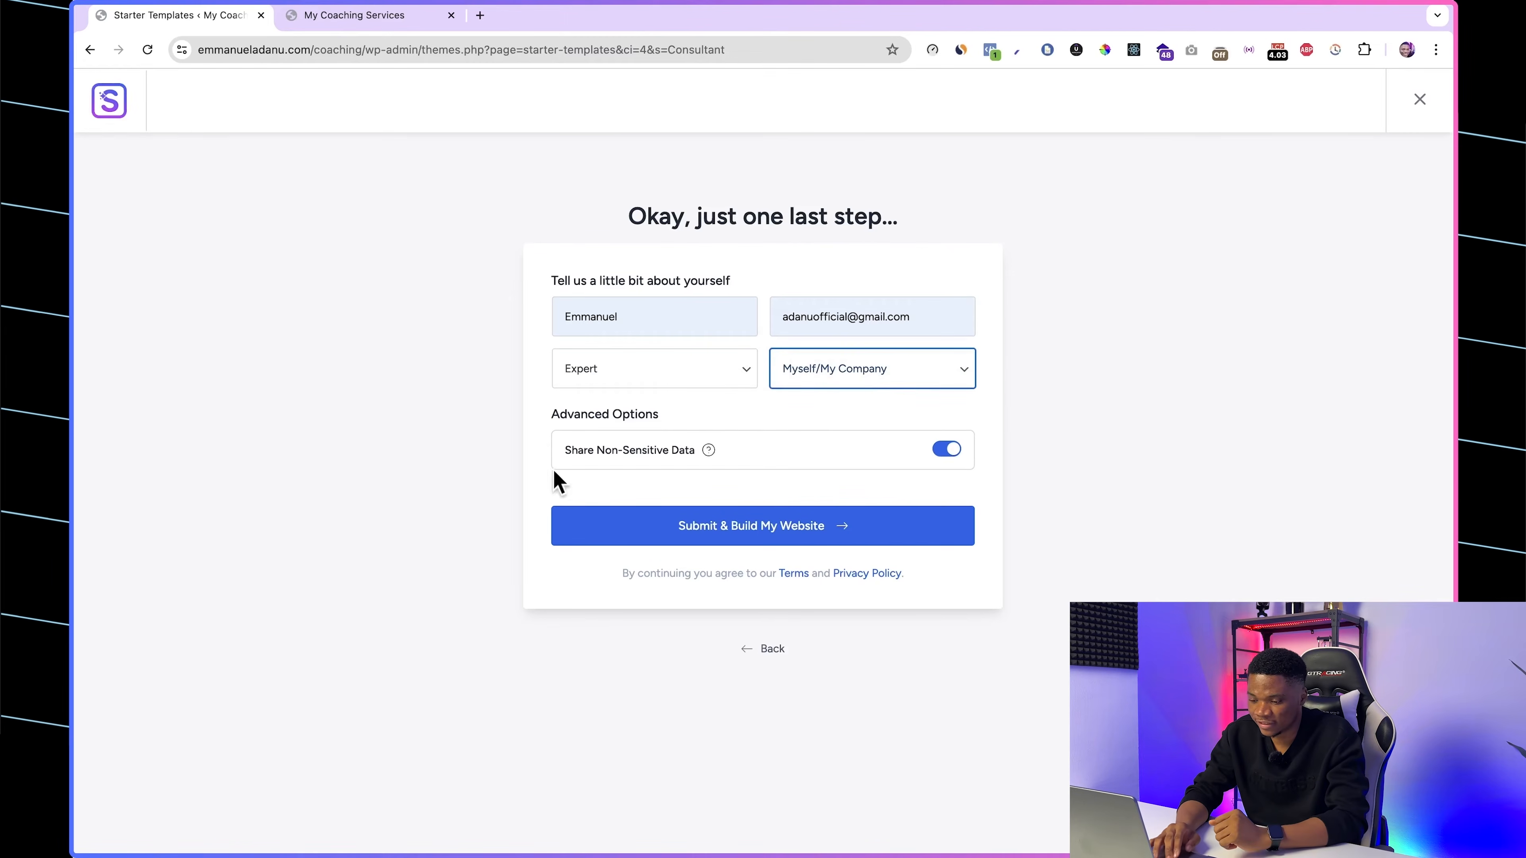
{"action": "left_click", "coordinate": [733, 541]}
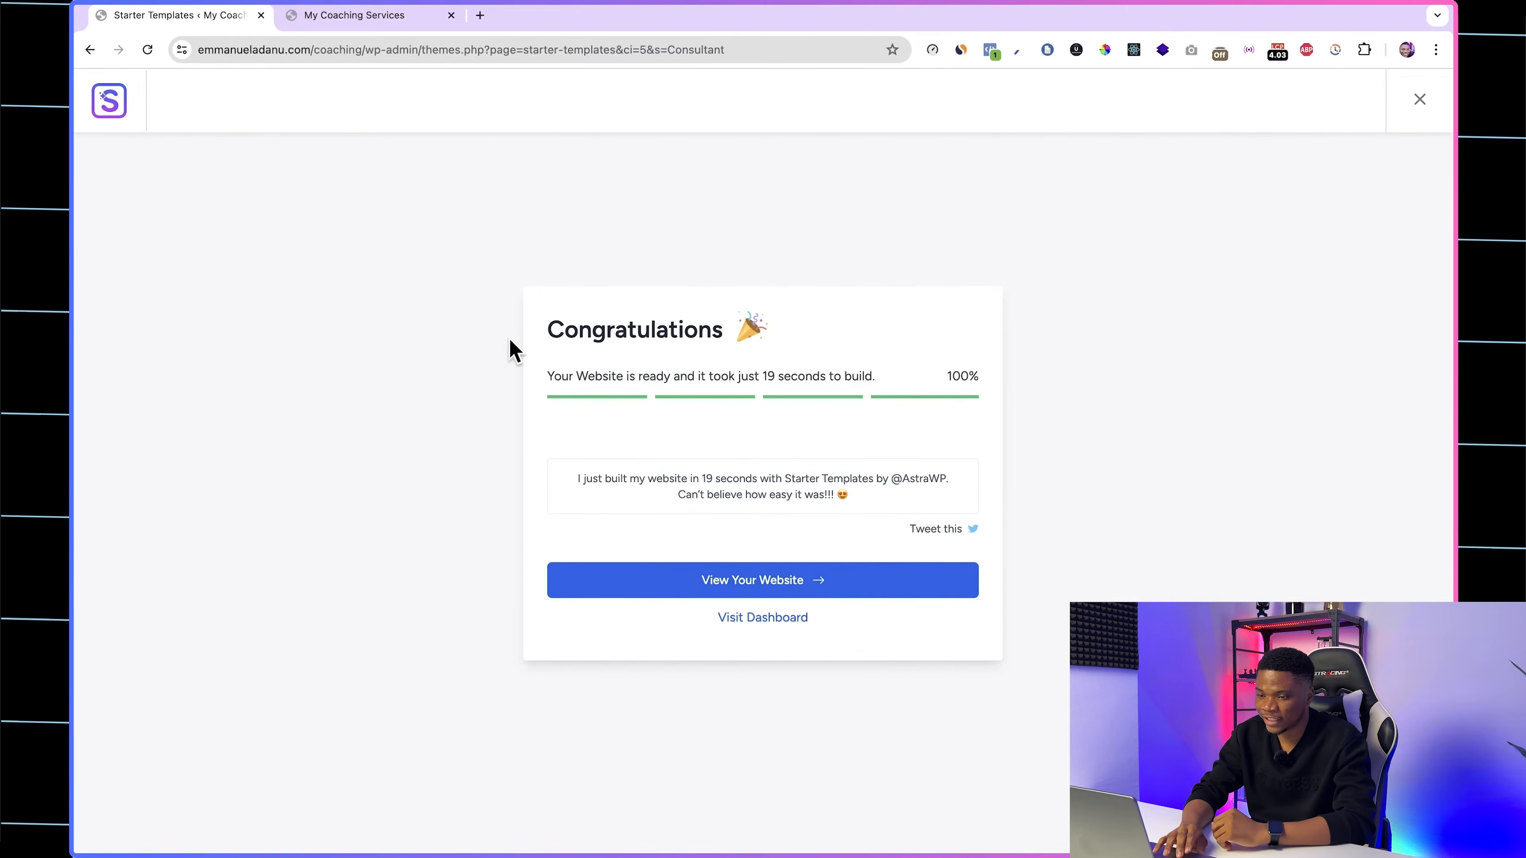
Step: Examine the imported coaching homepage on the live site, from the hero section through services, about and testimonials
{"action": "left_click", "coordinate": [334, 23]}
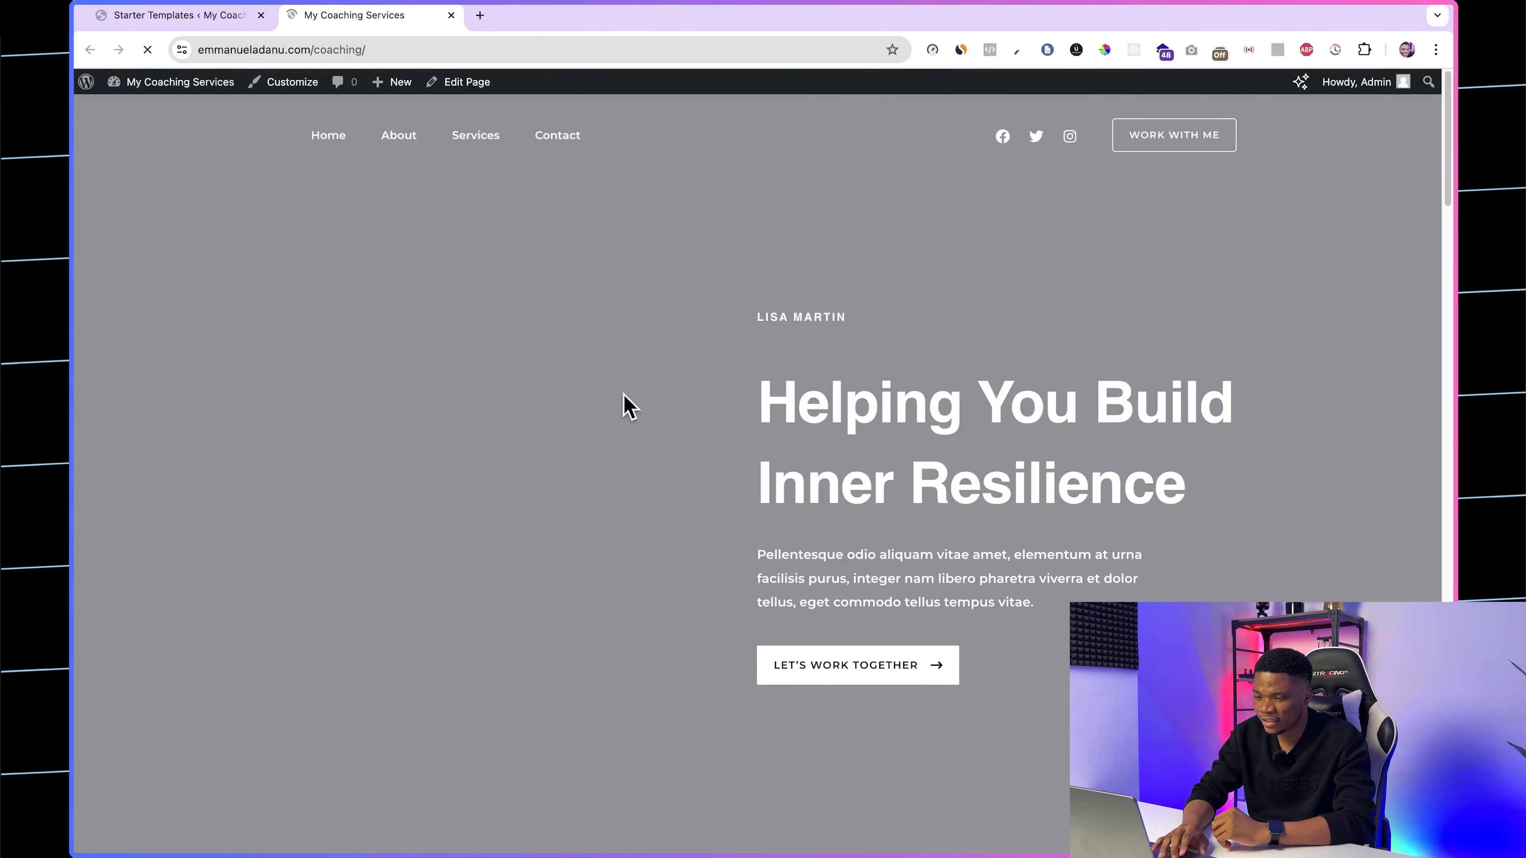
{"action": "scroll", "coordinate": [840, 516], "scroll_direction": "down", "scroll_amount": 20}
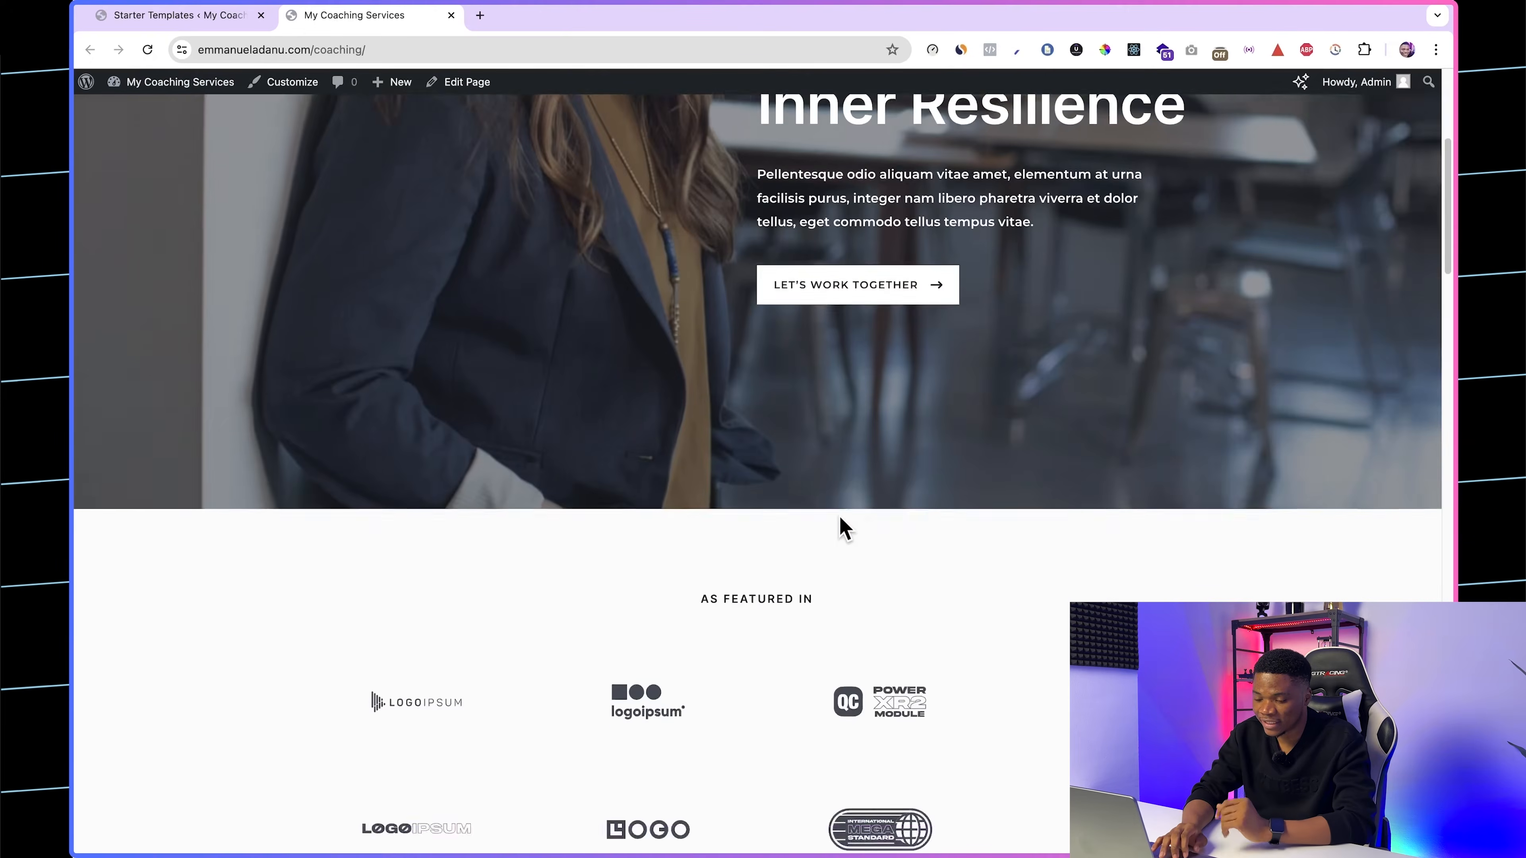
{"action": "scroll", "coordinate": [840, 516], "scroll_direction": "up", "scroll_amount": 20}
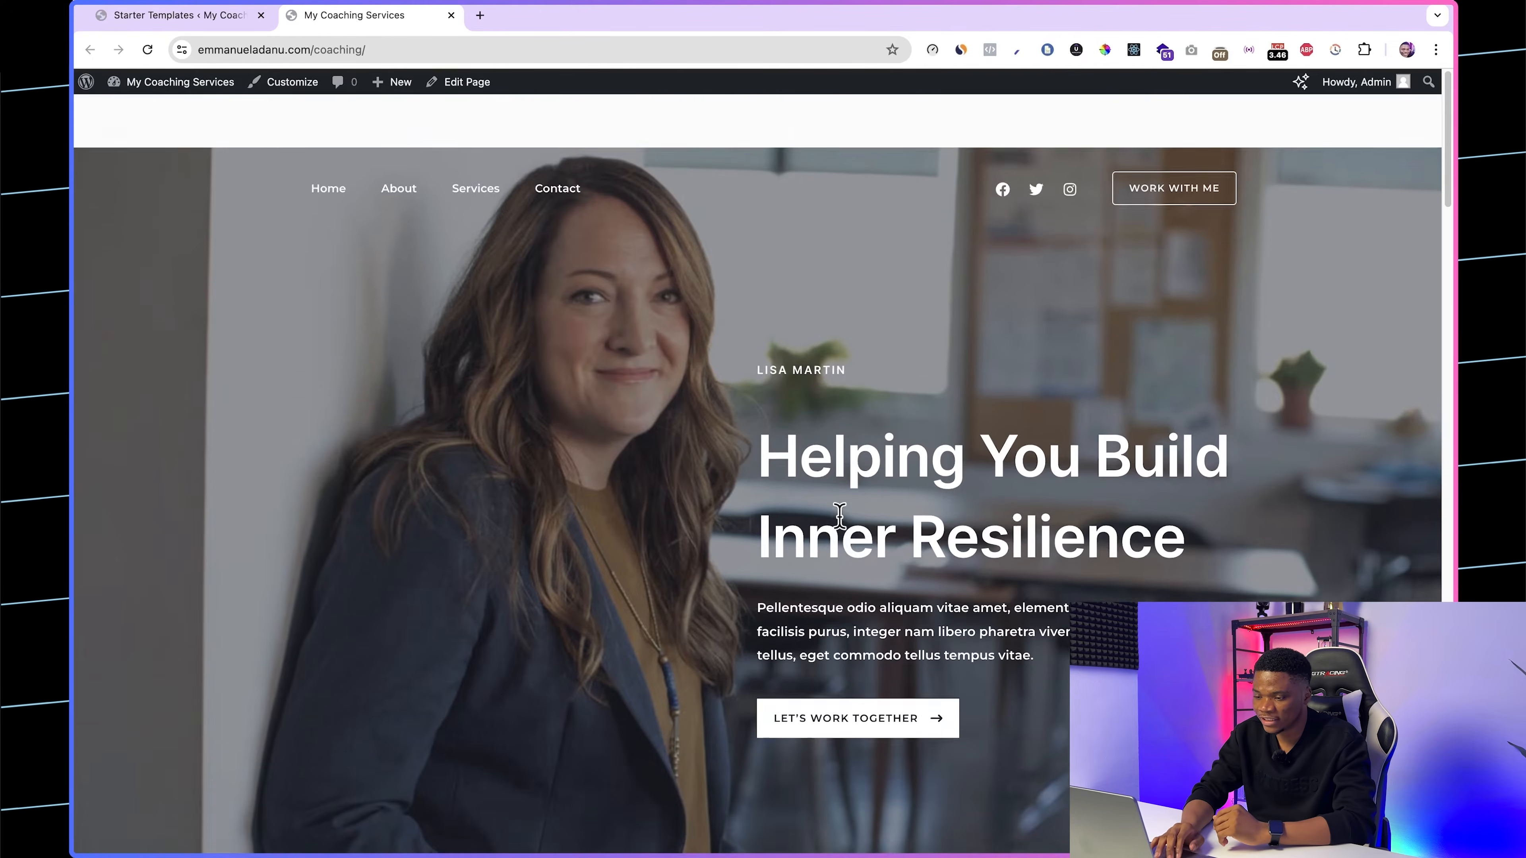
{"action": "scroll", "coordinate": [847, 559], "scroll_direction": "down", "scroll_amount": 5}
{"action": "scroll", "coordinate": [848, 560], "scroll_direction": "down", "scroll_amount": 12}
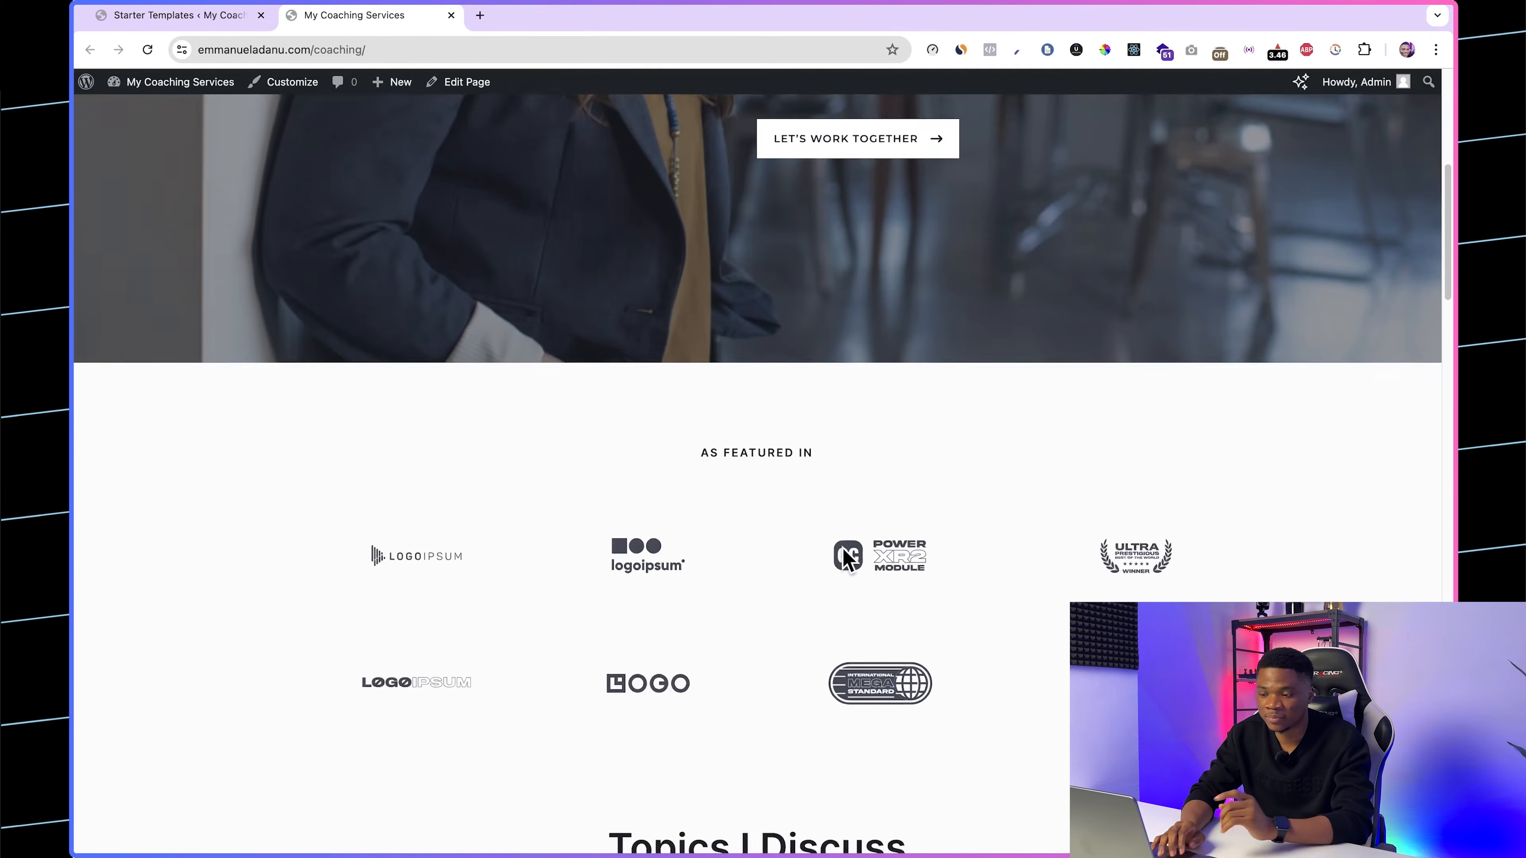
{"action": "scroll", "coordinate": [847, 559], "scroll_direction": "down", "scroll_amount": 10}
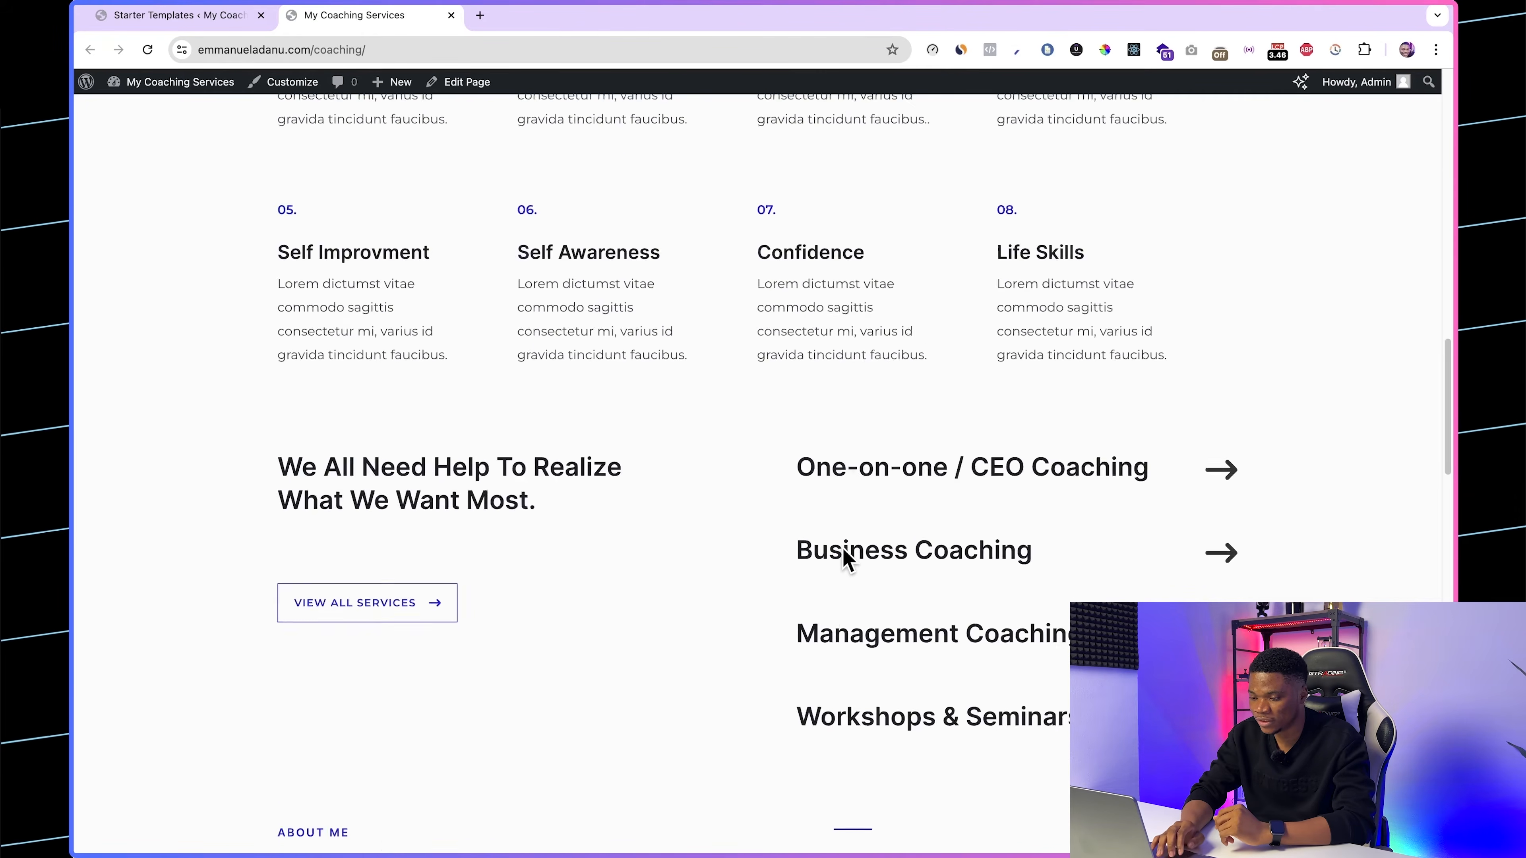
{"action": "scroll", "coordinate": [843, 548], "scroll_direction": "down", "scroll_amount": 6}
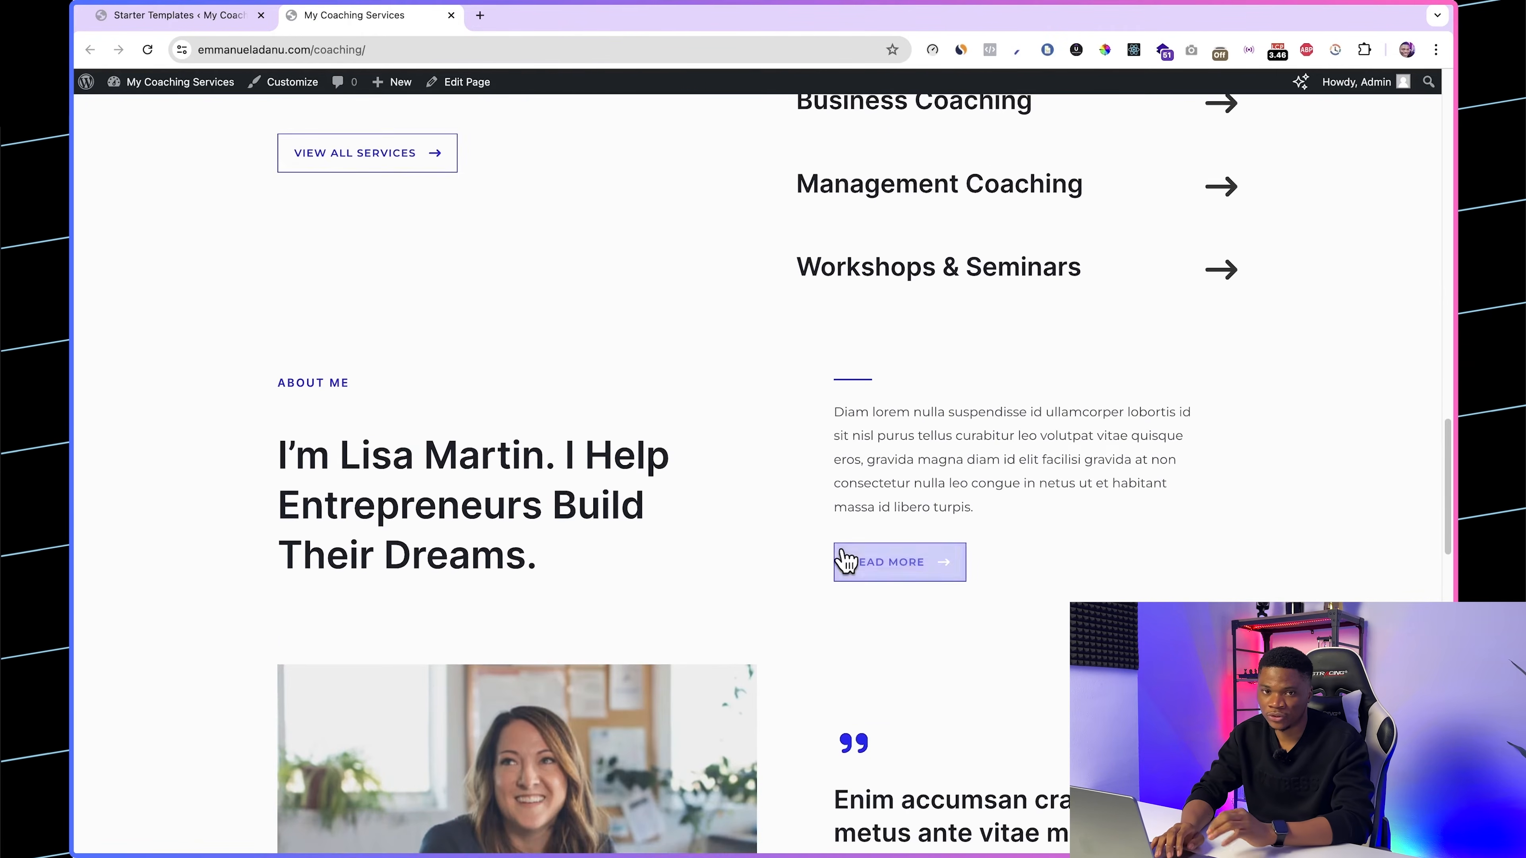
{"action": "scroll", "coordinate": [1008, 541], "scroll_direction": "down", "scroll_amount": 8}
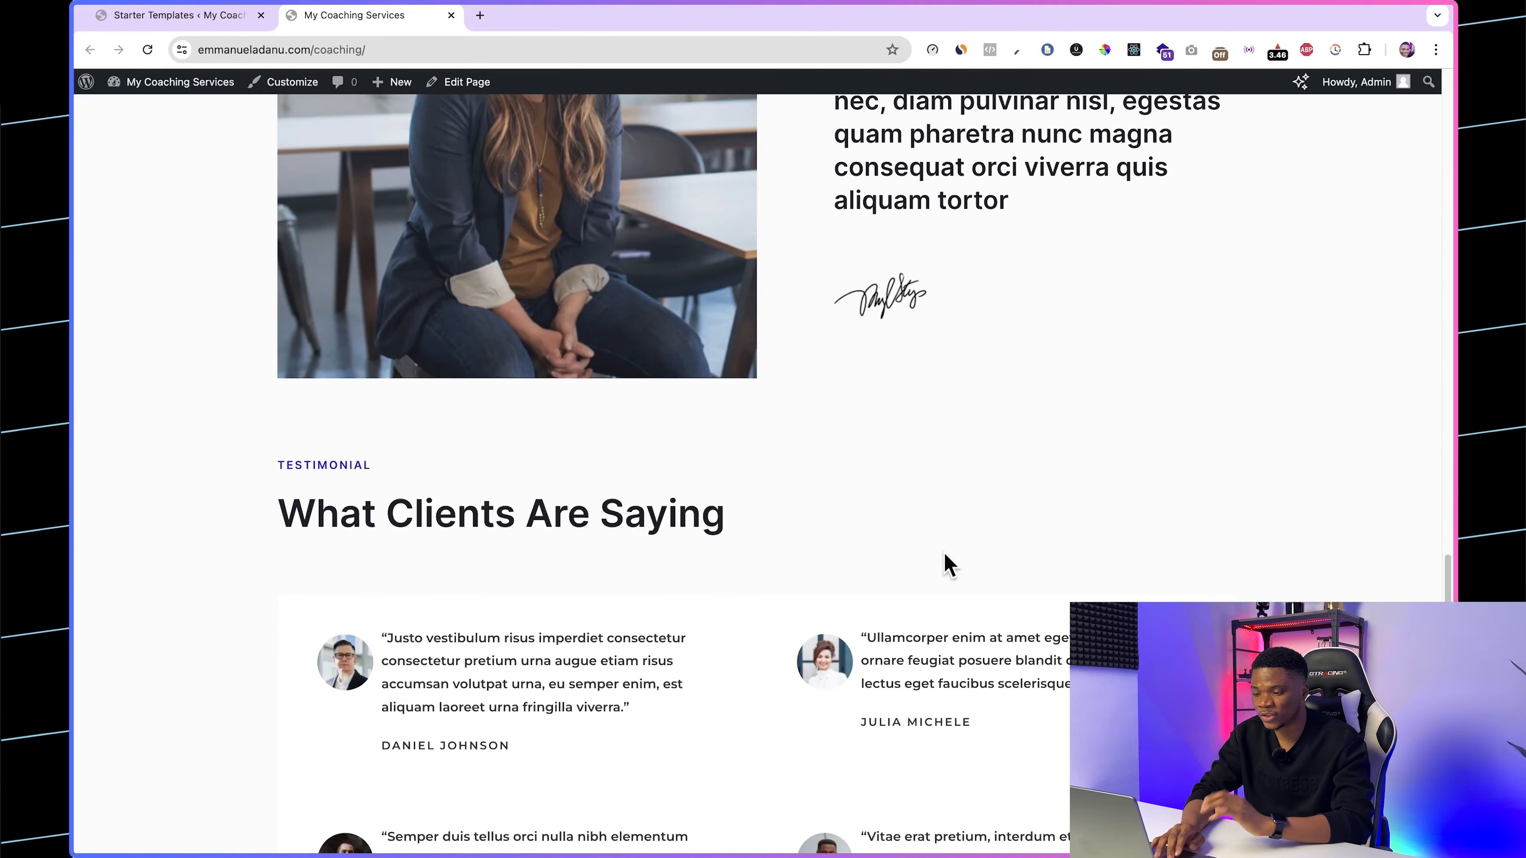
{"action": "scroll", "coordinate": [985, 548], "scroll_direction": "down", "scroll_amount": 2}
{"action": "scroll", "coordinate": [988, 545], "scroll_direction": "down", "scroll_amount": 3}
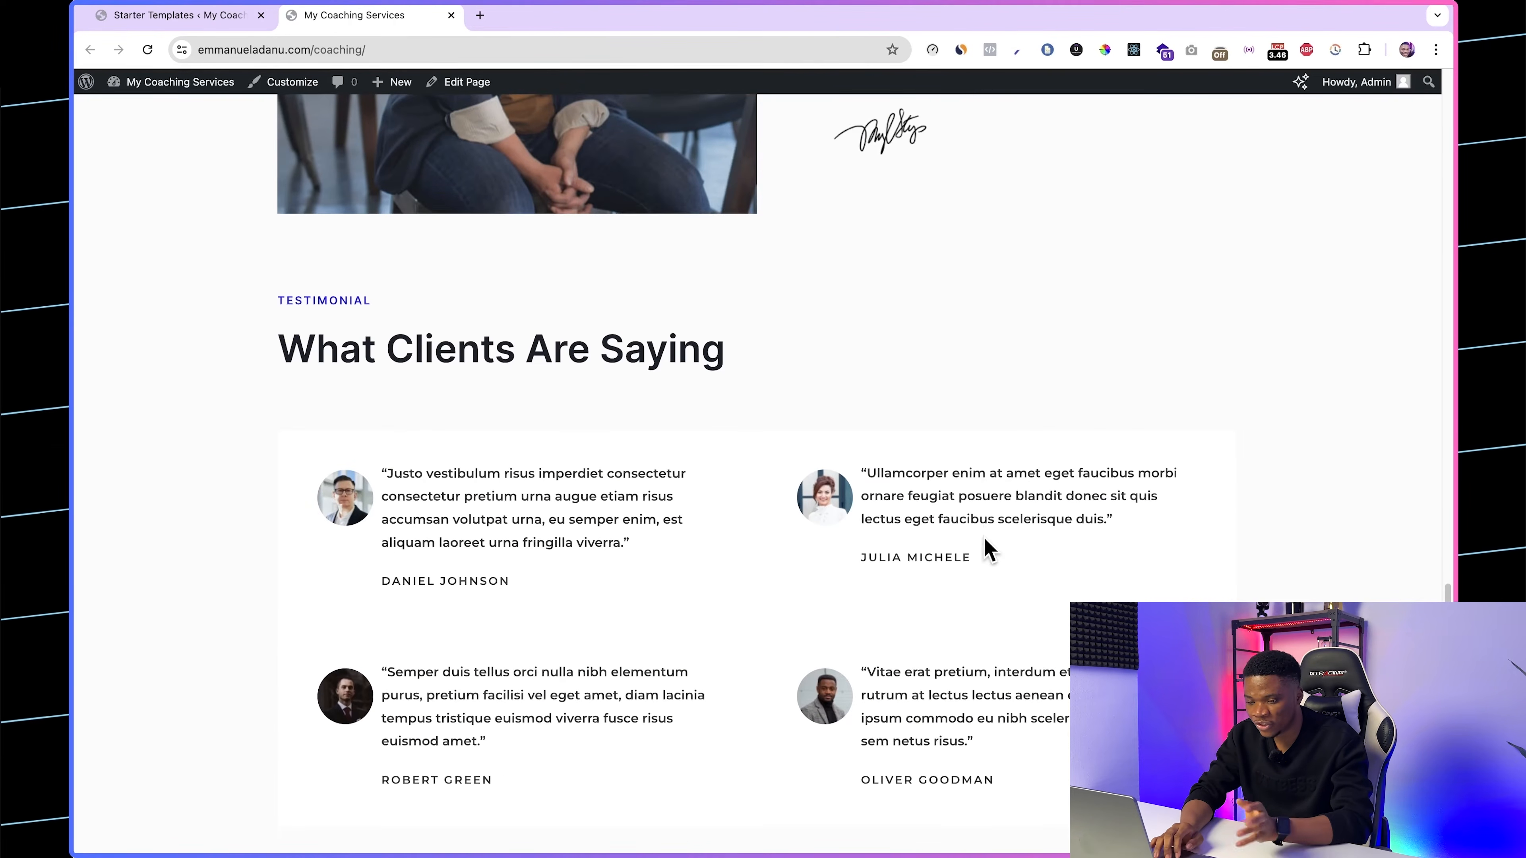
{"action": "scroll", "coordinate": [987, 545], "scroll_direction": "up", "scroll_amount": 8}
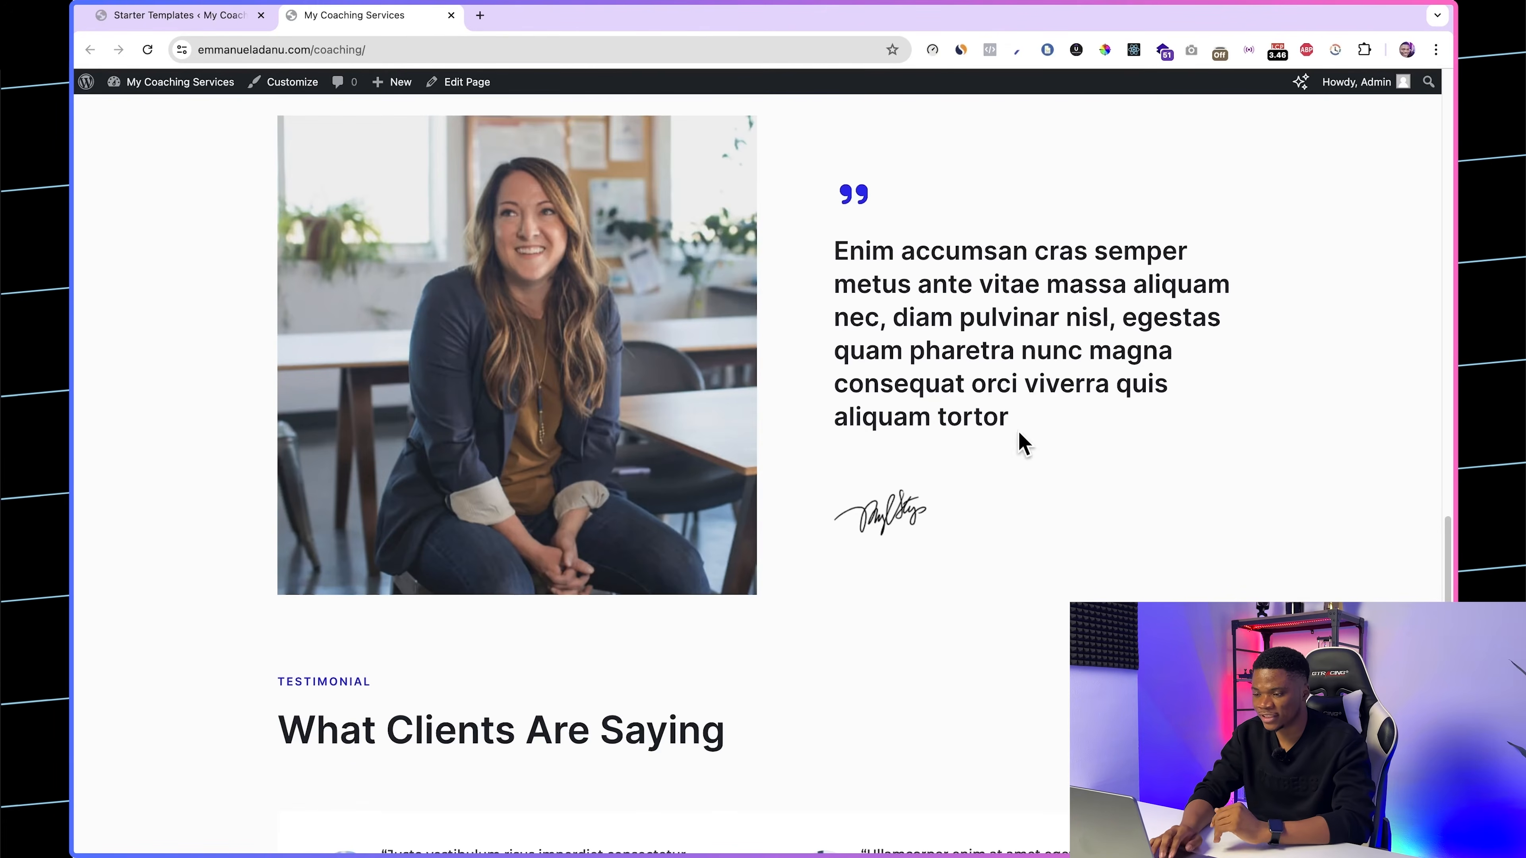
{"action": "scroll", "coordinate": [1019, 433], "scroll_direction": "up", "scroll_amount": 20}
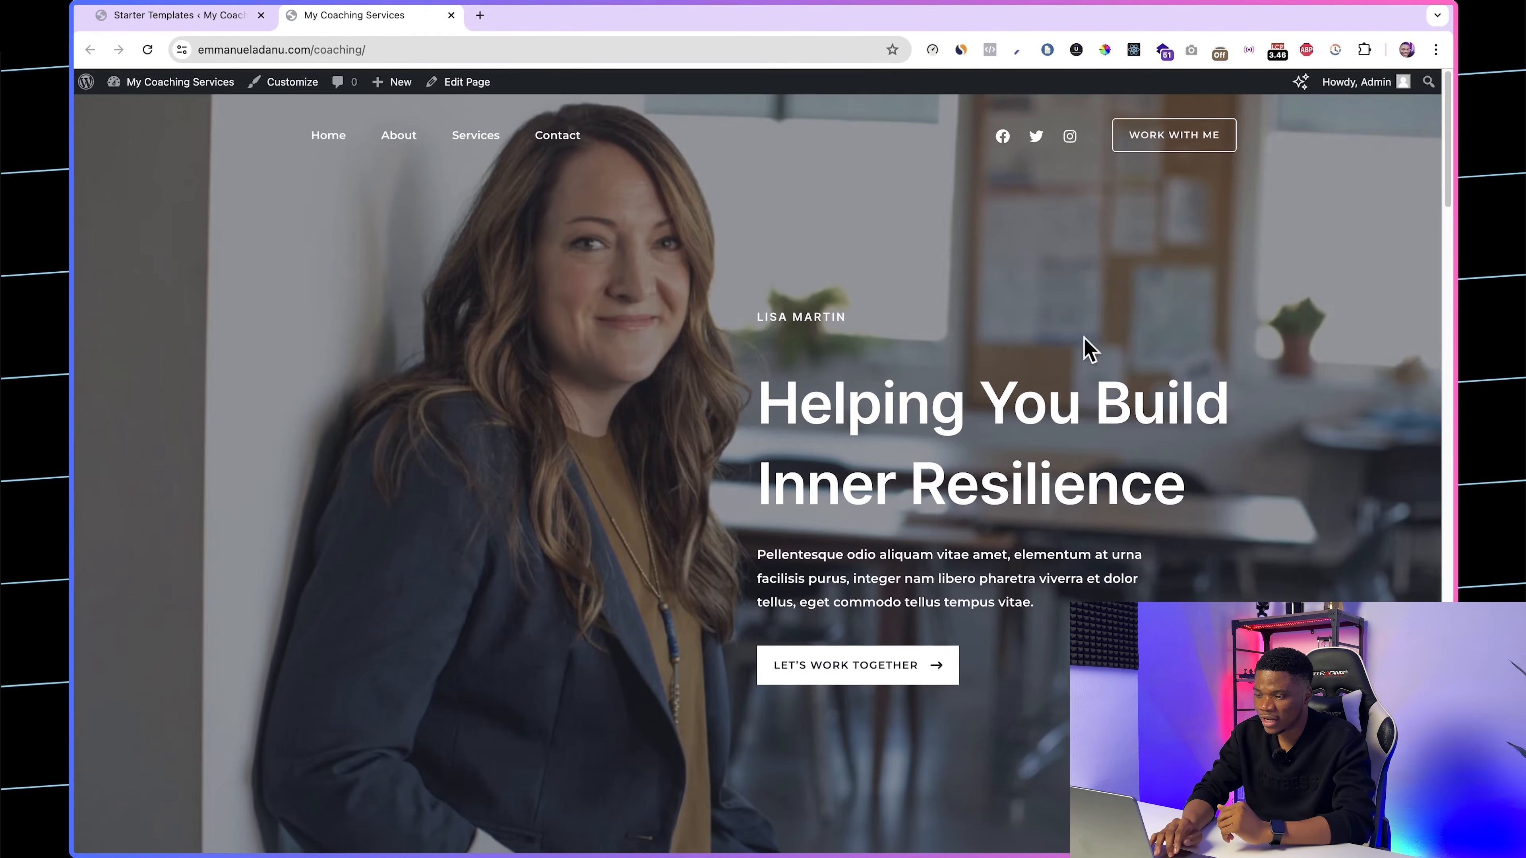
Step: Return to the finished Starter Templates setup and go to the WordPress dashboard
{"action": "left_click", "coordinate": [160, 18]}
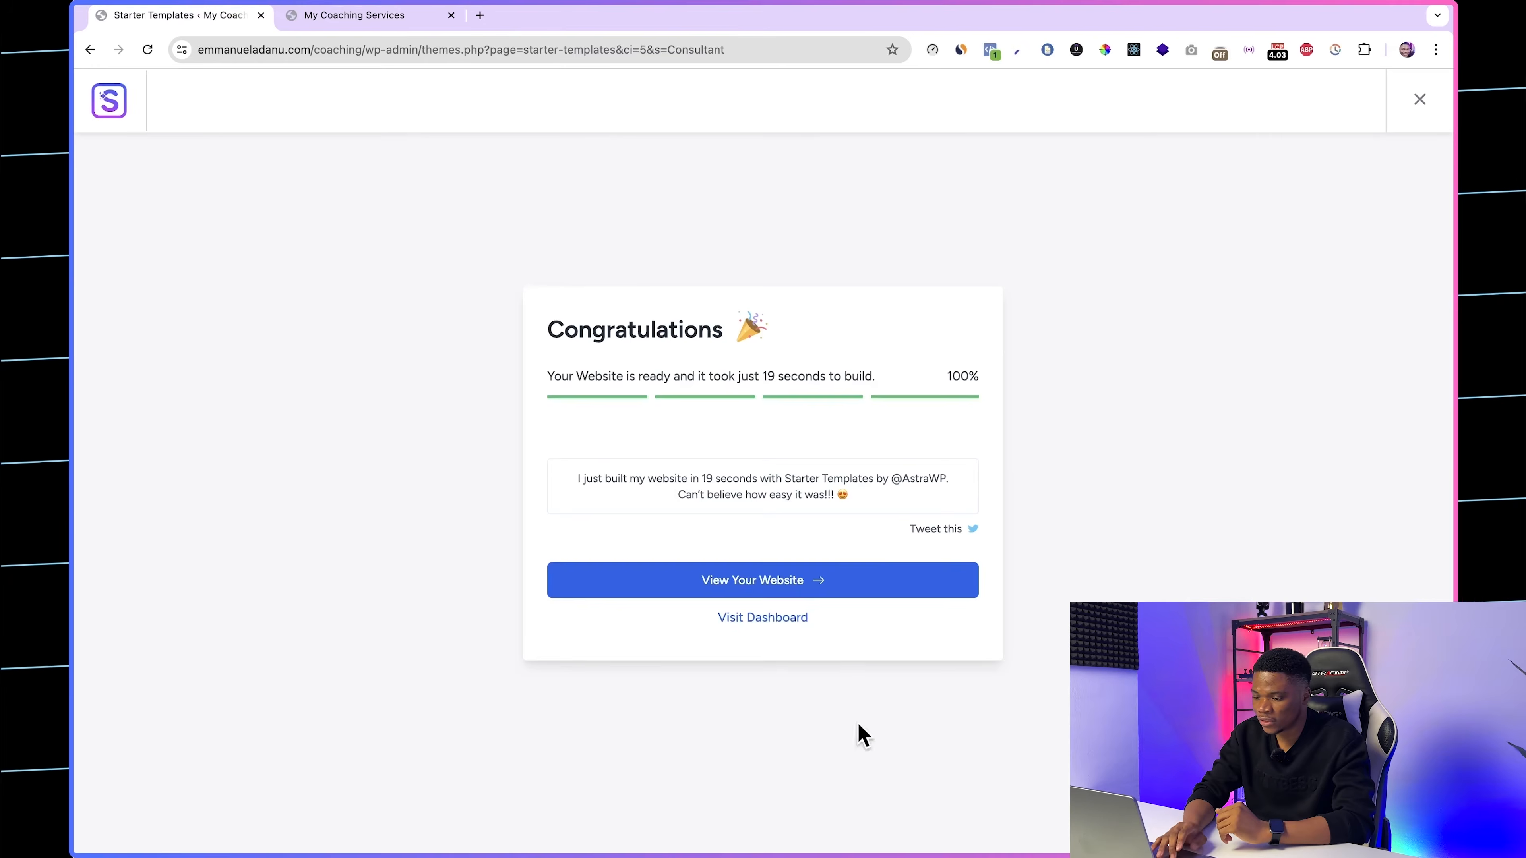
{"action": "left_click", "coordinate": [751, 619]}
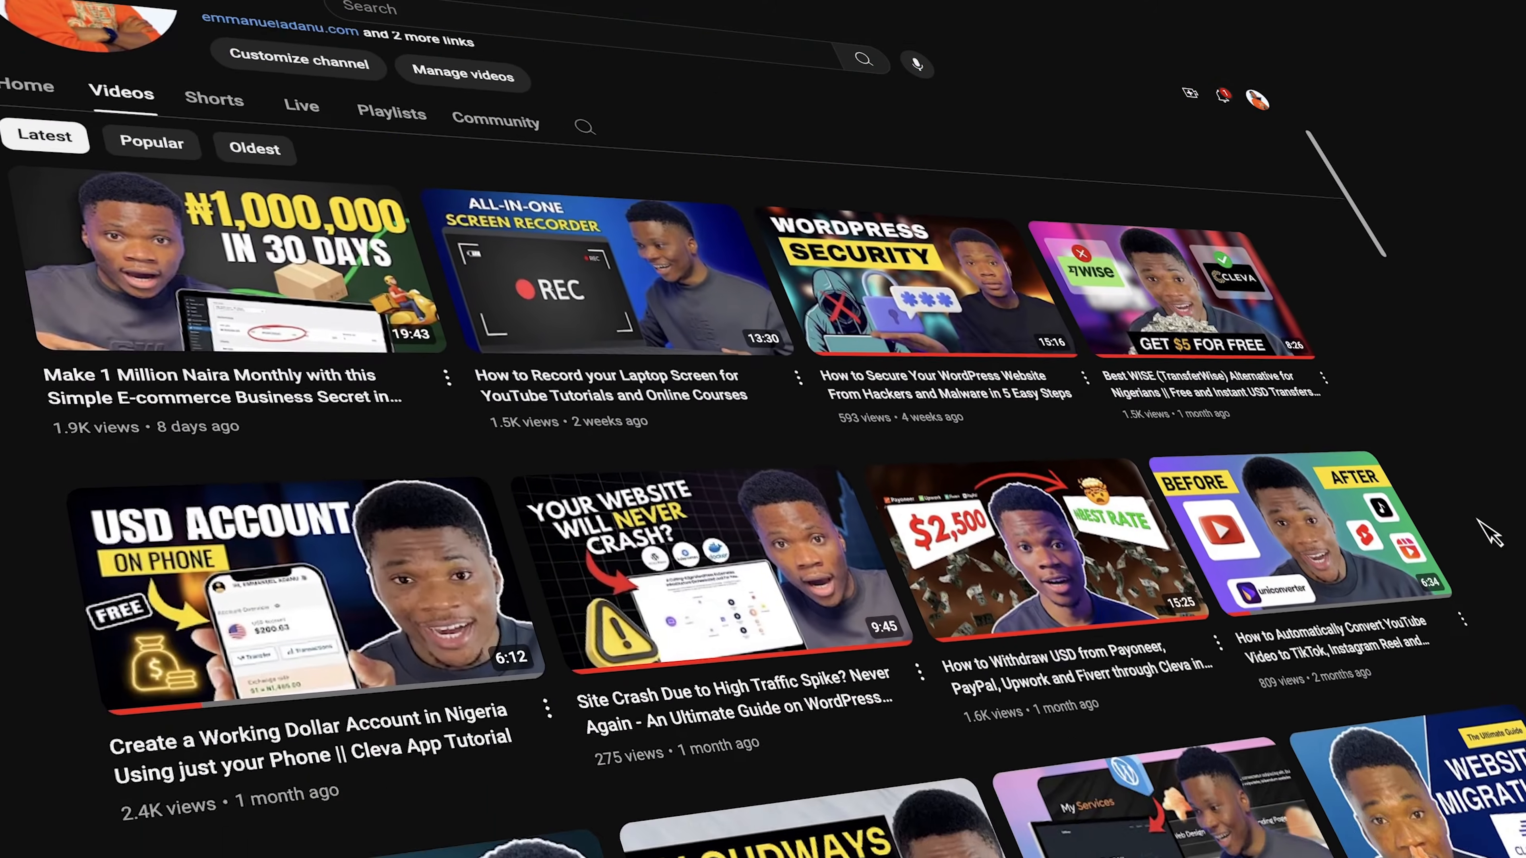
{"action": "scroll", "coordinate": [1490, 532], "scroll_direction": "down", "scroll_amount": 10}
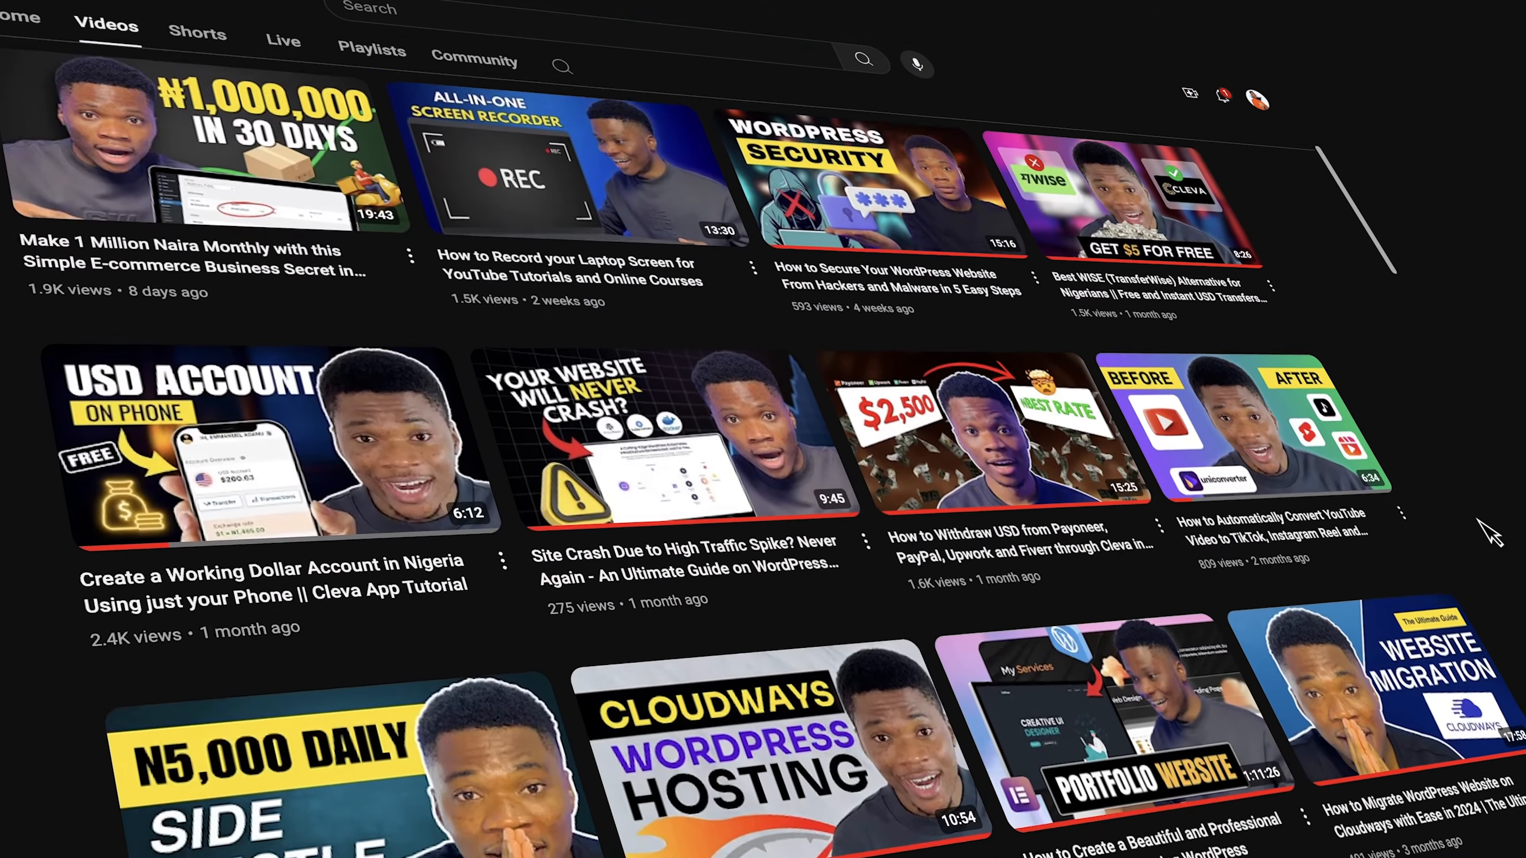
{"action": "scroll", "coordinate": [1490, 532], "scroll_direction": "down", "scroll_amount": 8}
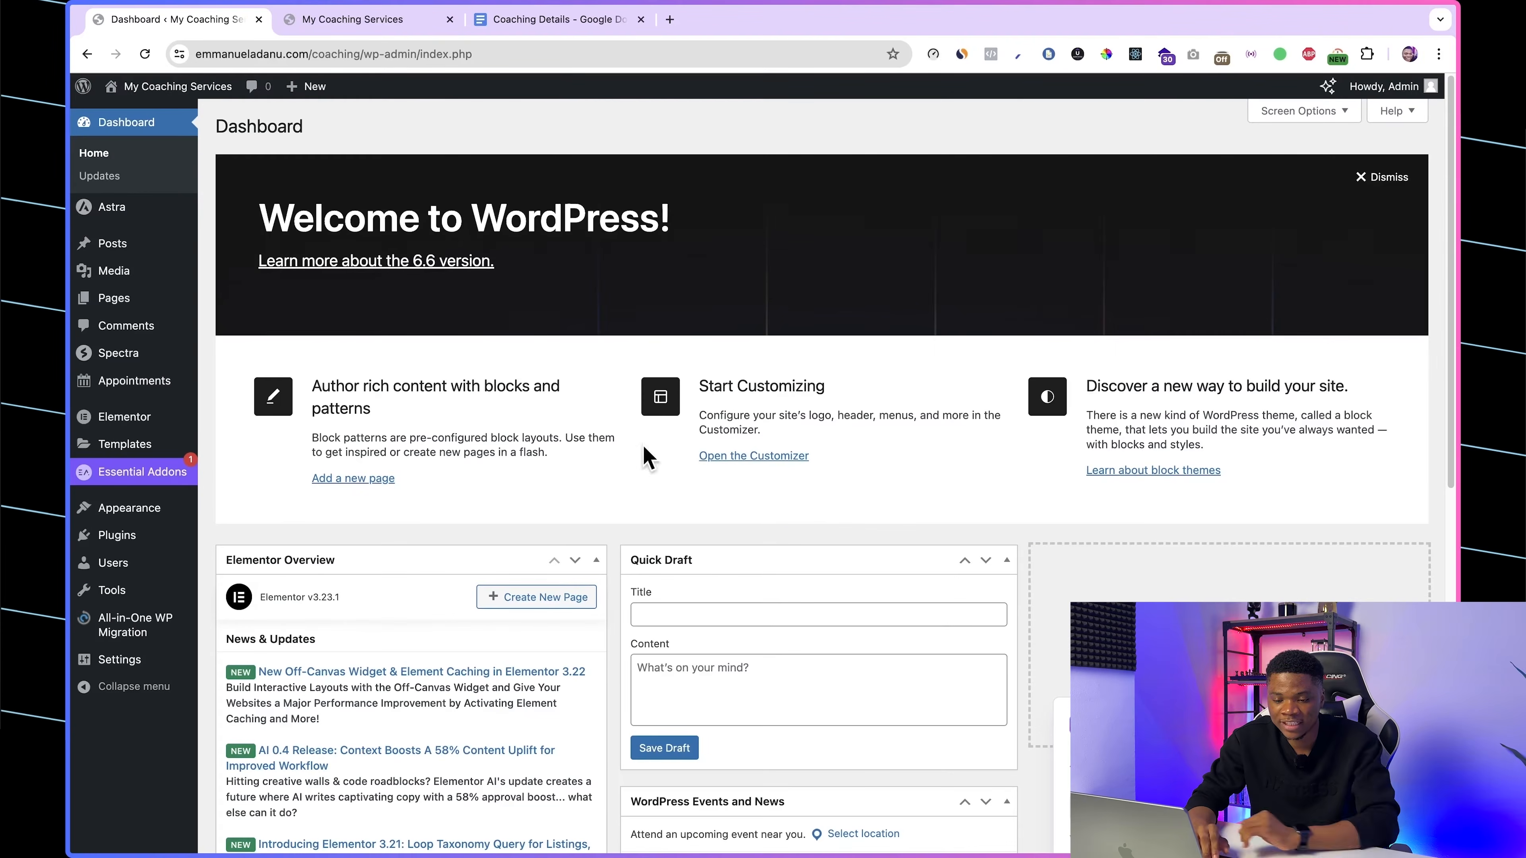
Step: Examine the Calendar, Bookings and Payments pages of the Appointments plugin
{"action": "mouse_move", "coordinate": [126, 392]}
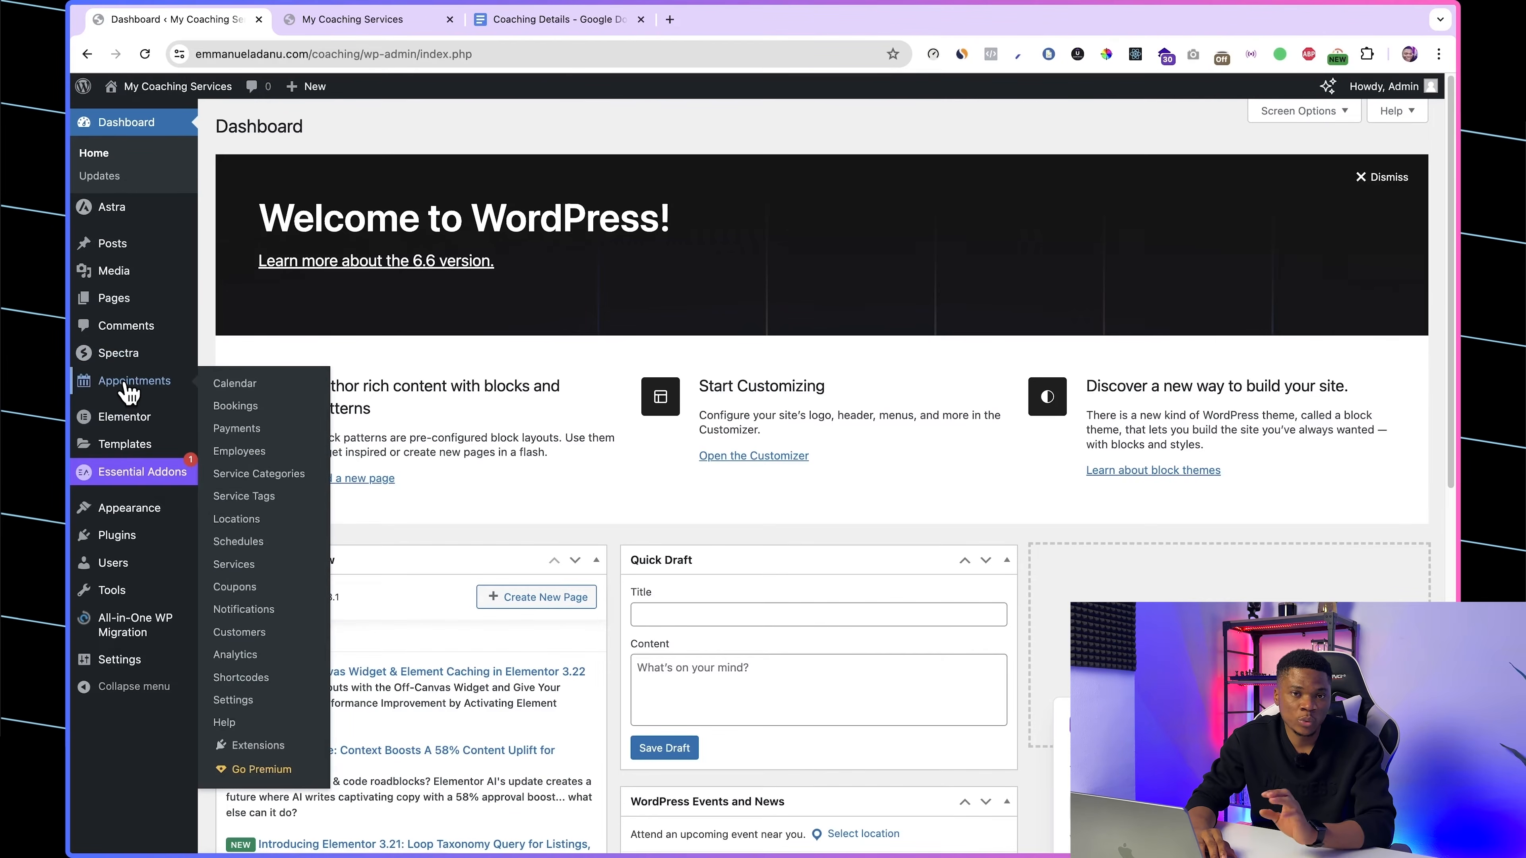
{"action": "left_click", "coordinate": [124, 384]}
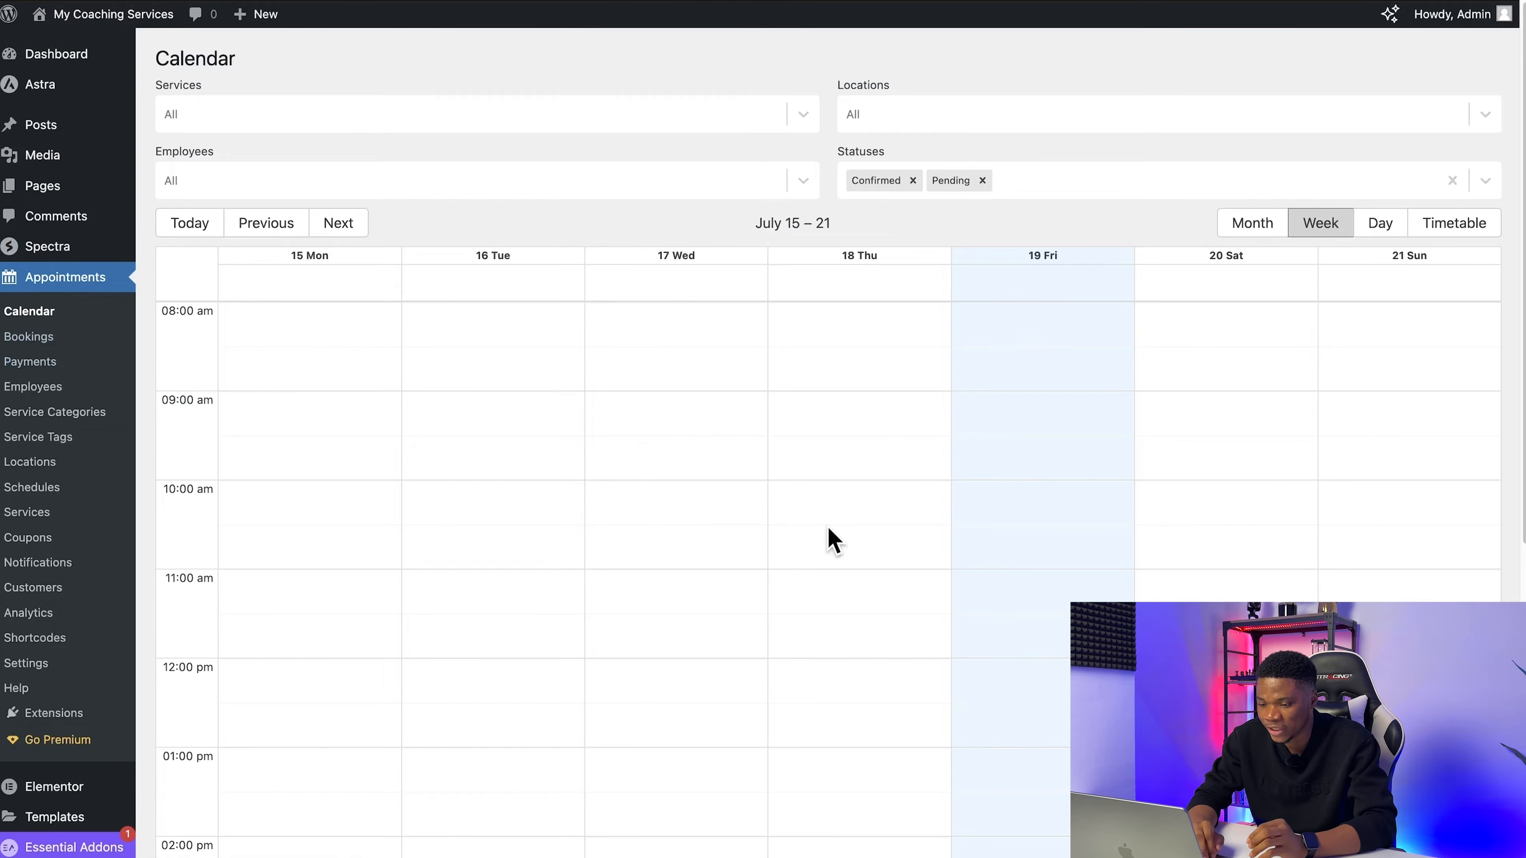
{"action": "scroll", "coordinate": [832, 541], "scroll_direction": "down", "scroll_amount": 10}
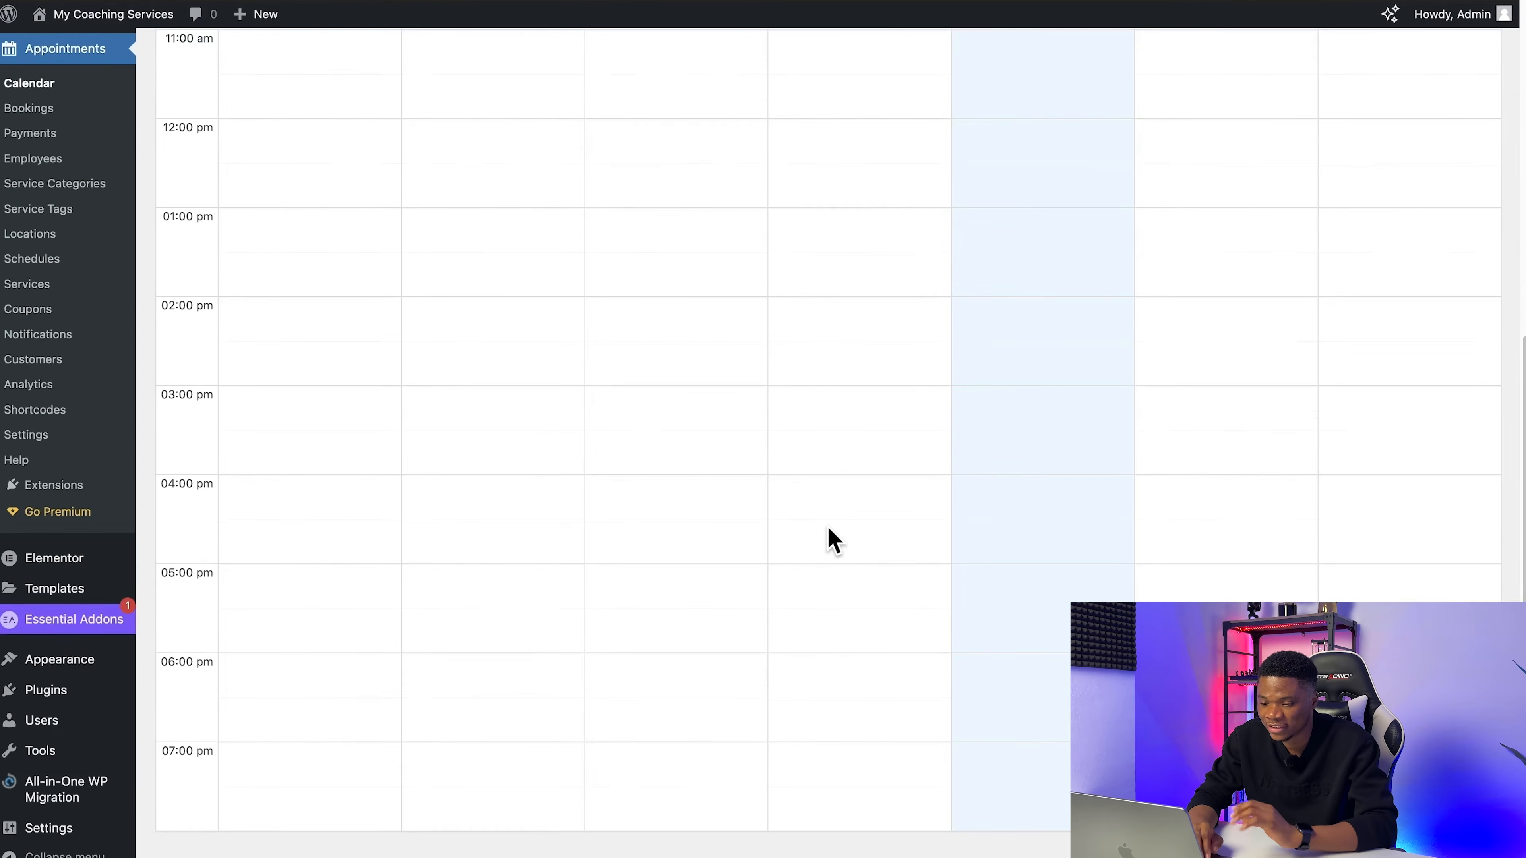
{"action": "scroll", "coordinate": [832, 541], "scroll_direction": "up", "scroll_amount": 10}
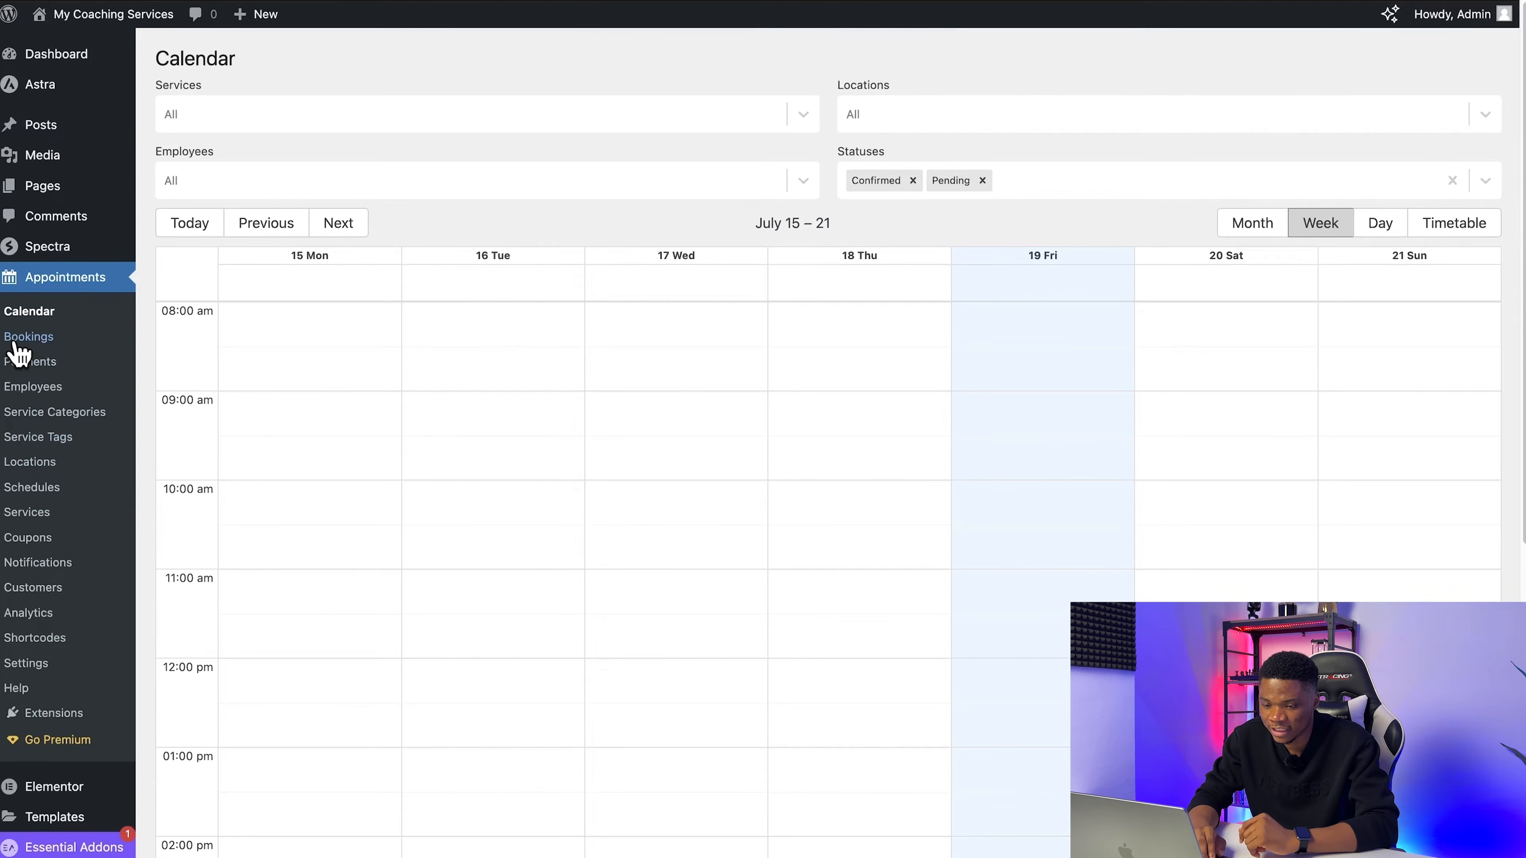
{"action": "left_click", "coordinate": [40, 342]}
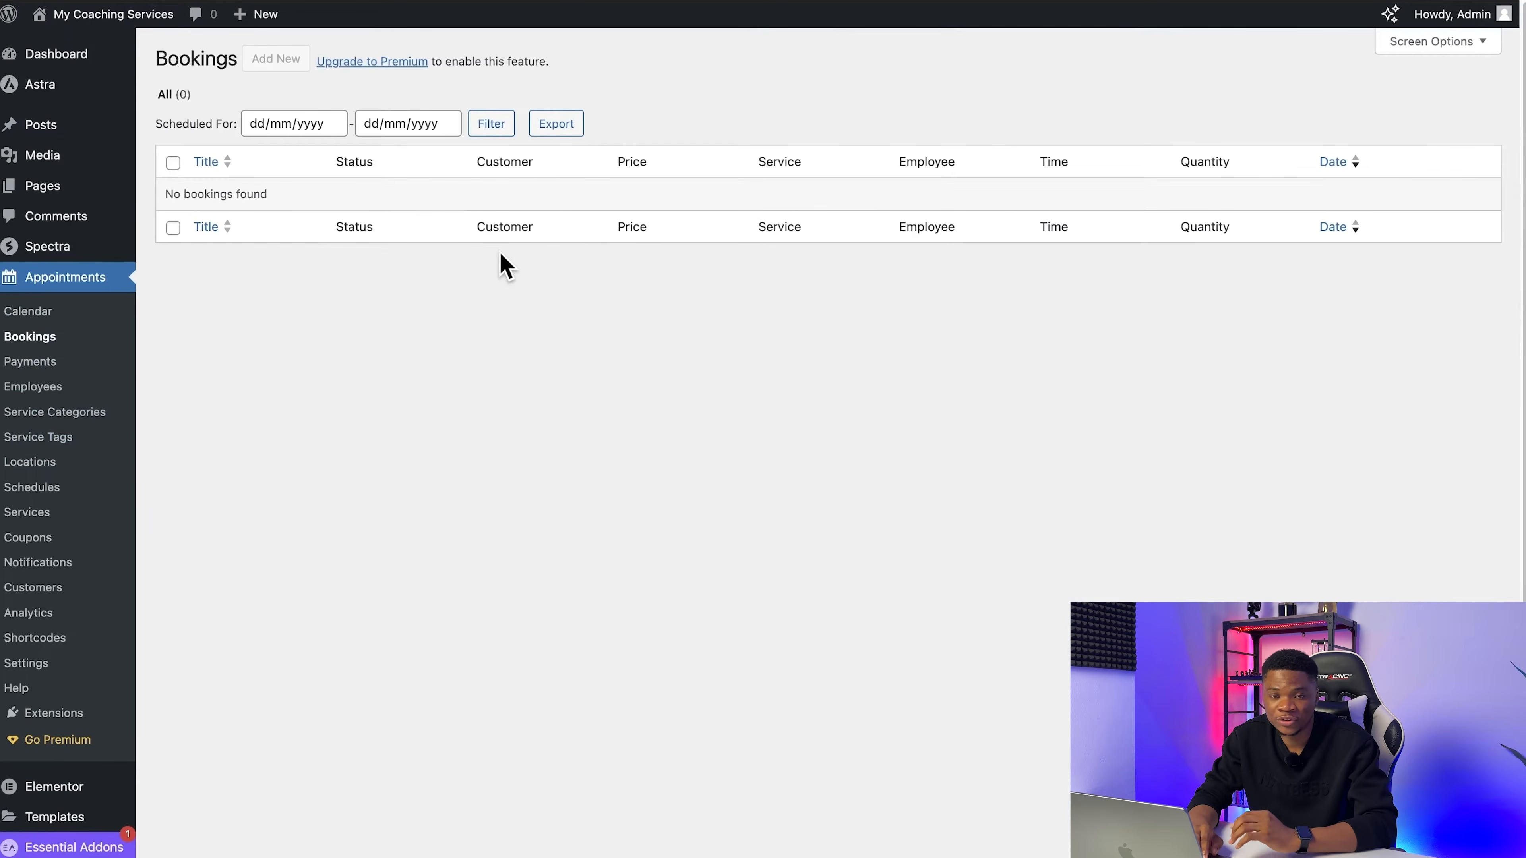
{"action": "left_click", "coordinate": [30, 364]}
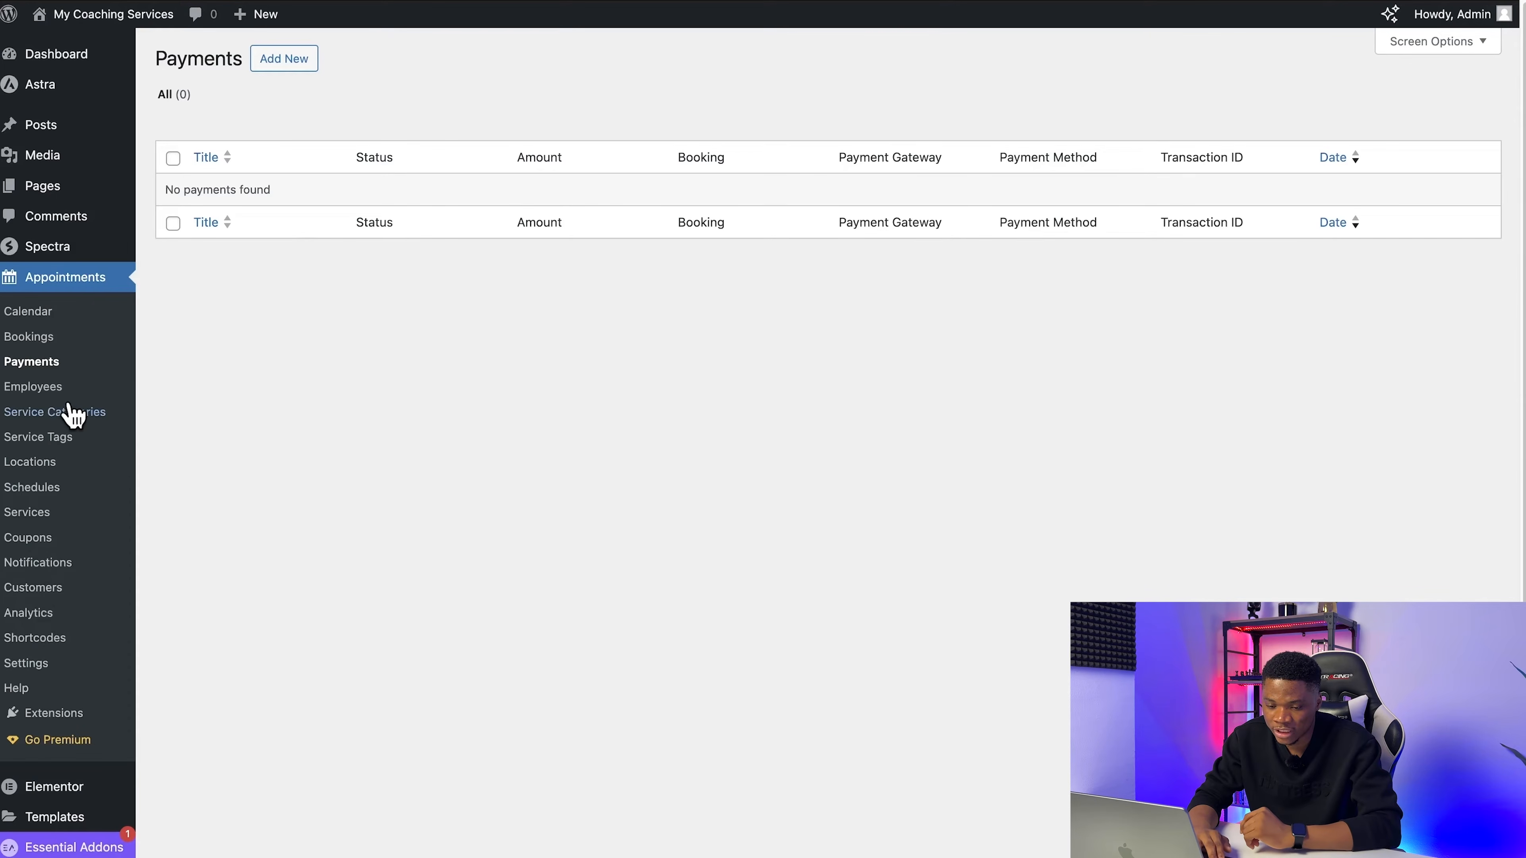
Step: Create a new employee in the Appointments plugin, titled with the coach's full name, and paste the coach's biography into the body
{"action": "left_click", "coordinate": [28, 391]}
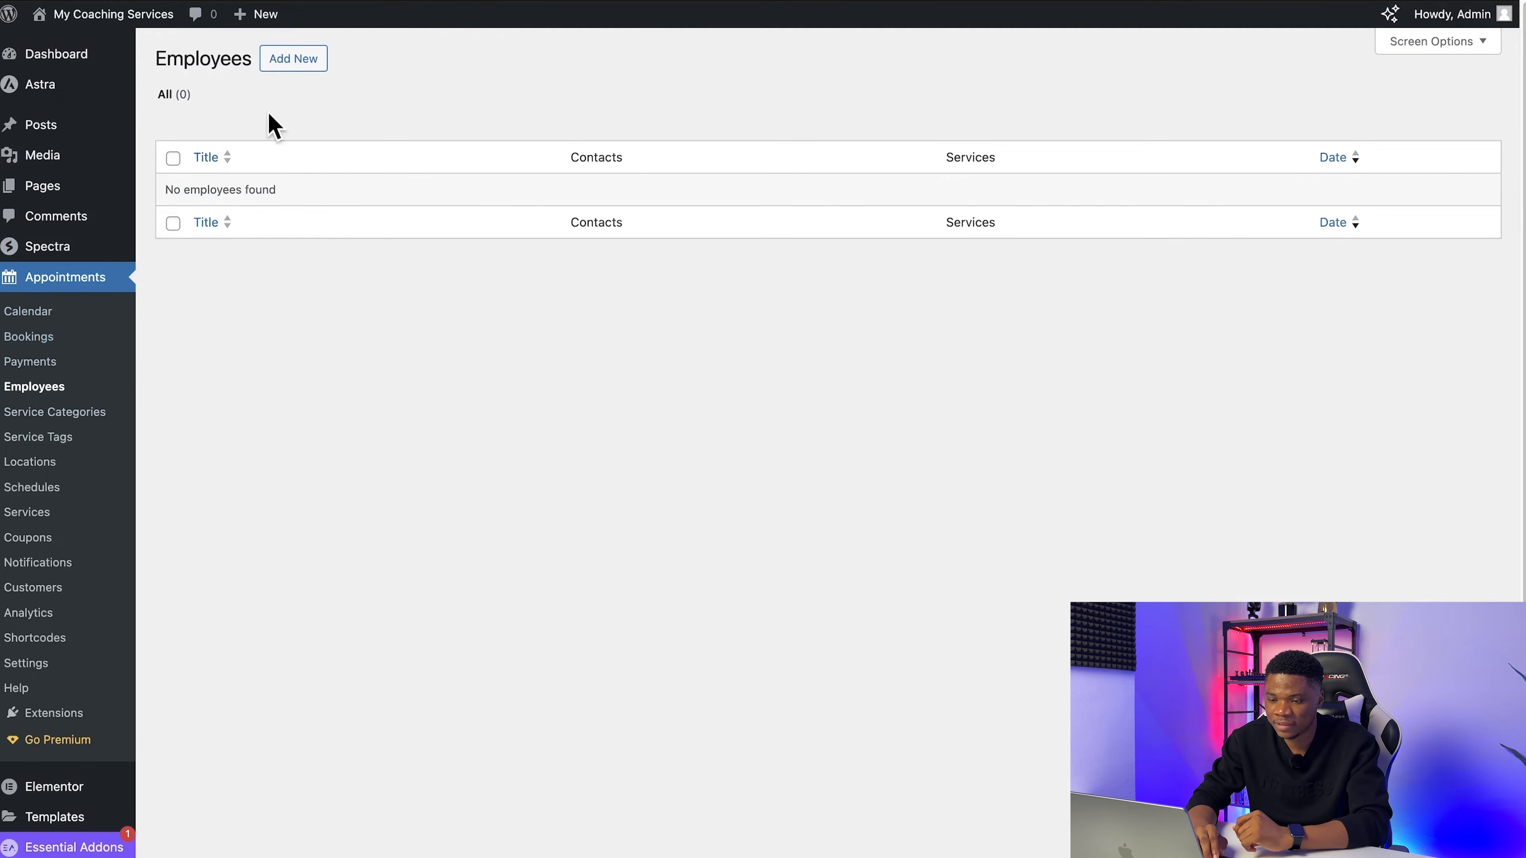
{"action": "left_click", "coordinate": [294, 59]}
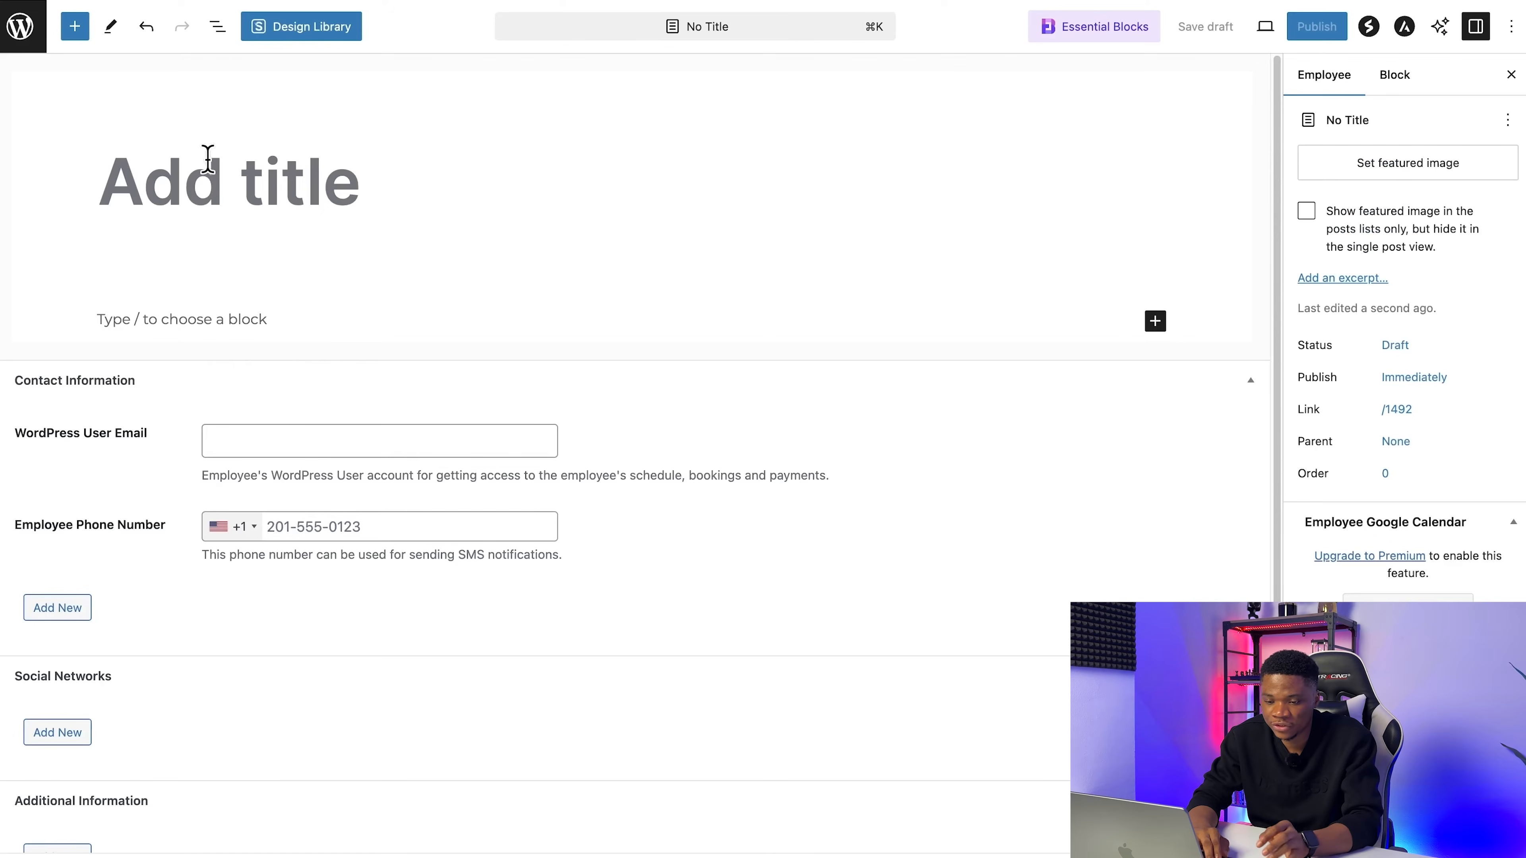
{"action": "left_click", "coordinate": [190, 175]}
{"action": "type", "text": "Emmanu"}
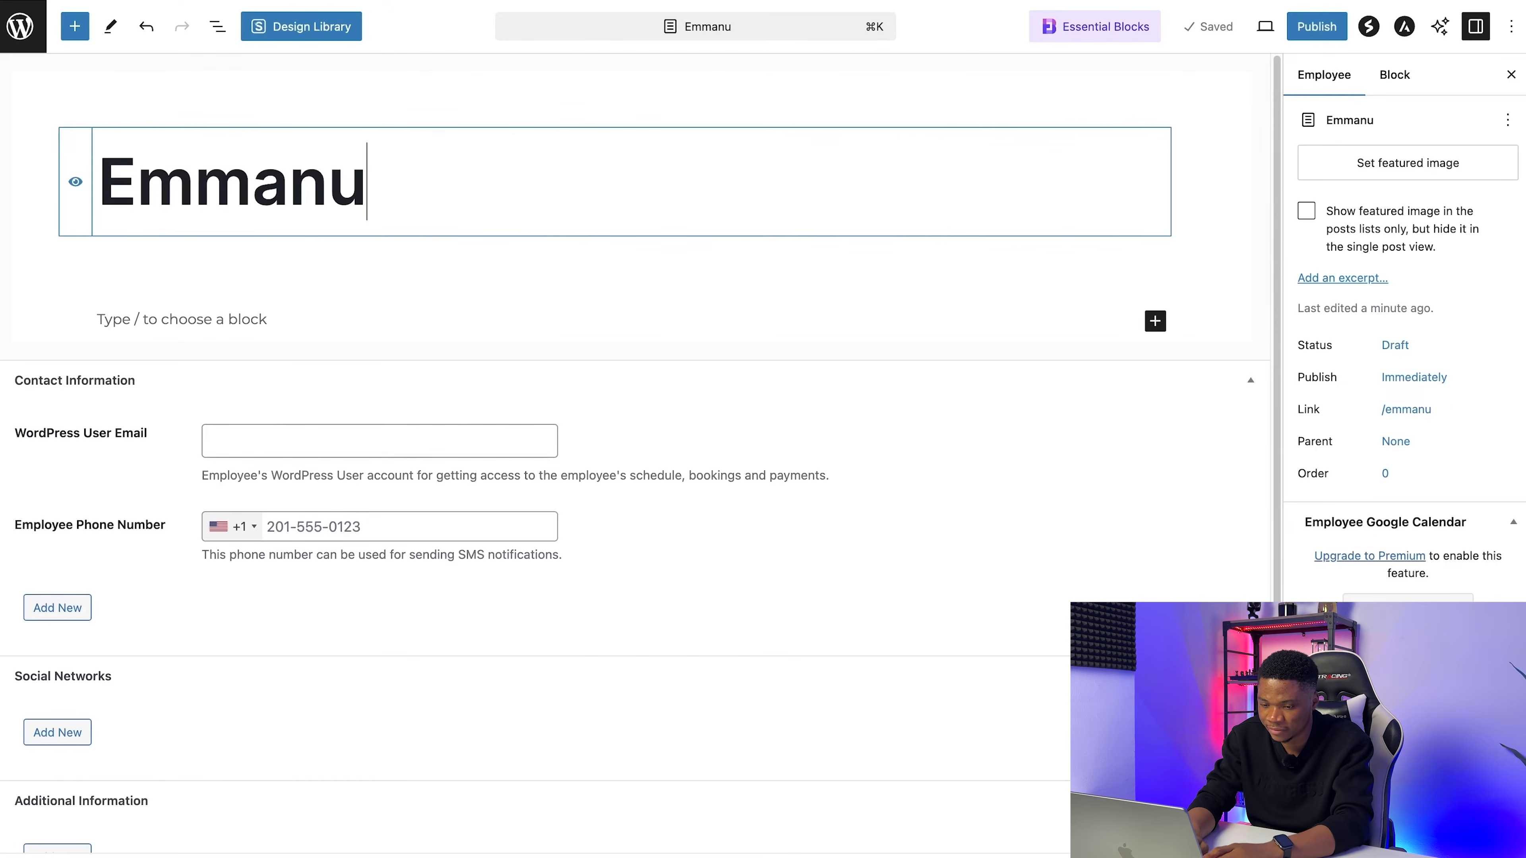
{"action": "type", "text": "u"}
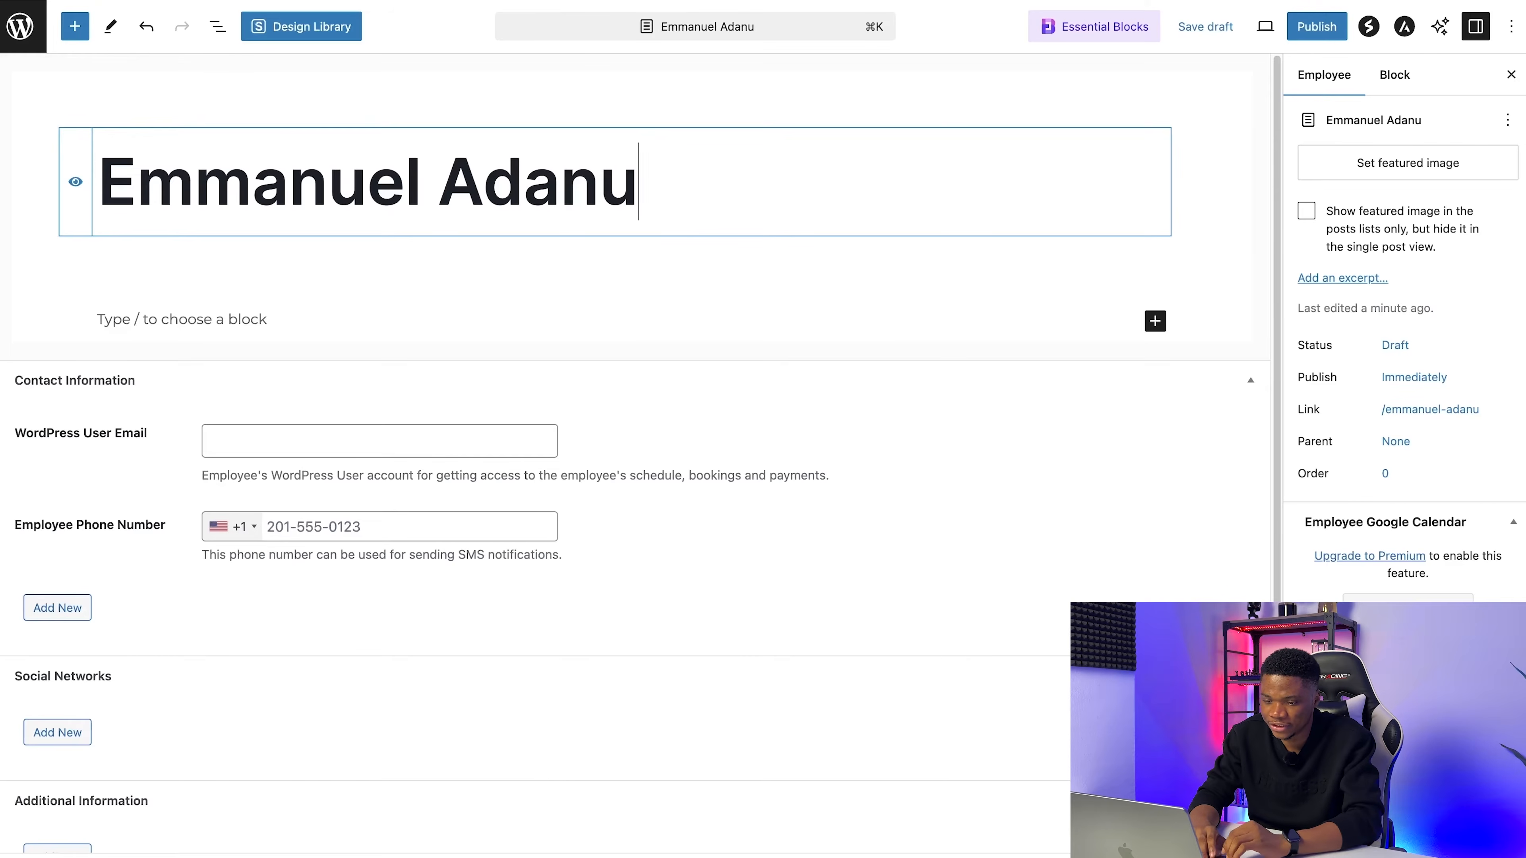
{"action": "left_click", "coordinate": [127, 319]}
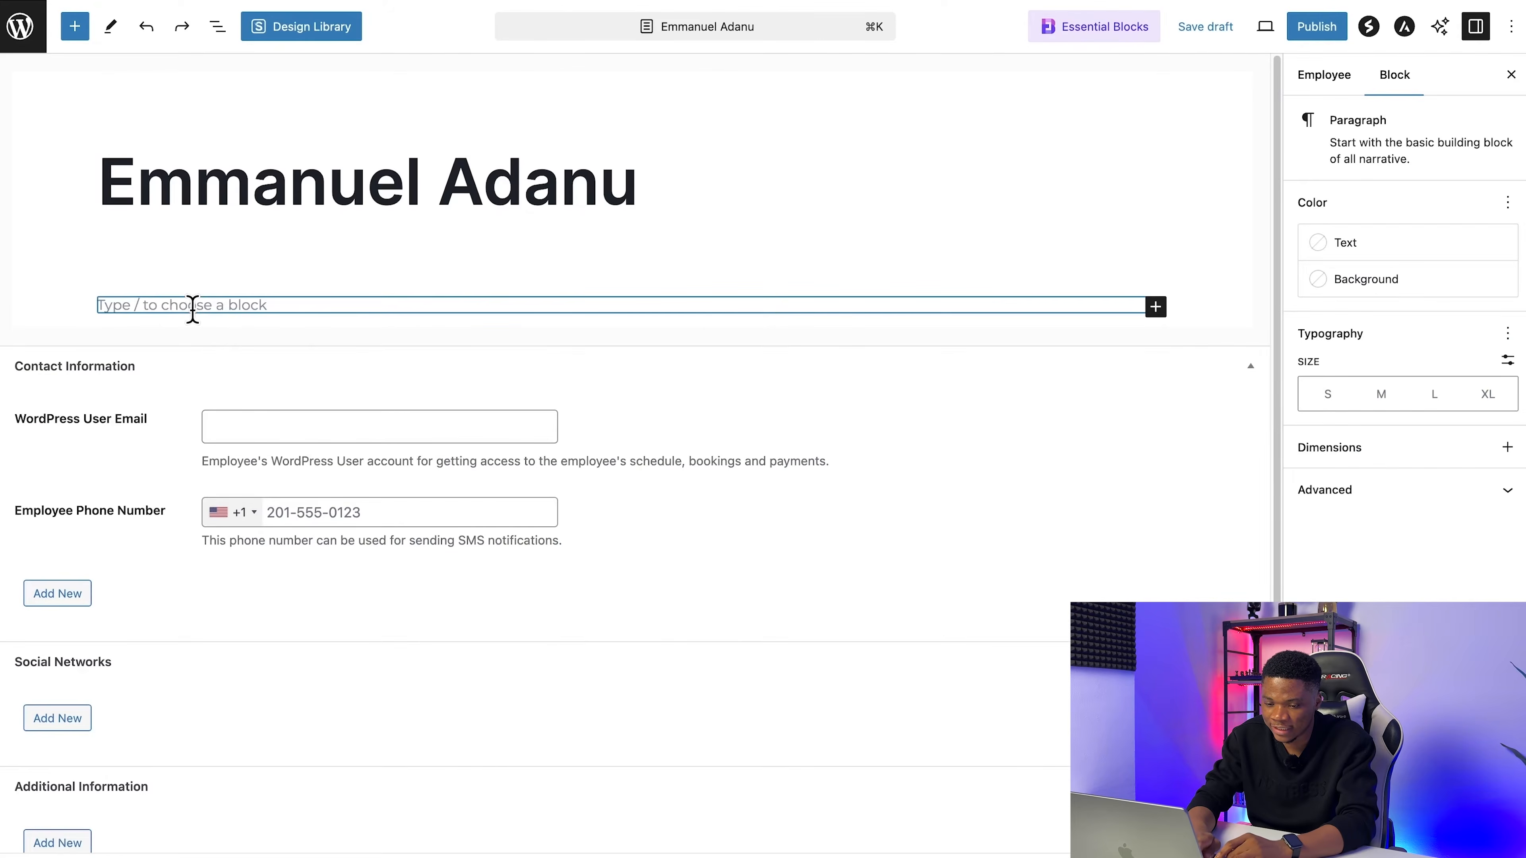
{"action": "key", "text": "super+v"}
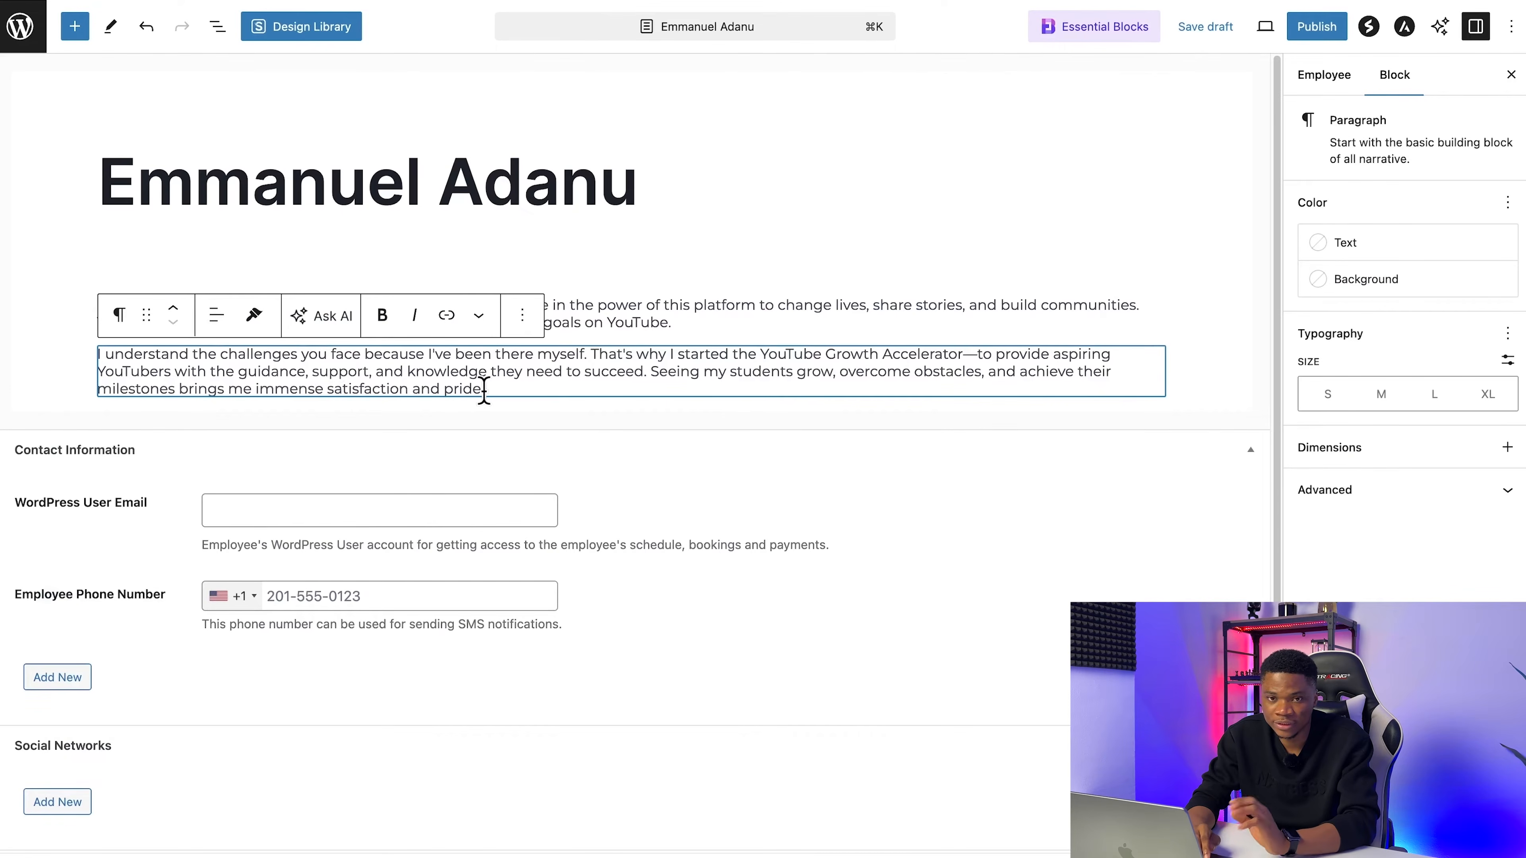
Step: Fill in the employee's WordPress user email and the phone number with country code +234 in the contact information
{"action": "scroll", "coordinate": [555, 504], "scroll_direction": "down", "scroll_amount": 2}
{"action": "left_click", "coordinate": [234, 392]}
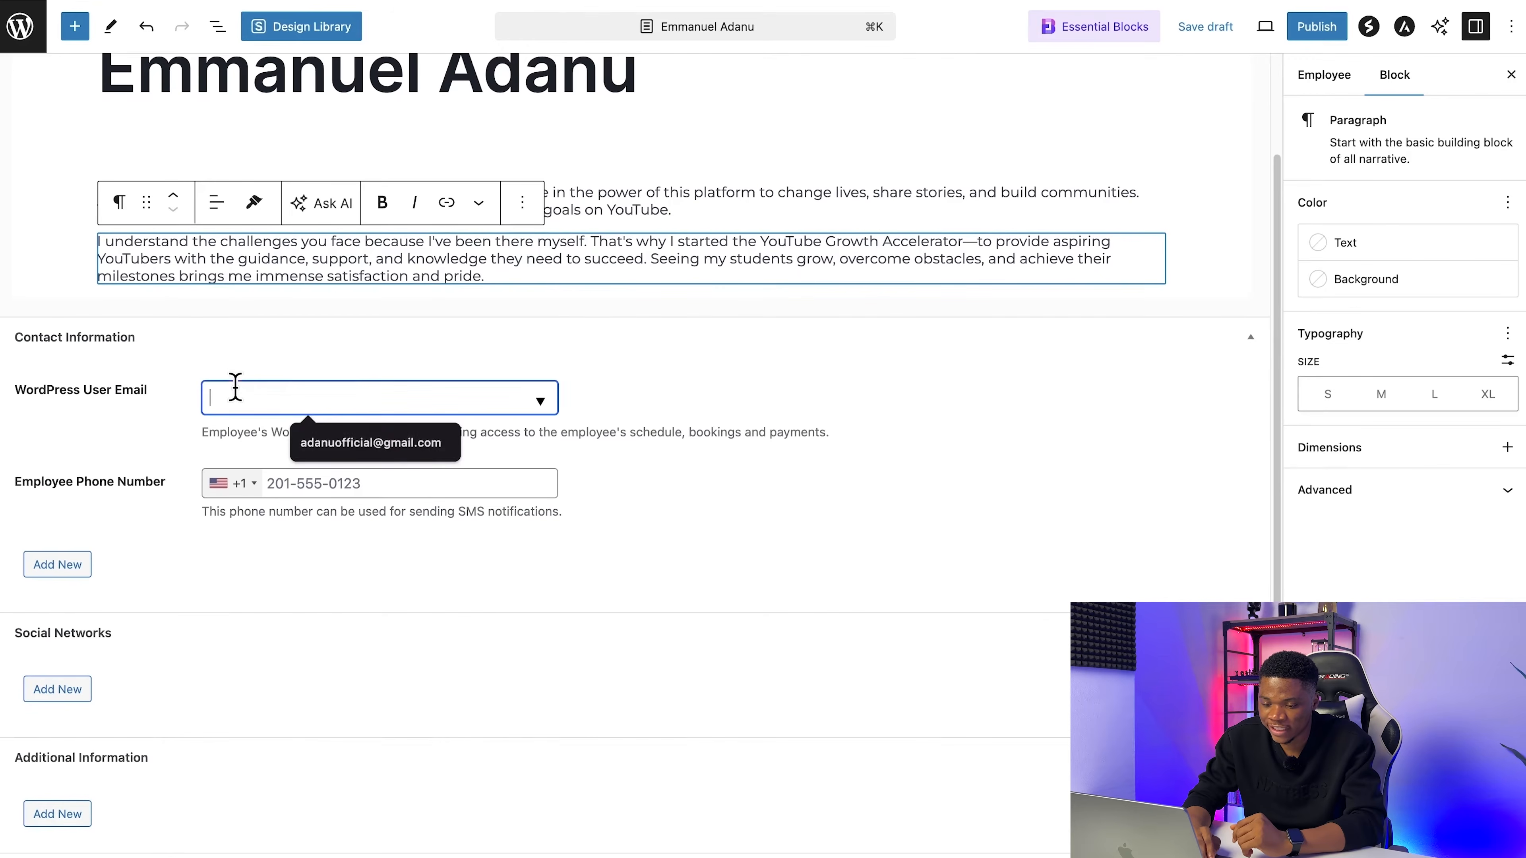
{"action": "left_click", "coordinate": [394, 455]}
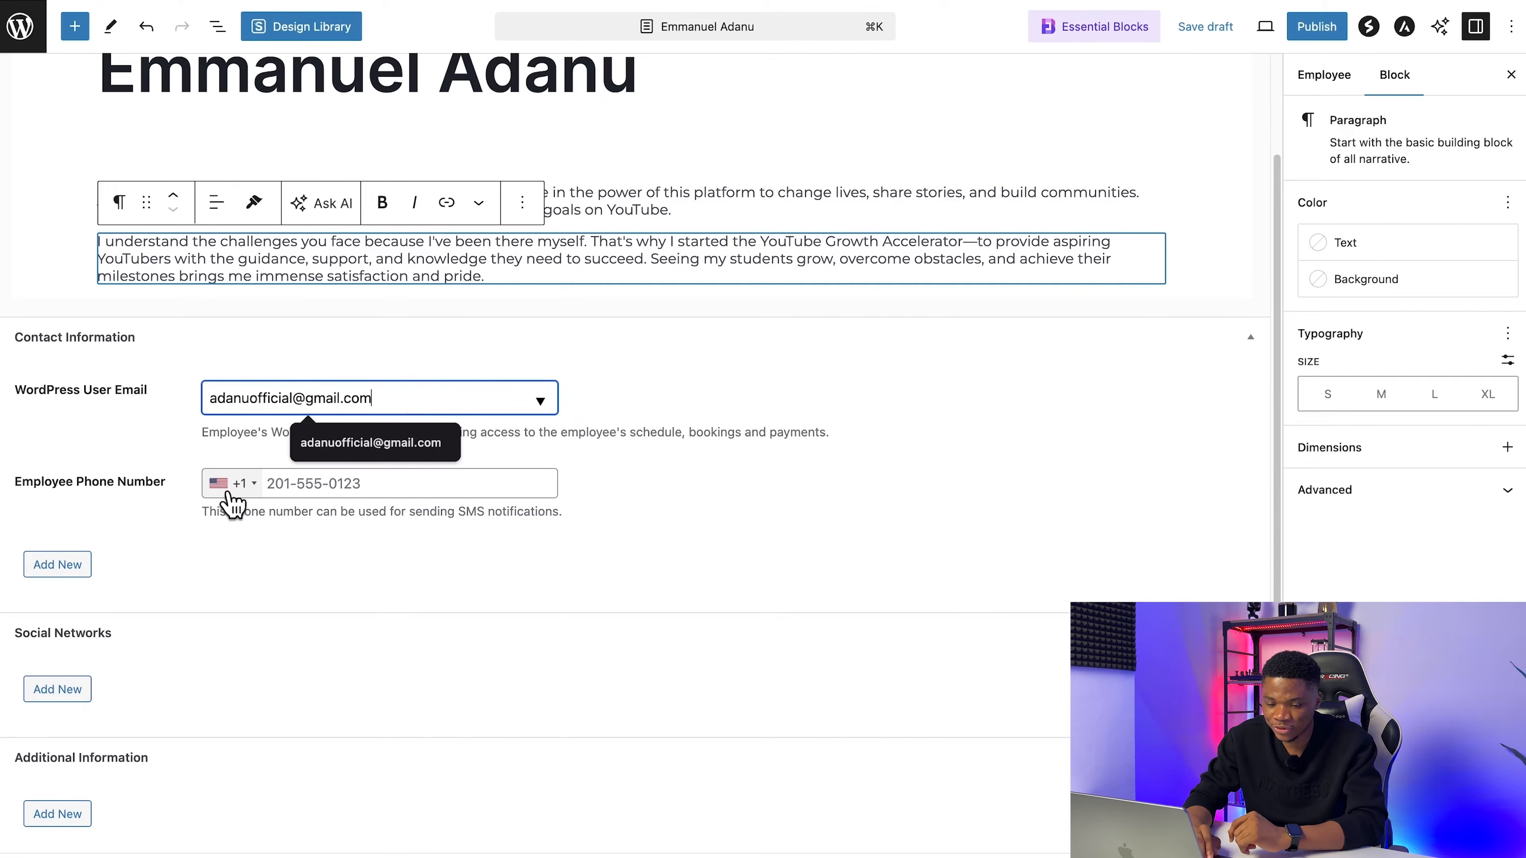
{"action": "left_click", "coordinate": [246, 484]}
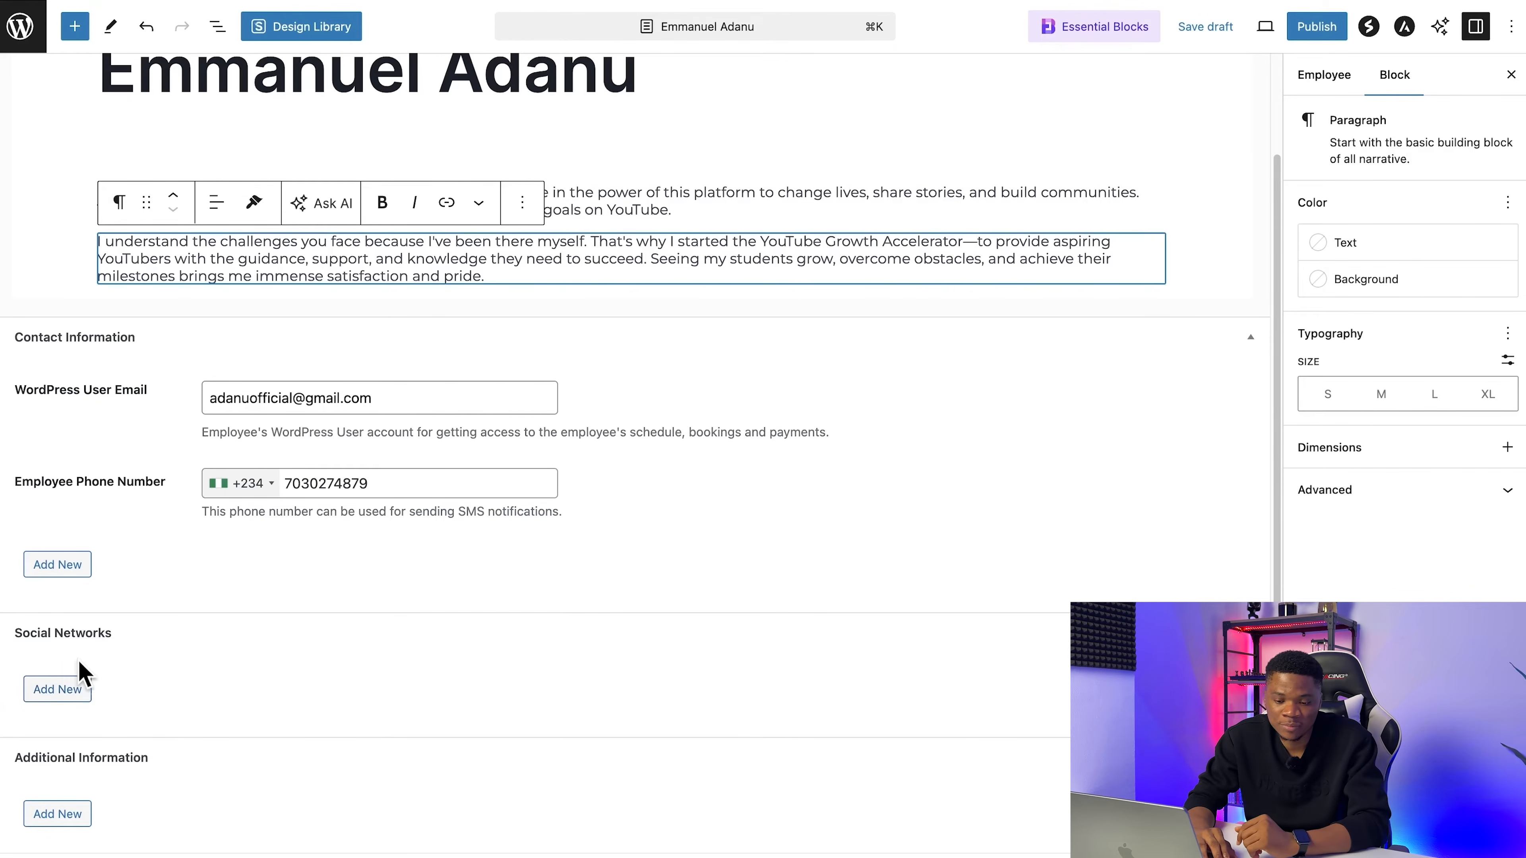
Step: Add a social network entry for the employee with both label and content set to YouTube
{"action": "left_click", "coordinate": [37, 693]}
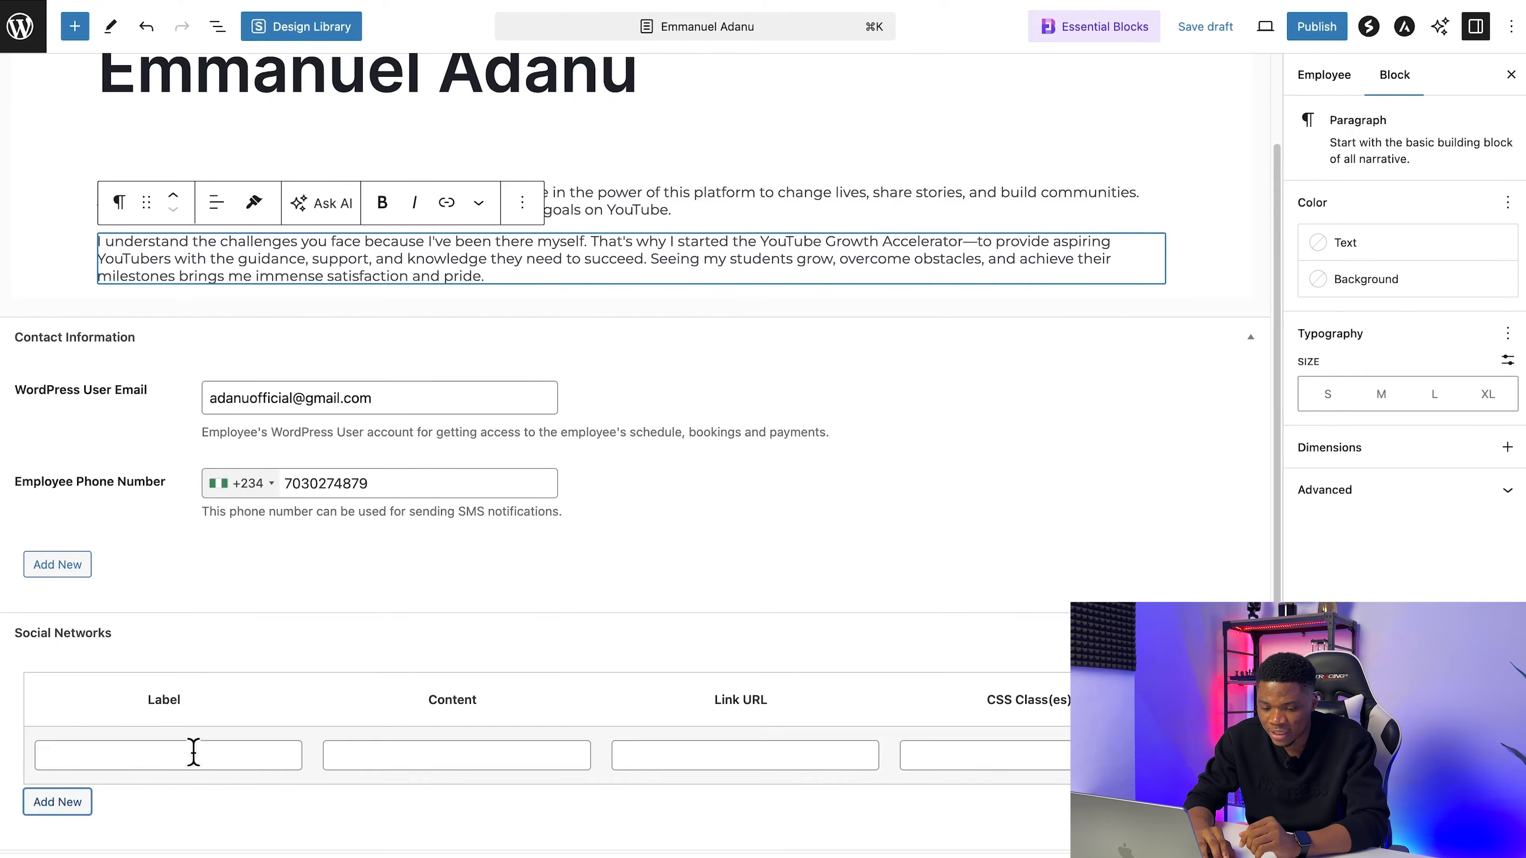
{"action": "left_click", "coordinate": [183, 744]}
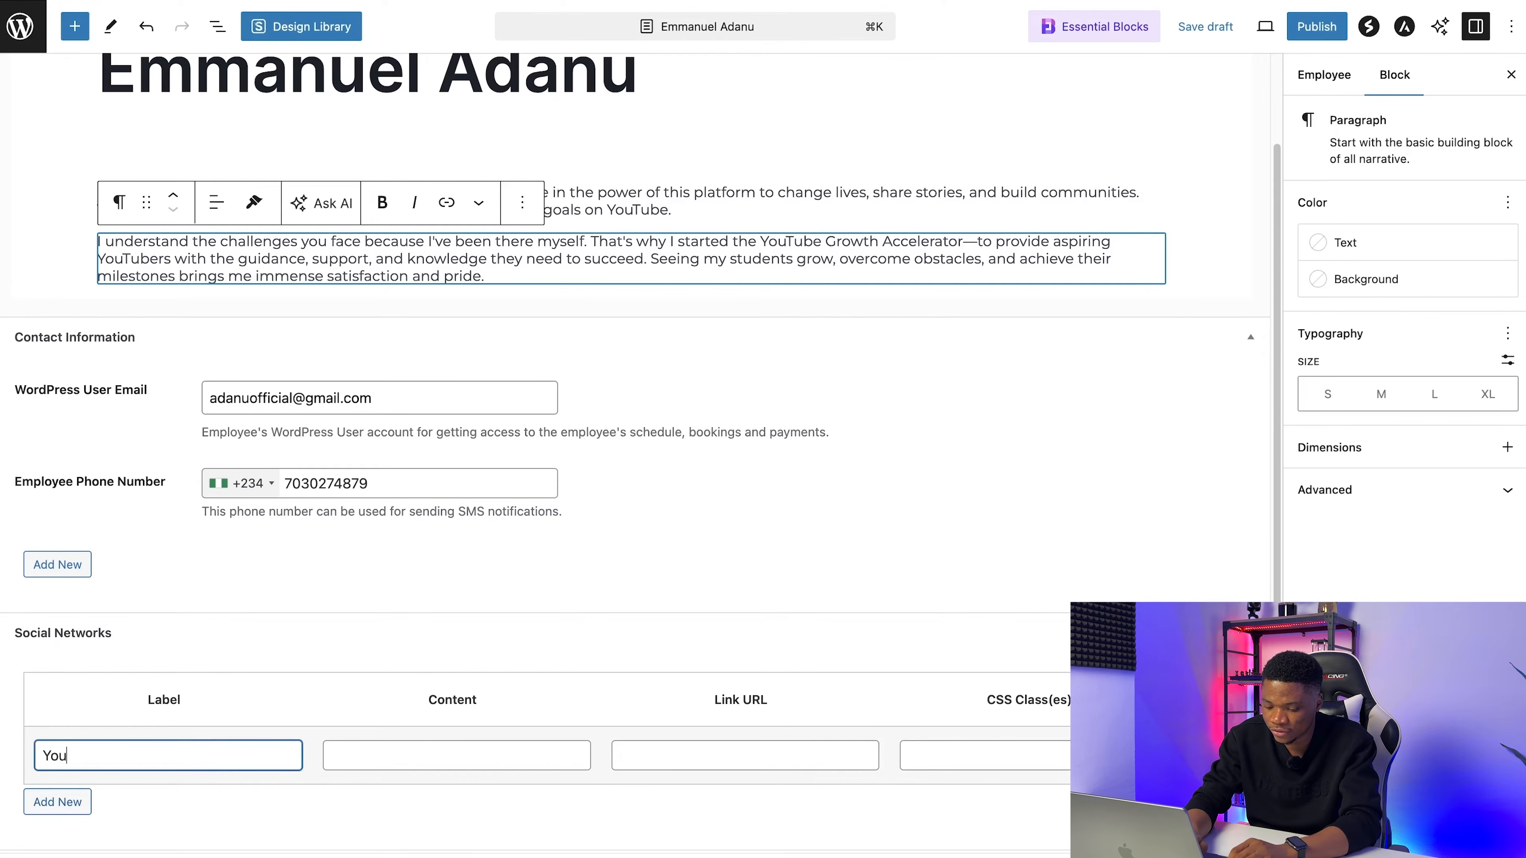
{"action": "left_click", "coordinate": [408, 753]}
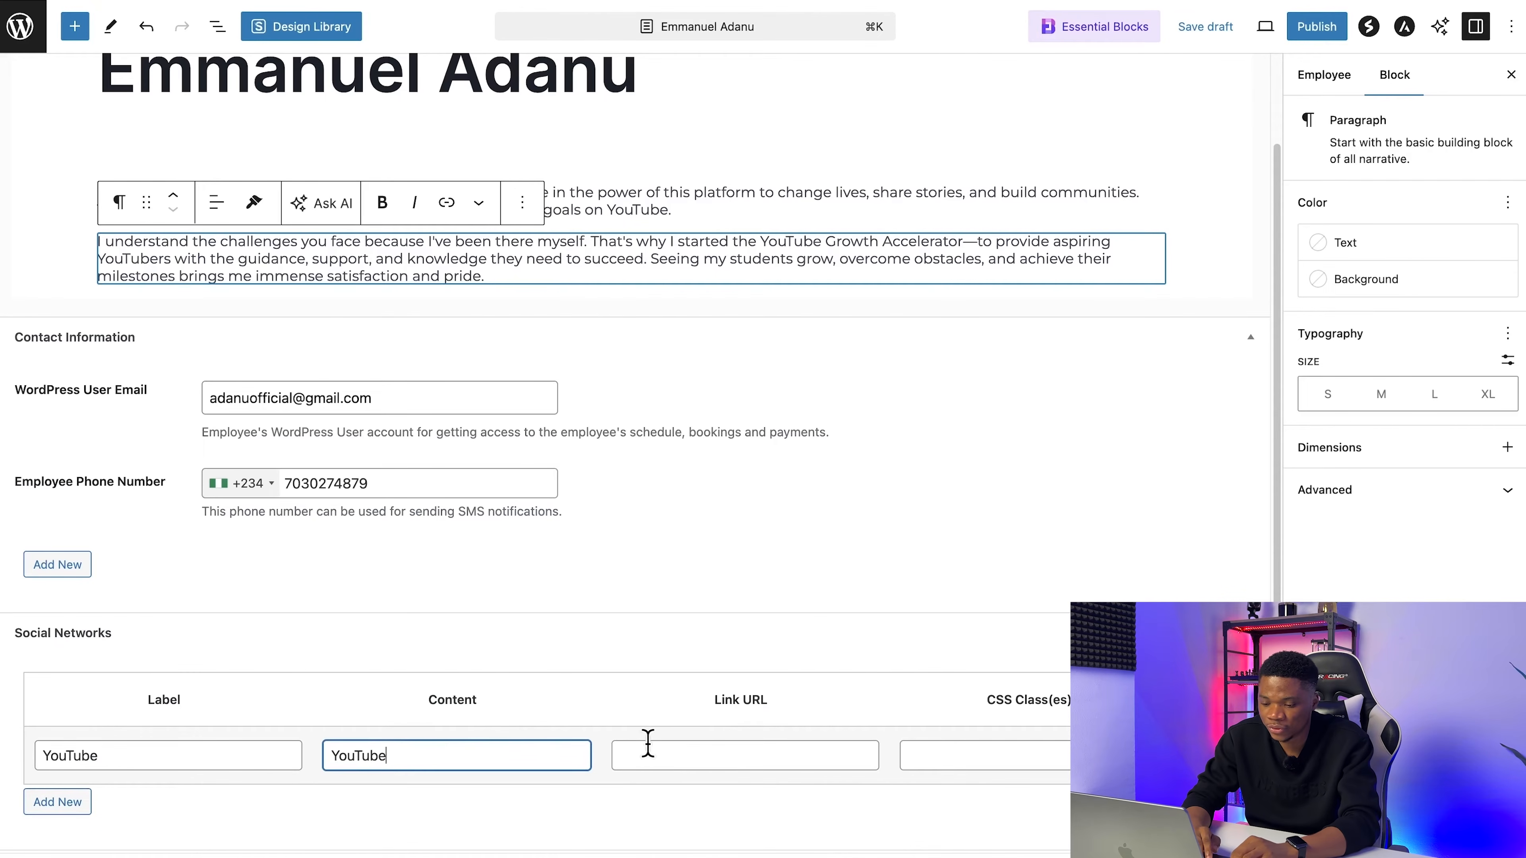
Step: Copy the YouTube link from the Coaching Details document in Google Docs and paste it as the YouTube entry's link URL in WordPress
{"action": "key", "text": "ctrl+Tab"}
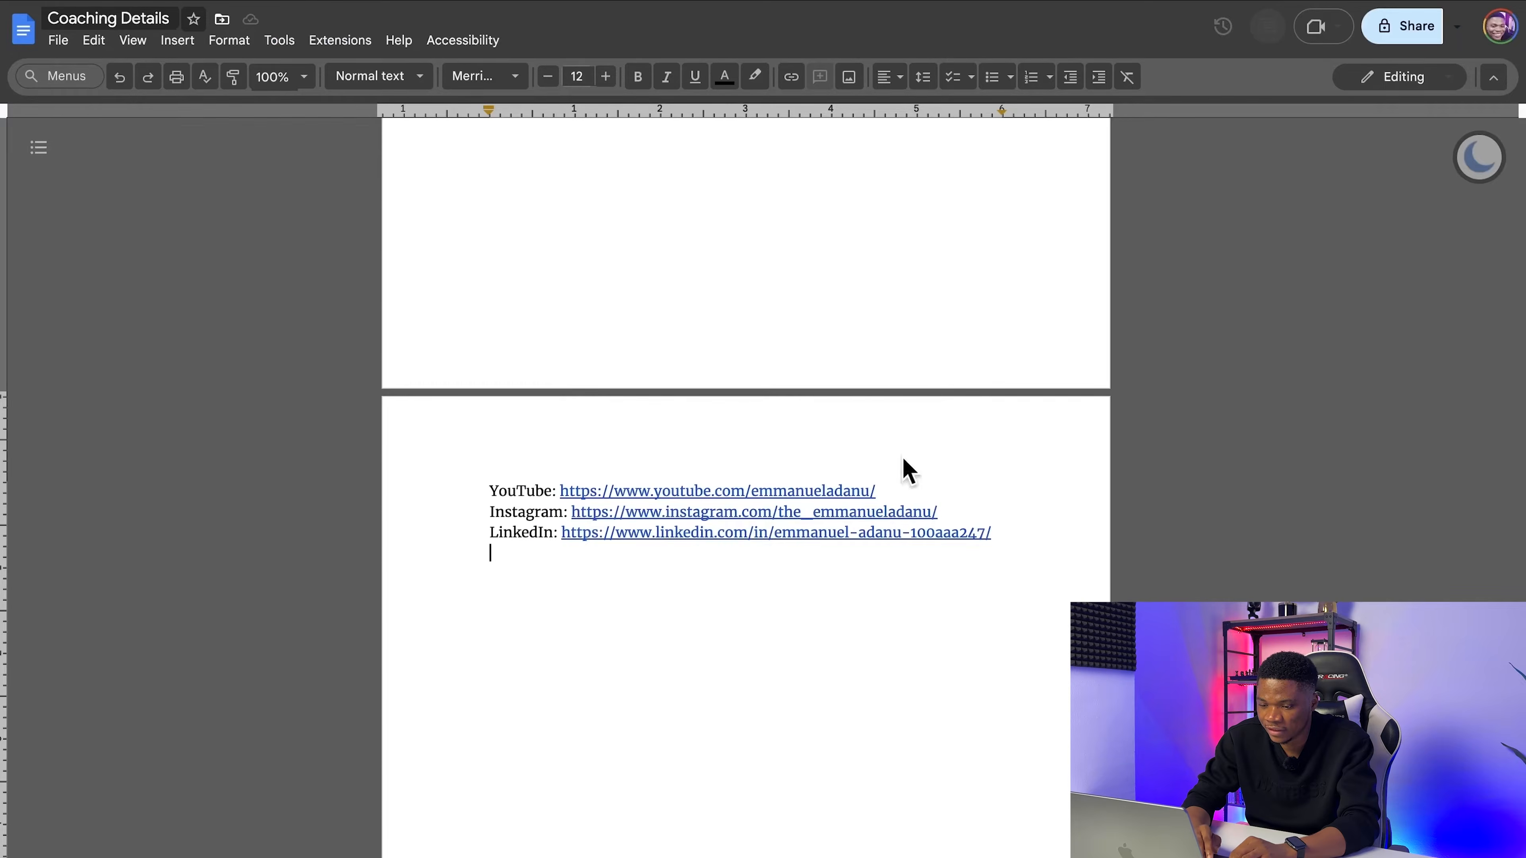
{"action": "scroll", "coordinate": [876, 555], "scroll_direction": "down", "scroll_amount": 1}
{"action": "left_click", "coordinate": [769, 404]}
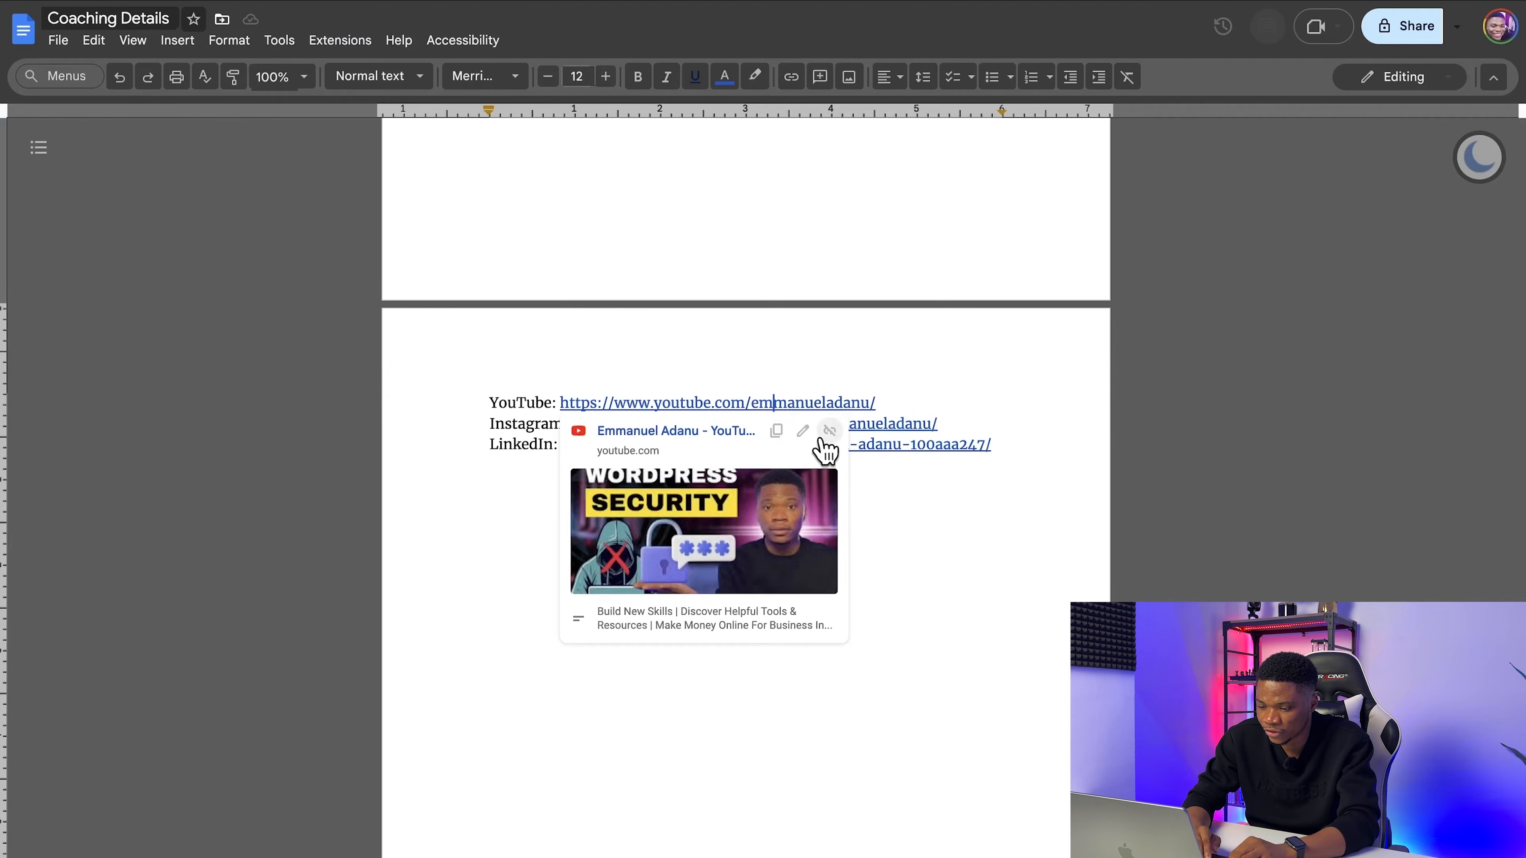
{"action": "left_click", "coordinate": [774, 431]}
{"action": "key", "text": "ctrl+Tab"}
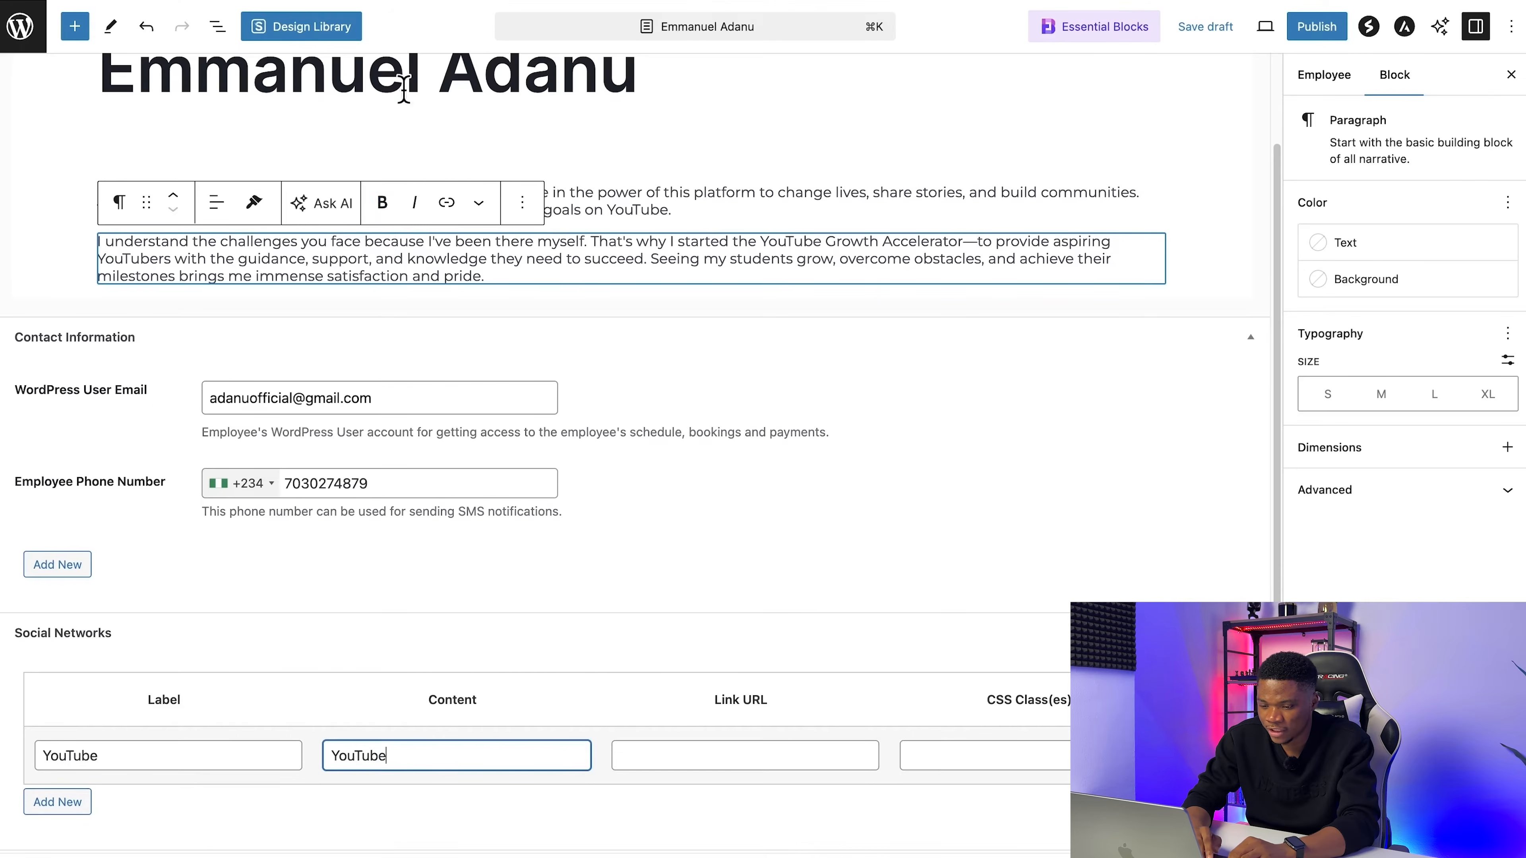
{"action": "left_click", "coordinate": [660, 758]}
{"action": "key", "text": "super+v"}
Step: Add a second social network entry with both label and content set to Instagram
{"action": "scroll", "coordinate": [991, 802], "scroll_direction": "down", "scroll_amount": 1}
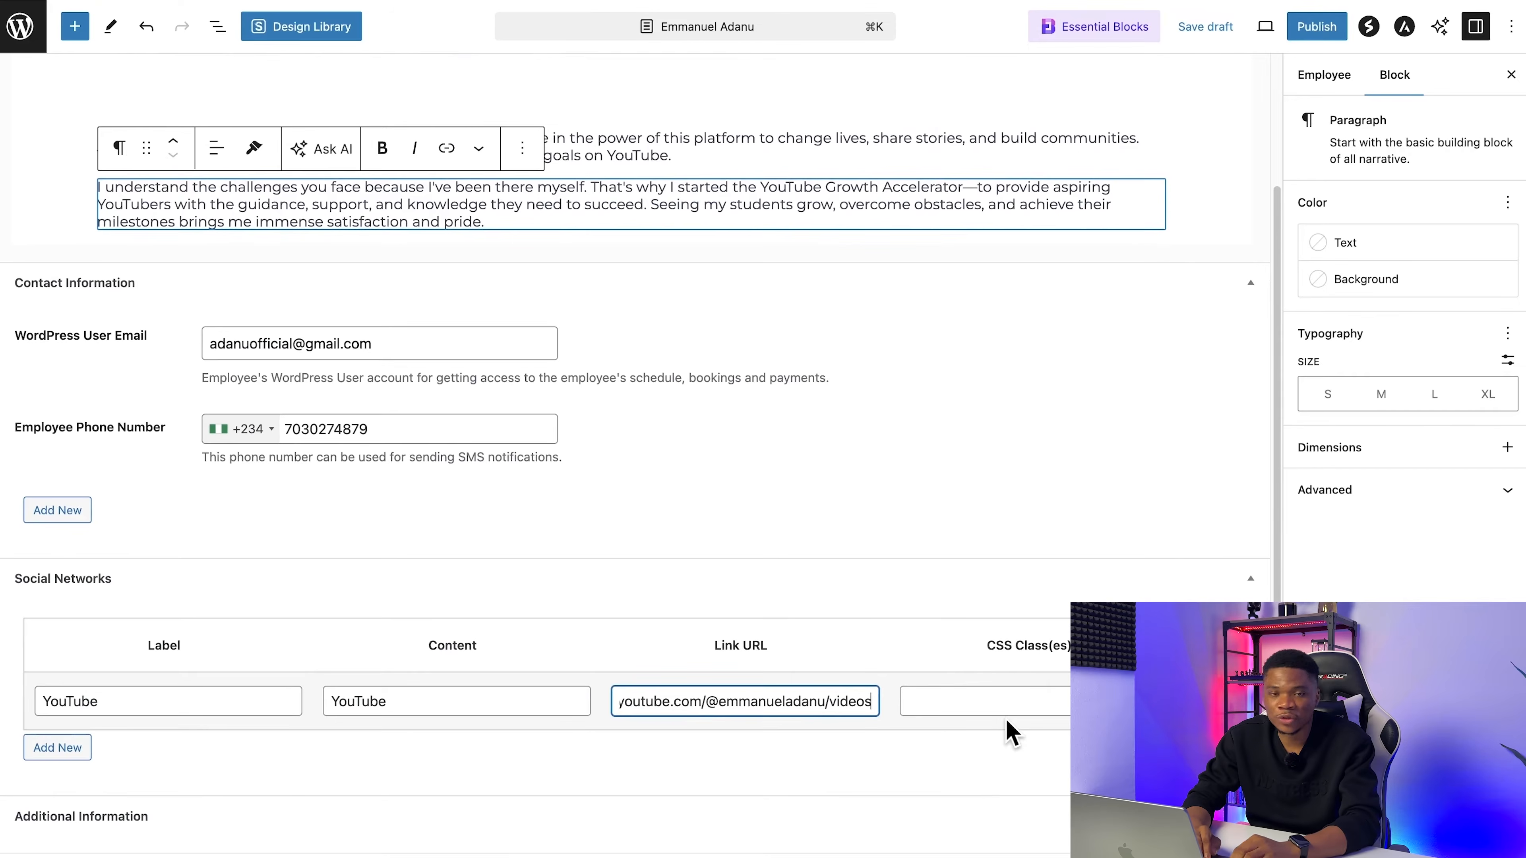
{"action": "scroll", "coordinate": [1063, 687], "scroll_direction": "down", "scroll_amount": 1}
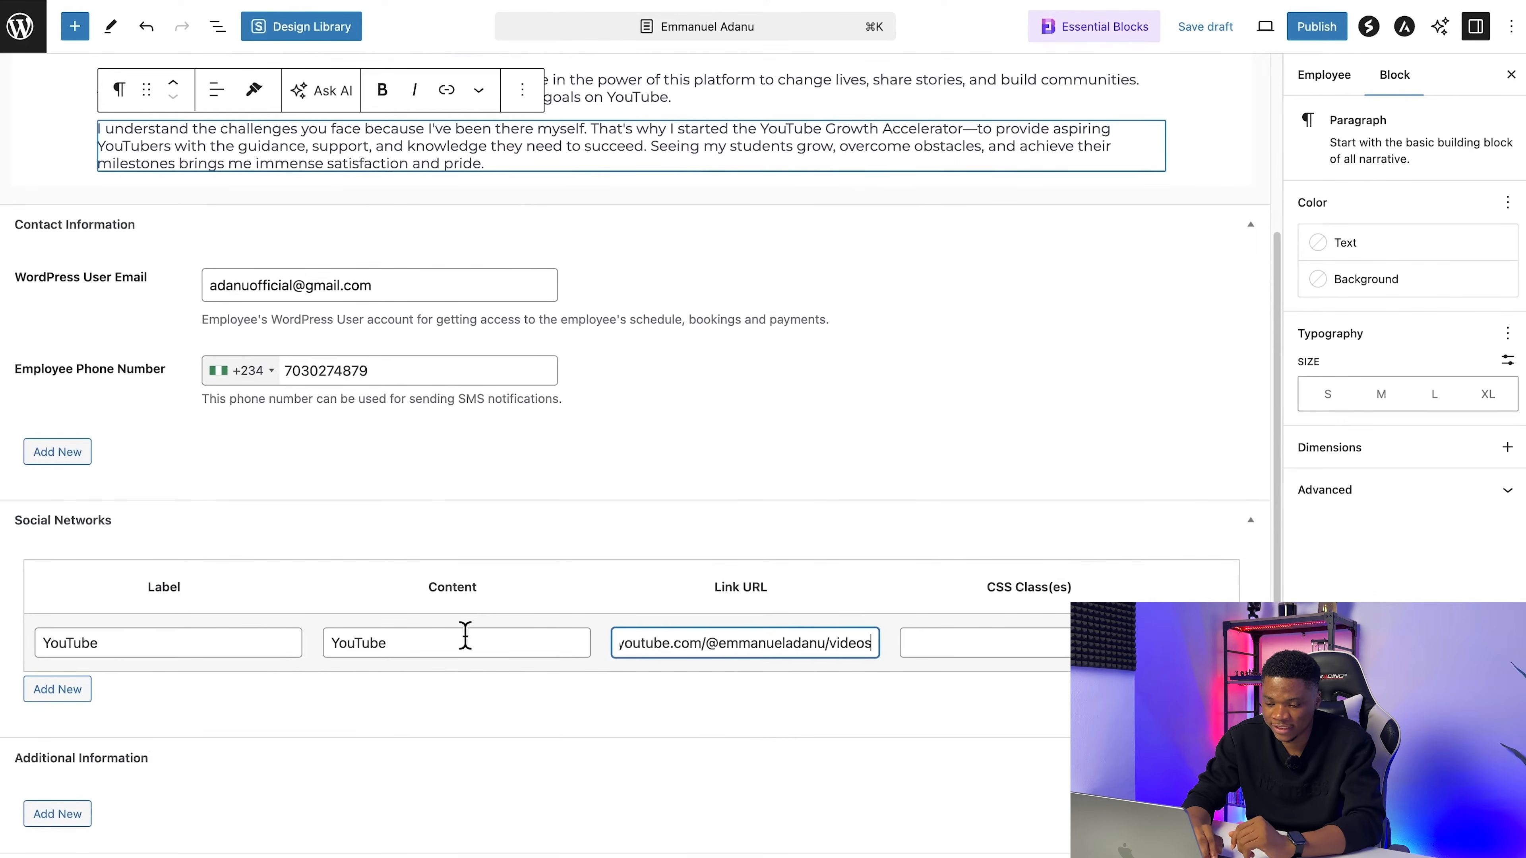
{"action": "left_click", "coordinate": [57, 689]}
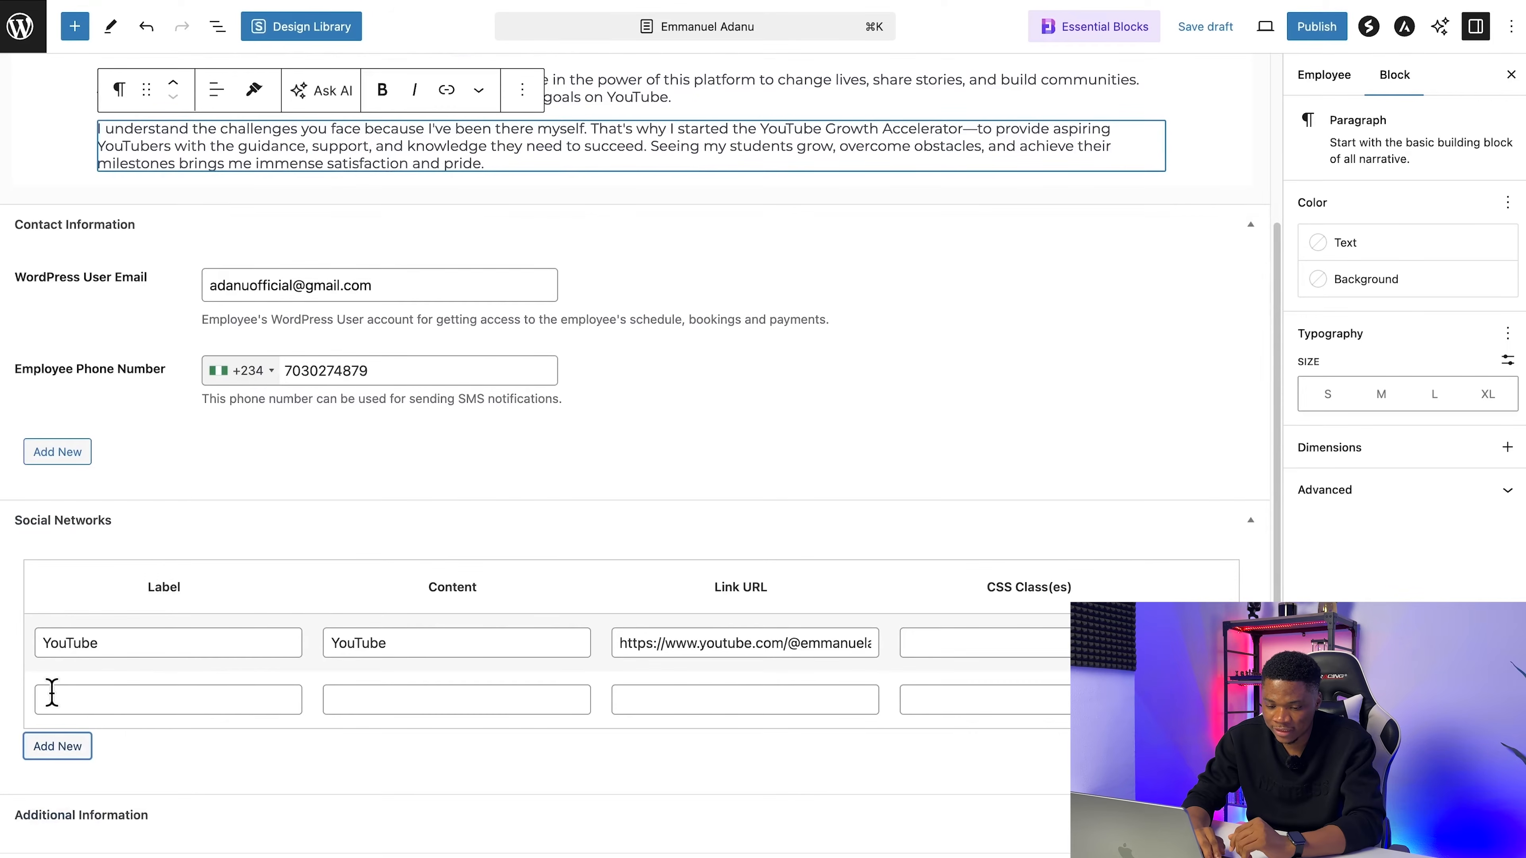
{"action": "left_click", "coordinate": [126, 702]}
{"action": "type", "text": "Instagram"}
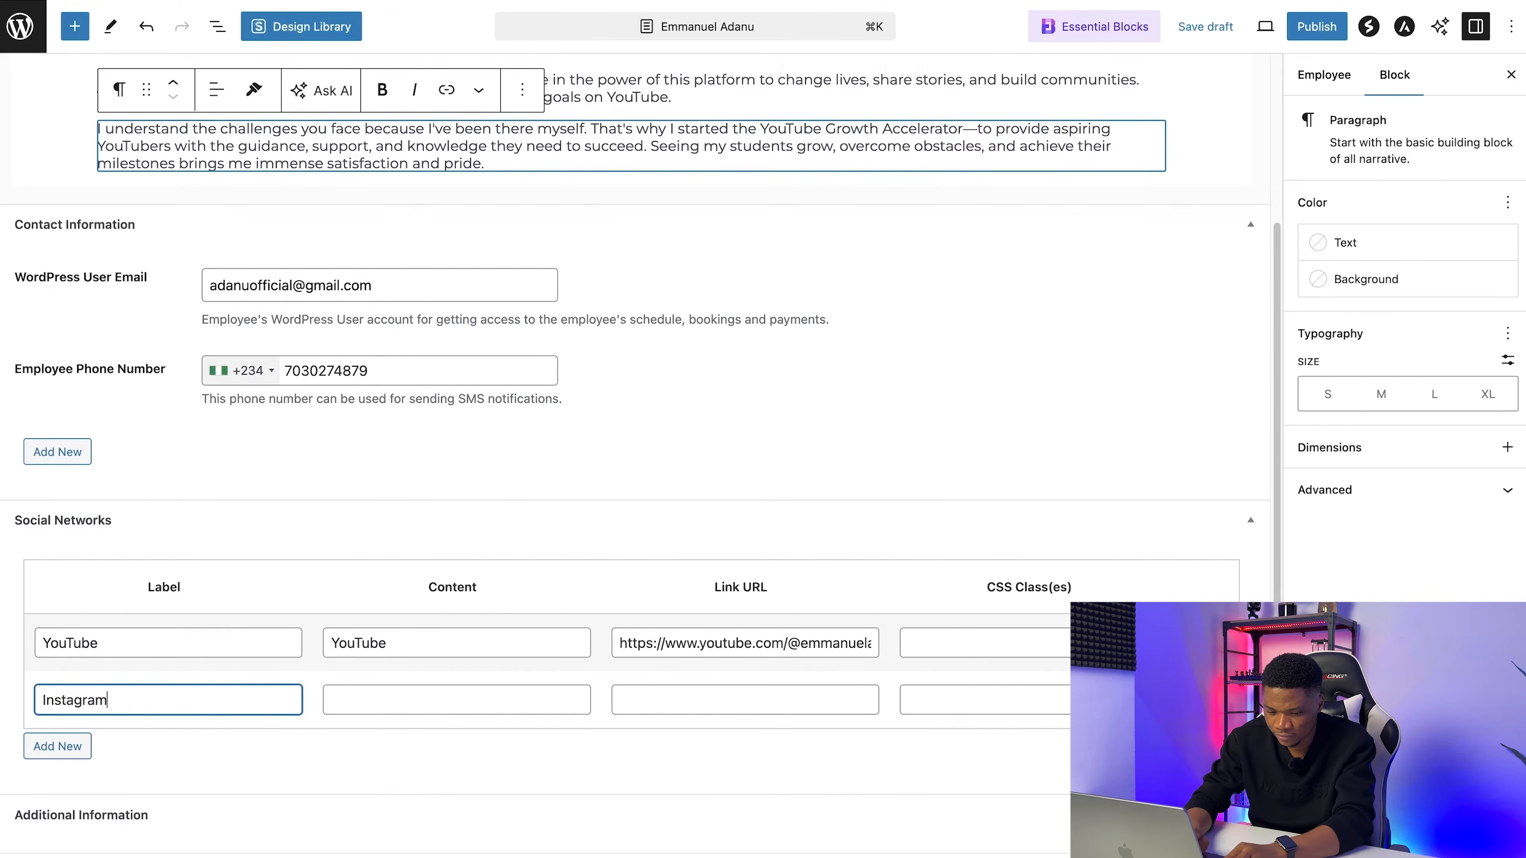
{"action": "left_click", "coordinate": [396, 699]}
{"action": "type", "text": "Instagram"}
Step: Copy the Instagram link from the Coaching Details document in Google Docs and paste it as the Instagram entry's link URL in WordPress
{"action": "key", "text": "ctrl+Tab"}
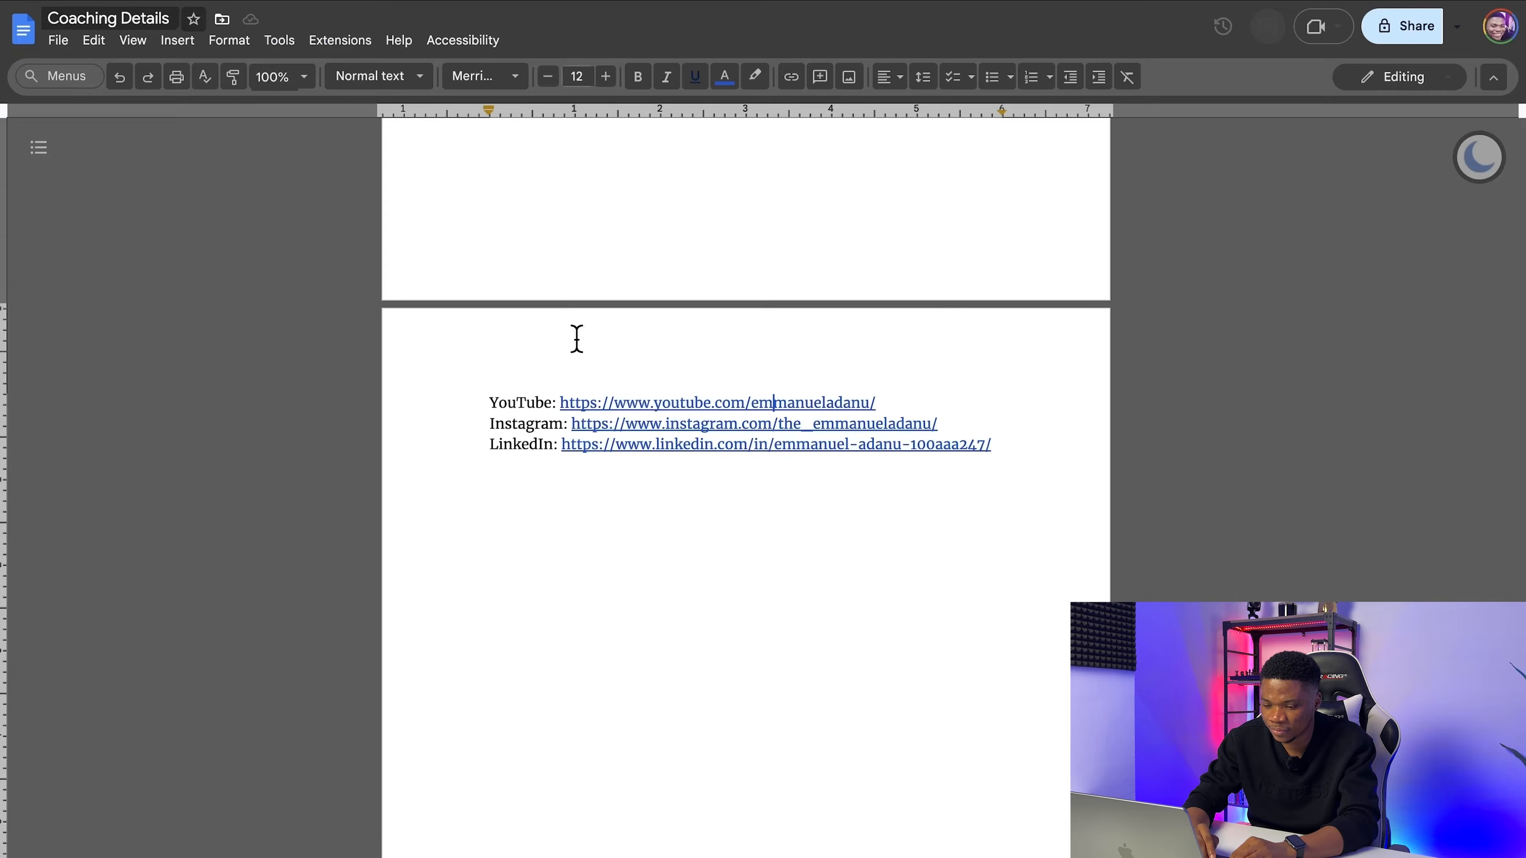
{"action": "left_click", "coordinate": [672, 428]}
{"action": "left_click", "coordinate": [784, 448]}
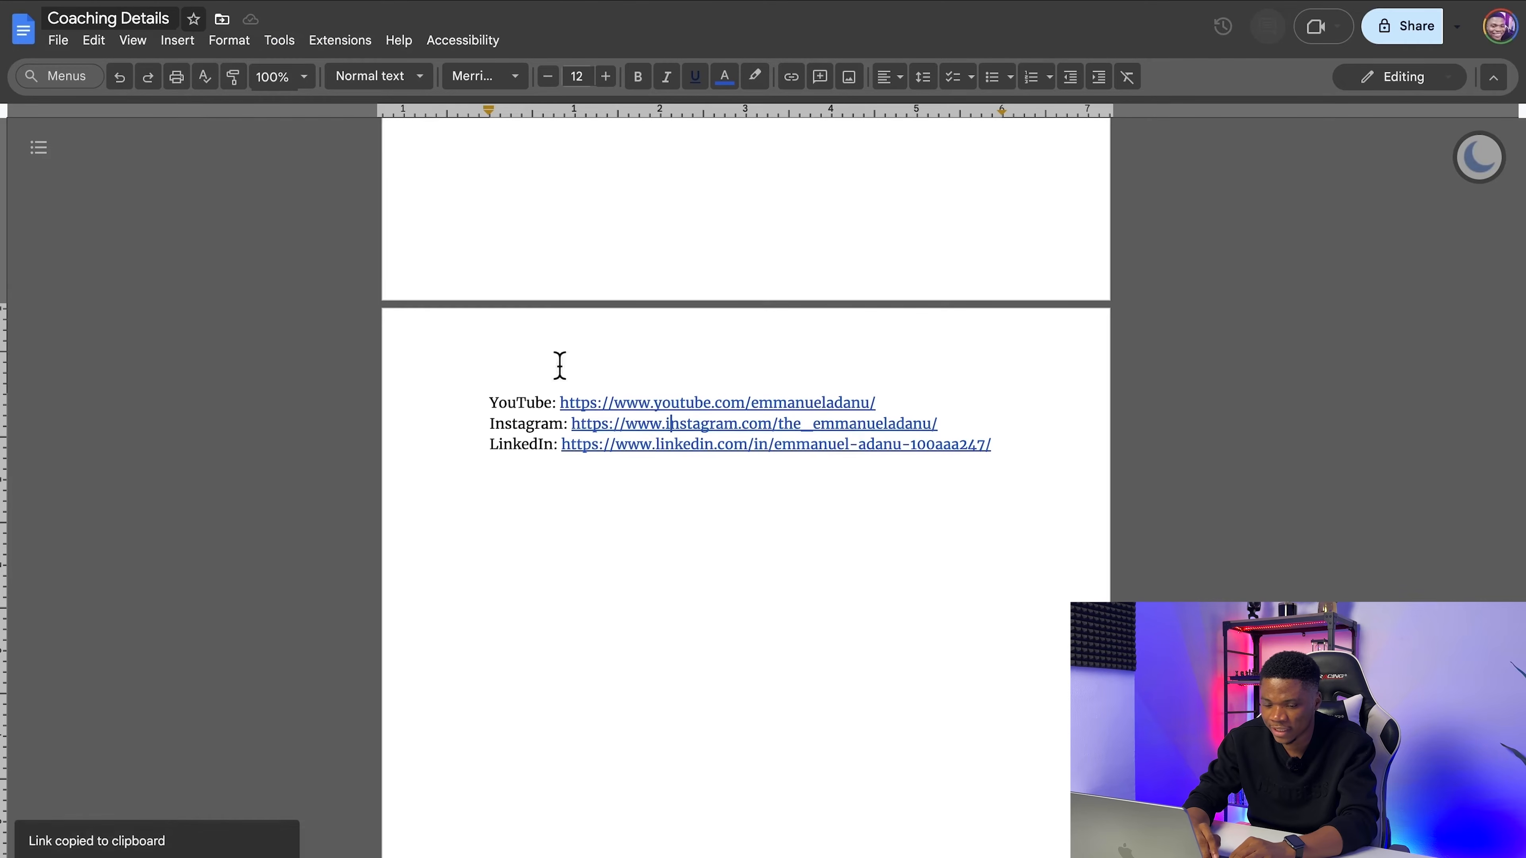
{"action": "key", "text": "ctrl+shift+Tab"}
{"action": "left_click", "coordinate": [736, 698]}
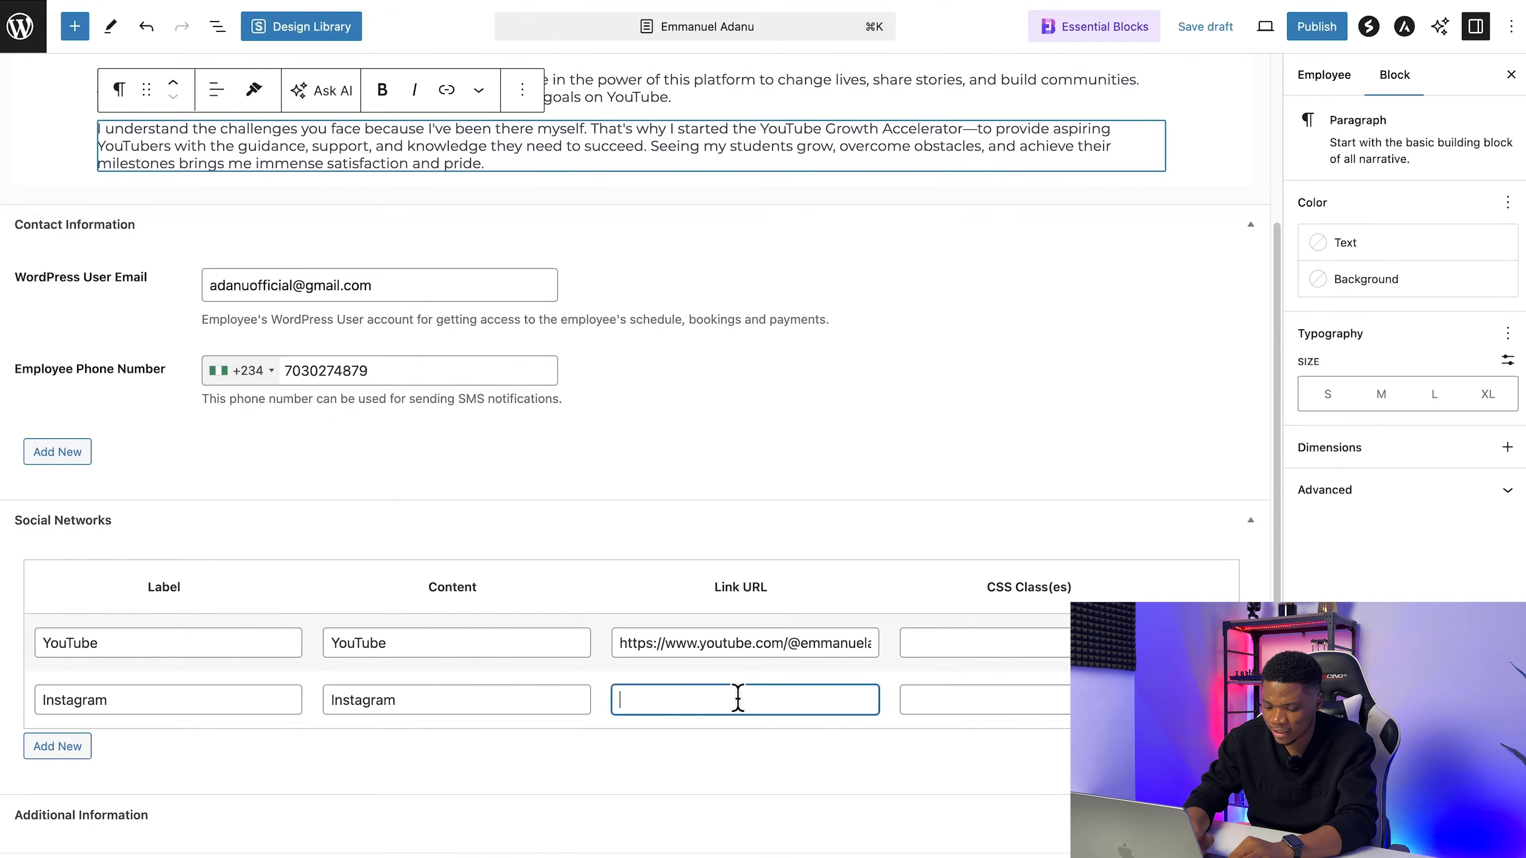
{"action": "key", "text": "ctrl+v"}
Step: Add a third social network entry with both label and content set to LinkedIn
{"action": "left_click", "coordinate": [57, 746]}
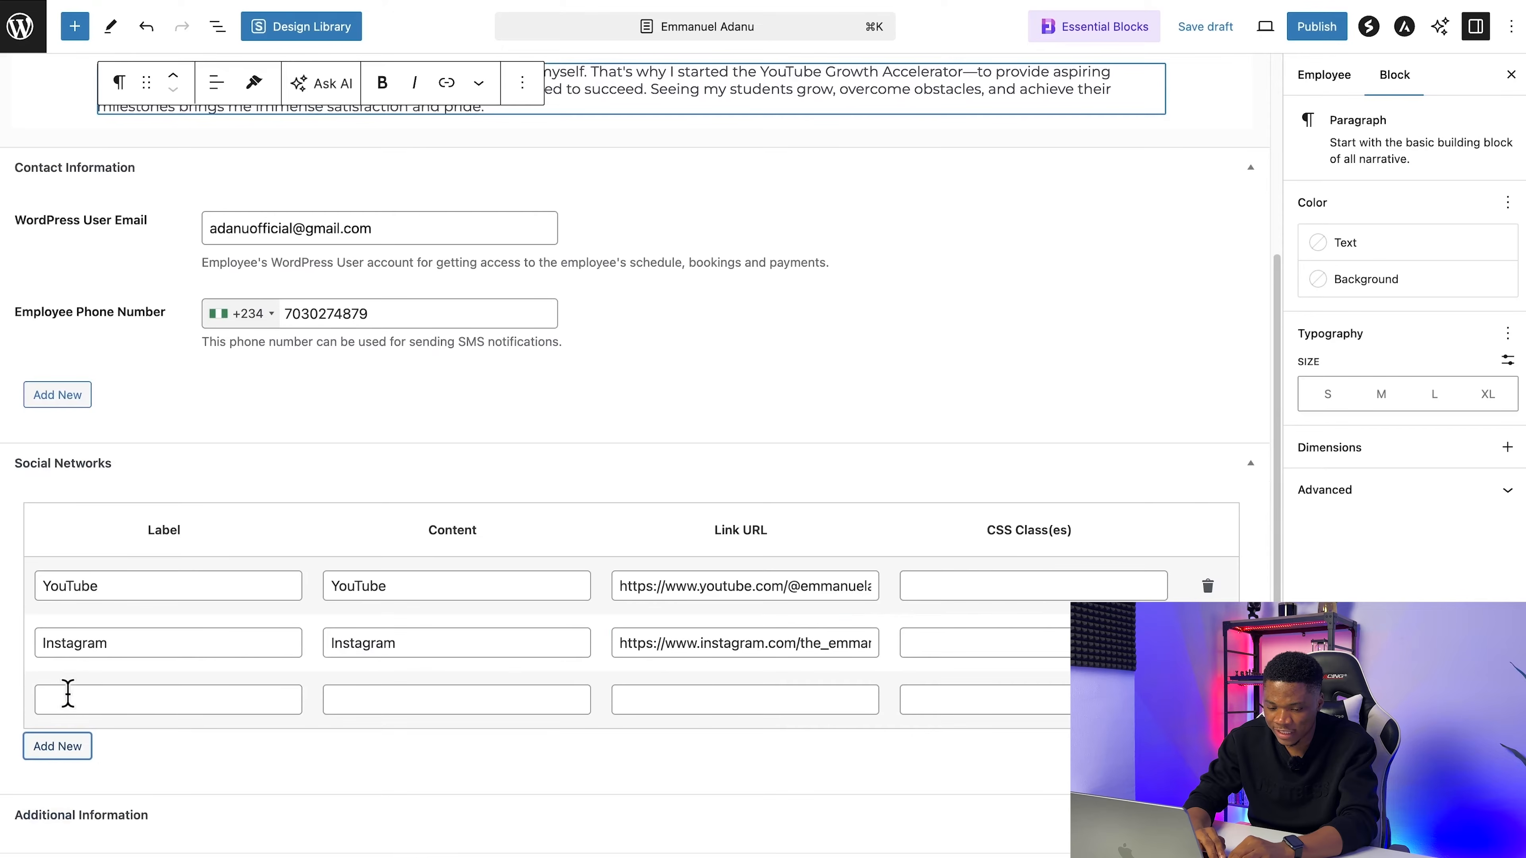
{"action": "left_click", "coordinate": [201, 703]}
{"action": "type", "text": "Linke"}
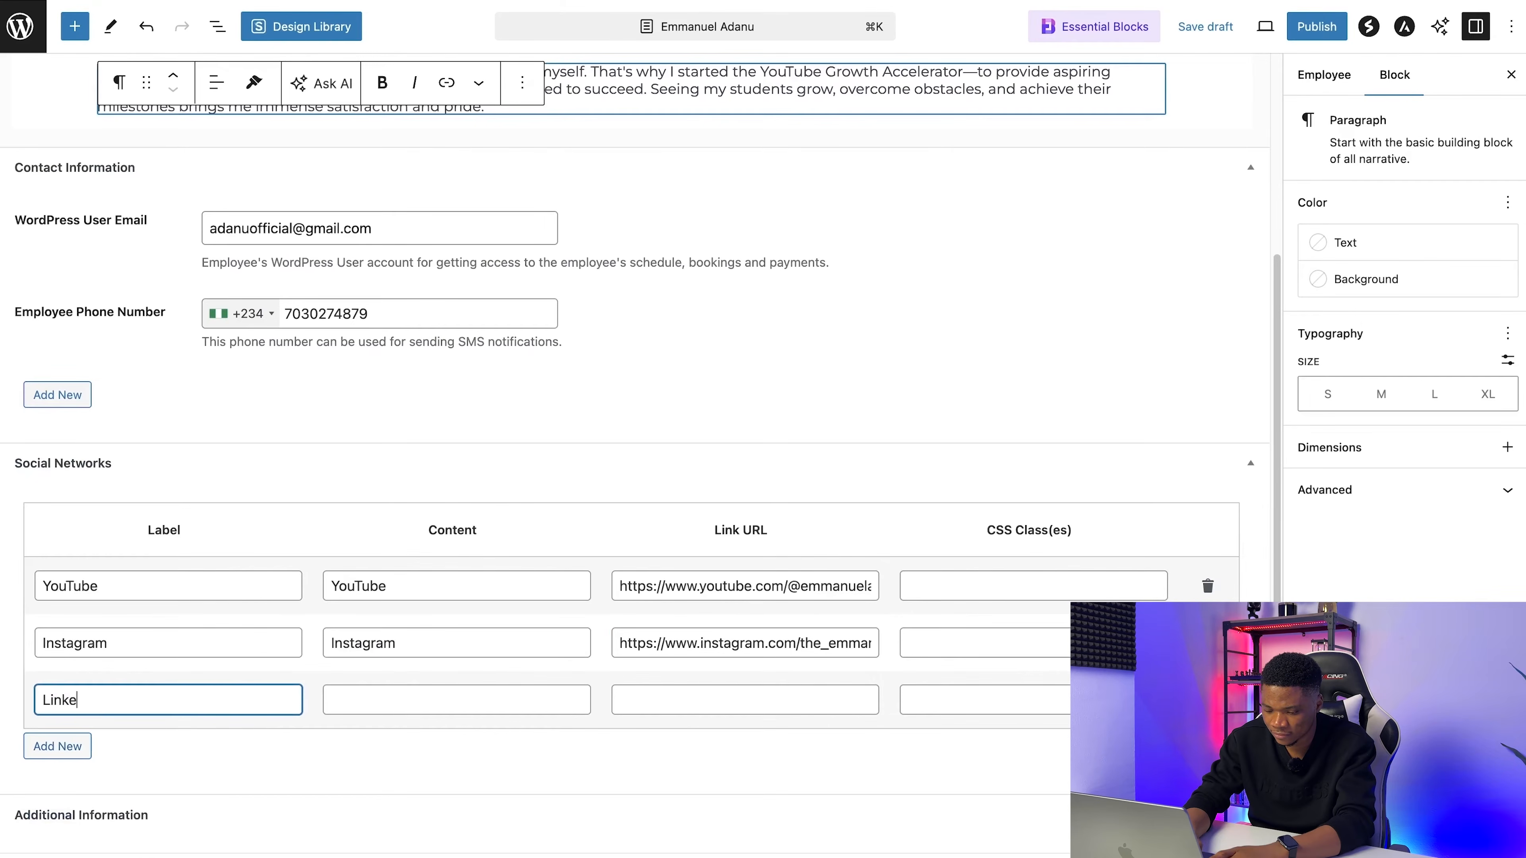
{"action": "type", "text": "dIn"}
{"action": "key", "text": "Tab"}
{"action": "type", "text": "LinkedIn"}
Step: Copy the LinkedIn link from the Coaching Details document in Google Docs and paste it as the LinkedIn entry's link URL in WordPress
{"action": "key", "text": "ctrl+Tab"}
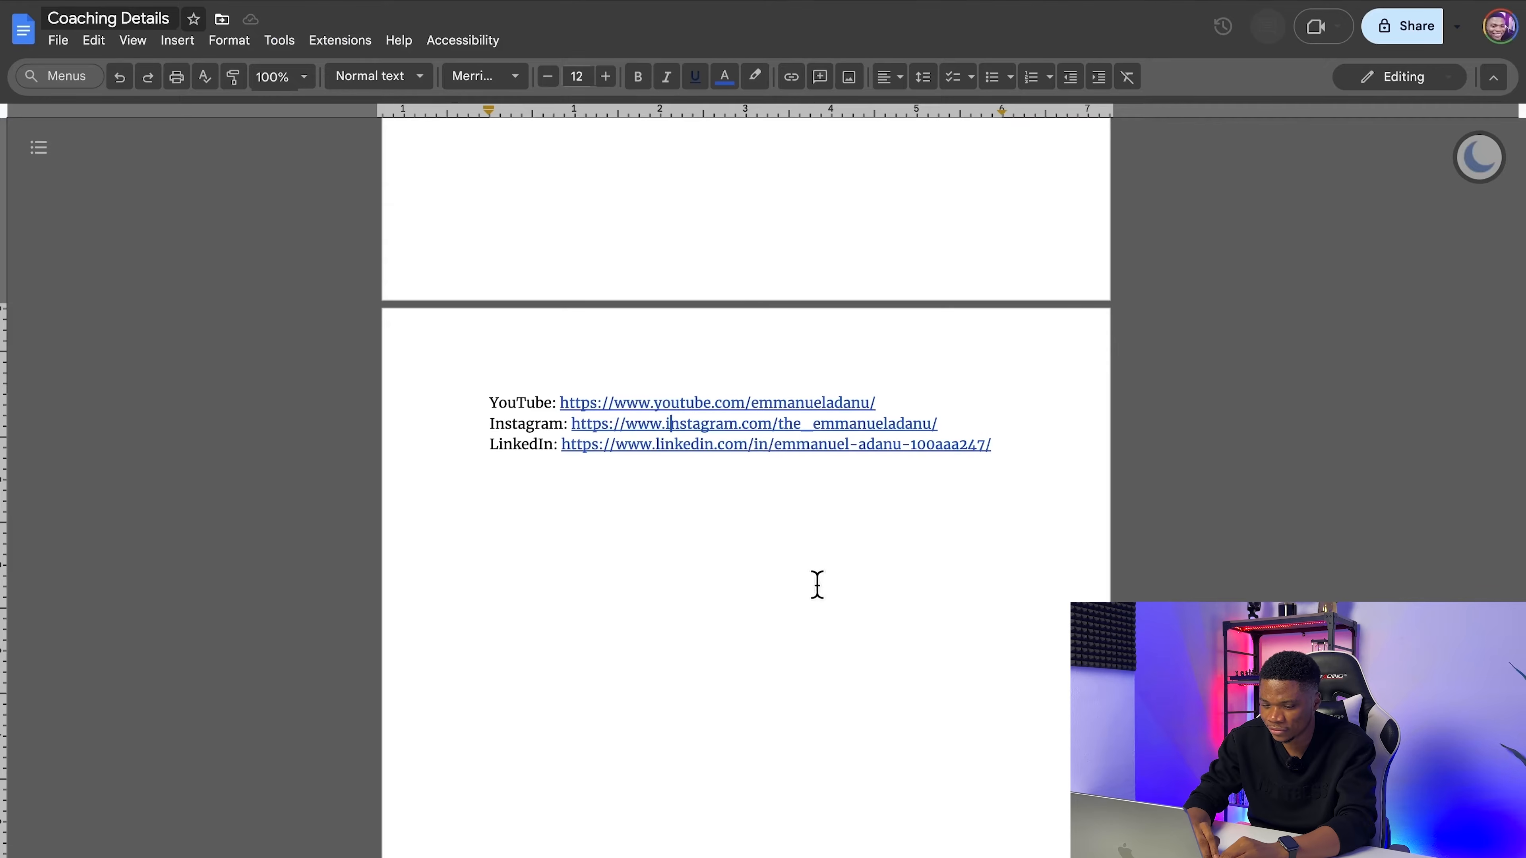
{"action": "left_click", "coordinate": [759, 451]}
{"action": "left_click", "coordinate": [775, 475]}
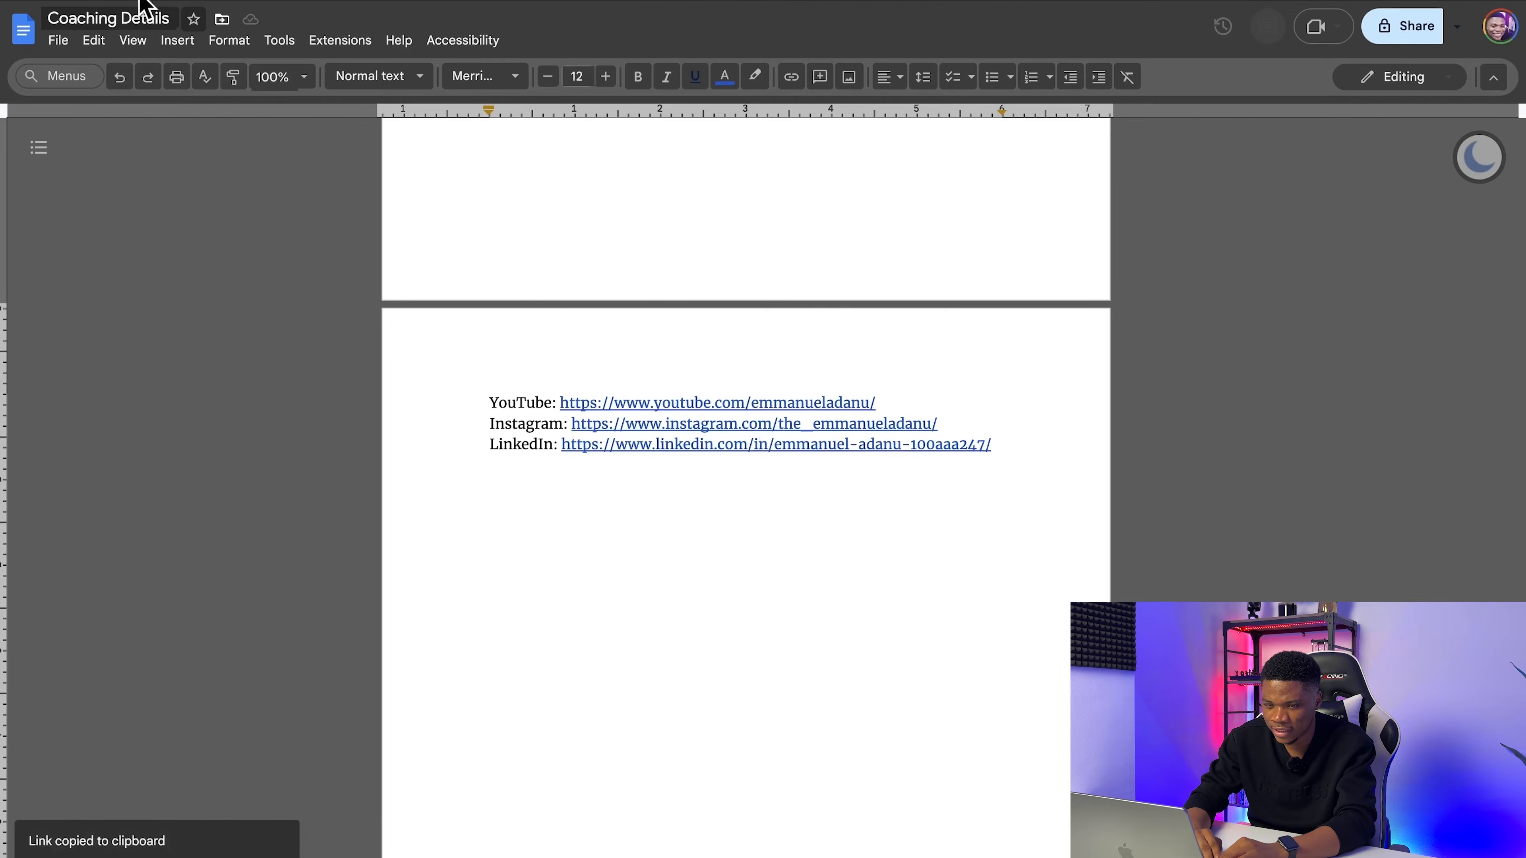
{"action": "key", "text": "ctrl+shift+Tab"}
{"action": "left_click", "coordinate": [672, 691]}
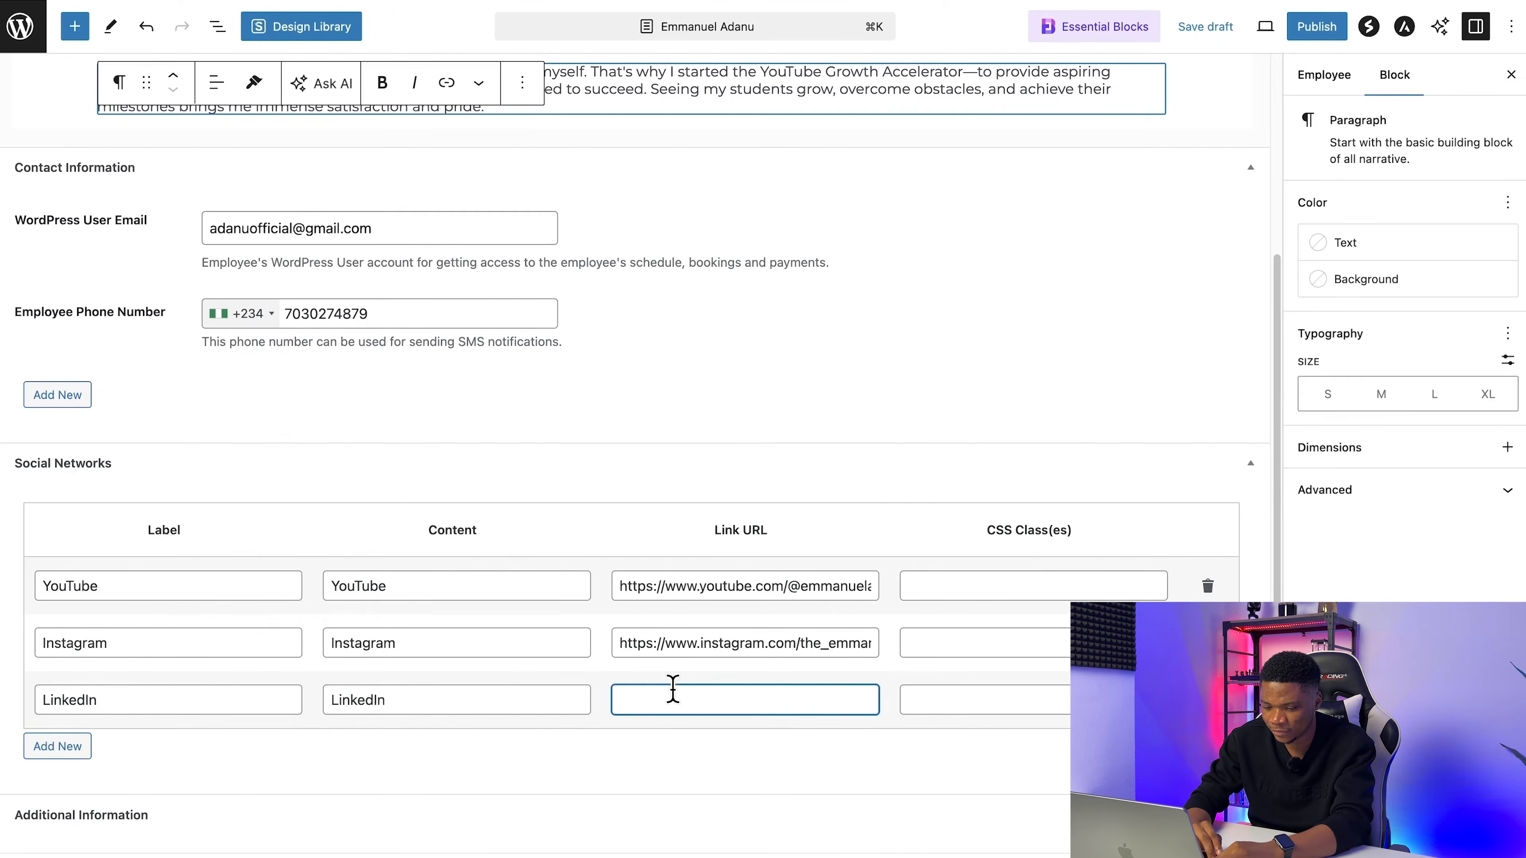
{"action": "key", "text": "super+v"}
Step: Review the completed employee details, publish the employee profile and dismiss the post-publish information
{"action": "scroll", "coordinate": [120, 739], "scroll_direction": "down", "scroll_amount": 2}
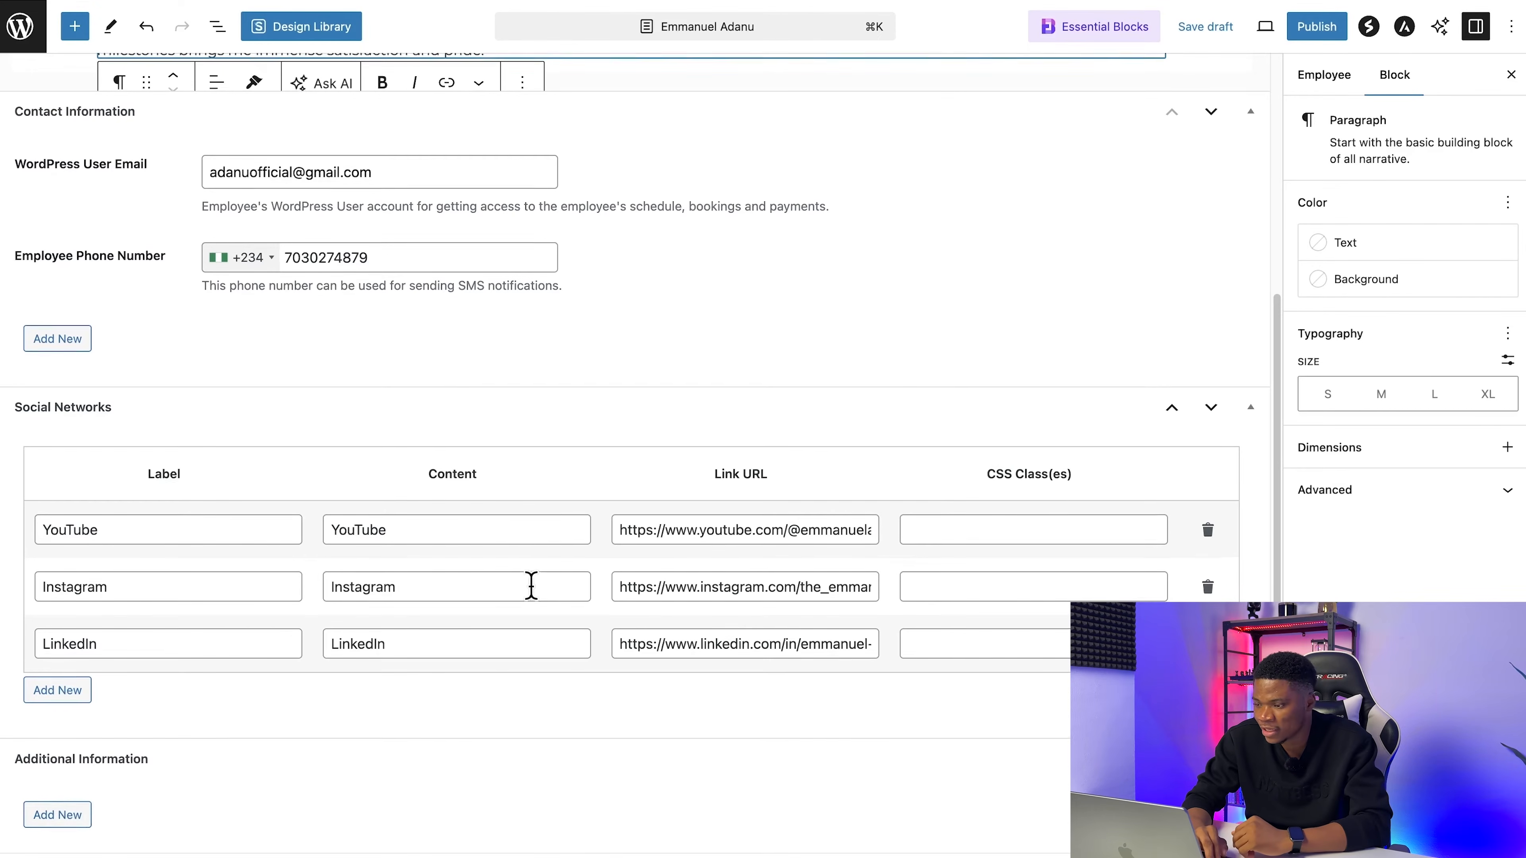
{"action": "scroll", "coordinate": [531, 592], "scroll_direction": "up", "scroll_amount": 5}
{"action": "scroll", "coordinate": [664, 545], "scroll_direction": "down", "scroll_amount": 4}
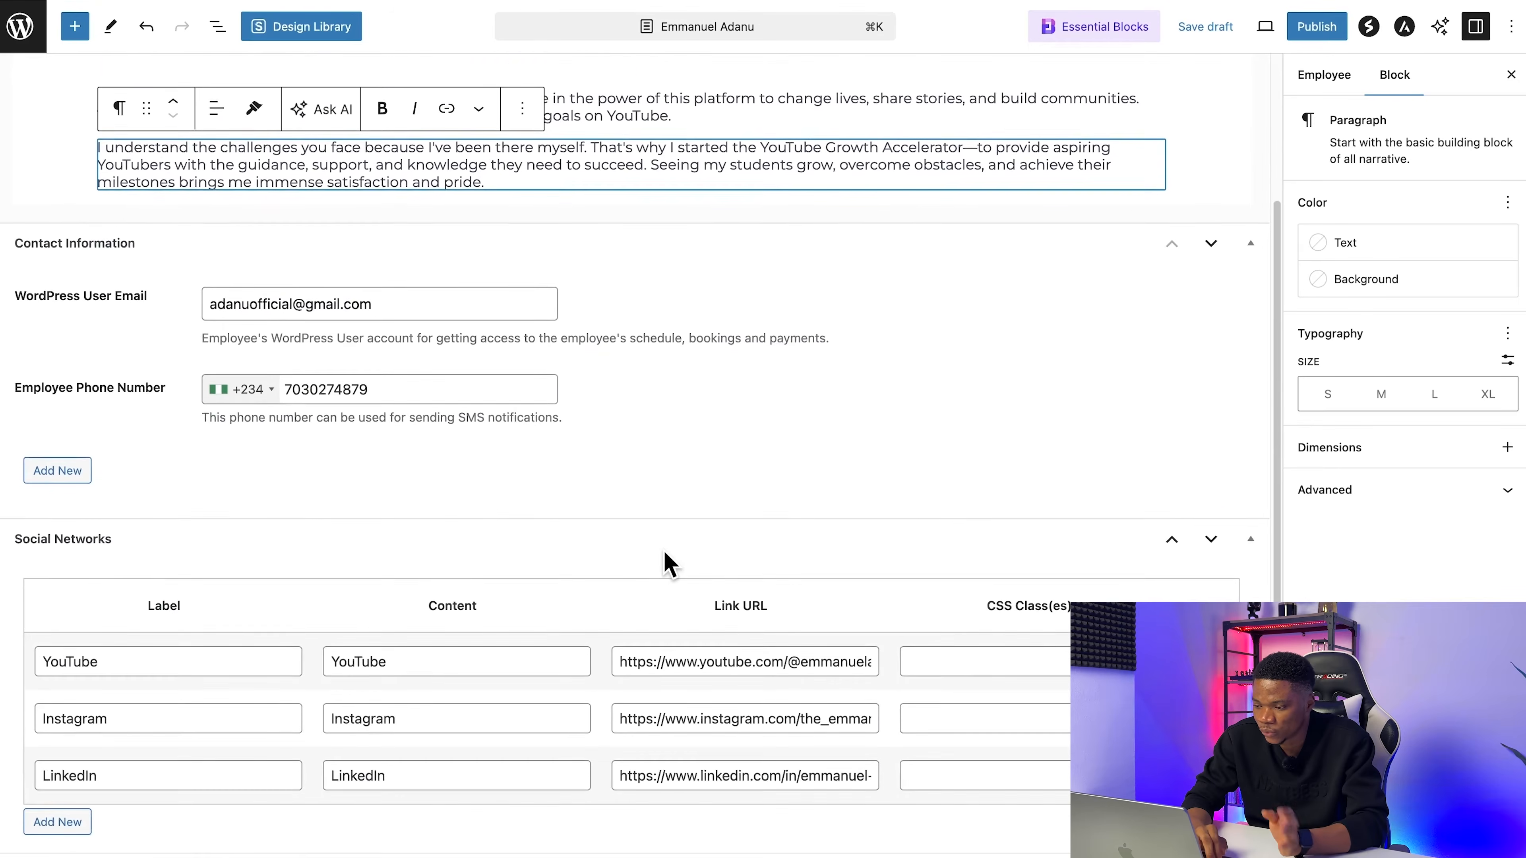
{"action": "scroll", "coordinate": [667, 565], "scroll_direction": "up", "scroll_amount": 4}
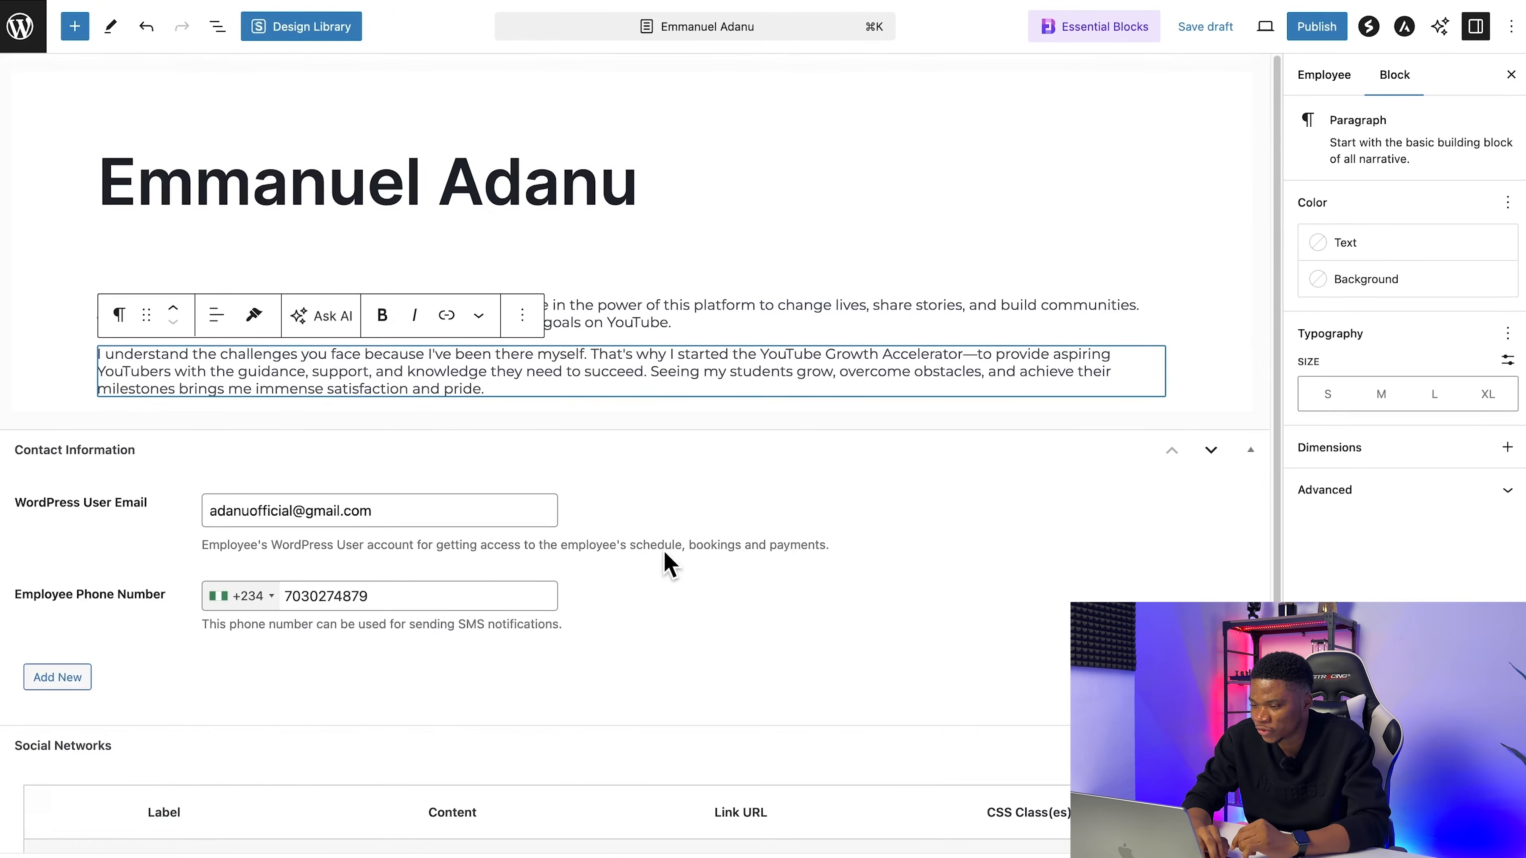
{"action": "left_click", "coordinate": [1328, 29]}
{"action": "left_click", "coordinate": [1329, 29]}
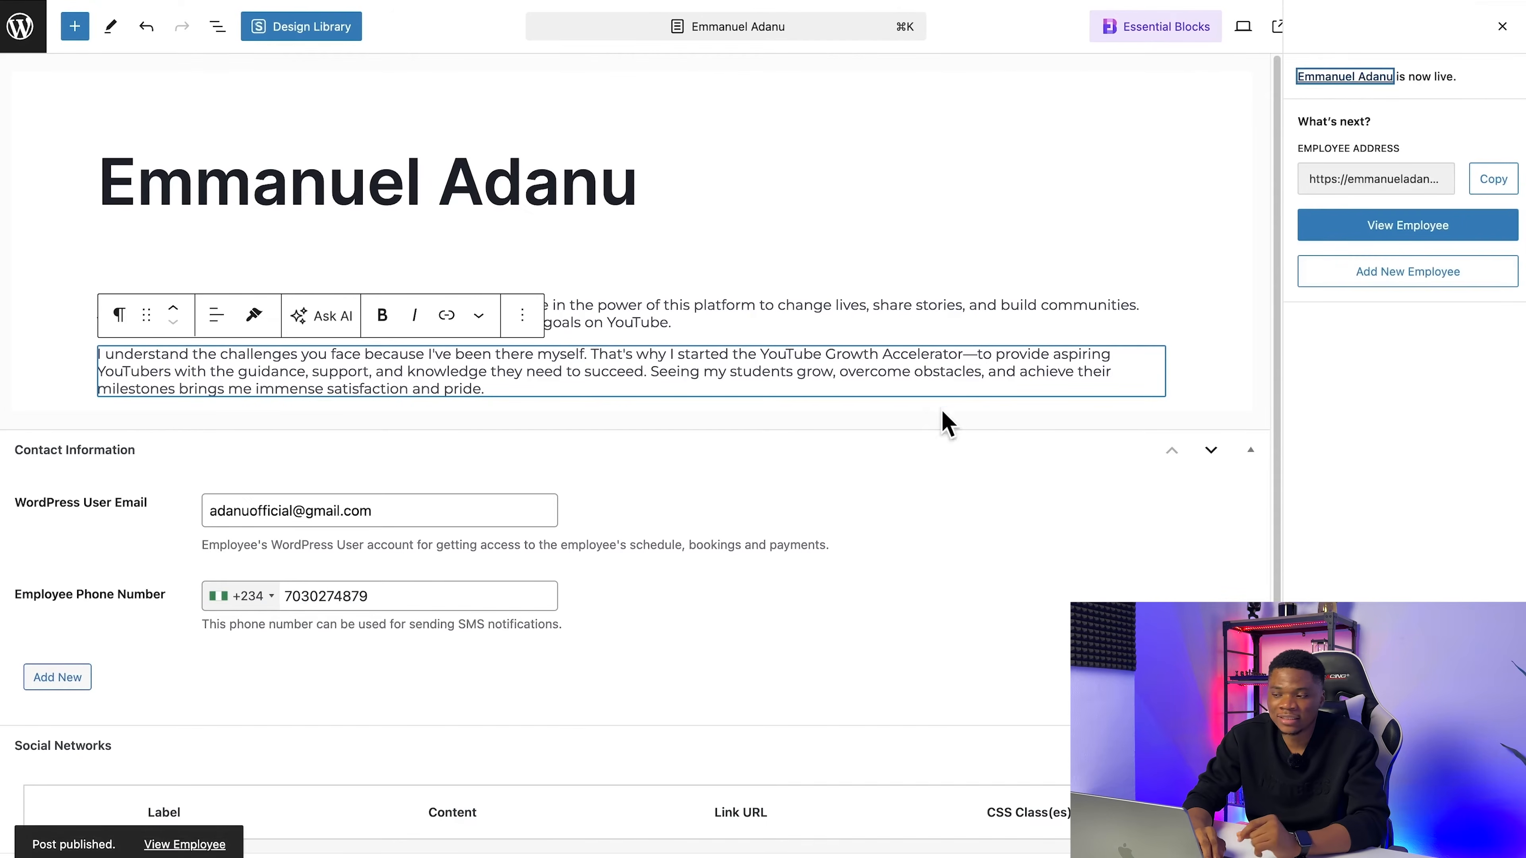
{"action": "left_click", "coordinate": [1502, 27]}
Step: Upload the coach's portrait PNG and set it as the employee's featured image
{"action": "left_click", "coordinate": [1322, 77]}
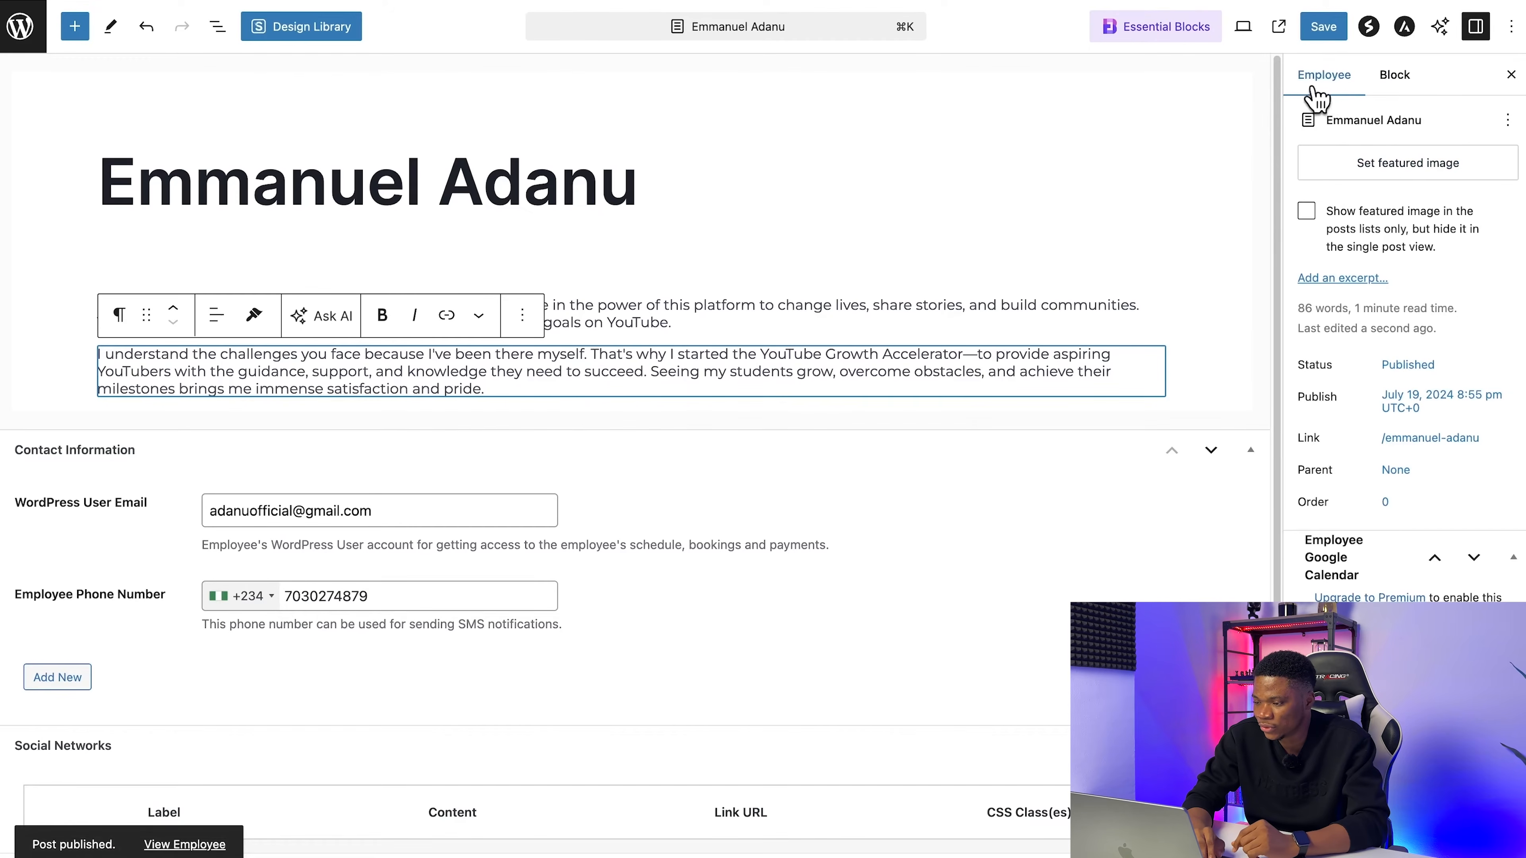
{"action": "left_click", "coordinate": [1394, 163]}
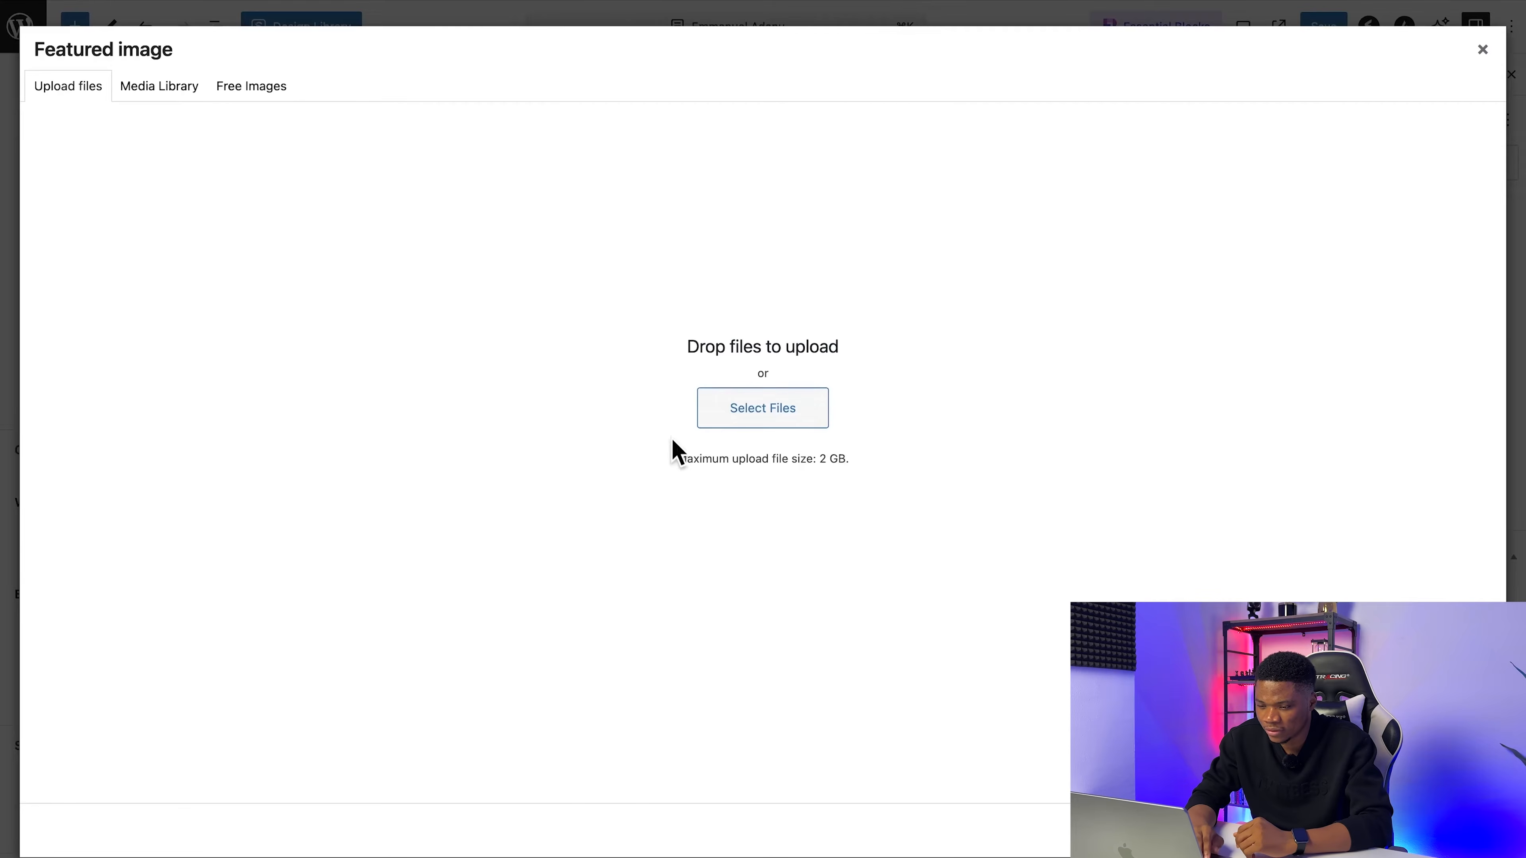
{"action": "left_click", "coordinate": [708, 428]}
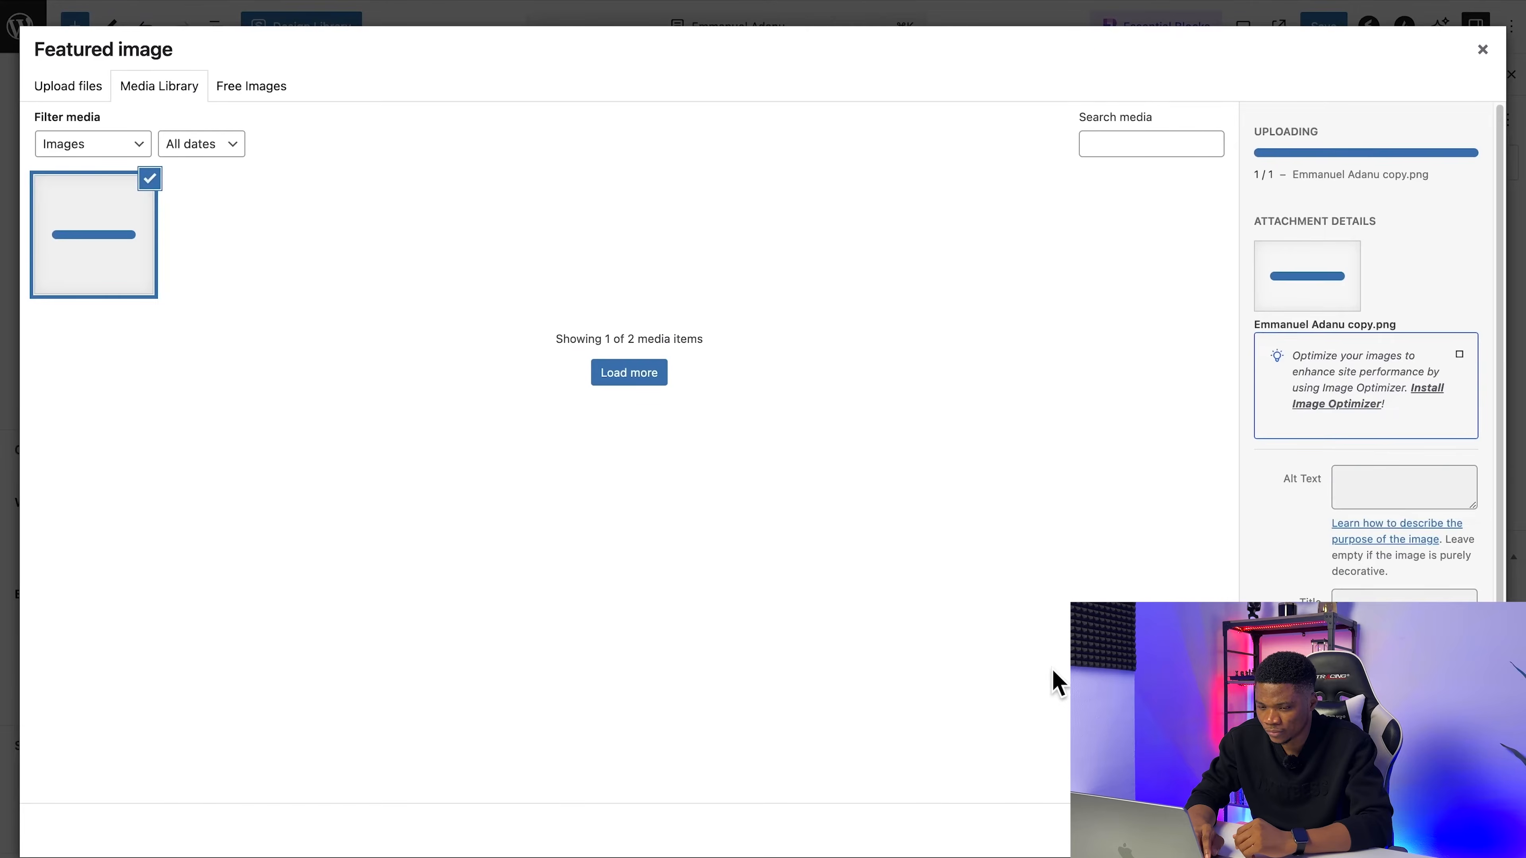
{"action": "left_click", "coordinate": [1435, 831]}
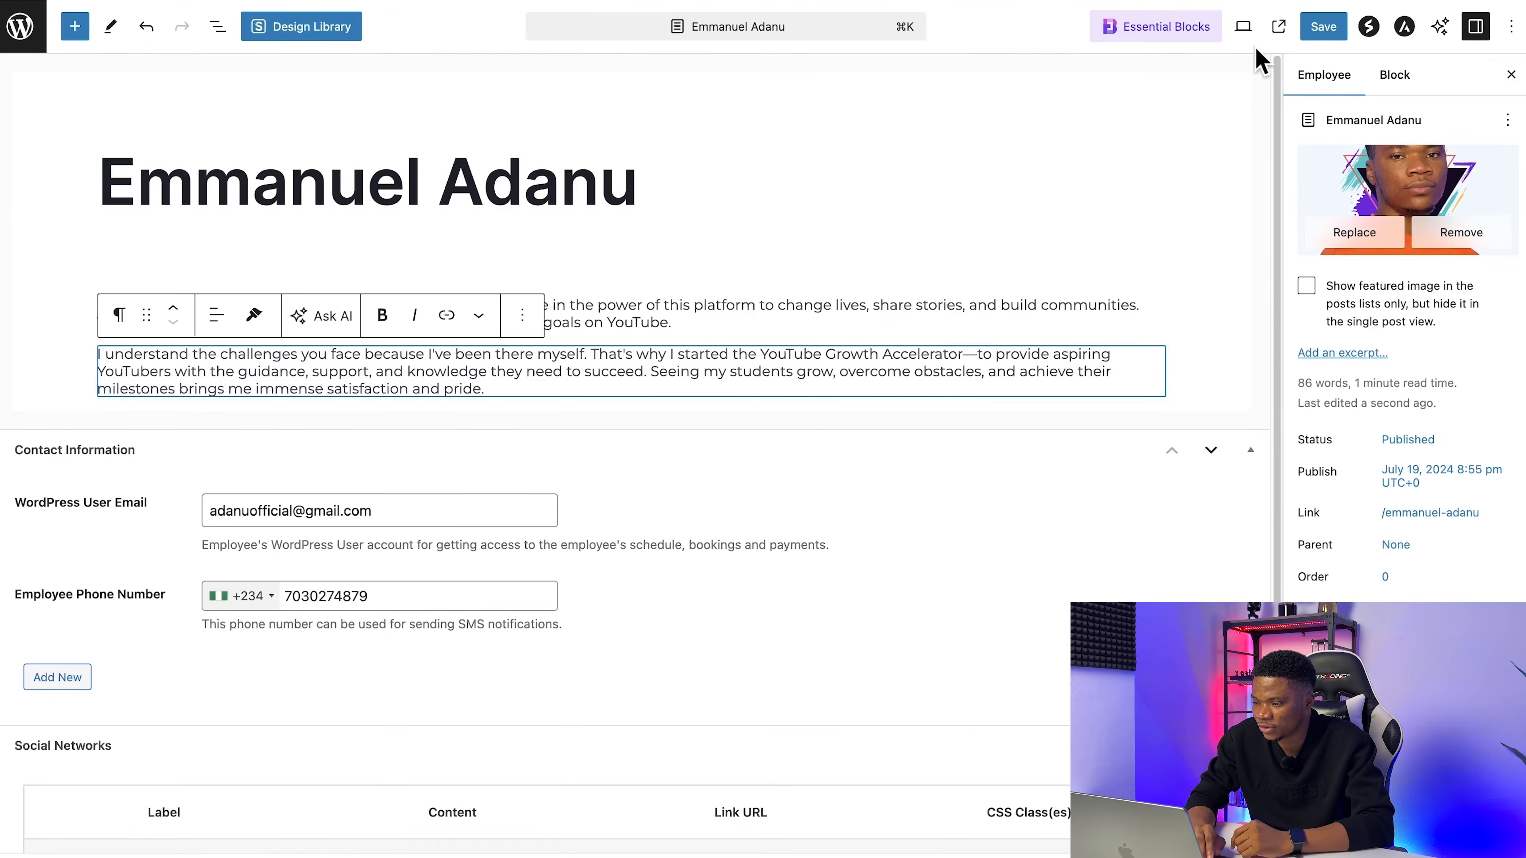
Step: Save the employee profile with its featured image and return to the employees list
{"action": "left_click", "coordinate": [1326, 29]}
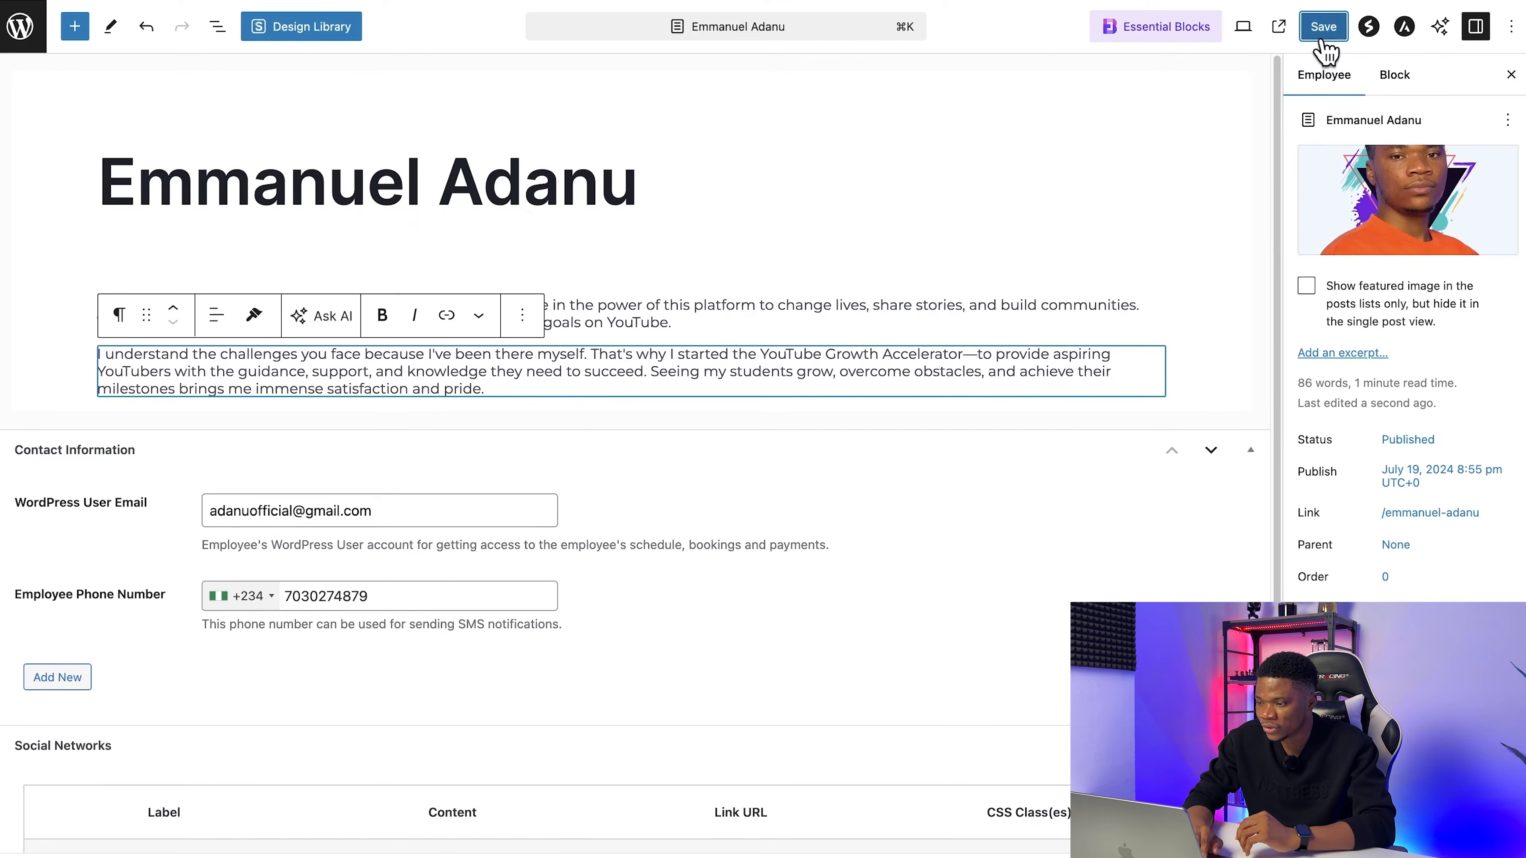
{"action": "left_click", "coordinate": [1324, 30]}
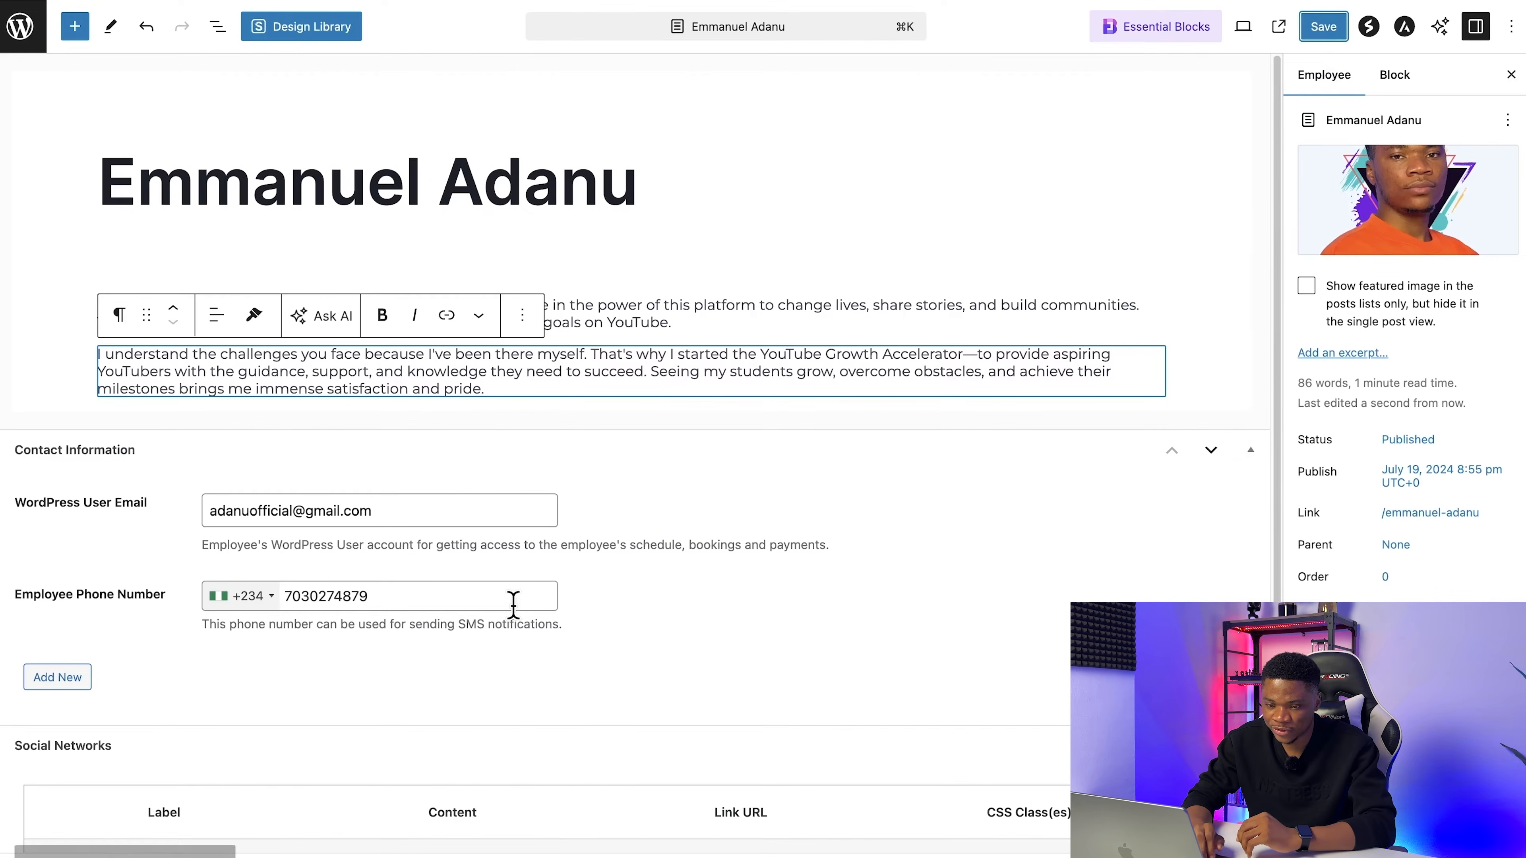
{"action": "left_click", "coordinate": [16, 43]}
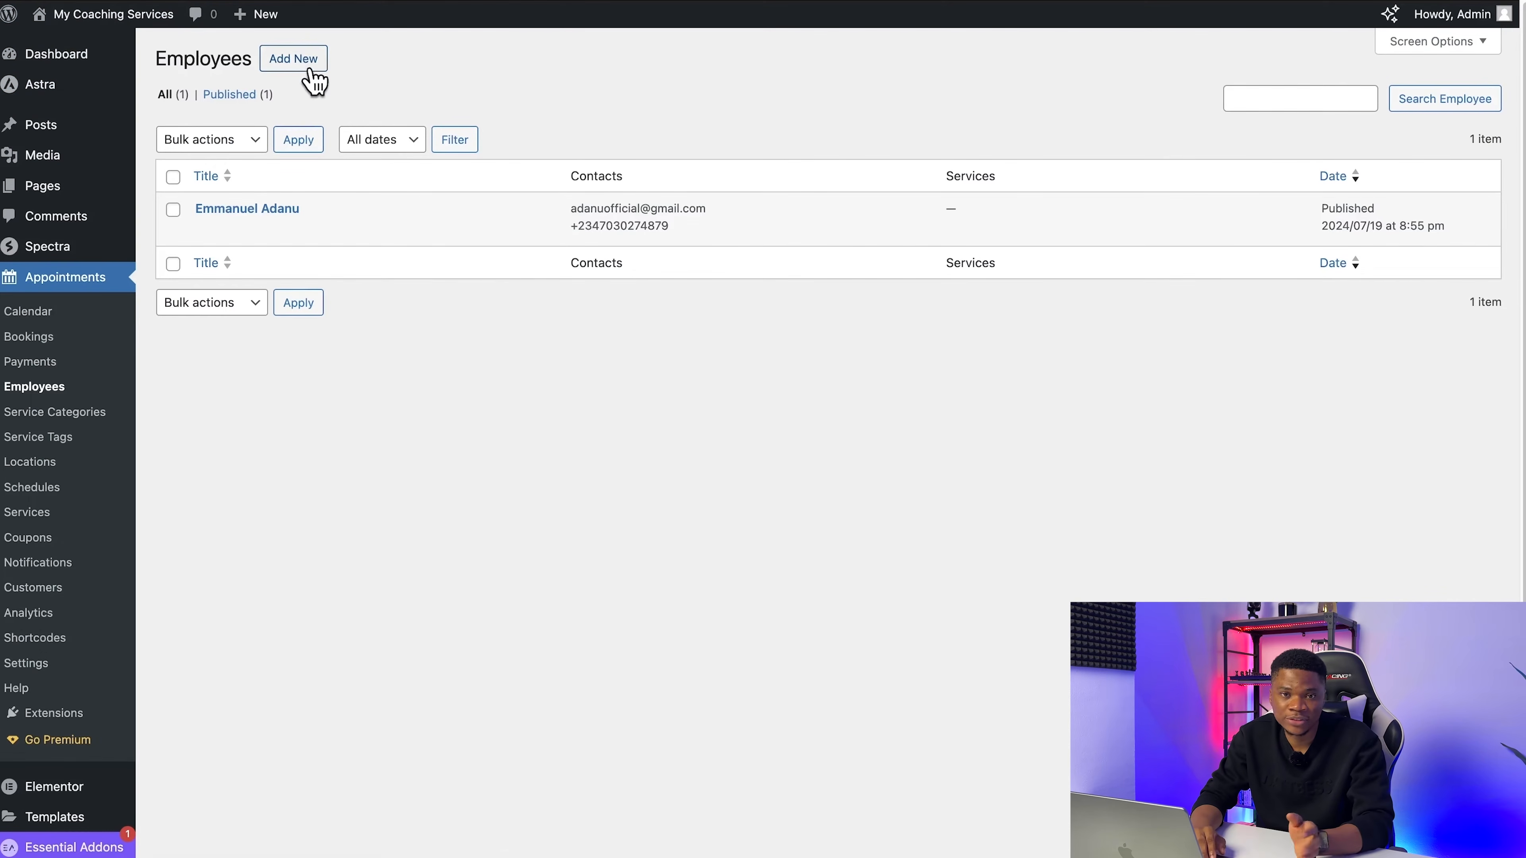
Step: Add a service category named YouTube with the slug youtube and no parent category
{"action": "mouse_move", "coordinate": [376, 199]}
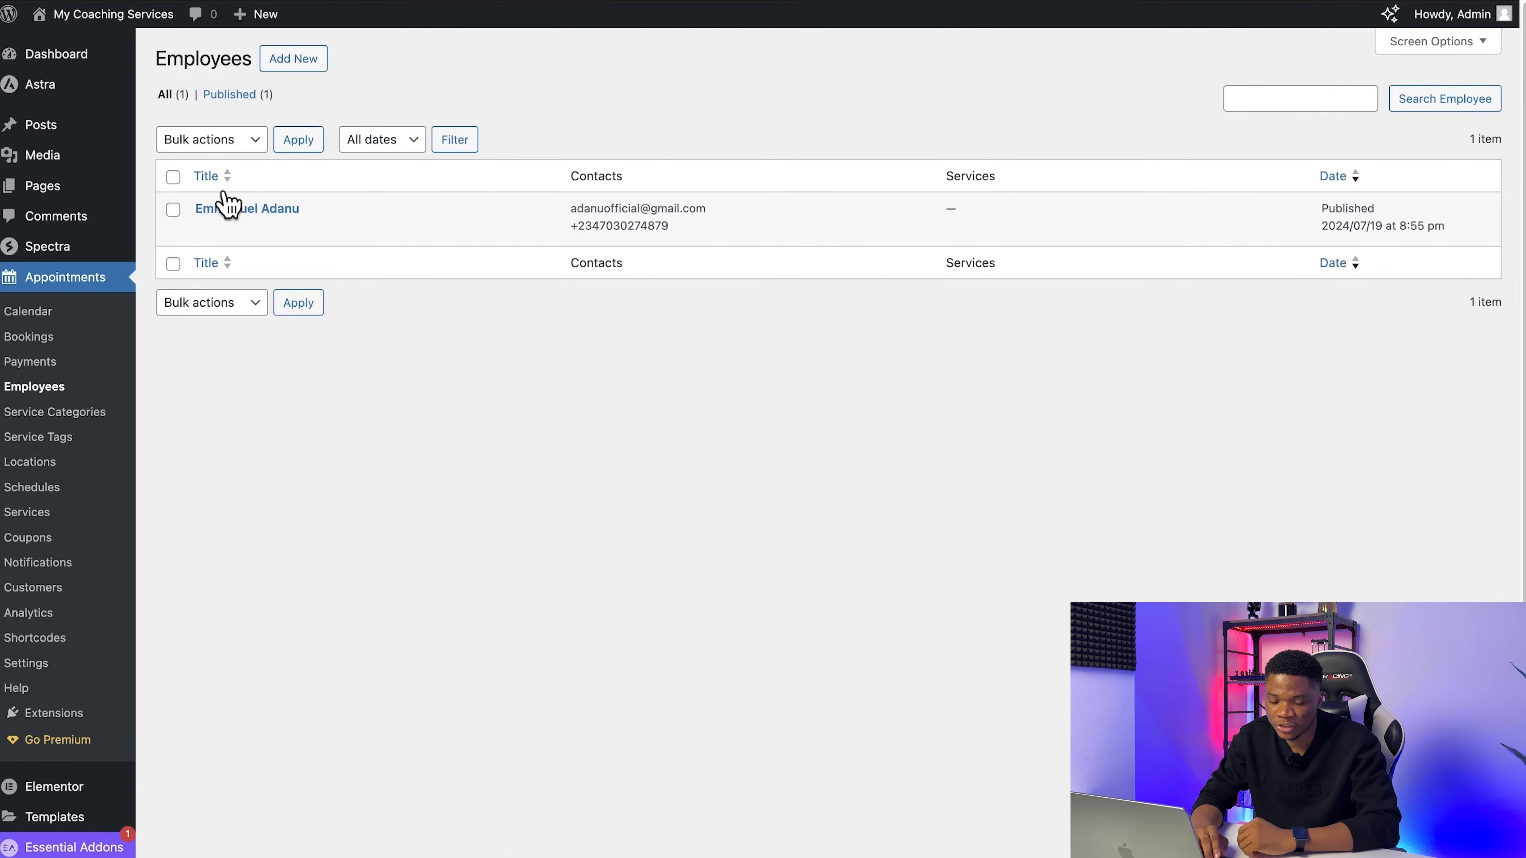
{"action": "left_click", "coordinate": [86, 415]}
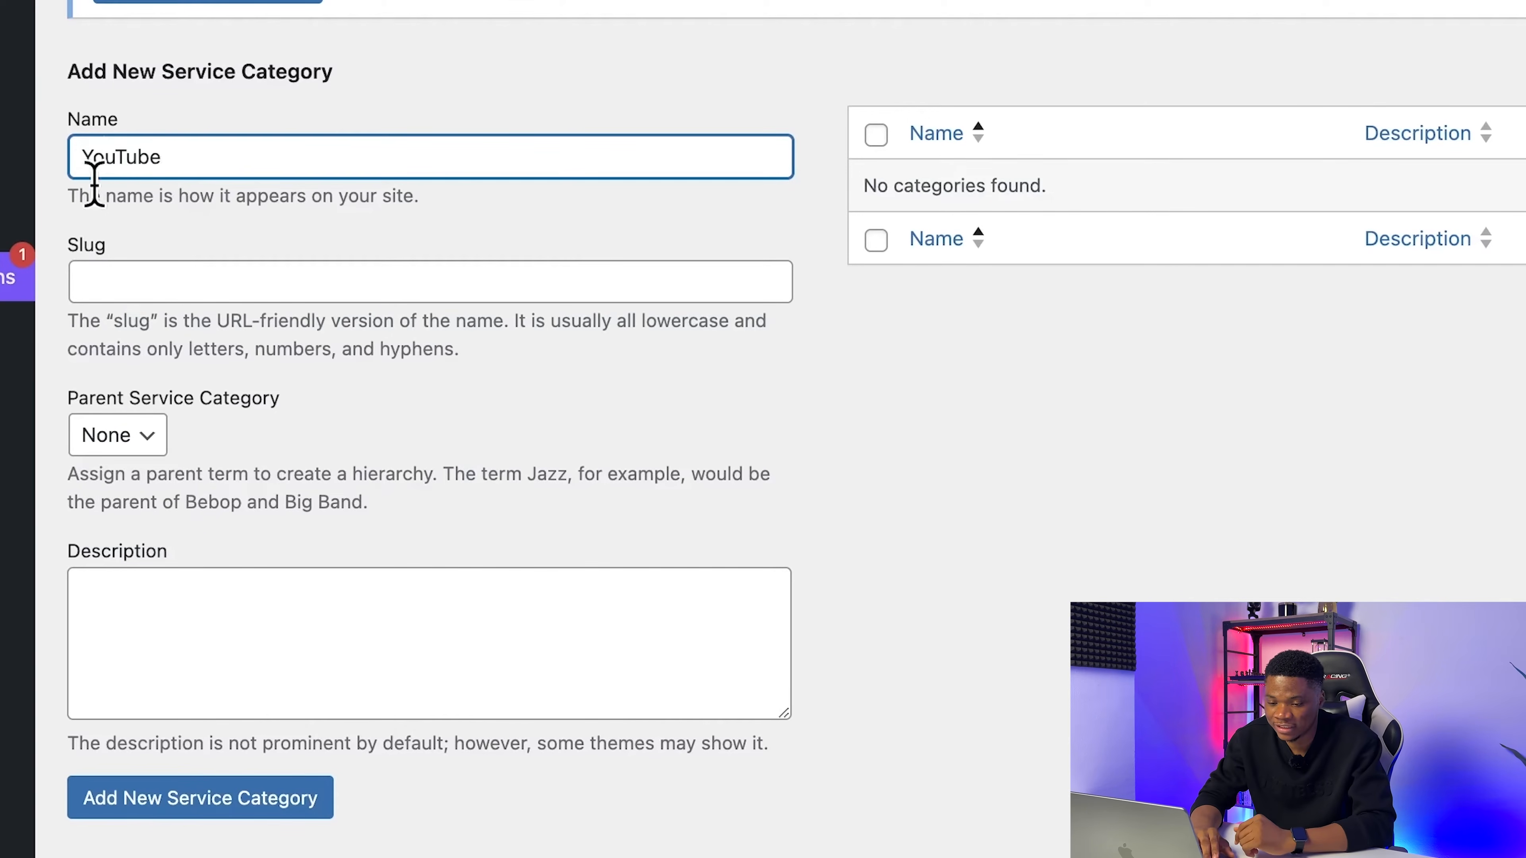
{"action": "left_click", "coordinate": [116, 268]}
{"action": "type", "text": "yo"}
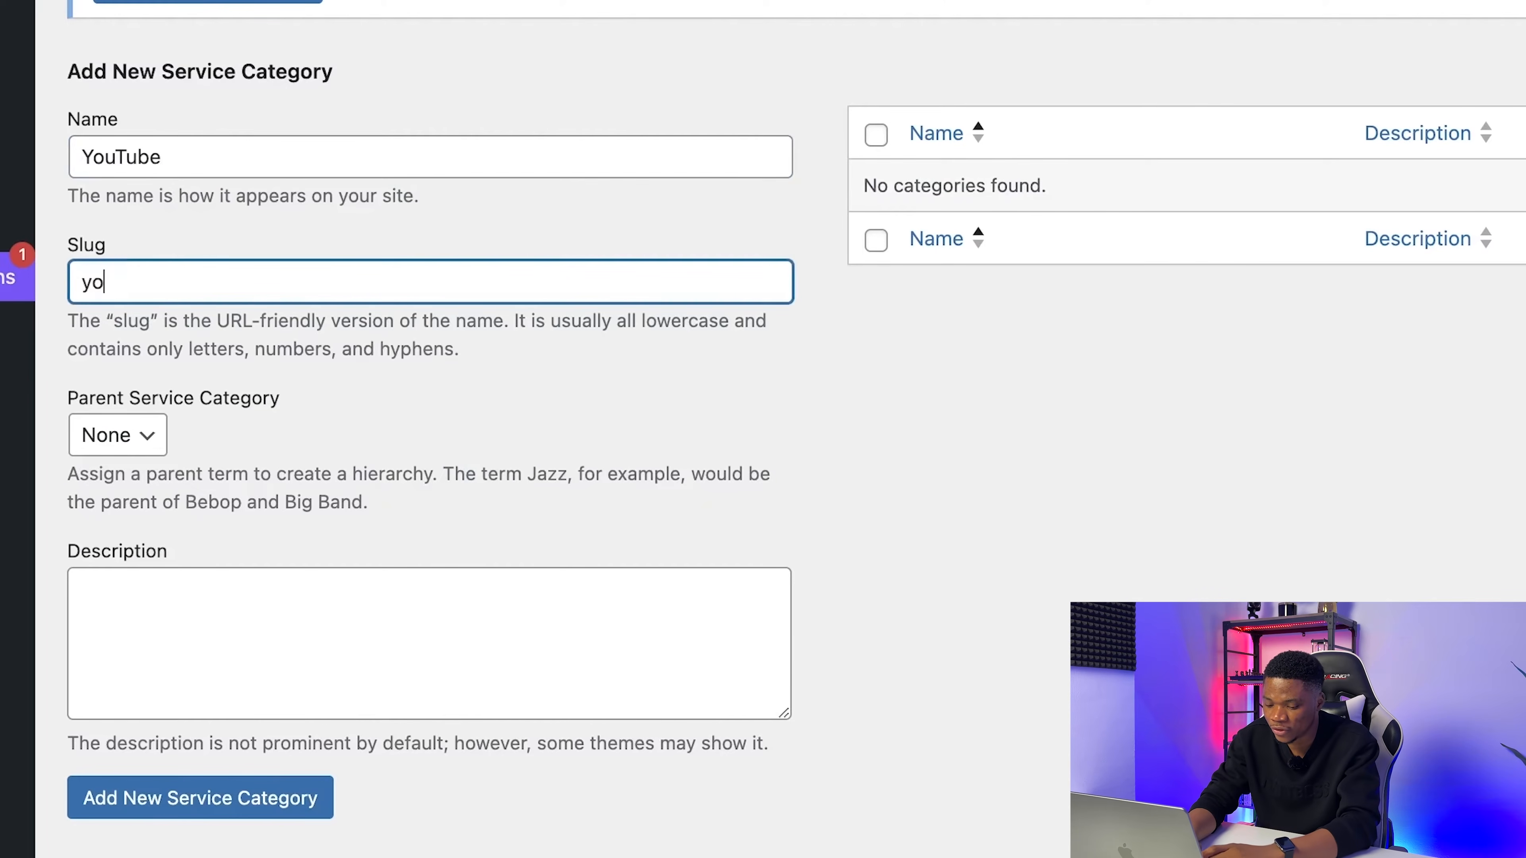
{"action": "type", "text": "utube"}
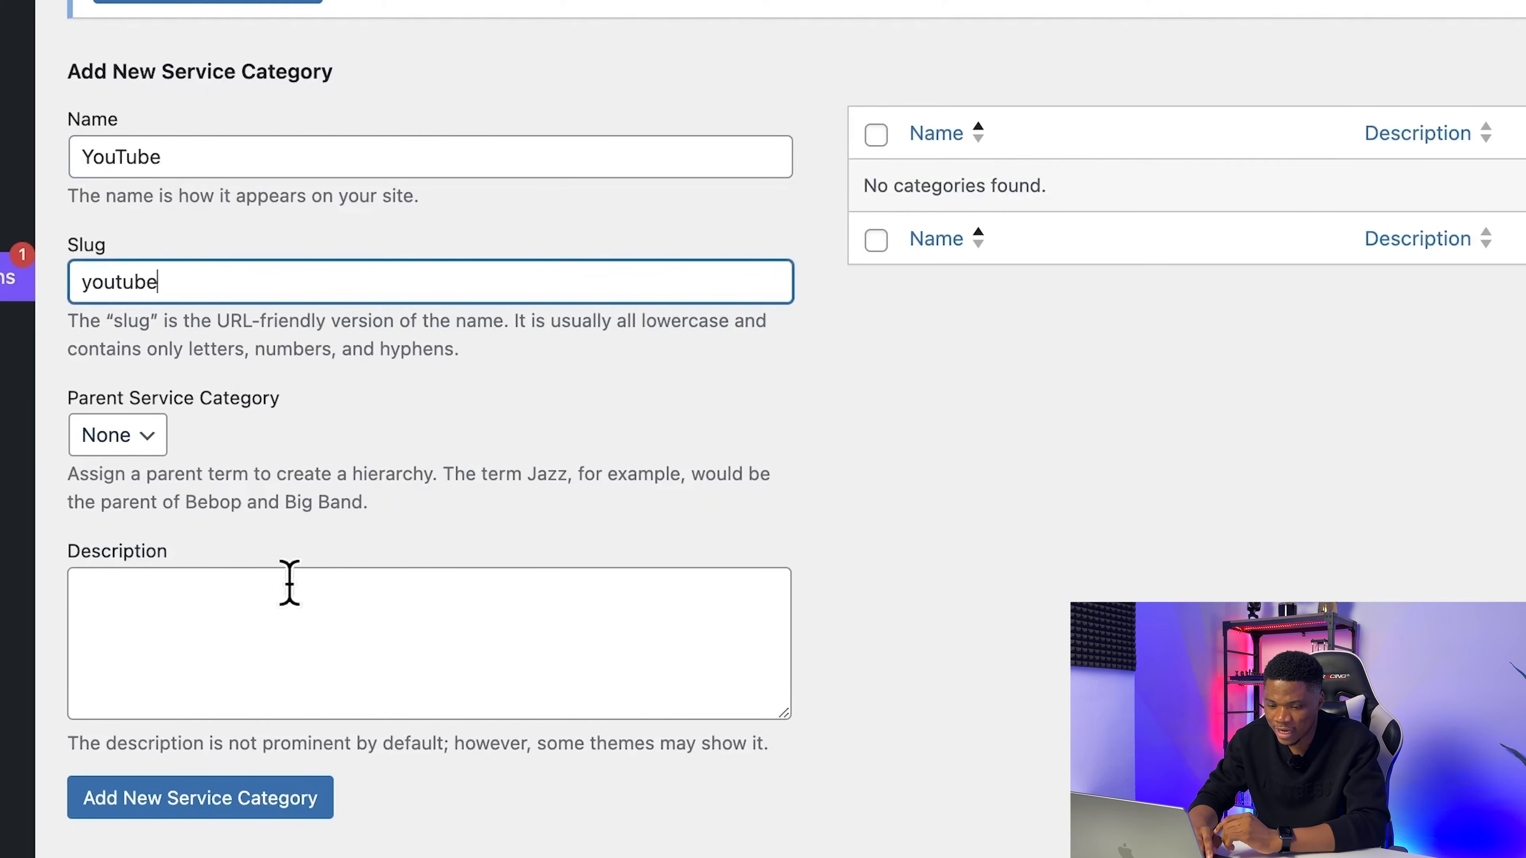
{"action": "left_click", "coordinate": [114, 428]}
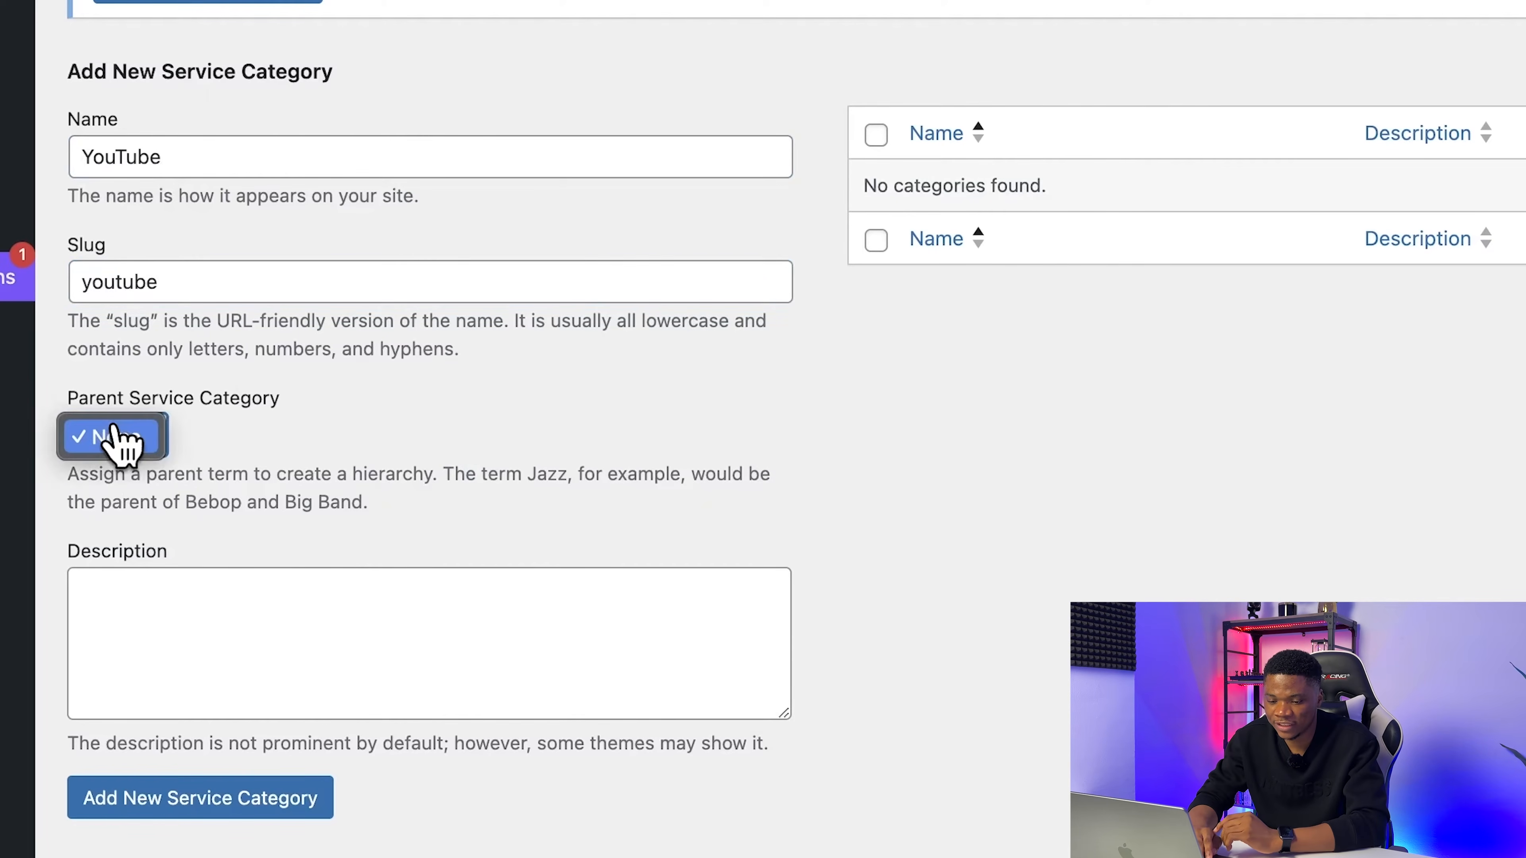
{"action": "left_click", "coordinate": [134, 439]}
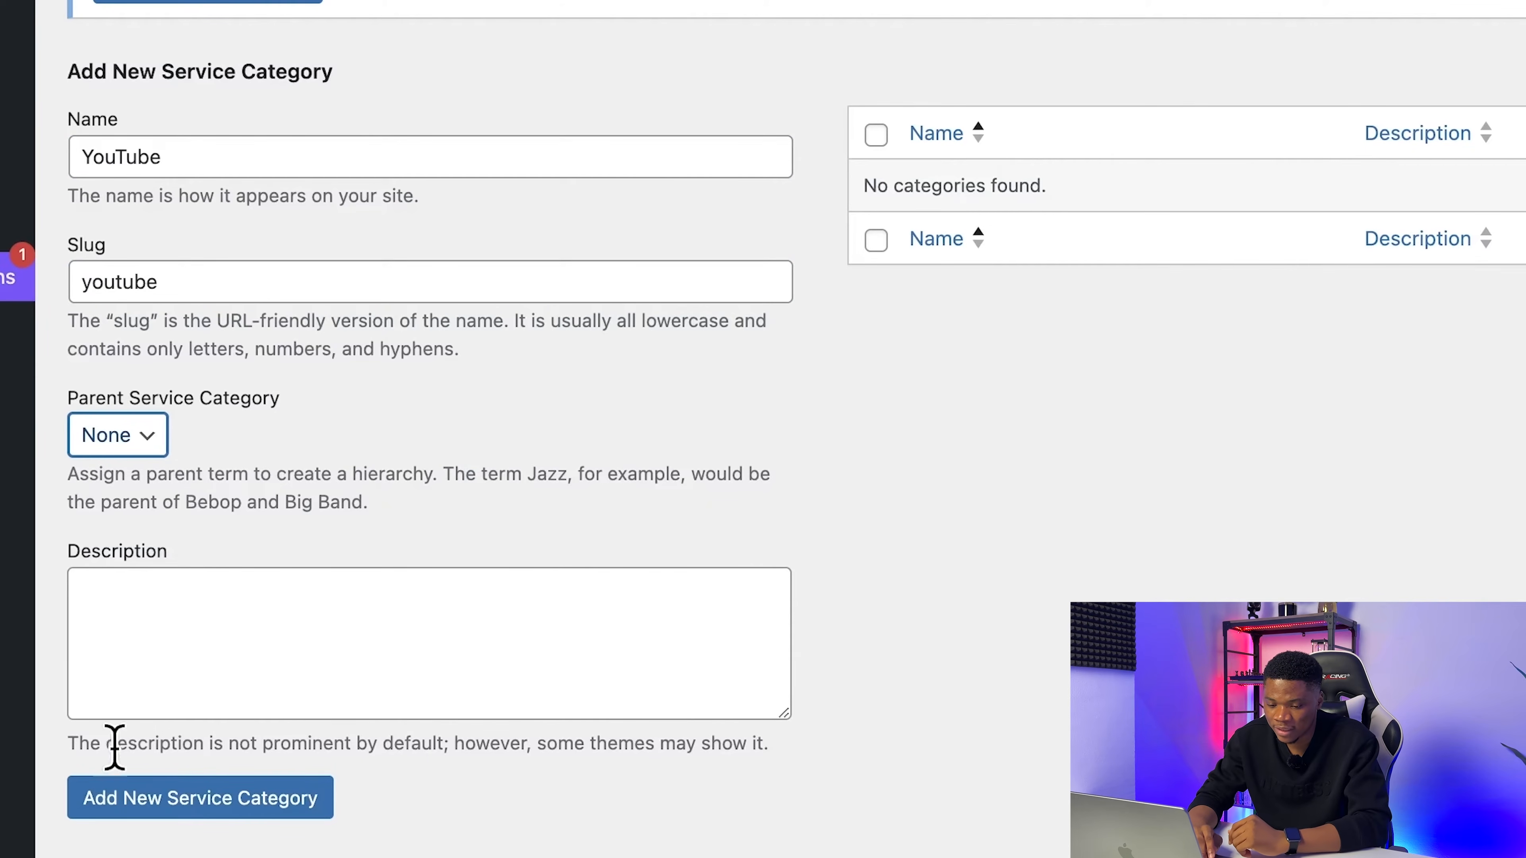
{"action": "left_click", "coordinate": [215, 808]}
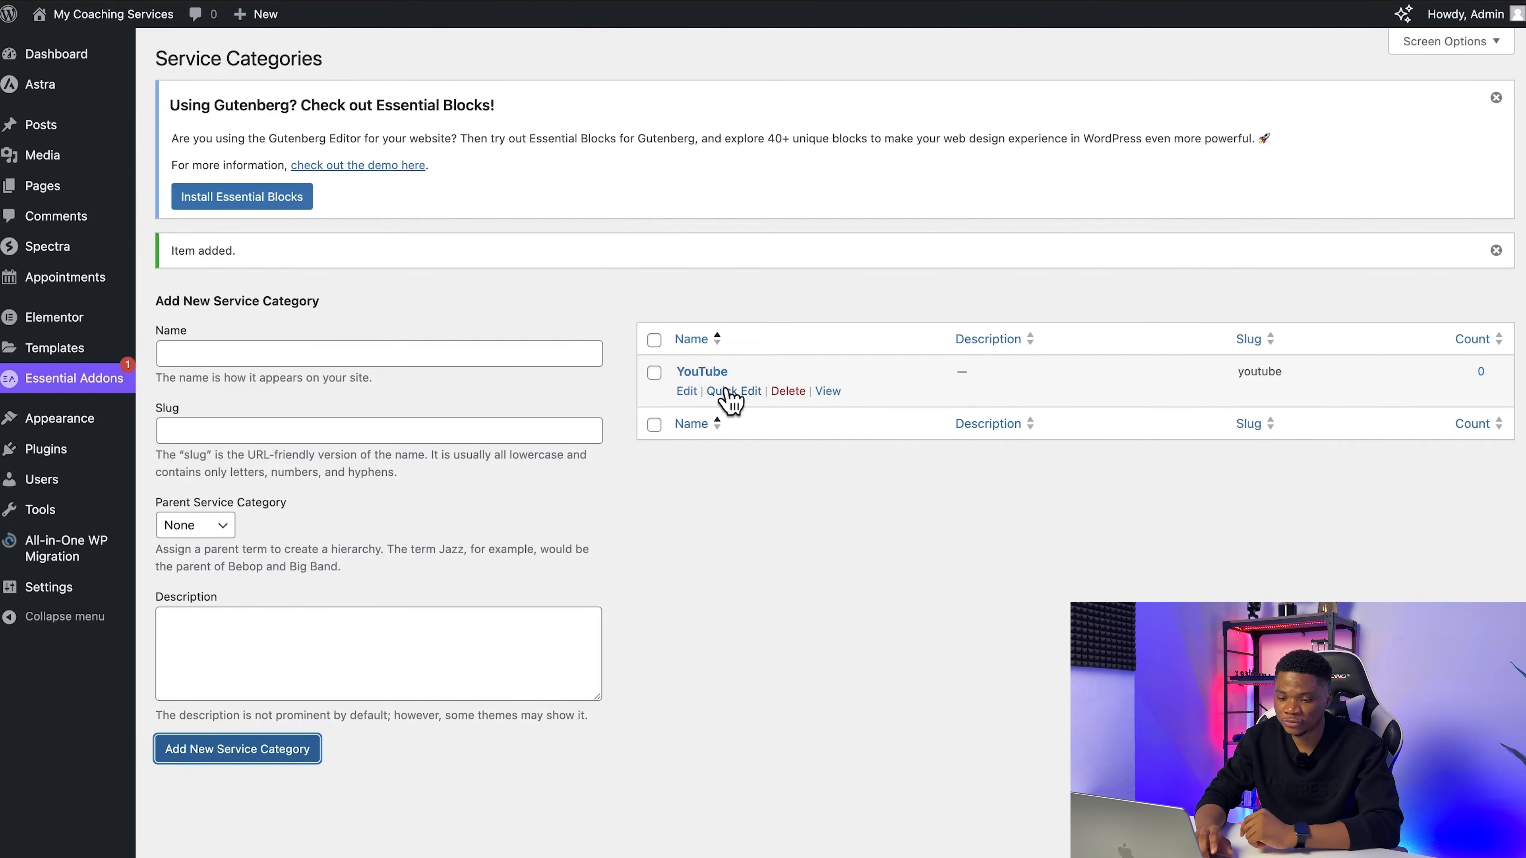
Step: Add an appointment service tag named youtube
{"action": "mouse_move", "coordinate": [51, 281]}
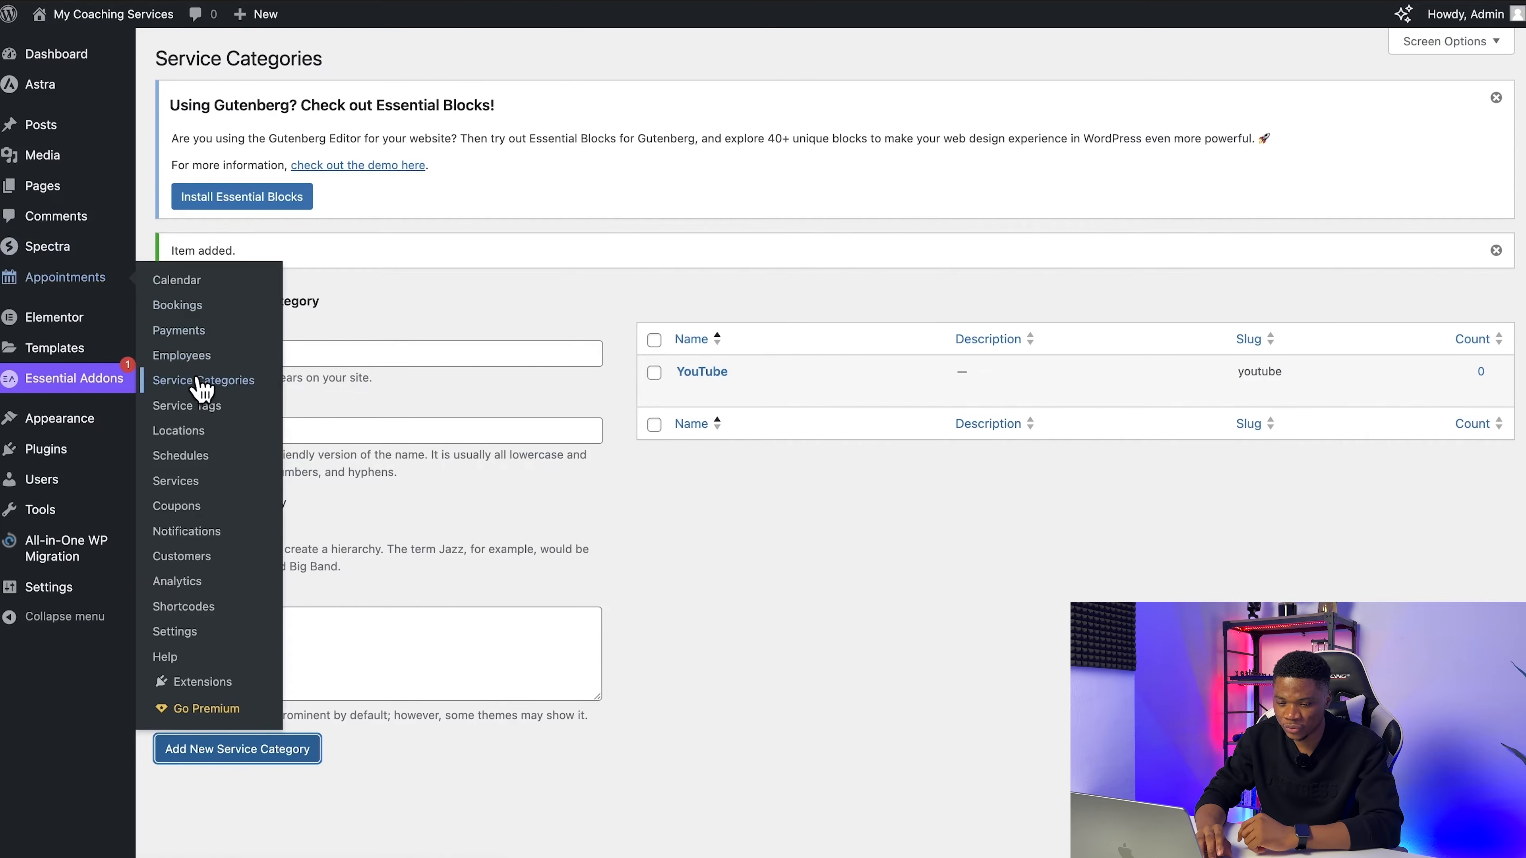
{"action": "left_click", "coordinate": [188, 404]}
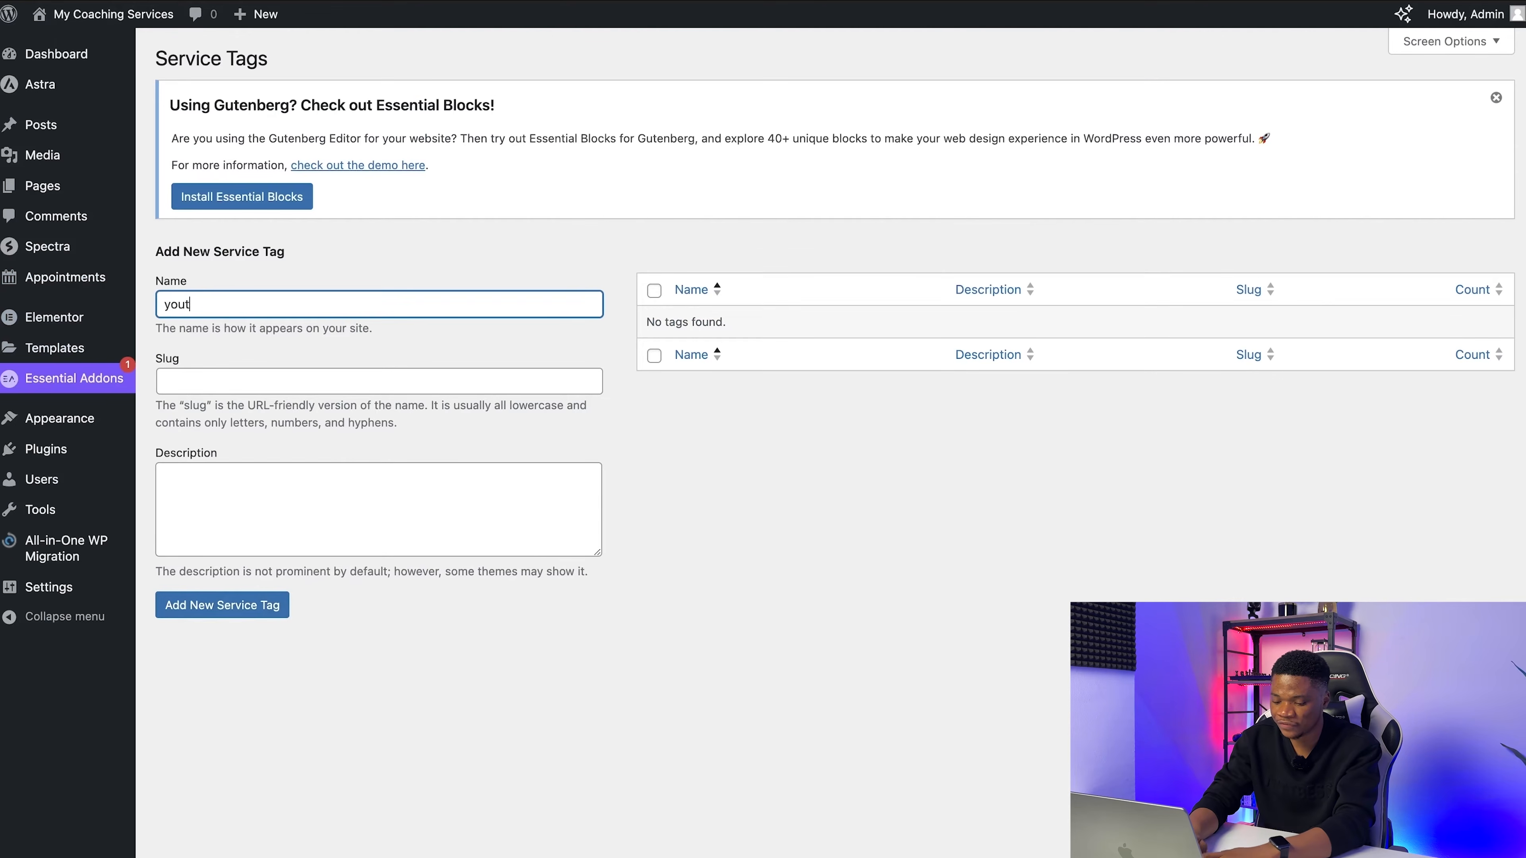
{"action": "left_click", "coordinate": [258, 607]}
Step: Create a new appointment location titled Google Meet
{"action": "mouse_move", "coordinate": [57, 283]}
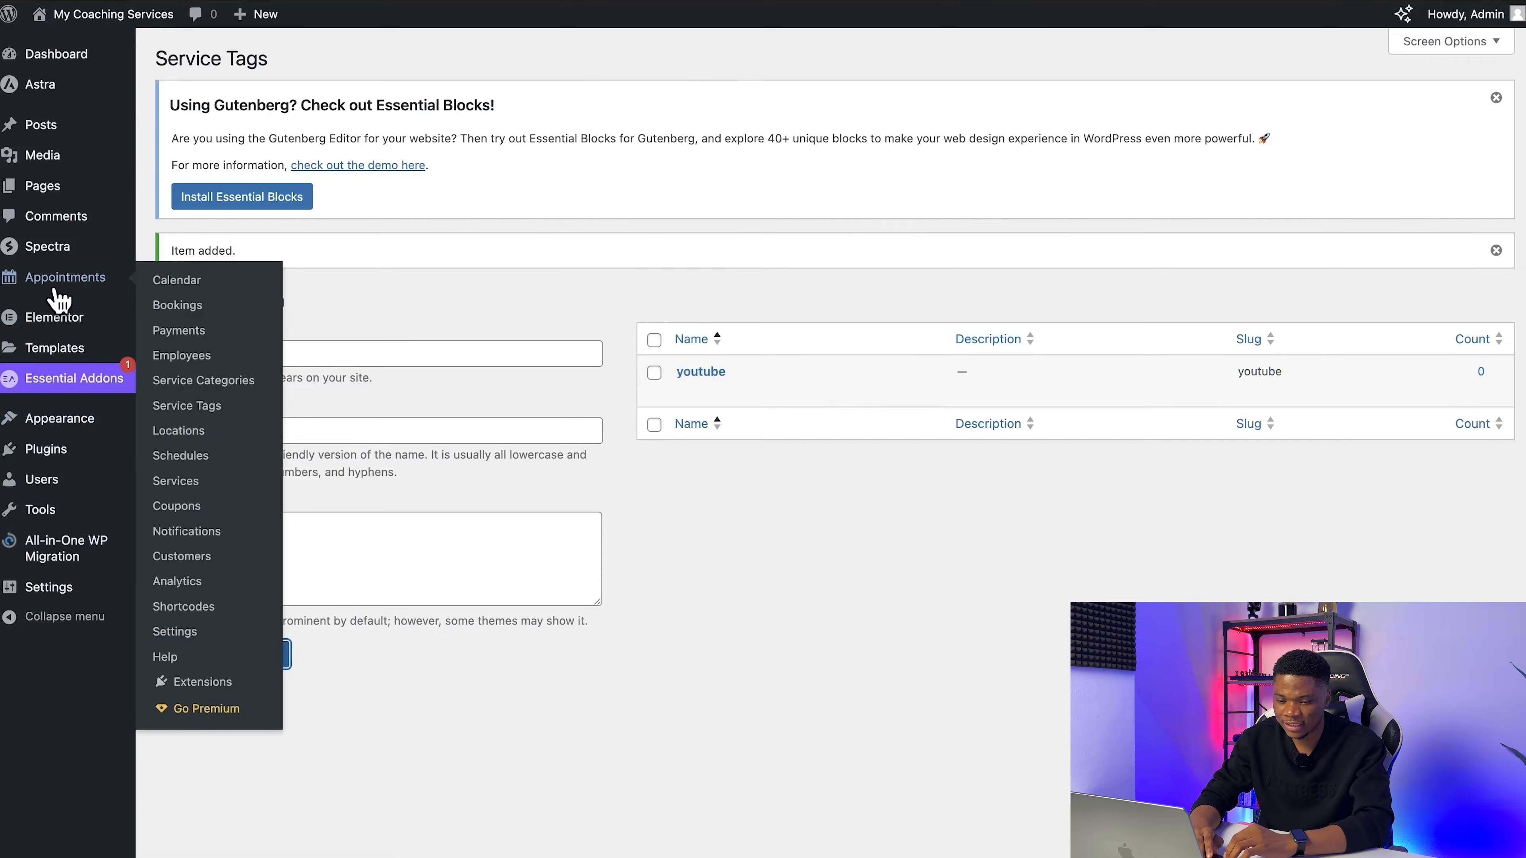
{"action": "left_click", "coordinate": [180, 431]}
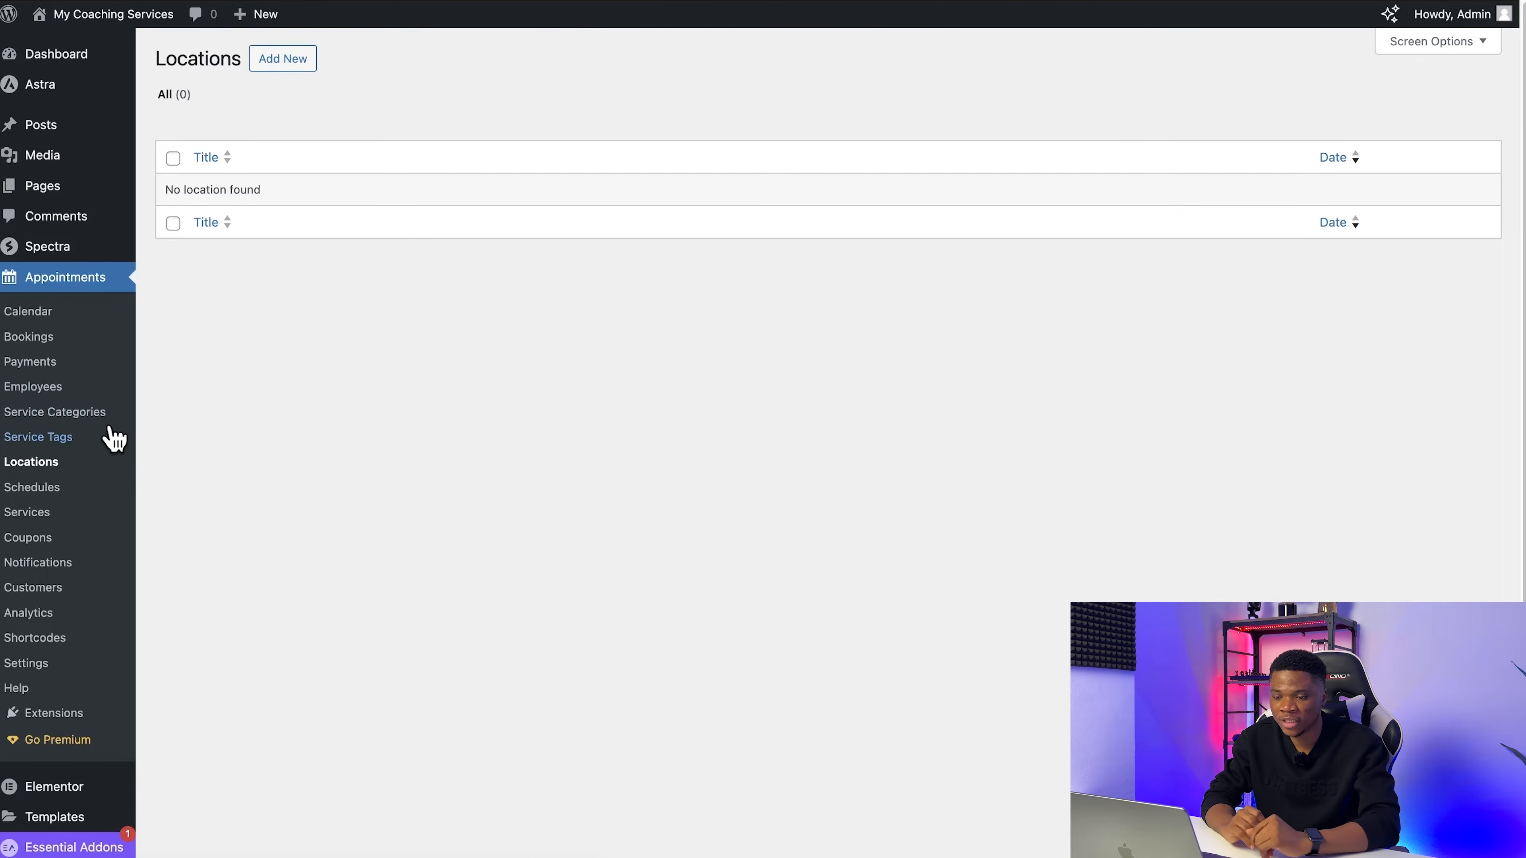
{"action": "left_click", "coordinate": [267, 62]}
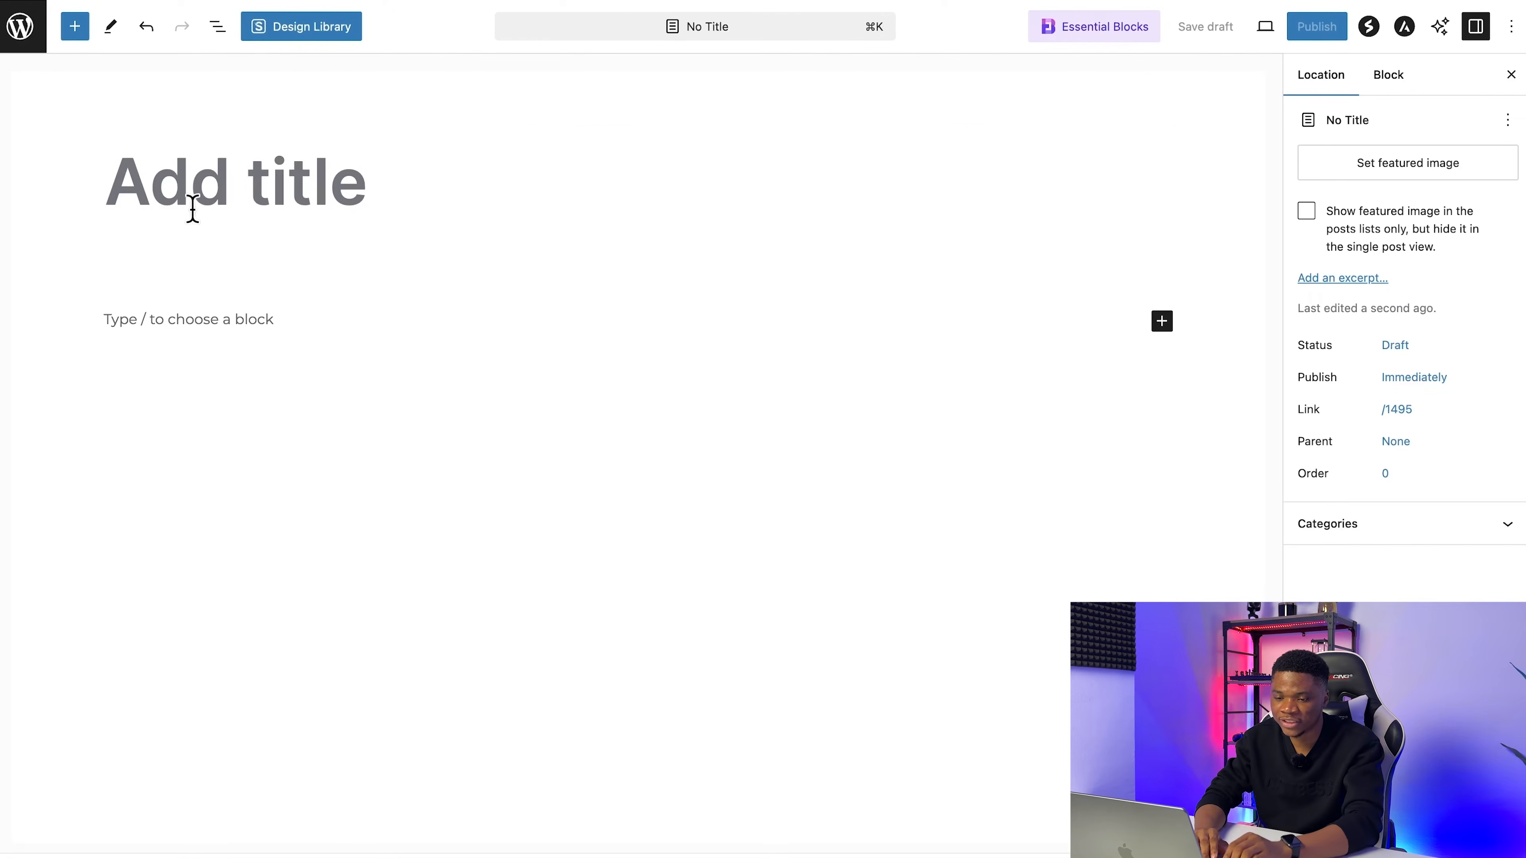
{"action": "left_click", "coordinate": [180, 208]}
{"action": "type", "text": "Google Meet"}
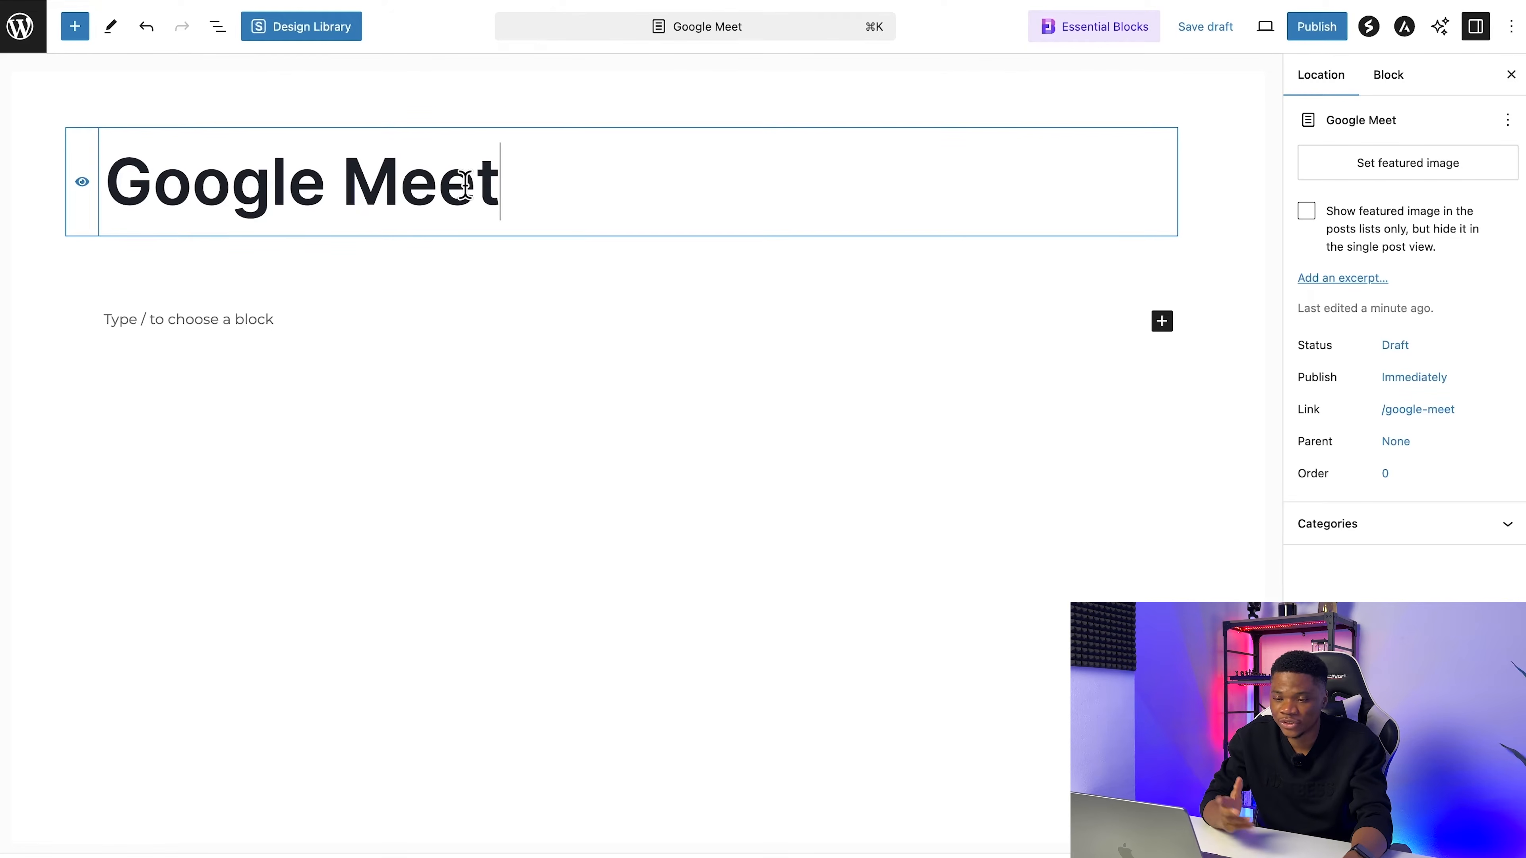
Step: Set the Google Meet logo as the location's featured image, publish the location and return to the locations list
{"action": "left_click", "coordinate": [1359, 173]}
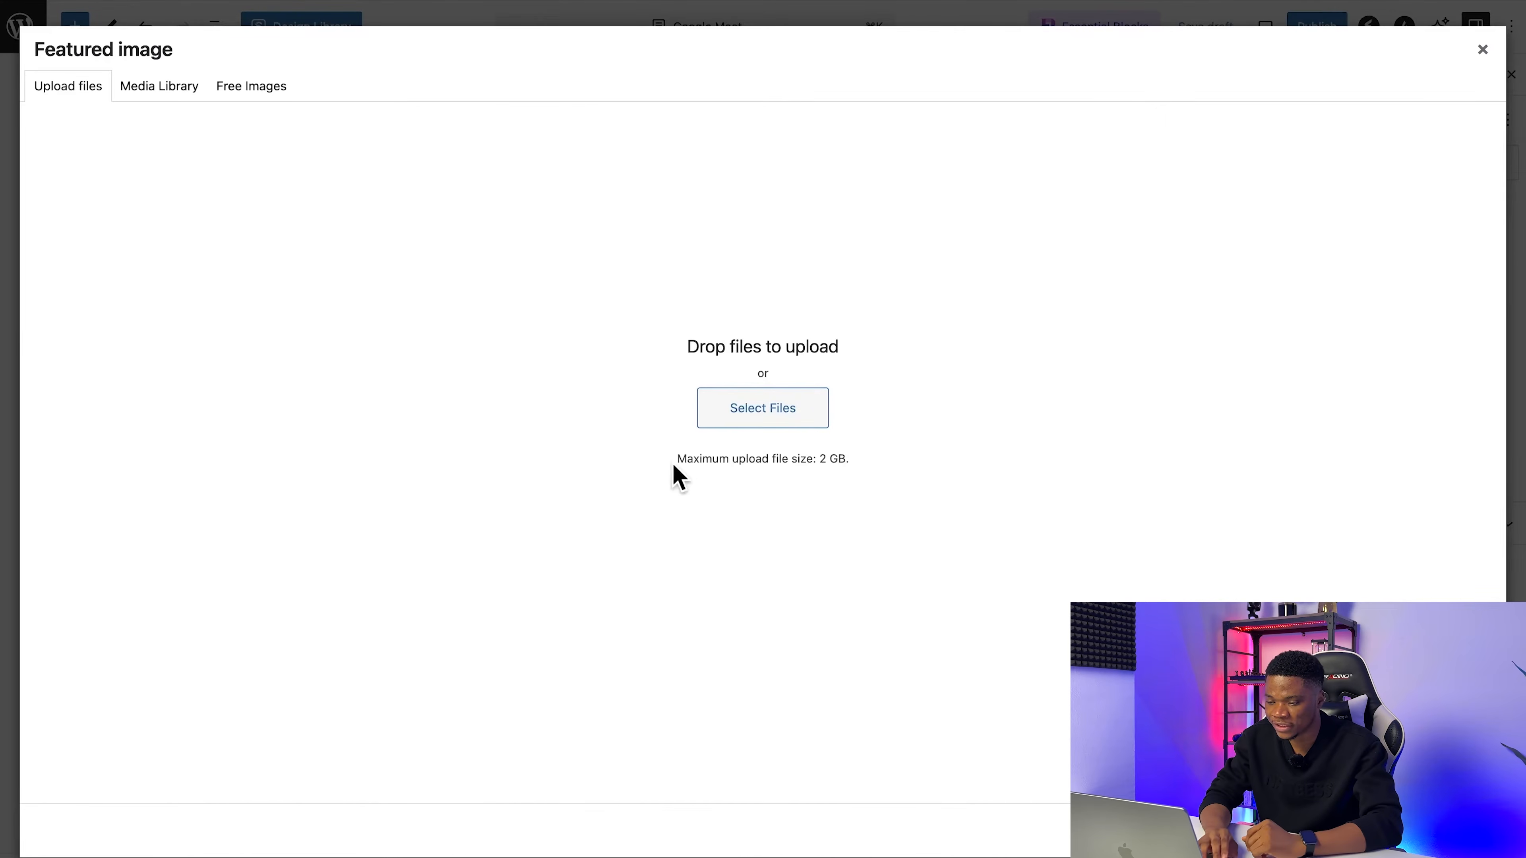
{"action": "left_click", "coordinate": [1447, 830]}
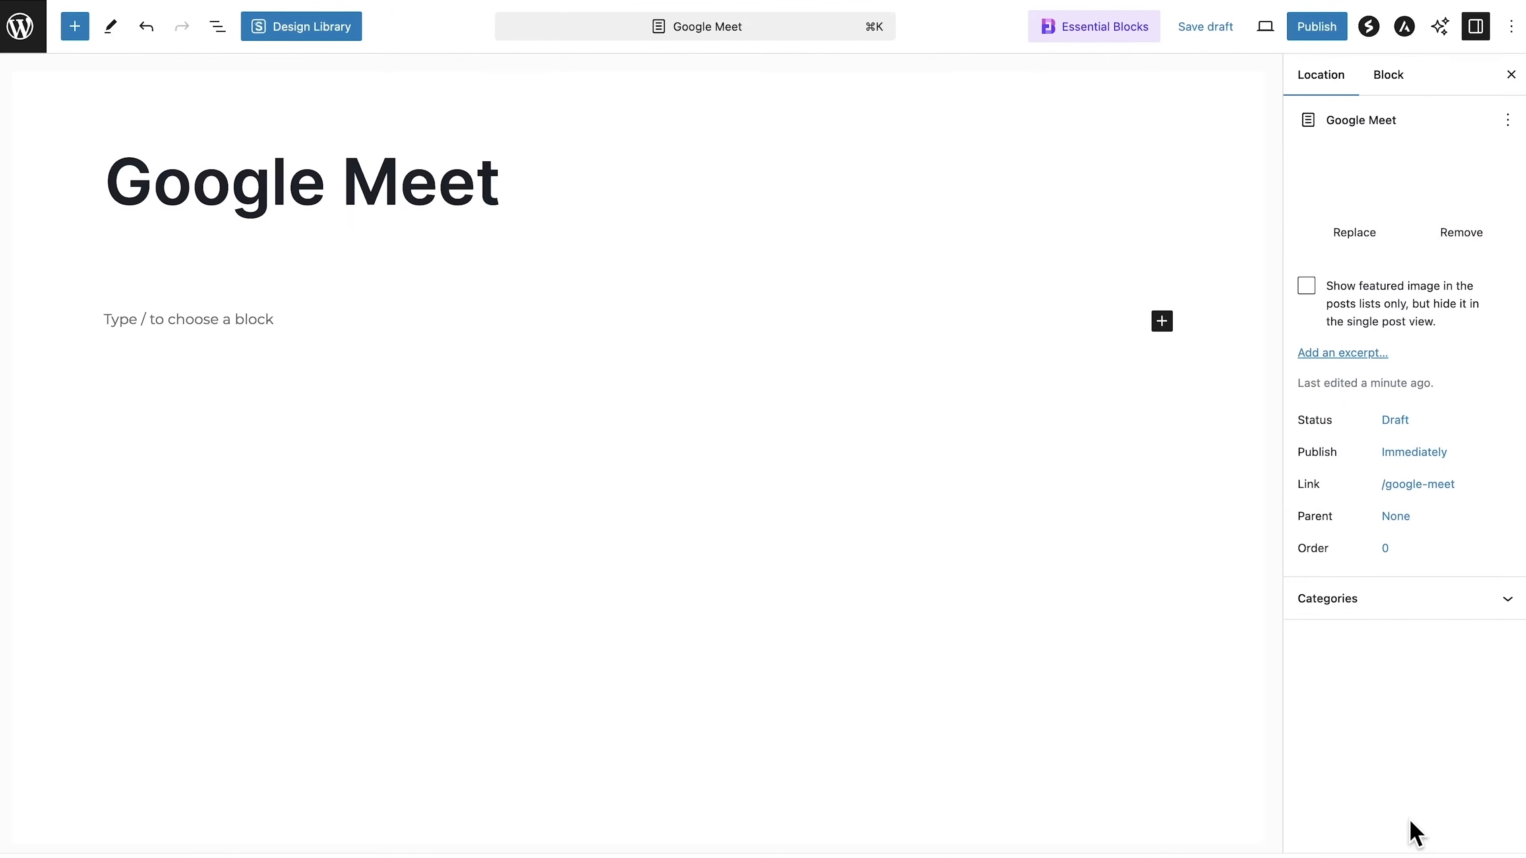
{"action": "left_click", "coordinate": [1313, 29]}
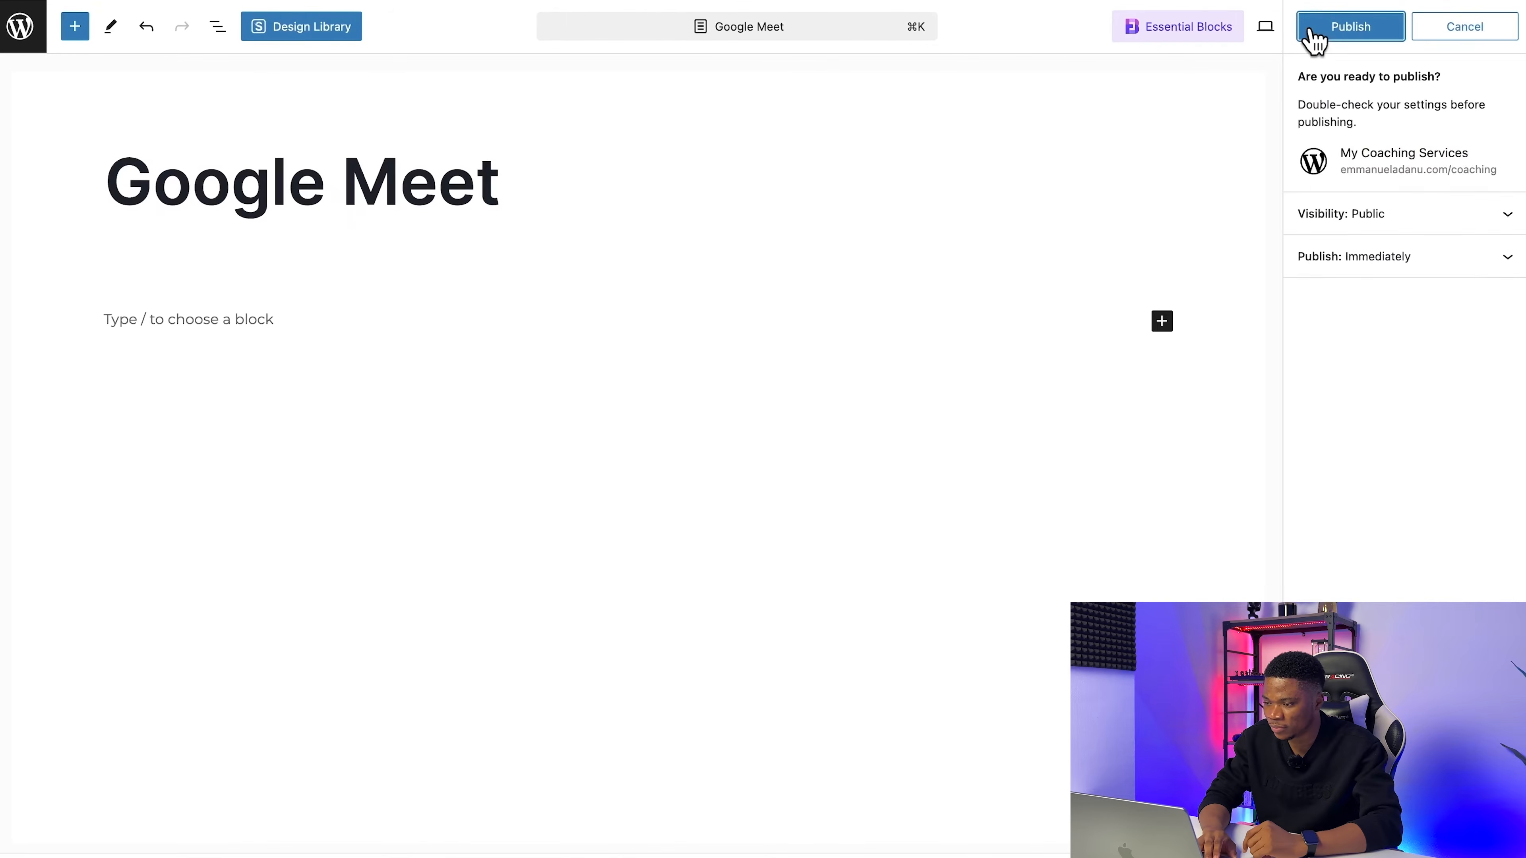
{"action": "left_click", "coordinate": [1312, 30]}
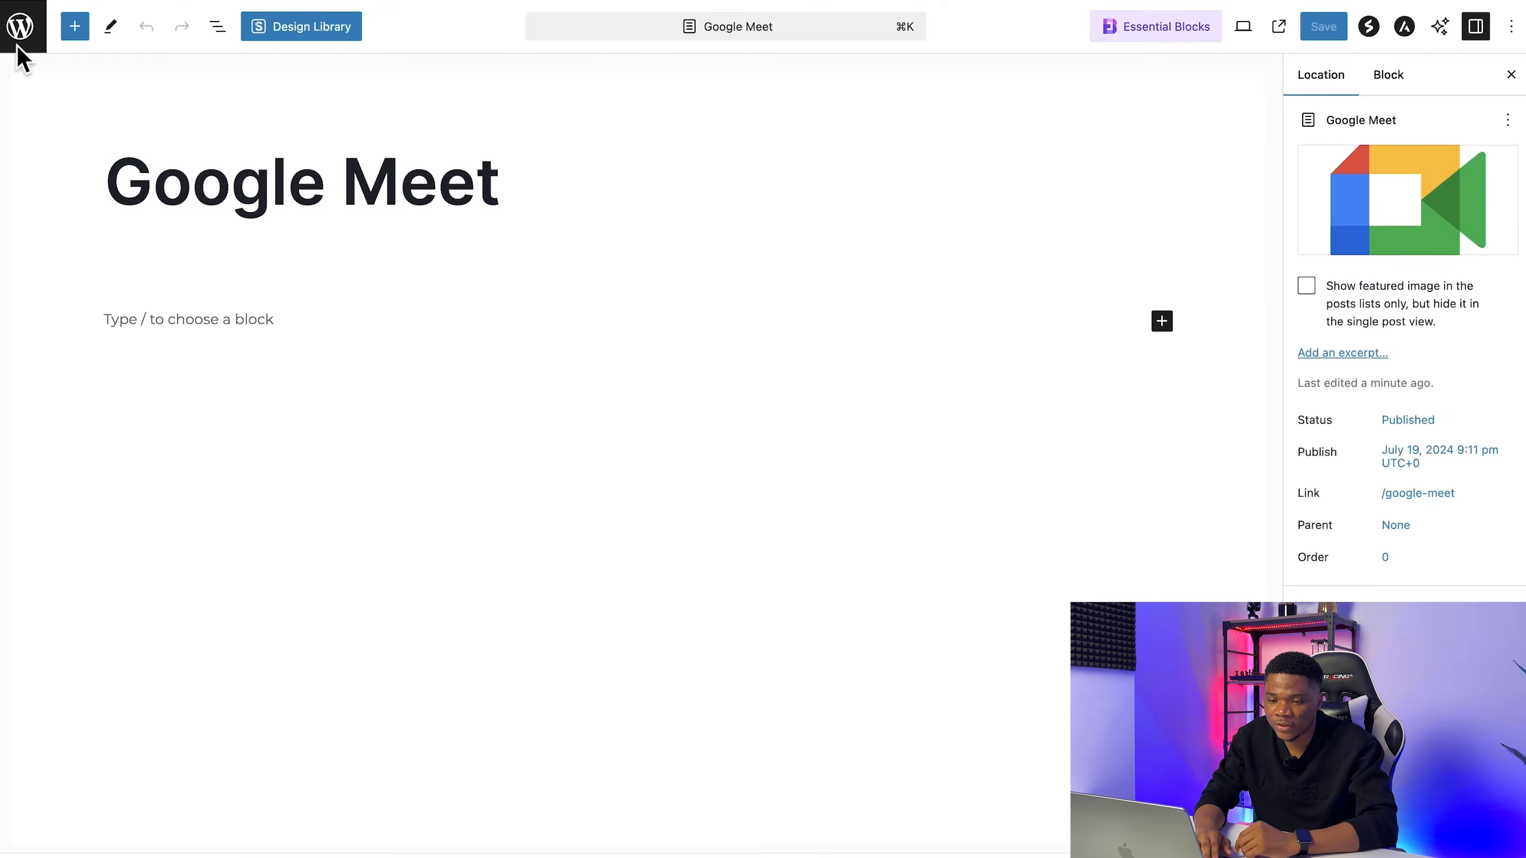
{"action": "left_click", "coordinate": [23, 27]}
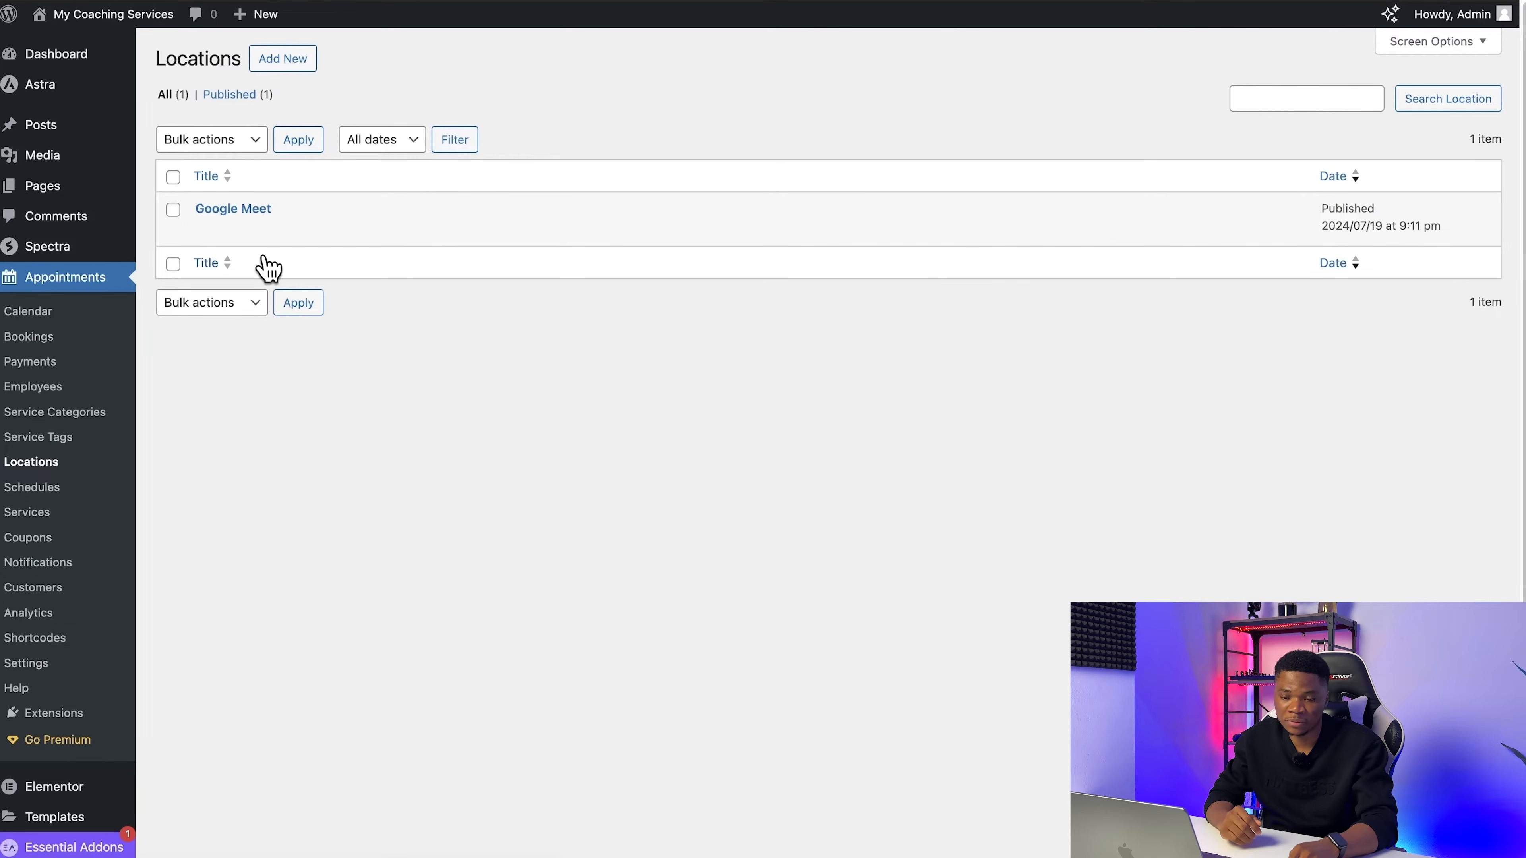
Step: Create a new schedule titled for the coach, assign it to the coach as employee and set its main location to Google Meet
{"action": "left_click", "coordinate": [34, 488]}
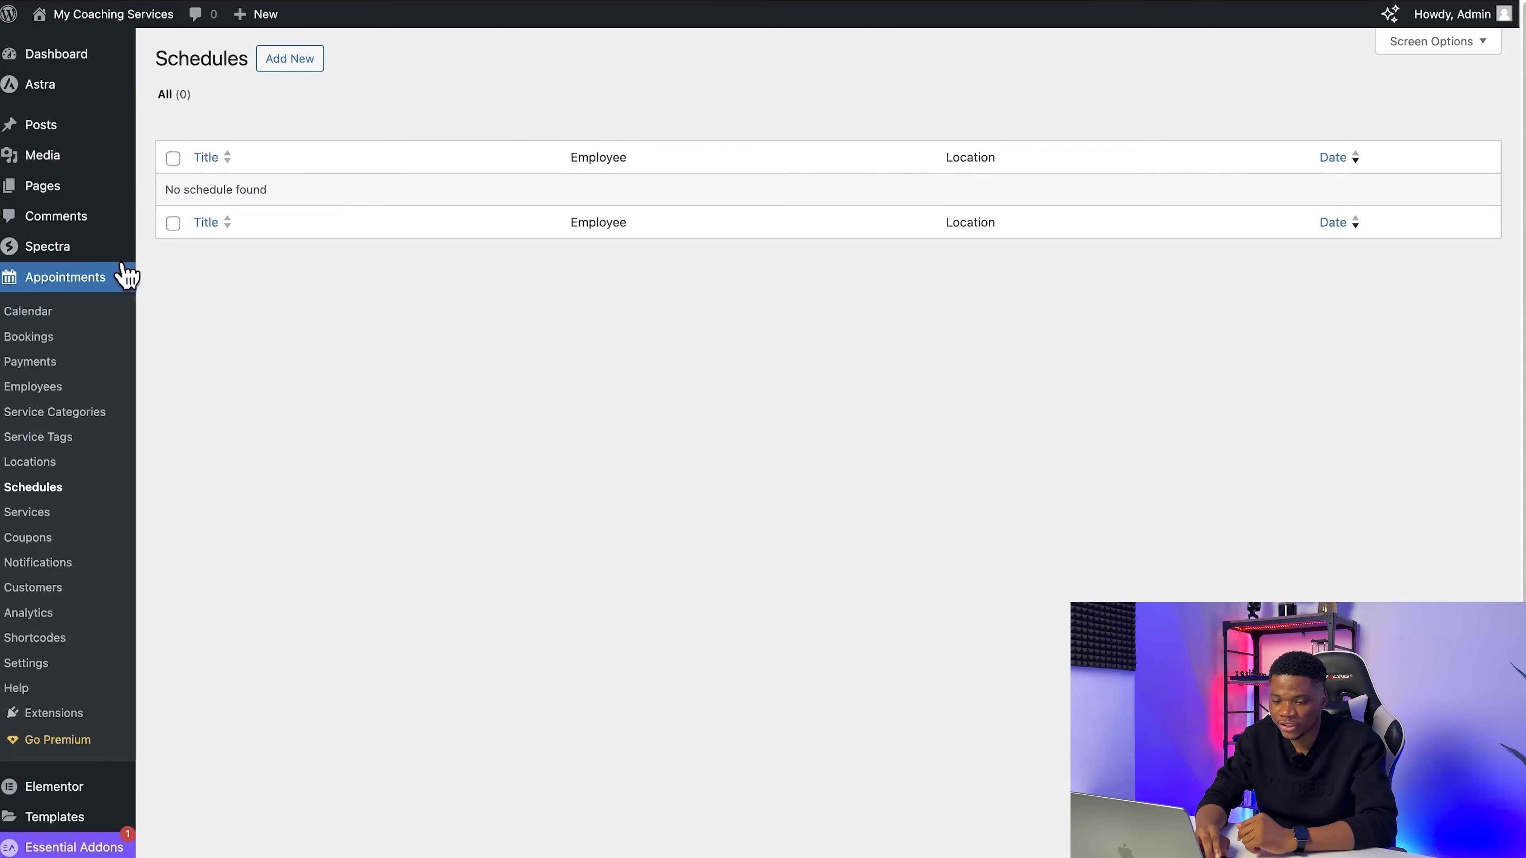
{"action": "left_click", "coordinate": [291, 60]}
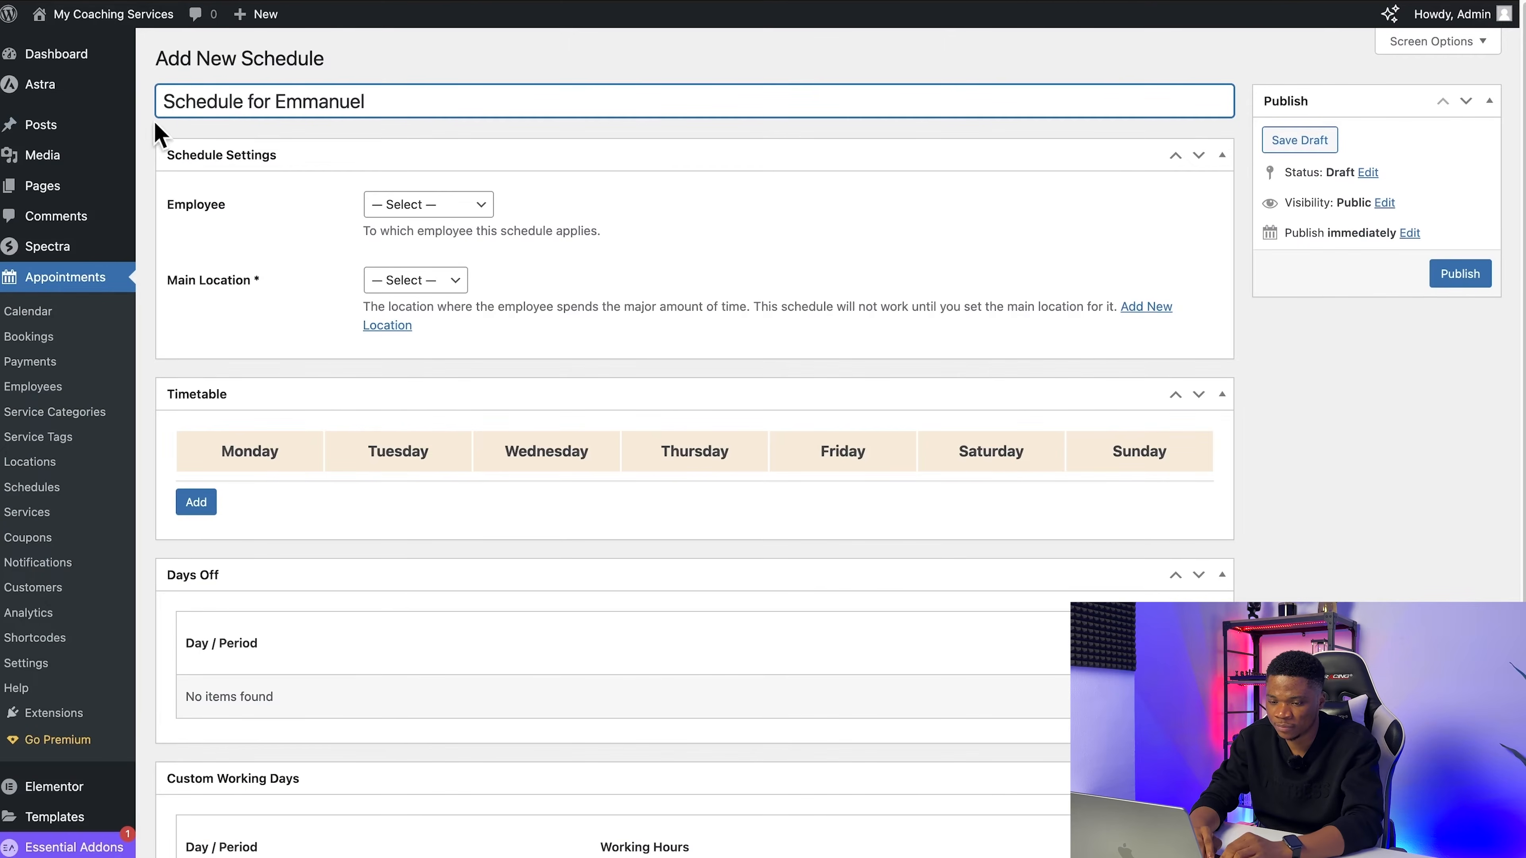
{"action": "left_click", "coordinate": [420, 207]}
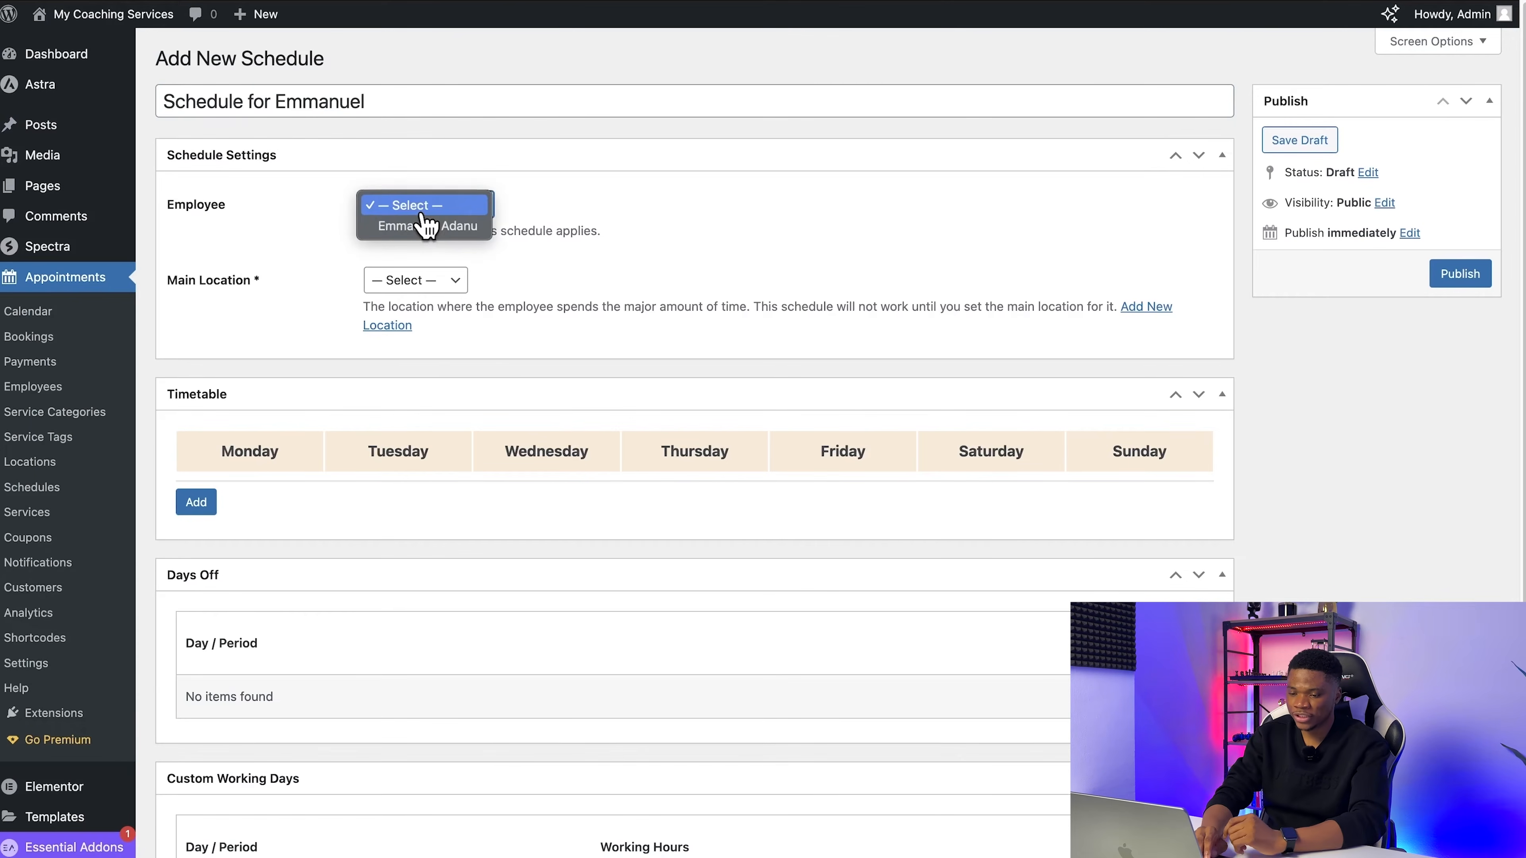
{"action": "left_click", "coordinate": [426, 225]}
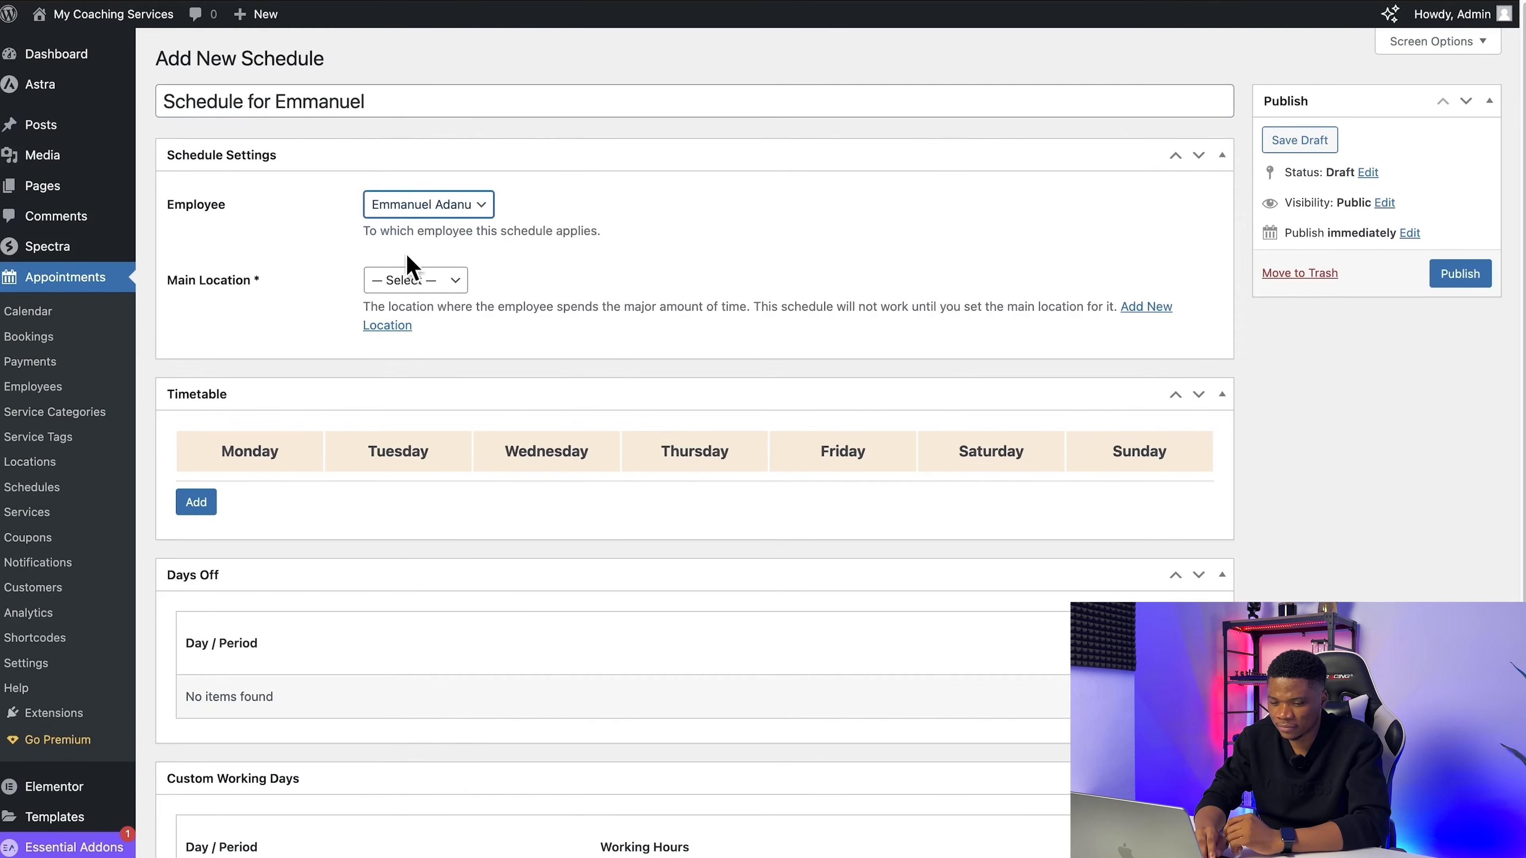
{"action": "left_click", "coordinate": [414, 280]}
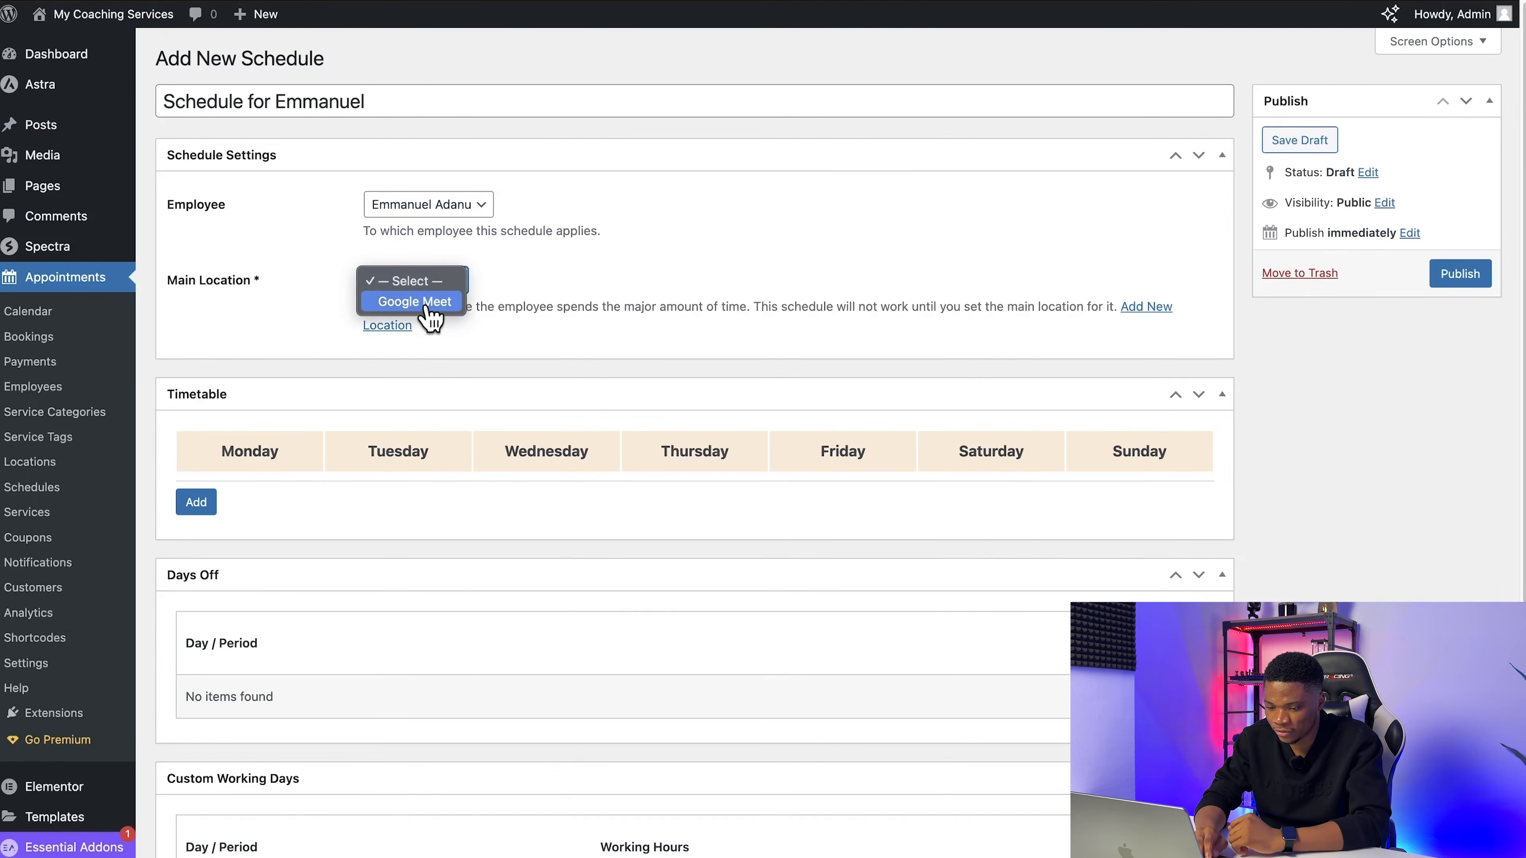
{"action": "left_click", "coordinate": [415, 301]}
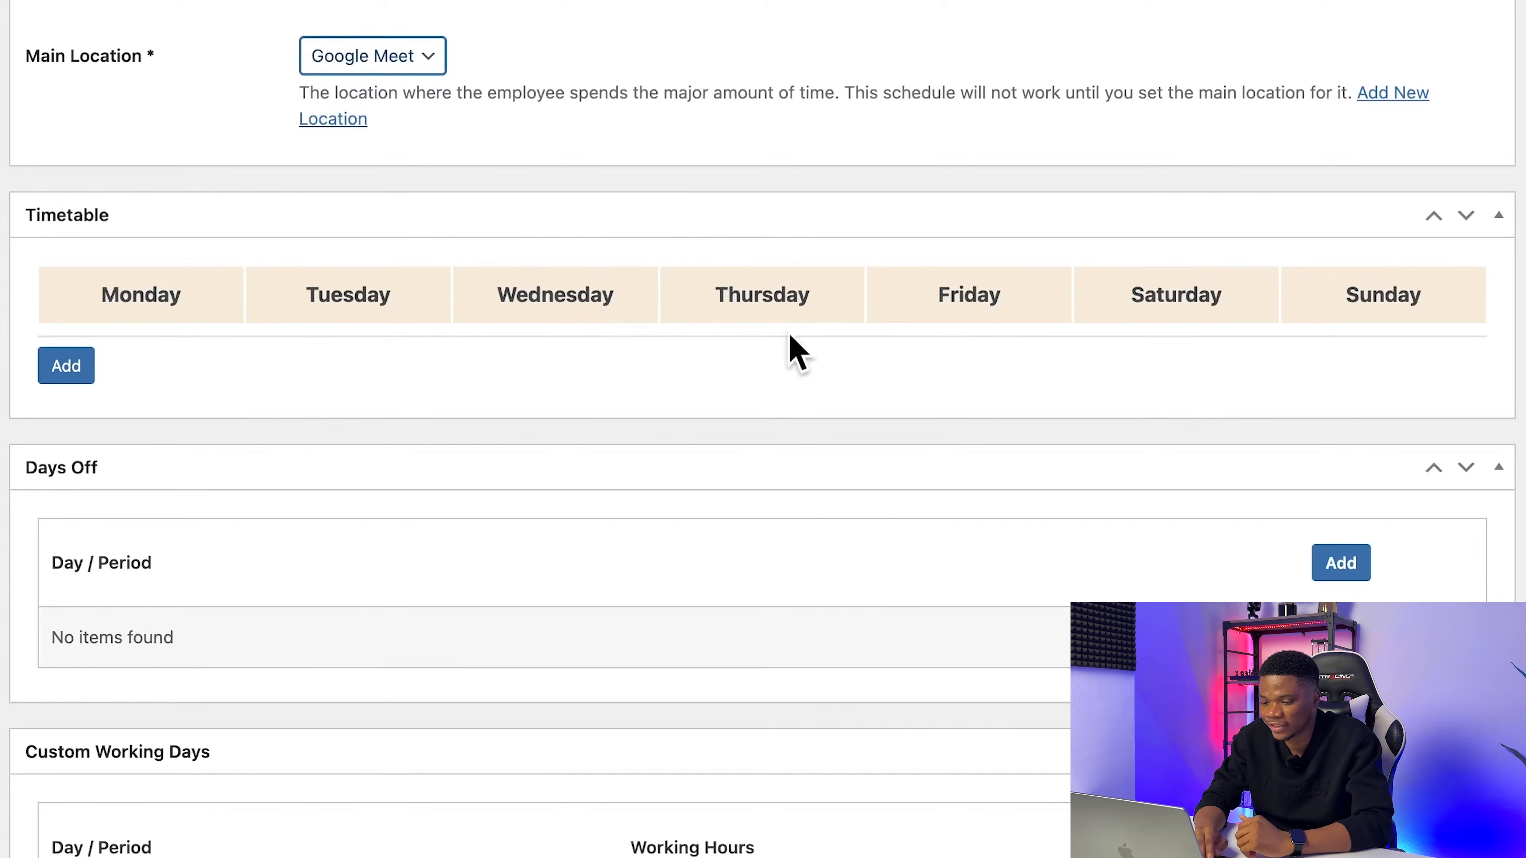
Step: Add a Monday timetable entry from 09:00 to 15:00 with activity type Working hours and location Google Meet
{"action": "left_click", "coordinate": [64, 368]}
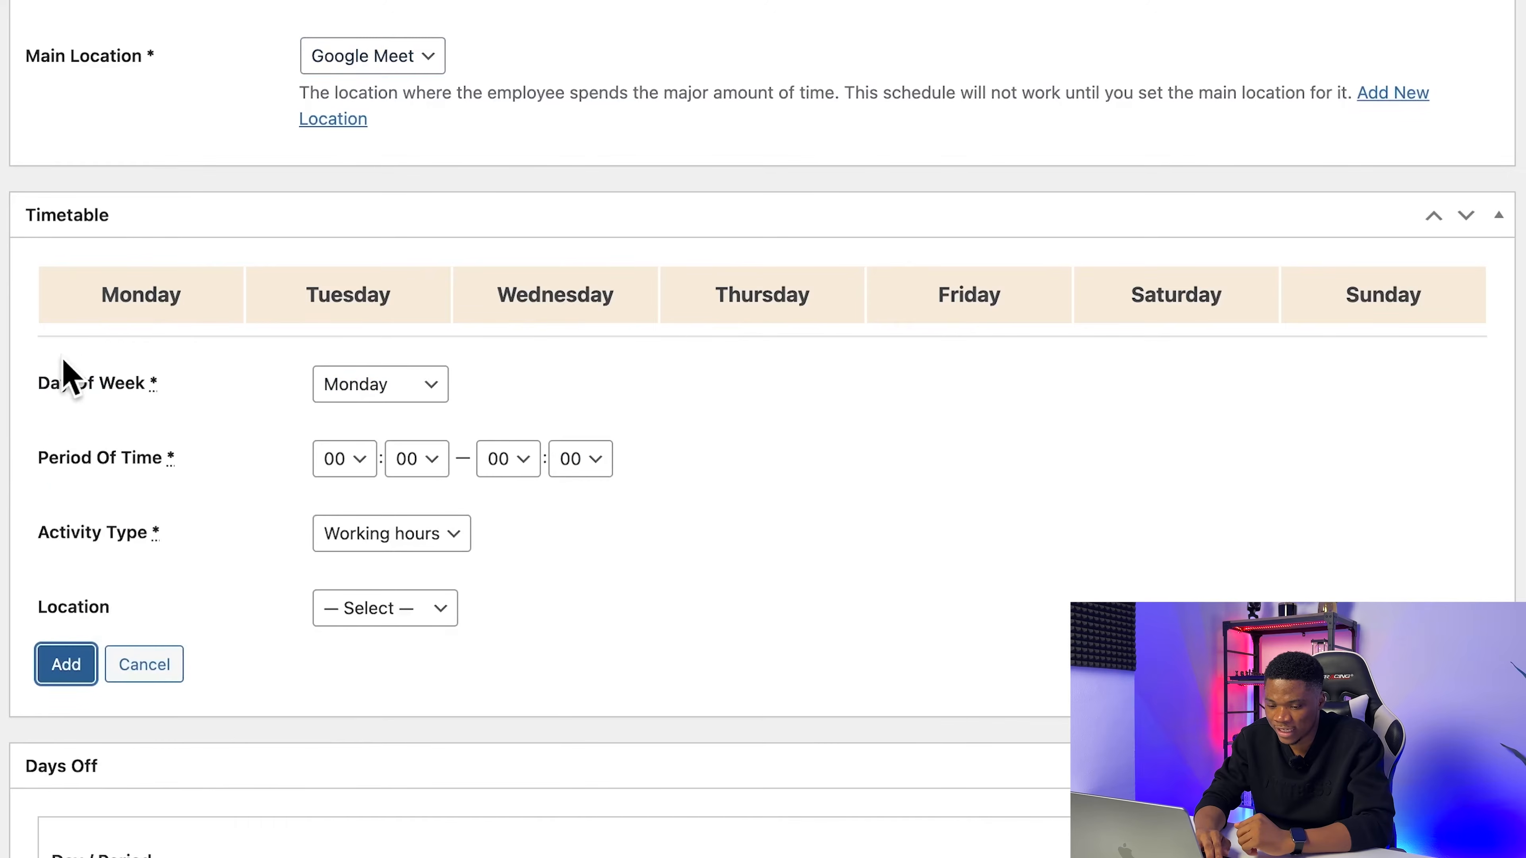
{"action": "left_click", "coordinate": [430, 389]}
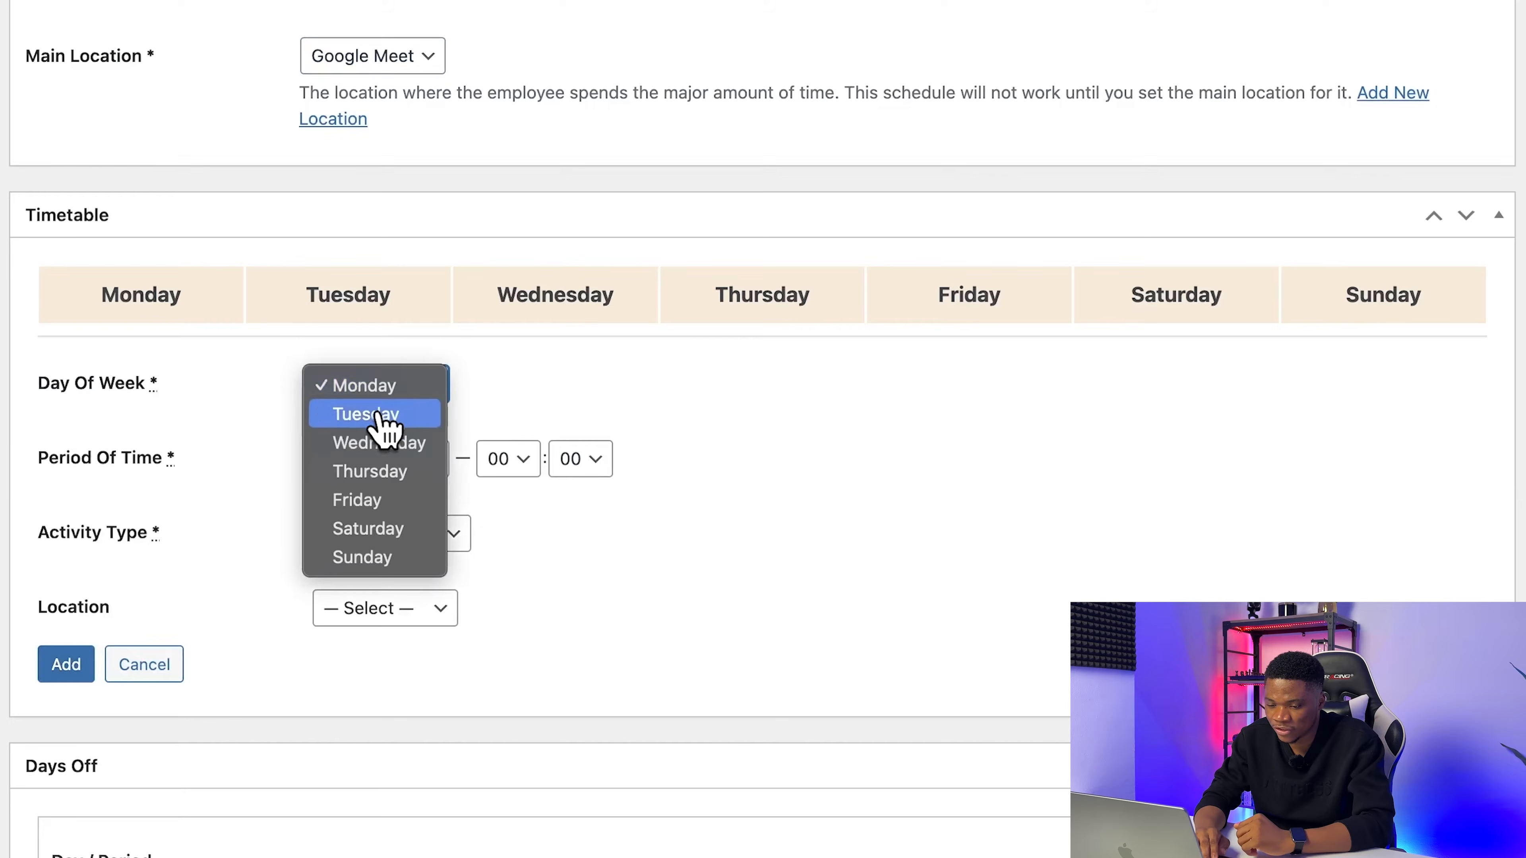
{"action": "left_click", "coordinate": [380, 385]}
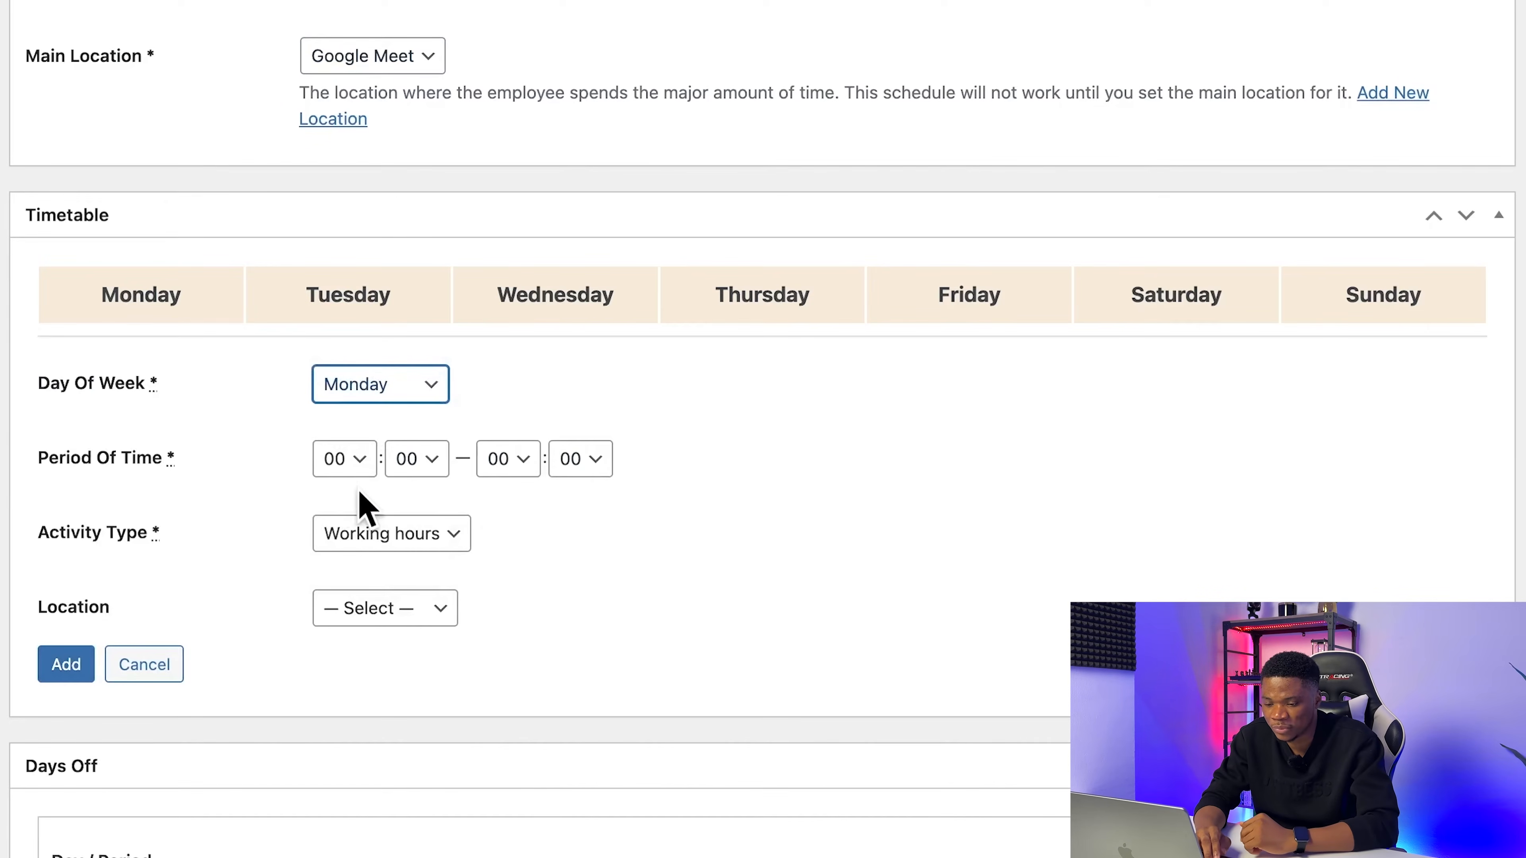
{"action": "left_click", "coordinate": [349, 467]}
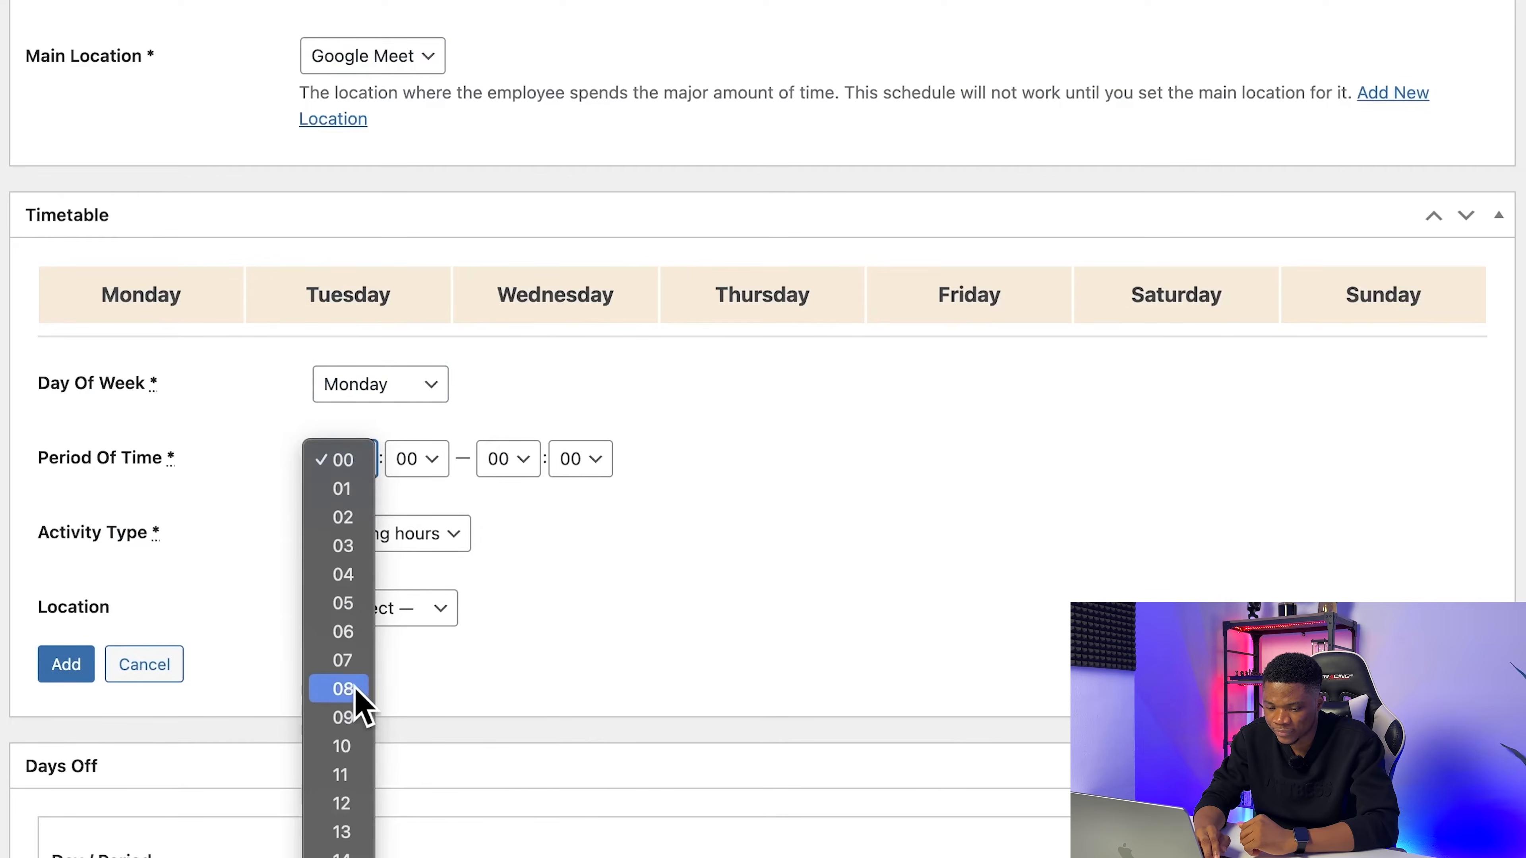
{"action": "left_click", "coordinate": [351, 718]}
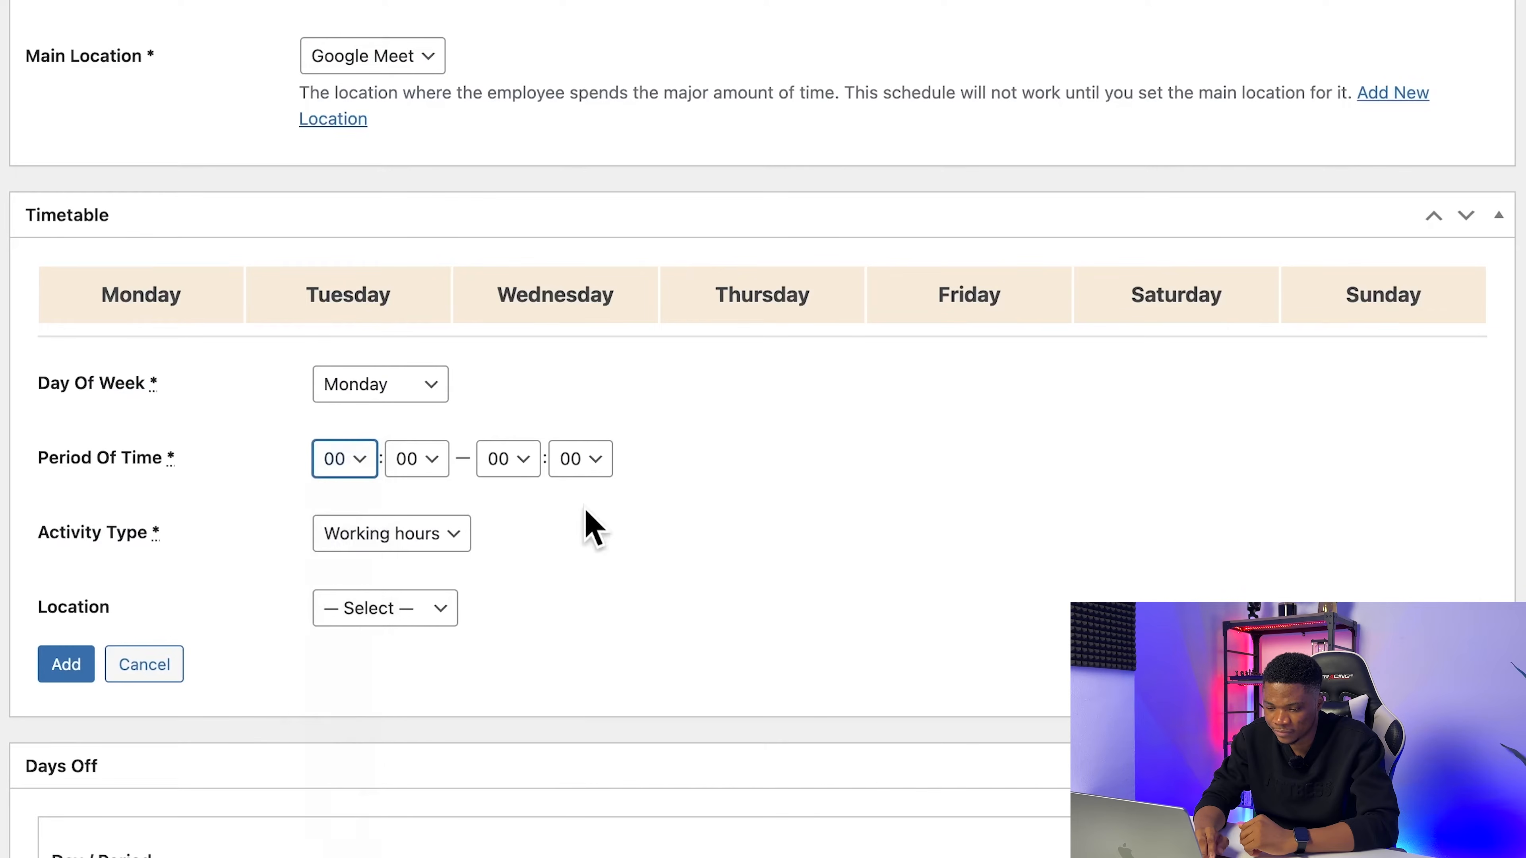
{"action": "left_click", "coordinate": [519, 470]}
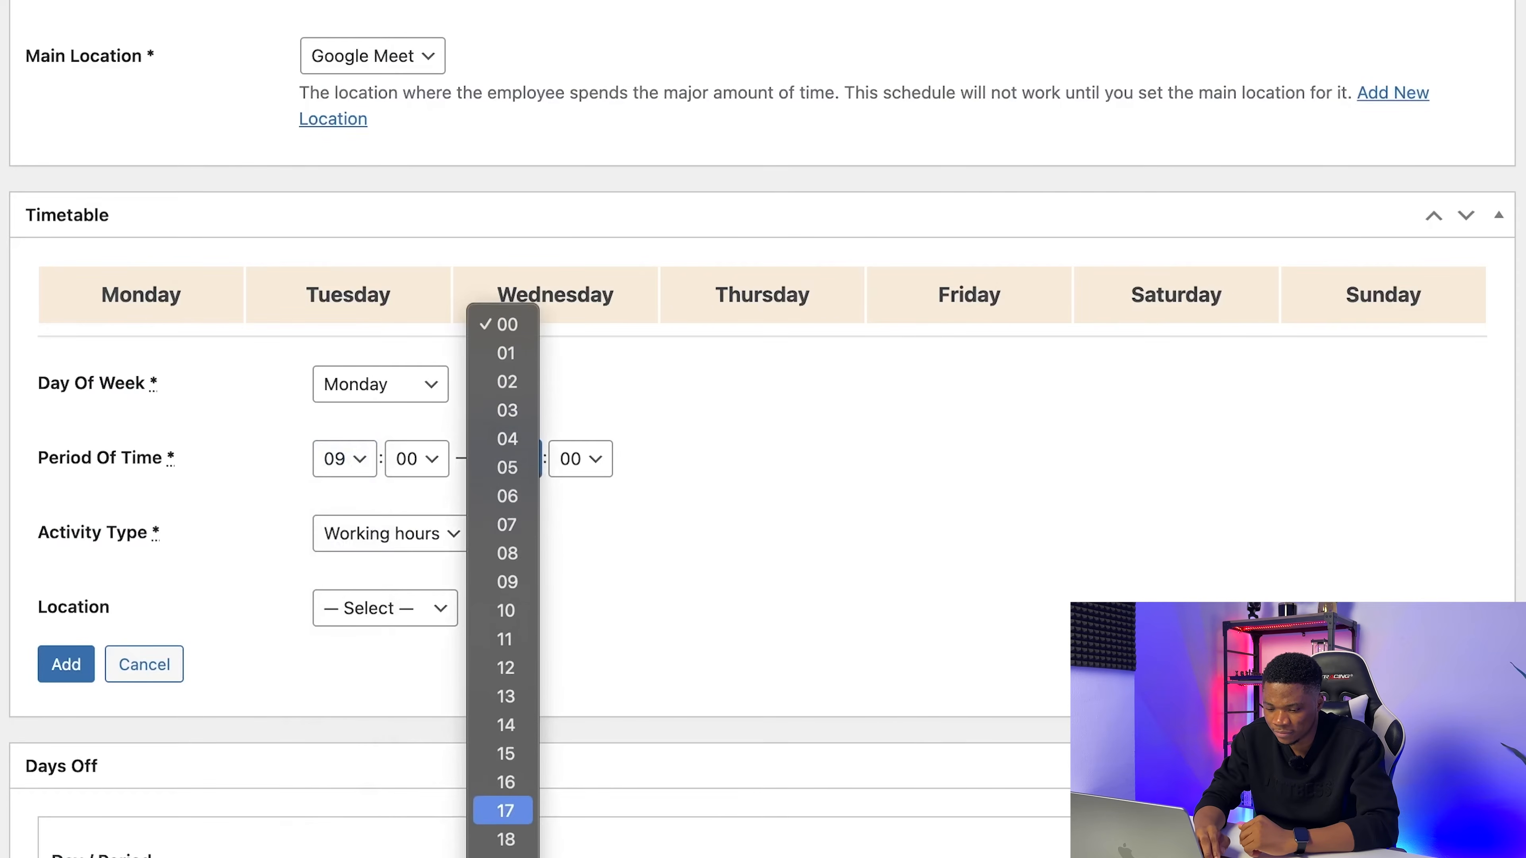
{"action": "left_click", "coordinate": [529, 757]}
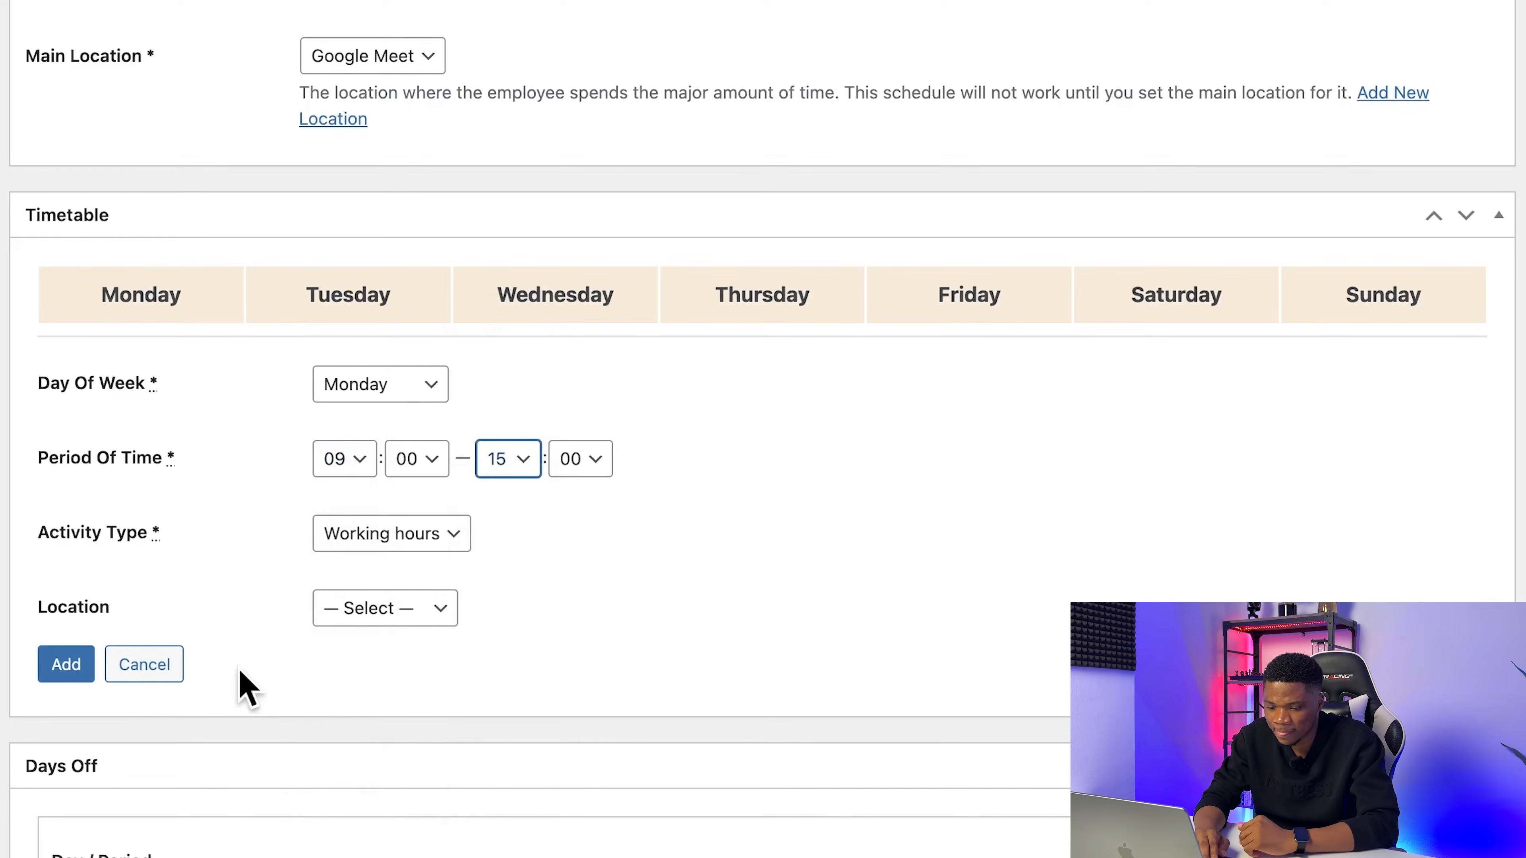
{"action": "left_click", "coordinate": [419, 609]}
{"action": "left_click", "coordinate": [410, 637]}
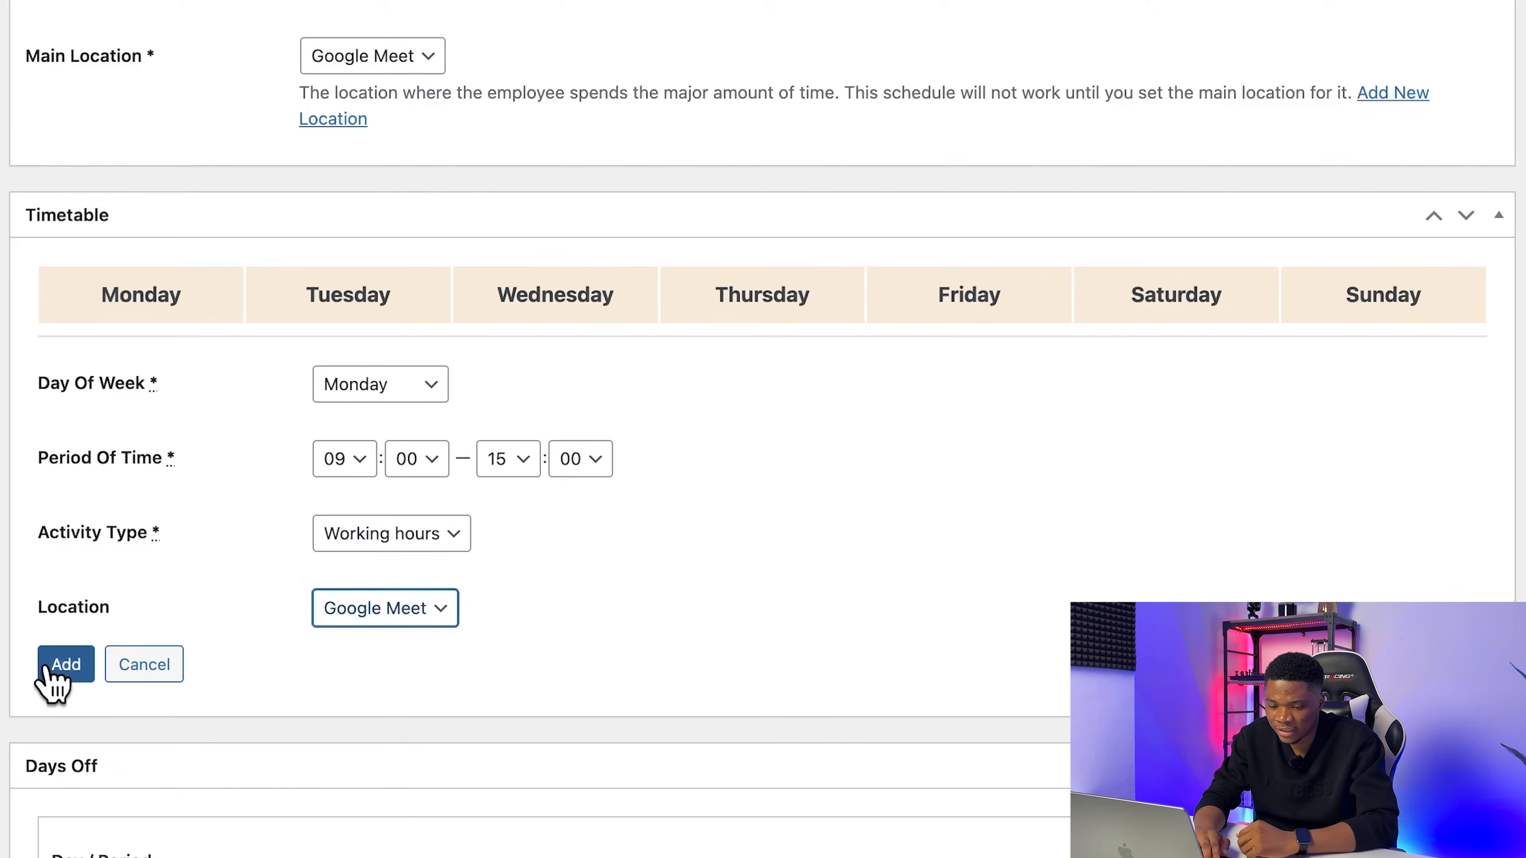
{"action": "left_click", "coordinate": [60, 667]}
Step: Add working hours from 09:00 to 15:00 at Google Meet for Tuesday and Wednesday to the timetable
{"action": "left_click", "coordinate": [68, 469]}
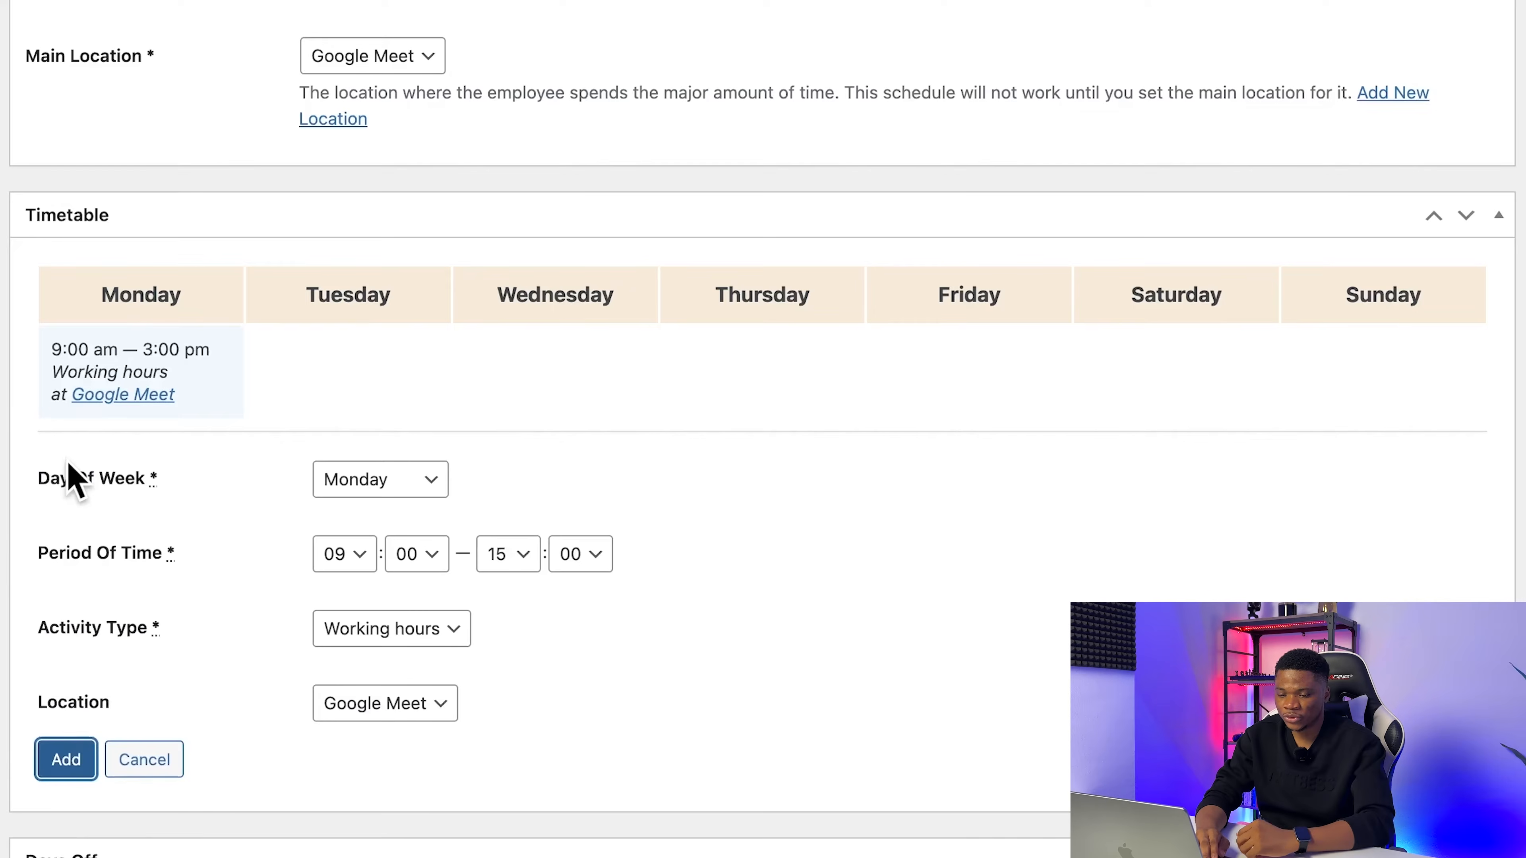
{"action": "left_click", "coordinate": [388, 487]}
{"action": "left_click", "coordinate": [393, 511]}
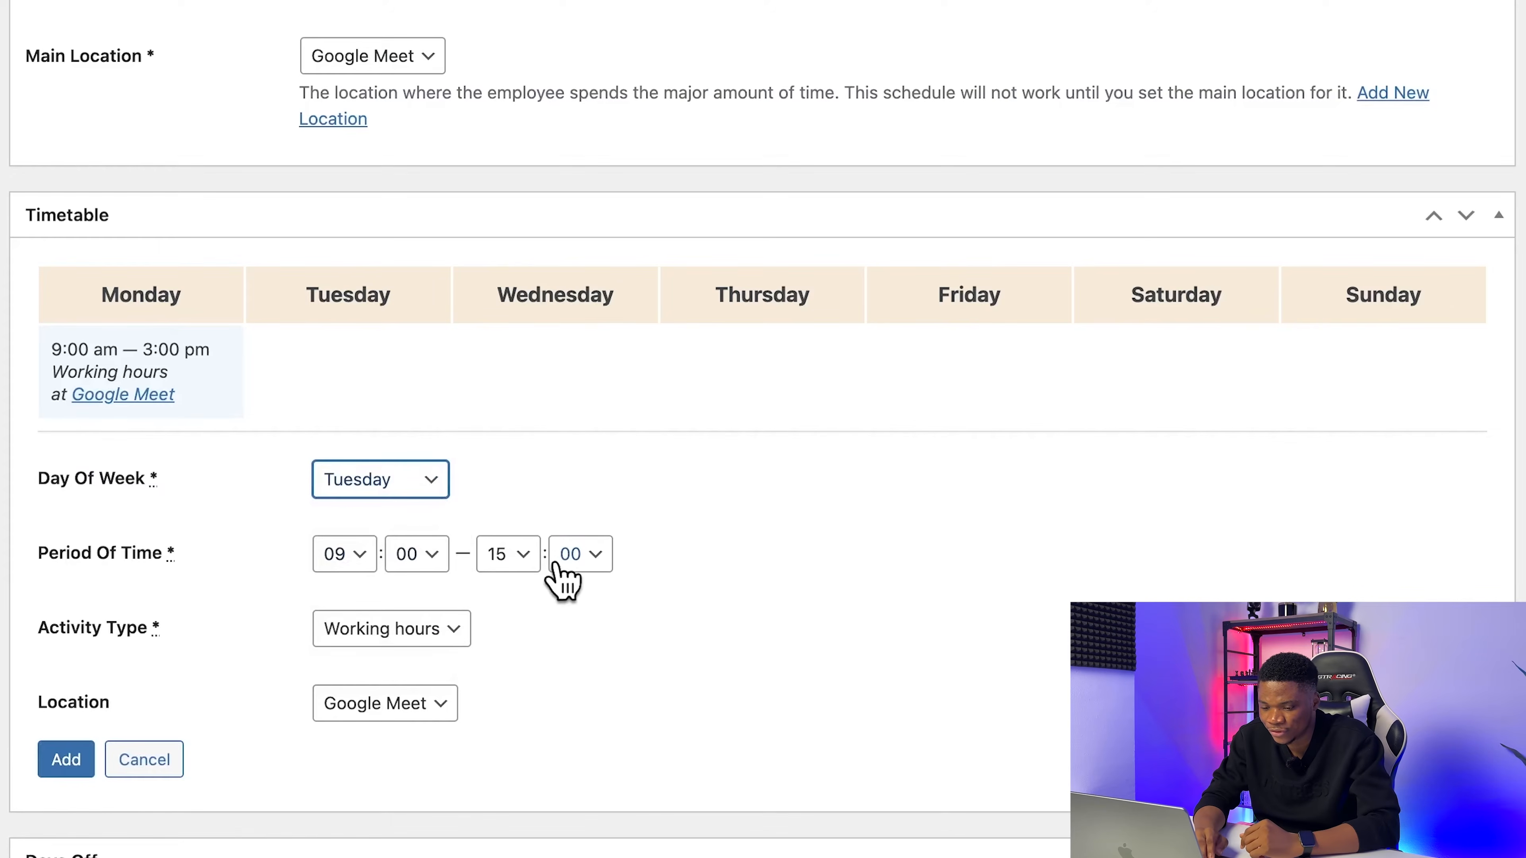
{"action": "left_click", "coordinate": [60, 760]}
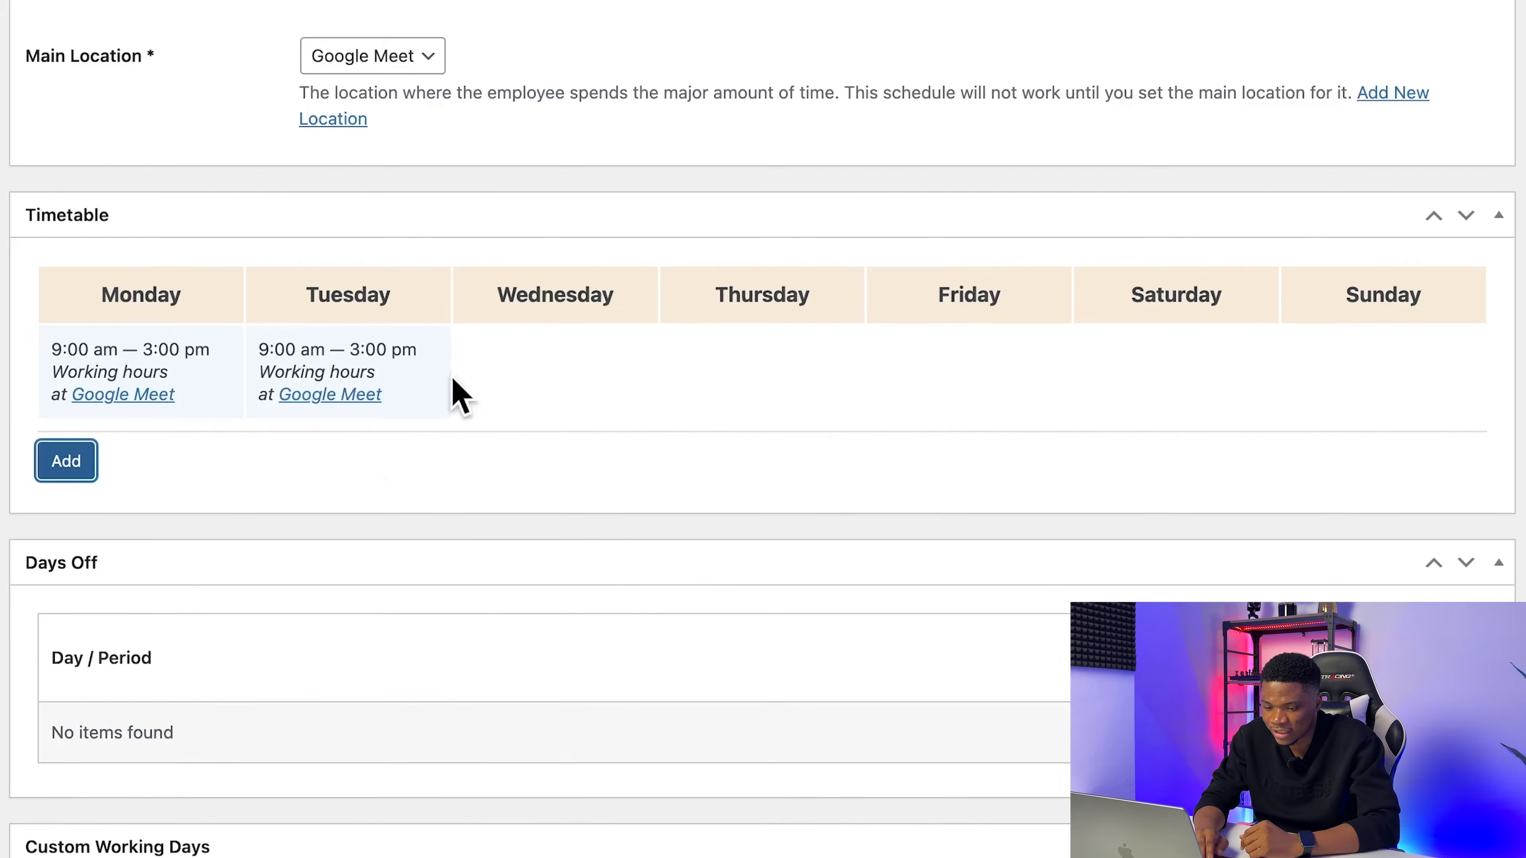
{"action": "left_click", "coordinate": [66, 462]}
{"action": "left_click", "coordinate": [388, 490]}
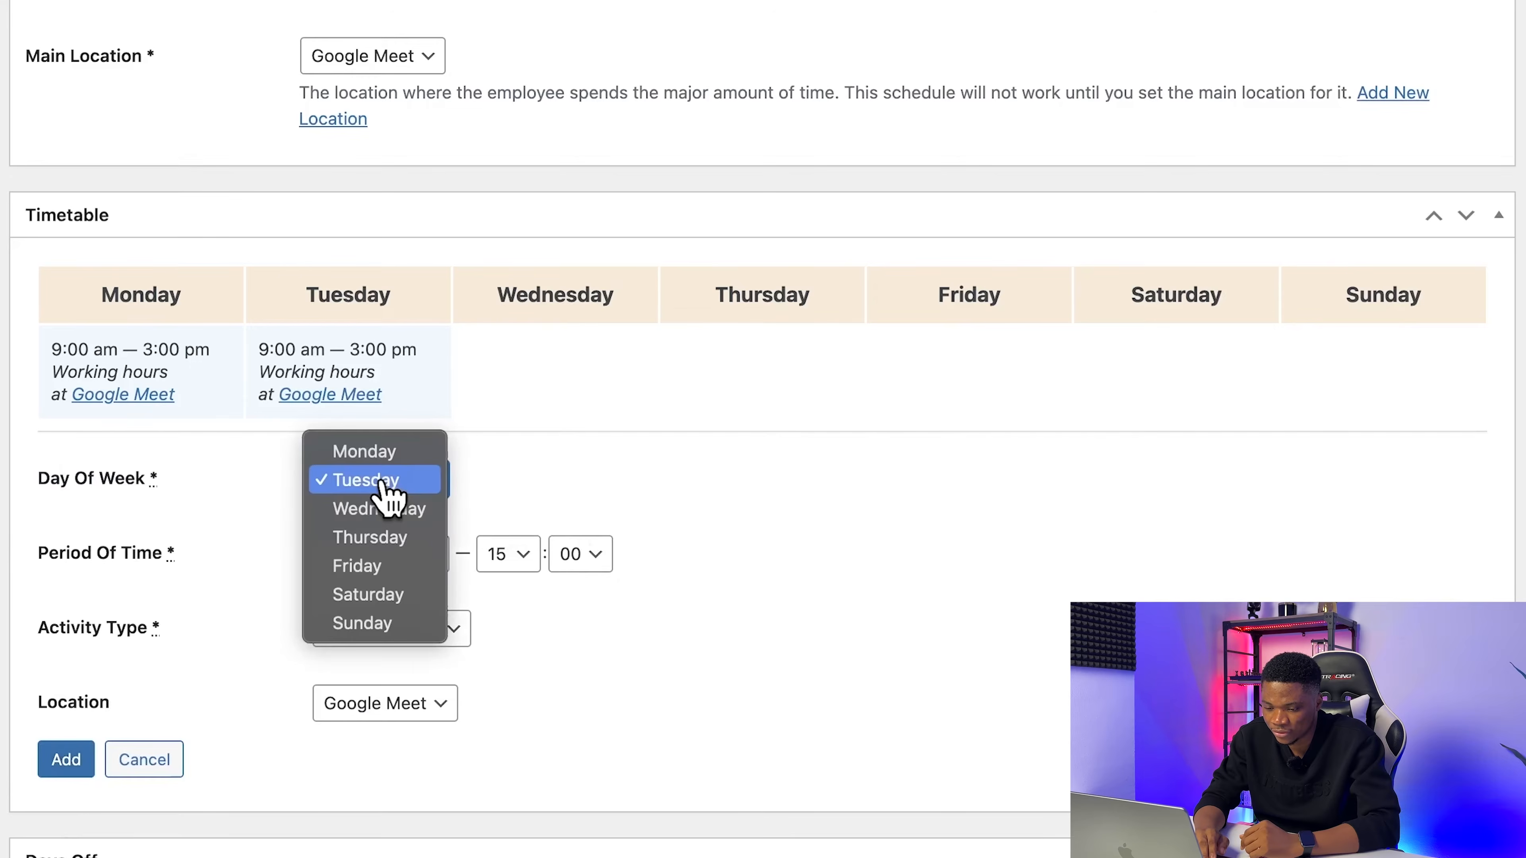
{"action": "left_click", "coordinate": [434, 514]}
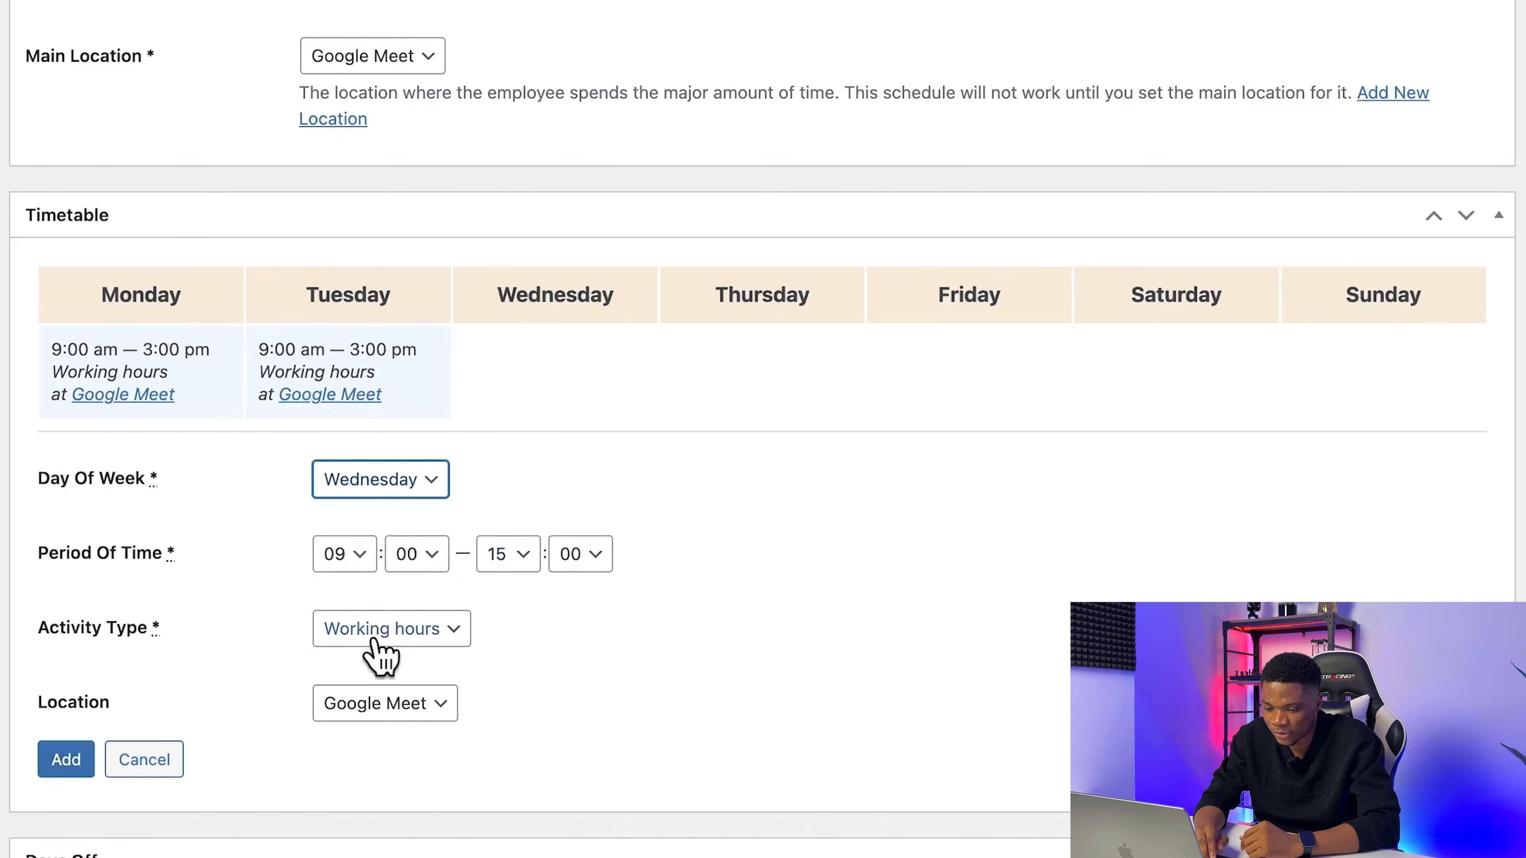
{"action": "left_click", "coordinate": [64, 770]}
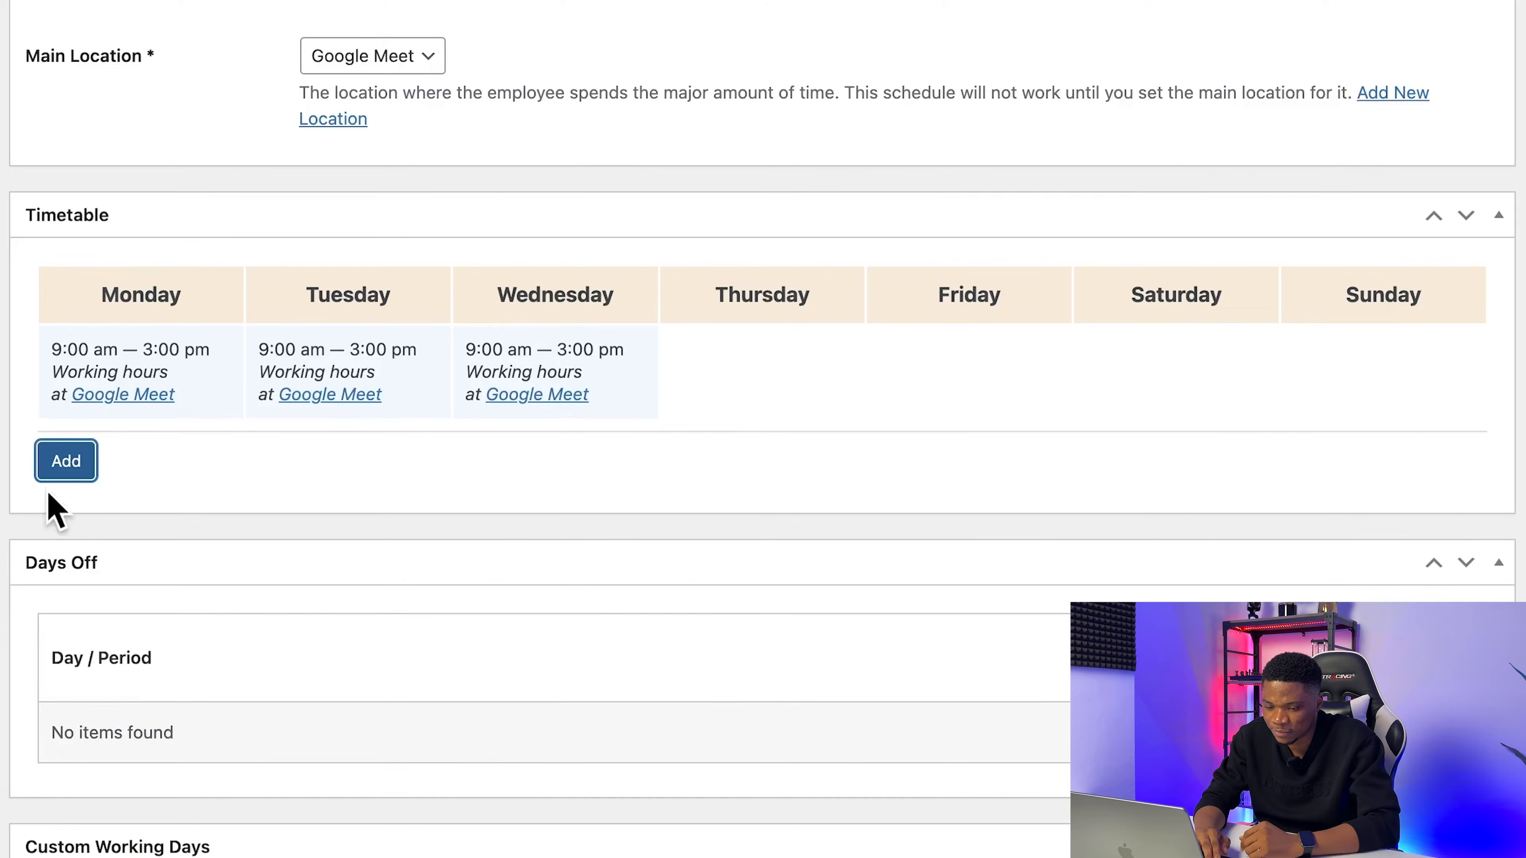
Step: Add Thursday working hours from 12:00 to 15:00 at Google Meet to the timetable
{"action": "left_click", "coordinate": [66, 461]}
{"action": "left_click", "coordinate": [327, 481]}
{"action": "left_click", "coordinate": [397, 509]}
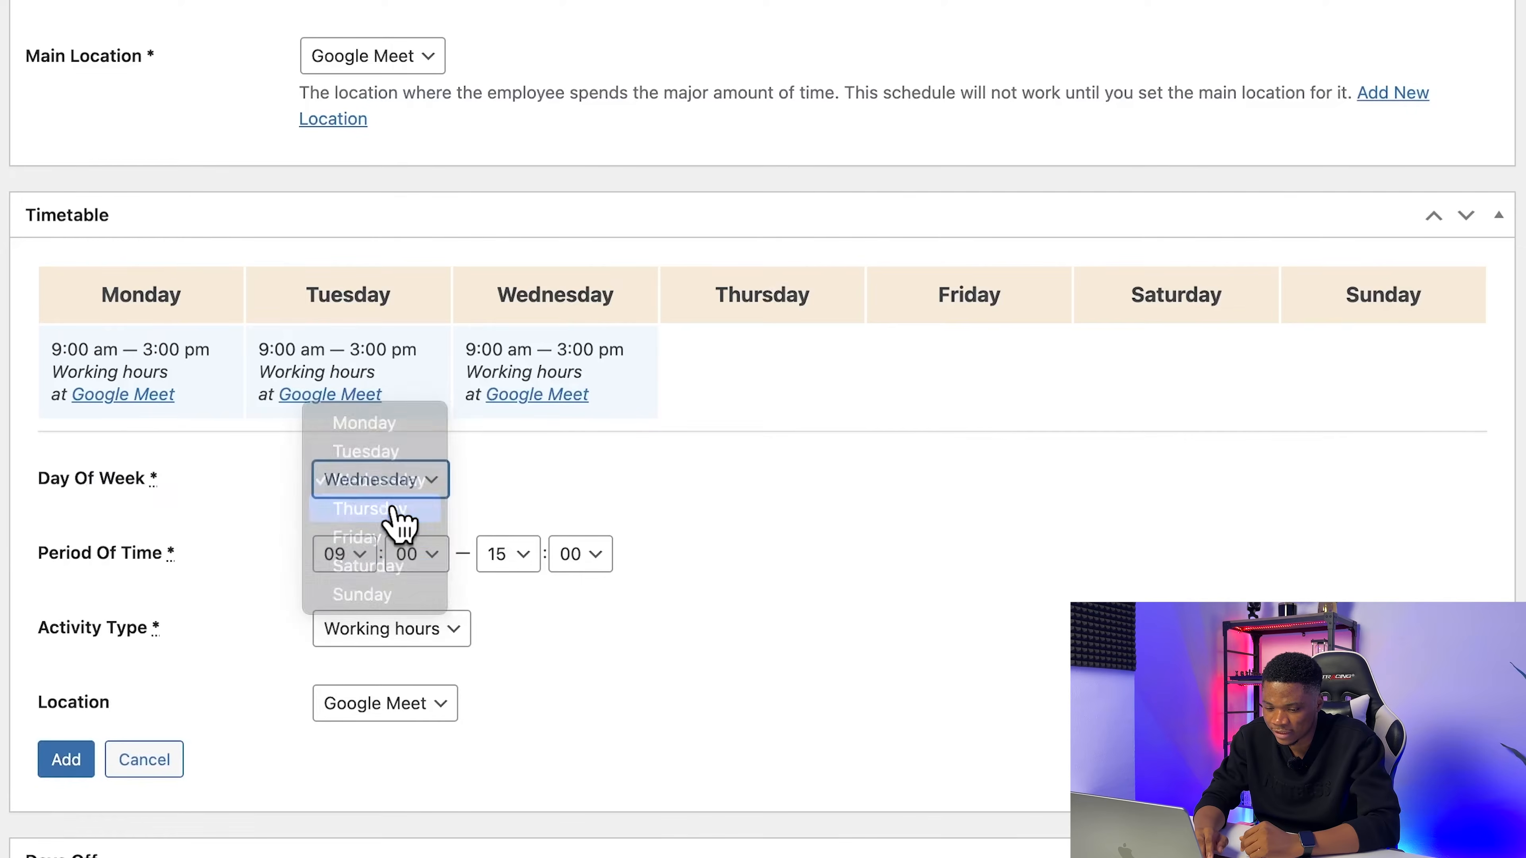
{"action": "left_click", "coordinate": [355, 556]}
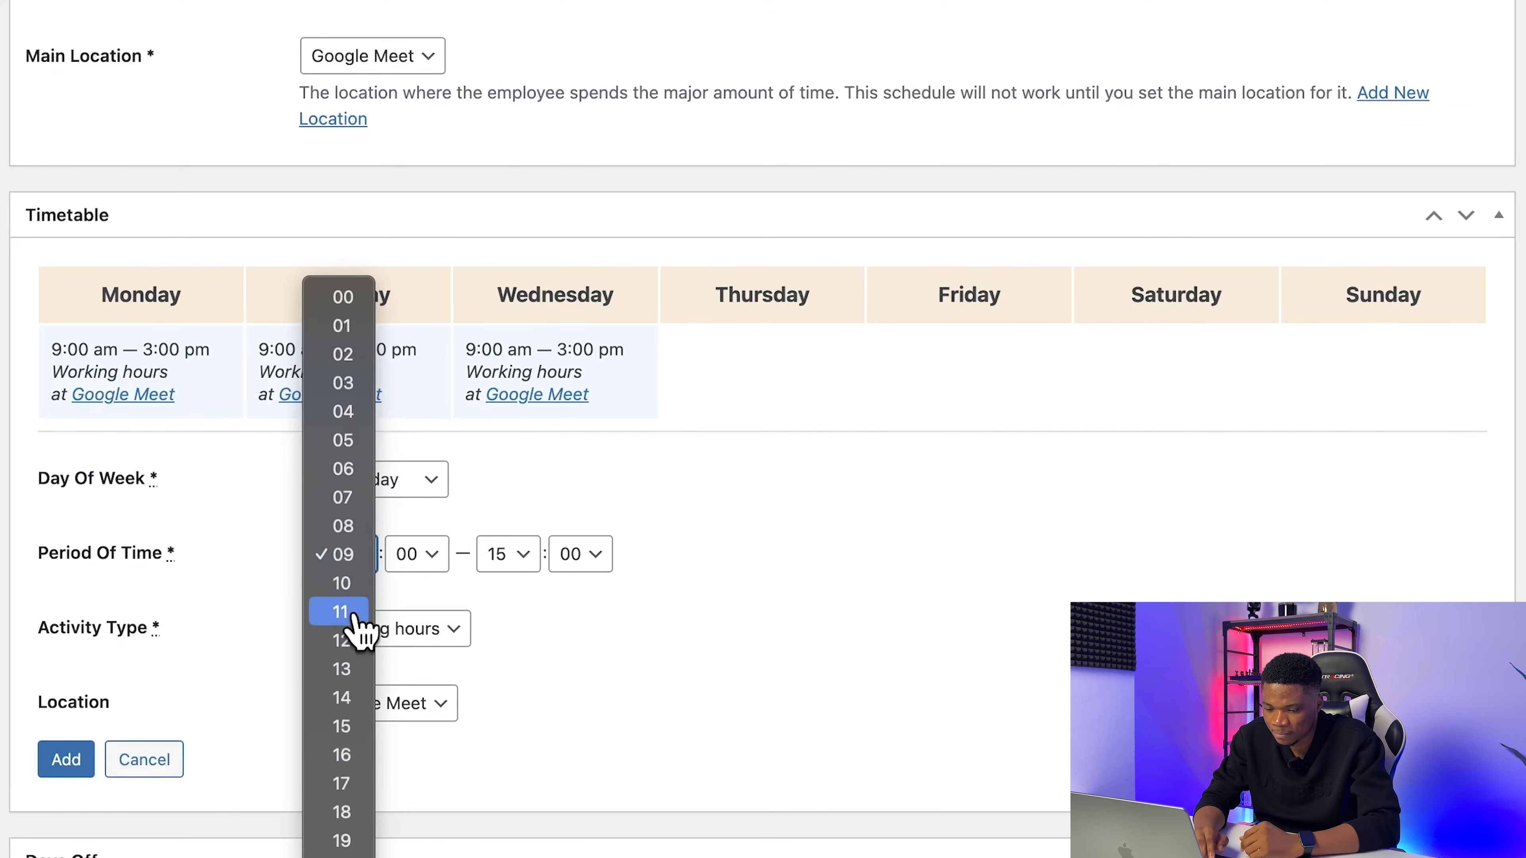
{"action": "left_click", "coordinate": [346, 640]}
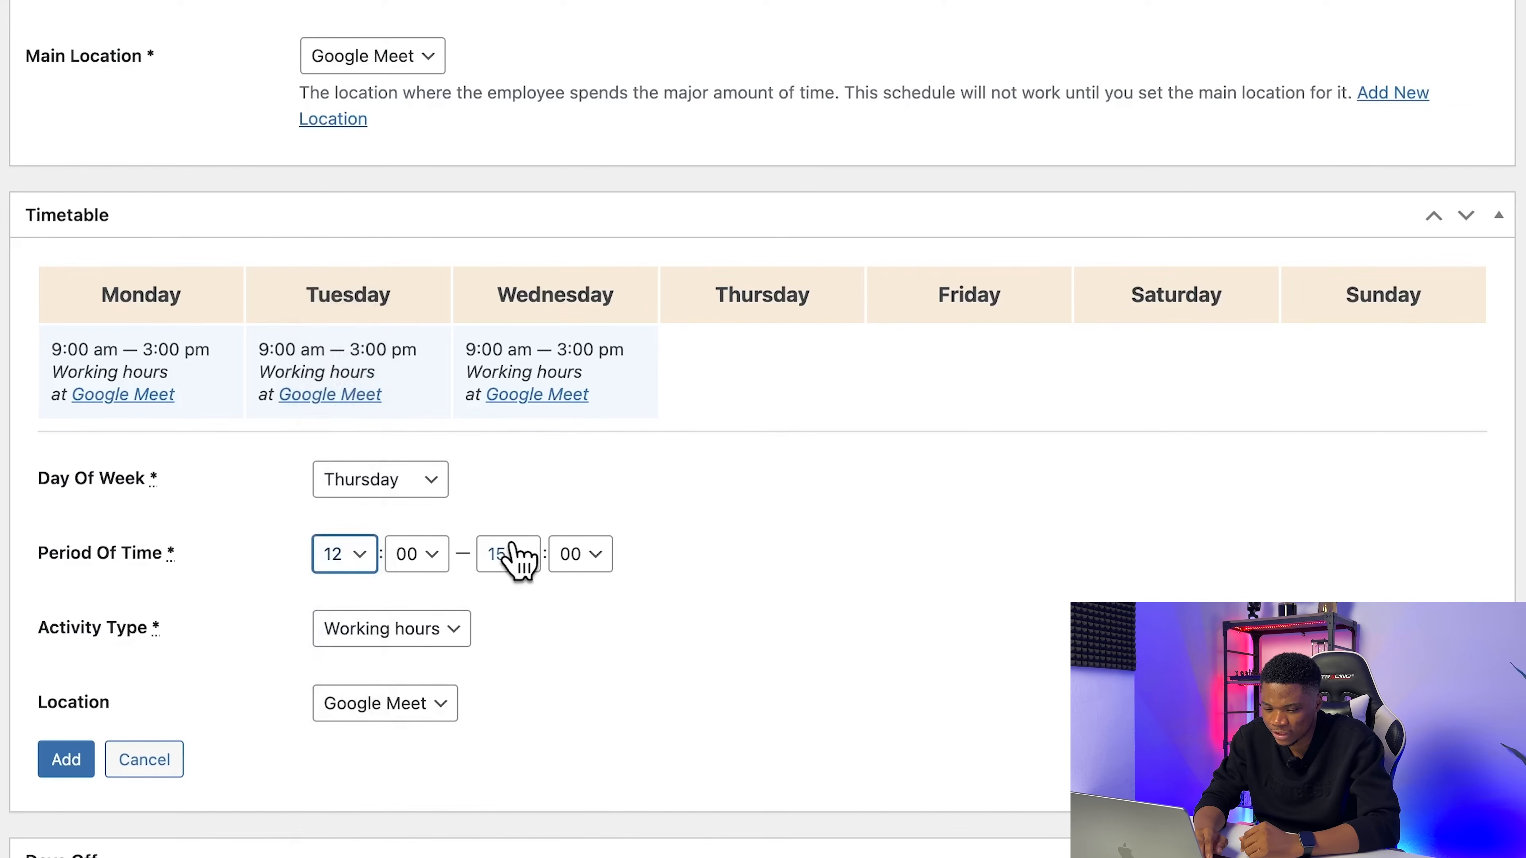
{"action": "left_click", "coordinate": [71, 771]}
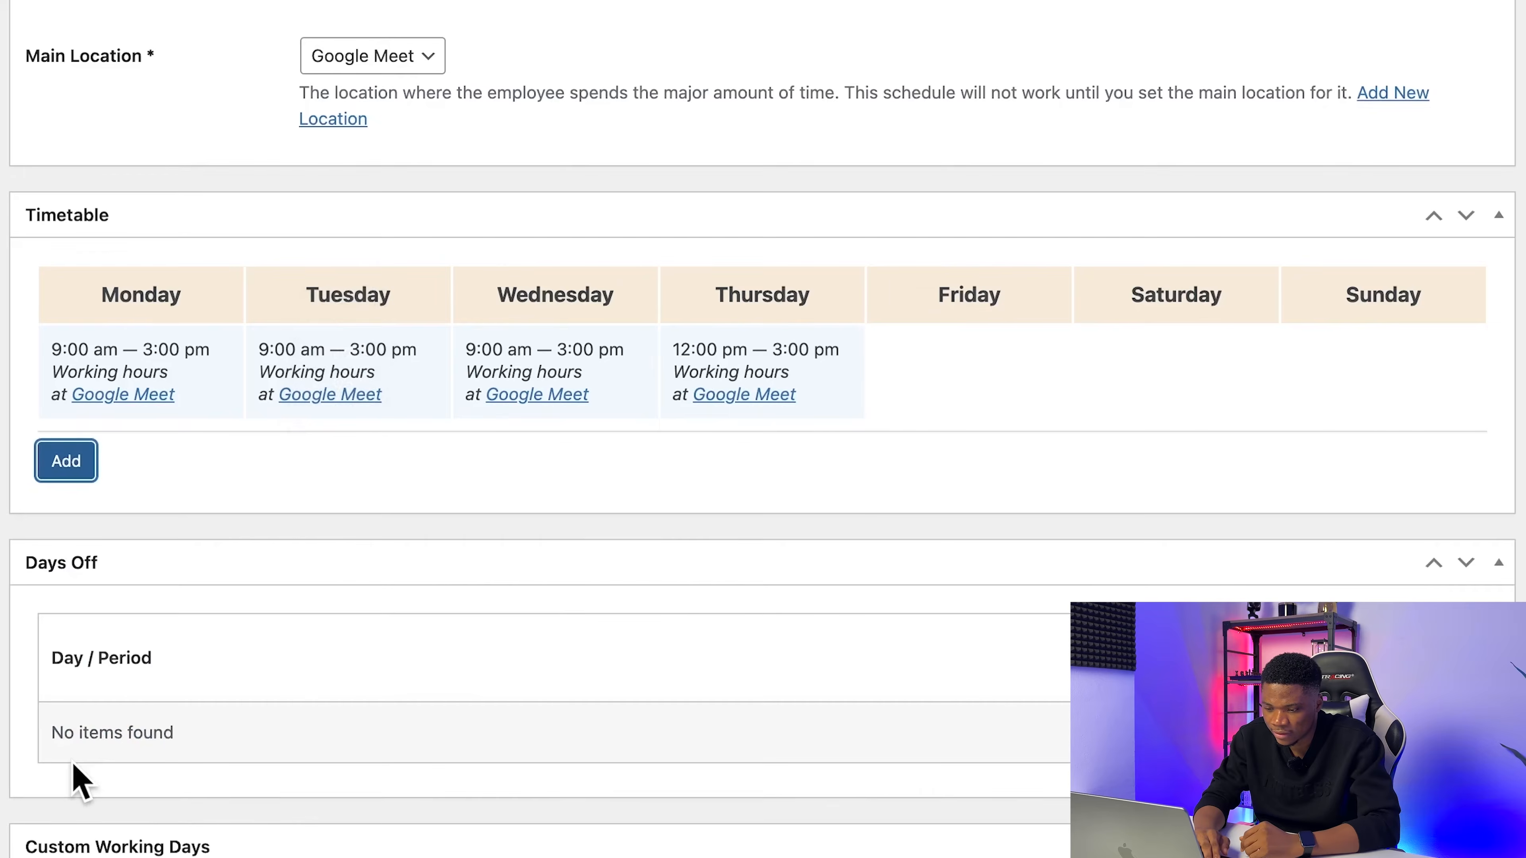
Step: Add Friday working hours from 12:00 to 15:00 at Google Meet to the timetable
{"action": "left_click", "coordinate": [72, 458]}
{"action": "left_click", "coordinate": [387, 488]}
{"action": "left_click", "coordinate": [385, 481]}
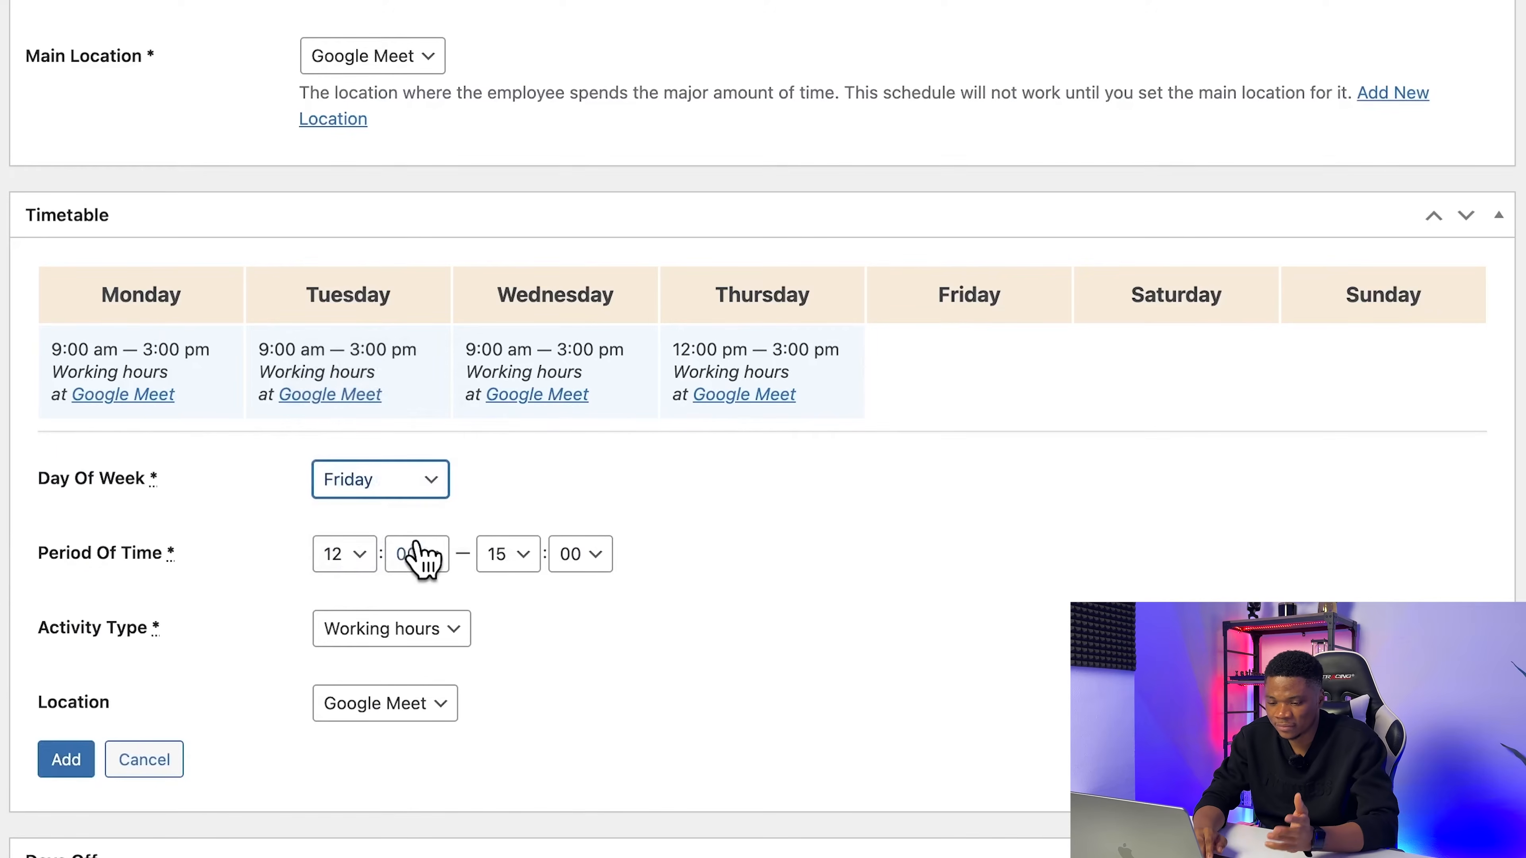
{"action": "left_click", "coordinate": [71, 760]}
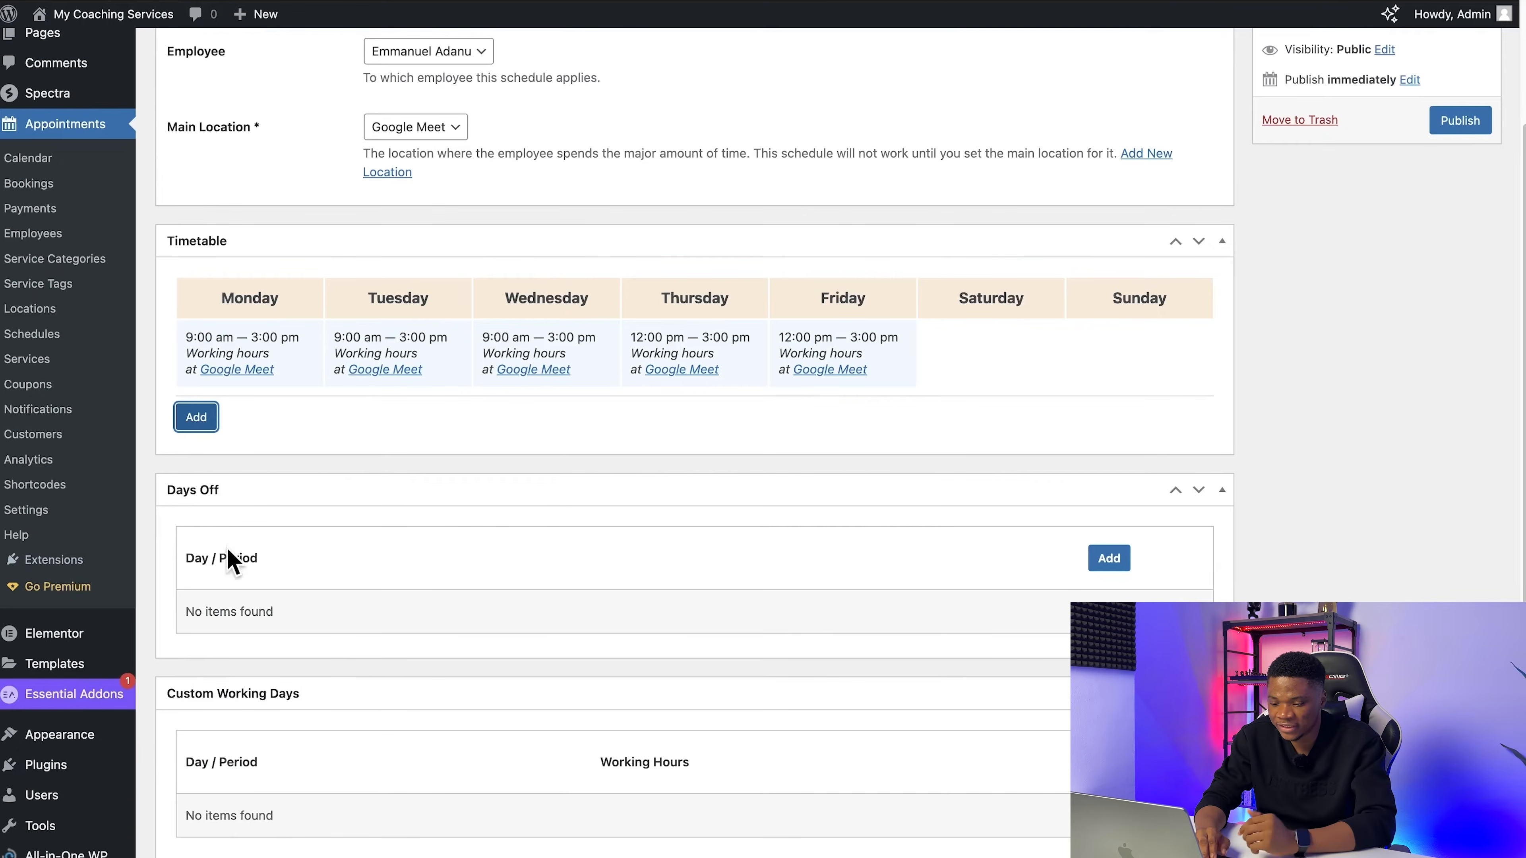
Step: Check the days off and custom working days sections, and publish the coach's schedule
{"action": "scroll", "coordinate": [413, 640], "scroll_direction": "down", "scroll_amount": 1}
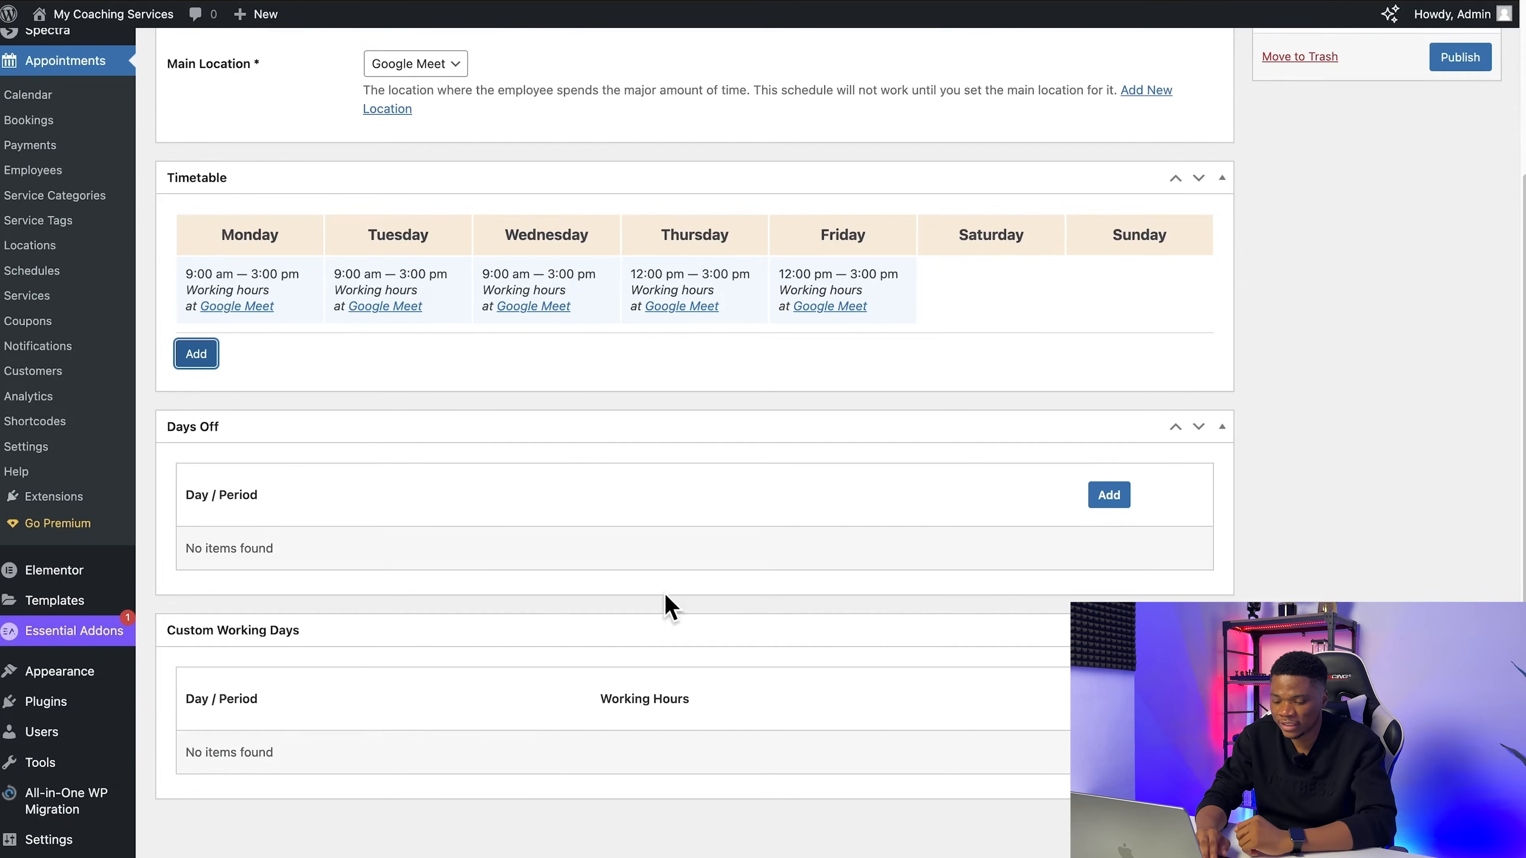
{"action": "scroll", "coordinate": [528, 263], "scroll_direction": "up", "scroll_amount": 3}
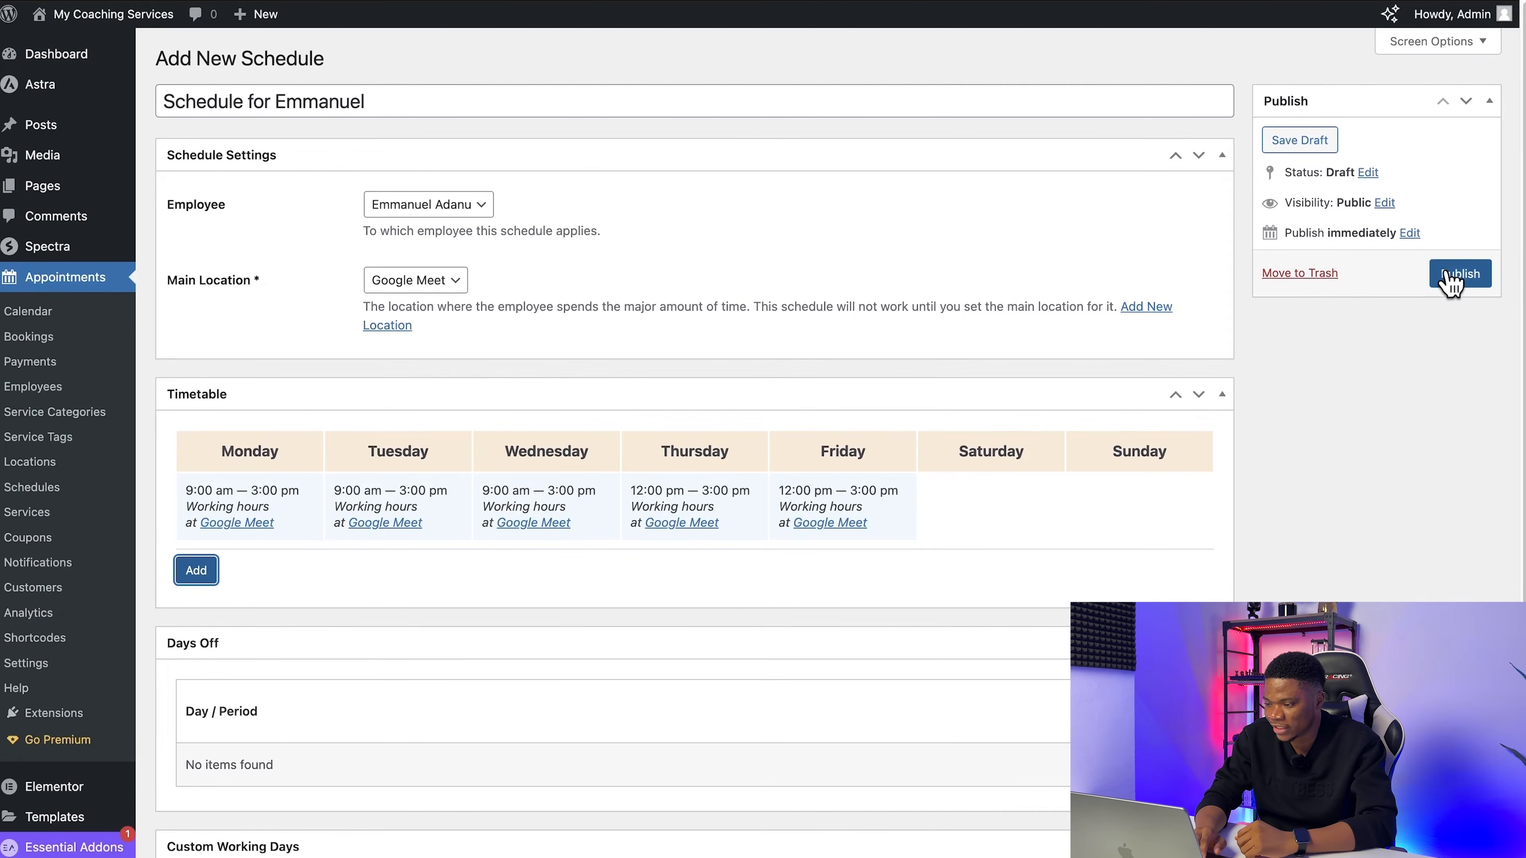
{"action": "left_click", "coordinate": [1452, 278]}
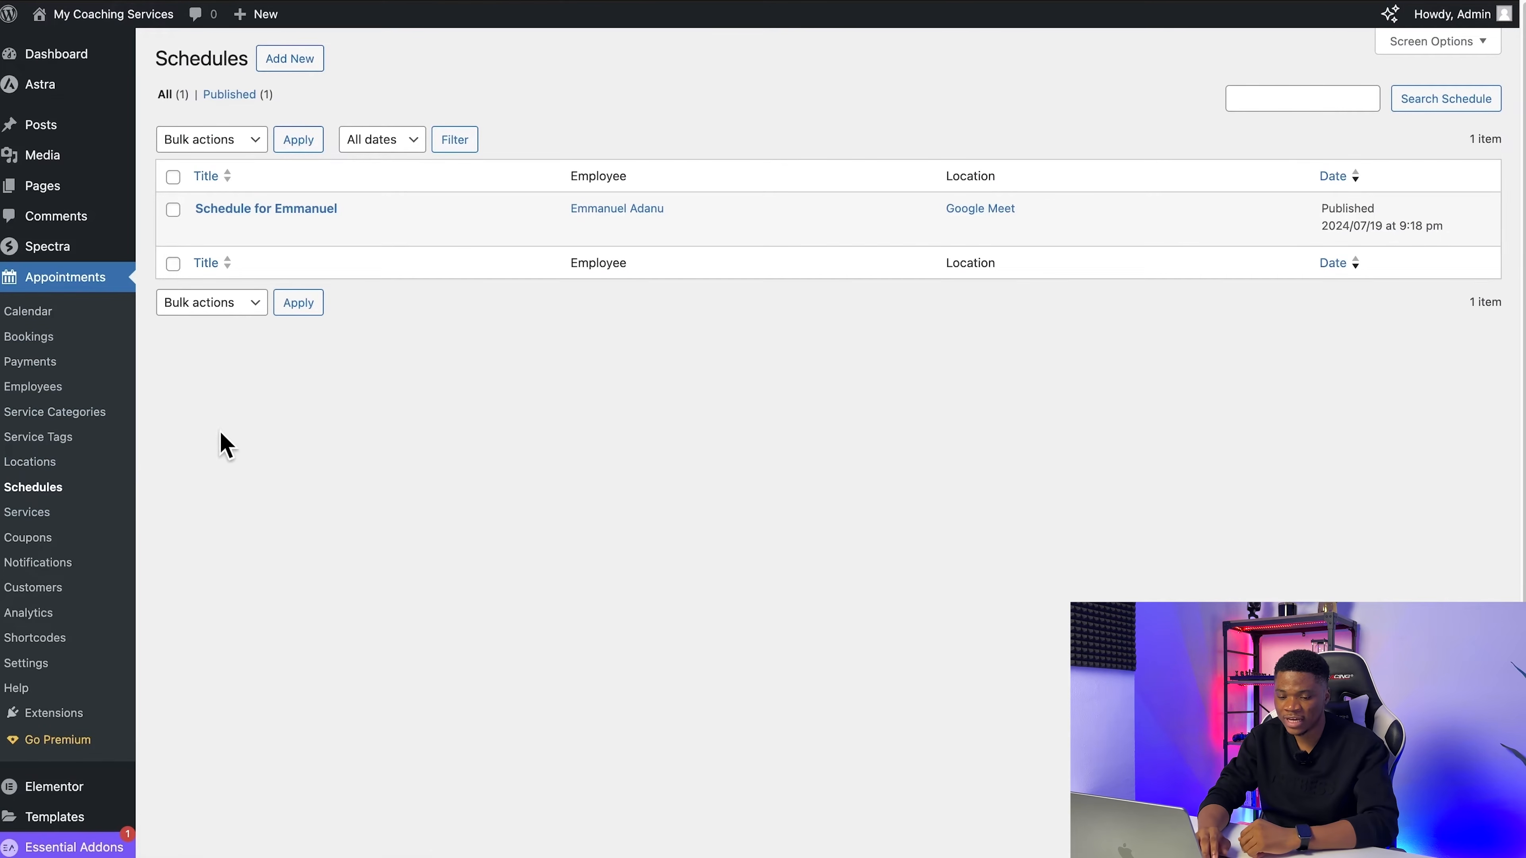
Step: Create a new appointment service titled YouTube Growth Accelerator and paste the coaching program description into its body
{"action": "left_click", "coordinate": [27, 513]}
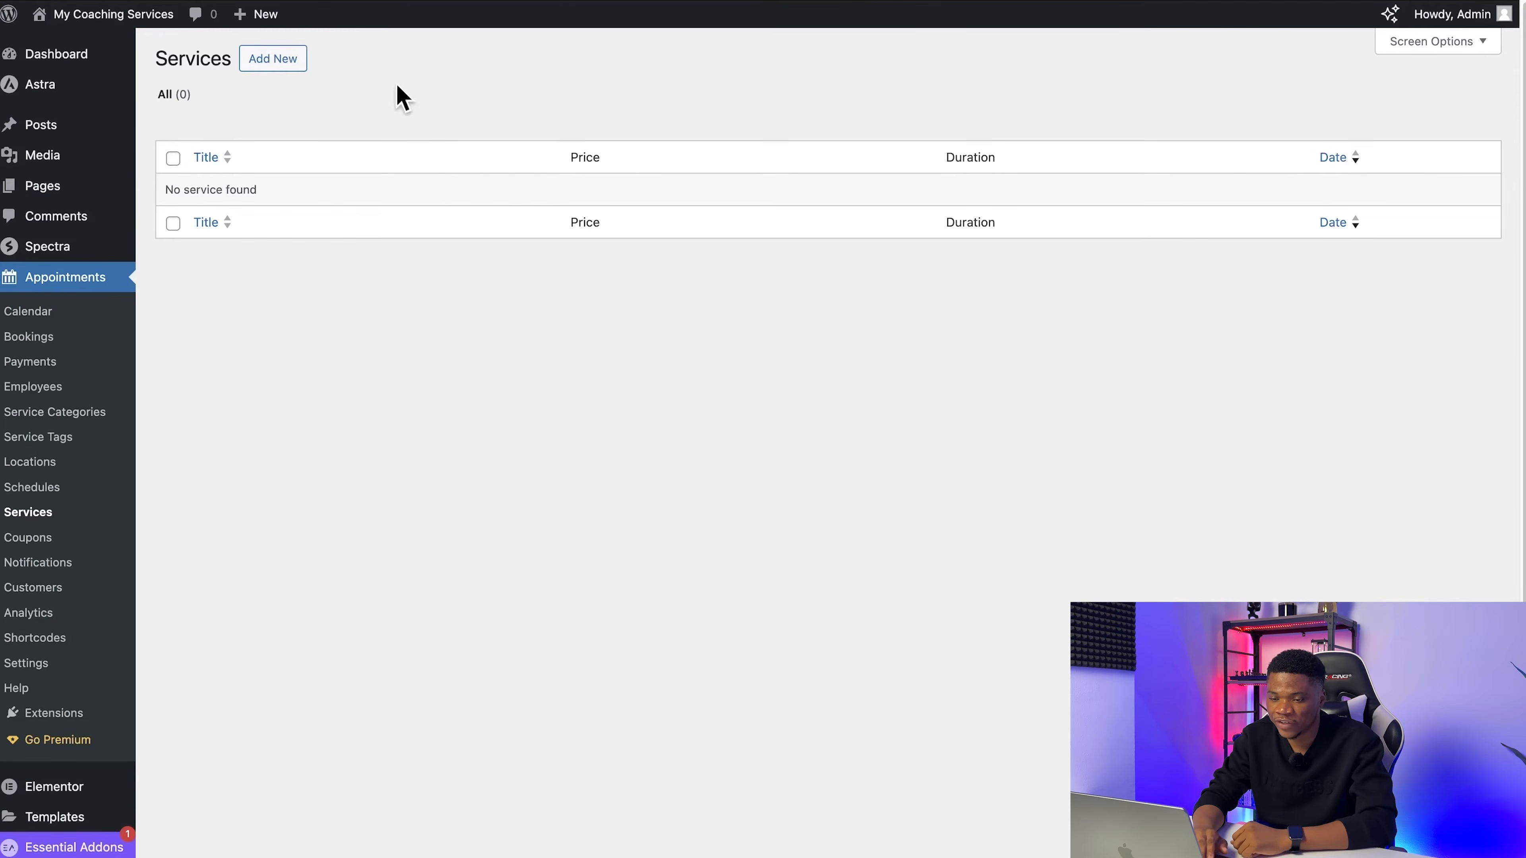
{"action": "left_click", "coordinate": [277, 60]}
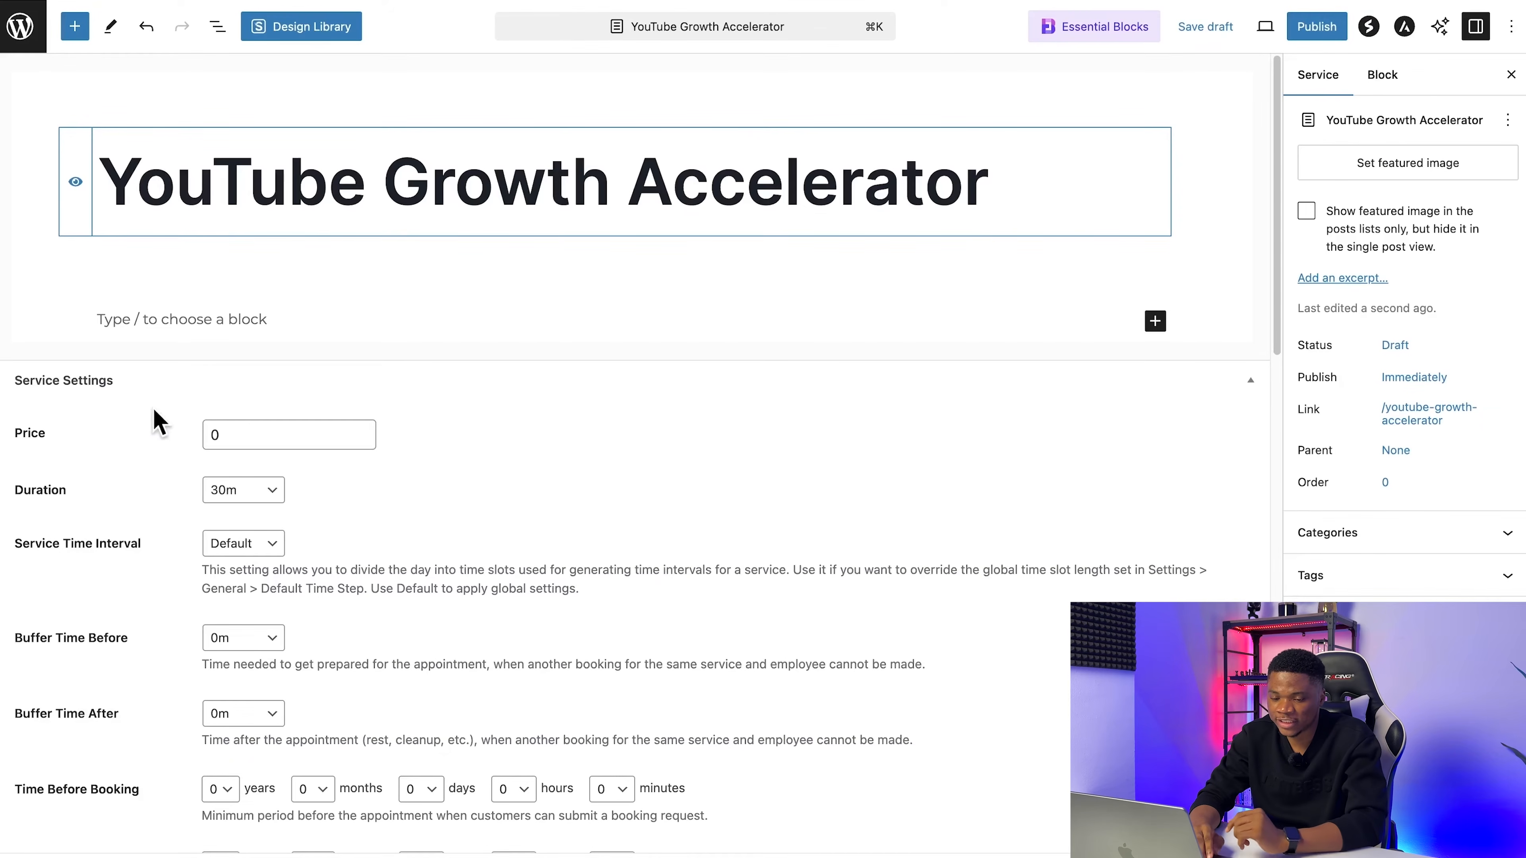
{"action": "left_click", "coordinate": [180, 318]}
{"action": "key", "text": "super+v"}
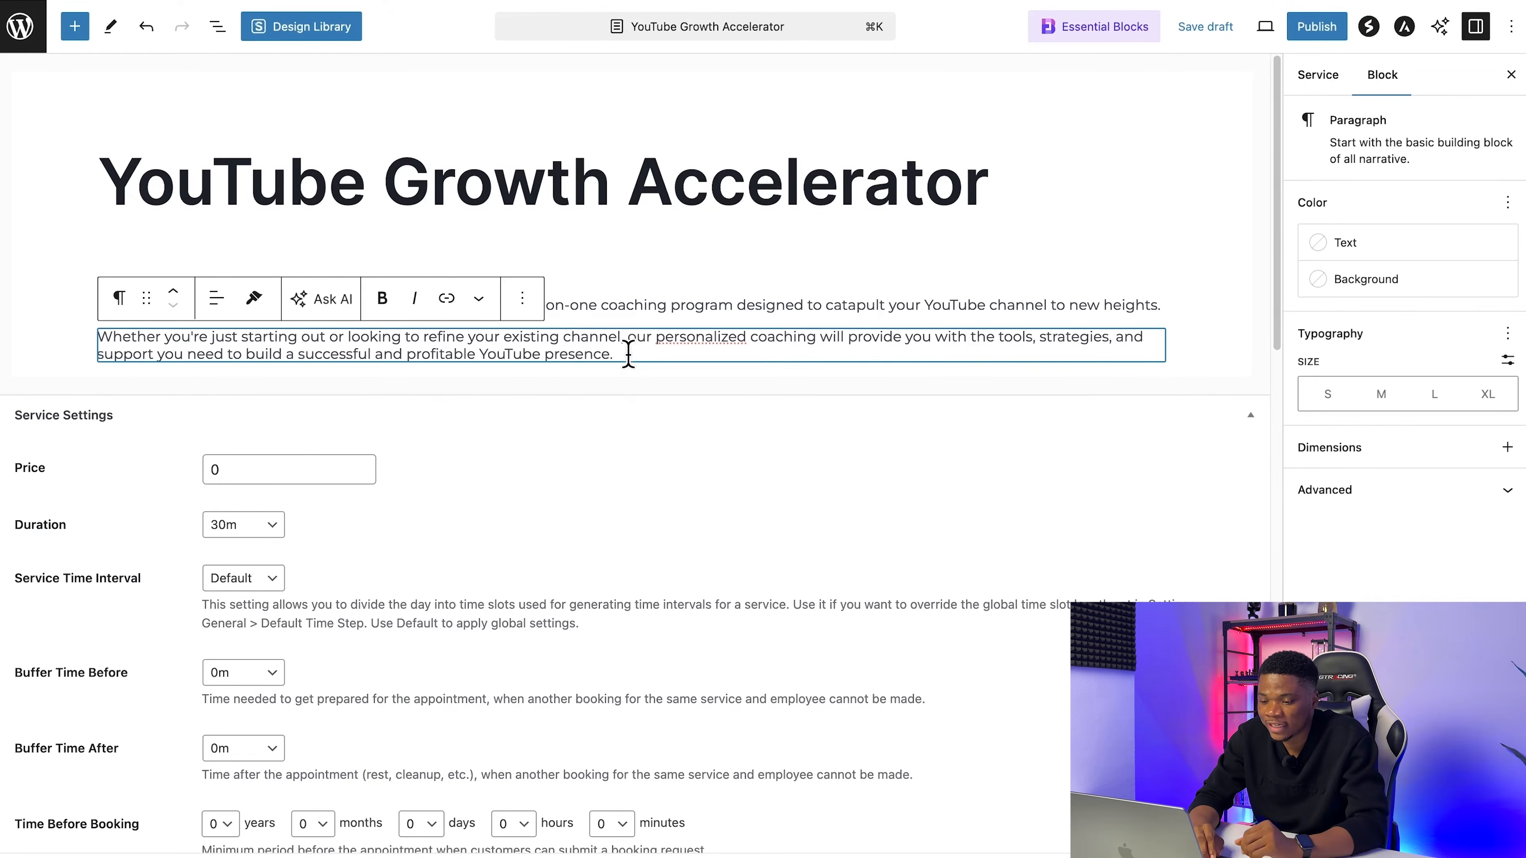
Step: Set the service's price to 199 and its duration to 1h 30m
{"action": "scroll", "coordinate": [433, 529], "scroll_direction": "down", "scroll_amount": 3}
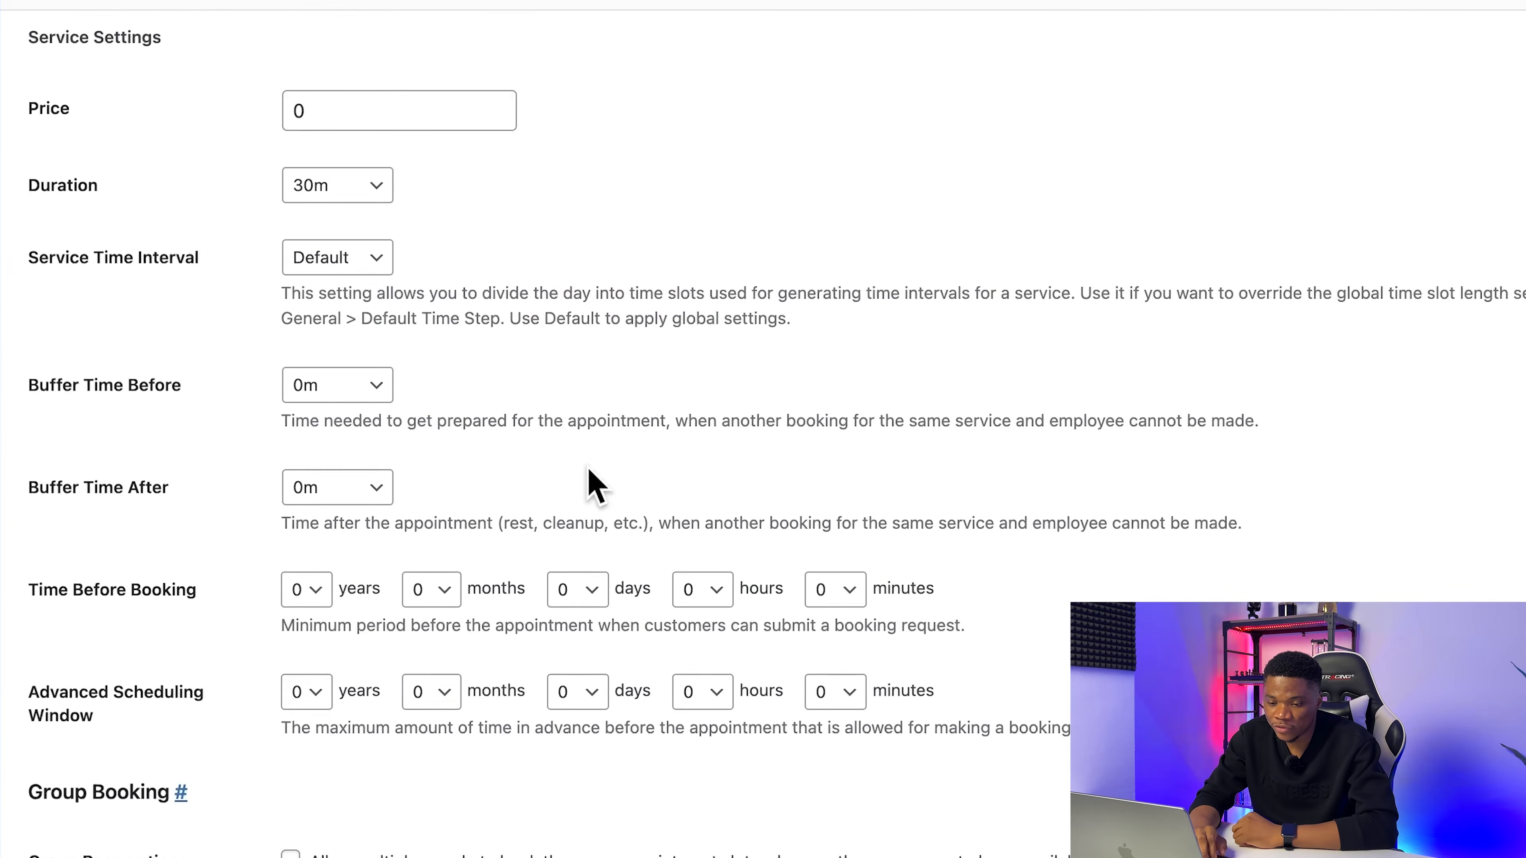
{"action": "left_click", "coordinate": [330, 112]}
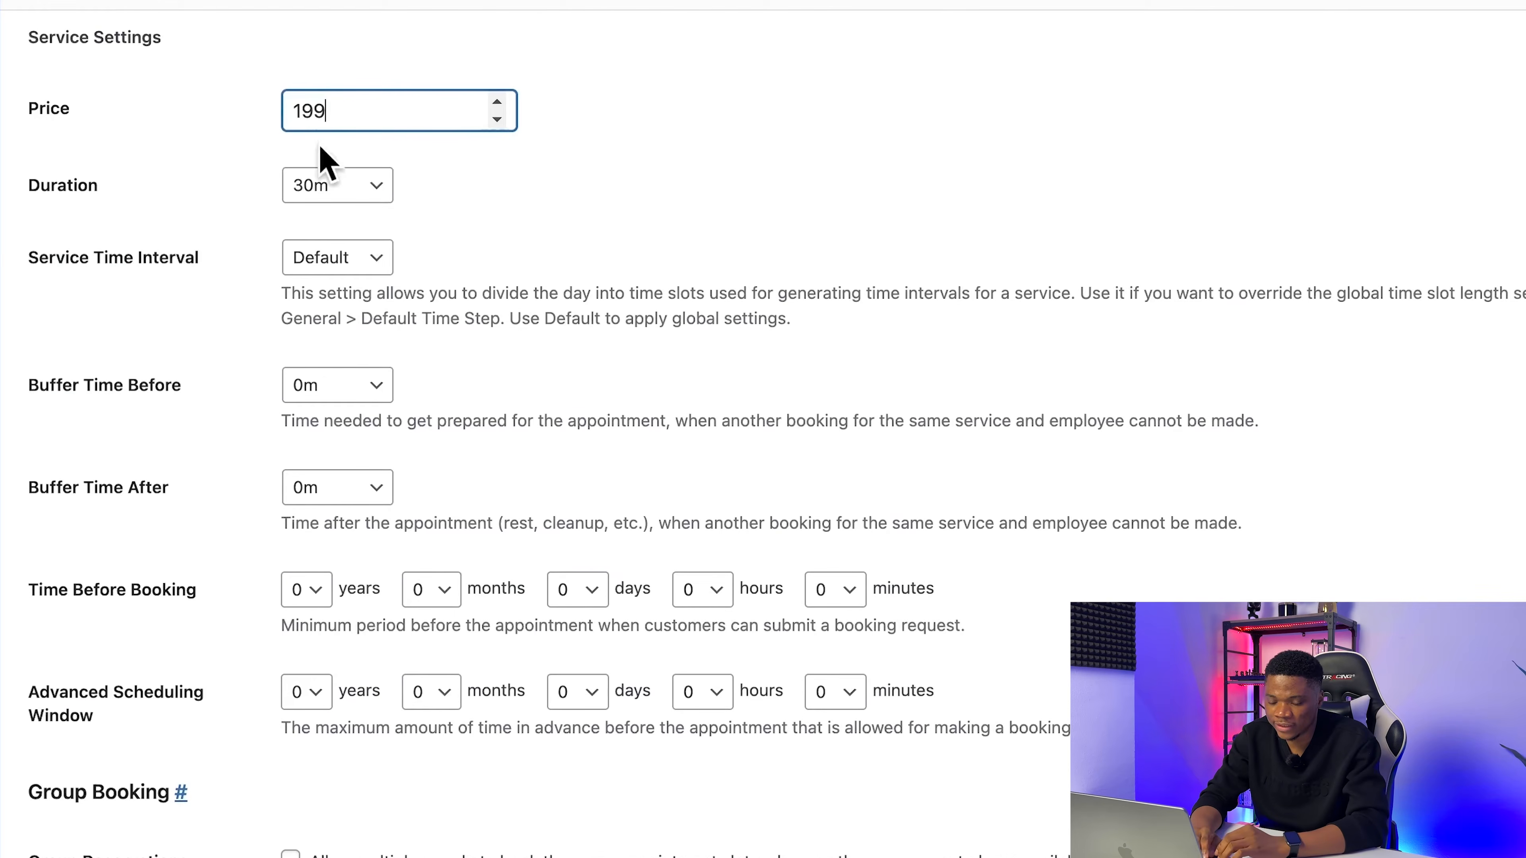
{"action": "scroll", "coordinate": [451, 223], "scroll_direction": "down", "scroll_amount": 2}
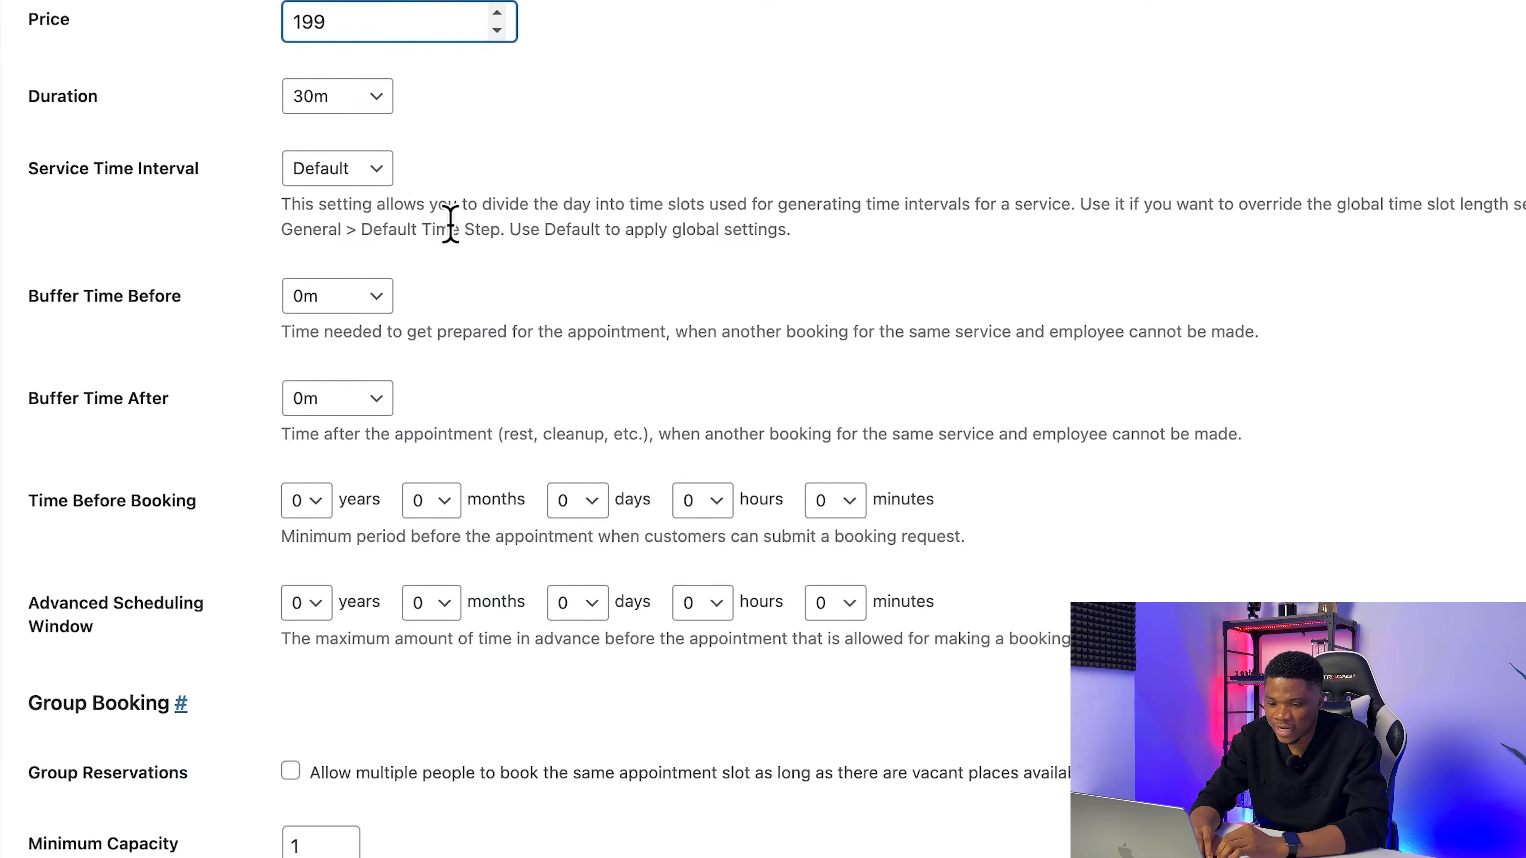
{"action": "left_click", "coordinate": [370, 101]}
{"action": "left_click", "coordinate": [475, 127]}
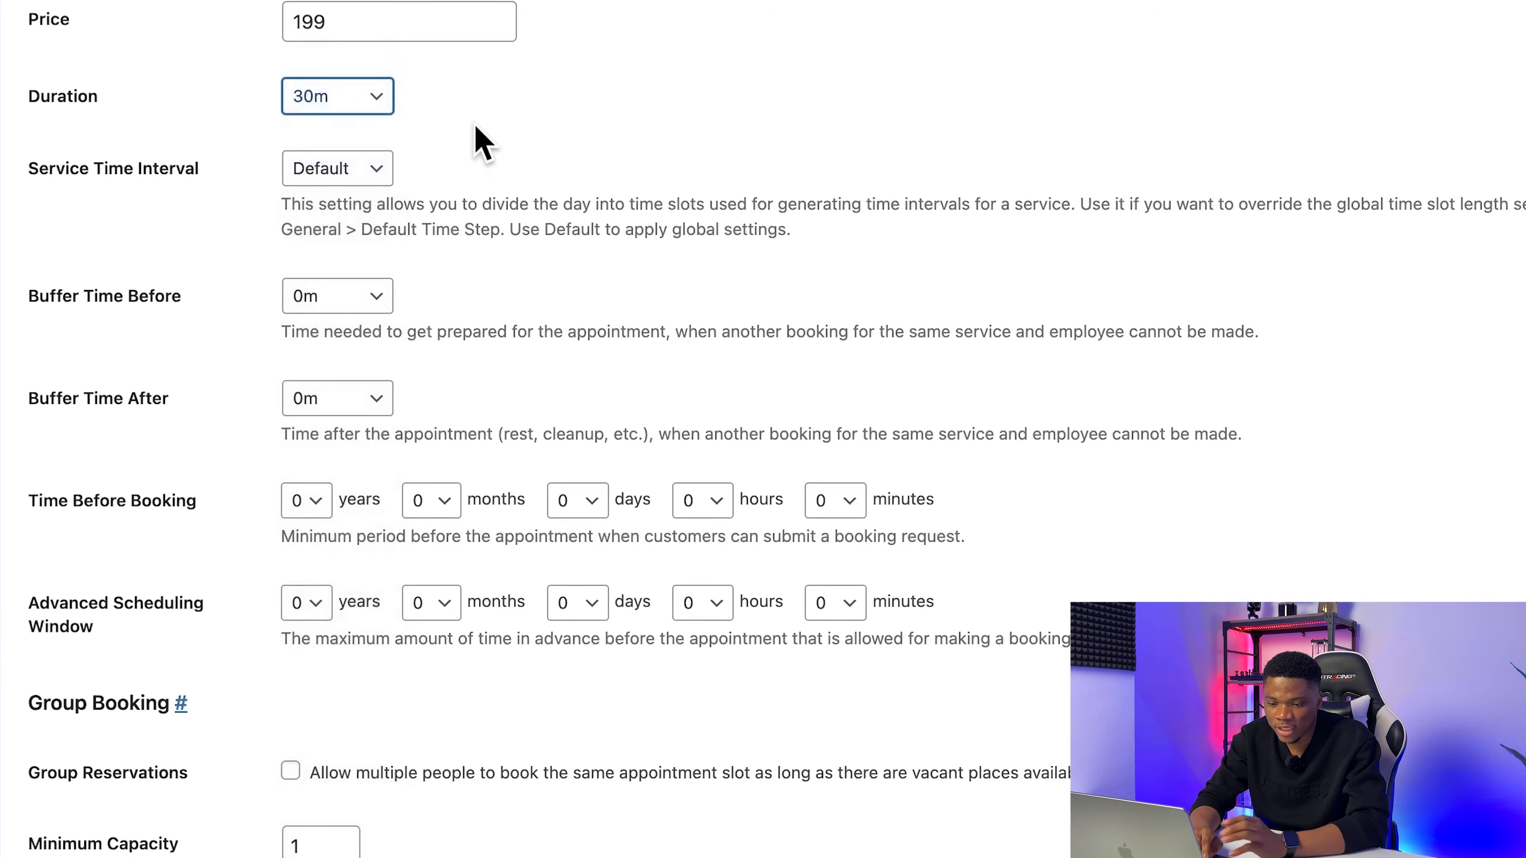
{"action": "scroll", "coordinate": [421, 181], "scroll_direction": "down", "scroll_amount": 1}
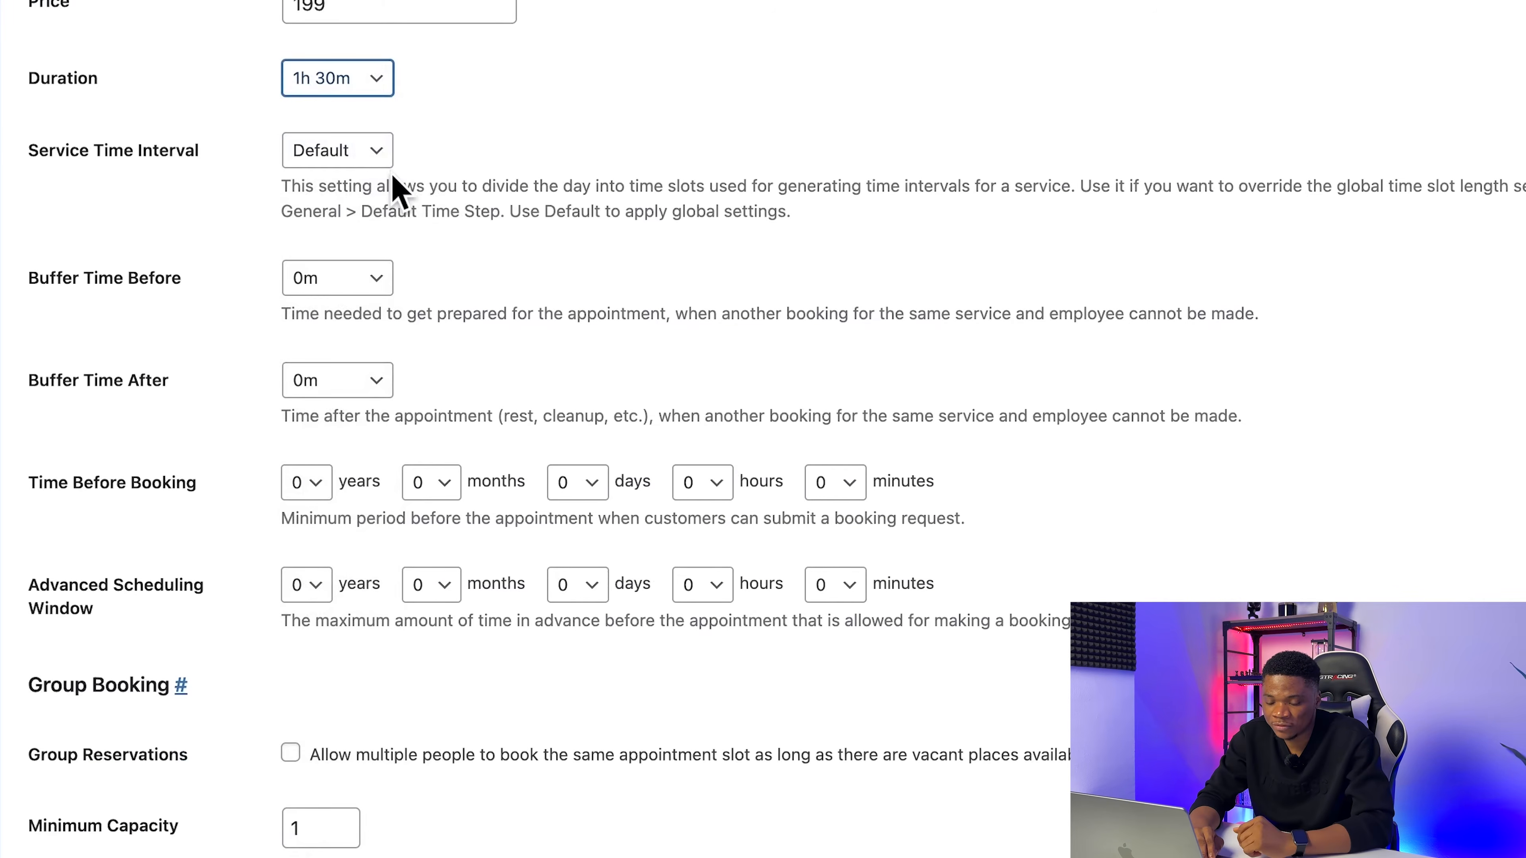
Step: Keep the service time interval at Default and set the buffer time after the appointment to 30m
{"action": "scroll", "coordinate": [394, 174], "scroll_direction": "up", "scroll_amount": 4}
{"action": "left_click", "coordinate": [322, 358]}
{"action": "left_click", "coordinate": [656, 431]}
{"action": "scroll", "coordinate": [655, 429], "scroll_direction": "down", "scroll_amount": 2}
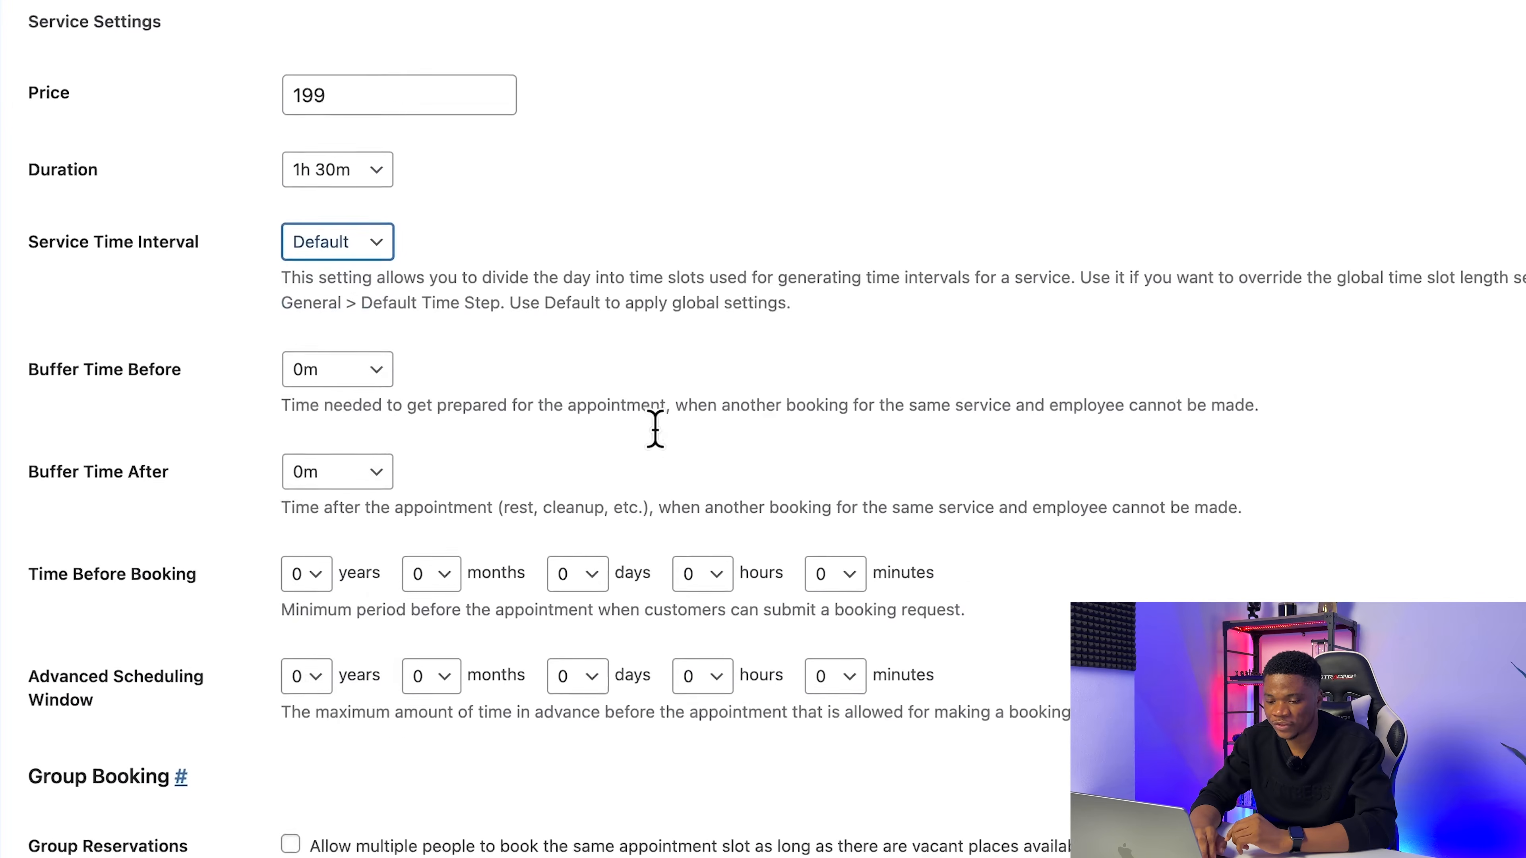
{"action": "scroll", "coordinate": [655, 429], "scroll_direction": "down", "scroll_amount": 3}
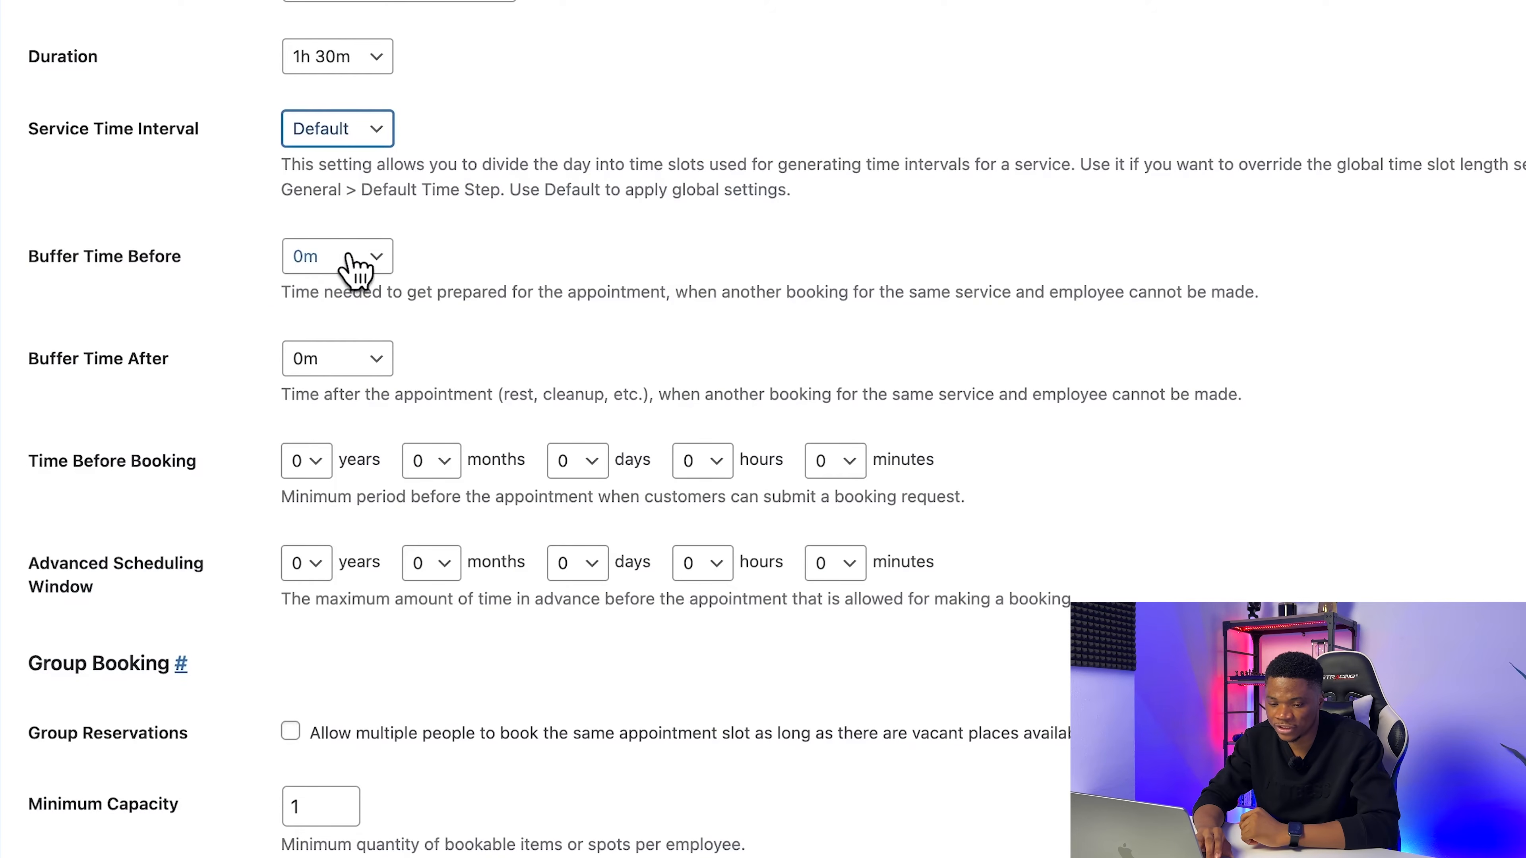
{"action": "scroll", "coordinate": [502, 366], "scroll_direction": "down", "scroll_amount": 3}
{"action": "left_click", "coordinate": [336, 266]}
{"action": "left_click", "coordinate": [340, 284]}
{"action": "scroll", "coordinate": [679, 331], "scroll_direction": "down", "scroll_amount": 5}
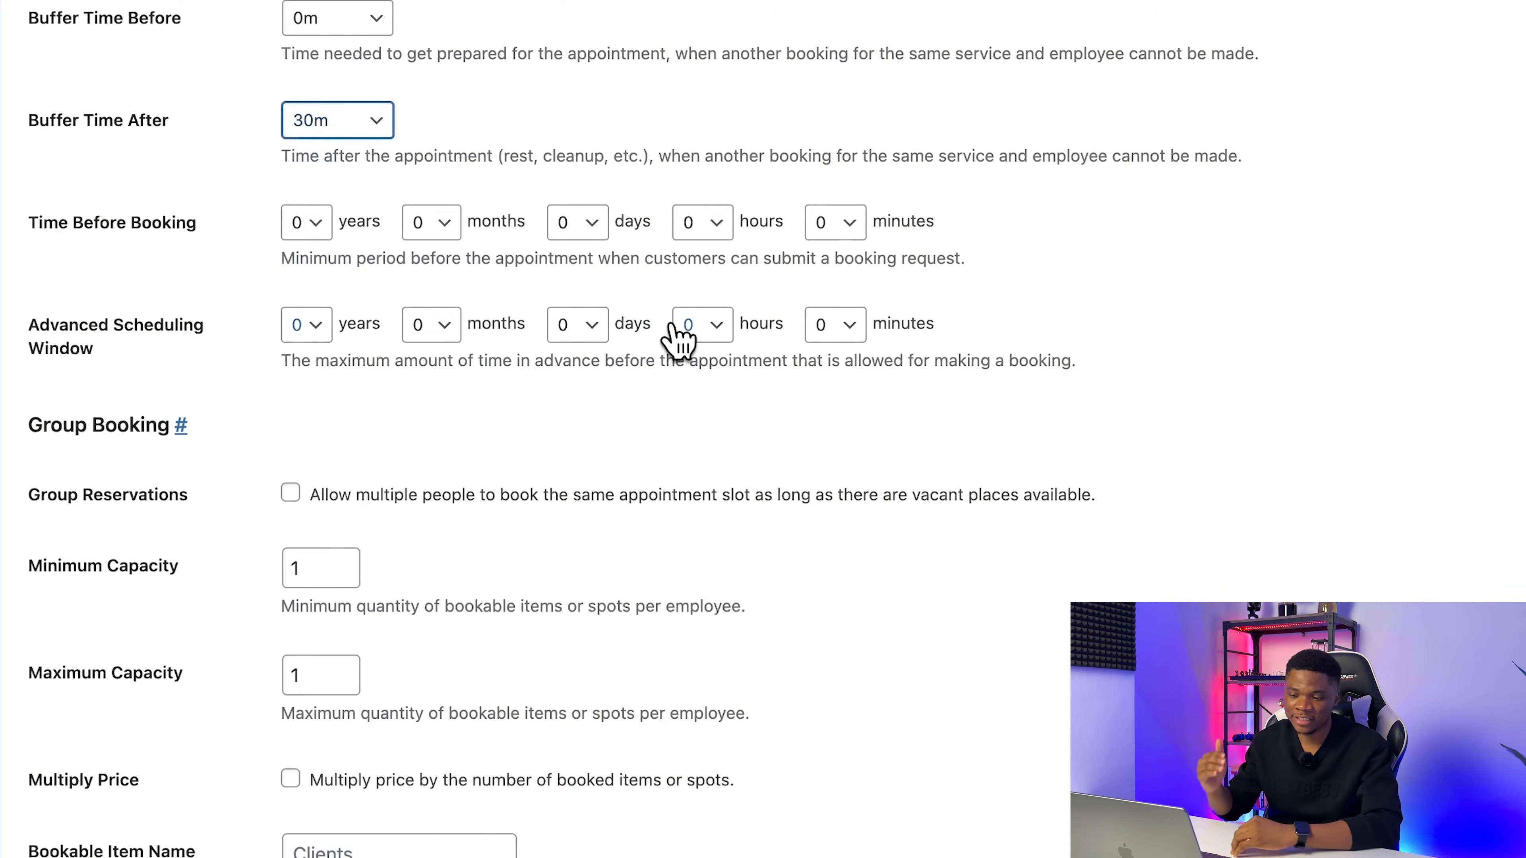
{"action": "scroll", "coordinate": [679, 340], "scroll_direction": "down", "scroll_amount": 2}
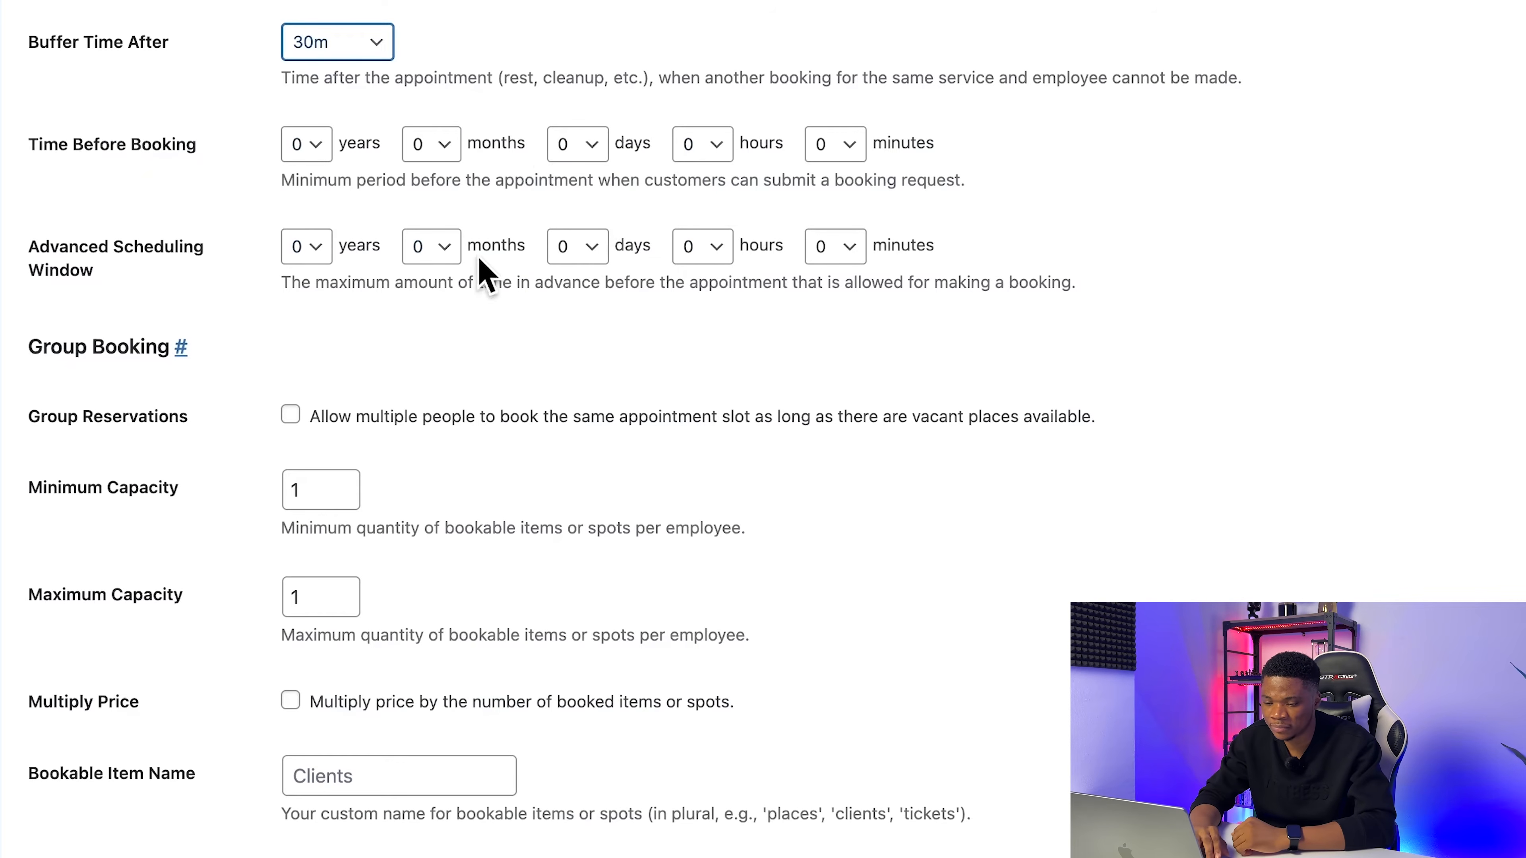
Step: Set the service's time before booking to 3 days and its advanced scheduling window to 3 months
{"action": "left_click", "coordinate": [588, 145]}
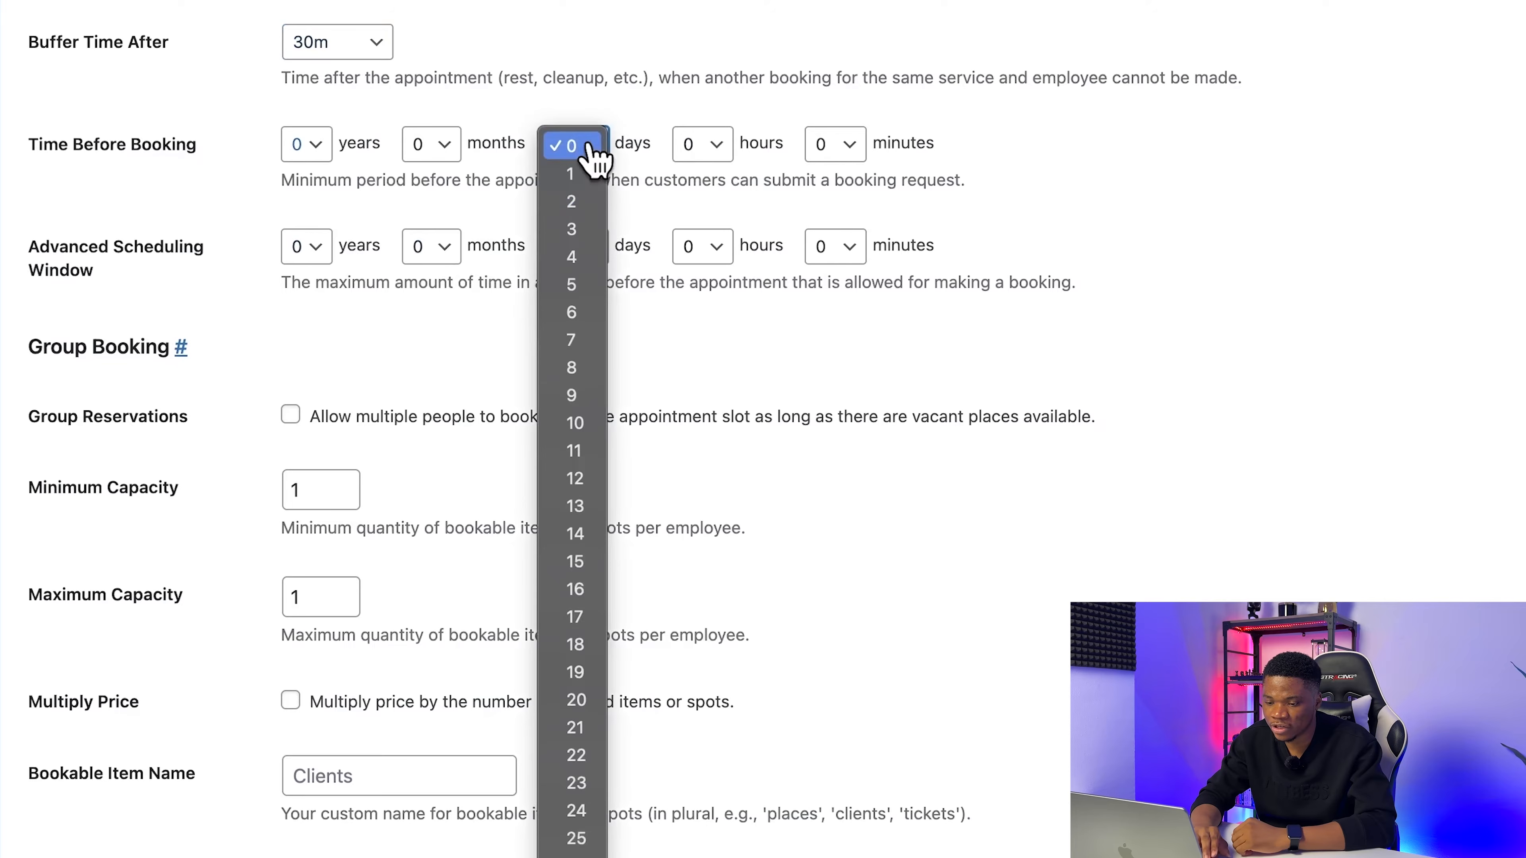
{"action": "left_click", "coordinate": [597, 230]}
{"action": "scroll", "coordinate": [848, 397], "scroll_direction": "down", "scroll_amount": 1}
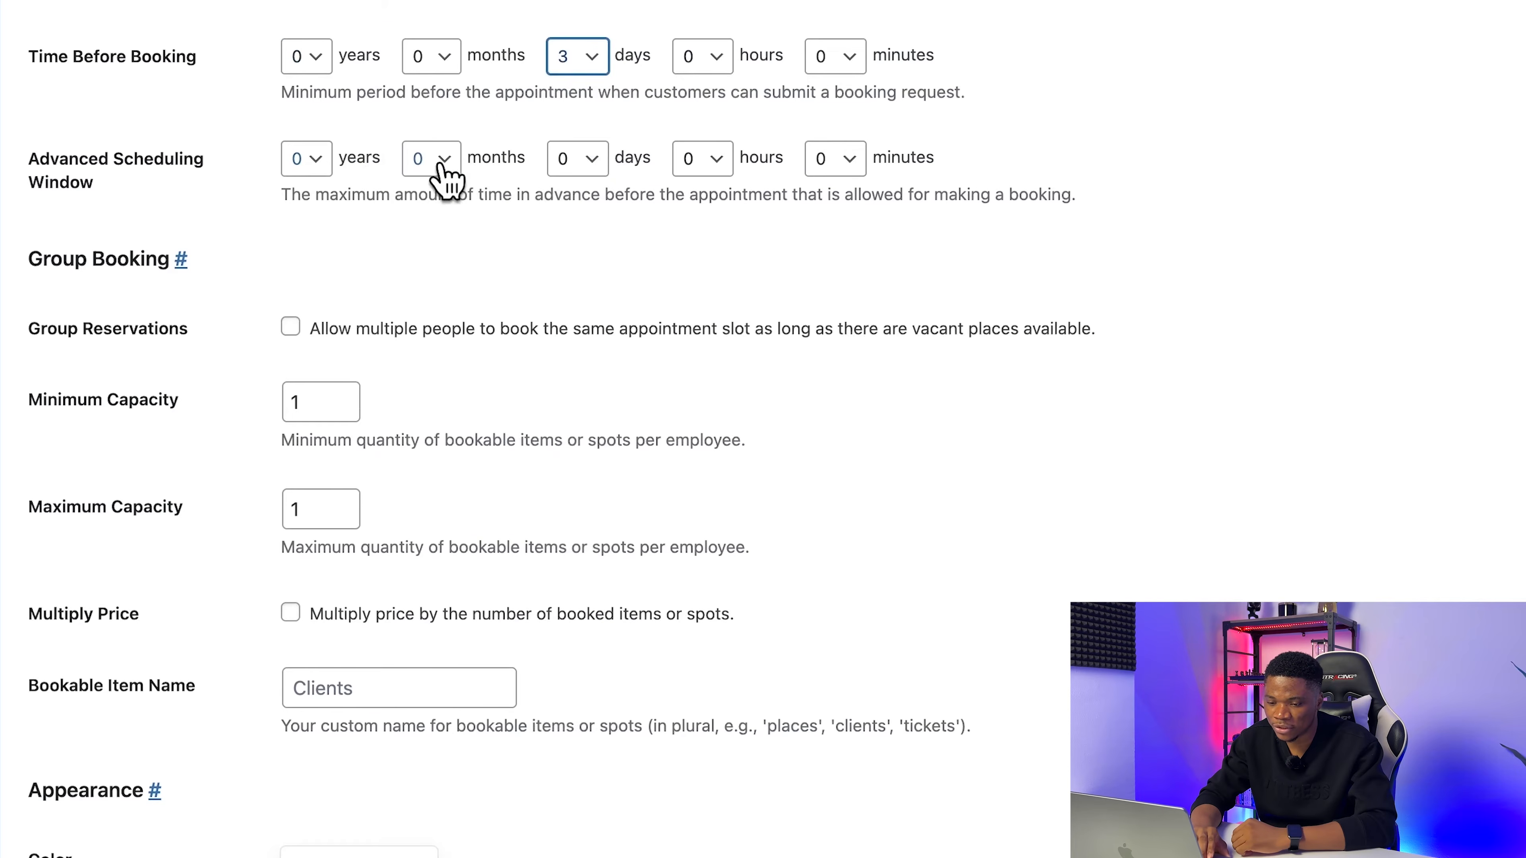
{"action": "left_click", "coordinate": [445, 162]}
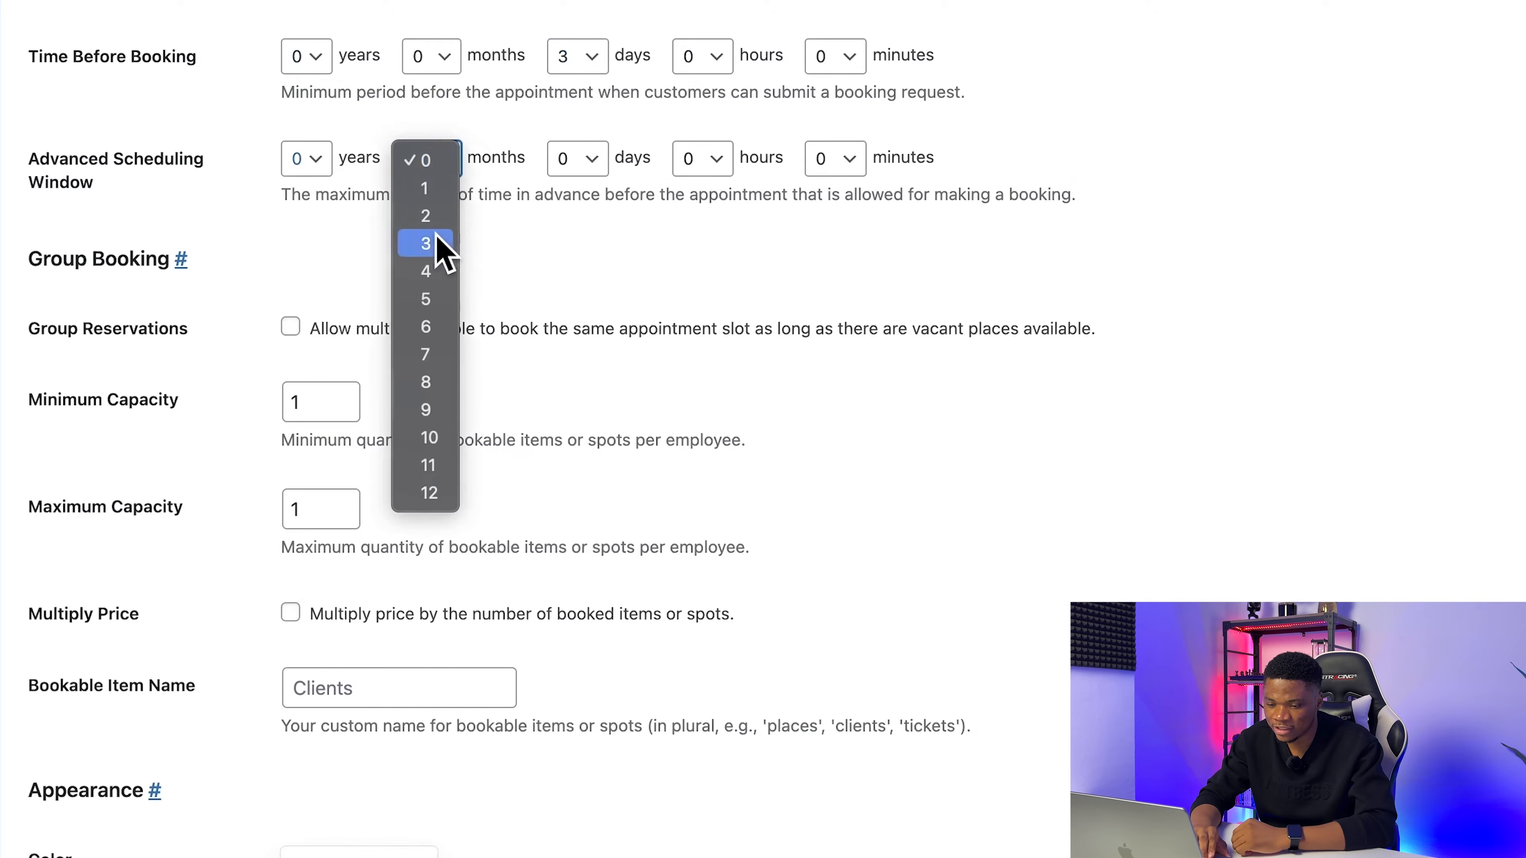
{"action": "left_click", "coordinate": [444, 244]}
{"action": "scroll", "coordinate": [596, 273], "scroll_direction": "down", "scroll_amount": 2}
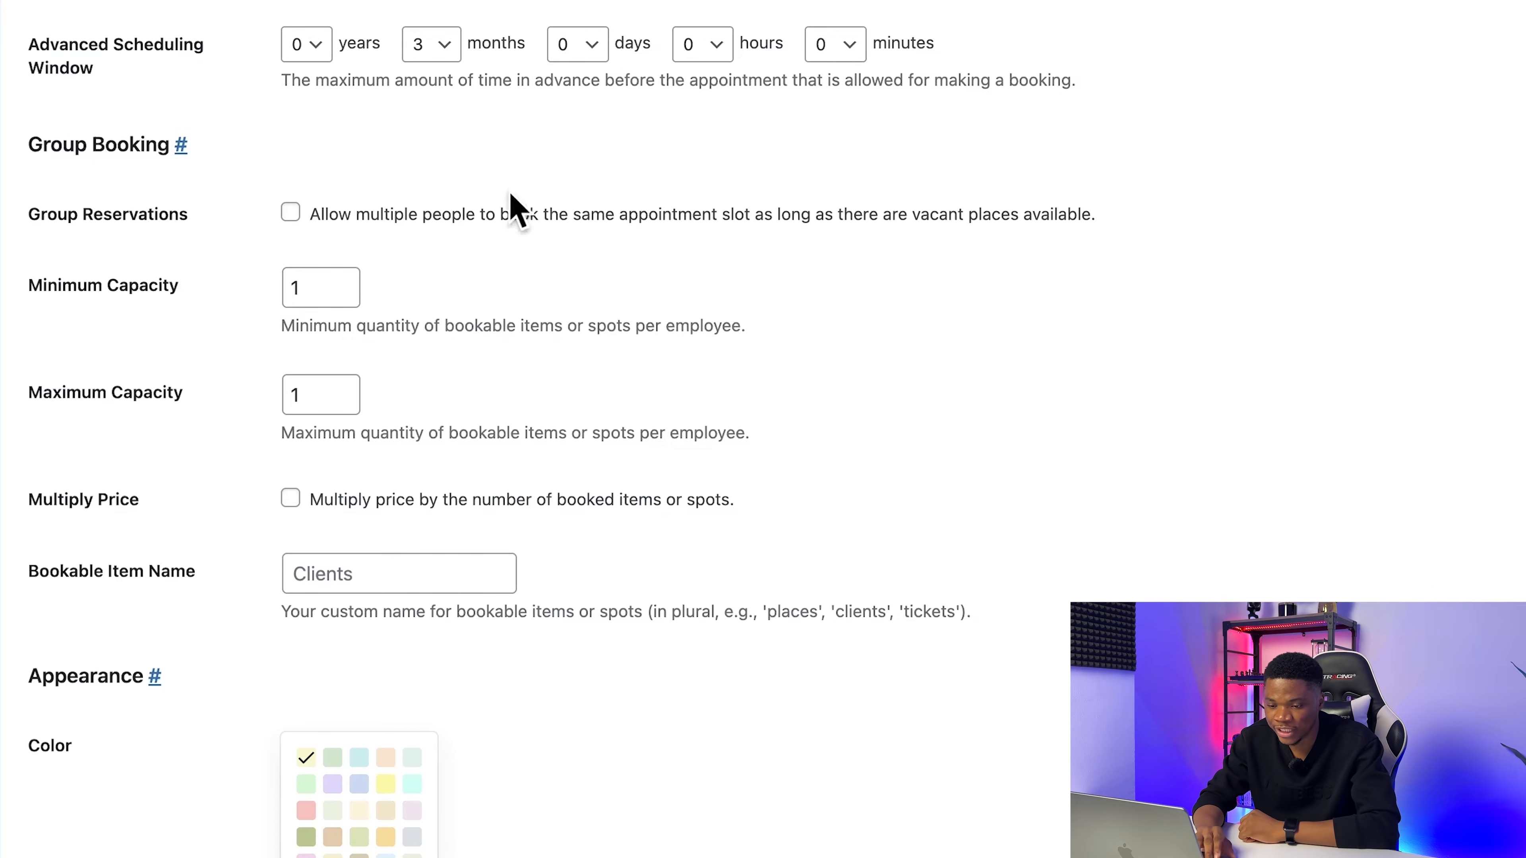
{"action": "scroll", "coordinate": [800, 150], "scroll_direction": "up", "scroll_amount": 3}
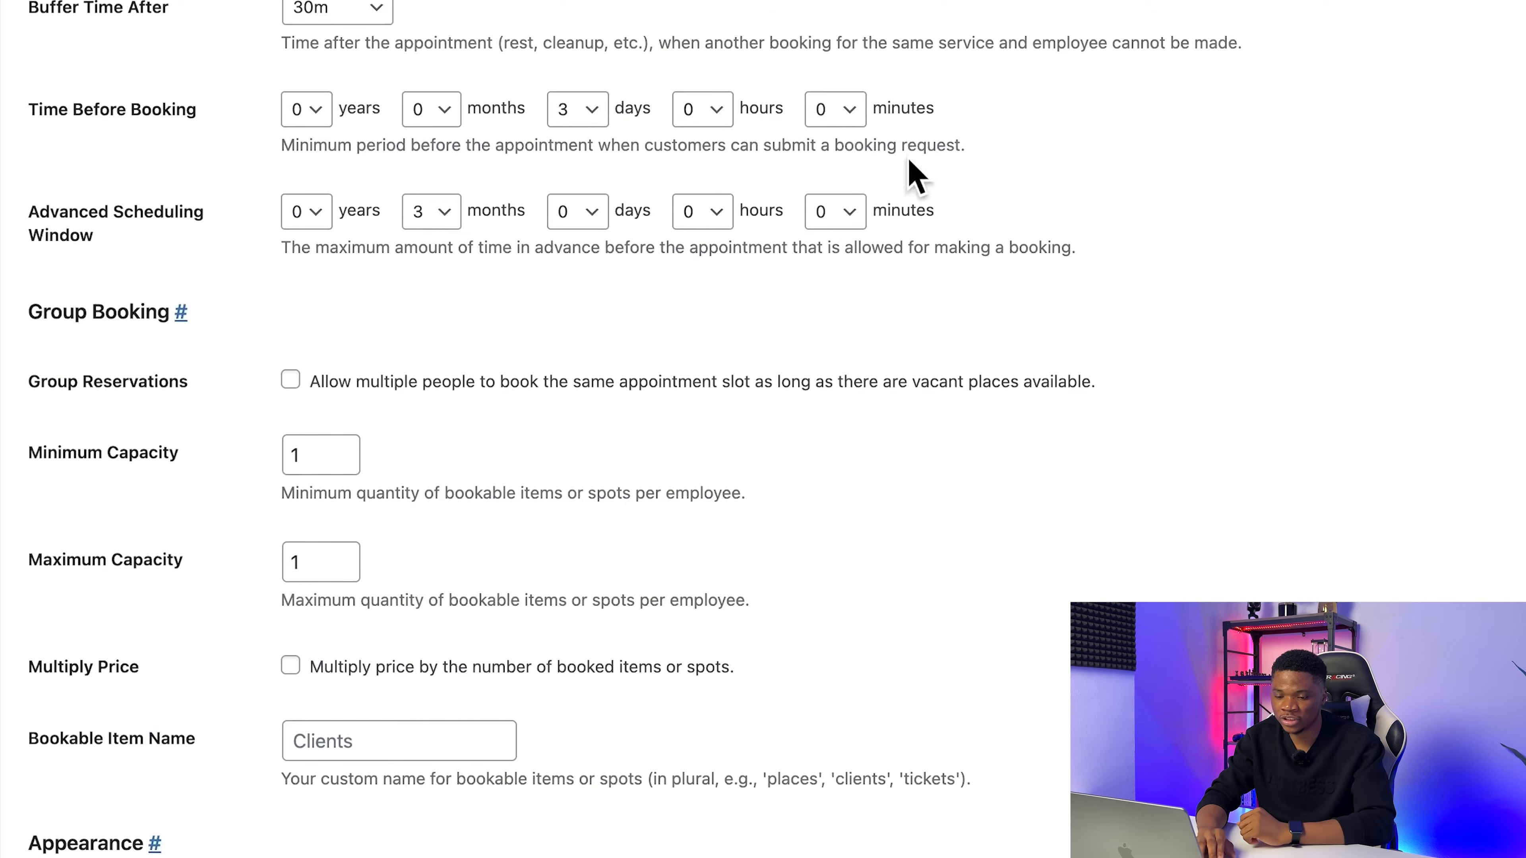
Step: Leave the group booking options at their defaults and choose the light aqua swatch as the service's appearance color
{"action": "scroll", "coordinate": [361, 390], "scroll_direction": "down", "scroll_amount": 2}
{"action": "scroll", "coordinate": [601, 465], "scroll_direction": "down", "scroll_amount": 7}
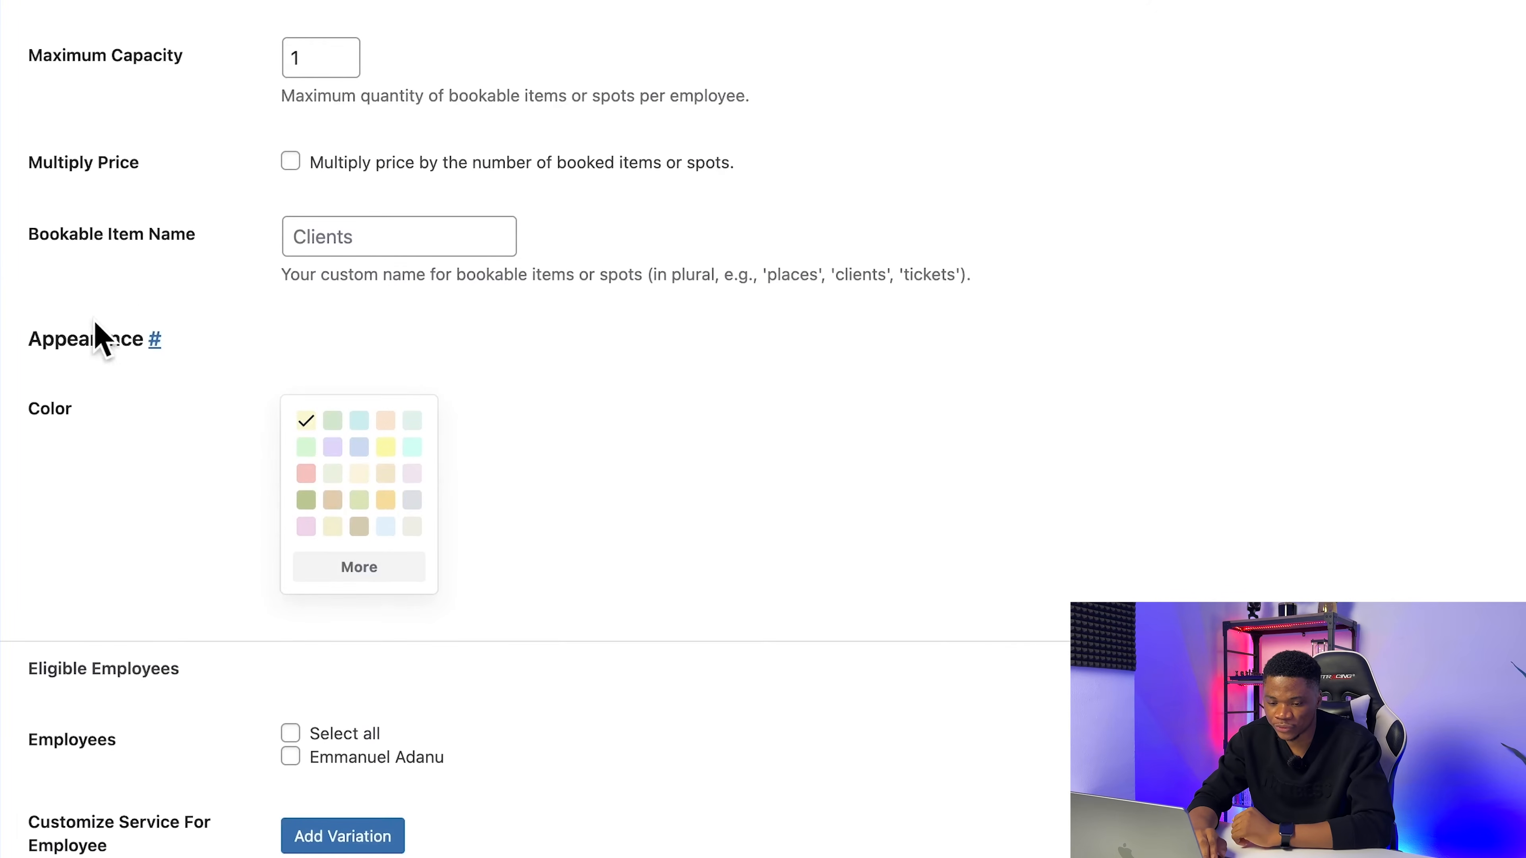
{"action": "scroll", "coordinate": [445, 460], "scroll_direction": "down", "scroll_amount": 1}
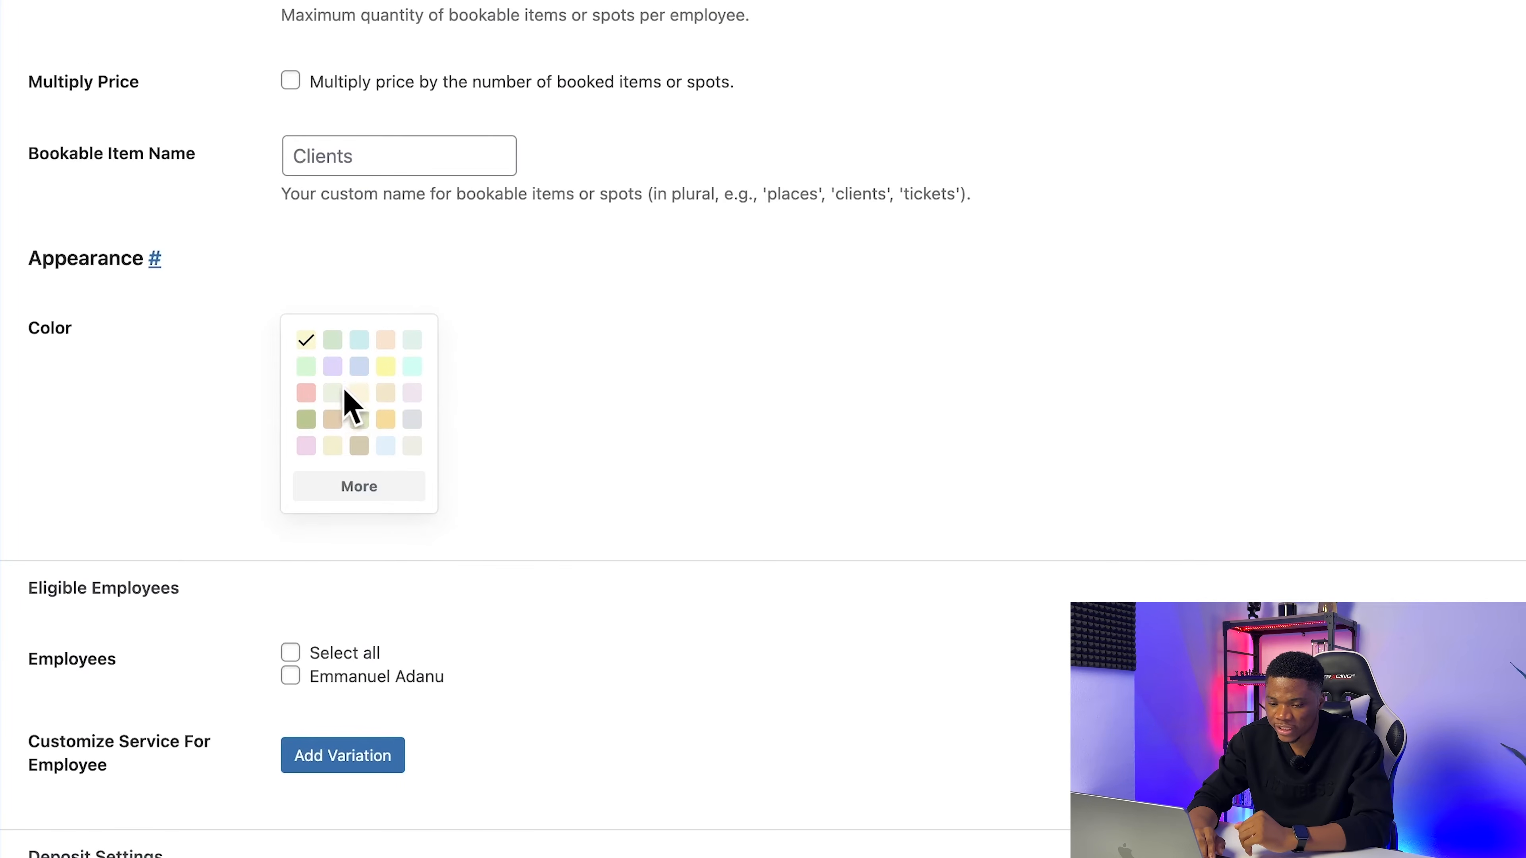
{"action": "left_click", "coordinate": [332, 368]}
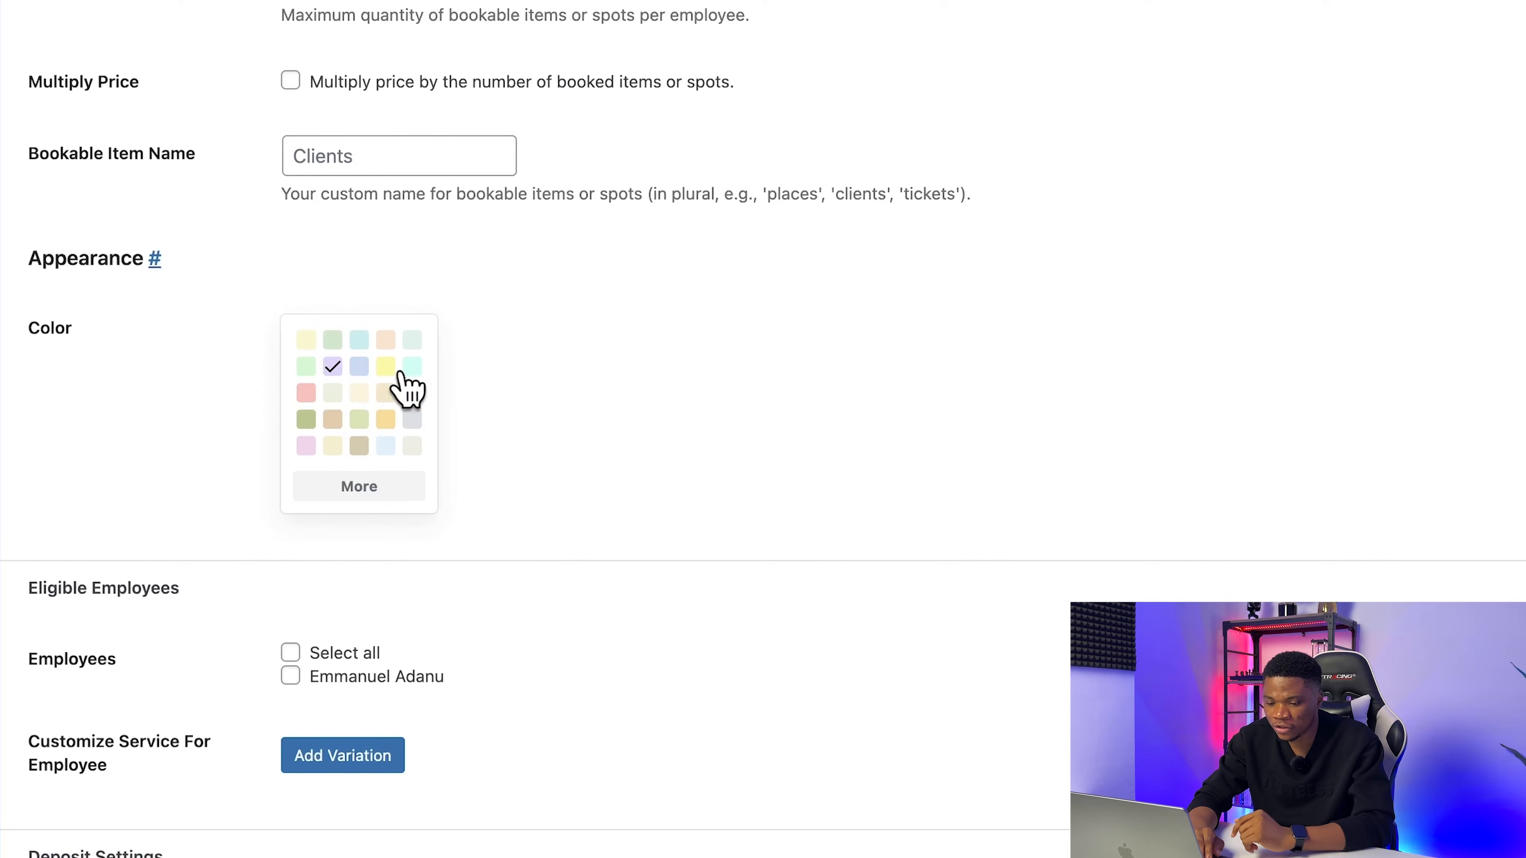
{"action": "left_click", "coordinate": [413, 368]}
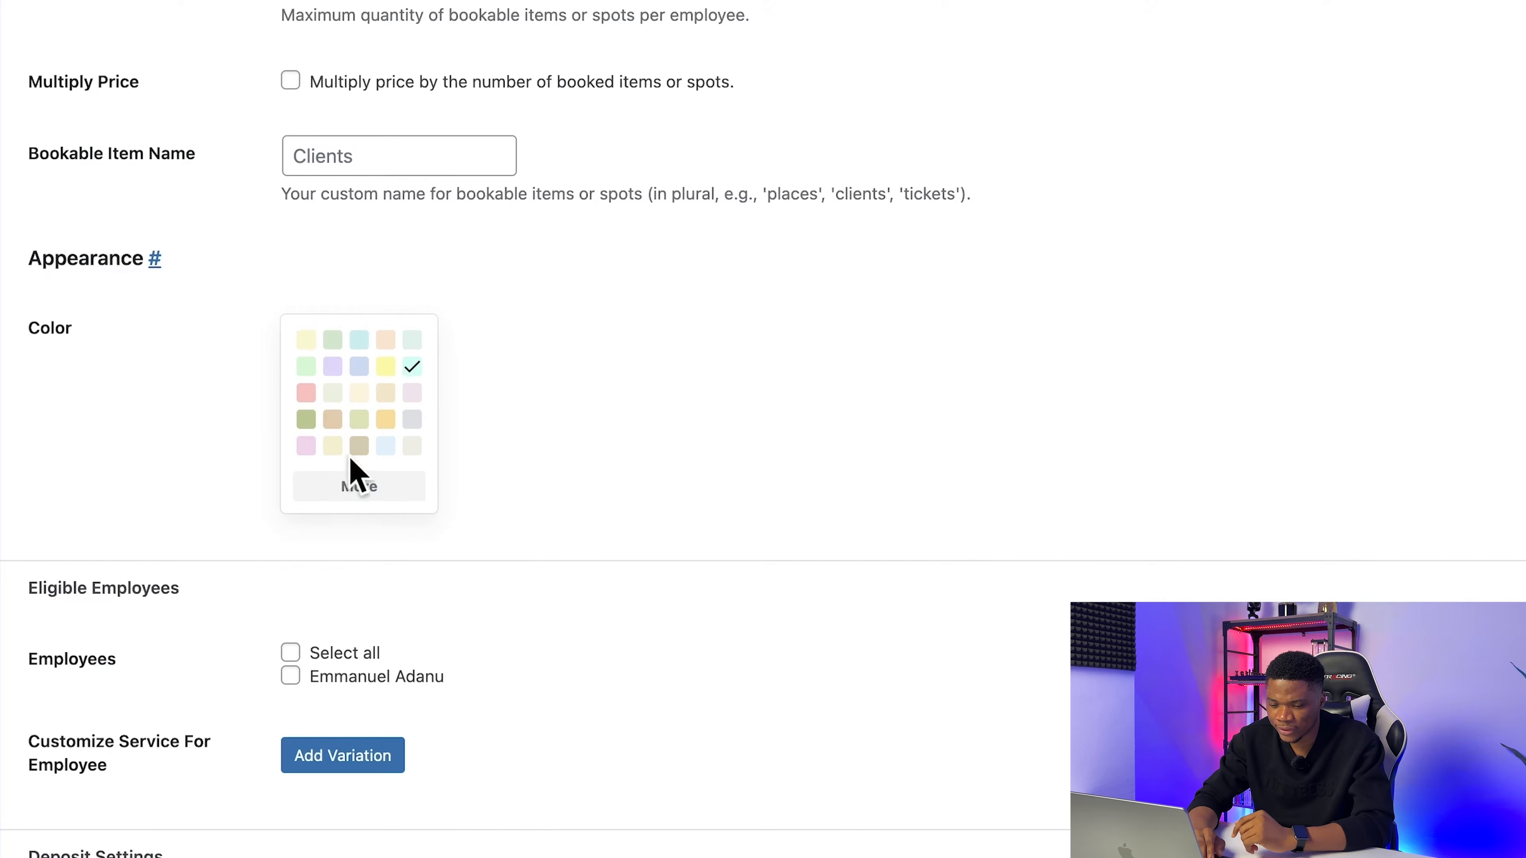
Step: Assign the coach as an eligible employee for the service
{"action": "scroll", "coordinate": [535, 589], "scroll_direction": "down", "scroll_amount": 3}
{"action": "scroll", "coordinate": [533, 587], "scroll_direction": "down", "scroll_amount": 3}
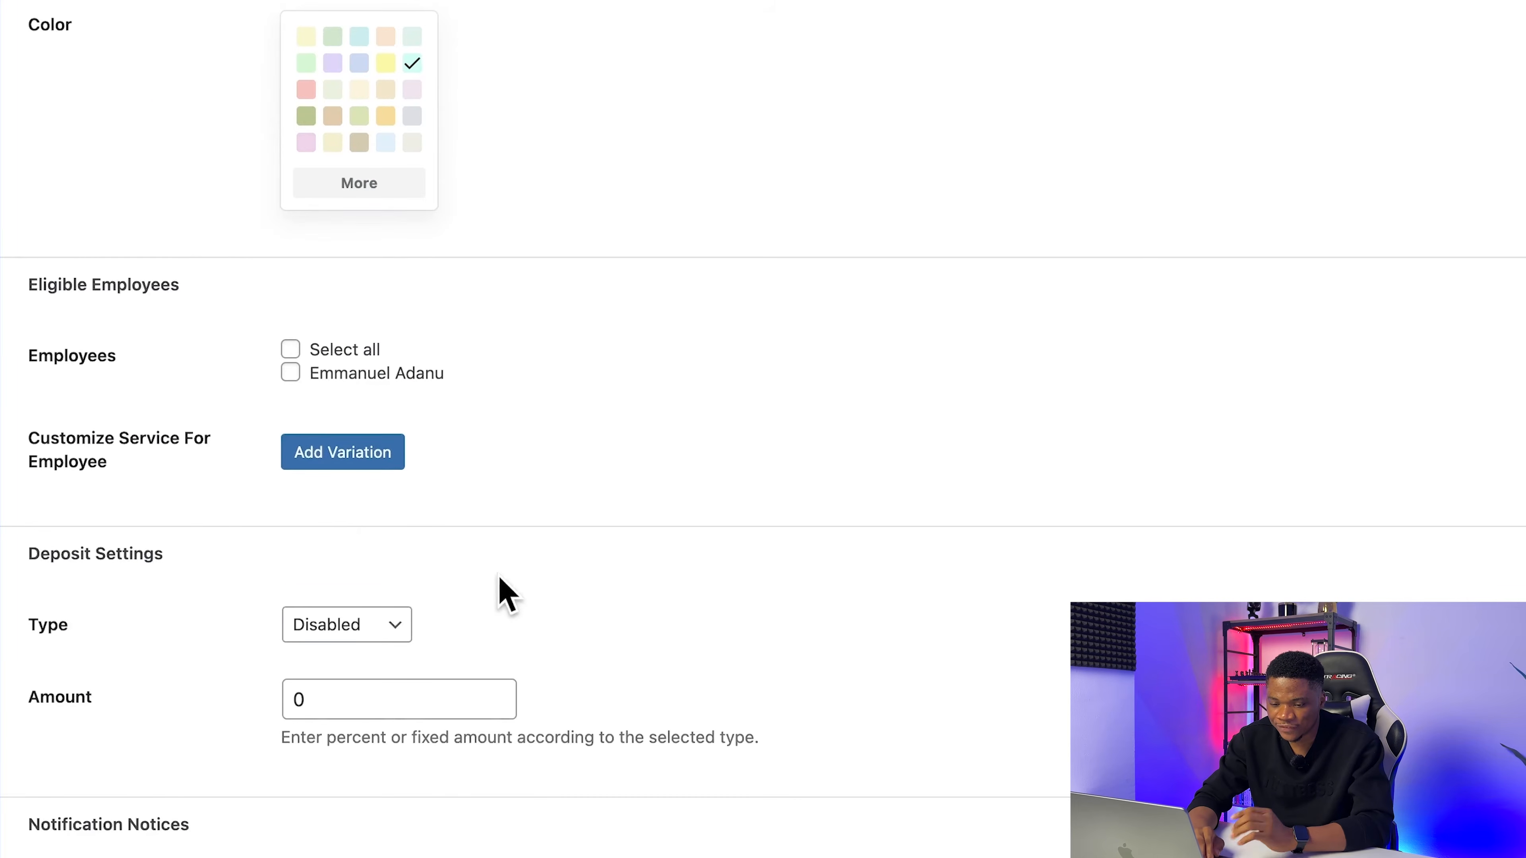
{"action": "left_click", "coordinate": [291, 366]}
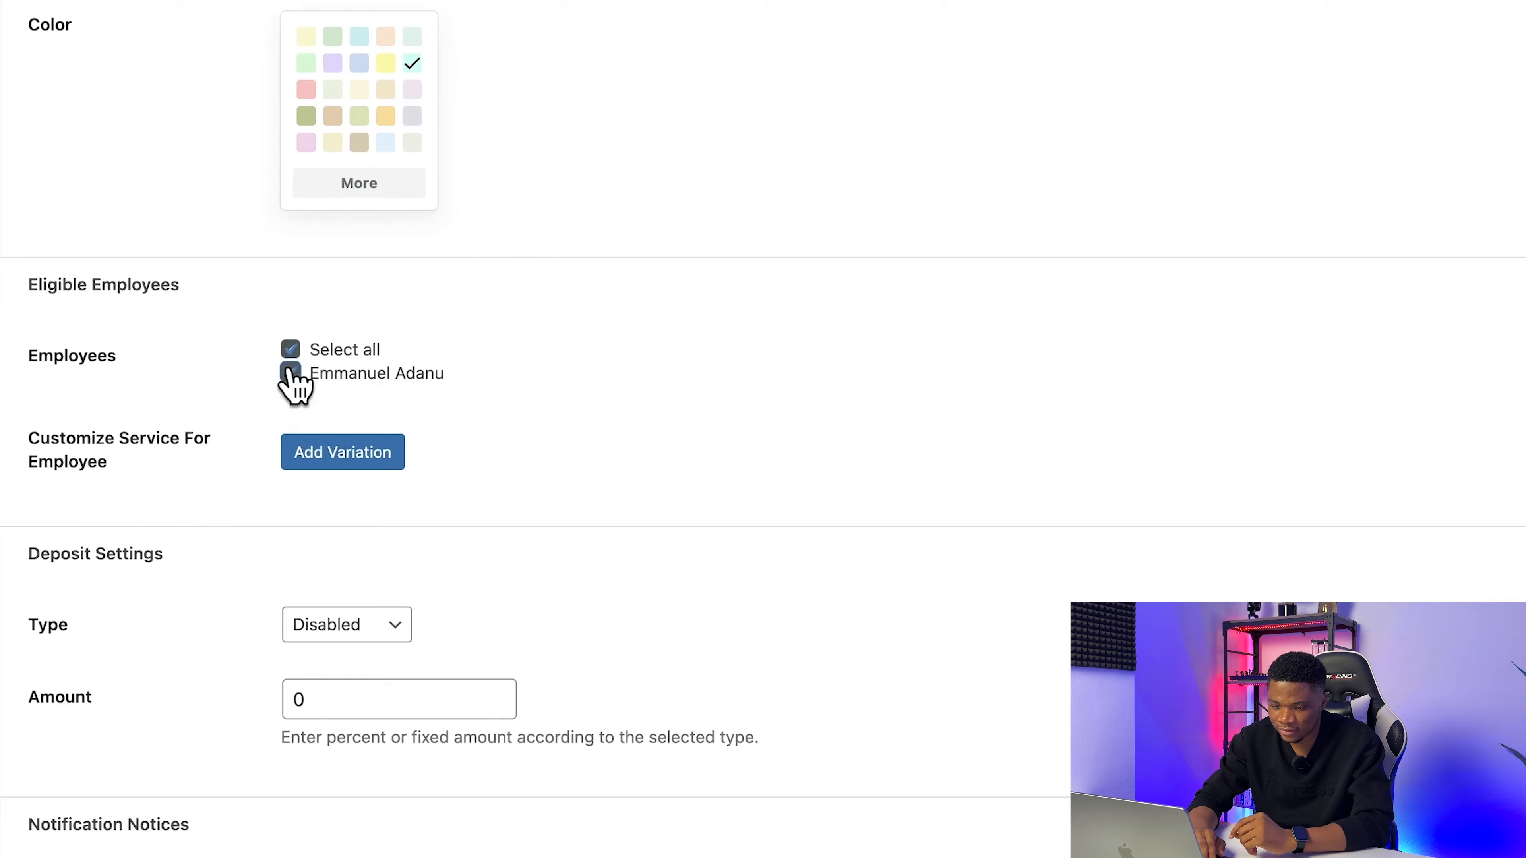
Step: Set the service's deposit type to Percentage and the deposit amount to 50
{"action": "scroll", "coordinate": [529, 552], "scroll_direction": "down", "scroll_amount": 2}
{"action": "scroll", "coordinate": [525, 541], "scroll_direction": "down", "scroll_amount": 3}
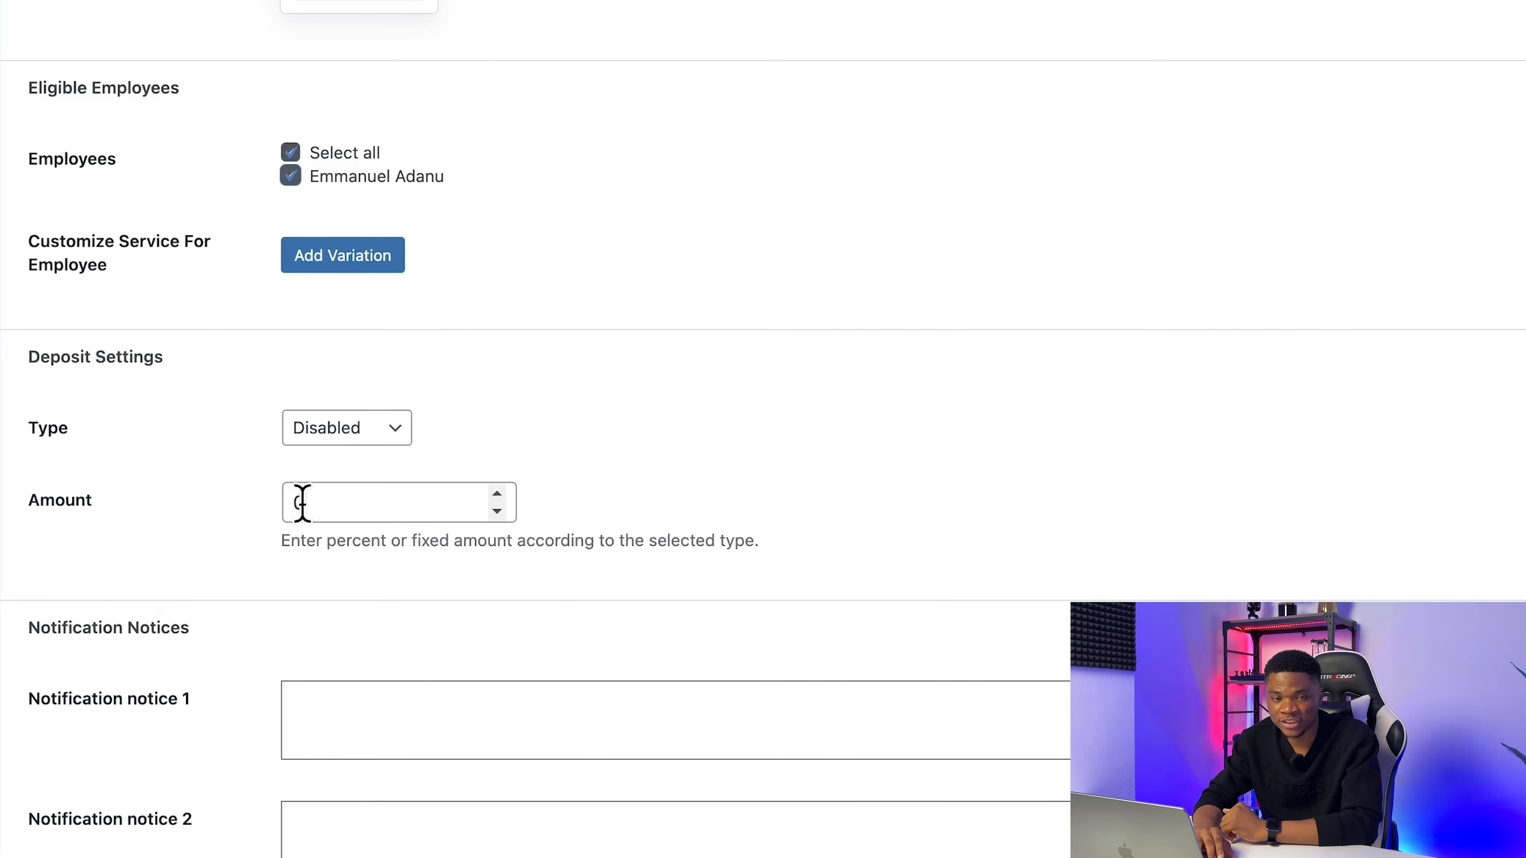
{"action": "left_click", "coordinate": [362, 428]}
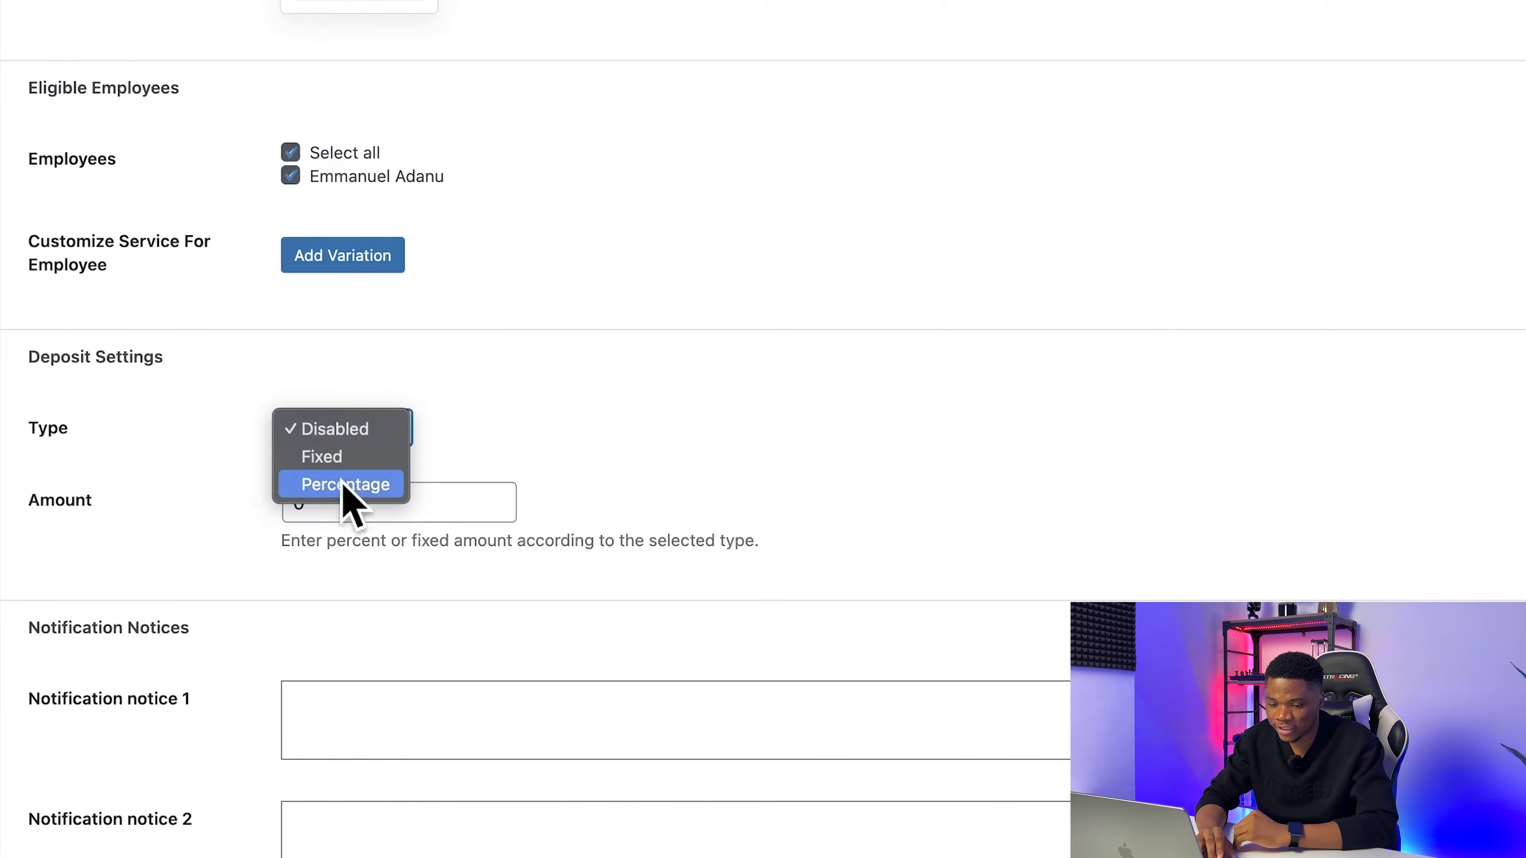
{"action": "left_click", "coordinate": [373, 484]}
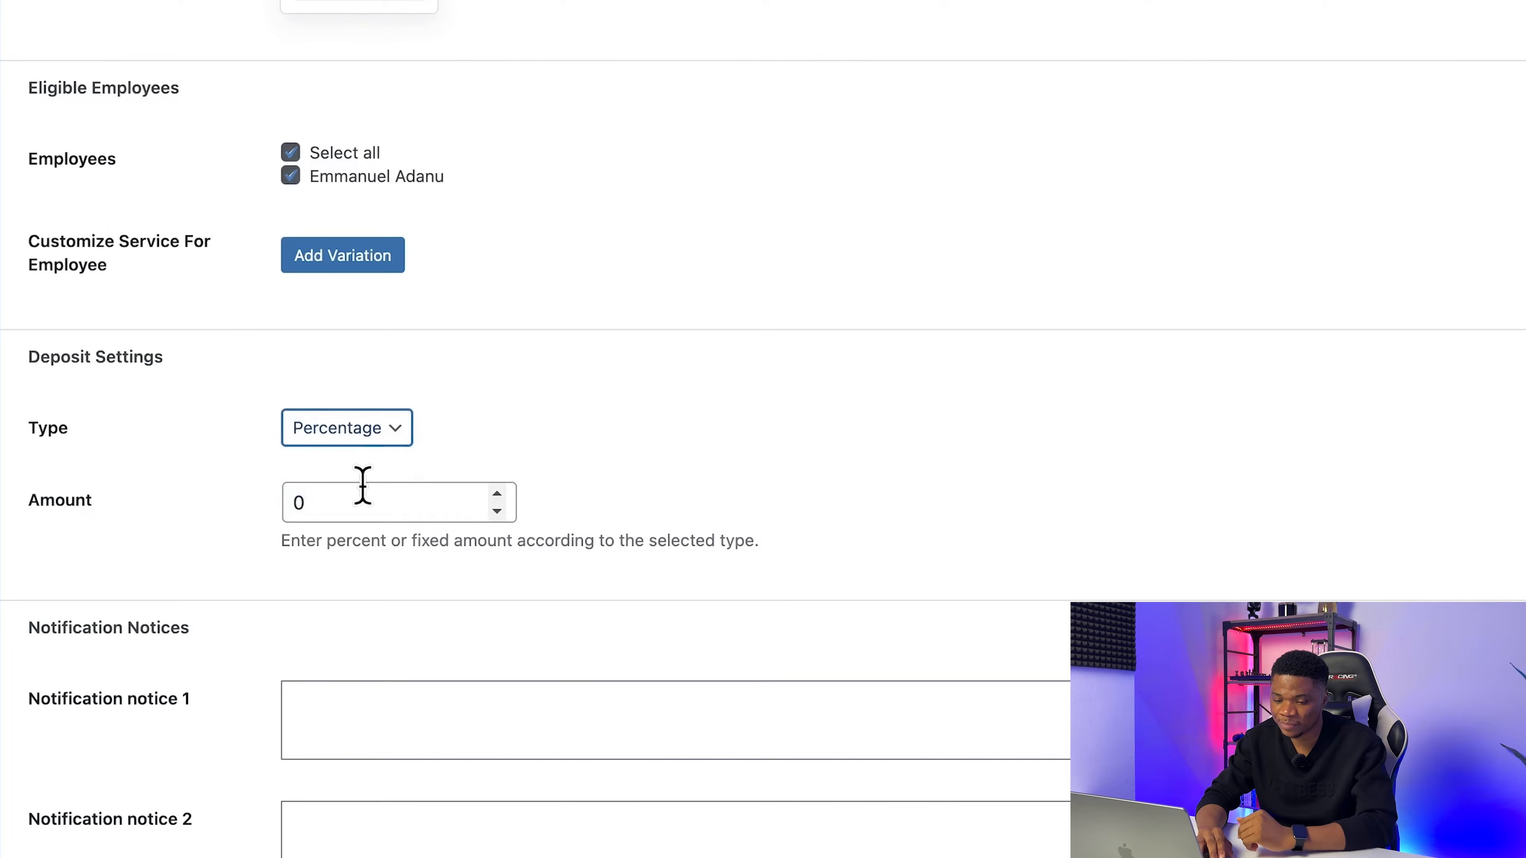
{"action": "left_click", "coordinate": [304, 502]}
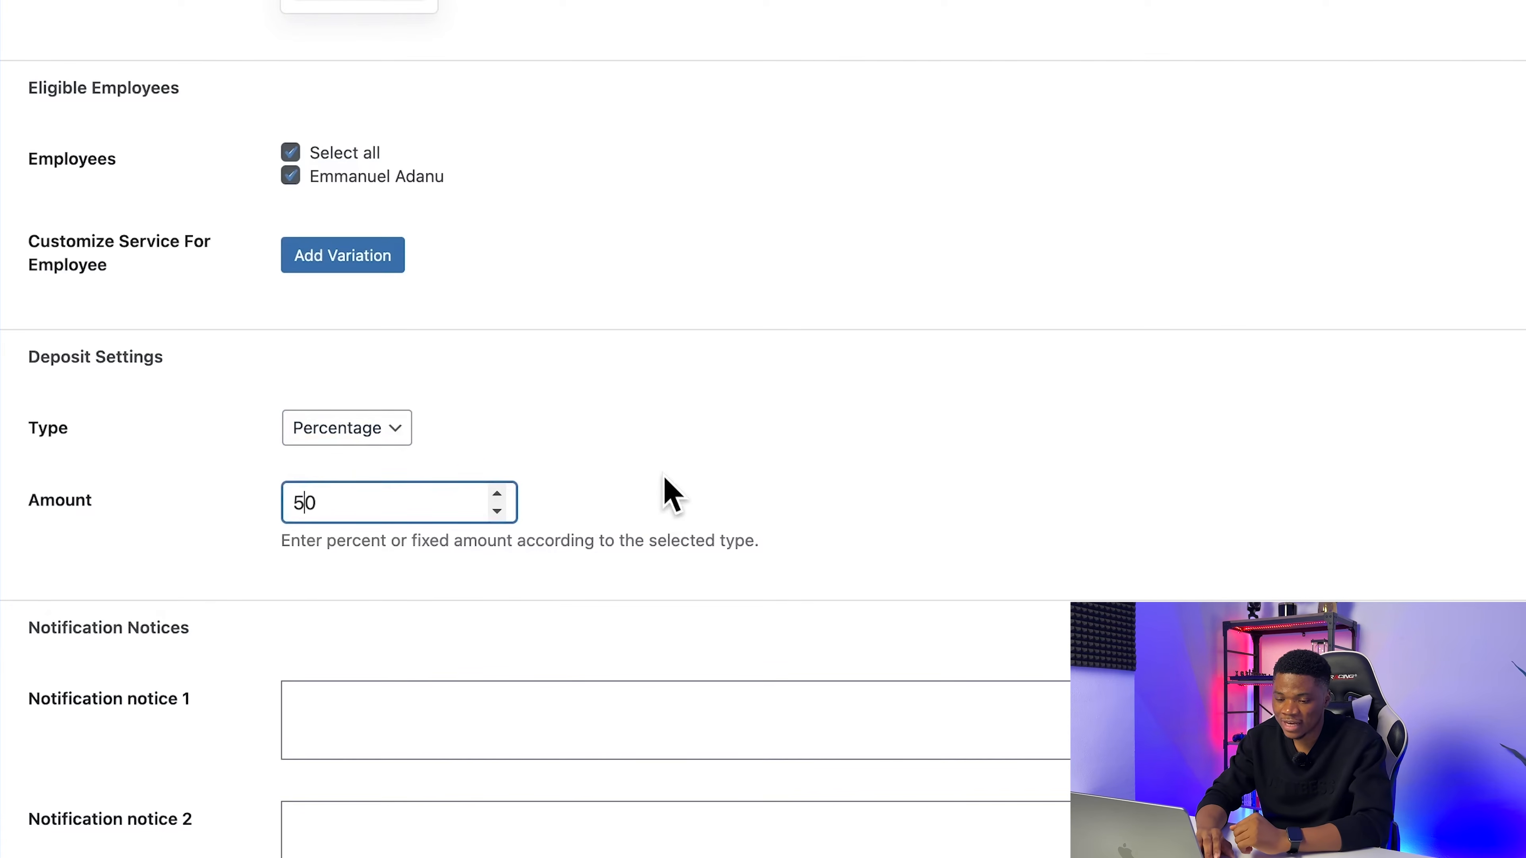
{"action": "left_click", "coordinate": [670, 493]}
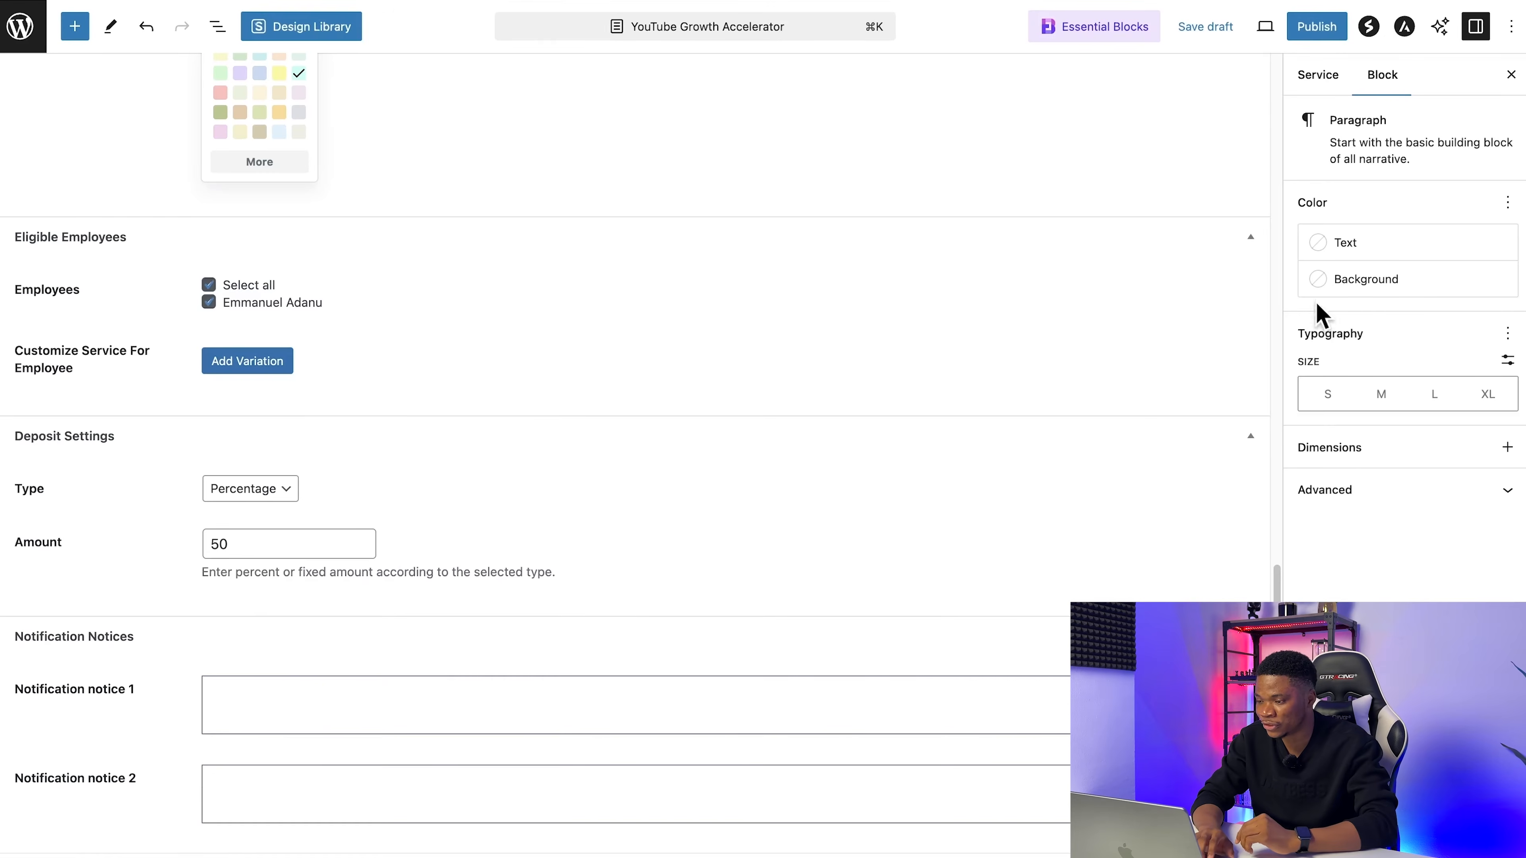
Step: Set YOUTUBE-GROWTH-MONETIZATION.png from the media library as the service's featured image
{"action": "left_click", "coordinate": [1317, 78]}
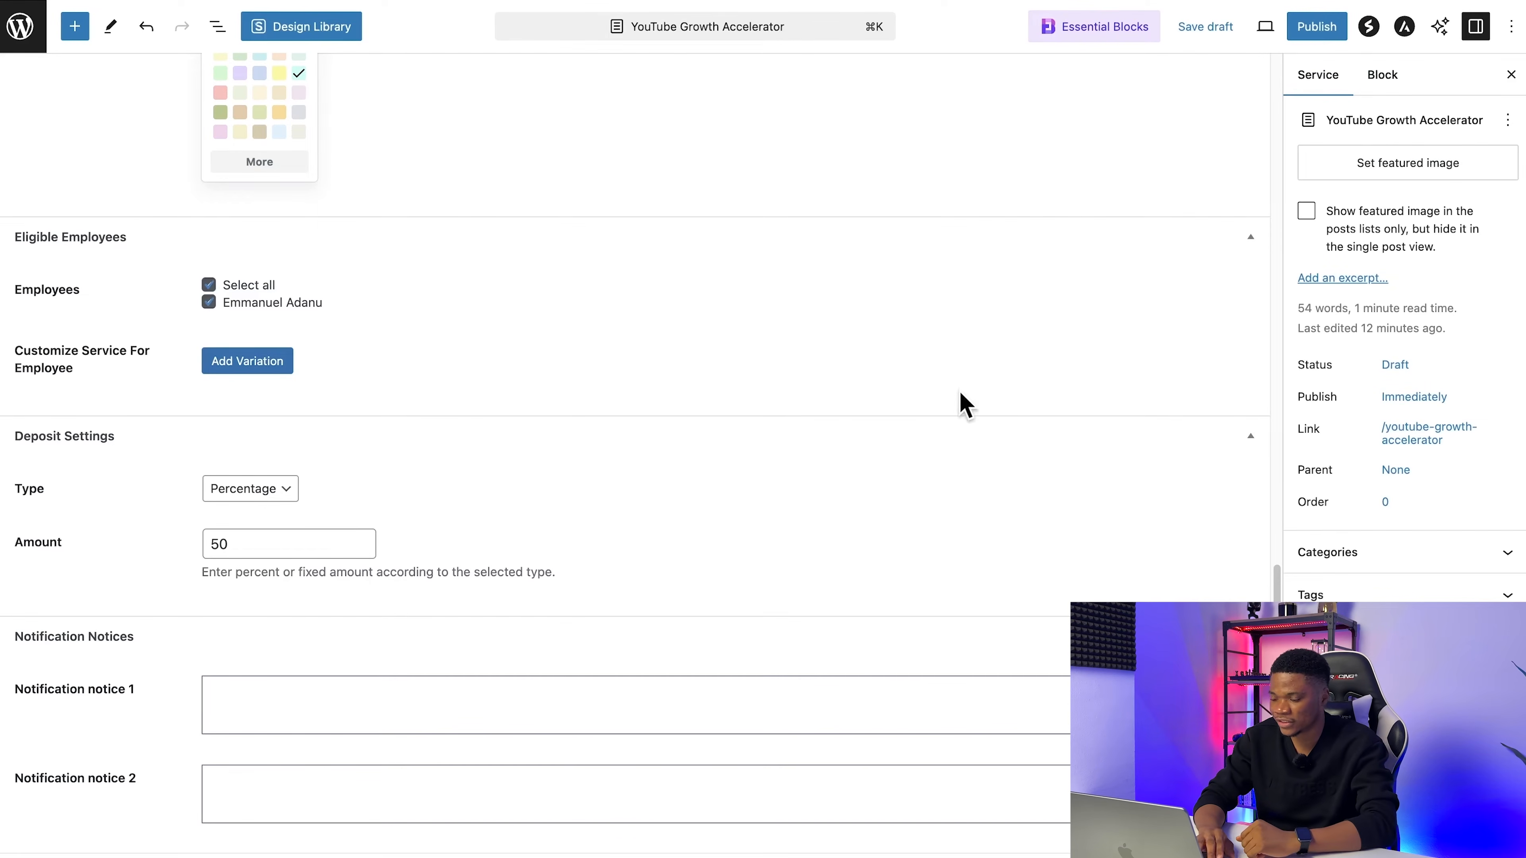
{"action": "left_click", "coordinate": [1407, 174]}
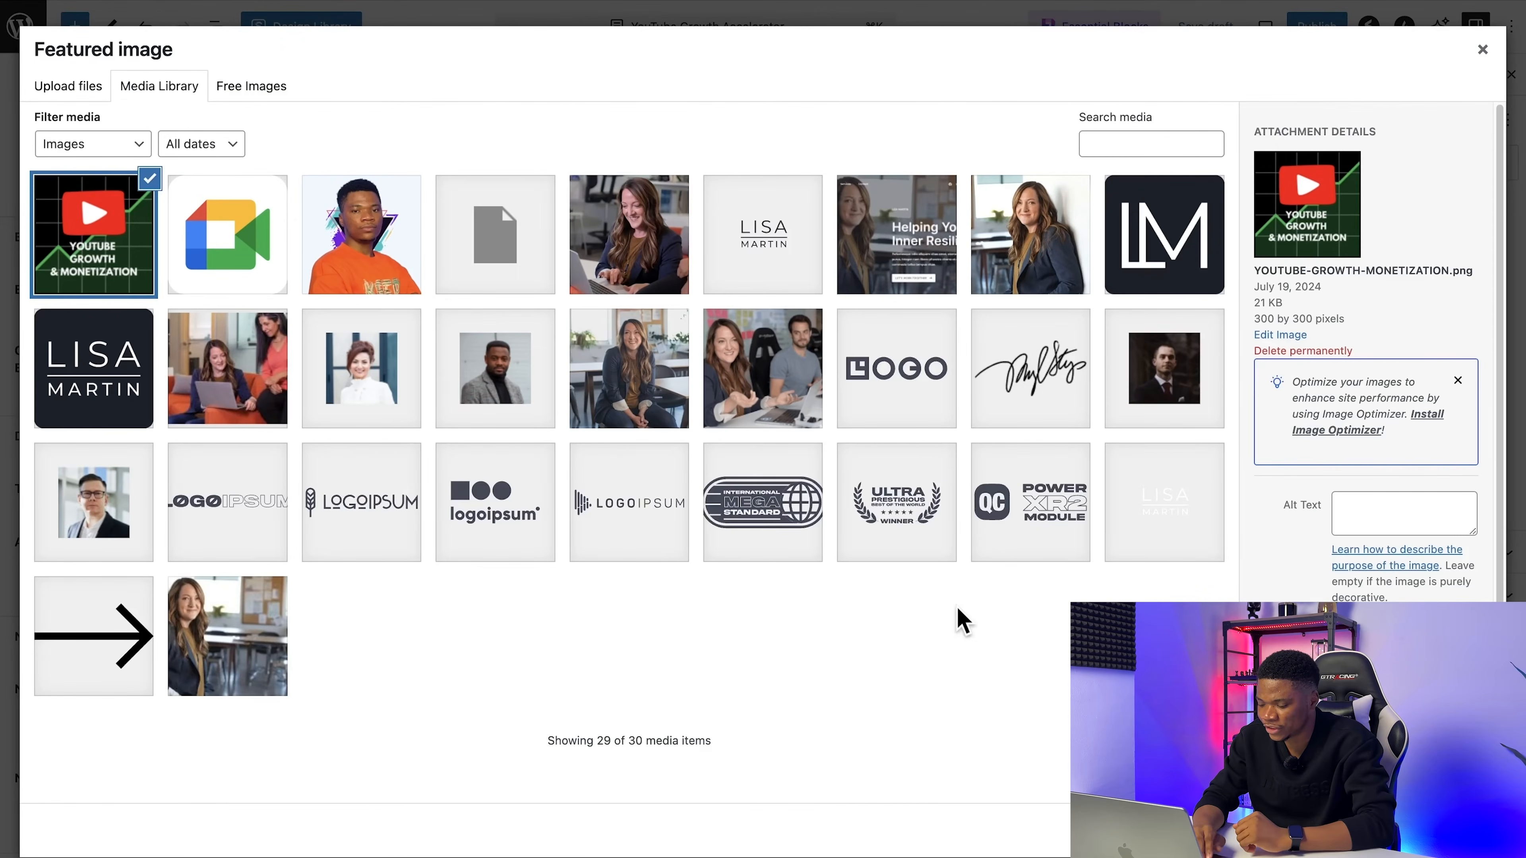
{"action": "left_click", "coordinate": [1443, 836]}
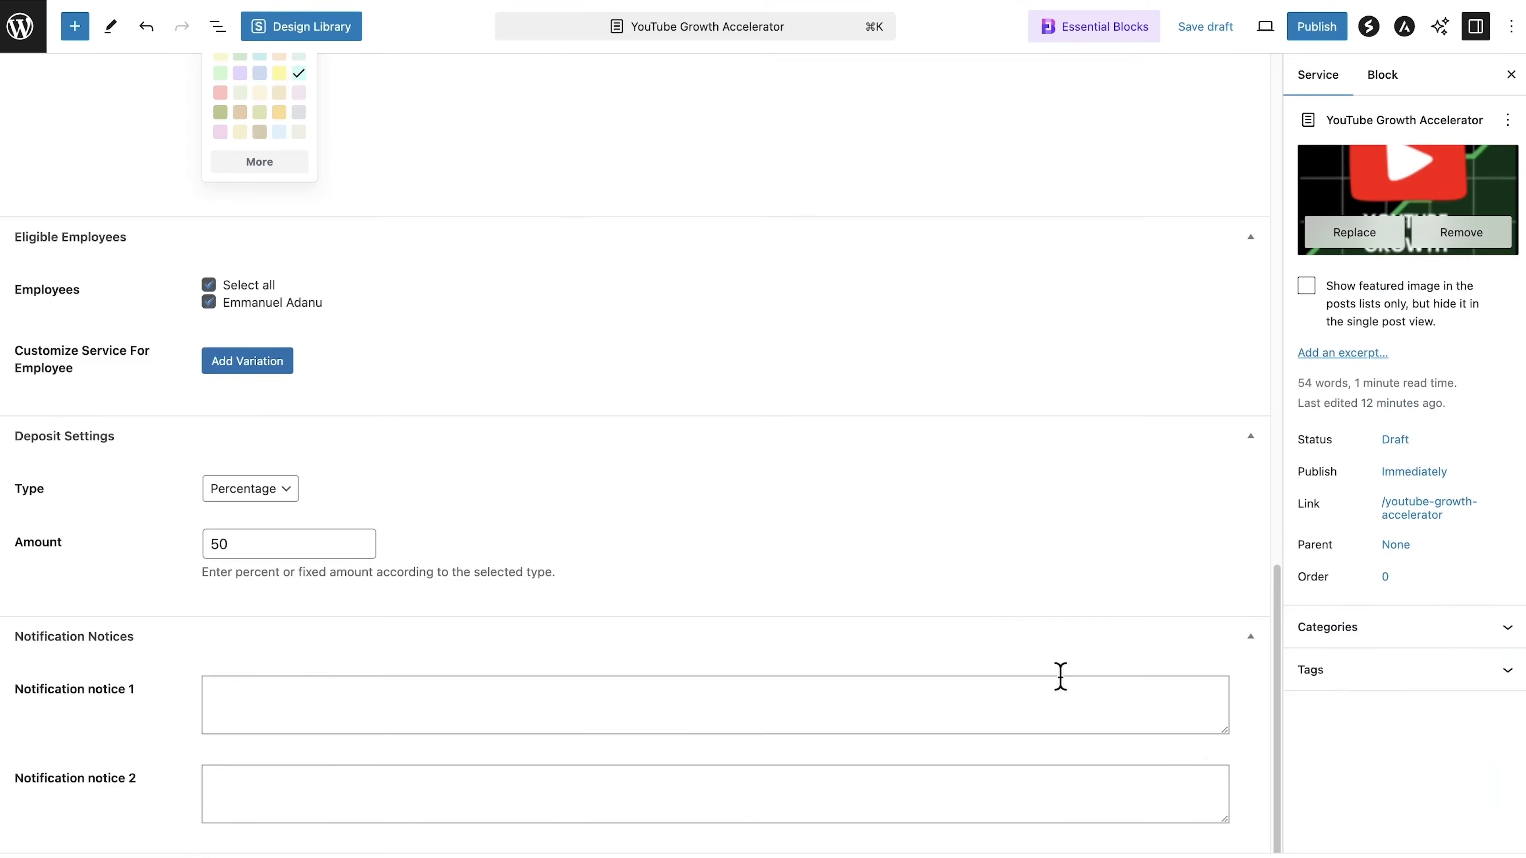
Step: Publish the YouTube Growth Accelerator service and return to the list of services
{"action": "left_click", "coordinate": [1312, 30]}
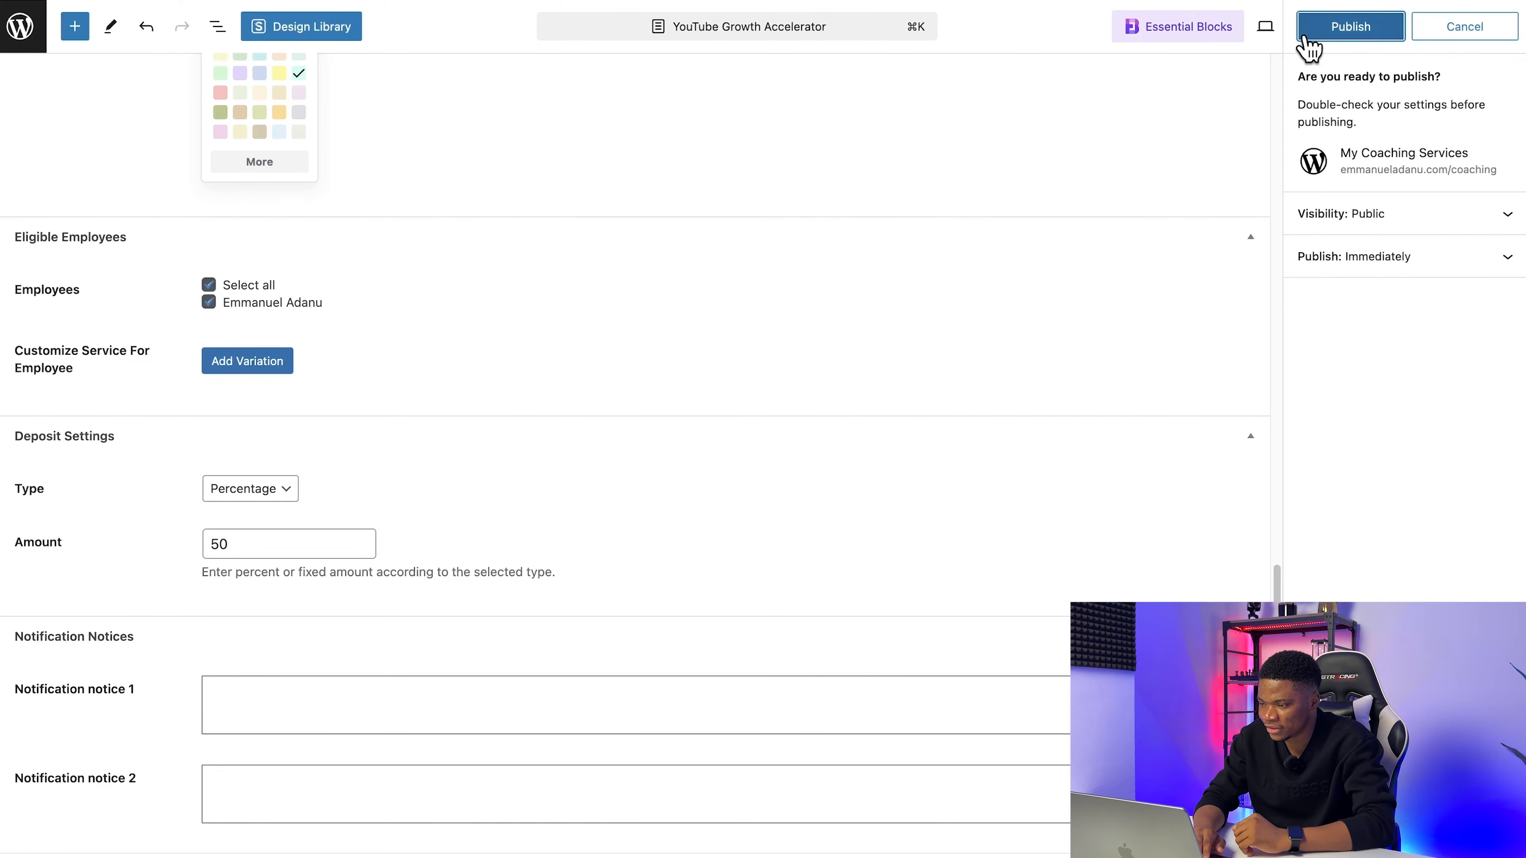
{"action": "left_click", "coordinate": [1328, 27]}
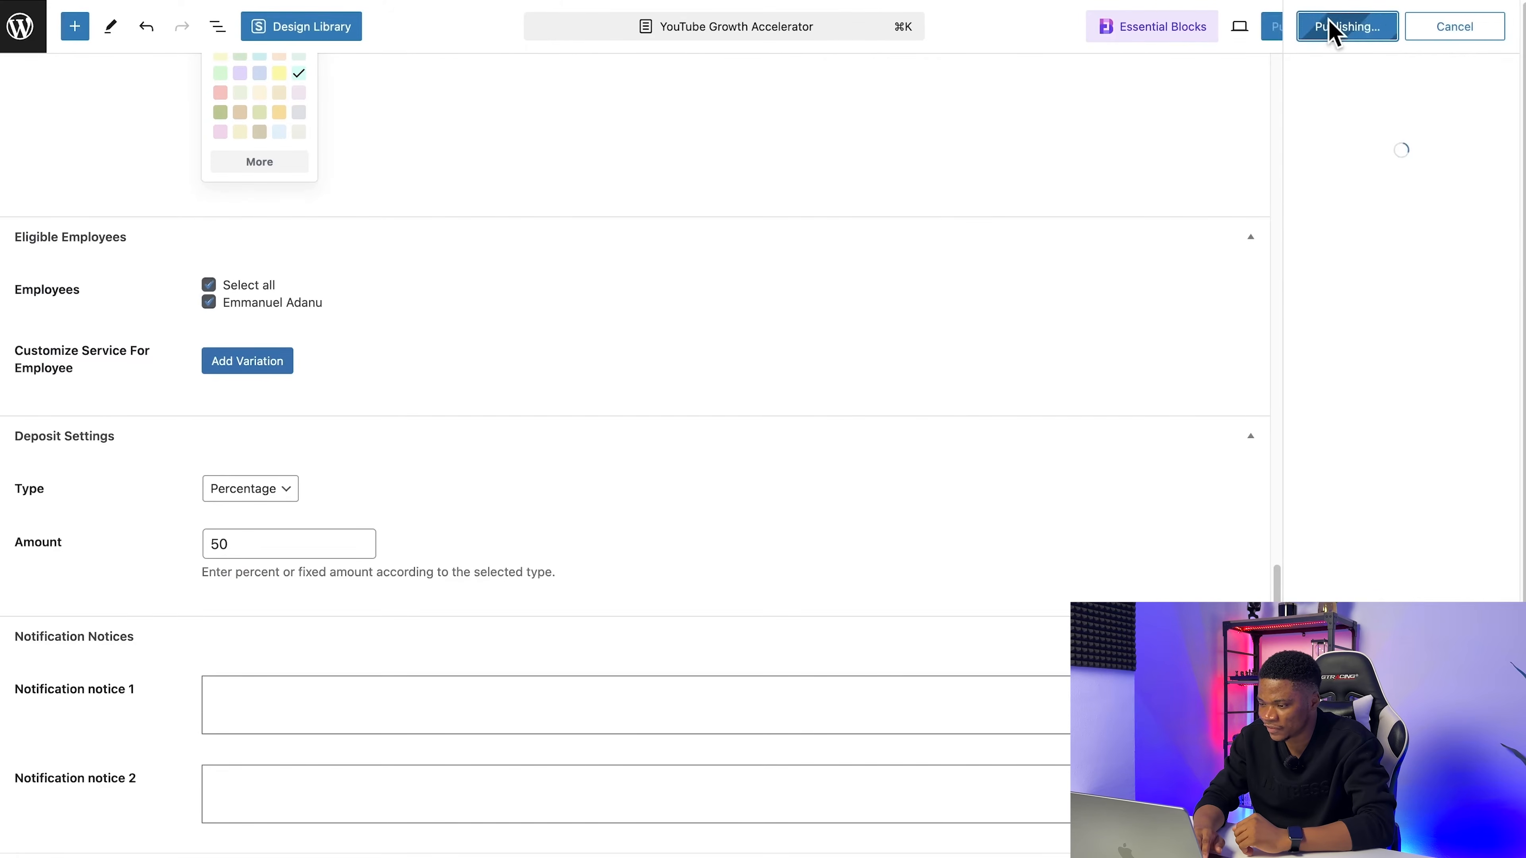
{"action": "left_click", "coordinate": [19, 36]}
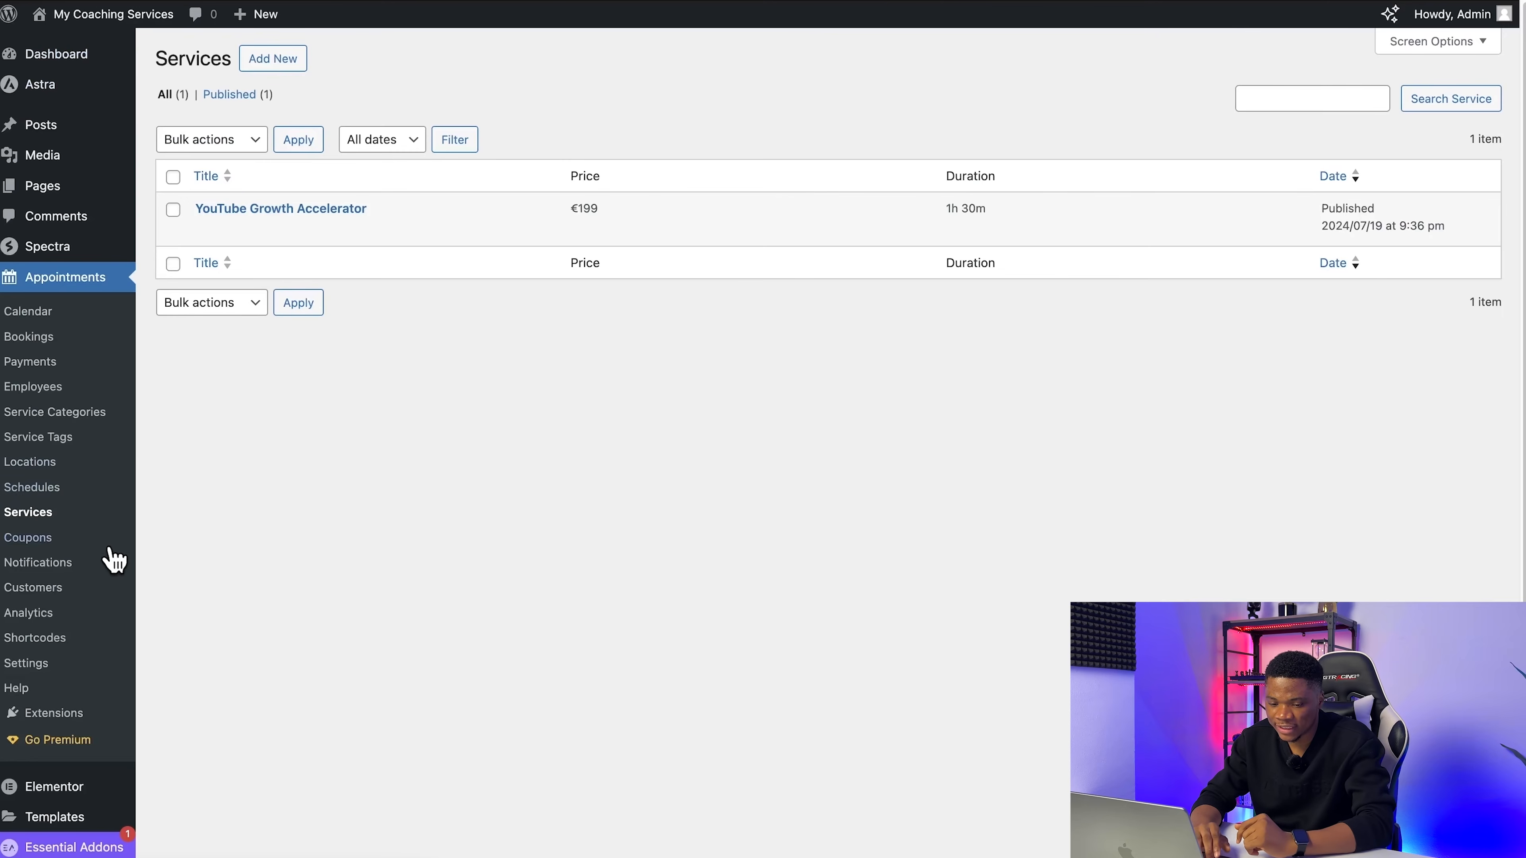
Step: Examine the appointment plugin's general settings, coupons, notifications, customers and analytics pages
{"action": "scroll", "coordinate": [102, 652], "scroll_direction": "down", "scroll_amount": 1}
{"action": "scroll", "coordinate": [104, 654], "scroll_direction": "down", "scroll_amount": 3}
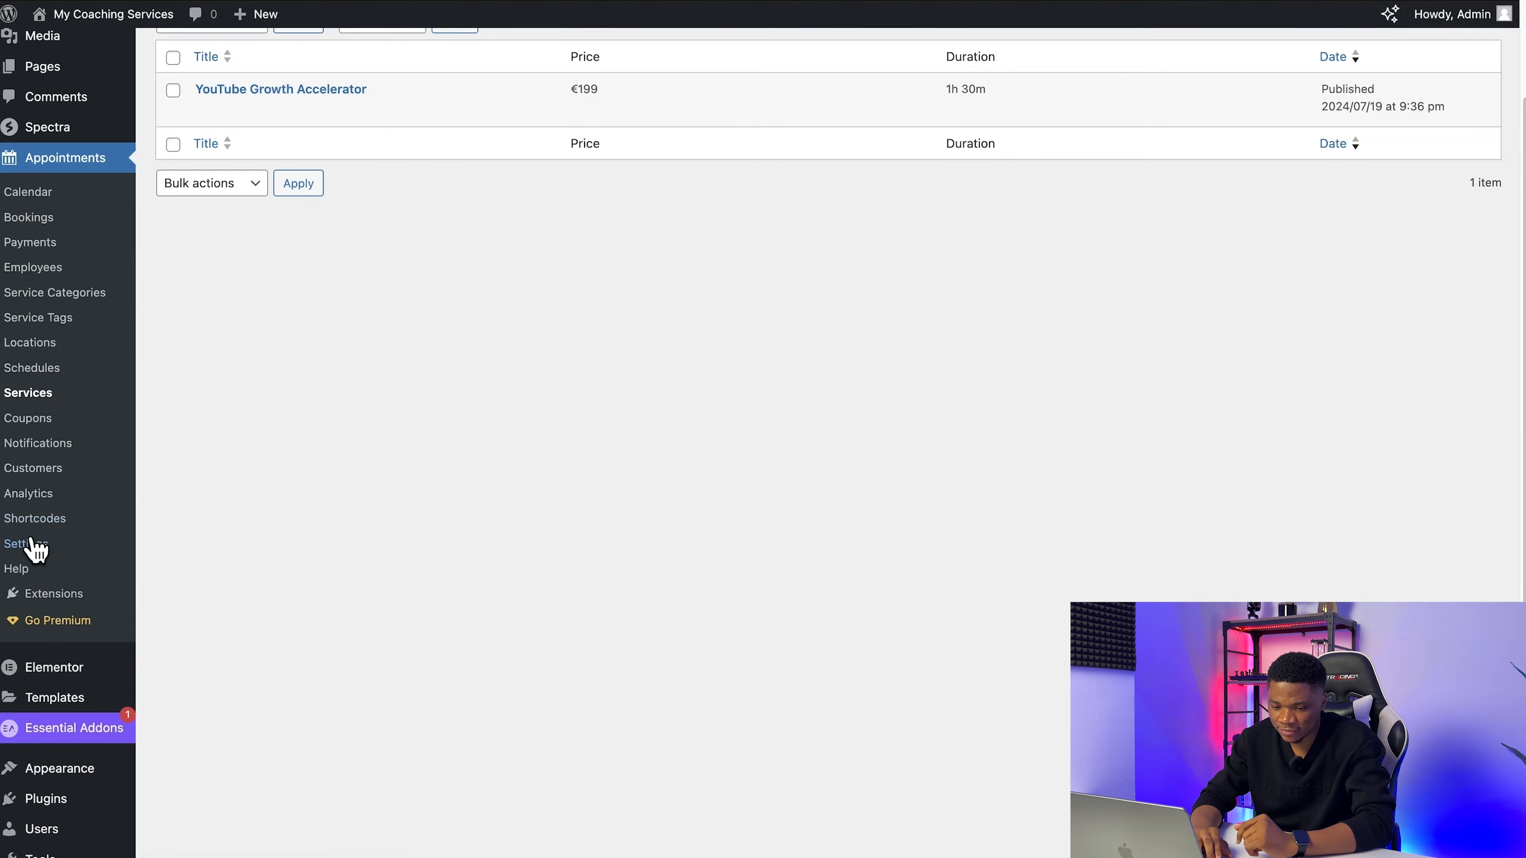
{"action": "left_click", "coordinate": [36, 548]}
{"action": "scroll", "coordinate": [231, 572], "scroll_direction": "down", "scroll_amount": 2}
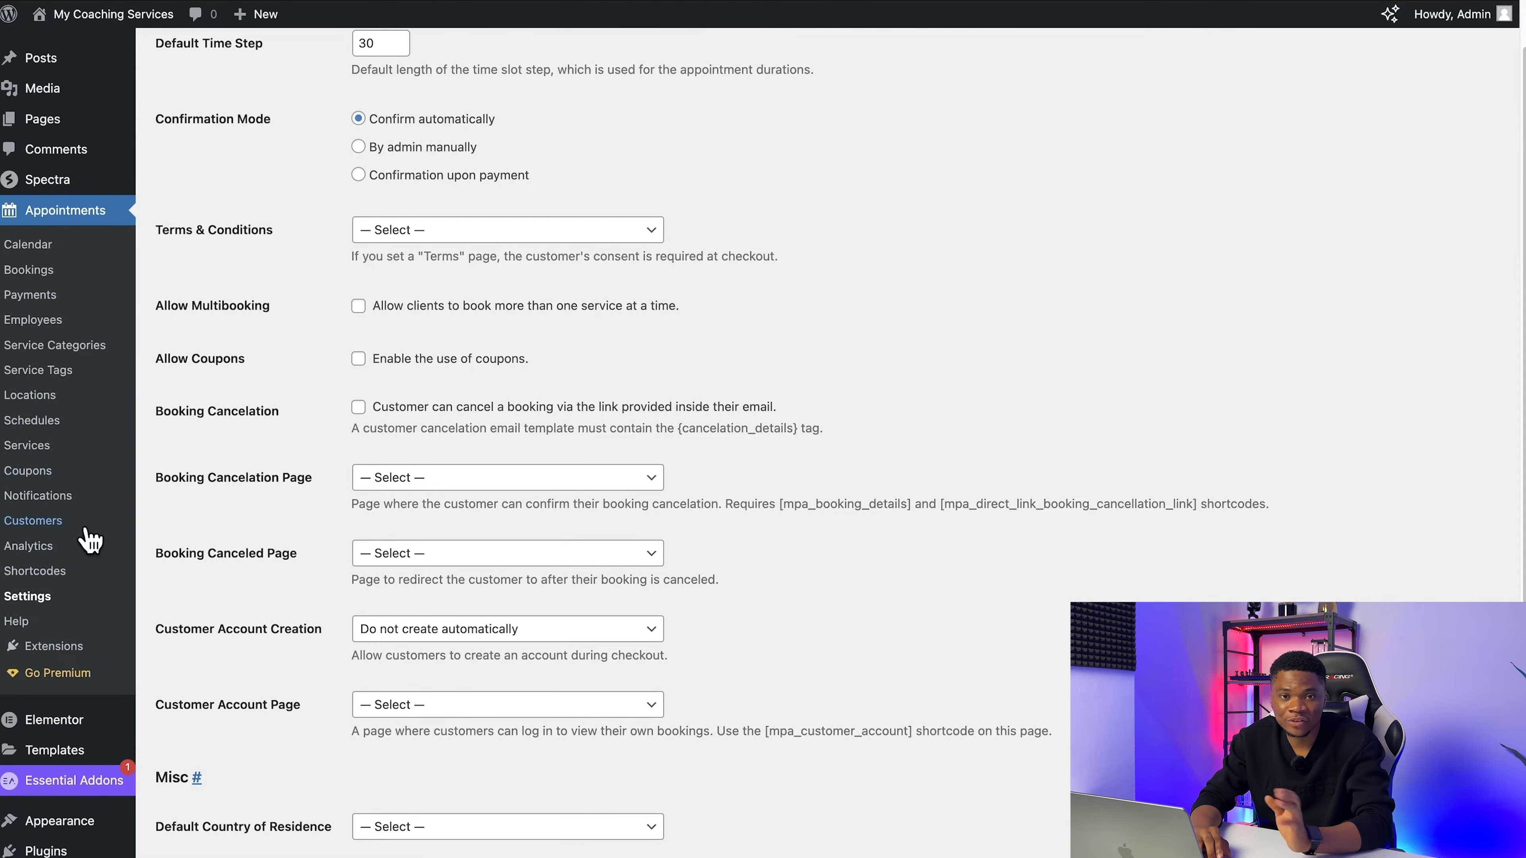
{"action": "left_click", "coordinate": [40, 472]}
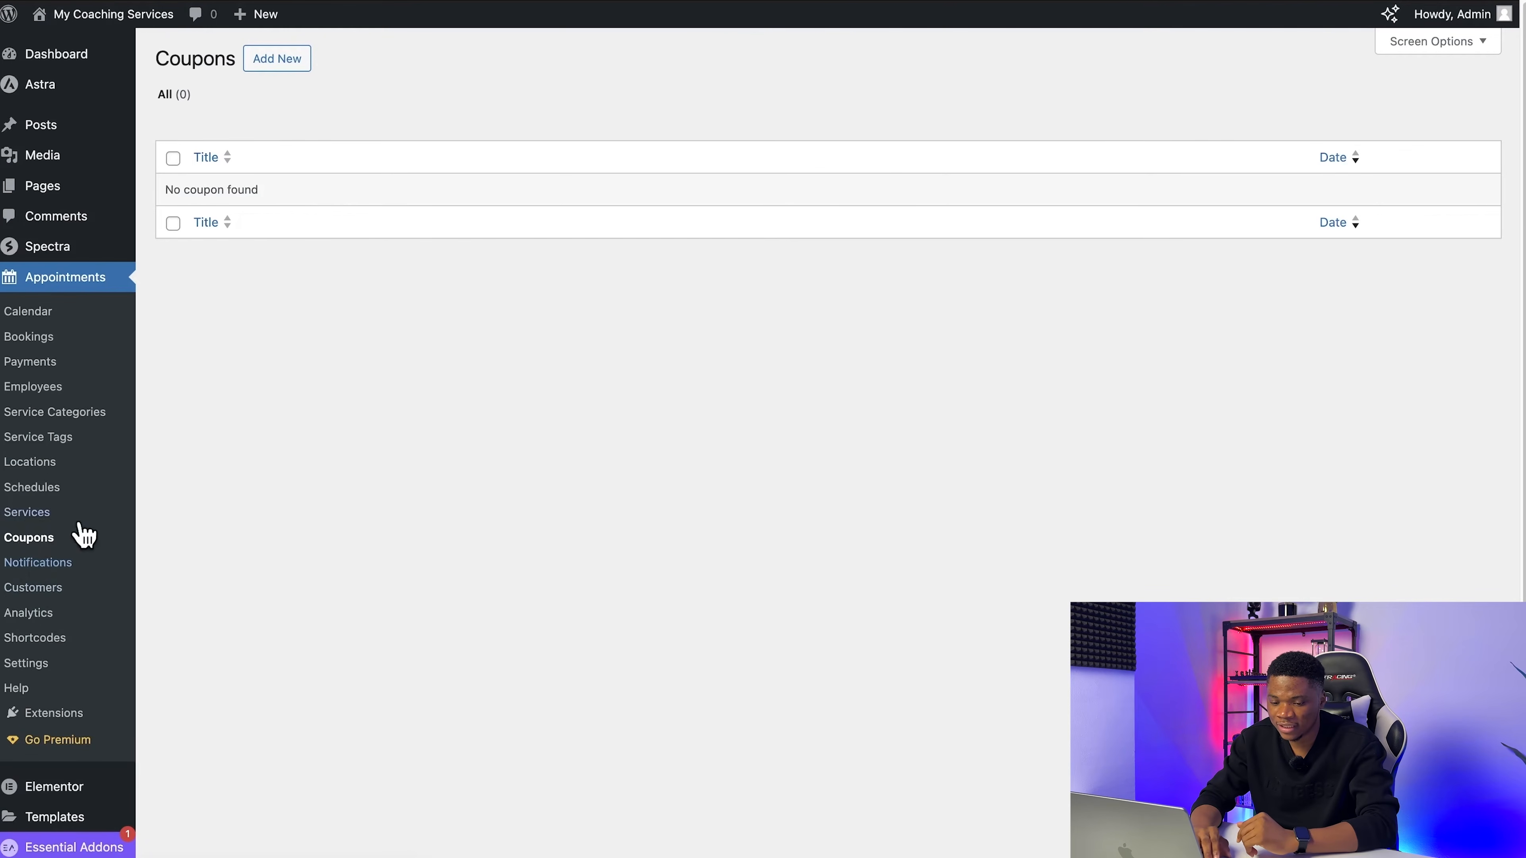
{"action": "left_click", "coordinate": [82, 559]}
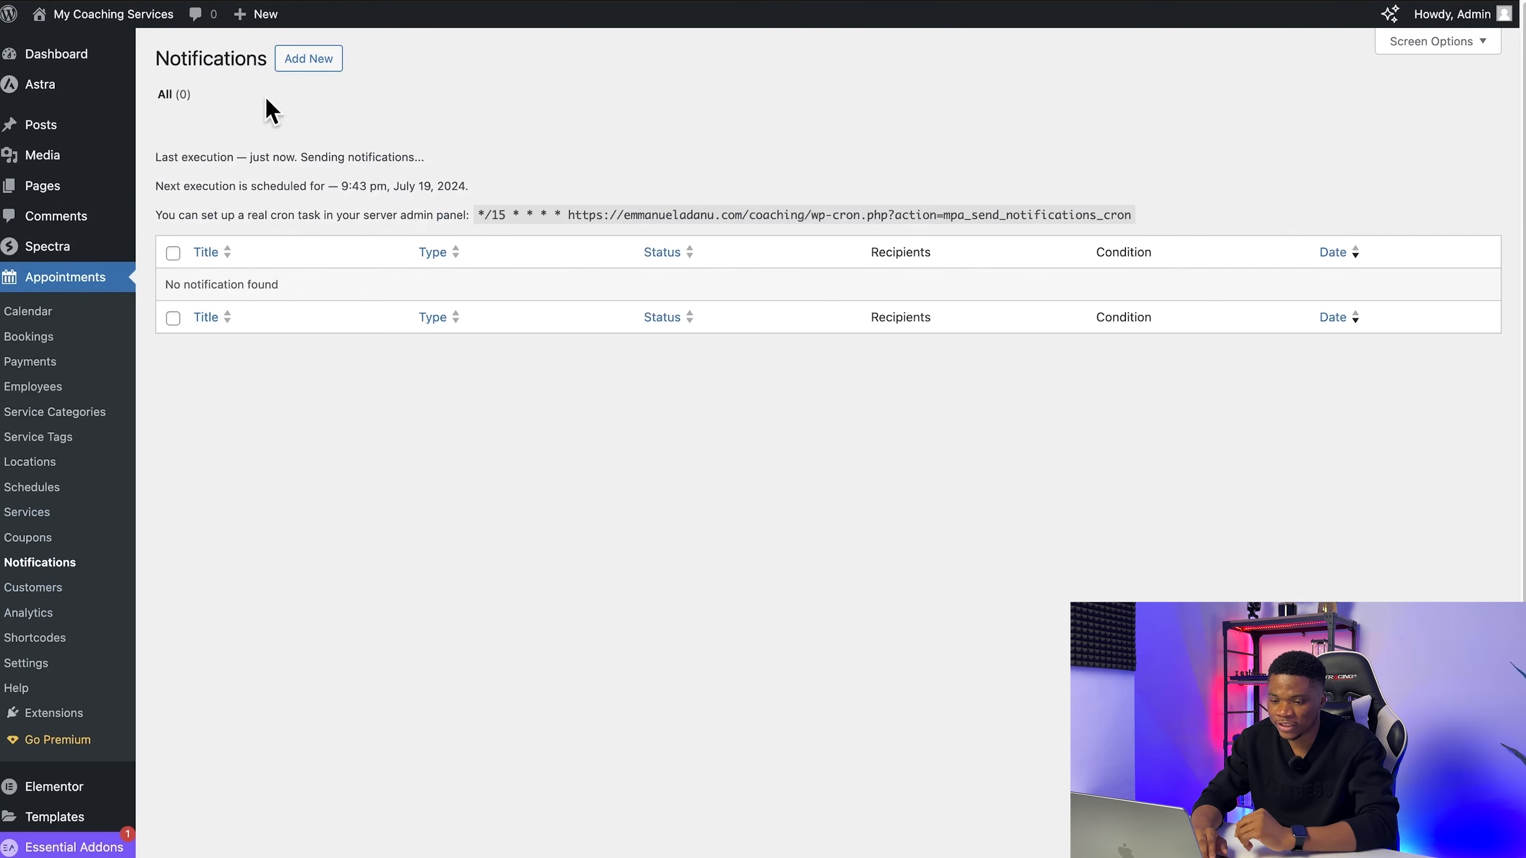
{"action": "left_click", "coordinate": [45, 593]}
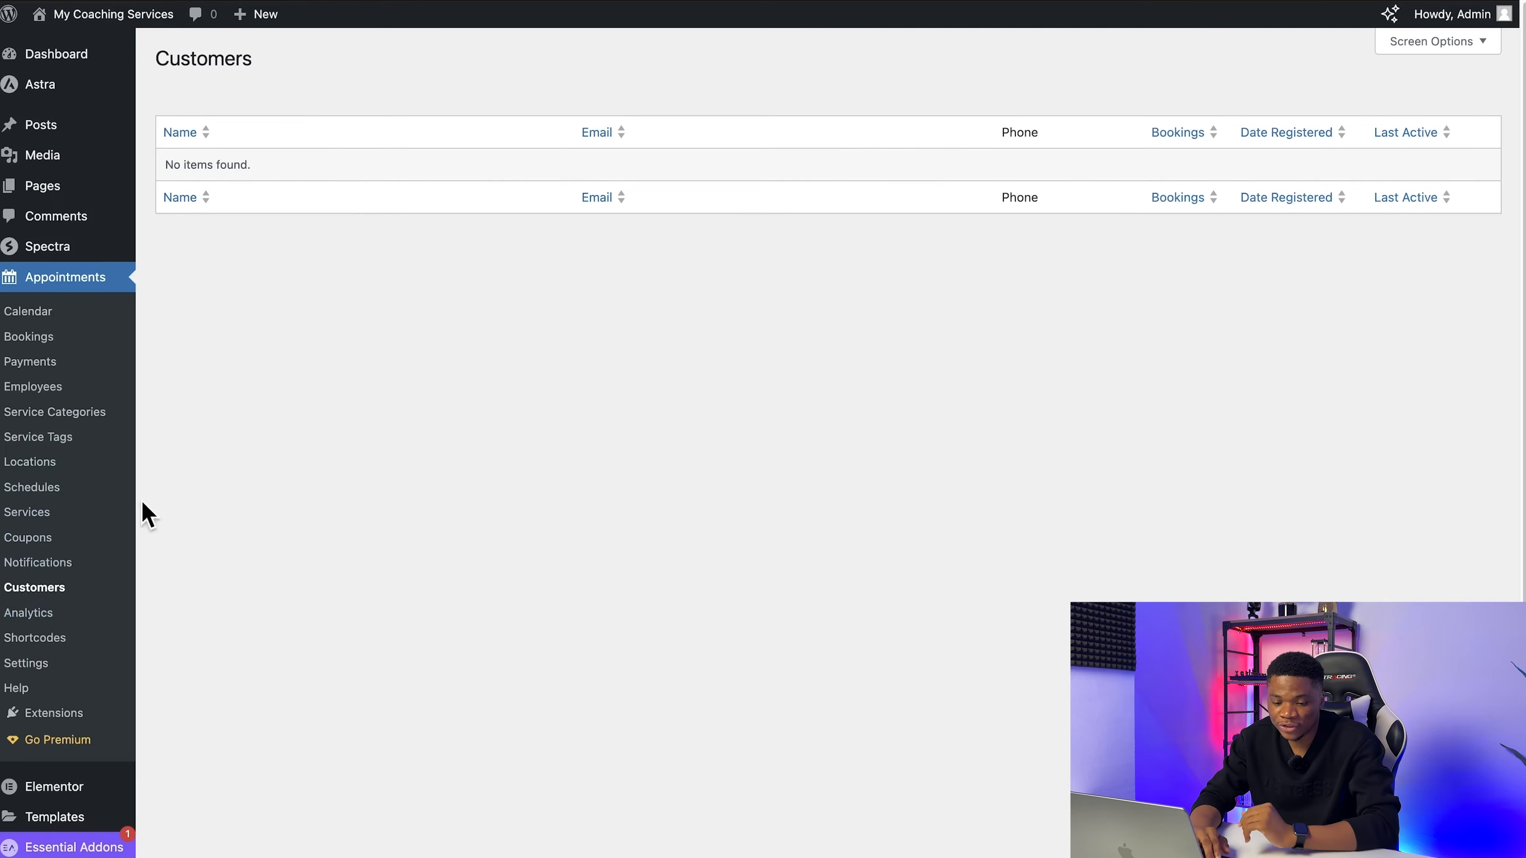
{"action": "left_click", "coordinate": [54, 621]}
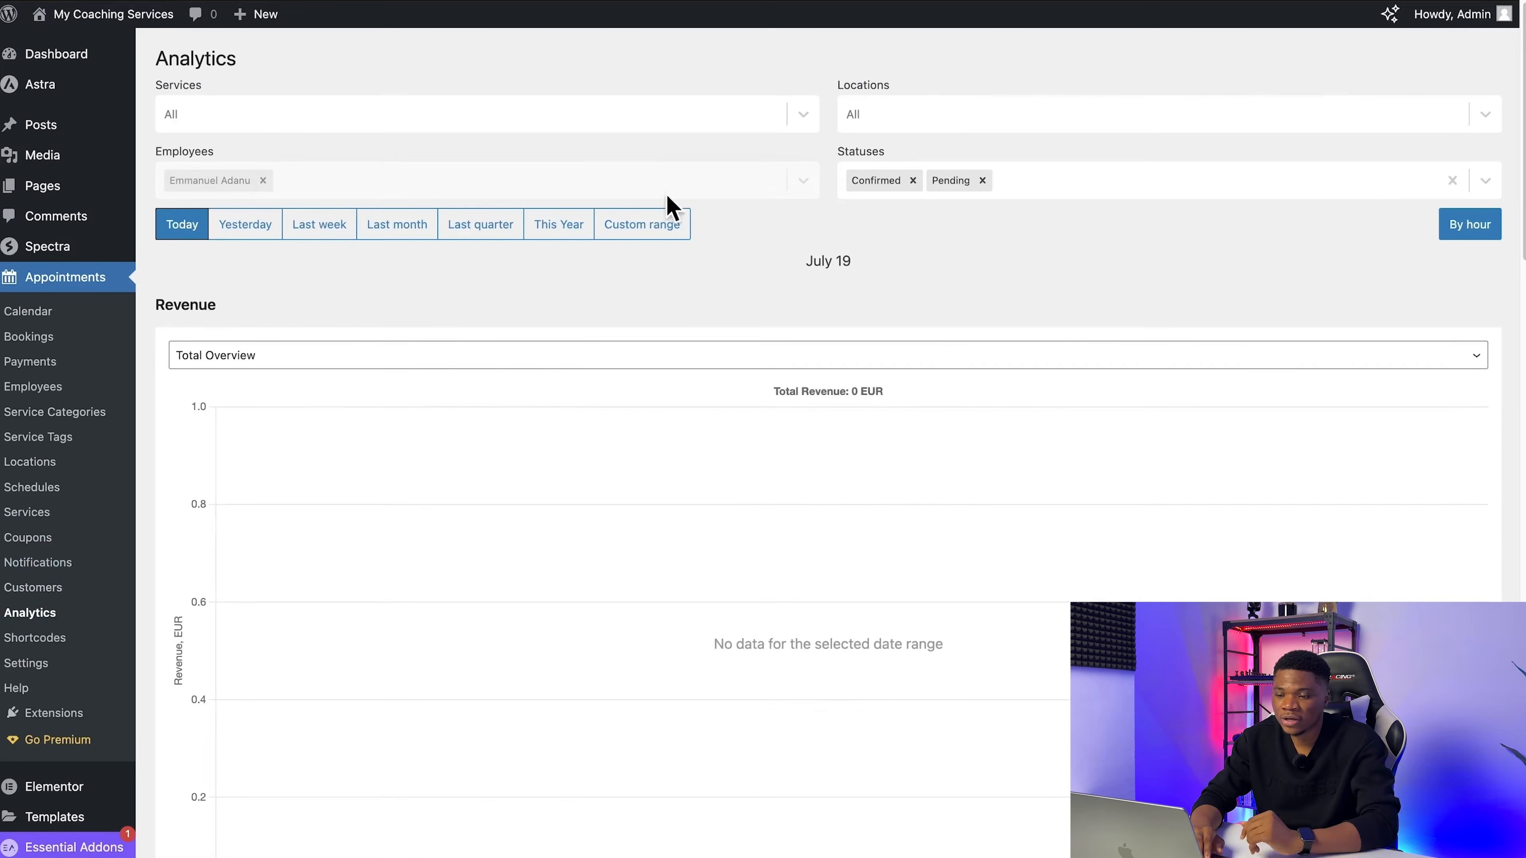
{"action": "scroll", "coordinate": [849, 529], "scroll_direction": "down", "scroll_amount": 10}
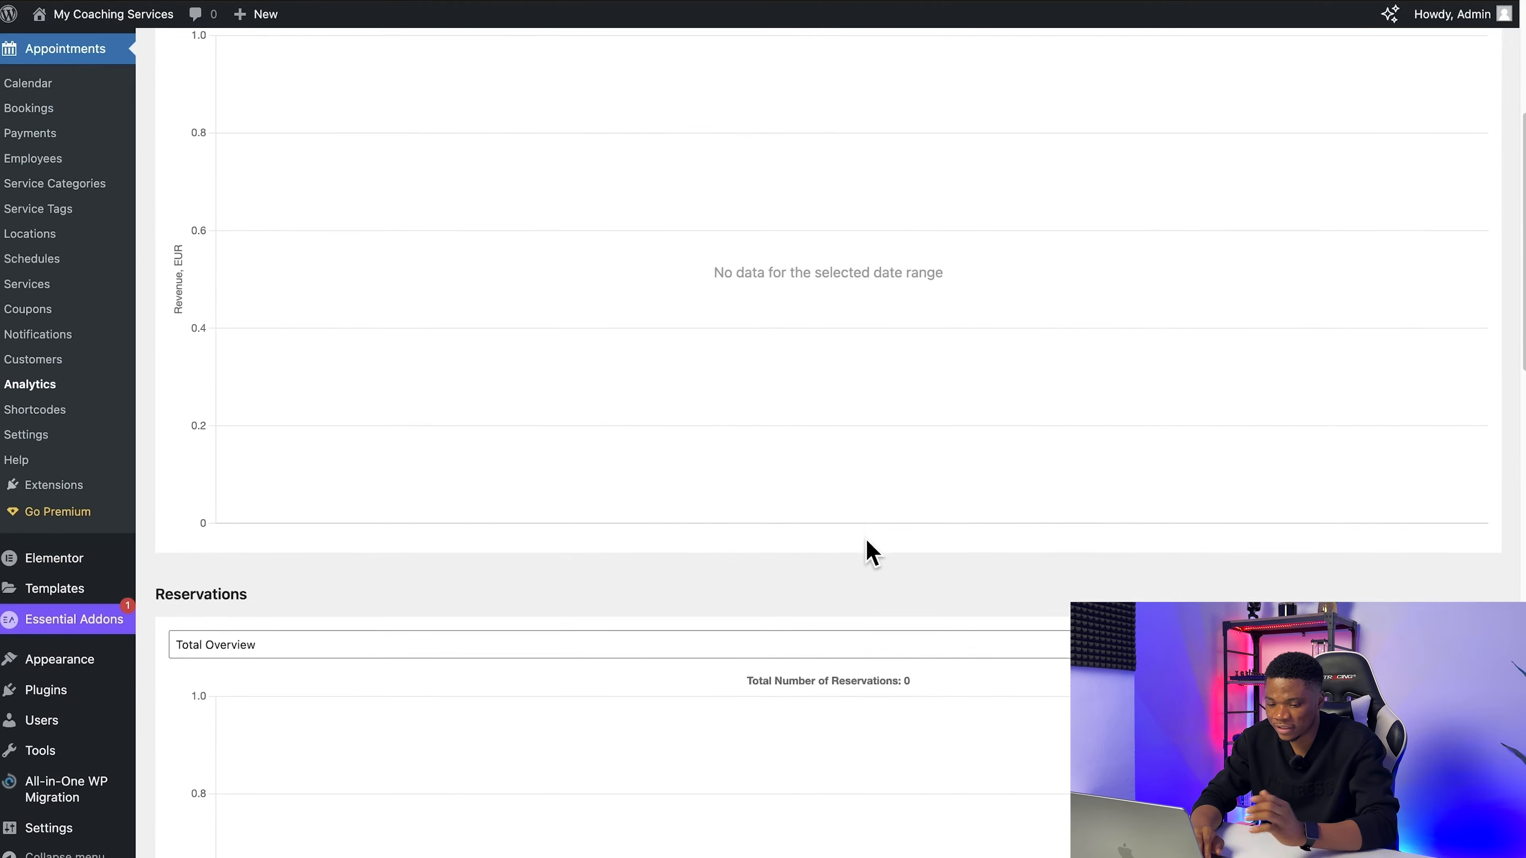
{"action": "scroll", "coordinate": [869, 552], "scroll_direction": "down", "scroll_amount": 20}
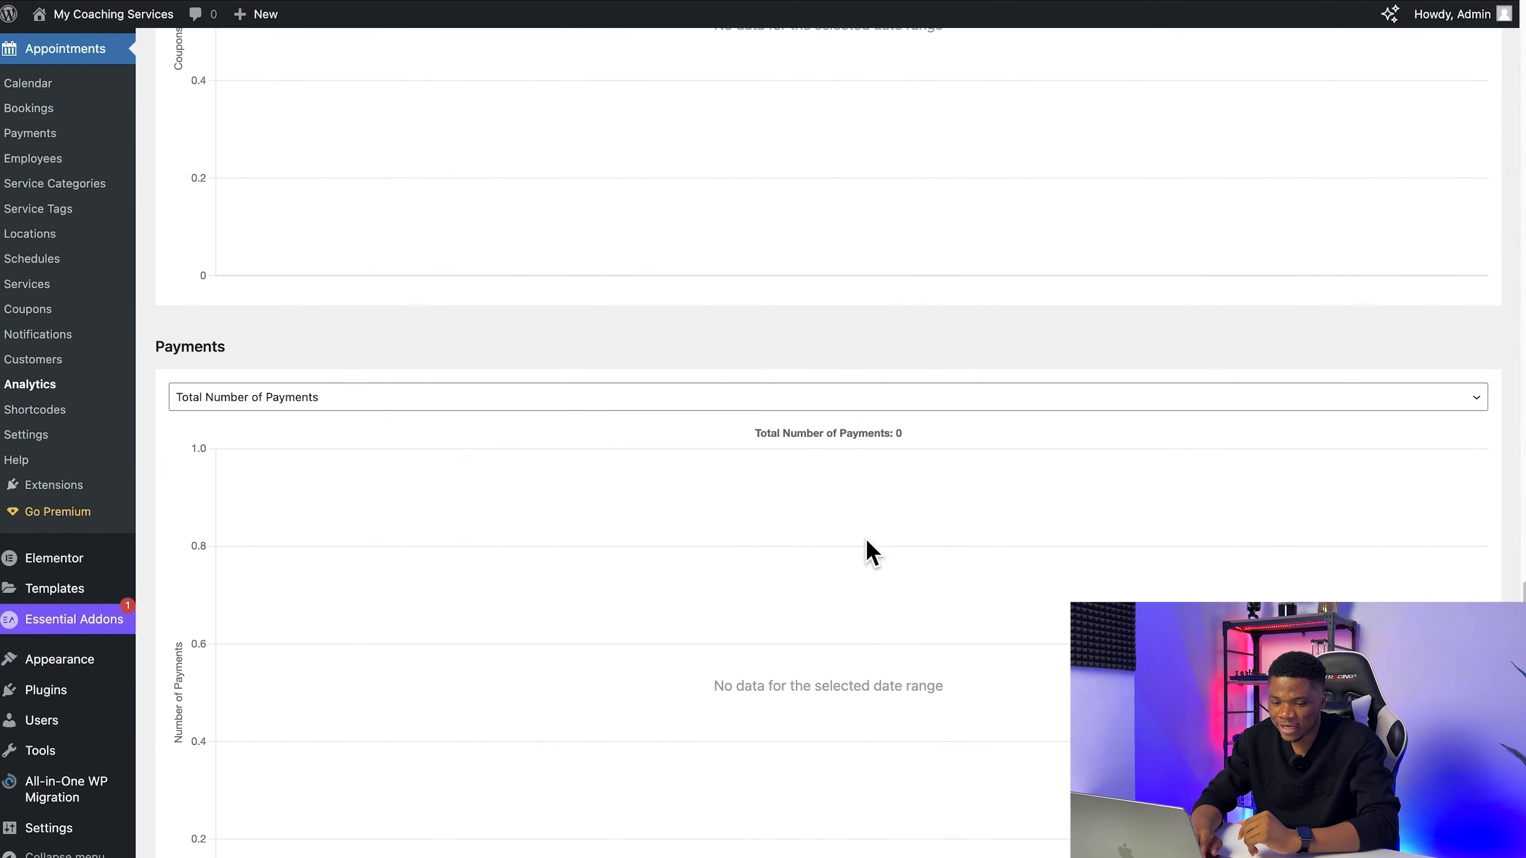
Step: Review which types of appointment shortcodes can be added, such as Appointment Form and Services List, without creating one
{"action": "left_click", "coordinate": [21, 413]}
{"action": "left_click", "coordinate": [329, 58]}
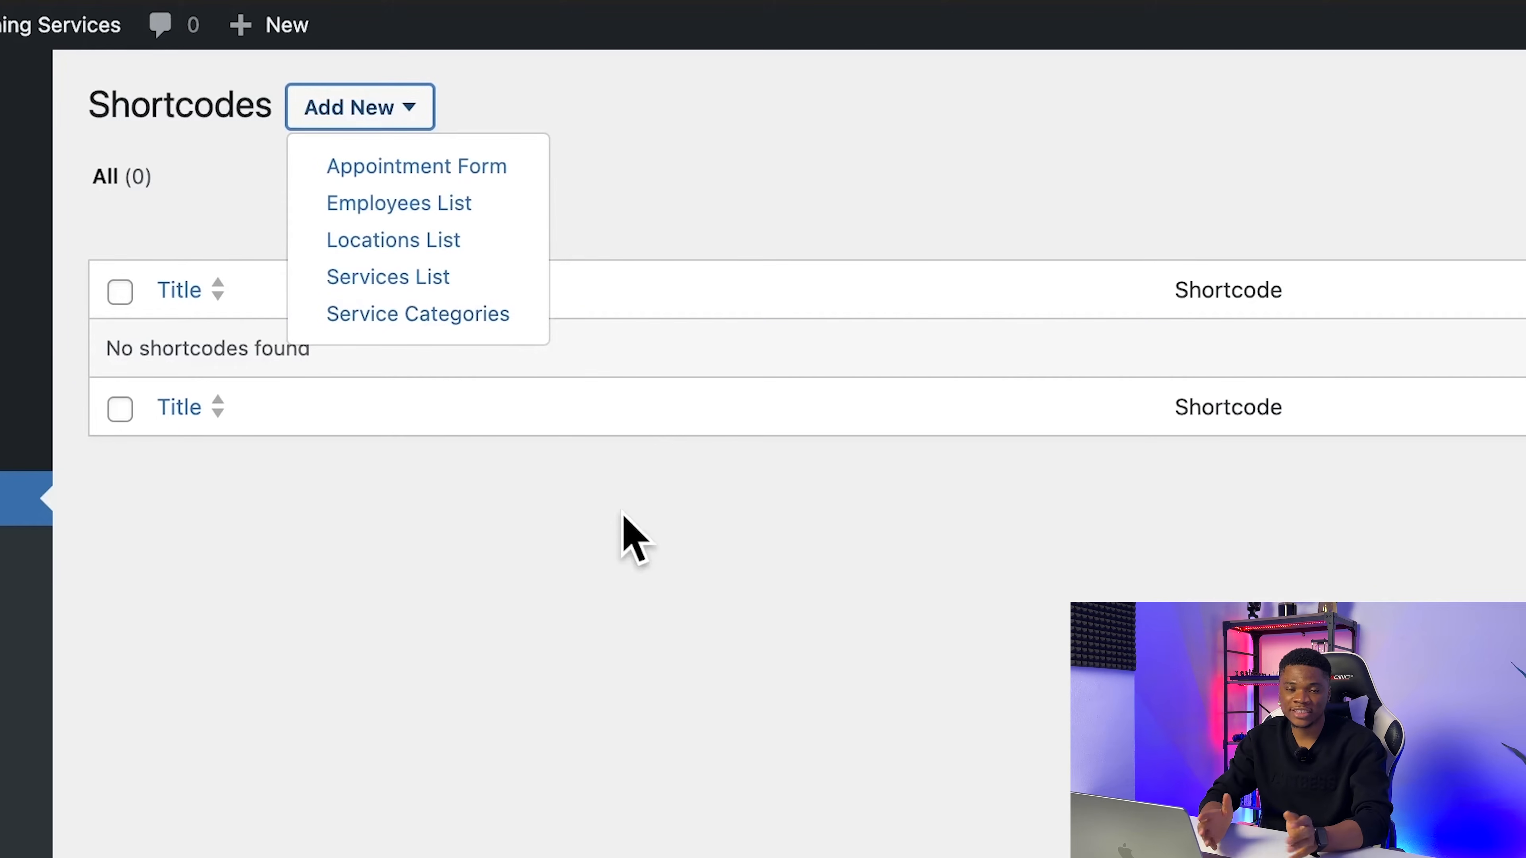
{"action": "left_click", "coordinate": [532, 511]}
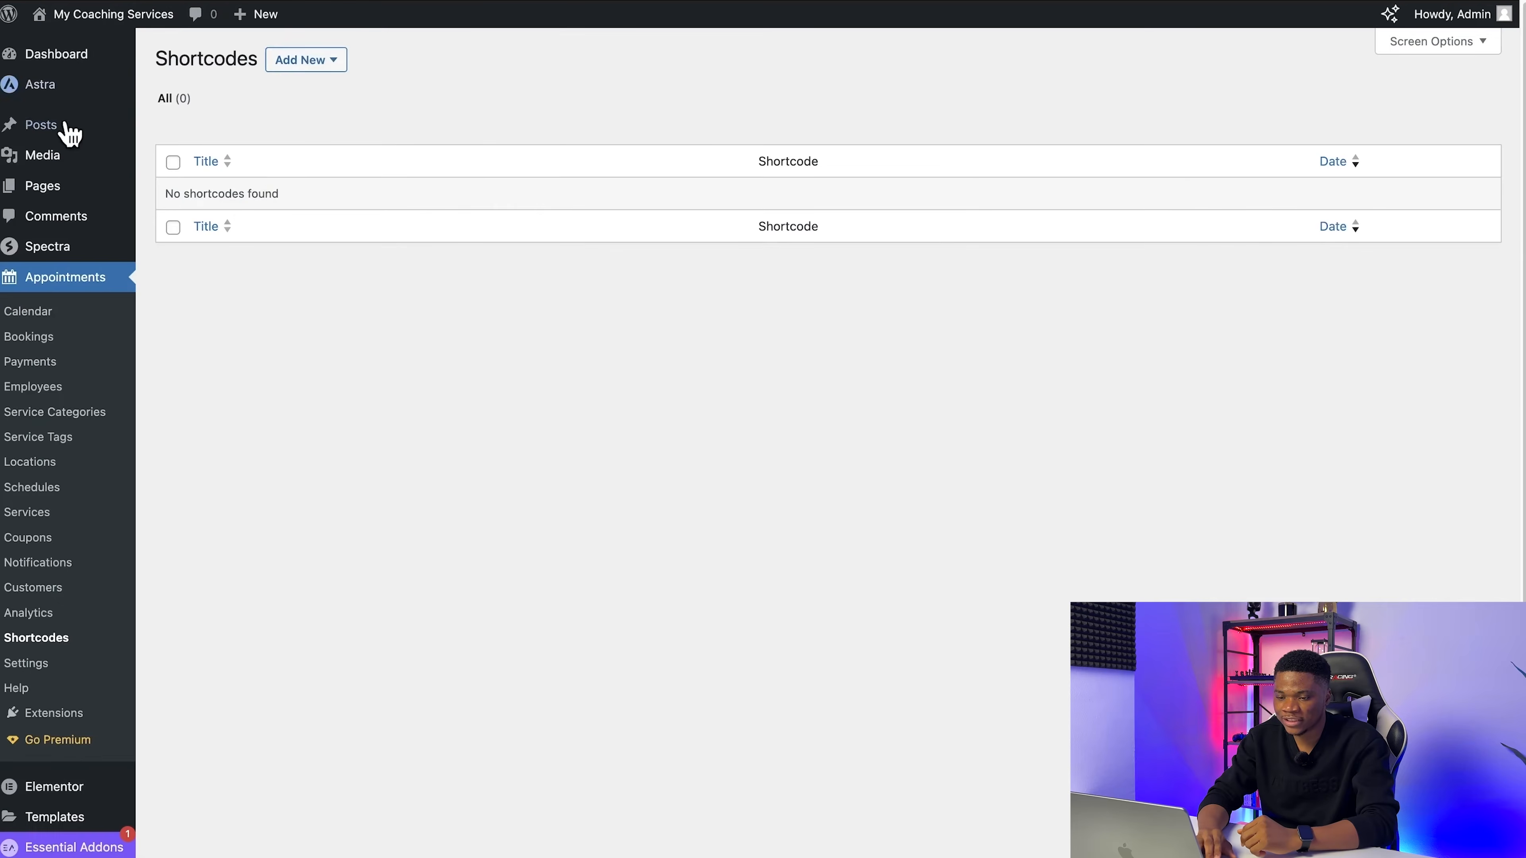
{"action": "mouse_move", "coordinate": [56, 186]}
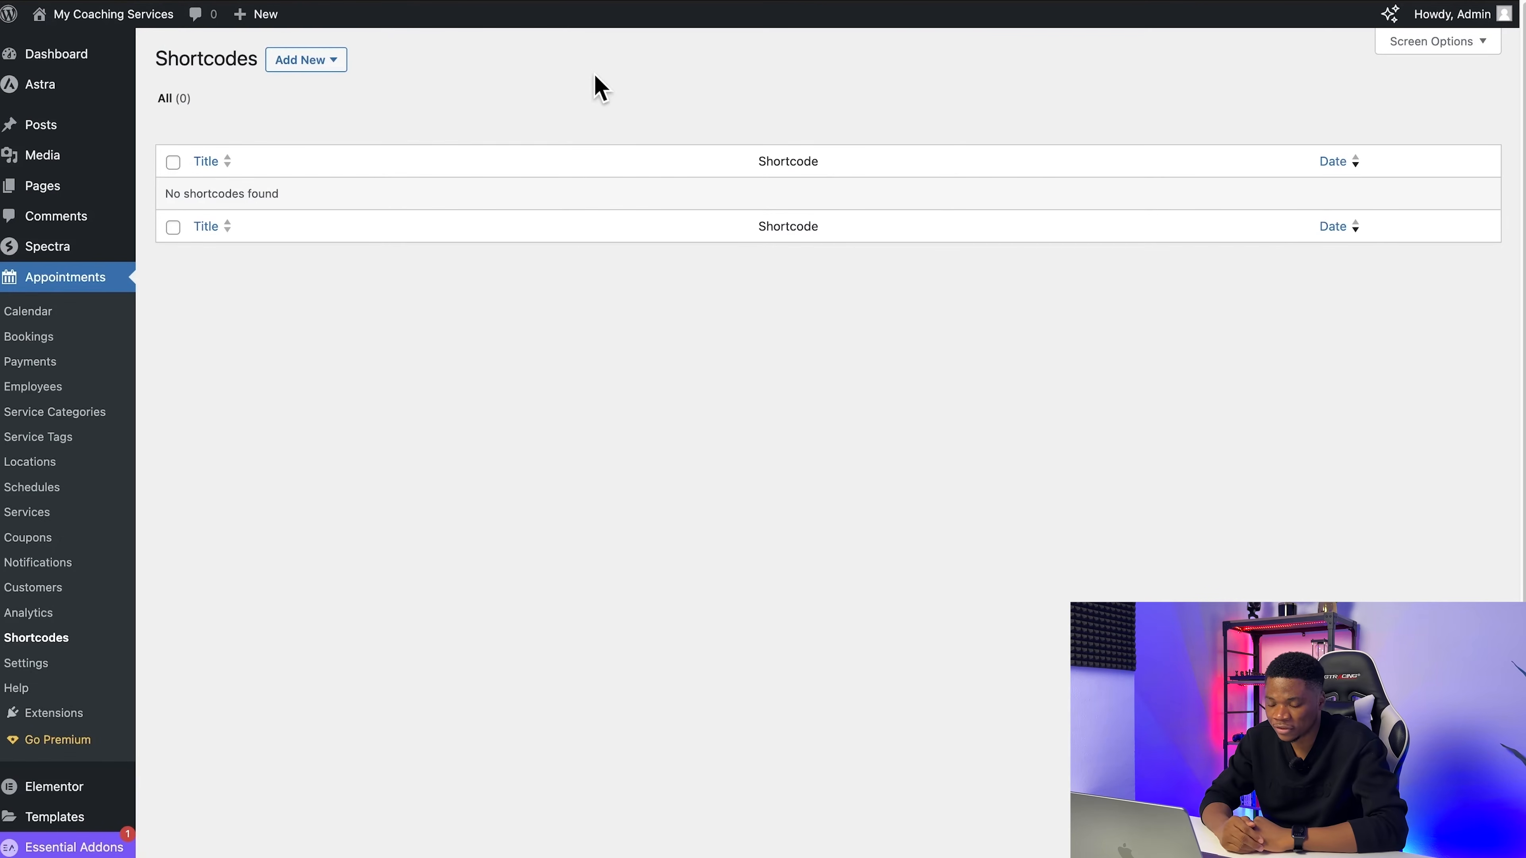
{"action": "left_click", "coordinate": [297, 62]}
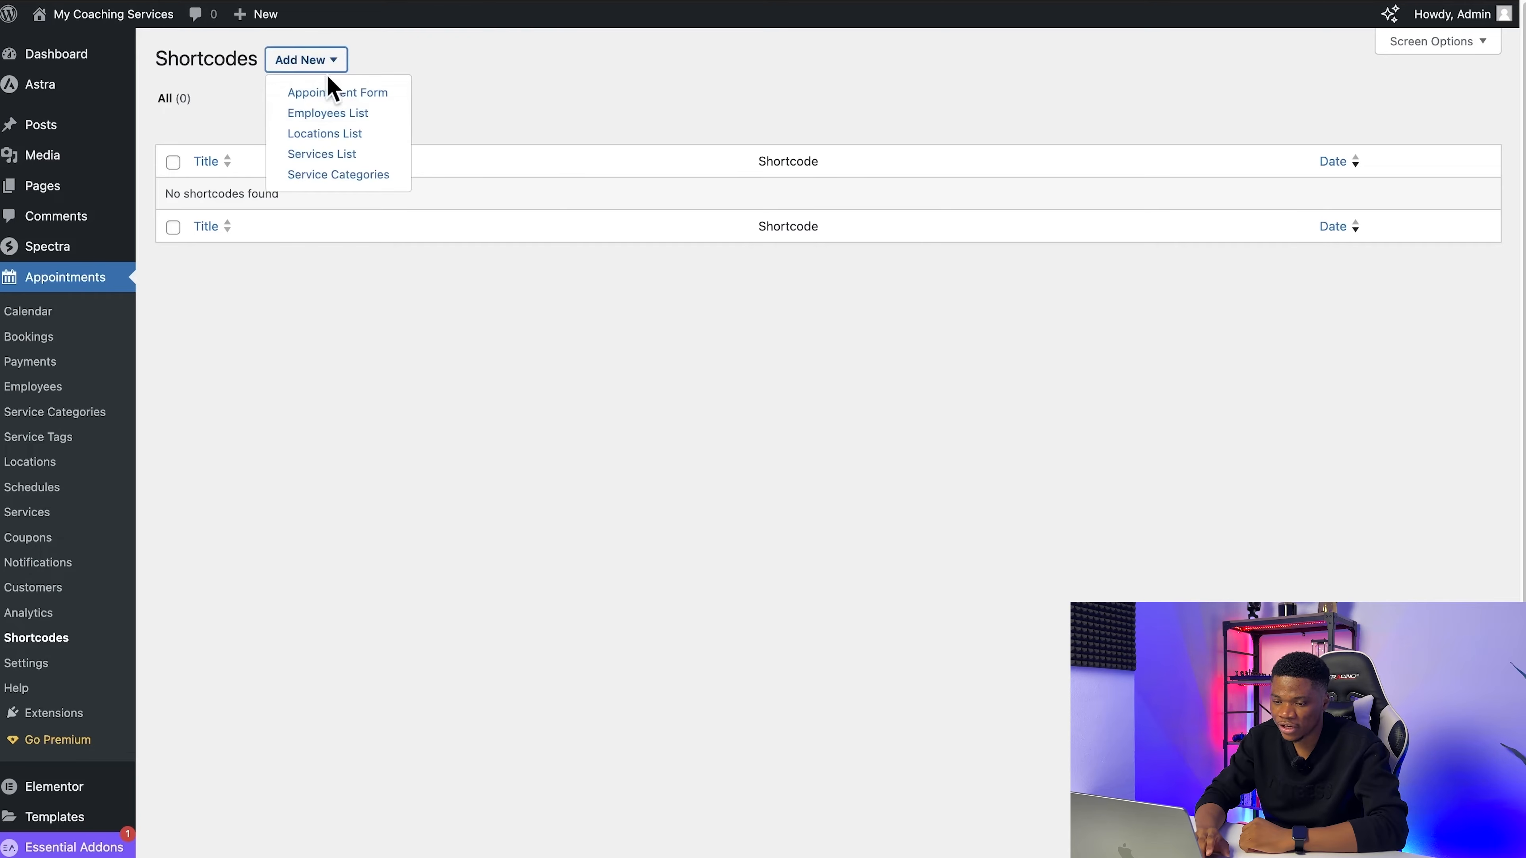
{"action": "left_click", "coordinate": [479, 121]}
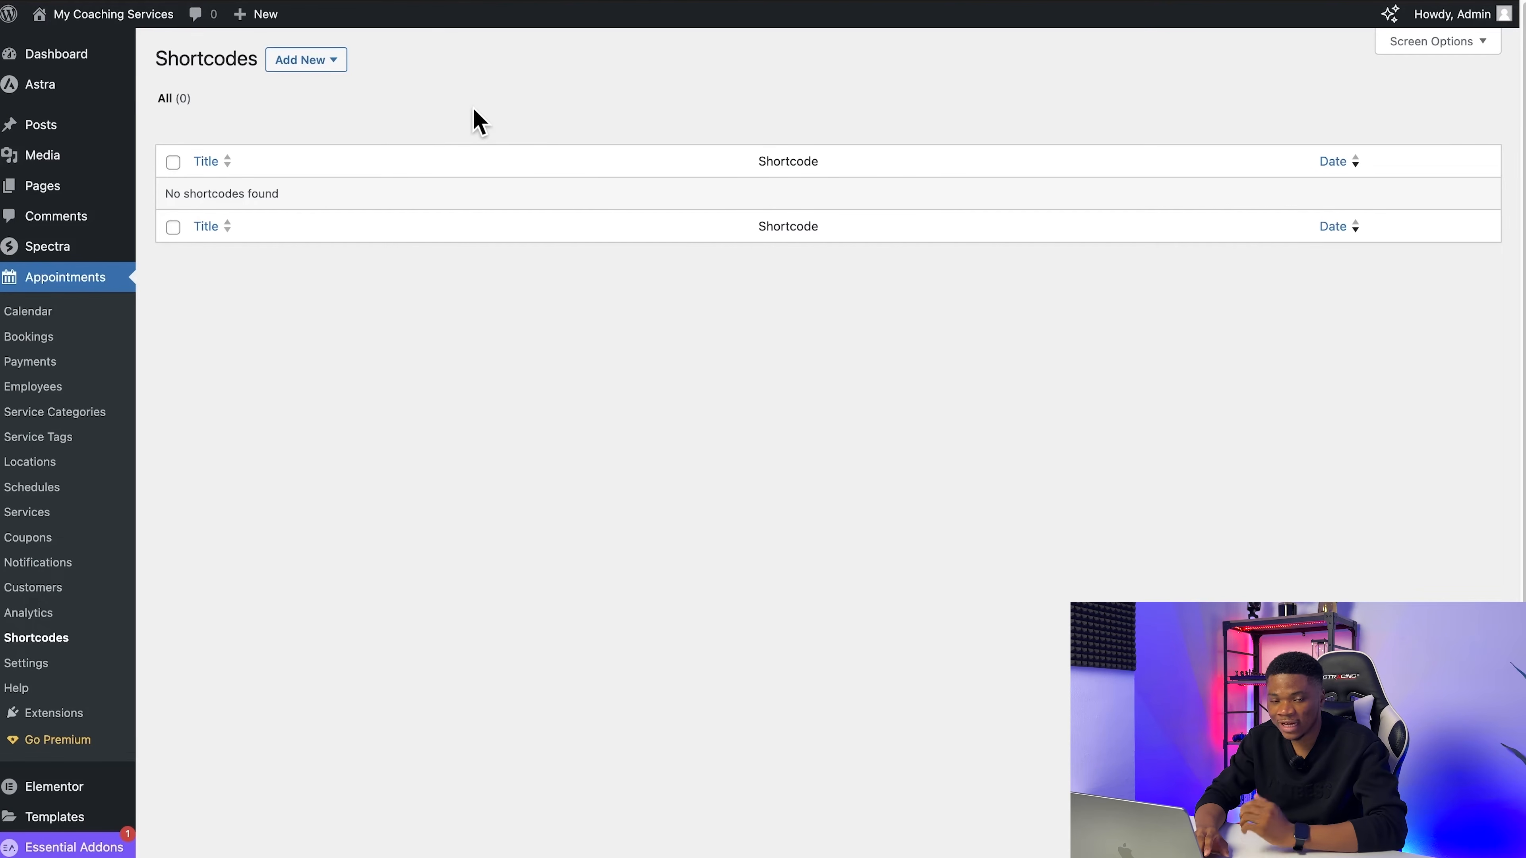
Step: Open the appointment plugin's settings and set the confirmation mode to Confirmation upon payment
{"action": "left_click", "coordinate": [28, 662]}
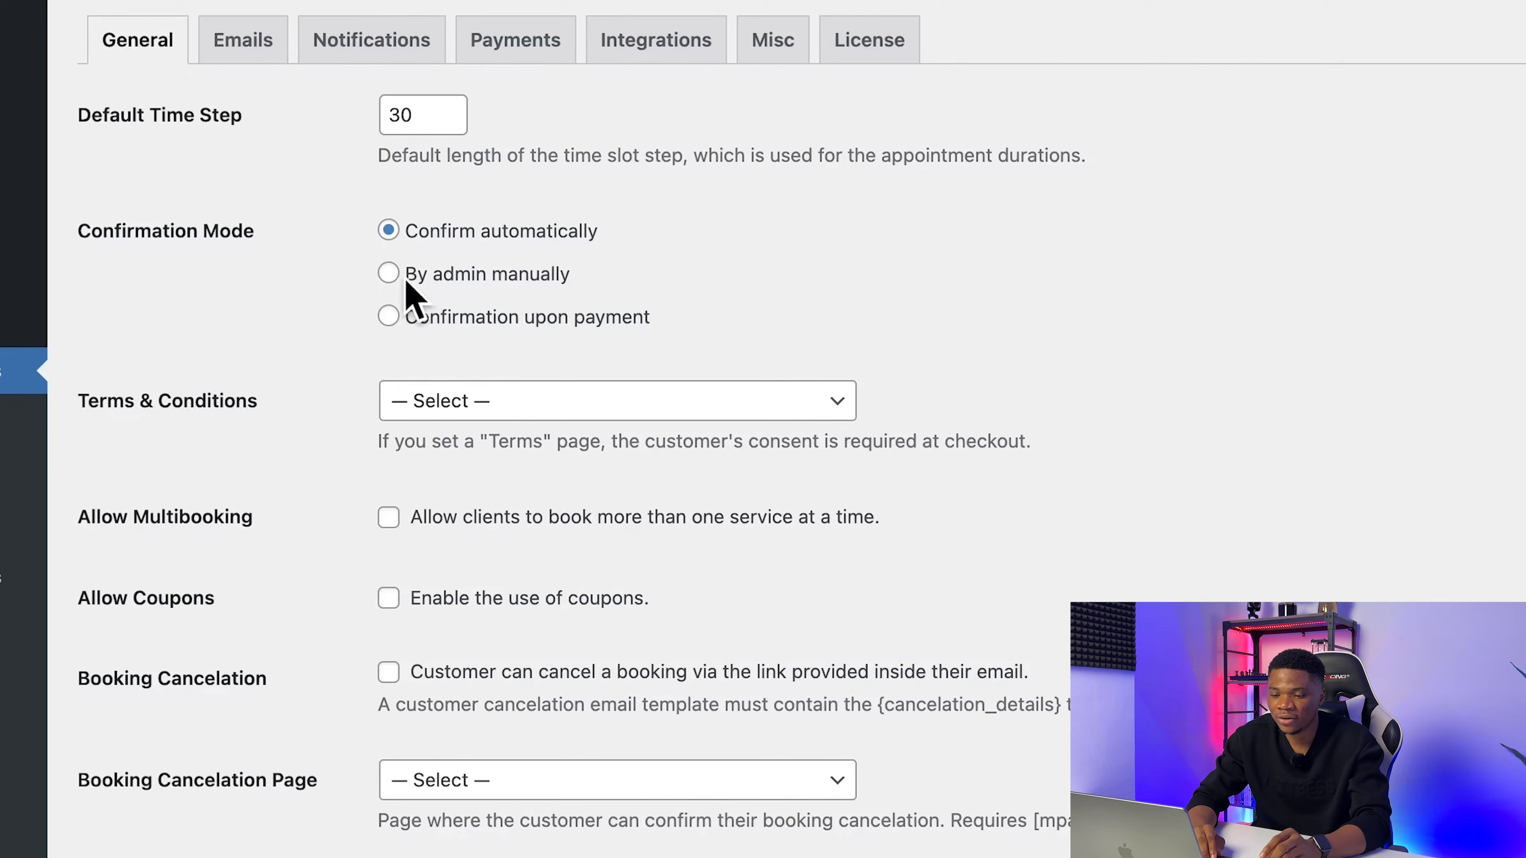
{"action": "left_click", "coordinate": [387, 276]}
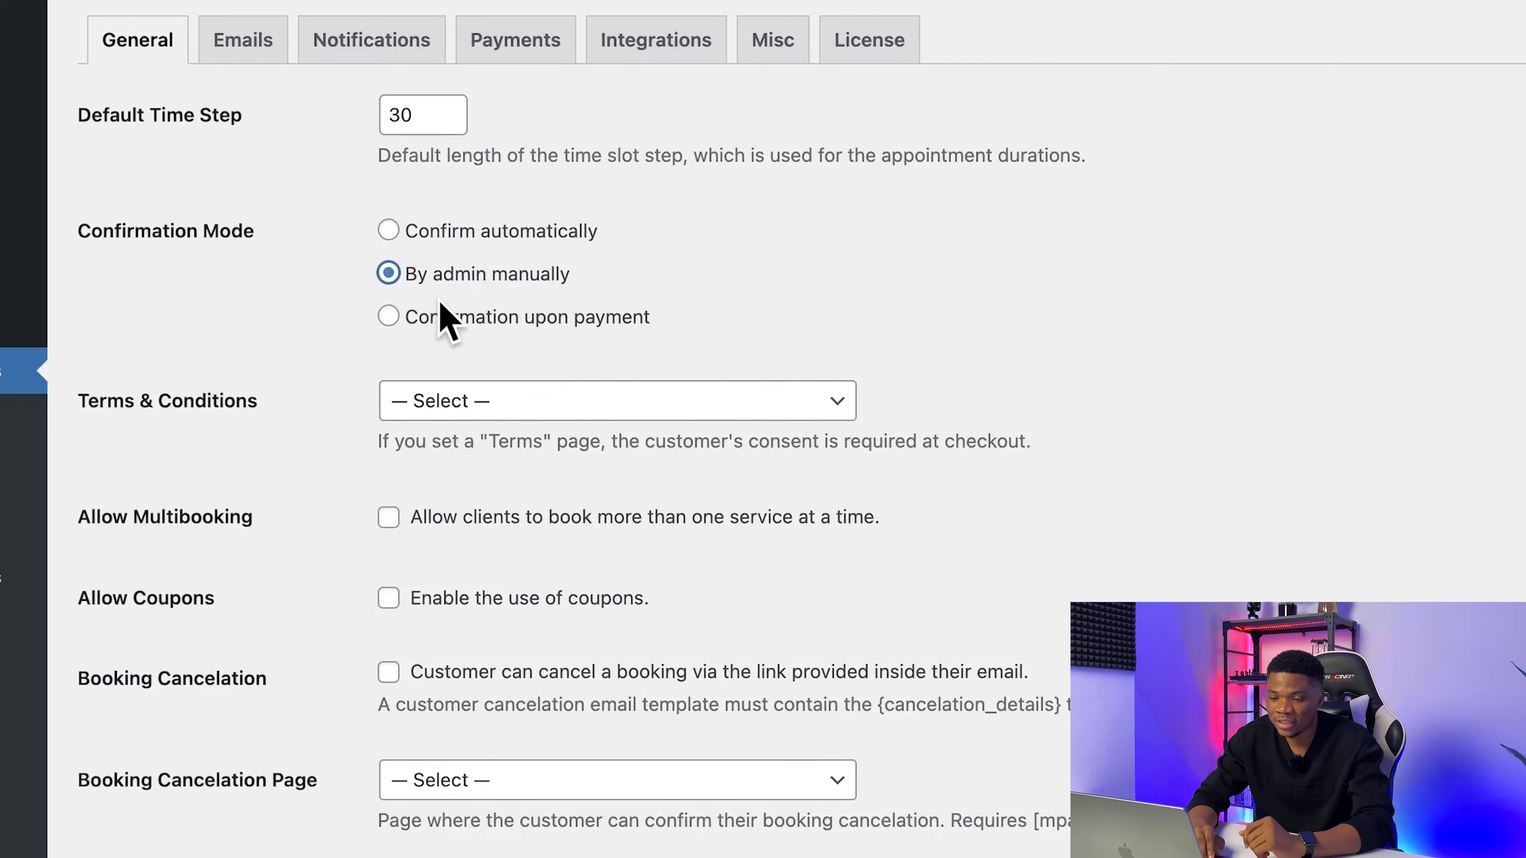
{"action": "left_click", "coordinate": [388, 317]}
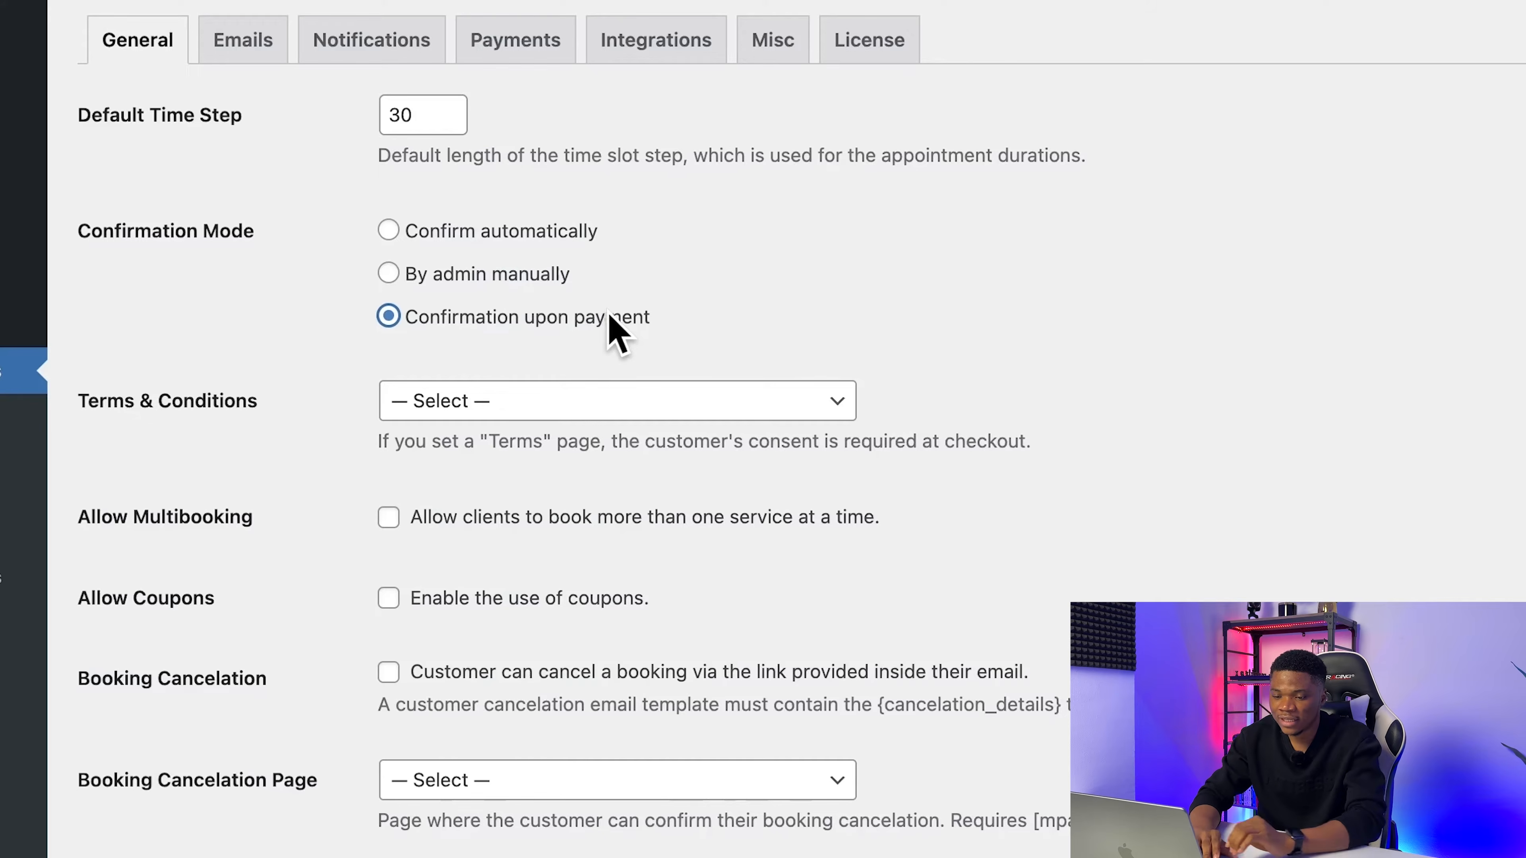
Step: Check the pages available for Terms & Conditions, view the site's page list in a new tab, and return to the appointment settings
{"action": "left_click", "coordinate": [562, 402]}
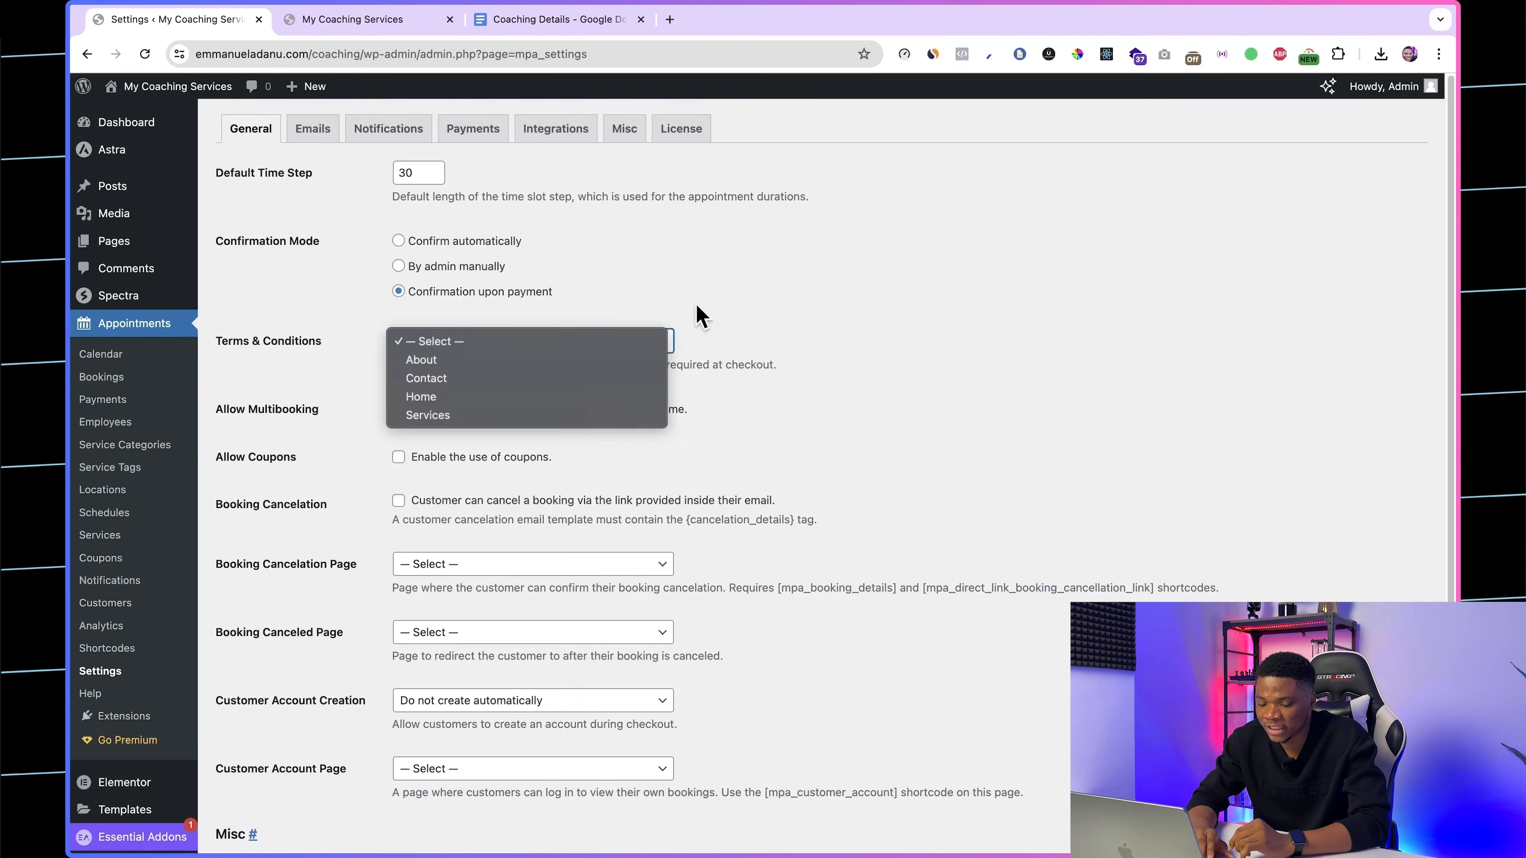
{"action": "left_click", "coordinate": [702, 317]}
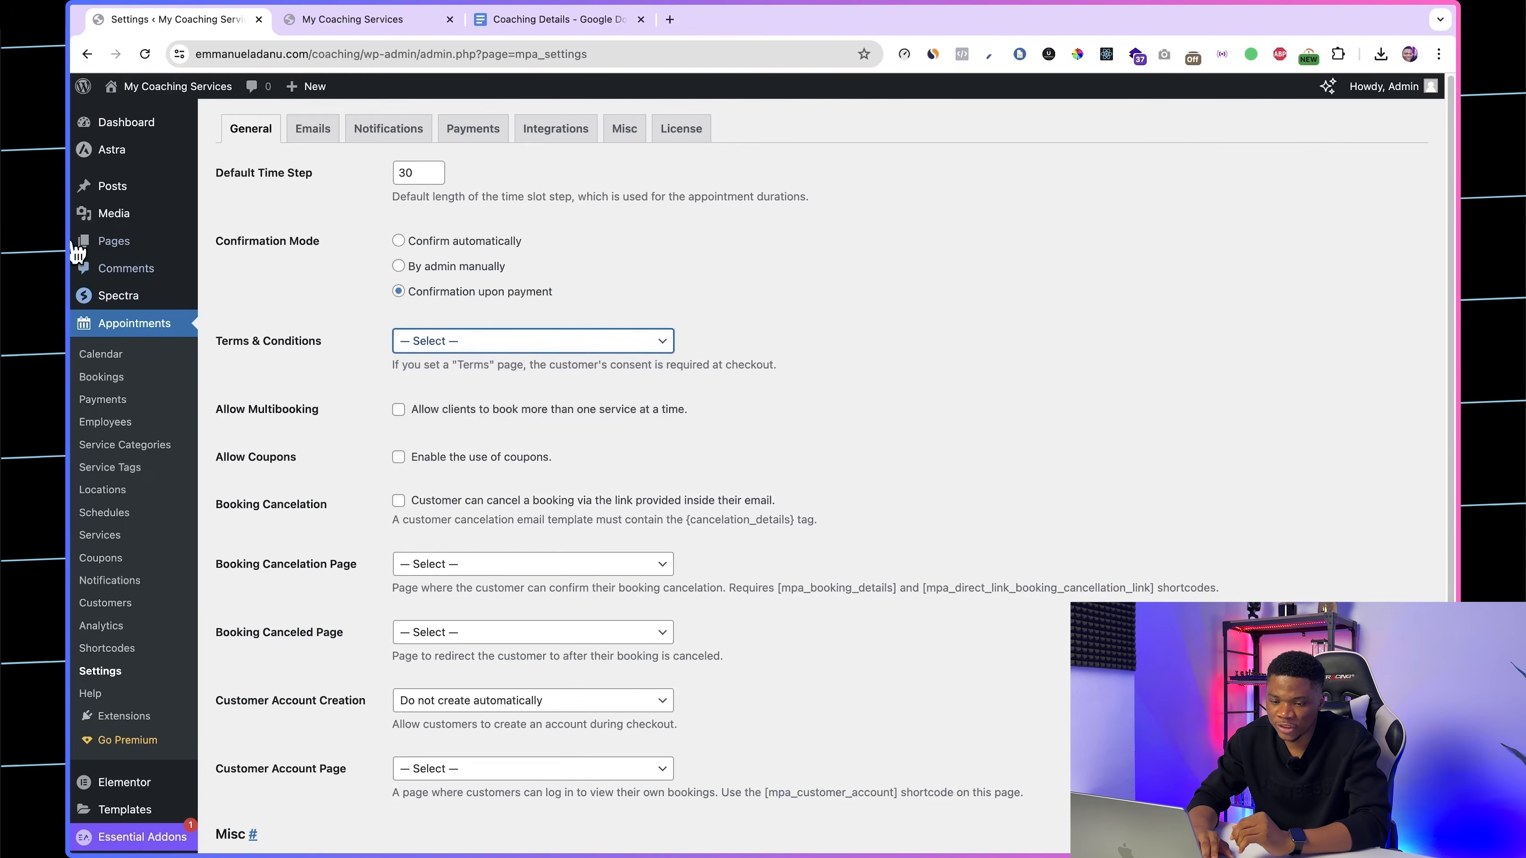
{"action": "right_click", "coordinate": [108, 243]}
{"action": "left_click", "coordinate": [173, 245]}
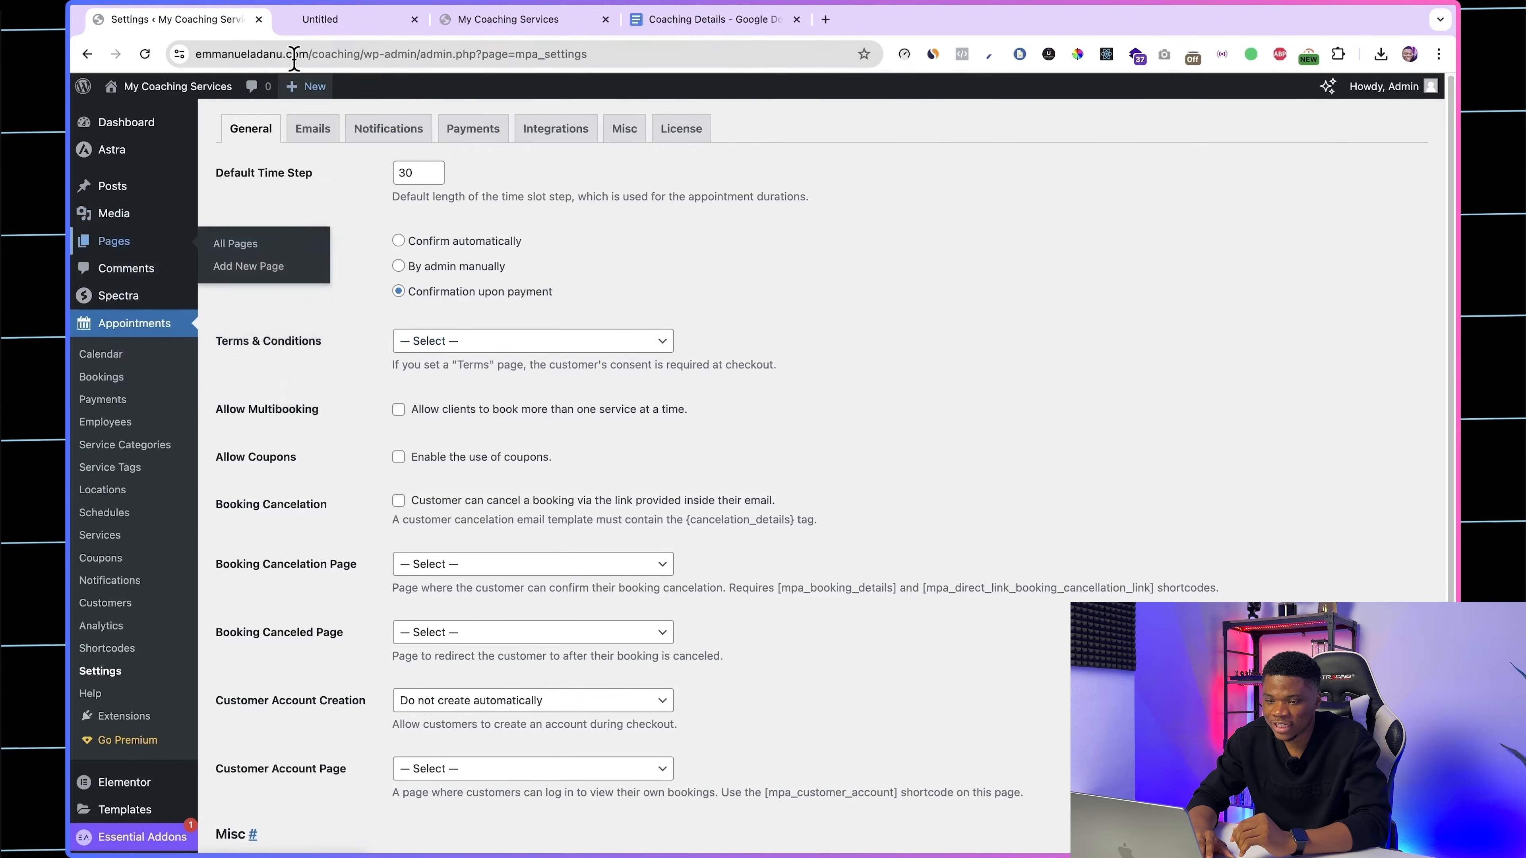
{"action": "left_click", "coordinate": [324, 27]}
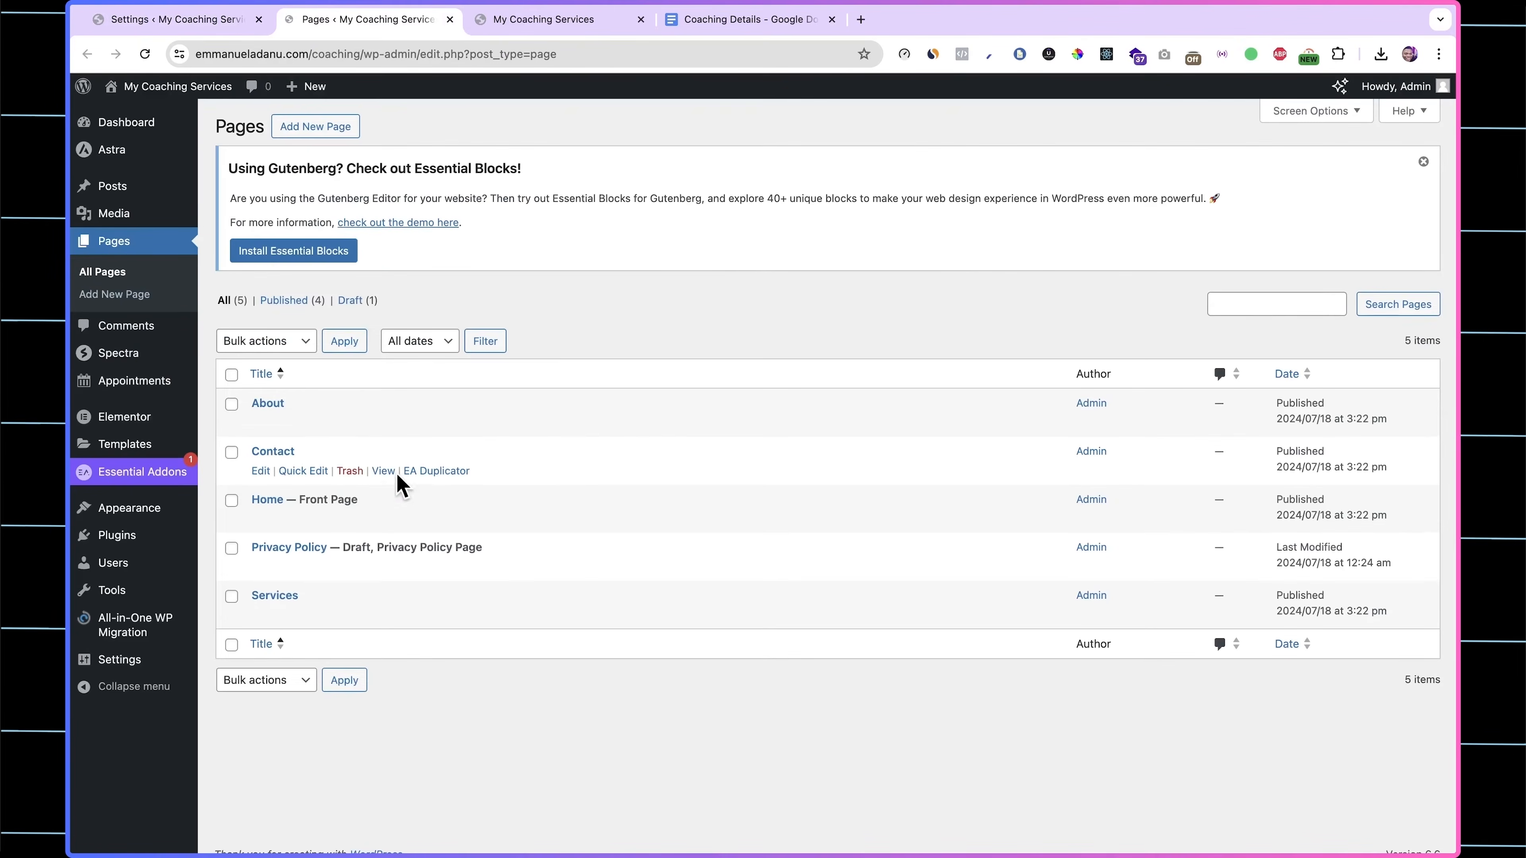
{"action": "left_click", "coordinate": [211, 28]}
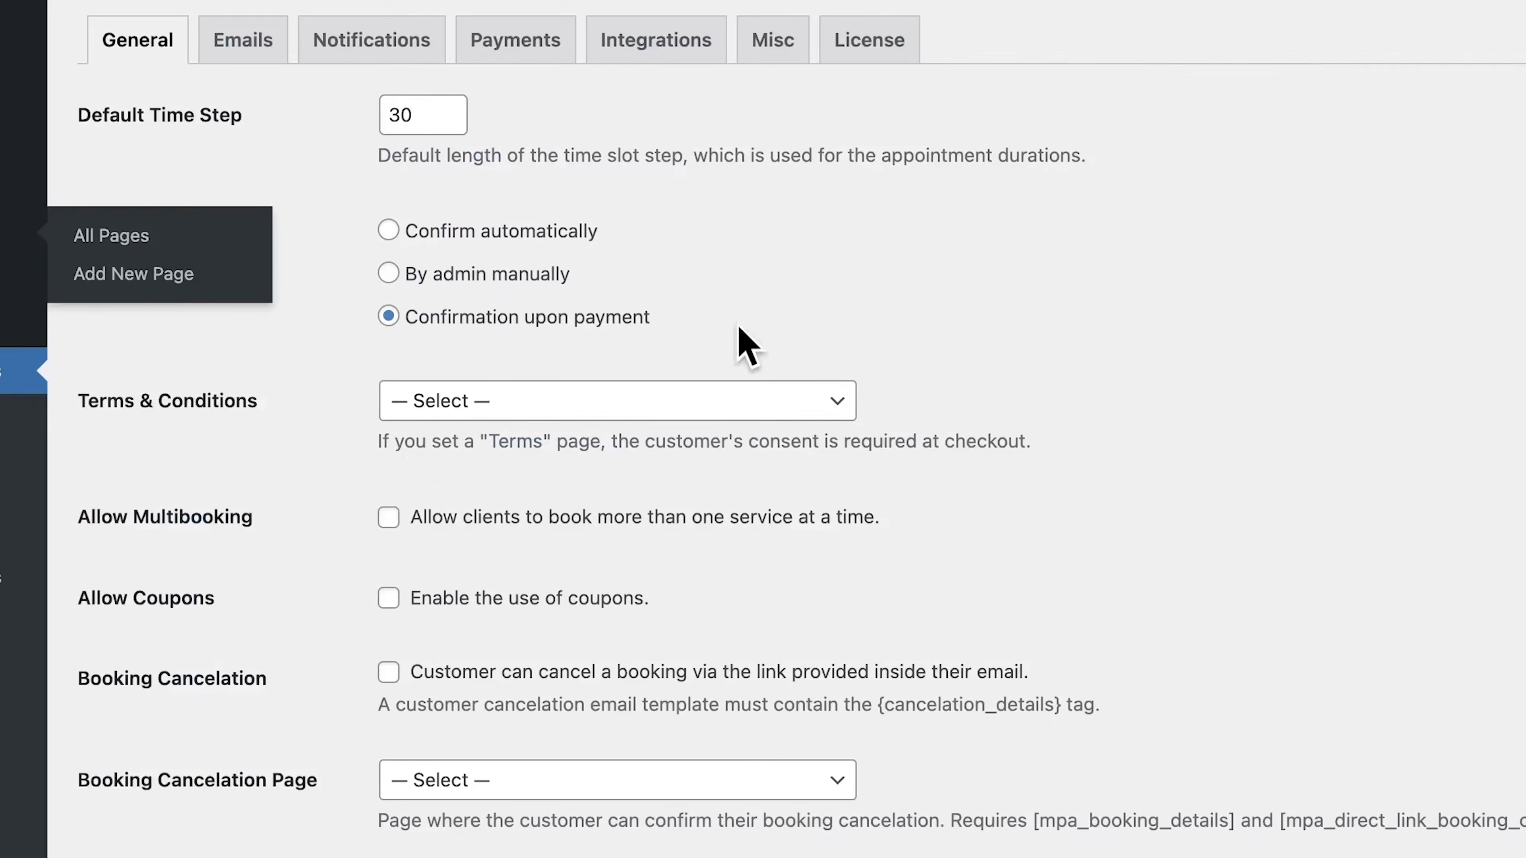
Step: Set the Terms & Conditions page to About in the general appointment settings
{"action": "left_click", "coordinate": [700, 406]}
{"action": "left_click", "coordinate": [691, 433]}
{"action": "scroll", "coordinate": [531, 517], "scroll_direction": "down", "scroll_amount": 3}
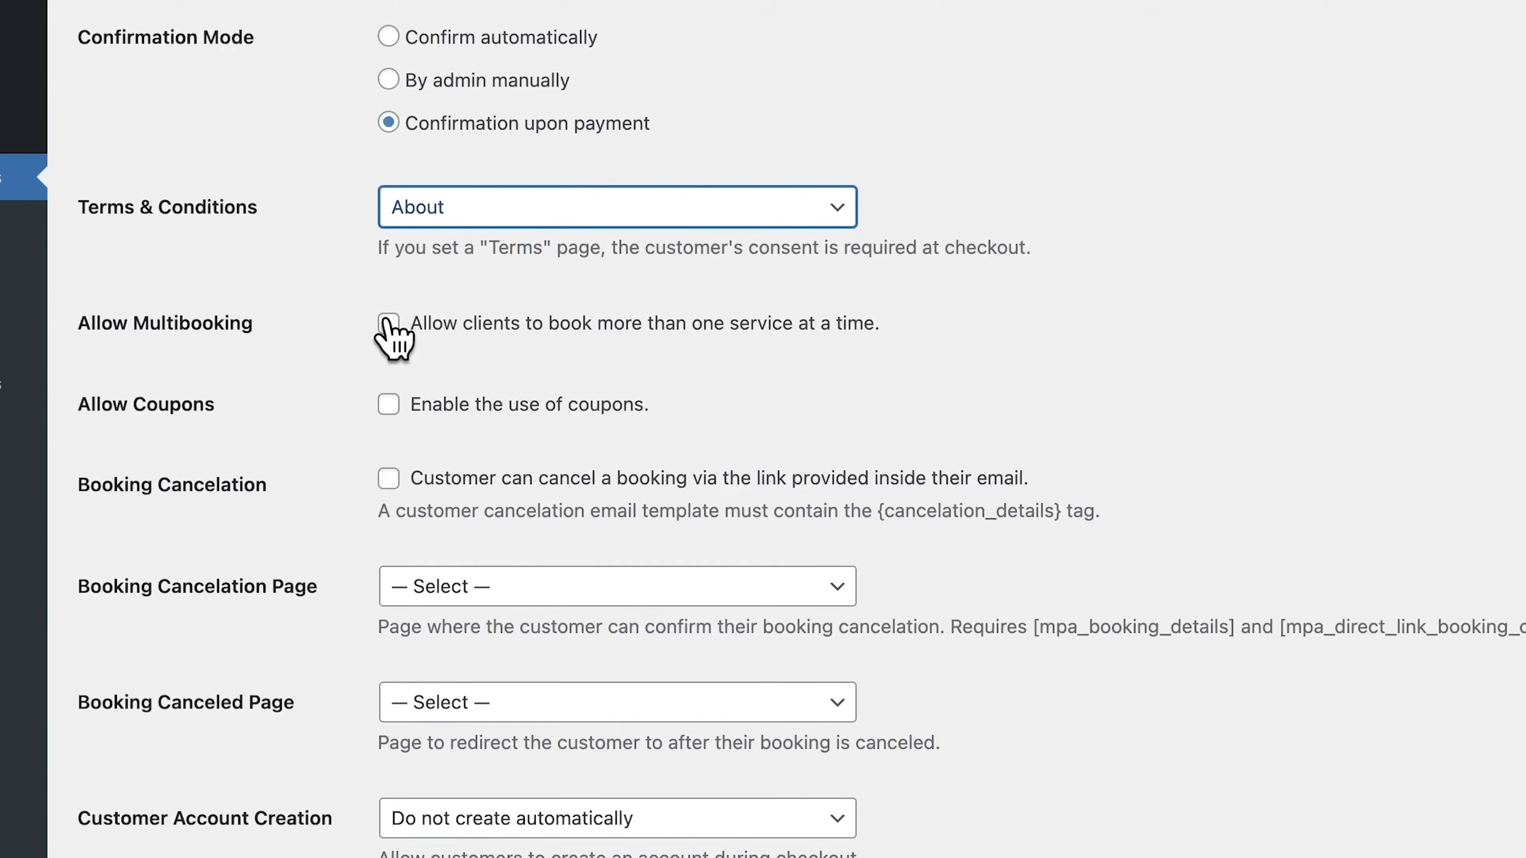
{"action": "scroll", "coordinate": [463, 442], "scroll_direction": "up", "scroll_amount": 1}
Step: Enable the use of coupons and allow customers to cancel a booking via the link in their email
{"action": "left_click", "coordinate": [387, 421]}
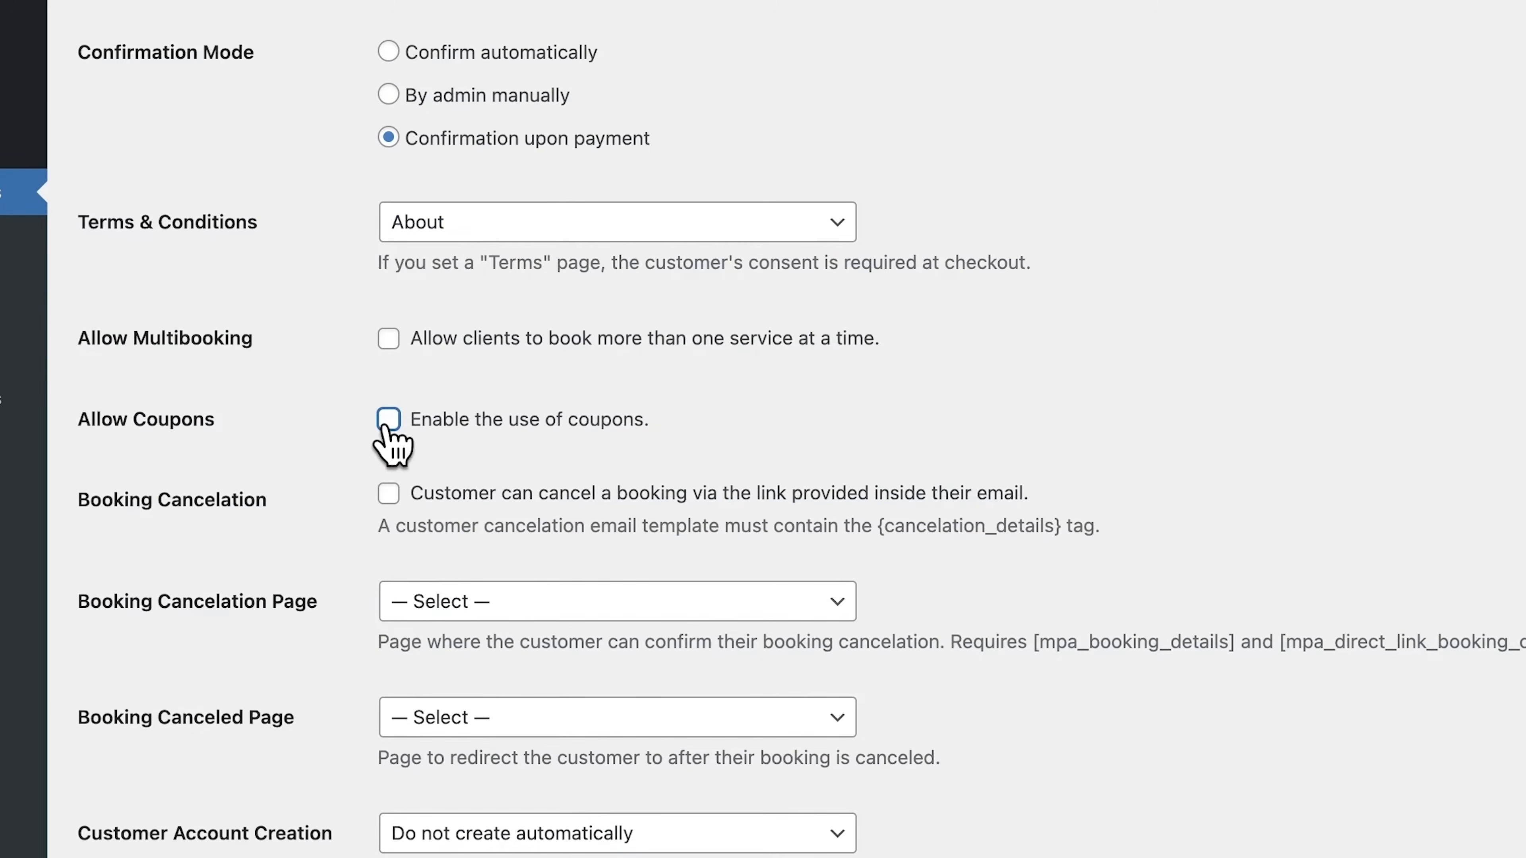
{"action": "scroll", "coordinate": [613, 421], "scroll_direction": "down", "scroll_amount": 5}
{"action": "scroll", "coordinate": [541, 484], "scroll_direction": "up", "scroll_amount": 2}
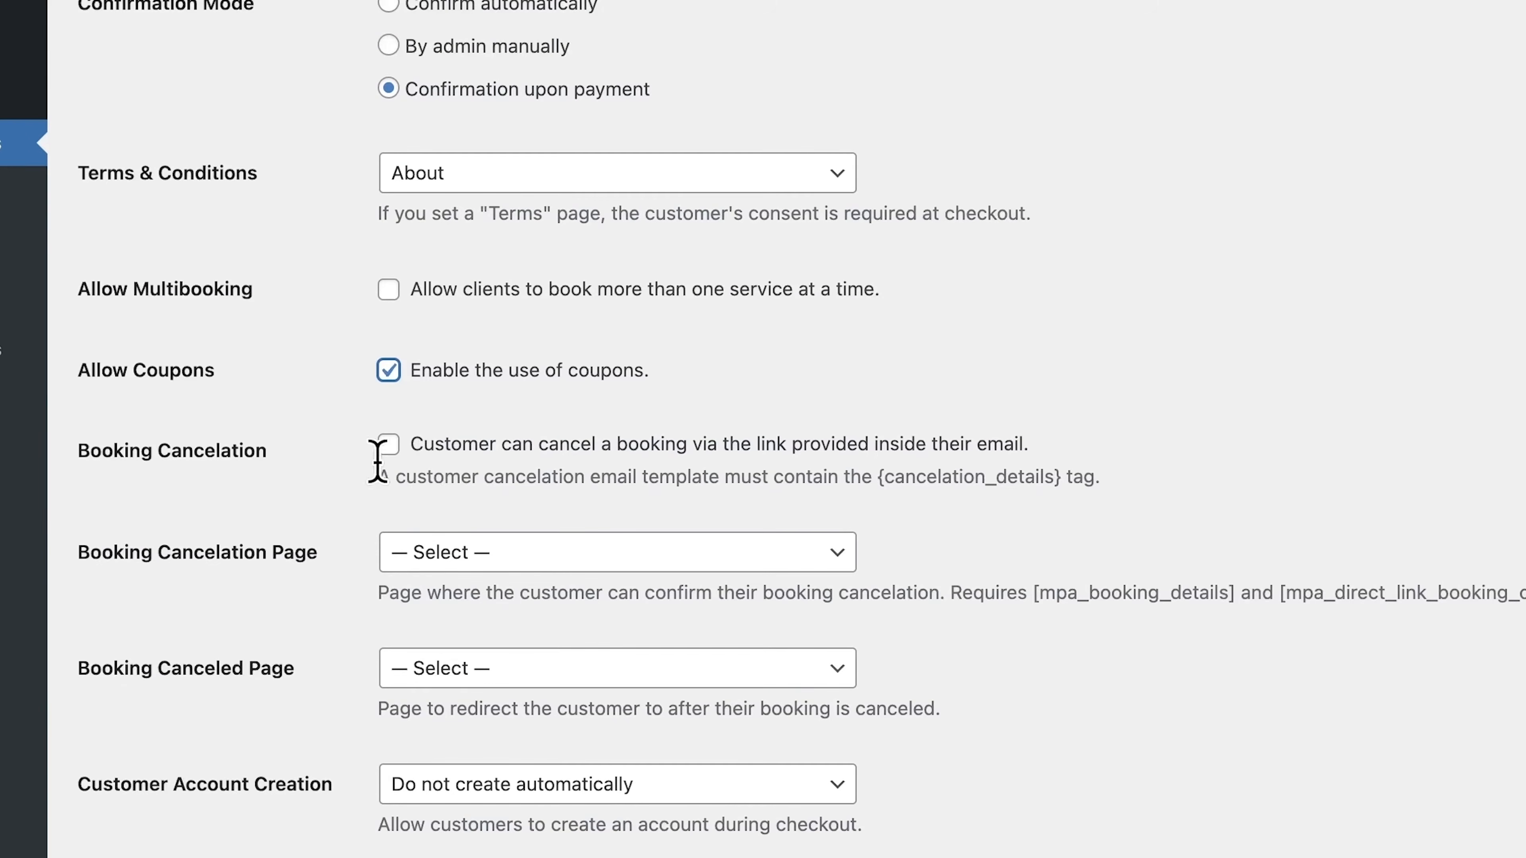
{"action": "left_click", "coordinate": [389, 444]}
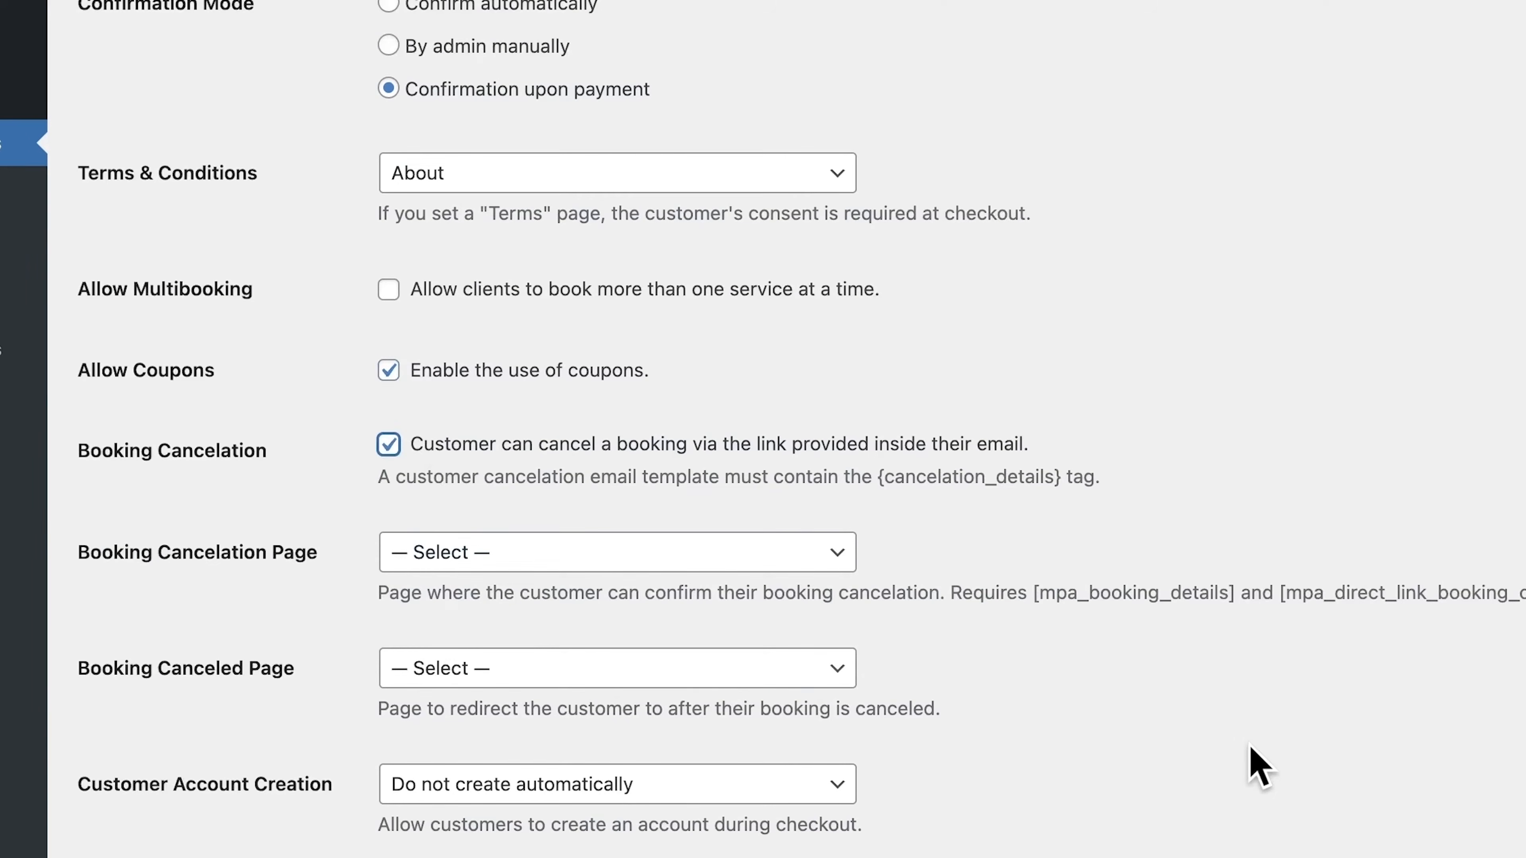
Step: Set Customer Account Creation to Enable customers to opt in
{"action": "scroll", "coordinate": [437, 512], "scroll_direction": "down", "scroll_amount": 3}
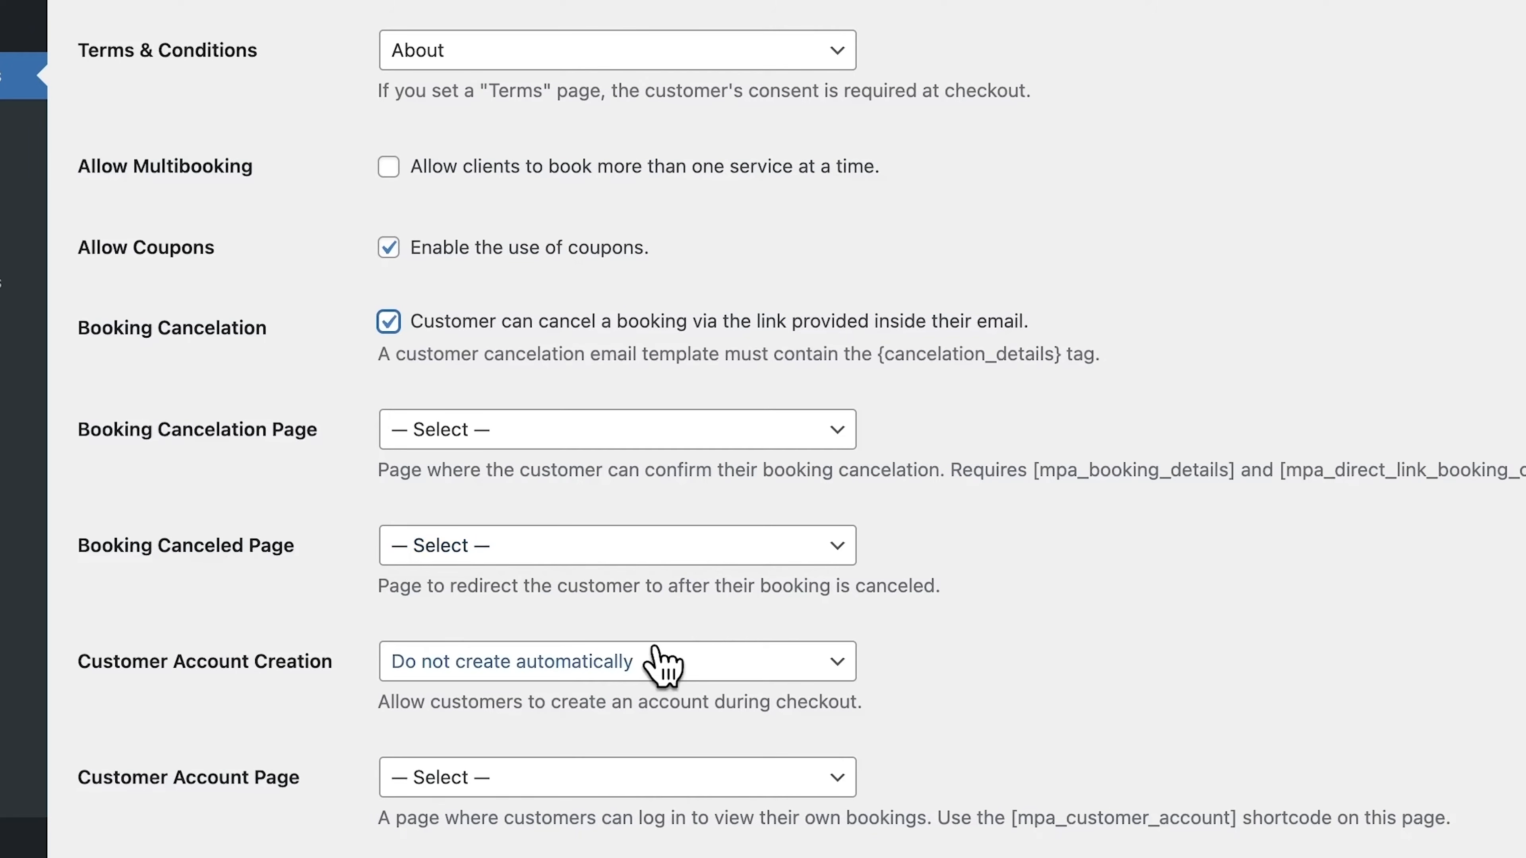
{"action": "scroll", "coordinate": [681, 694], "scroll_direction": "down", "scroll_amount": 1}
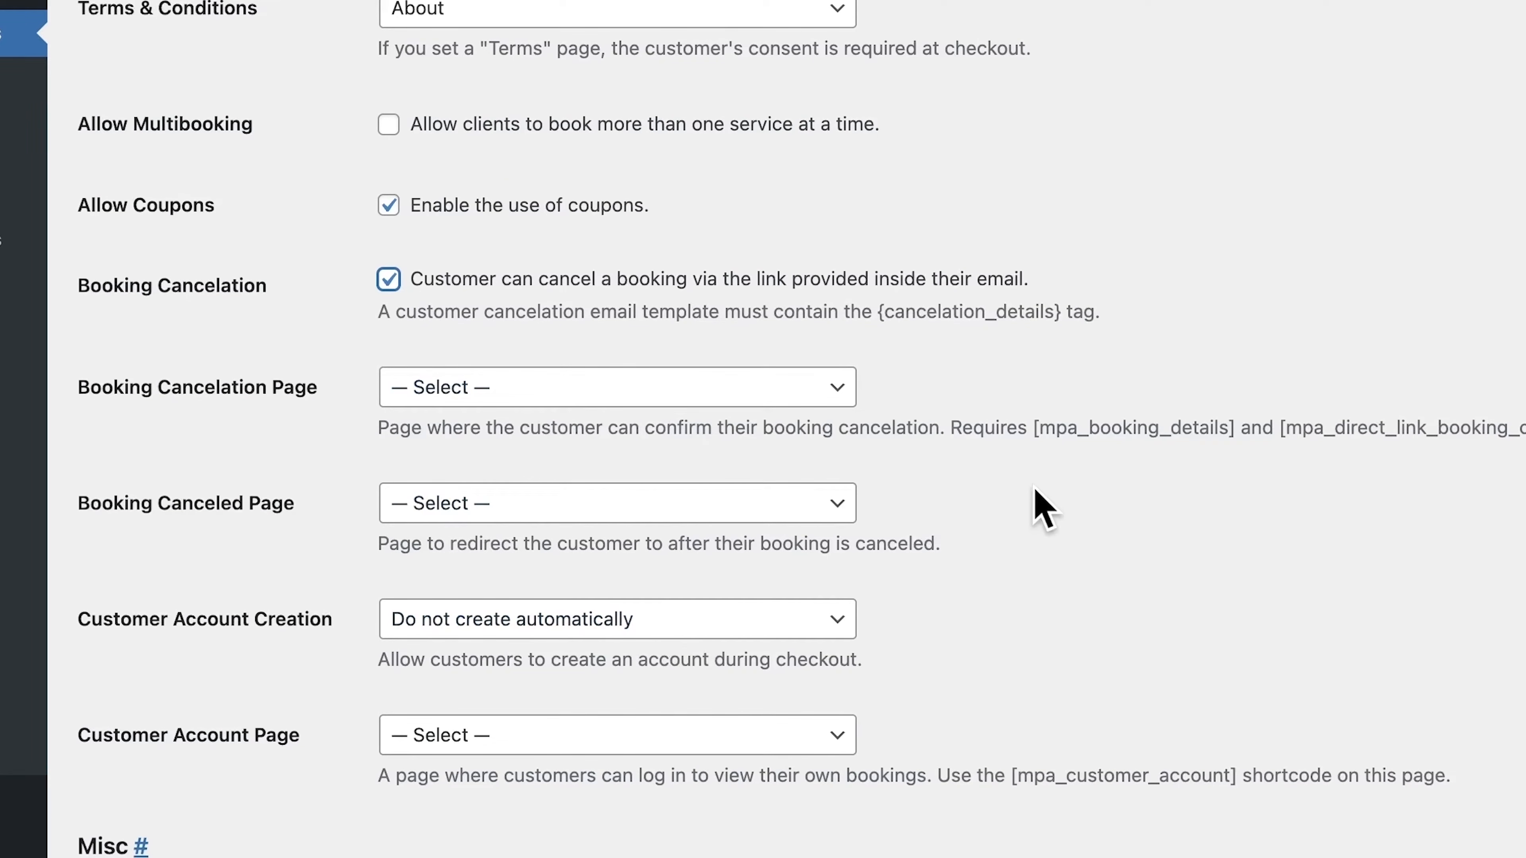
{"action": "left_click_drag", "start_coordinate": [1032, 425], "coordinate": [1237, 429]}
{"action": "scroll", "coordinate": [1119, 712], "scroll_direction": "down", "scroll_amount": 5}
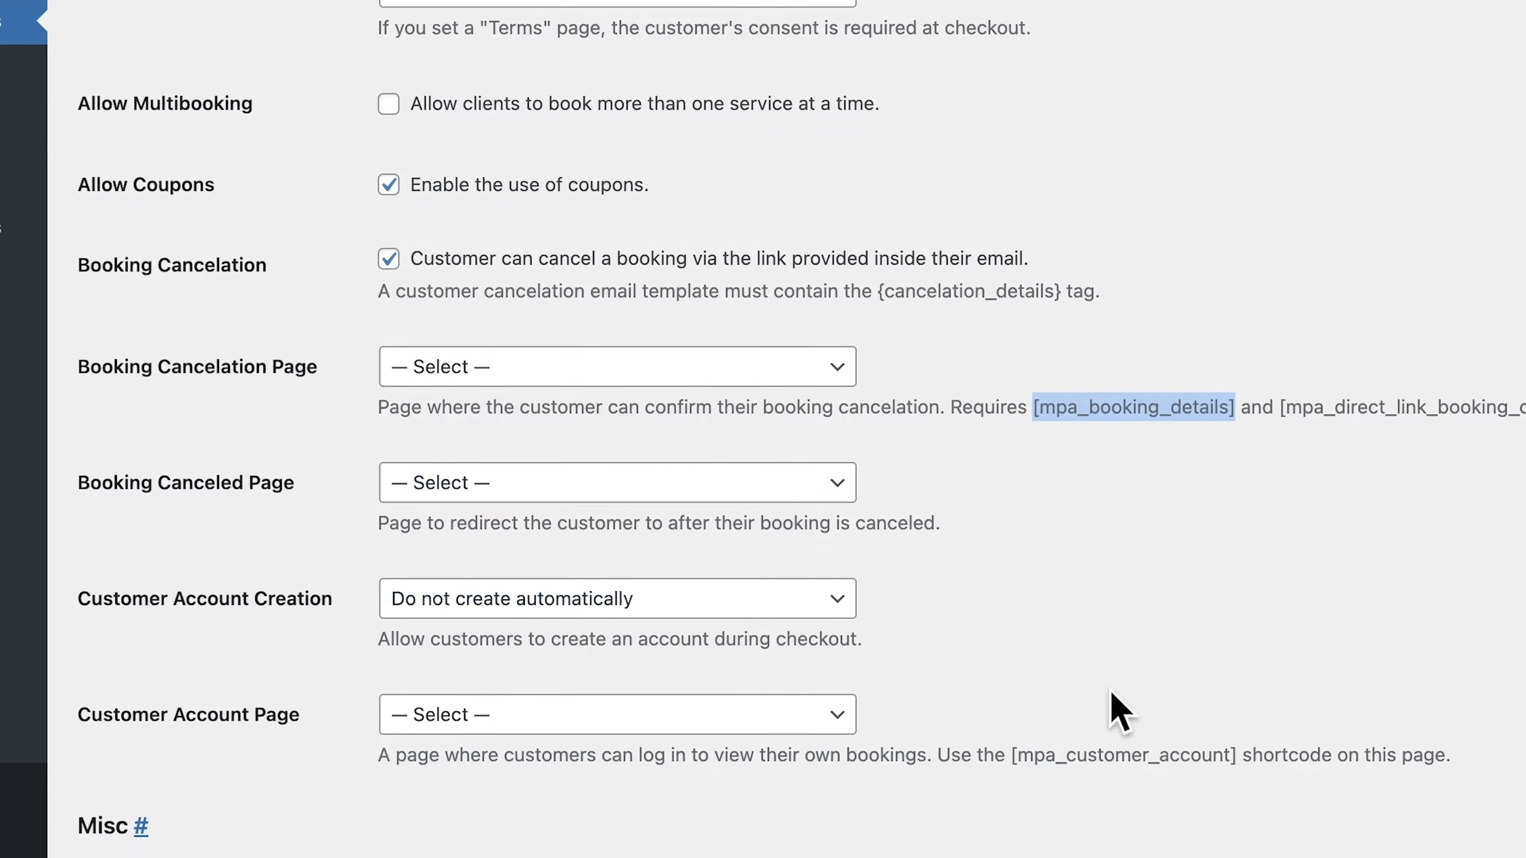
{"action": "left_click", "coordinate": [595, 481]}
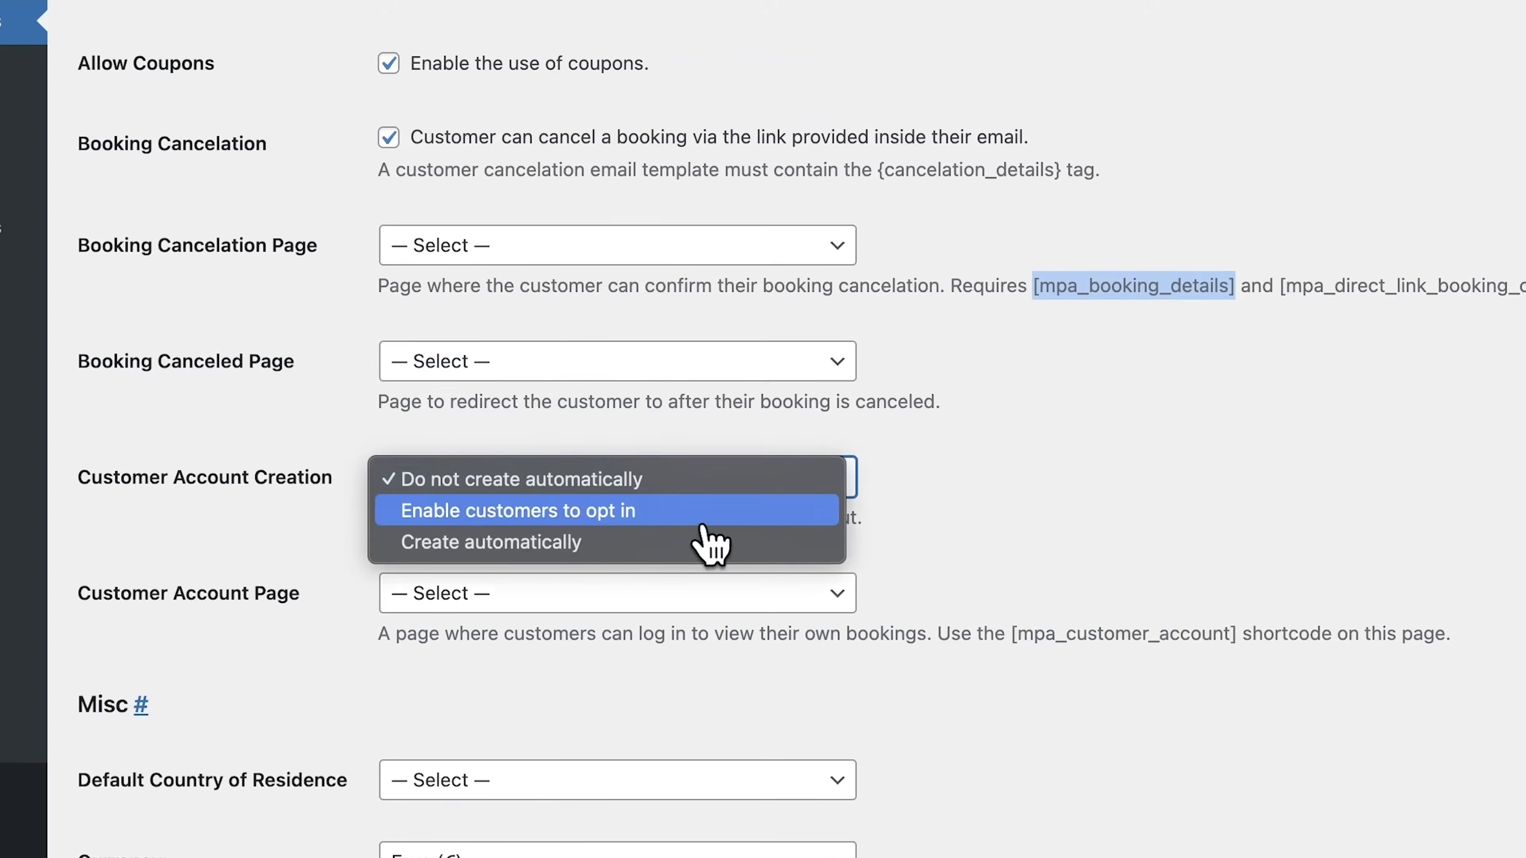
{"action": "left_click", "coordinate": [658, 512]}
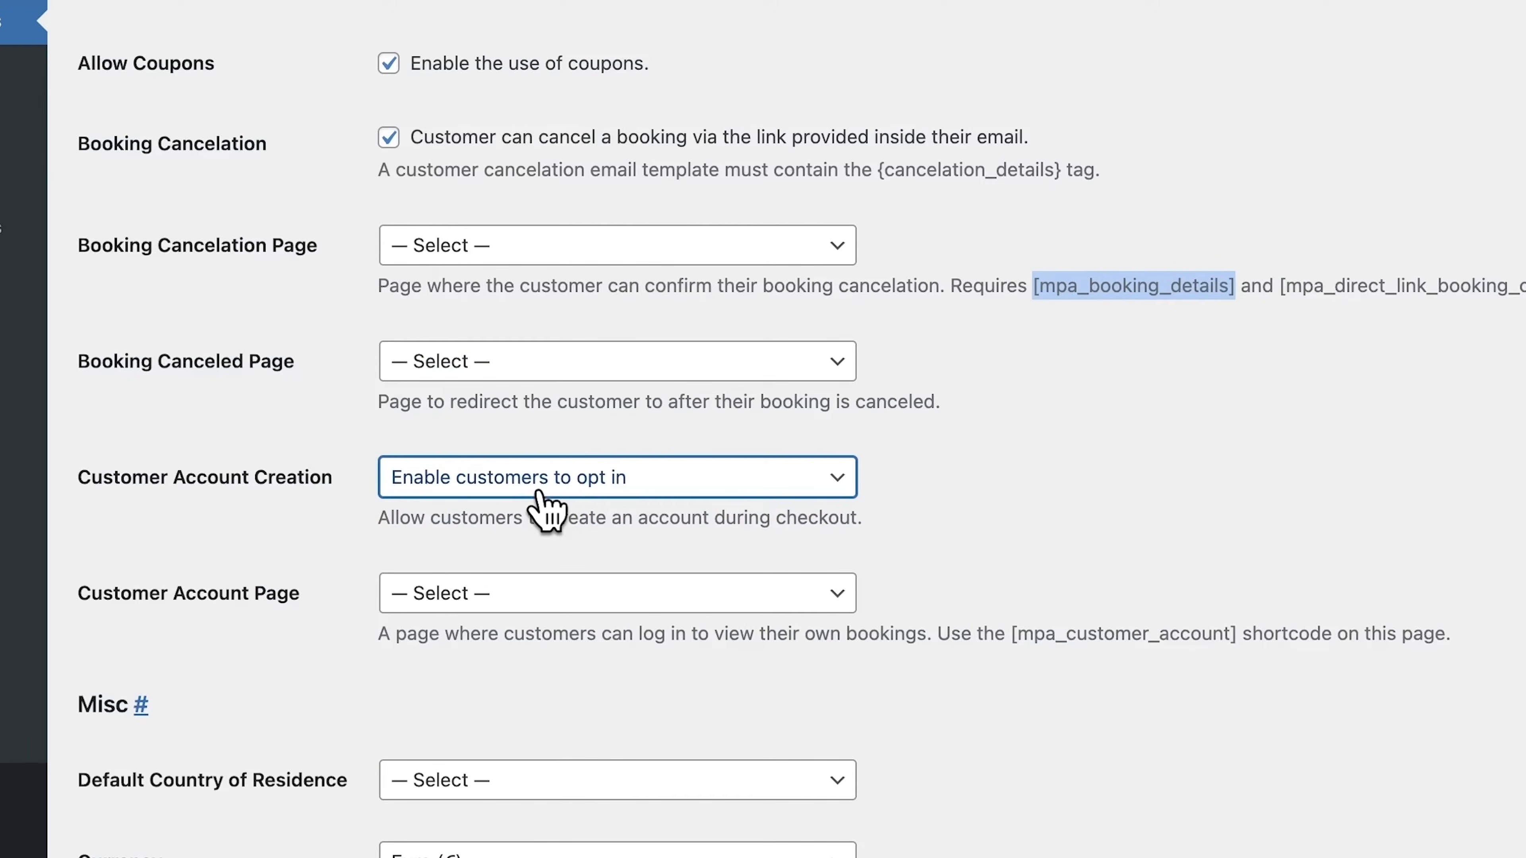
Step: Set the booking currency to United States (US) dollar ($) and save the general settings
{"action": "scroll", "coordinate": [337, 602], "scroll_direction": "down", "scroll_amount": 3}
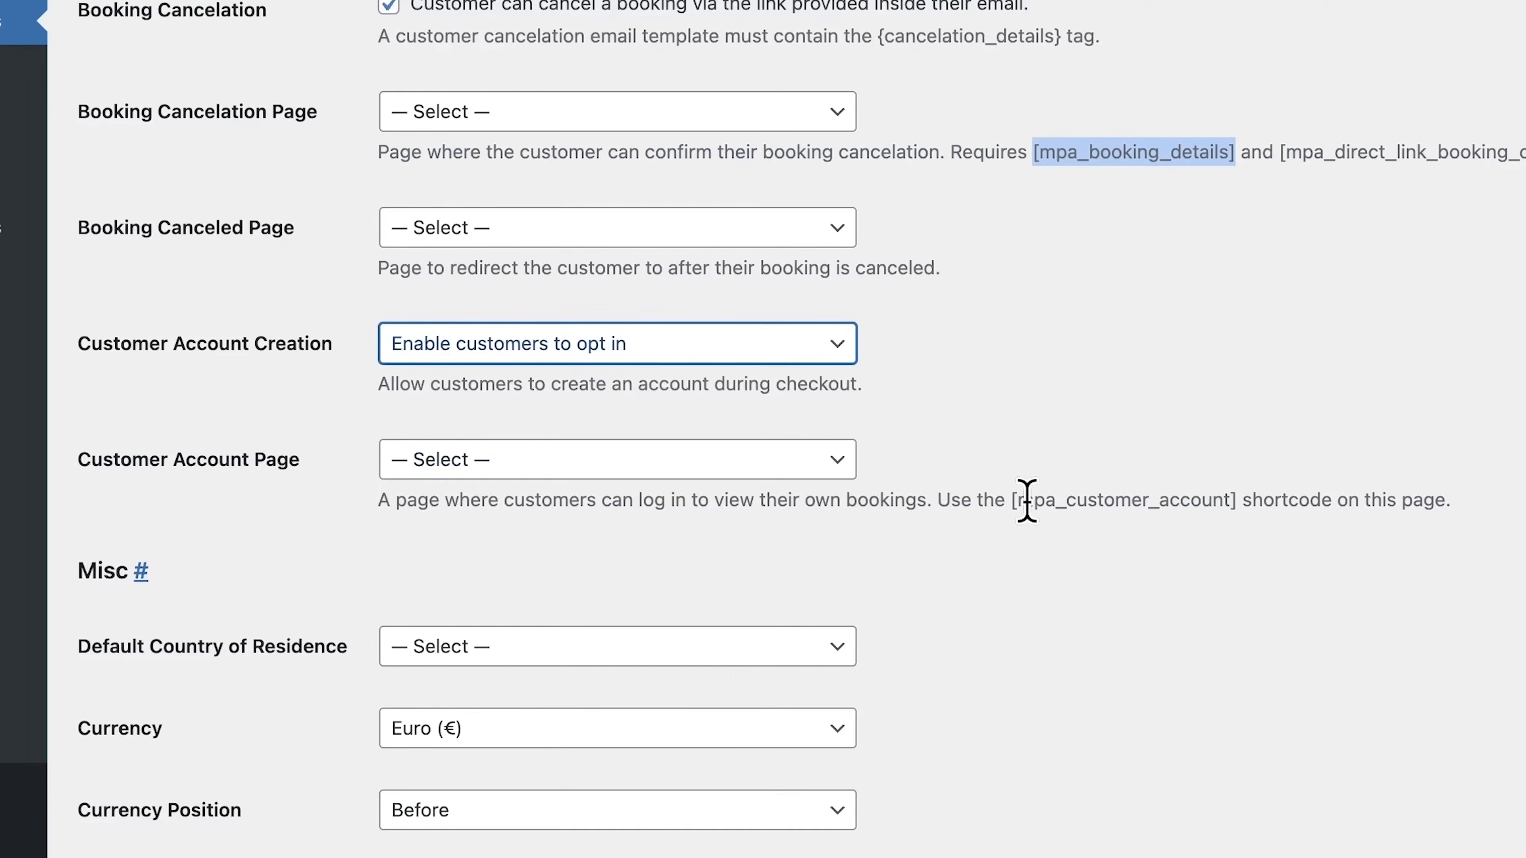
{"action": "left_click_drag", "start_coordinate": [1012, 500], "coordinate": [1245, 516]}
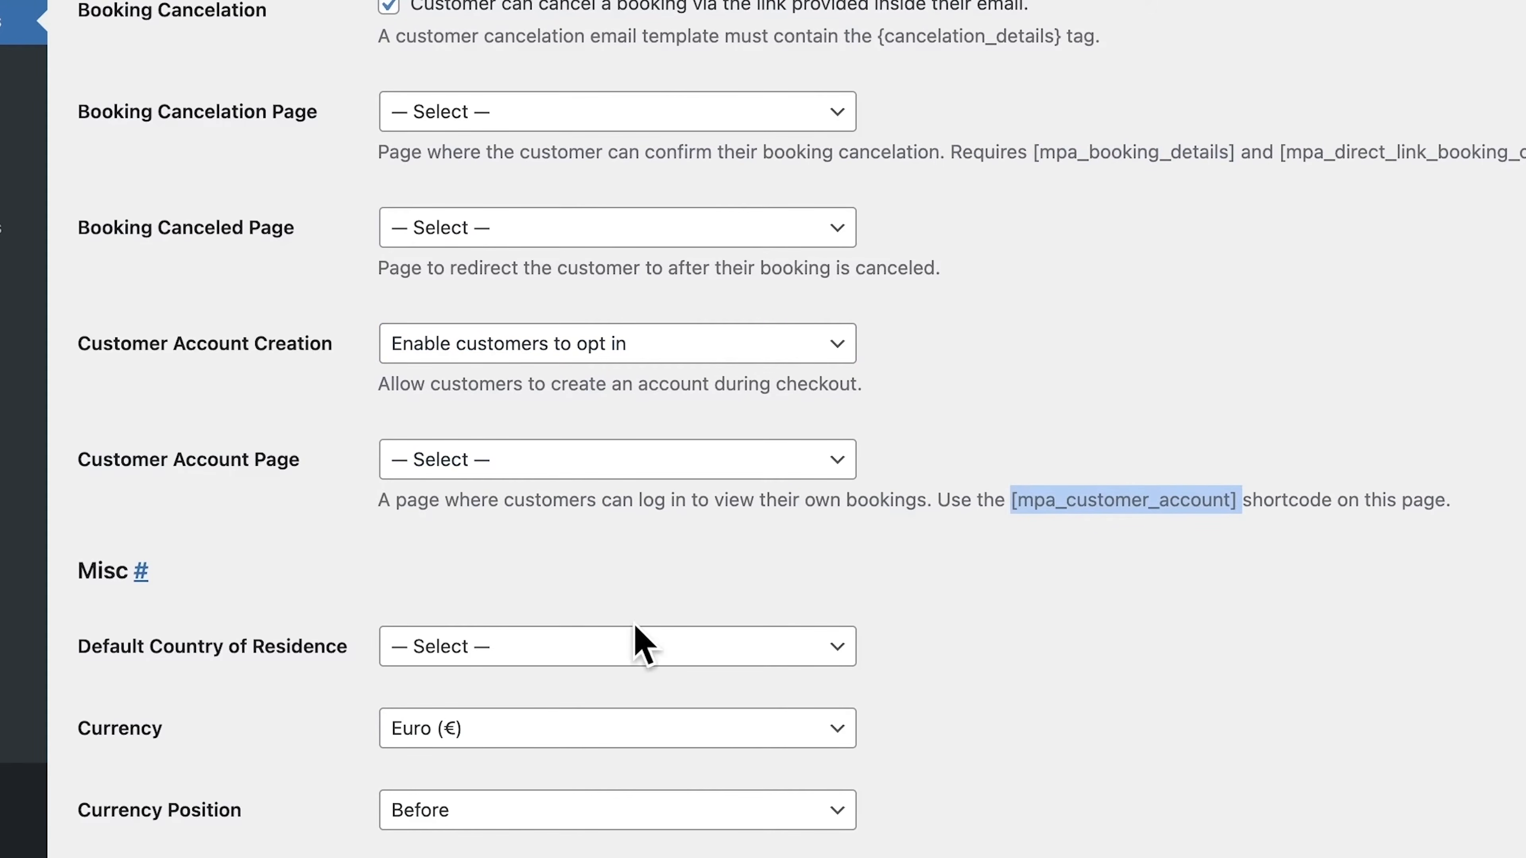
{"action": "left_click", "coordinate": [508, 533]}
{"action": "scroll", "coordinate": [508, 533], "scroll_direction": "down", "scroll_amount": 6}
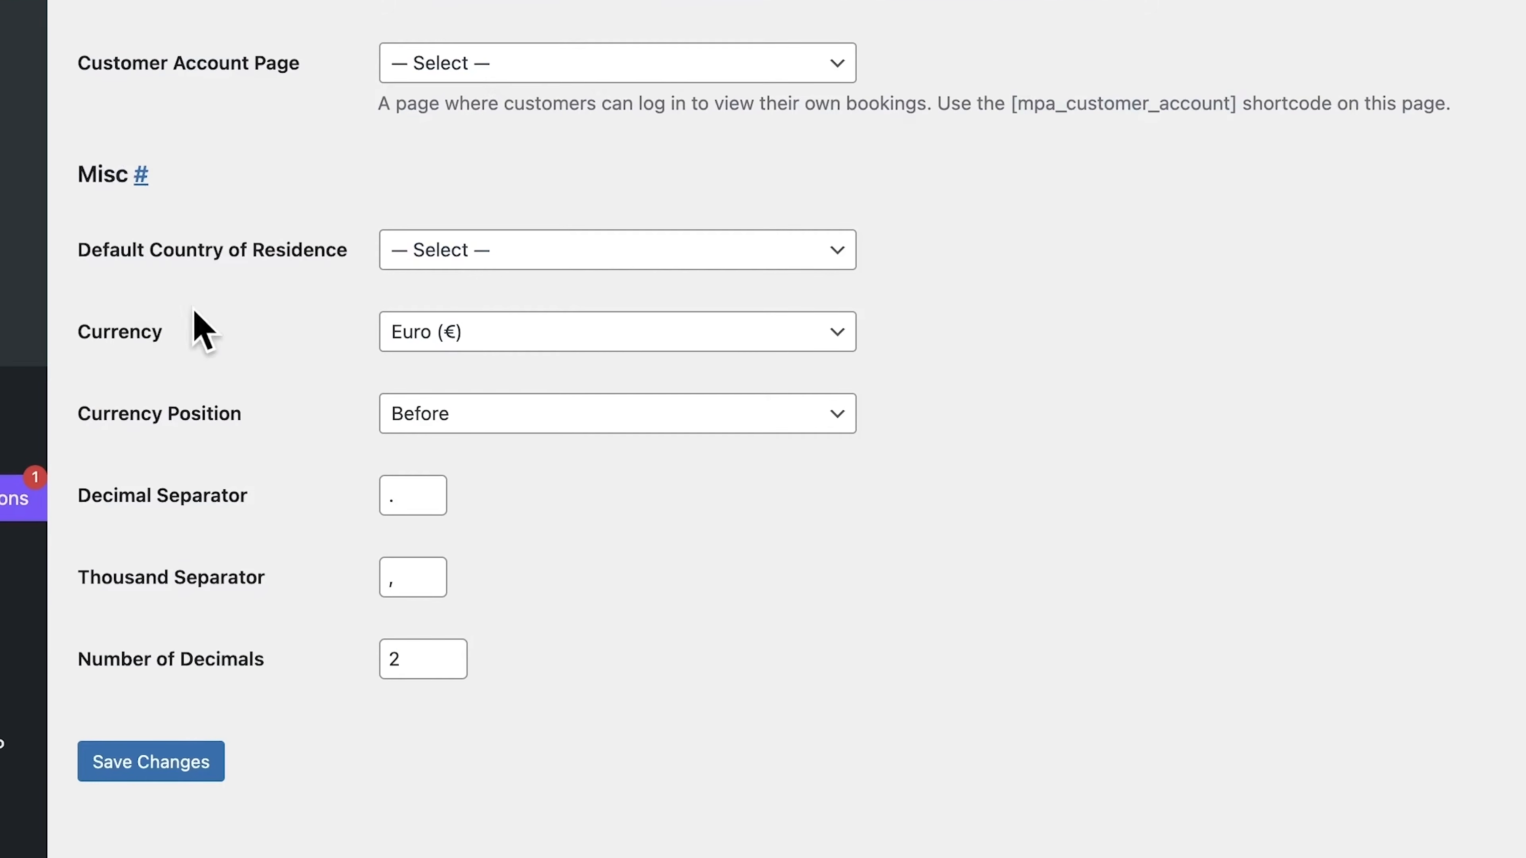
{"action": "left_click", "coordinate": [463, 330]}
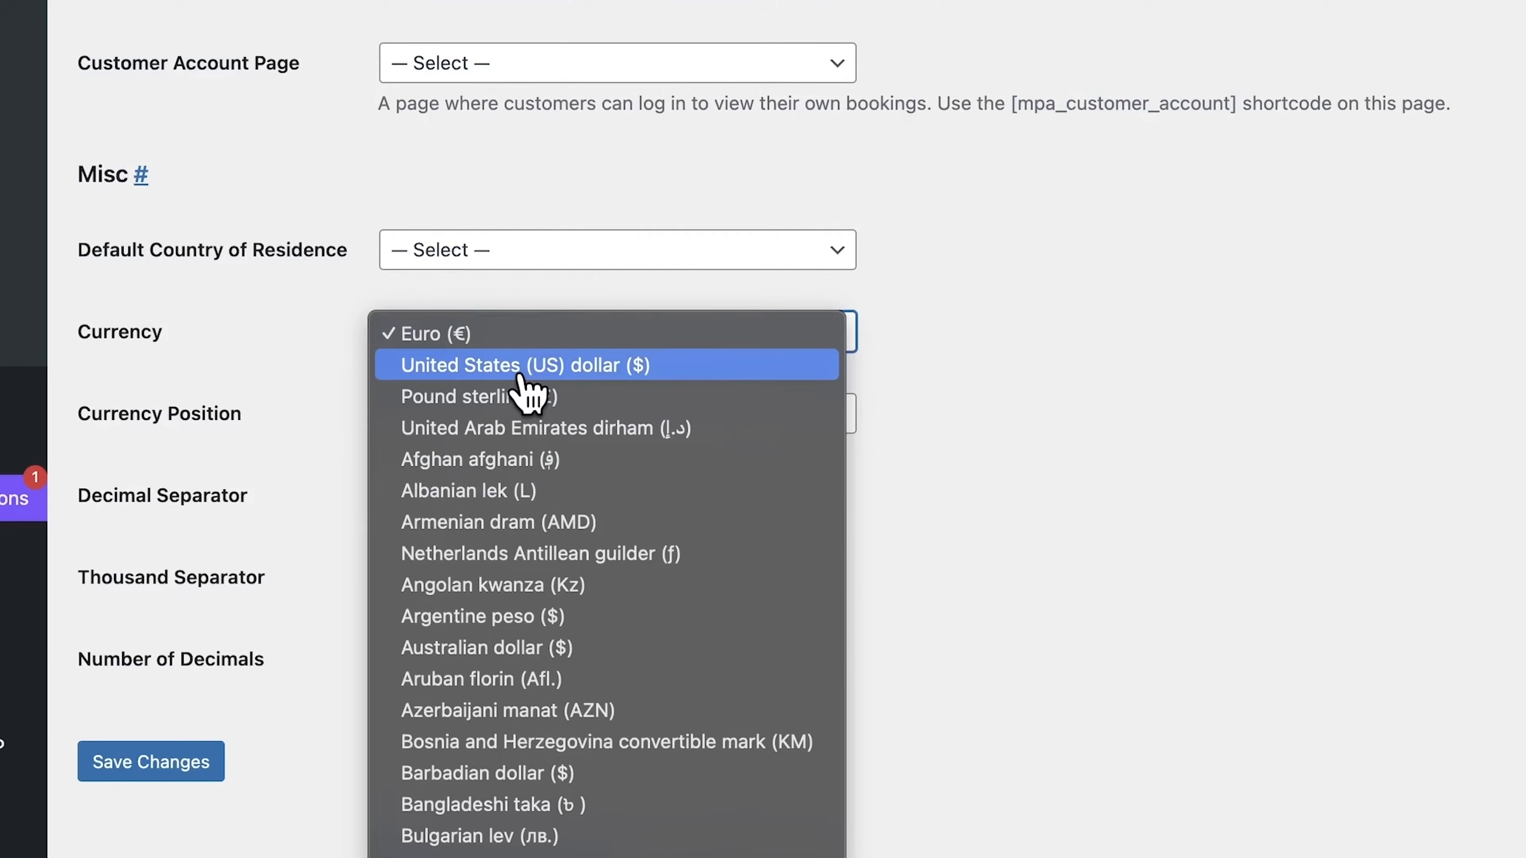
{"action": "key", "text": "Escape"}
{"action": "left_click", "coordinate": [573, 358]}
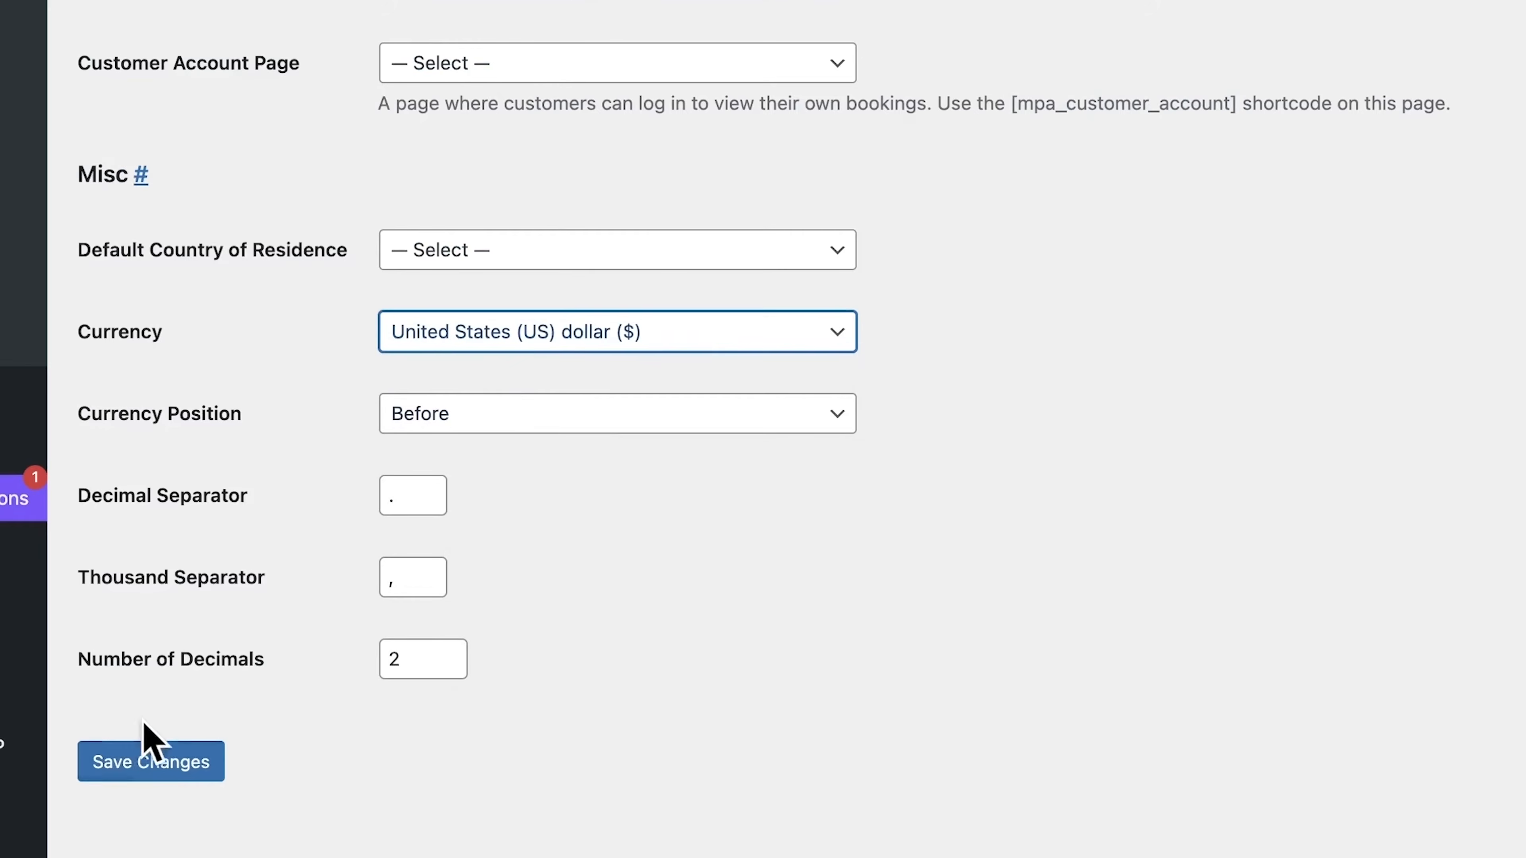
{"action": "left_click", "coordinate": [145, 766]}
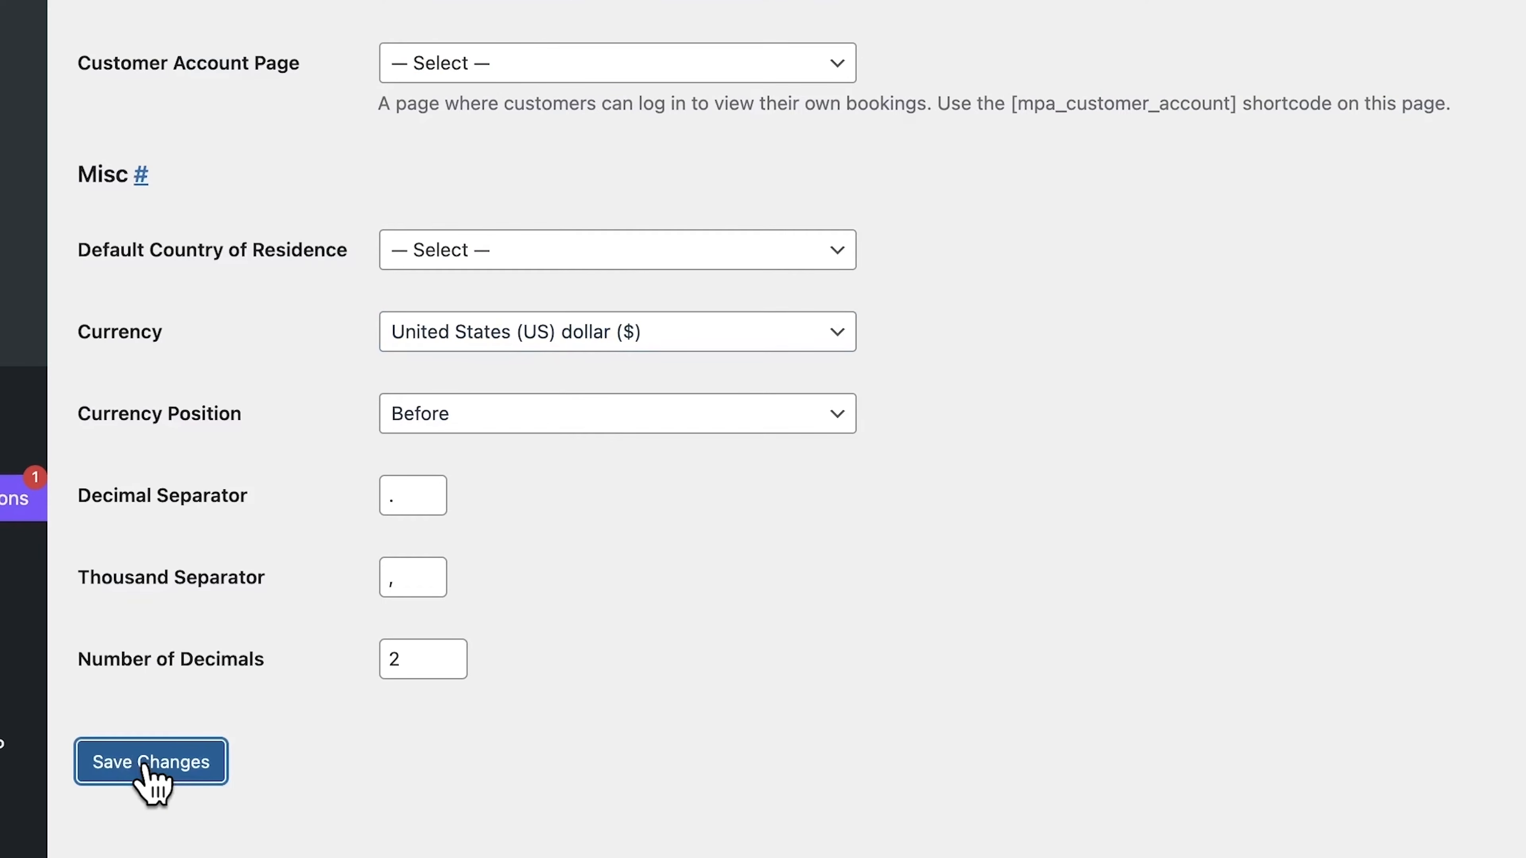
Step: Review the admin and customer email notifications and the sender details in the appointment email settings
{"action": "left_click", "coordinate": [260, 67]}
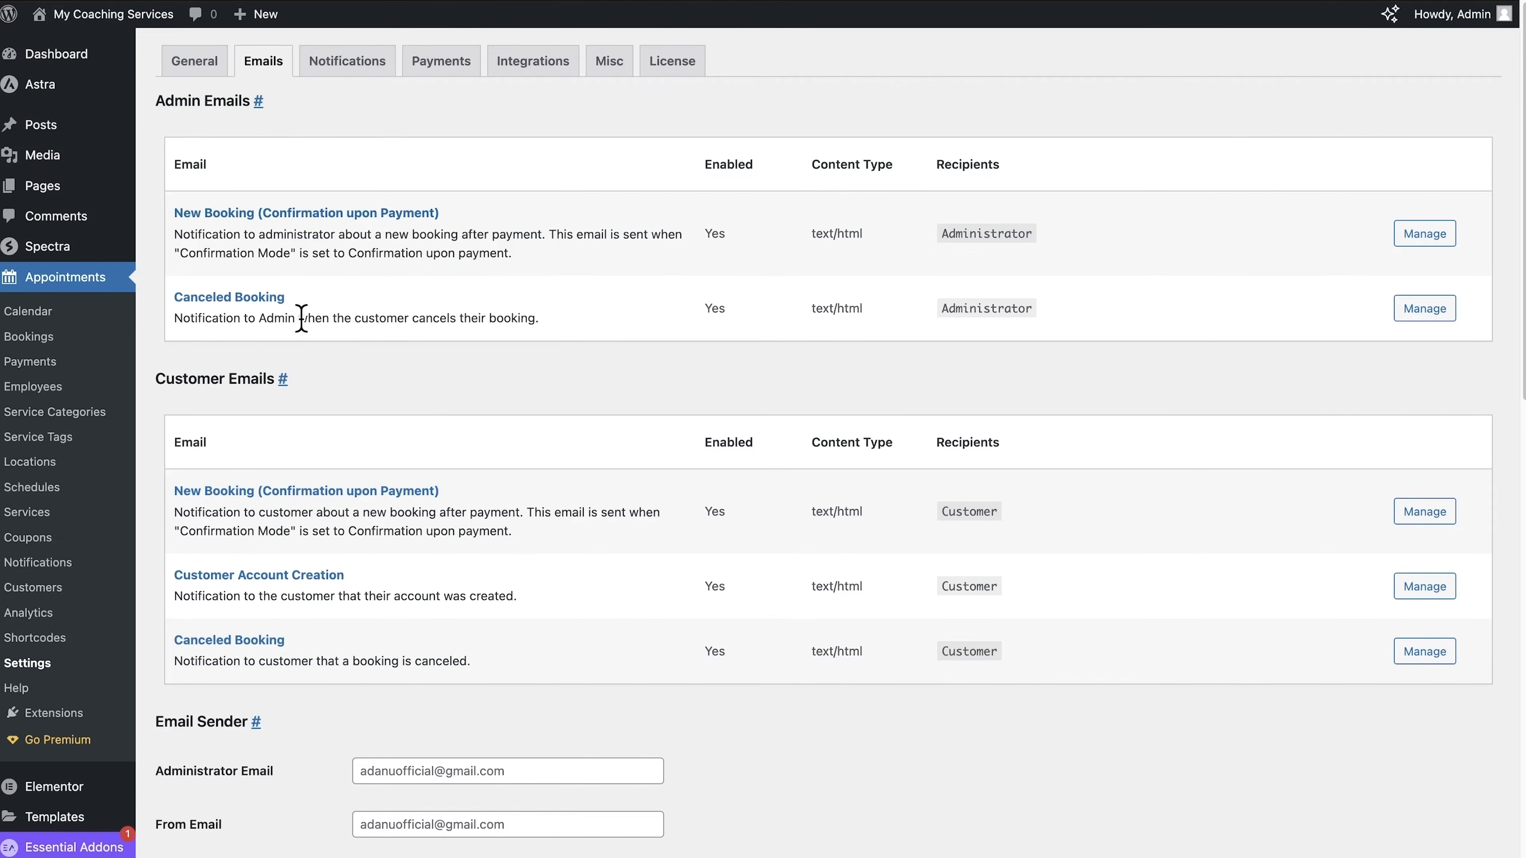
{"action": "scroll", "coordinate": [334, 510], "scroll_direction": "down", "scroll_amount": 2}
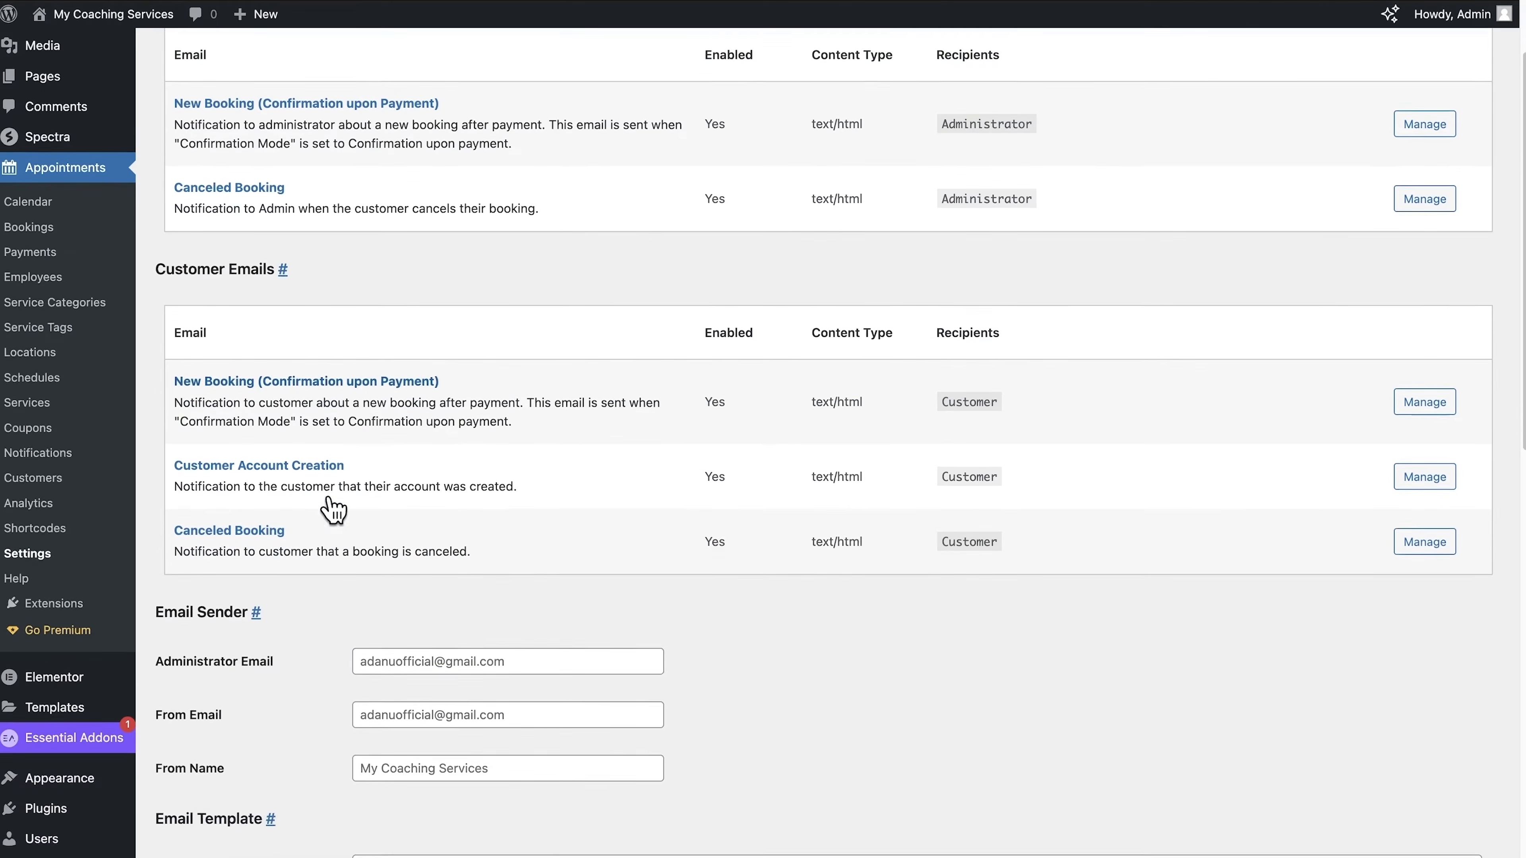
{"action": "scroll", "coordinate": [334, 510], "scroll_direction": "down", "scroll_amount": 1}
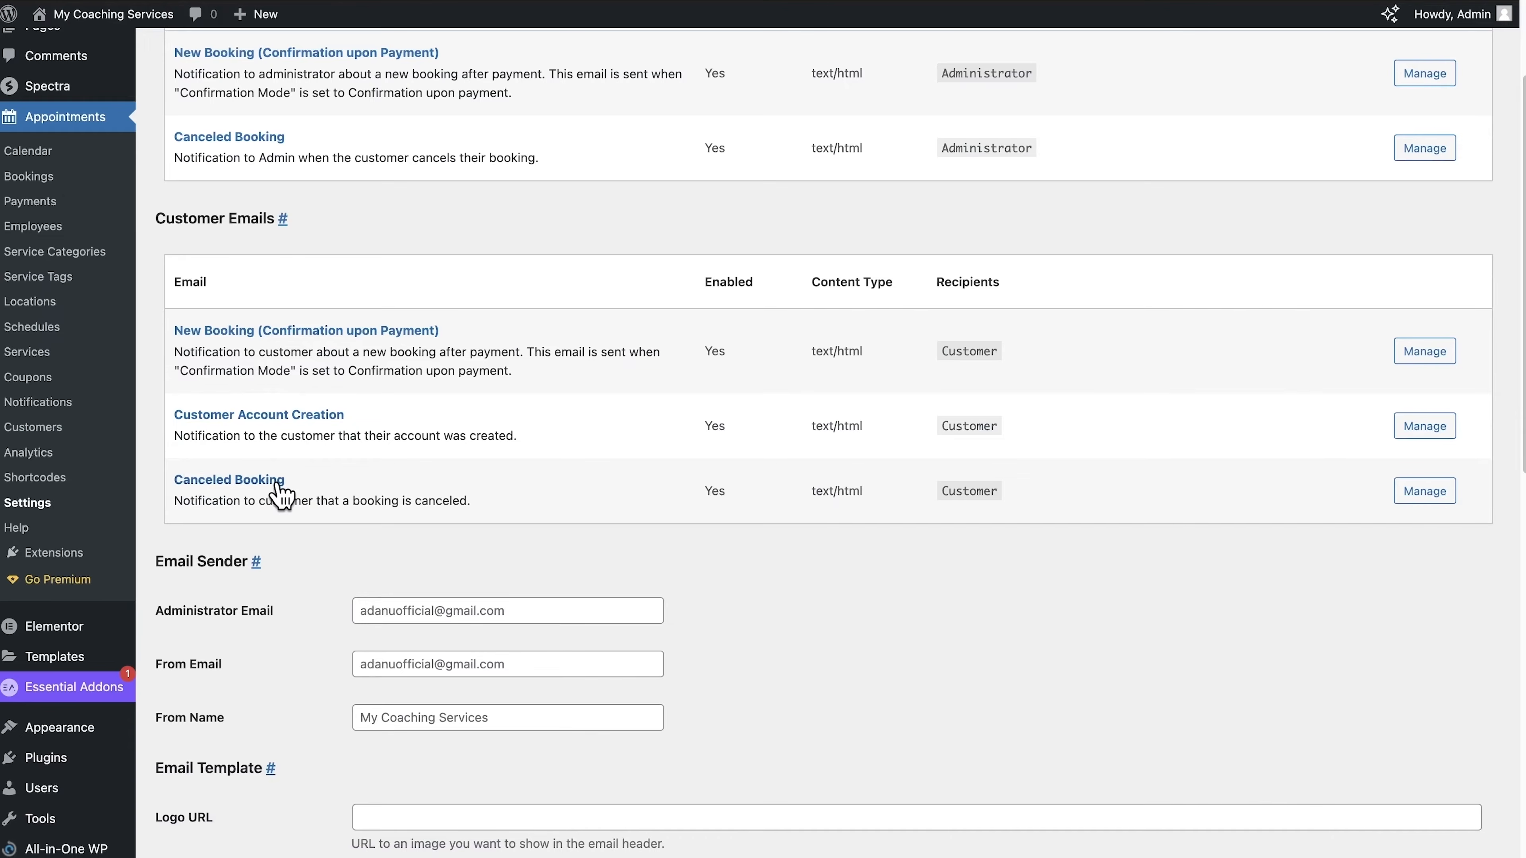
{"action": "scroll", "coordinate": [281, 490], "scroll_direction": "up", "scroll_amount": 3}
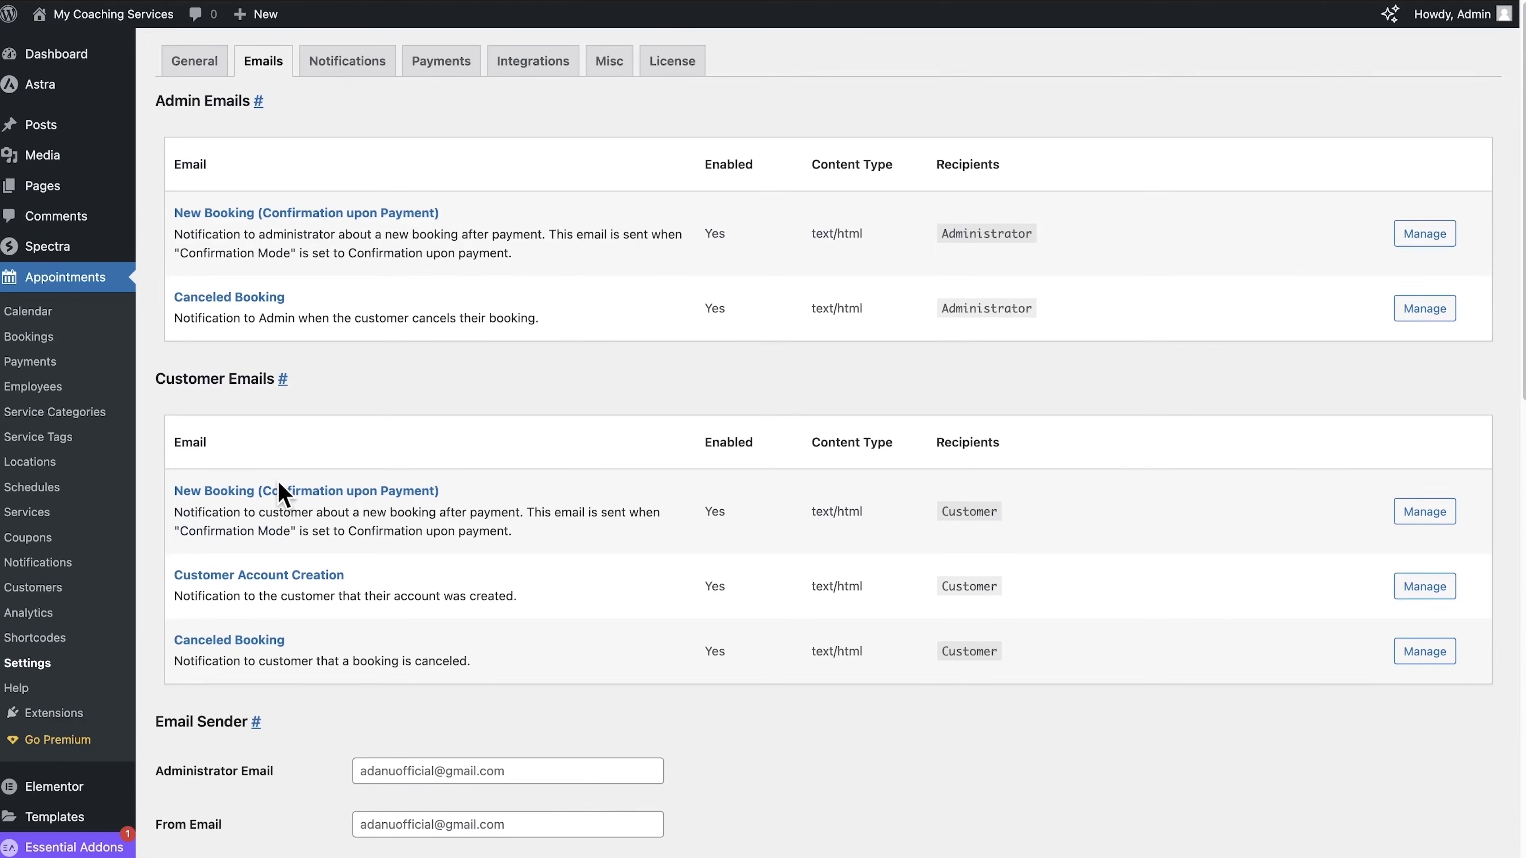
Step: Examine the administrator's New Booking (Confirmation upon Payment) email, including its enable option, message template and available tags
{"action": "left_click", "coordinate": [1424, 235]}
{"action": "scroll", "coordinate": [823, 649], "scroll_direction": "down", "scroll_amount": 3}
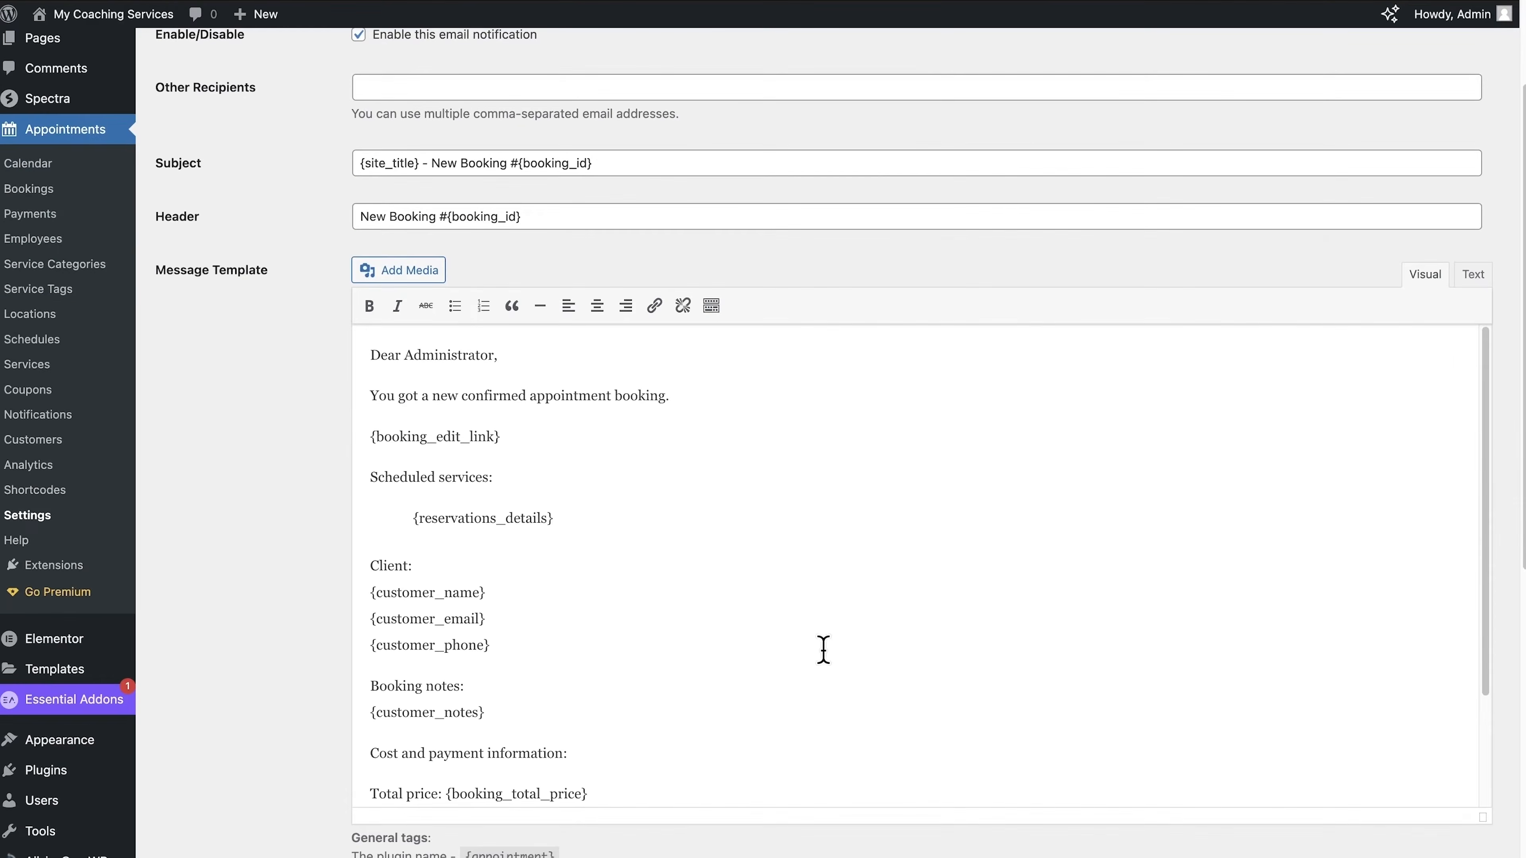
{"action": "scroll", "coordinate": [477, 211], "scroll_direction": "up", "scroll_amount": 3}
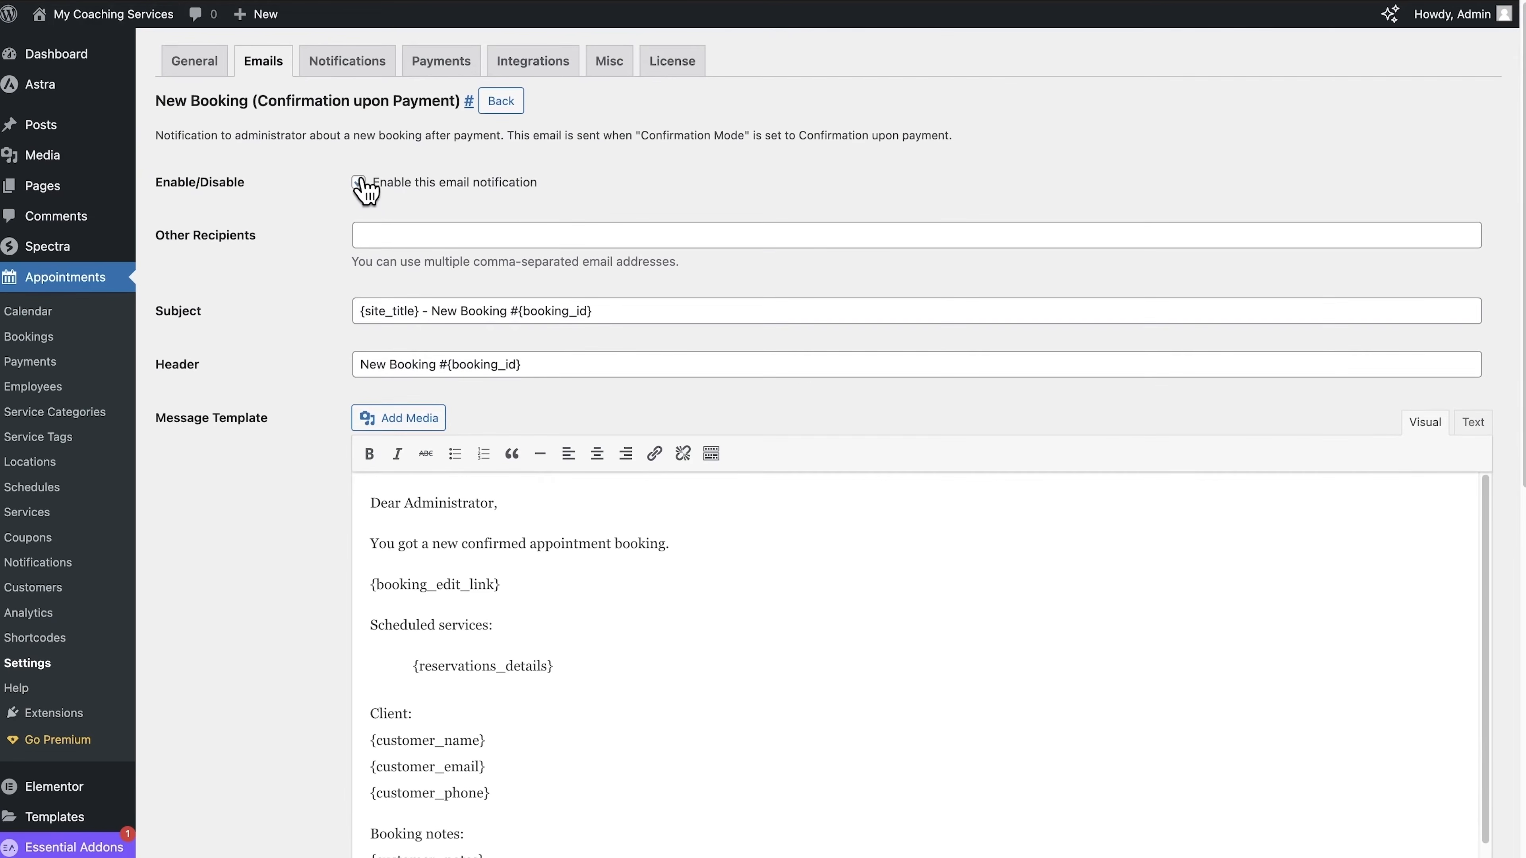
{"action": "left_click", "coordinate": [361, 180]}
{"action": "scroll", "coordinate": [369, 724], "scroll_direction": "down", "scroll_amount": 5}
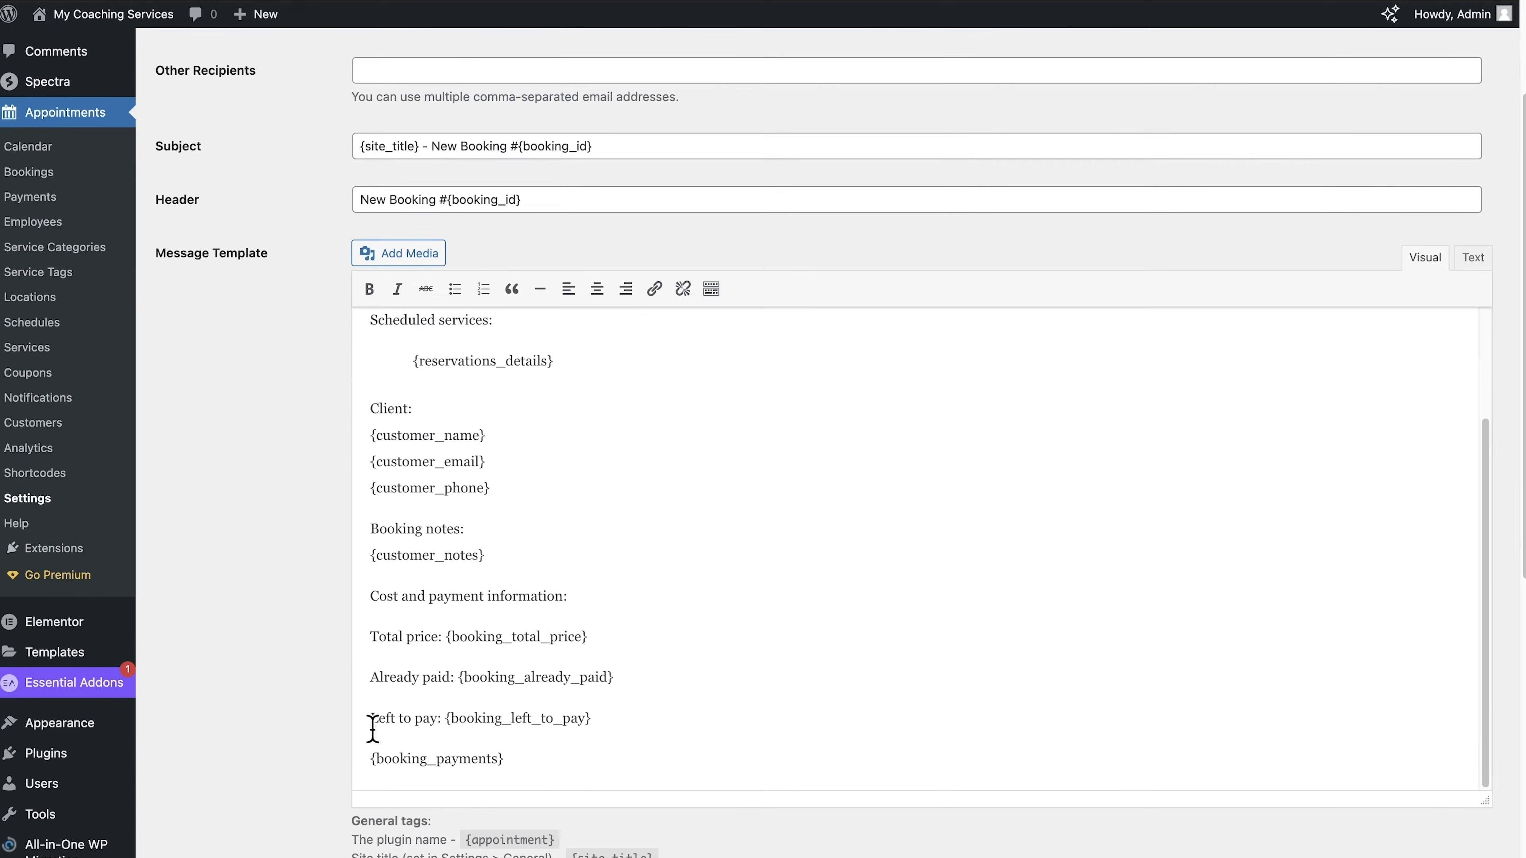
{"action": "scroll", "coordinate": [332, 763], "scroll_direction": "down", "scroll_amount": 3}
{"action": "scroll", "coordinate": [332, 760], "scroll_direction": "down", "scroll_amount": 5}
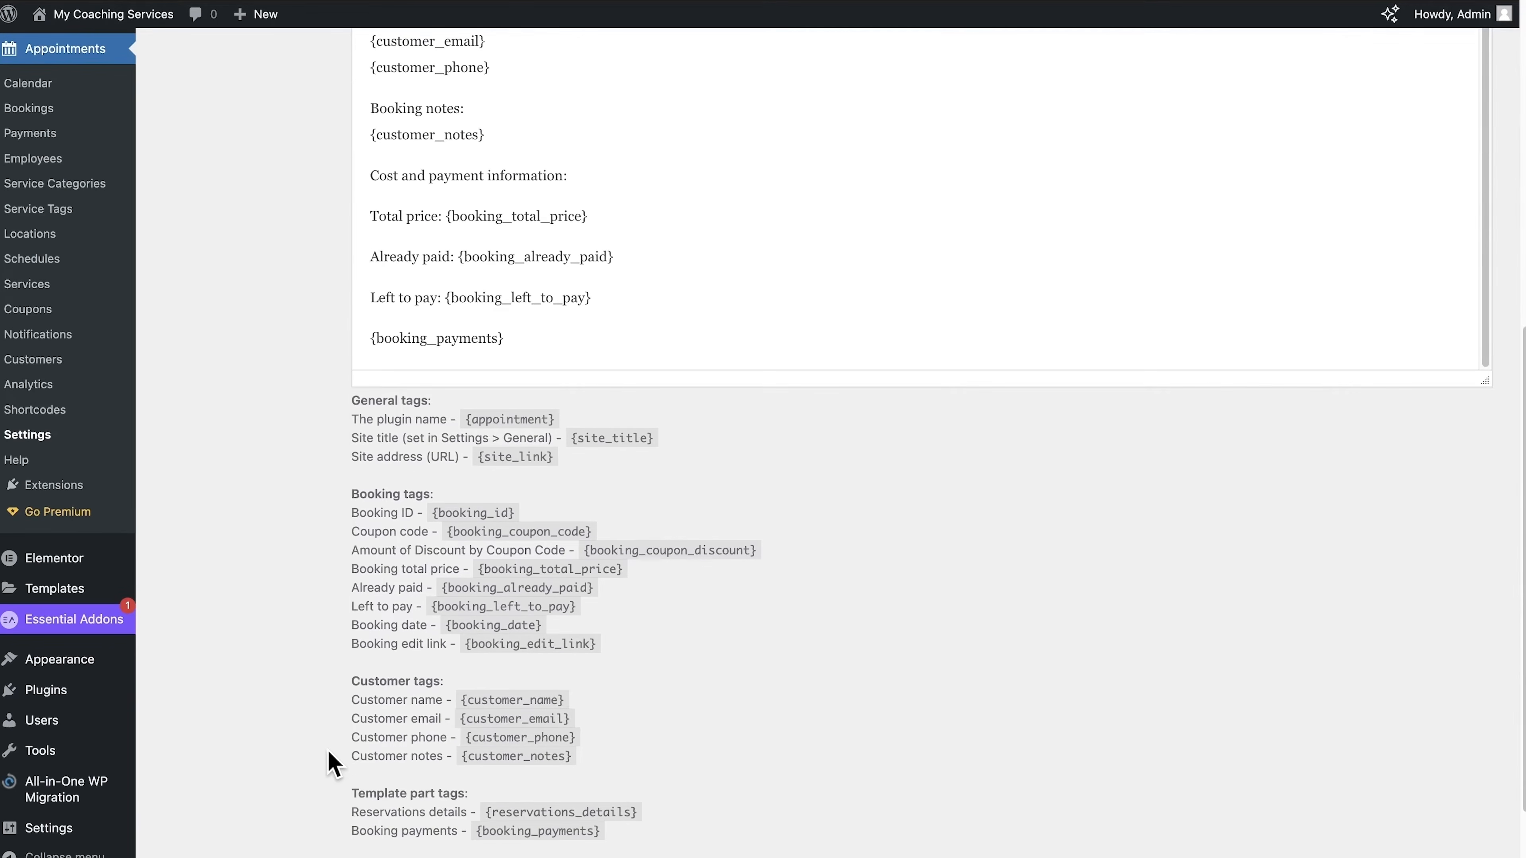
{"action": "left_click_drag", "start_coordinate": [334, 372], "coordinate": [658, 722]}
{"action": "scroll", "coordinate": [677, 445], "scroll_direction": "up", "scroll_amount": 3}
{"action": "left_click", "coordinate": [657, 331]}
{"action": "scroll", "coordinate": [659, 335], "scroll_direction": "up", "scroll_amount": 3}
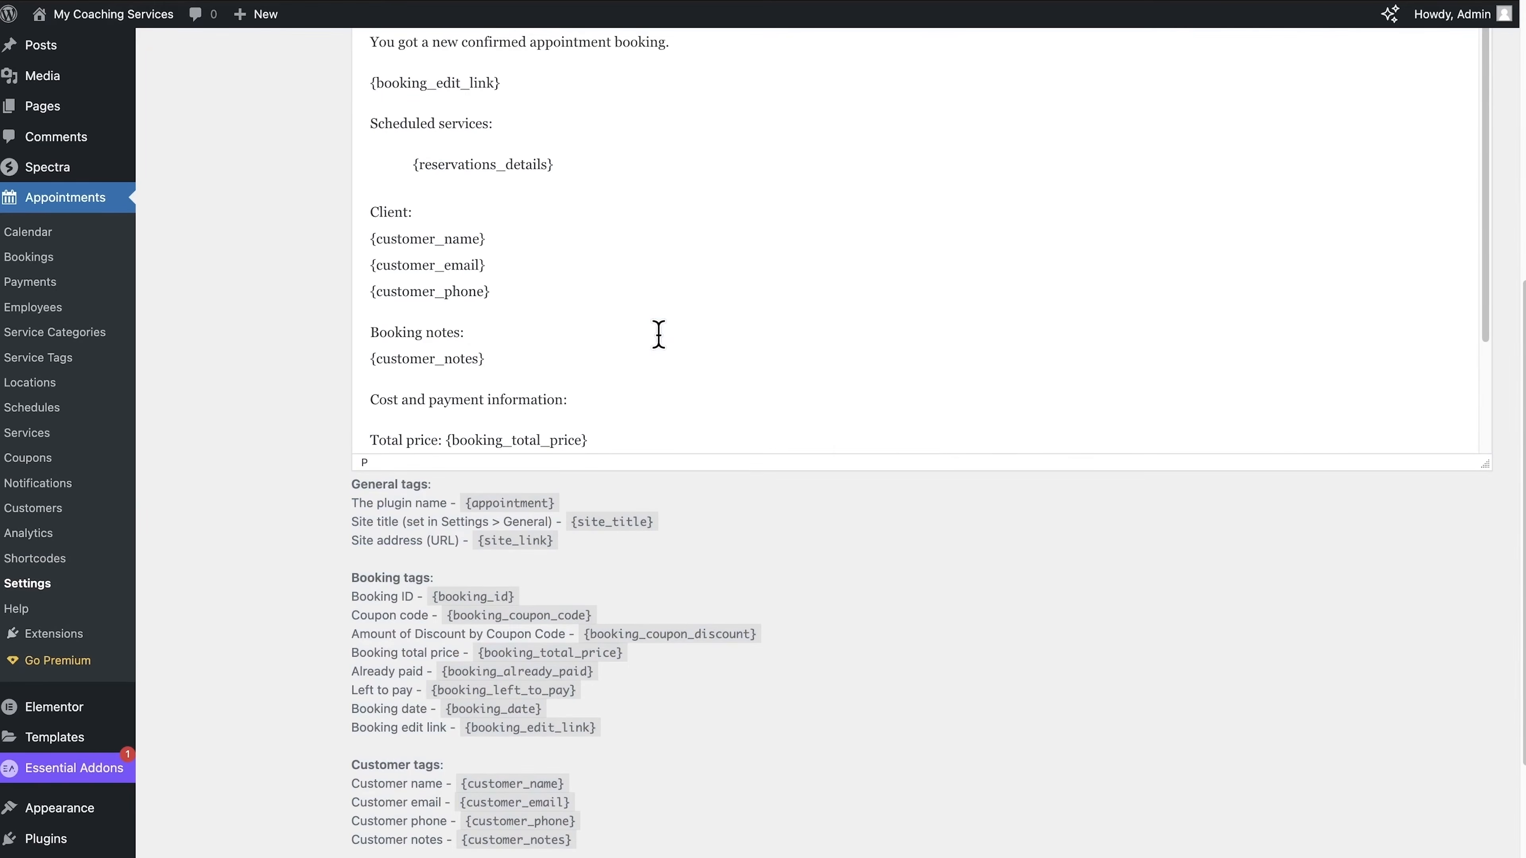
{"action": "scroll", "coordinate": [510, 761], "scroll_direction": "down", "scroll_amount": 12}
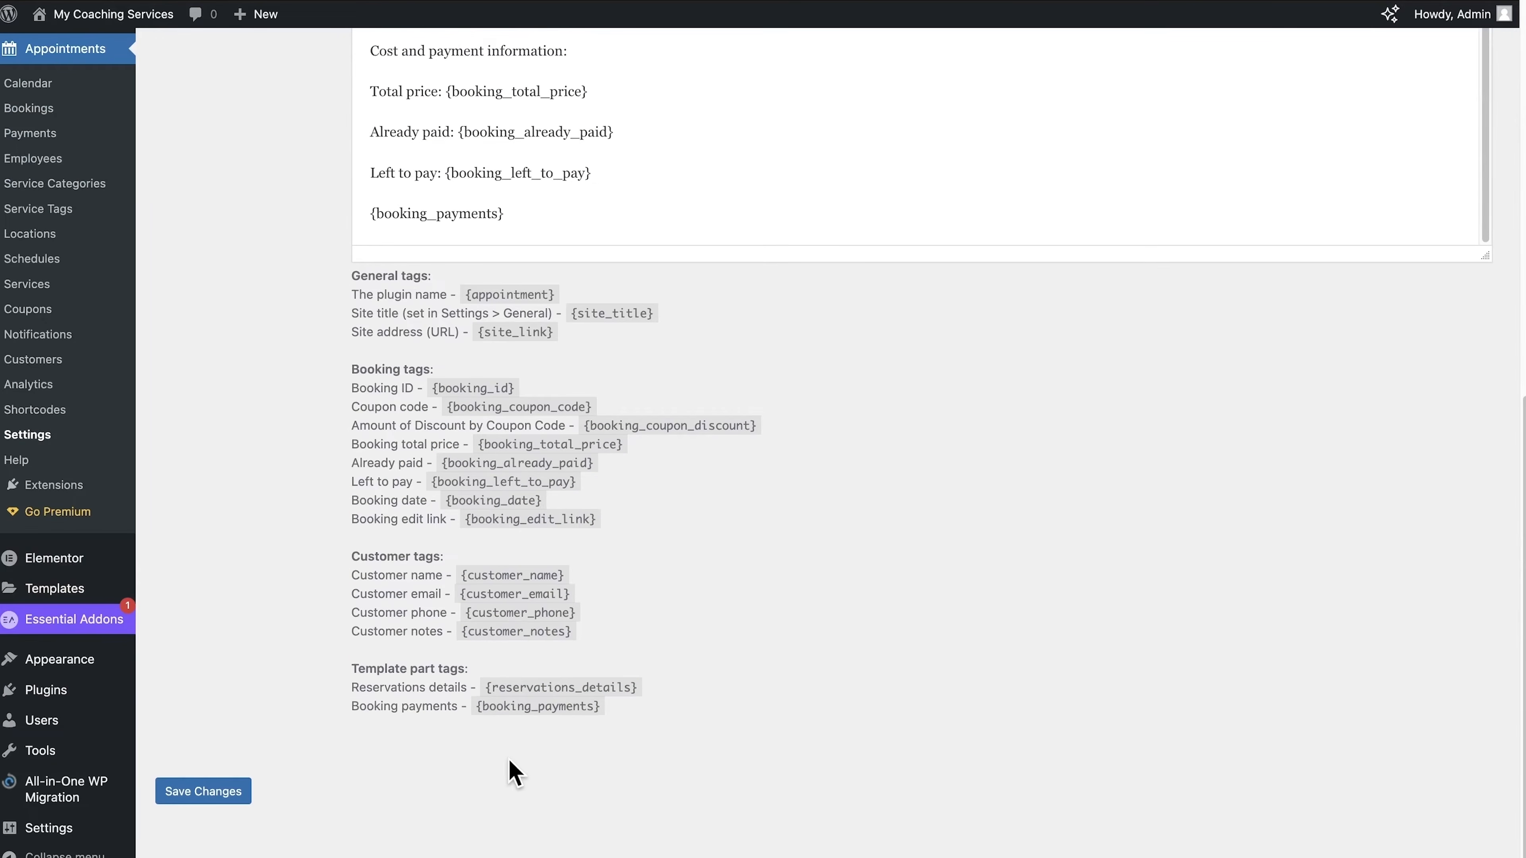
{"action": "scroll", "coordinate": [510, 773], "scroll_direction": "up", "scroll_amount": 10}
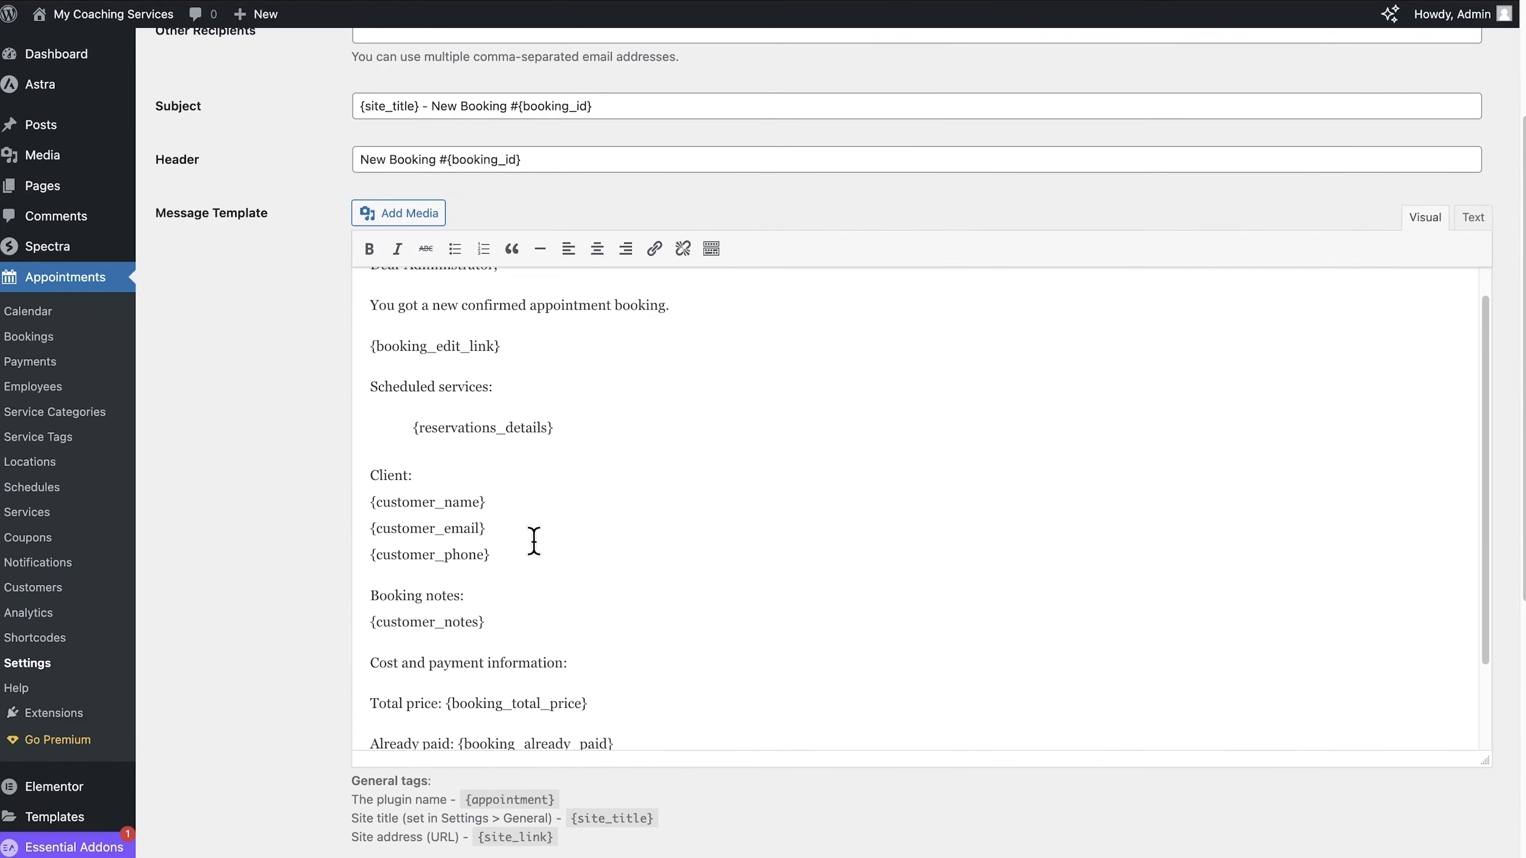
{"action": "scroll", "coordinate": [533, 541], "scroll_direction": "up", "scroll_amount": 5}
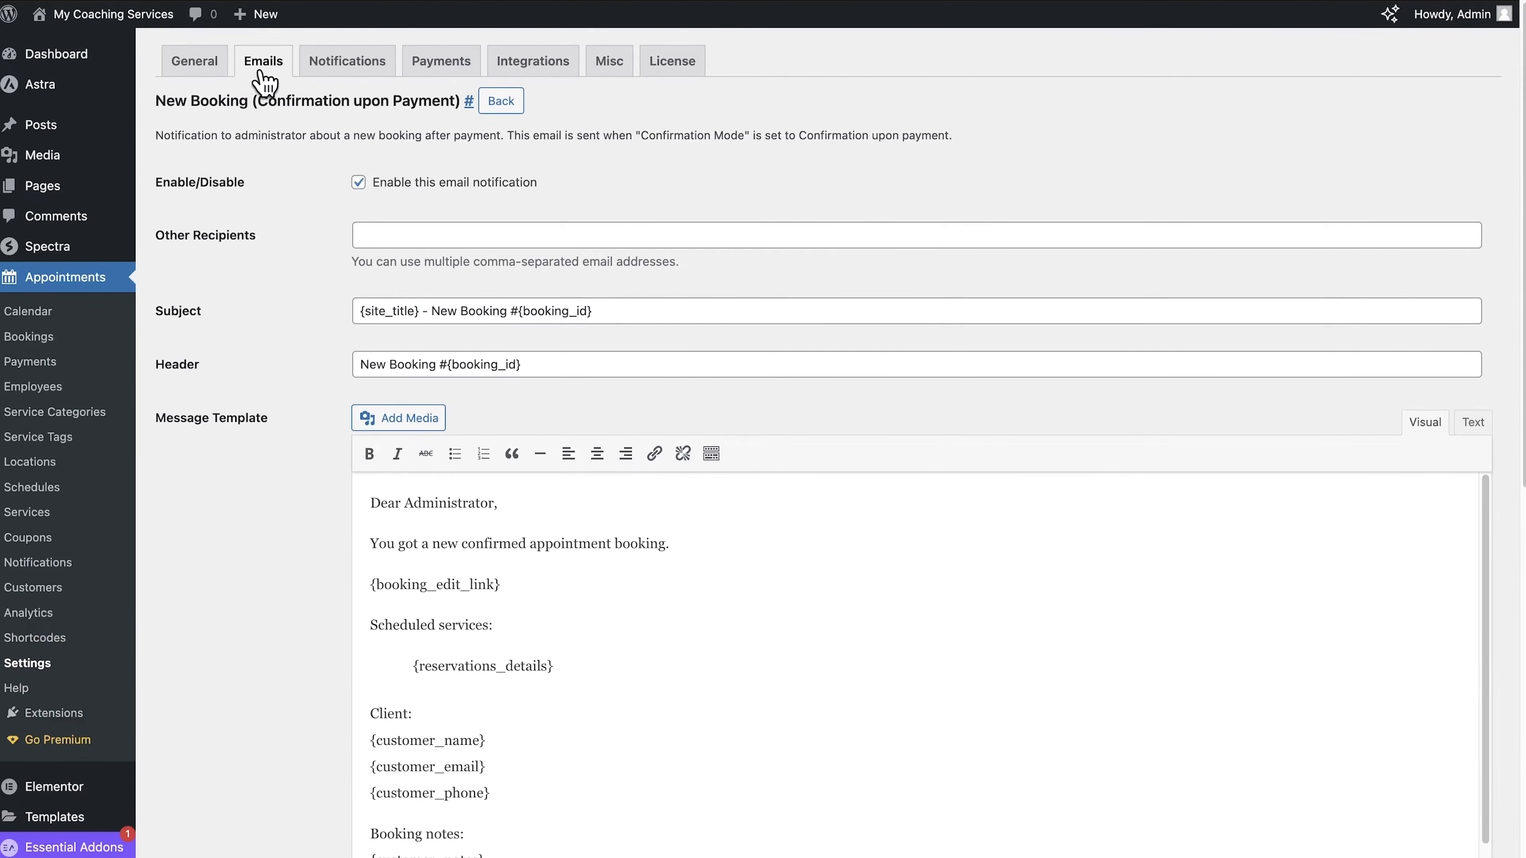
Step: Enter the sender's full name as the From Name for the appointment emails and save the email settings
{"action": "left_click", "coordinate": [262, 66]}
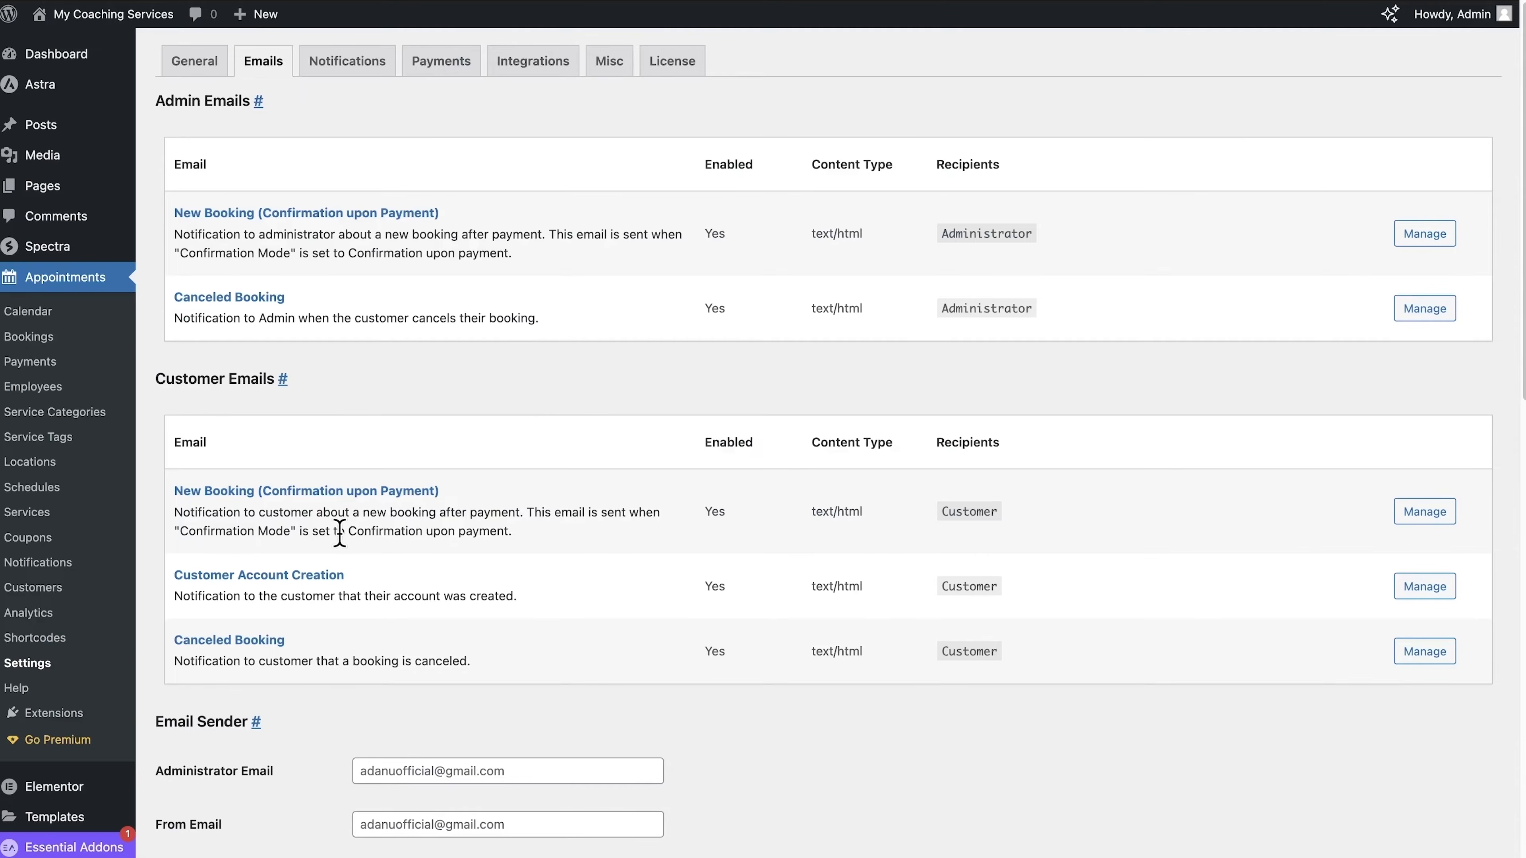
{"action": "scroll", "coordinate": [339, 533], "scroll_direction": "down", "scroll_amount": 2}
{"action": "scroll", "coordinate": [736, 672], "scroll_direction": "down", "scroll_amount": 5}
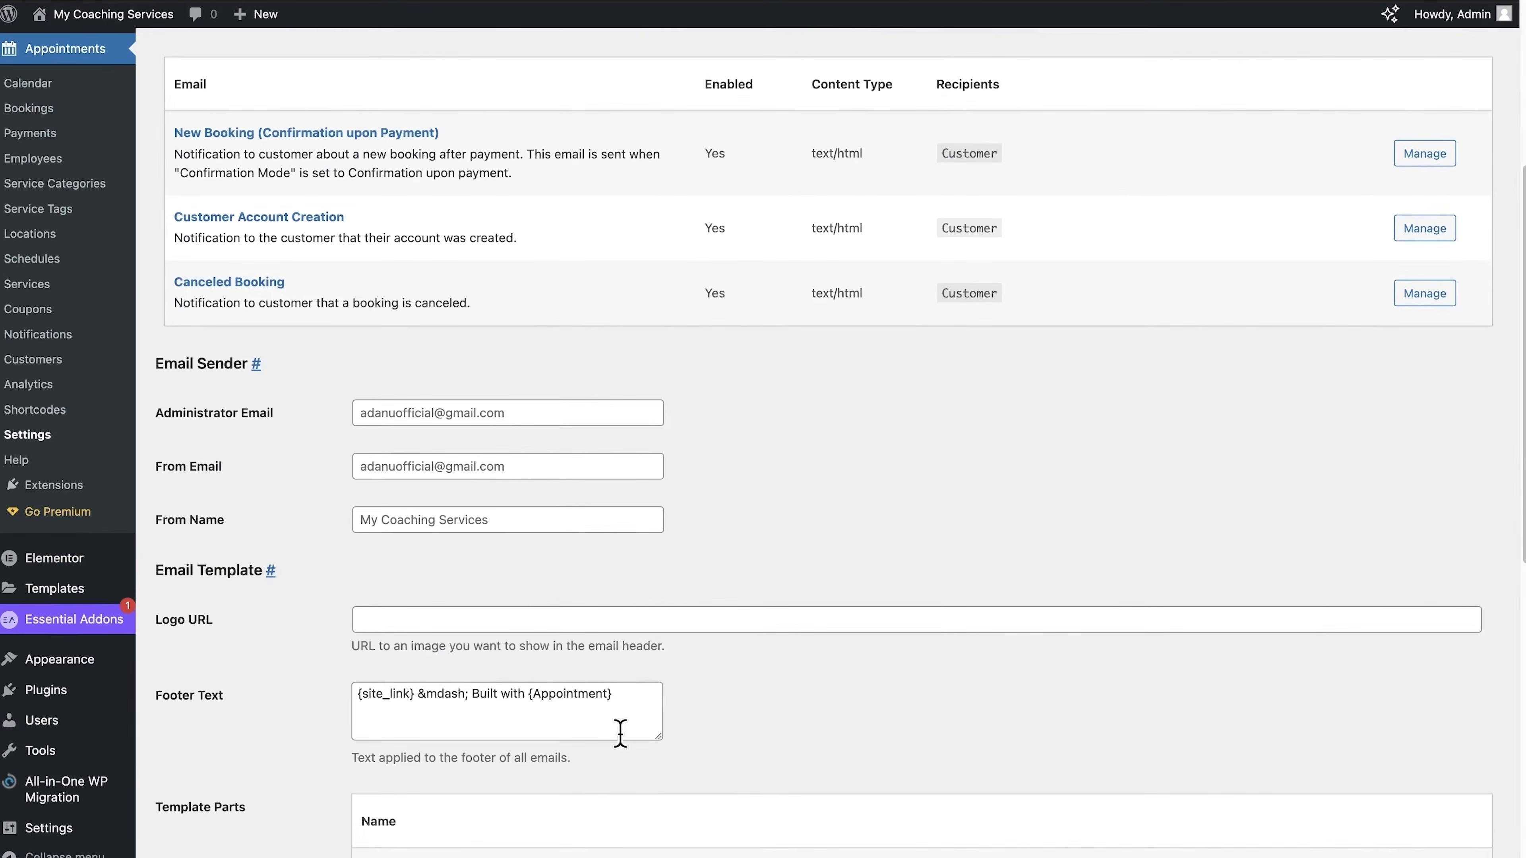
{"action": "scroll", "coordinate": [620, 733], "scroll_direction": "down", "scroll_amount": 3}
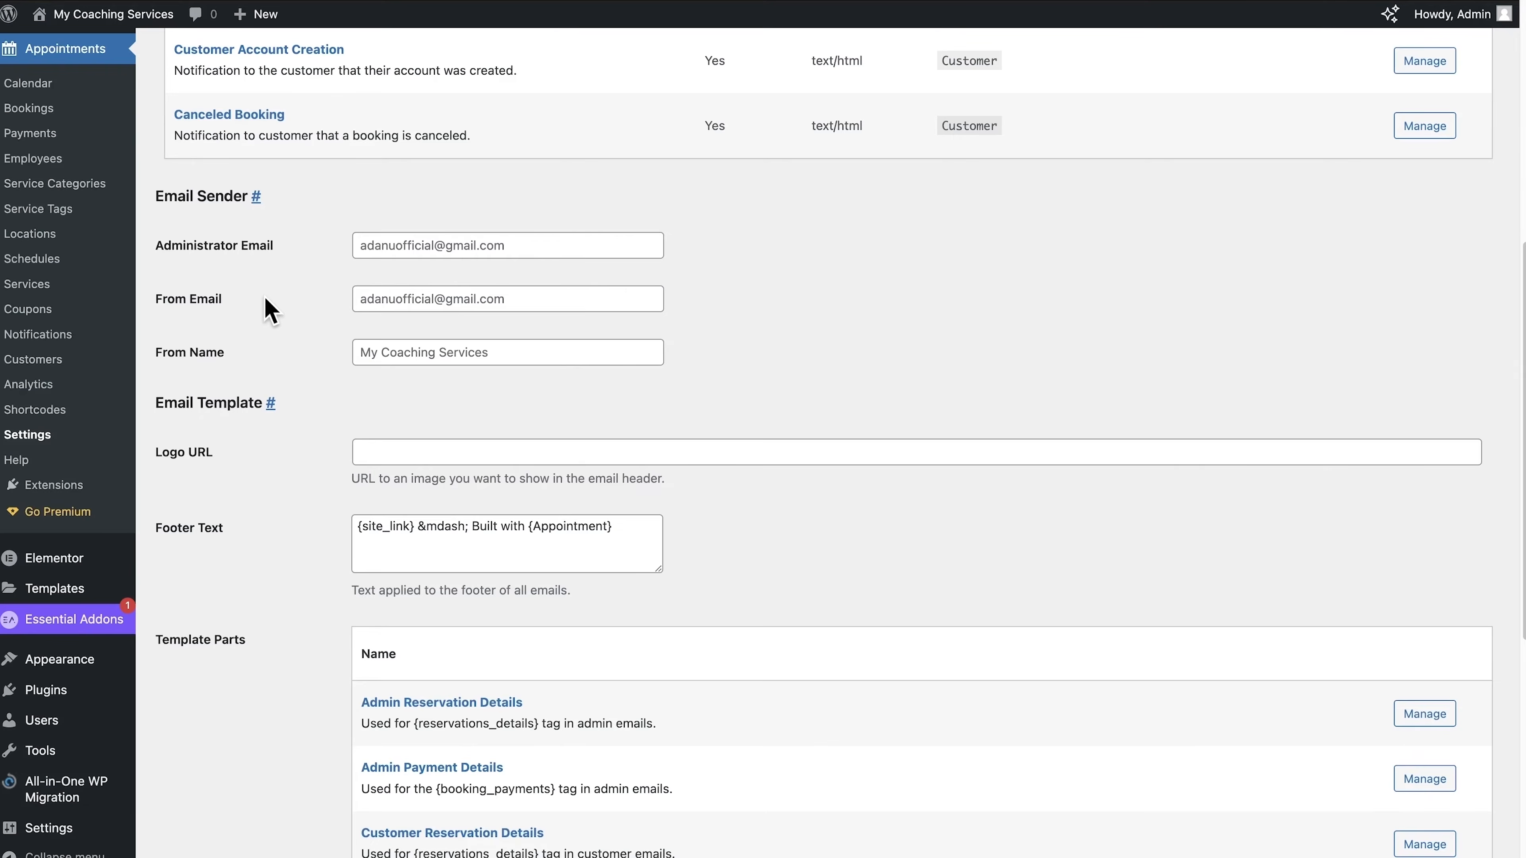
{"action": "left_click", "coordinate": [355, 353]}
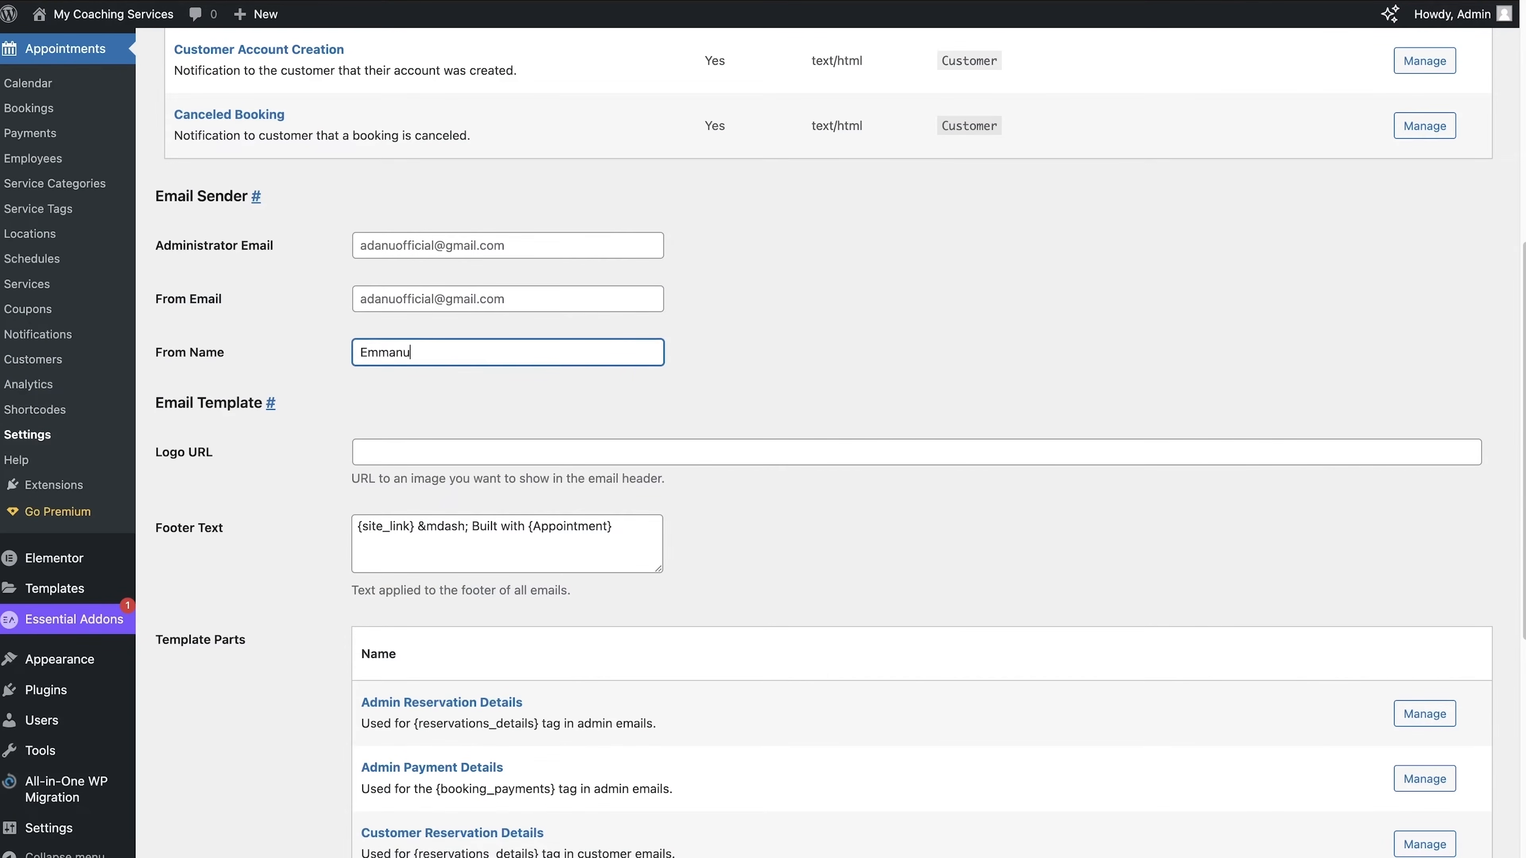
{"action": "scroll", "coordinate": [390, 342], "scroll_direction": "down", "scroll_amount": 3}
{"action": "left_click", "coordinate": [306, 313]}
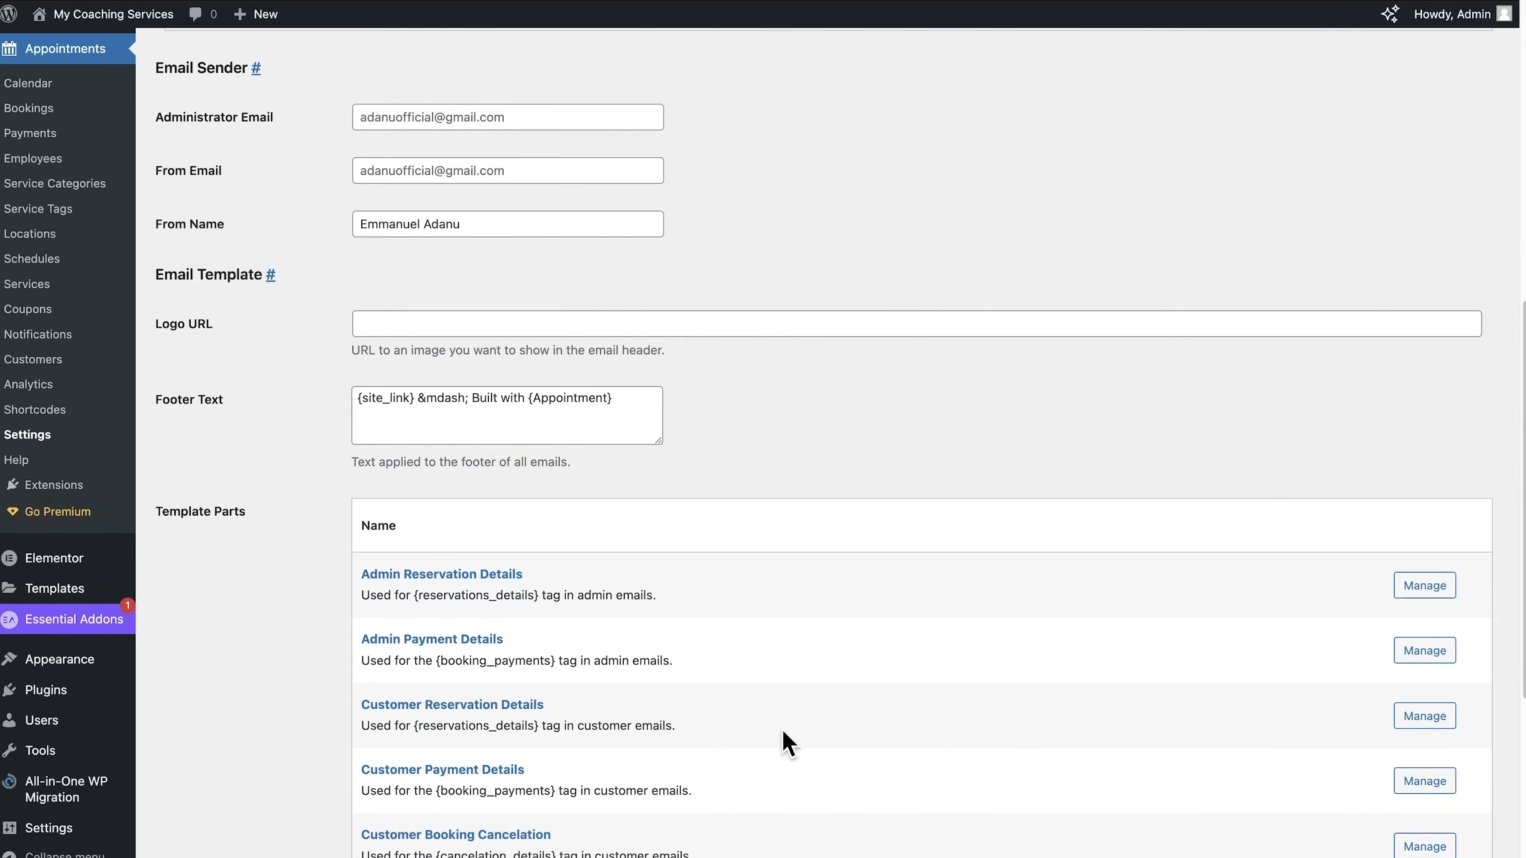
{"action": "scroll", "coordinate": [787, 781], "scroll_direction": "down", "scroll_amount": 5}
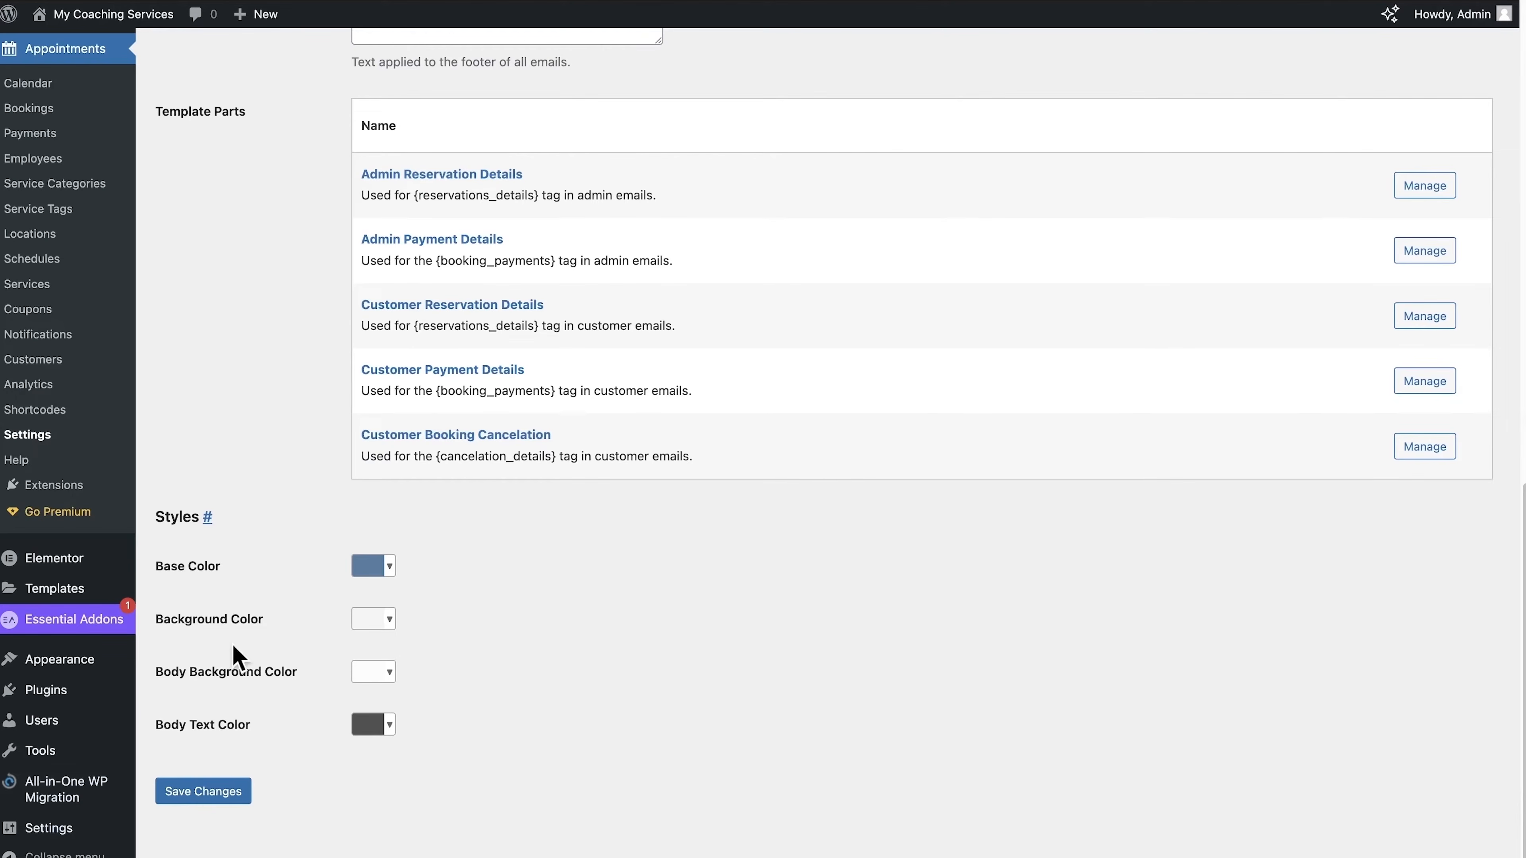
{"action": "left_click", "coordinate": [204, 798]}
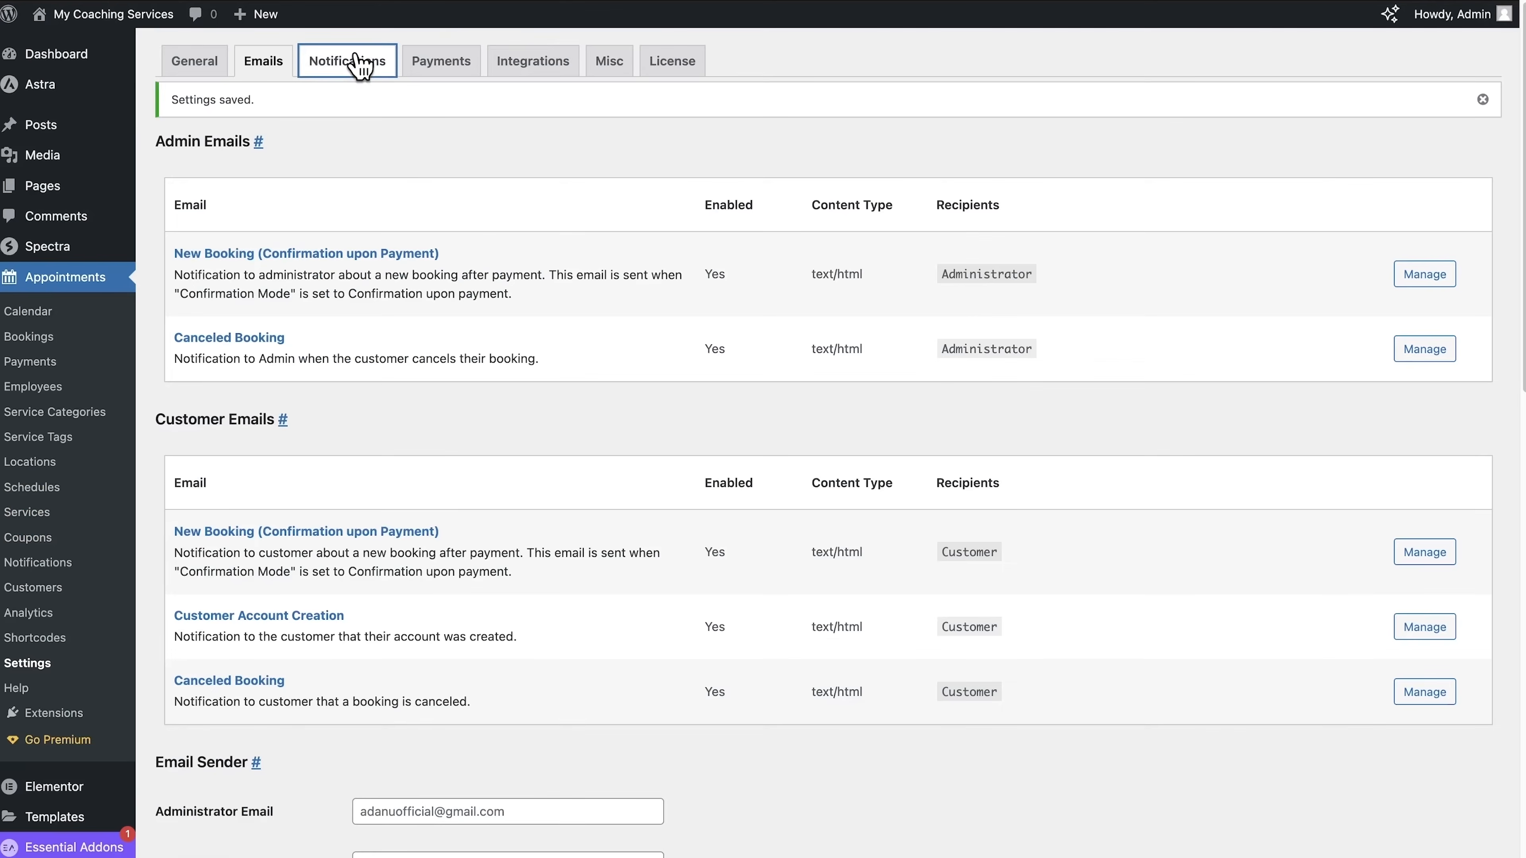
Step: Check the email sender details and the available SMS Sender options in the notification settings
{"action": "left_click", "coordinate": [360, 63]}
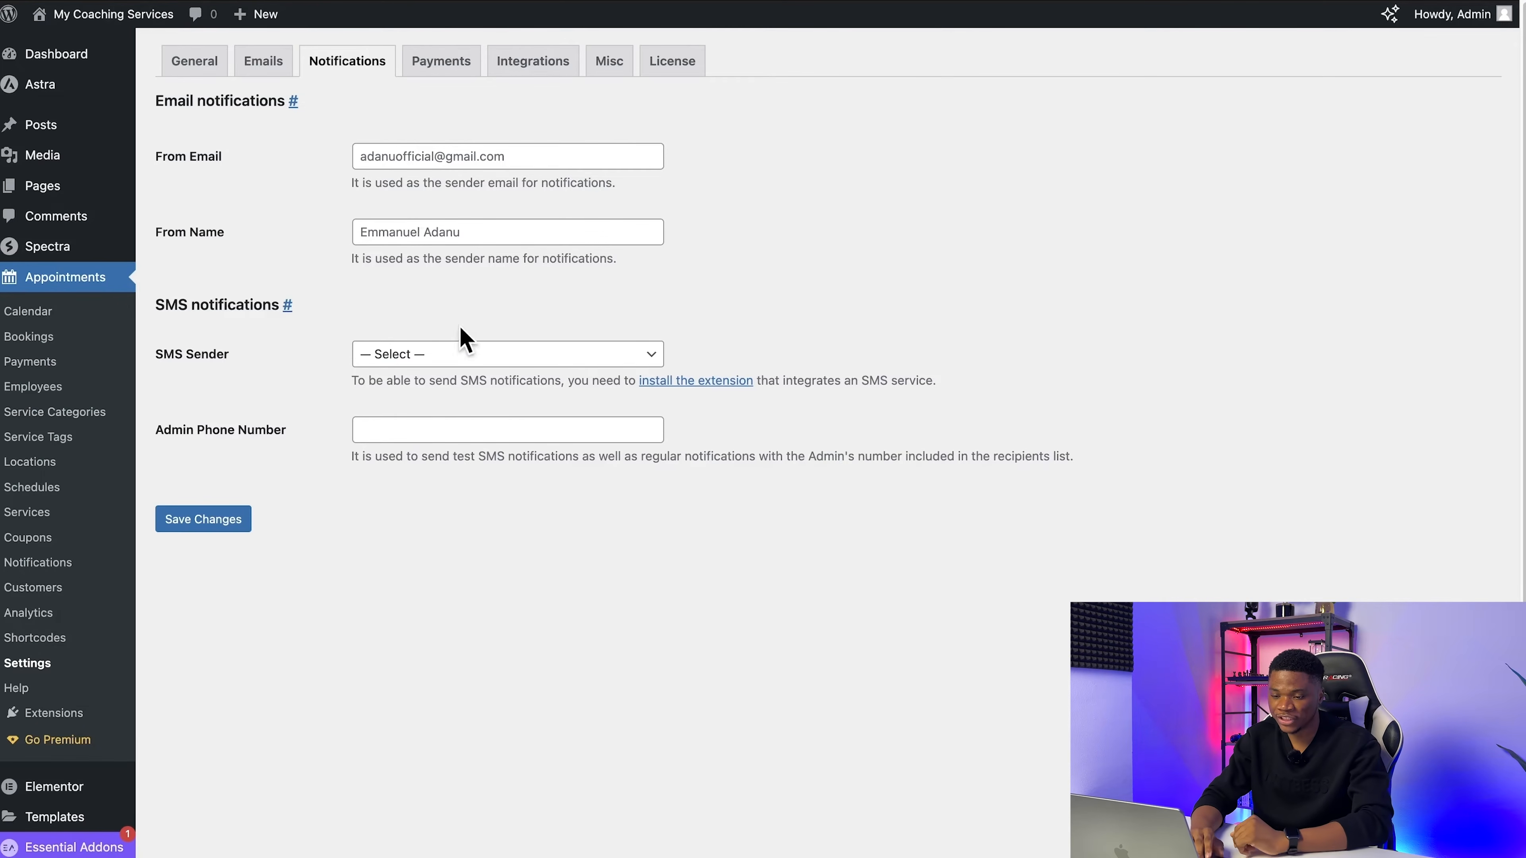
{"action": "left_click", "coordinate": [487, 356]}
{"action": "left_click", "coordinate": [886, 240]}
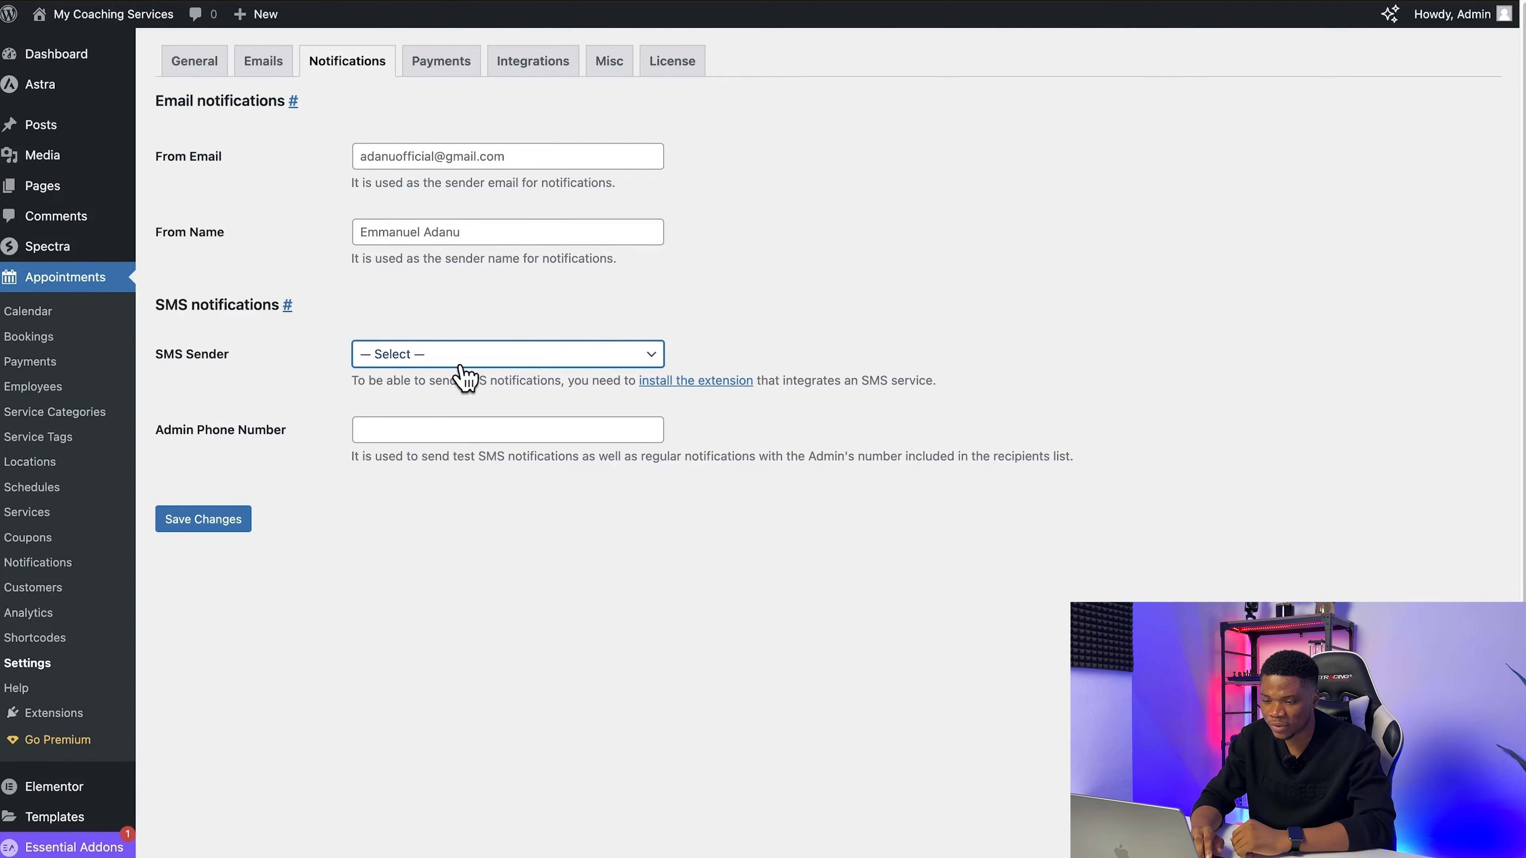
Step: Enable the Test Payment method with Sandbox Mode turned on and save its settings
{"action": "left_click", "coordinate": [436, 65]}
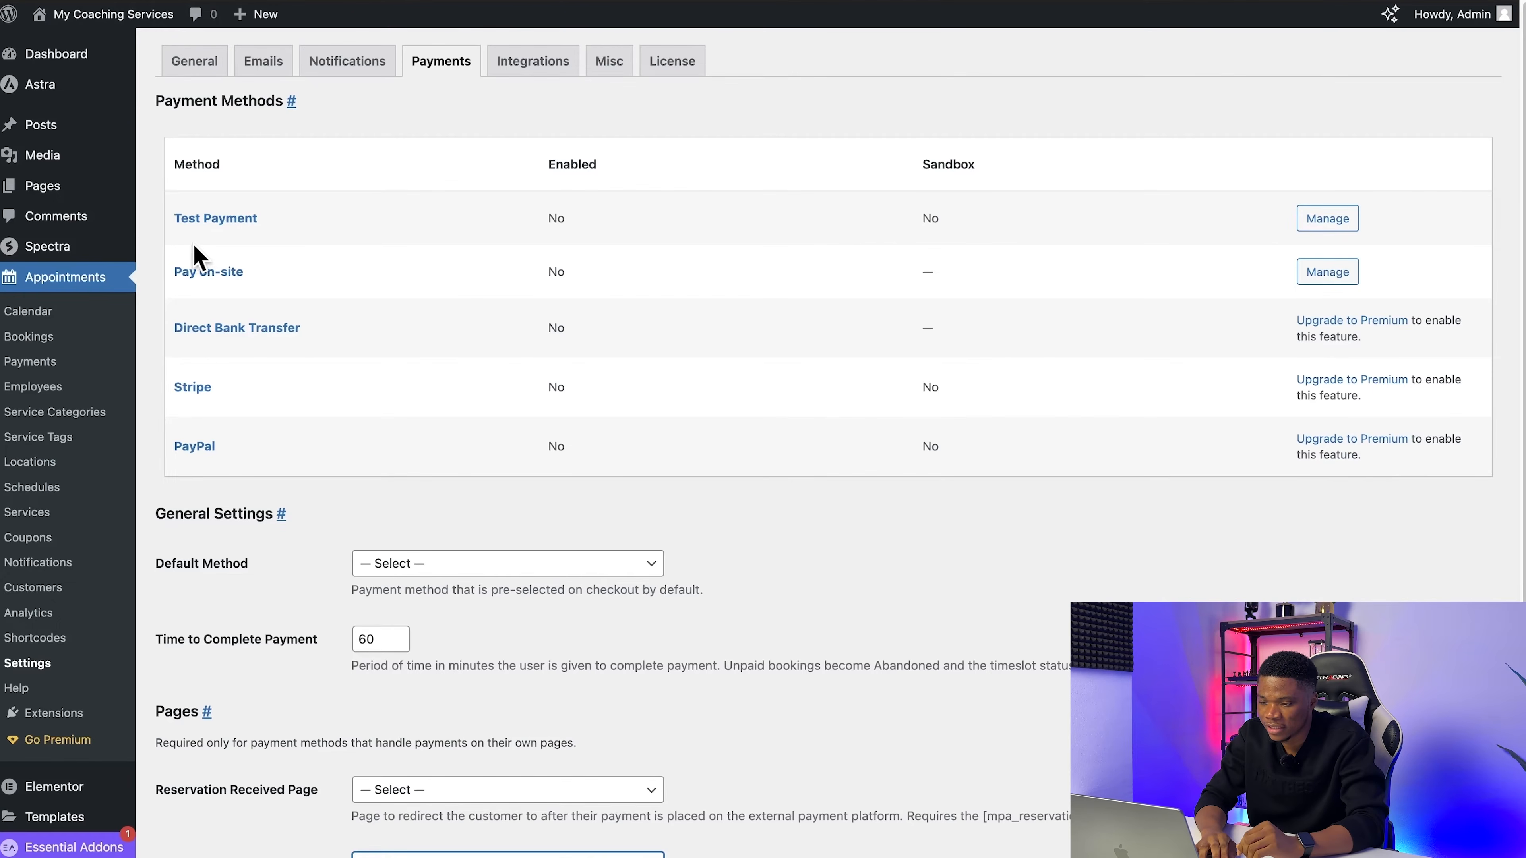
{"action": "left_click", "coordinate": [1328, 218]}
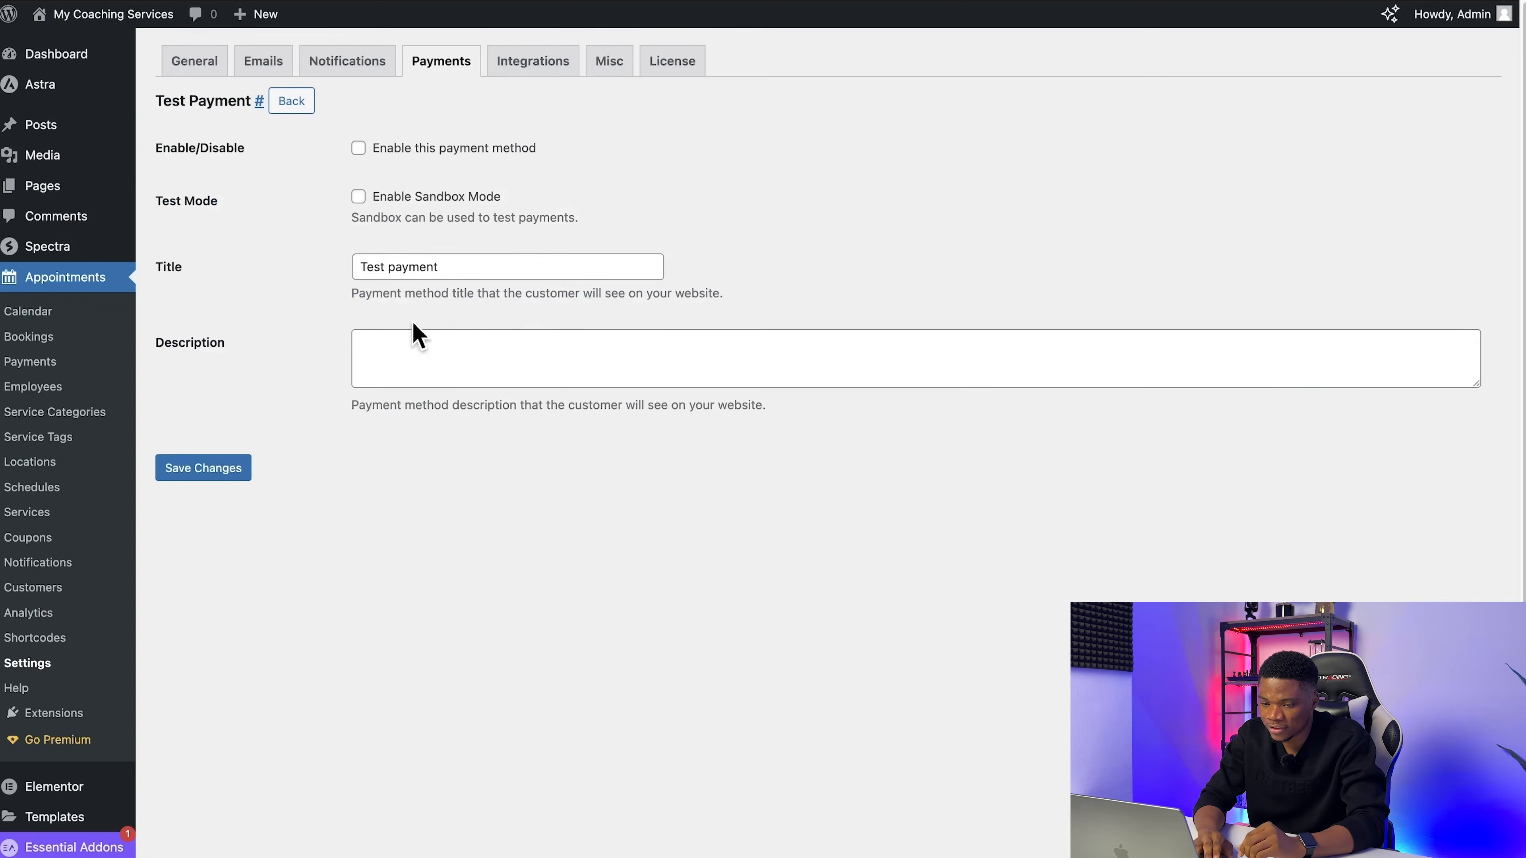
{"action": "left_click", "coordinate": [359, 148]}
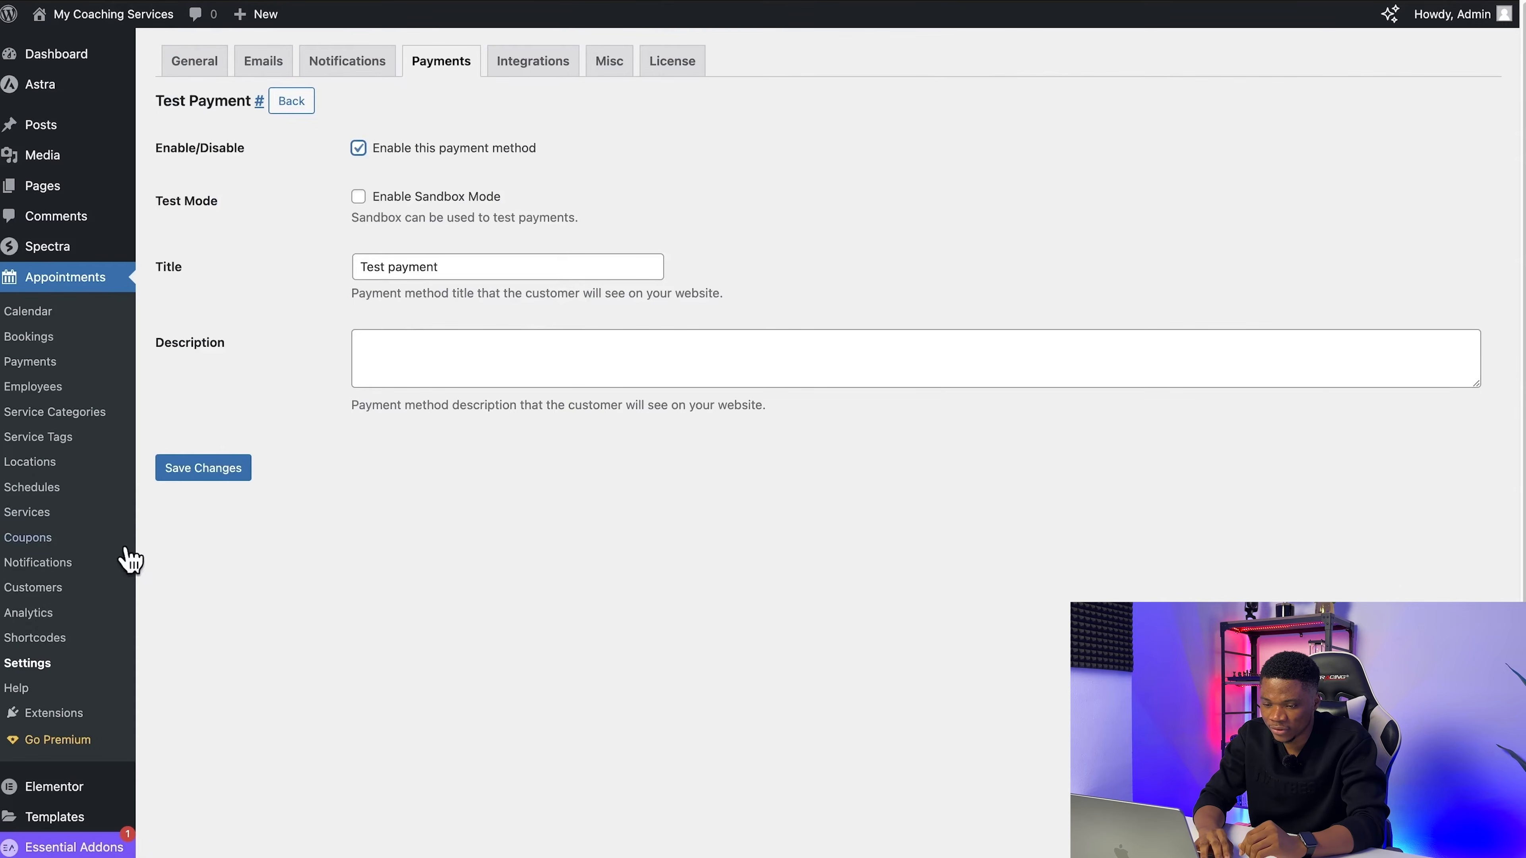
{"action": "left_click", "coordinate": [358, 197]}
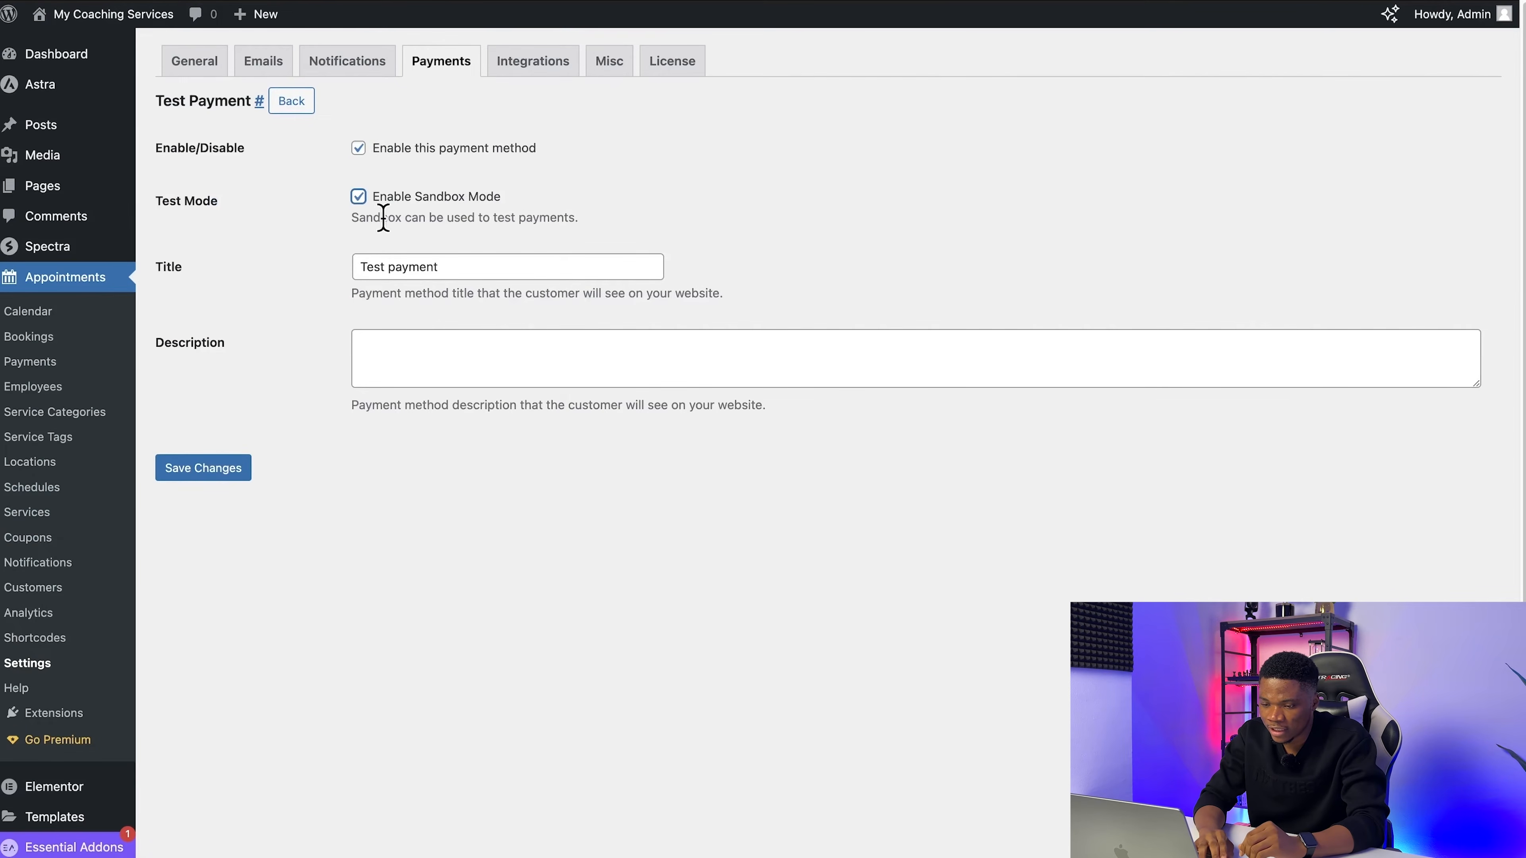
{"action": "left_click", "coordinate": [215, 475]}
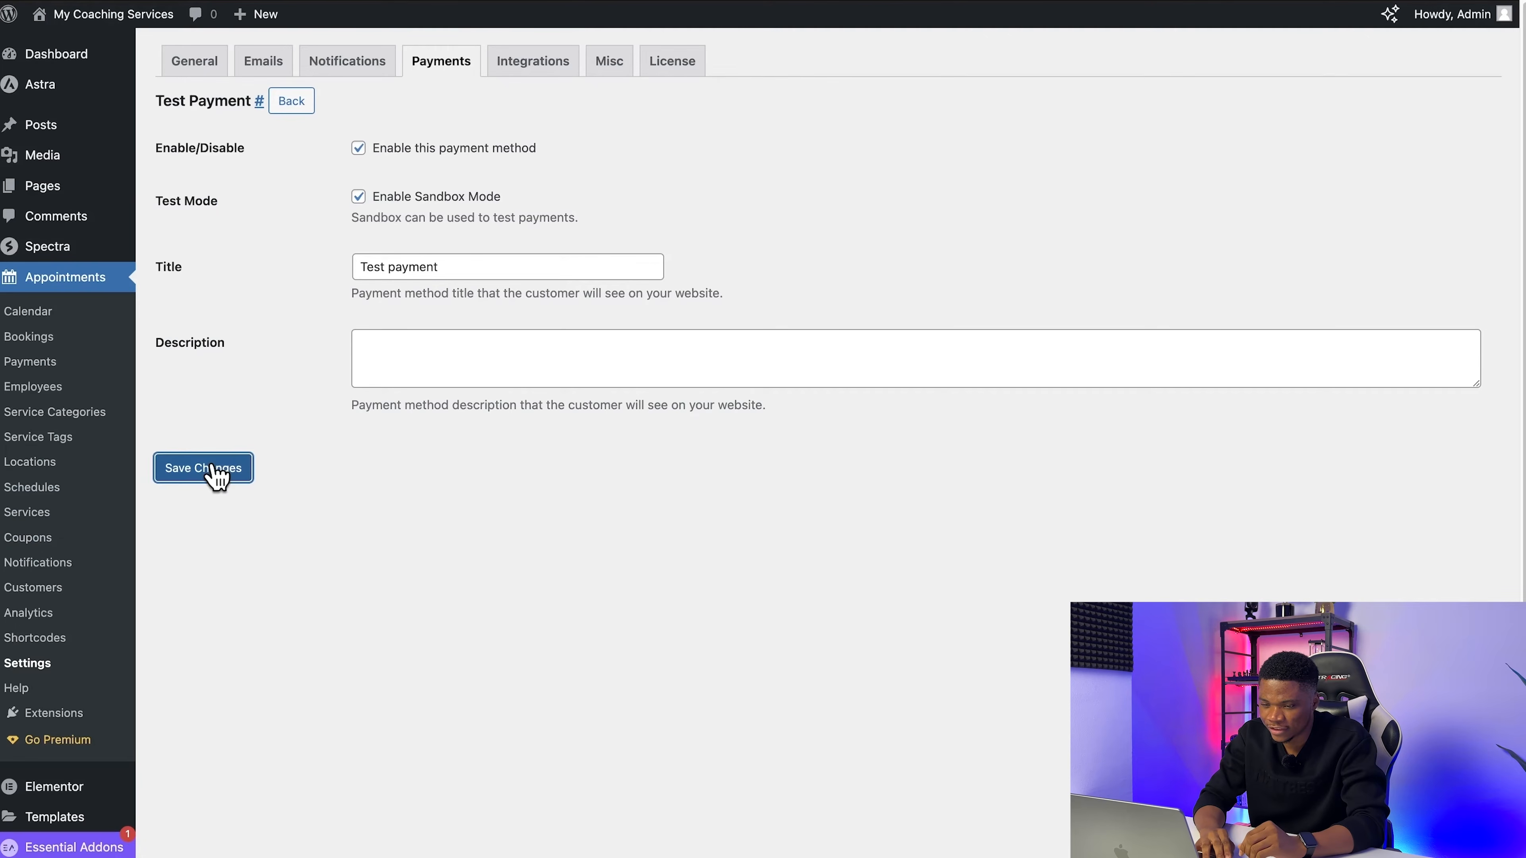
Step: Set the default payment method to Test Payment in the general payment settings and save the changes
{"action": "left_click", "coordinate": [449, 66]}
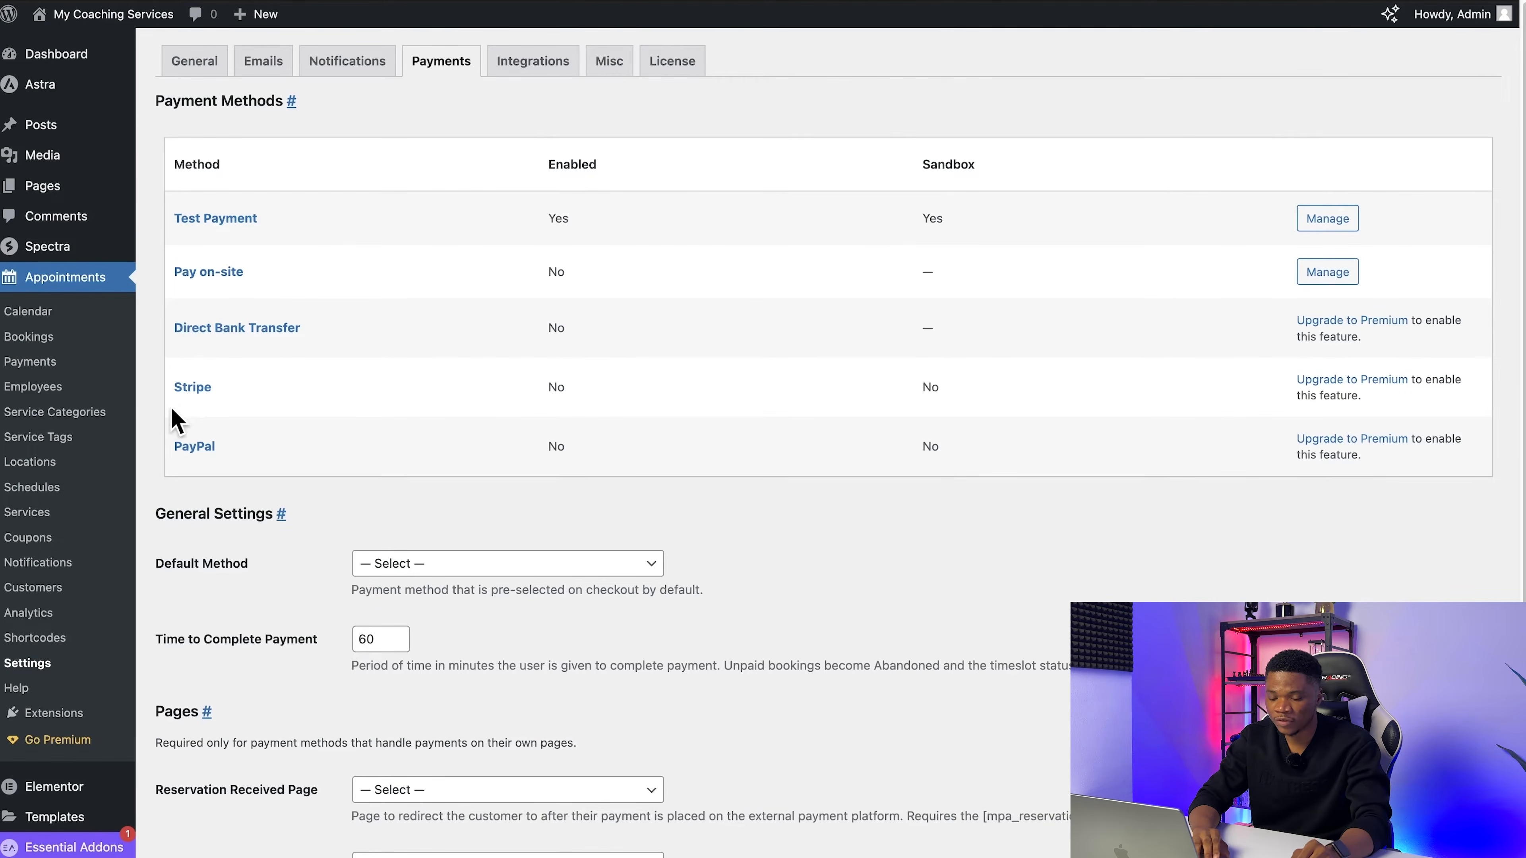
{"action": "scroll", "coordinate": [273, 562], "scroll_direction": "down", "scroll_amount": 3}
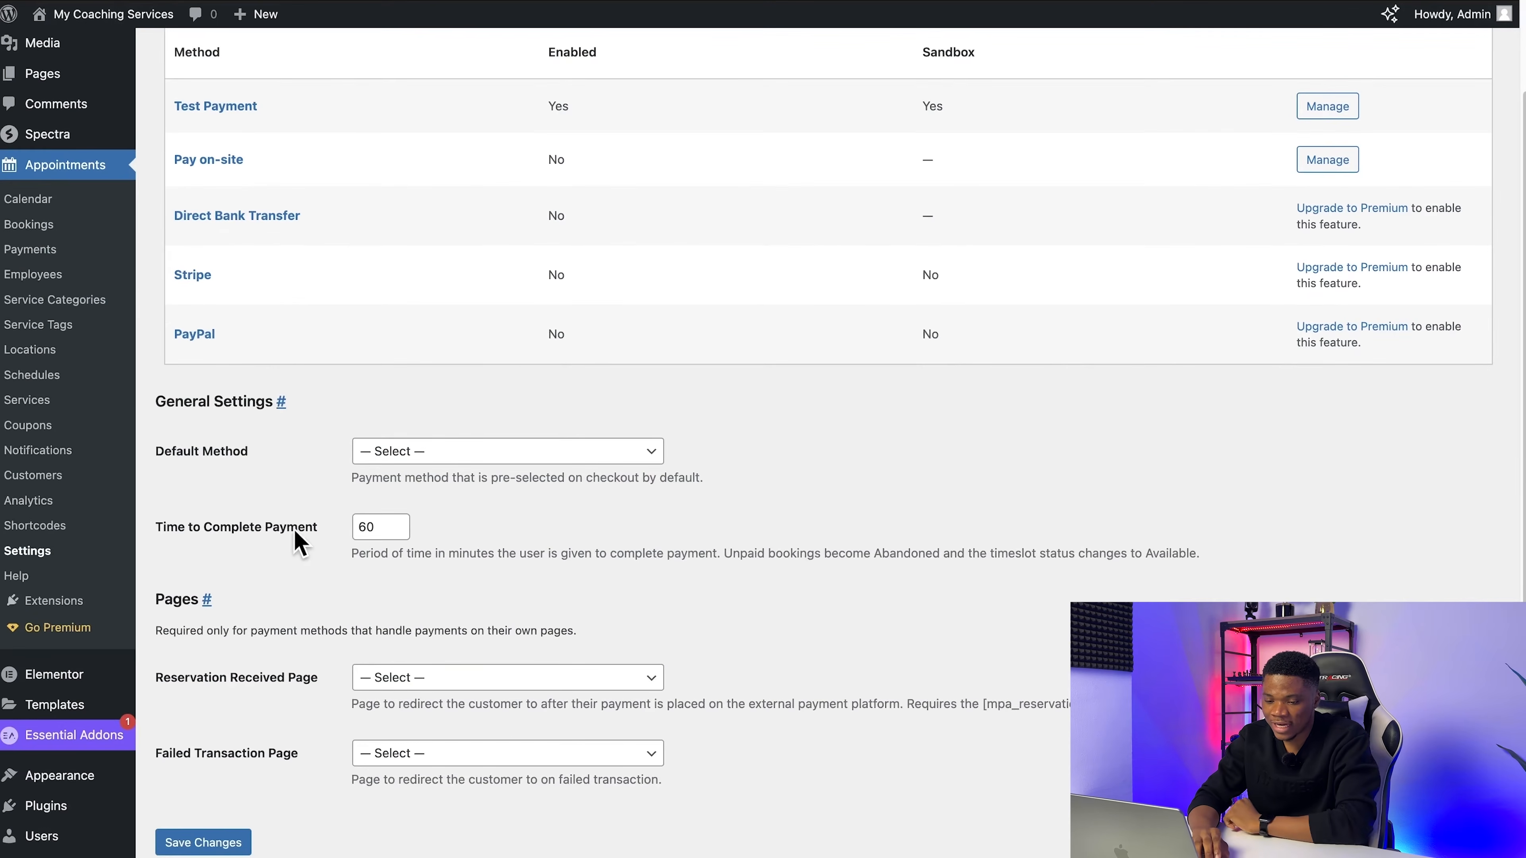
{"action": "left_click", "coordinate": [455, 461]}
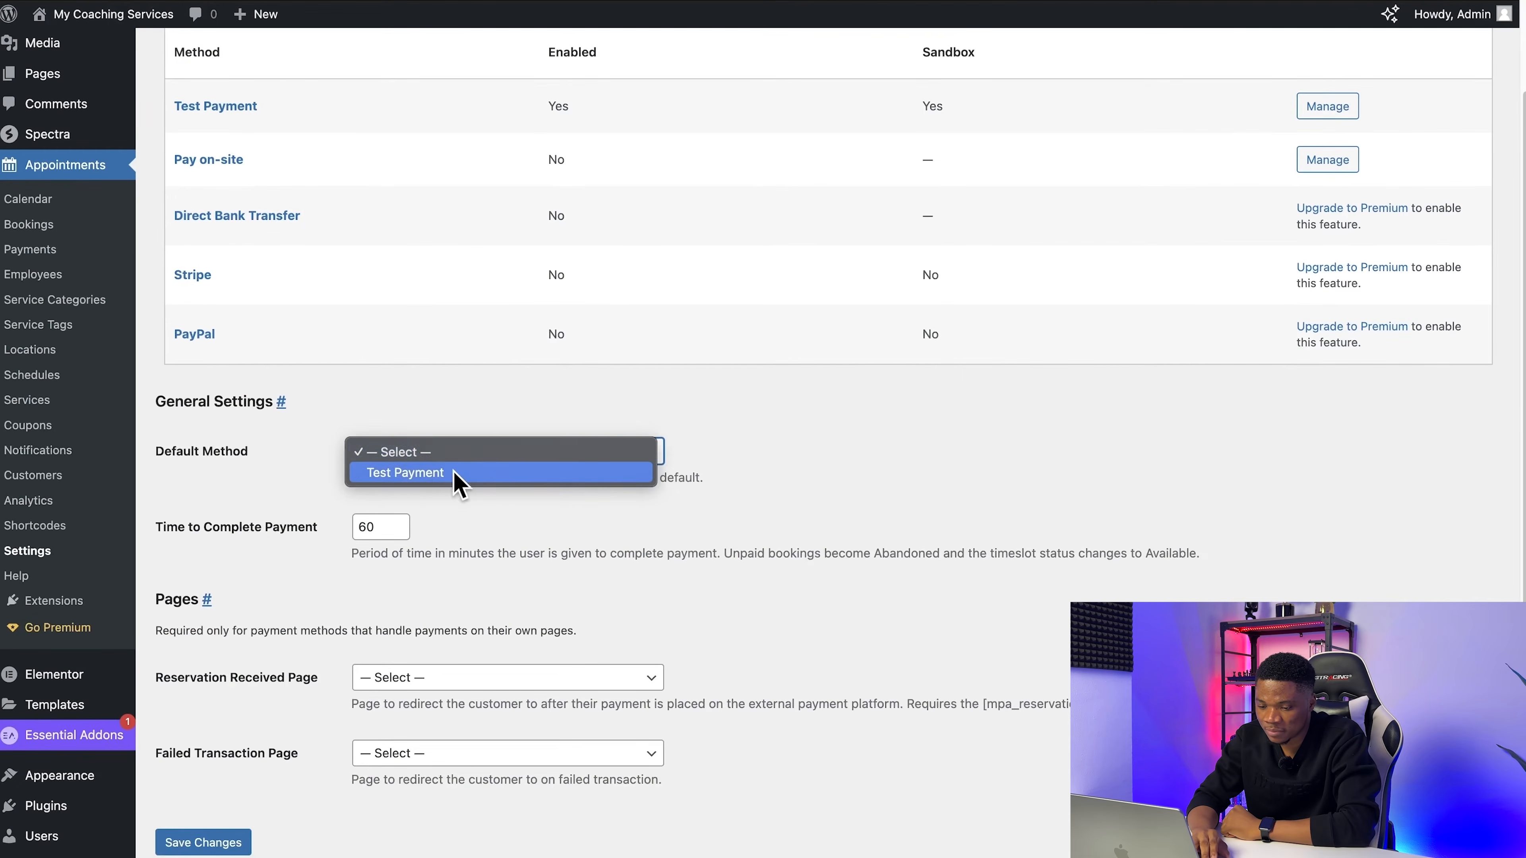
{"action": "left_click", "coordinate": [533, 458]}
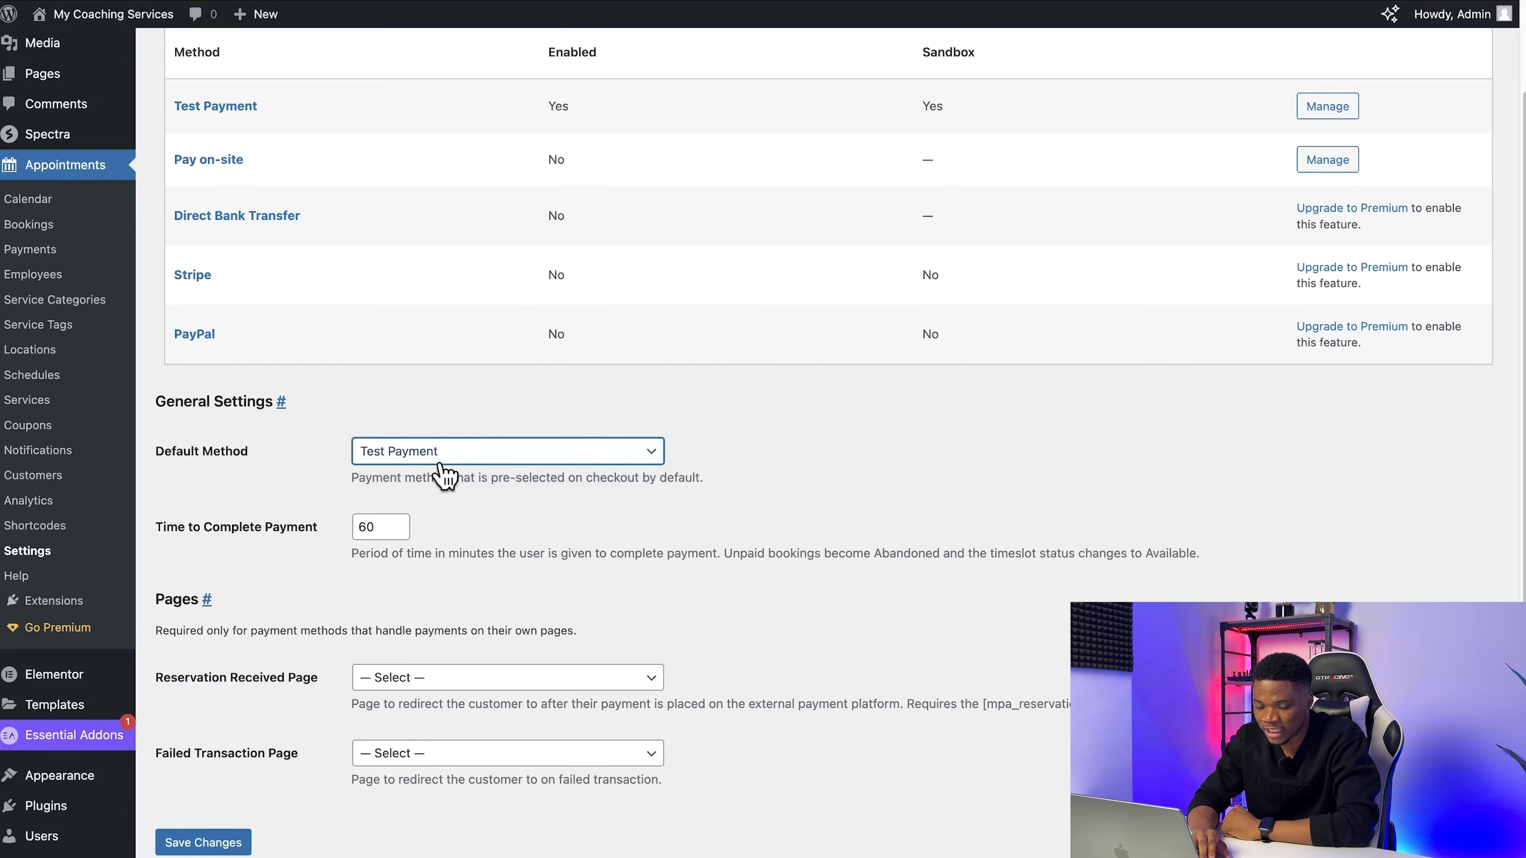
{"action": "scroll", "coordinate": [780, 501], "scroll_direction": "down", "scroll_amount": 2}
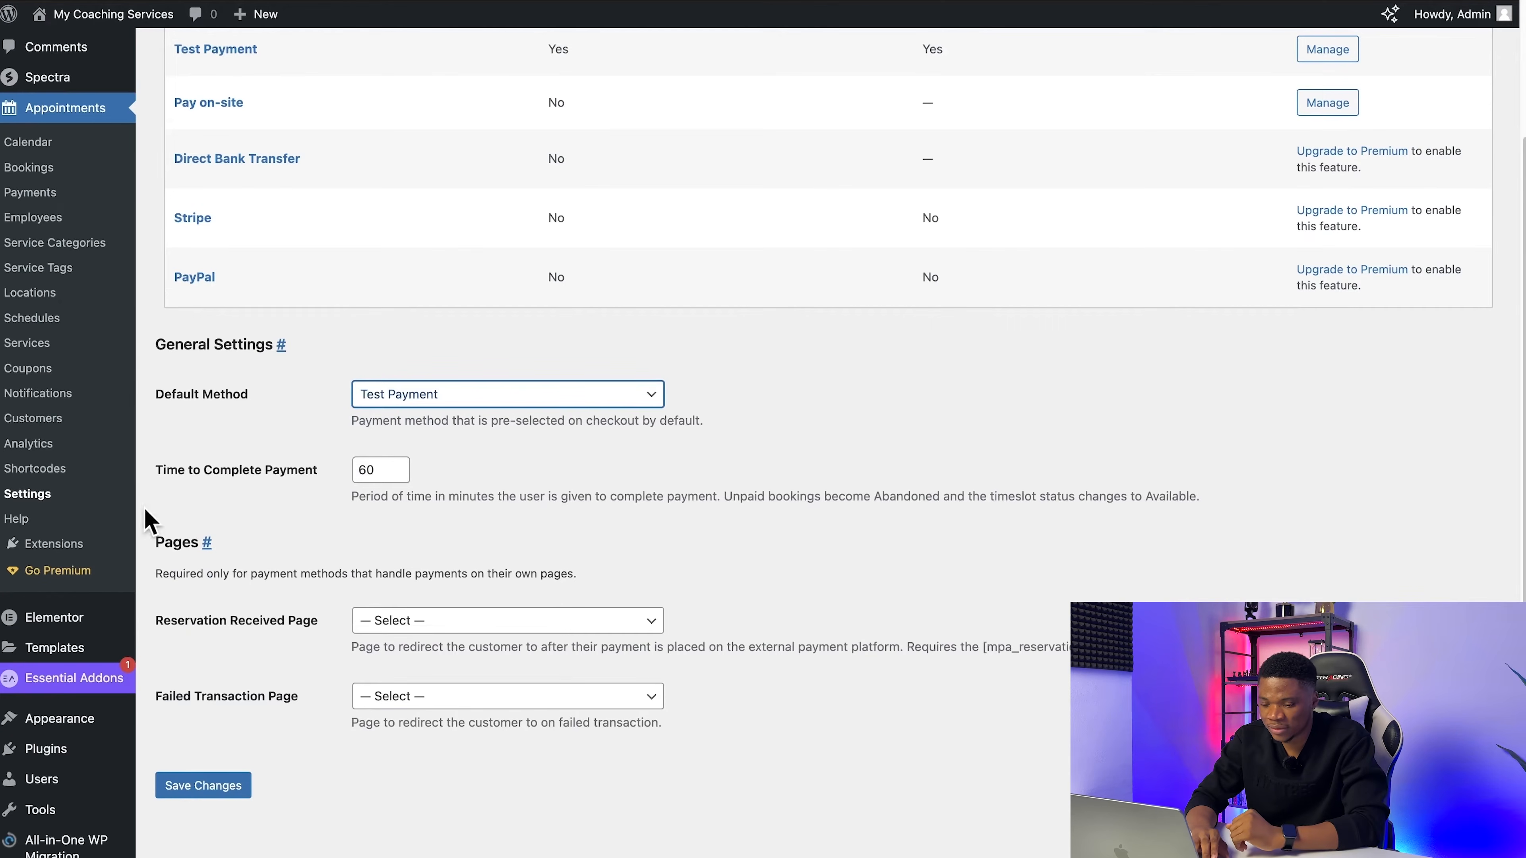
{"action": "scroll", "coordinate": [359, 472], "scroll_direction": "down", "scroll_amount": 1}
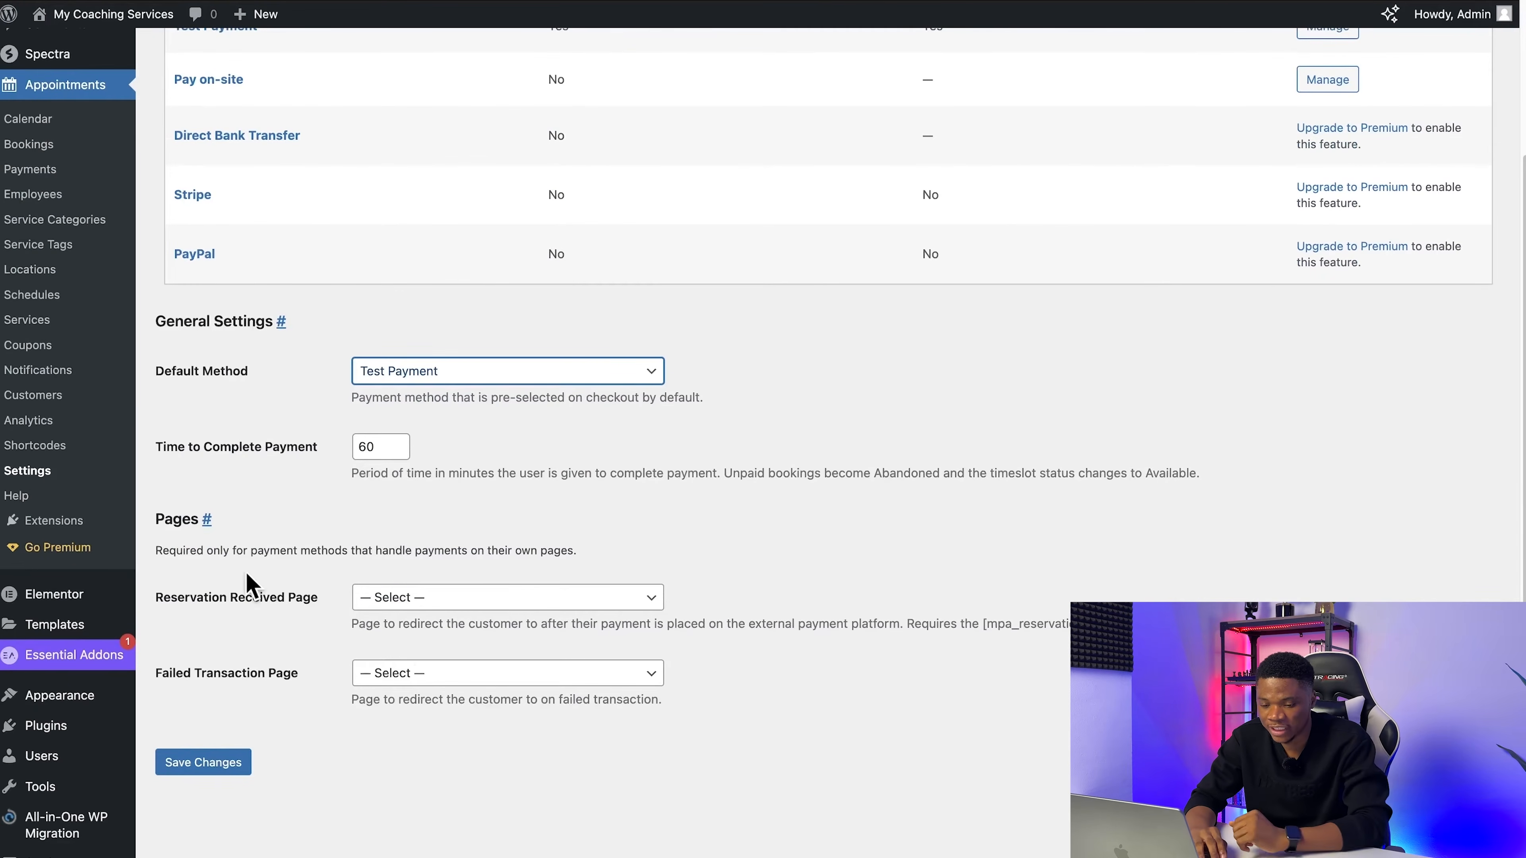
{"action": "scroll", "coordinate": [383, 614], "scroll_direction": "down", "scroll_amount": 1}
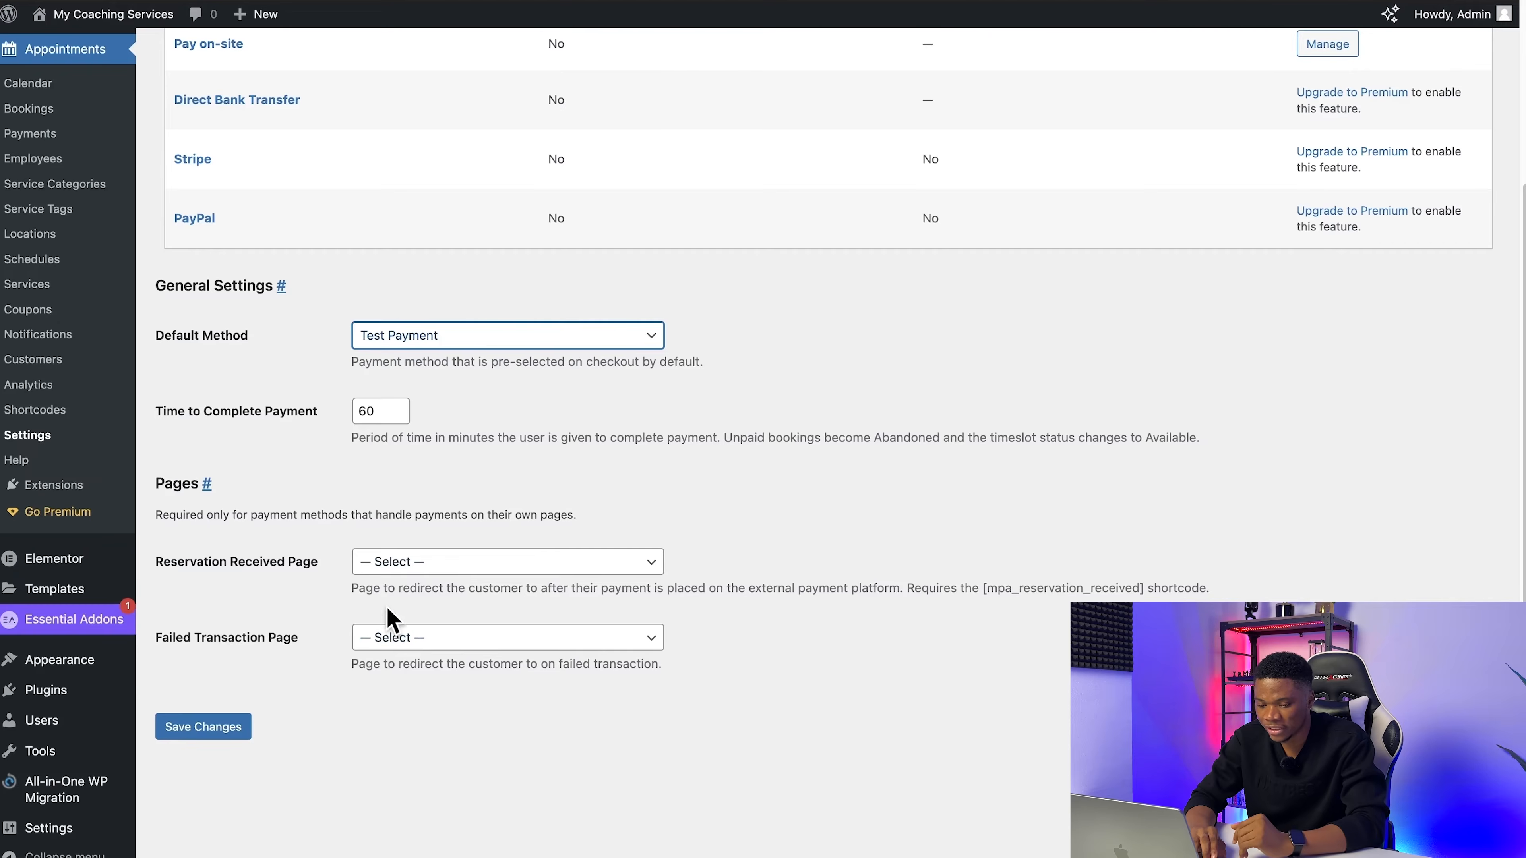
{"action": "left_click", "coordinate": [231, 734]}
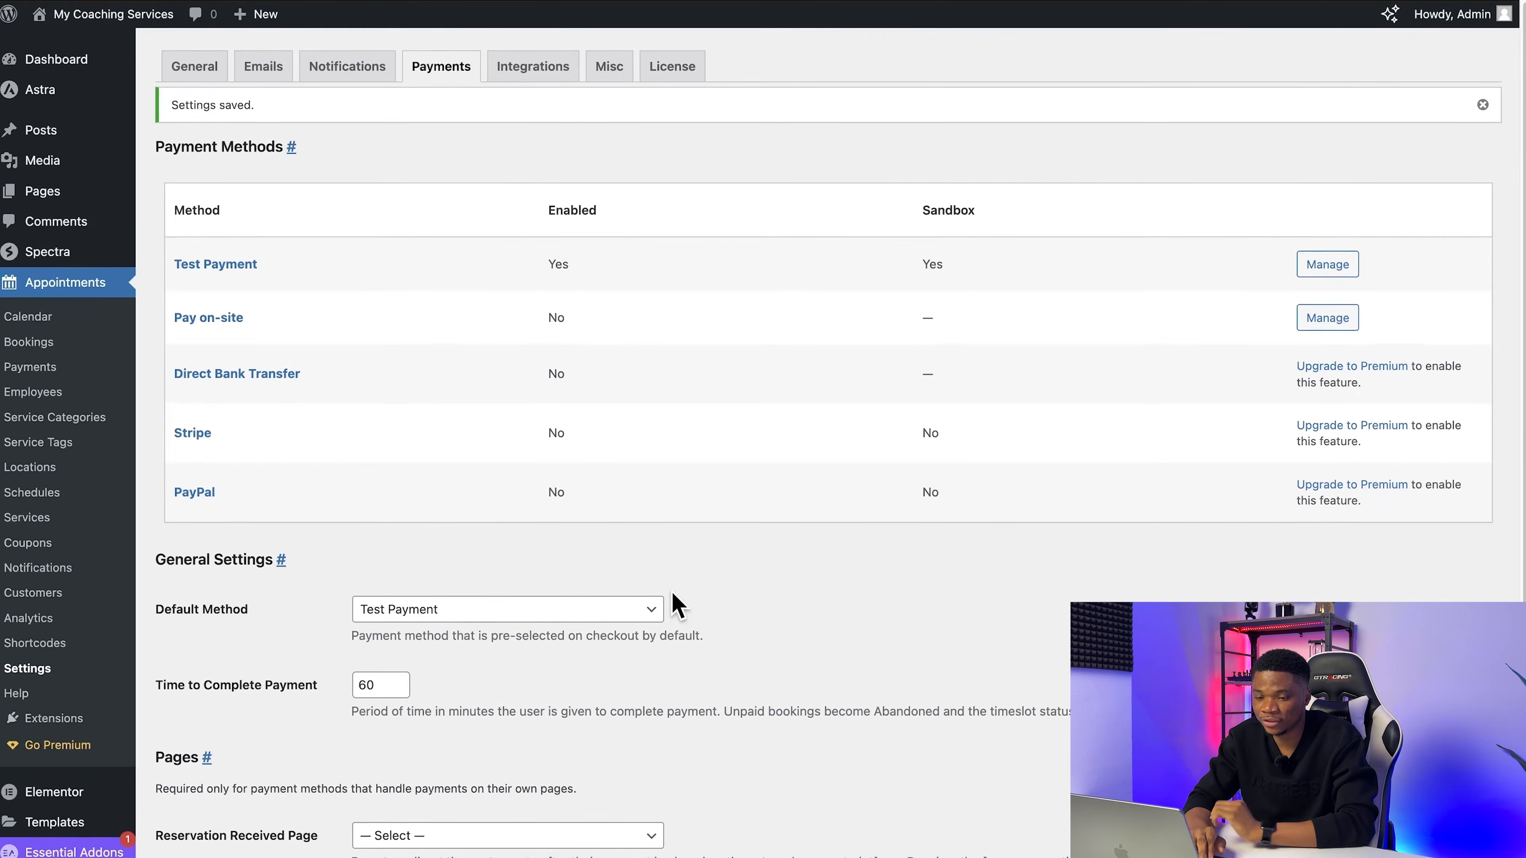
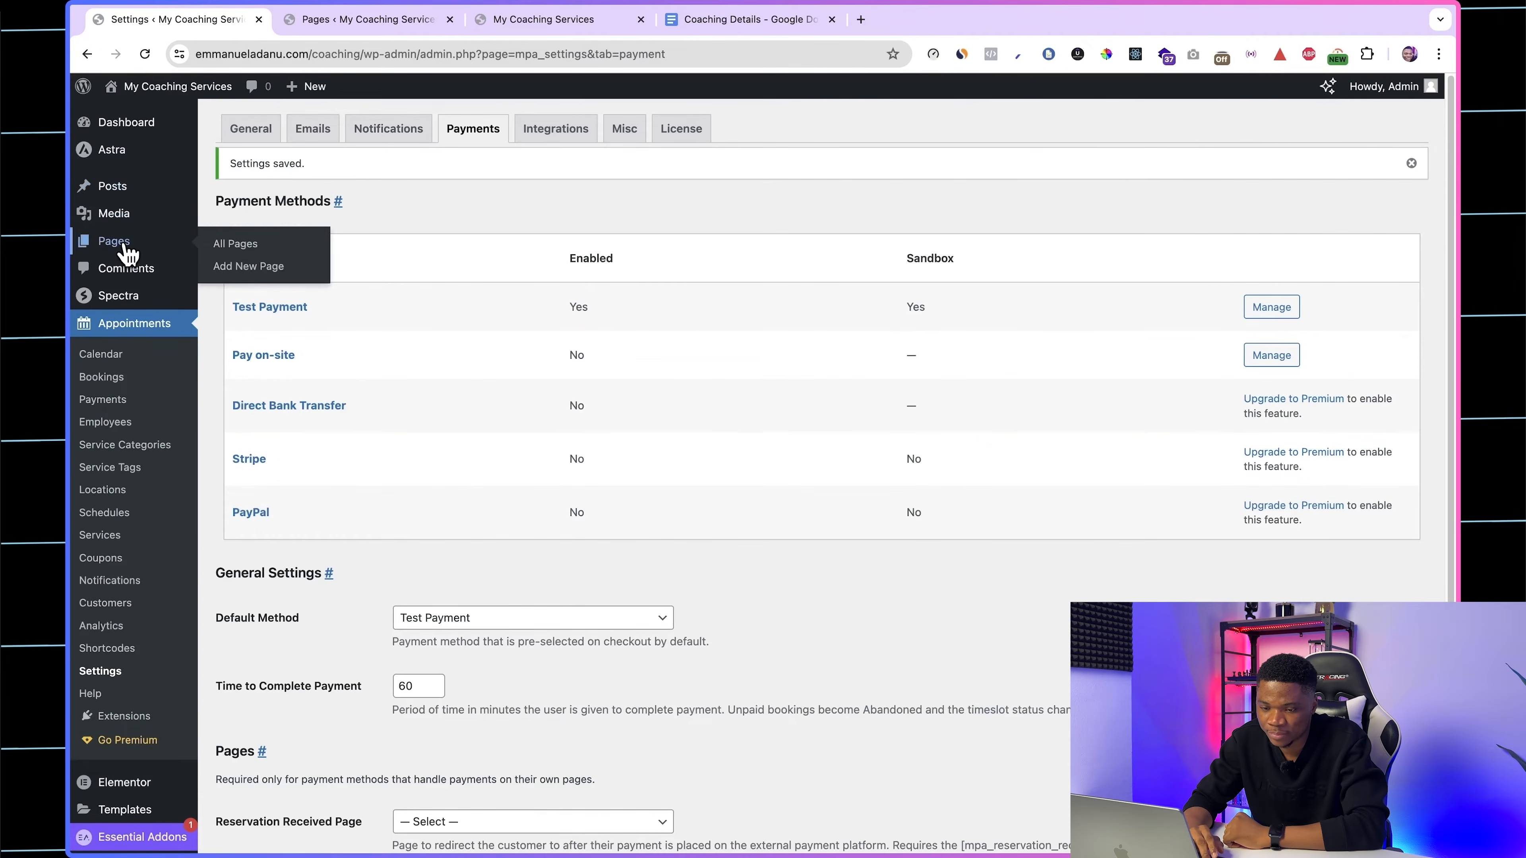
Step: Create a new WordPress page titled "Book Appointment"
{"action": "left_click", "coordinate": [123, 244]}
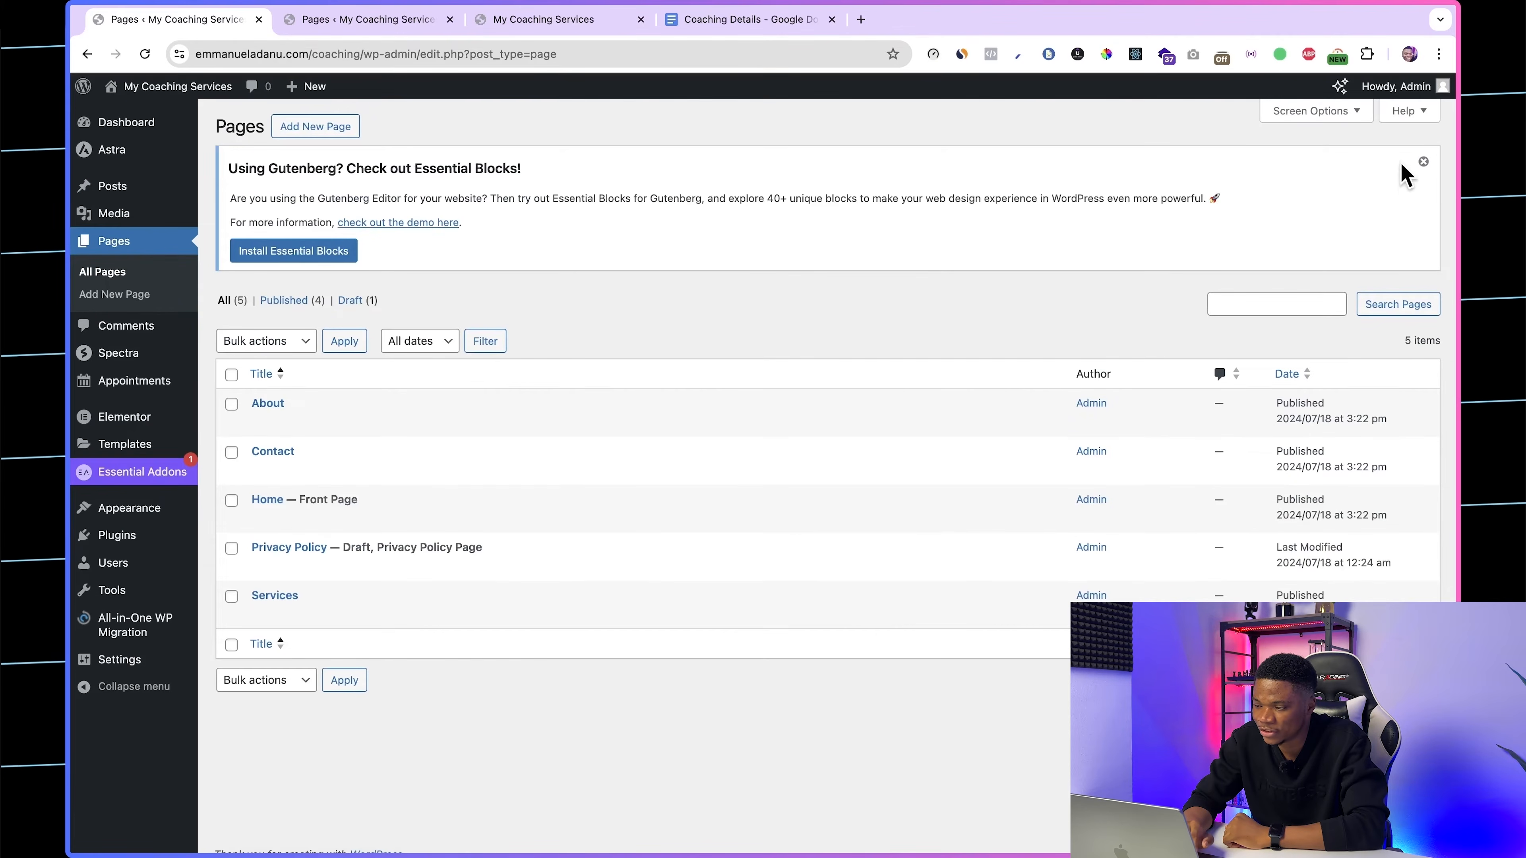
{"action": "left_click", "coordinate": [1424, 161]}
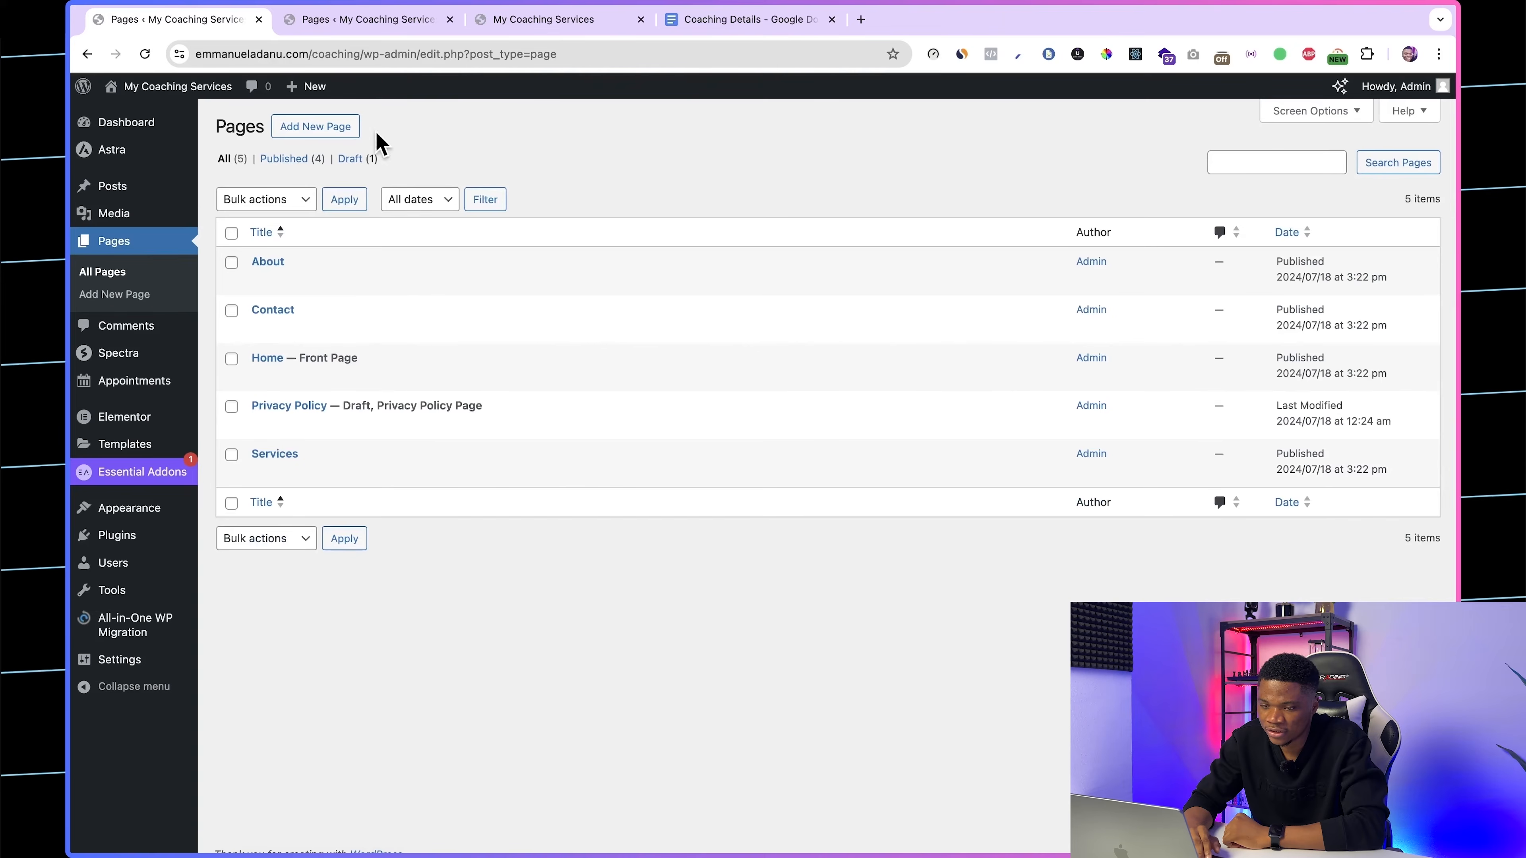
{"action": "left_click", "coordinate": [316, 126]}
{"action": "left_click", "coordinate": [191, 226]}
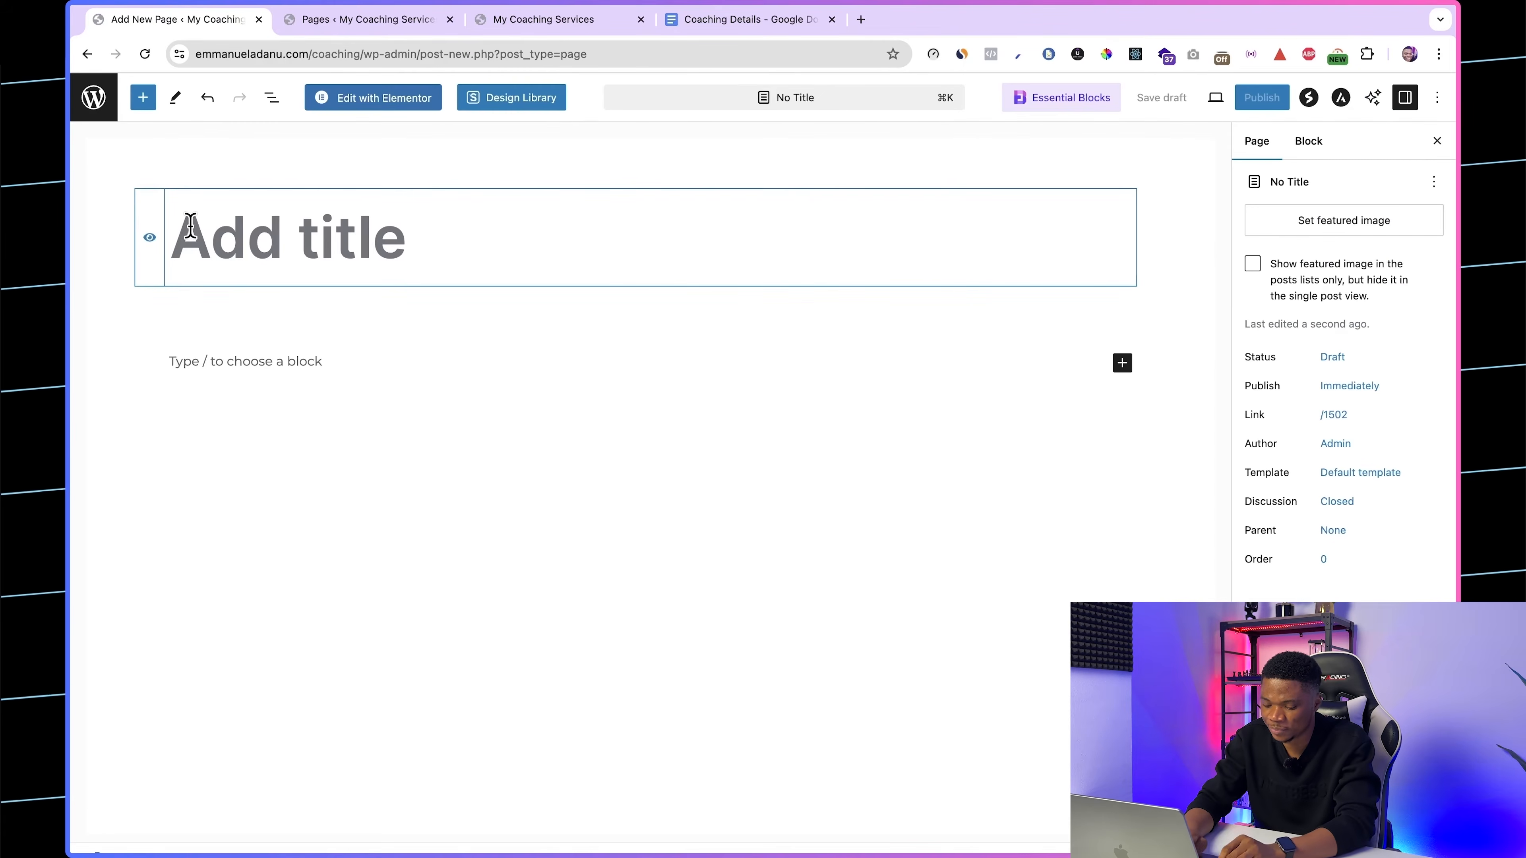
{"action": "type", "text": "Book"}
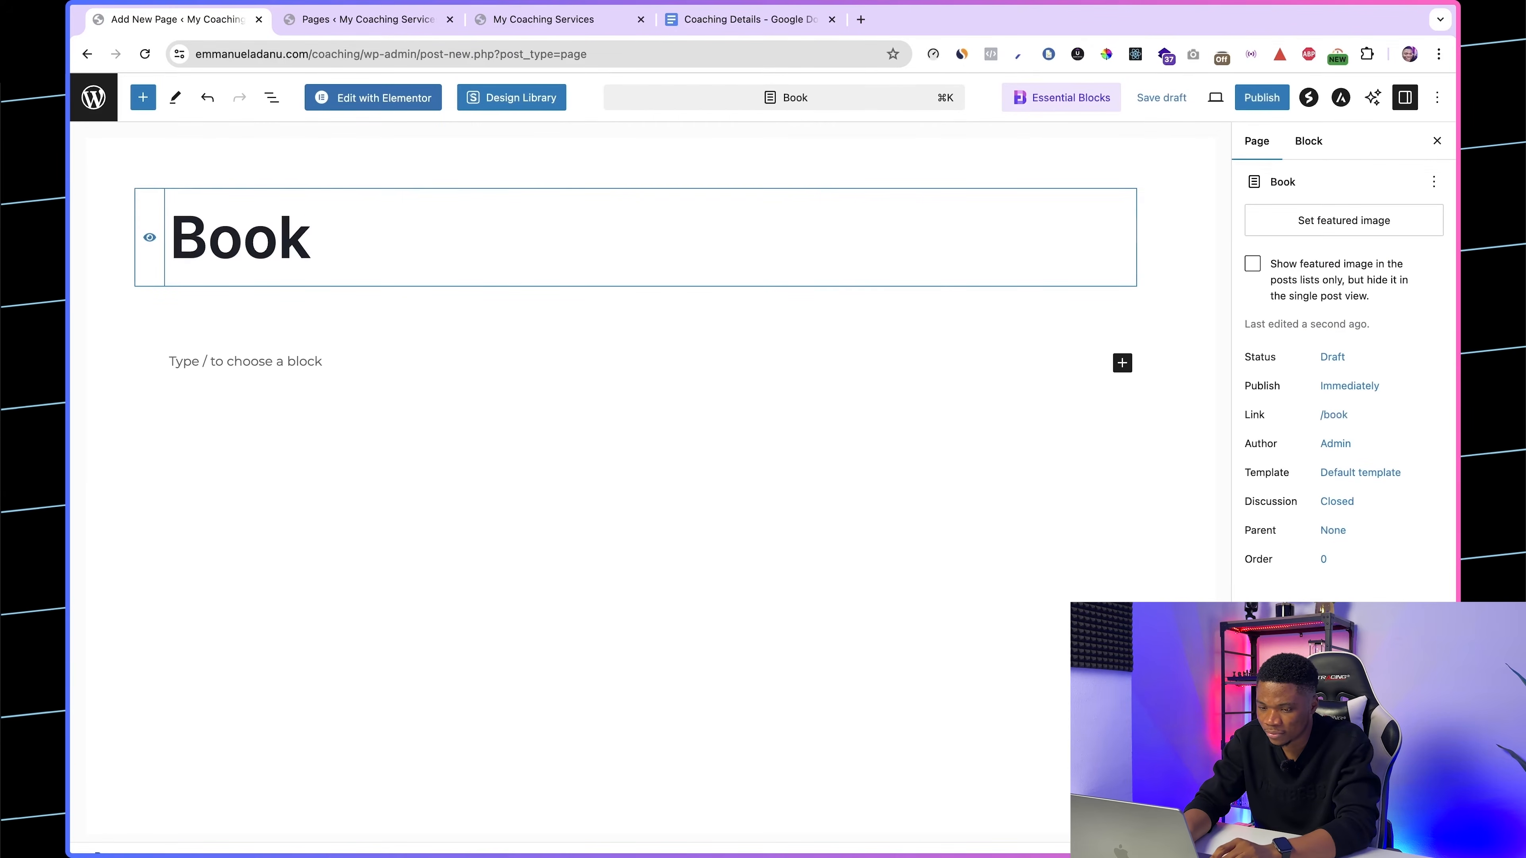
{"action": "type", "text": " Appointment"}
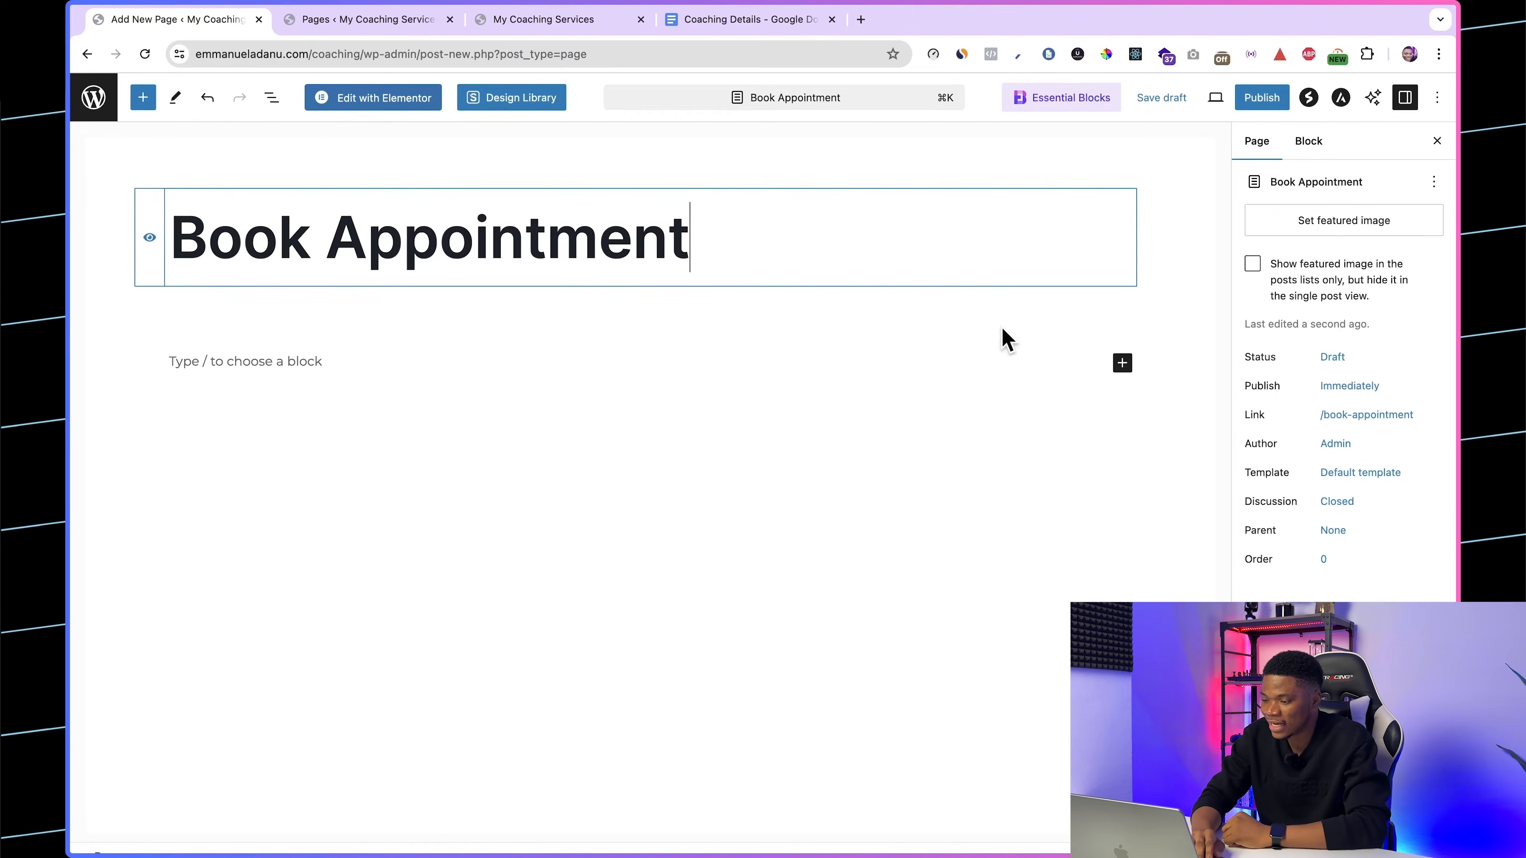
Step: Set the Book Appointment page's template to Elementor Full Width and publish the page
{"action": "left_click", "coordinate": [1333, 481]}
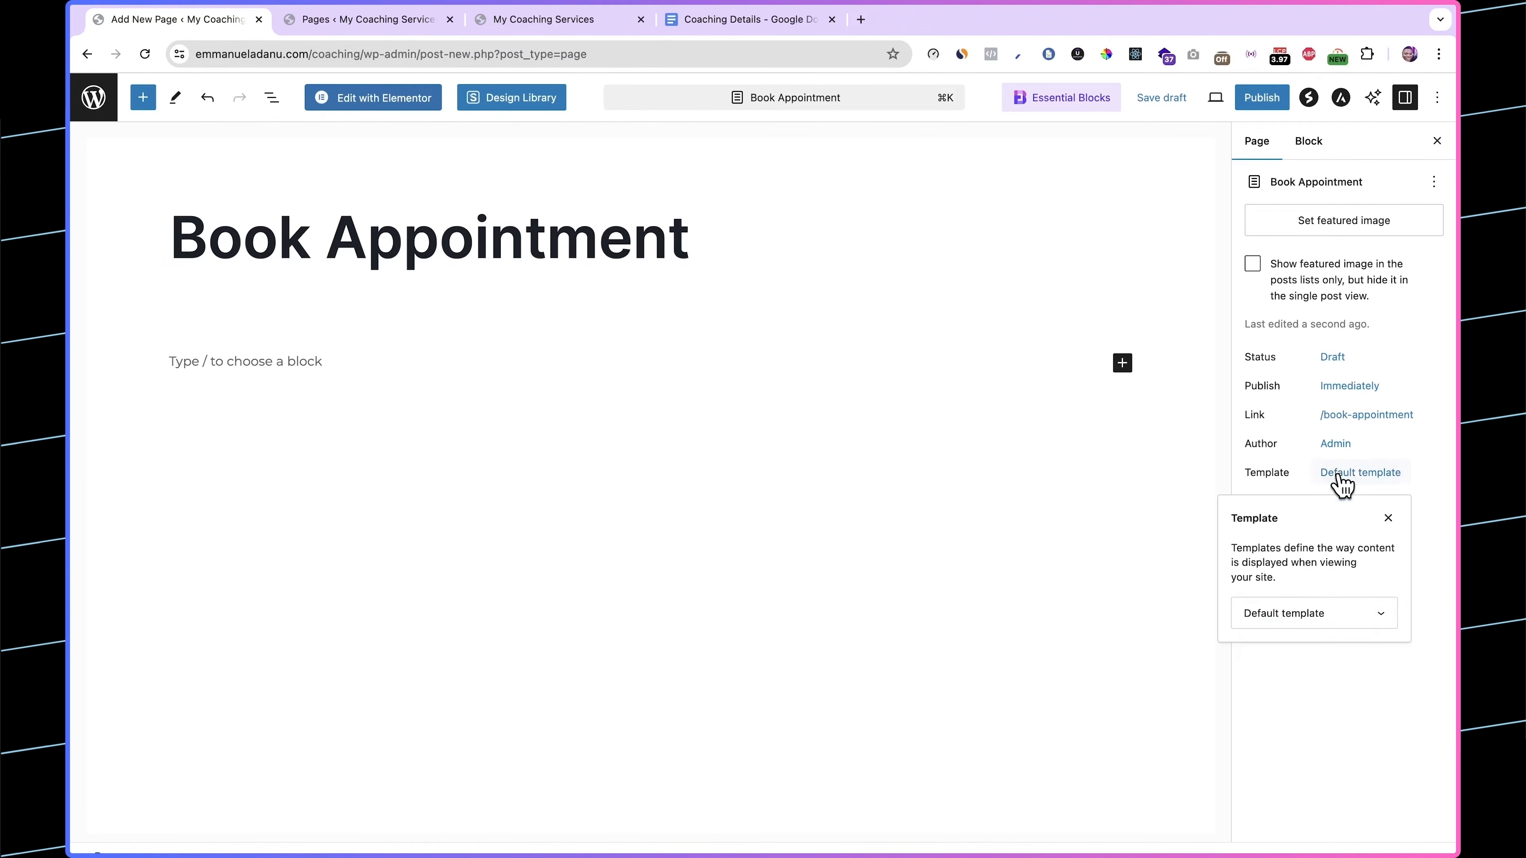
{"action": "left_click", "coordinate": [1295, 615]}
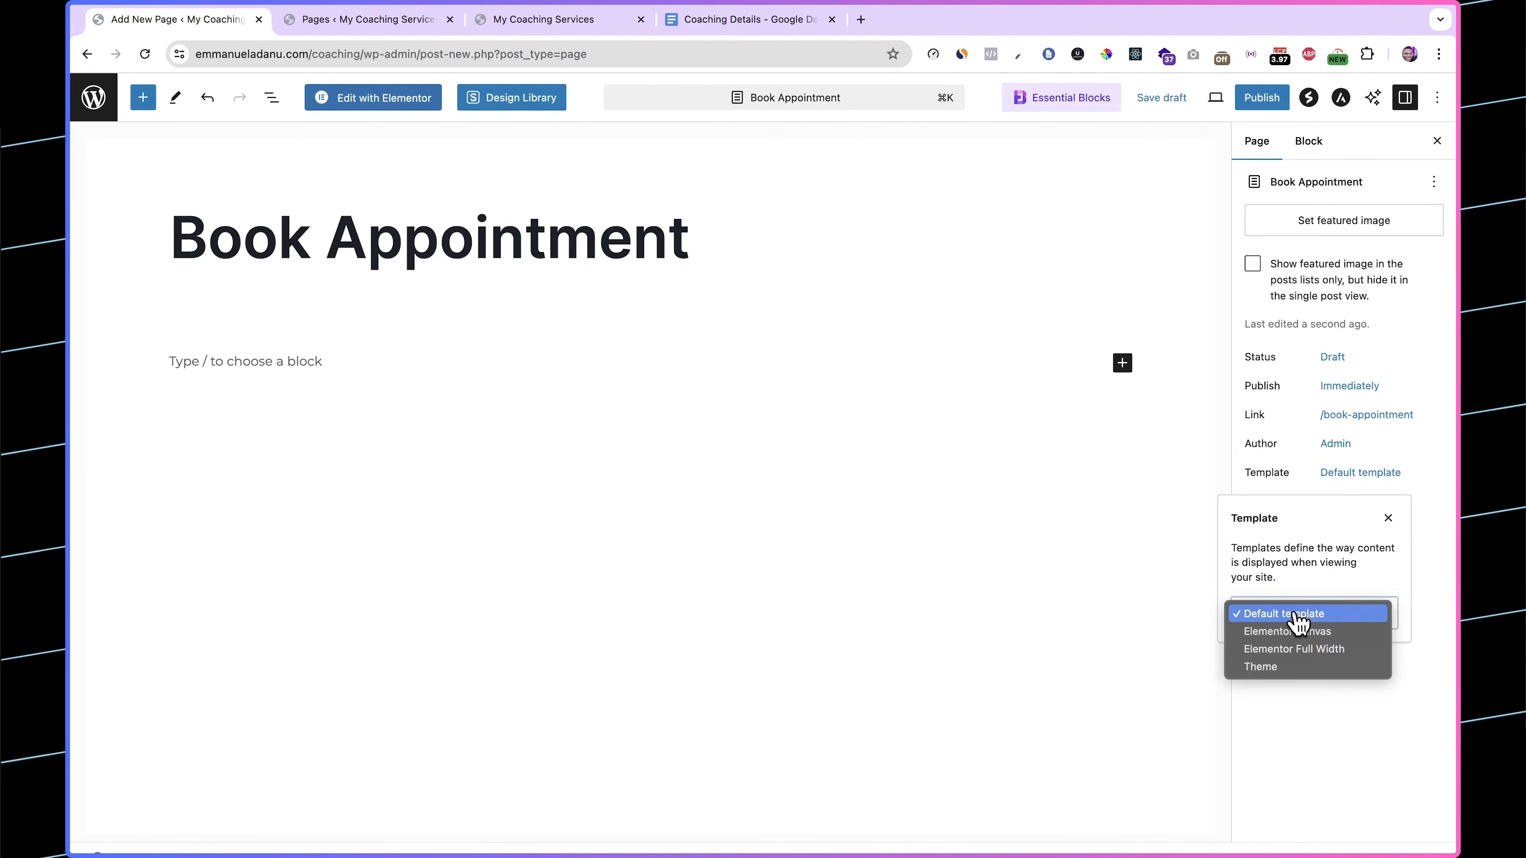
{"action": "left_click", "coordinate": [1317, 654]}
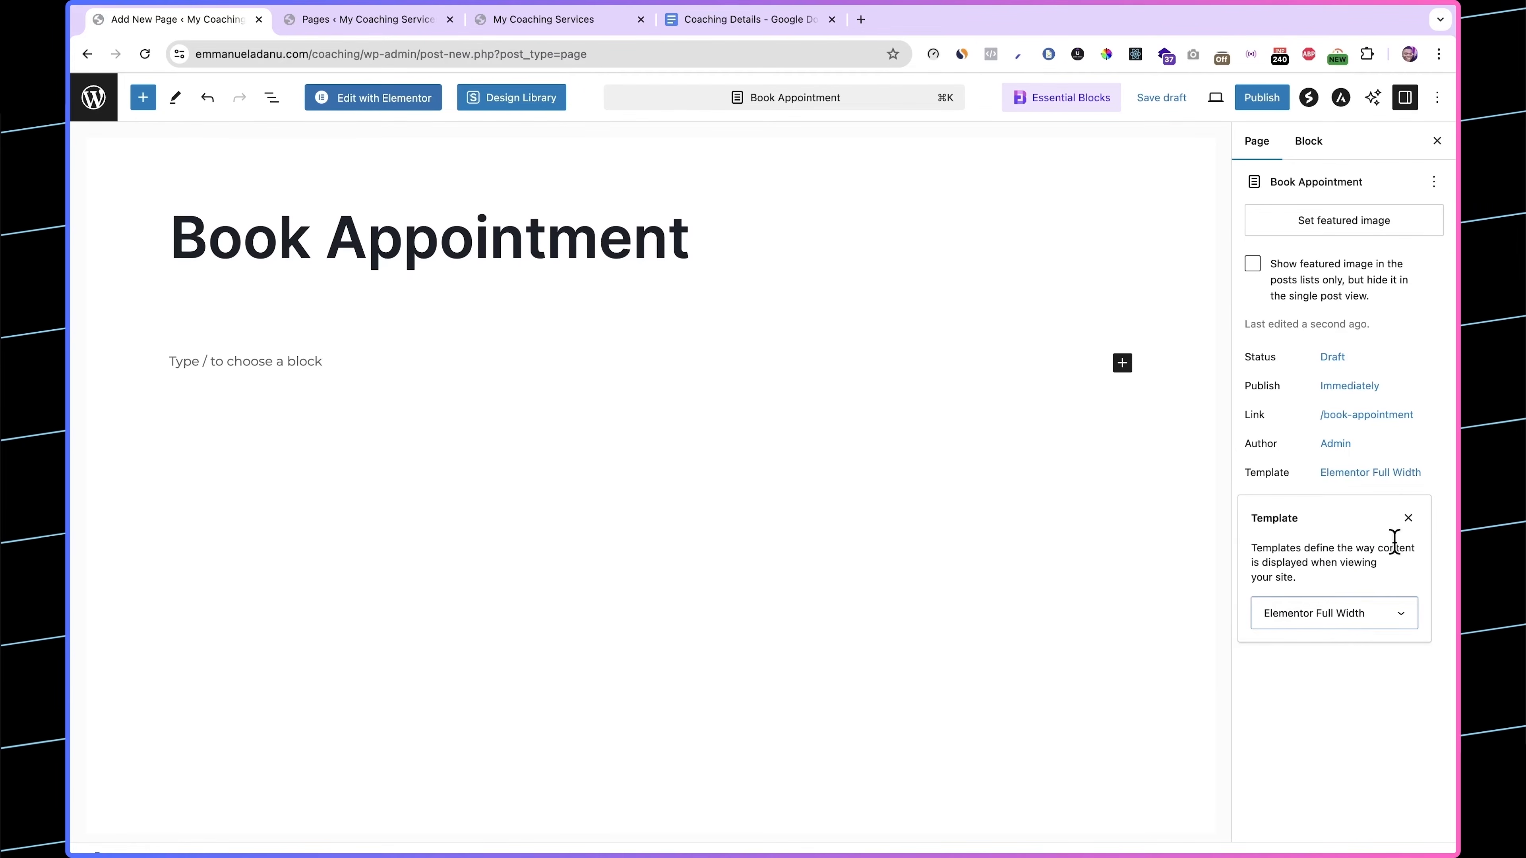
{"action": "left_click", "coordinate": [1349, 692]}
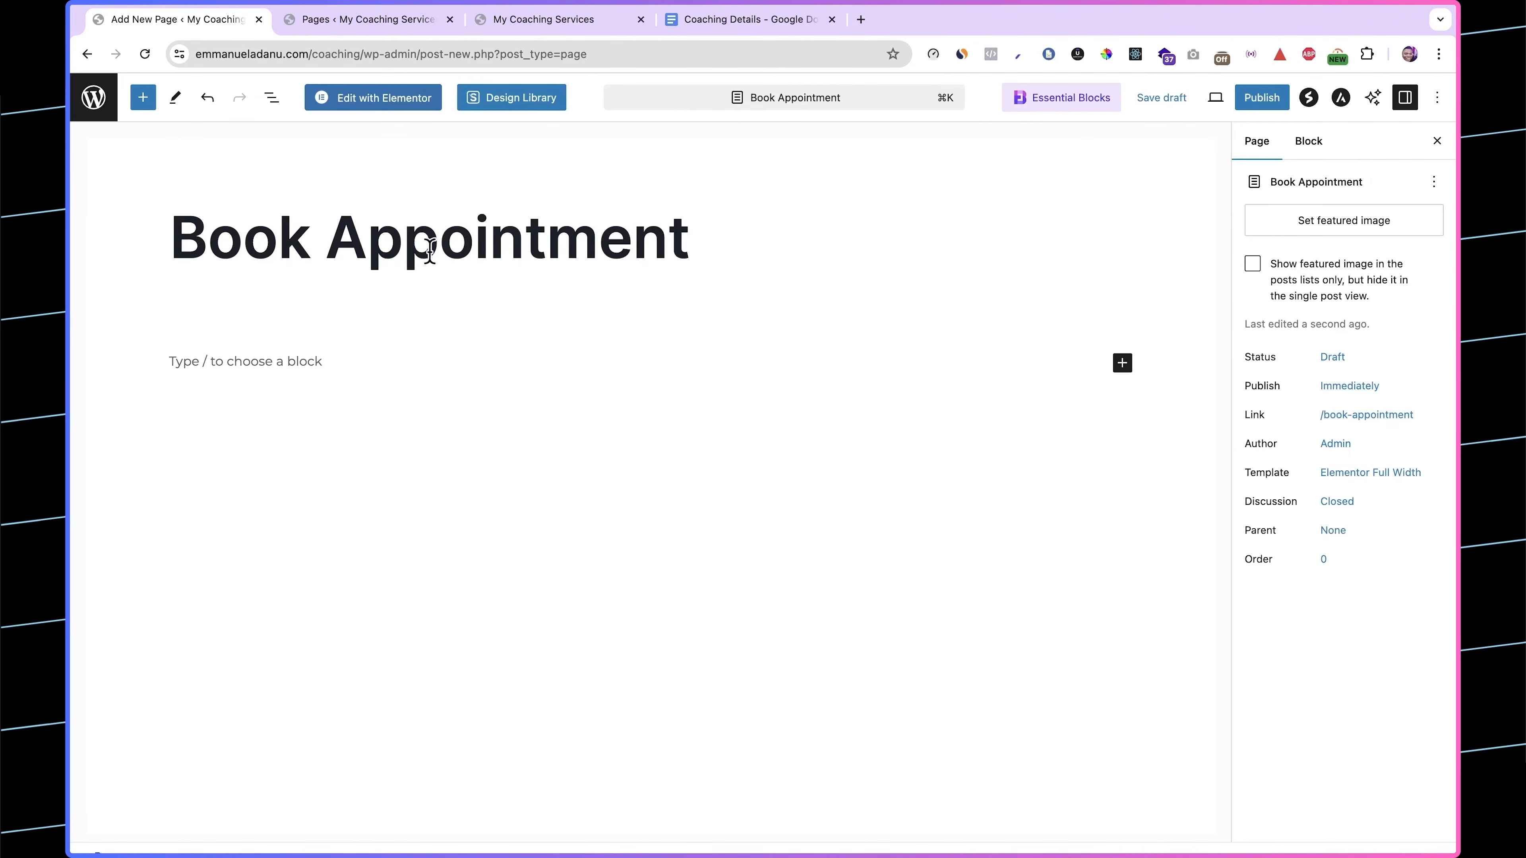
{"action": "left_click", "coordinate": [1263, 100]}
{"action": "left_click", "coordinate": [1275, 102]}
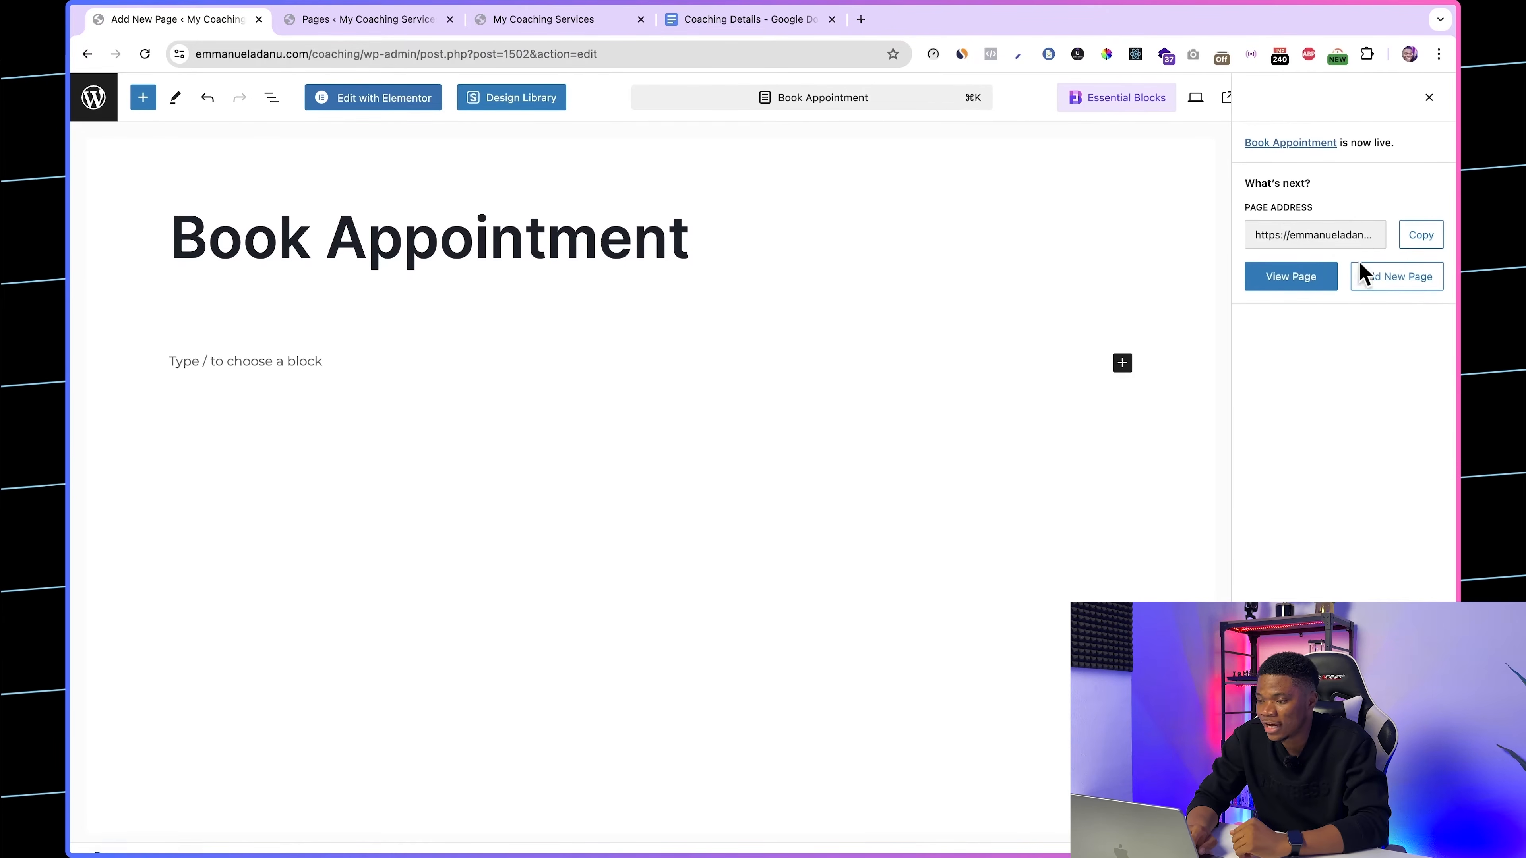
Step: View the published Book Appointment page in a separate browser tab
{"action": "right_click", "coordinate": [1268, 279]}
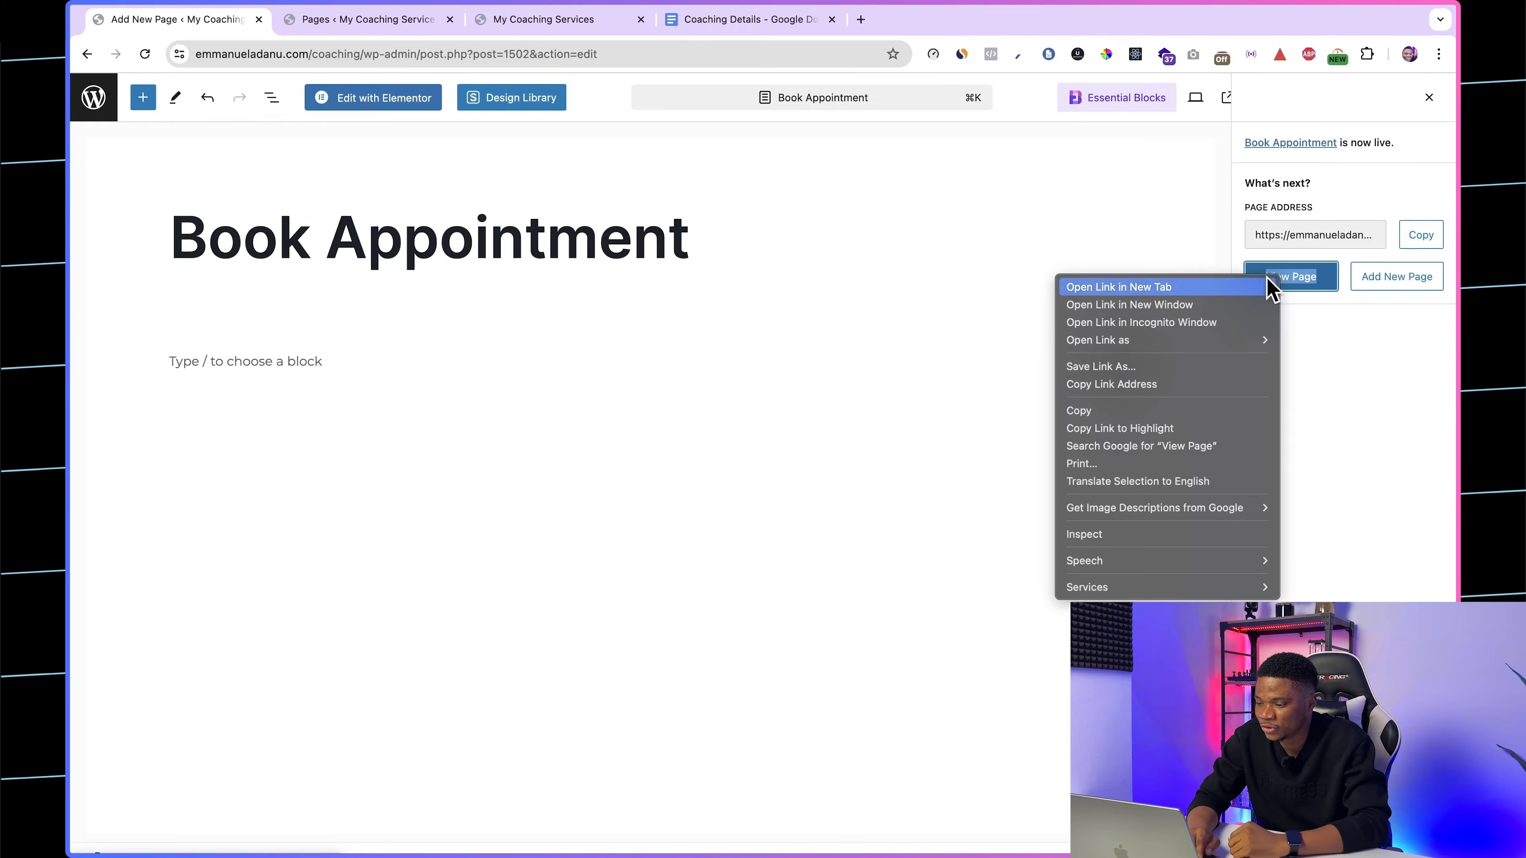
{"action": "left_click", "coordinate": [1259, 288]}
{"action": "left_click", "coordinate": [383, 35]}
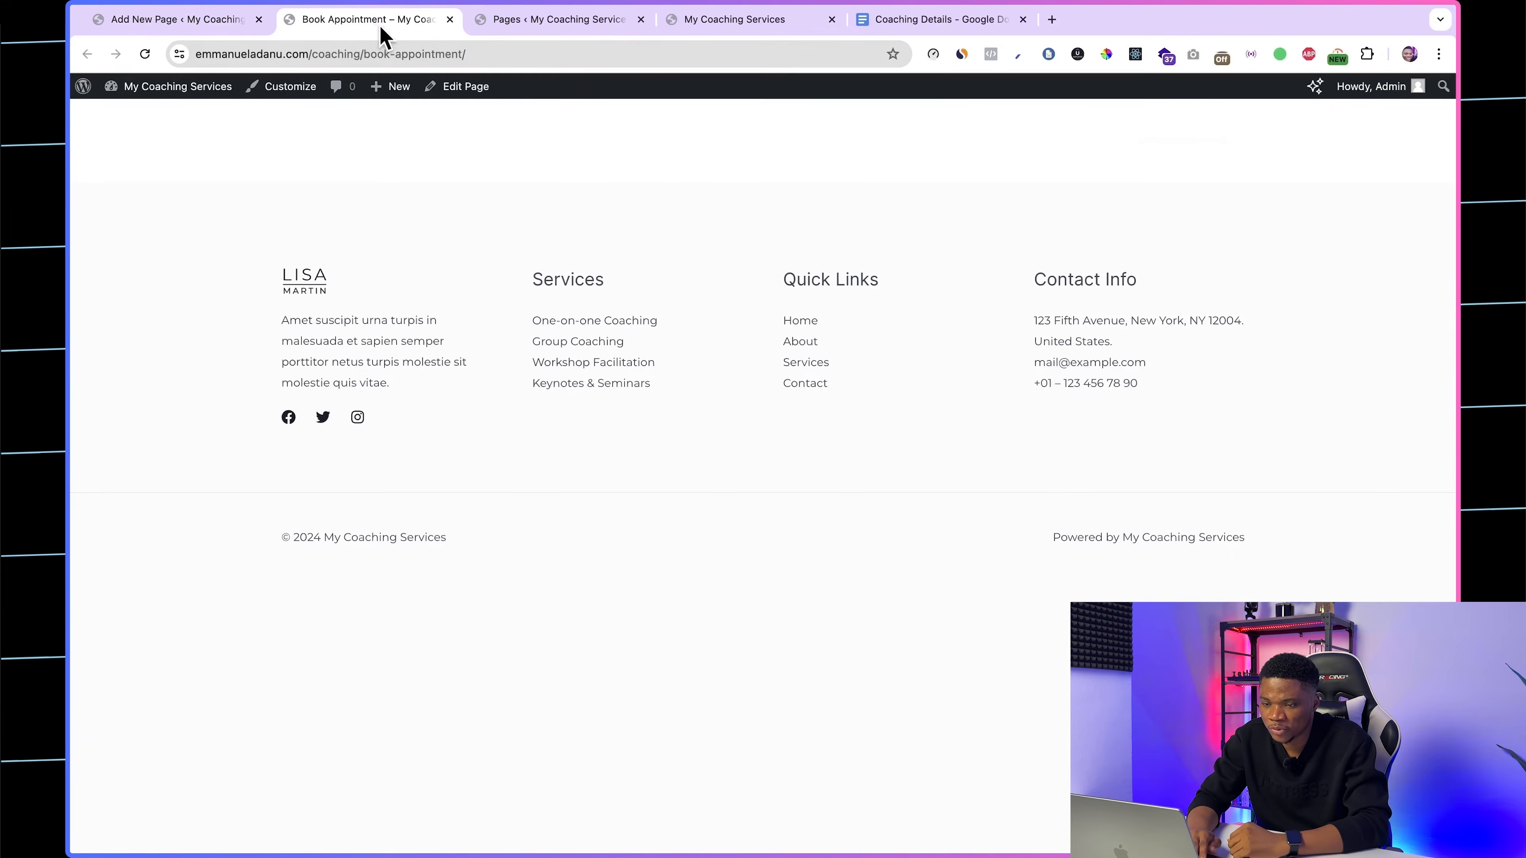
Step: Open the Book Appointment page for editing in Elementor
{"action": "left_click", "coordinate": [198, 22]}
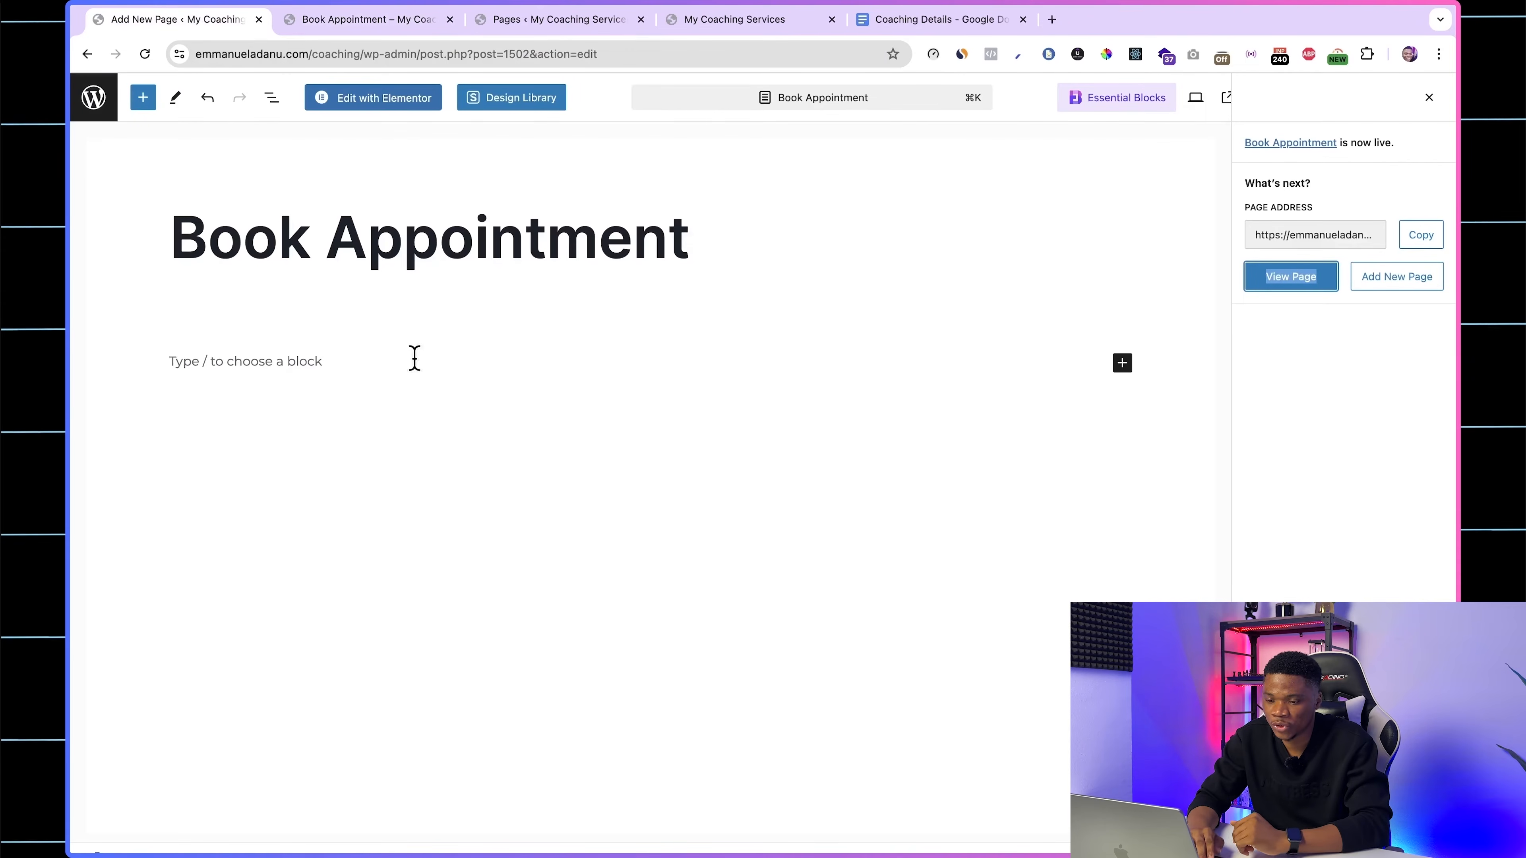
{"action": "left_click", "coordinate": [379, 104]}
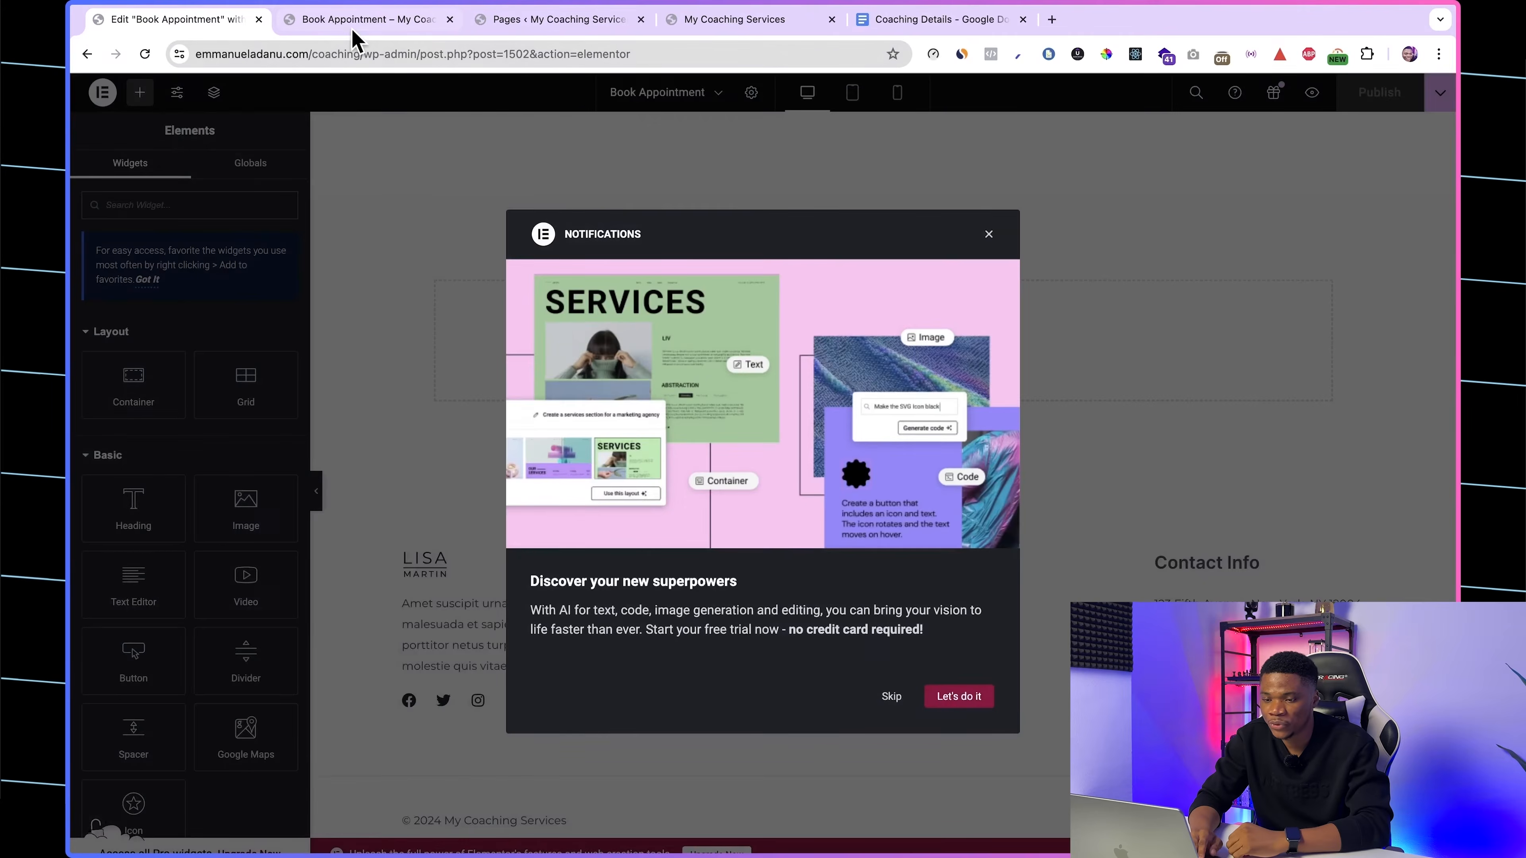
{"action": "left_click", "coordinate": [352, 26]}
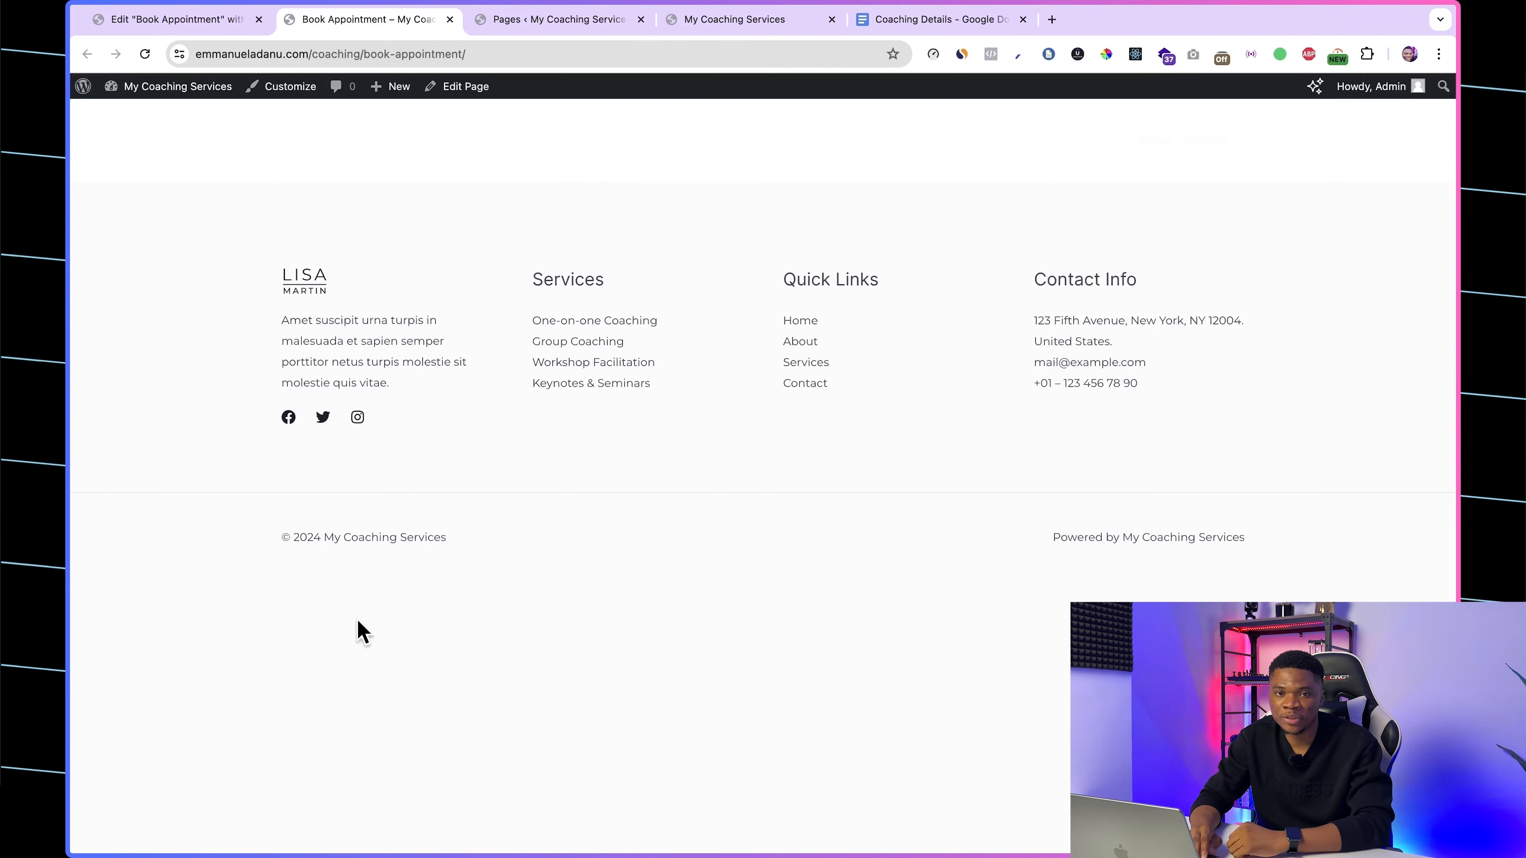
{"action": "left_click", "coordinate": [215, 31]}
{"action": "left_click", "coordinate": [1014, 181]}
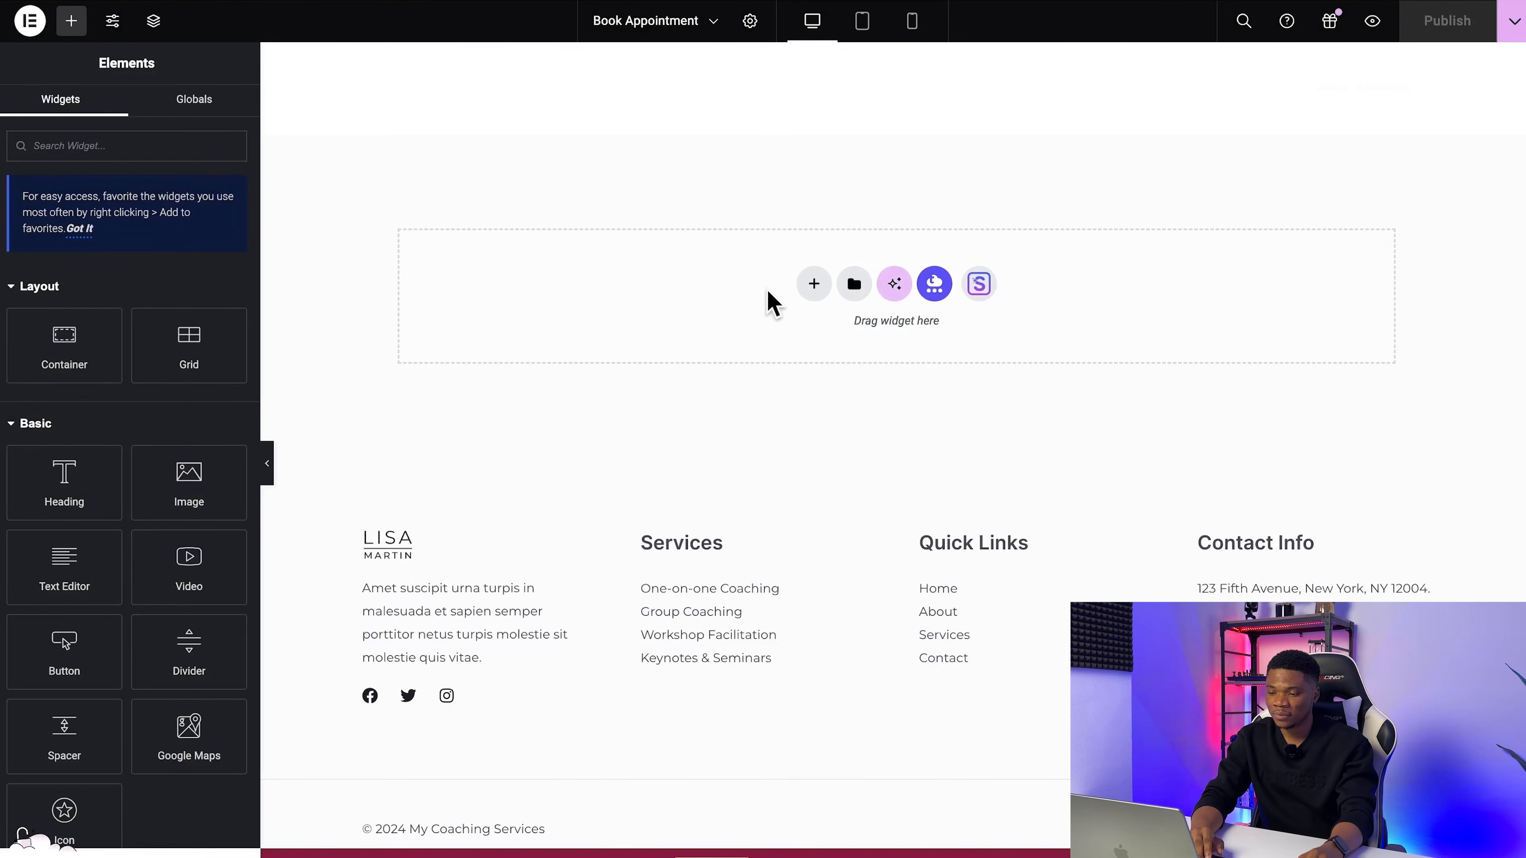
Step: Add a flexbox container with a single downward column to the Book Appointment page
{"action": "left_click", "coordinate": [801, 295]}
{"action": "left_click", "coordinate": [814, 330]}
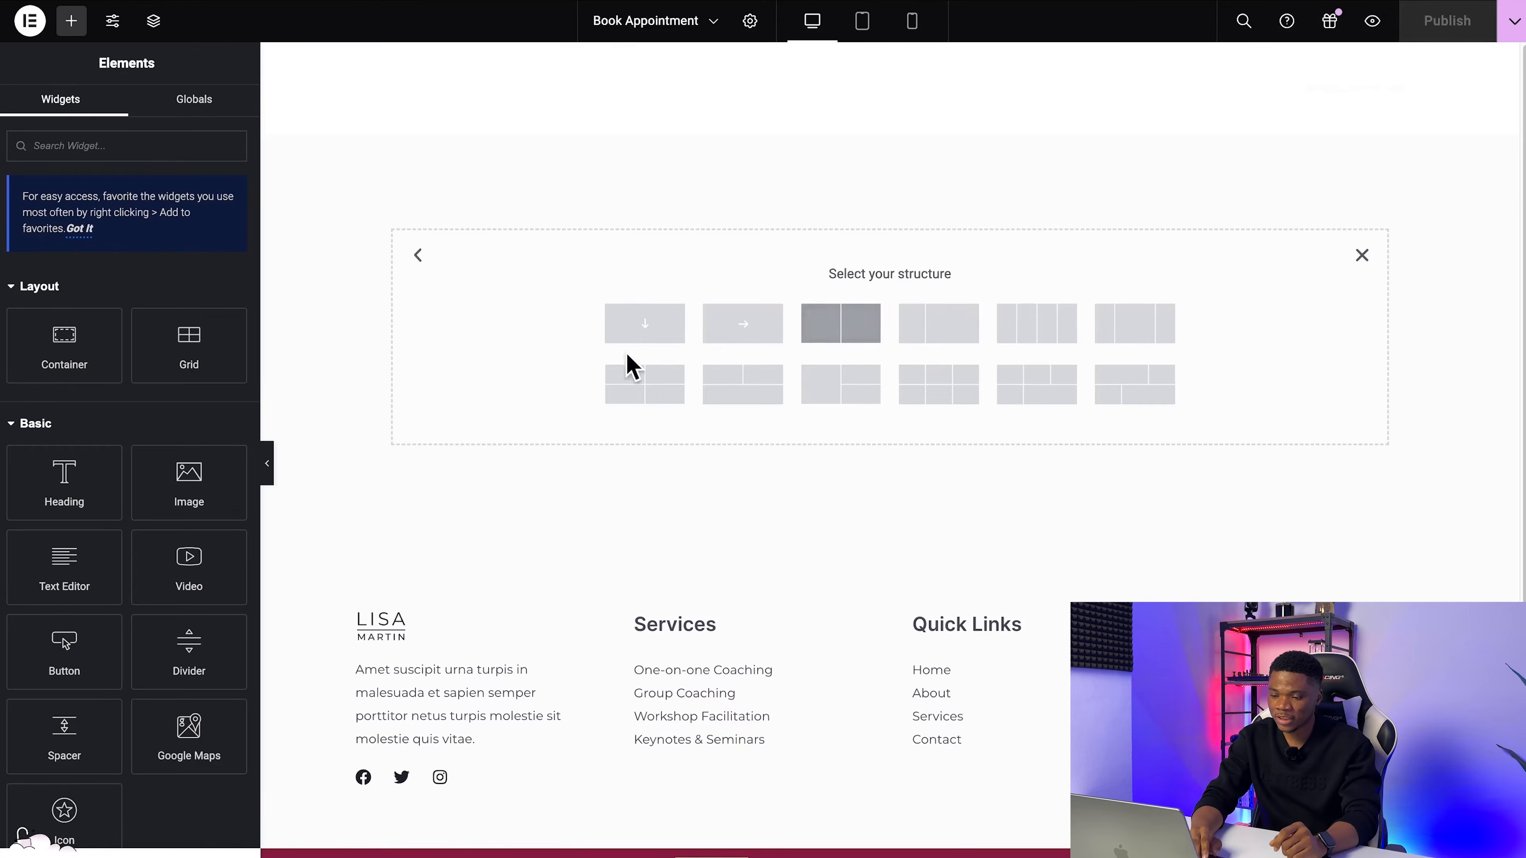
{"action": "left_click", "coordinate": [653, 339]}
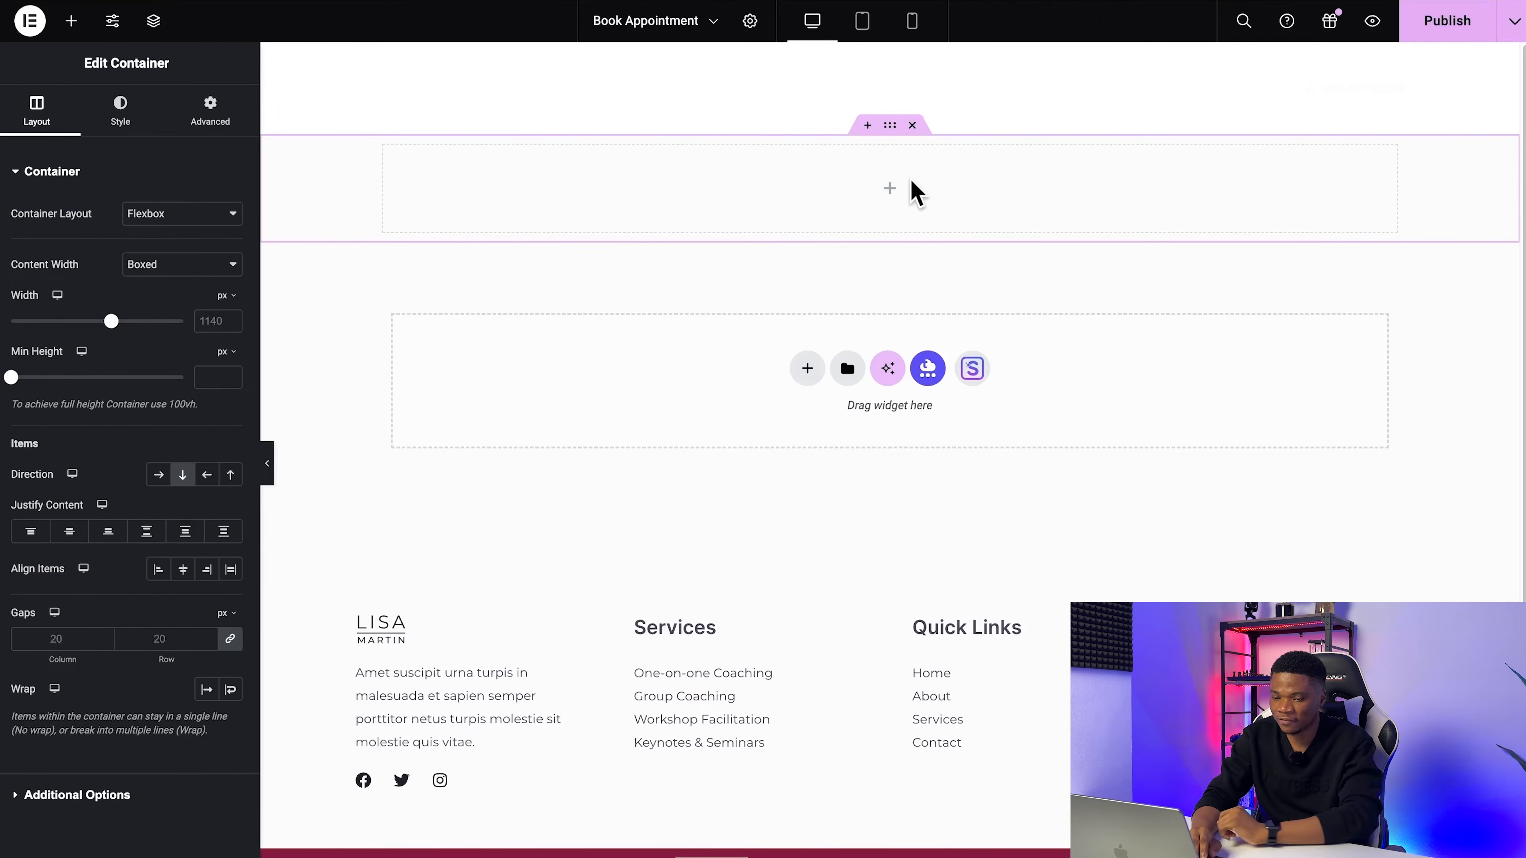
Step: Place the Appointment Form widget from the Appointment Booking group in the new container and publish the page
{"action": "left_click", "coordinate": [71, 20]}
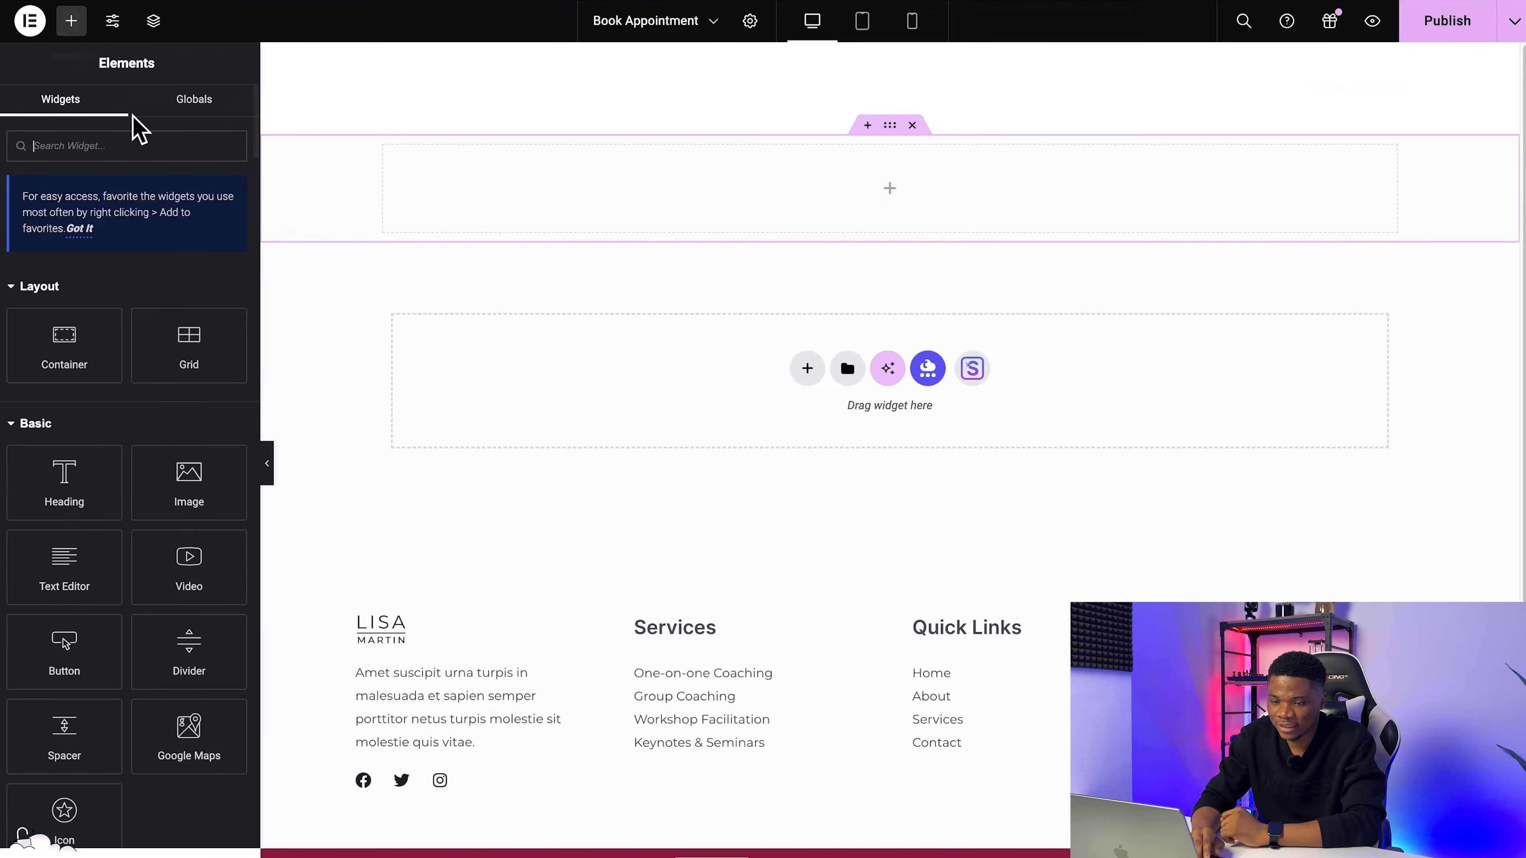
{"action": "scroll", "coordinate": [133, 460], "scroll_direction": "down", "scroll_amount": 10}
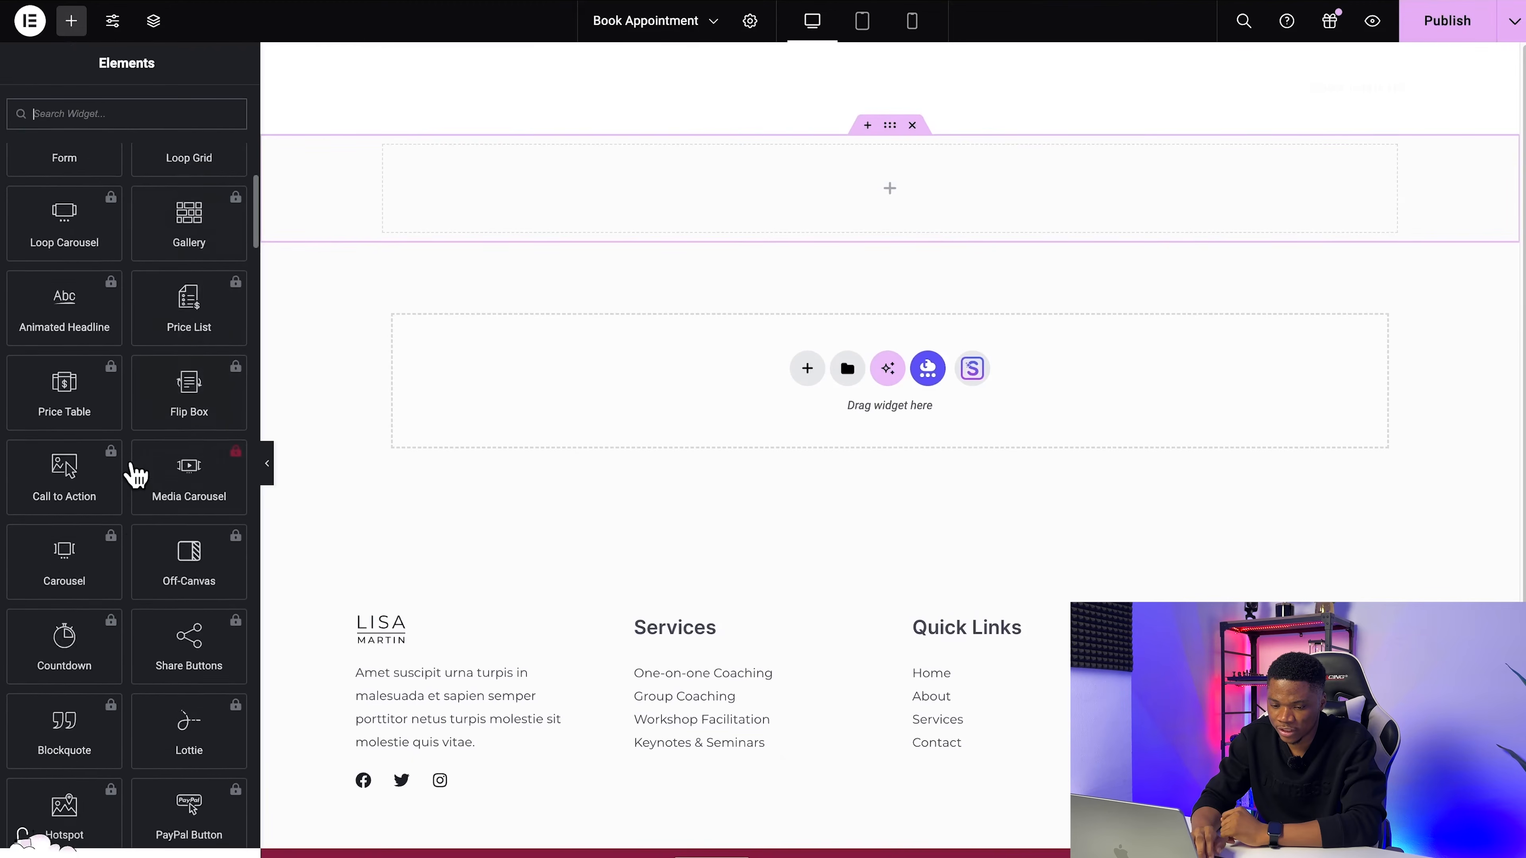
{"action": "scroll", "coordinate": [133, 475], "scroll_direction": "down", "scroll_amount": 12}
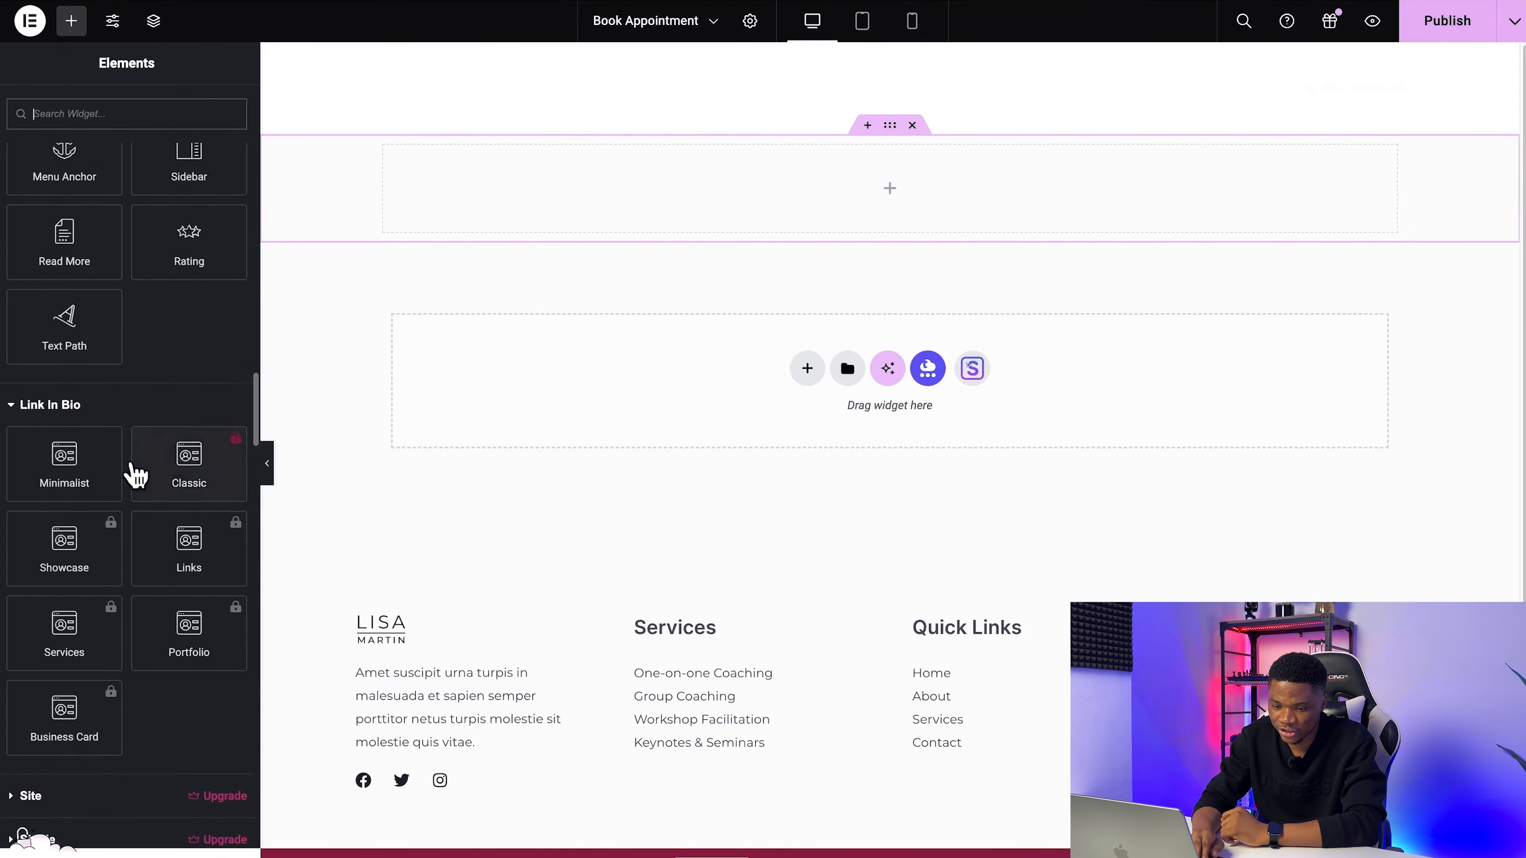
{"action": "scroll", "coordinate": [135, 469], "scroll_direction": "down", "scroll_amount": 15}
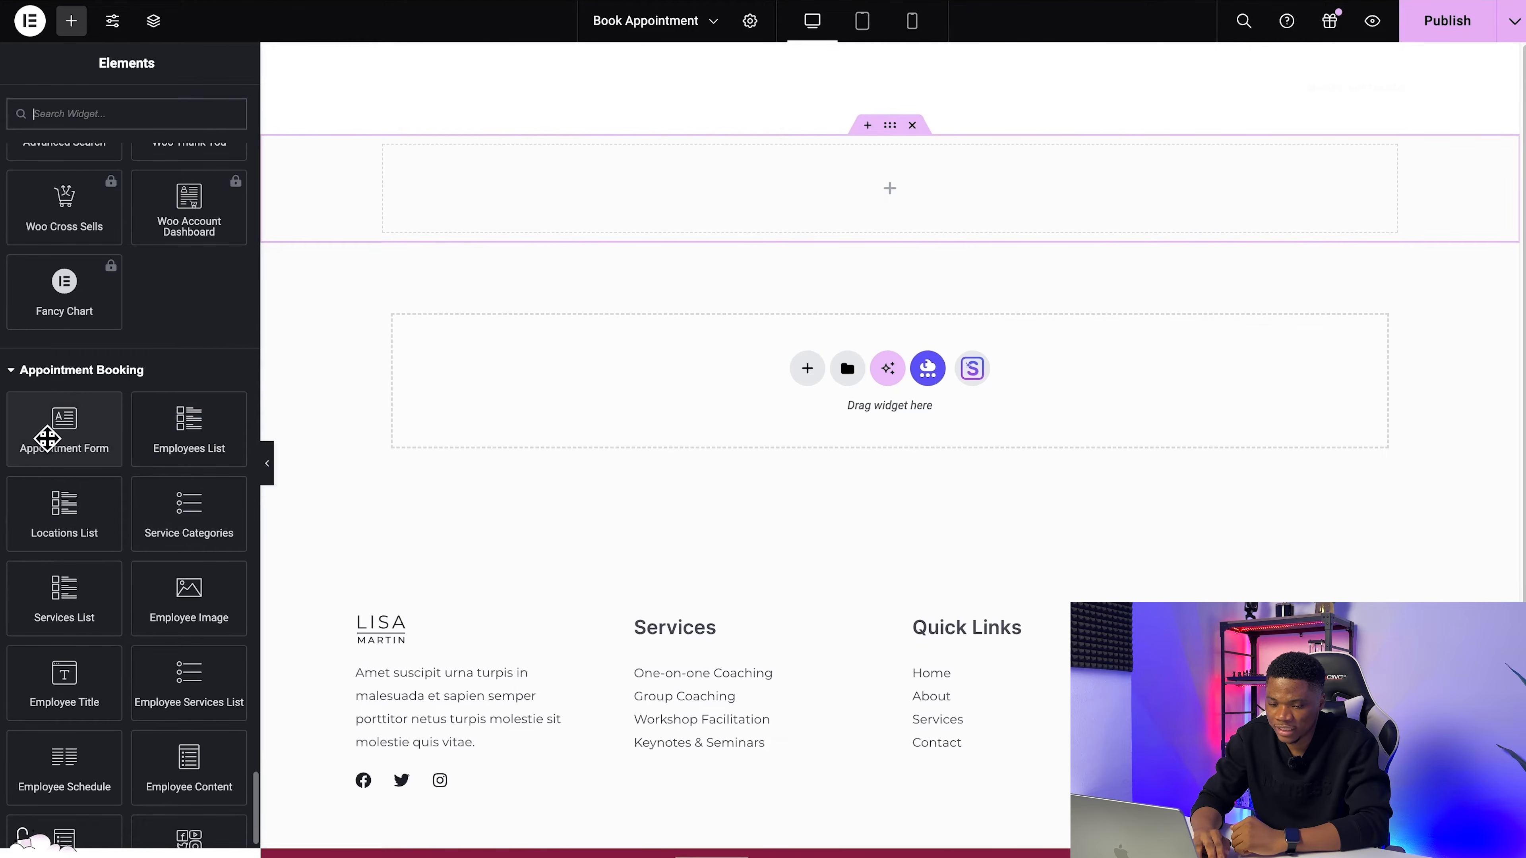
{"action": "left_click_drag", "start_coordinate": [47, 439], "coordinate": [852, 216]}
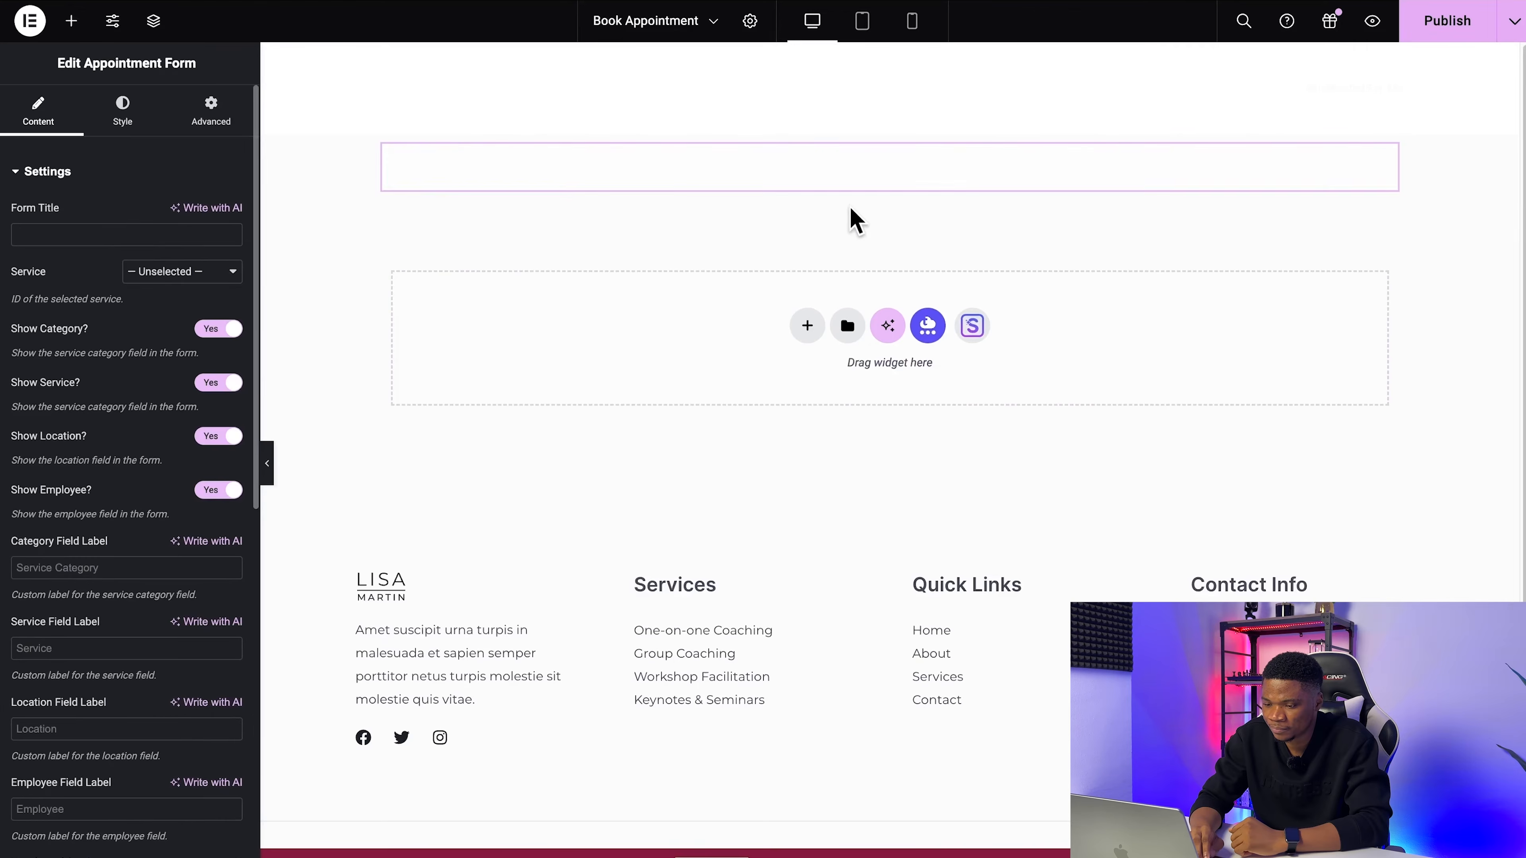
{"action": "left_click", "coordinate": [1443, 30]}
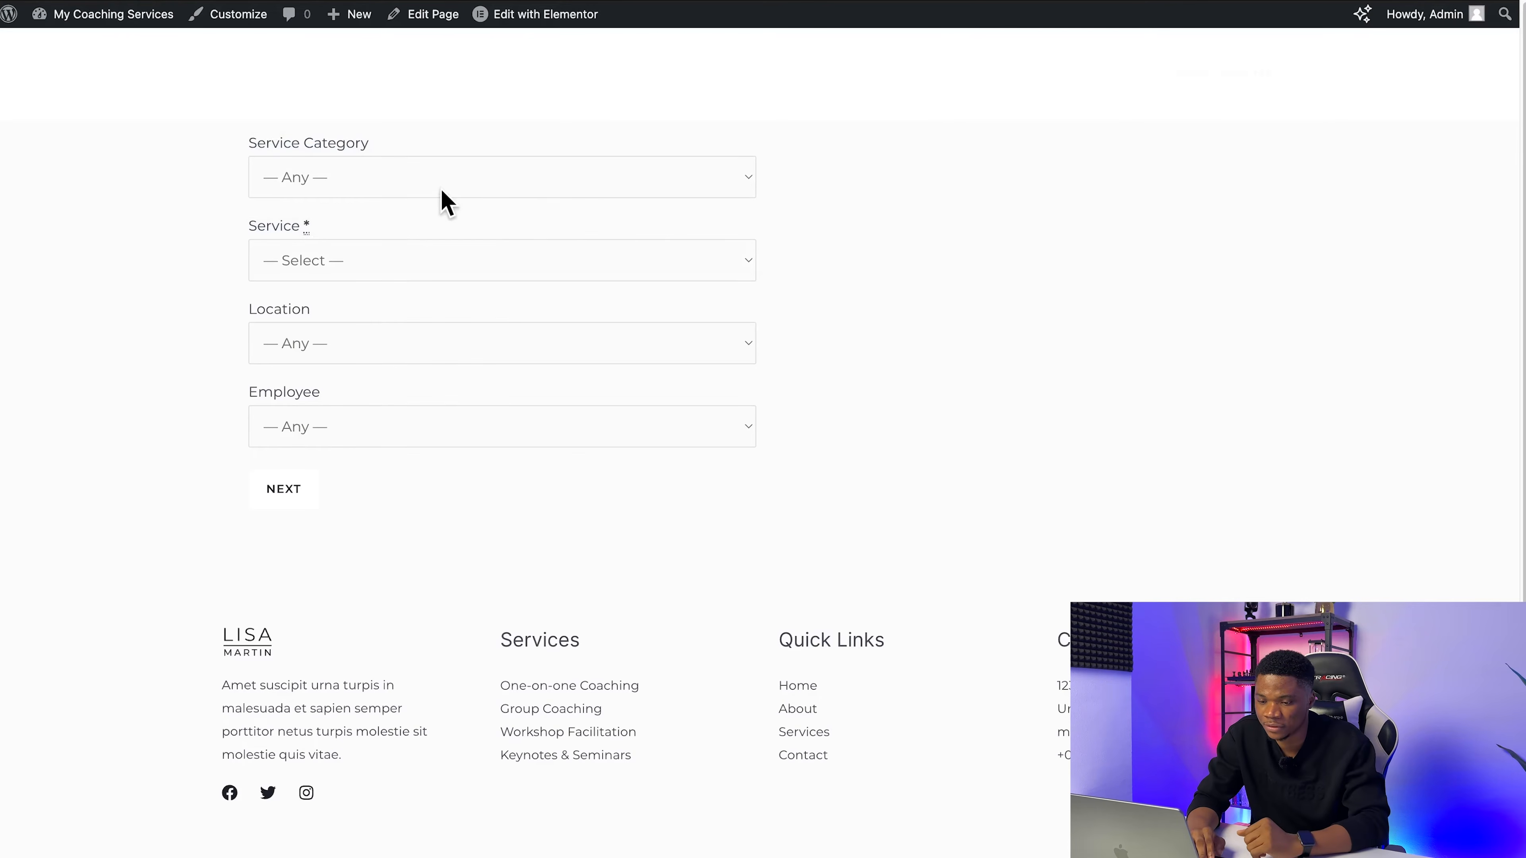
Step: On the live booking form, select category Uncategorized, service YouTube Growth Accelerator, location Google Meet and the coach as employee
{"action": "left_click", "coordinate": [446, 202]}
{"action": "left_click", "coordinate": [428, 209]}
{"action": "left_click", "coordinate": [420, 260]}
{"action": "left_click", "coordinate": [416, 283]}
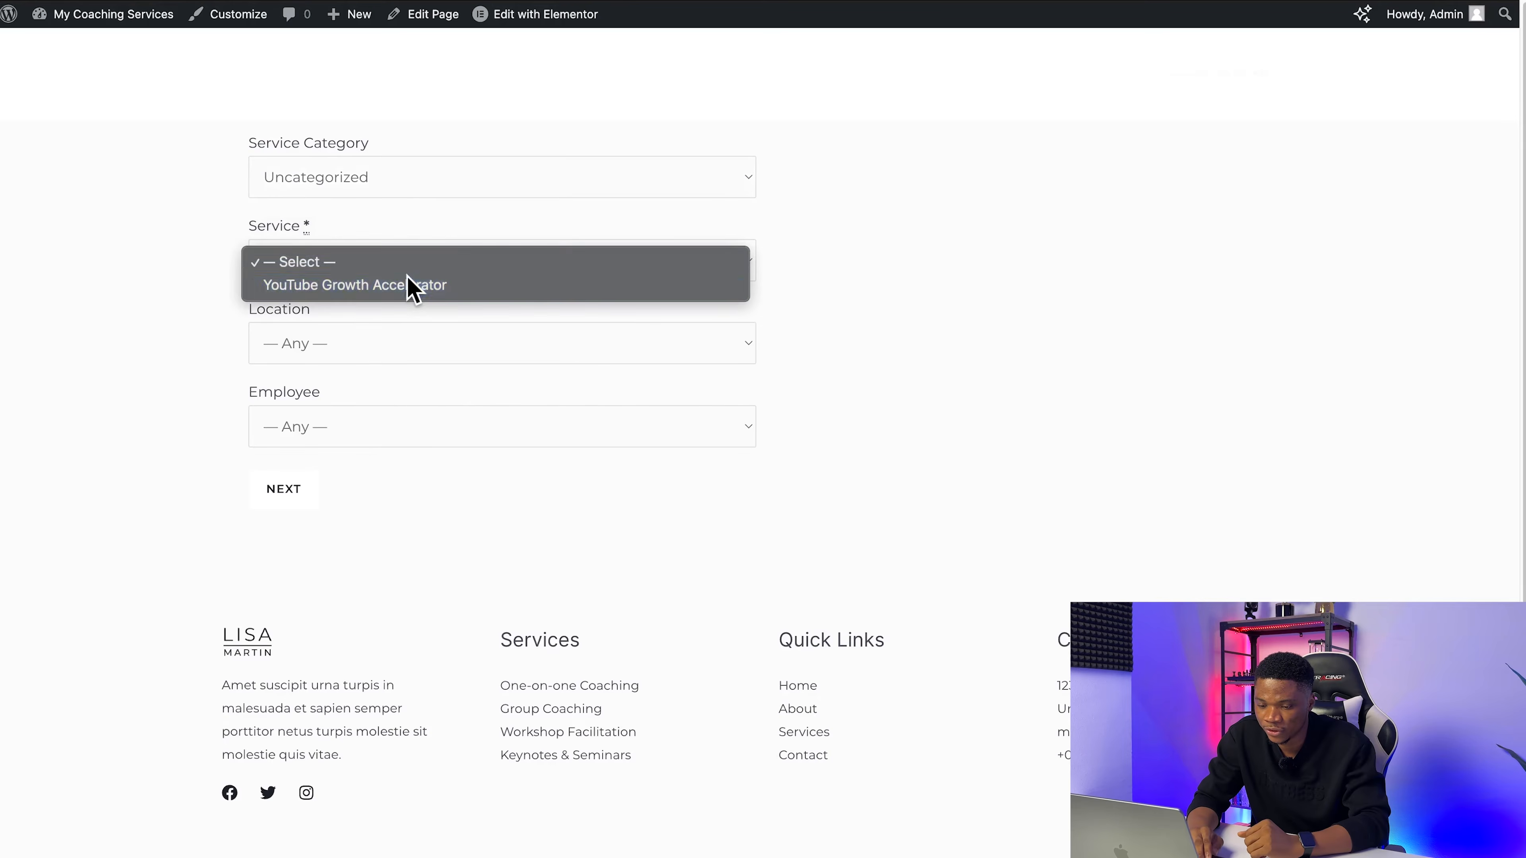
{"action": "left_click", "coordinate": [376, 344]}
{"action": "left_click", "coordinate": [374, 371]}
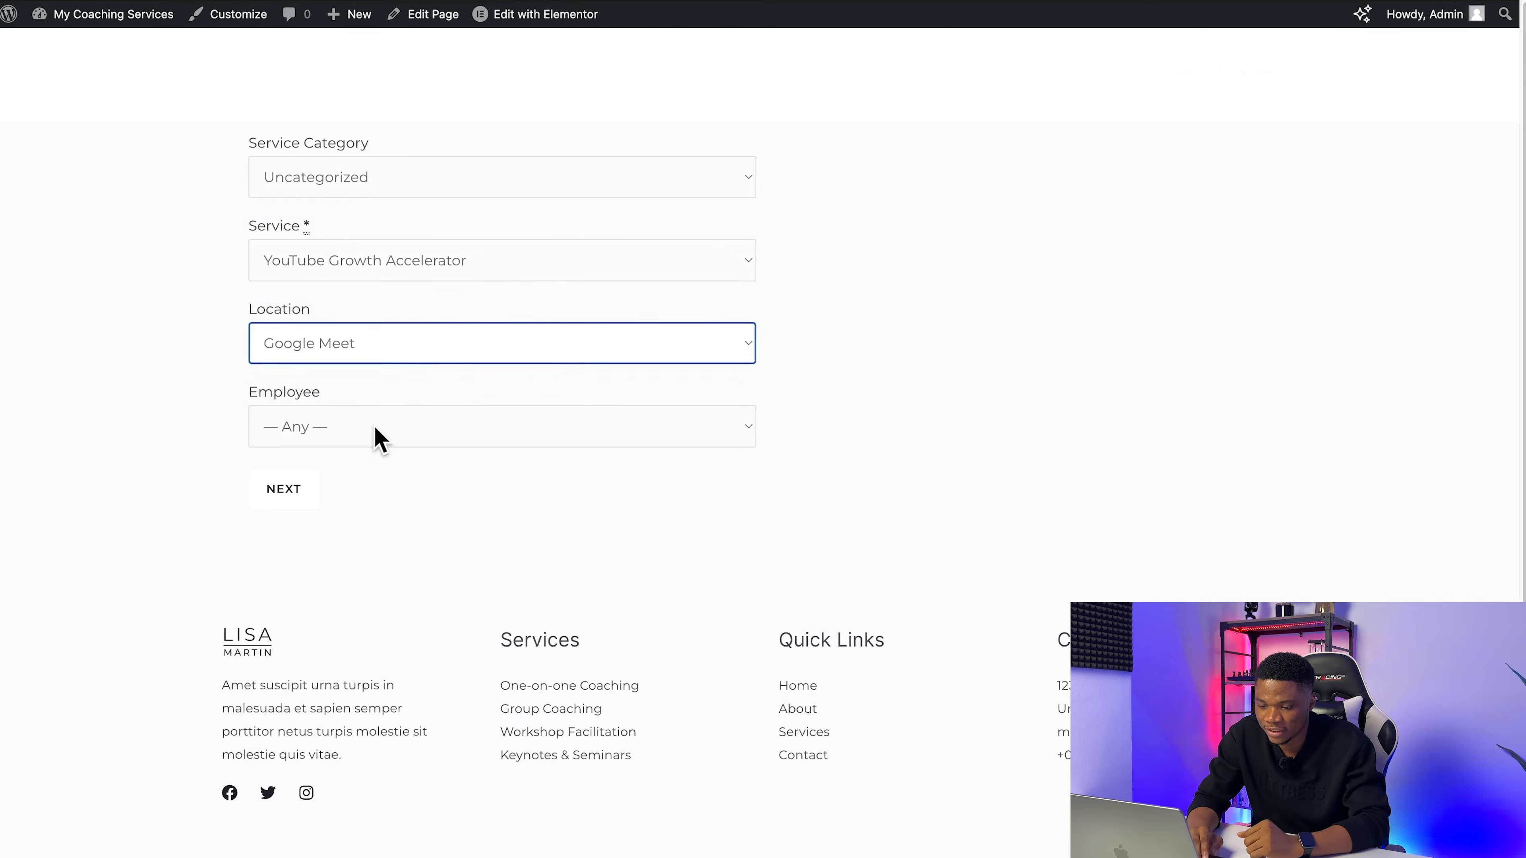
{"action": "left_click", "coordinate": [375, 437]}
{"action": "left_click", "coordinate": [375, 451]}
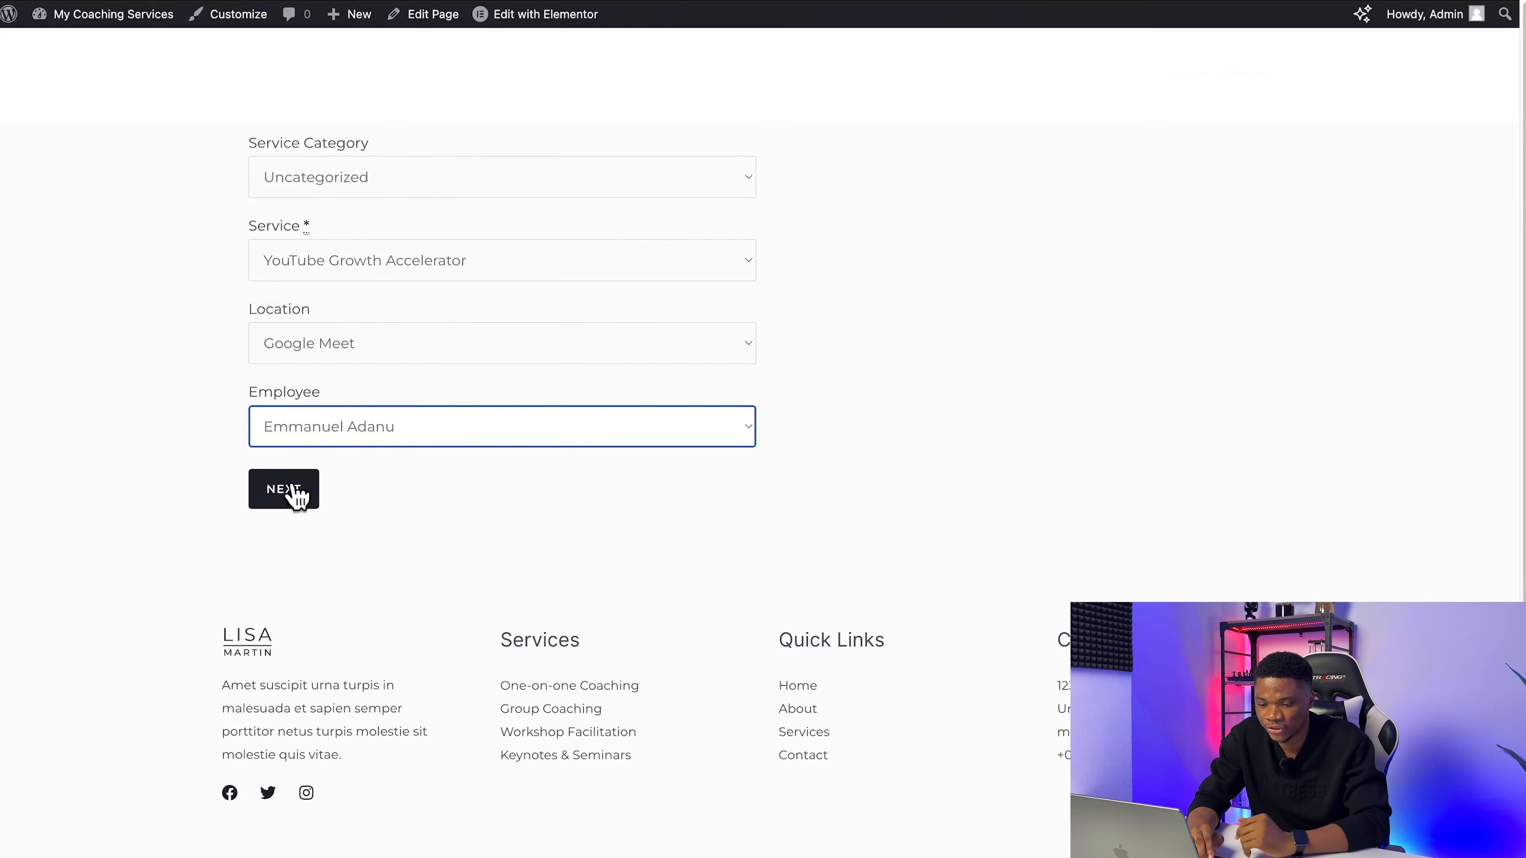
Step: Choose the July 24, 2024, 10:30 AM slot and continue past the reservation summary
{"action": "left_click", "coordinate": [275, 502]}
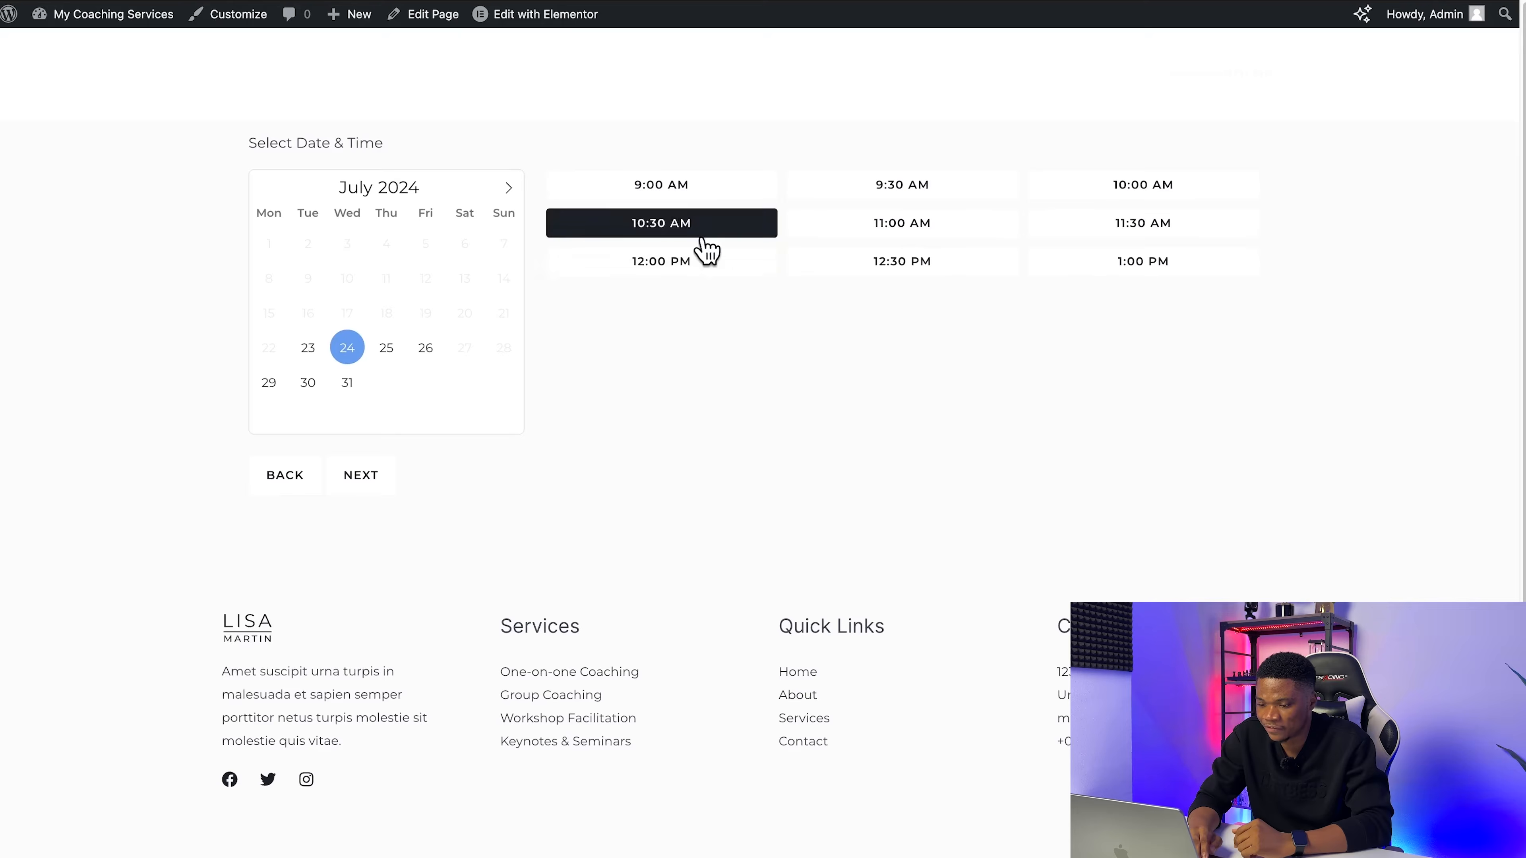
{"action": "left_click", "coordinate": [360, 478]}
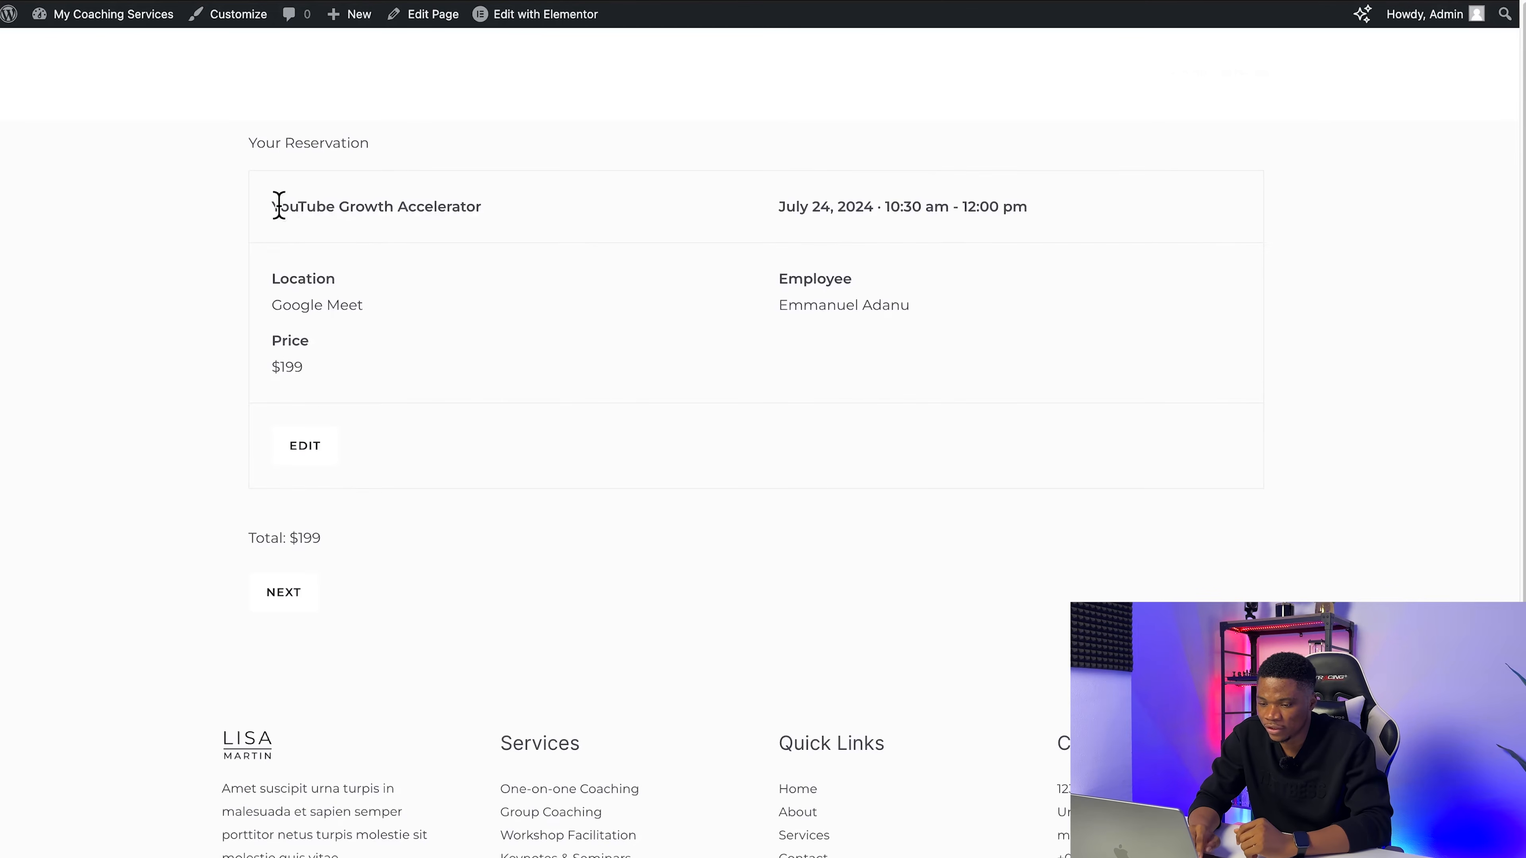
{"action": "left_click", "coordinate": [285, 601]}
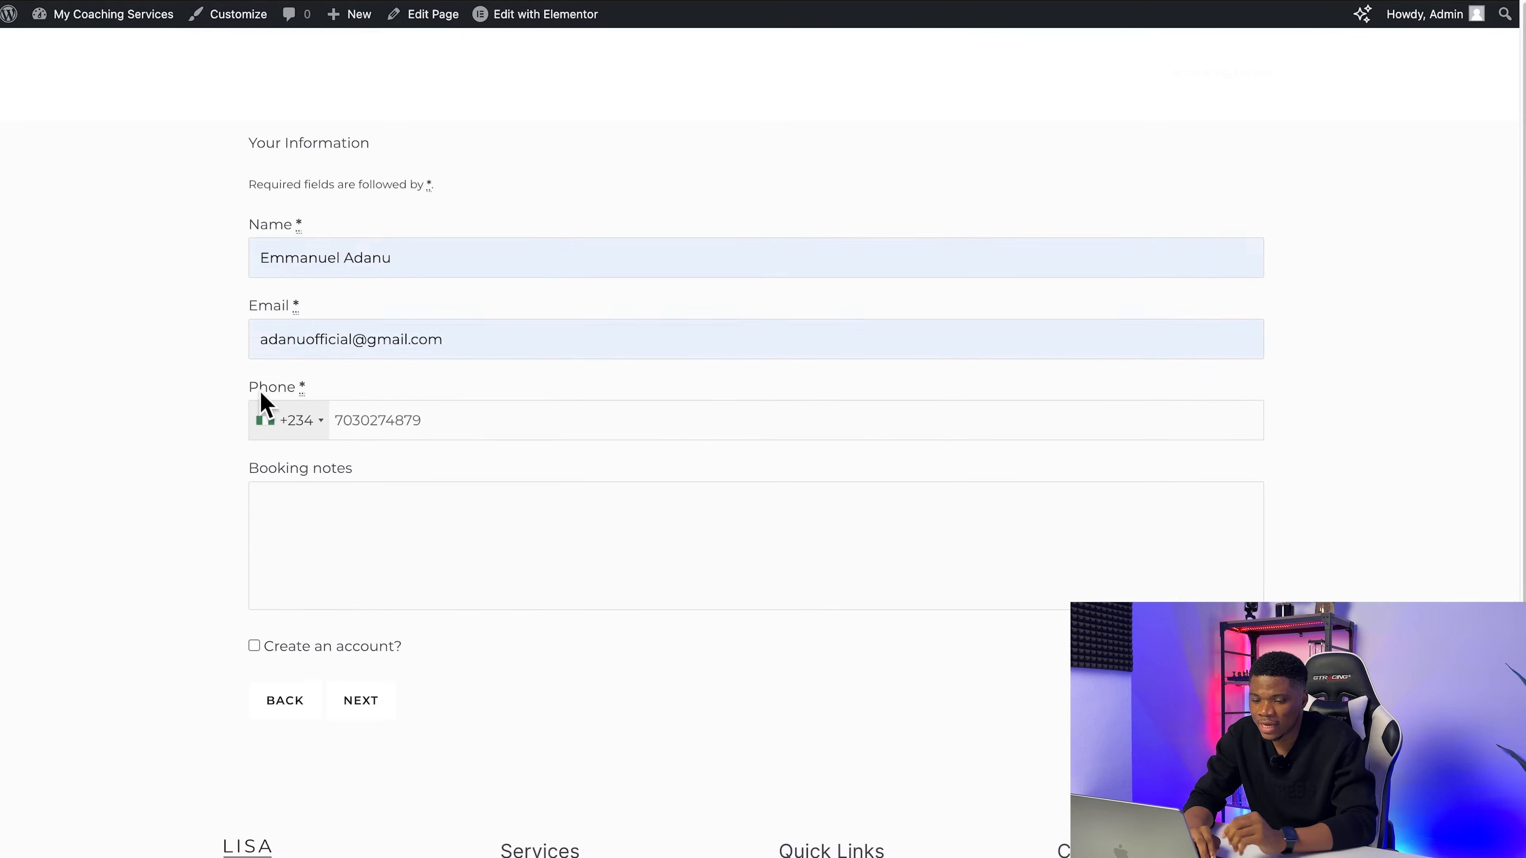
Step: Opt to create an account with the customer information and continue to the order page
{"action": "scroll", "coordinate": [269, 415], "scroll_direction": "down", "scroll_amount": 3}
{"action": "left_click", "coordinate": [254, 456]}
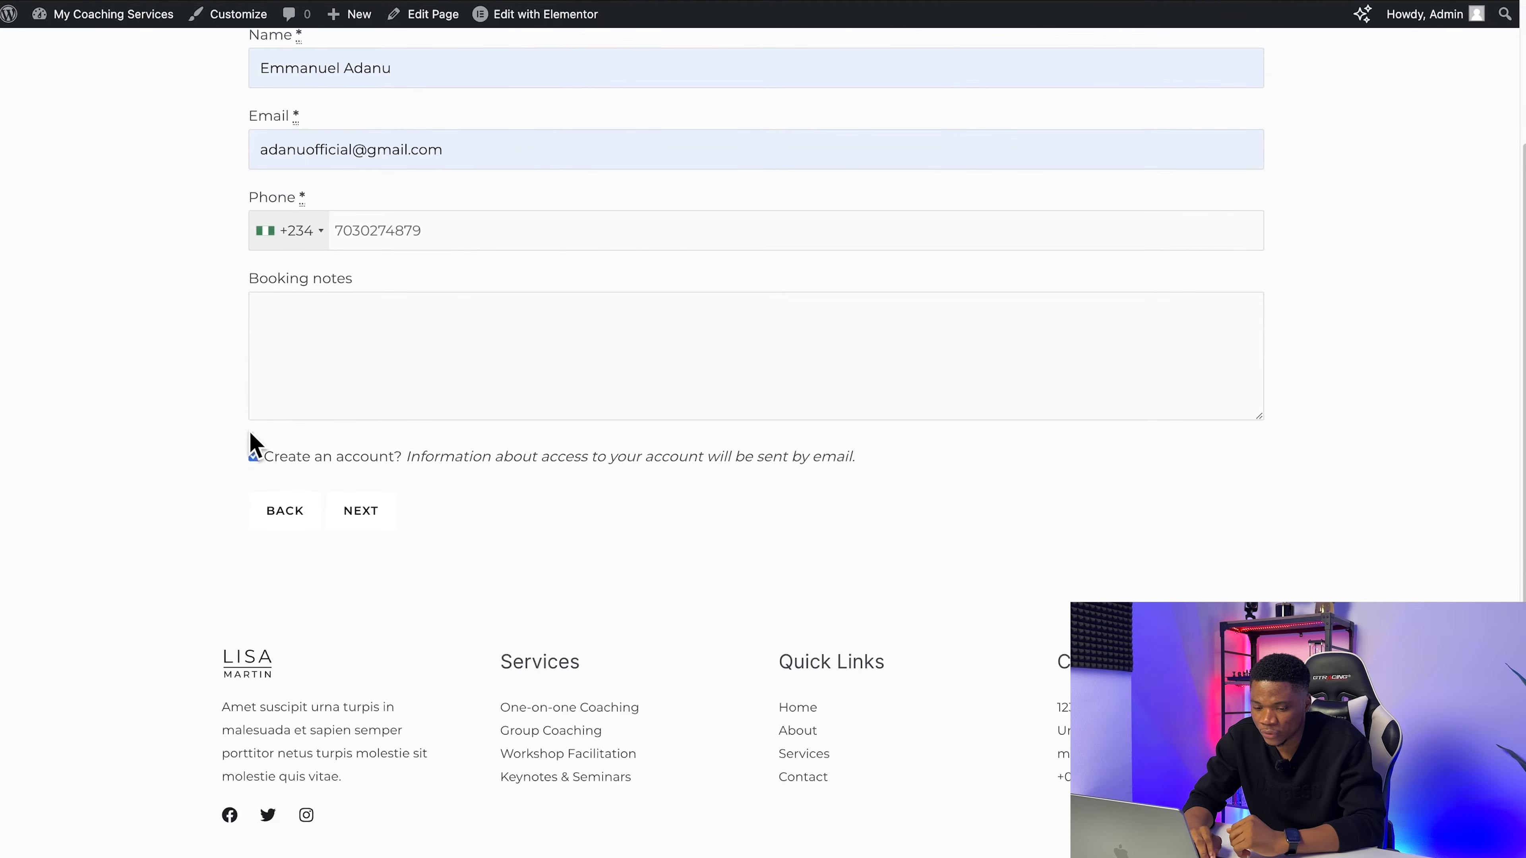
{"action": "left_click", "coordinate": [361, 512]}
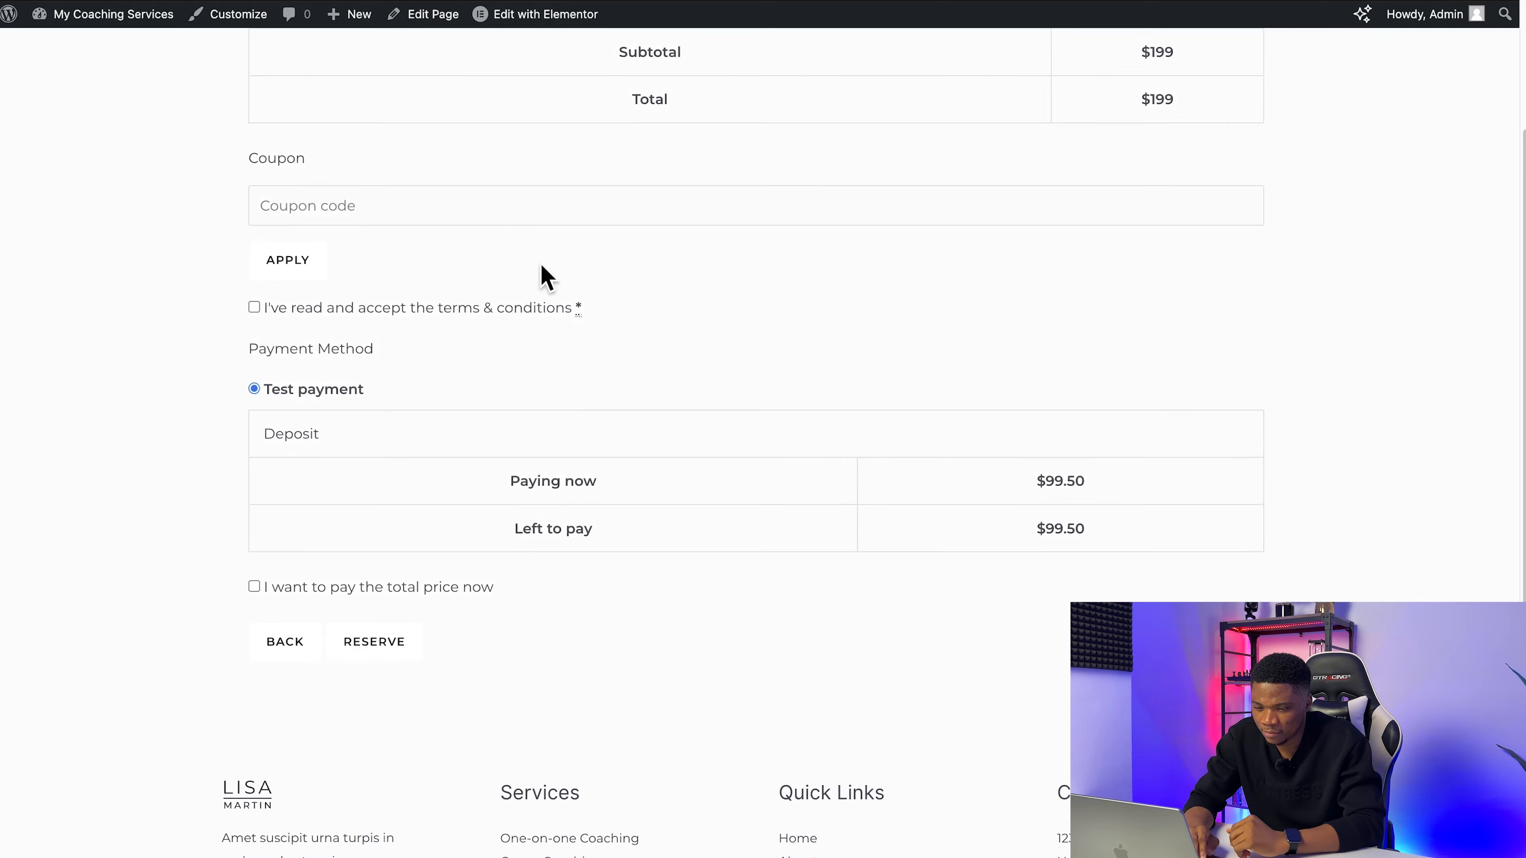
Step: Accept the terms & conditions and reserve the appointment with Test payment, paying only the deposit
{"action": "left_click", "coordinate": [379, 833]}
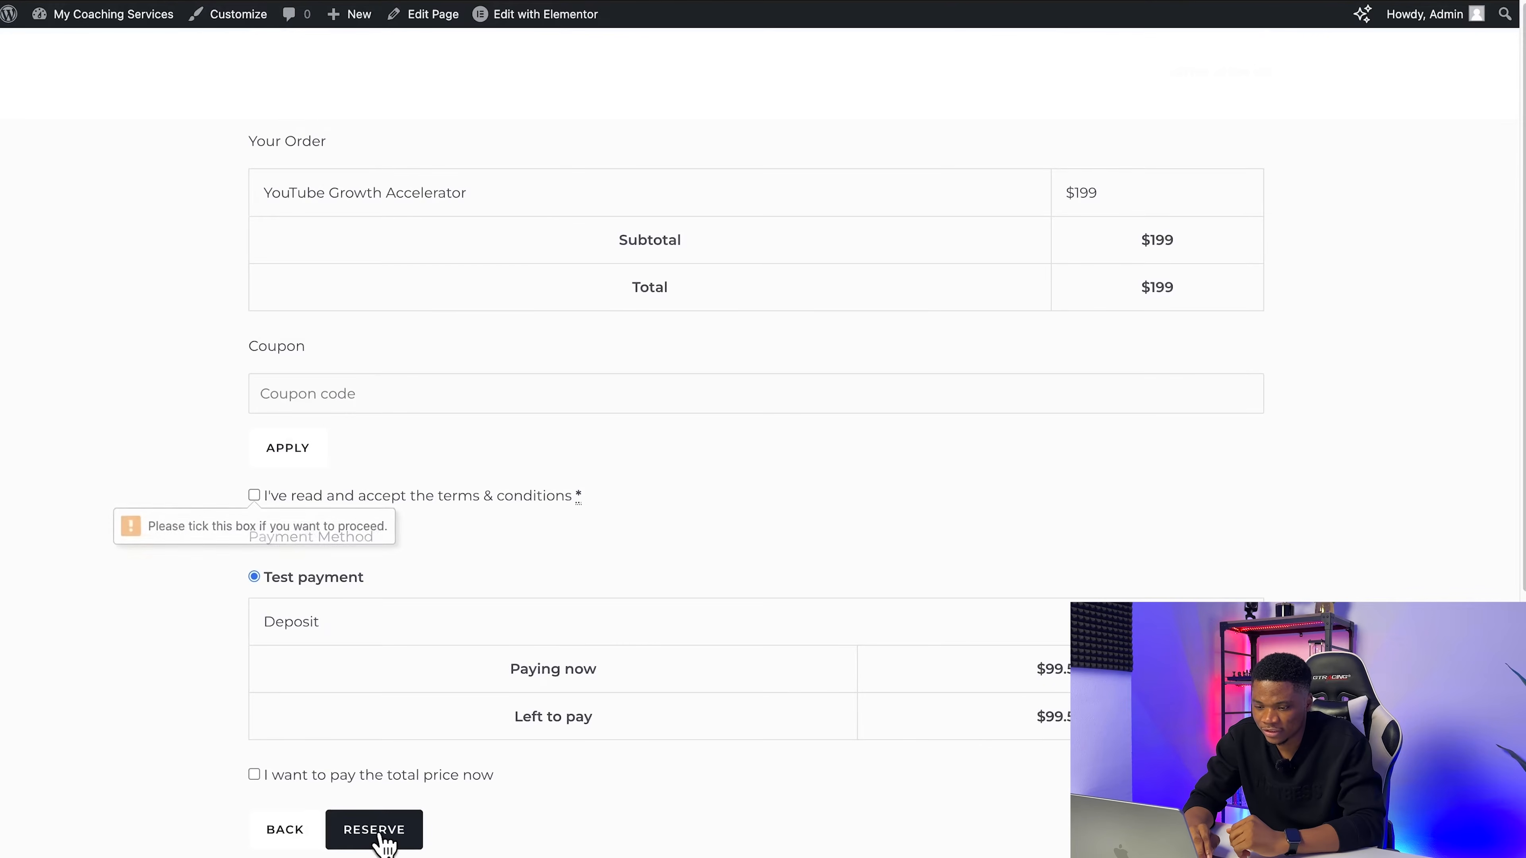
{"action": "left_click", "coordinate": [255, 497]}
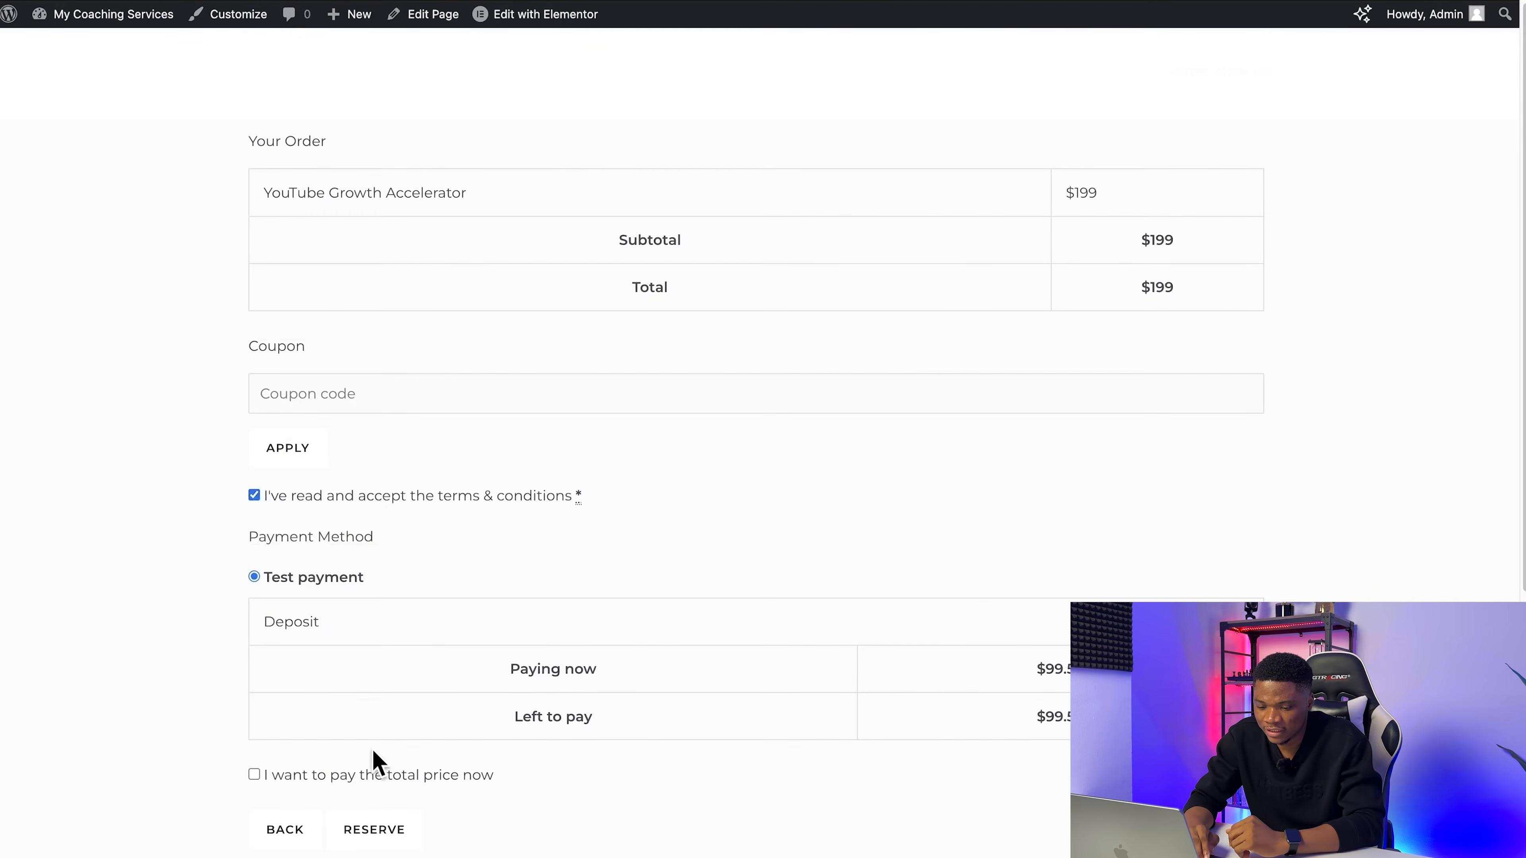
{"action": "left_click", "coordinate": [380, 830]}
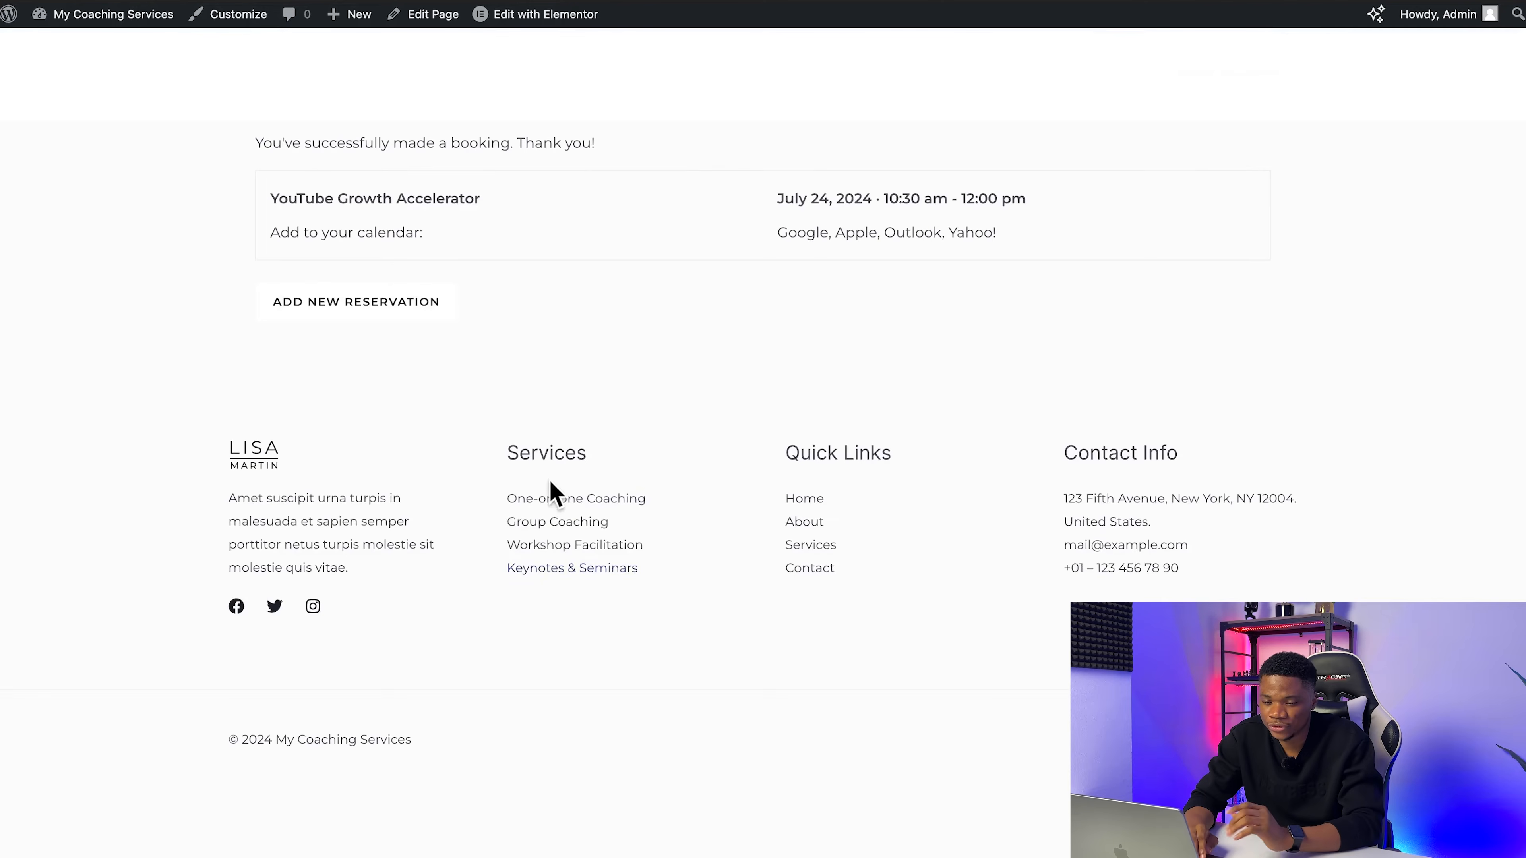
Step: Start a new reservation on the live page, and title the appointment form Book your Appointment in the Elementor editor
{"action": "left_click", "coordinate": [377, 303]}
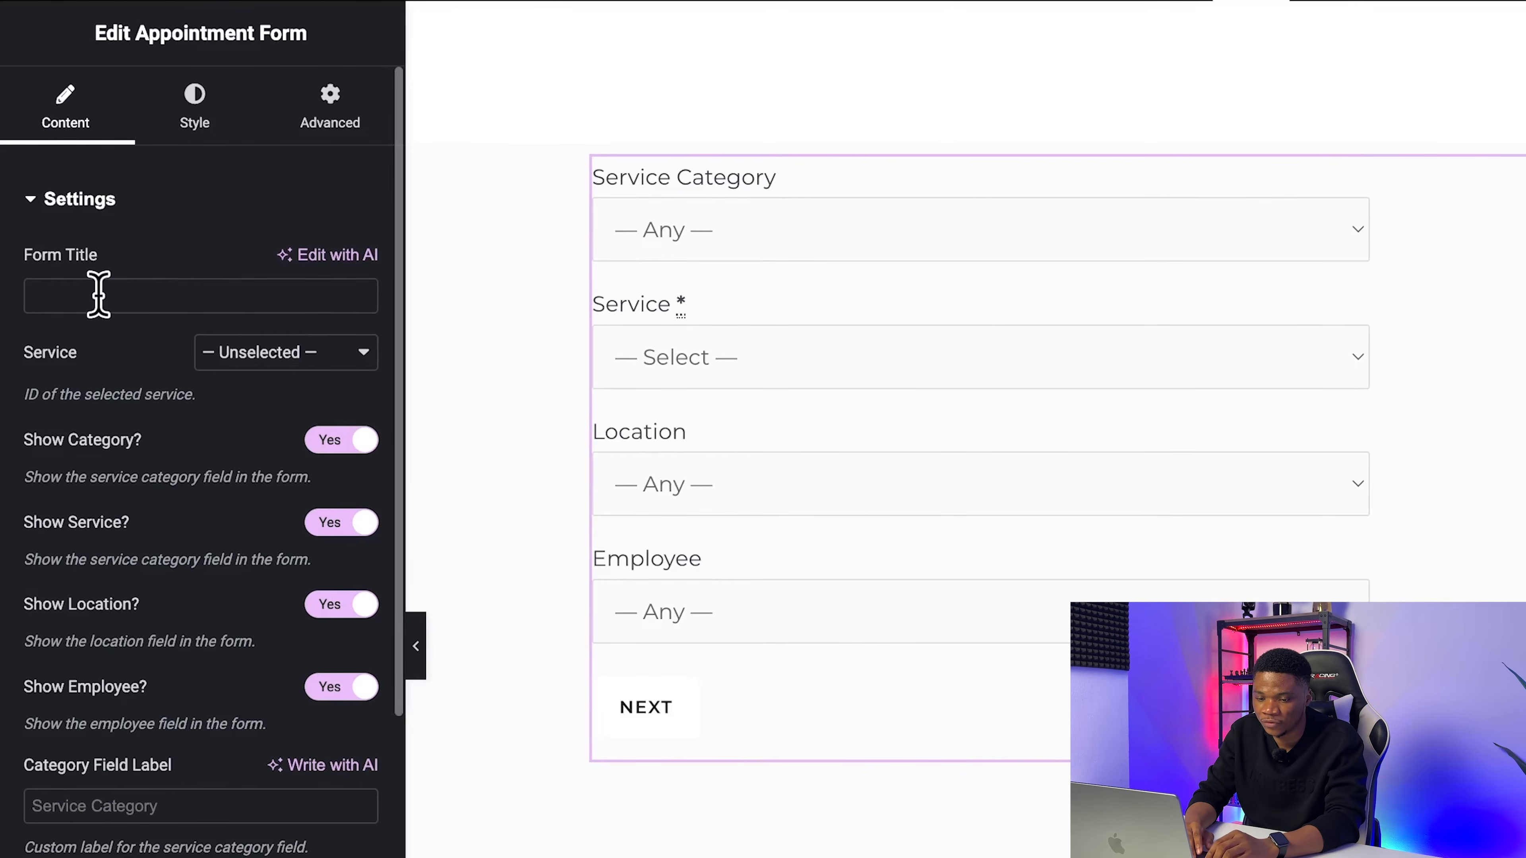
{"action": "left_click", "coordinate": [98, 295]}
{"action": "type", "text": "Book your Appointment"}
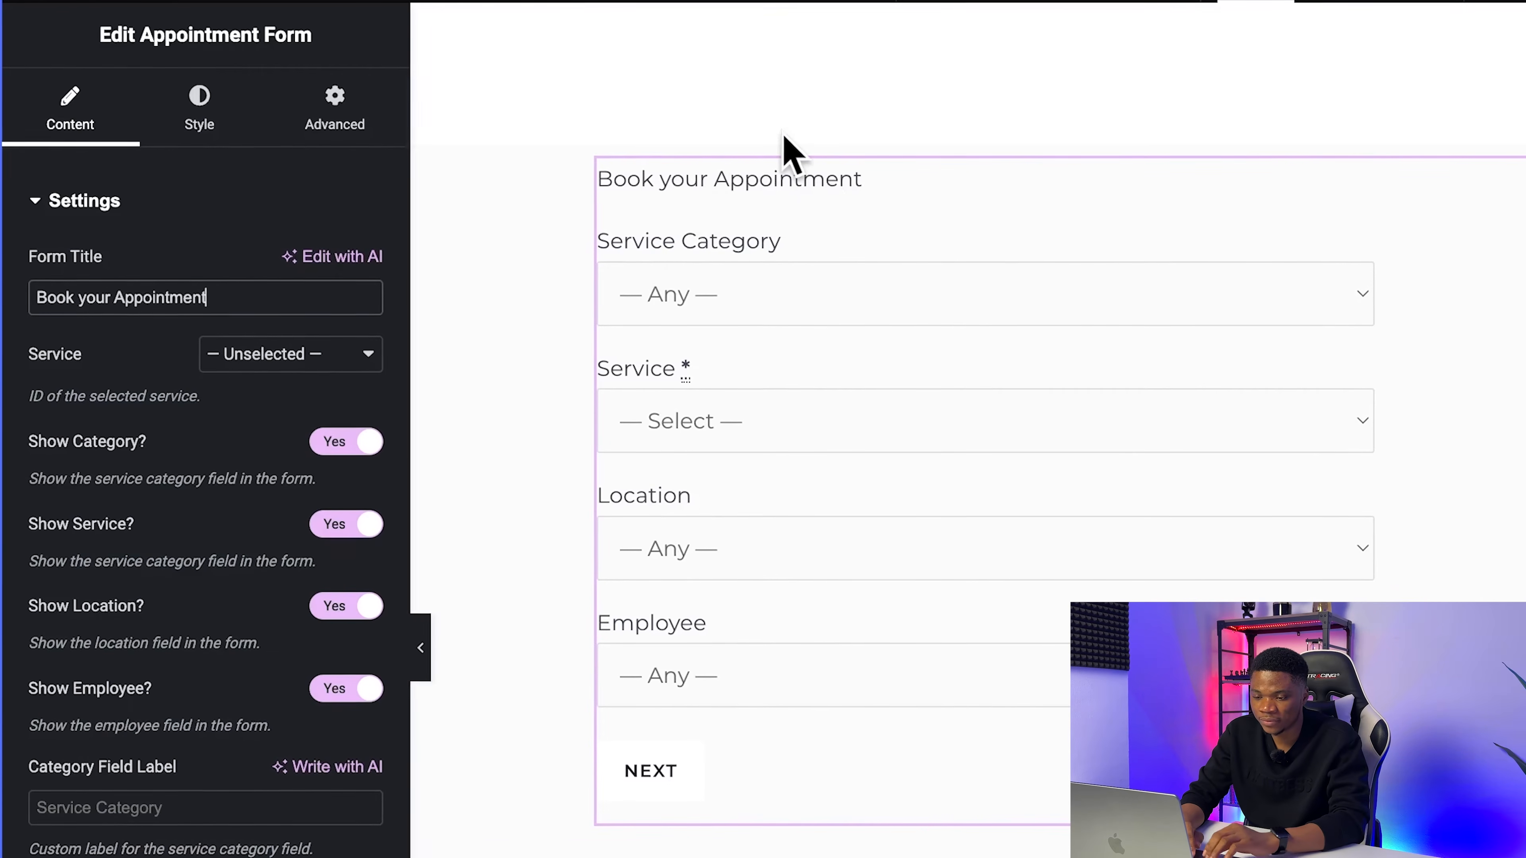
{"action": "left_click", "coordinate": [358, 296]}
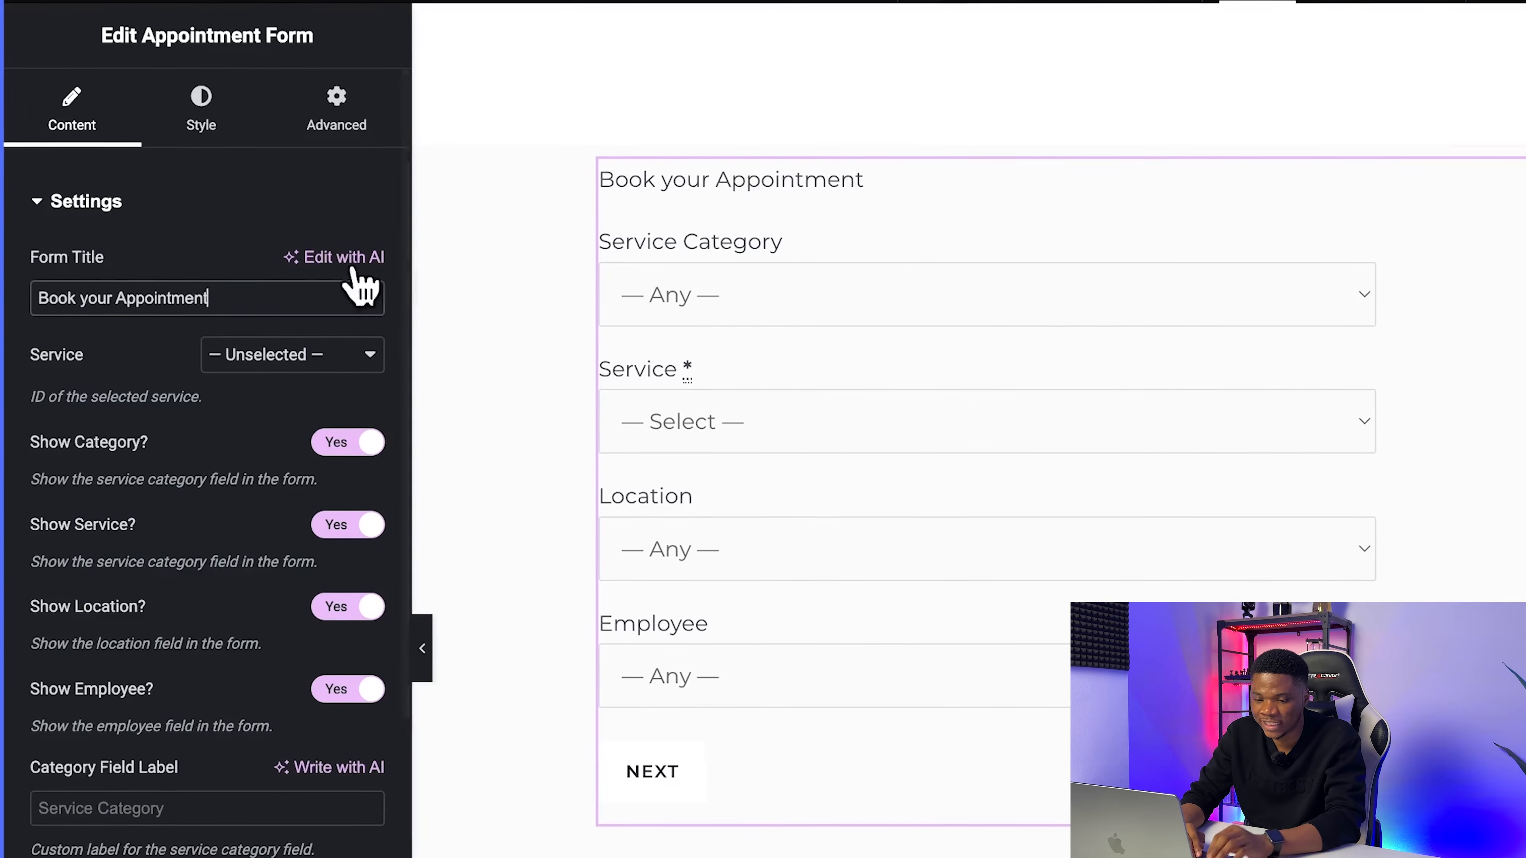
{"action": "key", "text": "BackSpace"}
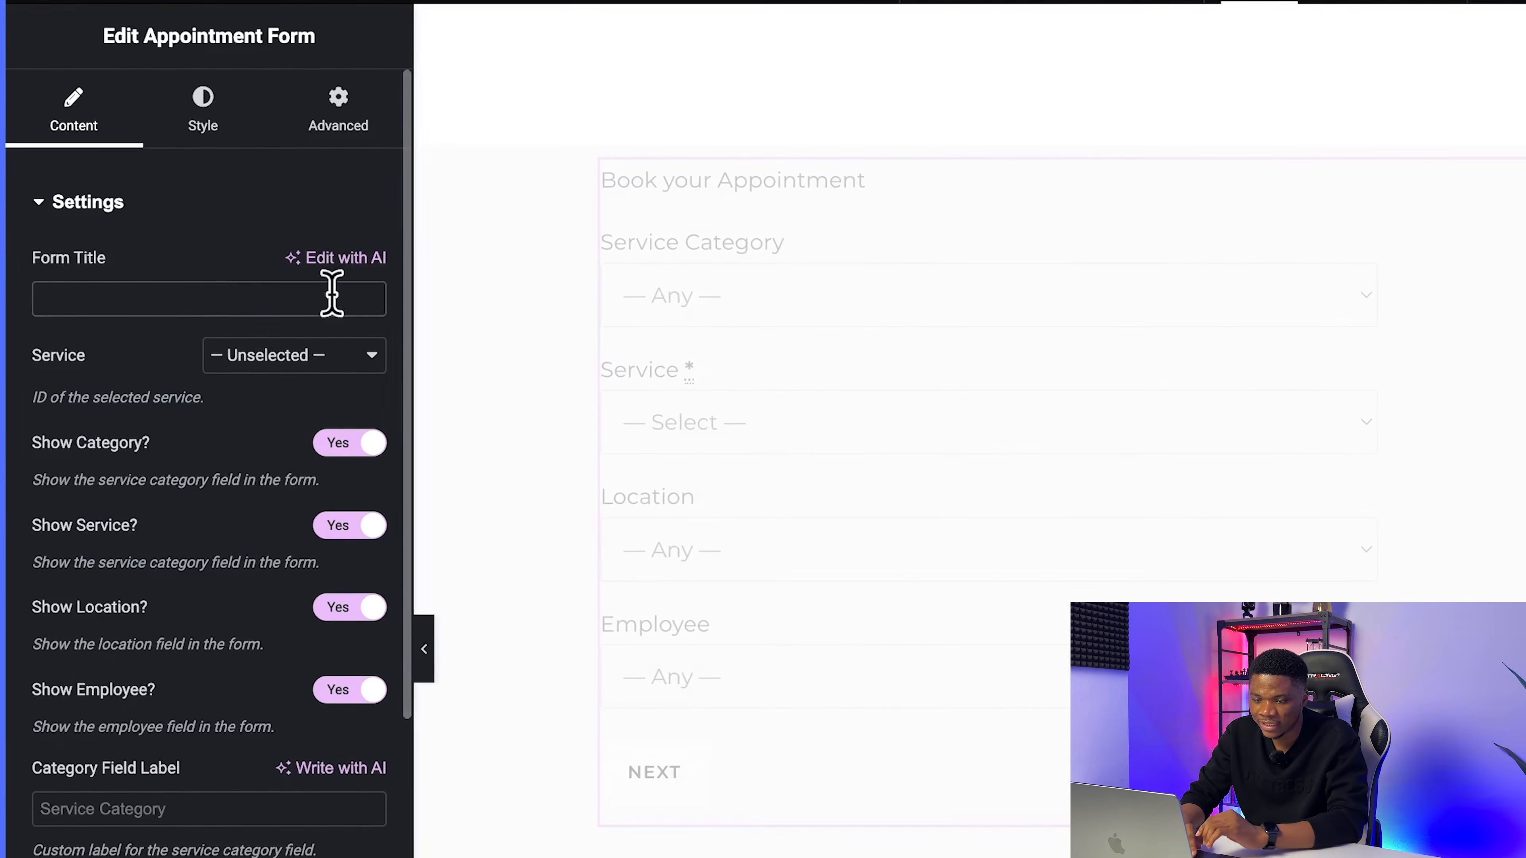
{"action": "type", "text": "Book your Appointment"}
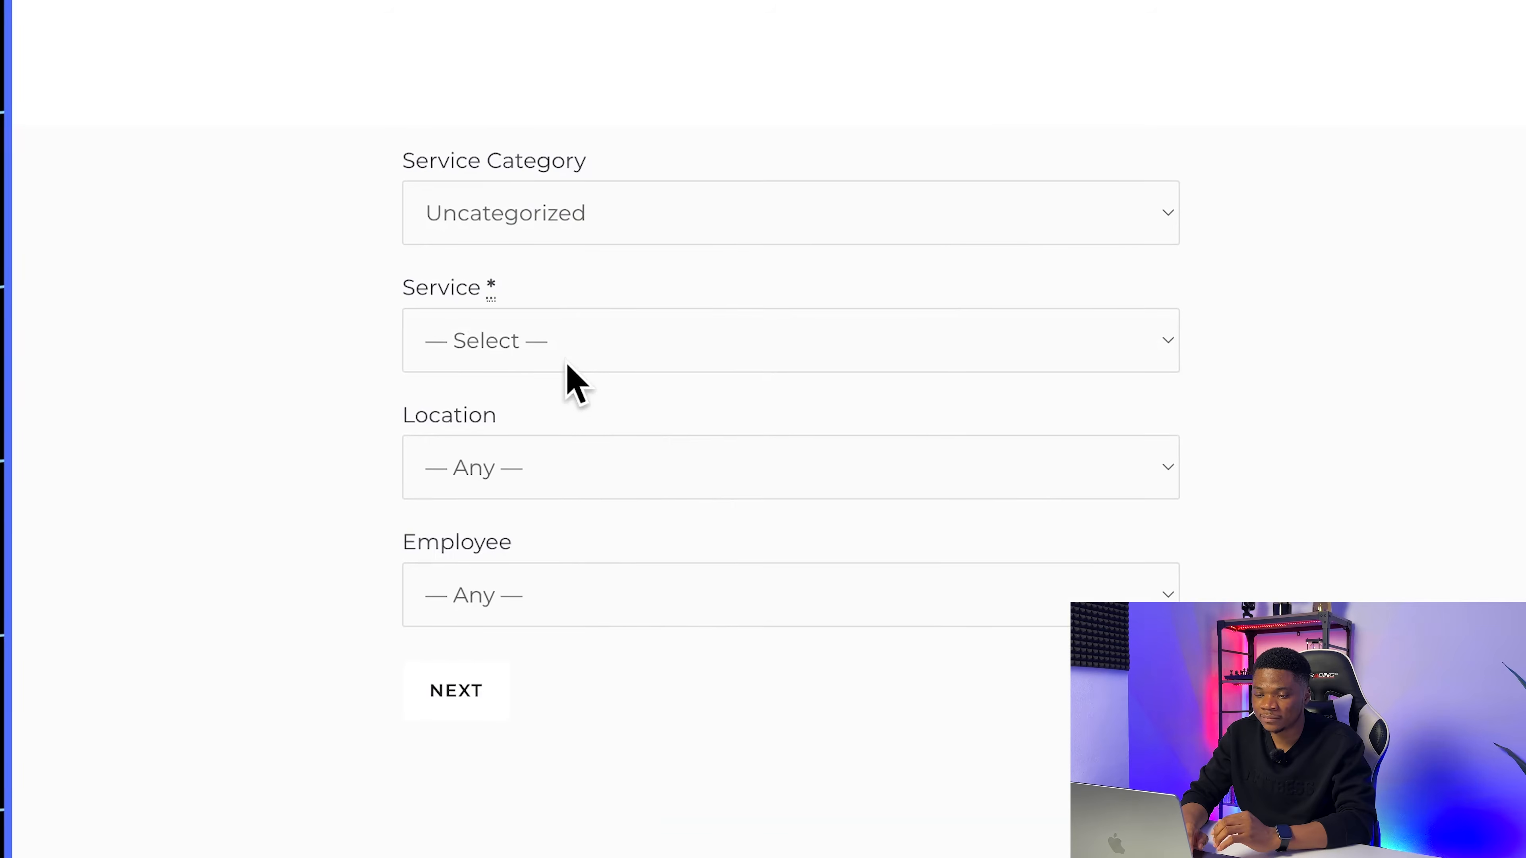
Step: Preselect YouTube Growth Accelerator as the form's service and hide the category field, checking the live form's category options
{"action": "left_click", "coordinate": [565, 364]}
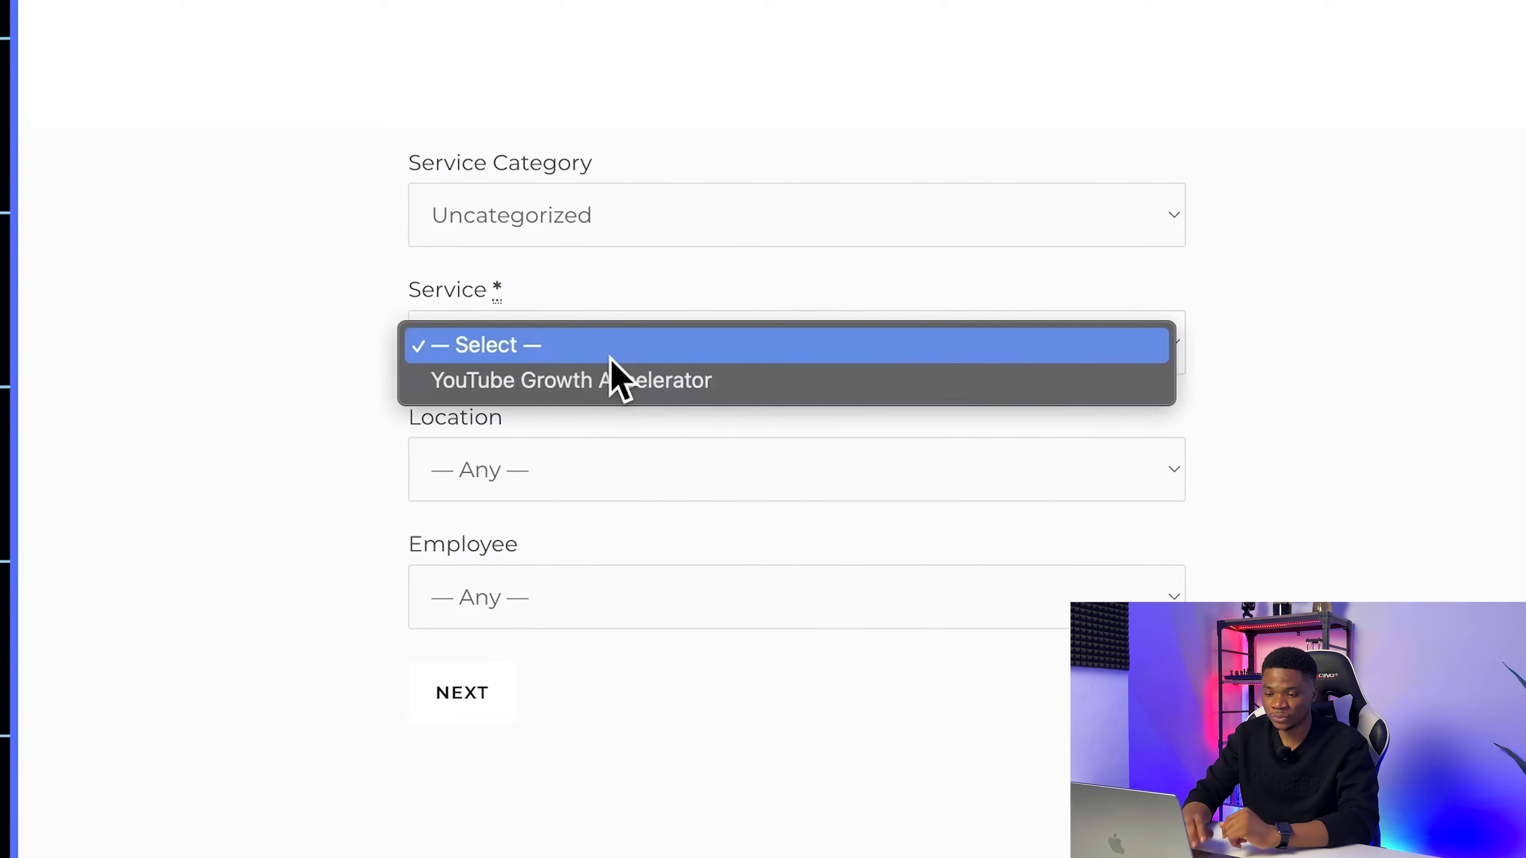
{"action": "left_click", "coordinate": [263, 92]}
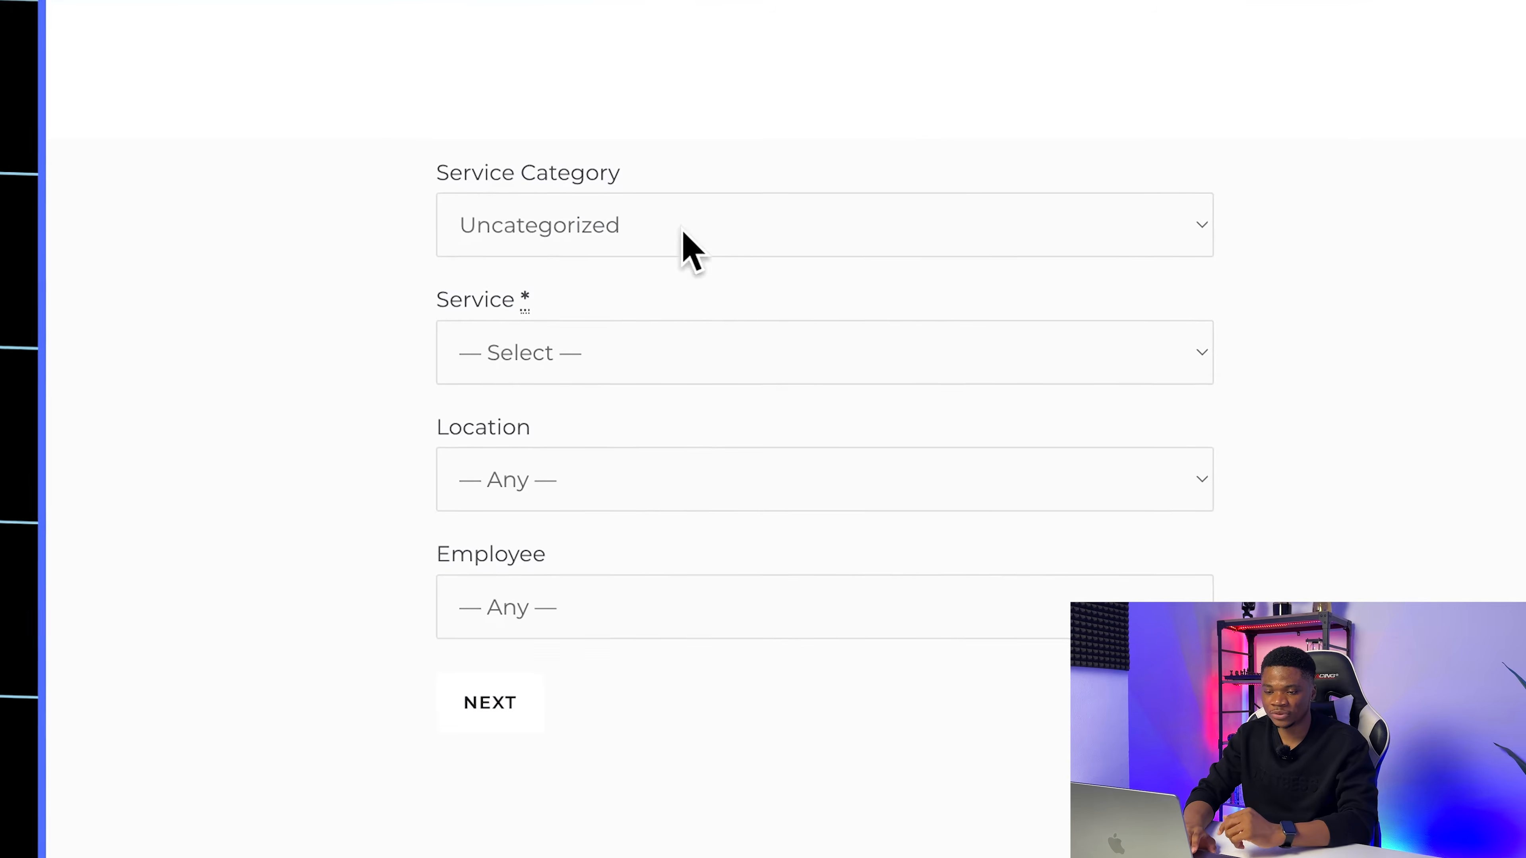
{"action": "left_click", "coordinate": [667, 246]}
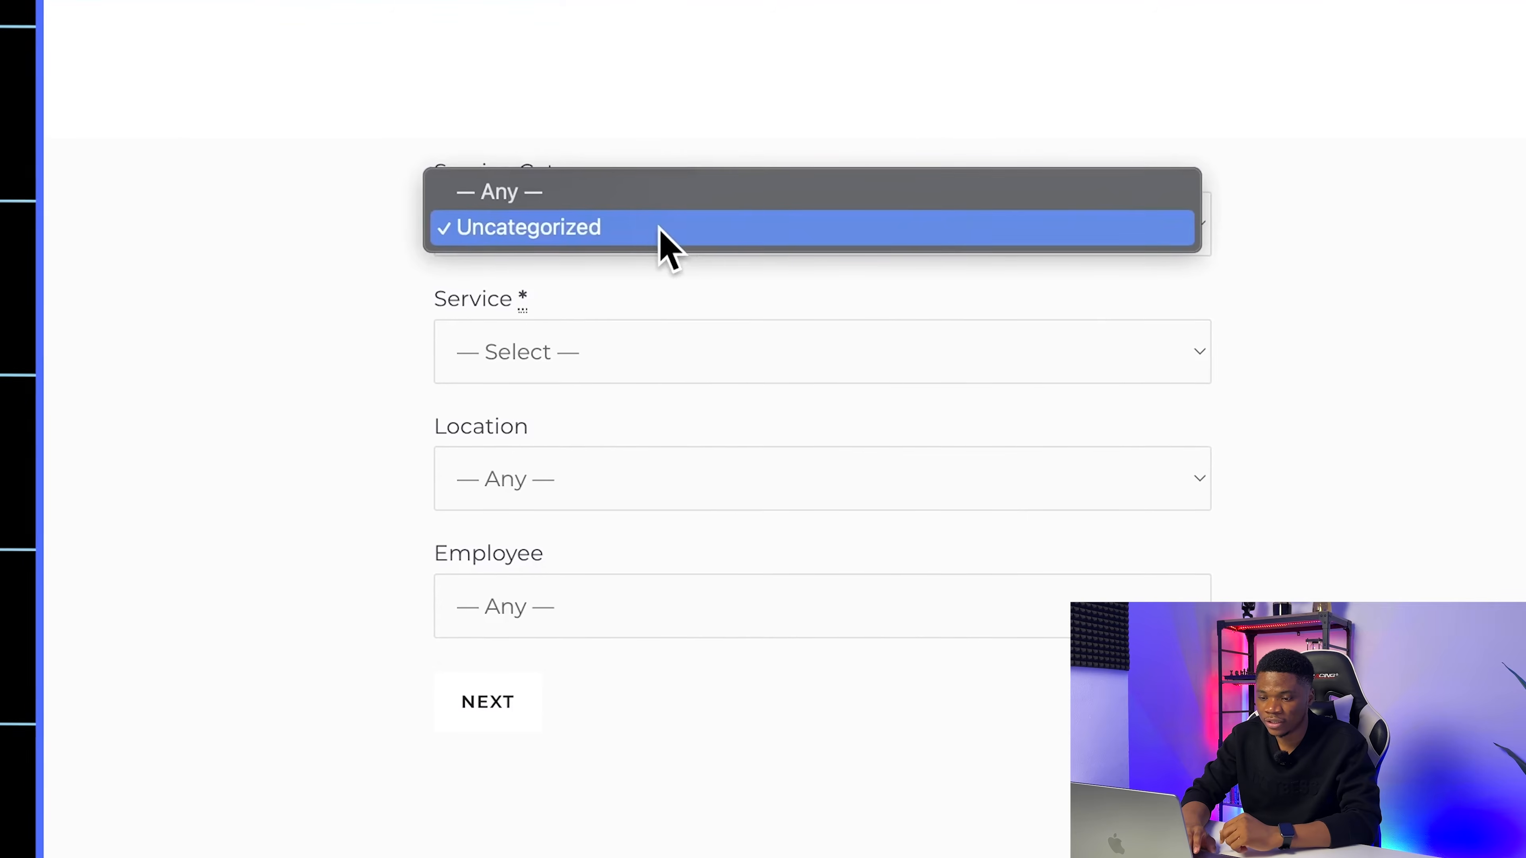
{"action": "left_click", "coordinate": [119, 310]}
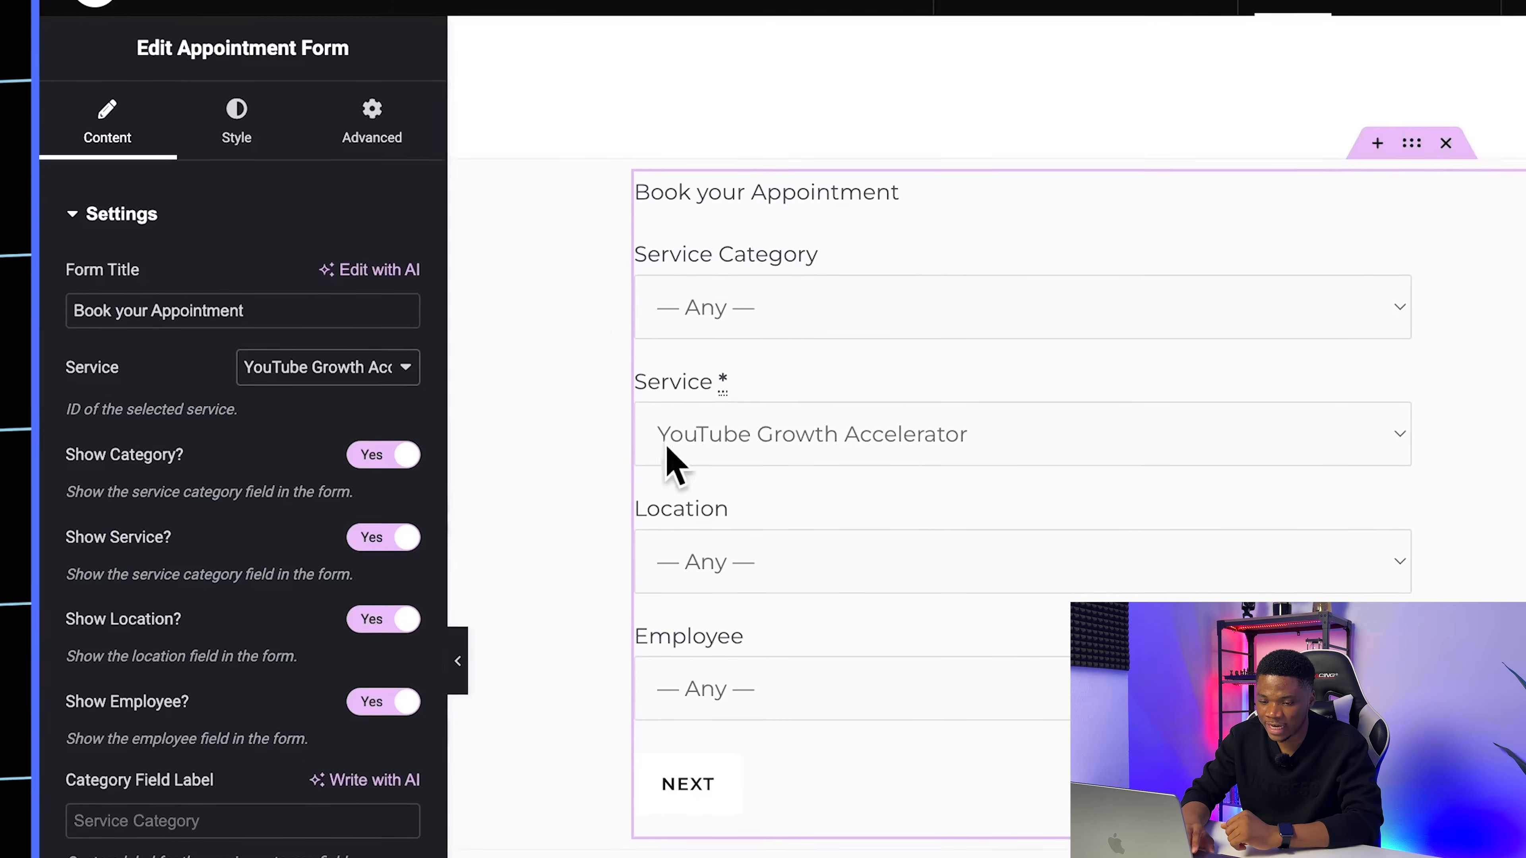
{"action": "left_click", "coordinate": [367, 452]}
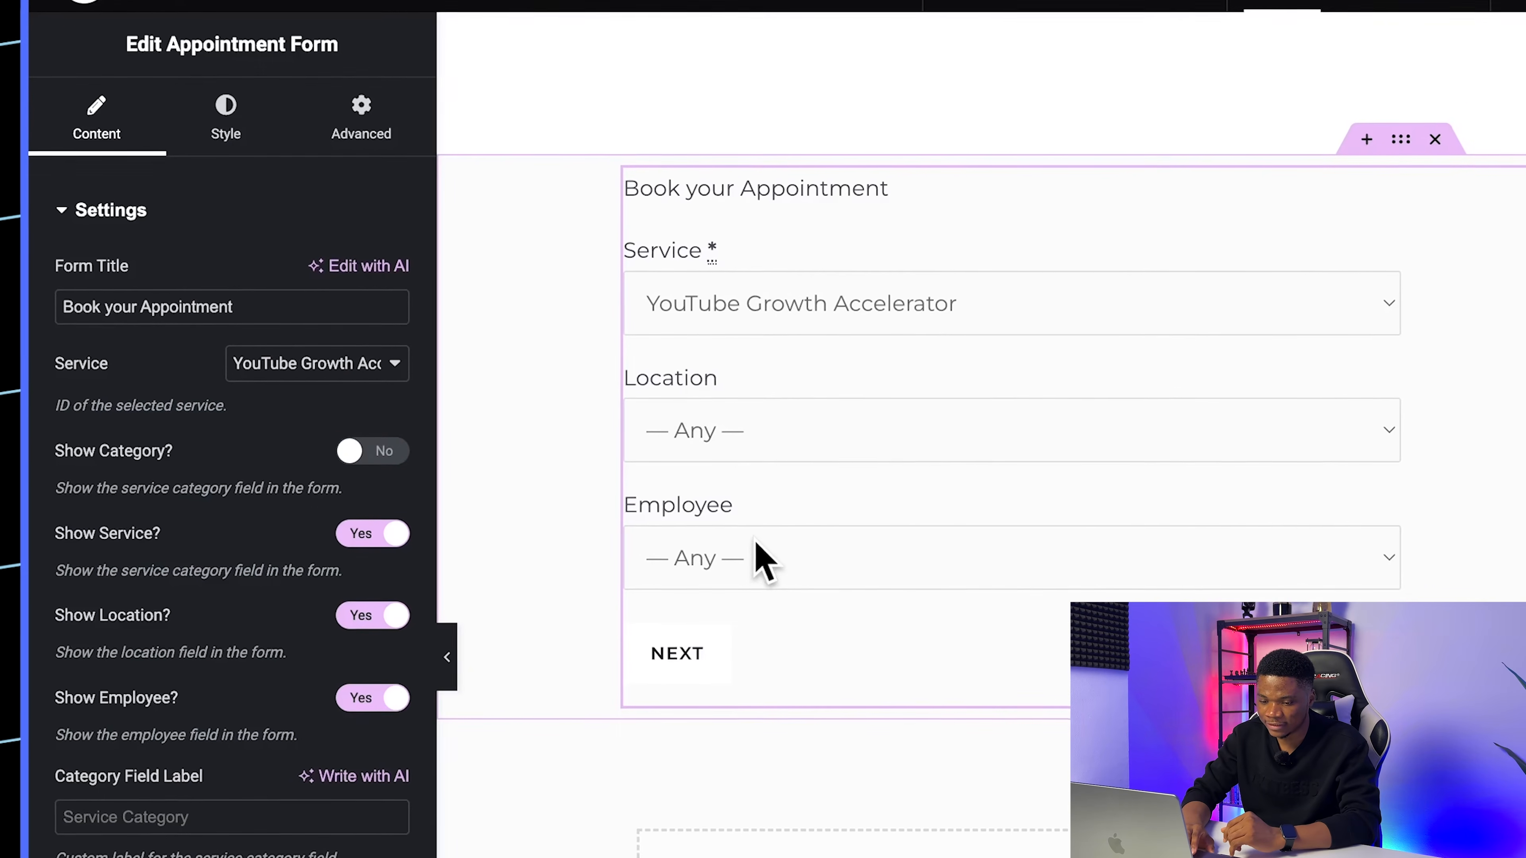
Step: Label the appointment form's service field Coaching Program and its employee field Coach
{"action": "scroll", "coordinate": [258, 758], "scroll_direction": "down", "scroll_amount": 5}
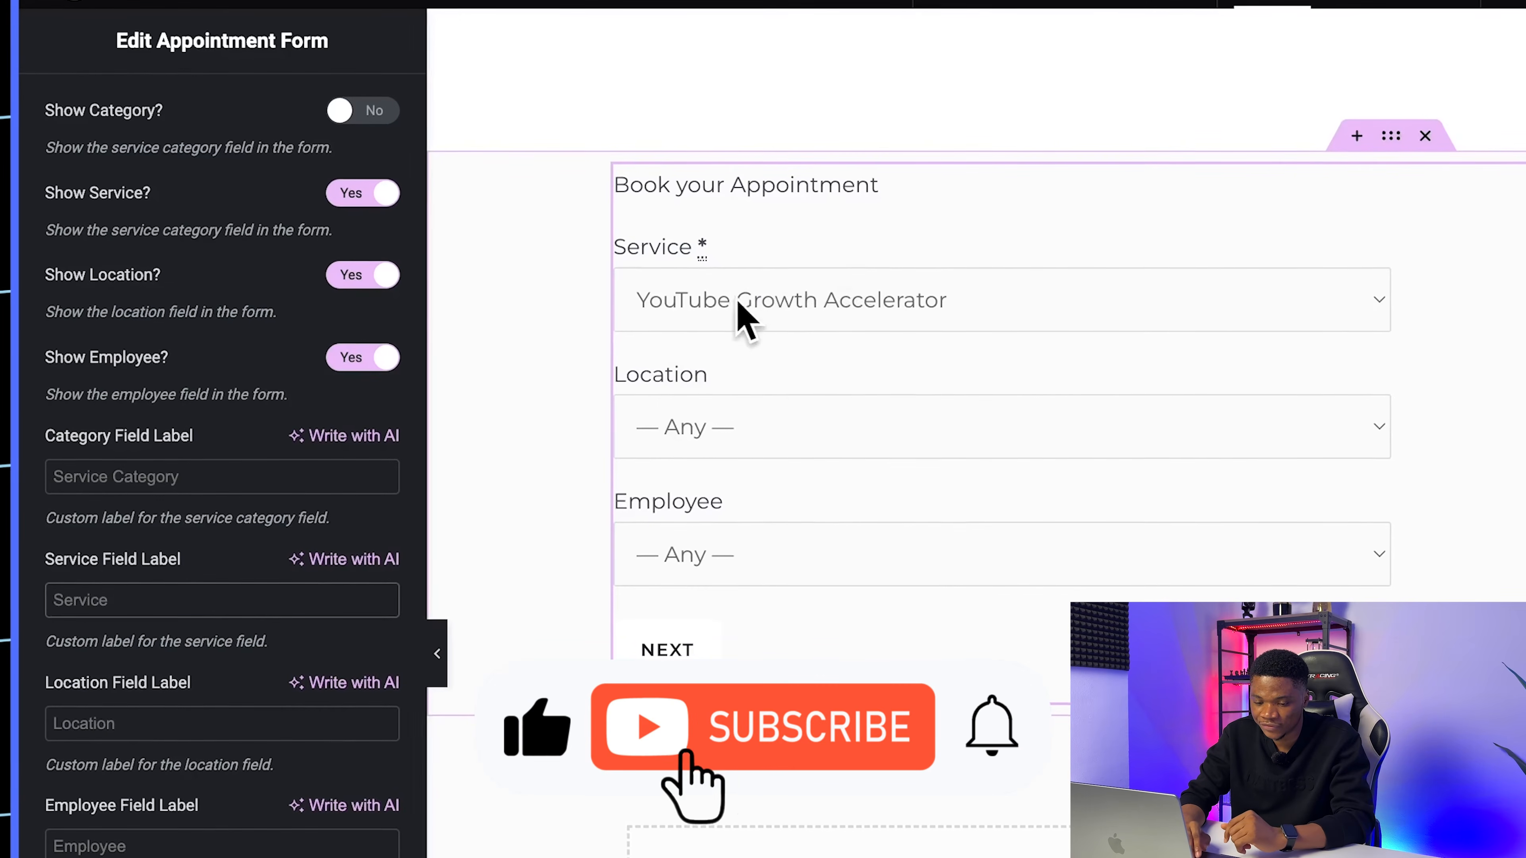
{"action": "left_click", "coordinate": [160, 604]}
{"action": "type", "text": "Coaching P"}
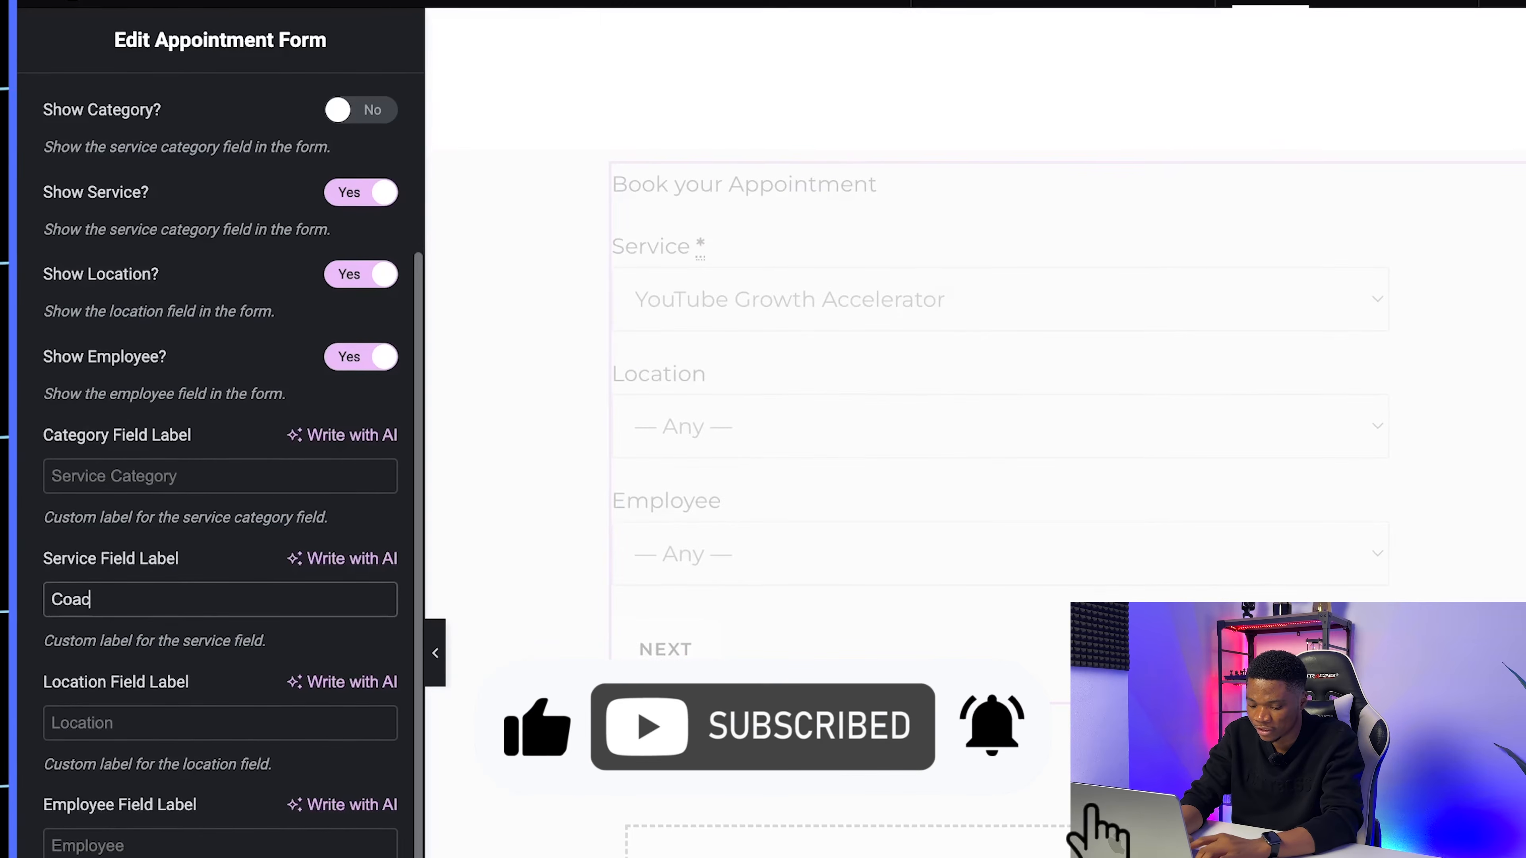
{"action": "type", "text": "r"}
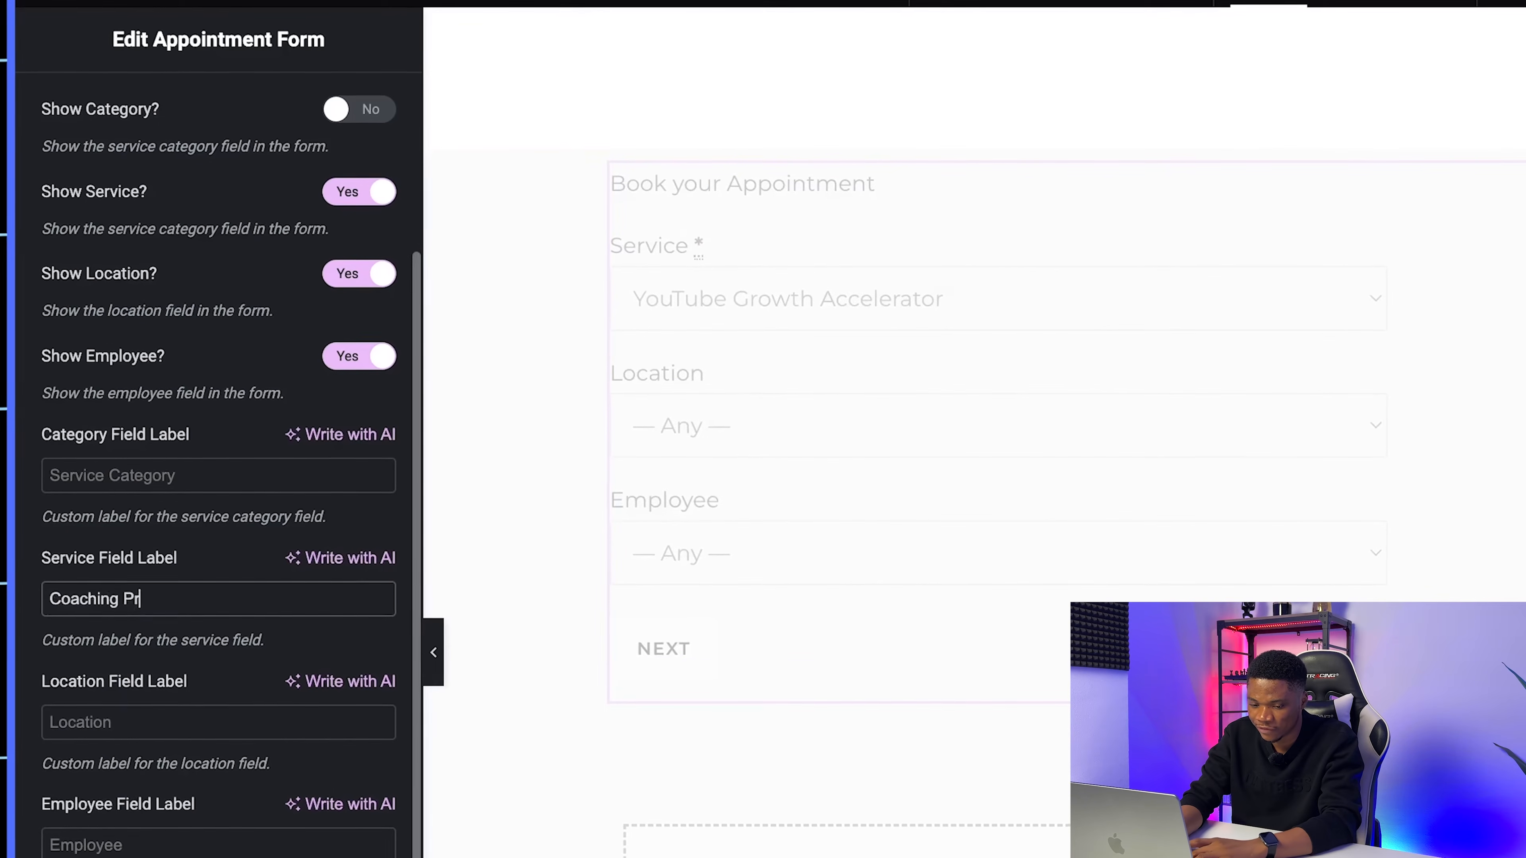
{"action": "type", "text": "ogram"}
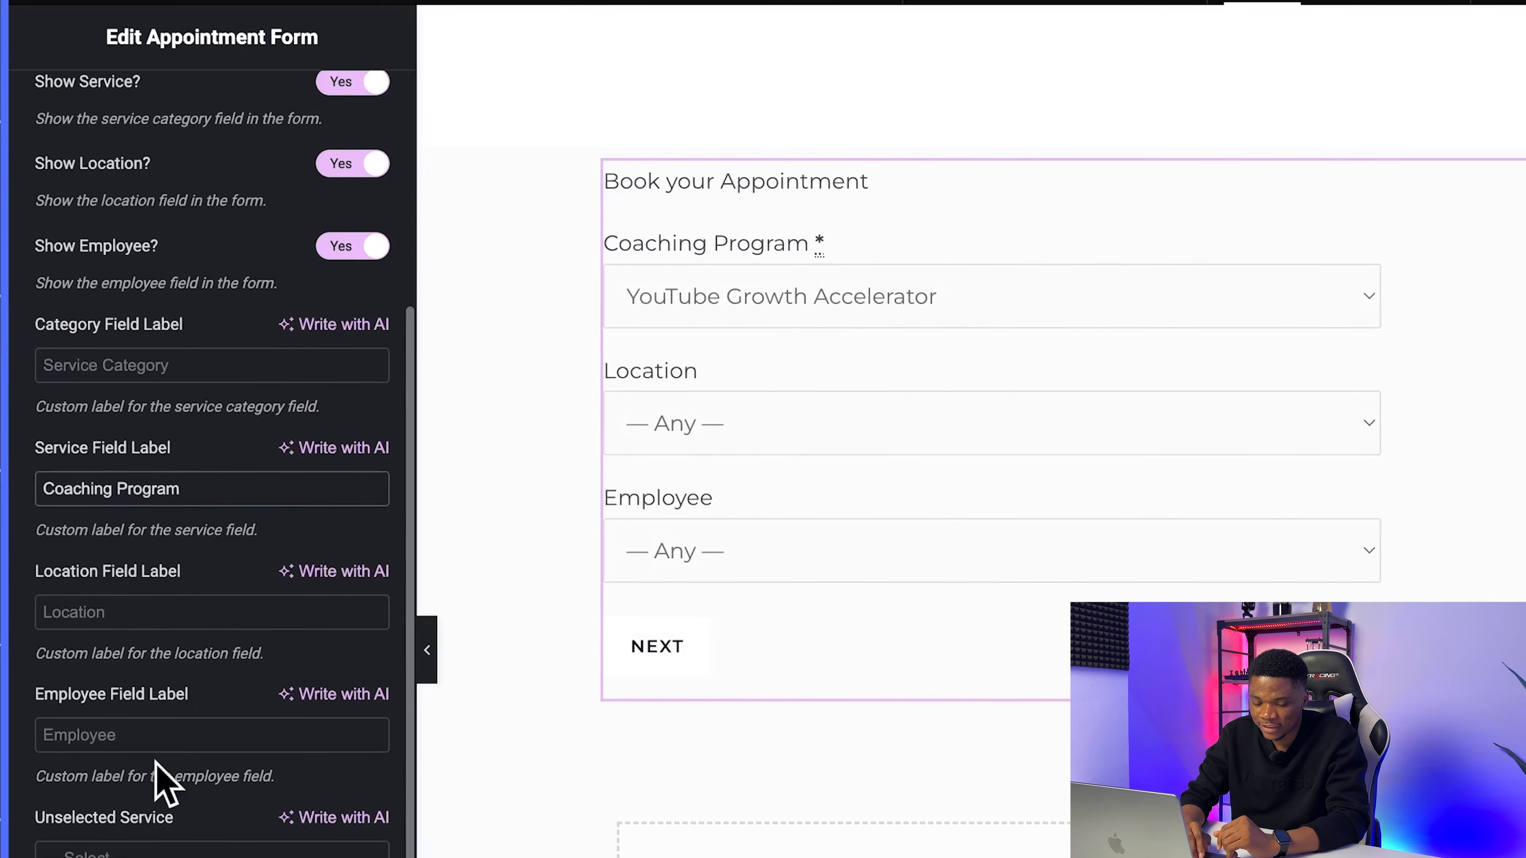
{"action": "scroll", "coordinate": [147, 729], "scroll_direction": "down", "scroll_amount": 1}
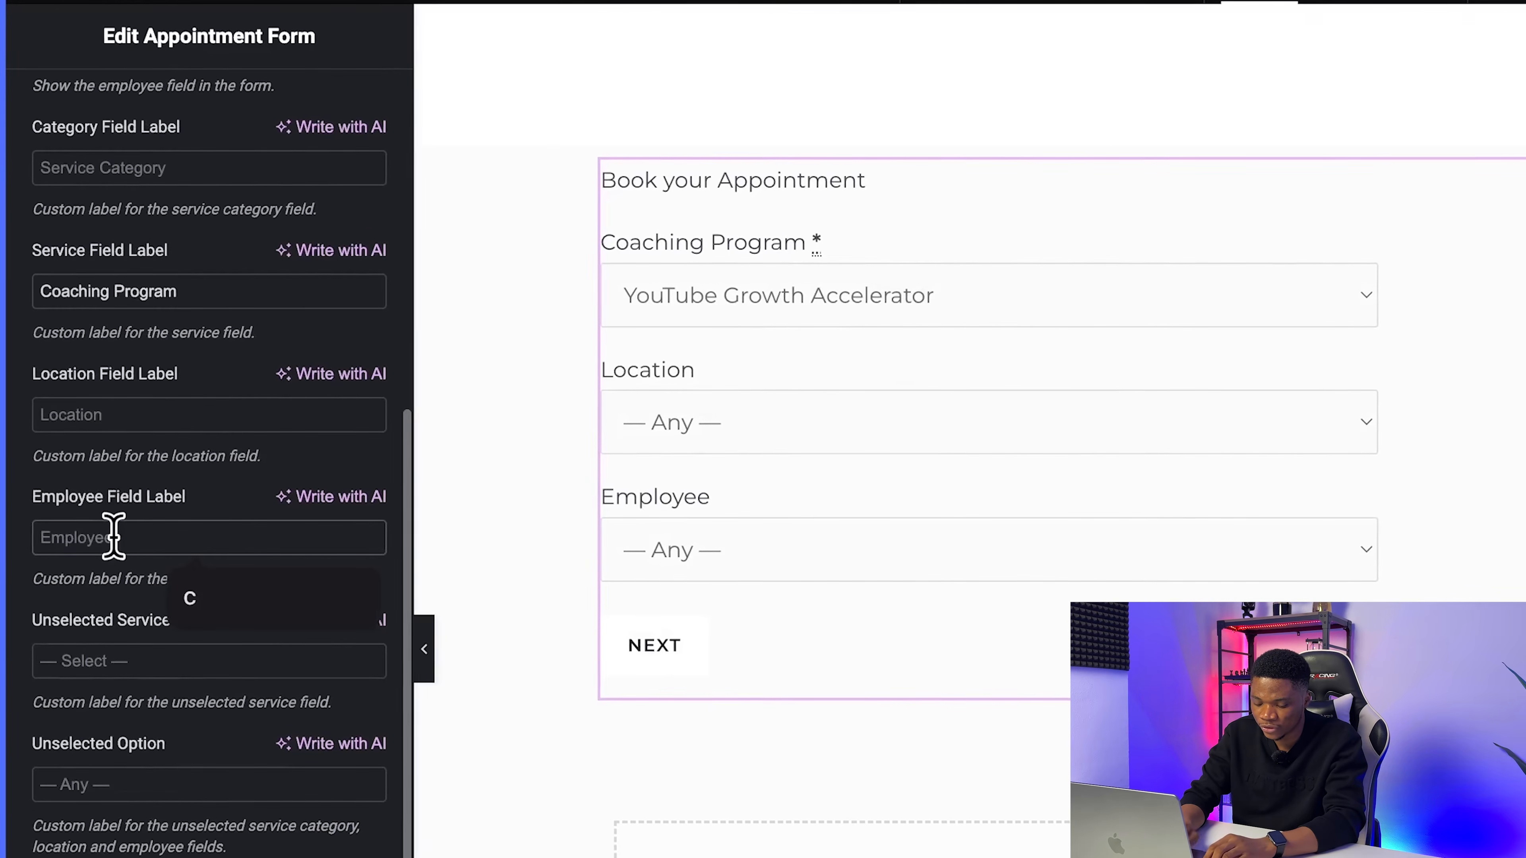
{"action": "type", "text": "Coach"}
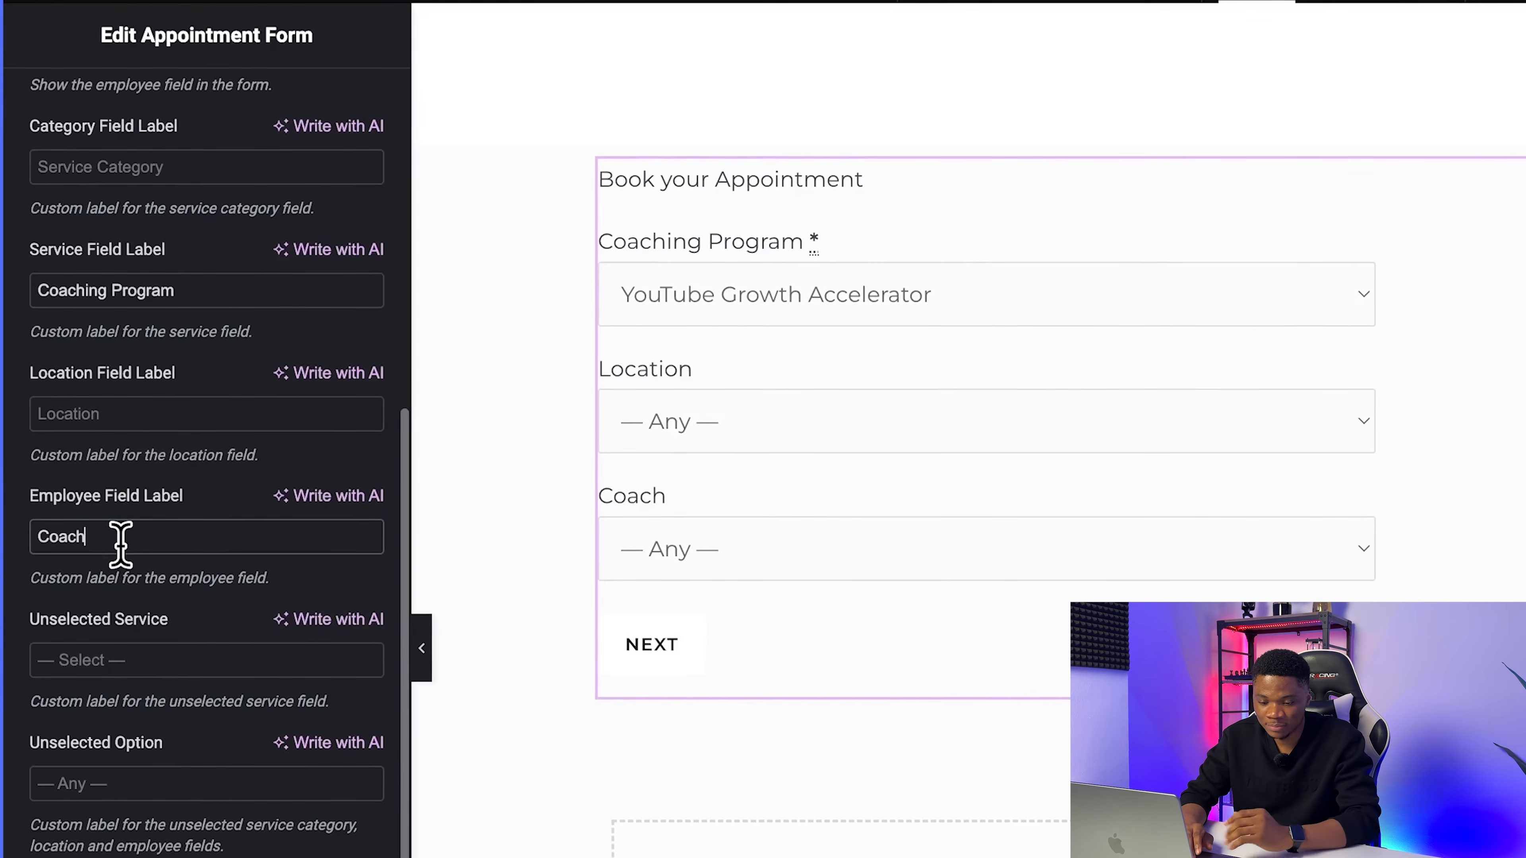
Step: Preselect the Google Meet location and the coach in the form, and set the timepicker columns count to 2
{"action": "scroll", "coordinate": [157, 664], "scroll_direction": "down", "scroll_amount": 2}
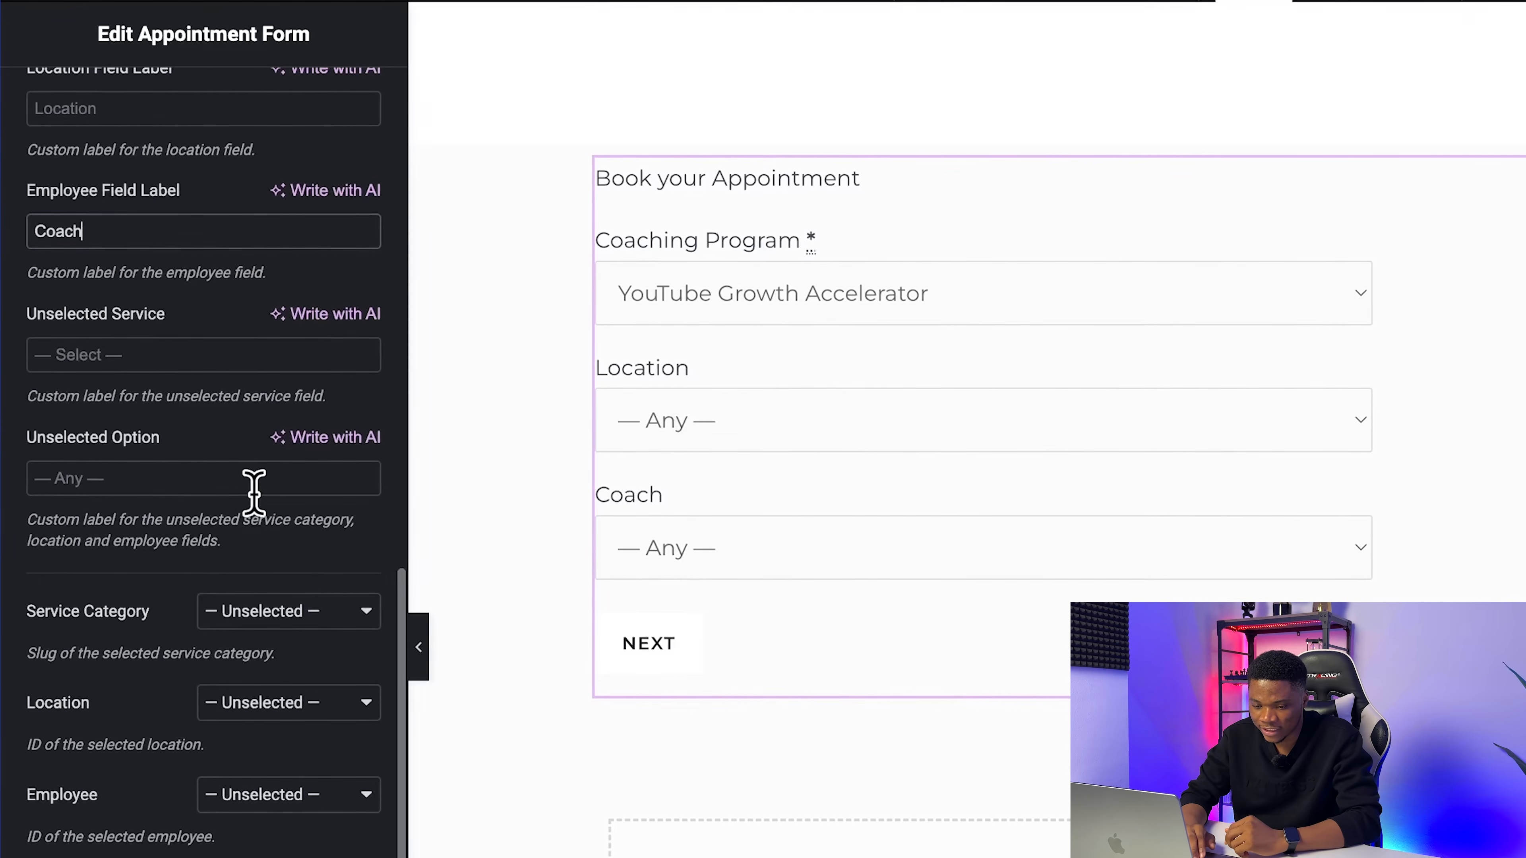
{"action": "scroll", "coordinate": [201, 746], "scroll_direction": "down", "scroll_amount": 2}
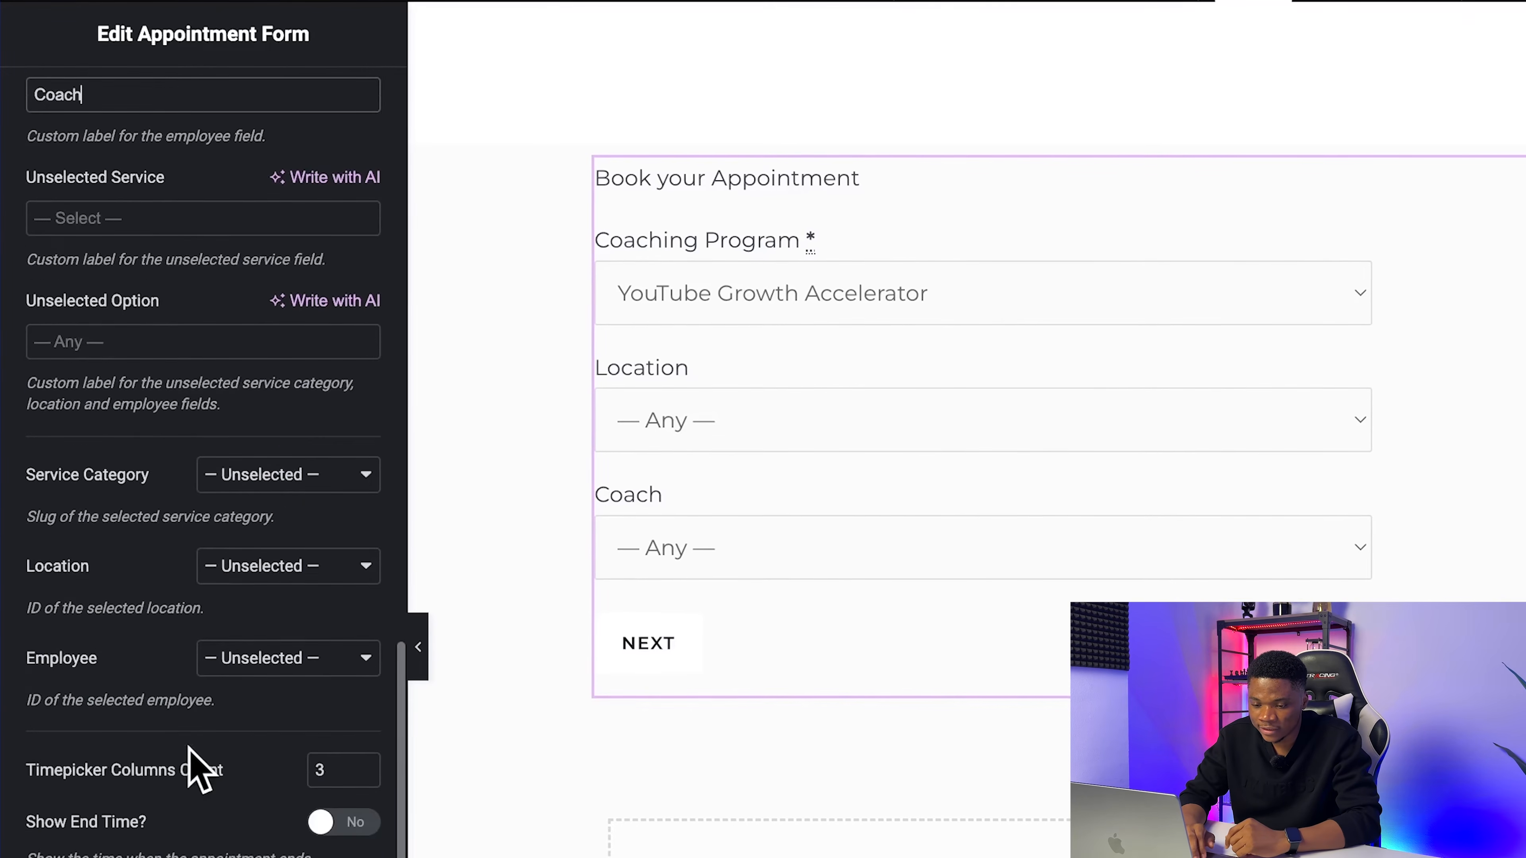
{"action": "left_click", "coordinate": [259, 567]}
{"action": "left_click", "coordinate": [316, 598]}
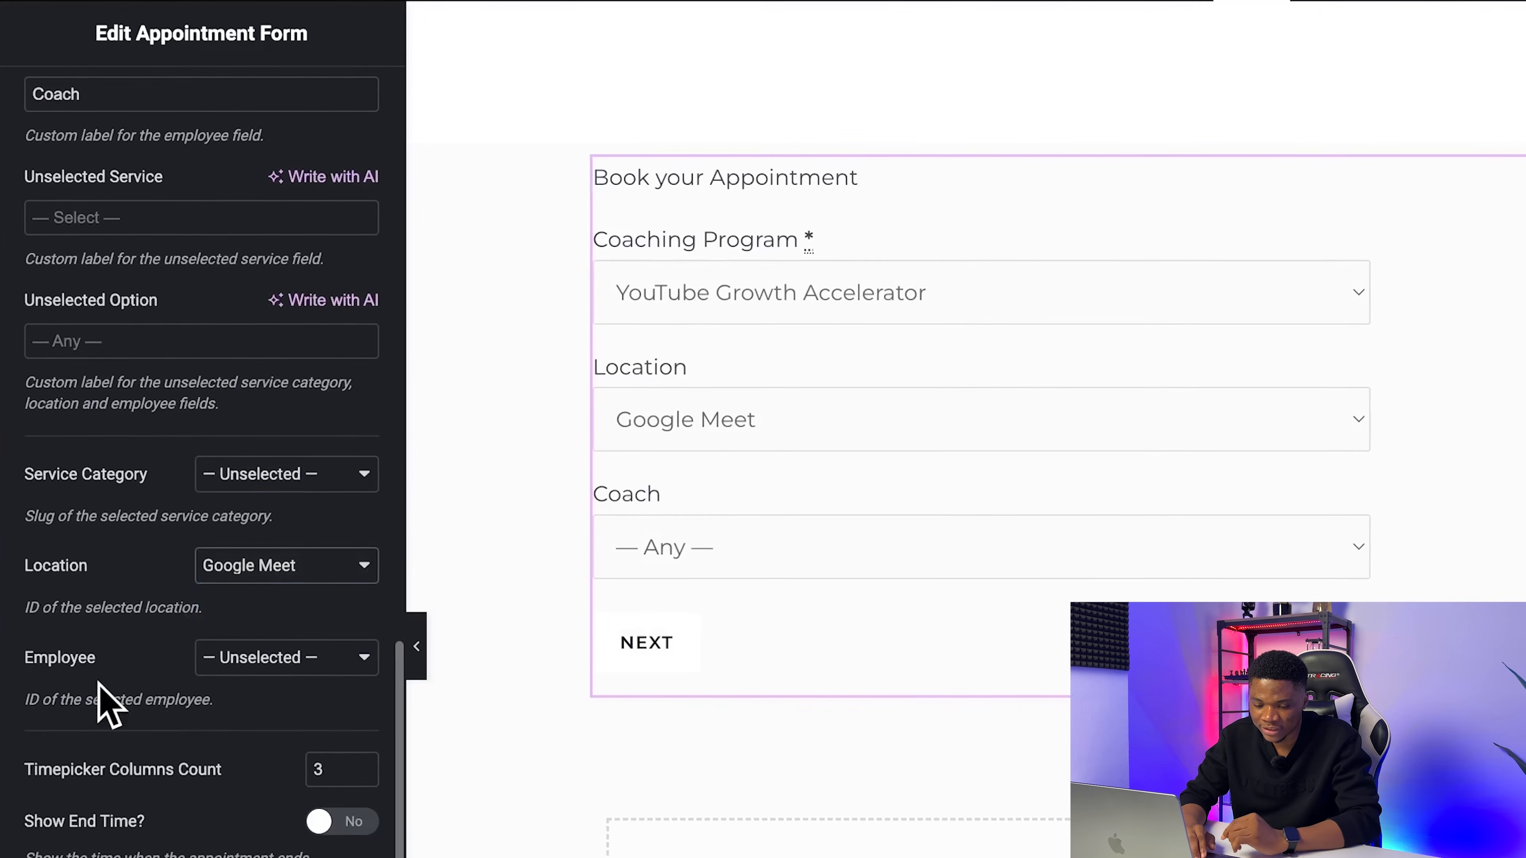
{"action": "left_click", "coordinate": [256, 670]}
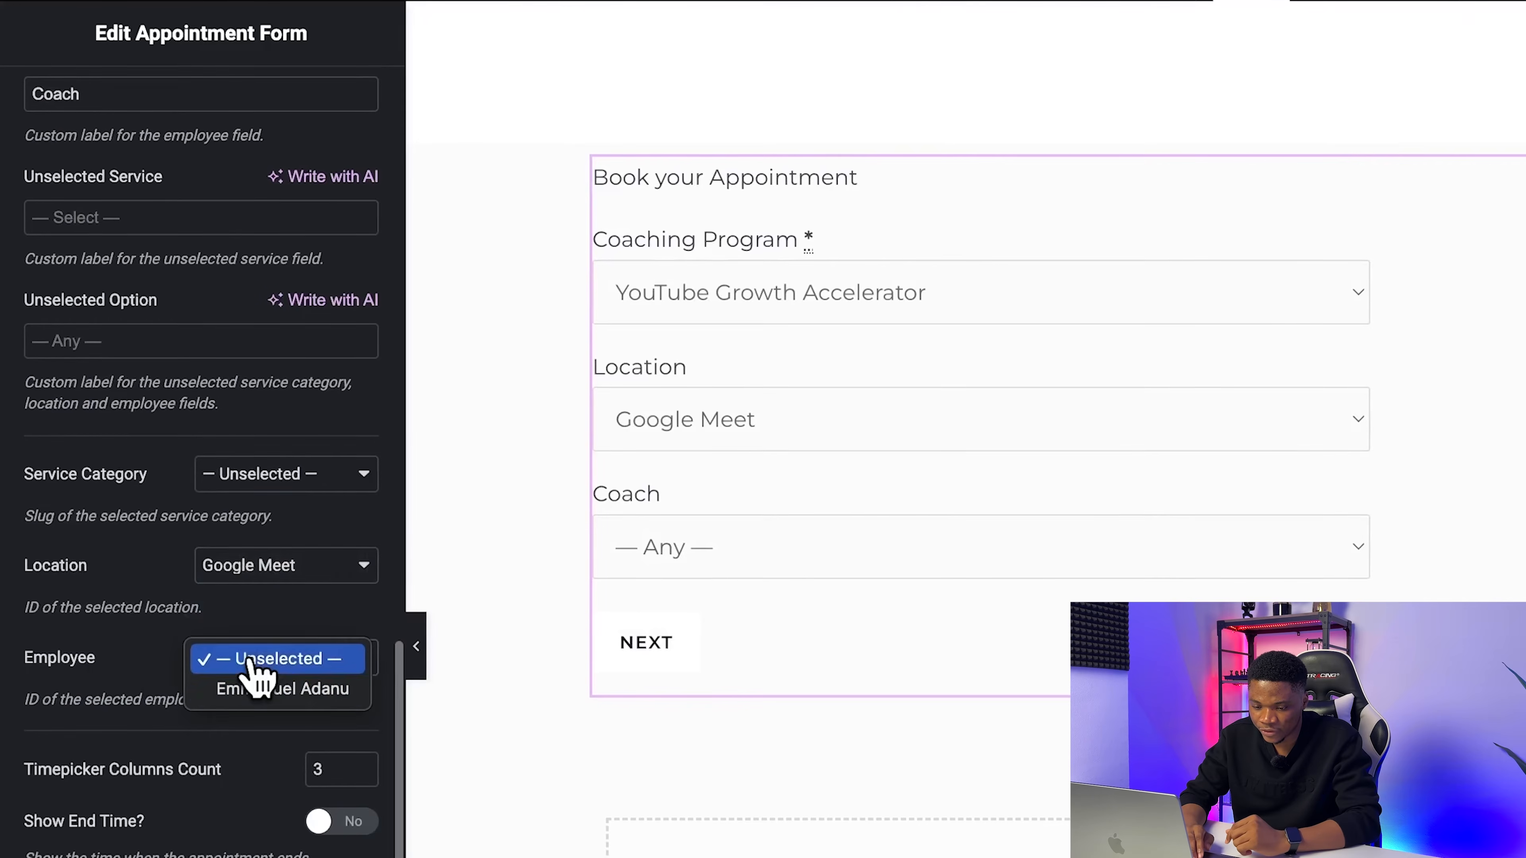
{"action": "left_click", "coordinate": [296, 709]}
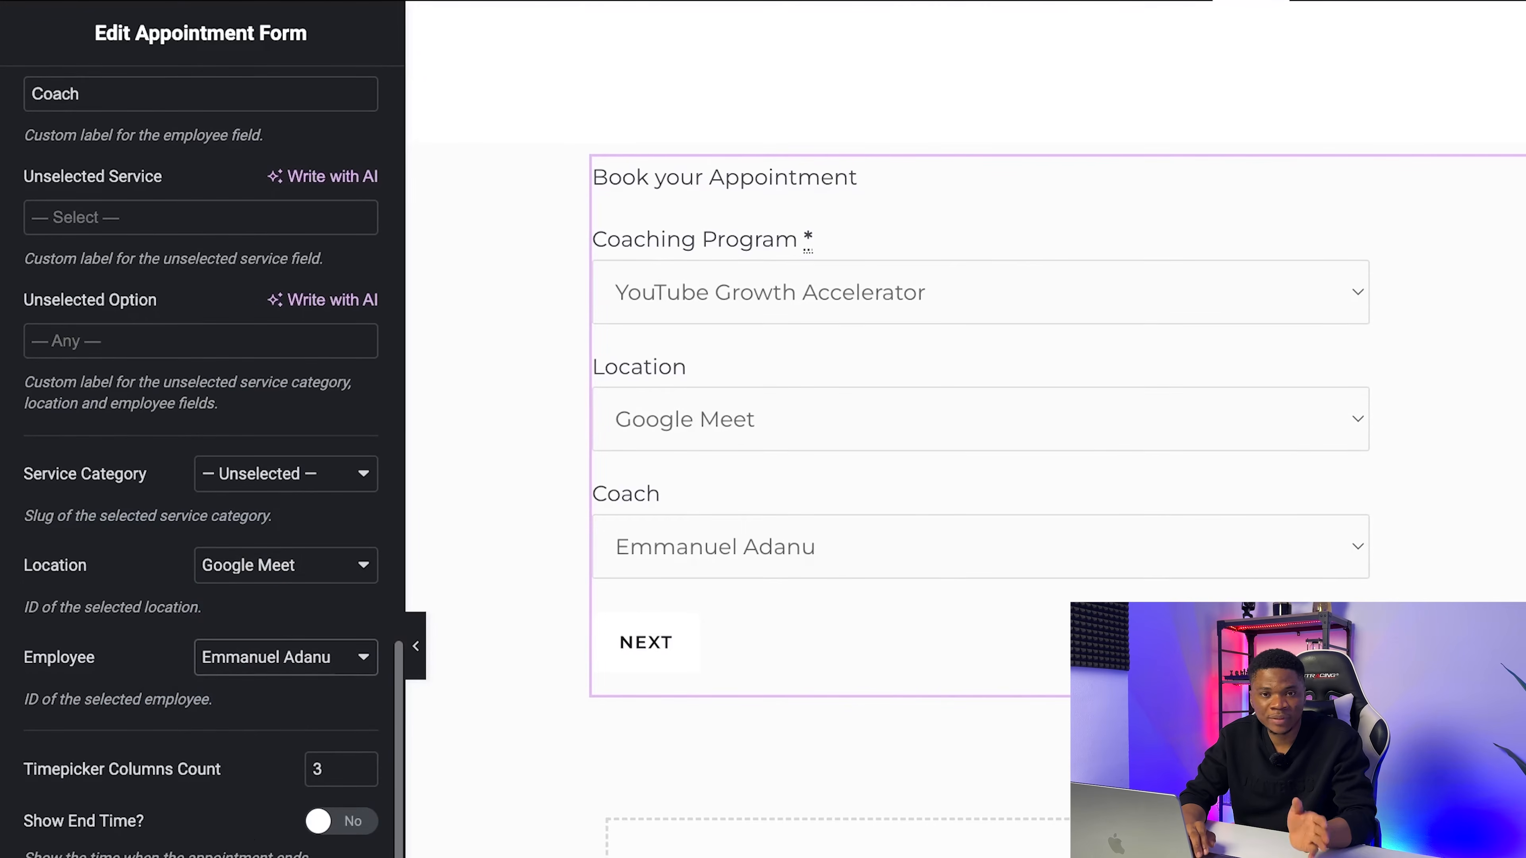
{"action": "left_click", "coordinate": [359, 775]}
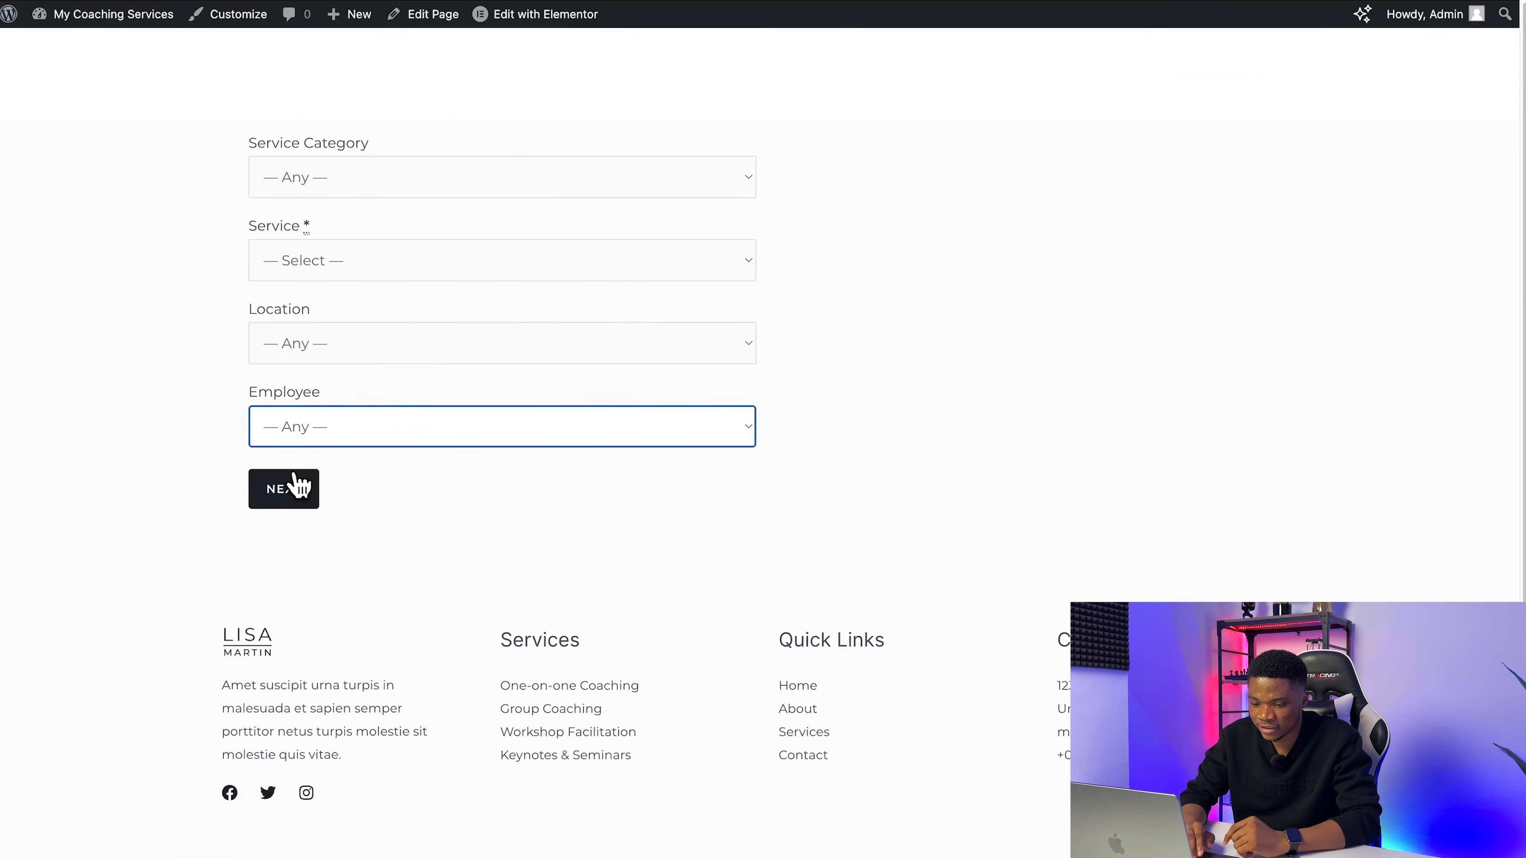
Step: Fill in the live form with Uncategorized, YouTube Growth Accelerator, Google Meet and the coach, and continue to the time selection
{"action": "left_click", "coordinate": [341, 189]}
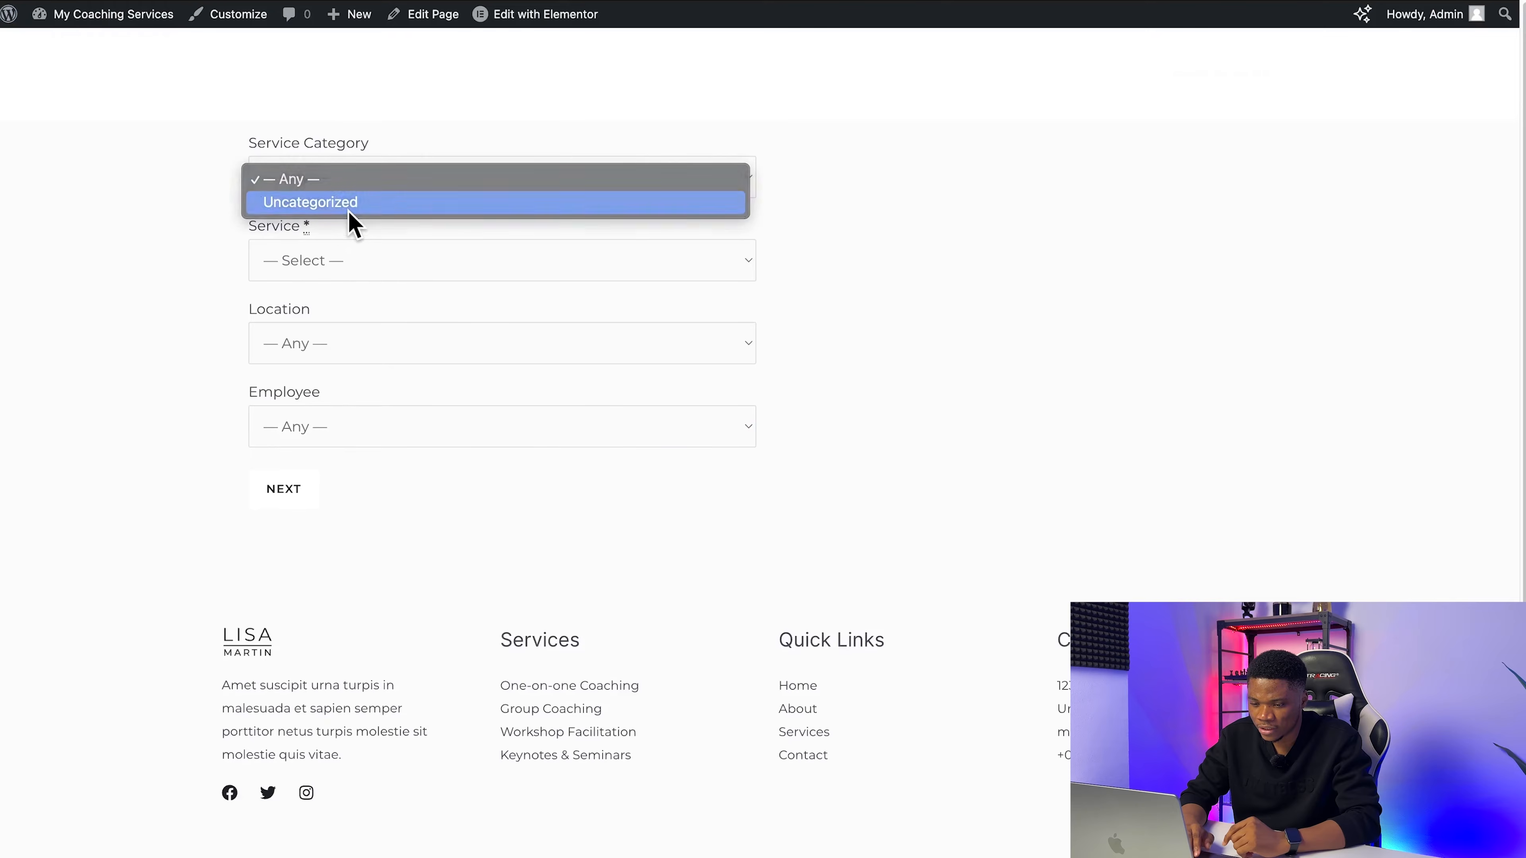
{"action": "left_click", "coordinate": [347, 203]}
{"action": "left_click", "coordinate": [351, 265]}
{"action": "left_click", "coordinate": [358, 287]}
{"action": "left_click", "coordinate": [340, 343]}
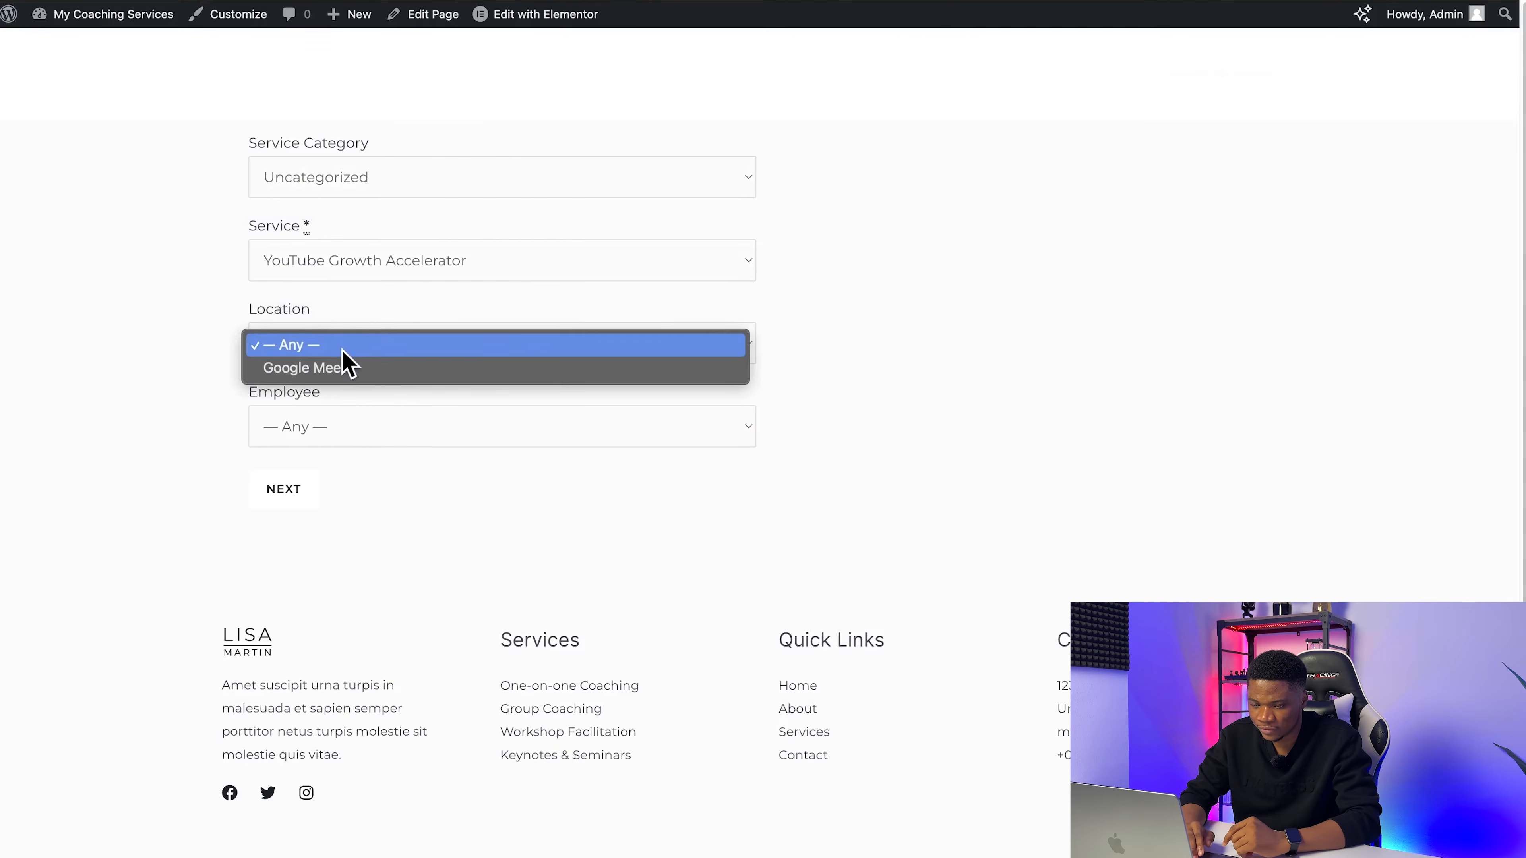
{"action": "left_click", "coordinate": [345, 368]}
{"action": "left_click", "coordinate": [347, 430]}
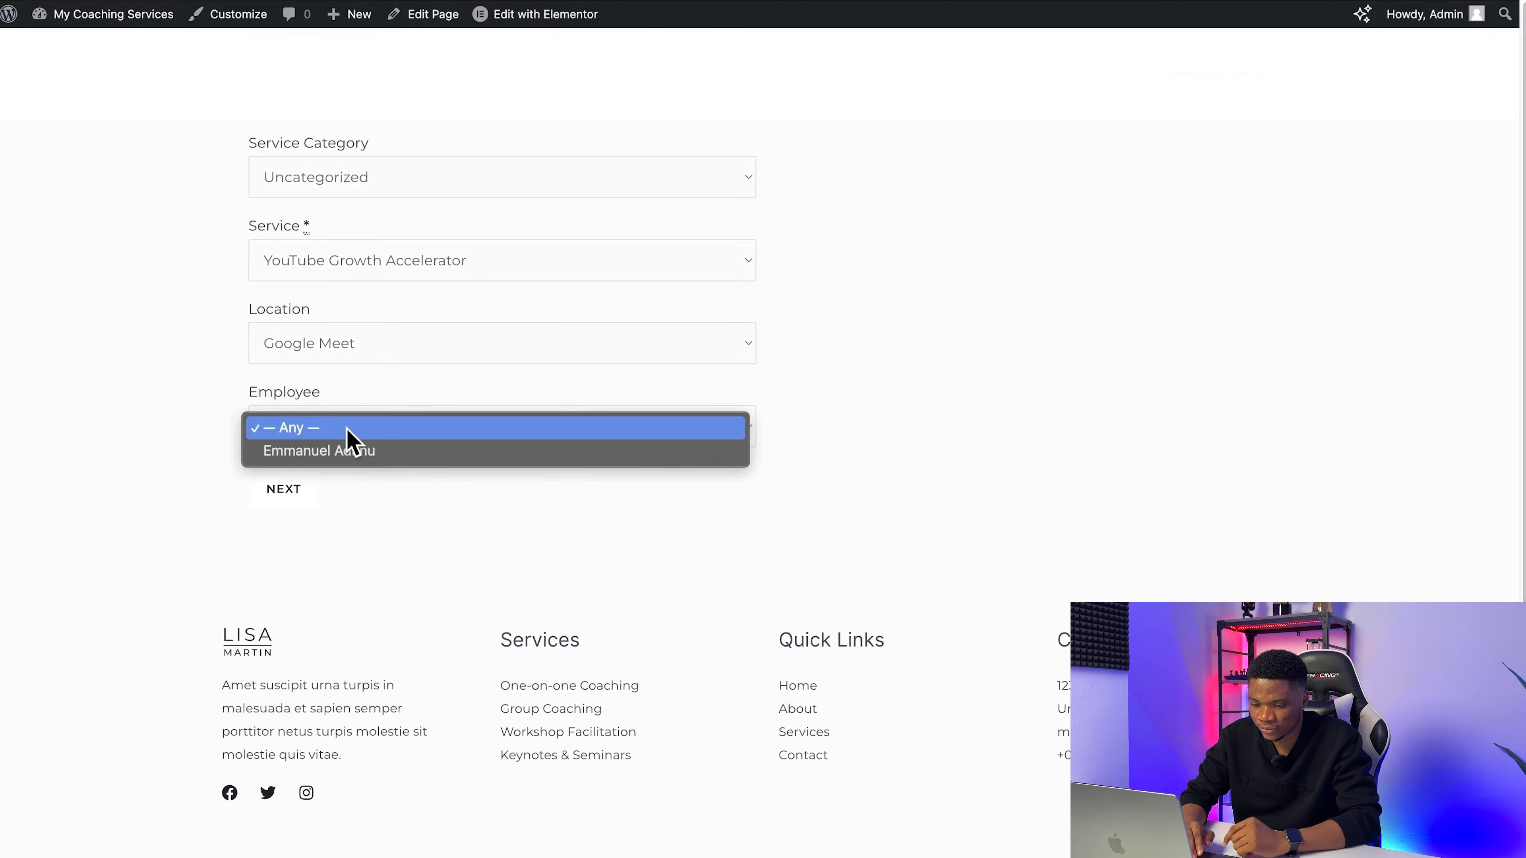
{"action": "left_click", "coordinate": [351, 452]}
{"action": "left_click", "coordinate": [299, 492]}
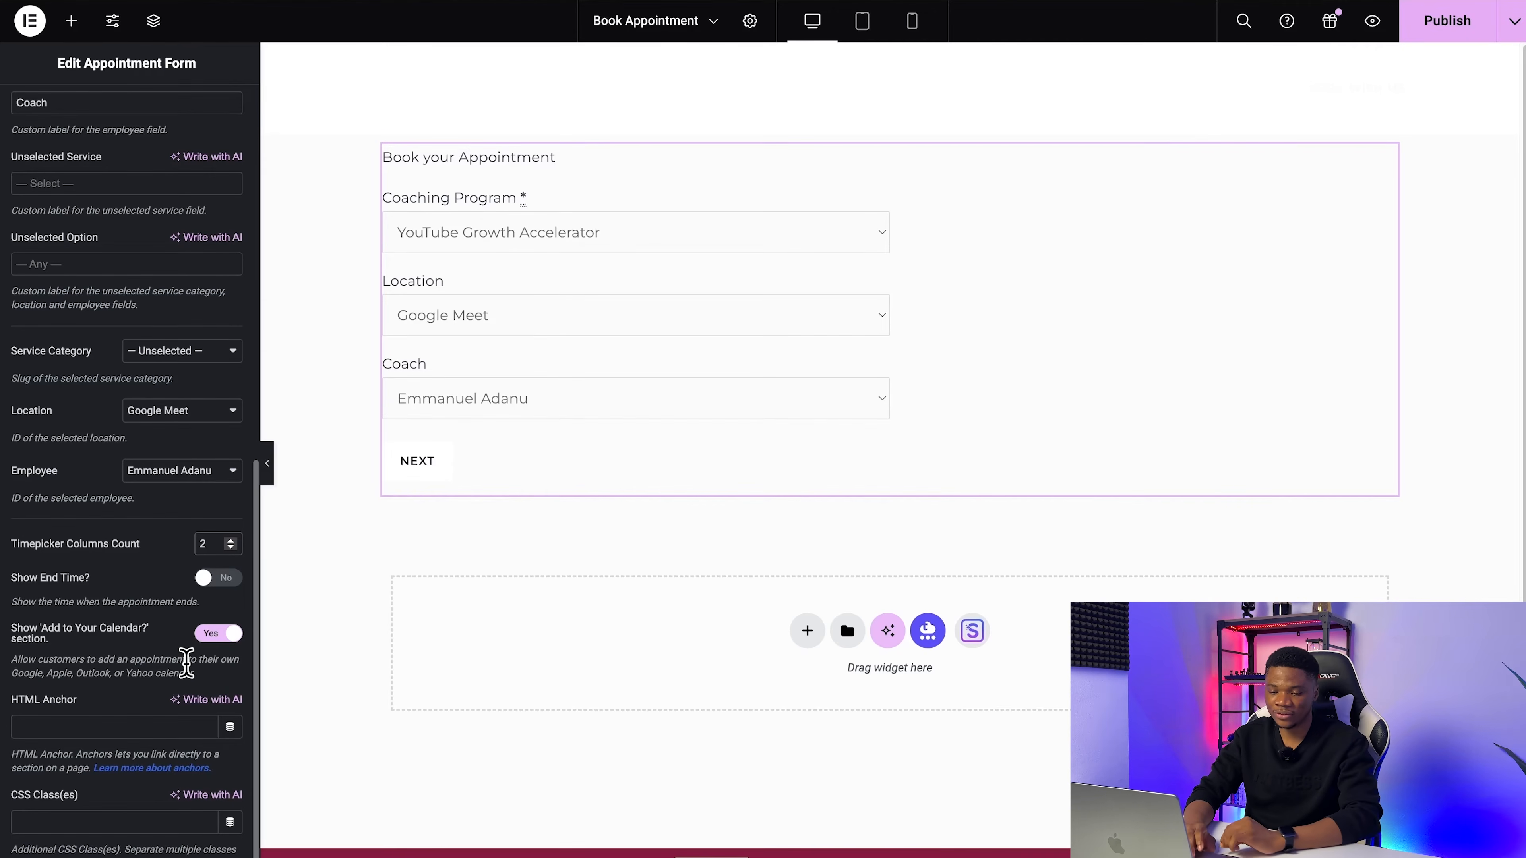
Step: Publish the Book Appointment page changes, and set the appointment form's width to 50%
{"action": "scroll", "coordinate": [113, 607], "scroll_direction": "up", "scroll_amount": 10}
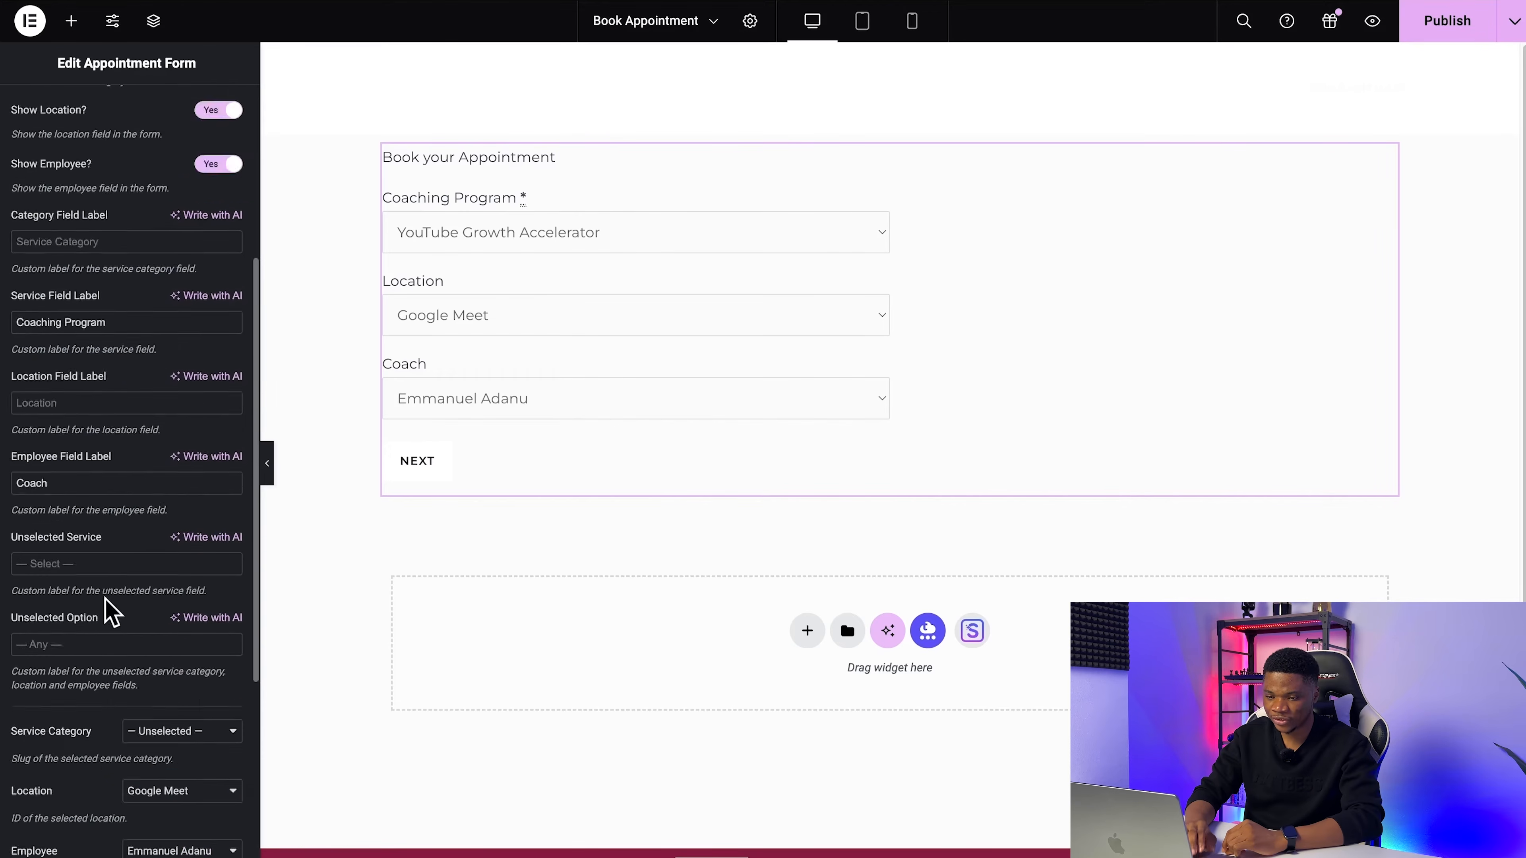
{"action": "left_click", "coordinate": [1448, 20]}
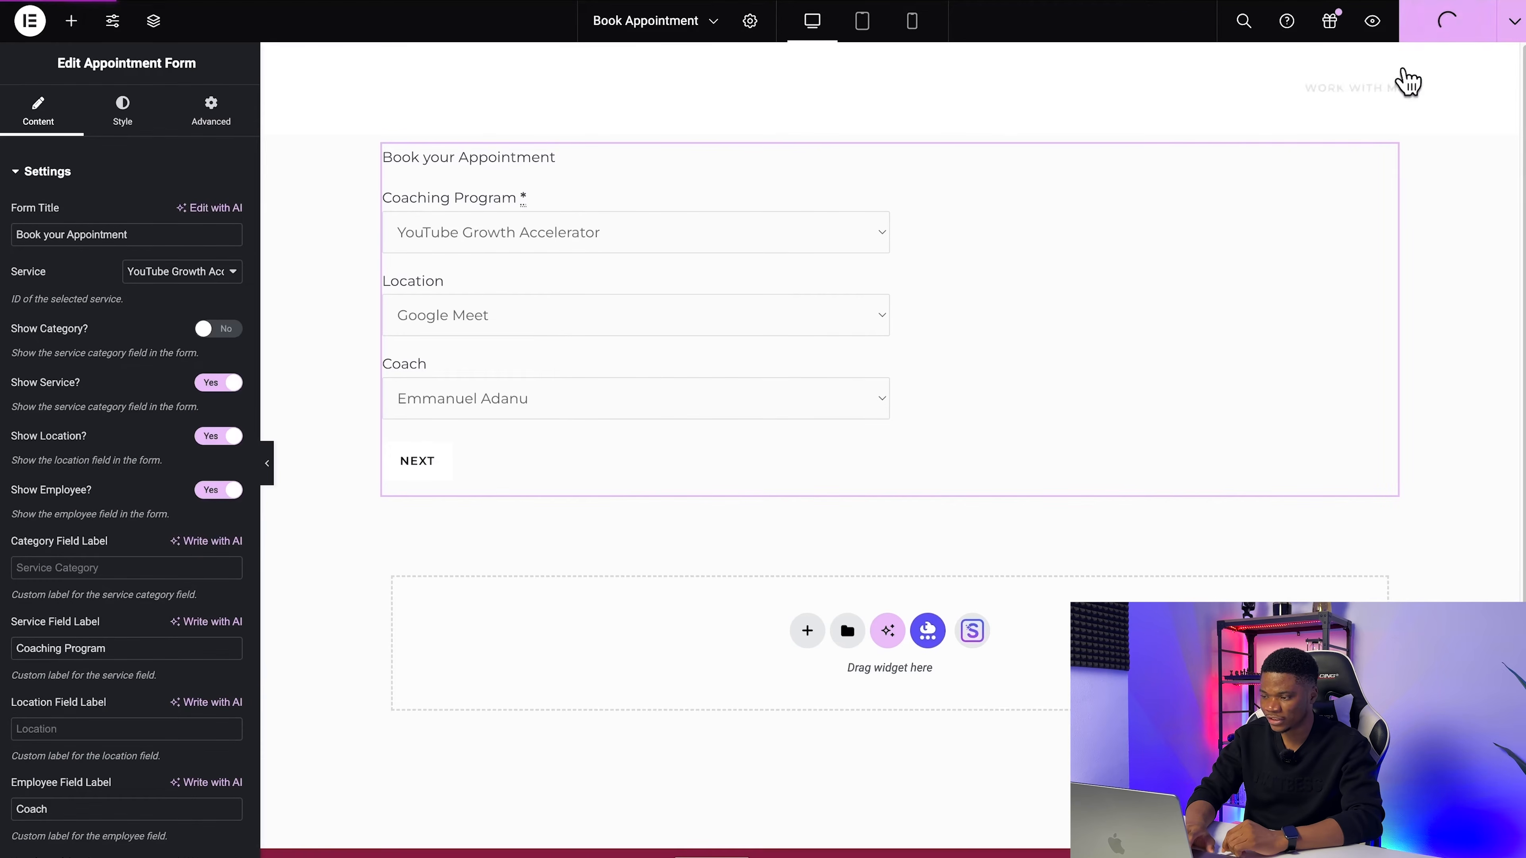
{"action": "left_click", "coordinate": [123, 114]}
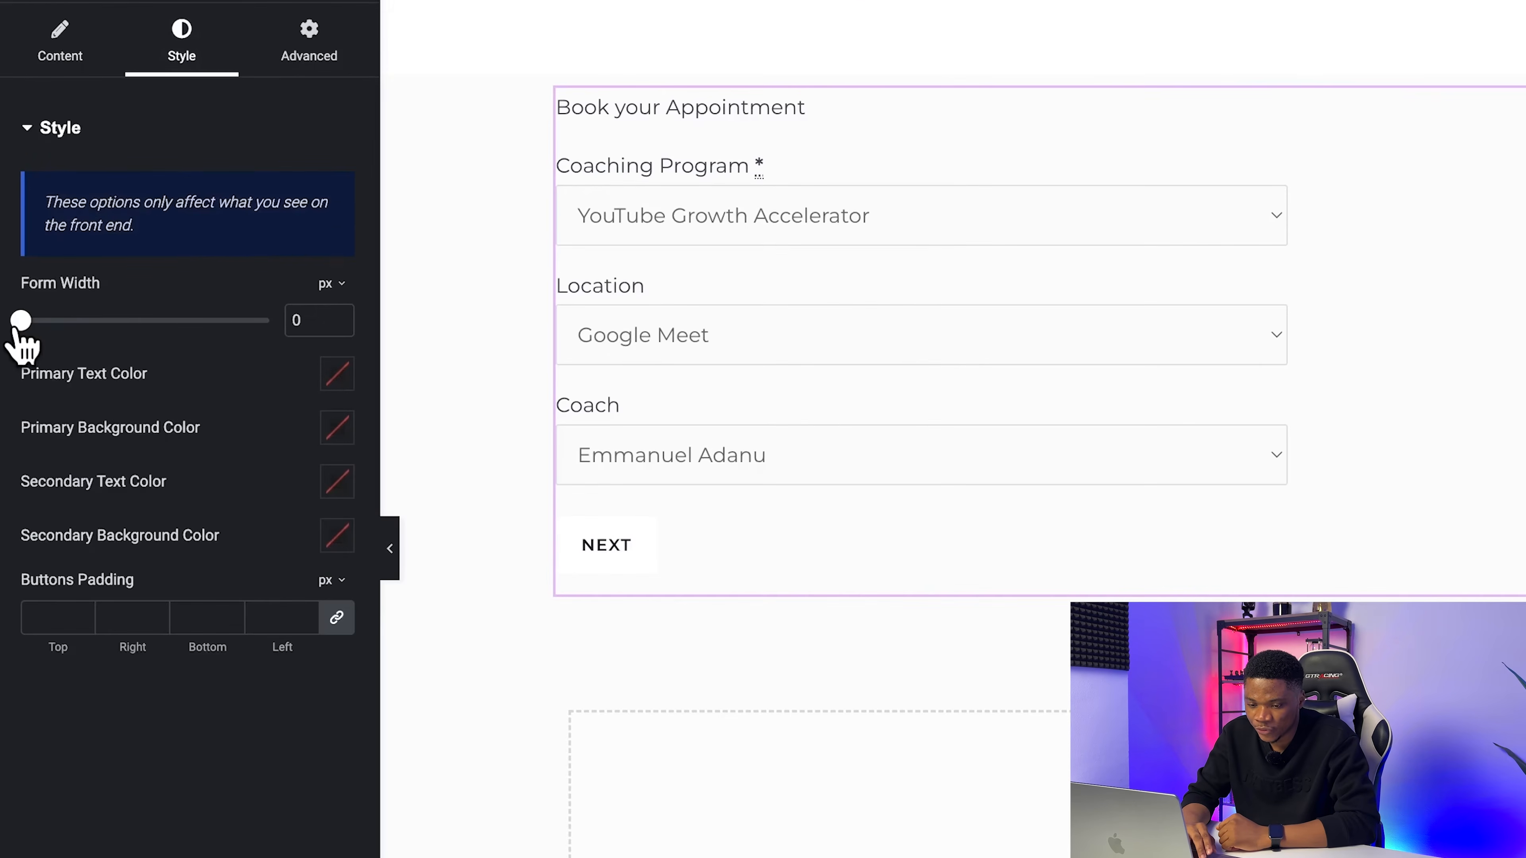
{"action": "mouse_move", "coordinate": [21, 322]}
{"action": "left_mouse_down"}
{"action": "mouse_move", "coordinate": [170, 321]}
{"action": "mouse_move", "coordinate": [22, 324]}
{"action": "left_mouse_up"}
{"action": "left_click", "coordinate": [331, 283]}
{"action": "left_click", "coordinate": [327, 300]}
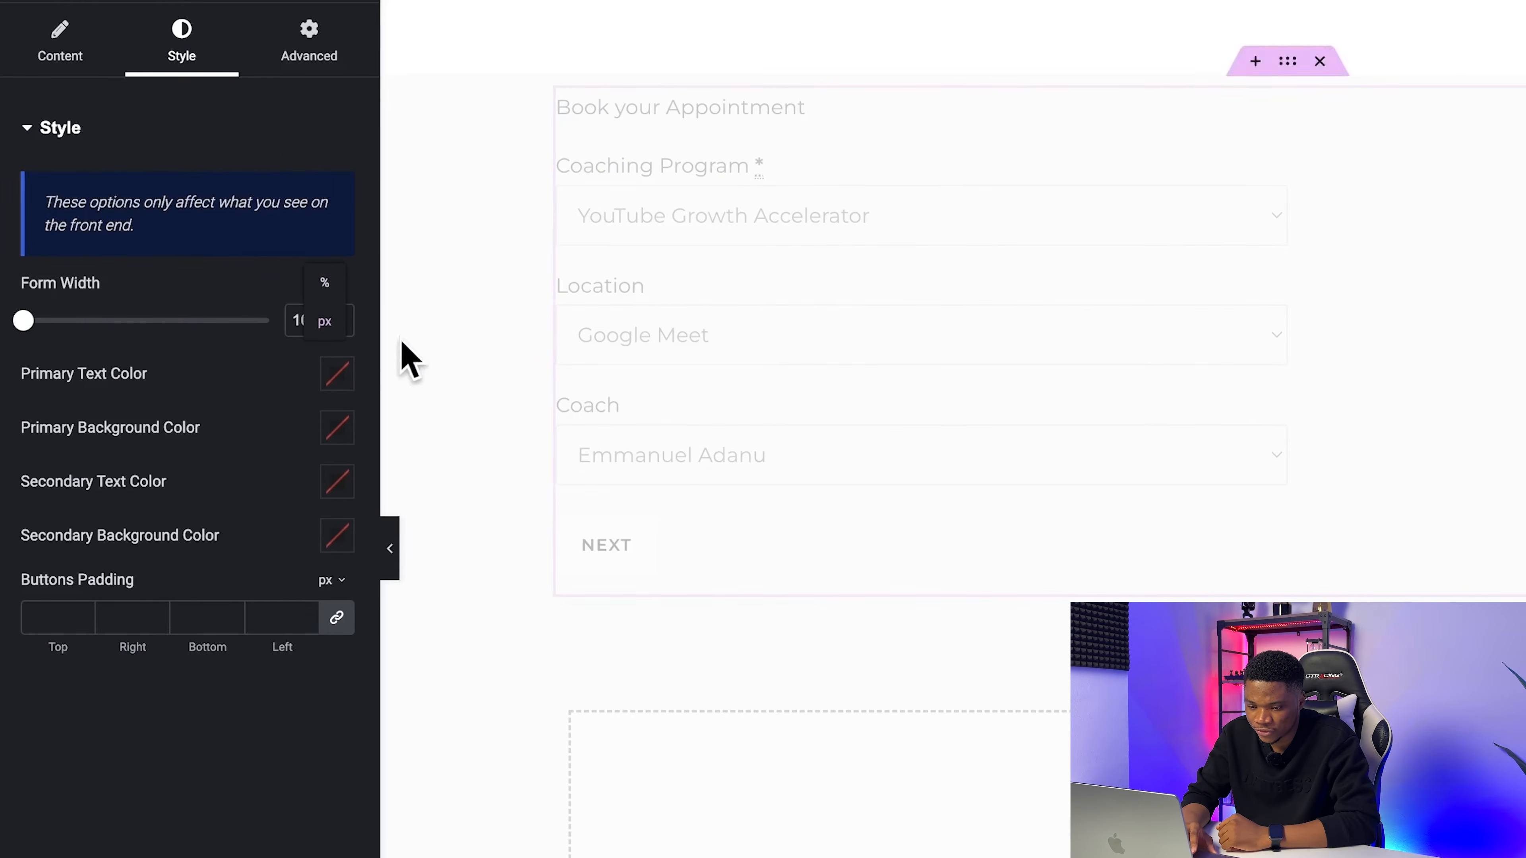
{"action": "double_click", "coordinate": [301, 322]}
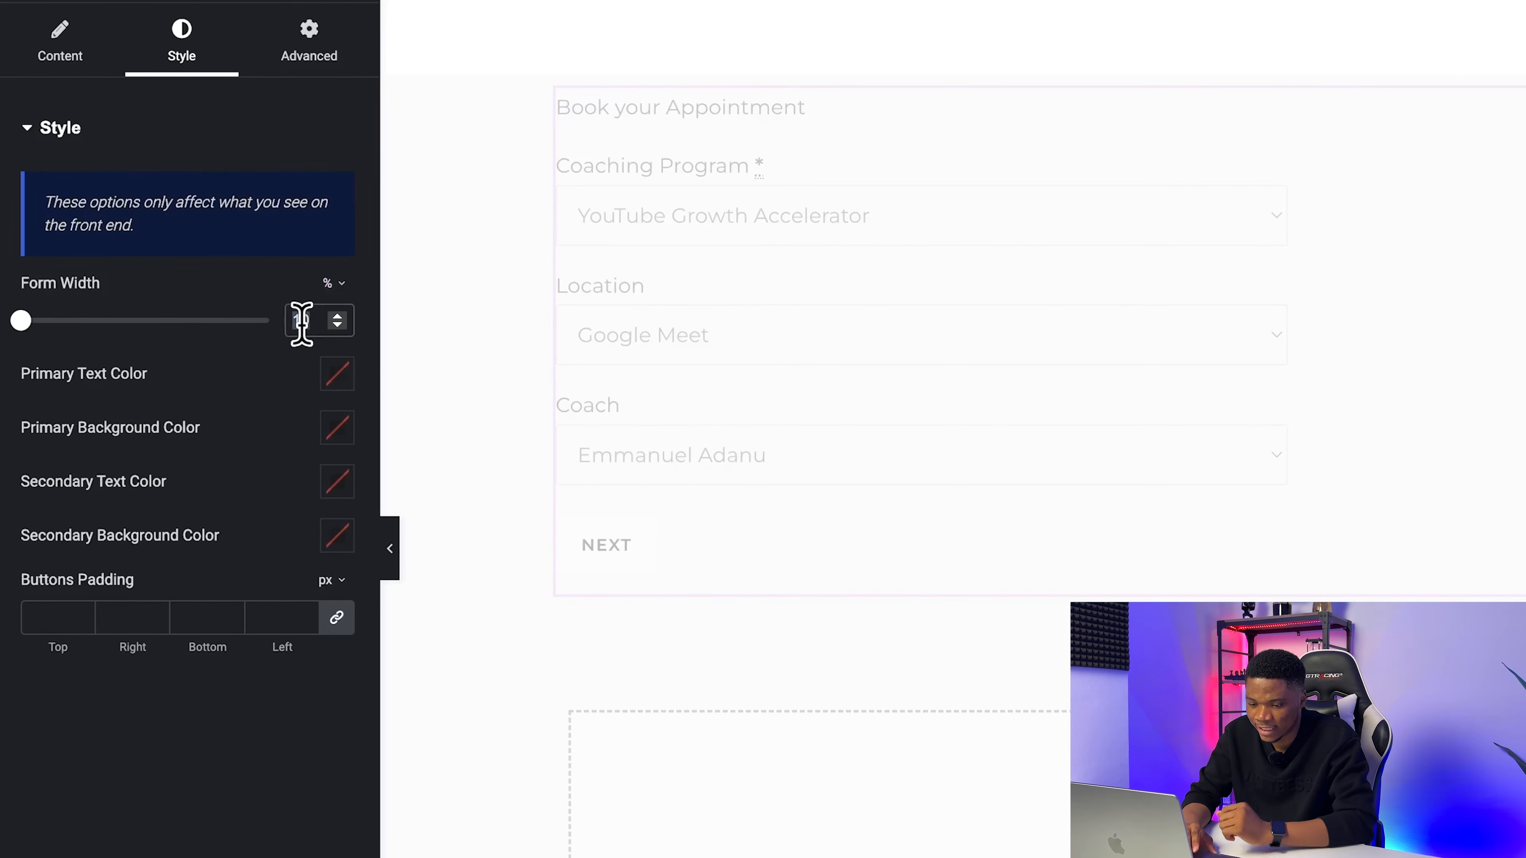
{"action": "type", "text": "50"}
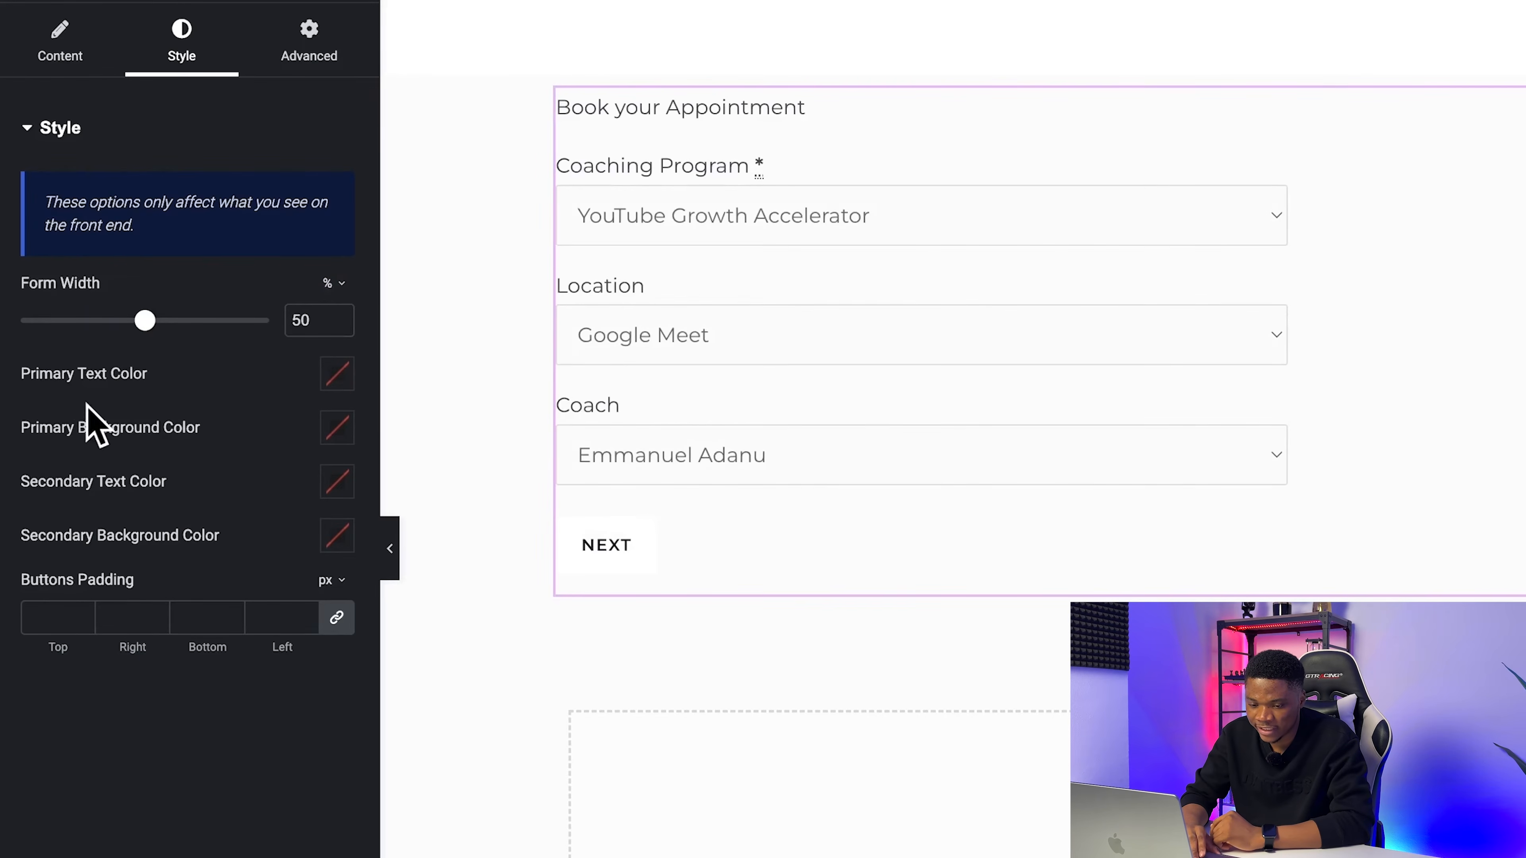
Step: Copy #FFFFFF from the color notes document and apply it as the form's primary text color
{"action": "left_click", "coordinate": [336, 379]}
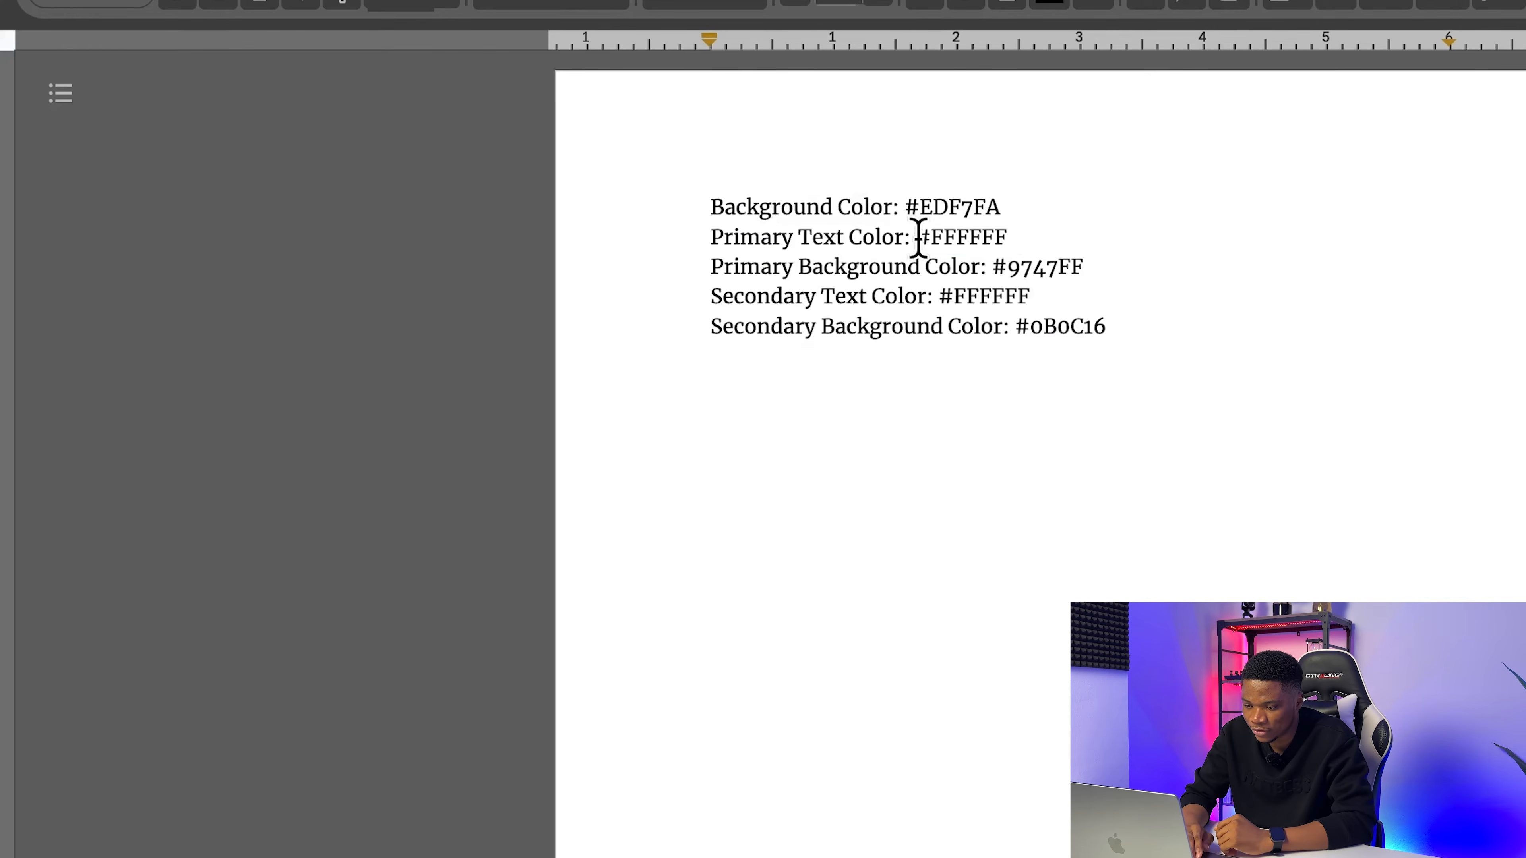
{"action": "left_click_drag", "start_coordinate": [918, 237], "coordinate": [1008, 238]}
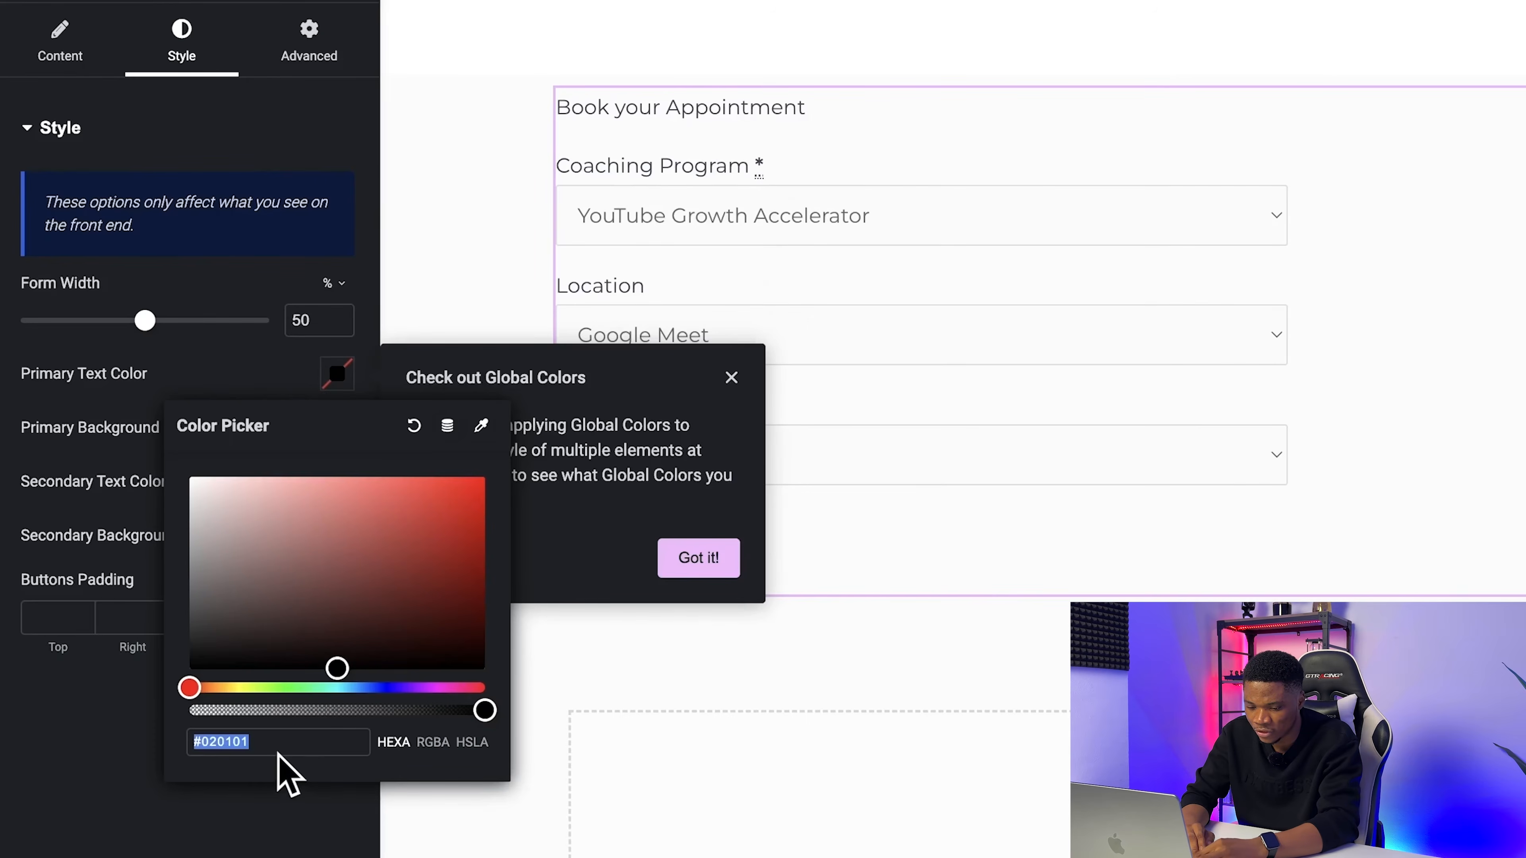
{"action": "type", "text": "#FFFFFF"}
{"action": "left_click", "coordinate": [155, 835]}
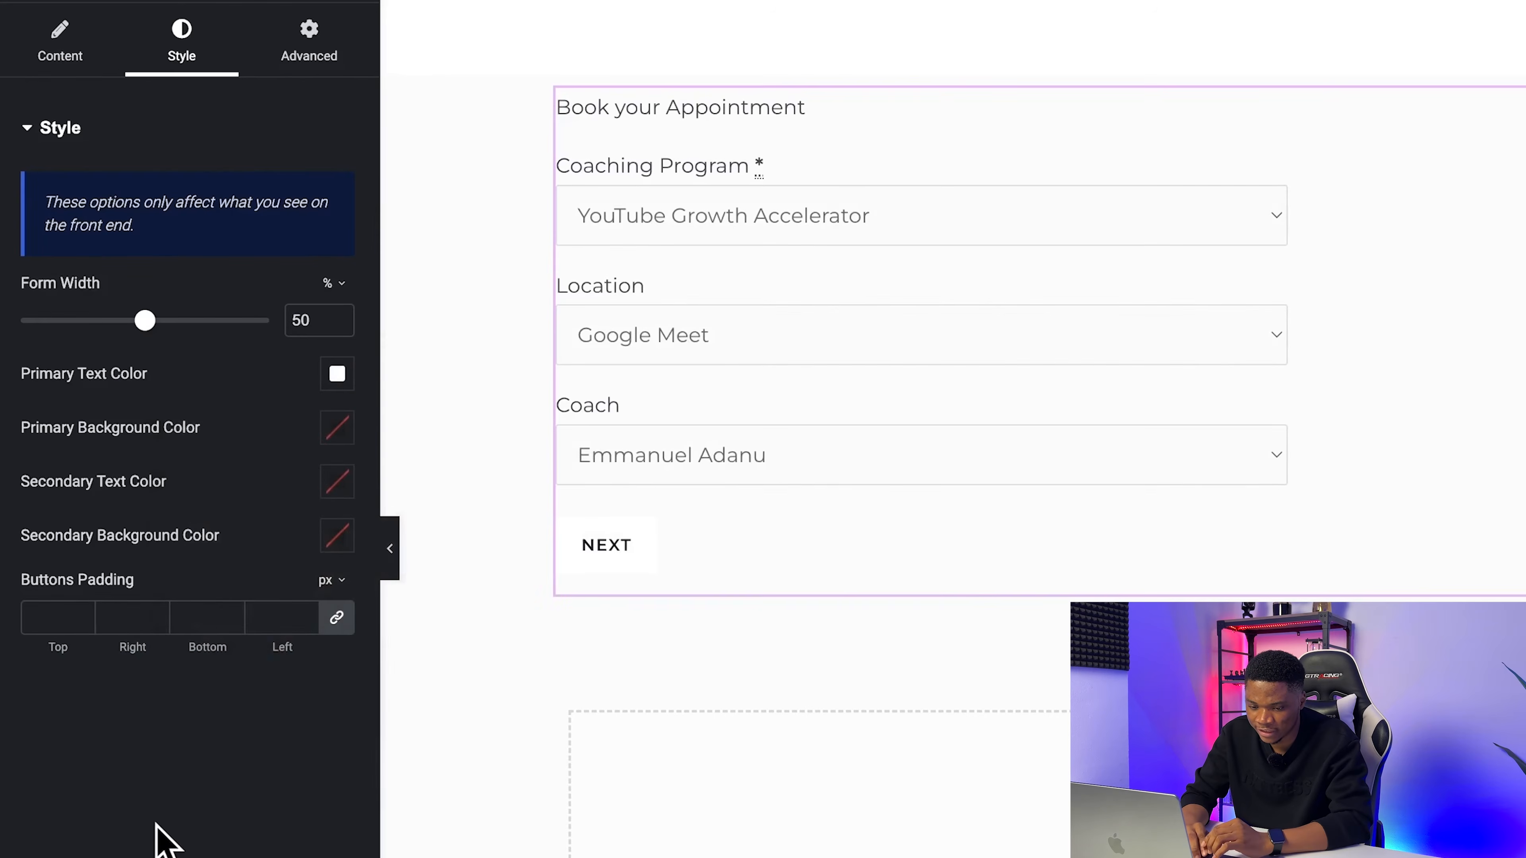
Step: Copy #9747FF from the color notes document and apply it as the form's primary background color
{"action": "left_click", "coordinate": [330, 432]}
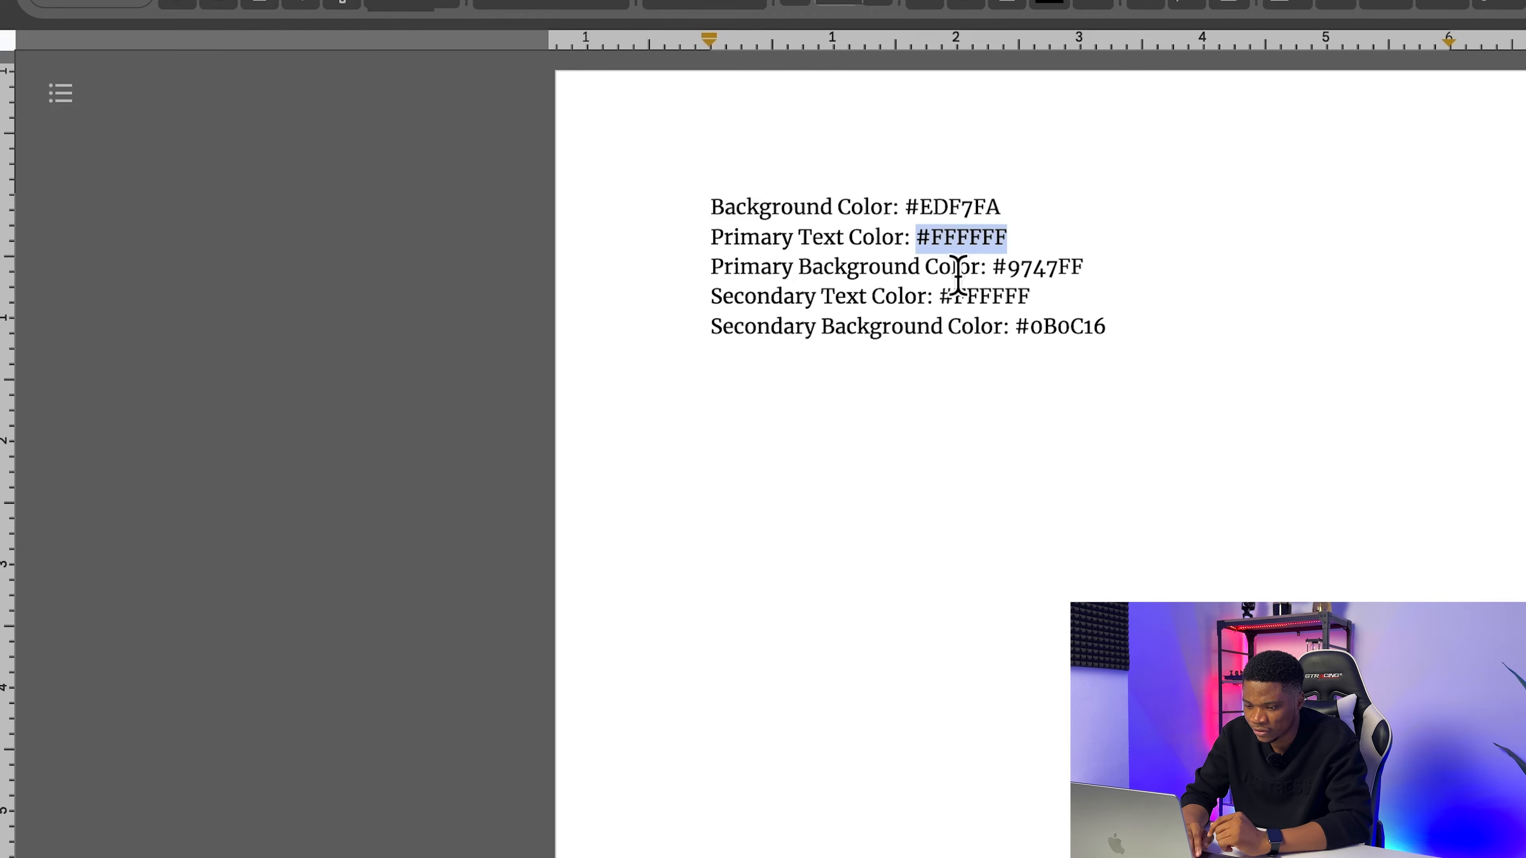
{"action": "left_click_drag", "start_coordinate": [991, 266], "coordinate": [1088, 265]}
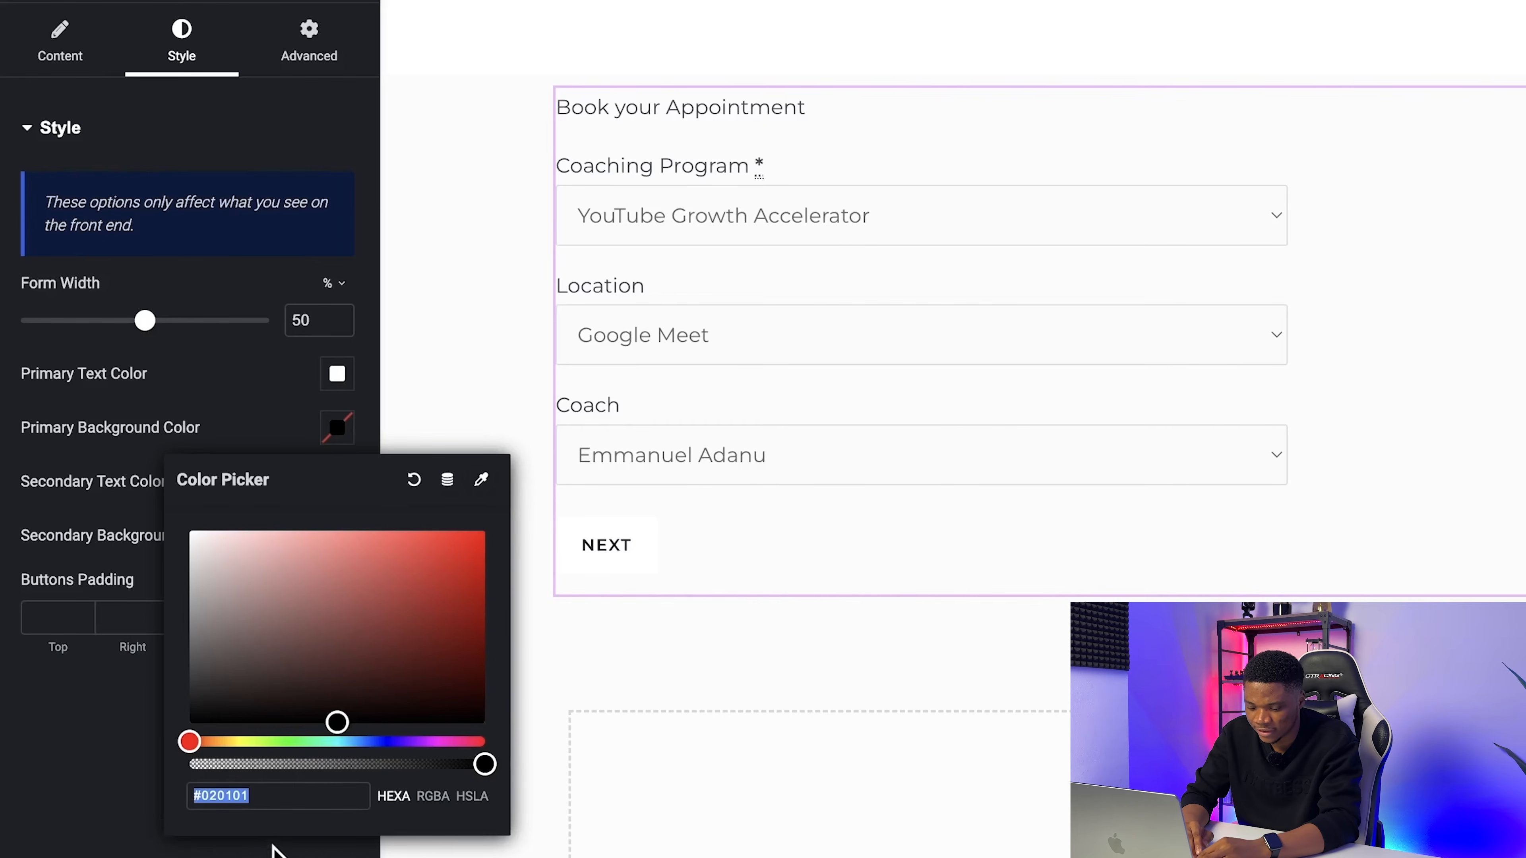
{"action": "type", "text": "#9747FF"}
{"action": "left_click", "coordinate": [269, 844]}
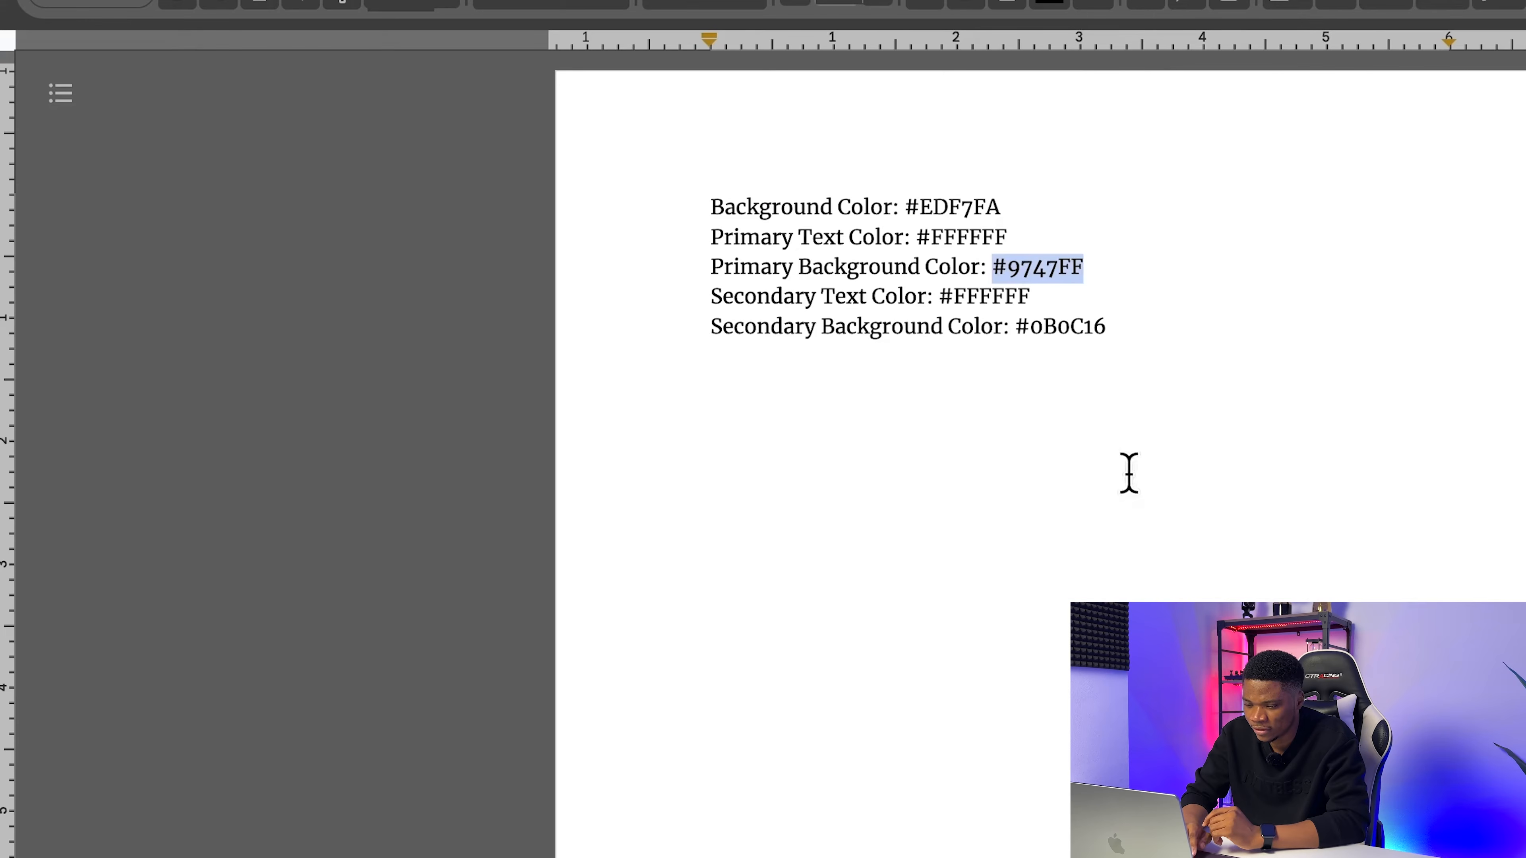
Step: Copy #FFFFFF from the color notes document and apply it as the form's secondary text color
{"action": "left_click_drag", "start_coordinate": [1032, 296], "coordinate": [960, 296]}
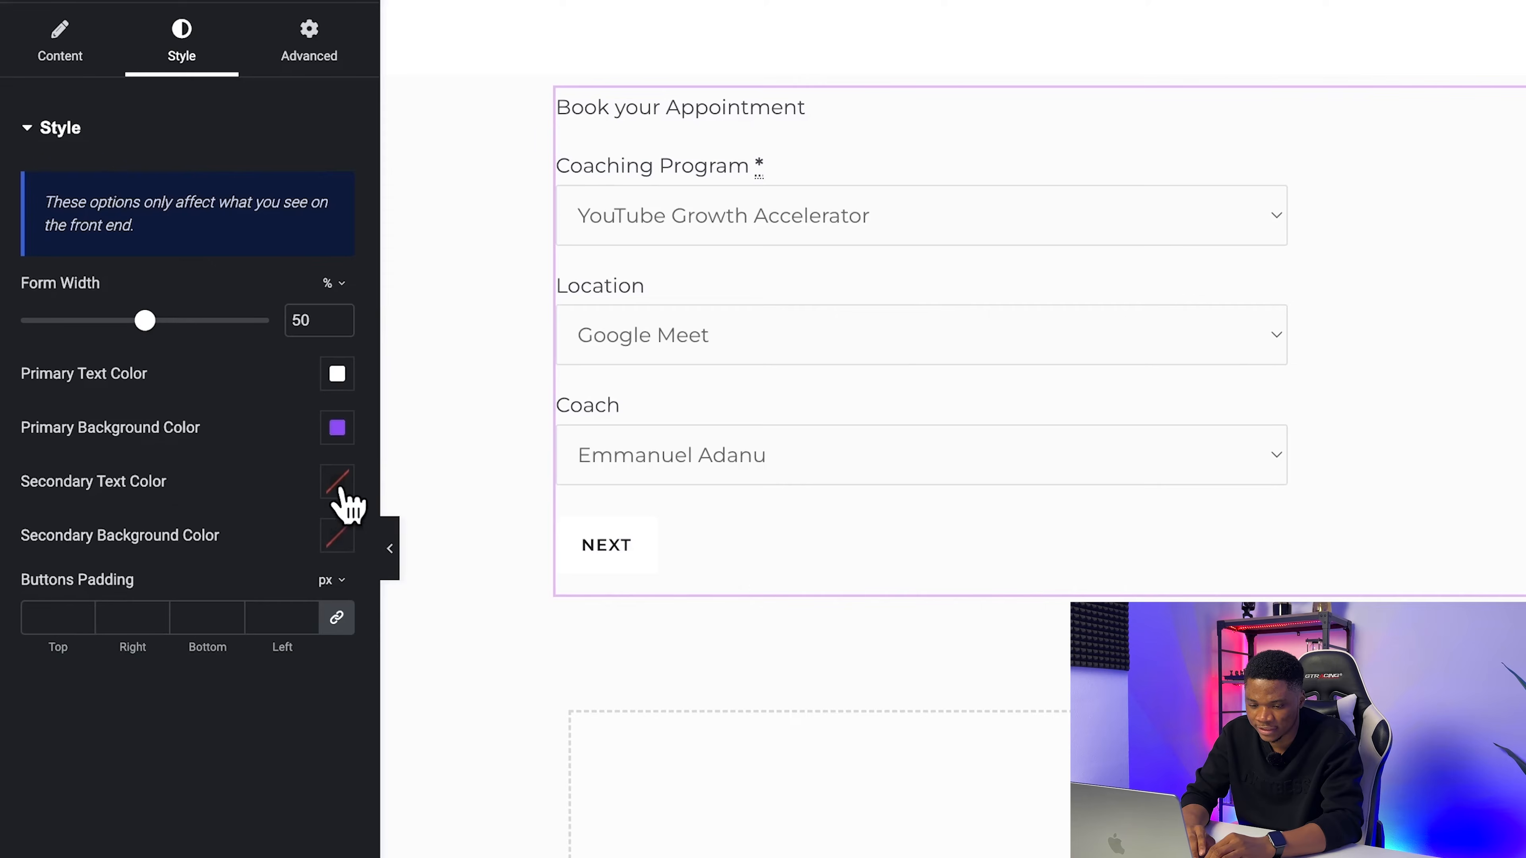
{"action": "left_click", "coordinate": [337, 484]}
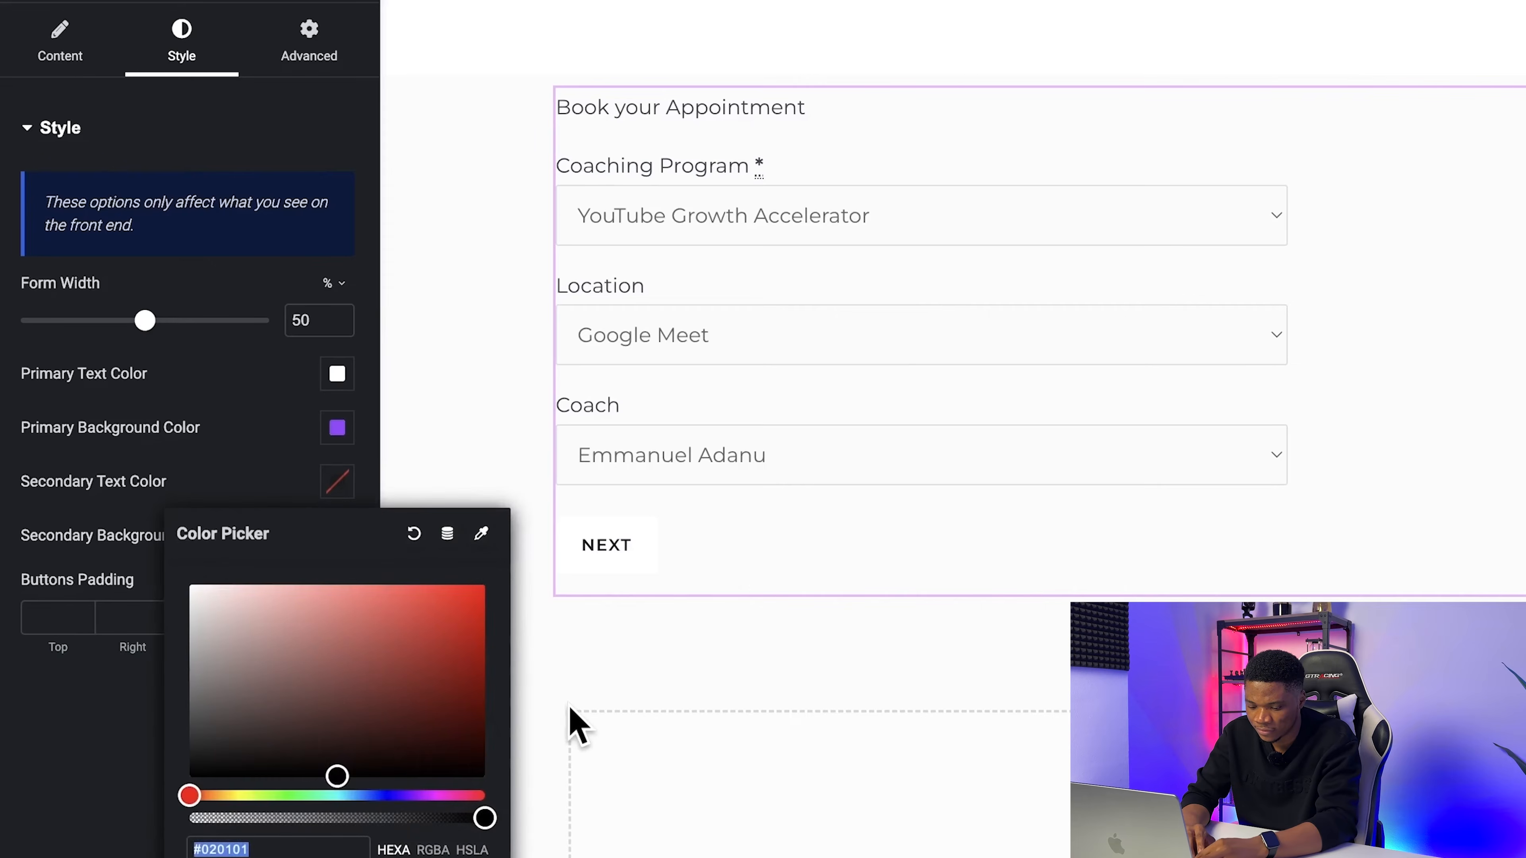
{"action": "type", "text": "#FFFFFF"}
{"action": "key", "text": "Return"}
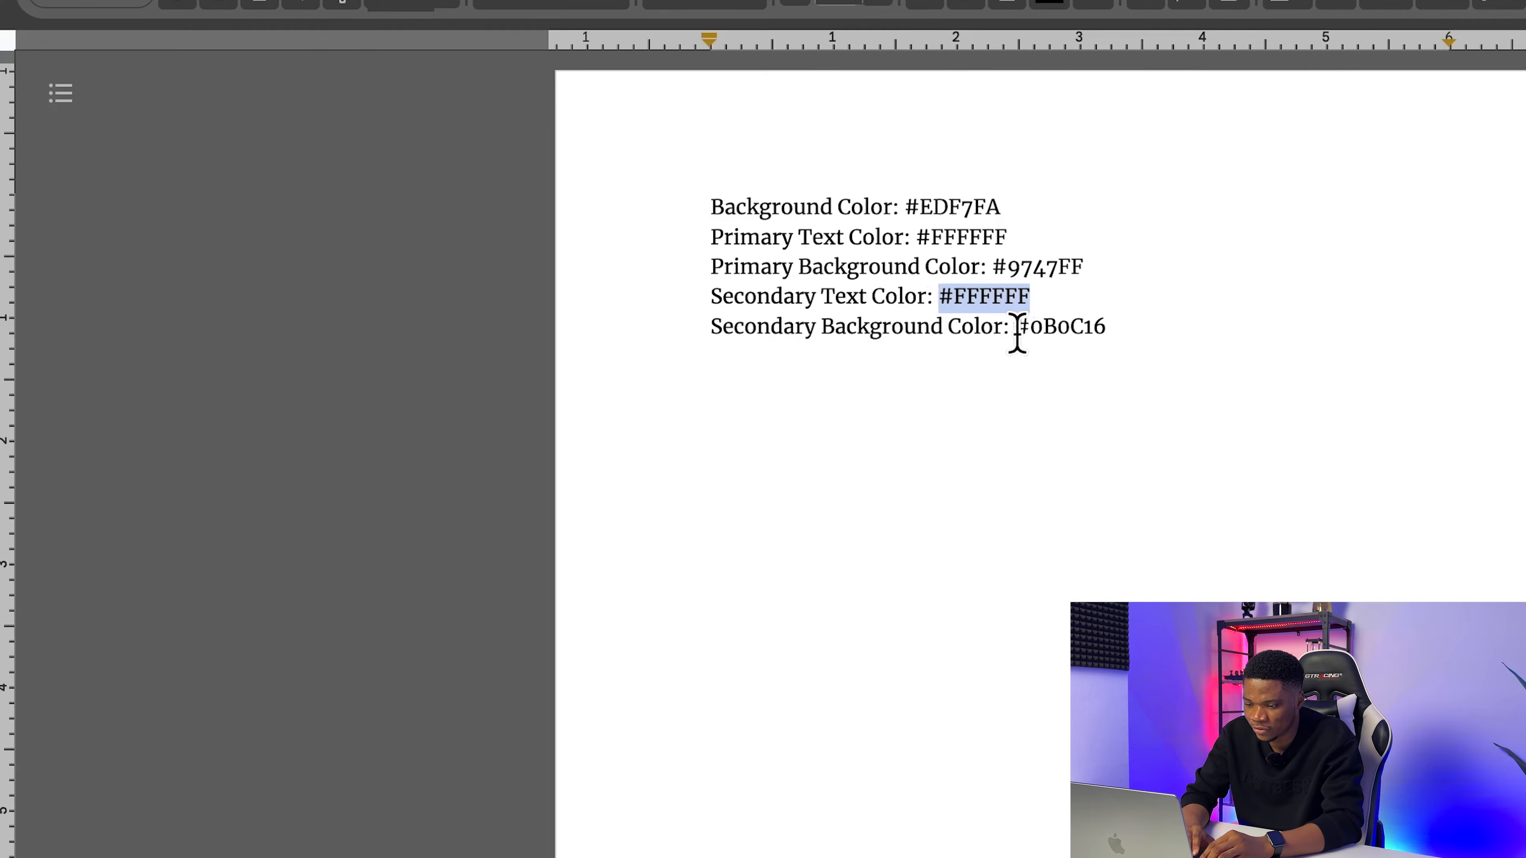
Step: Copy #0B0C16 from the color notes document and apply it as the form's secondary background color
{"action": "left_click_drag", "start_coordinate": [1017, 332], "coordinate": [1108, 329]}
{"action": "key", "text": "super+c"}
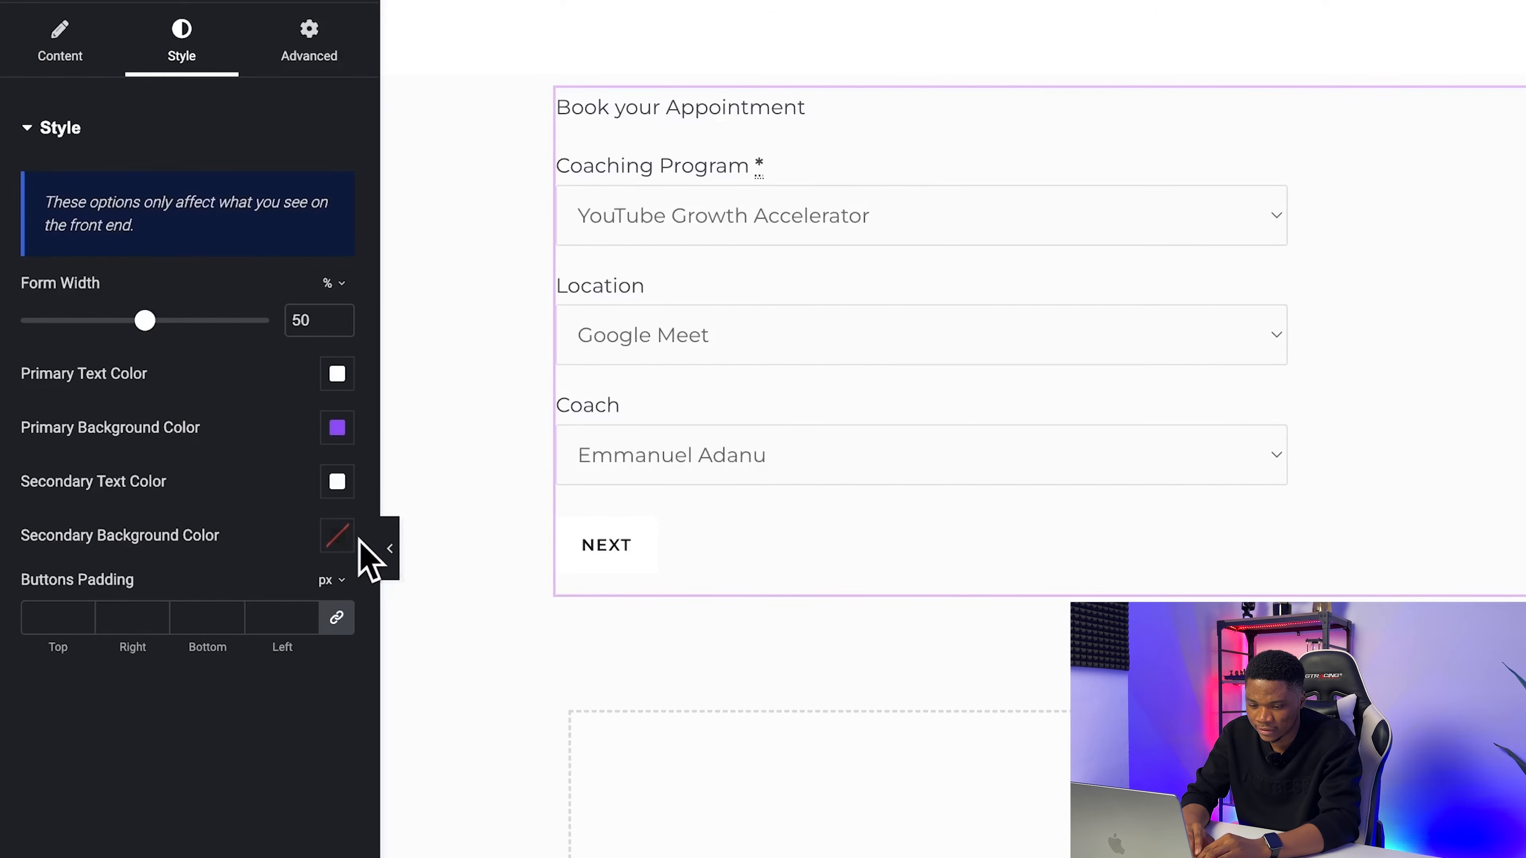
{"action": "left_click", "coordinate": [337, 535]}
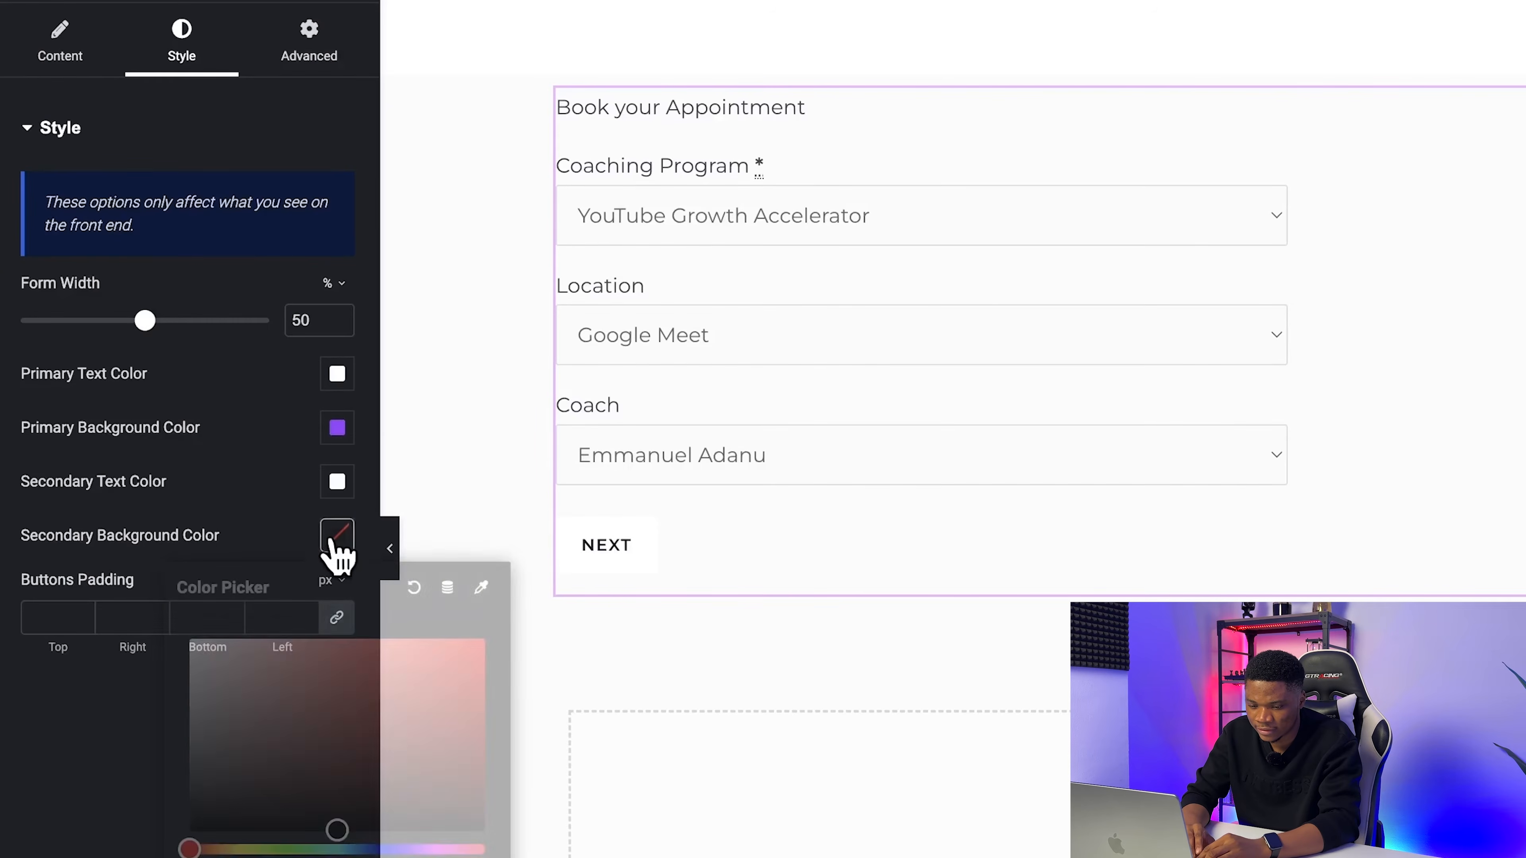
{"action": "key", "text": "super+v"}
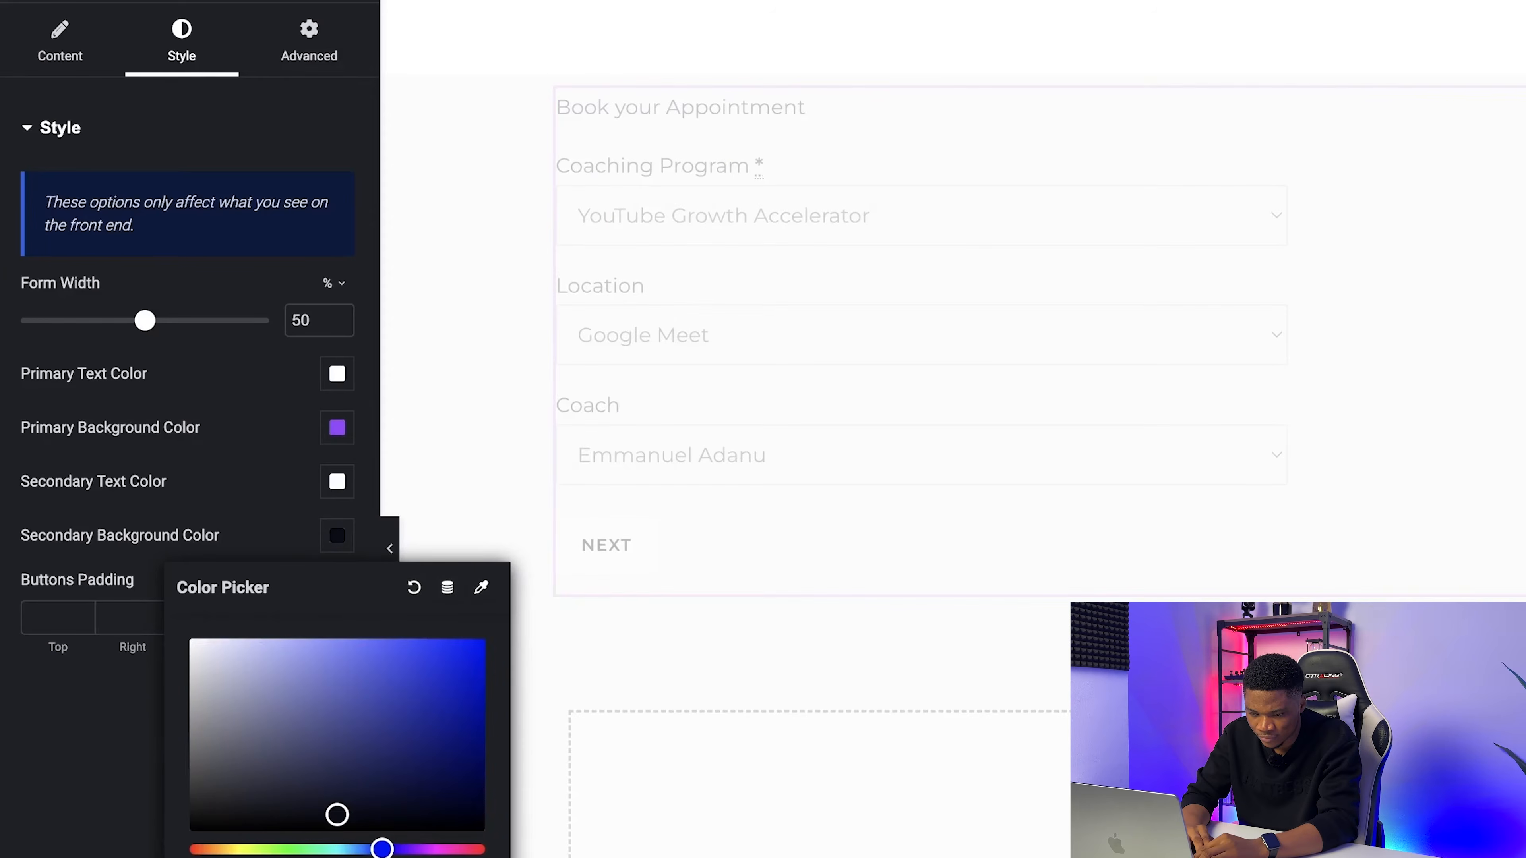
{"action": "key", "text": "Return"}
Step: Publish the page, and check the reloaded live form through to the date and time selection
{"action": "left_click", "coordinate": [1449, 25]}
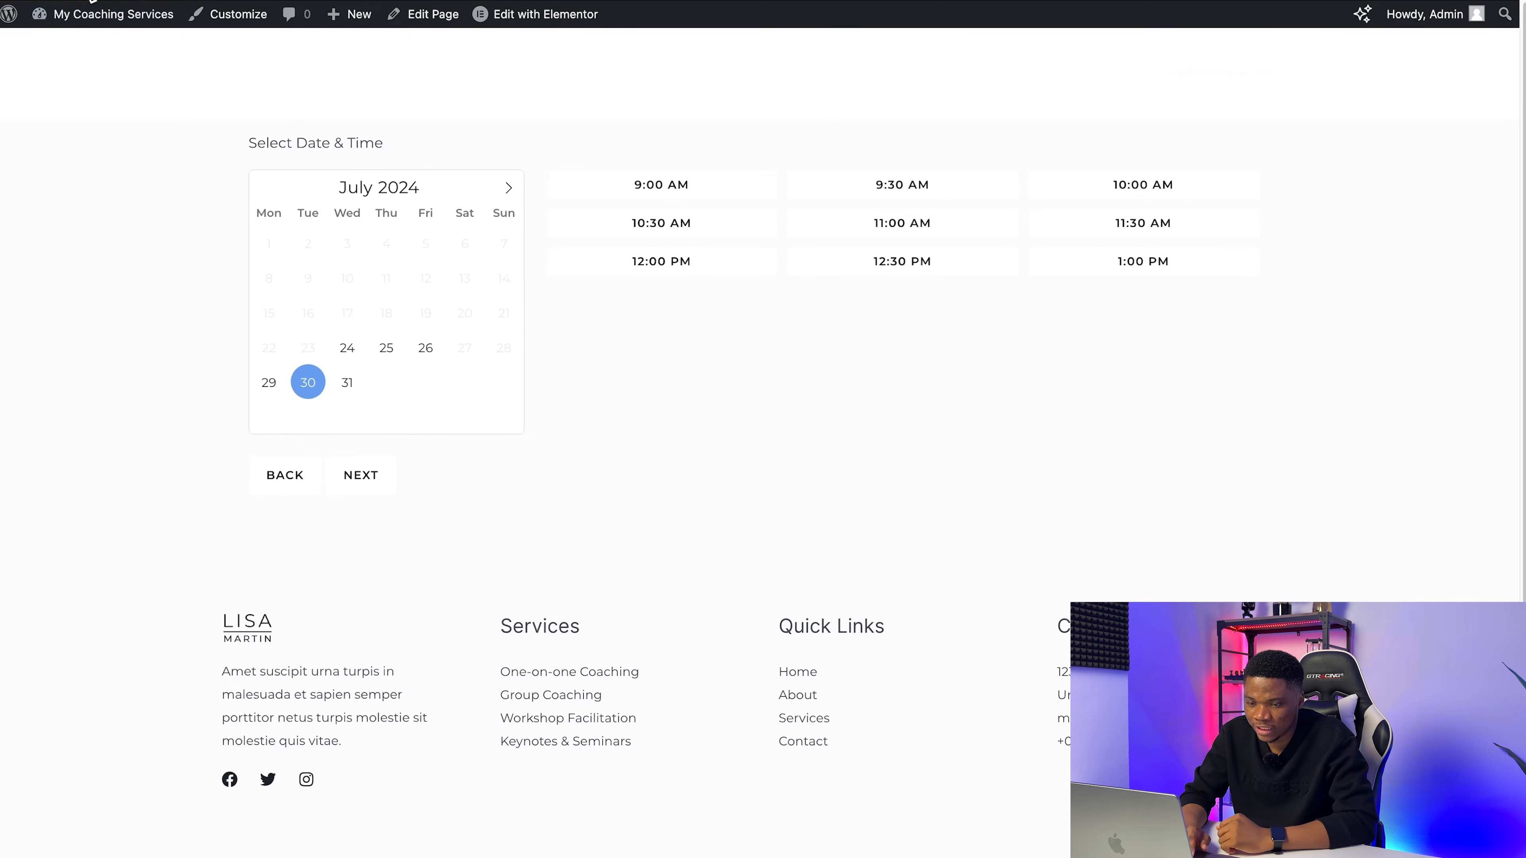
{"action": "key", "text": "super+r"}
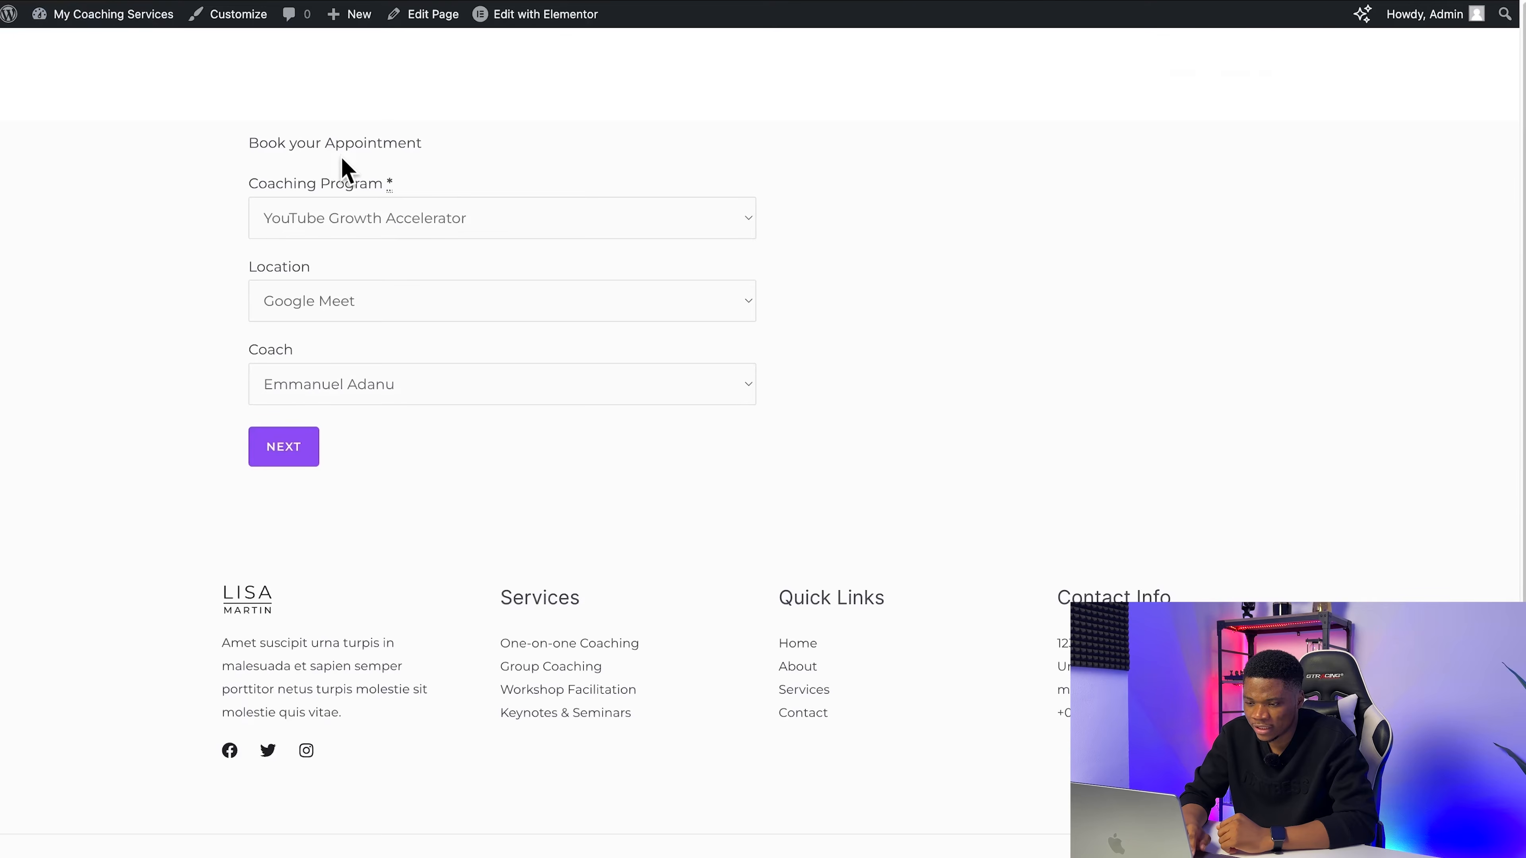
{"action": "left_click", "coordinate": [279, 457]}
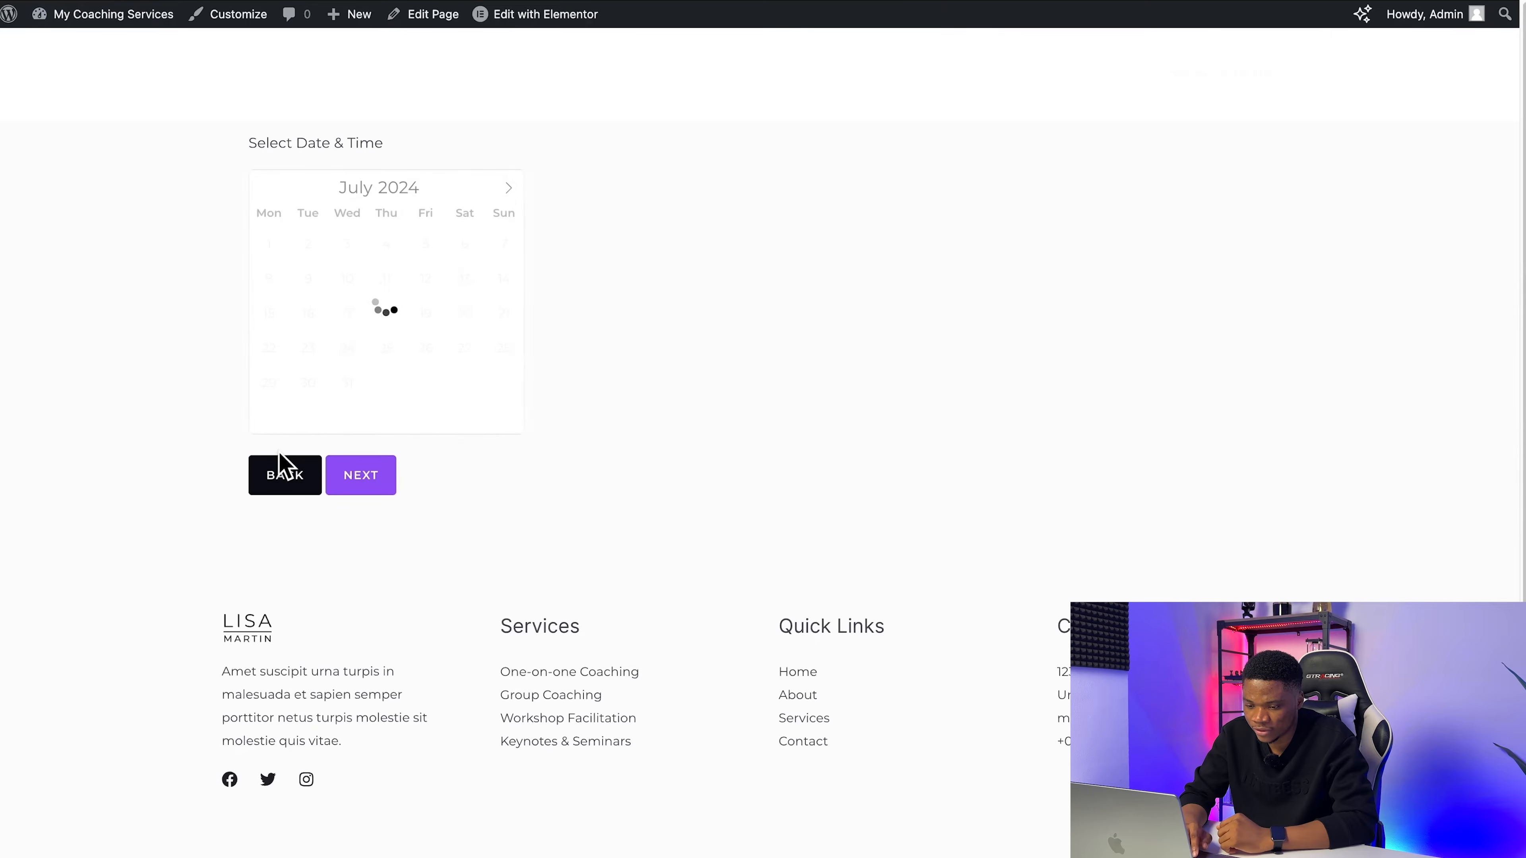
{"action": "left_click", "coordinate": [280, 493]}
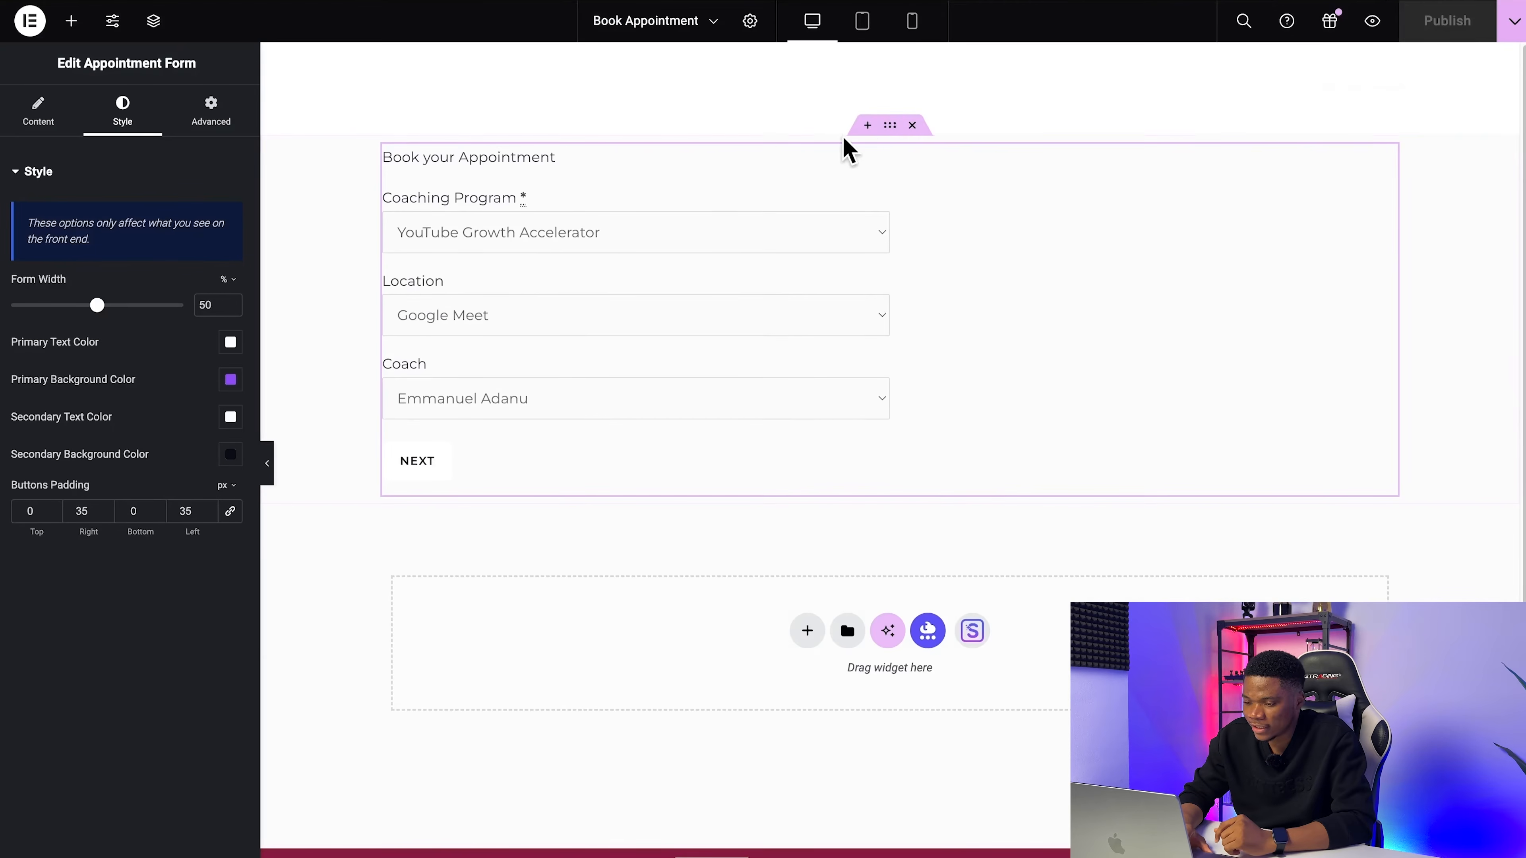
Step: Give the form's container a min height of 700 px with vertically centered content, and publish the page
{"action": "left_click", "coordinate": [887, 129]}
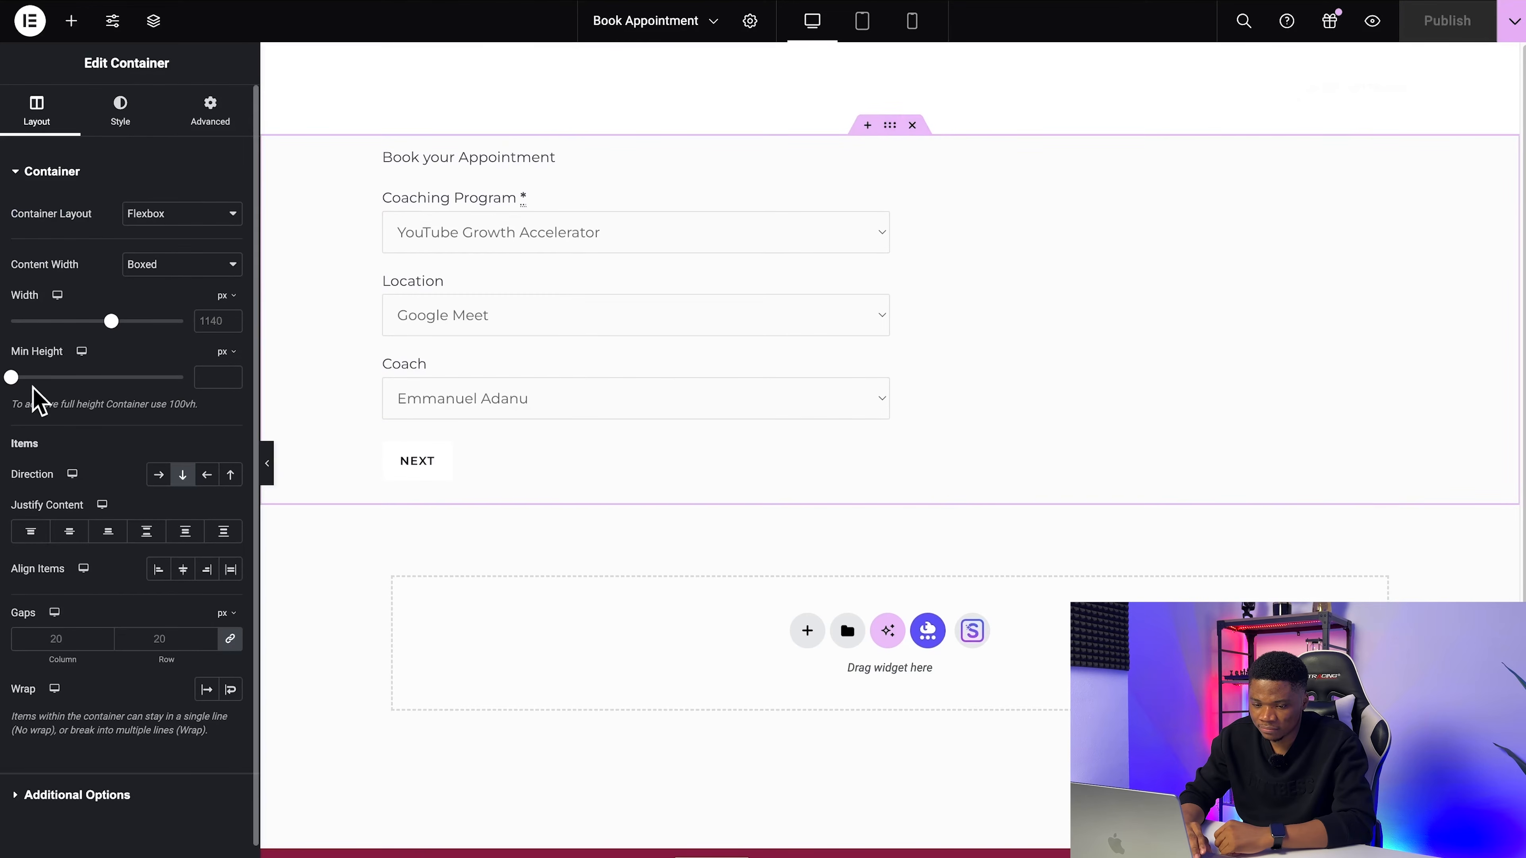
{"action": "left_click_drag", "start_coordinate": [27, 394], "coordinate": [106, 394]}
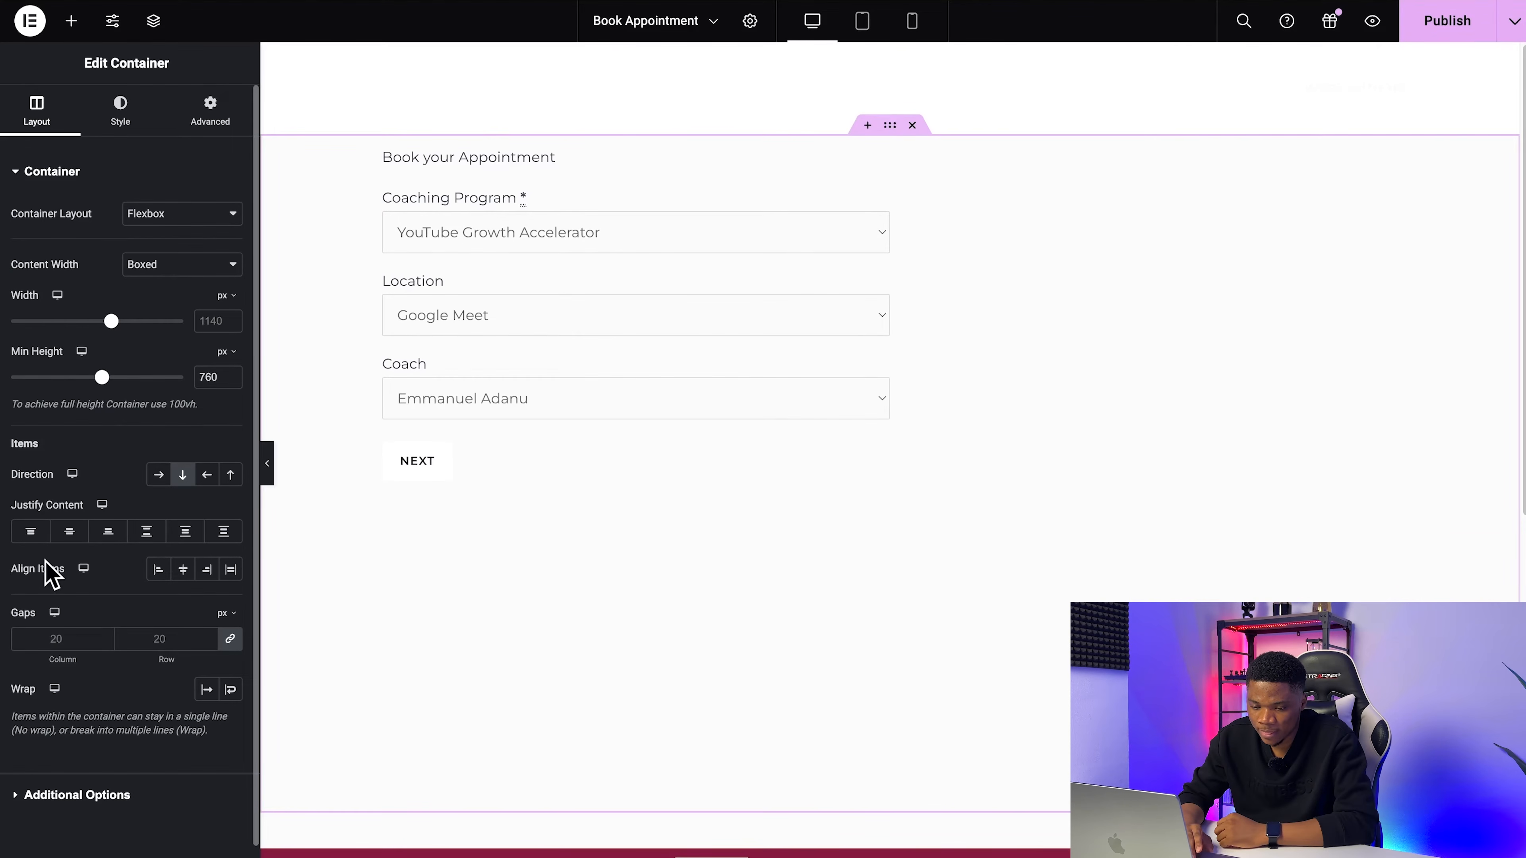
{"action": "left_click", "coordinate": [69, 537]}
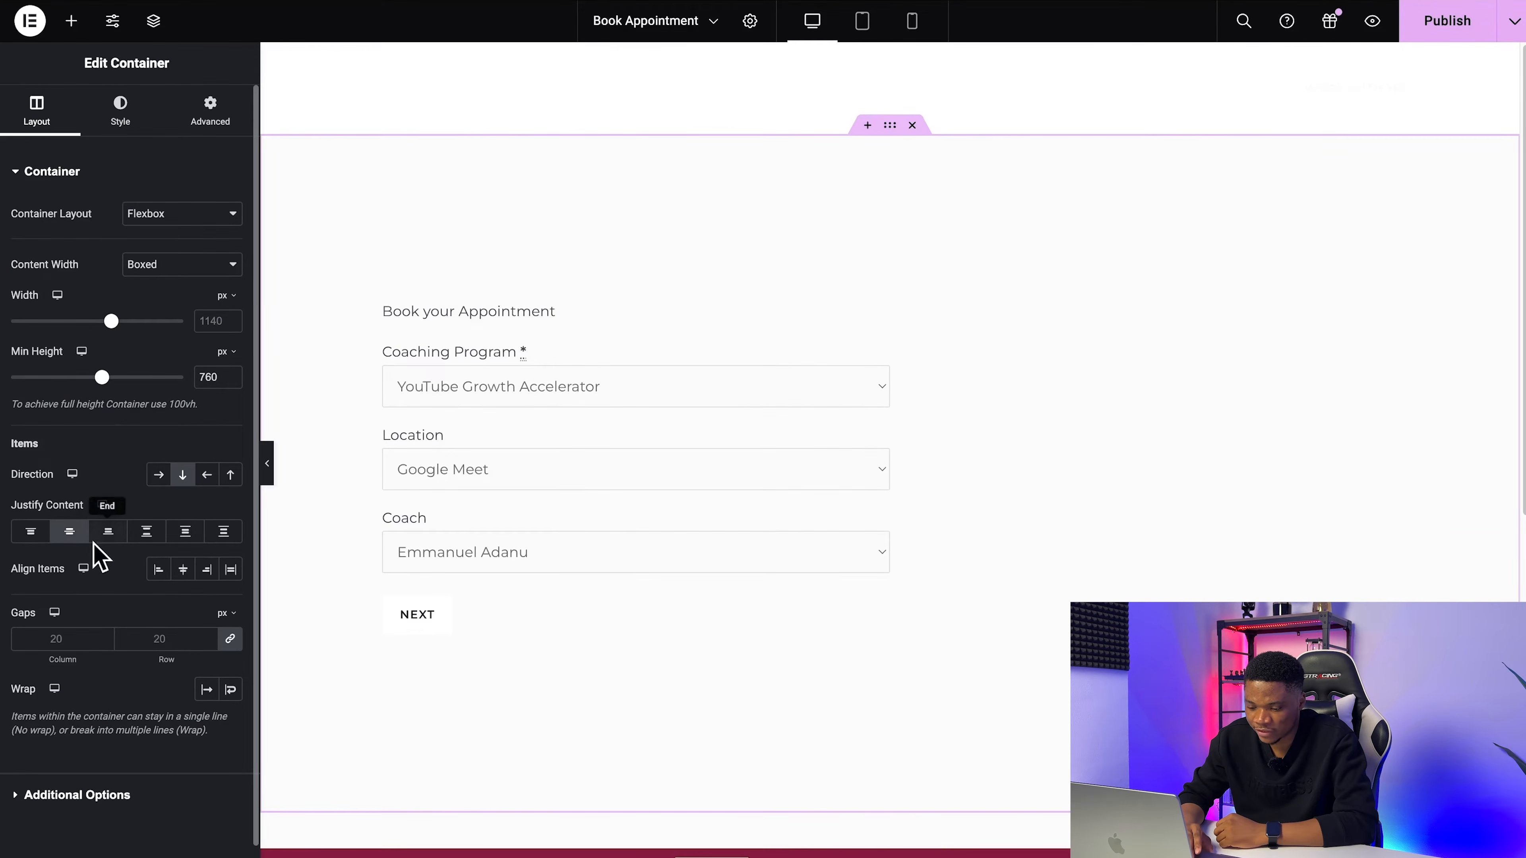
{"action": "scroll", "coordinate": [377, 596], "scroll_direction": "down", "scroll_amount": 2}
{"action": "scroll", "coordinate": [377, 596], "scroll_direction": "up", "scroll_amount": 2}
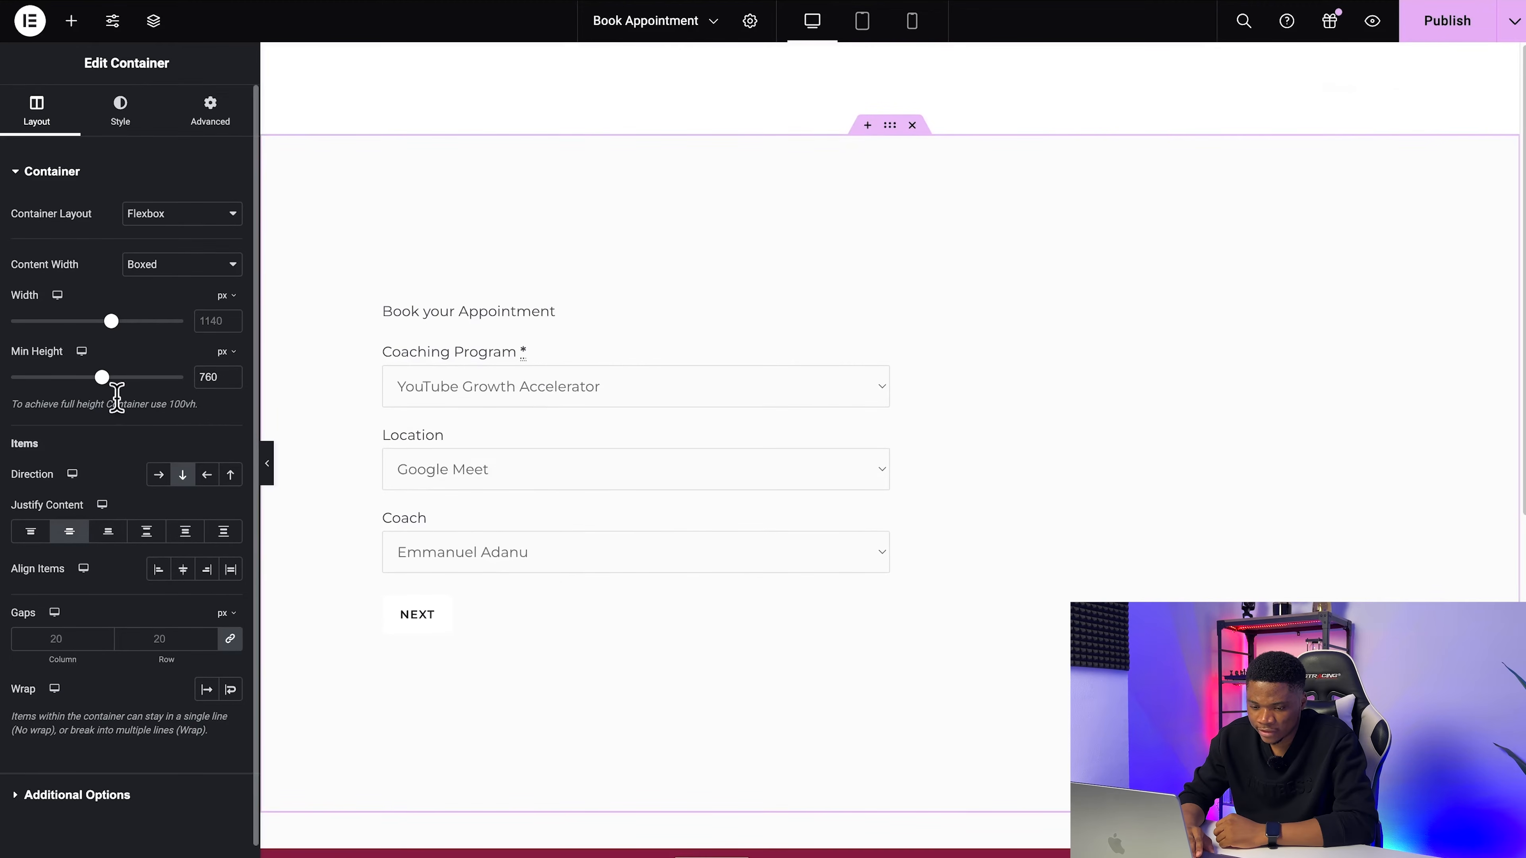
{"action": "left_click_drag", "start_coordinate": [103, 378], "coordinate": [81, 380]}
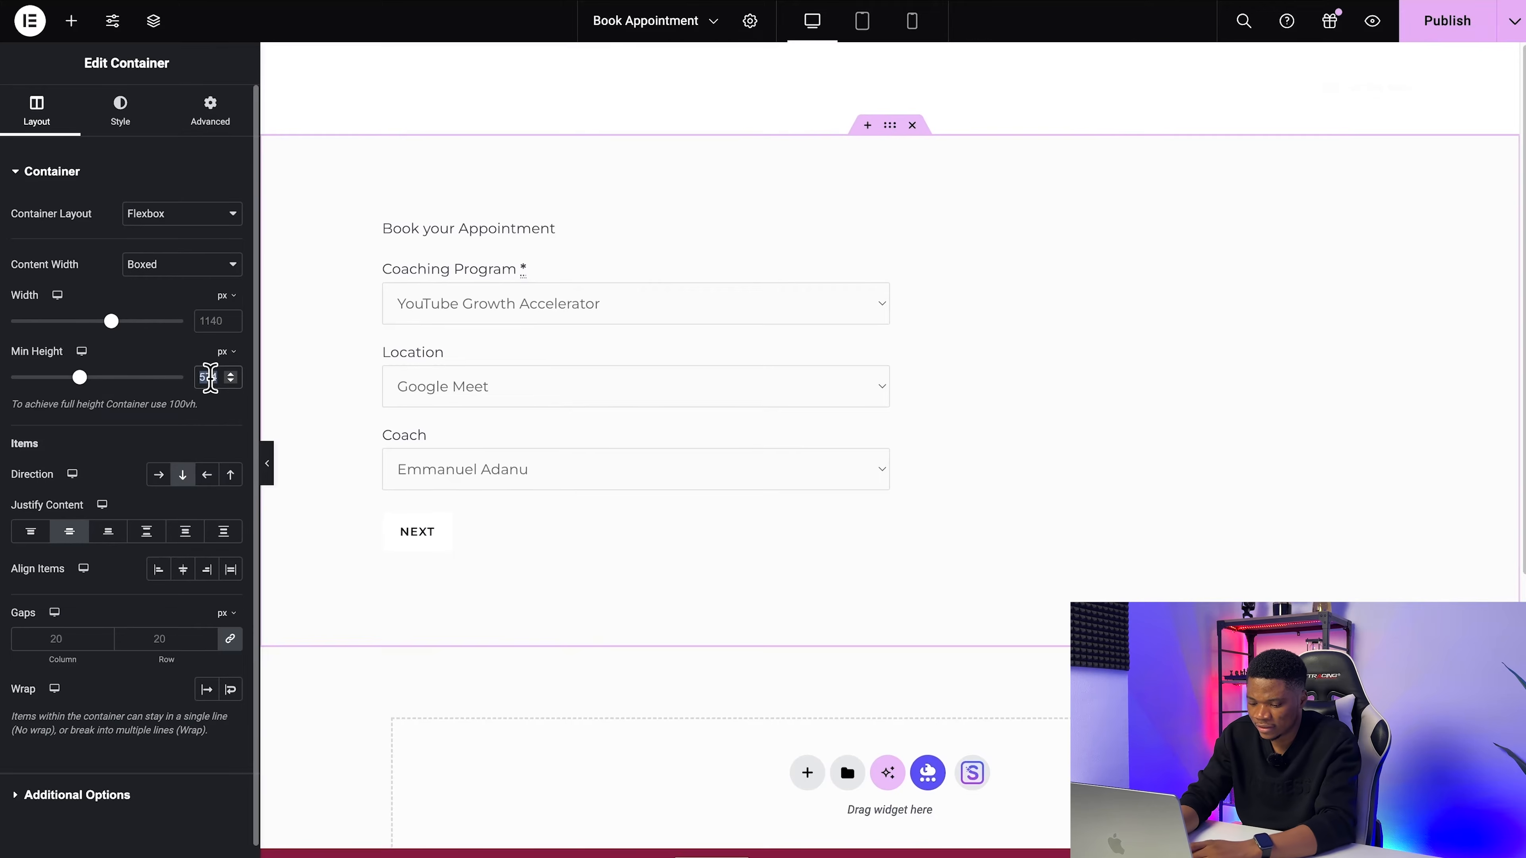
{"action": "type", "text": "700"}
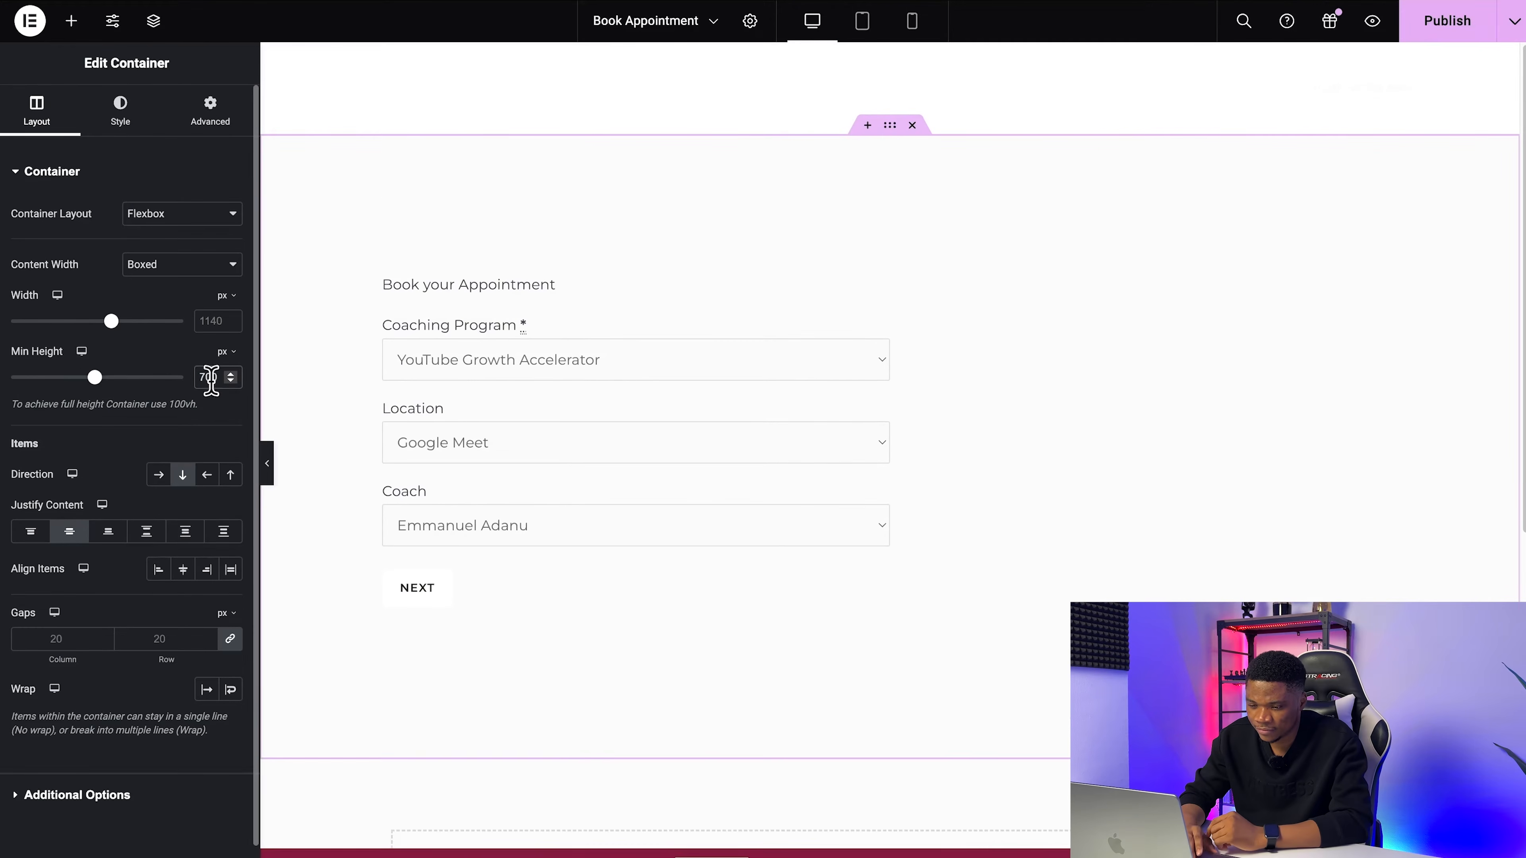
{"action": "left_click", "coordinate": [1431, 27]}
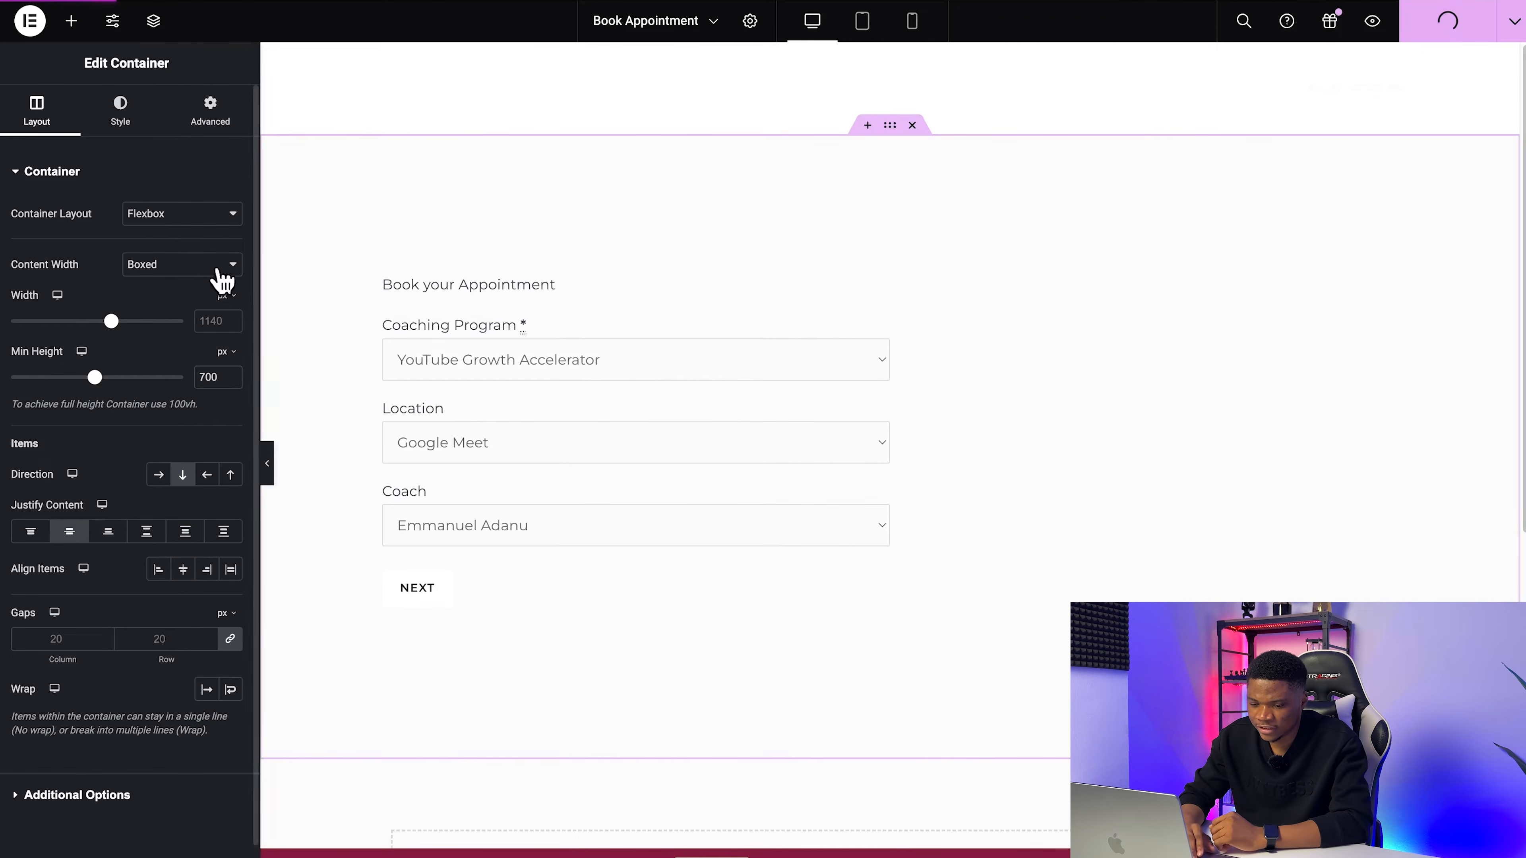
Step: Set the container's background to the classic type with color #EDF7FA, copied from the color notes document
{"action": "left_click", "coordinate": [114, 120]}
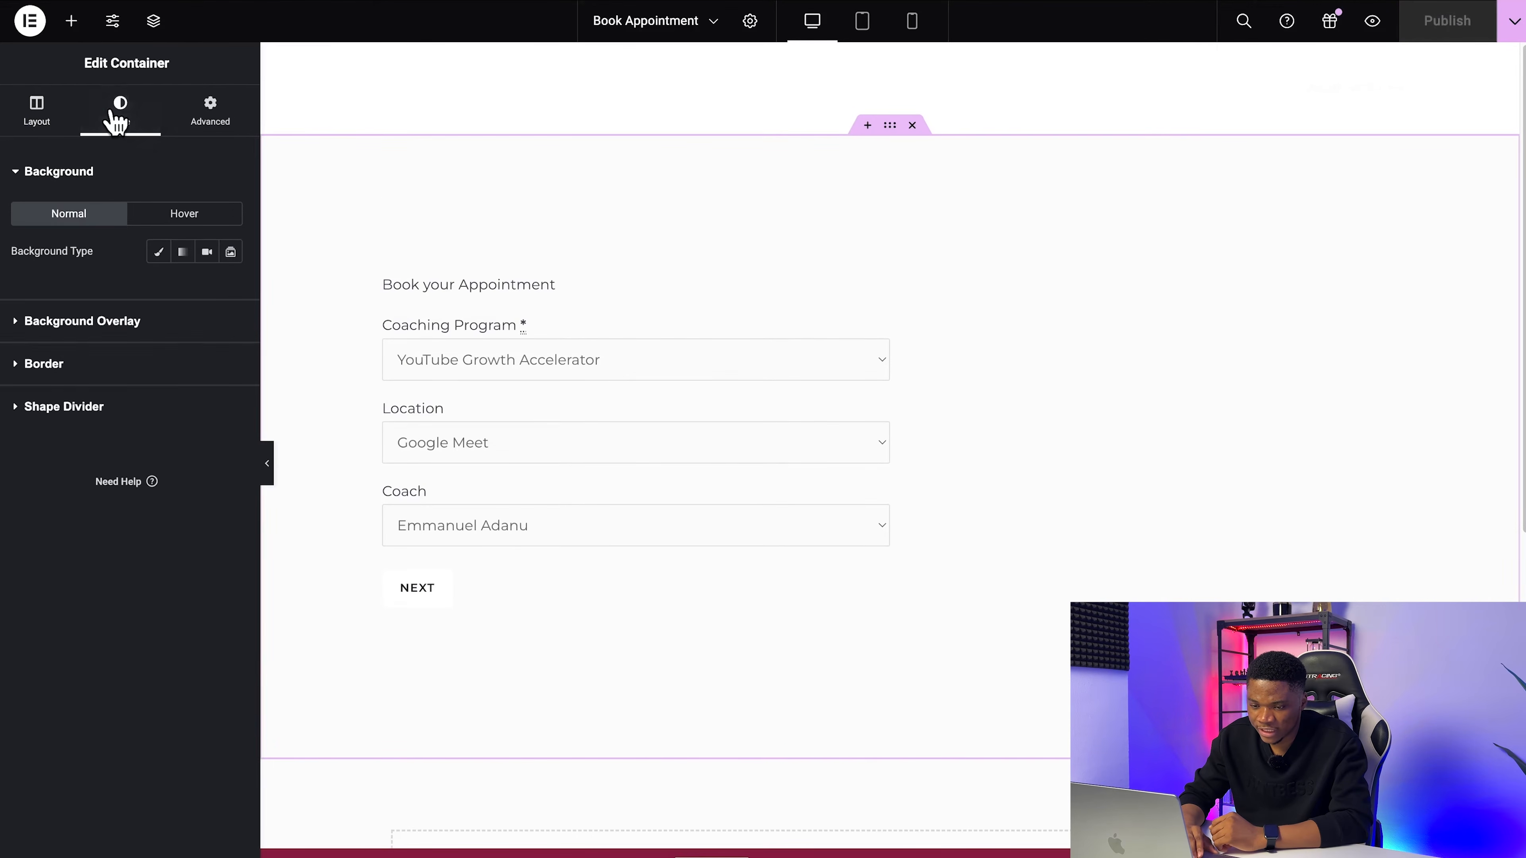
{"action": "left_click", "coordinate": [159, 253]}
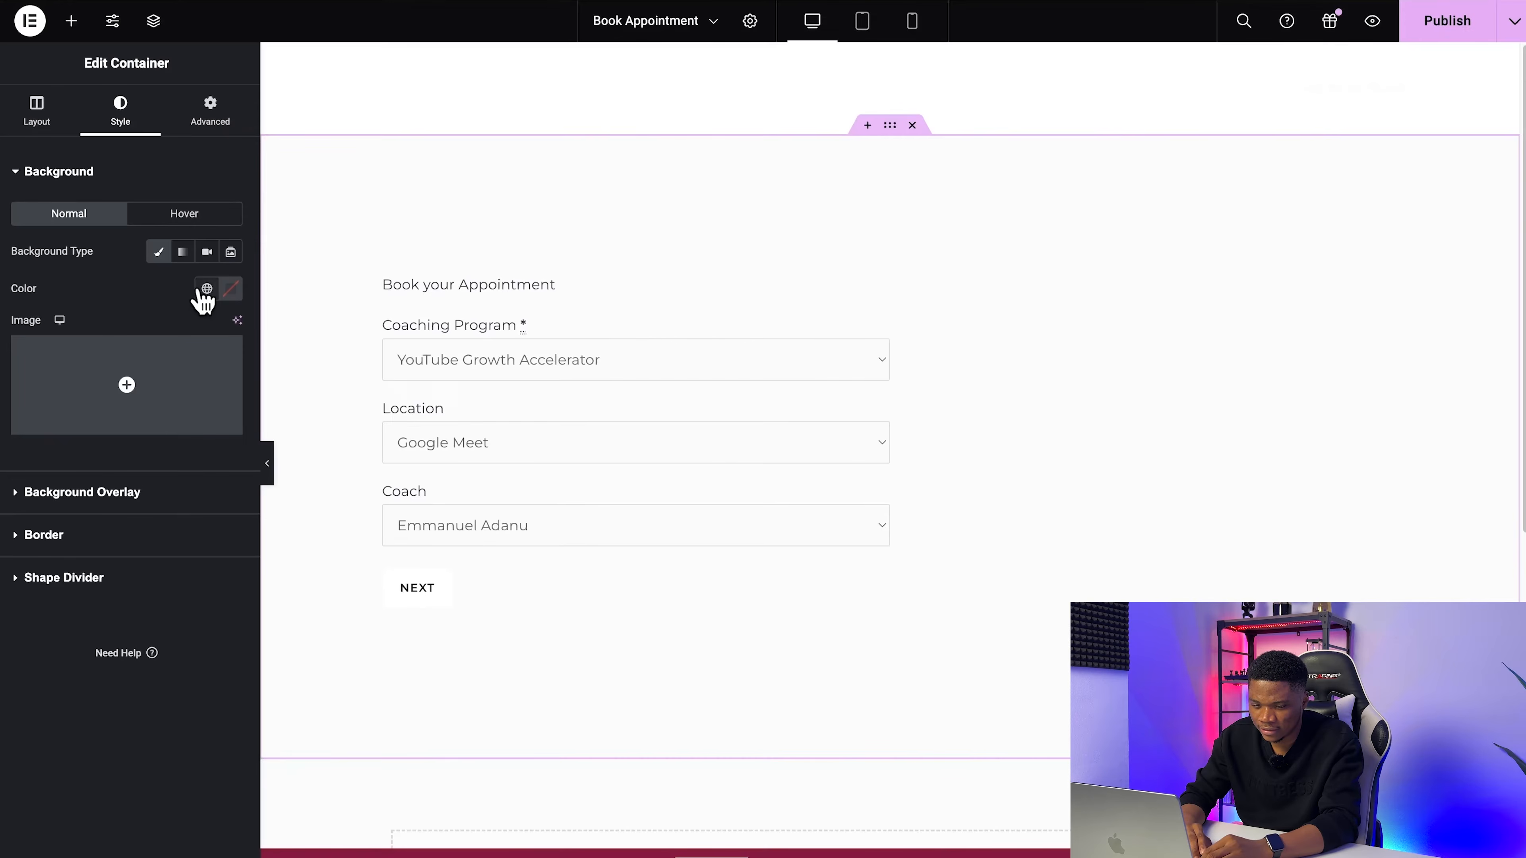
{"action": "left_click", "coordinate": [206, 289]}
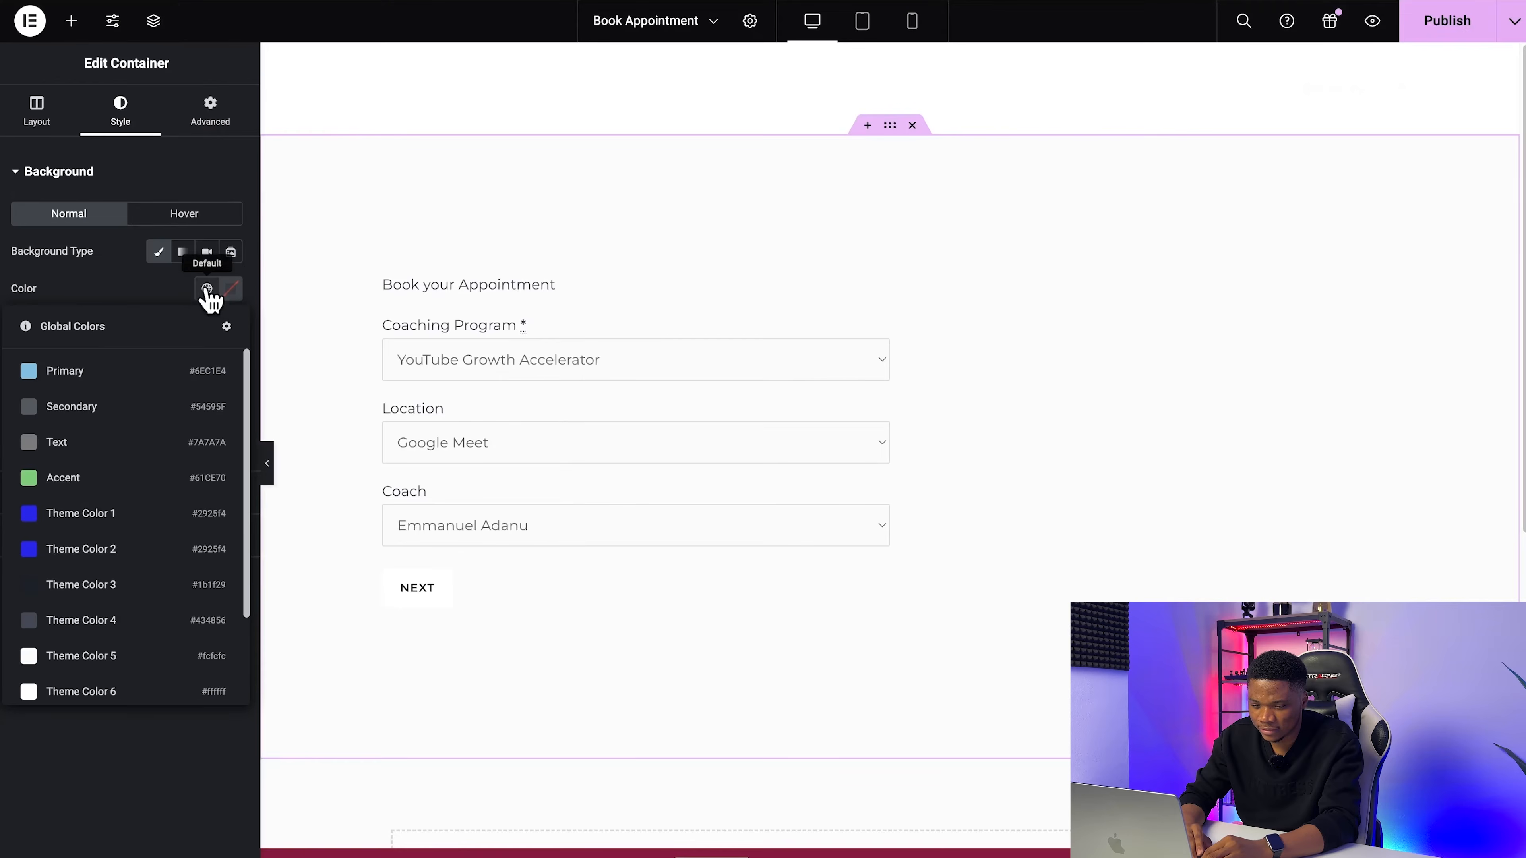
{"action": "left_click", "coordinate": [231, 289]}
{"action": "left_click", "coordinate": [197, 544]}
{"action": "type", "text": "#EDF7FA"}
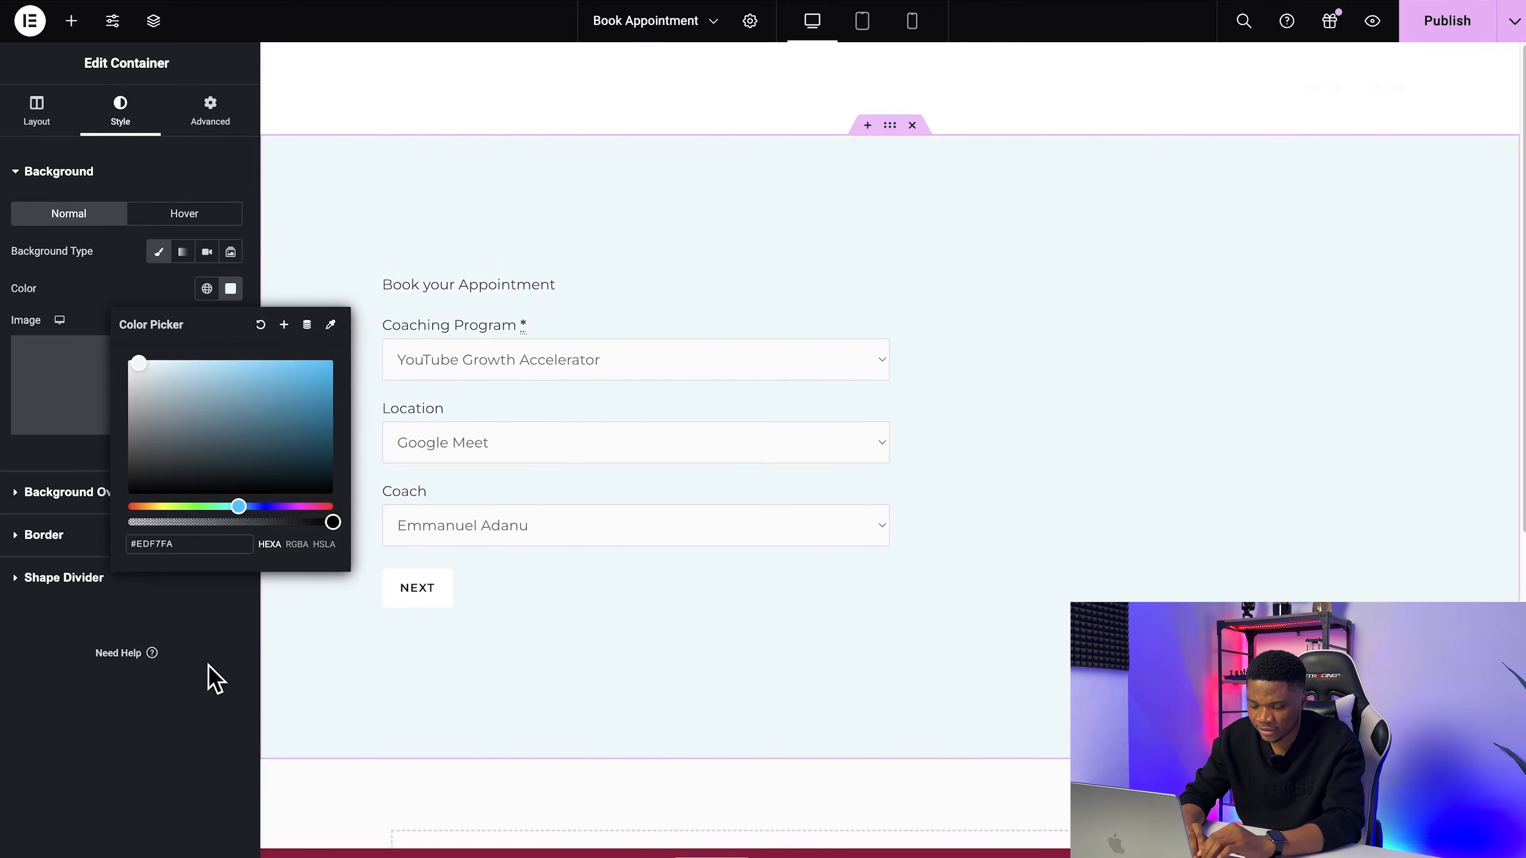
{"action": "left_click", "coordinate": [118, 727]}
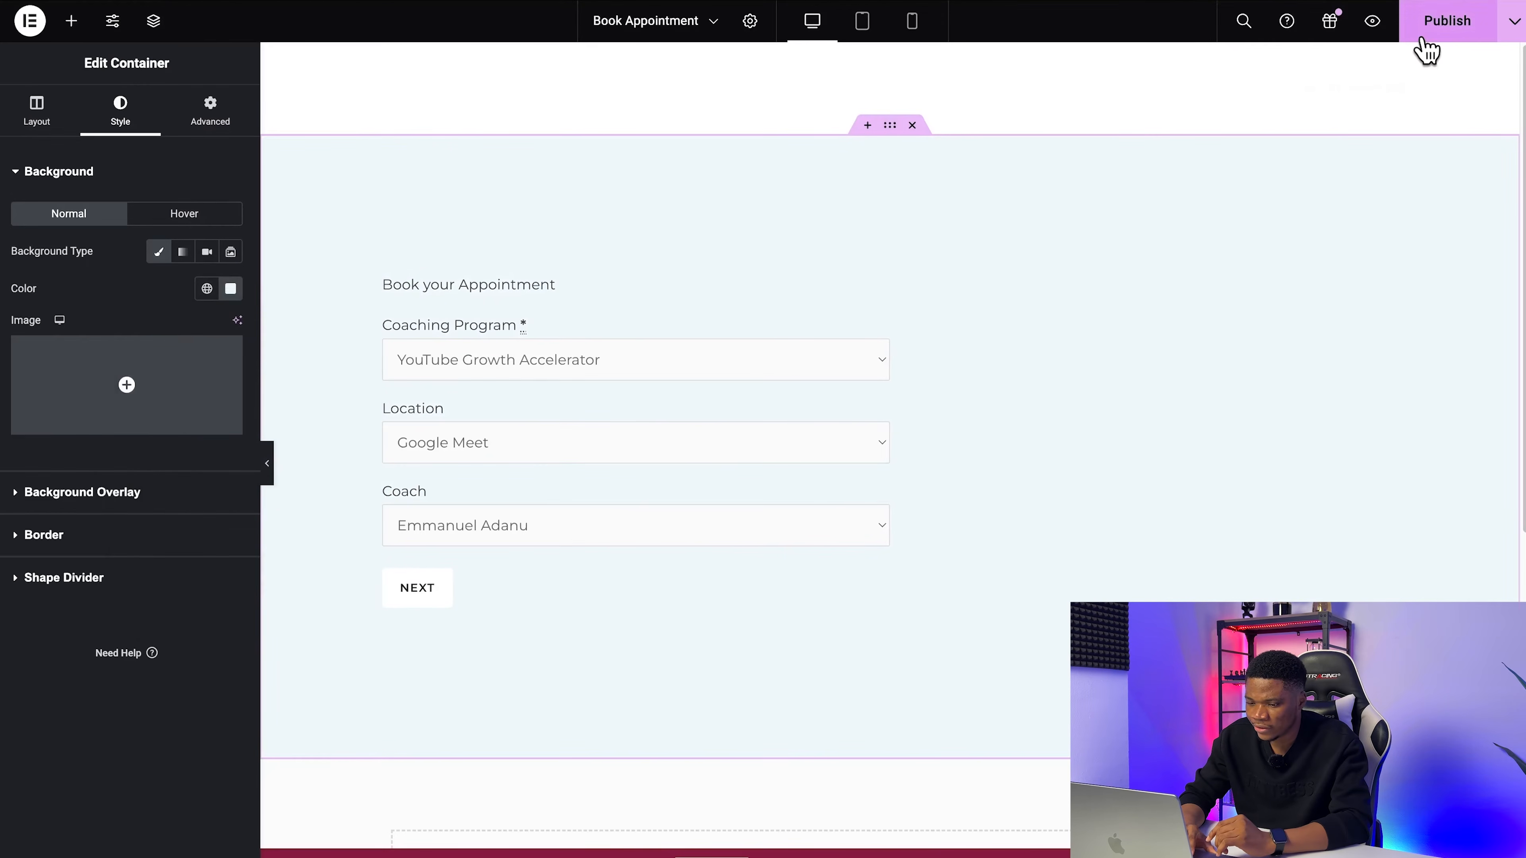
Step: Publish the page and check the form's new background and spacing on the live page
{"action": "left_click", "coordinate": [1427, 52]}
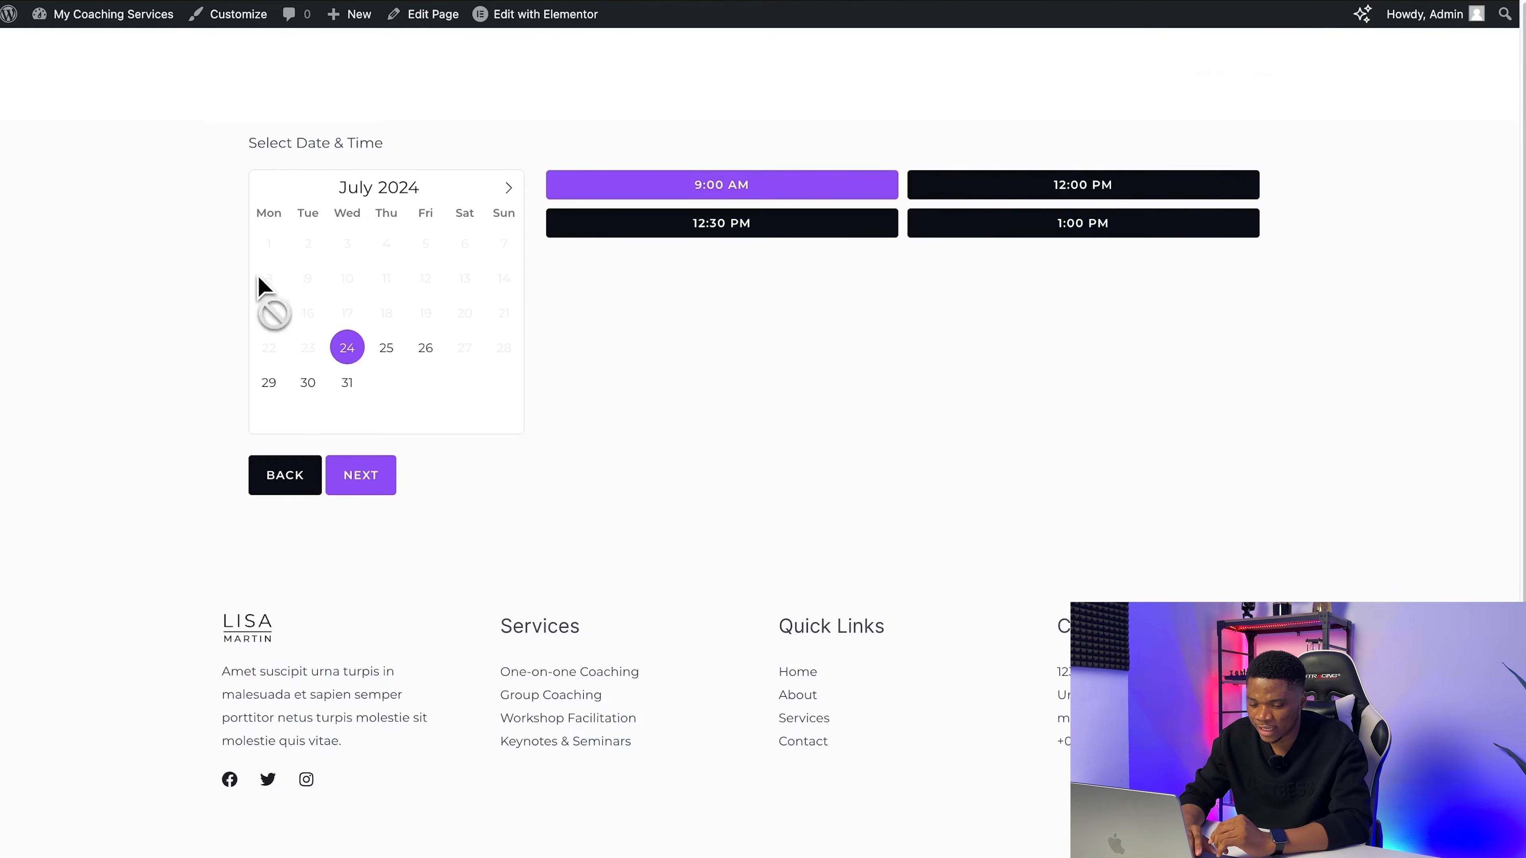
{"action": "left_click", "coordinate": [295, 452]}
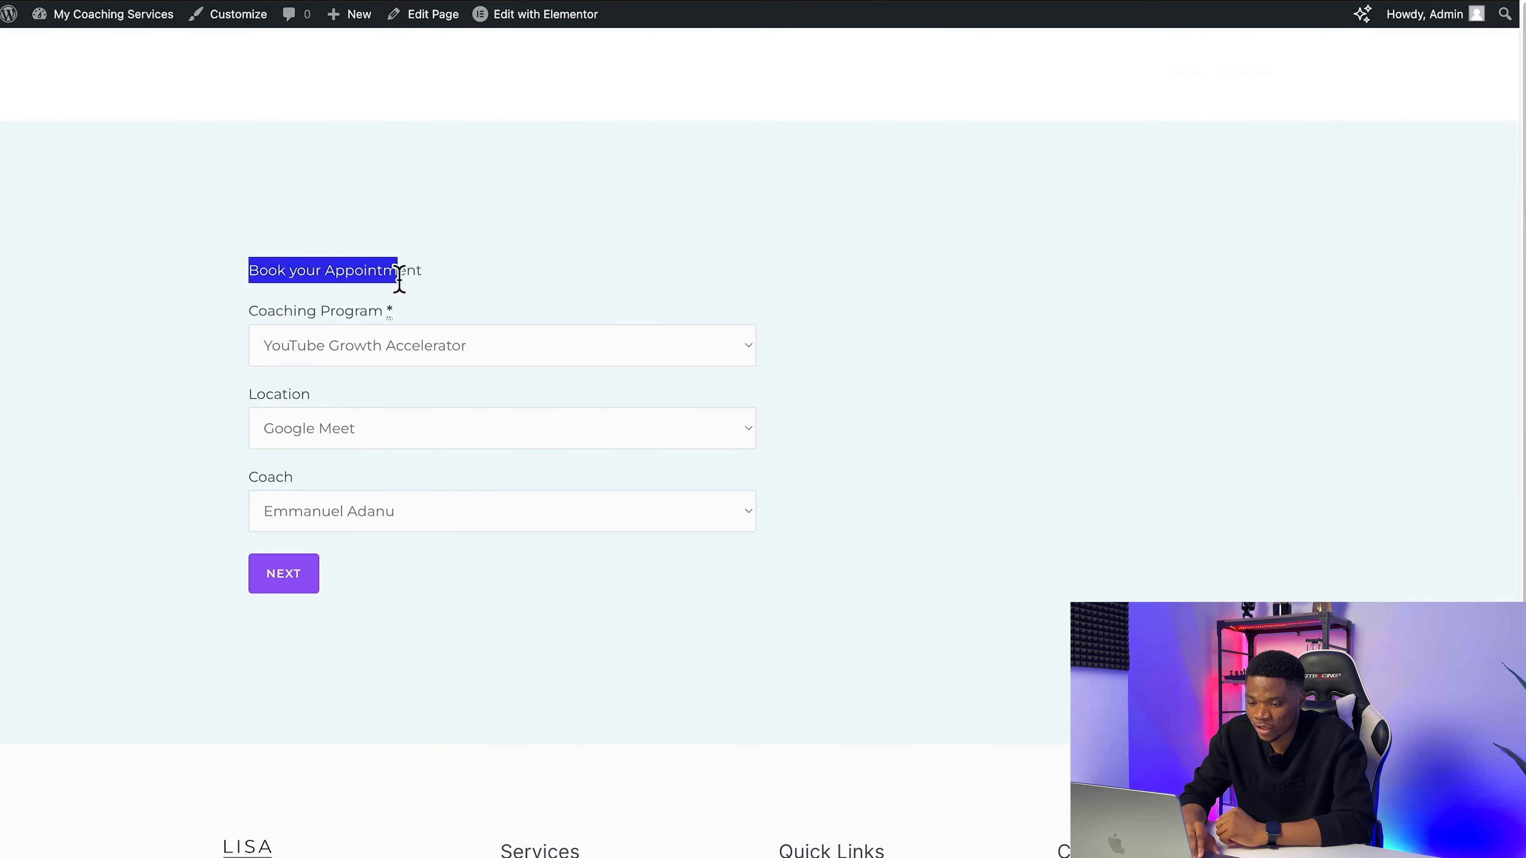
{"action": "left_click", "coordinate": [120, 299]}
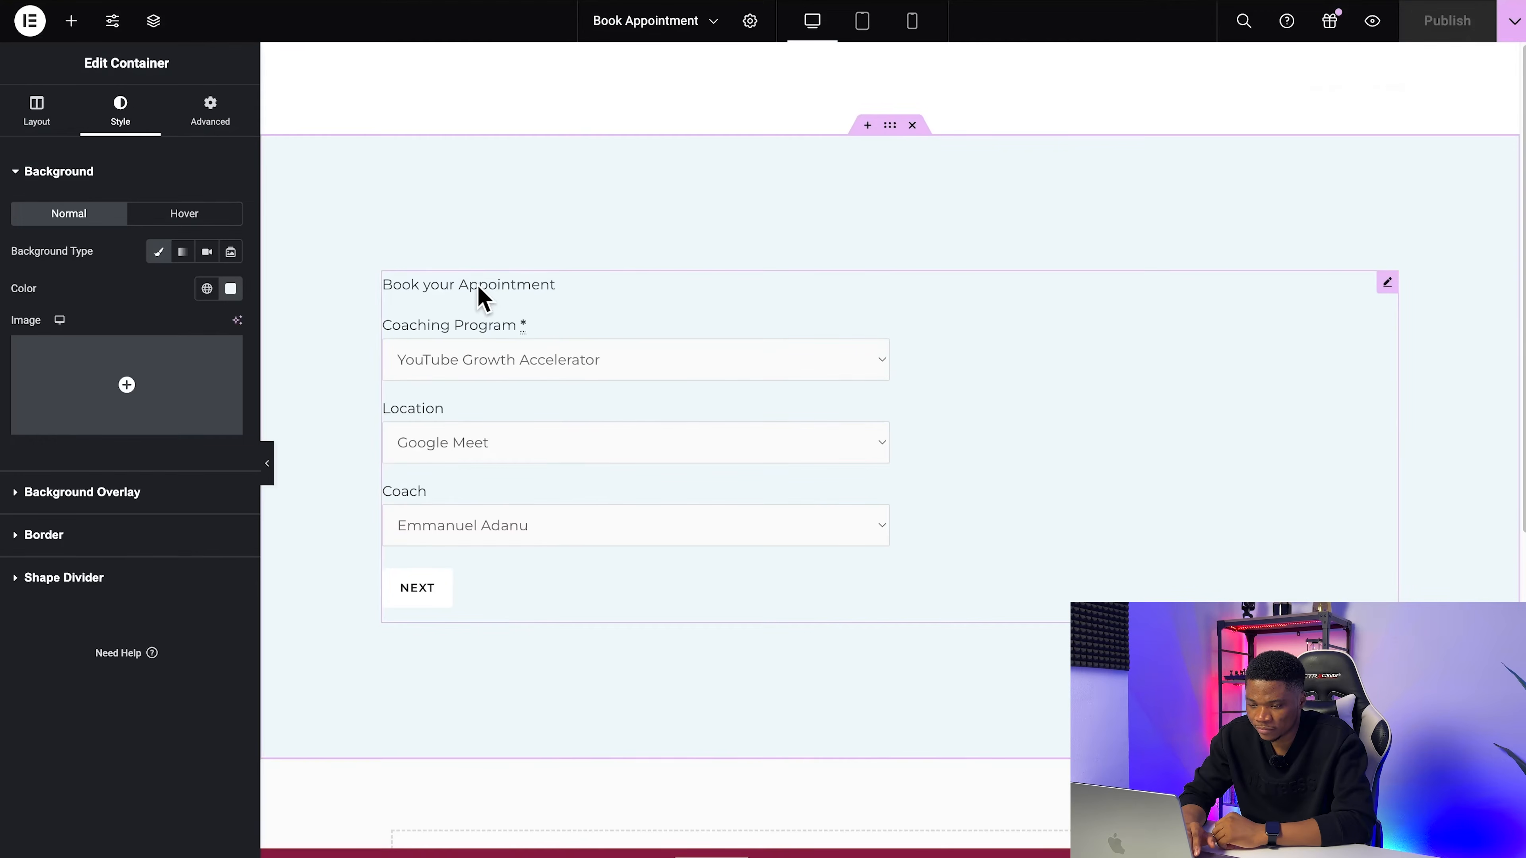
Step: Remove the "Book your Appointment" title from the appointment form
{"action": "left_click", "coordinate": [469, 298]}
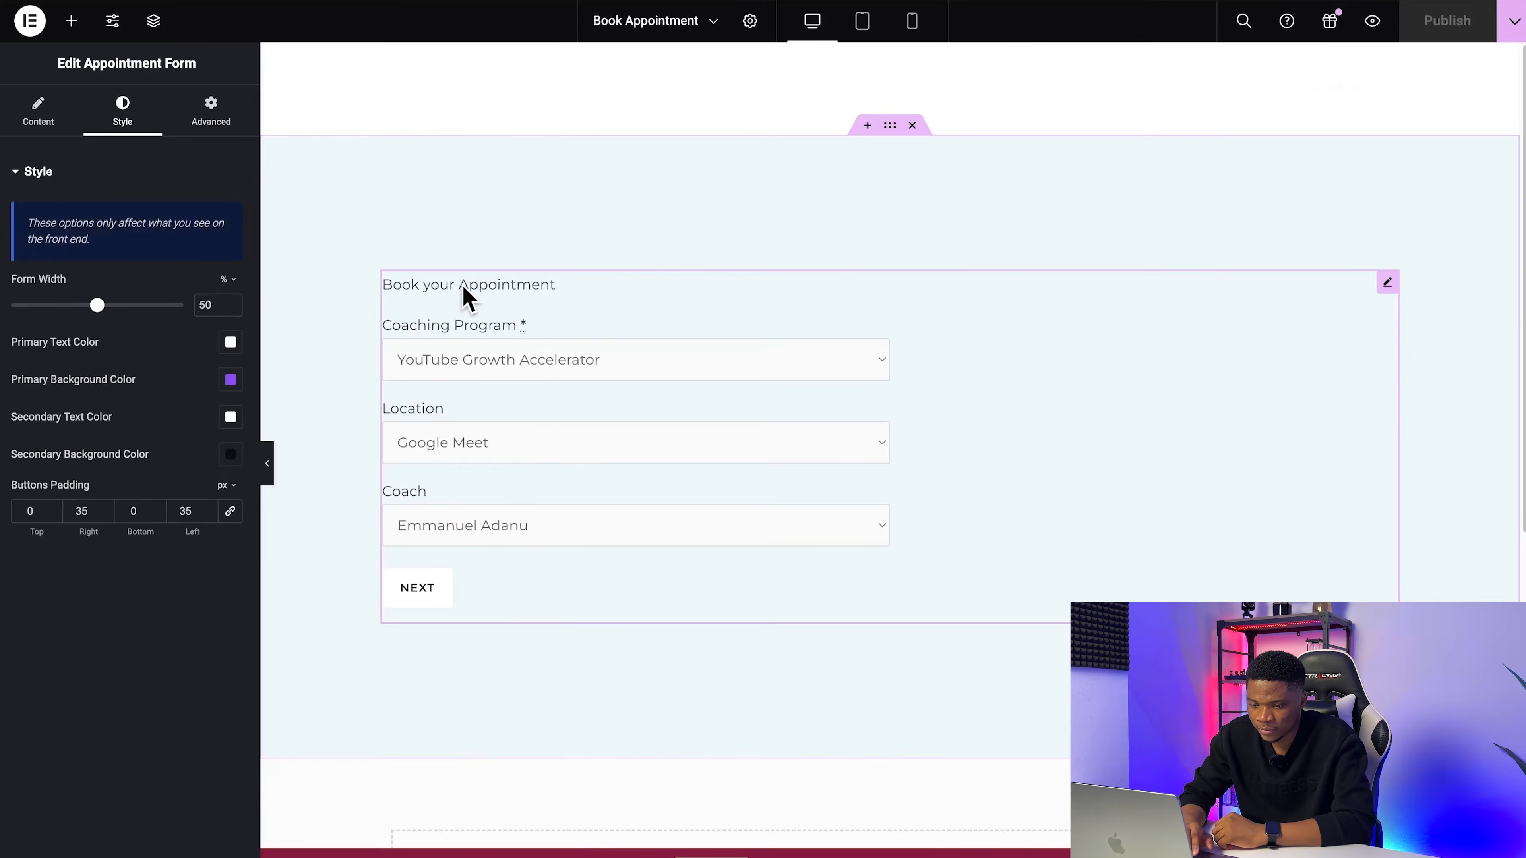
{"action": "left_click", "coordinate": [38, 111]}
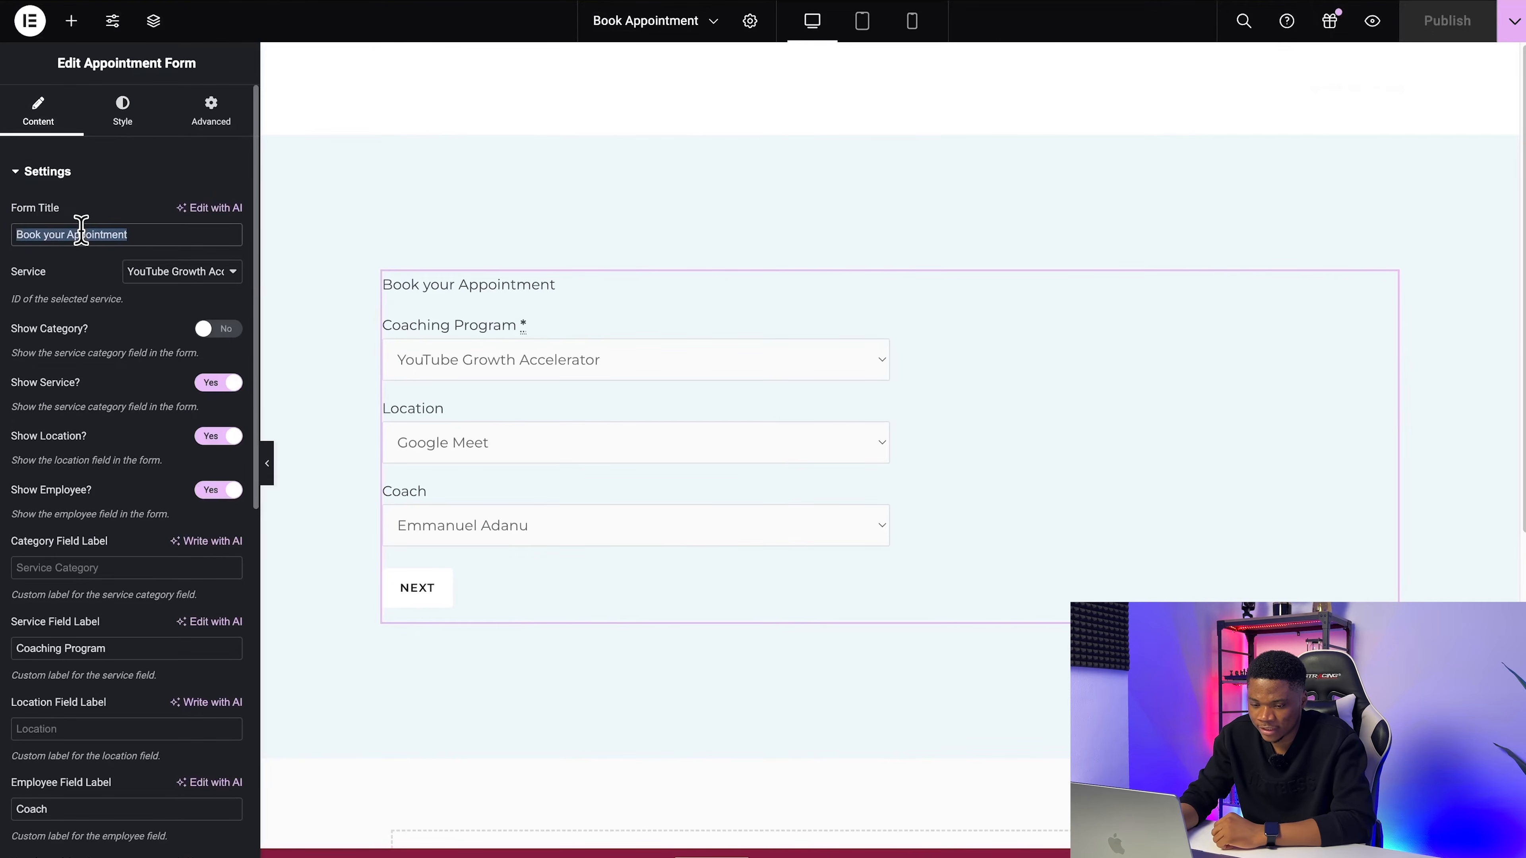
{"action": "key", "text": "BackSpace"}
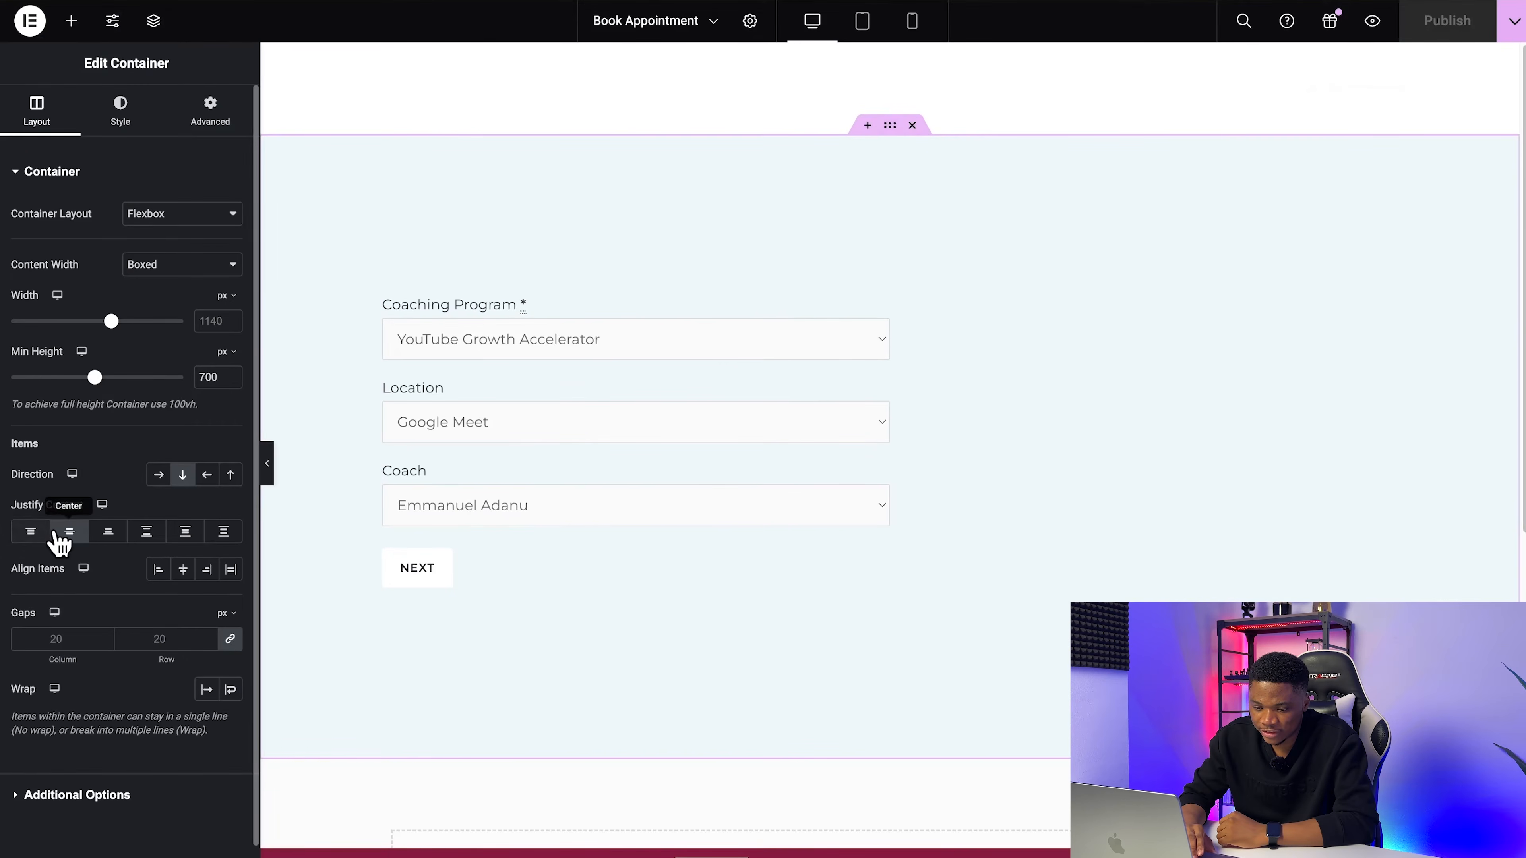
Step: Justify the container's content to the start, and set its unlinked top padding to 100 px
{"action": "left_click", "coordinate": [32, 532]}
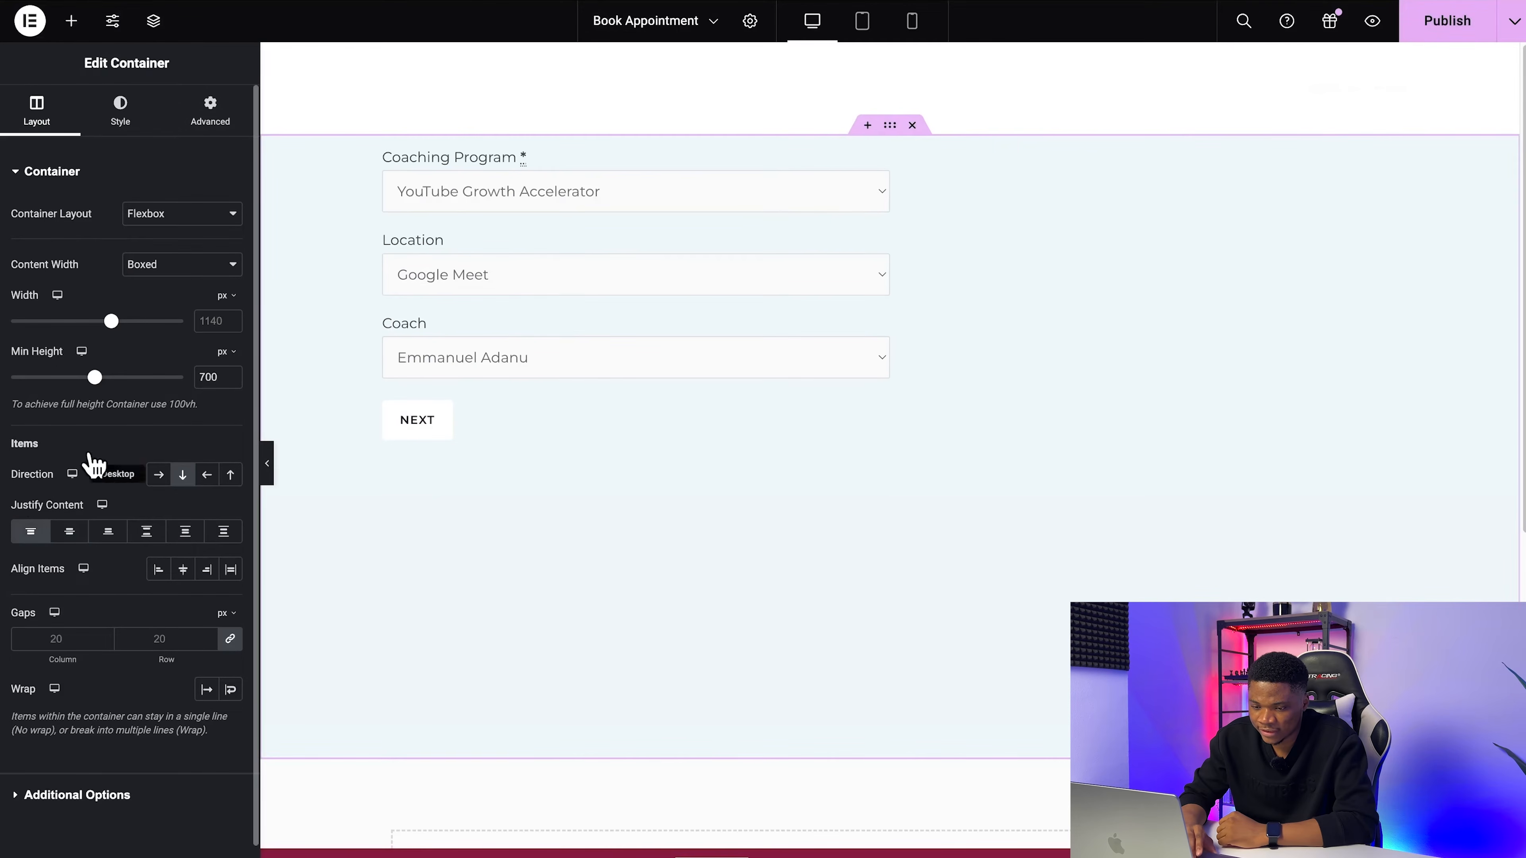
{"action": "left_click", "coordinate": [223, 117]}
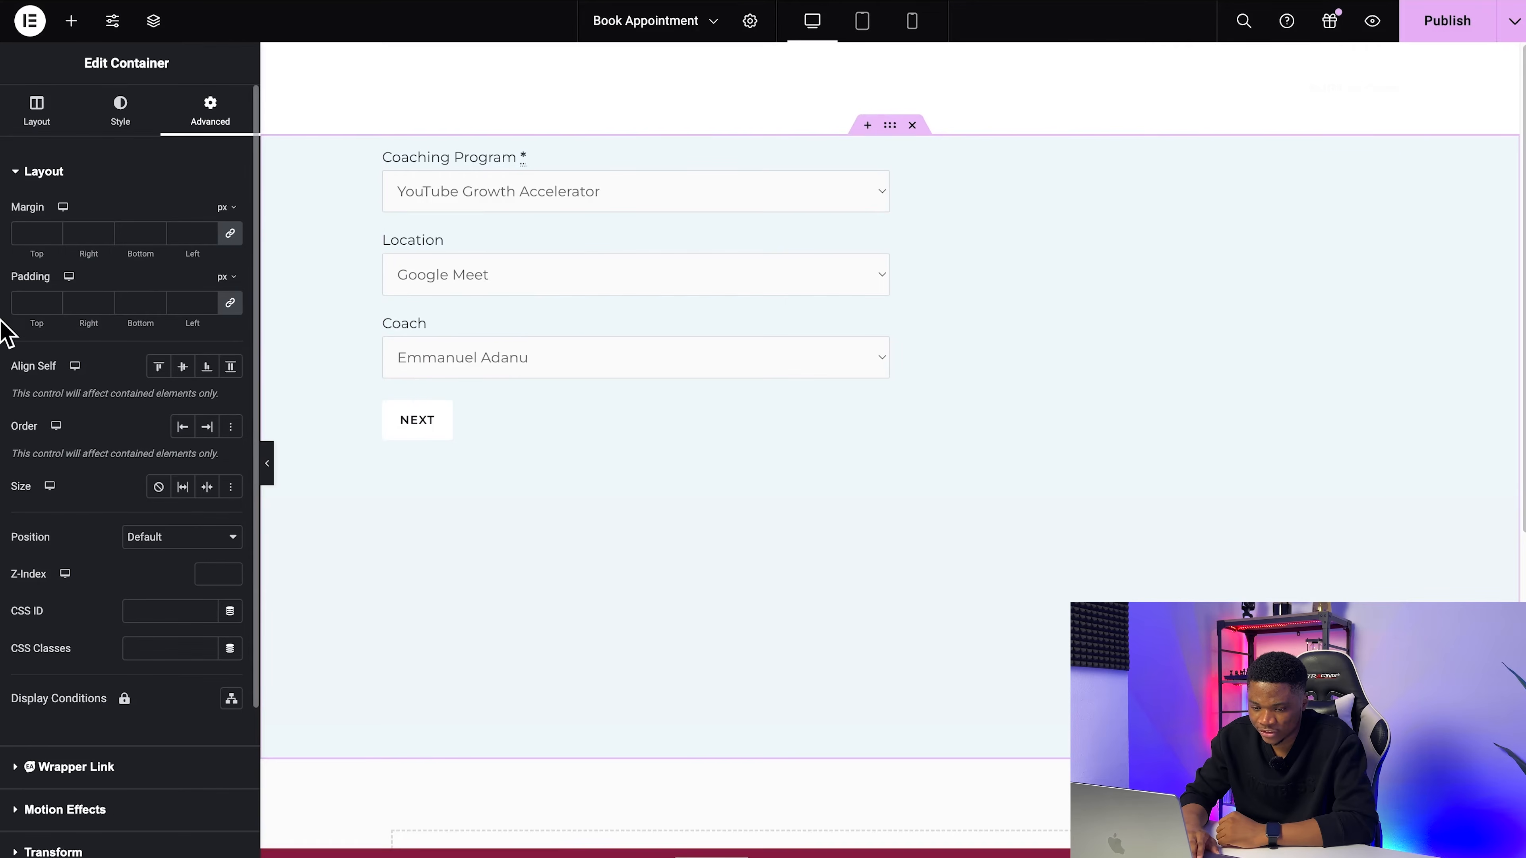
{"action": "left_click", "coordinate": [224, 312]}
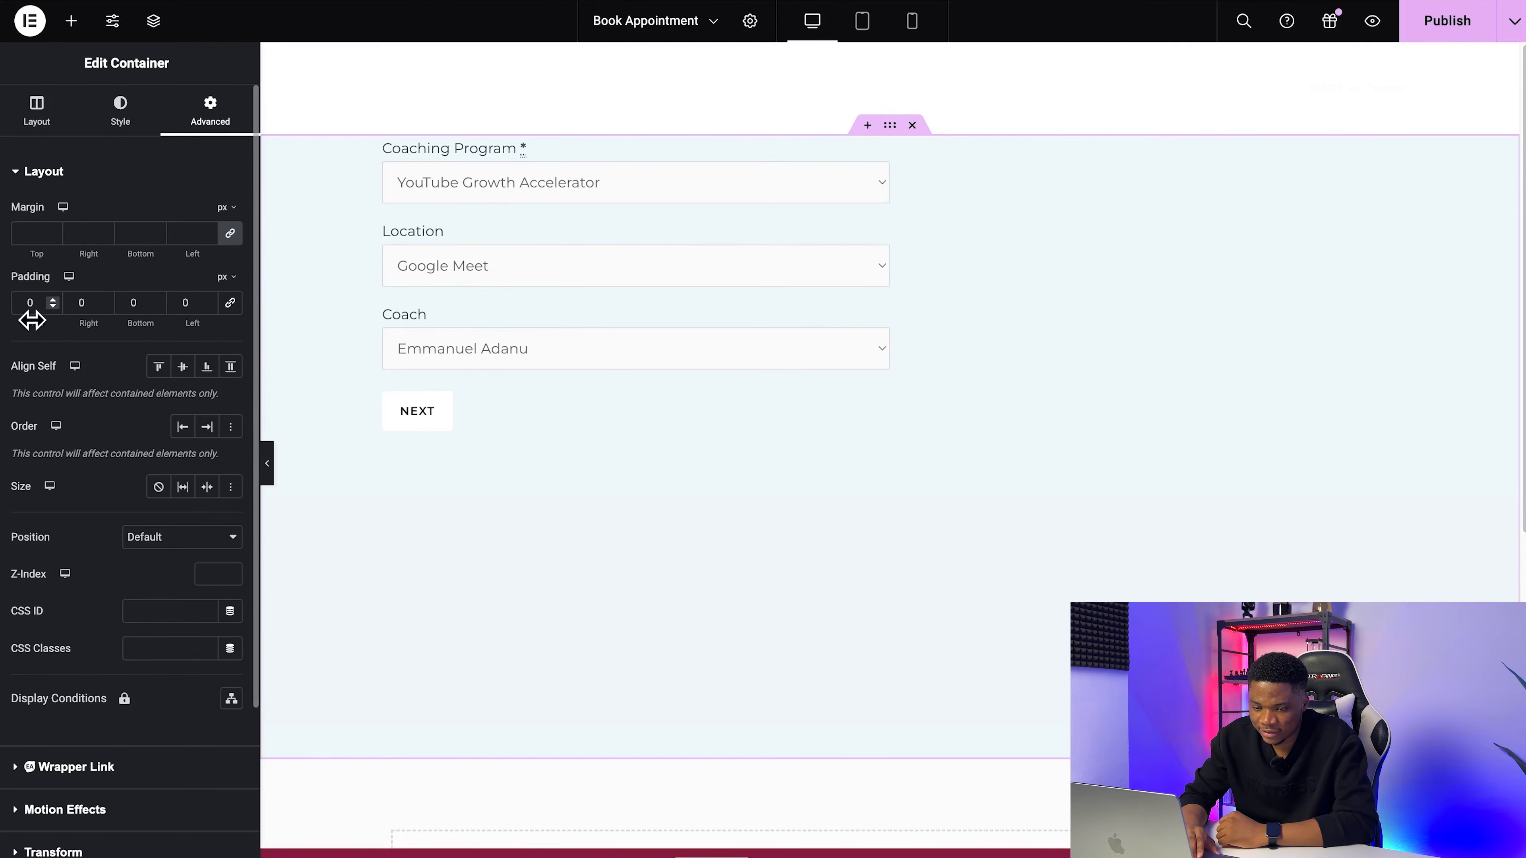
{"action": "left_click", "coordinate": [28, 303]}
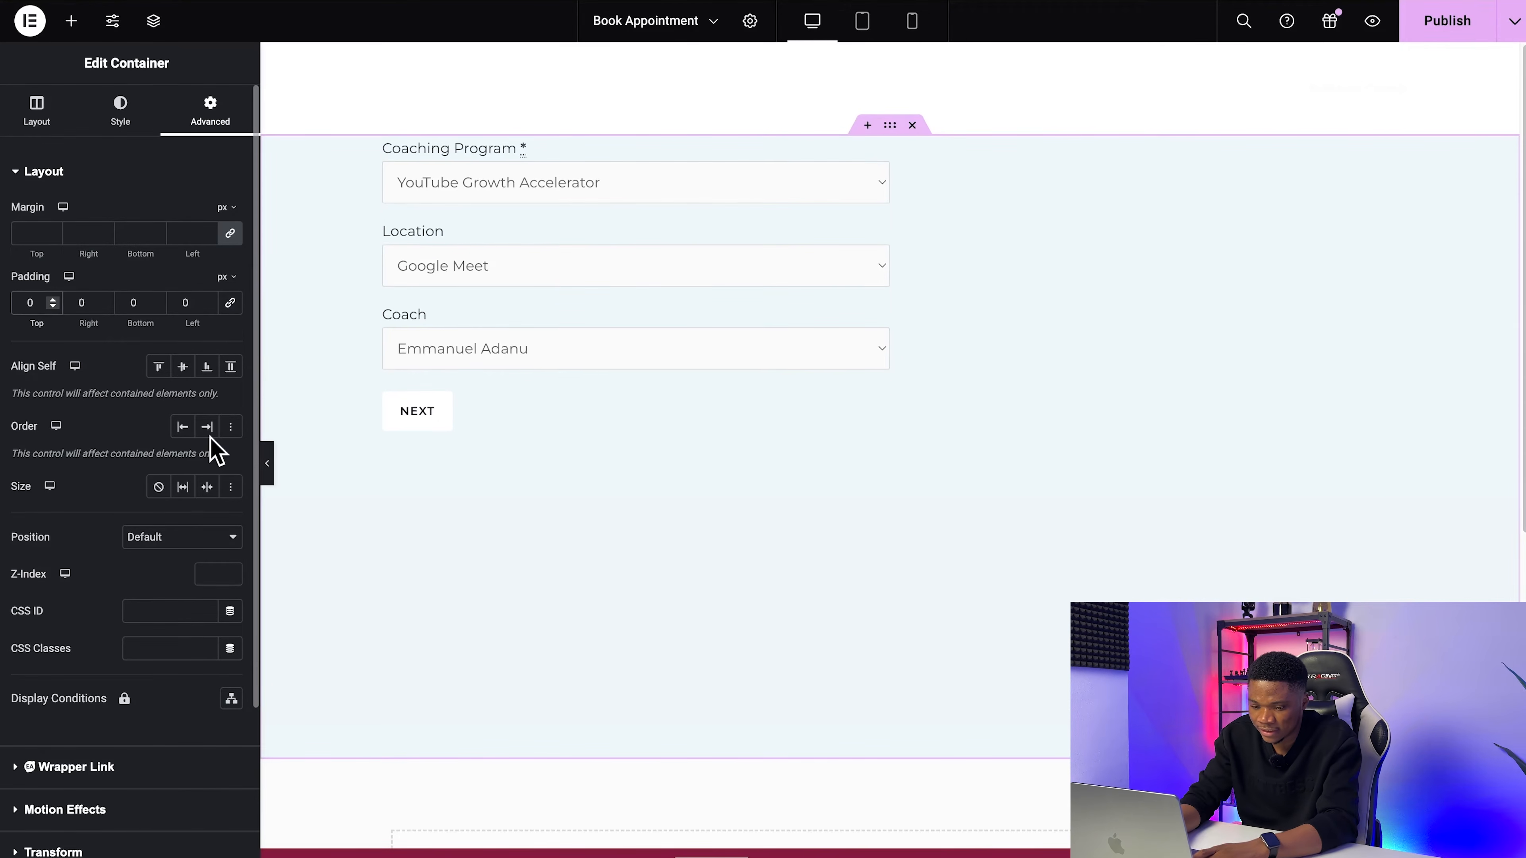
{"action": "type", "text": "3"}
{"action": "key", "text": "BackSpace"}
{"action": "type", "text": "100"}
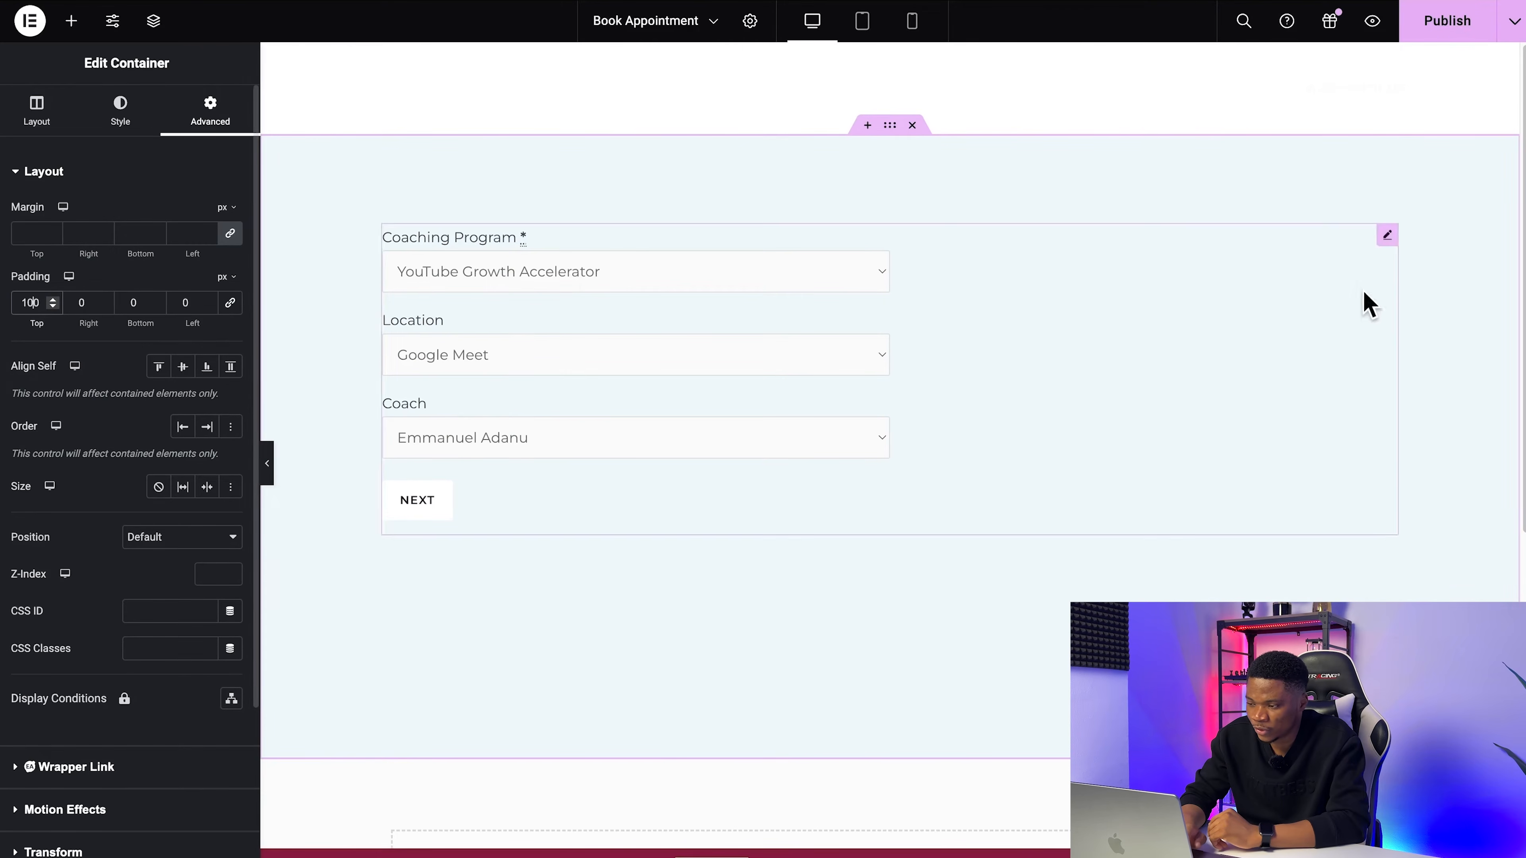
Step: Publish the page, reload the live booking page and advance its form to the date and time selection
{"action": "left_click", "coordinate": [1433, 36]}
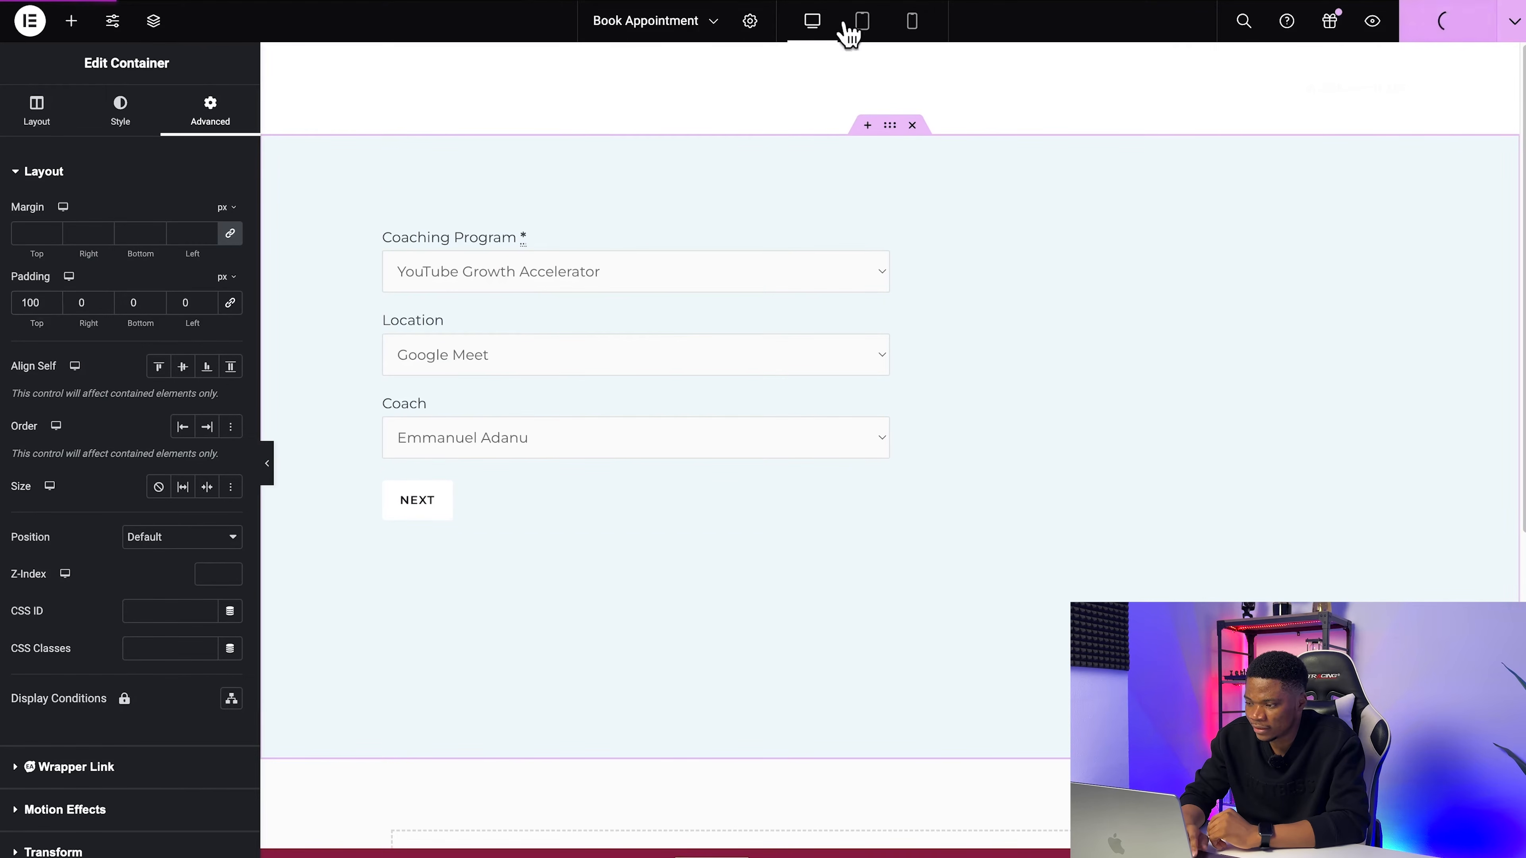
{"action": "left_click", "coordinate": [180, 0]}
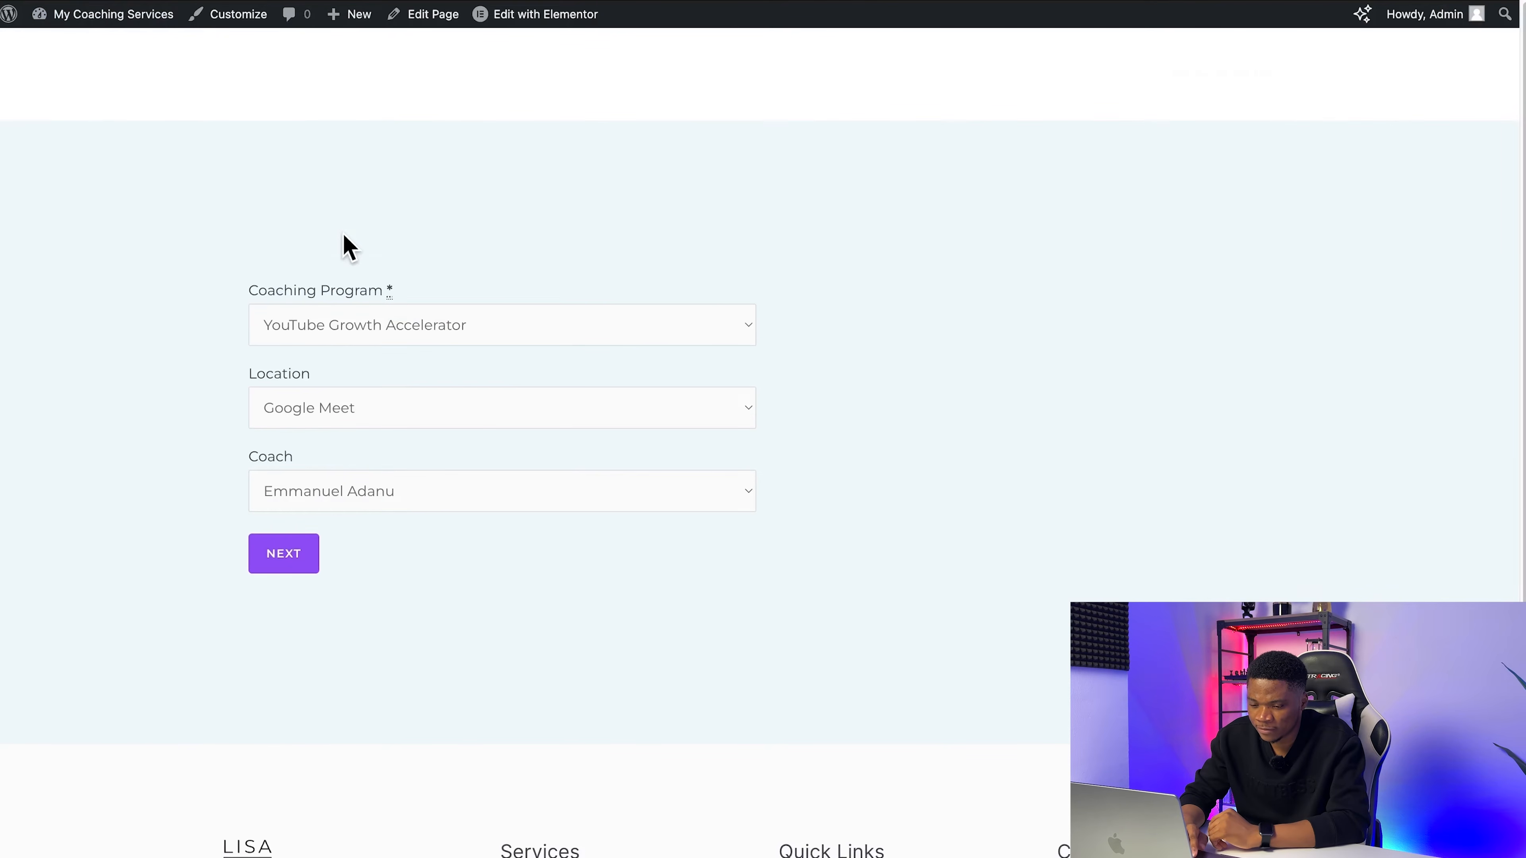
{"action": "key", "text": "super+r"}
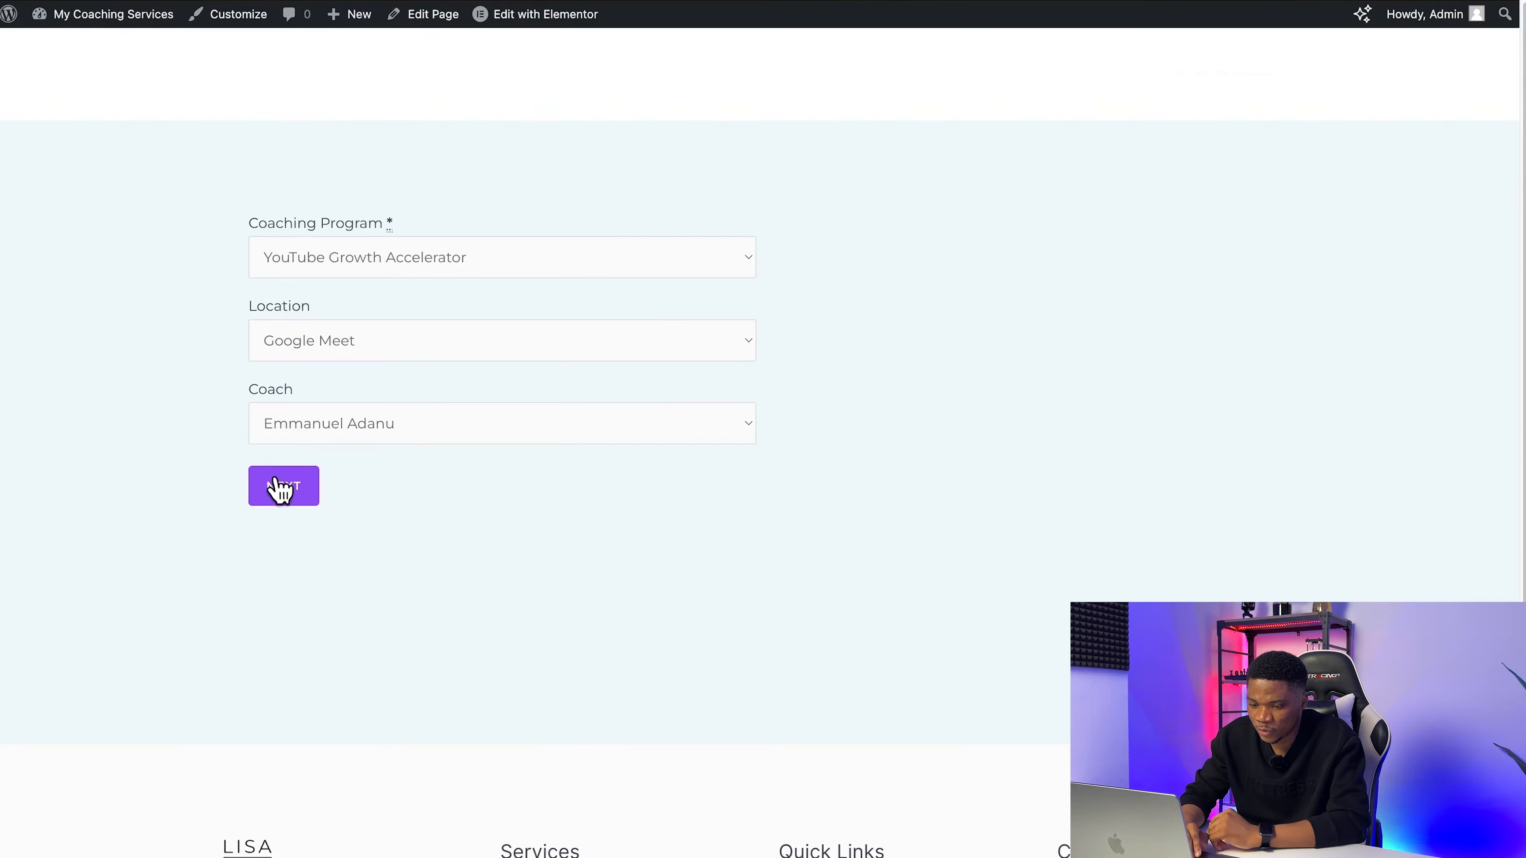
{"action": "left_click", "coordinate": [280, 488]}
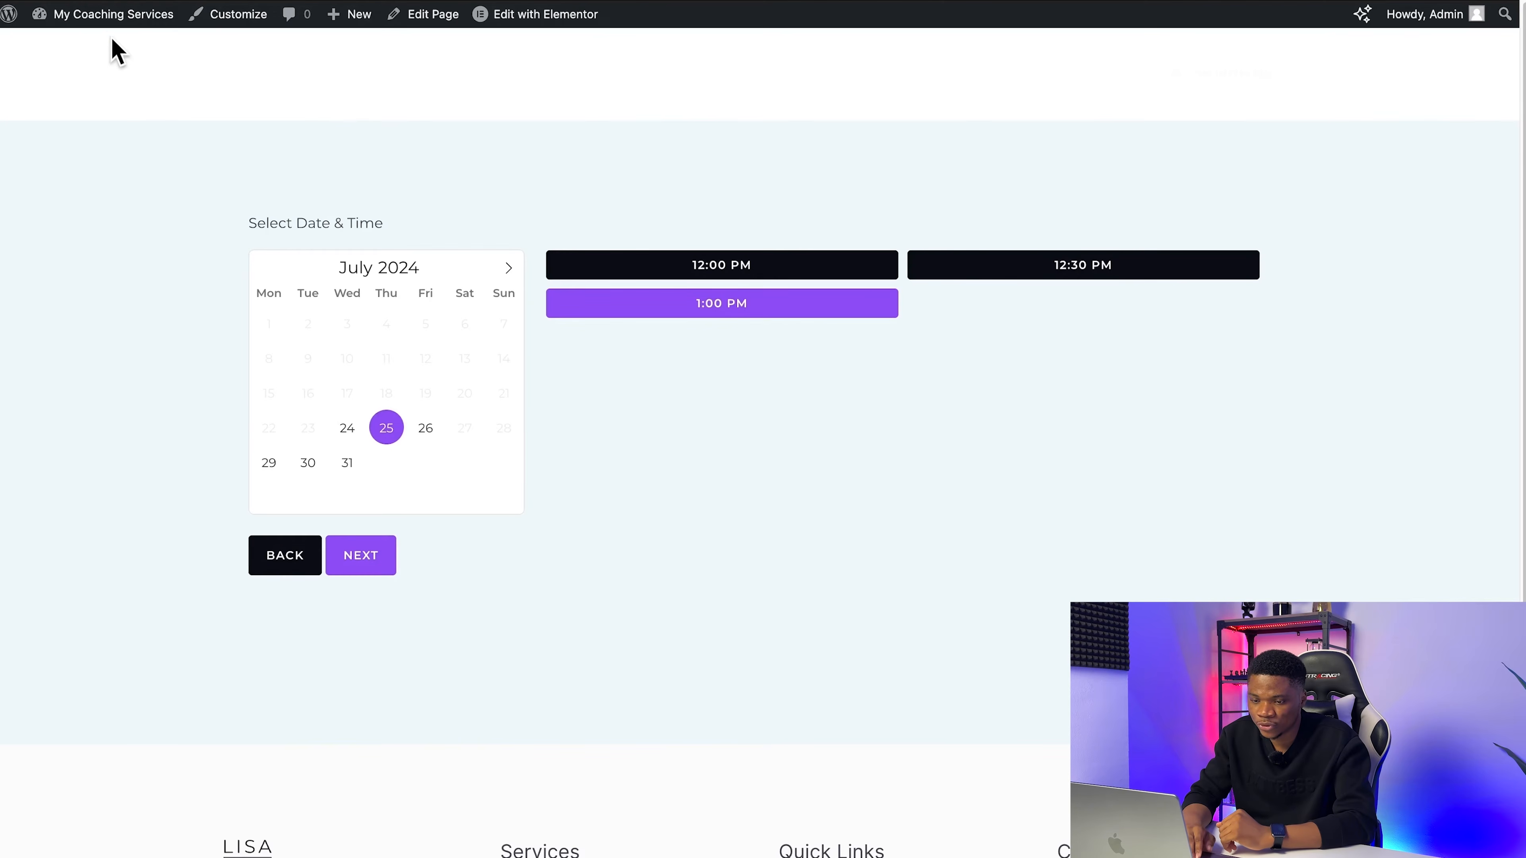
Step: Open the WordPress dashboard in a new tab and go to the Misc settings of Appointments
{"action": "right_click", "coordinate": [150, 114]}
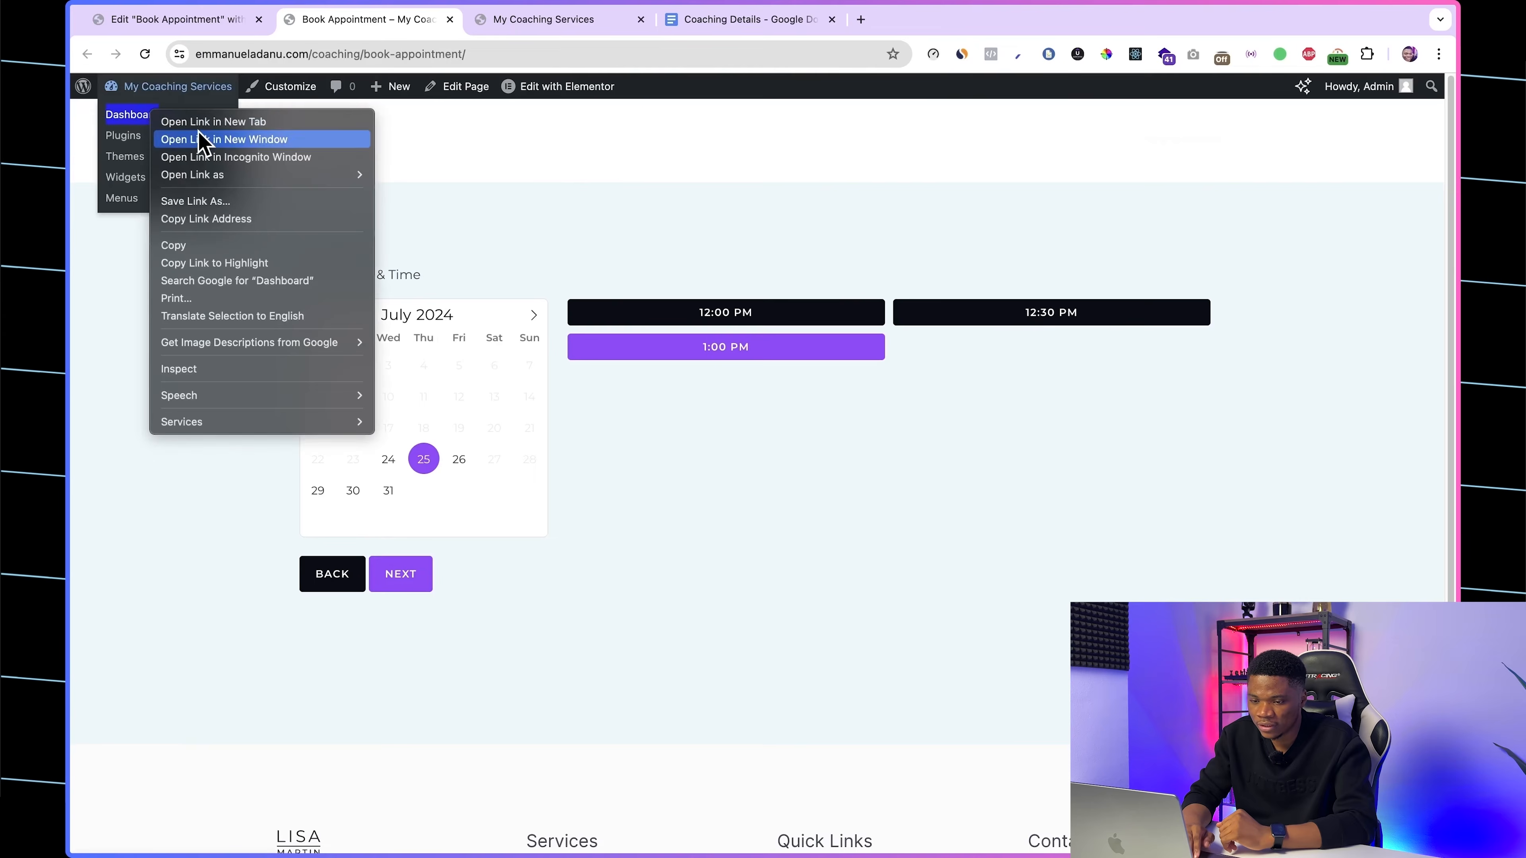
{"action": "left_click", "coordinate": [204, 122]}
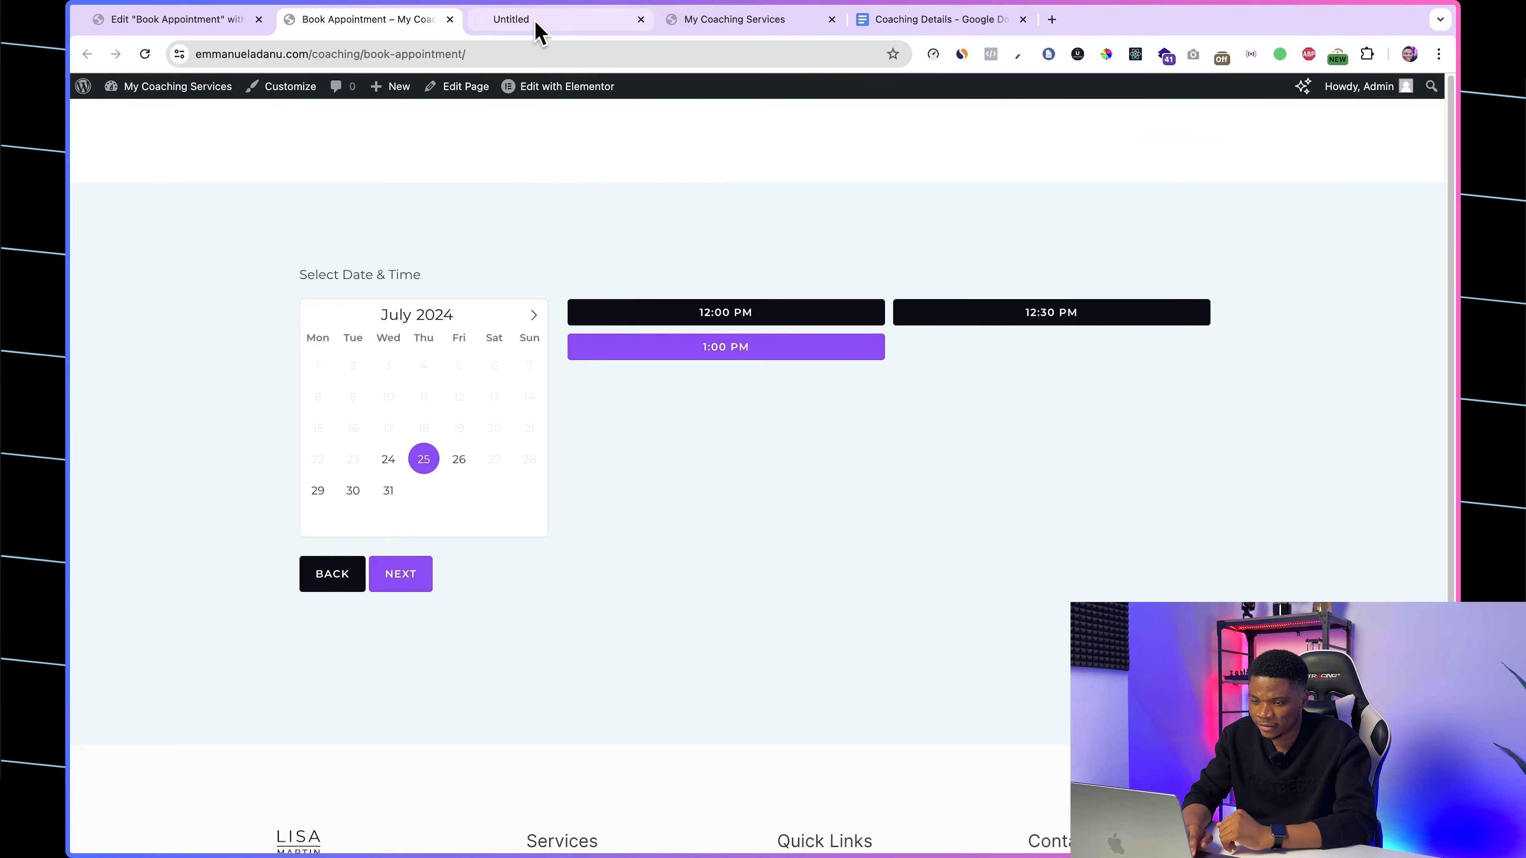
{"action": "left_click", "coordinate": [536, 30]}
{"action": "mouse_move", "coordinate": [174, 380]}
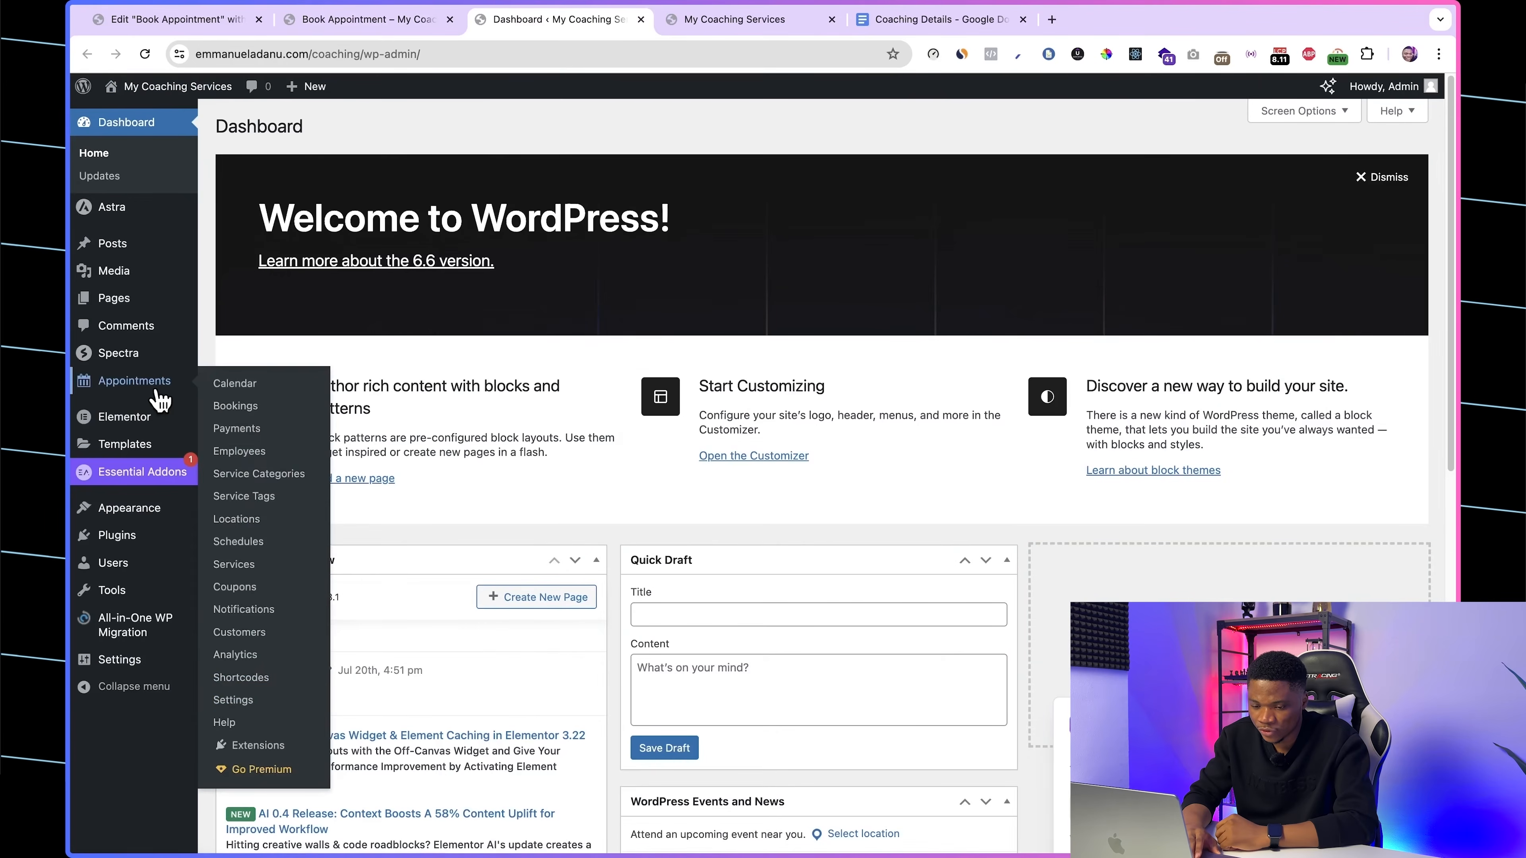
{"action": "left_click", "coordinate": [239, 701]}
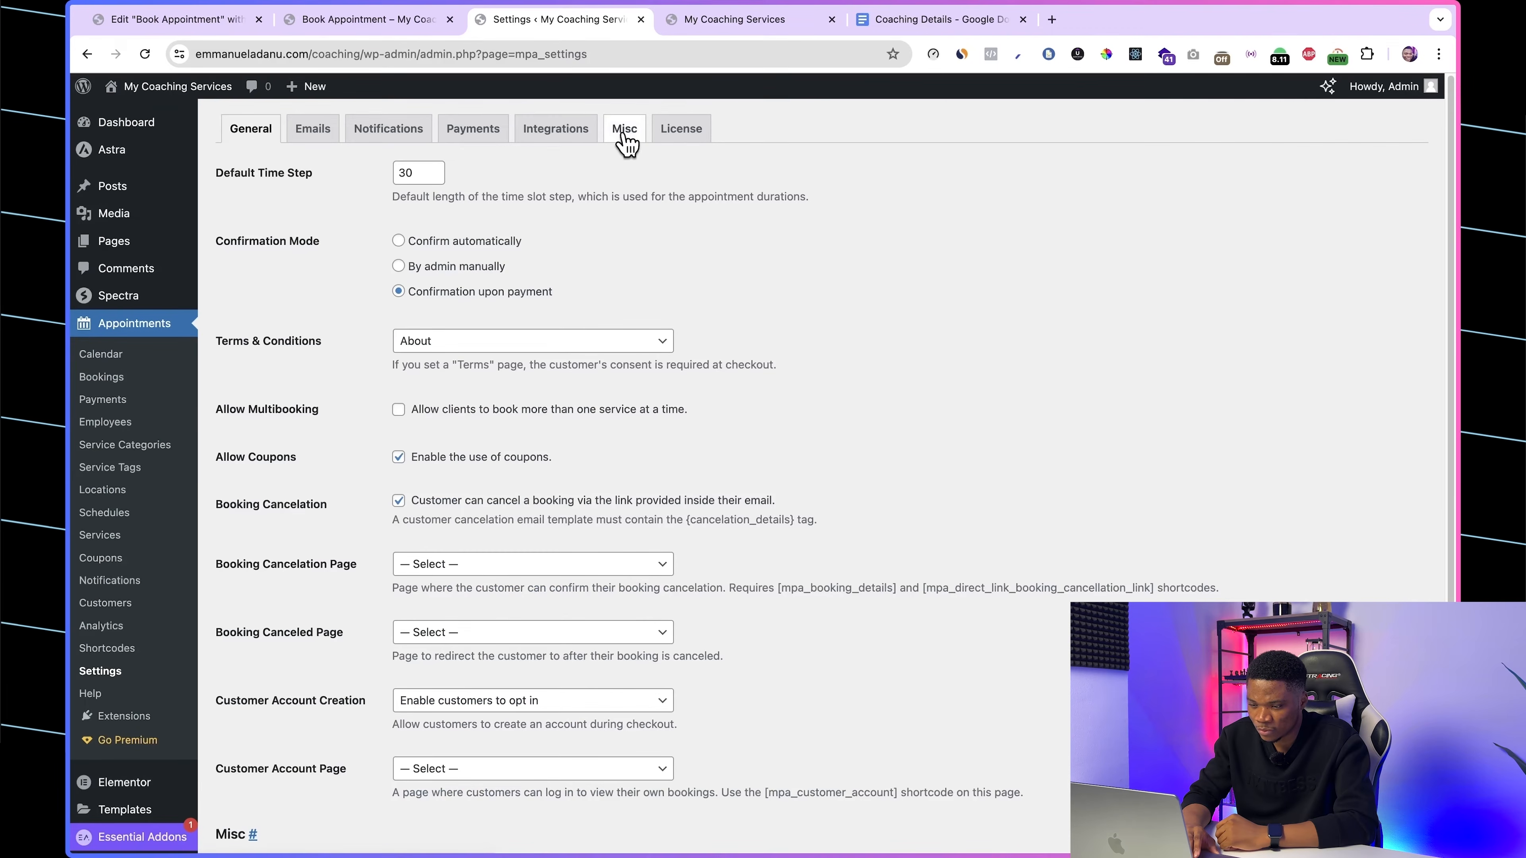
{"action": "left_click", "coordinate": [624, 135]}
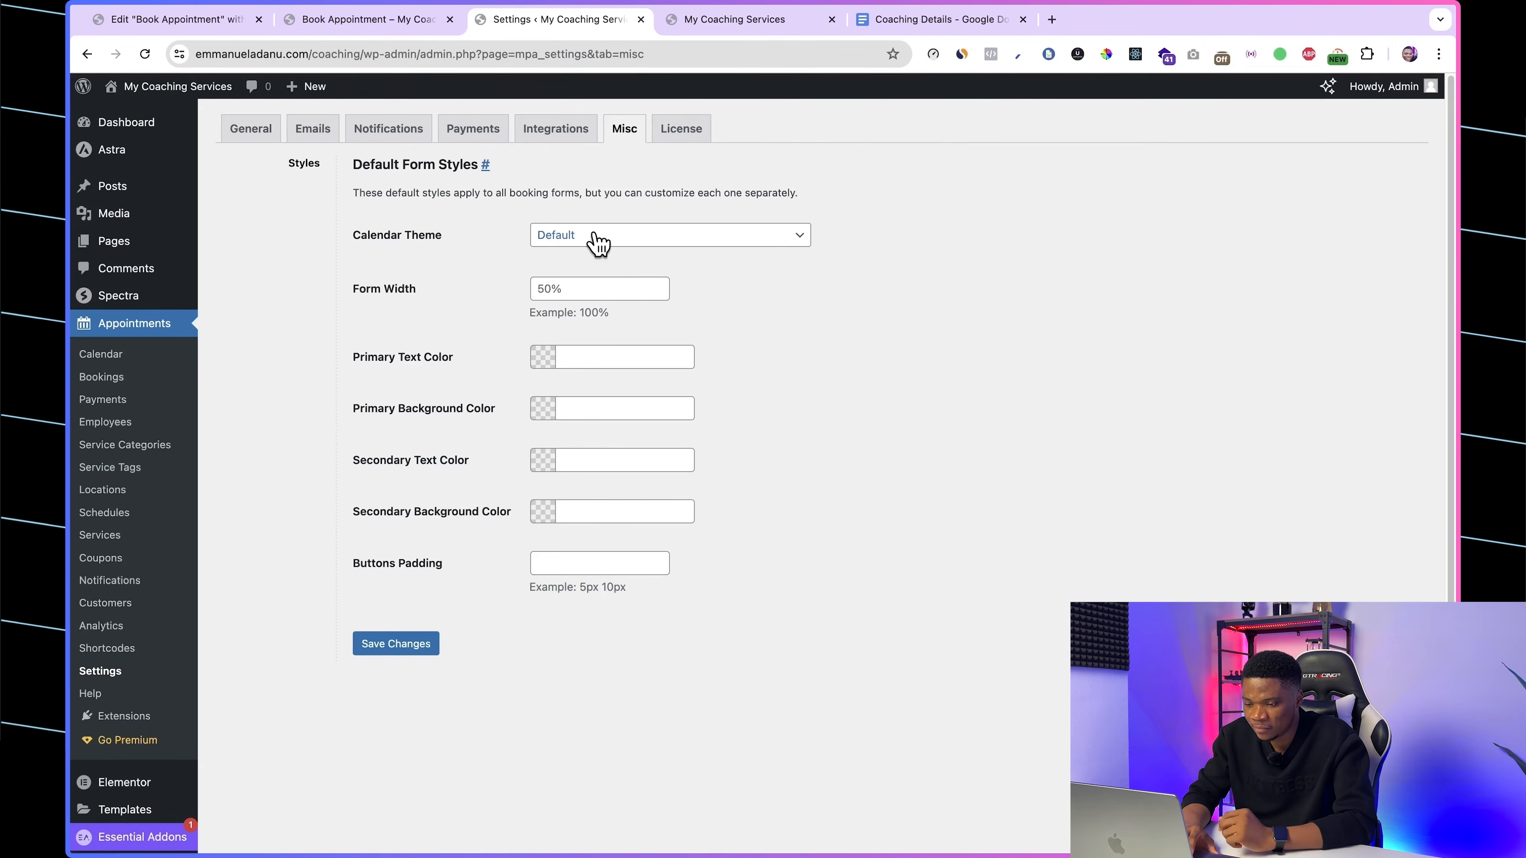
Step: Set the default calendar theme to Material Blue, save it, and check the calendar on the reloaded booking page
{"action": "left_click", "coordinate": [596, 240]}
{"action": "left_click", "coordinate": [380, 598]}
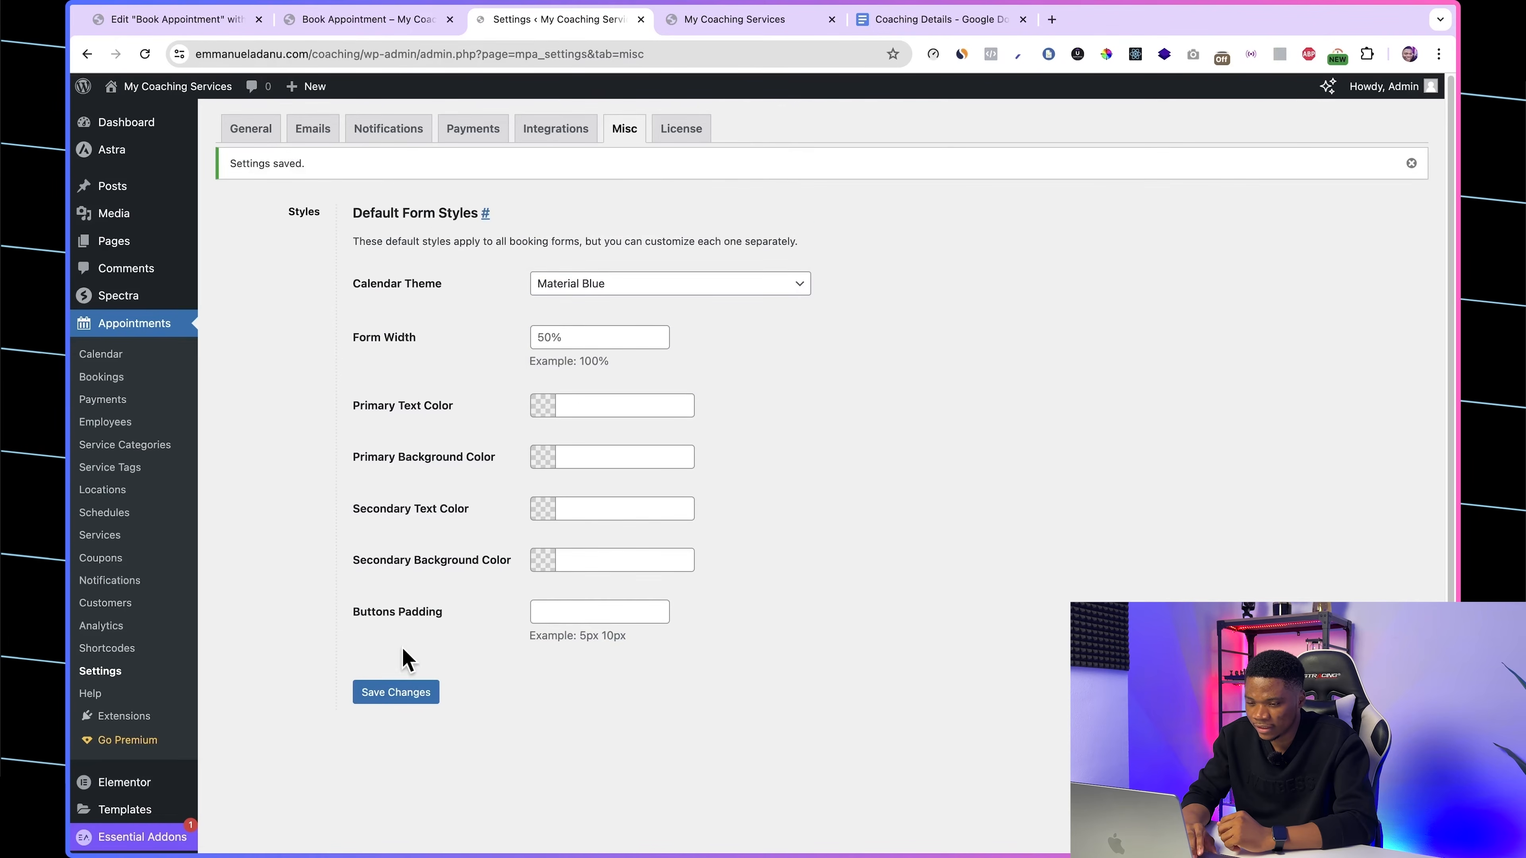
{"action": "left_click", "coordinate": [387, 19]}
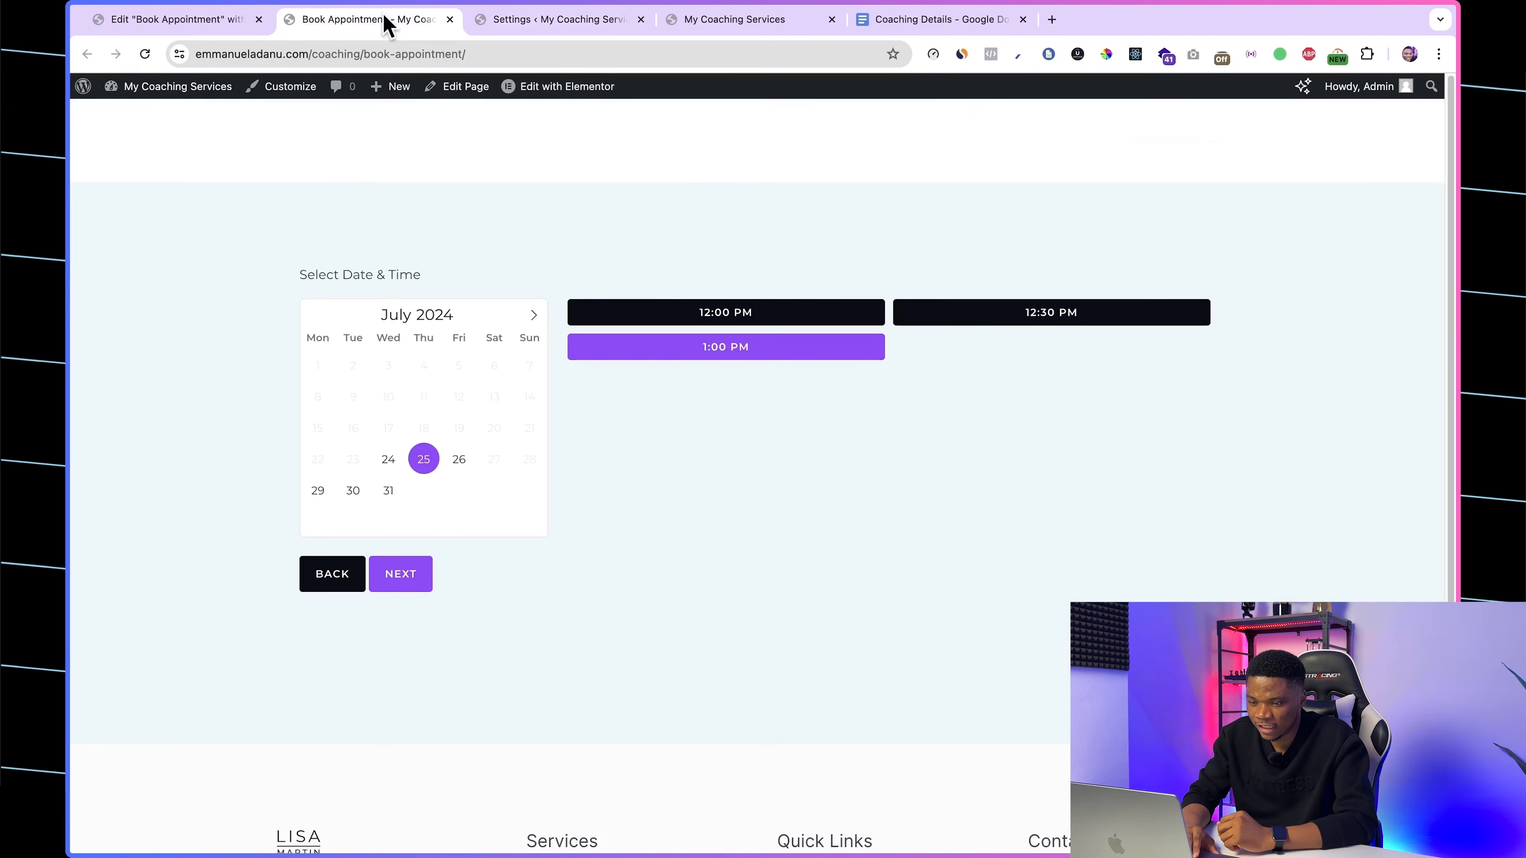
{"action": "left_click", "coordinate": [144, 53]}
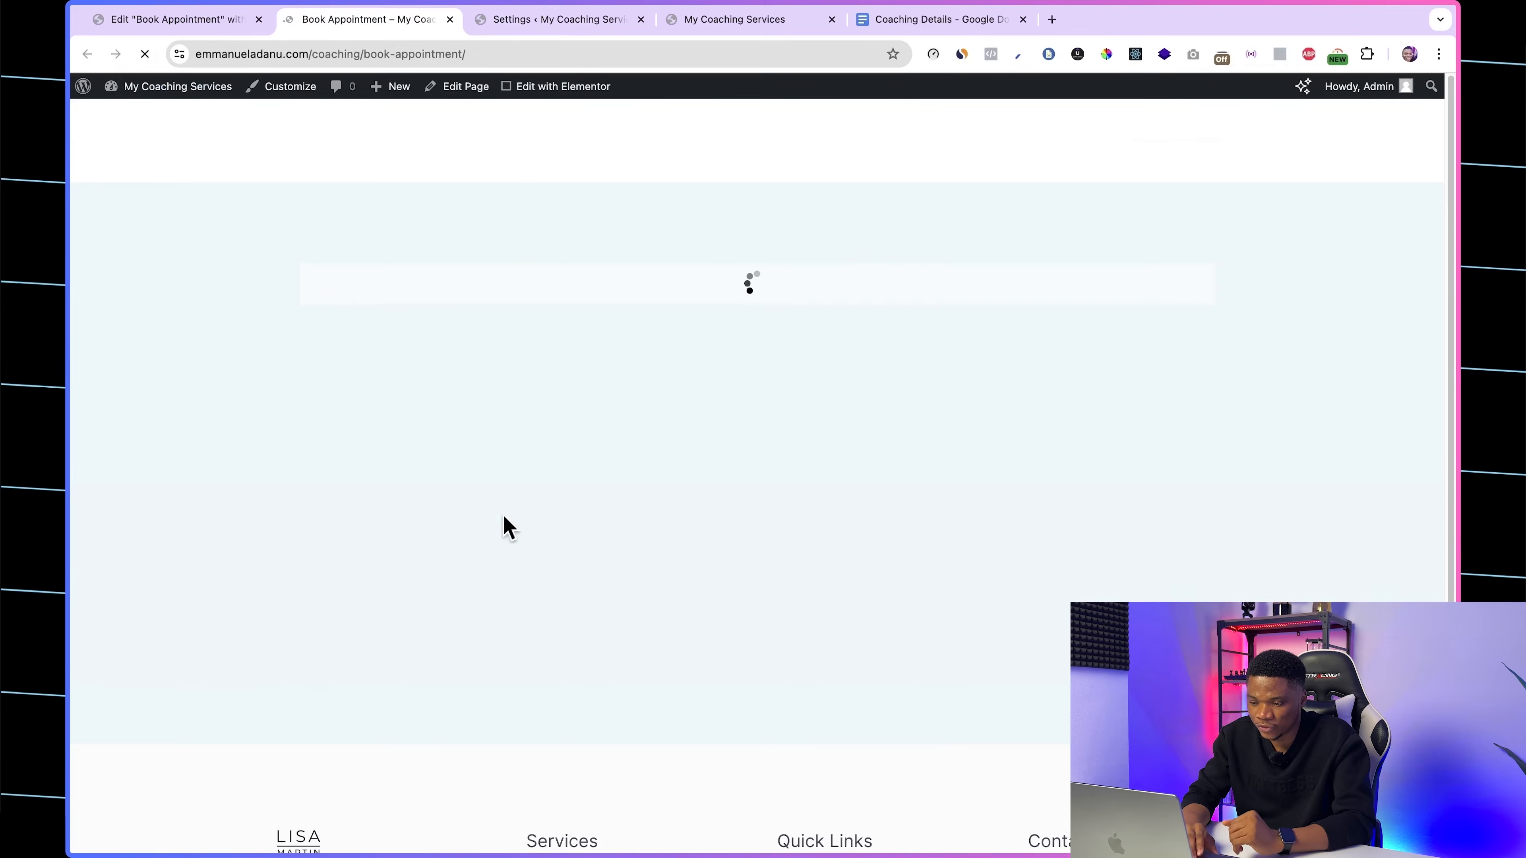
{"action": "left_click", "coordinate": [362, 514]}
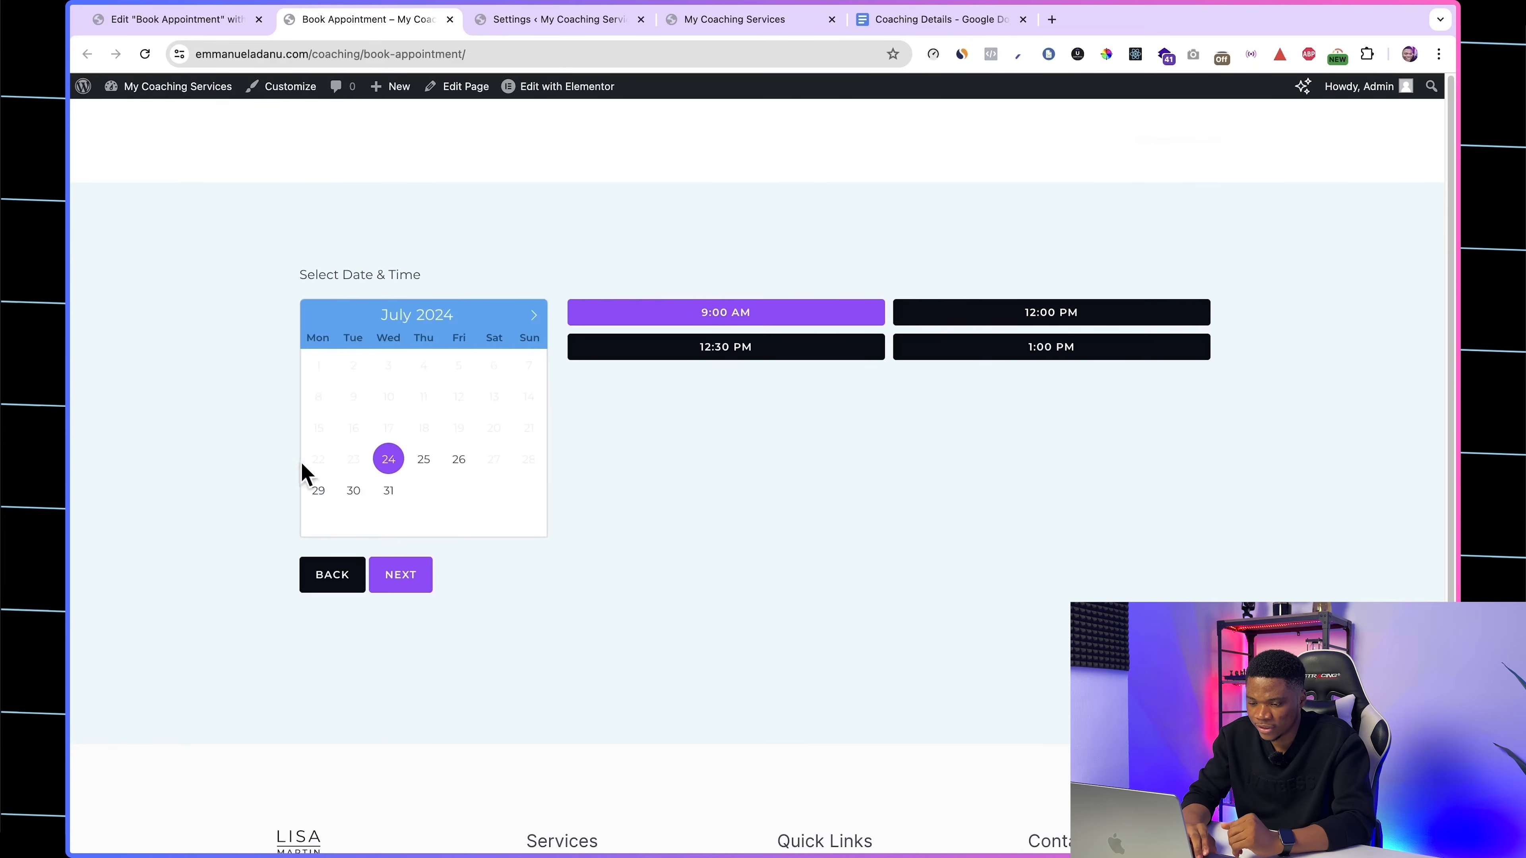
Step: Try the Dark calendar theme, saving the settings and reloading the live booking page
{"action": "left_click", "coordinate": [525, 19]}
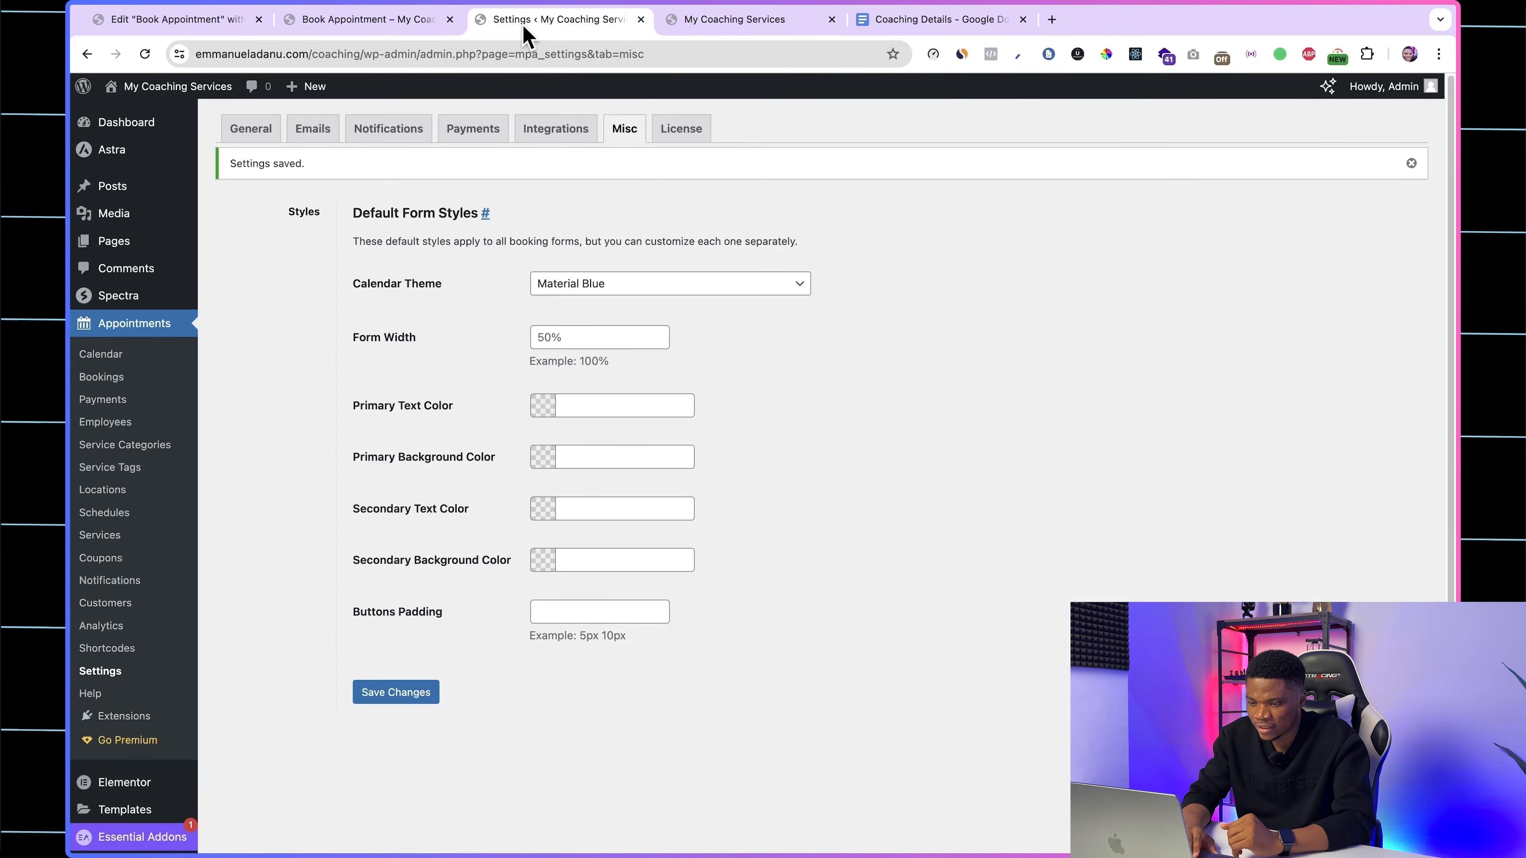
{"action": "left_click", "coordinate": [613, 283]}
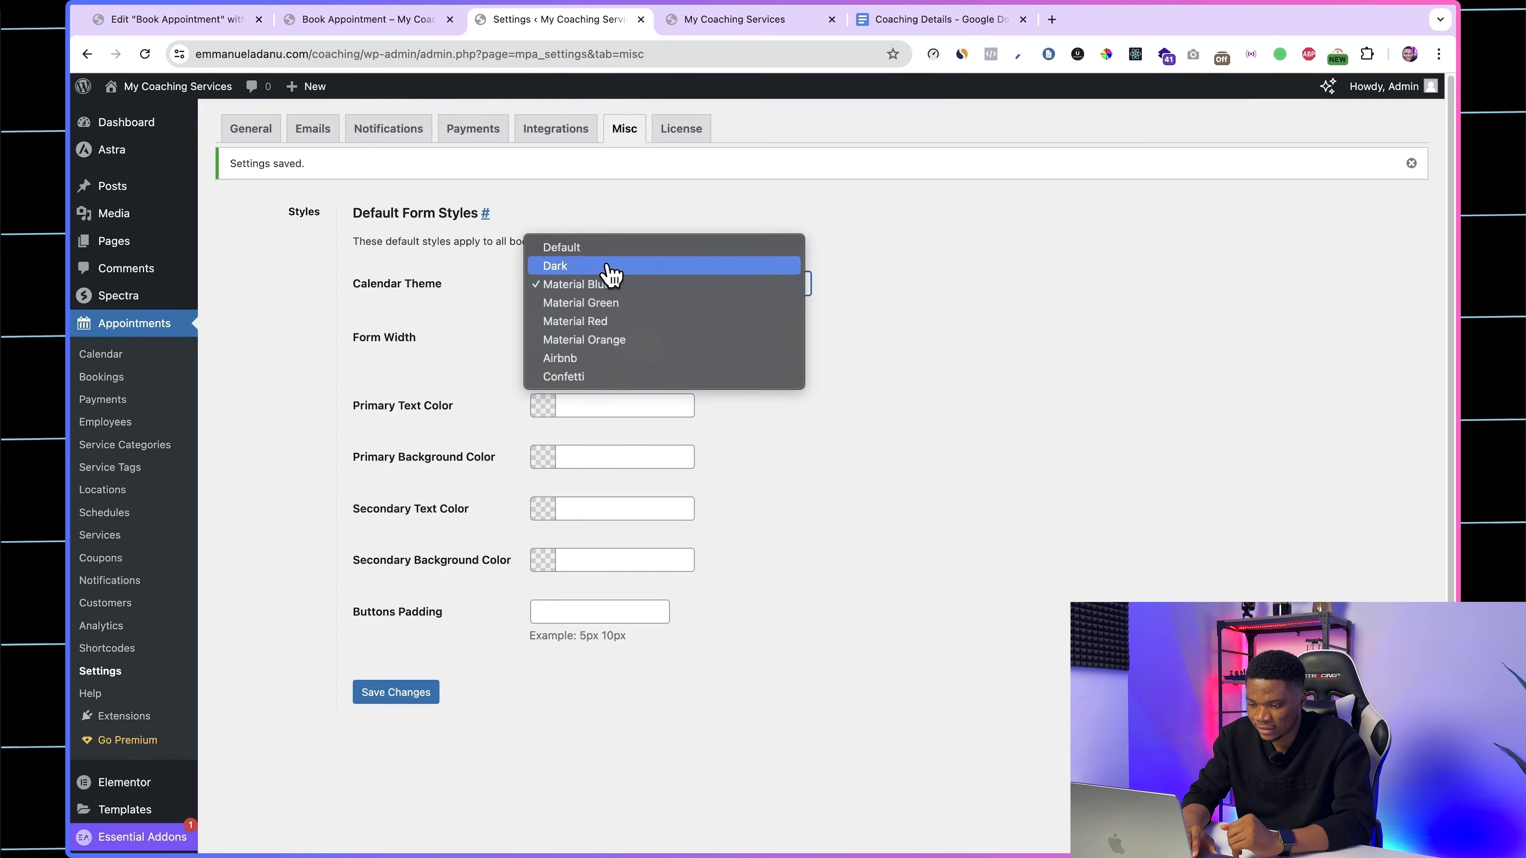
{"action": "left_click", "coordinate": [610, 265]}
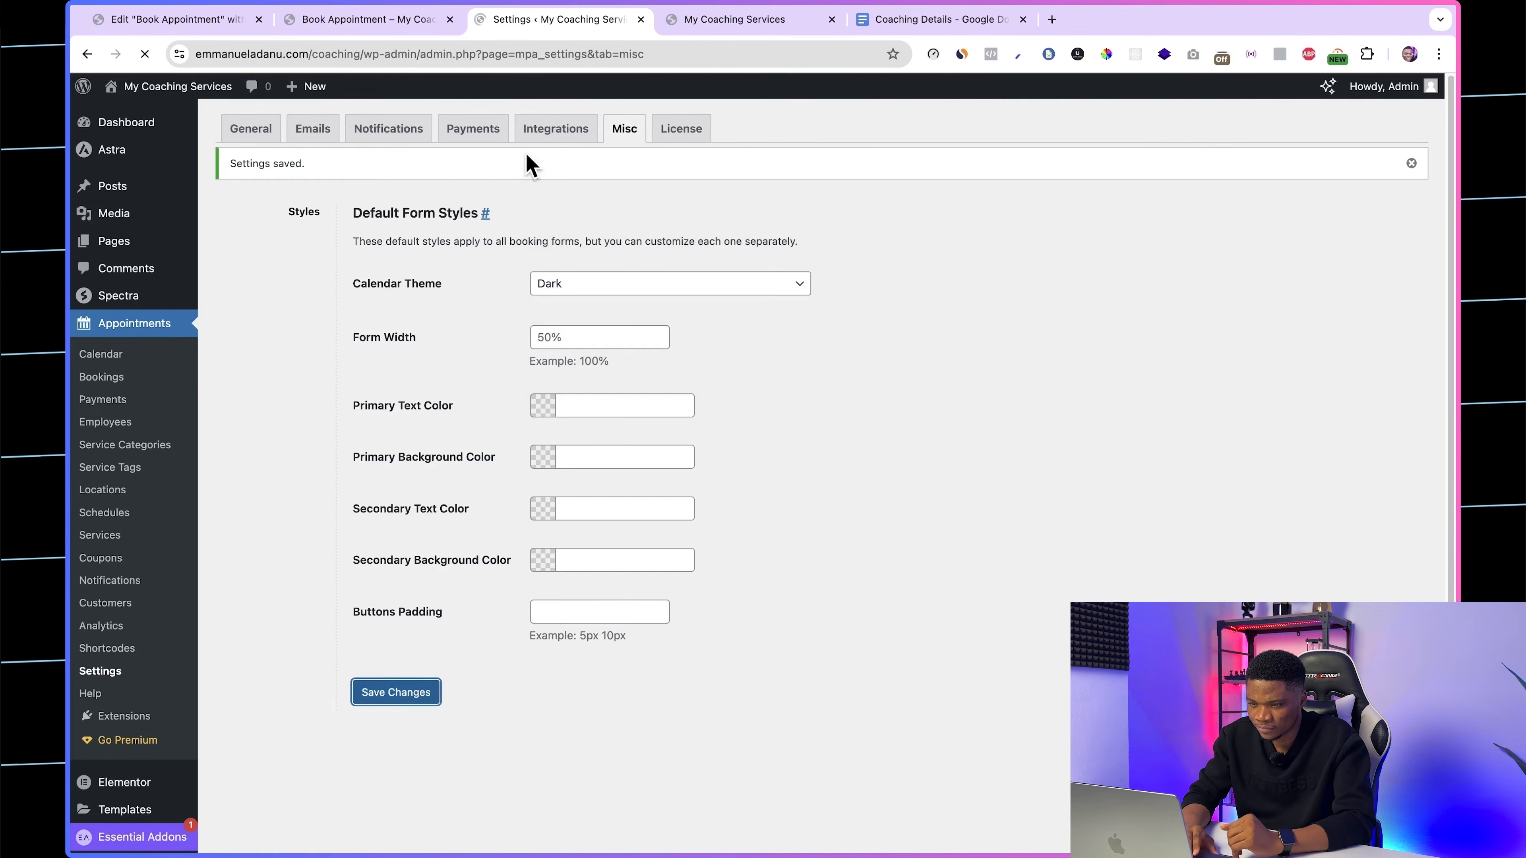
{"action": "left_click", "coordinate": [385, 19]}
{"action": "left_click", "coordinate": [144, 54]}
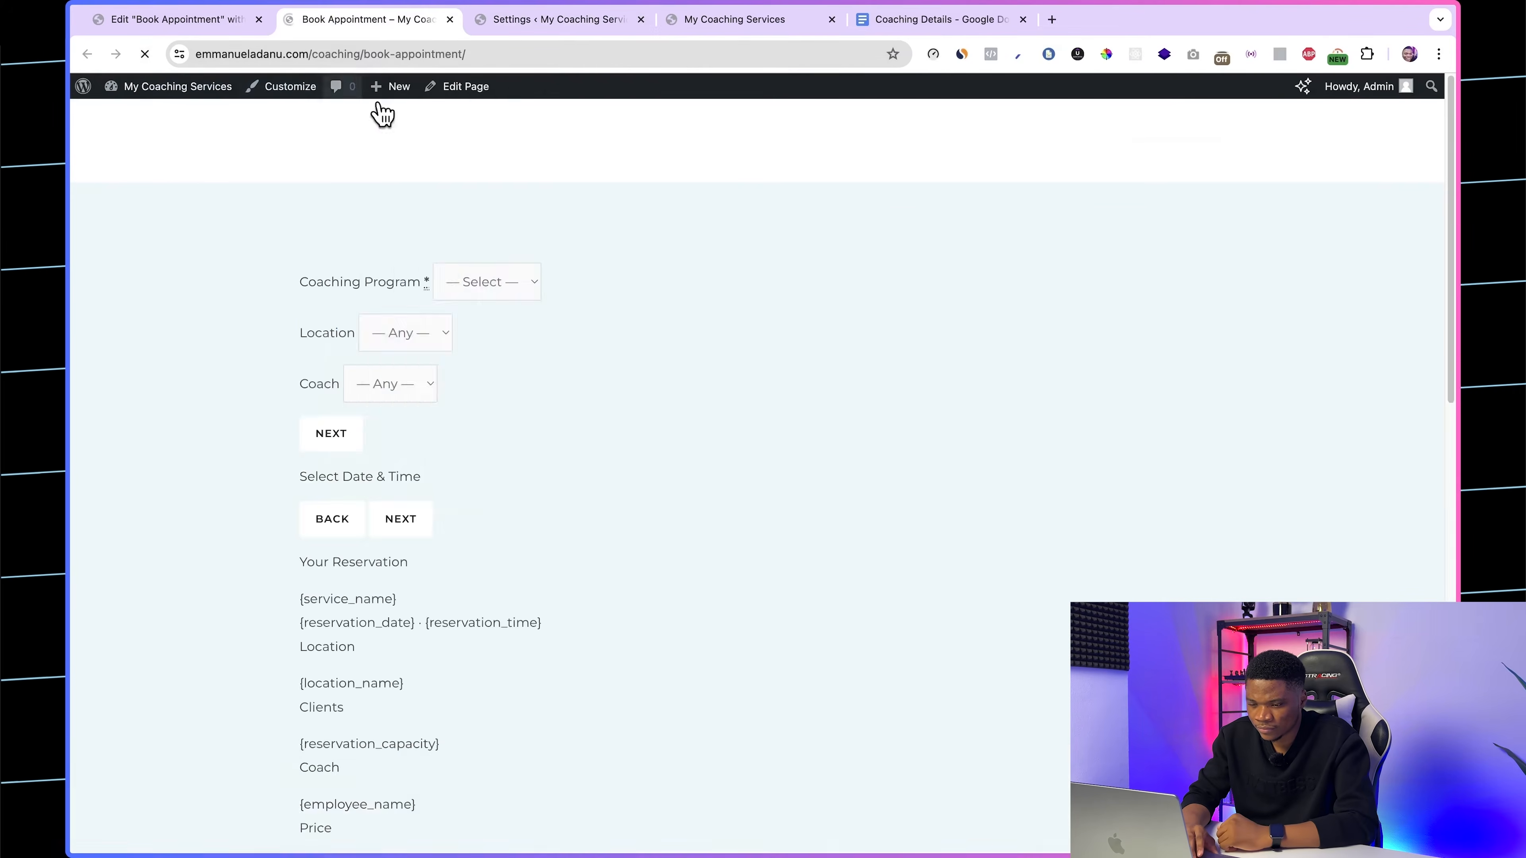
Step: Set the calendar theme to Material Blue, save the settings, and recheck the date selection on the live booking page
{"action": "left_click", "coordinate": [521, 19]}
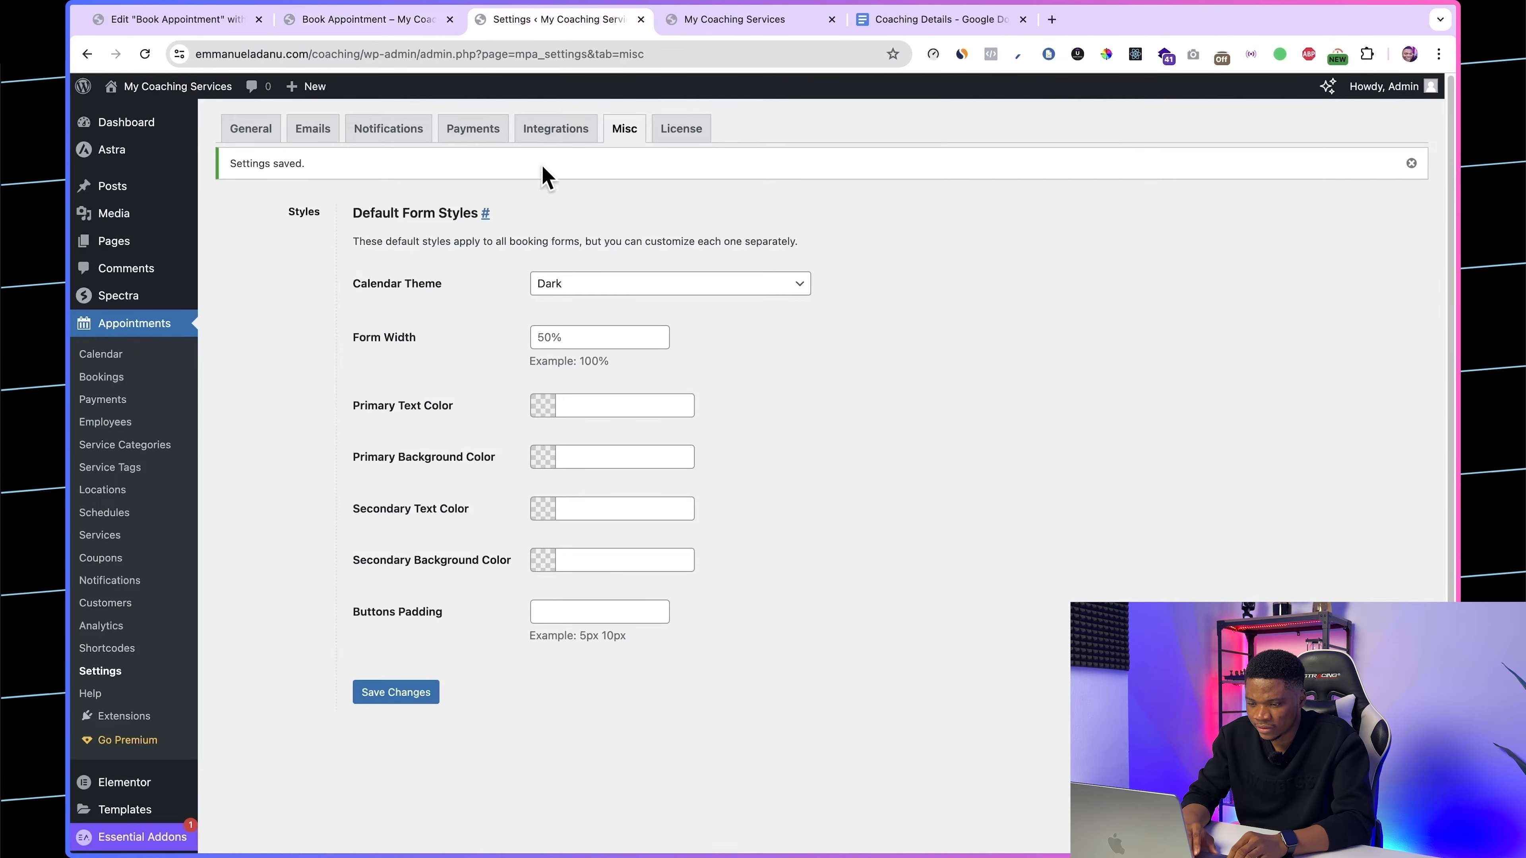
{"action": "left_click", "coordinate": [581, 285]}
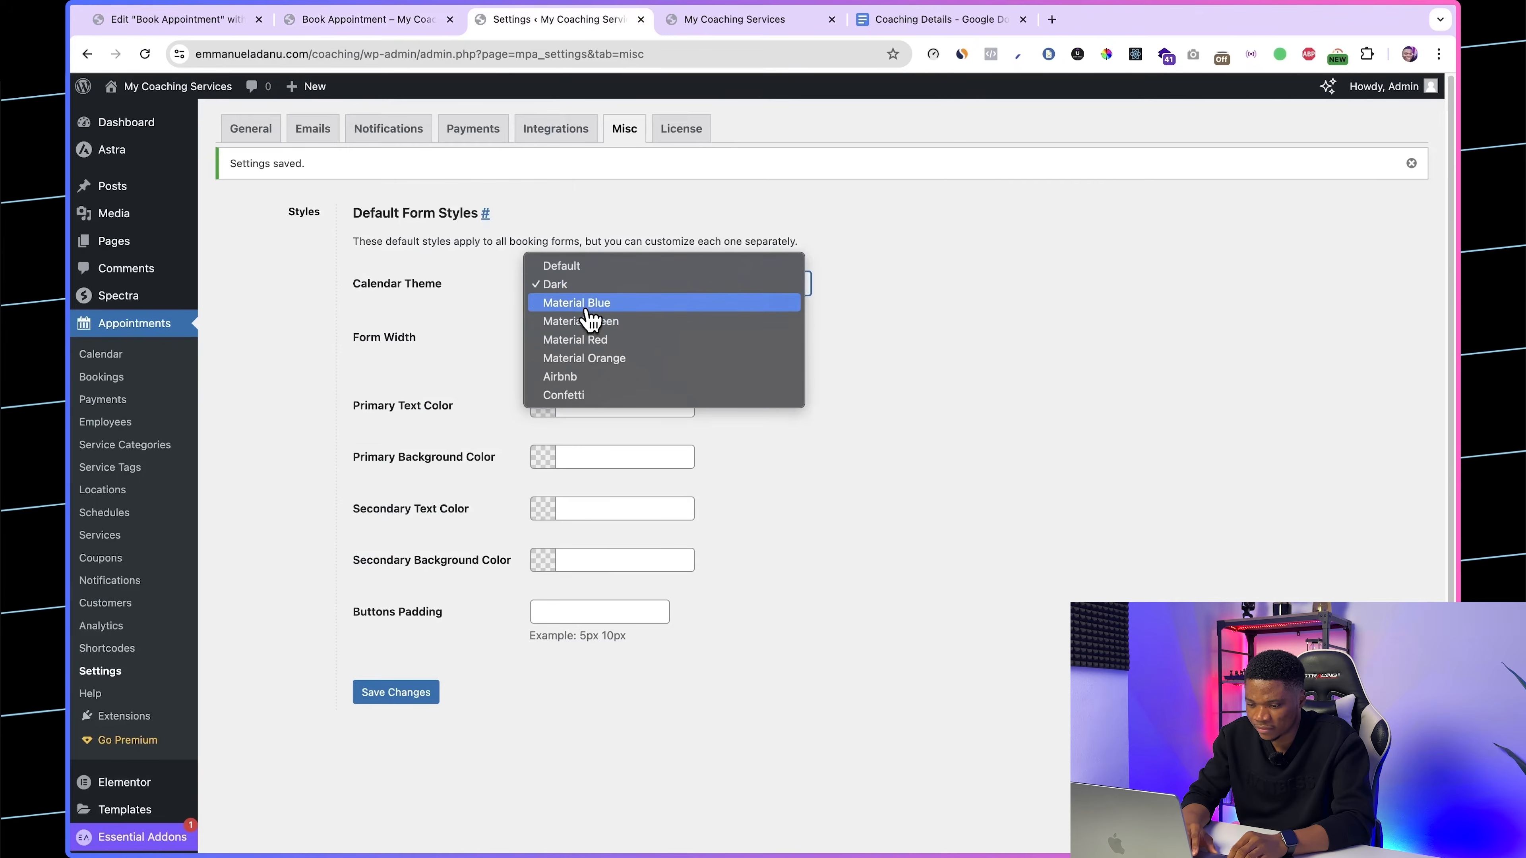
{"action": "left_click", "coordinate": [529, 450]}
{"action": "left_click", "coordinate": [415, 698]}
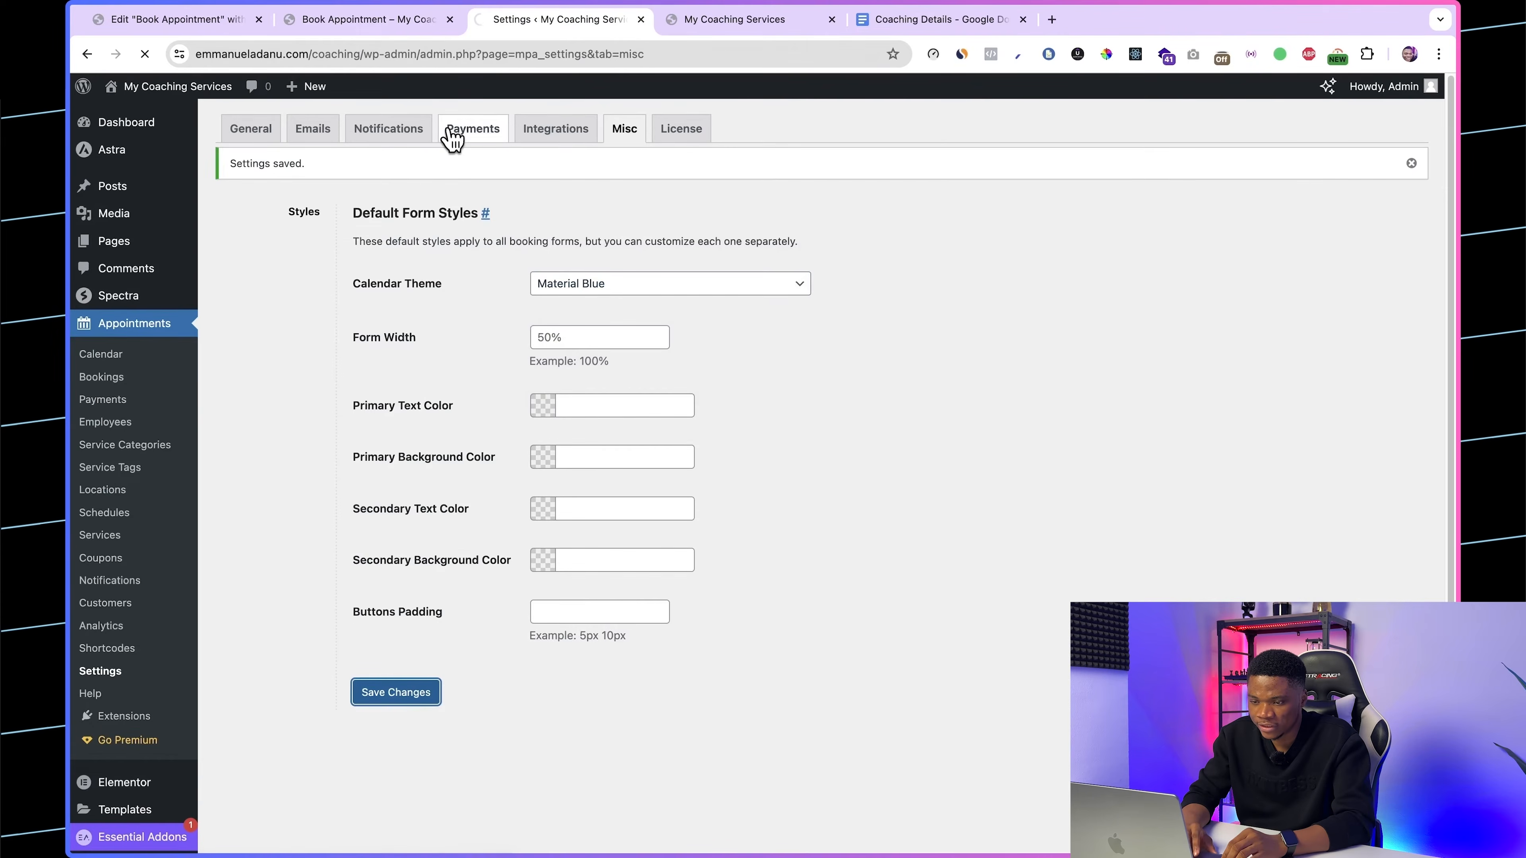
{"action": "left_click", "coordinate": [421, 22]}
{"action": "left_click", "coordinate": [144, 54]}
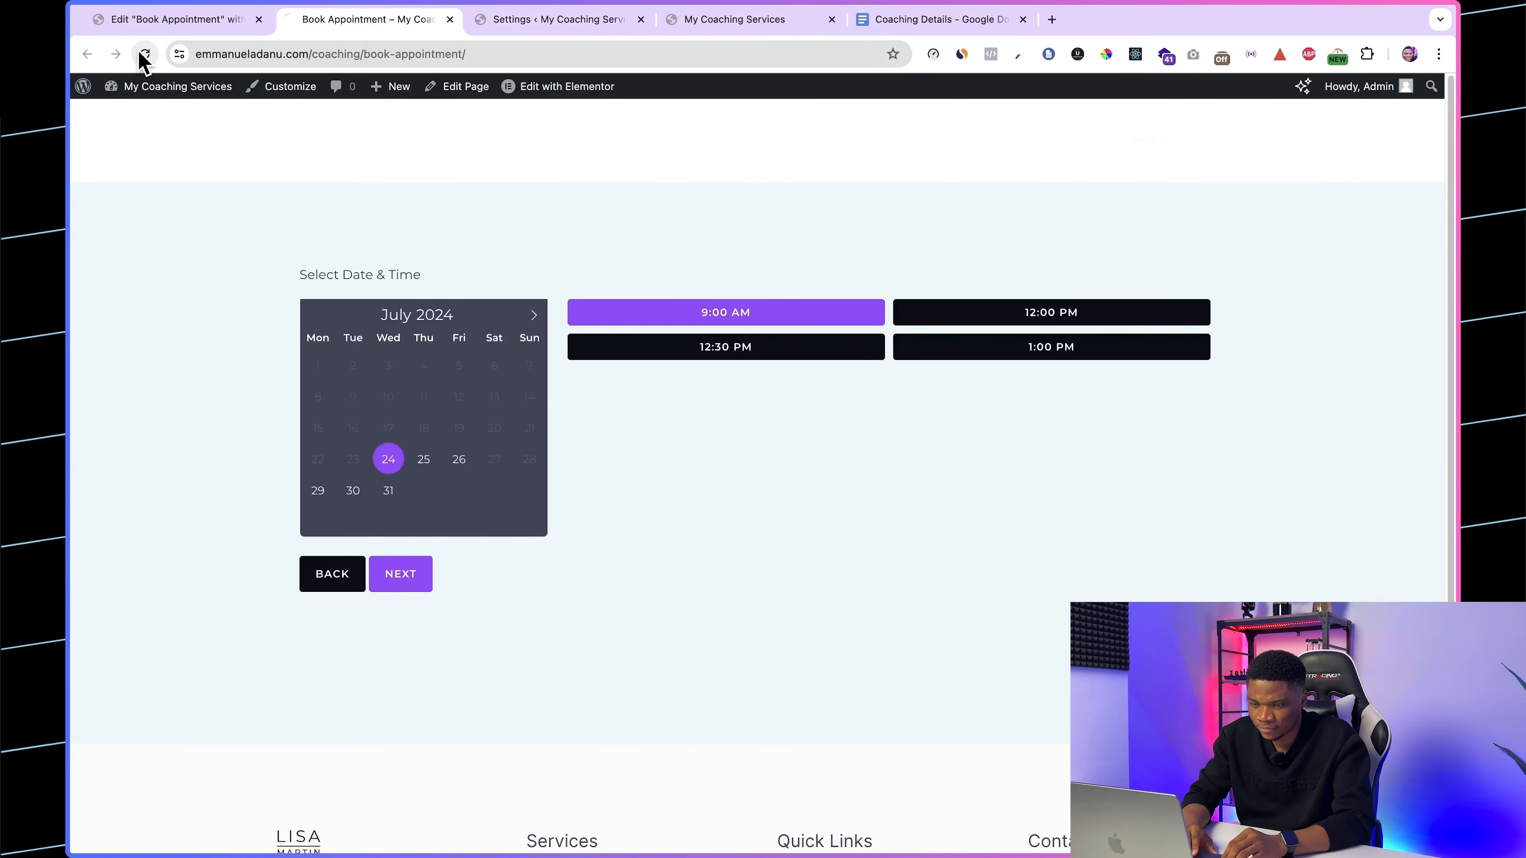
{"action": "left_click", "coordinate": [350, 502]}
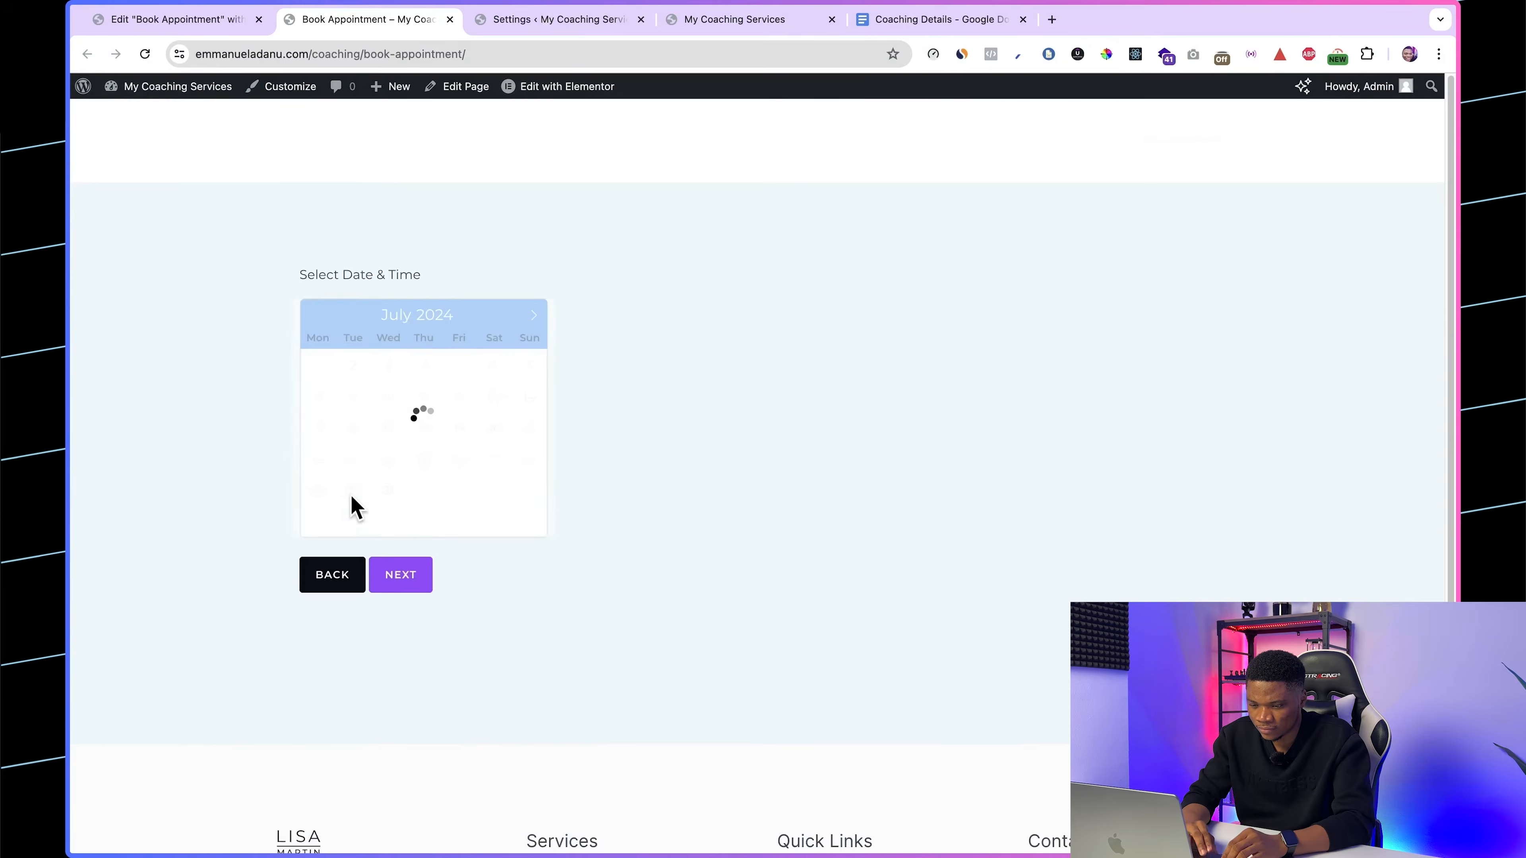
Step: Go back to the program selection, return to the calendar, and check the time slots for July 25, 26, 29 and 31
{"action": "left_click", "coordinate": [318, 576]}
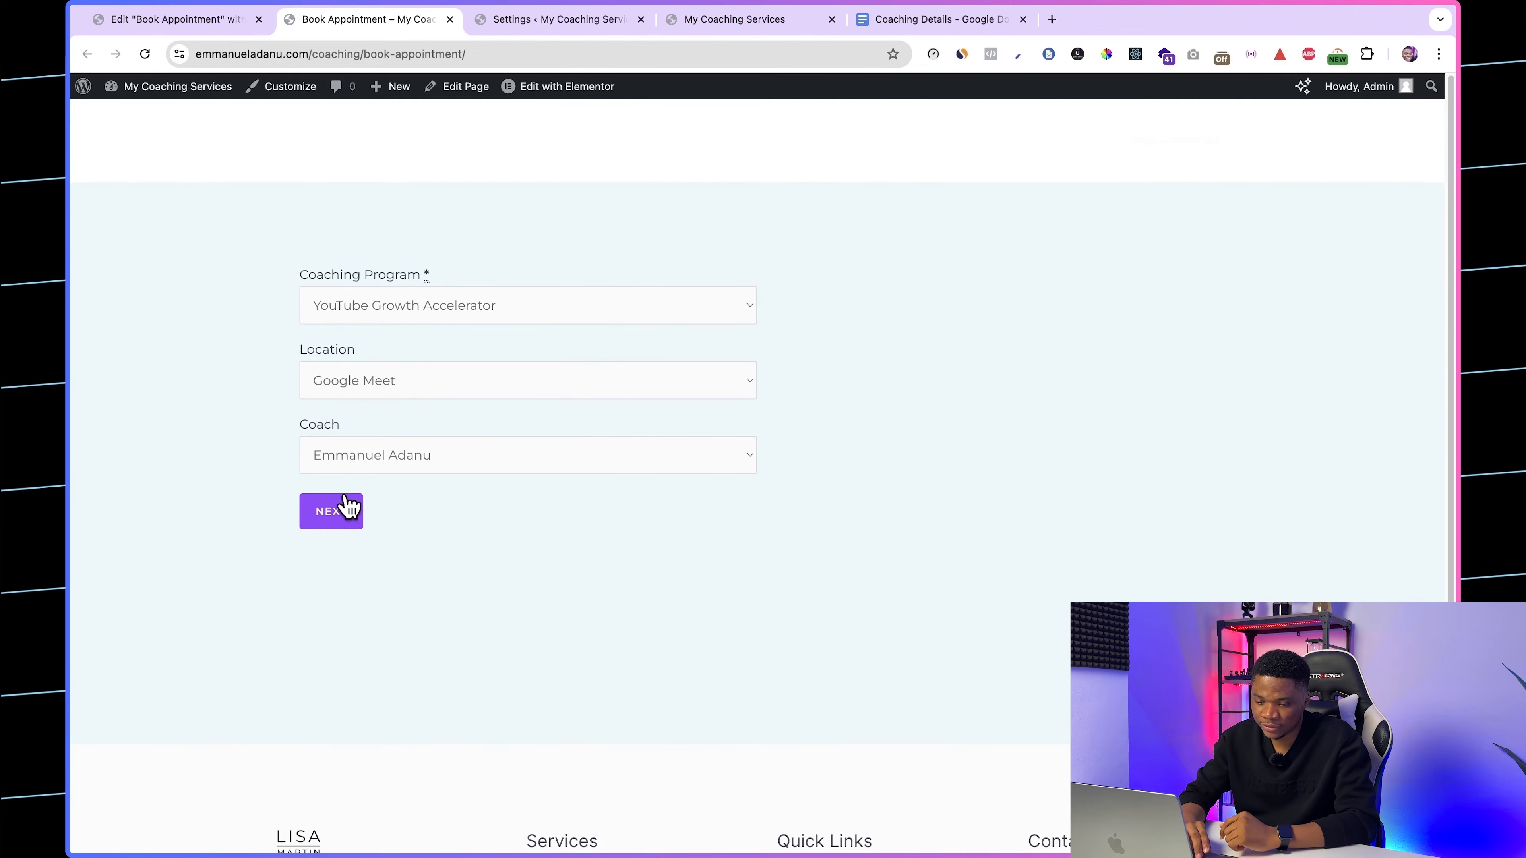
{"action": "left_click", "coordinate": [332, 508]}
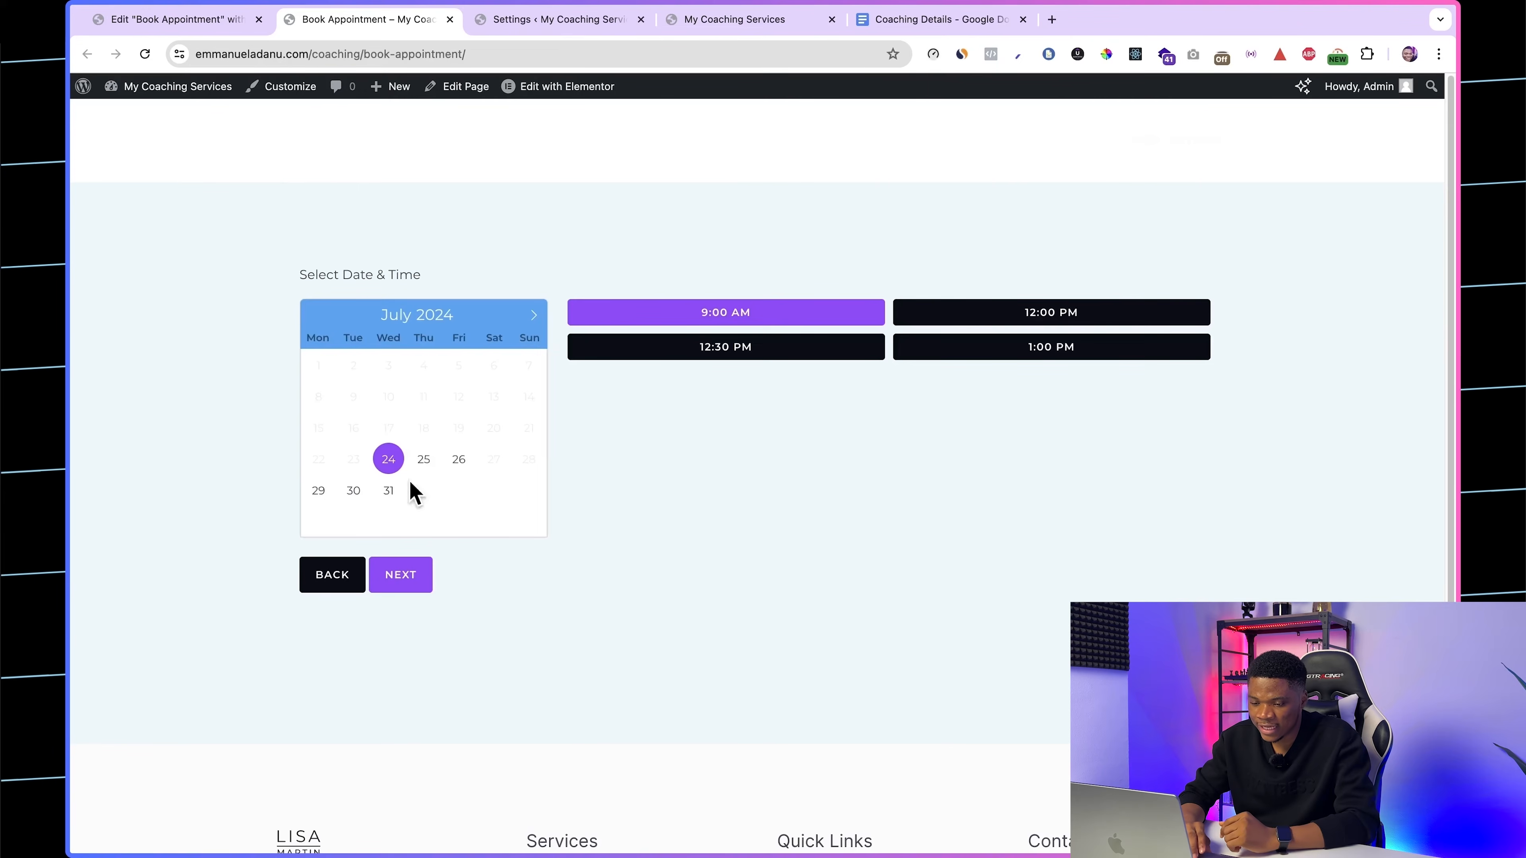
{"action": "left_click", "coordinate": [423, 470]}
{"action": "left_click", "coordinate": [460, 464]}
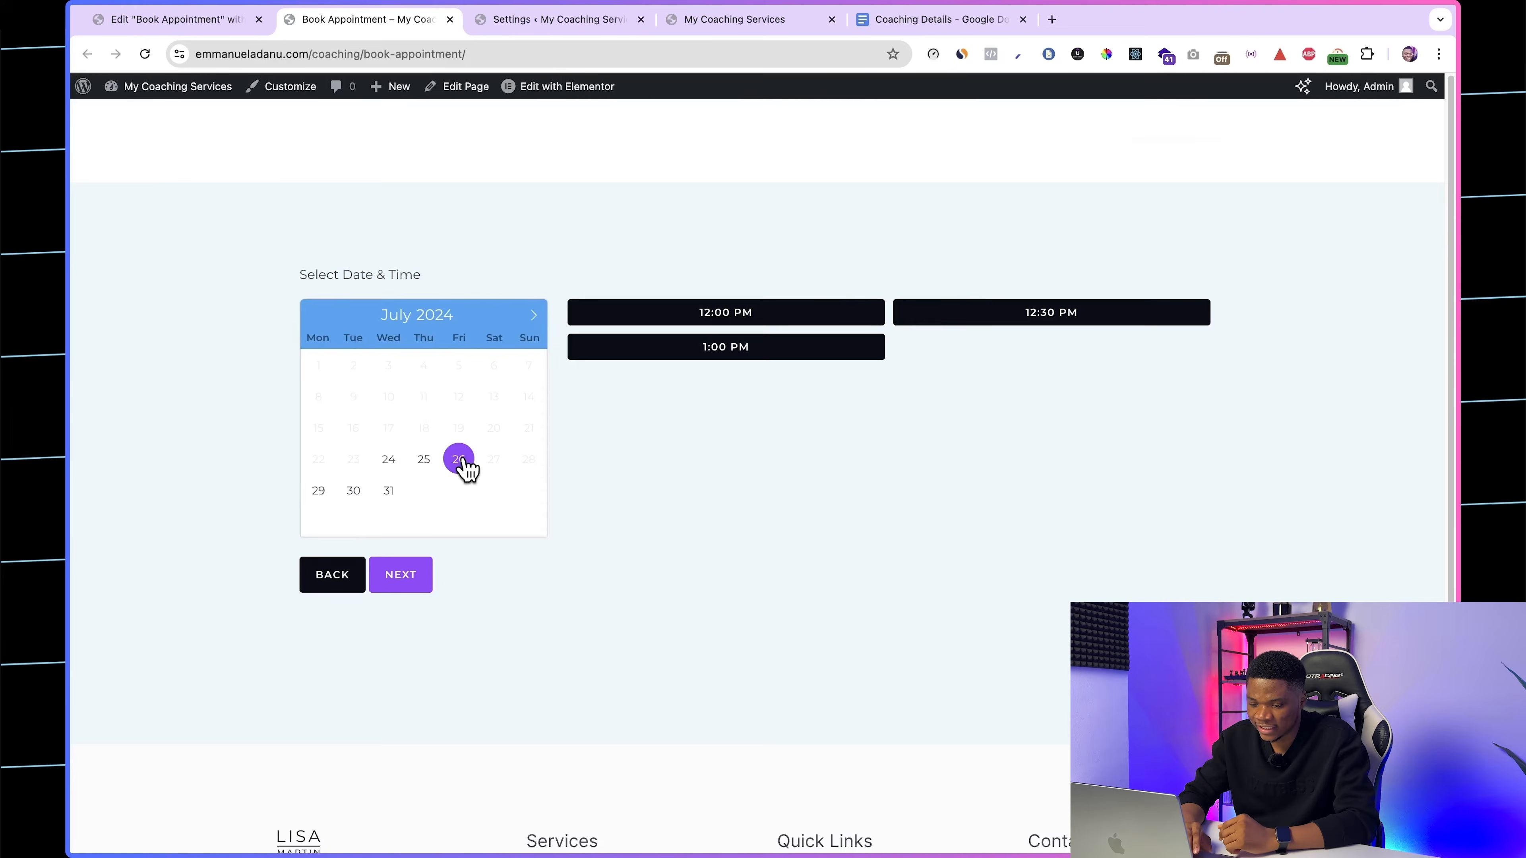
{"action": "left_click", "coordinate": [319, 492]}
{"action": "left_click", "coordinate": [388, 492]}
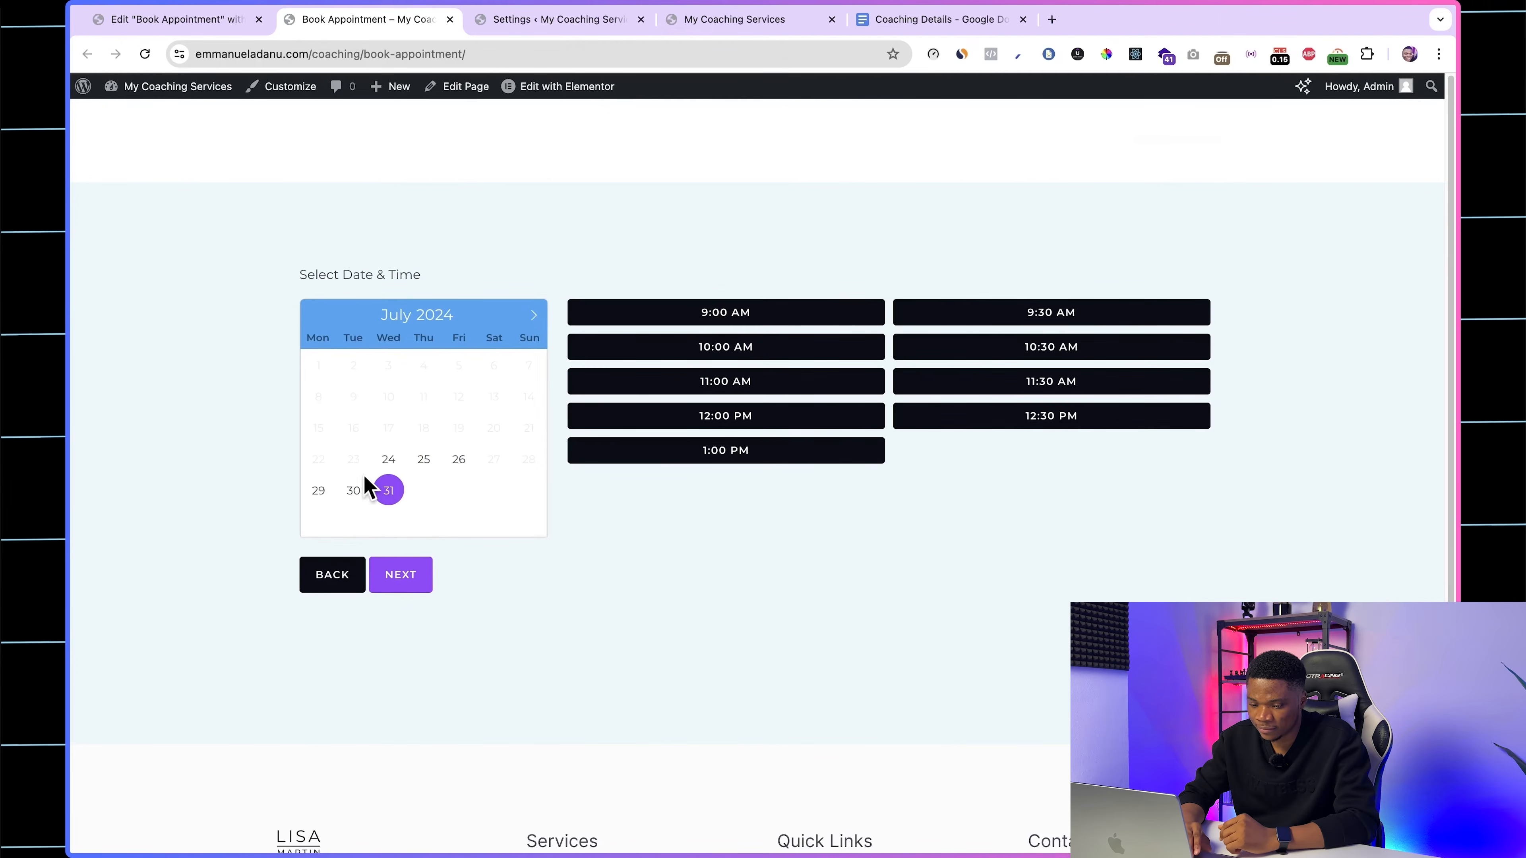
Step: Choose July 26 at 12:30 PM, review the reservation summary, and continue to the customer information
{"action": "left_click", "coordinate": [456, 466]}
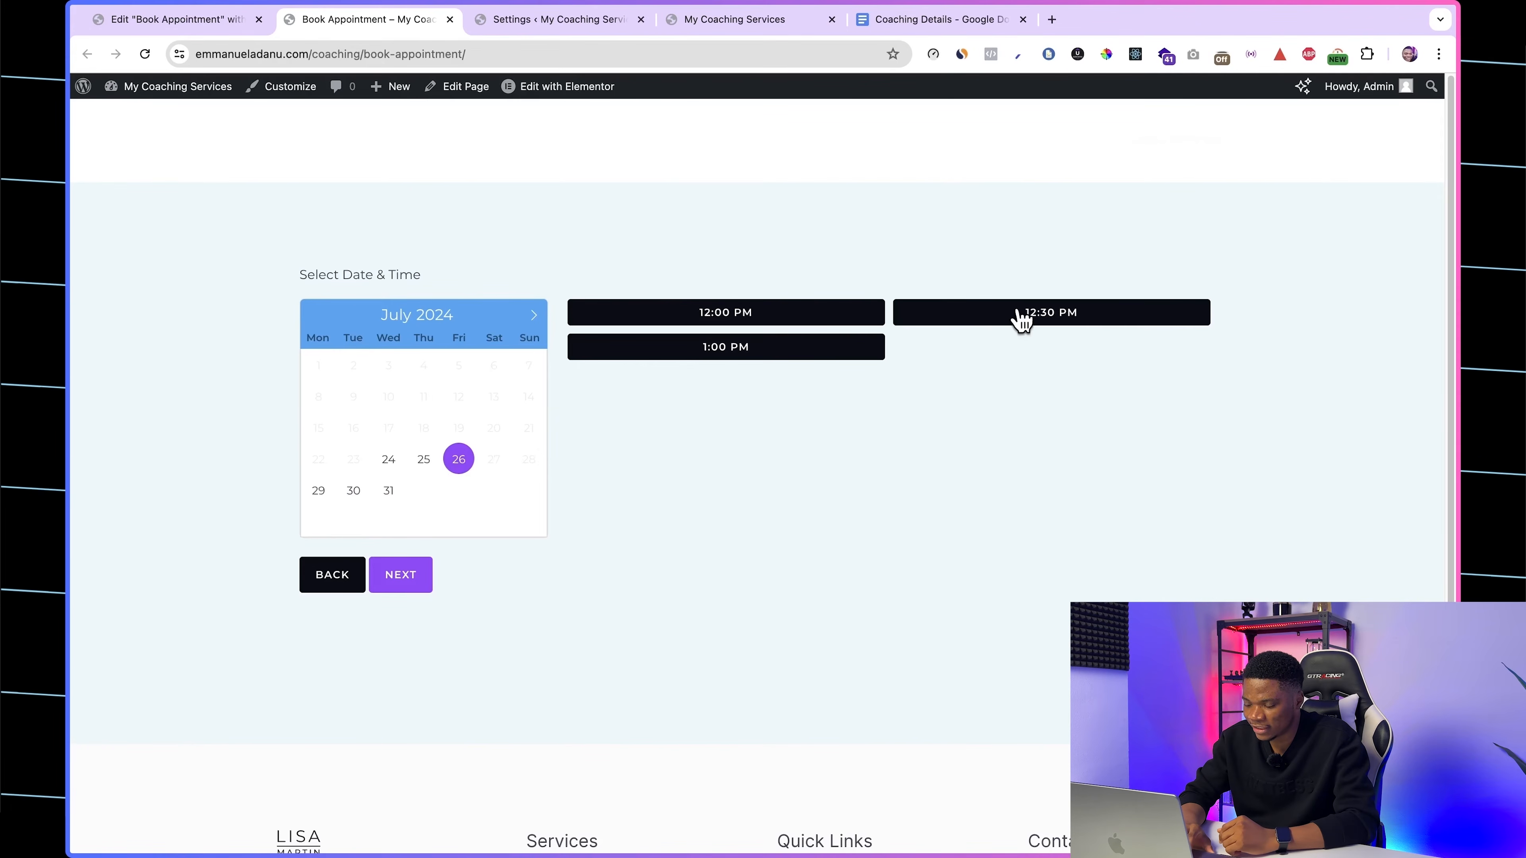
{"action": "left_click", "coordinate": [1061, 324]}
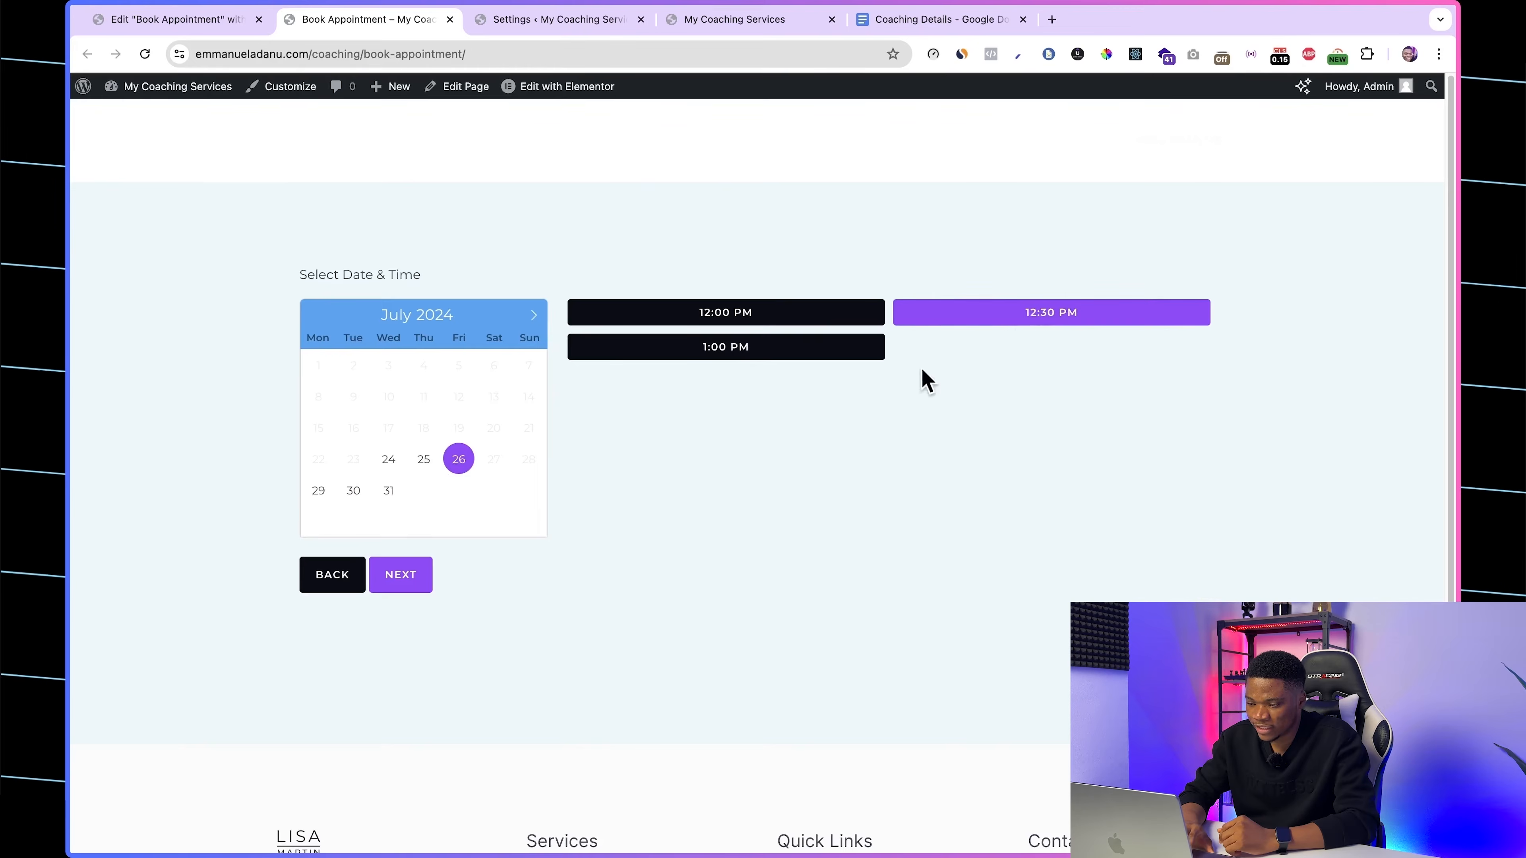
{"action": "left_click", "coordinate": [411, 581]}
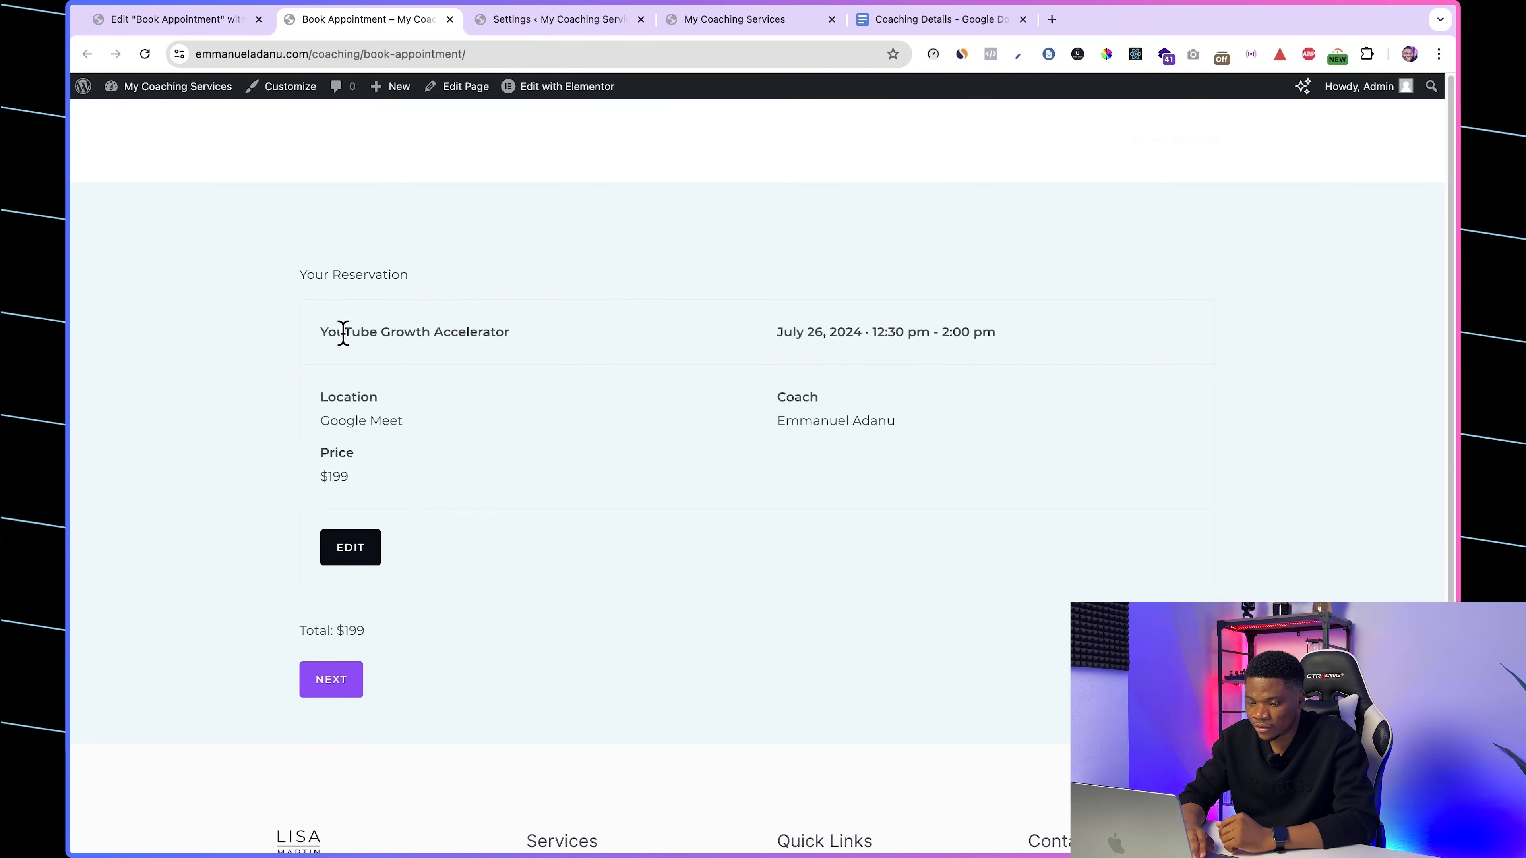
{"action": "left_click_drag", "start_coordinate": [326, 330], "coordinate": [538, 340]}
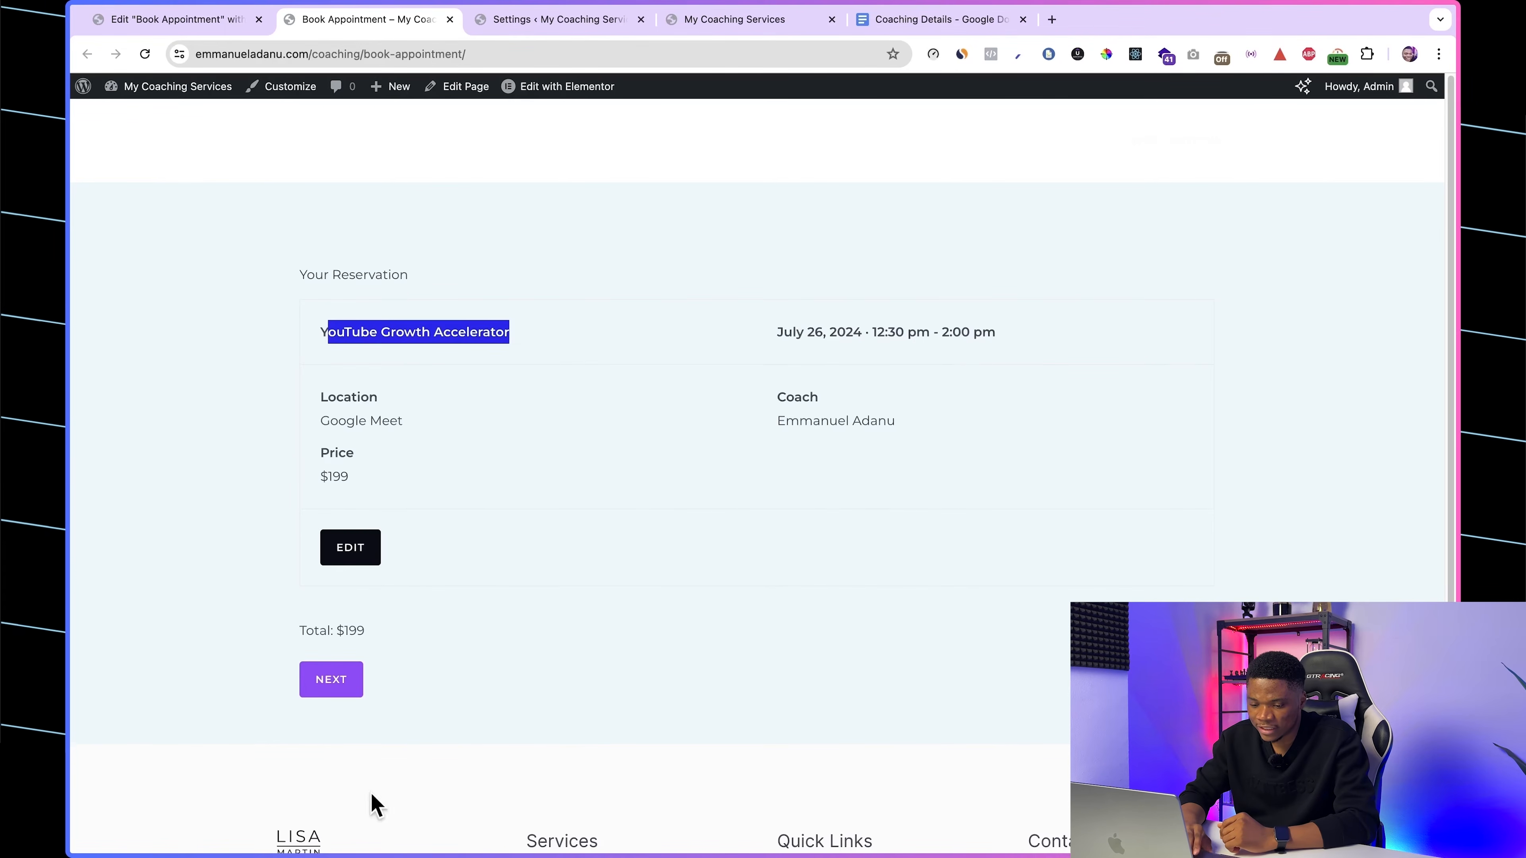
{"action": "left_click", "coordinate": [348, 682]}
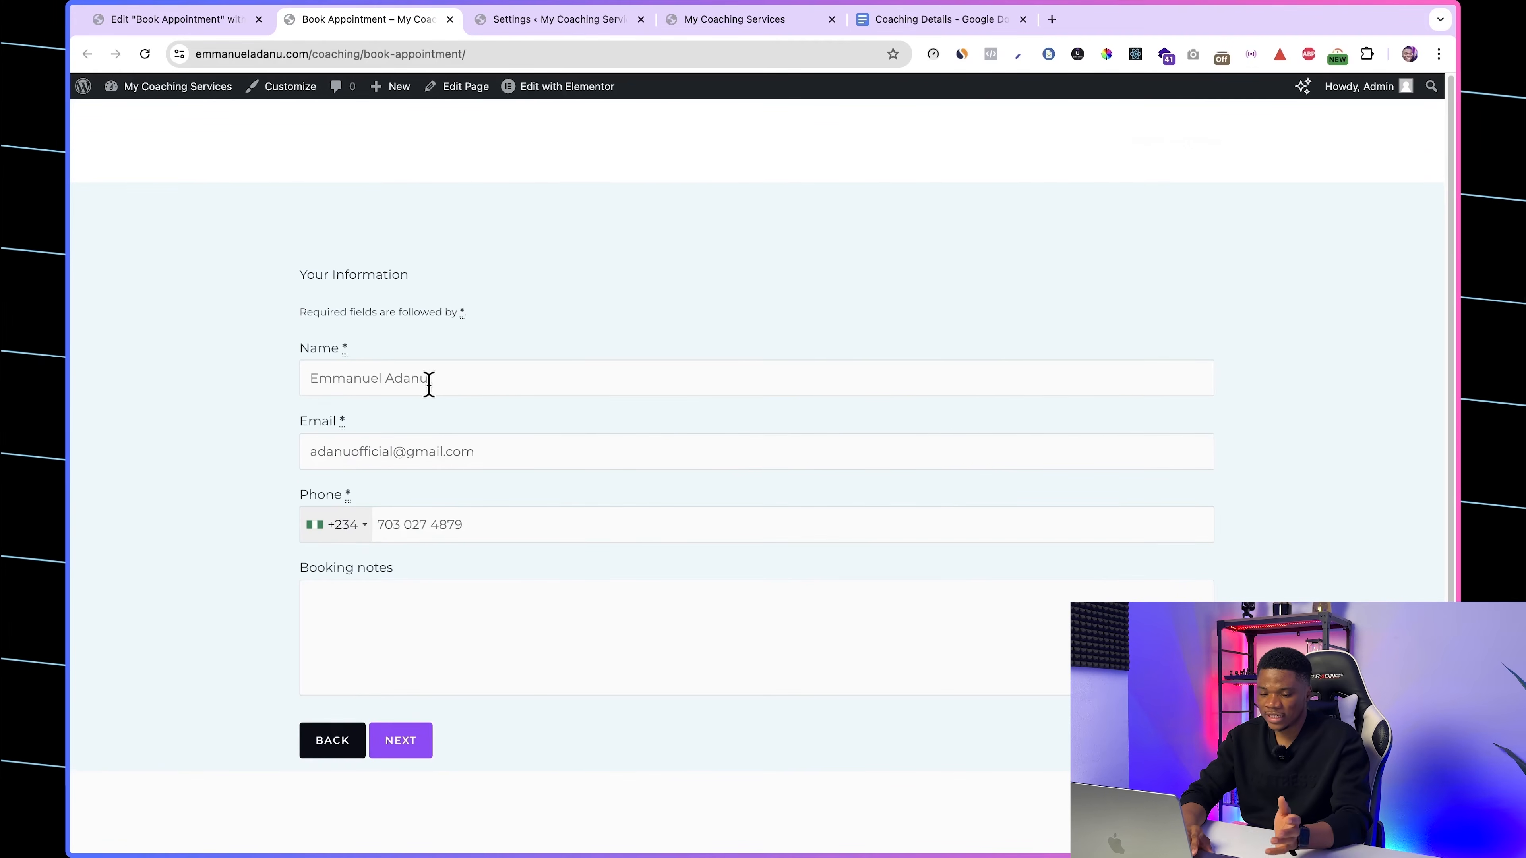
Step: Review the prefilled customer information, continue to the checkout, and look over the order, coupon and payment options
{"action": "scroll", "coordinate": [466, 505], "scroll_direction": "down", "scroll_amount": 1}
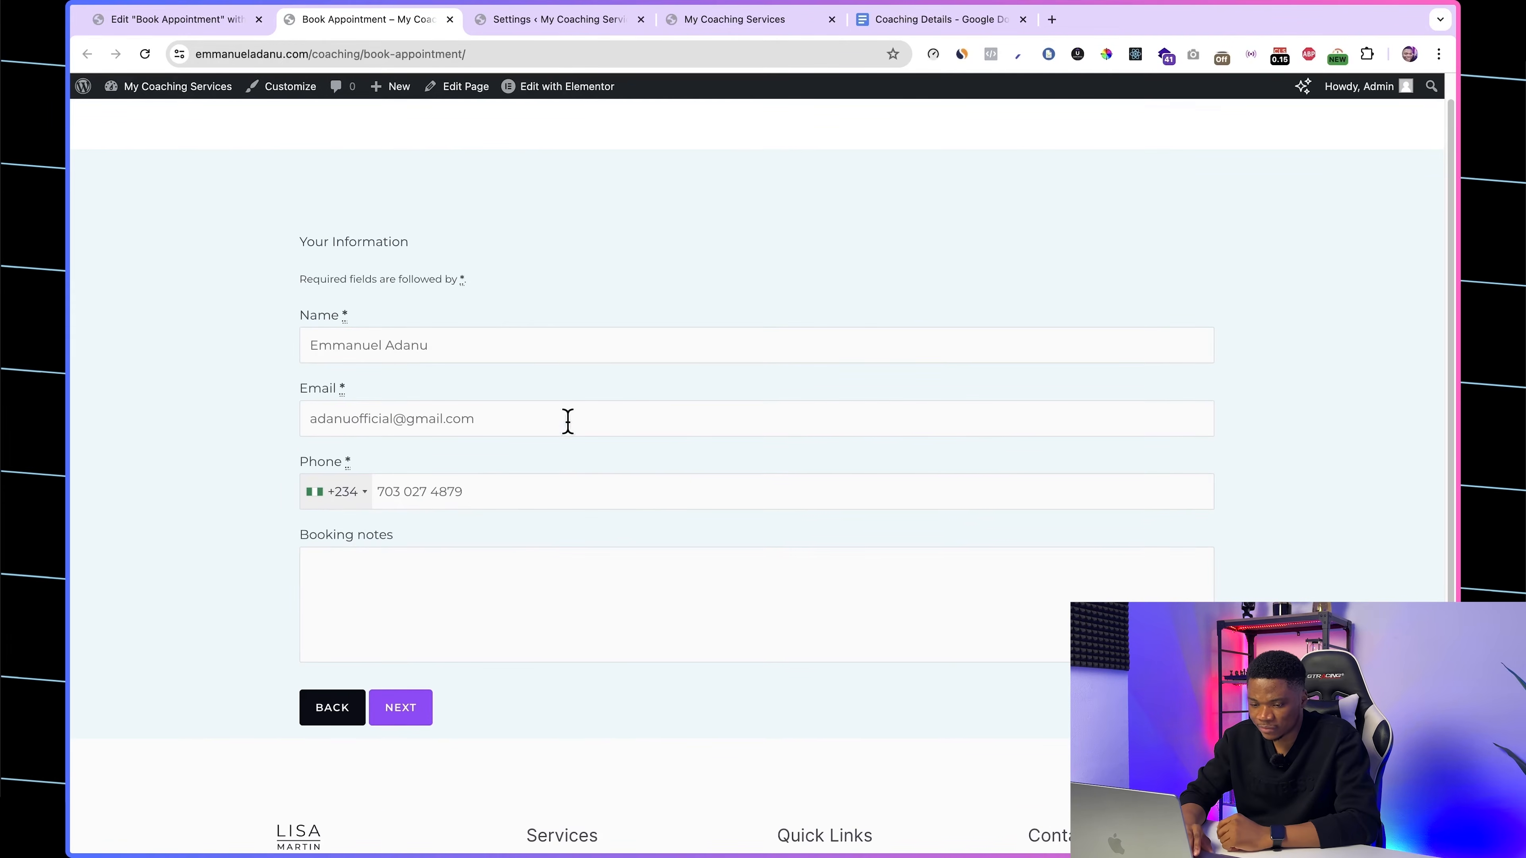
{"action": "scroll", "coordinate": [652, 567], "scroll_direction": "down", "scroll_amount": 3}
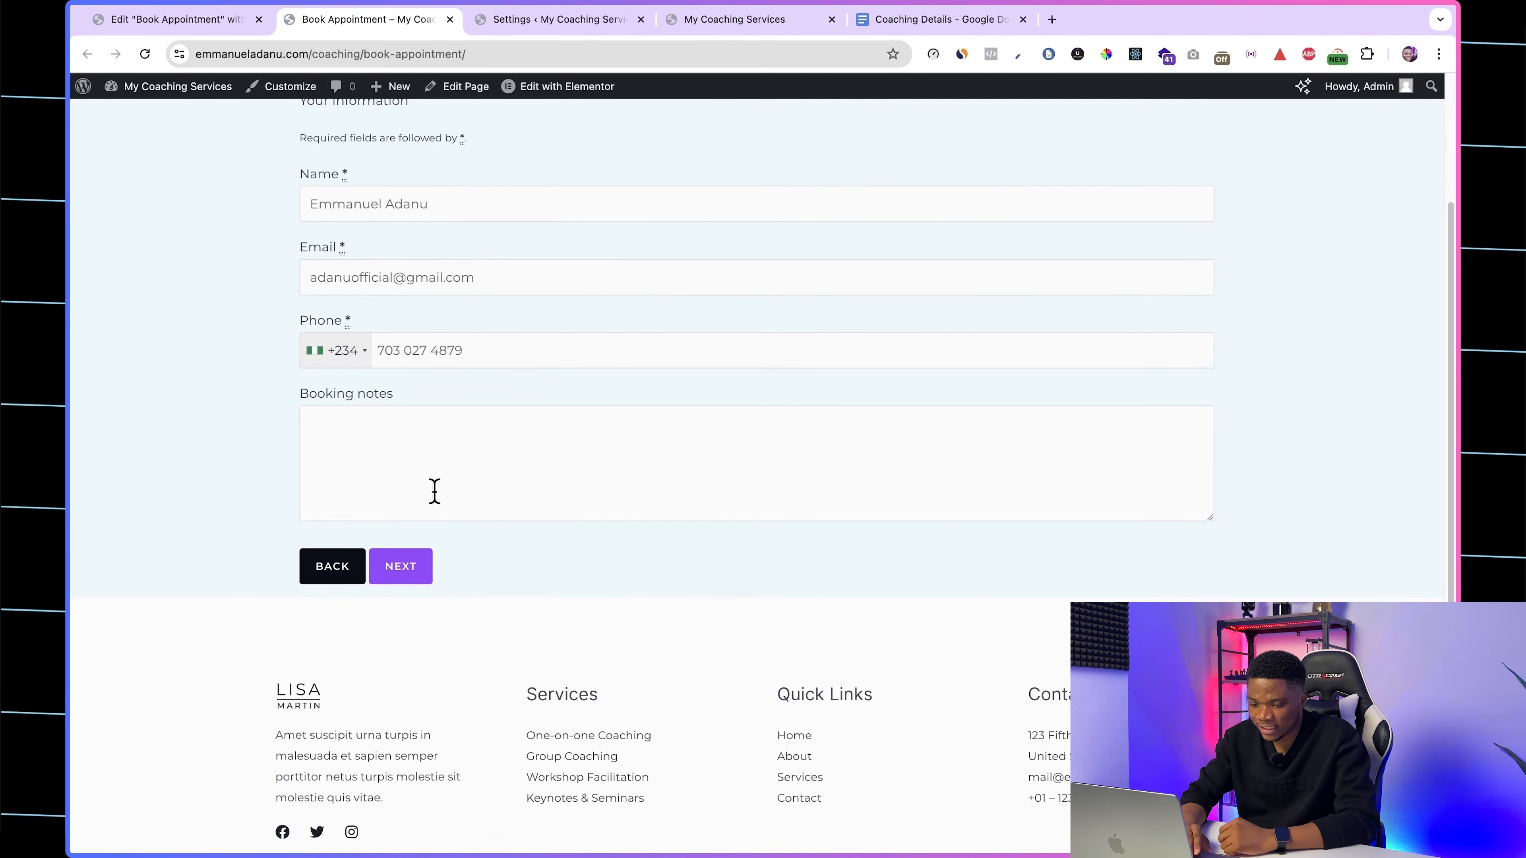
{"action": "left_click", "coordinate": [400, 564]}
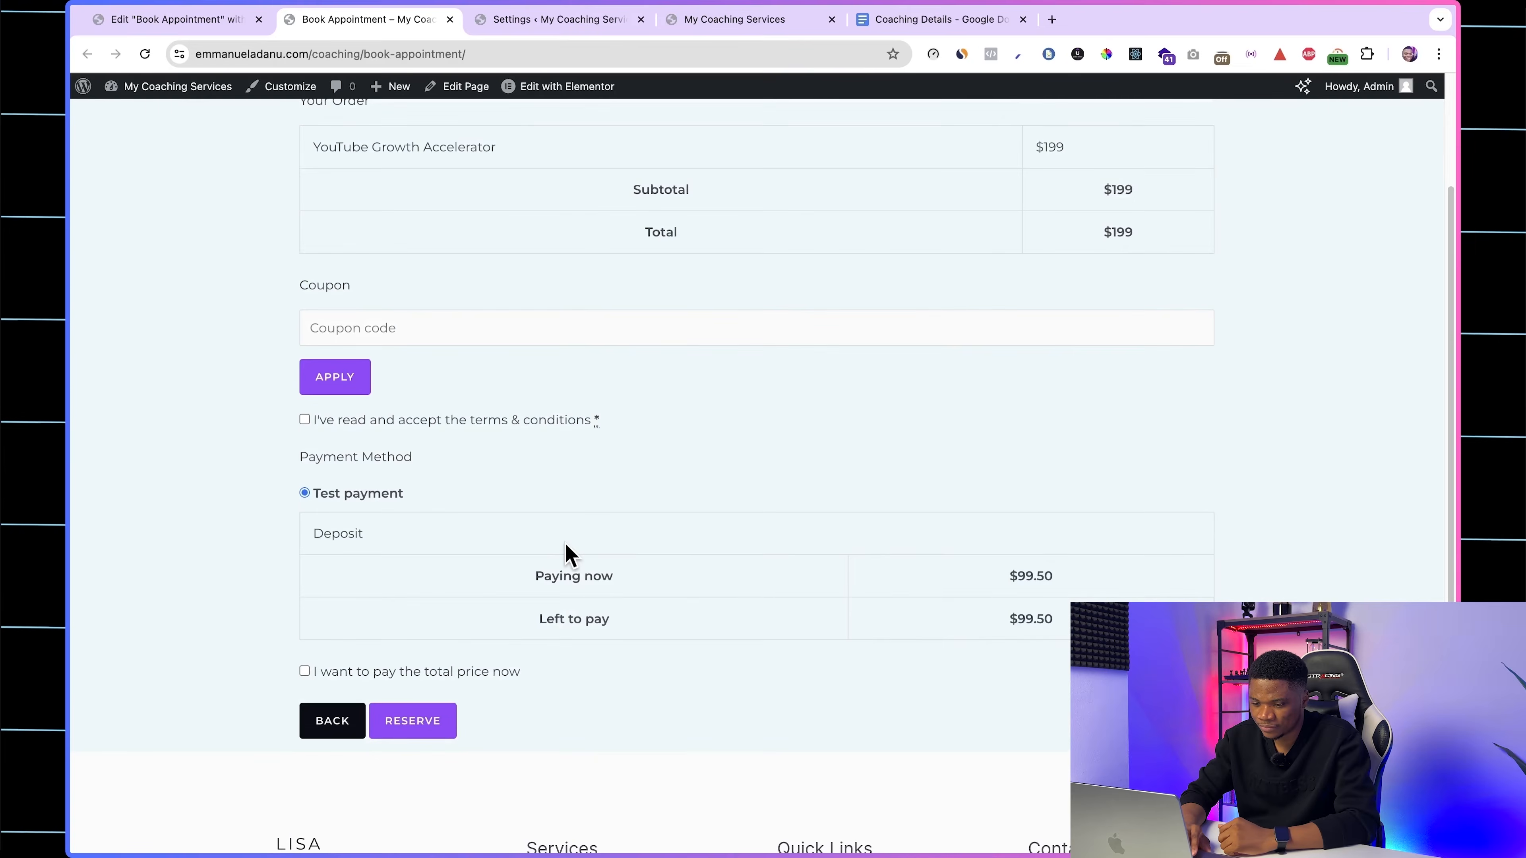
{"action": "scroll", "coordinate": [565, 543], "scroll_direction": "up", "scroll_amount": 3}
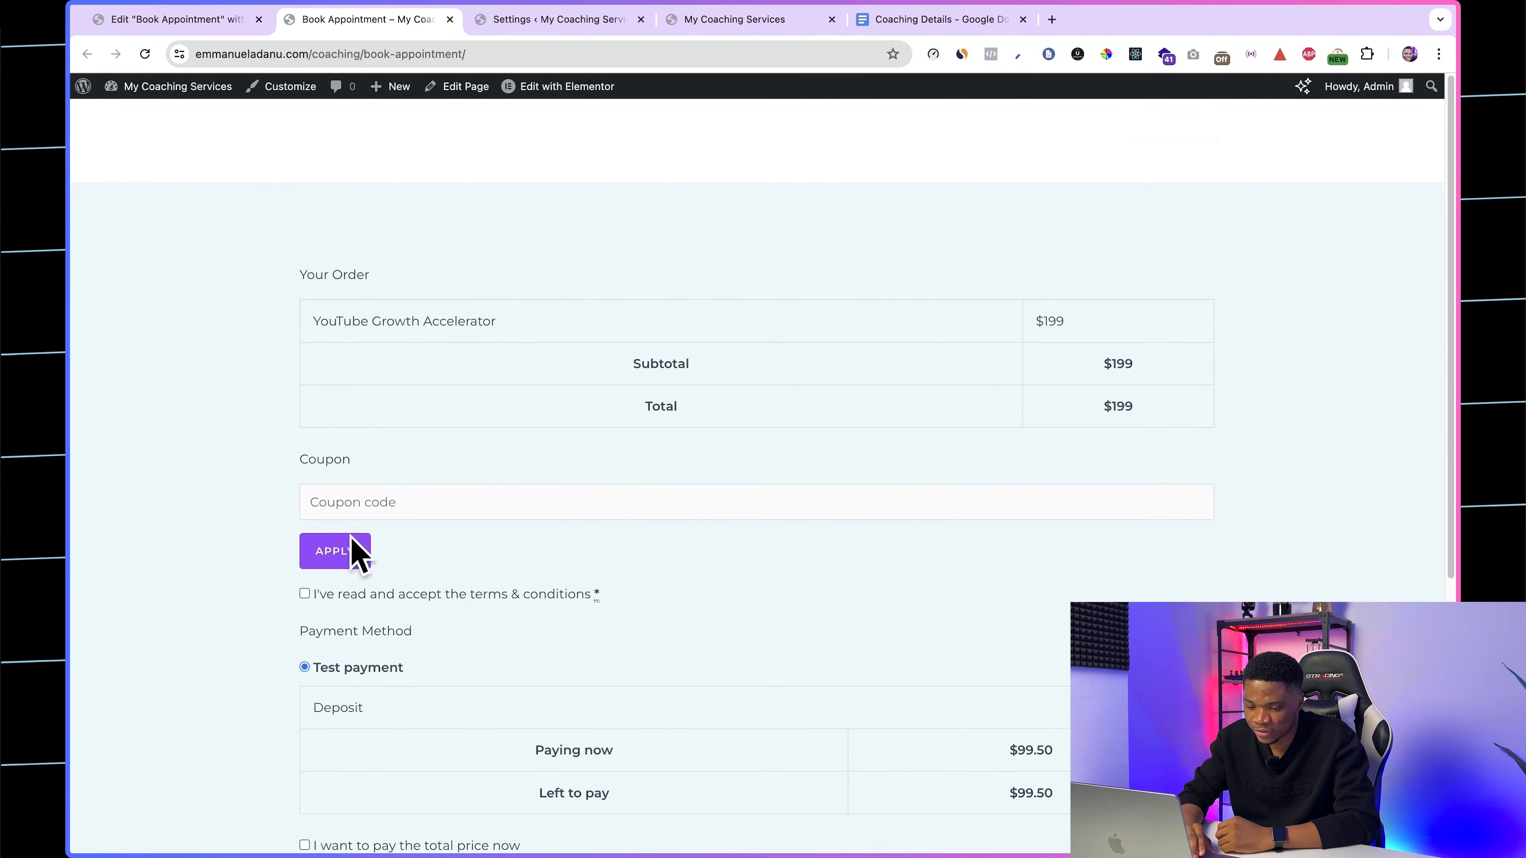
Step: Accept the terms and conditions at checkout and review the deposit amounts for the test payment
{"action": "scroll", "coordinate": [419, 592], "scroll_direction": "down", "scroll_amount": 3}
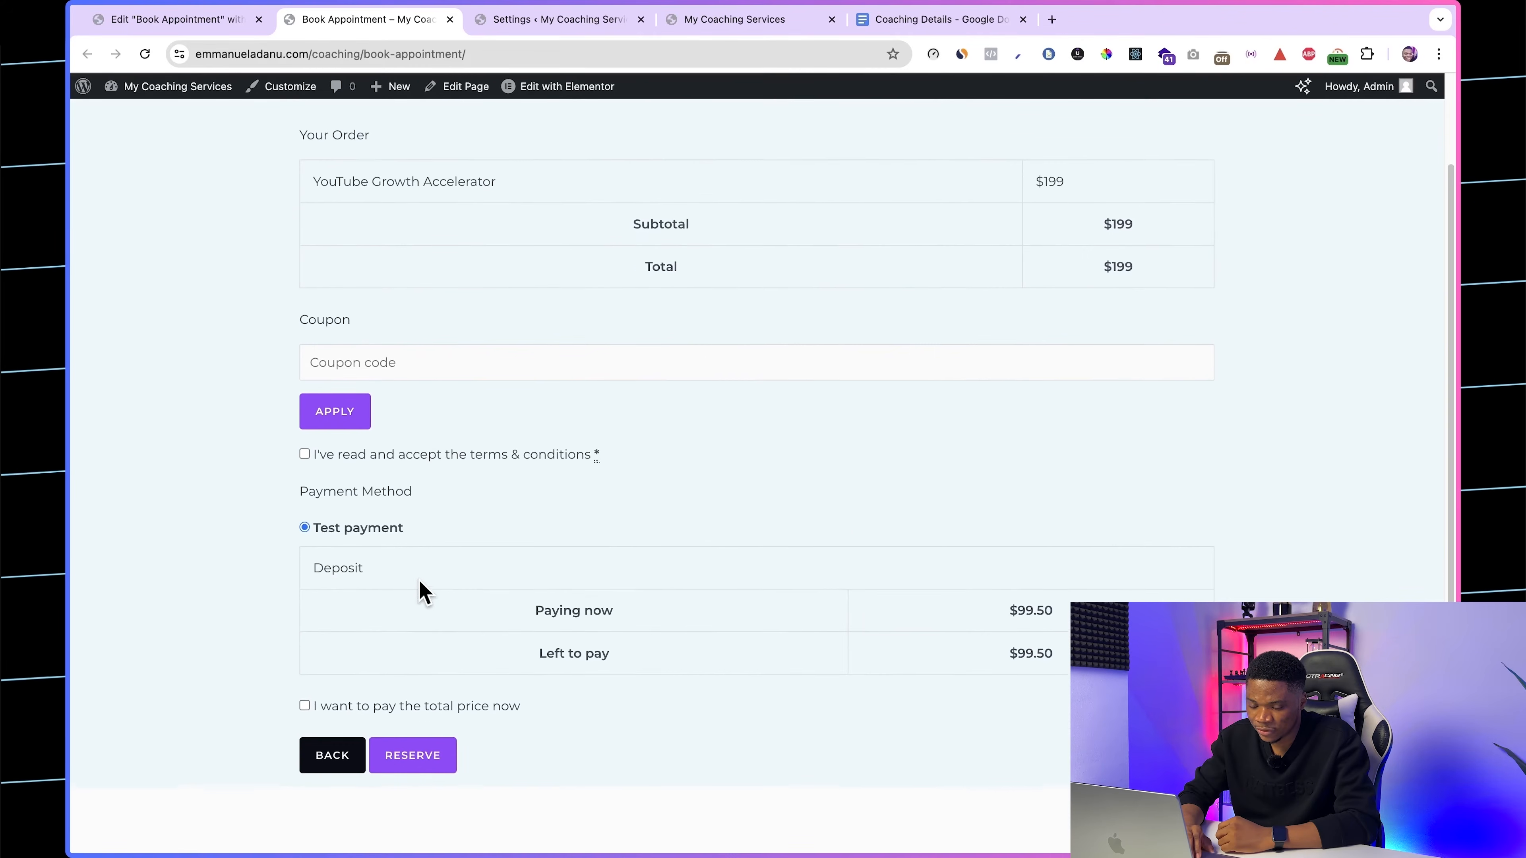
{"action": "left_click", "coordinate": [305, 452]}
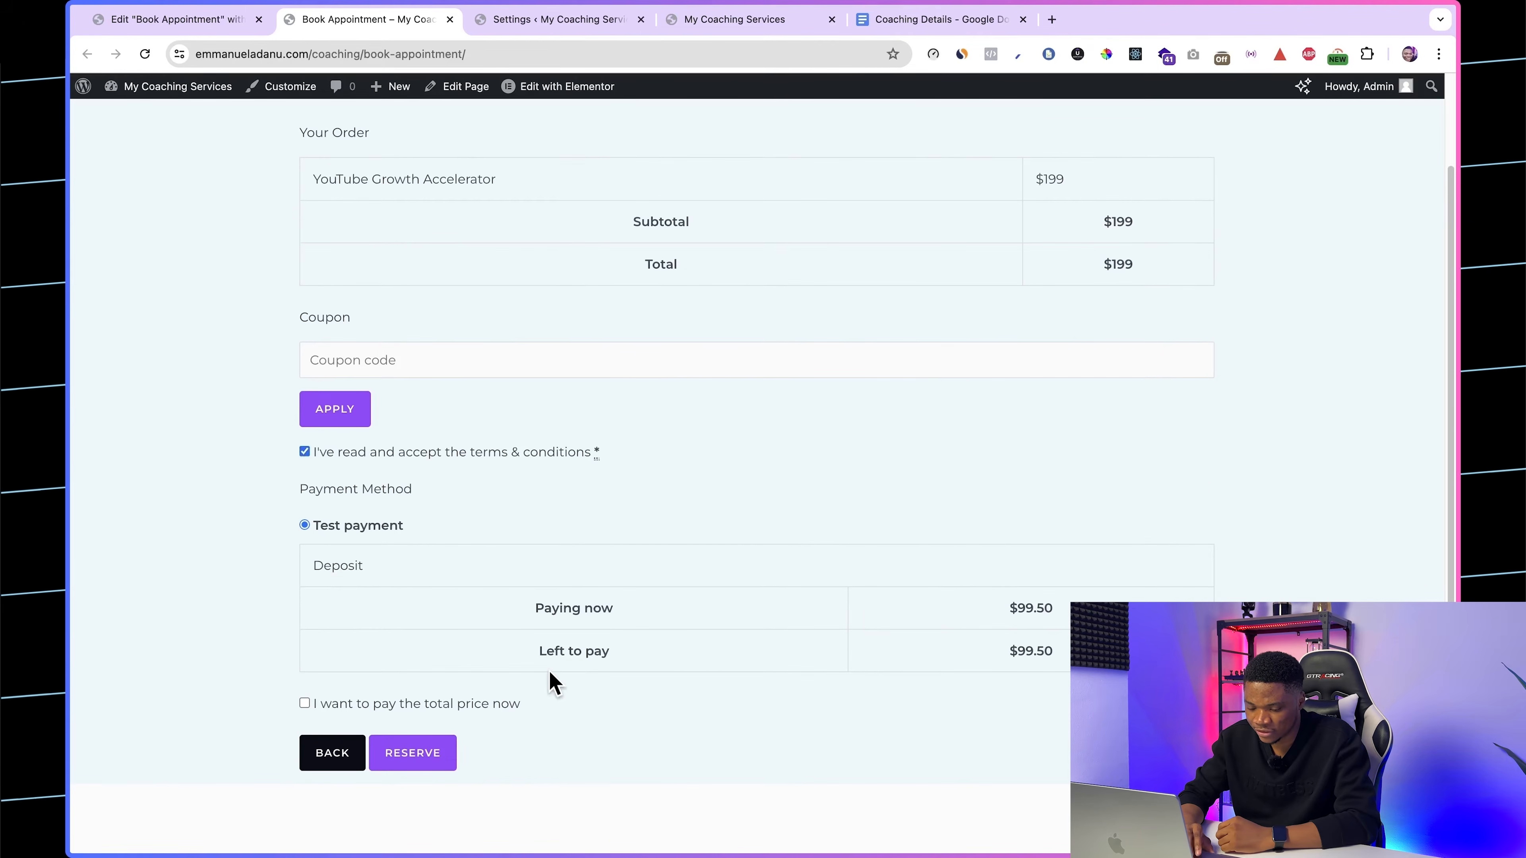
{"action": "scroll", "coordinate": [550, 682], "scroll_direction": "down", "scroll_amount": 1}
{"action": "scroll", "coordinate": [549, 682], "scroll_direction": "down", "scroll_amount": 1}
{"action": "left_click_drag", "start_coordinate": [1009, 490], "coordinate": [1070, 501]}
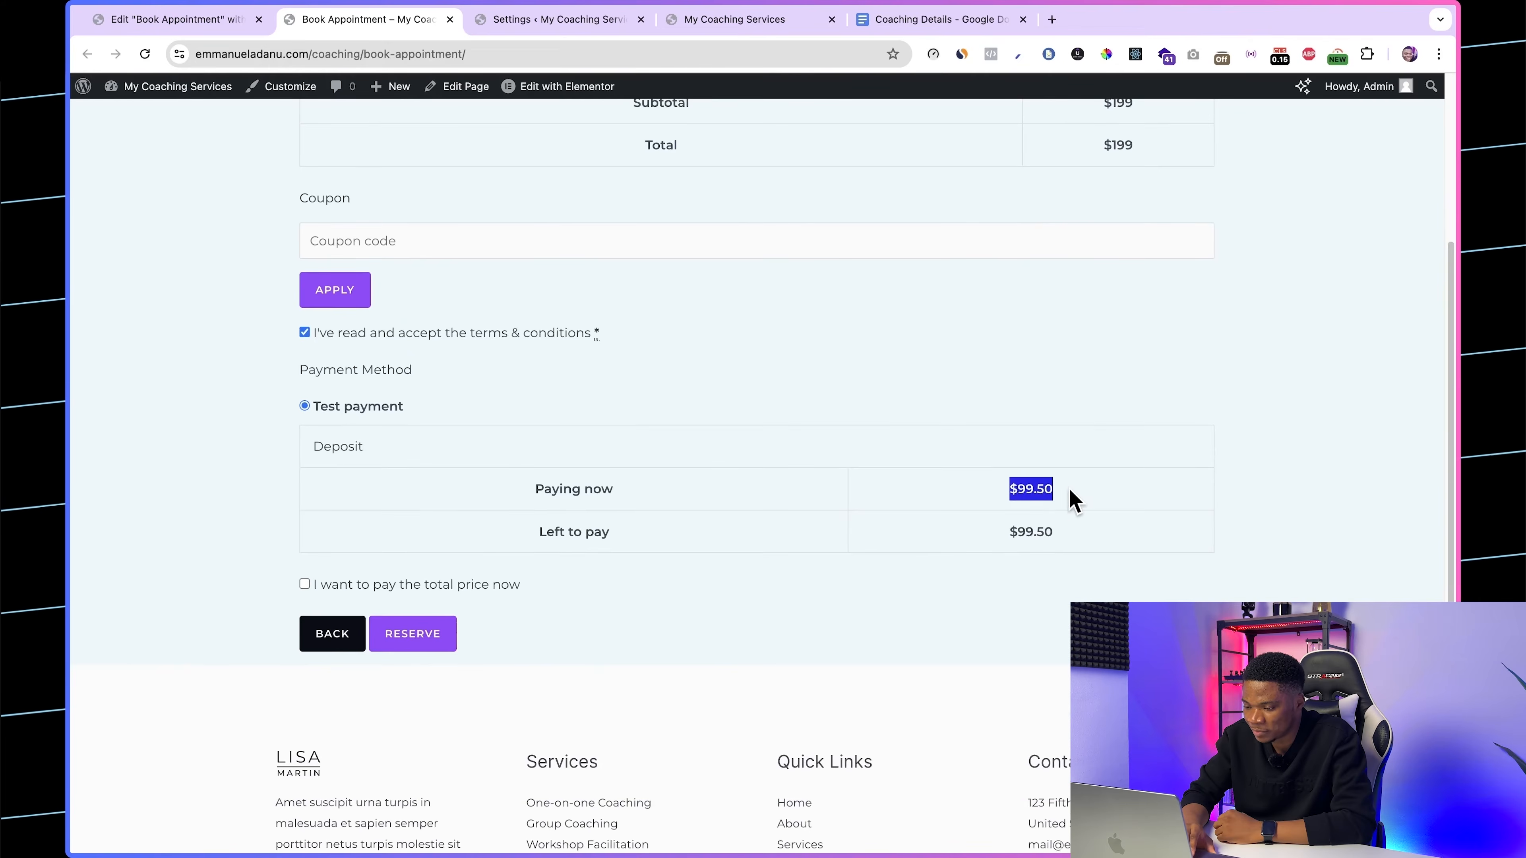
{"action": "scroll", "coordinate": [1074, 500], "scroll_direction": "down", "scroll_amount": 1}
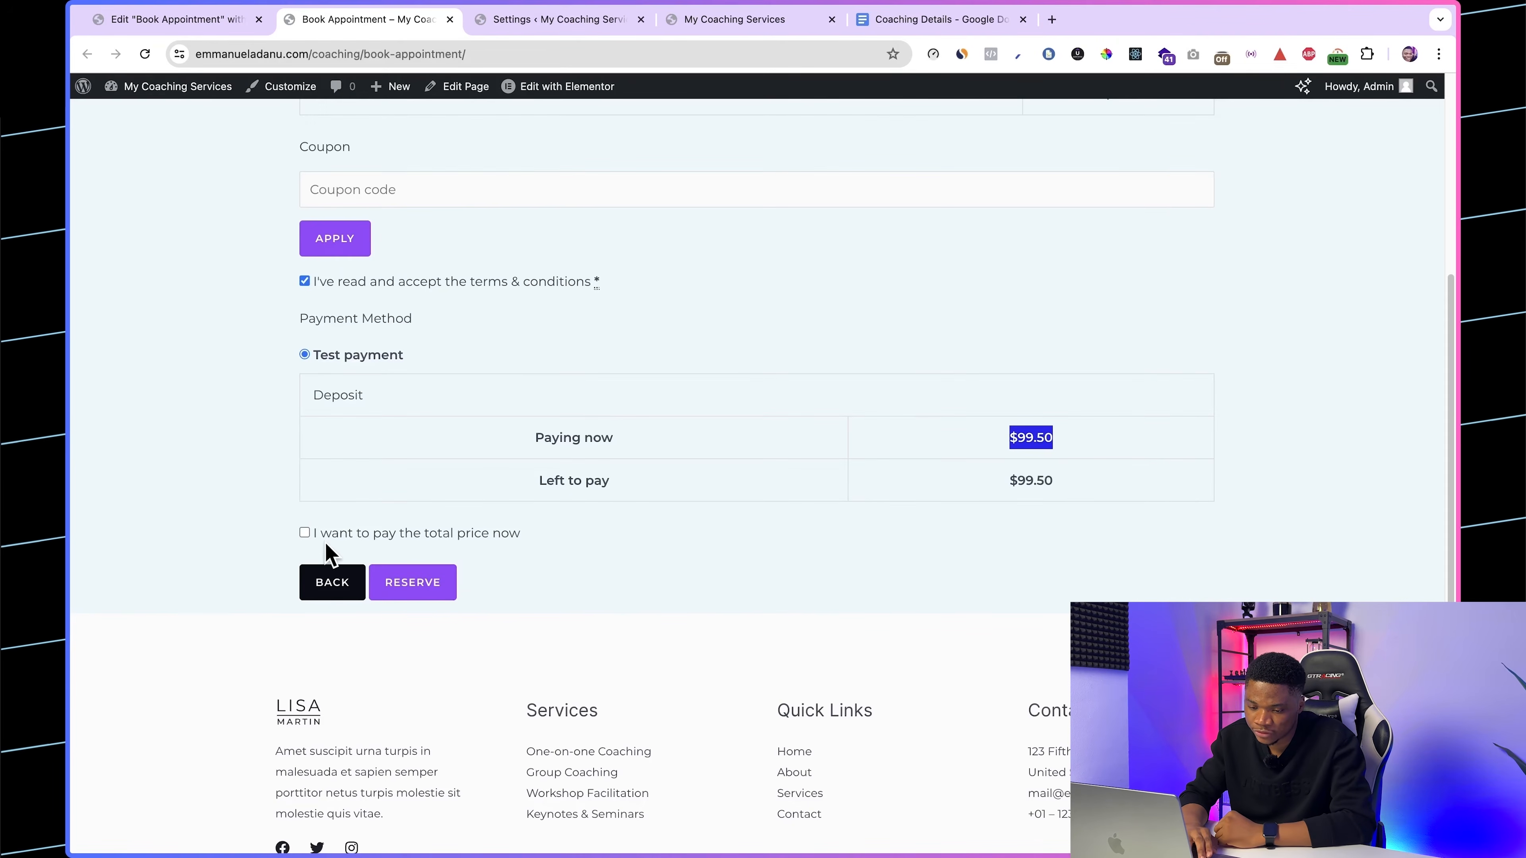
Step: Choose to pay the total price now and submit the YouTube Growth Accelerator reservation
{"action": "left_click", "coordinate": [306, 532]}
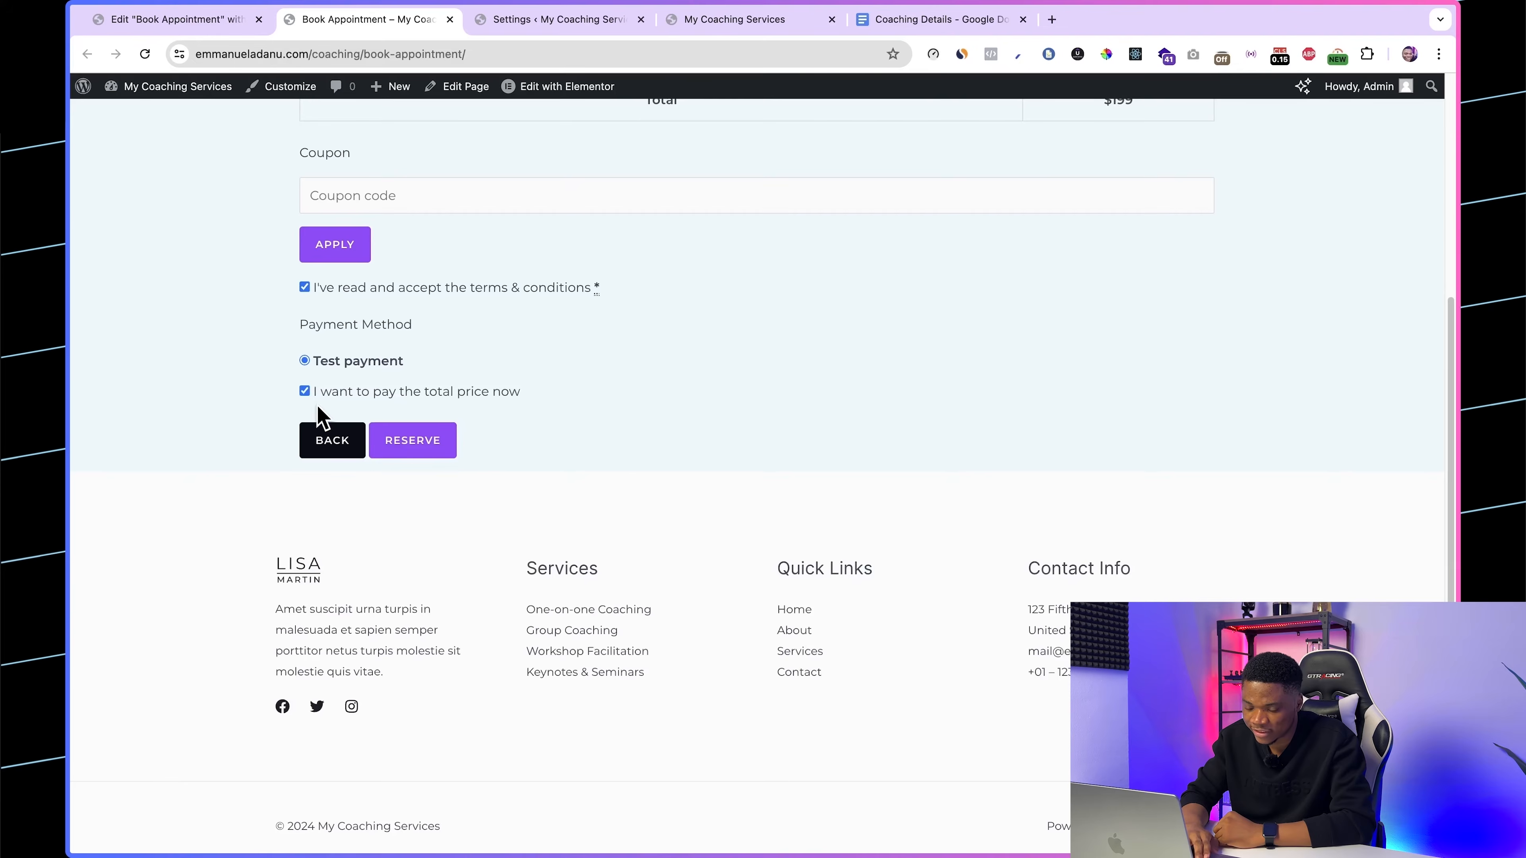
{"action": "scroll", "coordinate": [528, 338], "scroll_direction": "up", "scroll_amount": 3}
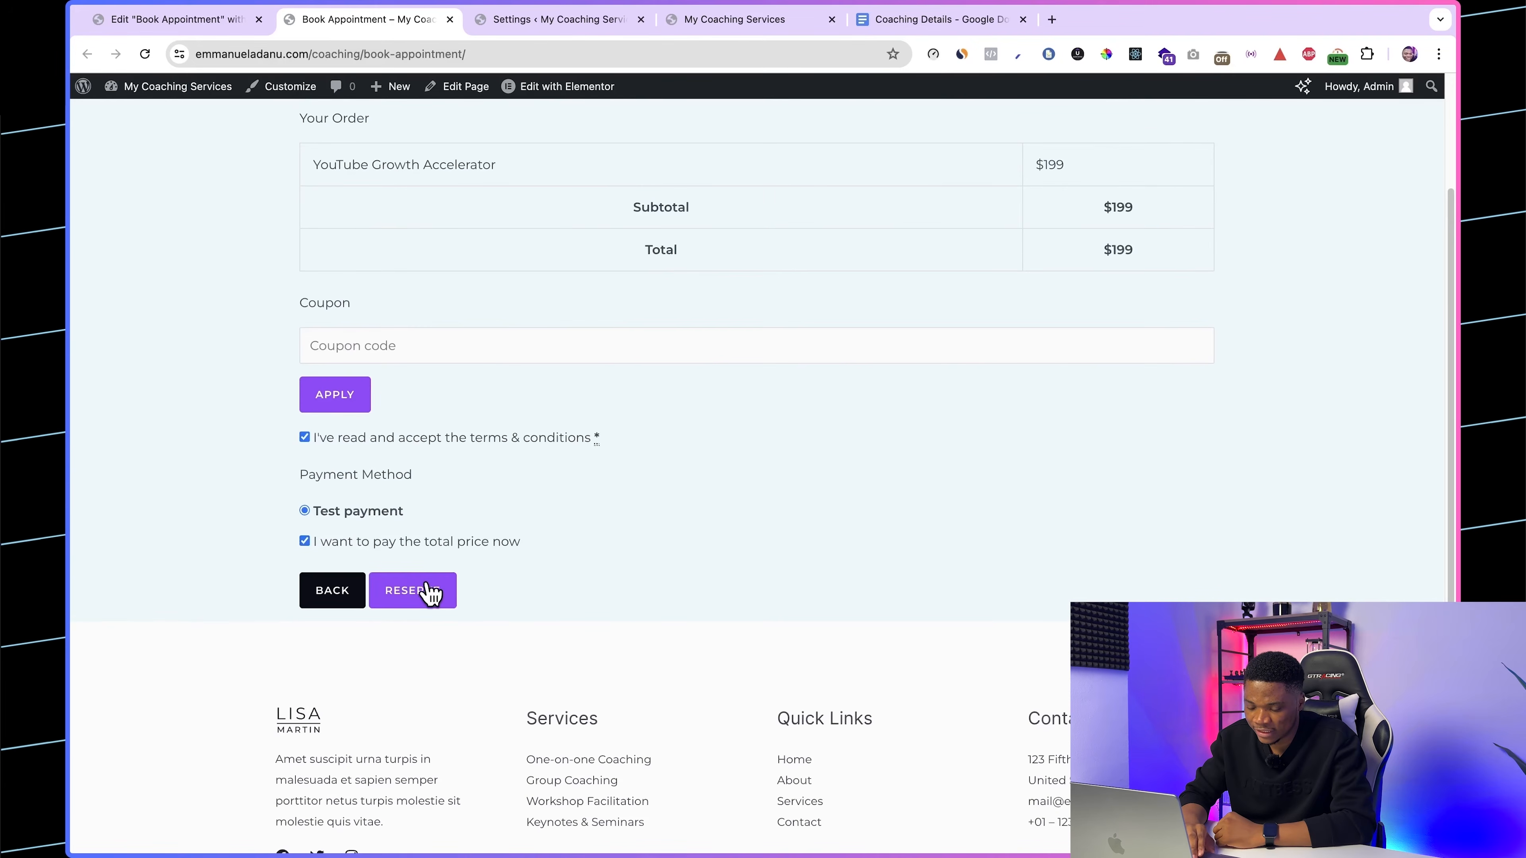
{"action": "left_click", "coordinate": [427, 592]}
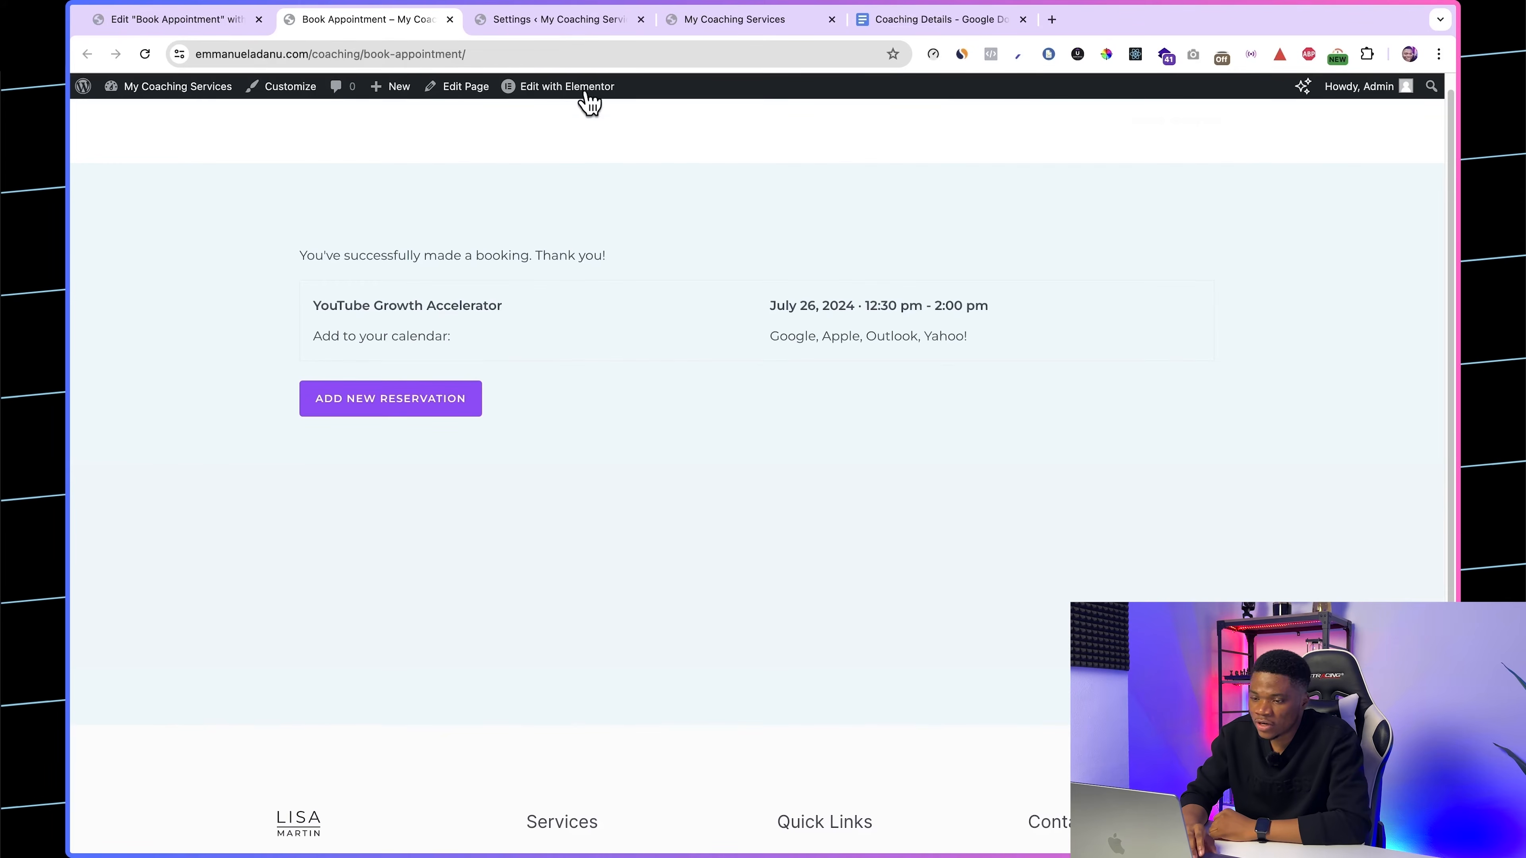
Step: Check the new reservation in the dashboard's bookings list, the appointment calendar's month view, and the payments list
{"action": "left_click", "coordinate": [536, 24]}
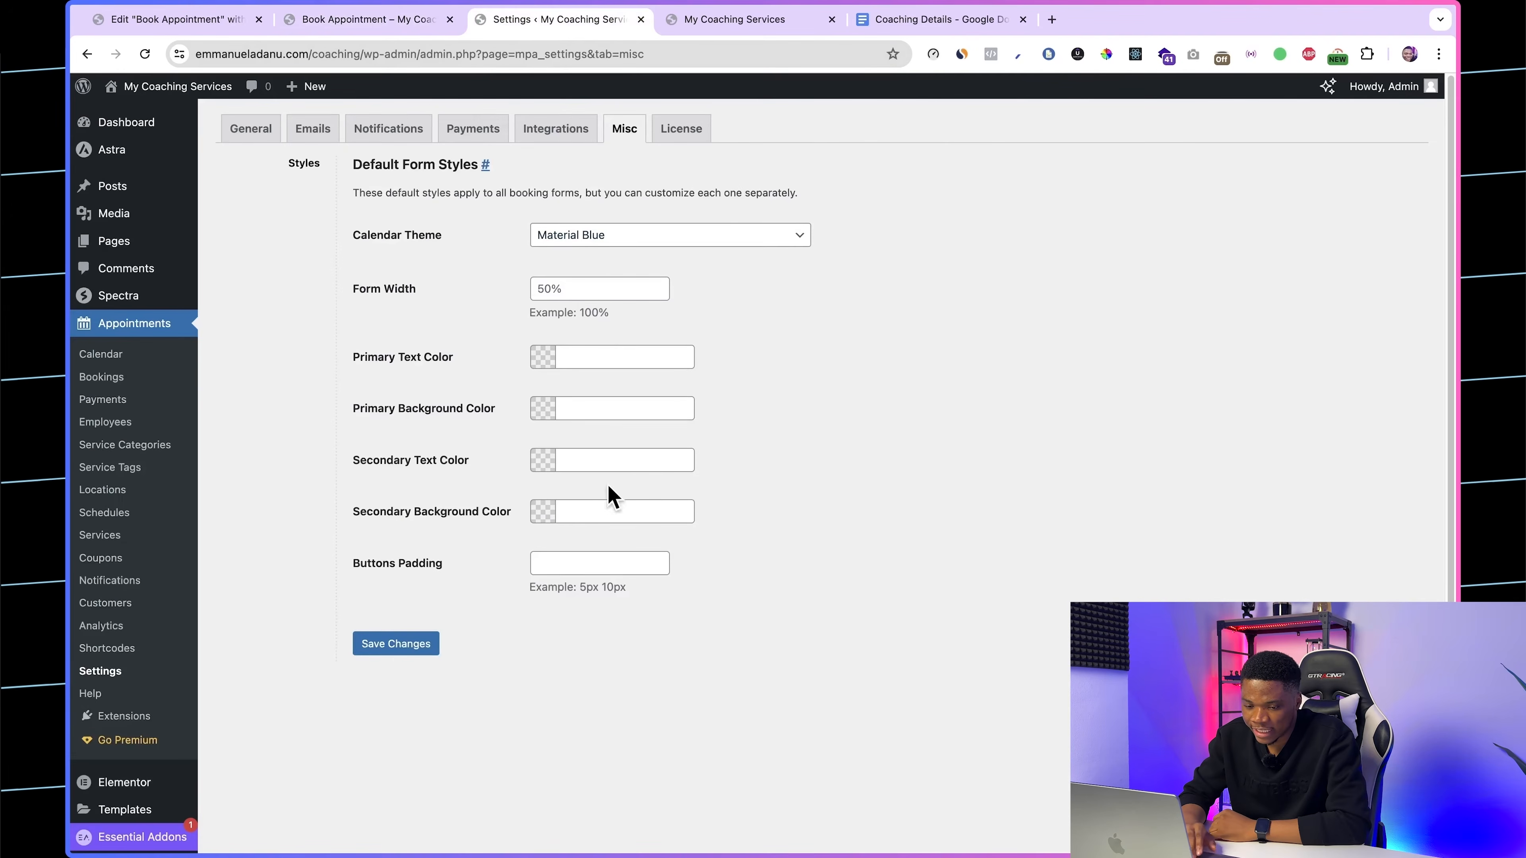
{"action": "left_click", "coordinate": [104, 382]}
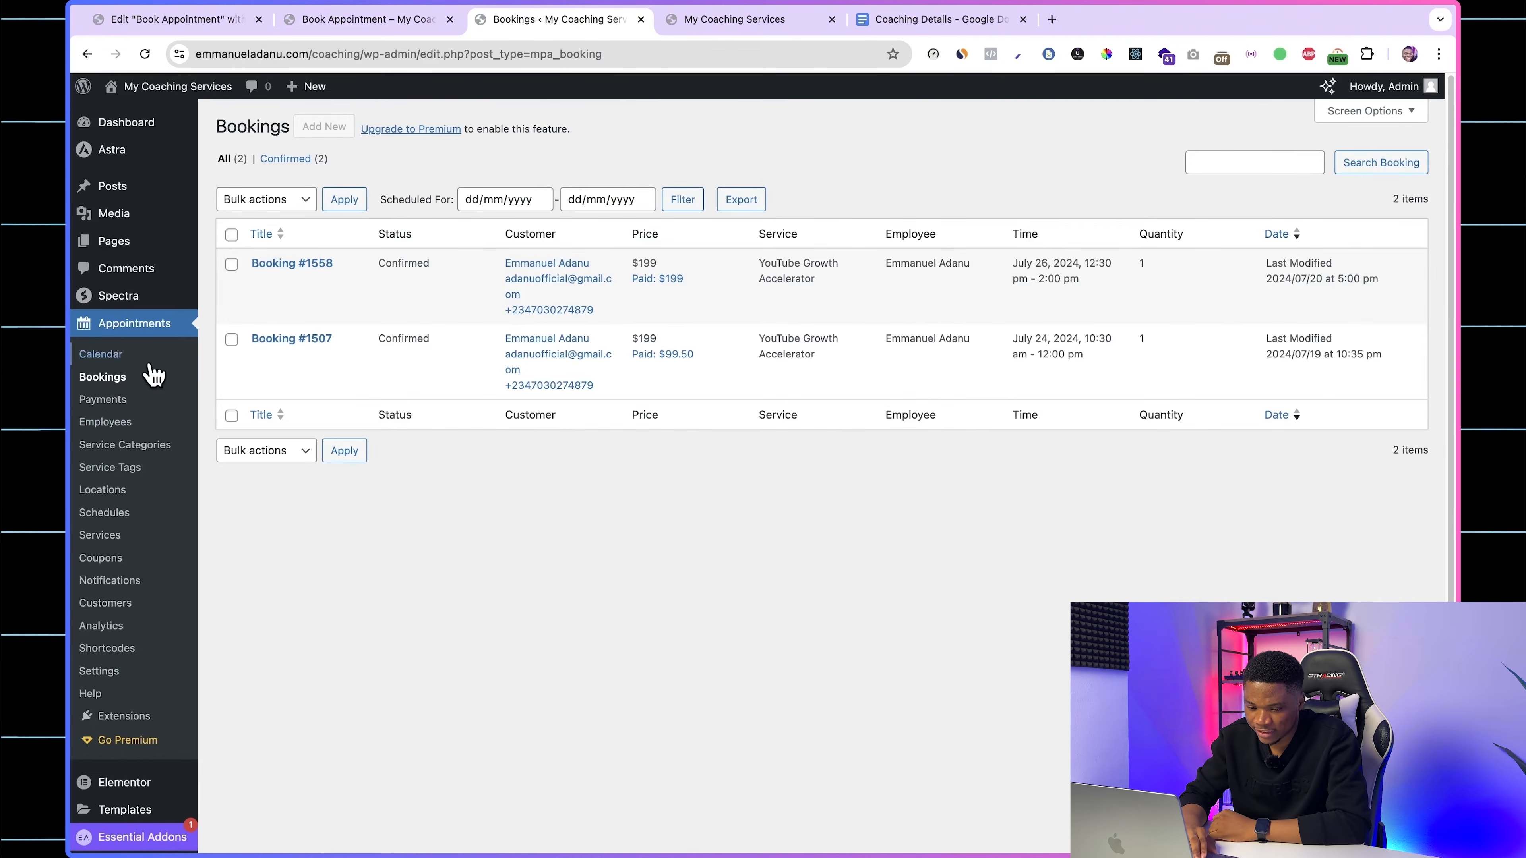
{"action": "left_click", "coordinate": [116, 357]}
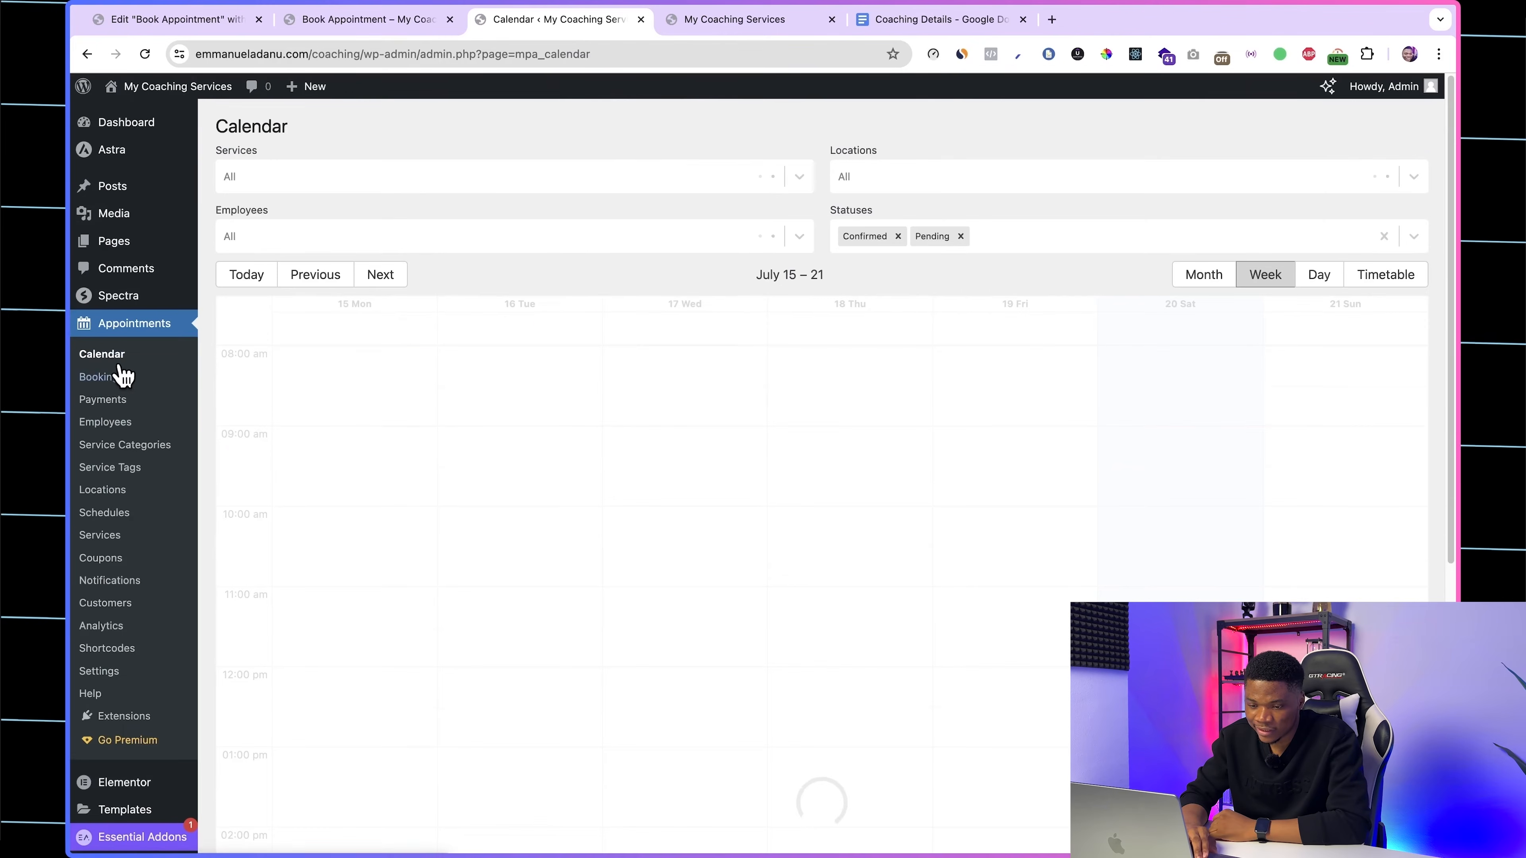
{"action": "left_click", "coordinate": [1203, 277]}
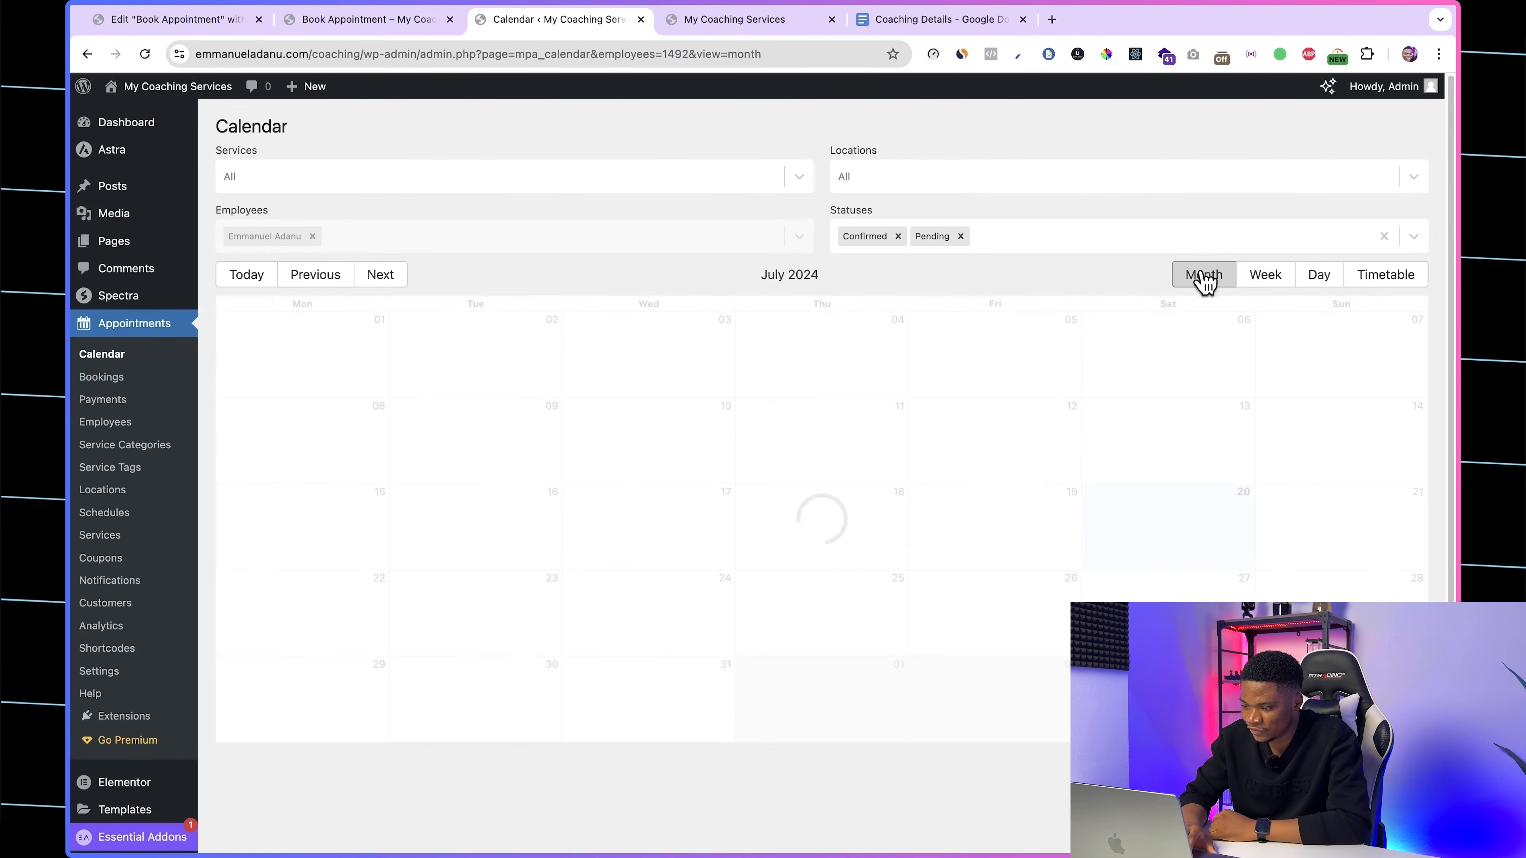
{"action": "scroll", "coordinate": [829, 637], "scroll_direction": "down", "scroll_amount": 3}
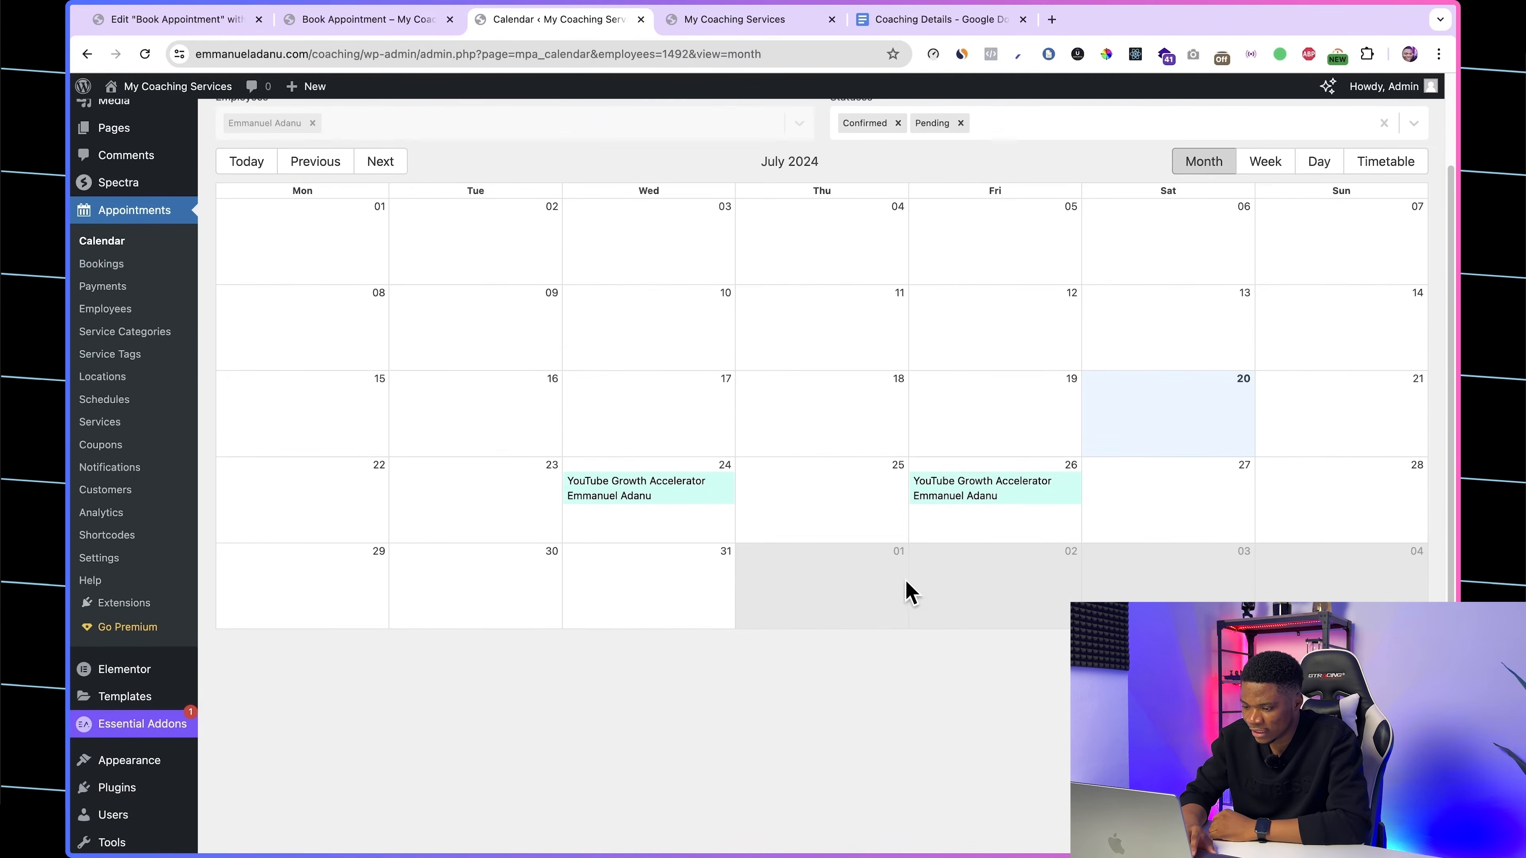
{"action": "scroll", "coordinate": [984, 495], "scroll_direction": "up", "scroll_amount": 3}
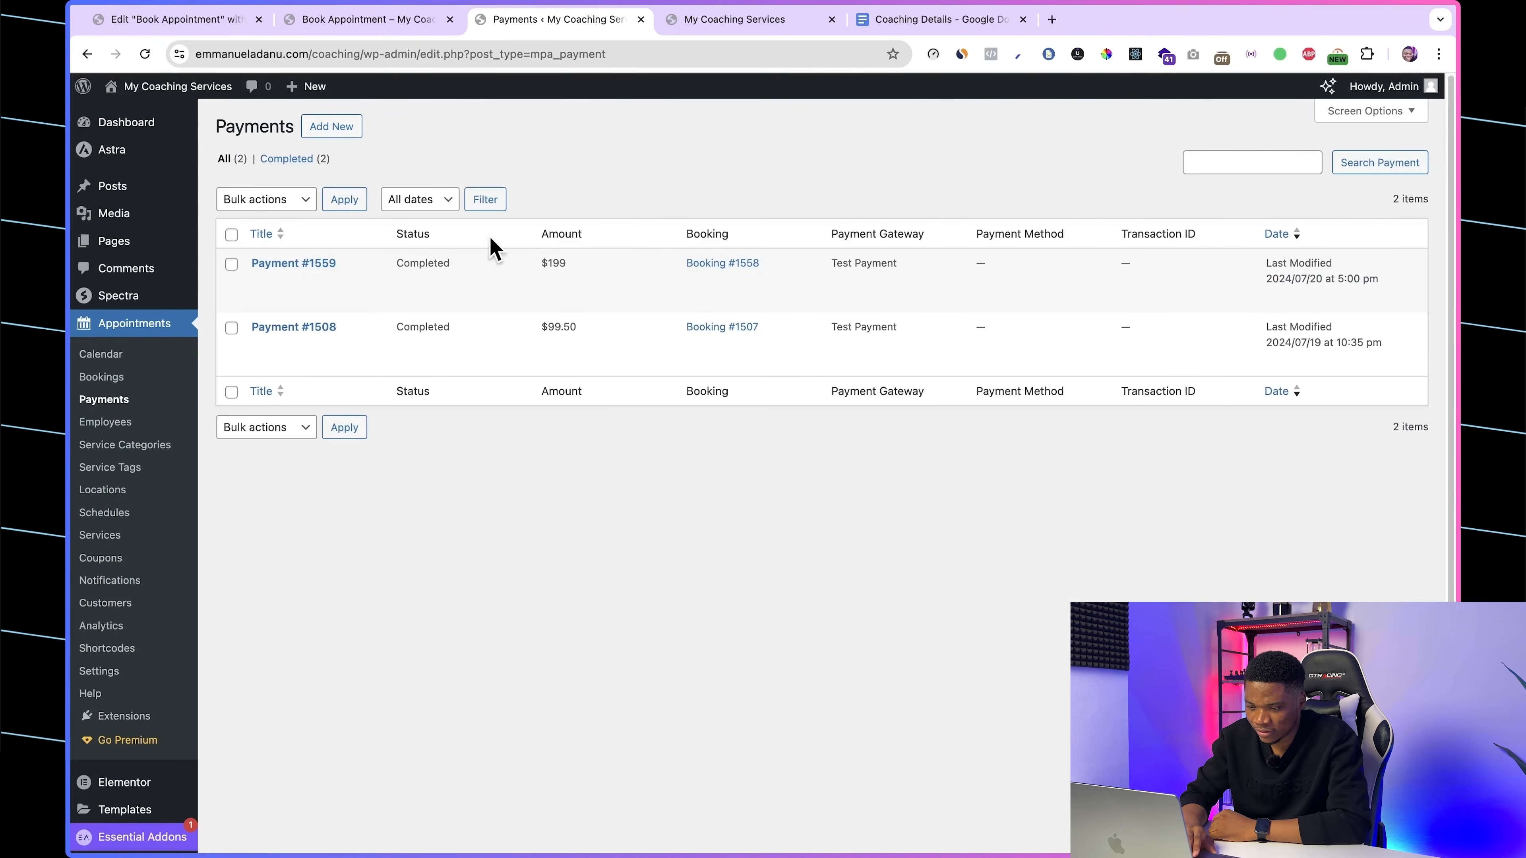
Step: Inspect the spacing below the live customer information form and set the booking container's bottom padding to 100 px in Elementor
{"action": "left_click", "coordinate": [367, 19]}
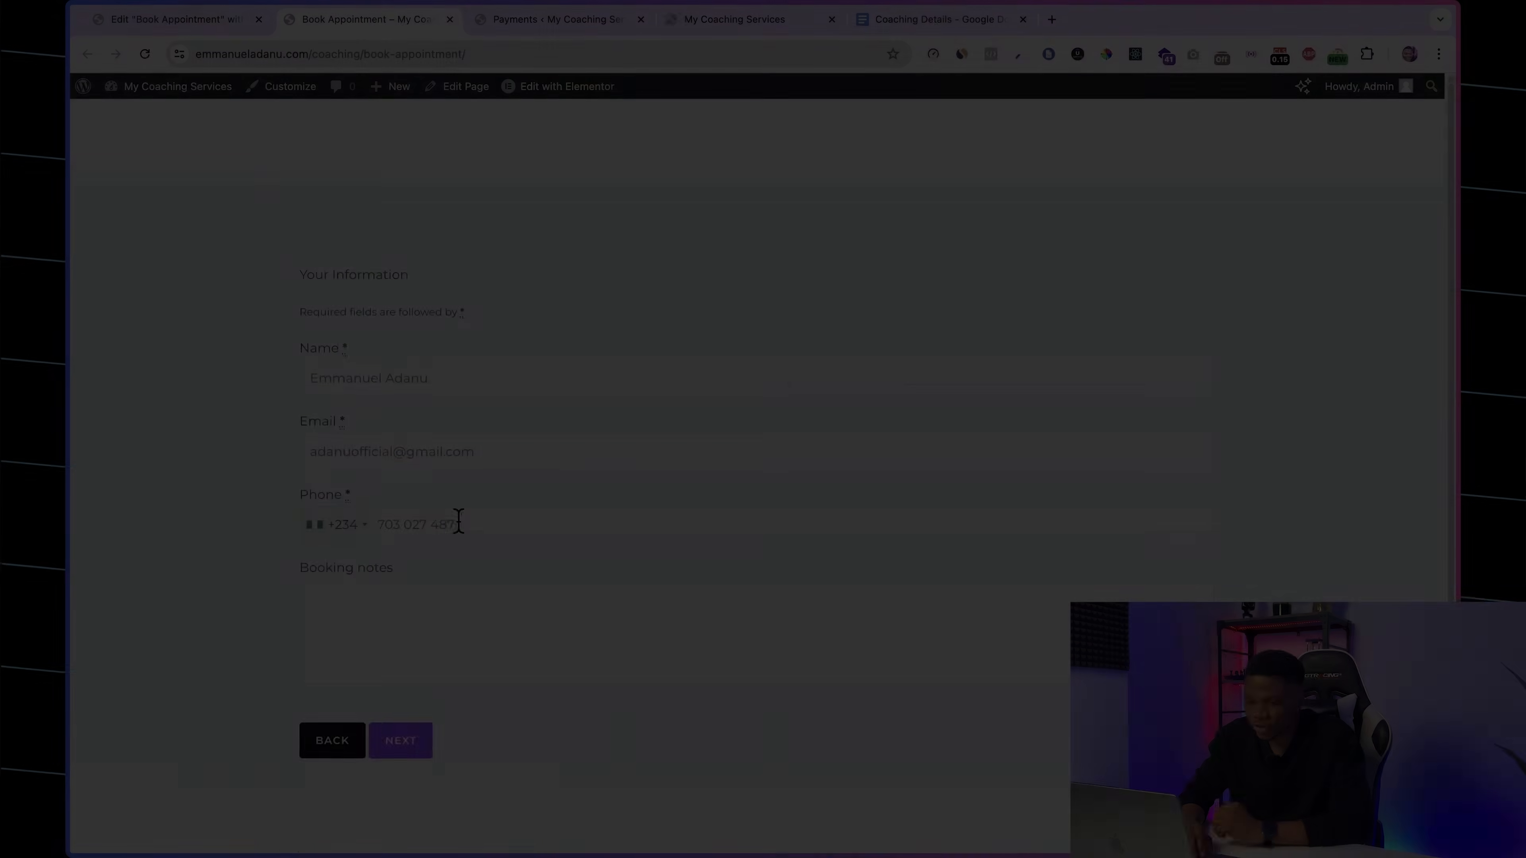
{"action": "scroll", "coordinate": [459, 520], "scroll_direction": "up", "scroll_amount": 2}
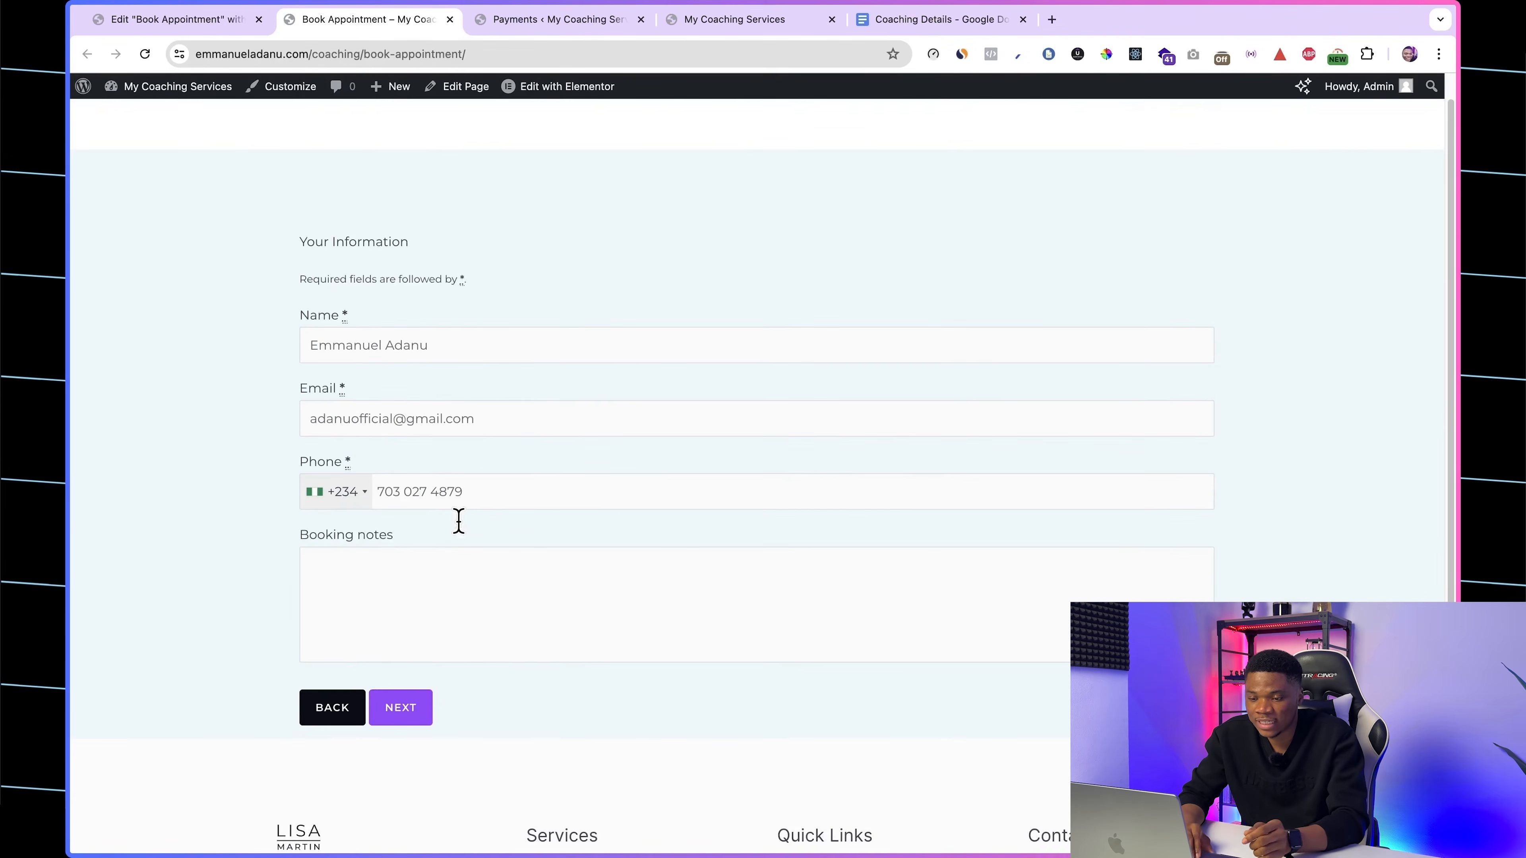
{"action": "scroll", "coordinate": [503, 465], "scroll_direction": "down", "scroll_amount": 5}
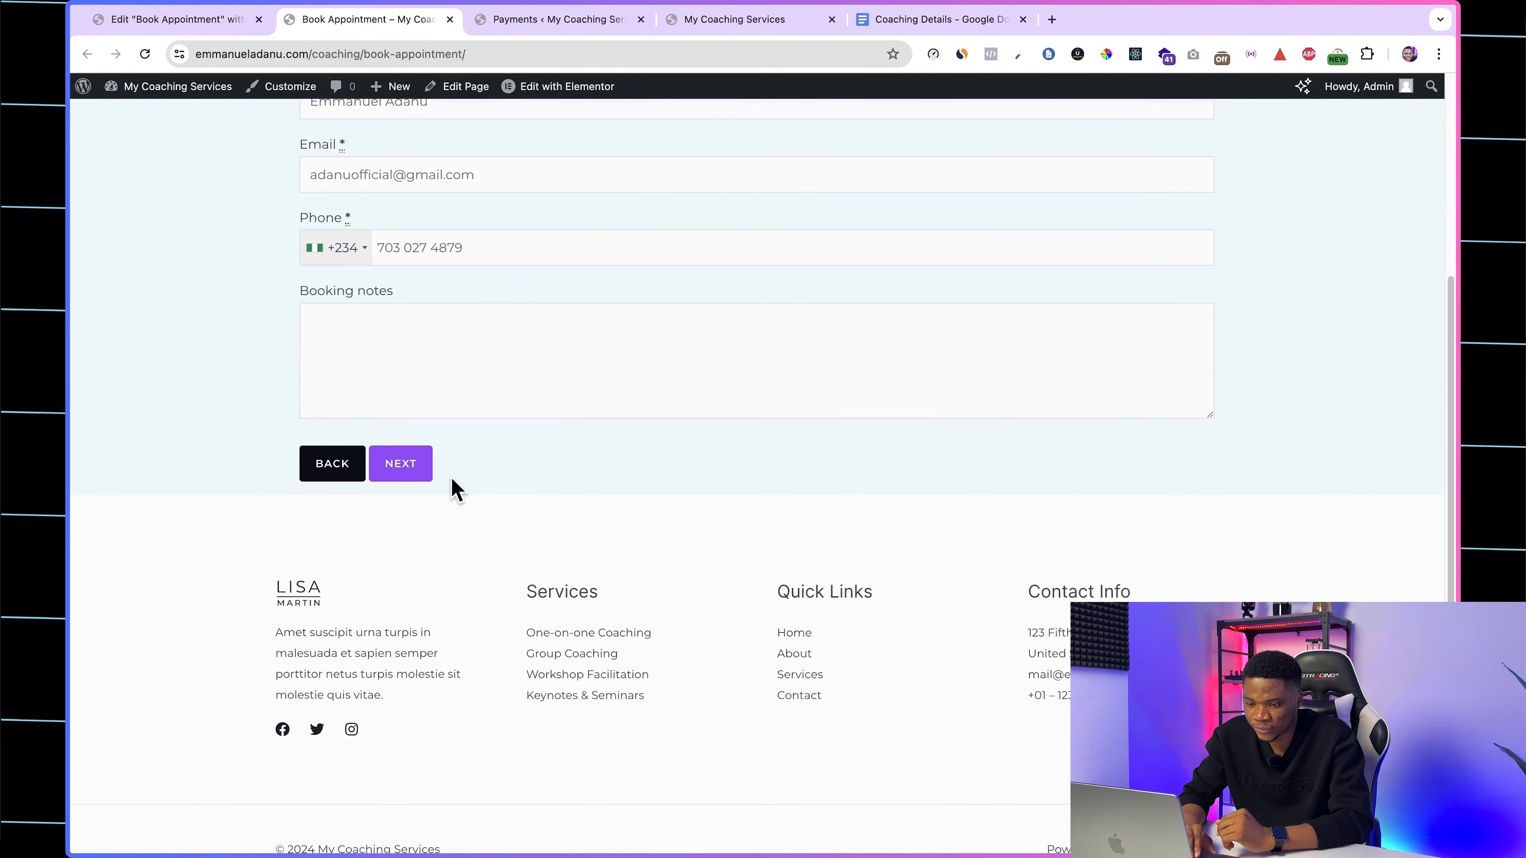
{"action": "scroll", "coordinate": [452, 479], "scroll_direction": "up", "scroll_amount": 3}
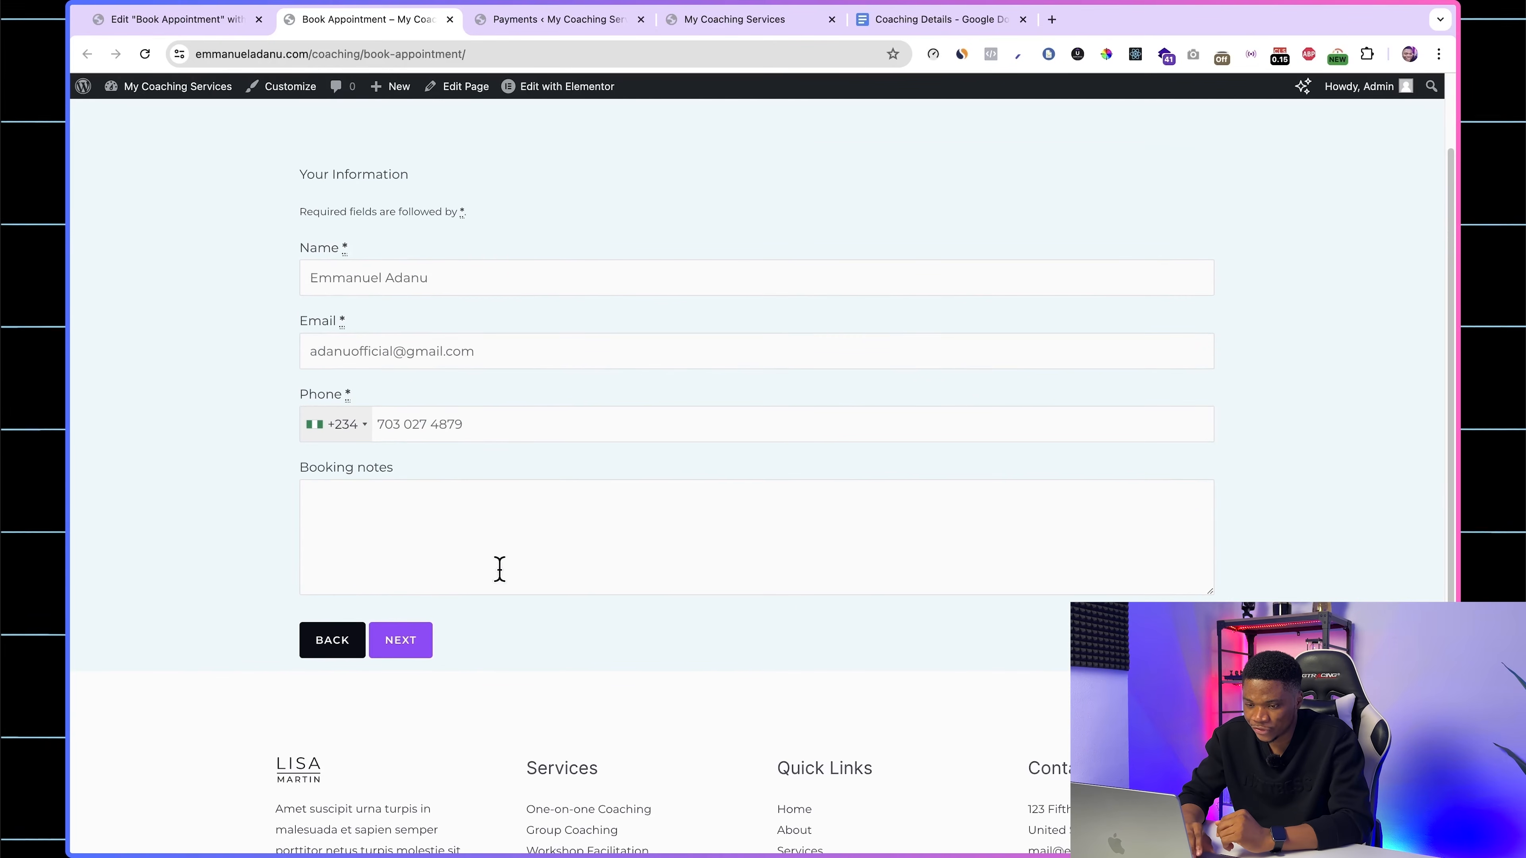
{"action": "scroll", "coordinate": [429, 685], "scroll_direction": "up", "scroll_amount": 2}
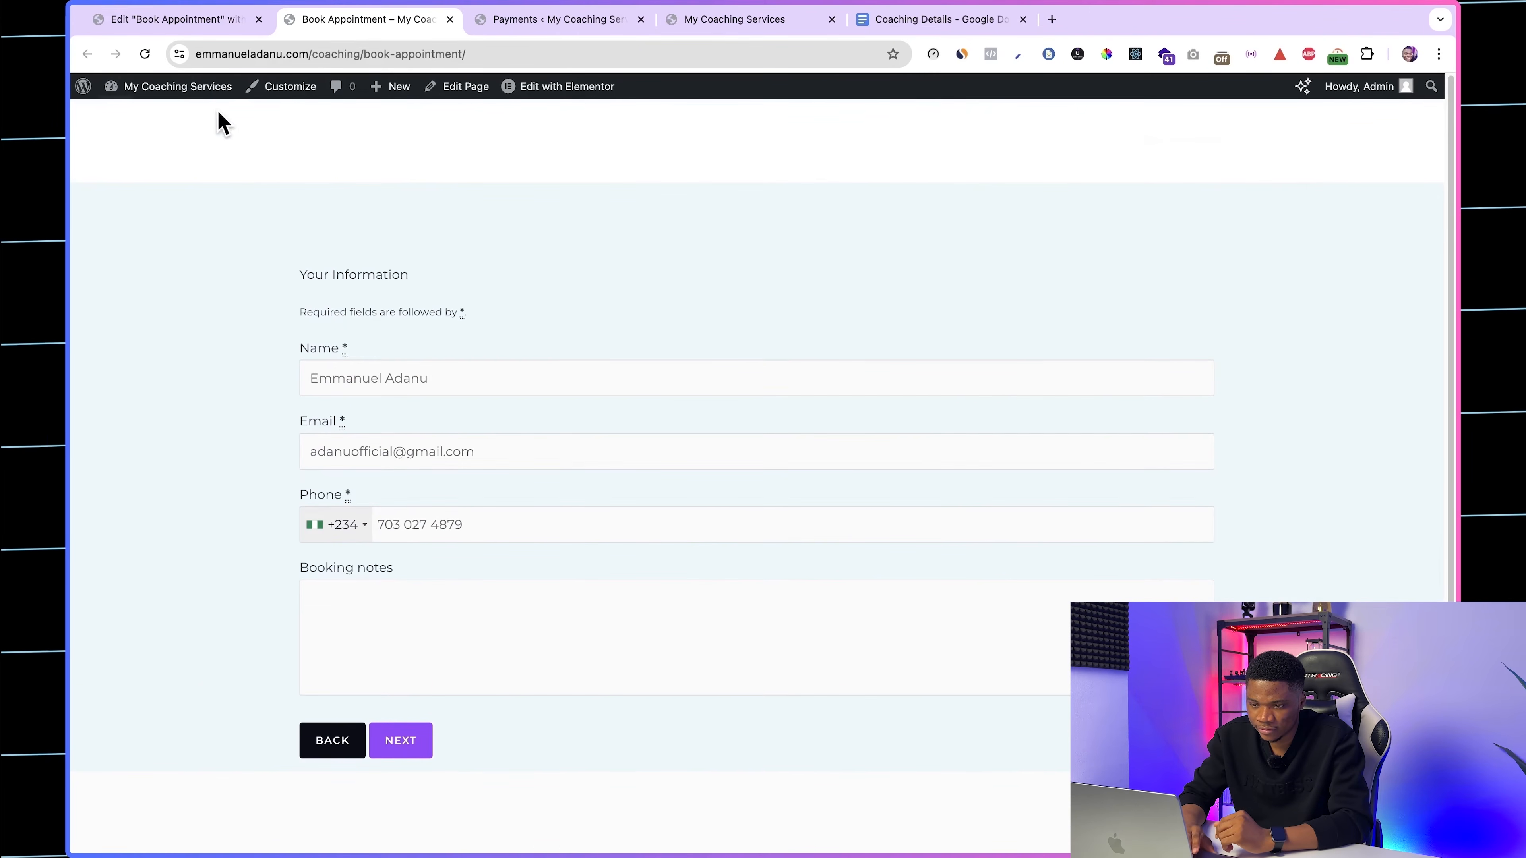
{"action": "left_click", "coordinate": [203, 28]}
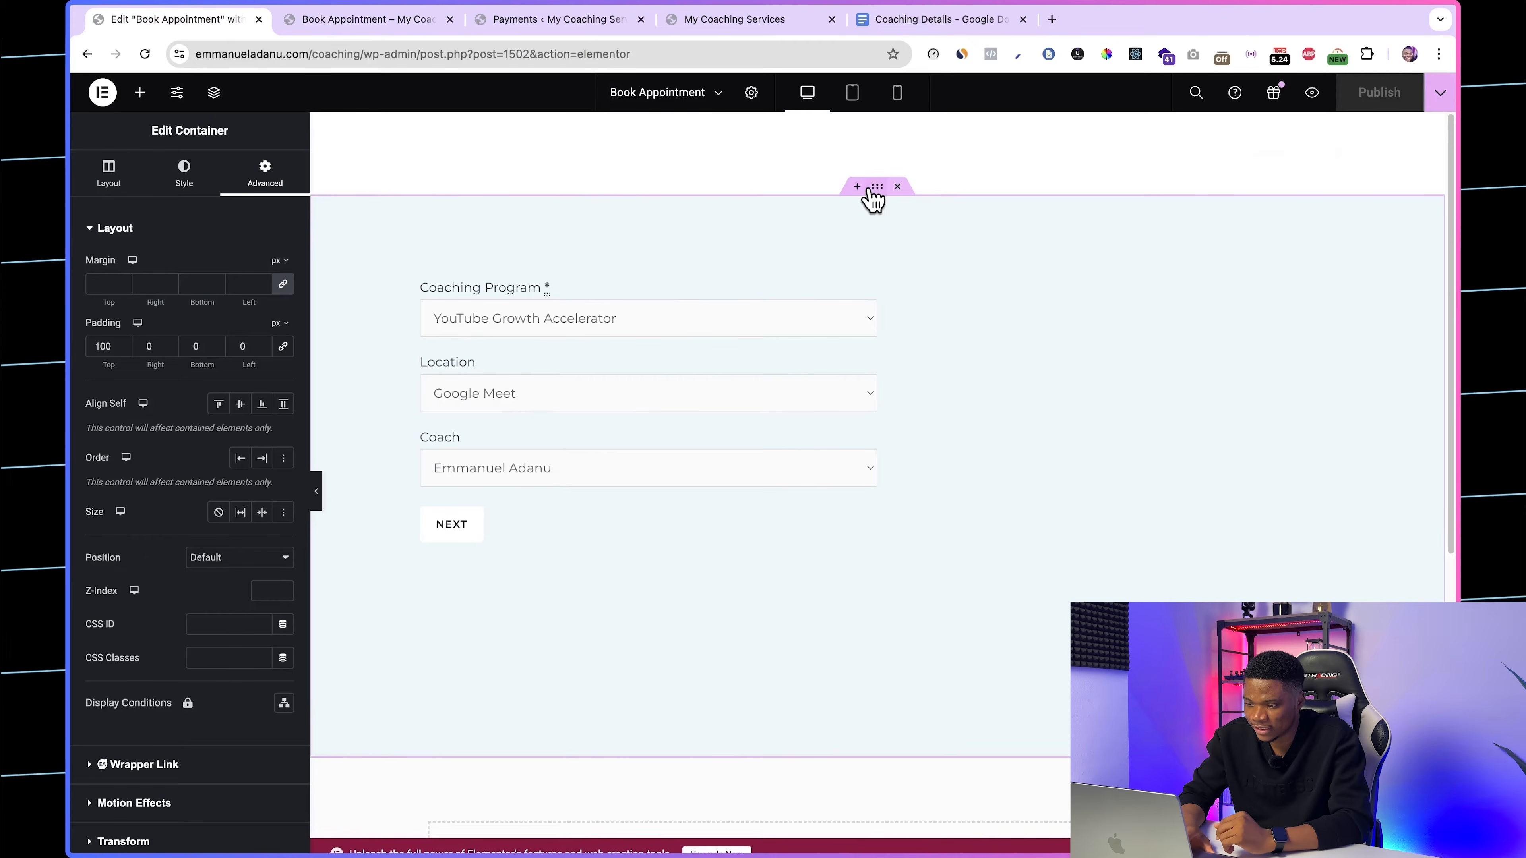
{"action": "left_click", "coordinate": [194, 346]}
{"action": "type", "text": "100"}
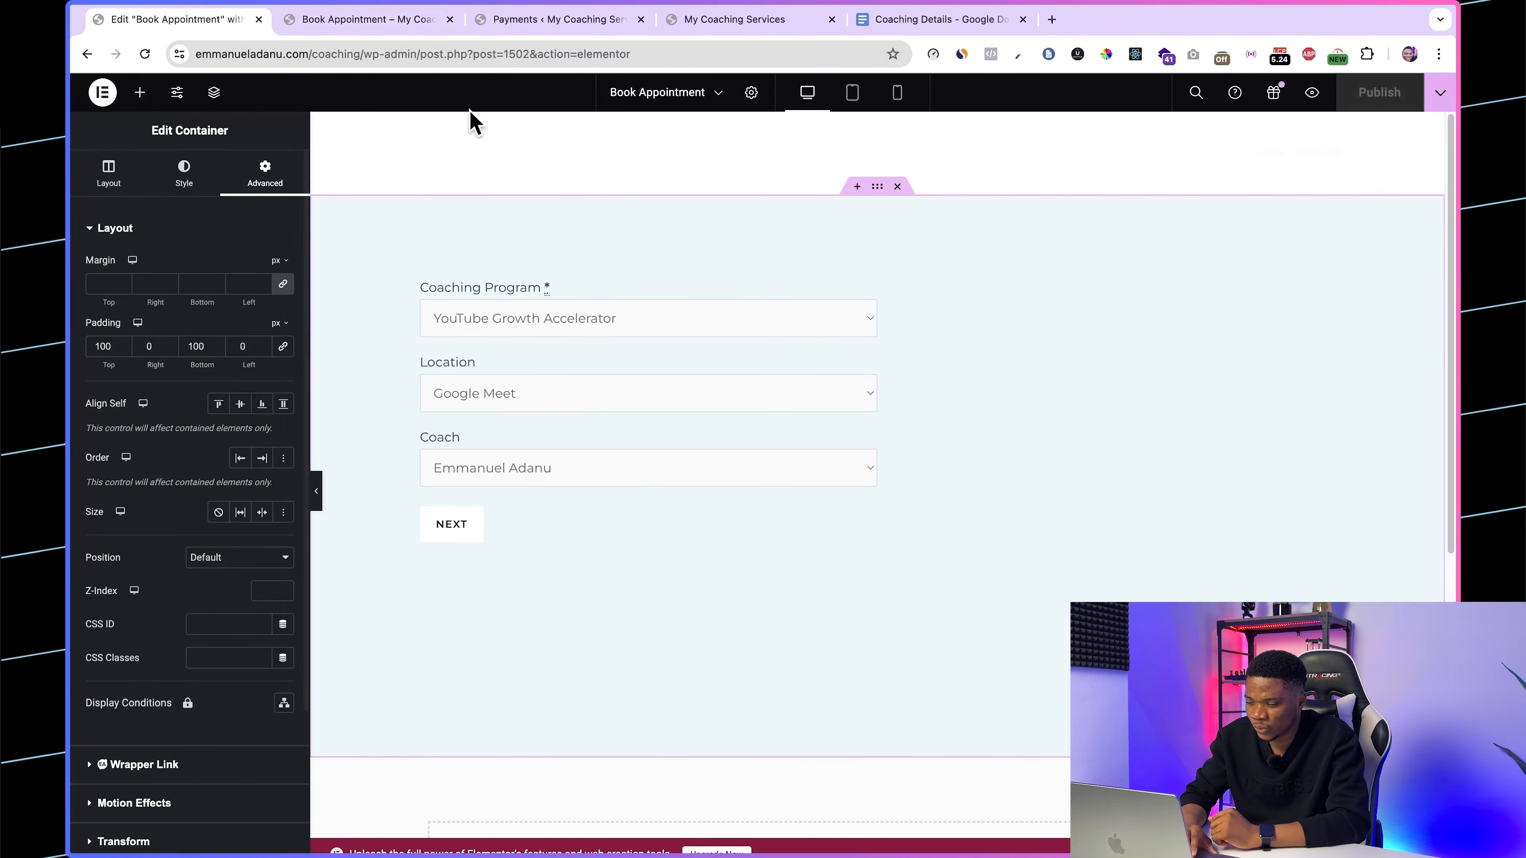
Step: Reload the live booking page, choose July 31 at 9:00 AM, and check the spacing below the customer information form
{"action": "left_click", "coordinate": [389, 24]}
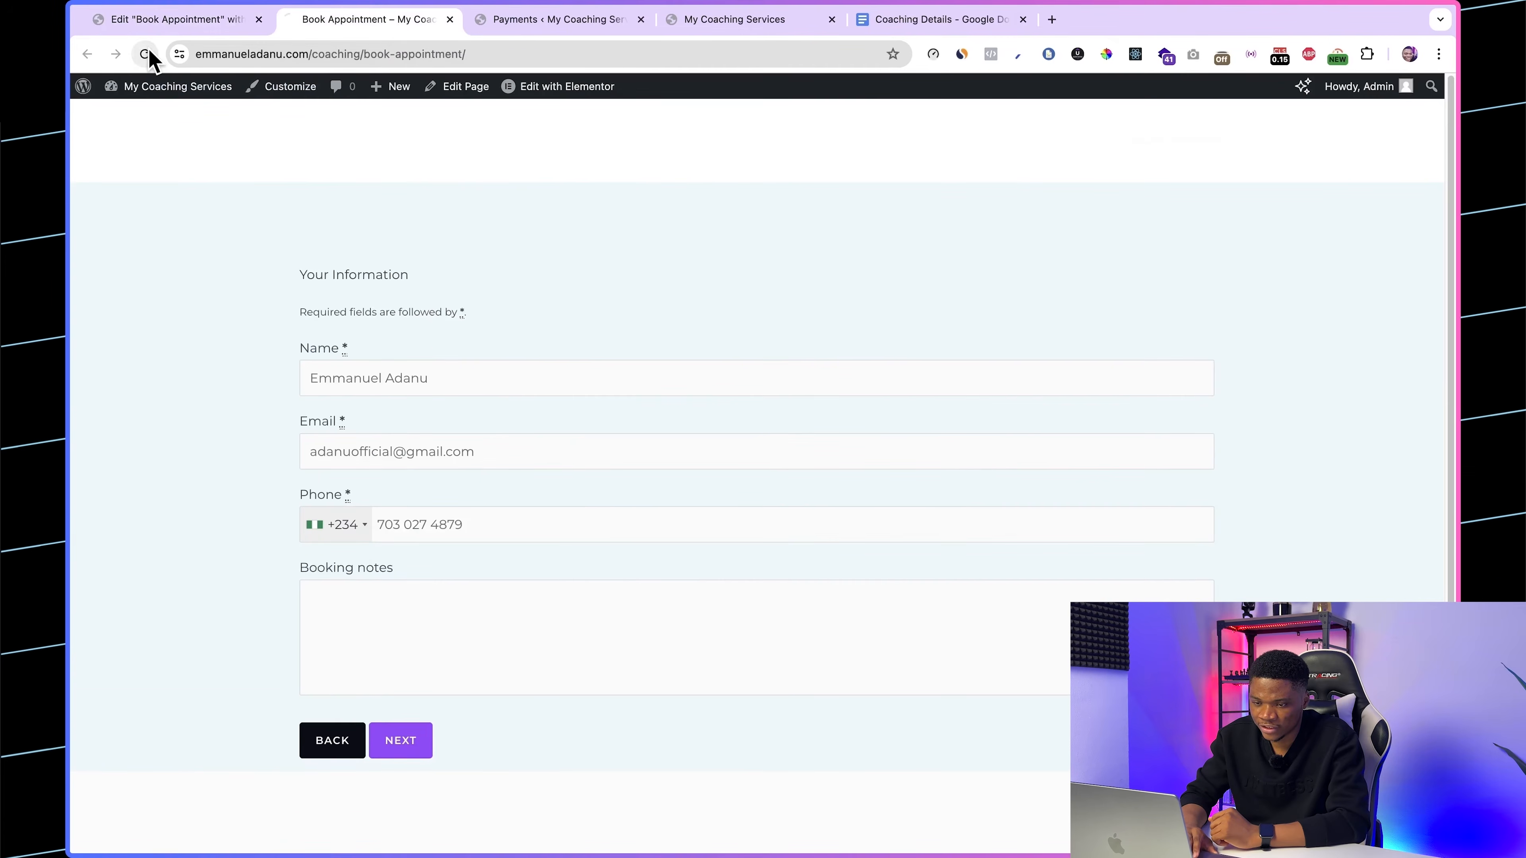
{"action": "left_click", "coordinate": [355, 502]}
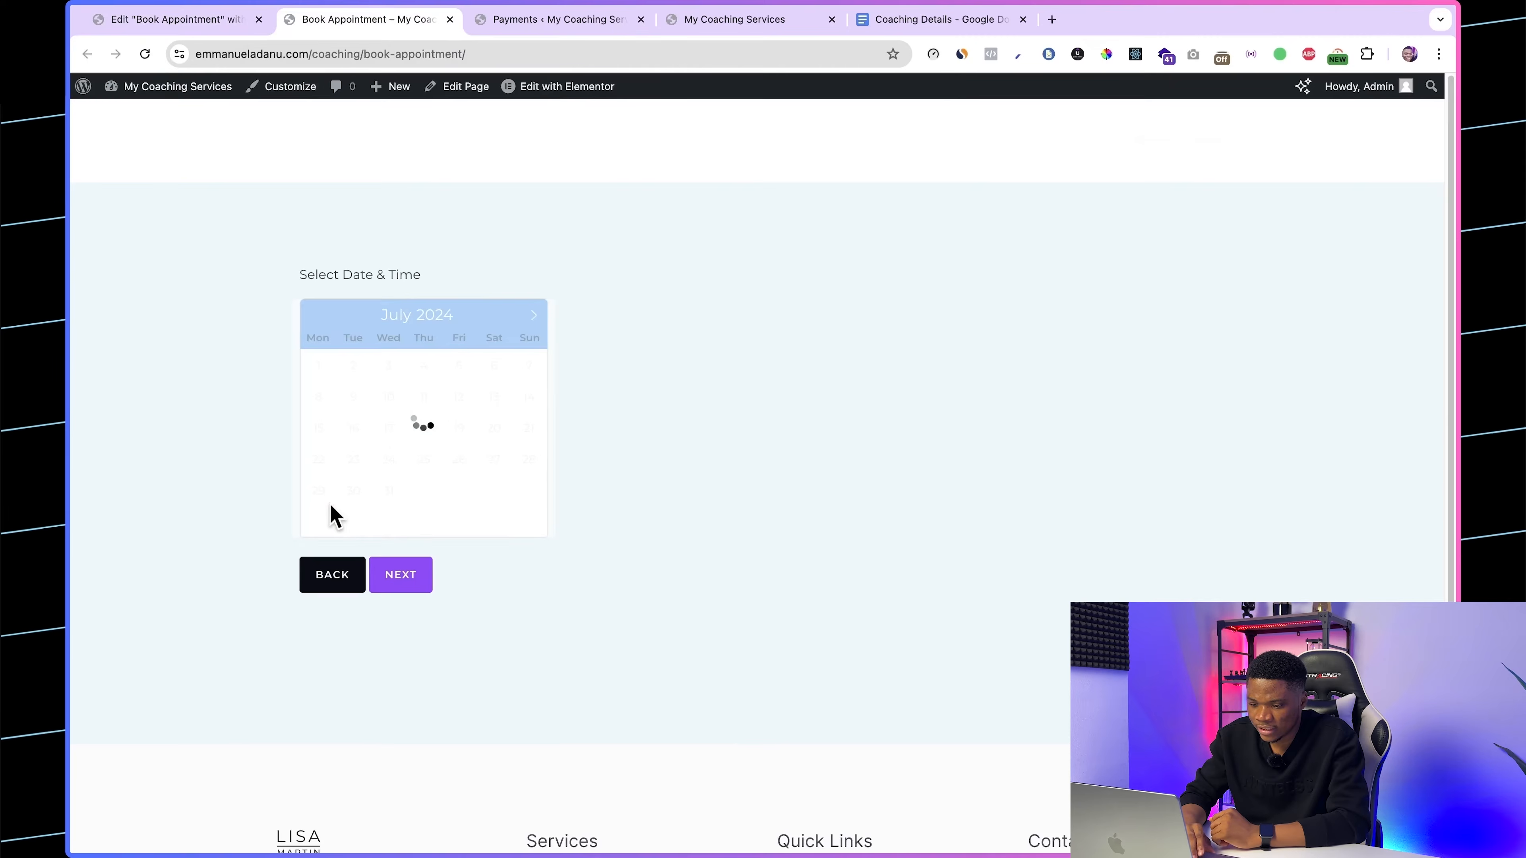
{"action": "left_click", "coordinate": [387, 492]}
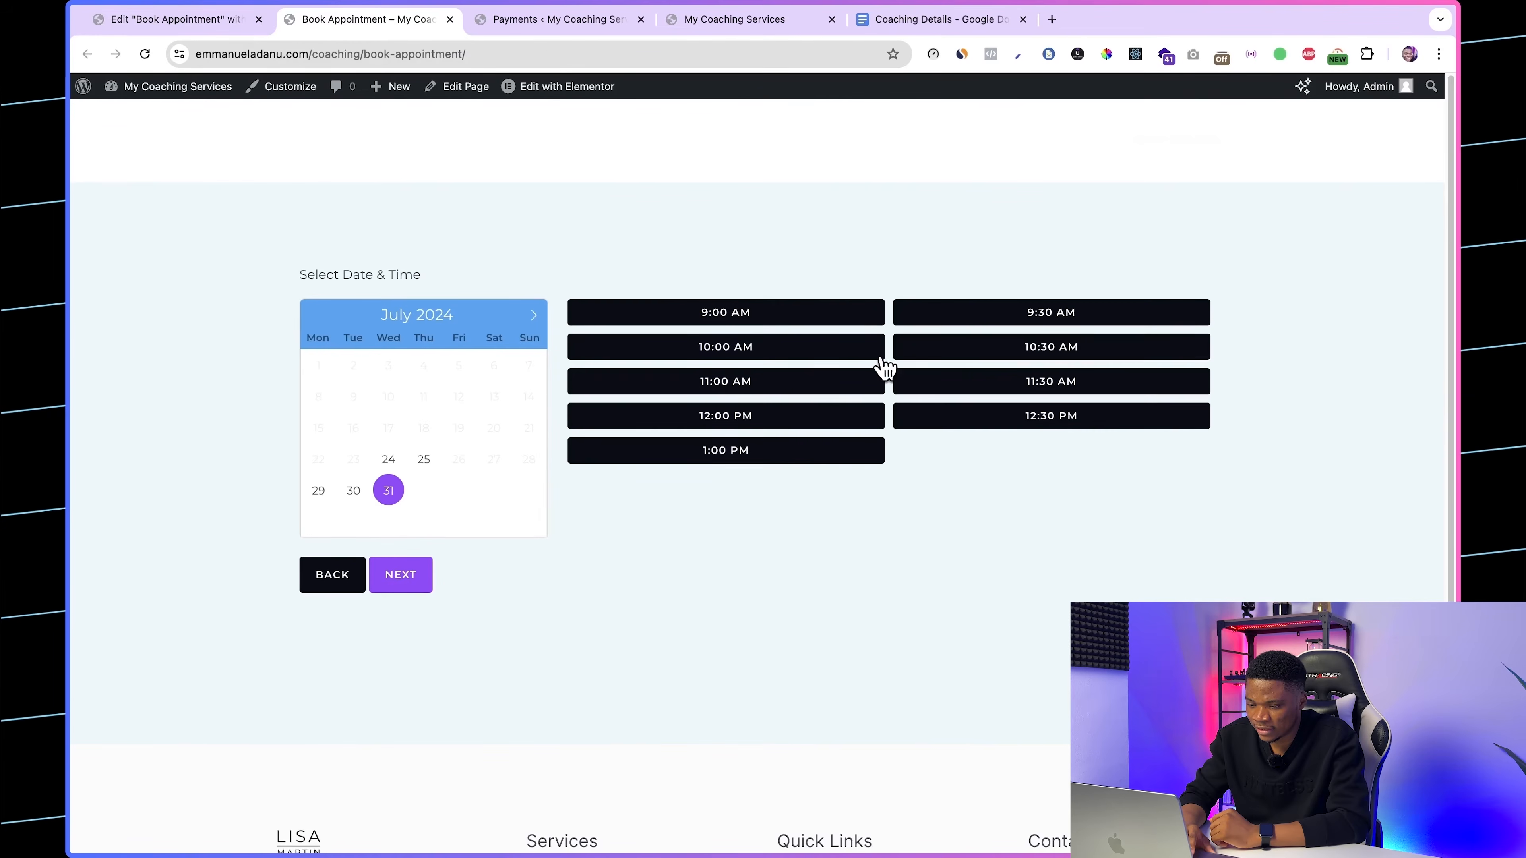
{"action": "left_click", "coordinate": [832, 313]}
{"action": "left_click", "coordinate": [409, 576]}
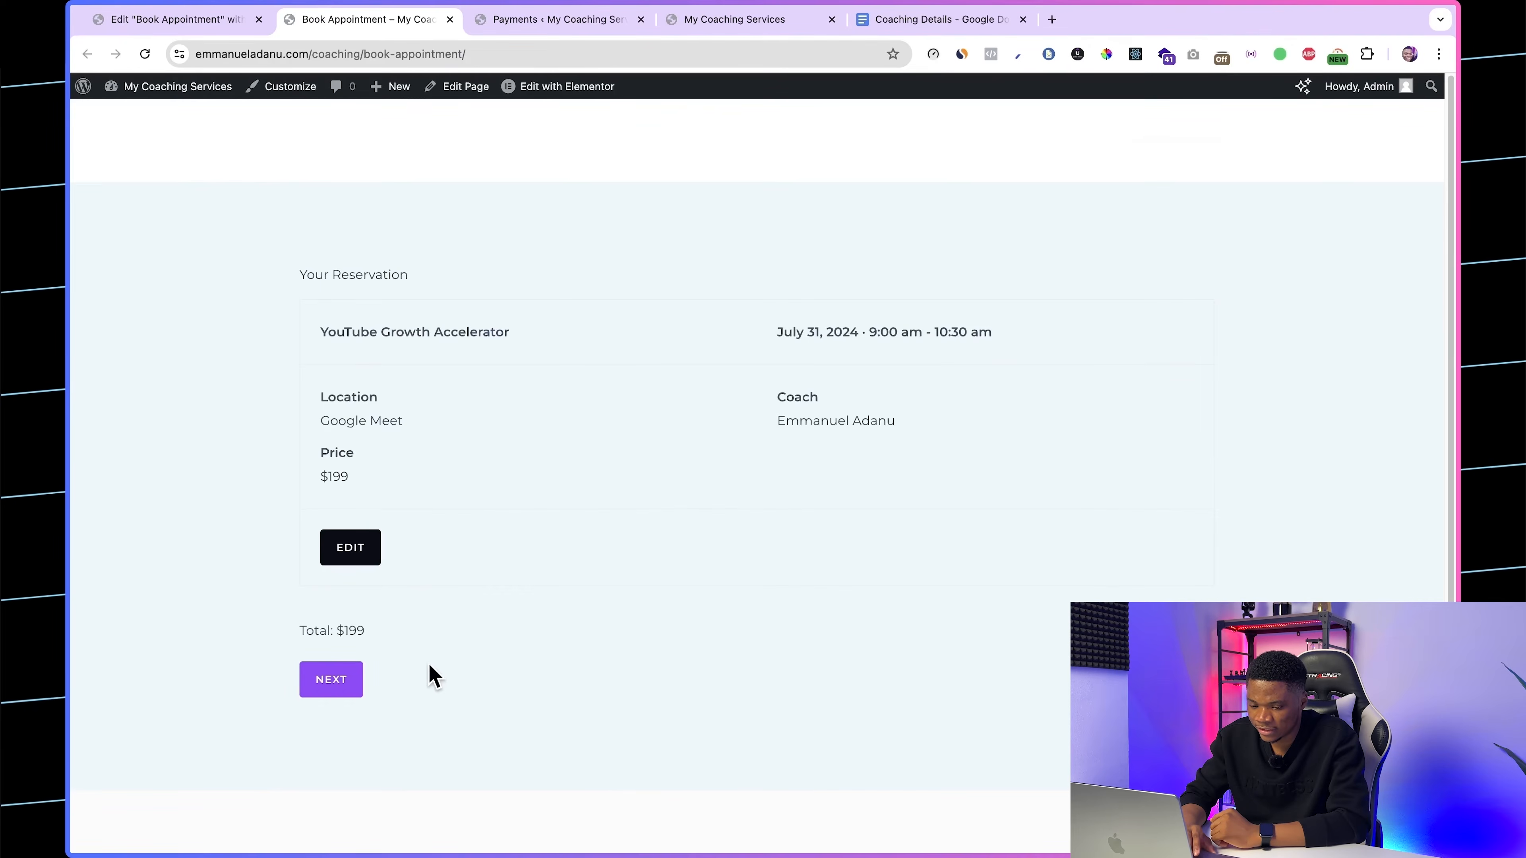
{"action": "left_click", "coordinate": [335, 691]}
{"action": "scroll", "coordinate": [778, 686], "scroll_direction": "down", "scroll_amount": 3}
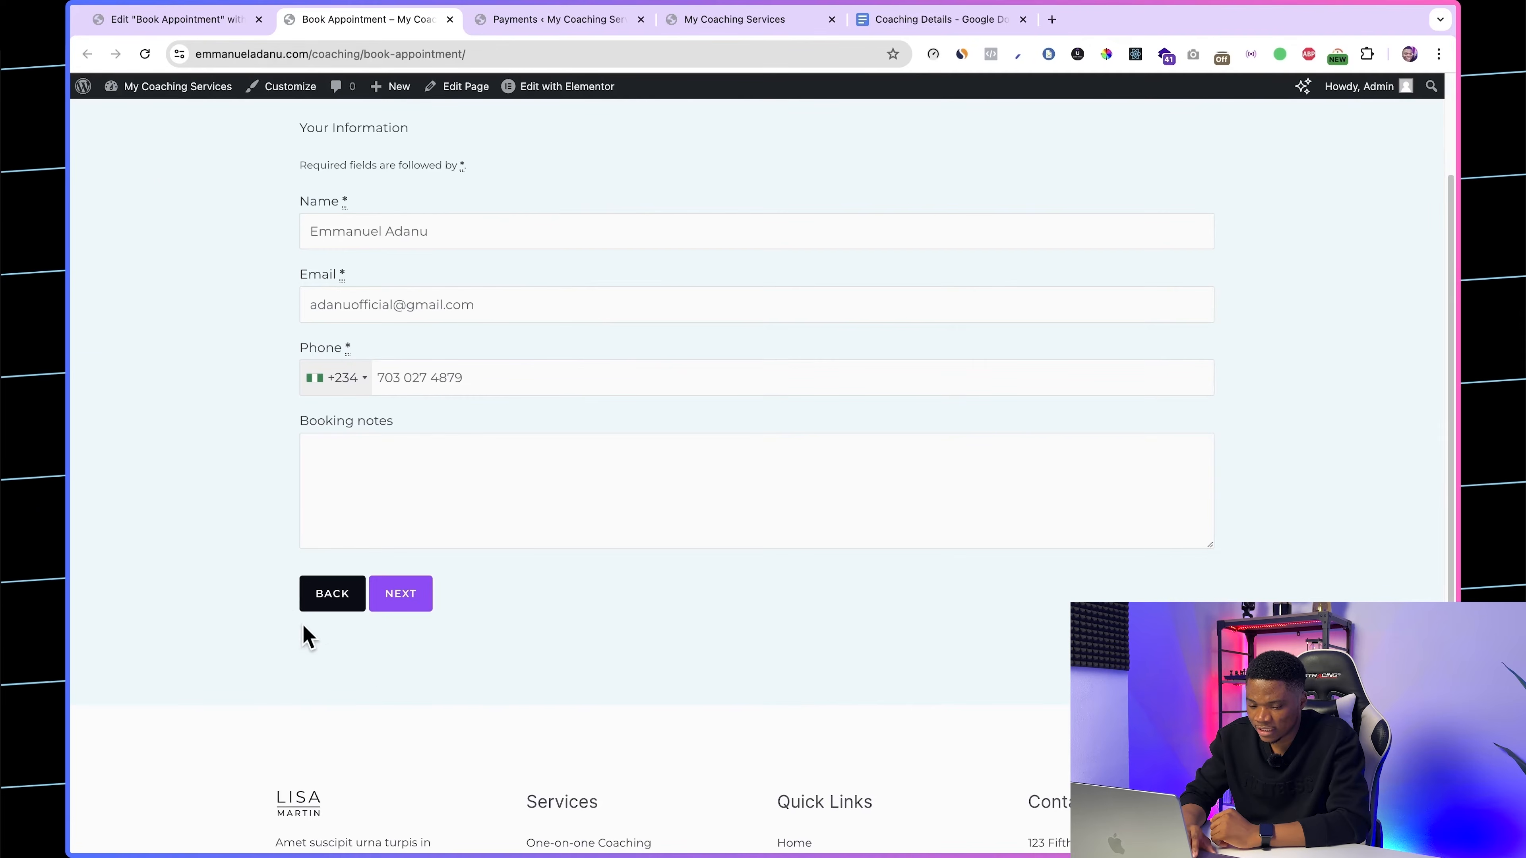
{"action": "scroll", "coordinate": [436, 631], "scroll_direction": "up", "scroll_amount": 2}
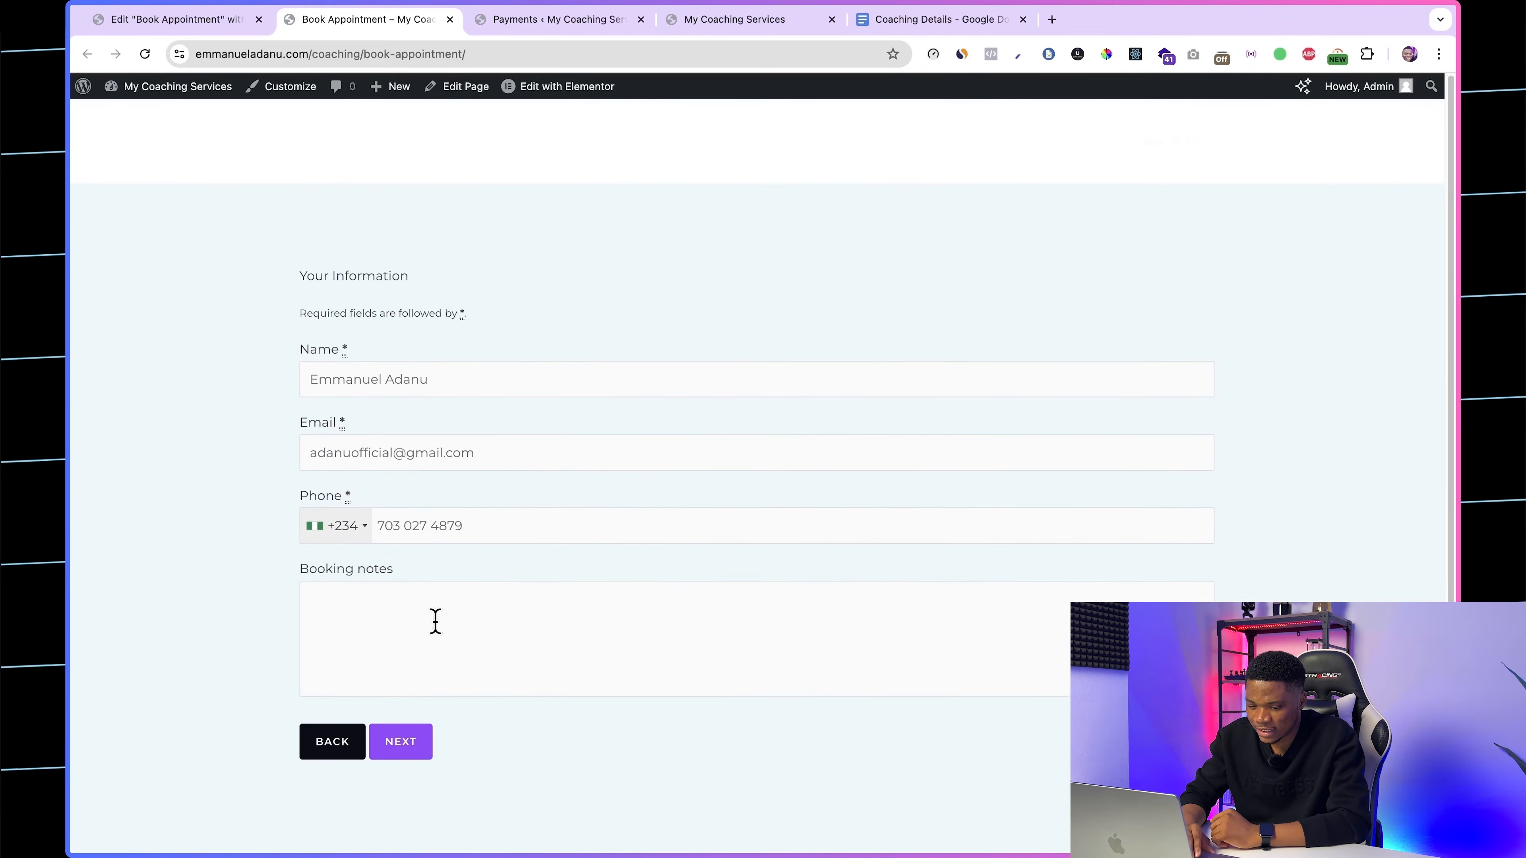
Step: Go back through the reservation summary and calendar to the coaching program selection
{"action": "left_click", "coordinate": [414, 741]}
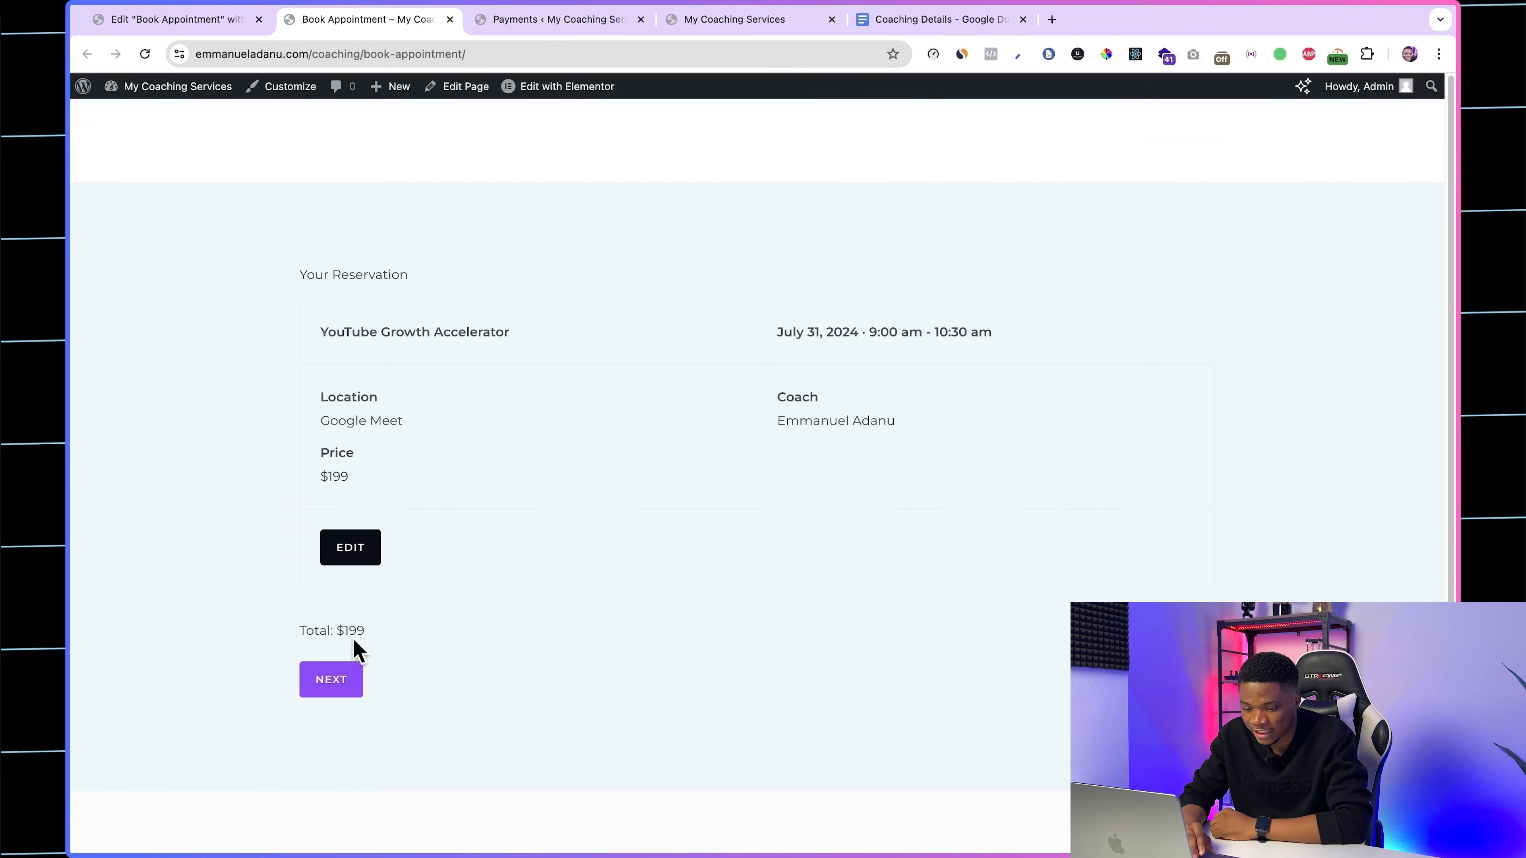
{"action": "left_click", "coordinate": [360, 558]}
{"action": "left_click", "coordinate": [347, 577]}
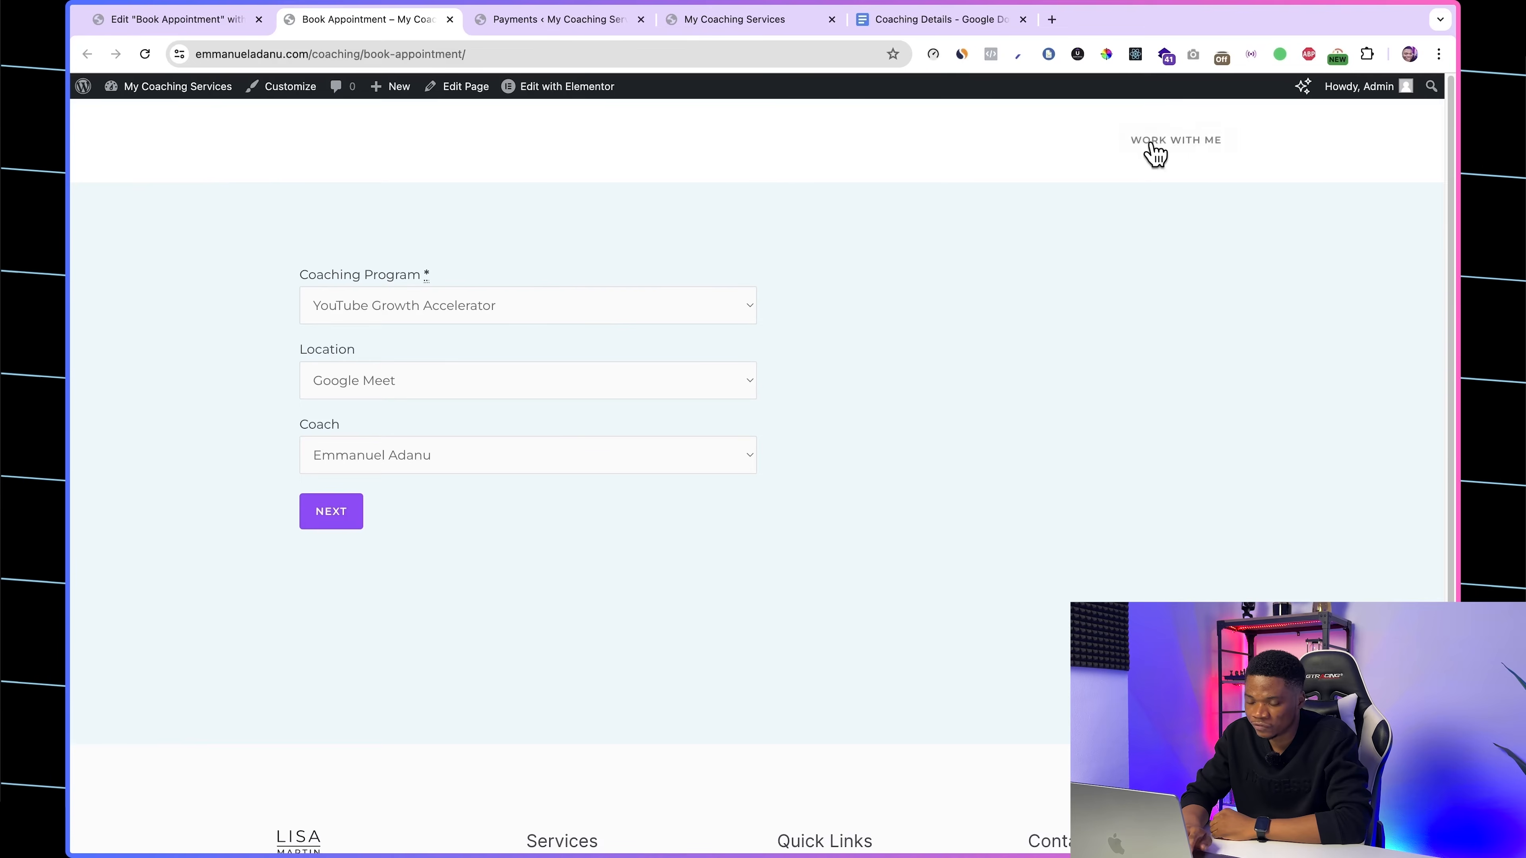
Step: Highlight the header's menu text on the booking page and compare it with the homepage header
{"action": "left_click_drag", "start_coordinate": [128, 135], "coordinate": [885, 165]}
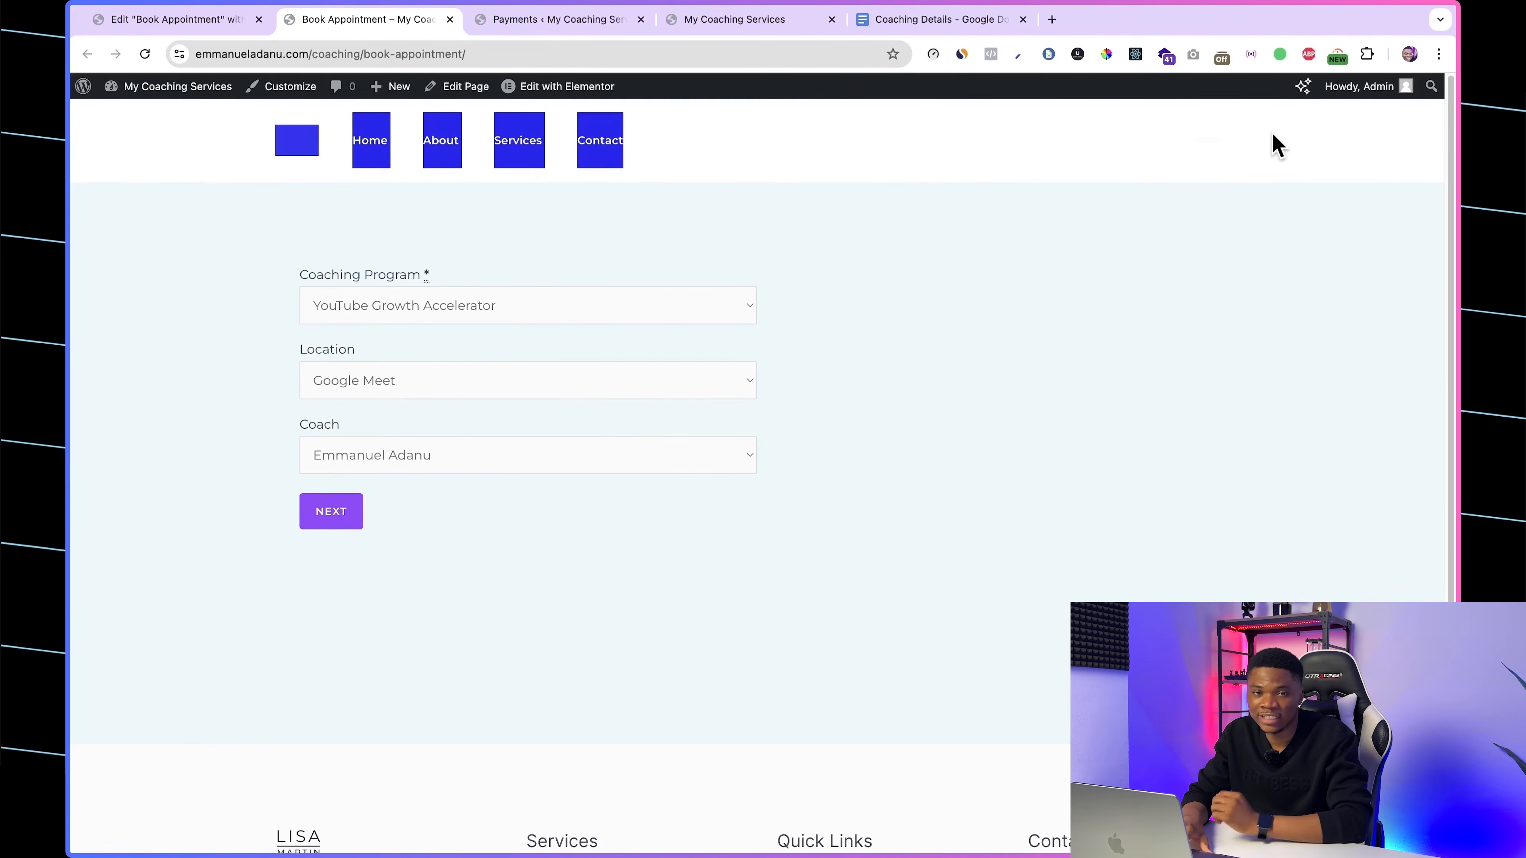
{"action": "left_click_drag", "start_coordinate": [1282, 142], "coordinate": [1291, 143]}
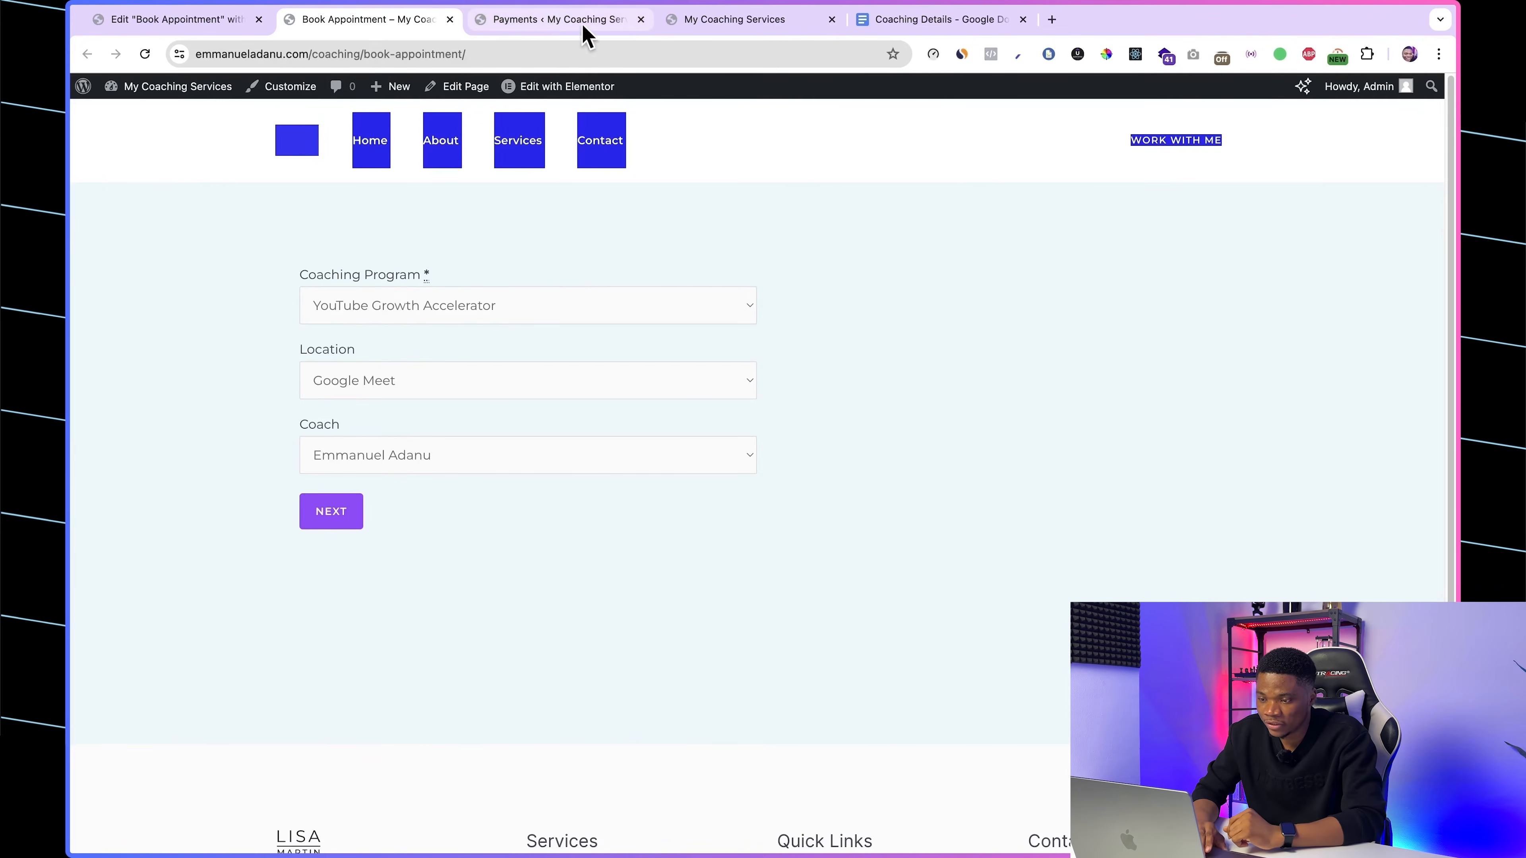
{"action": "left_click", "coordinate": [710, 21]}
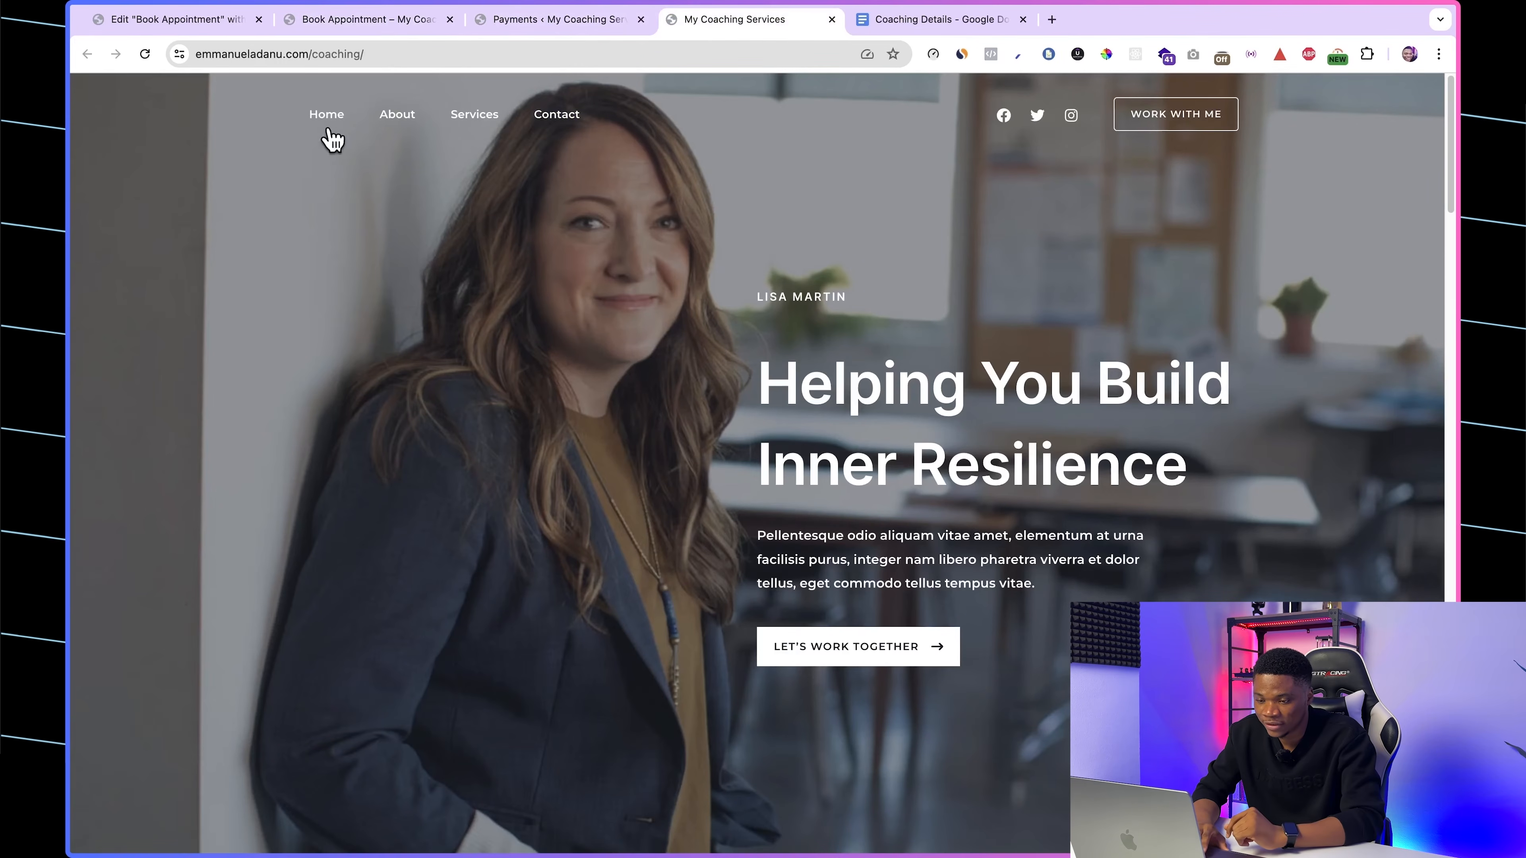
{"action": "left_click", "coordinate": [398, 20]}
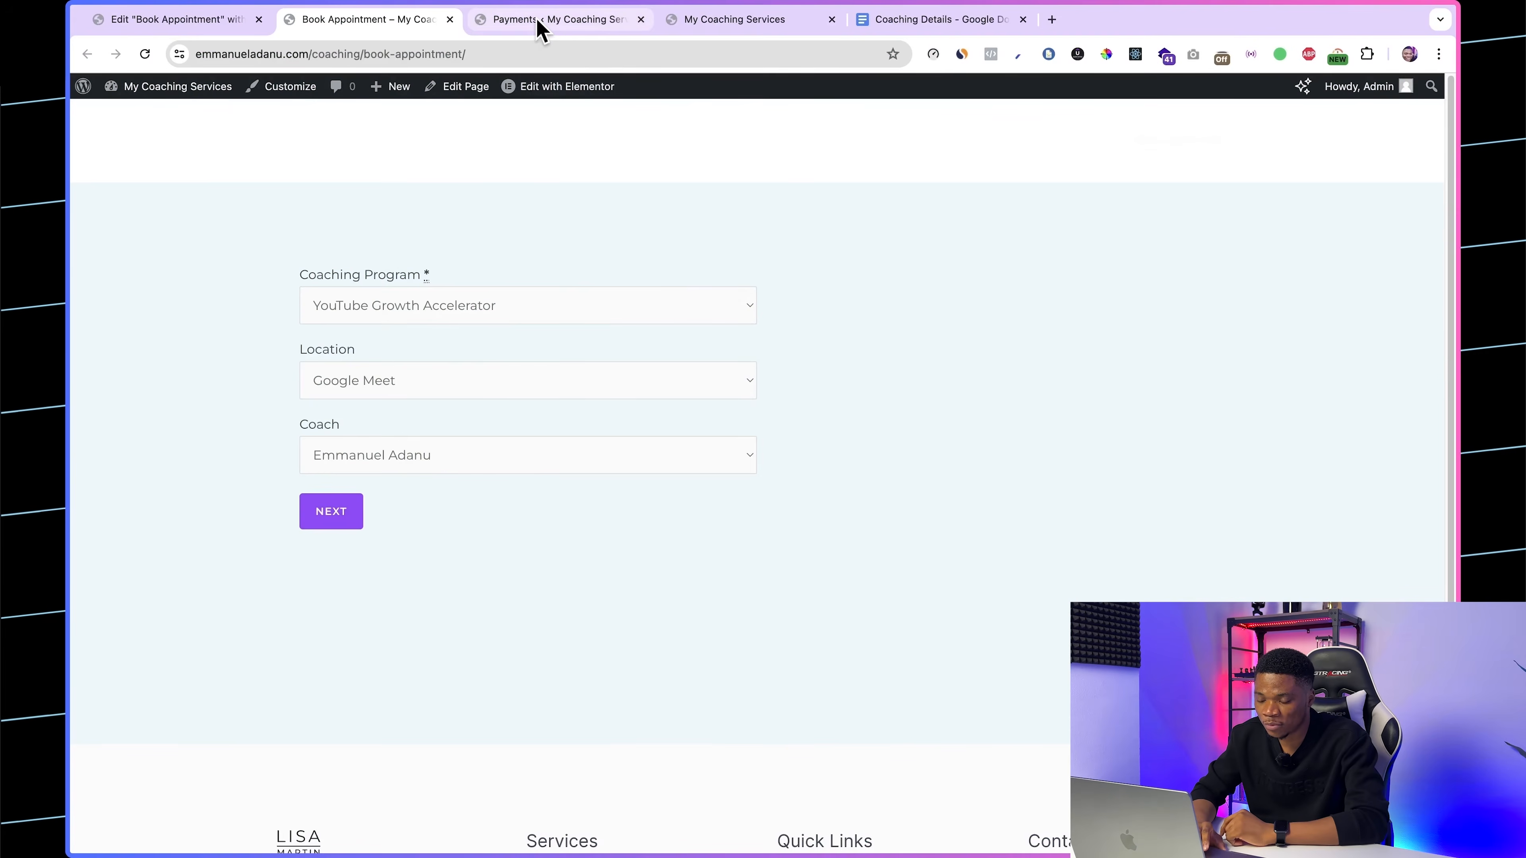
Step: Find the WPCode plugin by searching for "WP Code" in the WordPress plugin directory, and install and activate it
{"action": "left_click", "coordinate": [535, 22]}
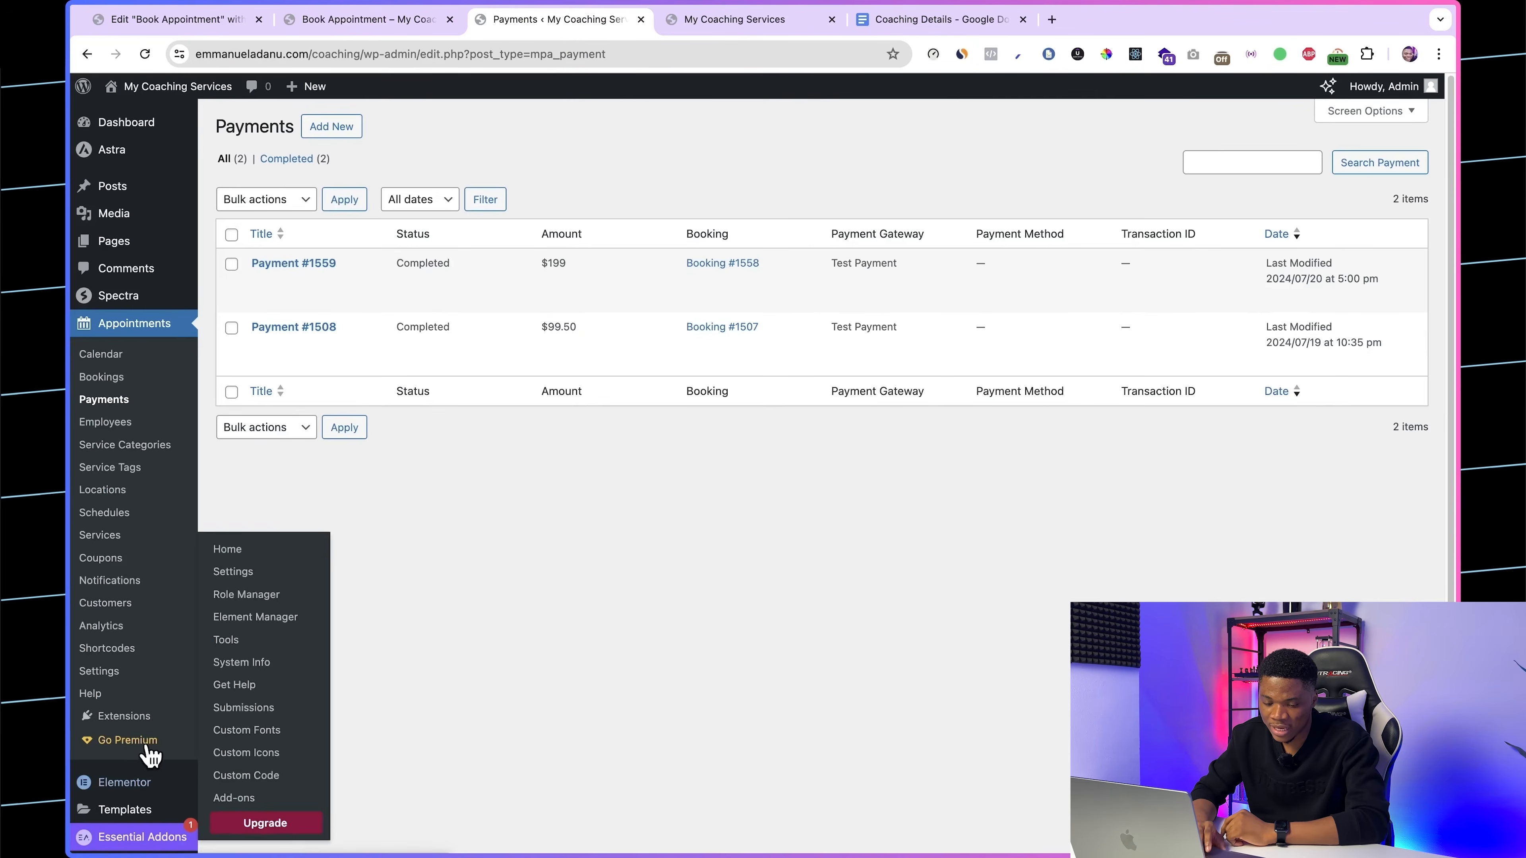
{"action": "scroll", "coordinate": [54, 751], "scroll_direction": "down", "scroll_amount": 3}
{"action": "mouse_move", "coordinate": [118, 700]}
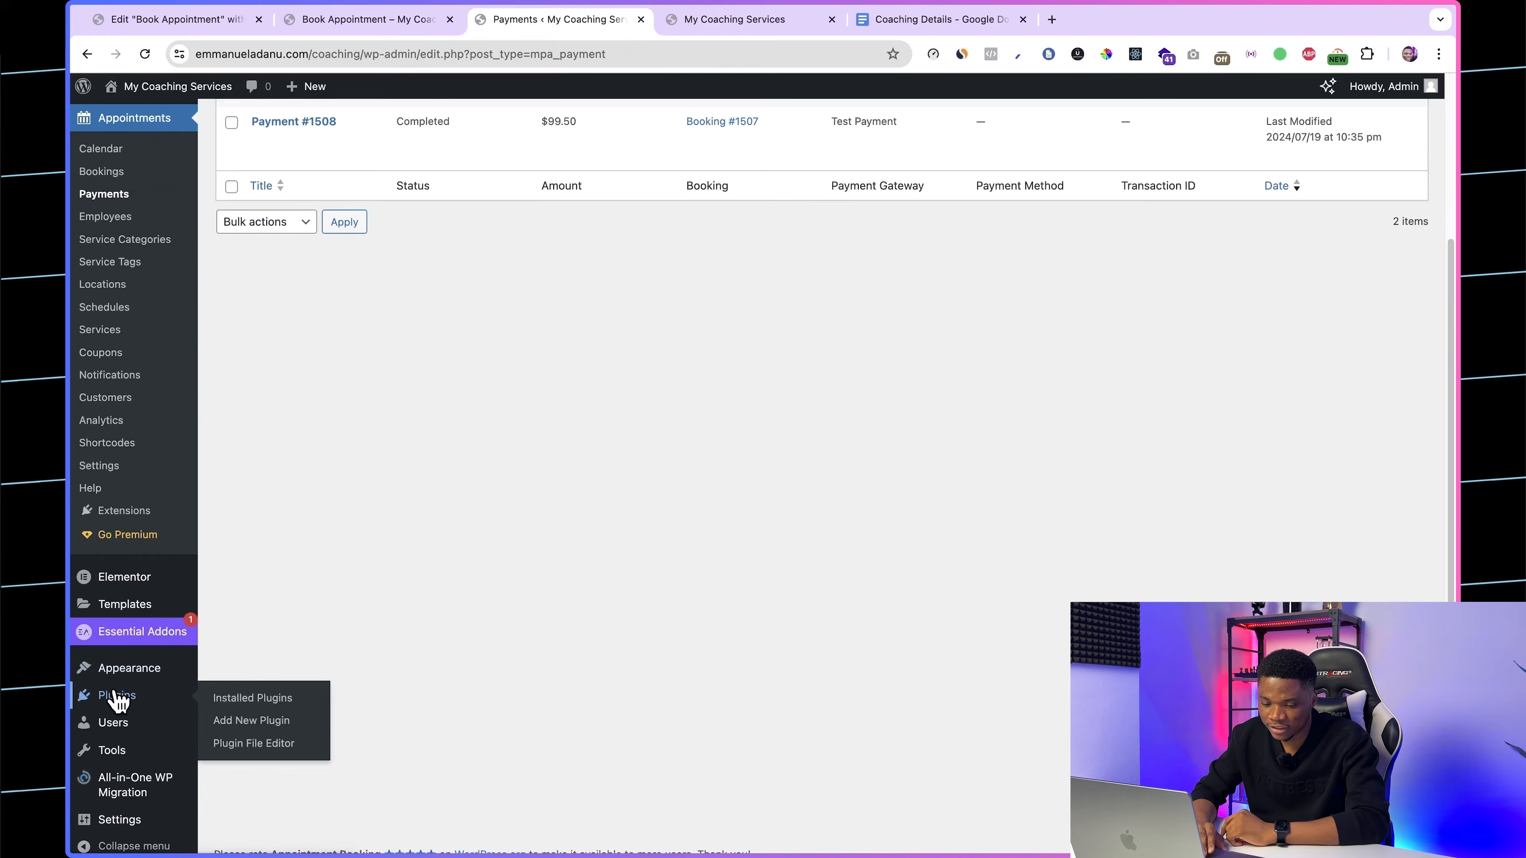
{"action": "left_click", "coordinate": [271, 721]}
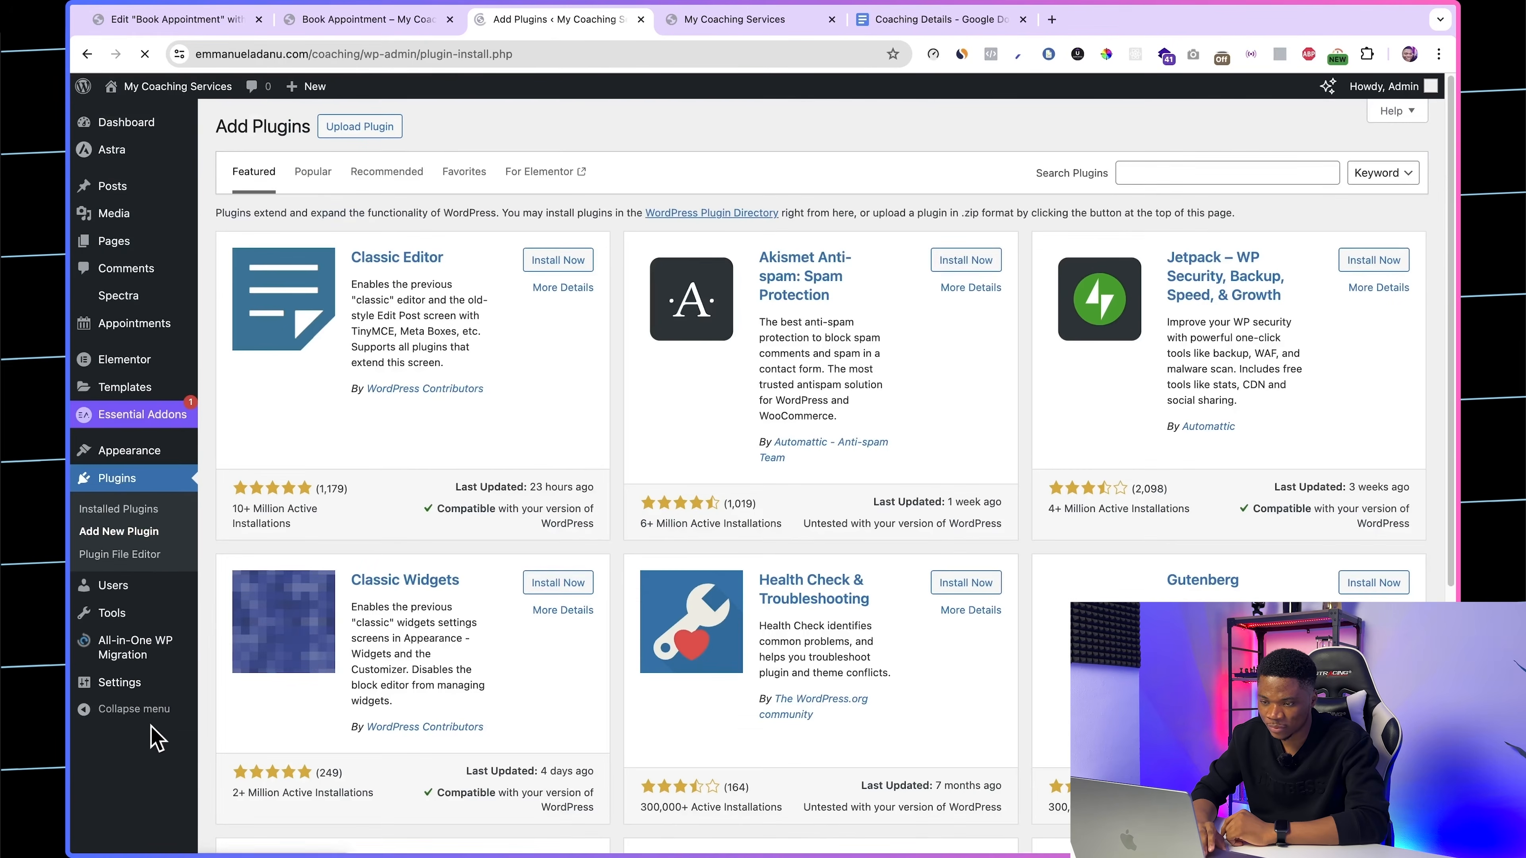
{"action": "left_click", "coordinate": [1165, 171]}
{"action": "type", "text": "WP Code"}
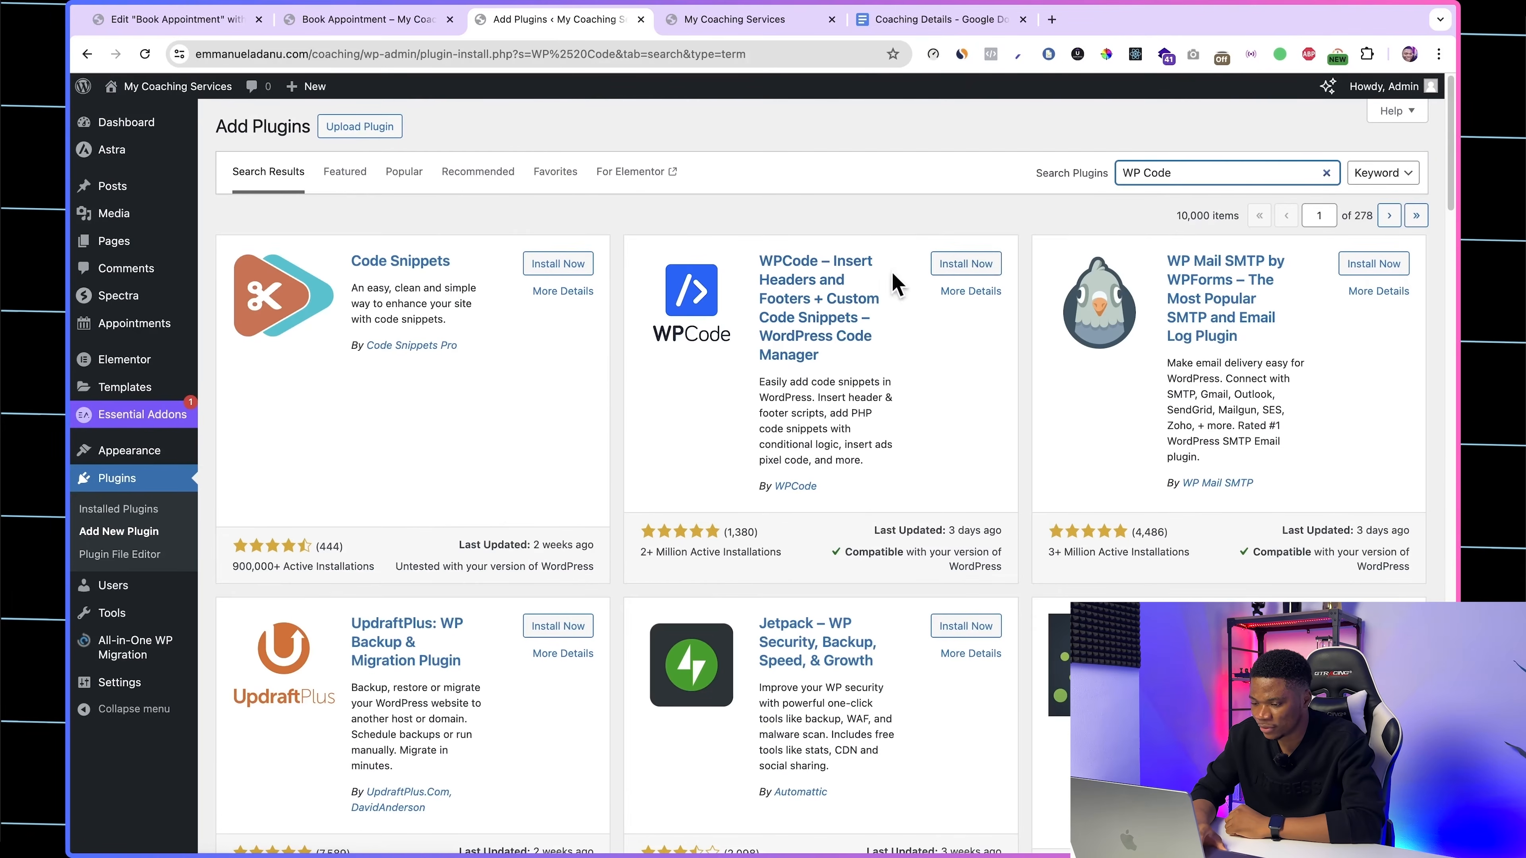
{"action": "left_click", "coordinate": [967, 266]}
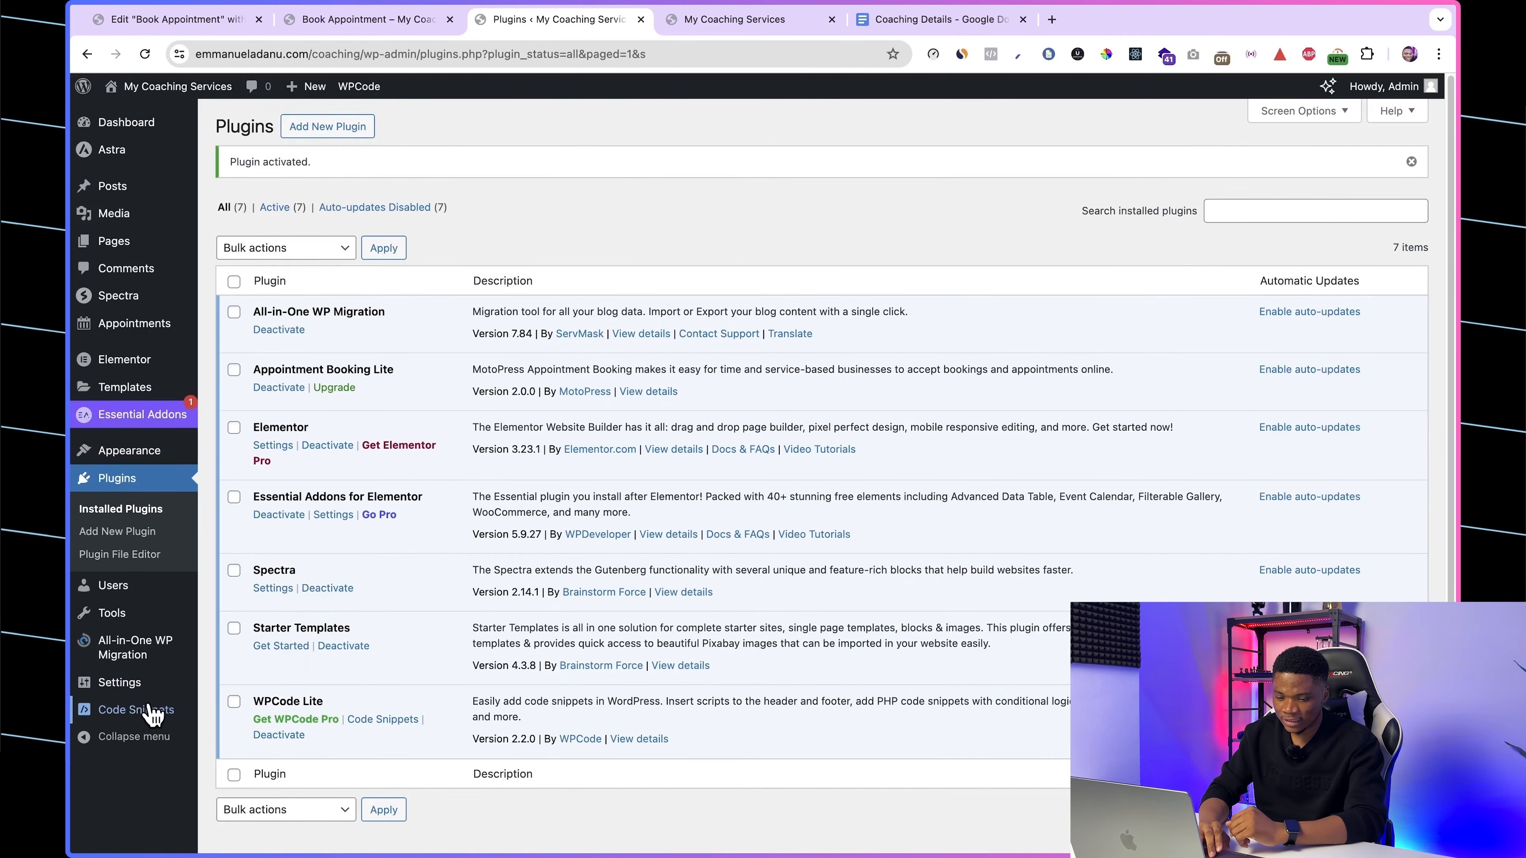
Step: Create a JavaScript snippet titled "Background Color for Appointment Page" that sets the .ast-primary-header-bar background to #0B0C16 on URLs containing /book-appointment/
{"action": "mouse_move", "coordinate": [137, 712]}
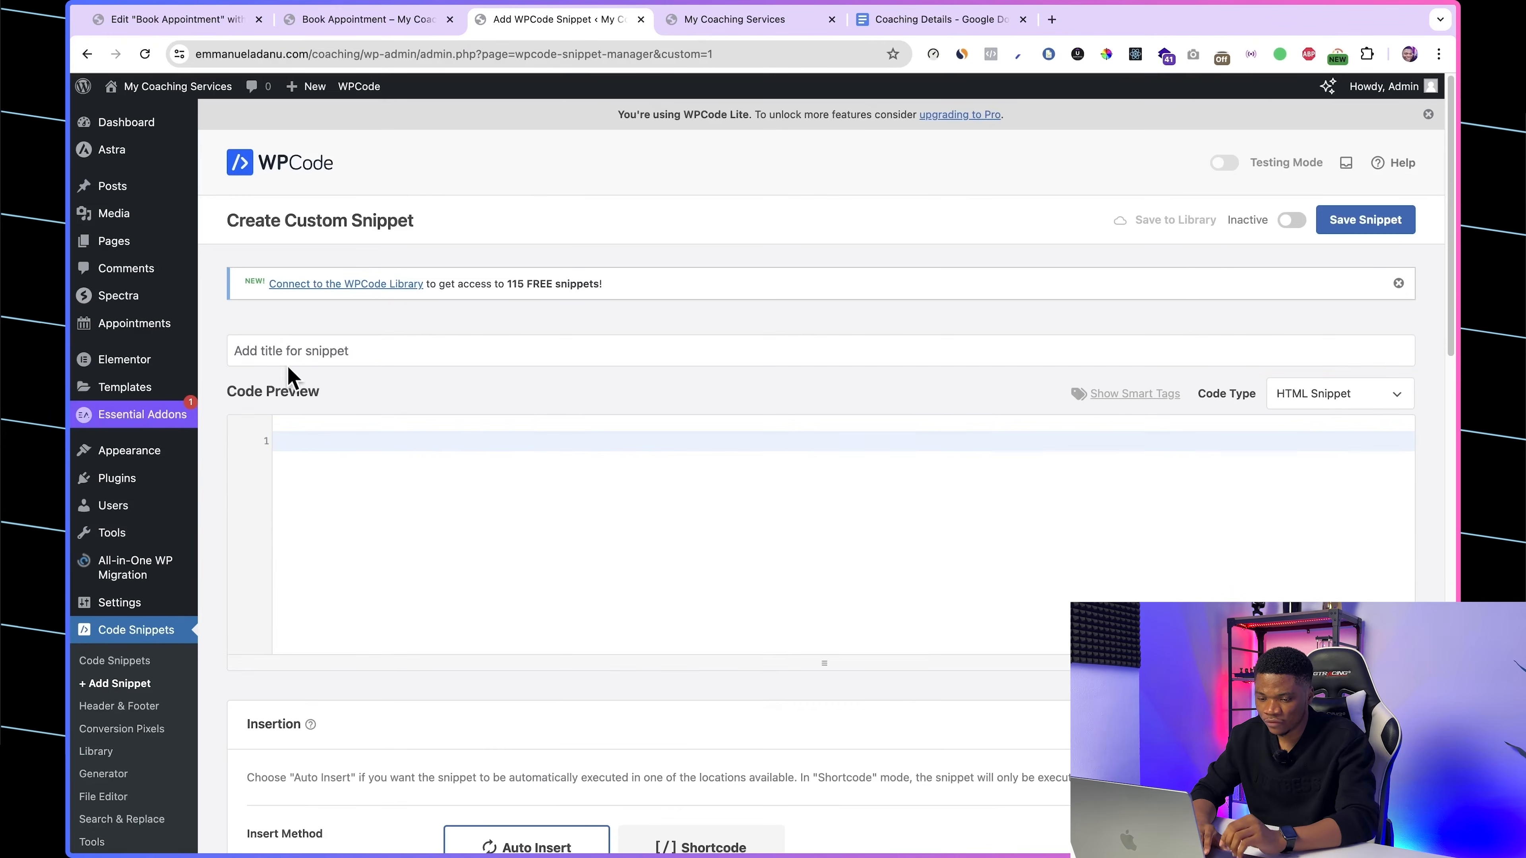
{"action": "left_click", "coordinate": [286, 350]}
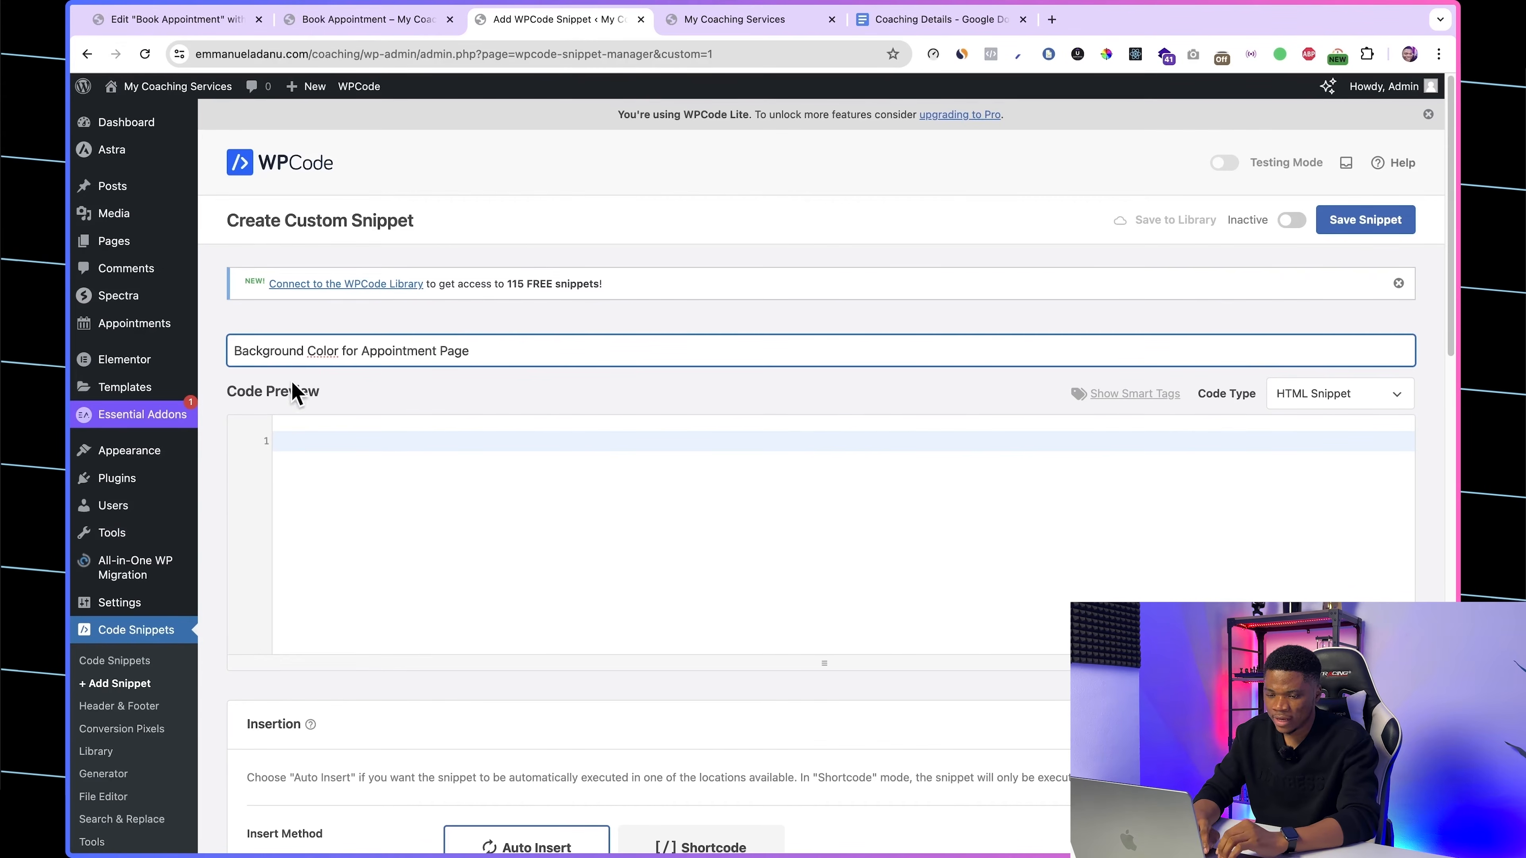
{"action": "left_click", "coordinate": [1370, 399]}
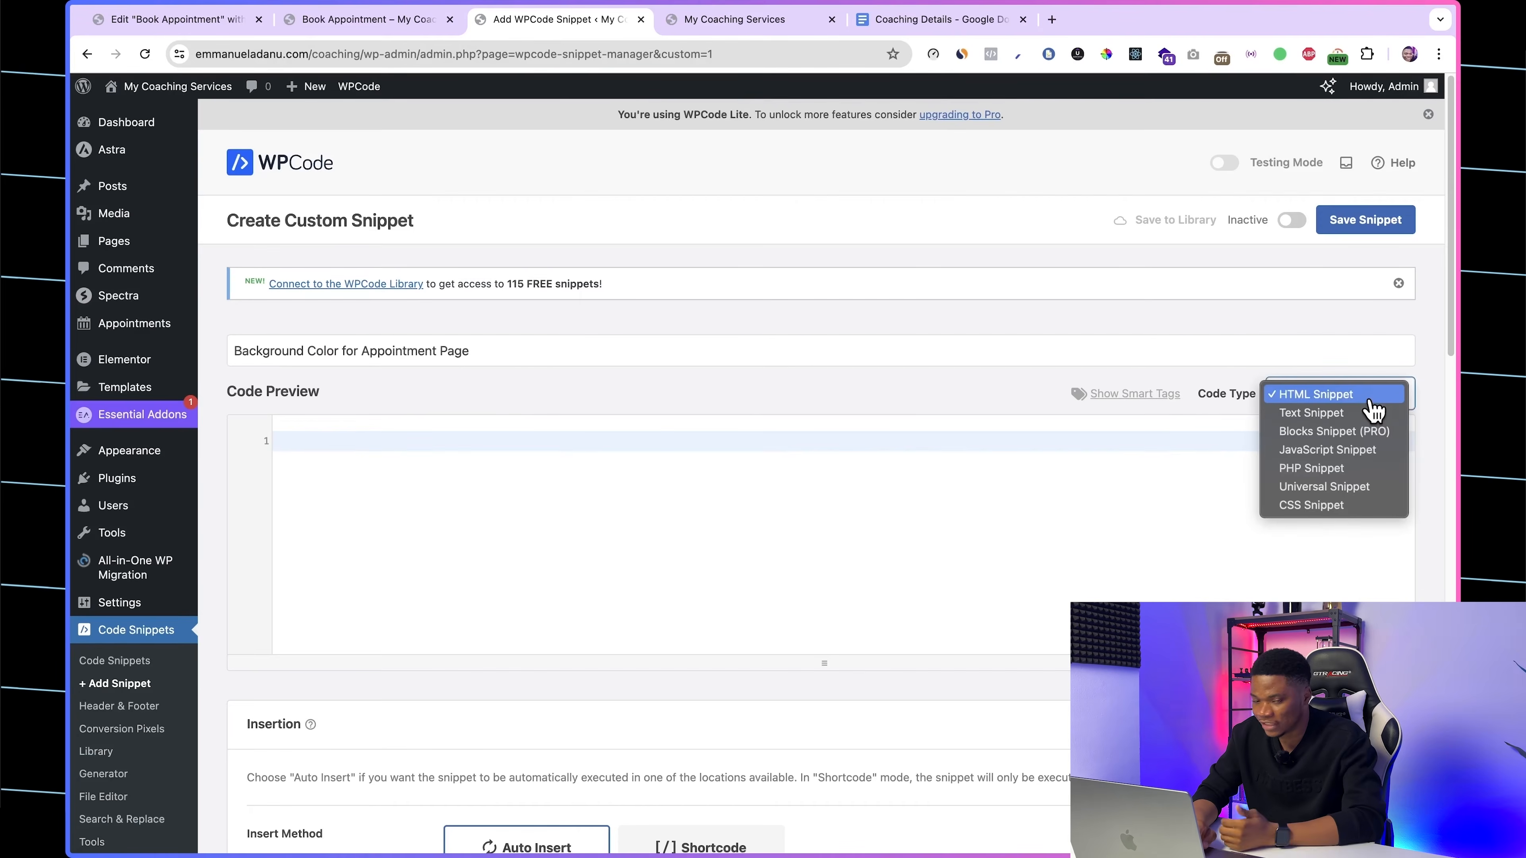
{"action": "left_click", "coordinate": [1340, 451]}
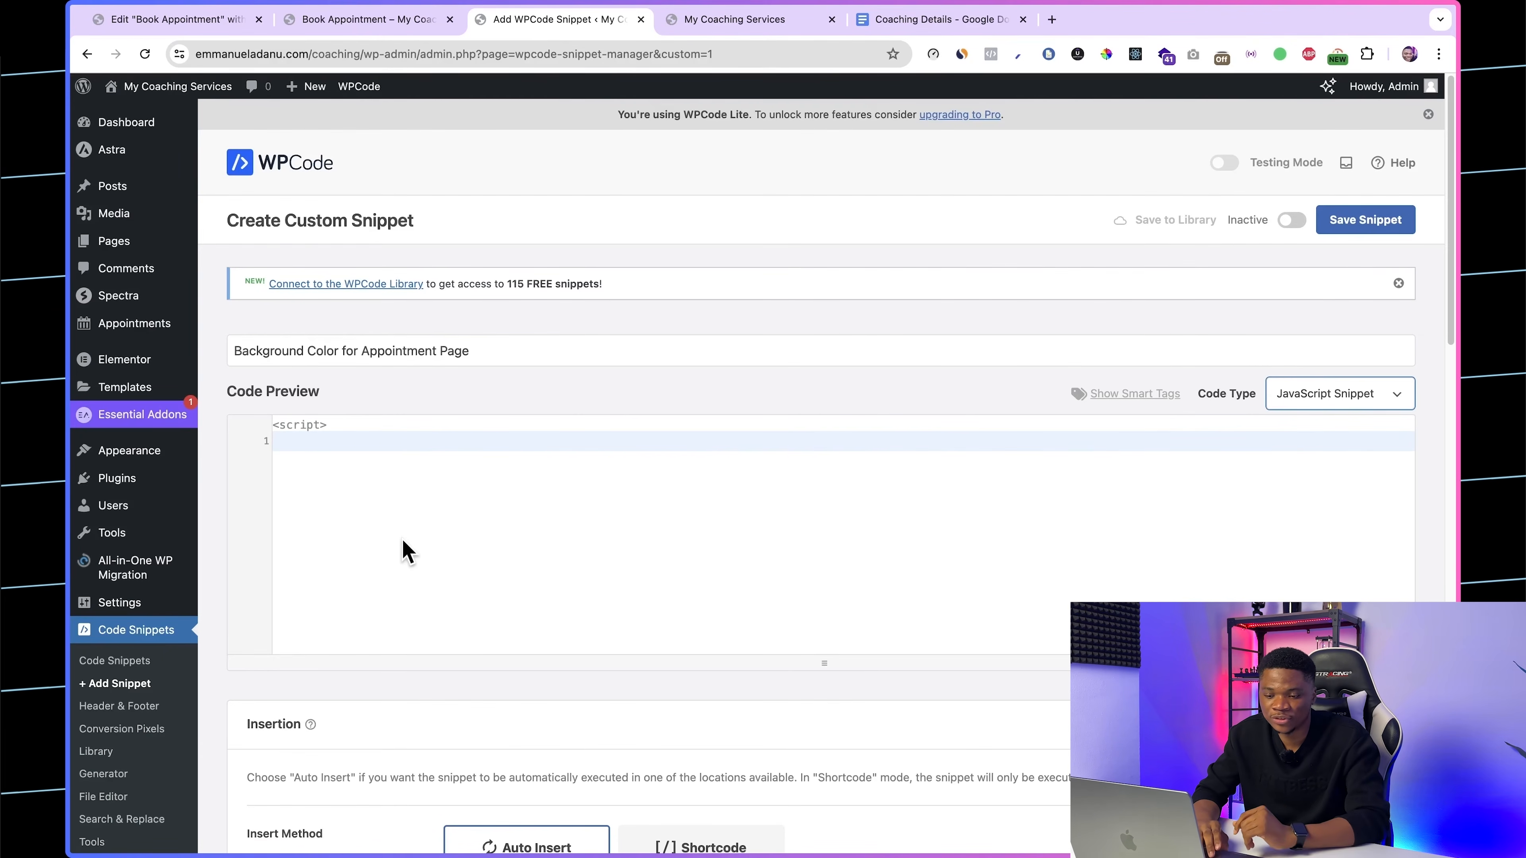
{"action": "type", "text": "document.addEventListener(\"DOMContentLoaded\", ()=>{    if (window.location.href.includes(\"/book-appointment/\")) {       const pageMenu = Array.from(document.querySelectorAll(\".ast-primary-header-bar\"))[0];       pageMenu.style.backgroundColor = \"#0B0C16\";    } });"}
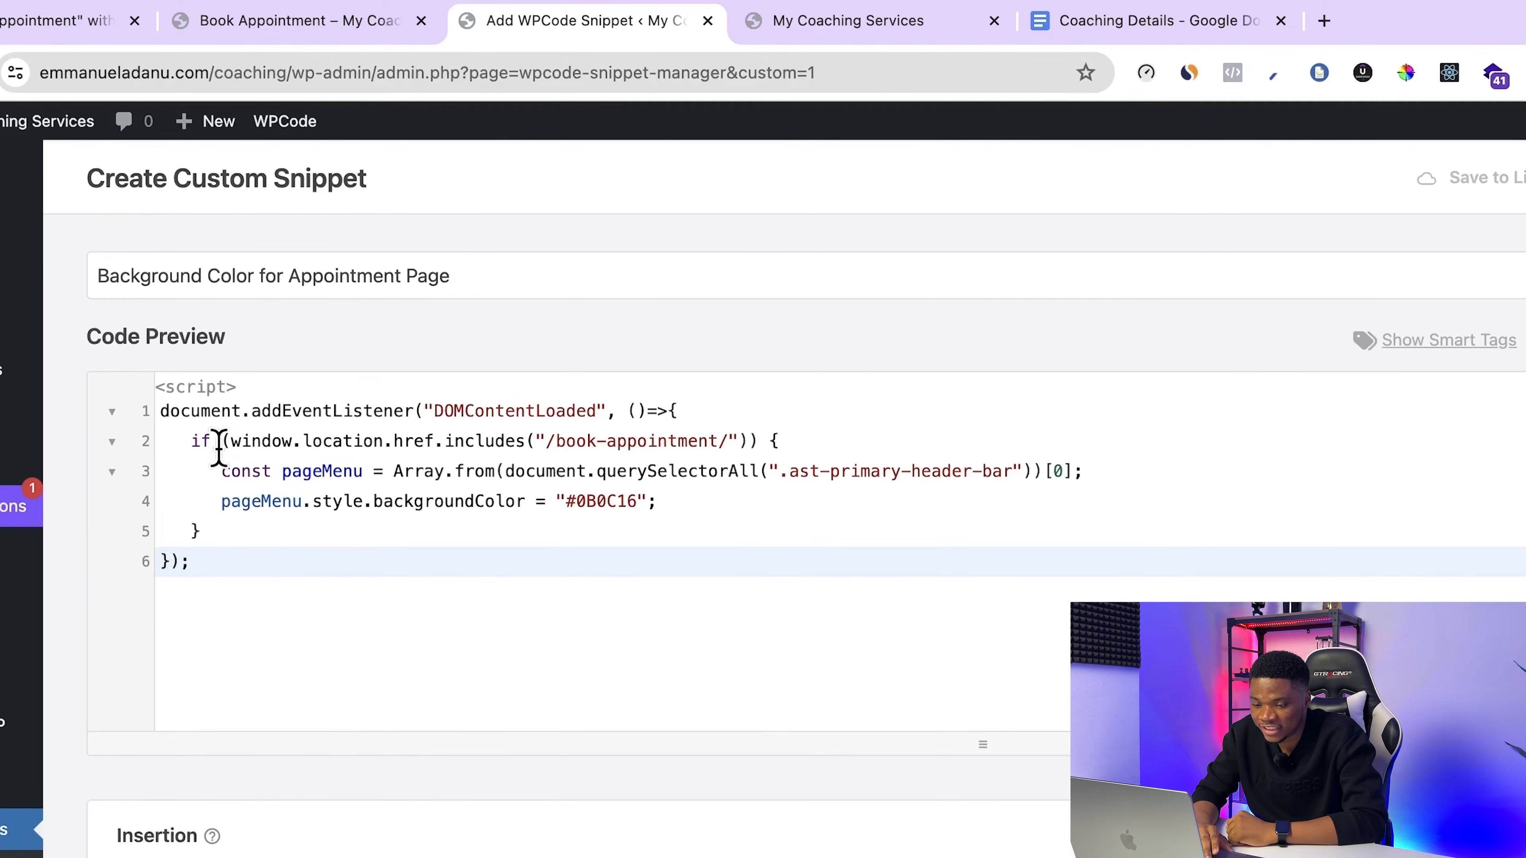
Step: Review the snippet's URL condition, header selector and background color line against the live booking page's address and header
{"action": "left_click_drag", "start_coordinate": [220, 448], "coordinate": [710, 458]}
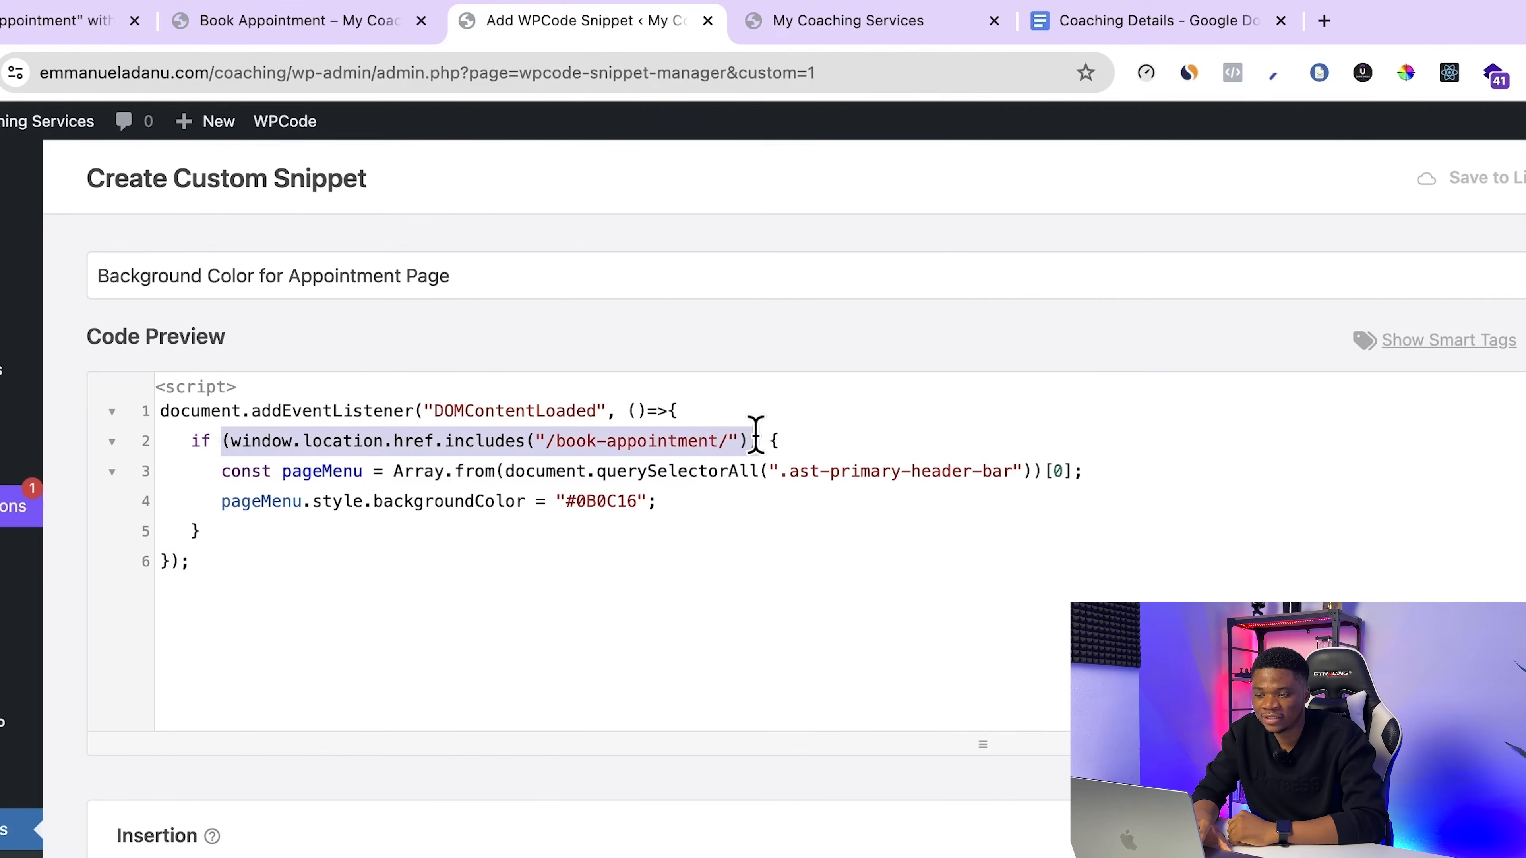
{"action": "left_click", "coordinate": [351, 36]}
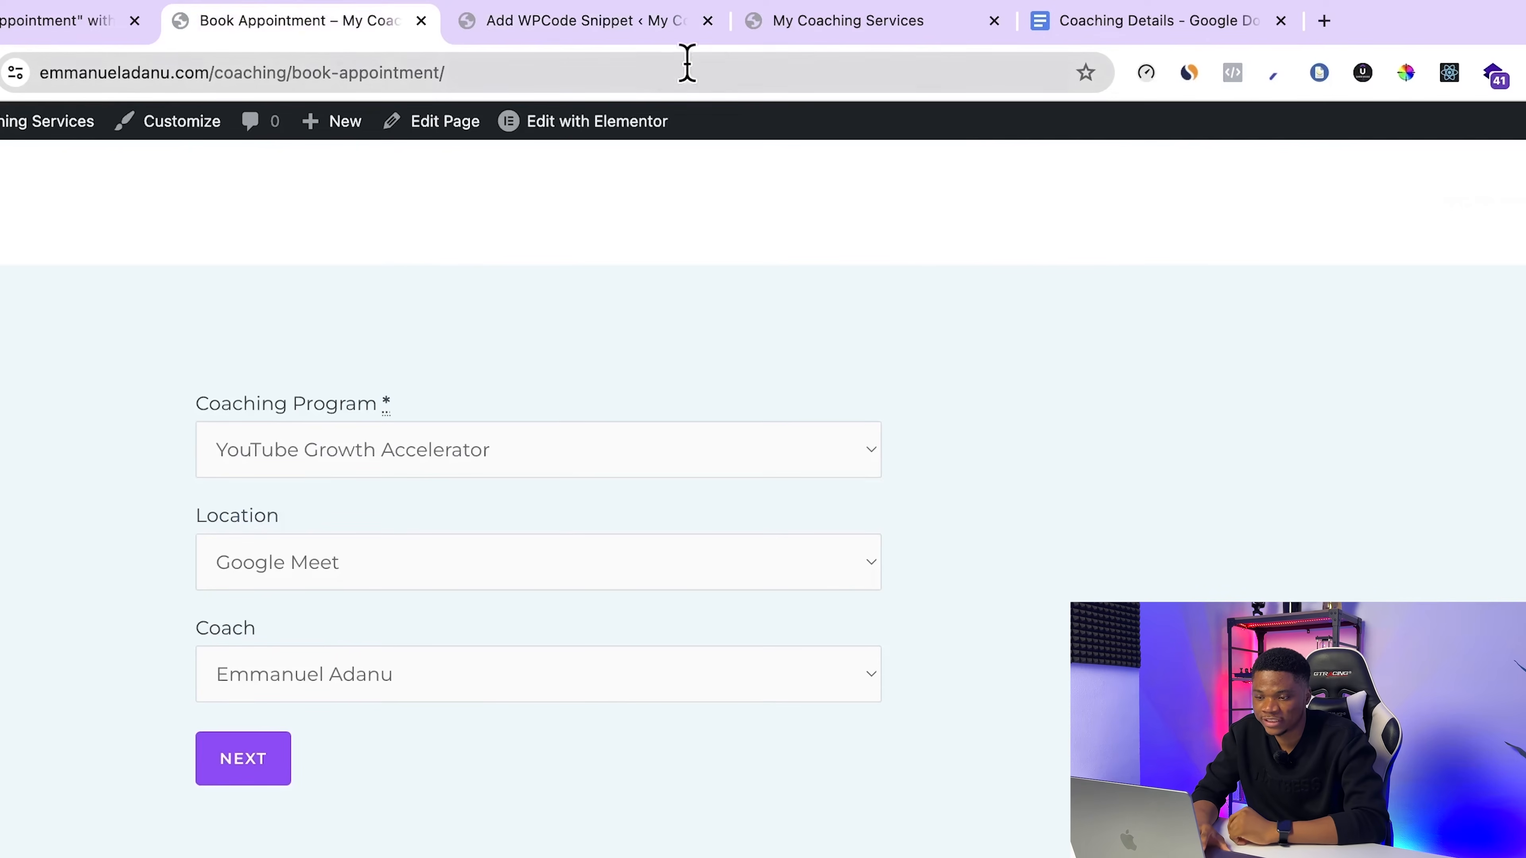
{"action": "left_click", "coordinate": [625, 36]}
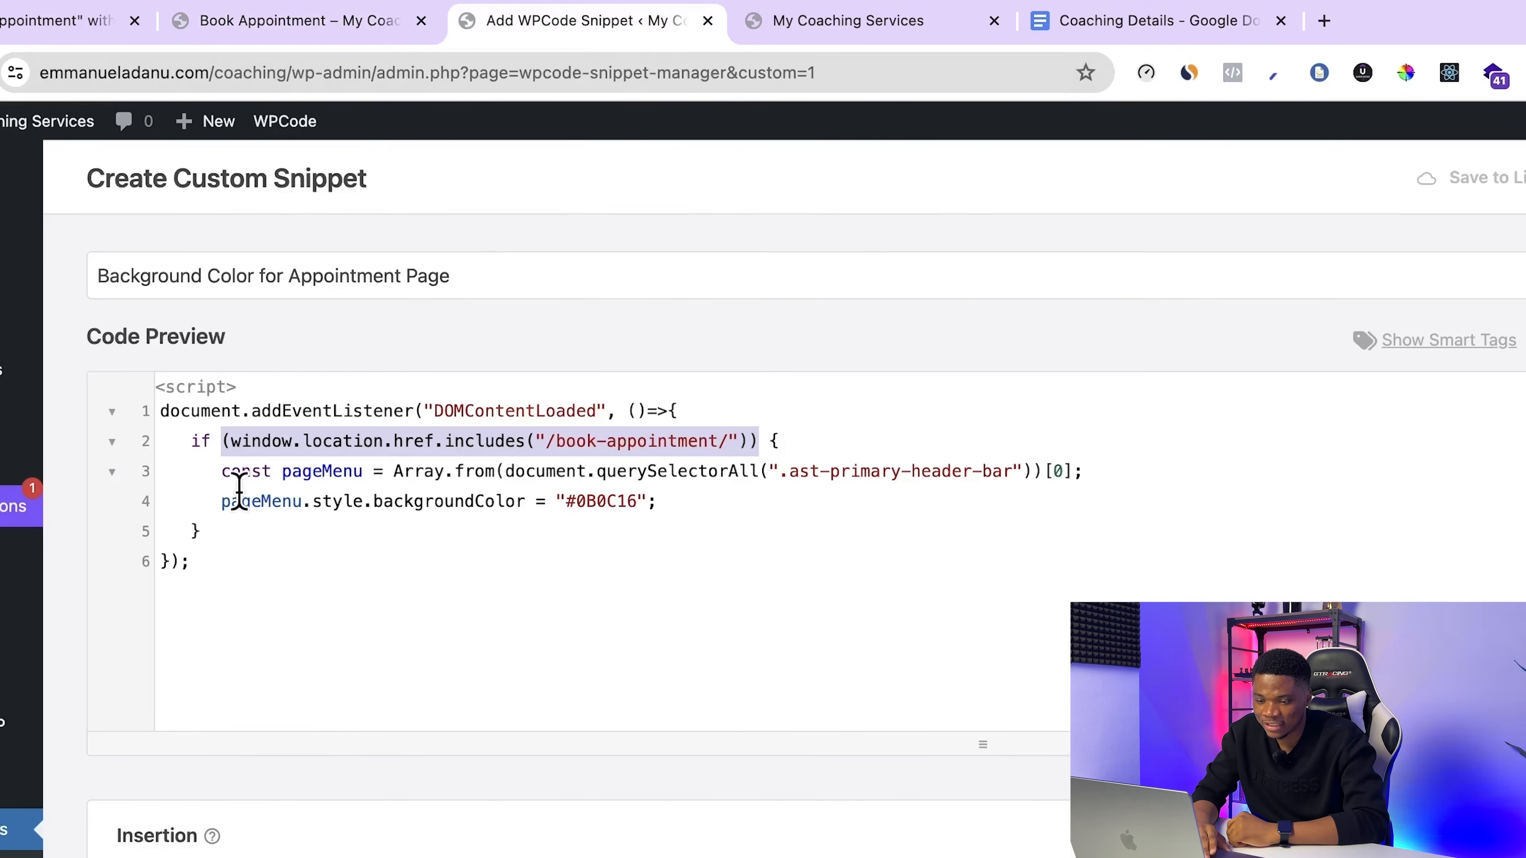
{"action": "left_click", "coordinate": [208, 471]}
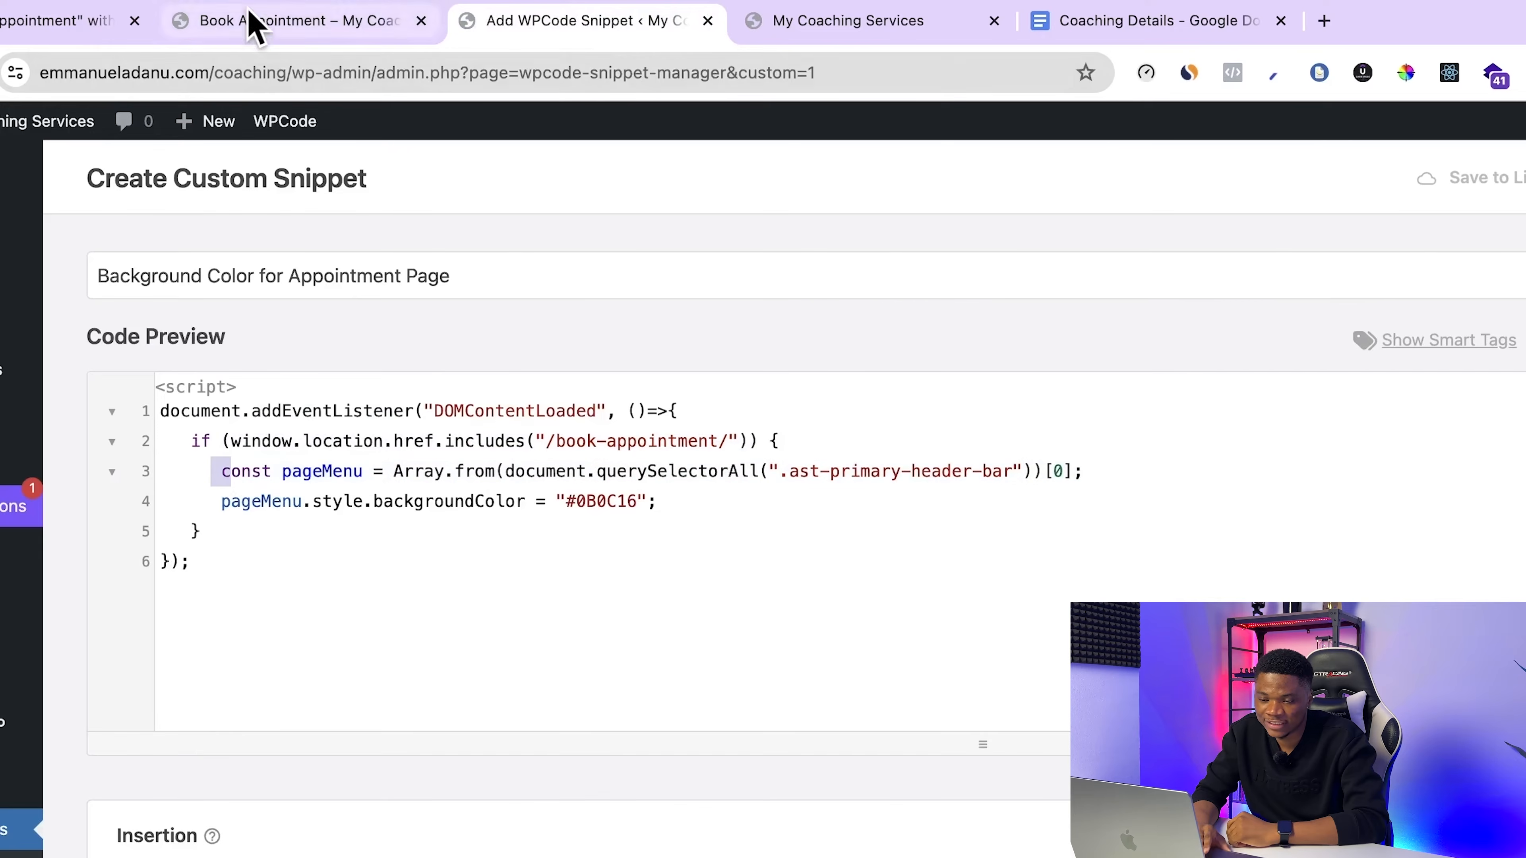
{"action": "left_click", "coordinate": [252, 22]}
{"action": "left_click", "coordinate": [580, 23]}
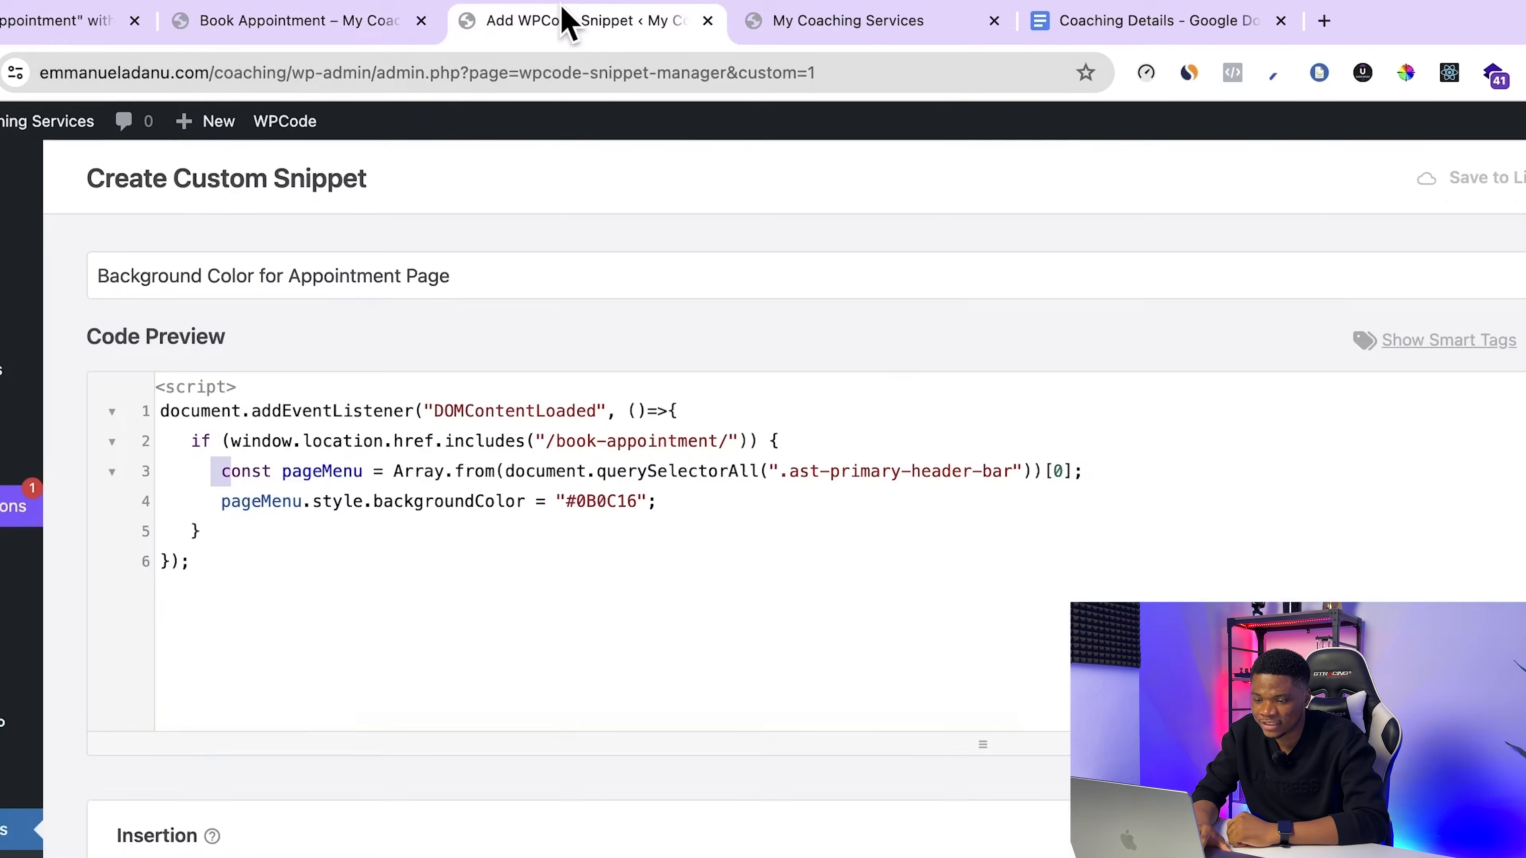
{"action": "left_click_drag", "start_coordinate": [692, 505], "coordinate": [363, 508]}
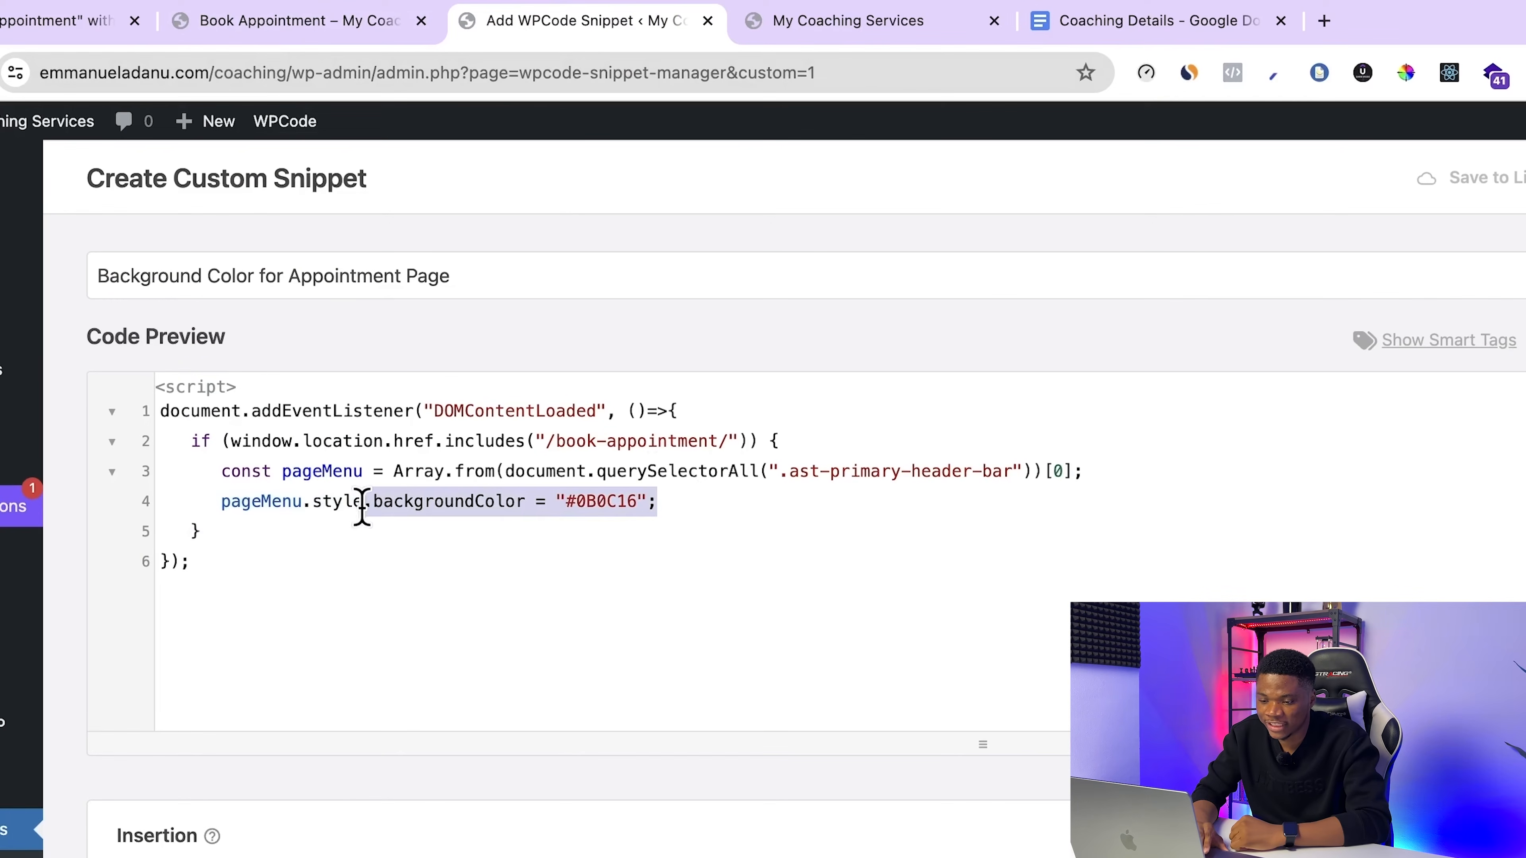
{"action": "left_click", "coordinate": [811, 533]}
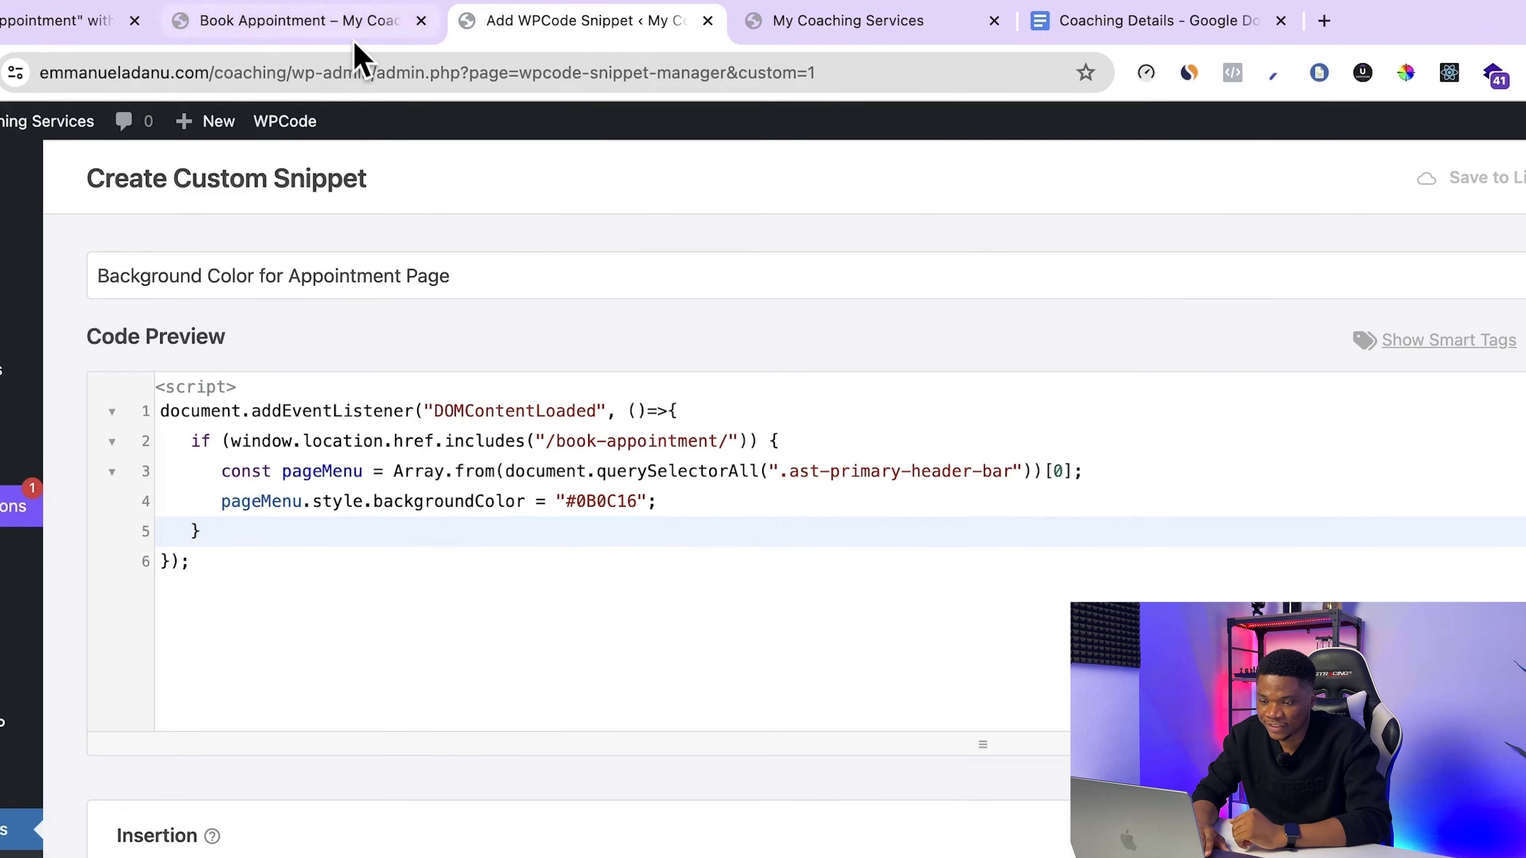
{"action": "left_click", "coordinate": [301, 23]}
{"action": "left_click", "coordinate": [586, 24]}
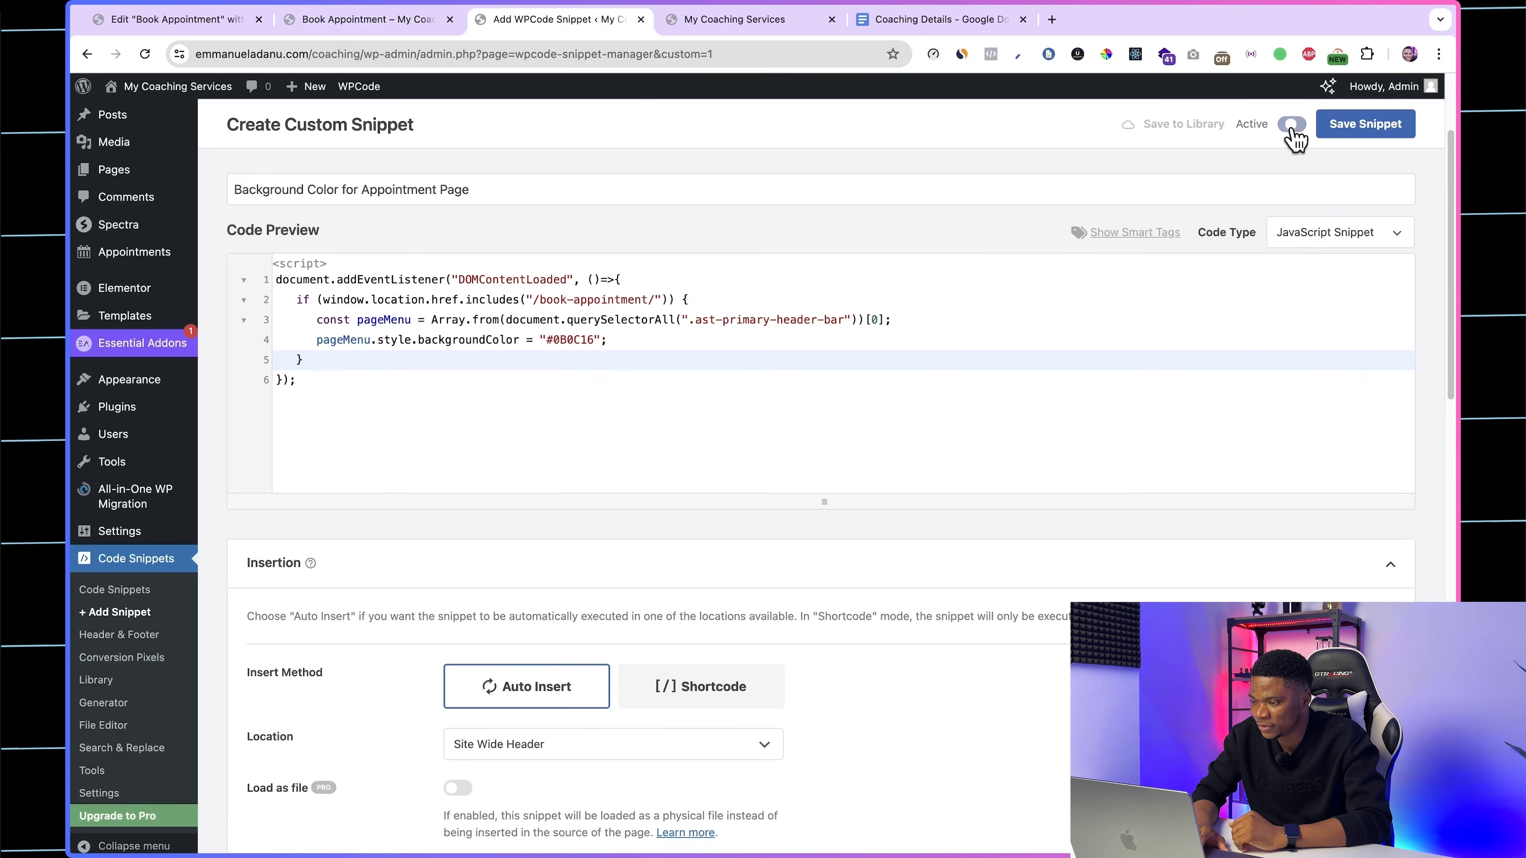
Step: Activate and save the header background snippet, and reload the live booking page to check its header
{"action": "left_click", "coordinate": [1292, 126]}
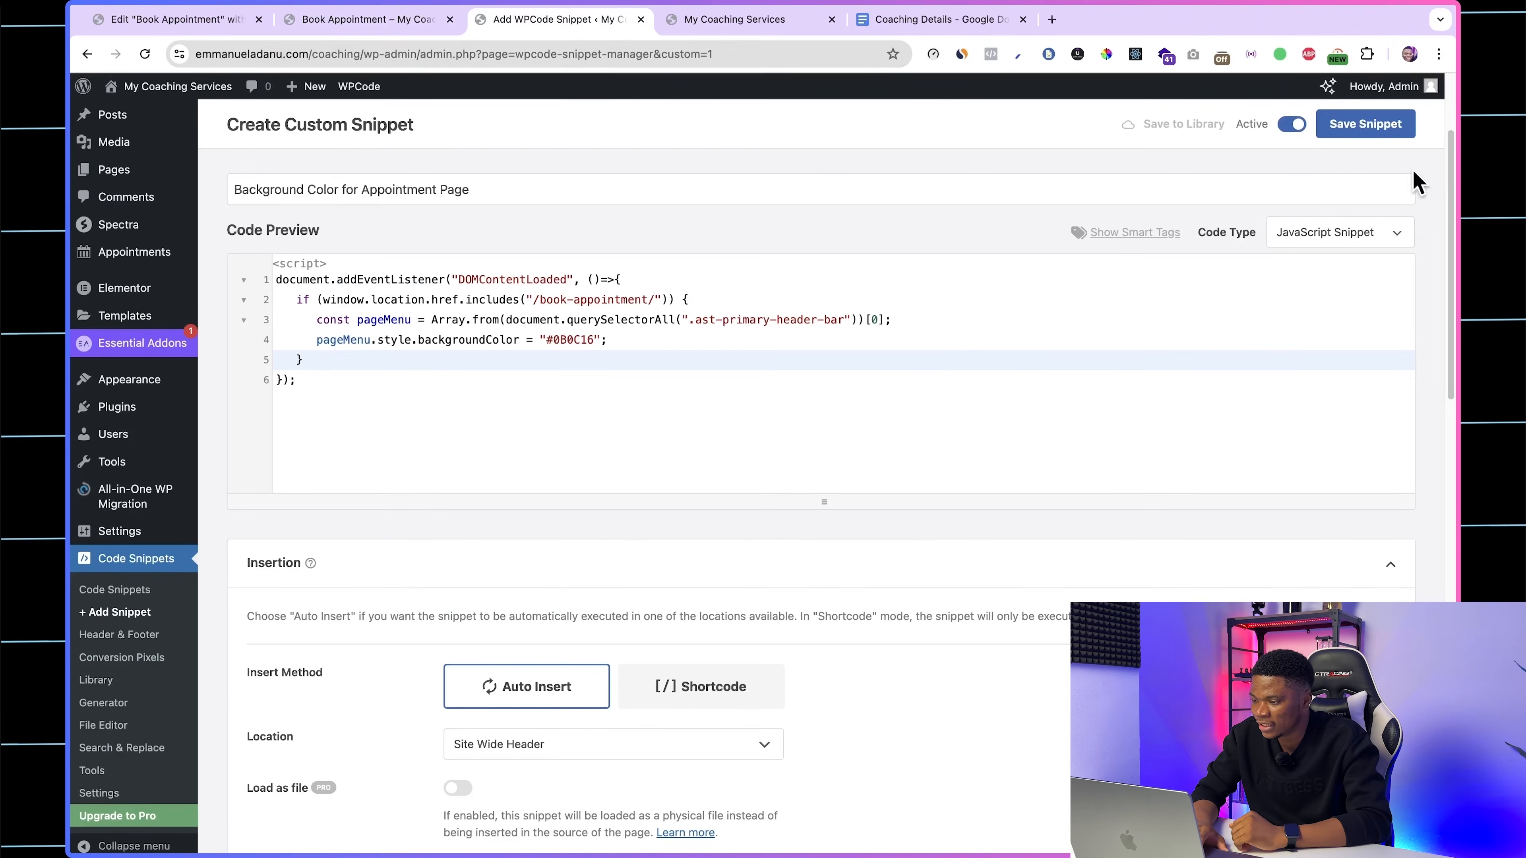
{"action": "left_click", "coordinate": [1365, 127]}
{"action": "left_click", "coordinate": [365, 26]}
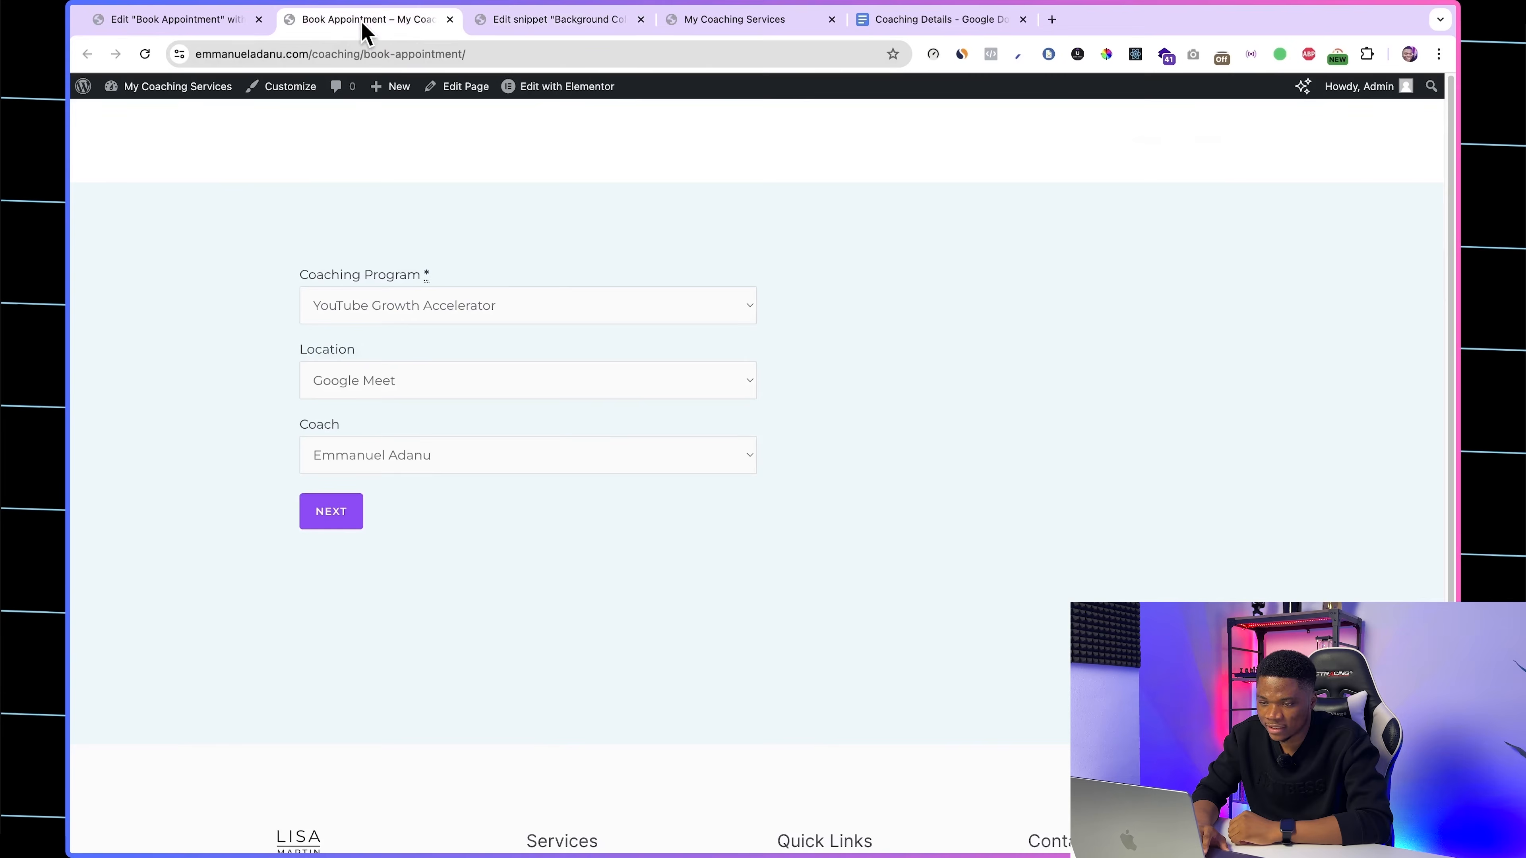
{"action": "left_click", "coordinate": [150, 53]}
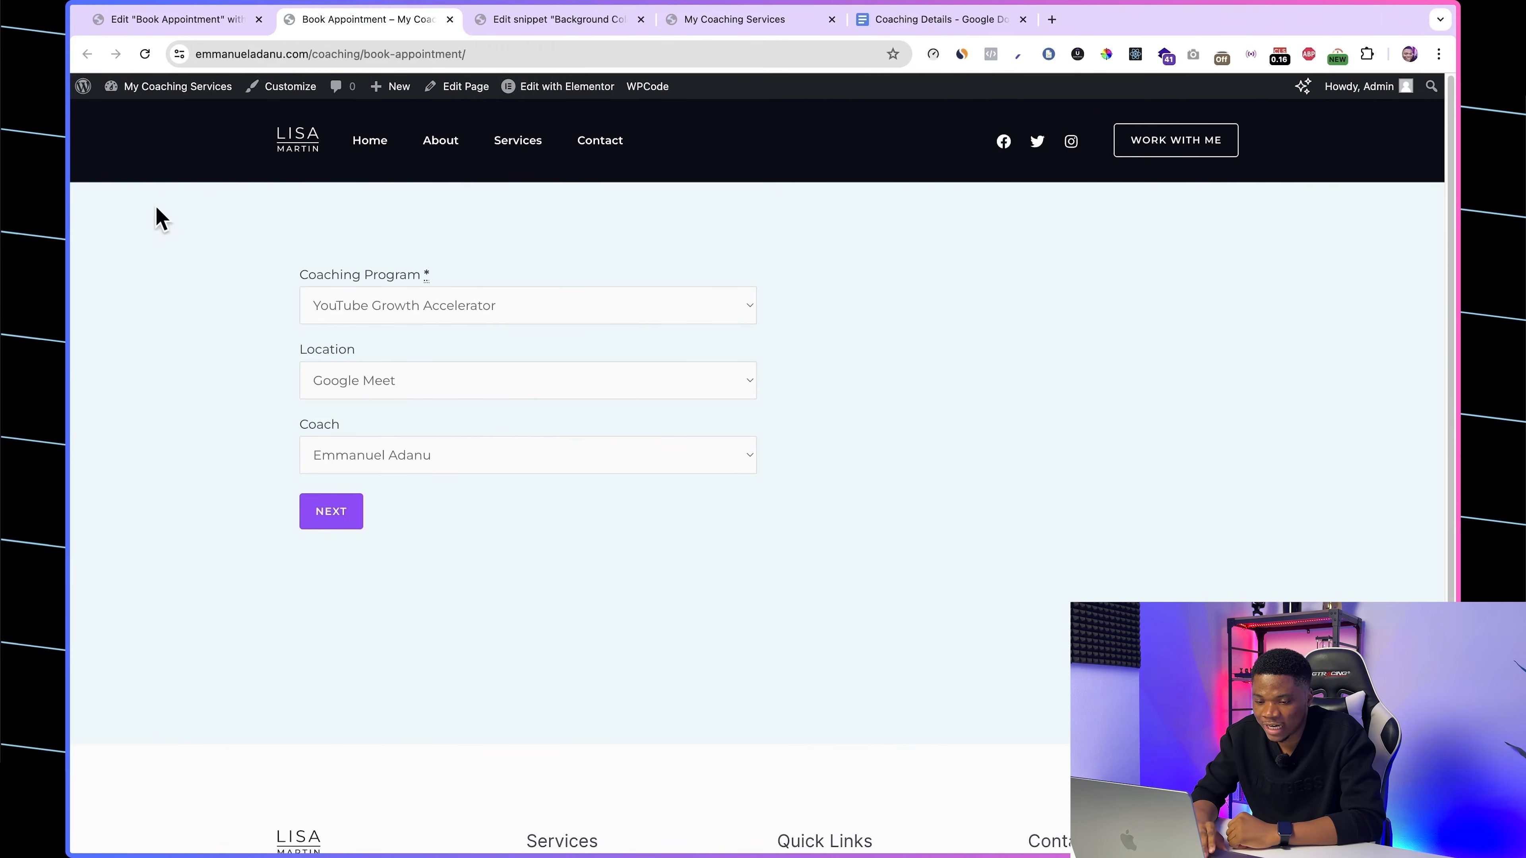
Step: Compare the booking page's header with the homepage header and look over the saved snippet's code
{"action": "left_click", "coordinate": [762, 31]}
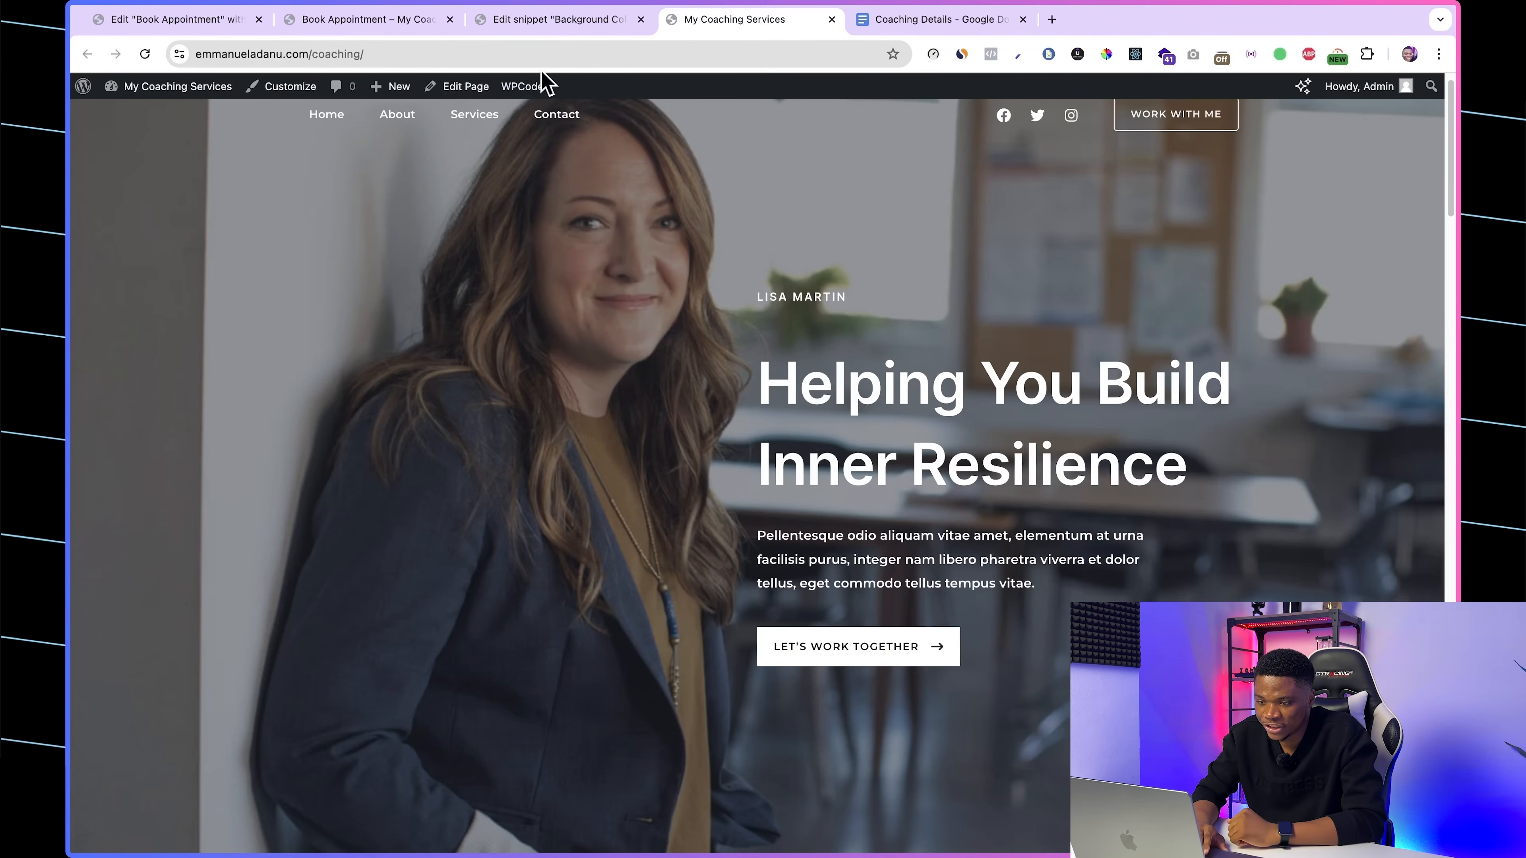
{"action": "left_click", "coordinate": [528, 22]}
{"action": "left_click_drag", "start_coordinate": [354, 581], "coordinate": [264, 476]}
{"action": "left_click", "coordinate": [344, 24]}
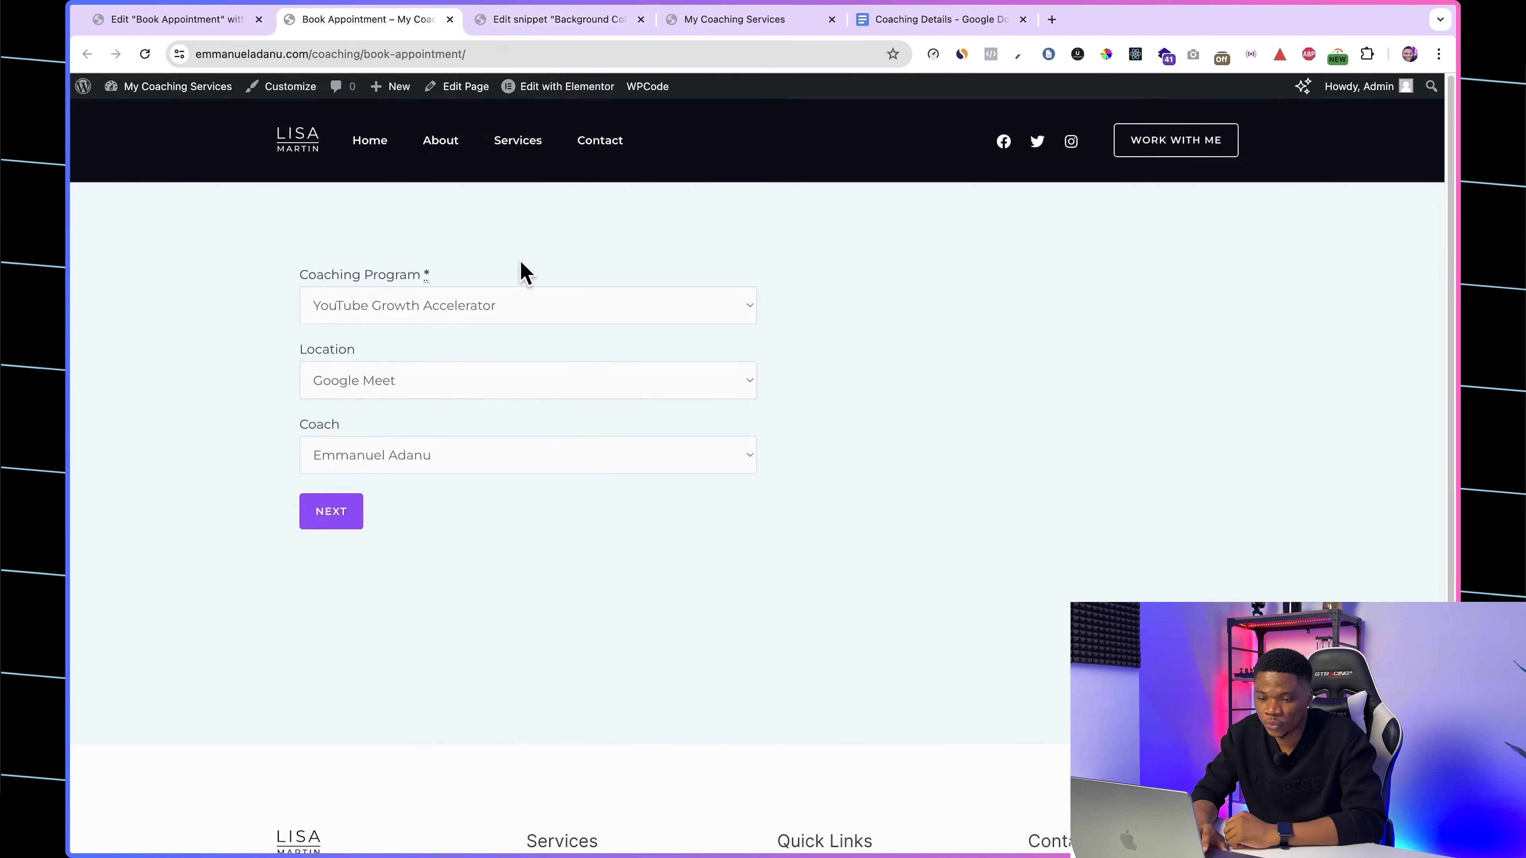
Step: Step through the booking form's date and time selection to the following stage and back to the coaching program selection
{"action": "left_click", "coordinate": [331, 514]}
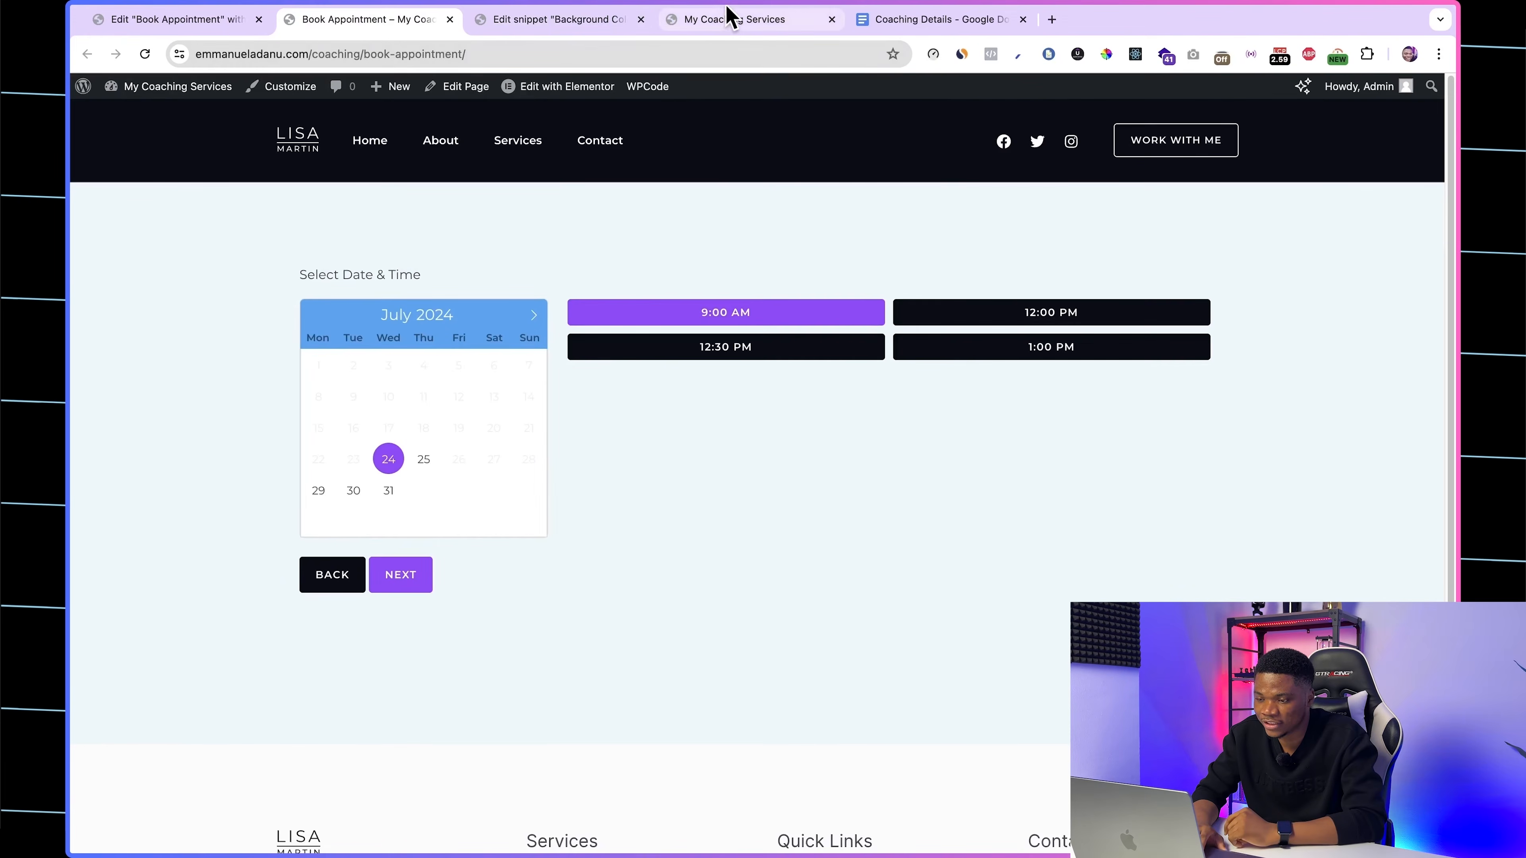
{"action": "left_click", "coordinate": [400, 575]}
{"action": "left_click", "coordinate": [346, 550]}
{"action": "left_click", "coordinate": [330, 576]}
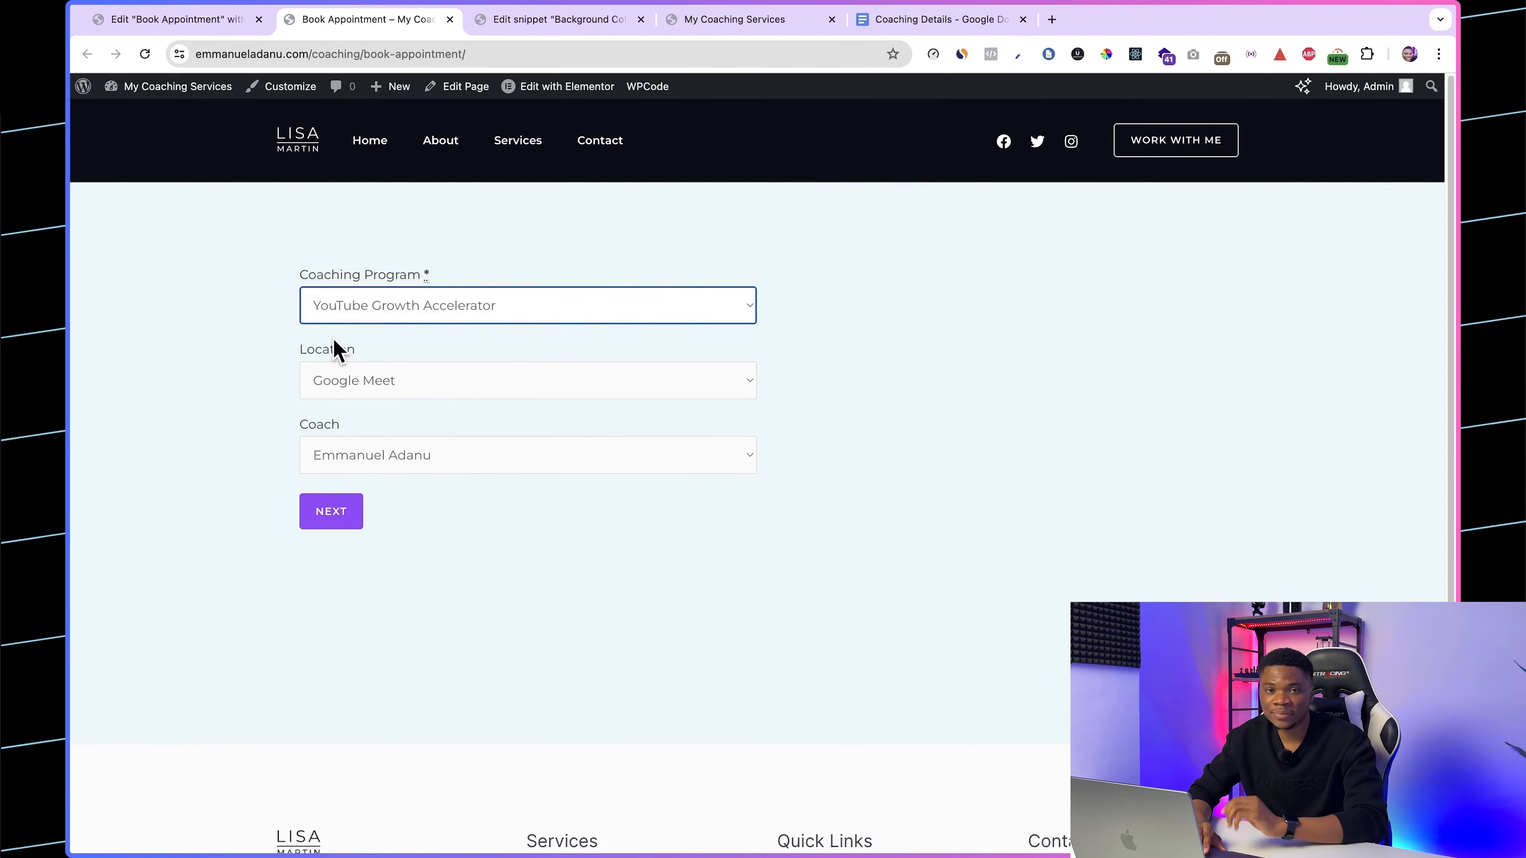
Step: Examine the choices offered in the booking form's Coaching Program, Location and Coach fields
{"action": "left_click", "coordinate": [378, 318]}
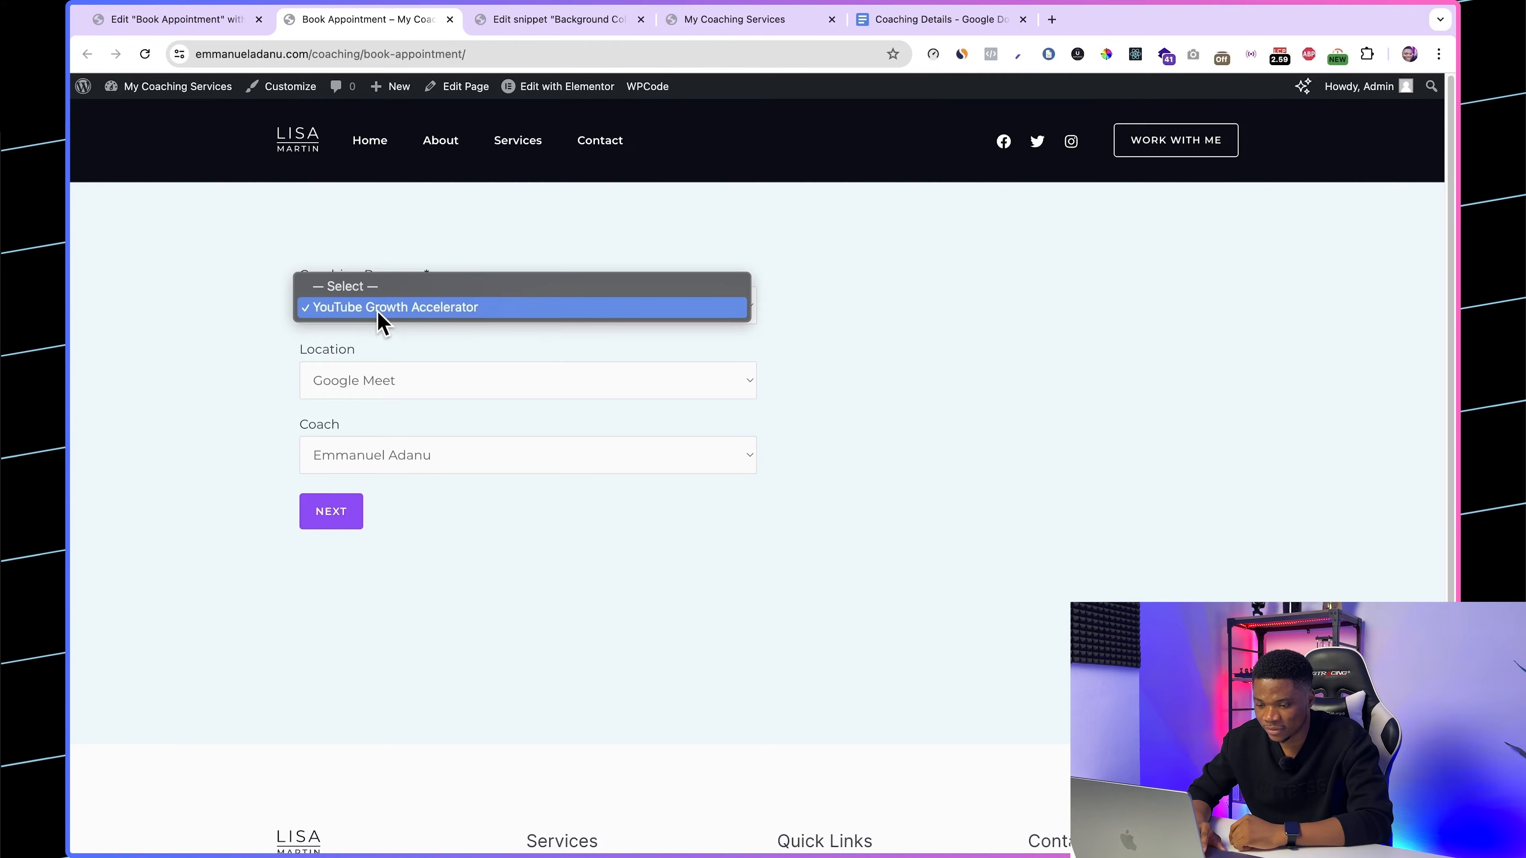
{"action": "left_click", "coordinate": [377, 319]}
{"action": "left_click", "coordinate": [368, 381]}
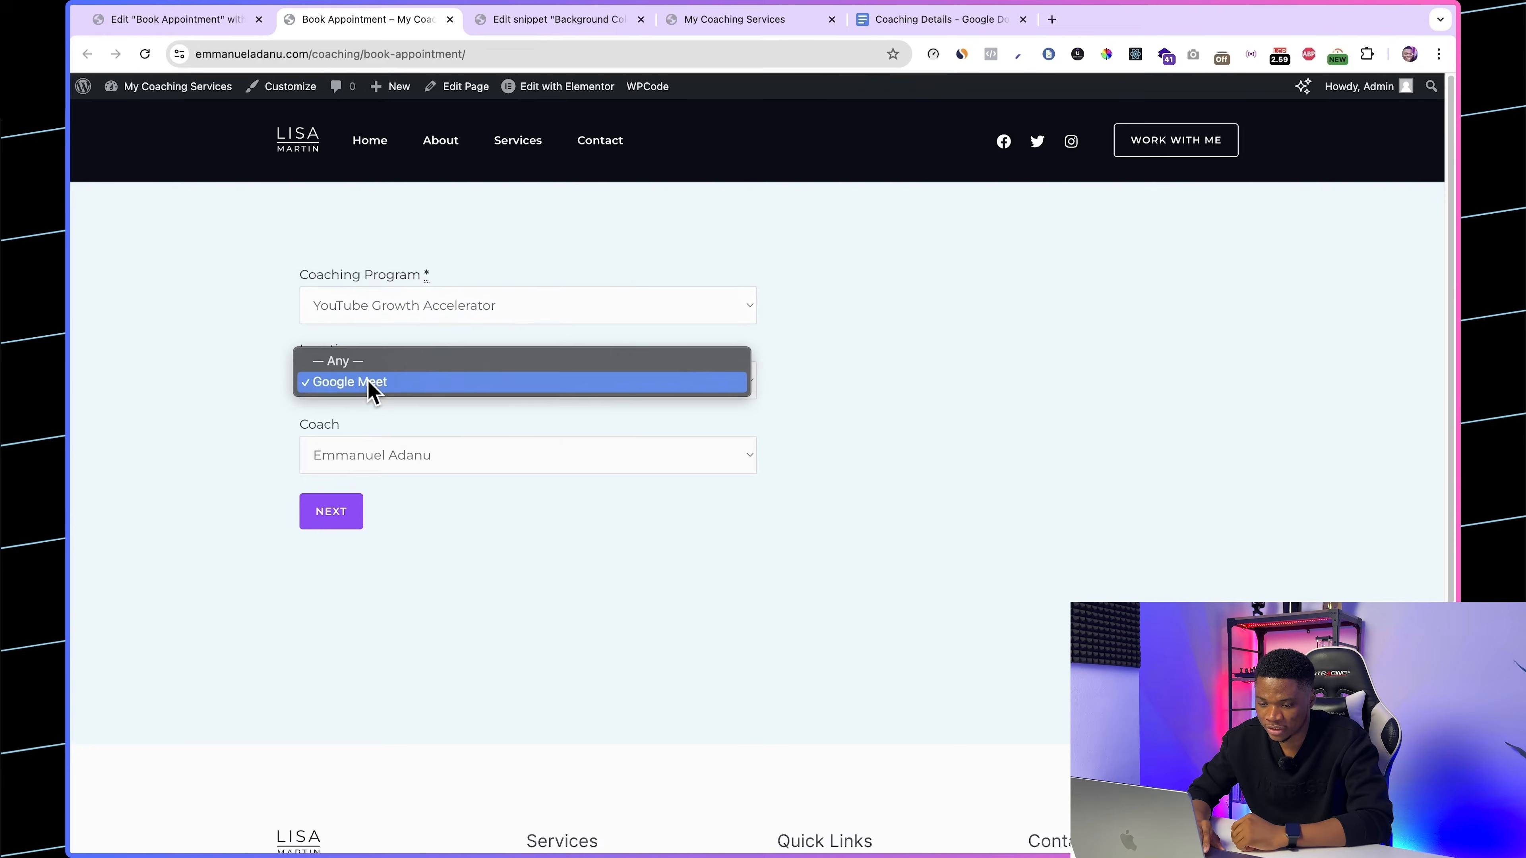
{"action": "left_click", "coordinate": [624, 444]}
{"action": "left_click", "coordinate": [556, 464]}
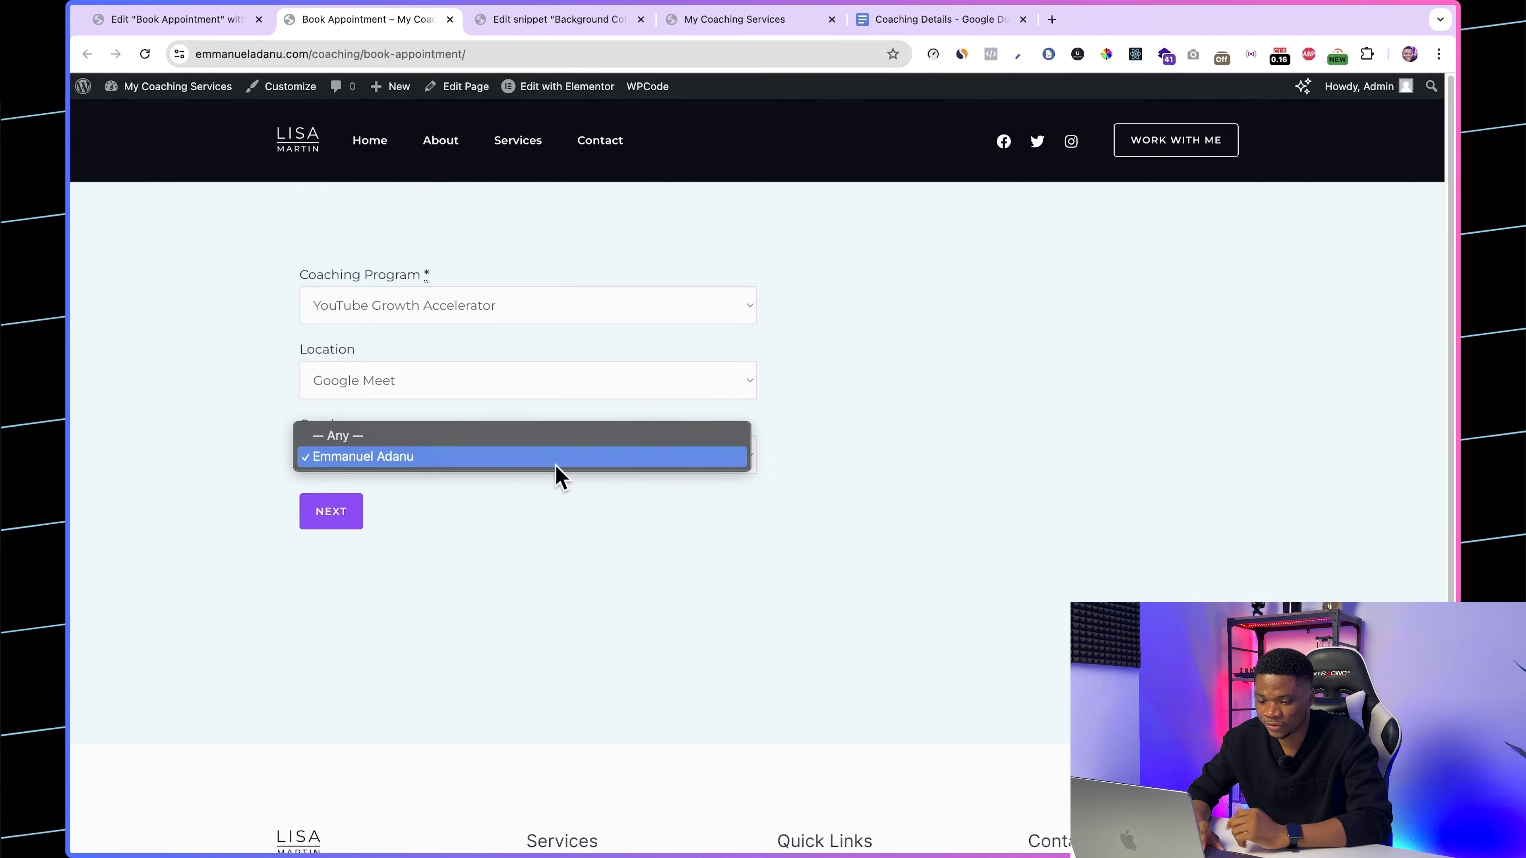
{"action": "left_click", "coordinate": [866, 449]}
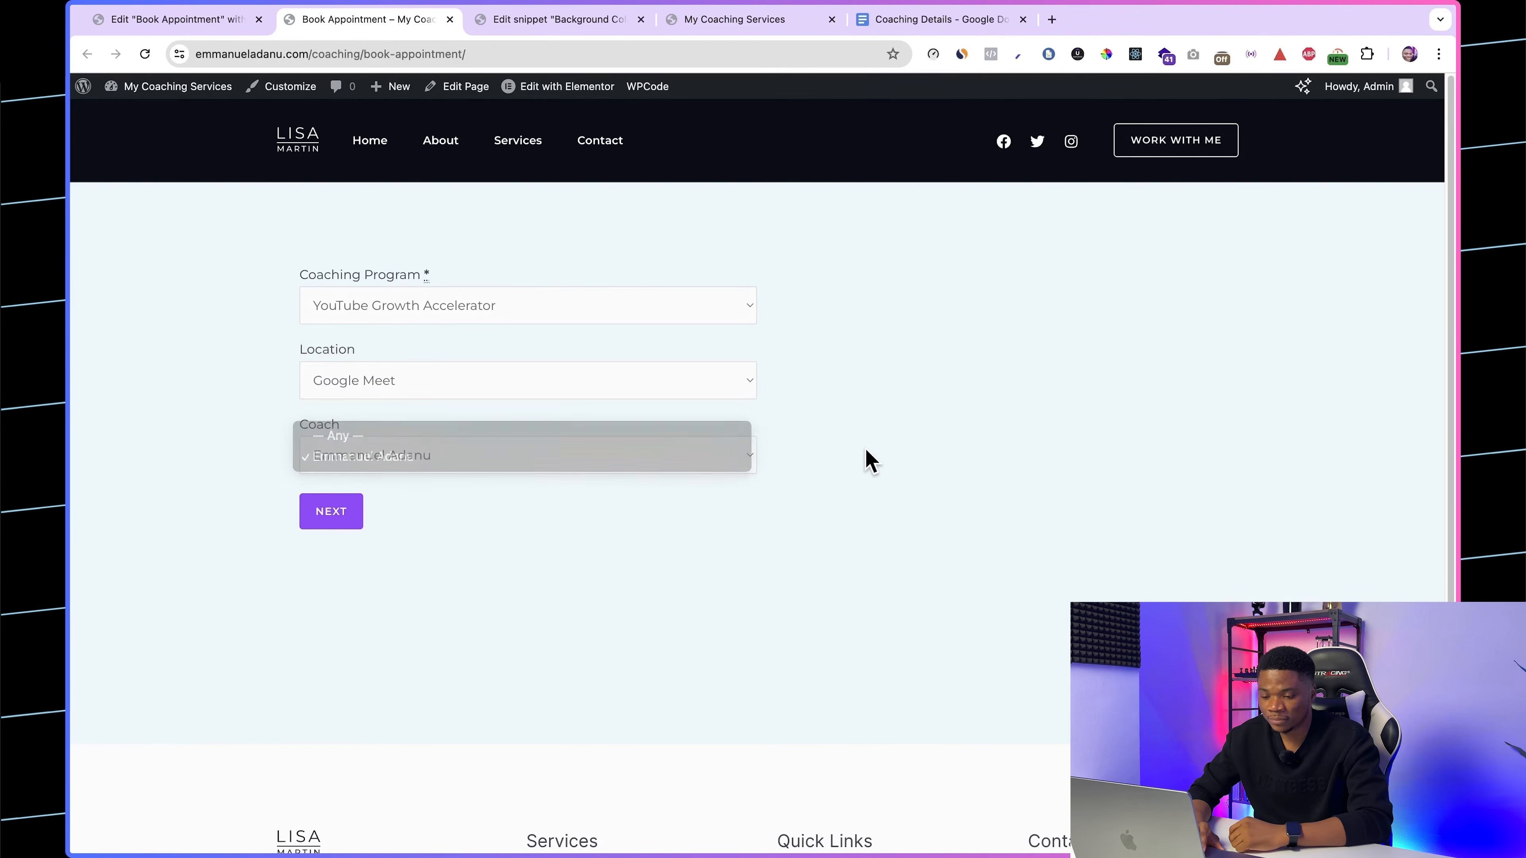
{"action": "left_click", "coordinate": [603, 392]}
{"action": "left_click", "coordinate": [828, 398]}
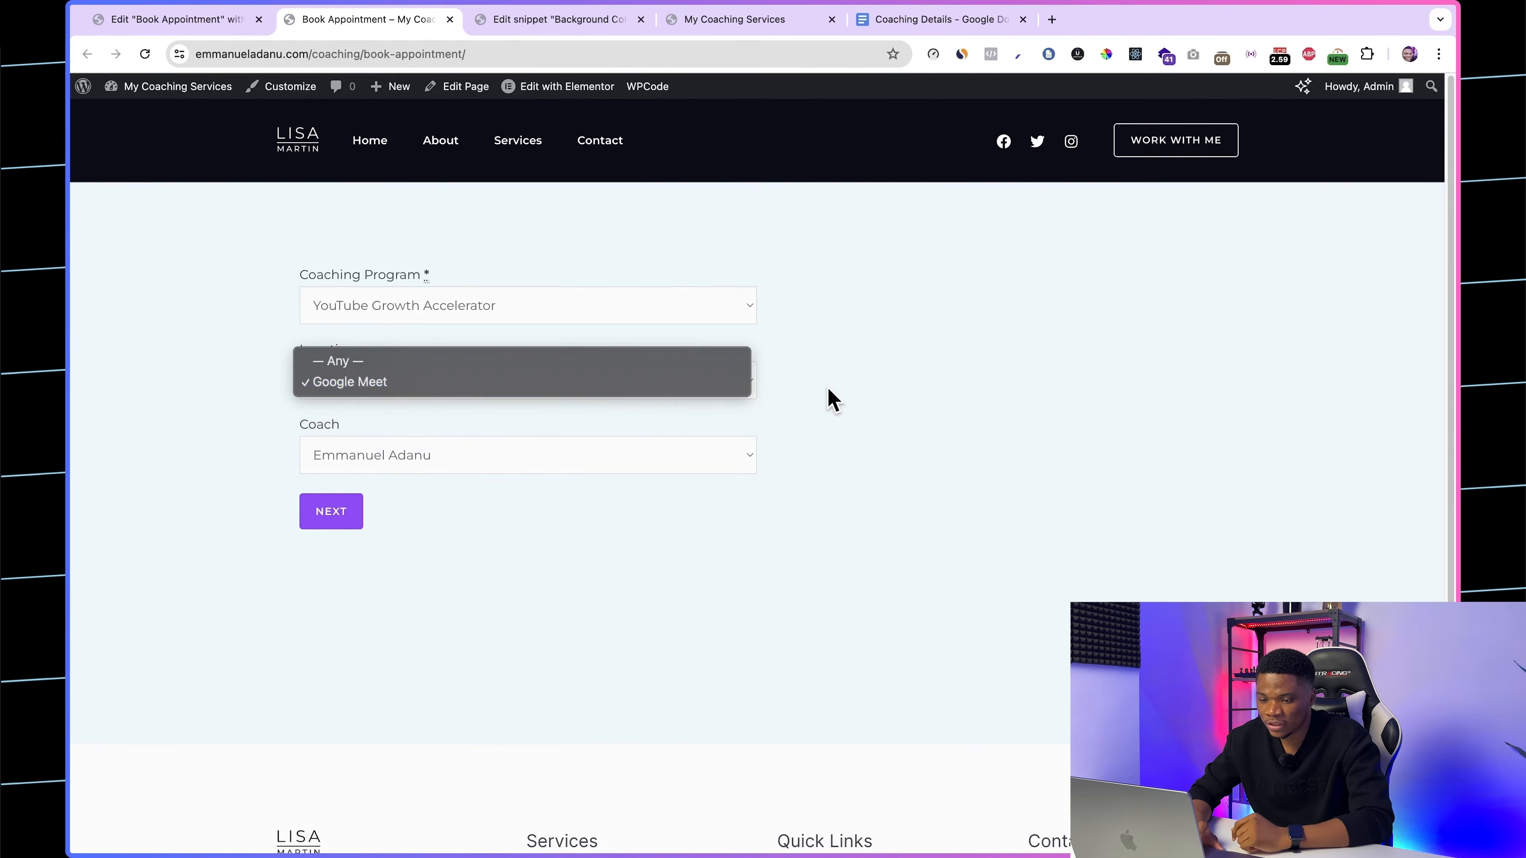
{"action": "left_click", "coordinate": [732, 454]}
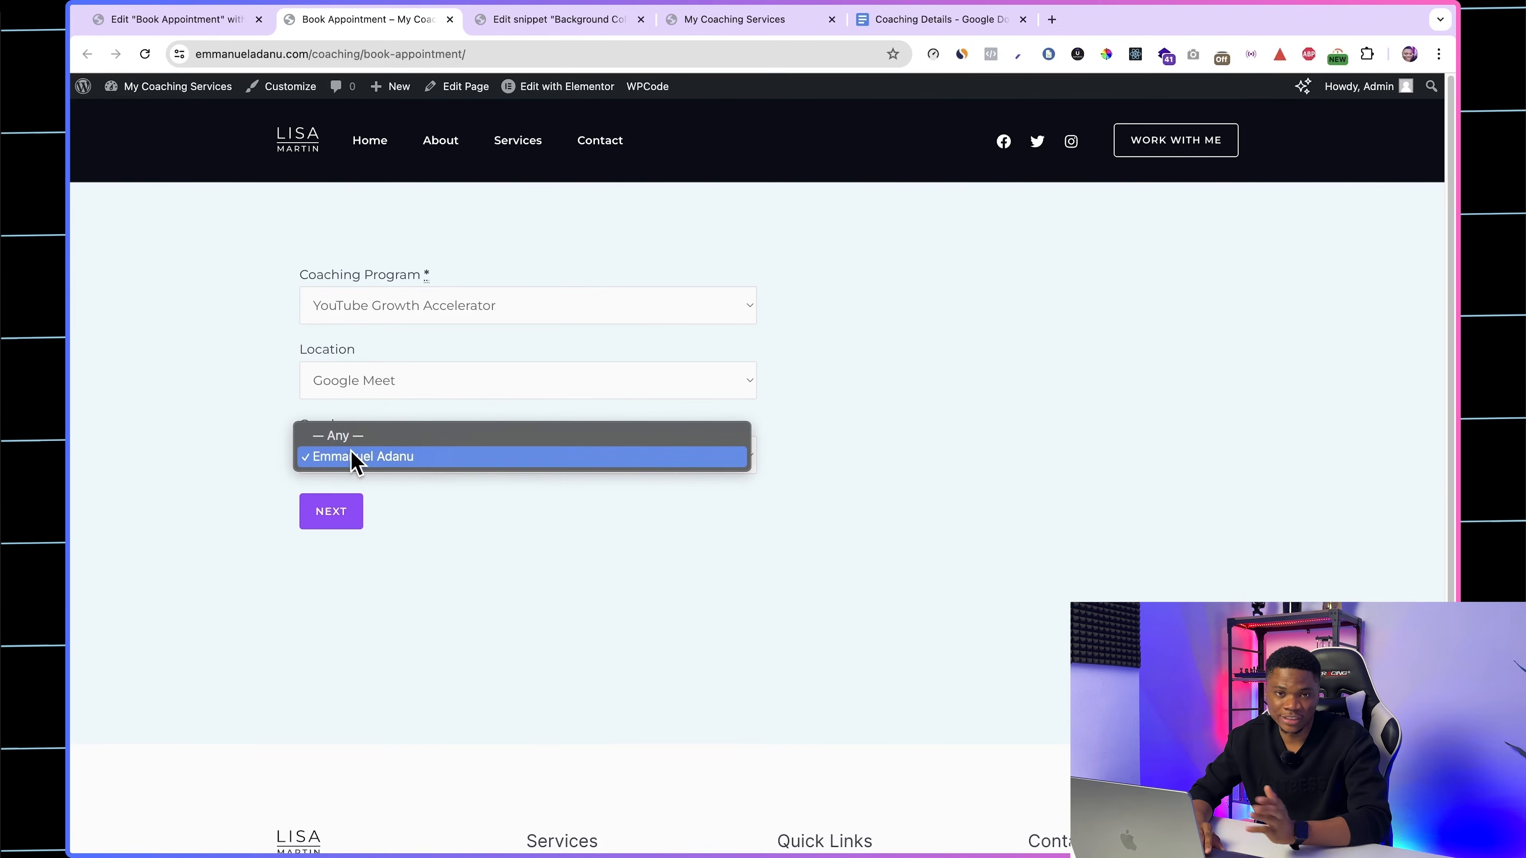
{"action": "left_click", "coordinate": [898, 377]}
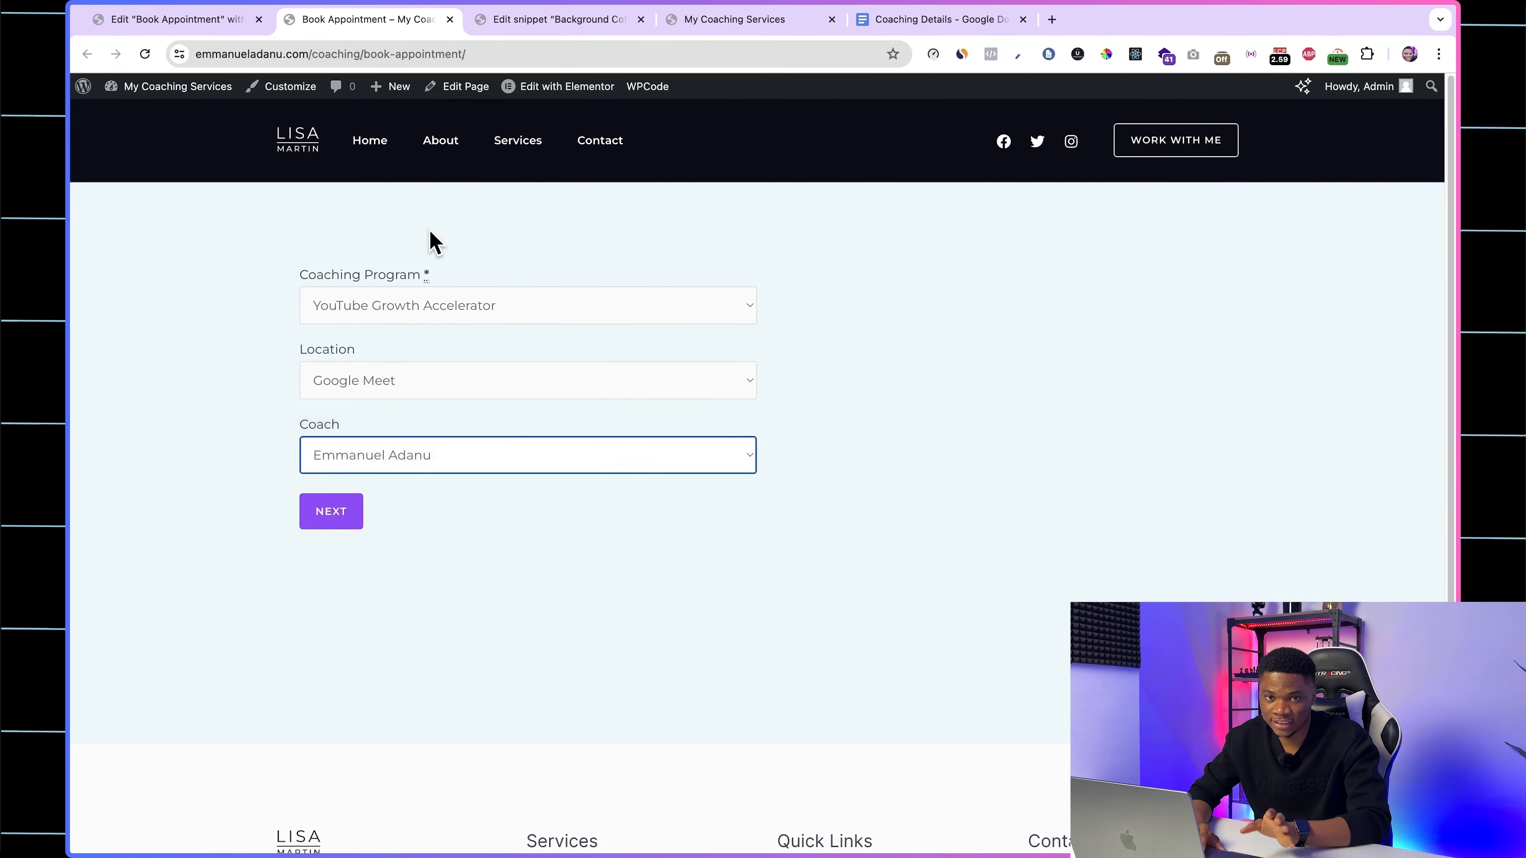
{"action": "left_click", "coordinate": [473, 307]}
{"action": "left_click", "coordinate": [894, 390]}
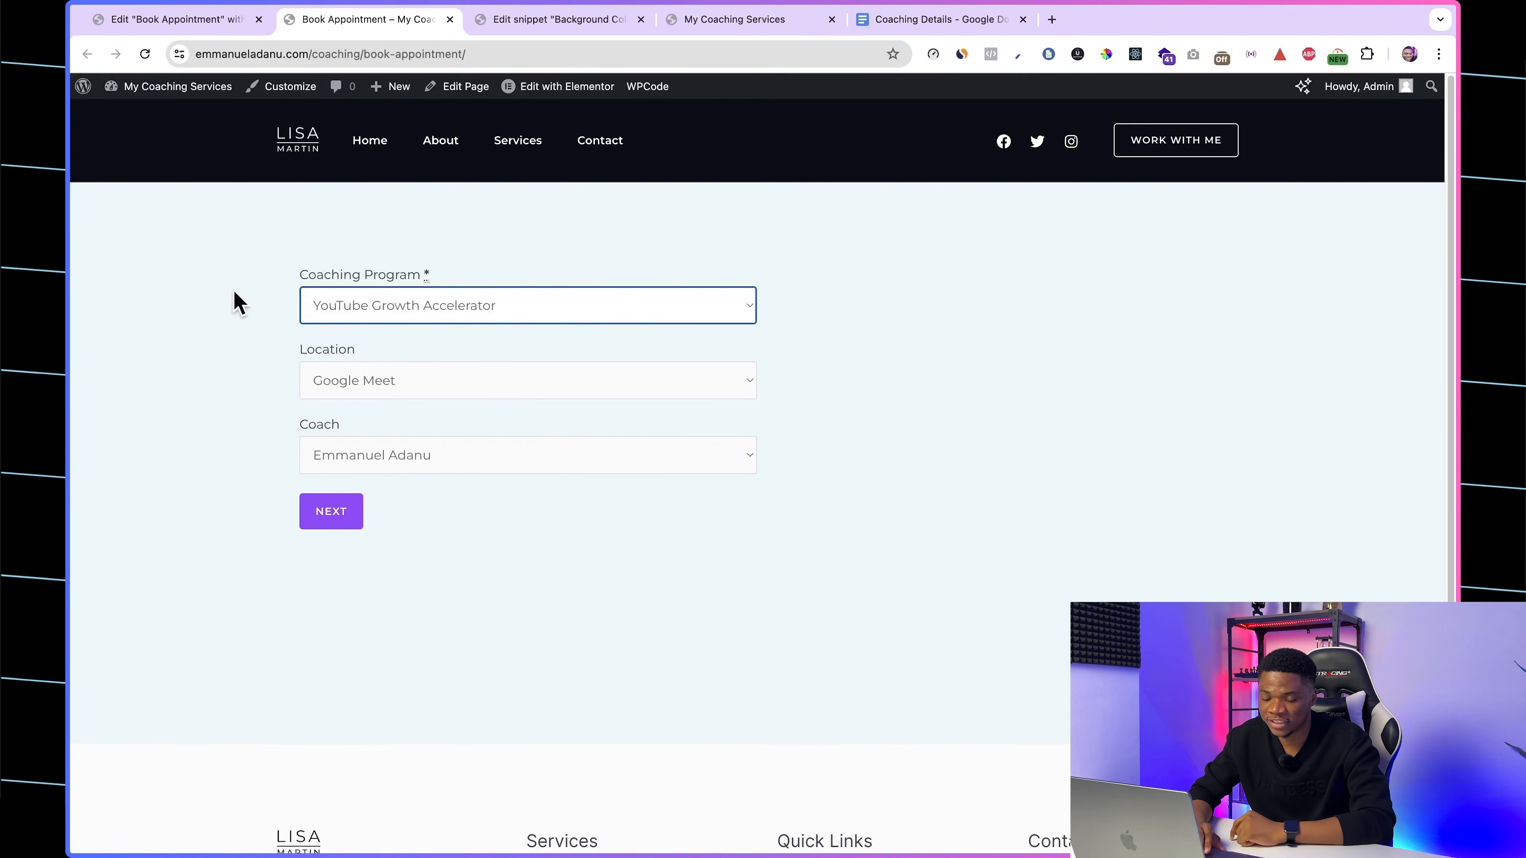
Step: Turn off the service, location and employee fields in the Book Appointment page's appointment form and publish the page
{"action": "left_click", "coordinate": [174, 19]}
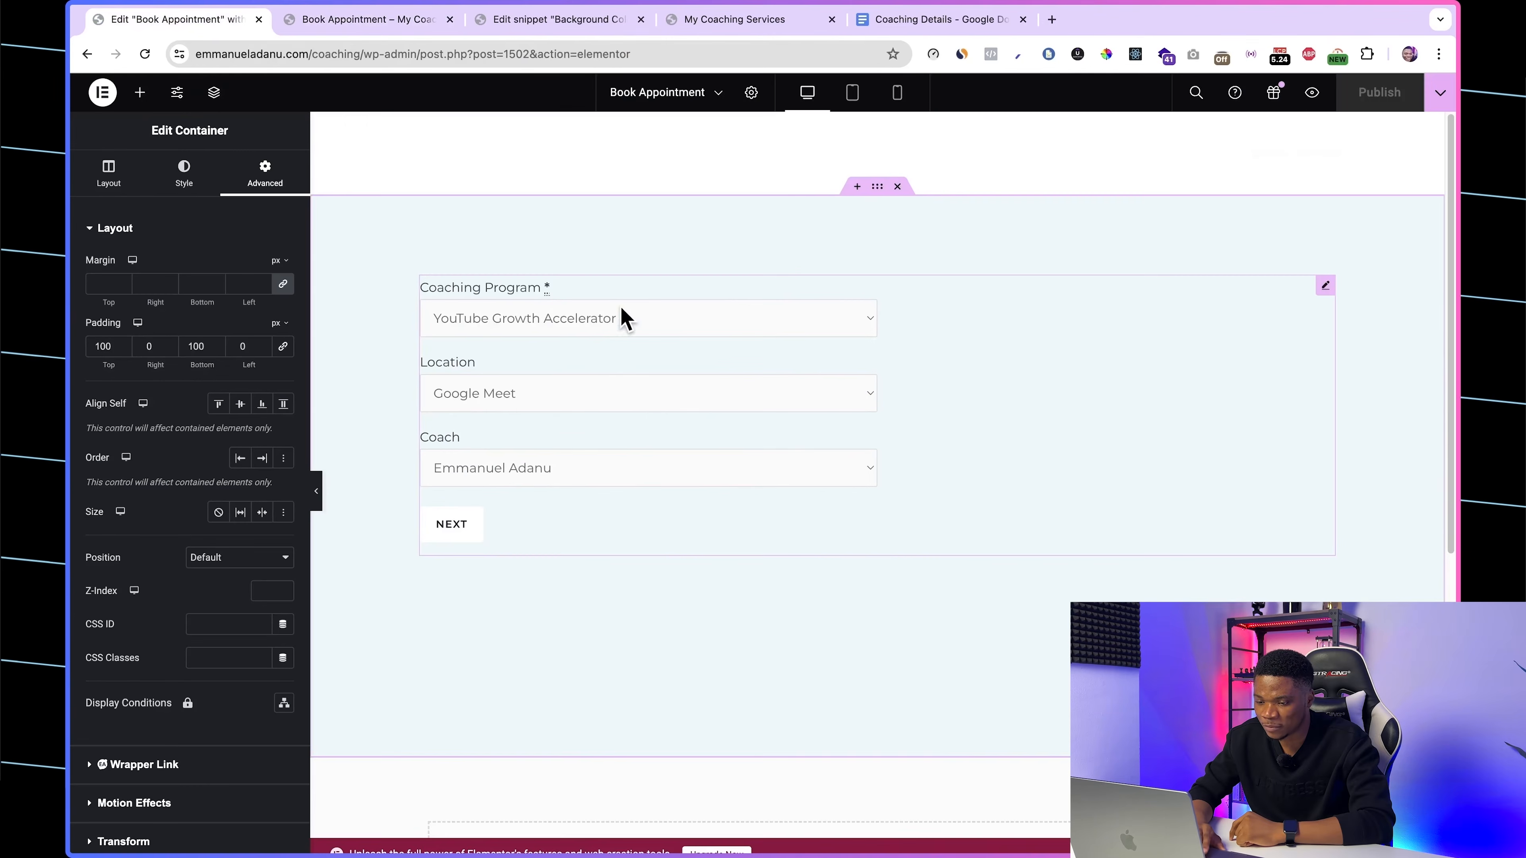
{"action": "left_click", "coordinate": [595, 299]}
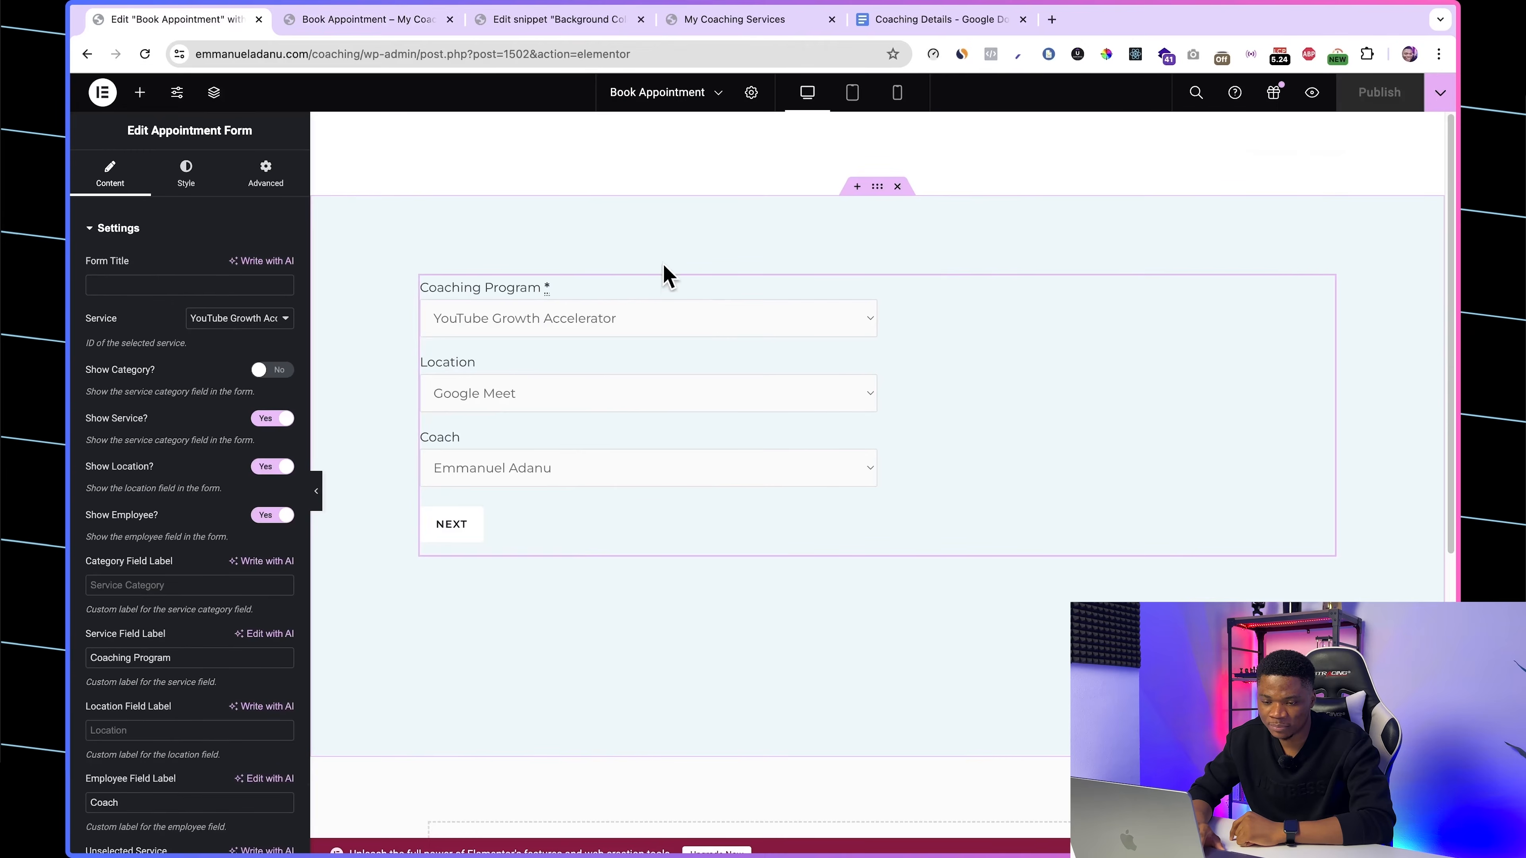
{"action": "scroll", "coordinate": [222, 565], "scroll_direction": "down", "scroll_amount": 2}
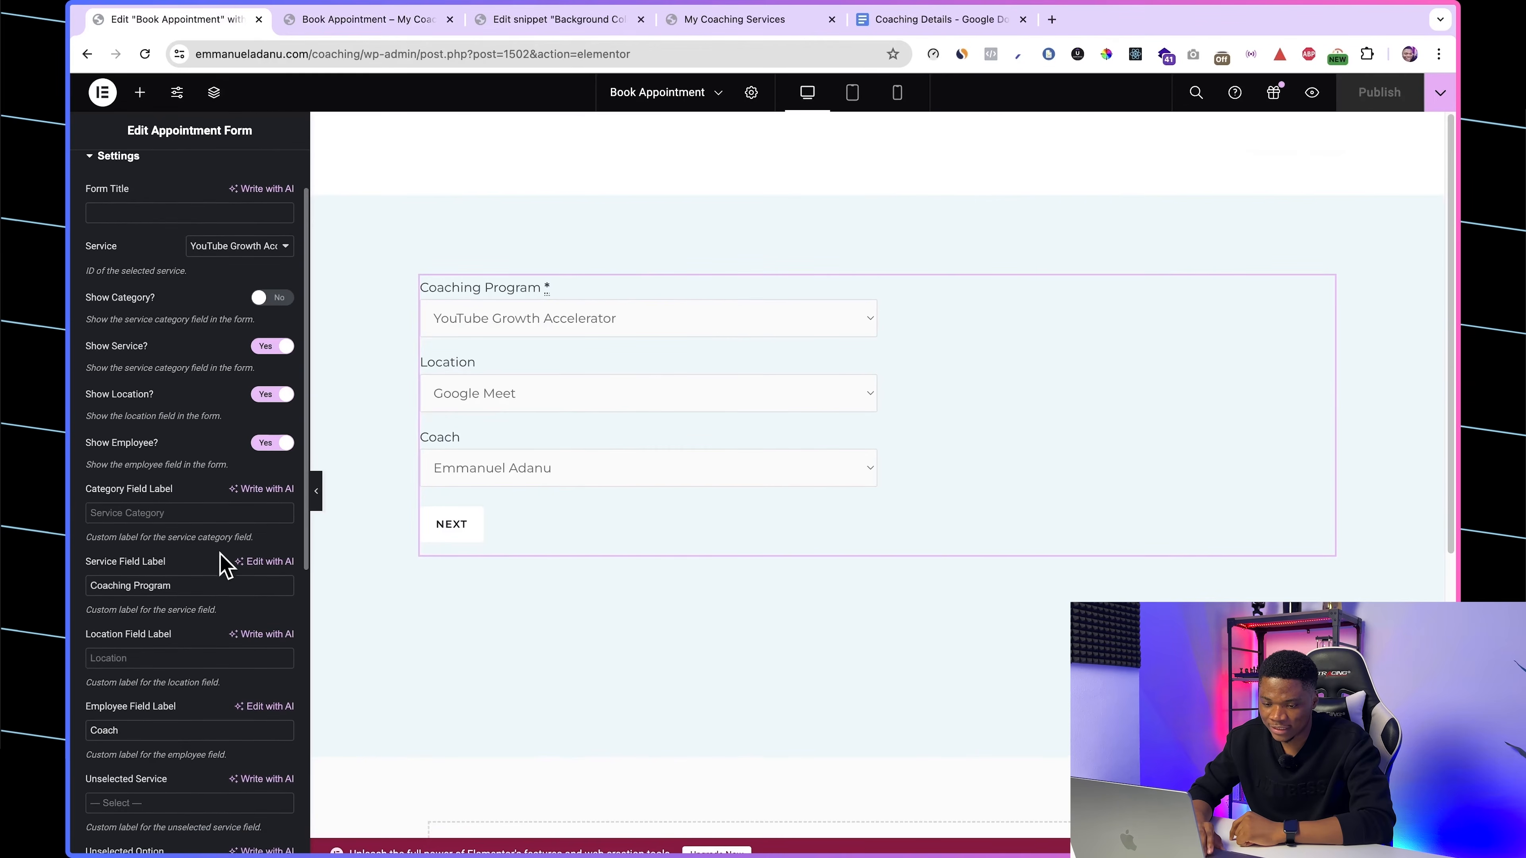
{"action": "left_click", "coordinate": [268, 347]}
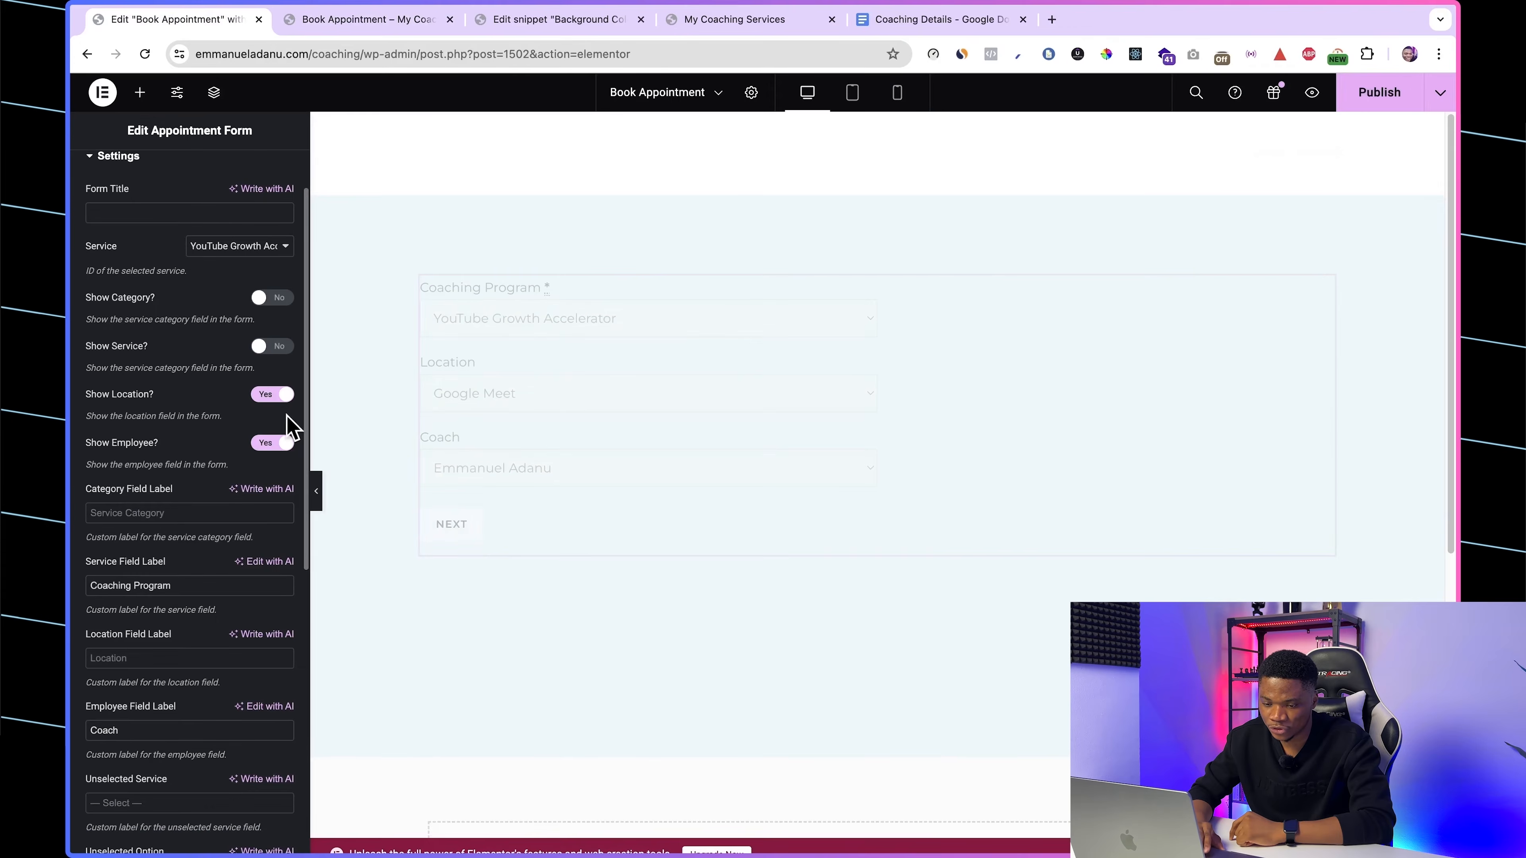
{"action": "left_click", "coordinate": [263, 396]}
{"action": "left_click", "coordinate": [266, 448]}
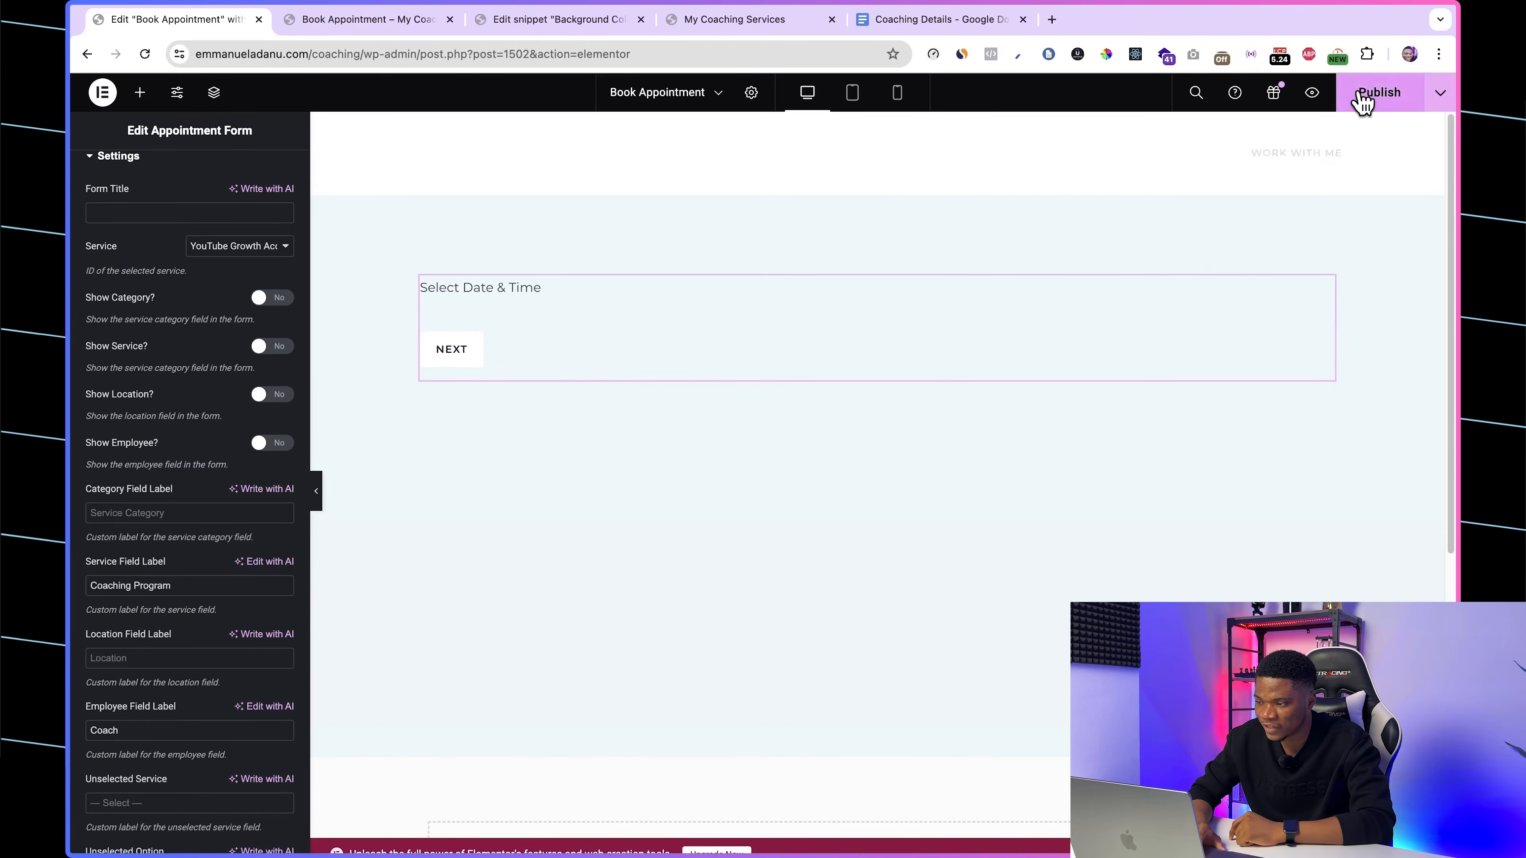
Step: Reload the live booking page, advance from date and time selection to the reservation summary, and return to the date selection
{"action": "left_click", "coordinate": [366, 19]}
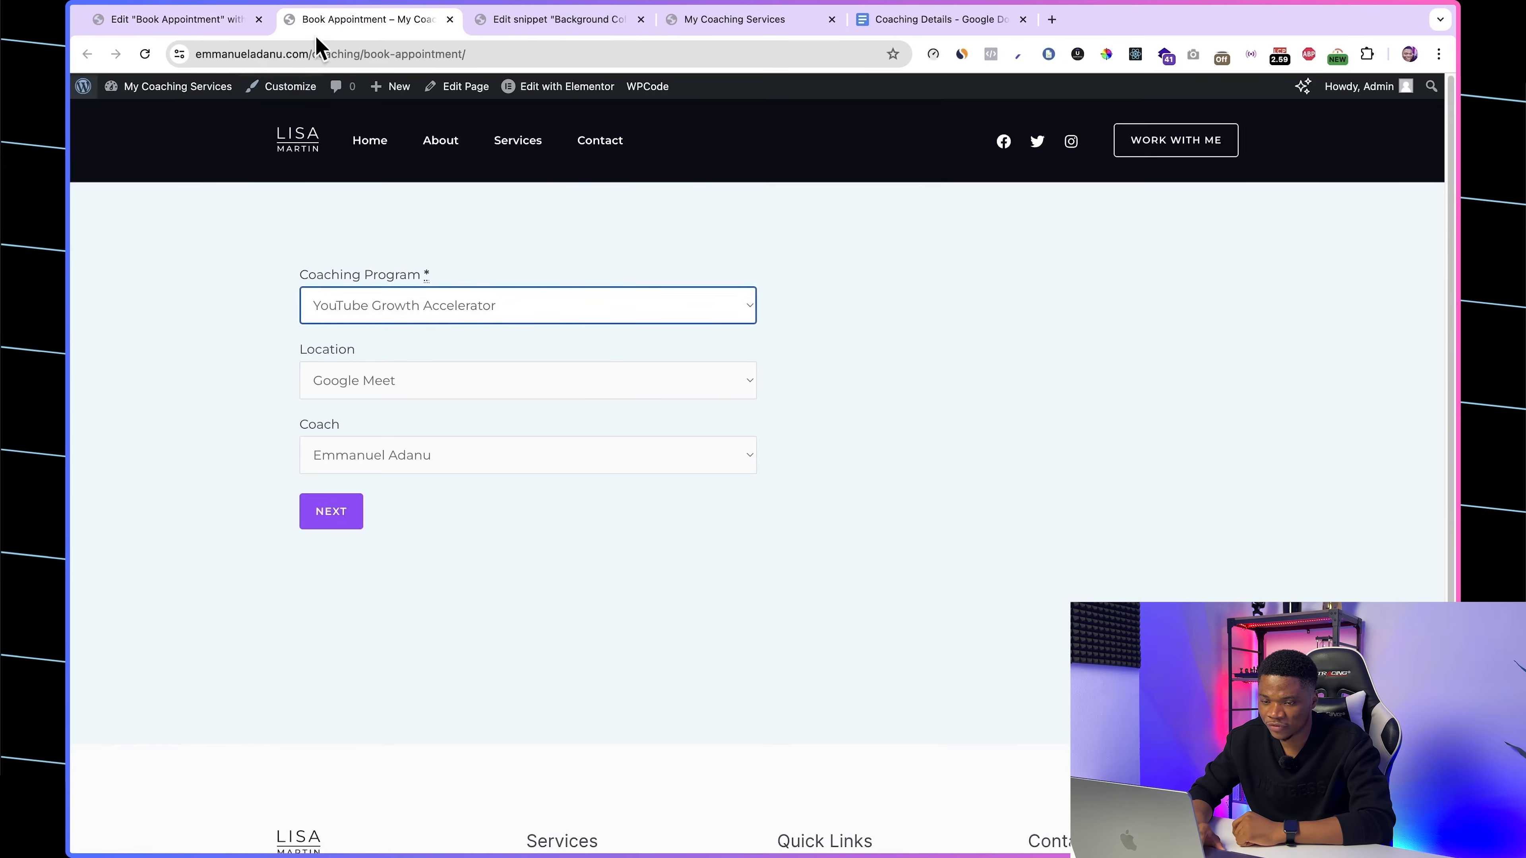
{"action": "left_click", "coordinate": [144, 54]}
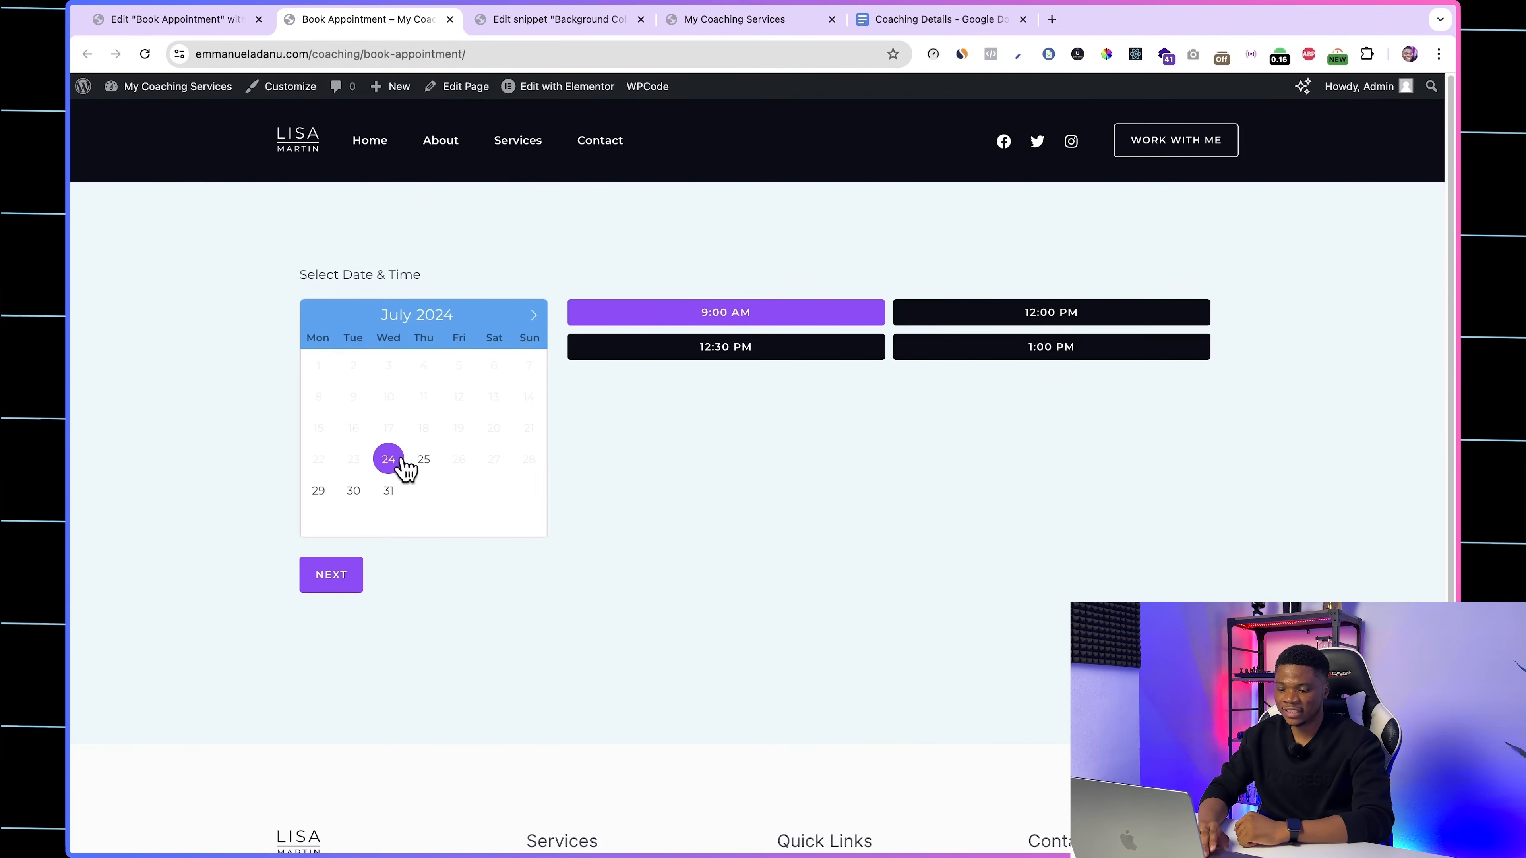
{"action": "left_click", "coordinate": [338, 576]}
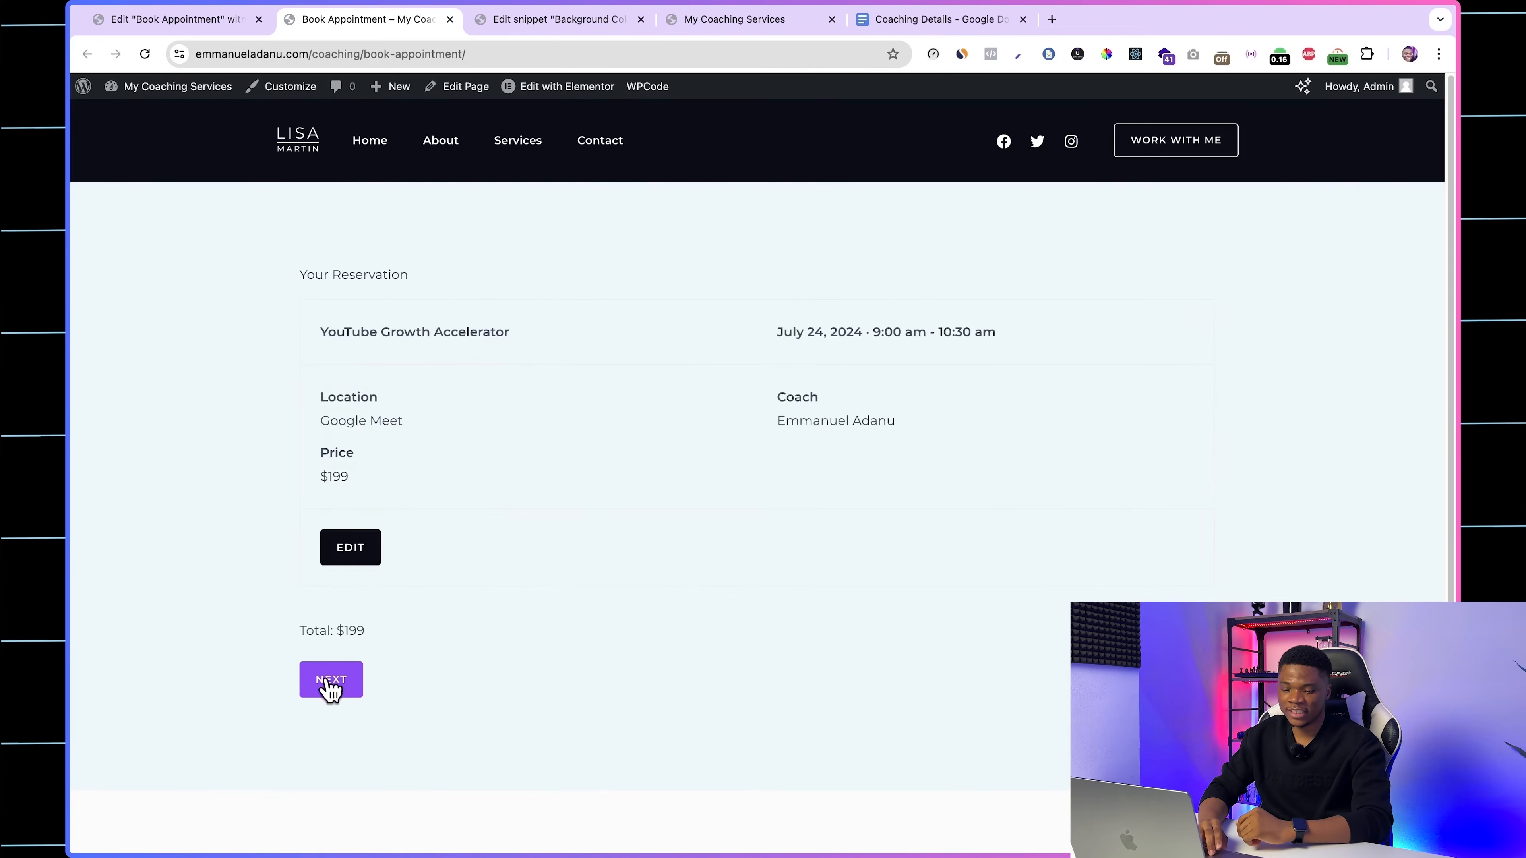
{"action": "left_click", "coordinate": [344, 538]}
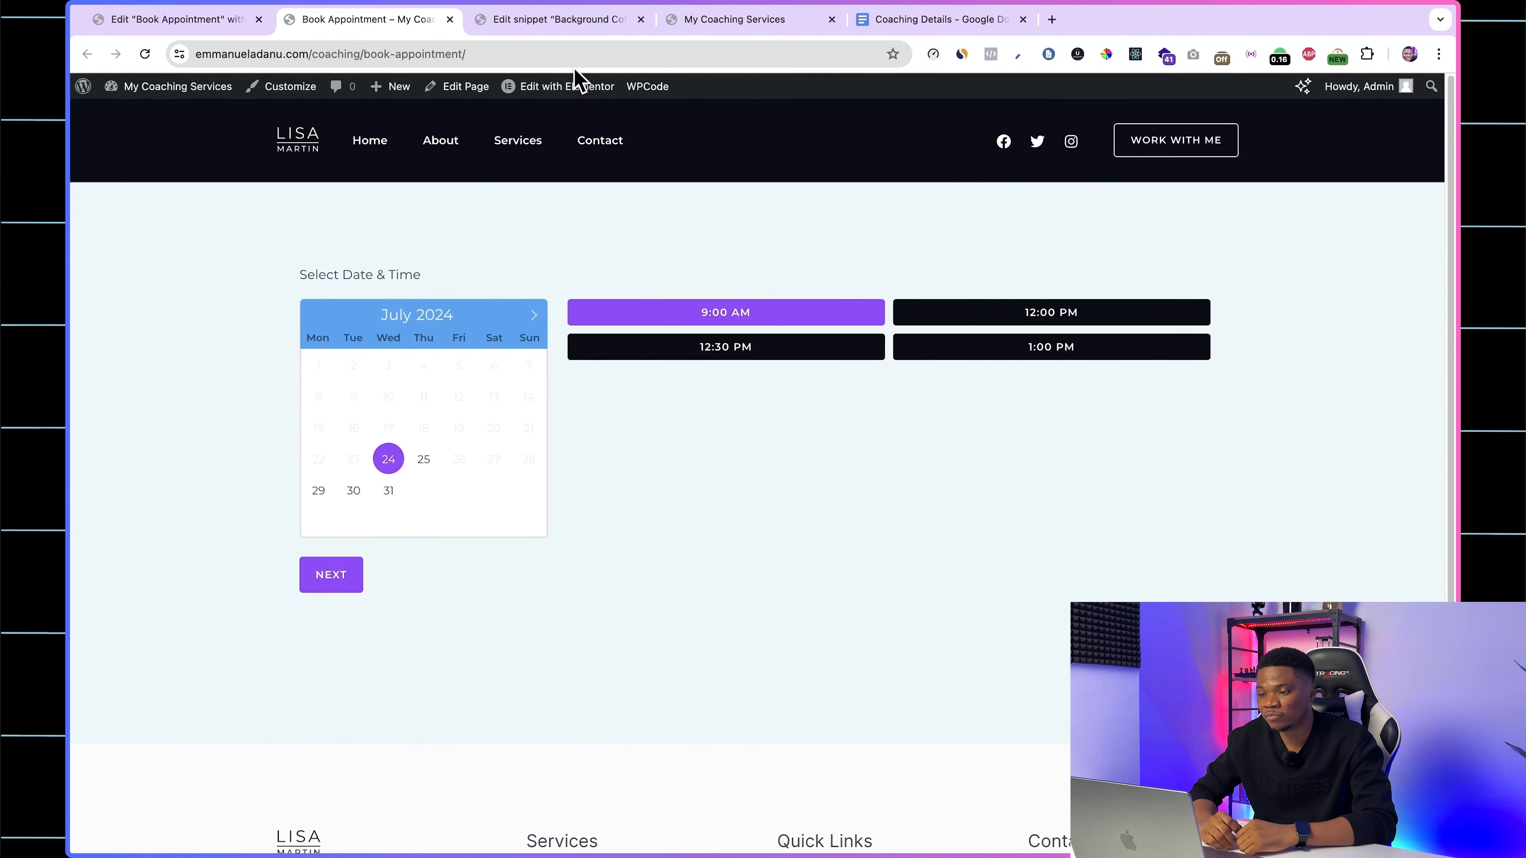
Step: Look at the homepage's Let's Work Together button, then select the 9:00 AM slot on the booking page
{"action": "left_click", "coordinate": [717, 24]}
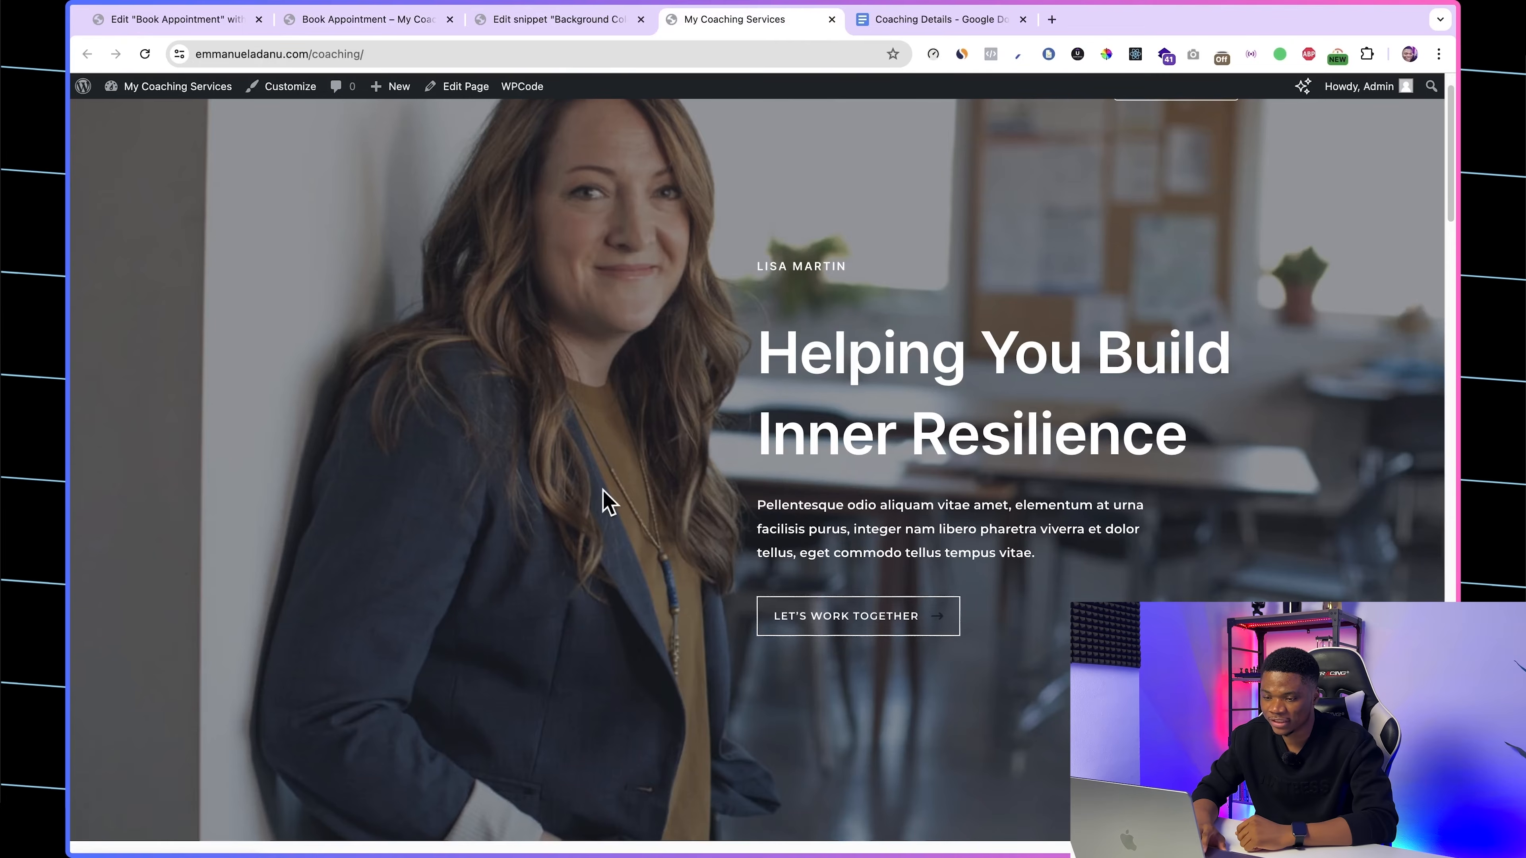
{"action": "left_click", "coordinate": [375, 23]}
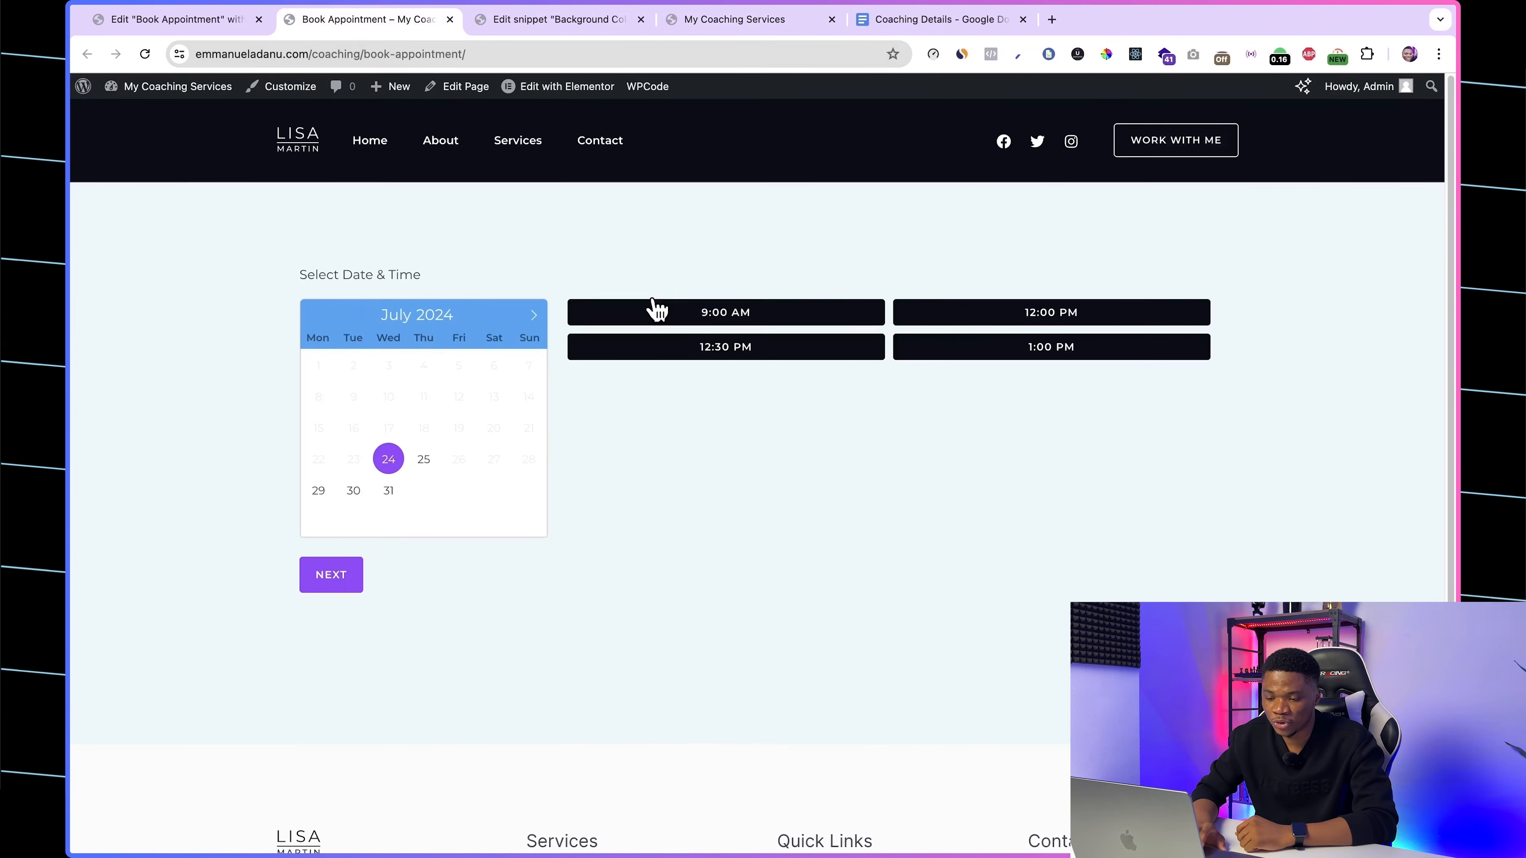
{"action": "left_click", "coordinate": [738, 312]}
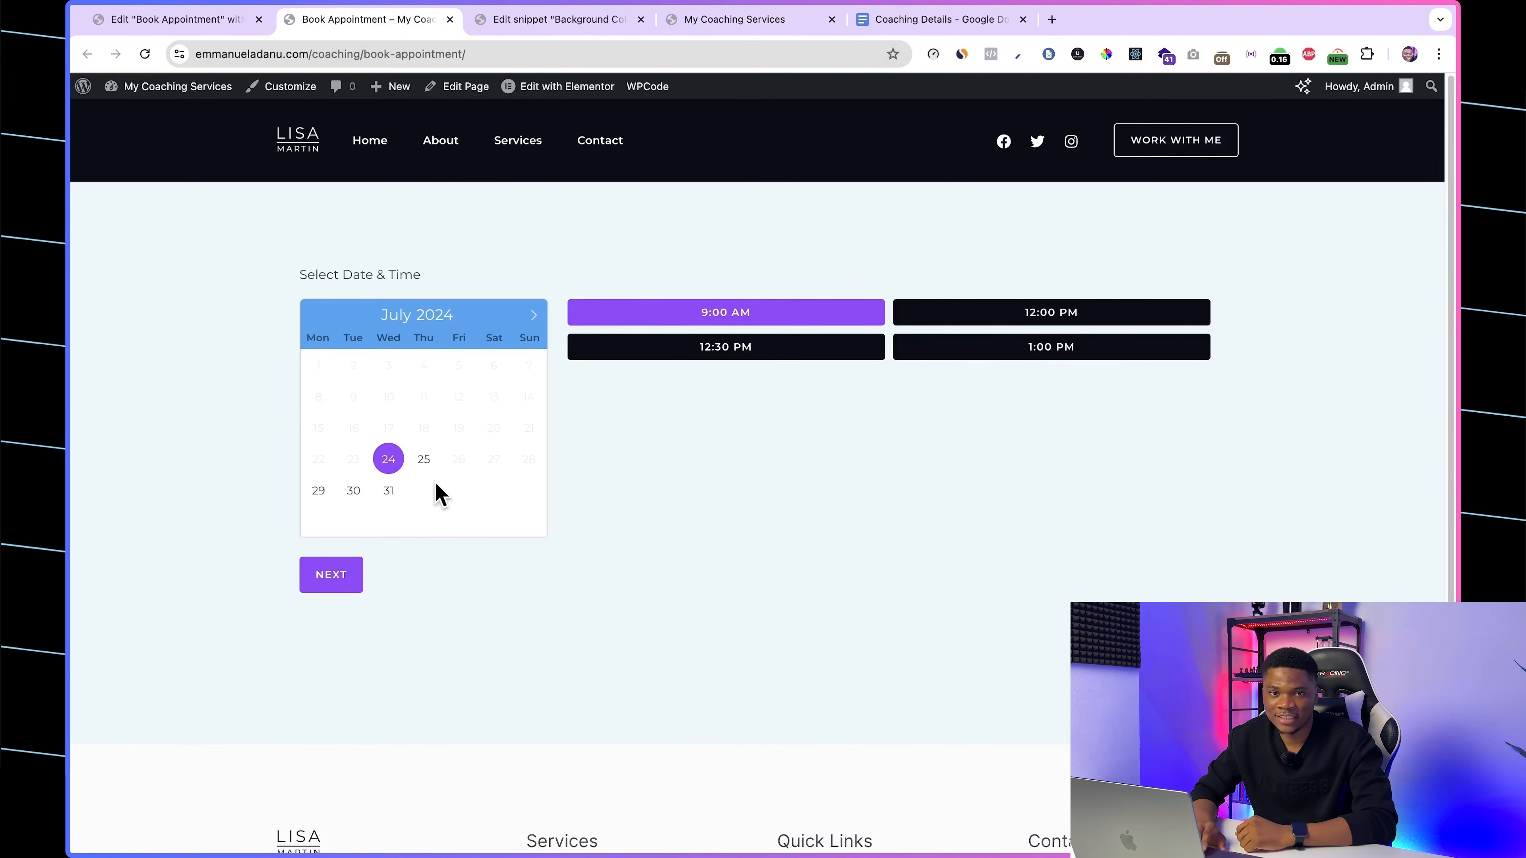
Step: Highlight the book-appointment part of the live booking page's address
{"action": "left_click", "coordinate": [403, 54]}
{"action": "left_click", "coordinate": [532, 54]}
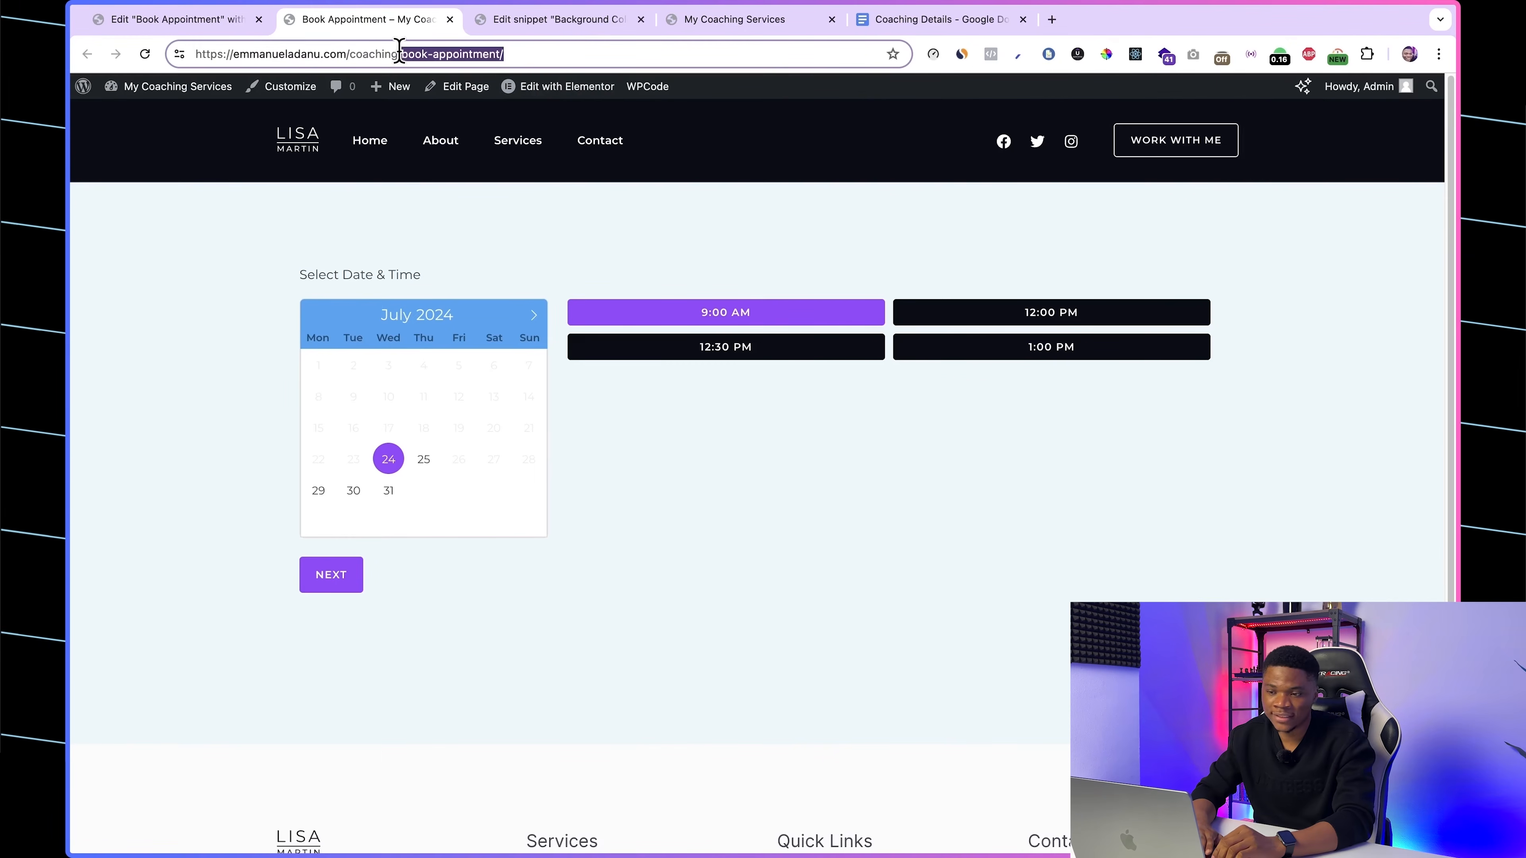
{"action": "left_click", "coordinate": [614, 252]}
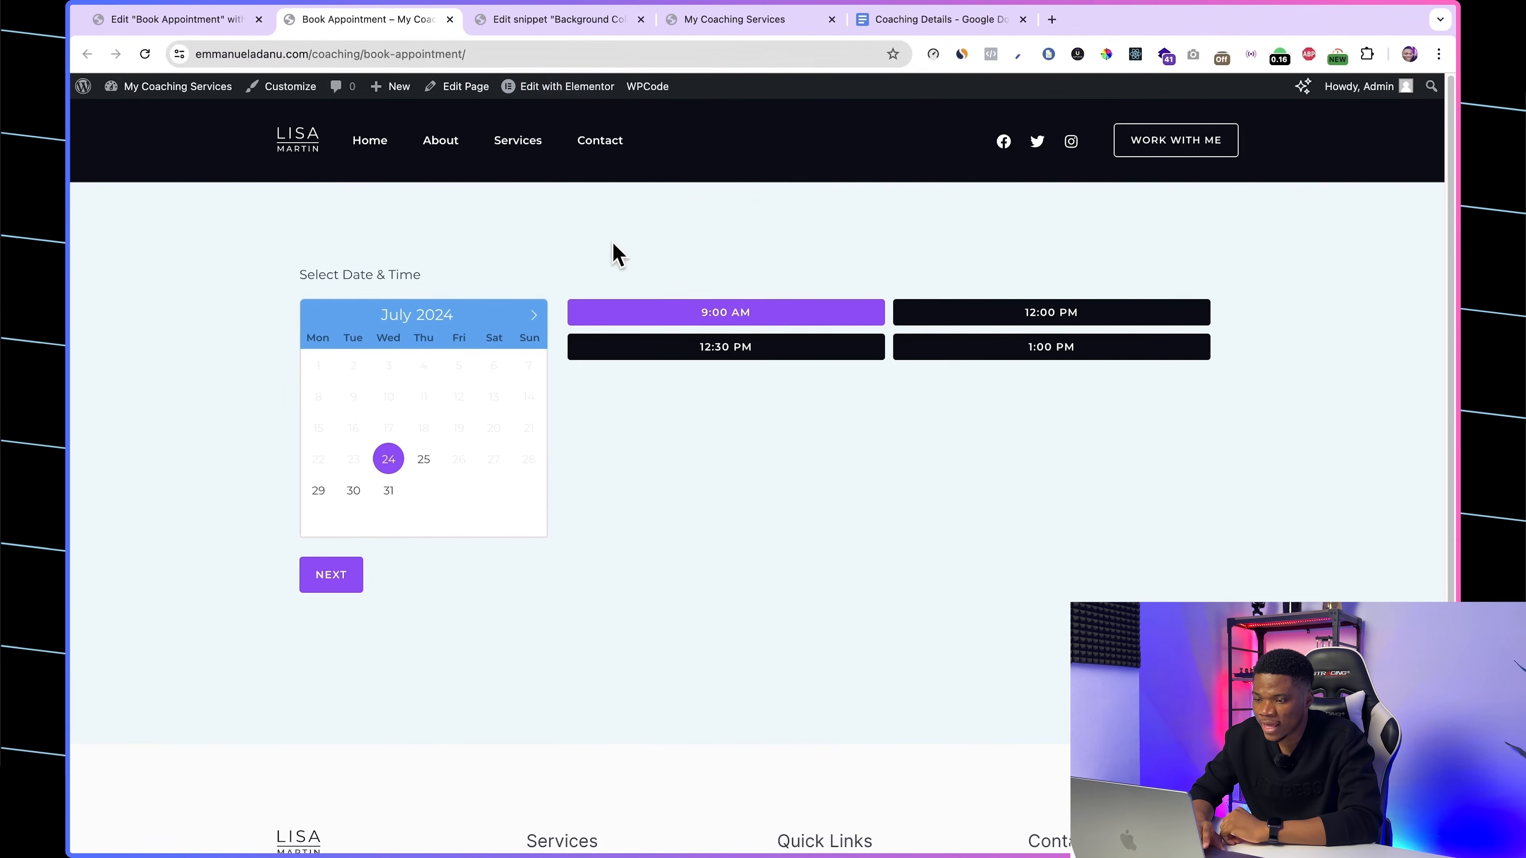
Step: Open the homepage for editing in the WordPress block editor
{"action": "left_click", "coordinate": [712, 24]}
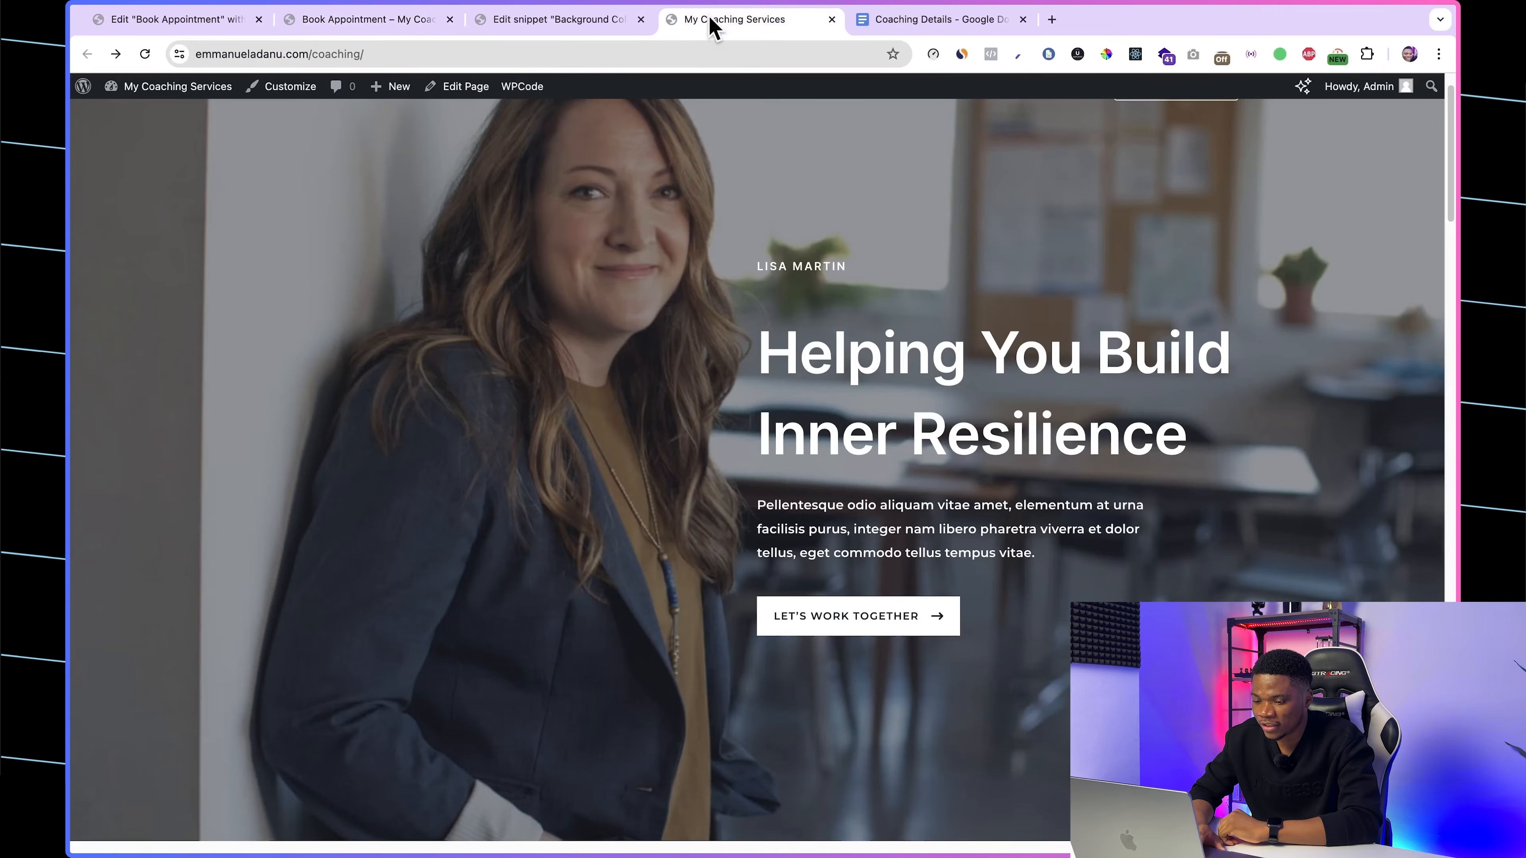
{"action": "left_click", "coordinate": [461, 89]}
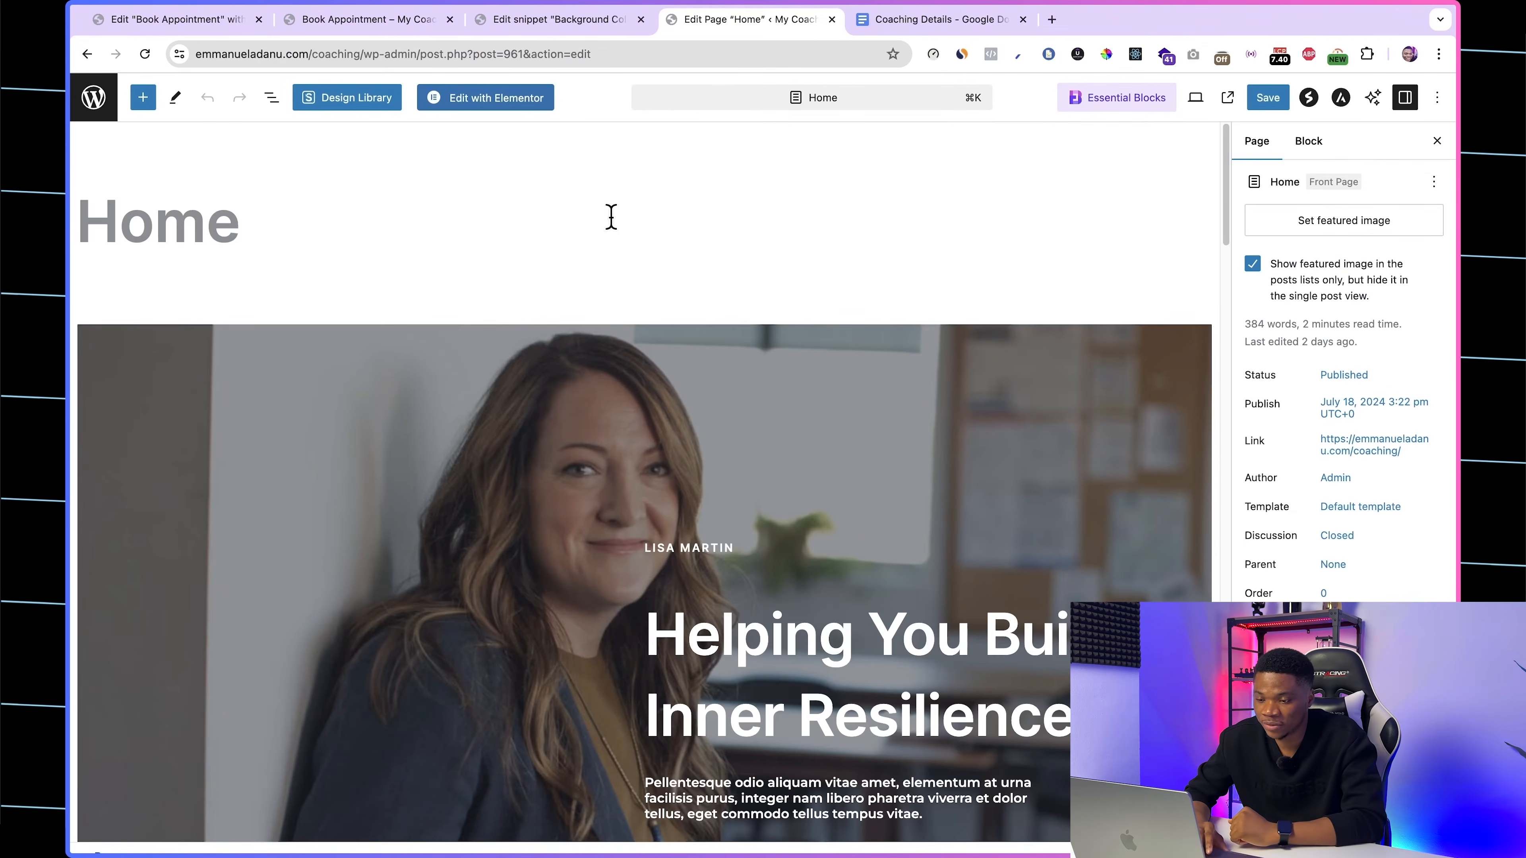
{"action": "left_click", "coordinate": [484, 107]}
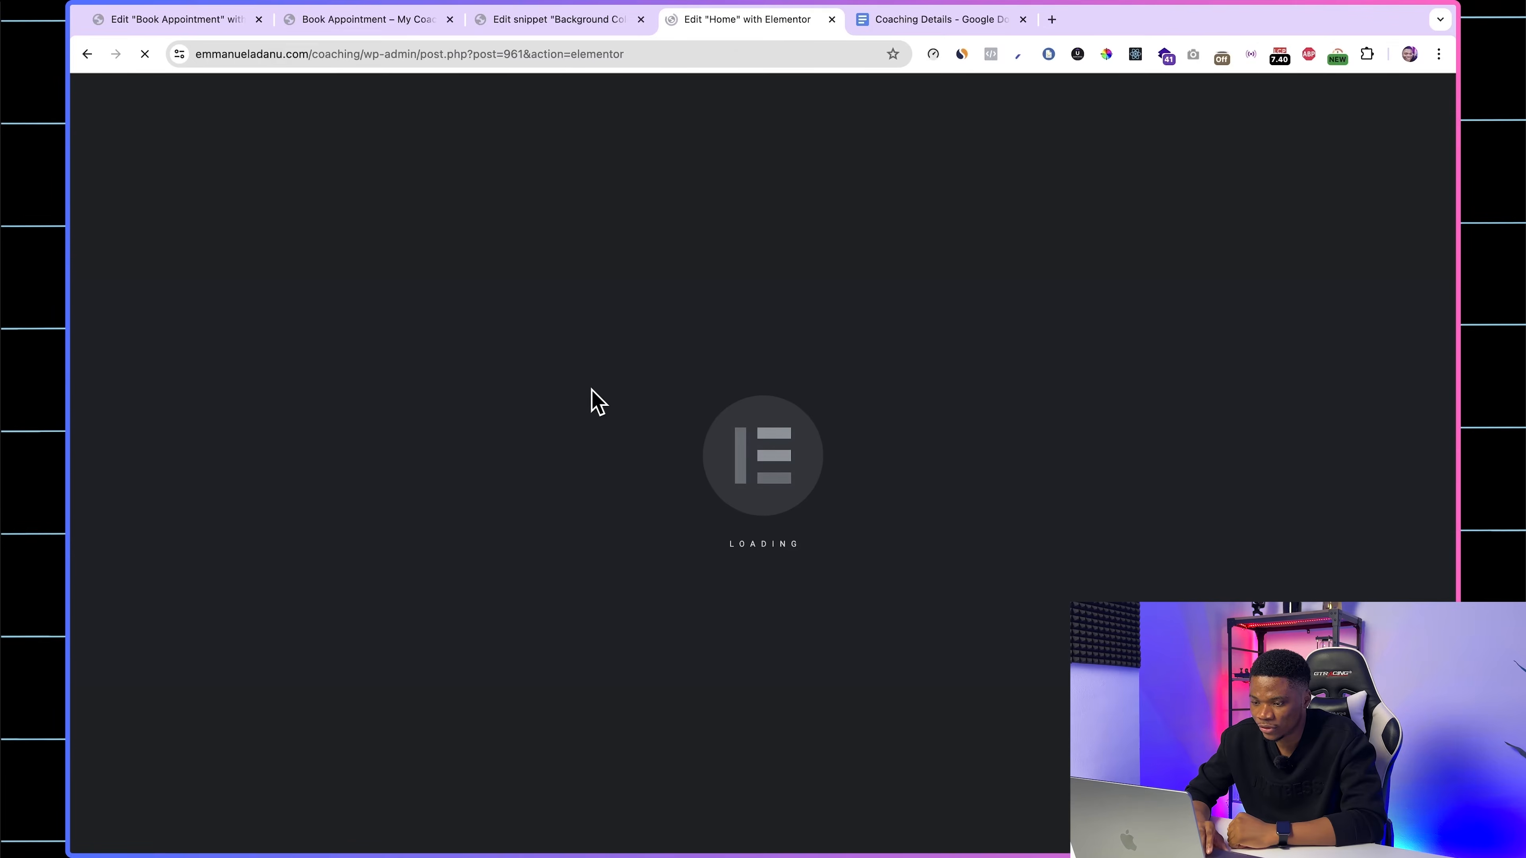
{"action": "scroll", "coordinate": [879, 651], "scroll_direction": "down", "scroll_amount": 2}
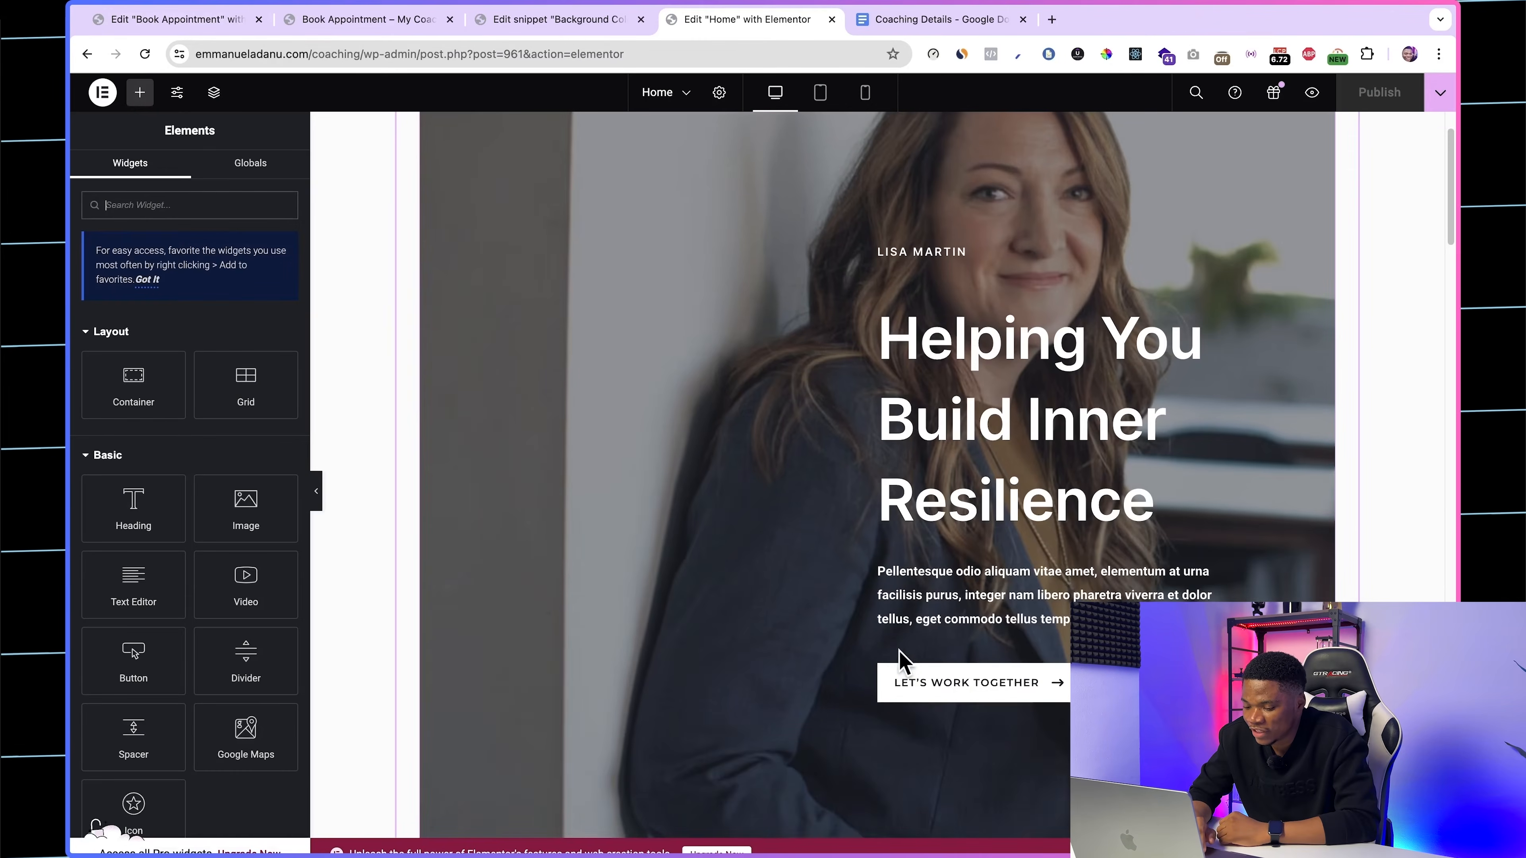
{"action": "left_click", "coordinate": [977, 684]}
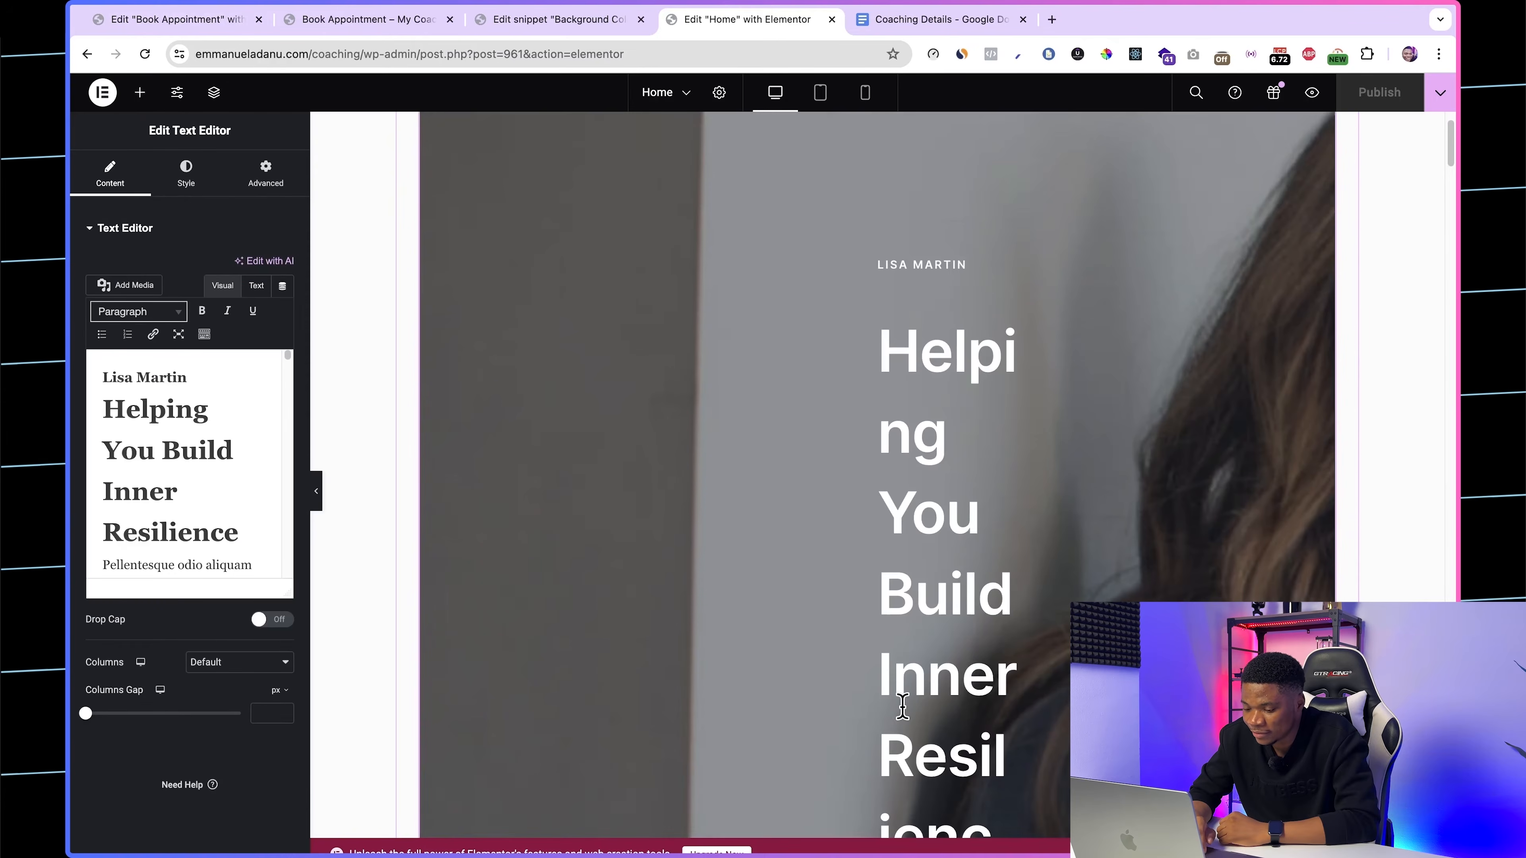
{"action": "scroll", "coordinate": [903, 706], "scroll_direction": "down", "scroll_amount": 2}
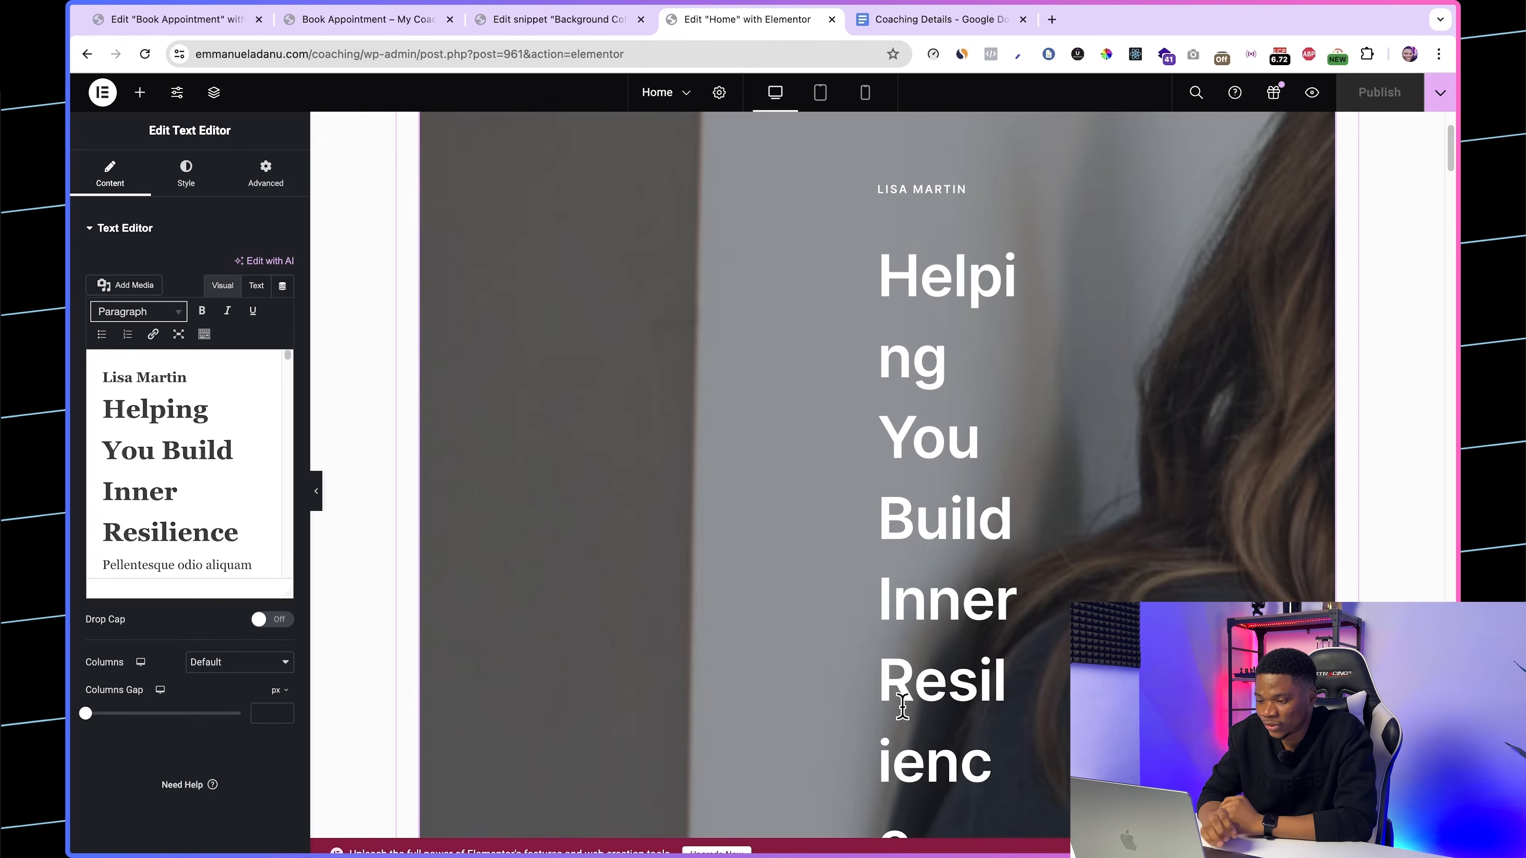
{"action": "scroll", "coordinate": [992, 574], "scroll_direction": "up", "scroll_amount": 4}
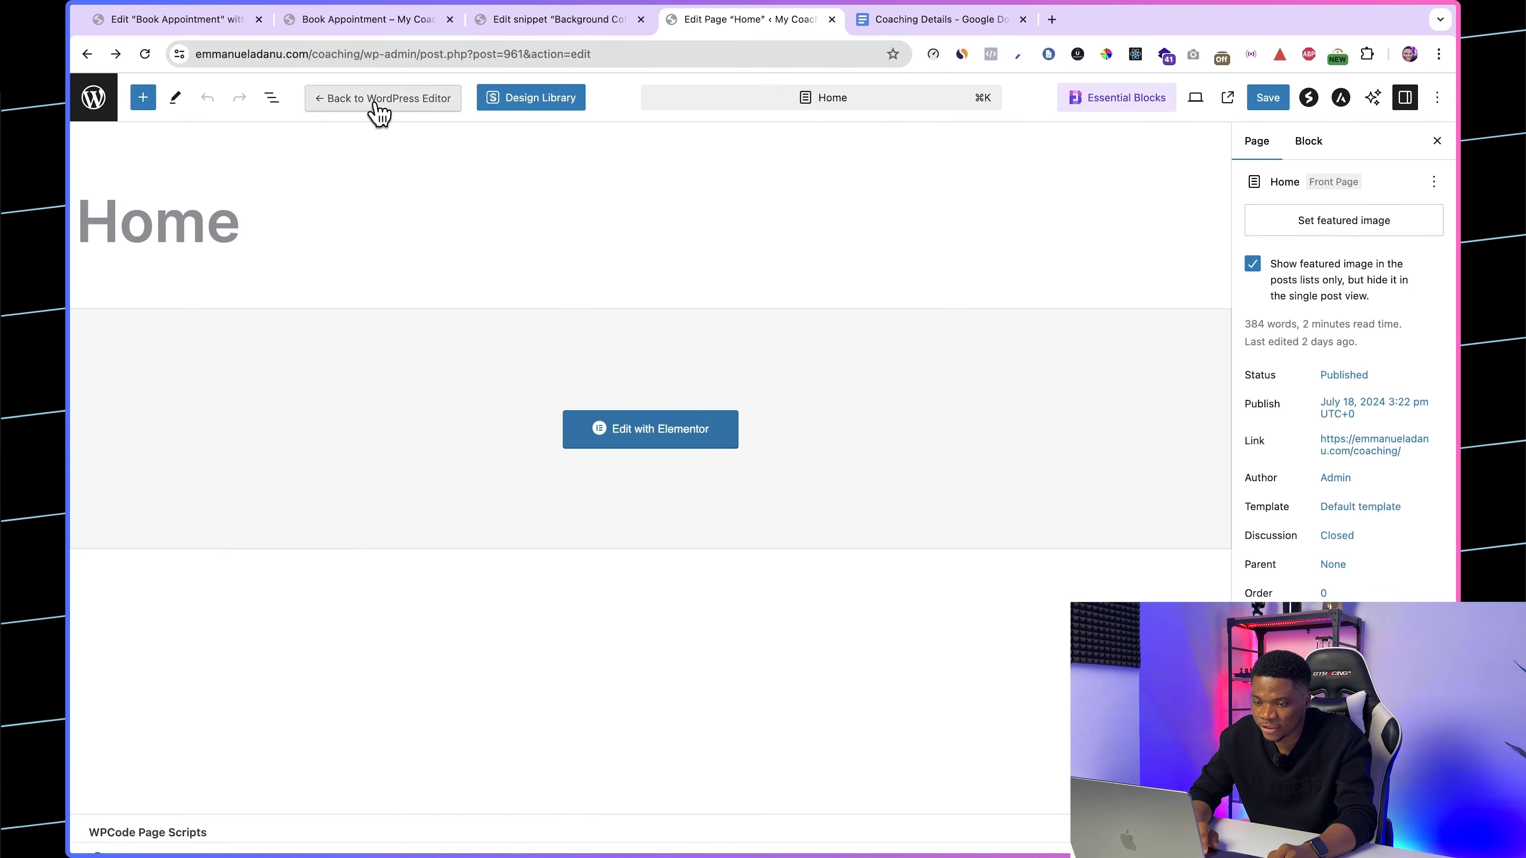
{"action": "left_click", "coordinate": [378, 99]}
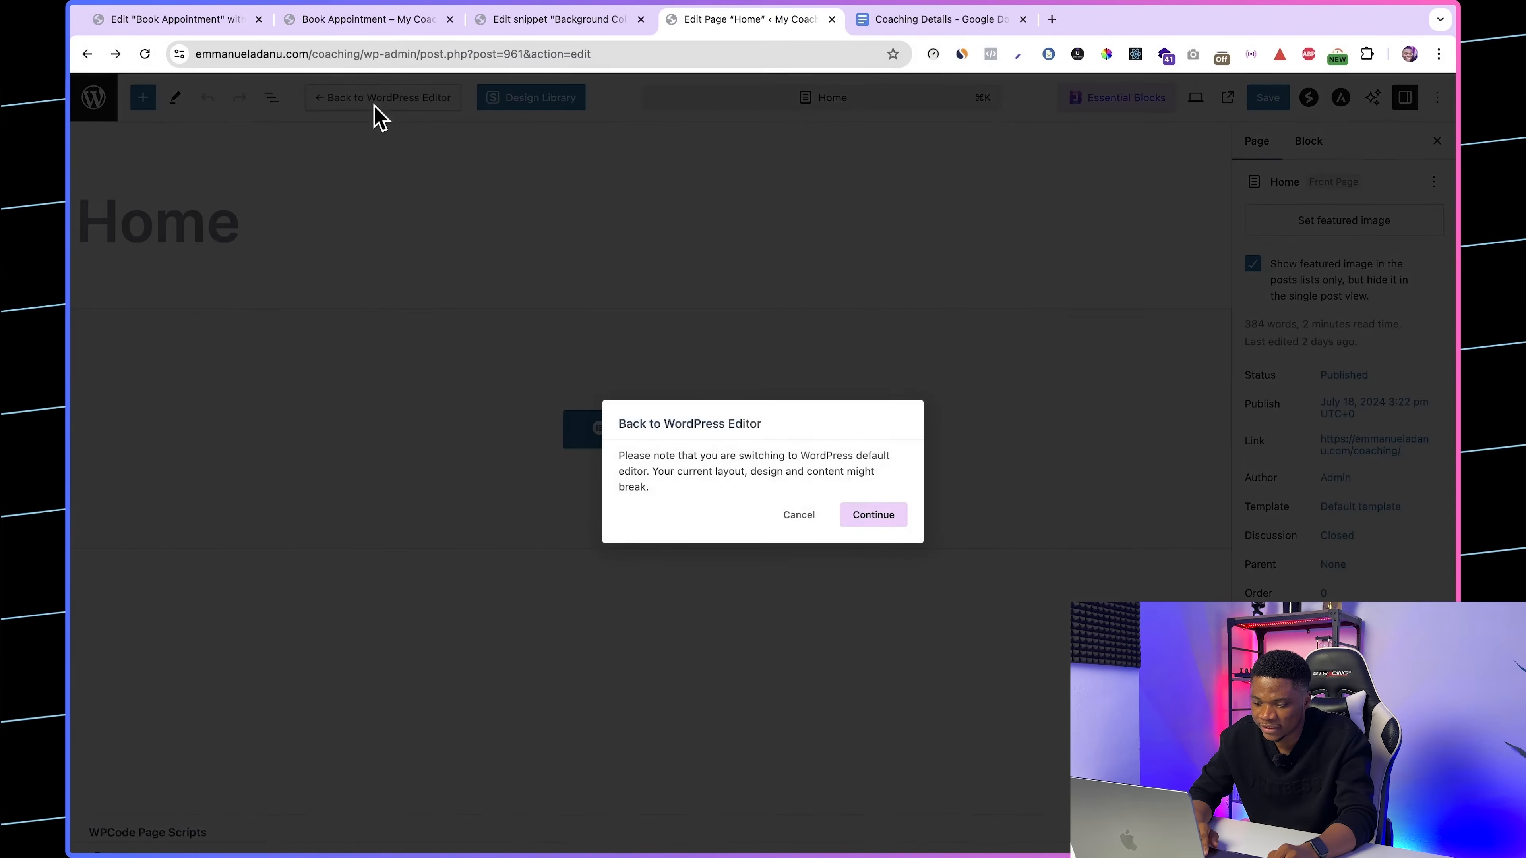
{"action": "left_click", "coordinate": [865, 518]}
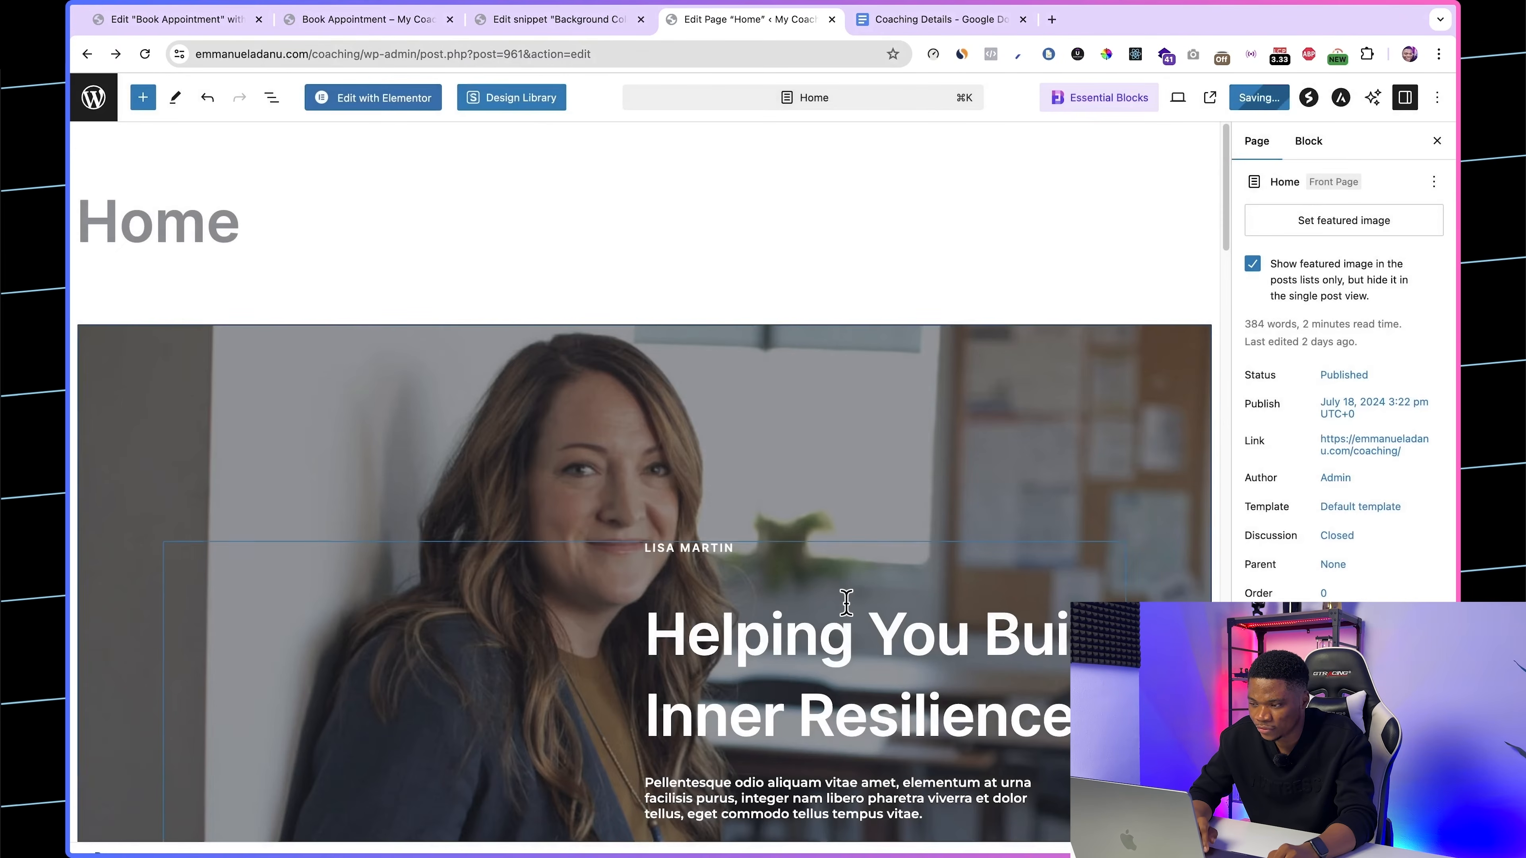
Step: Link the hero's Let's Work Together button to the site's /coaching/book-appointment/ page and save the Home page
{"action": "scroll", "coordinate": [846, 599], "scroll_direction": "down", "scroll_amount": 5}
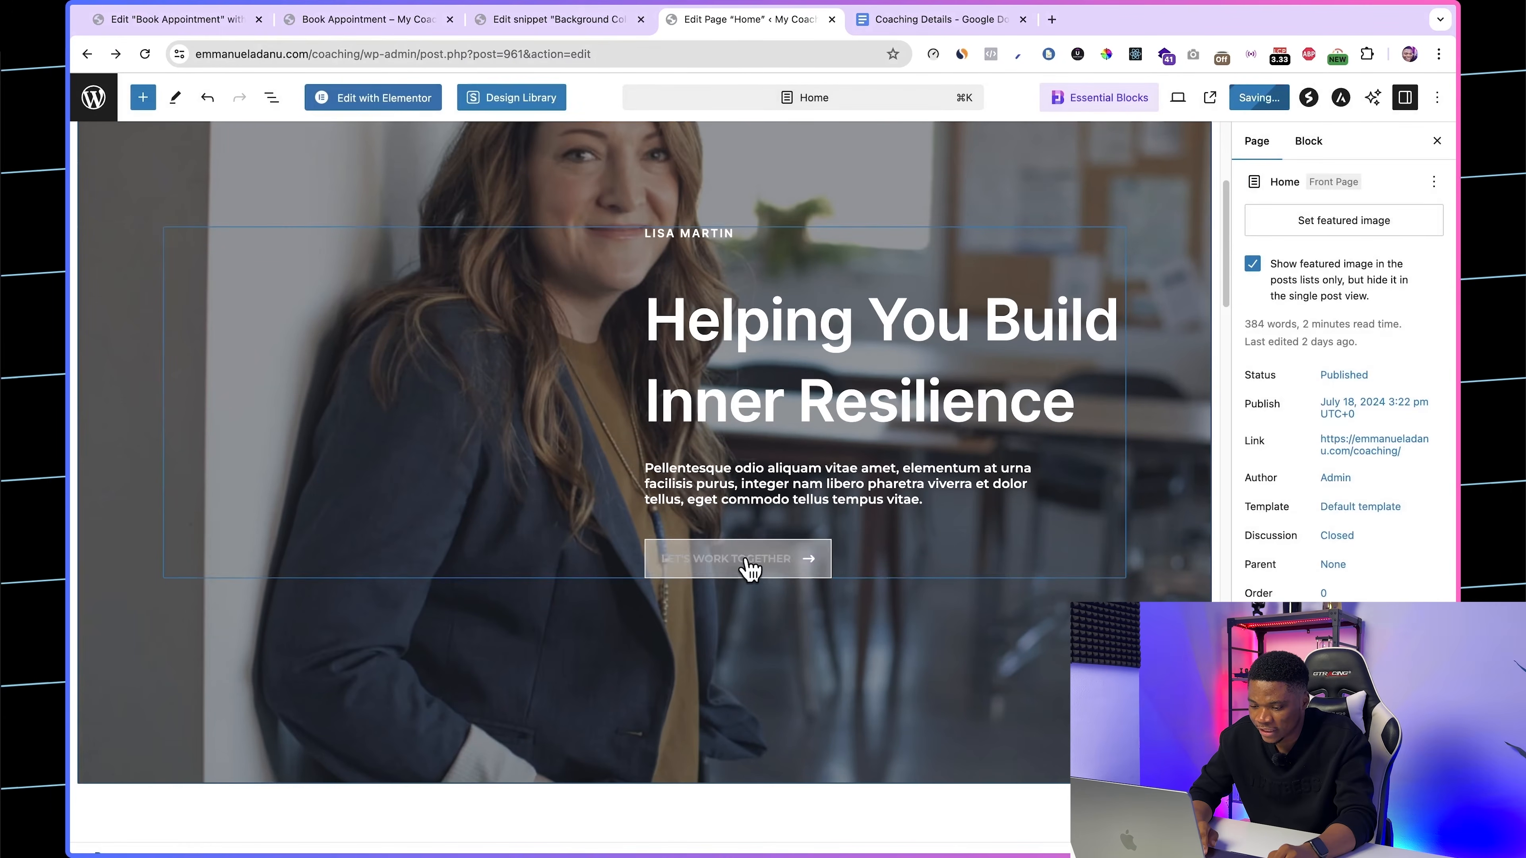
{"action": "left_click", "coordinate": [748, 564]}
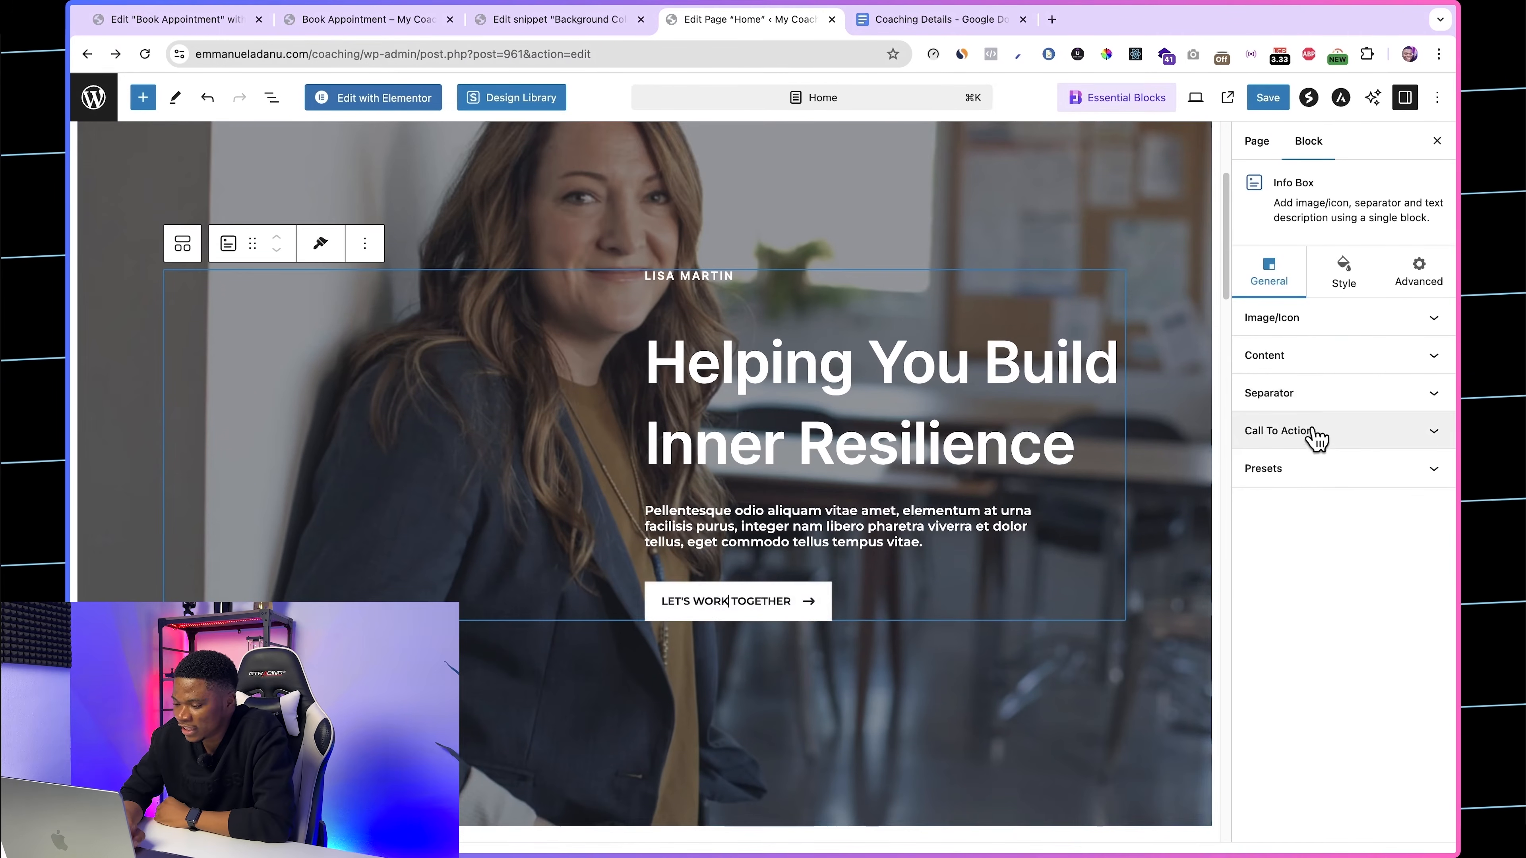
{"action": "left_click", "coordinate": [1320, 438]}
{"action": "scroll", "coordinate": [1307, 605], "scroll_direction": "down", "scroll_amount": 5}
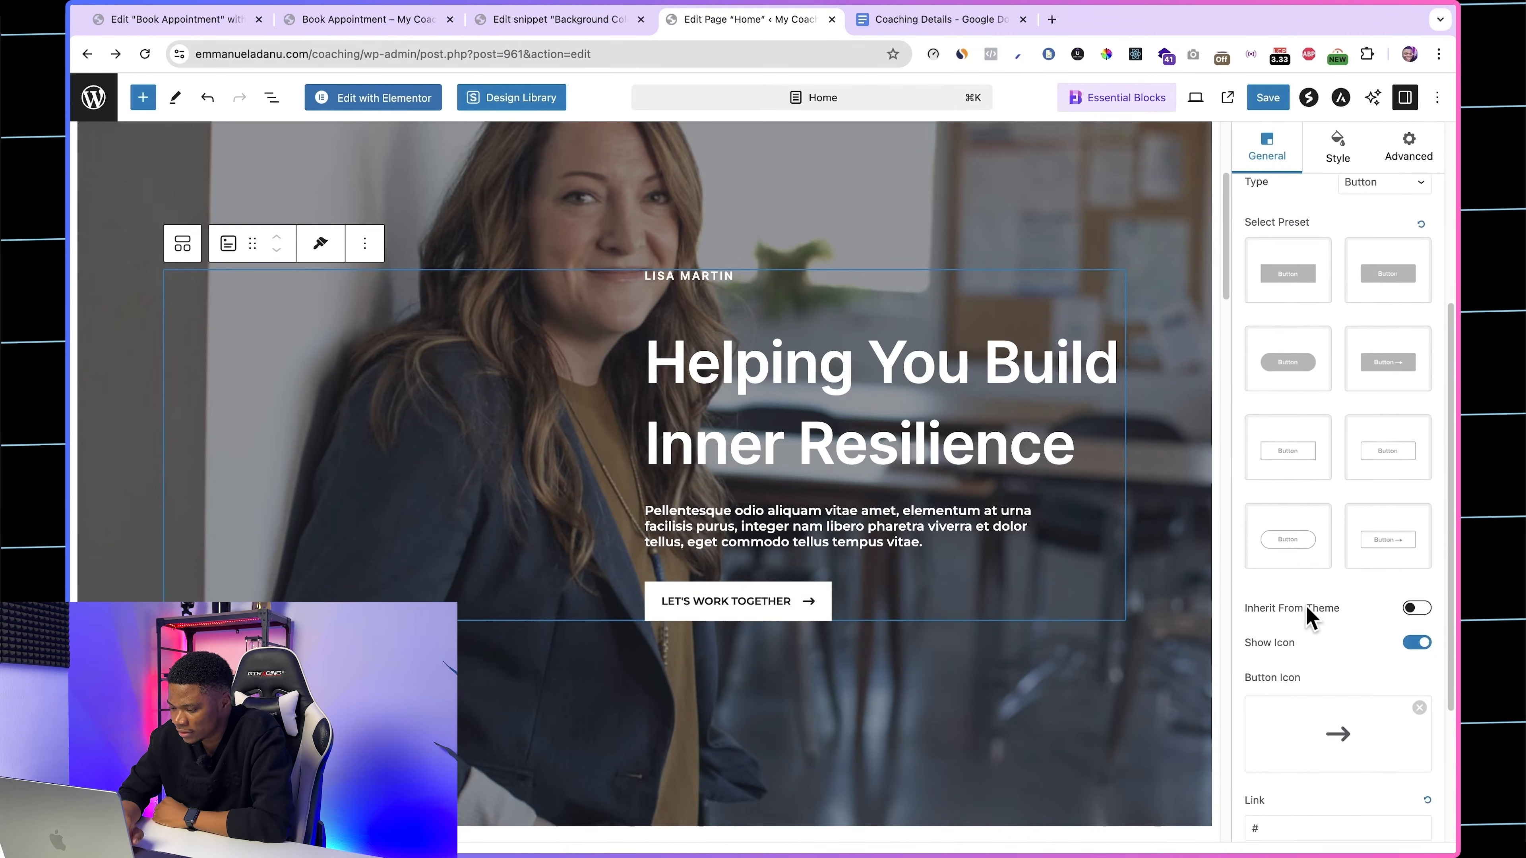
{"action": "left_click", "coordinate": [1268, 601]}
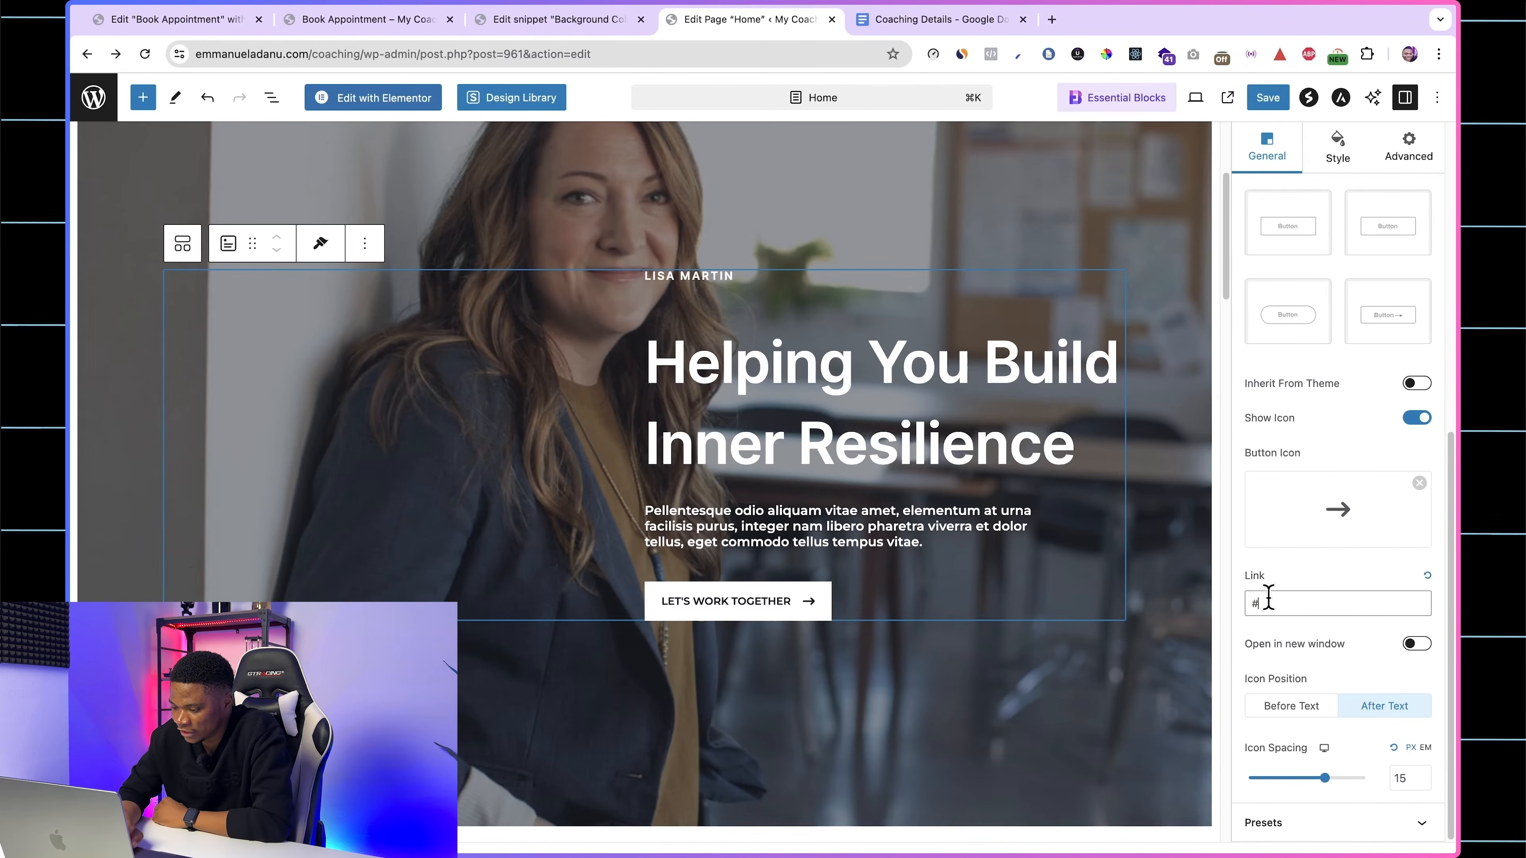
{"action": "key", "text": "BackSpace"}
{"action": "key", "text": "super+v"}
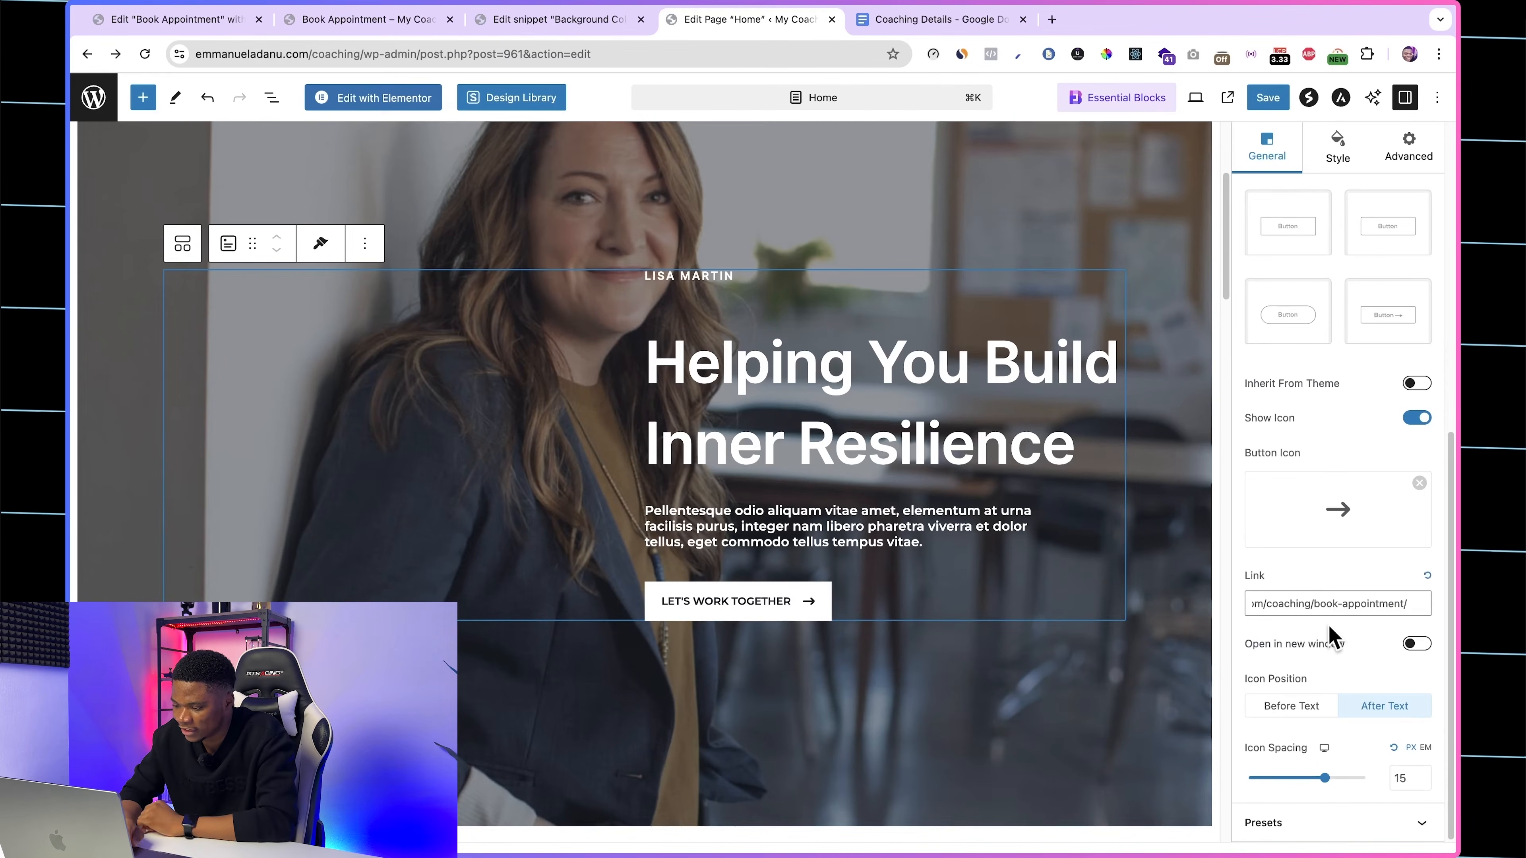
{"action": "left_click", "coordinate": [1268, 98]}
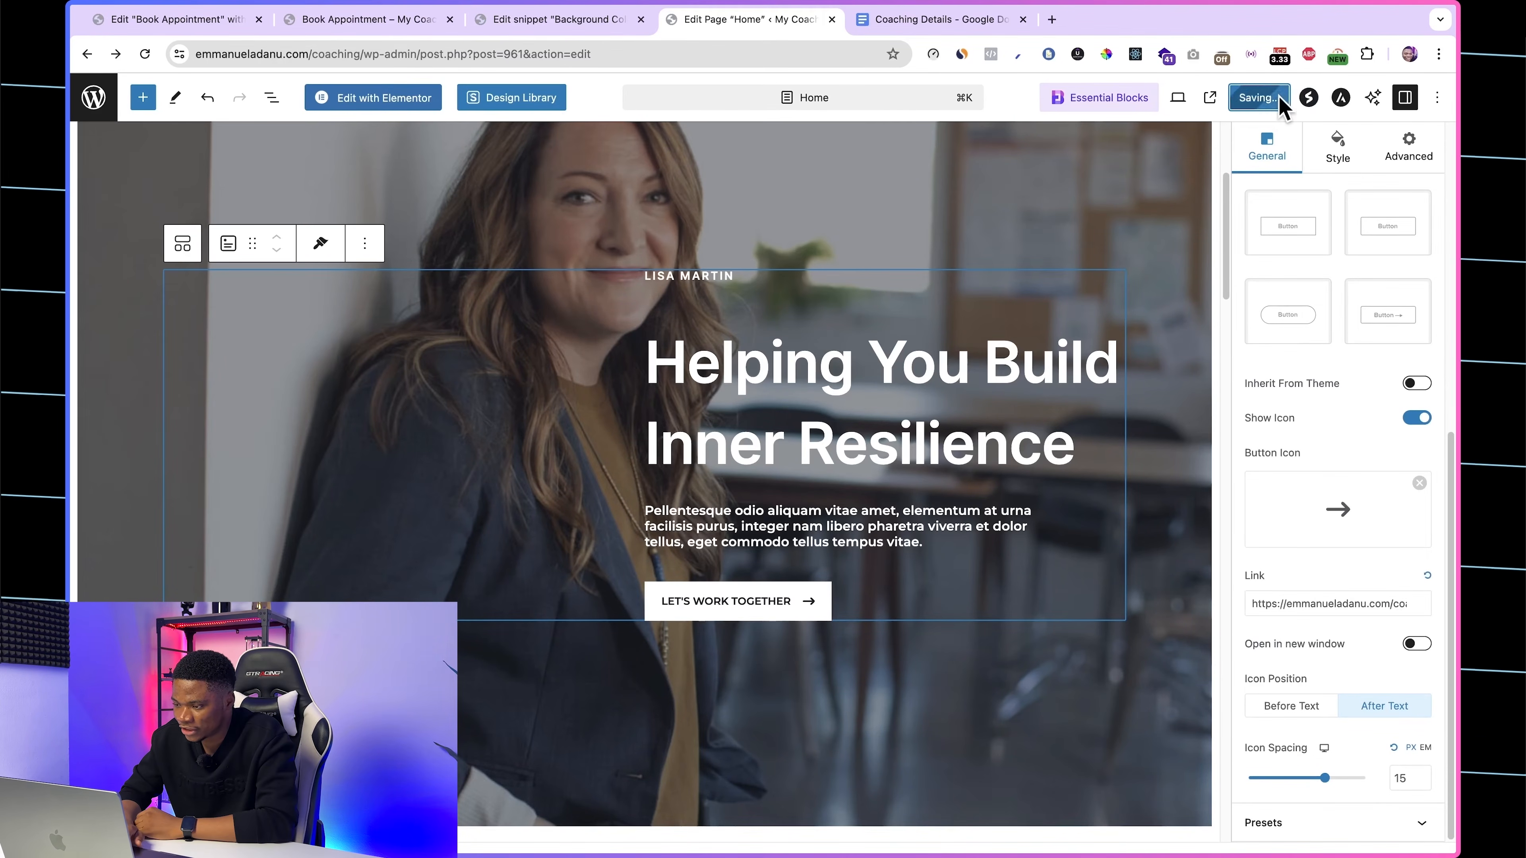
Step: Test the Let's Work Together button on the live homepage in a new tab and pick July 25 in the booking calendar
{"action": "left_click", "coordinate": [336, 19]}
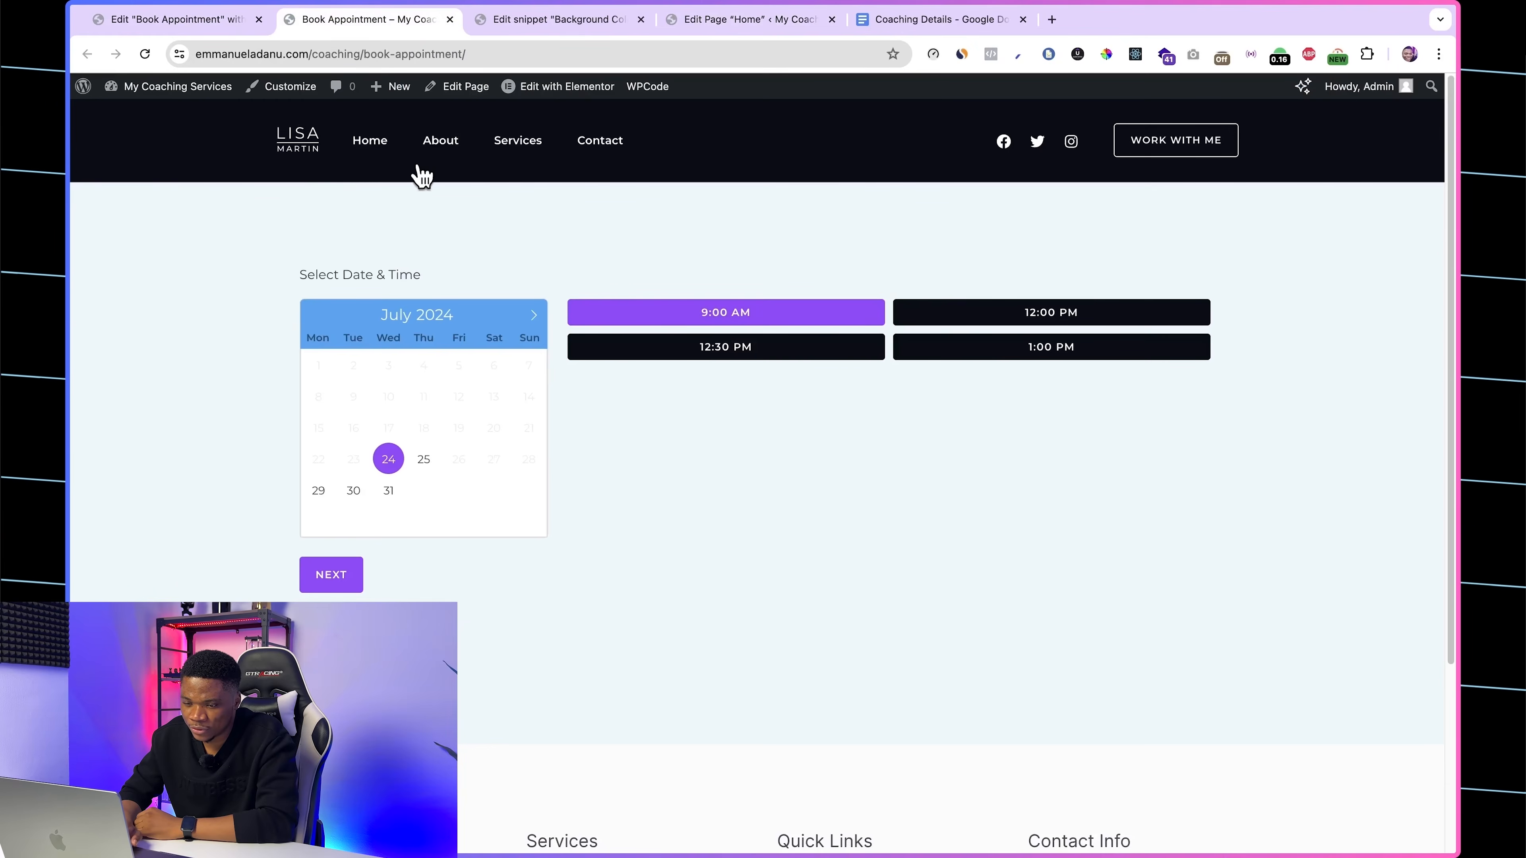
{"action": "right_click", "coordinate": [372, 140]}
{"action": "left_click", "coordinate": [420, 141]}
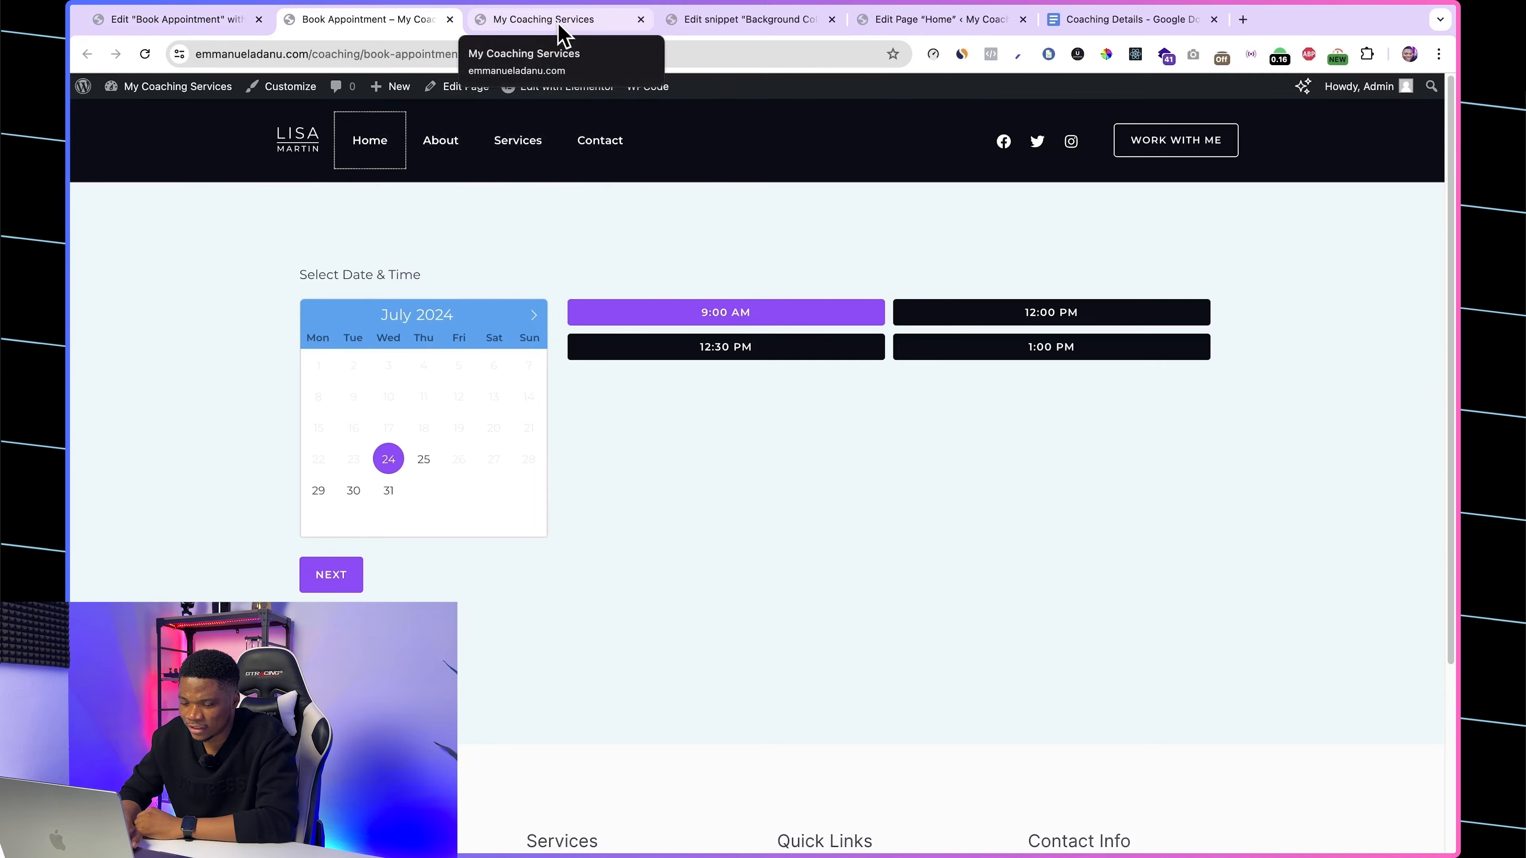
{"action": "left_click", "coordinate": [562, 25]}
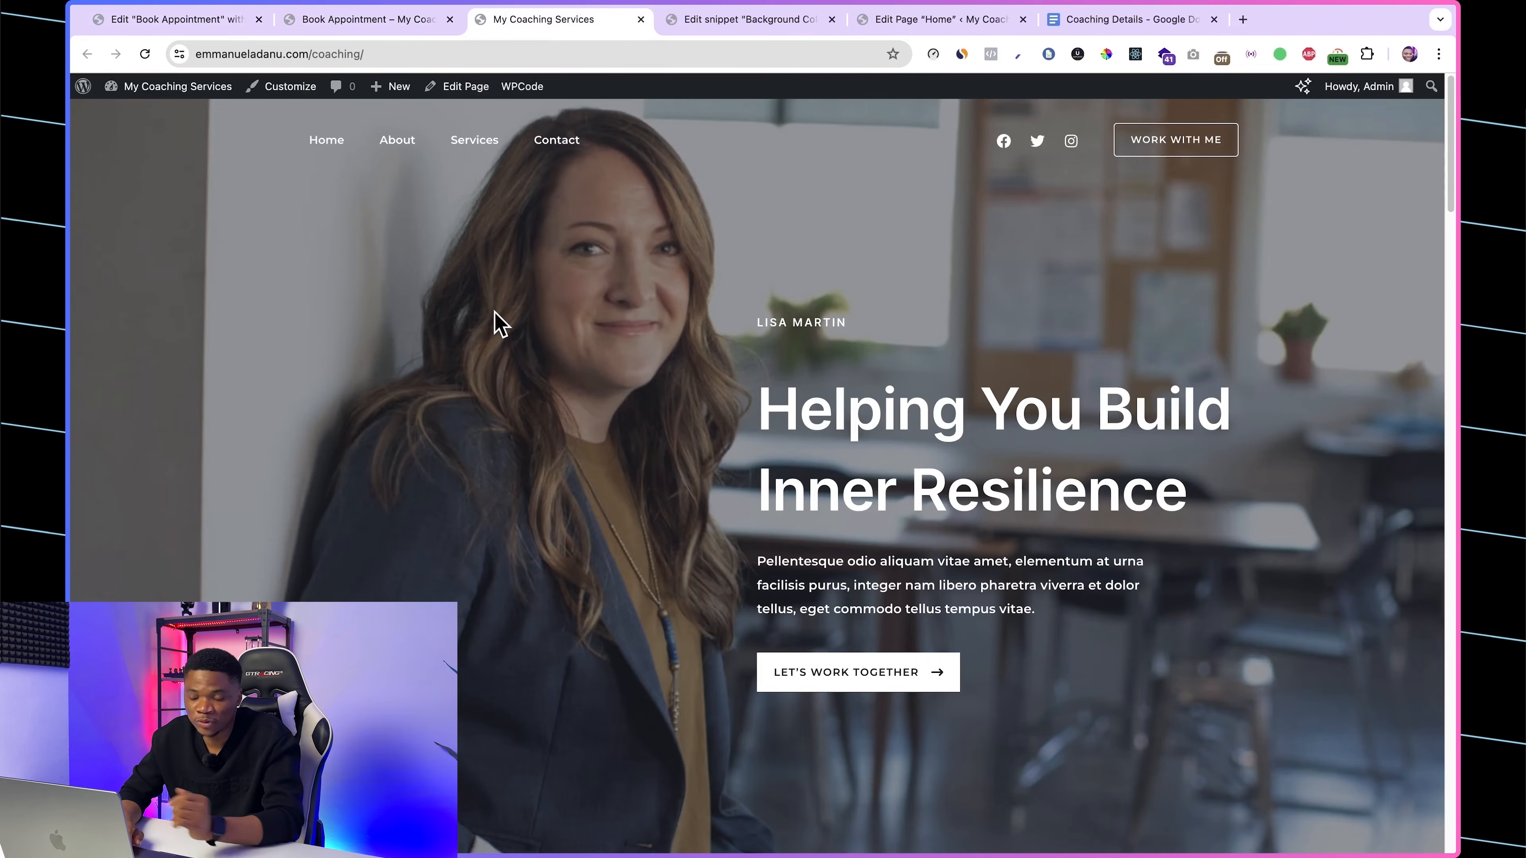
{"action": "scroll", "coordinate": [1052, 556], "scroll_direction": "down", "scroll_amount": 1}
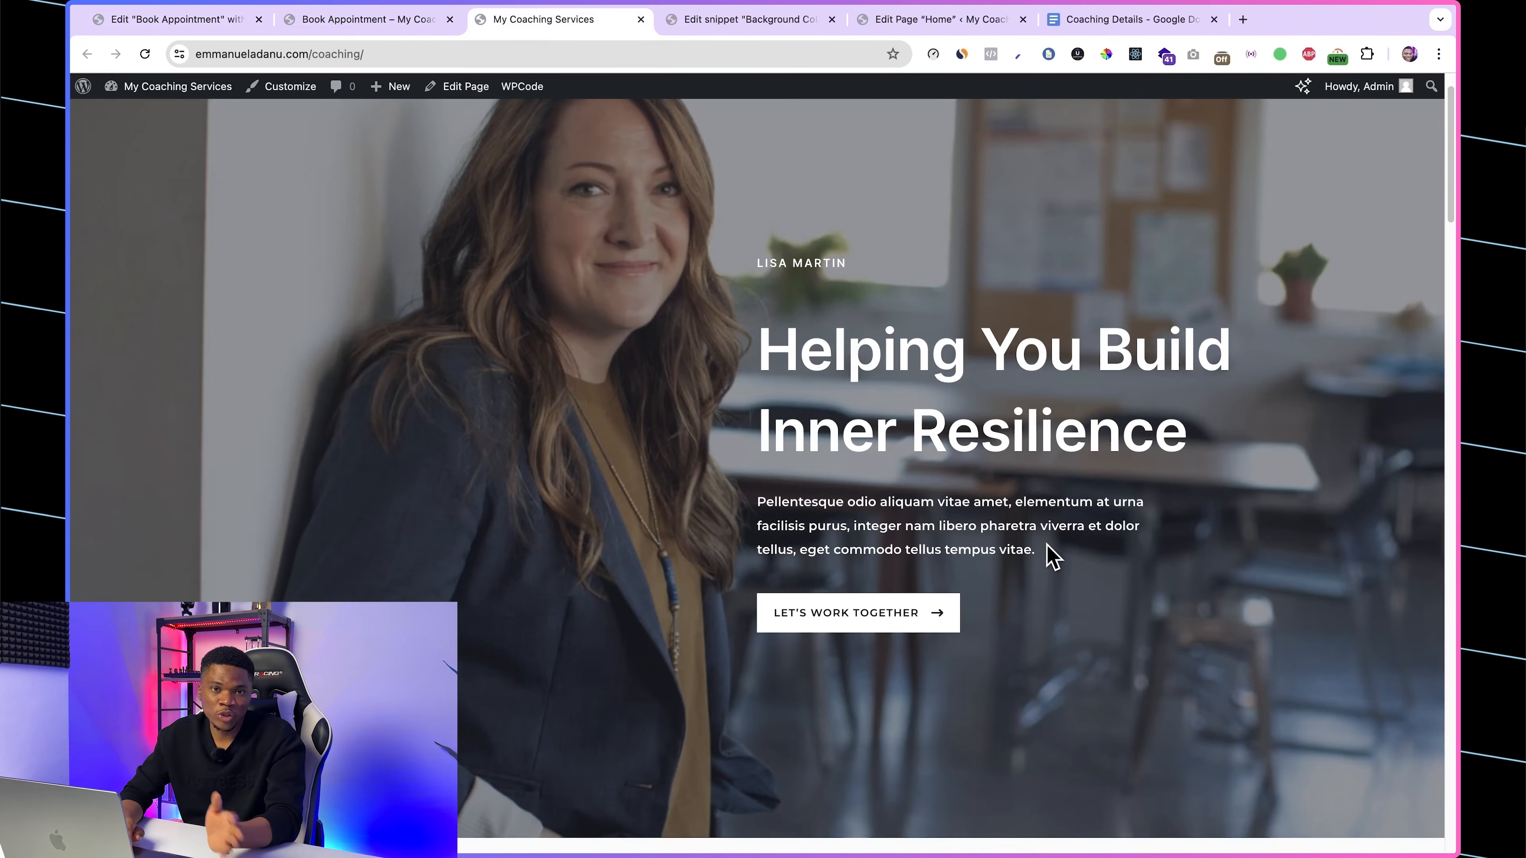
{"action": "left_click", "coordinate": [872, 628]}
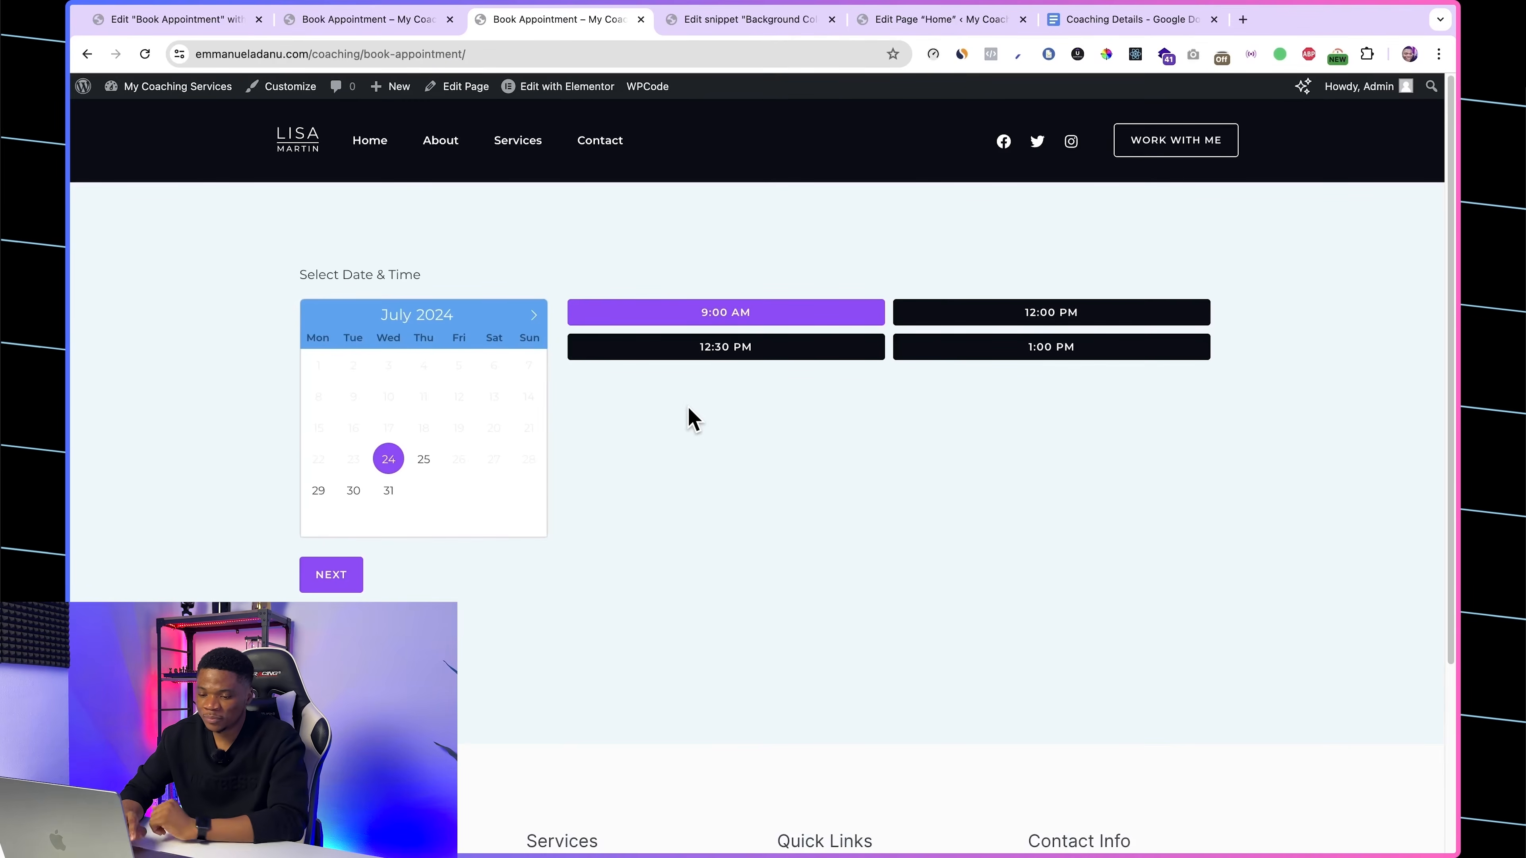
{"action": "left_click", "coordinate": [422, 462]}
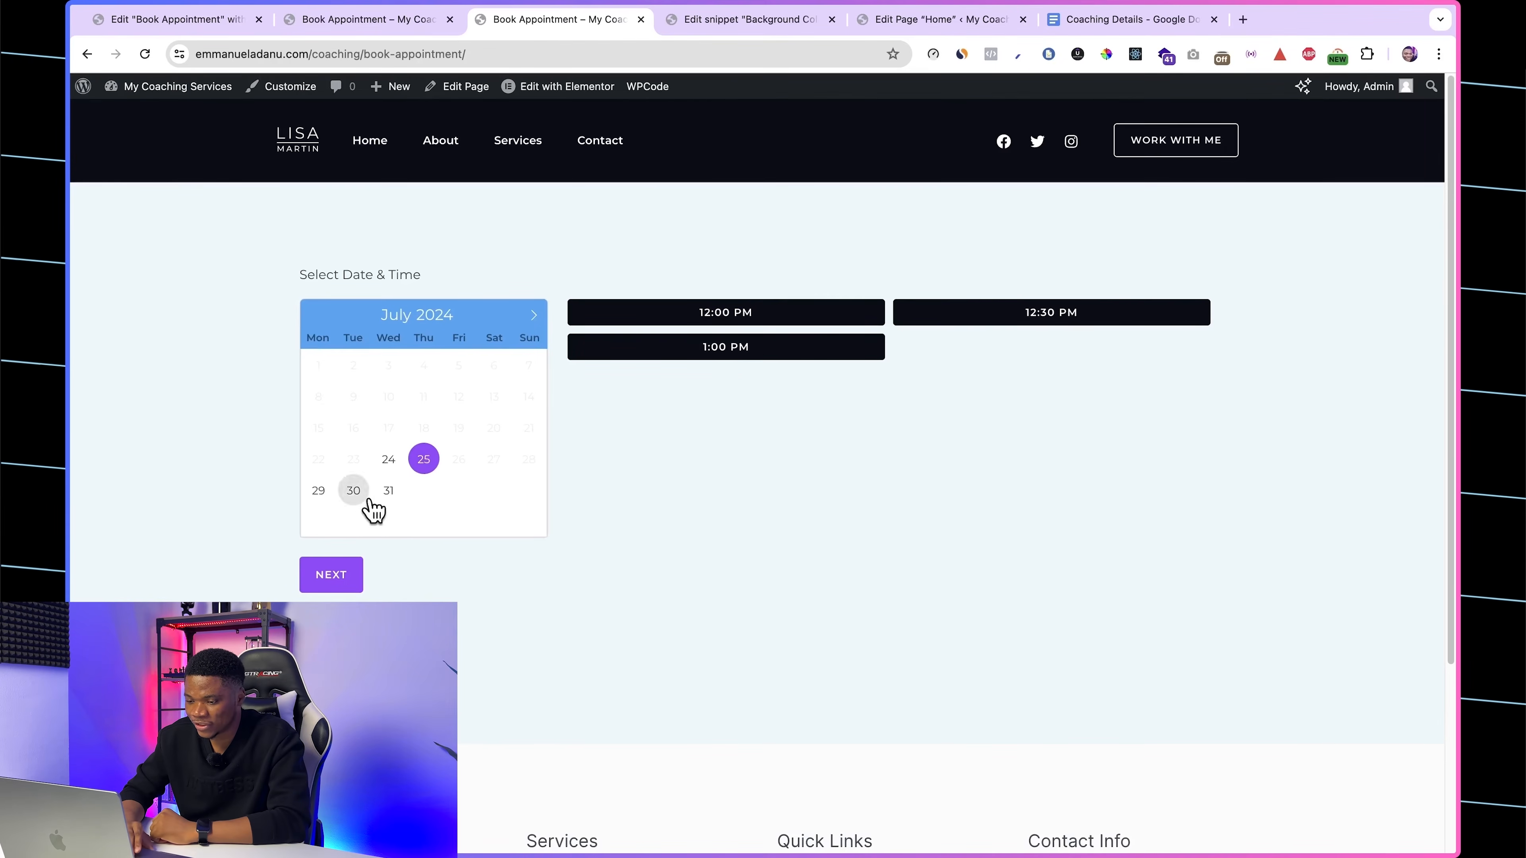
Step: Choose the 1:00 PM slot for July 25 in the test booking and continue to the reservation summary
{"action": "left_click", "coordinate": [745, 350]}
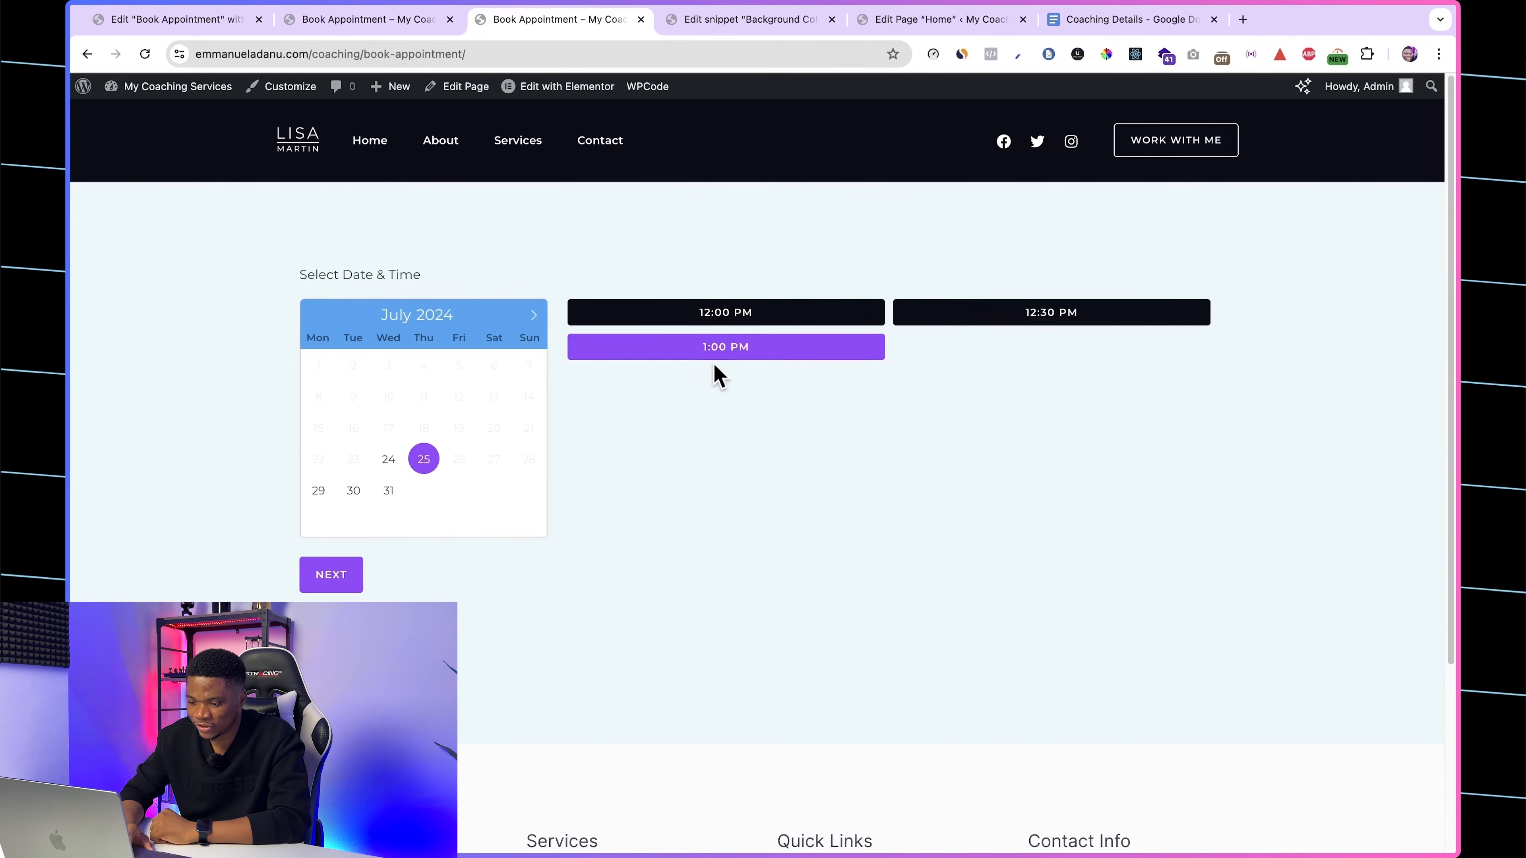
{"action": "left_click", "coordinate": [318, 579]}
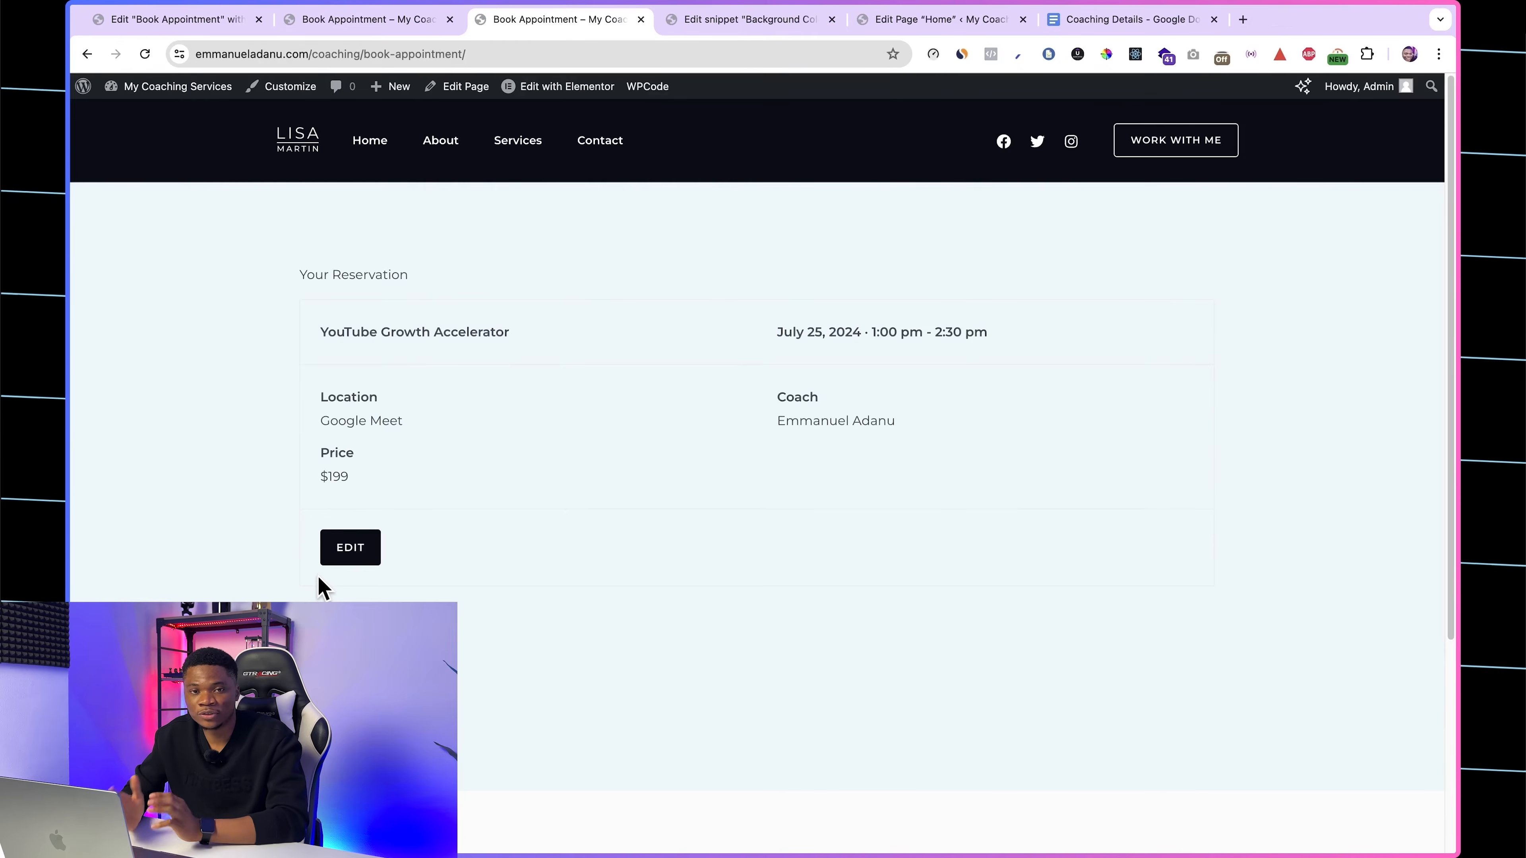
Step: In the Home page editor, link the closing contact section's Let's Work Together button to the site's /coaching/book-appointment/ page and save the page
{"action": "key", "text": "ctrl+shift+Tab"}
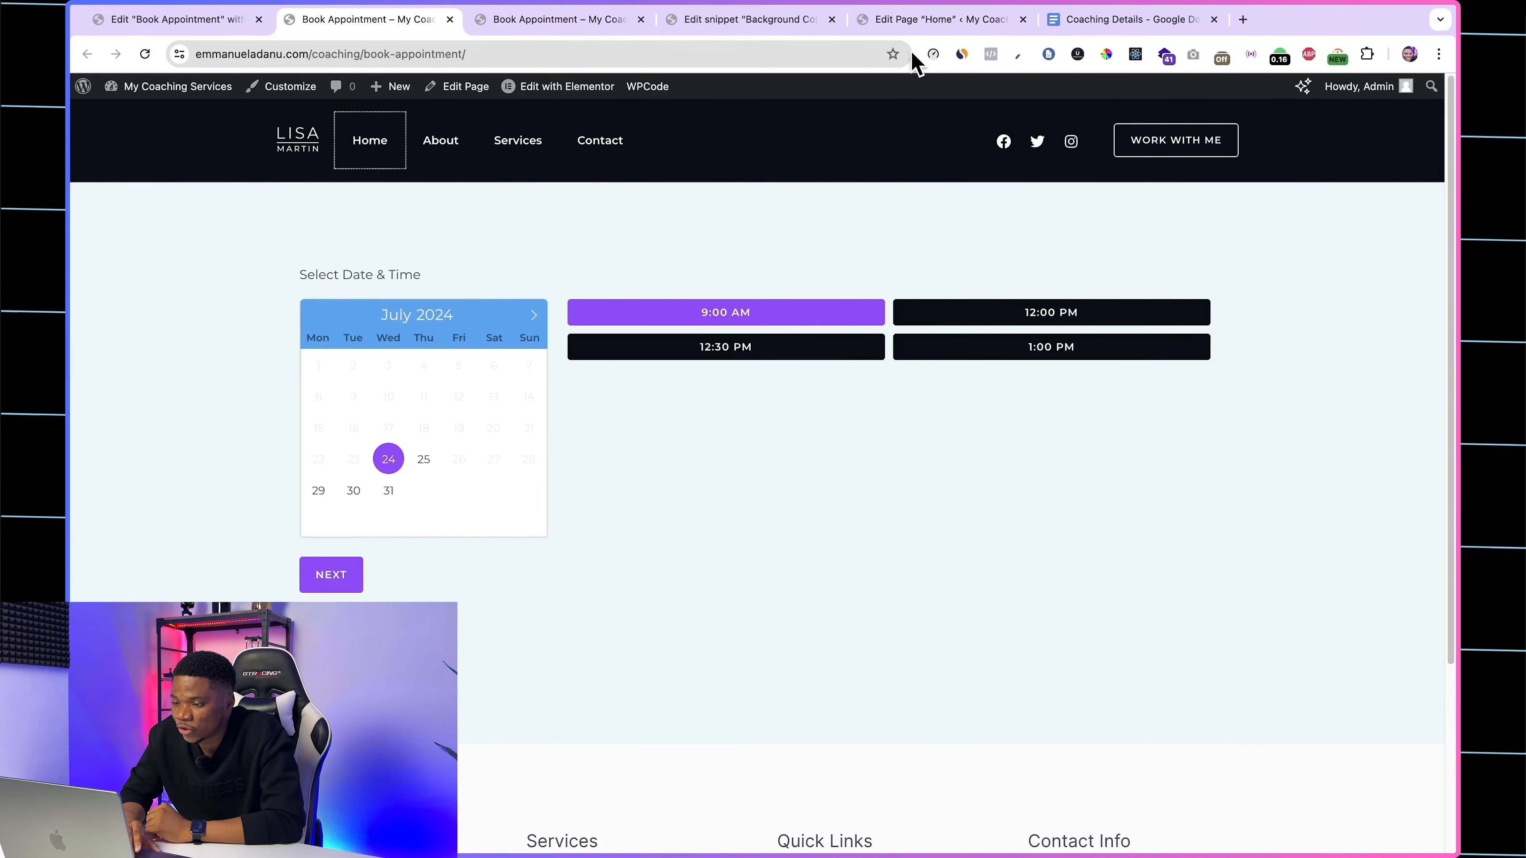
{"action": "left_click", "coordinate": [925, 19]}
{"action": "scroll", "coordinate": [762, 619], "scroll_direction": "down", "scroll_amount": 8}
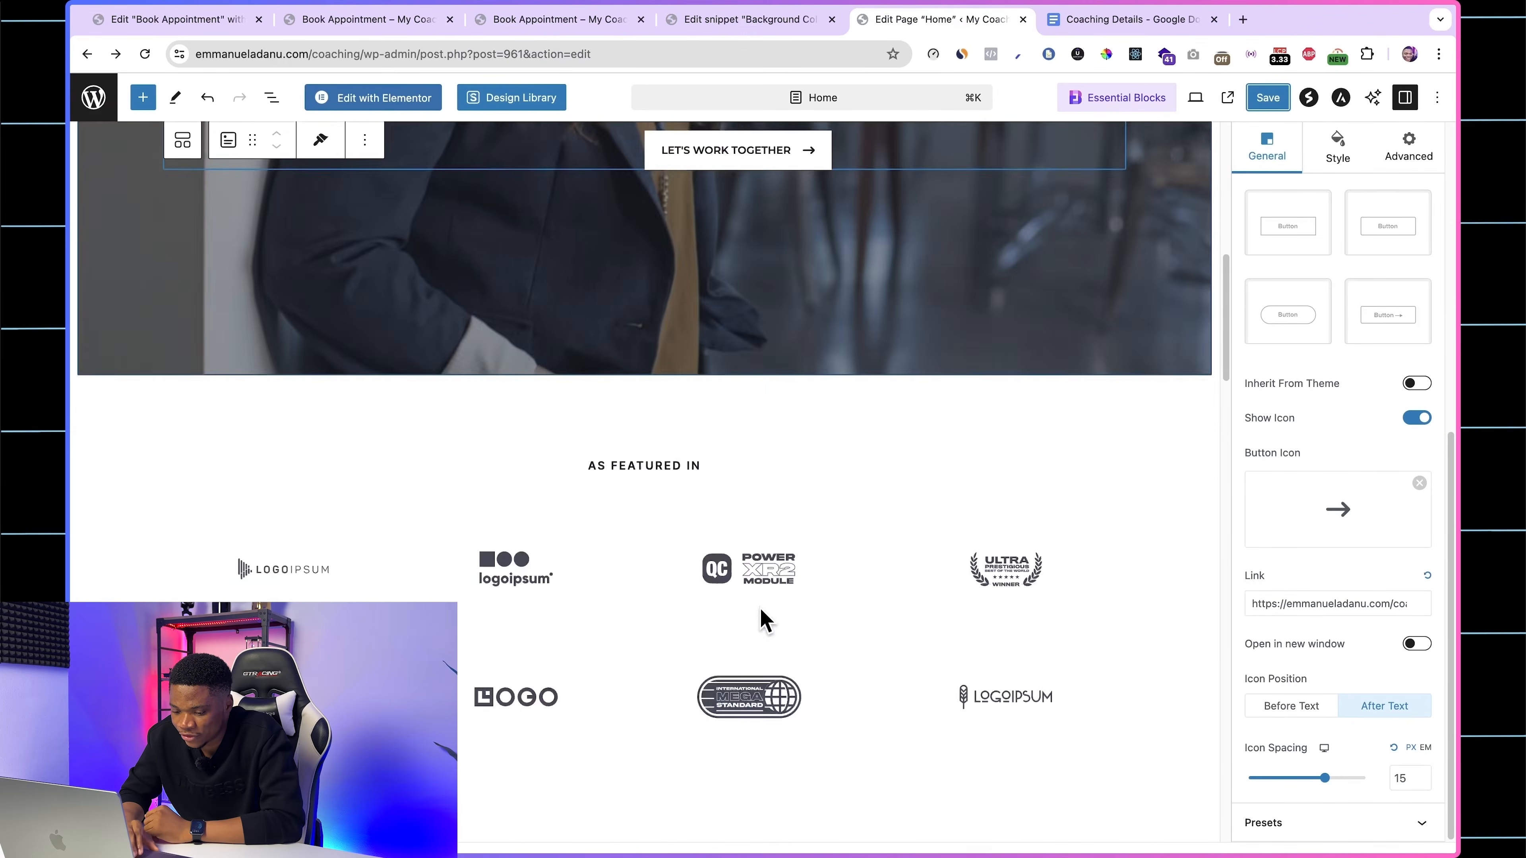
{"action": "scroll", "coordinate": [762, 619], "scroll_direction": "down", "scroll_amount": 20}
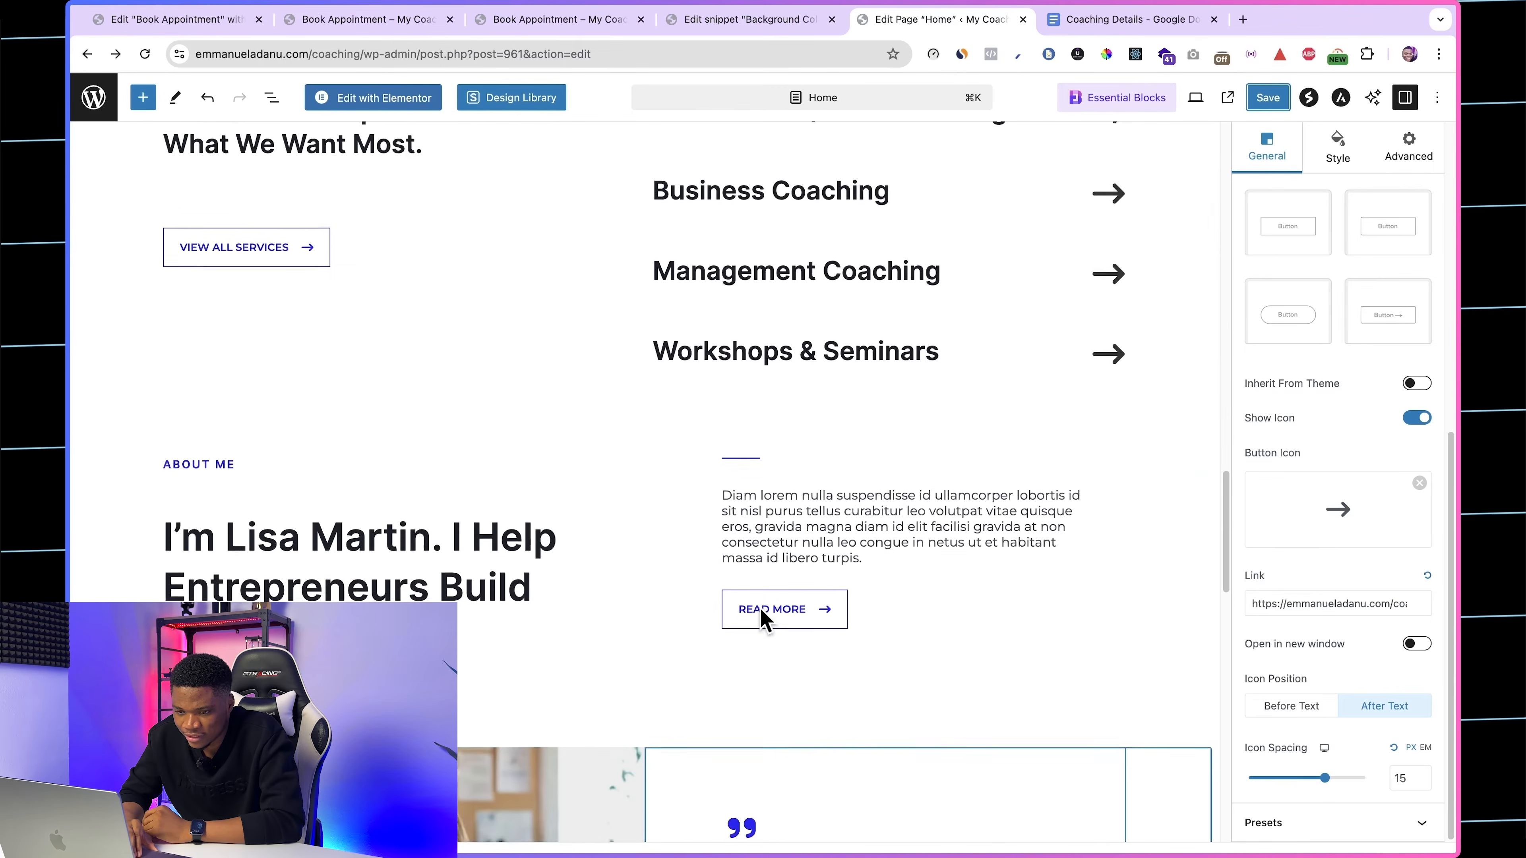
{"action": "scroll", "coordinate": [762, 619], "scroll_direction": "down", "scroll_amount": 20}
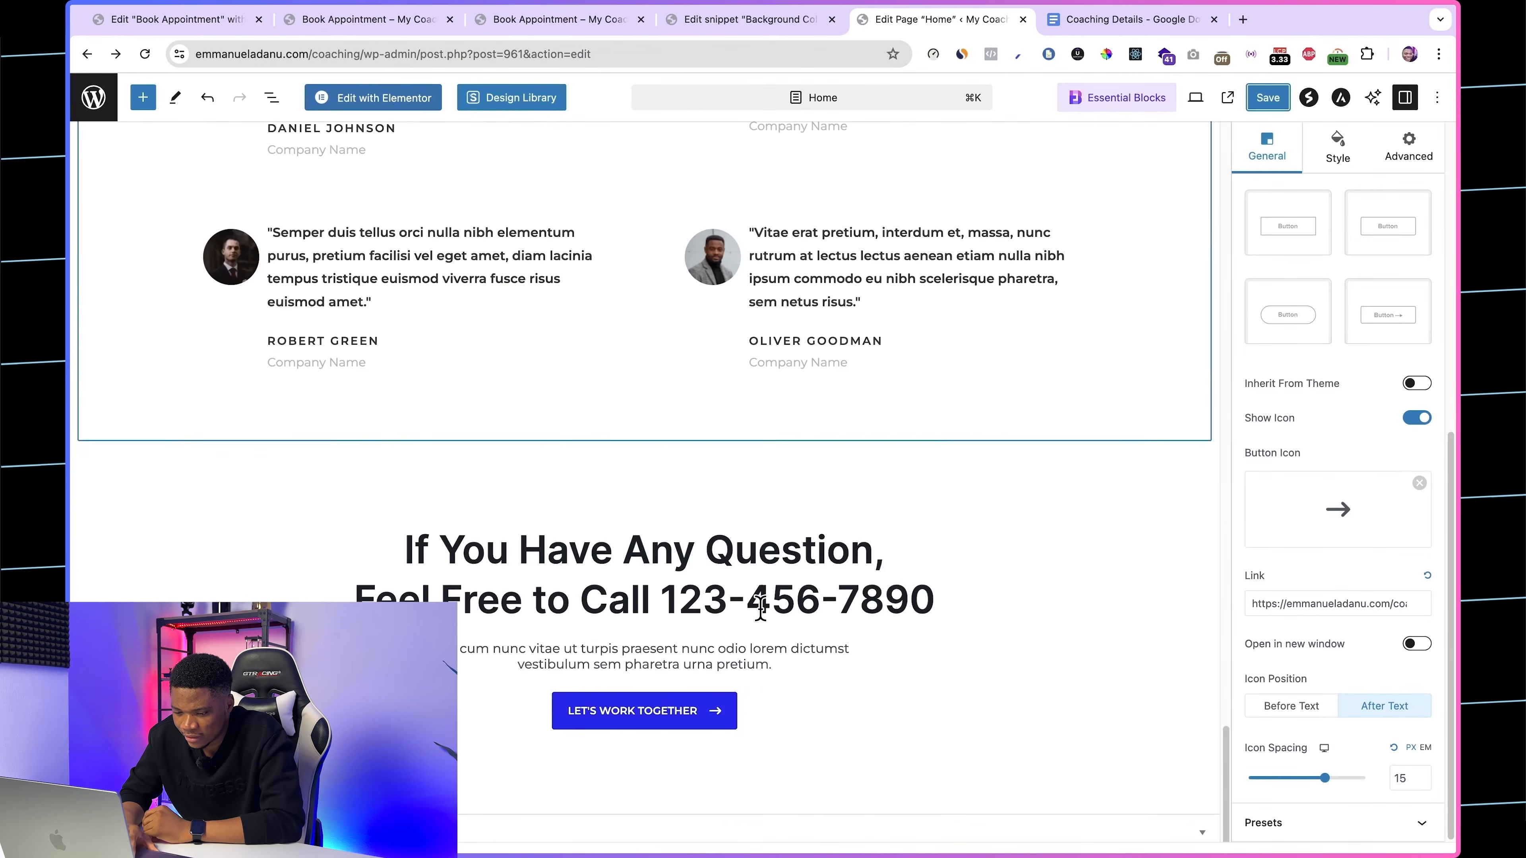
{"action": "left_click", "coordinate": [646, 710]}
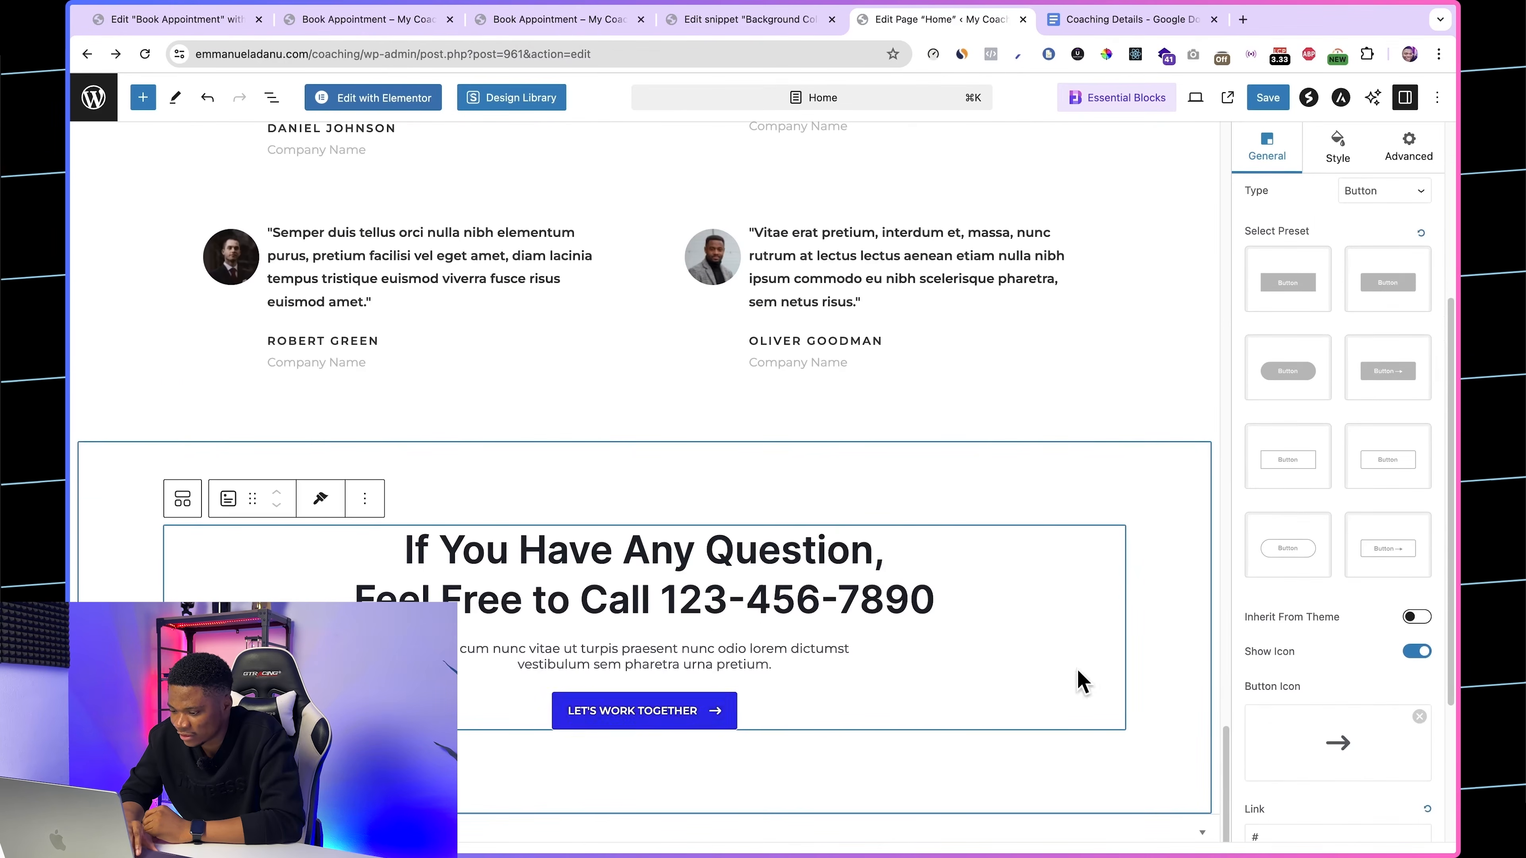
{"action": "scroll", "coordinate": [1379, 672], "scroll_direction": "down", "scroll_amount": 5}
{"action": "double_click", "coordinate": [1286, 607]}
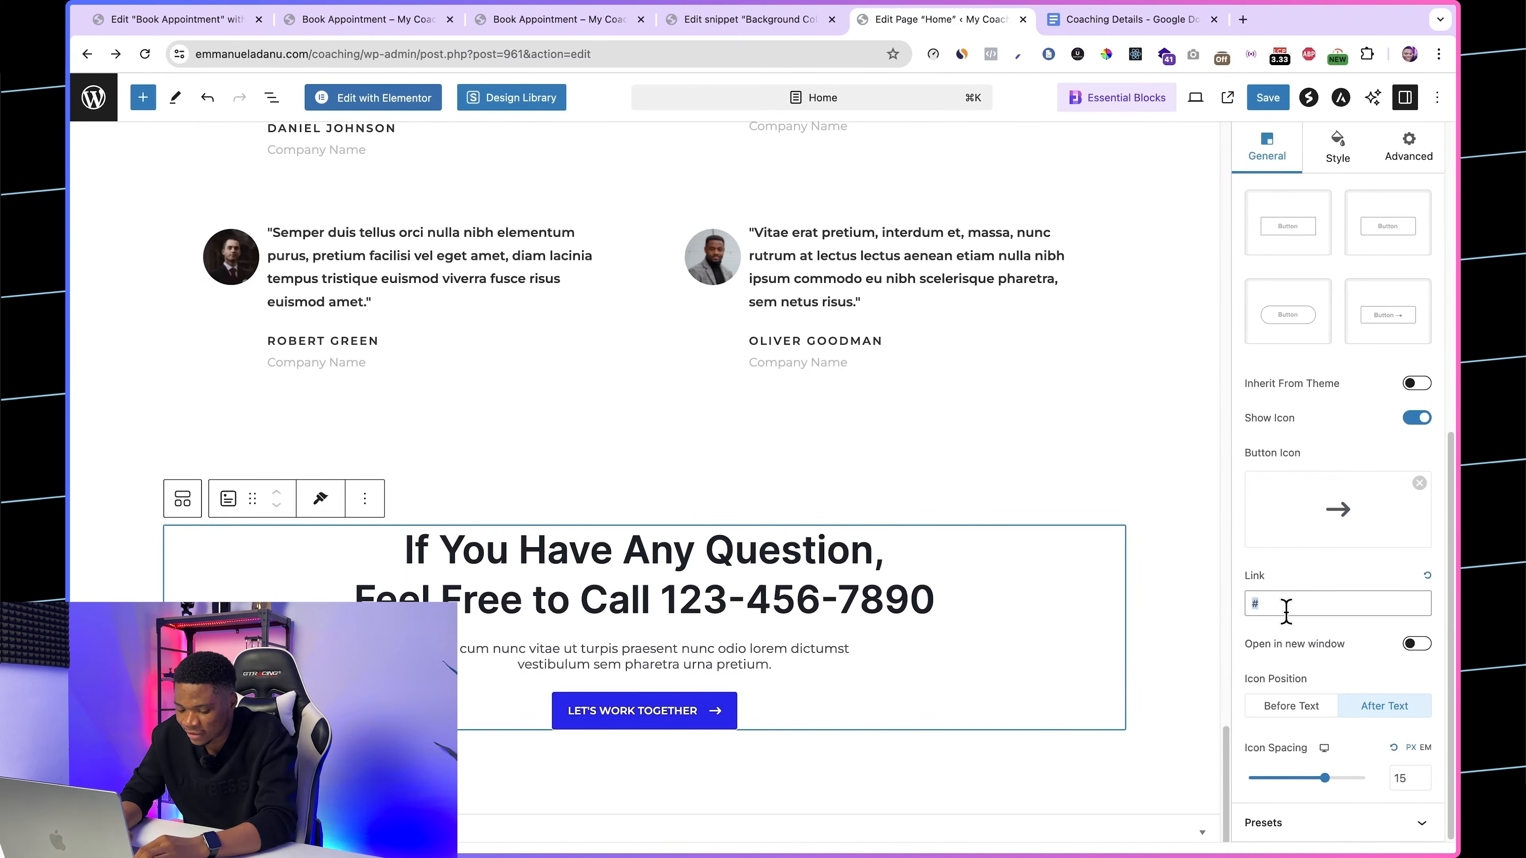
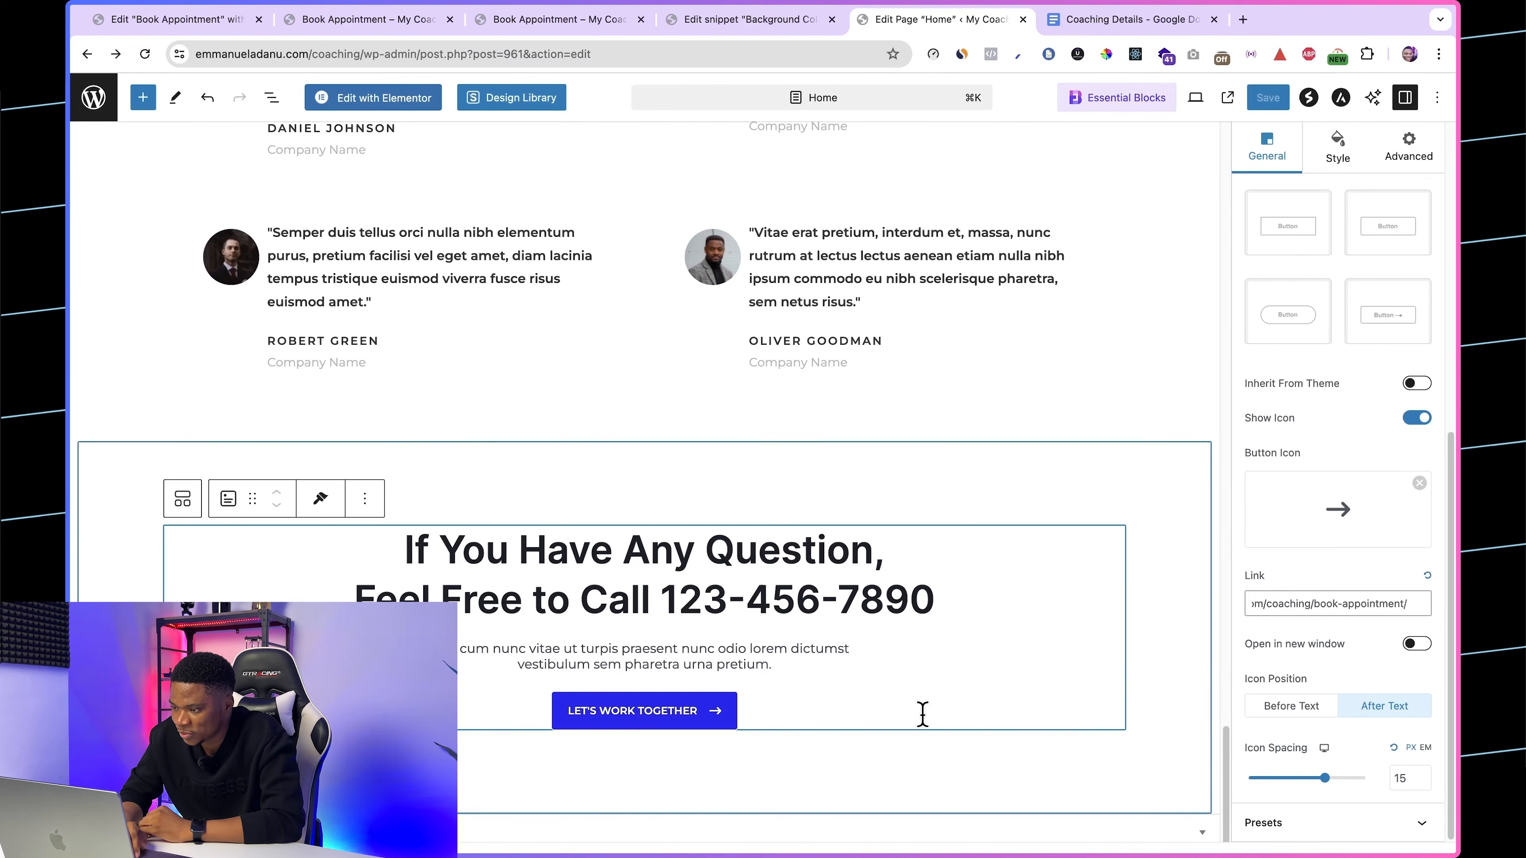
{"action": "left_click", "coordinate": [1149, 737]}
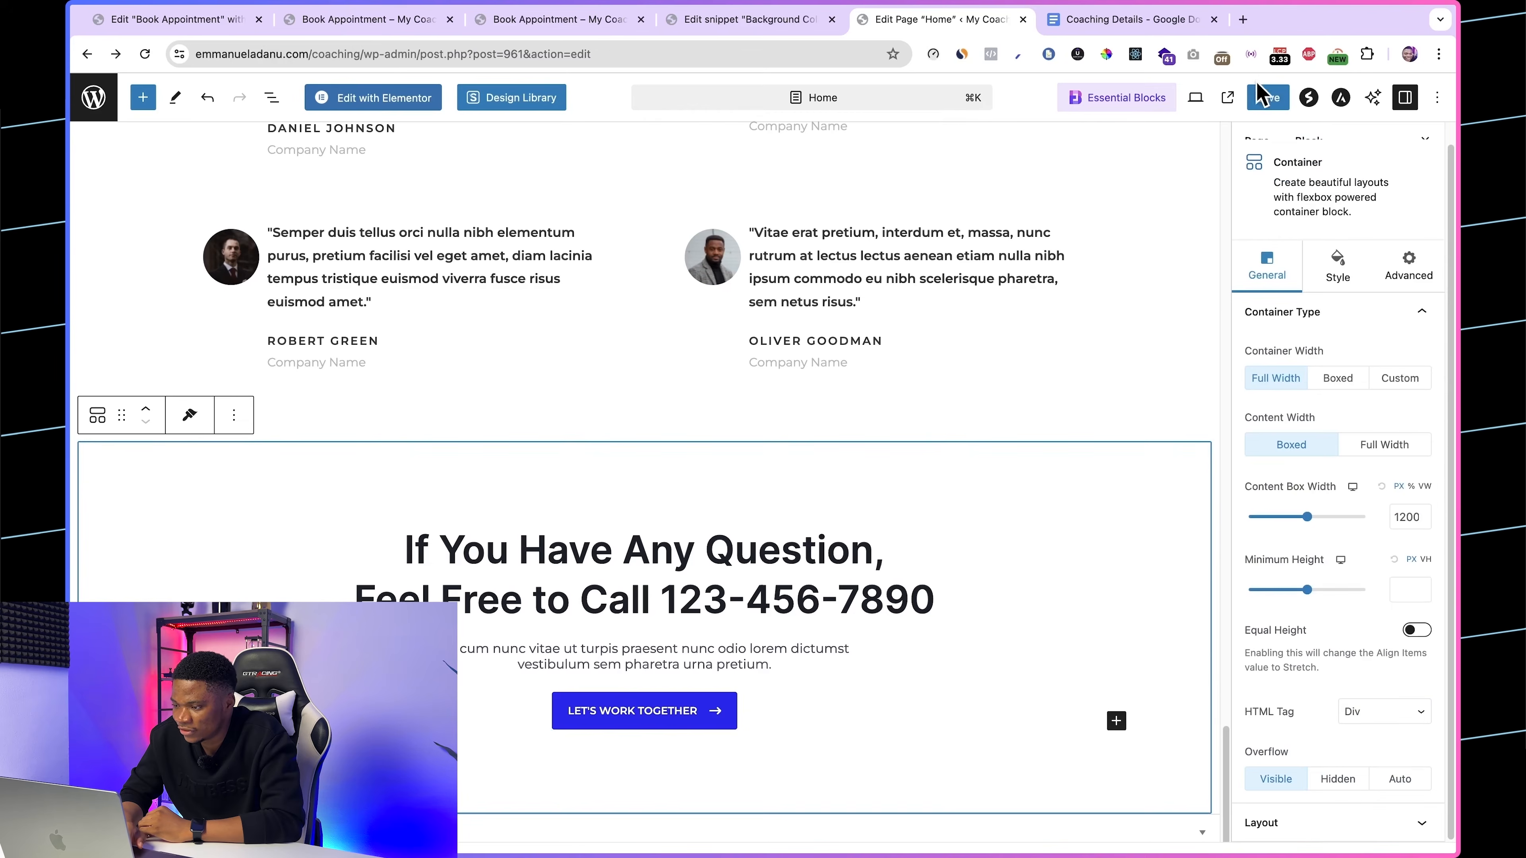
{"action": "left_click", "coordinate": [1267, 97]}
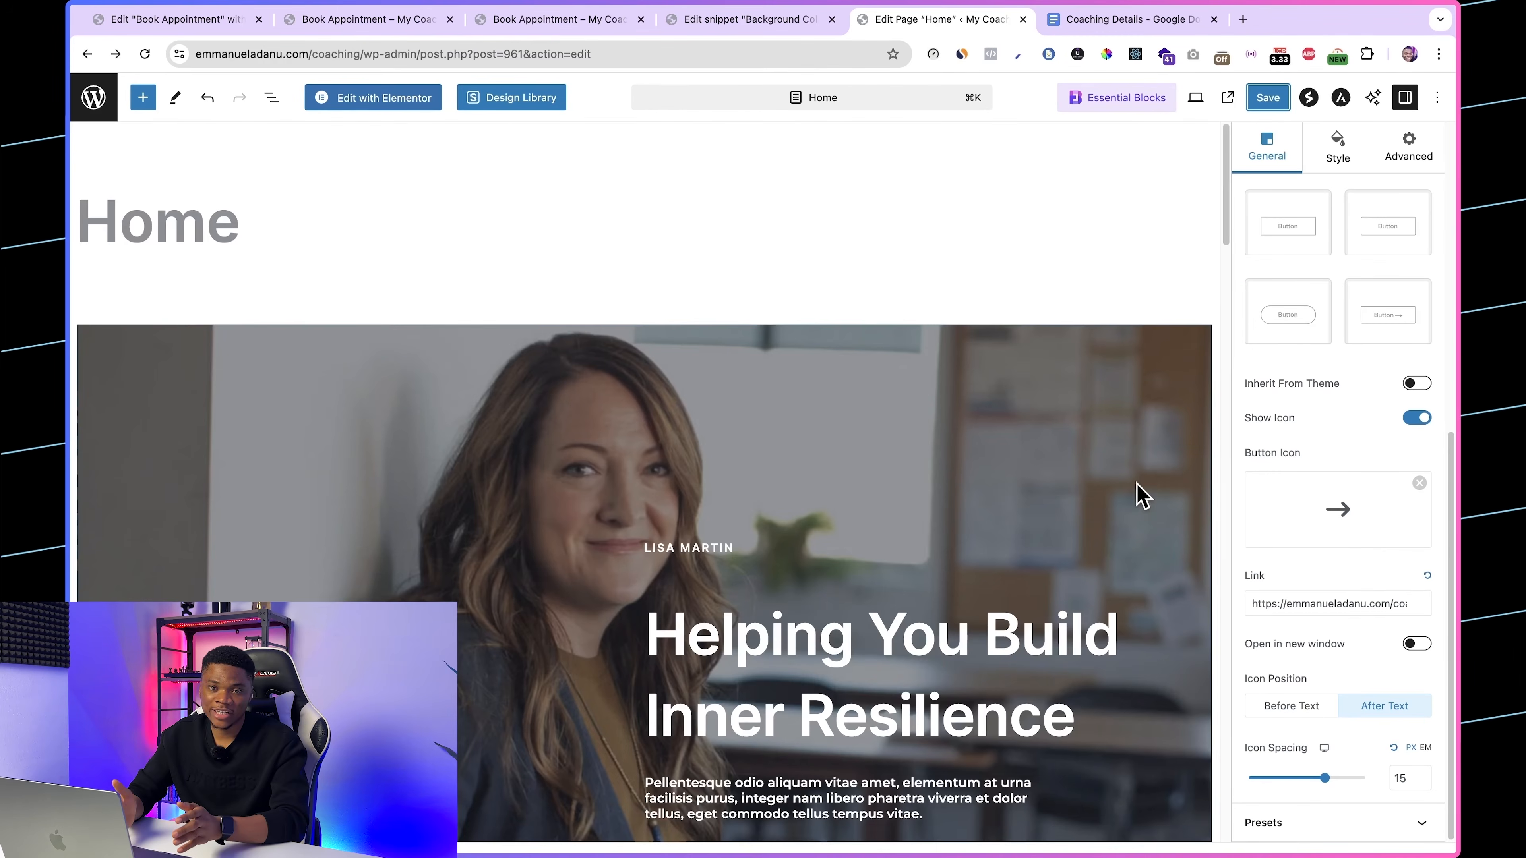
{"action": "scroll", "coordinate": [1141, 496], "scroll_direction": "down", "scroll_amount": 2}
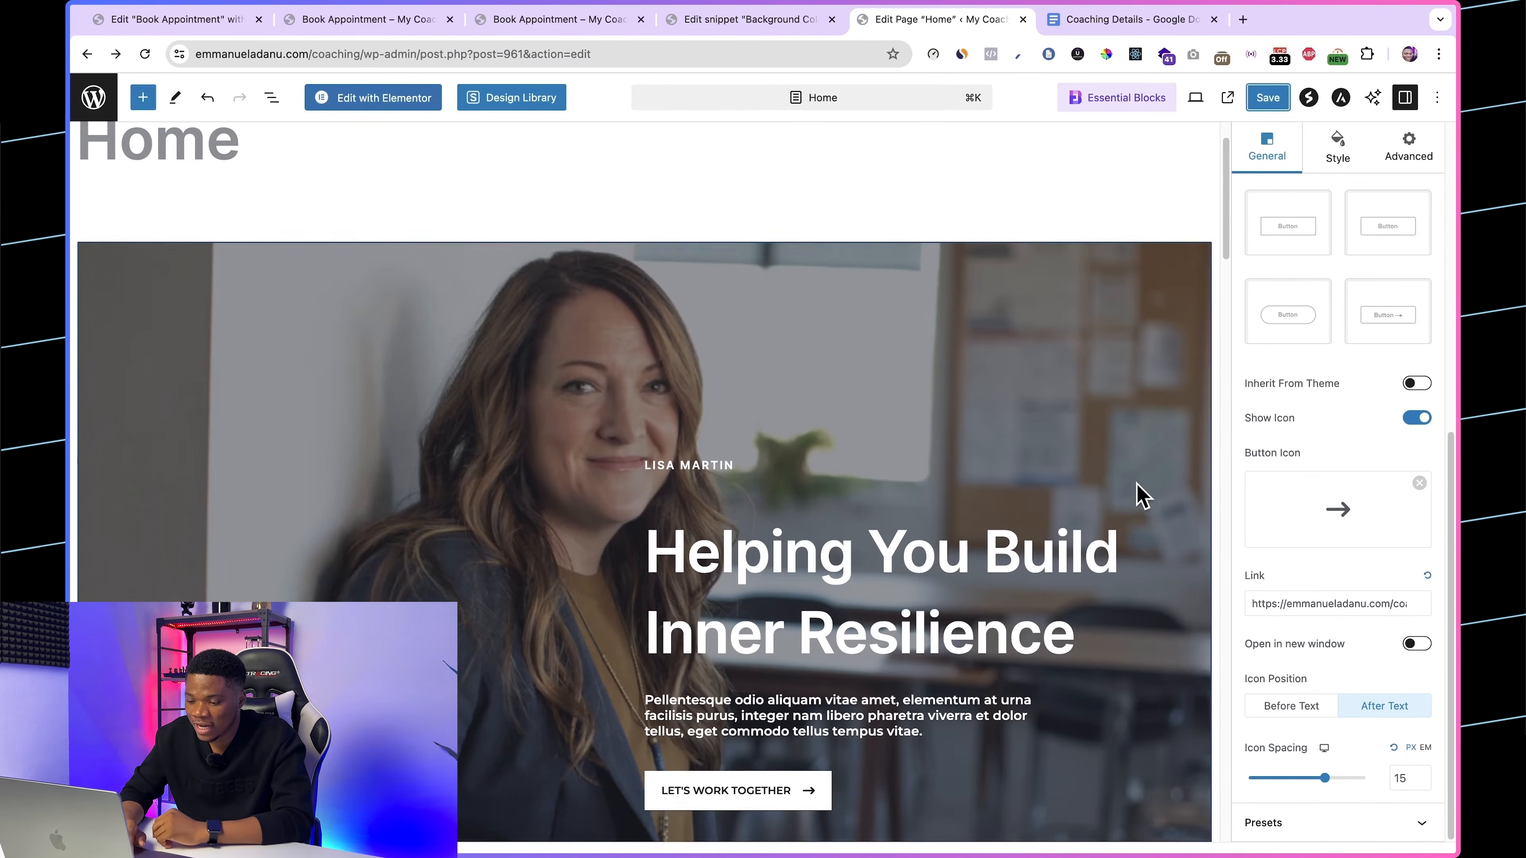
{"action": "scroll", "coordinate": [1142, 496], "scroll_direction": "down", "scroll_amount": 1}
{"action": "scroll", "coordinate": [1141, 496], "scroll_direction": "down", "scroll_amount": 2}
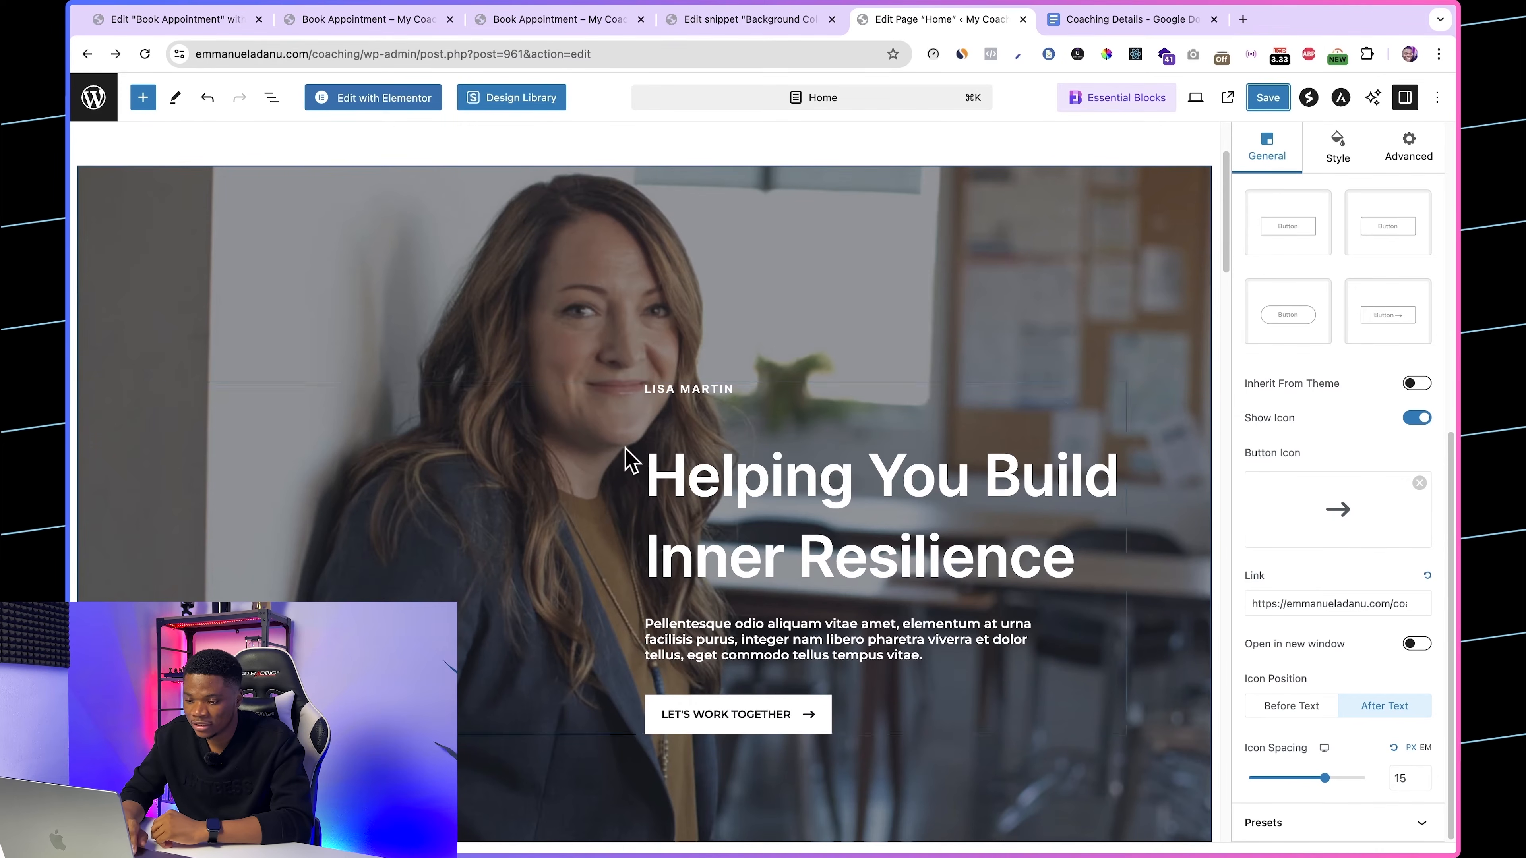
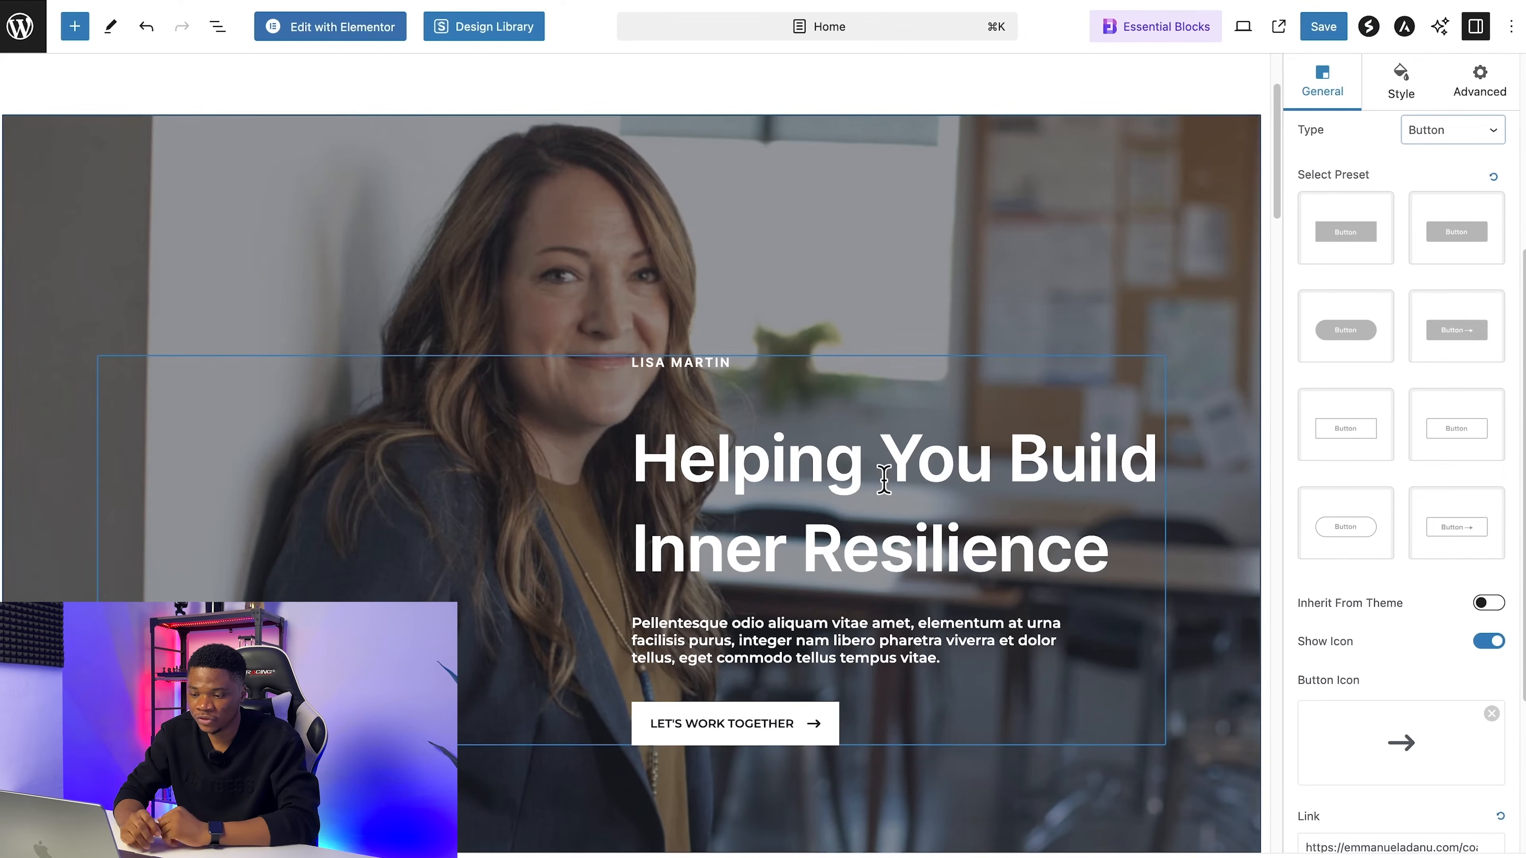
Step: Replace the hero's name line with the coach's full name and change the headline to "Helping You Grow on YouTube"
{"action": "left_click", "coordinate": [687, 361]}
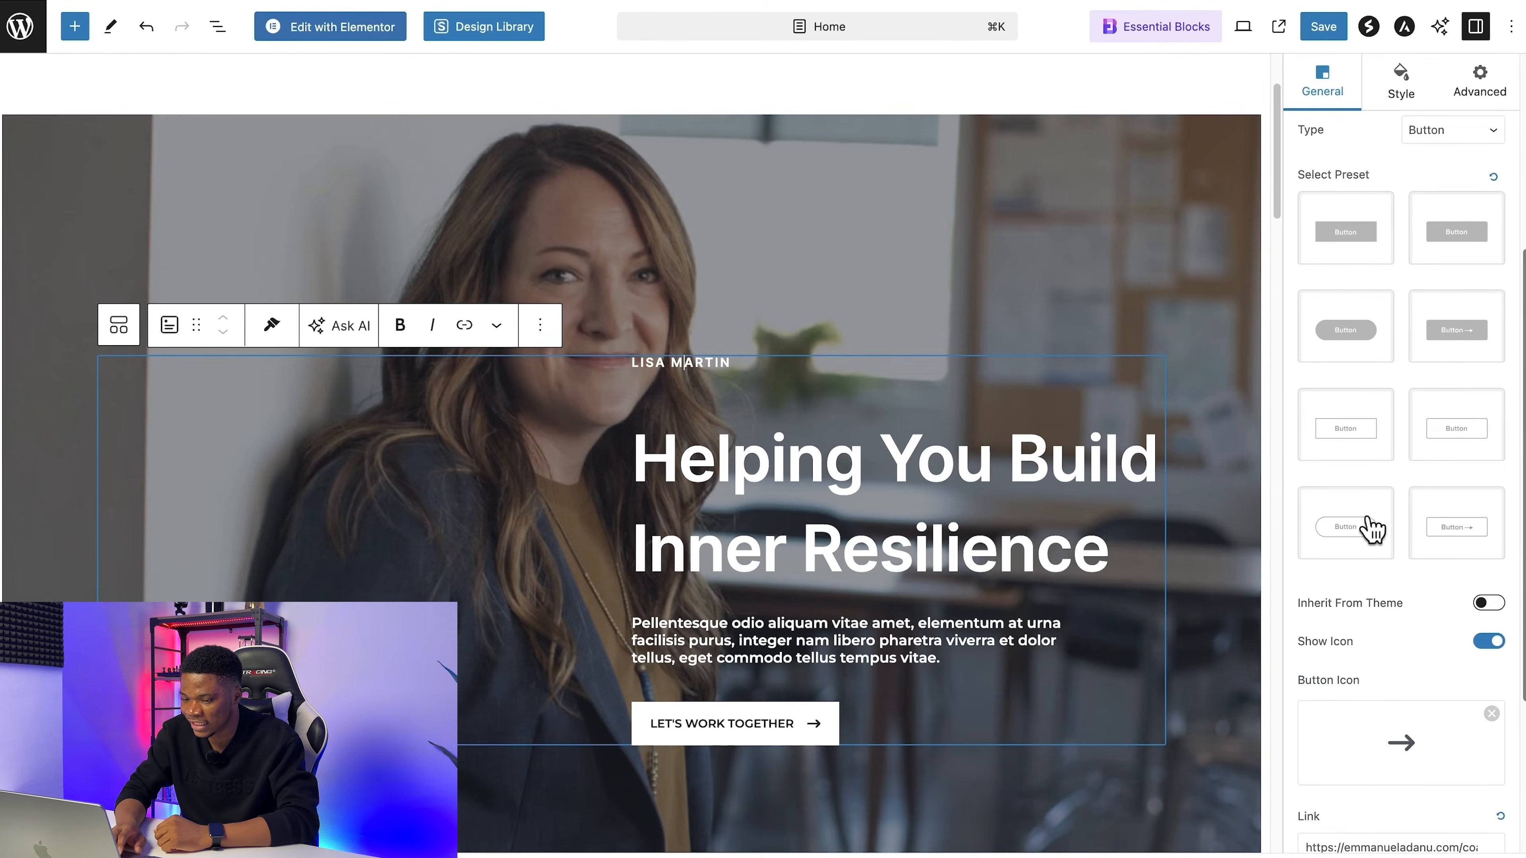
{"action": "scroll", "coordinate": [1439, 836], "scroll_direction": "down", "scroll_amount": 3}
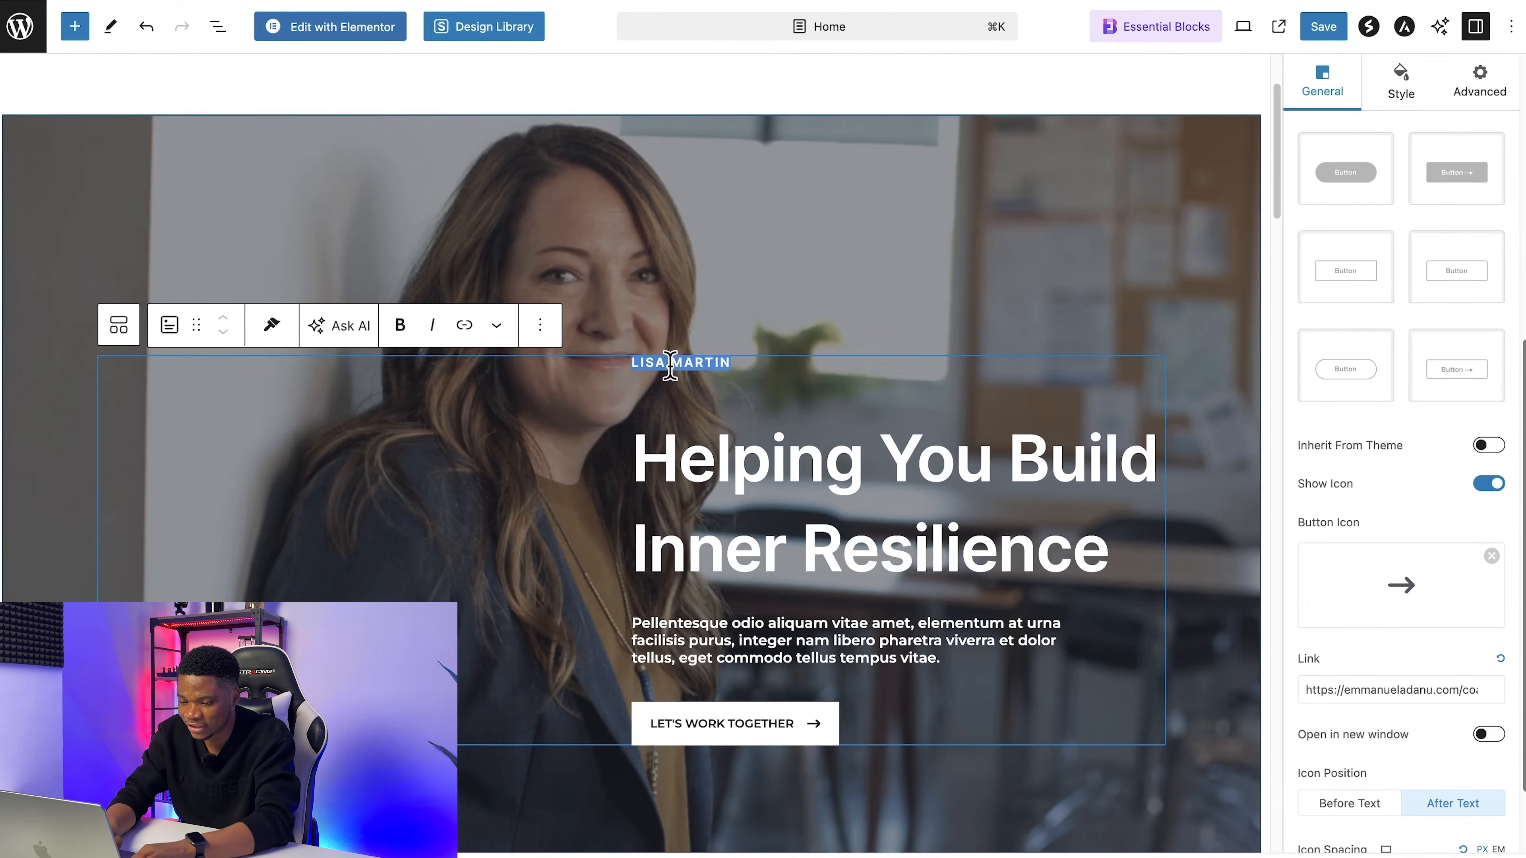
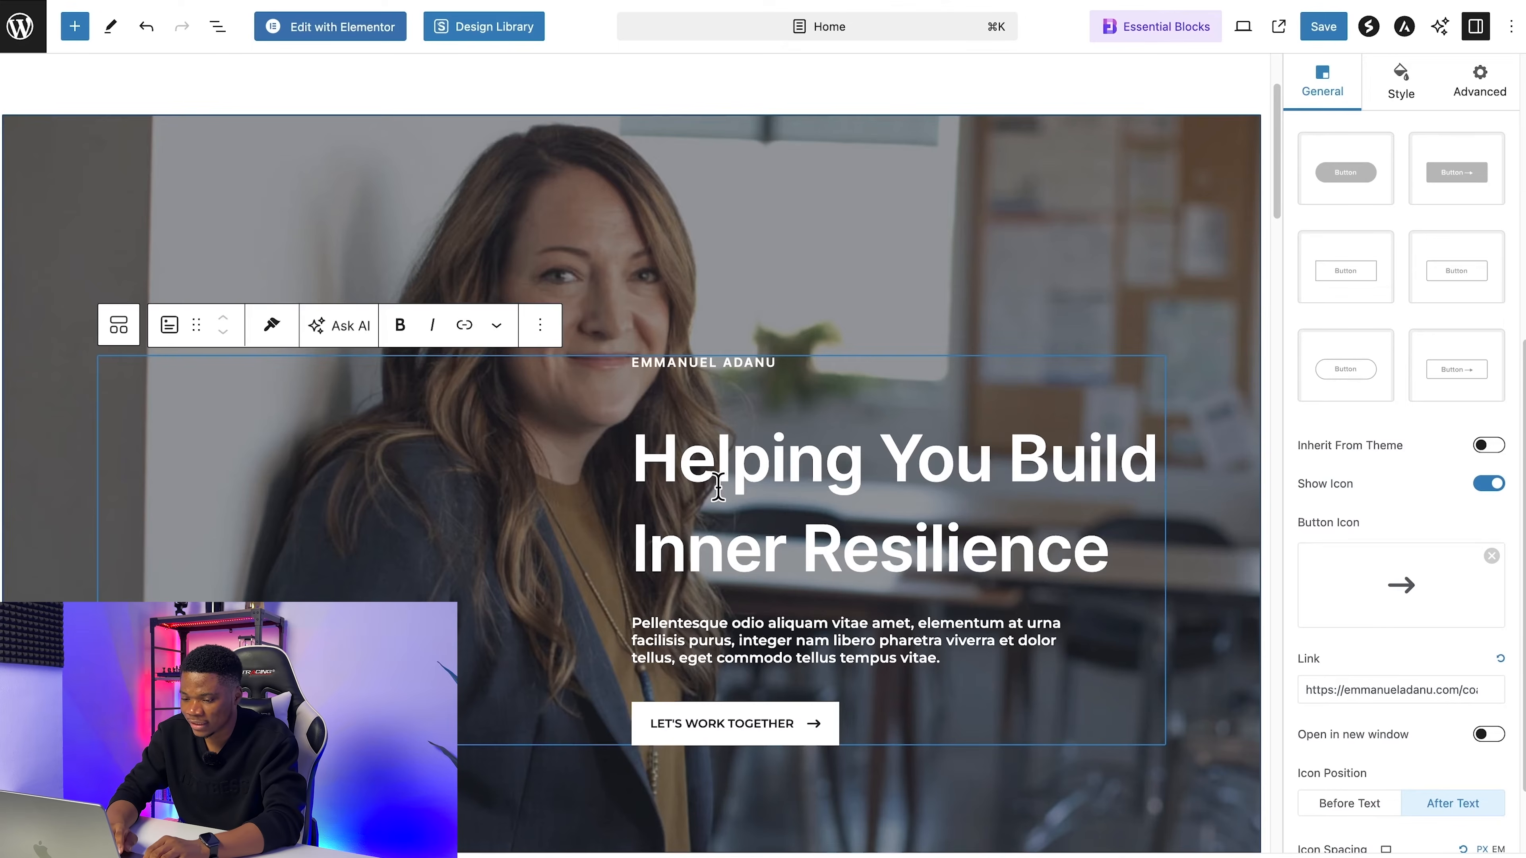
{"action": "left_click_drag", "start_coordinate": [650, 455], "coordinate": [861, 539]}
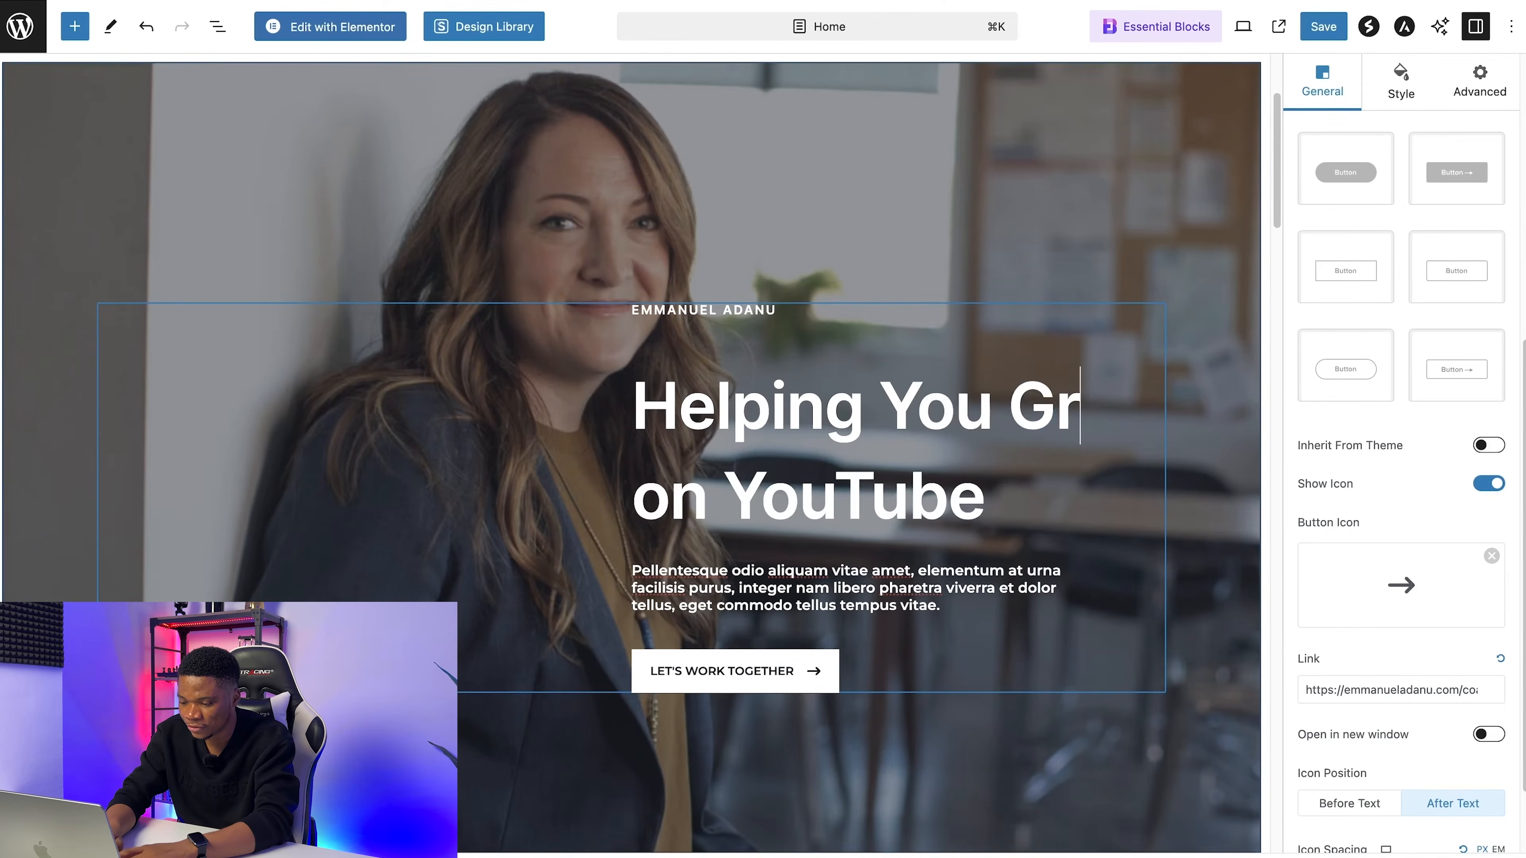
{"action": "type", "text": "ow on YouTube"}
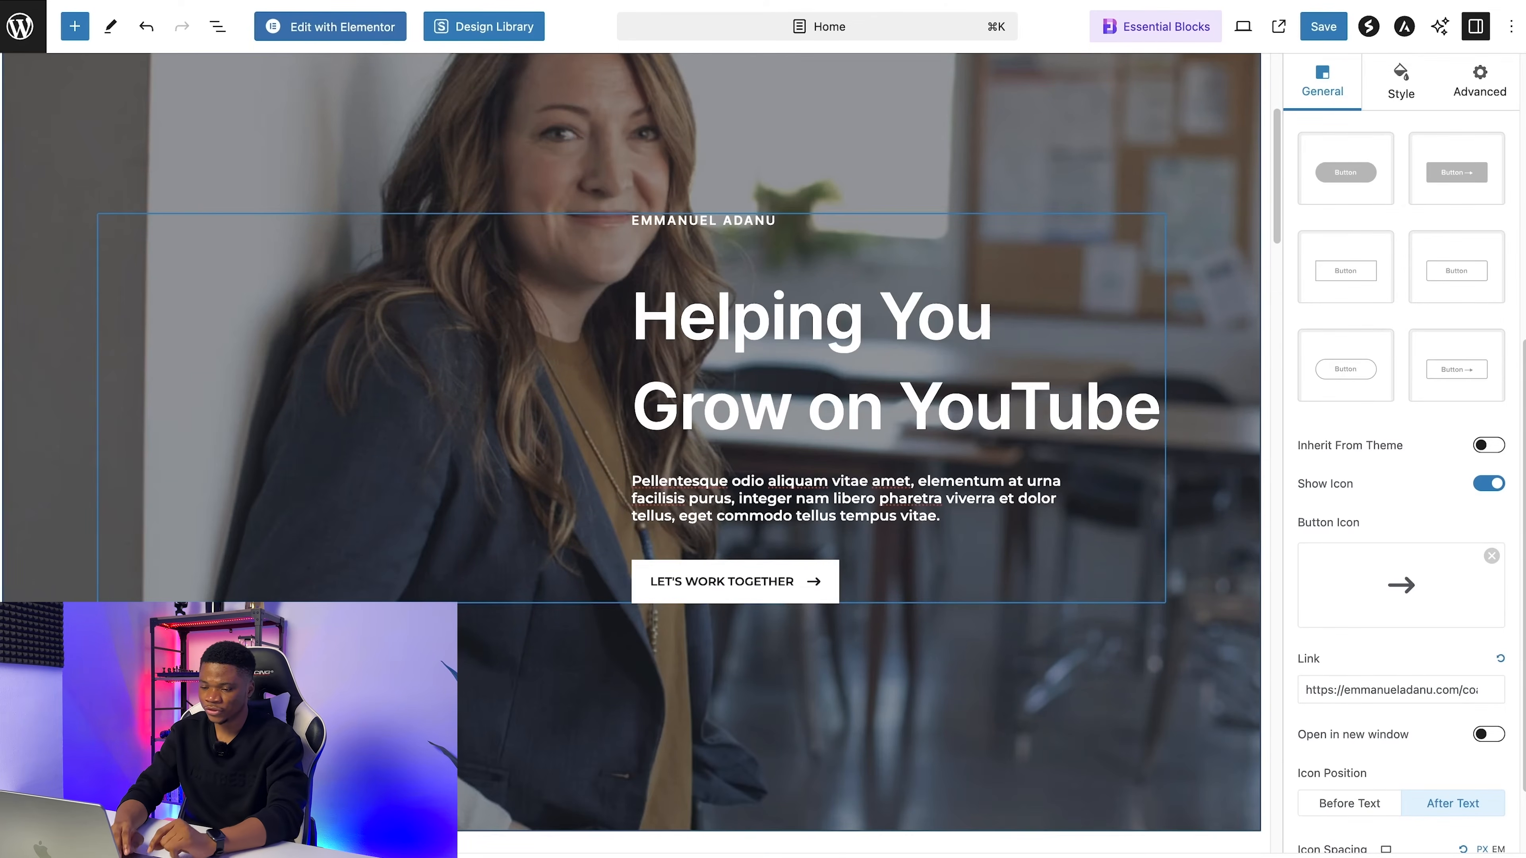
{"action": "scroll", "coordinate": [1075, 450], "scroll_direction": "up", "scroll_amount": 2}
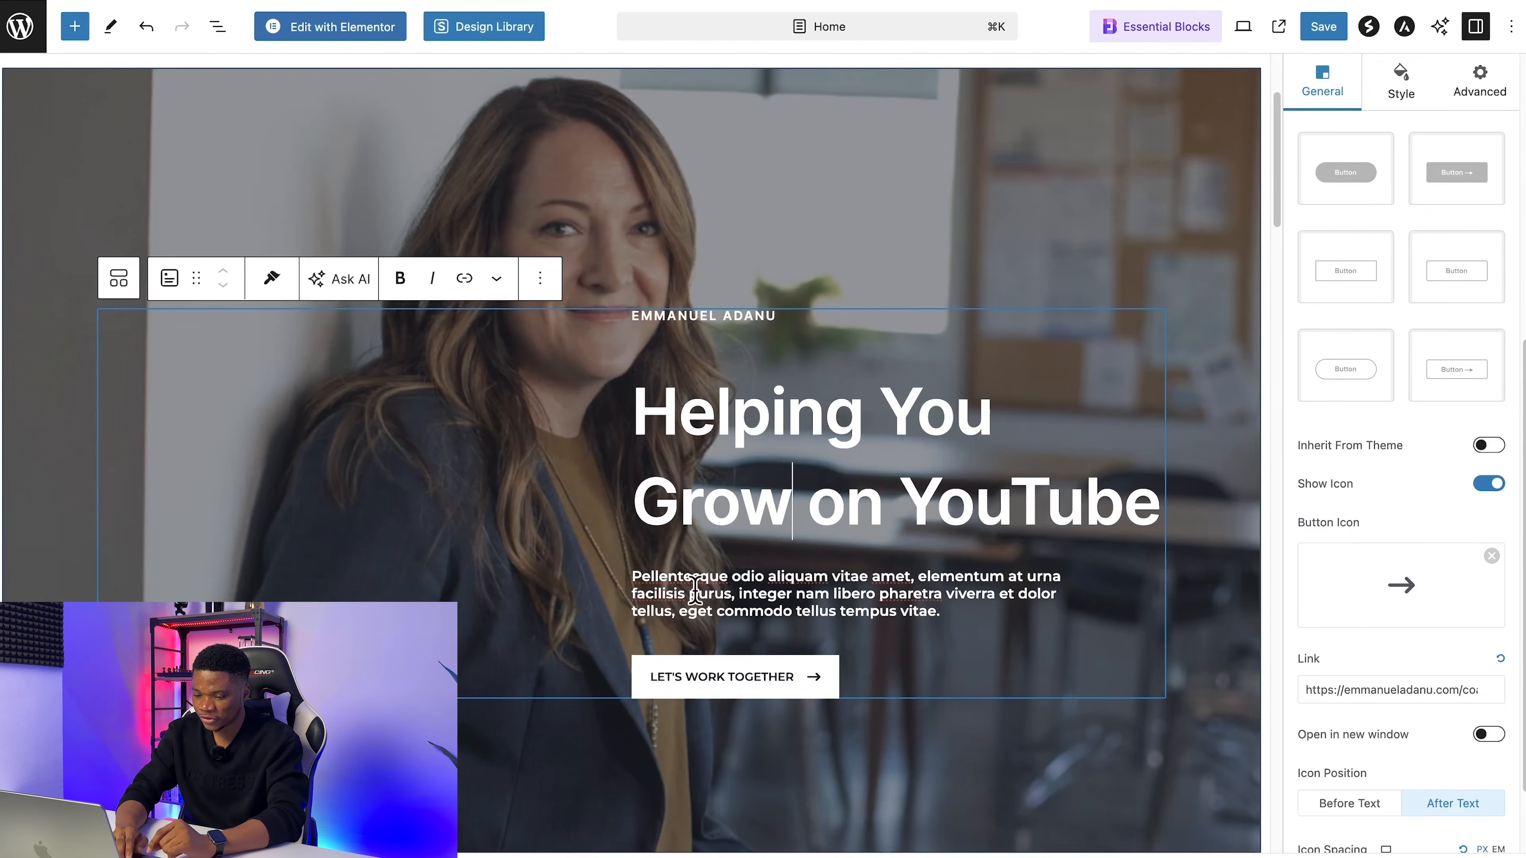
Step: Replace the hero's placeholder paragraph with the copied coaching text beginning "Whether you're just starting out or looking to refine your existing channel"
{"action": "triple_click", "coordinate": [640, 580]}
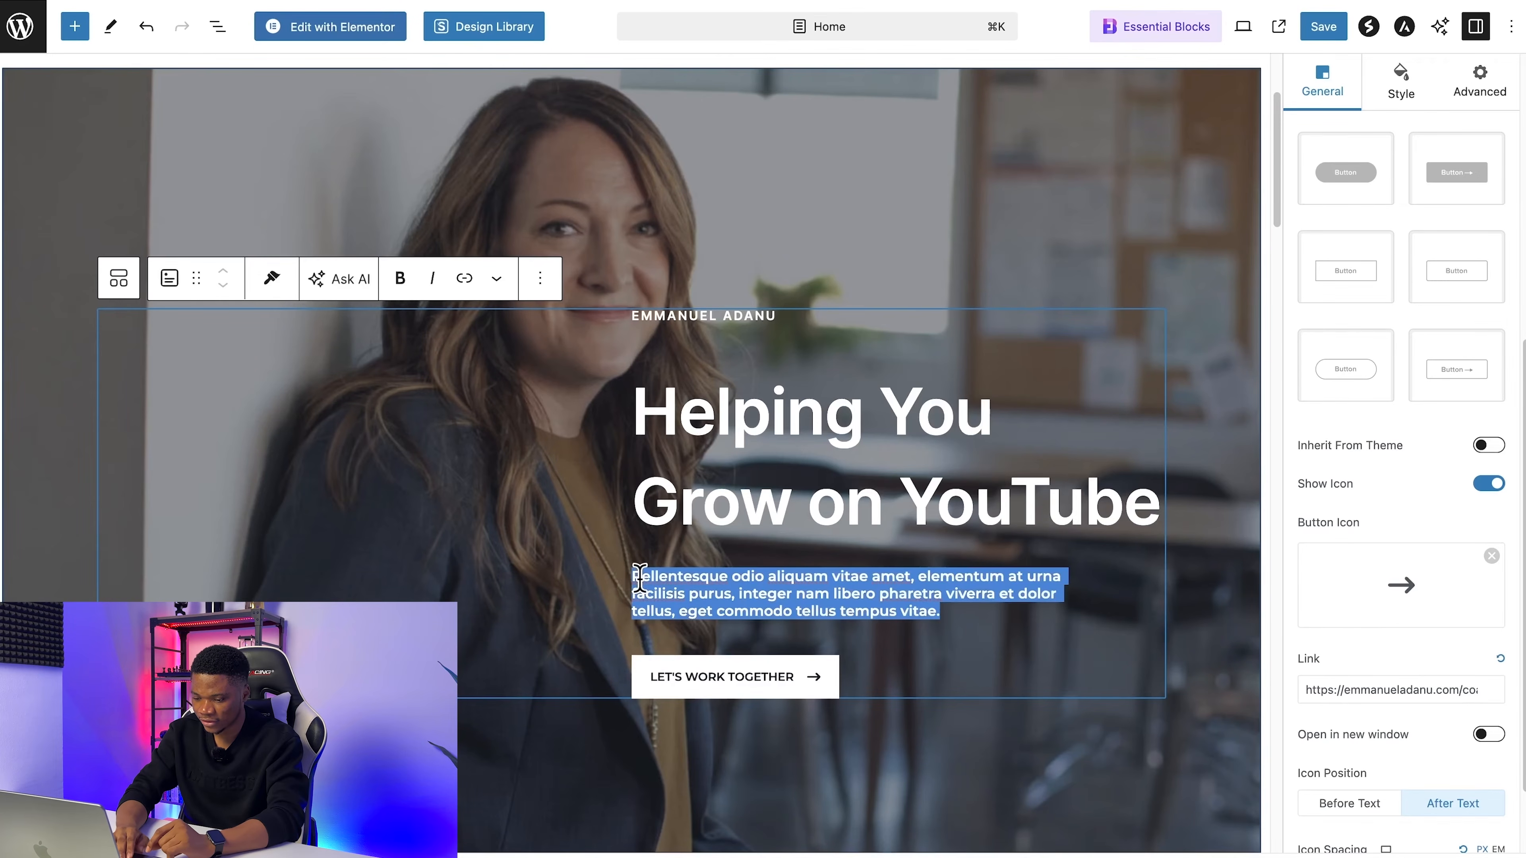
{"action": "type", "text": "Whether you're just starting out or looking to refine your existing channel, our personalized coaching will provide you with the tools, strategies, and support you need to build a successful and profitable YouTube channel."}
{"action": "scroll", "coordinate": [851, 587], "scroll_direction": "down", "scroll_amount": 2}
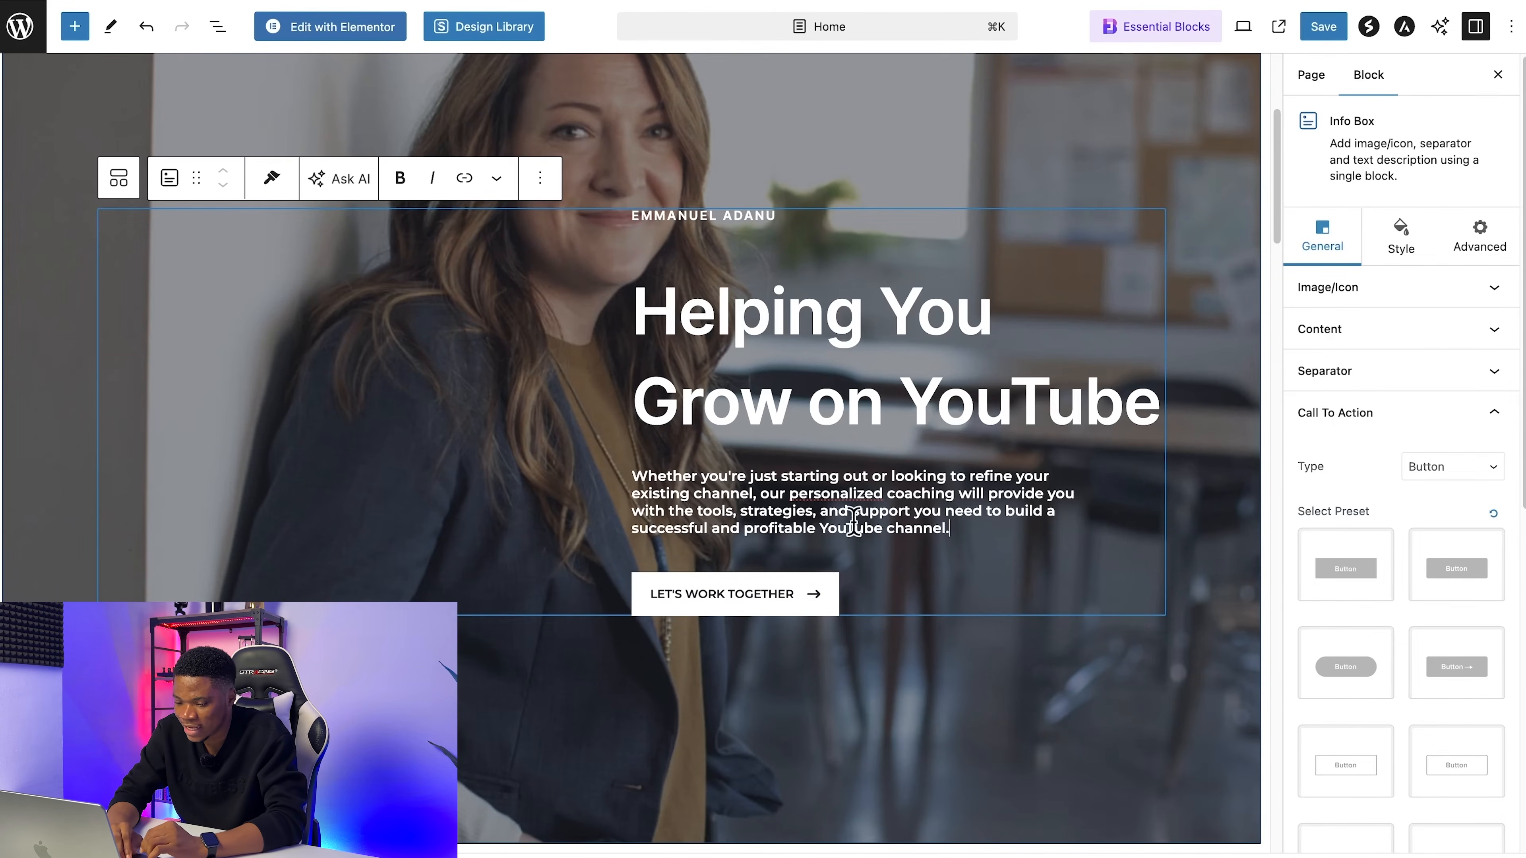
{"action": "scroll", "coordinate": [905, 594], "scroll_direction": "down", "scroll_amount": 1}
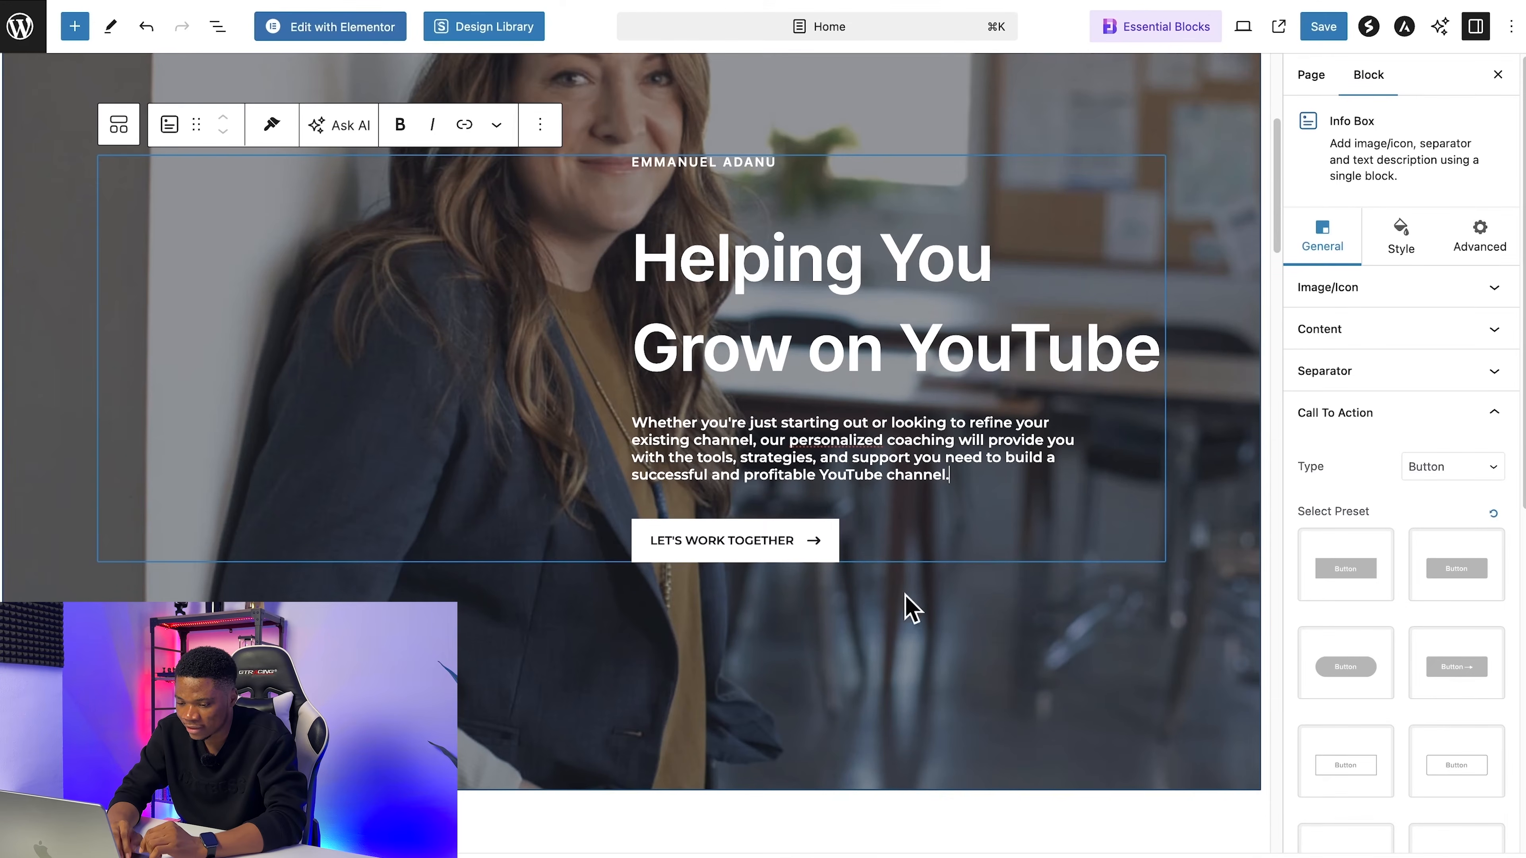
Step: Check the link setting of the hero's Let's Work Together button
{"action": "left_click", "coordinate": [711, 544]}
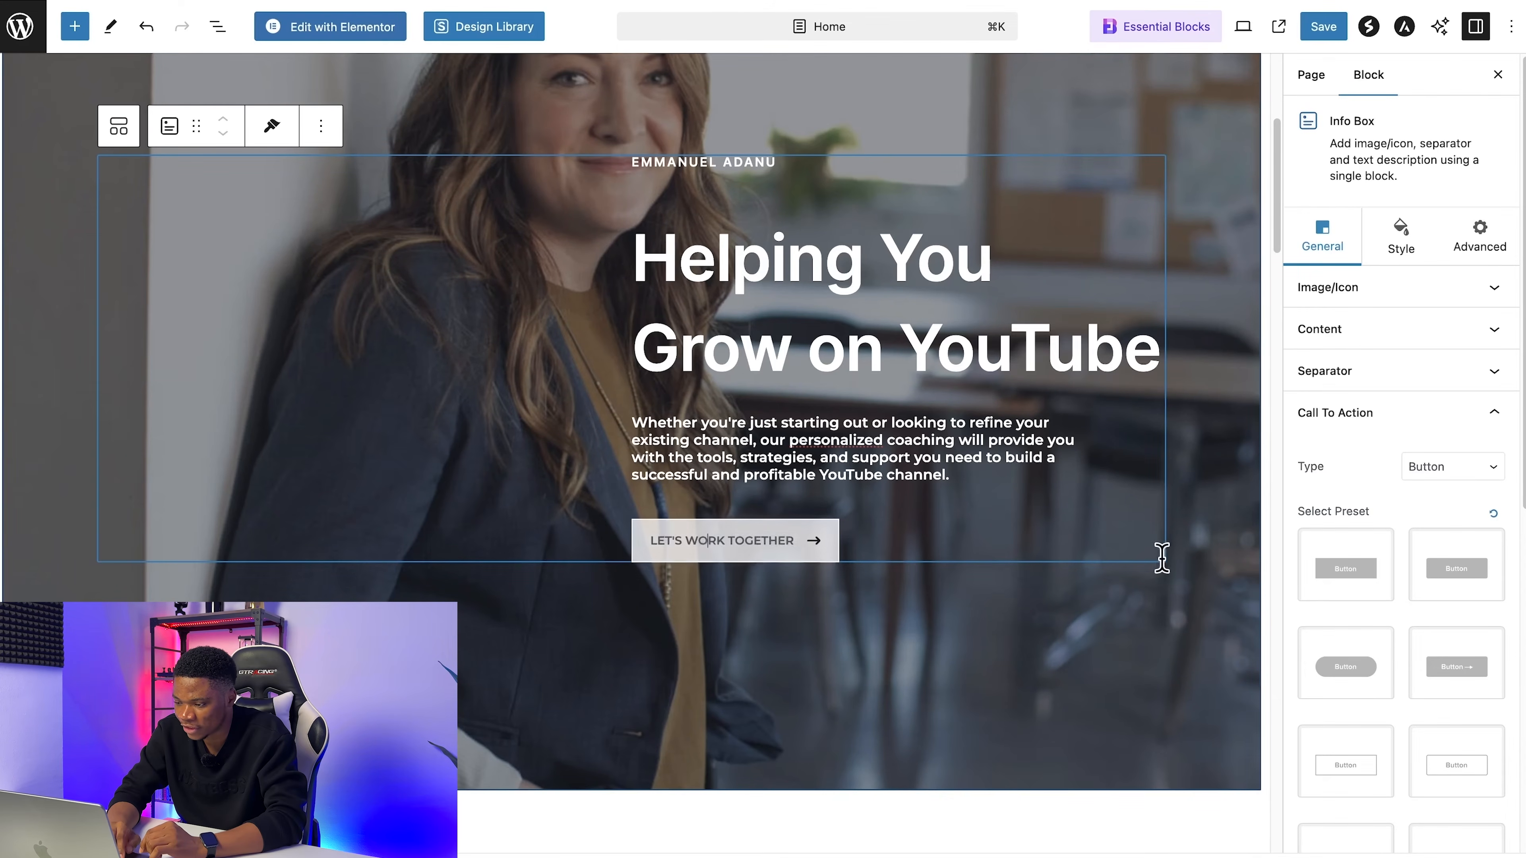
{"action": "scroll", "coordinate": [1434, 617], "scroll_direction": "down", "scroll_amount": 10}
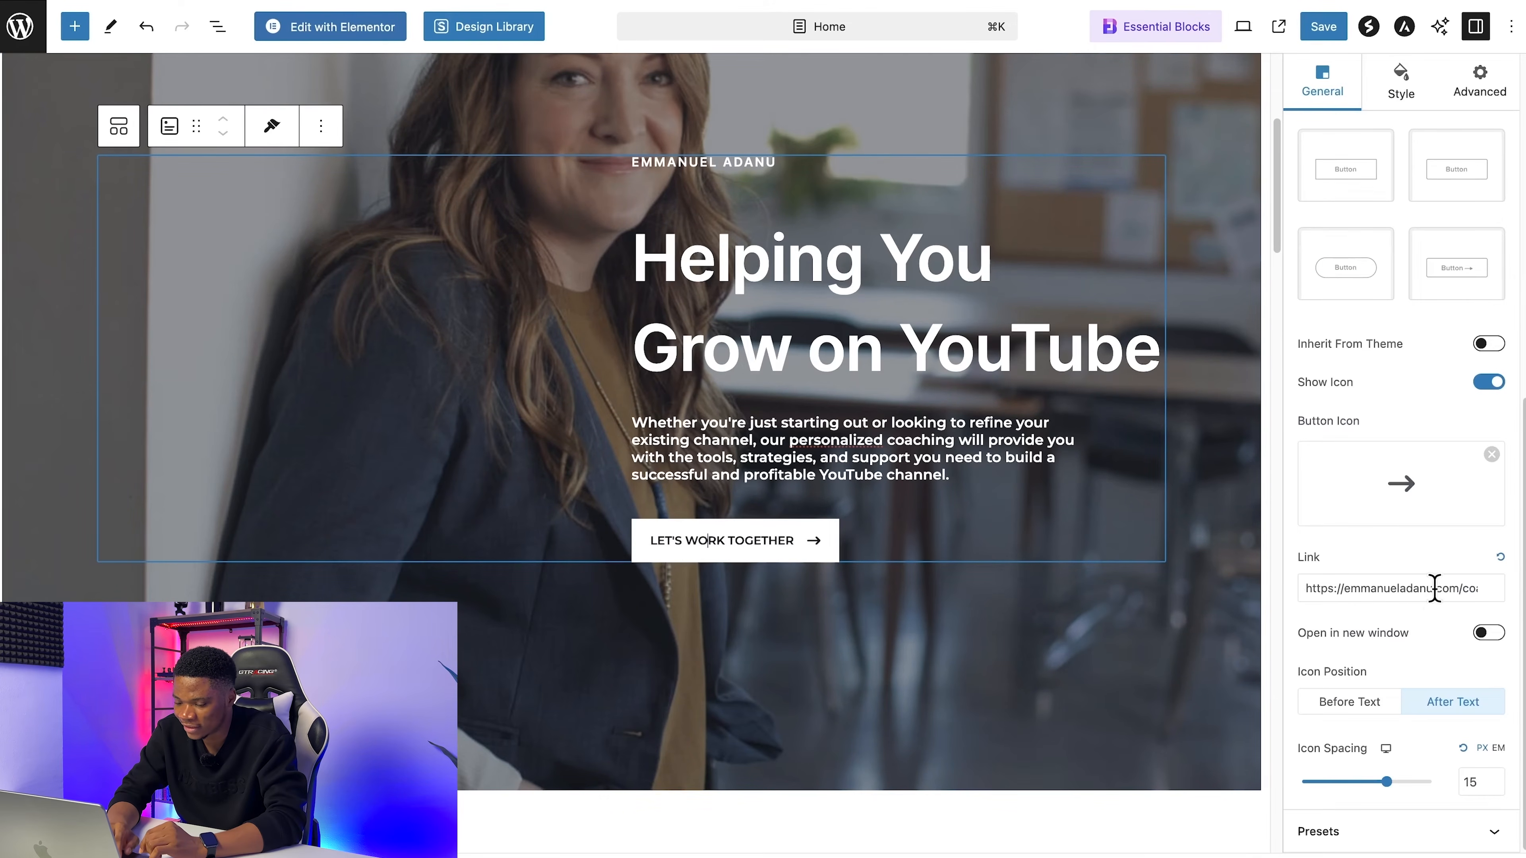
{"action": "scroll", "coordinate": [877, 550], "scroll_direction": "up", "scroll_amount": 6}
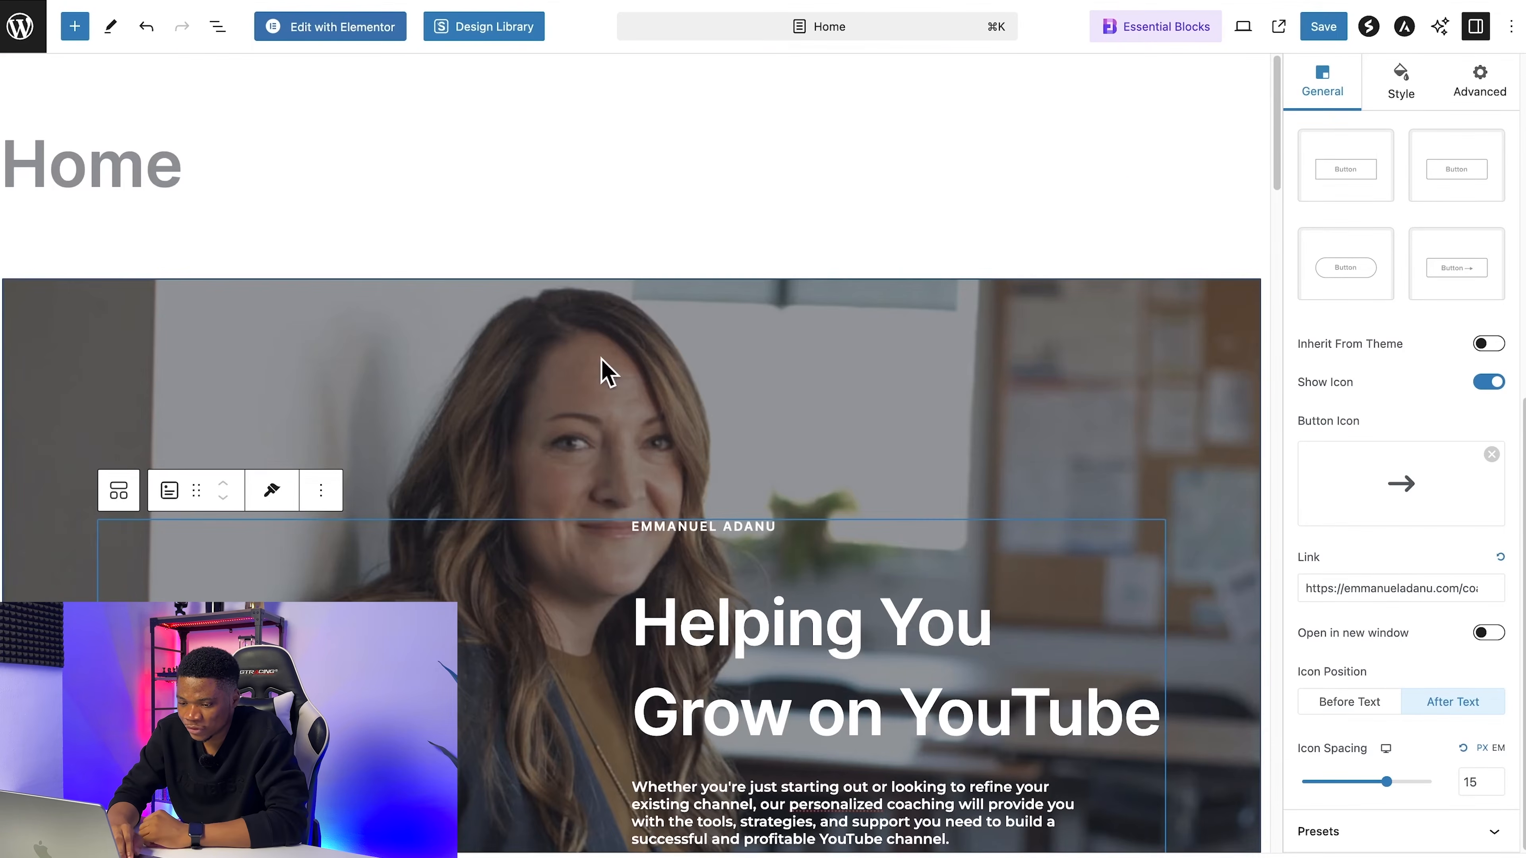
Step: Replace the hero container's background image with an uploaded photo of the coach in an orange sweatshirt
{"action": "left_click", "coordinate": [604, 369]}
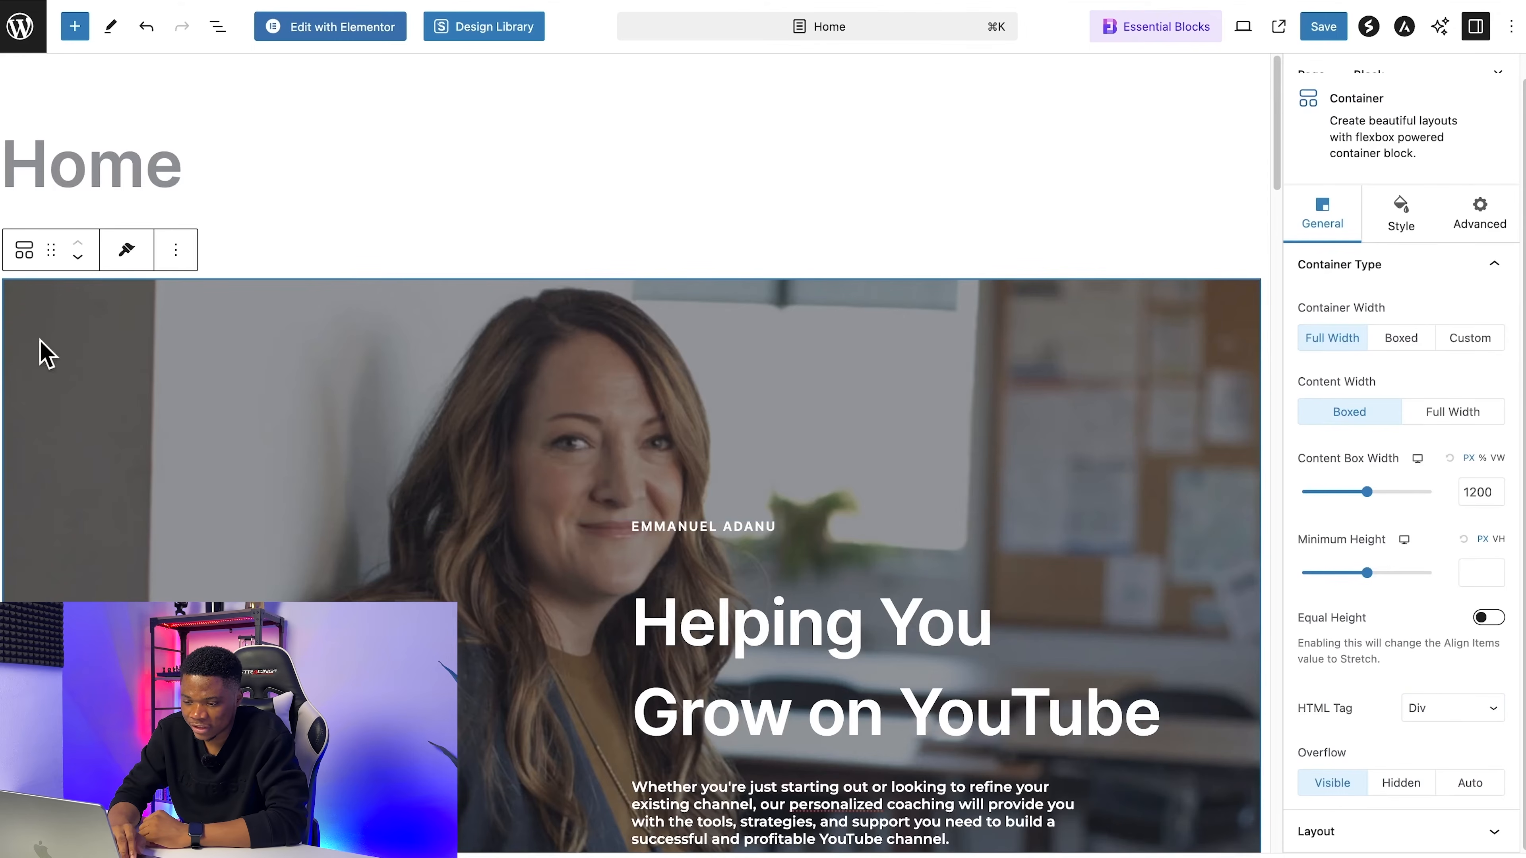
{"action": "scroll", "coordinate": [497, 334], "scroll_direction": "down", "scroll_amount": 2}
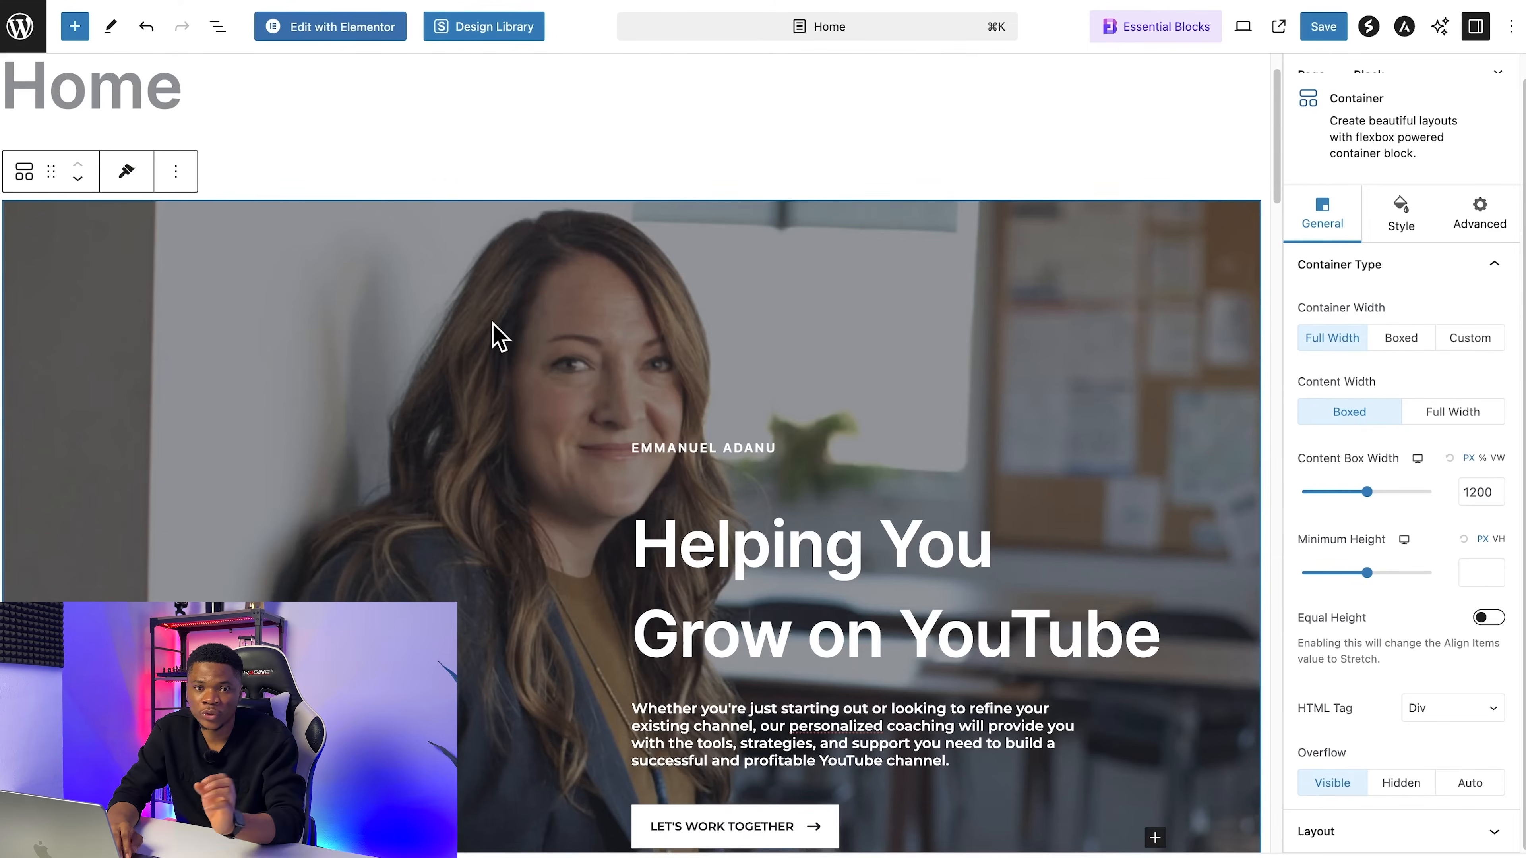
{"action": "scroll", "coordinate": [521, 341], "scroll_direction": "down", "scroll_amount": 1}
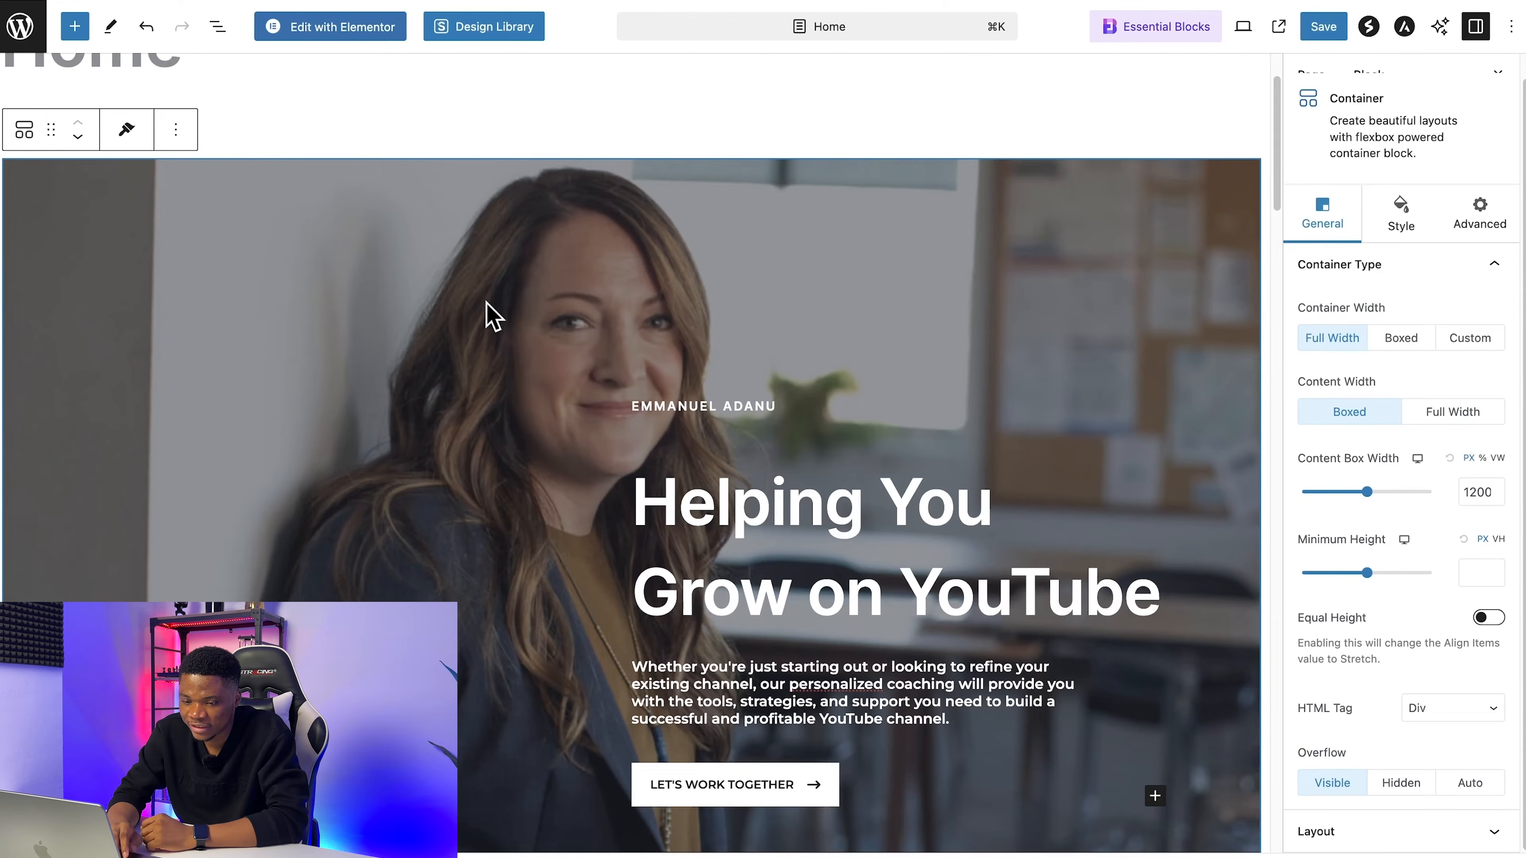
{"action": "scroll", "coordinate": [874, 367], "scroll_direction": "down", "scroll_amount": 1}
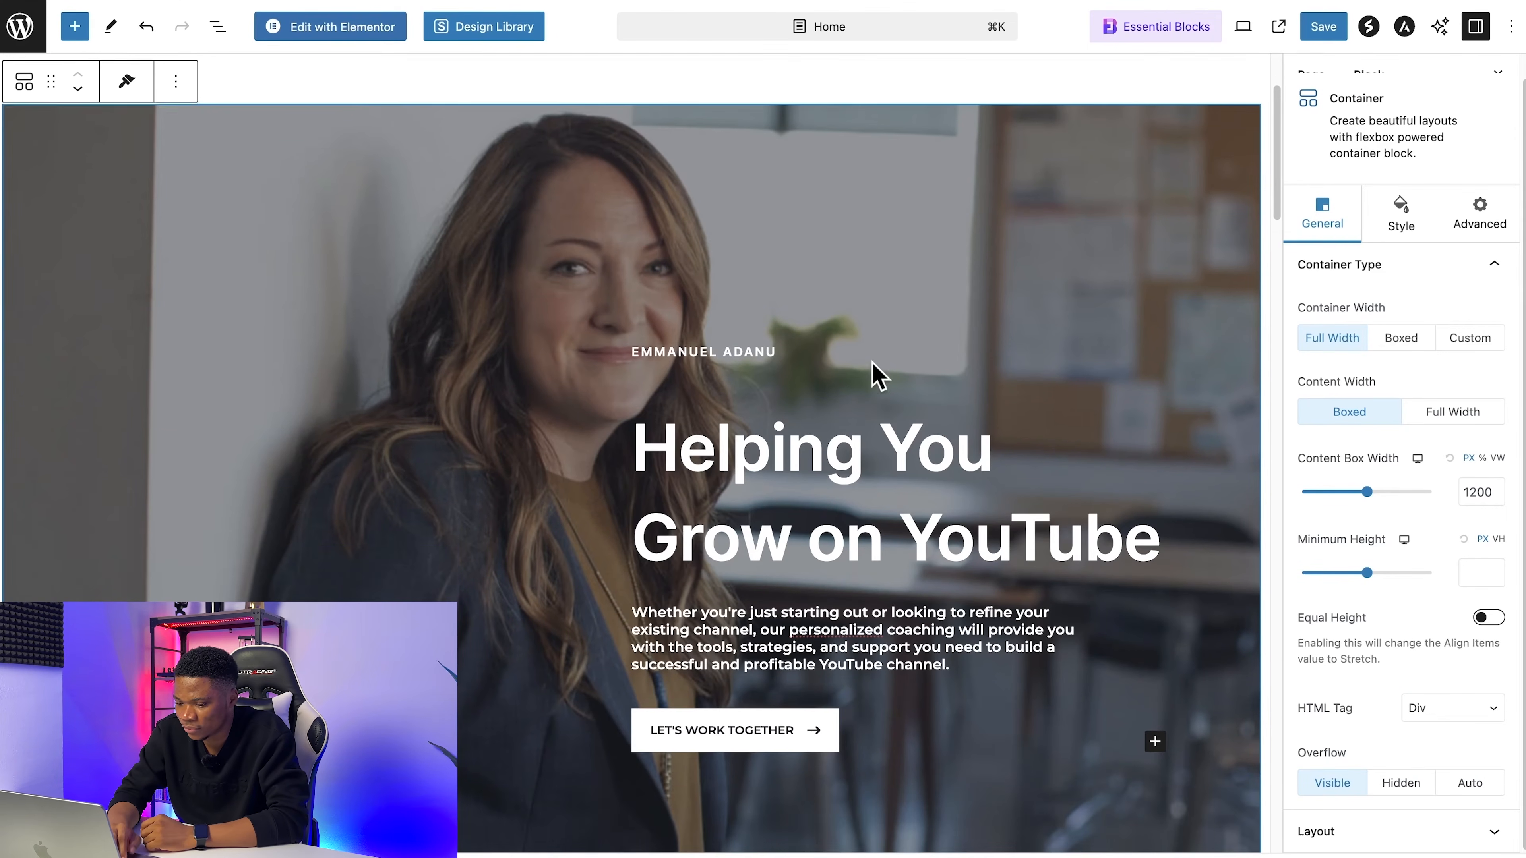
{"action": "scroll", "coordinate": [836, 279], "scroll_direction": "up", "scroll_amount": 1}
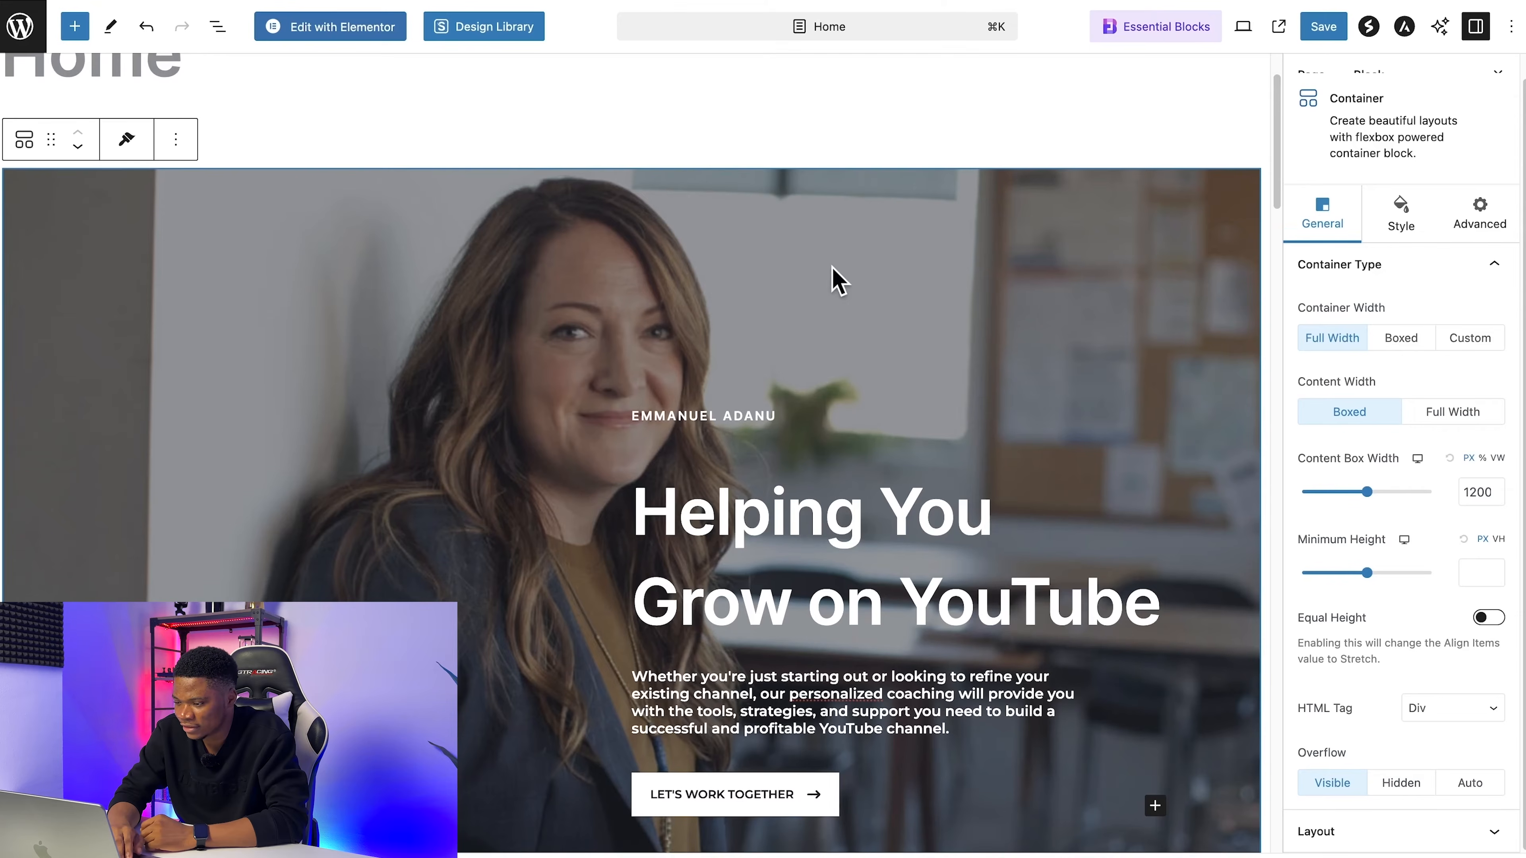
{"action": "scroll", "coordinate": [1337, 234], "scroll_direction": "up", "scroll_amount": 1}
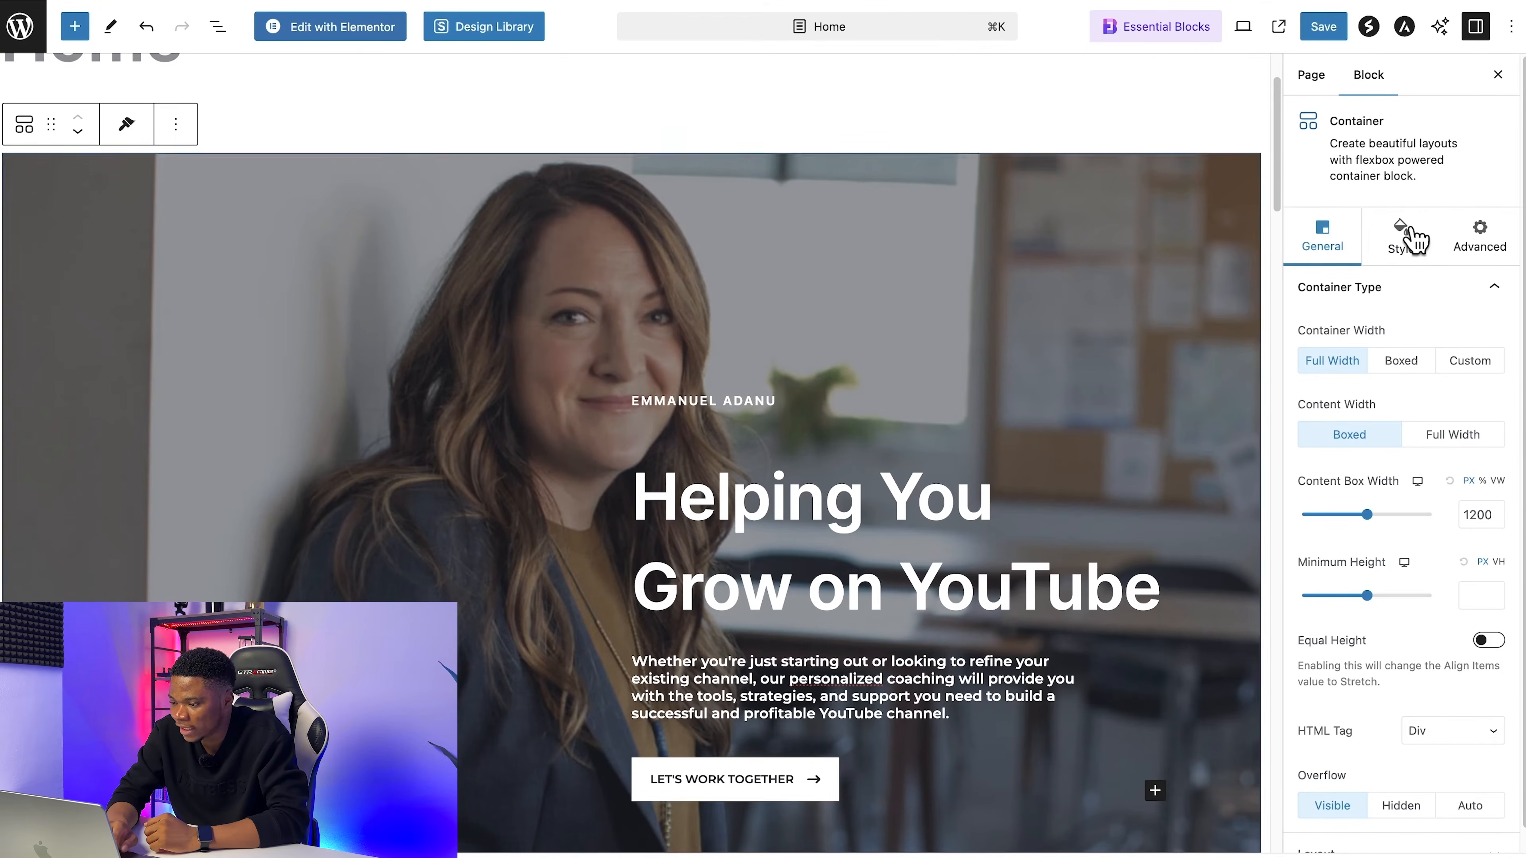
{"action": "left_click", "coordinate": [1414, 234]}
{"action": "scroll", "coordinate": [1440, 511], "scroll_direction": "down", "scroll_amount": 2}
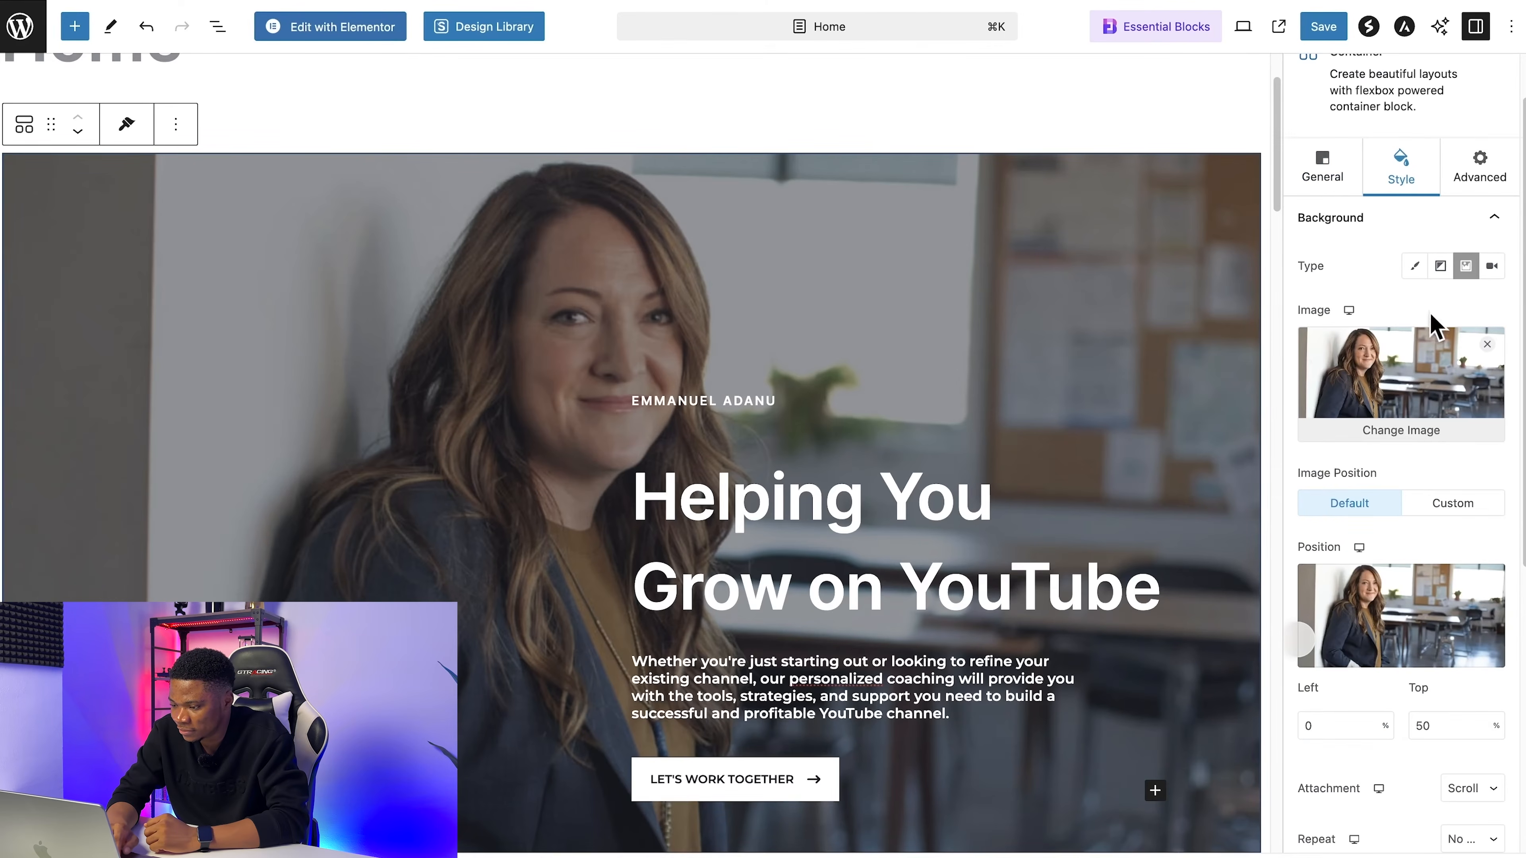
{"action": "left_click", "coordinate": [1403, 430]}
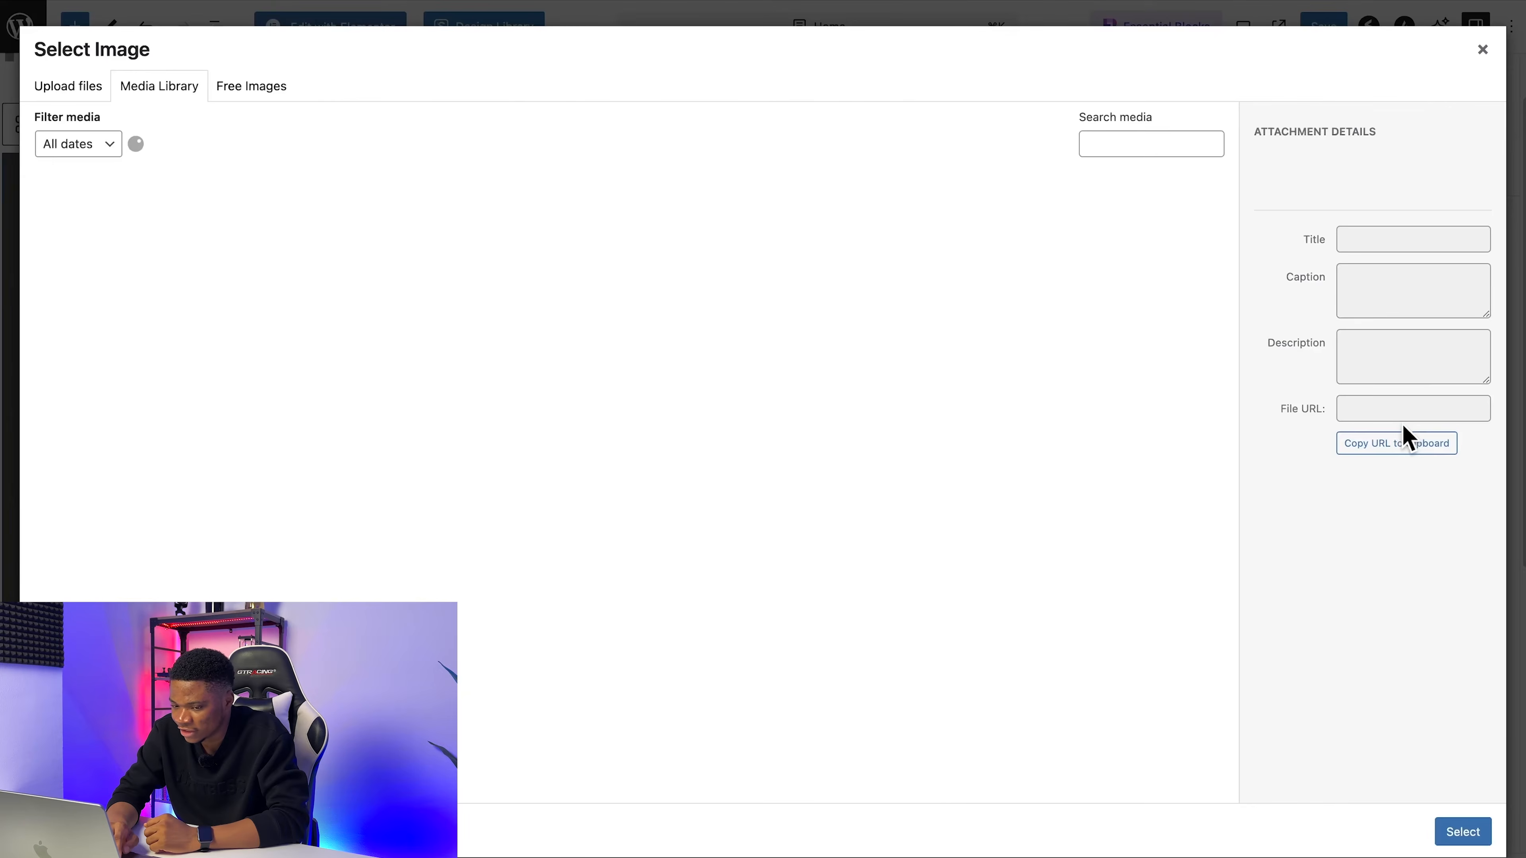
{"action": "left_click", "coordinate": [84, 97]}
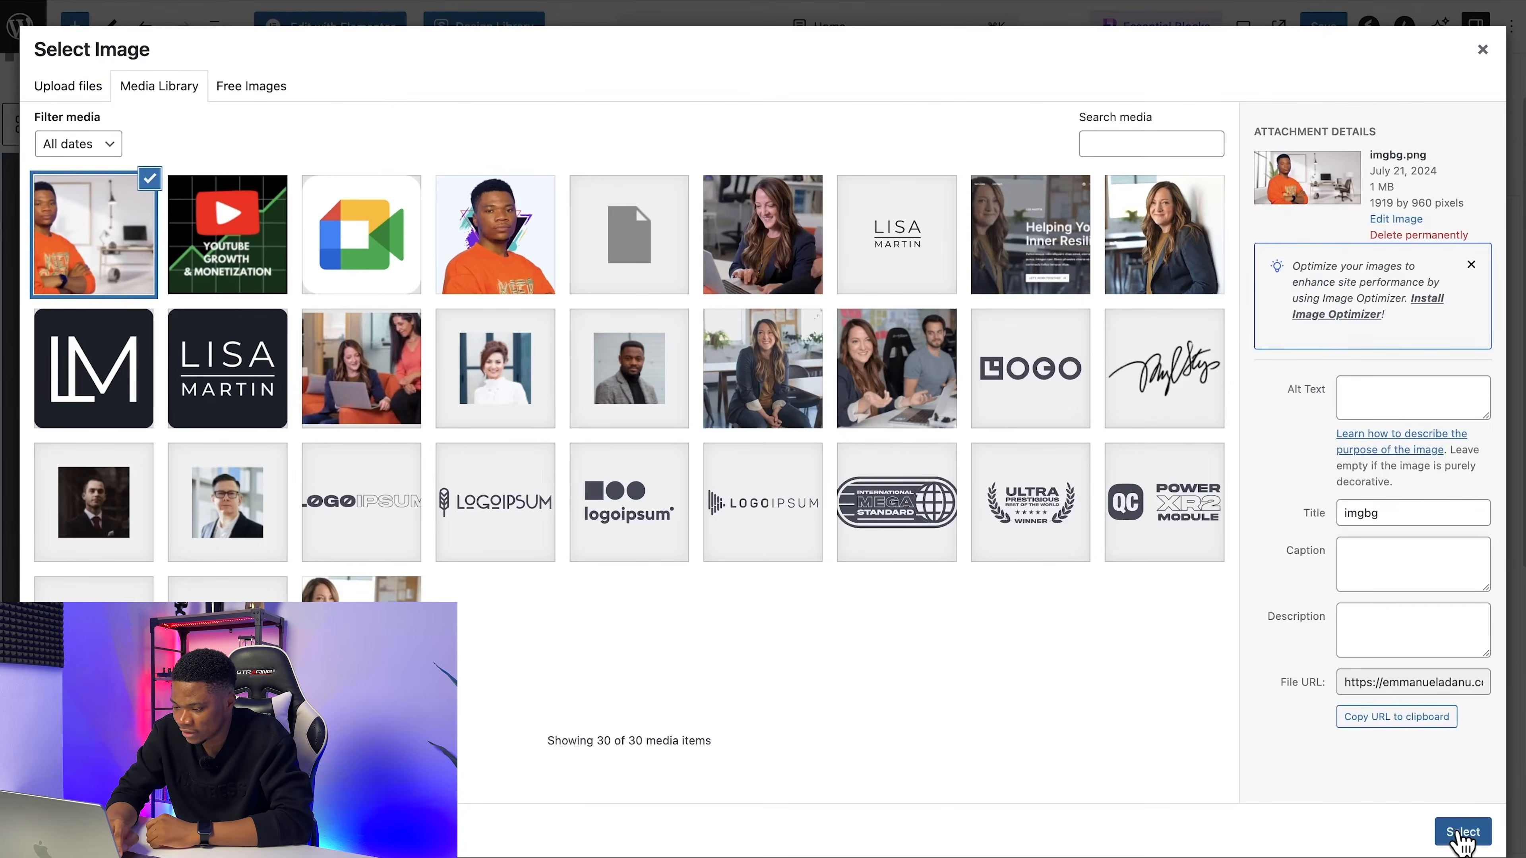
{"action": "left_click", "coordinate": [1462, 833]}
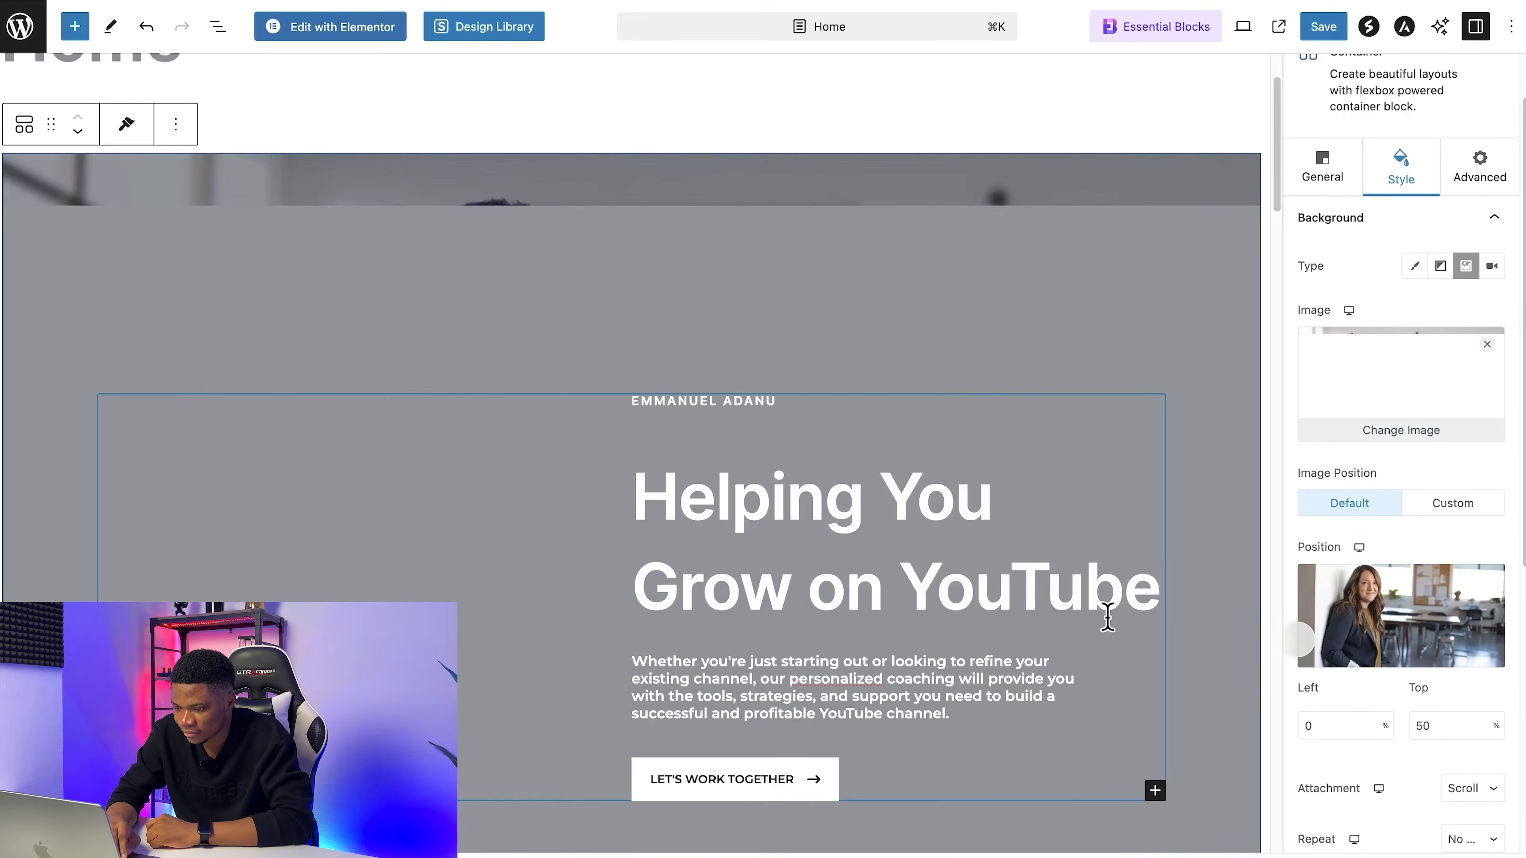
Step: Set the hero background image's position to 38% left and 40% top and save the Home page
{"action": "scroll", "coordinate": [817, 577], "scroll_direction": "down", "scroll_amount": 2}
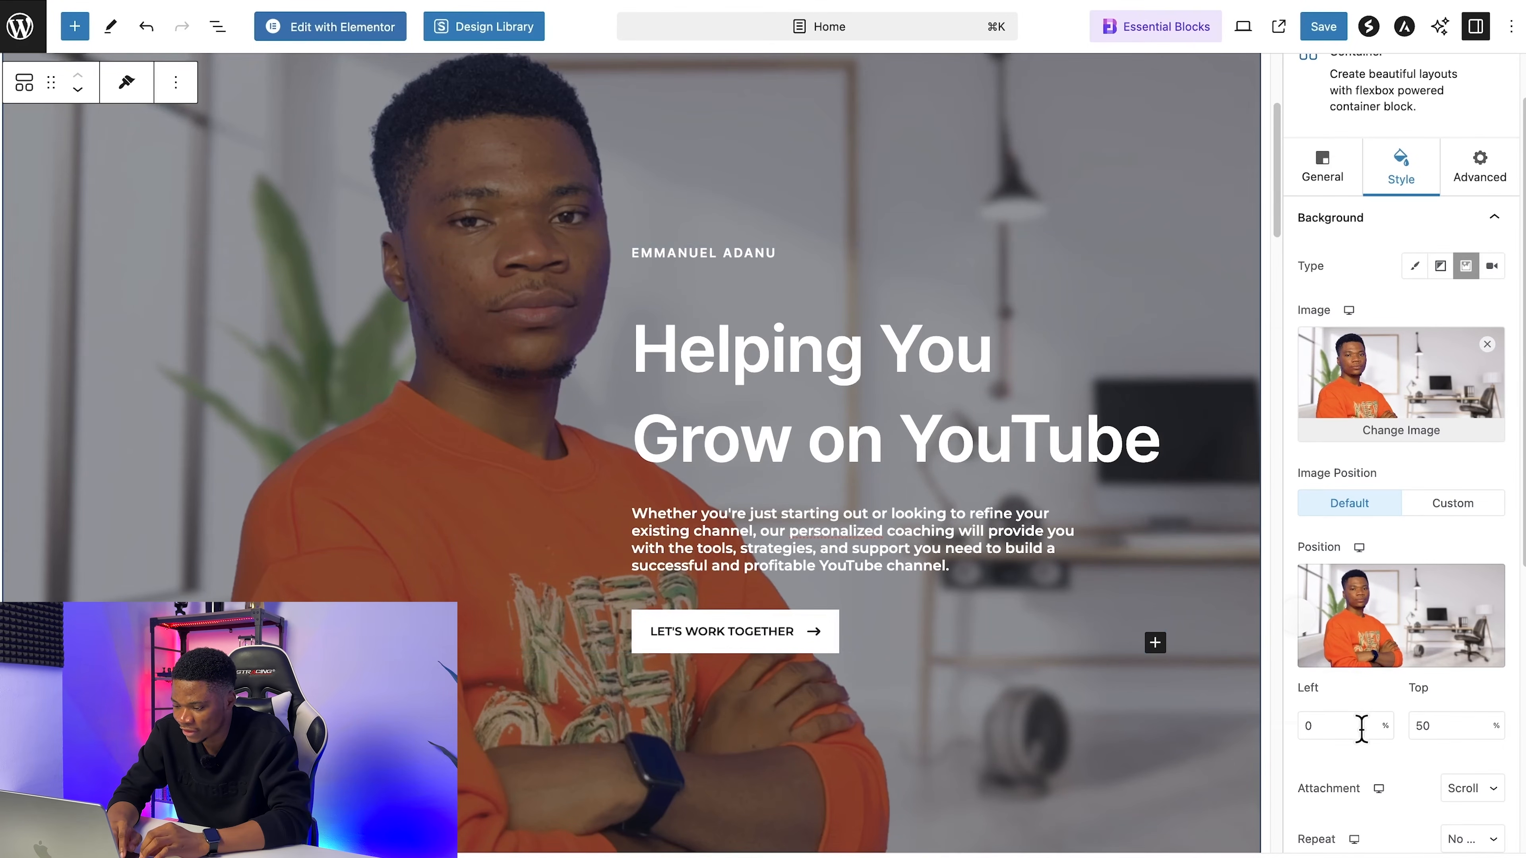
{"action": "key", "text": "Up"}
{"action": "key", "text": "Up"}
{"action": "key", "text": "Up"}
{"action": "key", "text": "Up"}
{"action": "key", "text": "Up"}
{"action": "key", "text": "Up"}
{"action": "key", "text": "Up"}
{"action": "key", "text": "Up"}
{"action": "key", "text": "Up"}
{"action": "key", "text": "Up"}
{"action": "key", "text": "Up"}
{"action": "key", "text": "Up"}
{"action": "key", "text": "Up"}
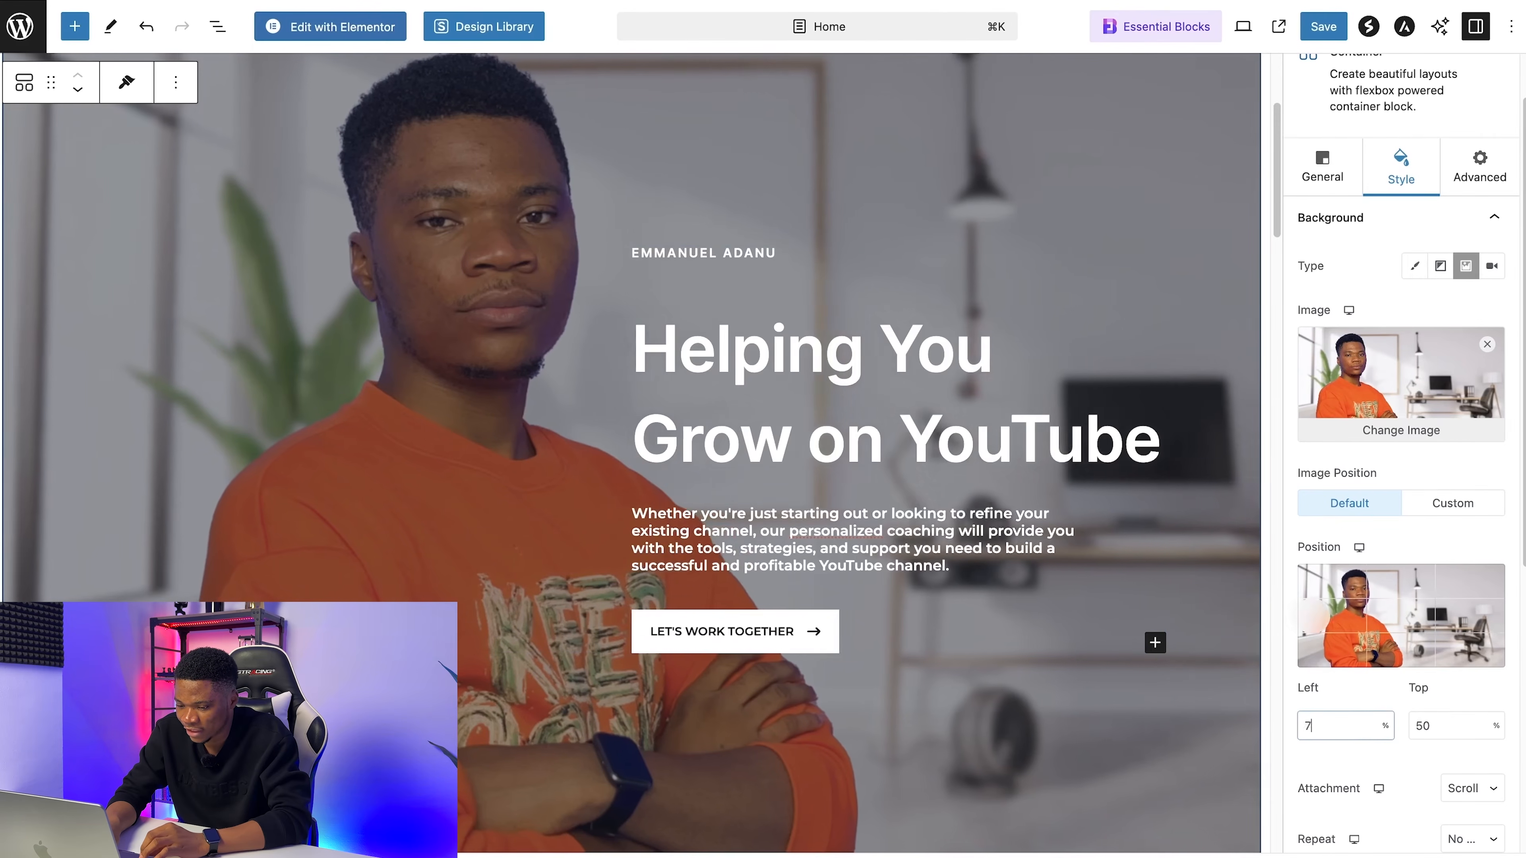
{"action": "key", "text": "Up"}
{"action": "key", "text": "Up"}
{"action": "key", "text": "Up"}
{"action": "key", "text": "Up"}
{"action": "key", "text": "Up"}
{"action": "key", "text": "Up"}
{"action": "key", "text": "Up"}
{"action": "key", "text": "Up"}
{"action": "key", "text": "Up"}
{"action": "key", "text": "Up"}
{"action": "key", "text": "Up"}
{"action": "key", "text": "Up"}
{"action": "key", "text": "Up"}
{"action": "key", "text": "Up"}
{"action": "key", "text": "Up"}
{"action": "key", "text": "Up"}
{"action": "key", "text": "Up"}
{"action": "key", "text": "Up"}
{"action": "key", "text": "Up"}
{"action": "key", "text": "Up"}
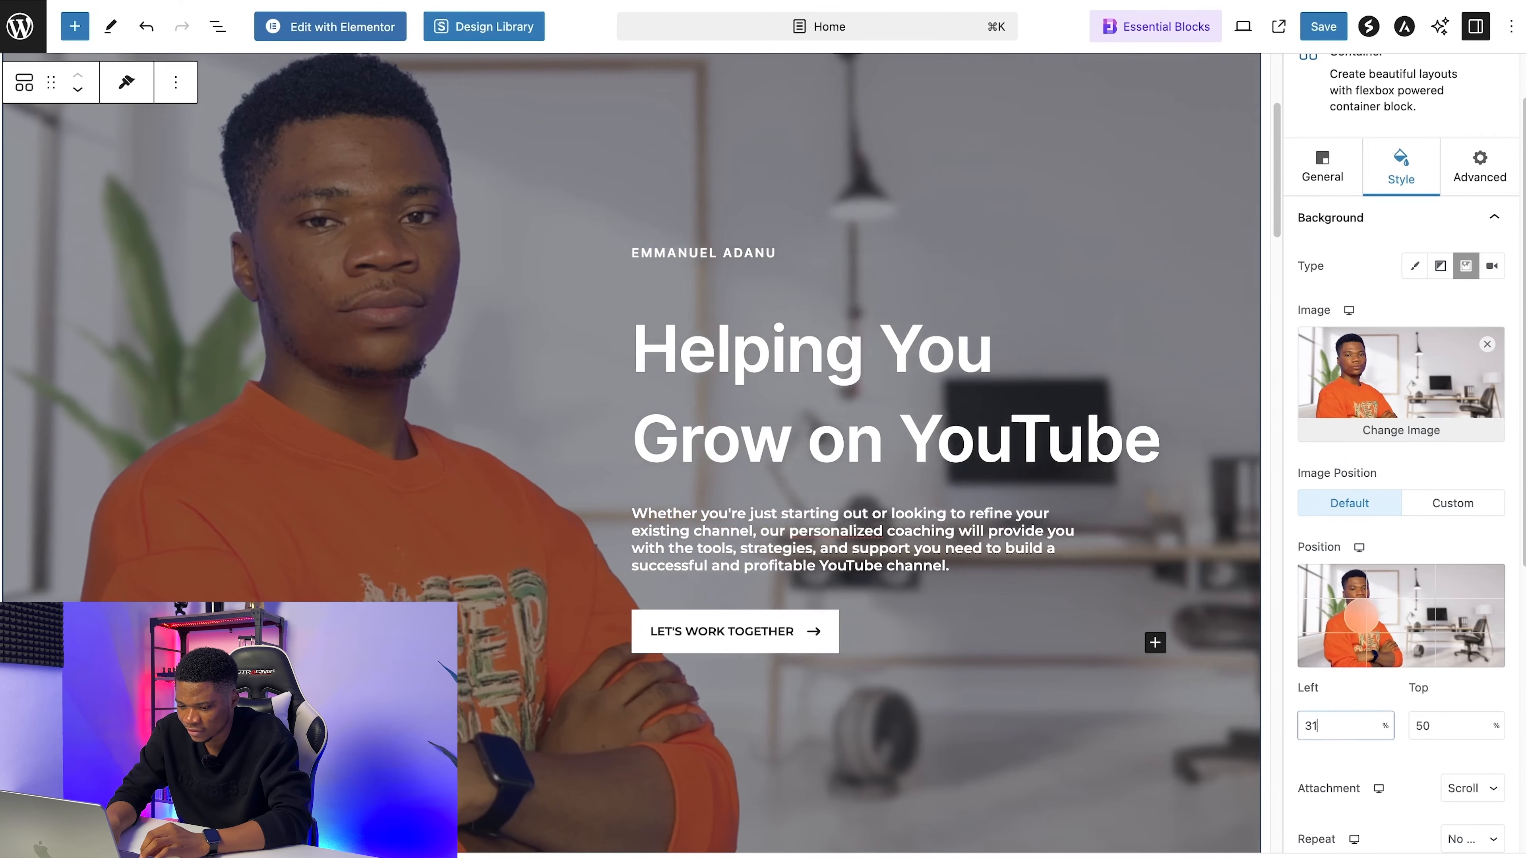
{"action": "key", "text": "Up"}
{"action": "key", "text": "Up"}
{"action": "scroll", "coordinate": [1152, 777], "scroll_direction": "up", "scroll_amount": 5}
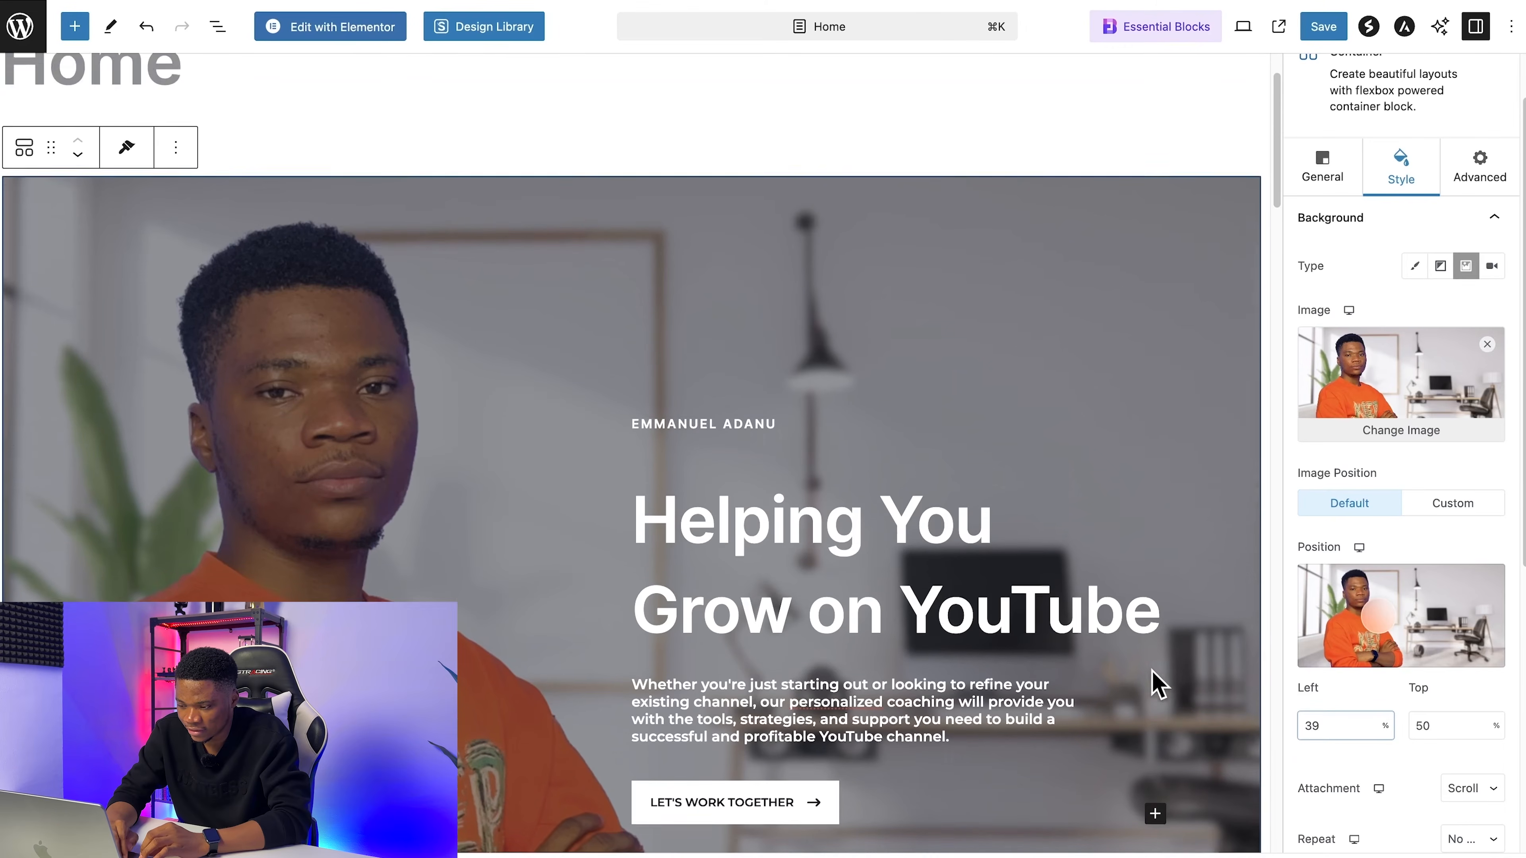
{"action": "scroll", "coordinate": [1158, 685], "scroll_direction": "down", "scroll_amount": 2}
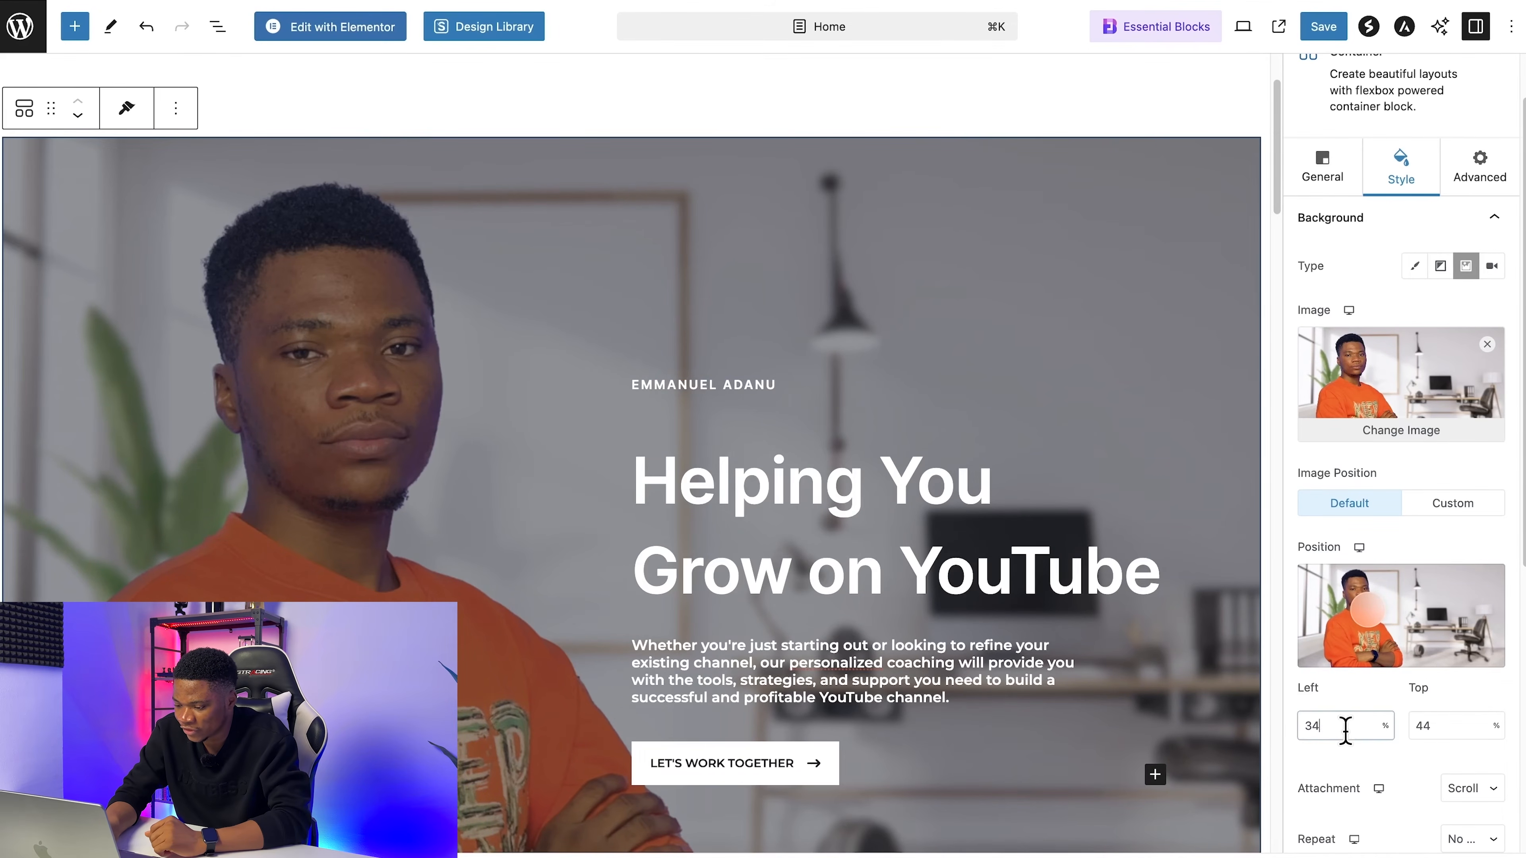
{"action": "key", "text": "Down"}
{"action": "key", "text": "Up"}
{"action": "key", "text": "Up"}
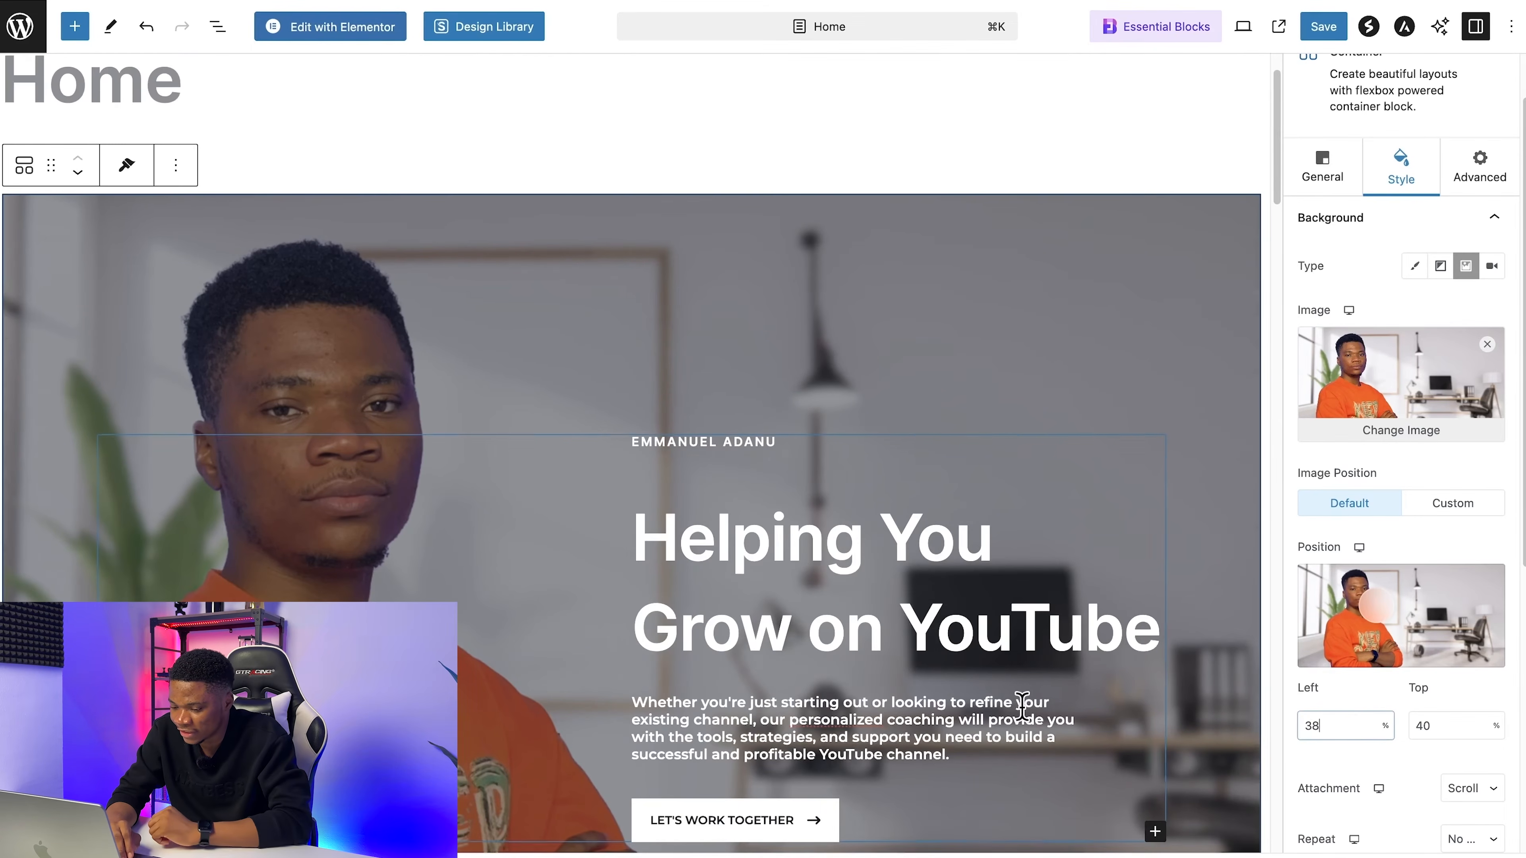
{"action": "scroll", "coordinate": [1022, 707], "scroll_direction": "down", "scroll_amount": 1}
{"action": "left_click", "coordinate": [1312, 29]}
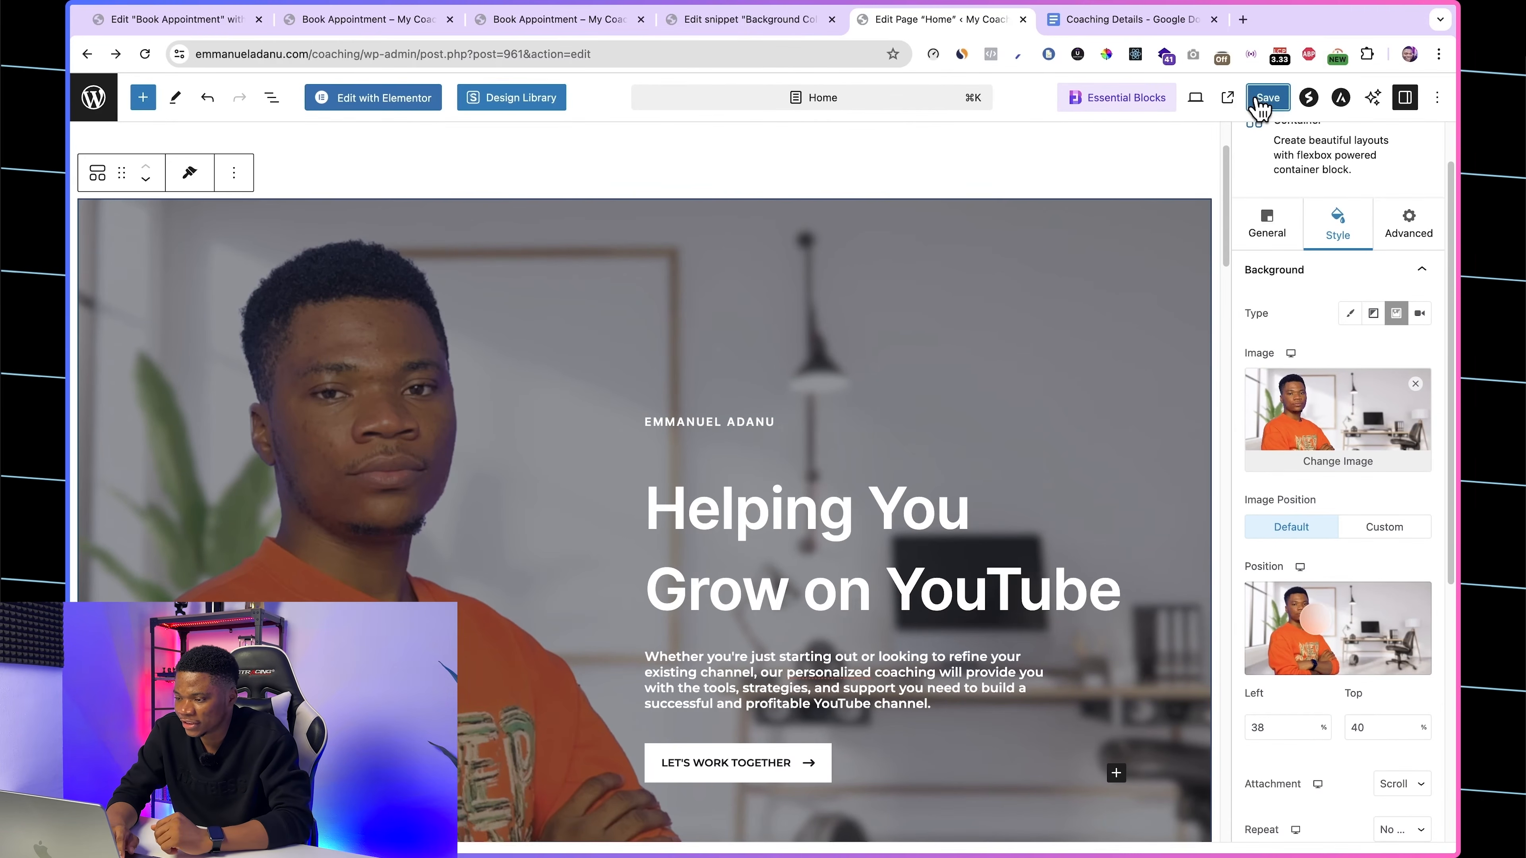
Step: View the live homepage and review the new hero and the As Featured In logo section
{"action": "left_click", "coordinate": [1229, 101]}
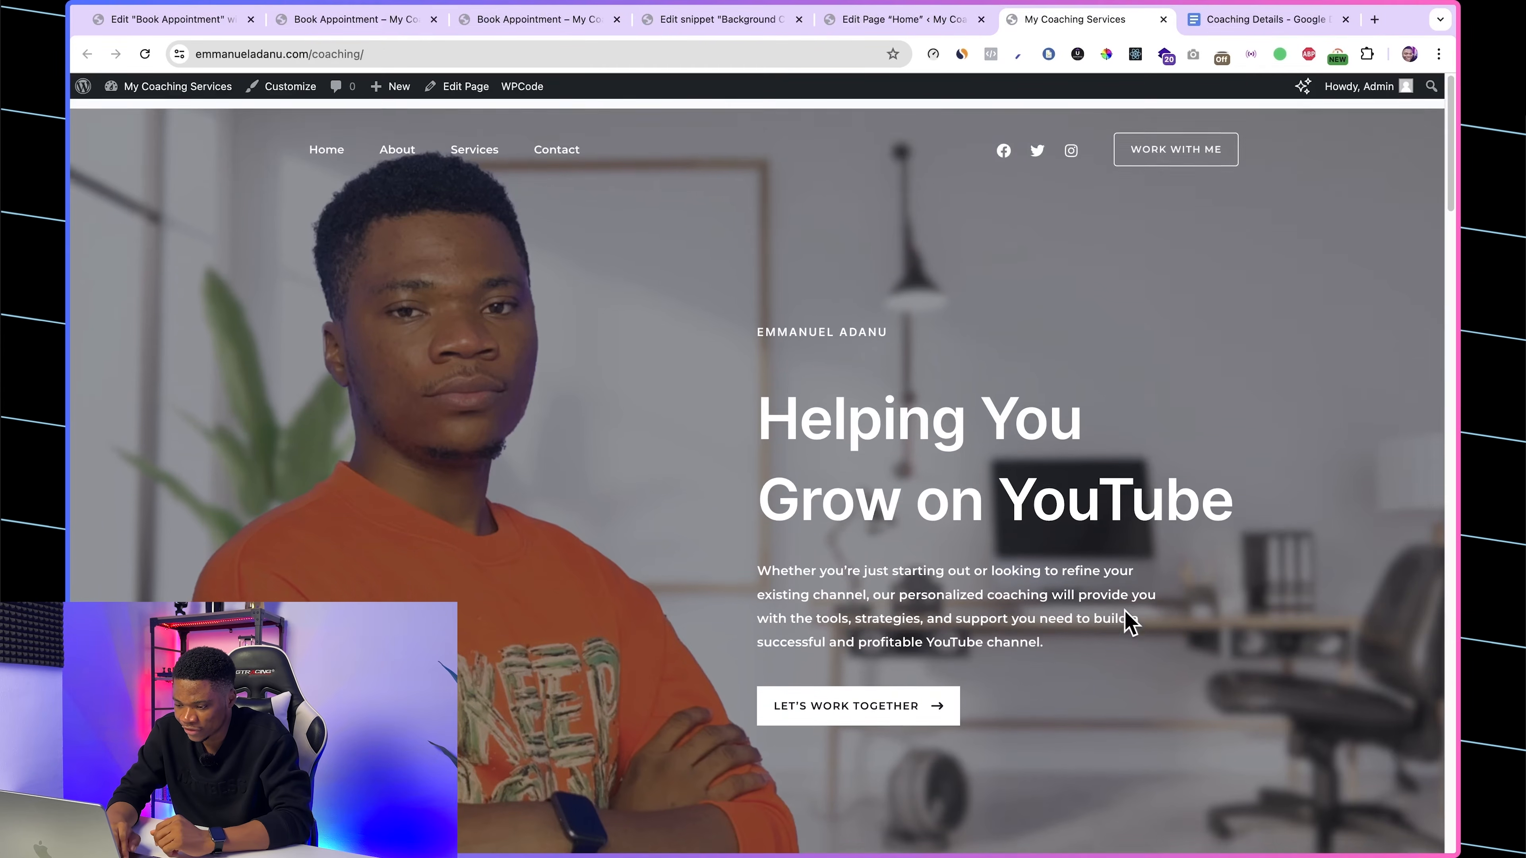
{"action": "scroll", "coordinate": [1129, 622], "scroll_direction": "down", "scroll_amount": 10}
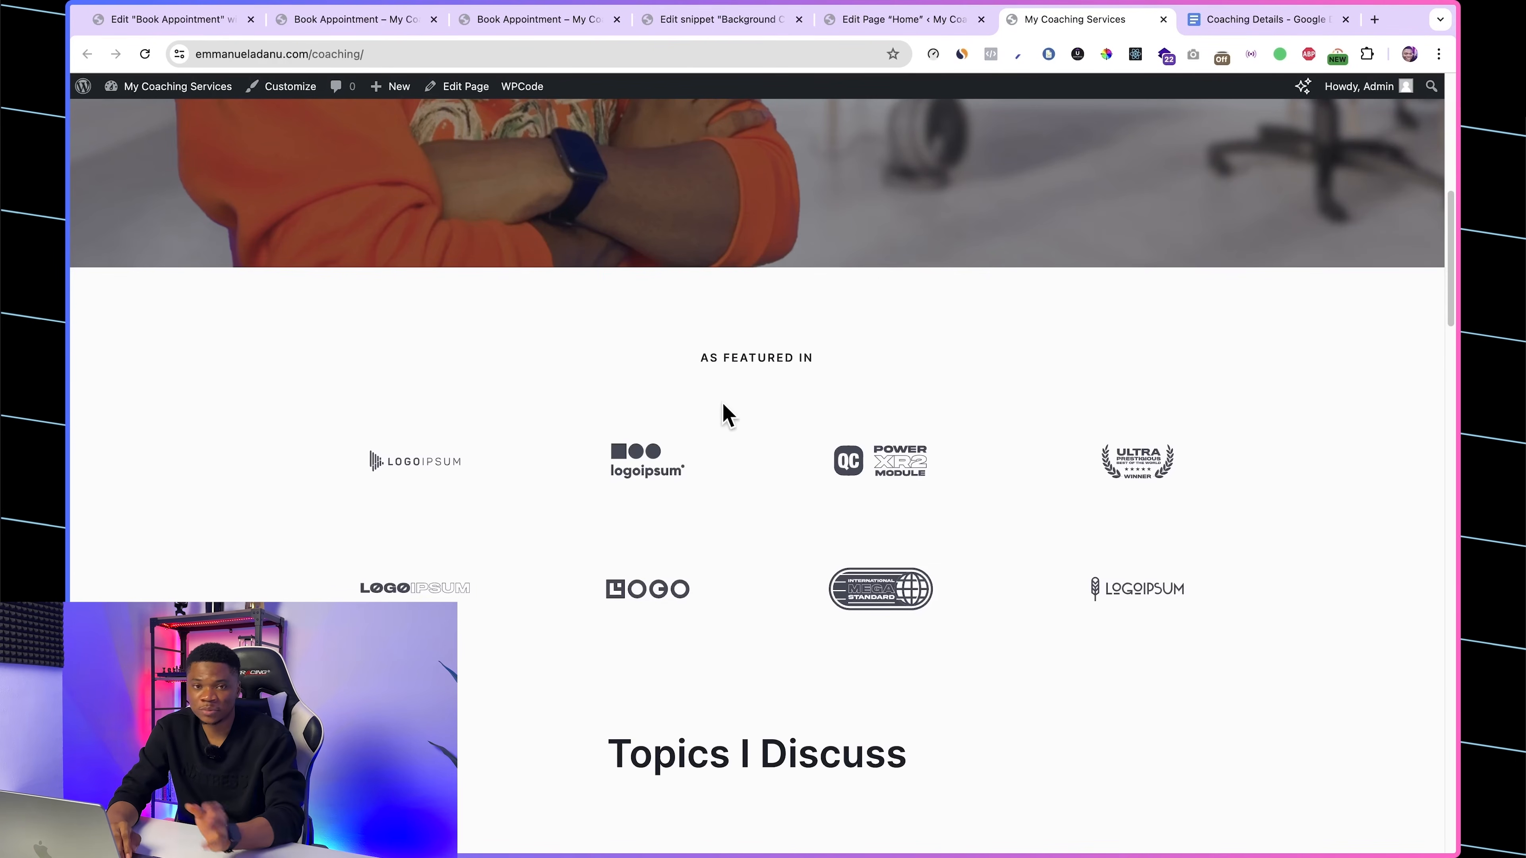
{"action": "scroll", "coordinate": [861, 448], "scroll_direction": "down", "scroll_amount": 1}
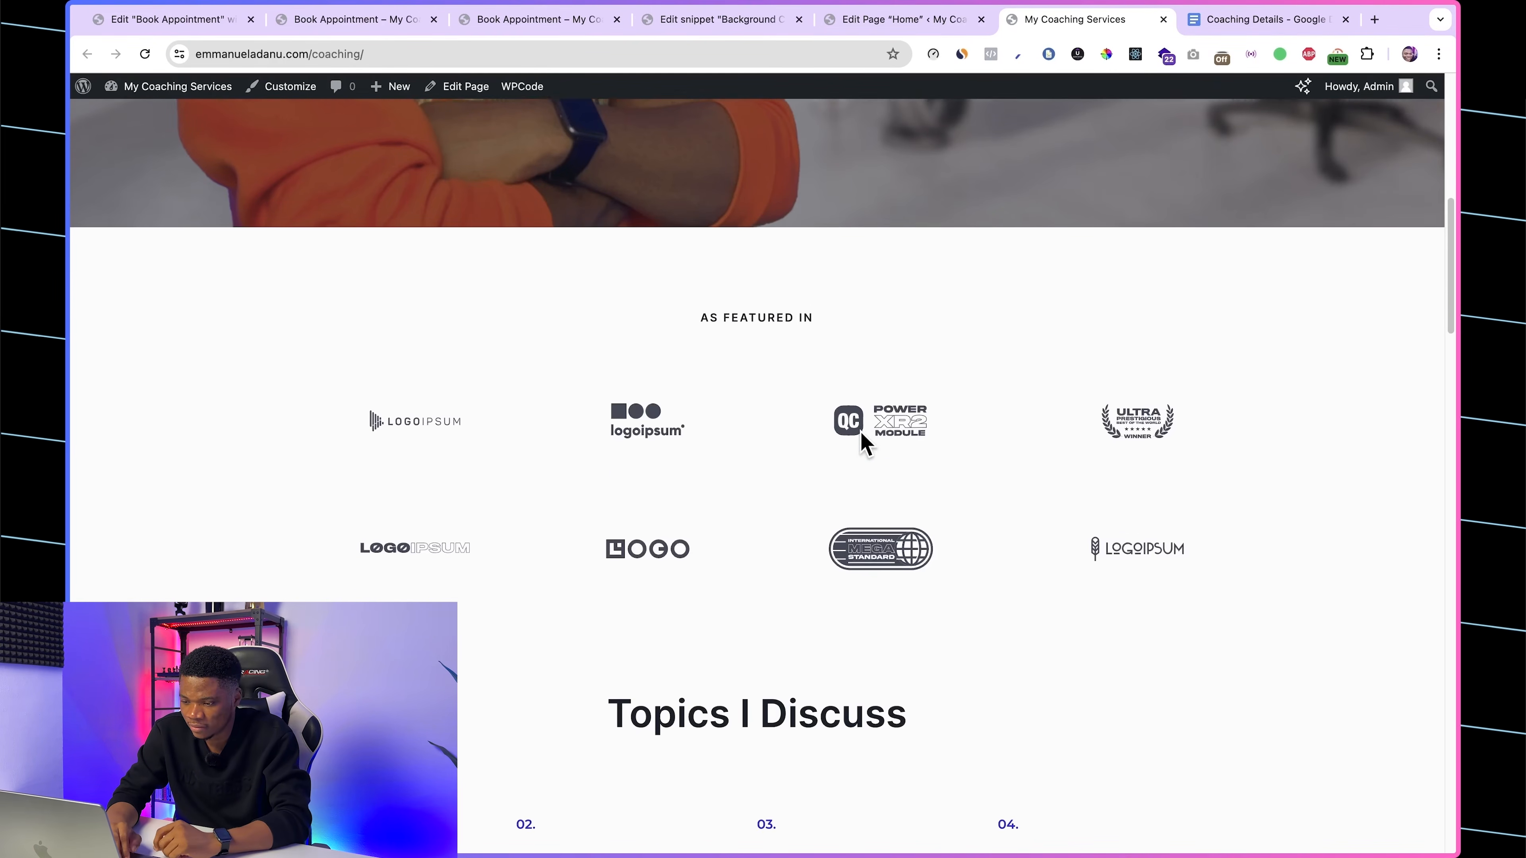
{"action": "scroll", "coordinate": [861, 447], "scroll_direction": "down", "scroll_amount": 1}
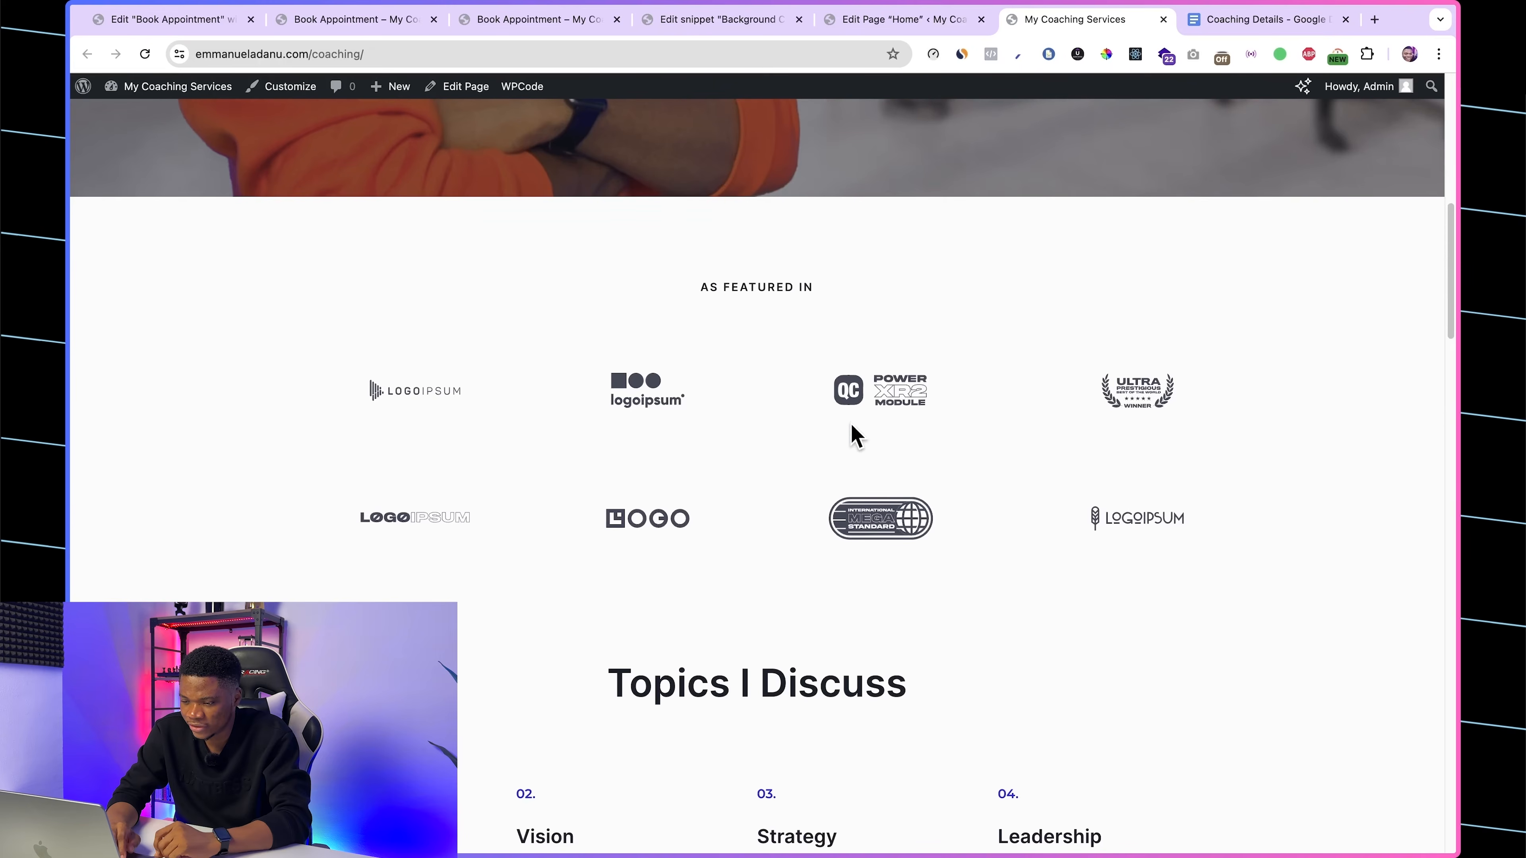
Step: Delete the As Featured In heading below the hero in the Home page editor
{"action": "left_click", "coordinate": [872, 24]}
{"action": "scroll", "coordinate": [872, 517], "scroll_direction": "down", "scroll_amount": 10}
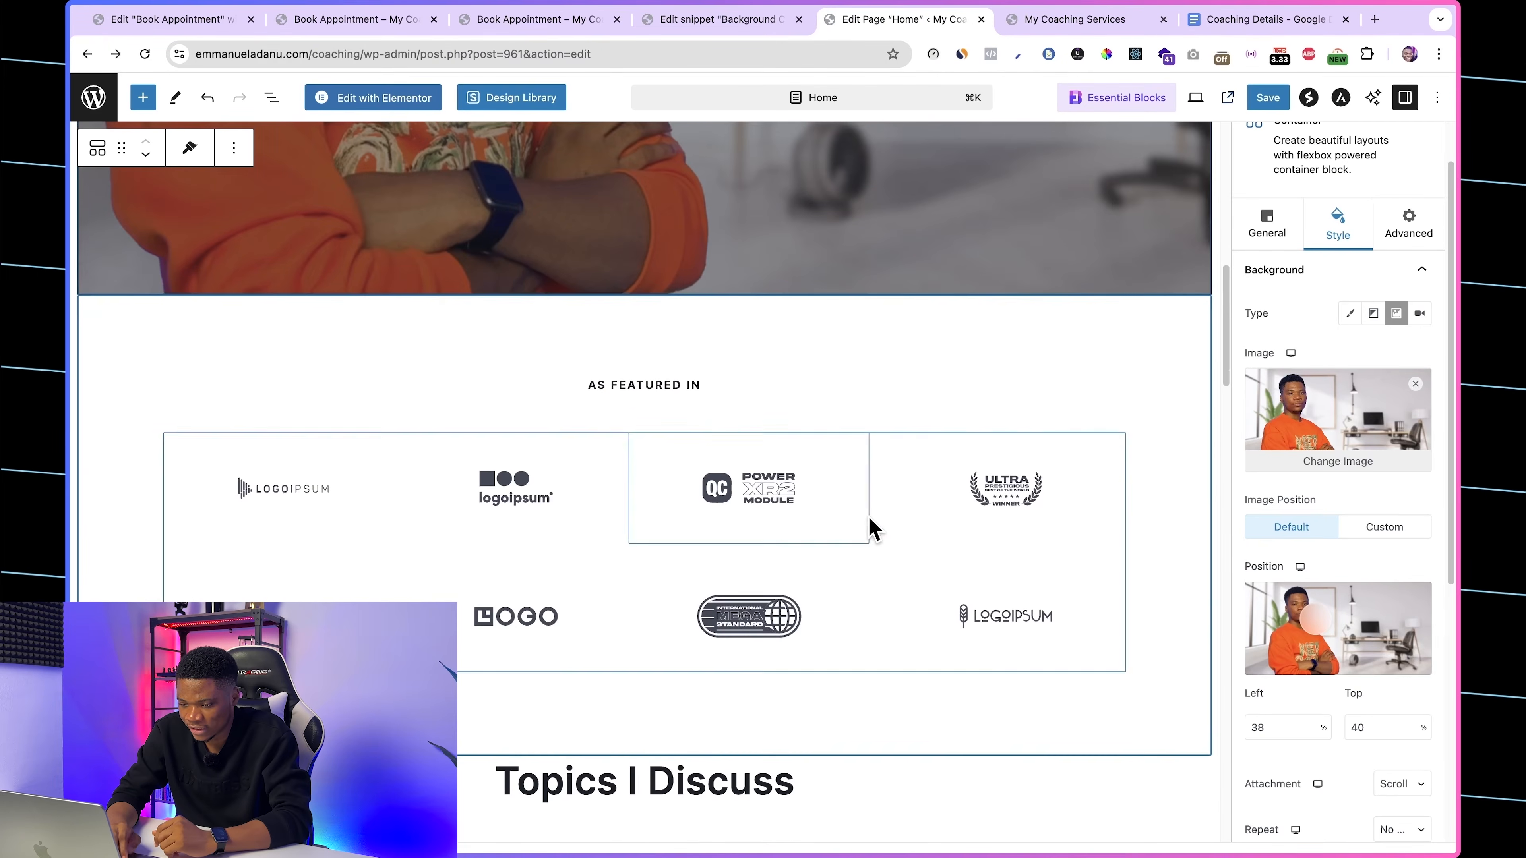
{"action": "left_click", "coordinate": [618, 384]}
{"action": "left_click", "coordinate": [614, 351]}
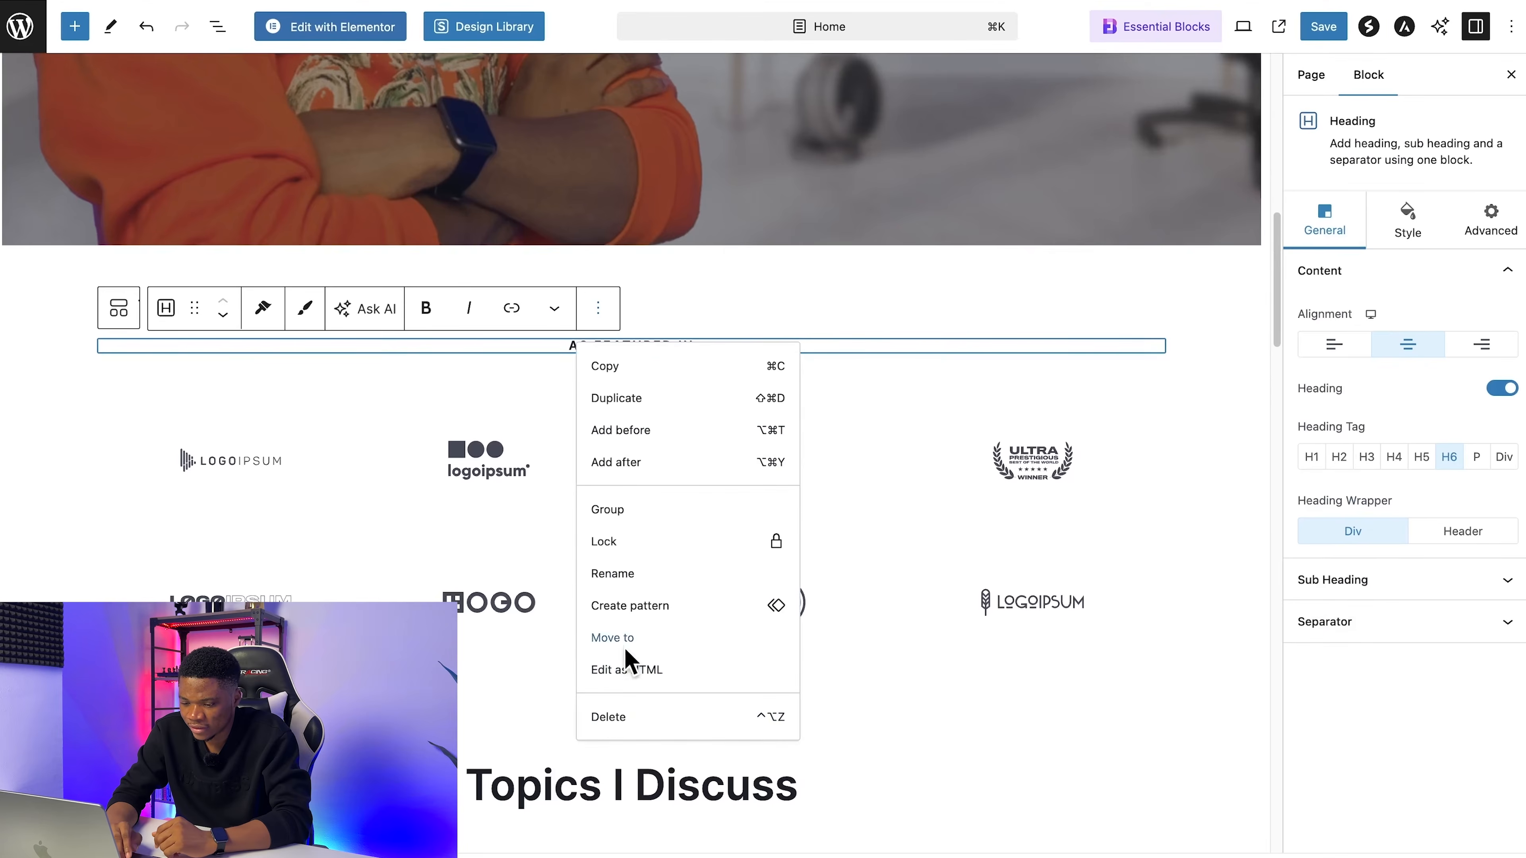
{"action": "left_click", "coordinate": [608, 719]}
Step: Delete the placeholder logo grid between the hero and Topics I Discuss, and save the Home page
{"action": "left_click", "coordinate": [591, 434]}
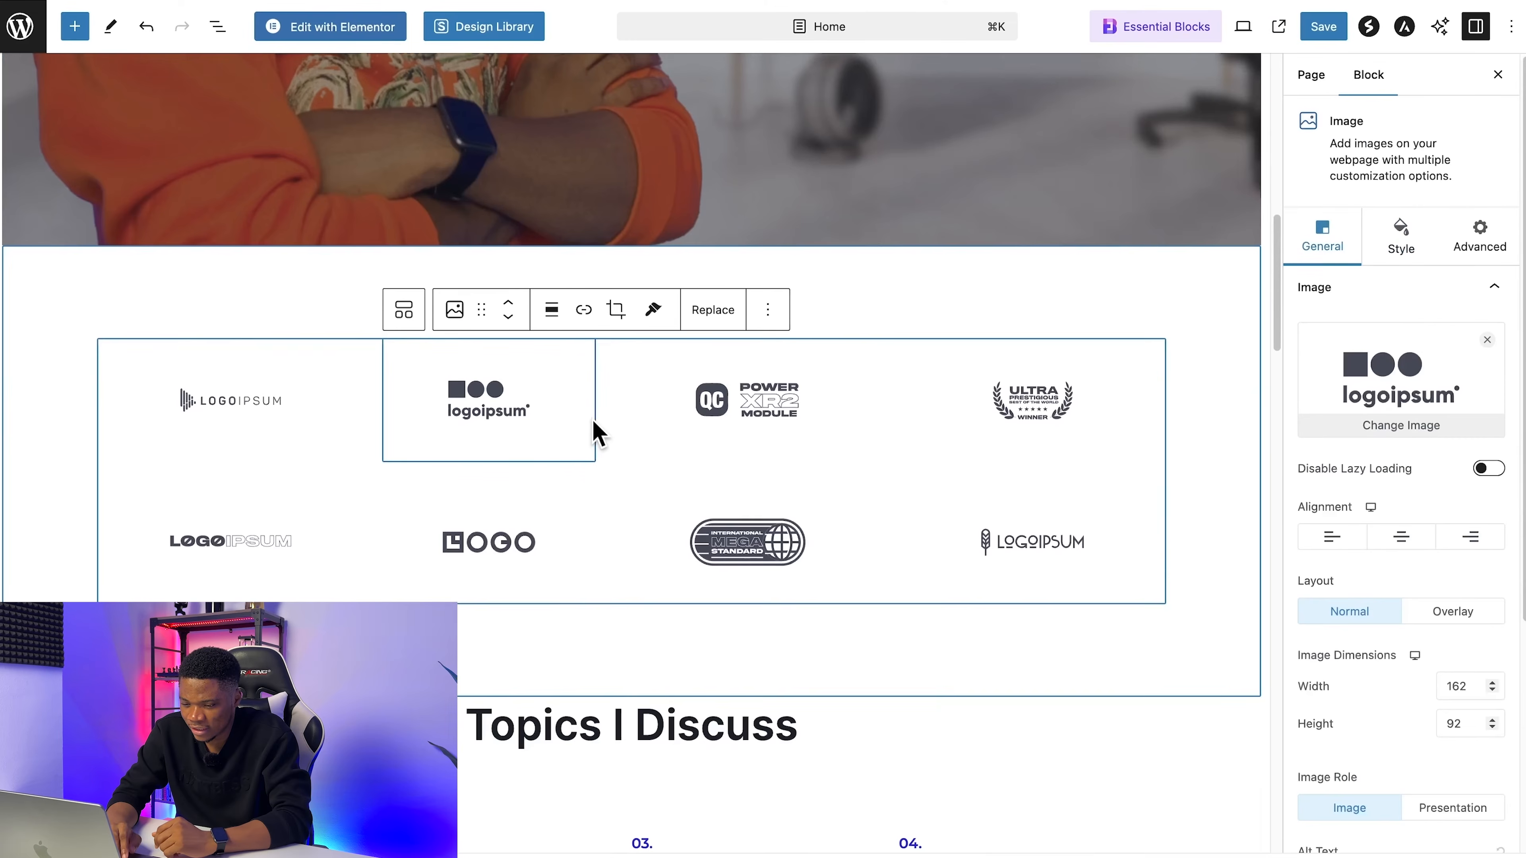
{"action": "left_click", "coordinate": [766, 310]}
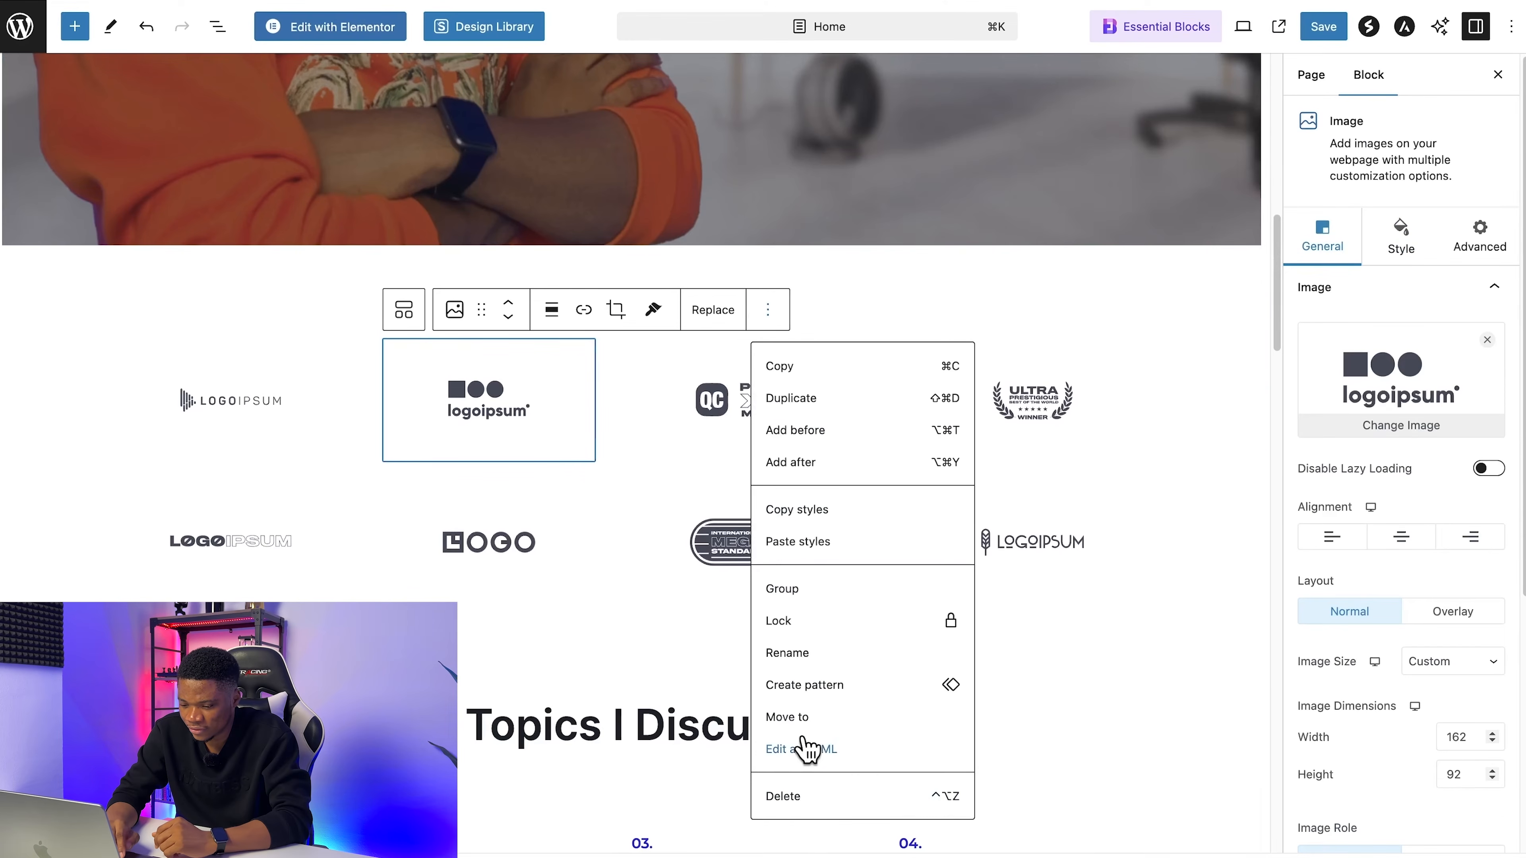
{"action": "left_click", "coordinate": [792, 798]}
{"action": "left_click", "coordinate": [1328, 30]}
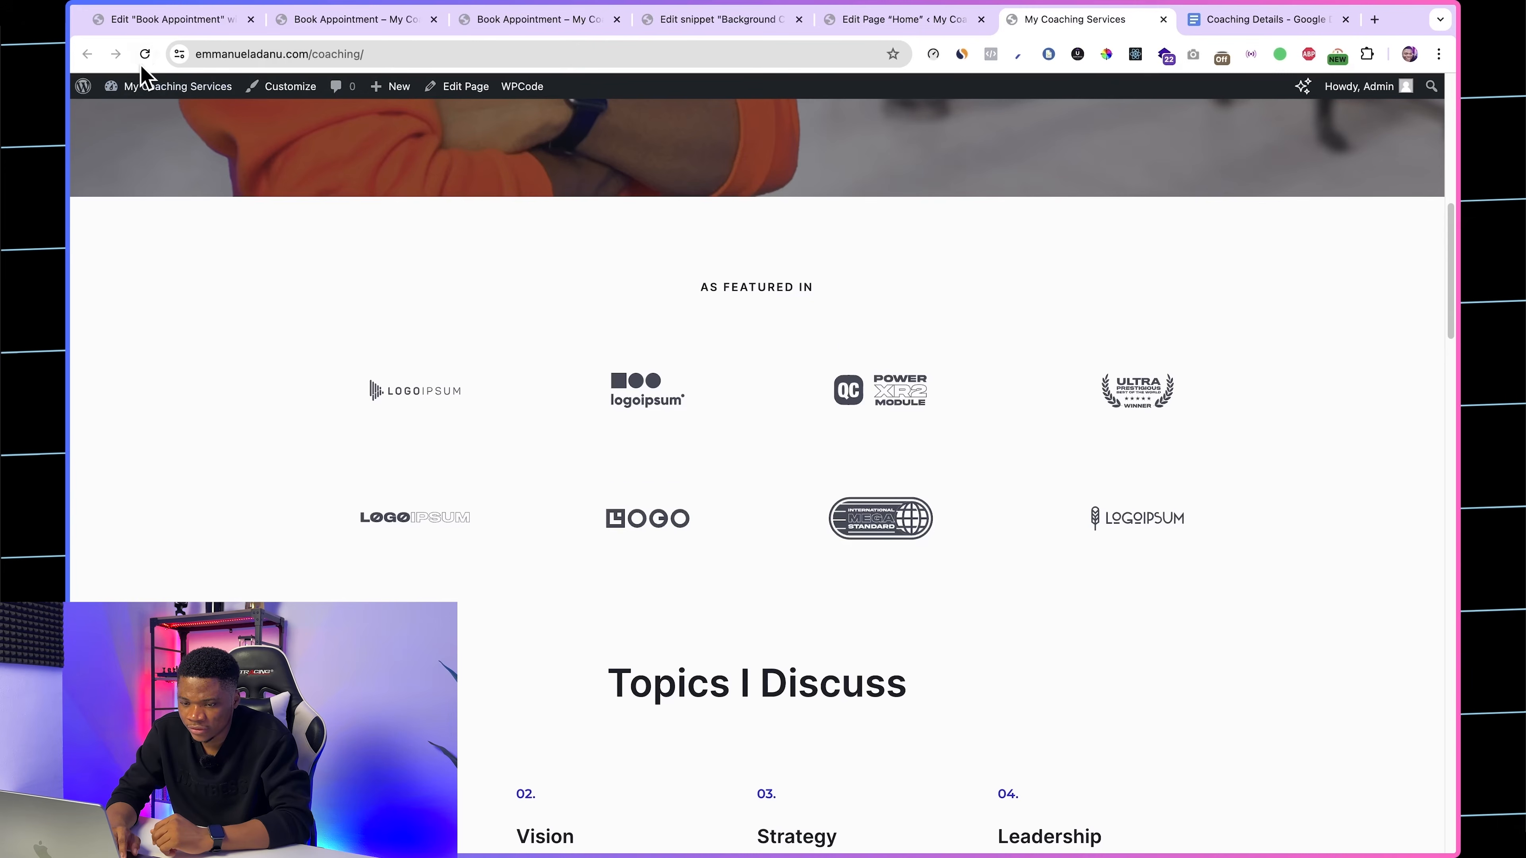
Step: Reload the live homepage and check the gap between the hero and the Topics I Discuss section
{"action": "left_click", "coordinate": [144, 57]}
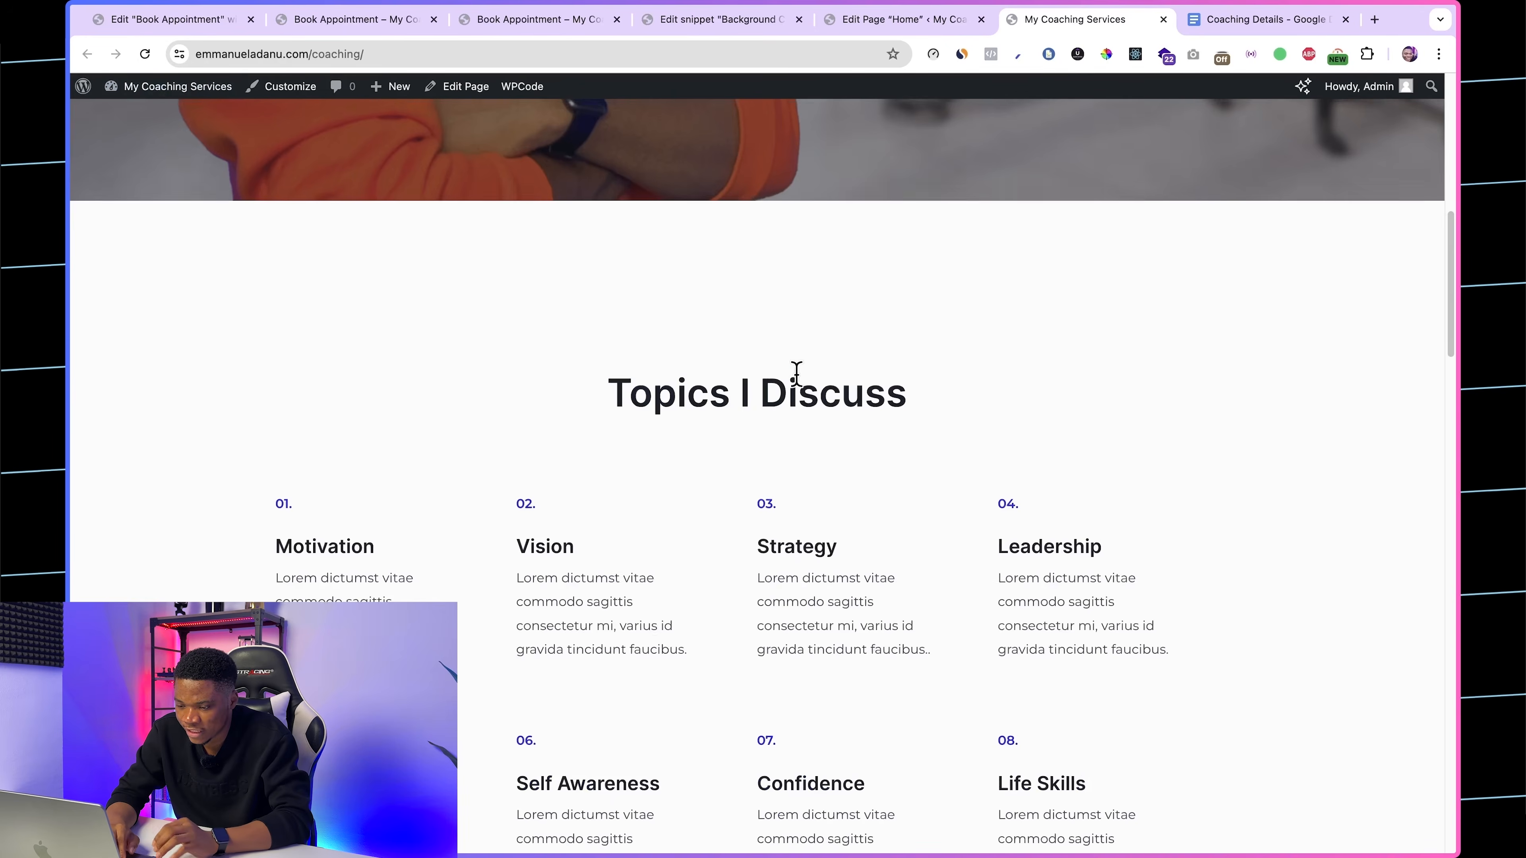
{"action": "scroll", "coordinate": [796, 379], "scroll_direction": "down", "scroll_amount": 10}
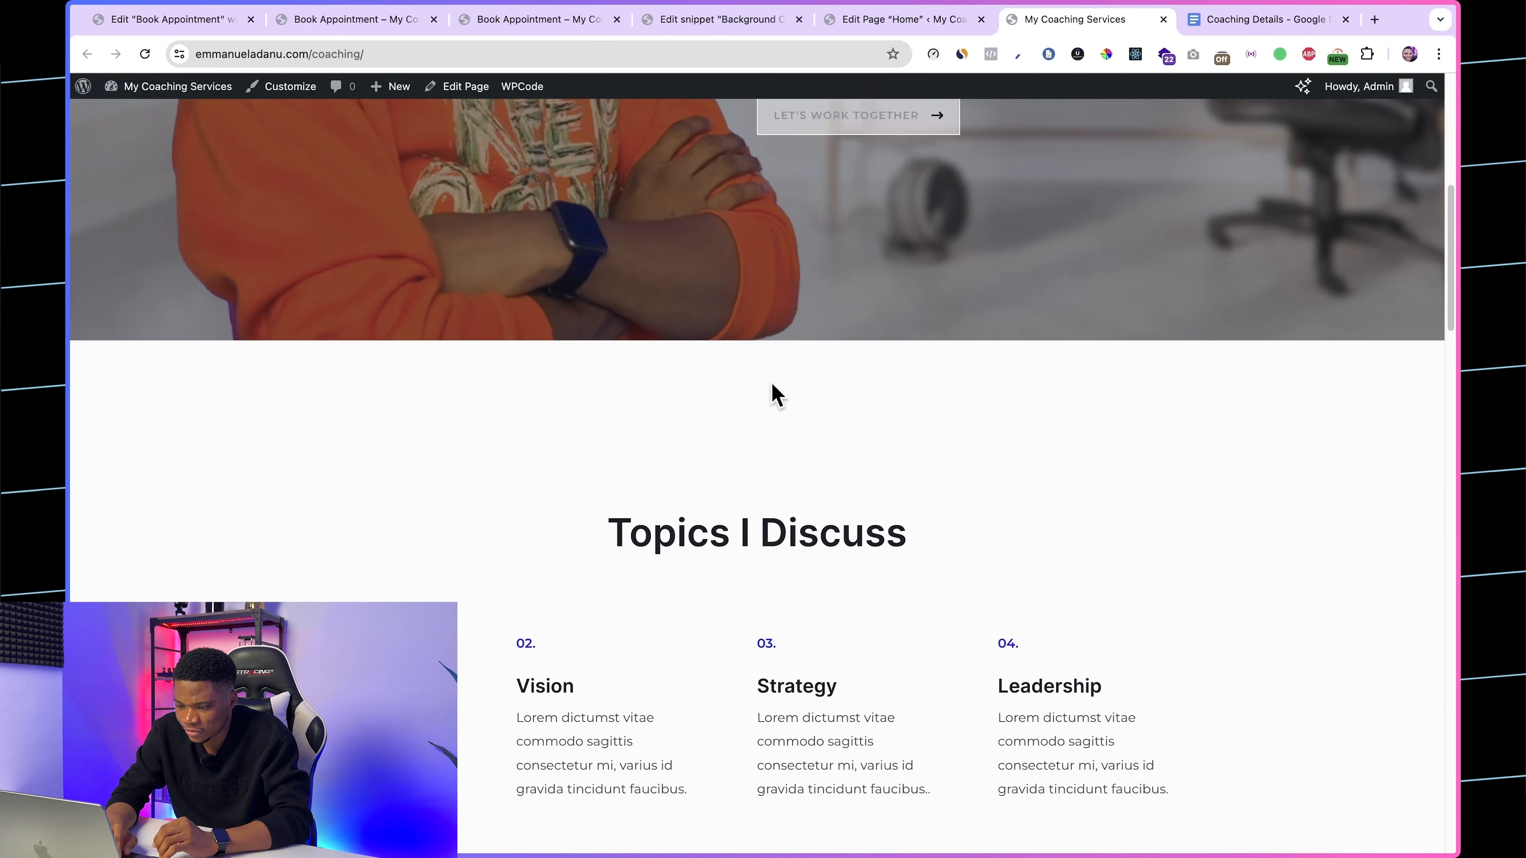
{"action": "scroll", "coordinate": [781, 541], "scroll_direction": "up", "scroll_amount": 2}
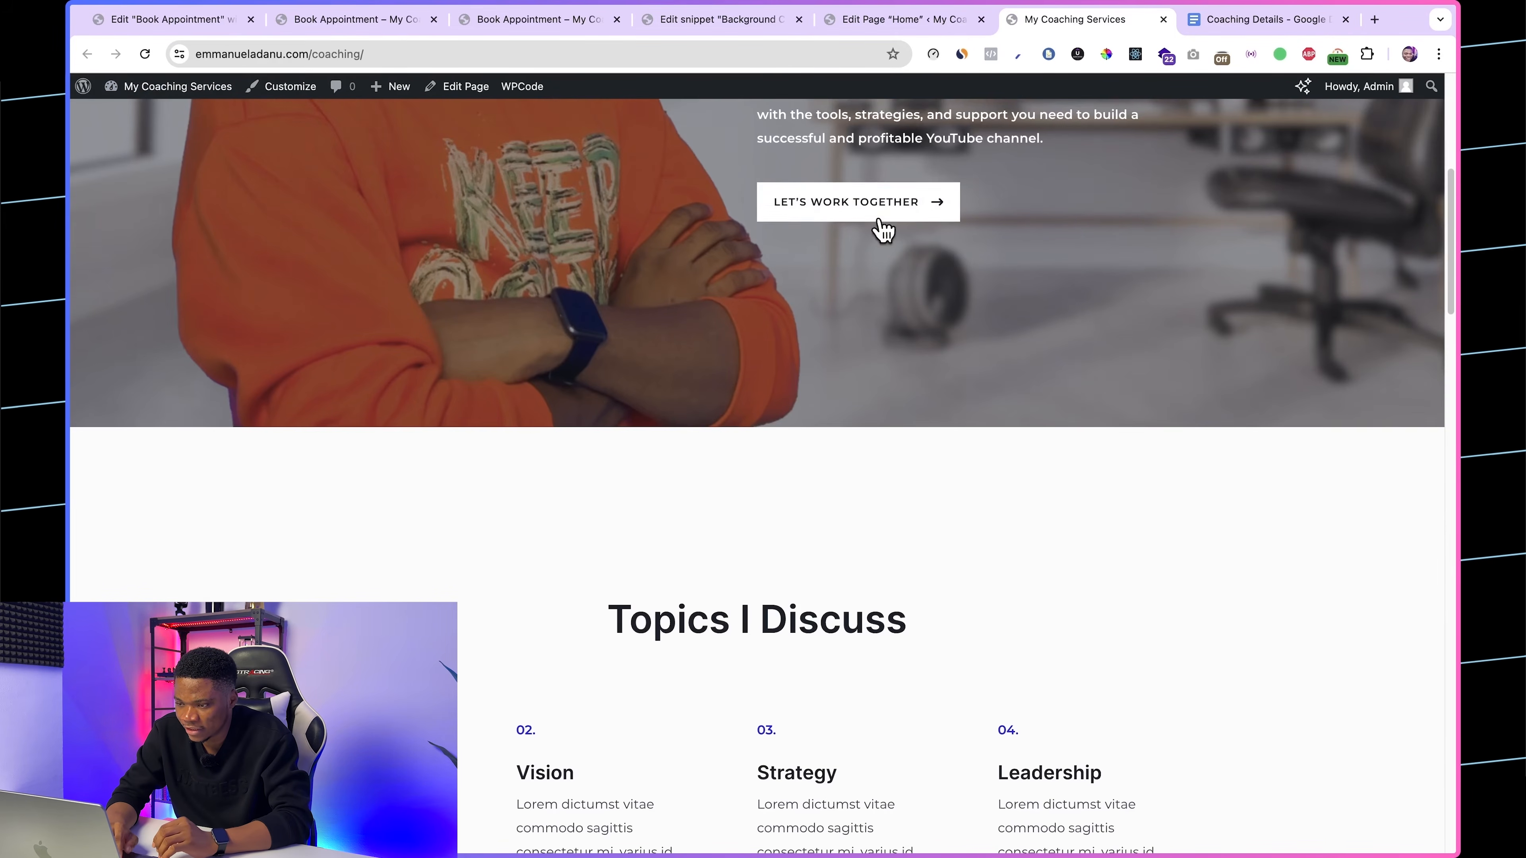
Step: Delete the empty container between the hero and the Topics I Discuss section in the Home page editor
{"action": "left_click", "coordinate": [883, 18]}
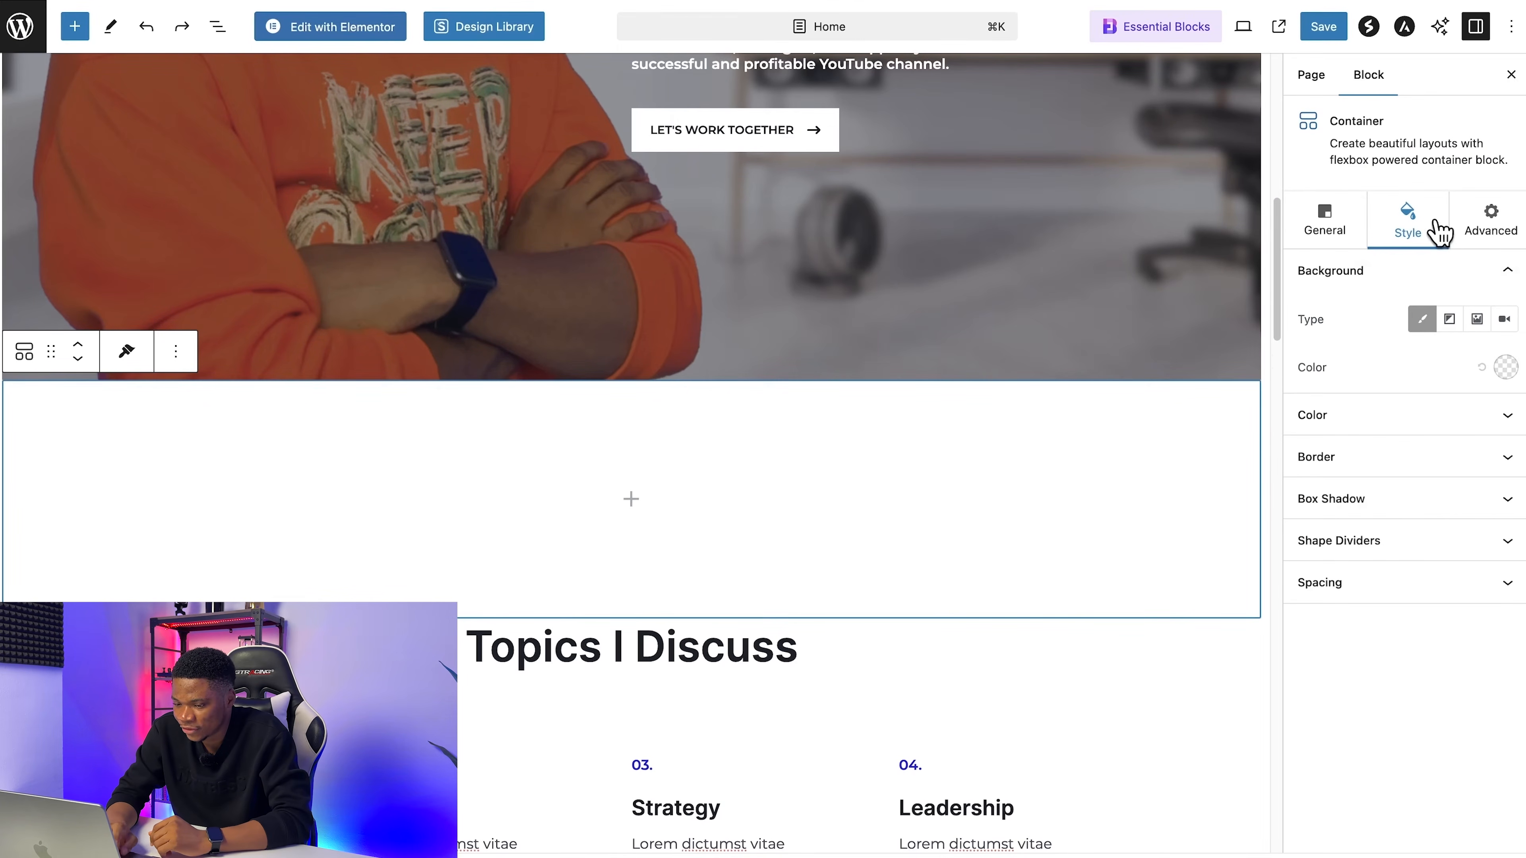
{"action": "right_click", "coordinate": [456, 469]}
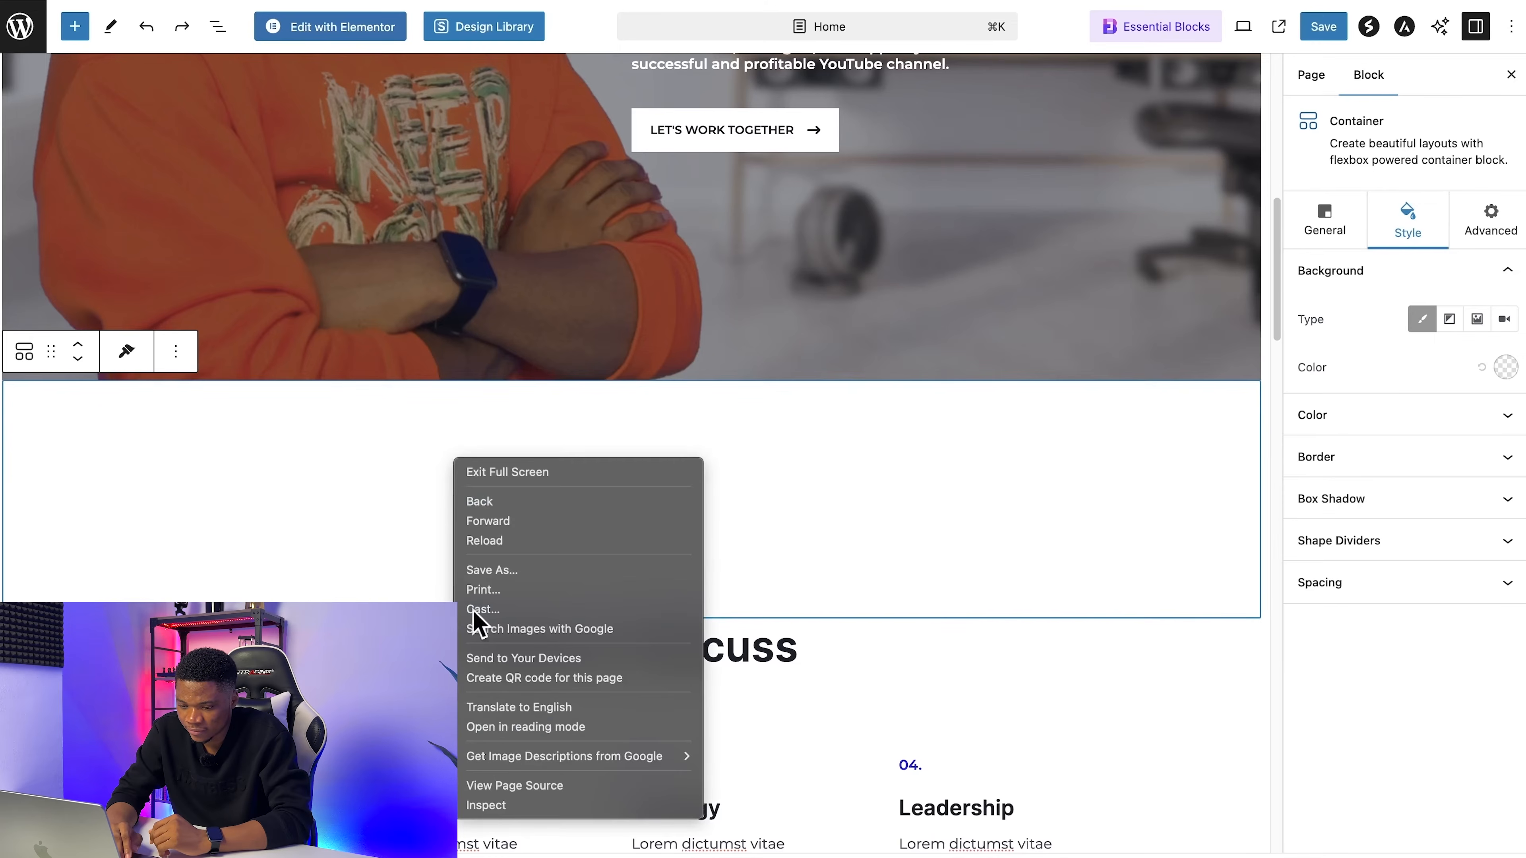
{"action": "left_click", "coordinate": [318, 460]}
{"action": "left_click", "coordinate": [176, 351]}
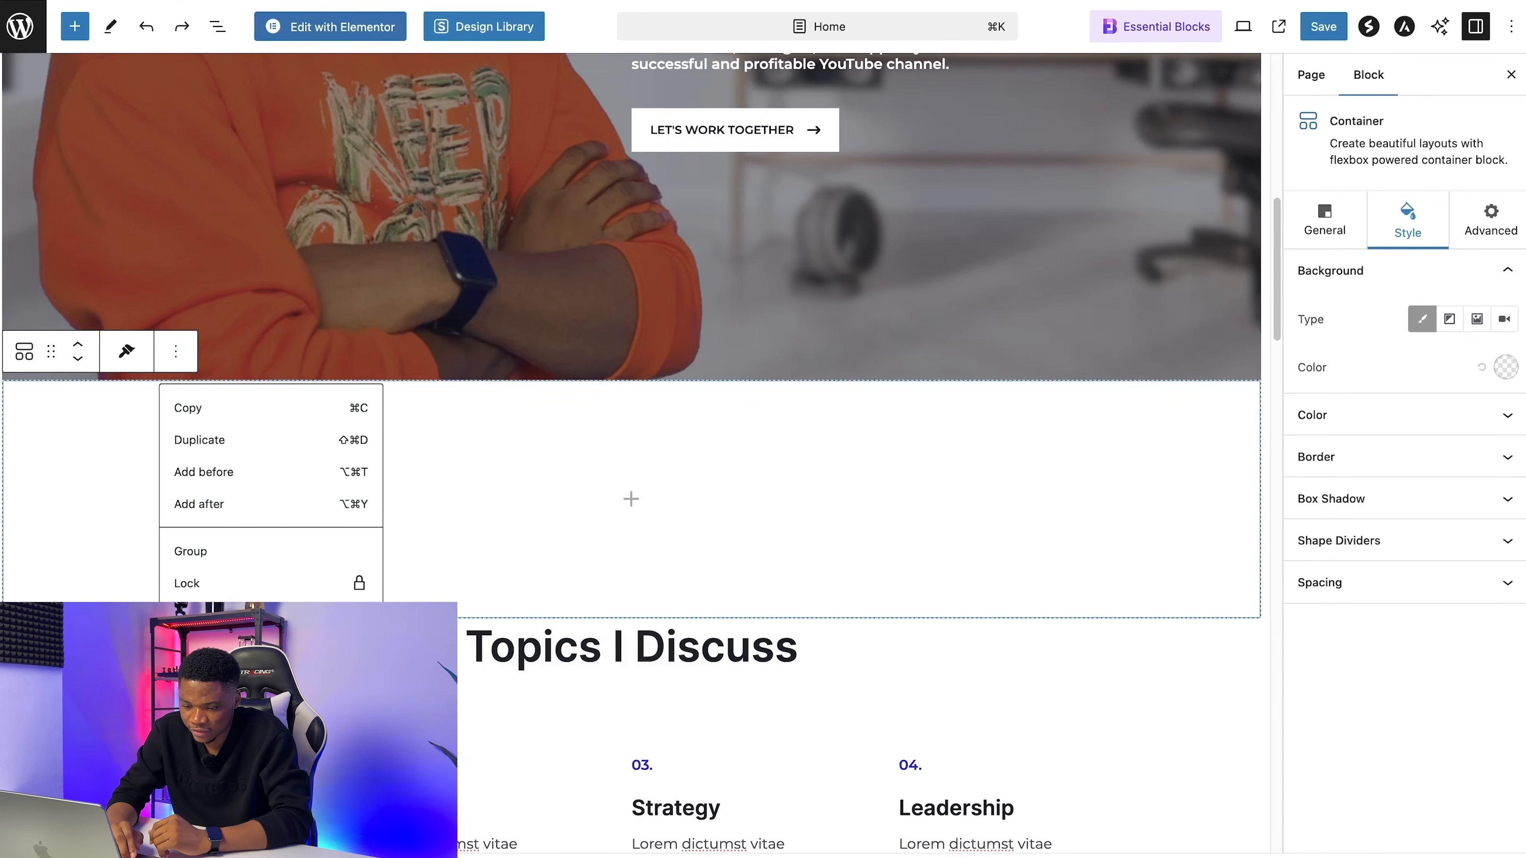
{"action": "left_click", "coordinate": [199, 695]}
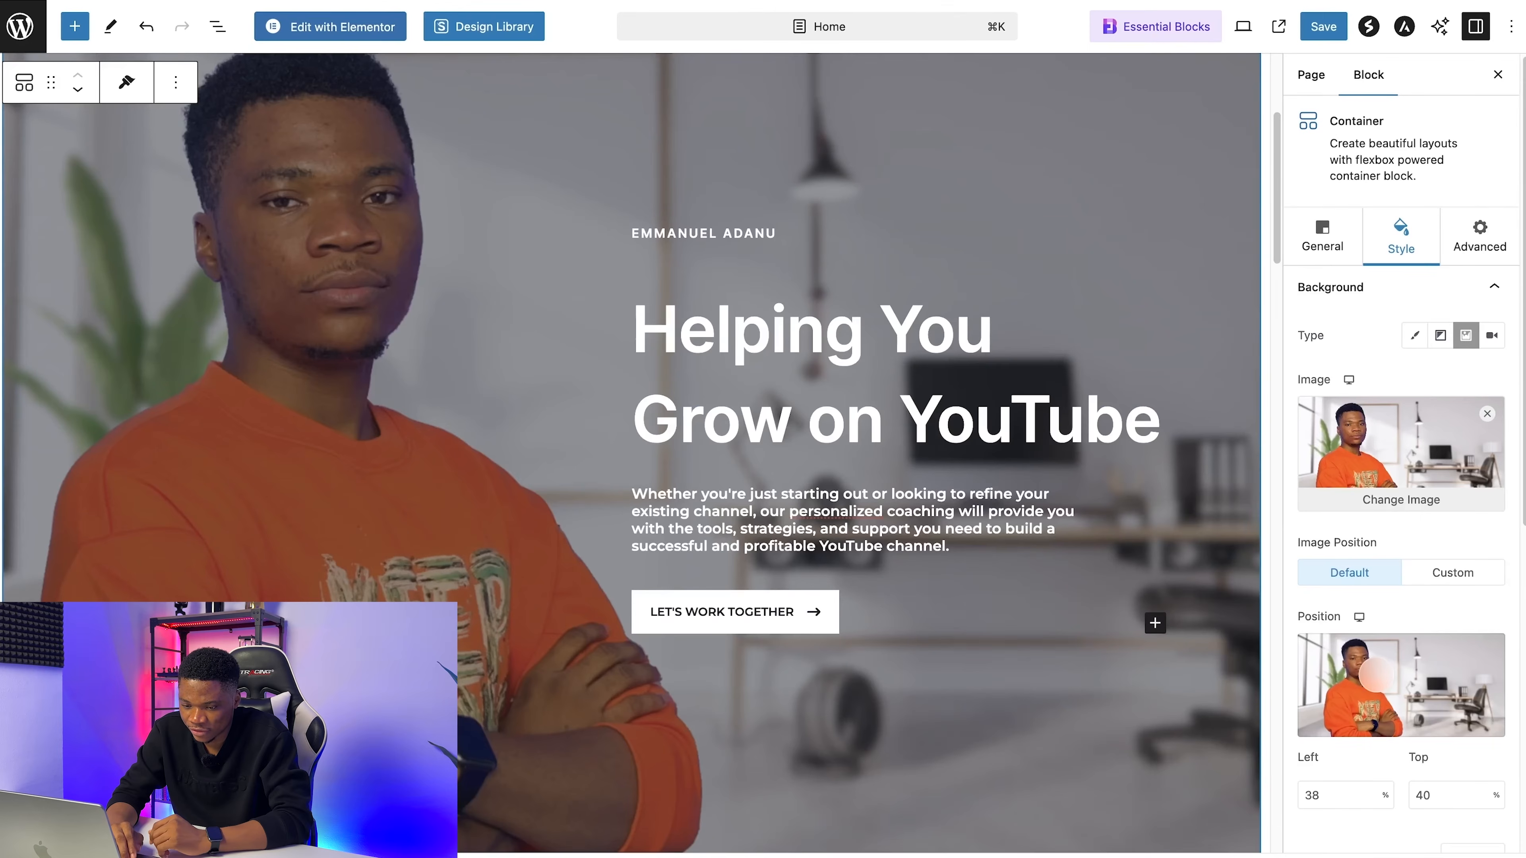
Step: Find the Spacer block and insert it between the hero and the Topics I Discuss section
{"action": "left_click", "coordinate": [75, 27]}
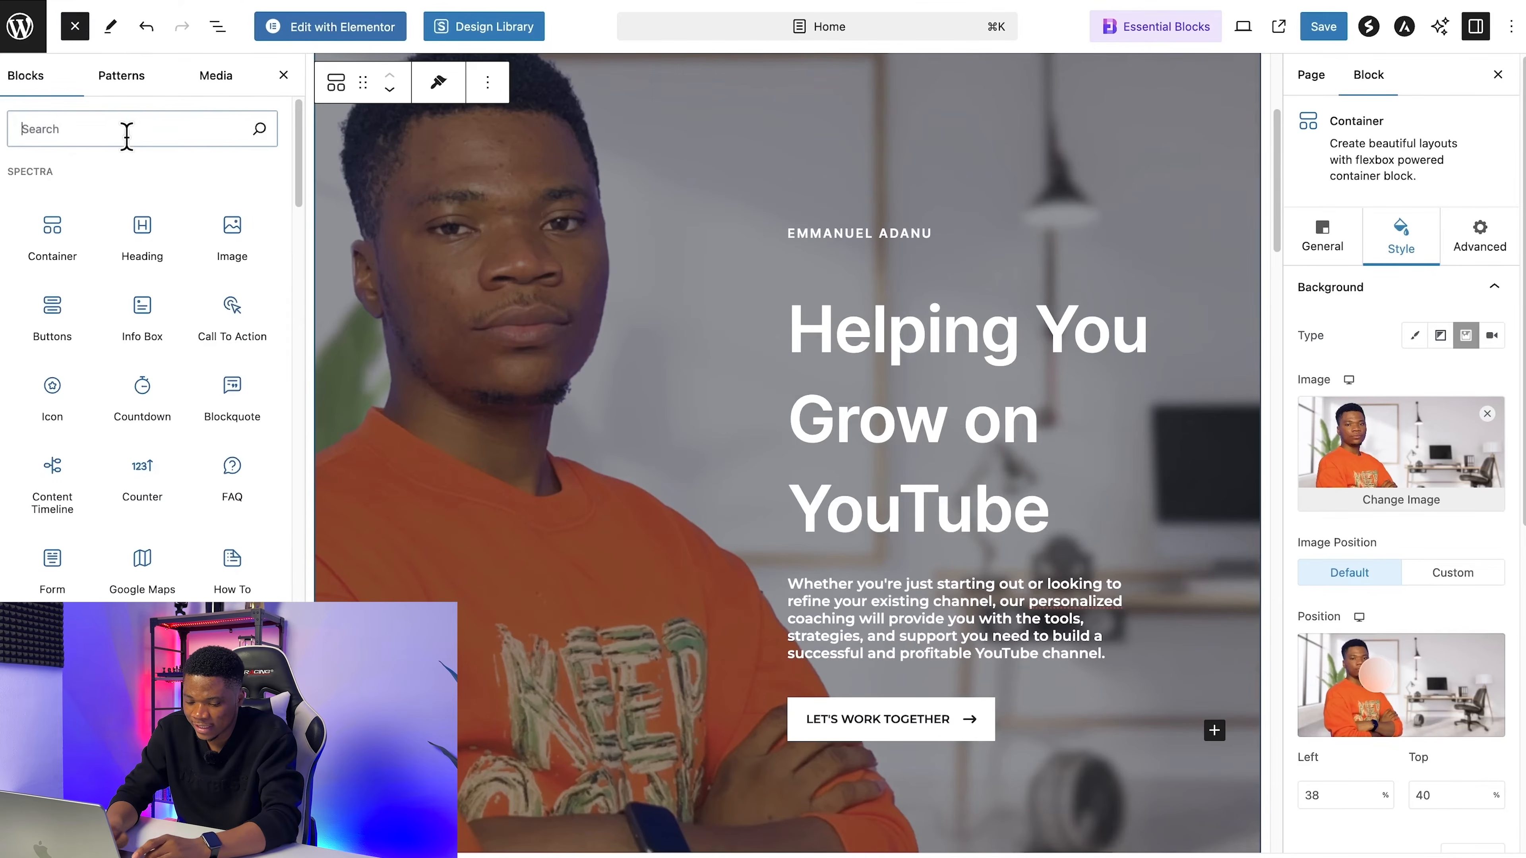
{"action": "type", "text": "spacer"}
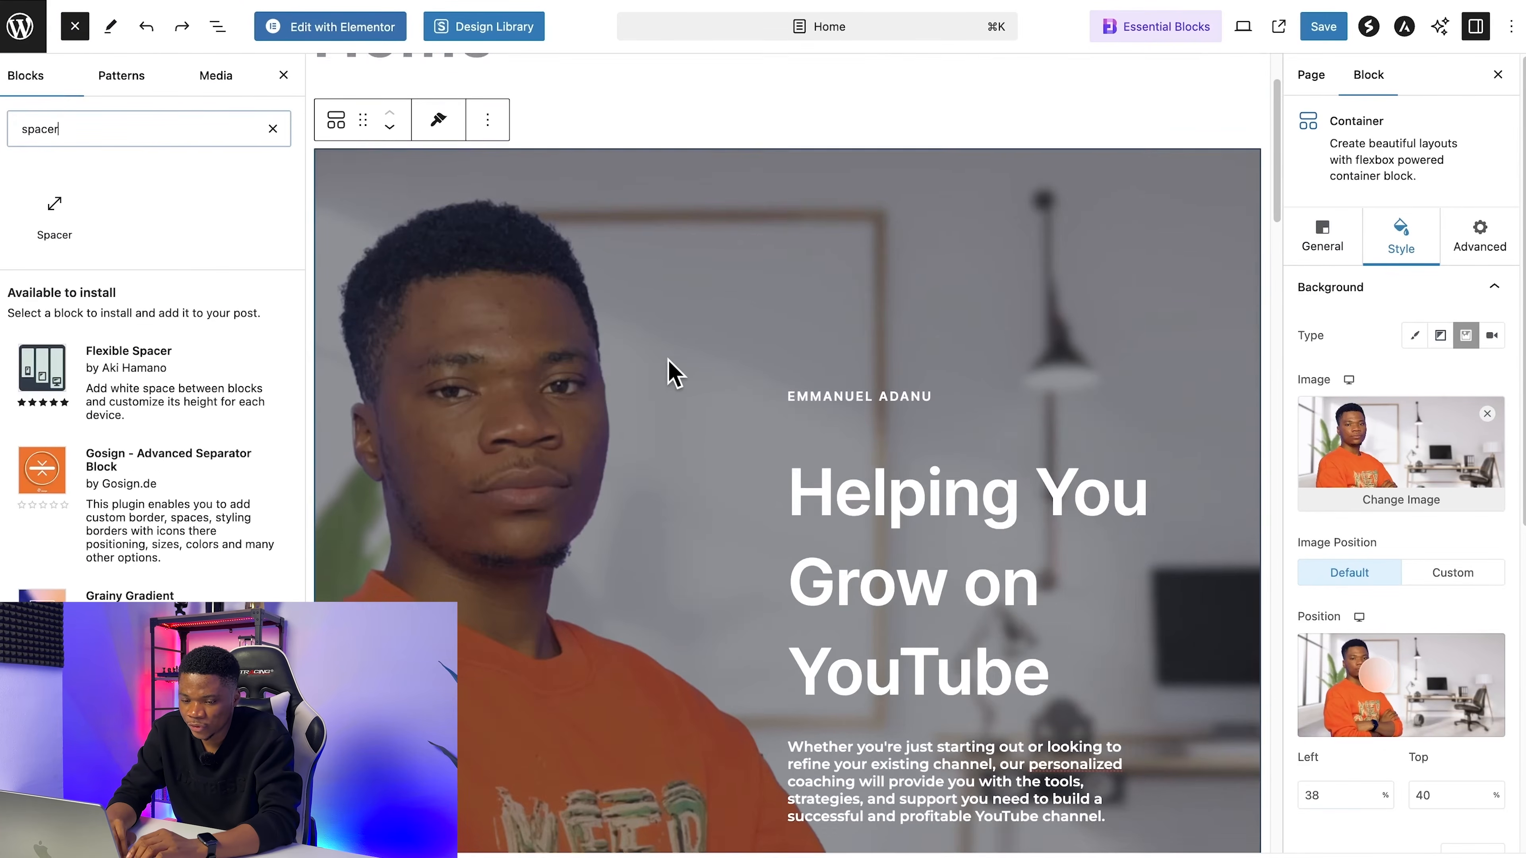
{"action": "scroll", "coordinate": [671, 368], "scroll_direction": "down", "scroll_amount": 8}
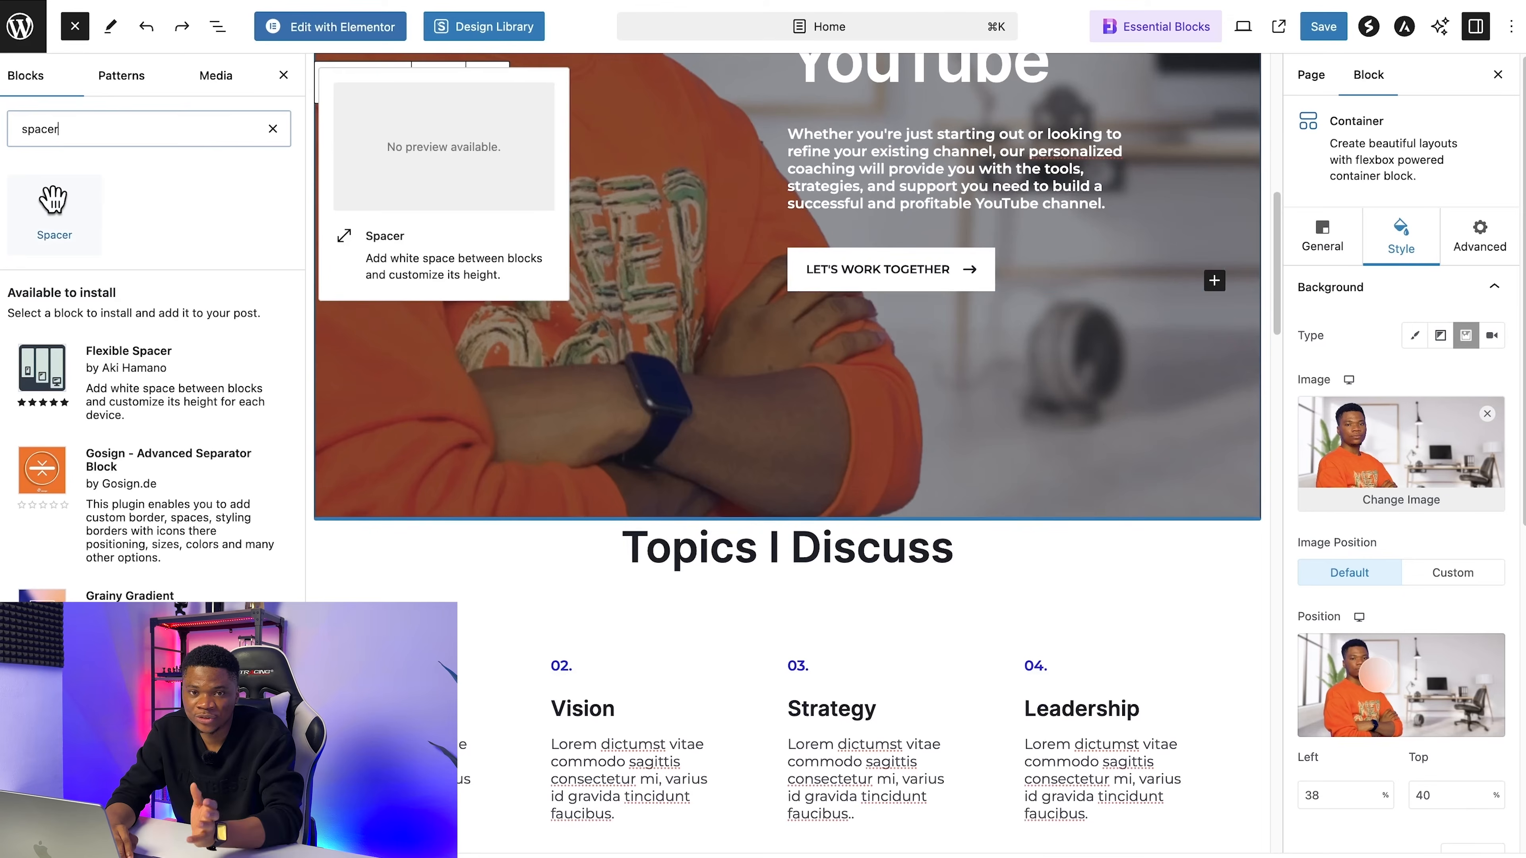
{"action": "left_click_drag", "start_coordinate": [54, 198], "coordinate": [730, 517]}
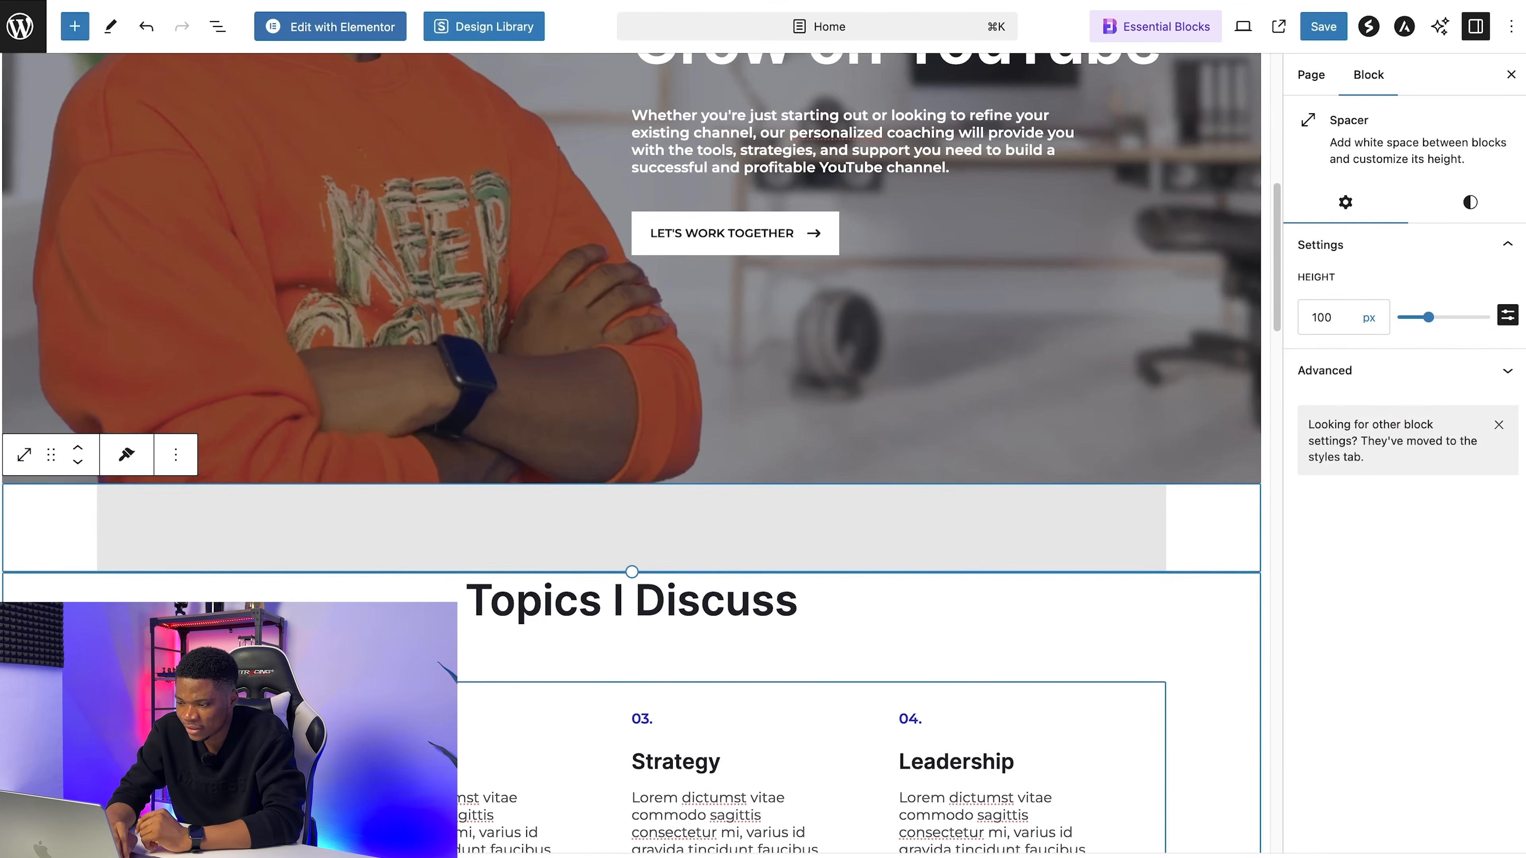
Step: Set the spacer's height to 100 px and save the Home page
{"action": "left_click_drag", "start_coordinate": [1436, 325], "coordinate": [1431, 323]}
{"action": "left_click", "coordinate": [1332, 313]}
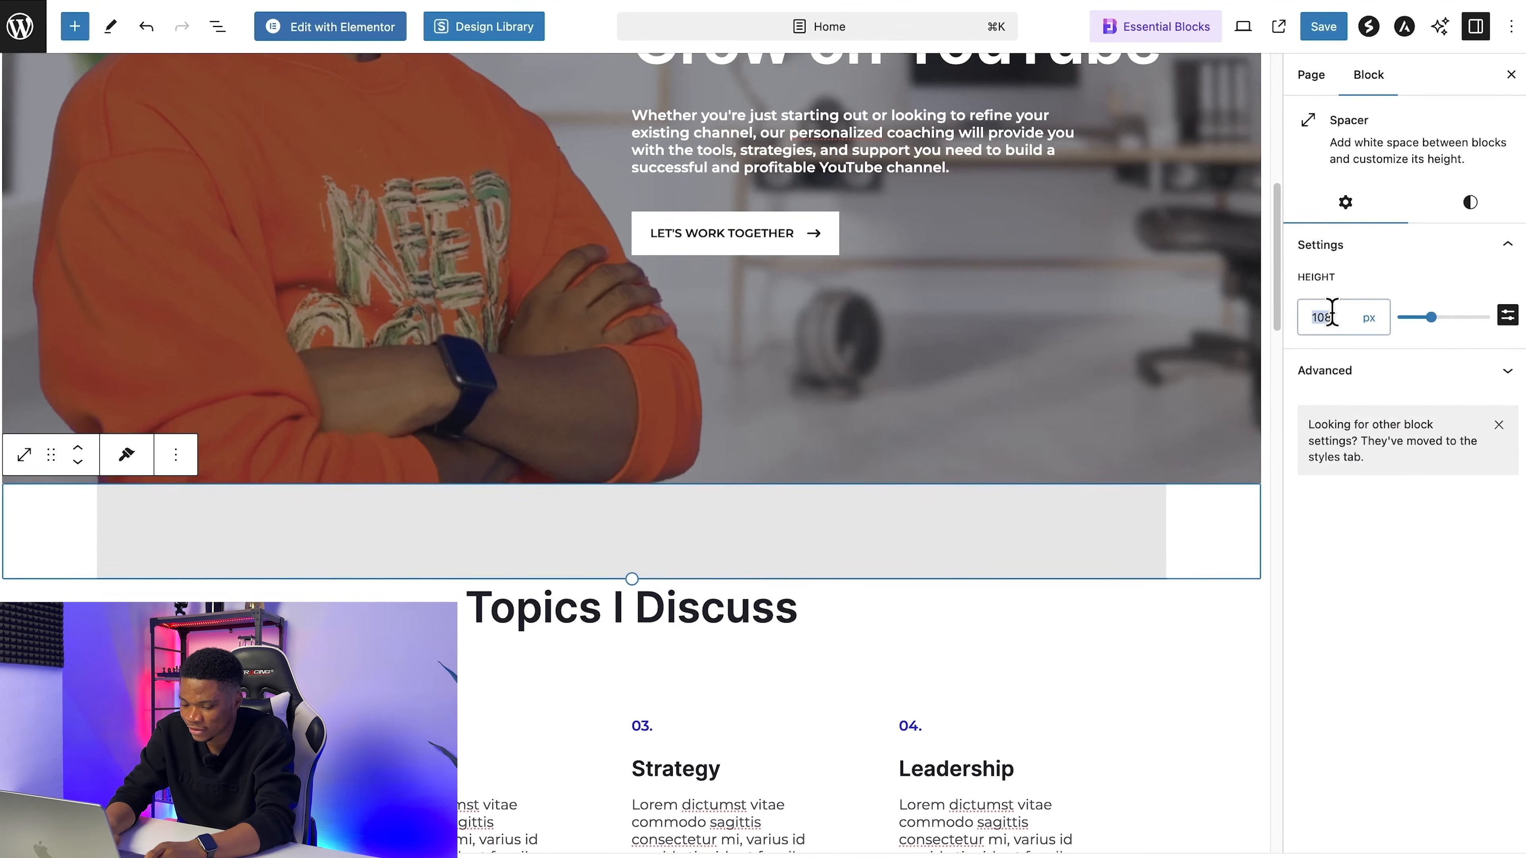
{"action": "type", "text": "100"}
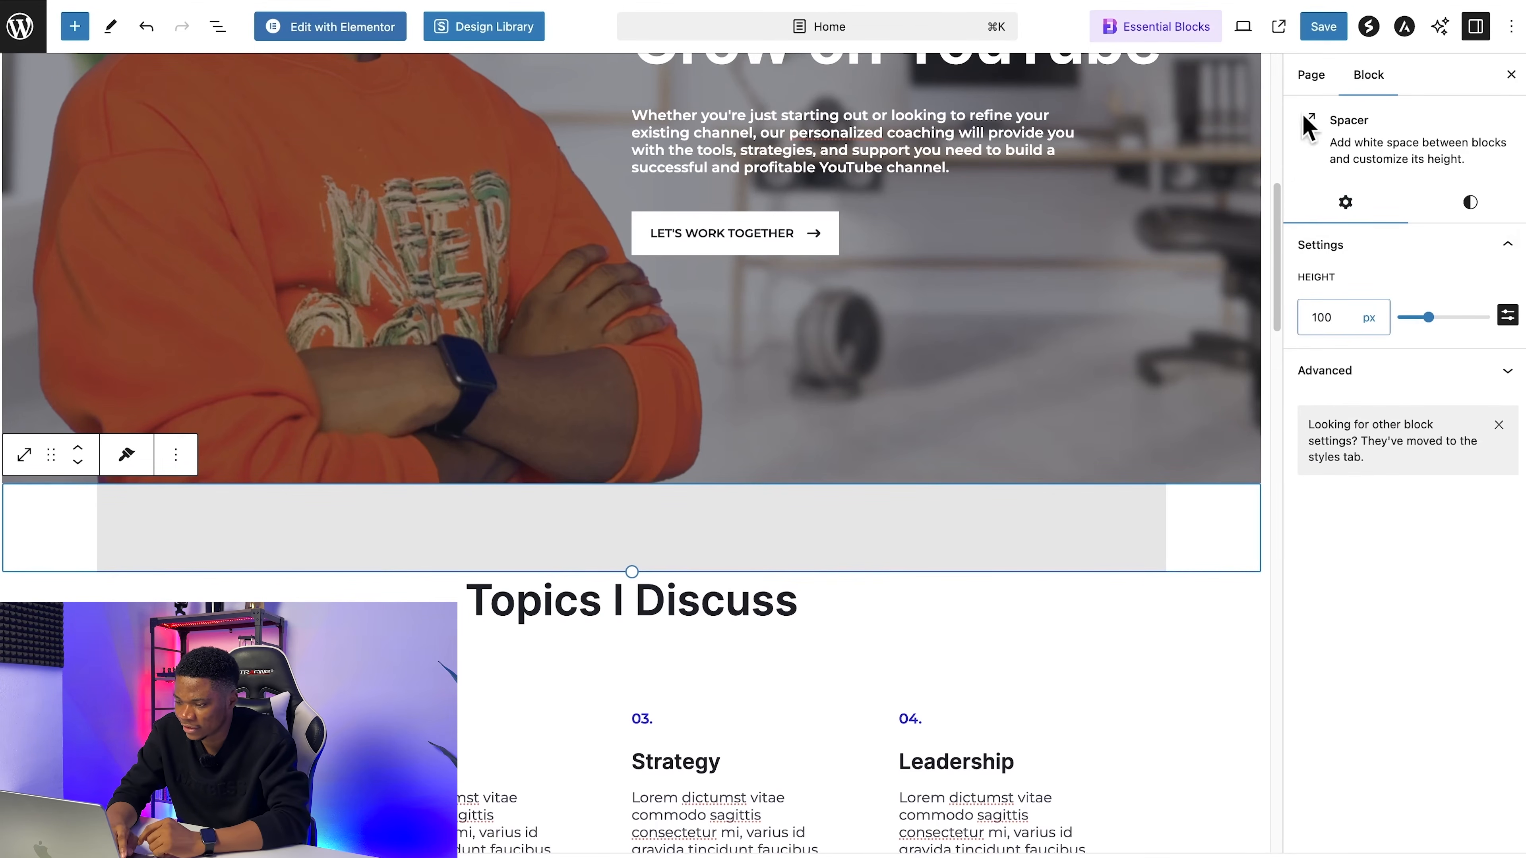
{"action": "left_click", "coordinate": [1325, 27]}
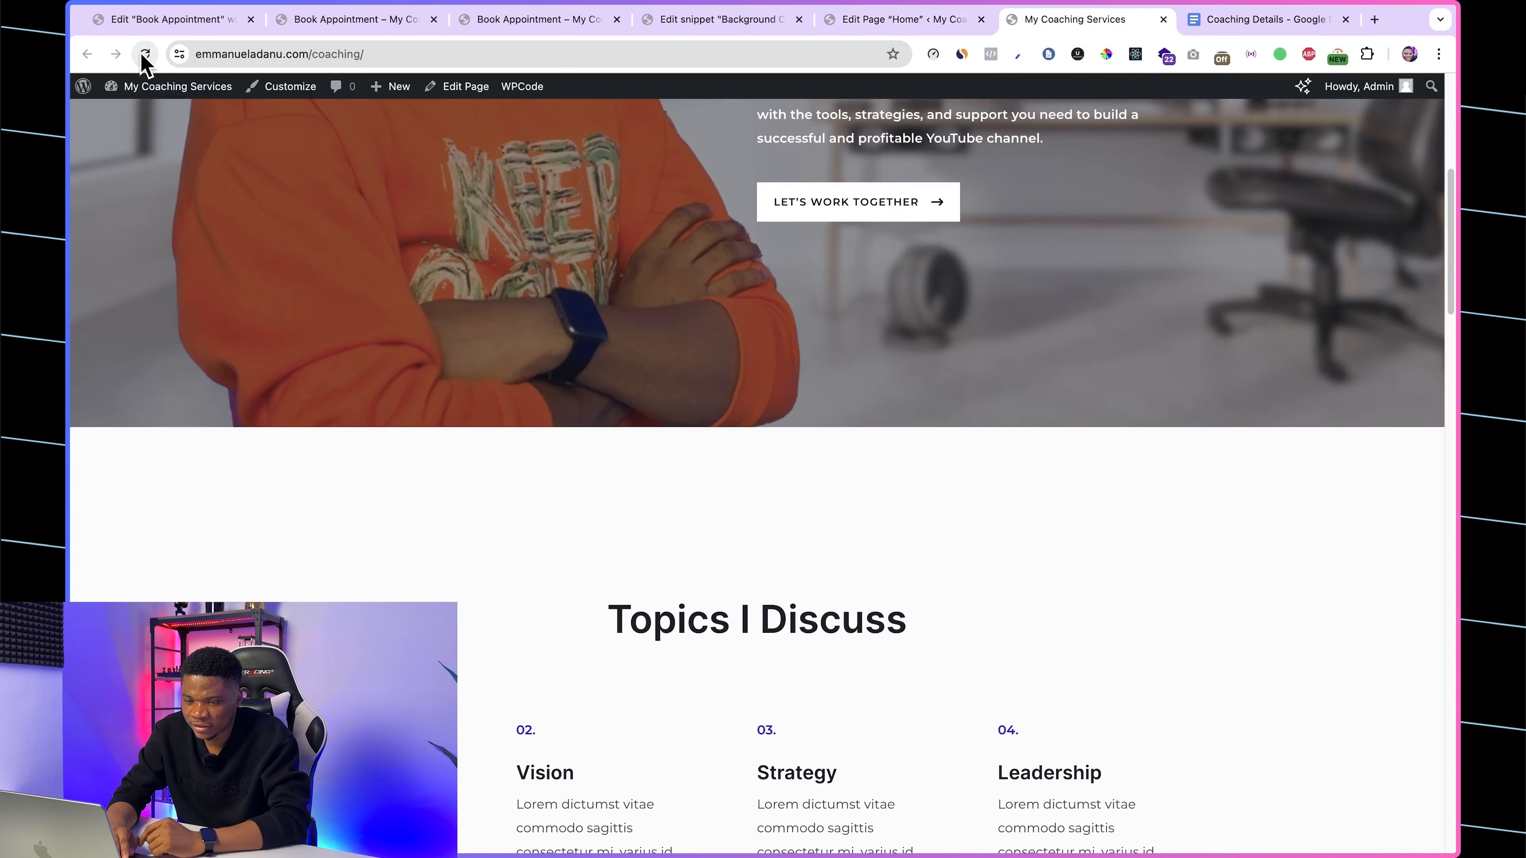
Step: Reload the live homepage and review the spacing below the hero and the numbered topics
{"action": "left_click", "coordinate": [145, 54]}
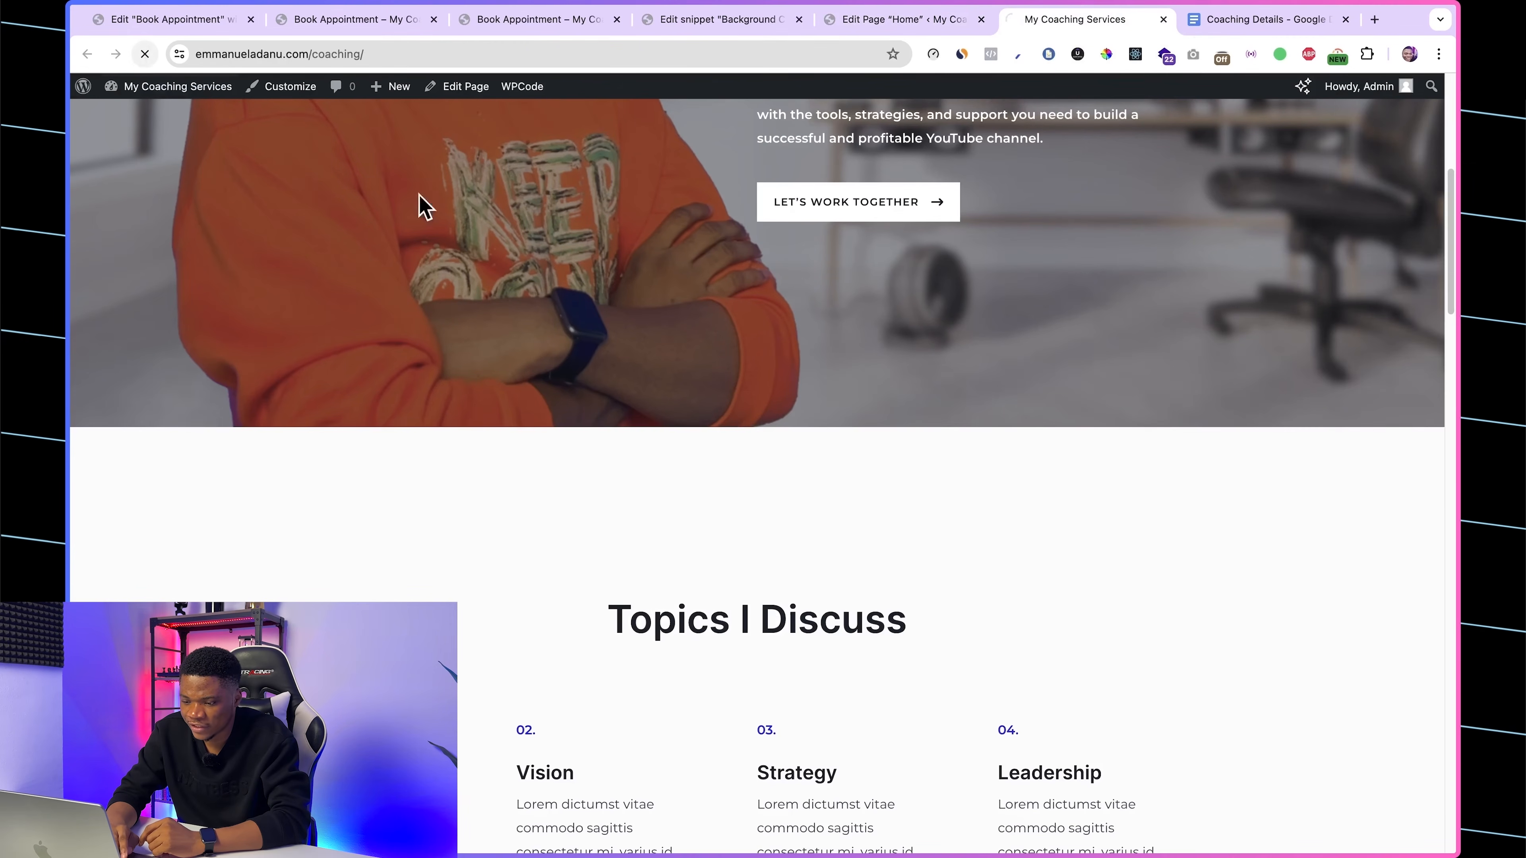
{"action": "scroll", "coordinate": [964, 519], "scroll_direction": "down", "scroll_amount": 2}
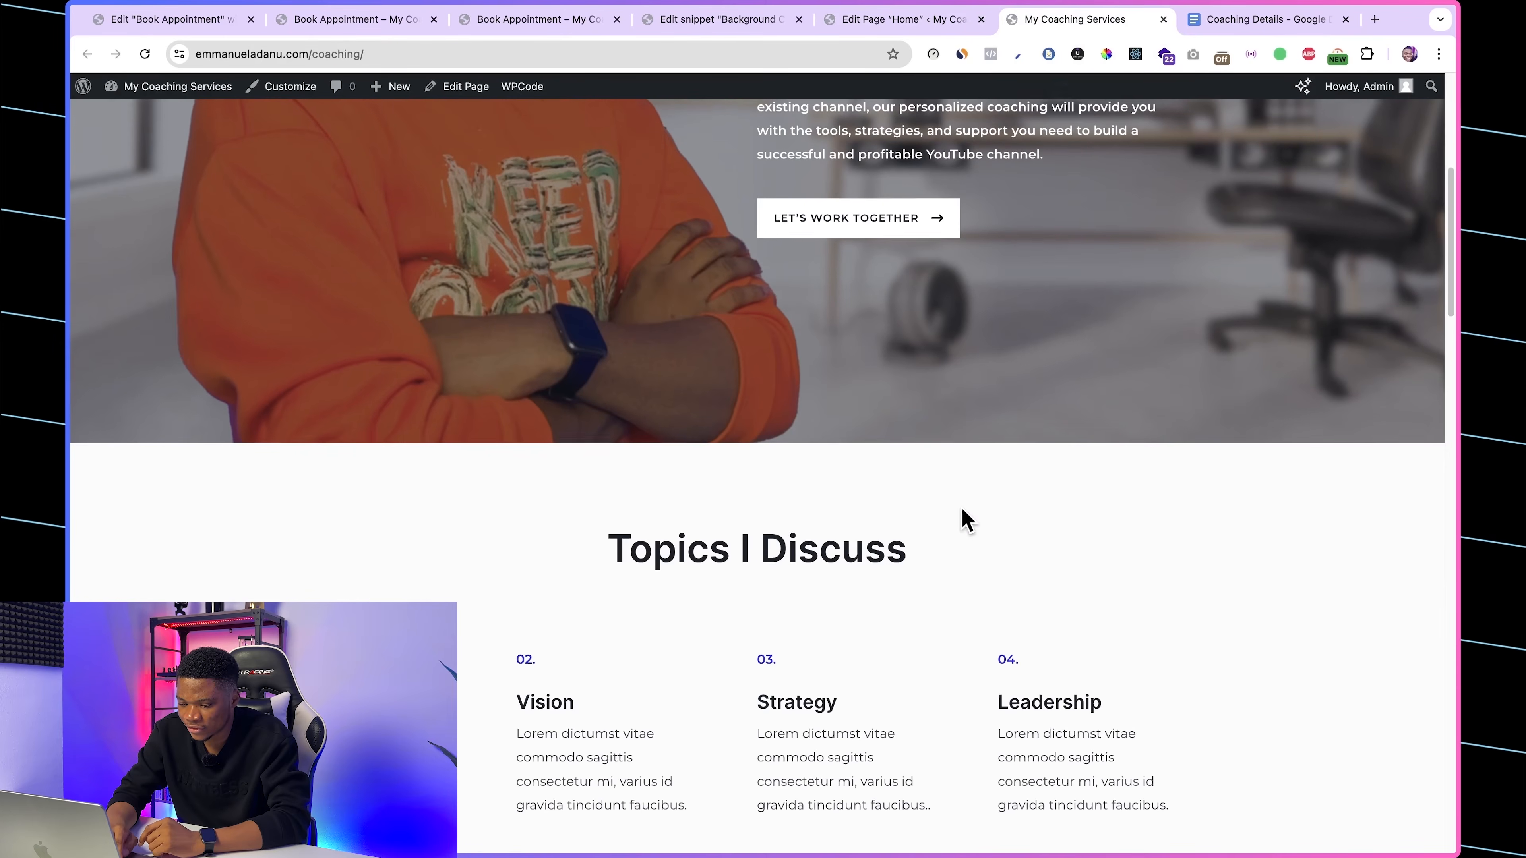
{"action": "scroll", "coordinate": [517, 640], "scroll_direction": "down", "scroll_amount": 4}
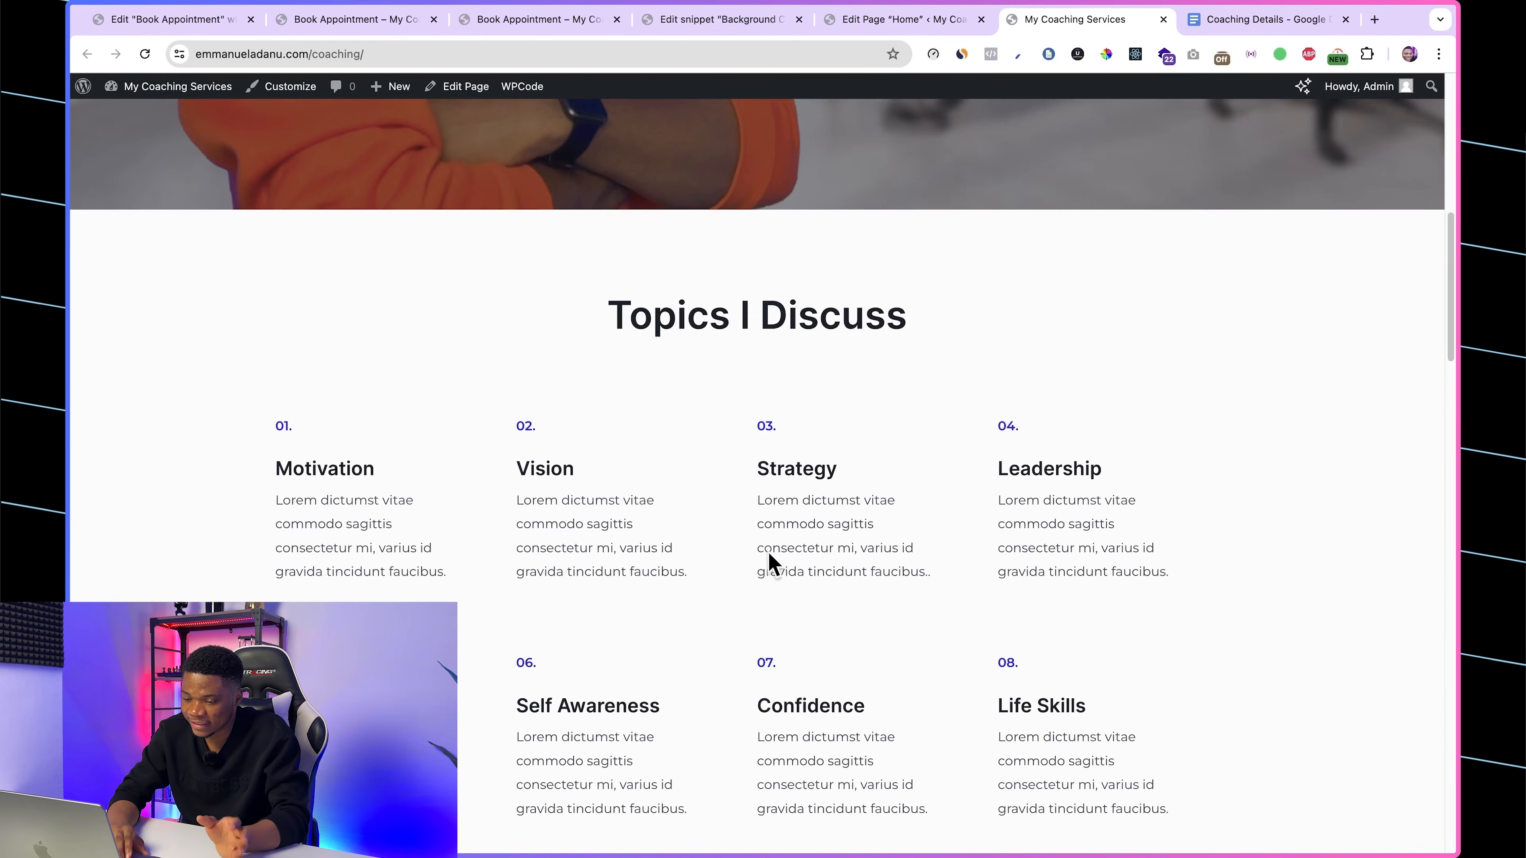
{"action": "scroll", "coordinate": [848, 631], "scroll_direction": "down", "scroll_amount": 1}
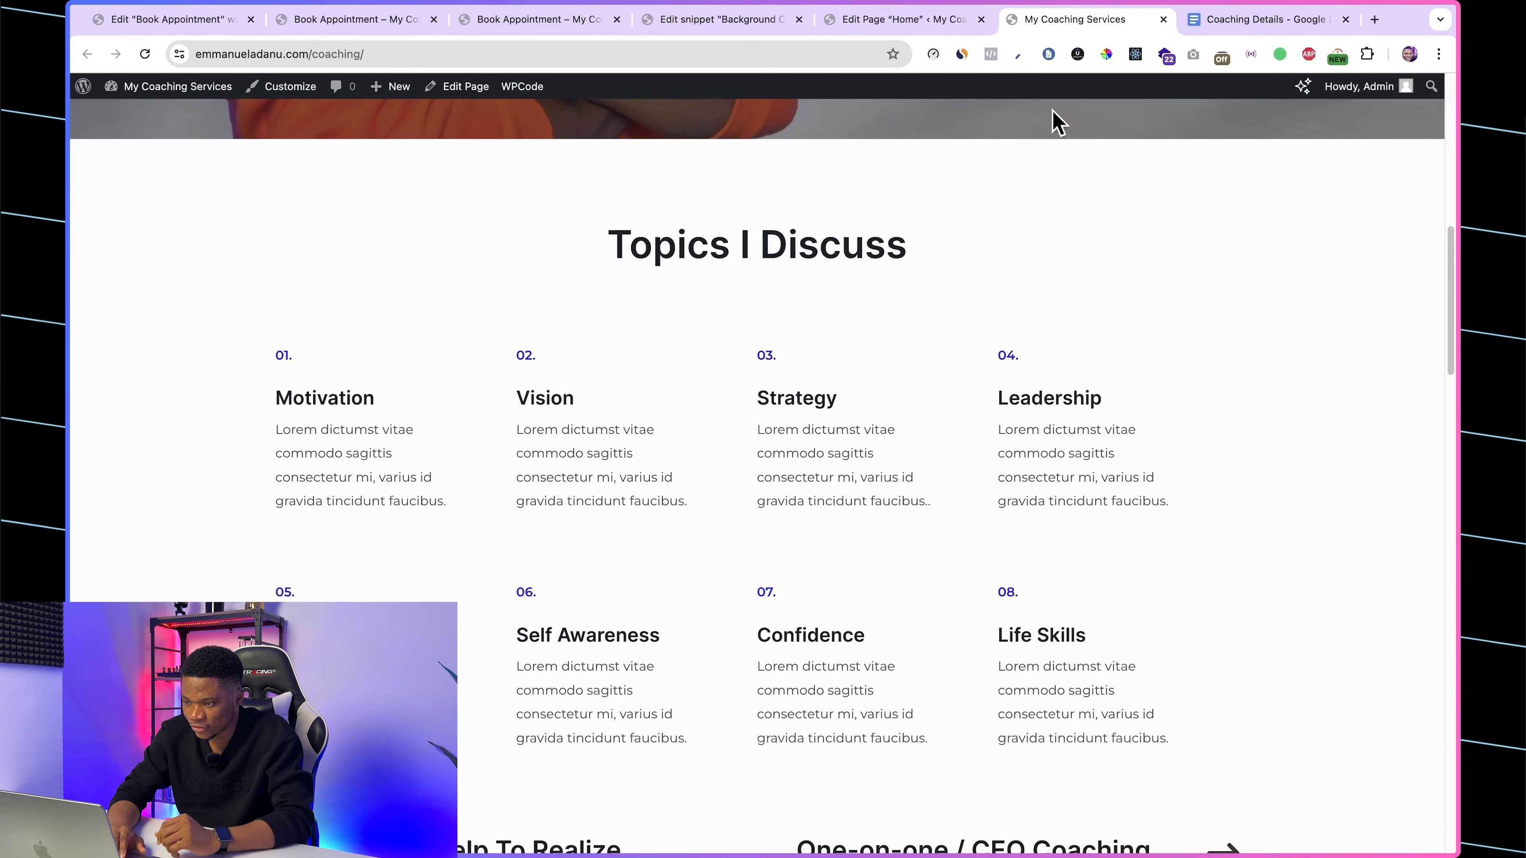
Step: Replace the Topics I Discuss heading with "Program Overview" in the Home page editor
{"action": "left_click", "coordinate": [868, 20]}
{"action": "scroll", "coordinate": [697, 532], "scroll_direction": "down", "scroll_amount": 2}
{"action": "left_click", "coordinate": [630, 519]}
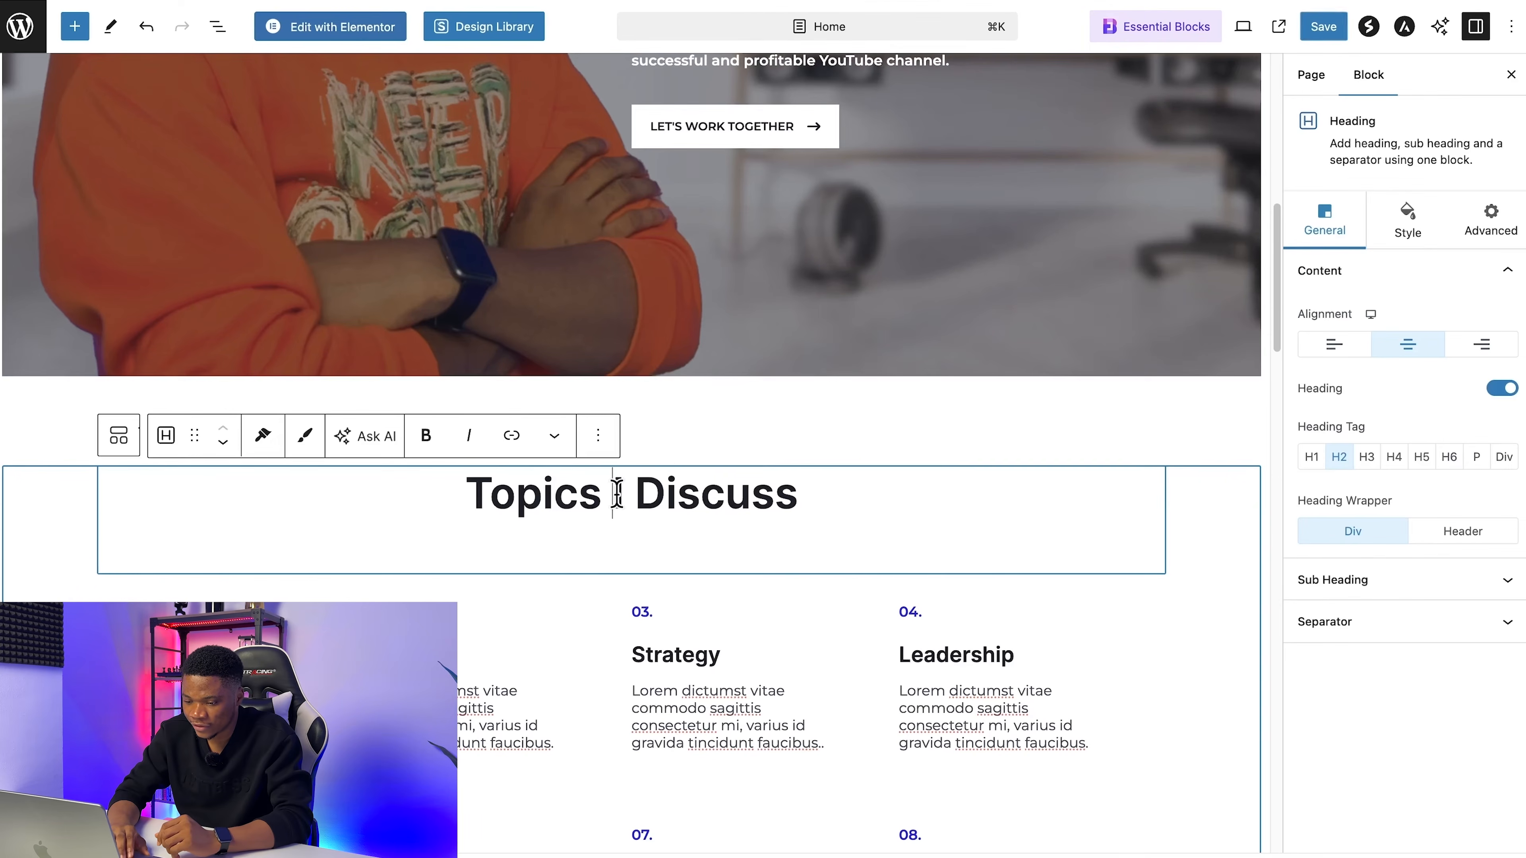
{"action": "triple_click", "coordinate": [642, 500]}
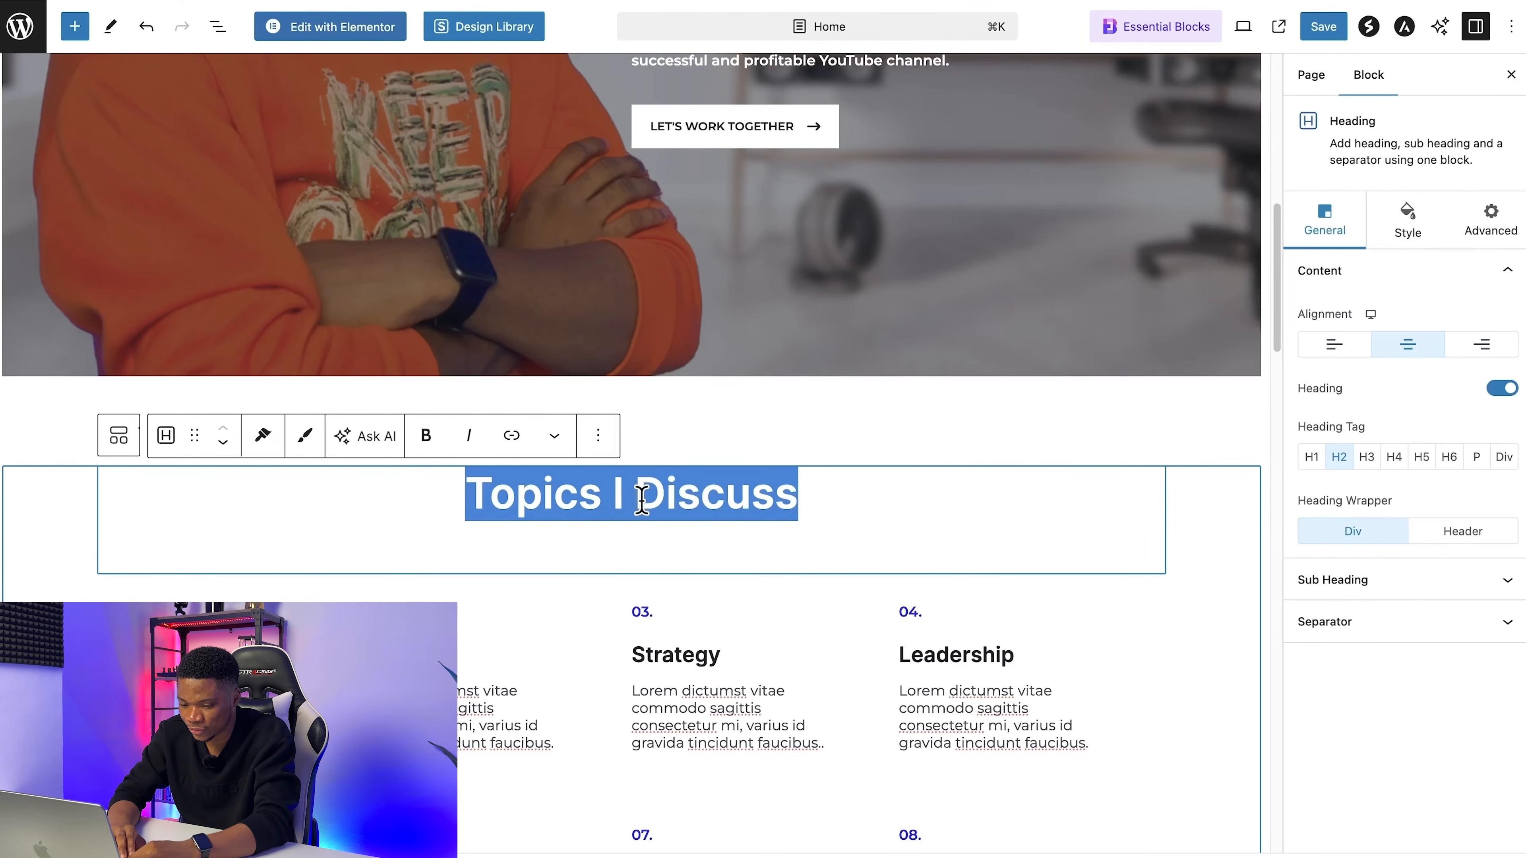
{"action": "type", "text": "Program Overview"}
Step: Retitle info box 01 as "Branding" and info box 02 as "Strategy" in the Program Overview section
{"action": "scroll", "coordinate": [823, 583], "scroll_direction": "down", "scroll_amount": 4}
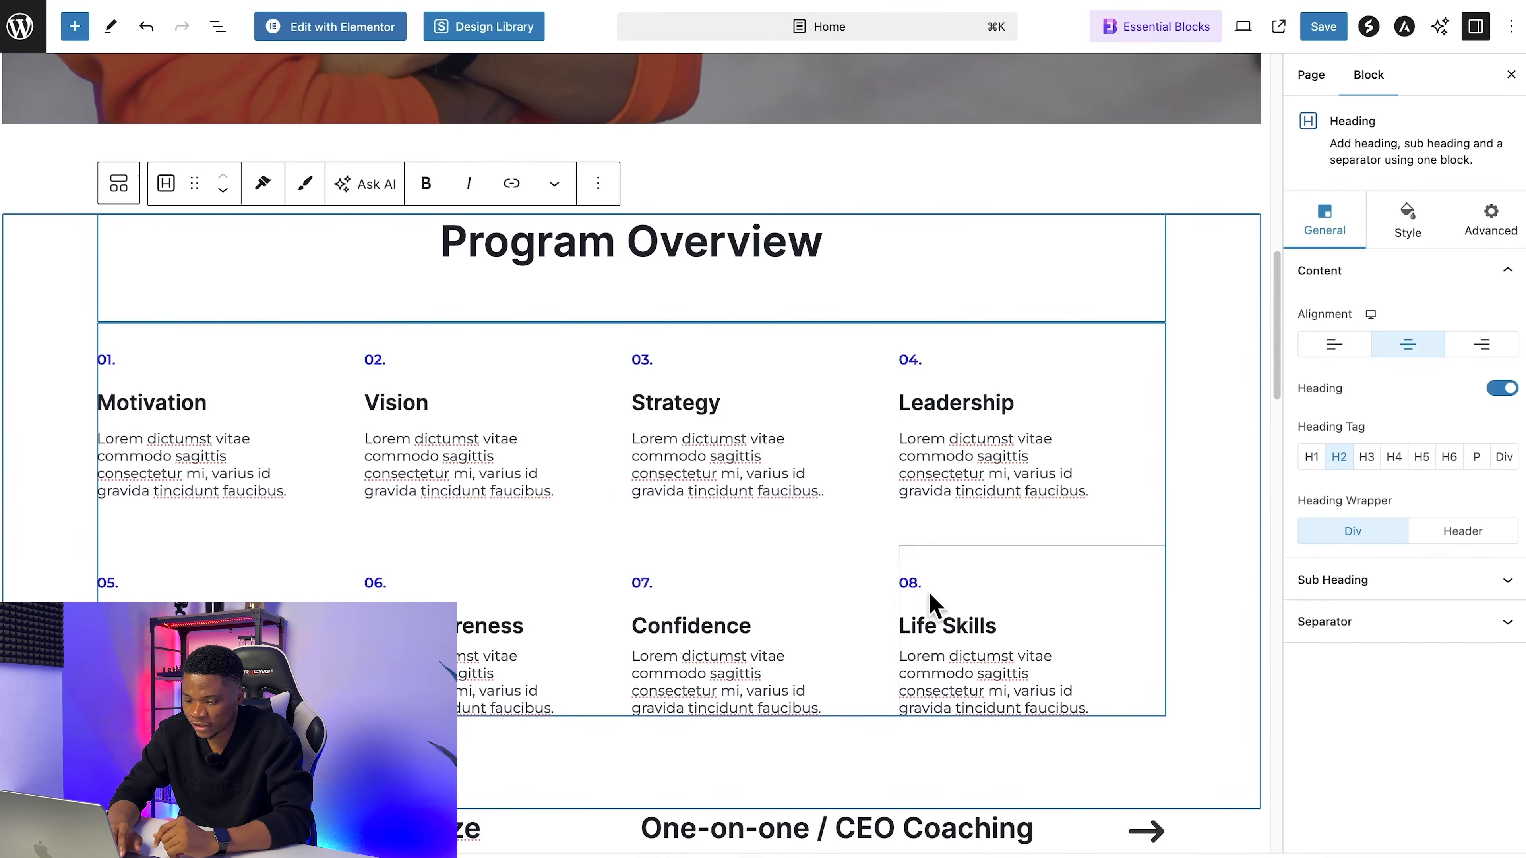
{"action": "double_click", "coordinate": [147, 404]}
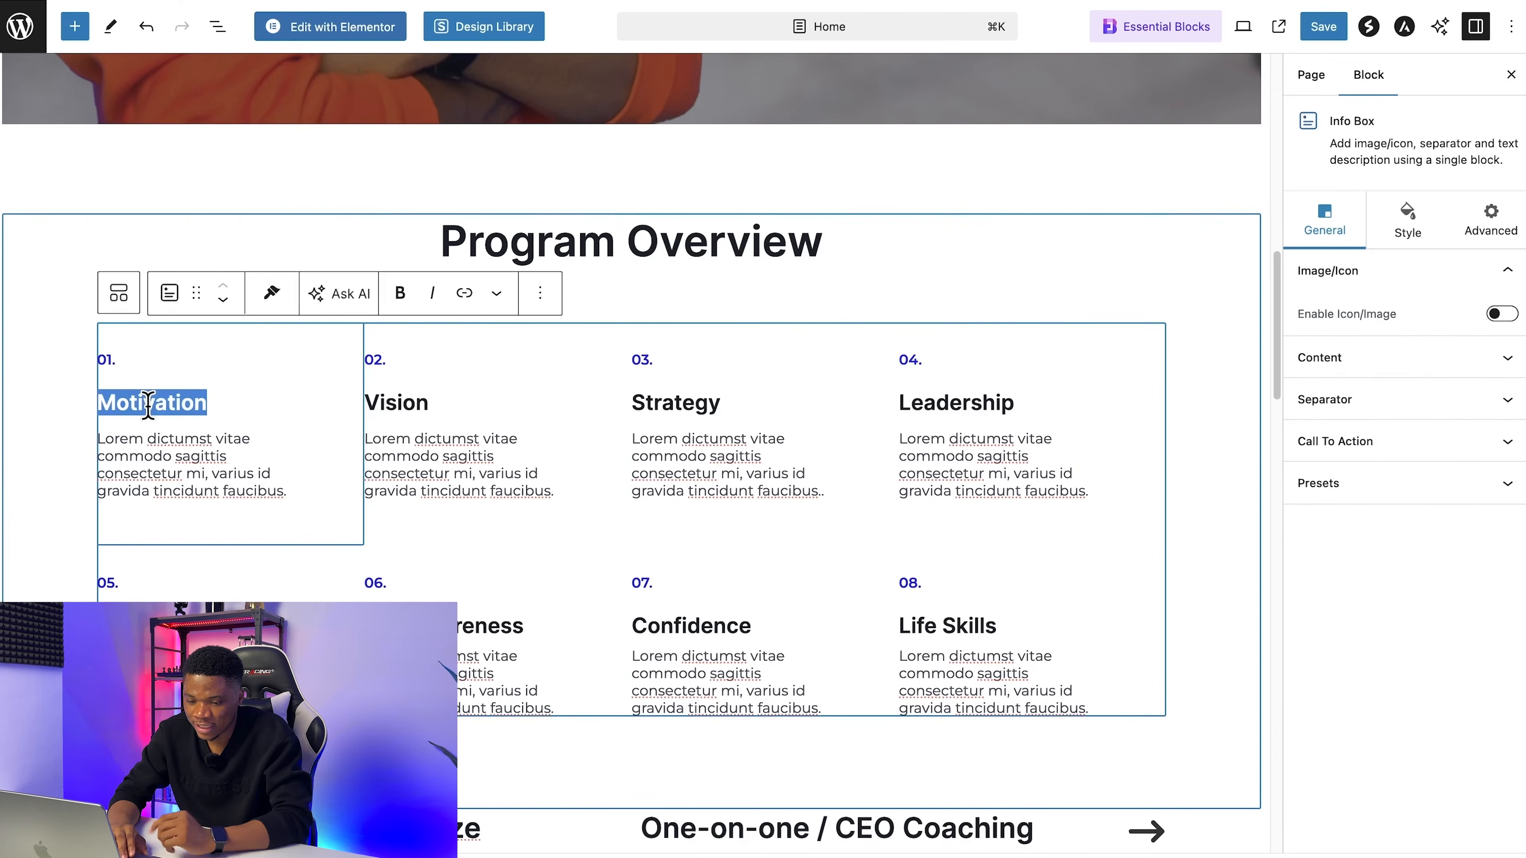
{"action": "type", "text": "Branding"}
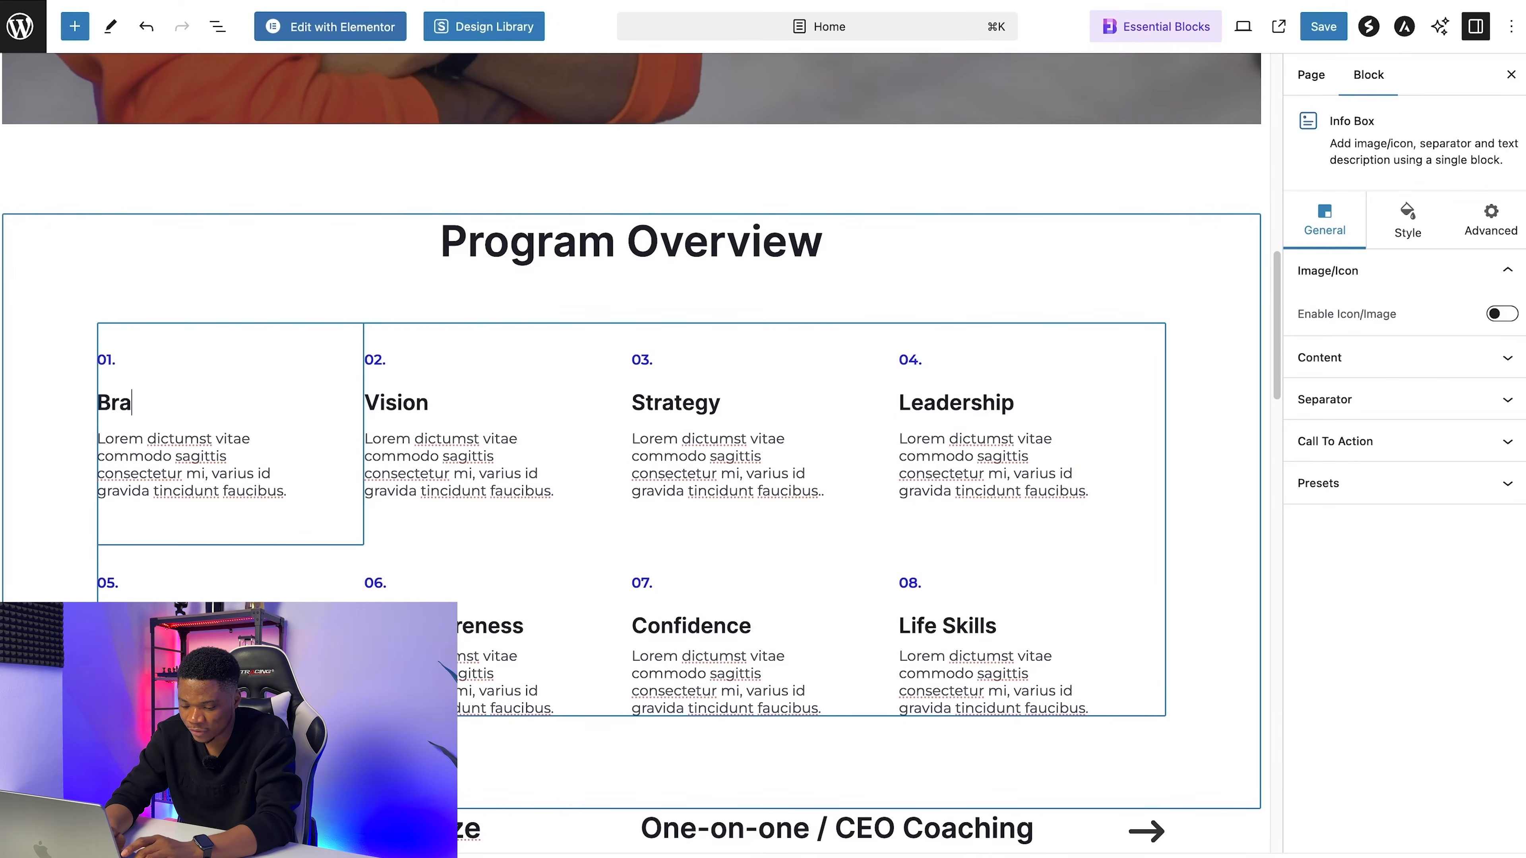
{"action": "left_click", "coordinate": [386, 402]}
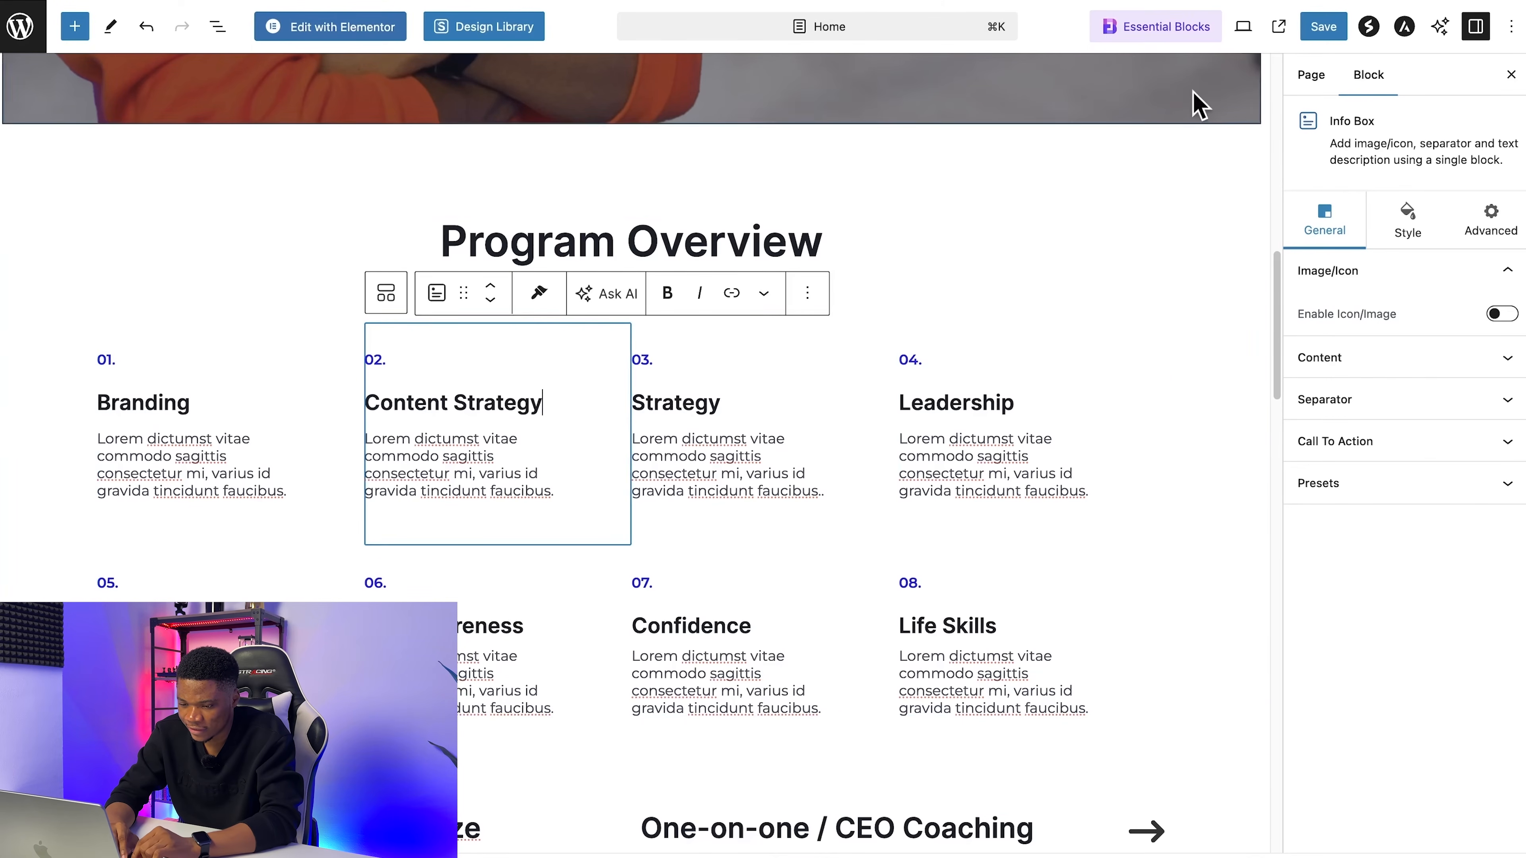
{"action": "triple_click", "coordinate": [430, 406]}
{"action": "key", "text": "BackSpace"}
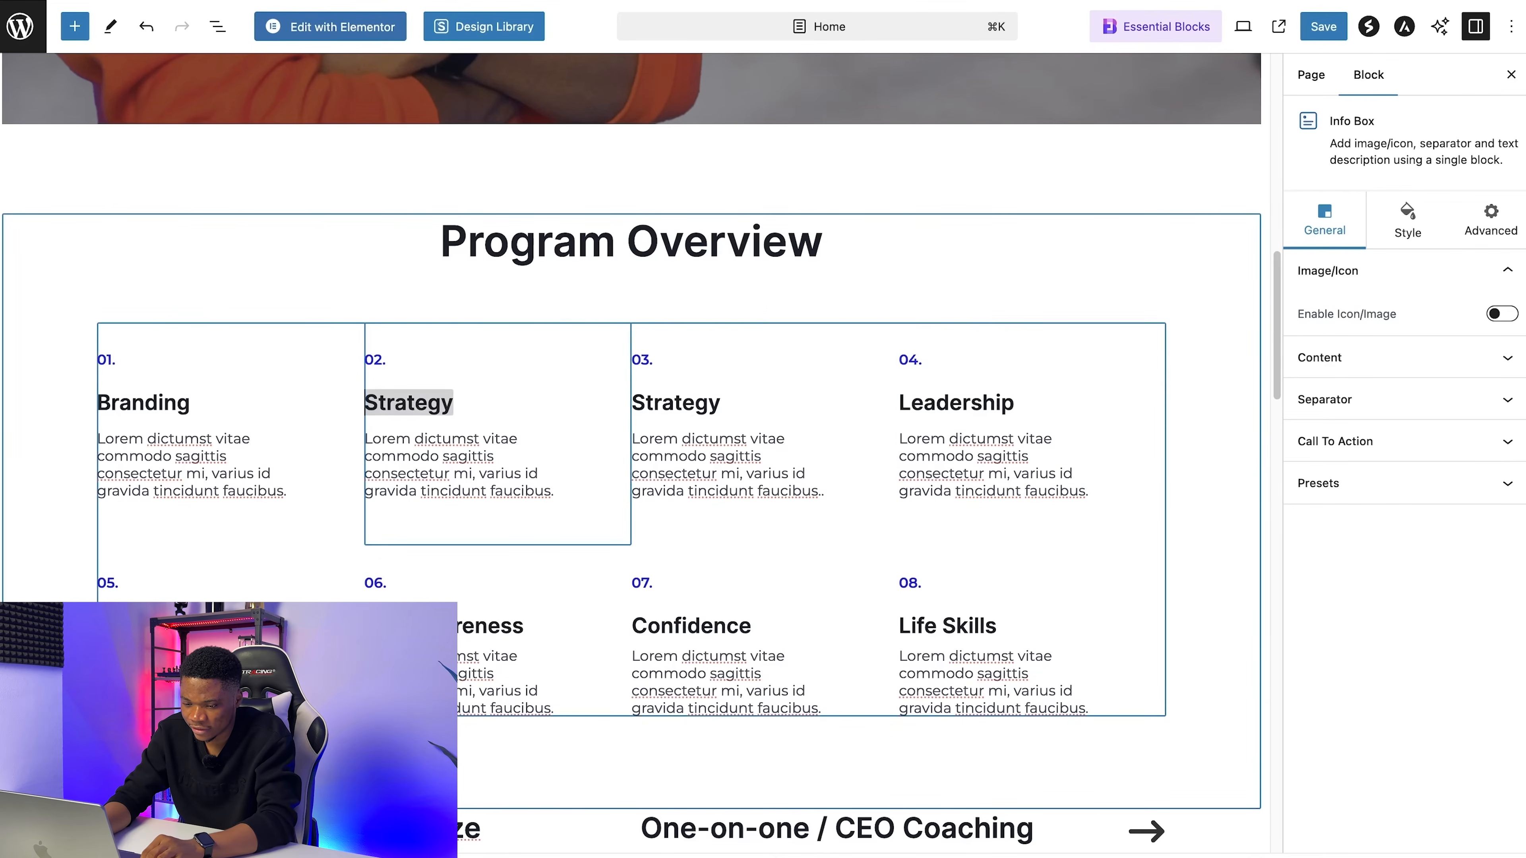
{"action": "left_click", "coordinate": [452, 439]}
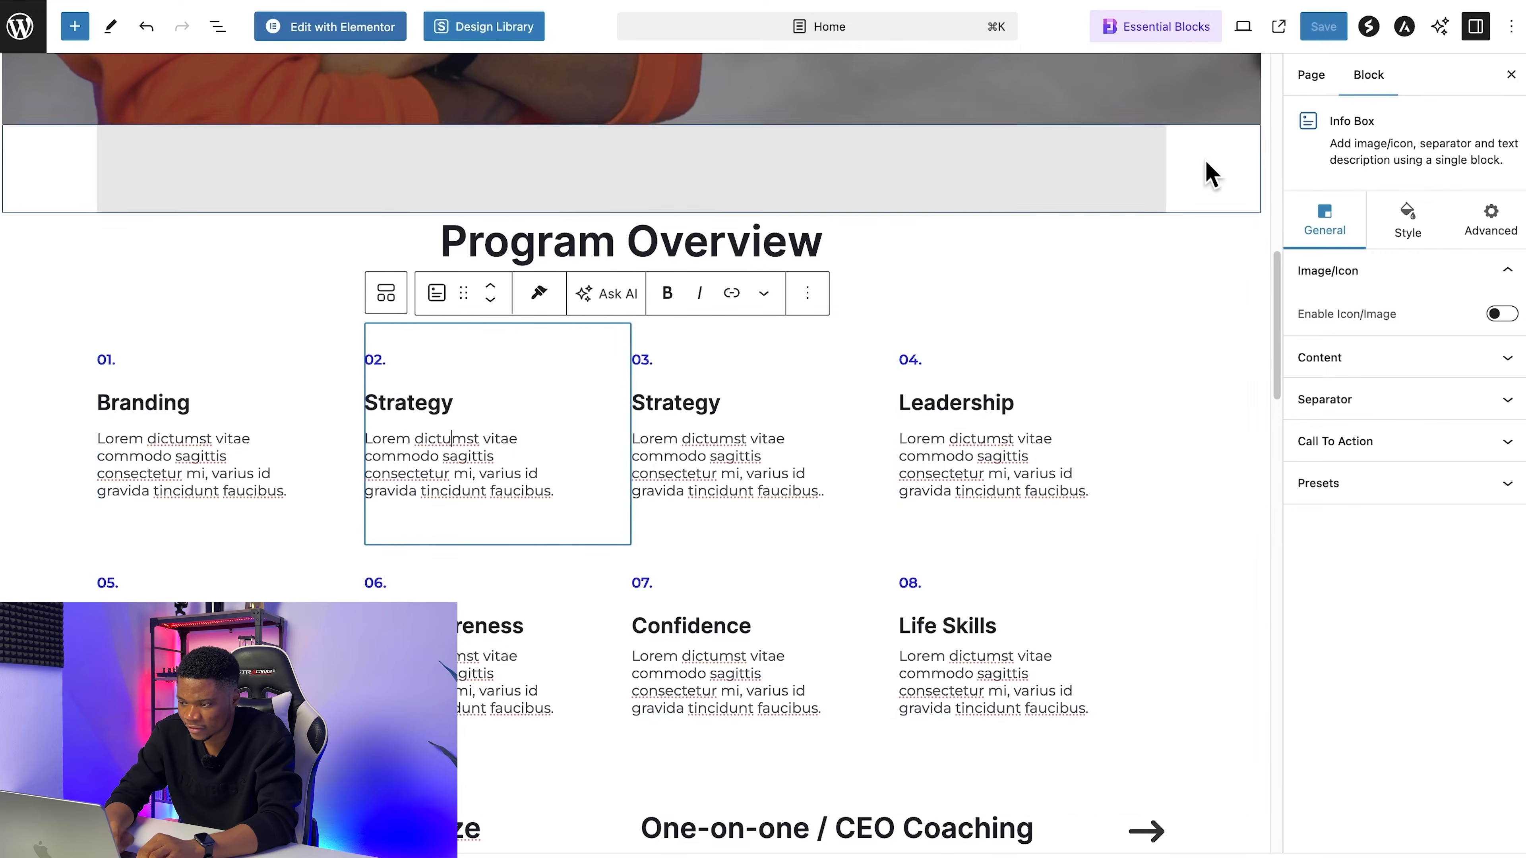
Step: Retitle info boxes 03, 04 and 05 in the Program Overview section as "Video", "SEO" and "Community"
{"action": "left_click", "coordinate": [693, 406]}
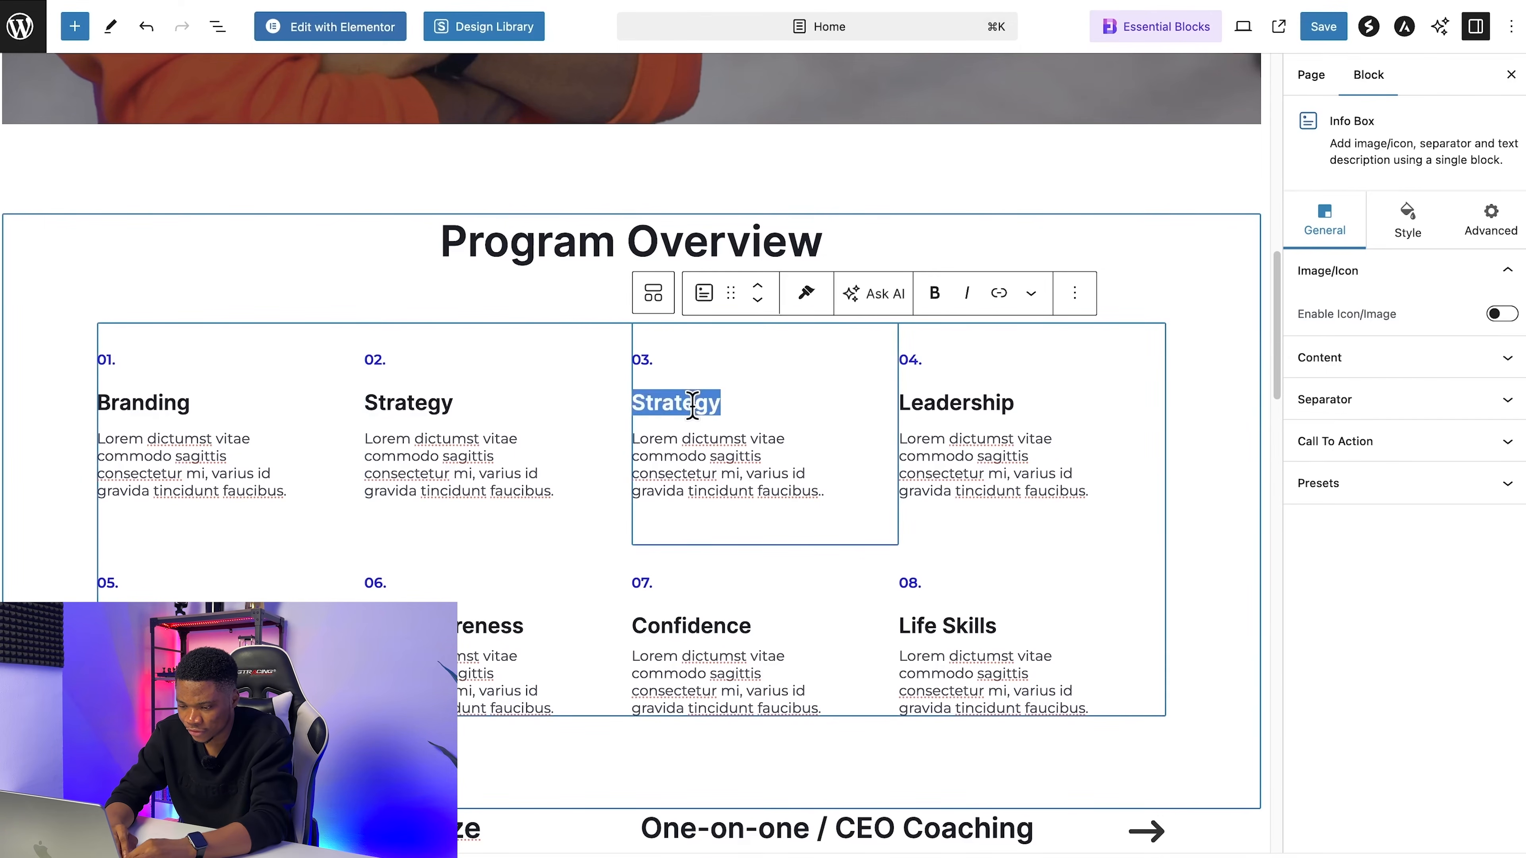
{"action": "double_click", "coordinate": [955, 404]}
{"action": "type", "text": "SEO"}
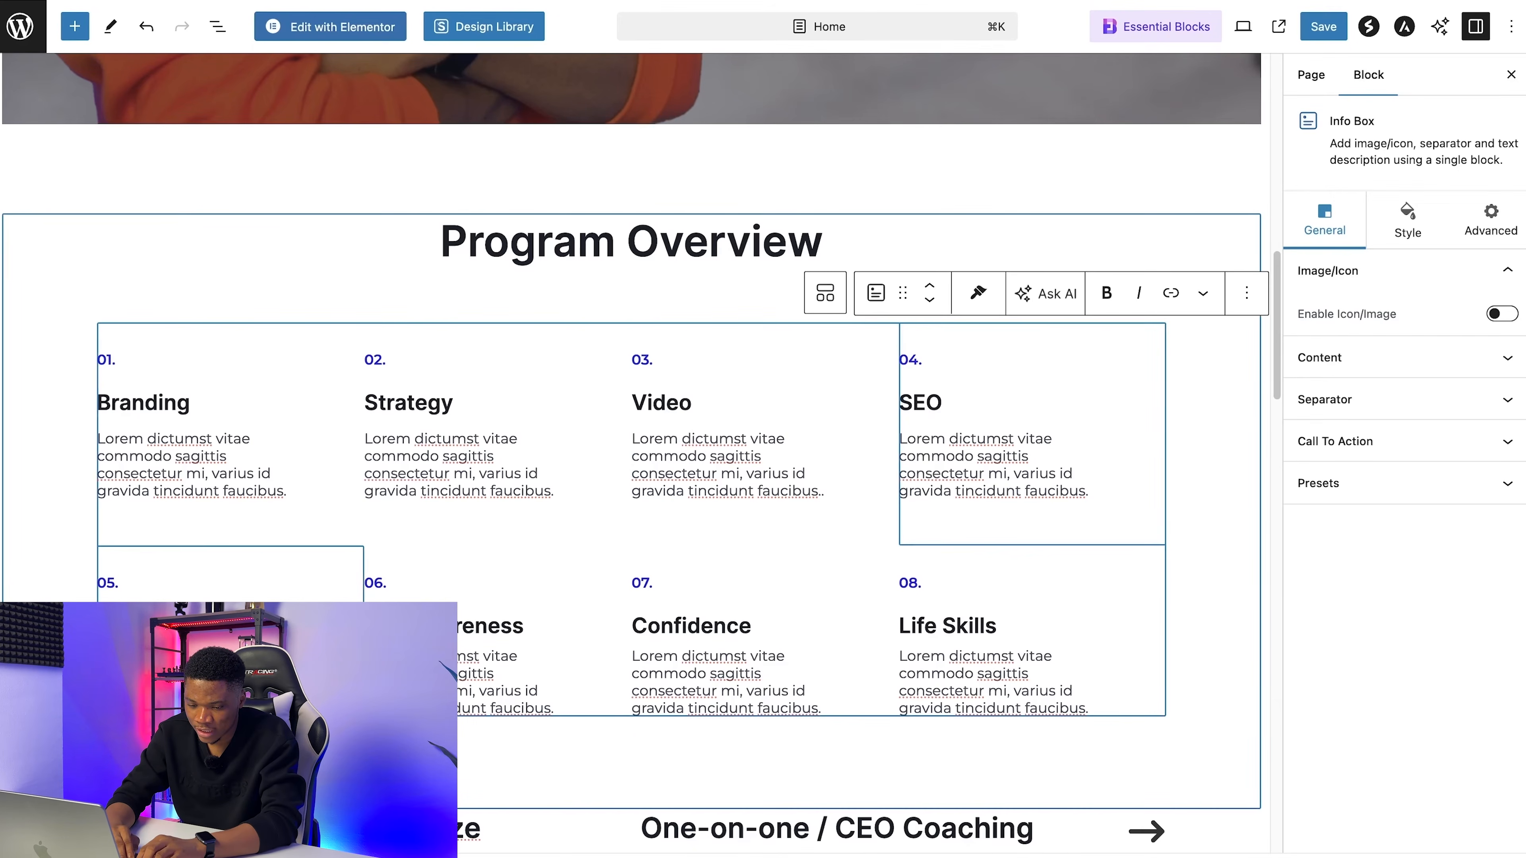
{"action": "triple_click", "coordinate": [170, 628]}
{"action": "type", "text": "Comm"}
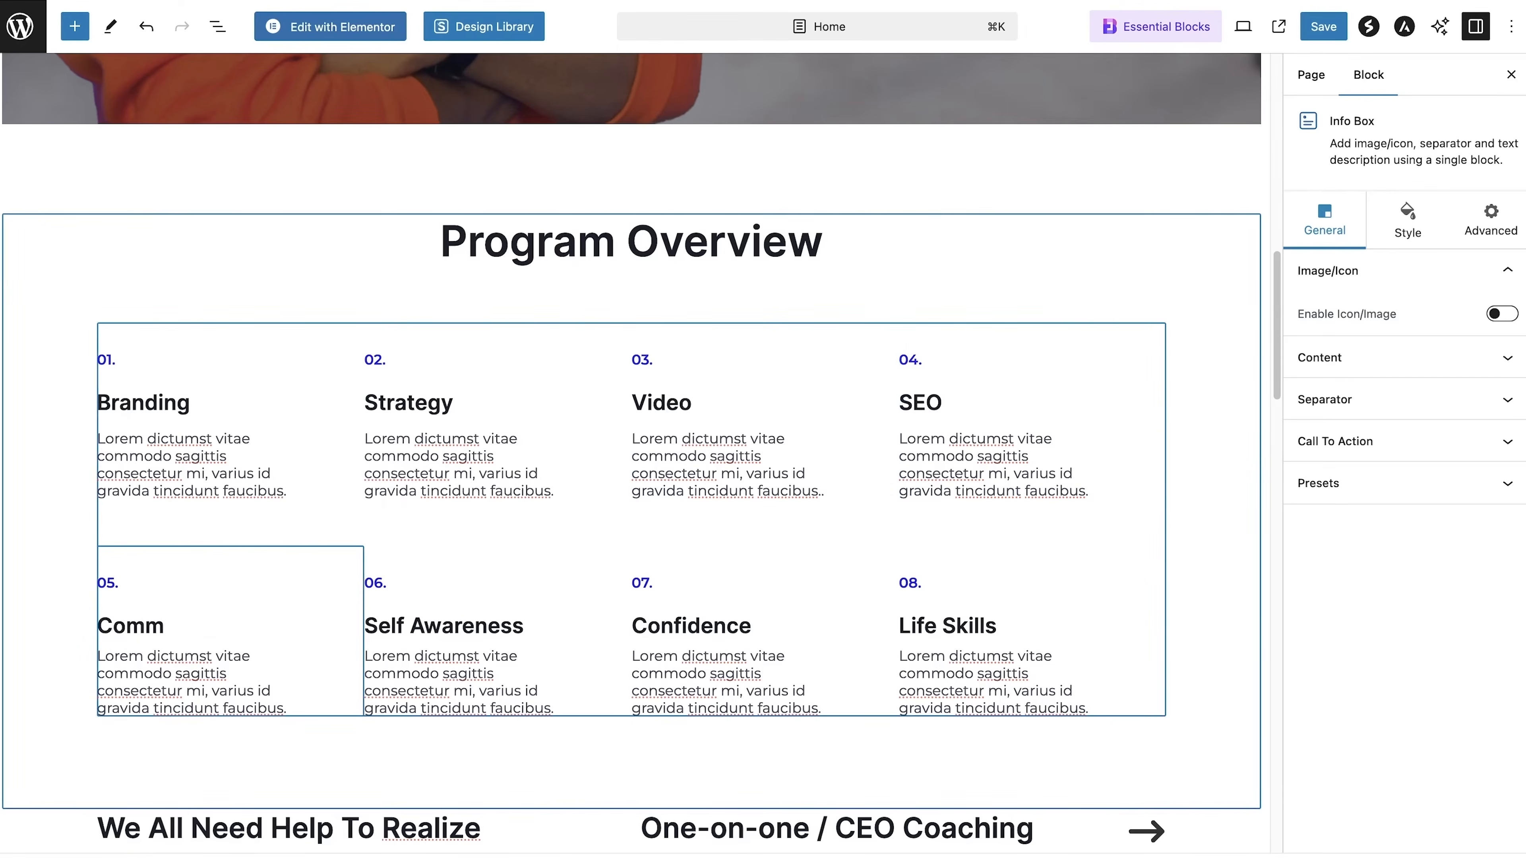
{"action": "type", "text": "unity"}
Step: Retitle info boxes 06, 07 and 08 in the Program Overview section as "Analytics", "Monetization" and "Growth"
{"action": "scroll", "coordinate": [481, 541], "scroll_direction": "down", "scroll_amount": 2}
{"action": "left_click", "coordinate": [457, 523]}
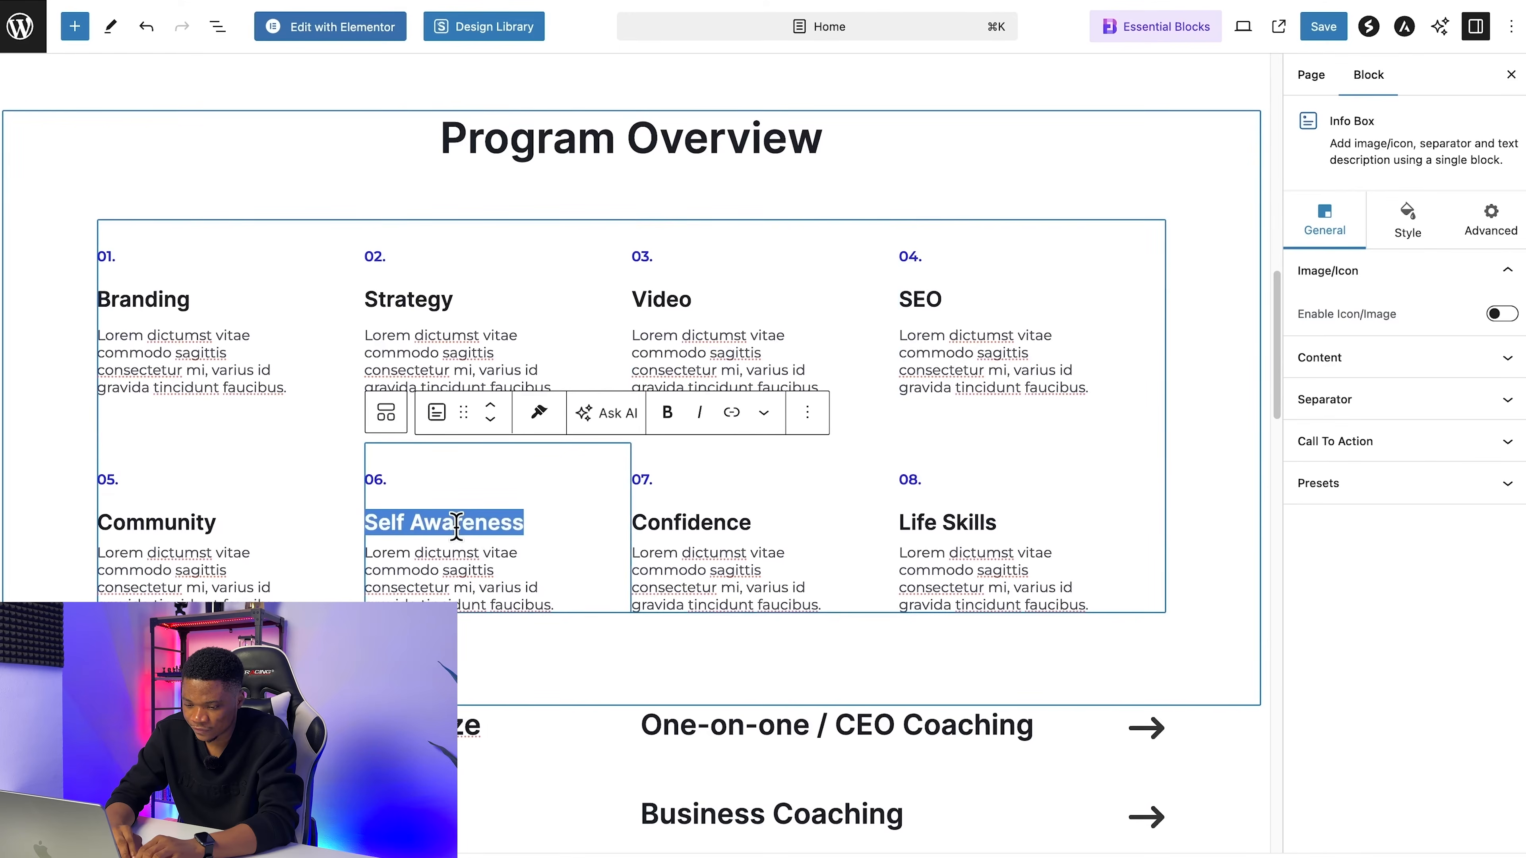
{"action": "type", "text": "Analytics"}
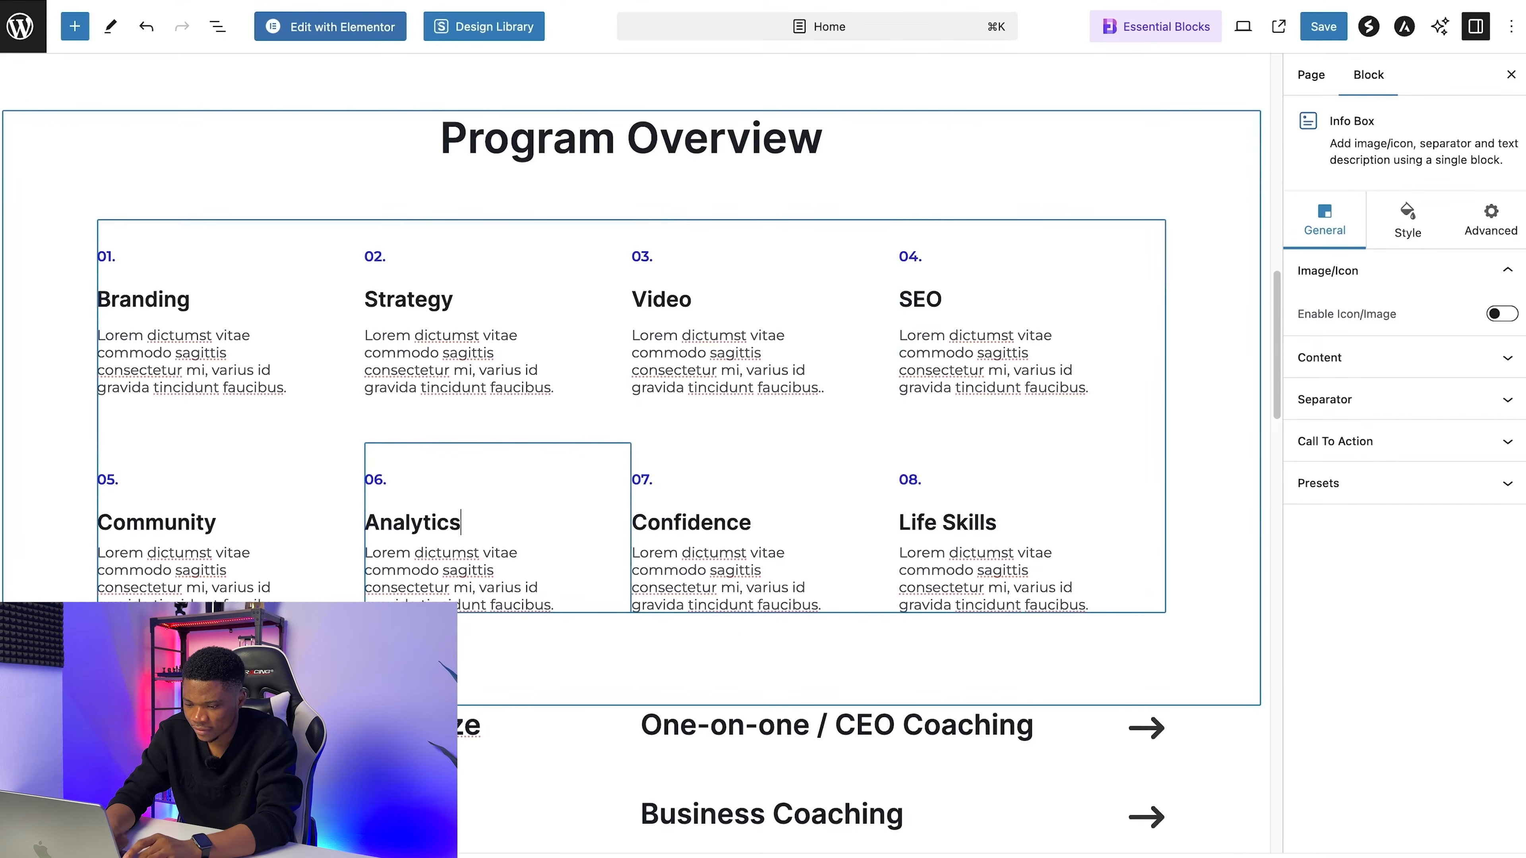
{"action": "left_click", "coordinate": [753, 511]}
{"action": "double_click", "coordinate": [716, 521]}
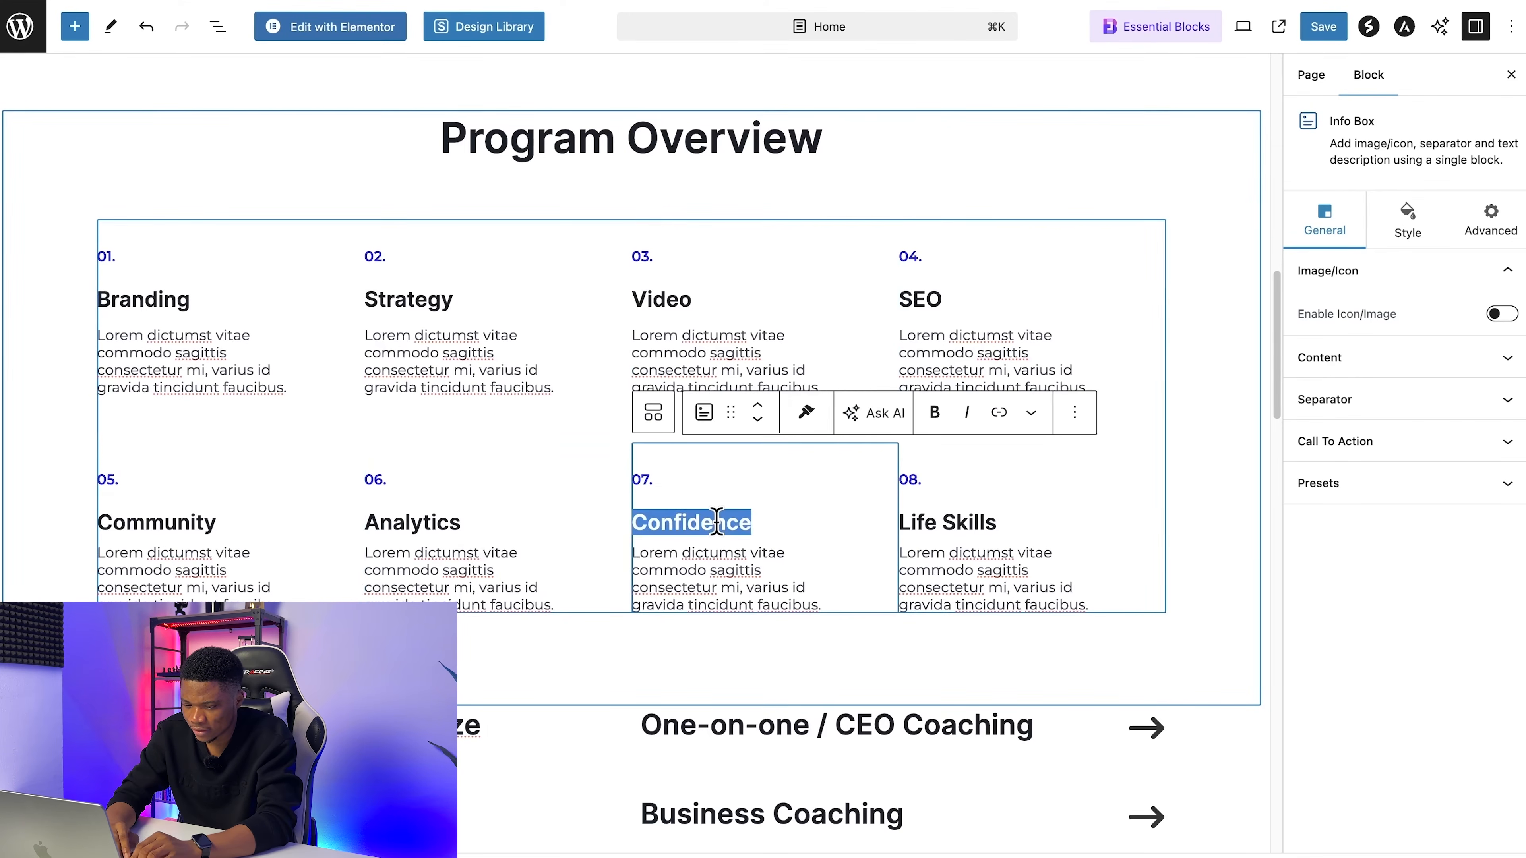
{"action": "type", "text": "Moneti"}
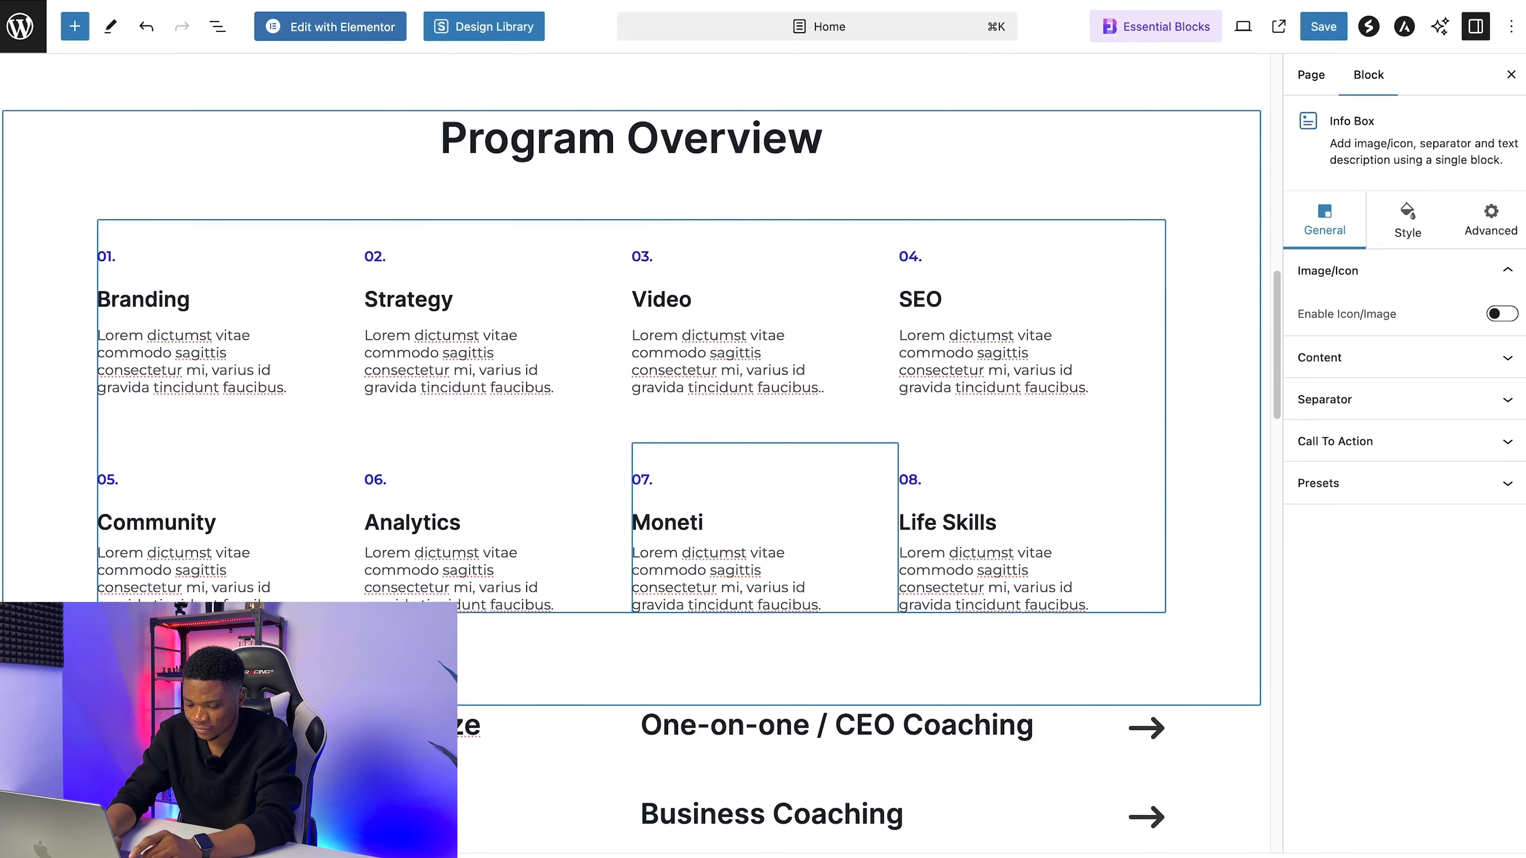
{"action": "type", "text": "zation"}
{"action": "left_click", "coordinate": [937, 524]}
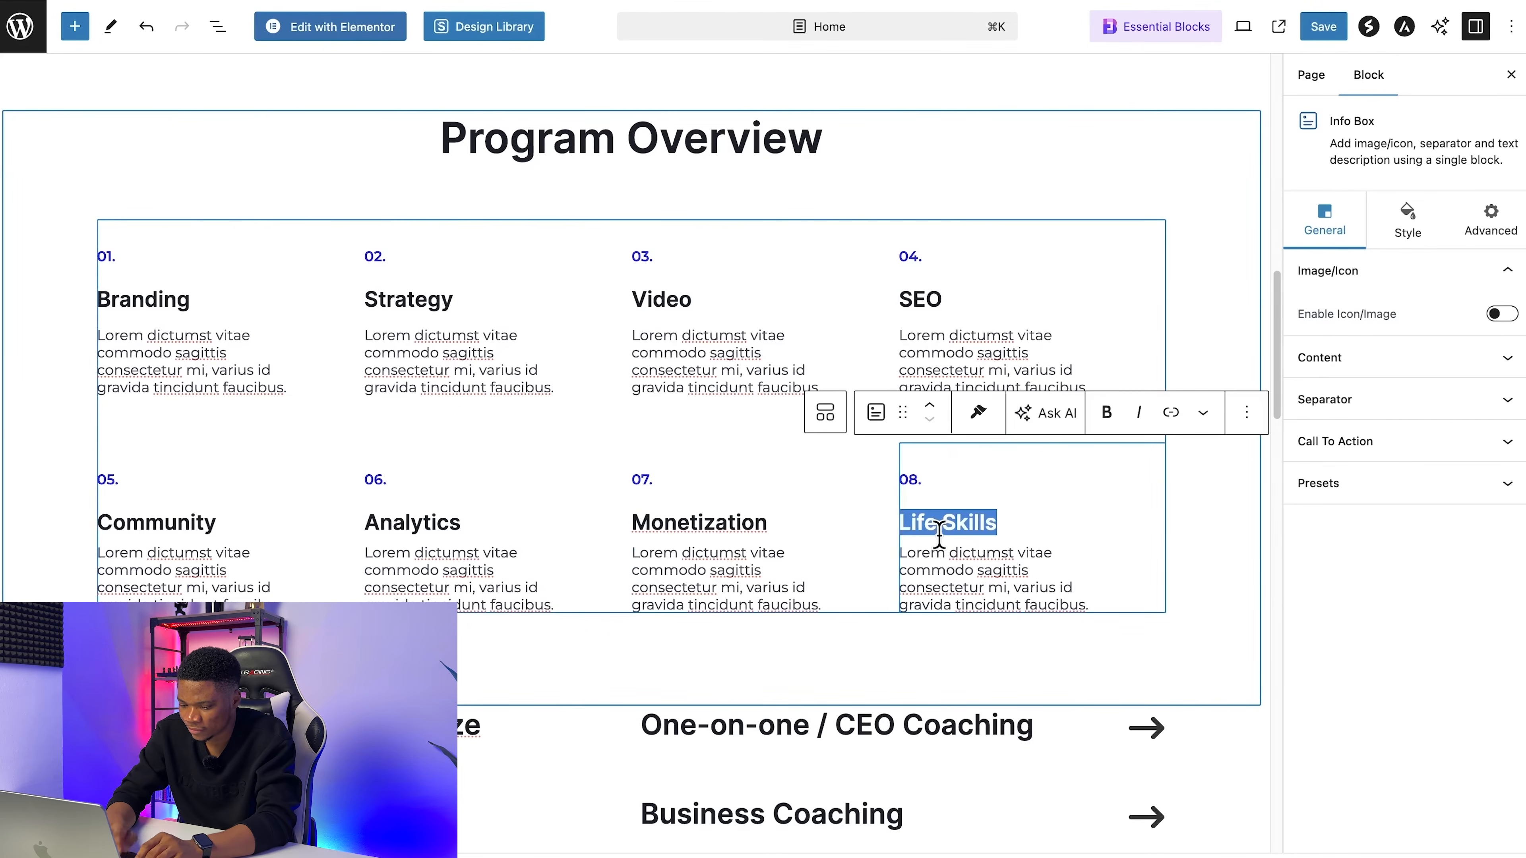
{"action": "type", "text": "Growth"}
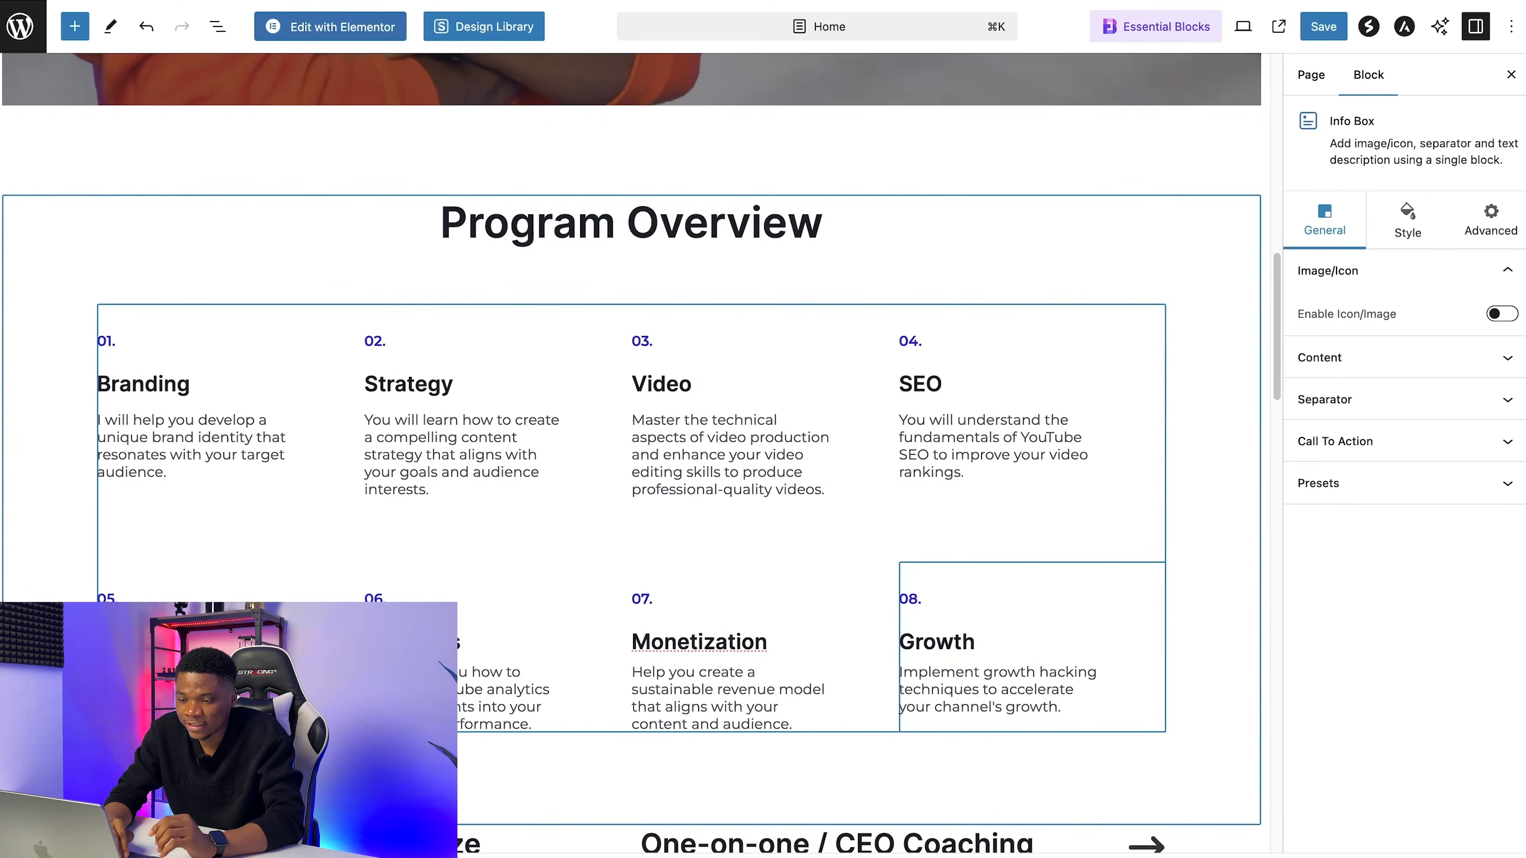
Step: Add a Spectra heading below Program Overview reading "Our program focuses on eight key areas to ensure your success"
{"action": "scroll", "coordinate": [630, 402], "scroll_direction": "up", "scroll_amount": 3}
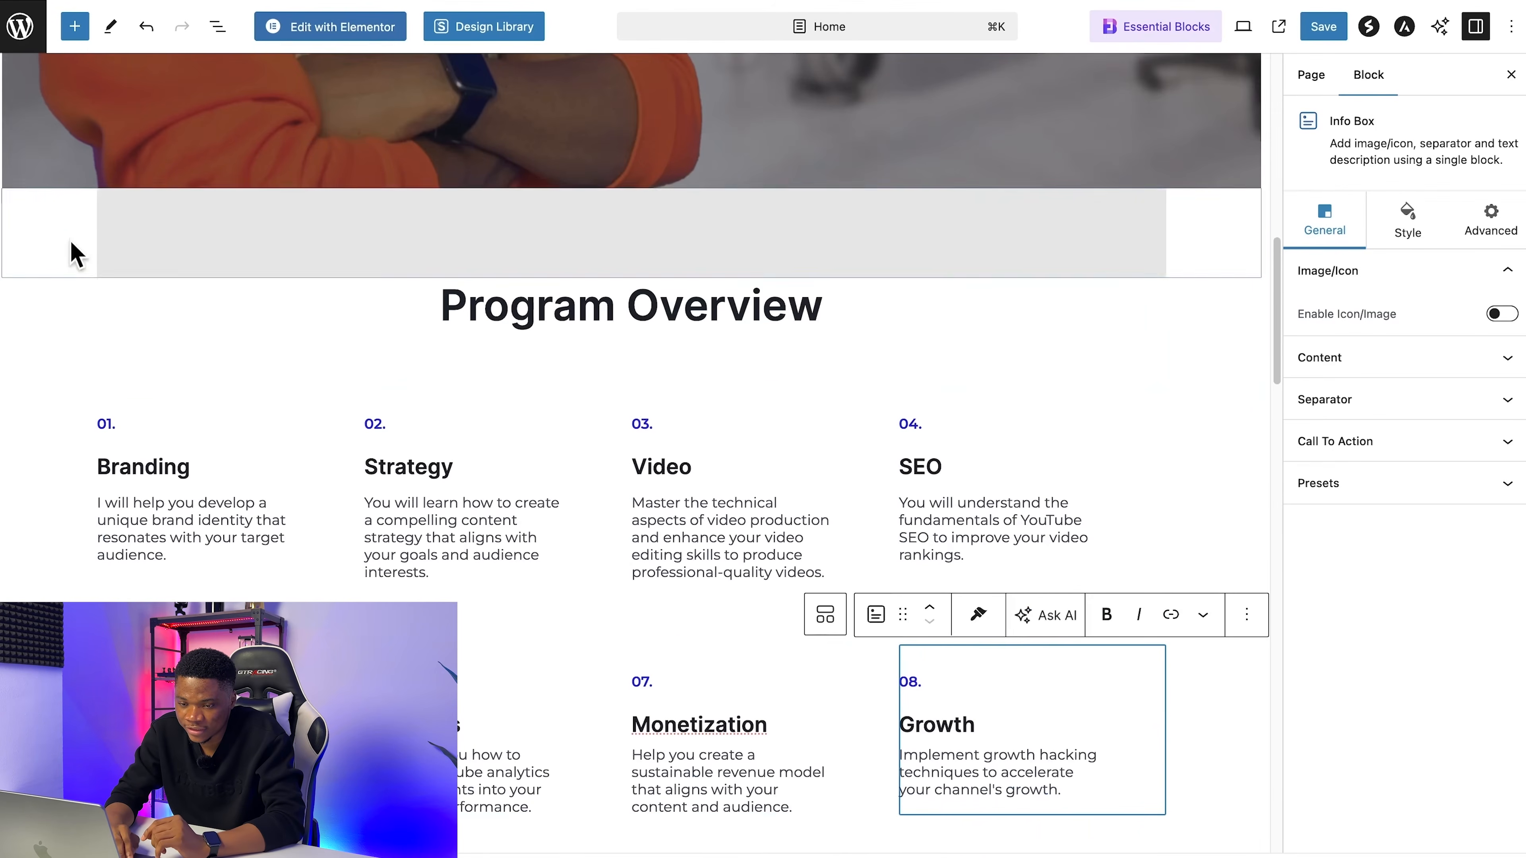
{"action": "left_click", "coordinate": [74, 27]}
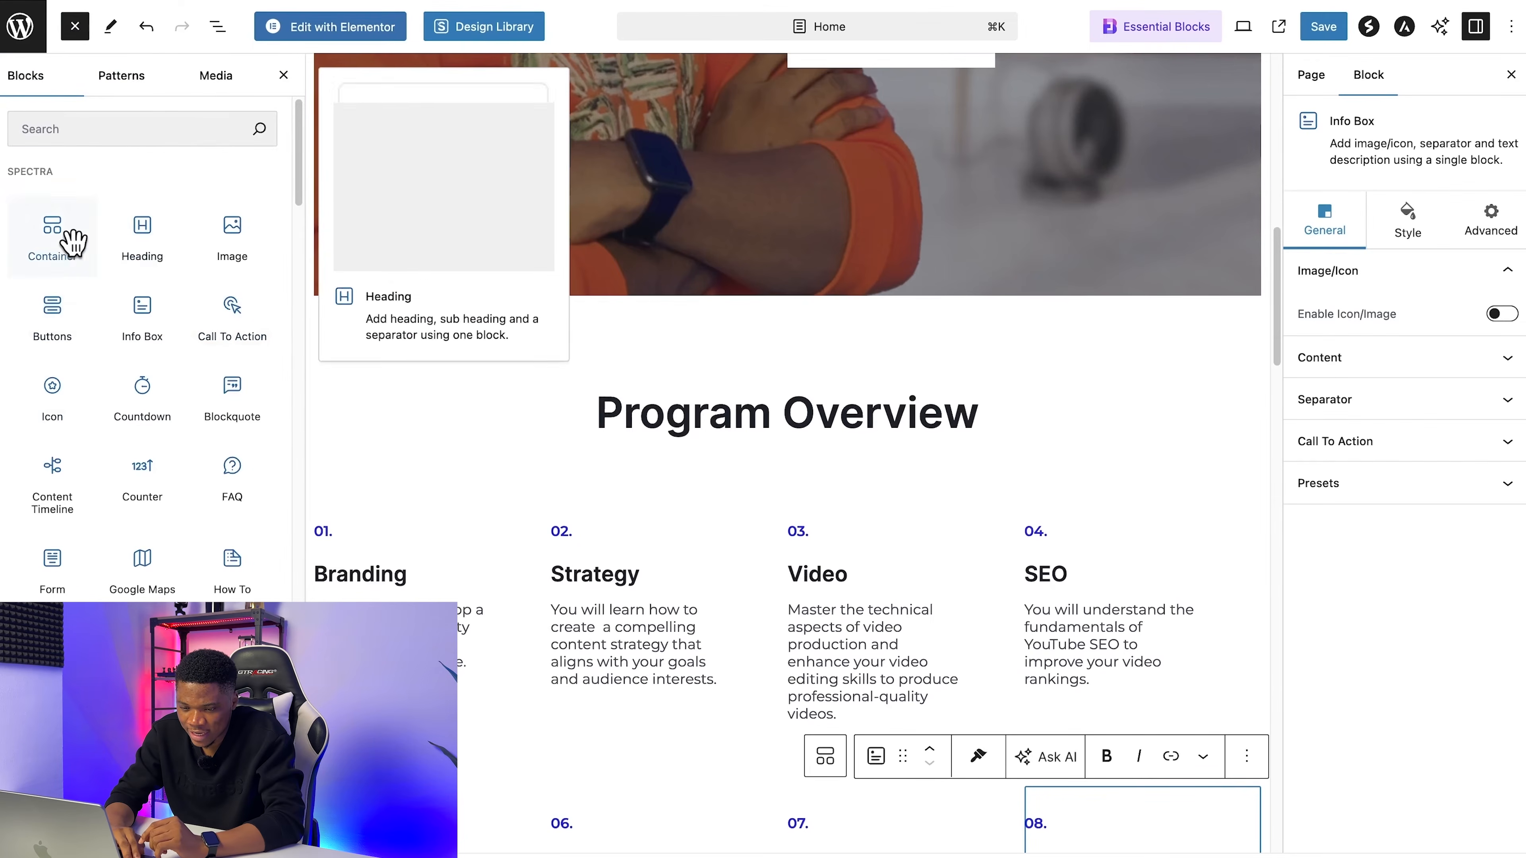
{"action": "left_click_drag", "start_coordinate": [168, 239], "coordinate": [750, 463]}
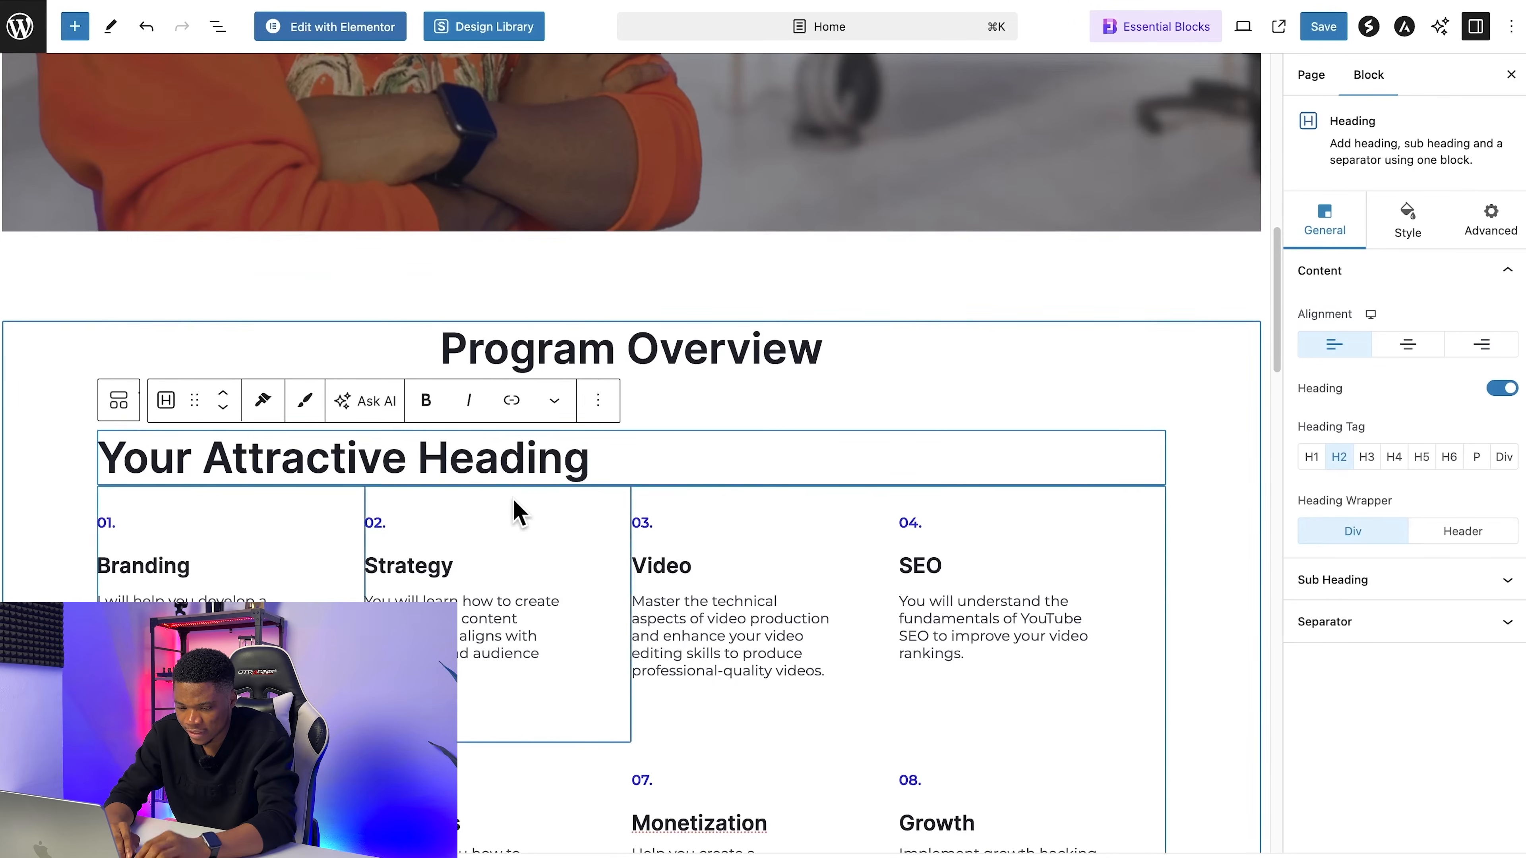
{"action": "key", "text": "super+a"}
{"action": "type", "text": "Our program focuses on eight key areas to ensure your success"}
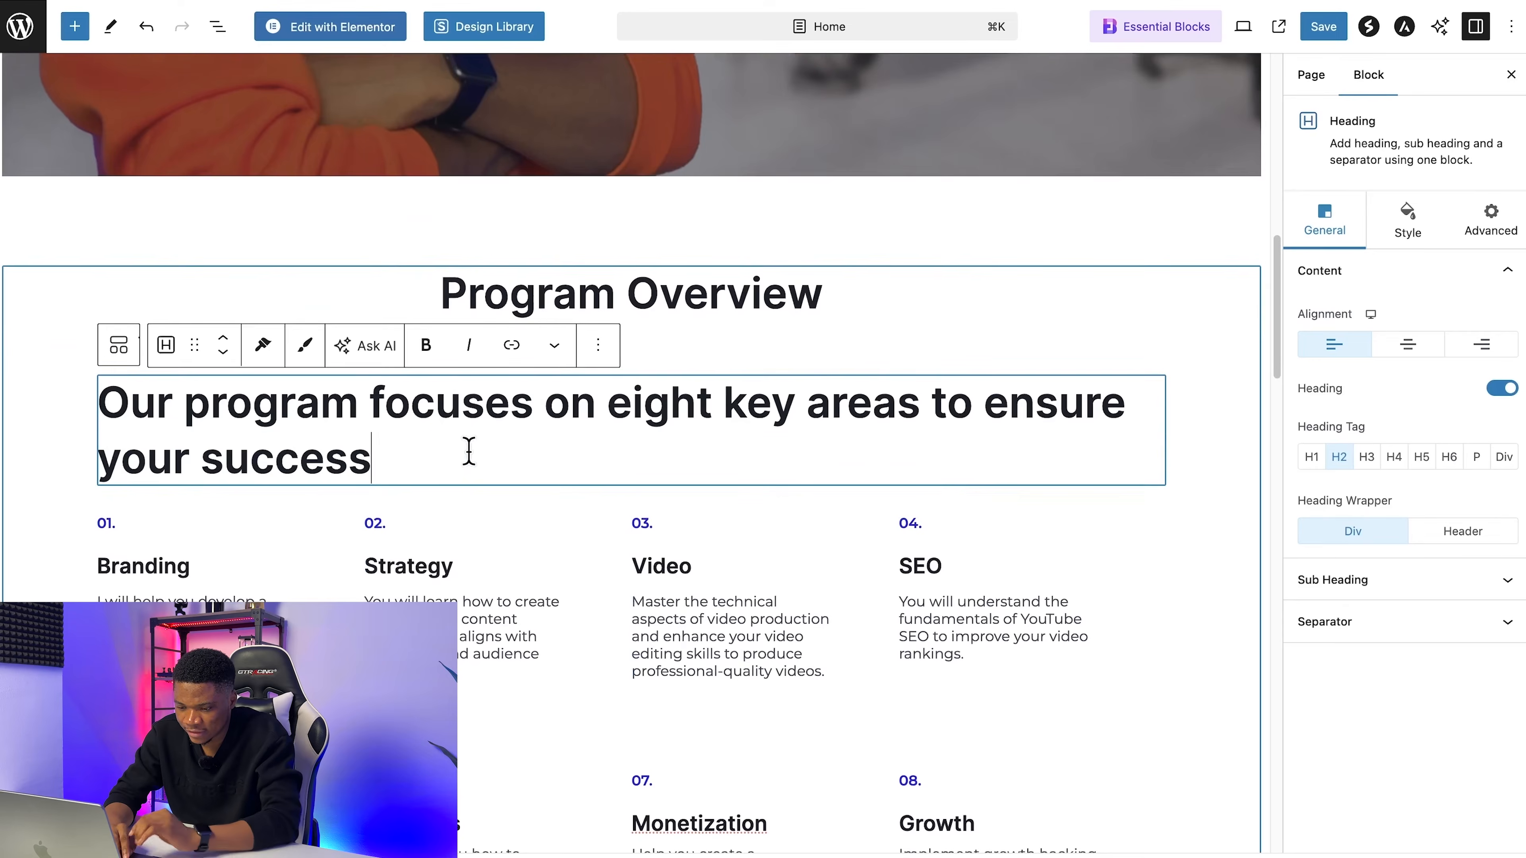
Step: Transform the eight key areas subheading into a standard Heading block at level H4 with centered text
{"action": "left_click", "coordinate": [166, 372]}
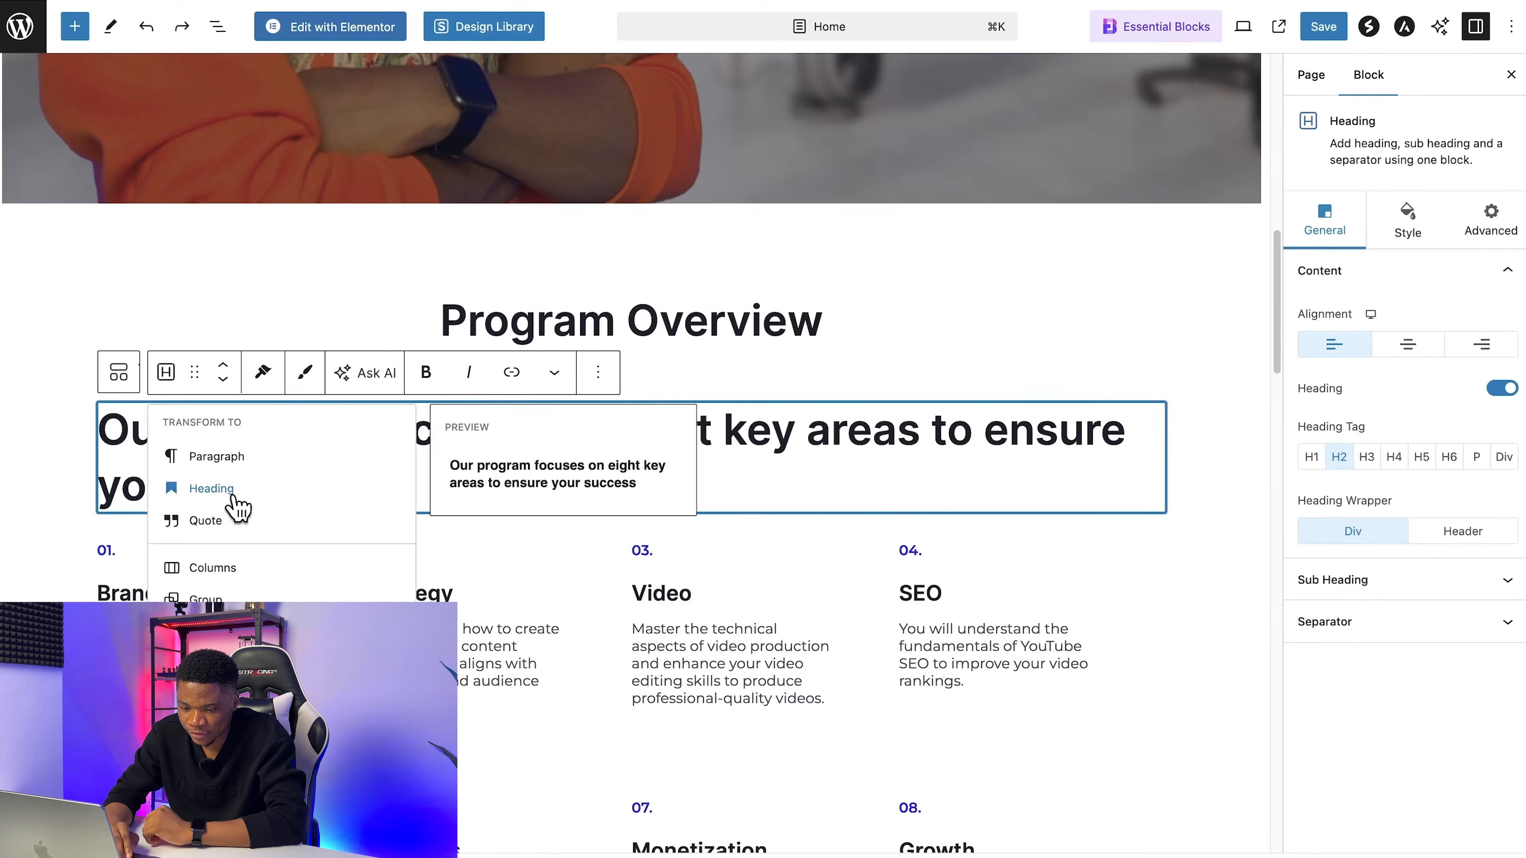
{"action": "left_click", "coordinate": [232, 490]}
{"action": "left_click", "coordinate": [298, 407]}
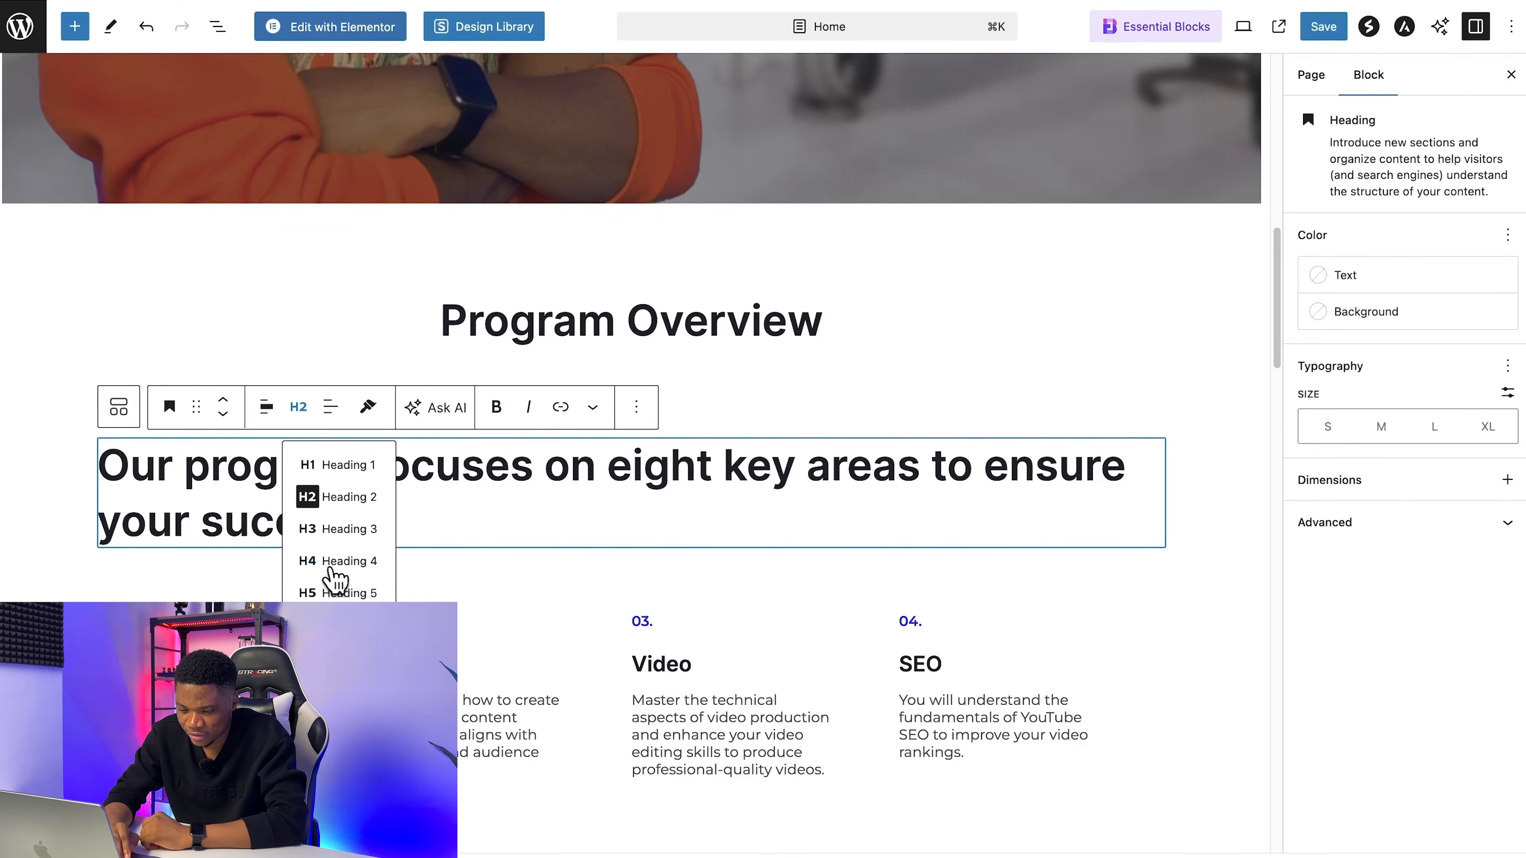
{"action": "left_click", "coordinate": [330, 565]}
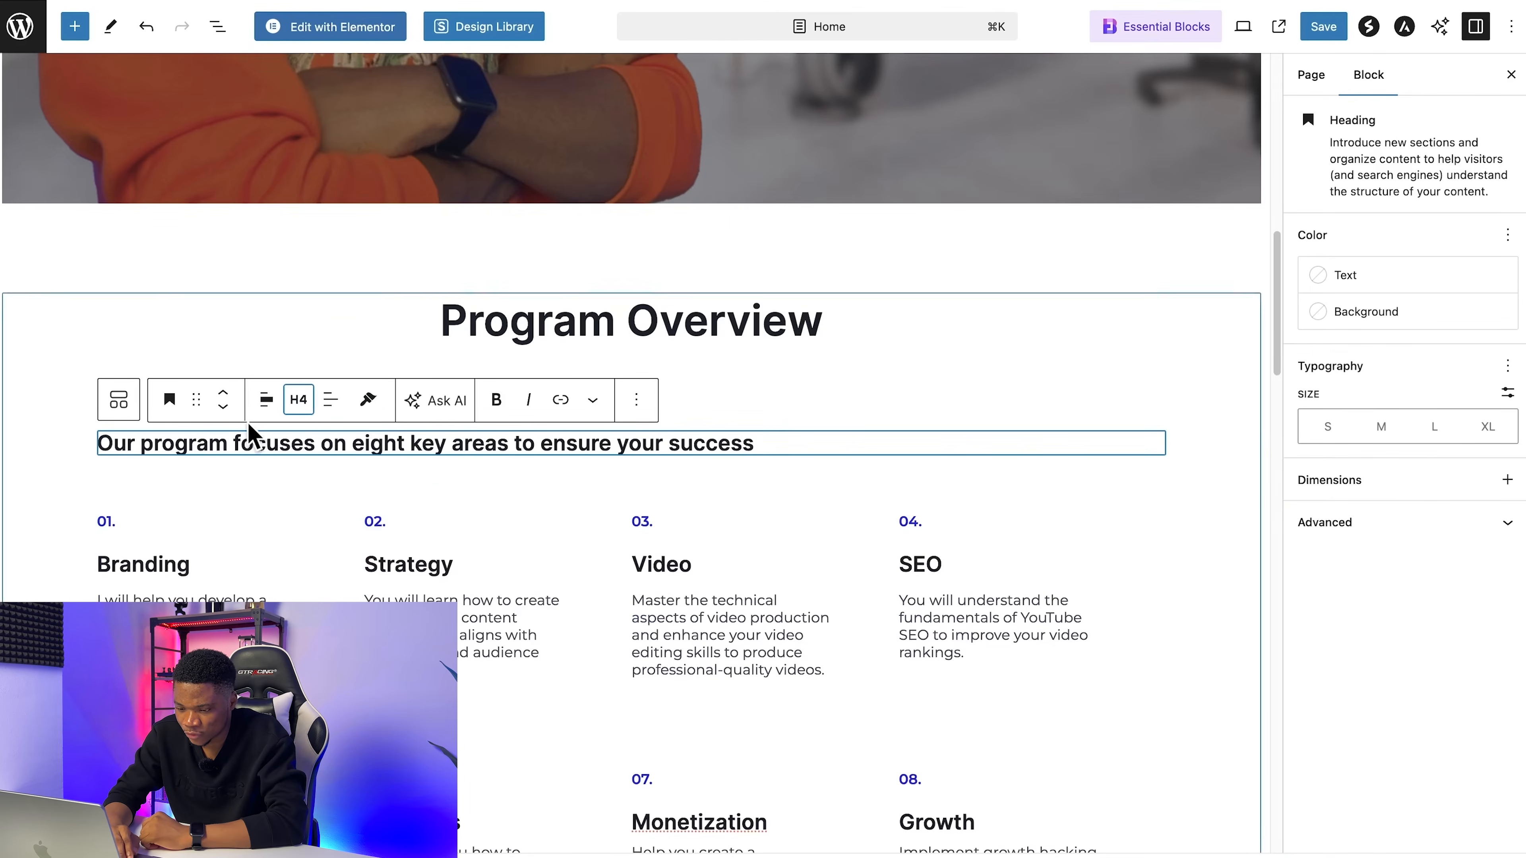
{"action": "left_click", "coordinate": [332, 405]}
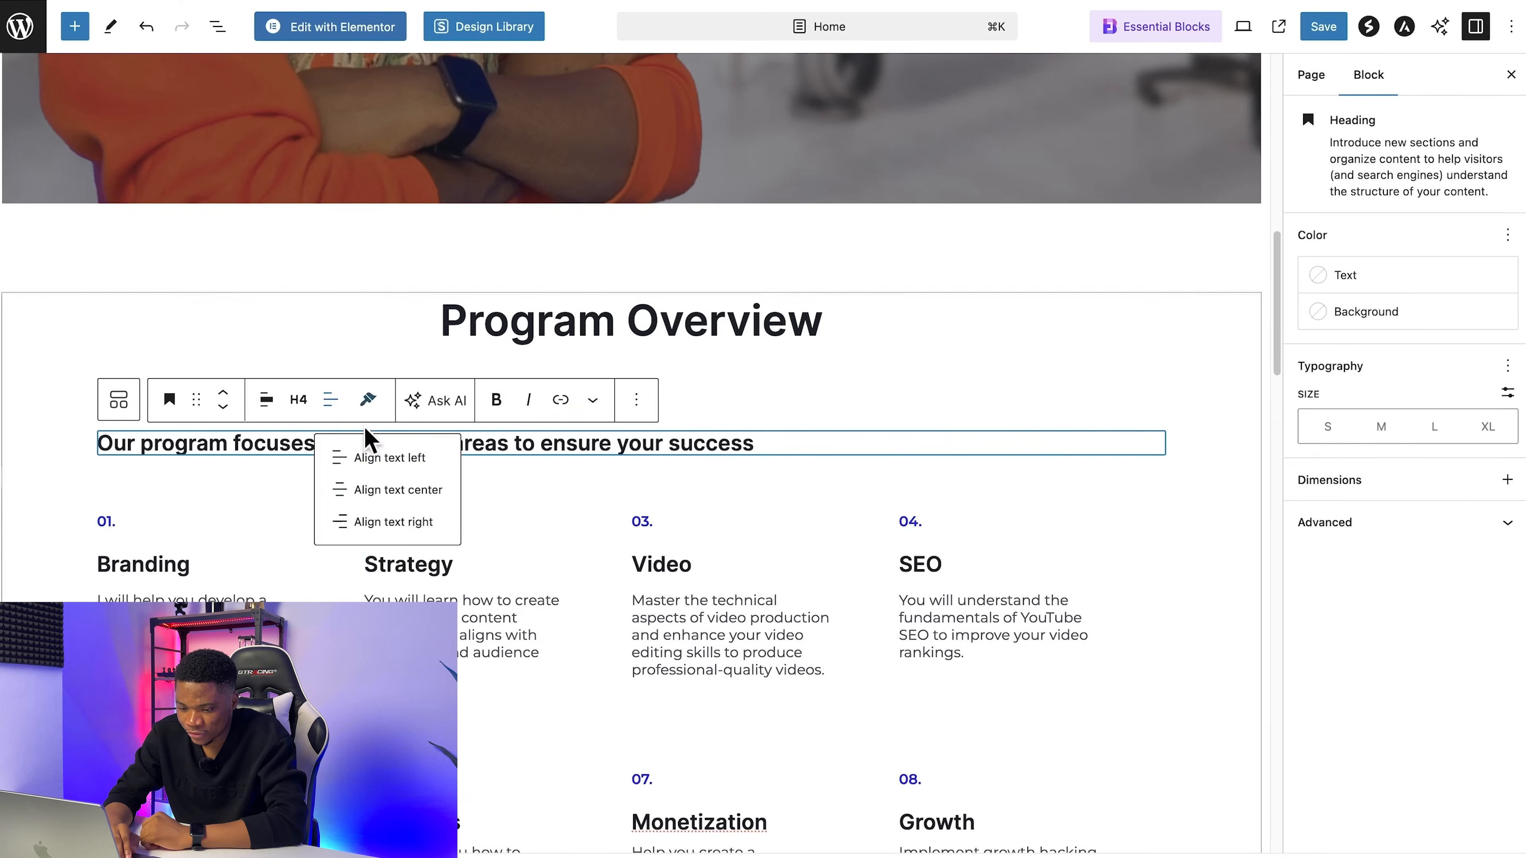
{"action": "left_click", "coordinate": [378, 488]}
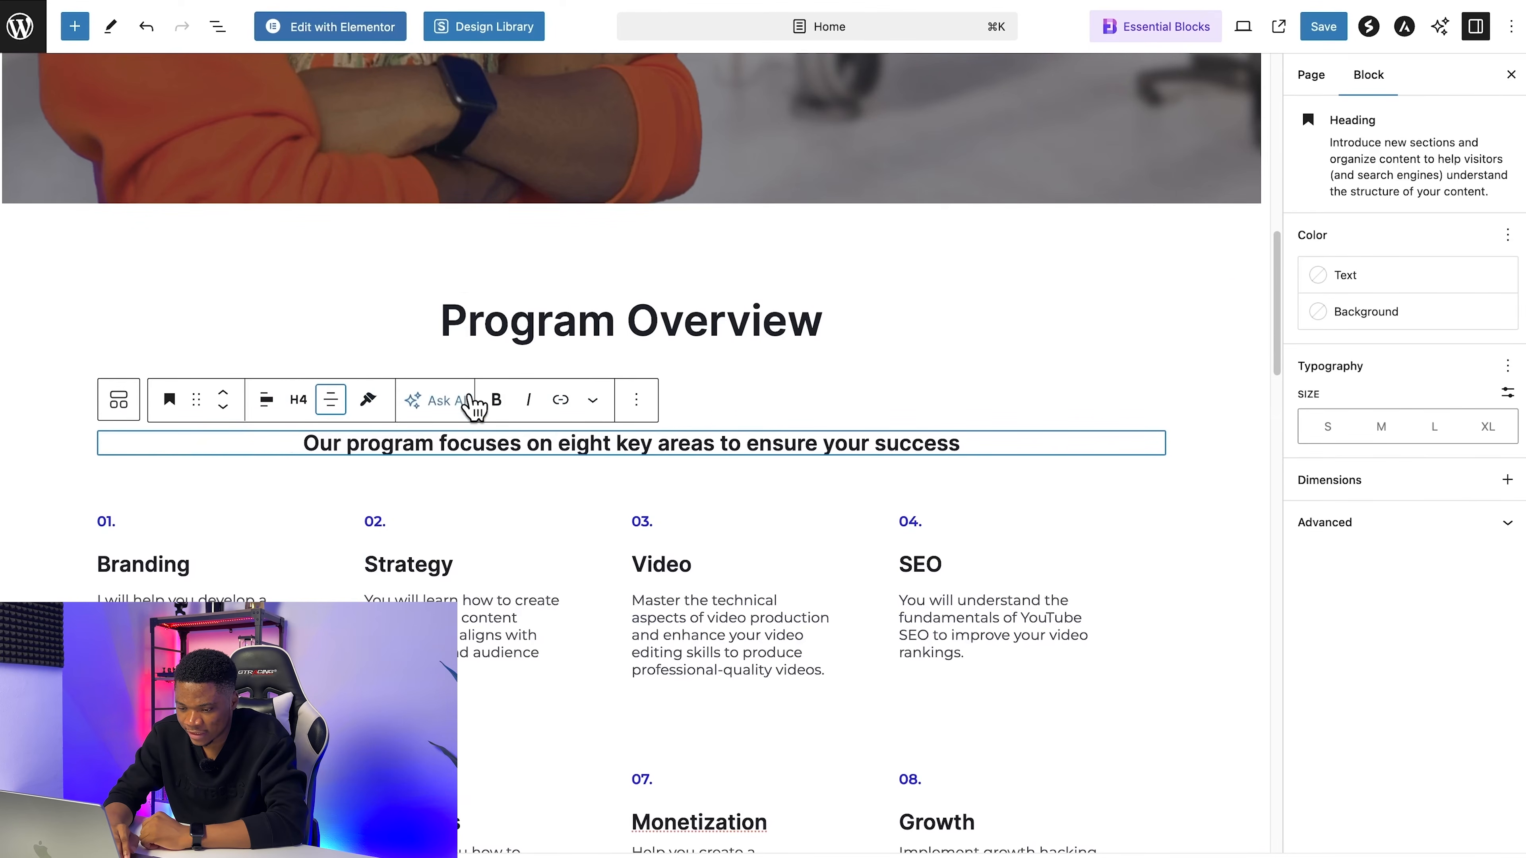
{"action": "left_click", "coordinate": [692, 394]}
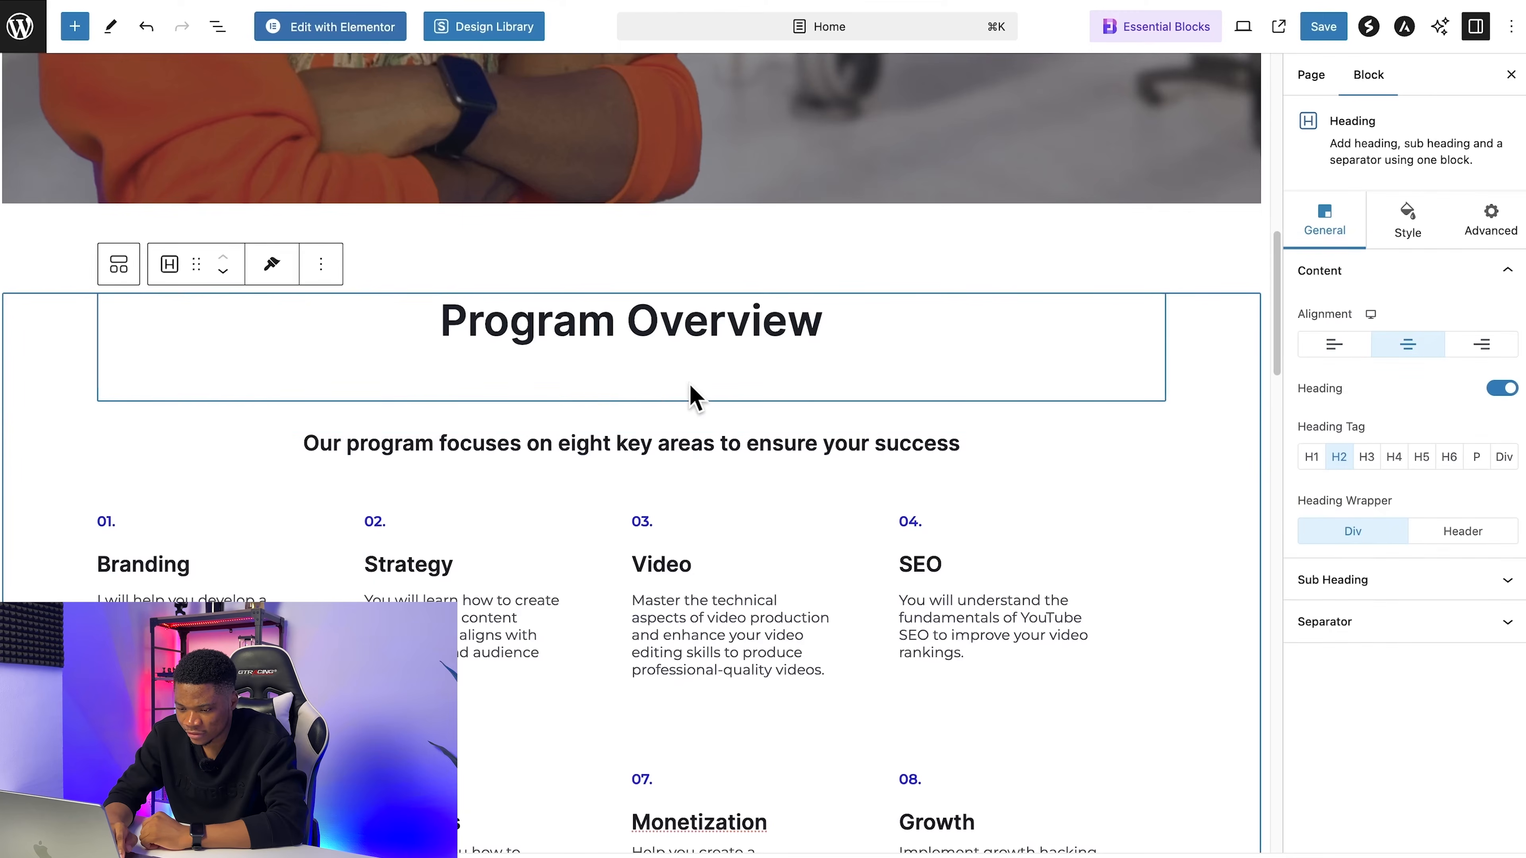
Step: Save the Home page, then reload the live homepage and review the Program Overview section and the content below it
{"action": "scroll", "coordinate": [781, 367], "scroll_direction": "up", "scroll_amount": 1}
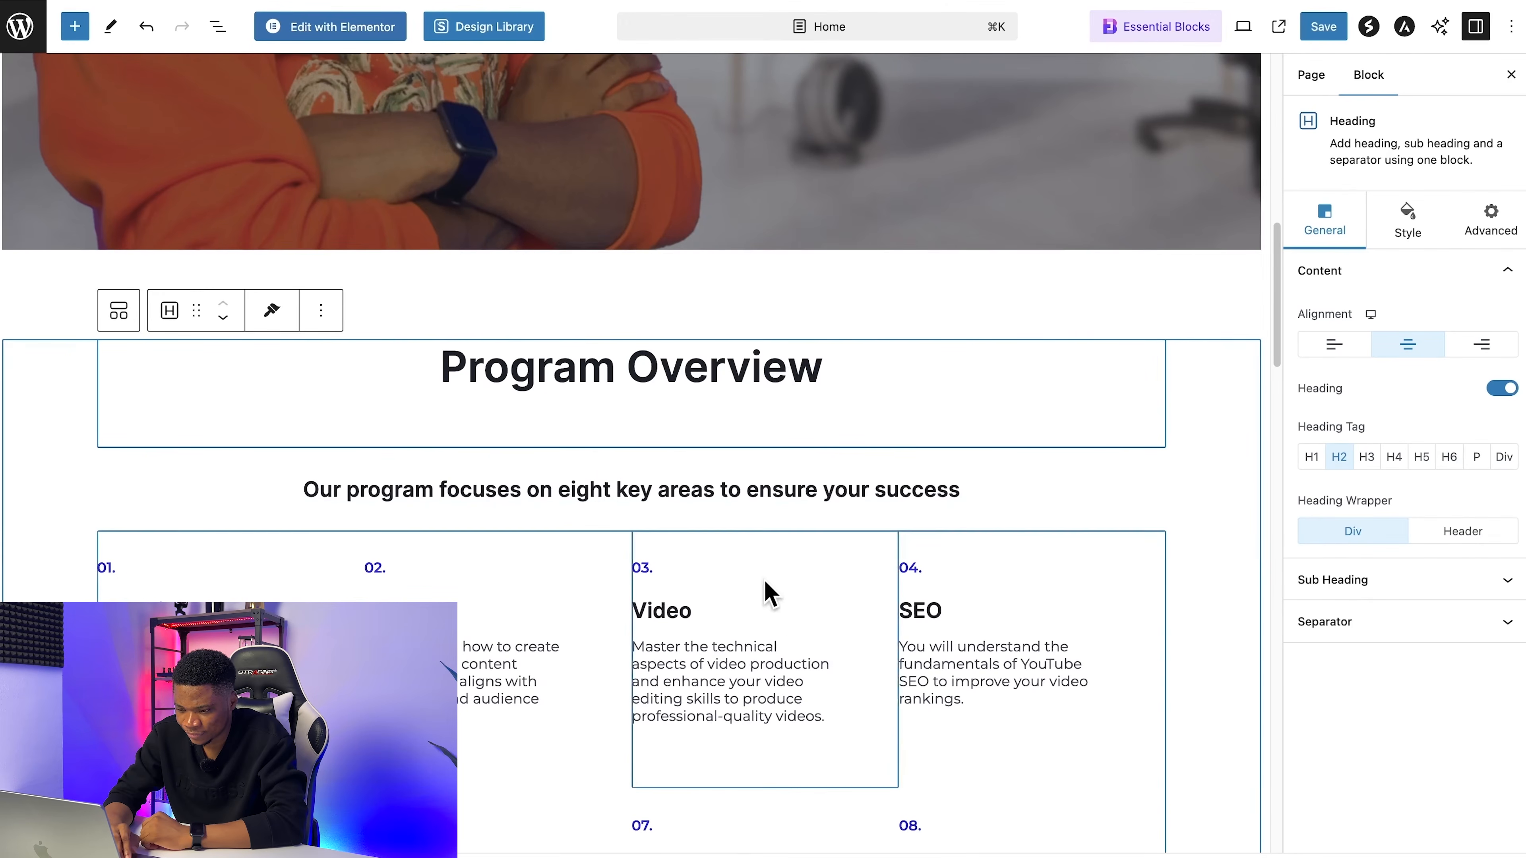
{"action": "left_click", "coordinate": [1322, 27]}
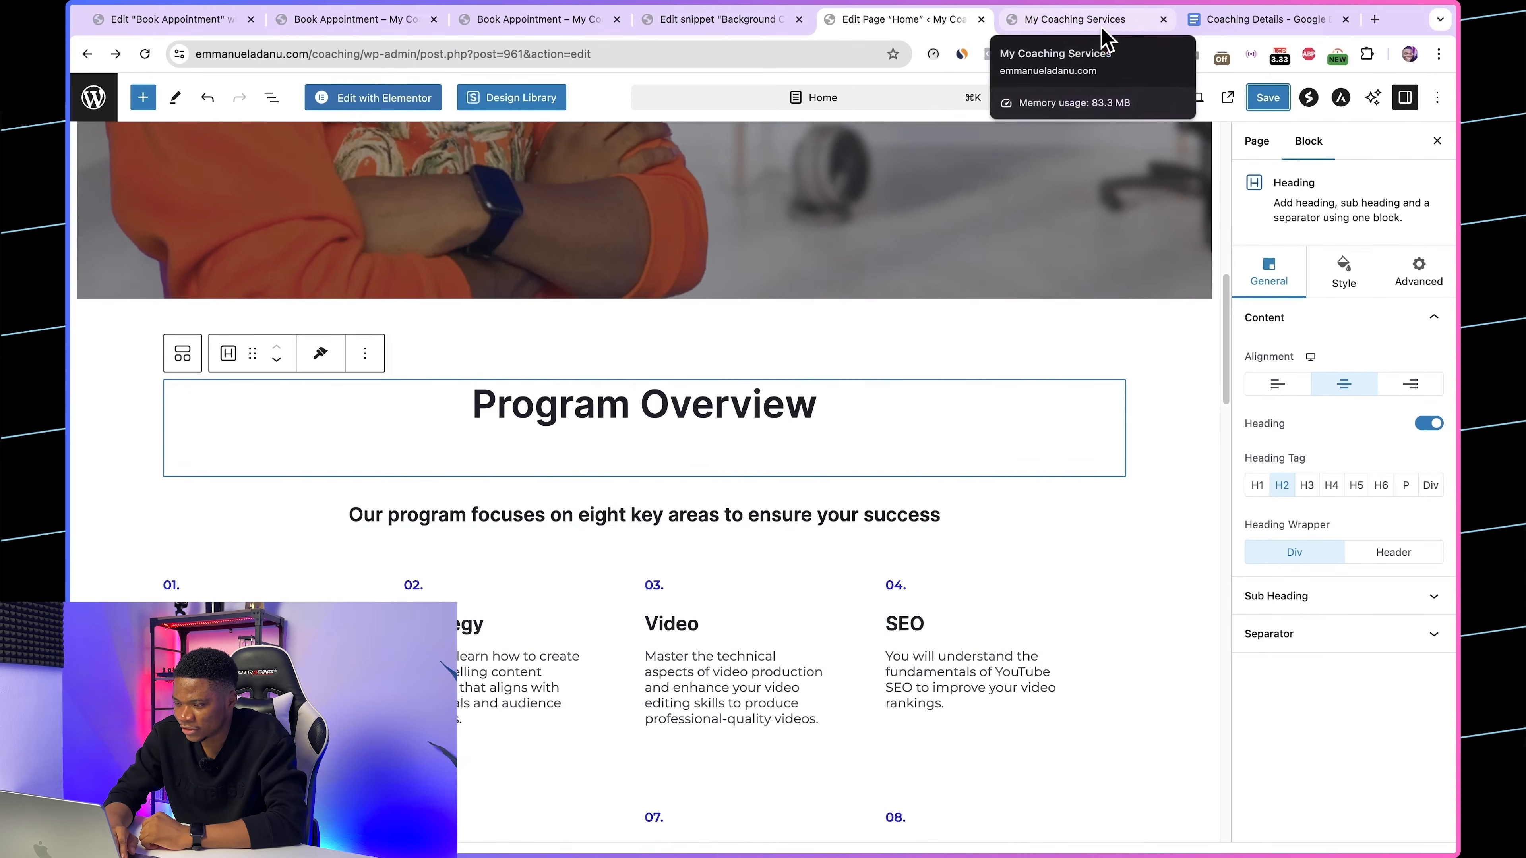
{"action": "left_click", "coordinate": [1075, 20]}
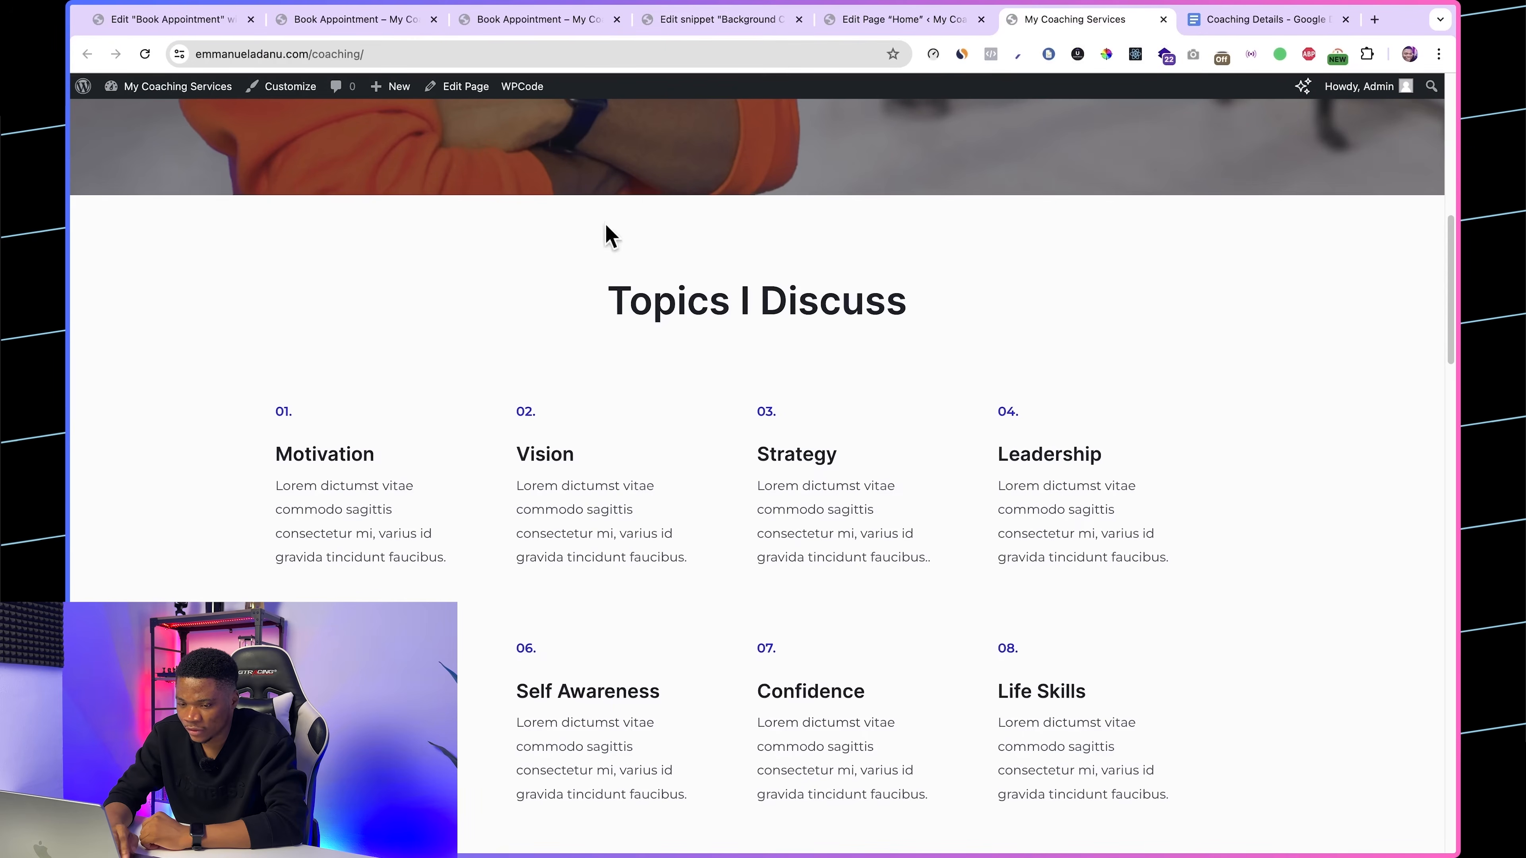
{"action": "left_click", "coordinate": [150, 47]}
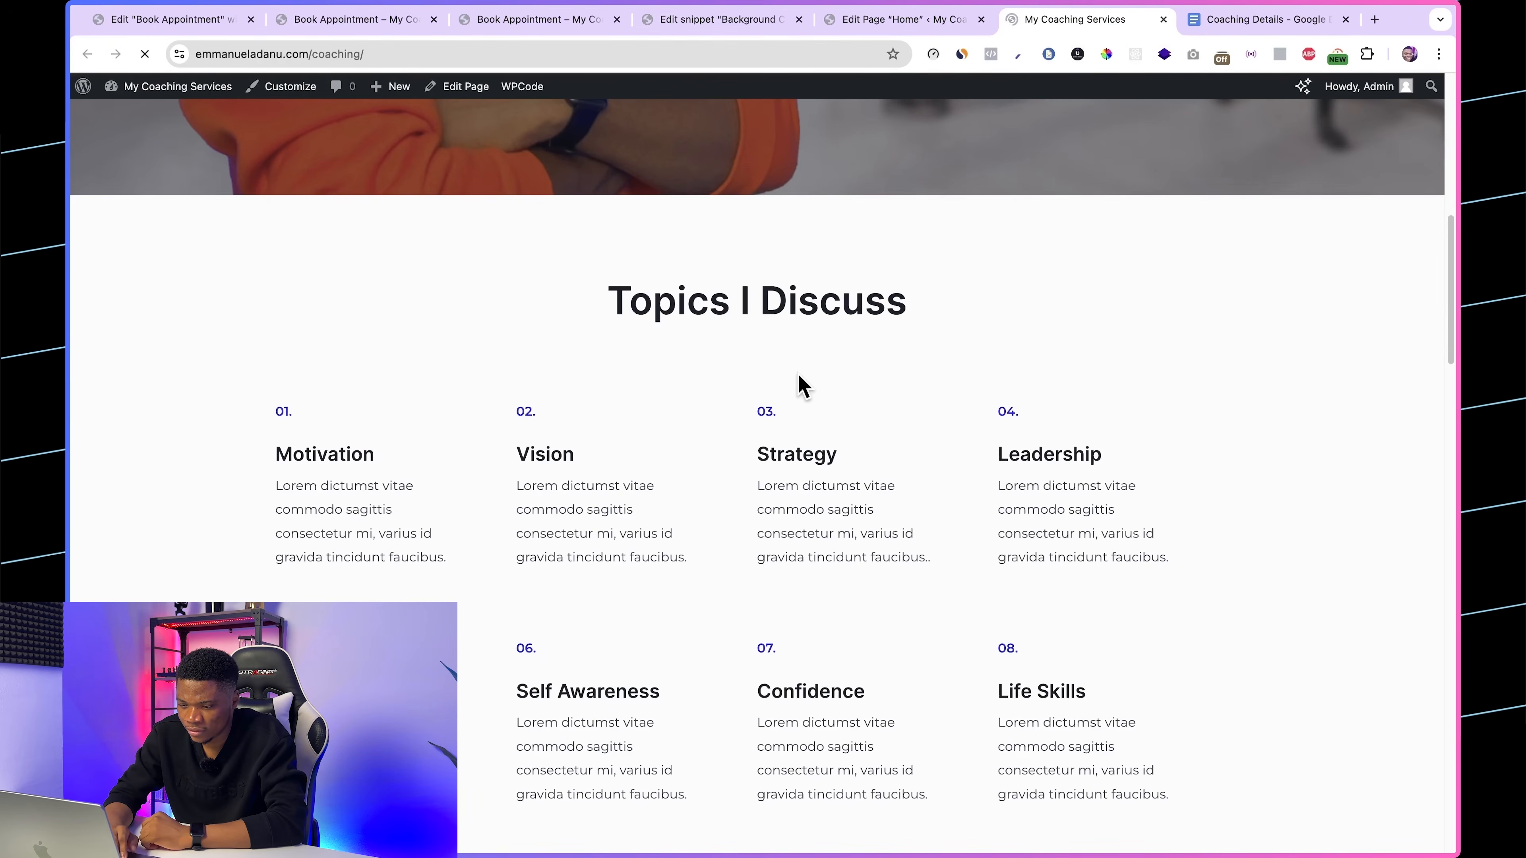
{"action": "scroll", "coordinate": [872, 508], "scroll_direction": "down", "scroll_amount": 5}
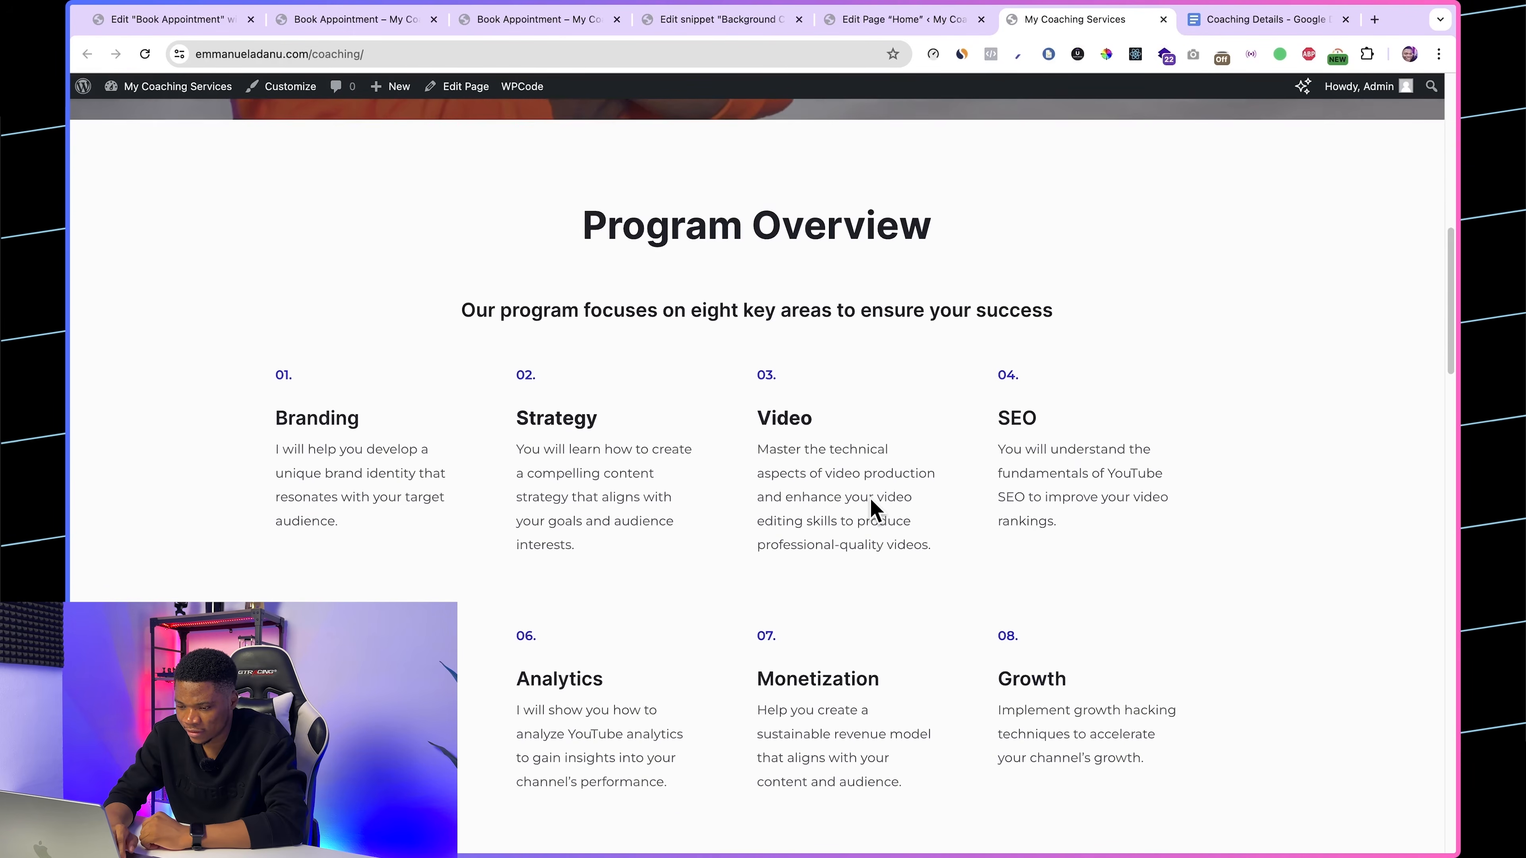
{"action": "scroll", "coordinate": [870, 498], "scroll_direction": "down", "scroll_amount": 6}
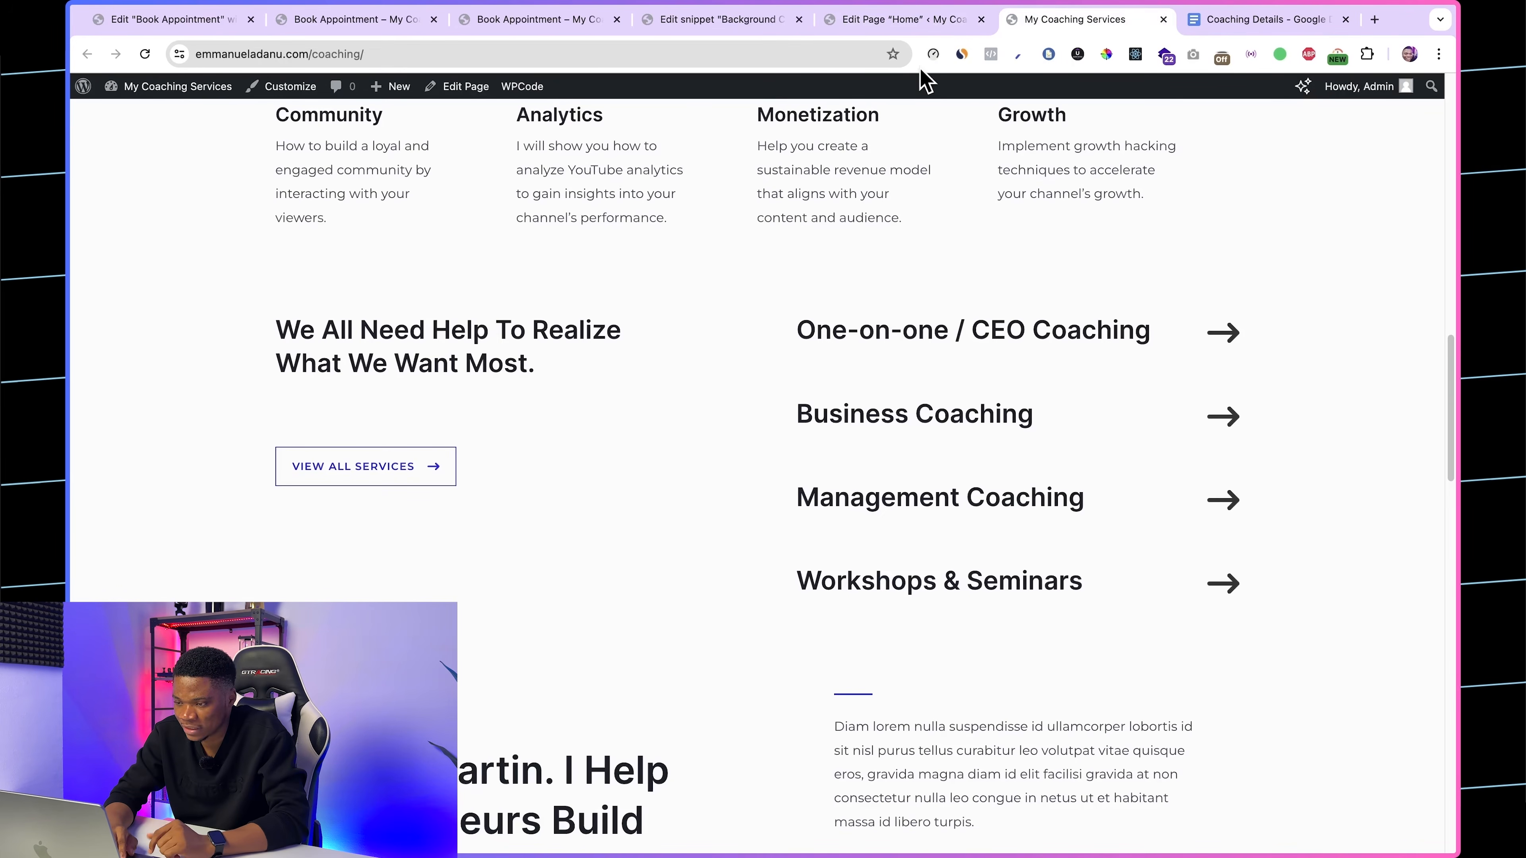
Step: Delete the "We All Need Help To Realize What We Want Most" container from the Home page in the editor
{"action": "left_click", "coordinate": [910, 21]}
{"action": "scroll", "coordinate": [807, 477], "scroll_direction": "down", "scroll_amount": 10}
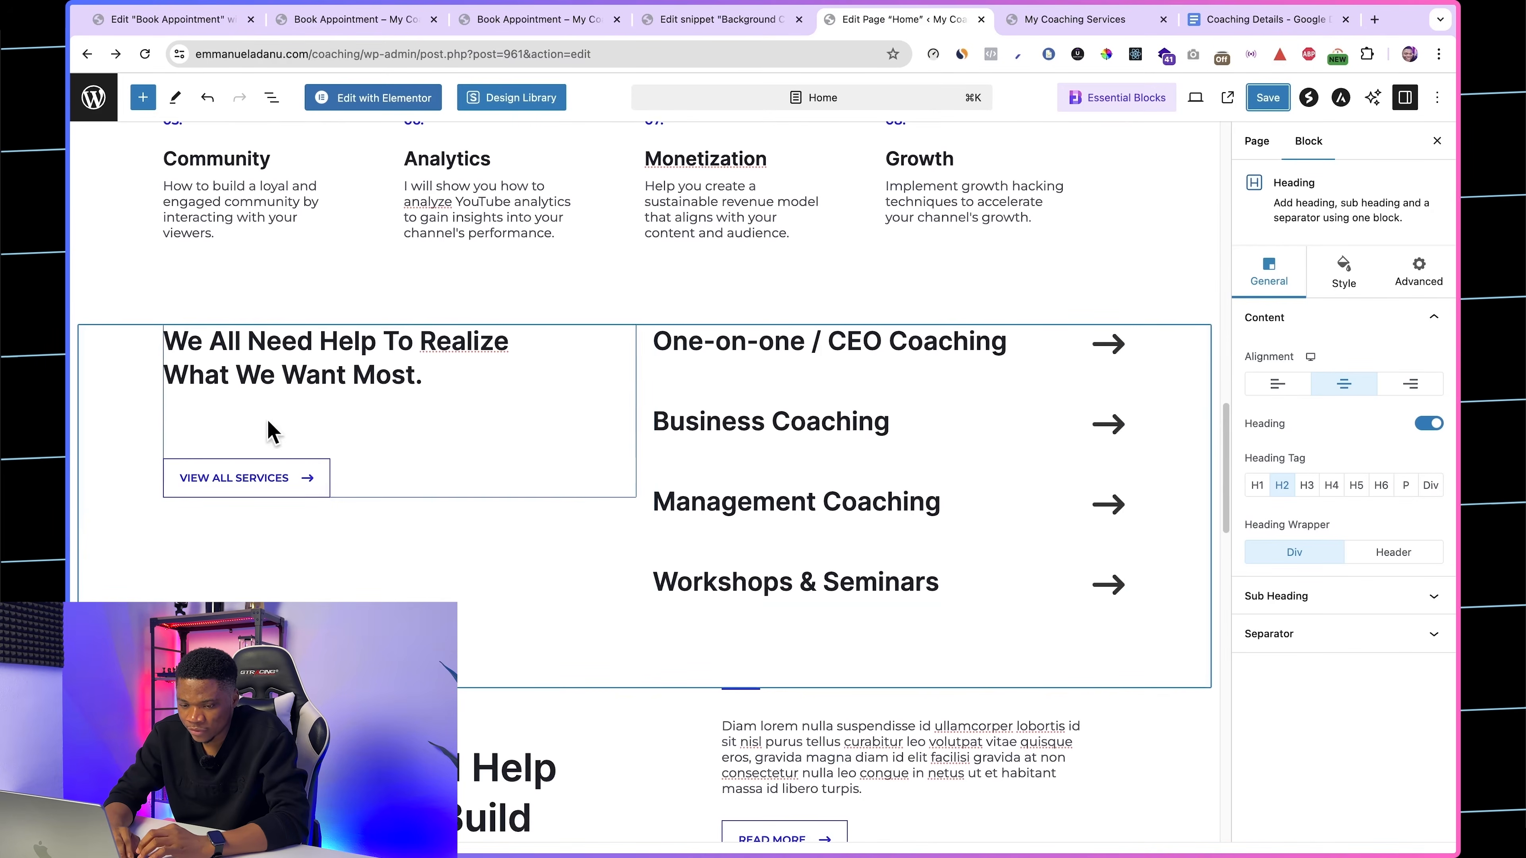
{"action": "left_click", "coordinate": [115, 358]}
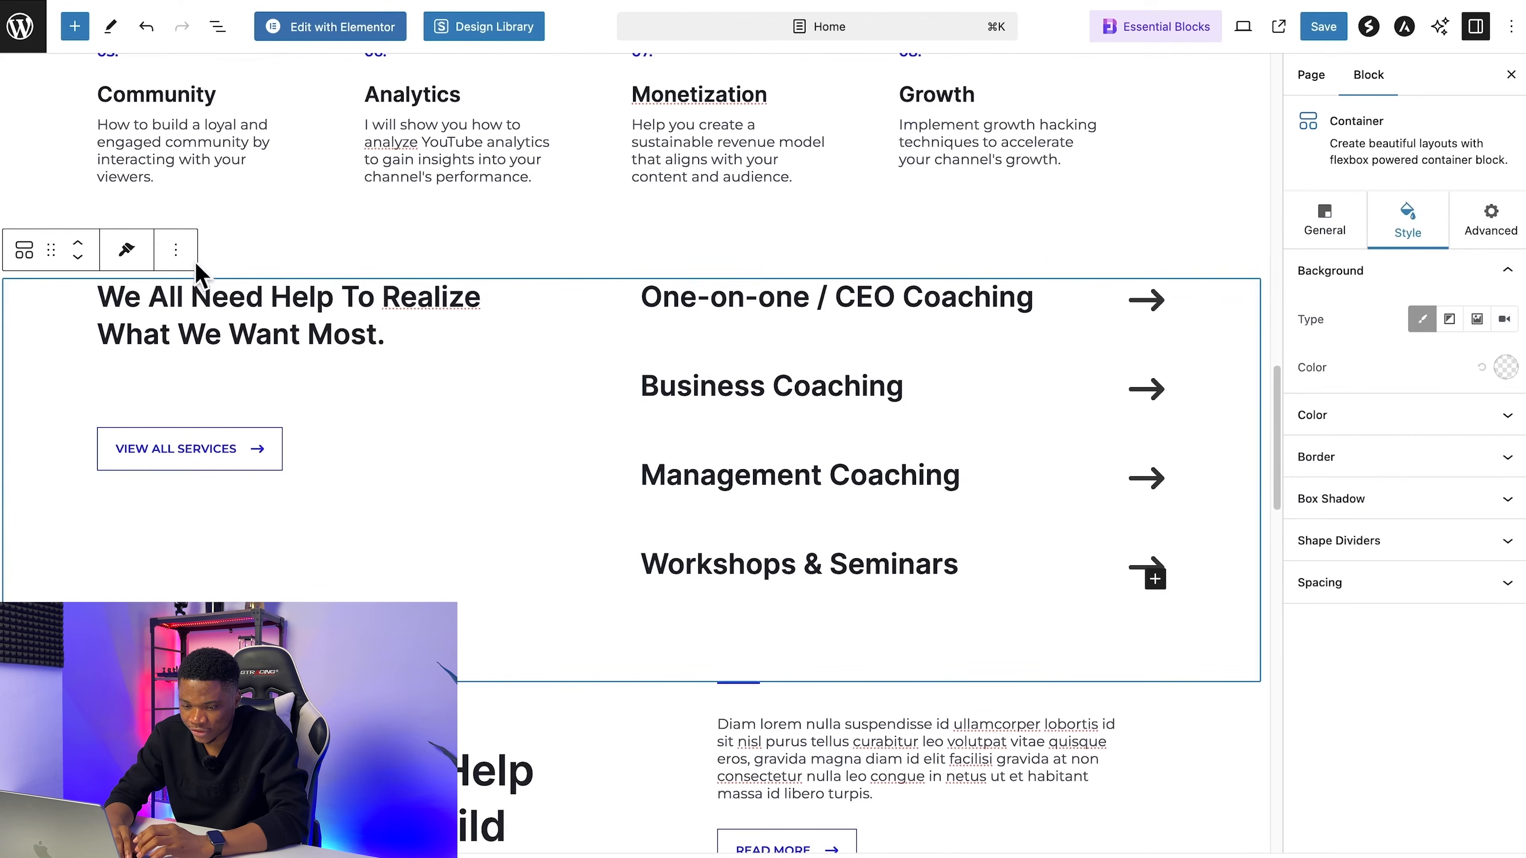
{"action": "left_click", "coordinate": [175, 250]}
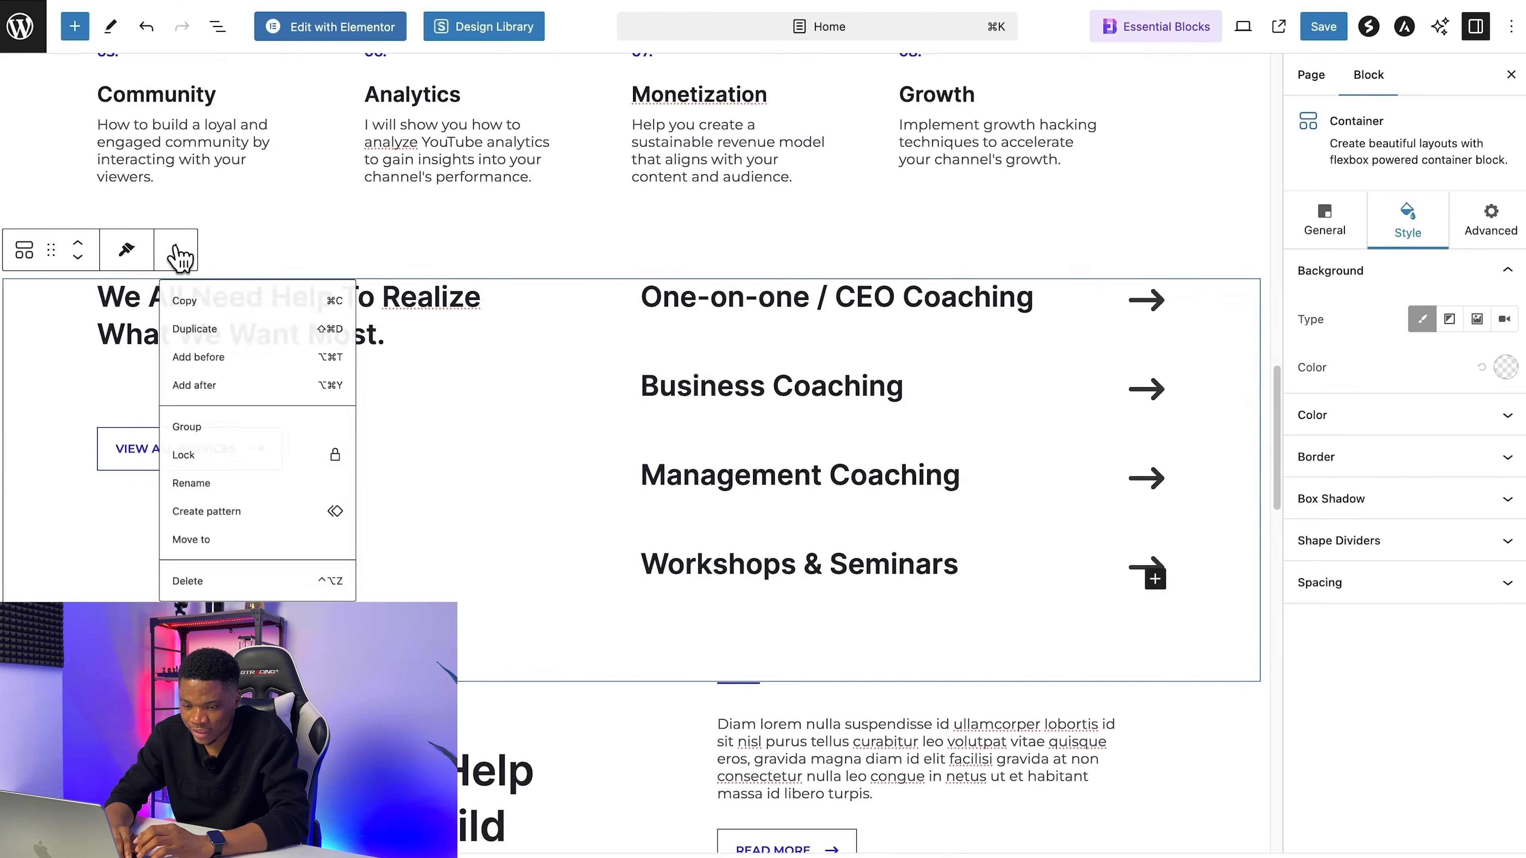
{"action": "scroll", "coordinate": [511, 606], "scroll_direction": "up", "scroll_amount": 8}
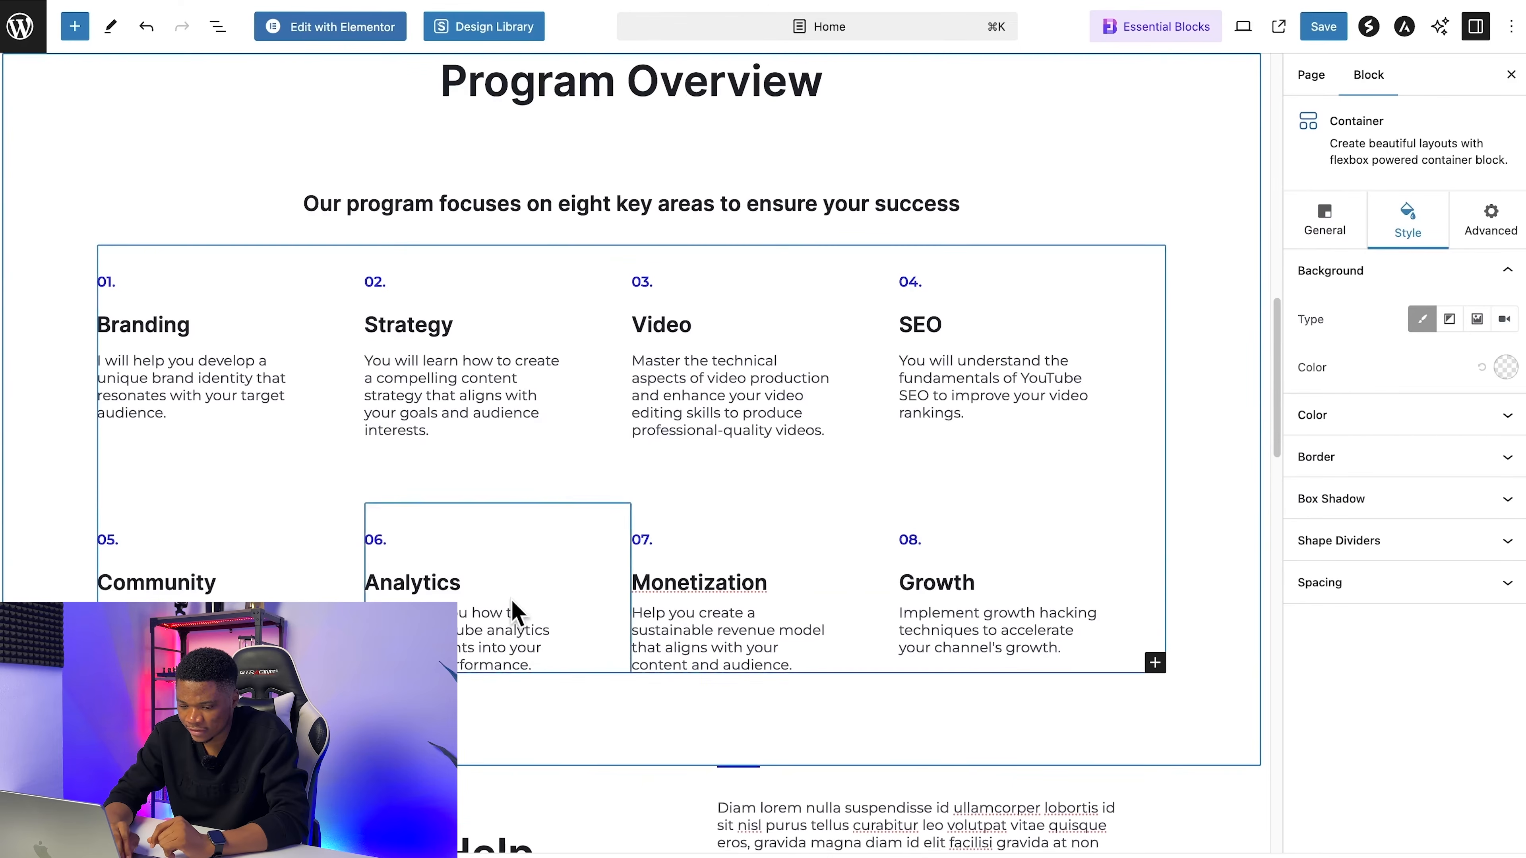
Step: Replace the placeholder name in the About Me heading with the coach's full name
{"action": "scroll", "coordinate": [511, 607], "scroll_direction": "down", "scroll_amount": 7}
{"action": "left_click", "coordinate": [170, 447]}
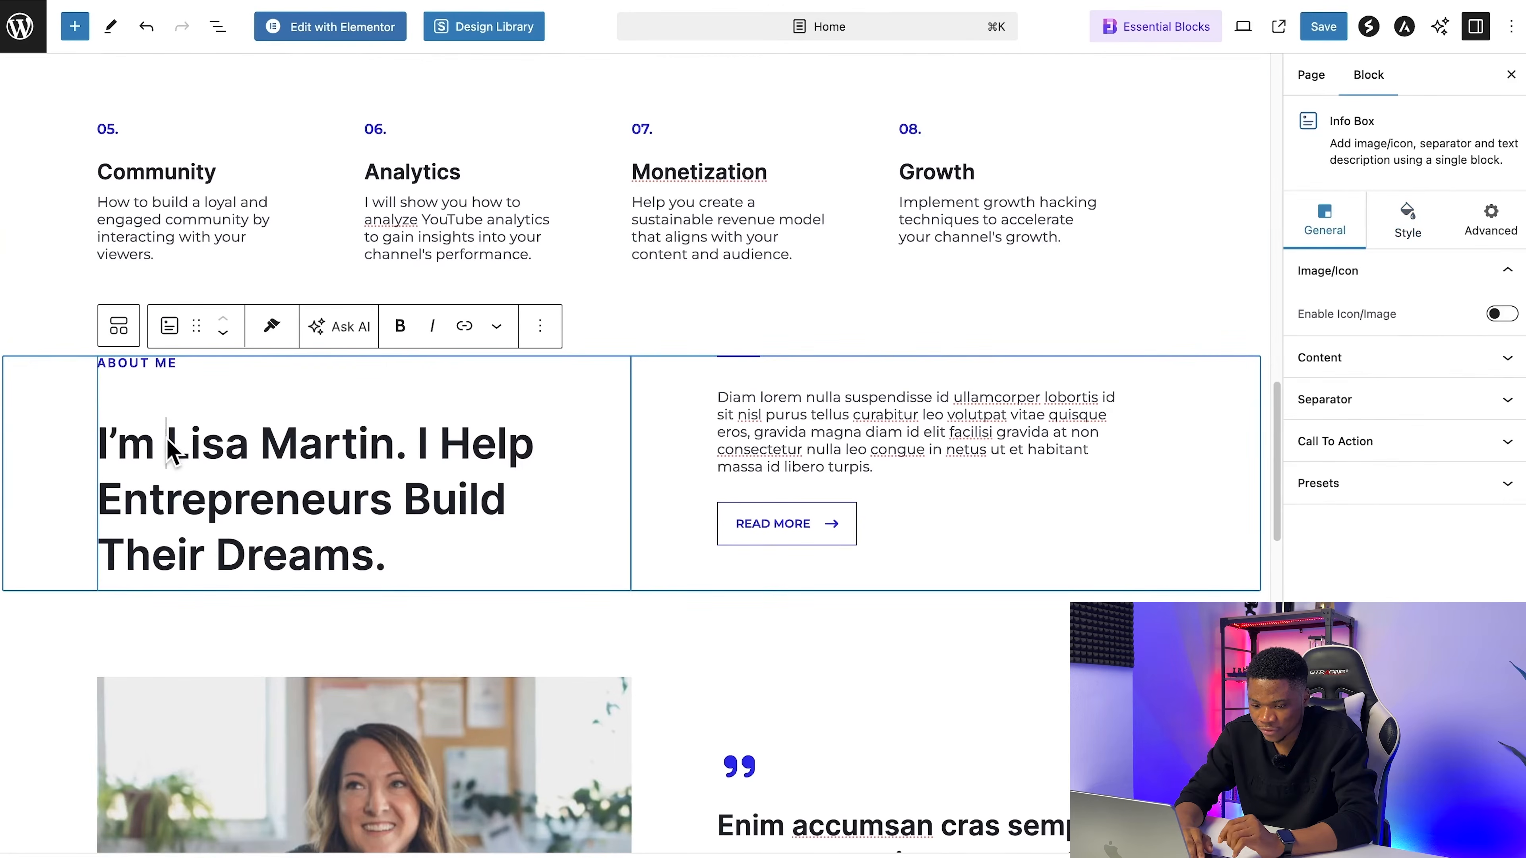
{"action": "left_click_drag", "start_coordinate": [168, 445], "coordinate": [249, 445]}
{"action": "key", "text": "shift+alt+Right"}
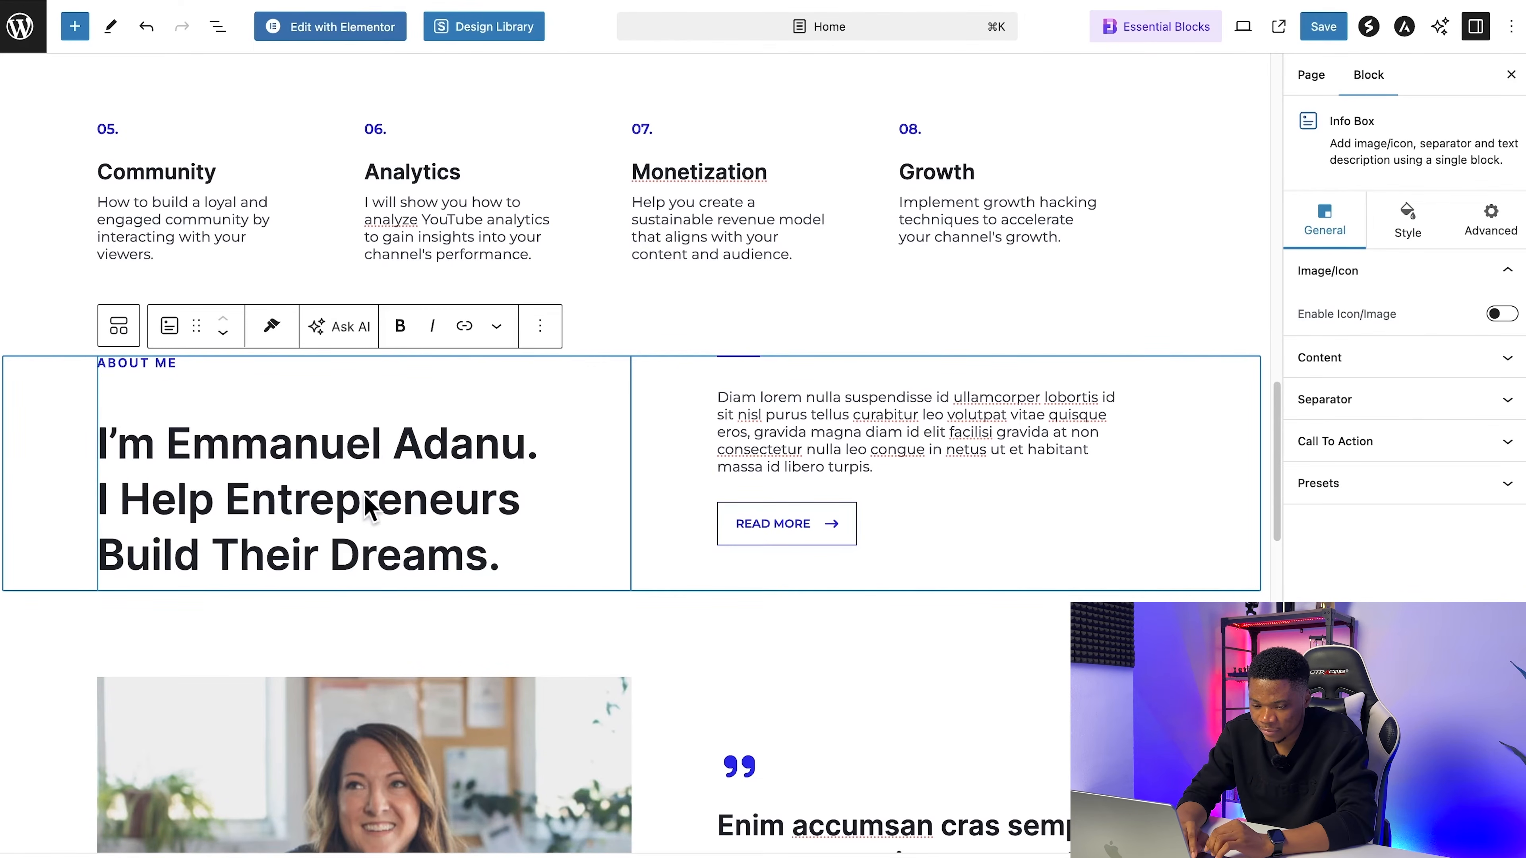
Step: Reword the end of the About Me heading to "Achieve Their YouTube goals"
{"action": "scroll", "coordinate": [369, 508], "scroll_direction": "up", "scroll_amount": 2}
{"action": "double_click", "coordinate": [175, 667]}
{"action": "type", "text": "Achie"}
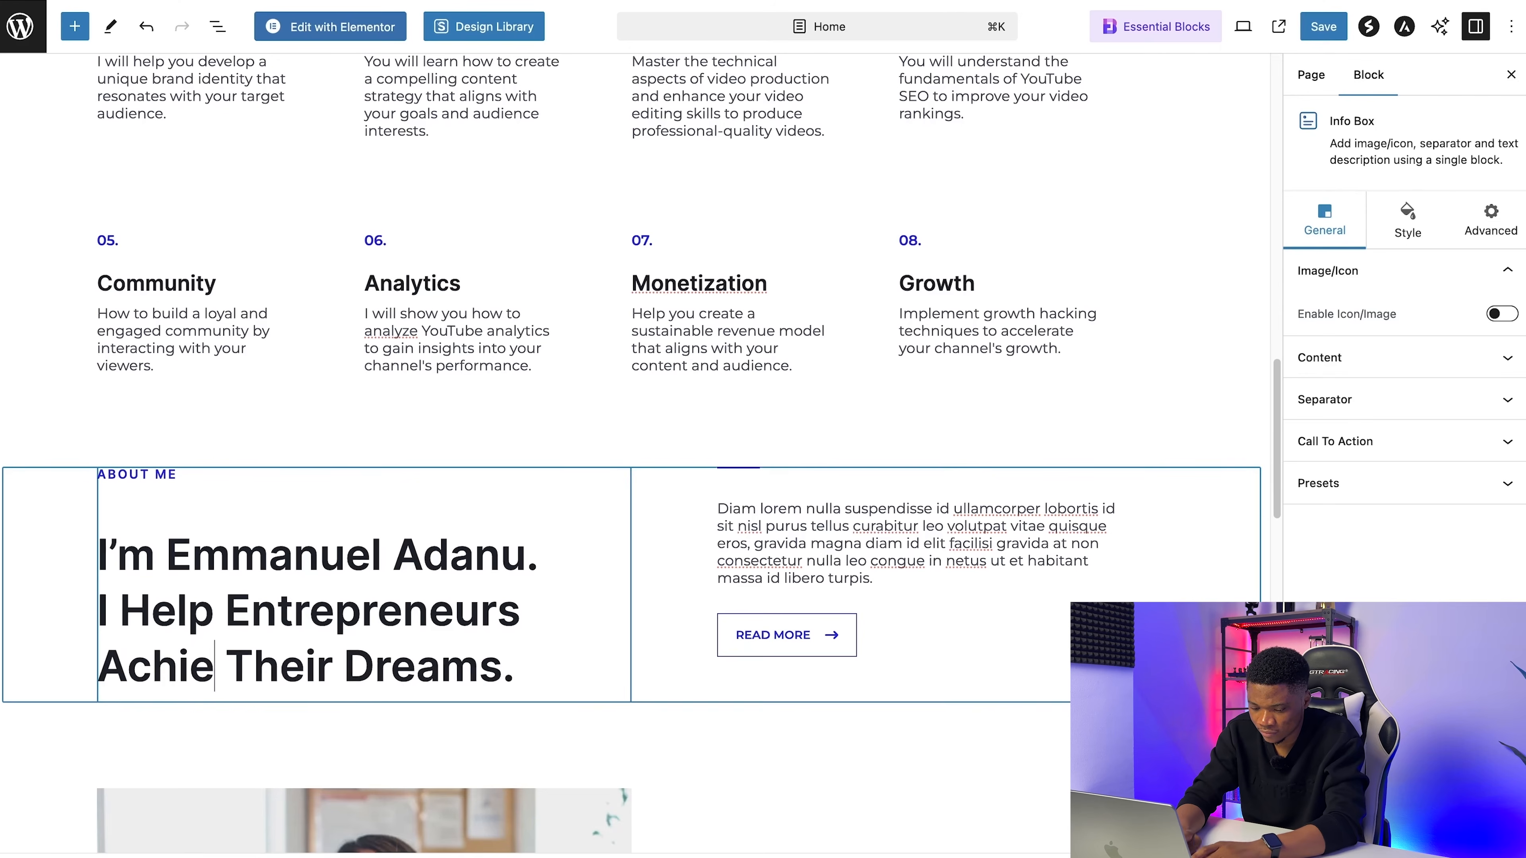
{"action": "type", "text": "ve"}
{"action": "key", "text": "shift+Left"}
{"action": "key", "text": "shift+Left"}
{"action": "key", "text": "shift+Left"}
{"action": "key", "text": "shift+Left"}
{"action": "key", "text": "shift+Left"}
{"action": "key", "text": "shift+Left"}
{"action": "type", "text": "Y"}
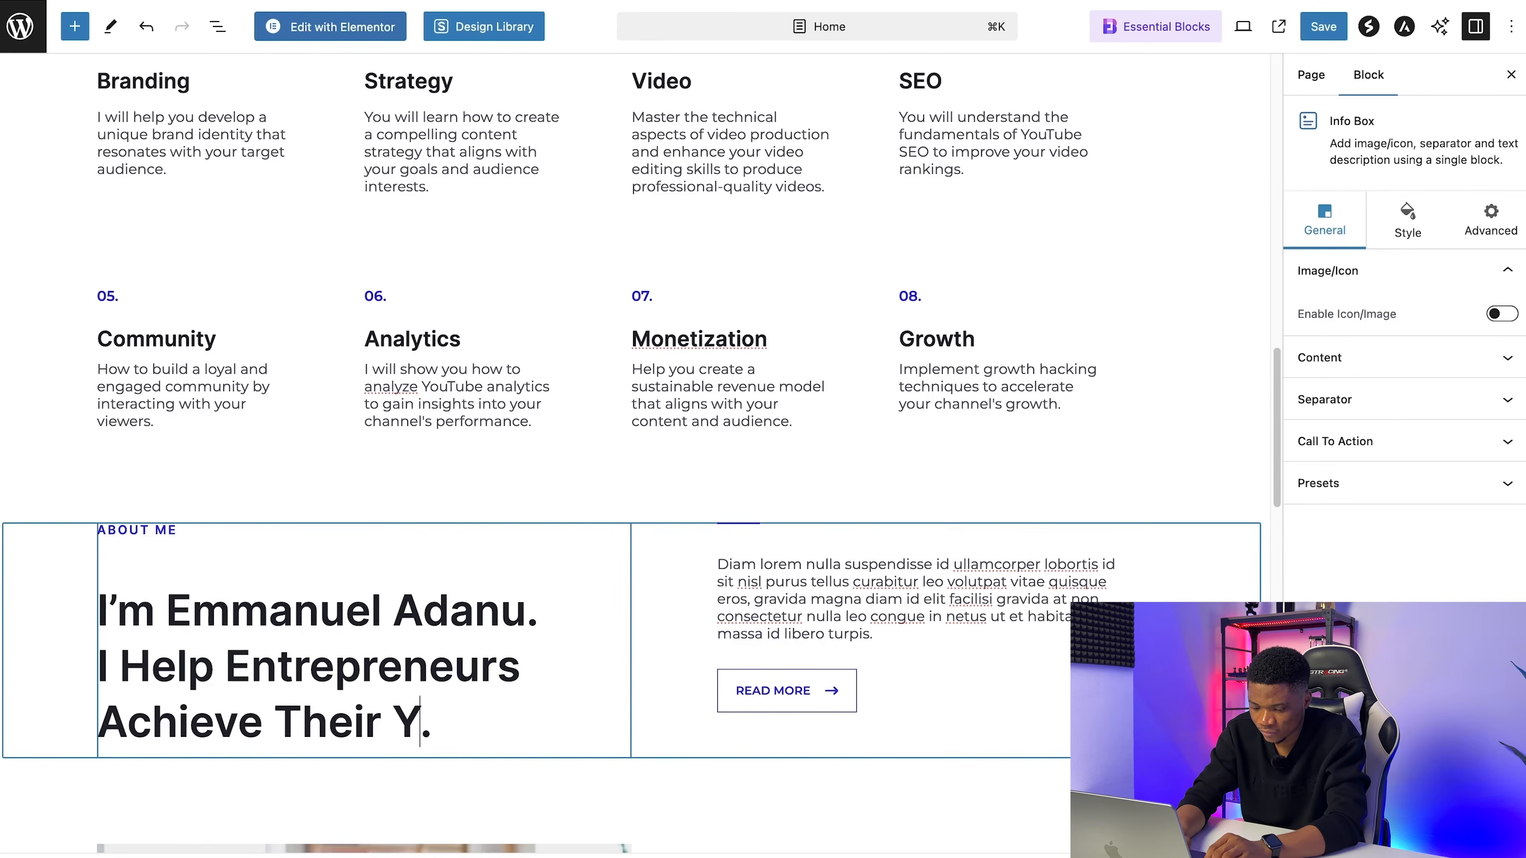
{"action": "type", "text": "ouTube goals"}
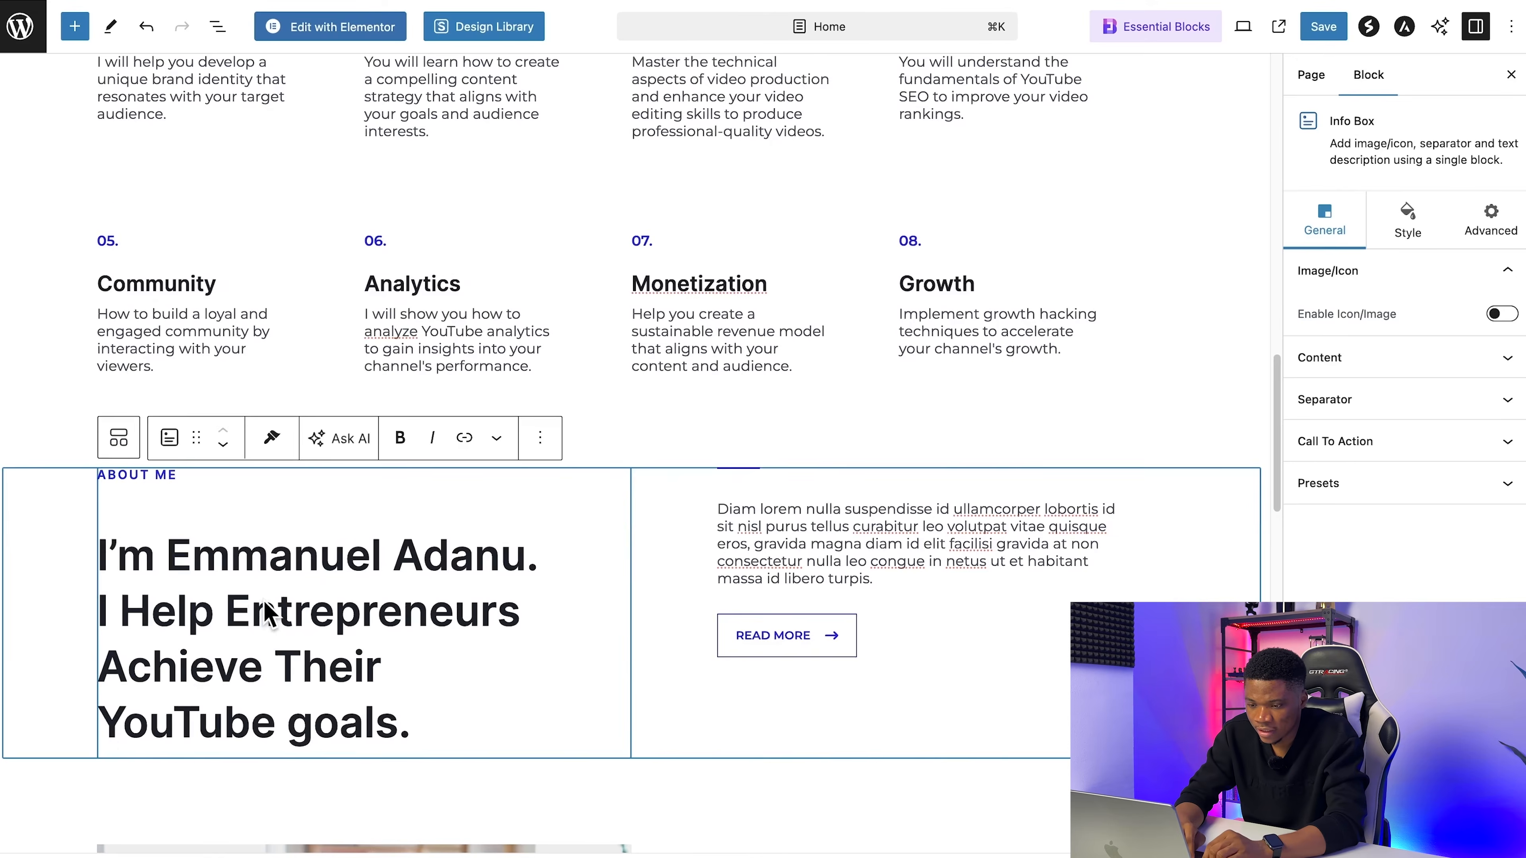
Step: Append "on YouTube" to the subheading under Program Overview
{"action": "scroll", "coordinate": [266, 613], "scroll_direction": "up", "scroll_amount": 15}
{"action": "scroll", "coordinate": [265, 613], "scroll_direction": "down", "scroll_amount": 12}
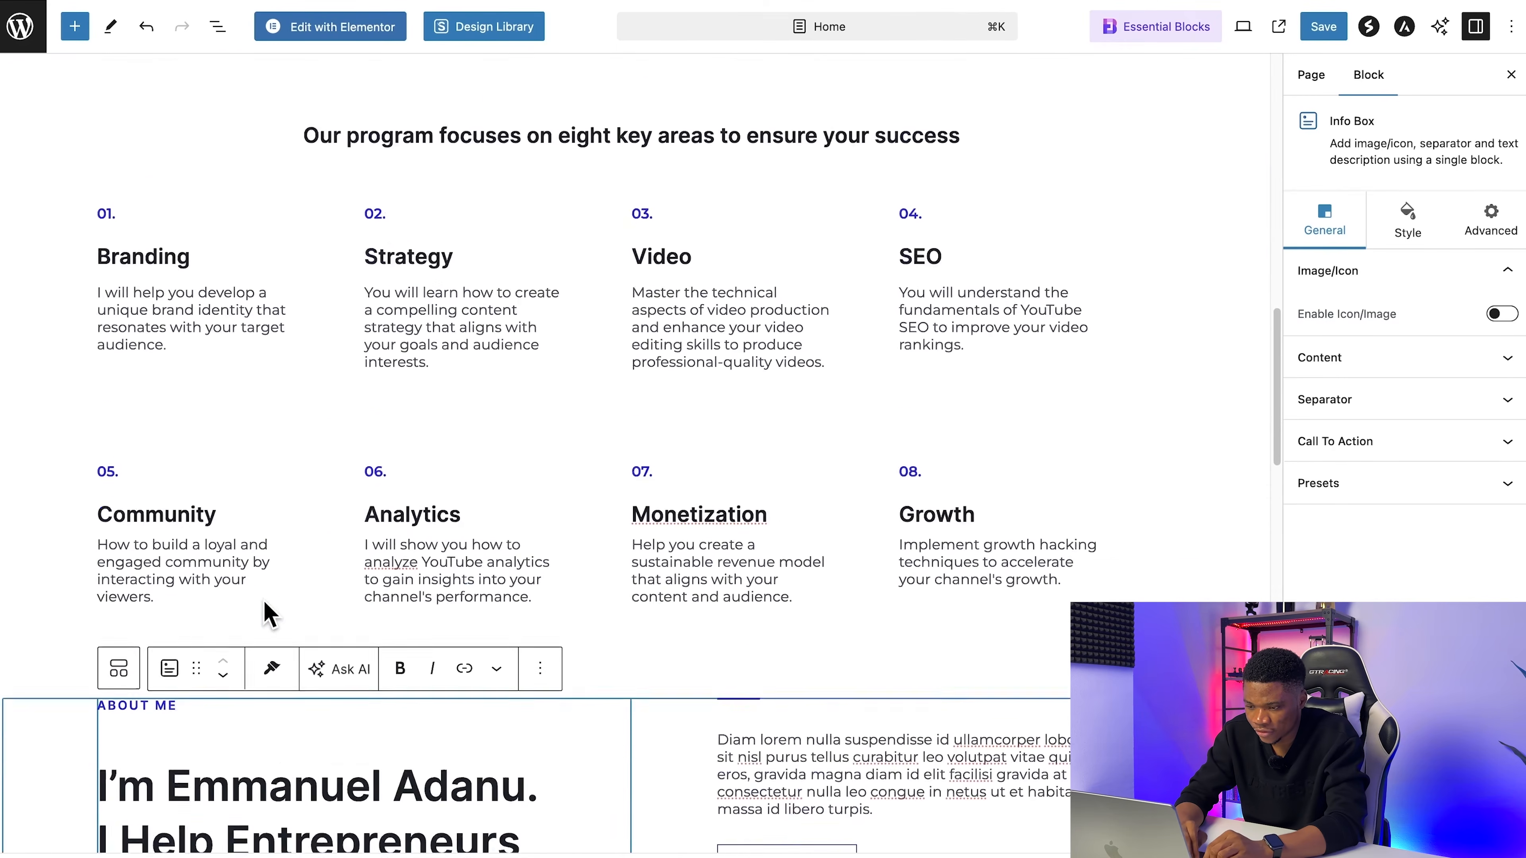
{"action": "scroll", "coordinate": [689, 430], "scroll_direction": "up", "scroll_amount": 2}
{"action": "left_click", "coordinate": [967, 249]}
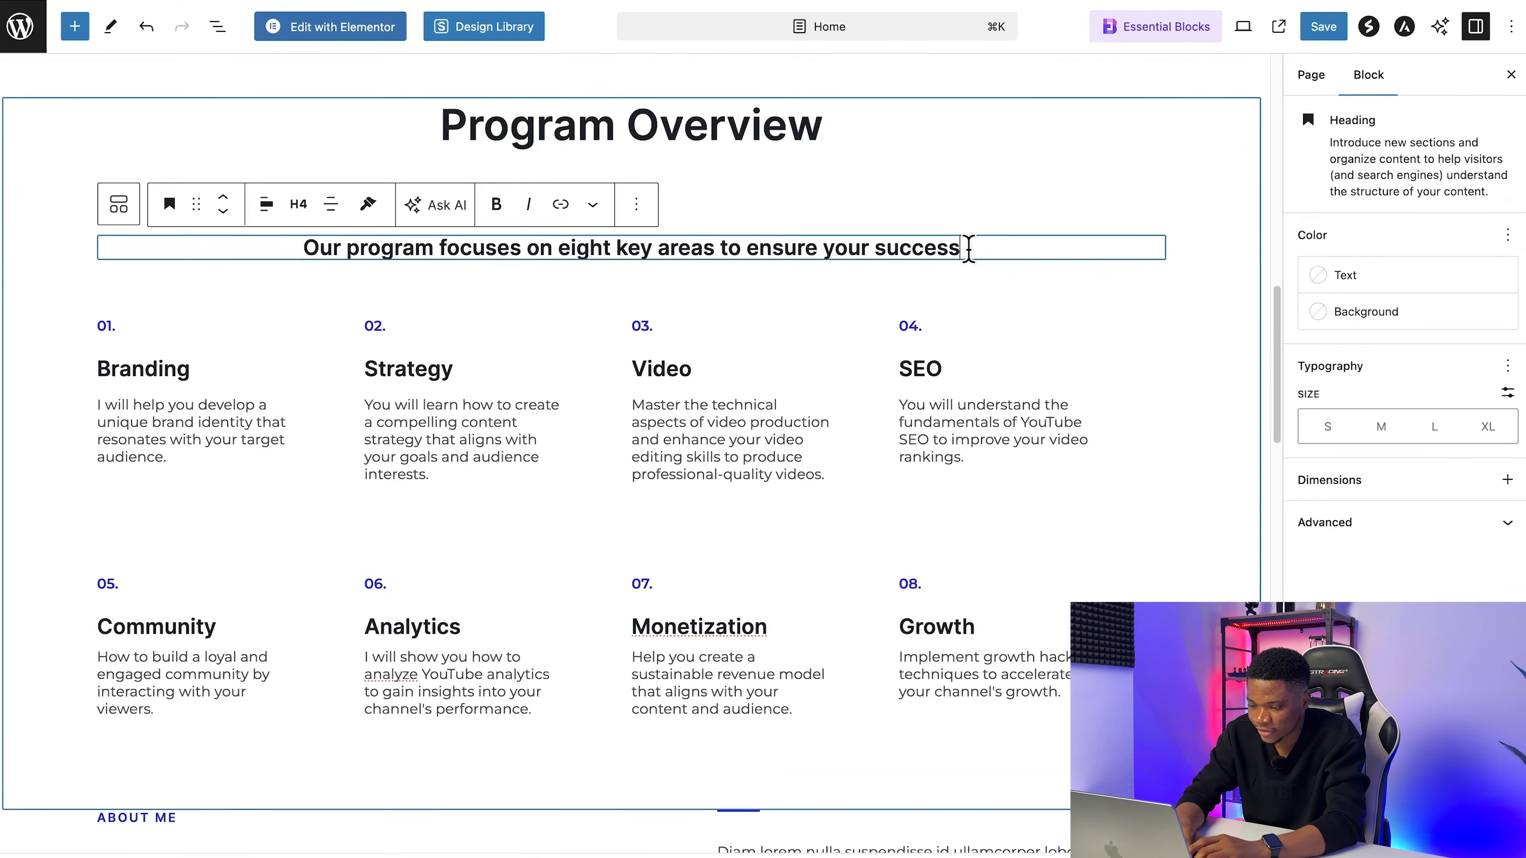
{"action": "type", "text": "on YouTube"}
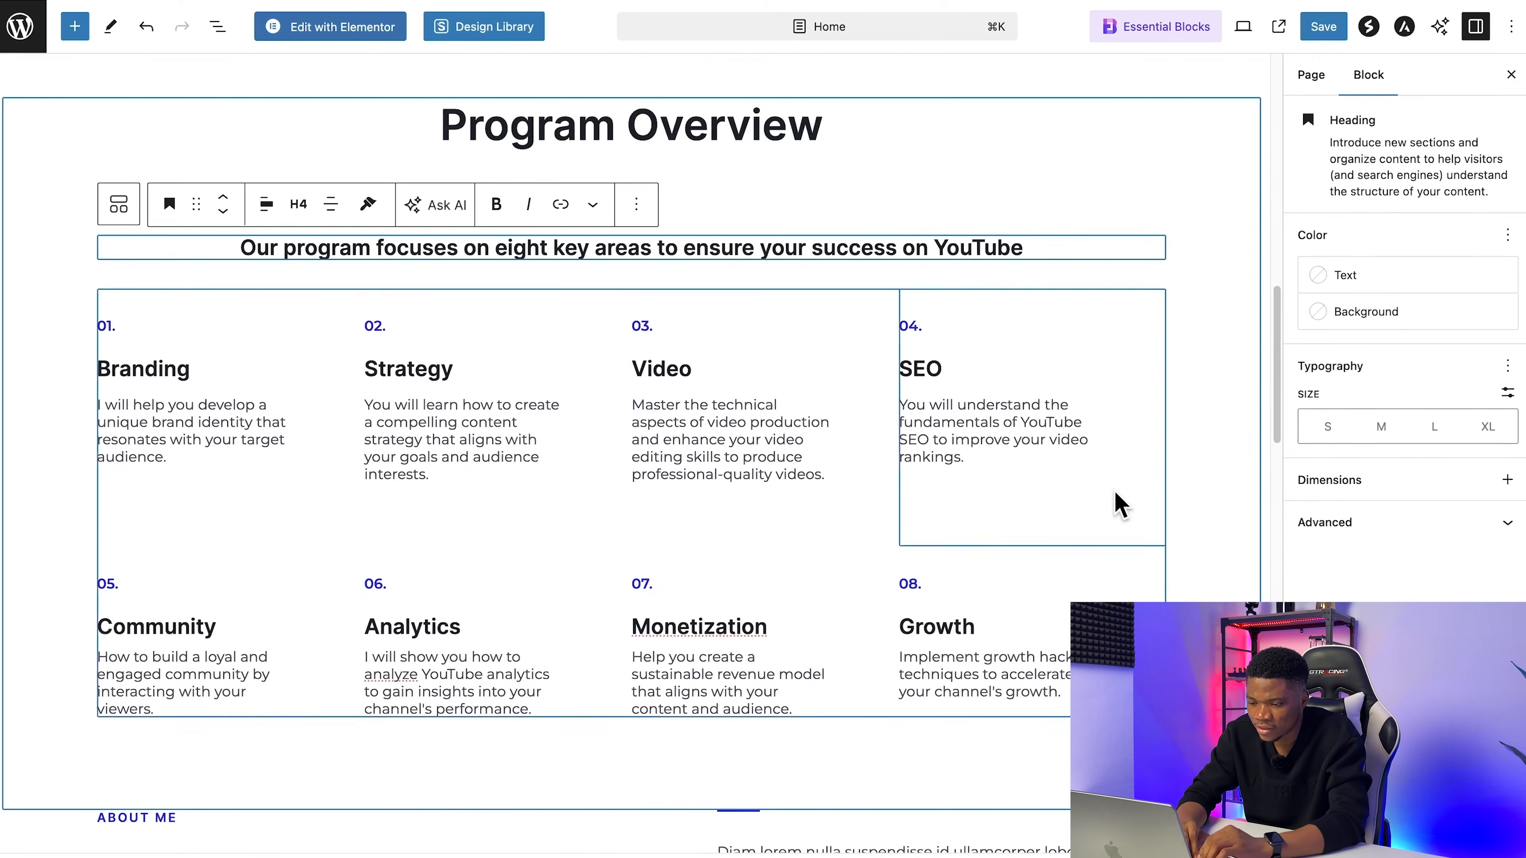
Step: Replace the About Me placeholder paragraph with the pasted text beginning "I understand the challenges you face because I've been there myself"
{"action": "scroll", "coordinate": [1114, 504], "scroll_direction": "down", "scroll_amount": 6}
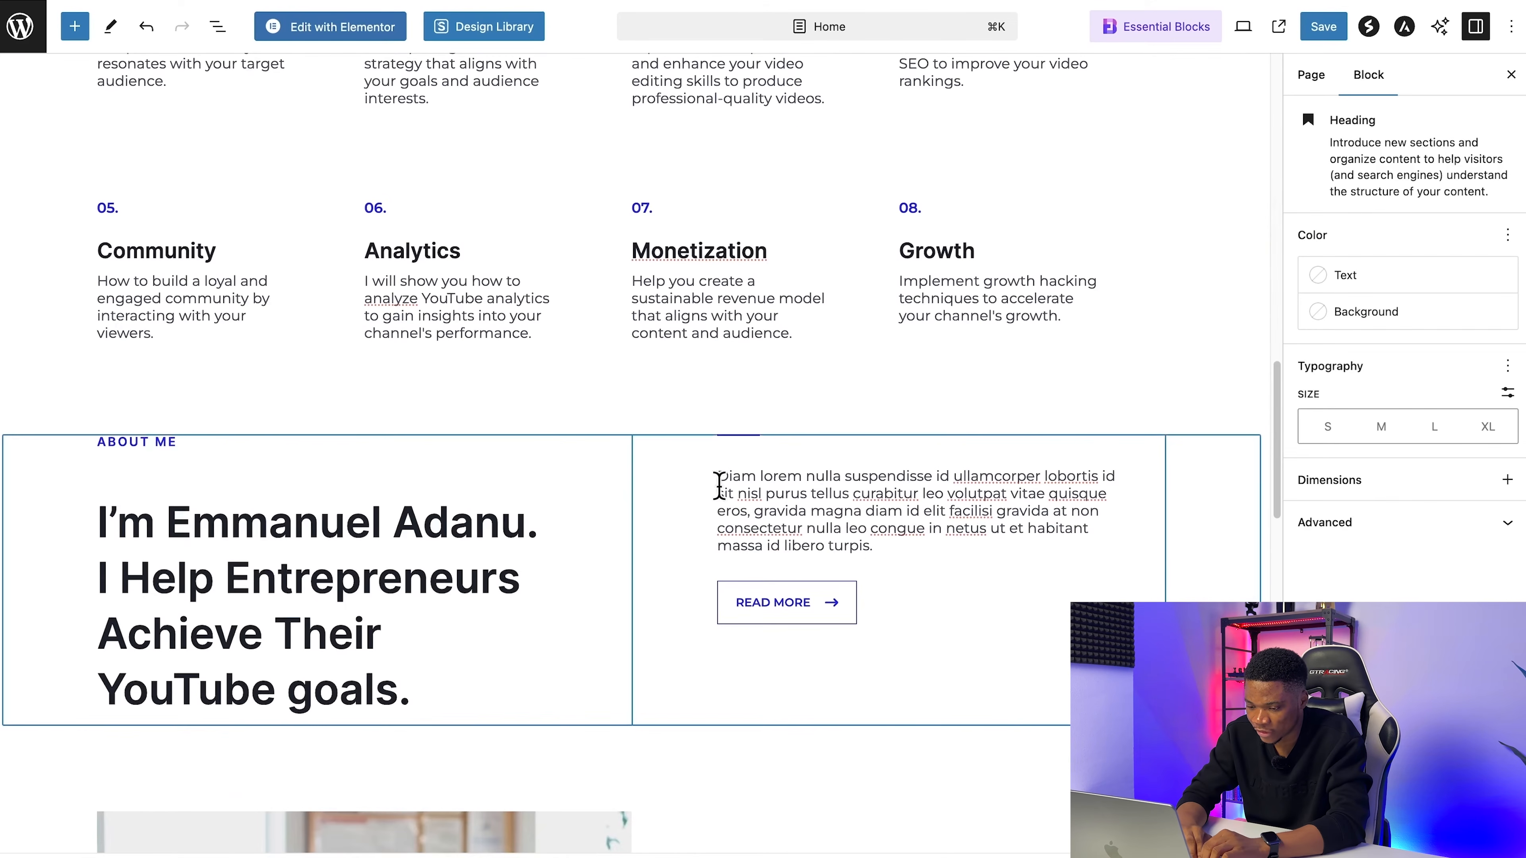
{"action": "scroll", "coordinate": [748, 483], "scroll_direction": "down", "scroll_amount": 2}
{"action": "left_click", "coordinate": [828, 402]}
{"action": "key", "text": "super+a"}
{"action": "type", "text": "I understand the challenges you face because I've been there myself. That's why I started the YouTube Growth Accelerator—to provide aspiring YouTubers with the guidance, support, and knowledge they need to succeed."}
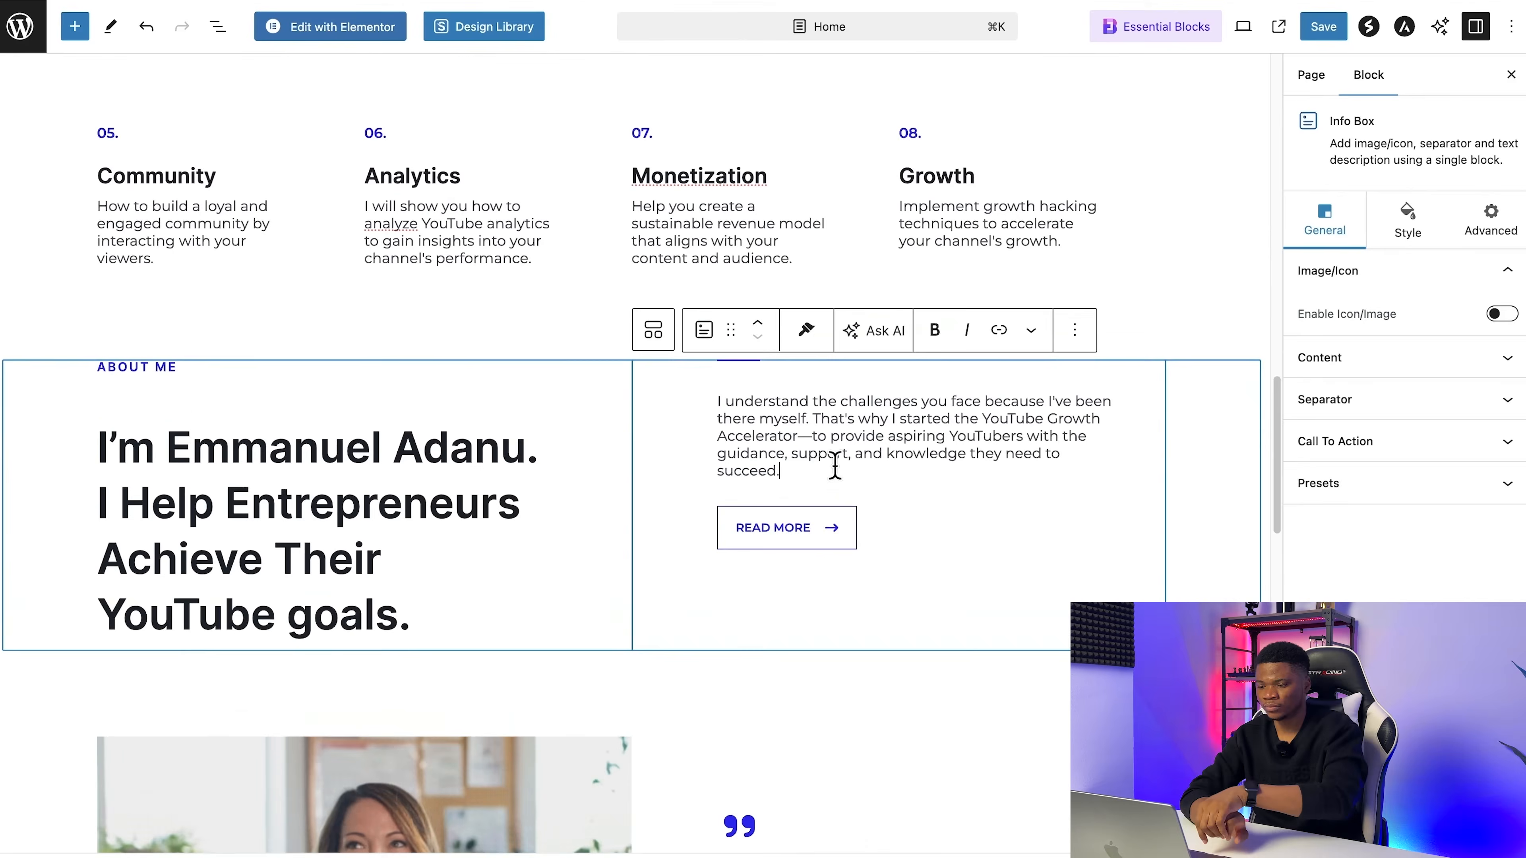
{"action": "scroll", "coordinate": [834, 467], "scroll_direction": "down", "scroll_amount": 1}
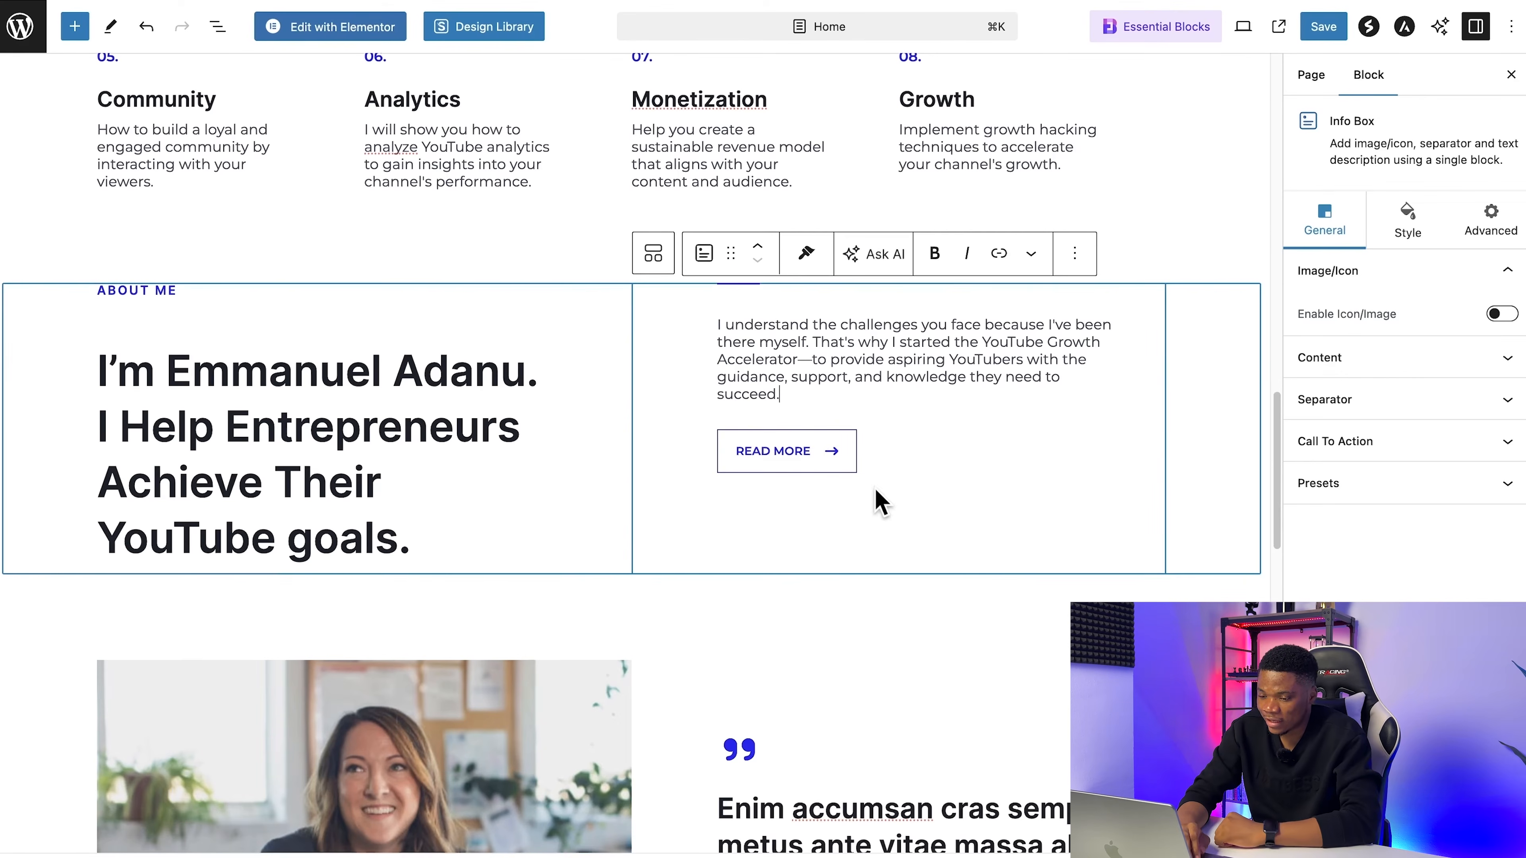
Step: Link the About Me section's Read More button to the About page address copied from the live site, and save the page
{"action": "left_click", "coordinate": [762, 448]}
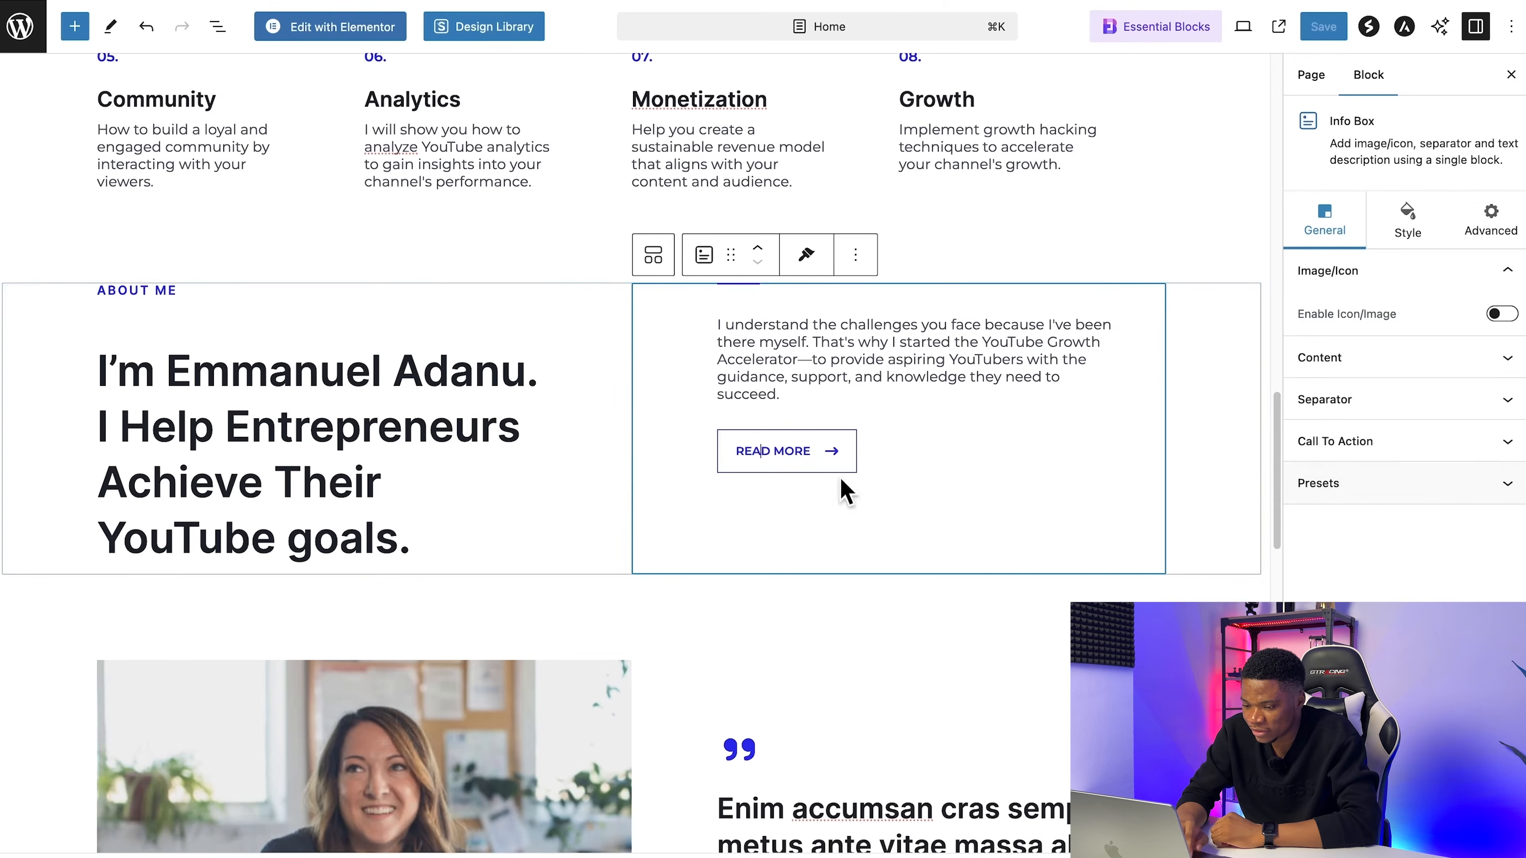
{"action": "left_click", "coordinate": [1348, 442]}
{"action": "scroll", "coordinate": [1348, 445], "scroll_direction": "down", "scroll_amount": 4}
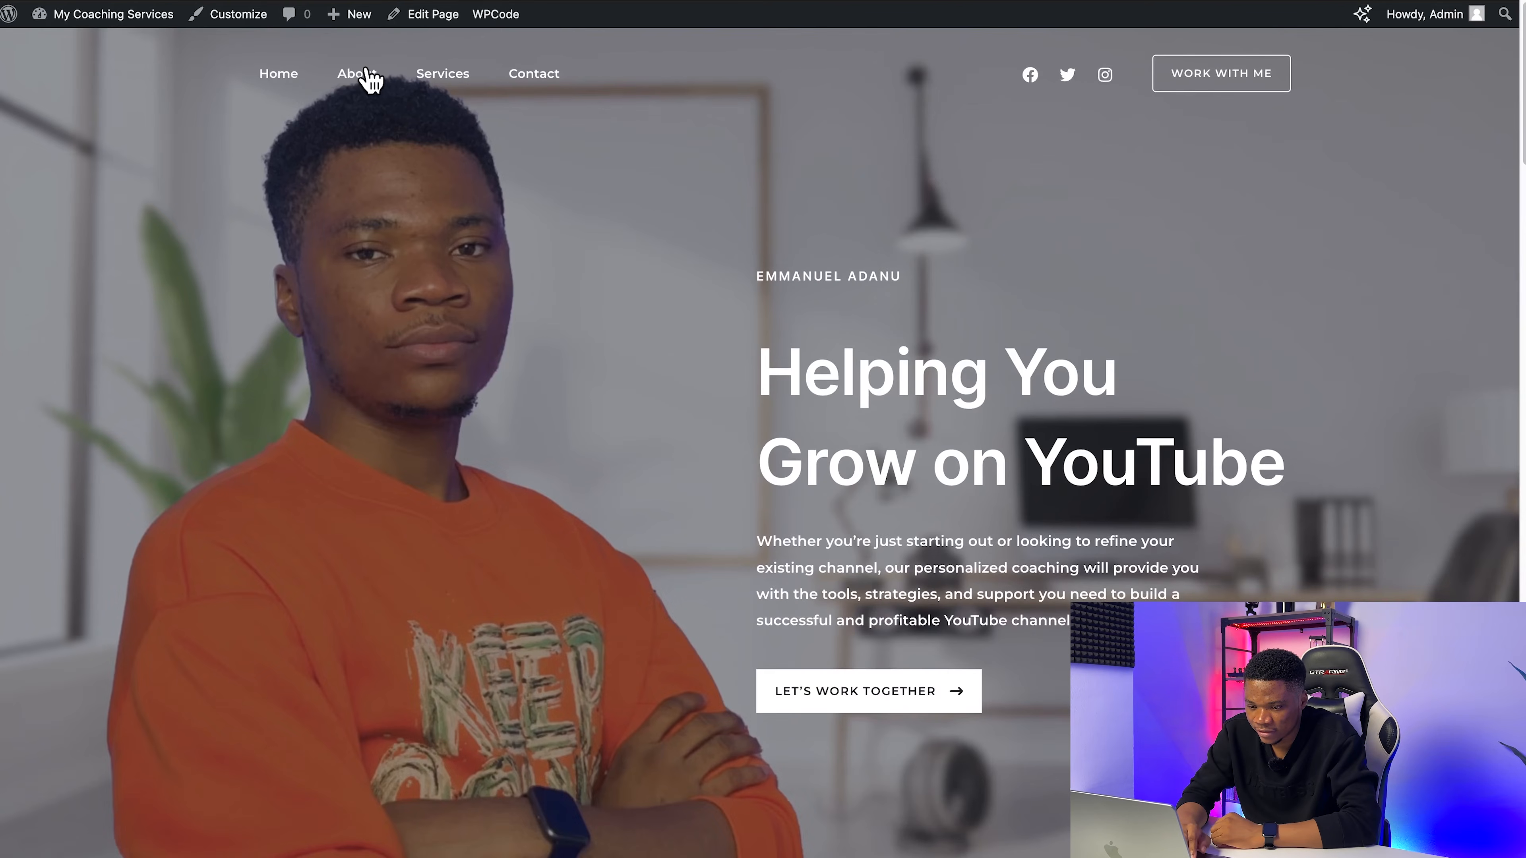
{"action": "right_click", "coordinate": [370, 80]}
{"action": "left_click", "coordinate": [499, 188]}
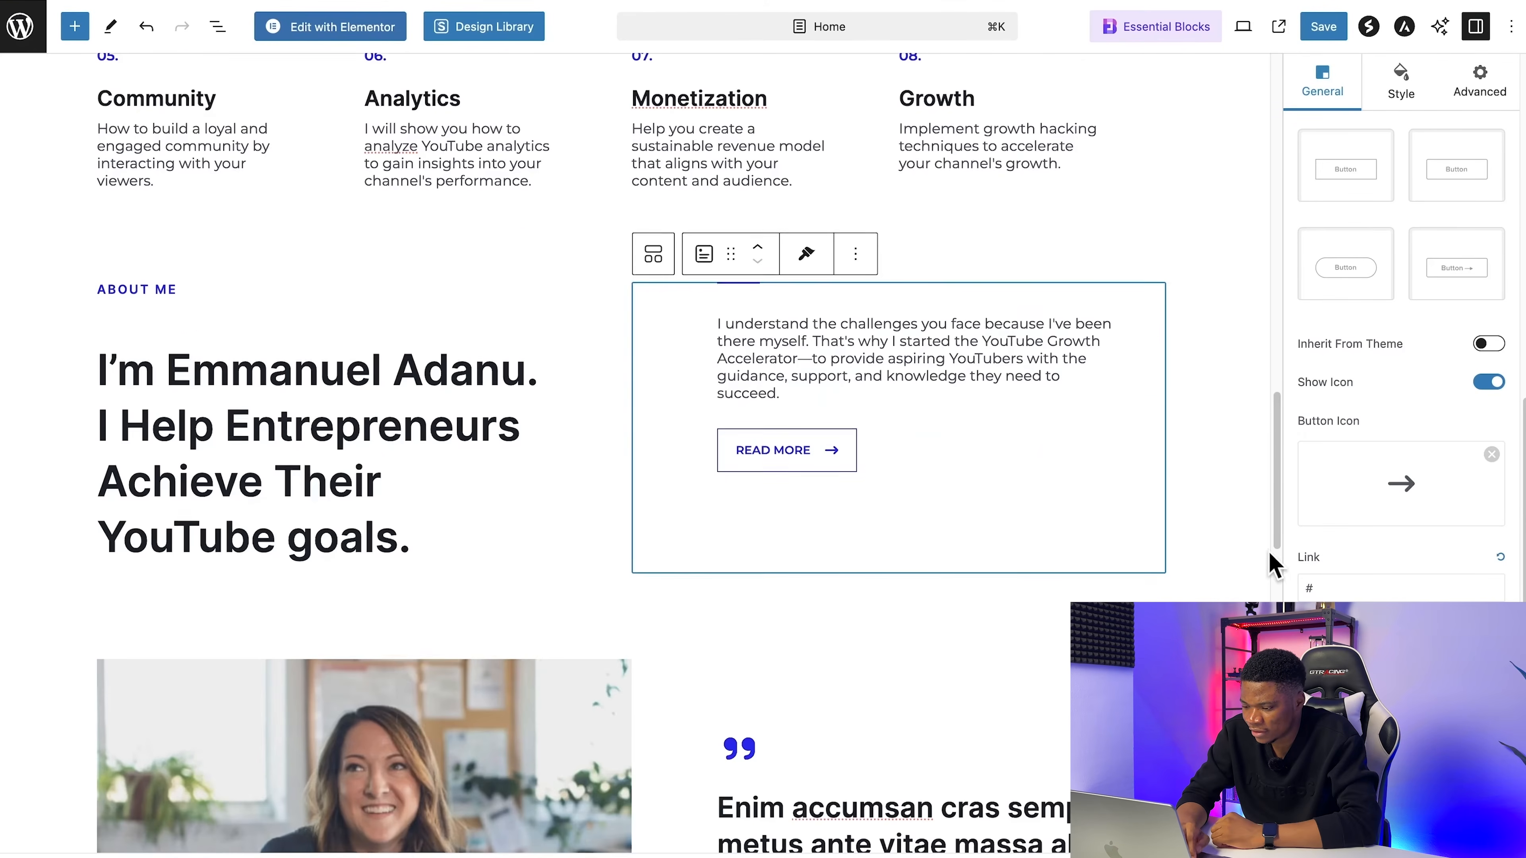
{"action": "scroll", "coordinate": [1268, 562], "scroll_direction": "down", "scroll_amount": 7}
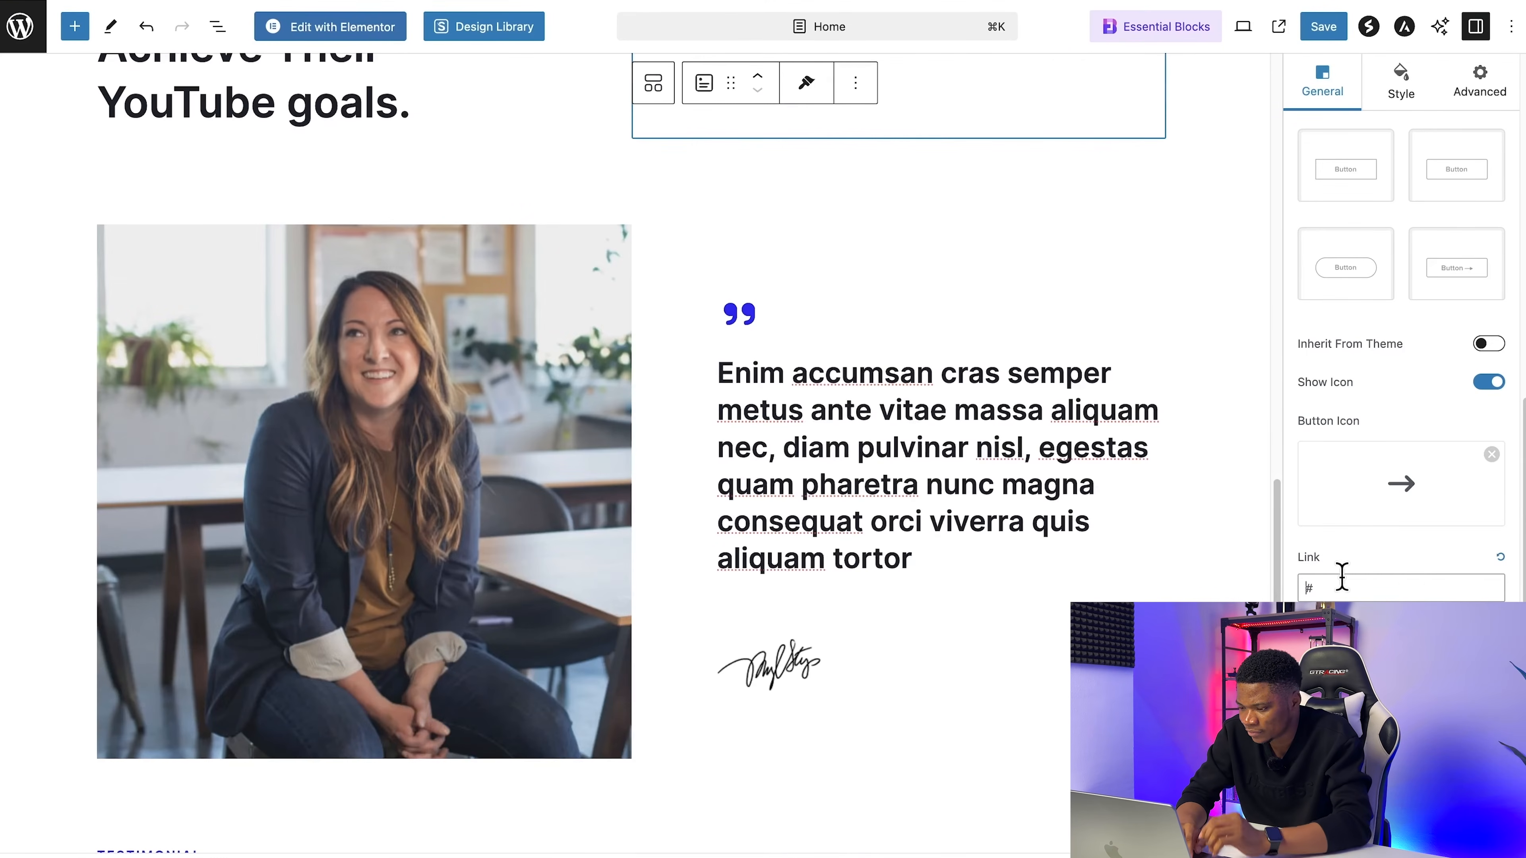
{"action": "triple_click", "coordinate": [1341, 586]}
{"action": "key", "text": "super+v"}
{"action": "scroll", "coordinate": [1045, 556], "scroll_direction": "up", "scroll_amount": 6}
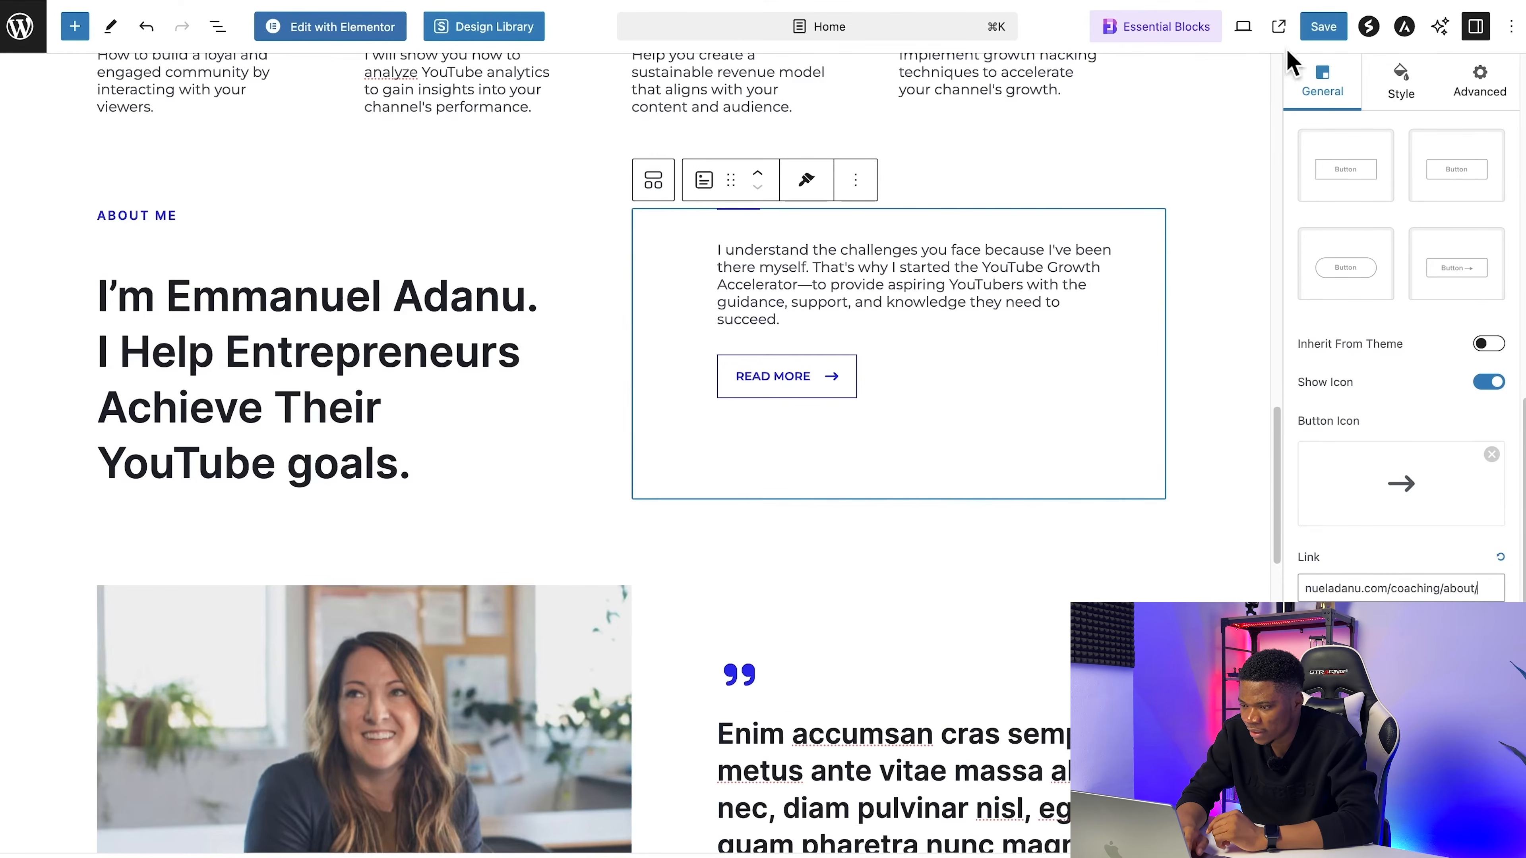
{"action": "left_click", "coordinate": [1324, 27]}
Step: Replace the portrait beside the quote with the coach's photo uploaded from the Coaching Website folder
{"action": "scroll", "coordinate": [620, 568], "scroll_direction": "down", "scroll_amount": 6}
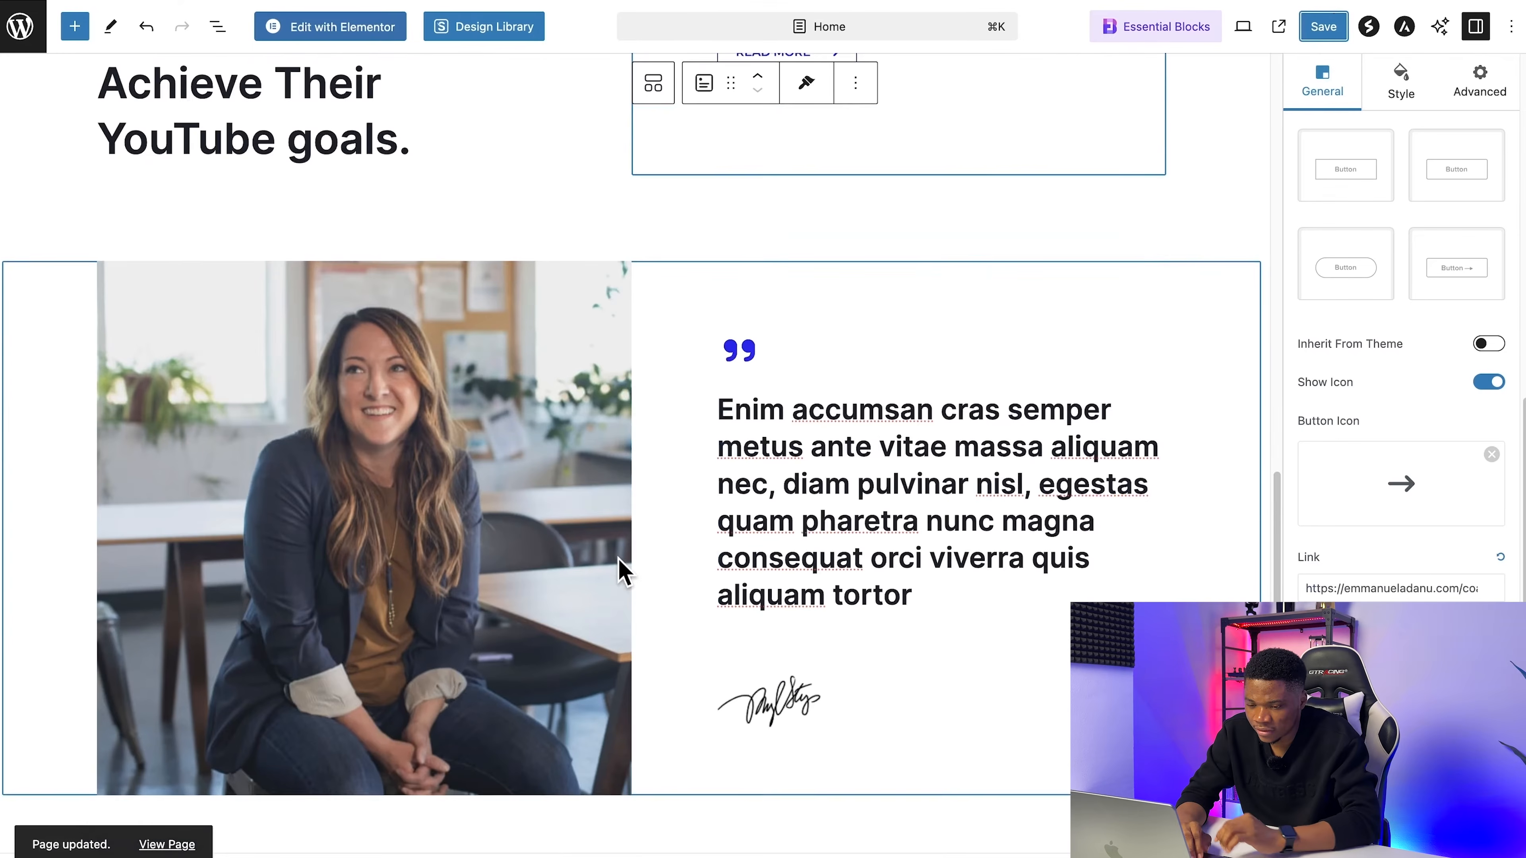
{"action": "left_click", "coordinate": [364, 377]}
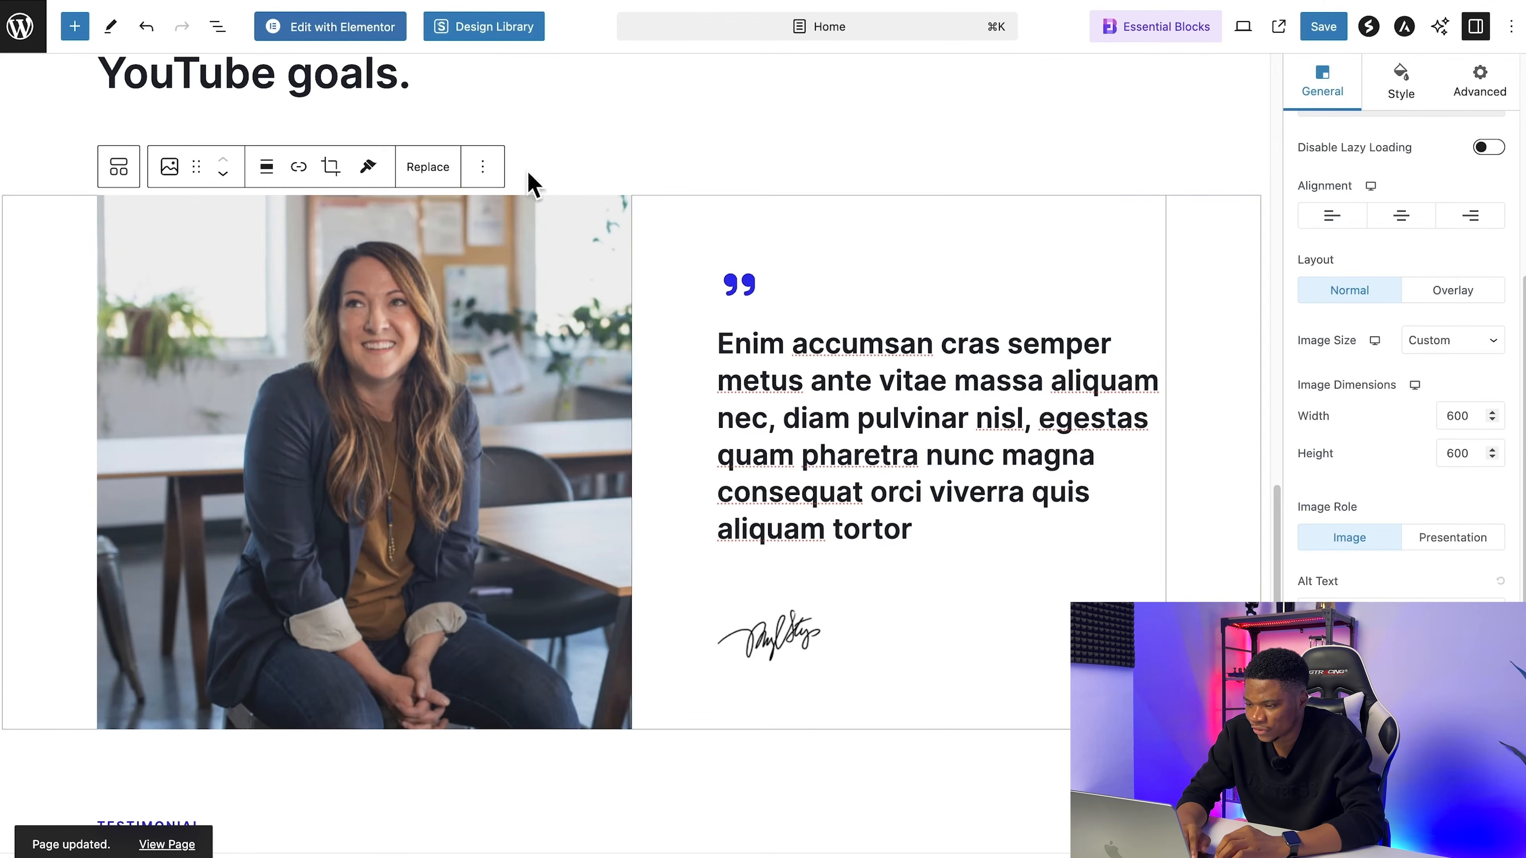
{"action": "left_click", "coordinate": [434, 169]}
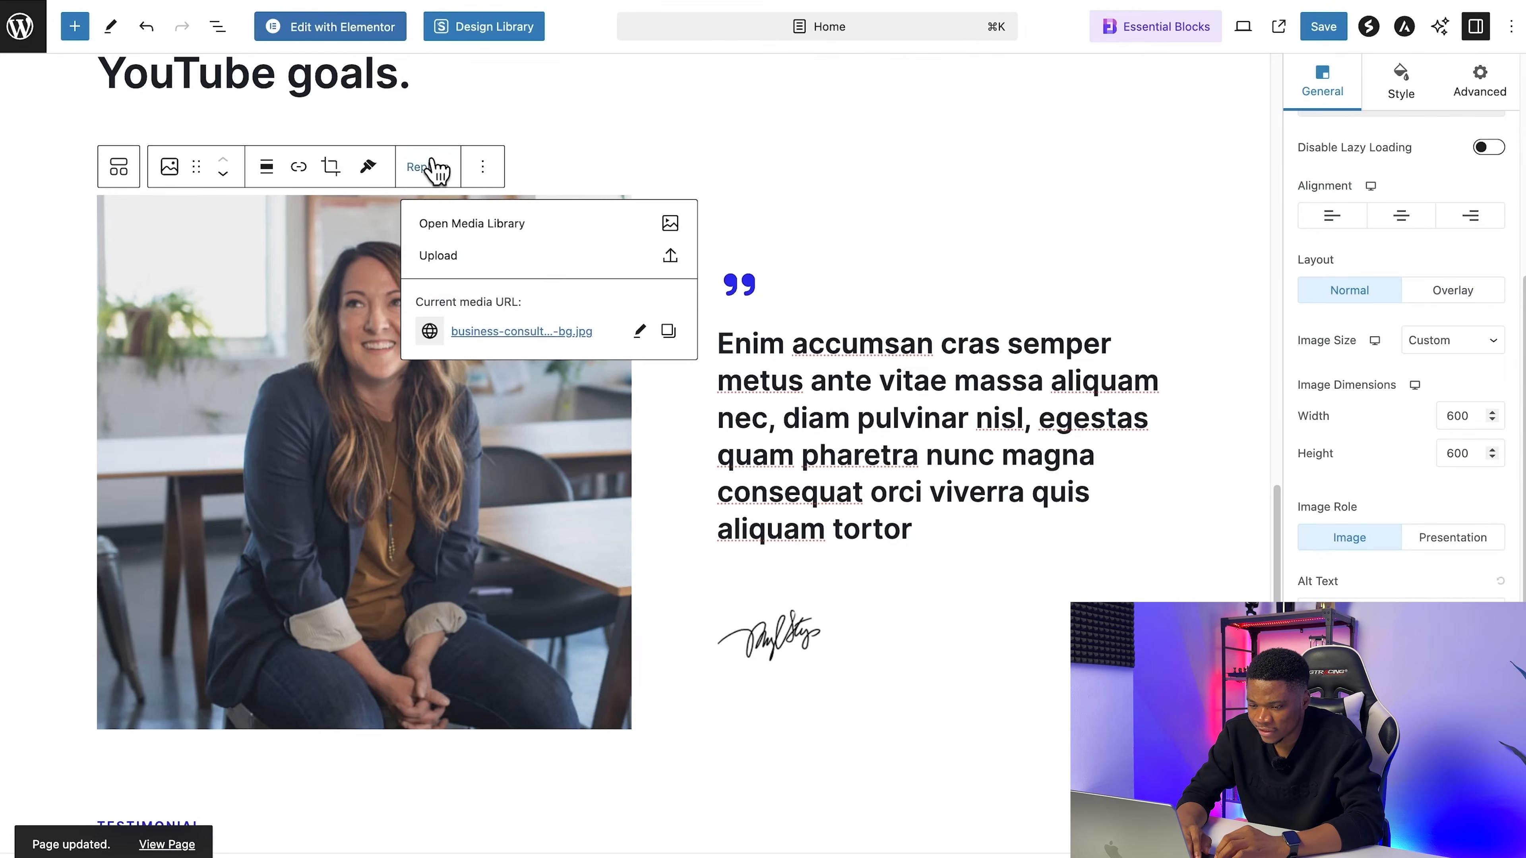
{"action": "left_click", "coordinate": [484, 260]}
{"action": "left_click", "coordinate": [630, 237]}
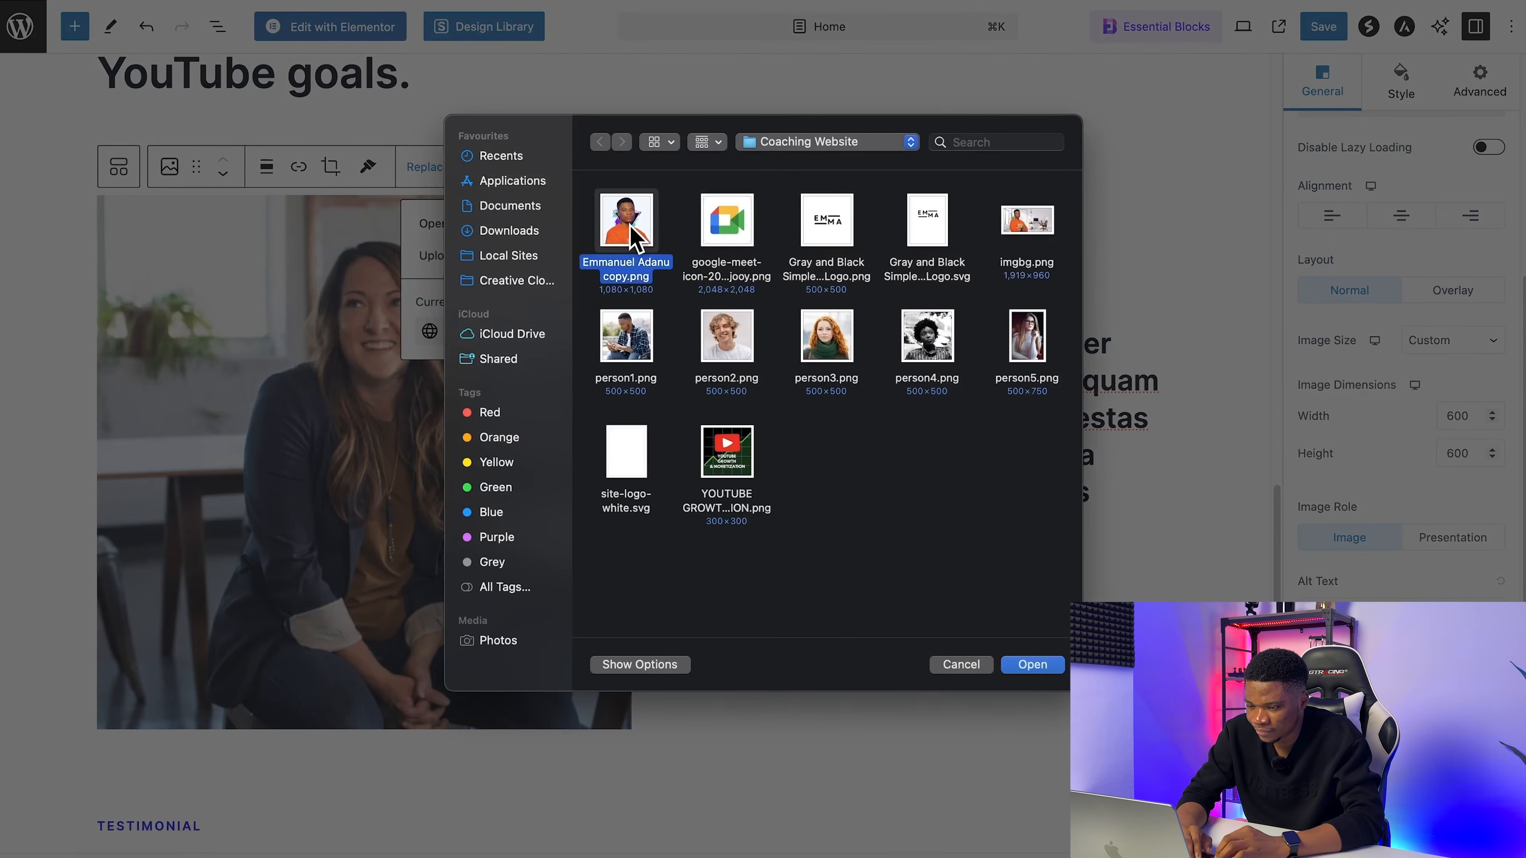
{"action": "left_click", "coordinate": [1032, 665]}
Step: Delete the signature image below the quote and save the page
{"action": "scroll", "coordinate": [781, 391], "scroll_direction": "down", "scroll_amount": 1}
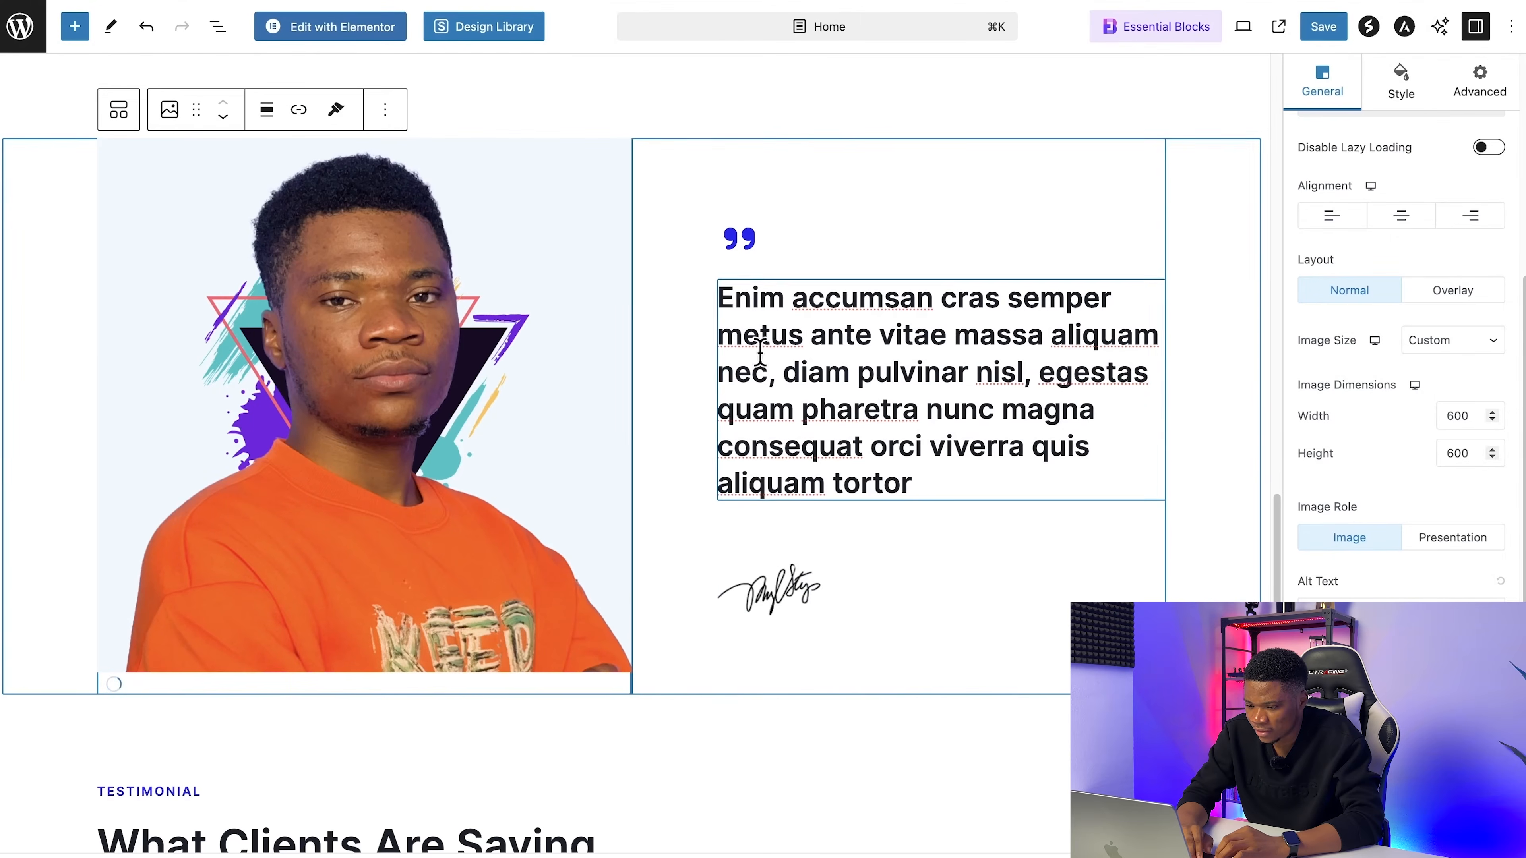
{"action": "left_click", "coordinate": [811, 589]}
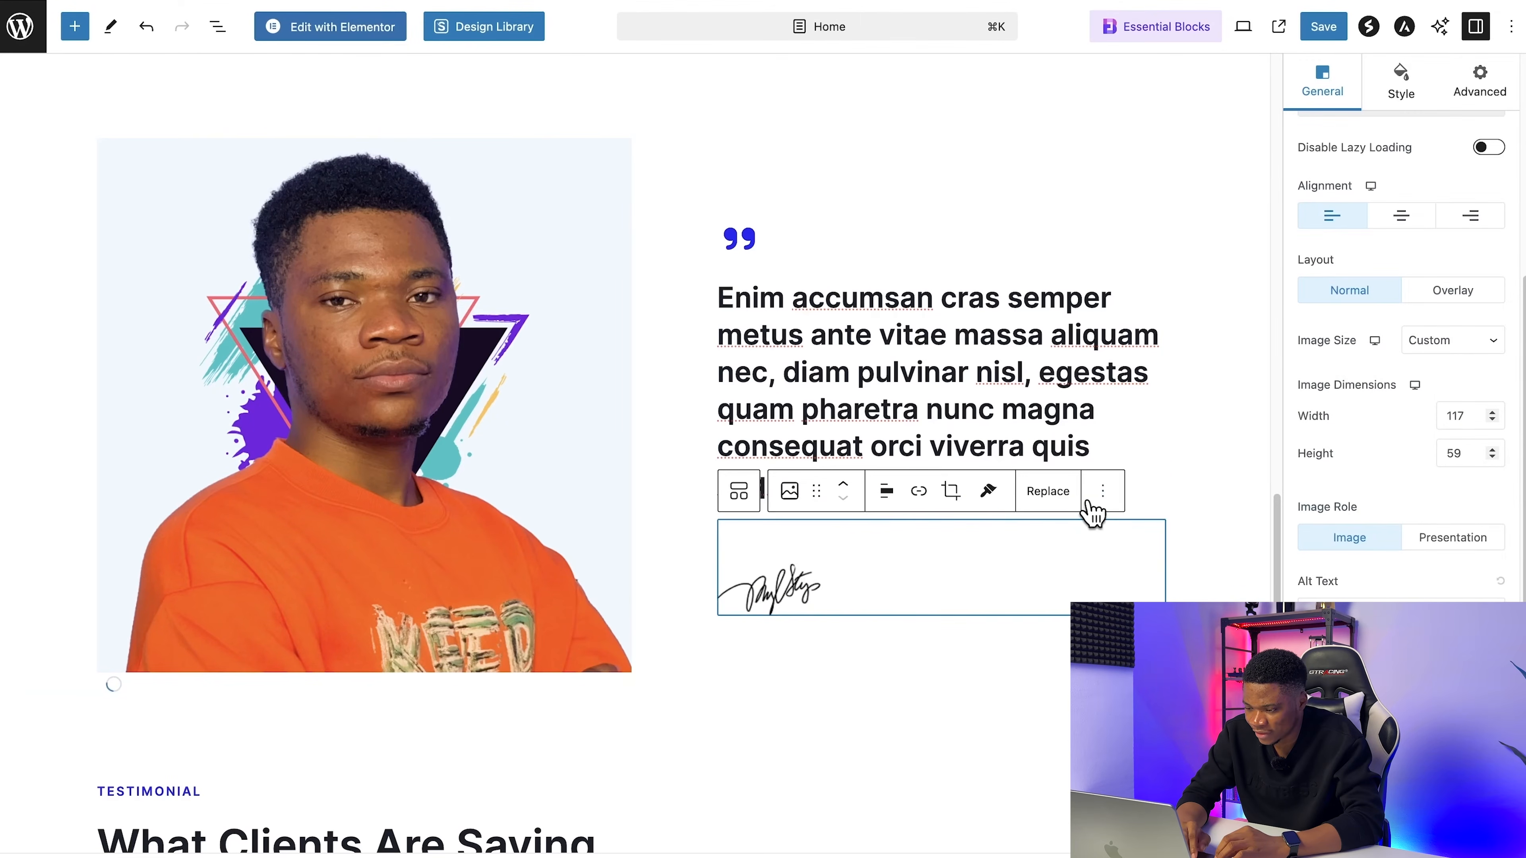
{"action": "left_click", "coordinate": [1103, 492]}
{"action": "scroll", "coordinate": [1141, 457], "scroll_direction": "down", "scroll_amount": 1}
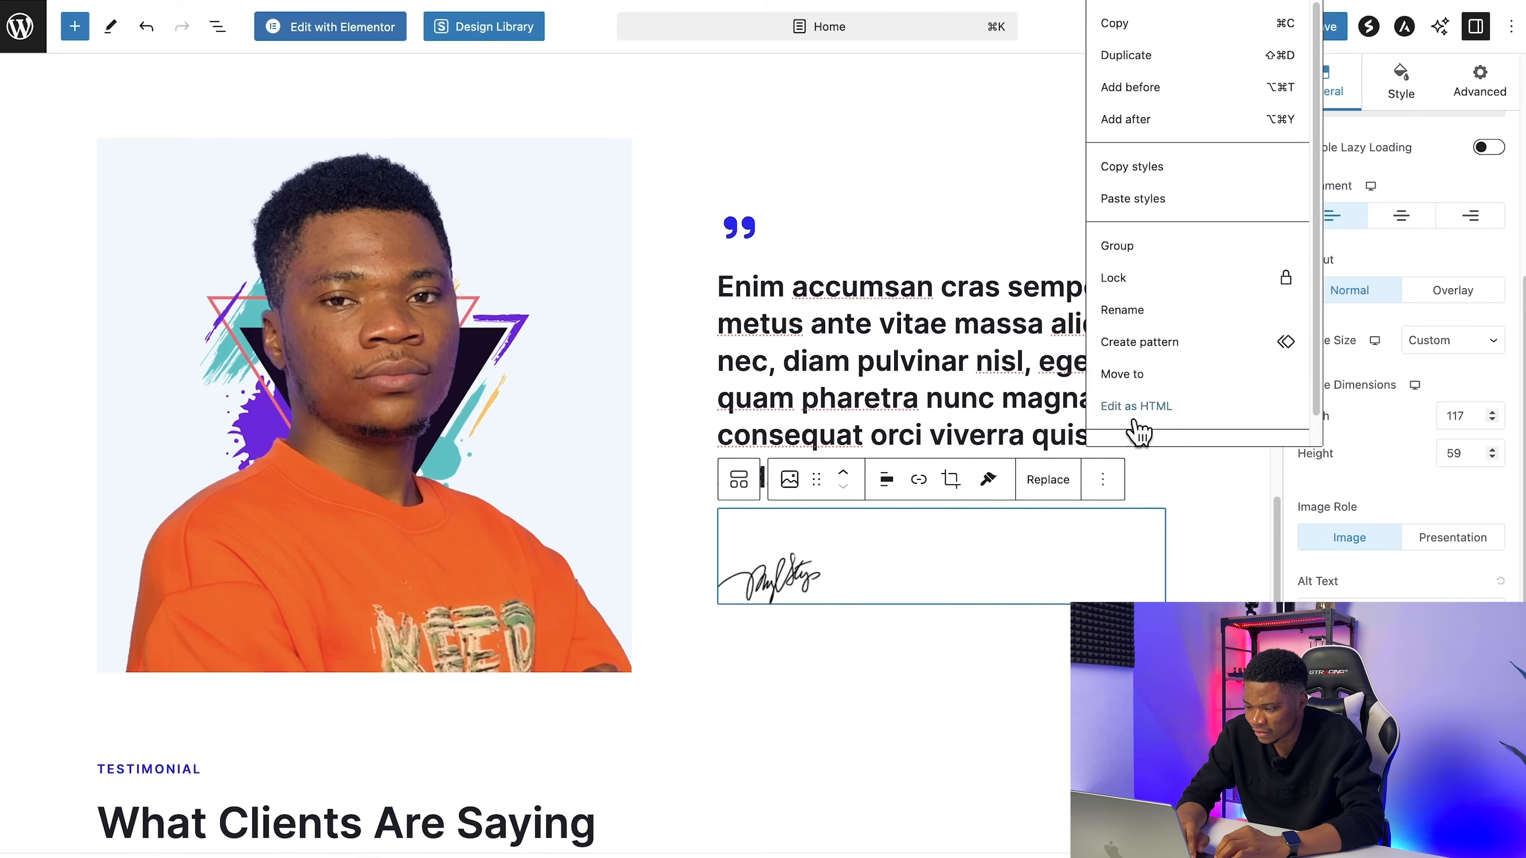
{"action": "scroll", "coordinate": [1140, 432], "scroll_direction": "down", "scroll_amount": 1}
{"action": "left_click", "coordinate": [1138, 433]}
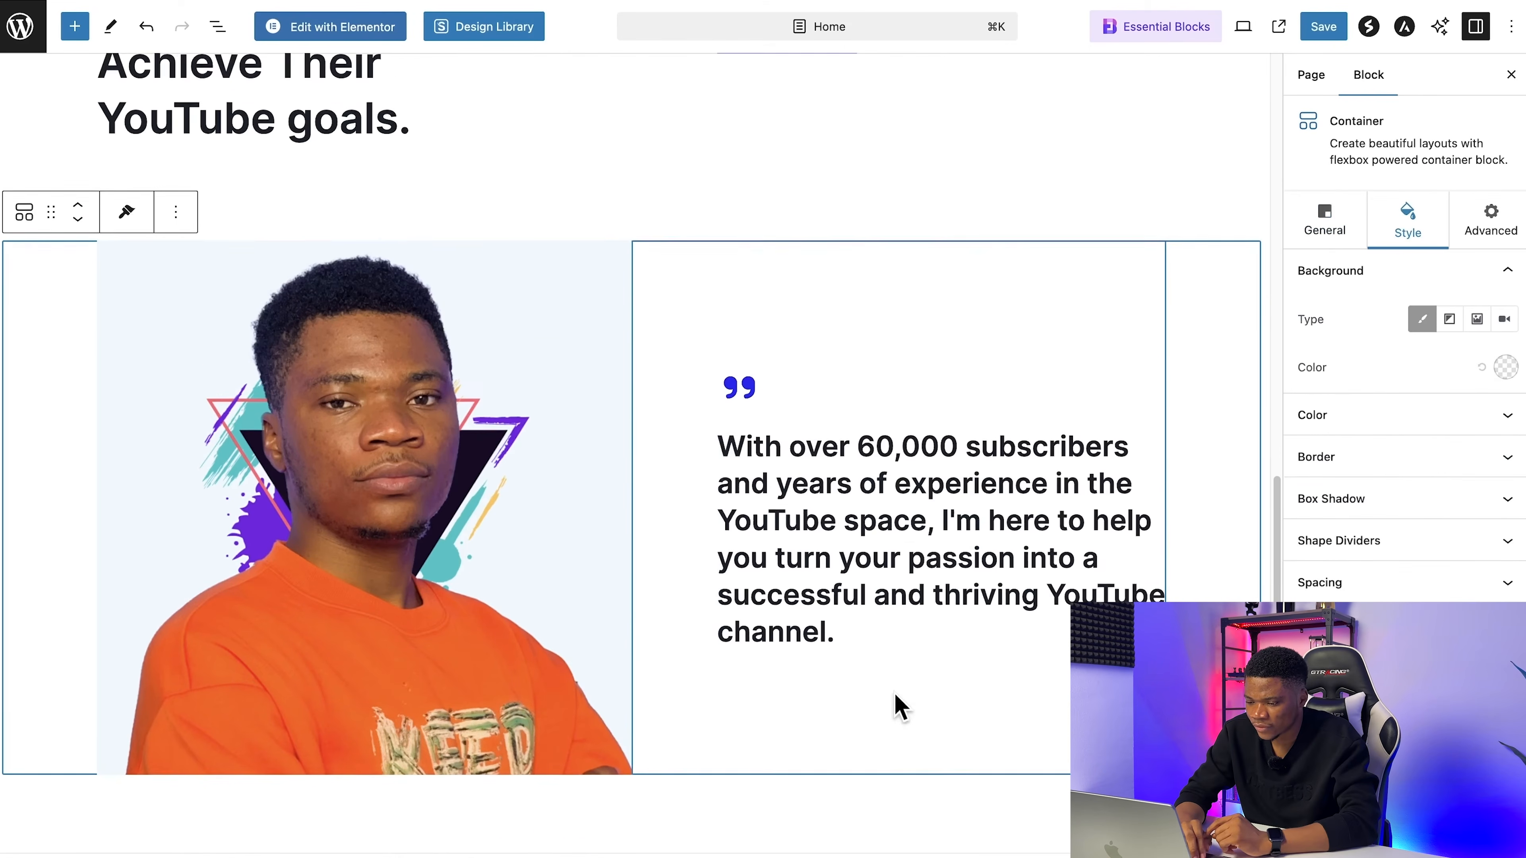
{"action": "scroll", "coordinate": [896, 706], "scroll_direction": "down", "scroll_amount": 1}
{"action": "left_click", "coordinate": [1324, 27]}
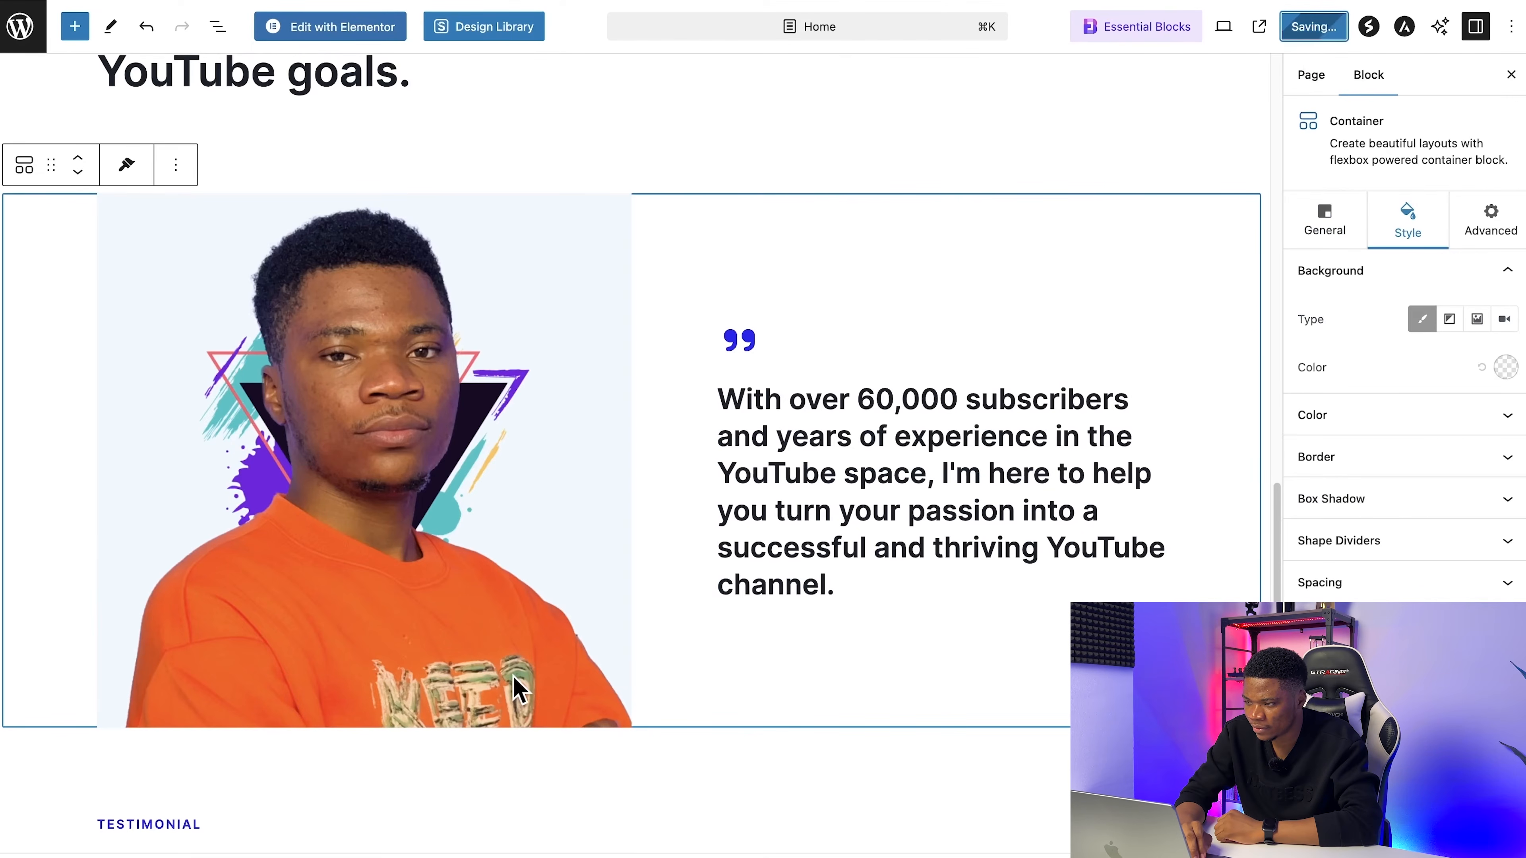
Step: Reload the live homepage and review the sections from About Me down through the client testimonials
{"action": "left_click", "coordinate": [1066, 16]}
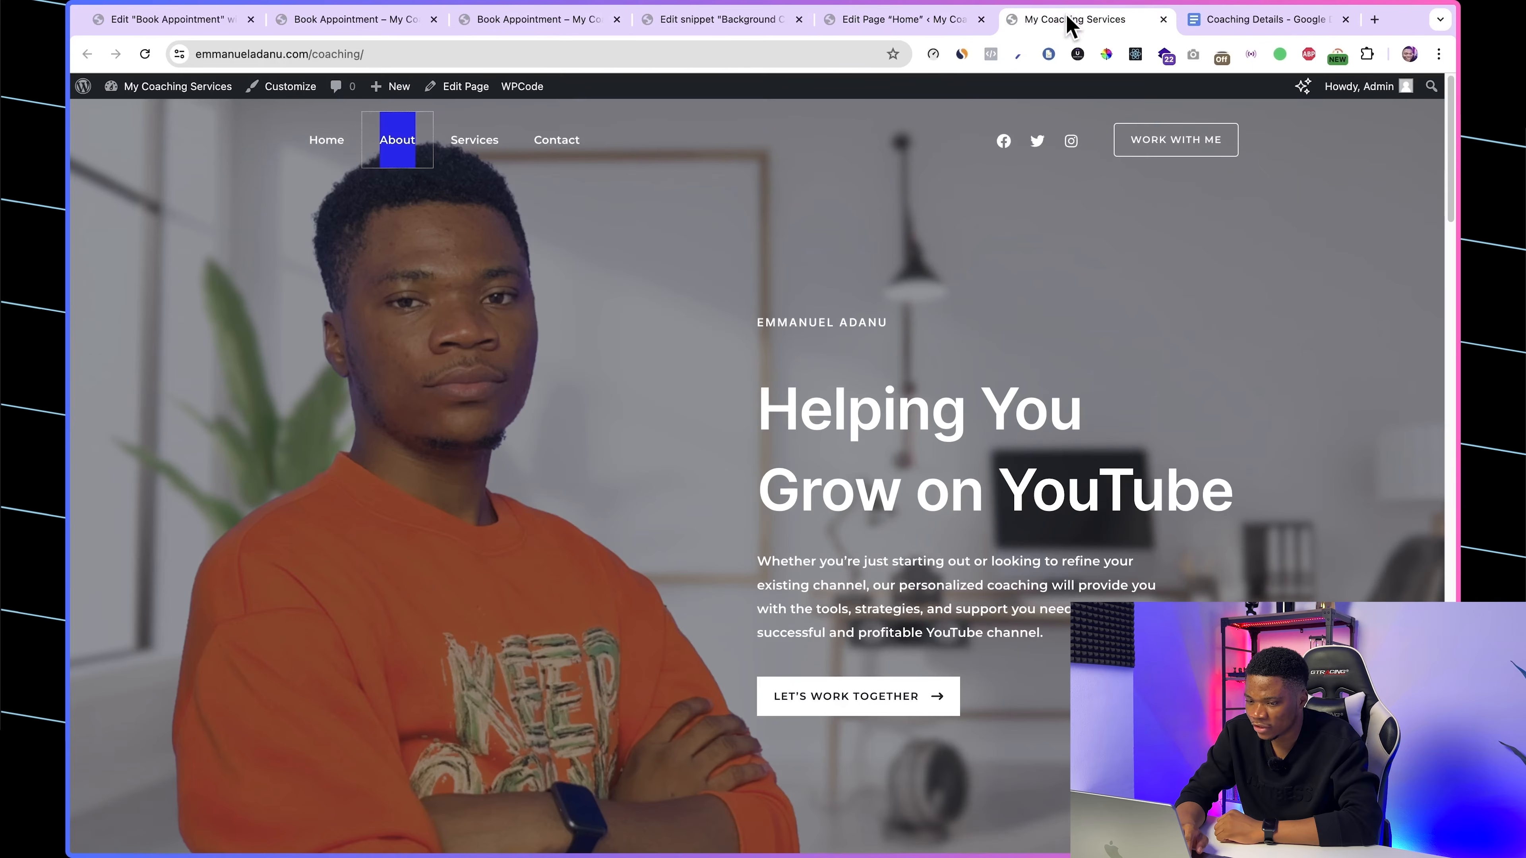
{"action": "left_click", "coordinate": [145, 54]}
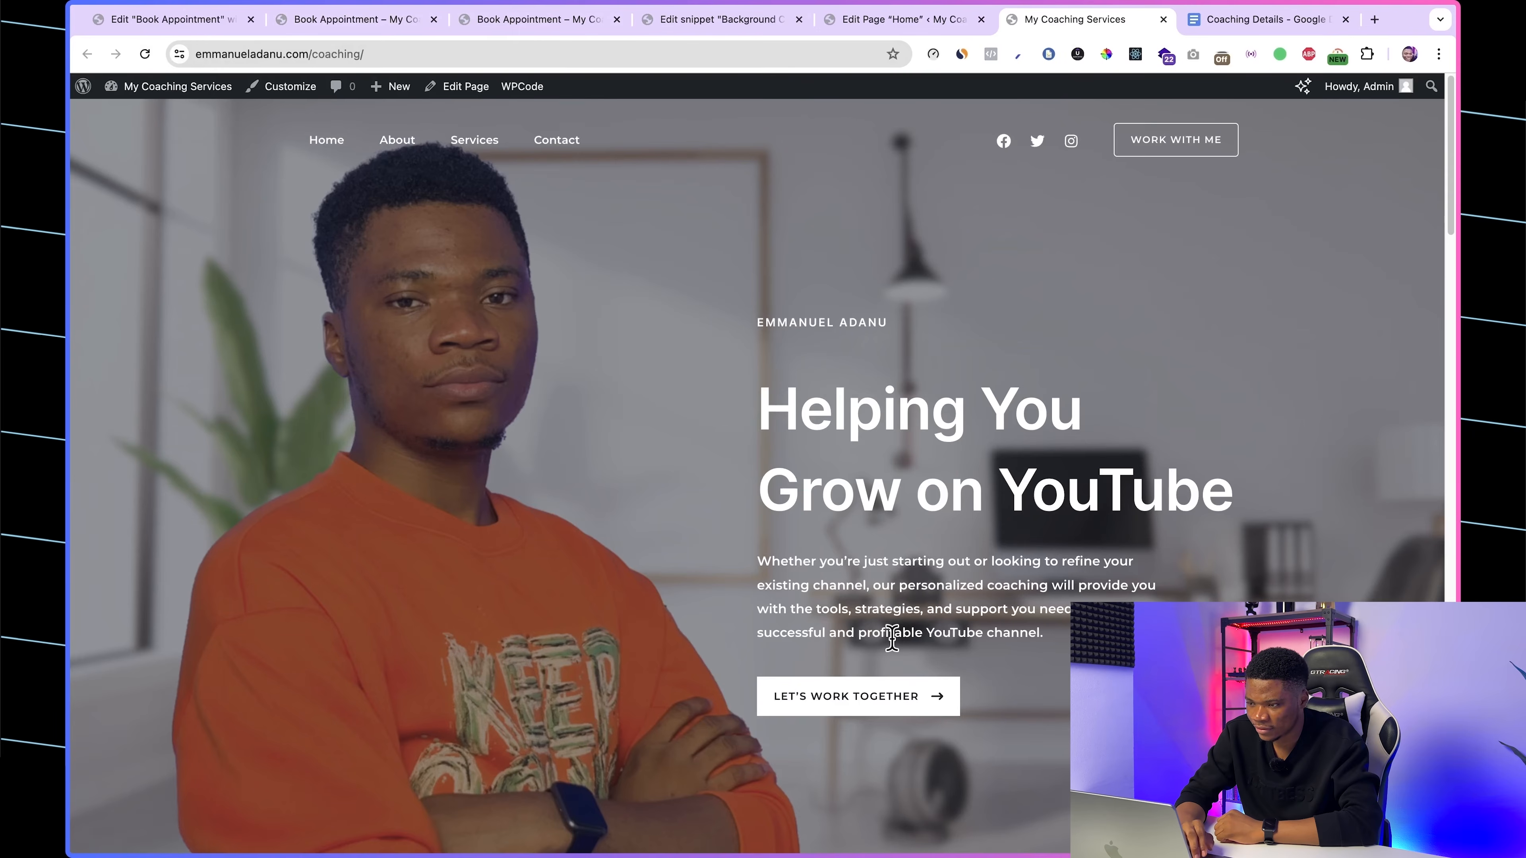
{"action": "scroll", "coordinate": [612, 583], "scroll_direction": "down", "scroll_amount": 15}
{"action": "scroll", "coordinate": [613, 587], "scroll_direction": "down", "scroll_amount": 10}
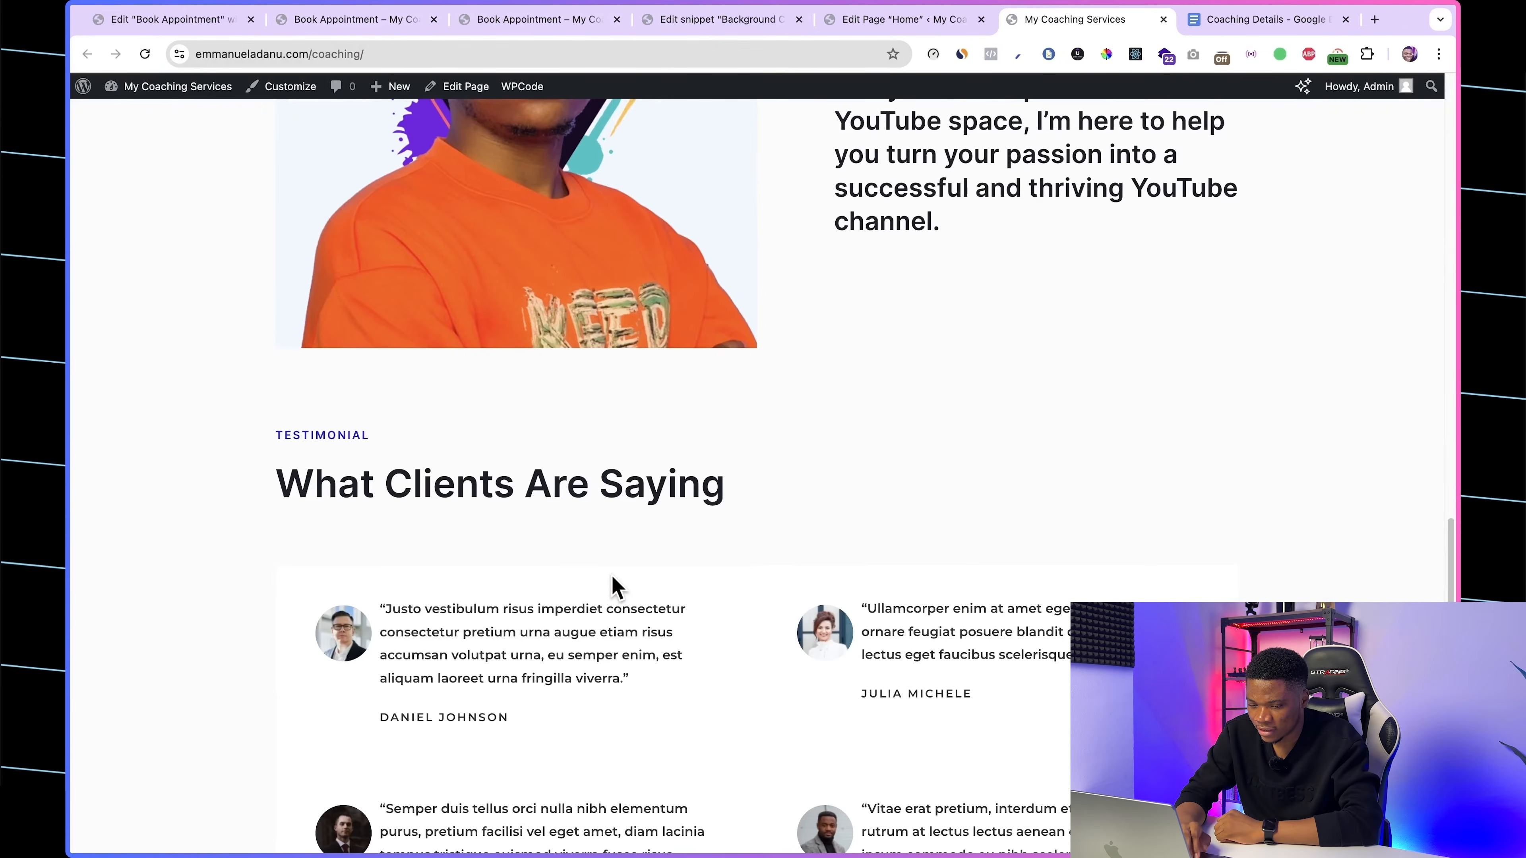
{"action": "scroll", "coordinate": [637, 556], "scroll_direction": "down", "scroll_amount": 3}
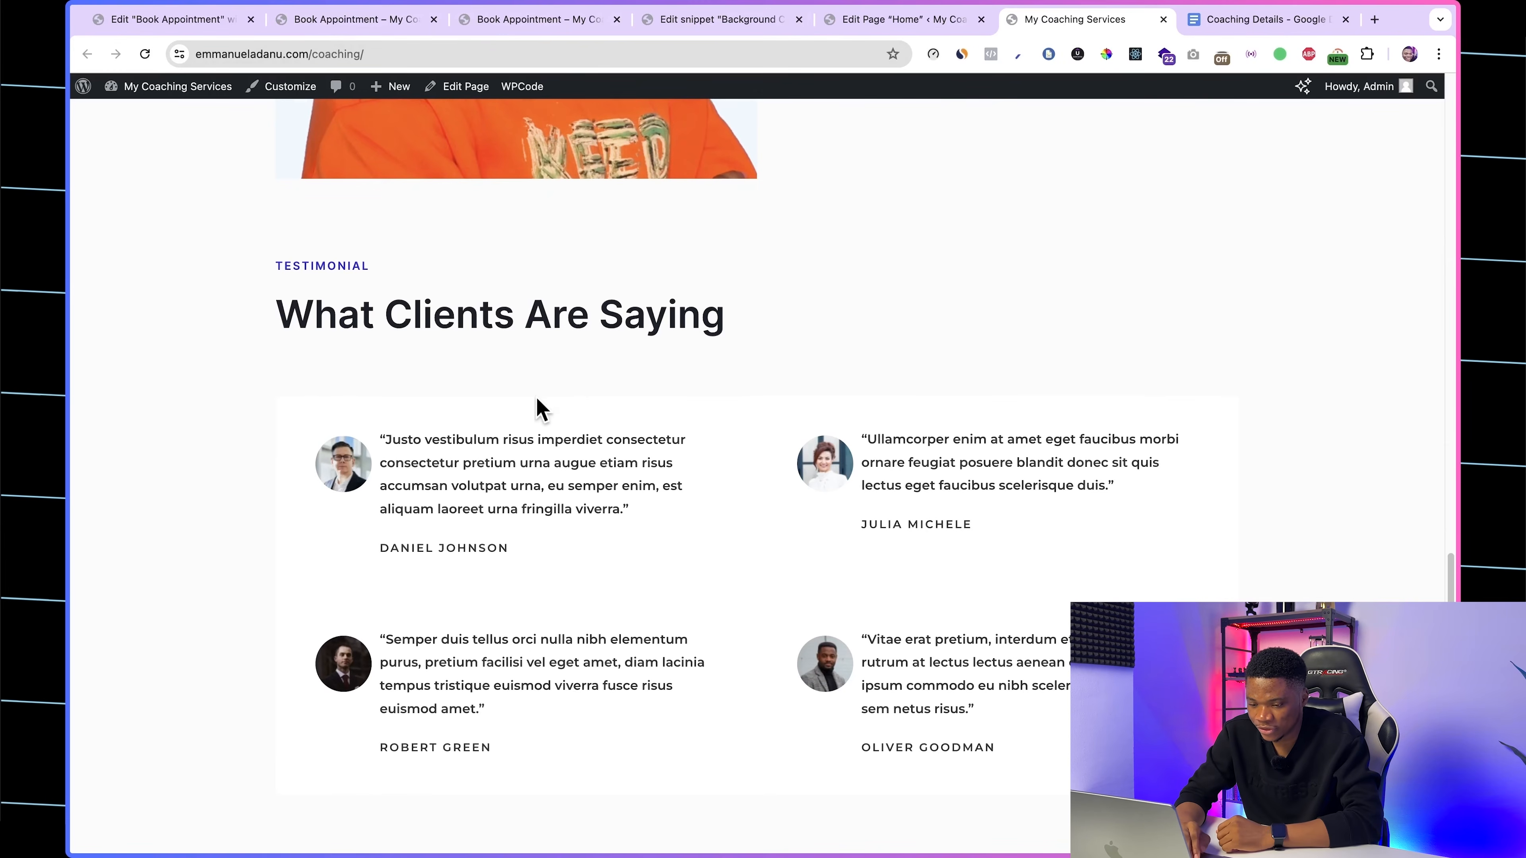
{"action": "scroll", "coordinate": [743, 480], "scroll_direction": "down", "scroll_amount": 1}
{"action": "scroll", "coordinate": [742, 481], "scroll_direction": "down", "scroll_amount": 2}
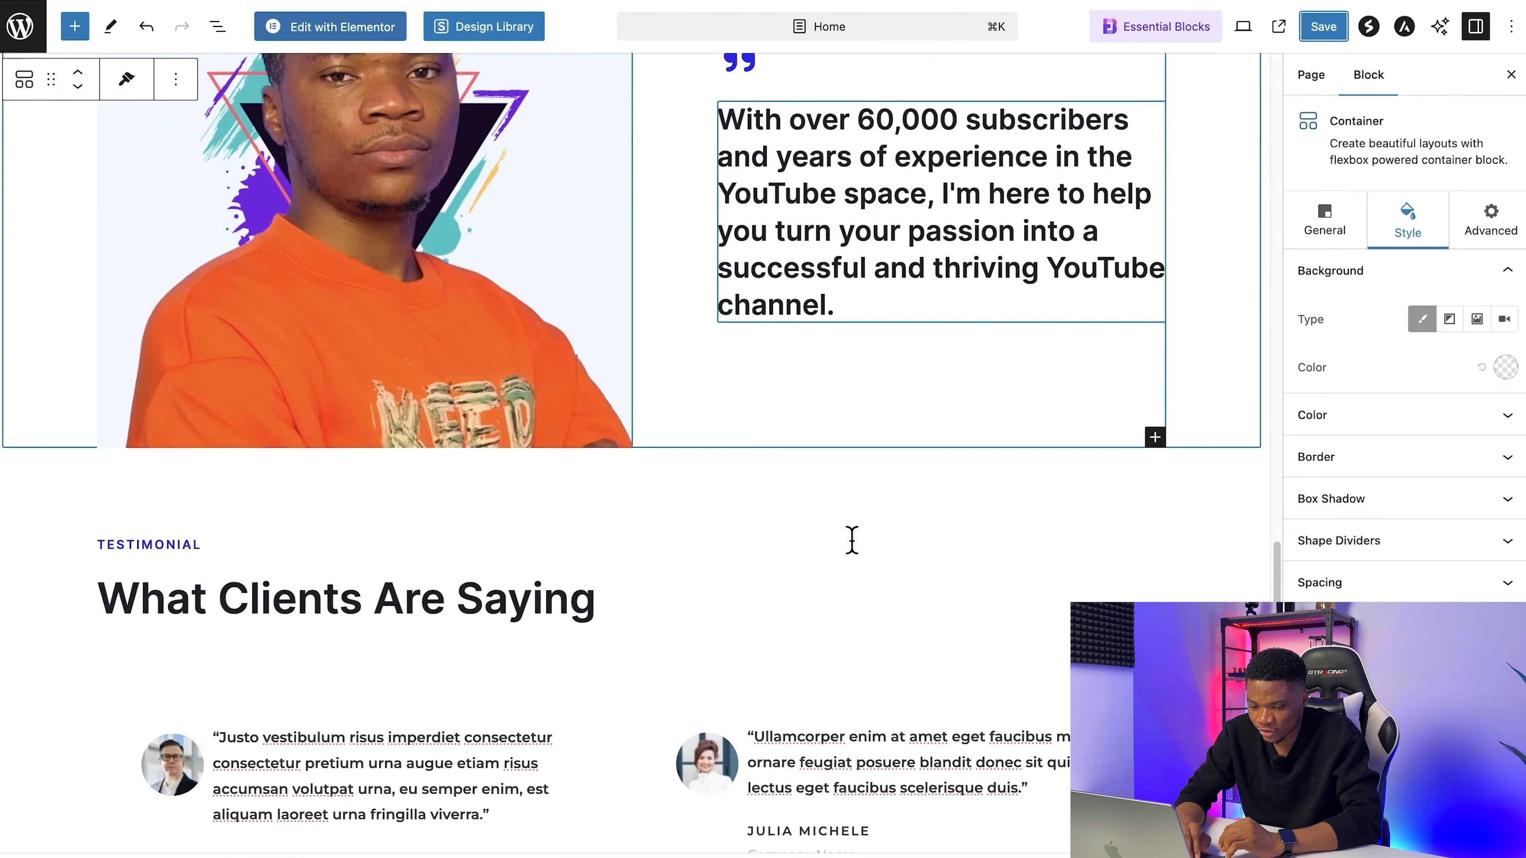
{"action": "scroll", "coordinate": [850, 539], "scroll_direction": "down", "scroll_amount": 5}
{"action": "scroll", "coordinate": [228, 290], "scroll_direction": "down", "scroll_amount": 4}
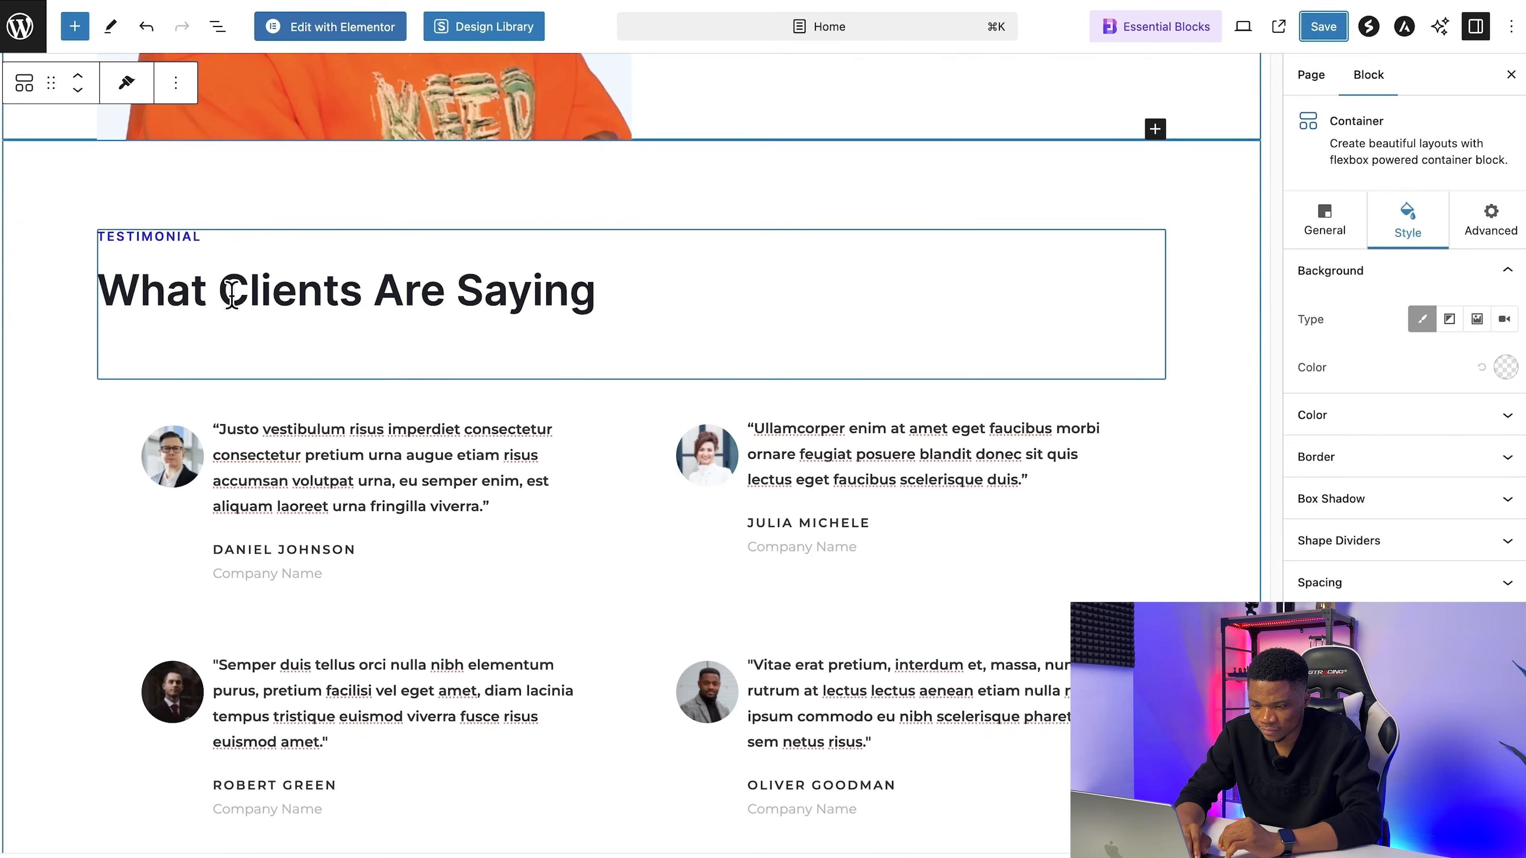
Step: Replace the first testimonial's text with the pasted quote beginning "In just six months" and change its author to the new client's name
{"action": "triple_click", "coordinate": [291, 382]}
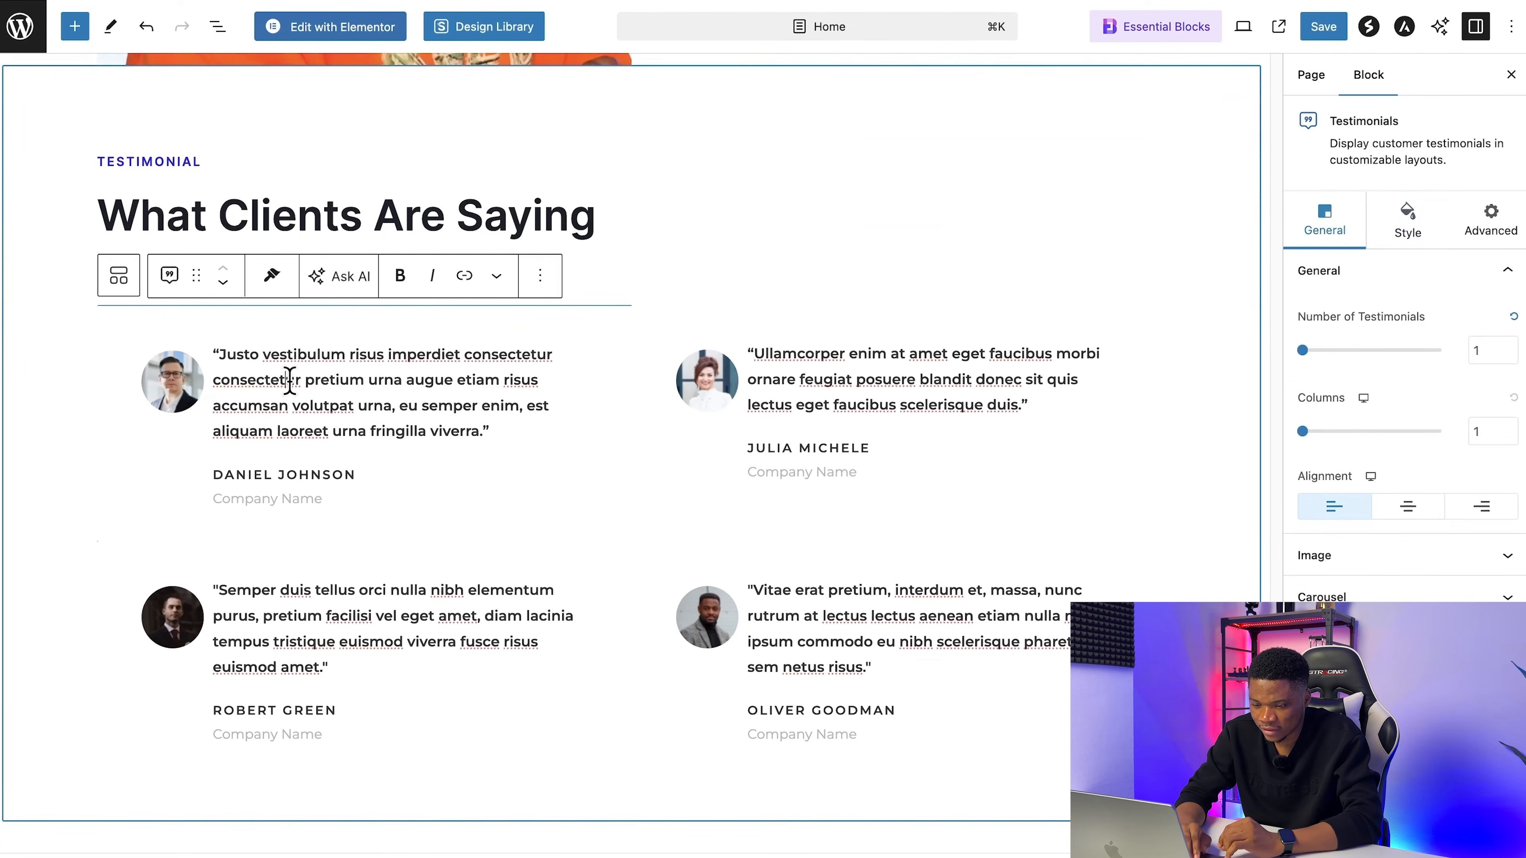
{"action": "type", "text": "In just six months, my subscriber count doubled, and I secured my first brand partnership! Emmanuel is an amazing coach who truly cares about his clients' success."}
{"action": "double_click", "coordinate": [240, 494]}
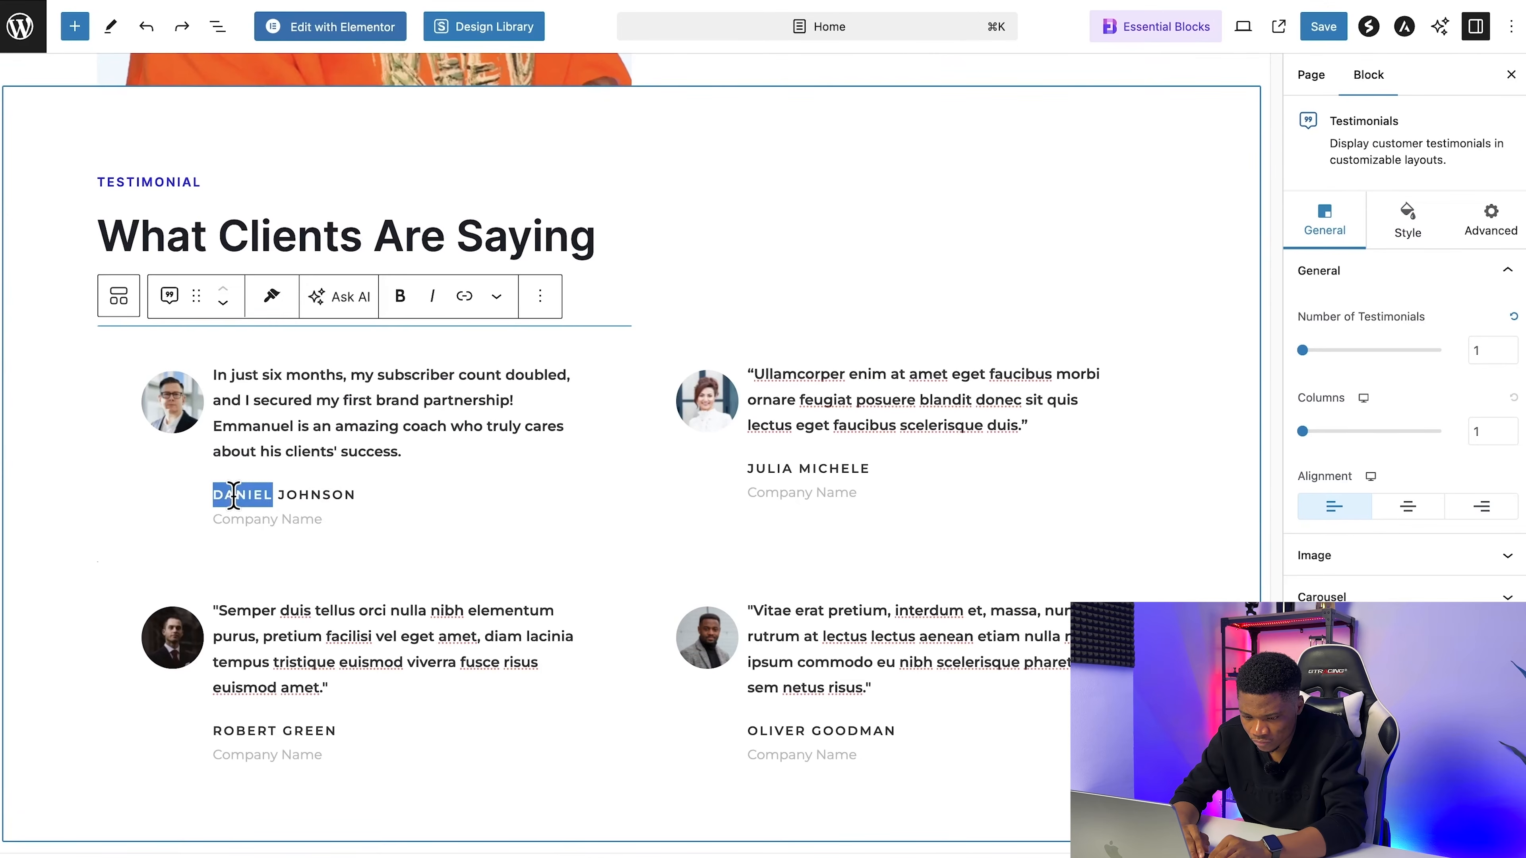
{"action": "type", "text": "Sarah"}
{"action": "key", "text": "Right"}
{"action": "key", "text": "Right"}
{"action": "key", "text": "Right"}
{"action": "key", "text": "Right"}
{"action": "key", "text": "Right"}
{"action": "key", "text": "Right"}
{"action": "key", "text": "Right"}
{"action": "key", "text": "BackSpace"}
{"action": "key", "text": "BackSpace"}
{"action": "key", "text": "BackSpace"}
{"action": "key", "text": "BackSpace"}
{"action": "key", "text": "BackSpace"}
{"action": "key", "text": "BackSpace"}
{"action": "type", "text": "."}
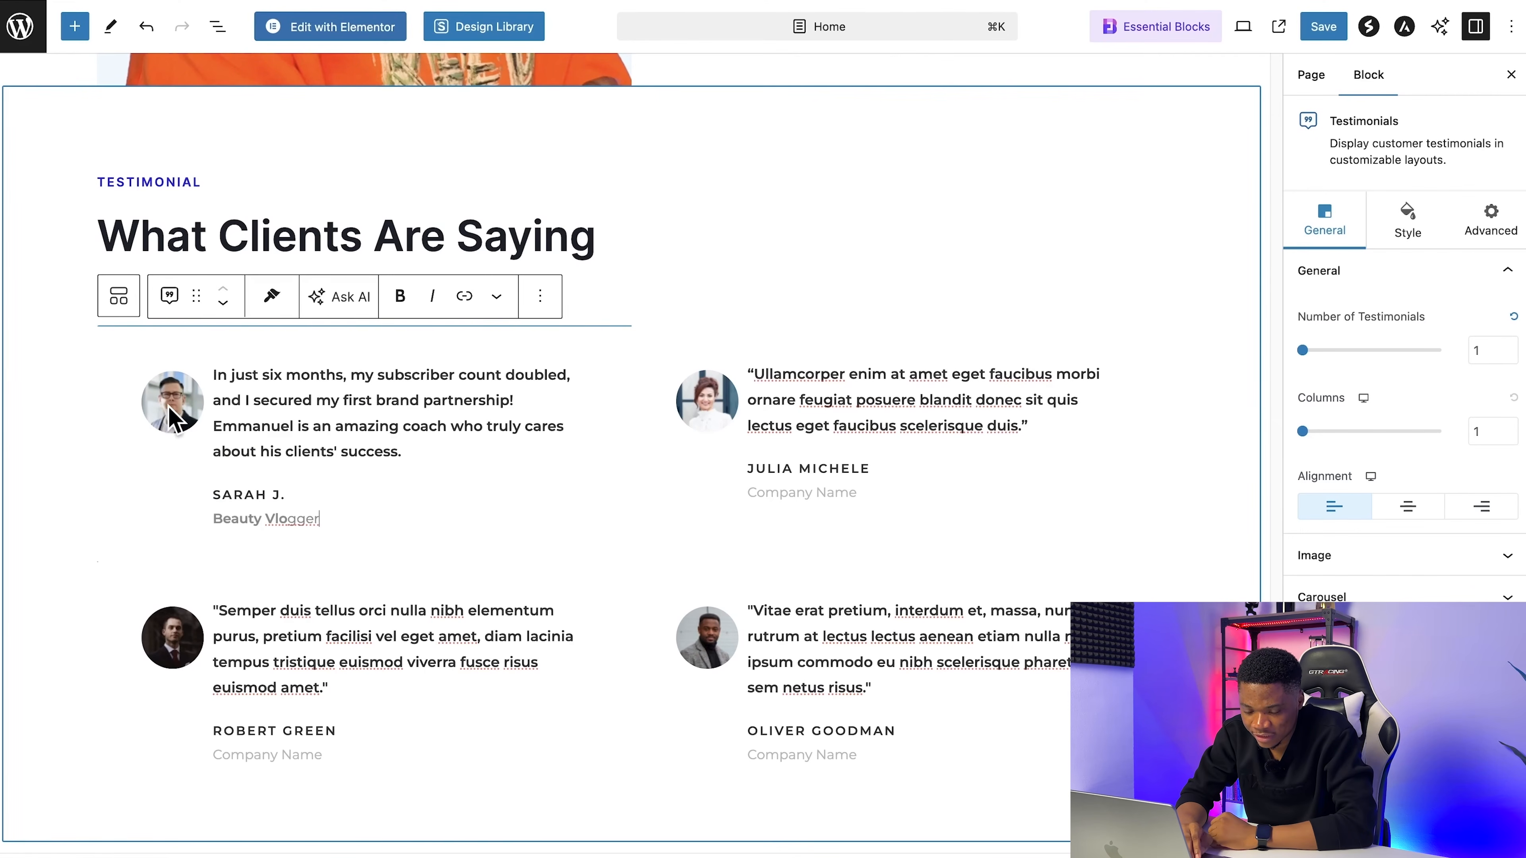
Step: Open the file upload for changing the first testimonial's picture
{"action": "left_click", "coordinate": [170, 415]}
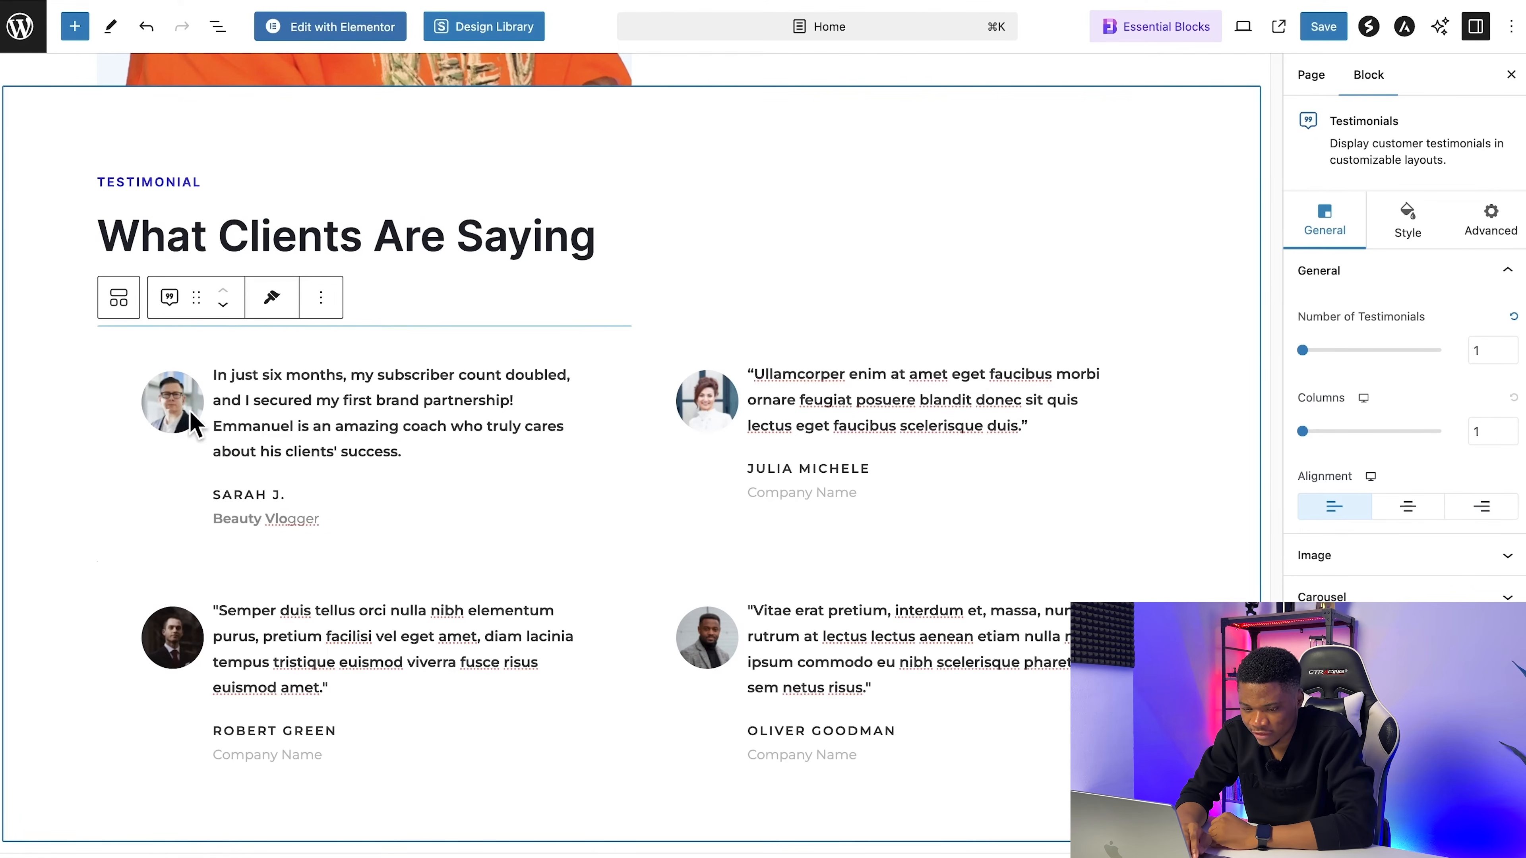
{"action": "left_click", "coordinate": [1361, 565]}
{"action": "scroll", "coordinate": [1363, 577], "scroll_direction": "down", "scroll_amount": 3}
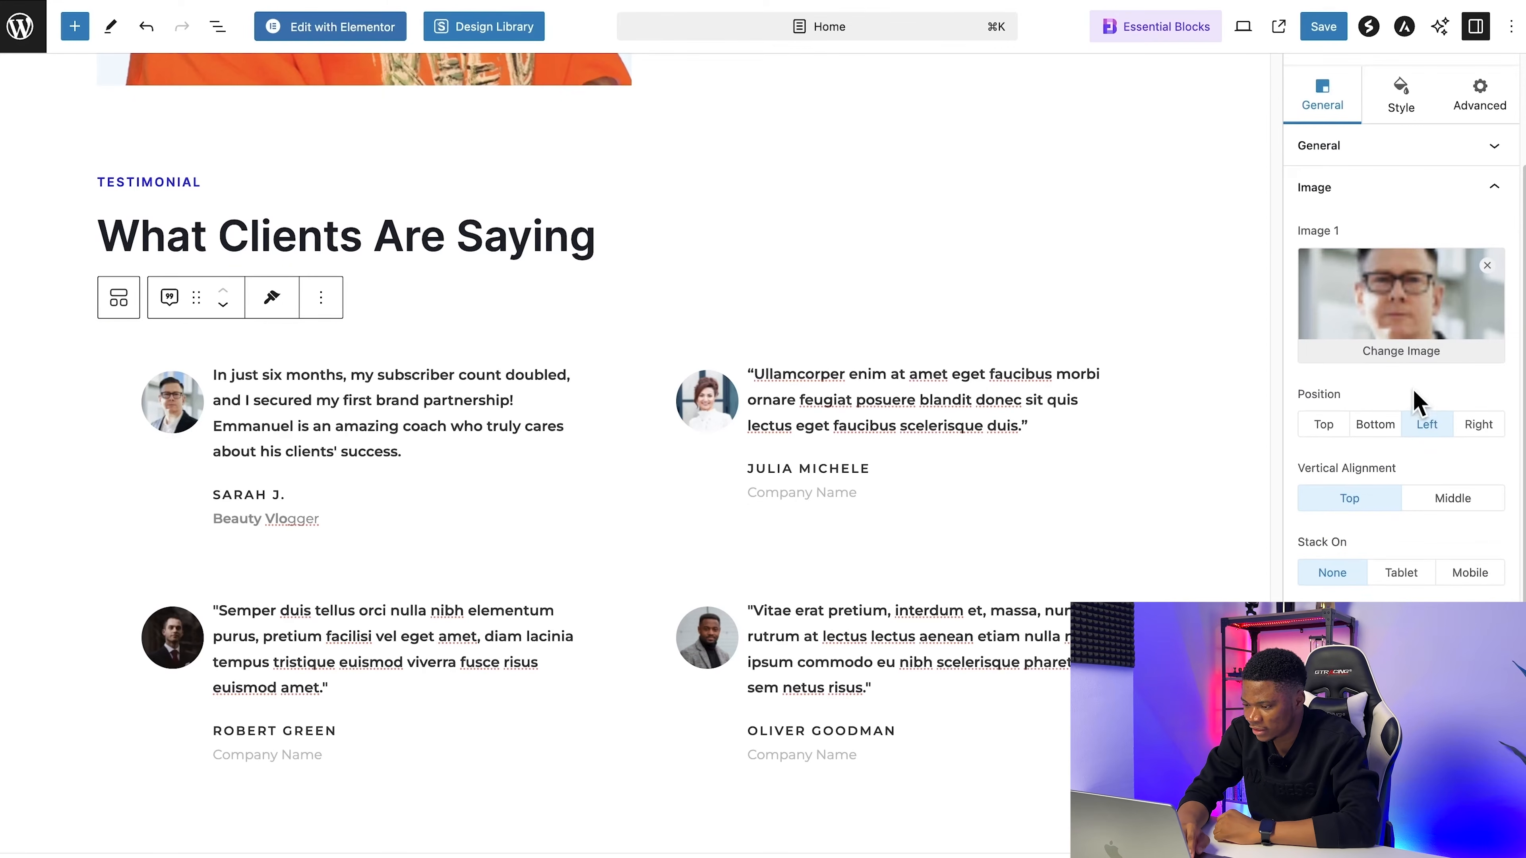
{"action": "left_click", "coordinate": [1400, 351]}
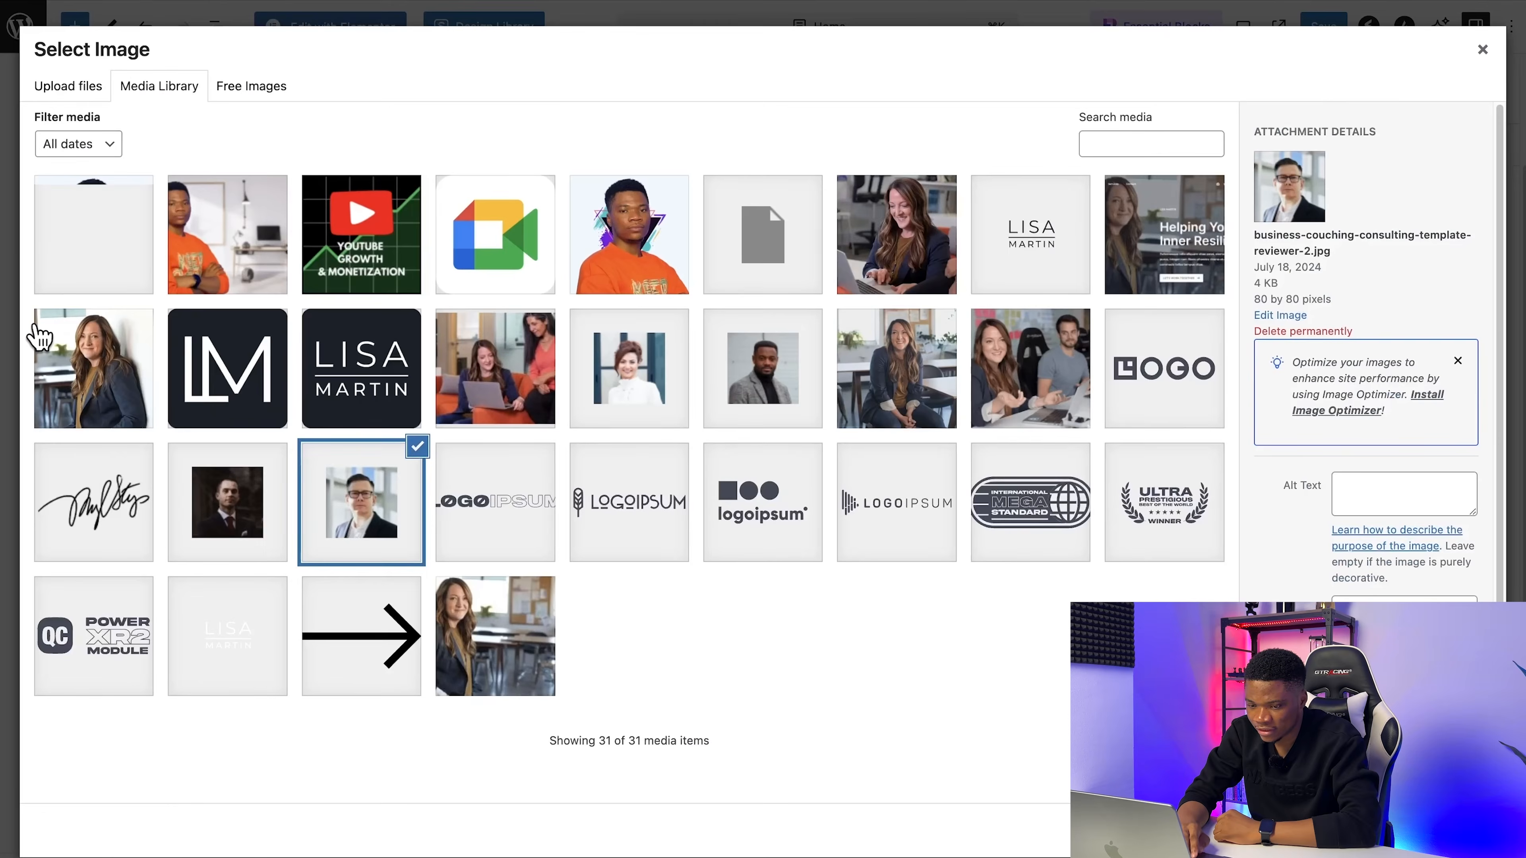
{"action": "left_click", "coordinate": [71, 89]}
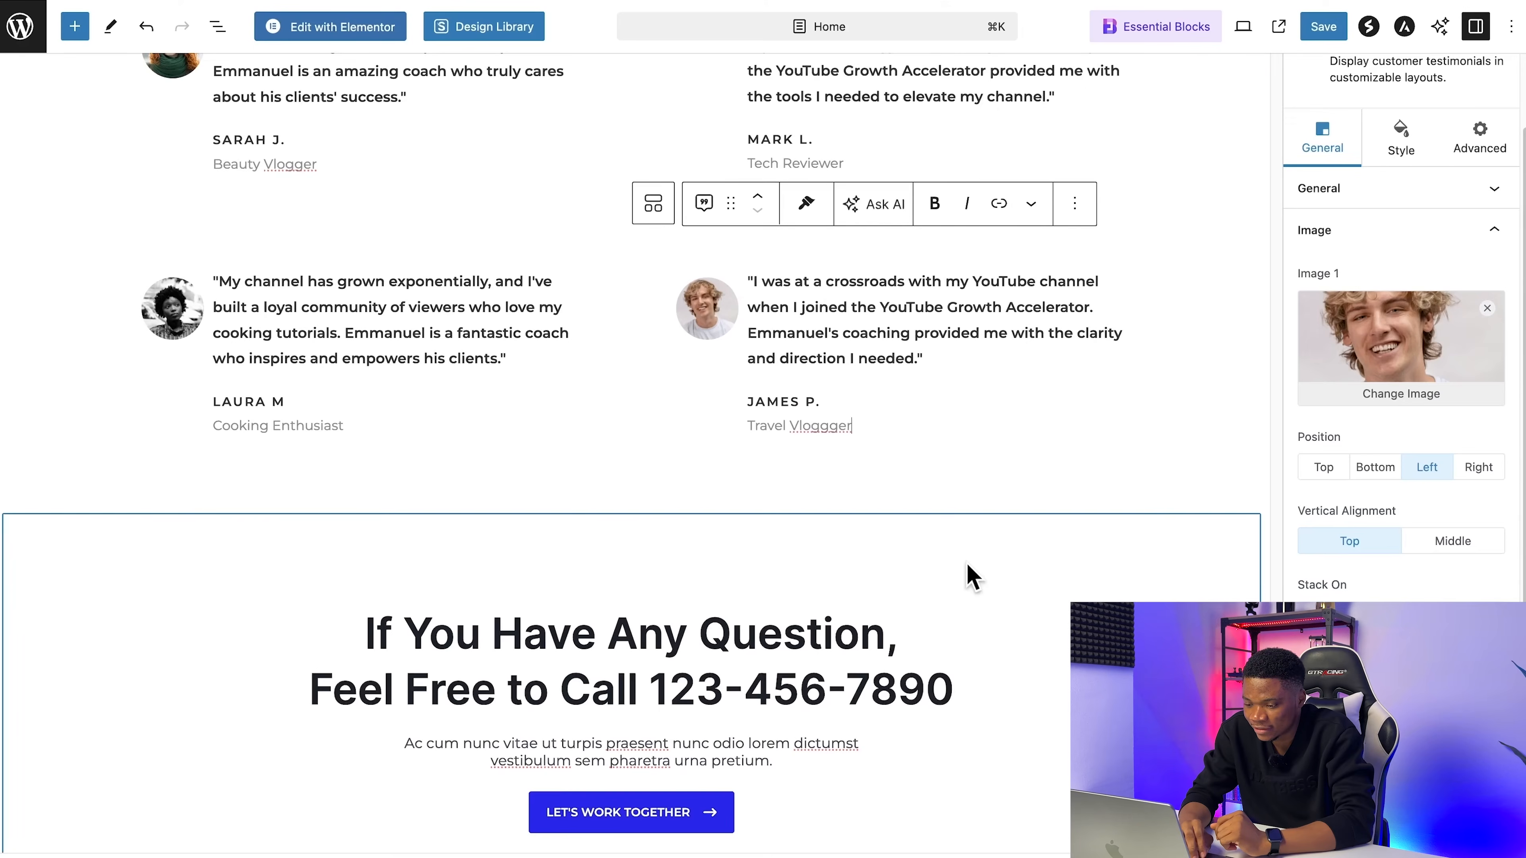
Step: Change "Call" to "Email" in the closing call-to-action heading and replace the phone number with the coaching e-mail address
{"action": "scroll", "coordinate": [972, 577], "scroll_direction": "down", "scroll_amount": 2}
{"action": "scroll", "coordinate": [967, 563], "scroll_direction": "down", "scroll_amount": 1}
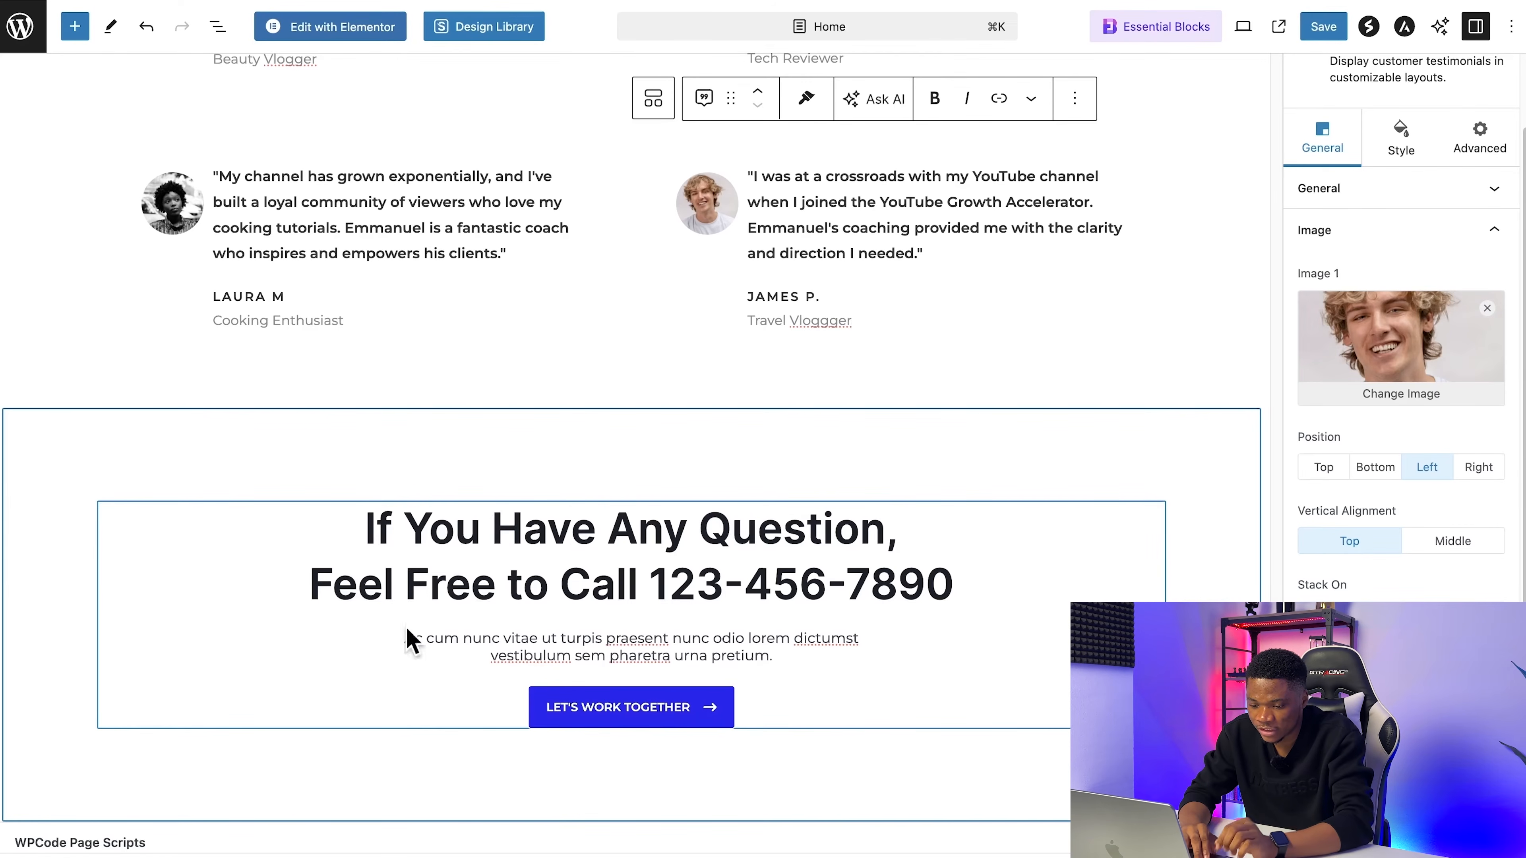
{"action": "double_click", "coordinate": [574, 584]}
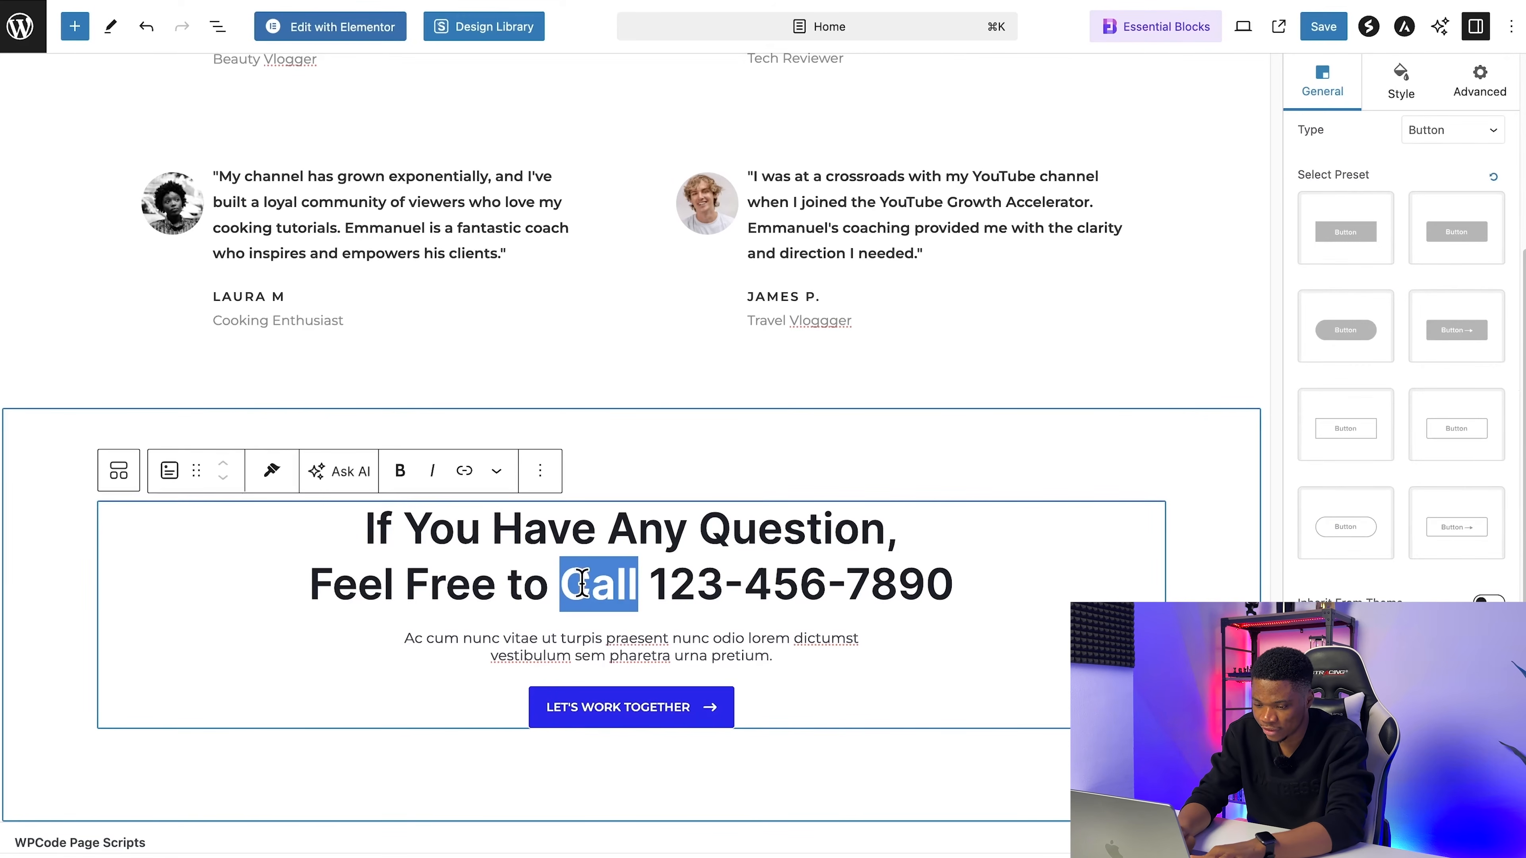
{"action": "type", "text": "EM"}
{"action": "key", "text": "BackSpace"}
{"action": "type", "text": "manie"}
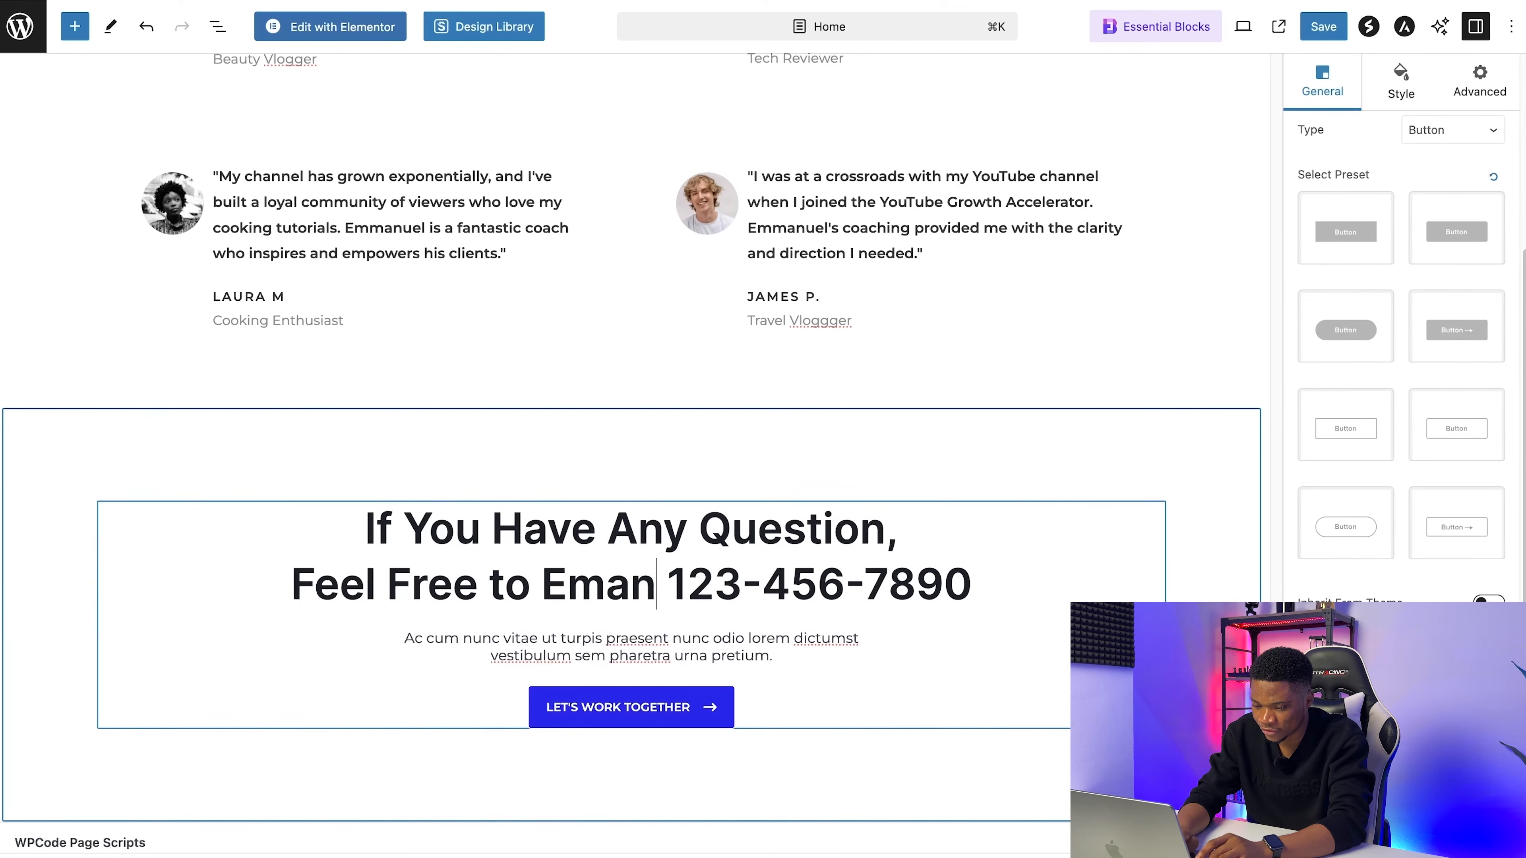
{"action": "key", "text": "BackSpace"}
{"action": "key", "text": "BackSpace"}
{"action": "key", "text": "BackSpace"}
{"action": "type", "text": "il"}
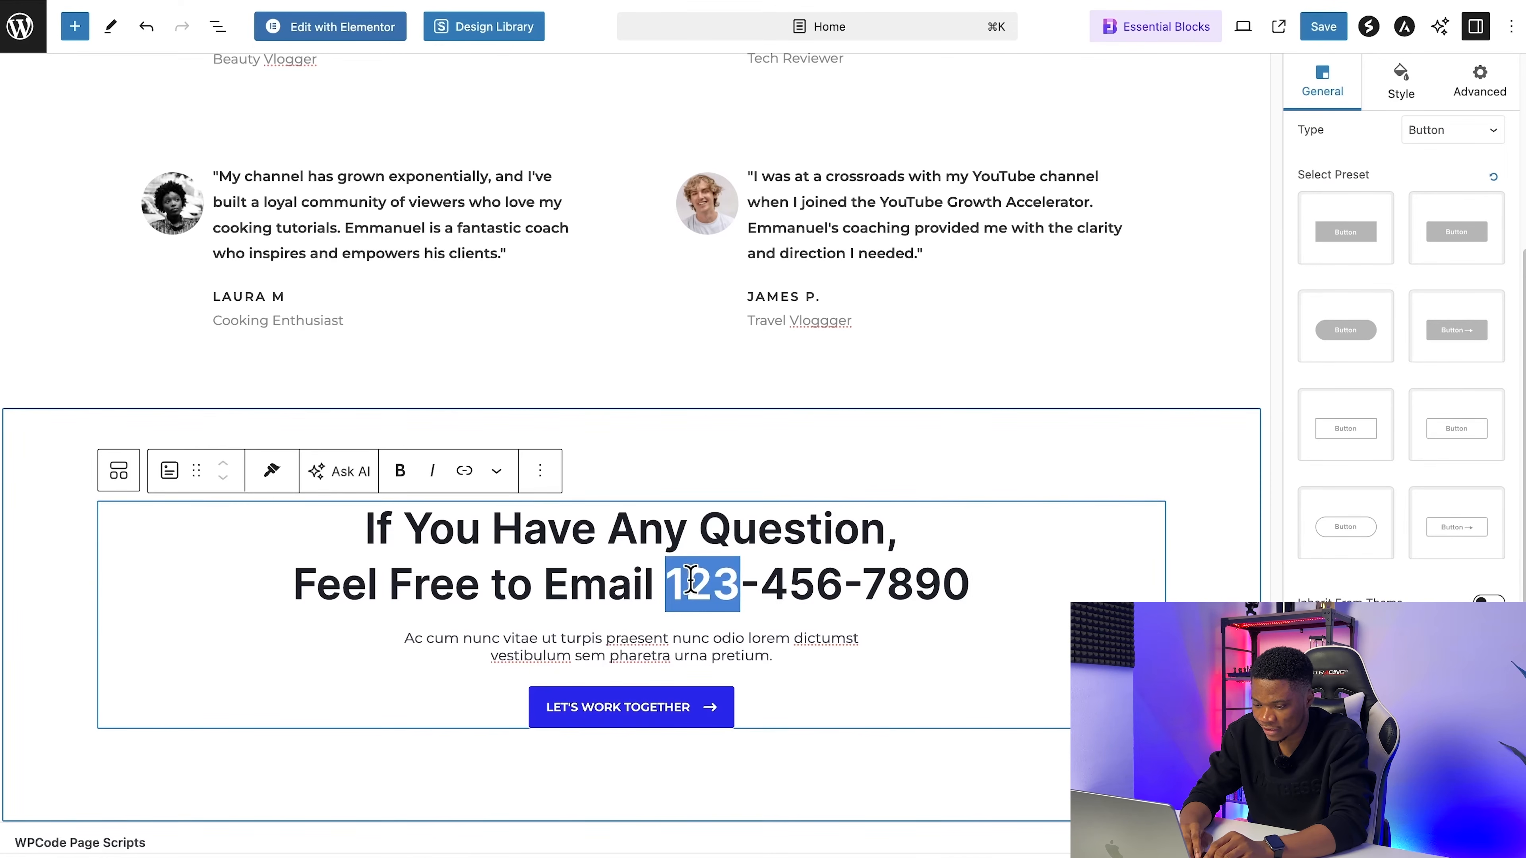
{"action": "left_click_drag", "start_coordinate": [984, 589], "coordinate": [801, 589]}
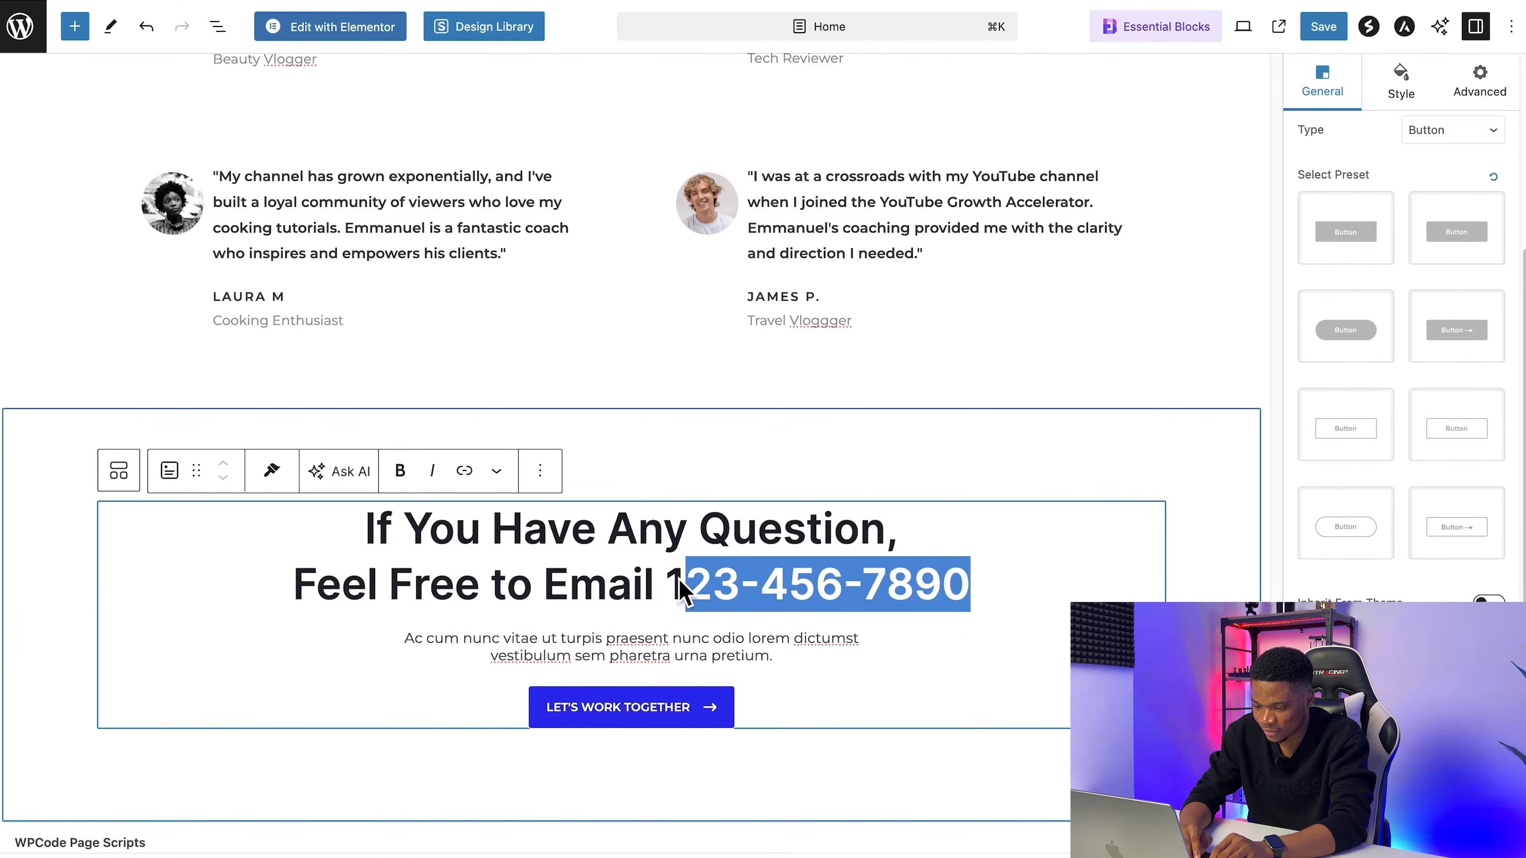
{"action": "key", "text": "super+v"}
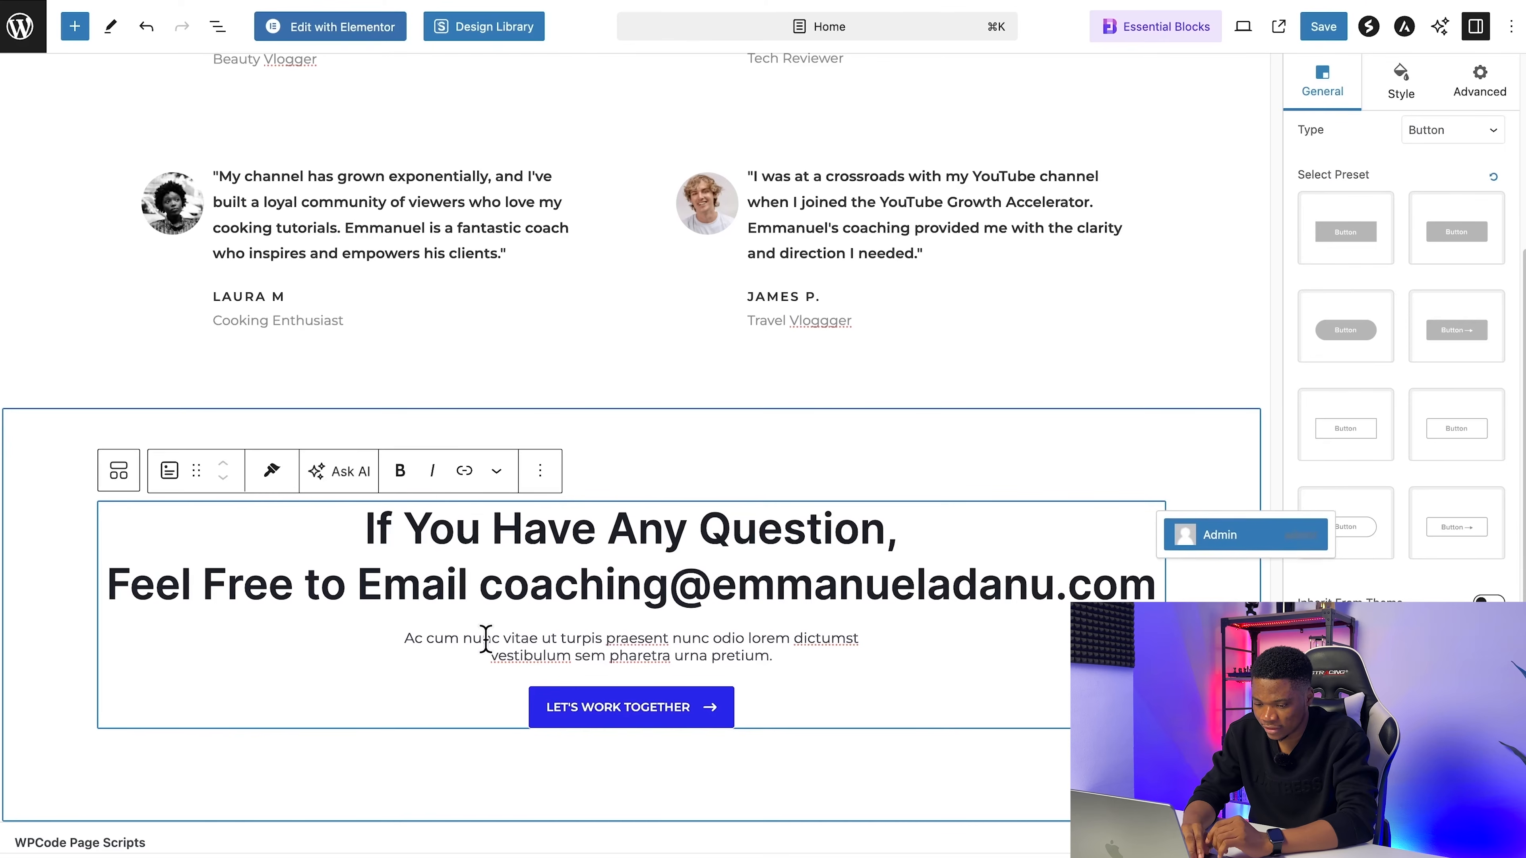
Step: Replace the paragraph under the closing heading with "Let's work together to transform your passion into a thriving YouTube career!"
{"action": "left_click_drag", "start_coordinate": [400, 639], "coordinate": [592, 652]}
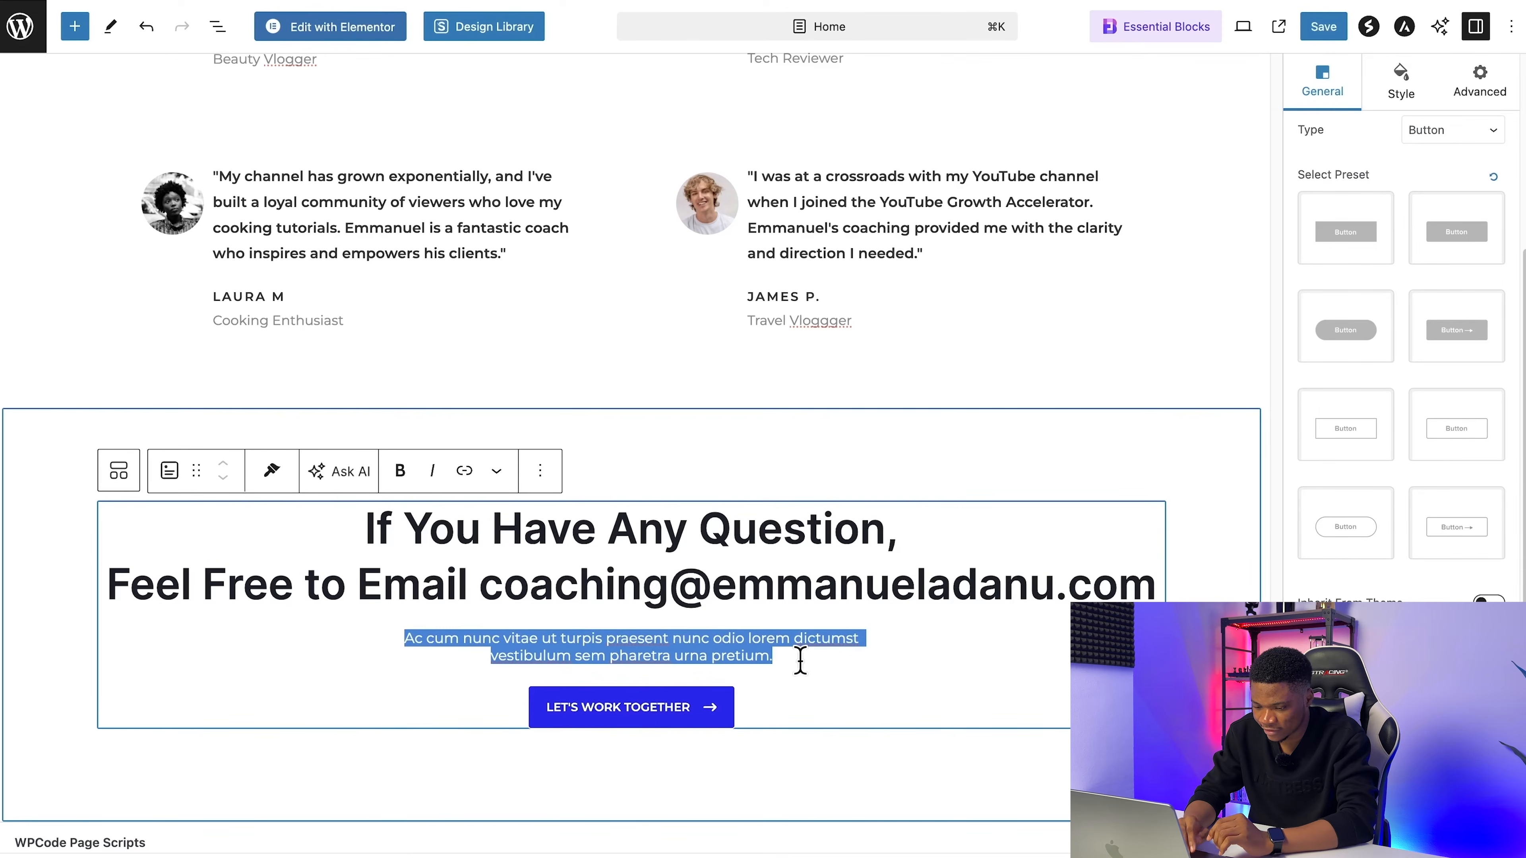
{"action": "type", "text": "Let's work together to transform your passion into a thriving YouTube career!"}
{"action": "left_click_drag", "start_coordinate": [355, 526], "coordinate": [1081, 593]}
{"action": "left_click", "coordinate": [855, 644]}
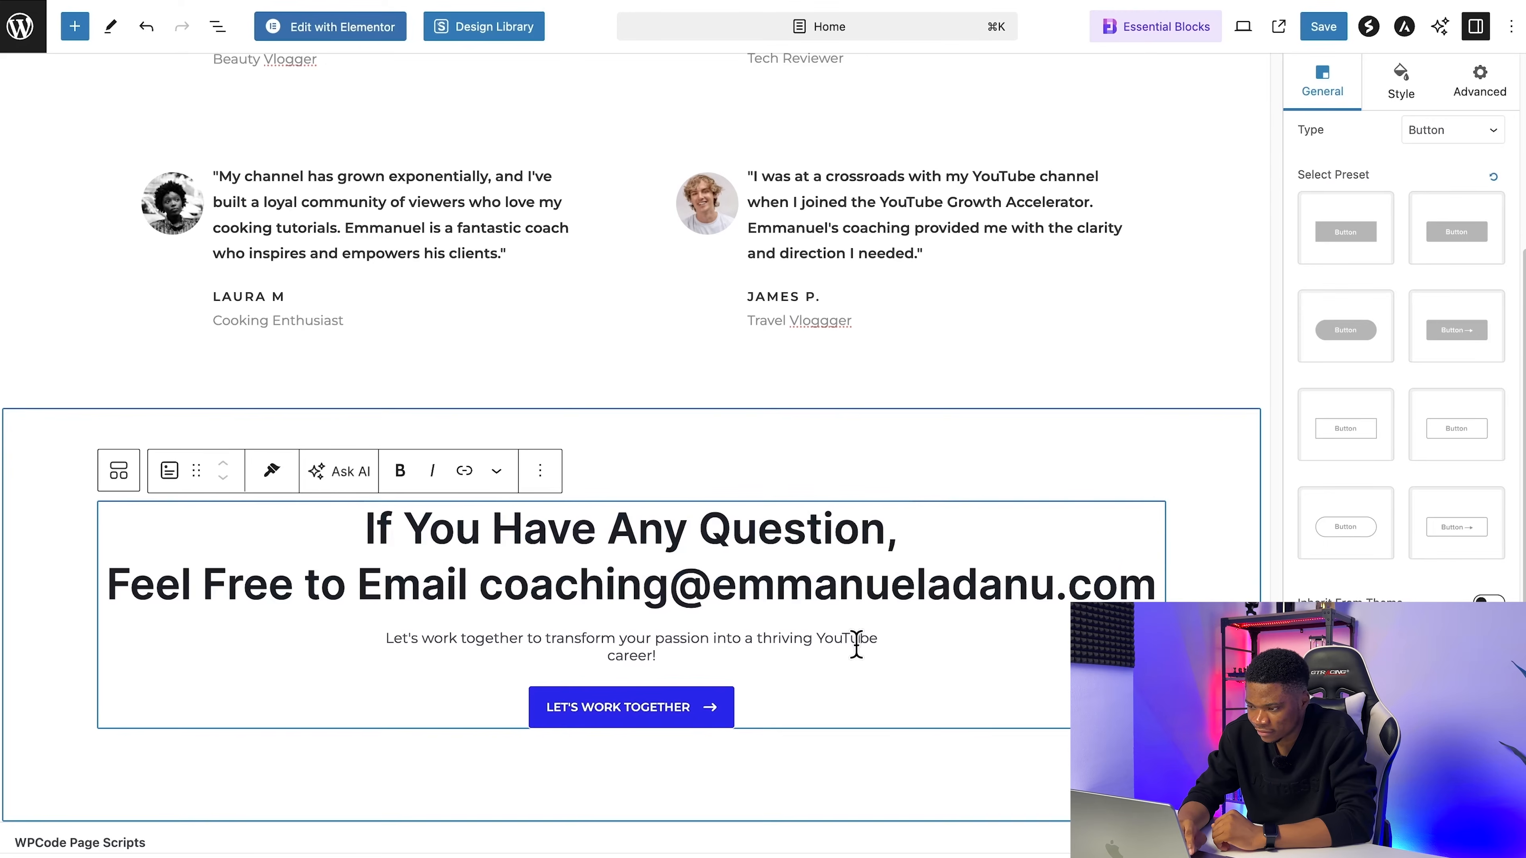
Step: Set the closing call-to-action Info Box's title tag to H3 and save the Home page
{"action": "scroll", "coordinate": [1506, 335], "scroll_direction": "up", "scroll_amount": 5}
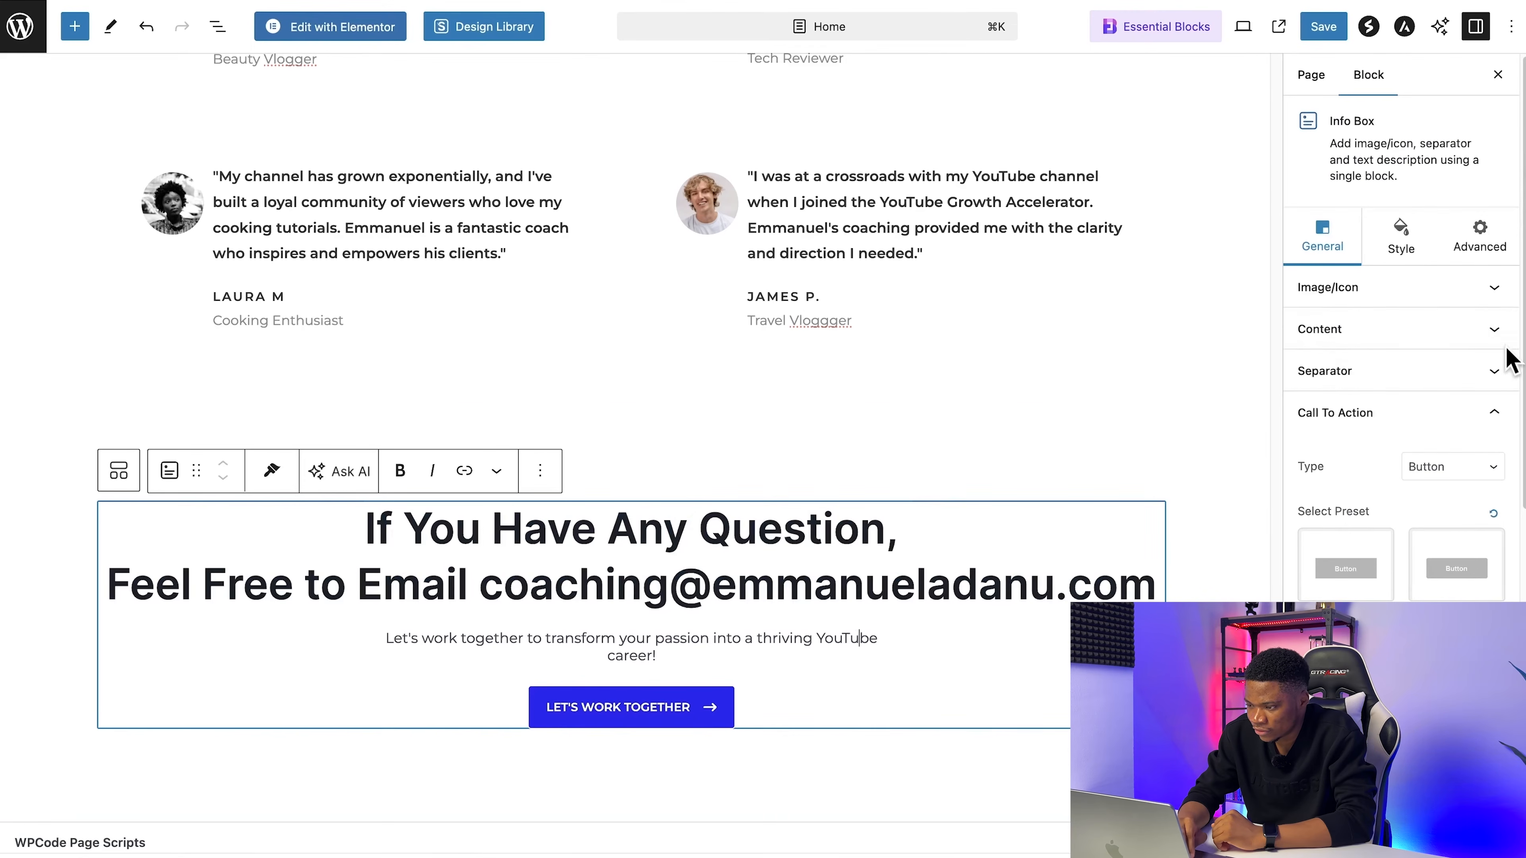
{"action": "left_click", "coordinate": [1353, 337]}
{"action": "scroll", "coordinate": [1394, 577], "scroll_direction": "down", "scroll_amount": 2}
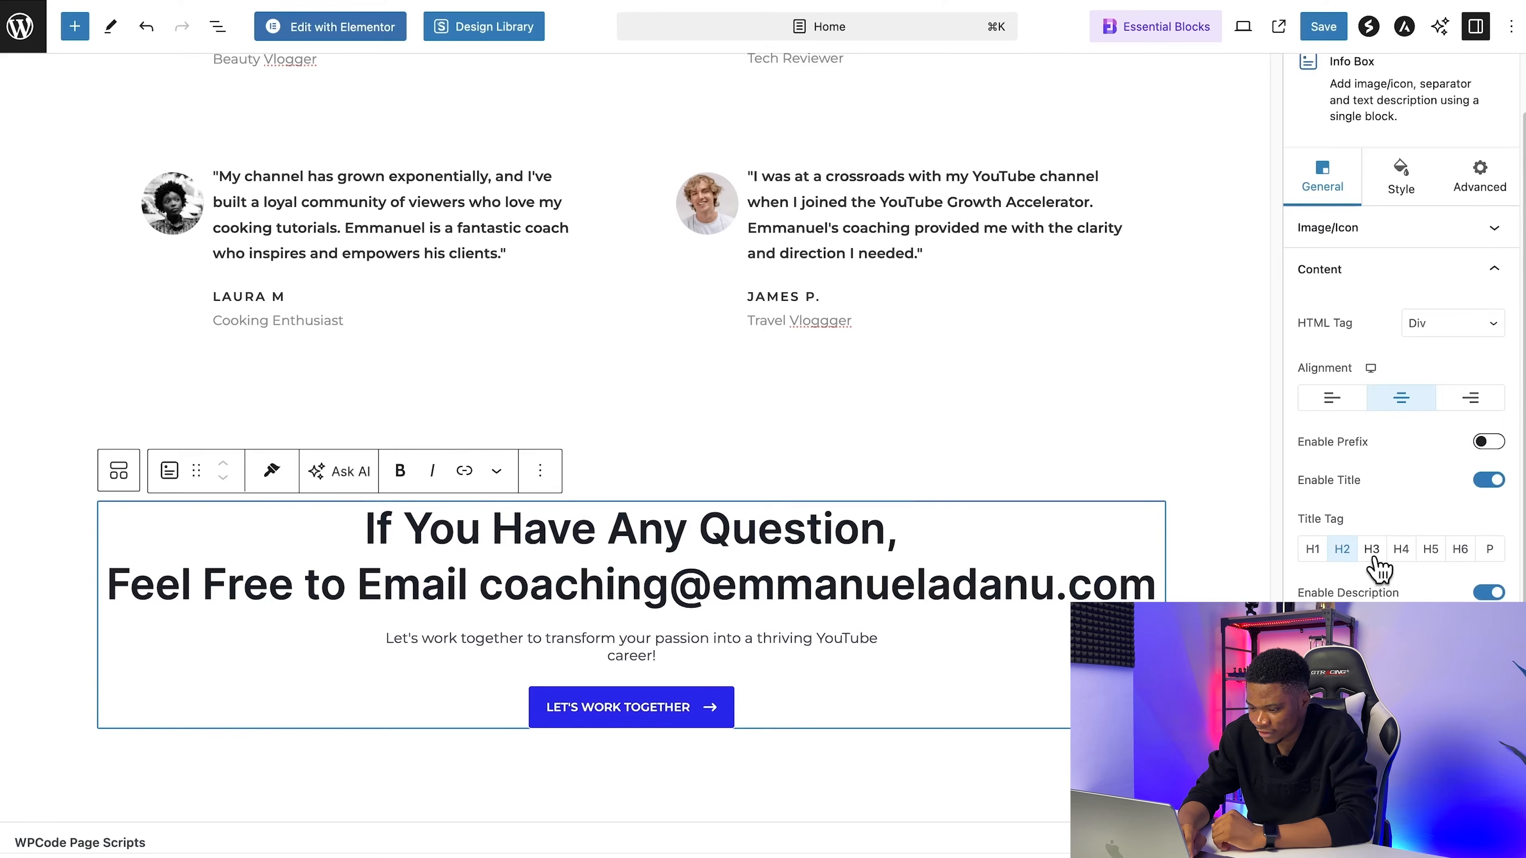
{"action": "left_click", "coordinate": [1372, 549]}
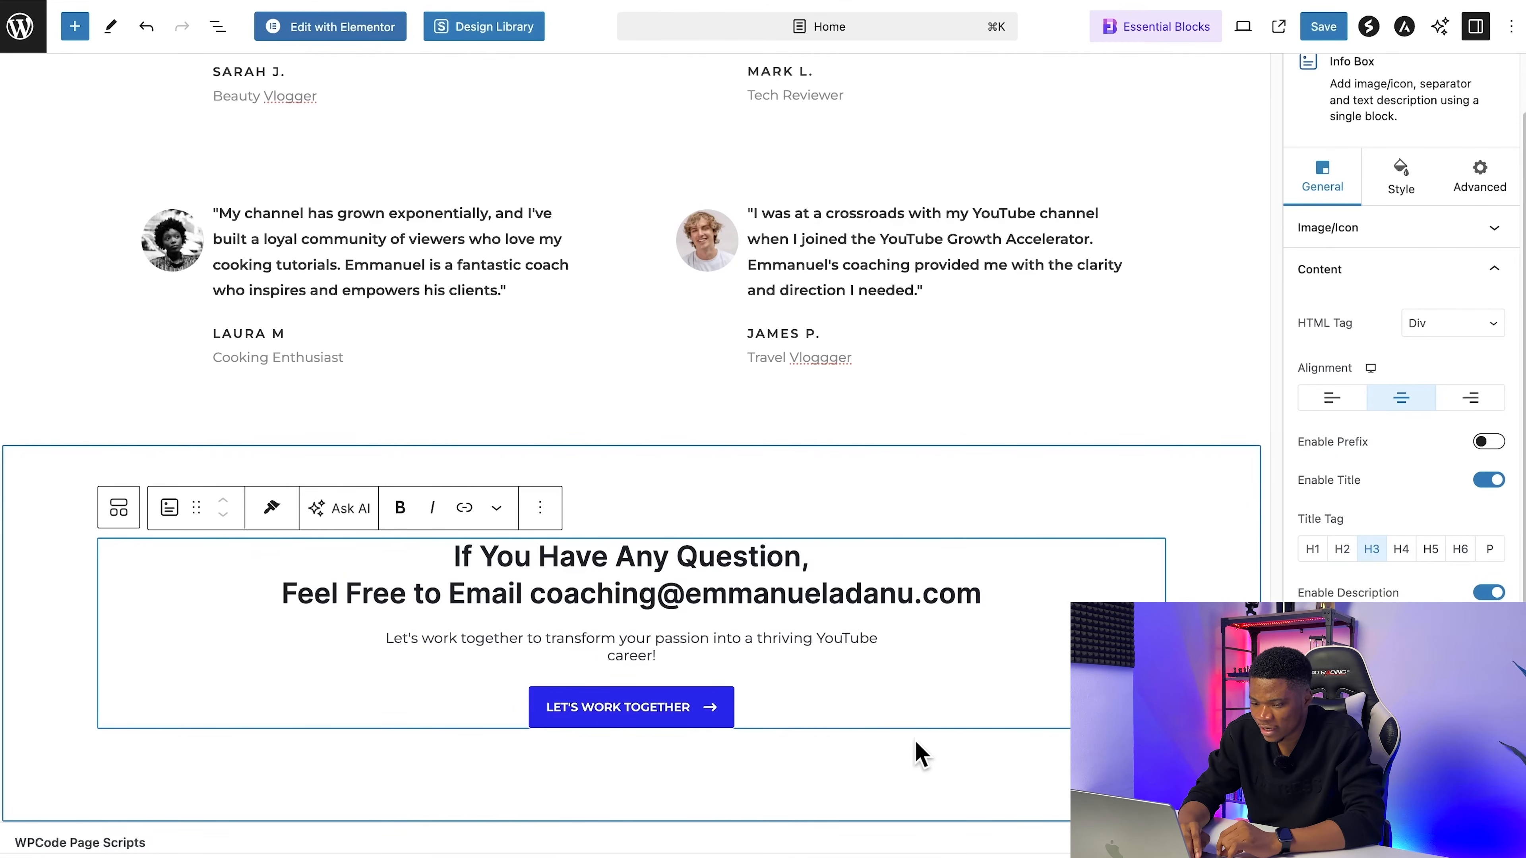
{"action": "left_click", "coordinate": [1325, 30]}
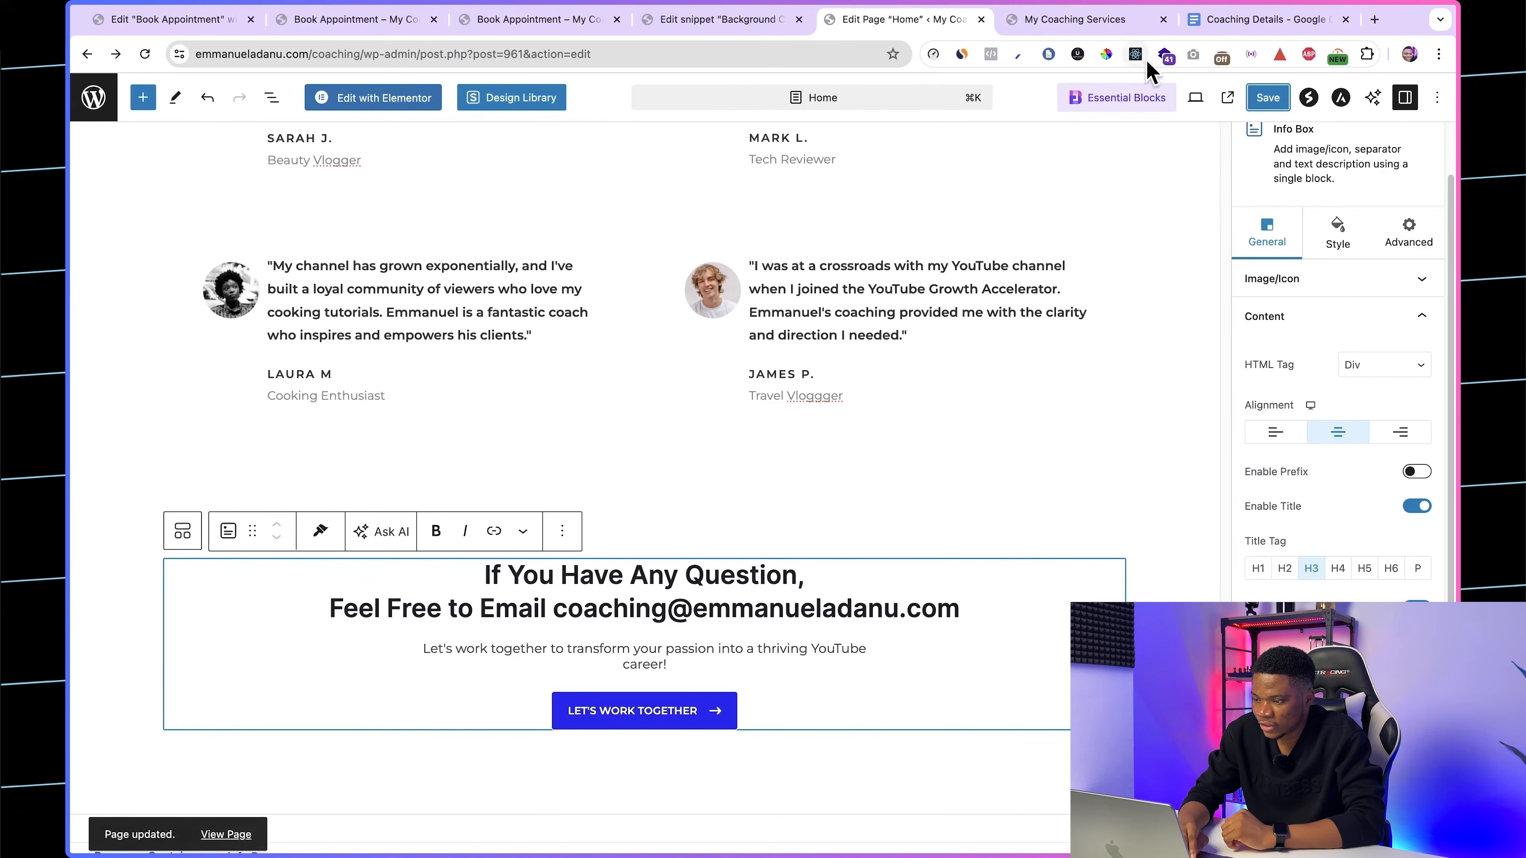
Step: Reload the live homepage and check the updated testimonials and closing call-to-action section
{"action": "left_click", "coordinate": [1129, 20]}
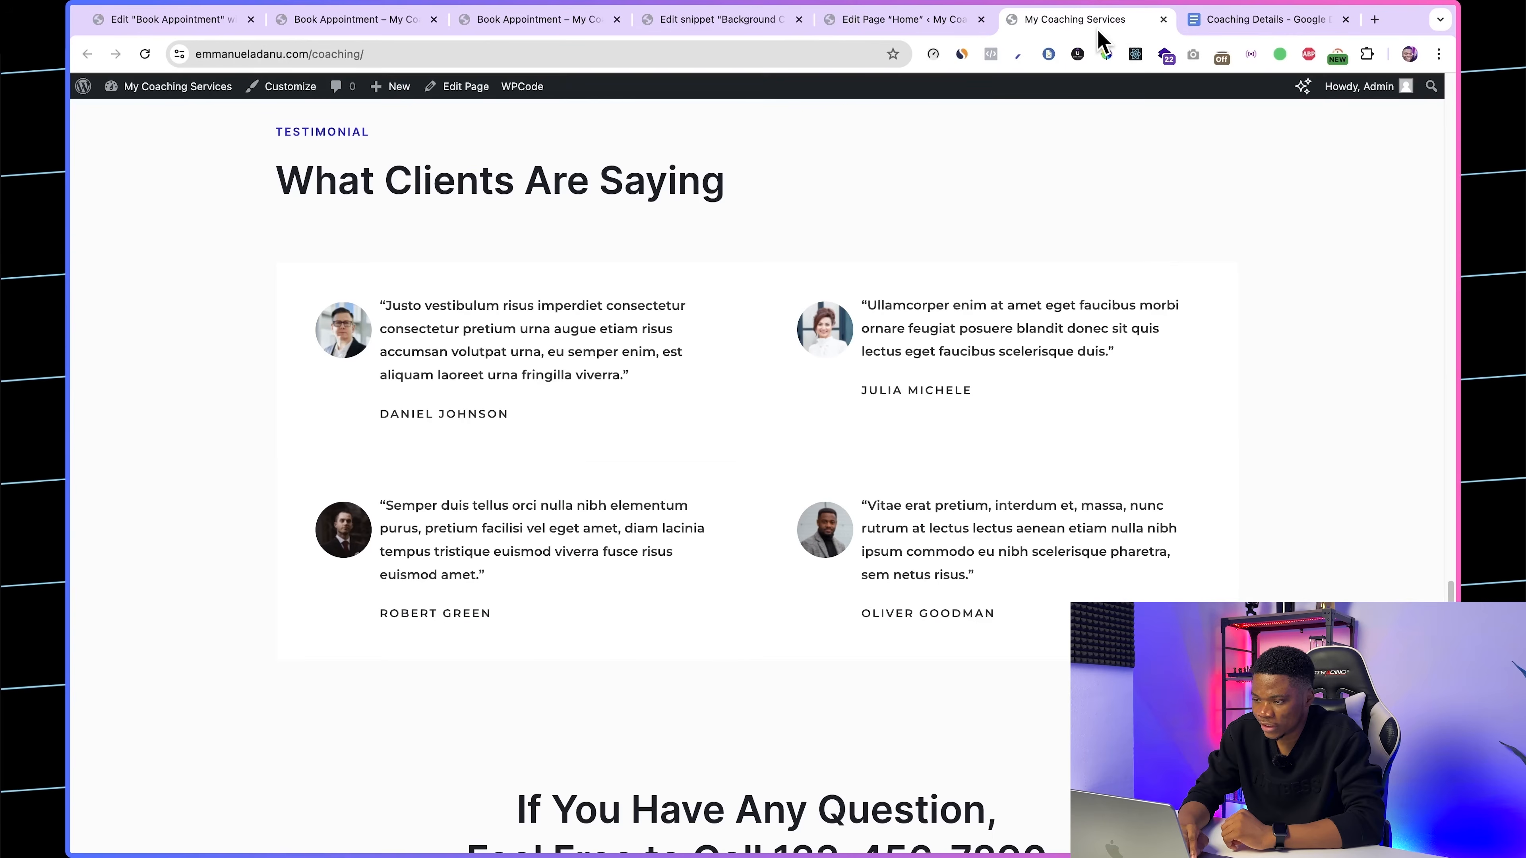
{"action": "left_click", "coordinate": [146, 55]}
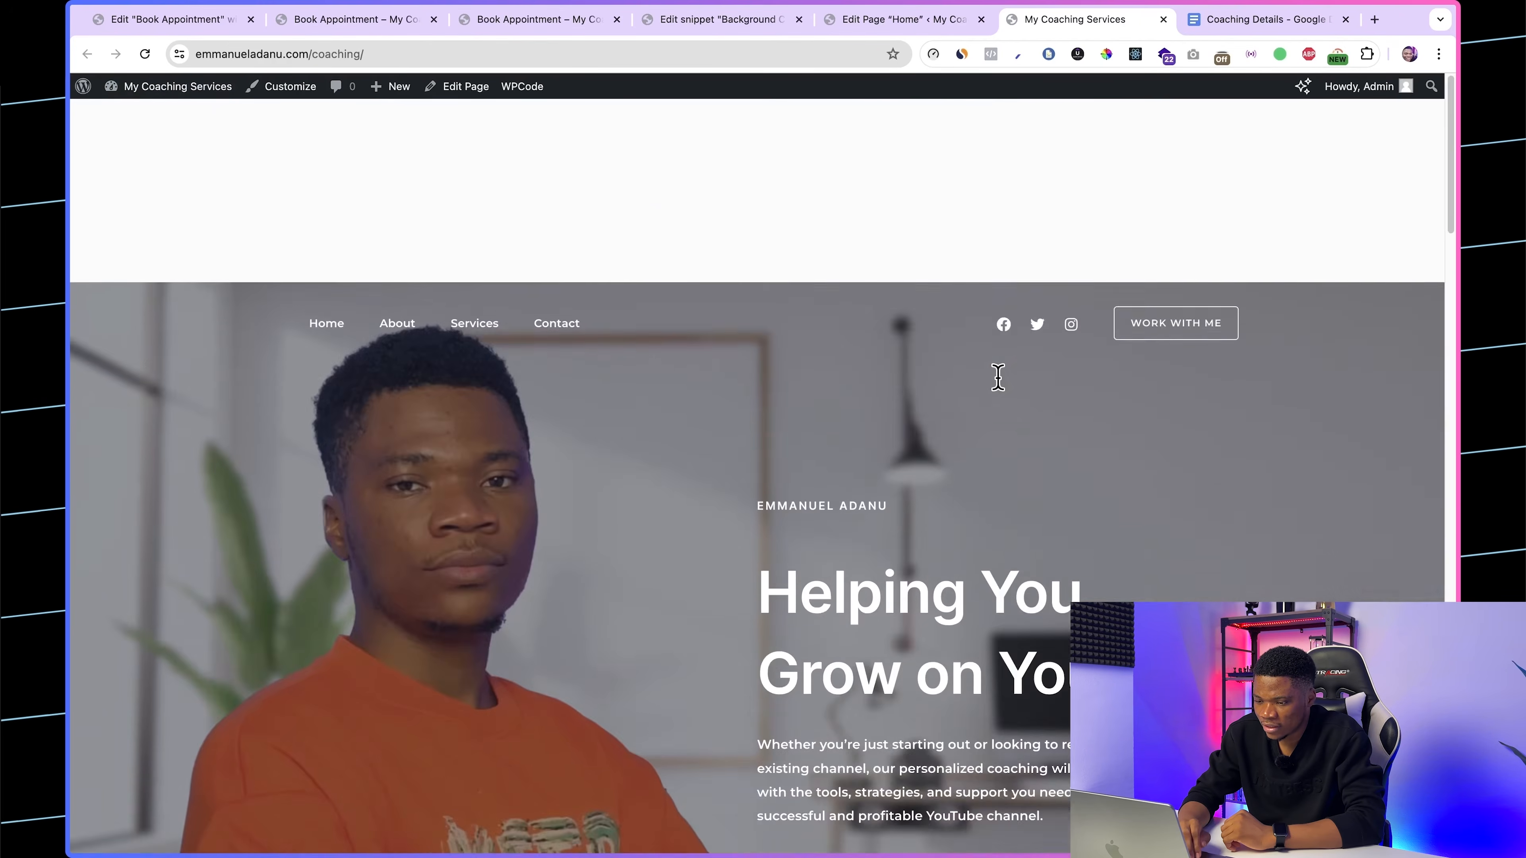
{"action": "scroll", "coordinate": [998, 377], "scroll_direction": "down", "scroll_amount": 20}
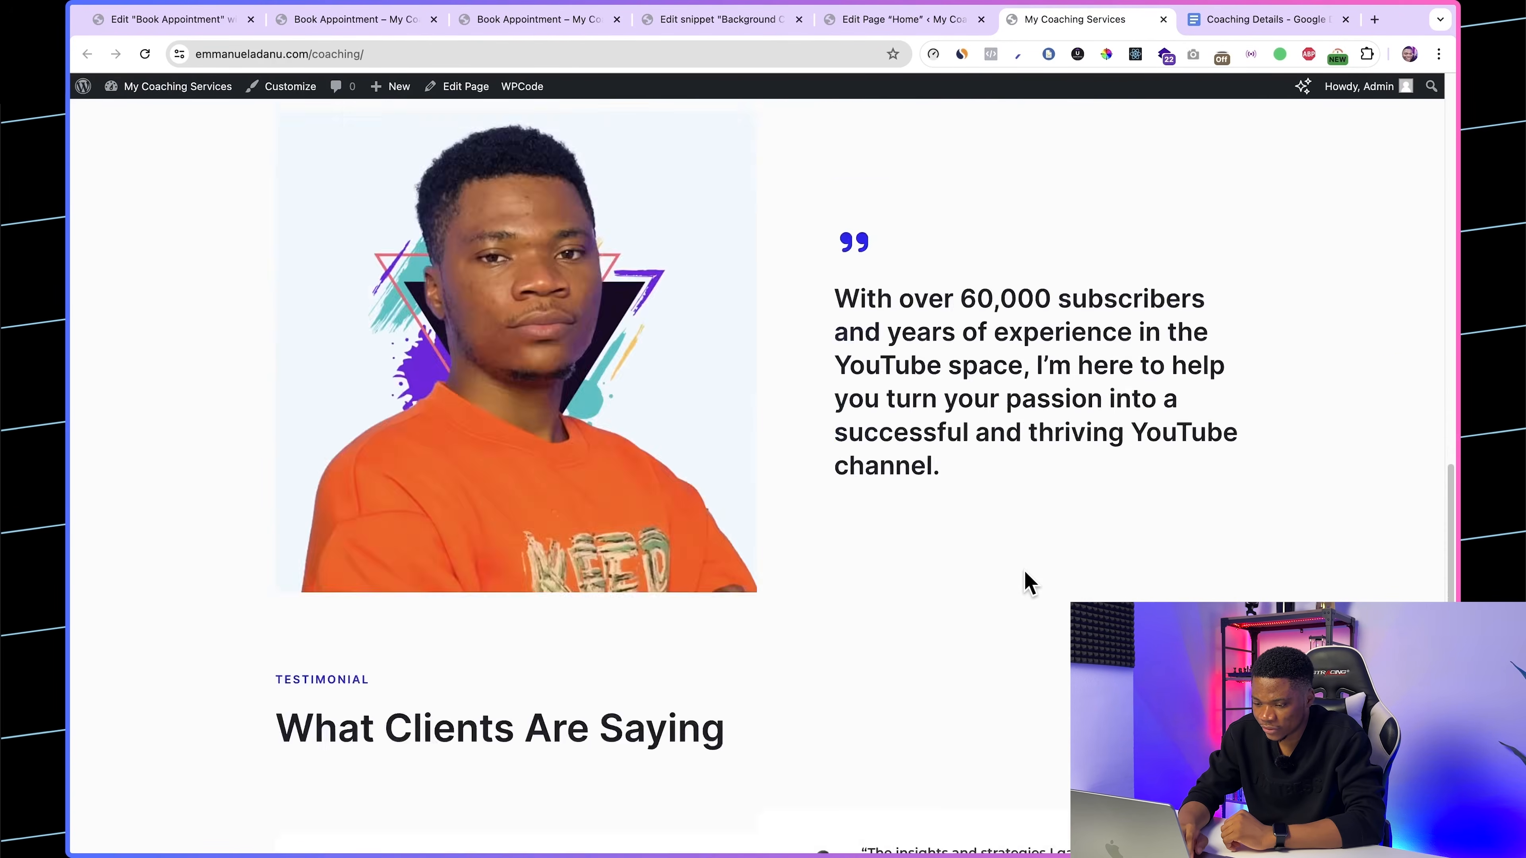
{"action": "scroll", "coordinate": [1029, 581], "scroll_direction": "down", "scroll_amount": 10}
{"action": "scroll", "coordinate": [1026, 650], "scroll_direction": "up", "scroll_amount": 5}
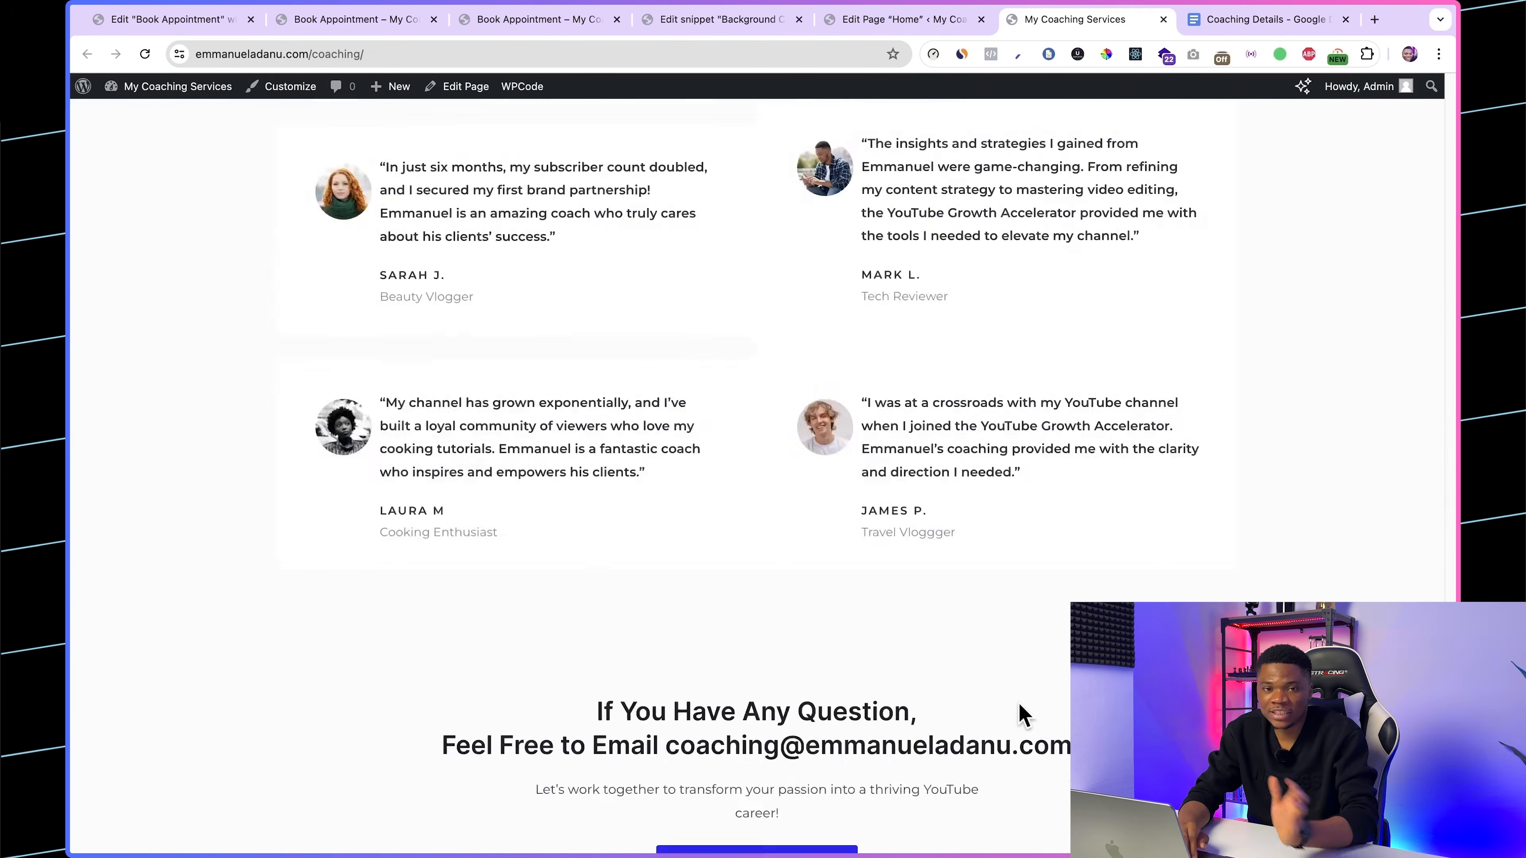
{"action": "scroll", "coordinate": [1023, 714], "scroll_direction": "up", "scroll_amount": 20}
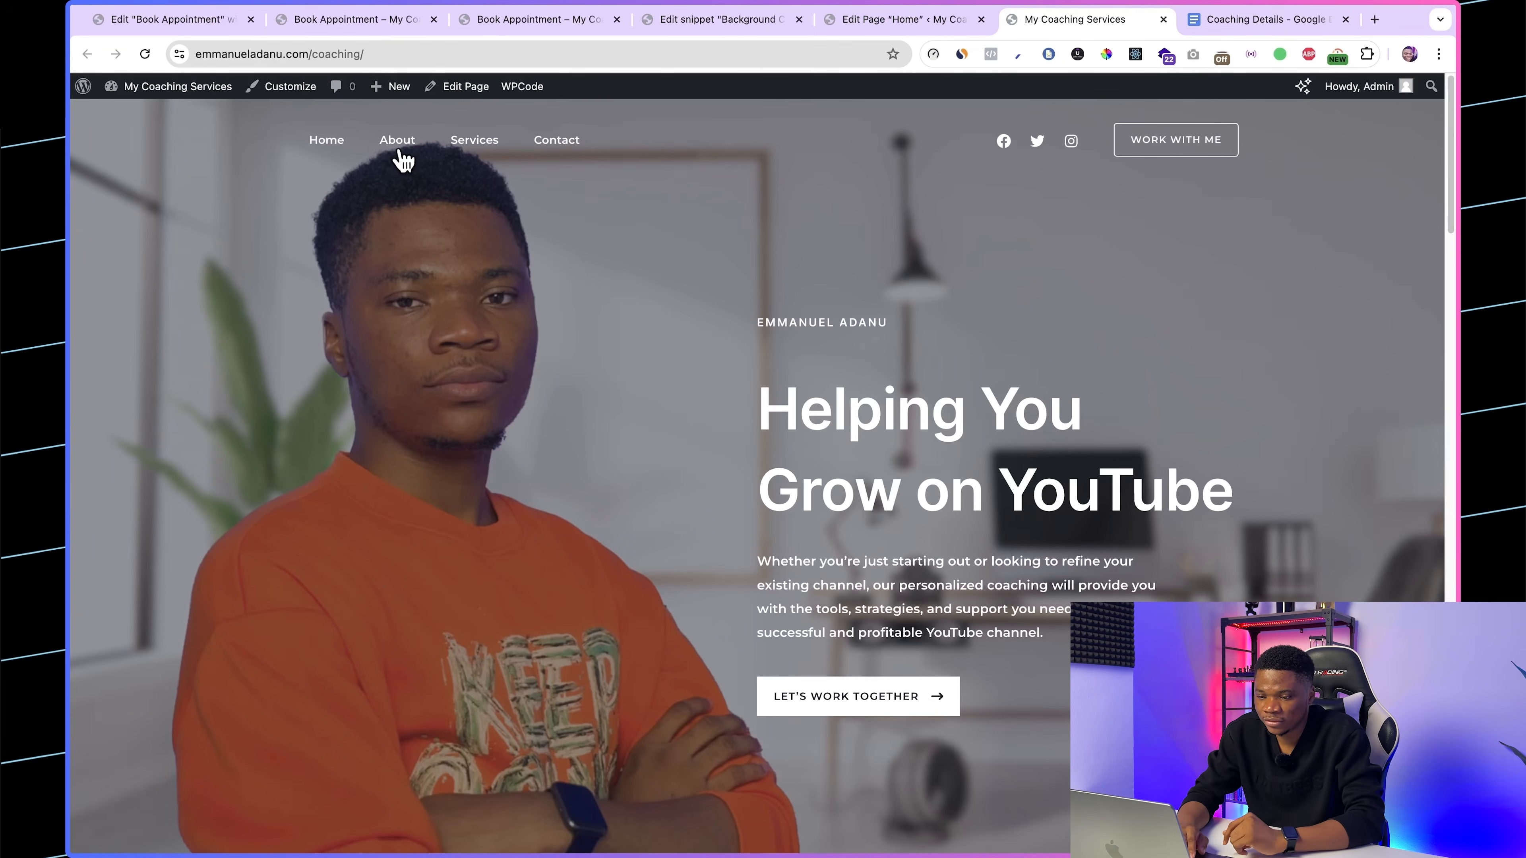
Step: Open the live Services page and examine its intro, numbered coaching topics and Main Services section
{"action": "left_click", "coordinate": [400, 154]}
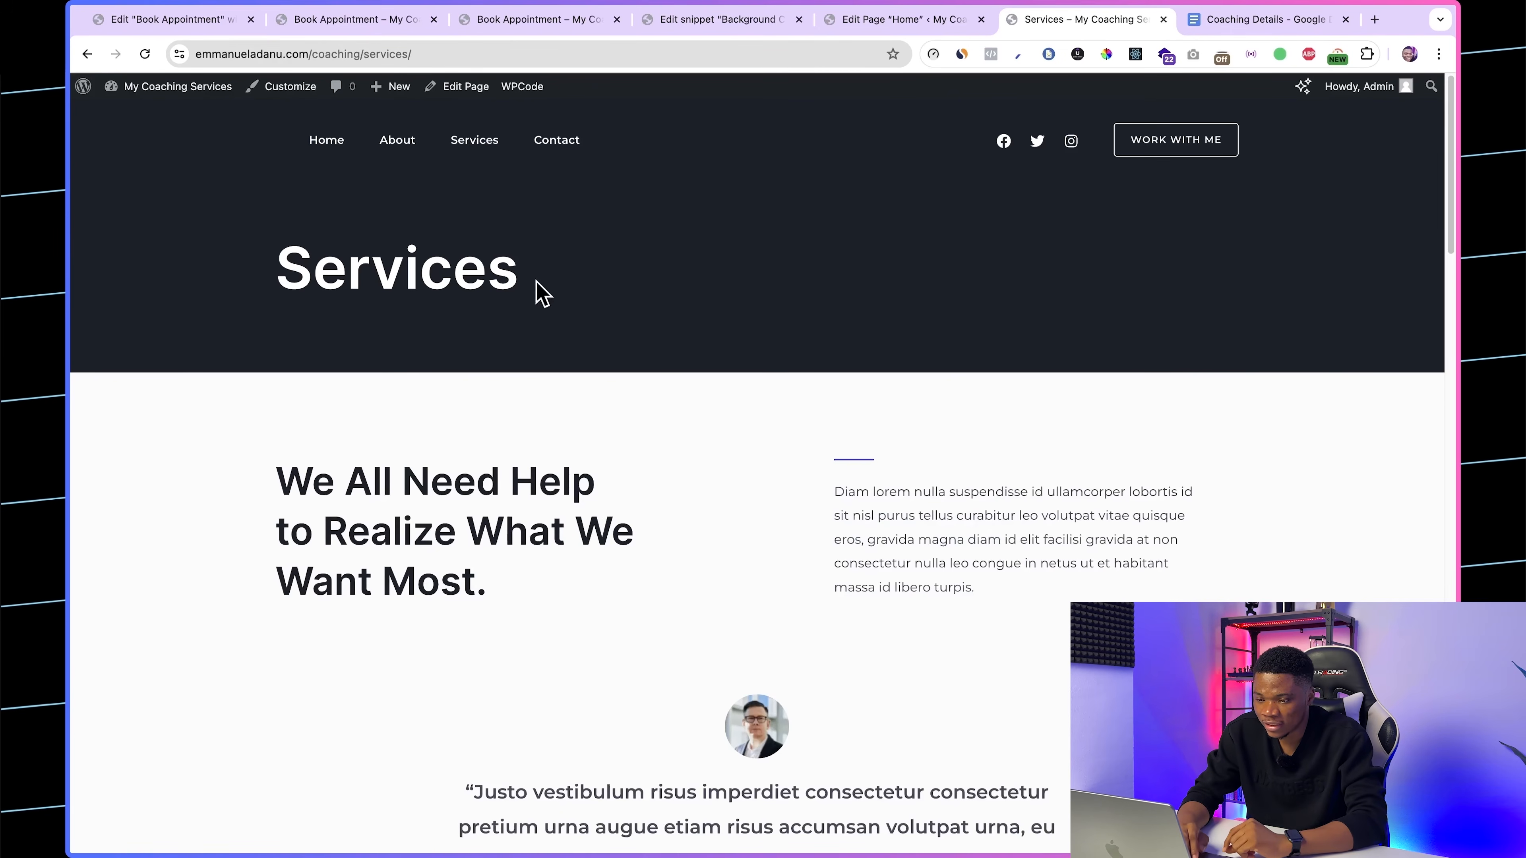
{"action": "scroll", "coordinate": [595, 415], "scroll_direction": "down", "scroll_amount": 2}
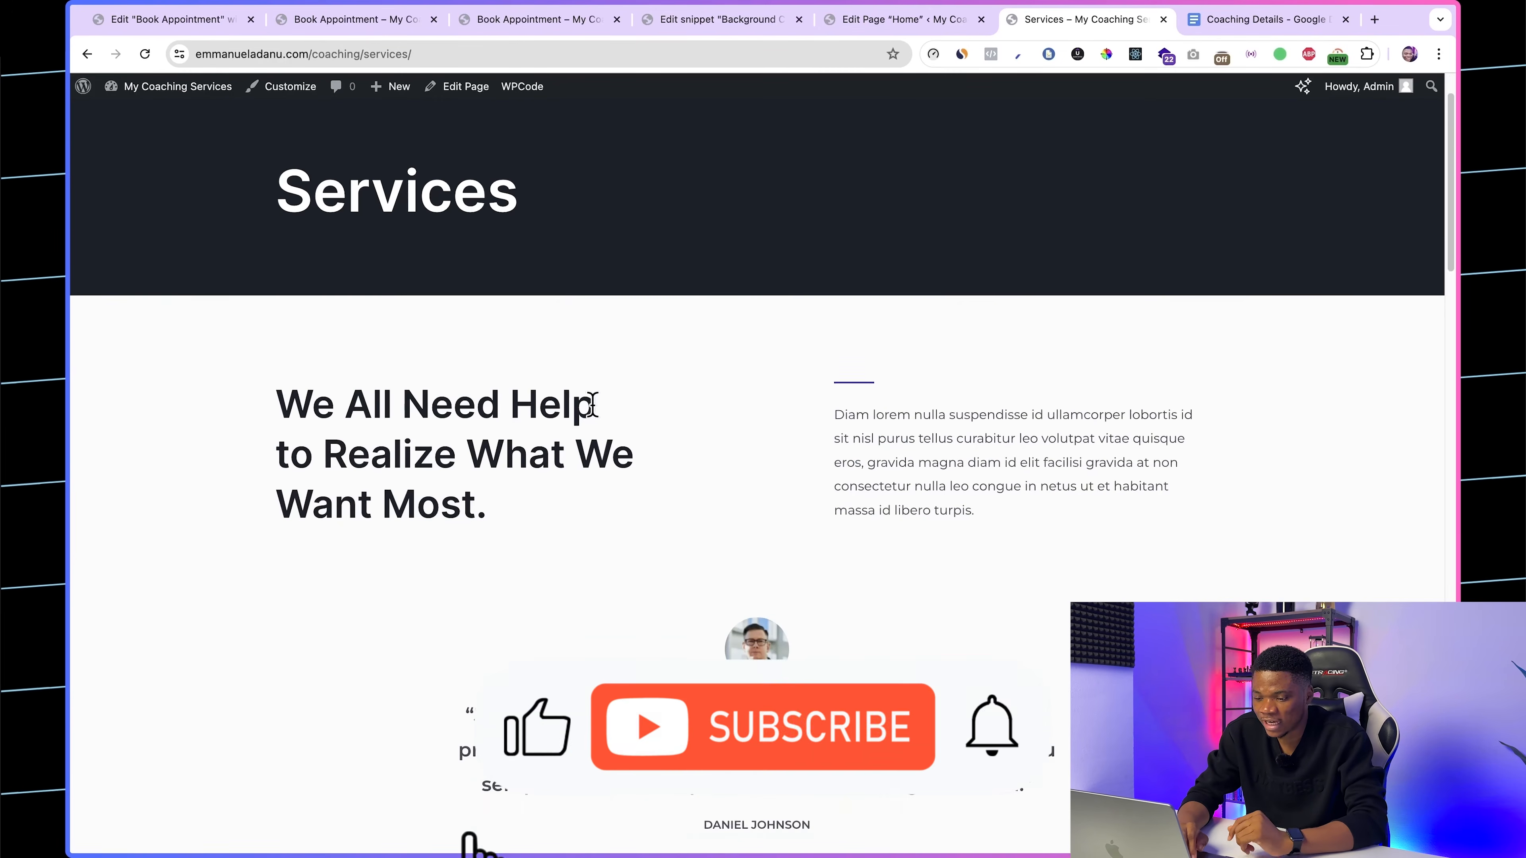
{"action": "scroll", "coordinate": [724, 488], "scroll_direction": "down", "scroll_amount": 2}
{"action": "scroll", "coordinate": [726, 494], "scroll_direction": "down", "scroll_amount": 5}
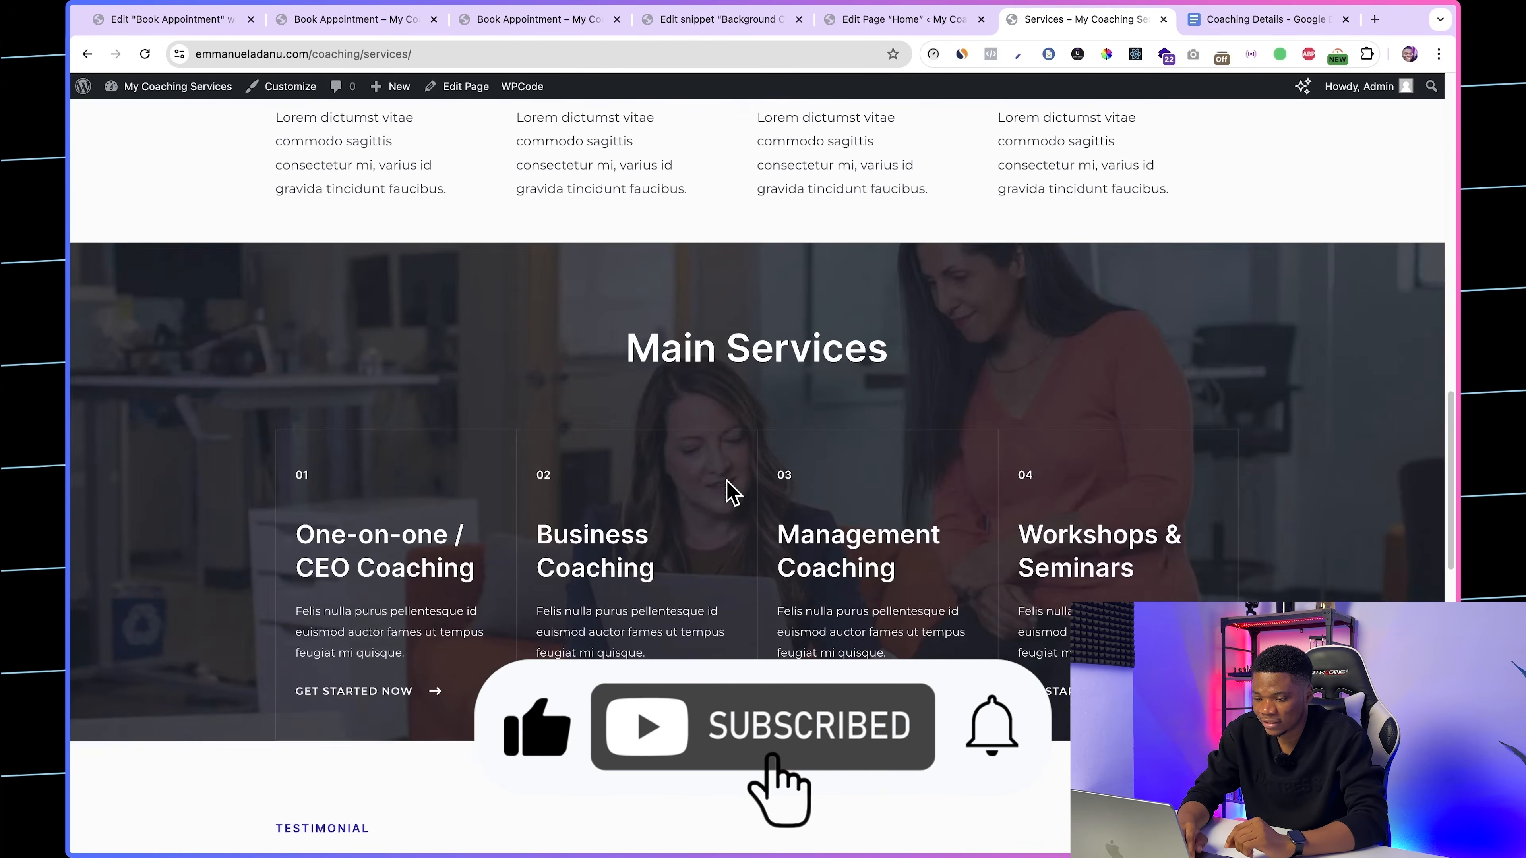
{"action": "scroll", "coordinate": [726, 490], "scroll_direction": "up", "scroll_amount": 10}
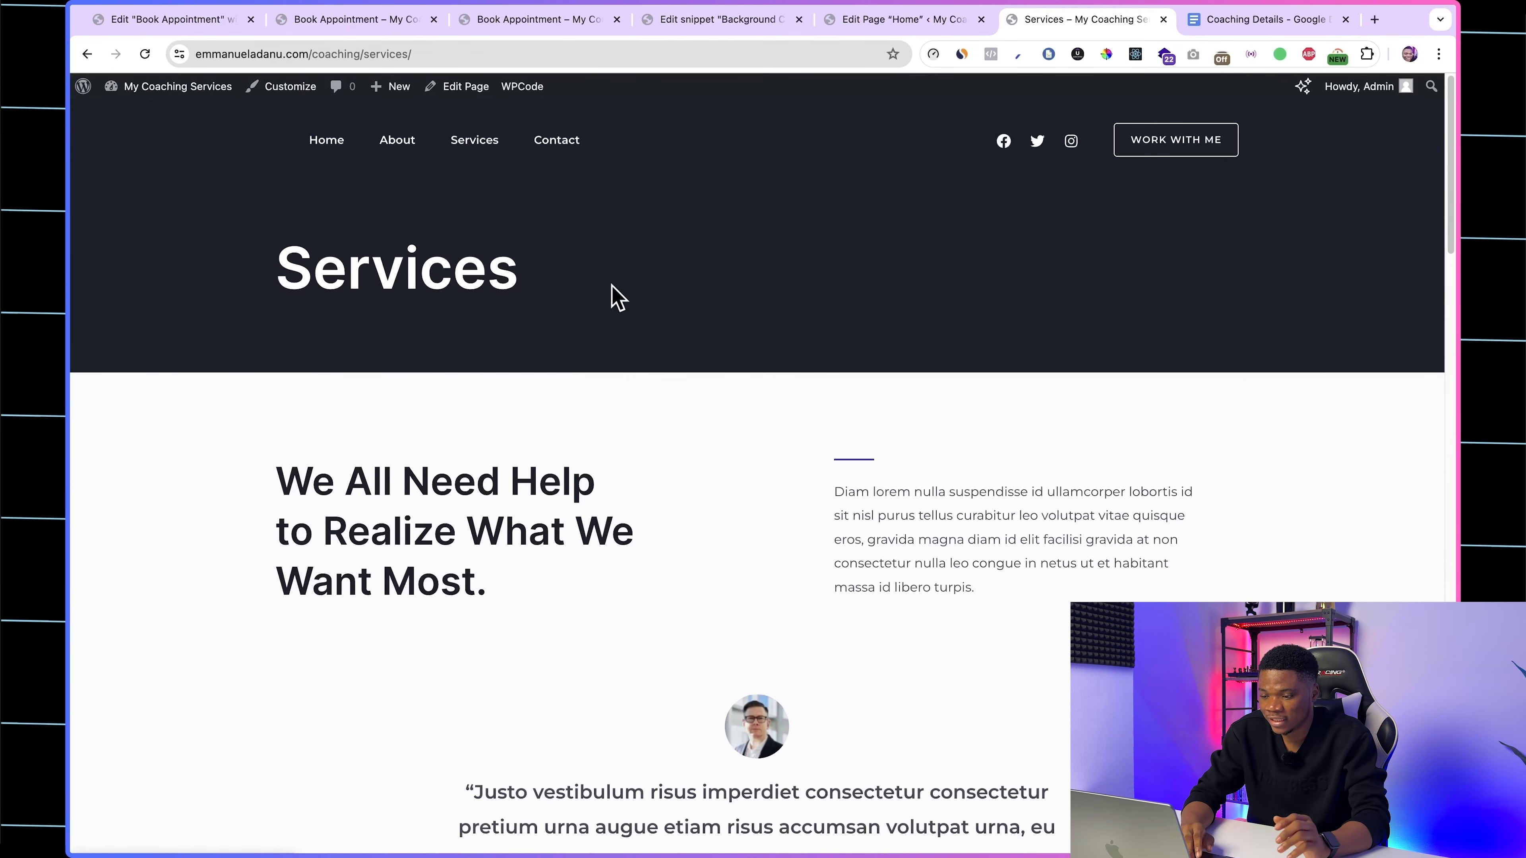
{"action": "scroll", "coordinate": [769, 478], "scroll_direction": "down", "scroll_amount": 10}
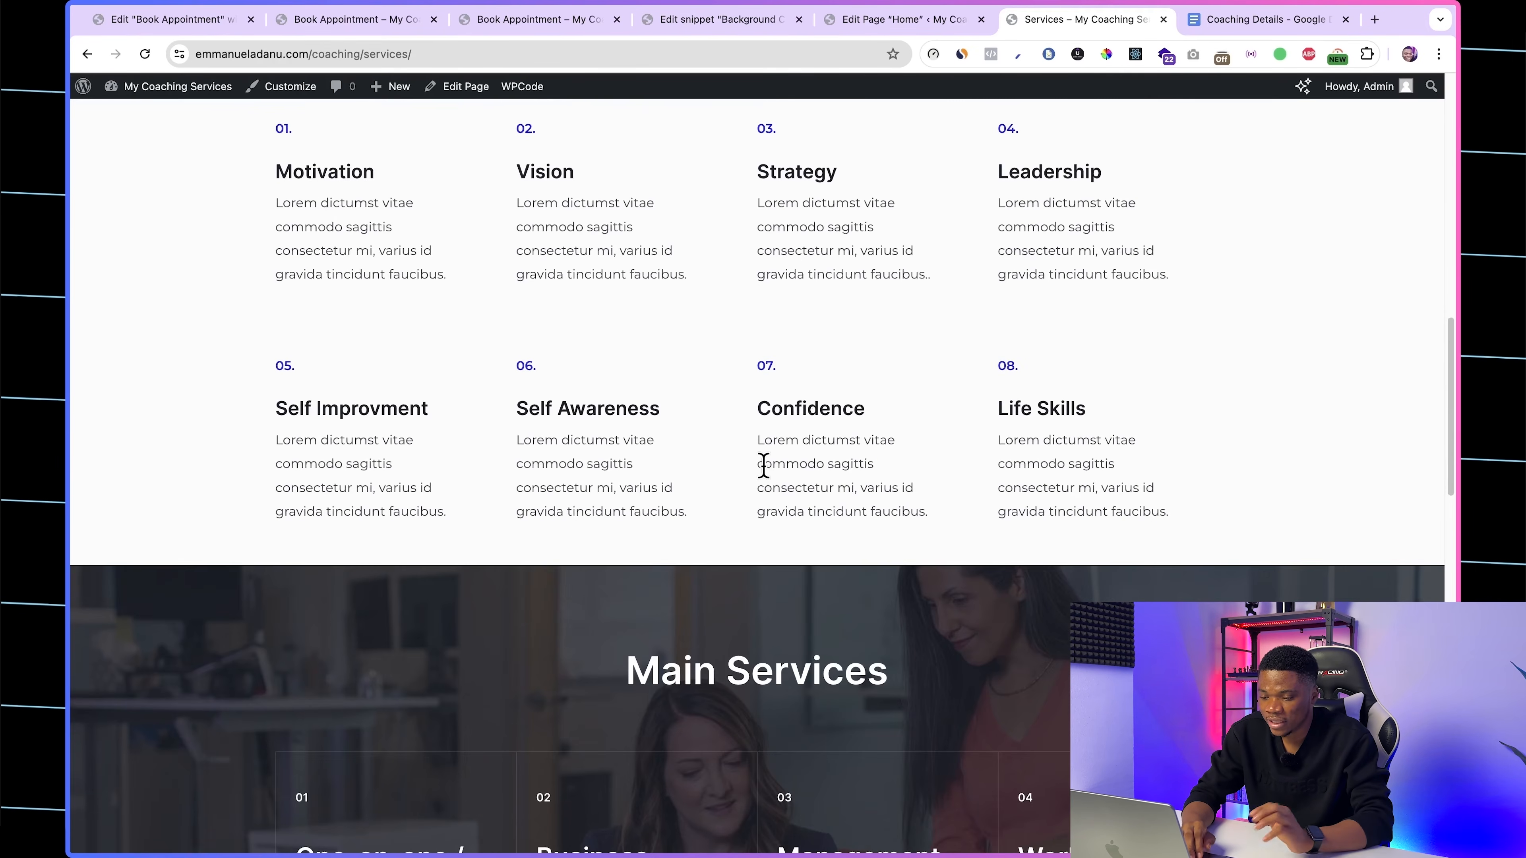
{"action": "scroll", "coordinate": [764, 466], "scroll_direction": "down", "scroll_amount": 1}
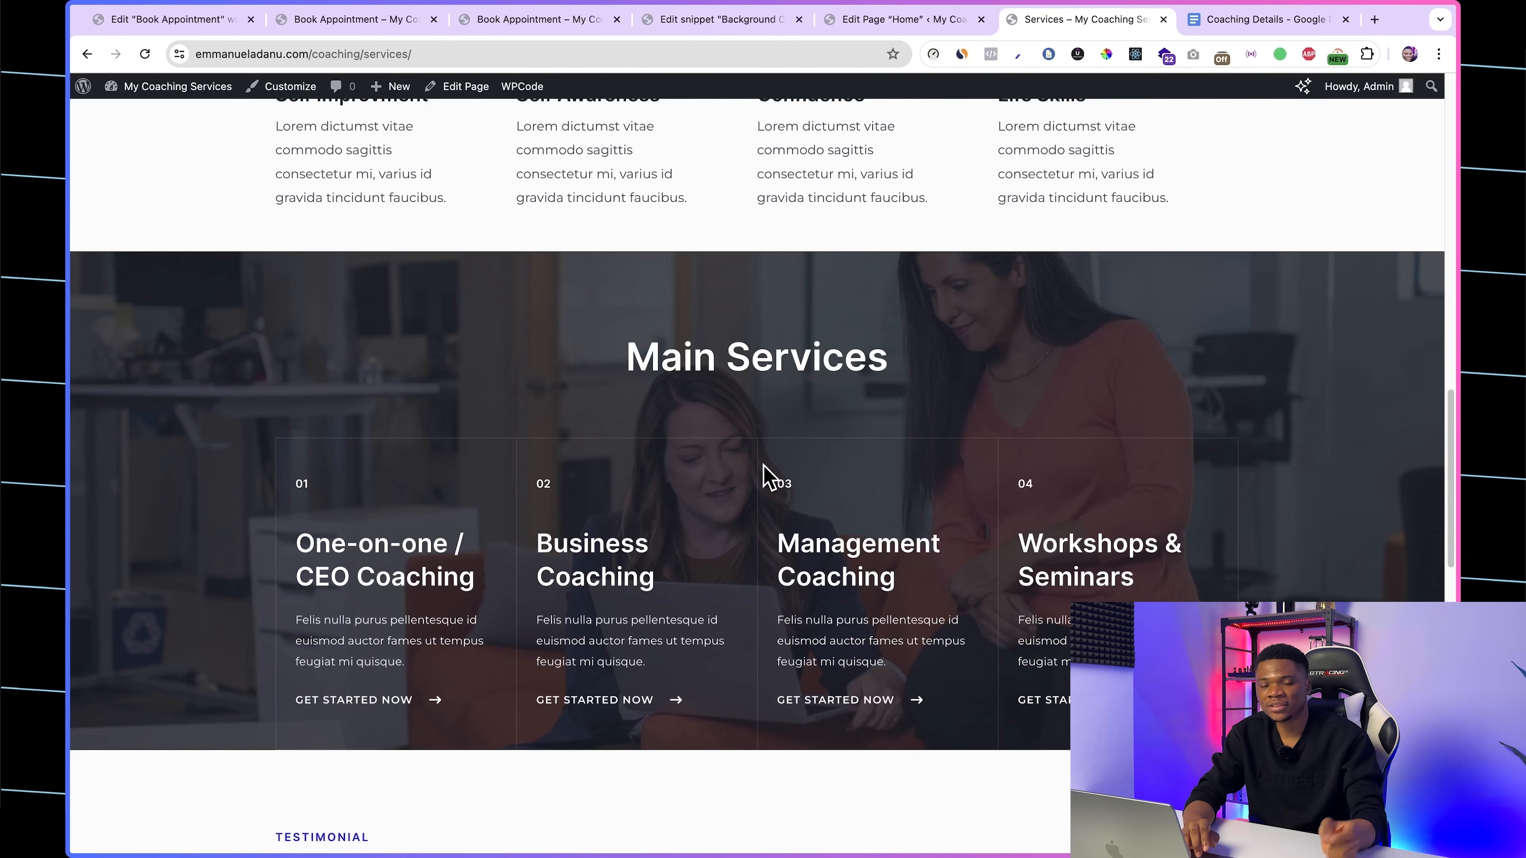
{"action": "scroll", "coordinate": [800, 491], "scroll_direction": "up", "scroll_amount": 12}
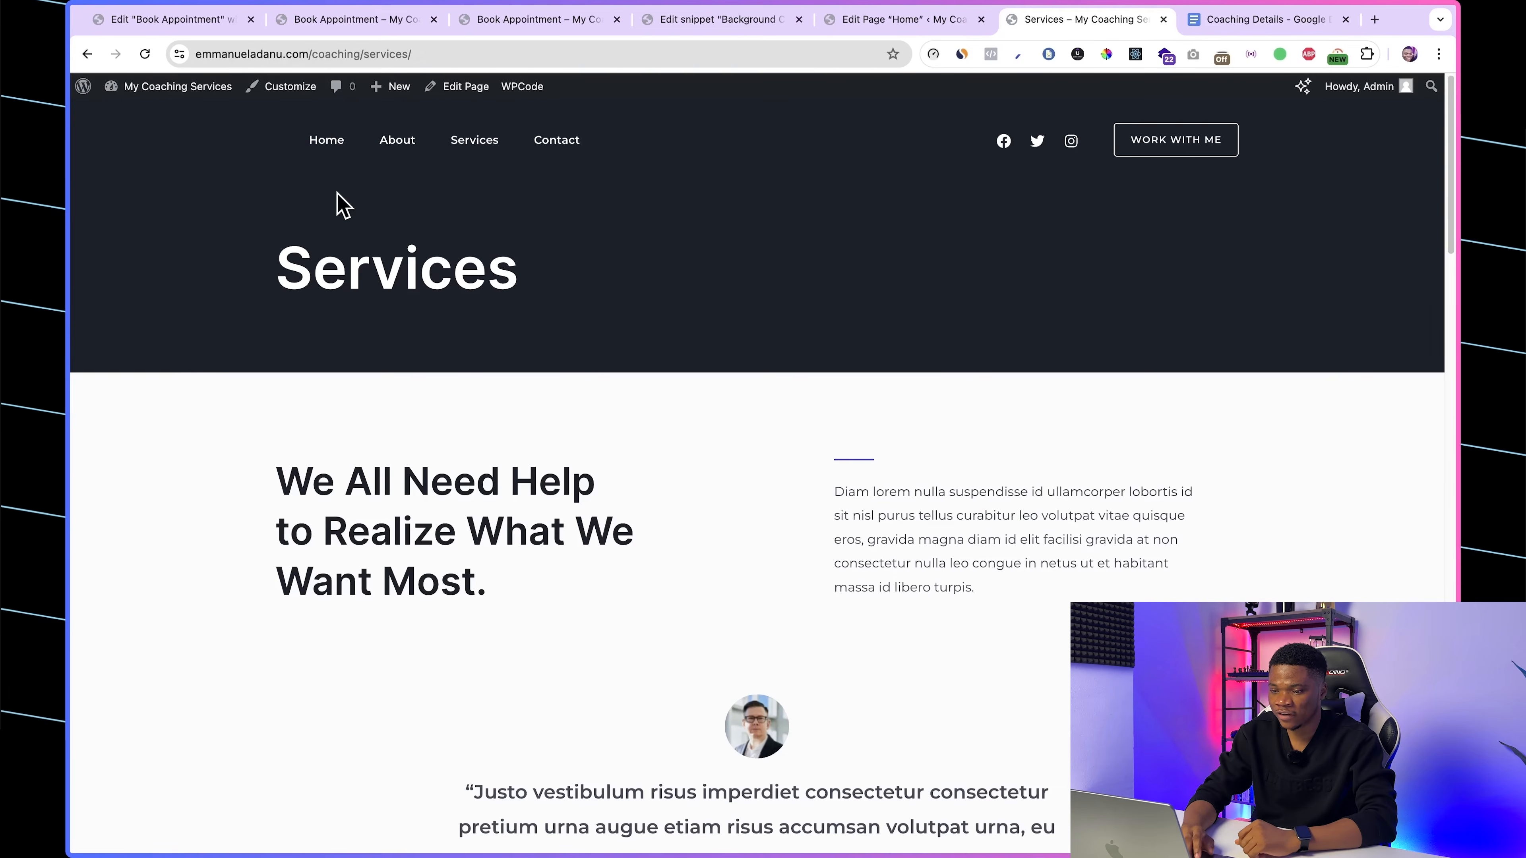
Step: Examine the Appointment Booking widgets available in the Elementor editor of the Book Appointment page
{"action": "left_click", "coordinate": [514, 25]}
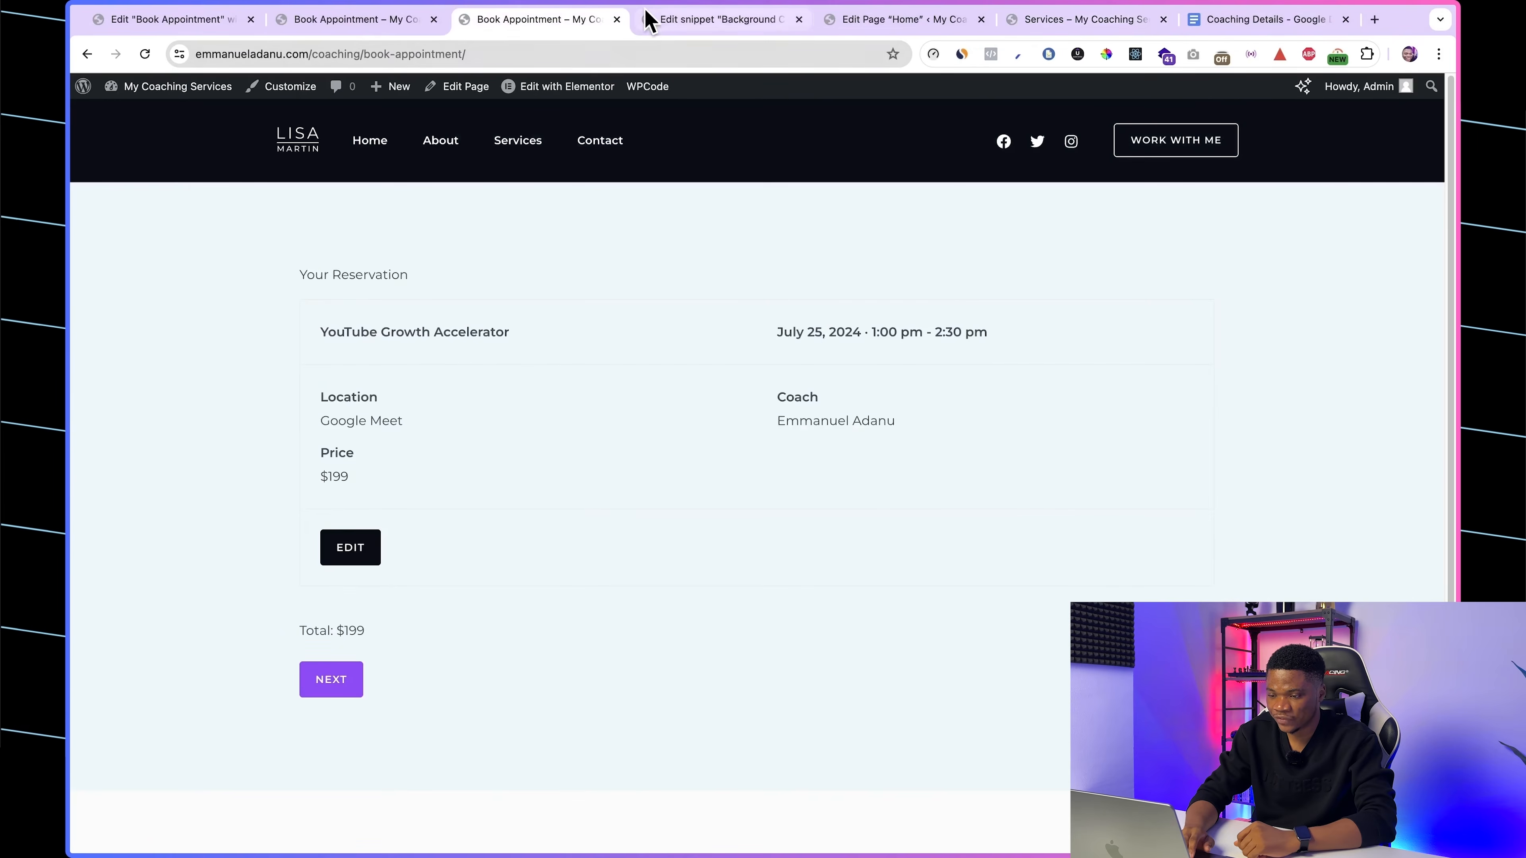
{"action": "left_click", "coordinate": [667, 25]}
{"action": "left_click", "coordinate": [378, 21]}
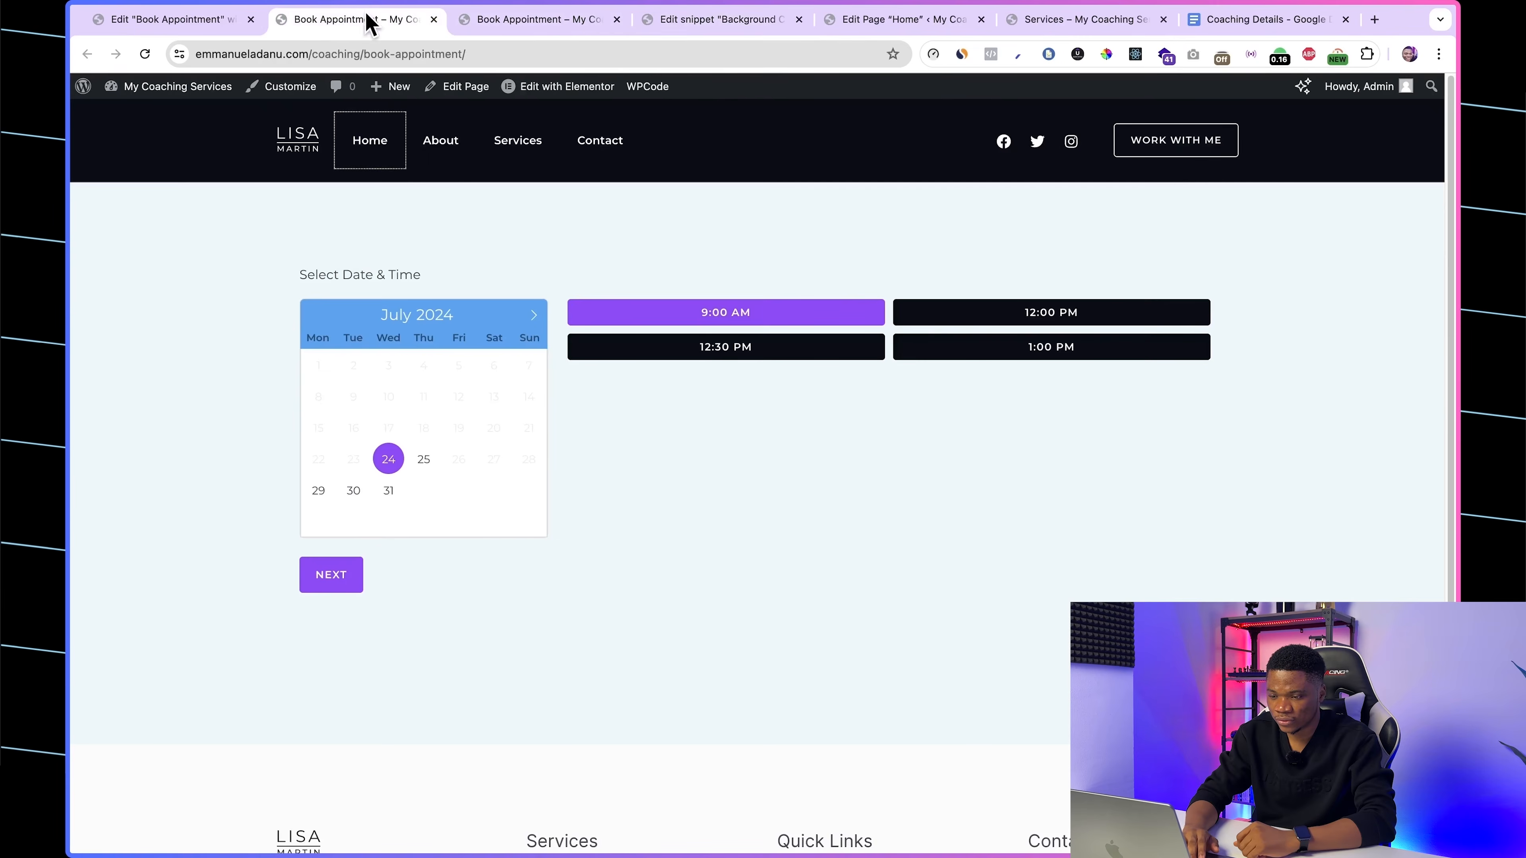
{"action": "left_click", "coordinate": [160, 23]}
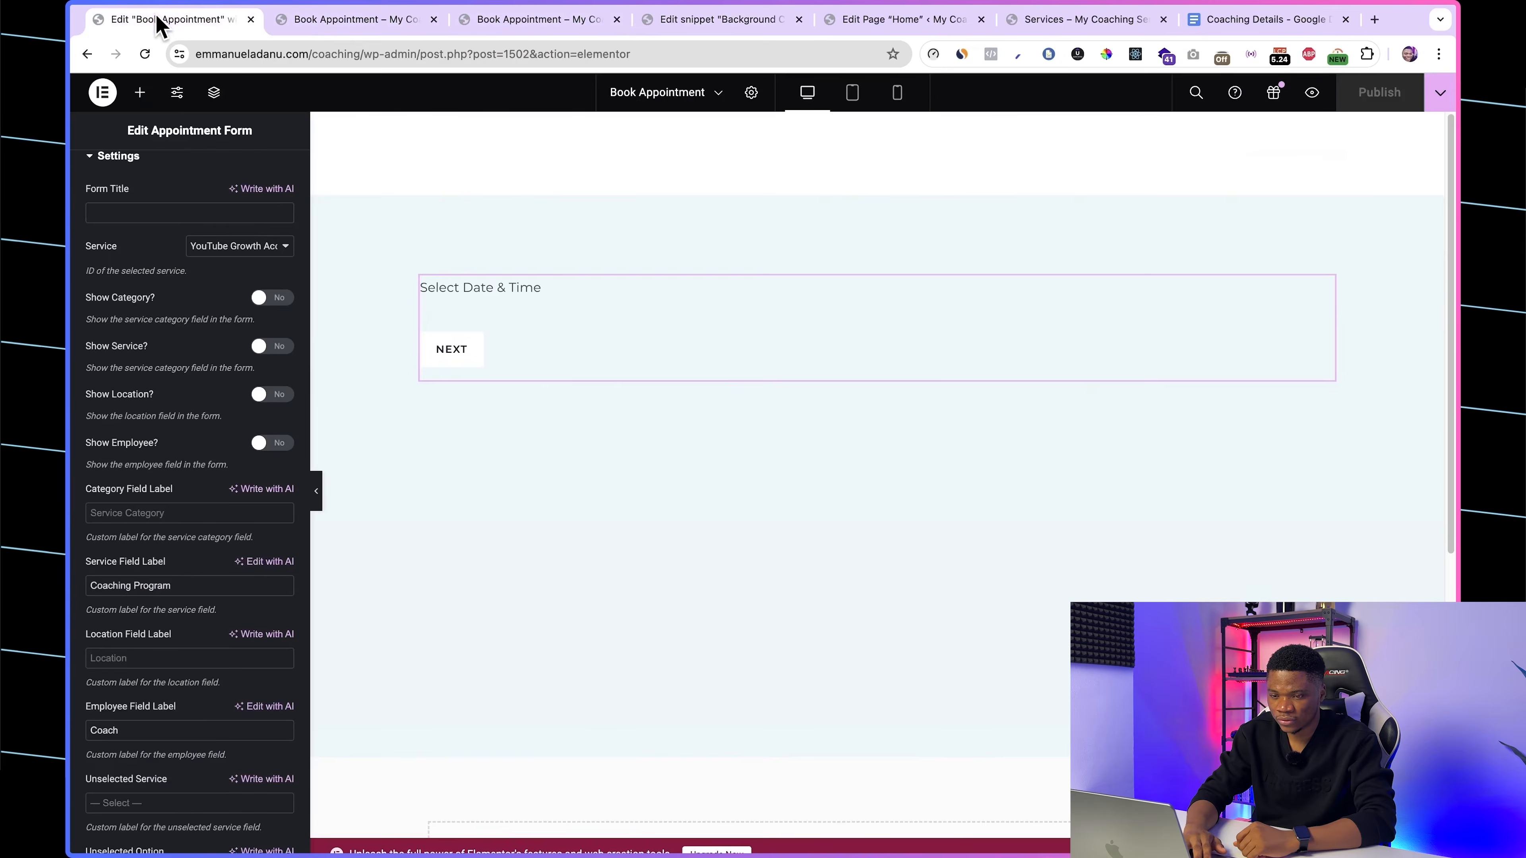
{"action": "left_click", "coordinate": [141, 93]}
{"action": "scroll", "coordinate": [207, 577], "scroll_direction": "down", "scroll_amount": 20}
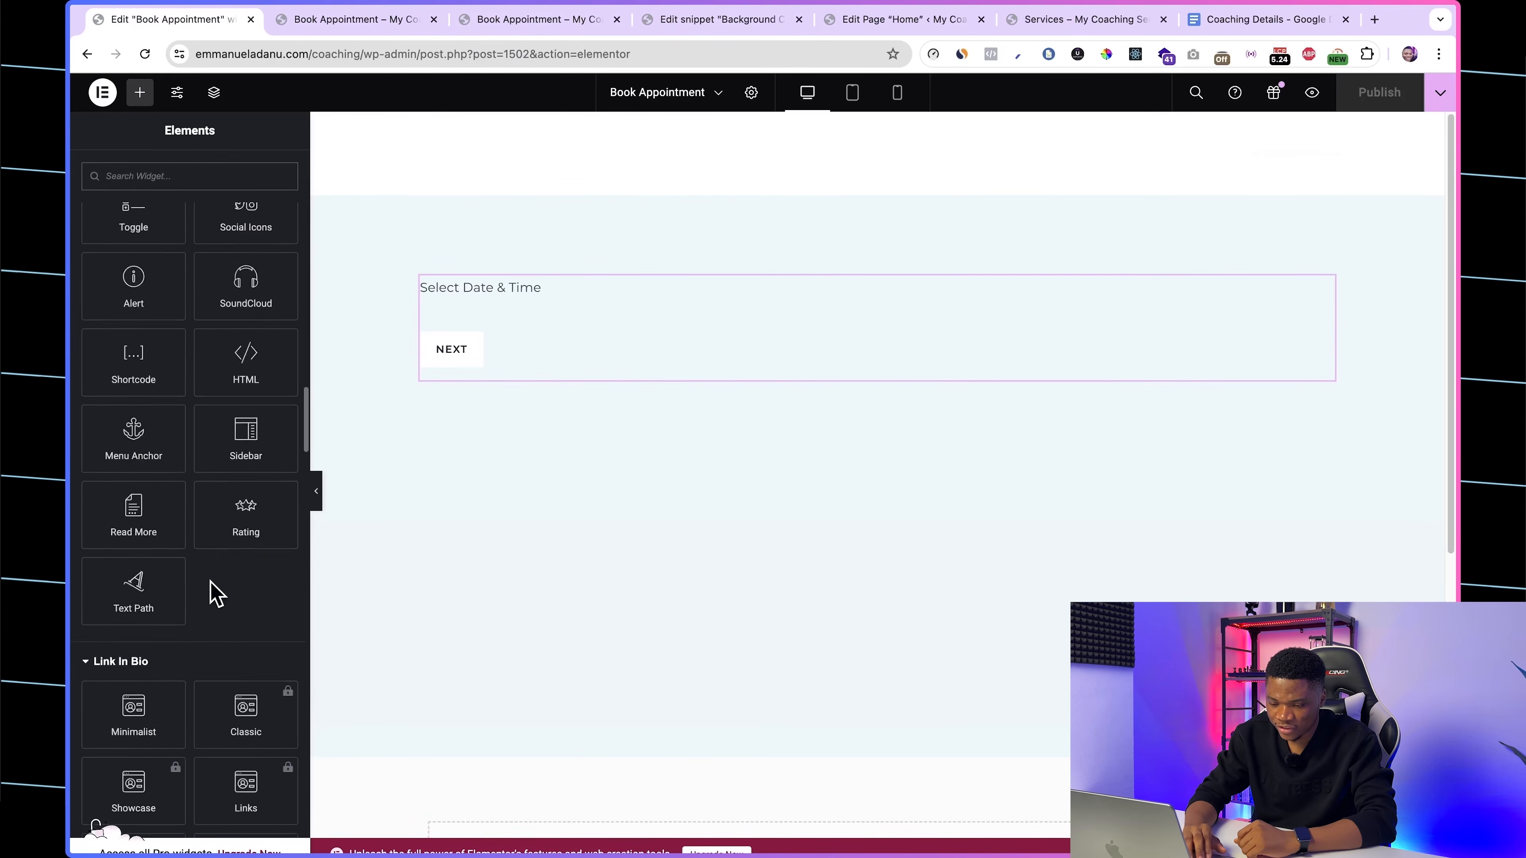
{"action": "scroll", "coordinate": [212, 583], "scroll_direction": "down", "scroll_amount": 20}
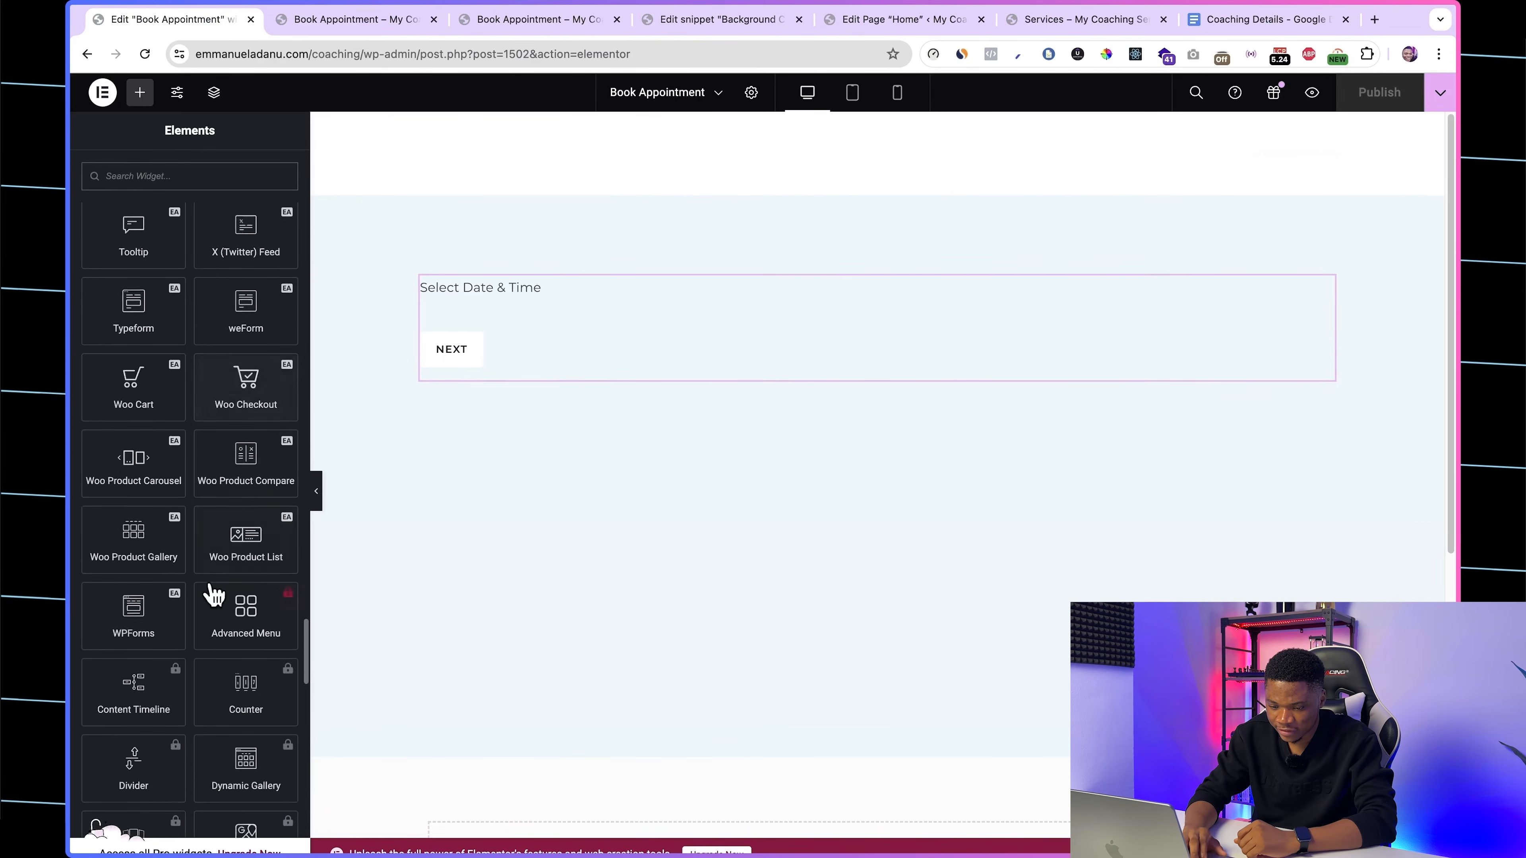
{"action": "scroll", "coordinate": [214, 594], "scroll_direction": "down", "scroll_amount": 15}
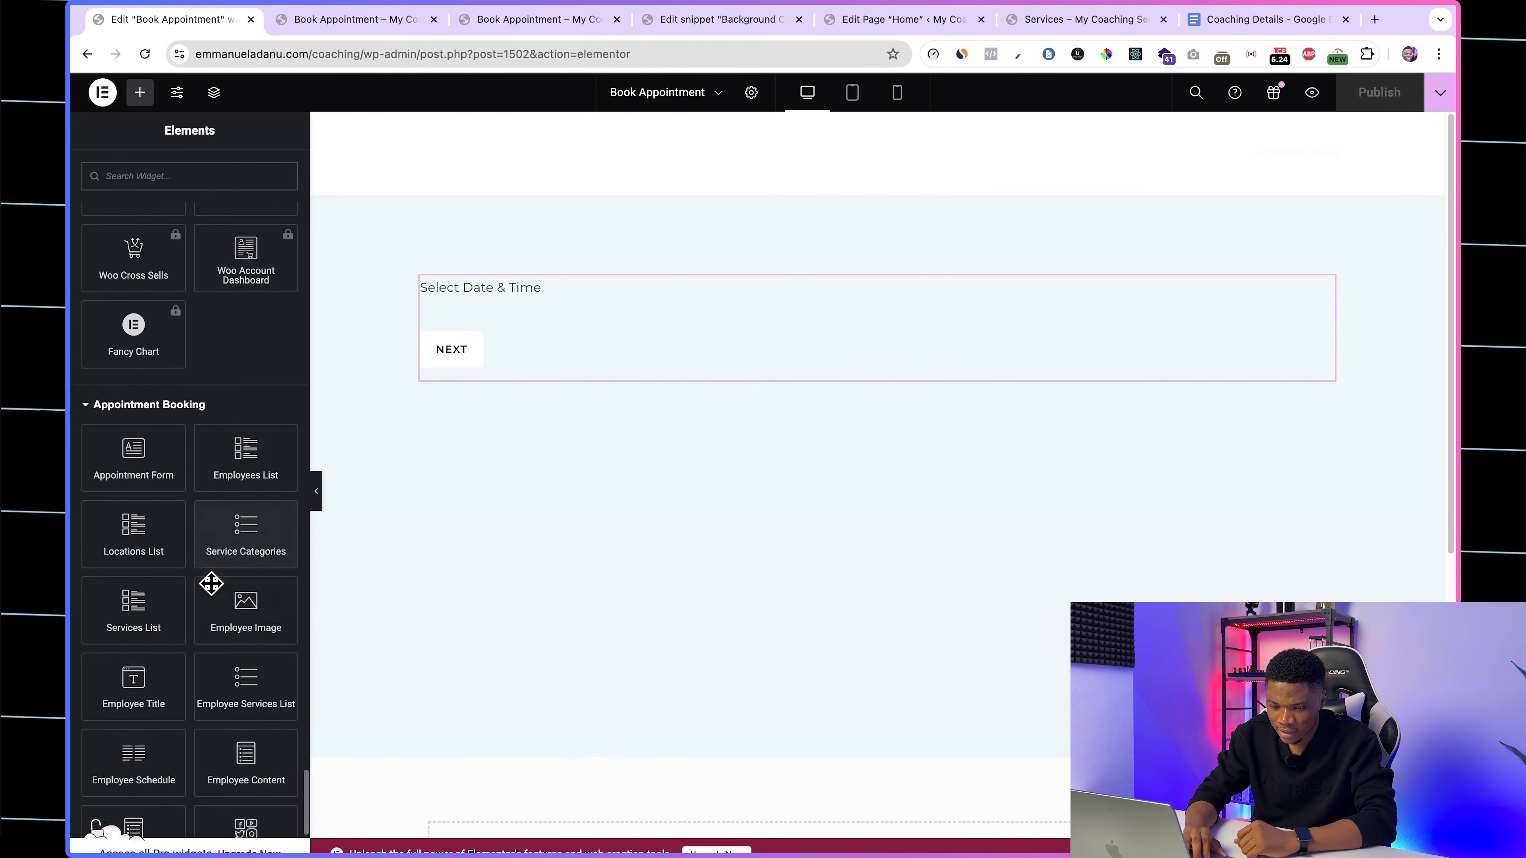
{"action": "scroll", "coordinate": [213, 594], "scroll_direction": "down", "scroll_amount": 3}
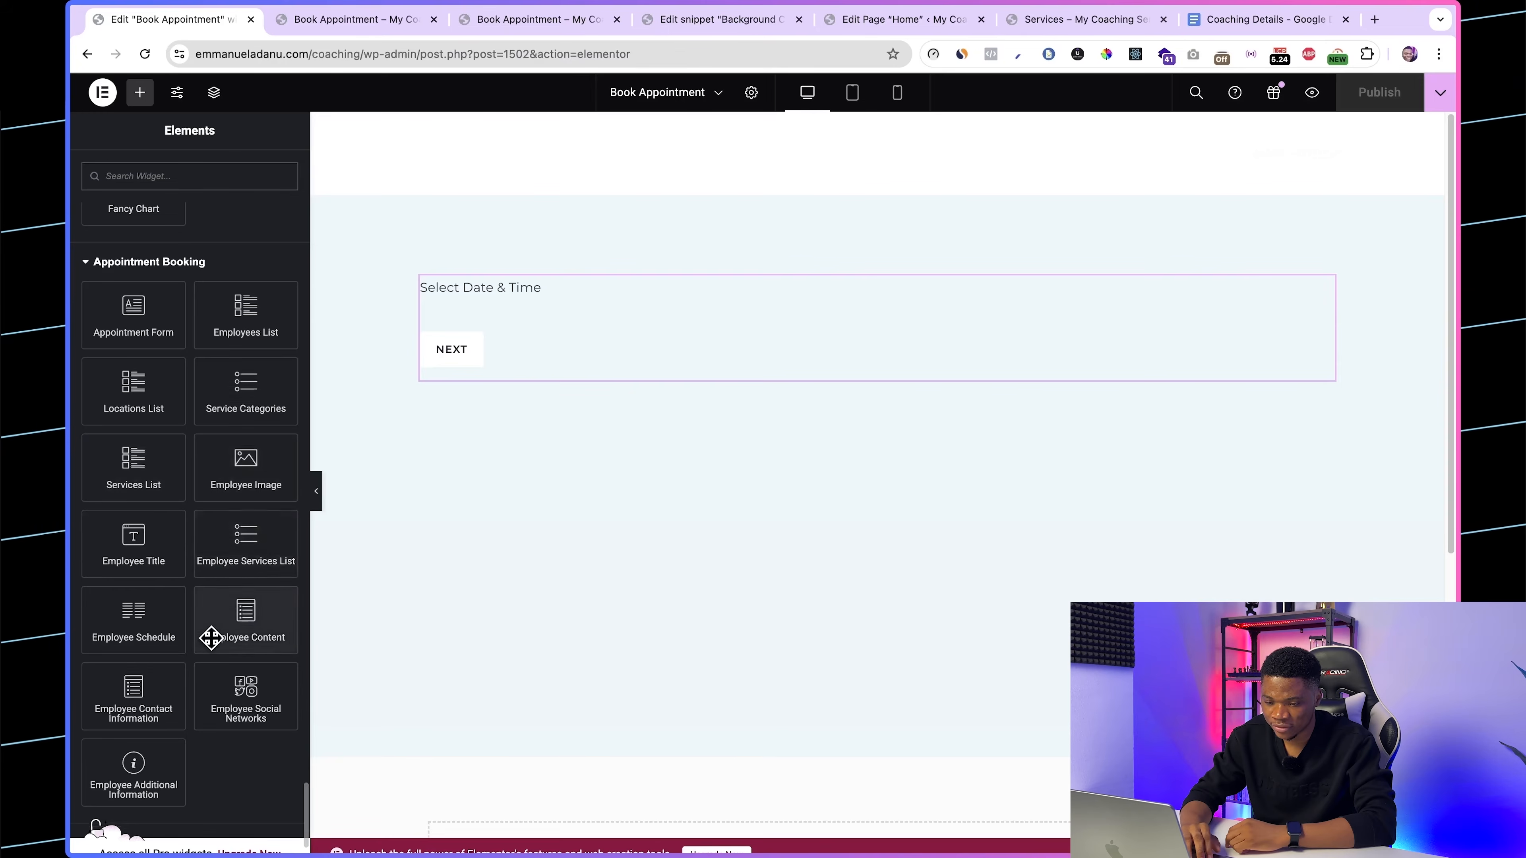
{"action": "scroll", "coordinate": [249, 453], "scroll_direction": "down", "scroll_amount": 2}
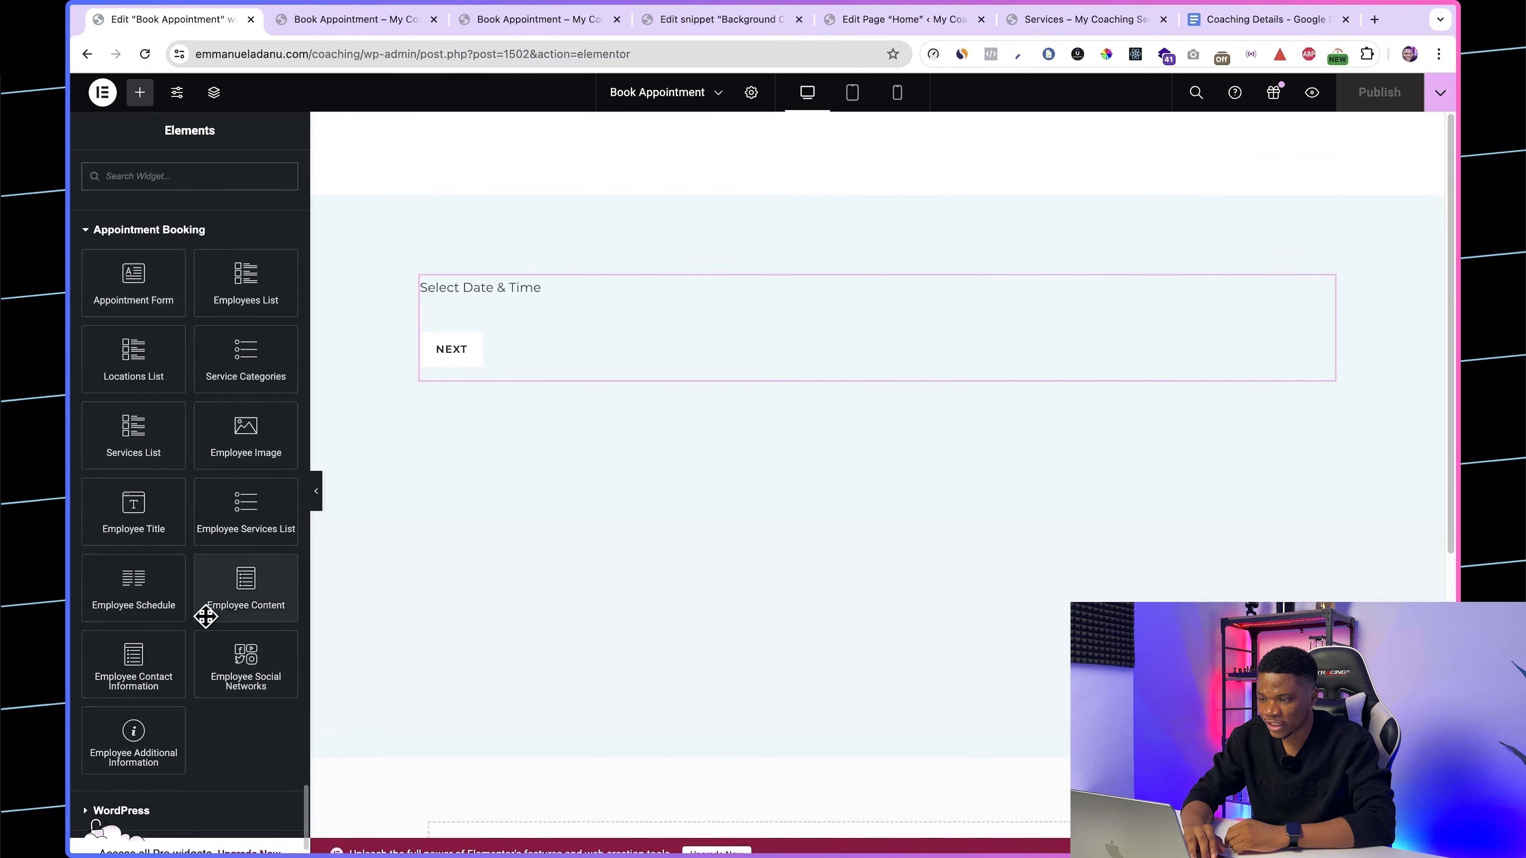
Step: Go back to the live Services page for another look and follow its navigation link to the homepage
{"action": "left_click", "coordinate": [1067, 21]}
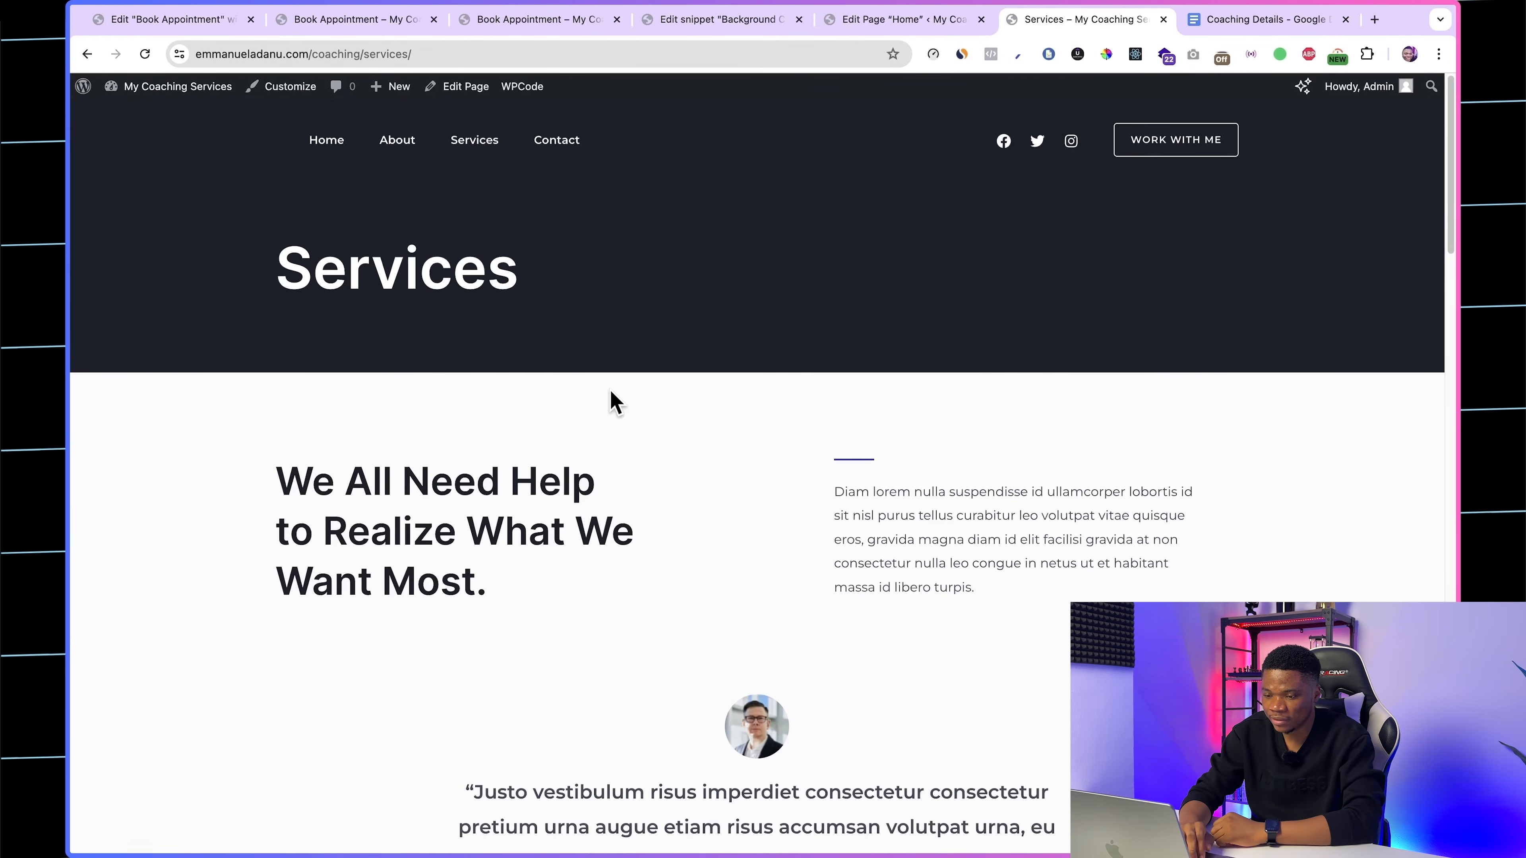
{"action": "scroll", "coordinate": [609, 399], "scroll_direction": "down", "scroll_amount": 15}
{"action": "scroll", "coordinate": [610, 396], "scroll_direction": "up", "scroll_amount": 15}
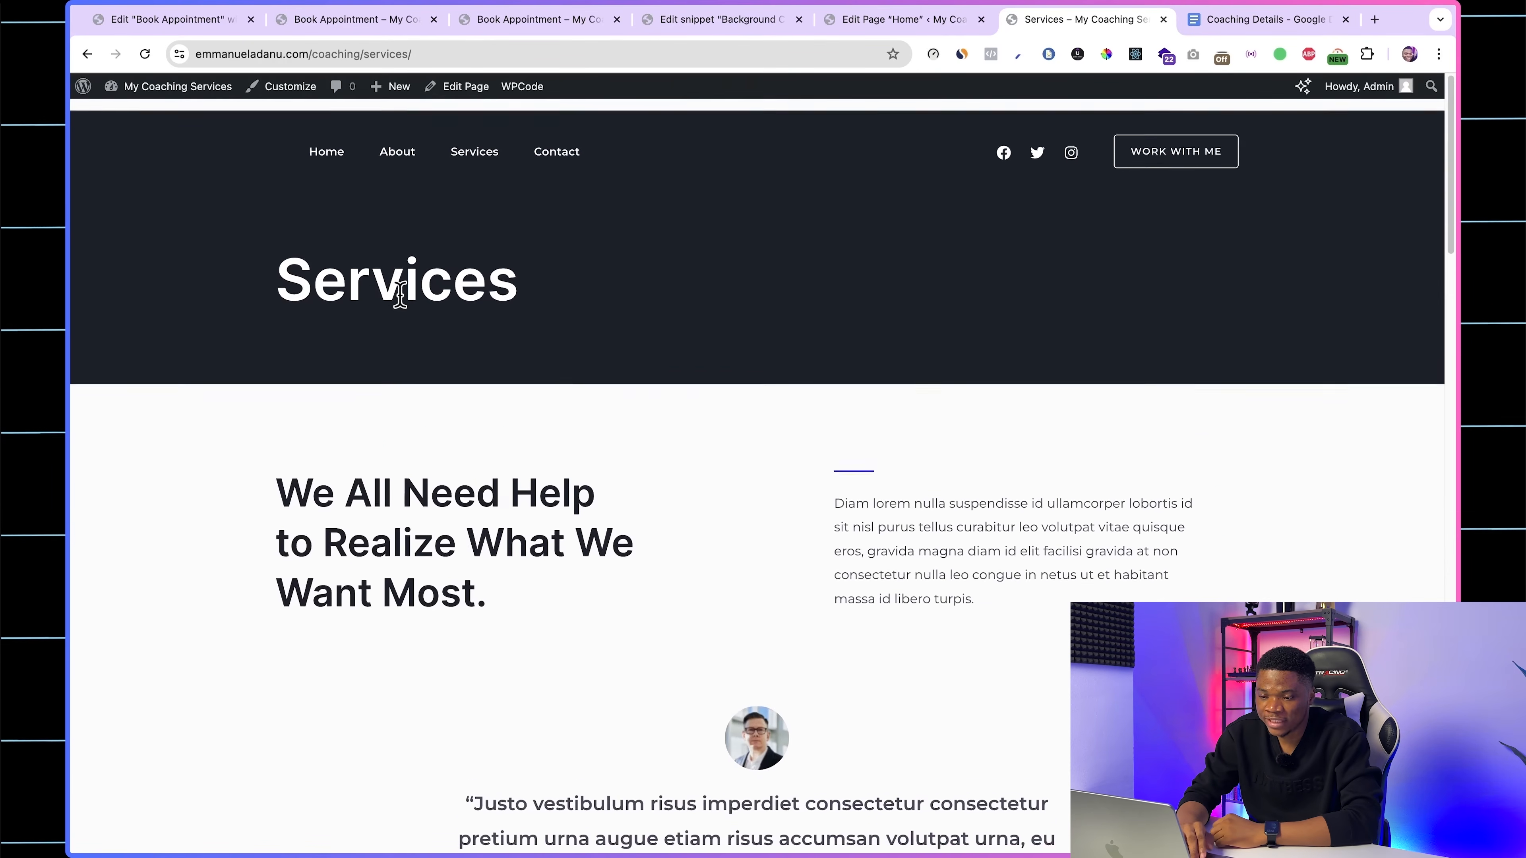
{"action": "left_click", "coordinate": [335, 142]}
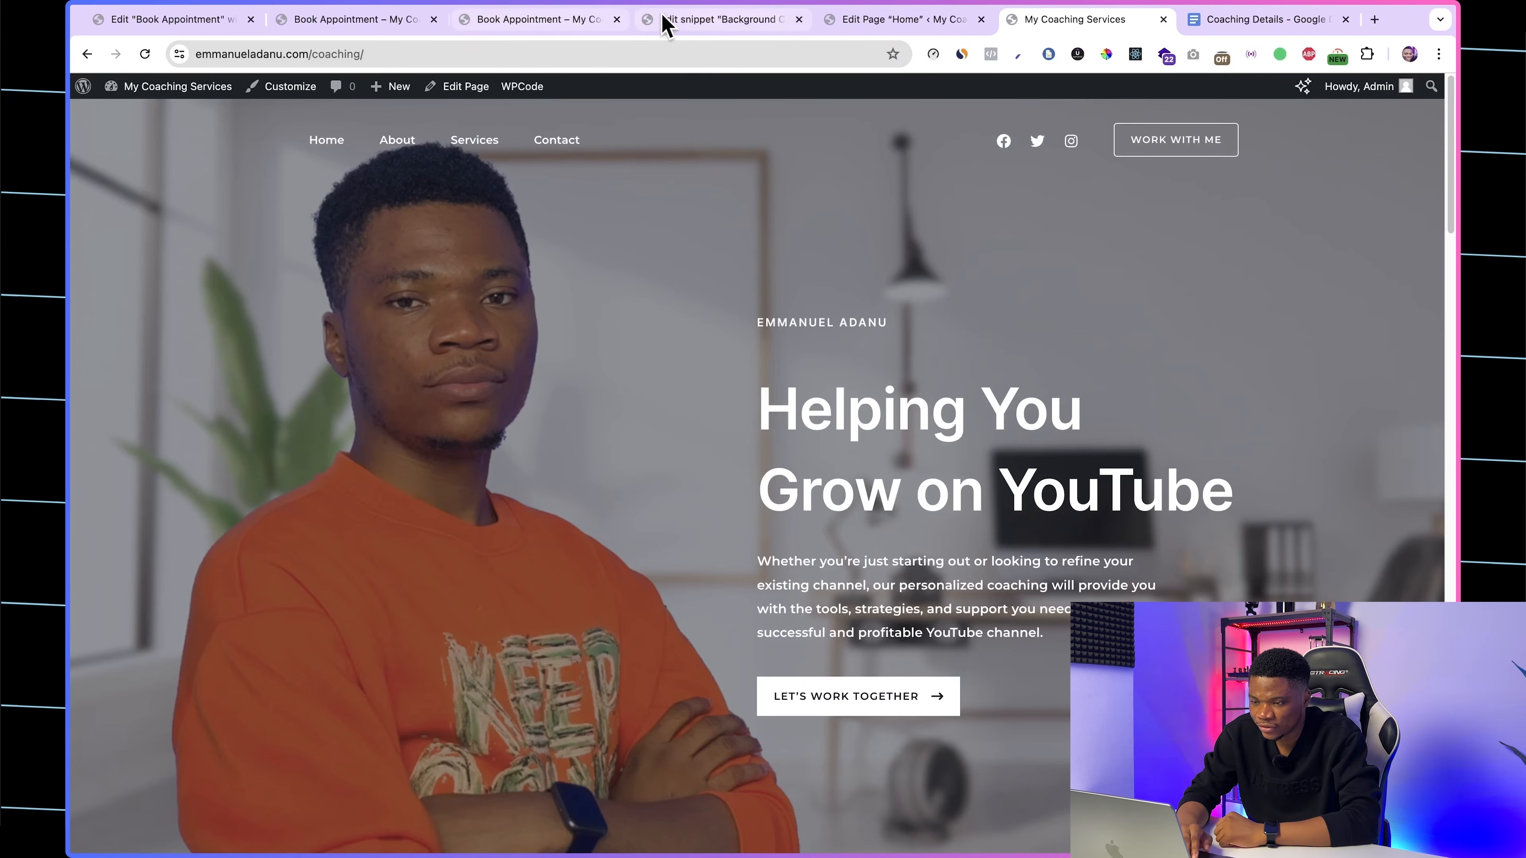
Step: Remove the Services page from the Primary navigation menu in the WordPress dashboard and save the menu
{"action": "left_click", "coordinate": [678, 20]}
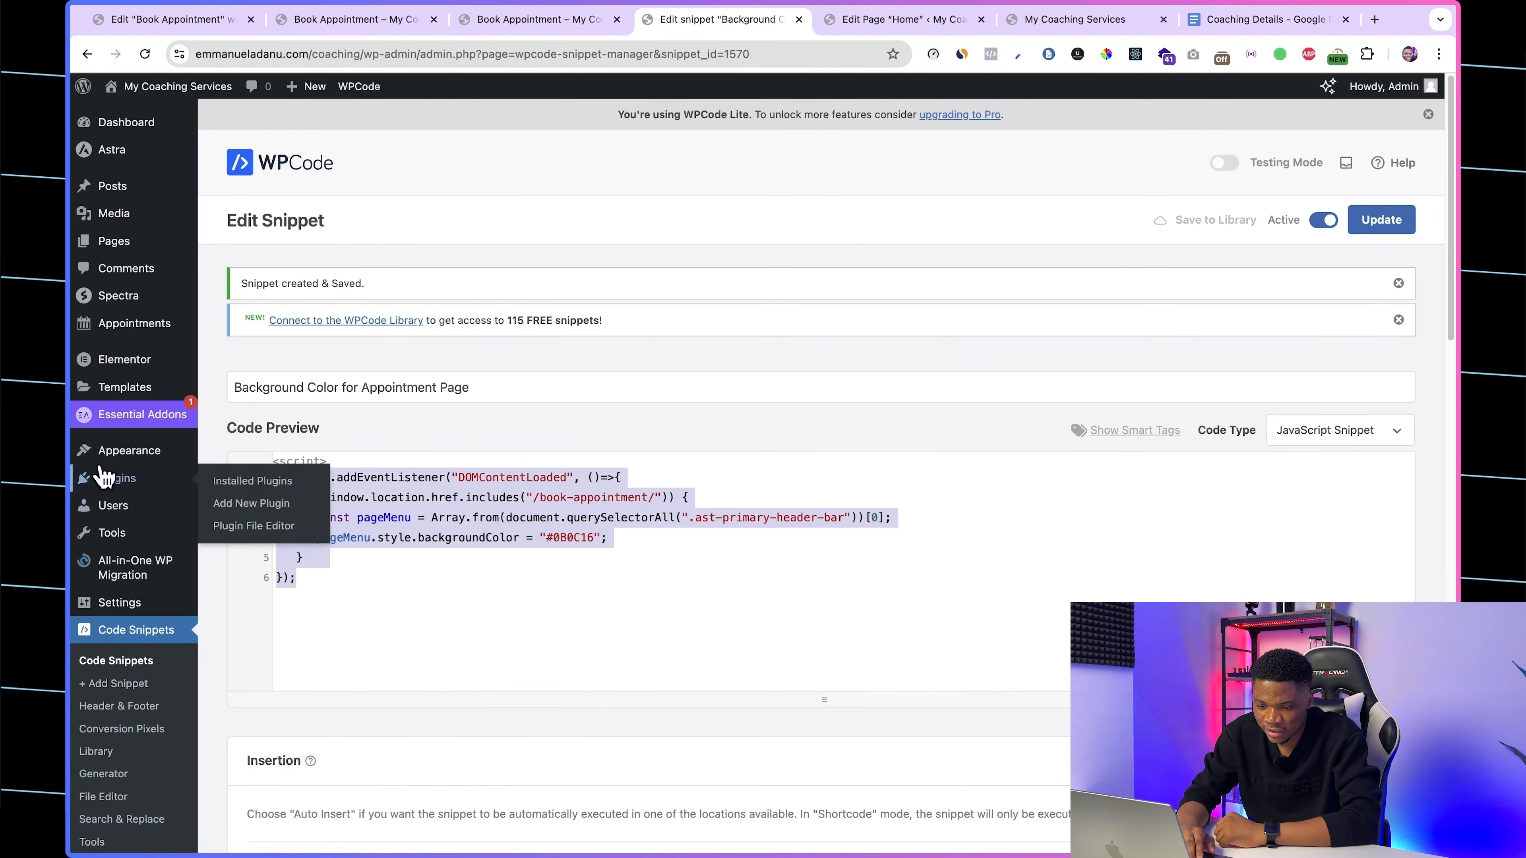
{"action": "mouse_move", "coordinate": [114, 454]}
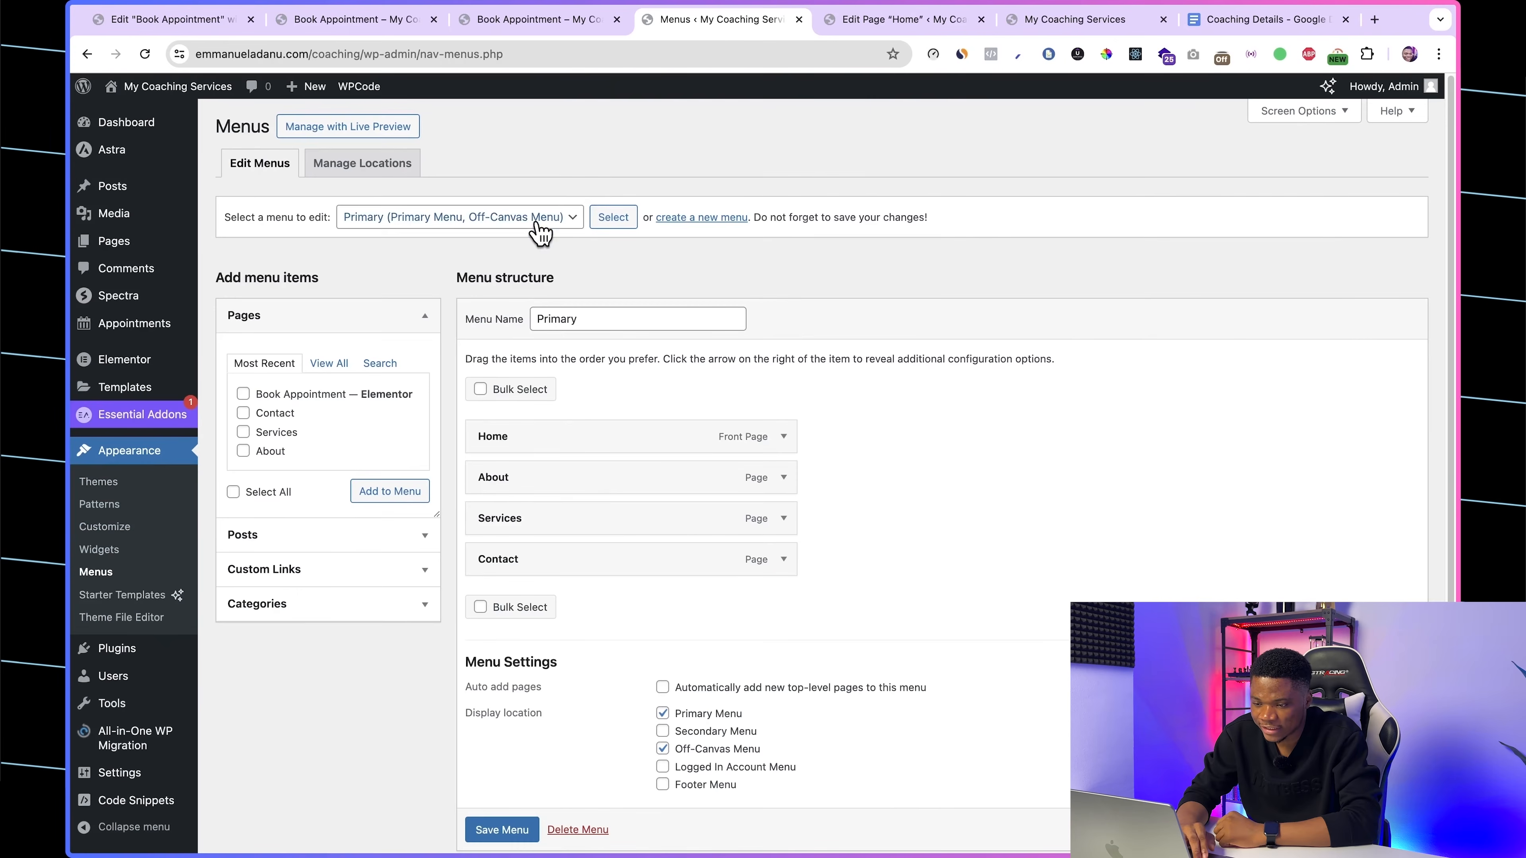
{"action": "left_click", "coordinate": [528, 218]}
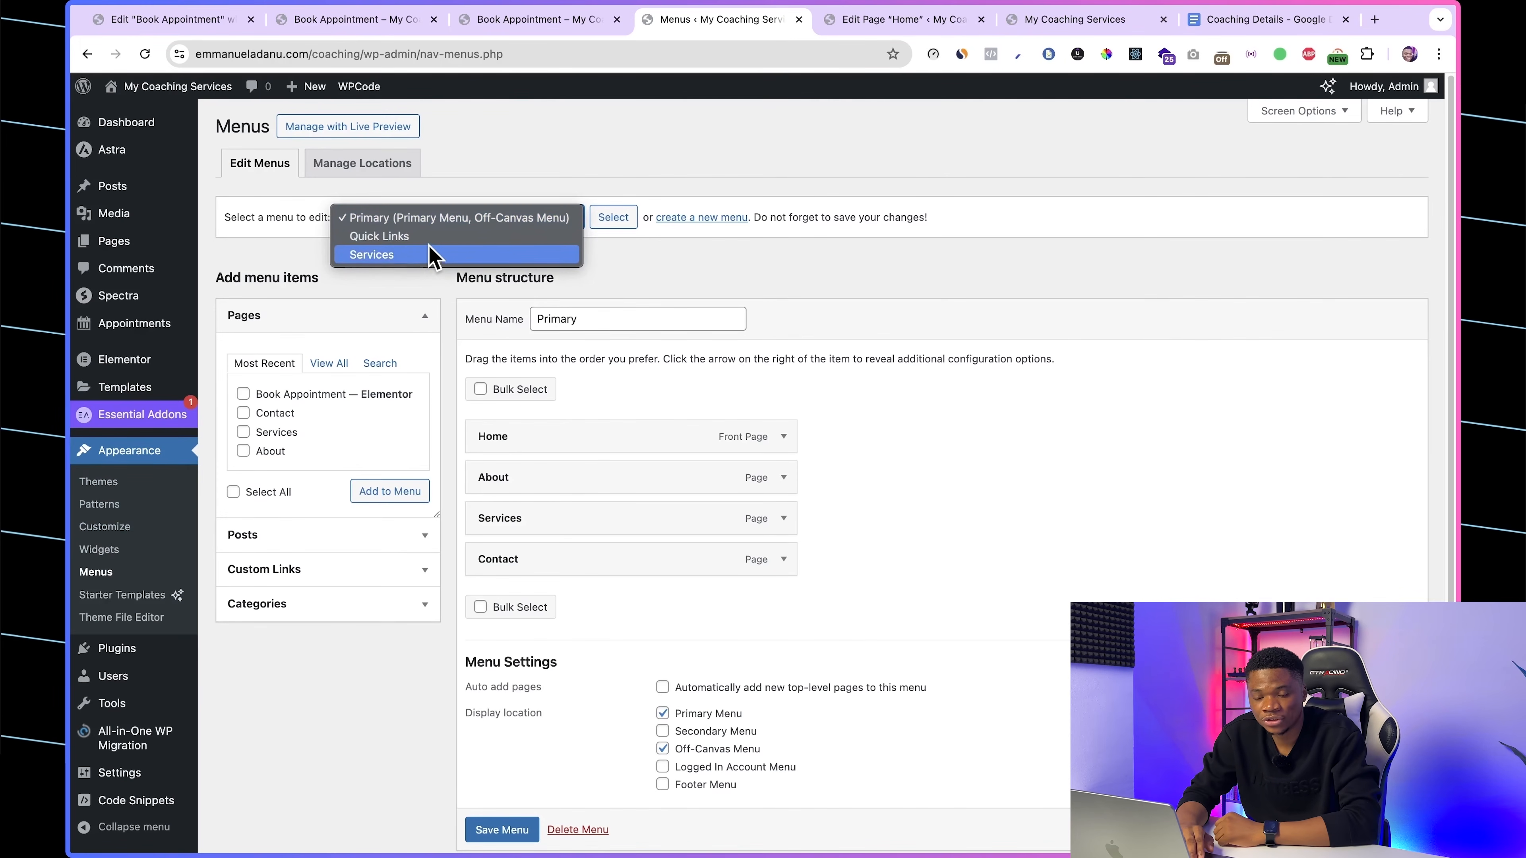
{"action": "left_click", "coordinate": [679, 274]}
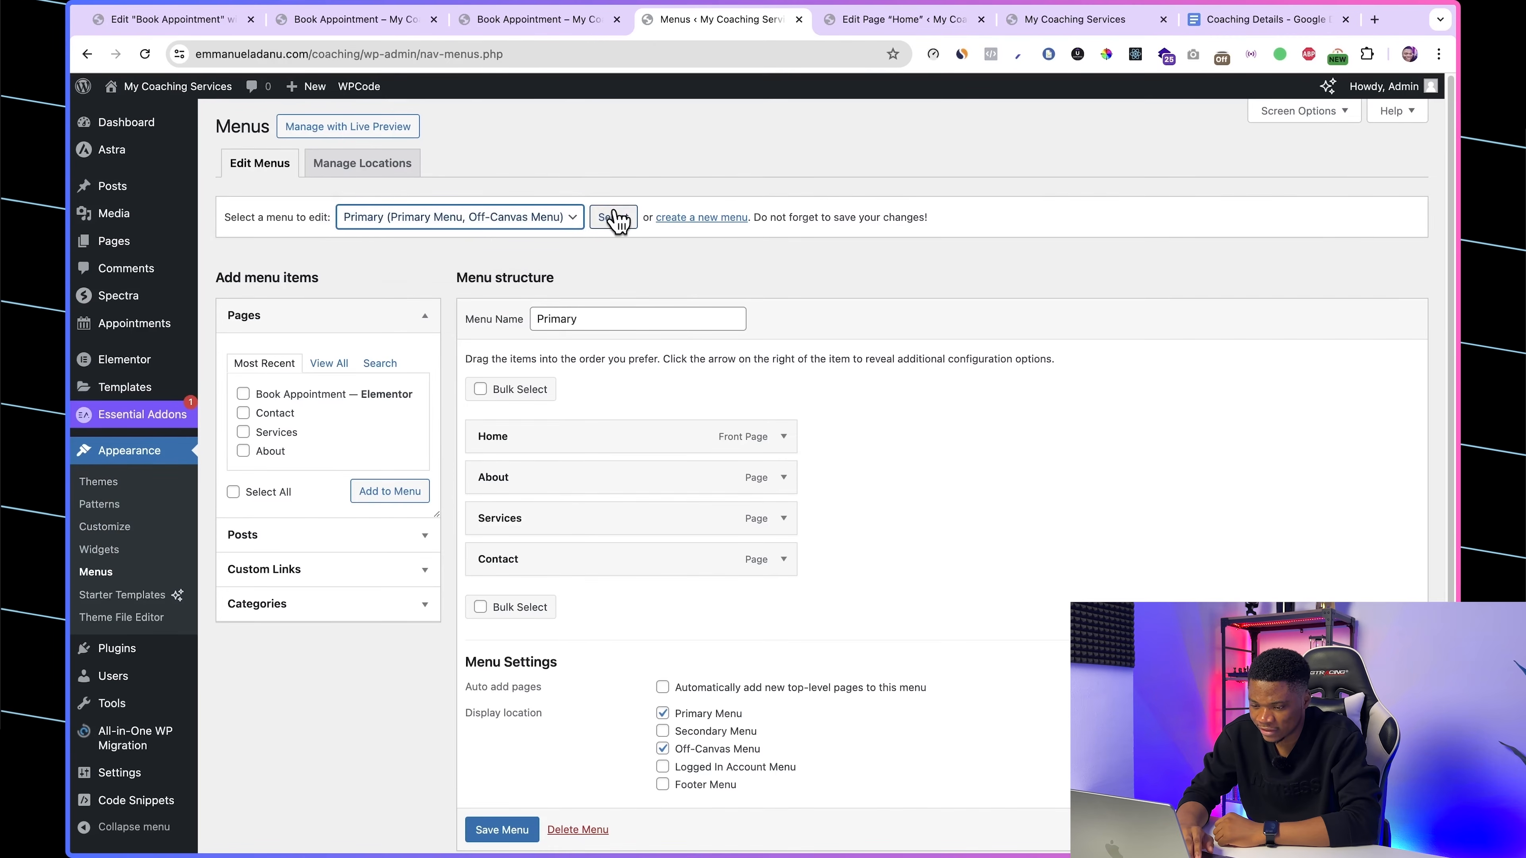
{"action": "scroll", "coordinate": [956, 500], "scroll_direction": "down", "scroll_amount": 2}
{"action": "left_click", "coordinate": [783, 470]}
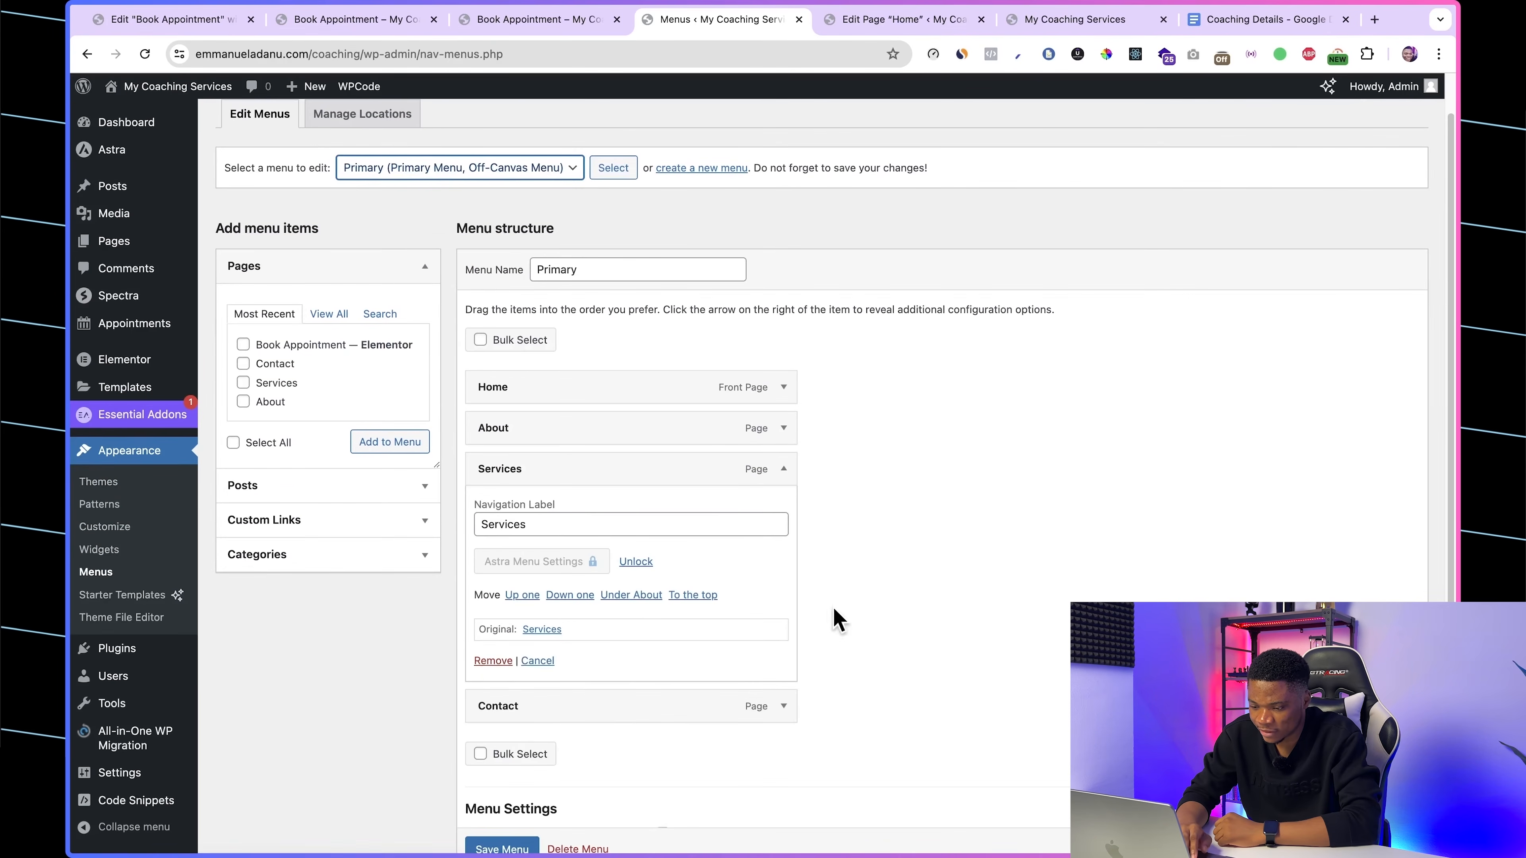
{"action": "left_click", "coordinate": [490, 661]}
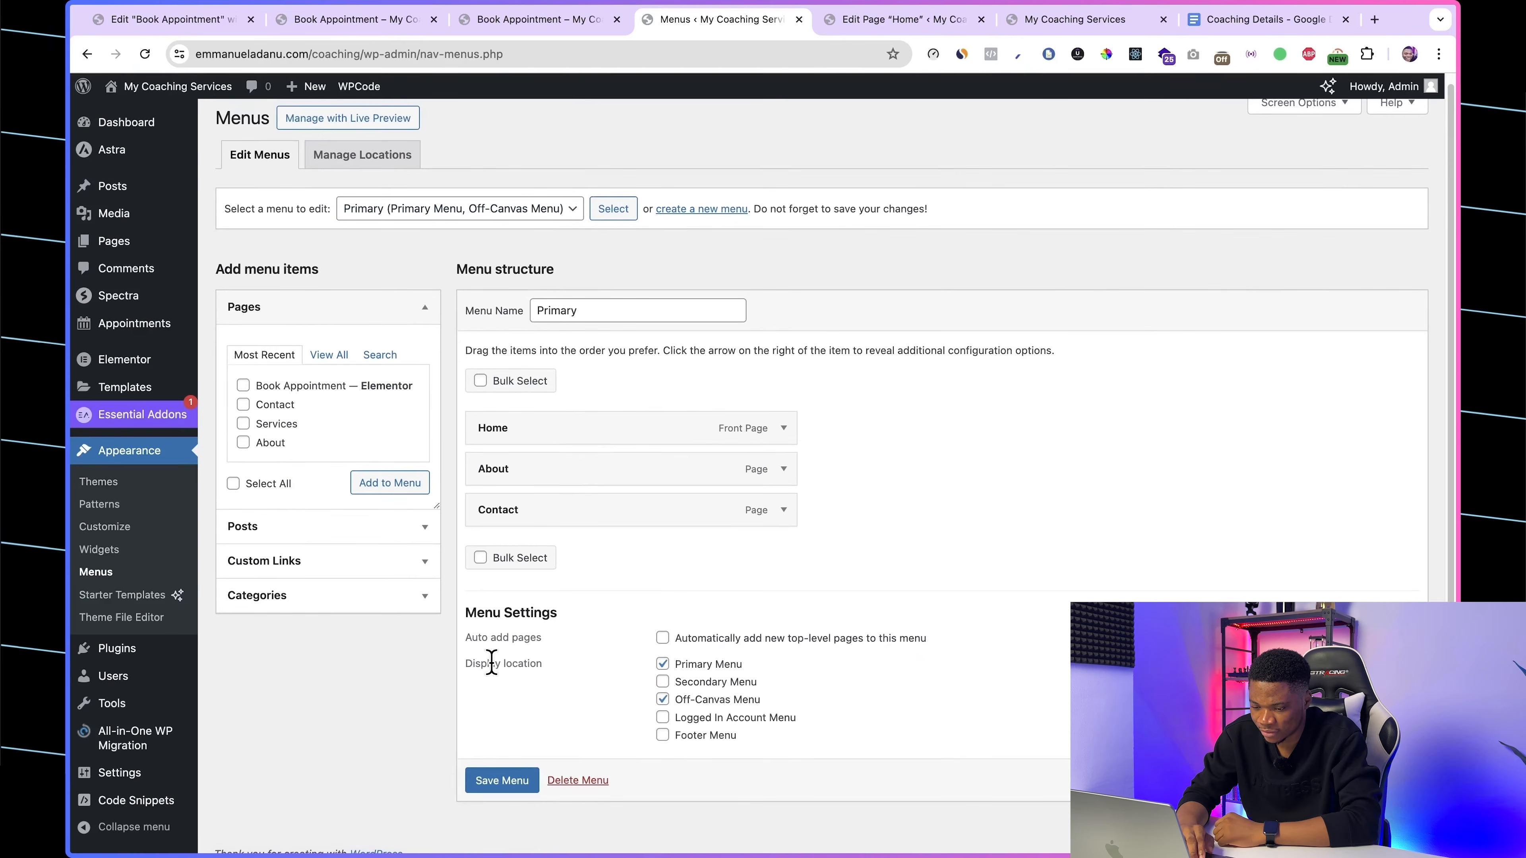
{"action": "left_click", "coordinate": [508, 781]}
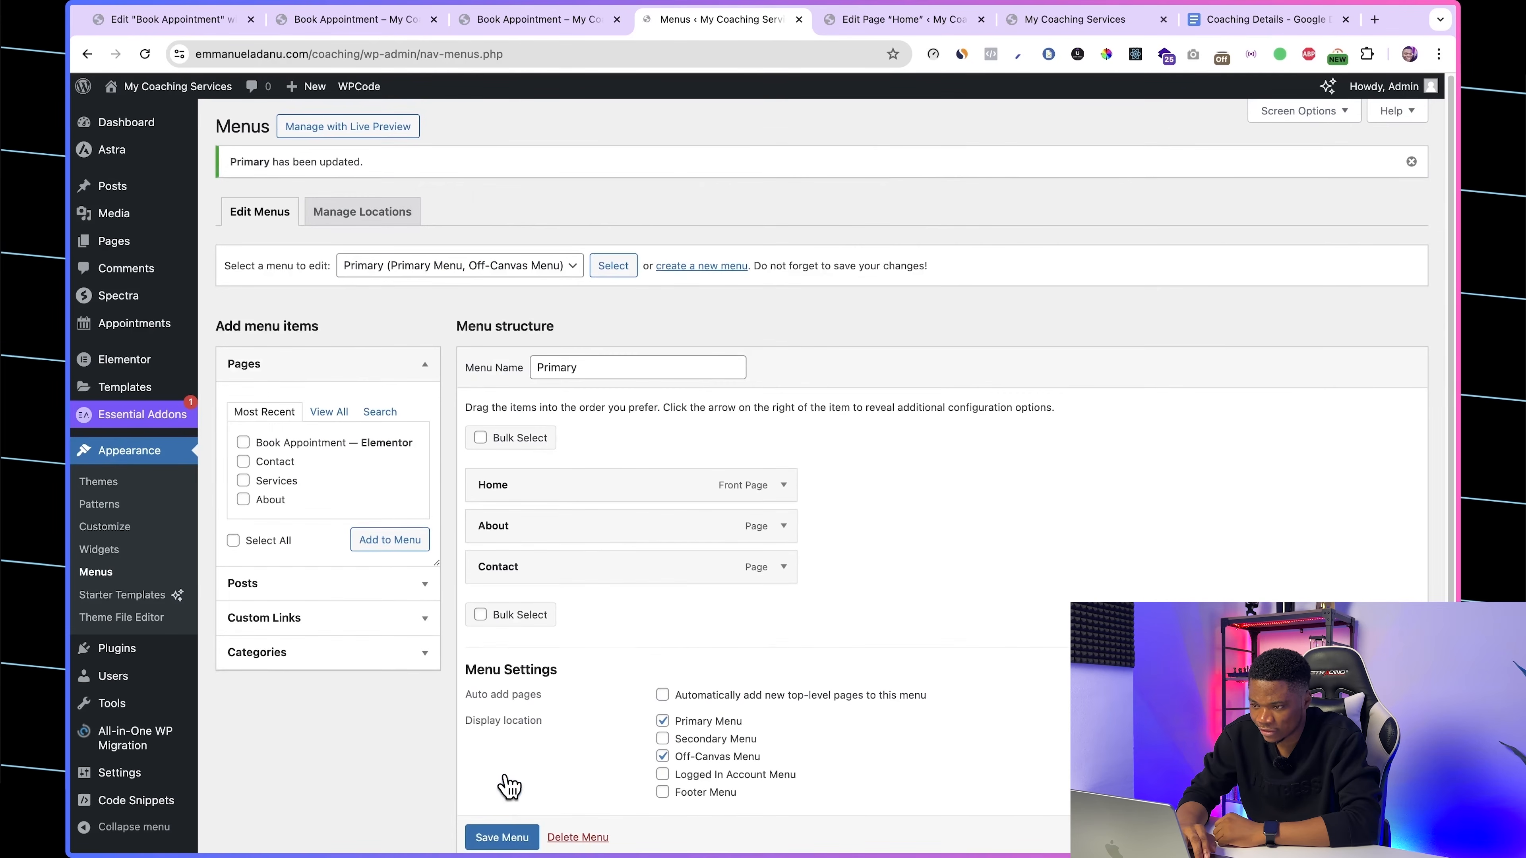
Step: Reload the live homepage and check the header's navigation links and Work With Me button
{"action": "left_click", "coordinate": [1042, 24]}
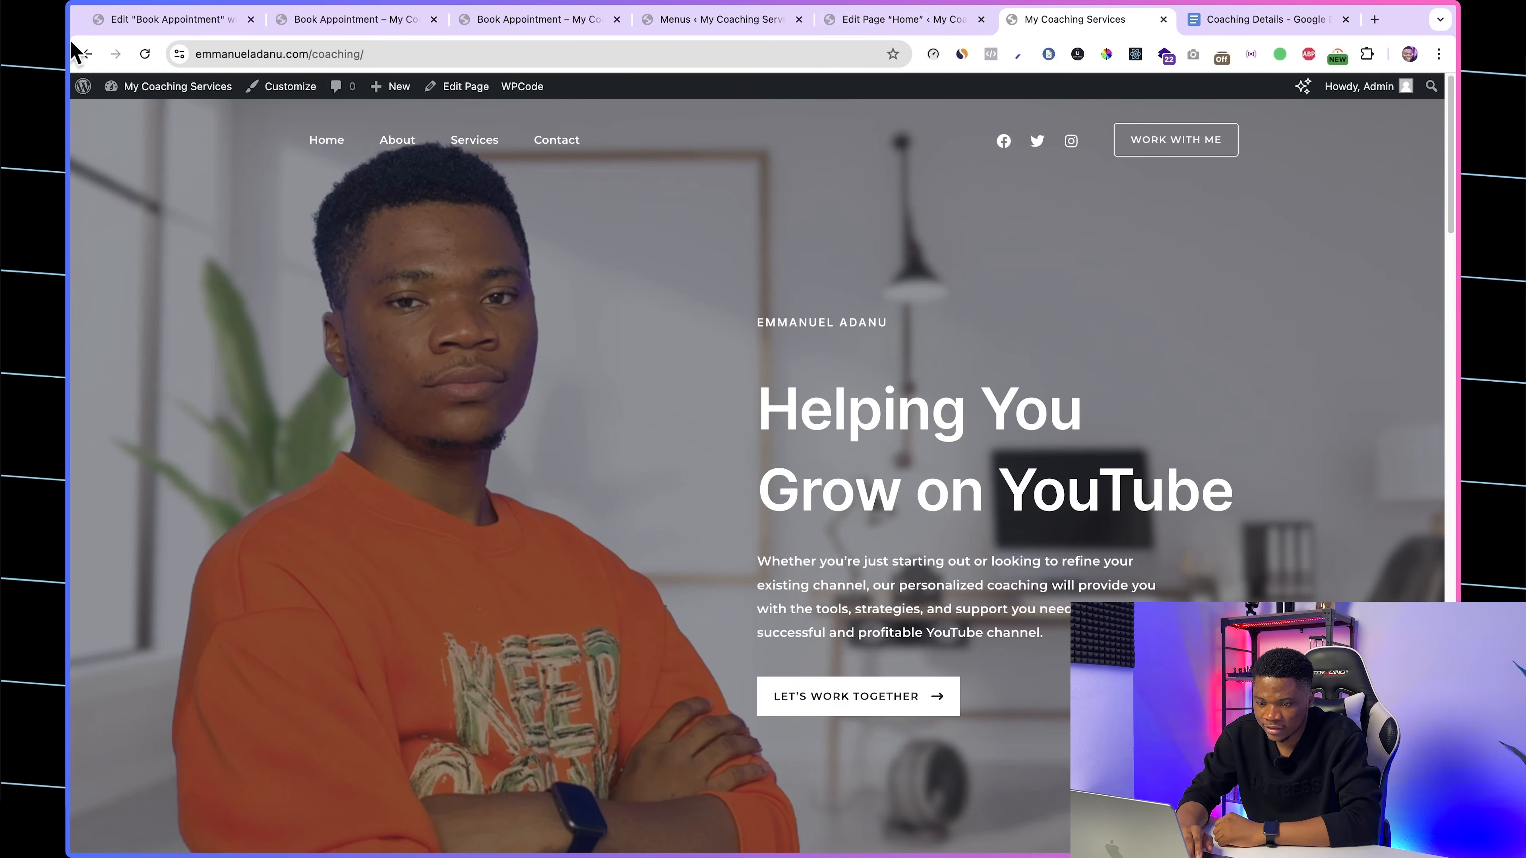
{"action": "left_click", "coordinate": [146, 54]}
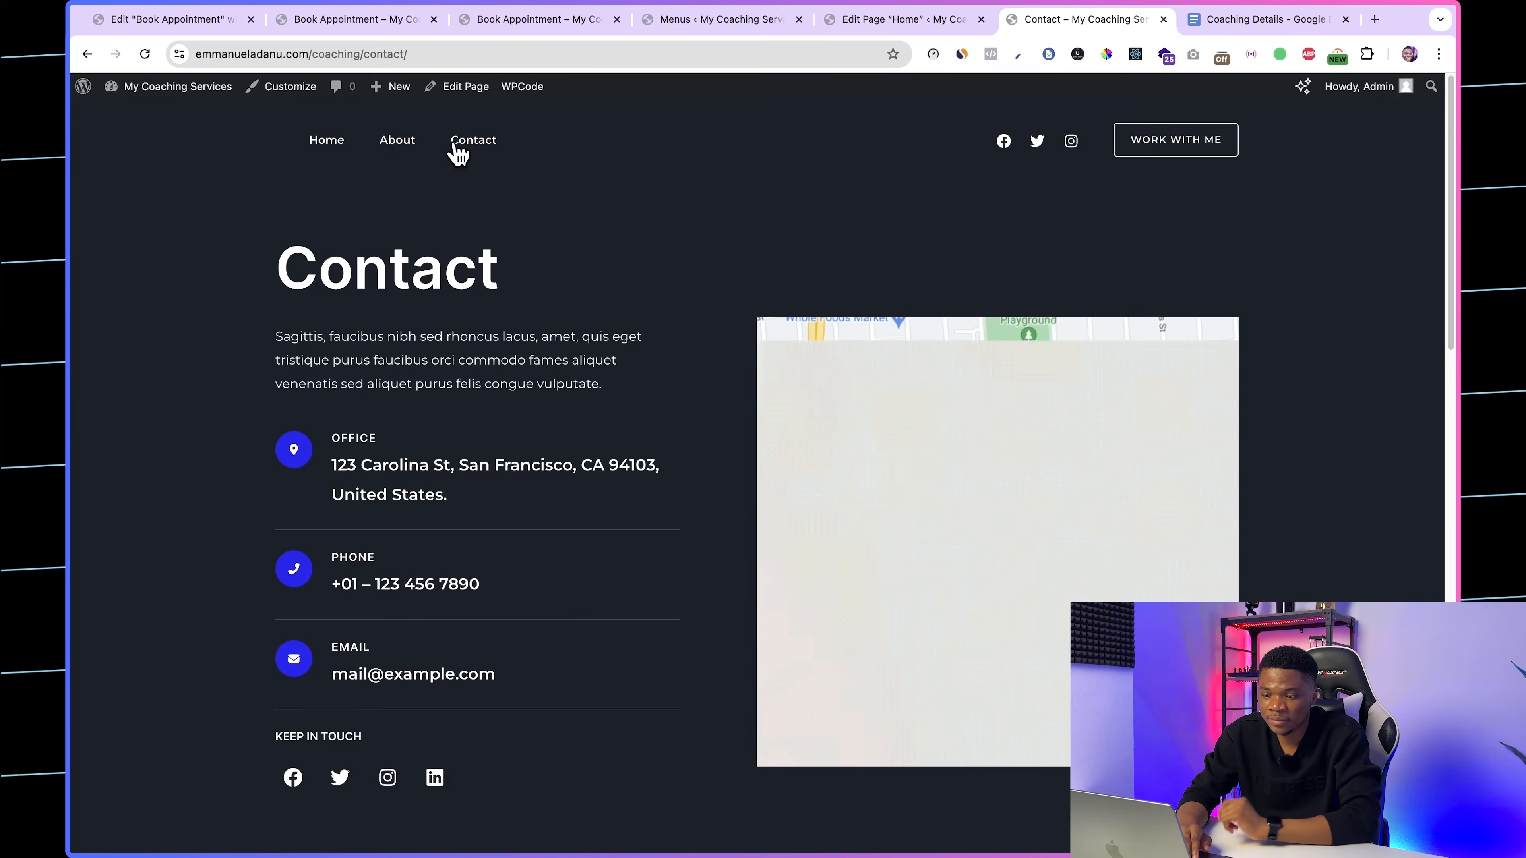
{"action": "left_click", "coordinate": [326, 142]}
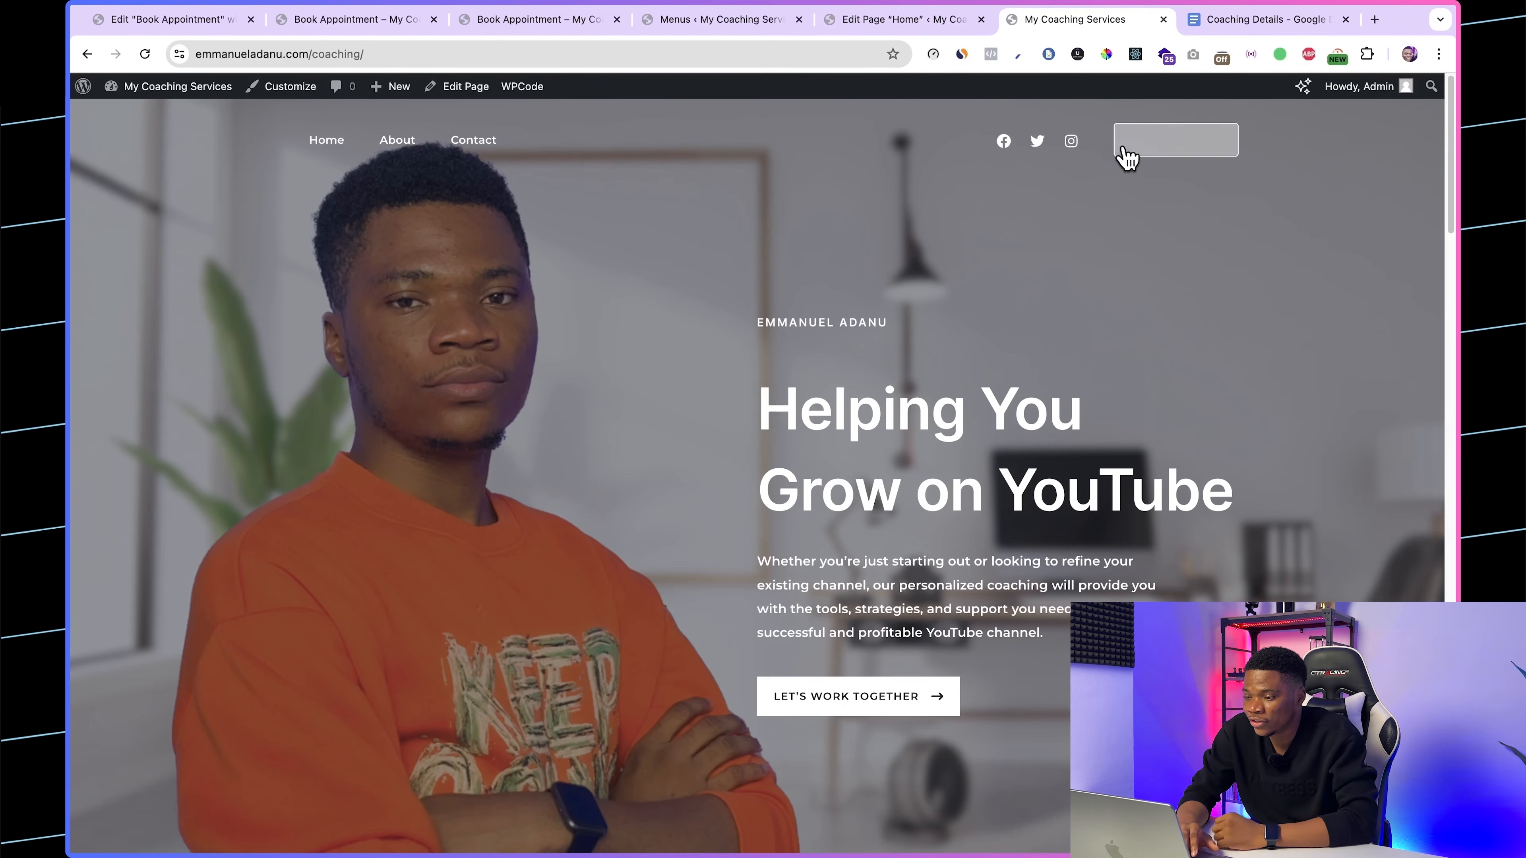
{"action": "left_click", "coordinate": [1175, 149]}
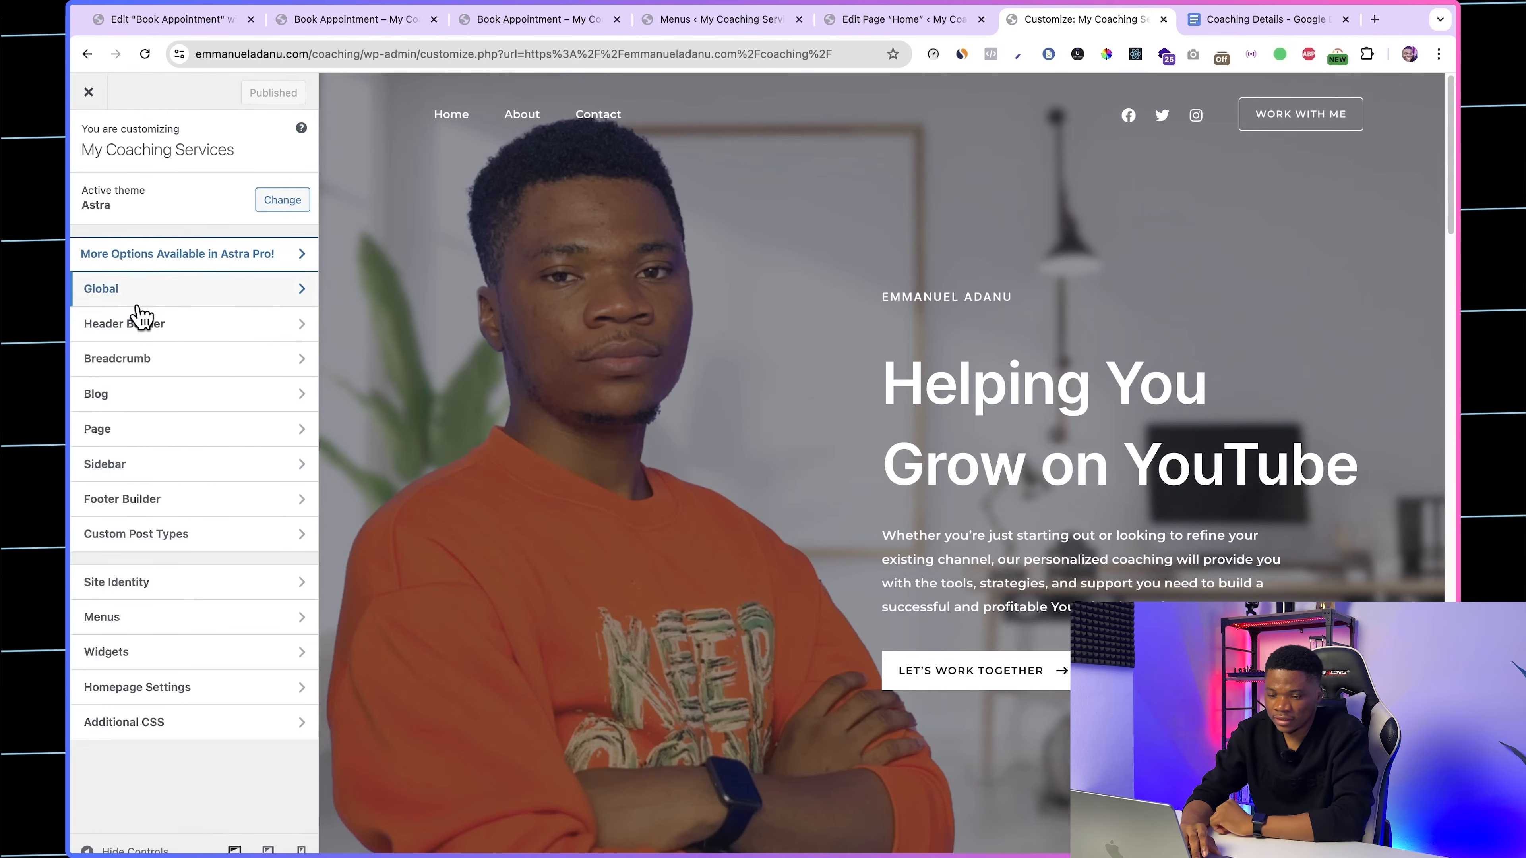
Step: In the theme's header builder, link the Work With Me button to the Book Appointment page's URL and publish the change
{"action": "left_click", "coordinate": [151, 335]}
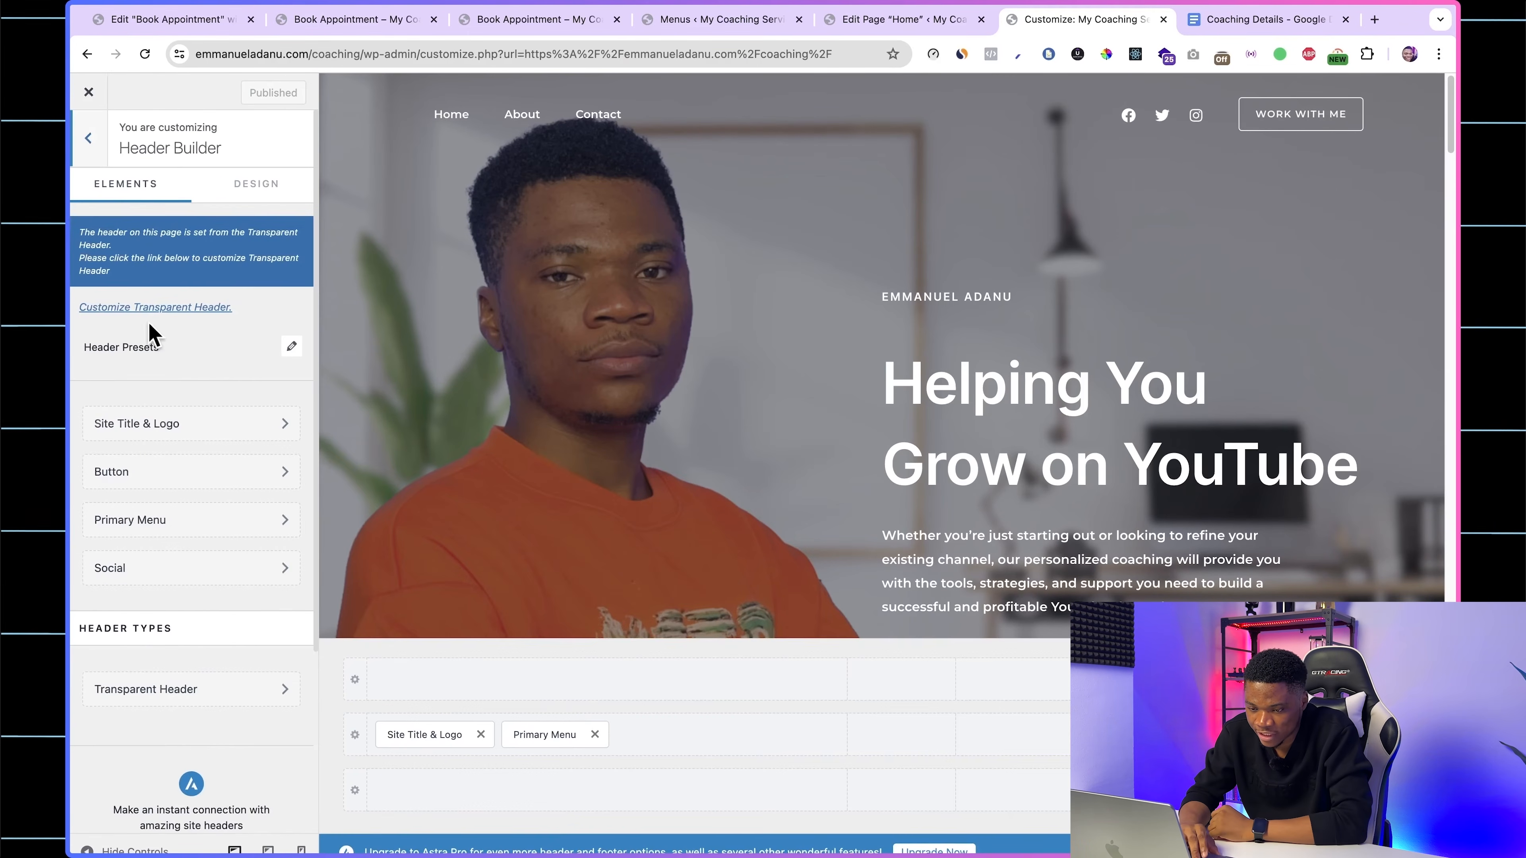
{"action": "left_click", "coordinate": [158, 472]}
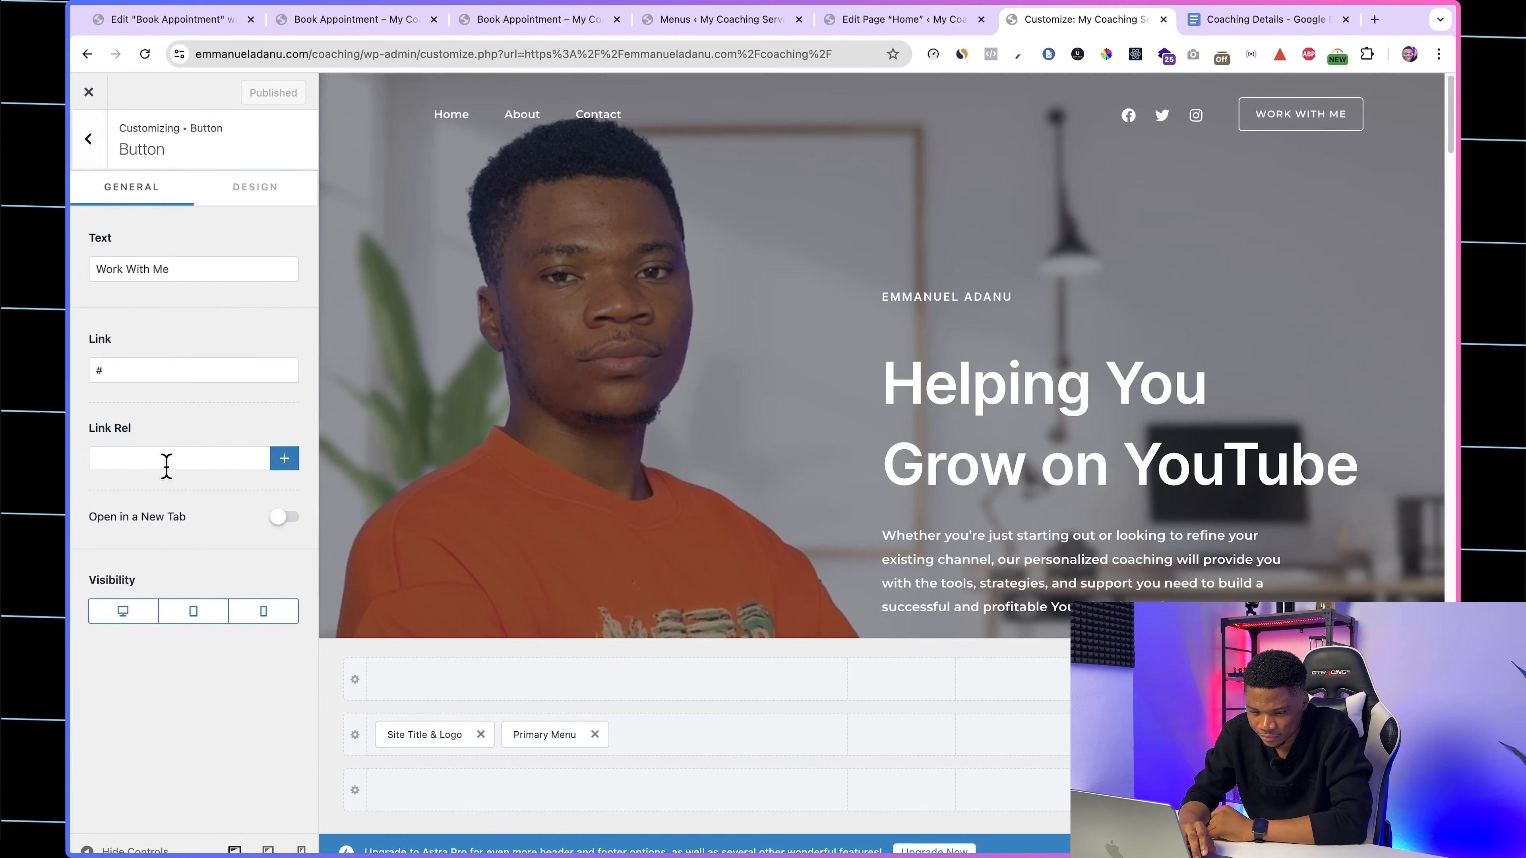
{"action": "left_click", "coordinate": [120, 370]}
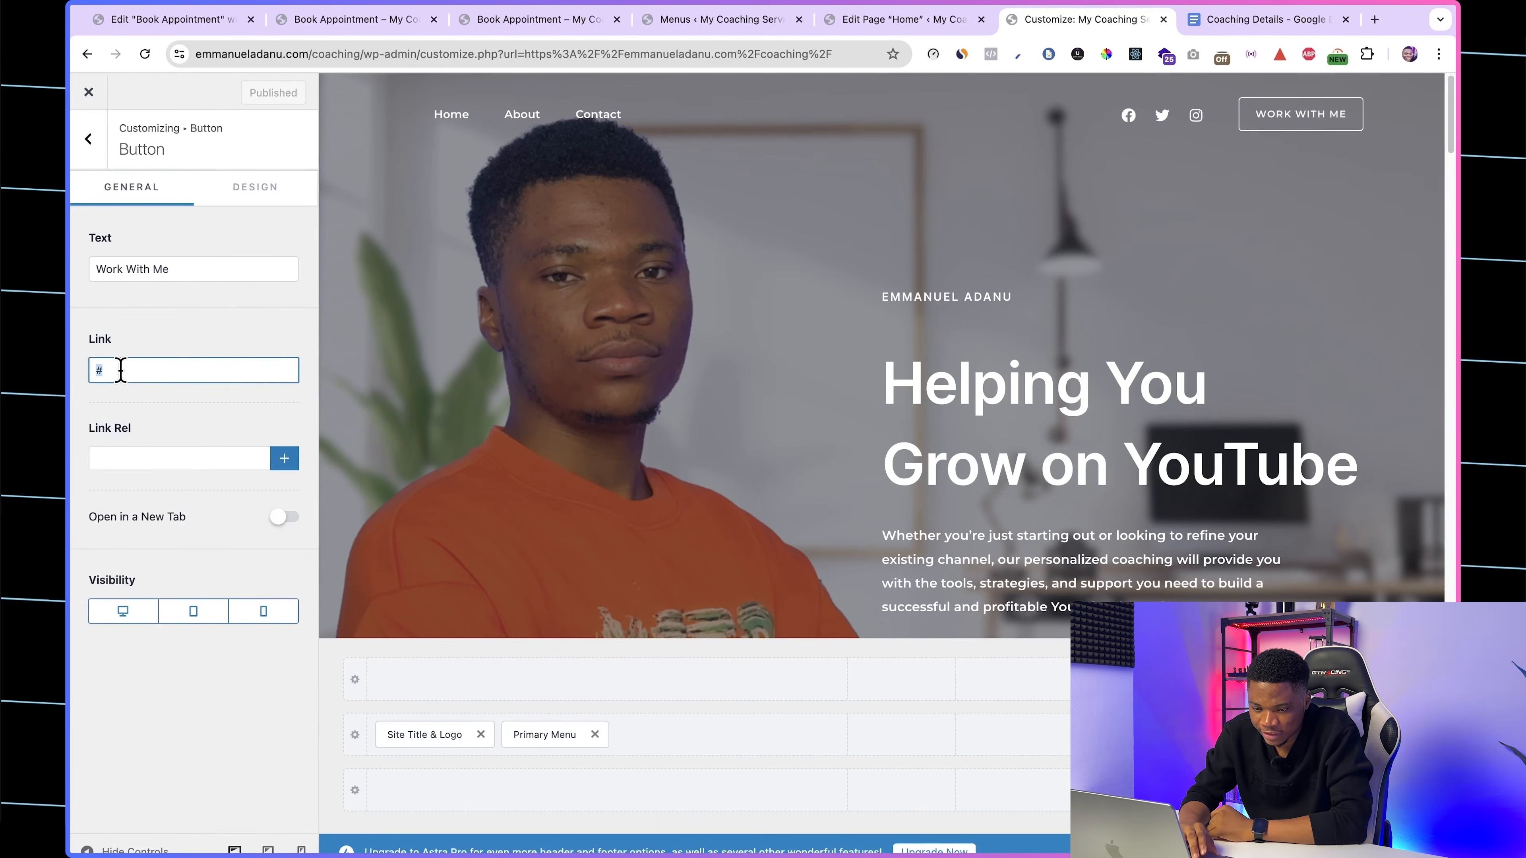
{"action": "key", "text": "BackSpace"}
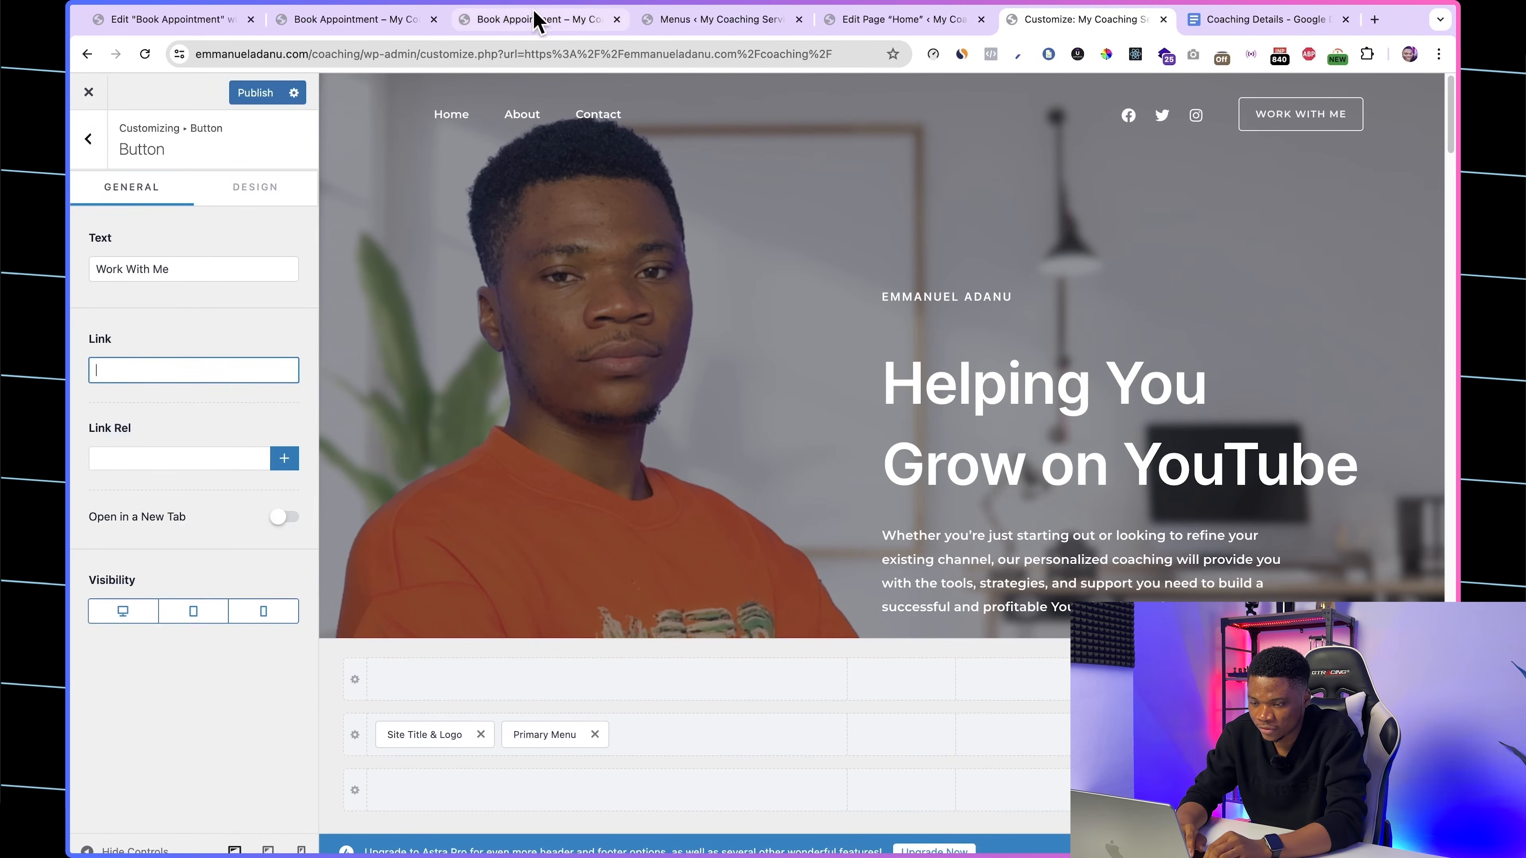
{"action": "left_click", "coordinate": [536, 21]}
{"action": "left_click", "coordinate": [302, 52]}
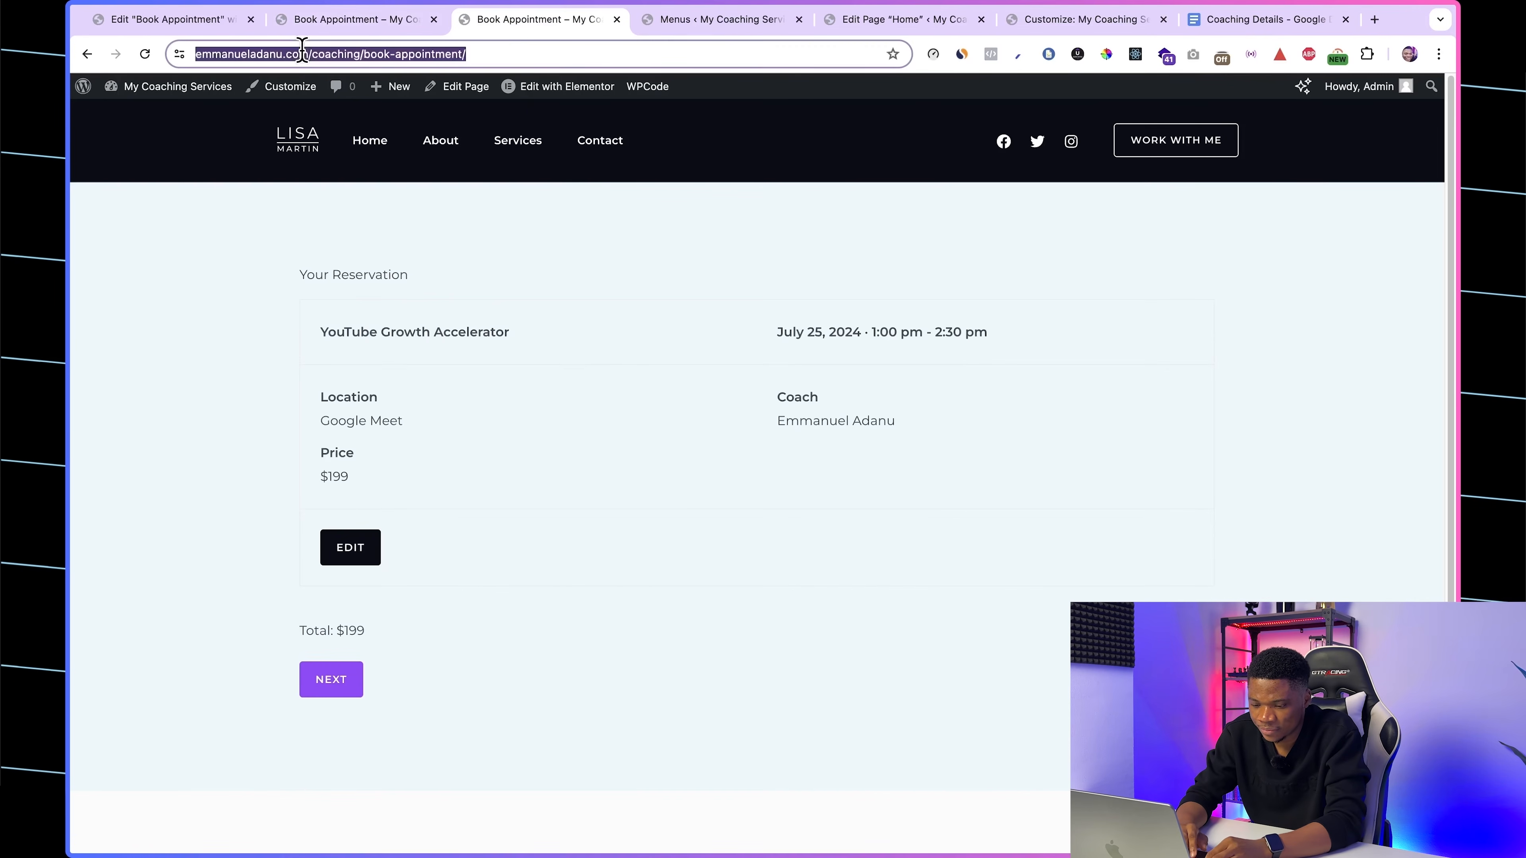
{"action": "left_click", "coordinate": [1061, 25]}
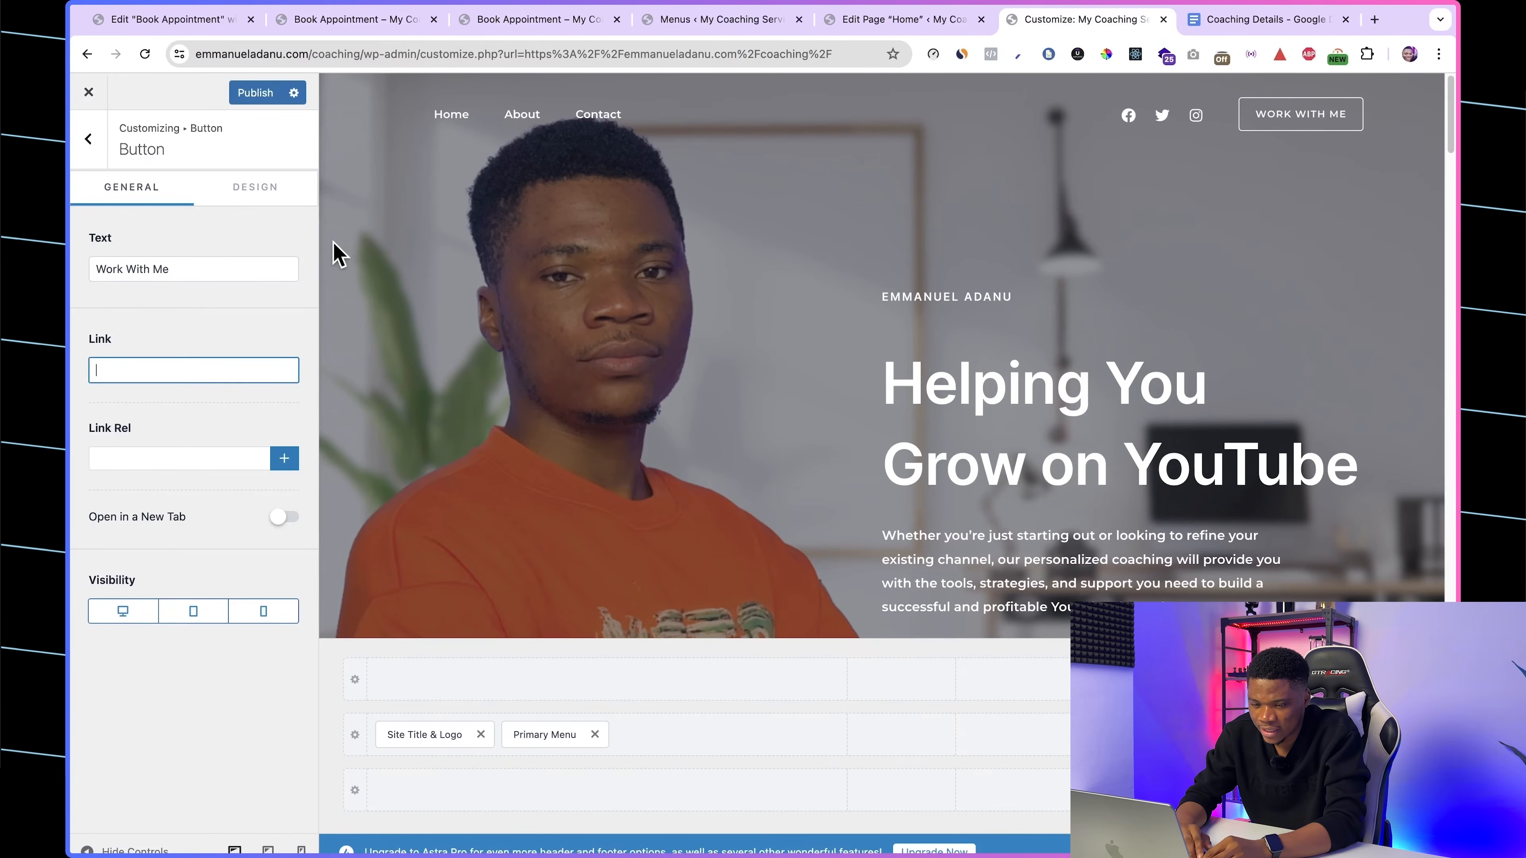
{"action": "key", "text": "ctrl+v"}
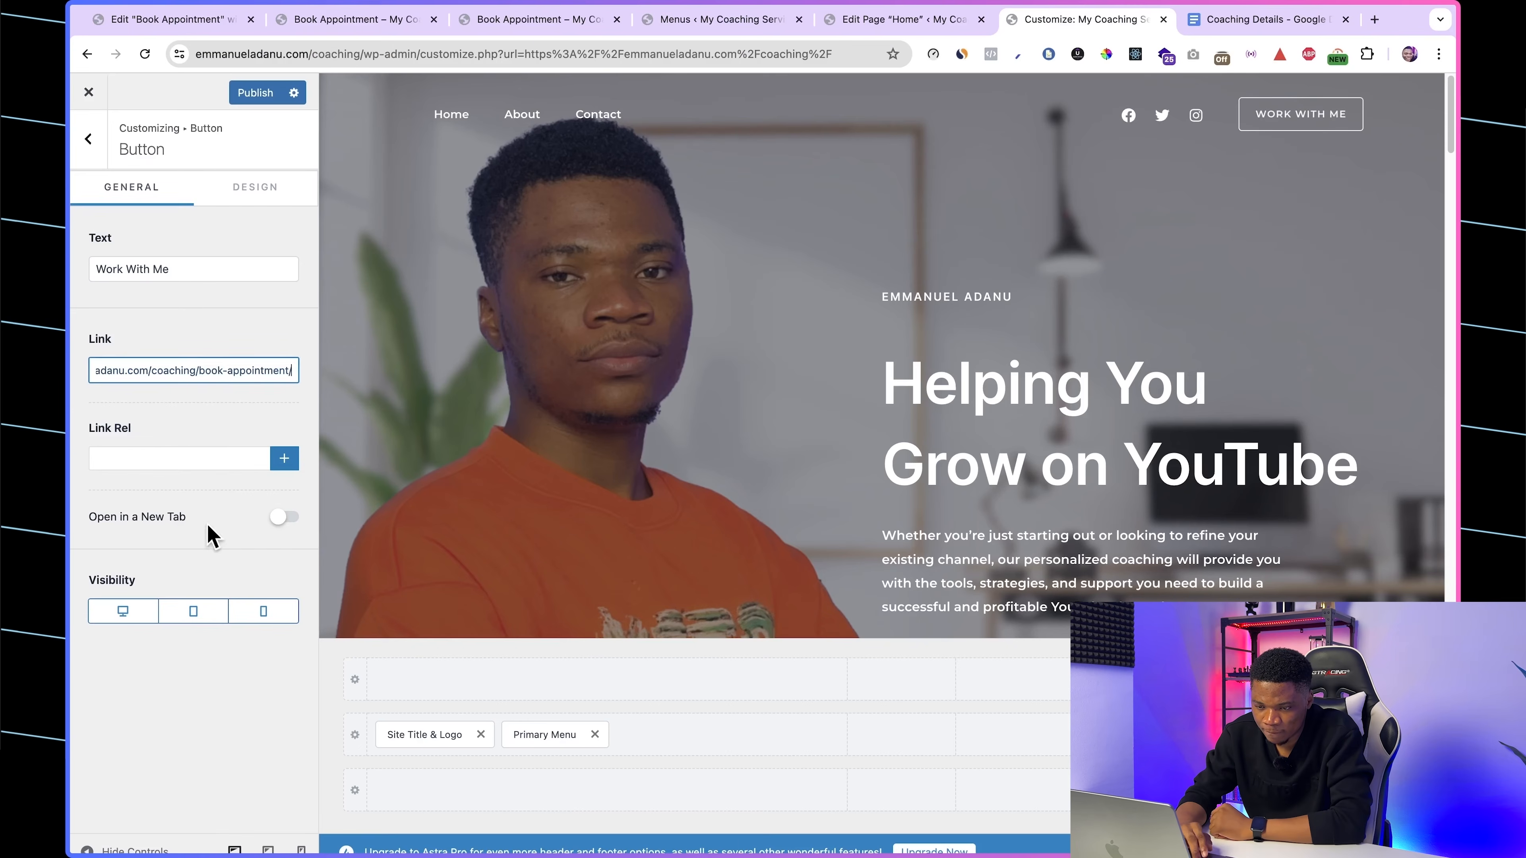
{"action": "left_click", "coordinate": [259, 92]}
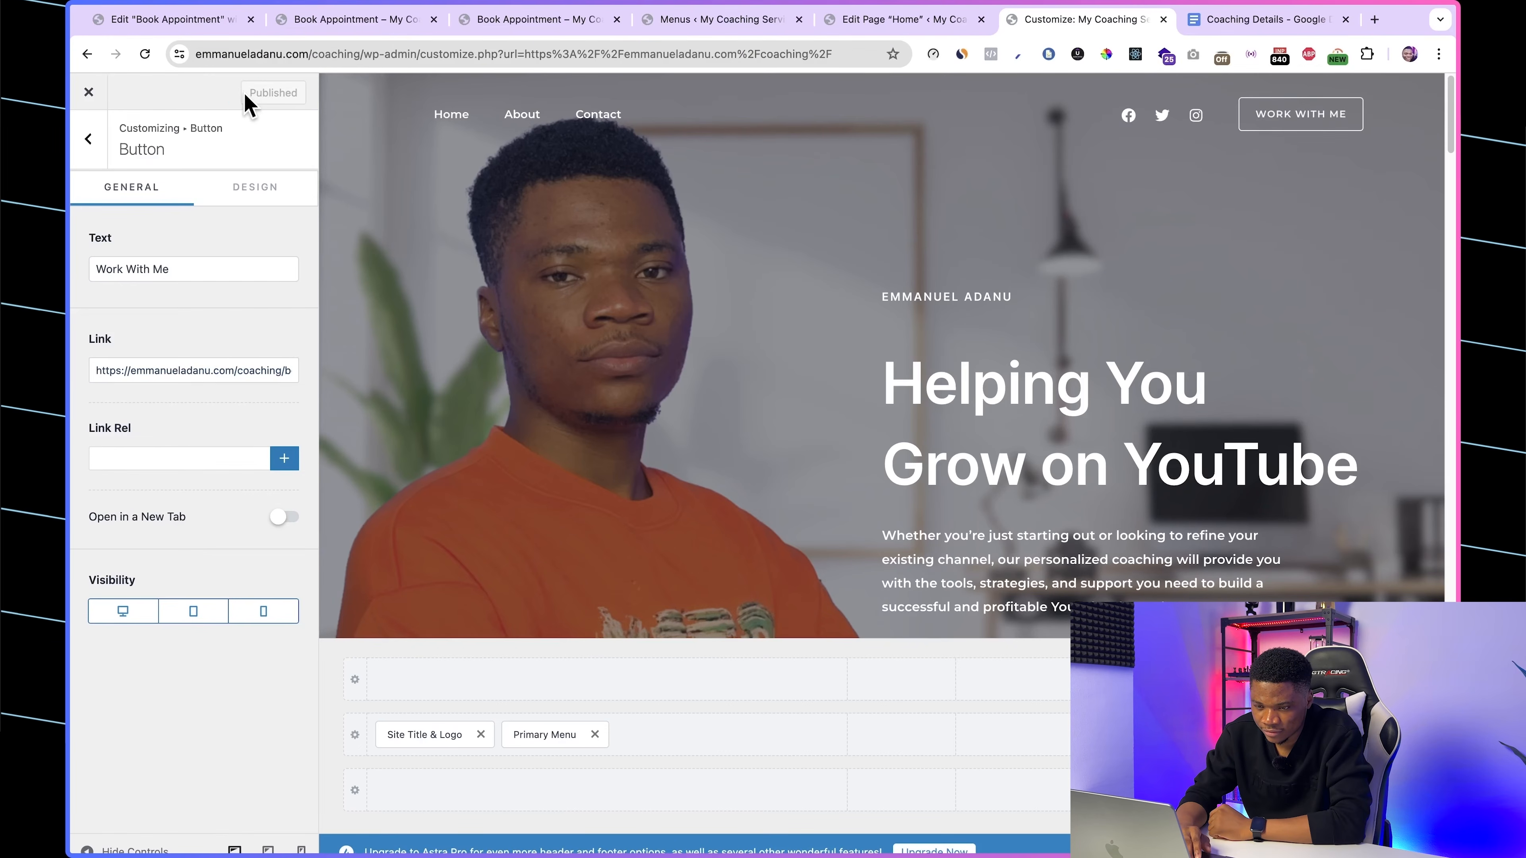
Step: In the header's social icons, change the Facebook item's label to YouTube
{"action": "left_click", "coordinate": [87, 139]}
{"action": "scroll", "coordinate": [180, 535], "scroll_direction": "down", "scroll_amount": 2}
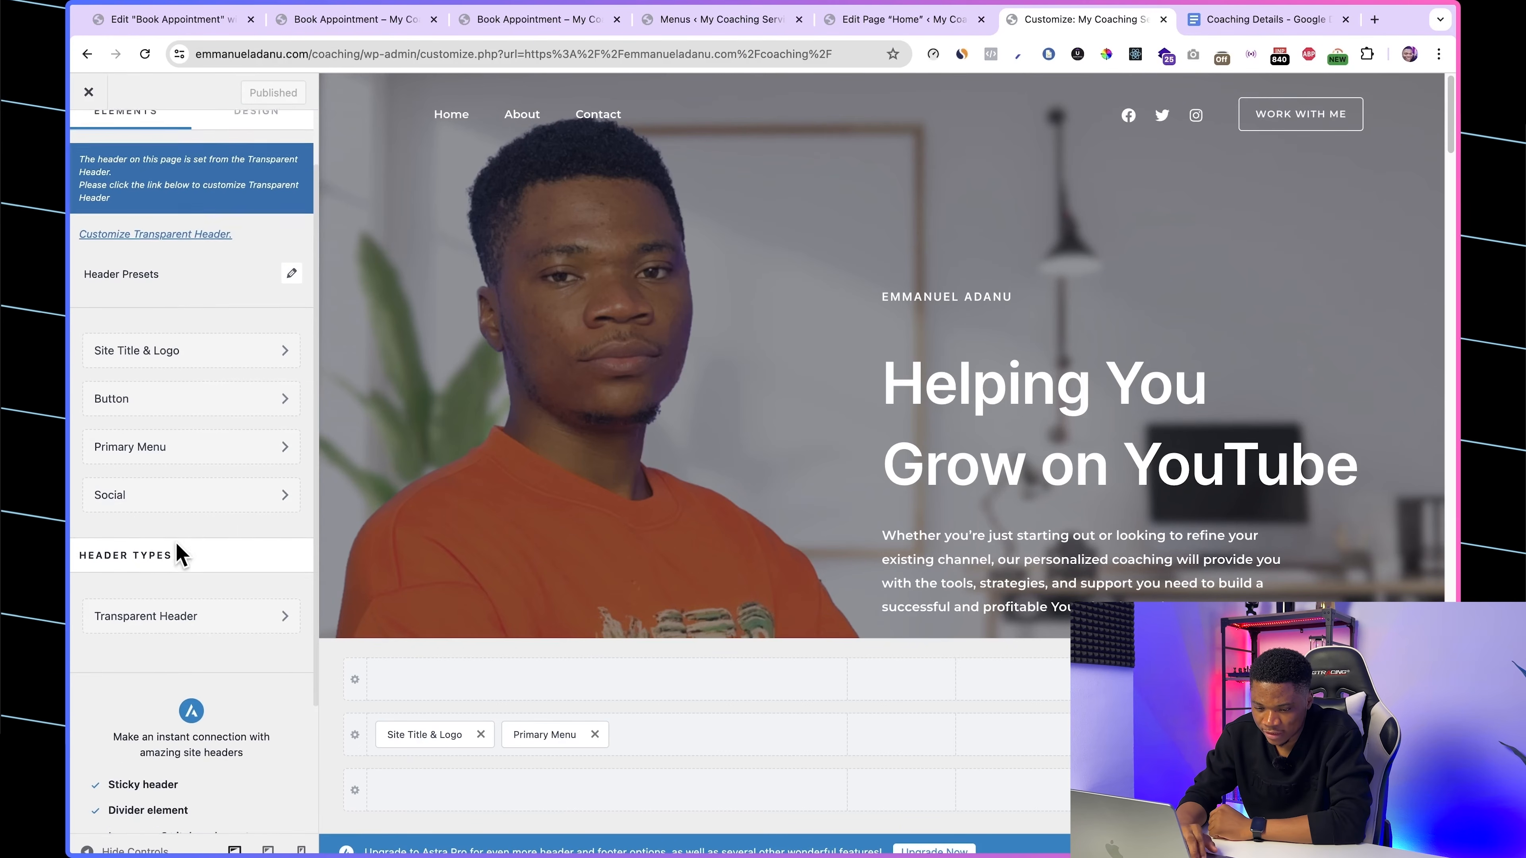
{"action": "left_click", "coordinate": [146, 494]}
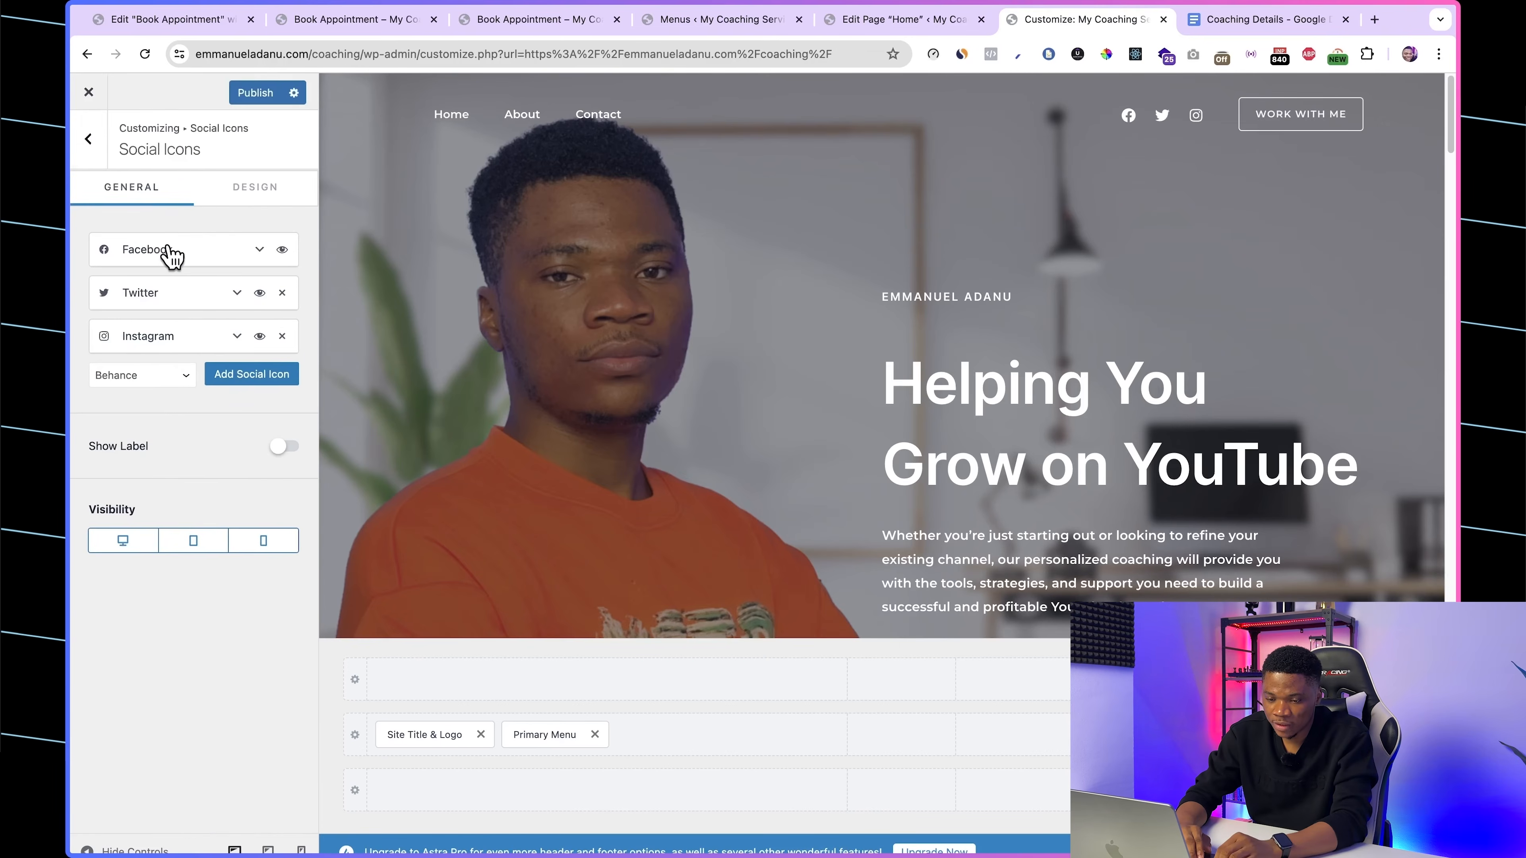
{"action": "left_click", "coordinate": [168, 251]}
{"action": "double_click", "coordinate": [147, 311]}
{"action": "type", "text": "Y"}
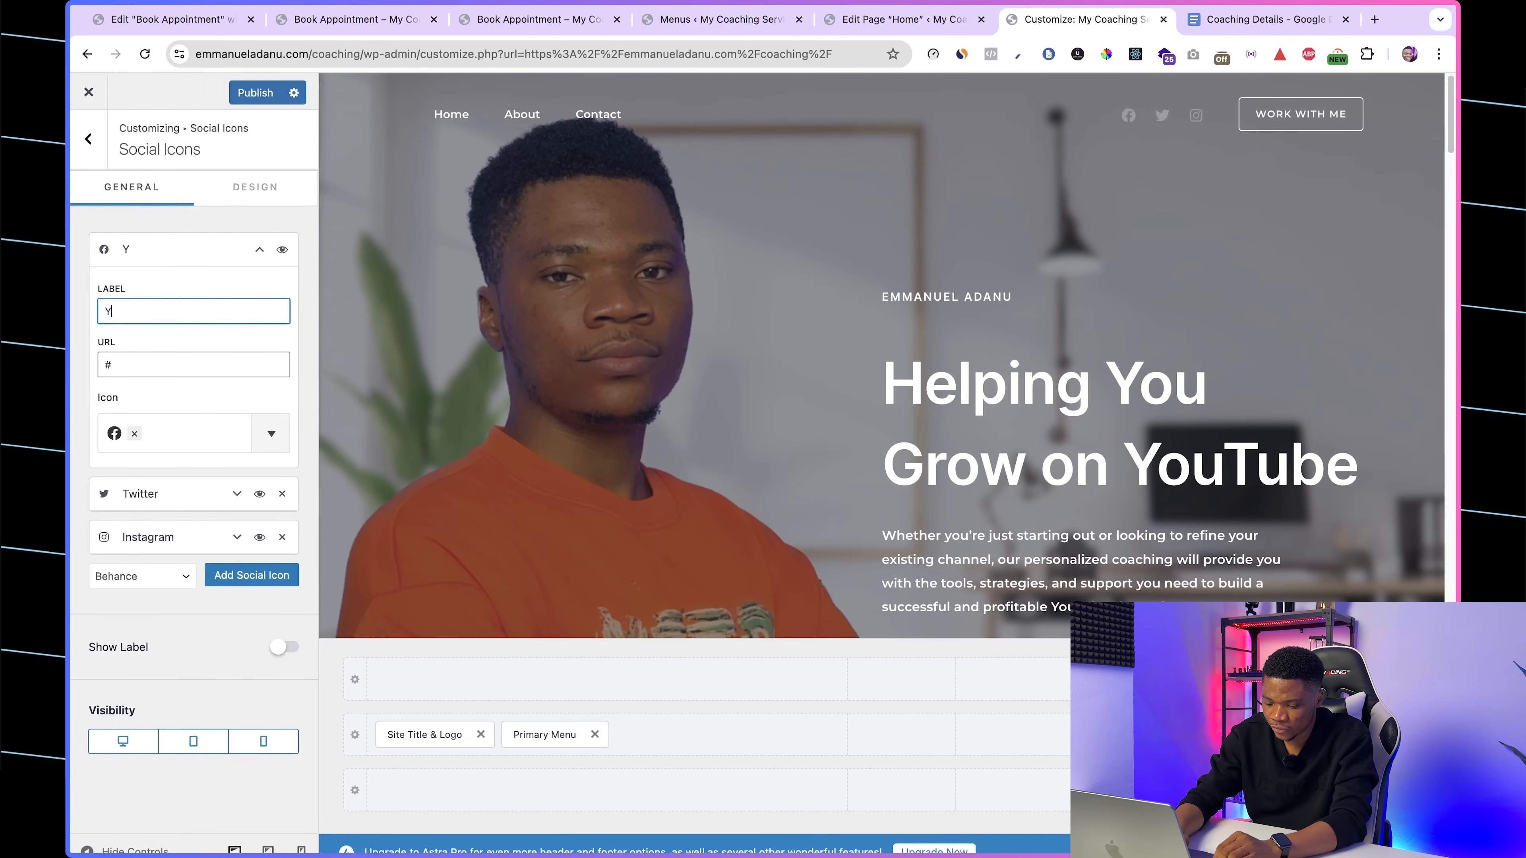
{"action": "type", "text": "ouTube"}
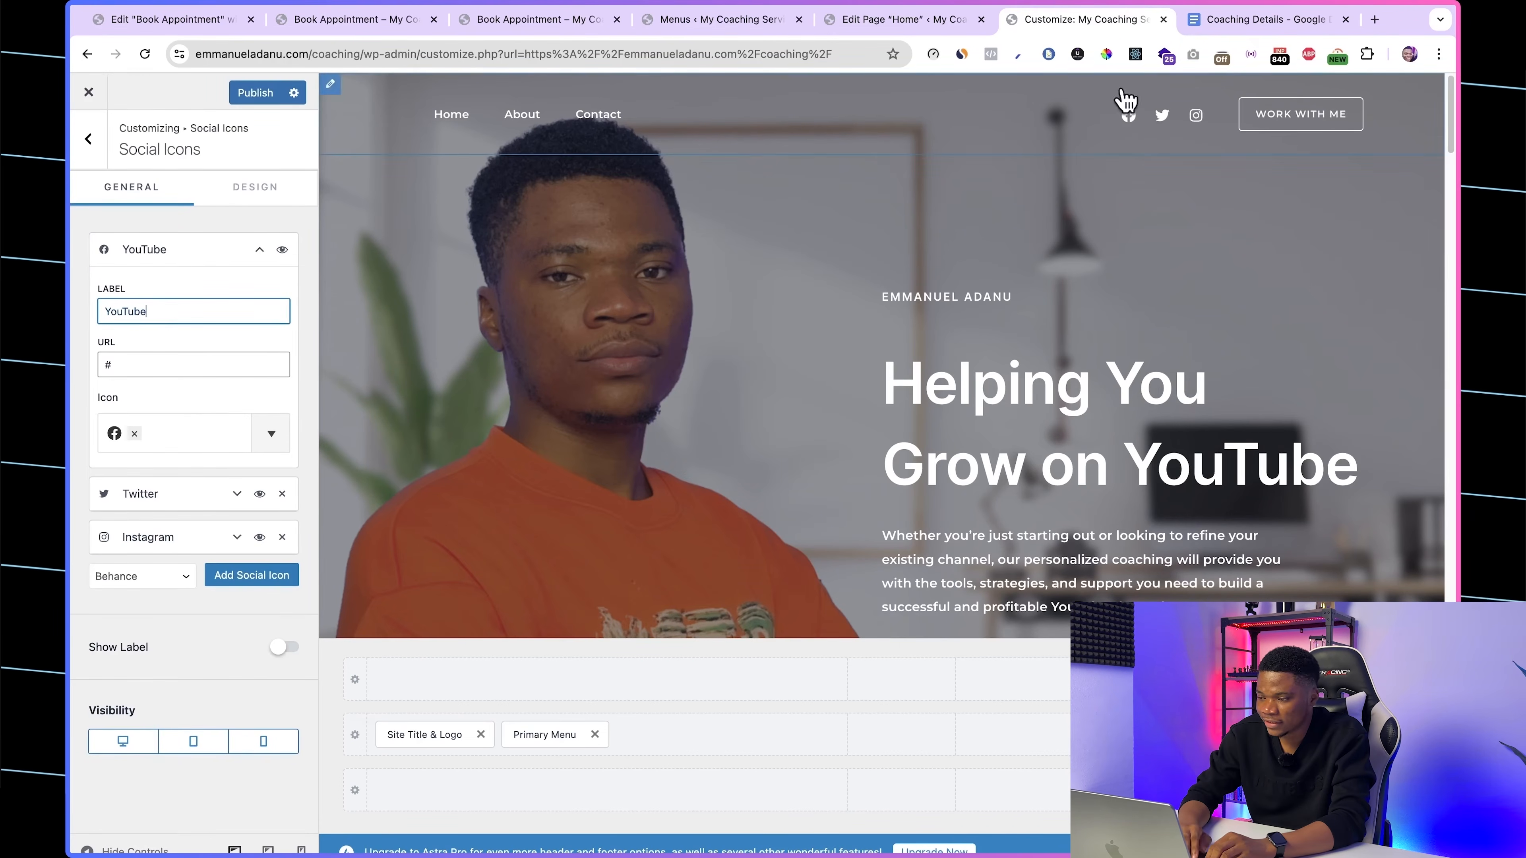
Step: Give the YouTube item the YouTube channel link from the Coaching Details document and replace its Facebook icon with the solid YouTube one
{"action": "left_click", "coordinate": [1247, 30]}
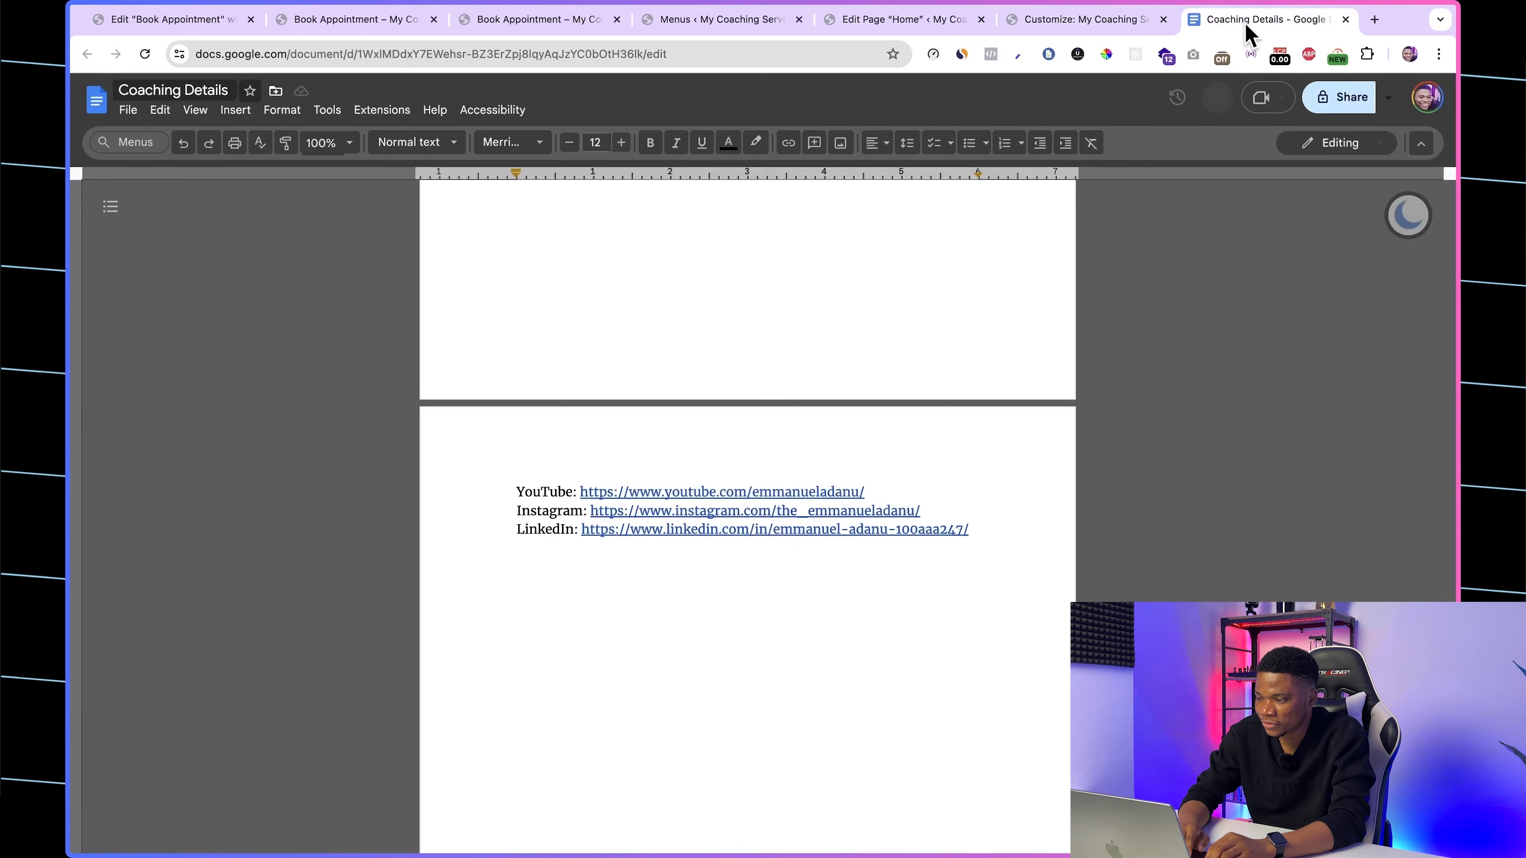
{"action": "left_click", "coordinate": [725, 494]}
{"action": "left_click", "coordinate": [775, 517]}
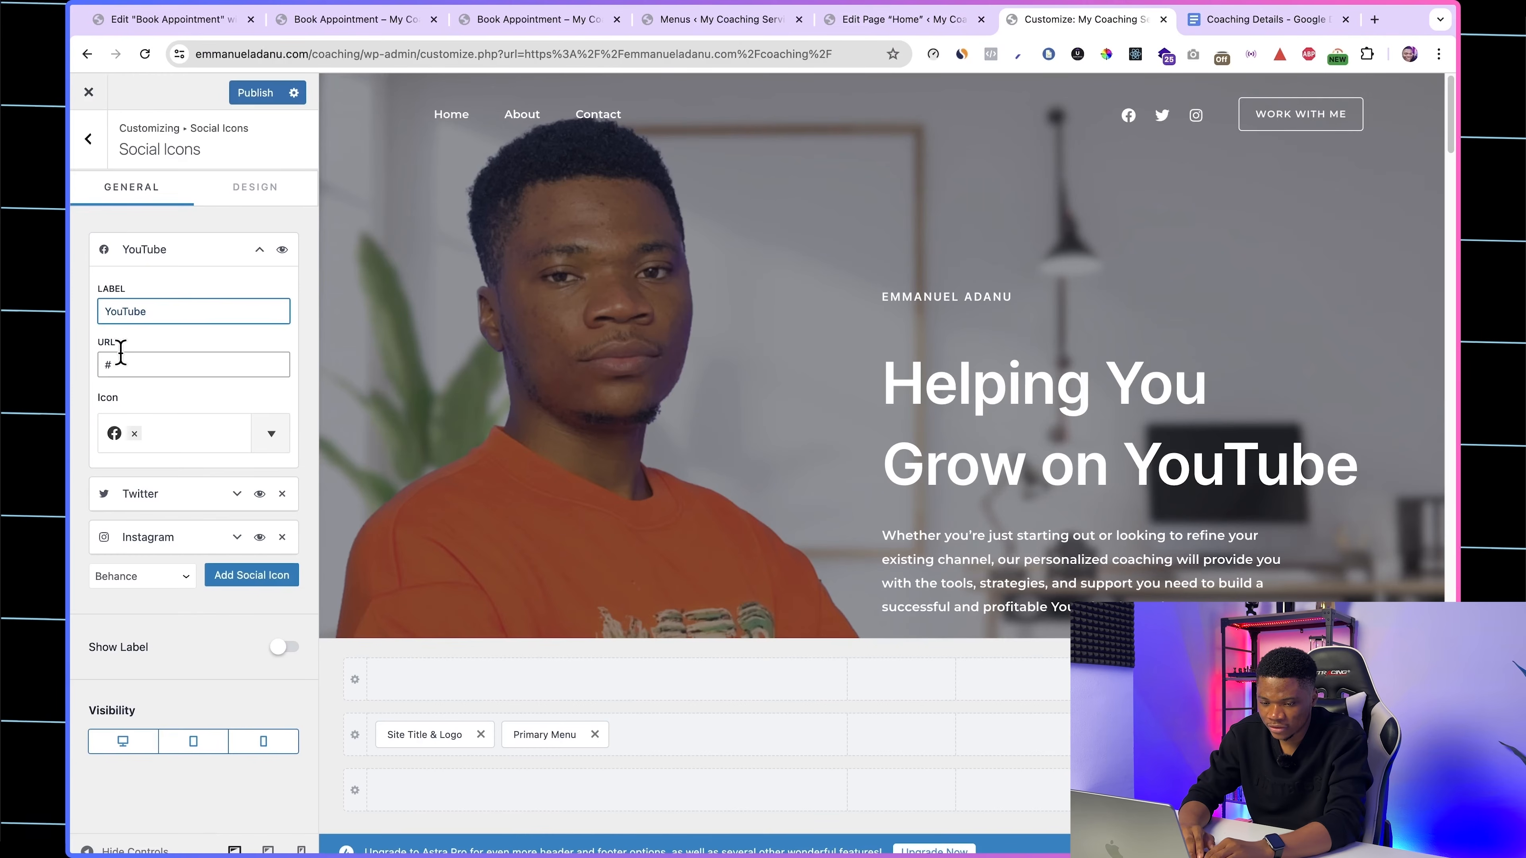
{"action": "left_click", "coordinate": [122, 354]}
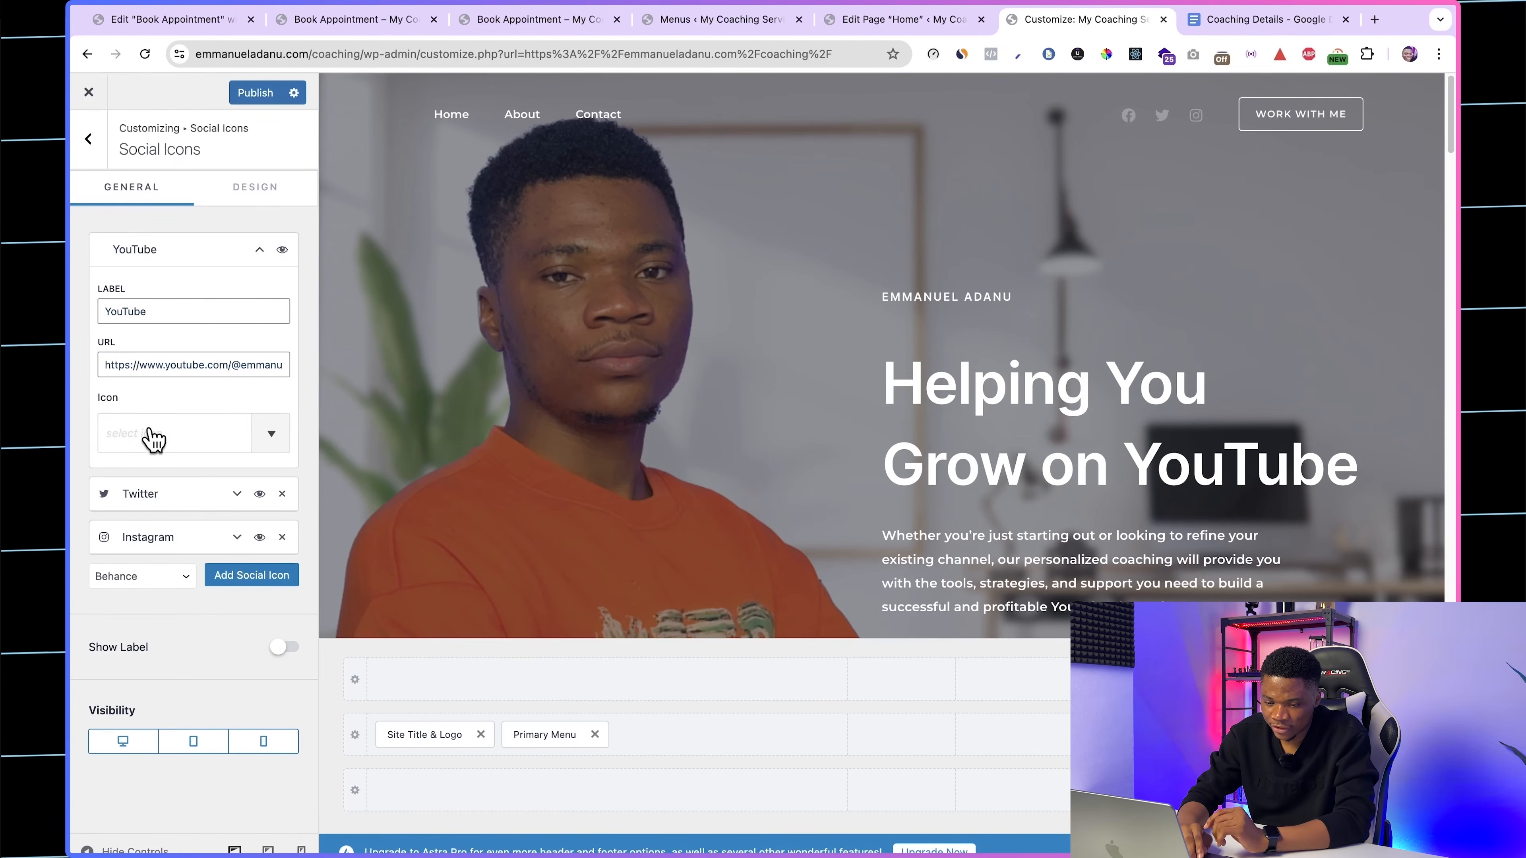
{"action": "left_click", "coordinate": [153, 440]}
{"action": "type", "text": "youtu"}
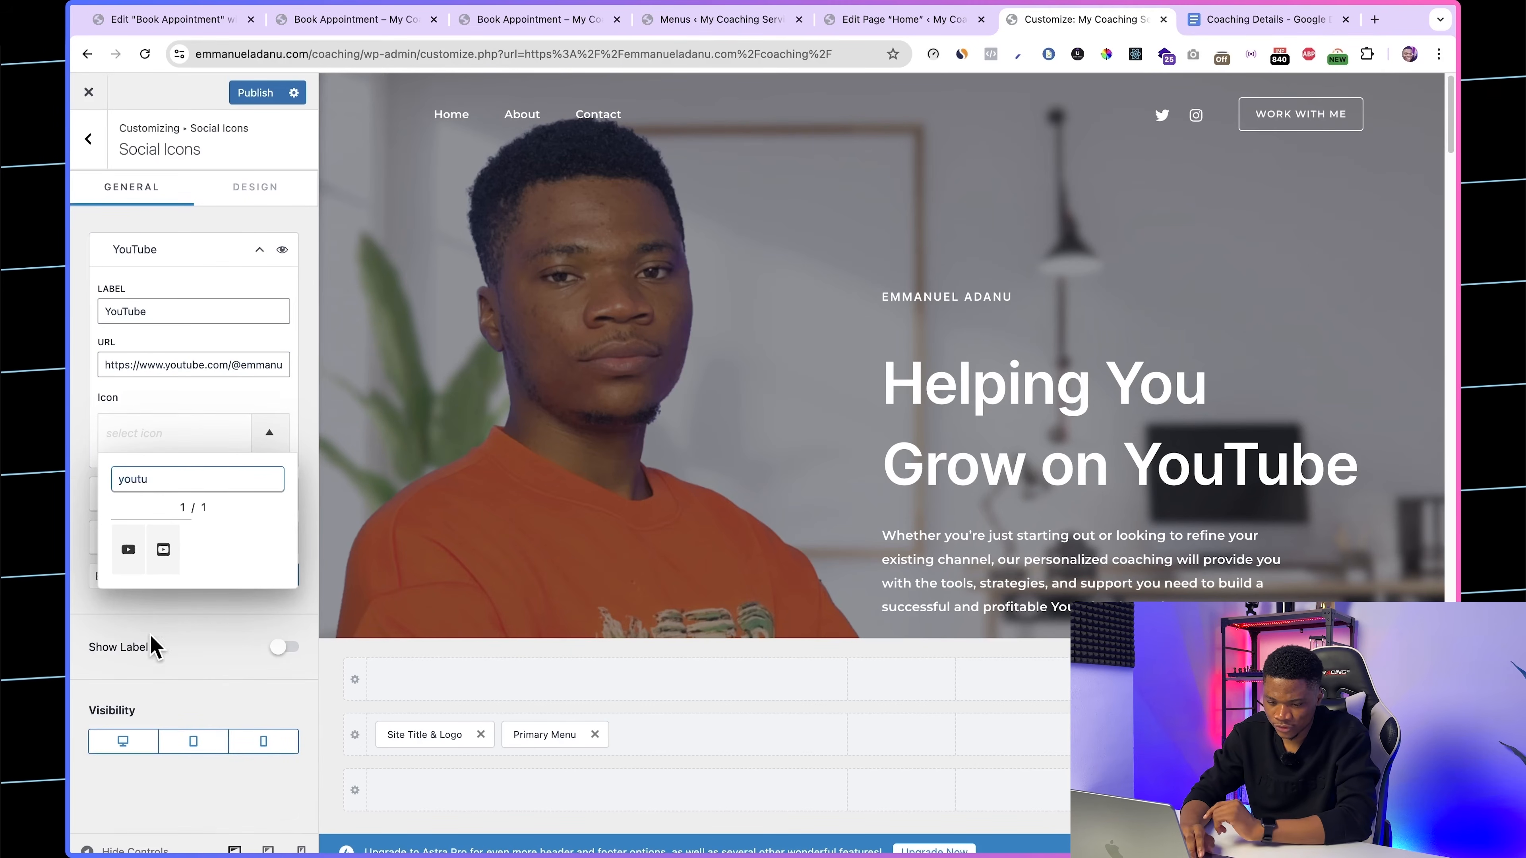
{"action": "left_click", "coordinate": [128, 549]}
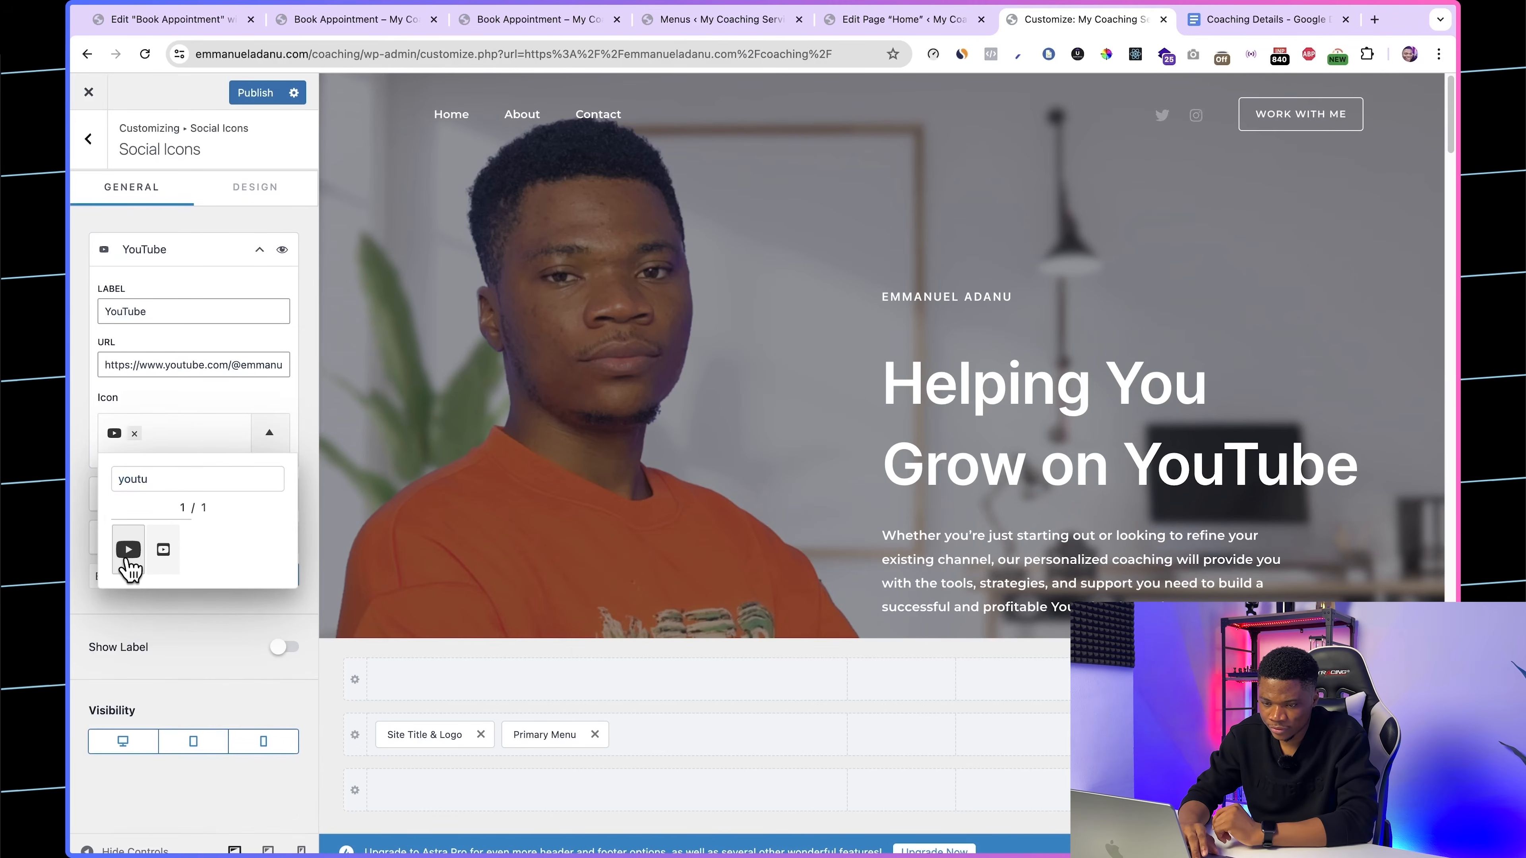
{"action": "left_click", "coordinate": [241, 631]}
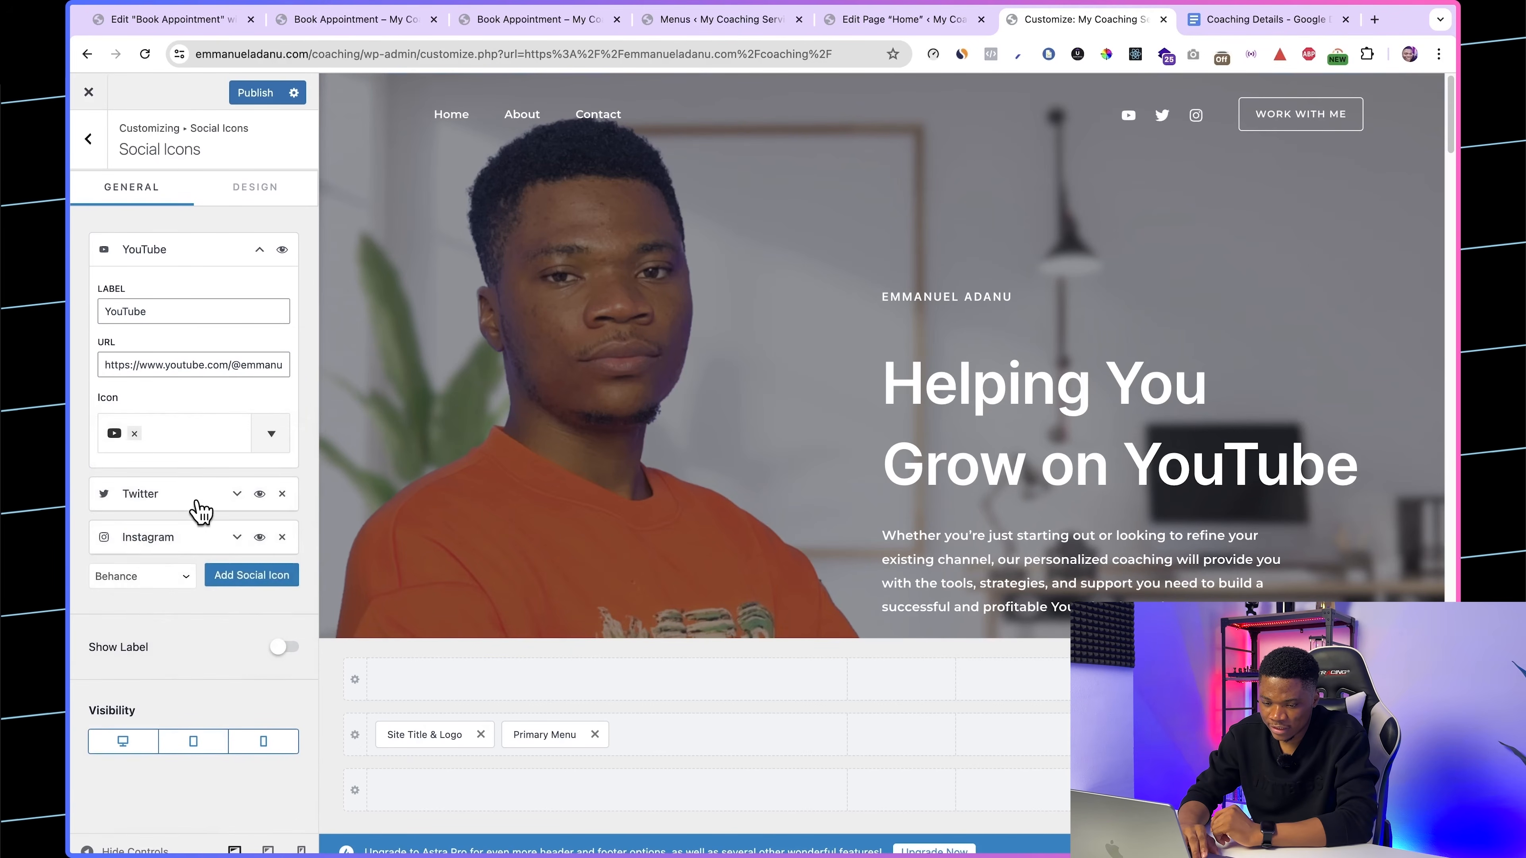
Step: Relabel the Twitter item as LinkedIn and set its URL to the LinkedIn profile link from the Coaching Details document
{"action": "left_click", "coordinate": [201, 512]}
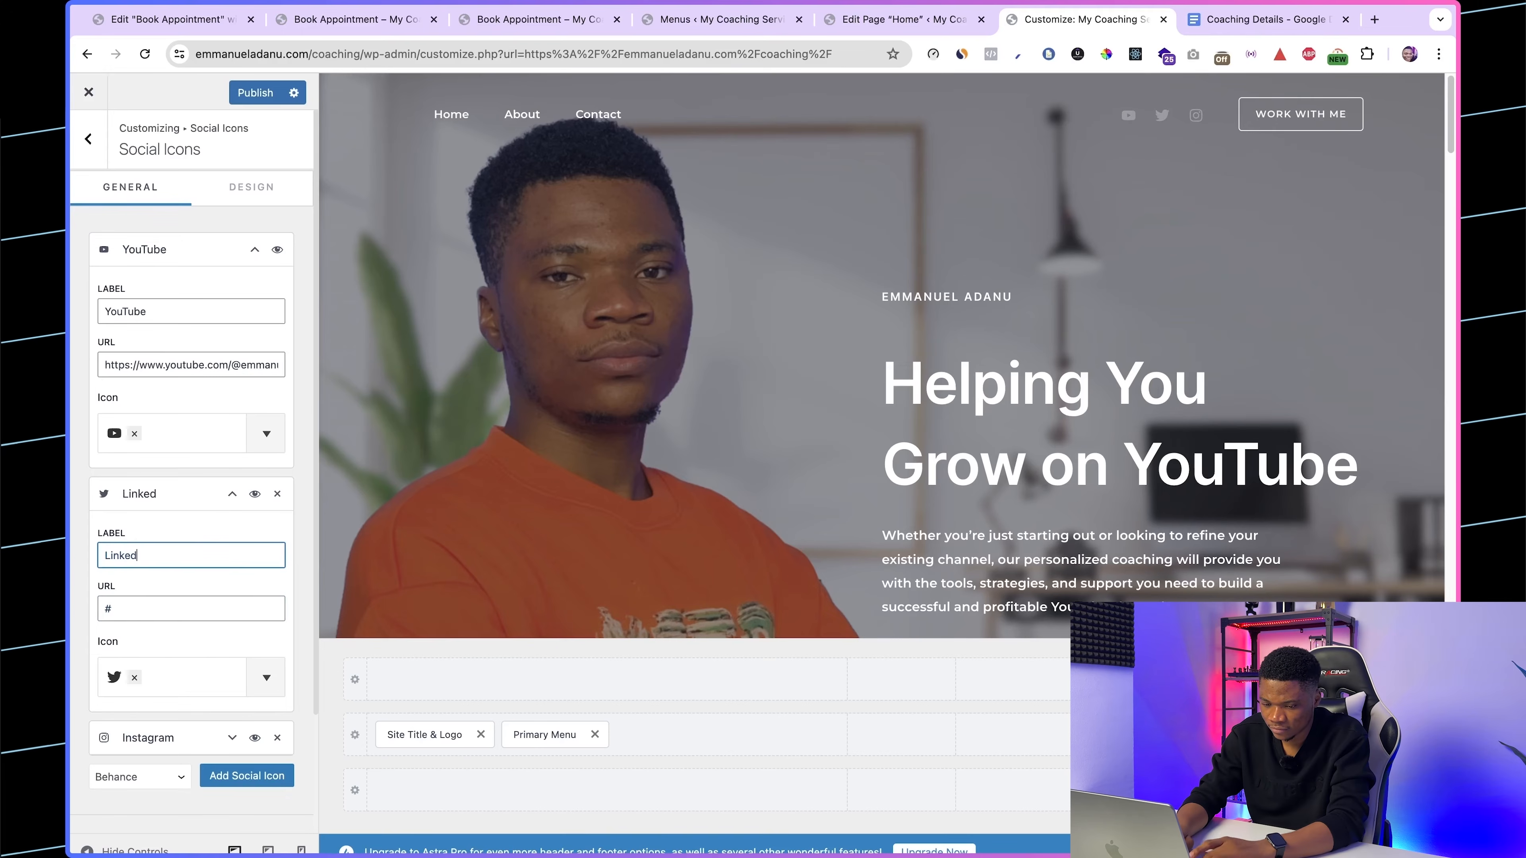
{"action": "left_click", "coordinate": [1214, 22]}
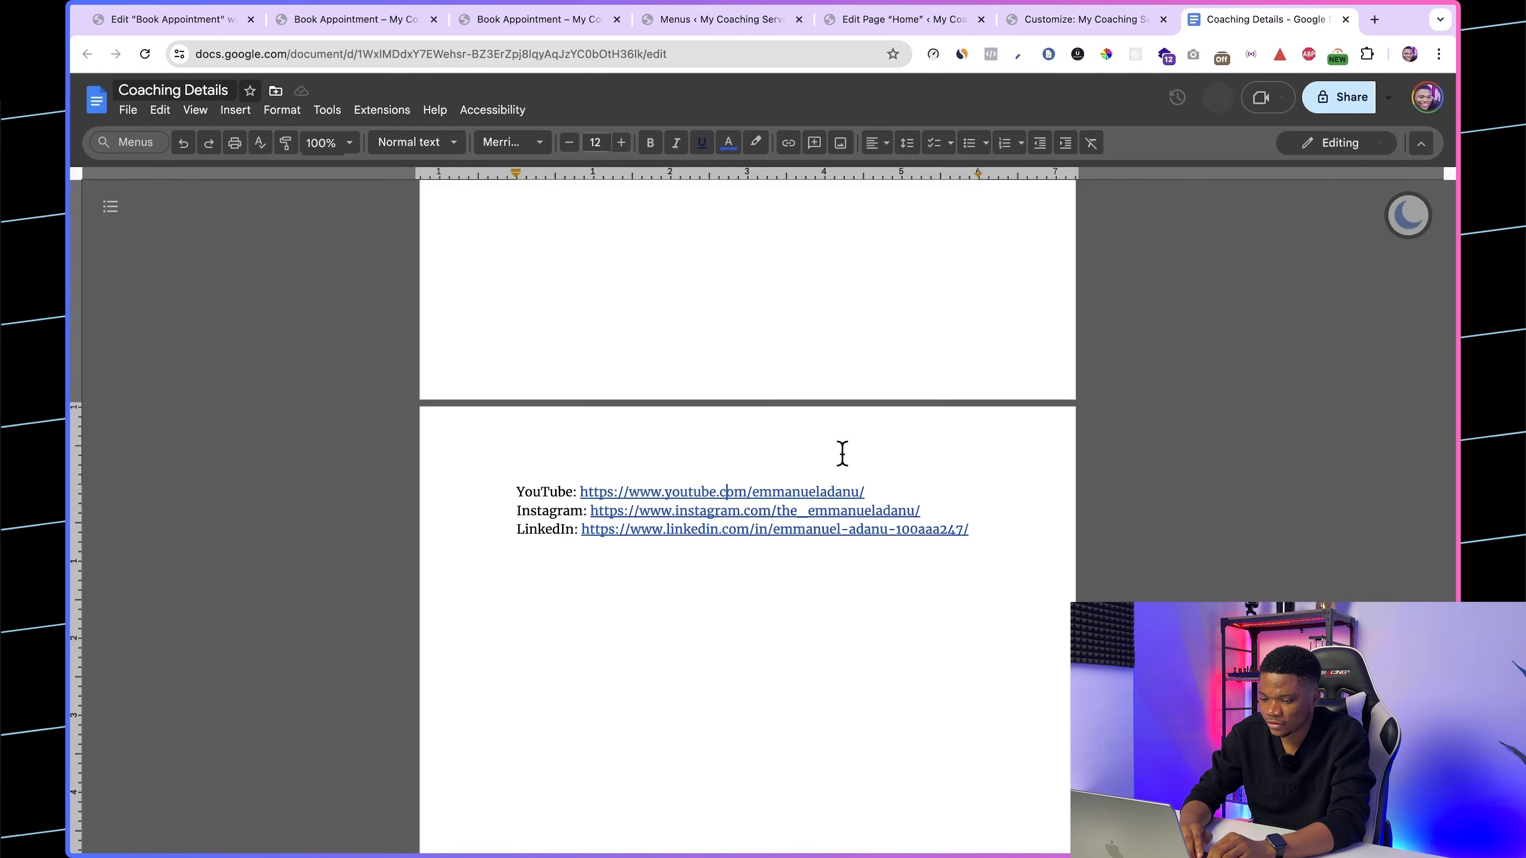
{"action": "left_click", "coordinate": [740, 529]}
{"action": "left_click", "coordinate": [783, 554]}
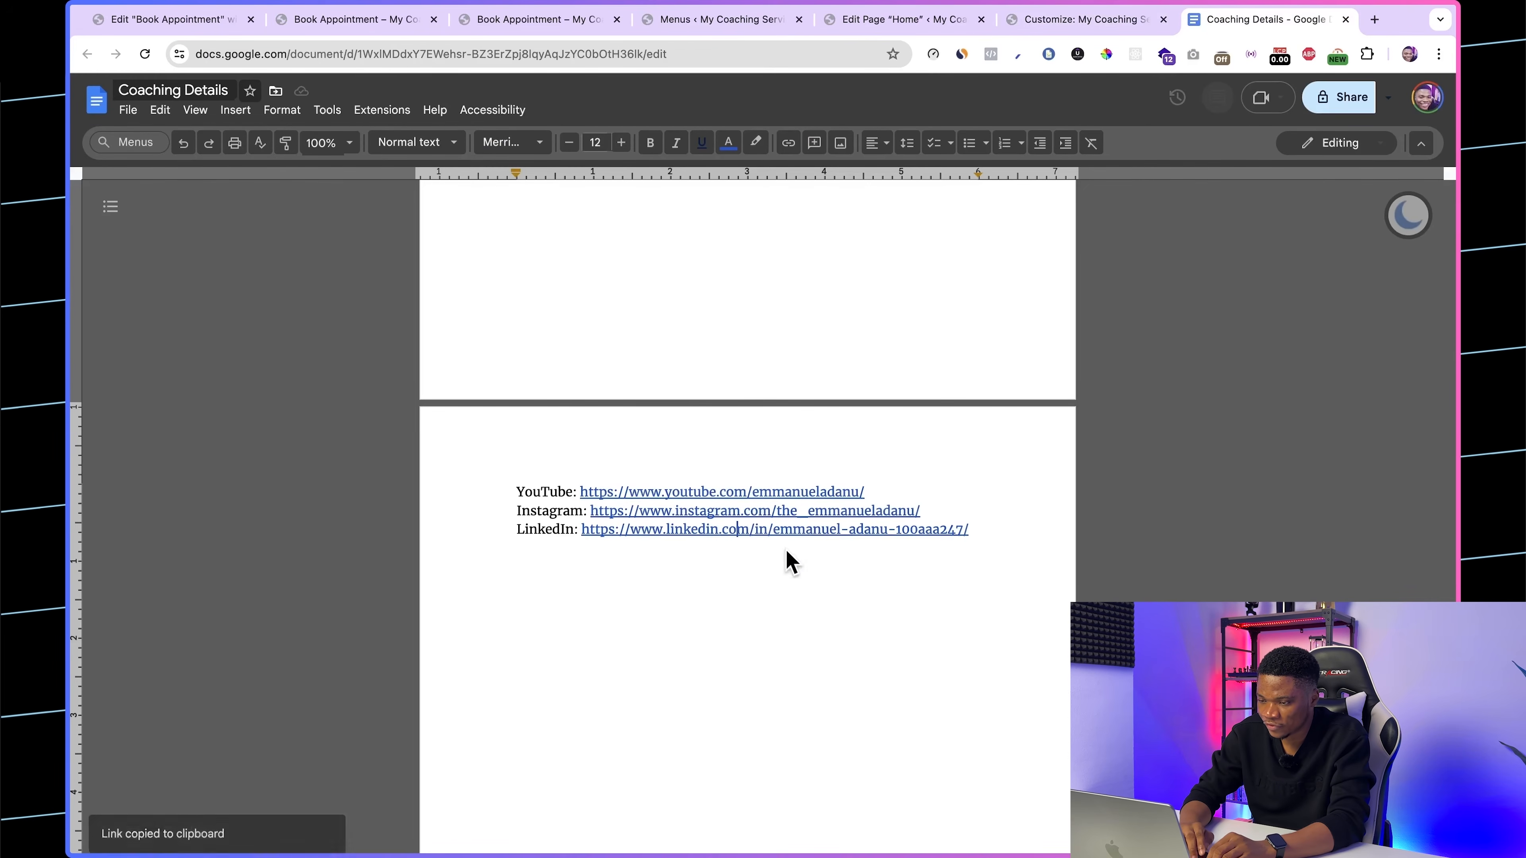
{"action": "left_click", "coordinate": [1050, 25]}
{"action": "triple_click", "coordinate": [173, 602]}
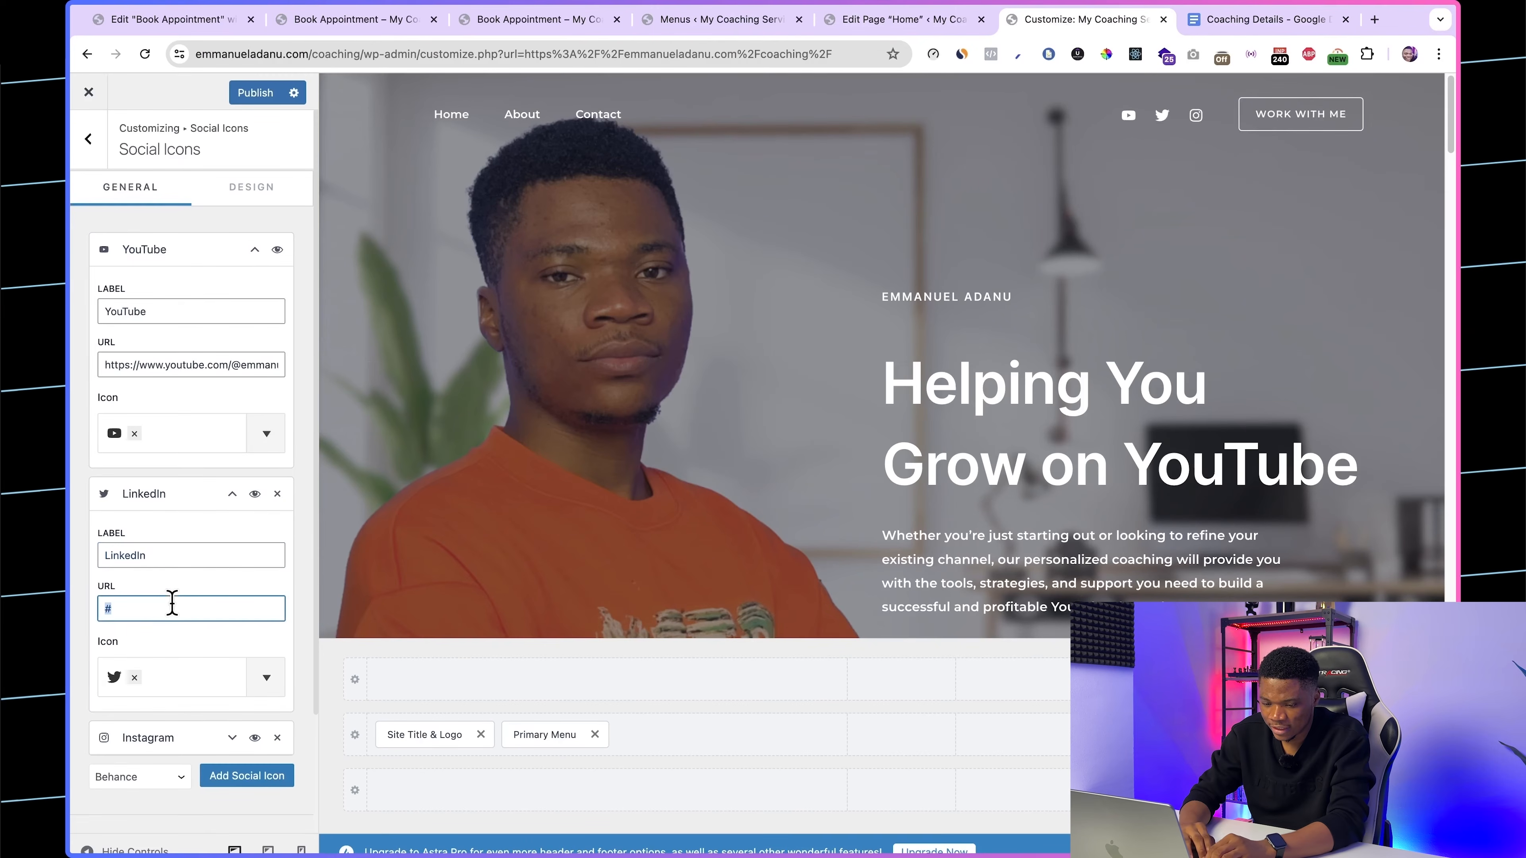
{"action": "key", "text": "super+v"}
Step: Replace the LinkedIn item's Twitter icon with the square LinkedIn icon
{"action": "left_click", "coordinate": [134, 678]}
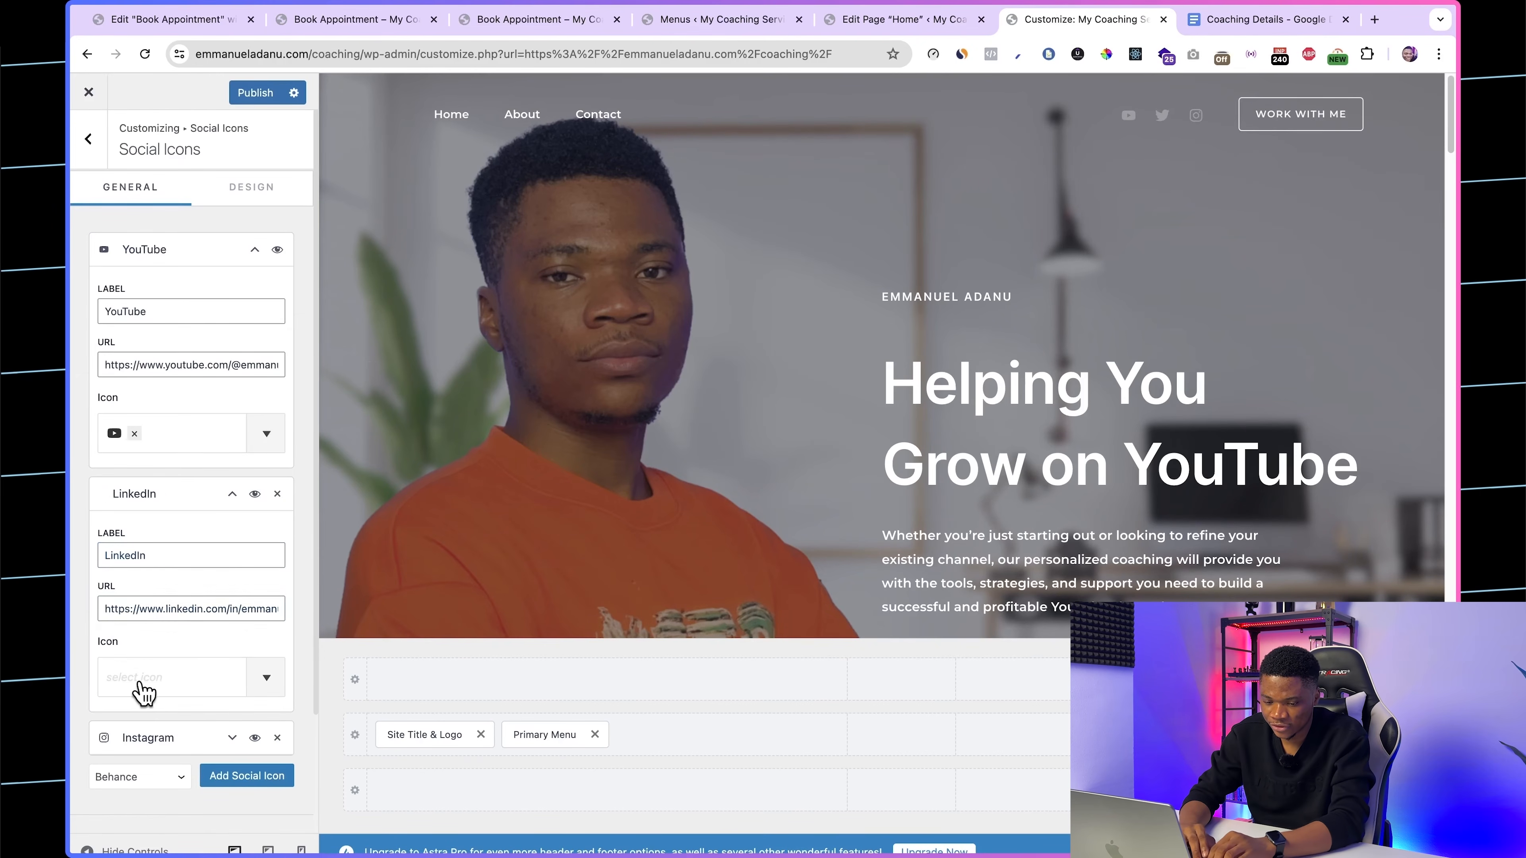
{"action": "left_click", "coordinate": [153, 682]}
{"action": "type", "text": "linked"}
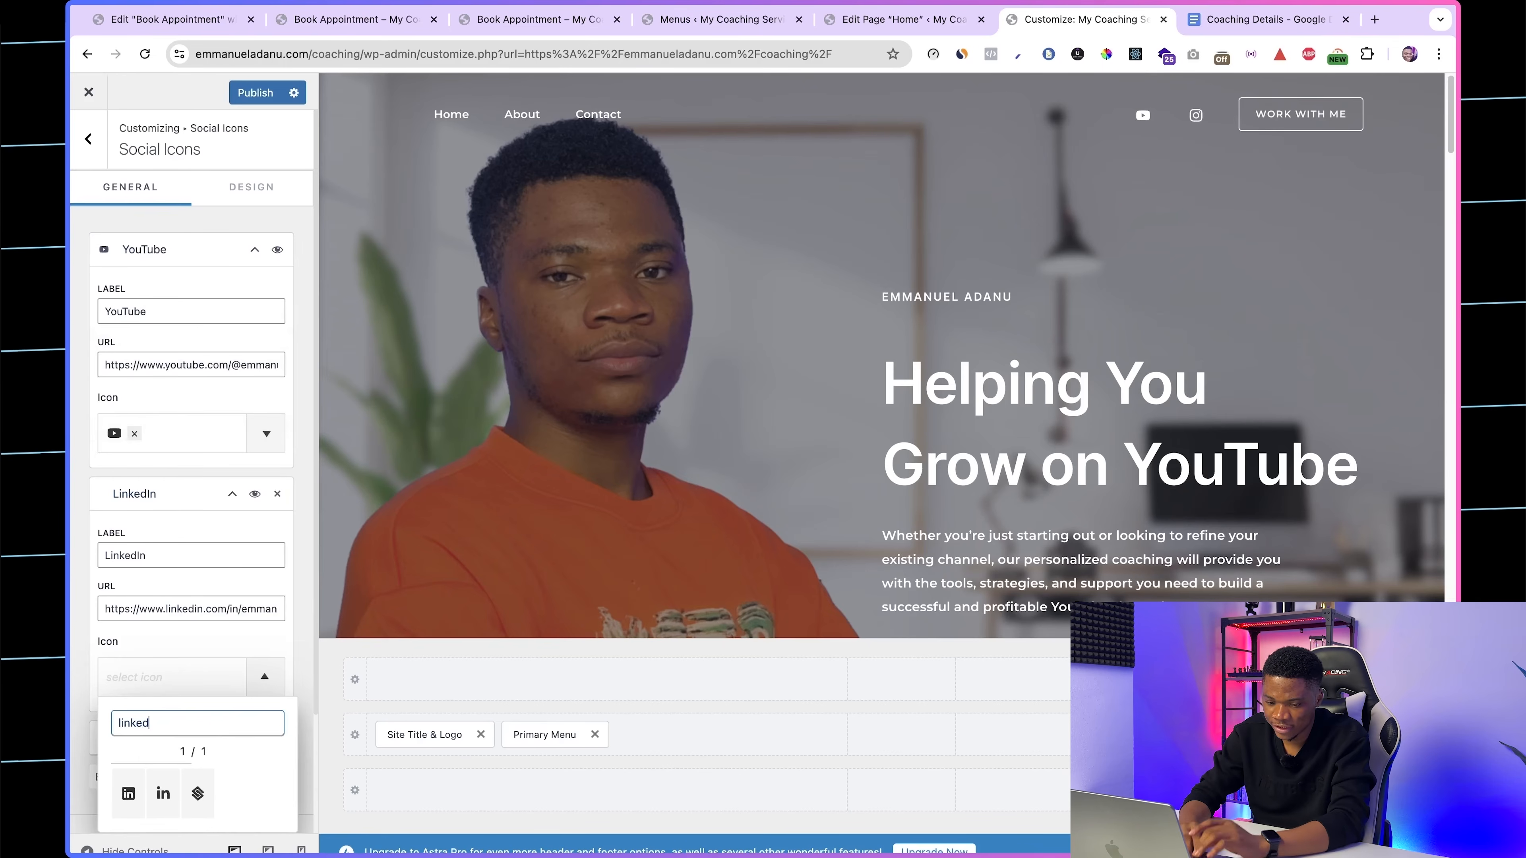
{"action": "key", "text": "BackSpace"}
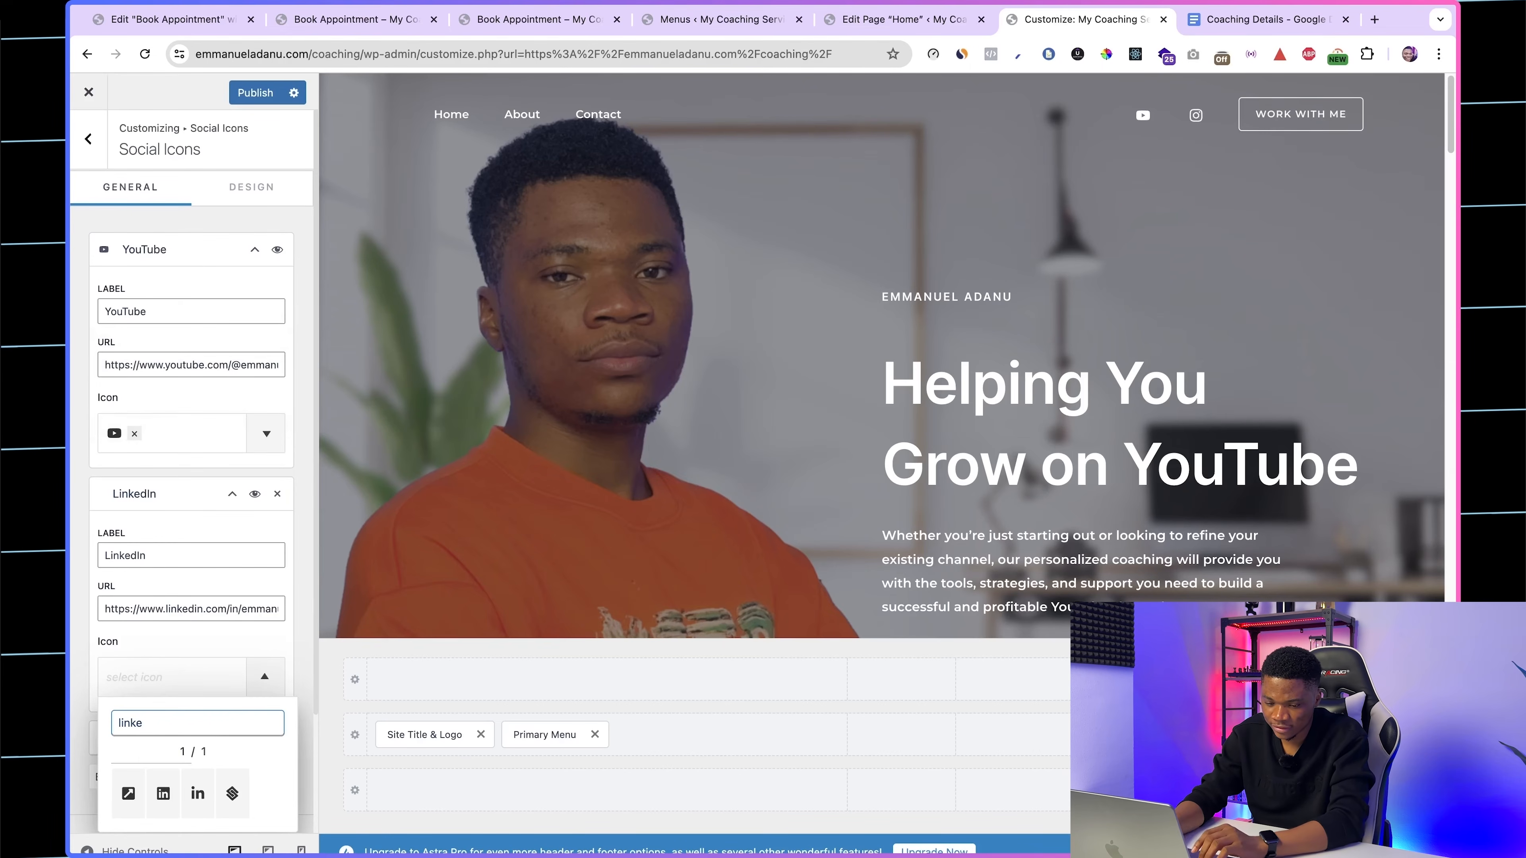
{"action": "left_click", "coordinate": [169, 813]}
Step: Set the Instagram item's URL to the profile link from the Coaching Details document, publish the header changes and return to the main customizer options
{"action": "left_click", "coordinate": [194, 614]}
{"action": "scroll", "coordinate": [181, 637], "scroll_direction": "down", "scroll_amount": 3}
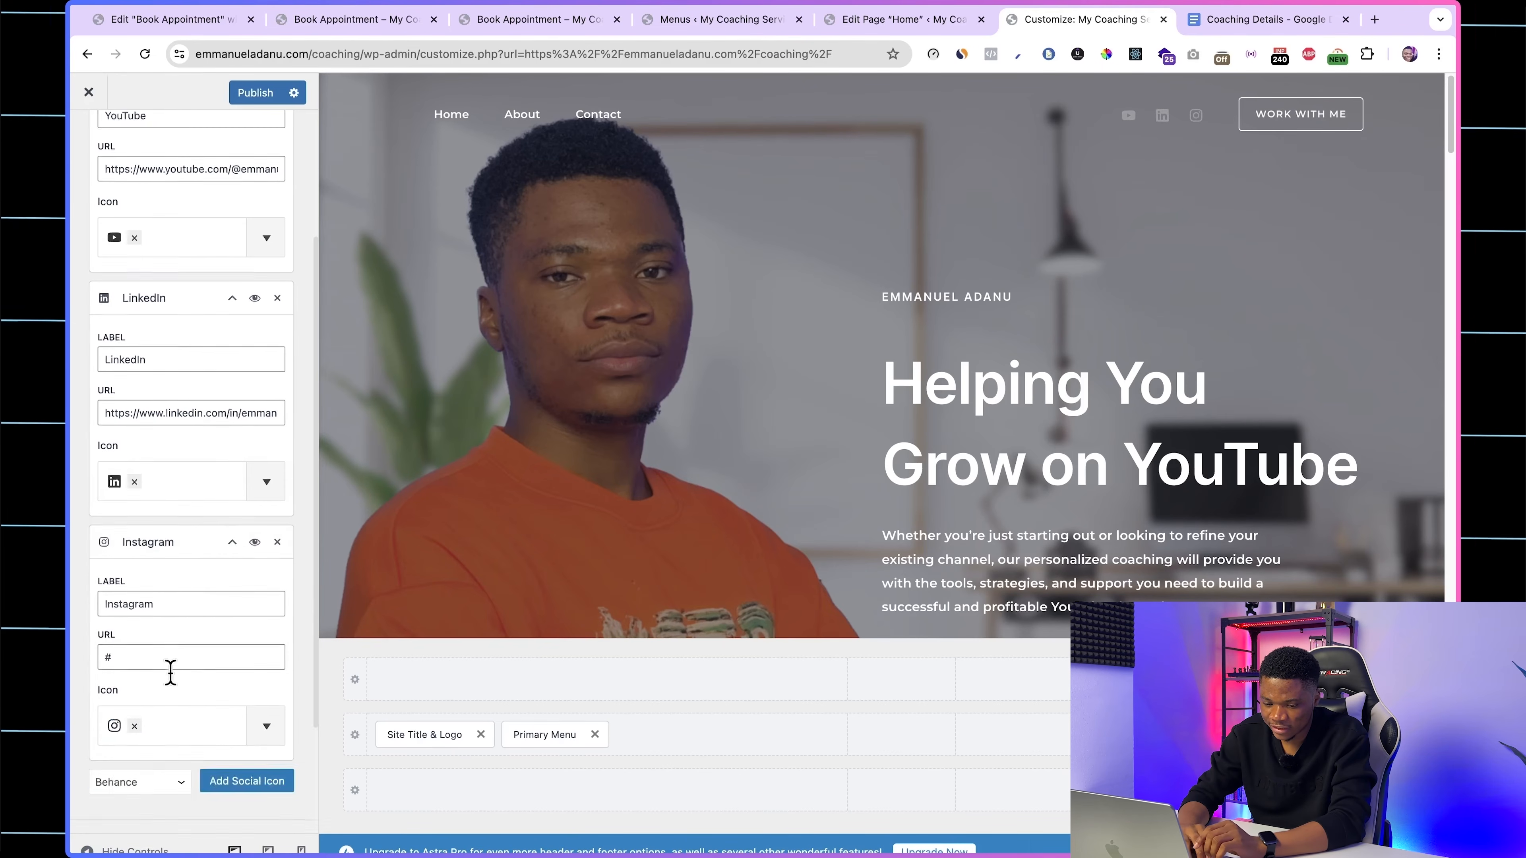
{"action": "left_click", "coordinate": [1239, 20]}
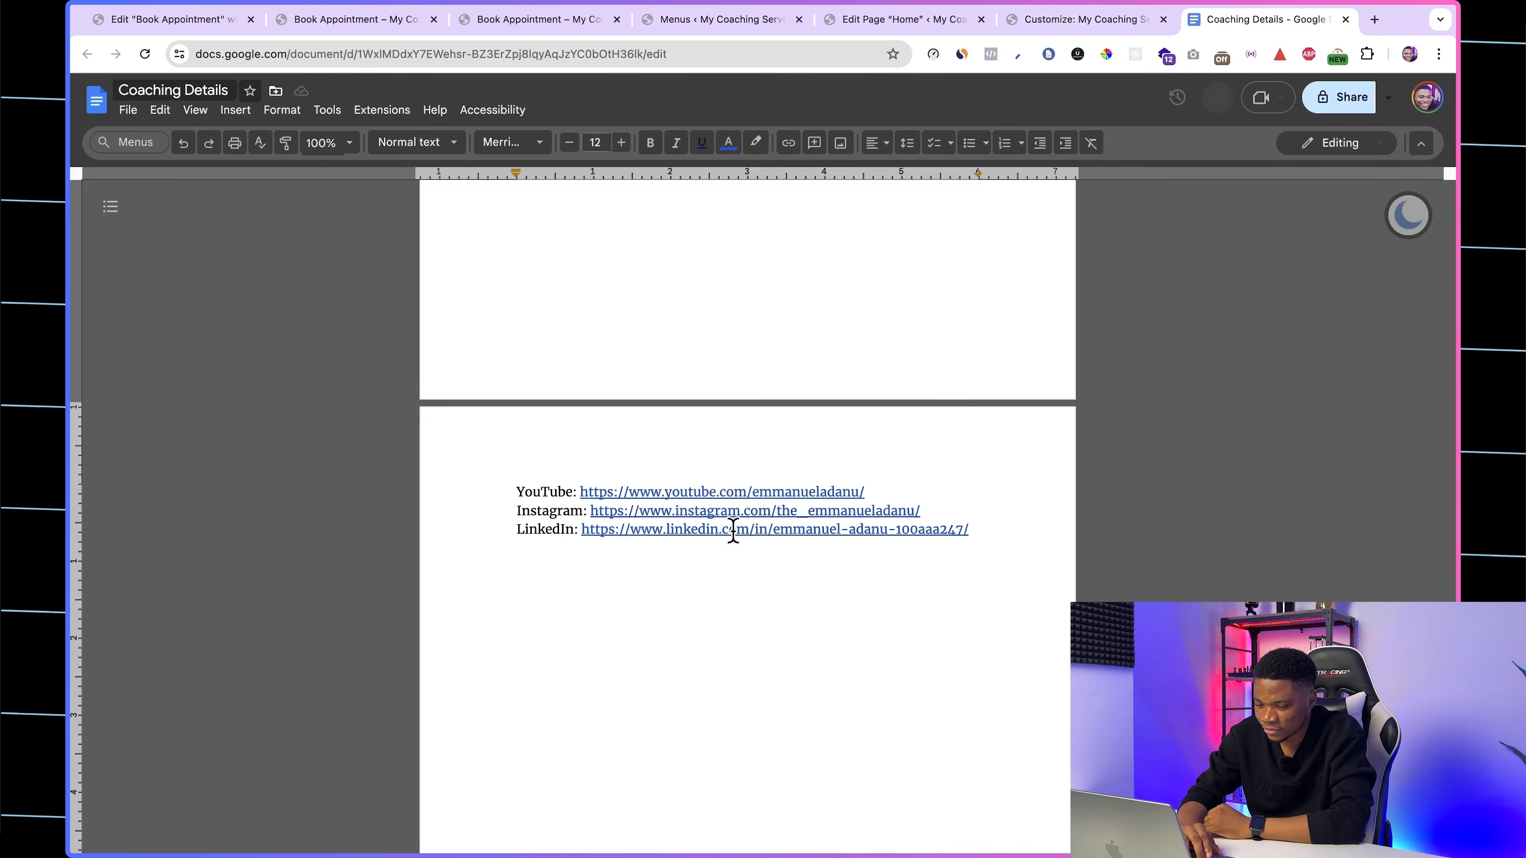
{"action": "left_click", "coordinate": [730, 512]}
{"action": "left_click", "coordinate": [785, 535]}
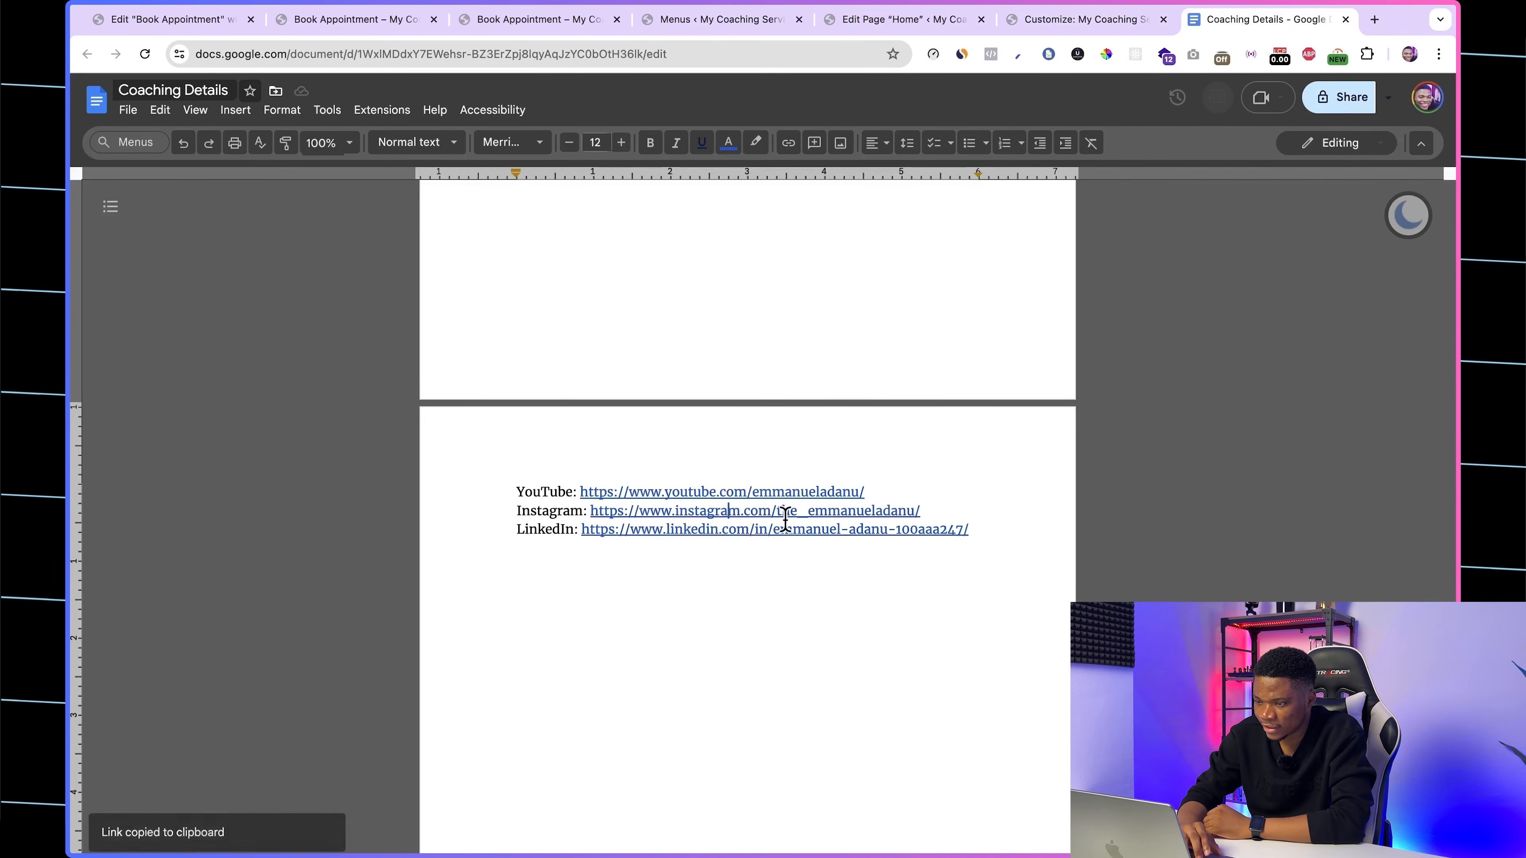
{"action": "left_click", "coordinate": [1081, 19]}
{"action": "double_click", "coordinate": [143, 510]}
{"action": "key", "text": "ctrl+v"}
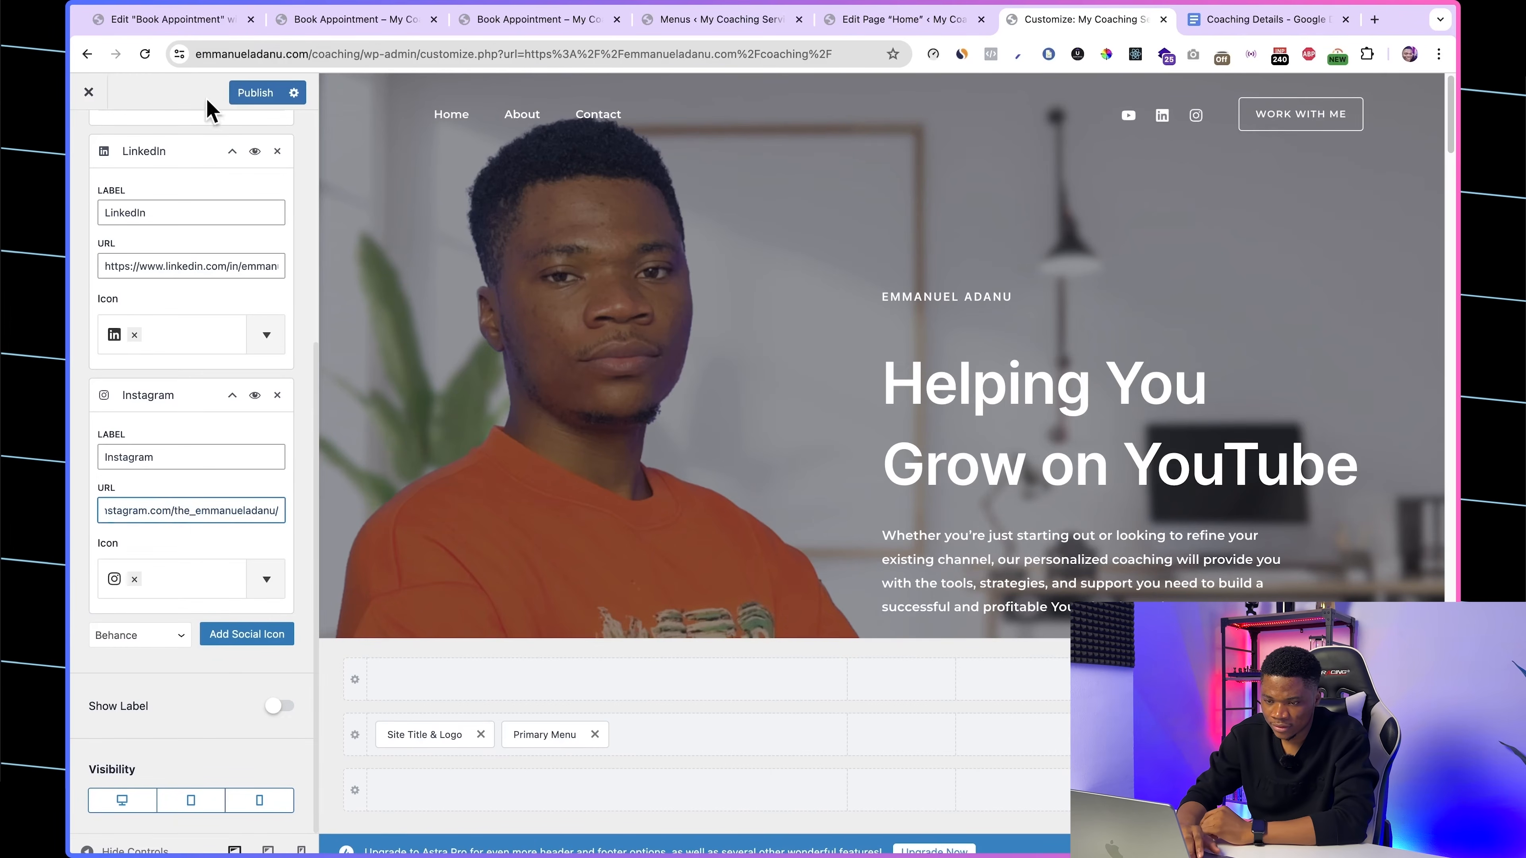
{"action": "left_click", "coordinate": [252, 93]}
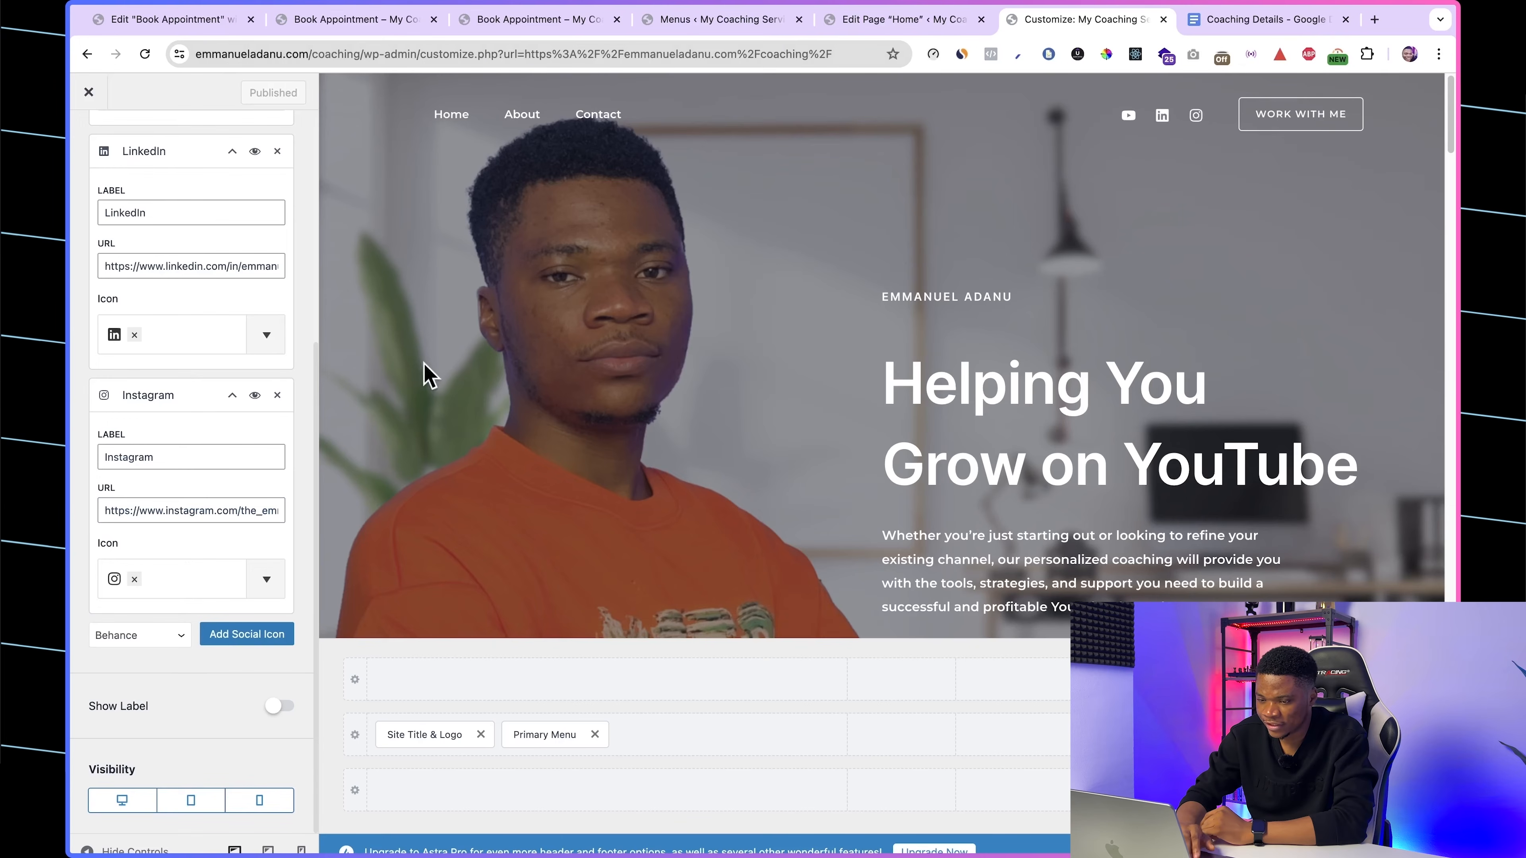
{"action": "scroll", "coordinate": [90, 145], "scroll_direction": "up", "scroll_amount": 5}
{"action": "left_click", "coordinate": [88, 139]}
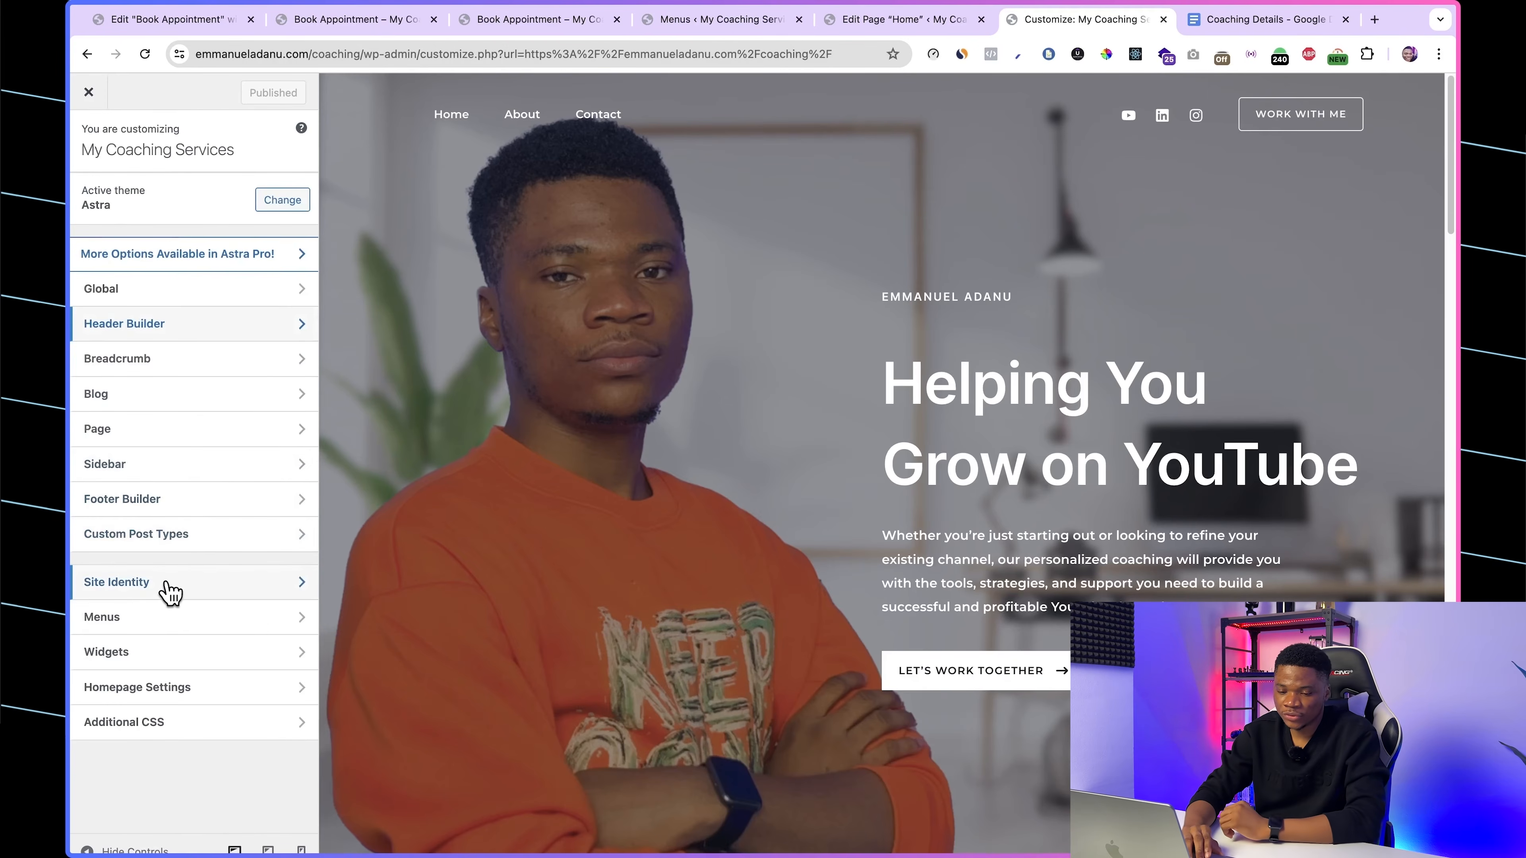
Step: Replace the site logo in Site Identity with an uploaded EMMA logo image
{"action": "left_click", "coordinate": [179, 587]}
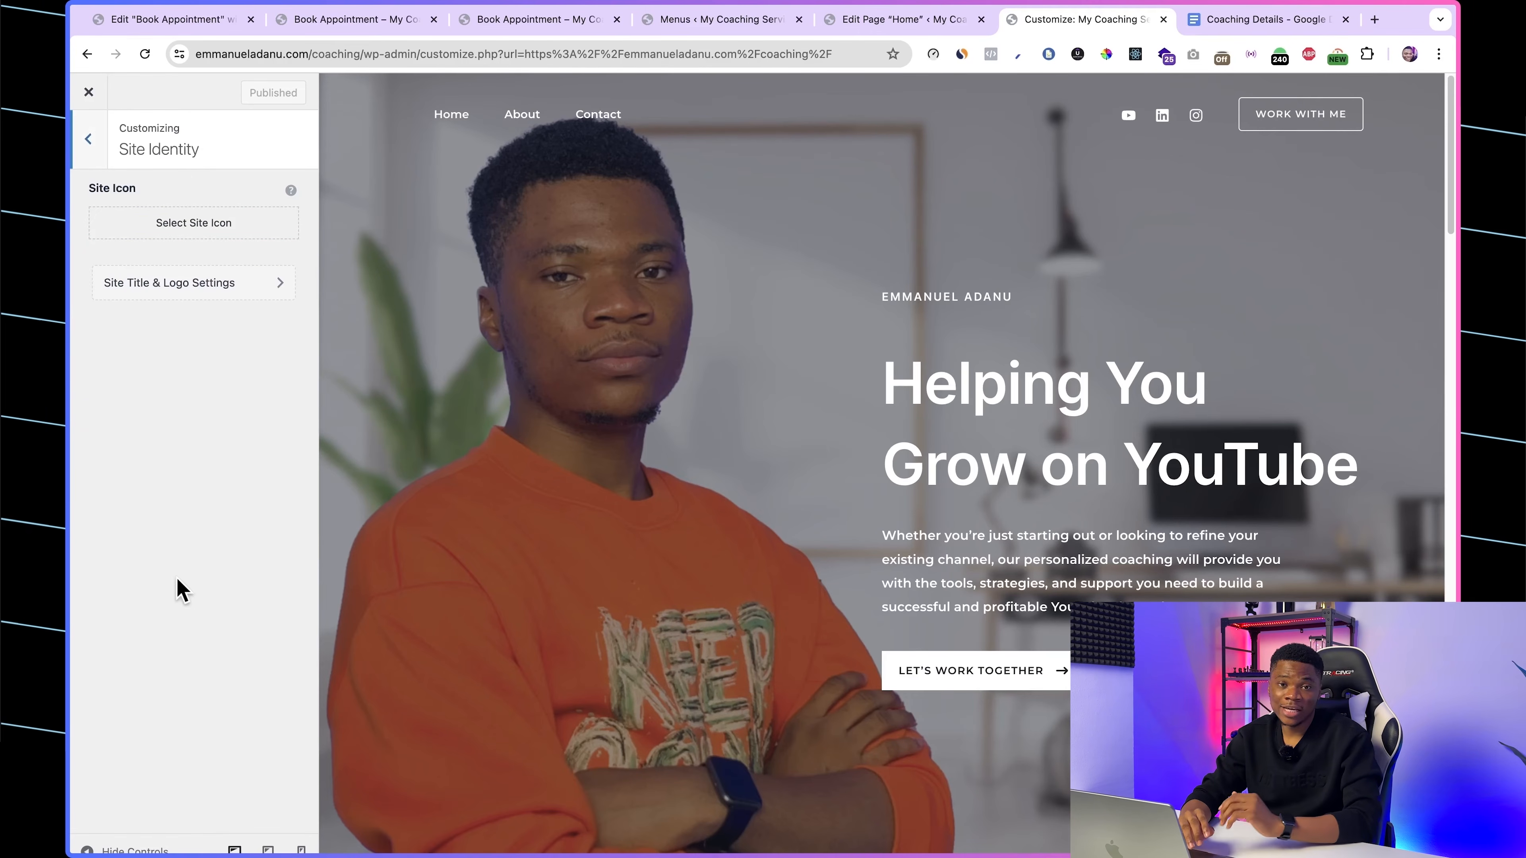
{"action": "left_click", "coordinate": [164, 297]}
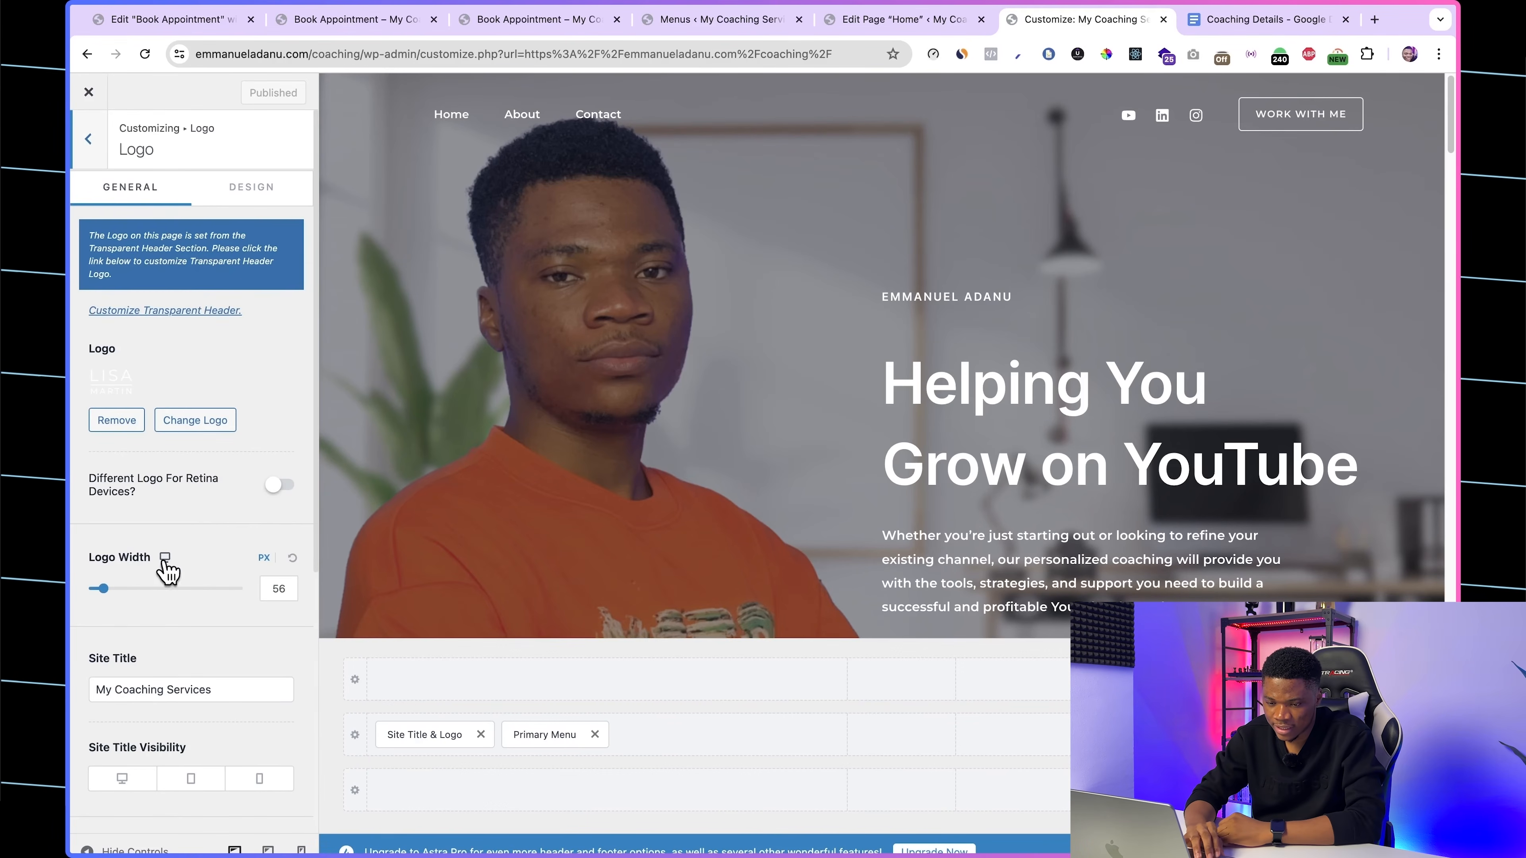
{"action": "scroll", "coordinate": [160, 569], "scroll_direction": "down", "scroll_amount": 2}
{"action": "left_click", "coordinate": [198, 361]}
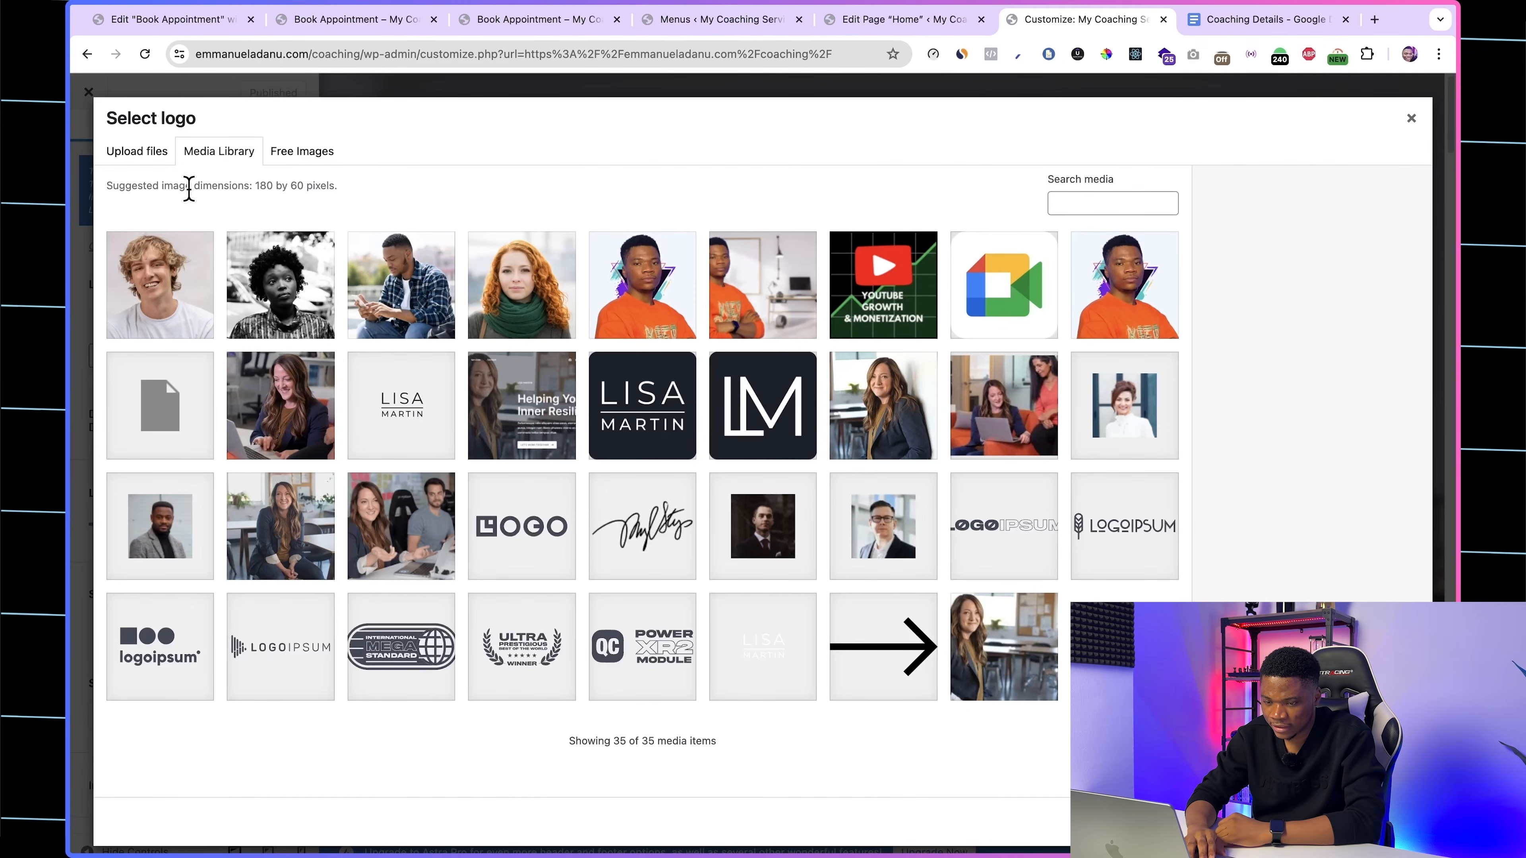
{"action": "left_click", "coordinate": [149, 159]}
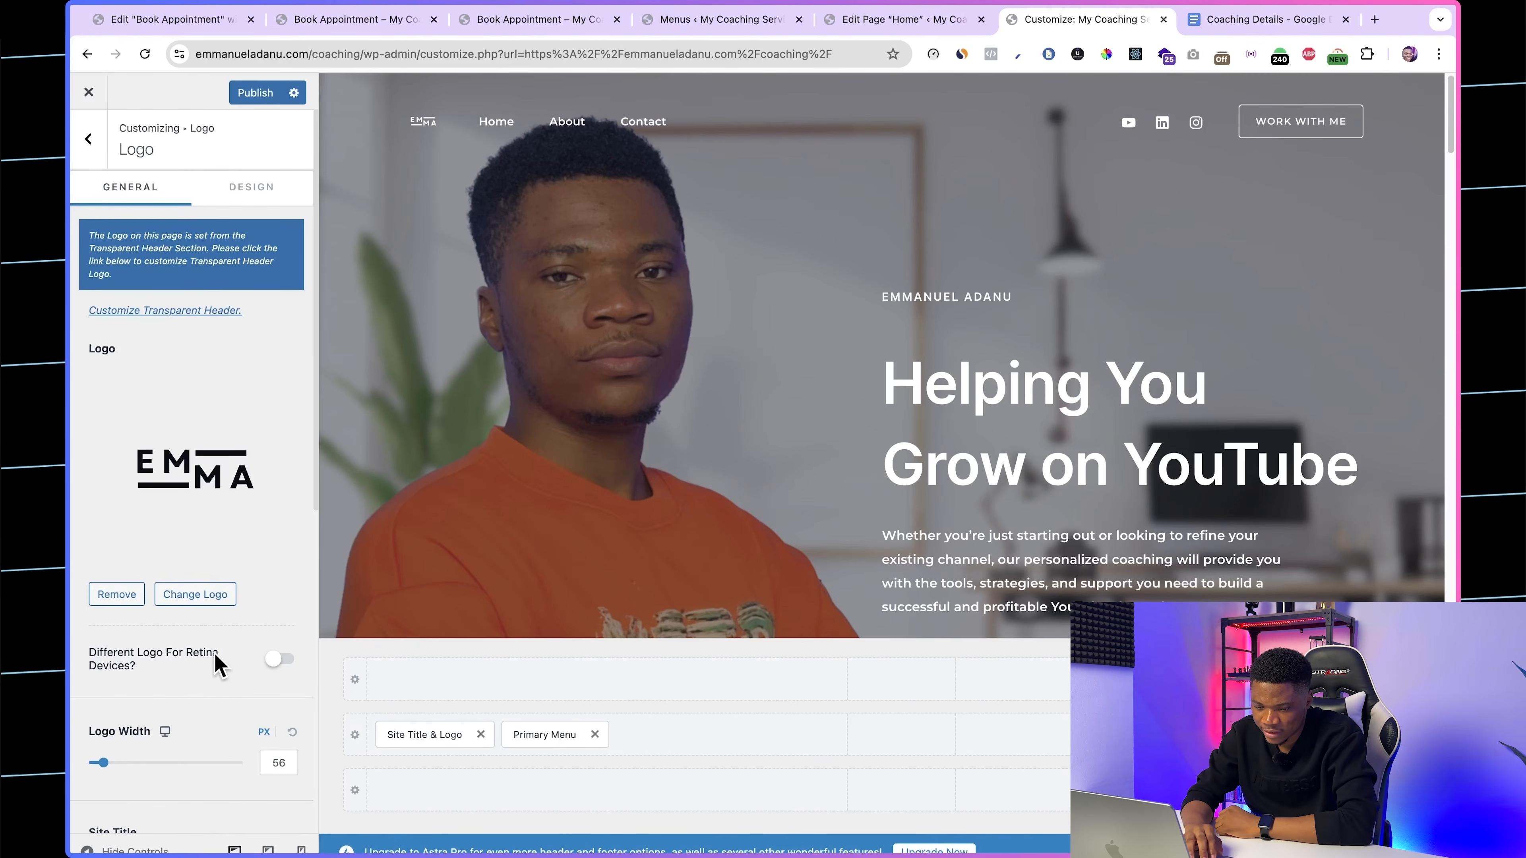
Step: Set the site title to "Youtube Growth Accelerator", publish the change and return to the main customizer options
{"action": "scroll", "coordinate": [216, 665], "scroll_direction": "down", "scroll_amount": 5}
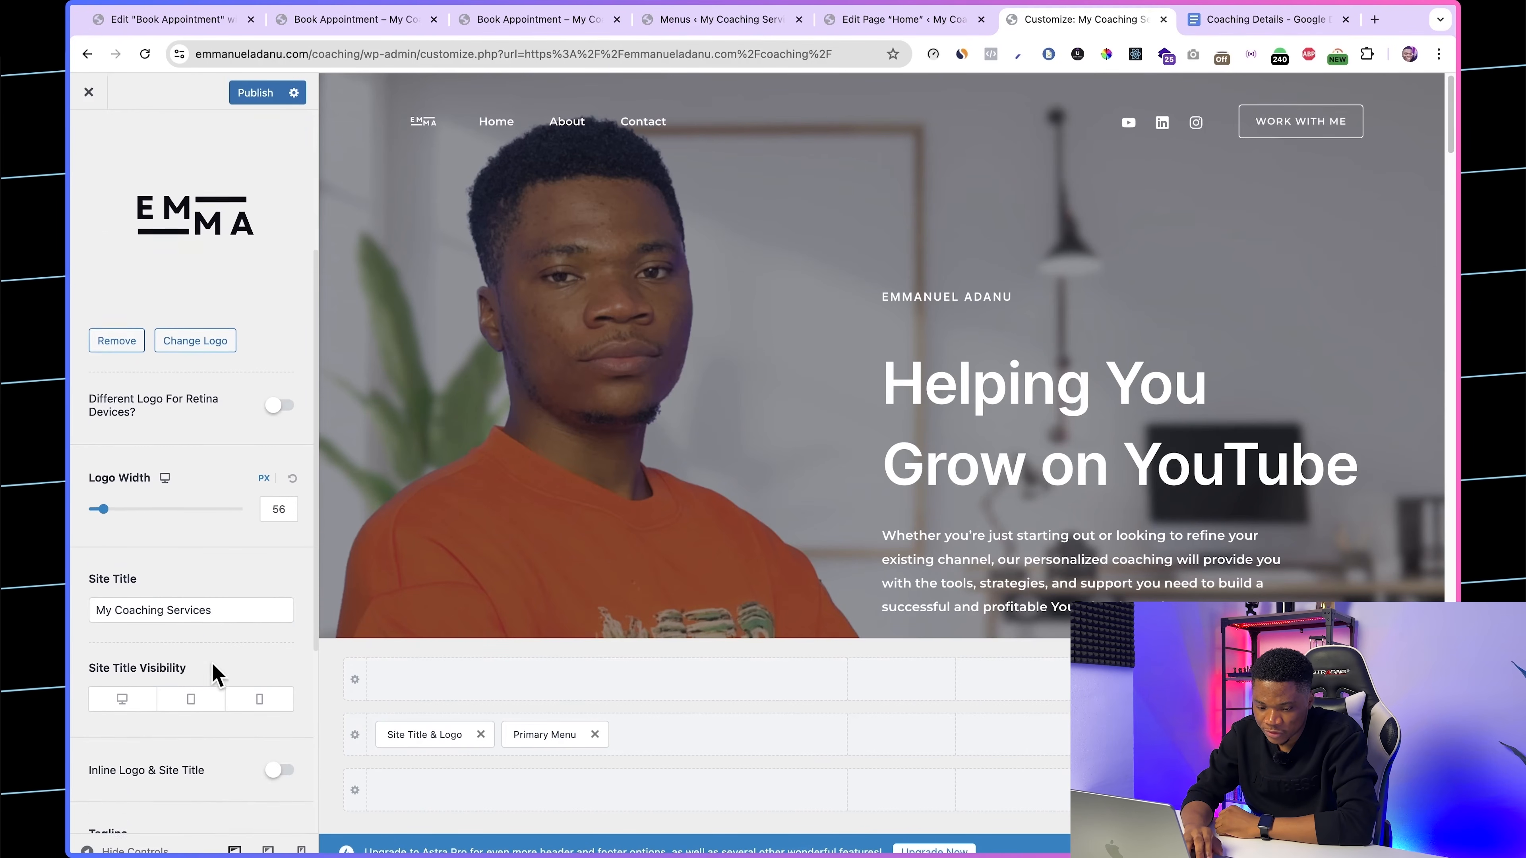
{"action": "triple_click", "coordinate": [137, 600]}
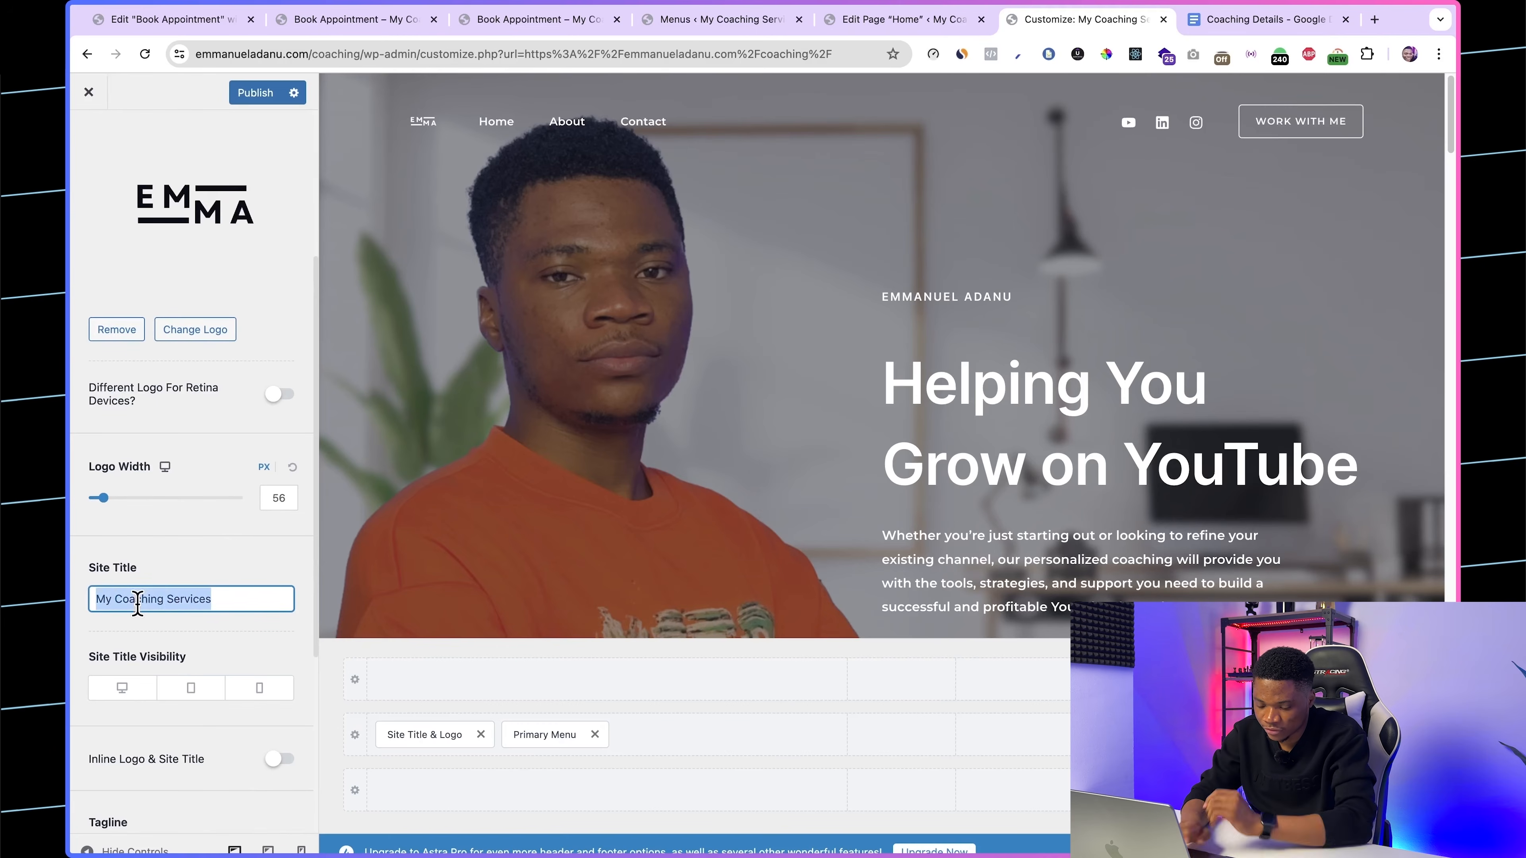
{"action": "type", "text": "Youtube Growth Accelerator"}
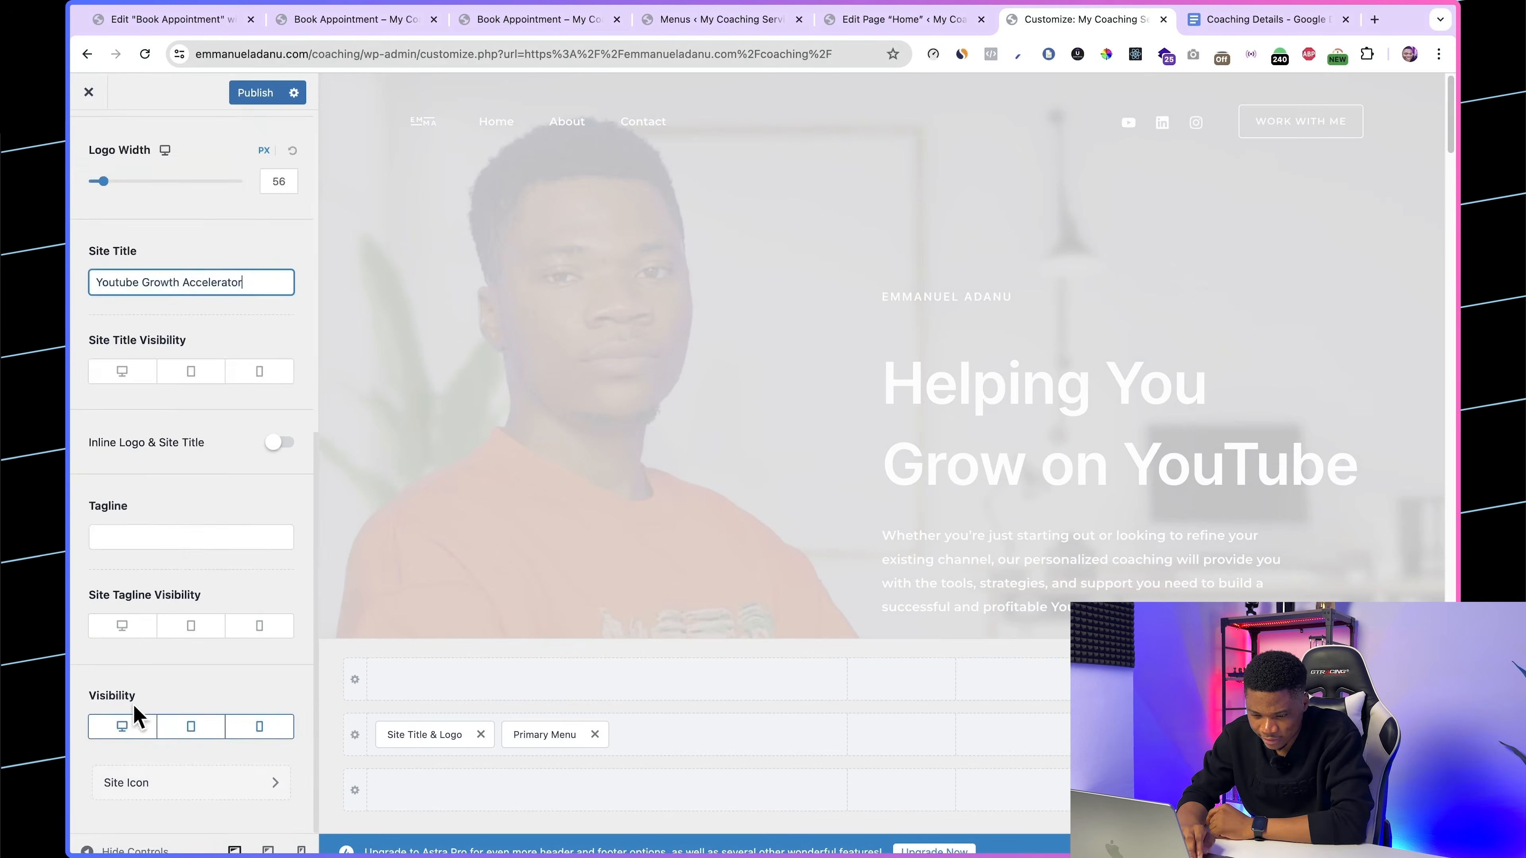
{"action": "scroll", "coordinate": [134, 708], "scroll_direction": "up", "scroll_amount": 10}
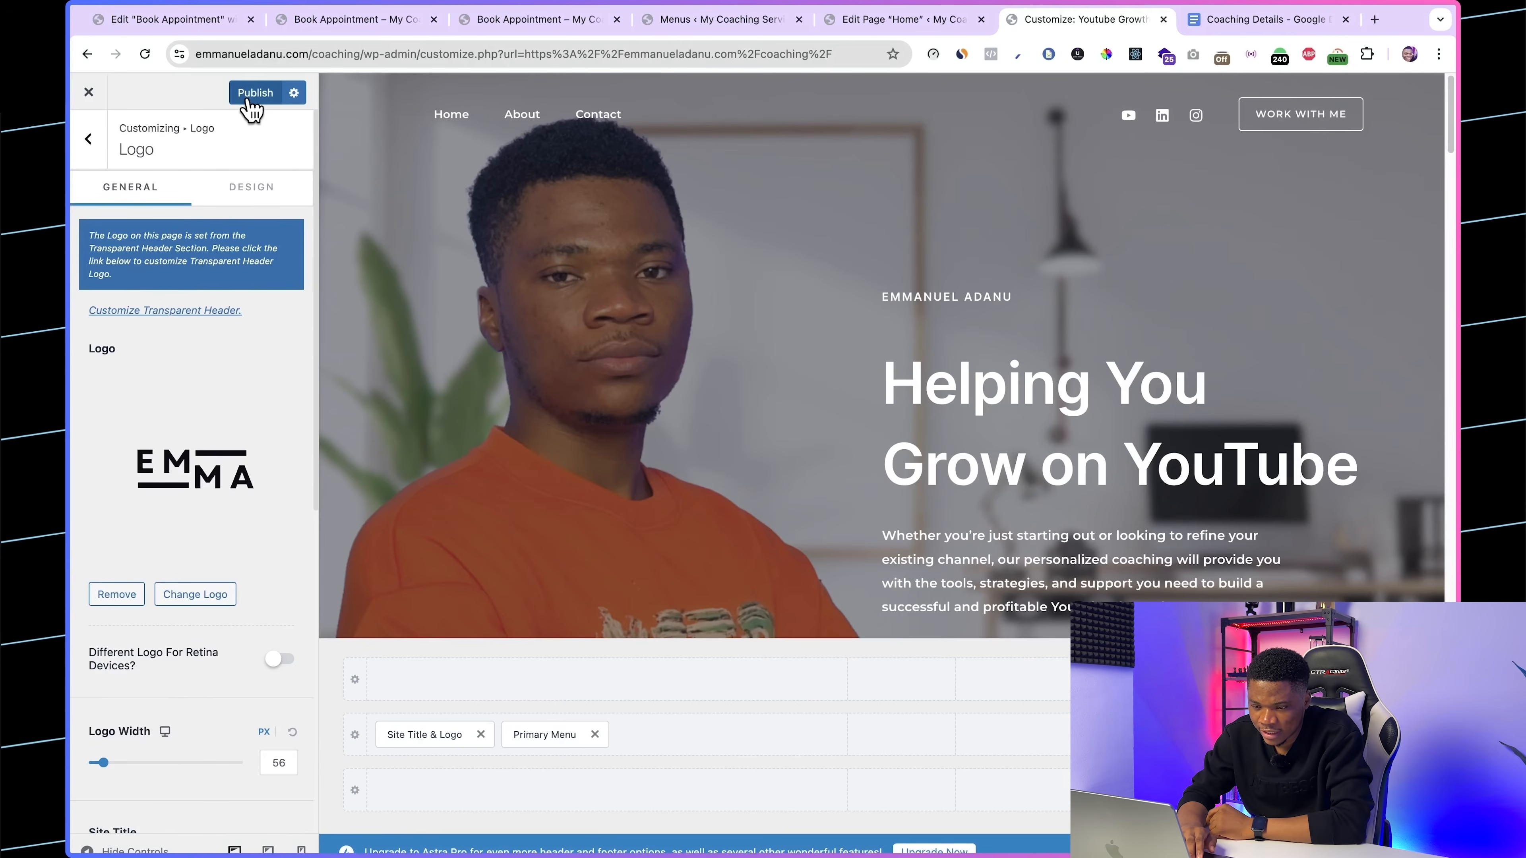
{"action": "left_click", "coordinate": [251, 96]}
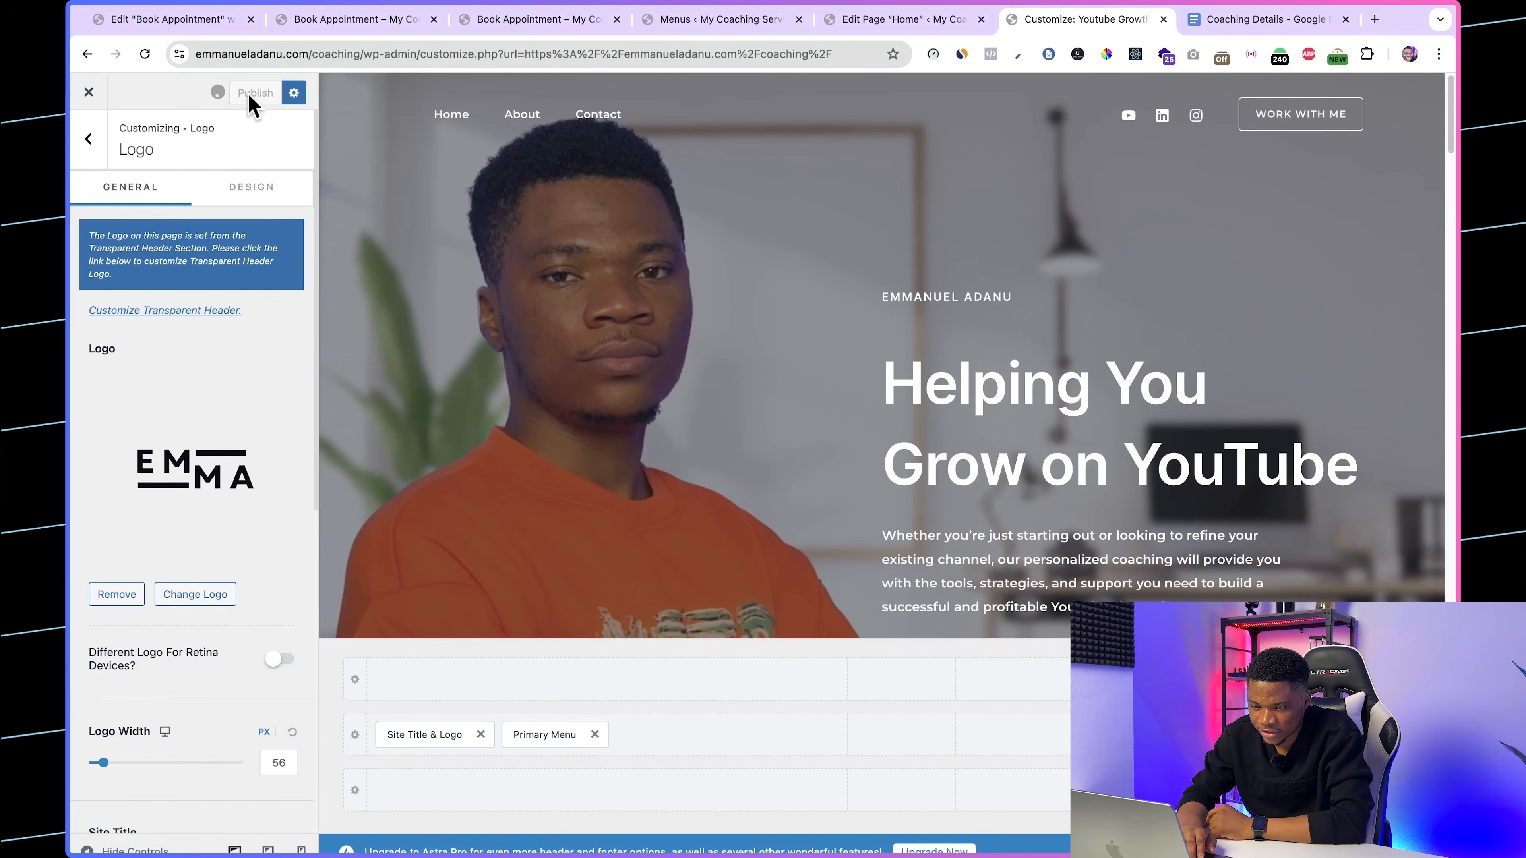
{"action": "left_click", "coordinate": [89, 148]}
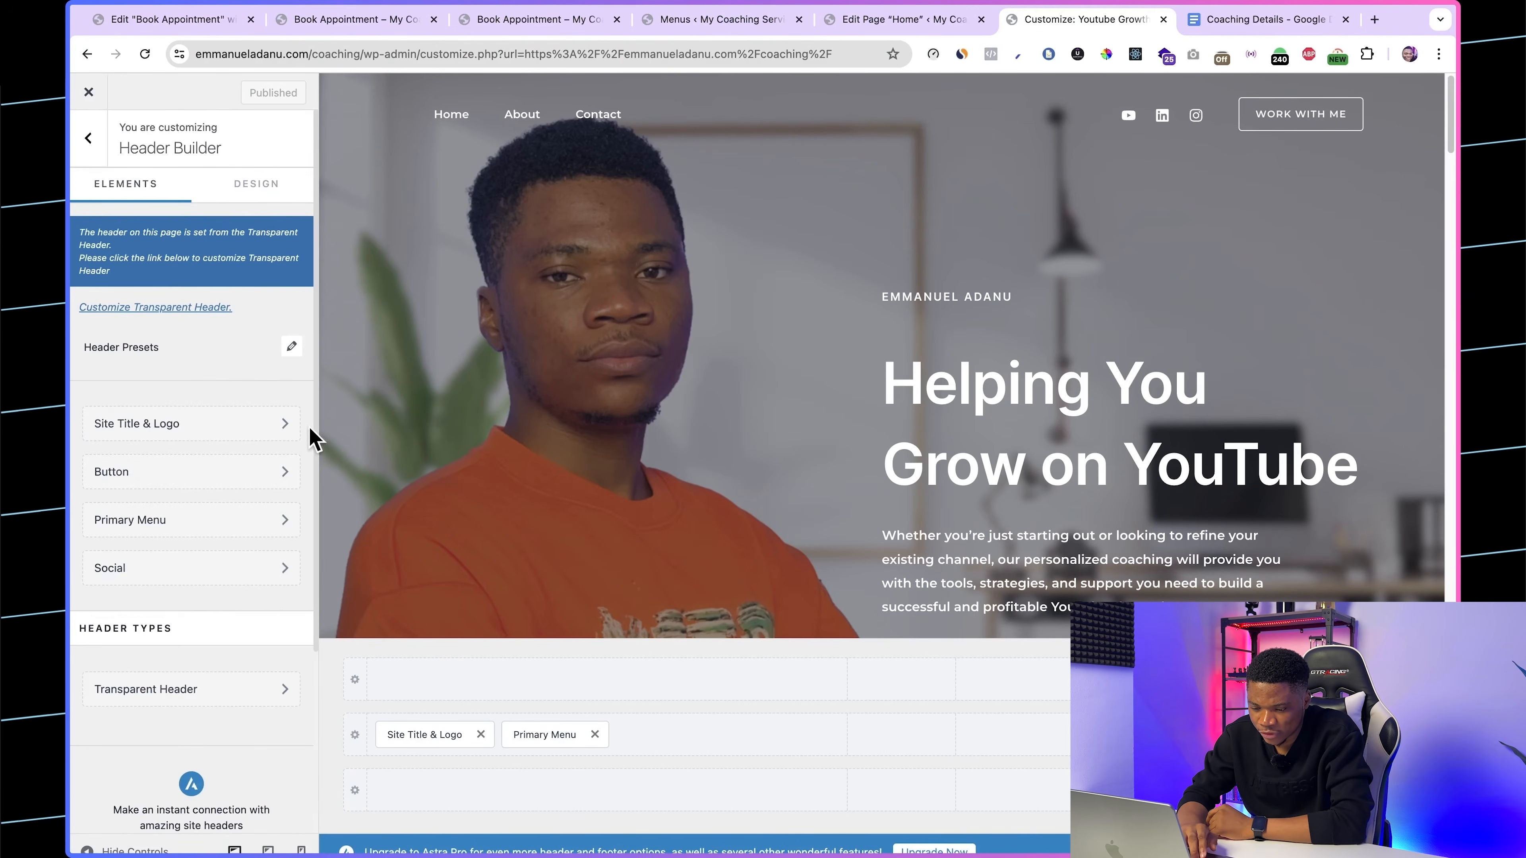
{"action": "left_click", "coordinate": [84, 137]}
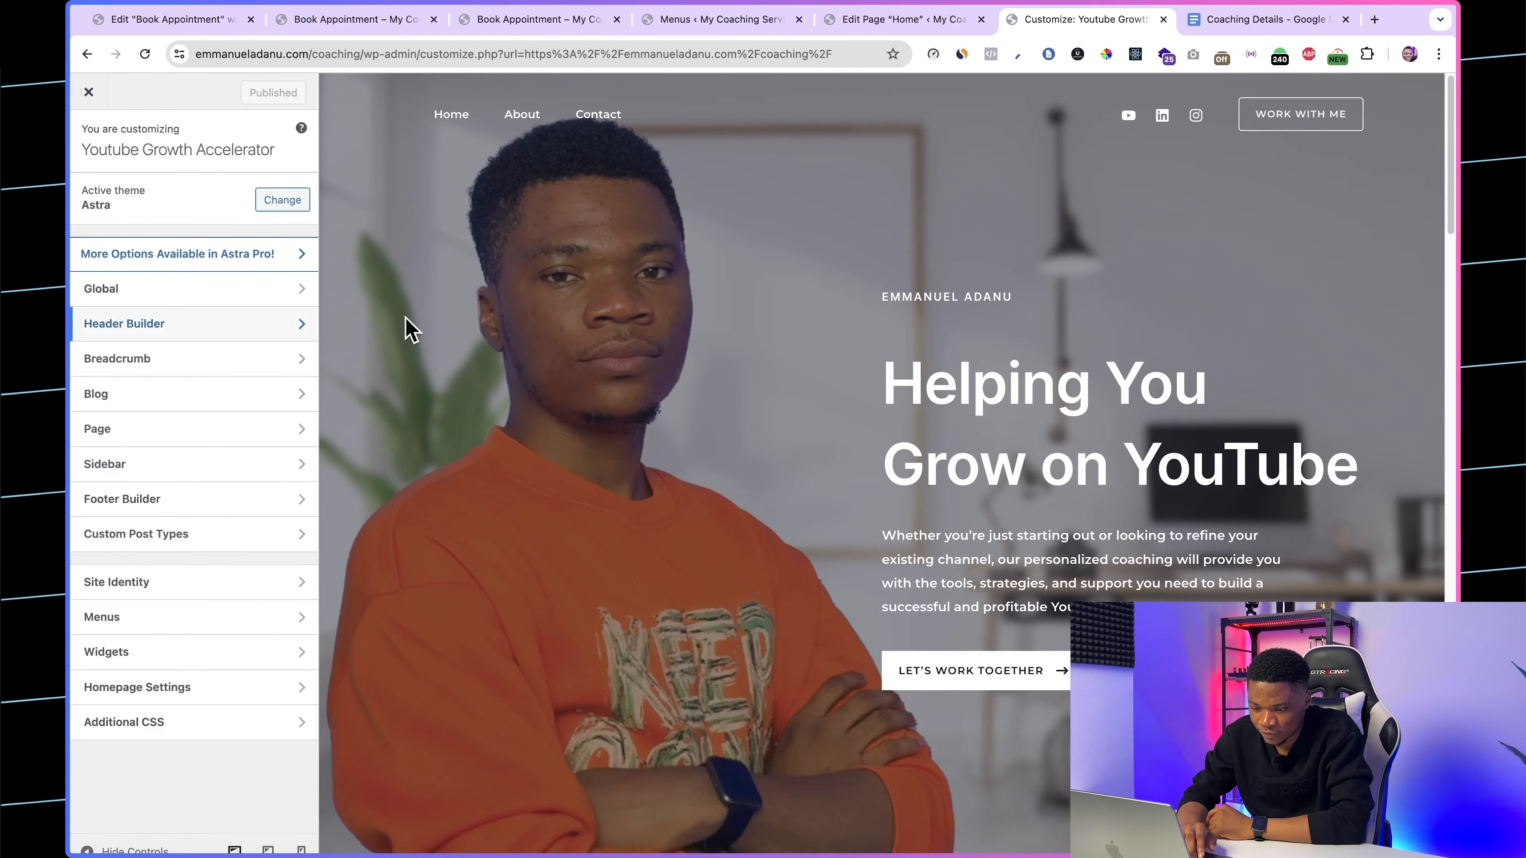
Step: Inspect the footer on the live homepage and remove the HTML 1 element holding the "Powered by" line in the footer builder
{"action": "scroll", "coordinate": [808, 641], "scroll_direction": "down", "scroll_amount": 15}
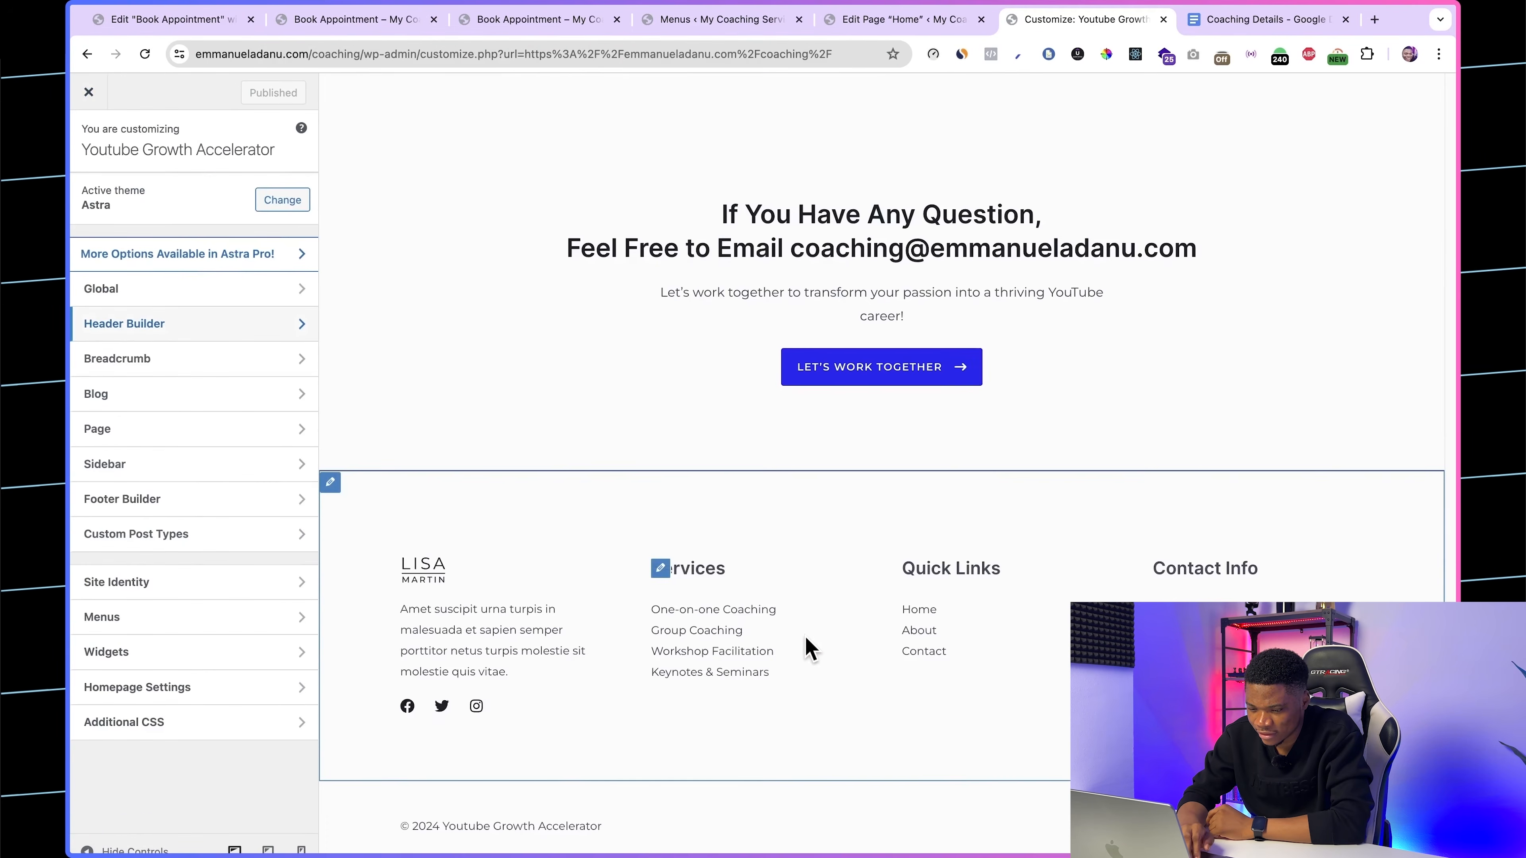
{"action": "left_click", "coordinate": [330, 482]}
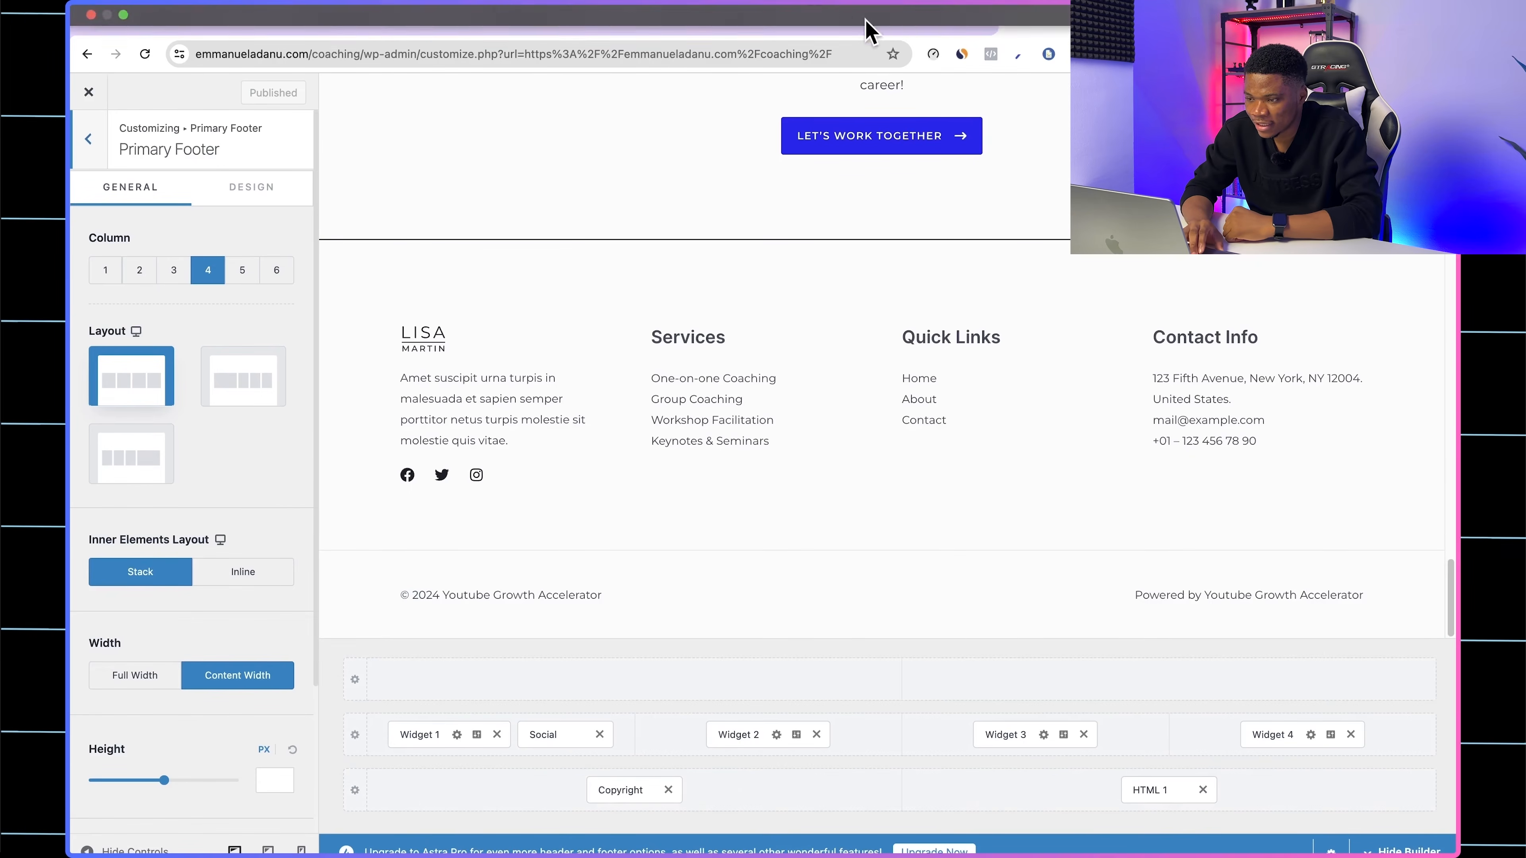
{"action": "left_click", "coordinate": [884, 19]}
{"action": "left_click", "coordinate": [1046, 19]}
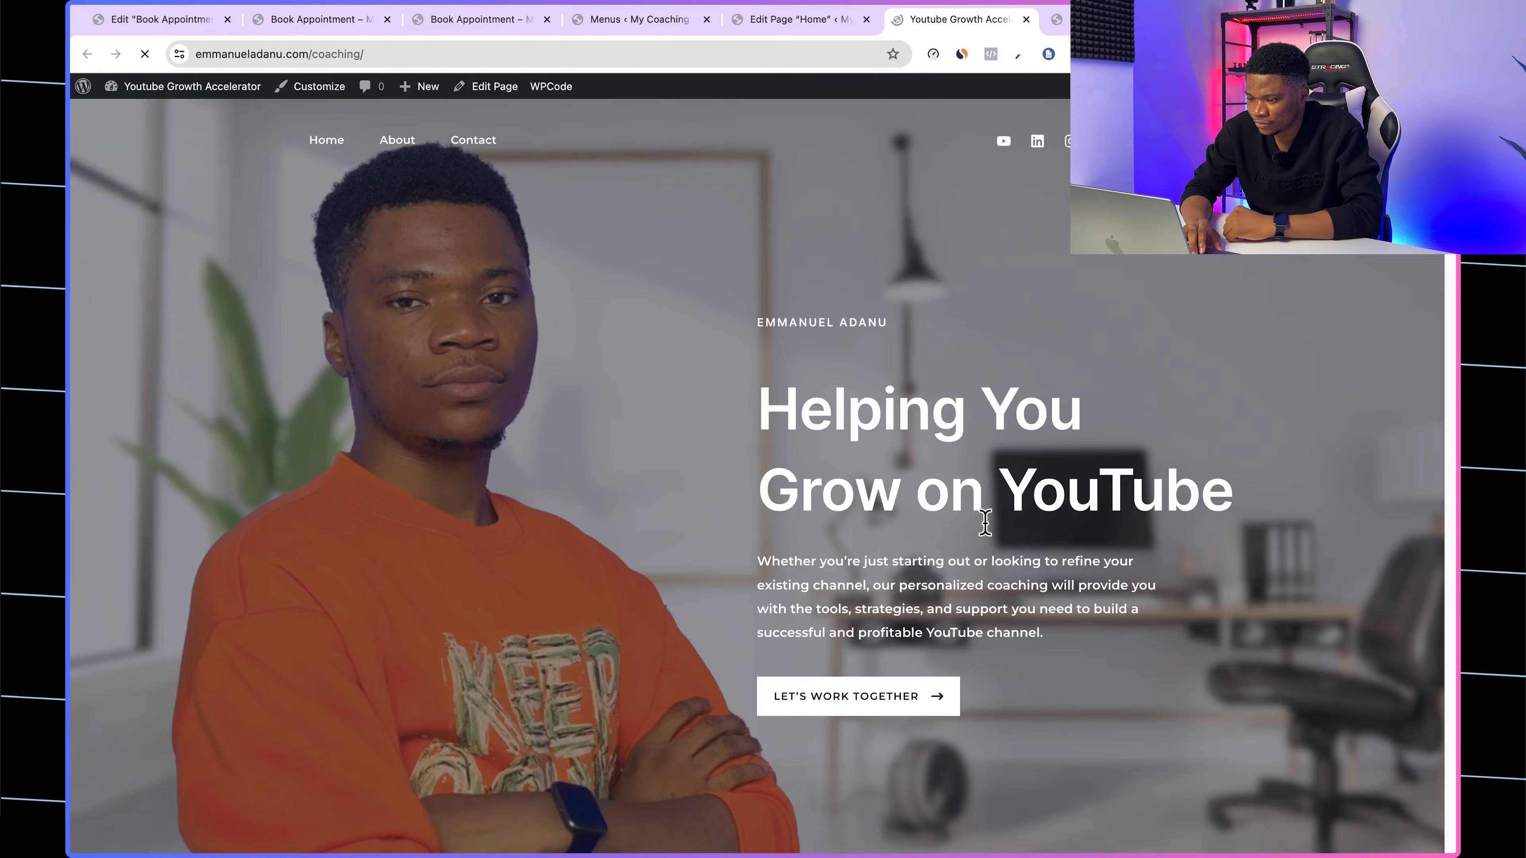
{"action": "scroll", "coordinate": [1009, 681], "scroll_direction": "down", "scroll_amount": 15}
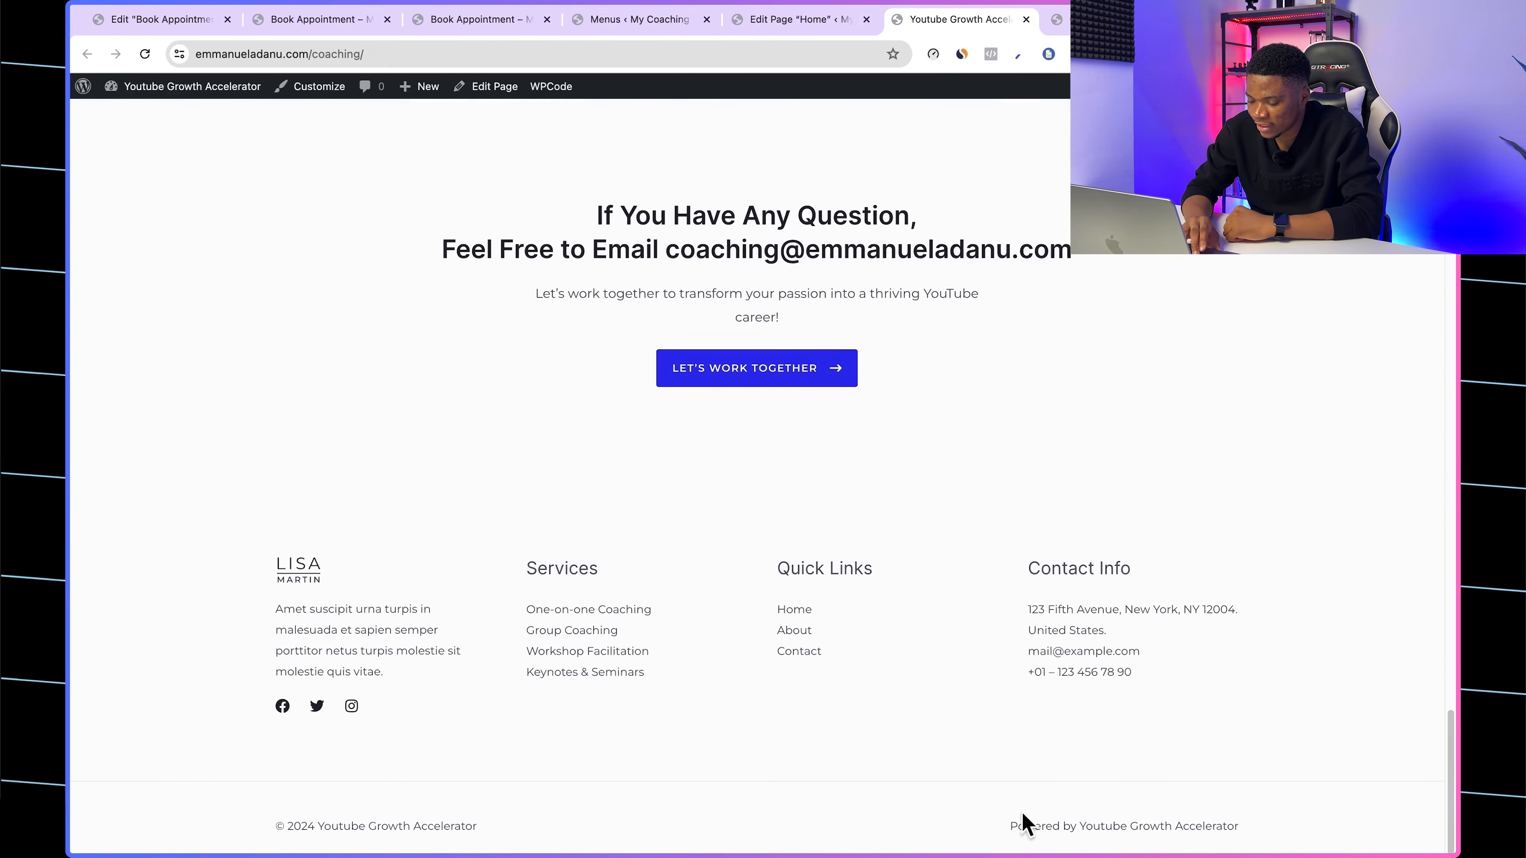
{"action": "left_click_drag", "start_coordinate": [1012, 824], "coordinate": [1301, 848]}
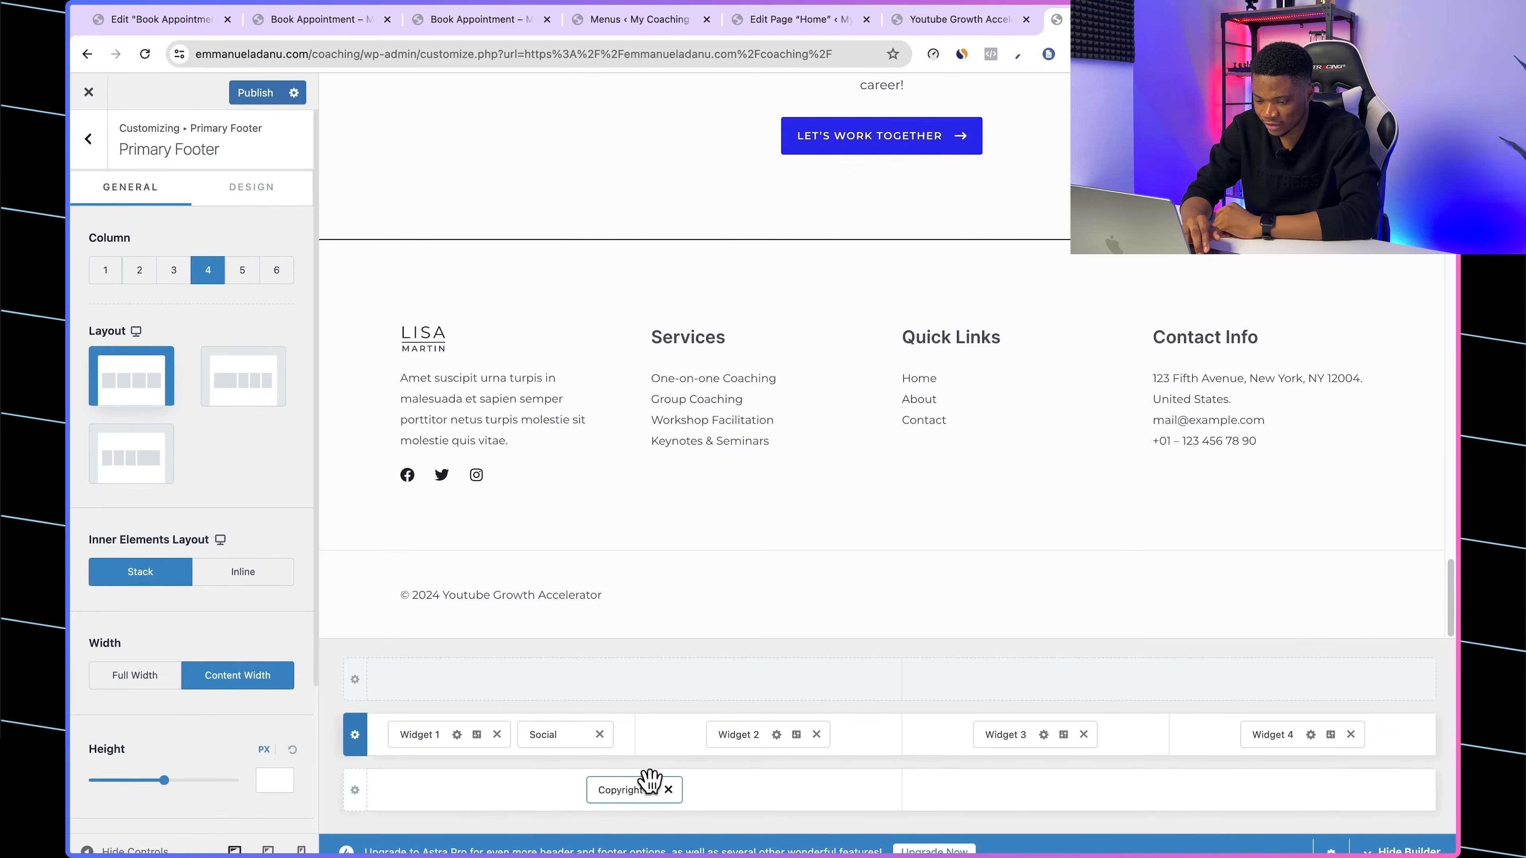
Step: Set the Below Footer row to three columns at content width, place Copyright in the middle column and publish
{"action": "left_click", "coordinate": [355, 790]}
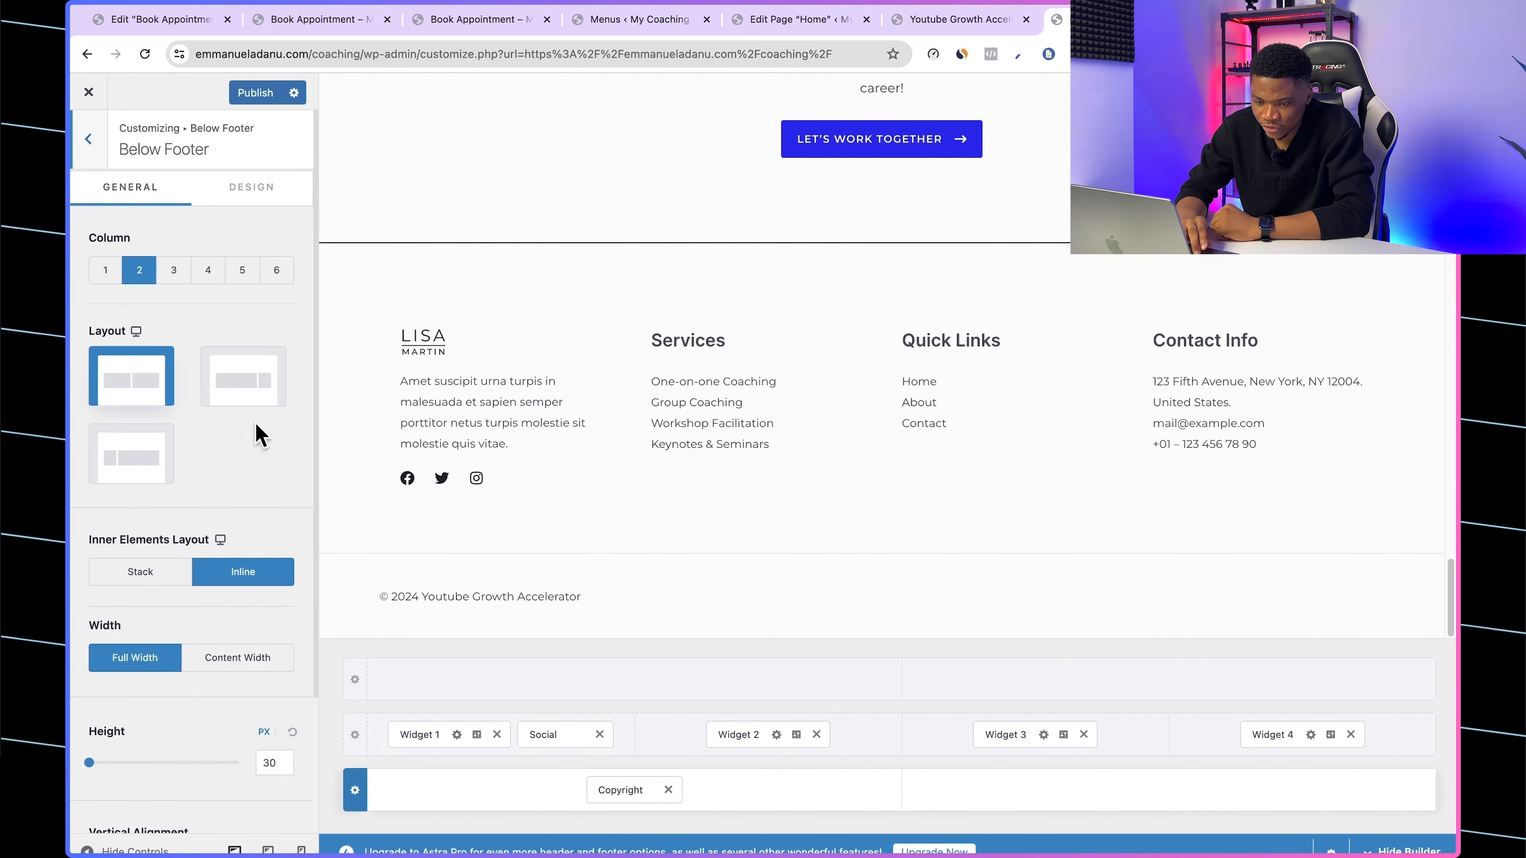
{"action": "left_click", "coordinate": [175, 270]}
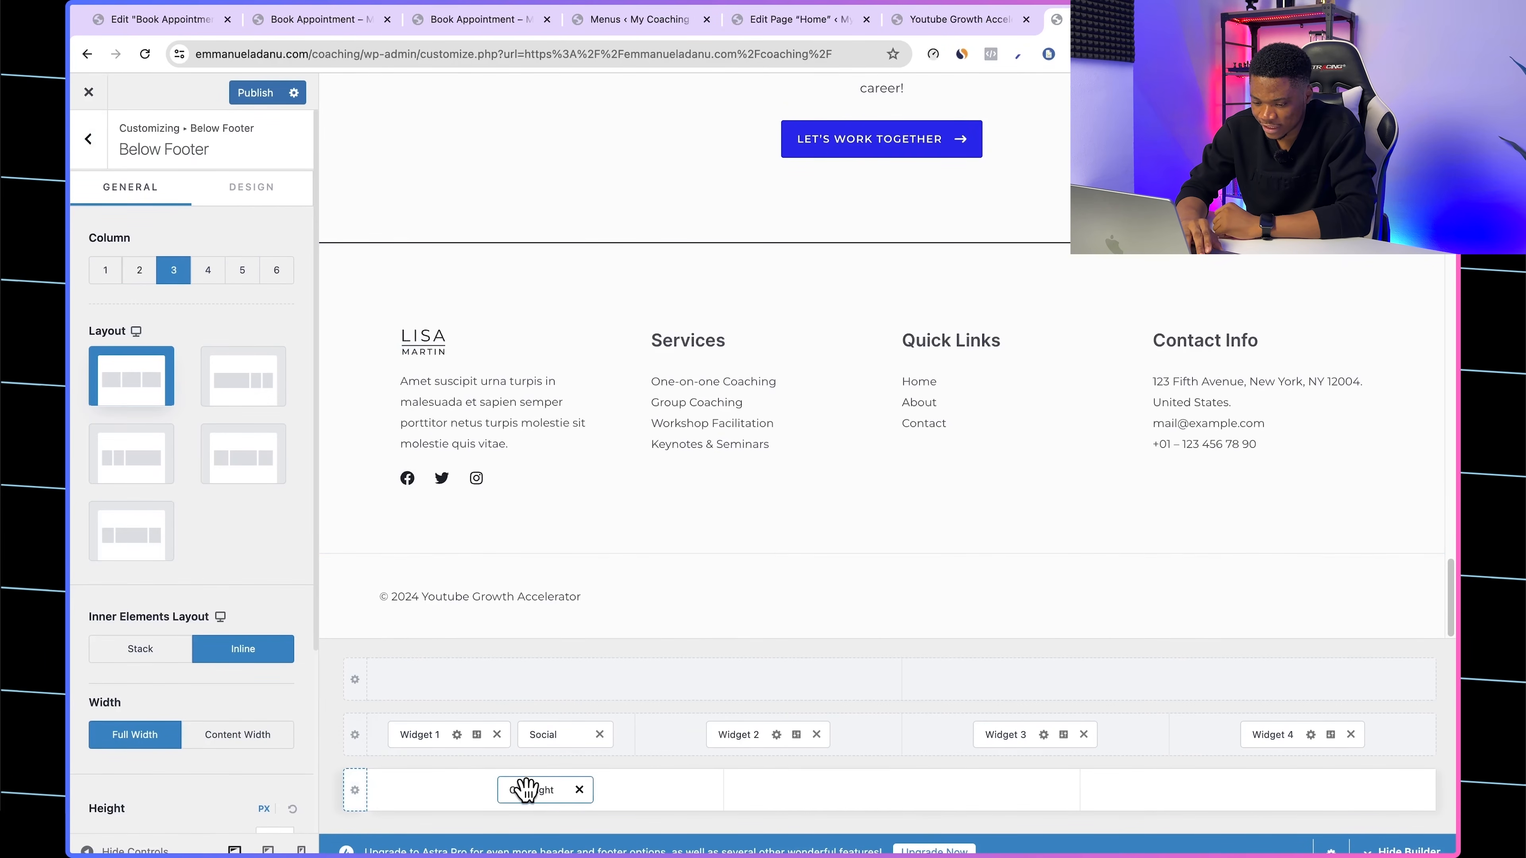
{"action": "left_click_drag", "start_coordinate": [527, 789], "coordinate": [818, 802]}
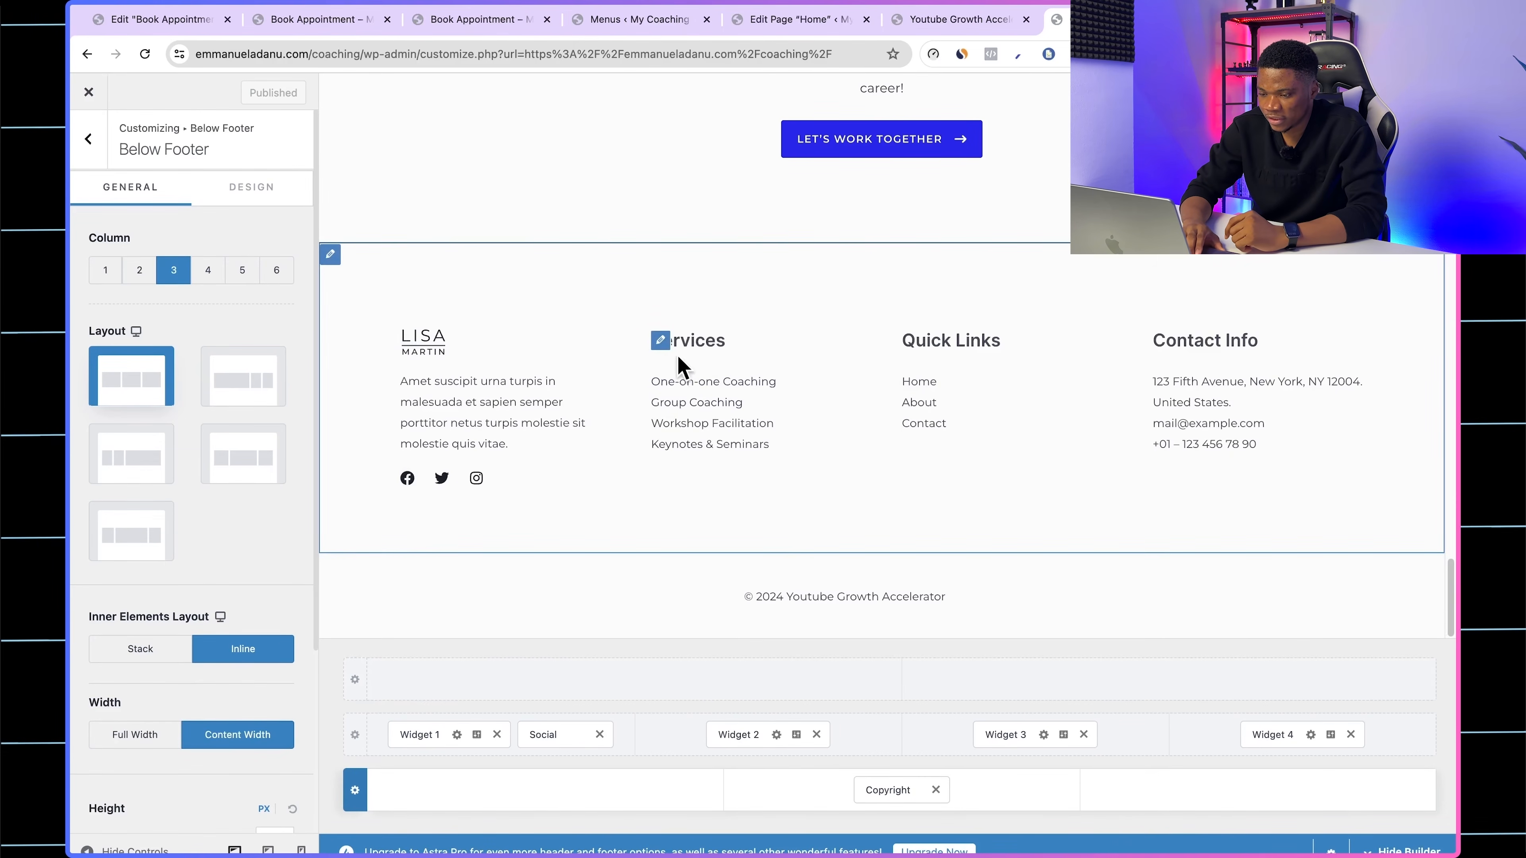
Step: Remove the Services widget from the primary footer, shift Quick Links and Contact Info one column over, and set the row to three columns
{"action": "left_click", "coordinate": [816, 734]}
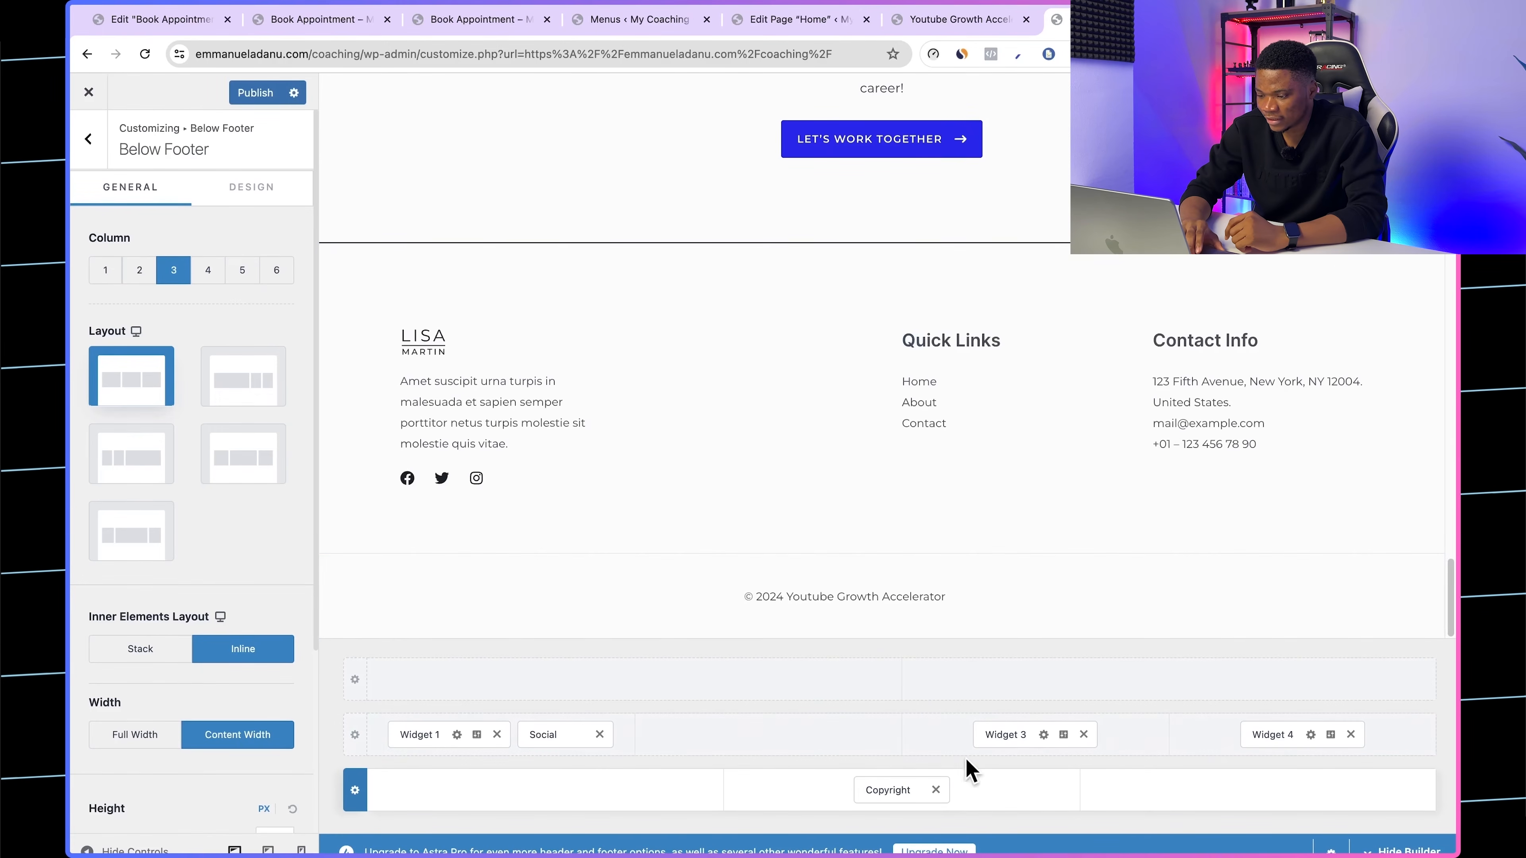
{"action": "left_click_drag", "start_coordinate": [997, 736], "coordinate": [775, 746]}
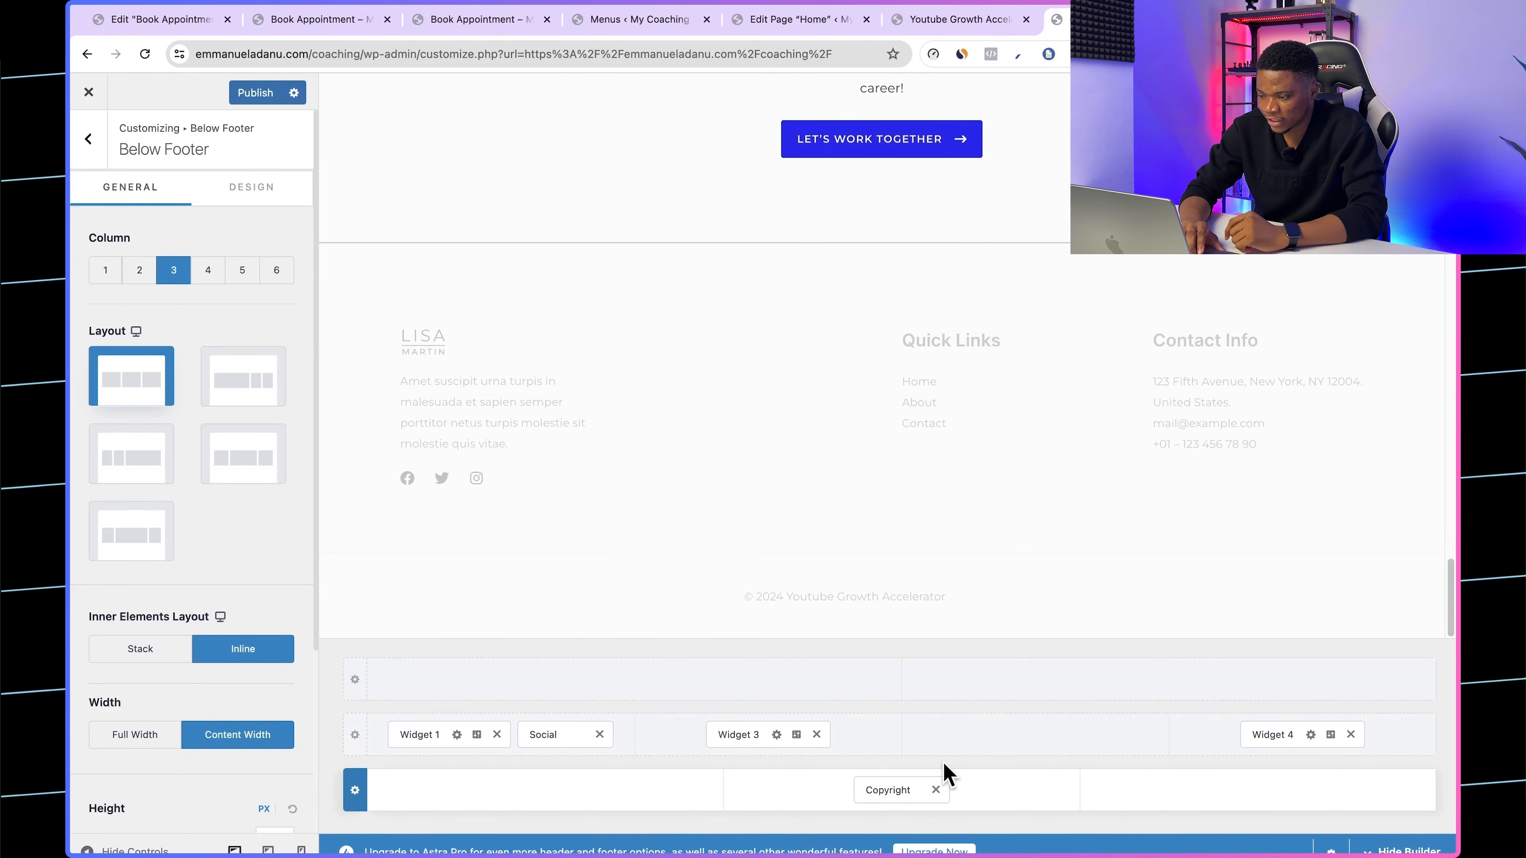
{"action": "left_click_drag", "start_coordinate": [1272, 736], "coordinate": [1103, 757]}
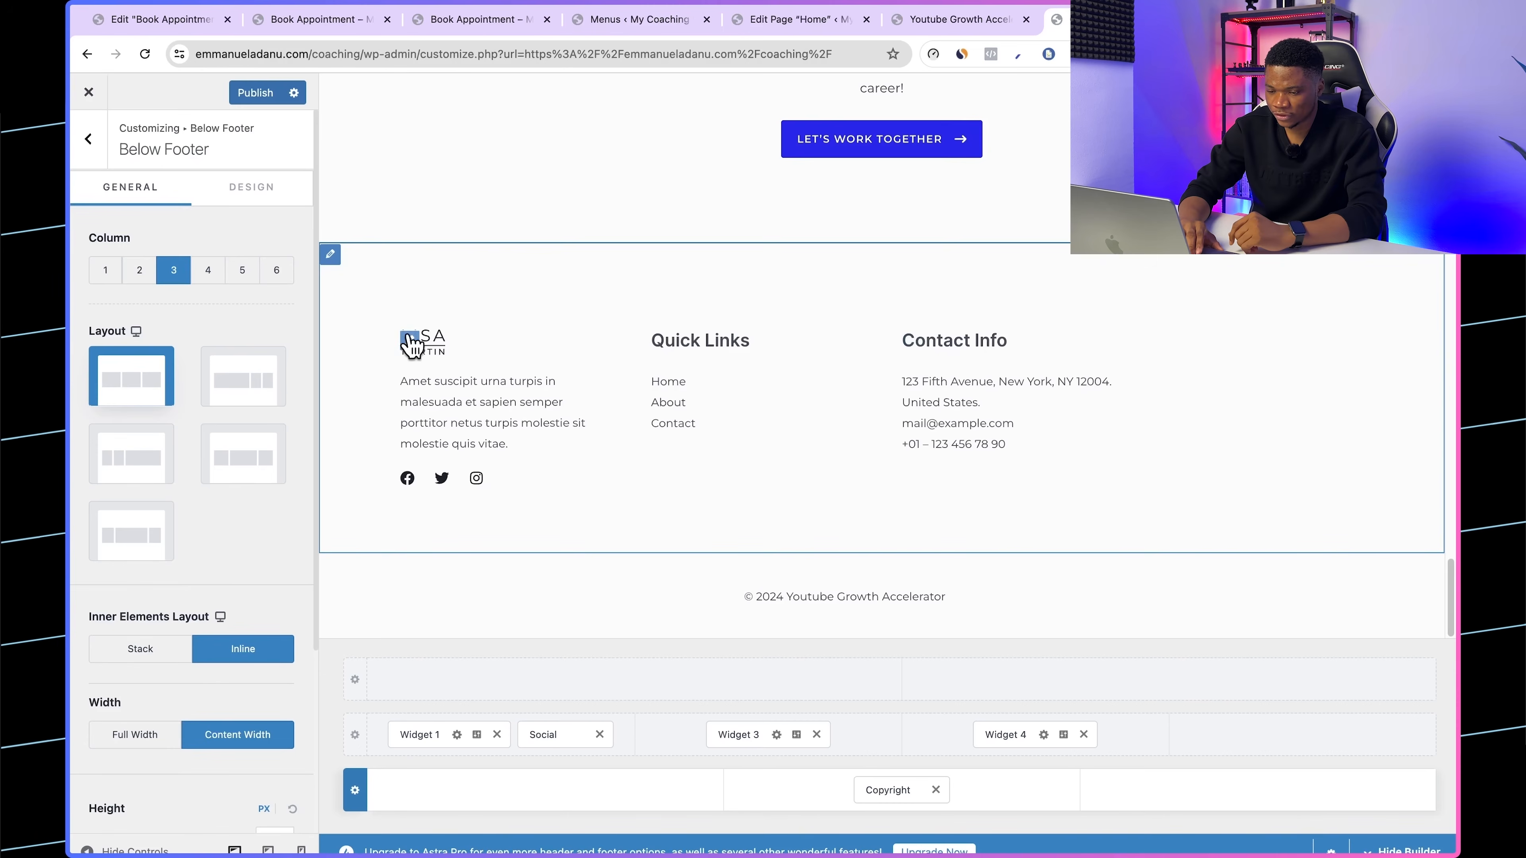
{"action": "left_click", "coordinate": [331, 255]}
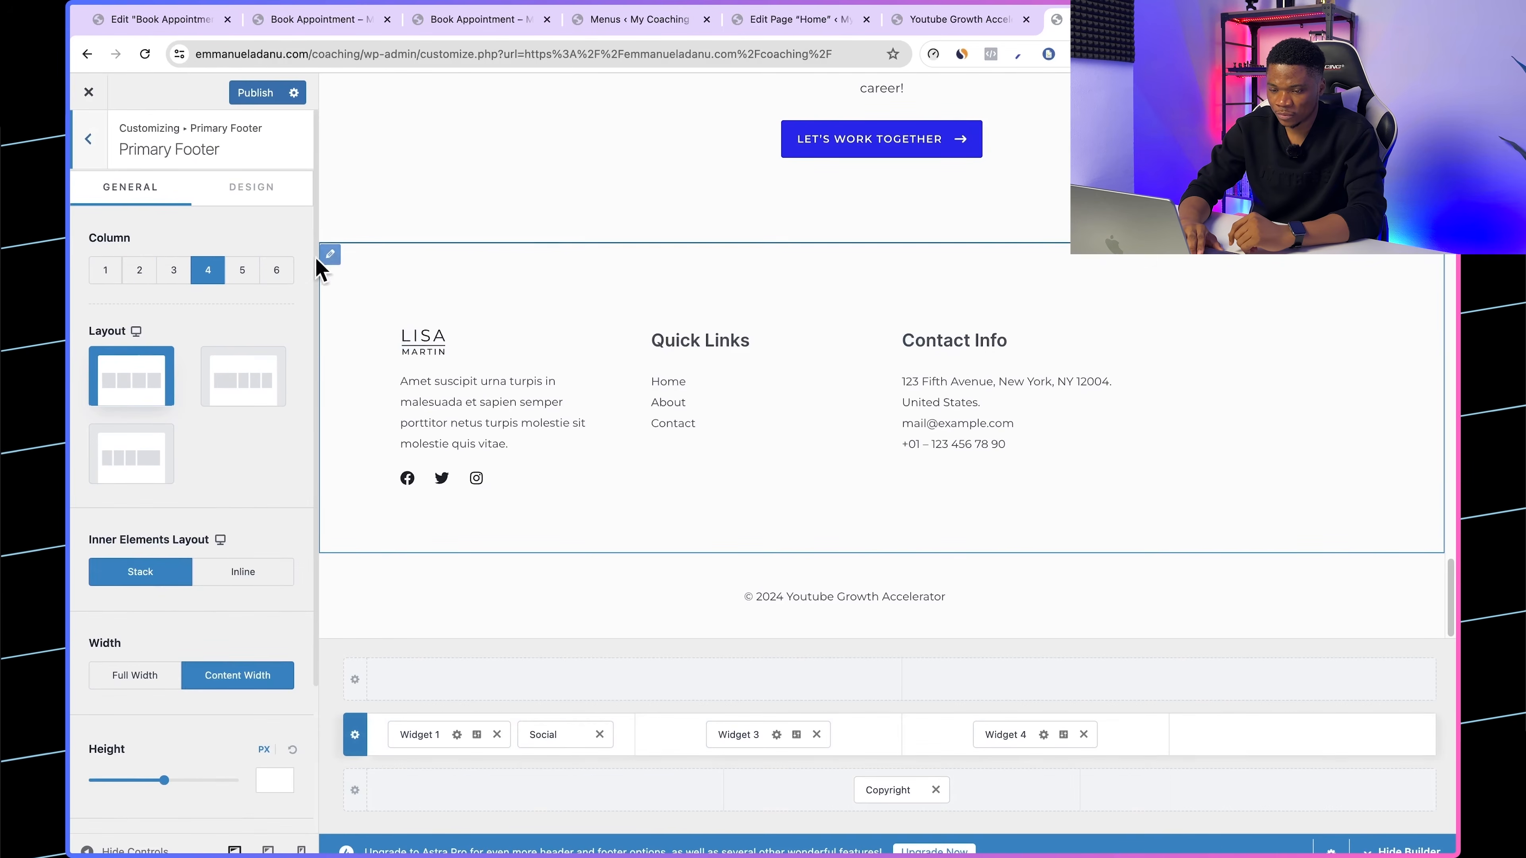
{"action": "left_click", "coordinate": [174, 275]}
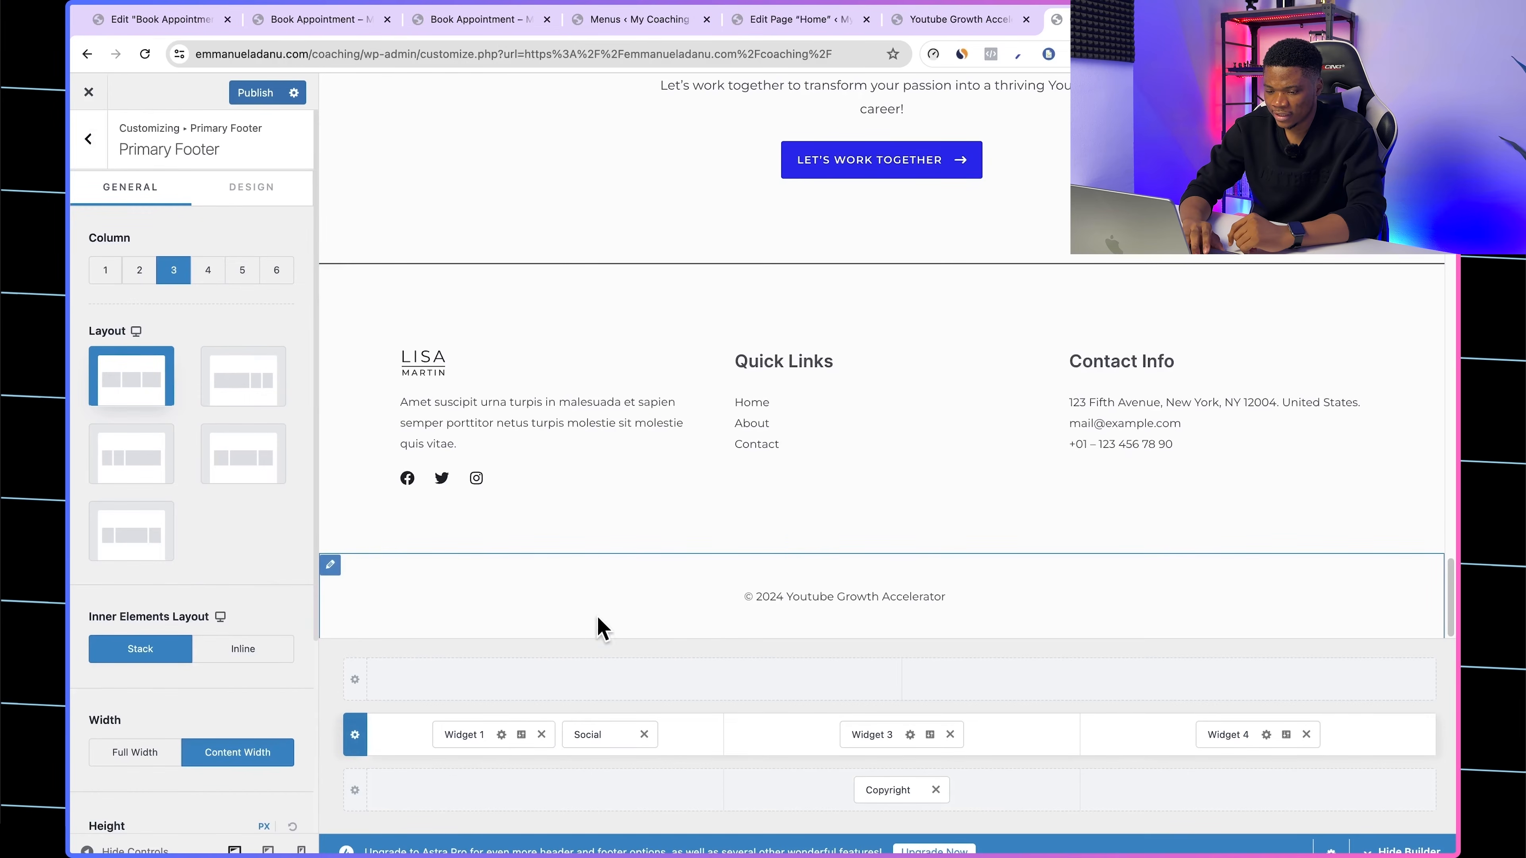
Step: Replace the first footer widget's content with the EMMA logo and "Join the YouTube Growth Accelerator today and unlock your channel's full potential." and publish
{"action": "left_click", "coordinate": [411, 365]}
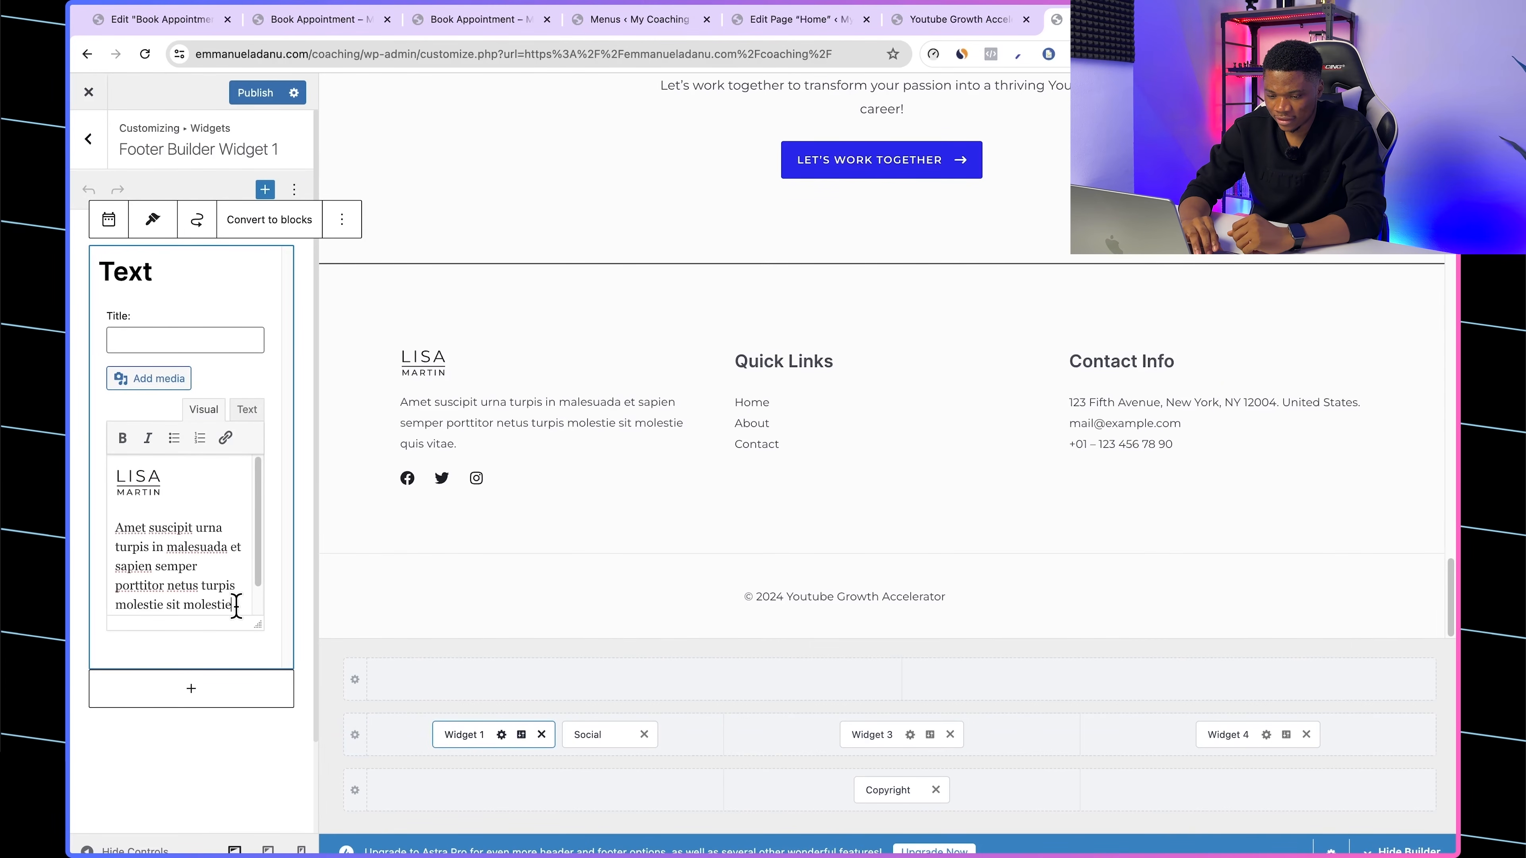
{"action": "left_click_drag", "start_coordinate": [236, 605], "coordinate": [99, 483]}
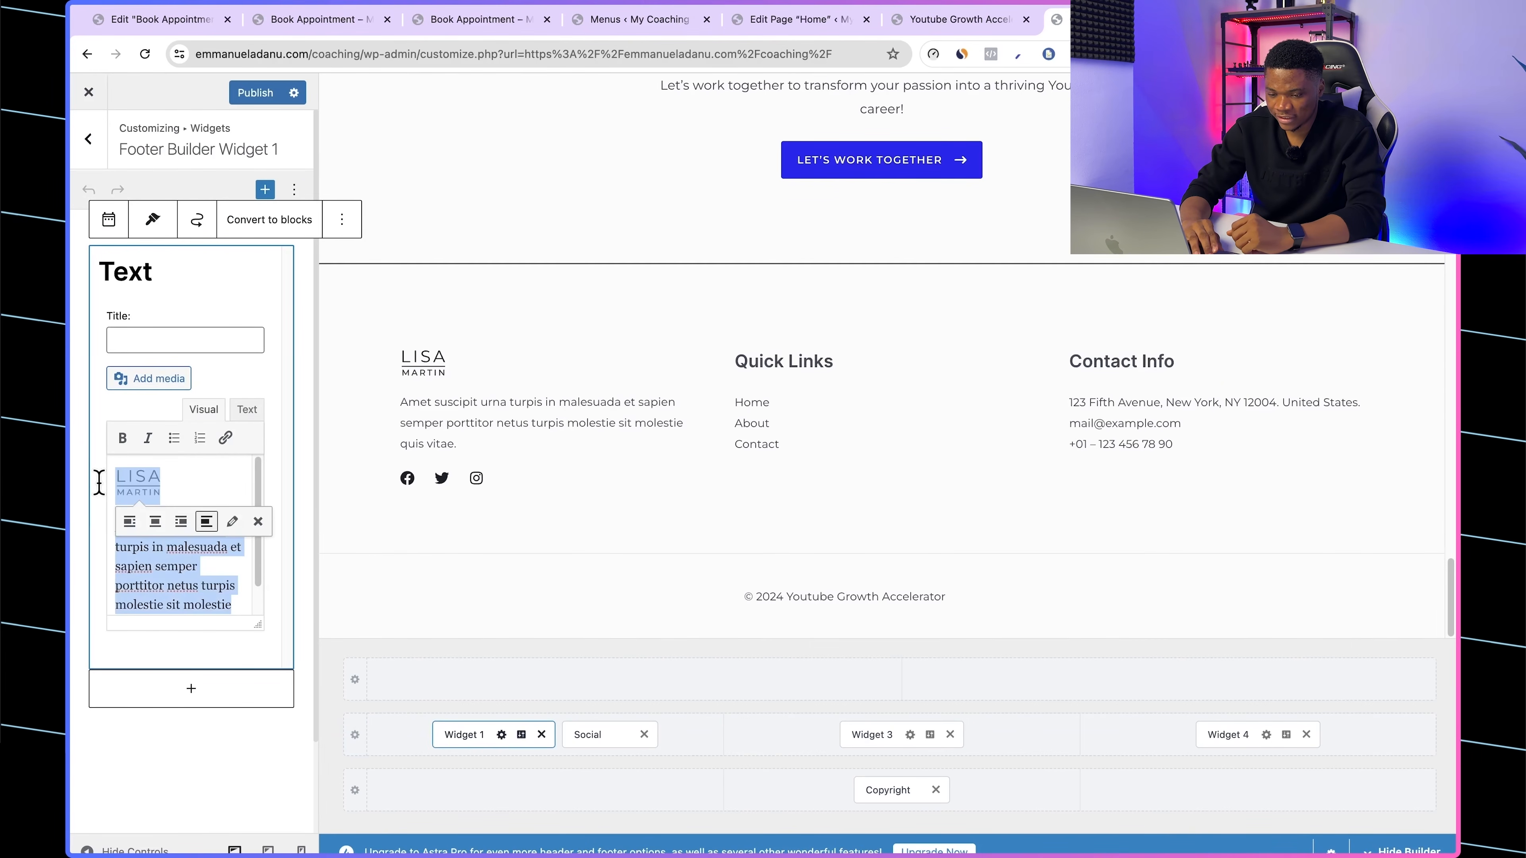
{"action": "left_click", "coordinate": [205, 604]}
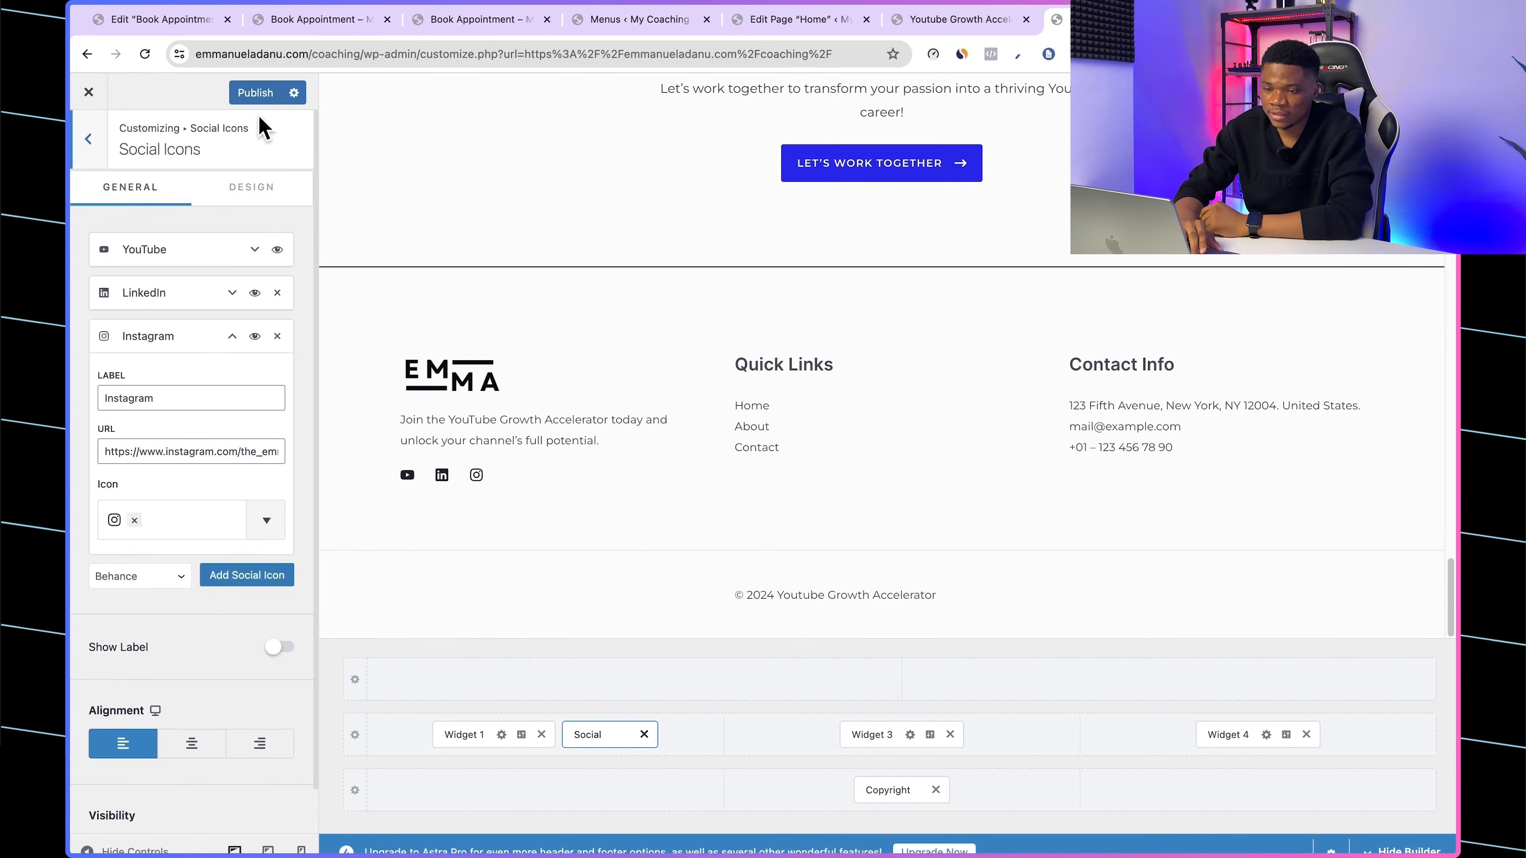
{"action": "left_click", "coordinate": [254, 99]}
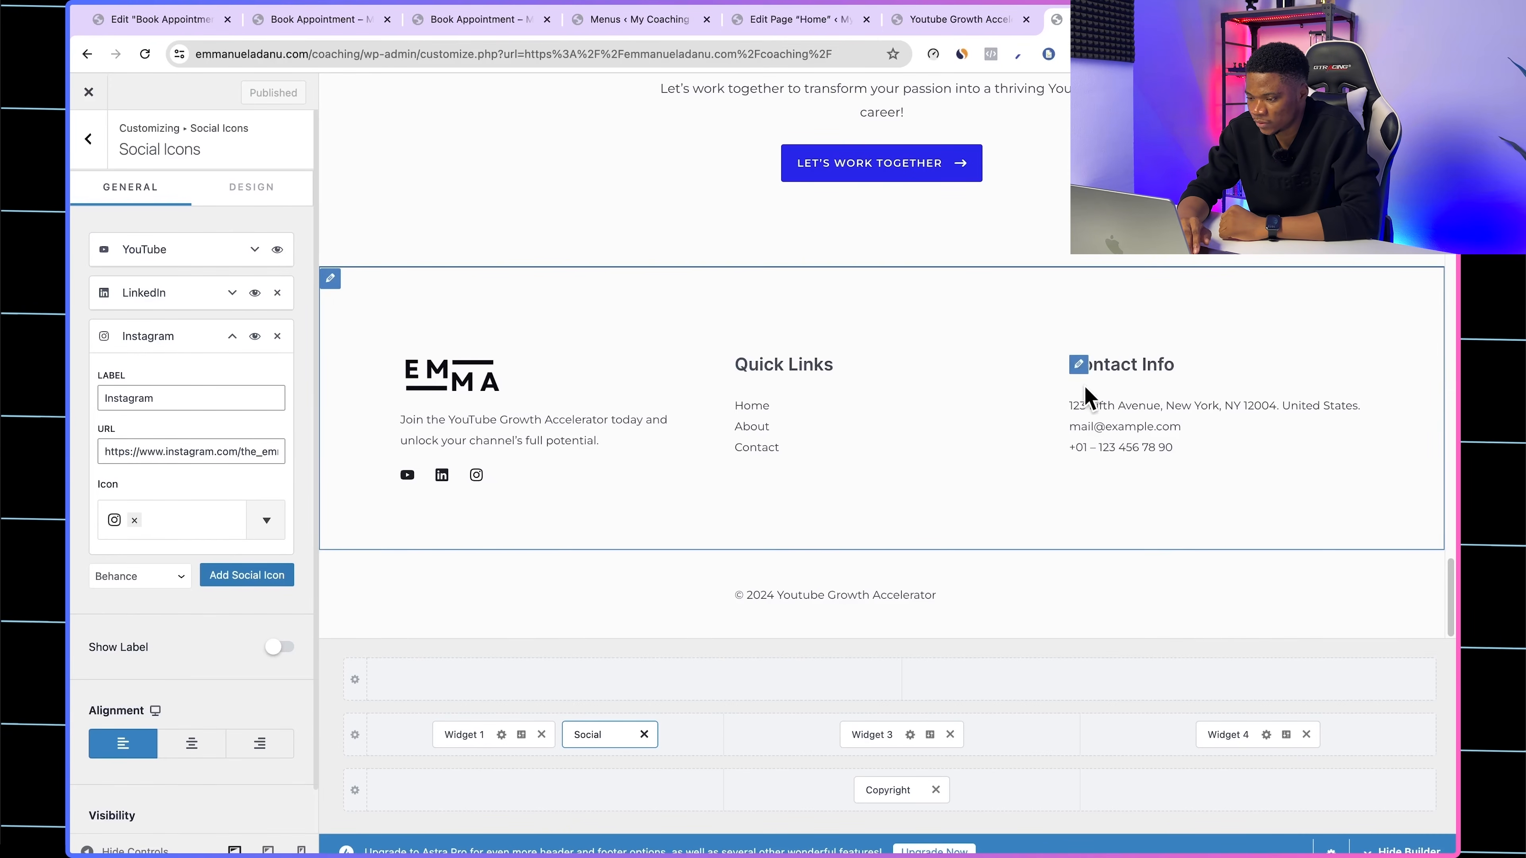
Step: Replace the Contact Info widget's text with the coaching contact e-mail address, publish the change and reload the live homepage
{"action": "left_click", "coordinate": [1080, 372]}
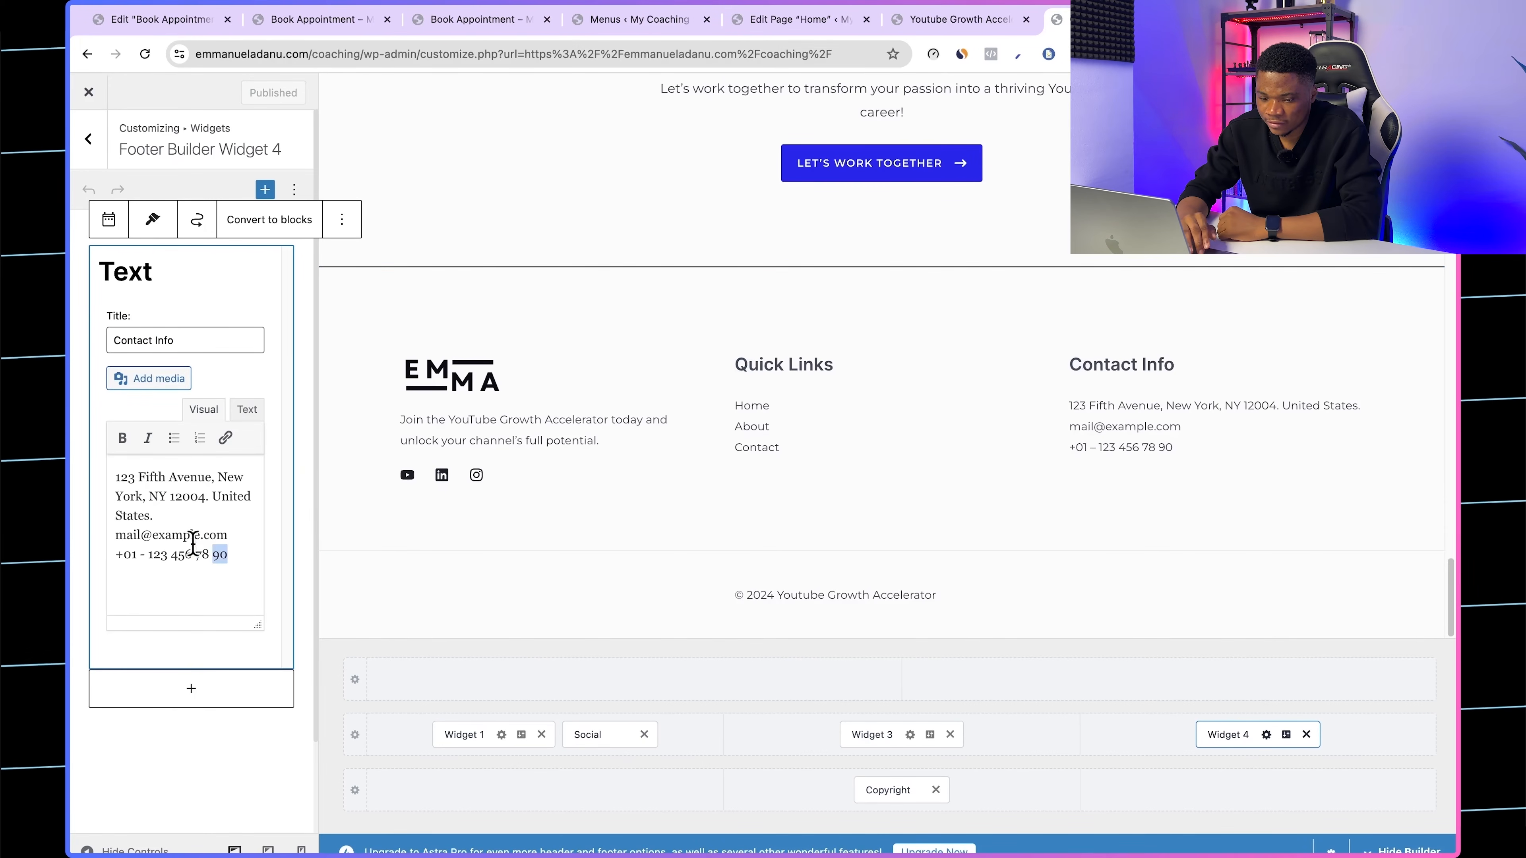
{"action": "left_click_drag", "start_coordinate": [228, 554], "coordinate": [111, 471]}
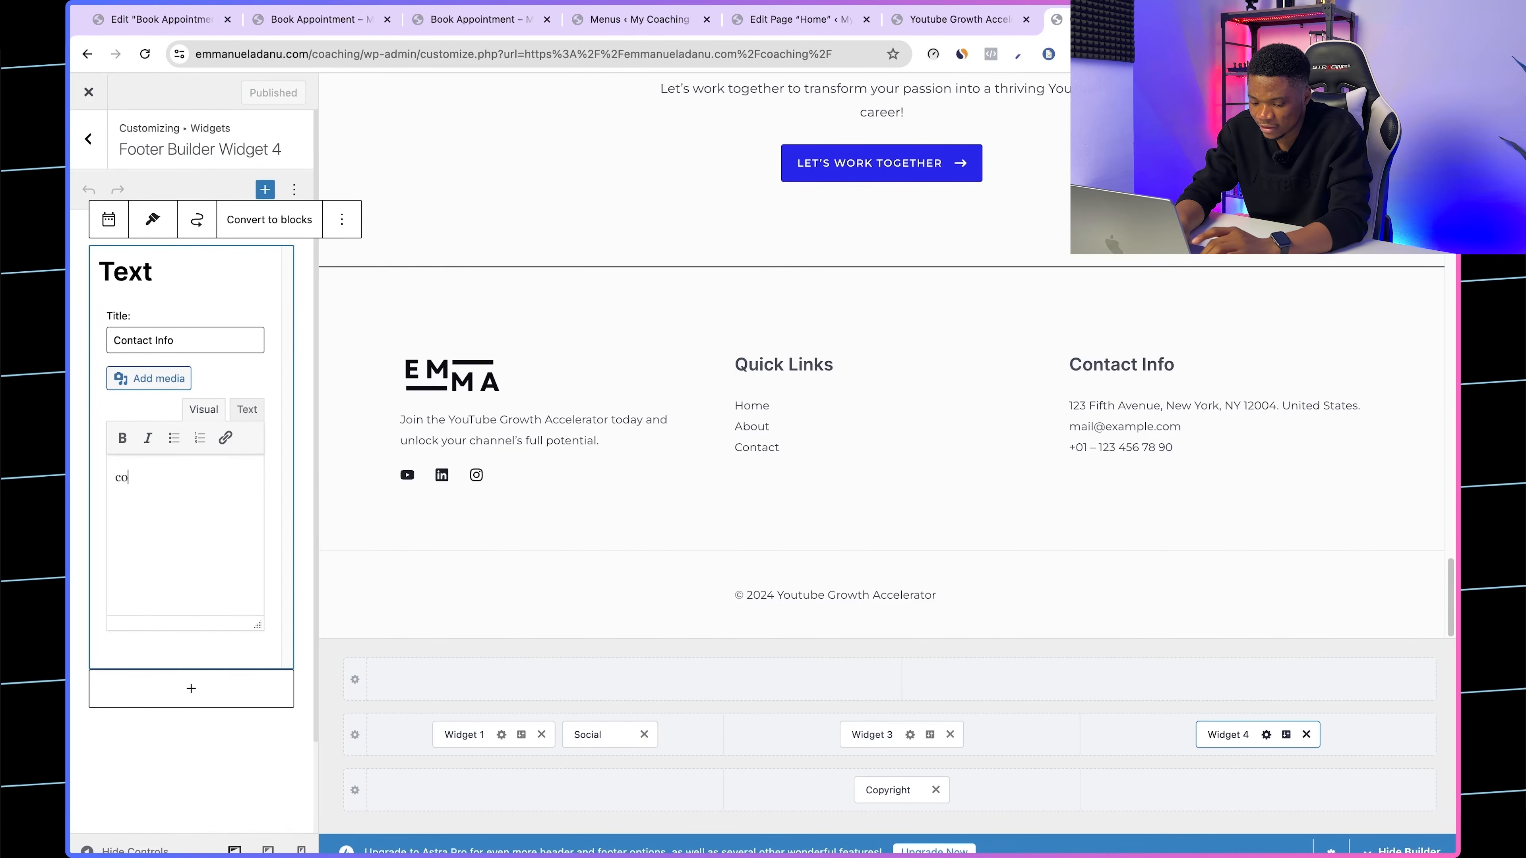
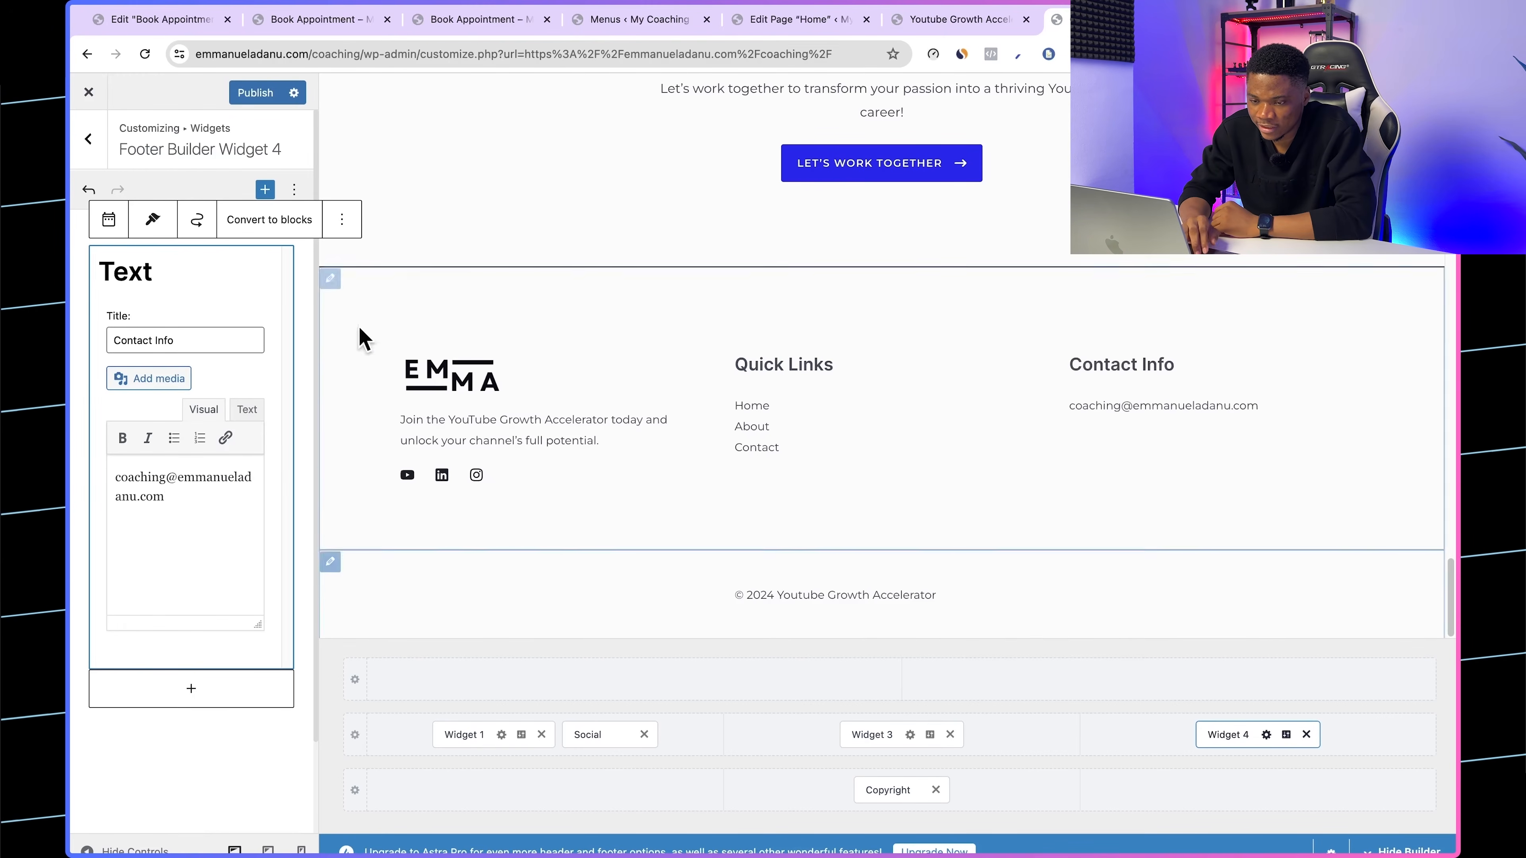
{"action": "left_click", "coordinate": [255, 92]}
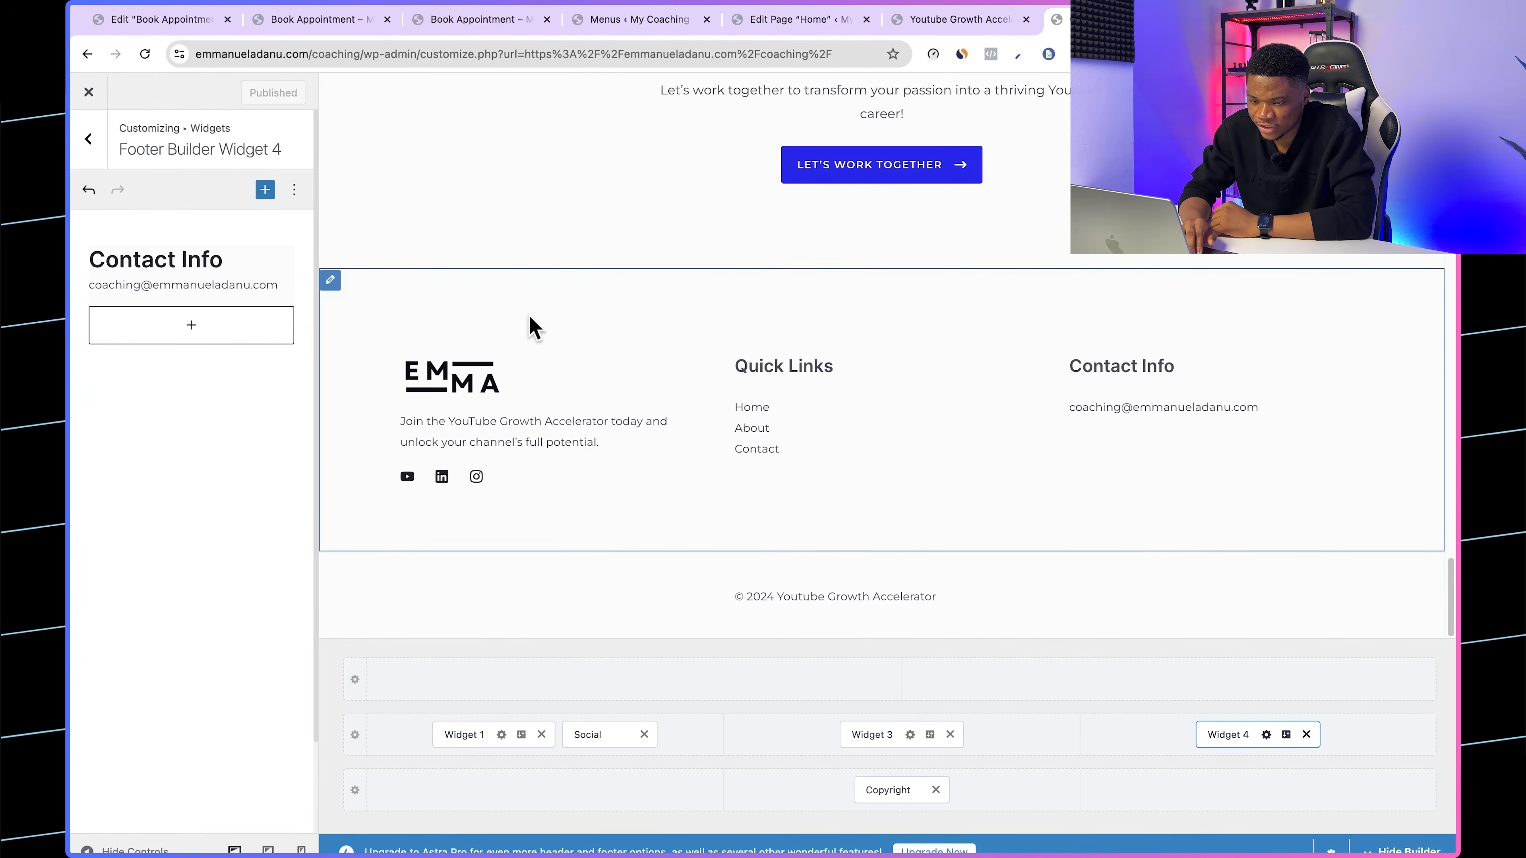
{"action": "left_click", "coordinate": [940, 23]}
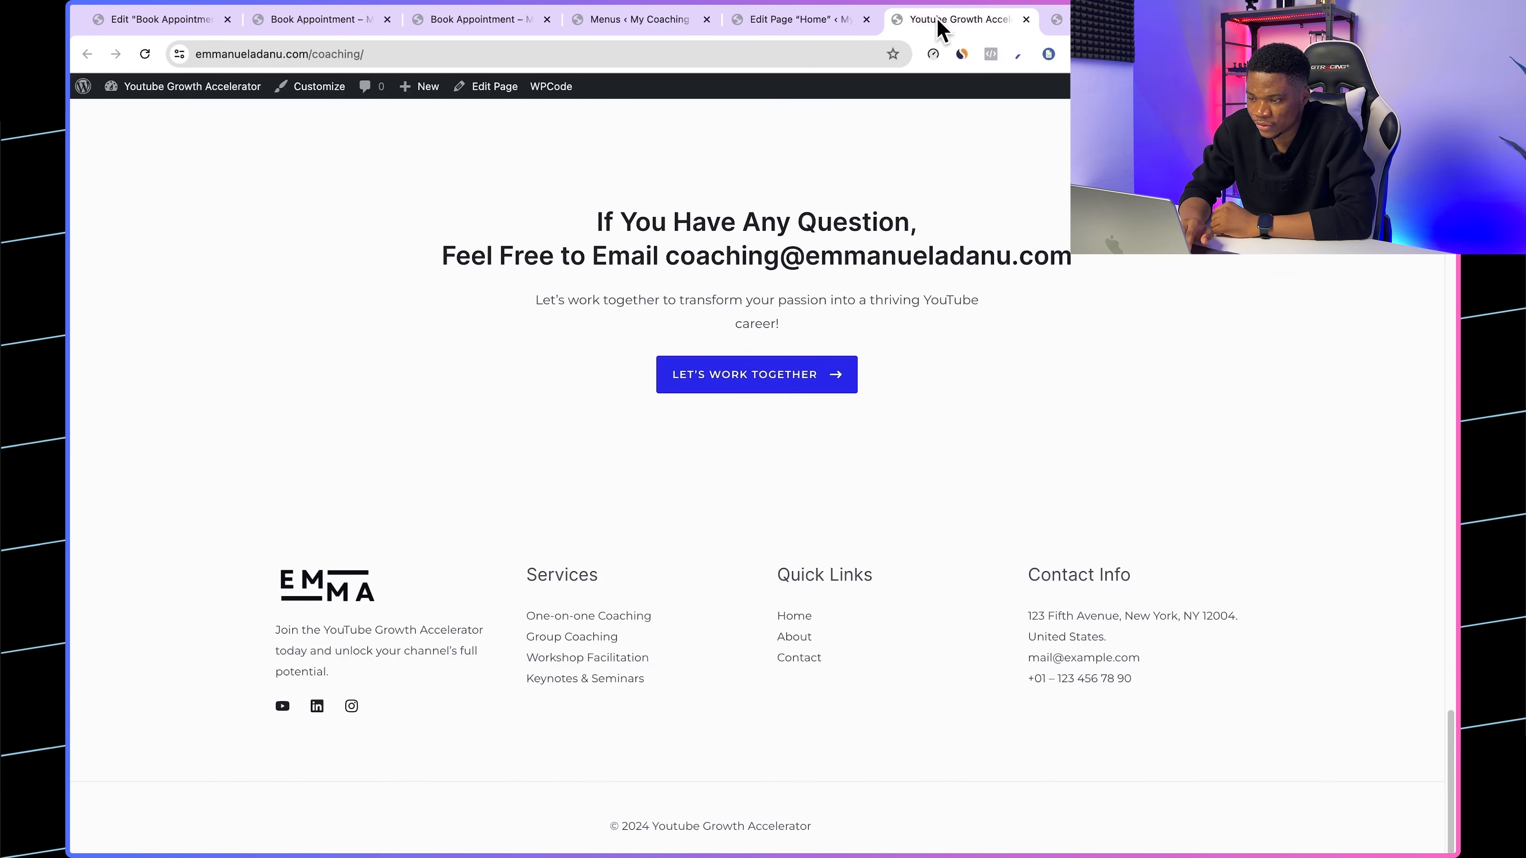
{"action": "left_click", "coordinate": [145, 54]}
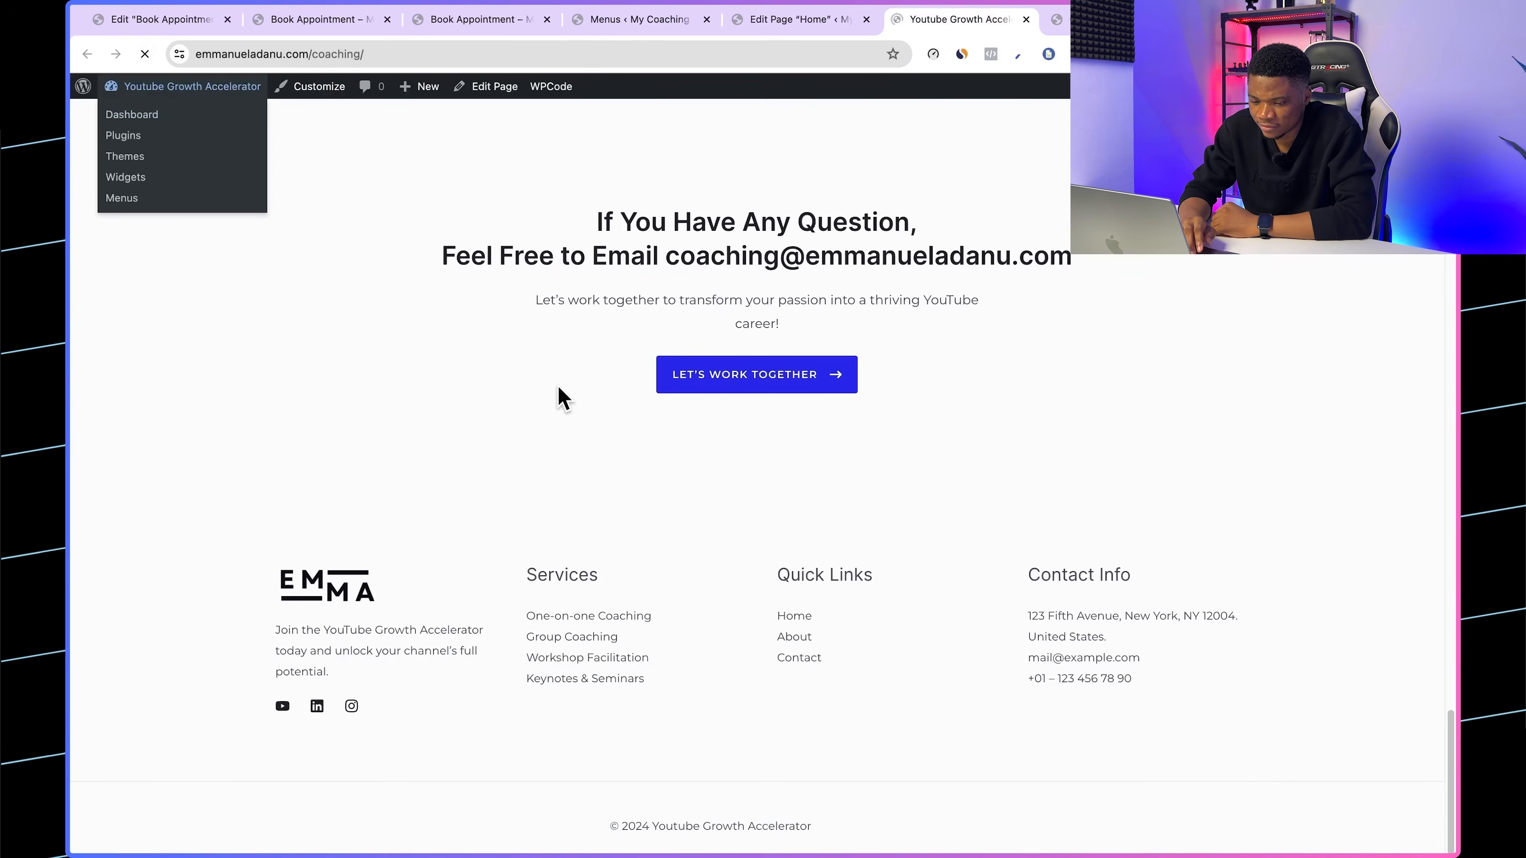
Step: Start a test booking from the homepage for July 24, 2024 at 12:30 PM and continue through the reservation summary
{"action": "scroll", "coordinate": [475, 664], "scroll_direction": "up", "scroll_amount": 10}
{"action": "scroll", "coordinate": [474, 664], "scroll_direction": "up", "scroll_amount": 10}
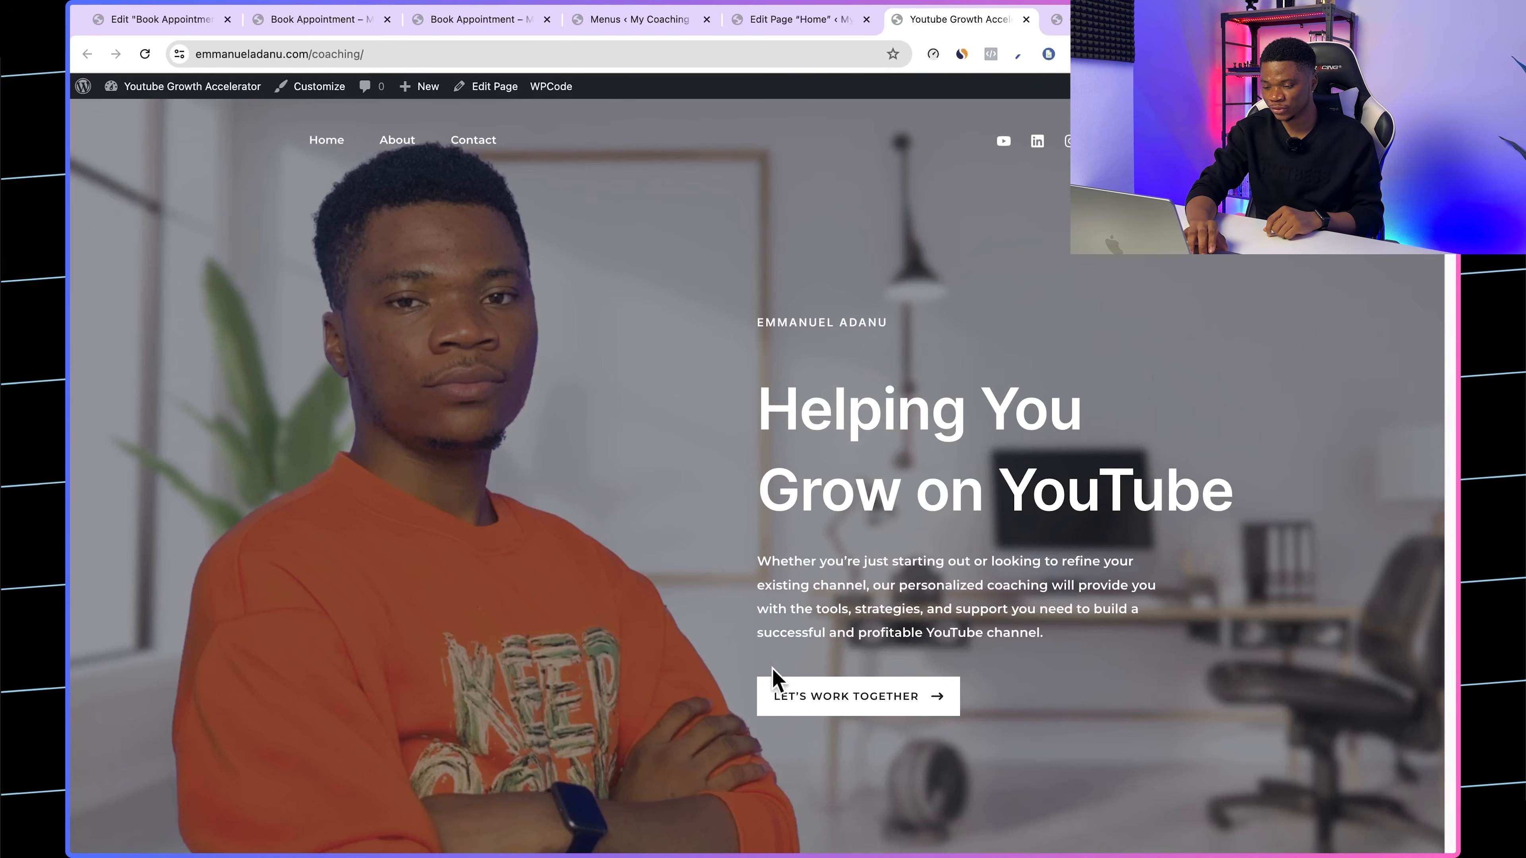
{"action": "scroll", "coordinate": [805, 674], "scroll_direction": "down", "scroll_amount": 1}
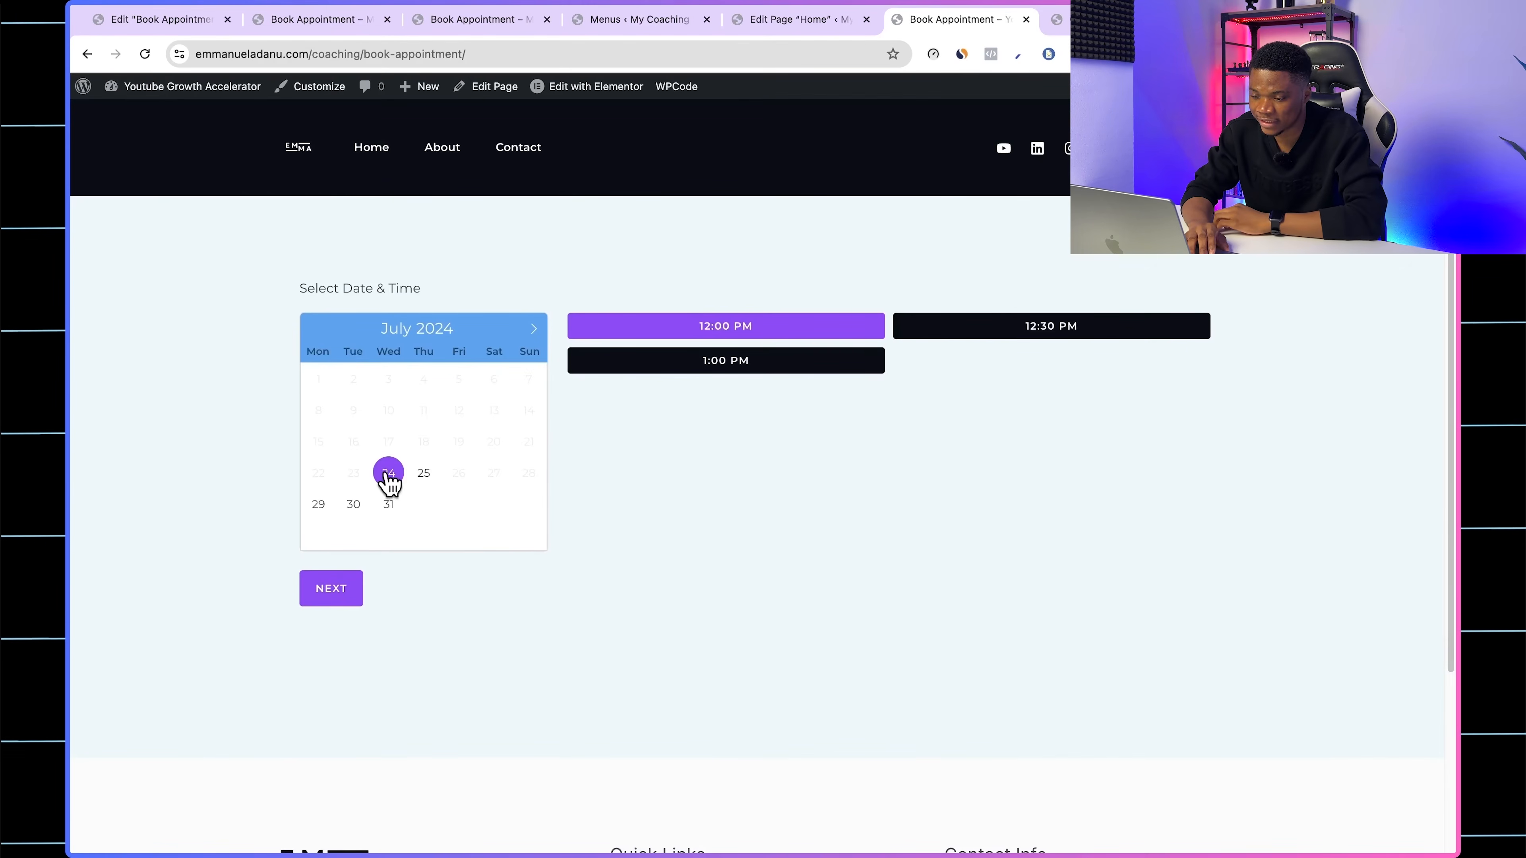
{"action": "left_click", "coordinate": [1103, 325]}
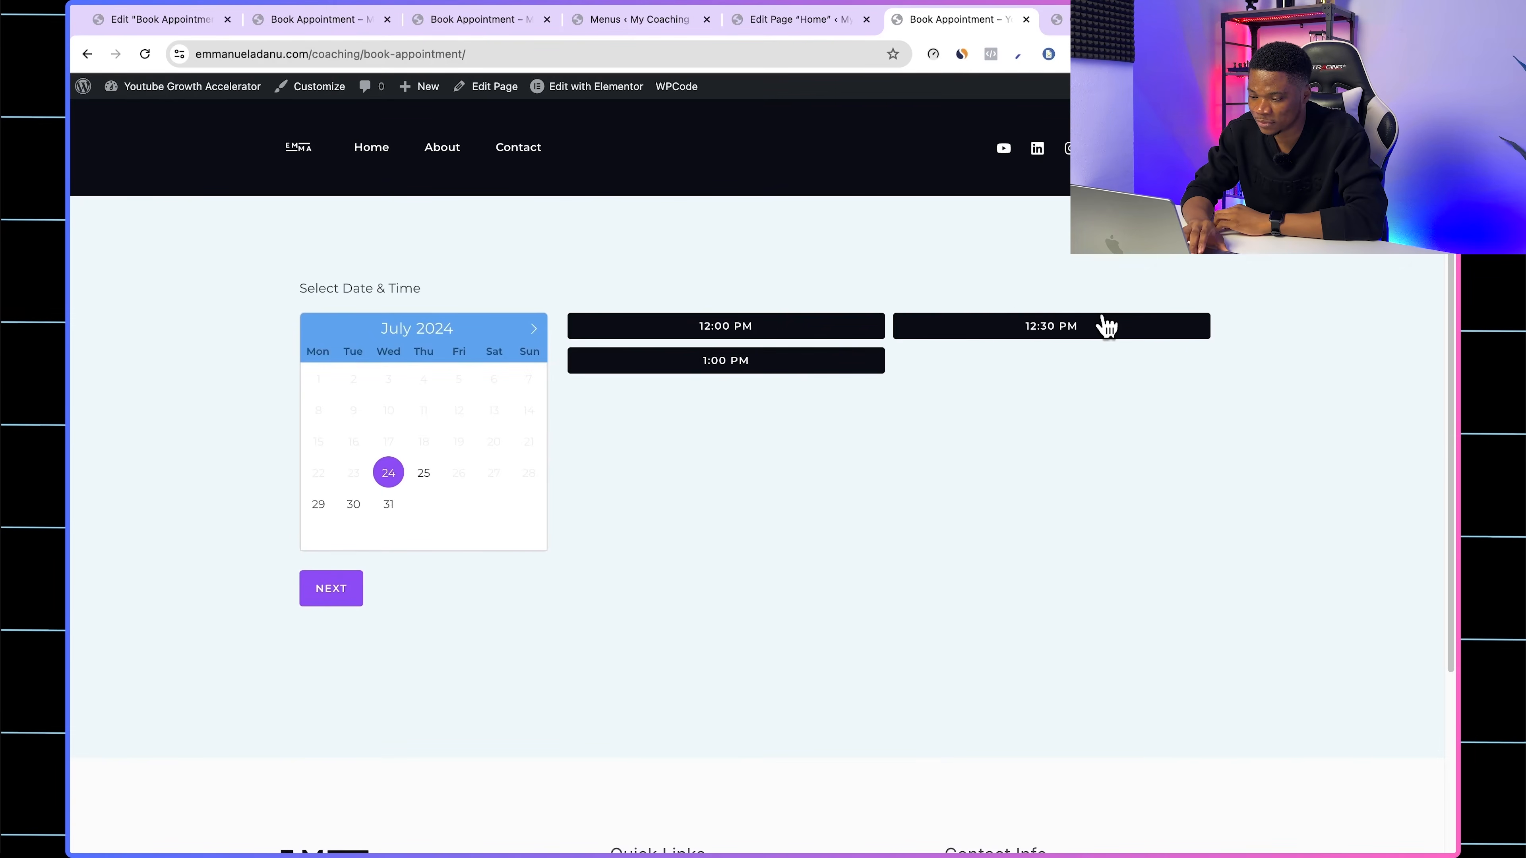
{"action": "left_click", "coordinate": [334, 595]}
{"action": "left_click", "coordinate": [331, 707]}
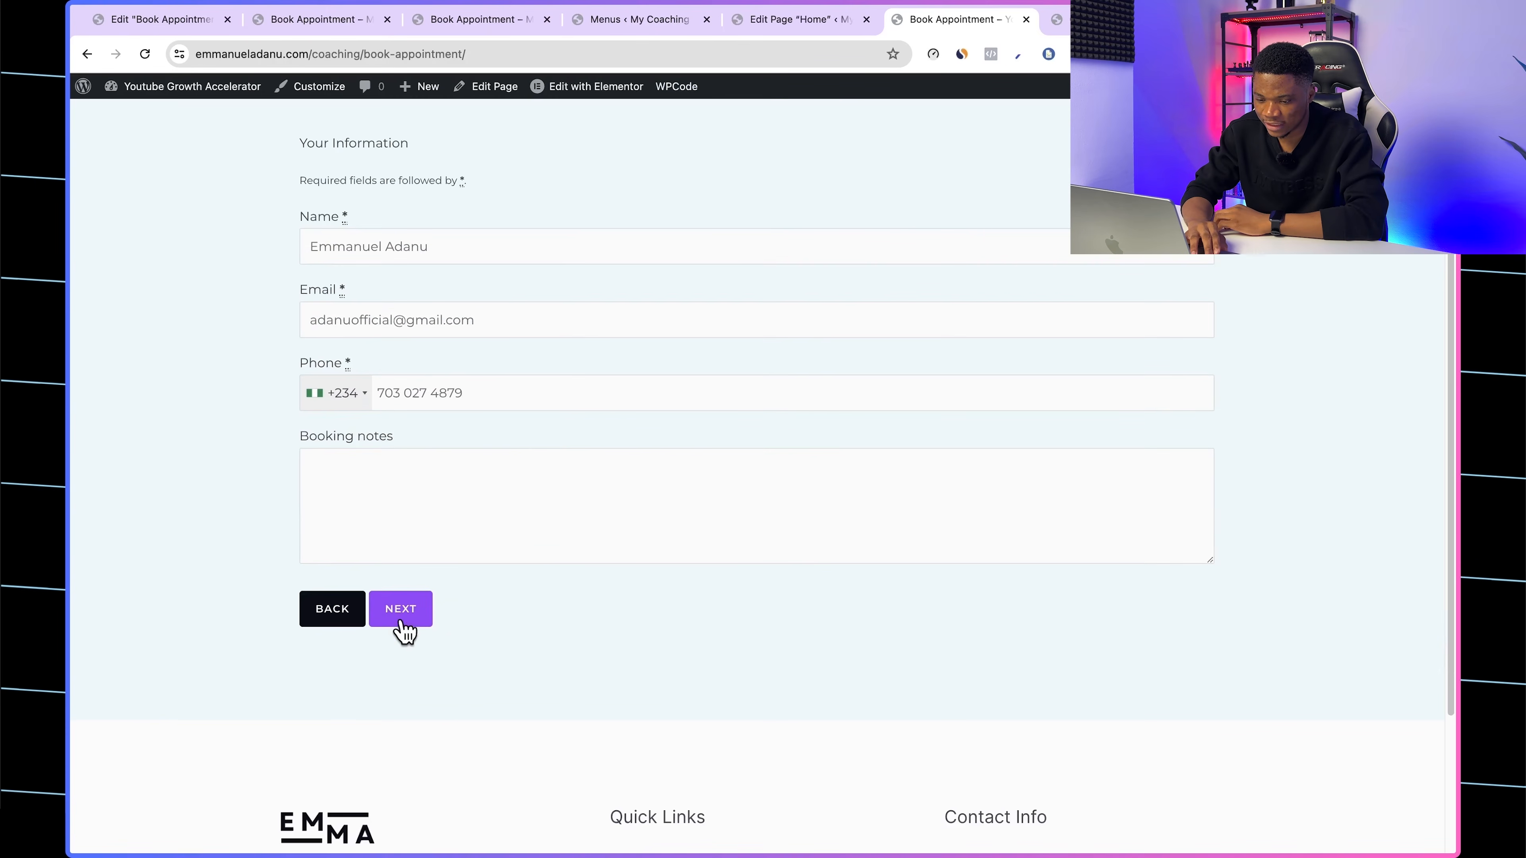
Step: Proceed past the customer information to checkout and review the order, coupon, payment method and deposit sections
{"action": "left_click", "coordinate": [401, 625]}
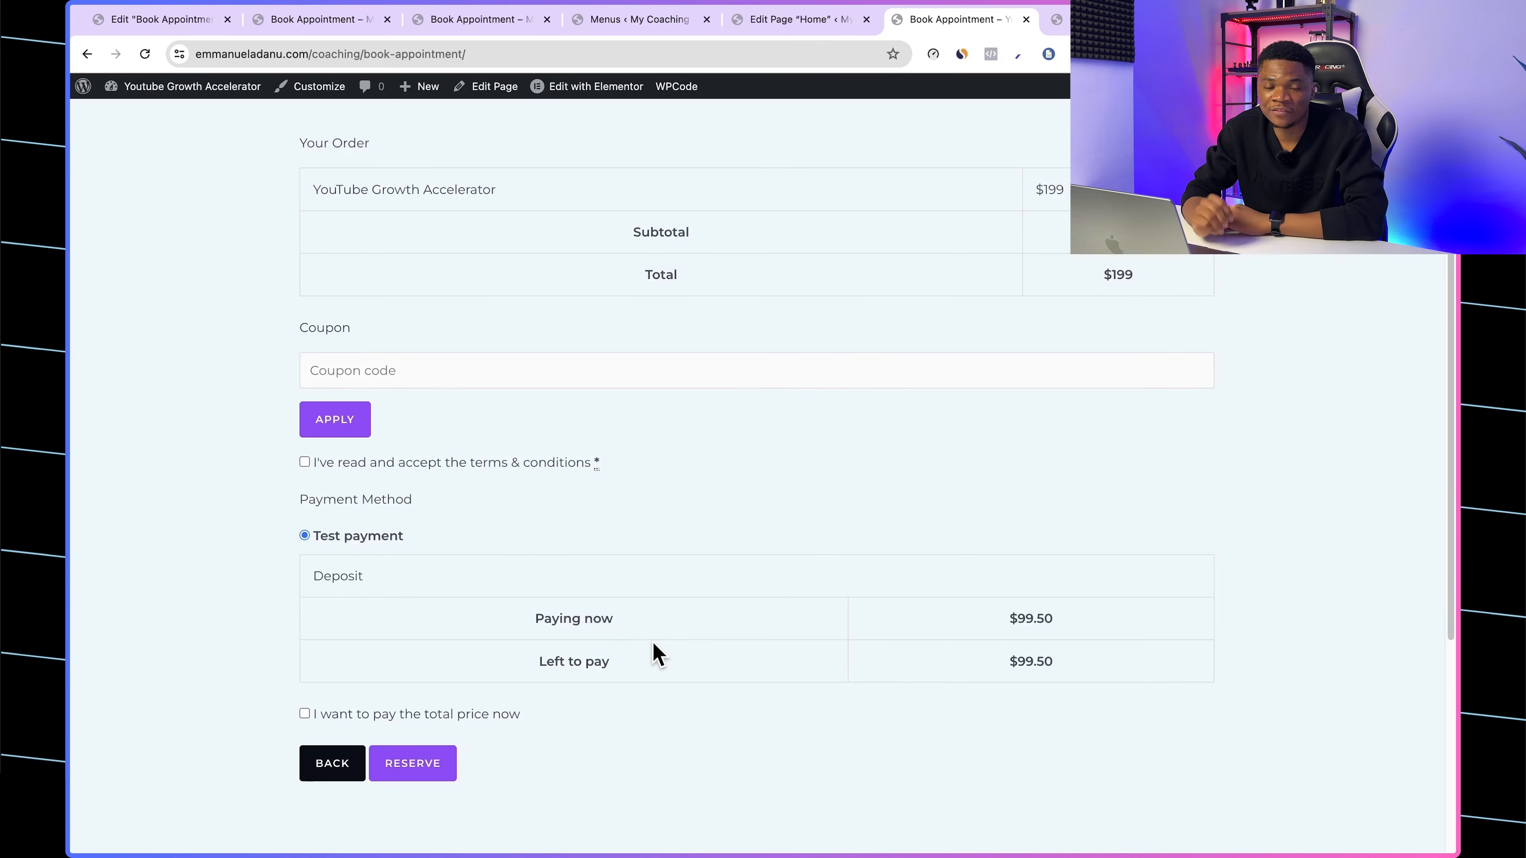
{"action": "scroll", "coordinate": [811, 527], "scroll_direction": "down", "scroll_amount": 2}
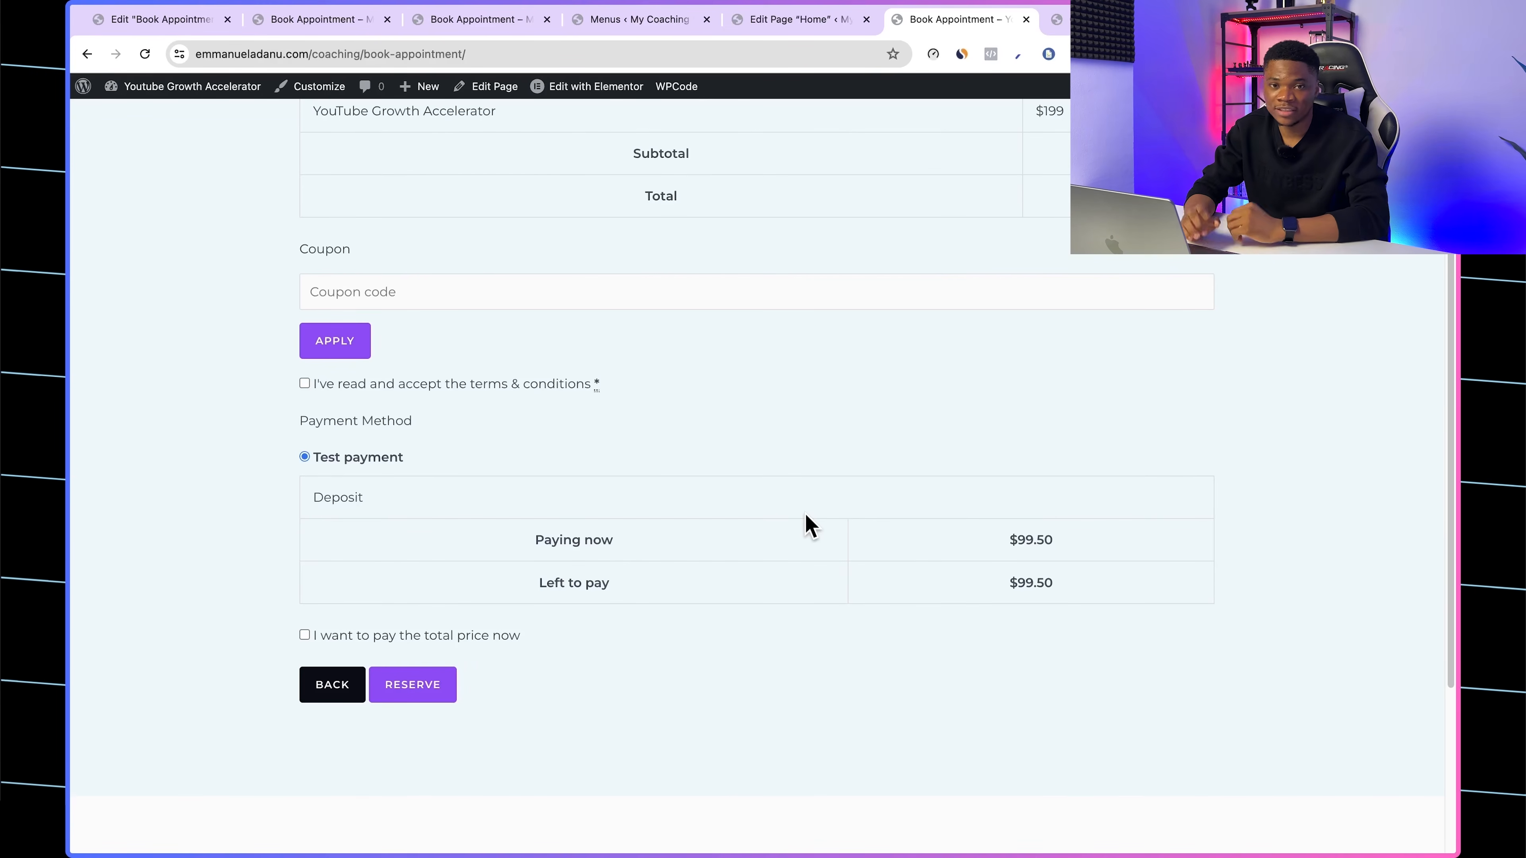
{"action": "scroll", "coordinate": [808, 525], "scroll_direction": "up", "scroll_amount": 4}
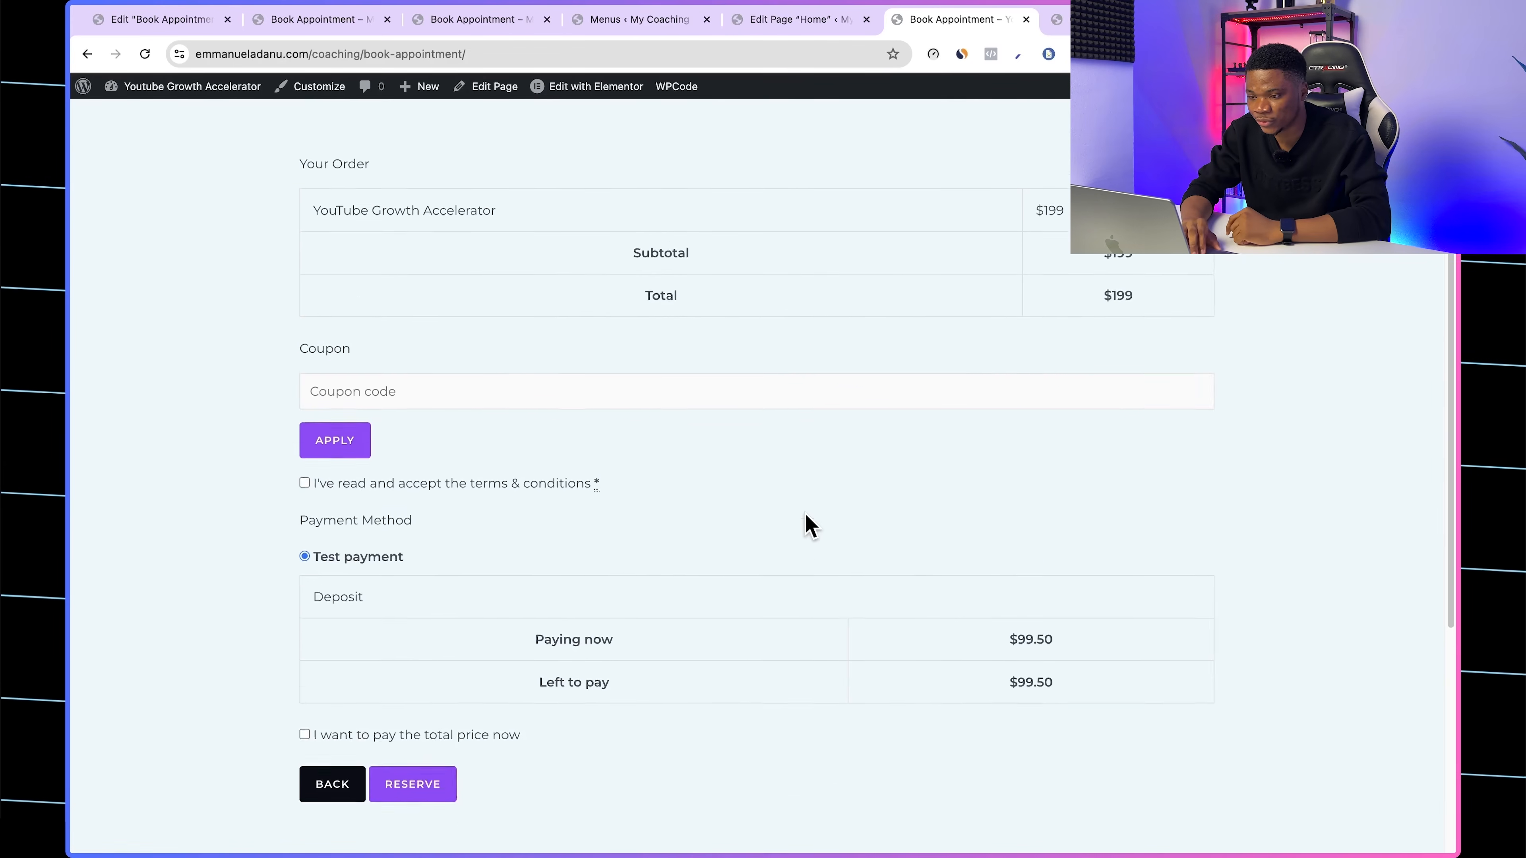
Step: Close the Home page editor, Menus, Customizer and two outdated Book Appointment browser tabs
{"action": "left_click", "coordinate": [792, 28]}
{"action": "left_click", "coordinate": [867, 20]}
{"action": "left_click", "coordinate": [655, 25]}
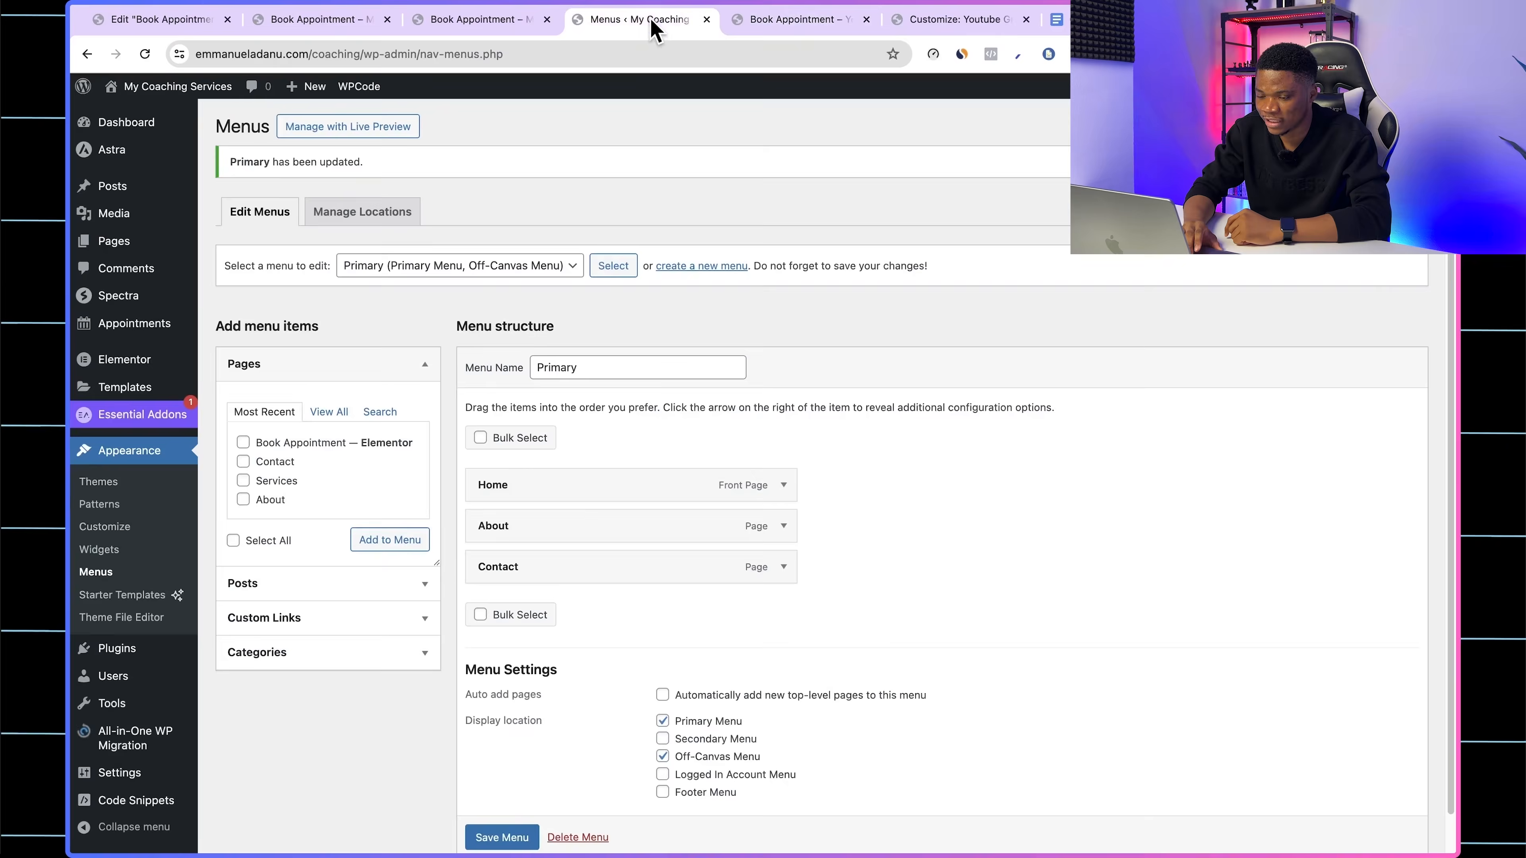
{"action": "left_click", "coordinate": [707, 21]}
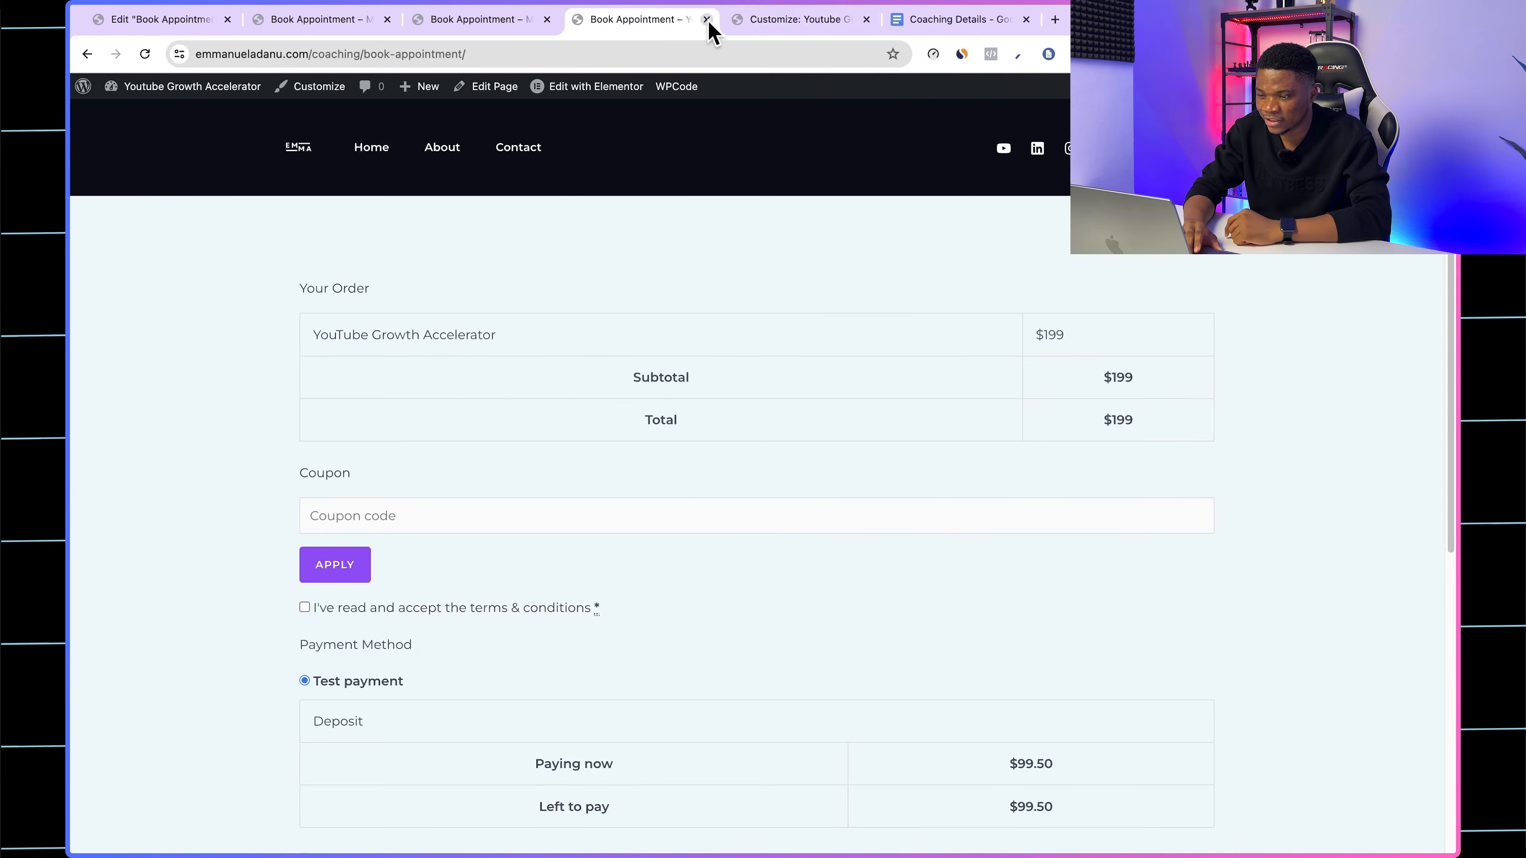
{"action": "left_click", "coordinate": [780, 23]}
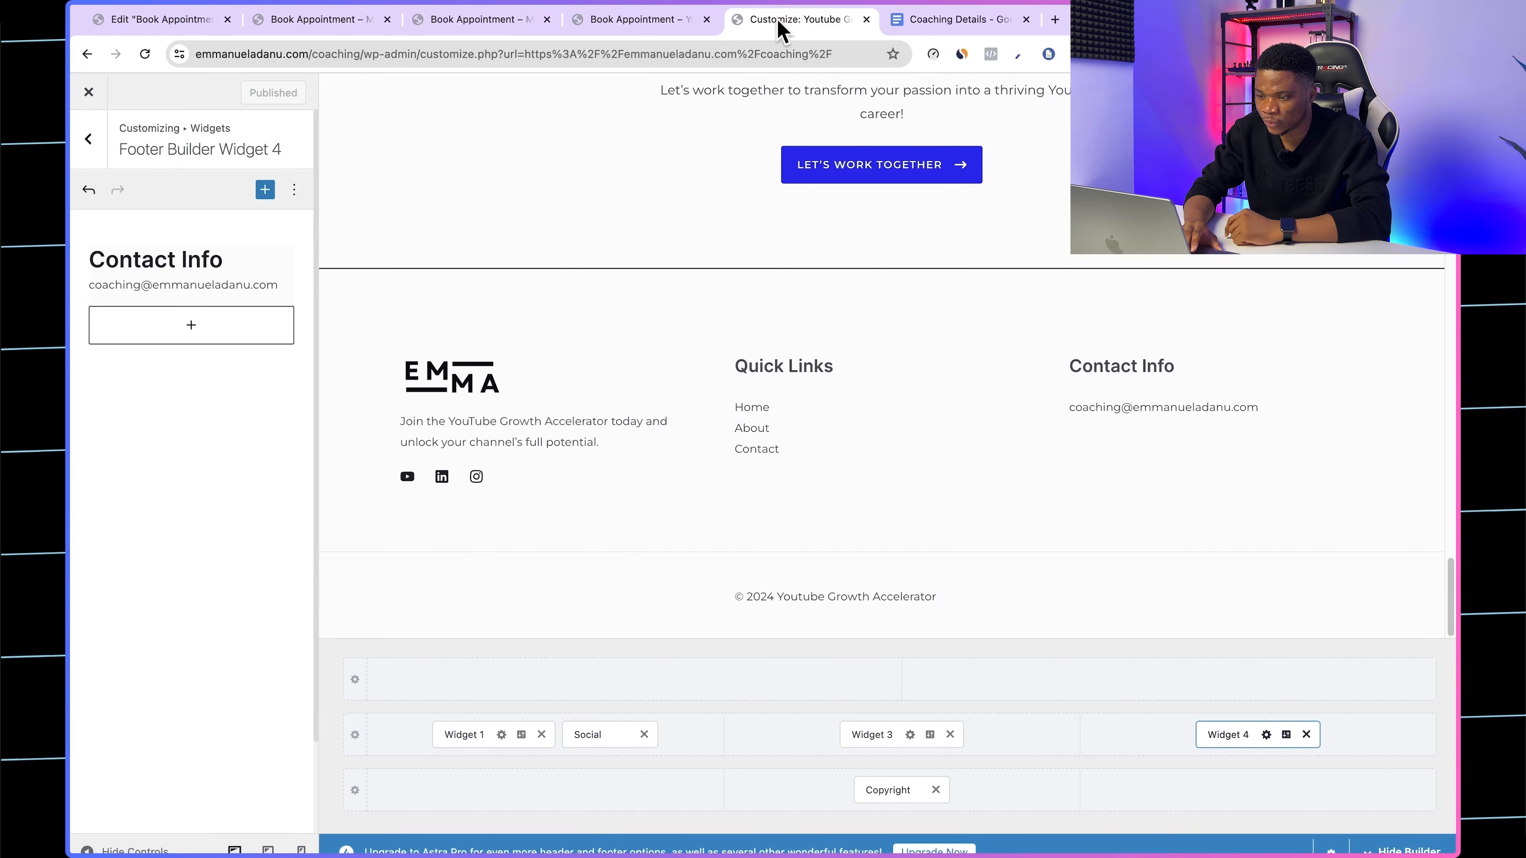
{"action": "left_click", "coordinate": [867, 20]}
{"action": "left_click", "coordinate": [476, 23]}
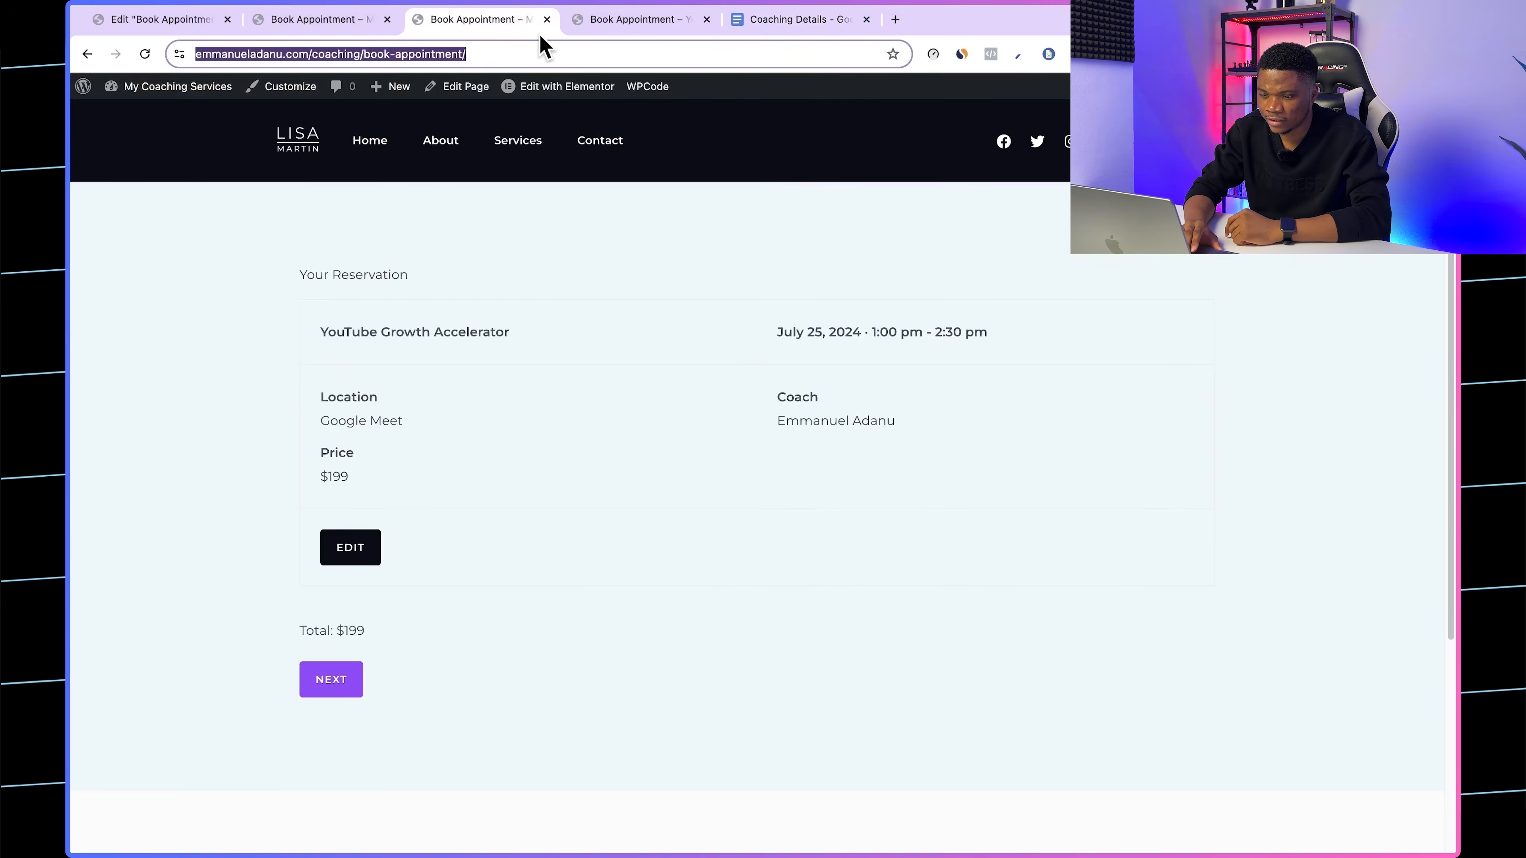
{"action": "left_click", "coordinate": [547, 19]}
{"action": "left_click", "coordinate": [341, 21]}
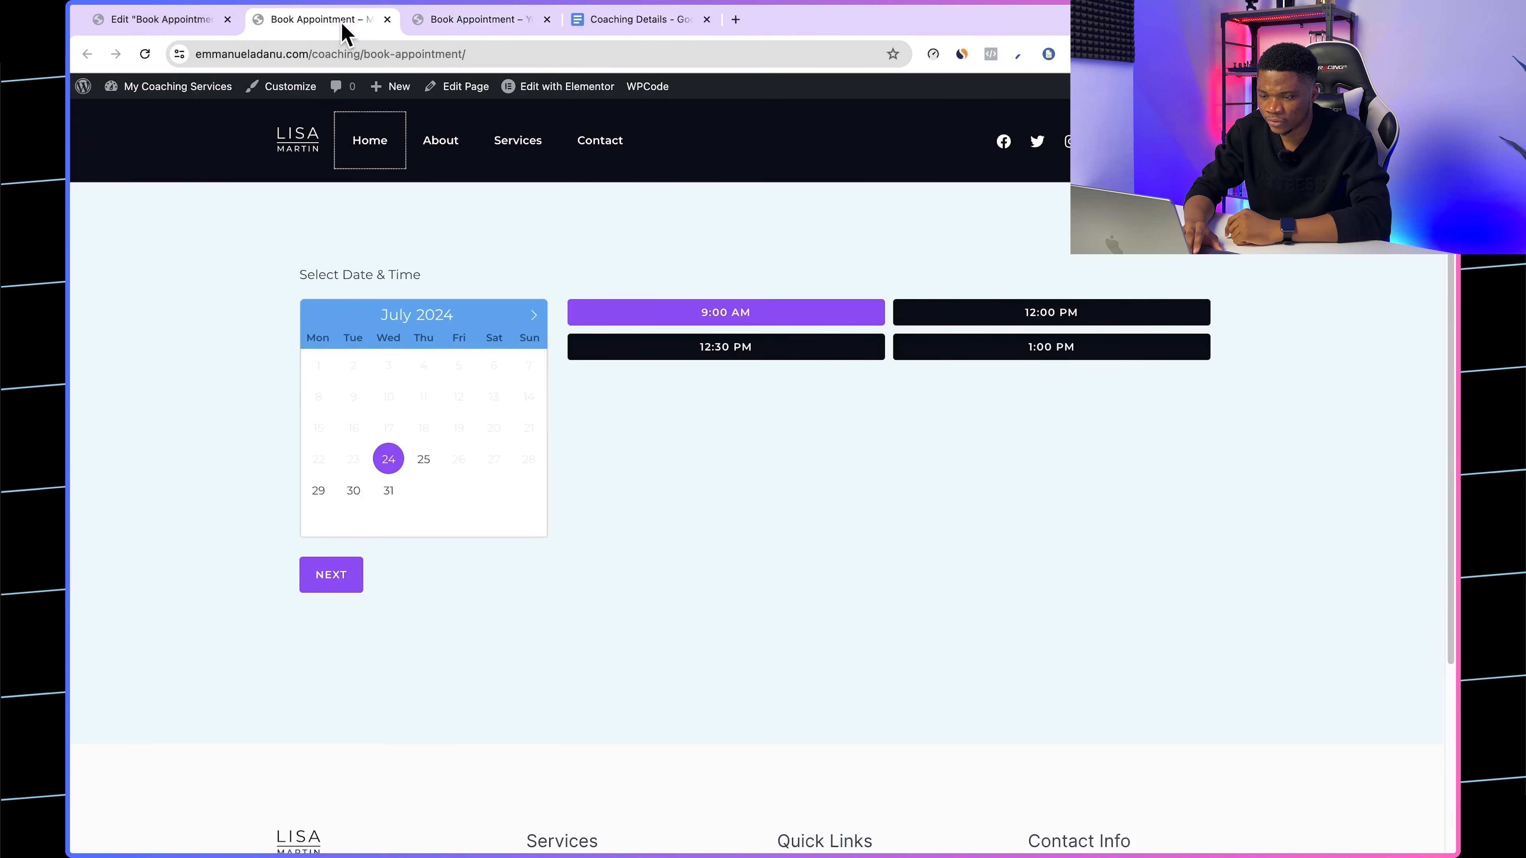
{"action": "left_click", "coordinate": [387, 19]}
Step: Exit the Elementor editor of the Book Appointment page and return to the WordPress pages list
{"action": "left_click", "coordinate": [198, 21]}
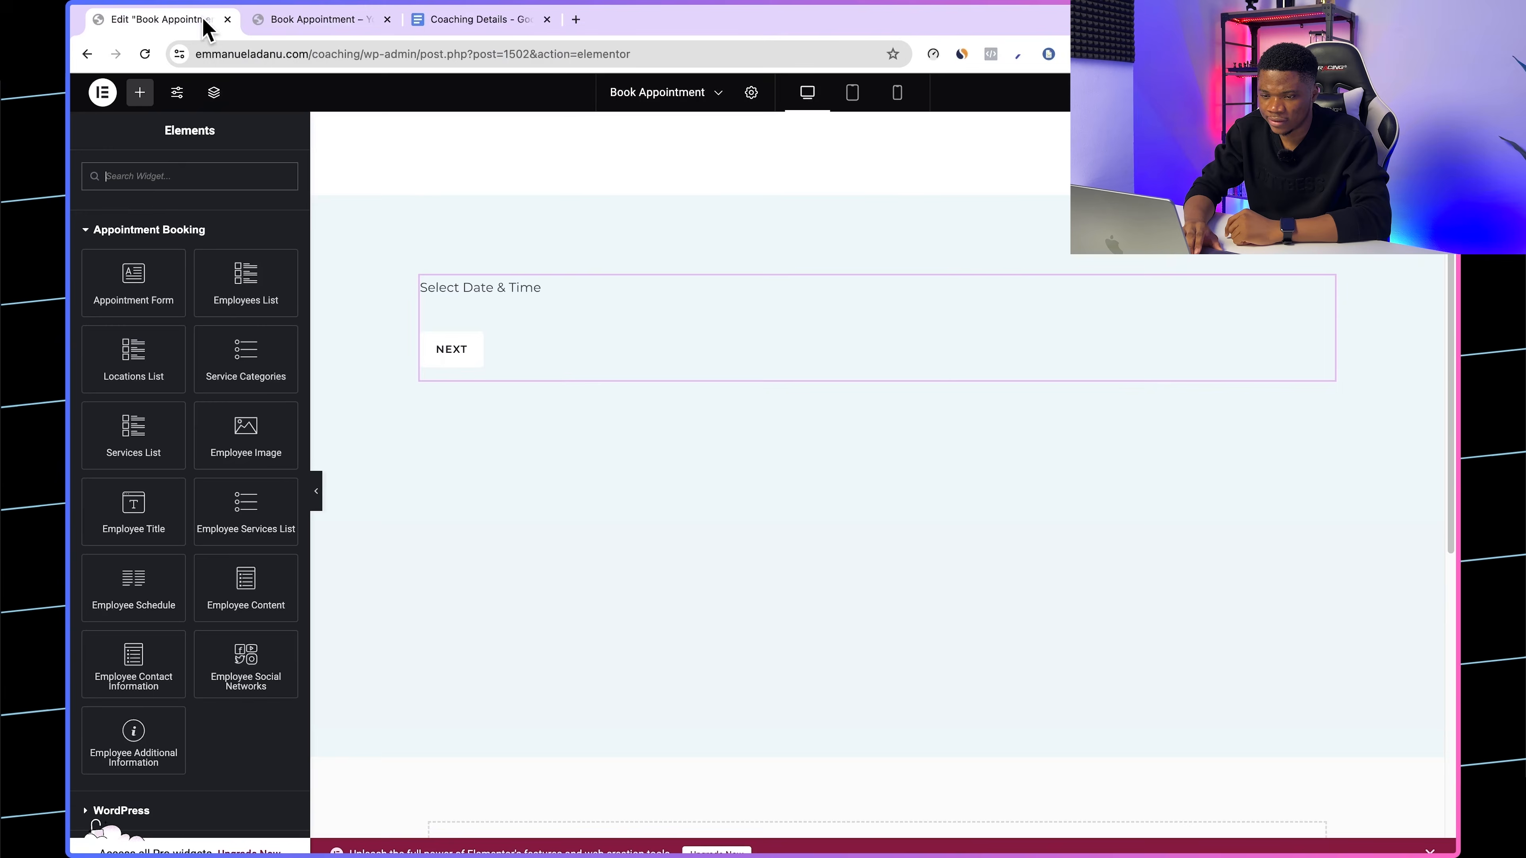
{"action": "left_click", "coordinate": [103, 92]}
{"action": "left_click", "coordinate": [168, 251]}
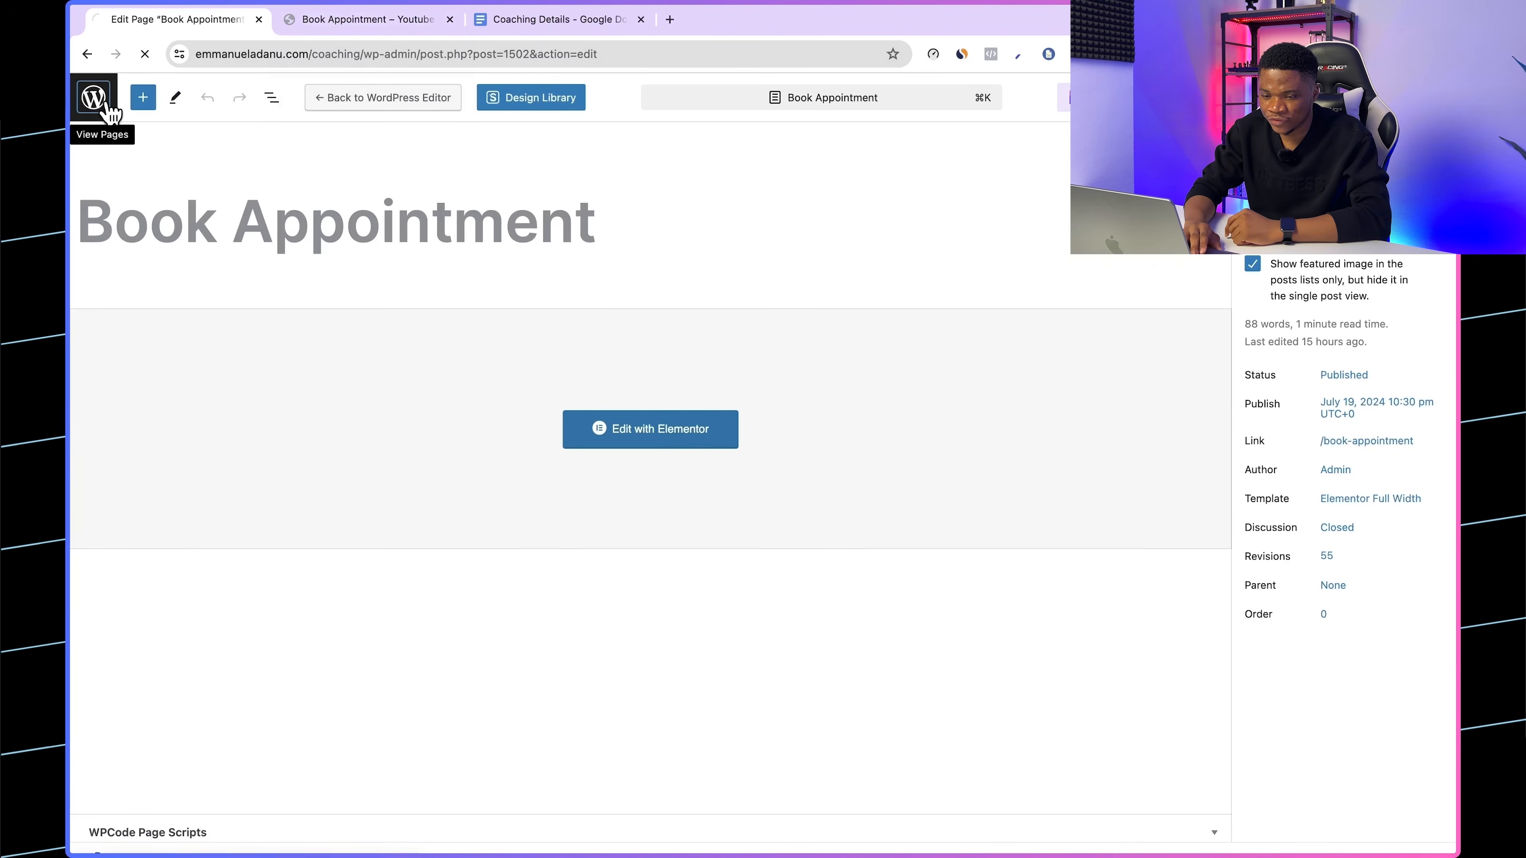
{"action": "left_click", "coordinate": [88, 95]}
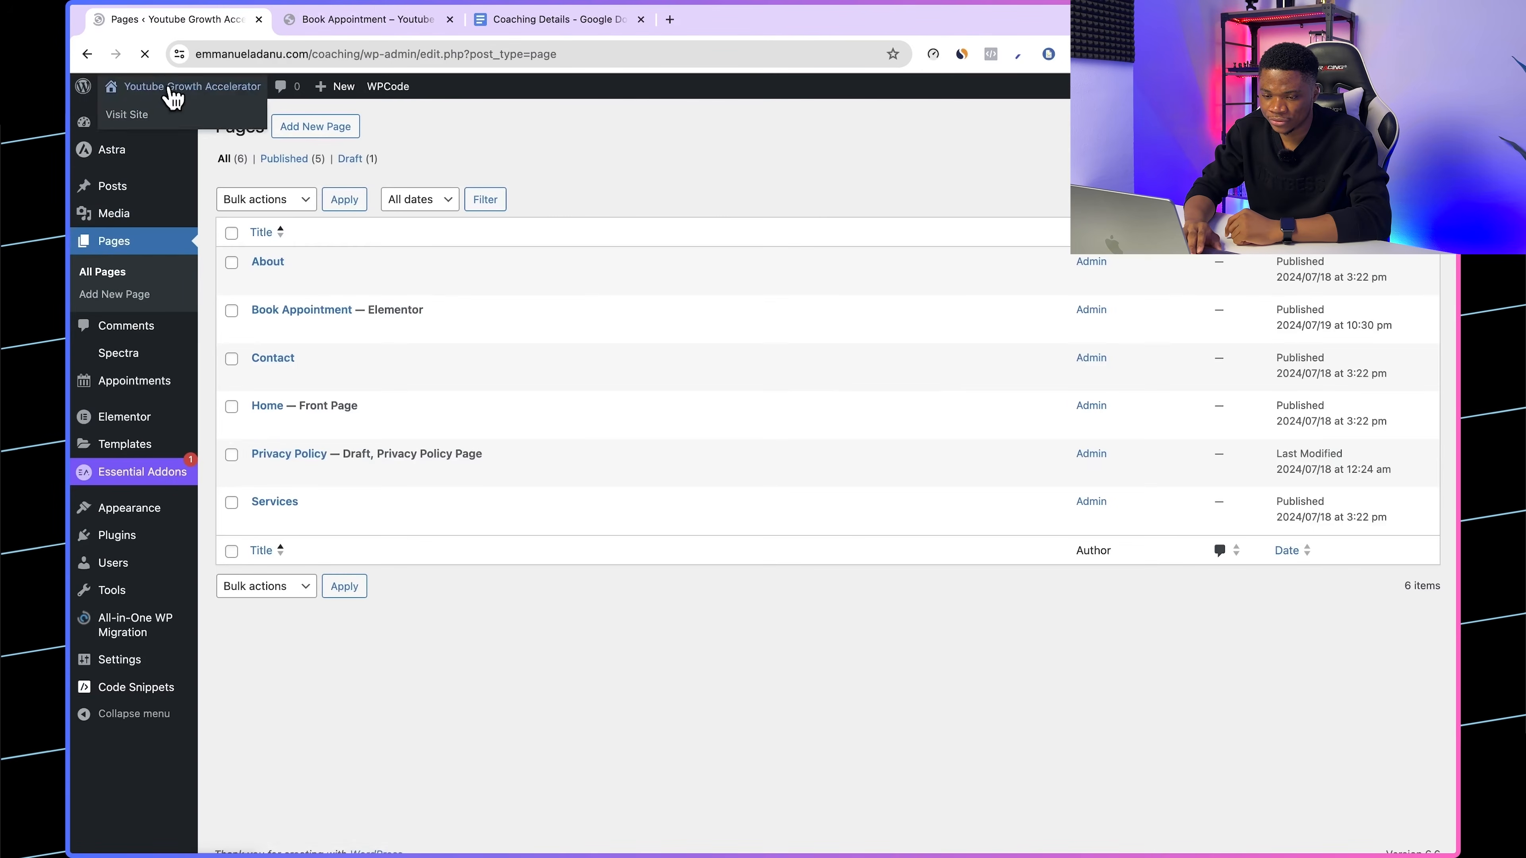
Step: Open the payment settings of the Appointments plugin to review the available payment methods
{"action": "mouse_move", "coordinate": [124, 384]}
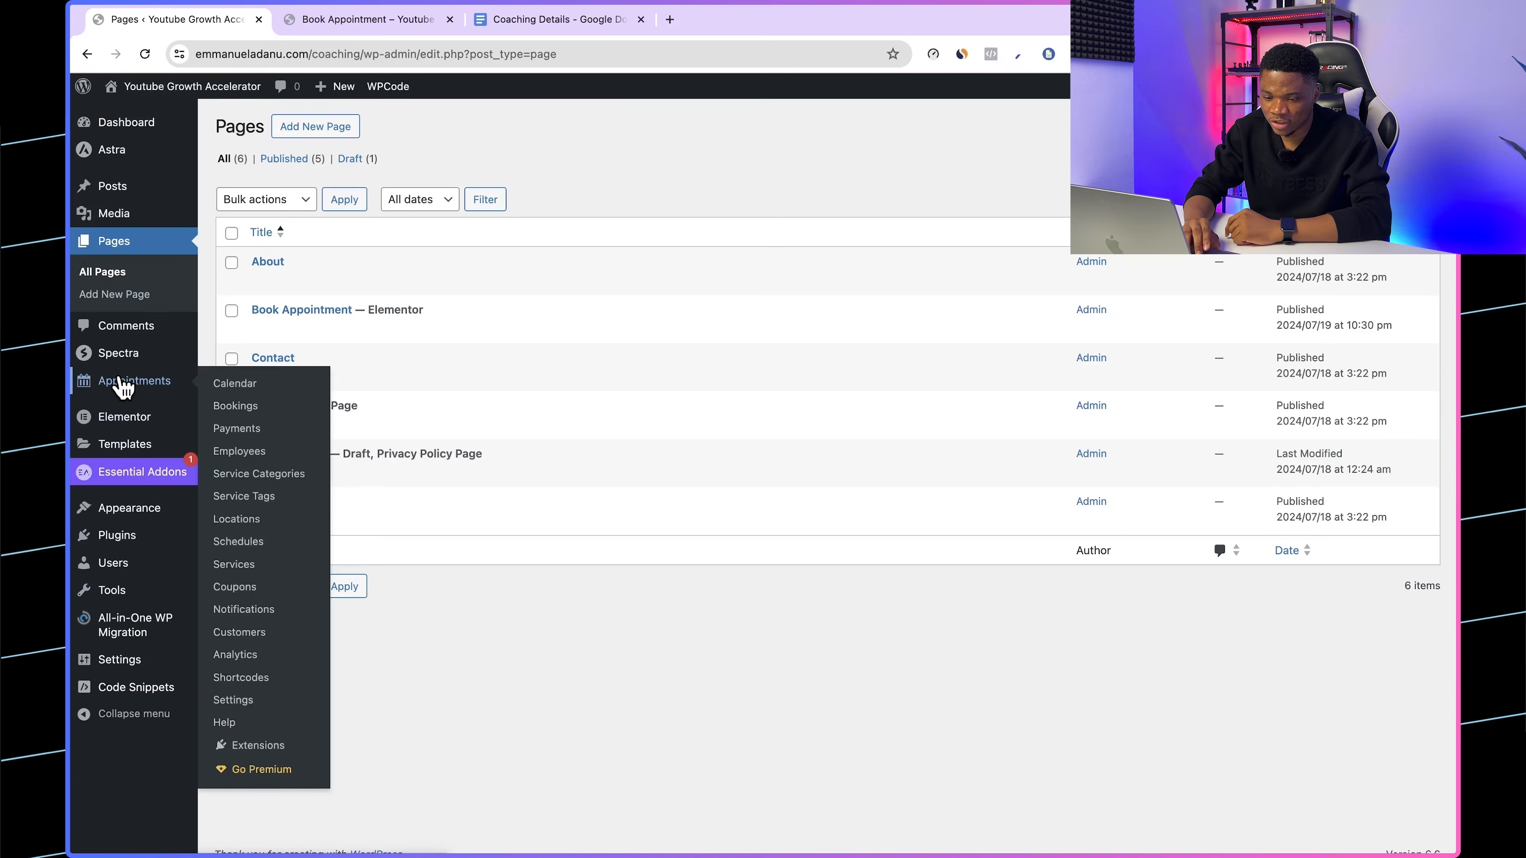
{"action": "left_click", "coordinate": [246, 702]}
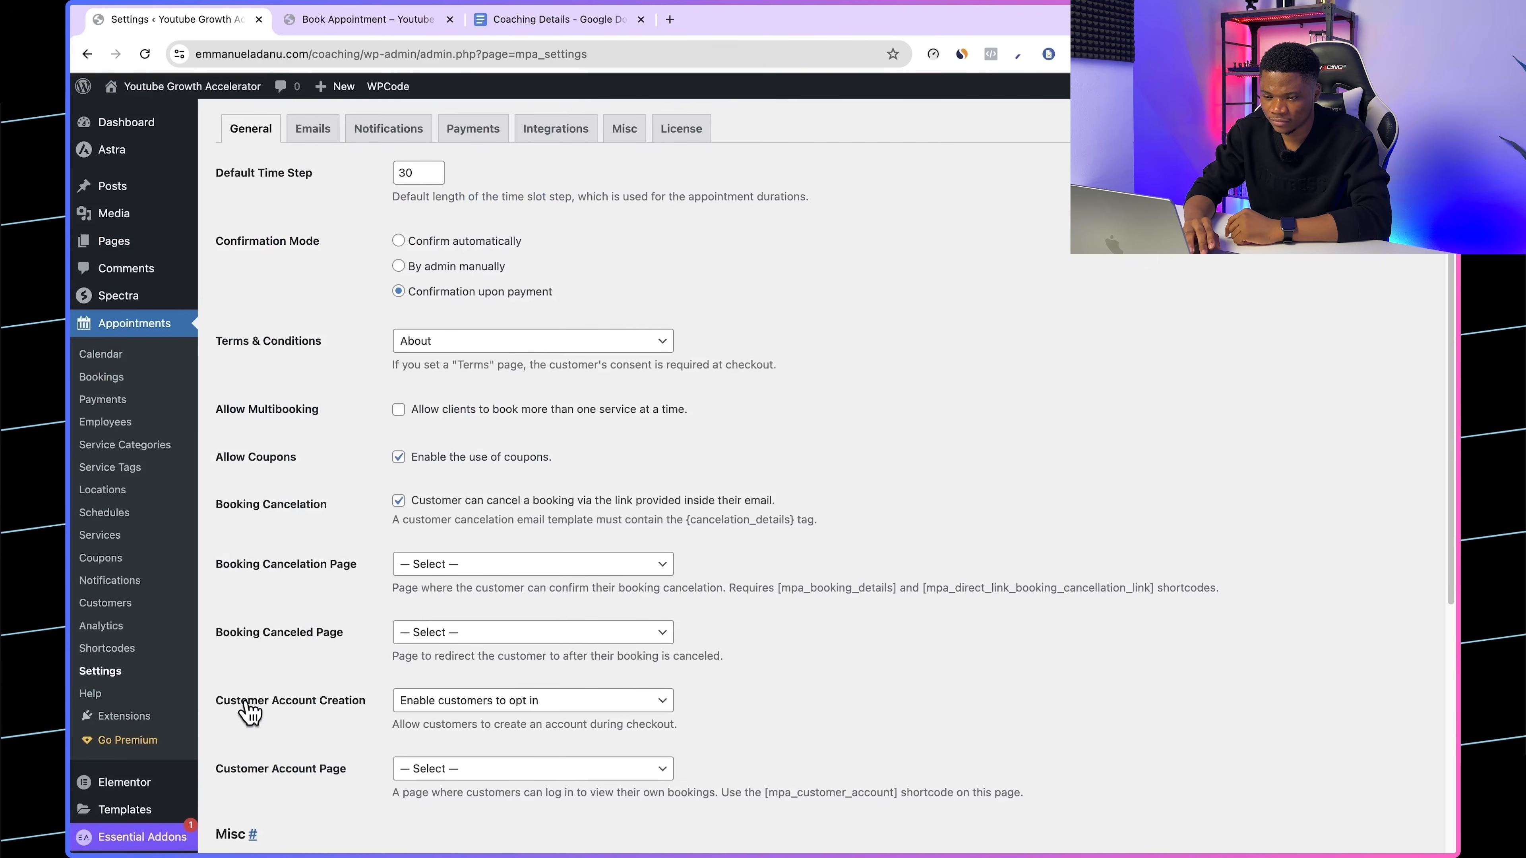
{"action": "left_click", "coordinate": [463, 135]}
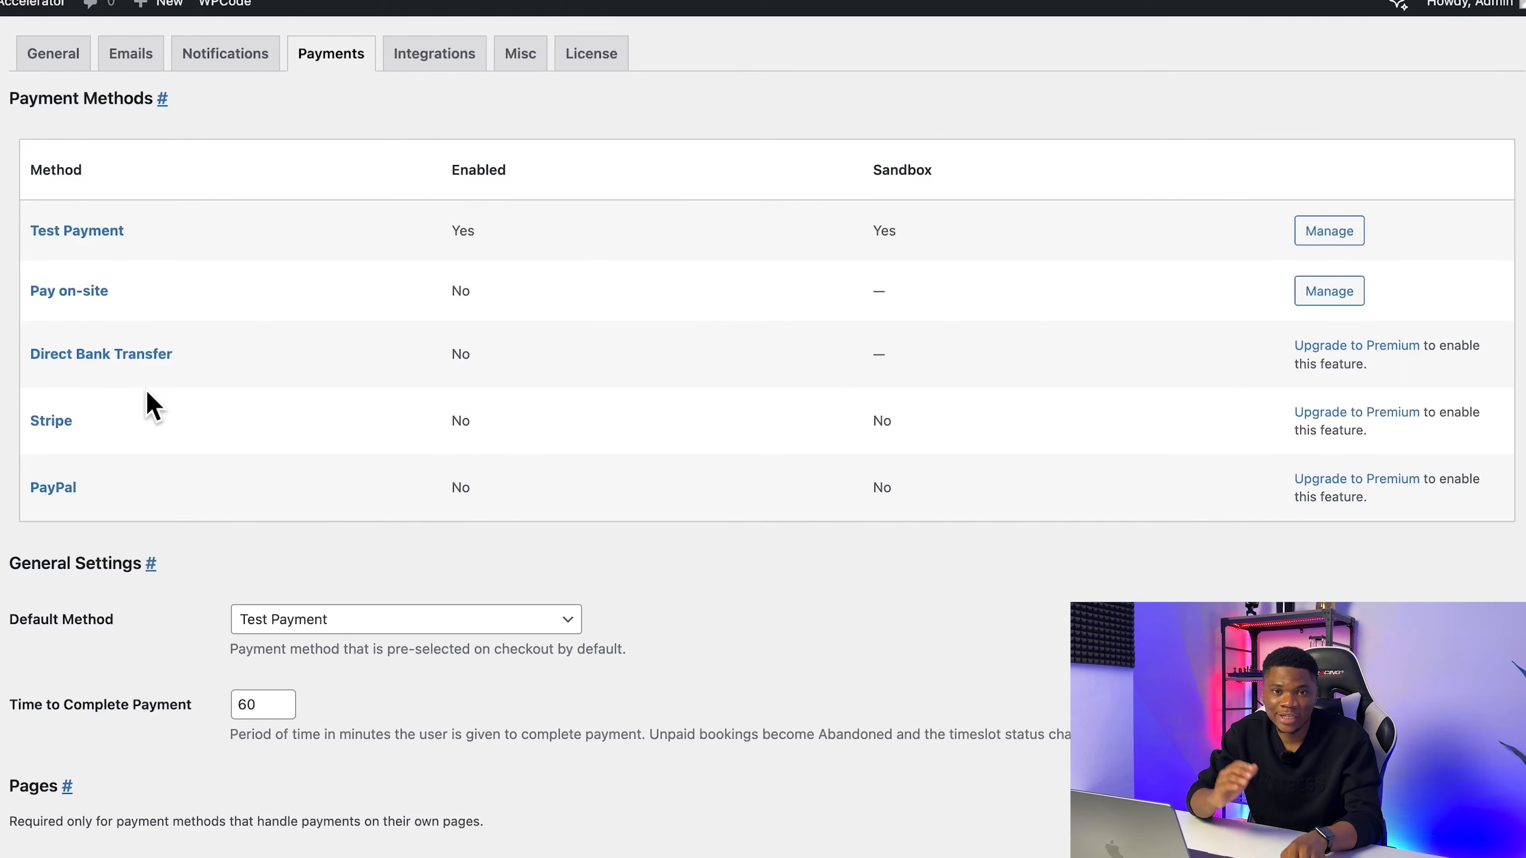
Step: Open the premium upgrade page for the PayPal method in a new tab and compare the Lite and Pro features
{"action": "right_click", "coordinate": [1385, 479]}
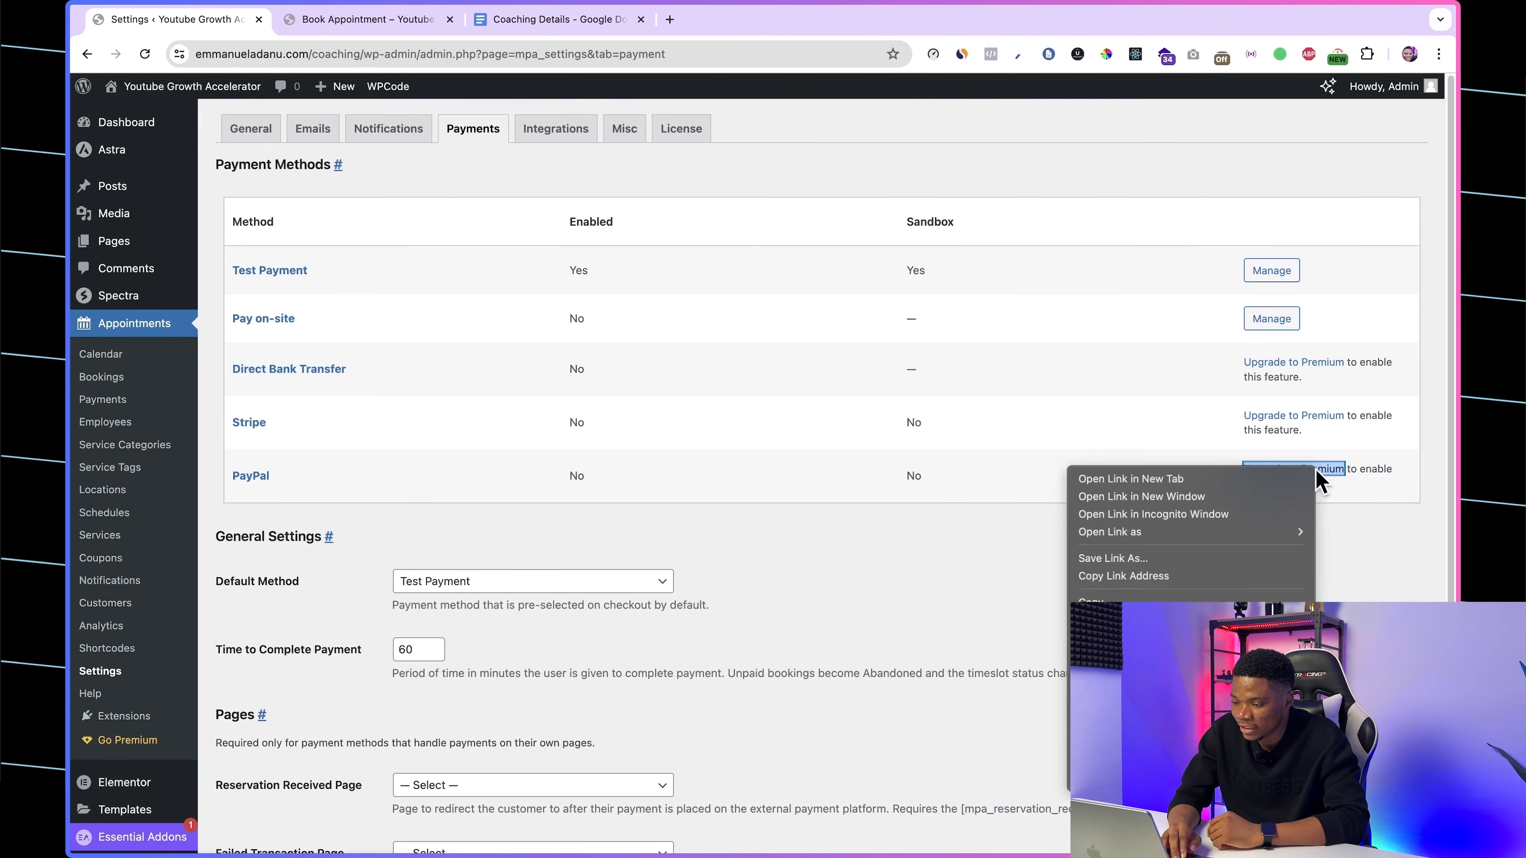
{"action": "left_click", "coordinate": [1227, 481]}
{"action": "left_click", "coordinate": [360, 20]}
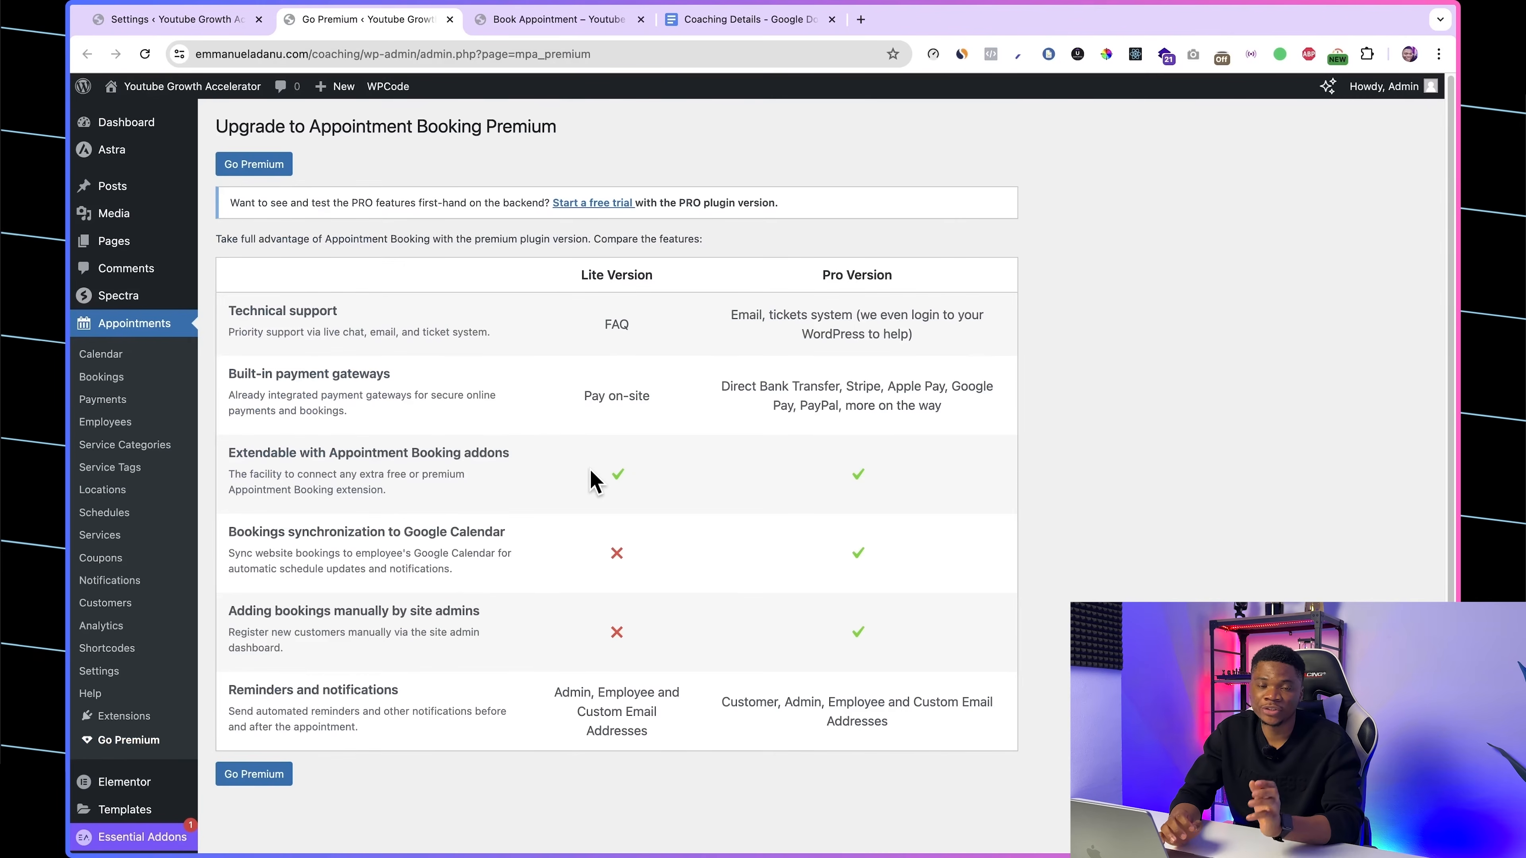
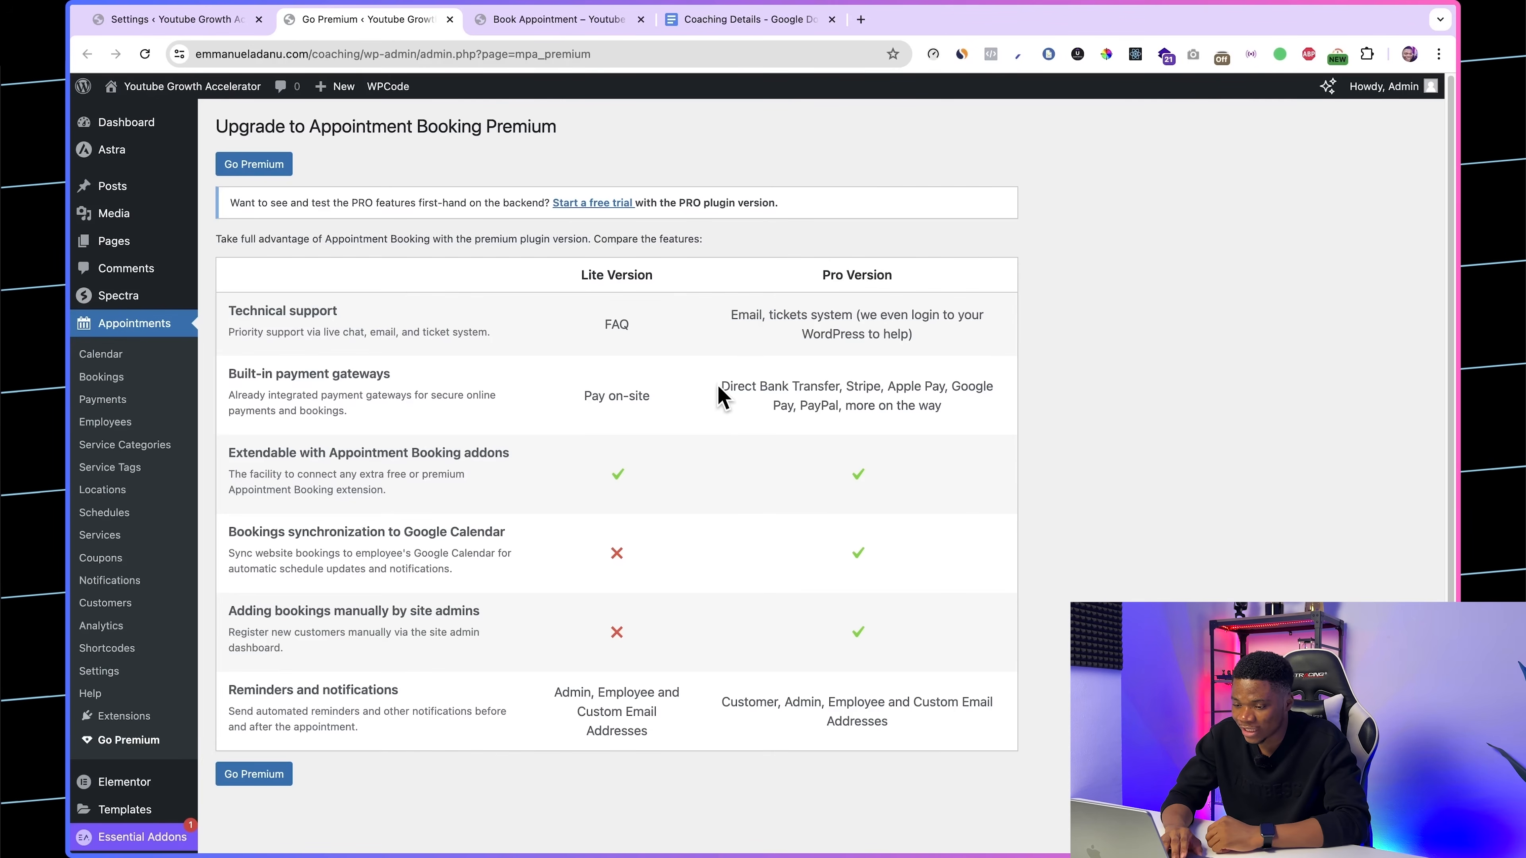
Step: Examine the payment gateways built into the Pro version in the Lite and Pro feature comparison
{"action": "left_click_drag", "start_coordinate": [720, 388], "coordinate": [959, 414]}
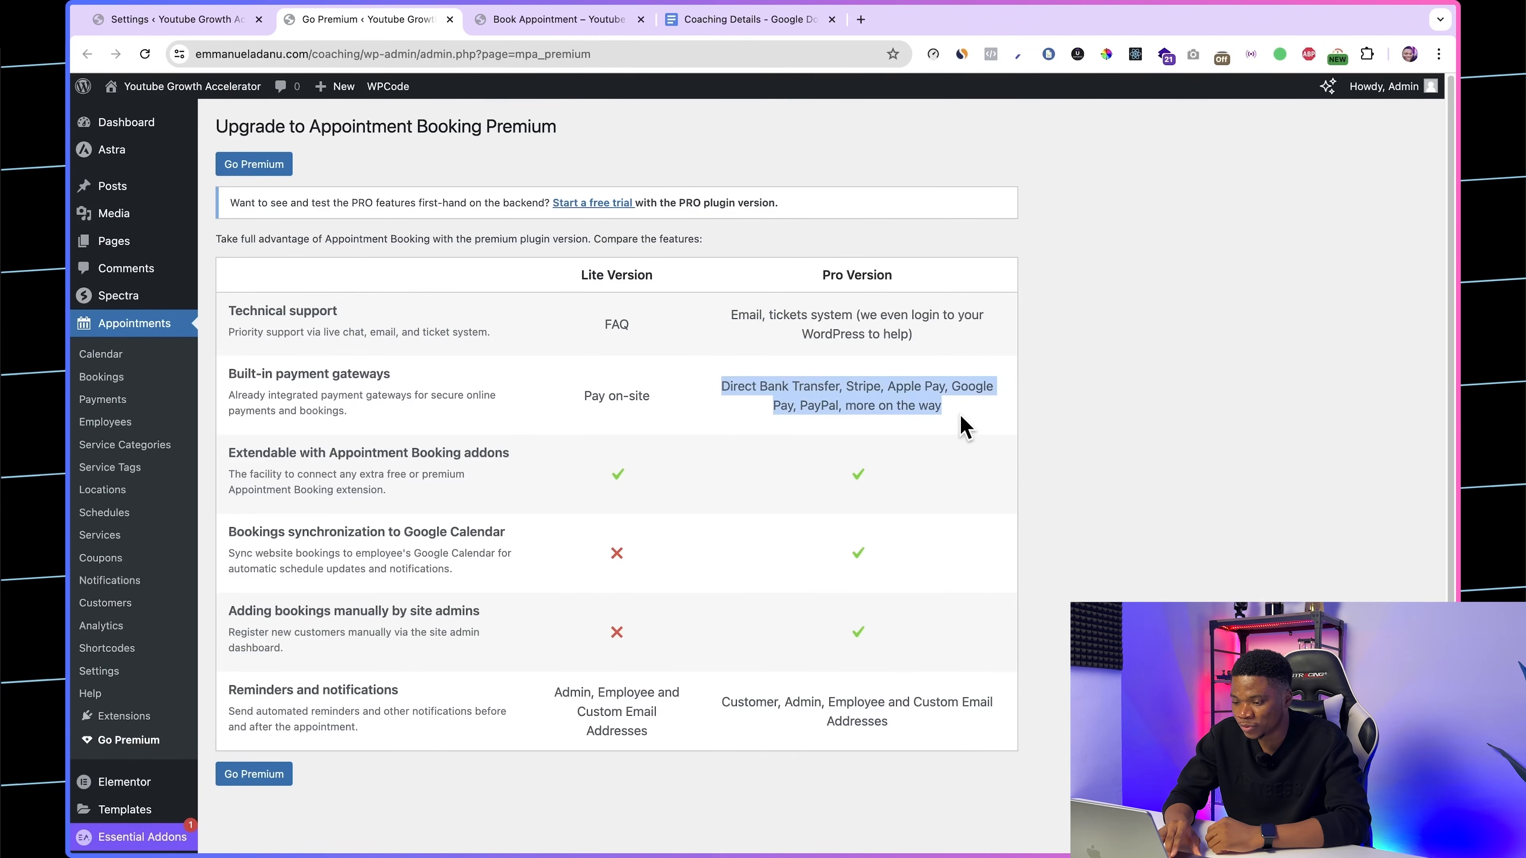
{"action": "left_click", "coordinate": [941, 417]}
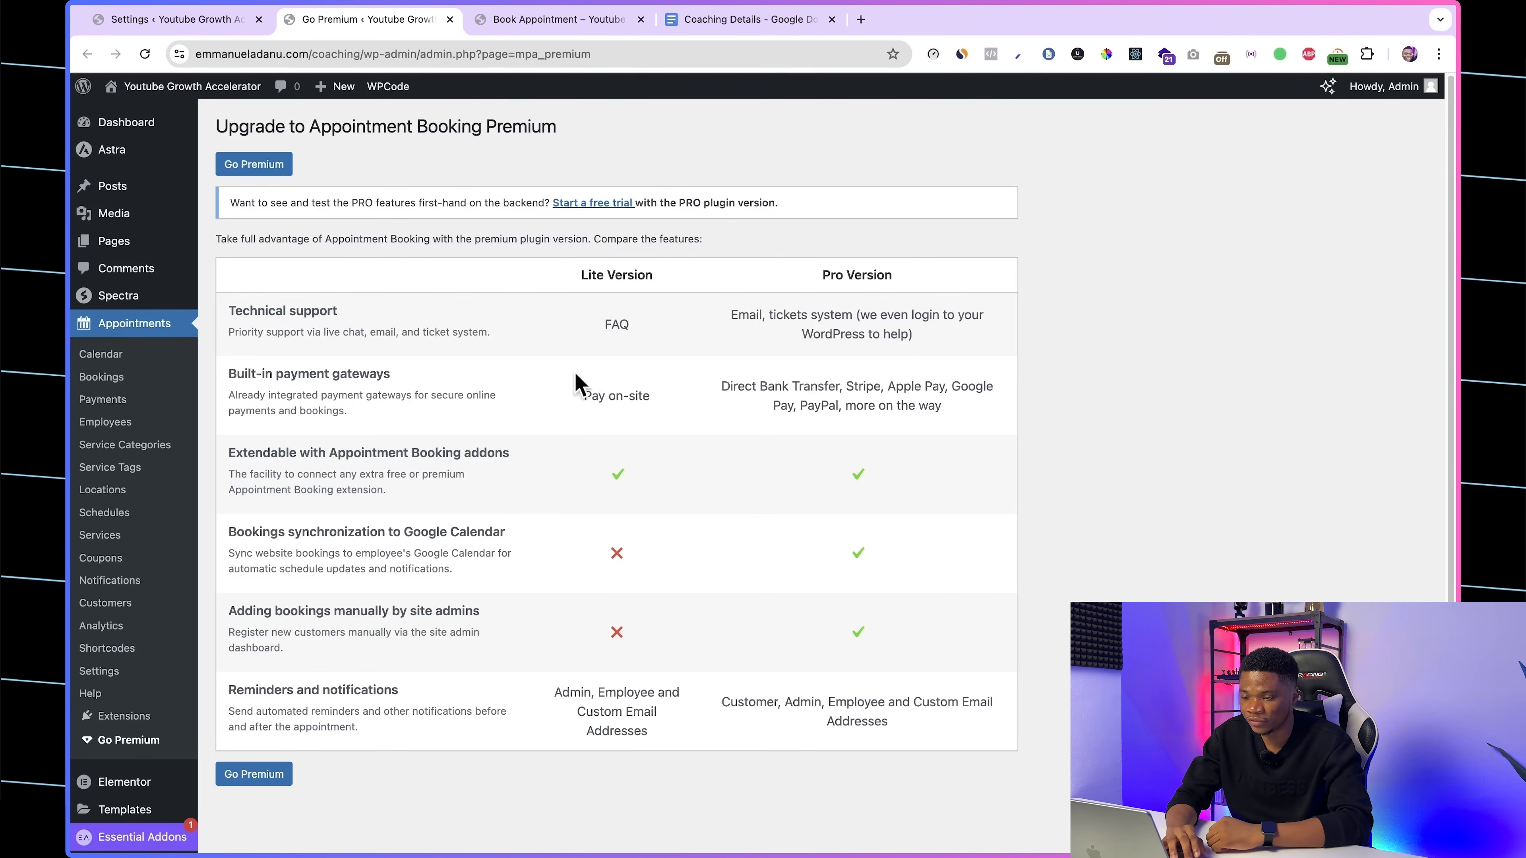
Step: Open the MotoPress Appointment Booking product page from the Coaching Details document and review the Unlimited Sites license price
{"action": "left_click", "coordinate": [756, 25]}
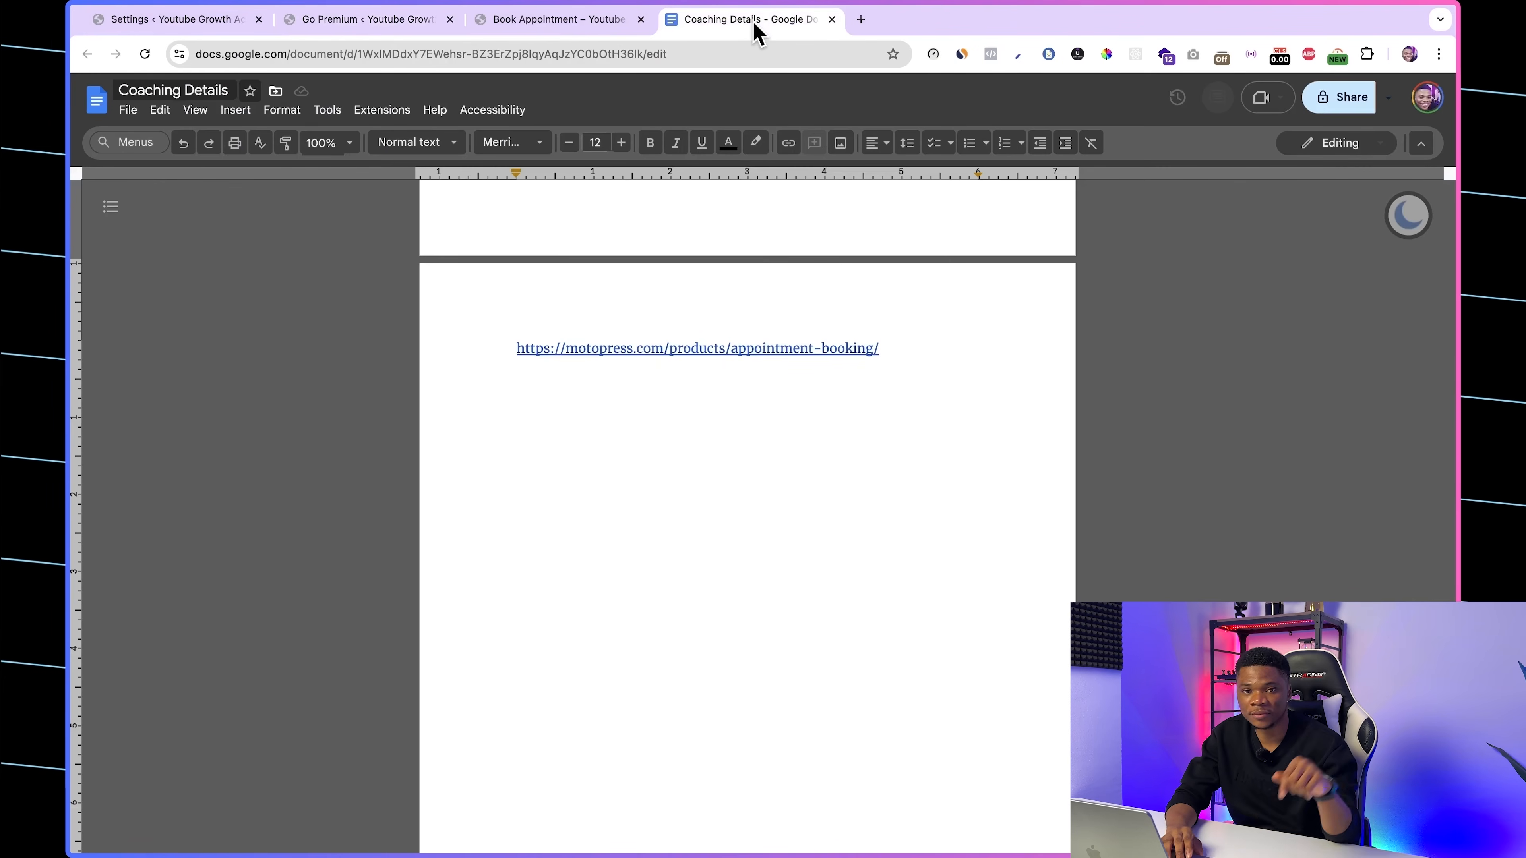
{"action": "left_click_drag", "start_coordinate": [506, 356], "coordinate": [896, 348]}
{"action": "left_click", "coordinate": [831, 419]}
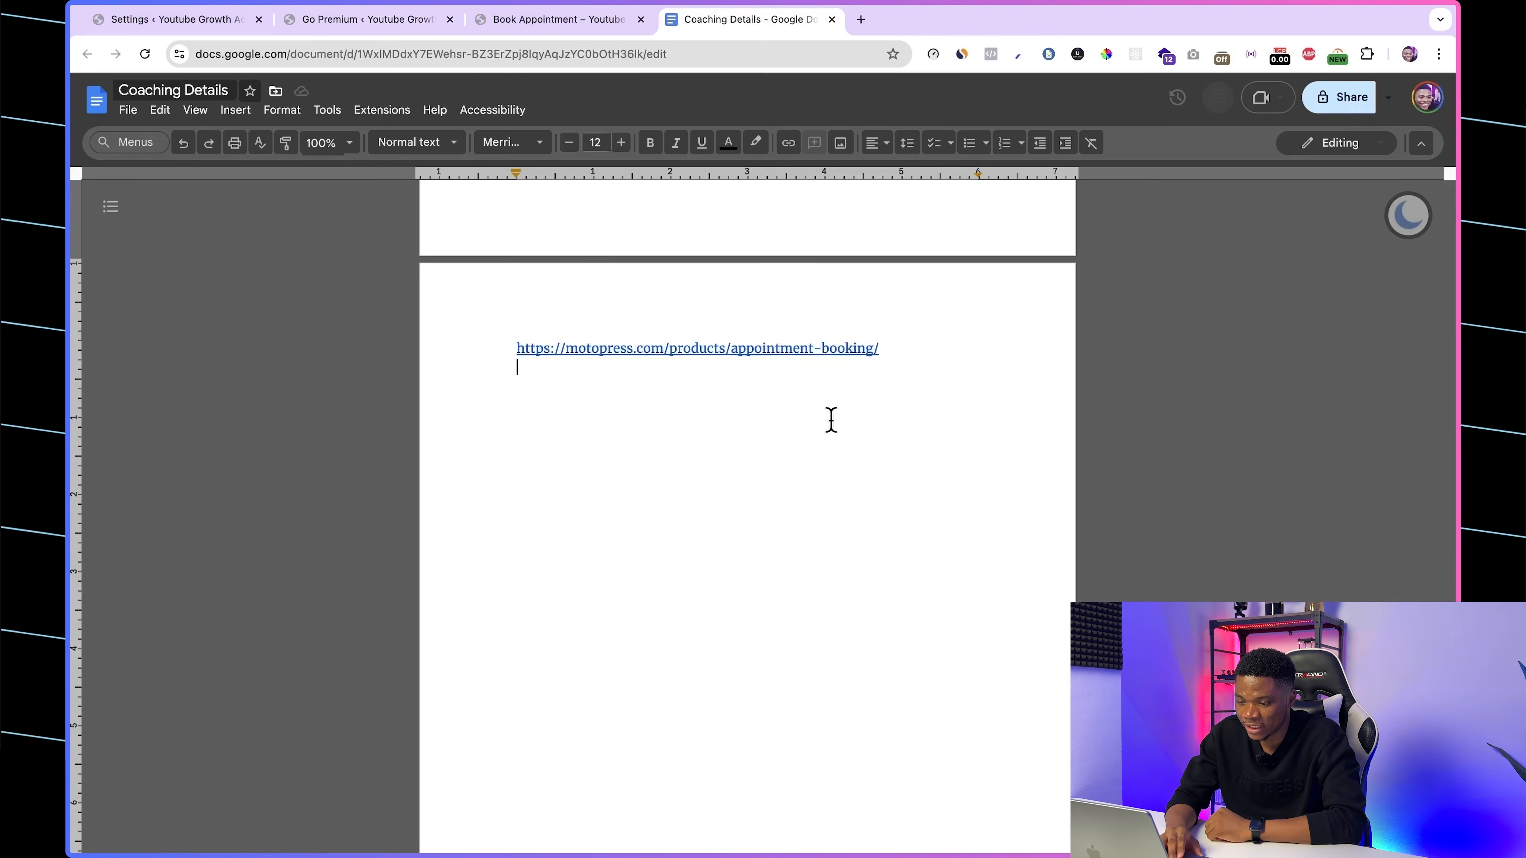
{"action": "left_click", "coordinate": [758, 347]}
{"action": "left_click", "coordinate": [601, 379]}
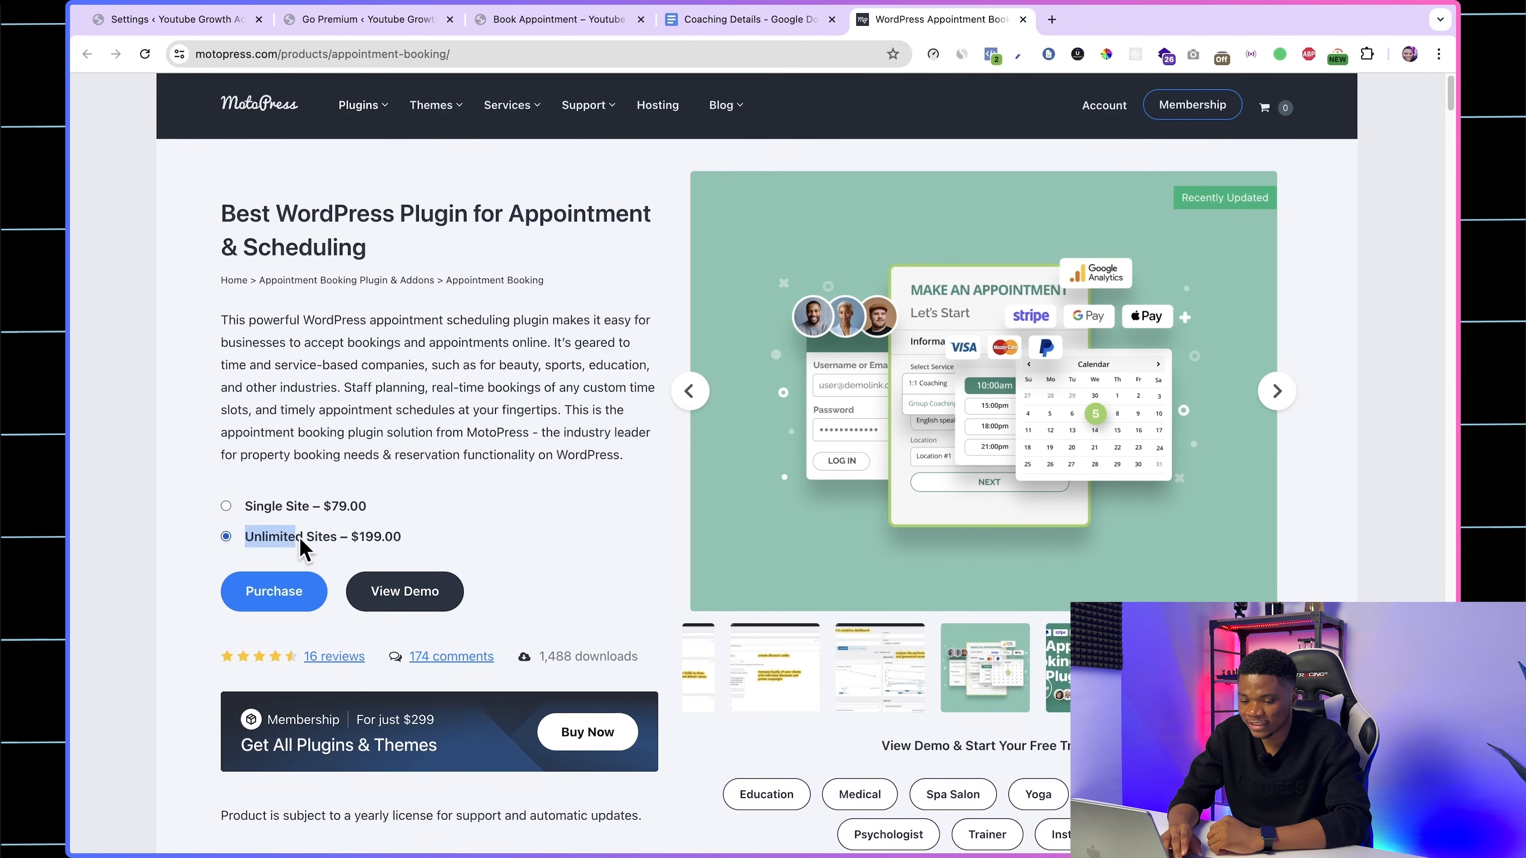
{"action": "left_click_drag", "start_coordinate": [300, 538], "coordinate": [404, 541]}
{"action": "left_click", "coordinate": [446, 535]}
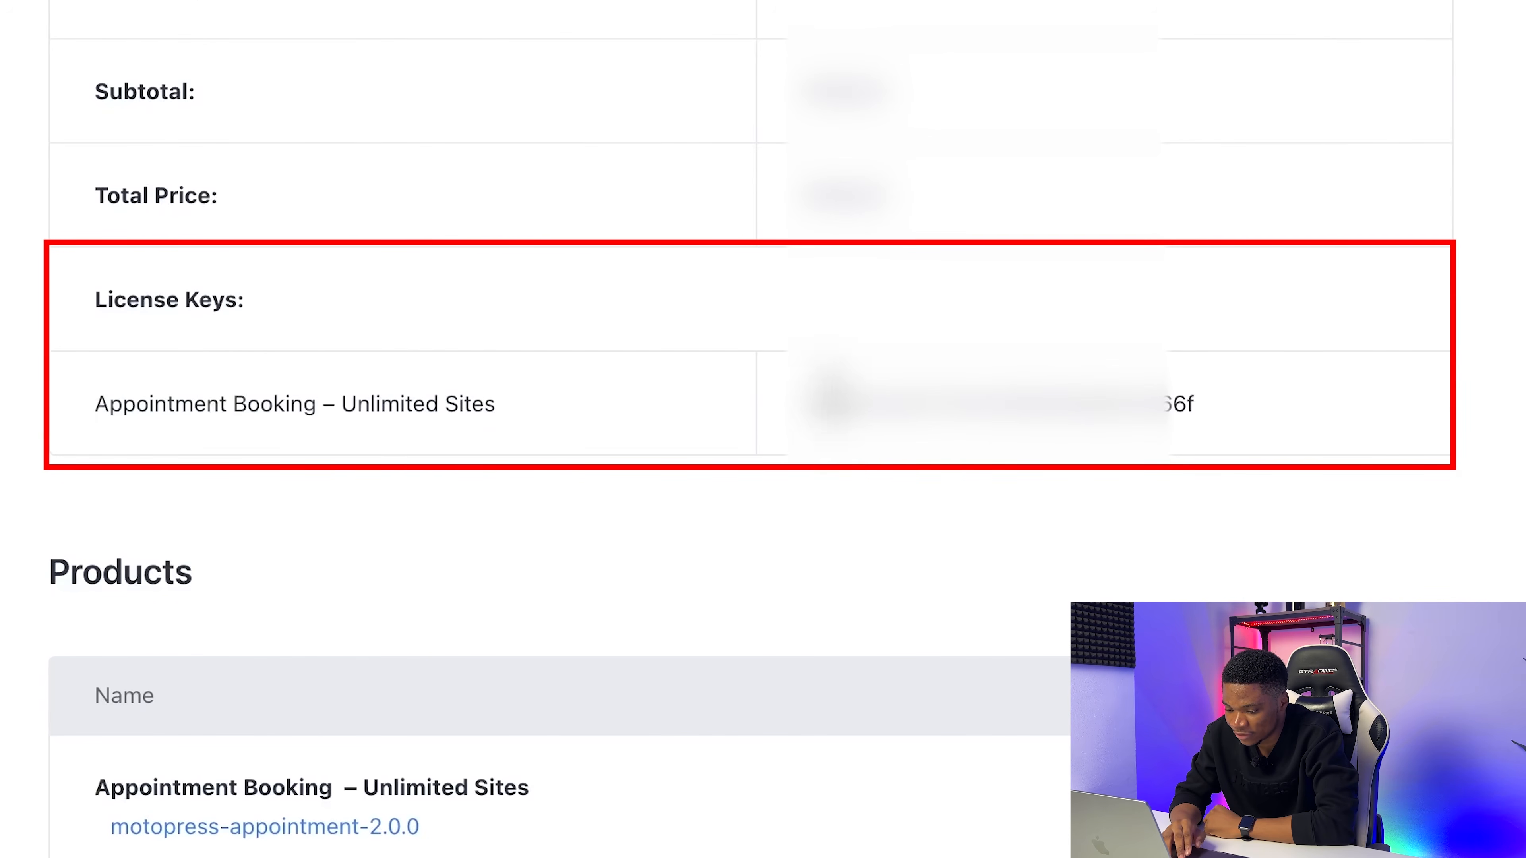
Step: Copy the Appointment Booking license key from the order confirmation, save it in the plugin's license settings and activate the license
{"action": "double_click", "coordinate": [834, 402]}
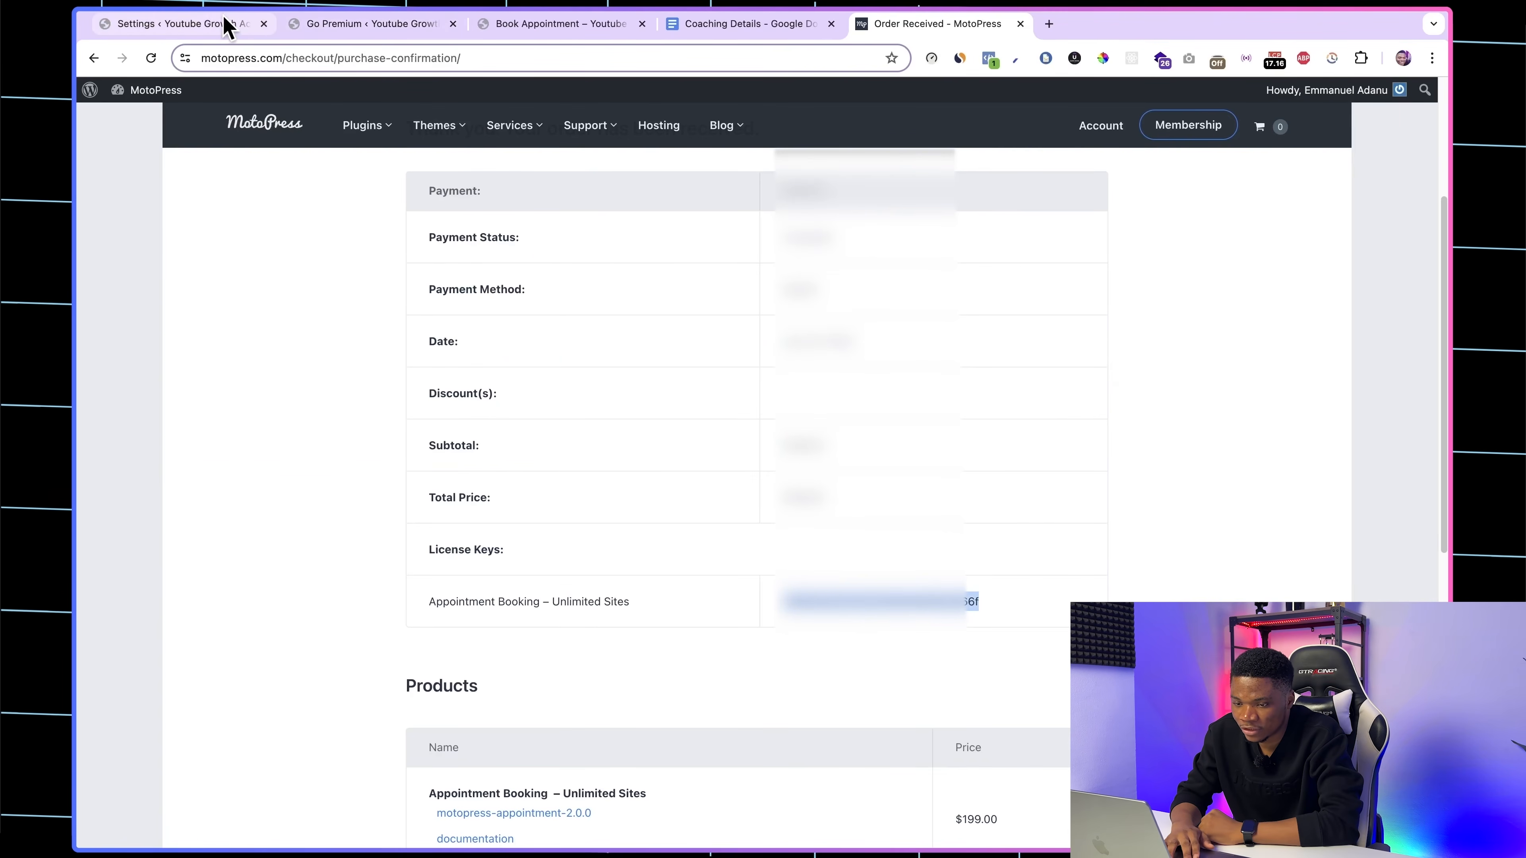
{"action": "left_click", "coordinate": [216, 24]}
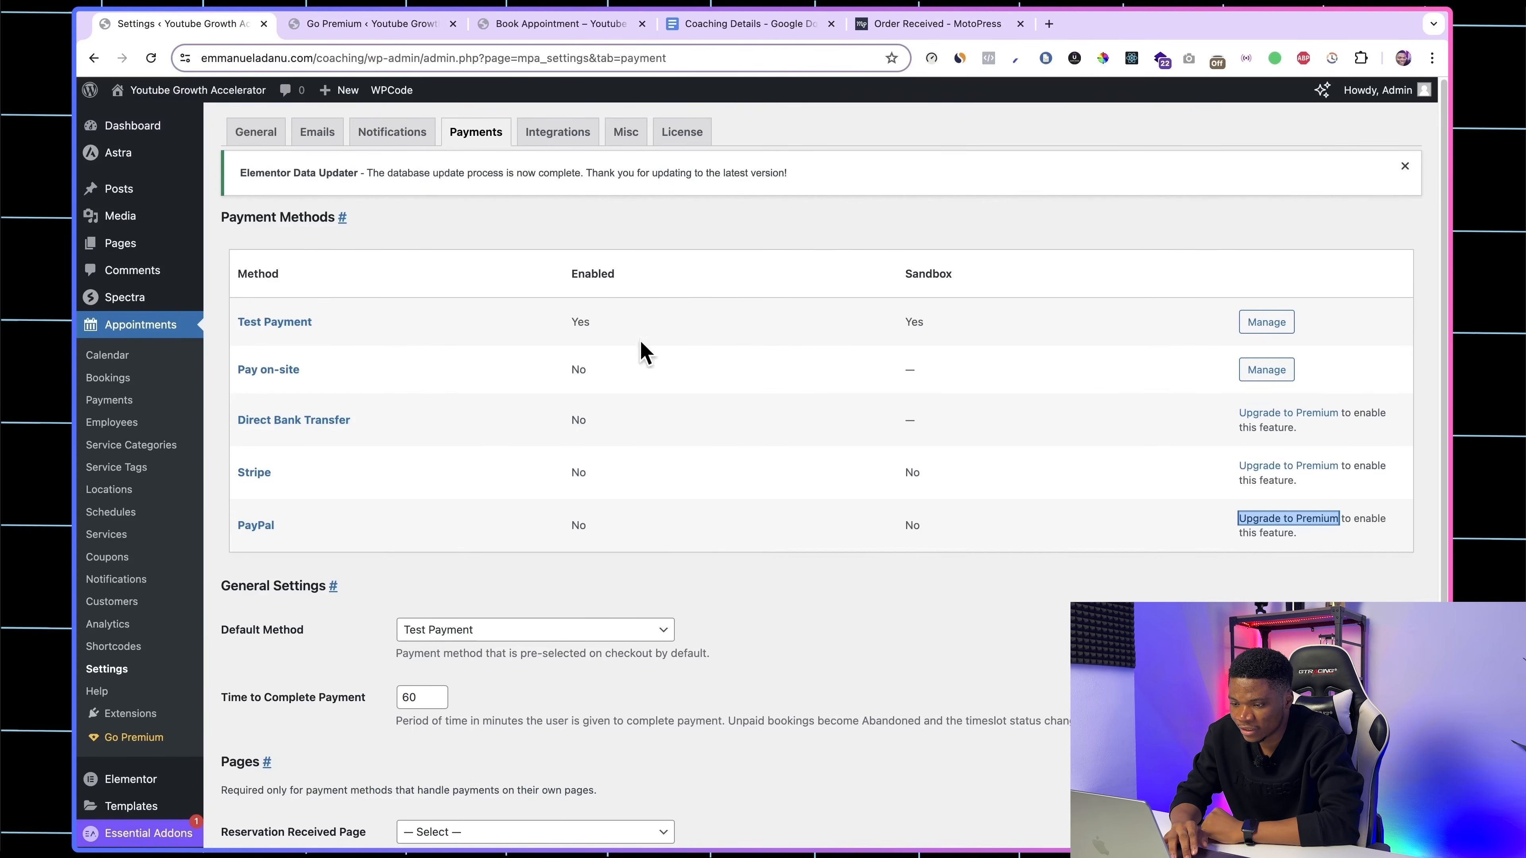
{"action": "left_click", "coordinate": [681, 135]}
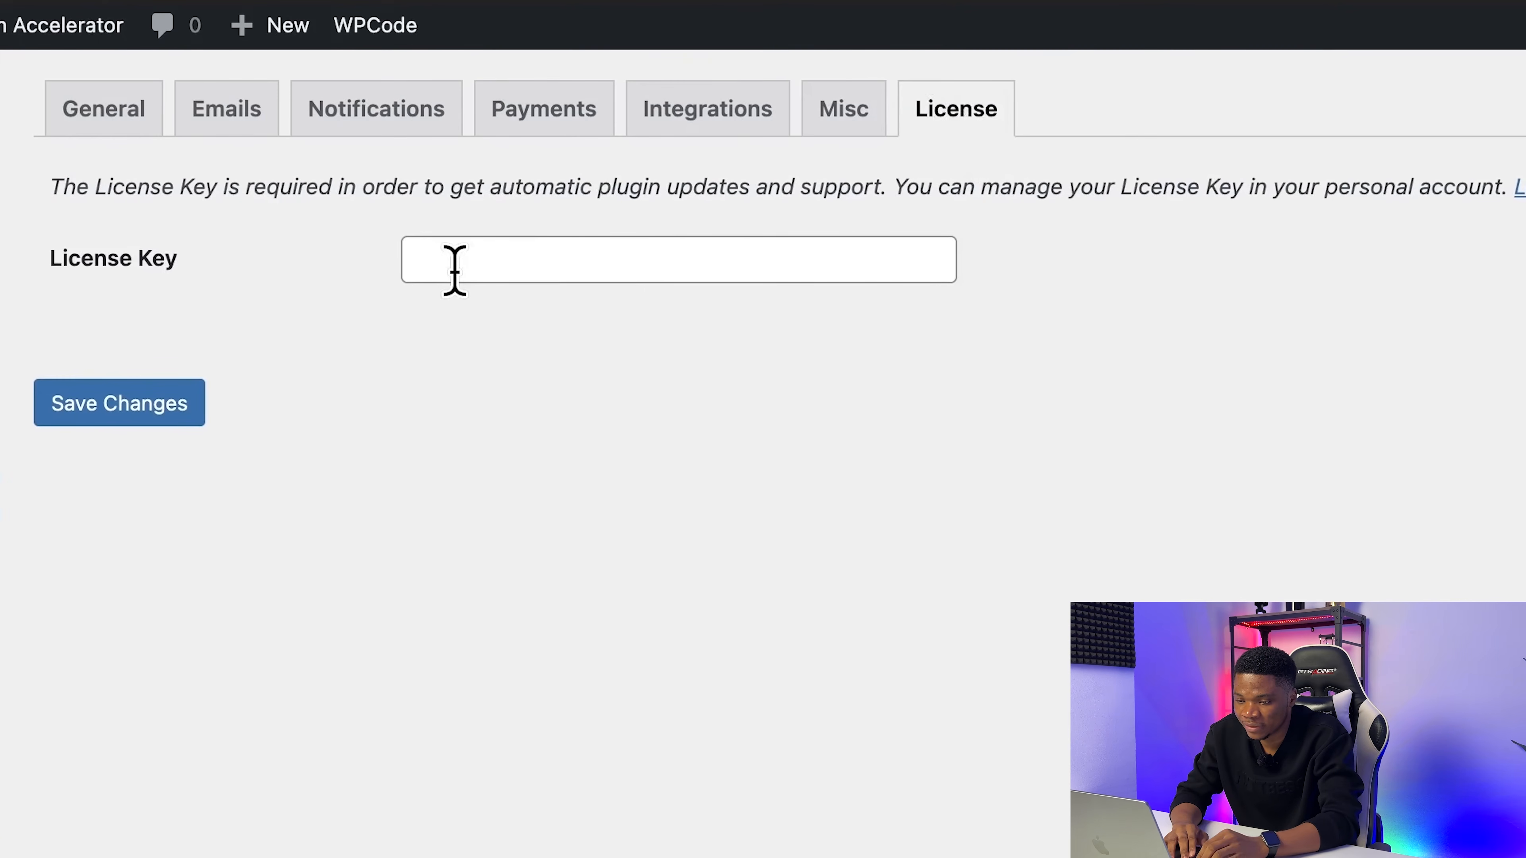
{"action": "left_click", "coordinate": [437, 271]}
{"action": "key", "text": "super+v"}
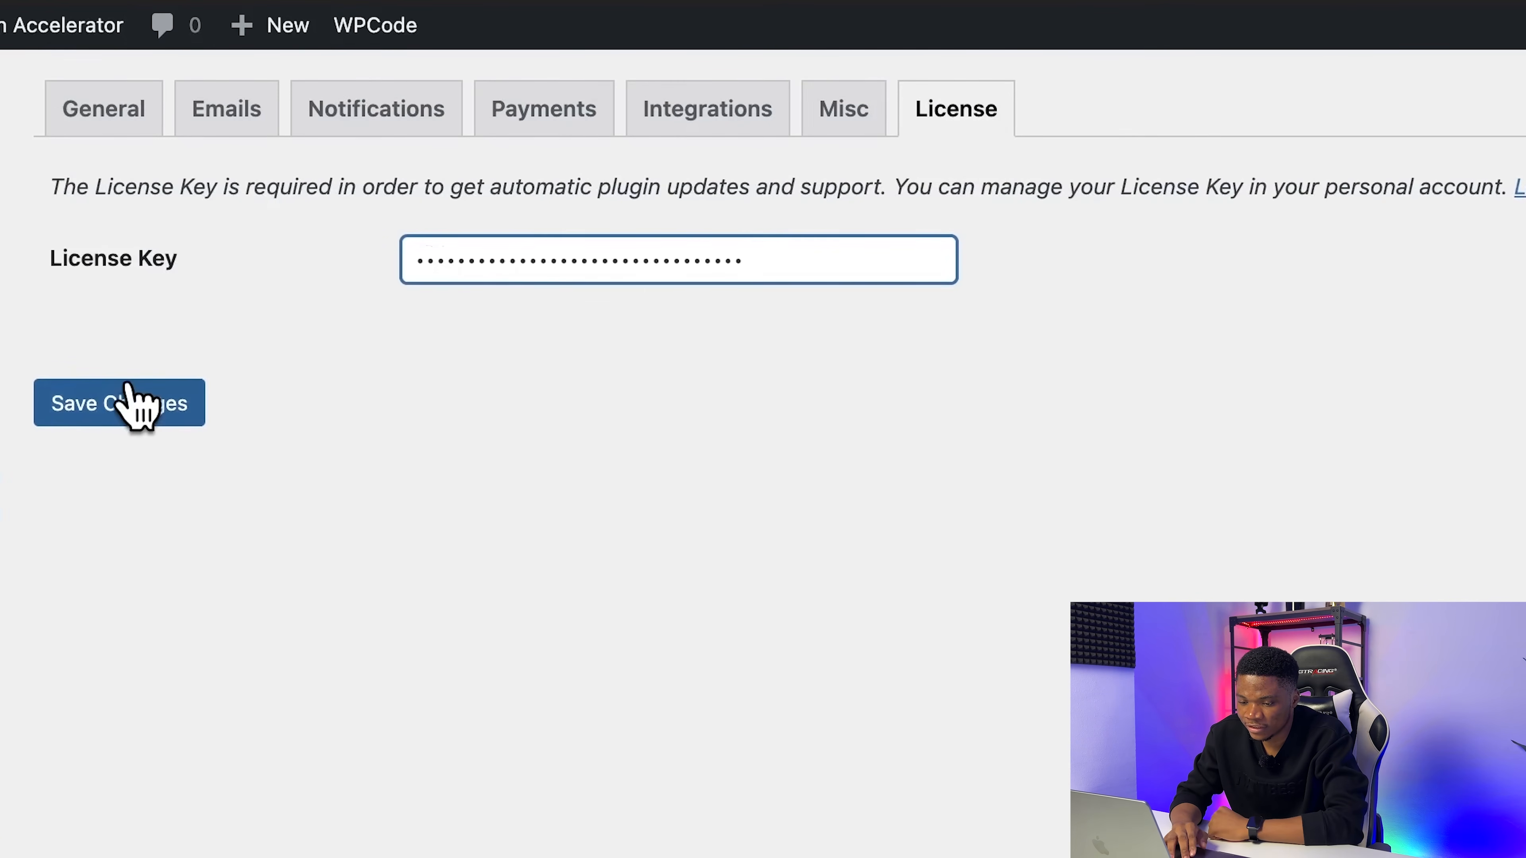
{"action": "left_click", "coordinate": [123, 403]}
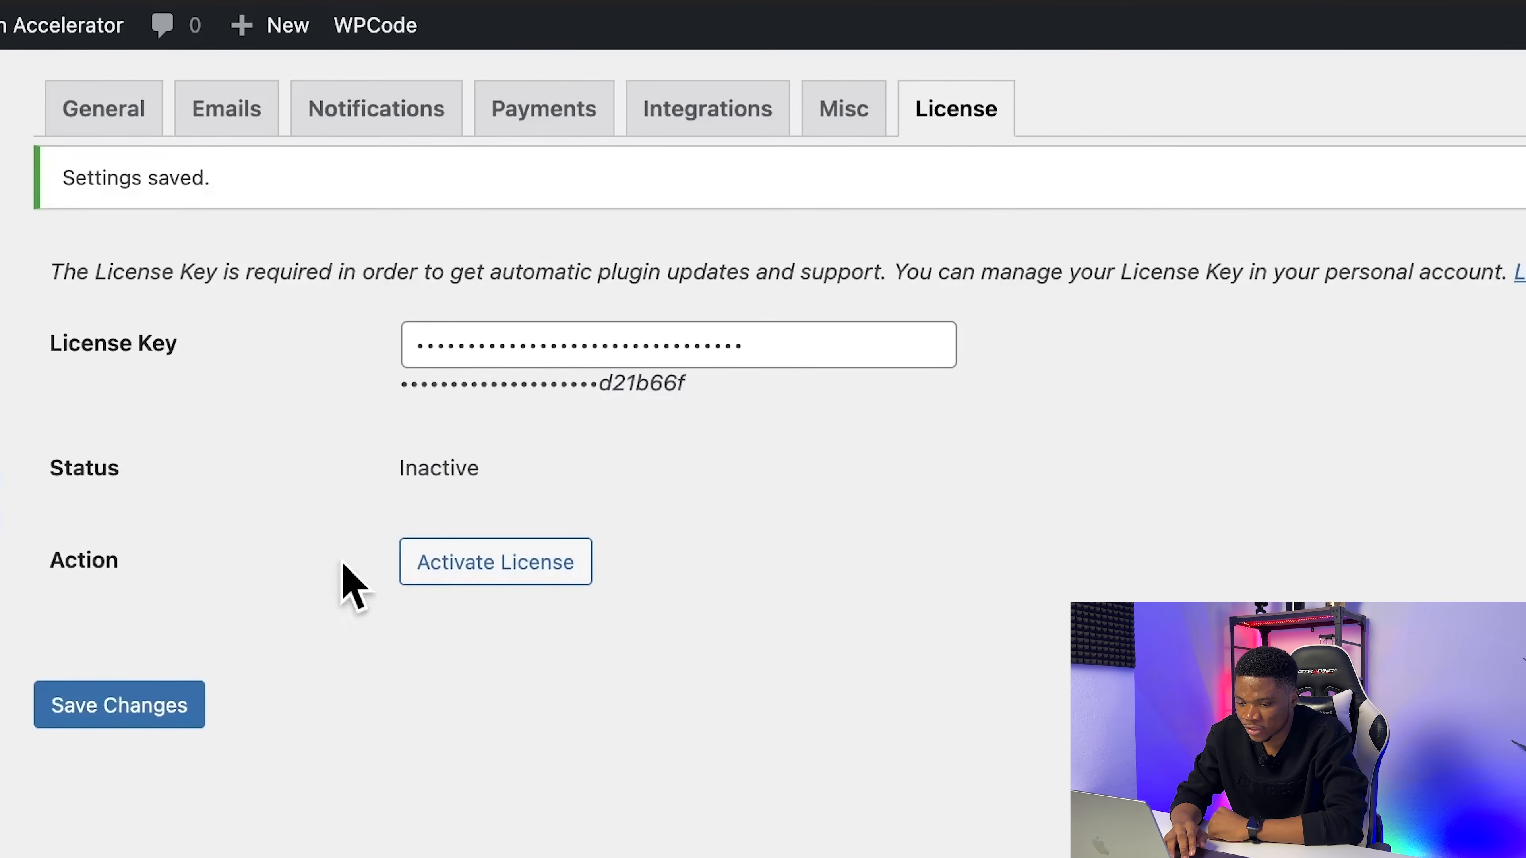
{"action": "left_click", "coordinate": [456, 578]}
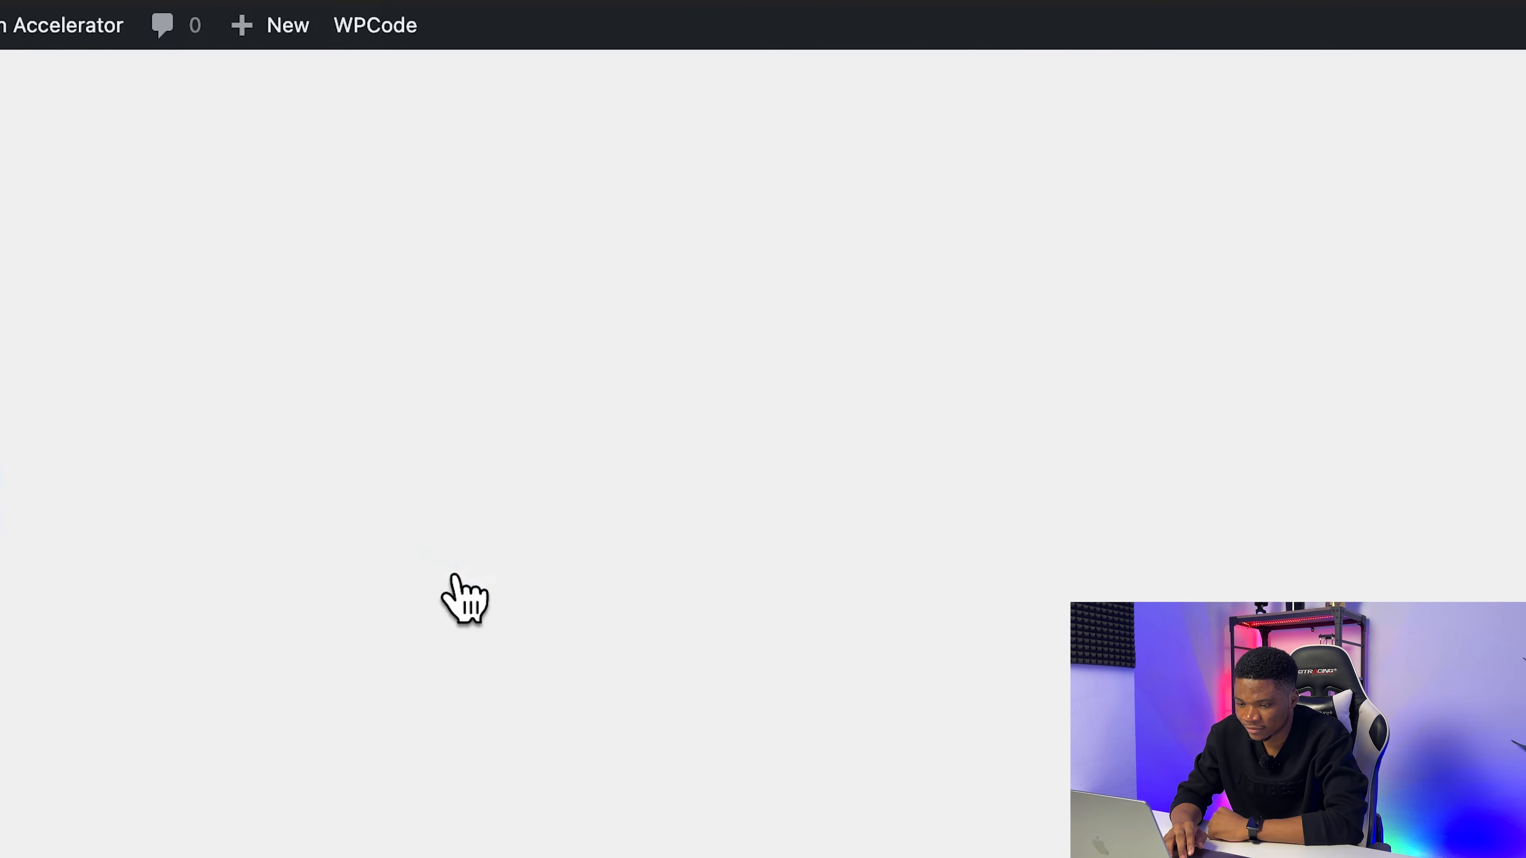
Step: Check the plugin's payment methods and download the motopress-appointment-2.0.0 file from the order confirmation page
{"action": "left_click", "coordinate": [473, 140]}
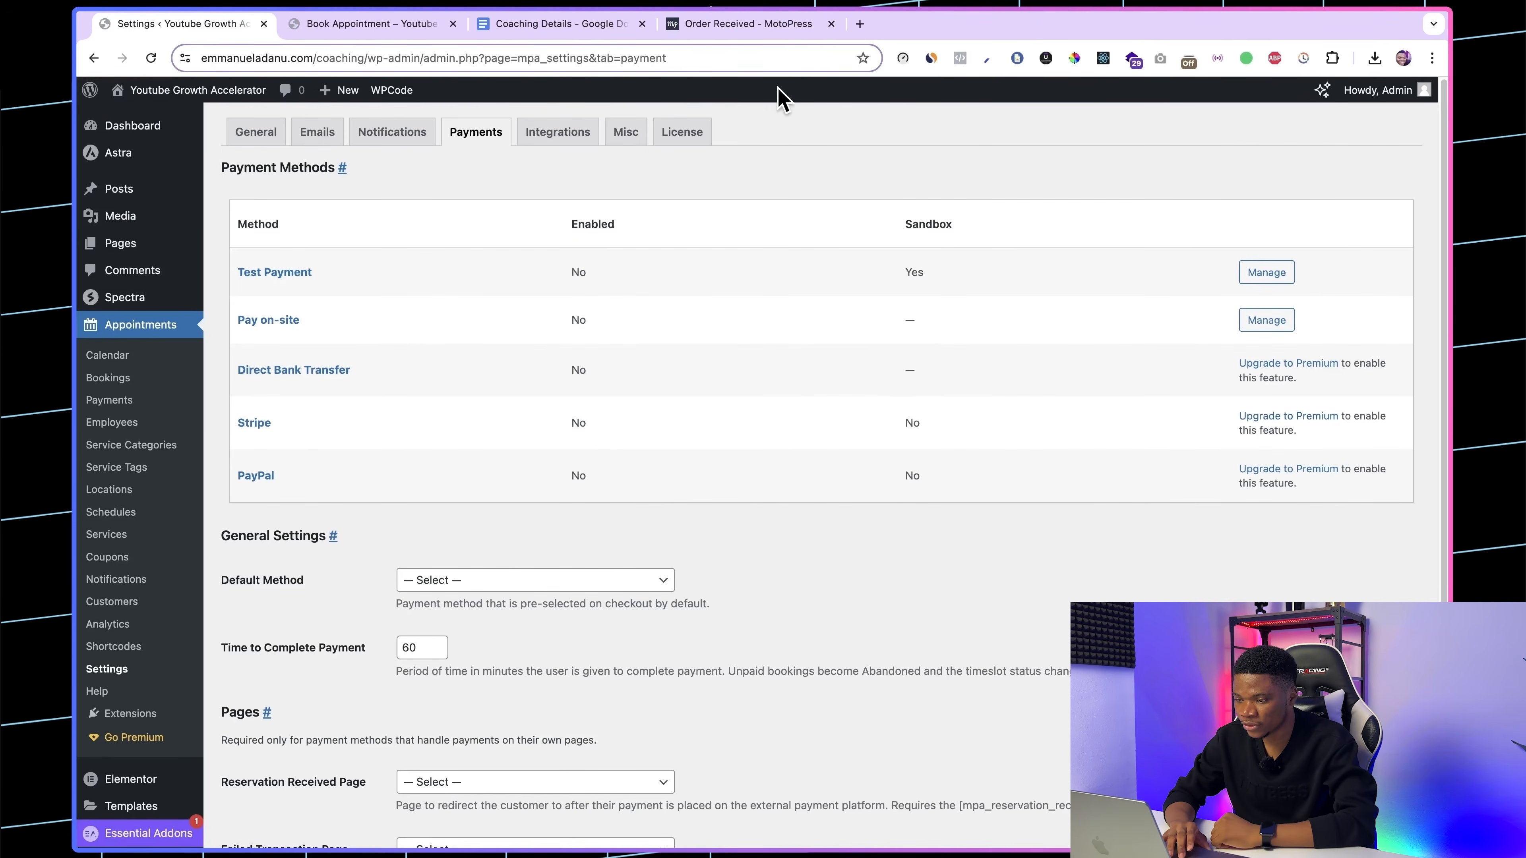
{"action": "left_click", "coordinate": [751, 26]}
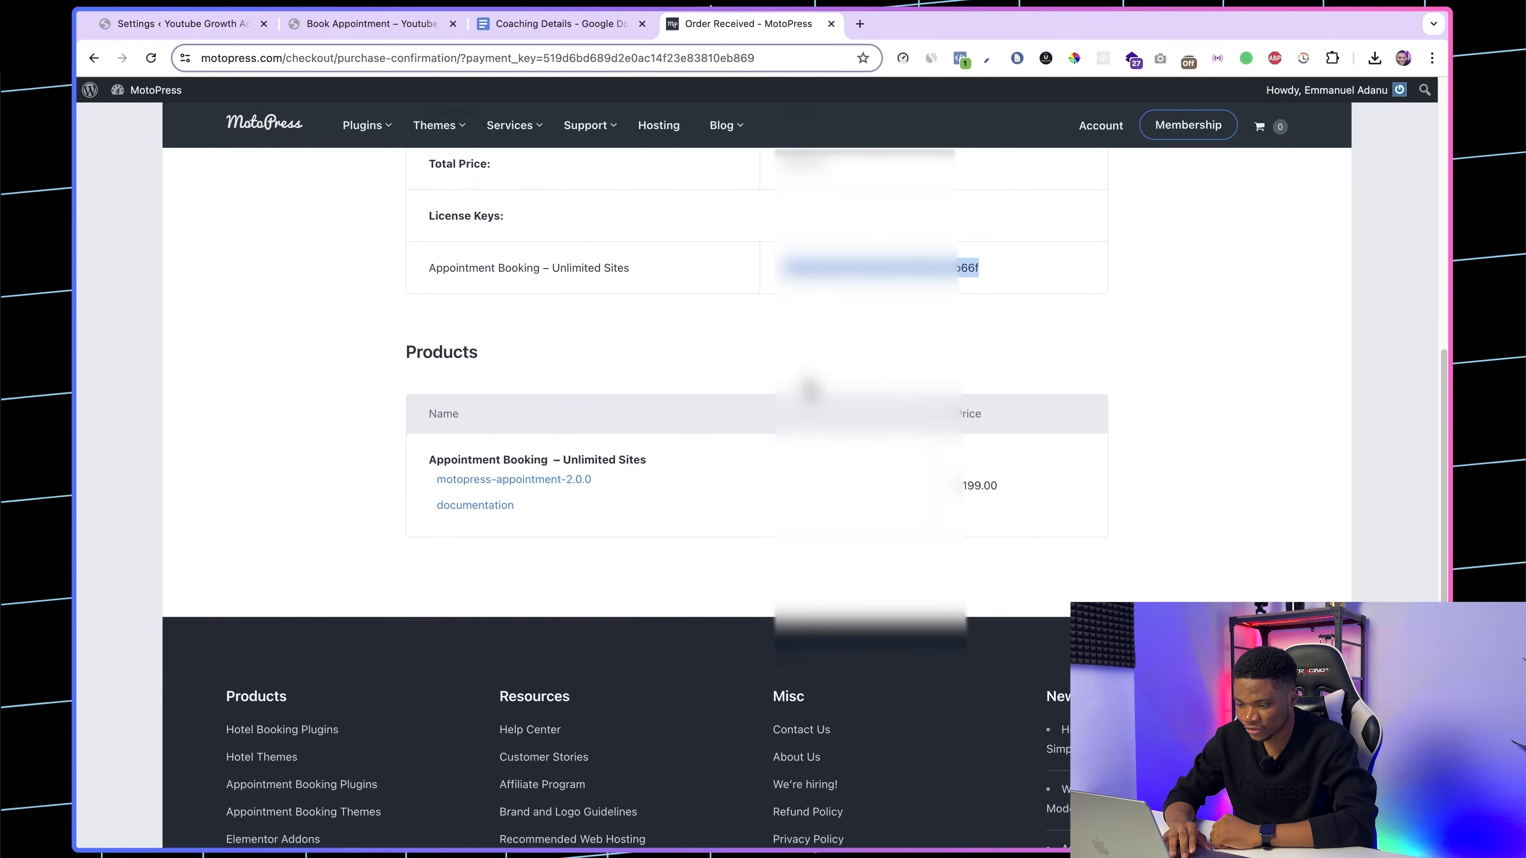
{"action": "left_click", "coordinate": [808, 390]}
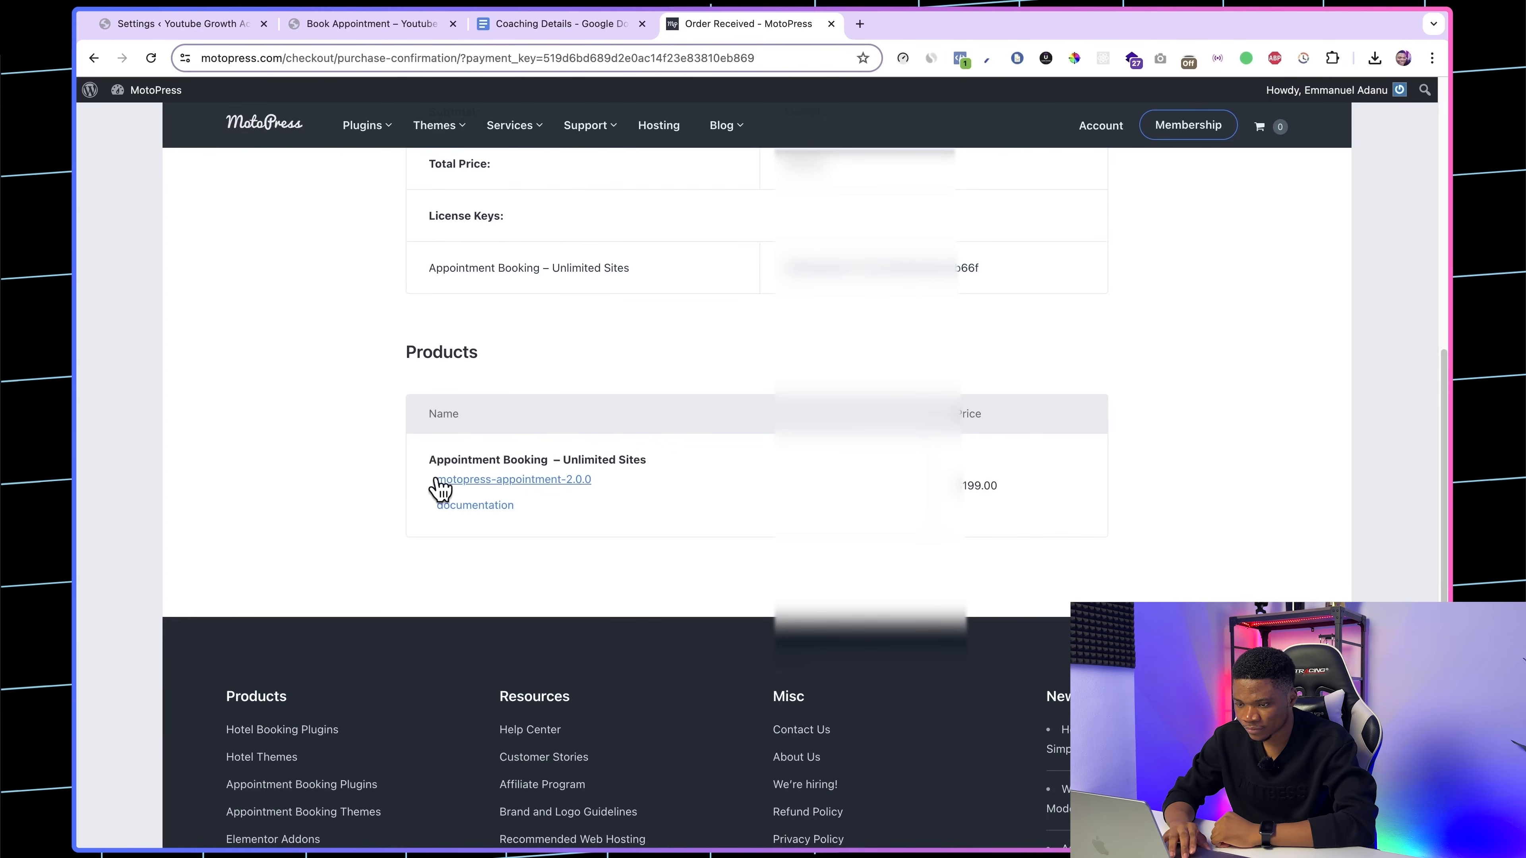
{"action": "left_click", "coordinate": [491, 481]}
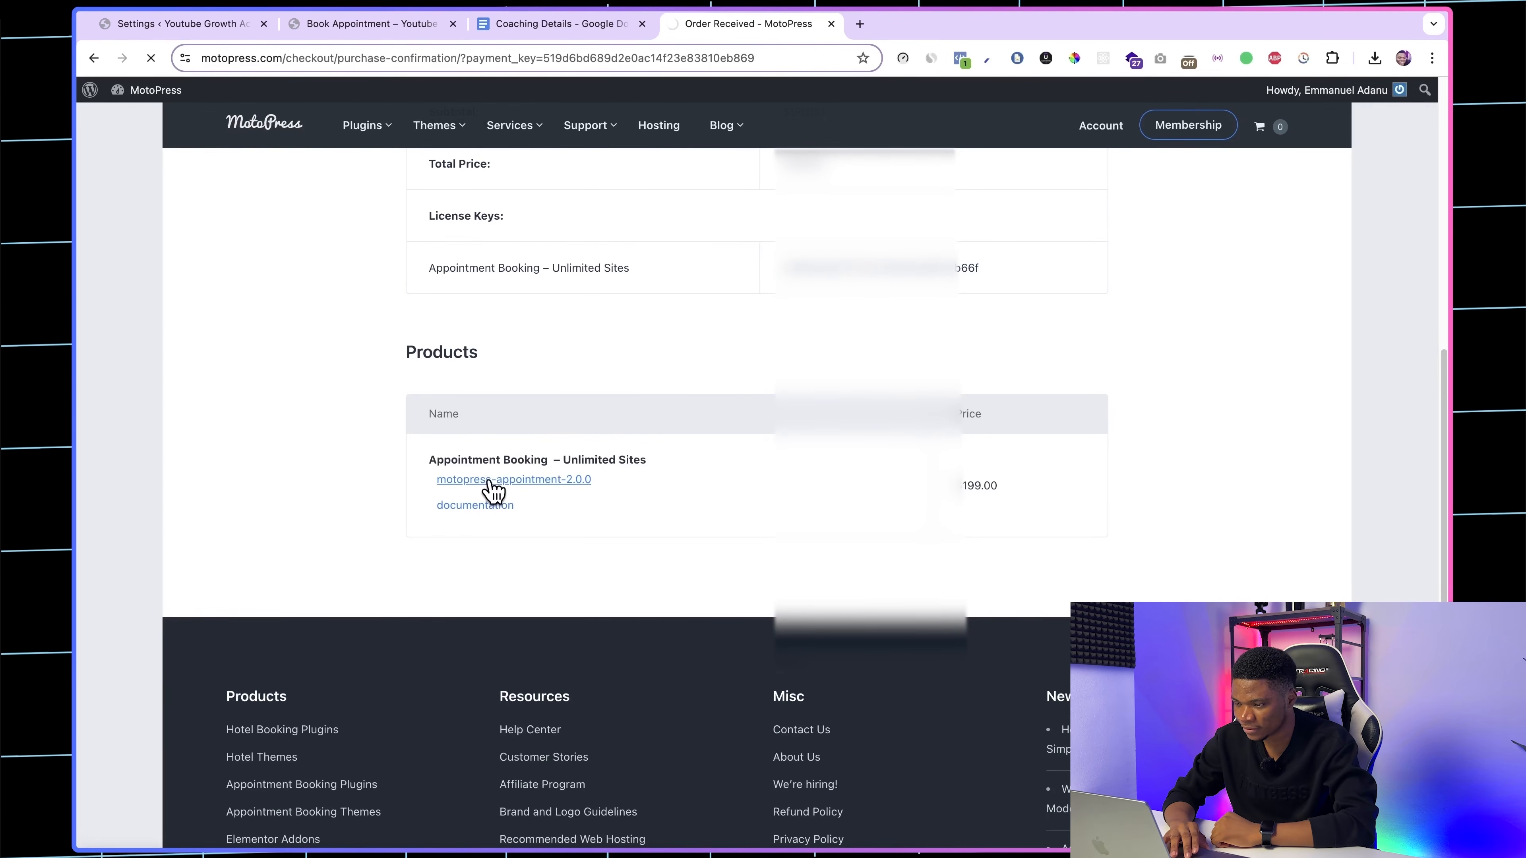
Step: Install the premium Appointment Booking plugin in WordPress by uploading the downloaded motopress-appointment-2.0.0 zip file
{"action": "left_click", "coordinate": [193, 24]}
{"action": "scroll", "coordinate": [671, 760], "scroll_direction": "down", "scroll_amount": 5}
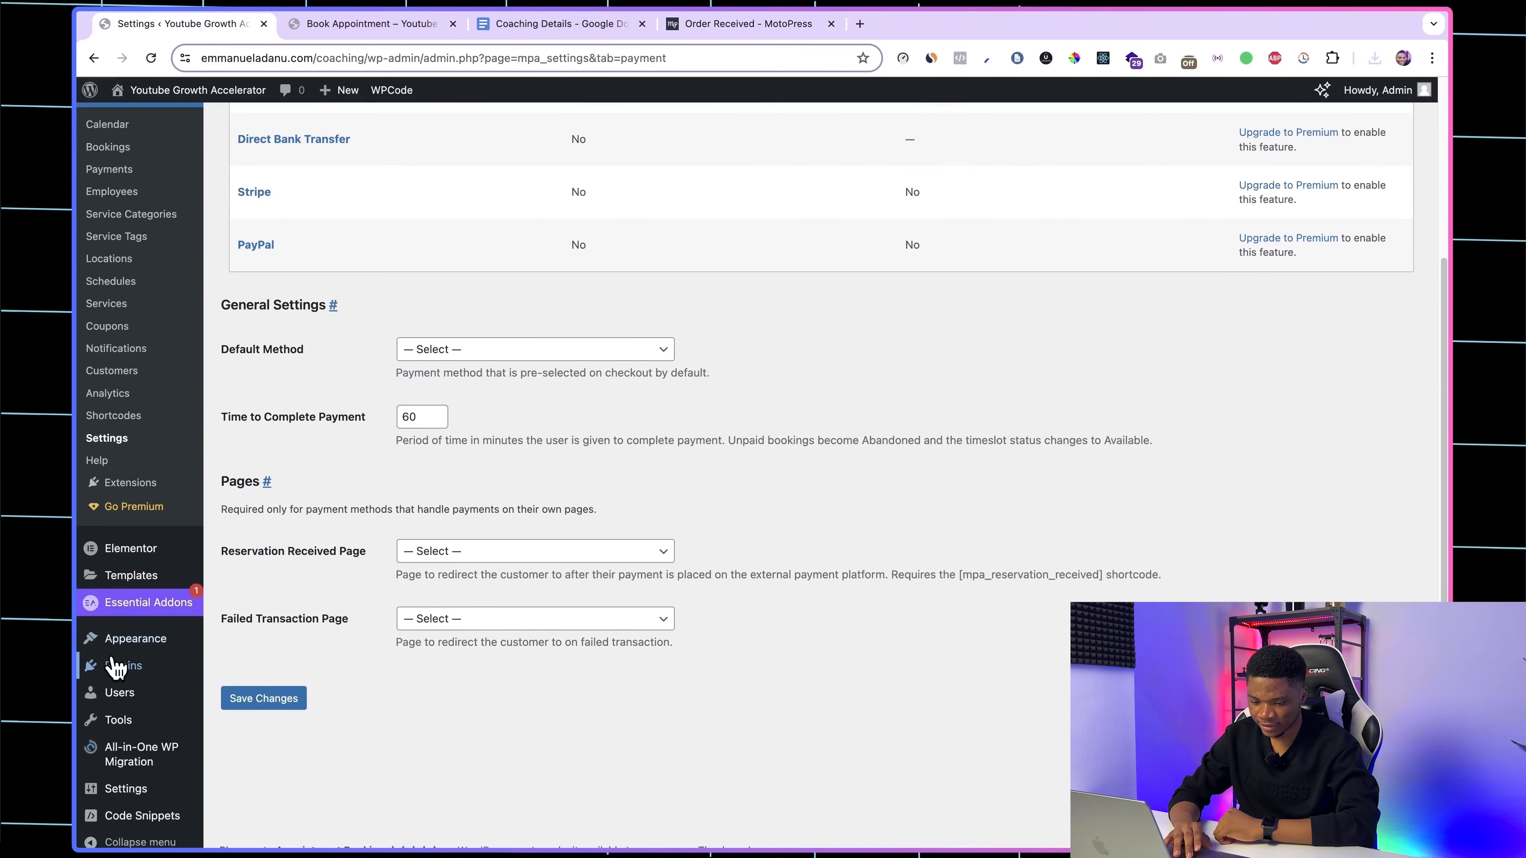
{"action": "left_click", "coordinate": [114, 666]}
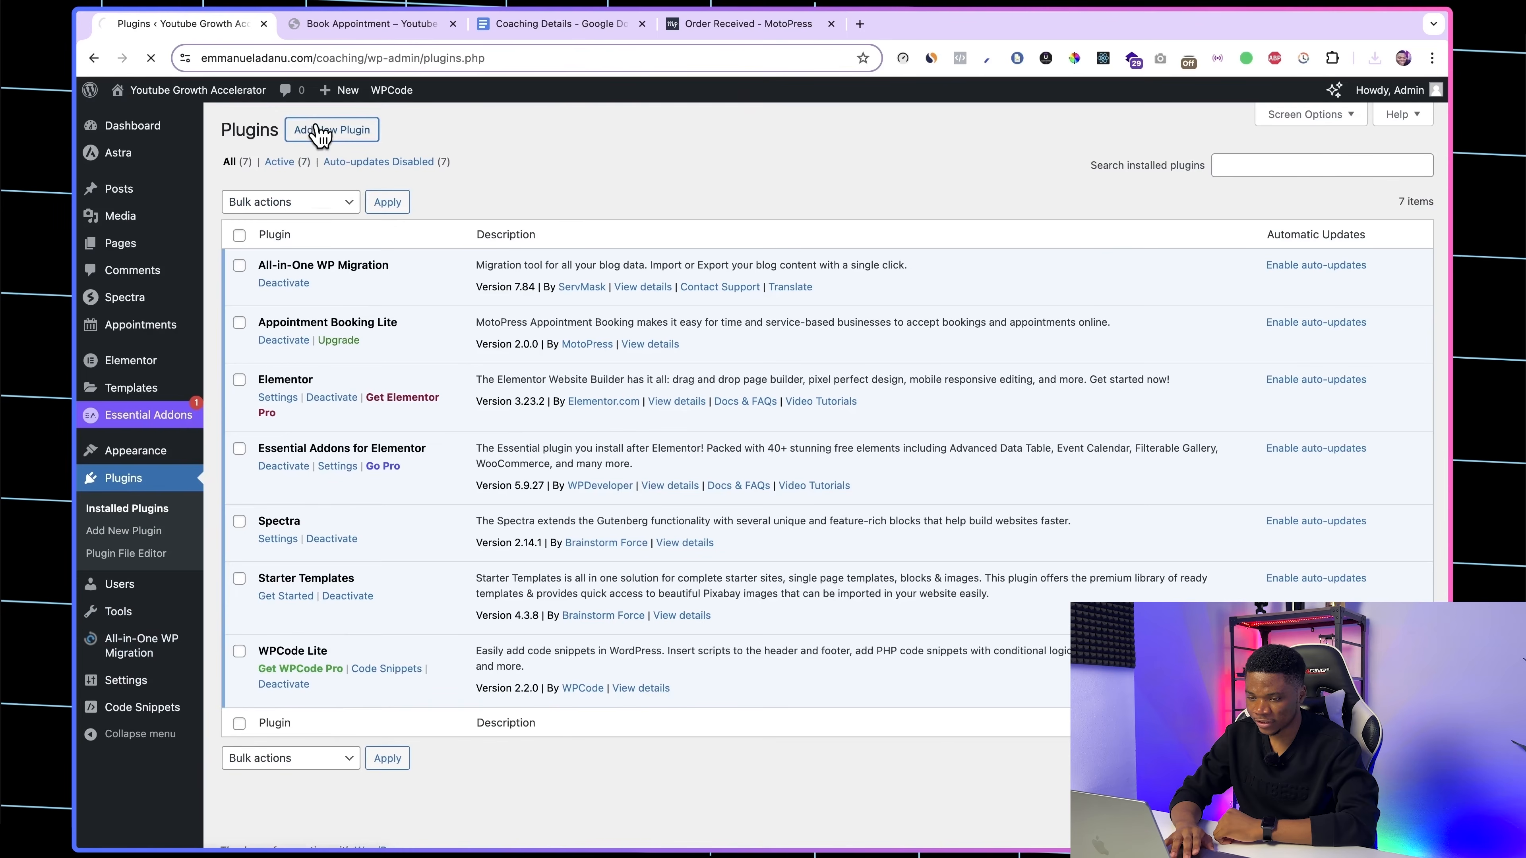
{"action": "left_click", "coordinate": [318, 131]}
{"action": "left_click", "coordinate": [348, 133]}
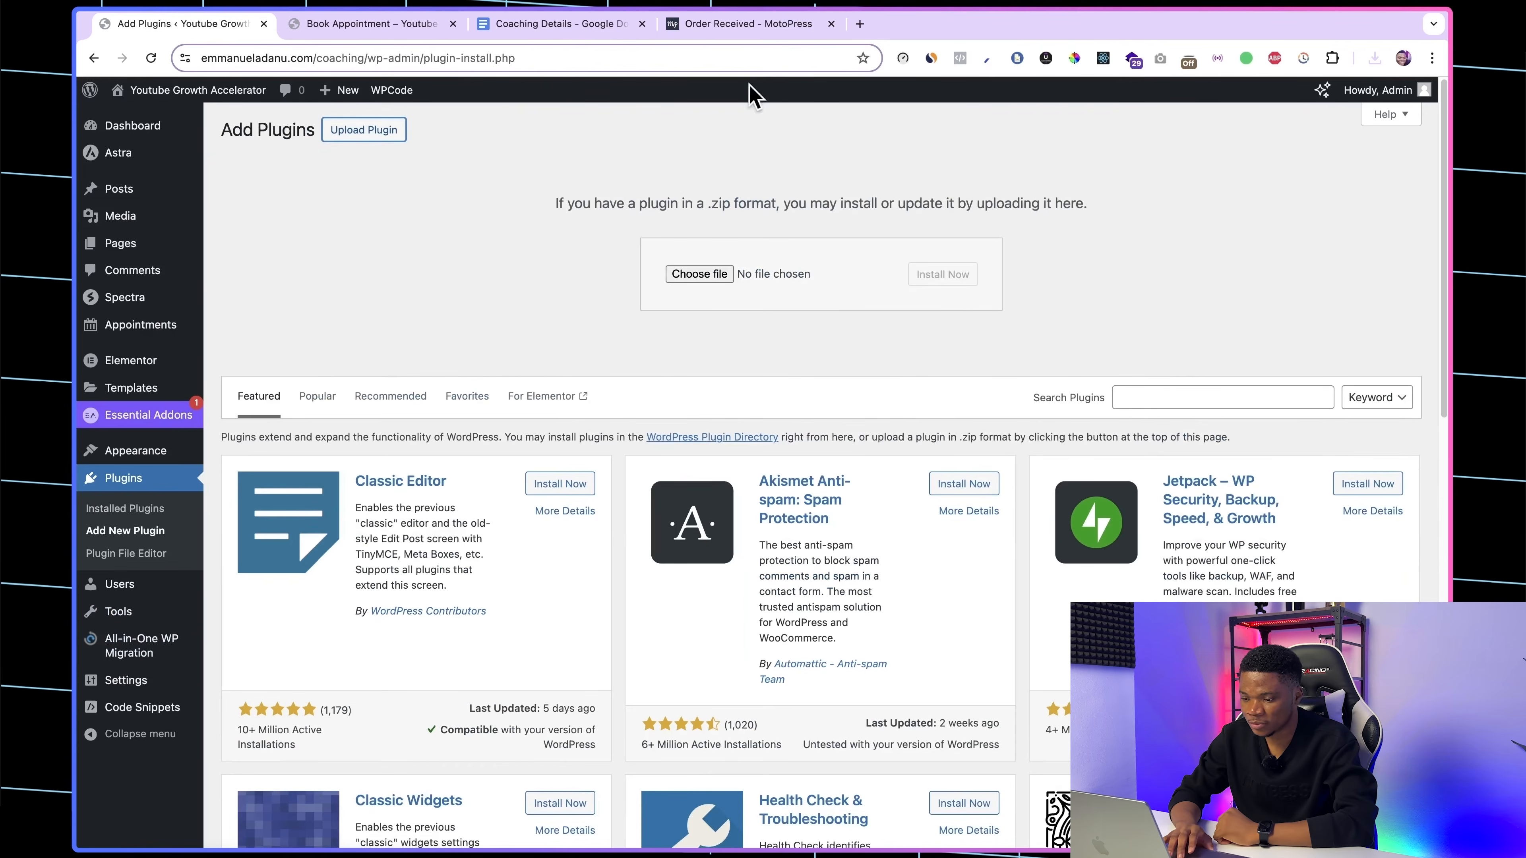
{"action": "left_click", "coordinate": [715, 278]}
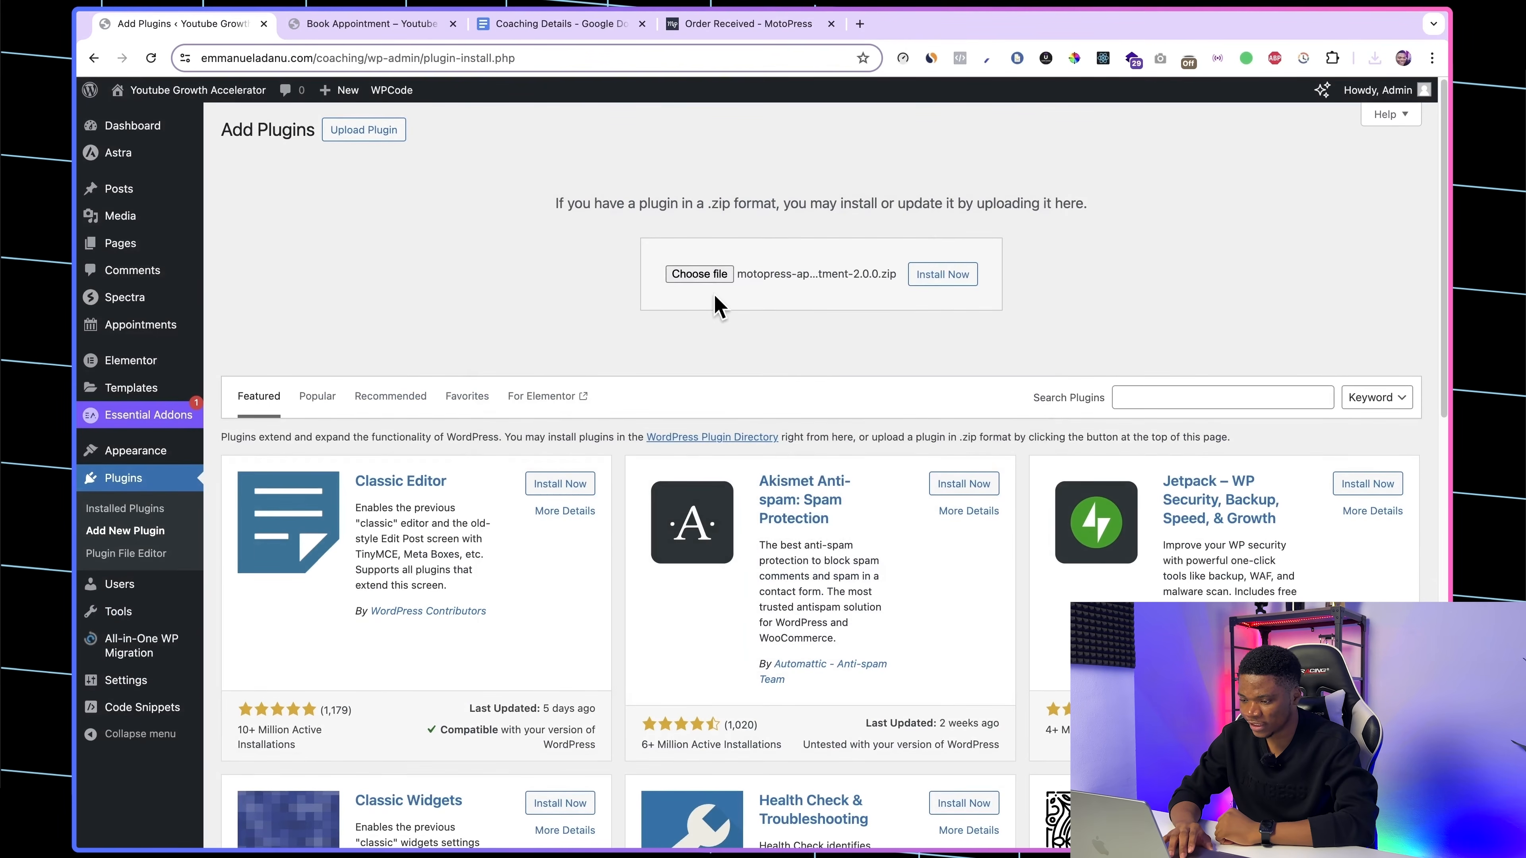
{"action": "left_click", "coordinate": [952, 284]}
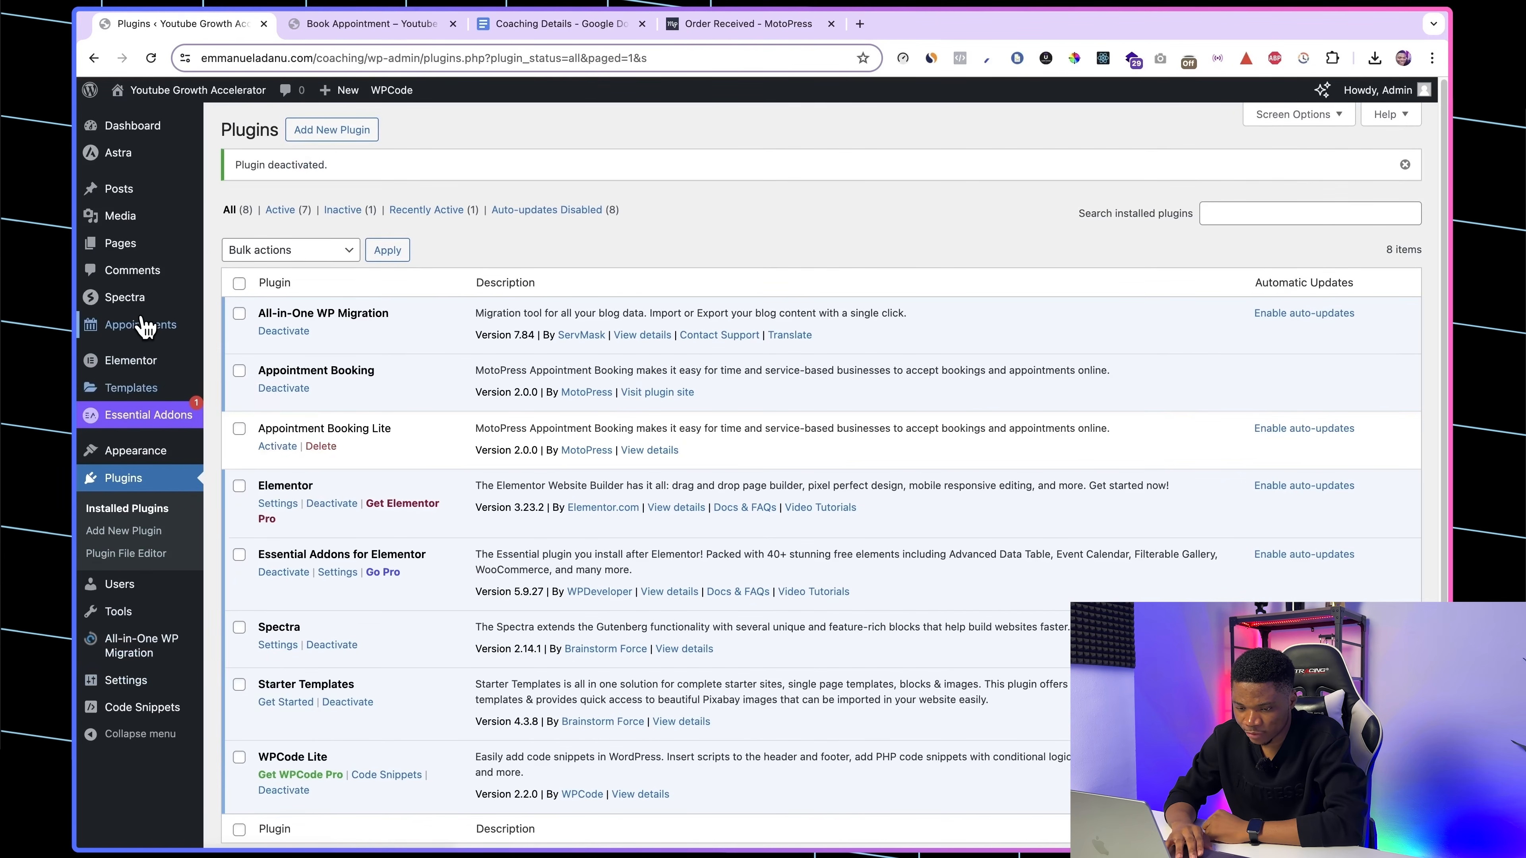
Step: Open the PayPal method in the Appointments payment settings and enable it together with sandbox mode
{"action": "mouse_move", "coordinate": [143, 329]}
{"action": "left_click", "coordinate": [241, 641]}
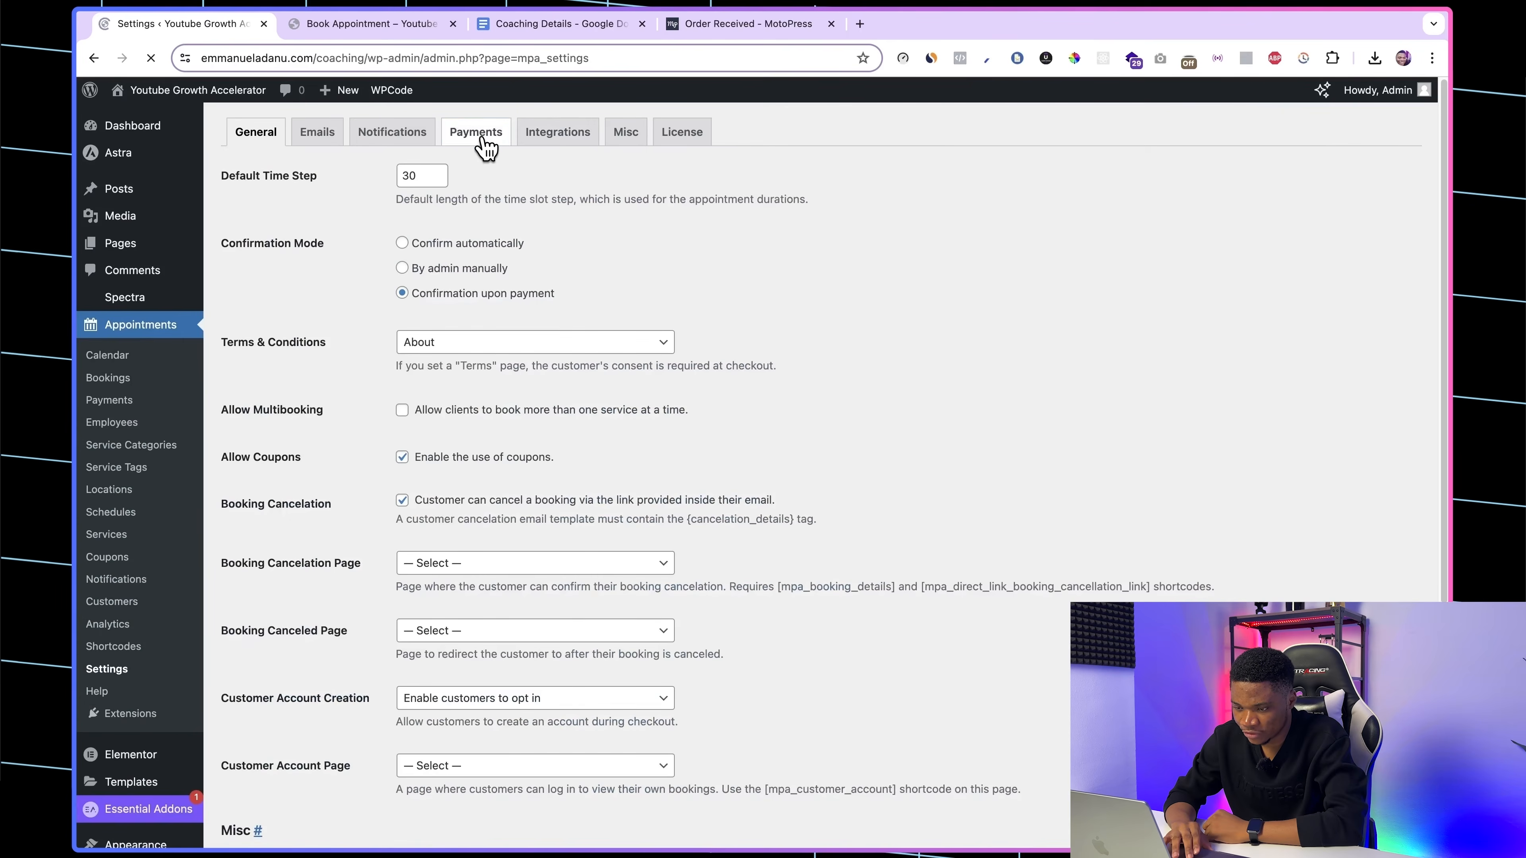
{"action": "left_click", "coordinate": [487, 144]}
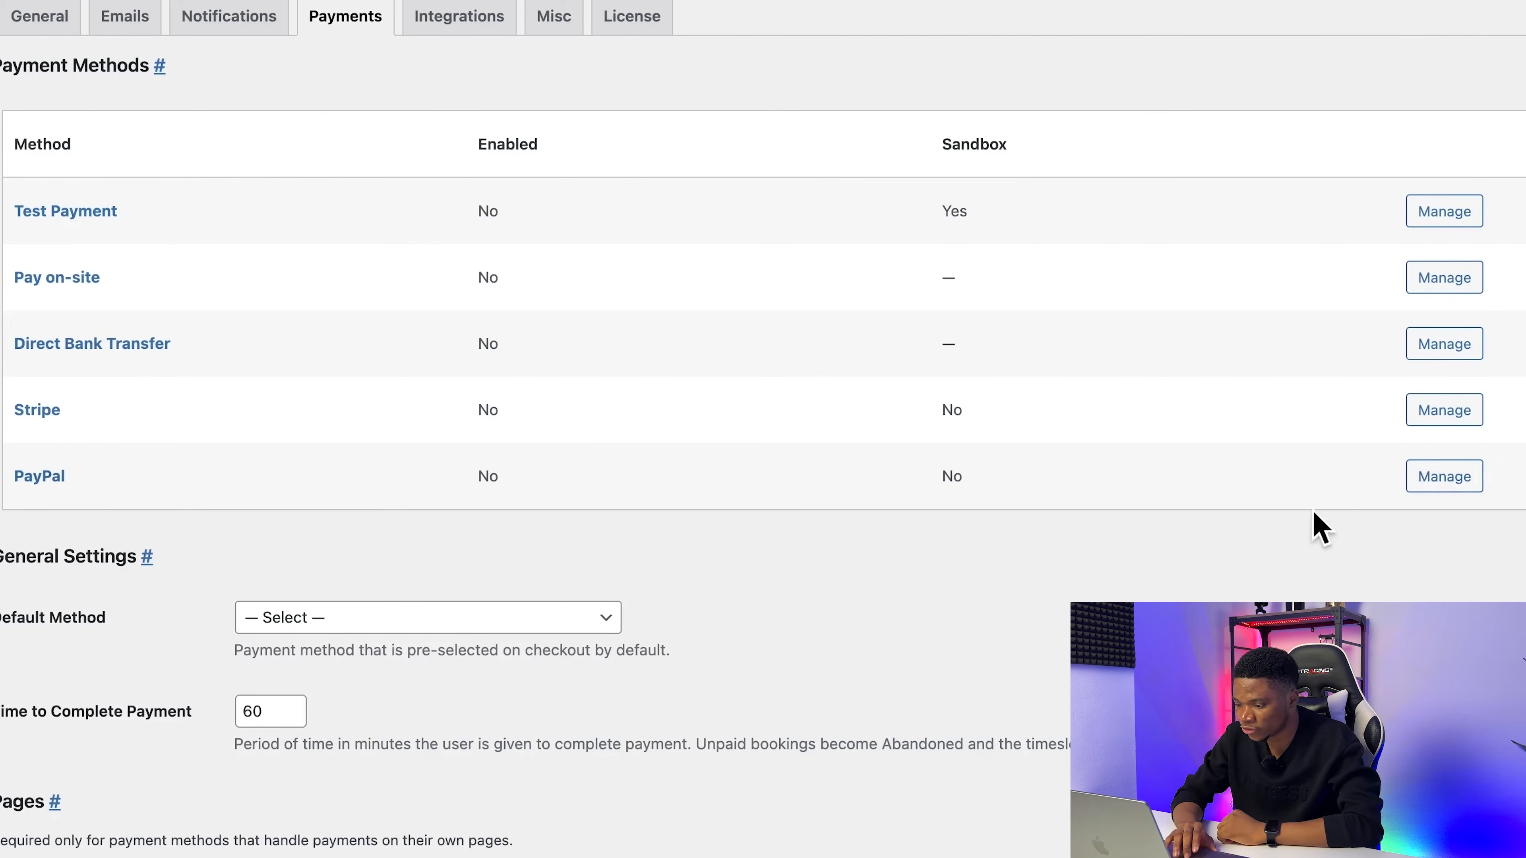
{"action": "left_click", "coordinate": [1409, 484]}
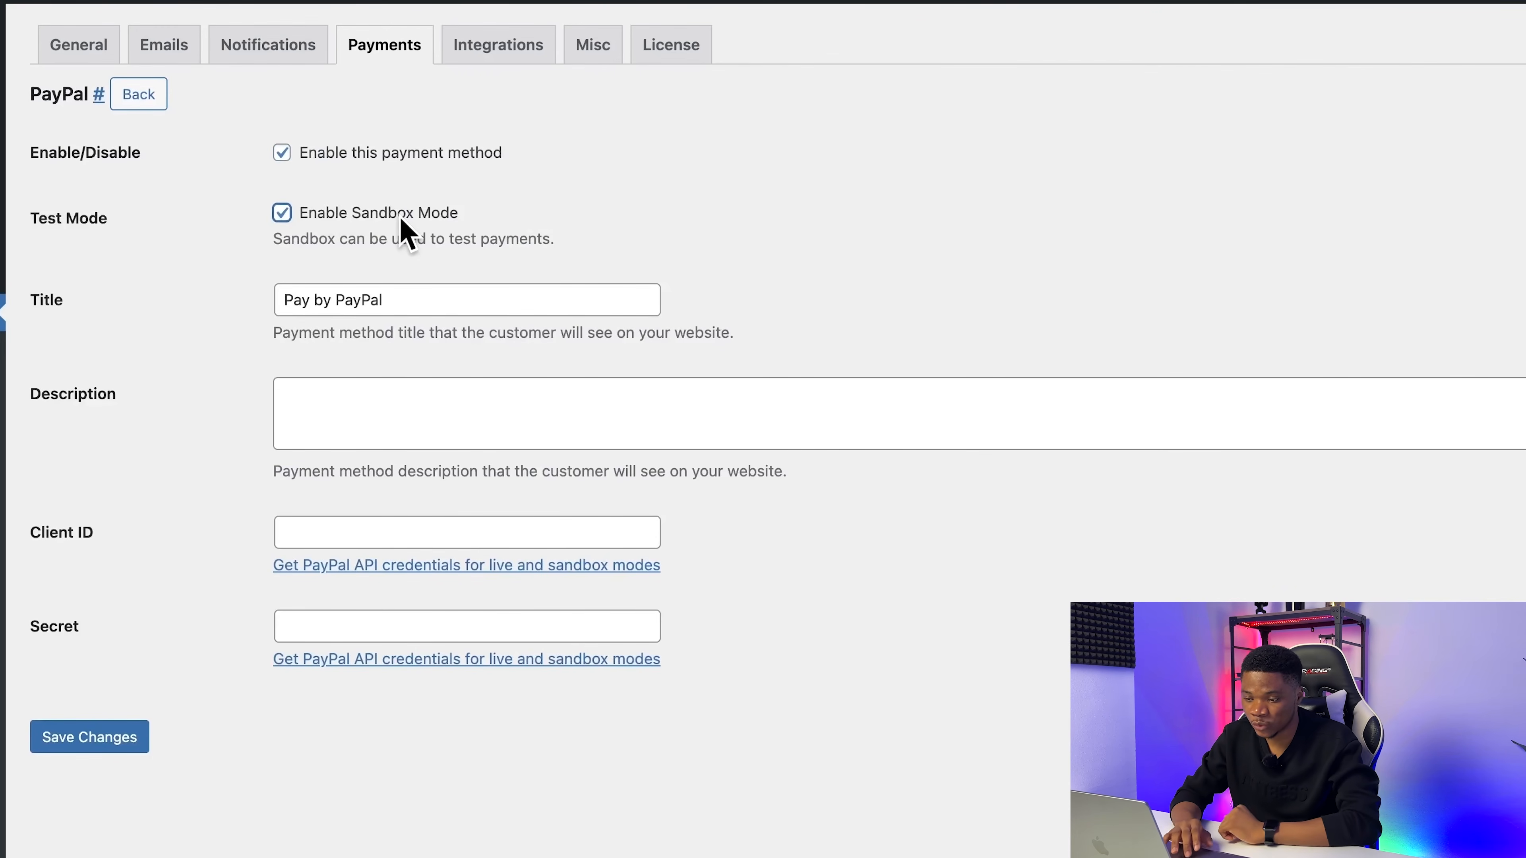
{"action": "scroll", "coordinate": [162, 323], "scroll_direction": "down", "scroll_amount": 1}
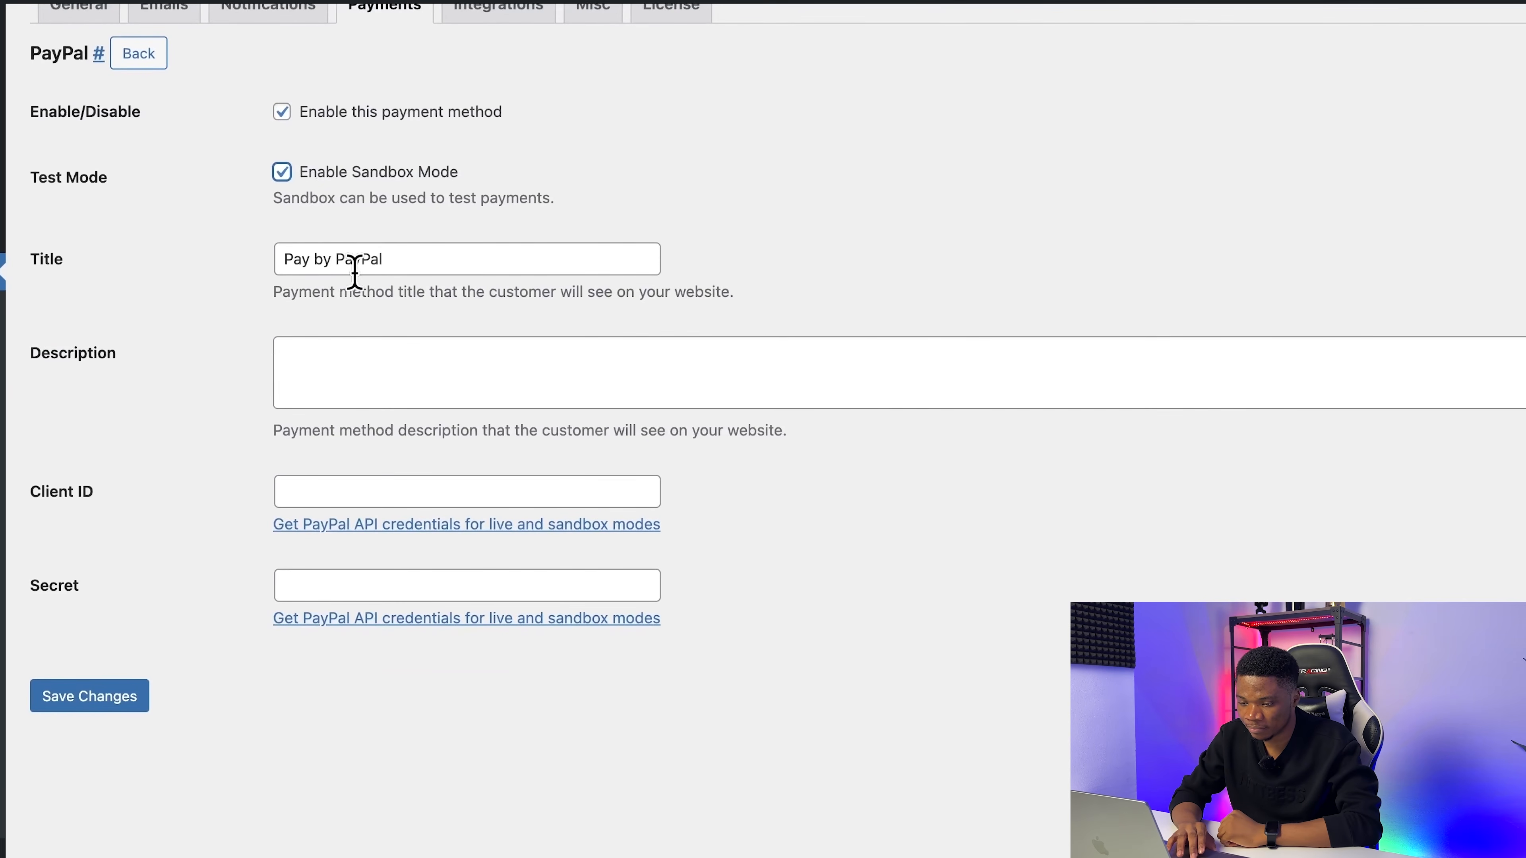
{"action": "scroll", "coordinate": [257, 415], "scroll_direction": "up", "scroll_amount": 1}
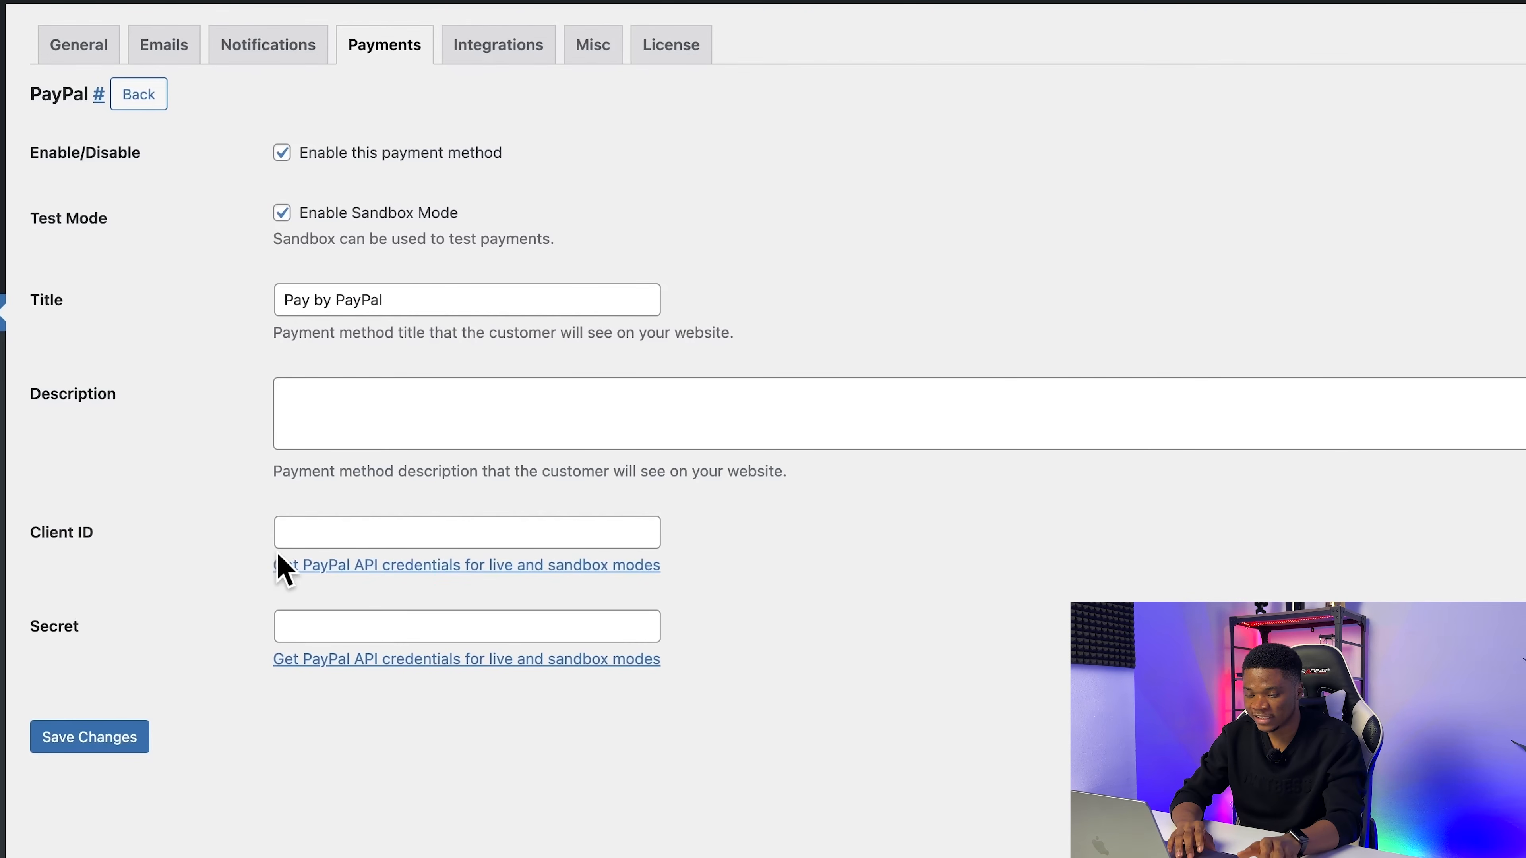
Step: Open the PayPal API credentials link in a new tab and go to the sandbox API keys in the PayPal Developer dashboard
{"action": "right_click", "coordinate": [323, 571]}
{"action": "left_click", "coordinate": [395, 579]}
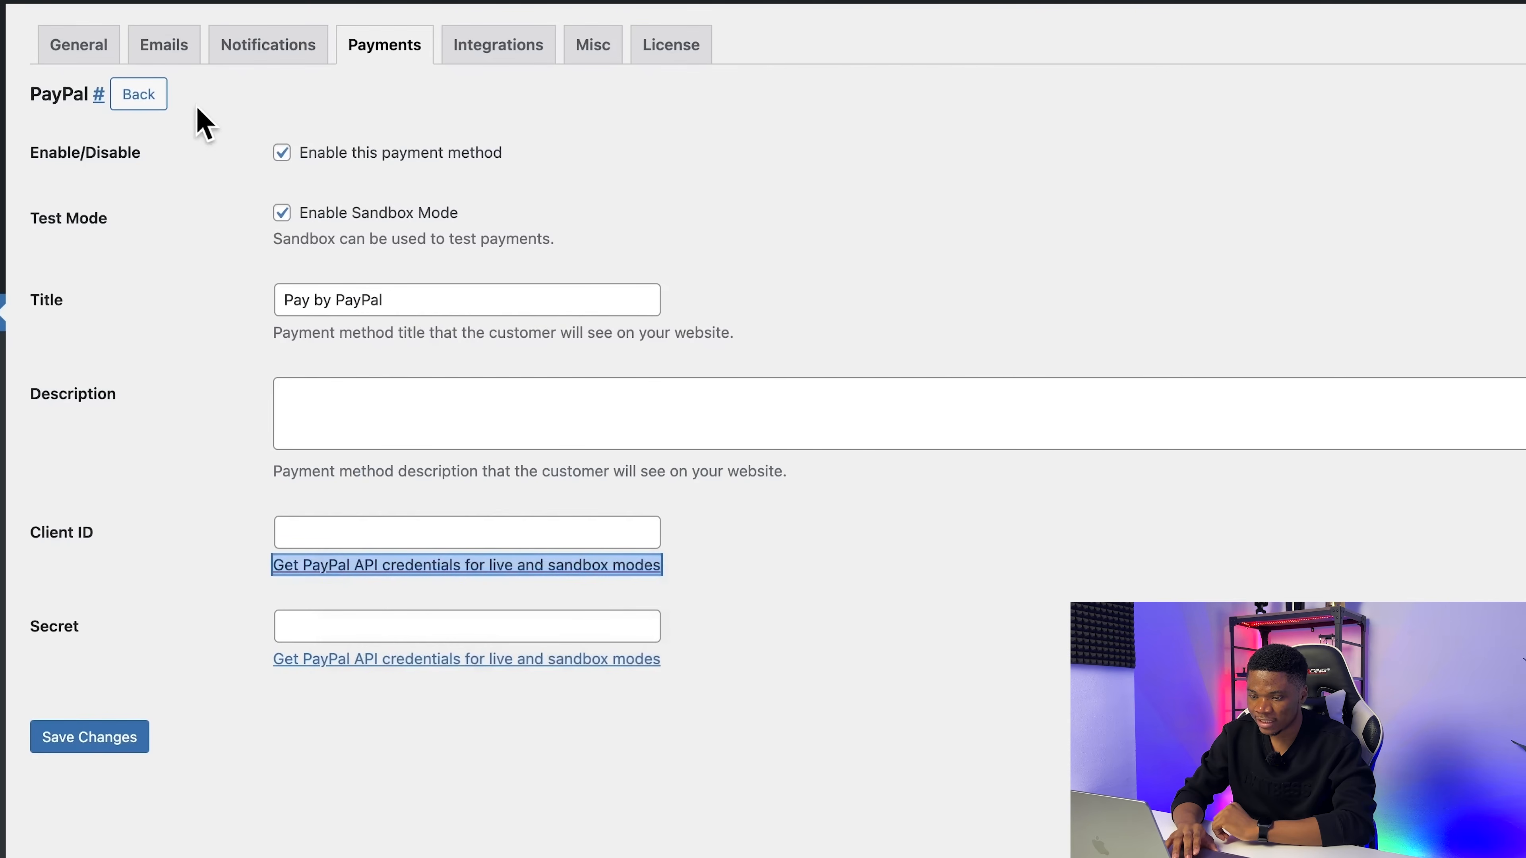
{"action": "left_click", "coordinate": [360, 27]}
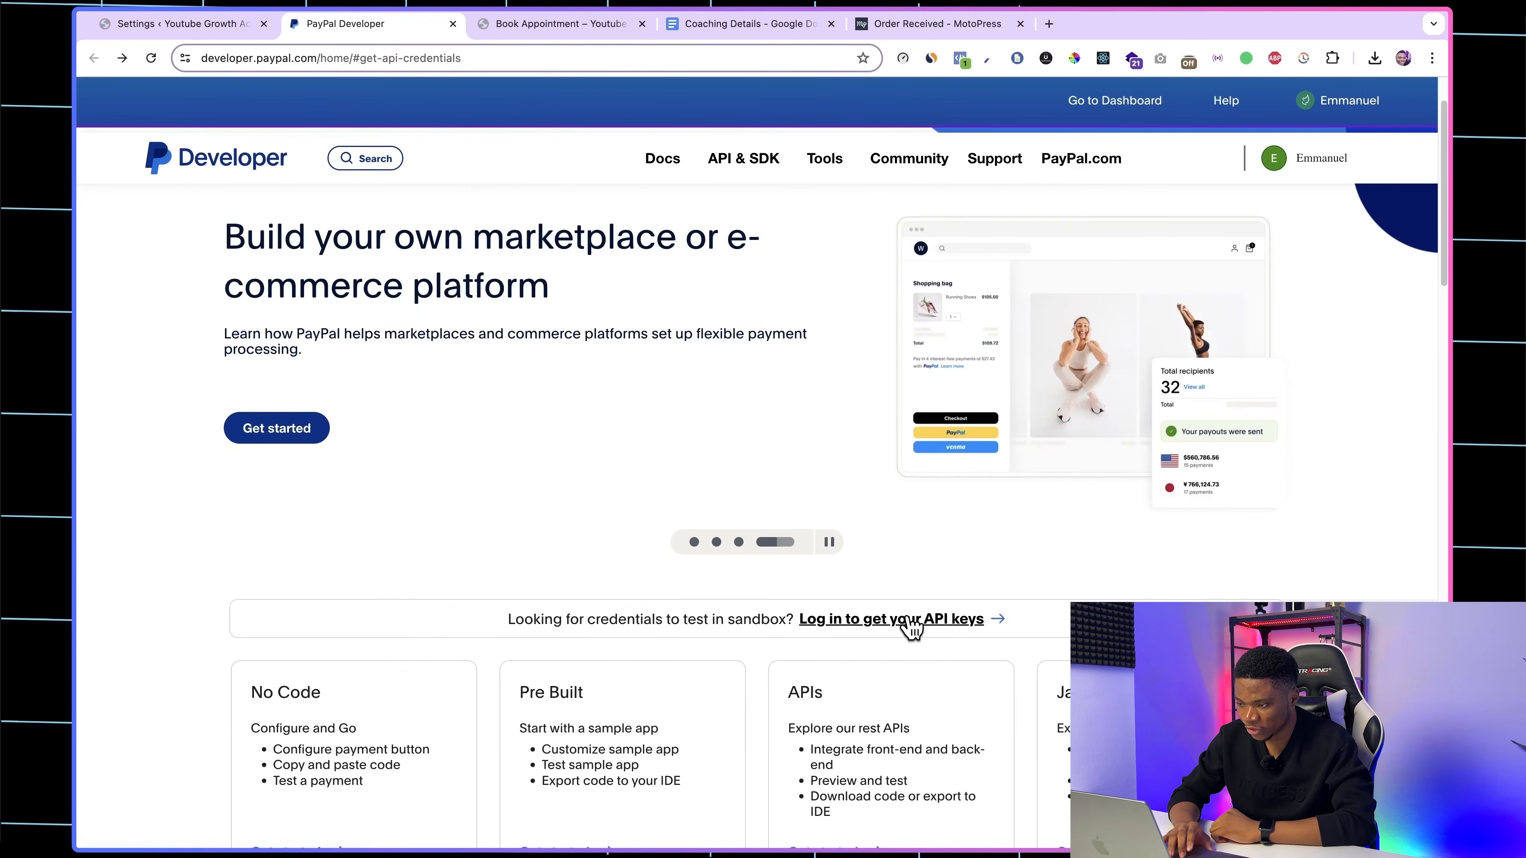
{"action": "left_click", "coordinate": [911, 621]}
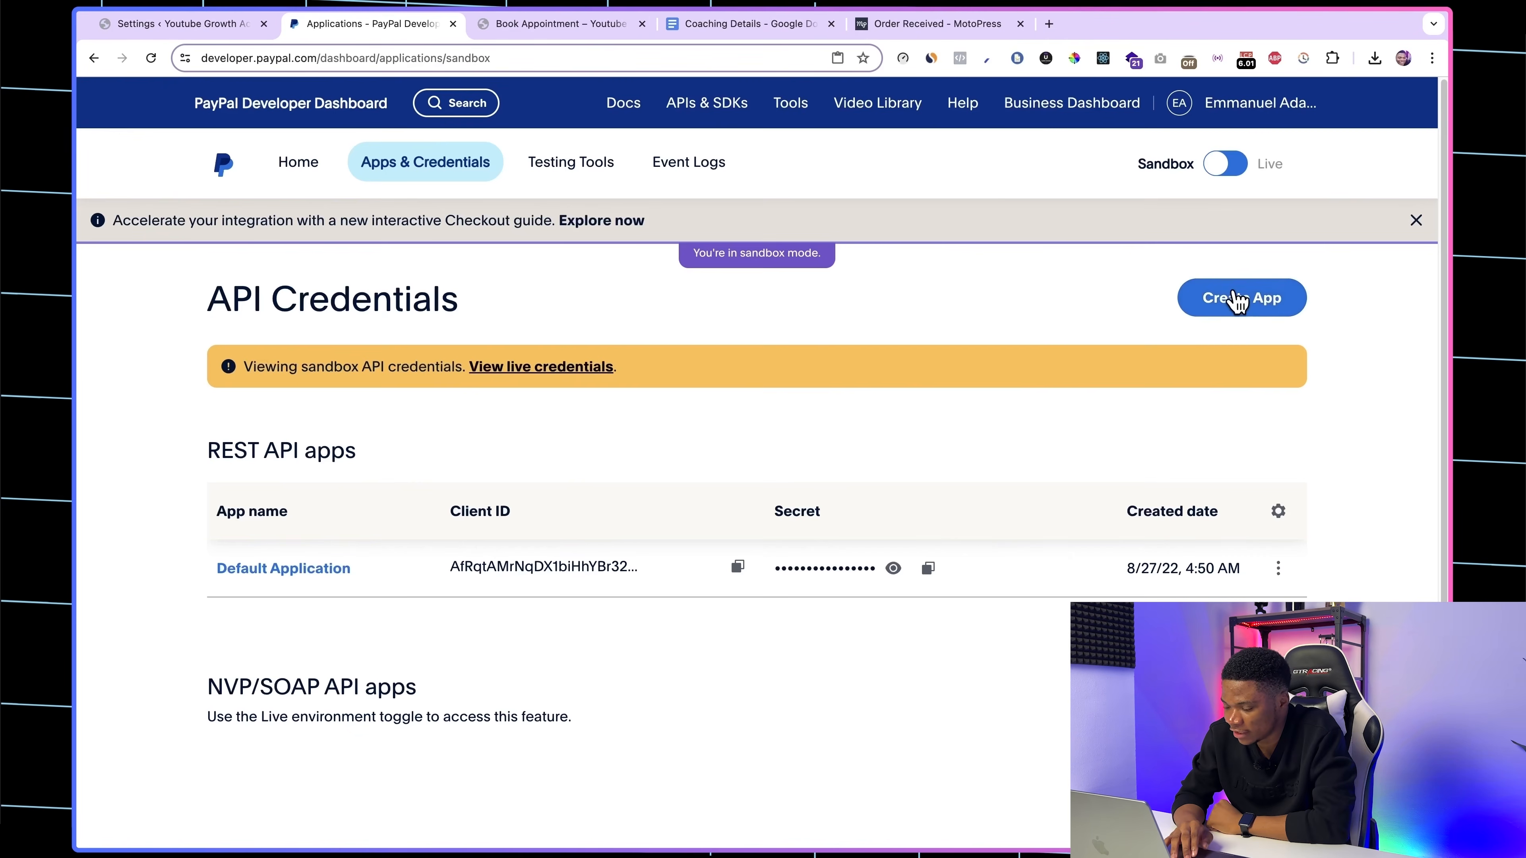
Step: Create a Merchant sandbox app named Booking Website and bring up its API credentials
{"action": "left_click", "coordinate": [1236, 298]}
{"action": "left_click", "coordinate": [674, 225]}
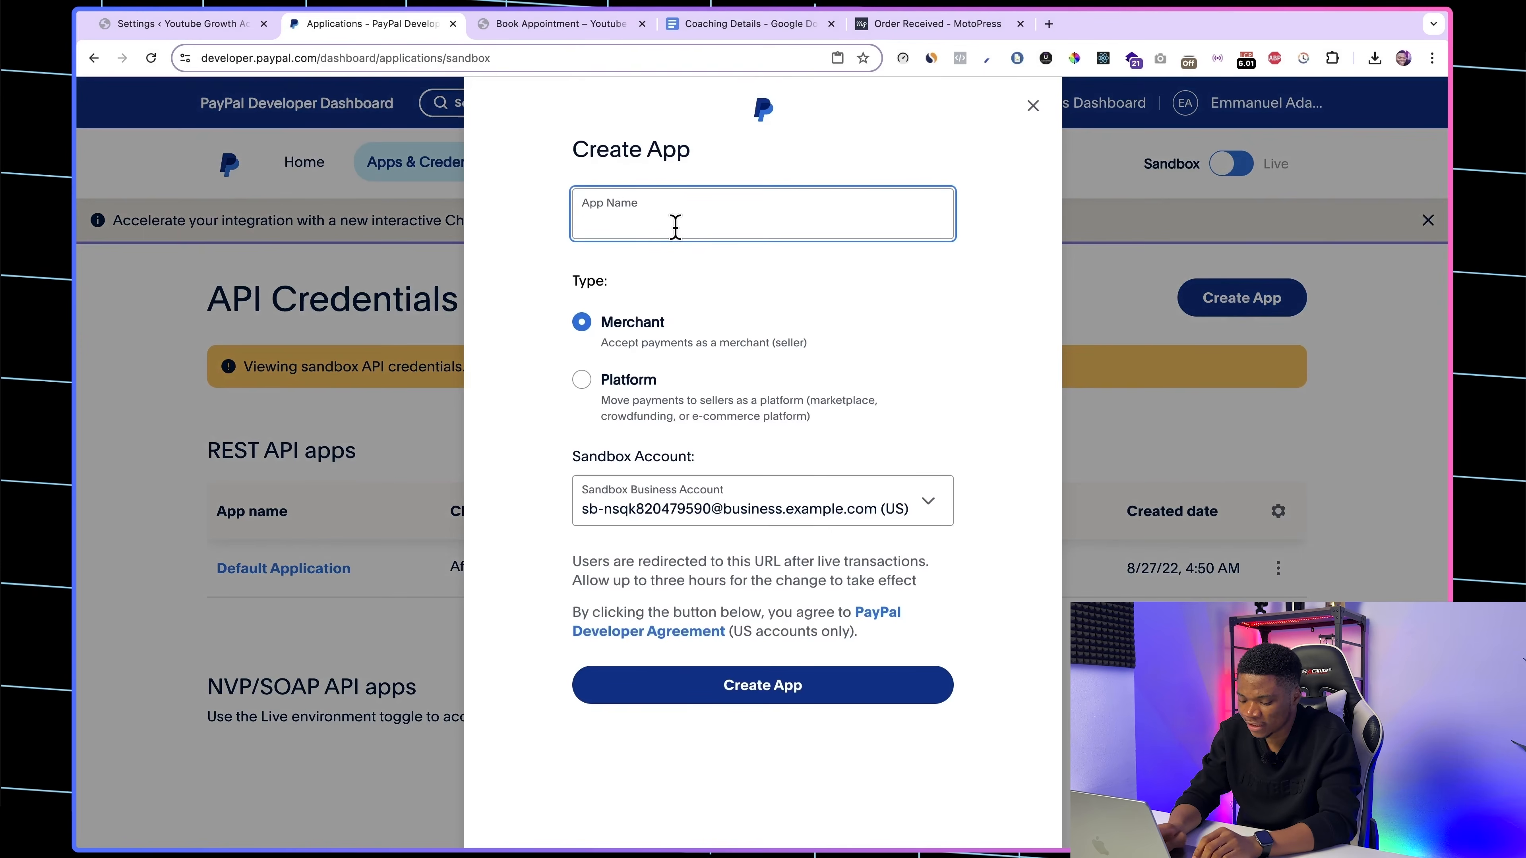
{"action": "type", "text": "Booking "}
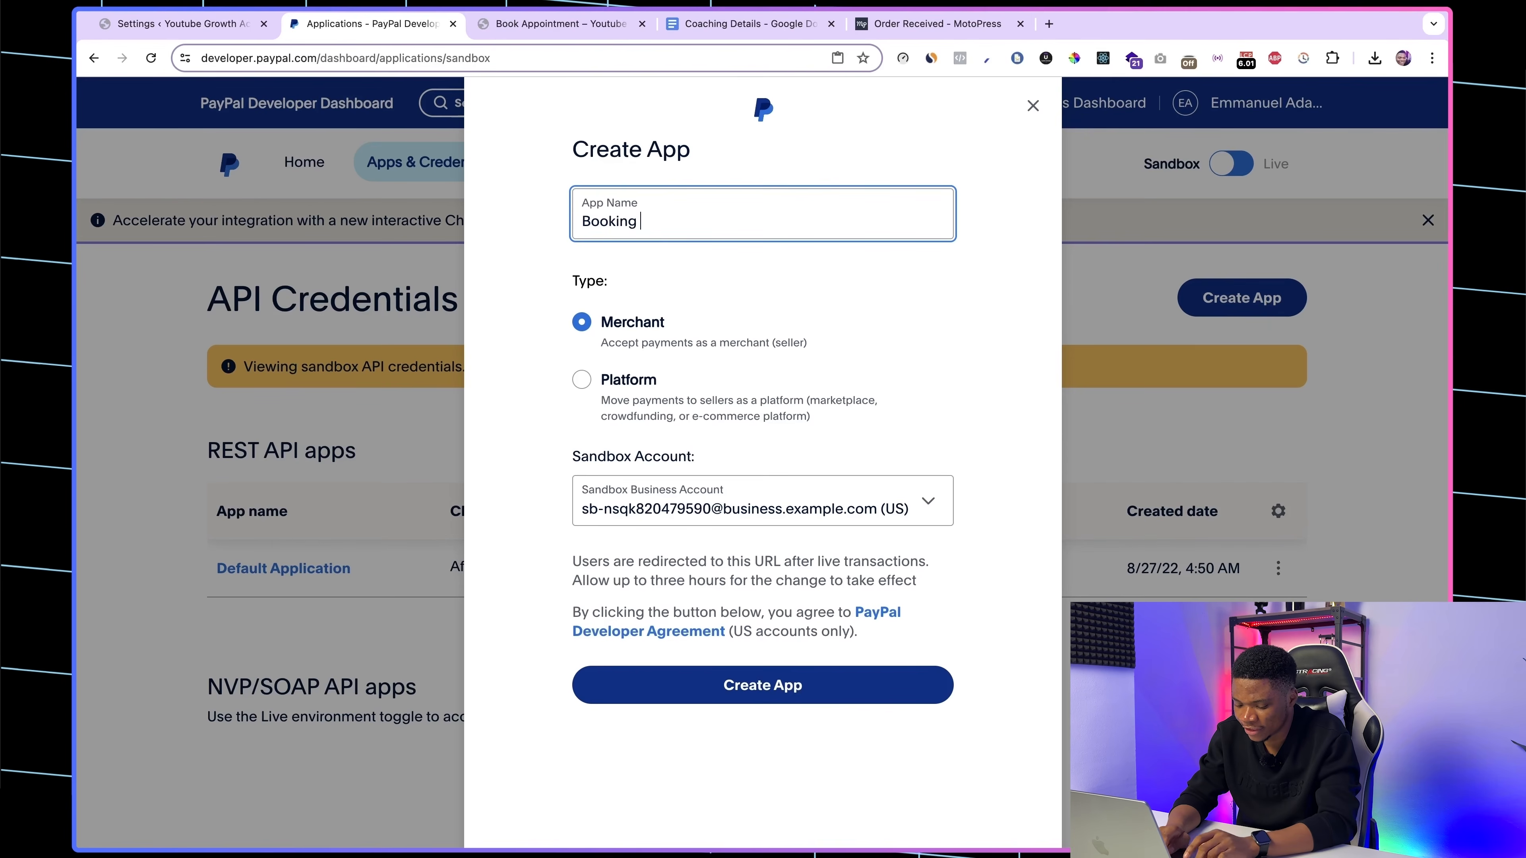
{"action": "type", "text": "Website"}
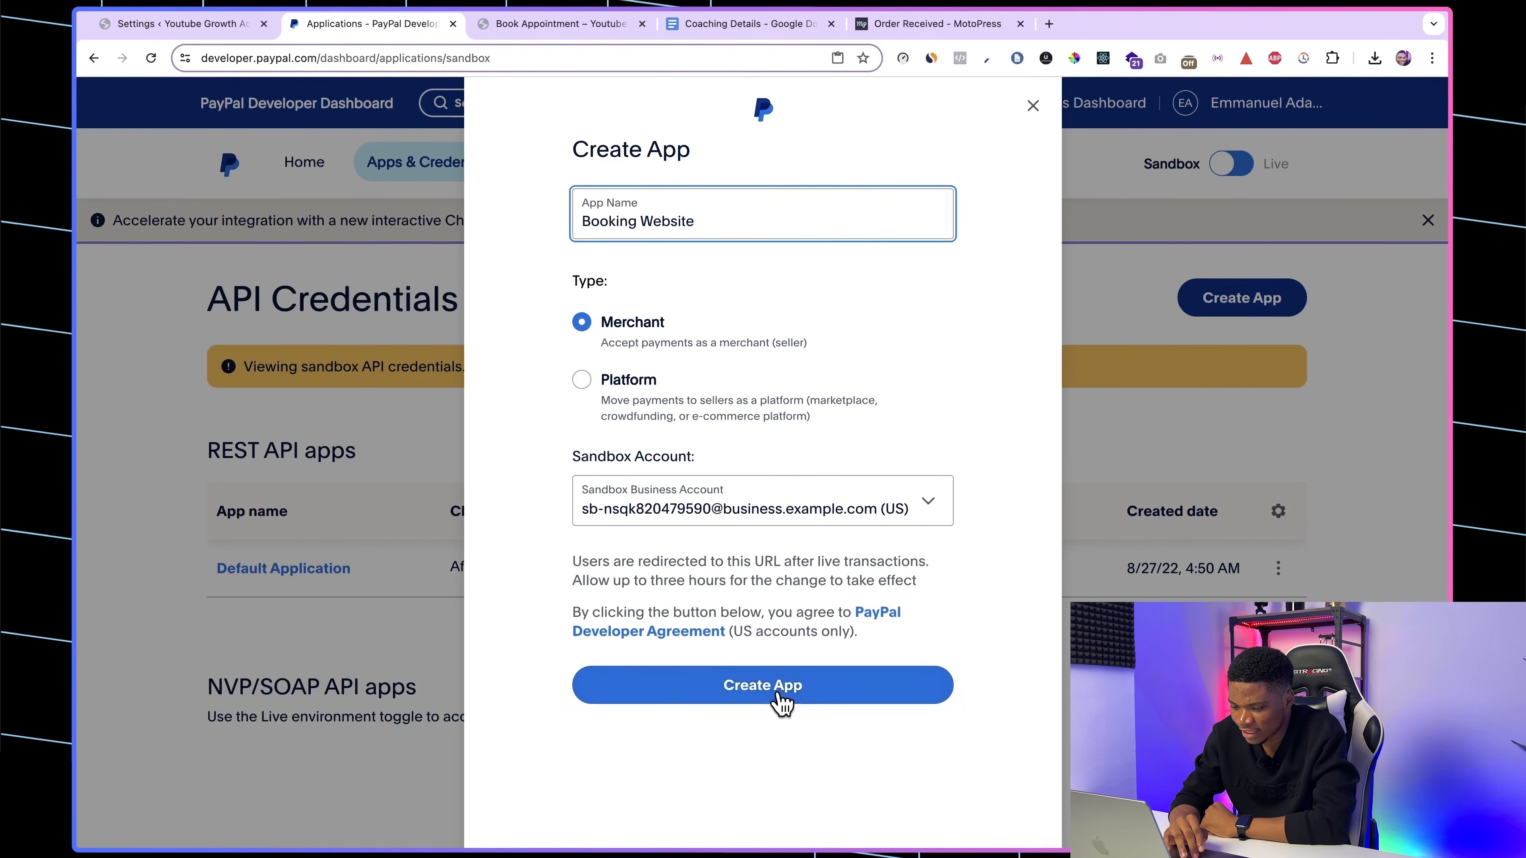
{"action": "left_click", "coordinate": [759, 698]}
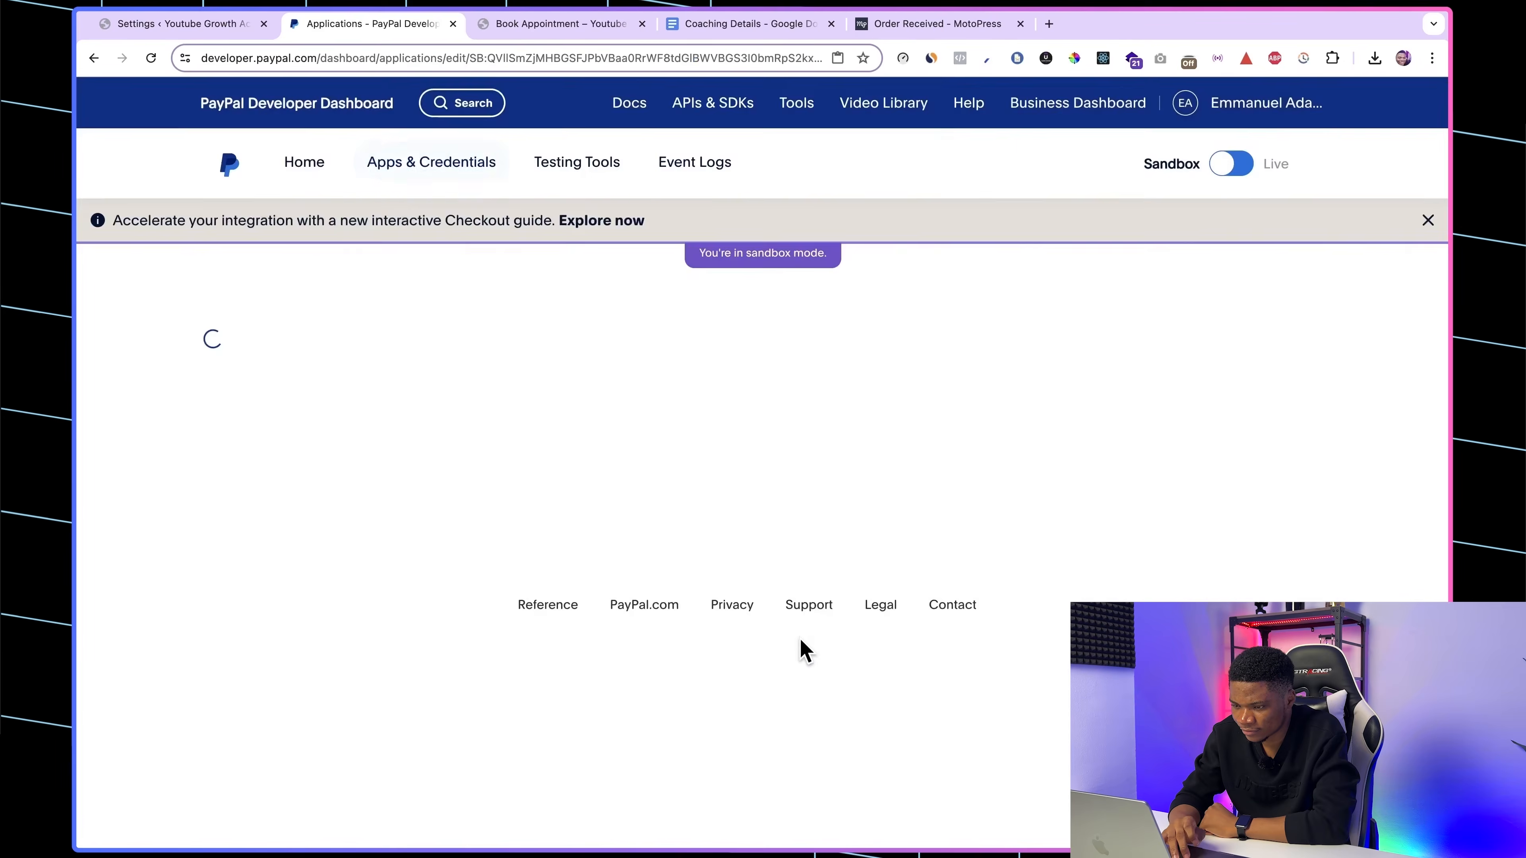
{"action": "scroll", "coordinate": [909, 469], "scroll_direction": "down", "scroll_amount": 2}
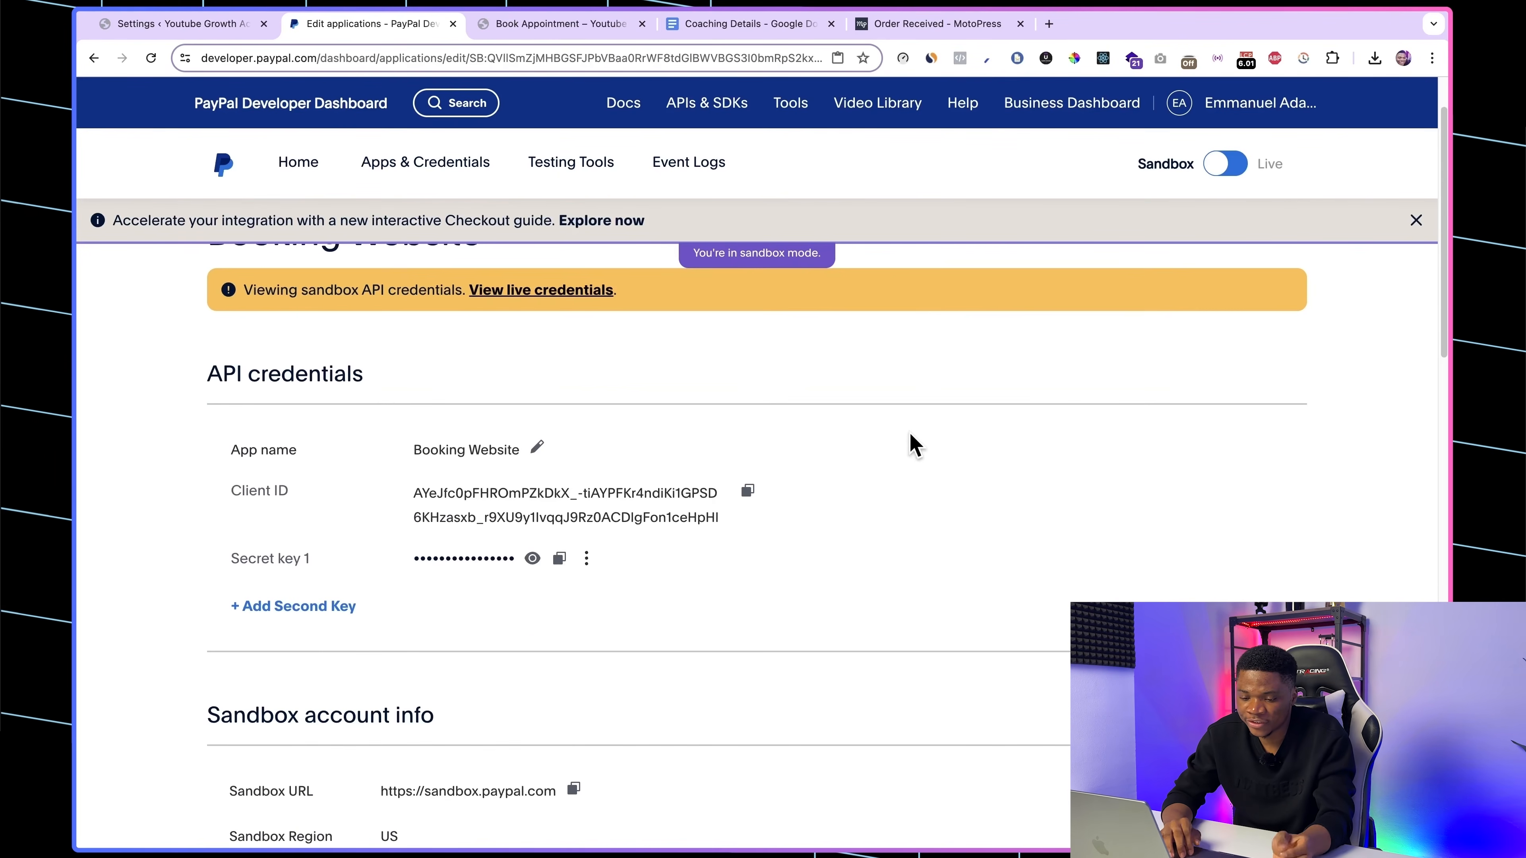
{"action": "scroll", "coordinate": [725, 647], "scroll_direction": "down", "scroll_amount": 2}
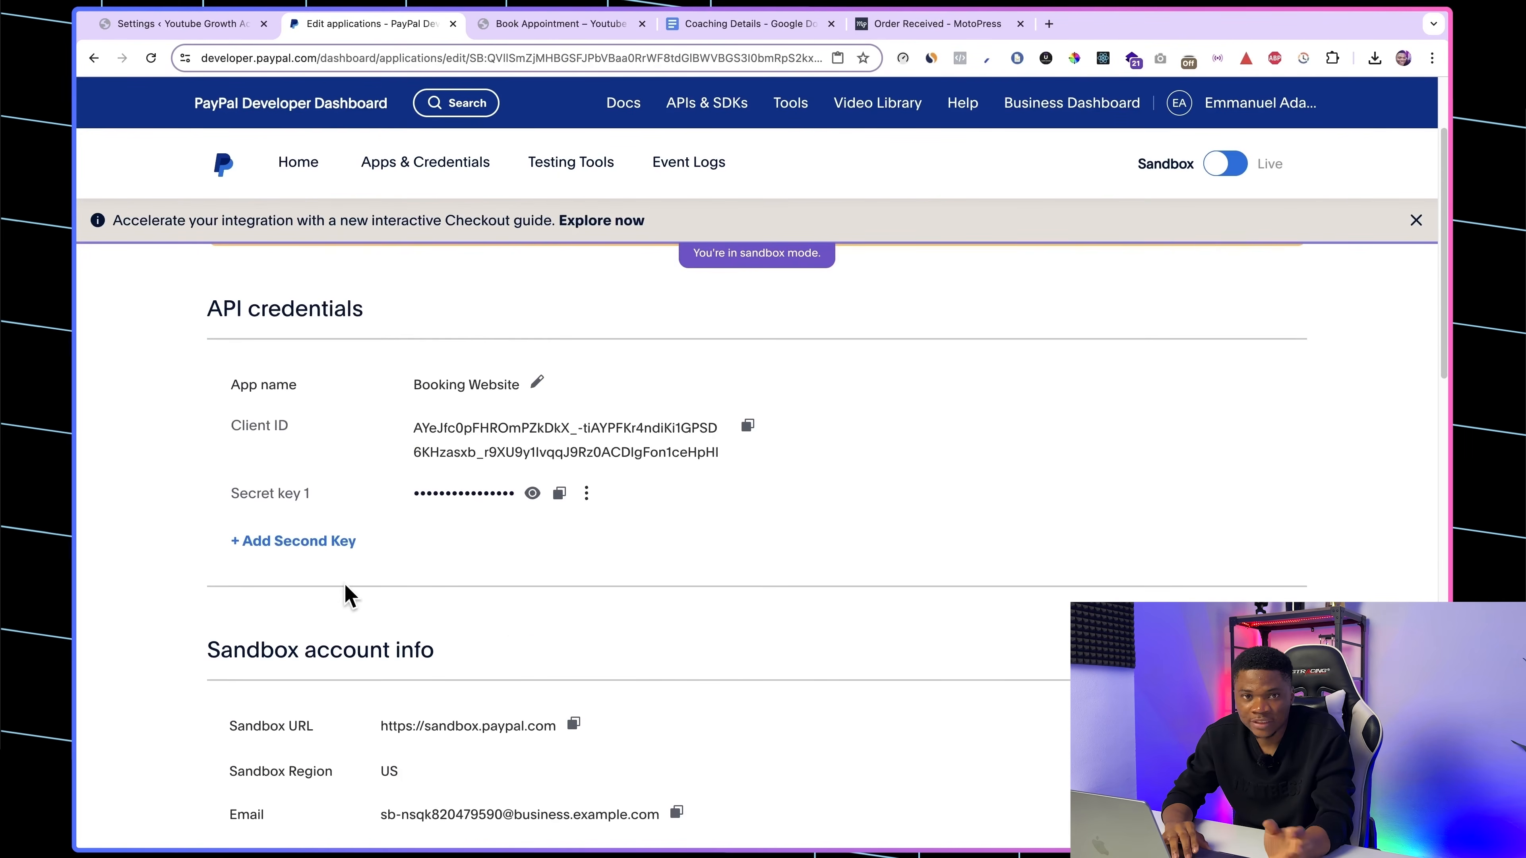
Step: Copy the Booking Website app's client ID and secret key into the Appointments PayPal settings and save the changes
{"action": "left_click", "coordinate": [747, 425]}
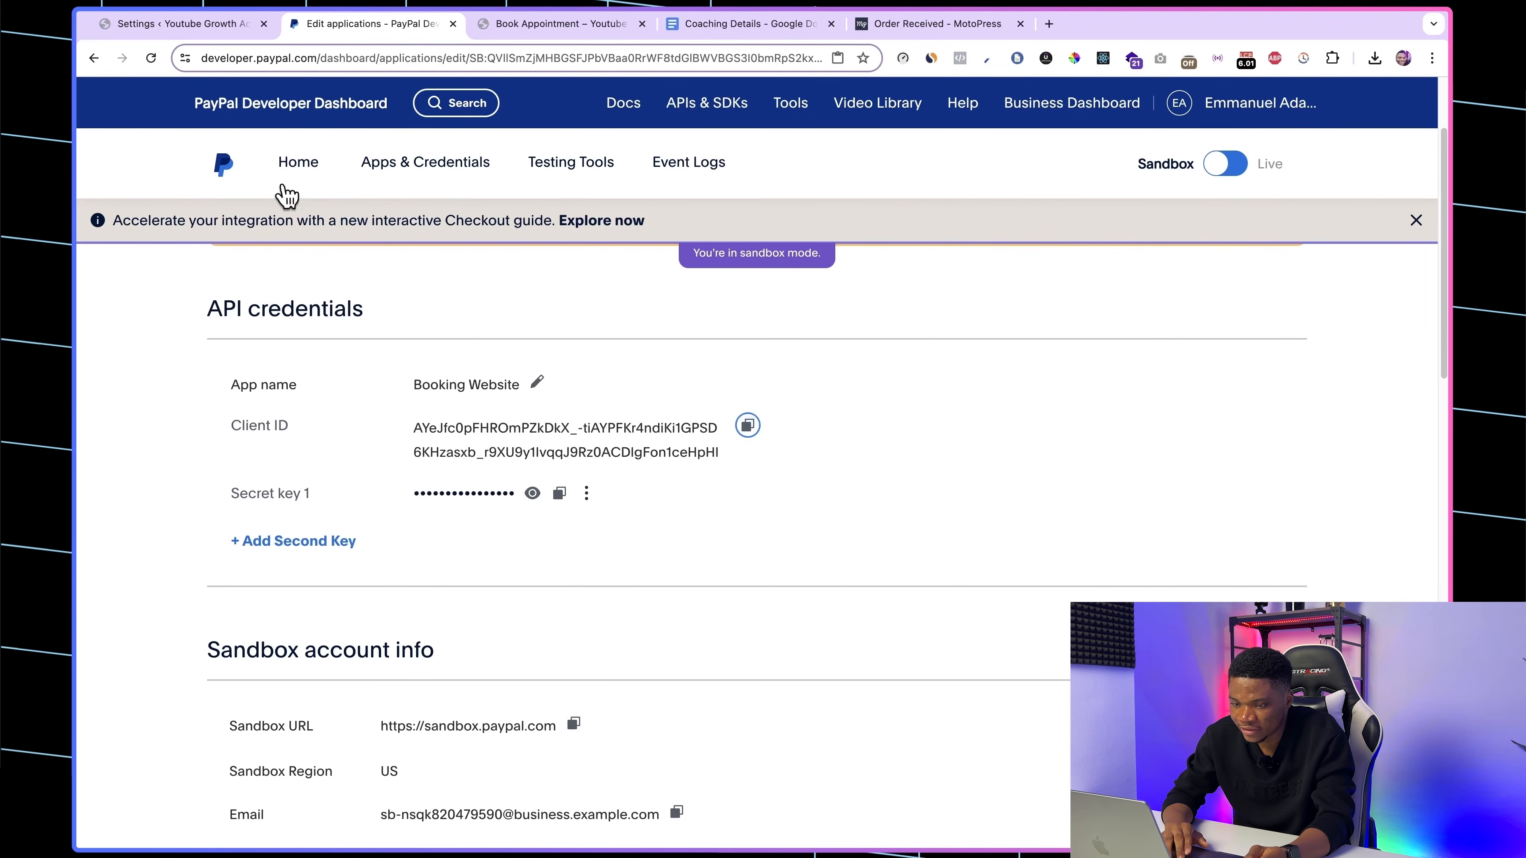
{"action": "left_click", "coordinate": [208, 25]}
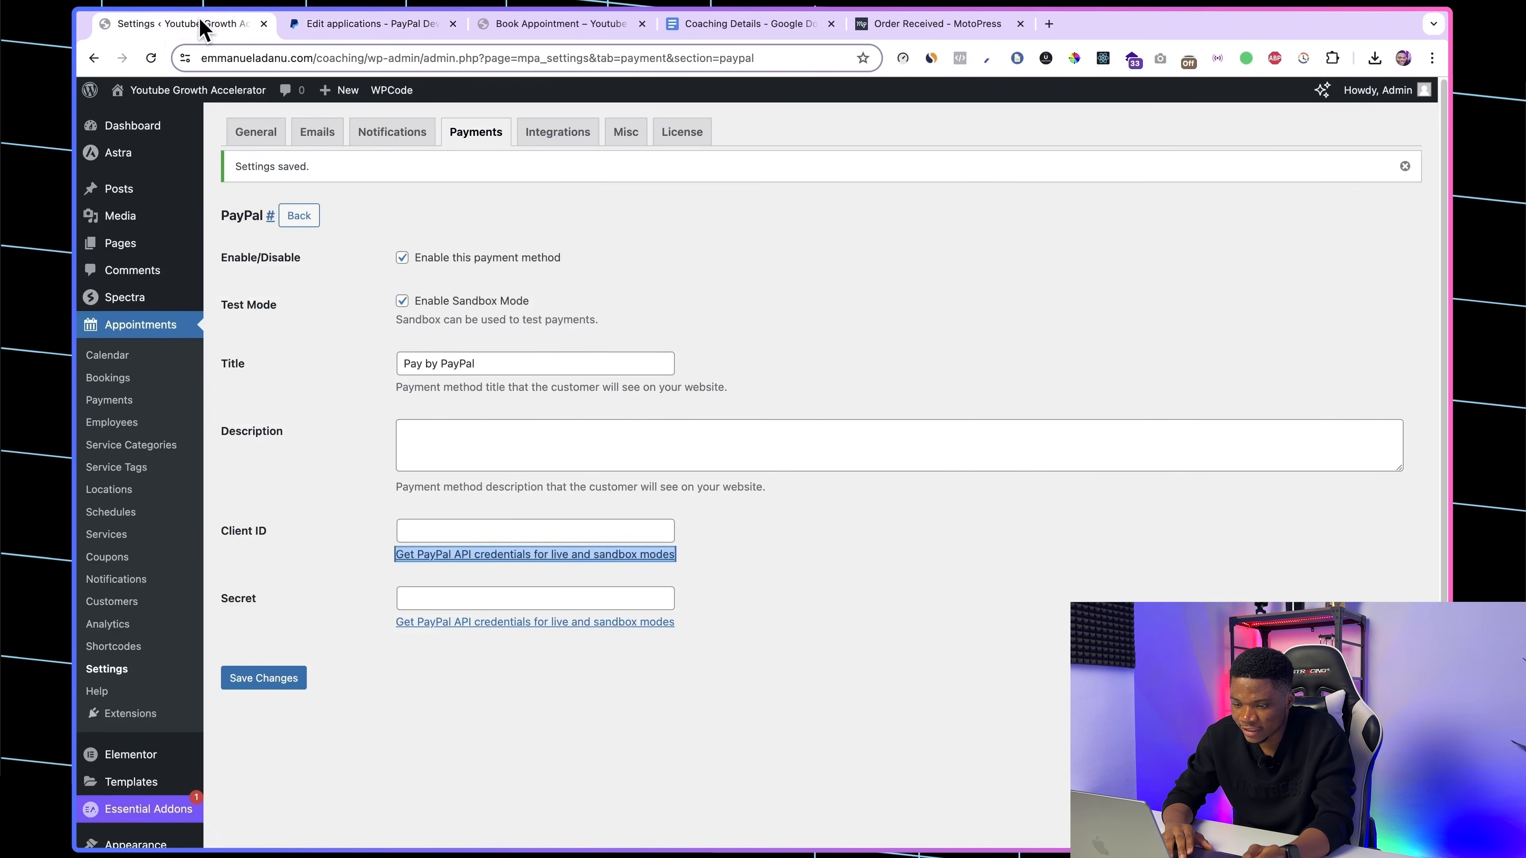
{"action": "left_click", "coordinate": [419, 530]}
{"action": "key", "text": "super+v"}
{"action": "left_click", "coordinate": [371, 25]}
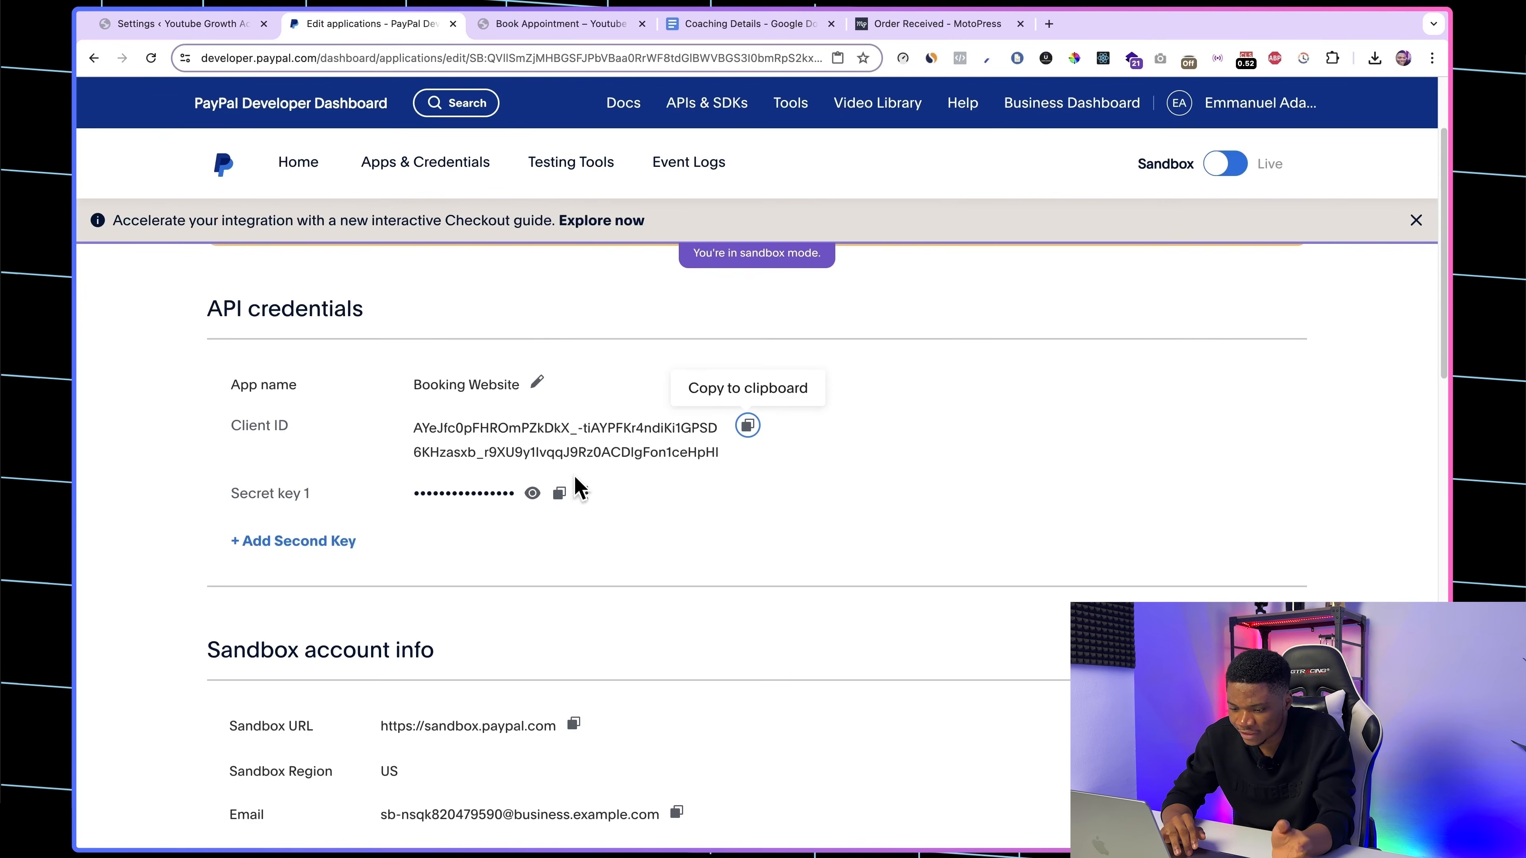
{"action": "left_click", "coordinate": [559, 494]}
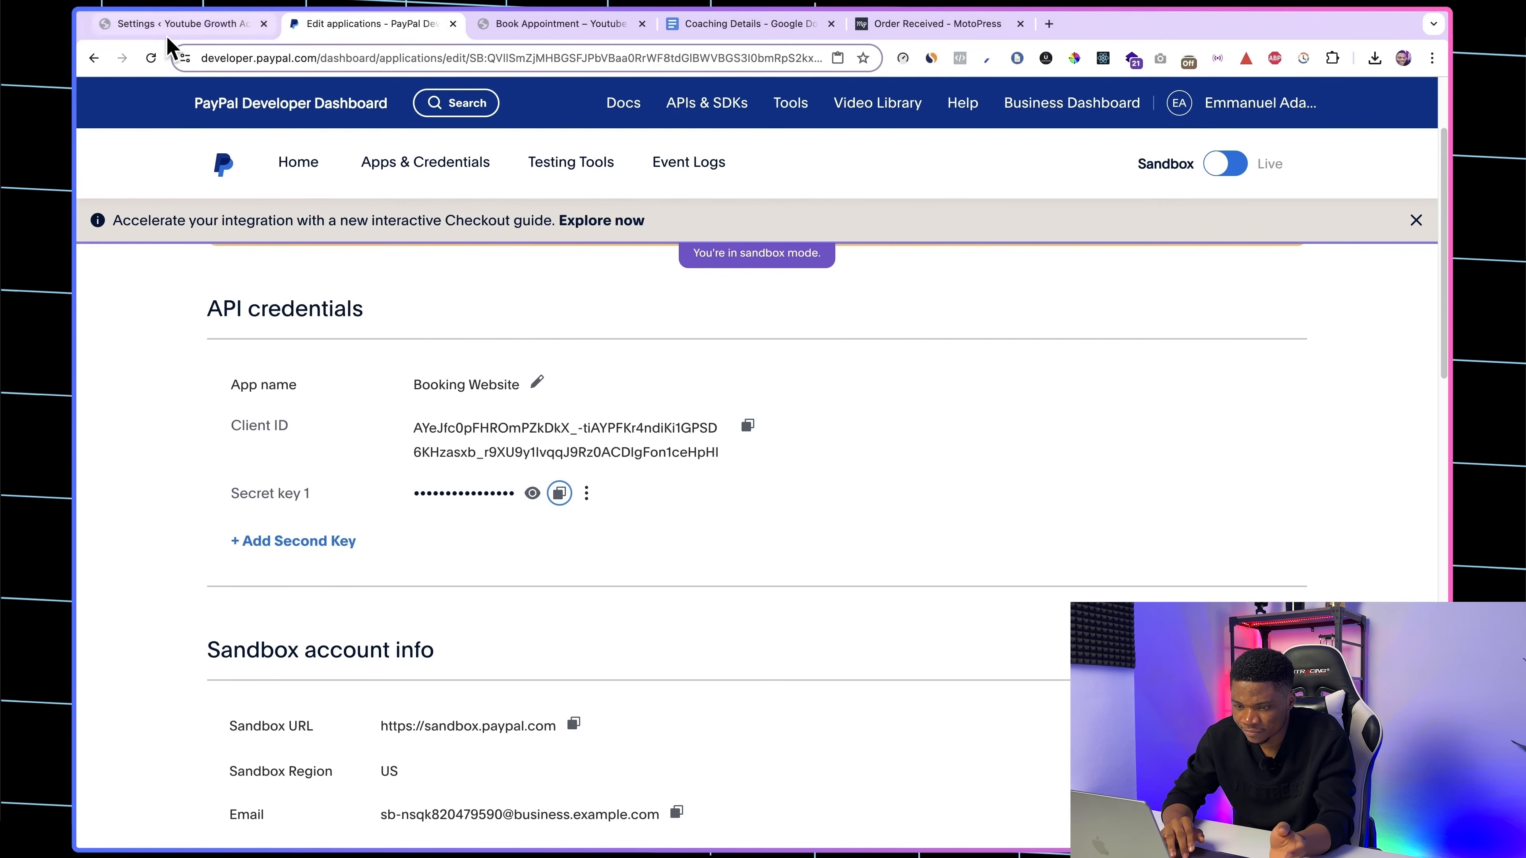
{"action": "left_click", "coordinate": [186, 24]}
{"action": "left_click", "coordinate": [281, 684]}
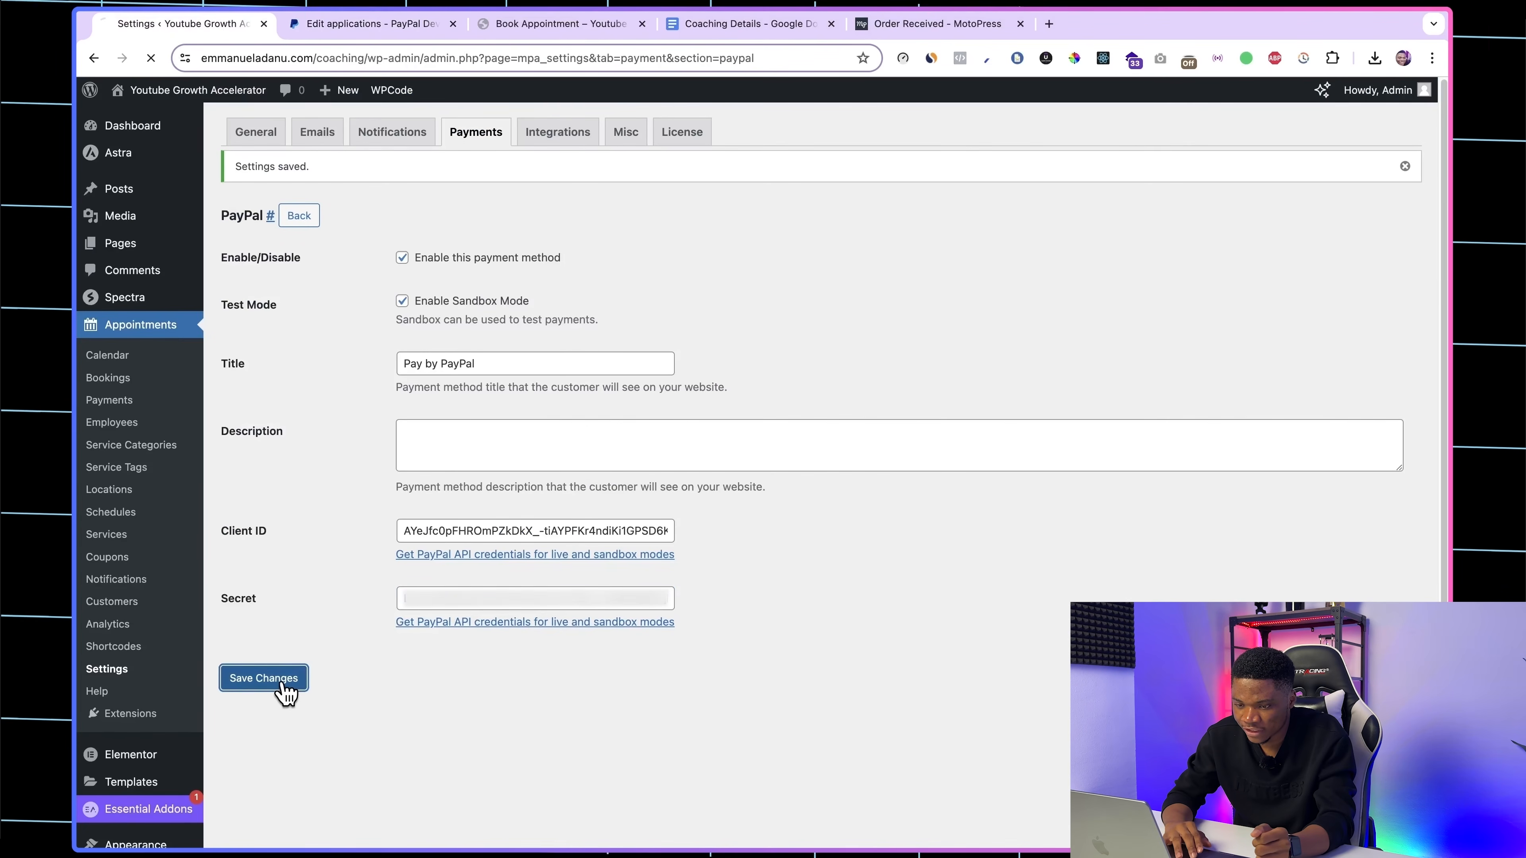
Step: Review the sandbox account info and the payment feature options of the Booking Website app in the PayPal Developer dashboard
{"action": "left_click", "coordinate": [385, 25]}
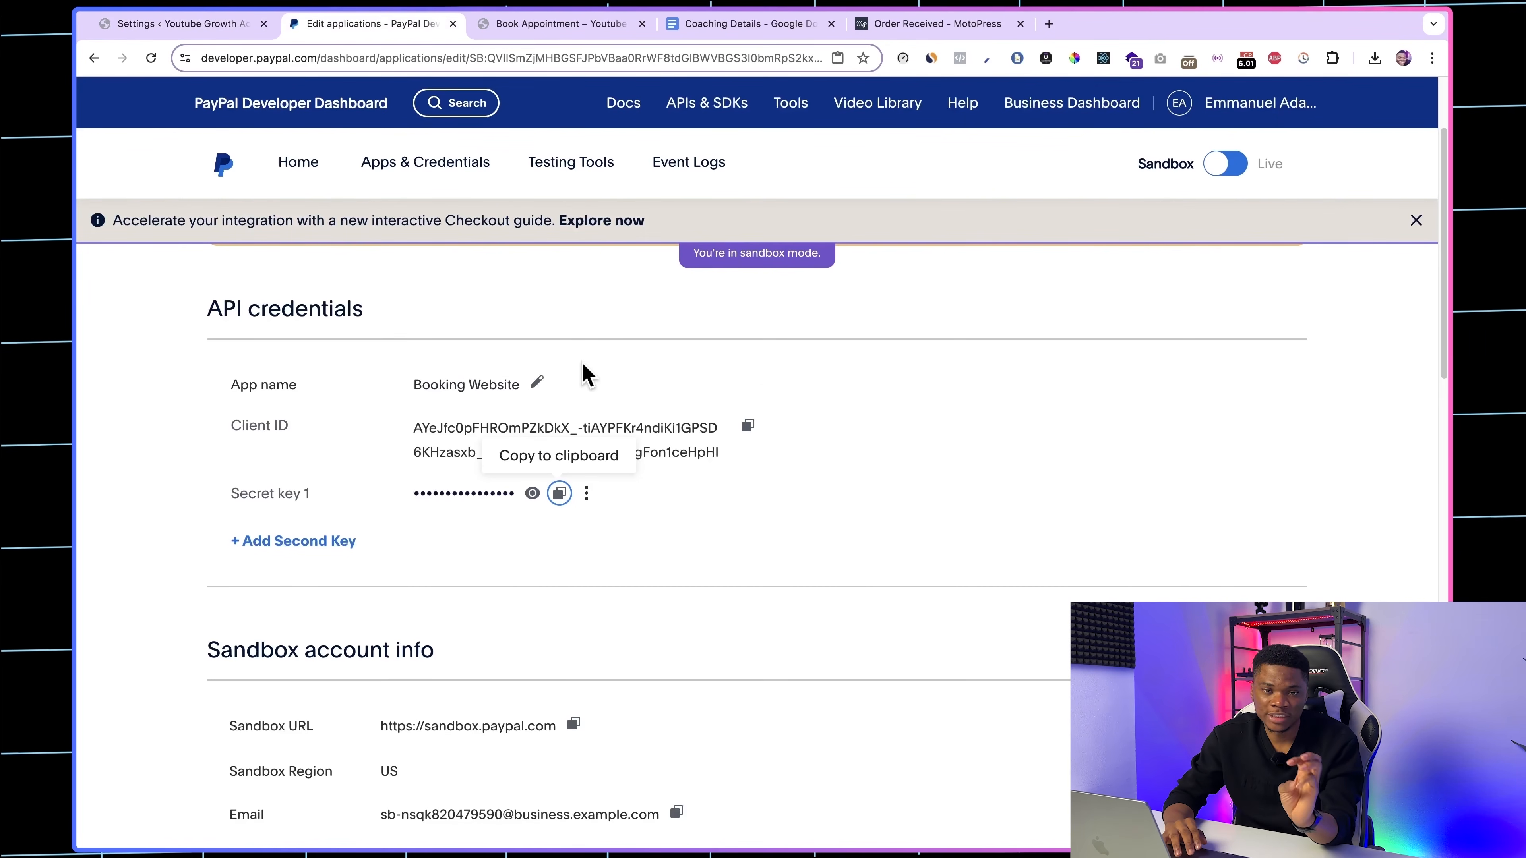
{"action": "scroll", "coordinate": [627, 471], "scroll_direction": "down", "scroll_amount": 5}
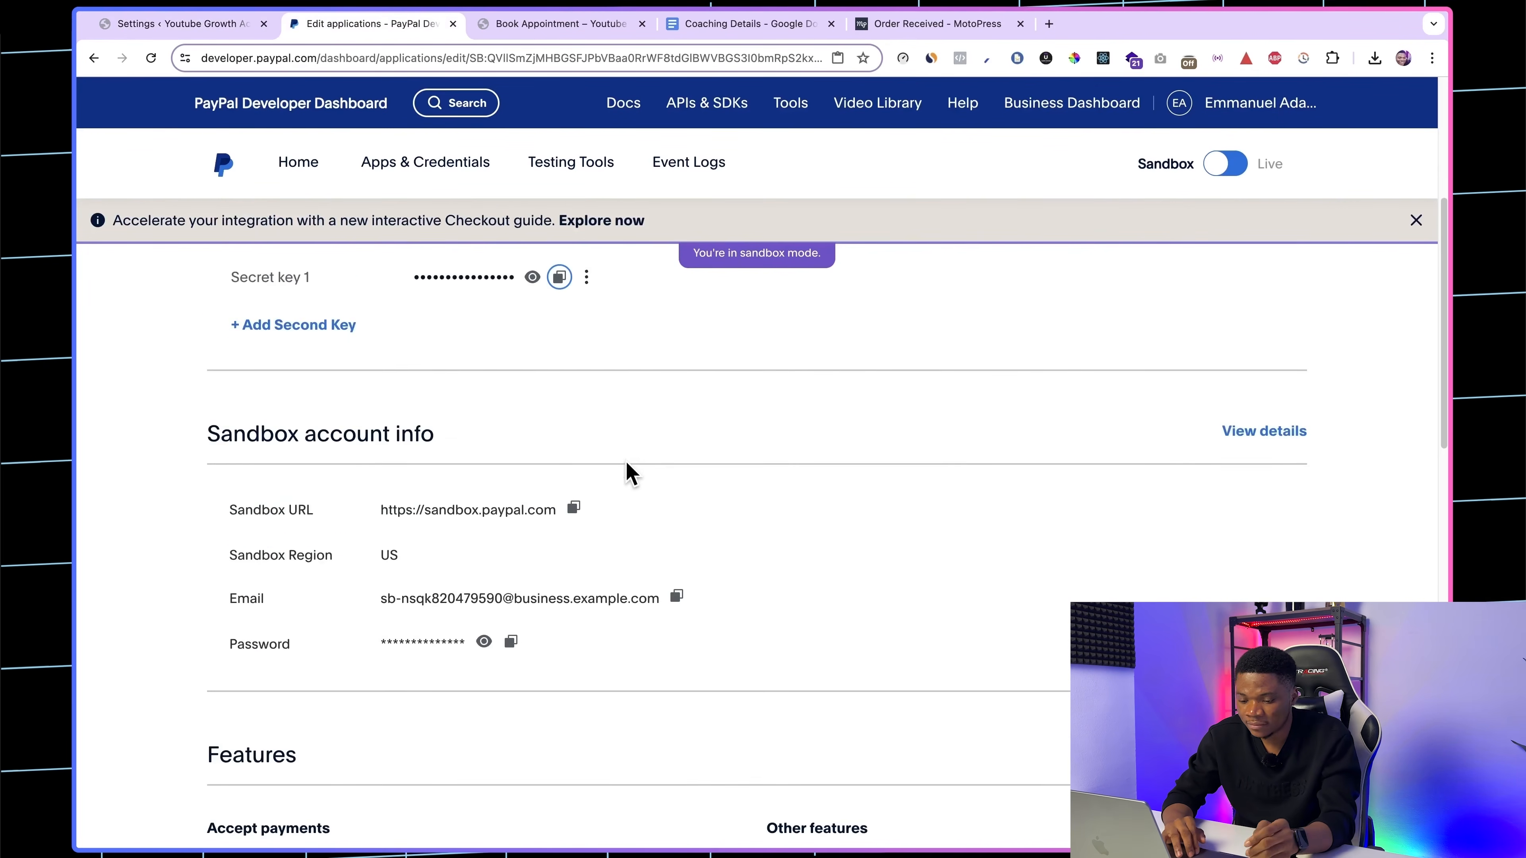
{"action": "scroll", "coordinate": [626, 474], "scroll_direction": "down", "scroll_amount": 2}
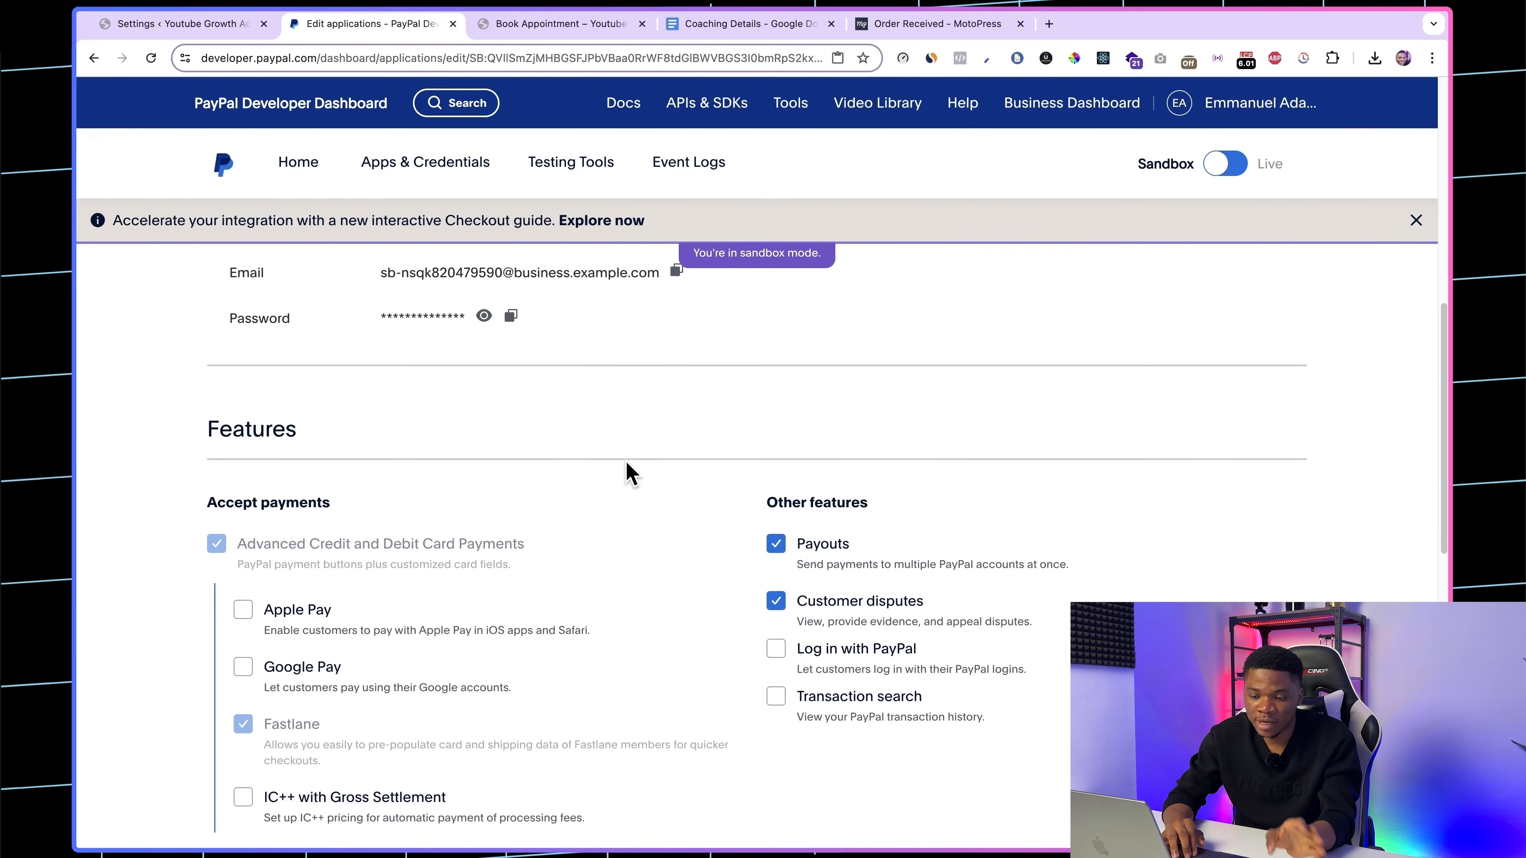
{"action": "scroll", "coordinate": [527, 655], "scroll_direction": "down", "scroll_amount": 2}
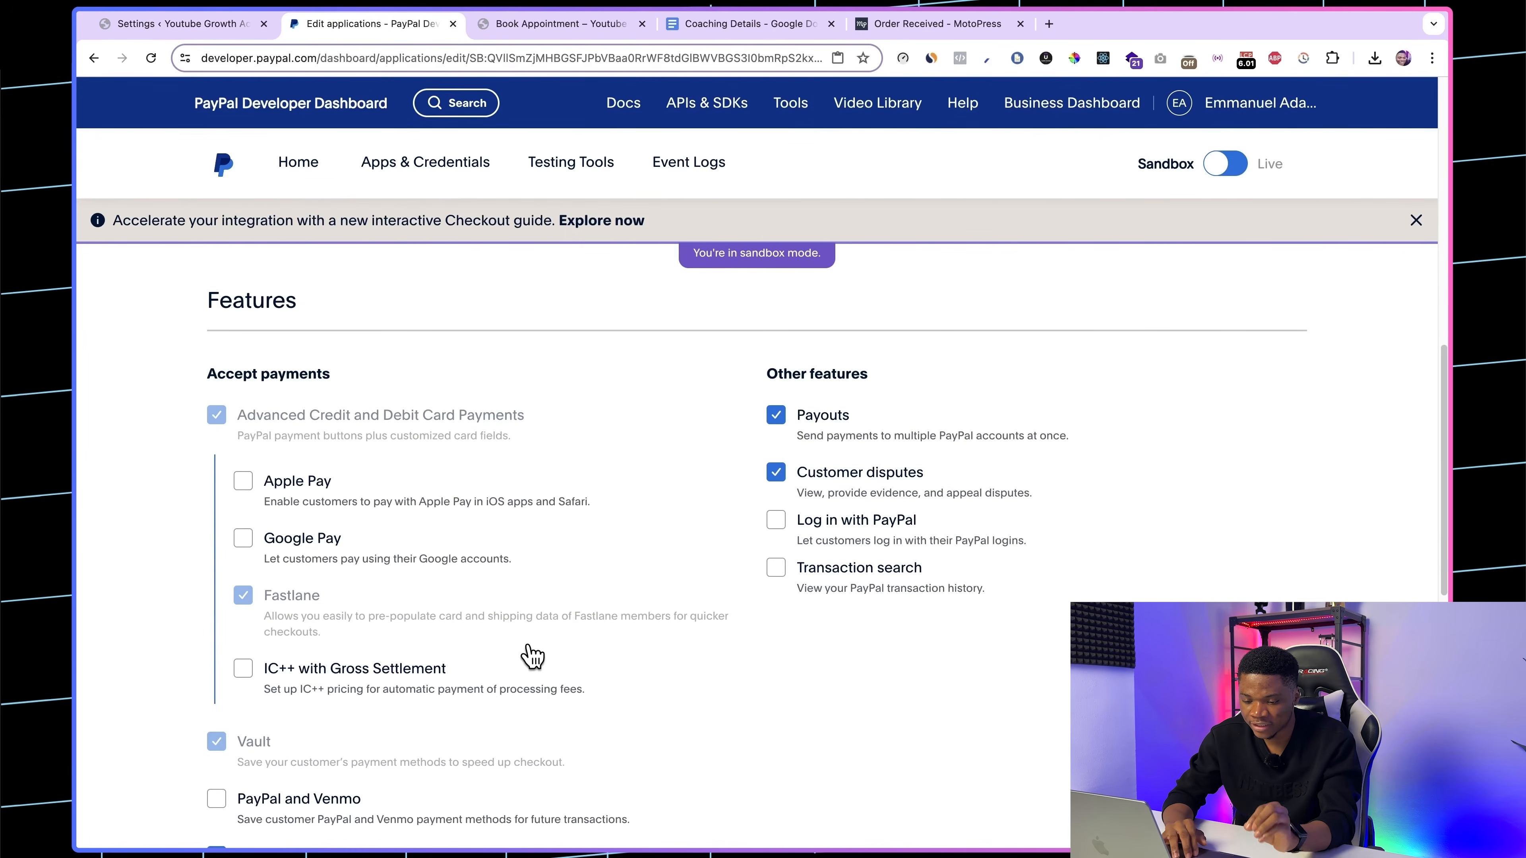
{"action": "scroll", "coordinate": [598, 643], "scroll_direction": "down", "scroll_amount": 2}
{"action": "scroll", "coordinate": [596, 641], "scroll_direction": "up", "scroll_amount": 4}
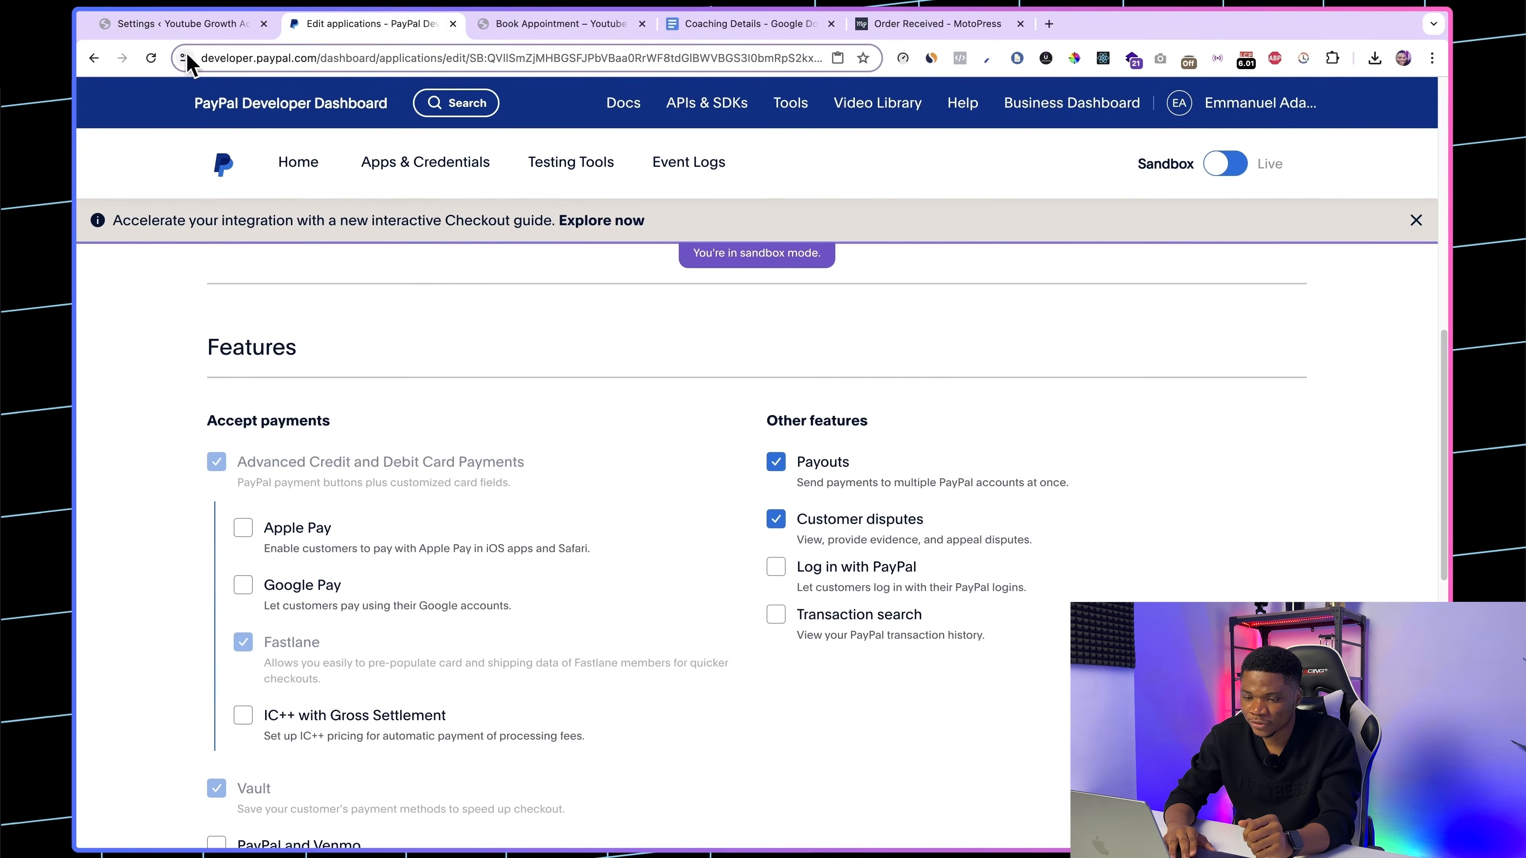
Step: Set PayPal as the default method in the Appointments payment settings and save the changes
{"action": "left_click", "coordinate": [180, 24]}
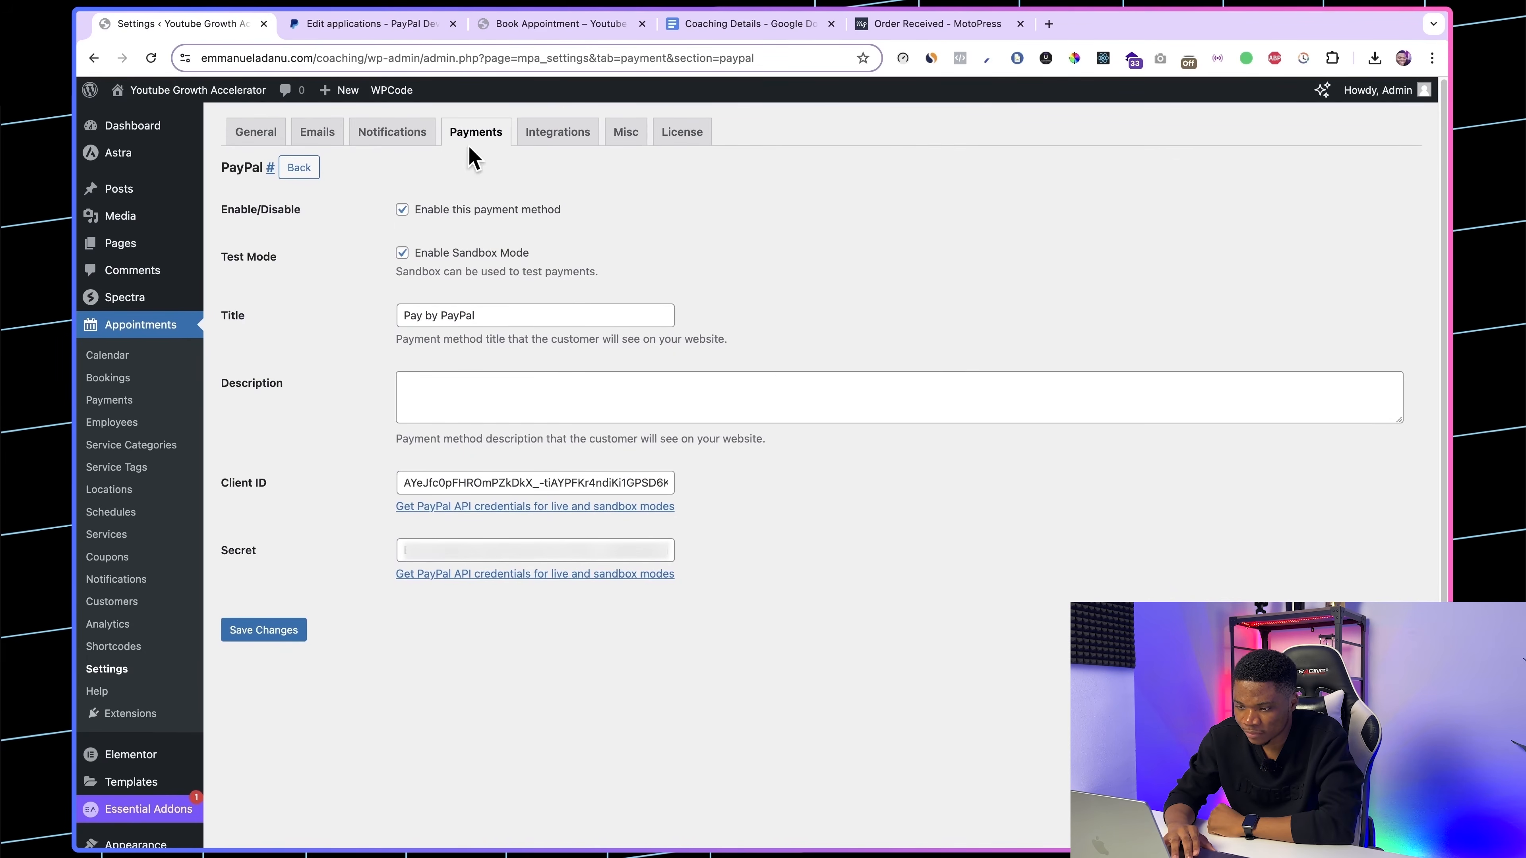
{"action": "left_click", "coordinate": [475, 136]}
{"action": "scroll", "coordinate": [529, 477], "scroll_direction": "down", "scroll_amount": 3}
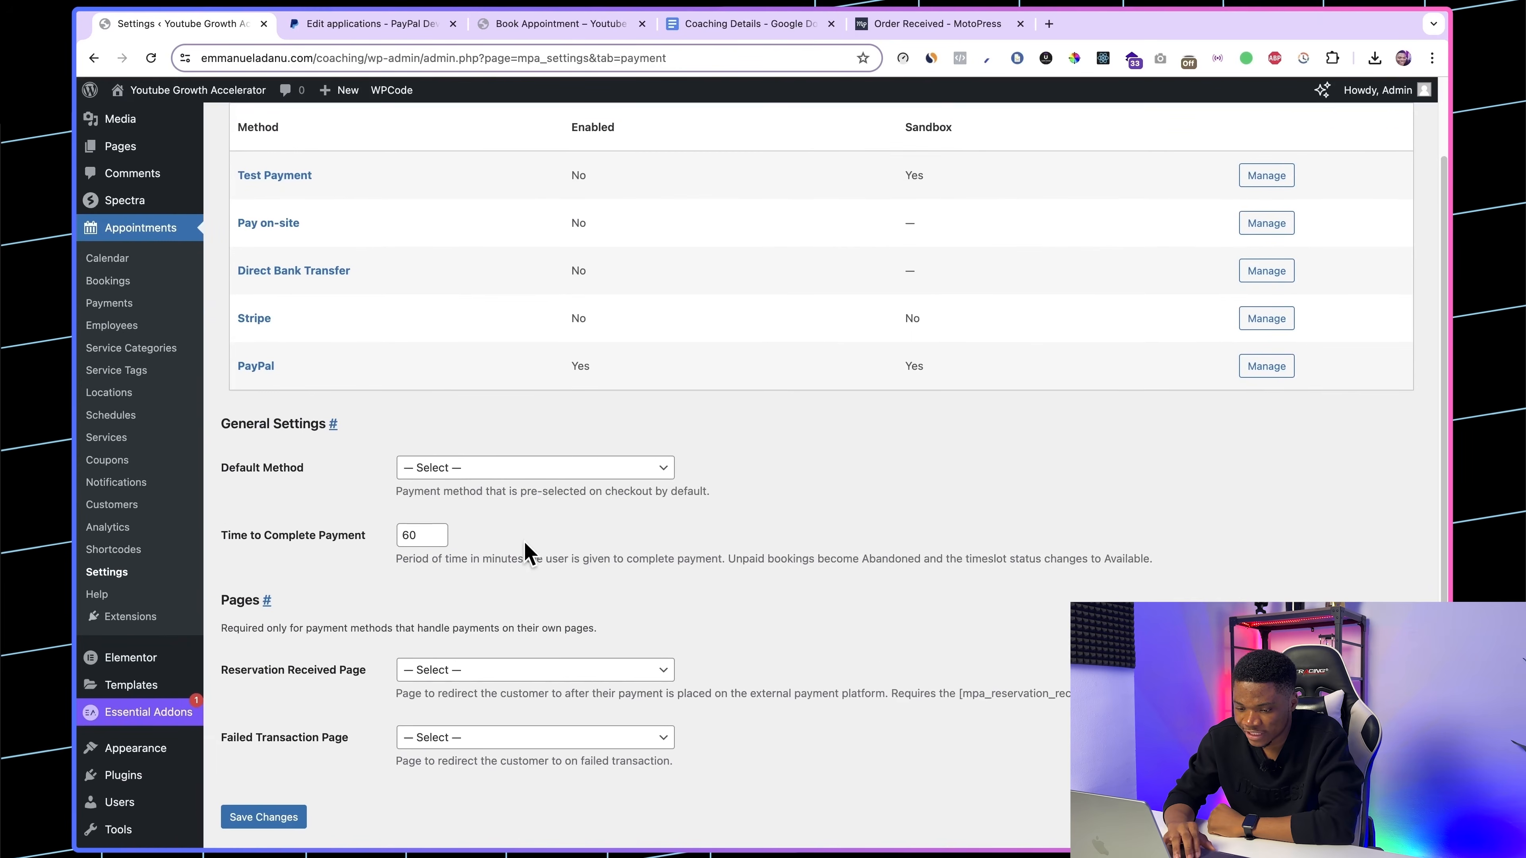
{"action": "left_click", "coordinate": [435, 462]}
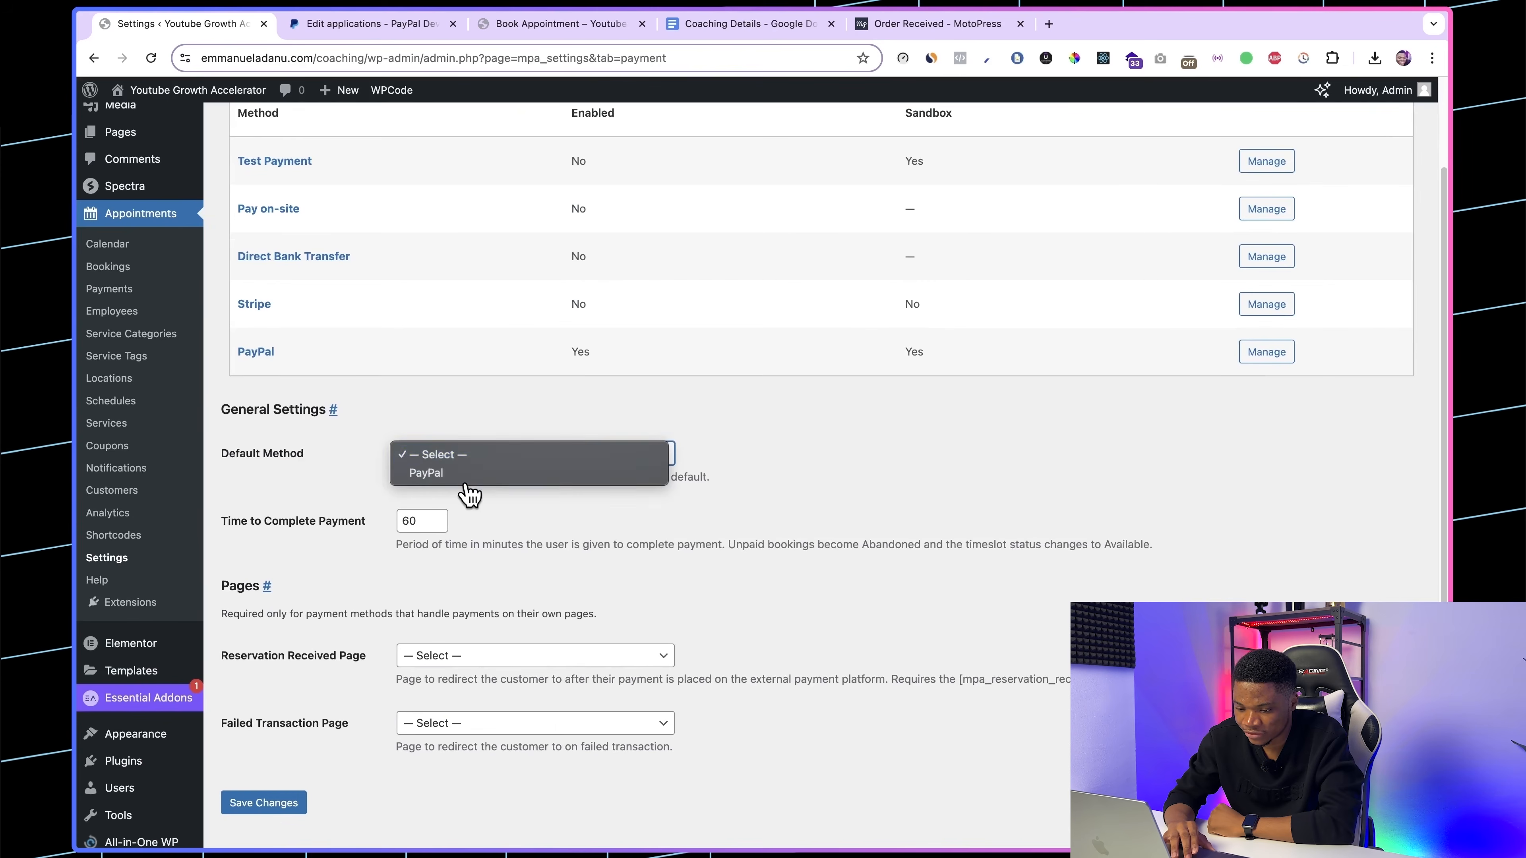
{"action": "left_click", "coordinate": [467, 475]}
{"action": "scroll", "coordinate": [552, 552], "scroll_direction": "down", "scroll_amount": 2}
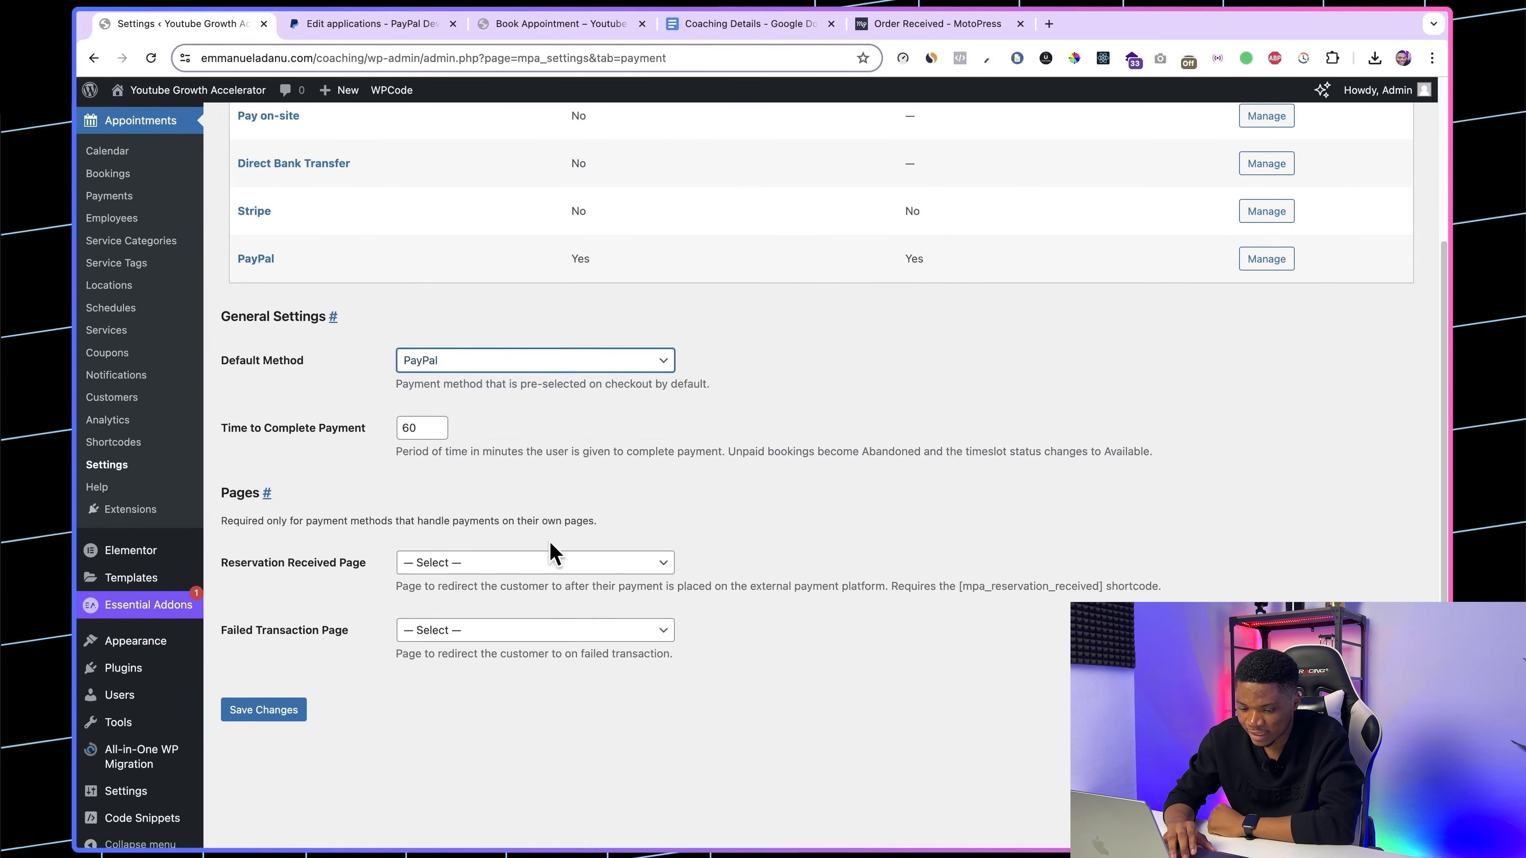
{"action": "left_click", "coordinate": [265, 711]}
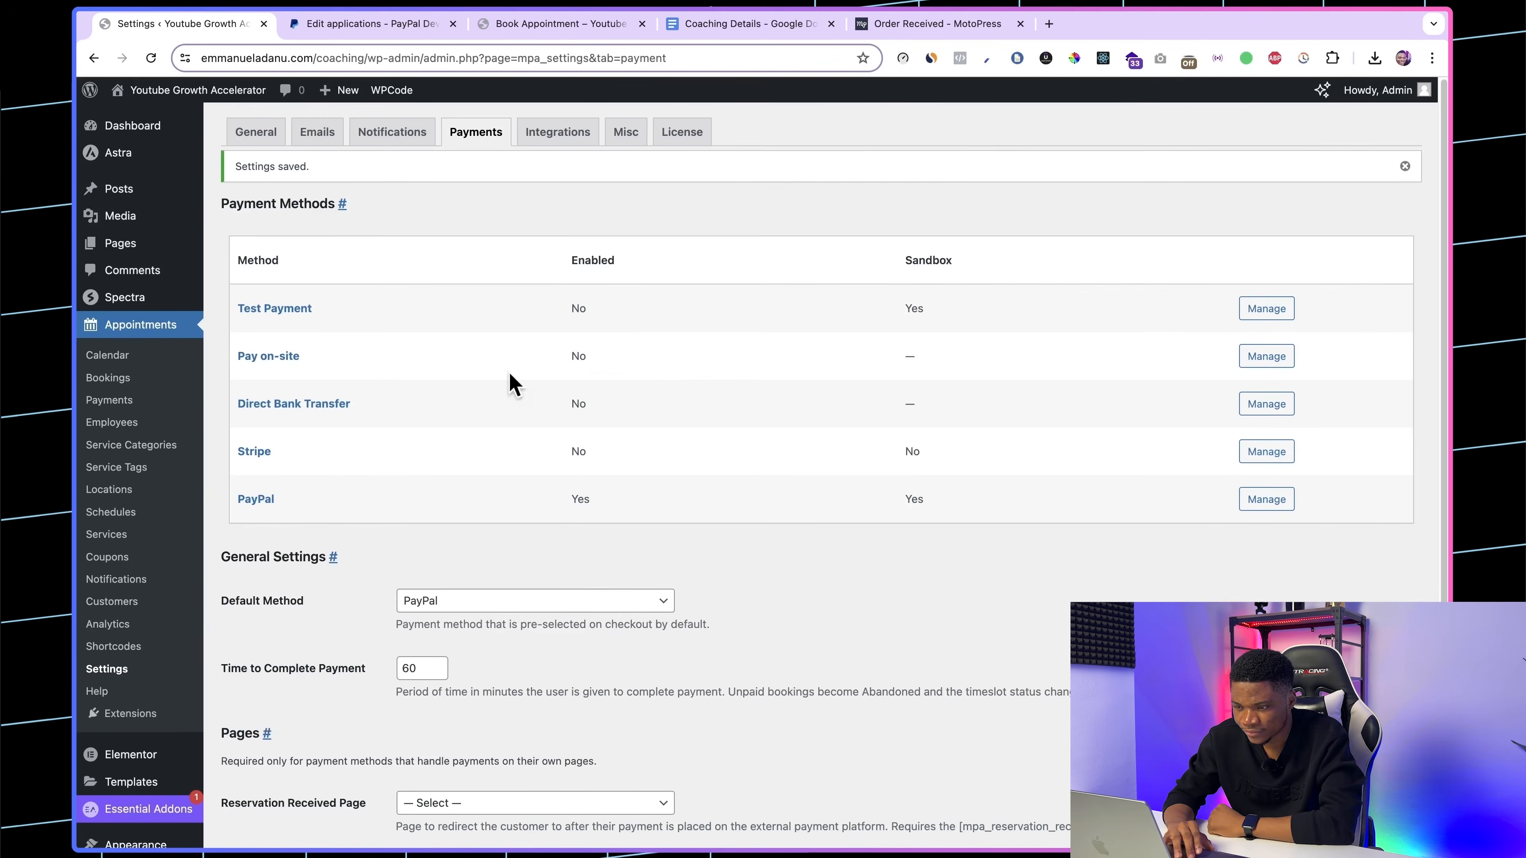
Step: Reload the Book Appointment page and take a July 30, 10:30 AM booking through the reservation and customer information to the order page
{"action": "left_click", "coordinate": [556, 25]}
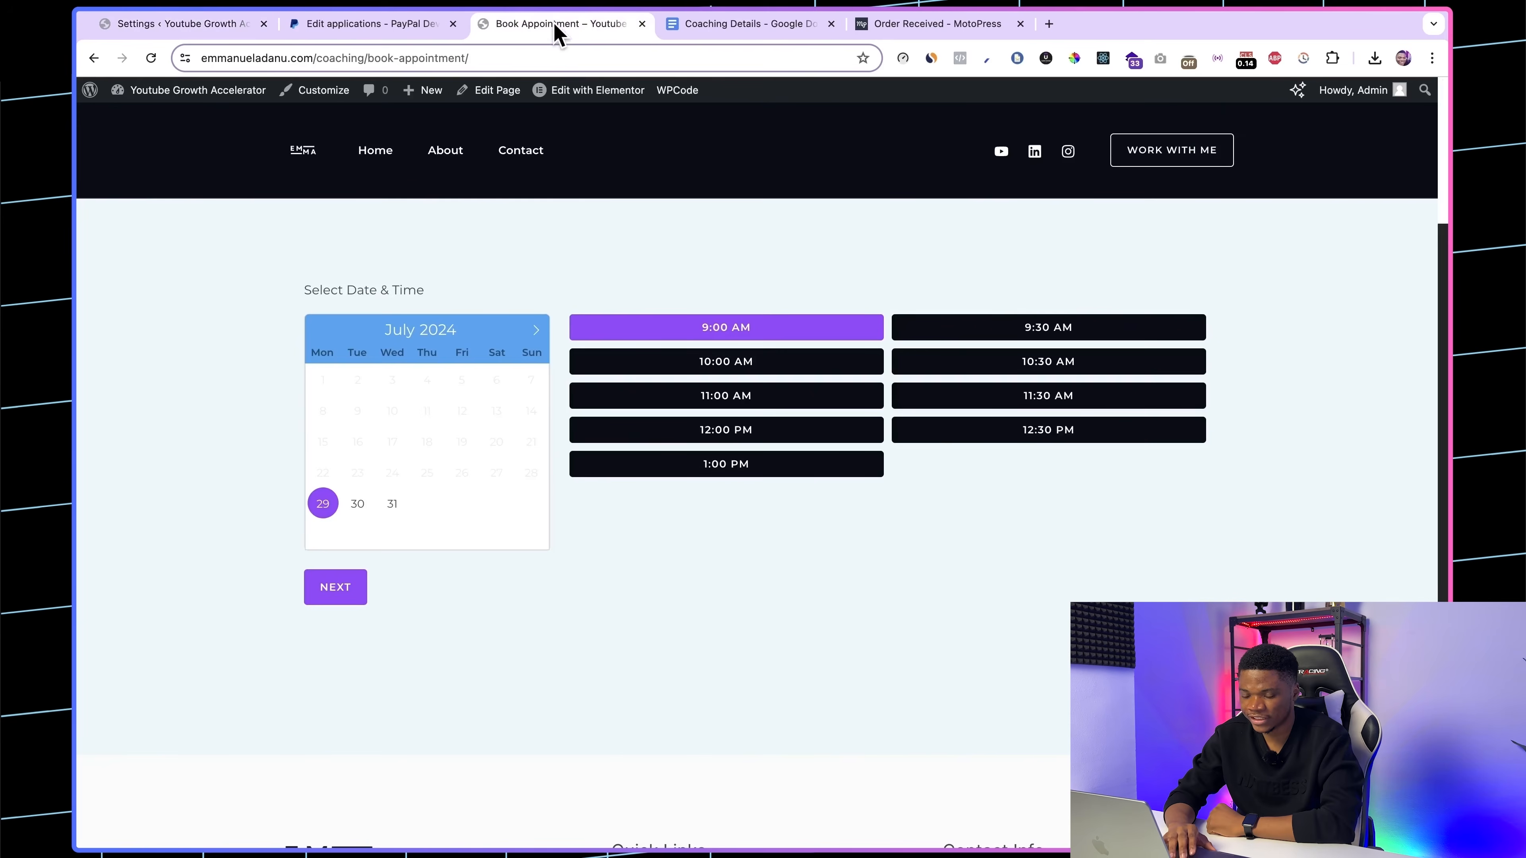
{"action": "left_click", "coordinate": [150, 58]}
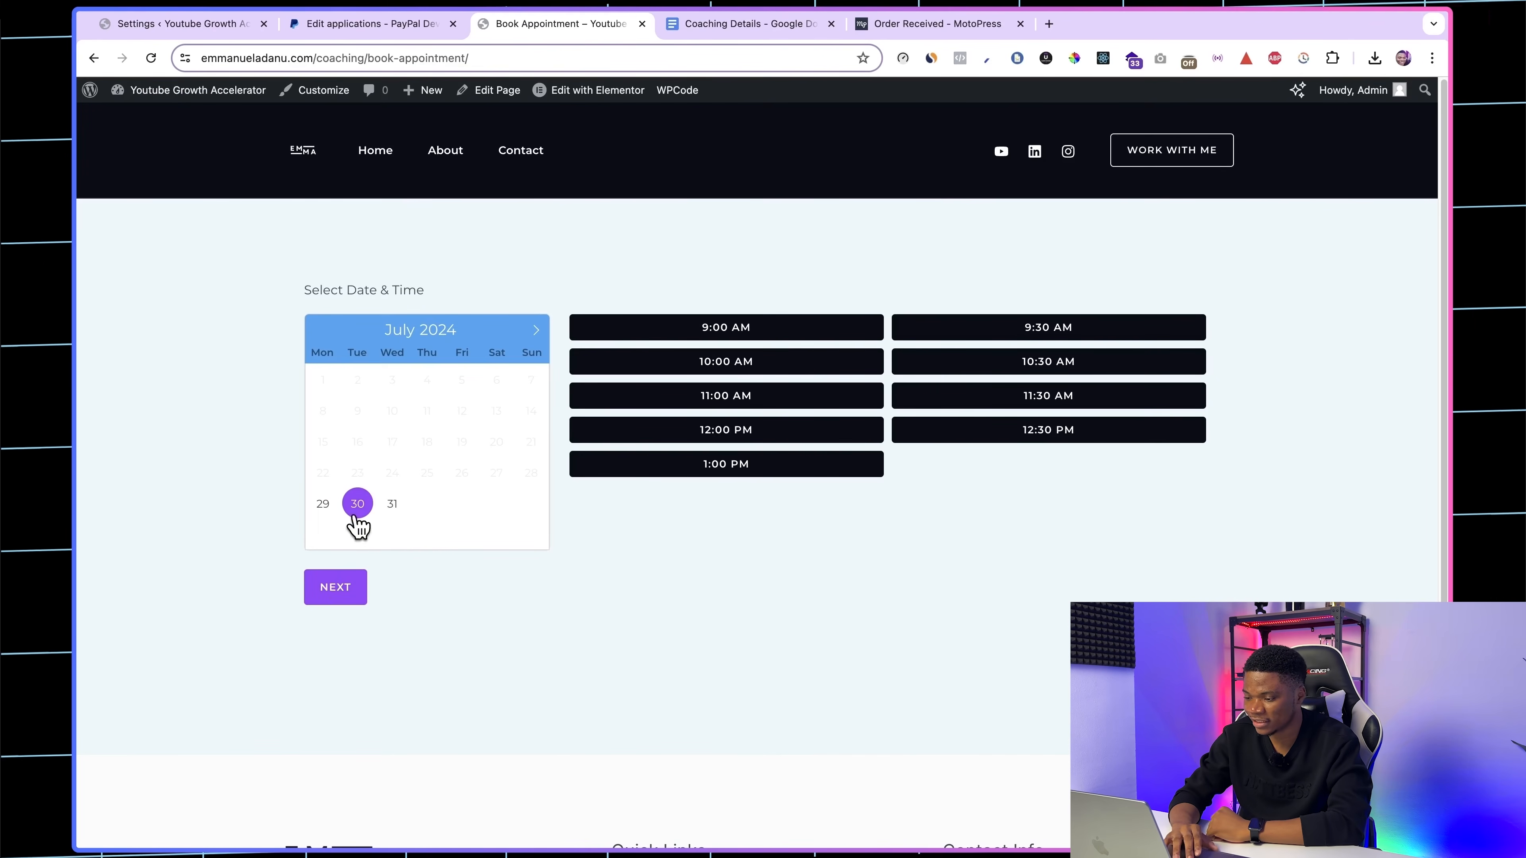
{"action": "left_click", "coordinate": [1076, 363]}
{"action": "left_click", "coordinate": [344, 586]}
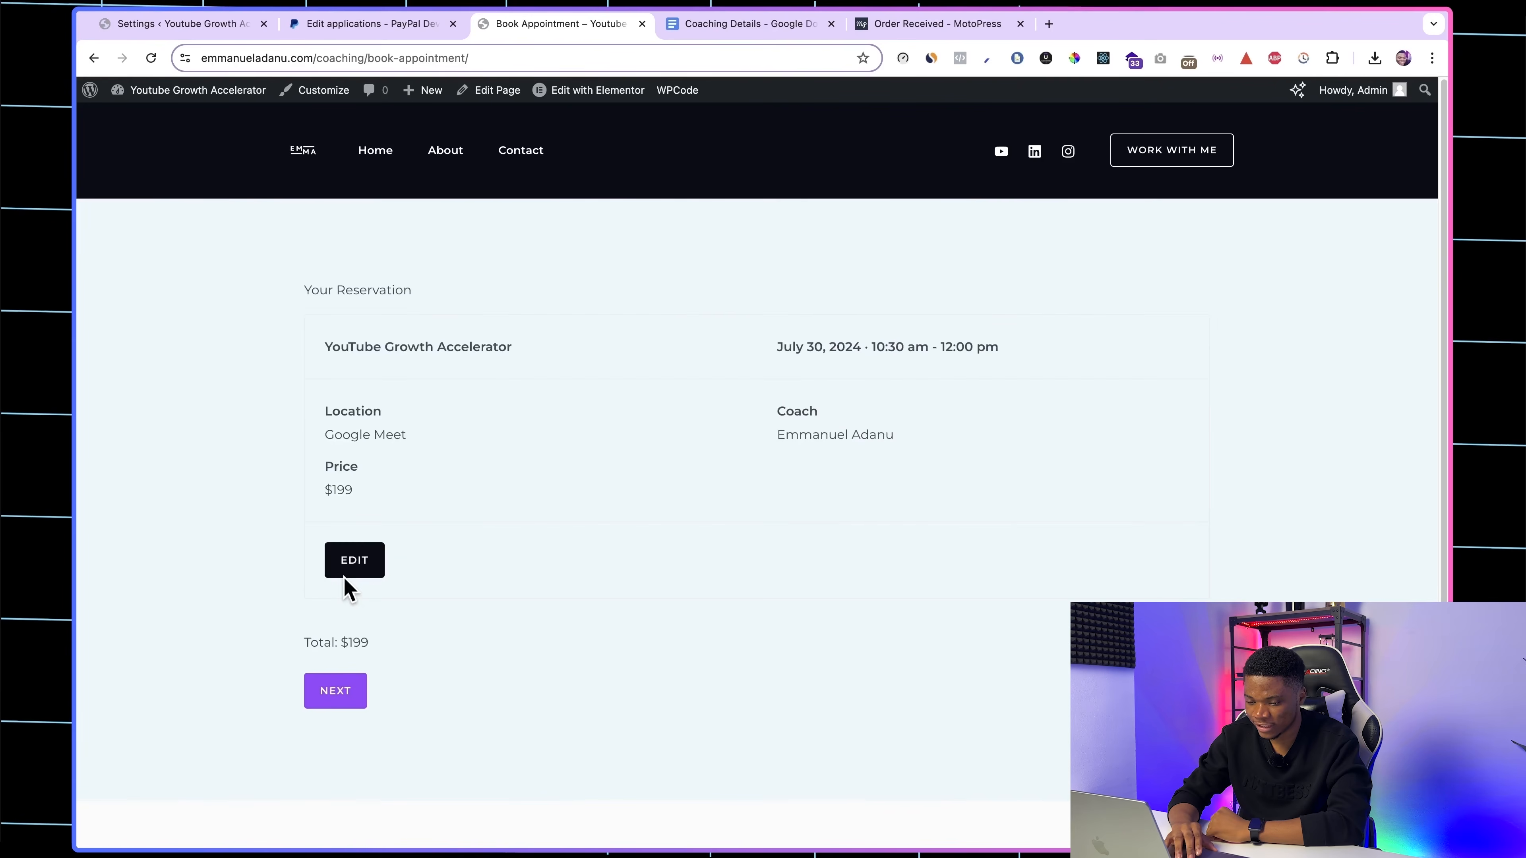
{"action": "left_click", "coordinate": [340, 697]}
{"action": "scroll", "coordinate": [498, 649], "scroll_direction": "down", "scroll_amount": 1}
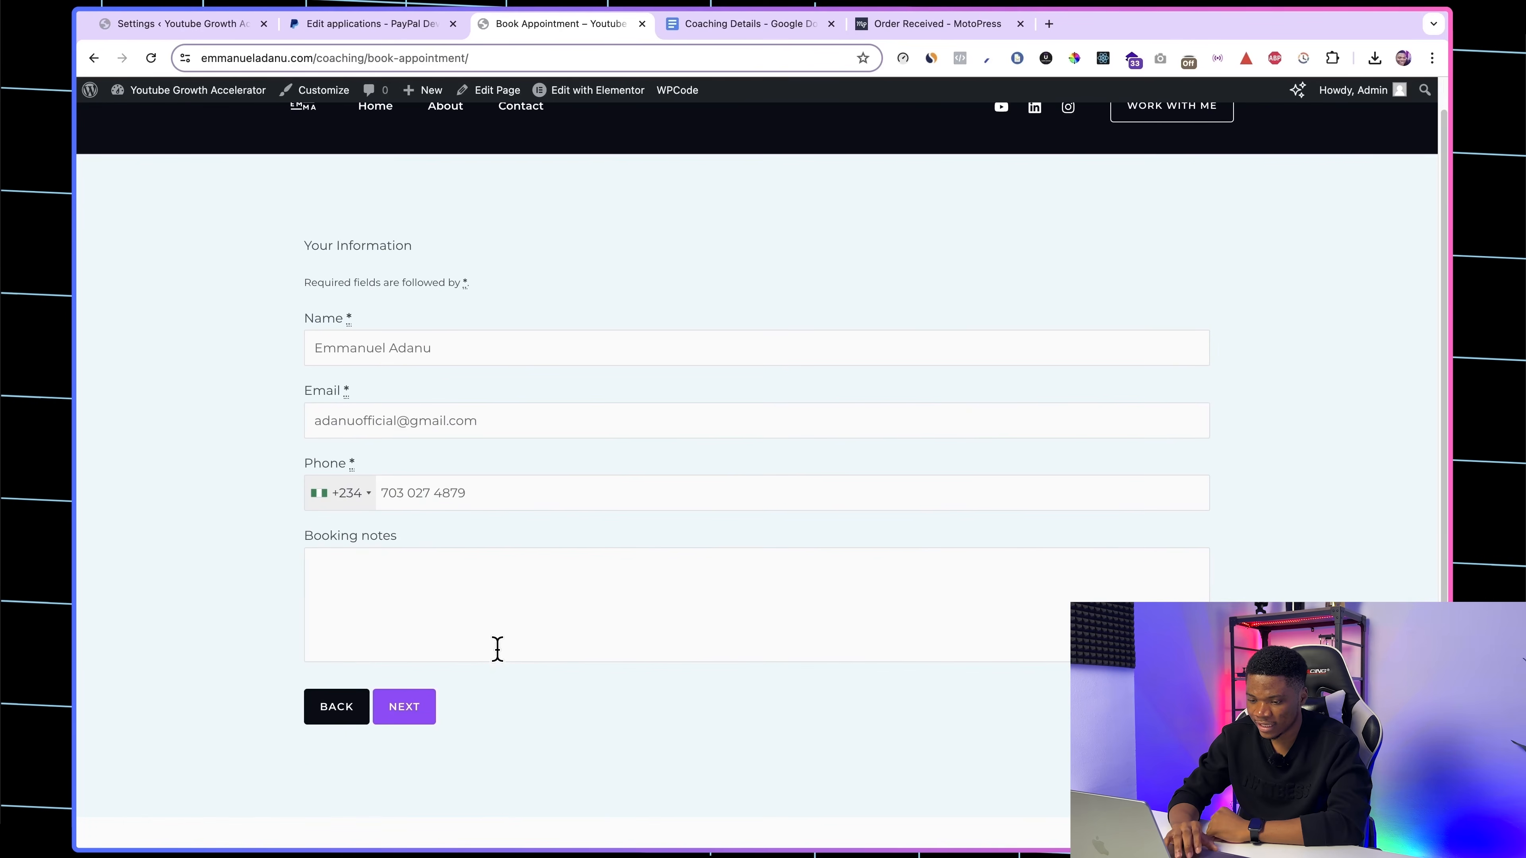
{"action": "left_click", "coordinate": [415, 707]}
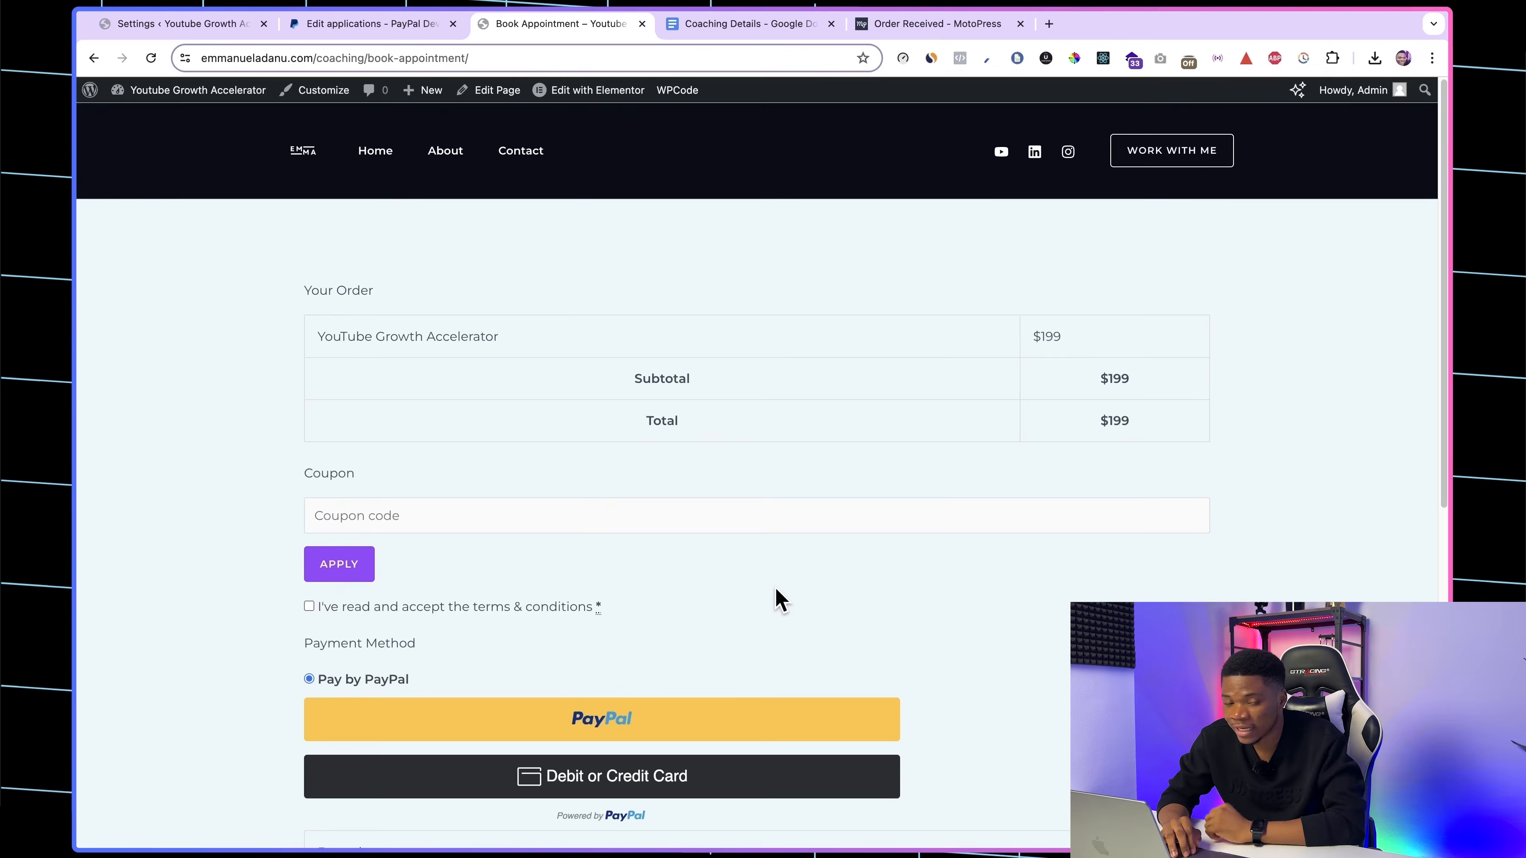
Step: Accept the terms & conditions, opt to pay the total price now, and choose Debit or Credit Card as the payment option
{"action": "scroll", "coordinate": [778, 601], "scroll_direction": "down", "scroll_amount": 2}
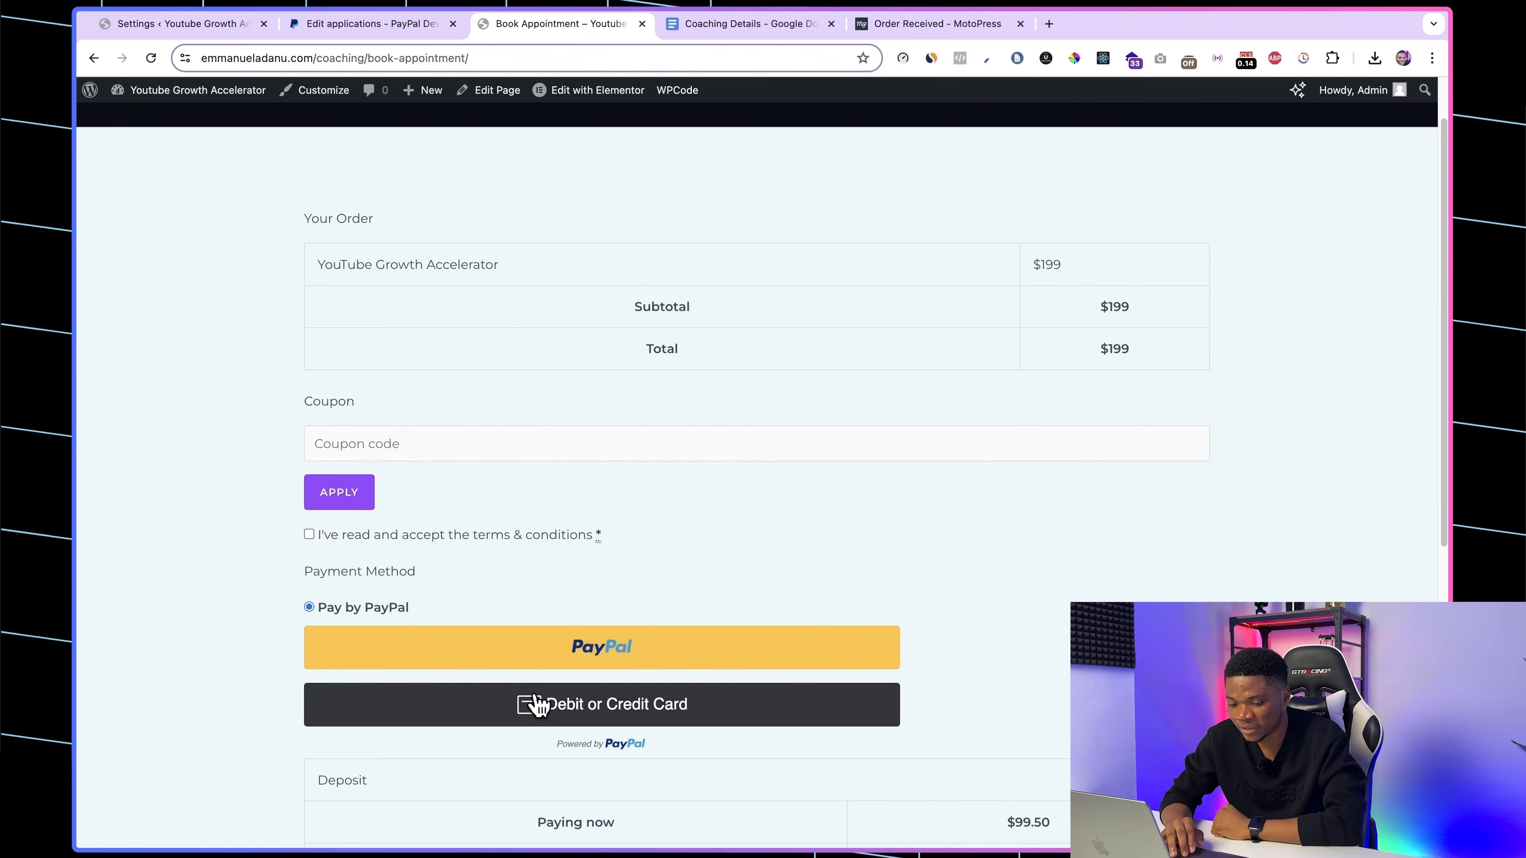
{"action": "scroll", "coordinate": [655, 576], "scroll_direction": "down", "scroll_amount": 3}
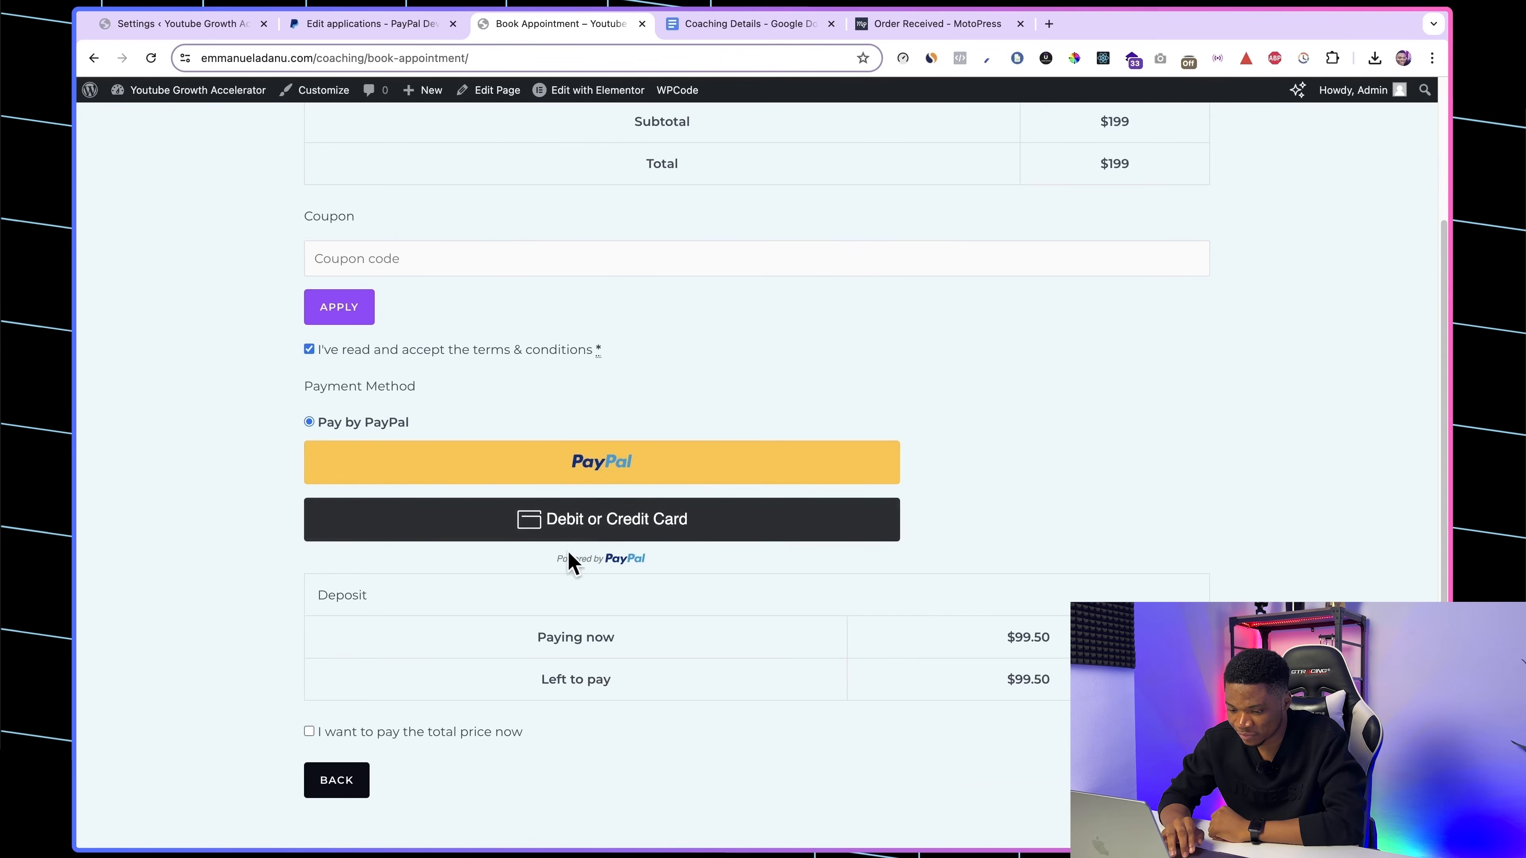
{"action": "left_click", "coordinate": [309, 732]}
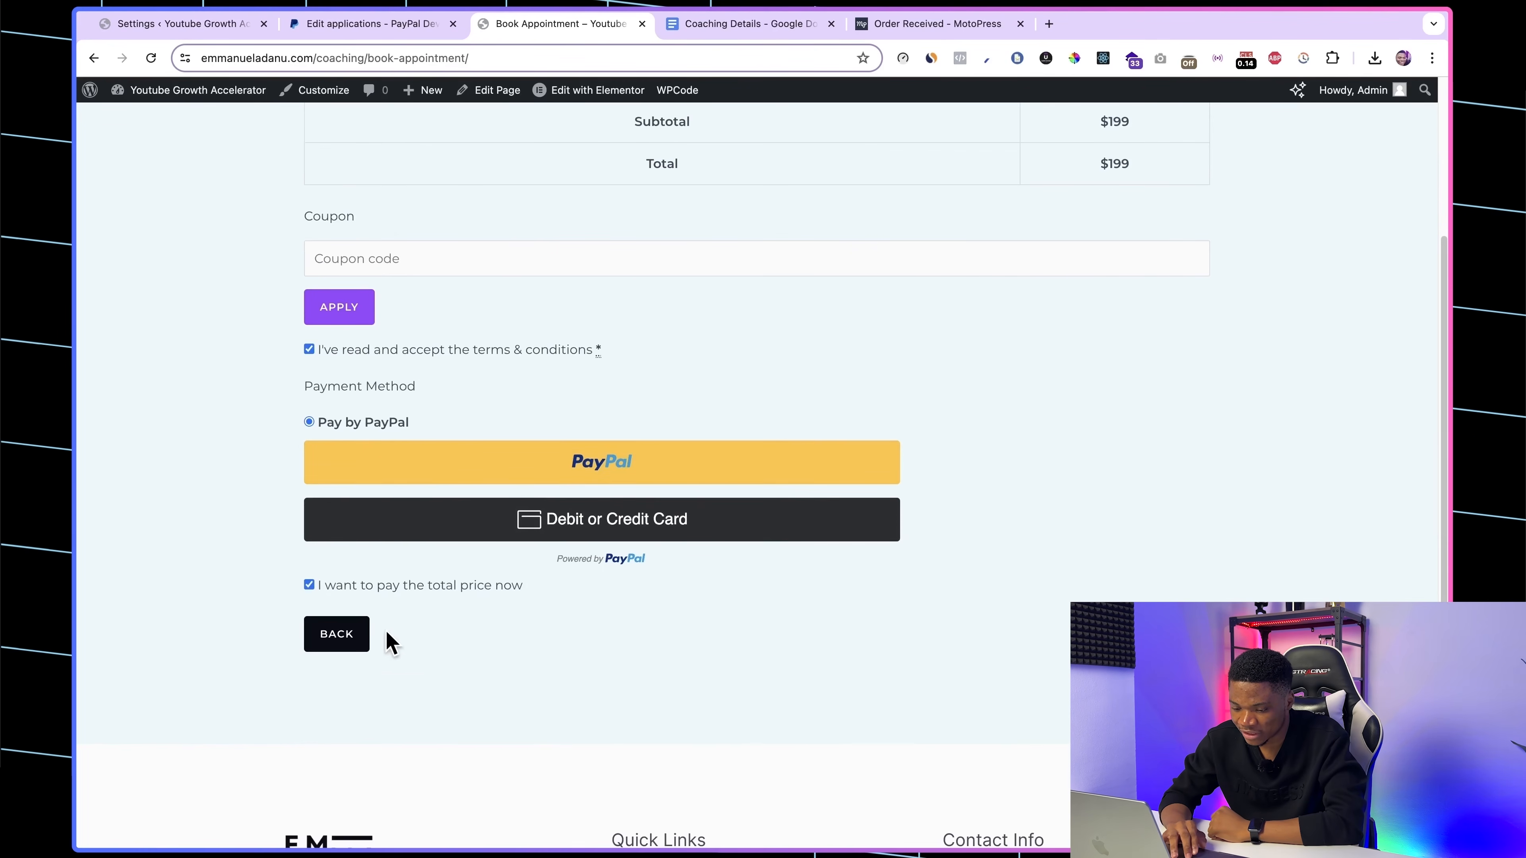
{"action": "scroll", "coordinate": [622, 501], "scroll_direction": "down", "scroll_amount": 1}
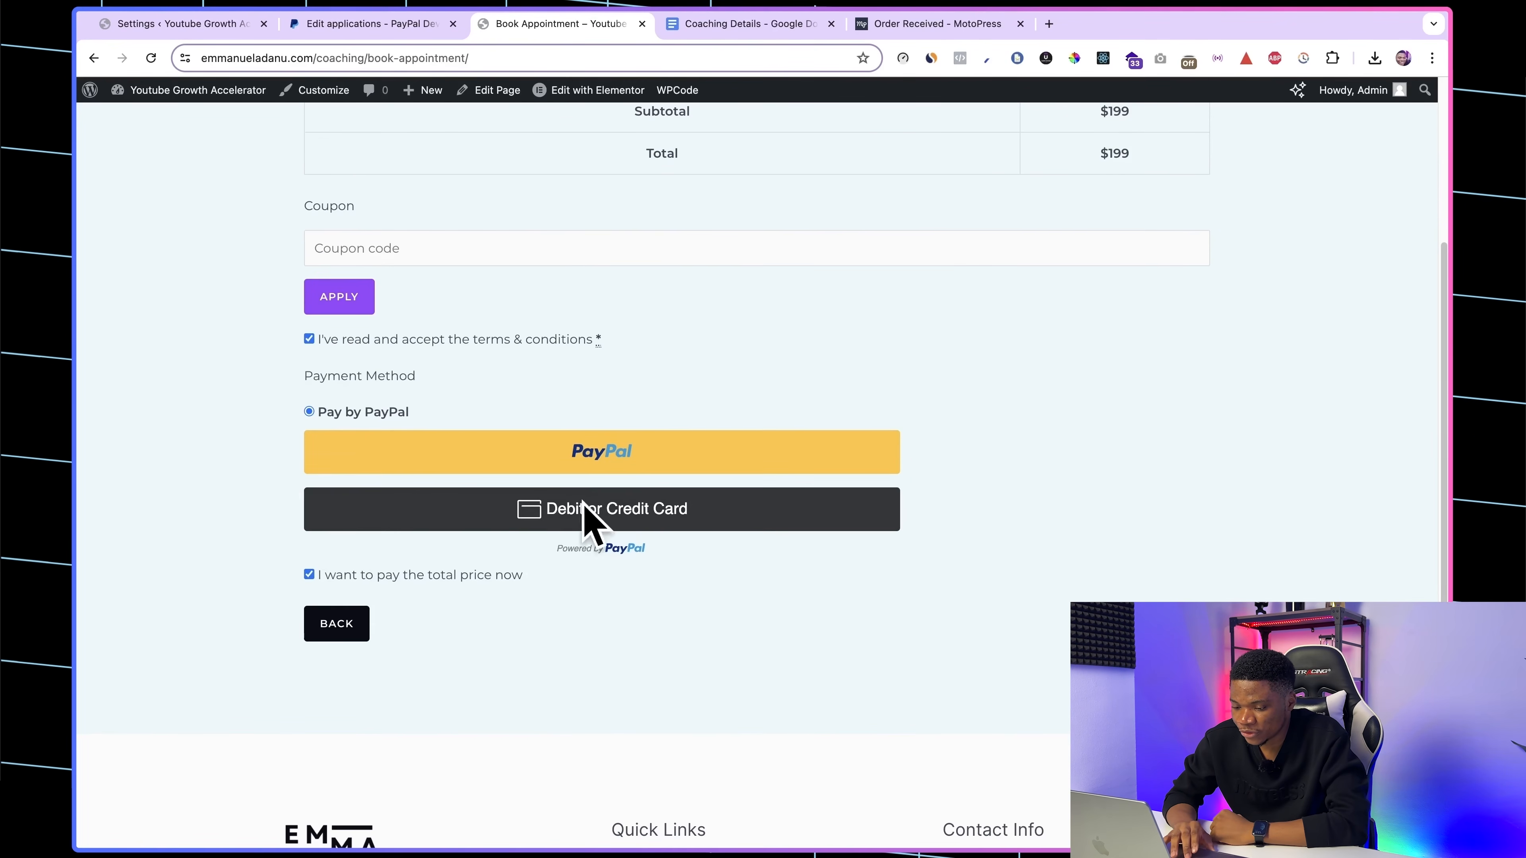
{"action": "left_click", "coordinate": [625, 504]}
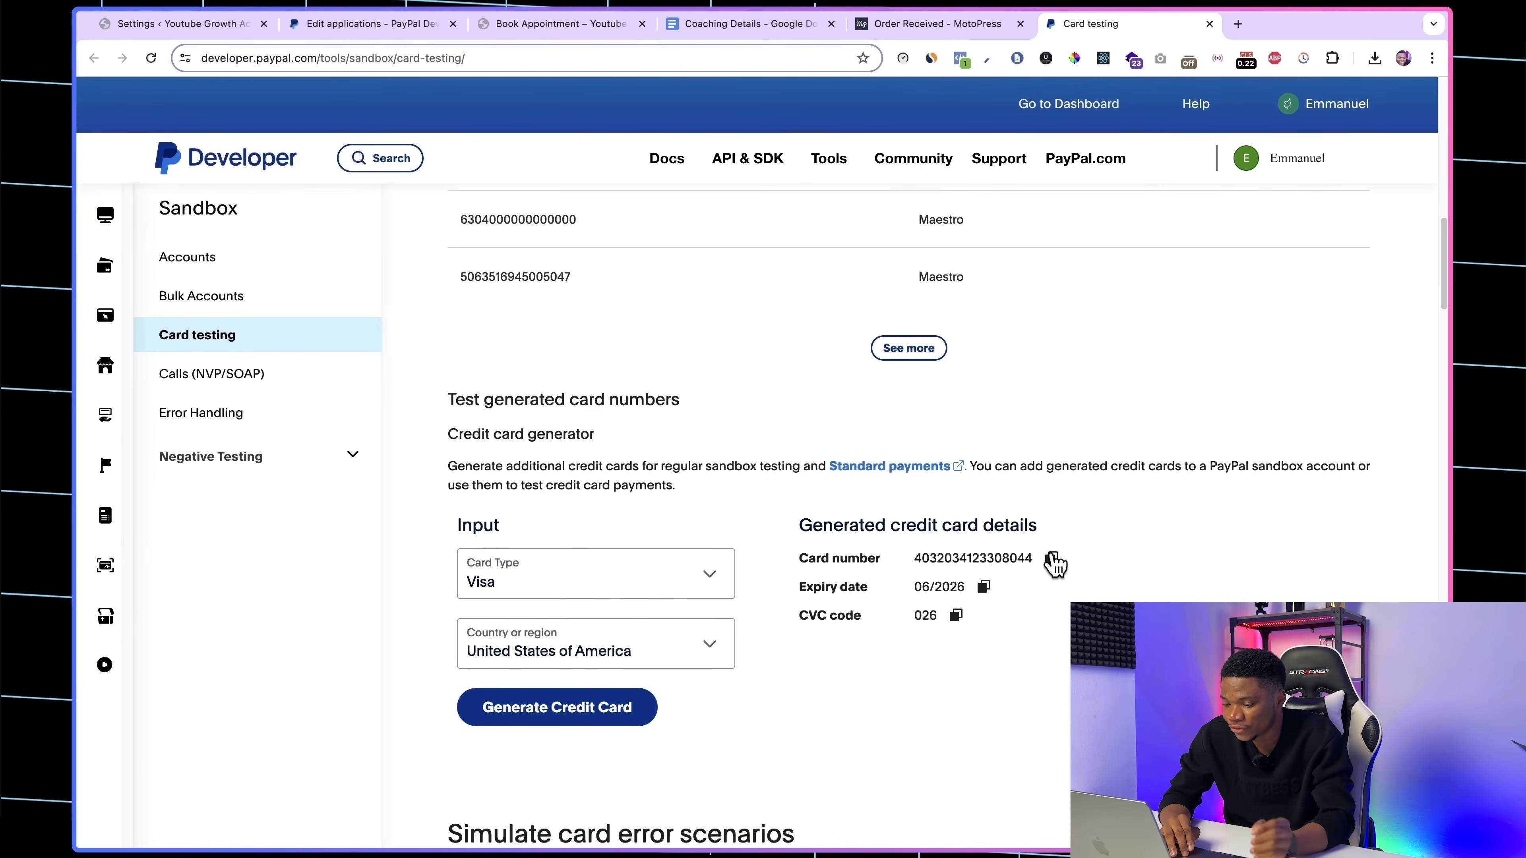
Step: Copy the generated test card number into the checkout's card form, and copy the card's expiry date for the same form
{"action": "left_click", "coordinate": [1053, 560]}
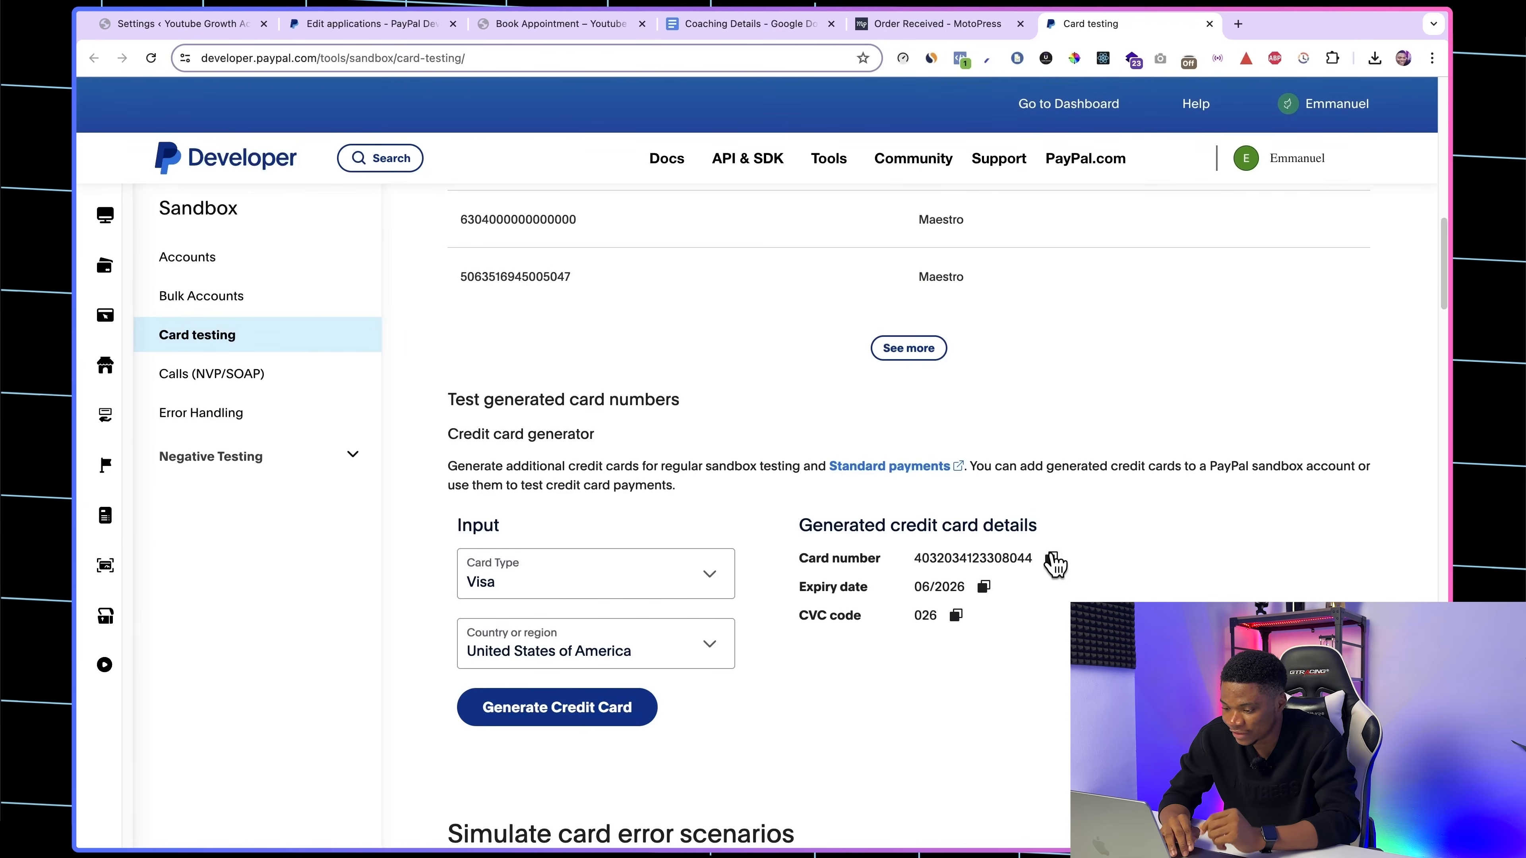
{"action": "left_click", "coordinate": [535, 27]}
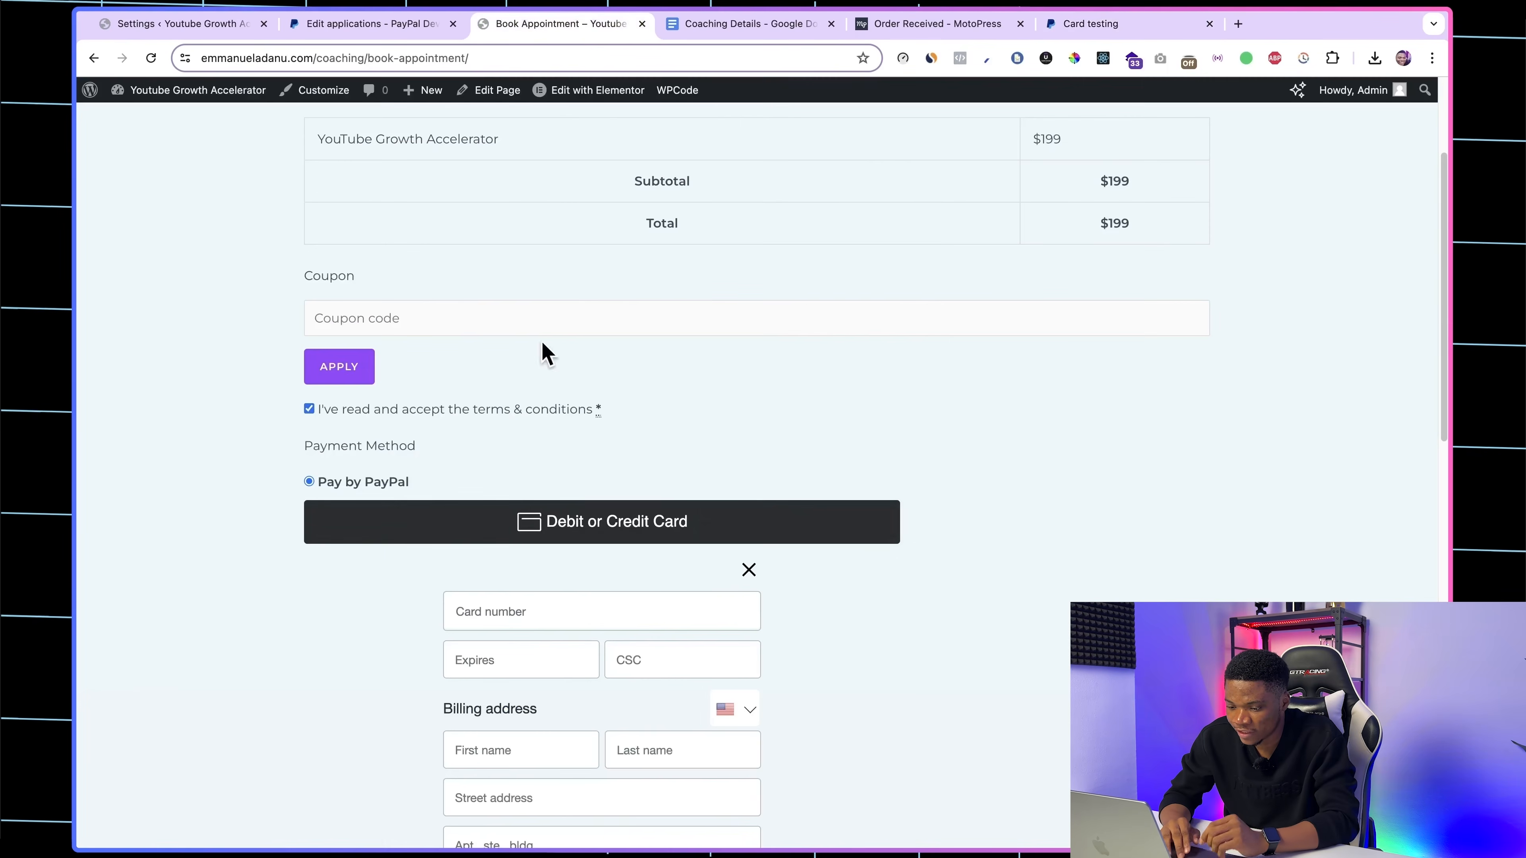
{"action": "left_click", "coordinate": [507, 616]}
{"action": "key", "text": "super+v"}
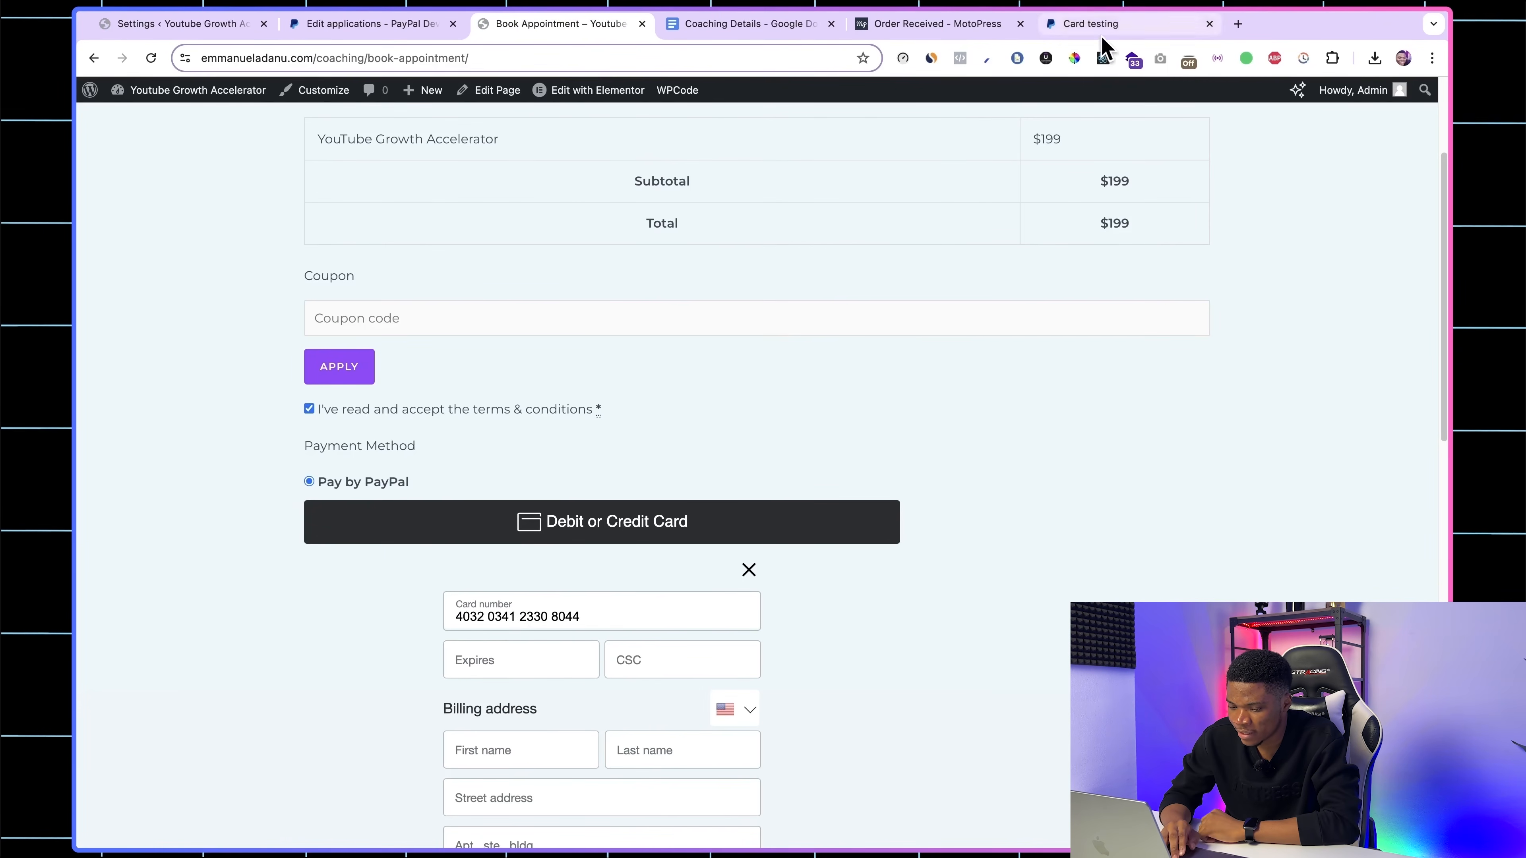
{"action": "scroll", "coordinate": [857, 566], "scroll_direction": "down", "scroll_amount": 3}
{"action": "left_click", "coordinate": [1086, 38]}
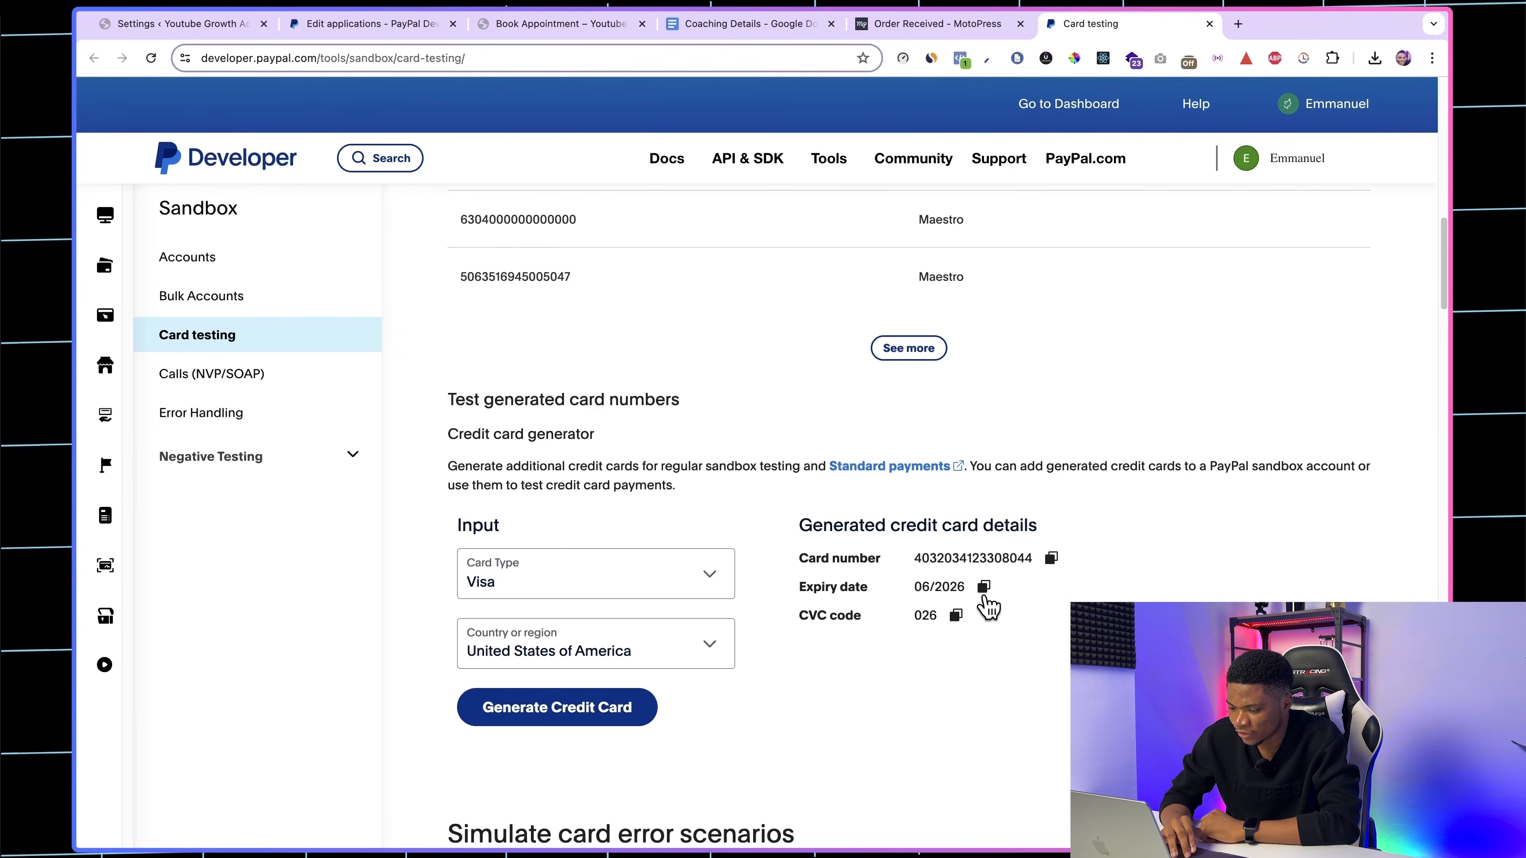
{"action": "left_click", "coordinate": [984, 587]}
{"action": "left_click", "coordinate": [559, 26]}
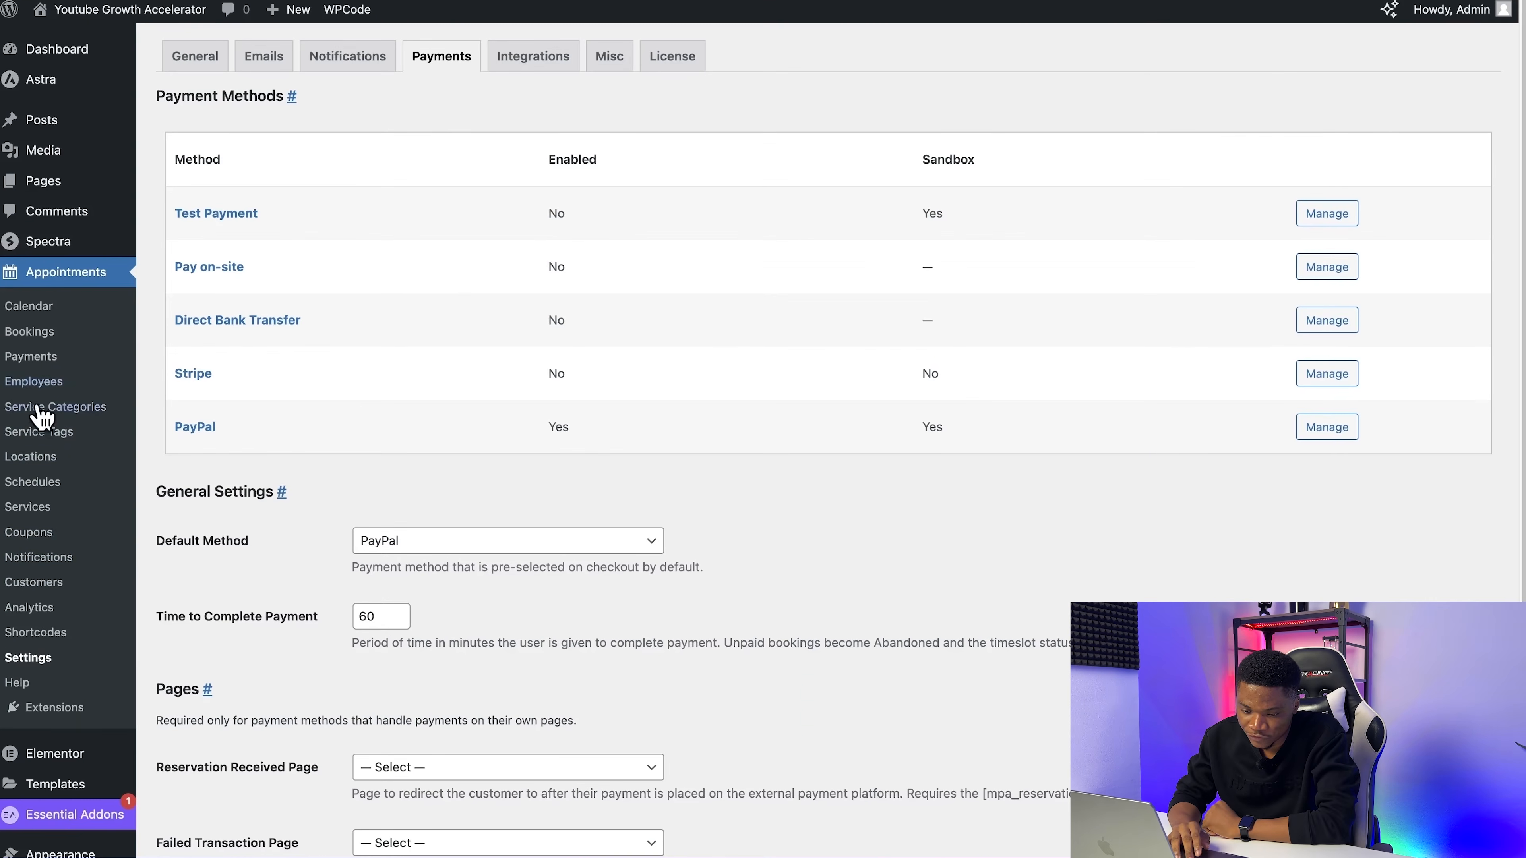
Step: Start a new Appointments notification titled "Appointment Reminder" with Email as the notification type
{"action": "left_click", "coordinate": [37, 558]}
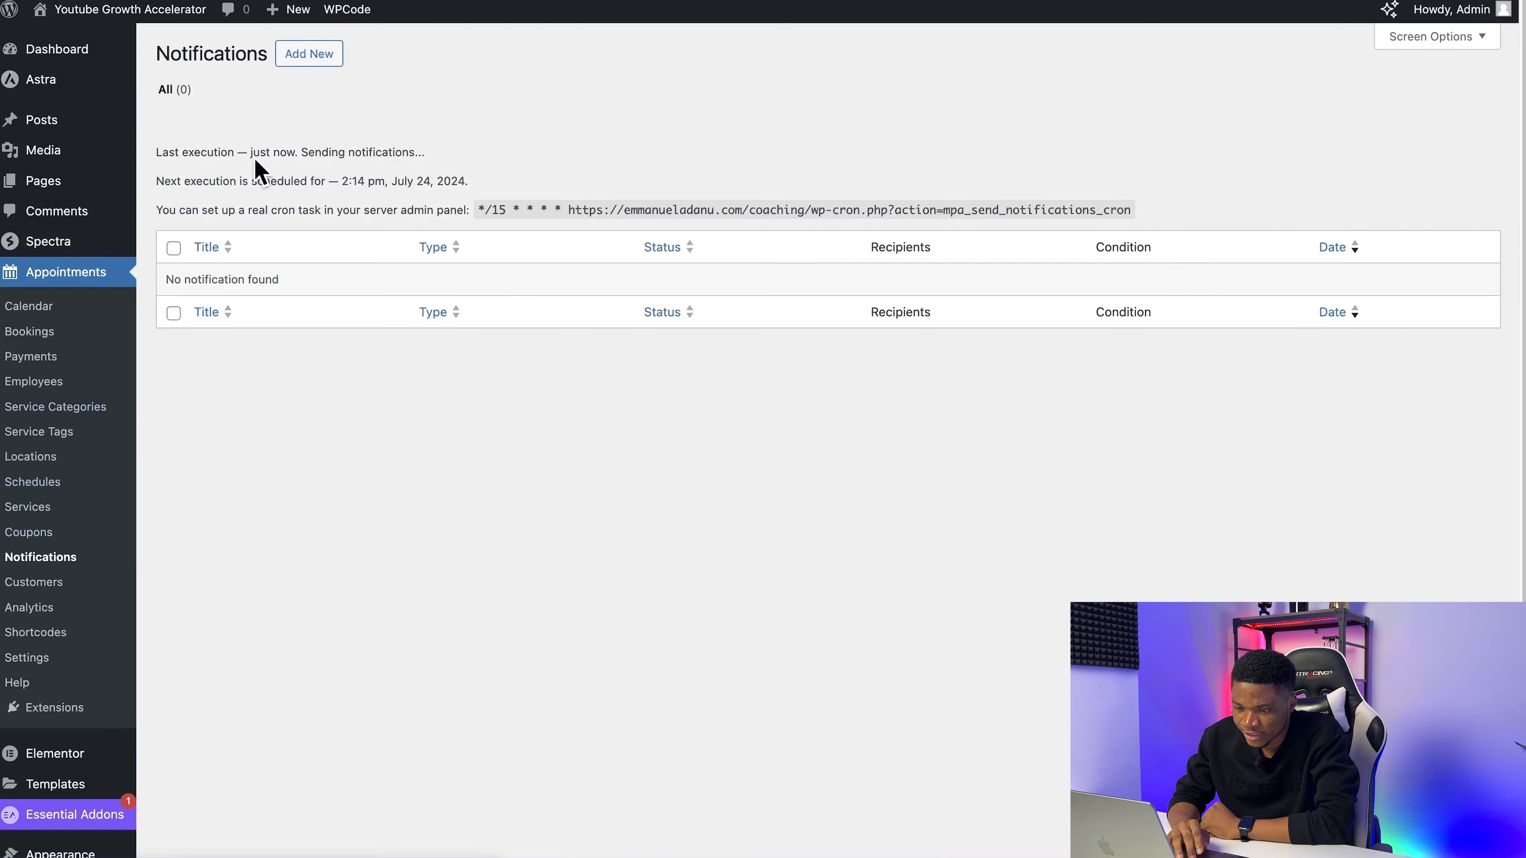
{"action": "left_click", "coordinate": [315, 55]}
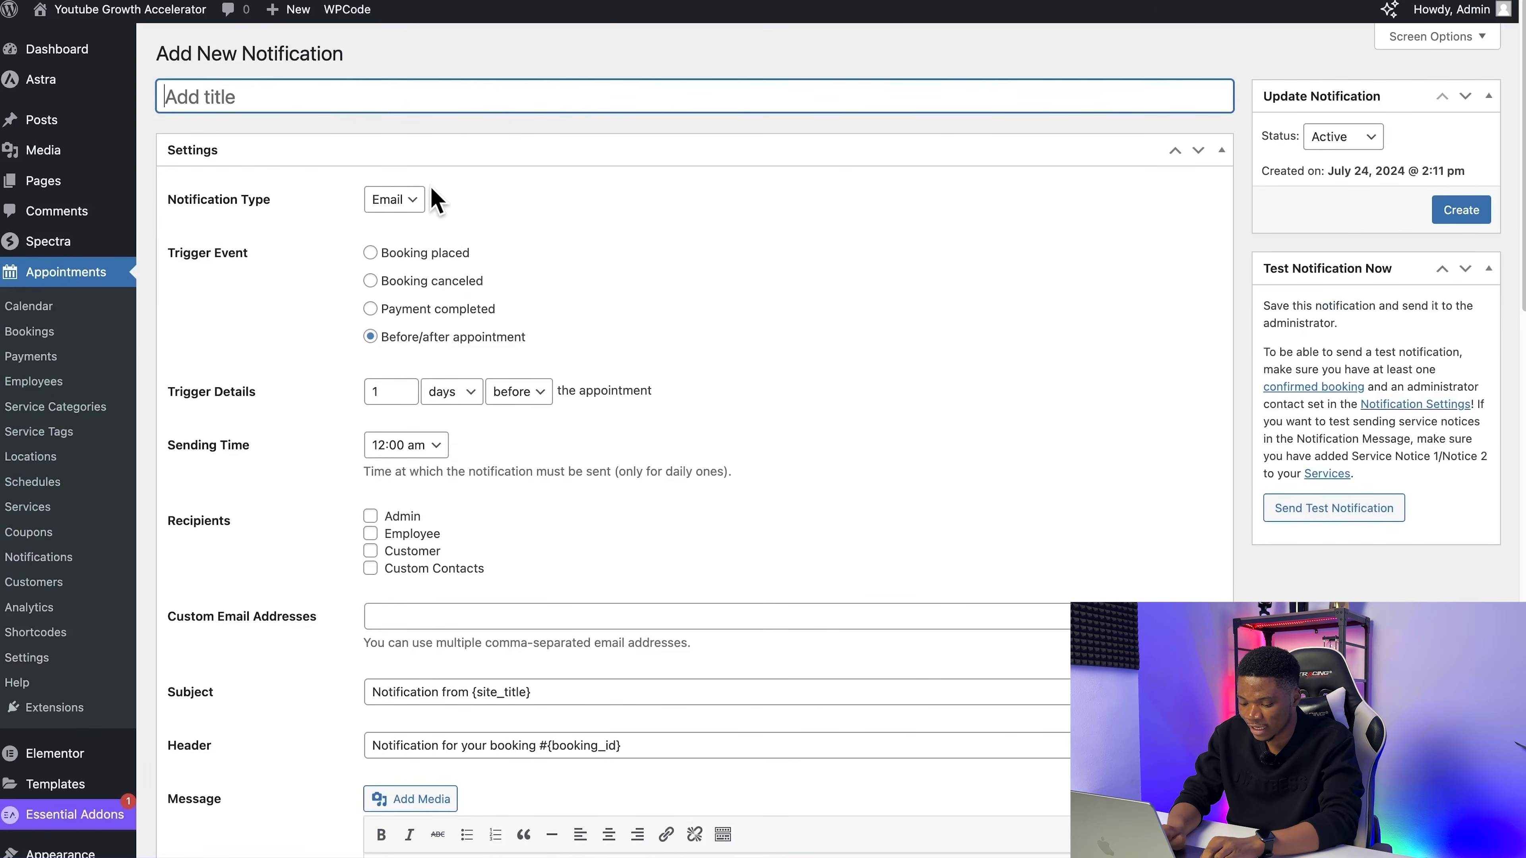
{"action": "type", "text": "Appointment Reminder"}
{"action": "left_click", "coordinate": [384, 207]}
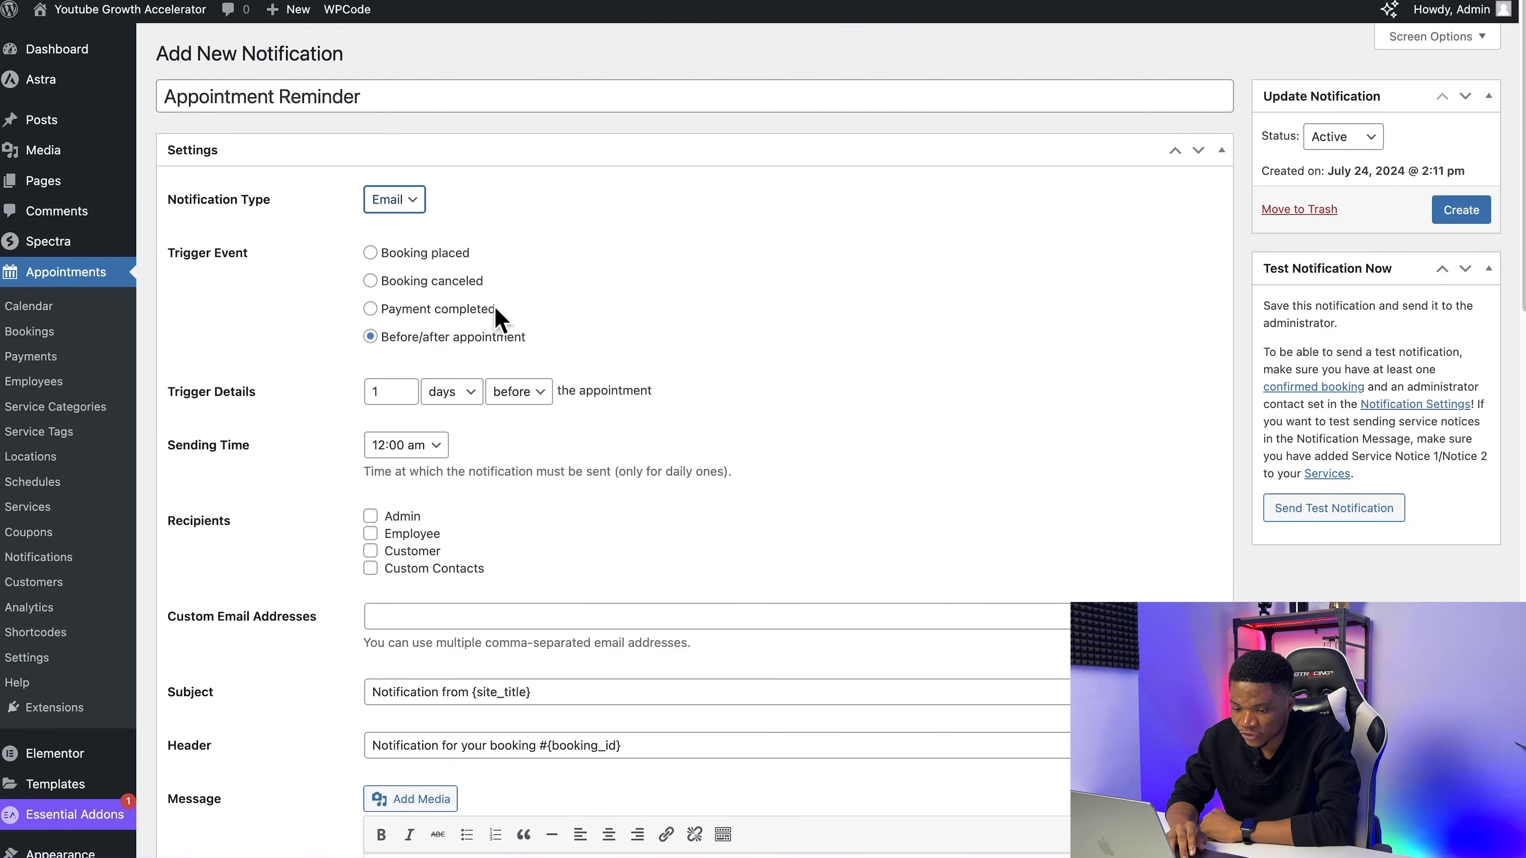
Step: Keep the reminder's trigger details set to 1 day before the appointment
{"action": "scroll", "coordinate": [647, 408], "scroll_direction": "down", "scroll_amount": 2}
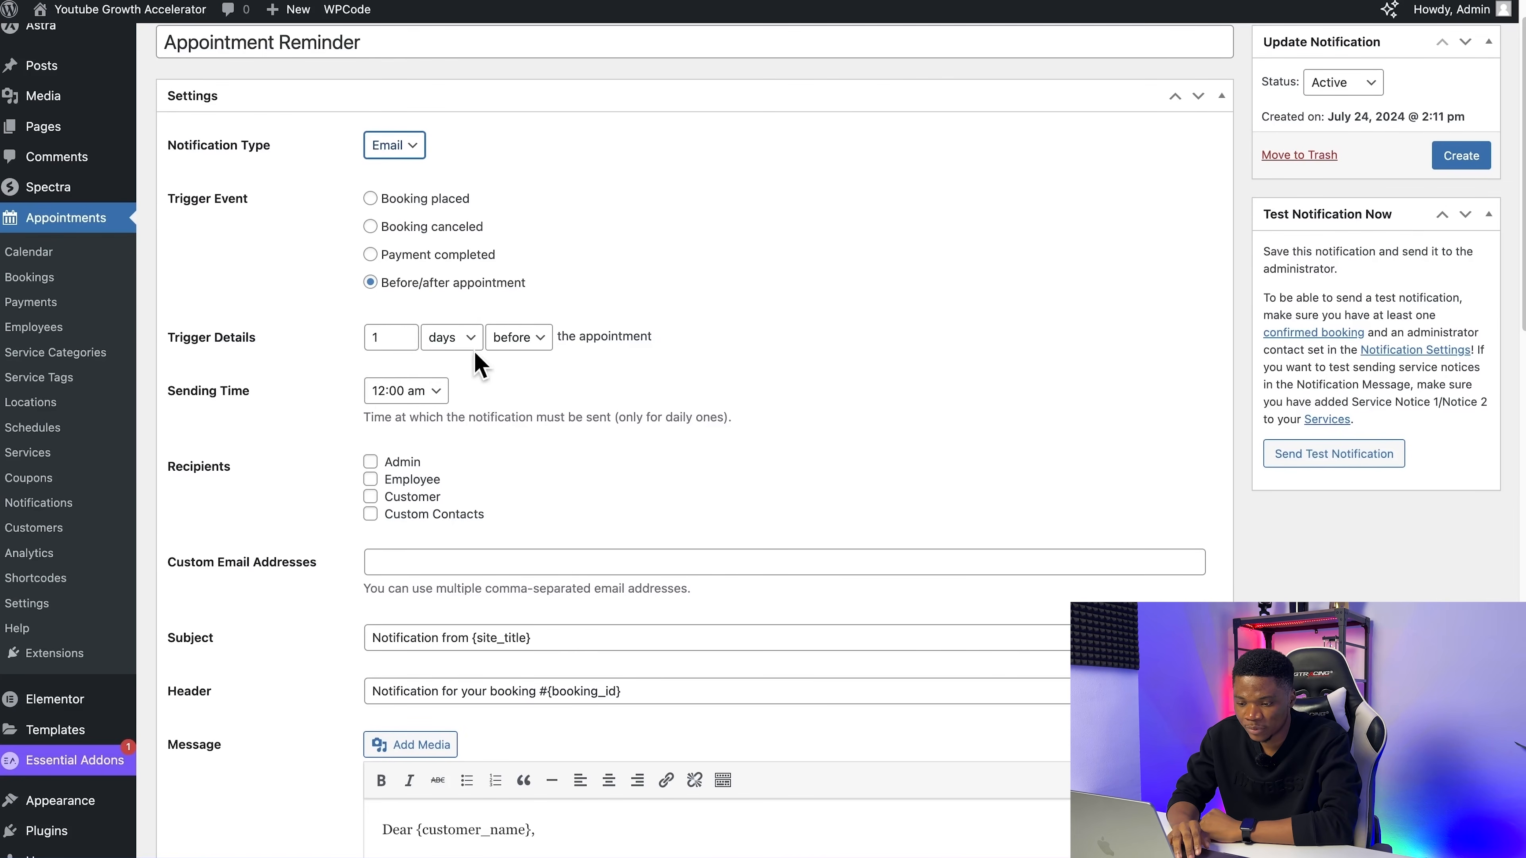
{"action": "left_click", "coordinate": [524, 339]}
{"action": "left_click", "coordinate": [532, 340]}
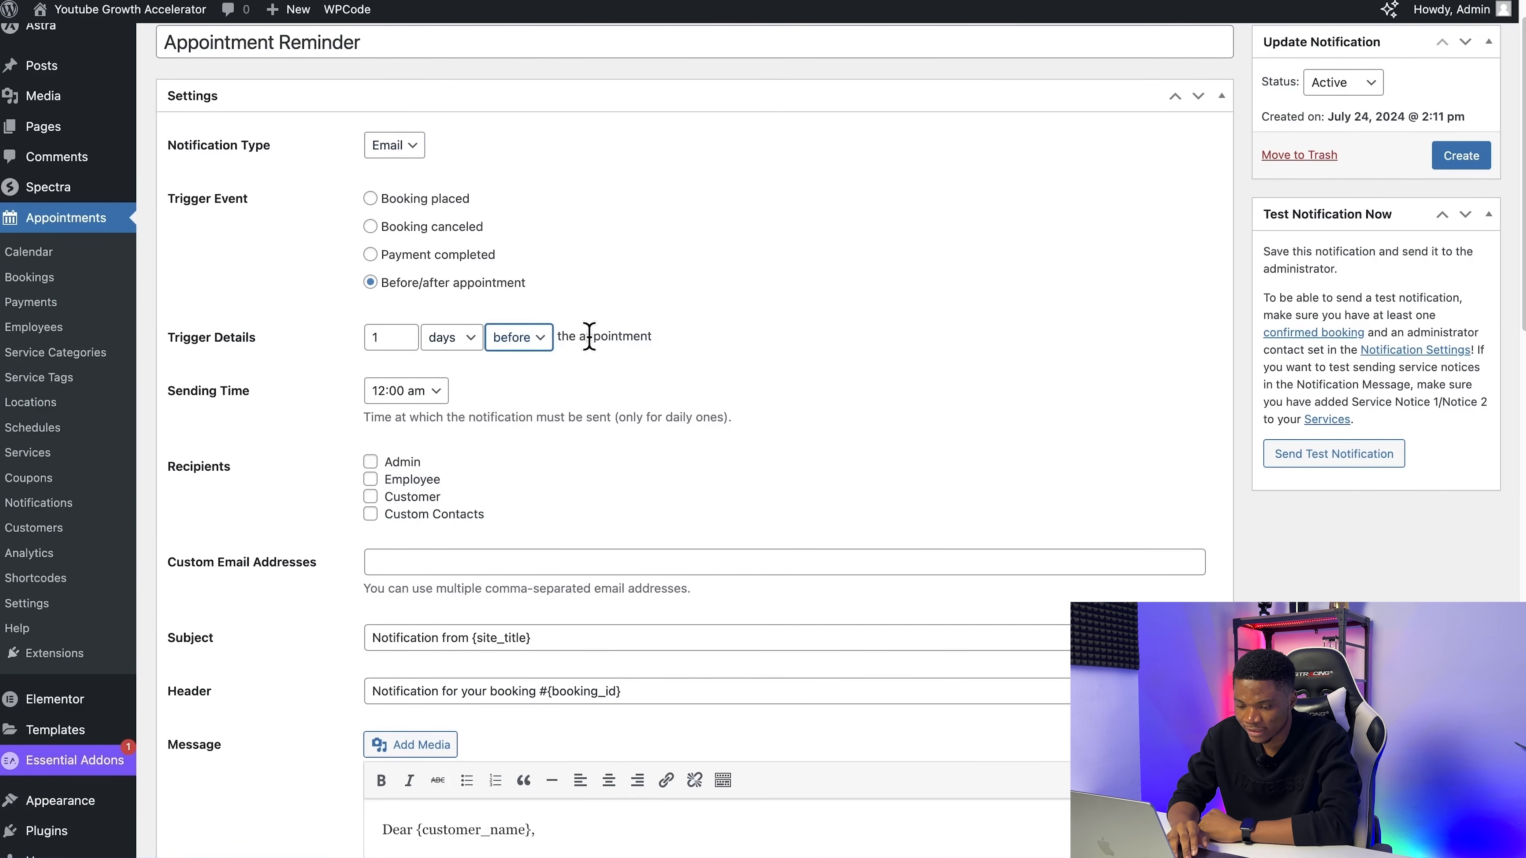
Step: Keep the reminder timed before the appointment and set Customer as its only recipient
{"action": "left_click", "coordinate": [526, 347]}
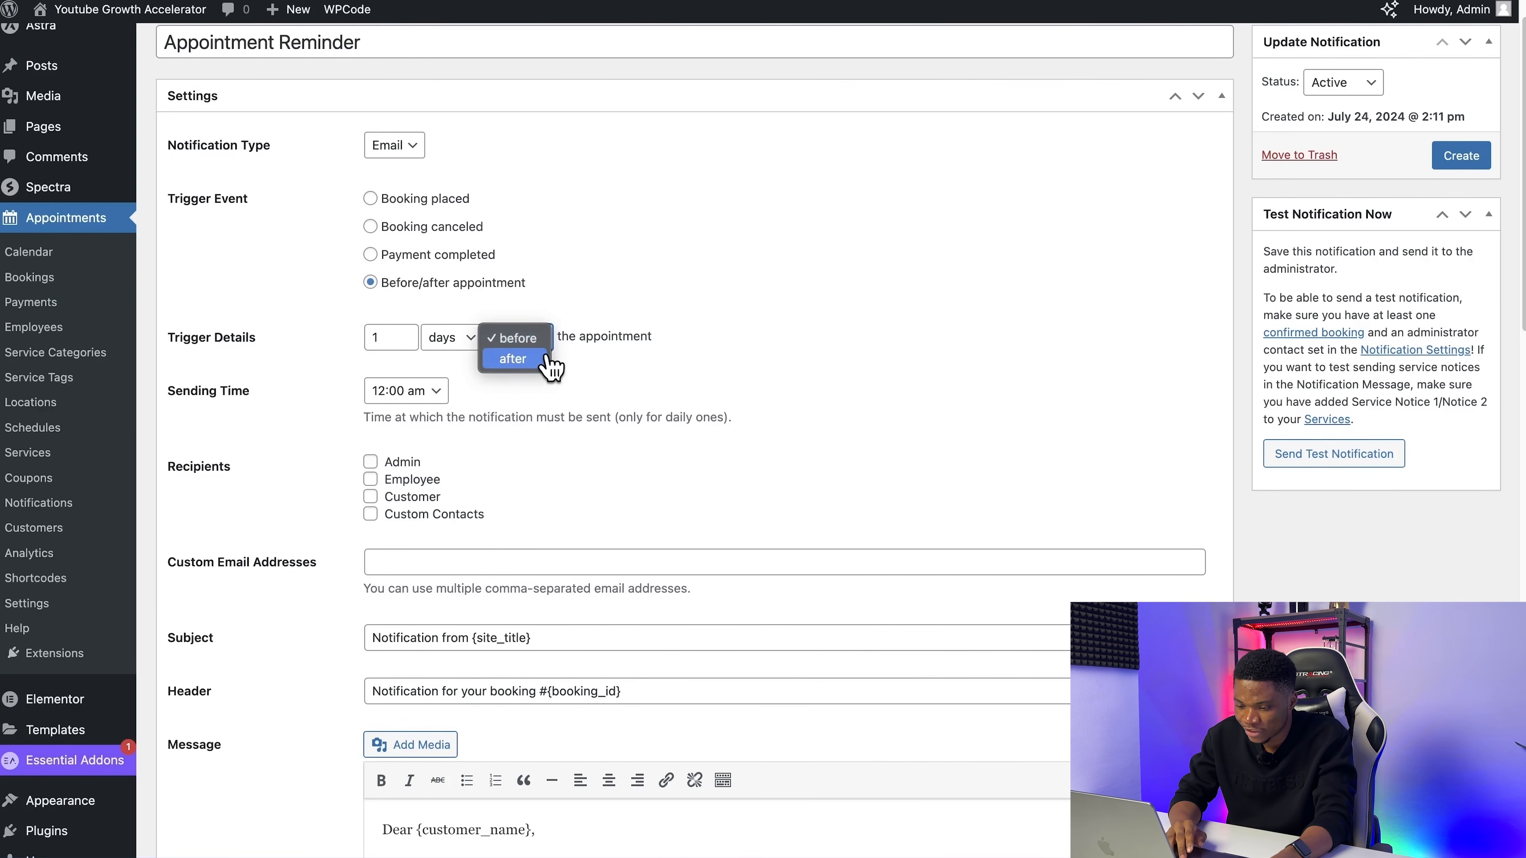
{"action": "scroll", "coordinate": [529, 399], "scroll_direction": "down", "scroll_amount": 2}
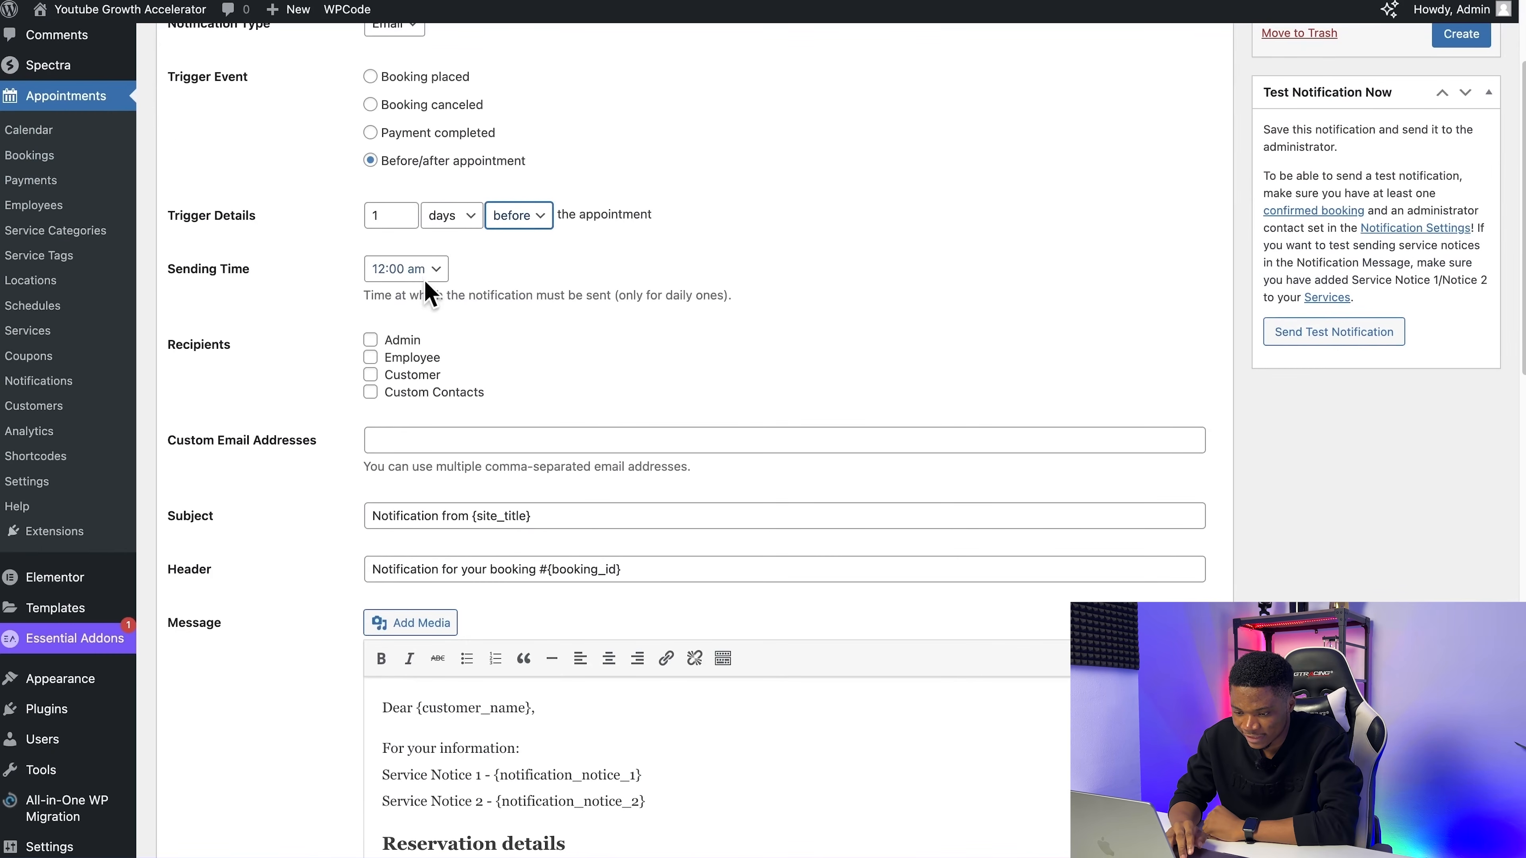
{"action": "scroll", "coordinate": [433, 391], "scroll_direction": "down", "scroll_amount": 1}
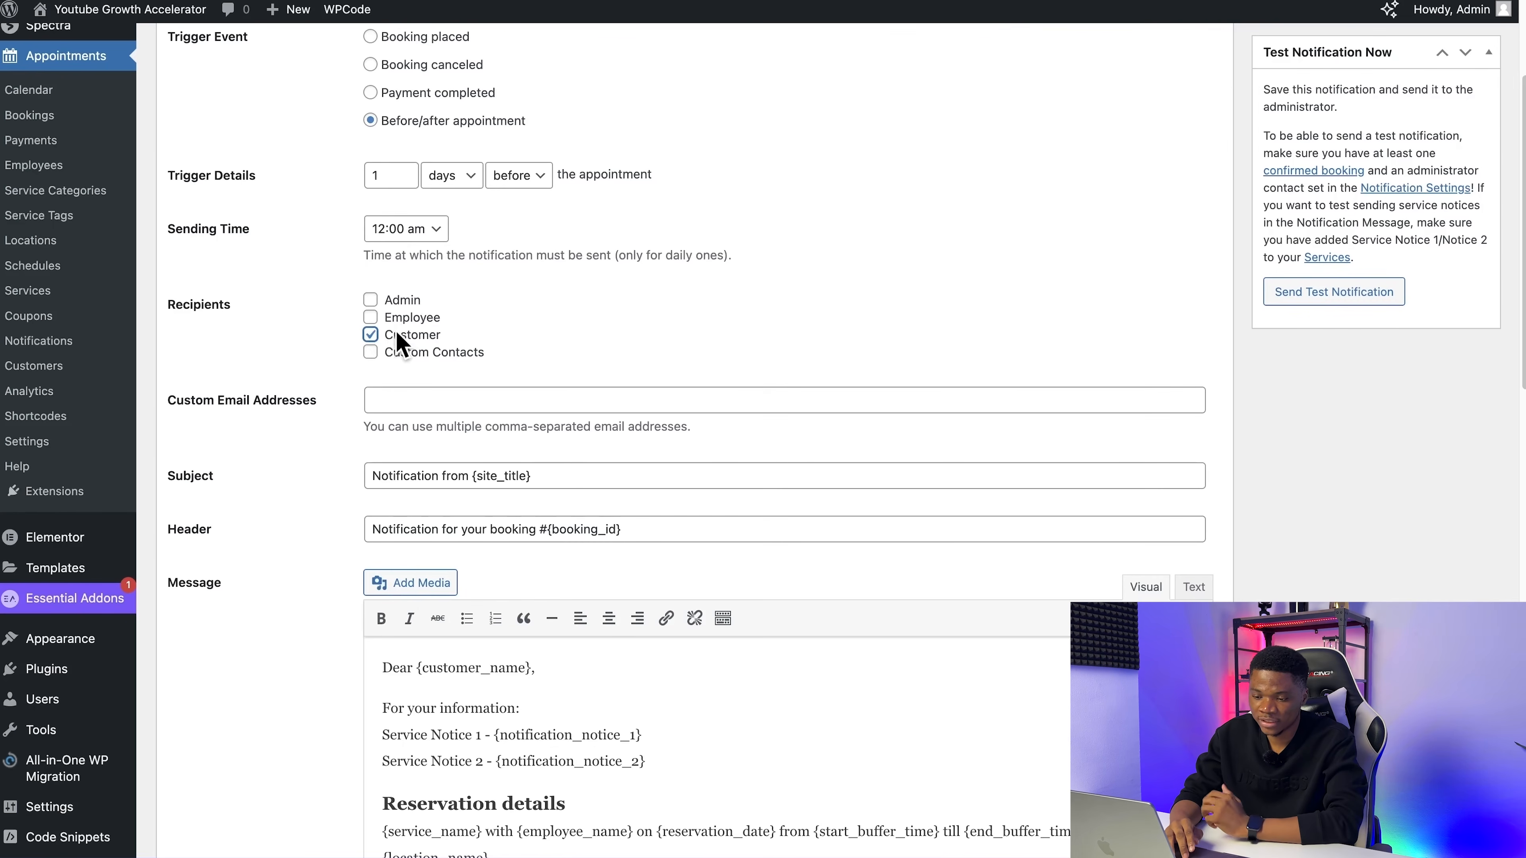
{"action": "scroll", "coordinate": [486, 390], "scroll_direction": "down", "scroll_amount": 1}
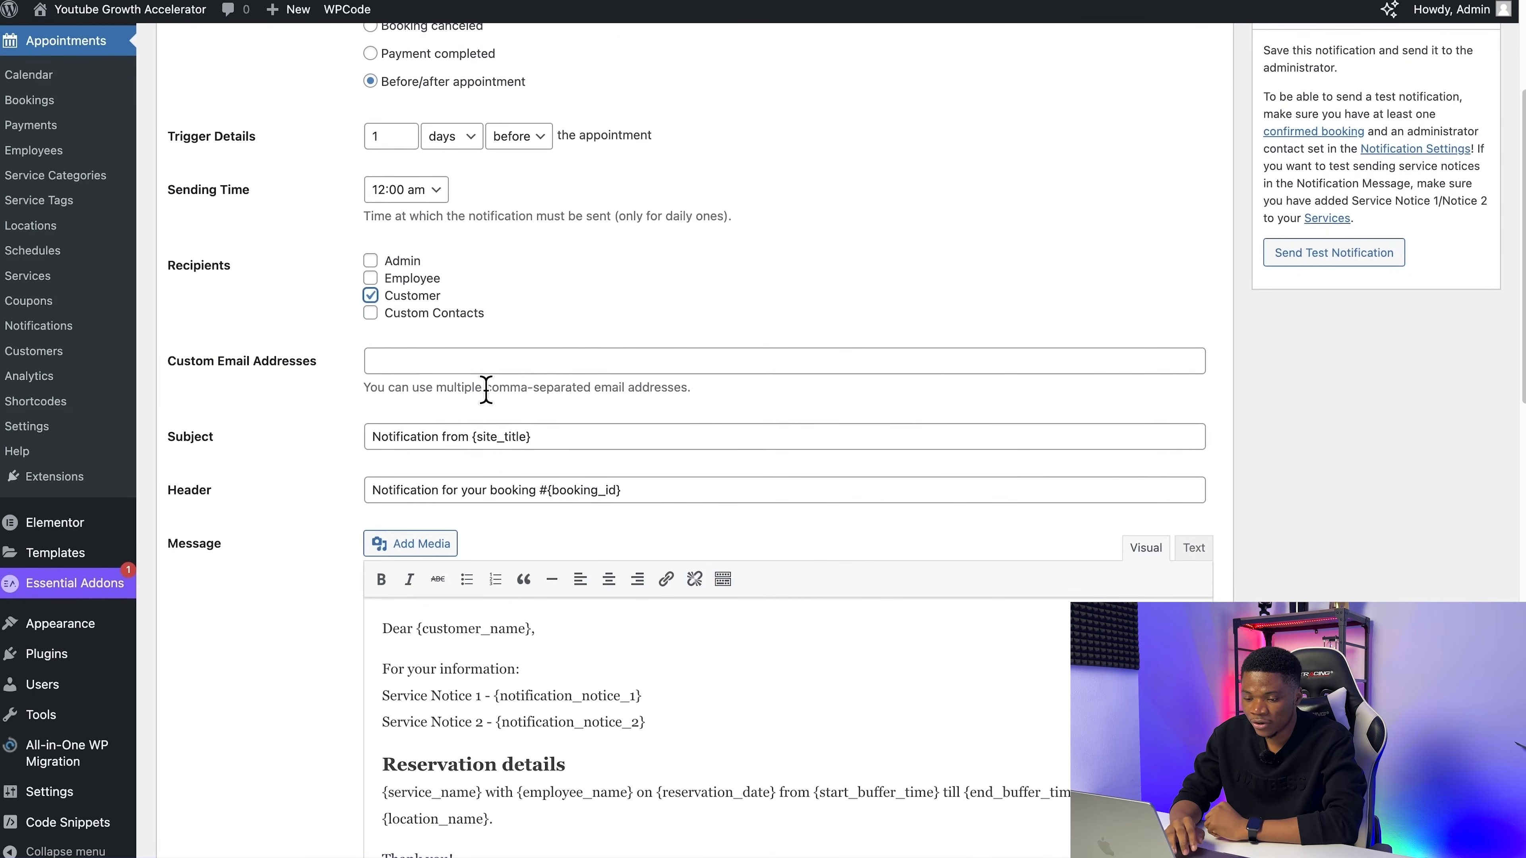
{"action": "left_click", "coordinate": [371, 315]}
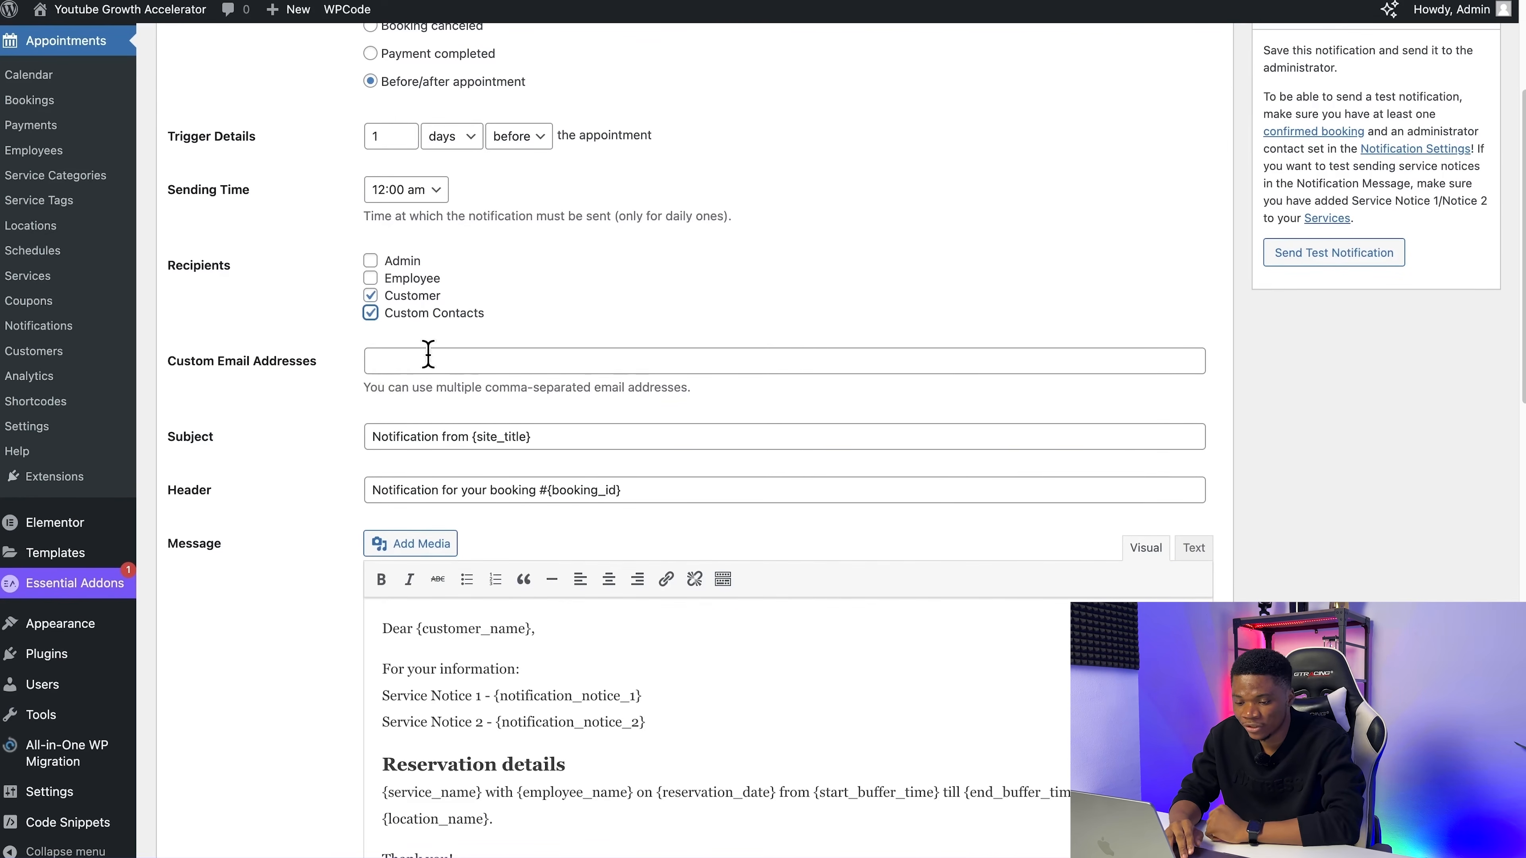
{"action": "left_click", "coordinate": [370, 314]}
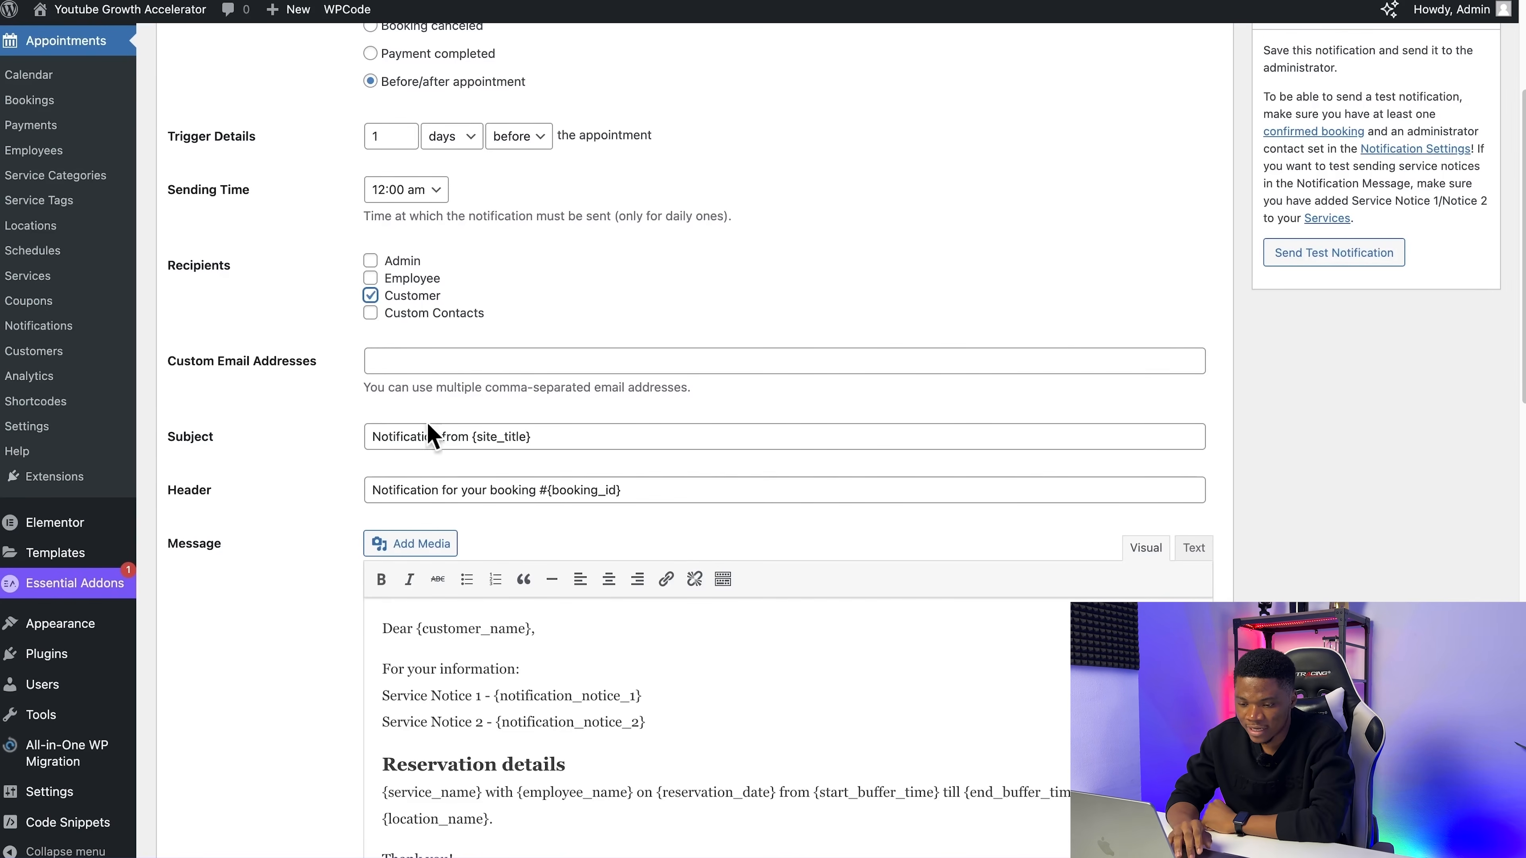
Step: Examine the reminder's subject, header, message template and available tags, especially the two service notice placeholders
{"action": "scroll", "coordinate": [475, 523], "scroll_direction": "down", "scroll_amount": 5}
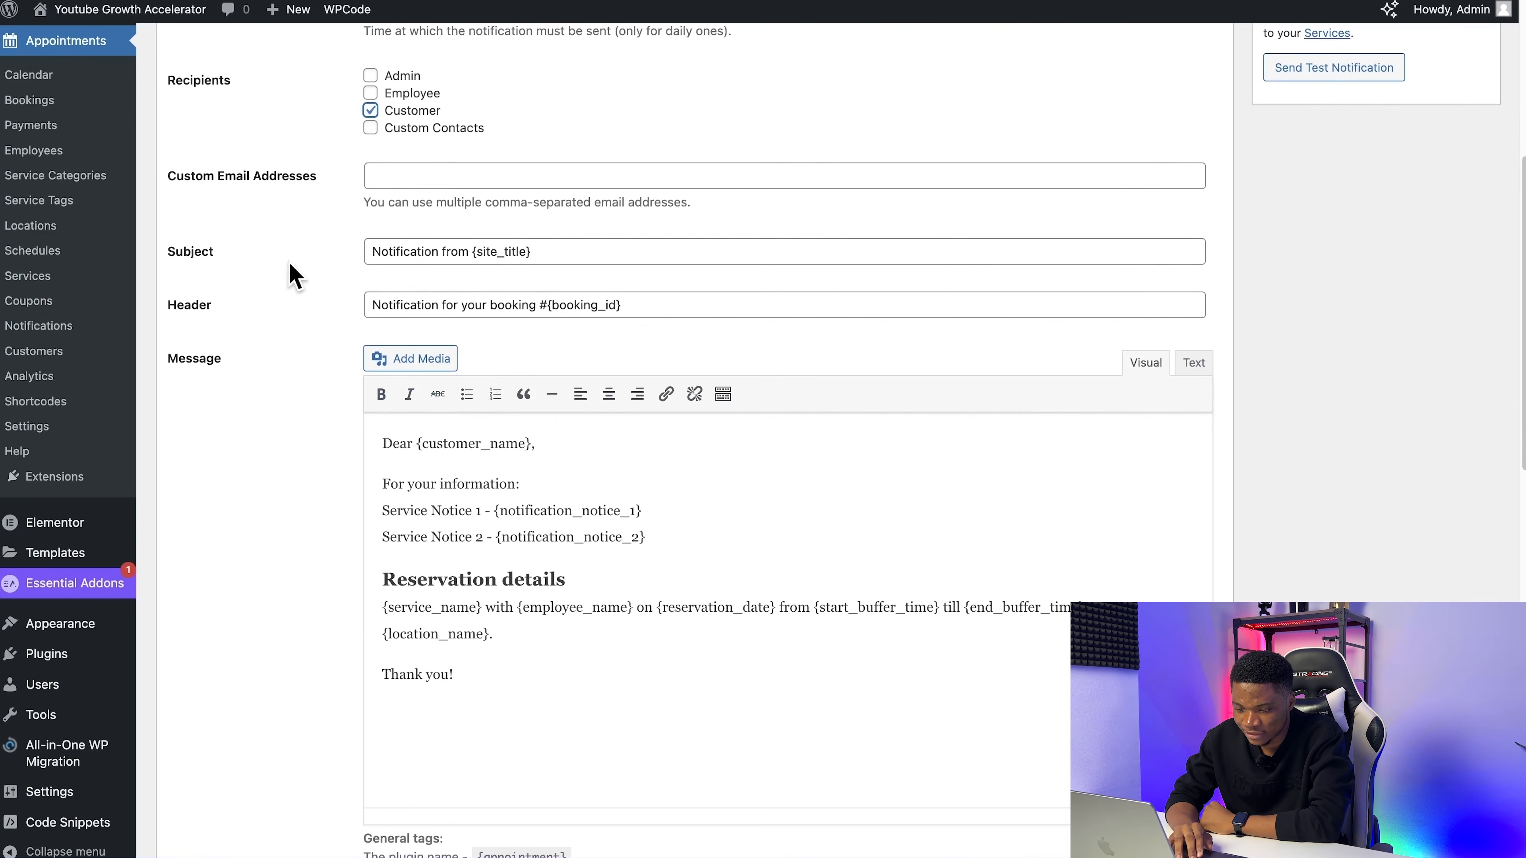
{"action": "scroll", "coordinate": [558, 340], "scroll_direction": "down", "scroll_amount": 5}
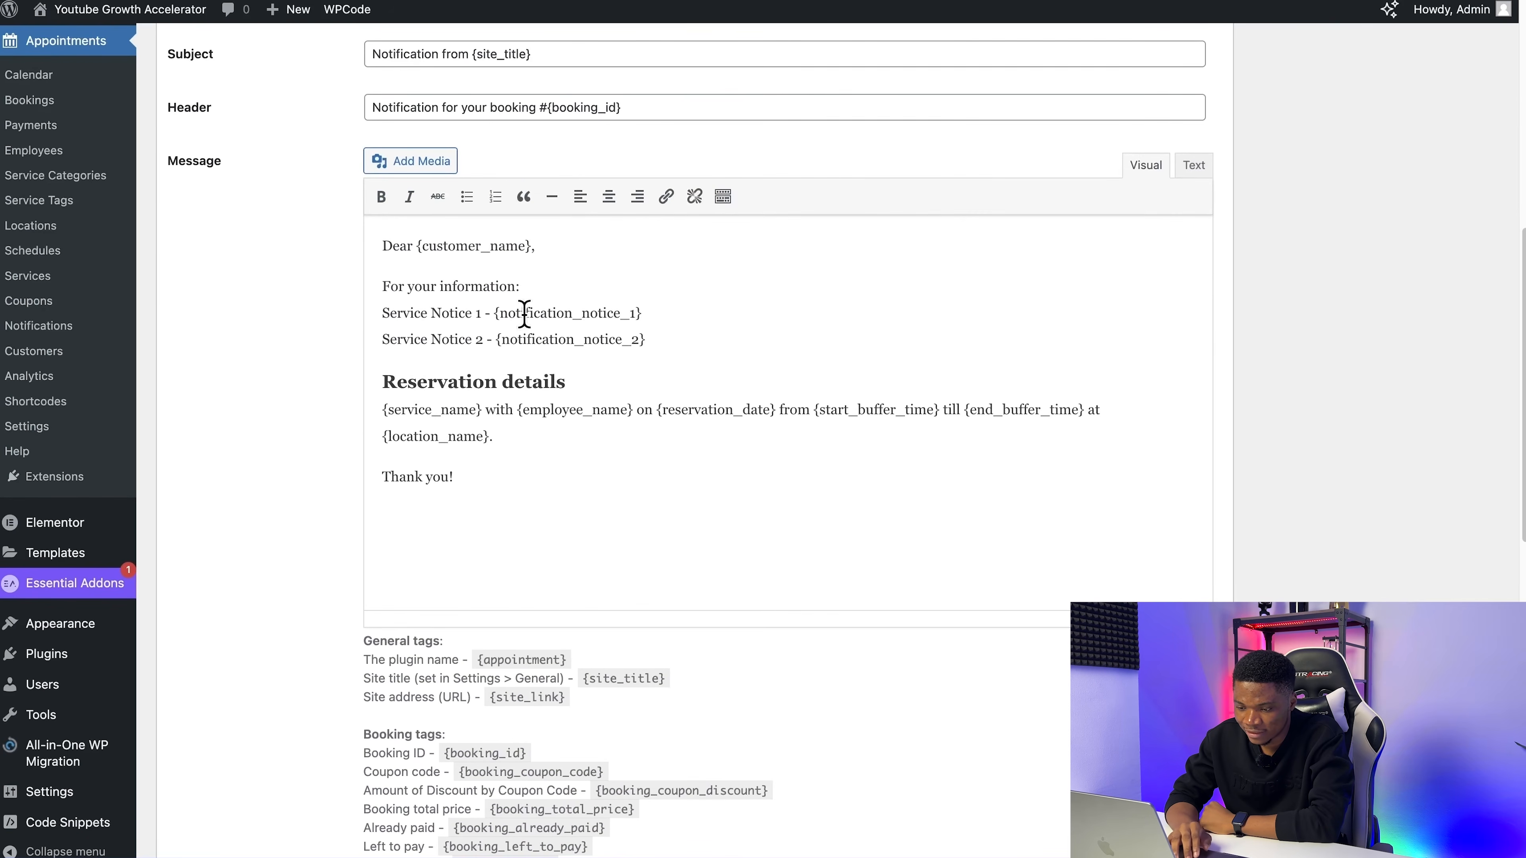
{"action": "scroll", "coordinate": [612, 377], "scroll_direction": "down", "scroll_amount": 6}
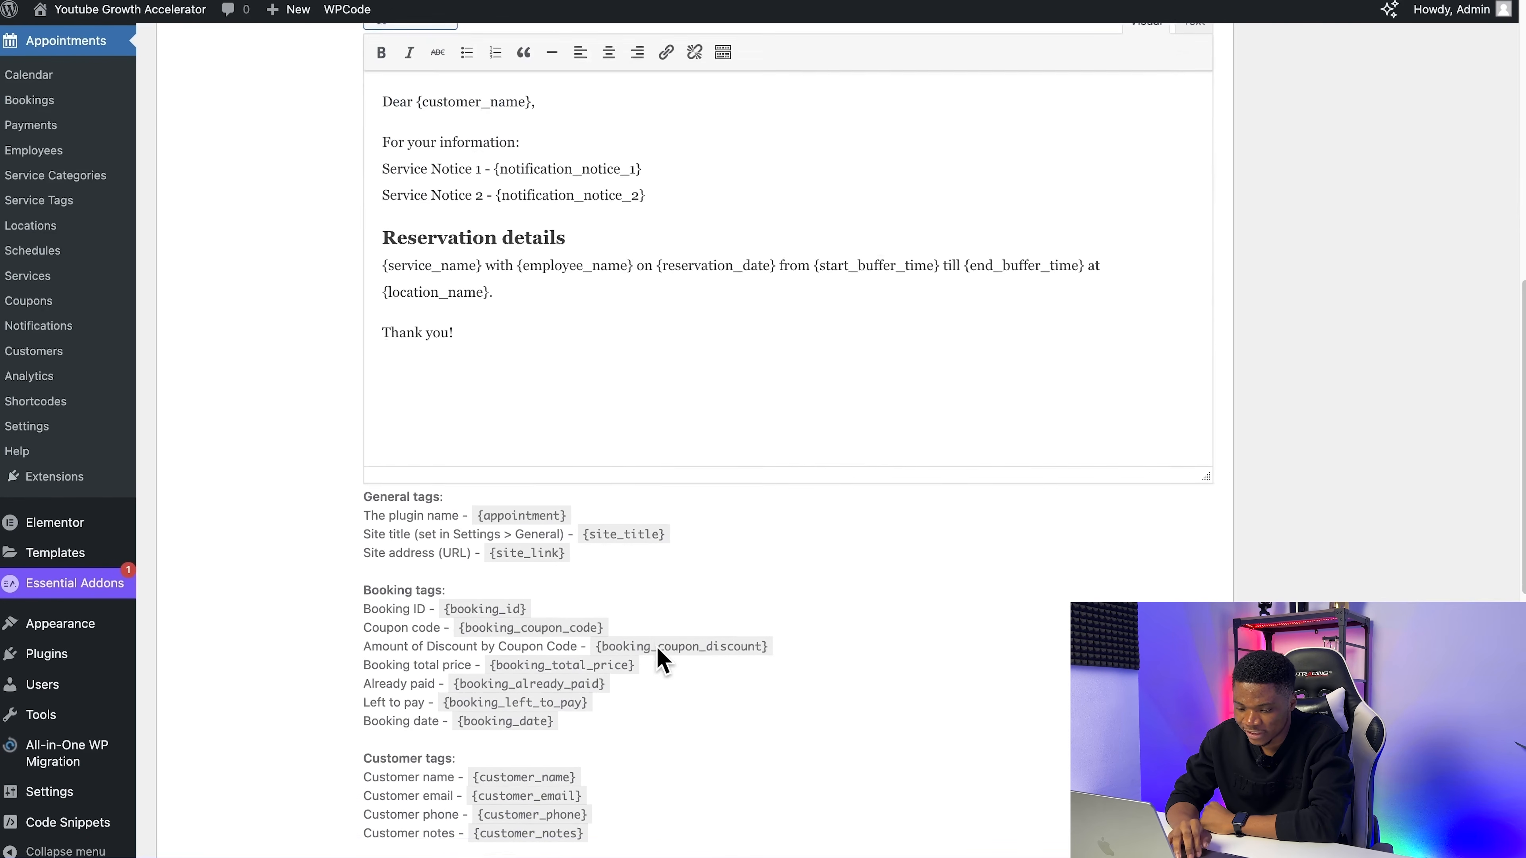
{"action": "scroll", "coordinate": [399, 506], "scroll_direction": "down", "scroll_amount": 4}
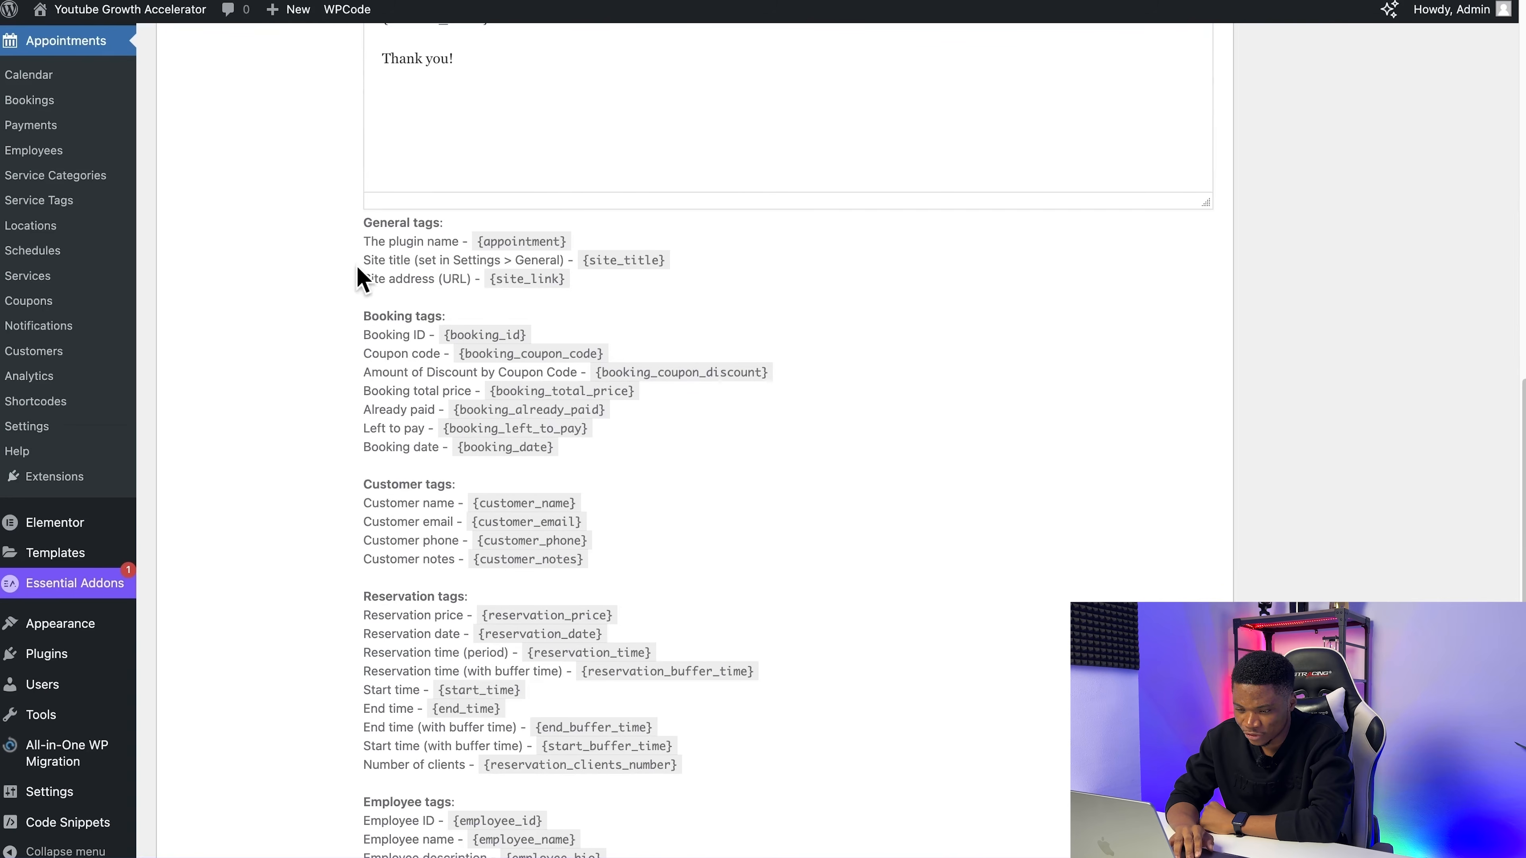
{"action": "scroll", "coordinate": [547, 374], "scroll_direction": "up", "scroll_amount": 10}
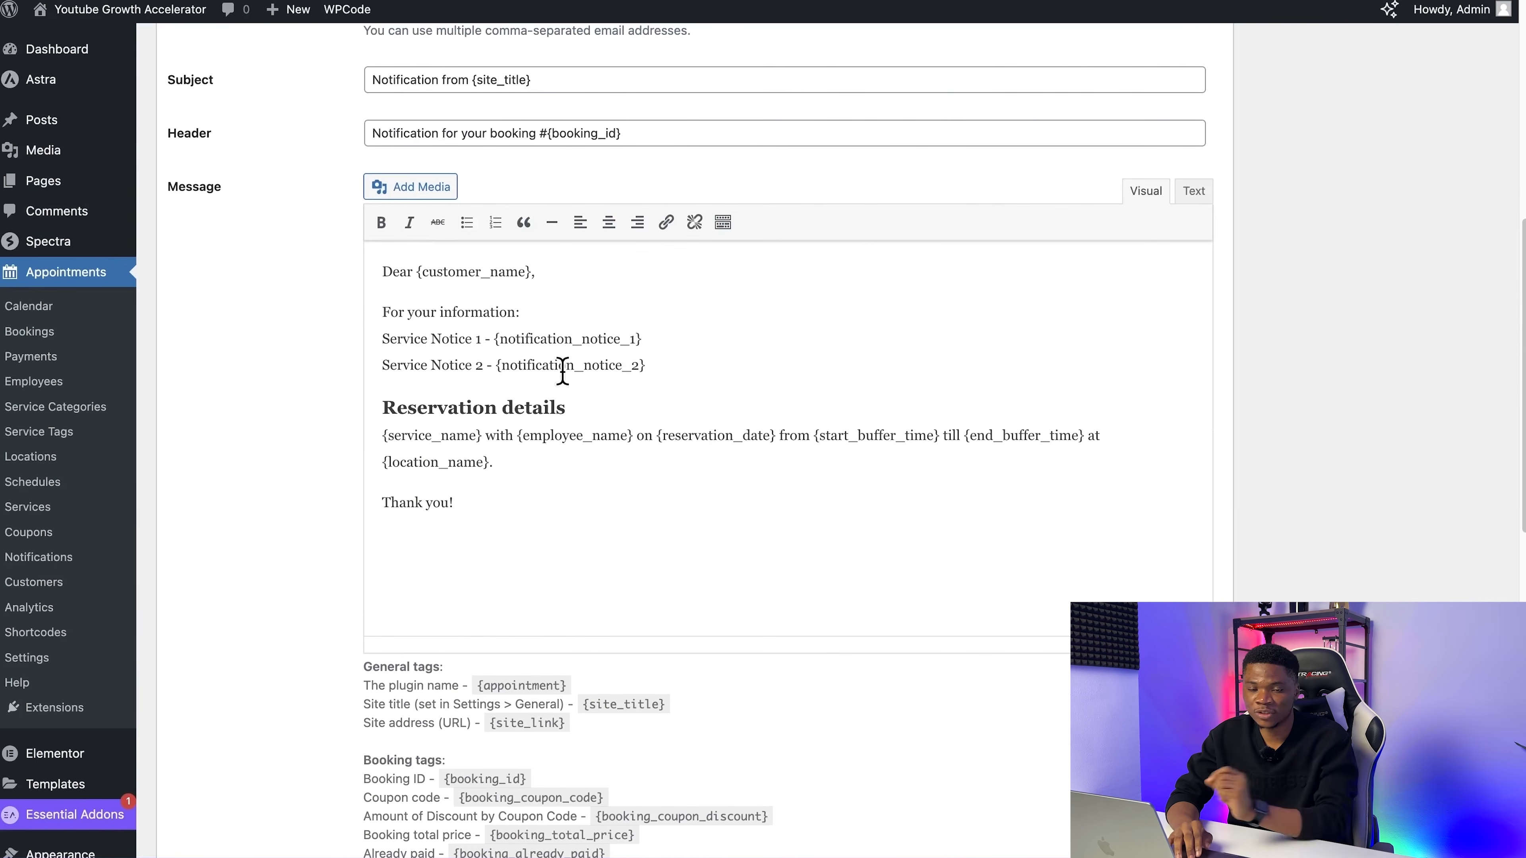
{"action": "left_click_drag", "start_coordinate": [669, 343], "coordinate": [516, 339]}
{"action": "left_click_drag", "start_coordinate": [652, 366], "coordinate": [518, 367]}
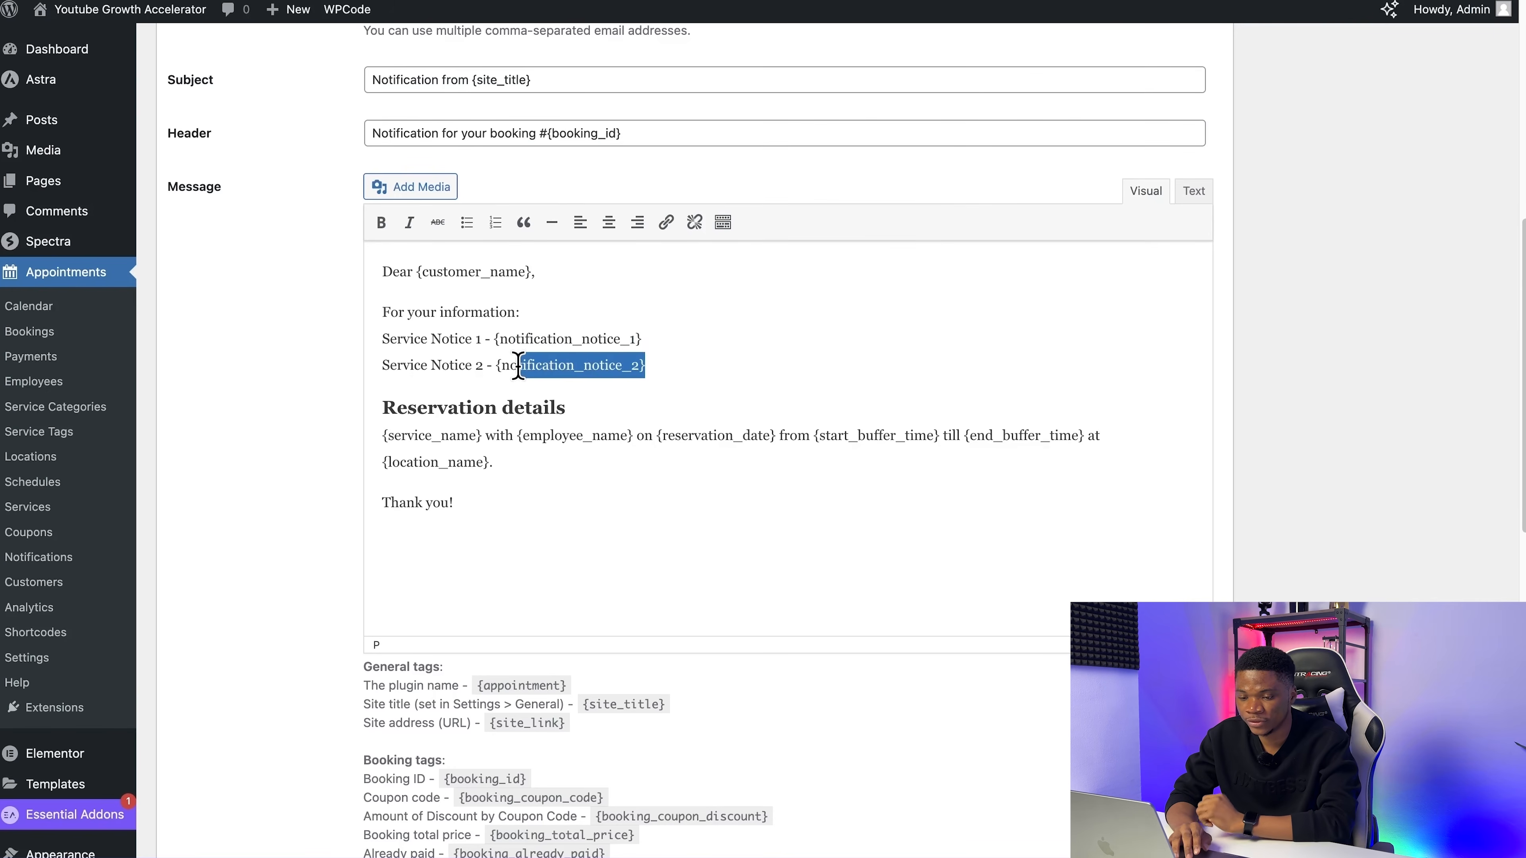
{"action": "mouse_move", "coordinate": [140, 202]}
{"action": "scroll", "coordinate": [140, 202], "scroll_direction": "up", "scroll_amount": 1}
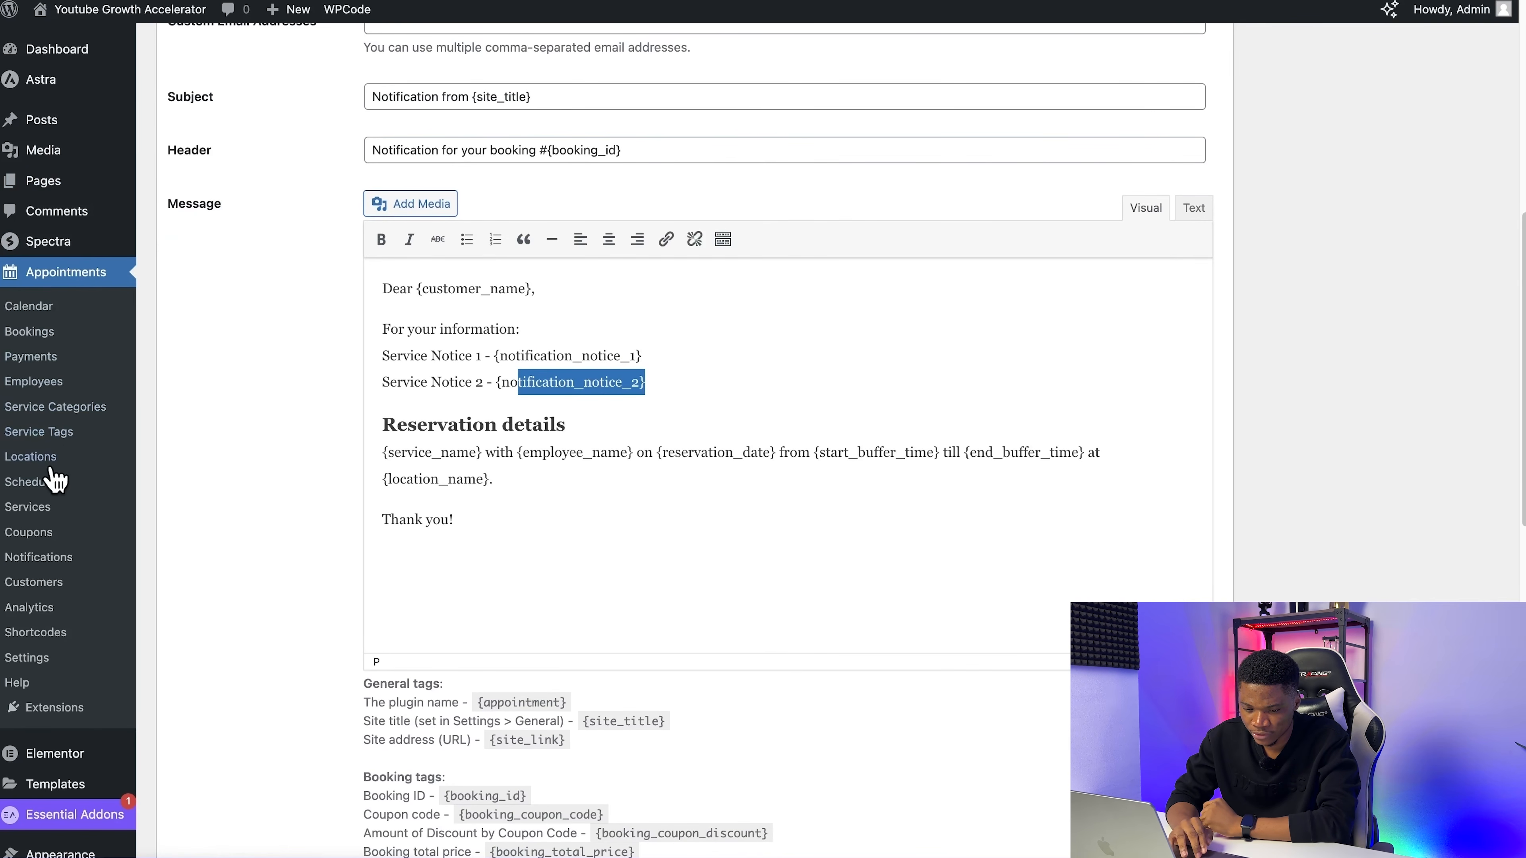
Step: Look up the YouTube Growth Accelerator service's settings for the notices used in the reminder message
{"action": "right_click", "coordinate": [41, 507]}
{"action": "left_click", "coordinate": [41, 507]}
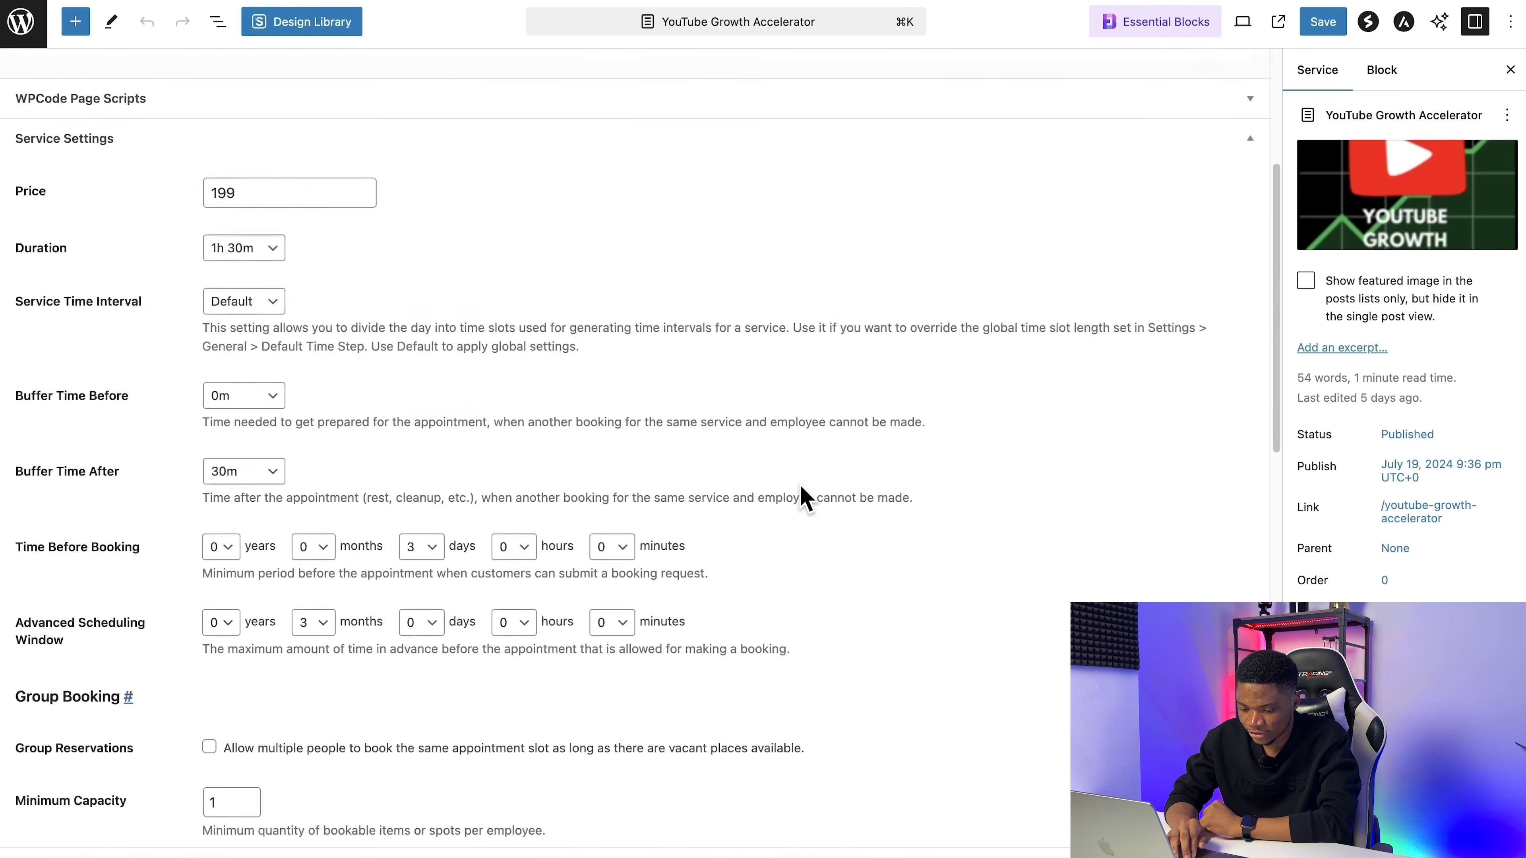
{"action": "scroll", "coordinate": [800, 494], "scroll_direction": "down", "scroll_amount": 10}
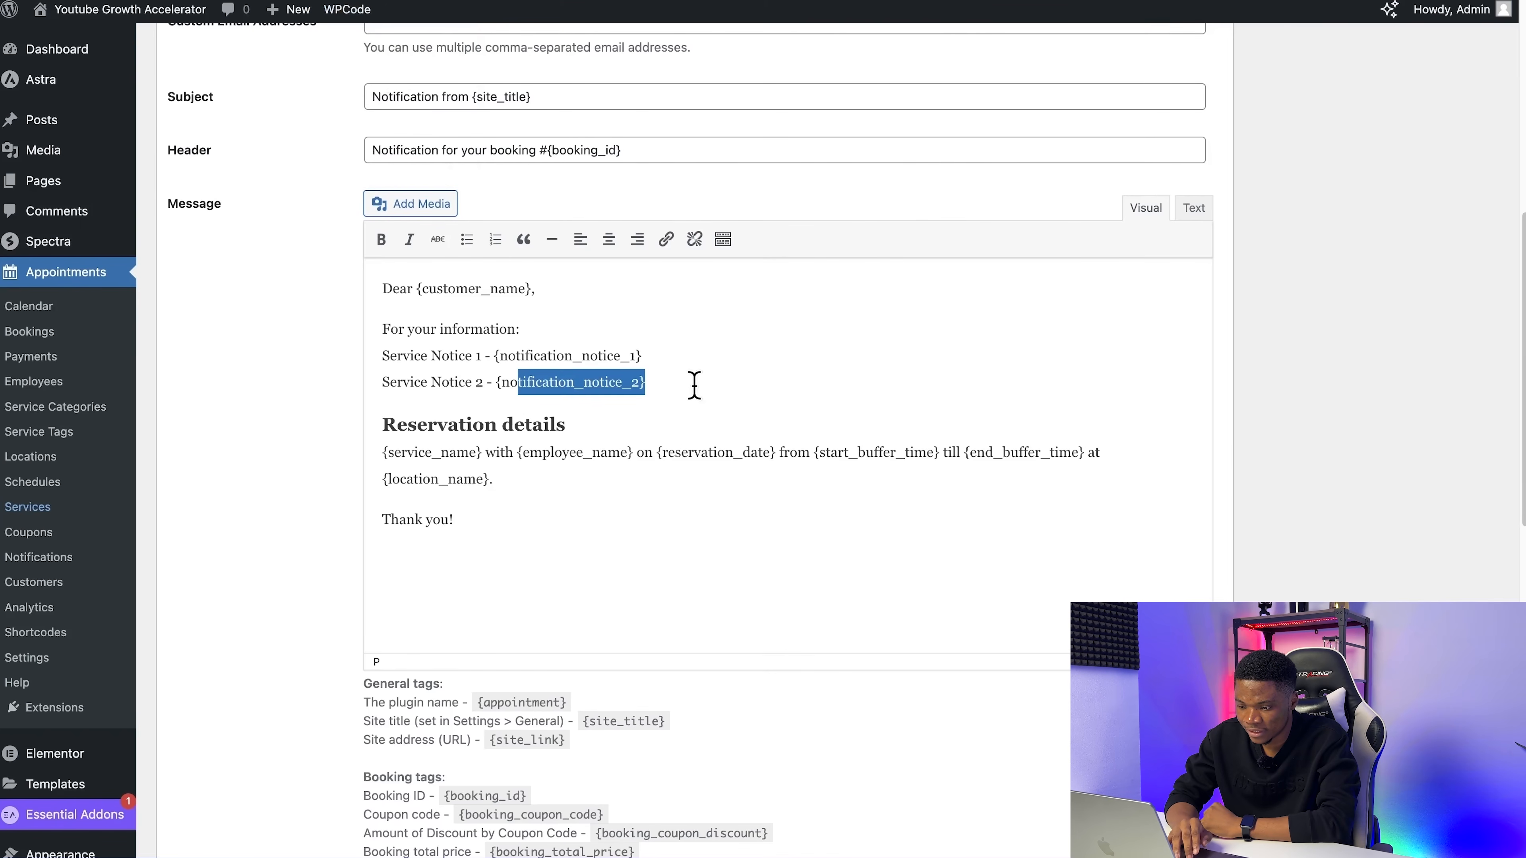
{"action": "left_click_drag", "start_coordinate": [678, 361], "coordinate": [485, 356]}
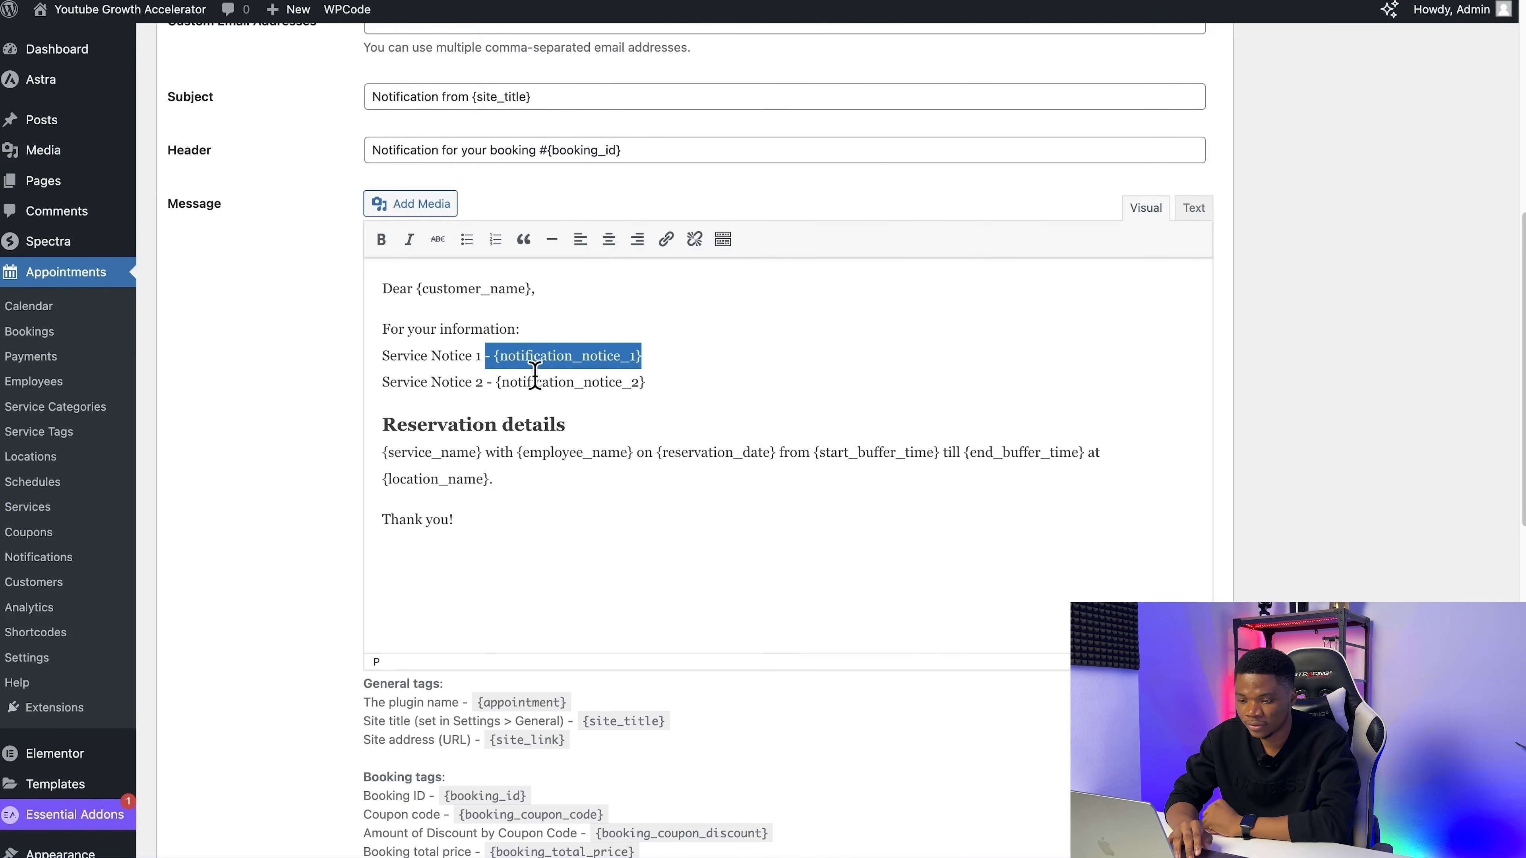
Step: Create the Appointment Reminder notification with Active status and try to send a test notification
{"action": "scroll", "coordinate": [777, 641], "scroll_direction": "up", "scroll_amount": 10}
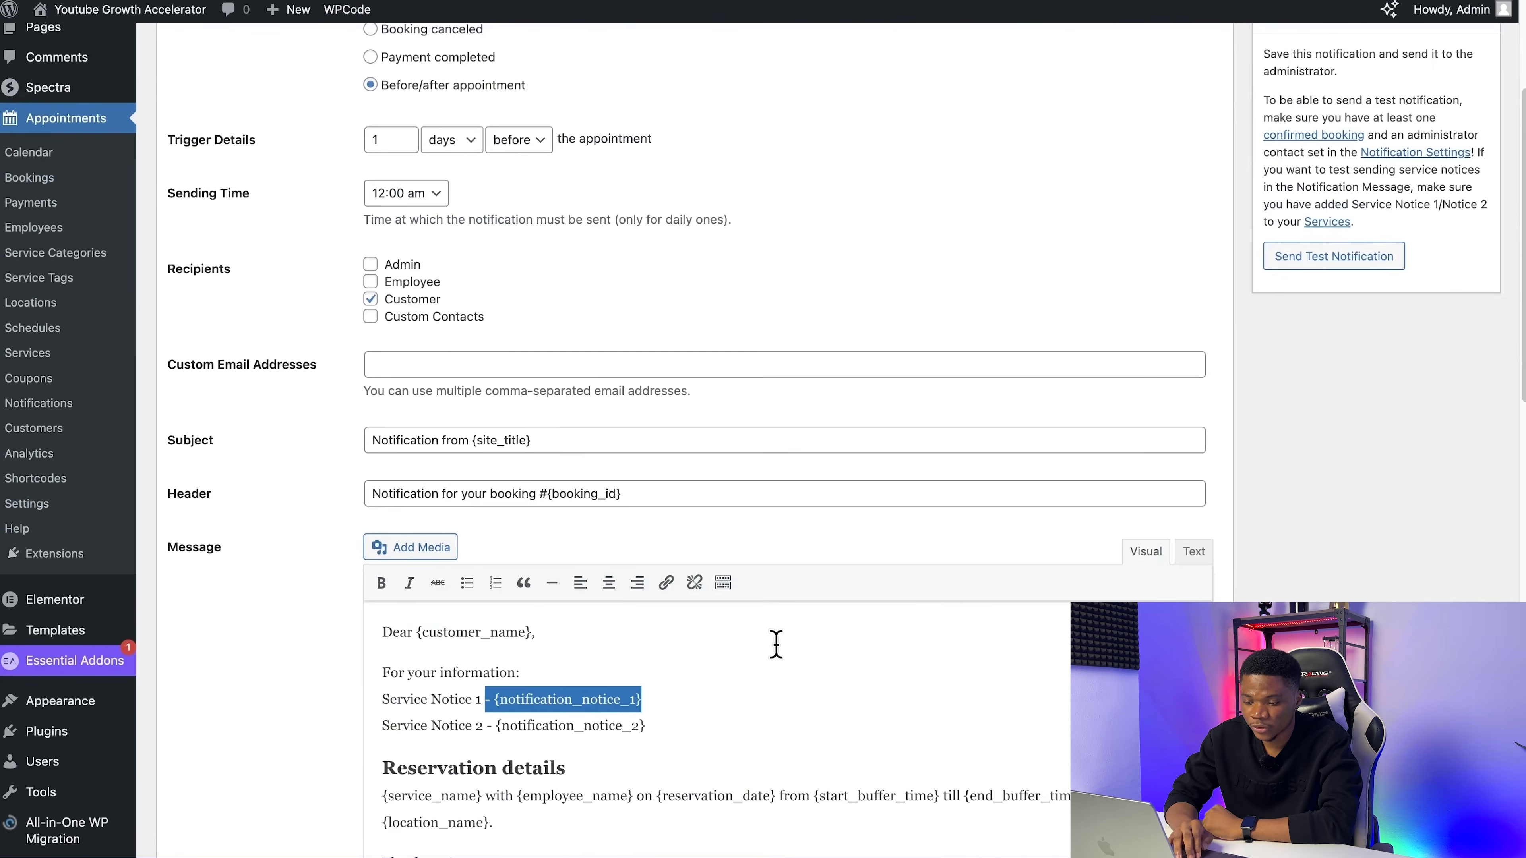
{"action": "scroll", "coordinate": [777, 641], "scroll_direction": "up", "scroll_amount": 3}
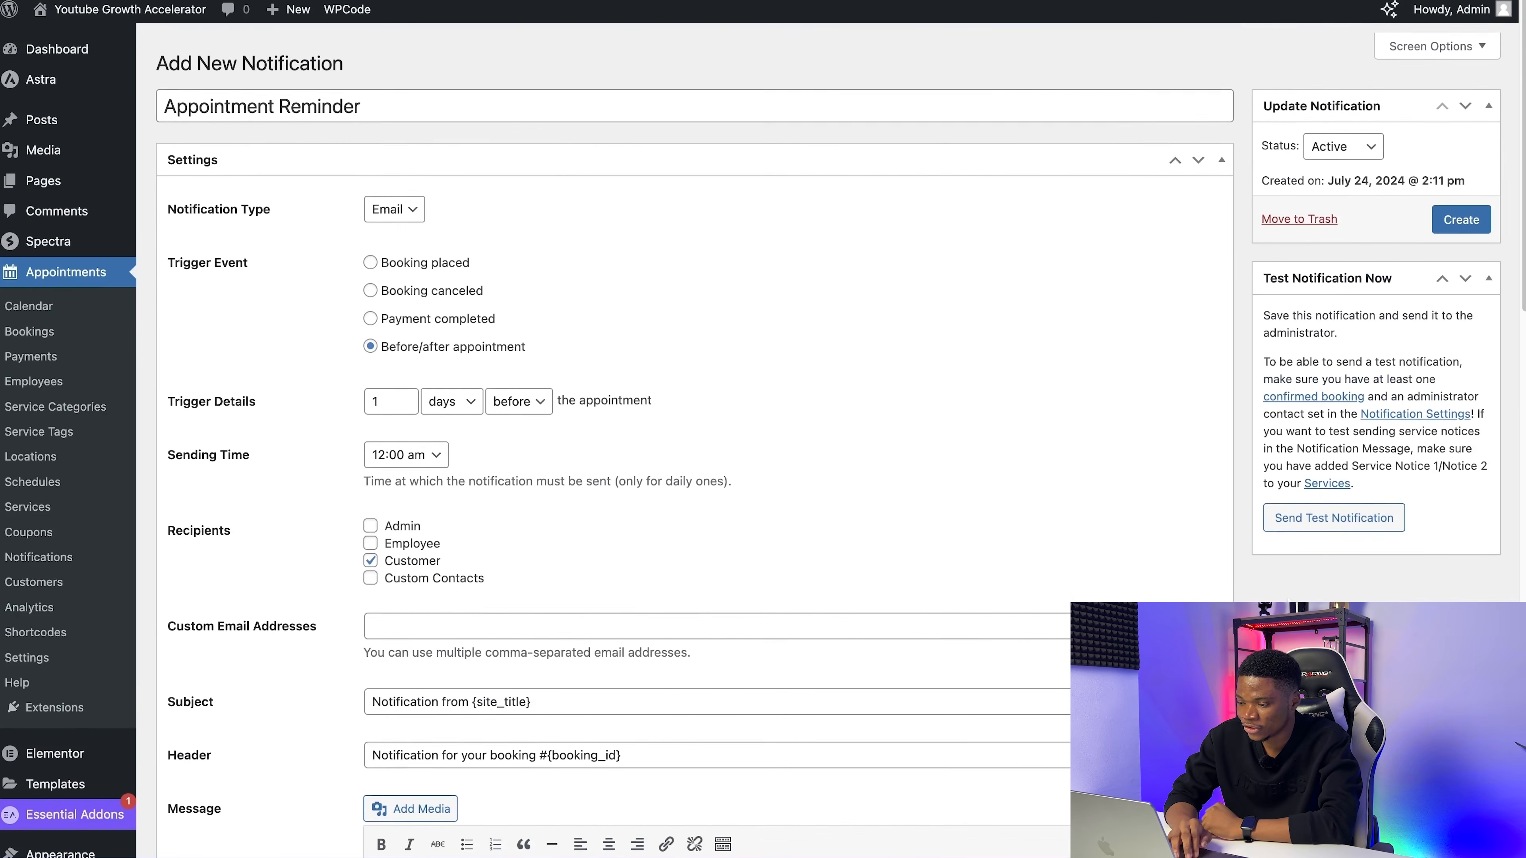
{"action": "left_click", "coordinate": [1460, 212]}
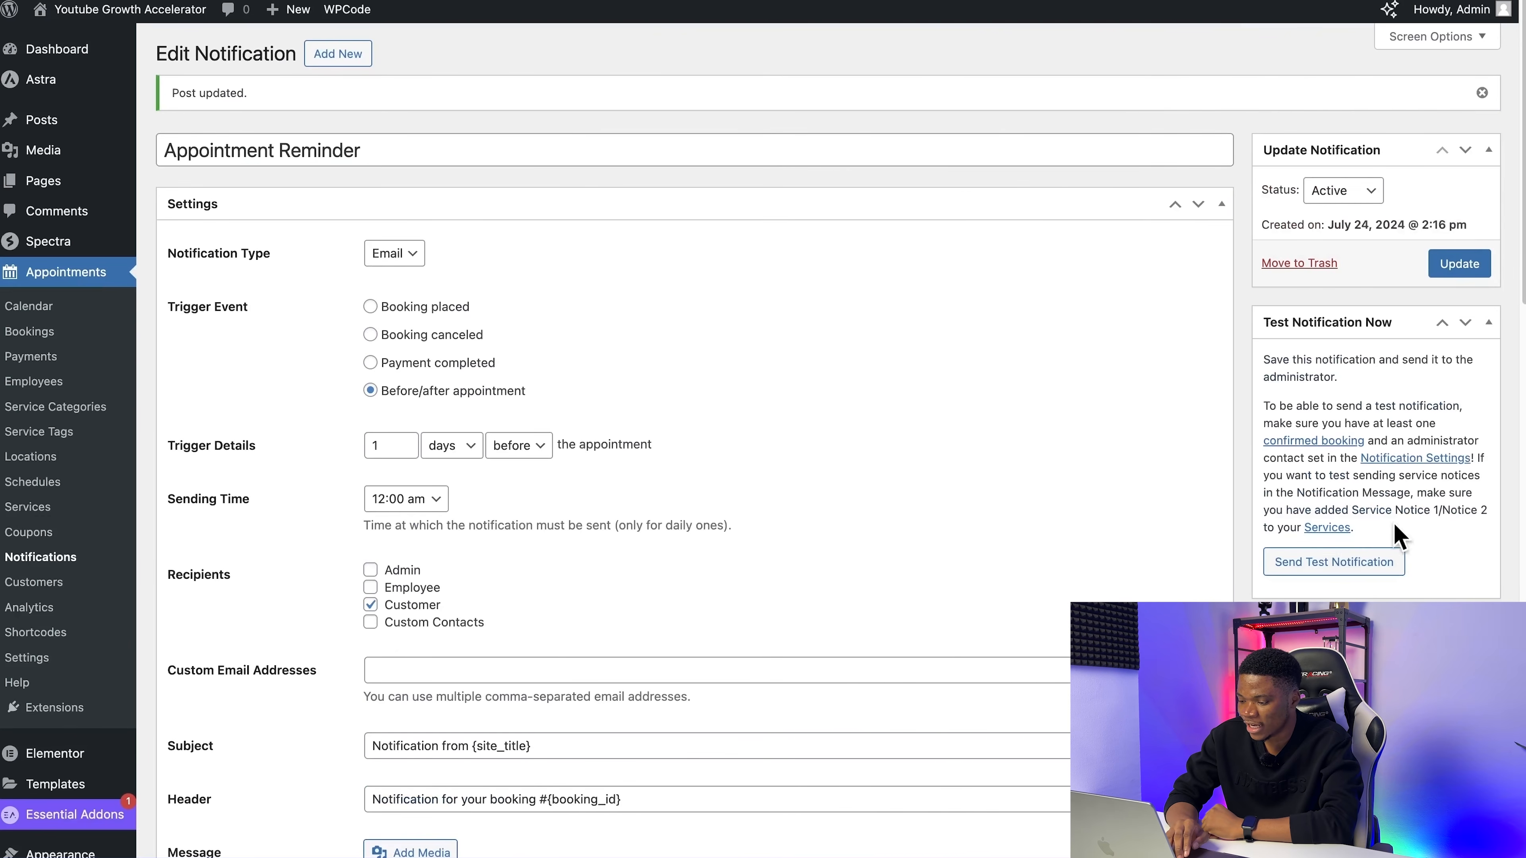
{"action": "left_click", "coordinate": [1349, 578]}
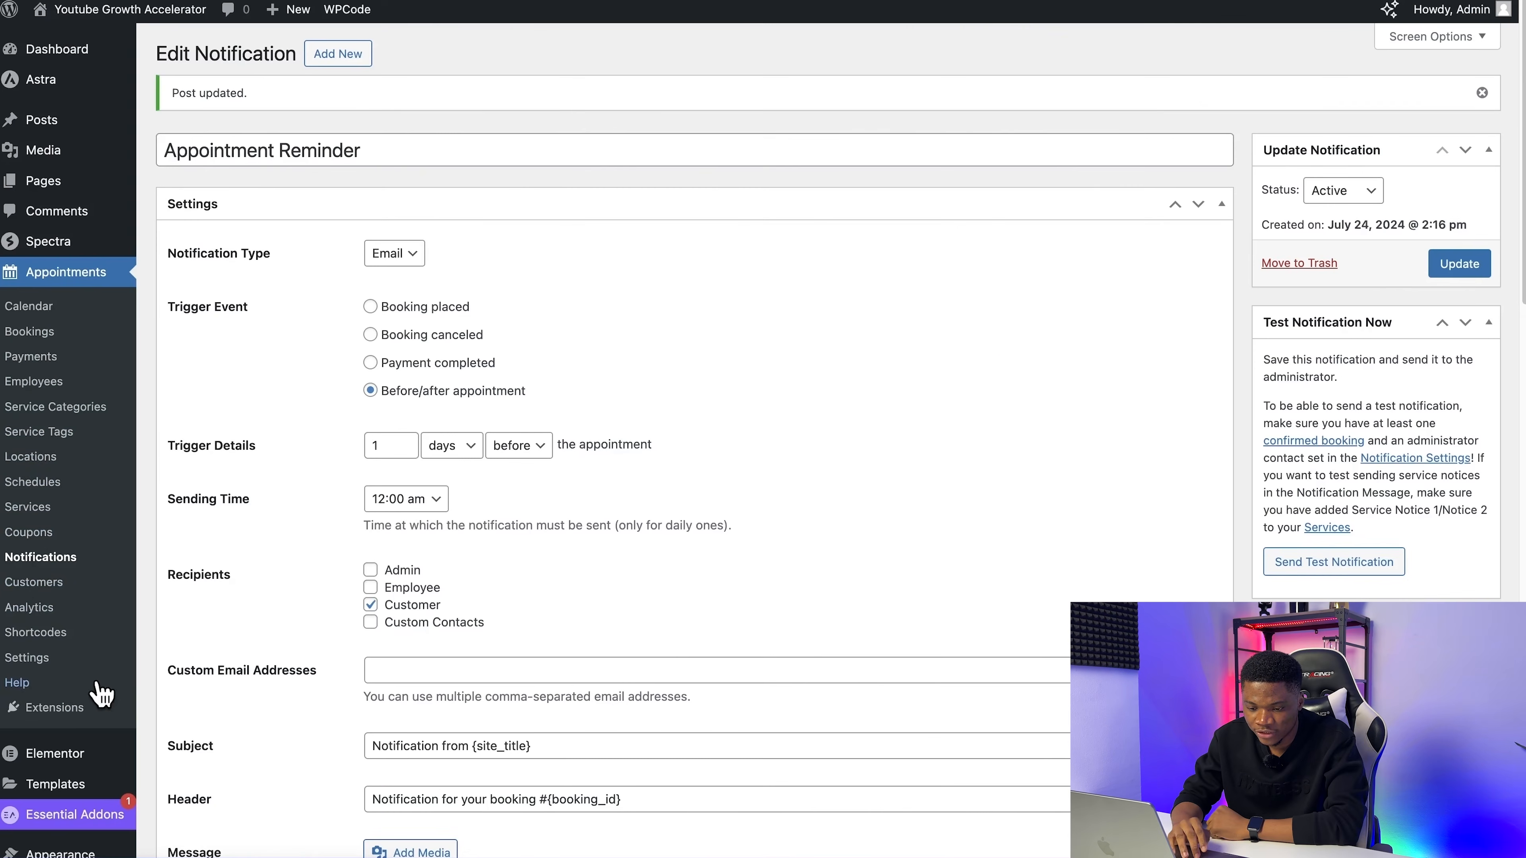
Step: Start a new appointment booking and open its reservations for editing
{"action": "left_click", "coordinate": [31, 332]}
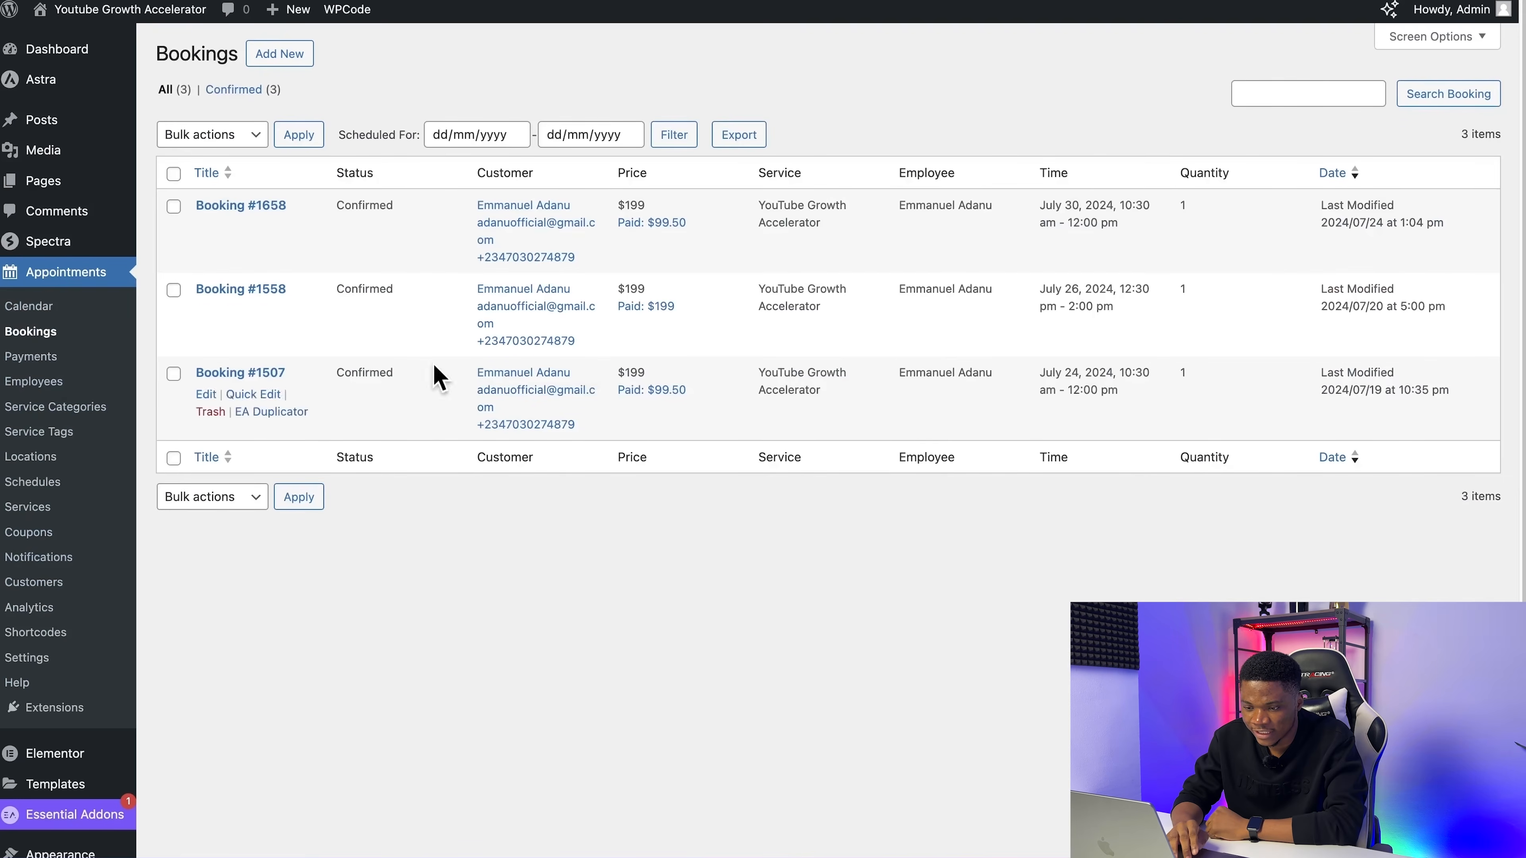
{"action": "left_click", "coordinate": [268, 62]}
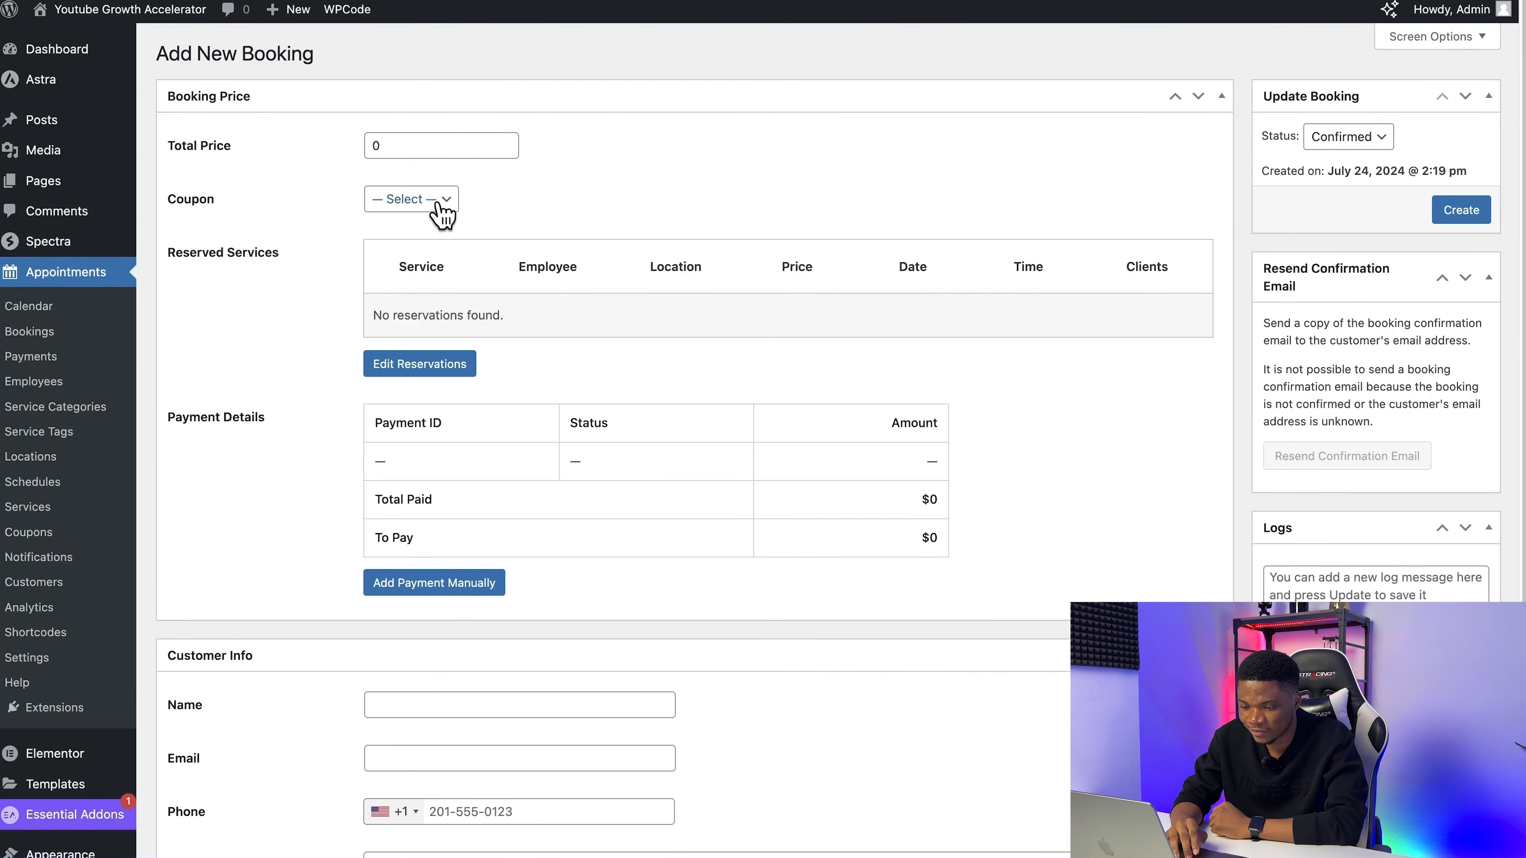
{"action": "left_click", "coordinate": [410, 369]}
{"action": "left_click", "coordinate": [409, 370]}
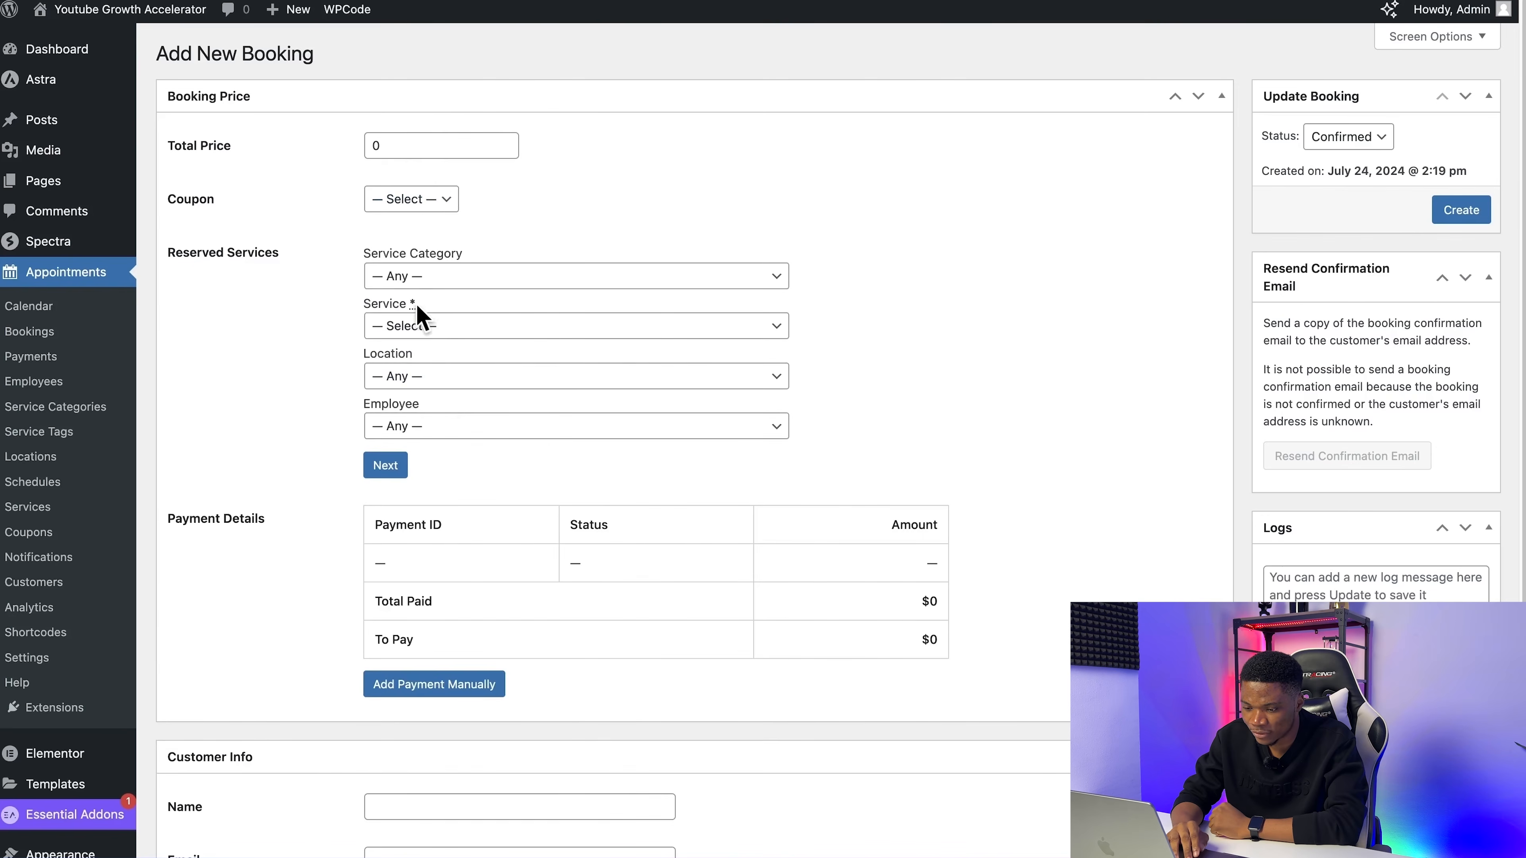
Step: Reserve the YouTube Growth Accelerator service in category Uncategorized, with Google Meet as the location and the coach as the employee
{"action": "left_click", "coordinate": [414, 277]}
{"action": "left_click", "coordinate": [432, 300]}
{"action": "left_click", "coordinate": [421, 328]}
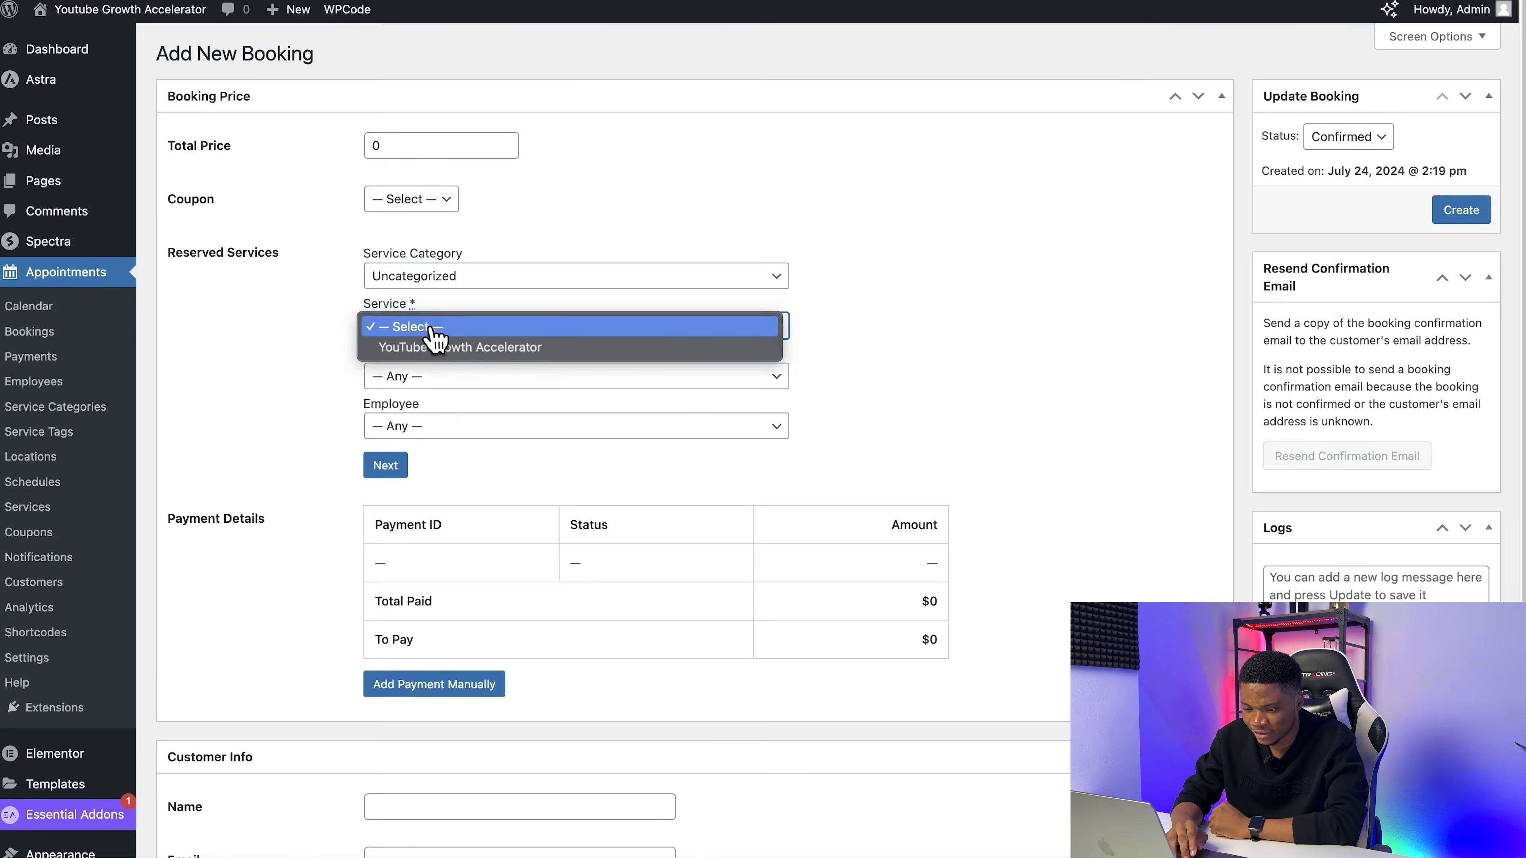
{"action": "left_click", "coordinate": [433, 352]}
{"action": "left_click", "coordinate": [433, 378]}
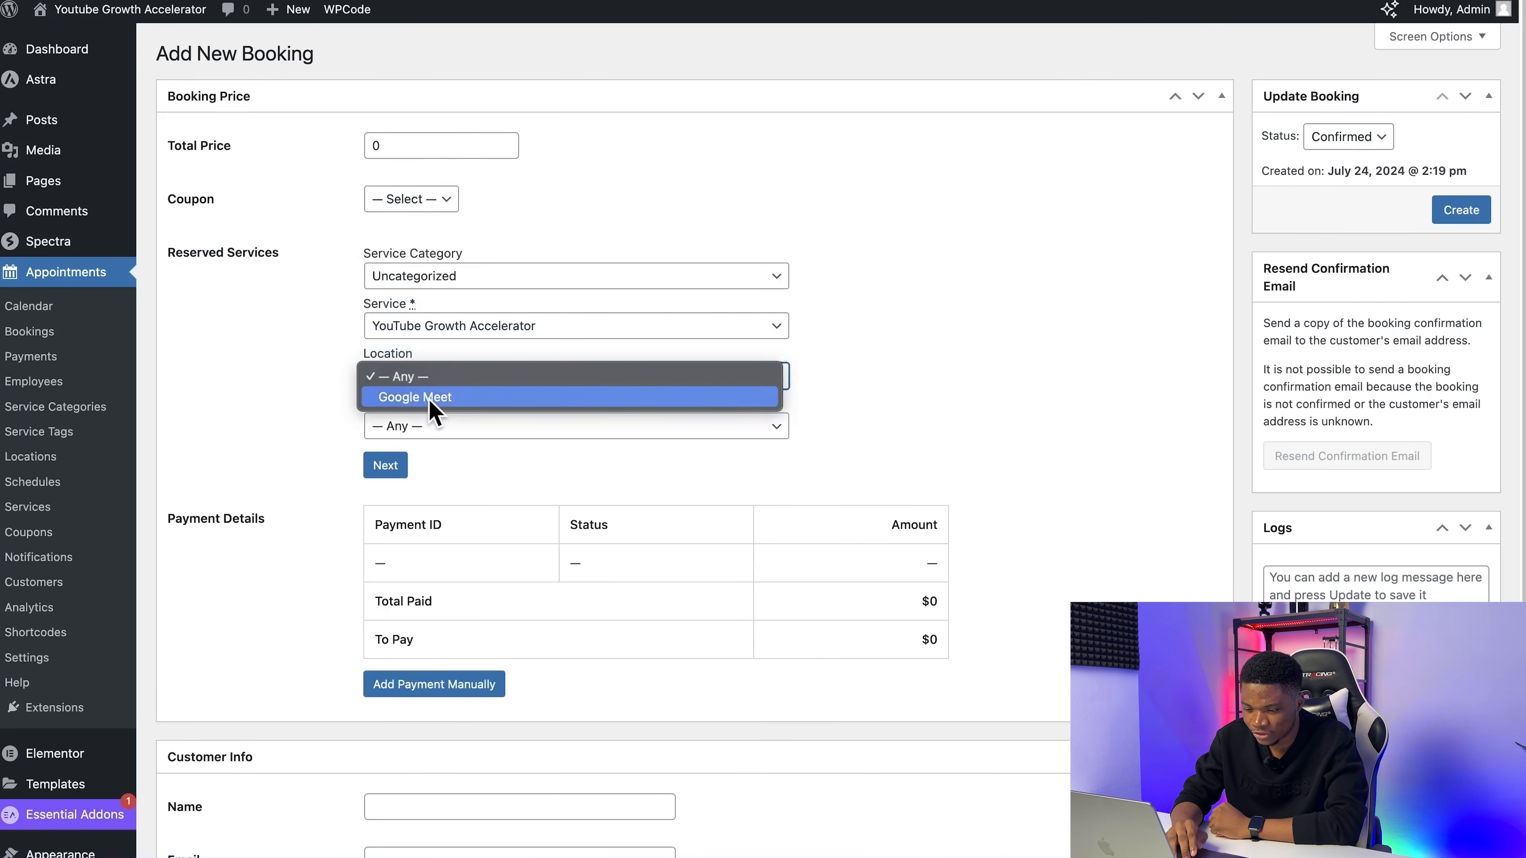
{"action": "left_click", "coordinate": [429, 397]}
{"action": "left_click", "coordinate": [428, 428]}
{"action": "left_click", "coordinate": [439, 451]}
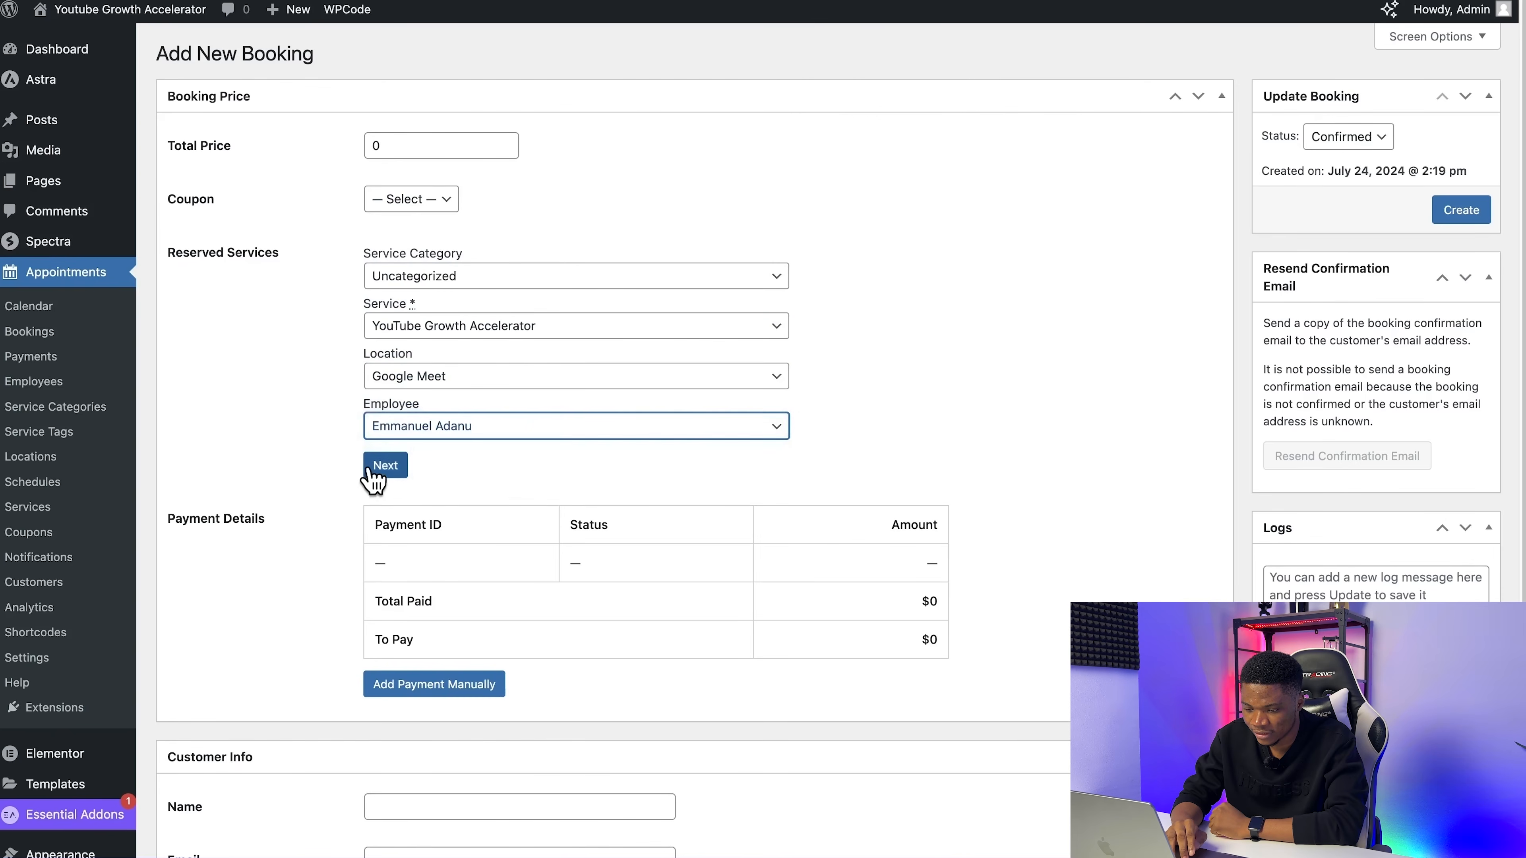
Step: Schedule the reservation for July 31, 2024 at 9:00 am
{"action": "left_click", "coordinate": [381, 469]}
{"action": "left_click", "coordinate": [463, 474]}
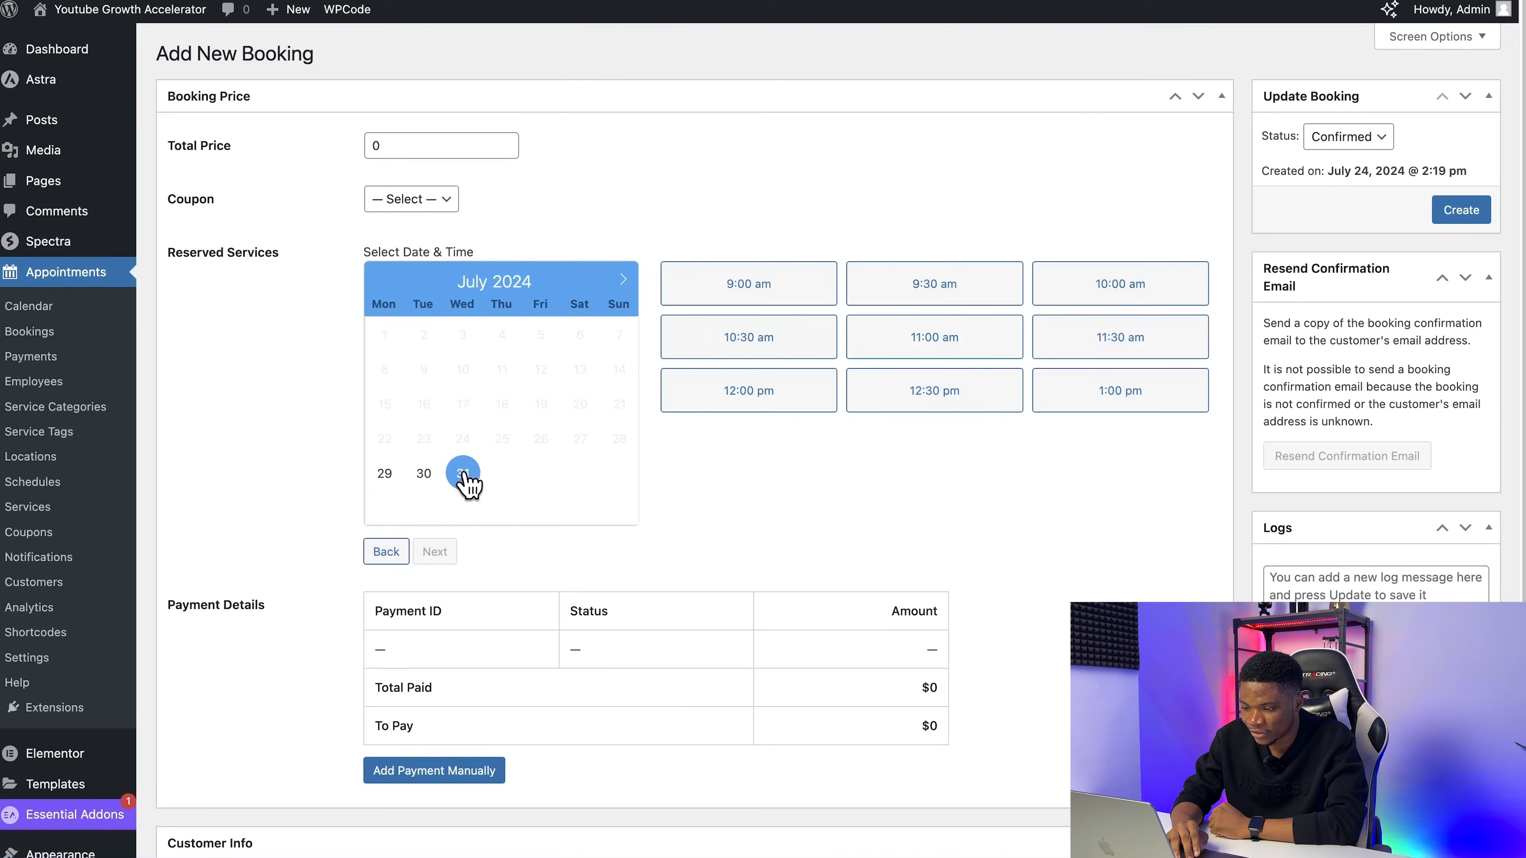
{"action": "left_click", "coordinate": [772, 298]}
{"action": "left_click", "coordinate": [435, 554]}
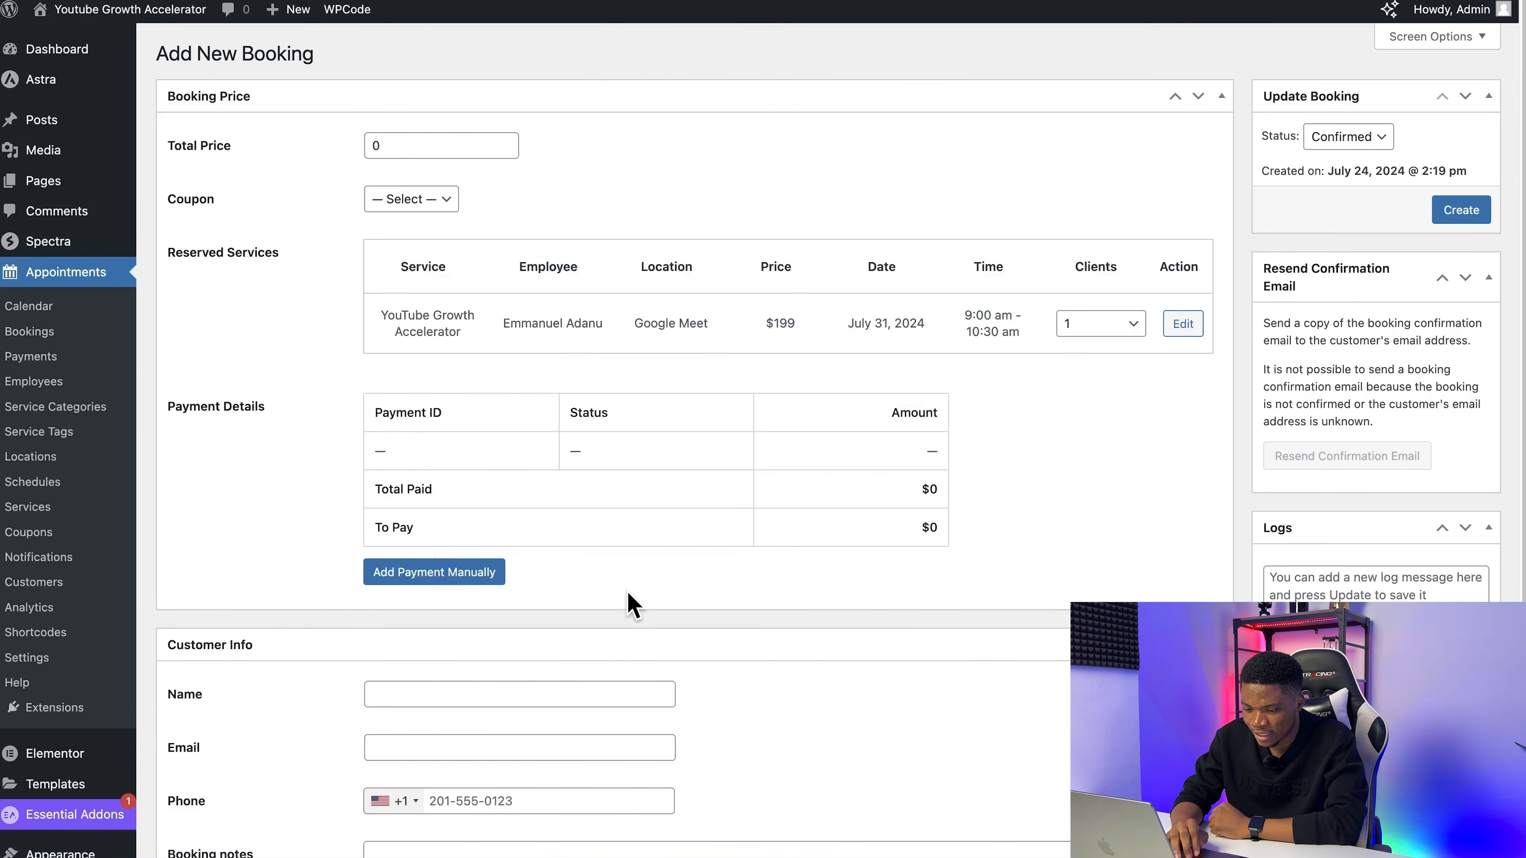
Step: Create the booking with Confirmed status, leaving the customer info and coupon empty
{"action": "scroll", "coordinate": [632, 604], "scroll_direction": "down", "scroll_amount": 2}
{"action": "scroll", "coordinate": [597, 733], "scroll_direction": "down", "scroll_amount": 3}
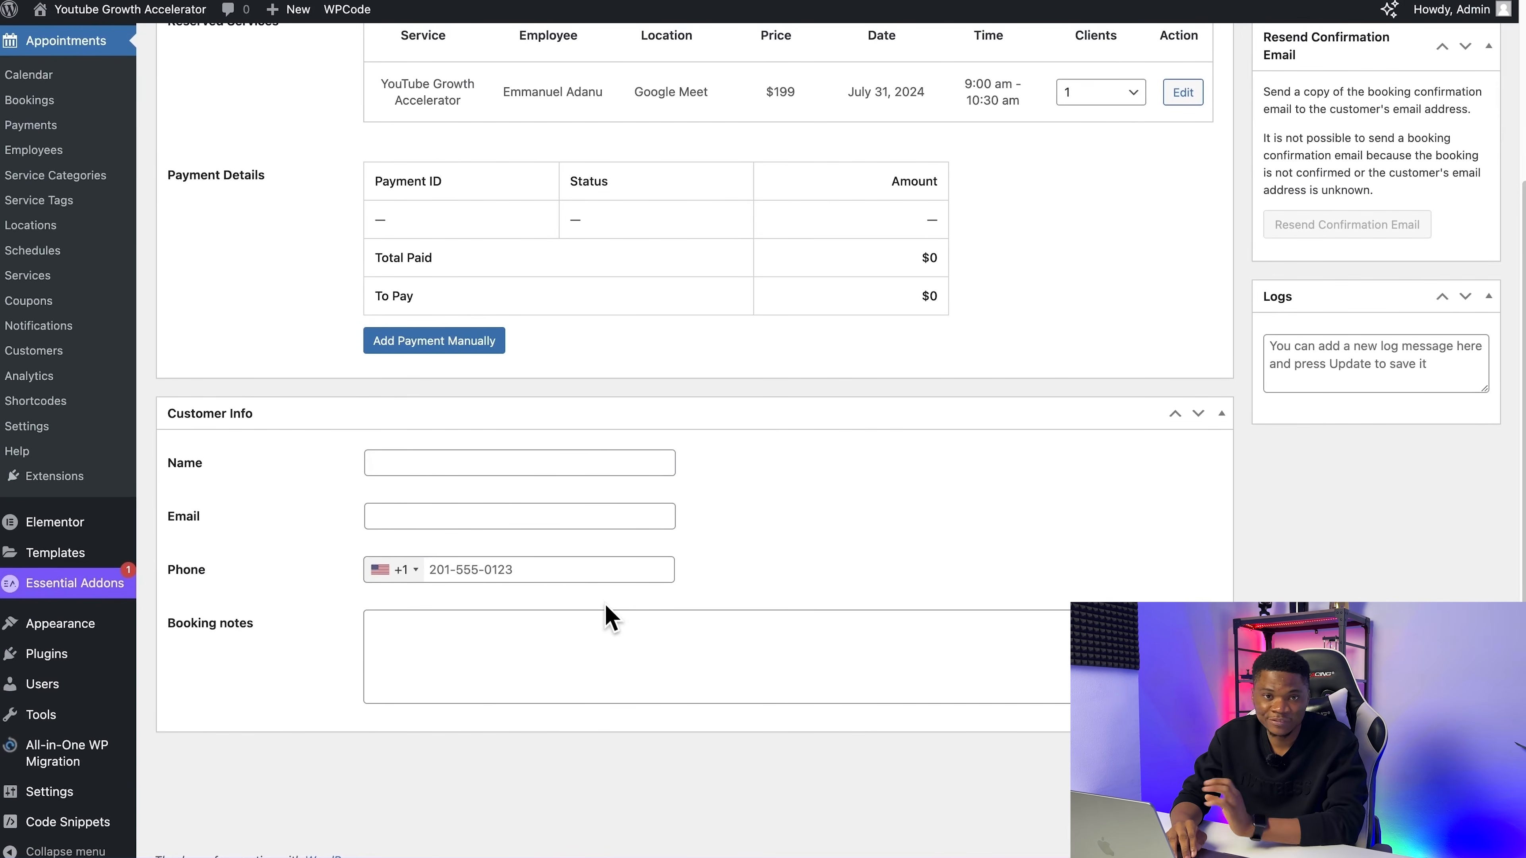
{"action": "scroll", "coordinate": [606, 613], "scroll_direction": "up", "scroll_amount": 5}
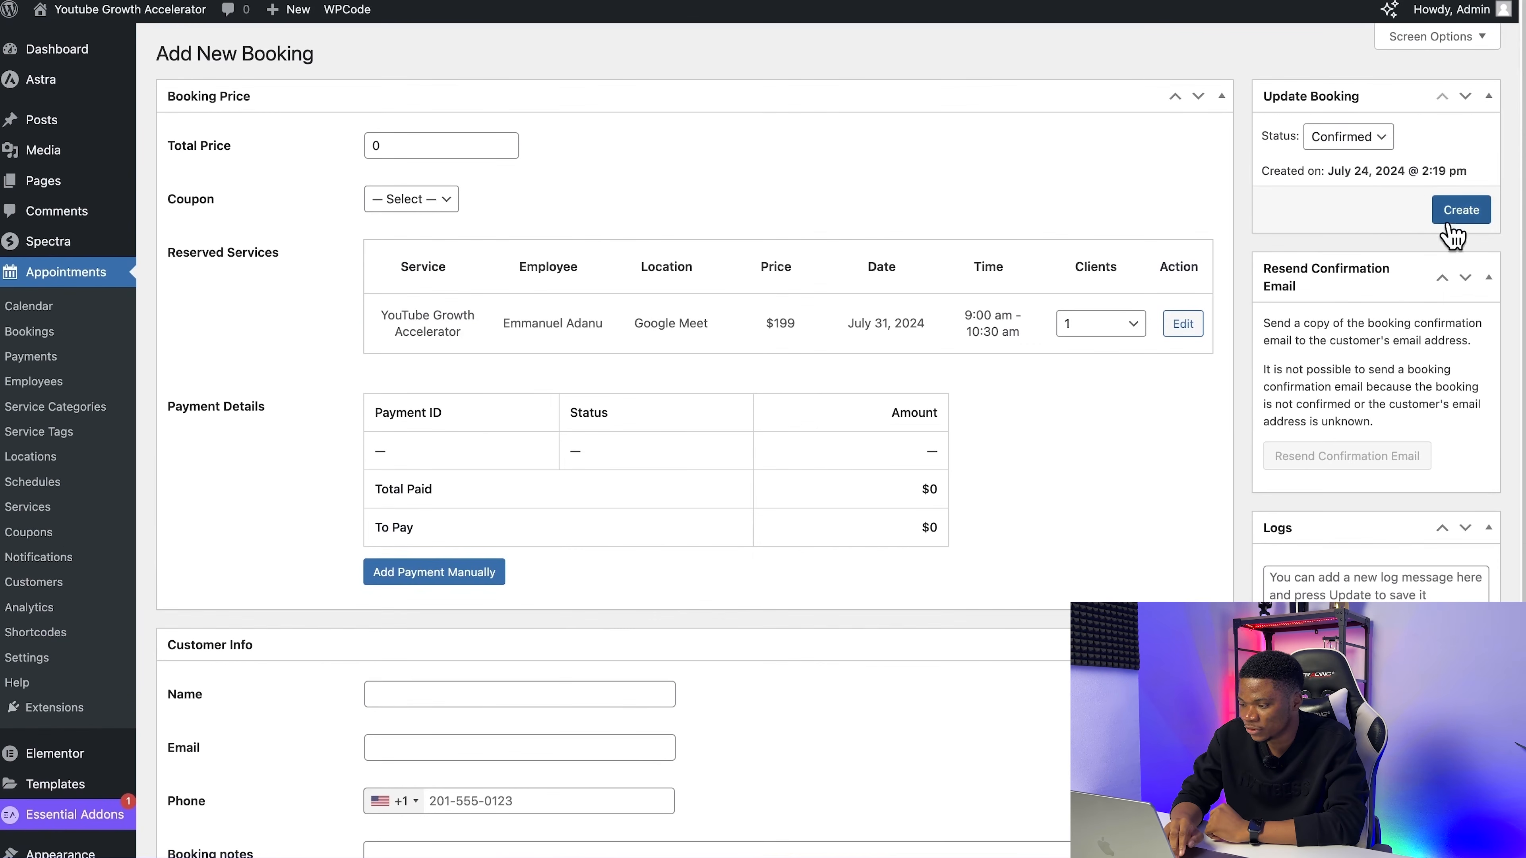
{"action": "left_click", "coordinate": [1475, 210]}
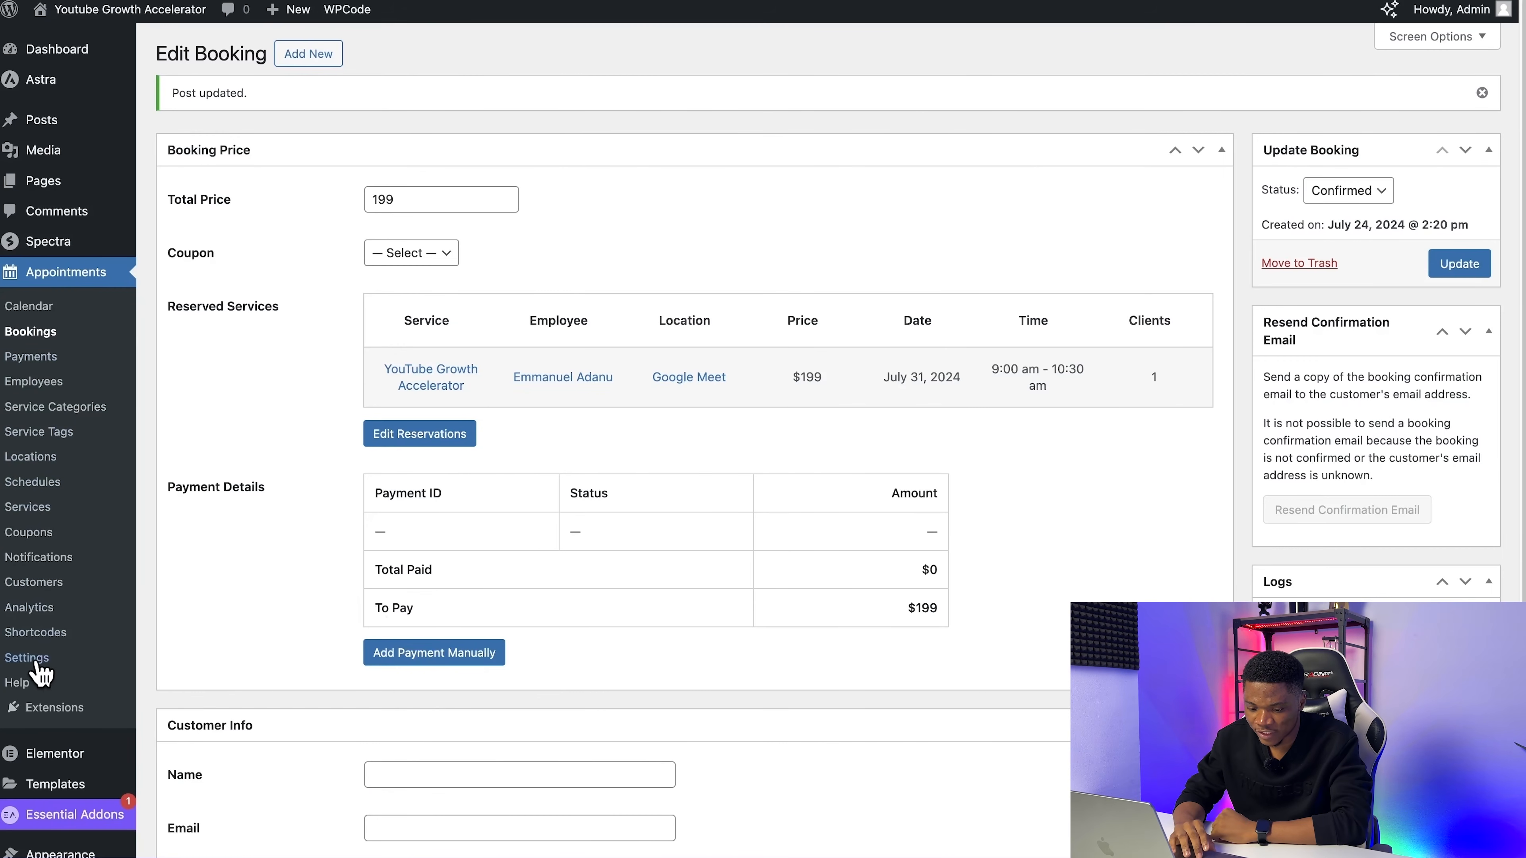
Step: Find the Google Calendar Sync integration in the Appointments settings and switch to the Google Developers Console in a new tab
{"action": "left_click", "coordinate": [27, 658]}
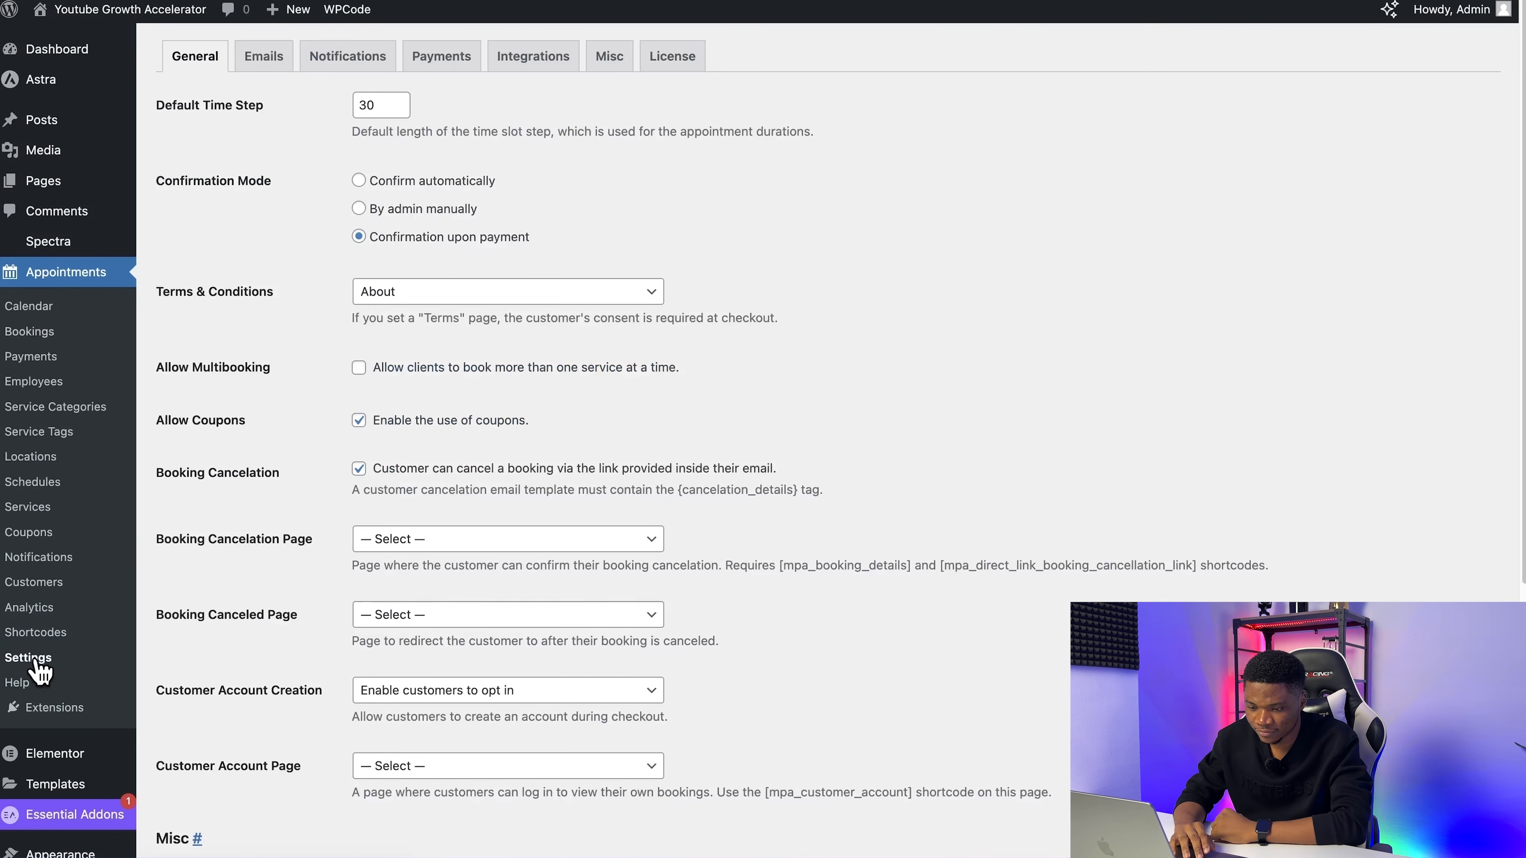
{"action": "left_click", "coordinate": [543, 67]}
{"action": "right_click", "coordinate": [519, 129]}
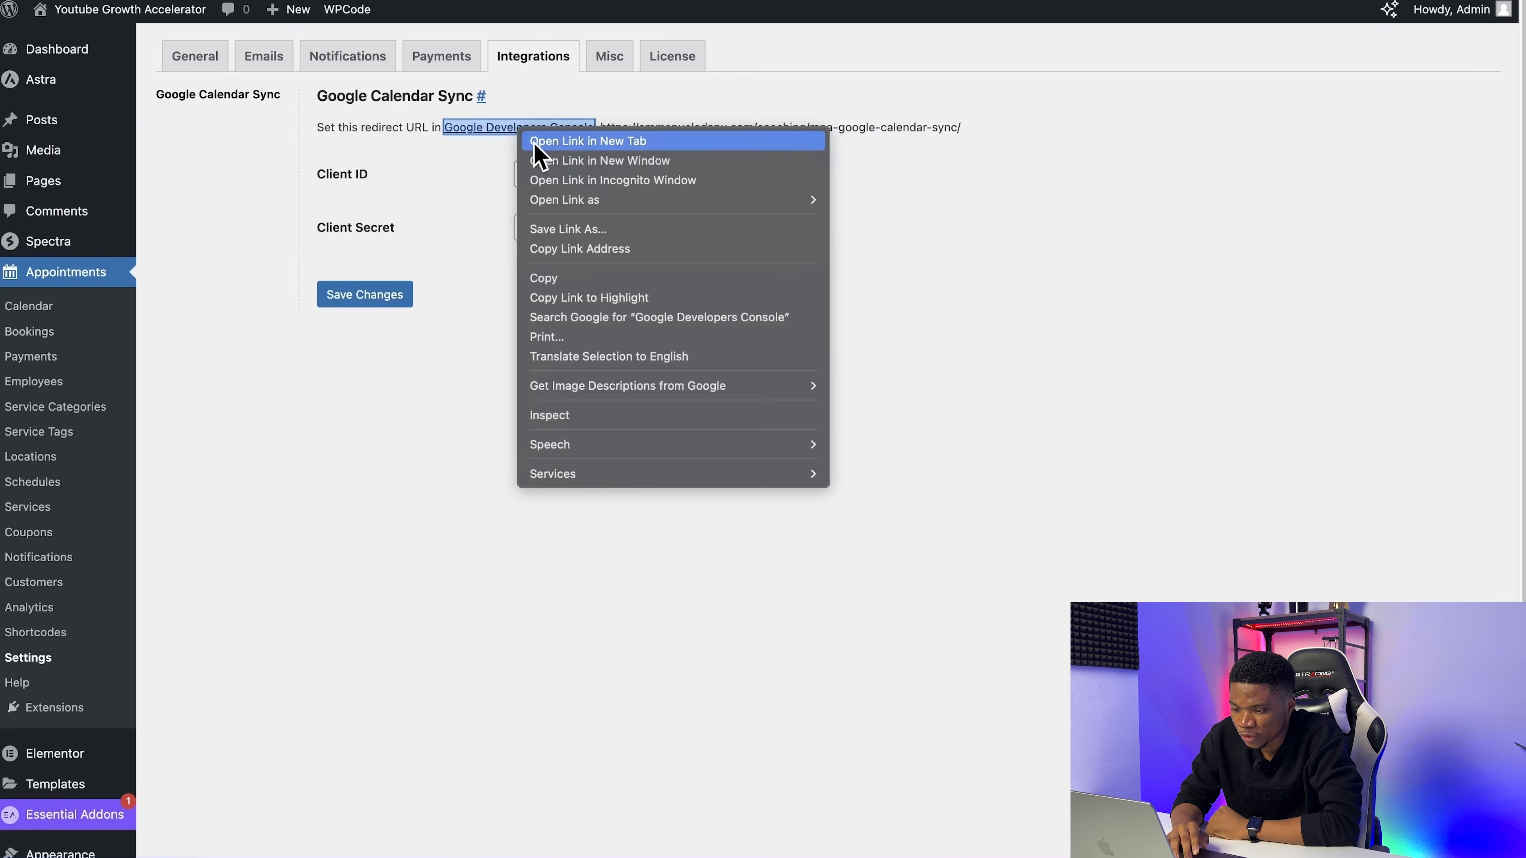
{"action": "left_click", "coordinate": [566, 142]}
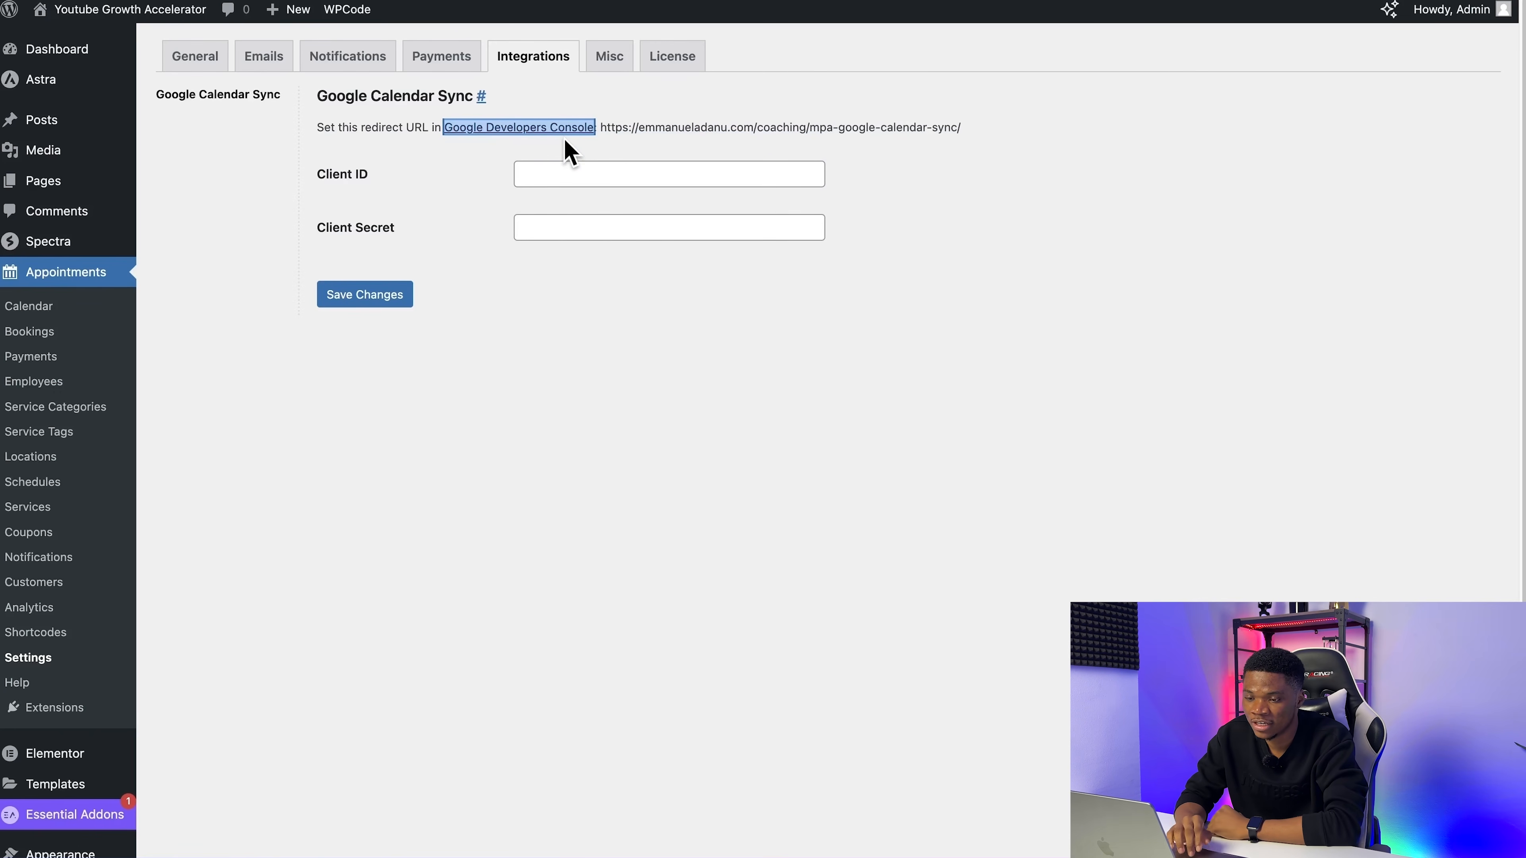
{"action": "left_click", "coordinate": [385, 1]}
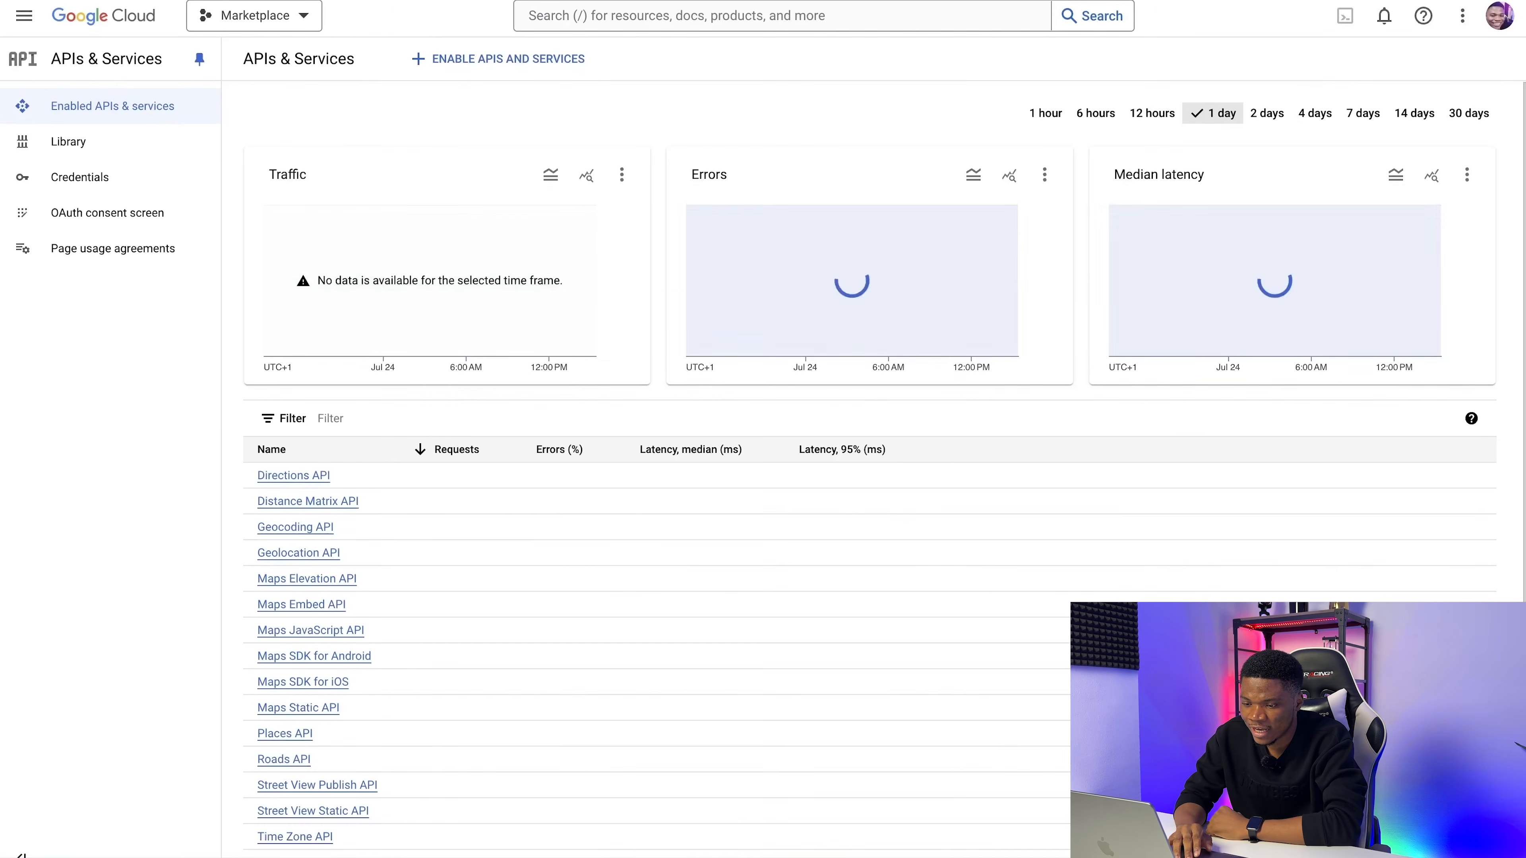
Step: Create a Google Cloud project named Booking Website with no organization and make it the active project
{"action": "left_click", "coordinate": [287, 16]}
{"action": "left_click", "coordinate": [1033, 199]}
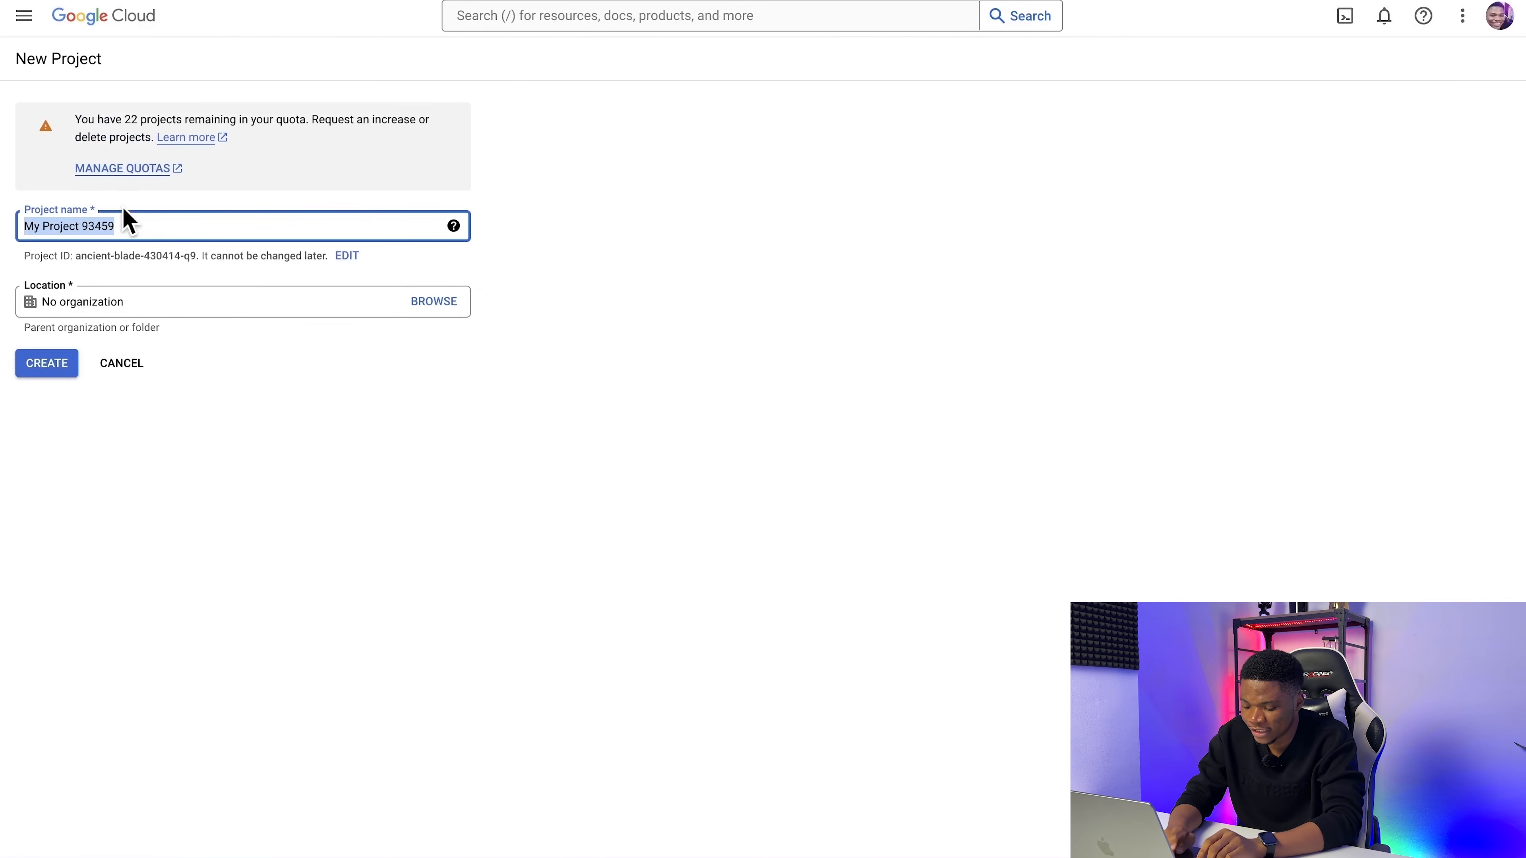
{"action": "type", "text": "Booking W"}
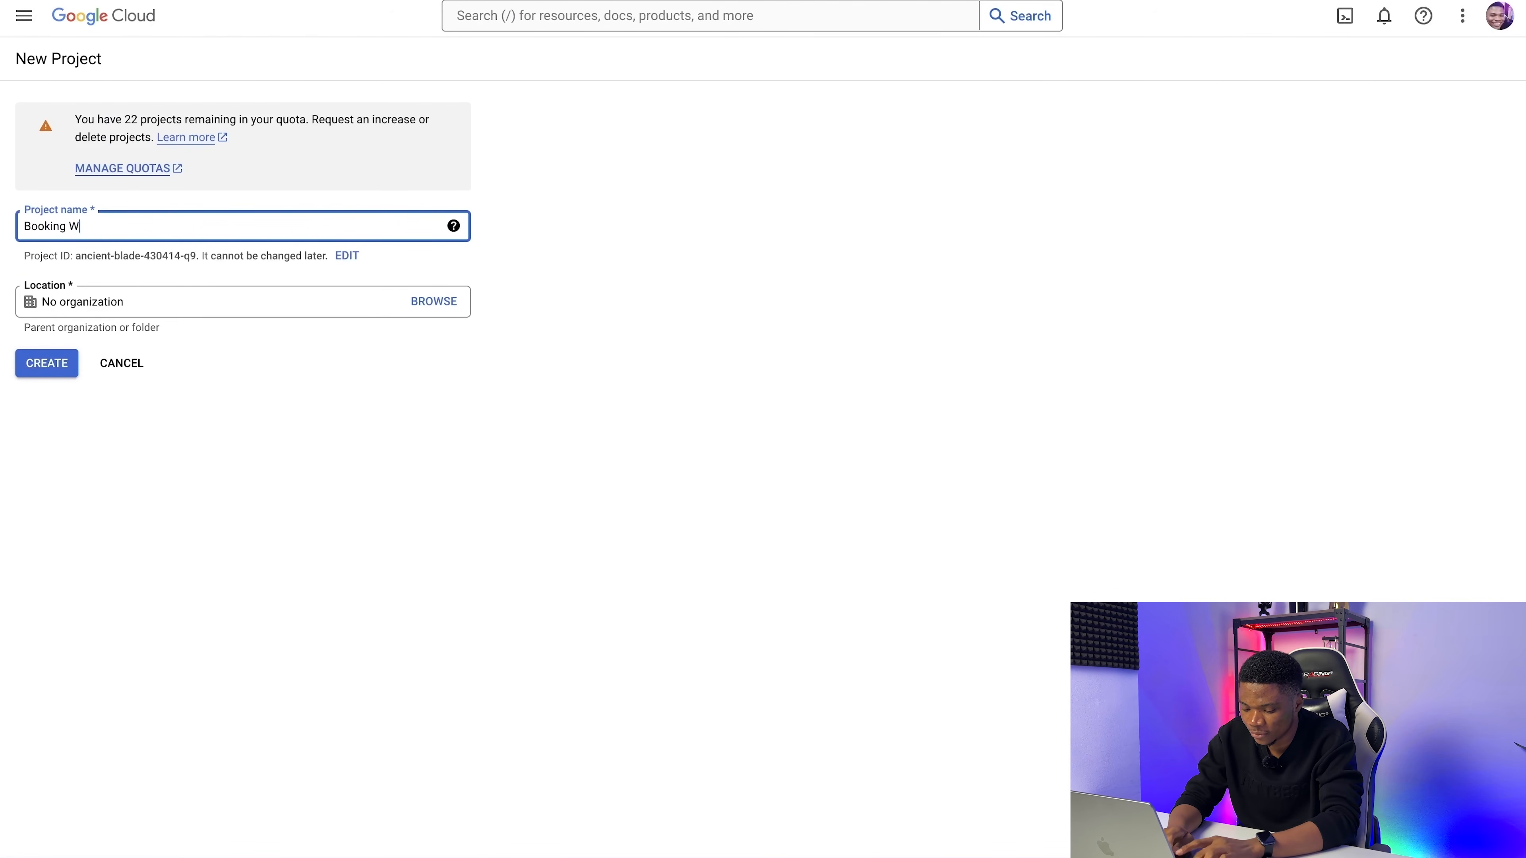
{"action": "type", "text": "ebsite"}
{"action": "left_click", "coordinate": [51, 374]}
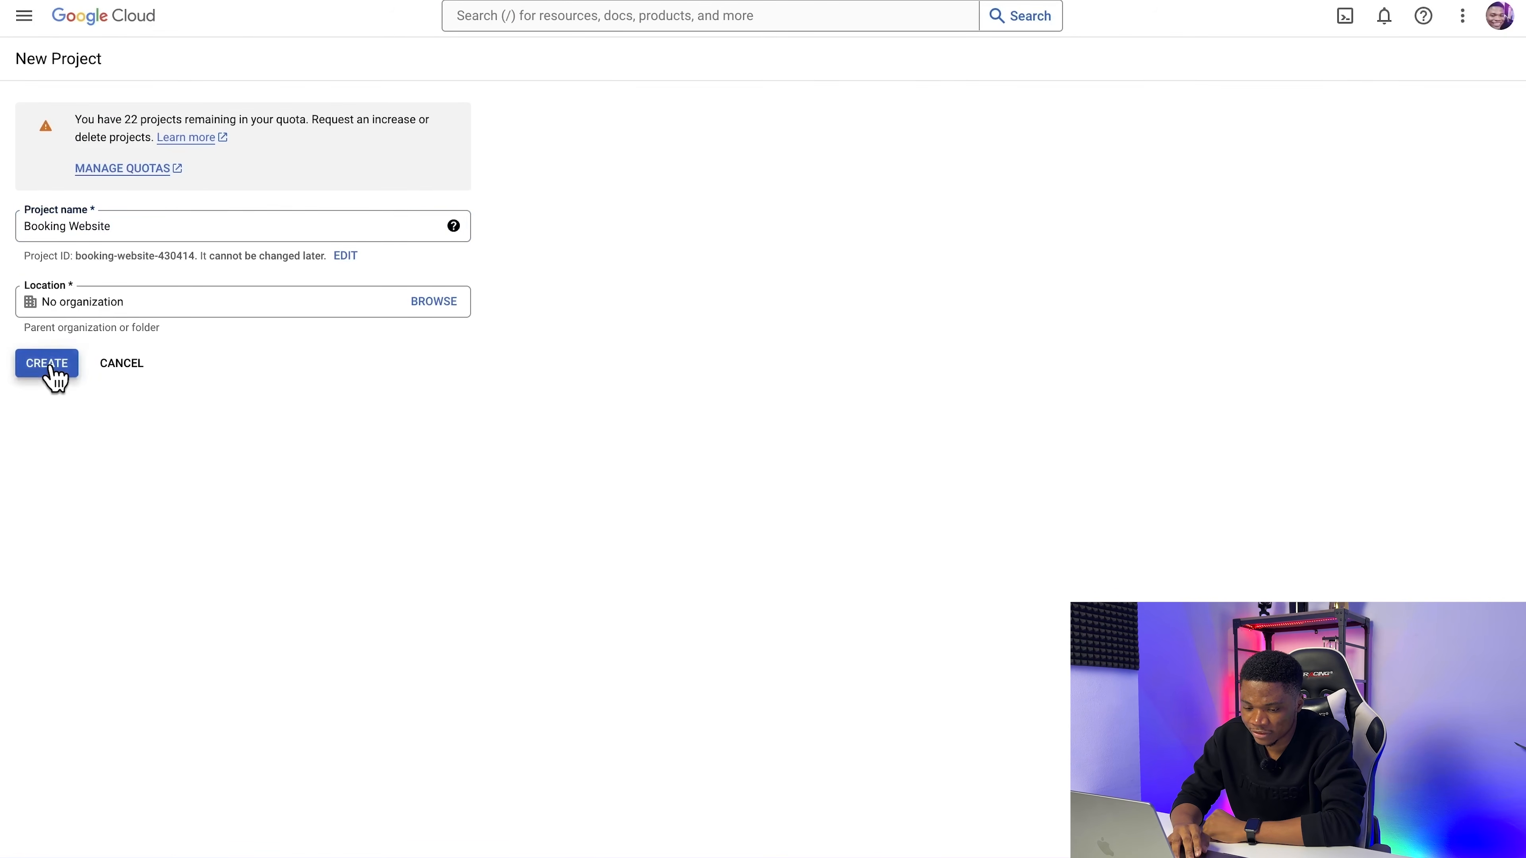
{"action": "left_click", "coordinate": [282, 17]}
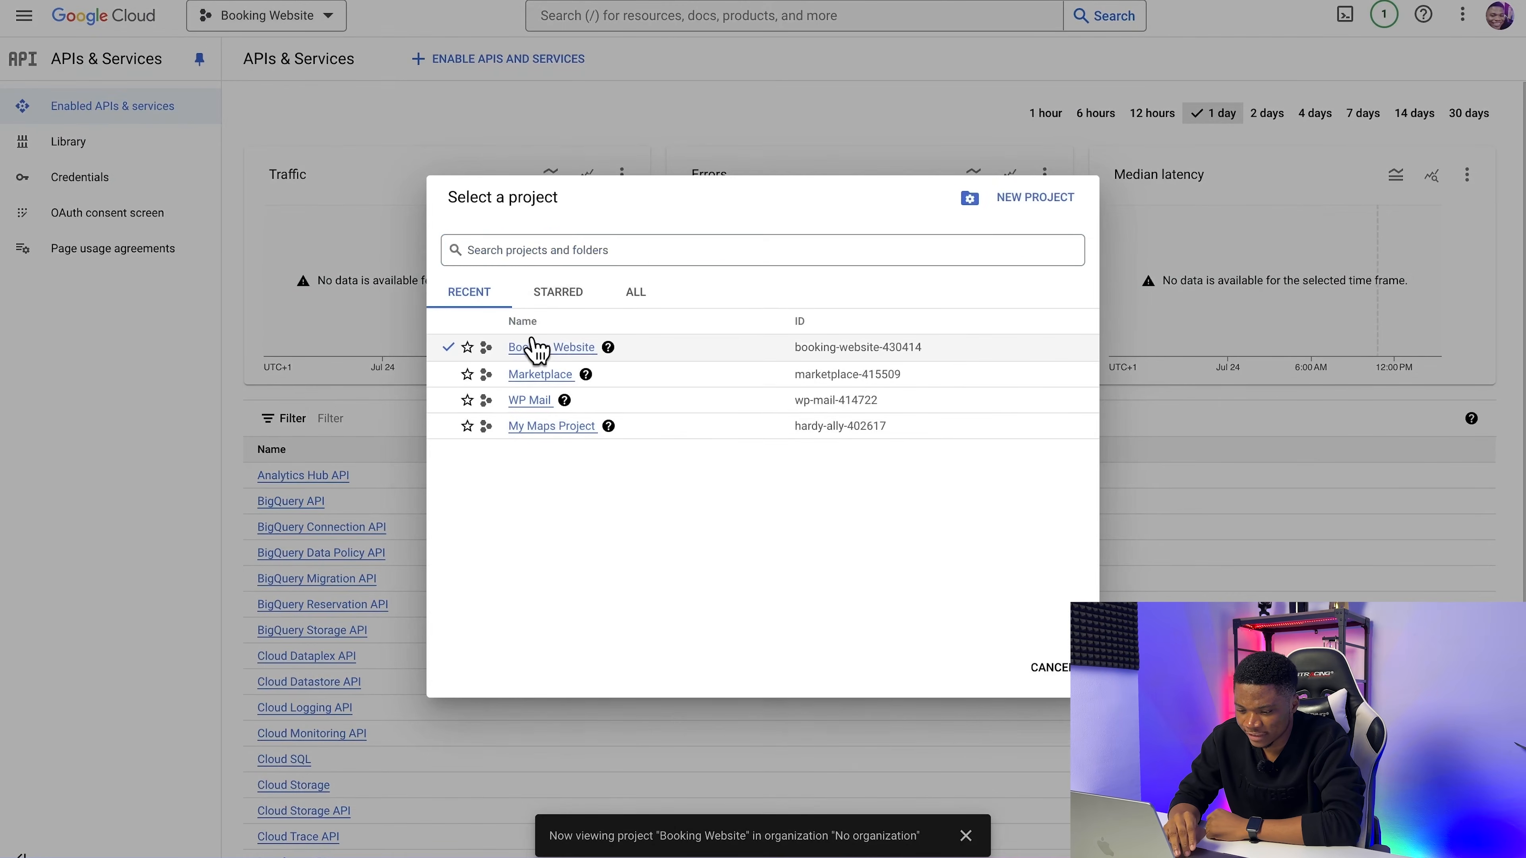
{"action": "left_click", "coordinate": [531, 345]}
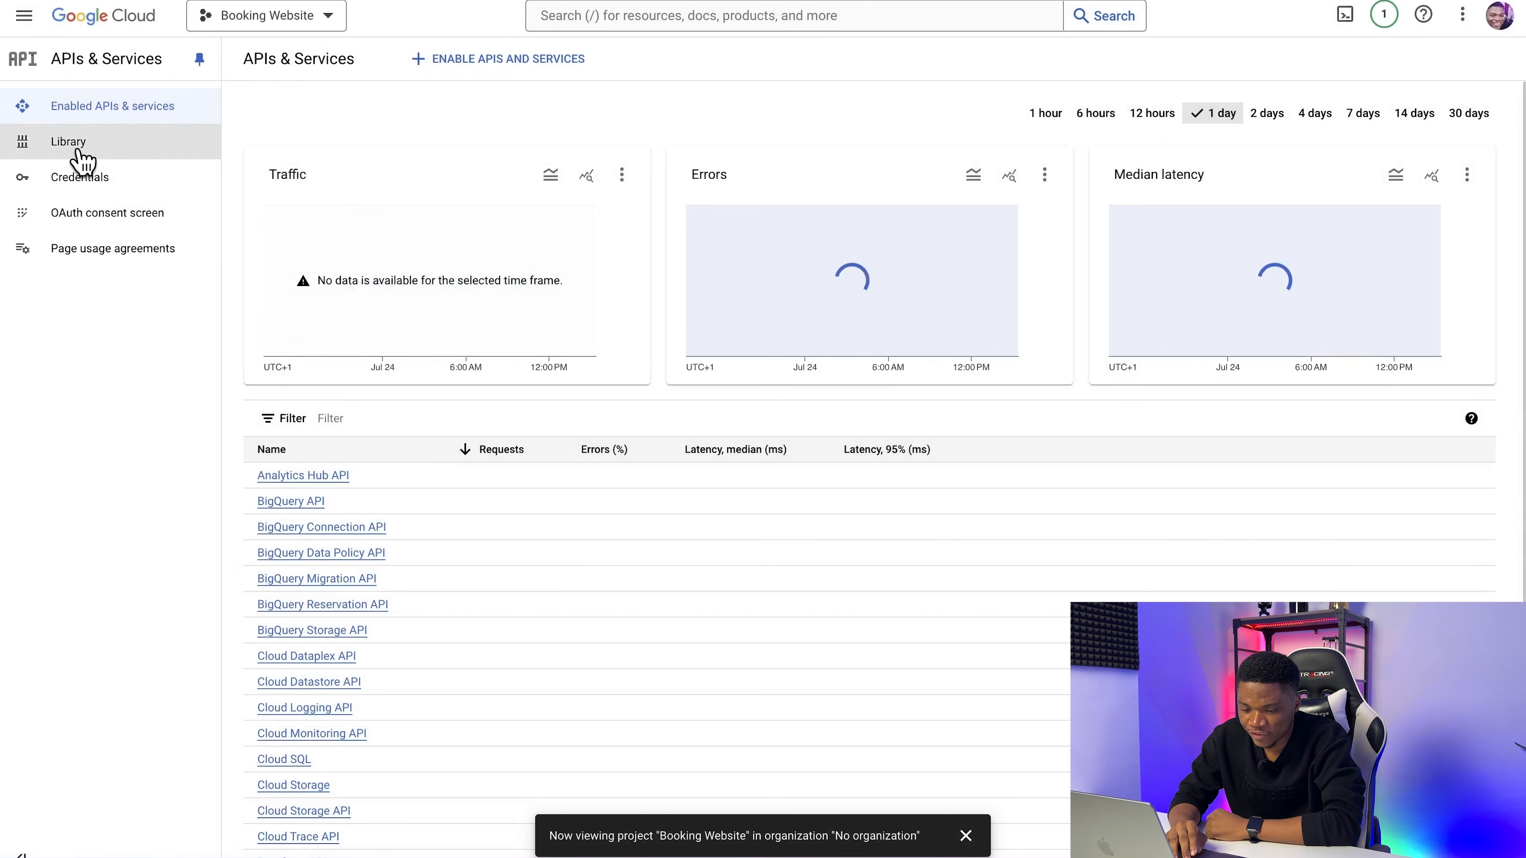
Step: Find the Google Calendar API in the API library and enable it for the Booking Website project
{"action": "left_click", "coordinate": [79, 151]}
{"action": "scroll", "coordinate": [596, 470], "scroll_direction": "down", "scroll_amount": 10}
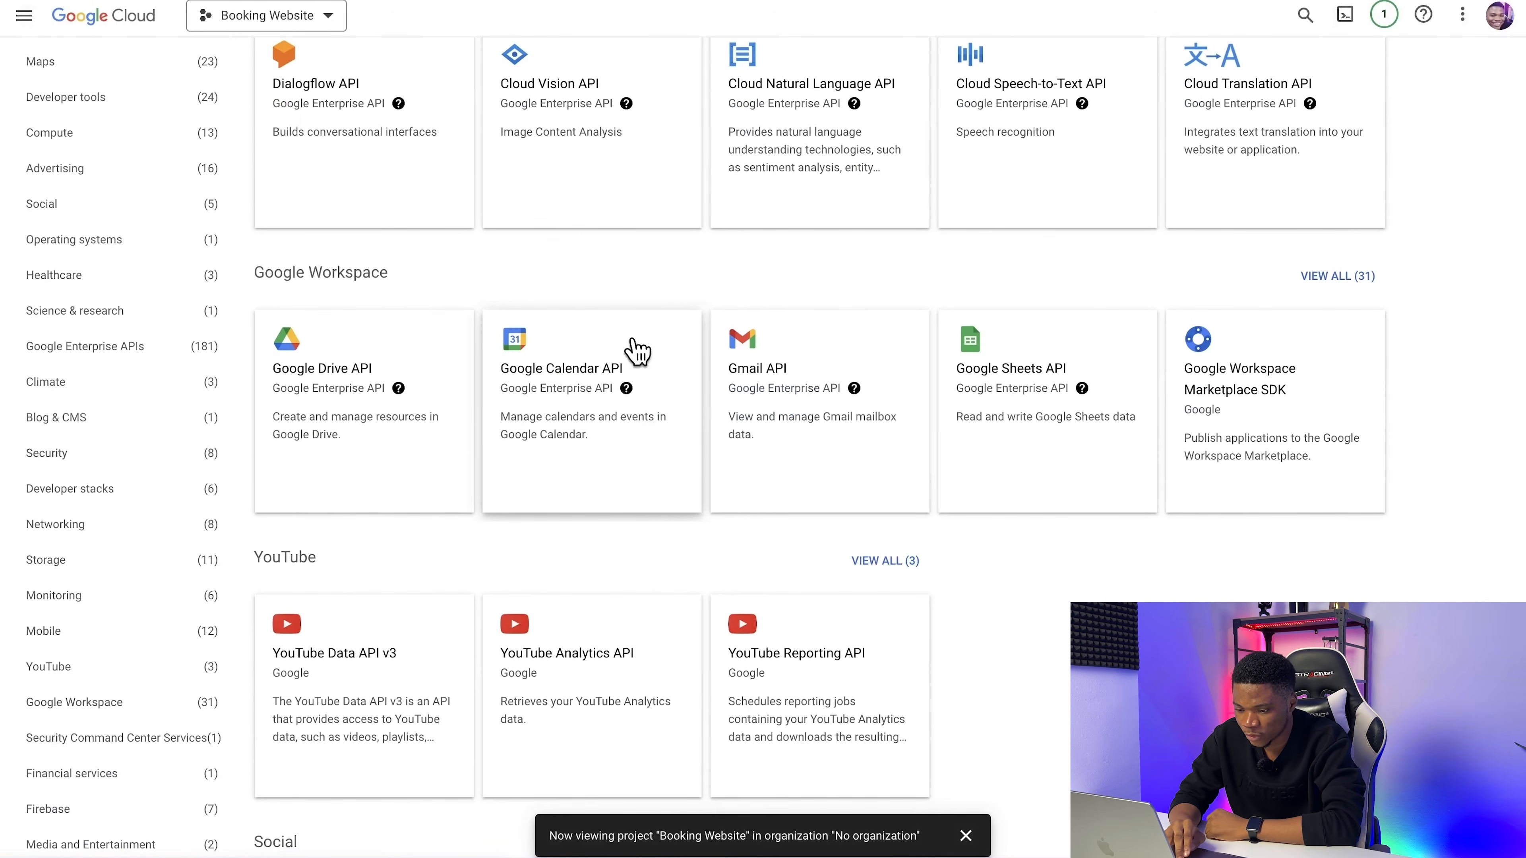
{"action": "left_click", "coordinate": [559, 396]}
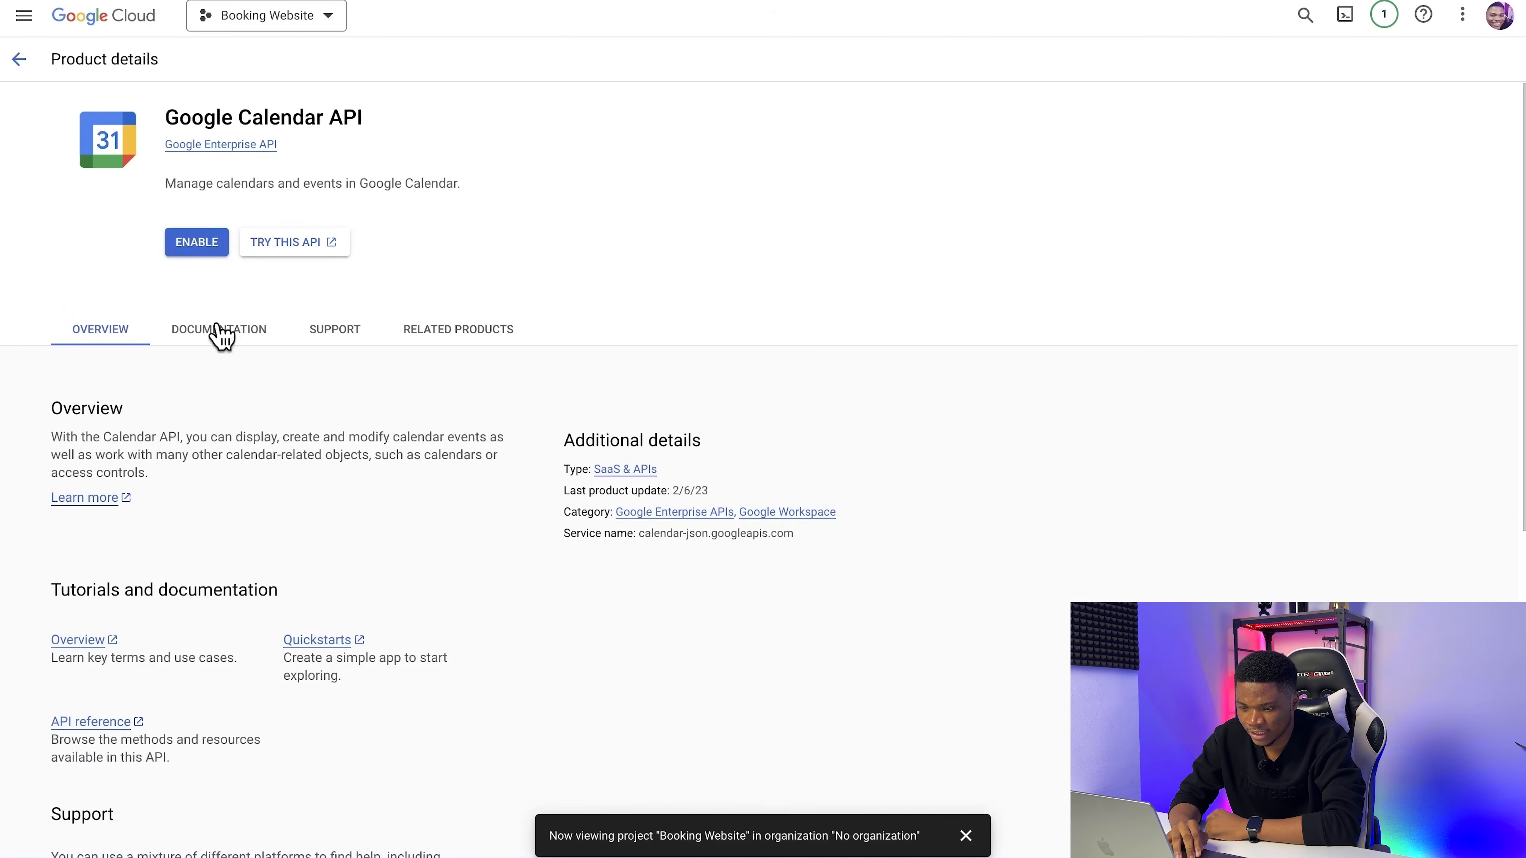
{"action": "left_click", "coordinate": [191, 249]}
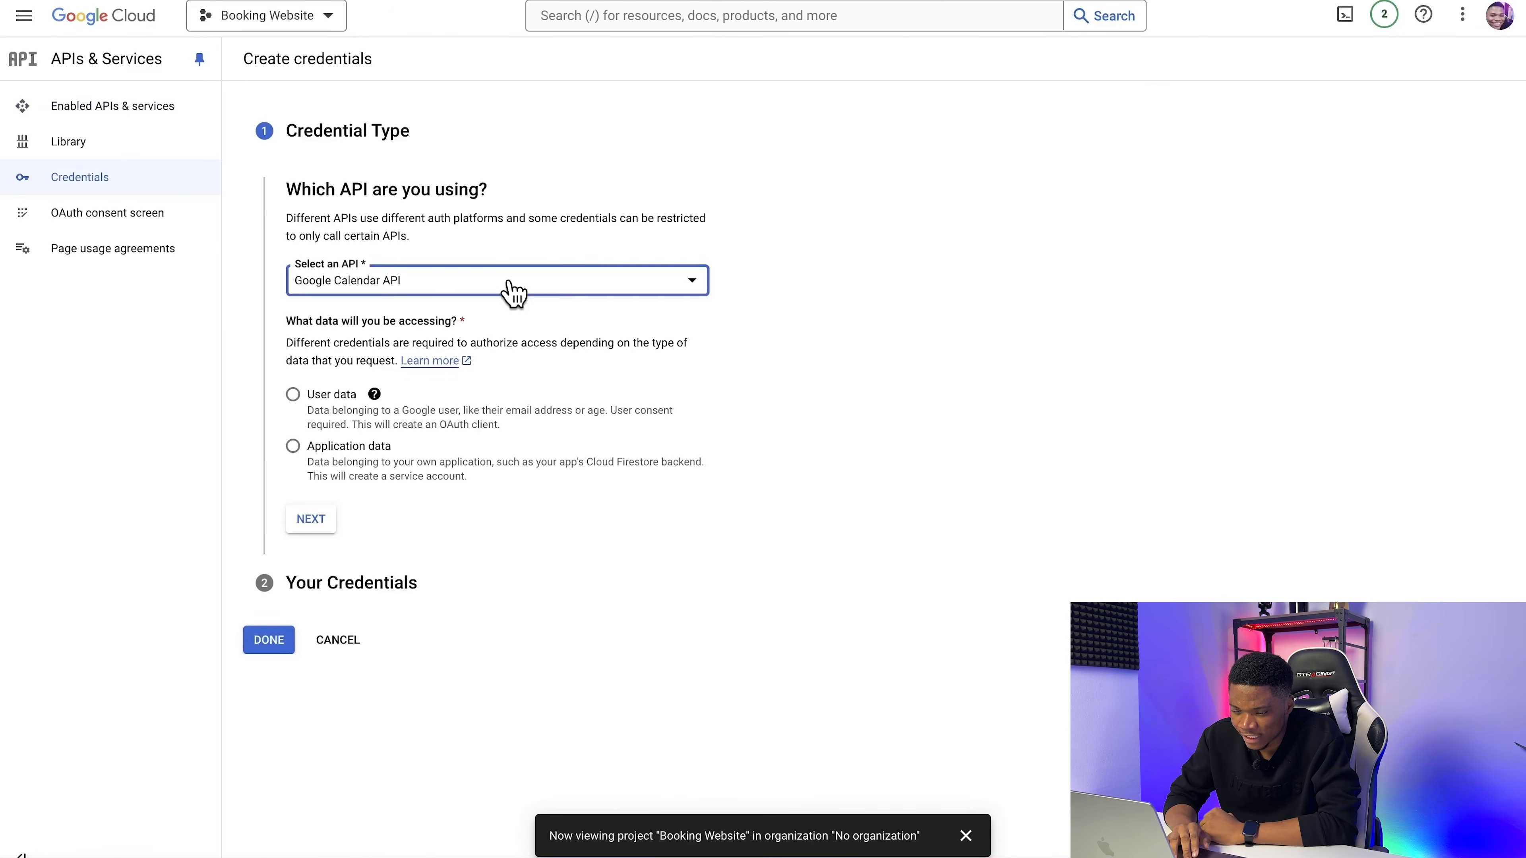
Step: Set the credential type to User data for the Google Calendar API and continue to the consent screen setup
{"action": "left_click", "coordinate": [510, 288]}
{"action": "left_click", "coordinate": [470, 300]}
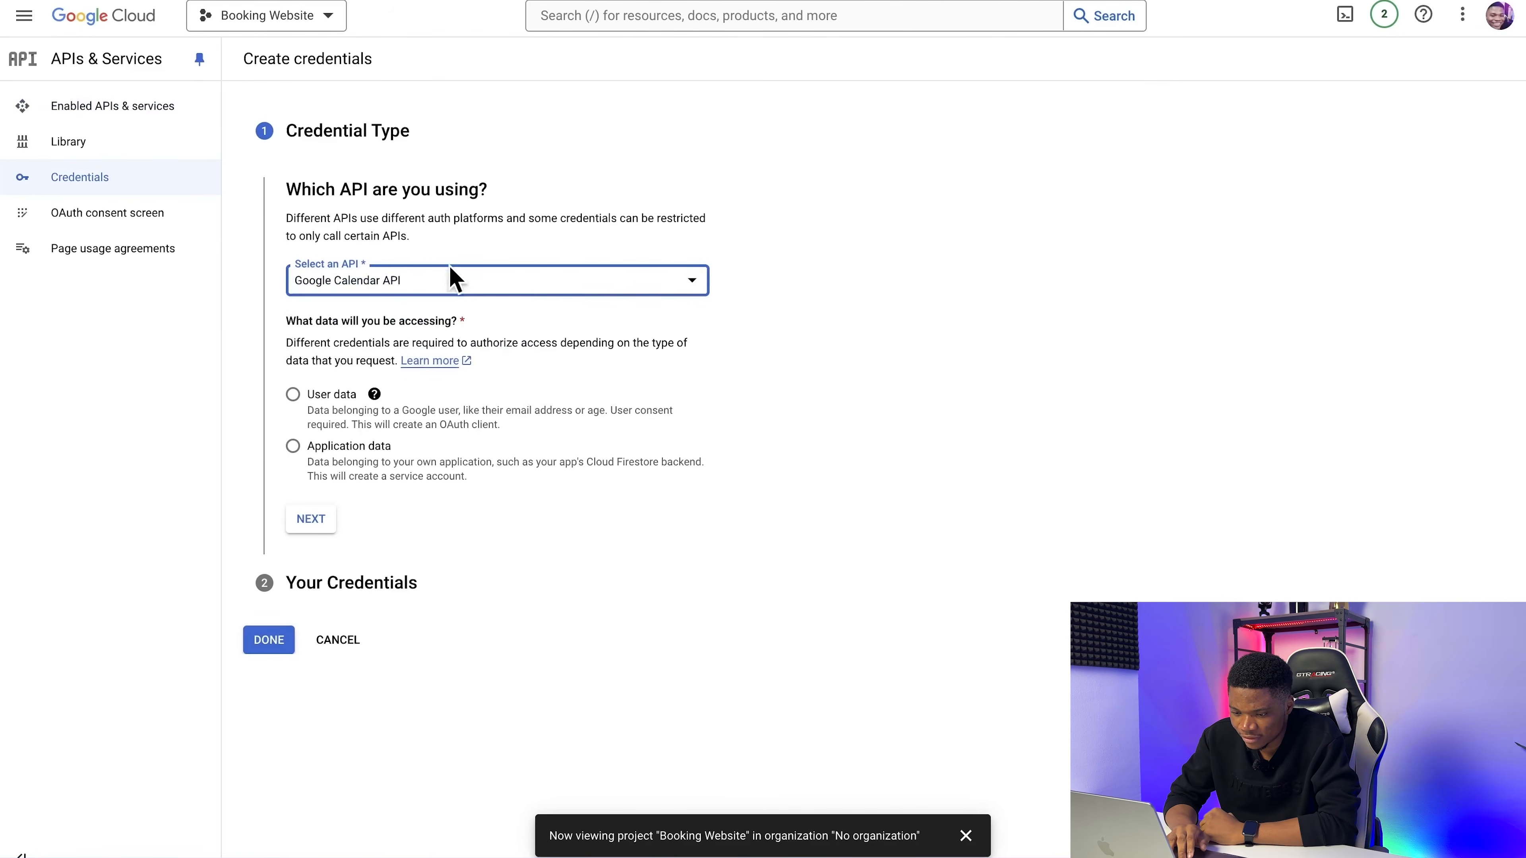
{"action": "left_click", "coordinate": [294, 394]}
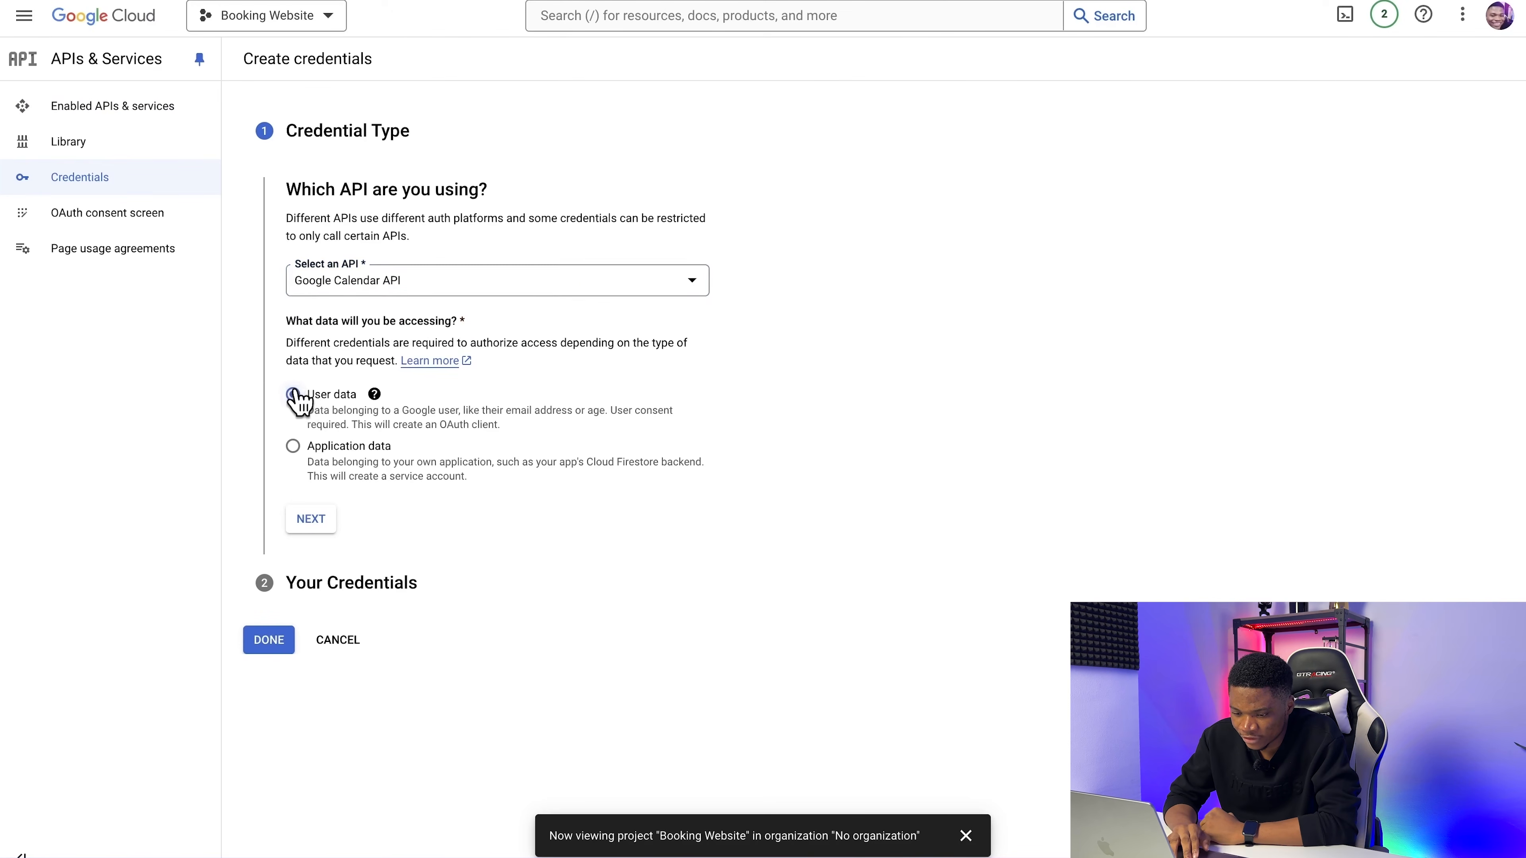
{"action": "left_click", "coordinate": [324, 528]}
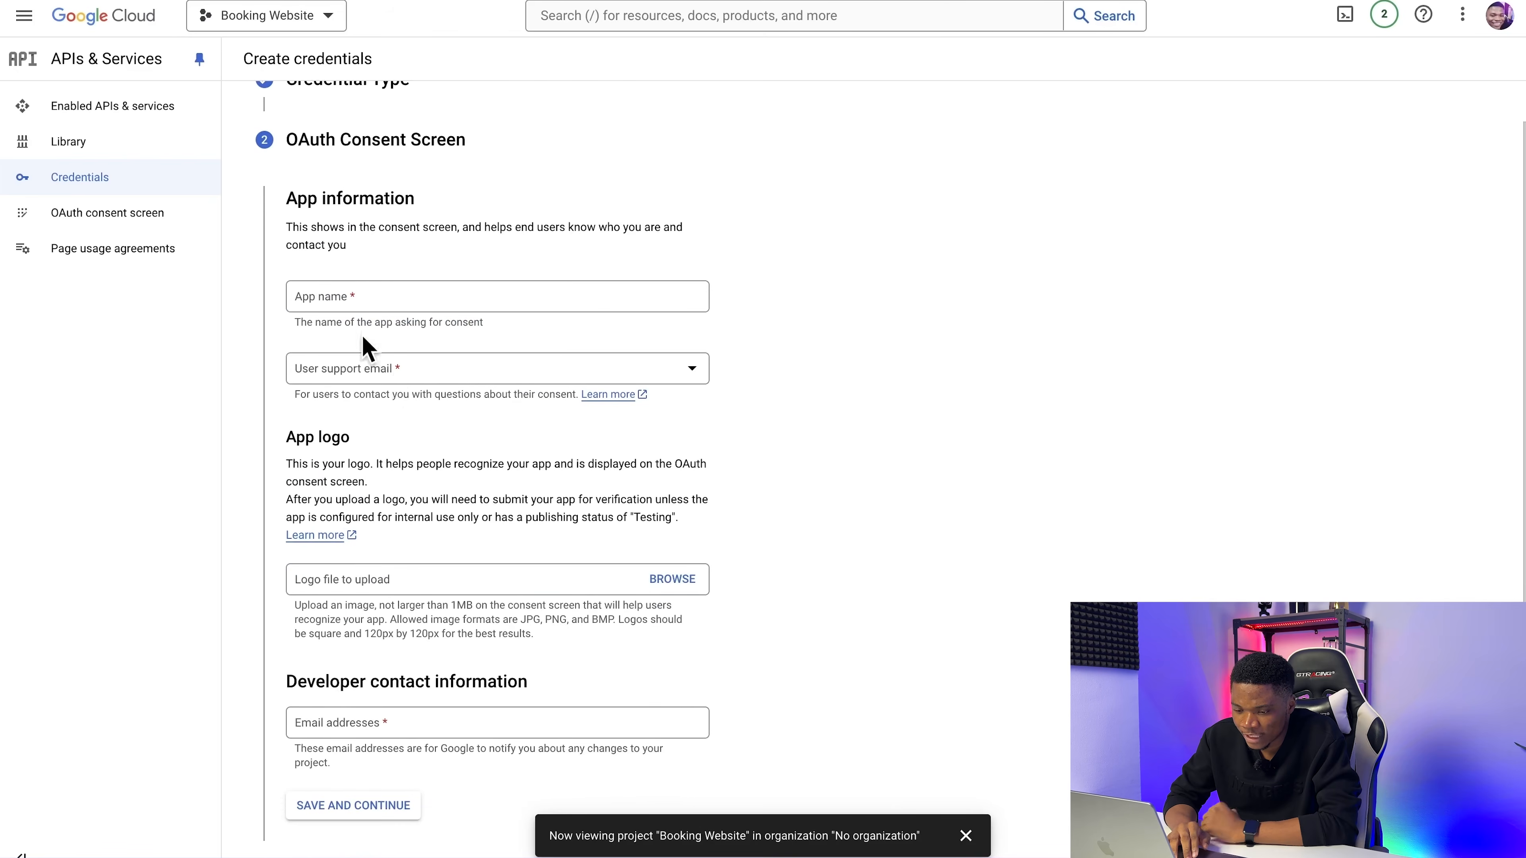
Step: Name the consent screen app Booking Website and choose the account's own address as the user support email
{"action": "left_click", "coordinate": [361, 297]}
{"action": "type", "text": "Book"}
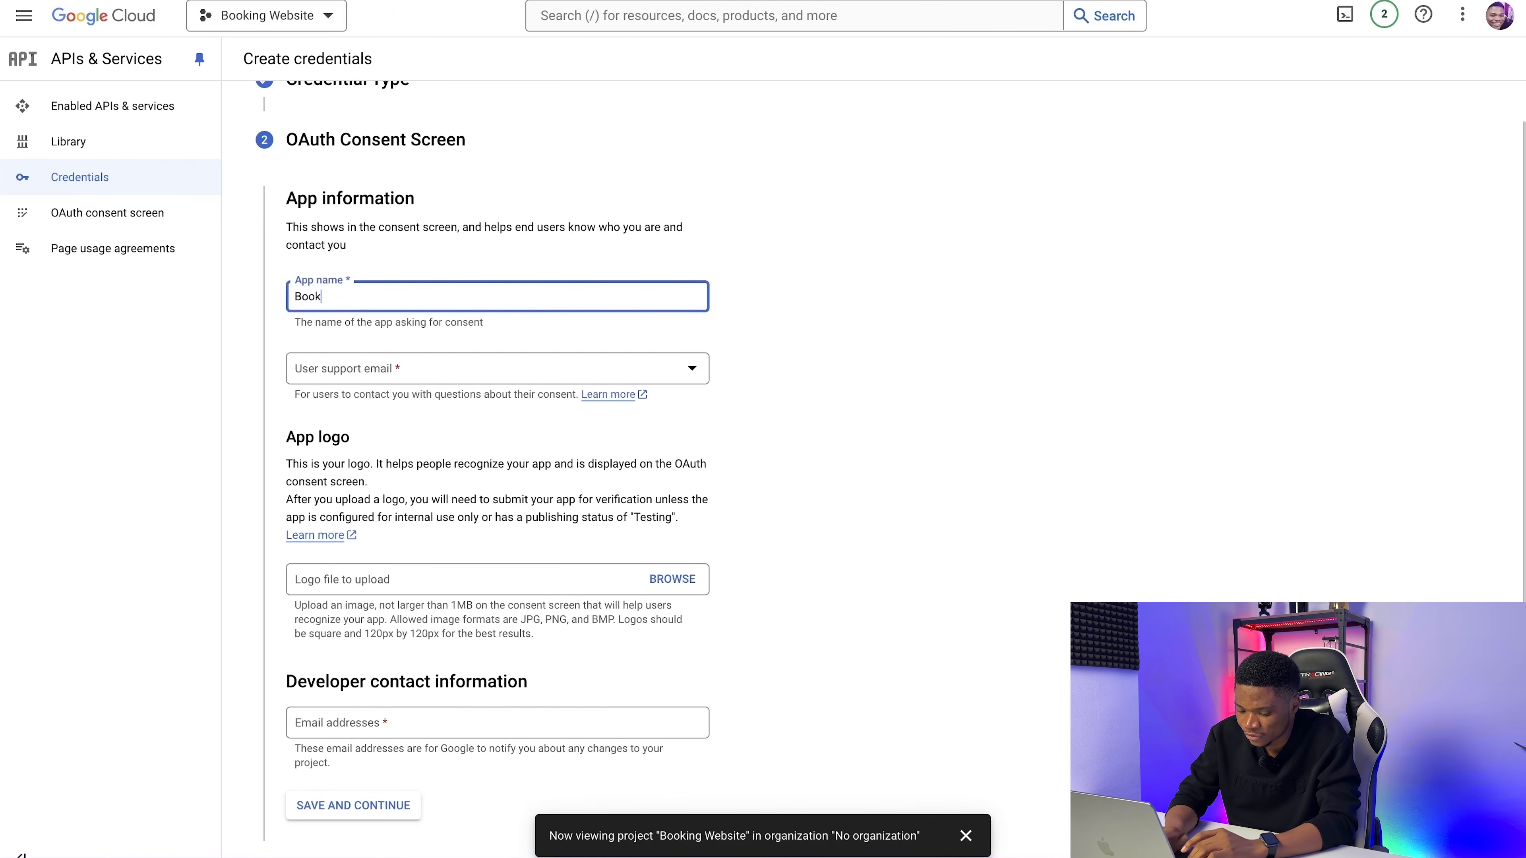
{"action": "type", "text": "ing Websit"}
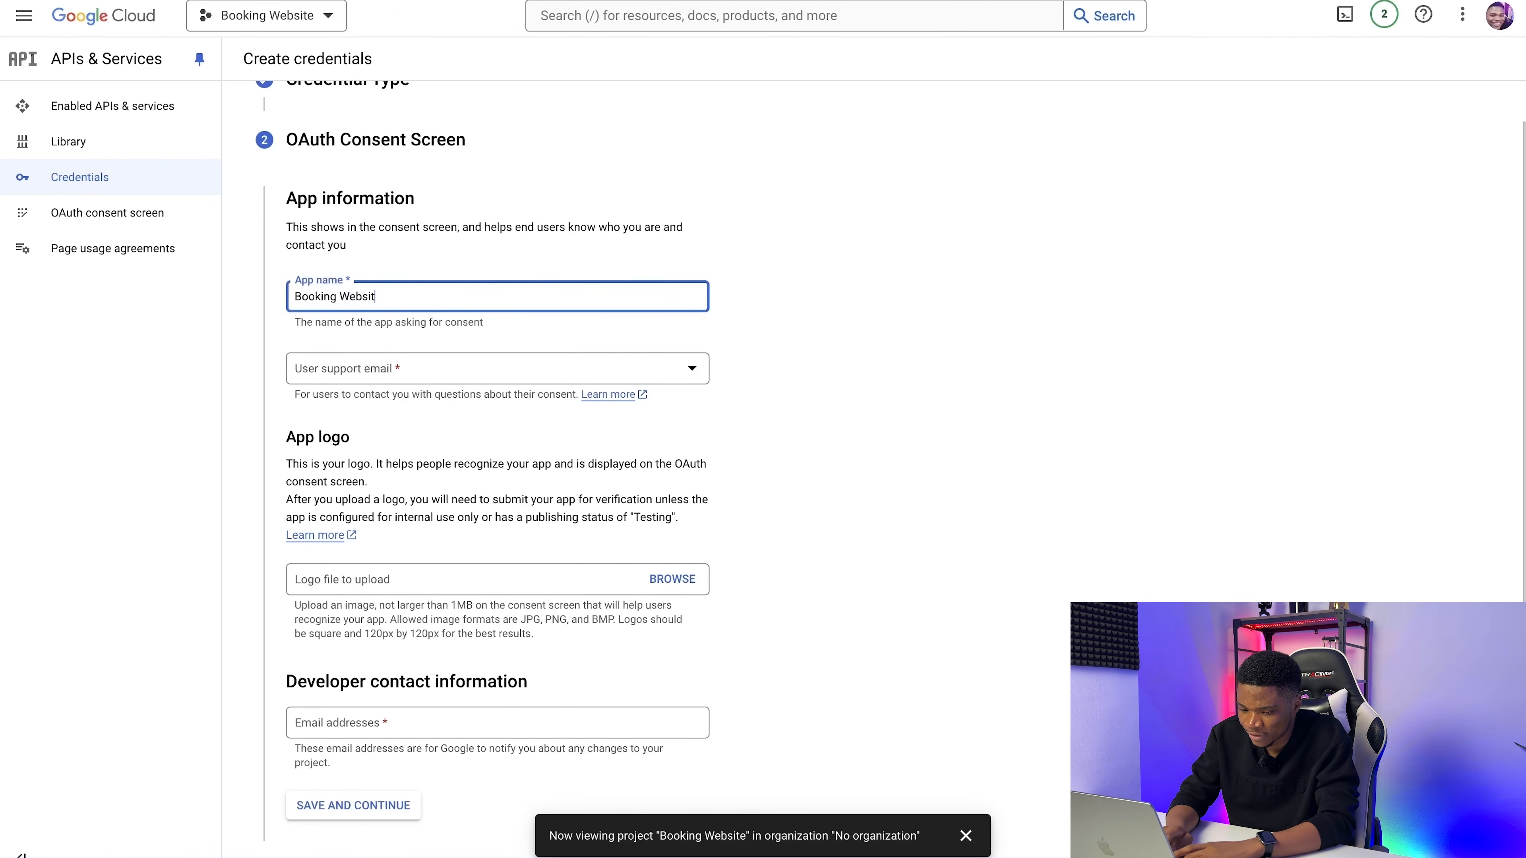
{"action": "type", "text": "e"}
{"action": "left_click", "coordinate": [418, 368]}
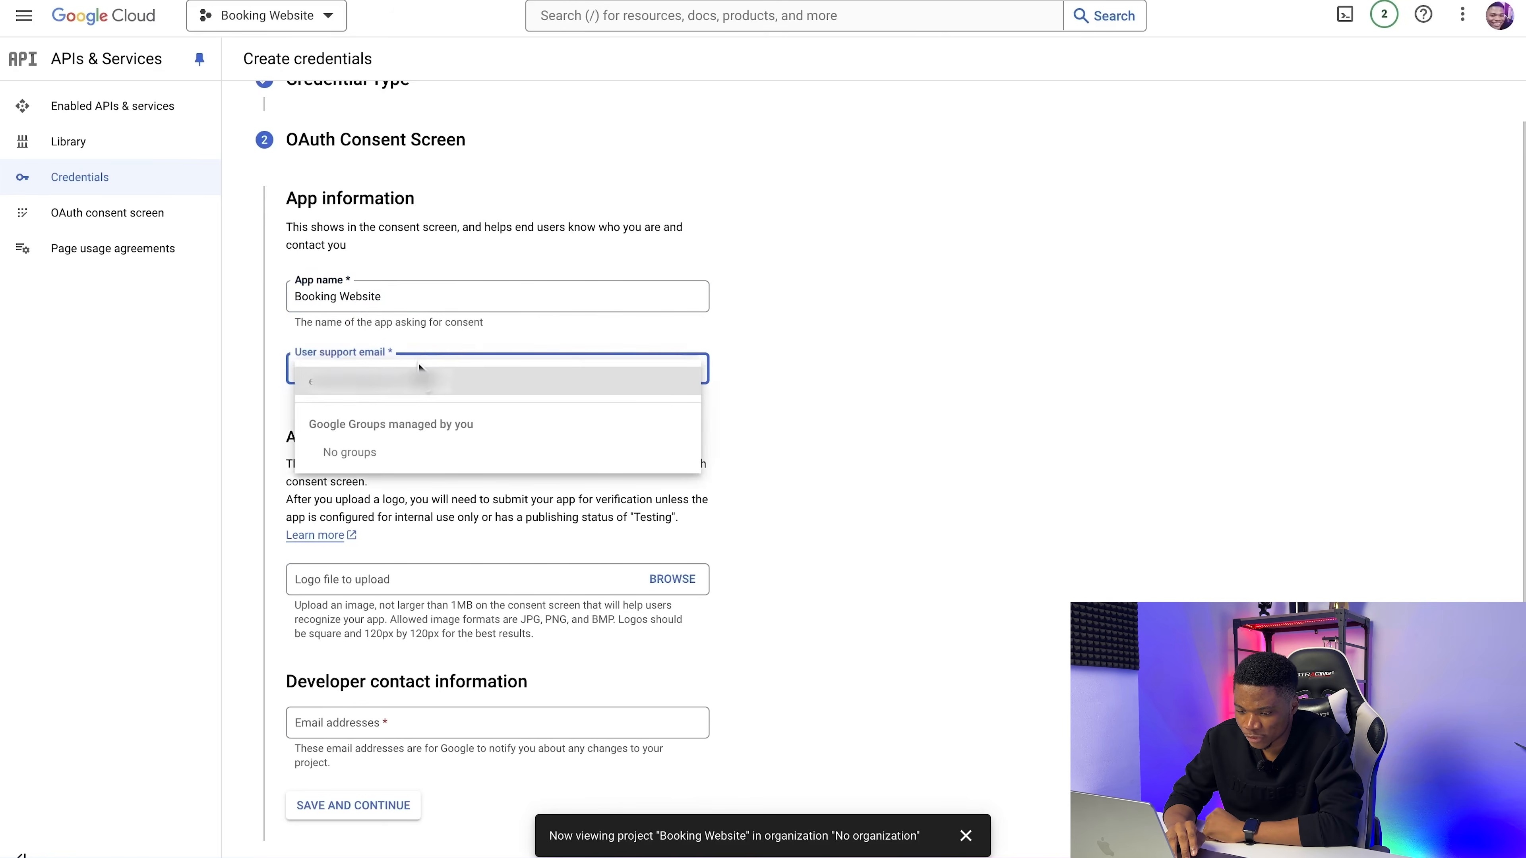
{"action": "left_click", "coordinate": [436, 384]}
Step: Leave the app logo empty, fill in the developer contact email and save the consent screen information
{"action": "scroll", "coordinate": [670, 427], "scroll_direction": "down", "scroll_amount": 3}
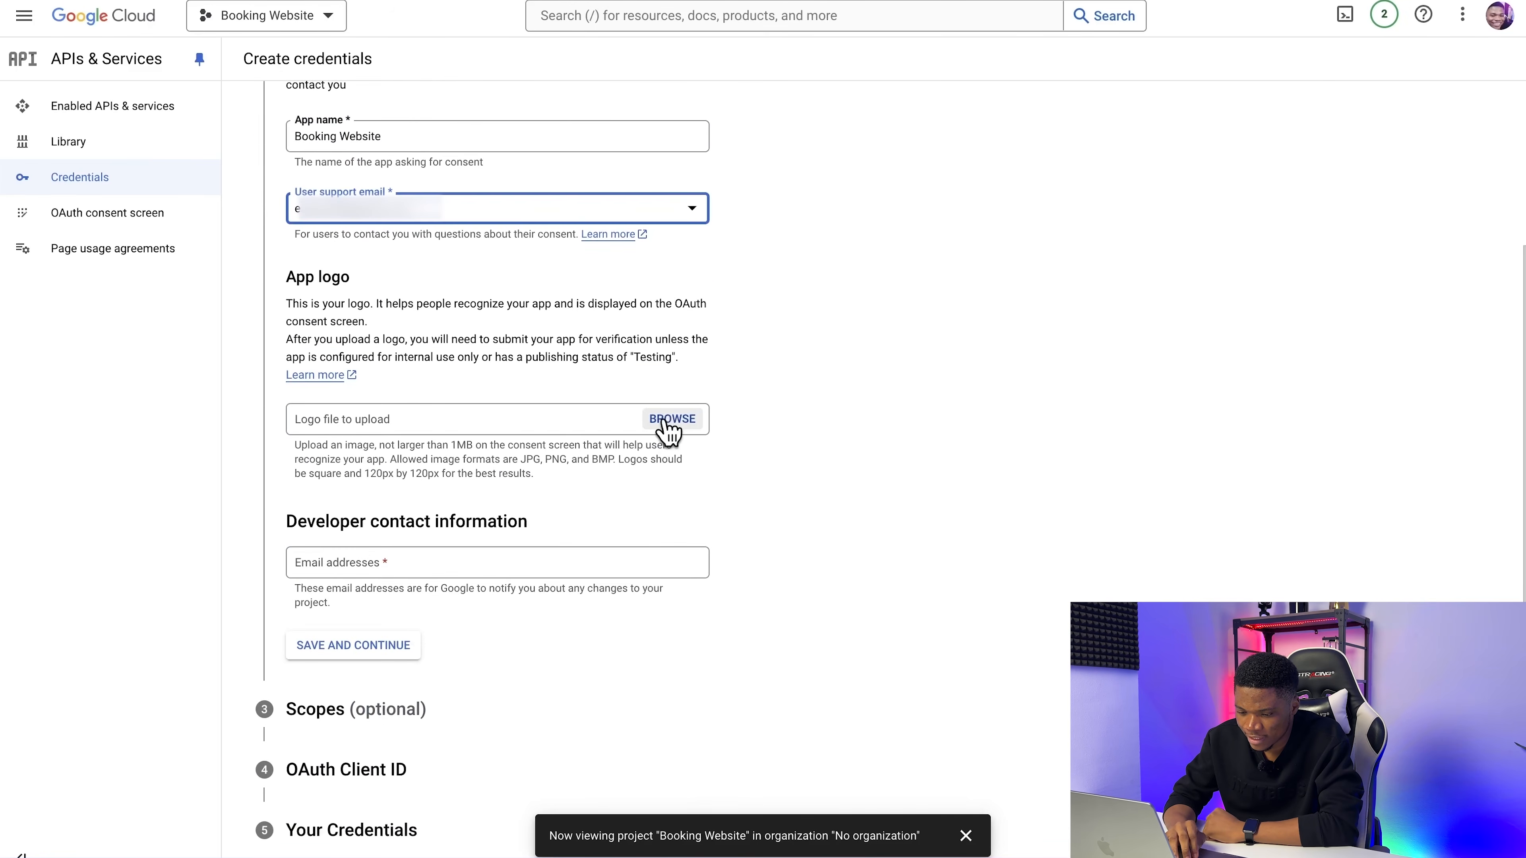
{"action": "scroll", "coordinate": [664, 422], "scroll_direction": "down", "scroll_amount": 1}
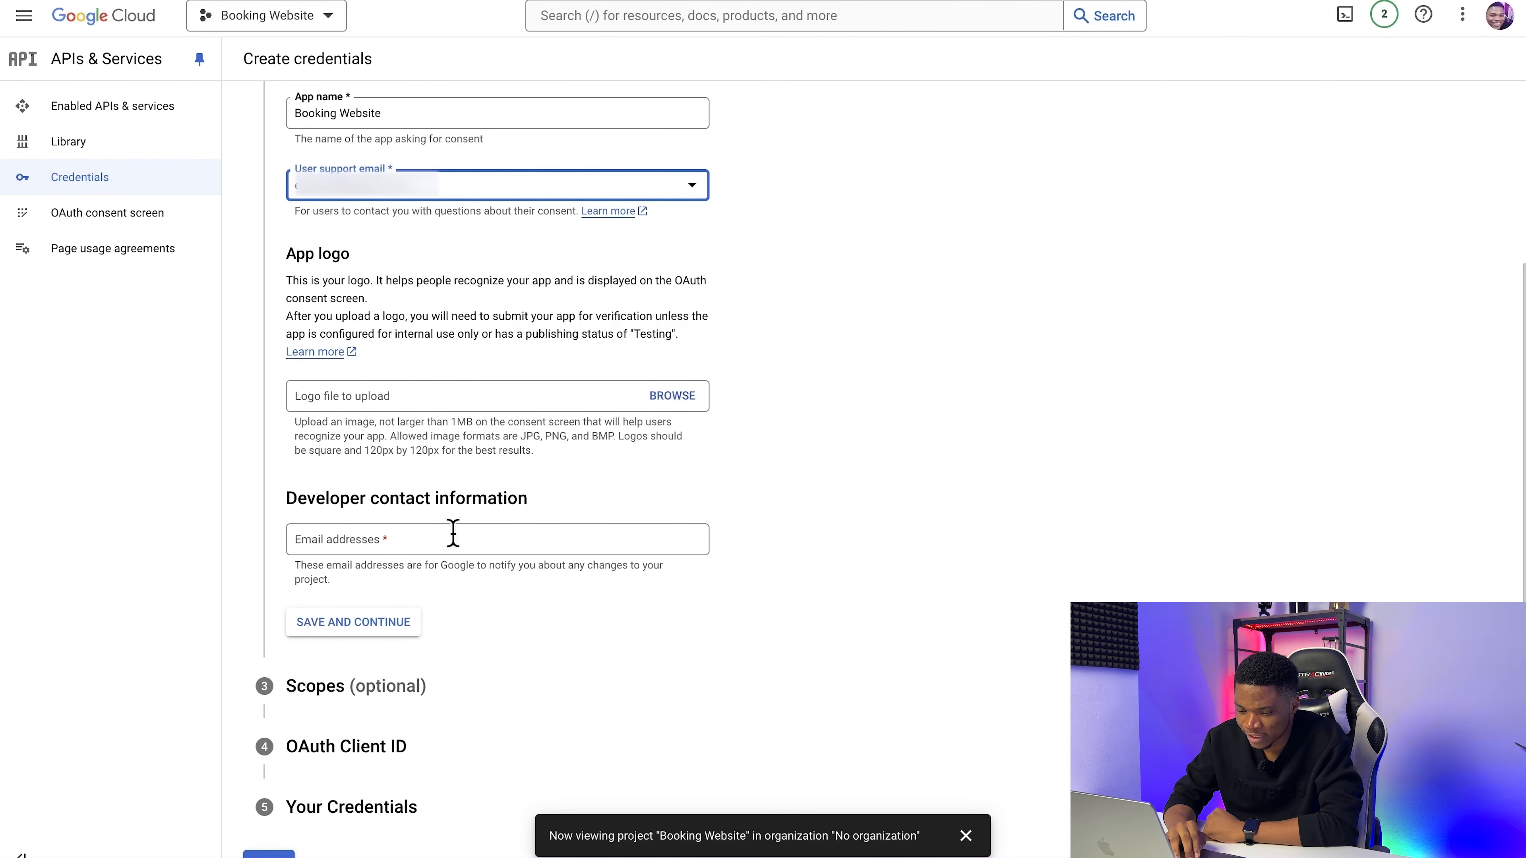
{"action": "left_click", "coordinate": [433, 539]}
{"action": "key", "text": "ctrl+v"}
{"action": "left_click", "coordinate": [360, 629]}
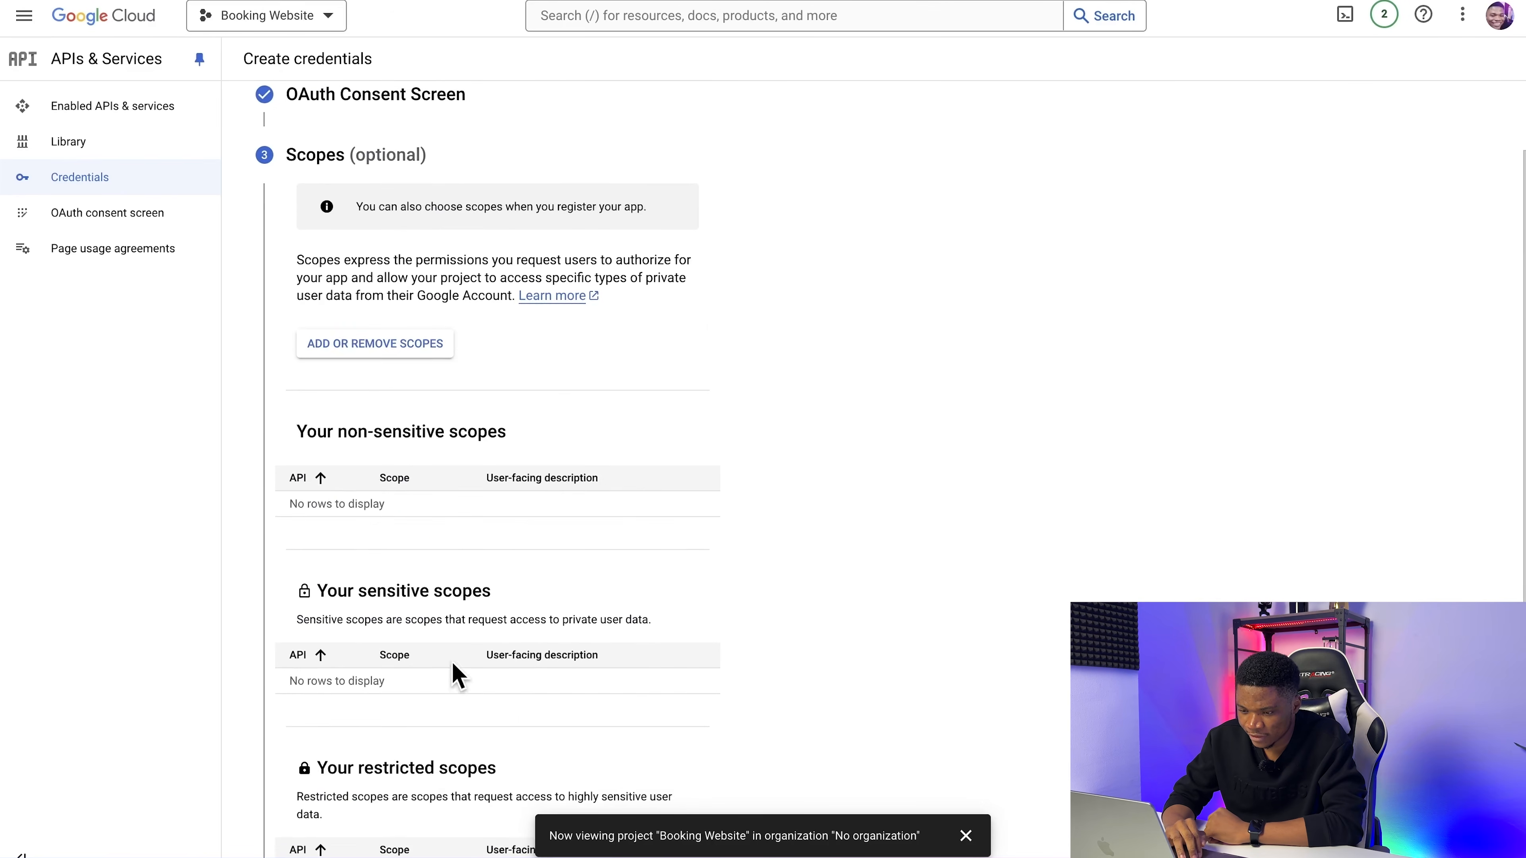
Step: Skip the optional scopes and set the OAuth client's application type to Web application
{"action": "scroll", "coordinate": [559, 312], "scroll_direction": "down", "scroll_amount": 4}
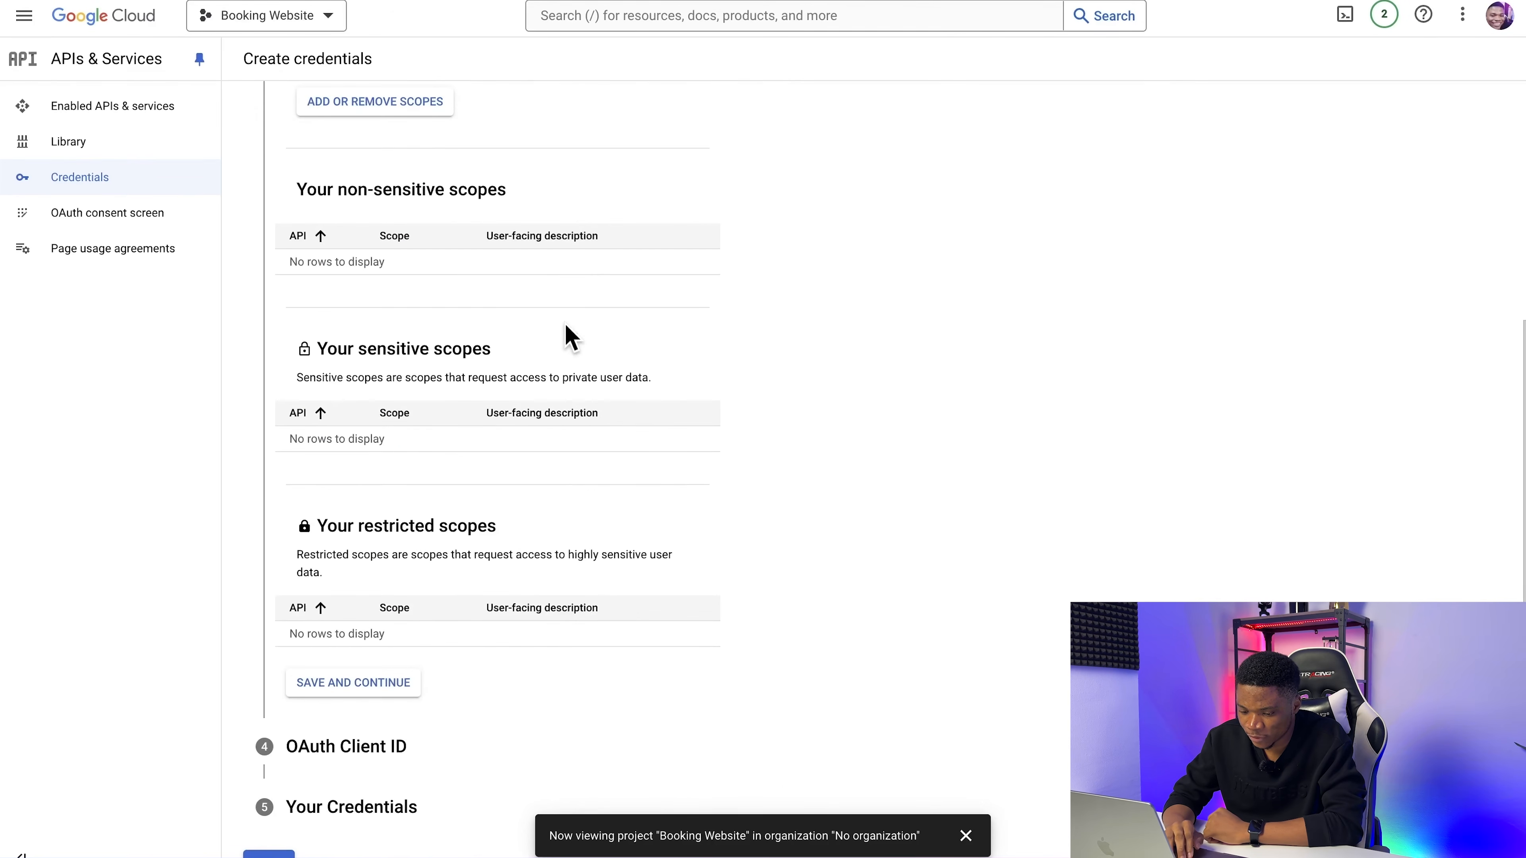
{"action": "left_click", "coordinate": [367, 685]}
{"action": "left_click", "coordinate": [551, 430]}
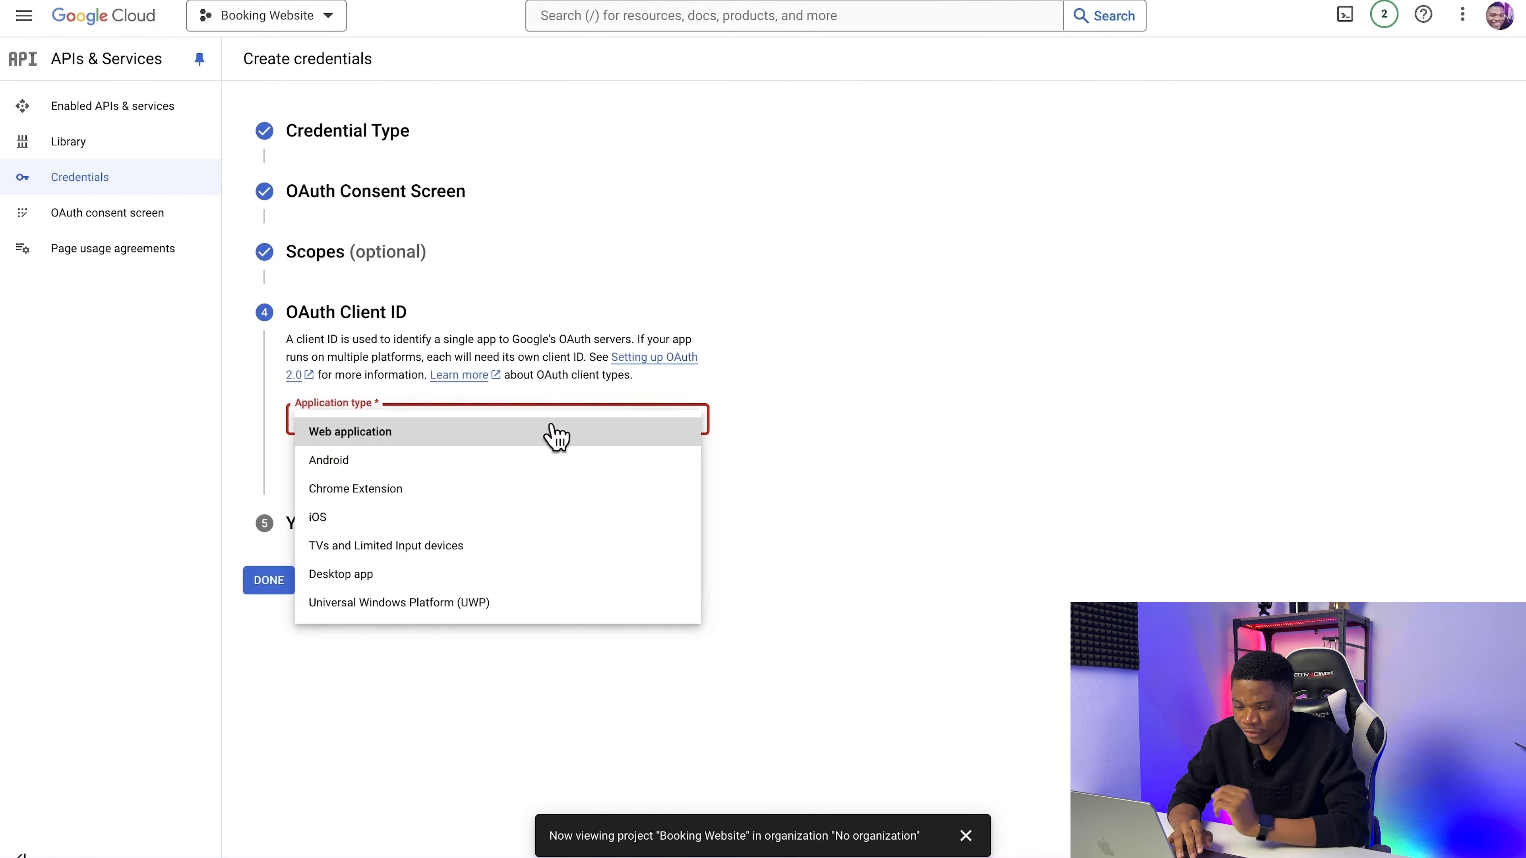
{"action": "left_click", "coordinate": [537, 443]}
Step: Copy the redirect URL from the WordPress Google Calendar Sync settings, add it as an authorized redirect URI and create the OAuth client
{"action": "scroll", "coordinate": [718, 535], "scroll_direction": "down", "scroll_amount": 4}
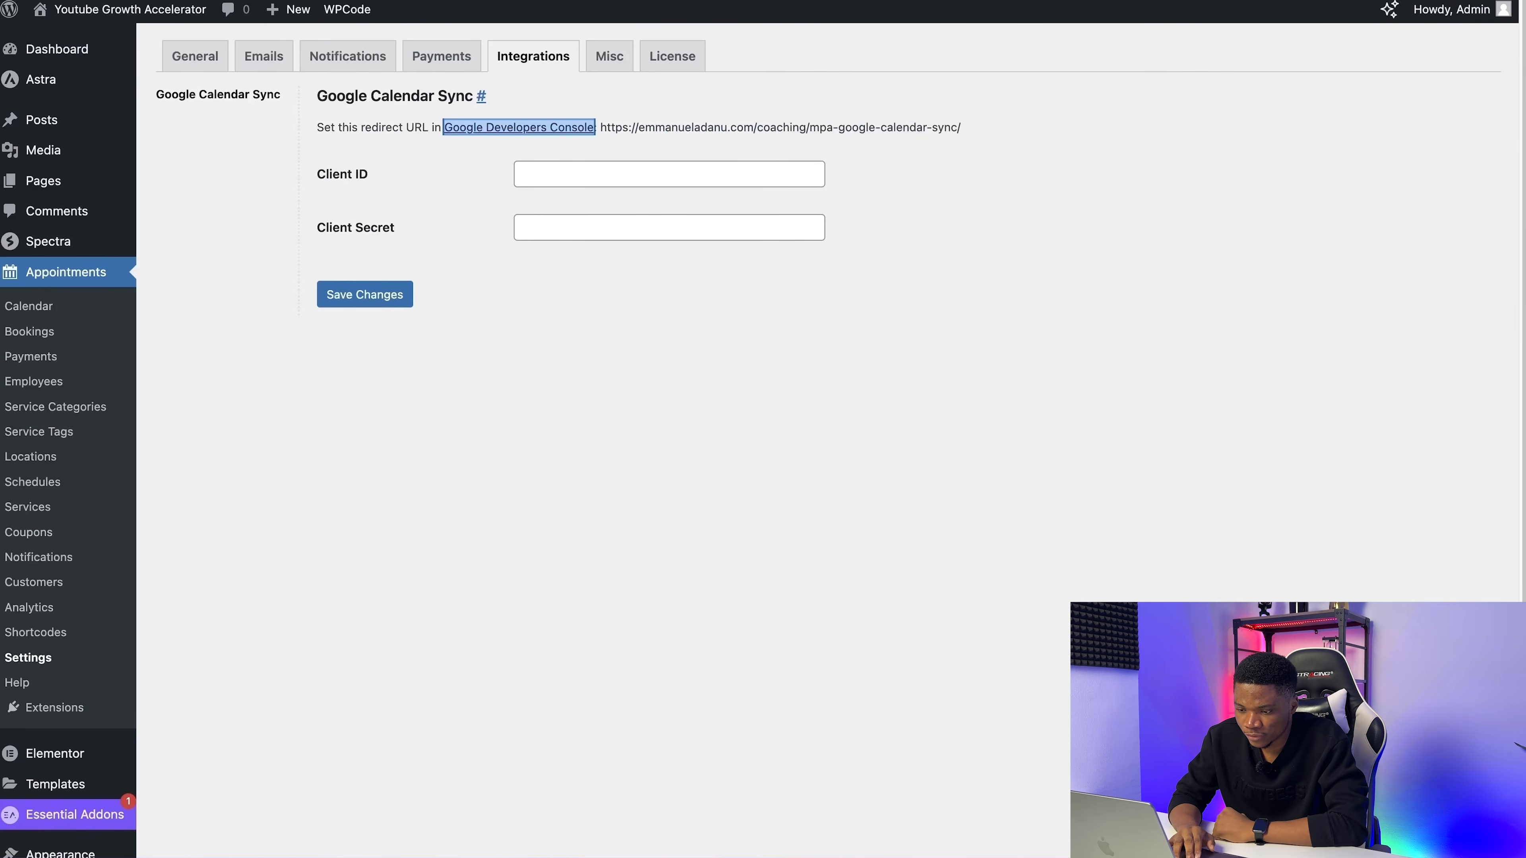
{"action": "left_click", "coordinate": [489, 351]}
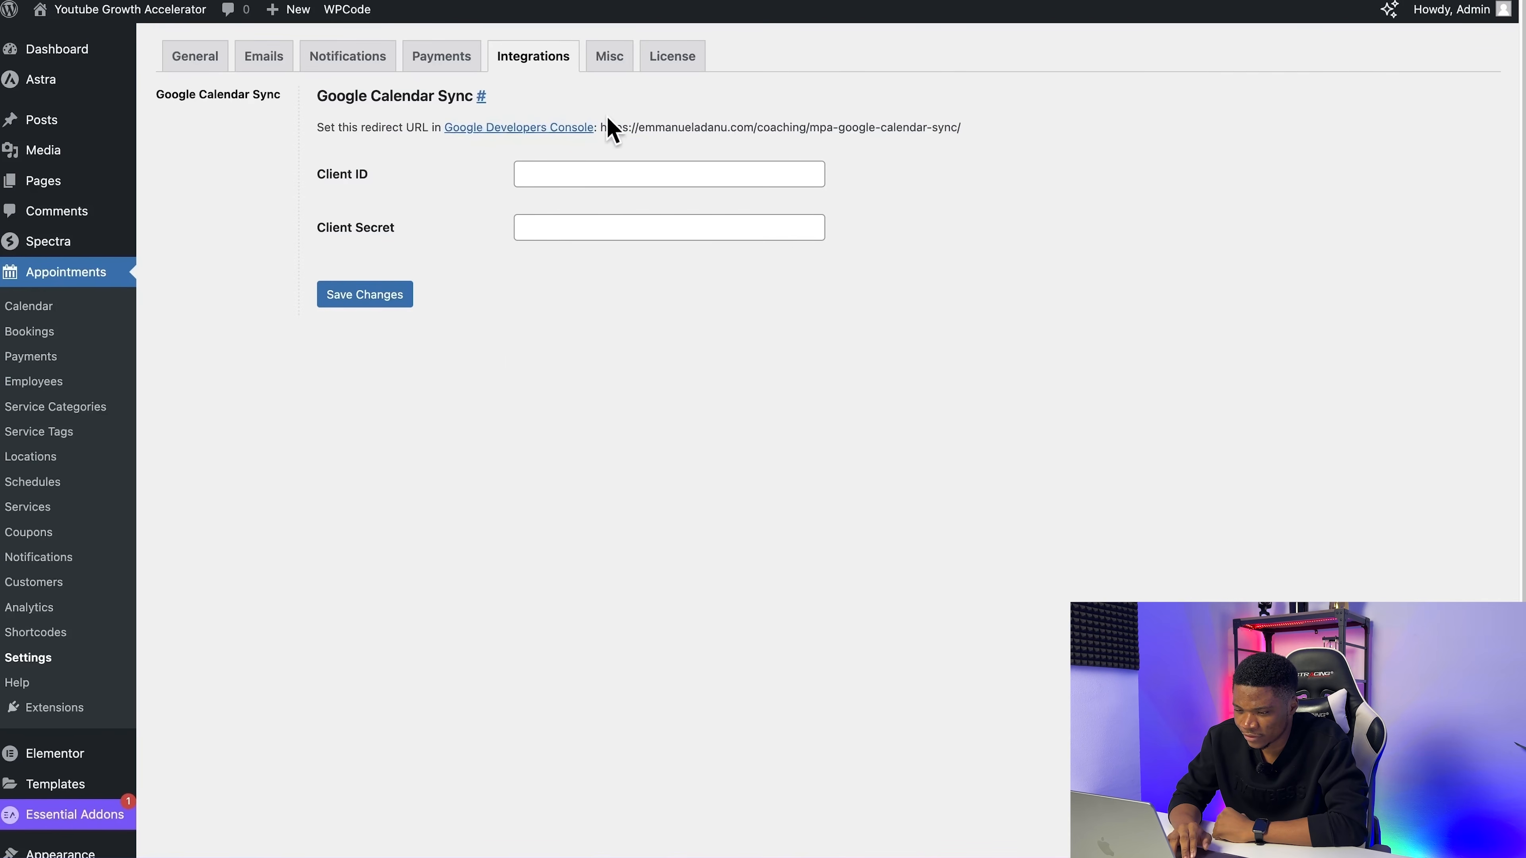
{"action": "left_click_drag", "start_coordinate": [628, 123], "coordinate": [961, 128]}
{"action": "key", "text": "ctrl+c"}
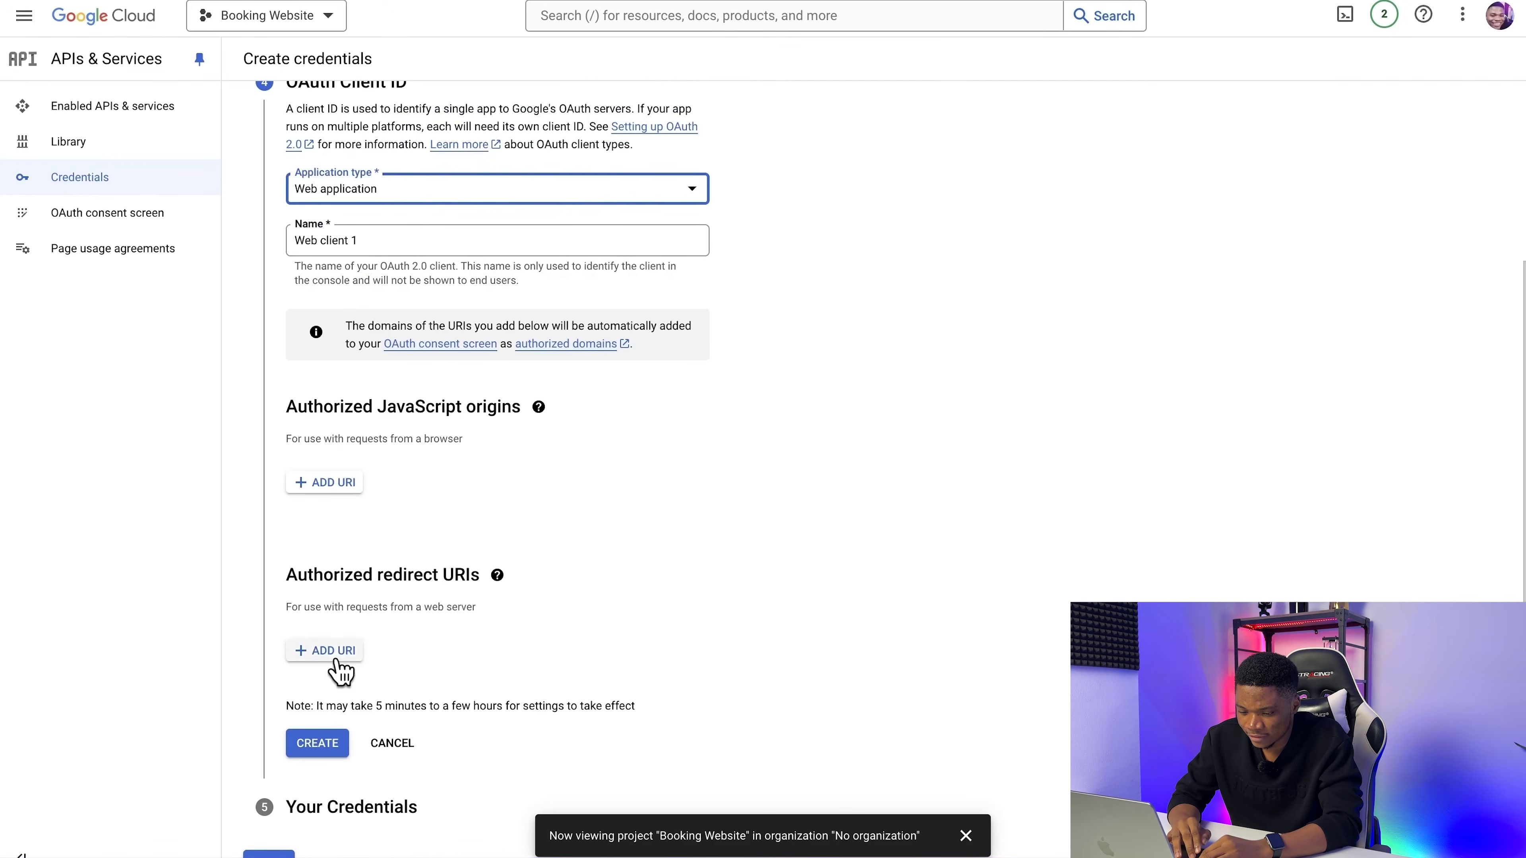
{"action": "left_click", "coordinate": [338, 654]}
{"action": "key", "text": "ctrl+v"}
{"action": "scroll", "coordinate": [777, 664], "scroll_direction": "down", "scroll_amount": 1}
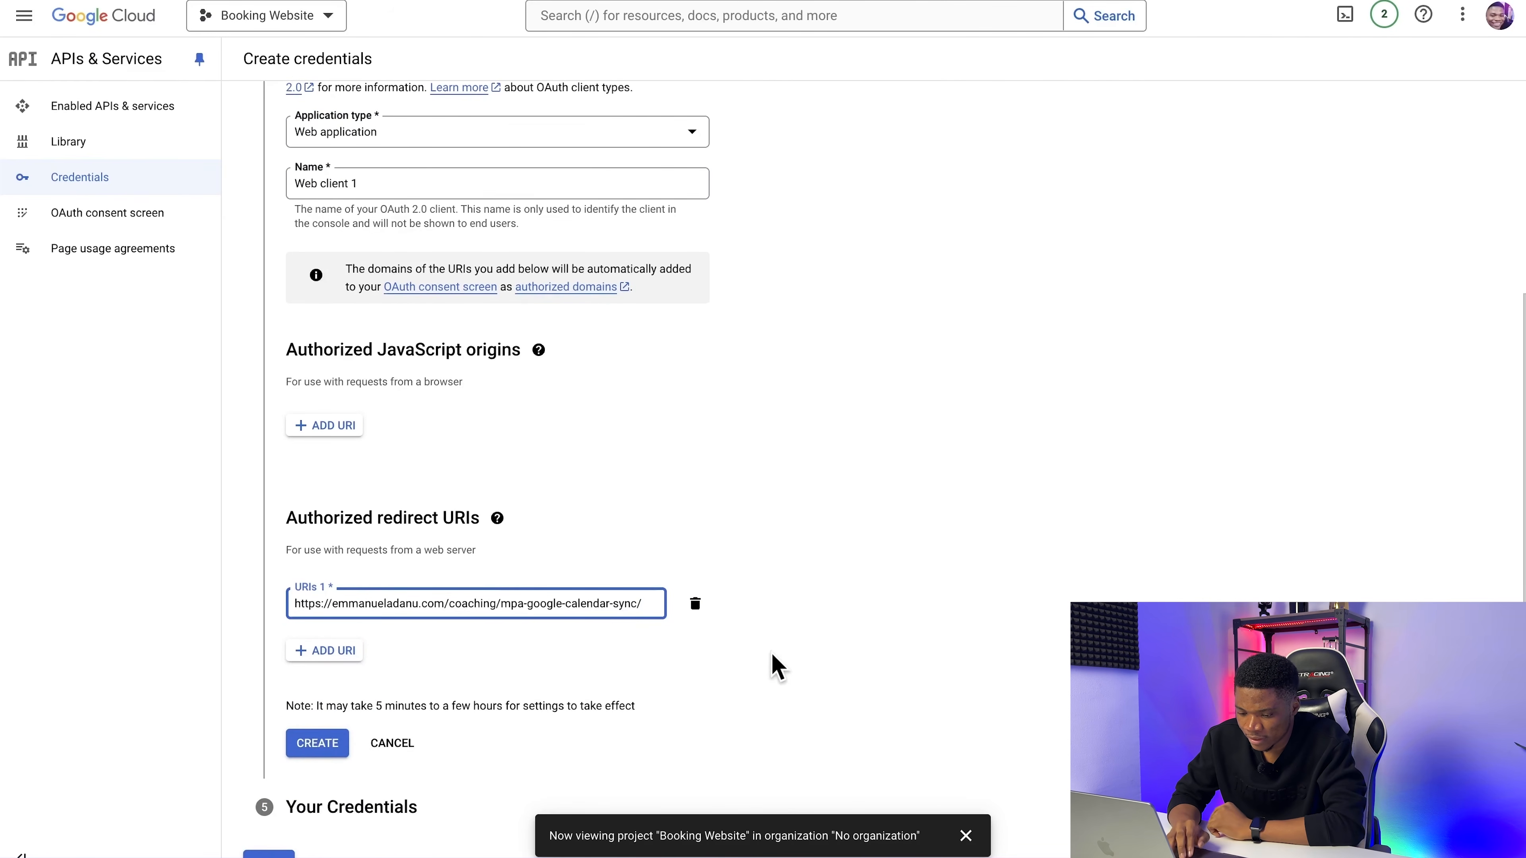
{"action": "left_click", "coordinate": [313, 745]}
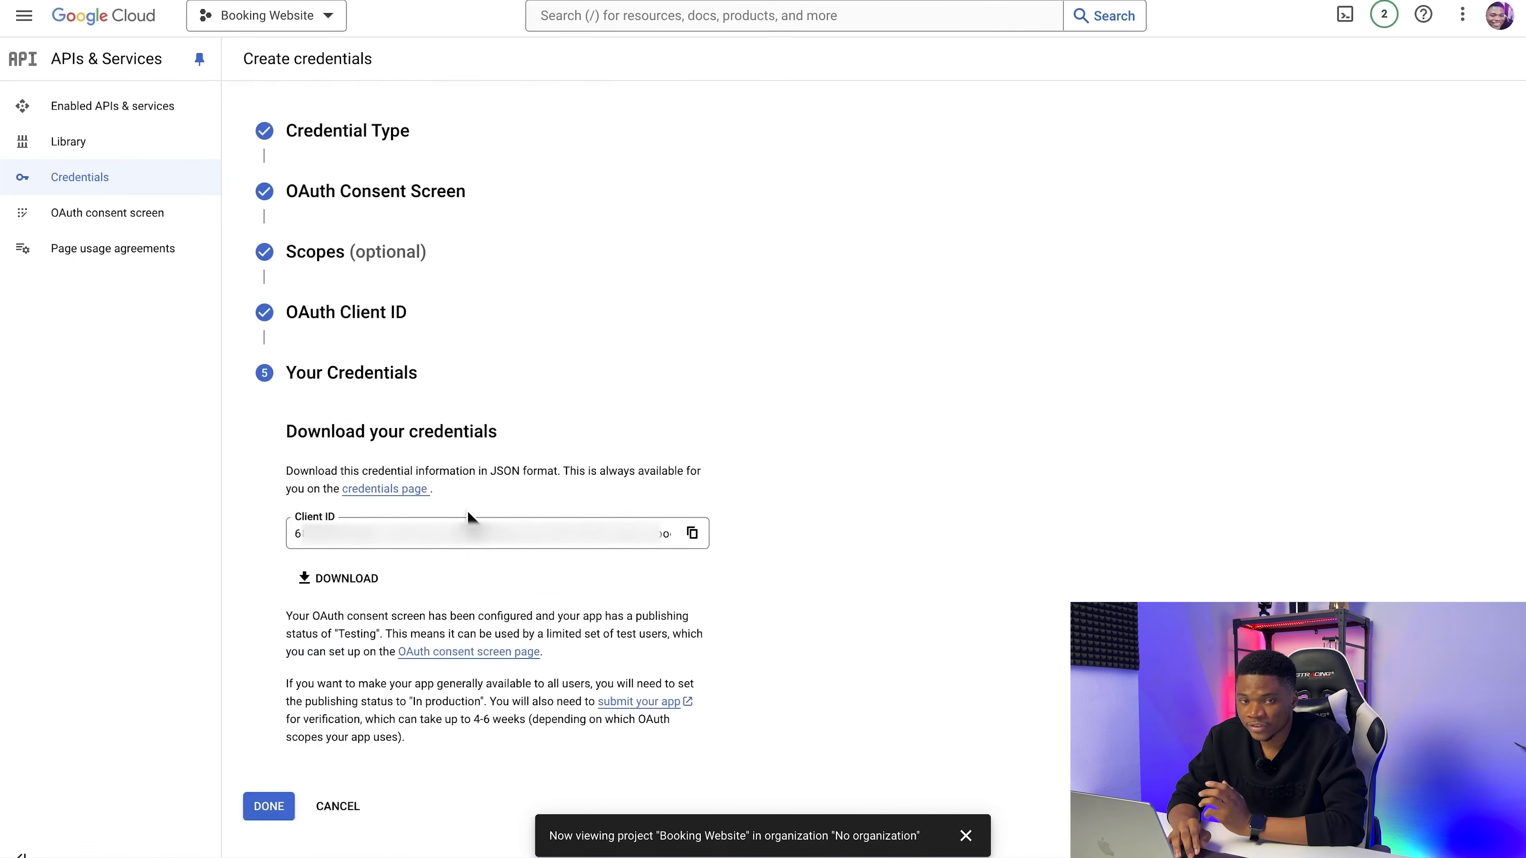
Step: Finish the credentials wizard and open the details of the OAuth client Web client 1
{"action": "left_click", "coordinate": [270, 807]}
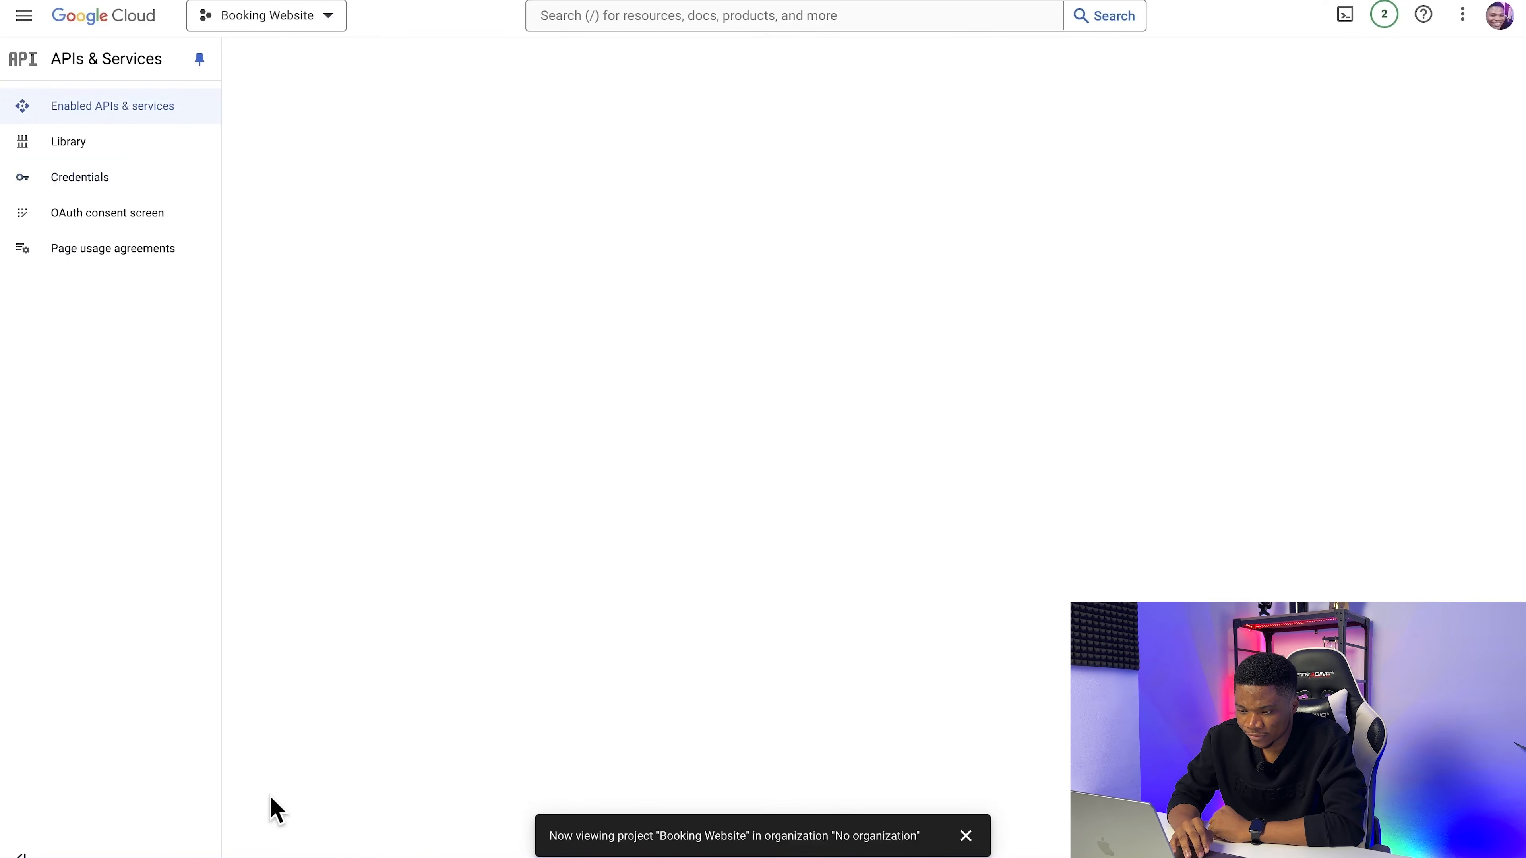
{"action": "left_click", "coordinate": [108, 181]}
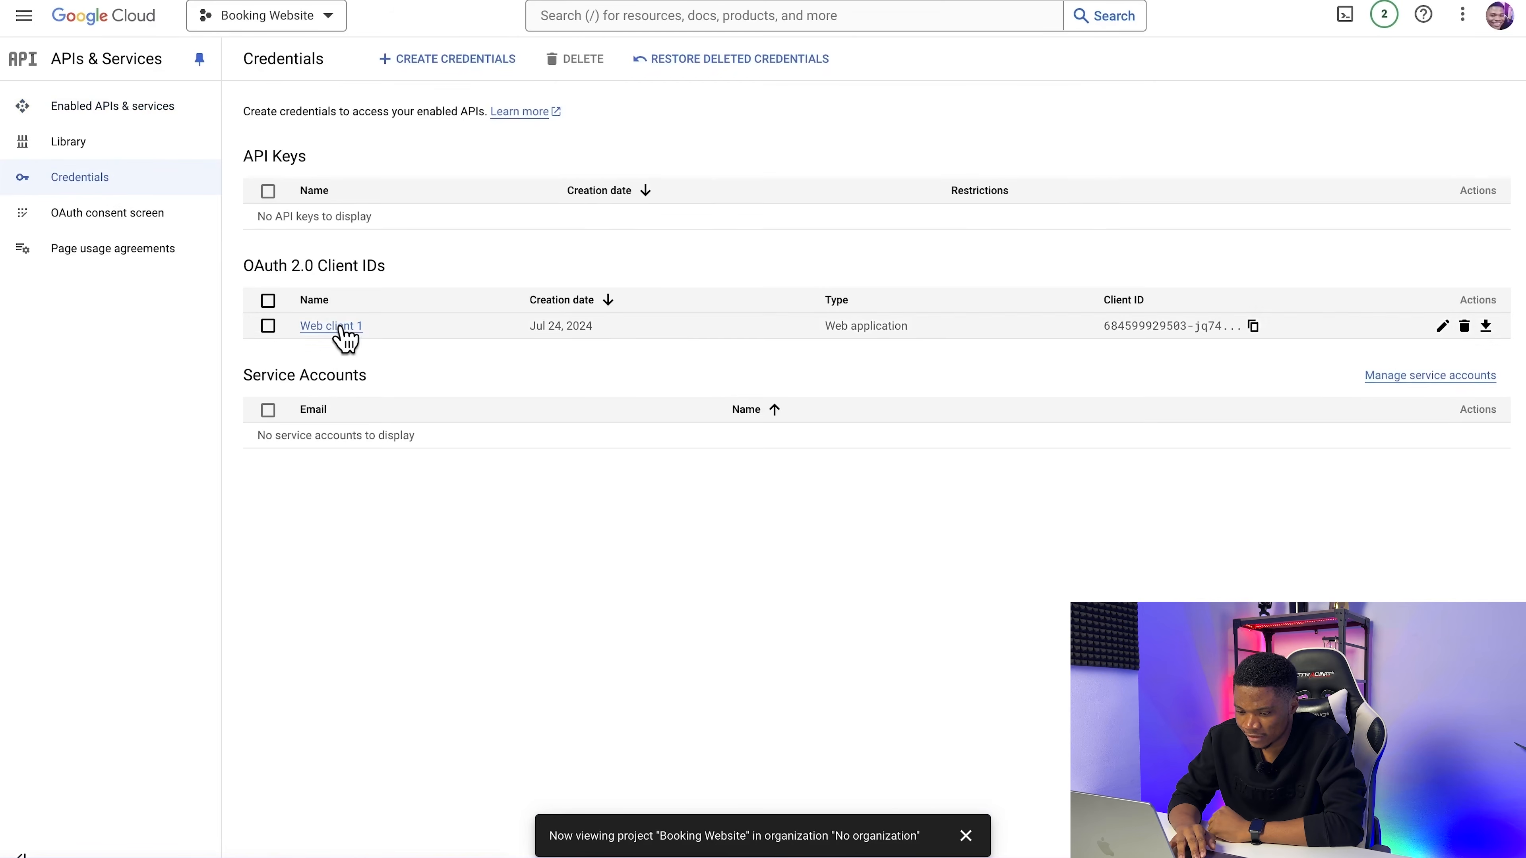
{"action": "left_click", "coordinate": [332, 326]}
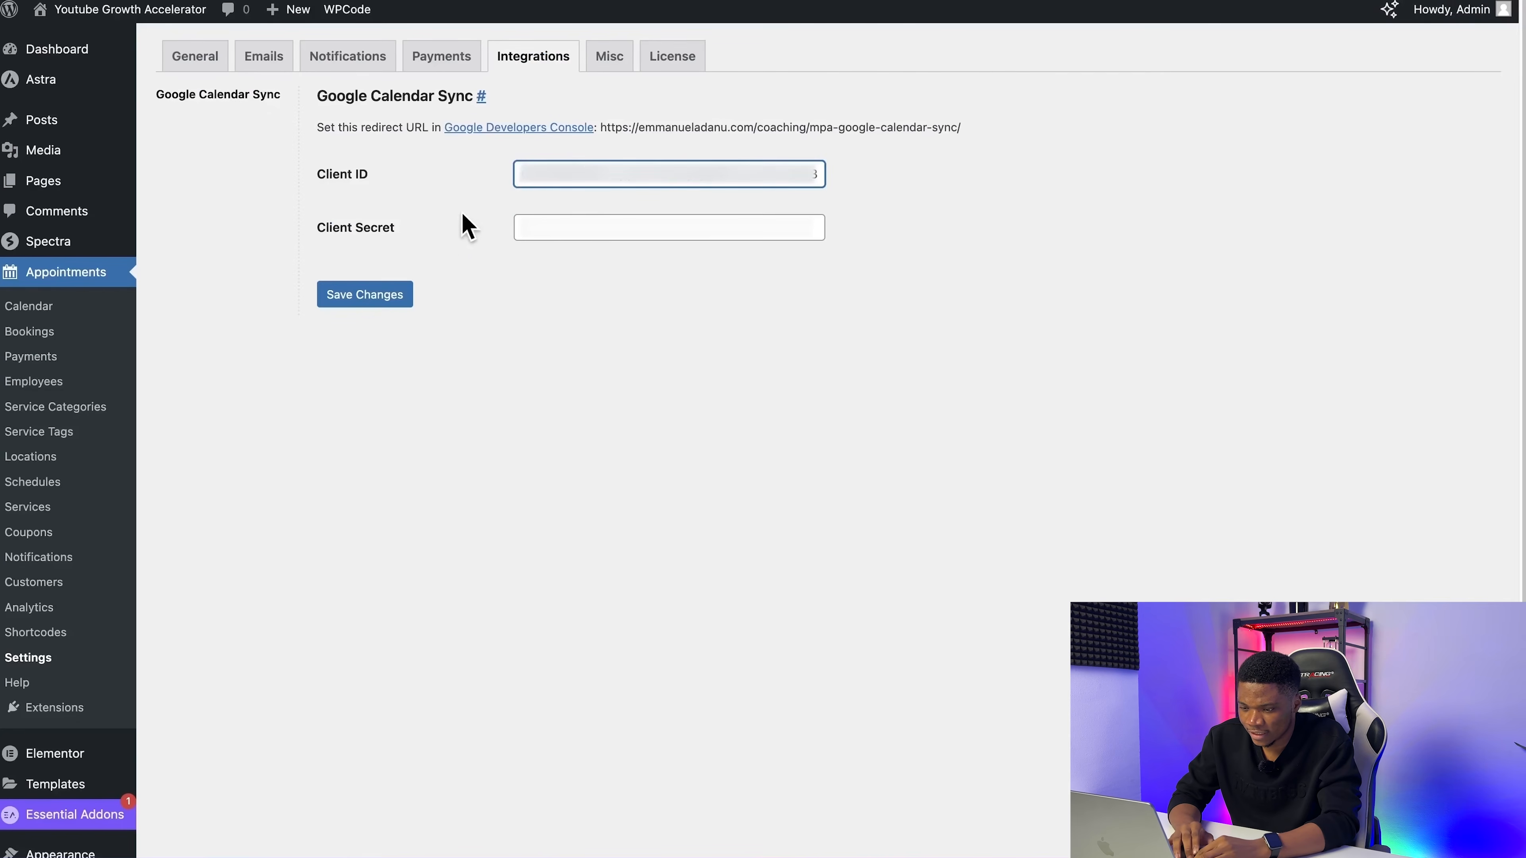
Step: Paste the OAuth client secret into the WordPress Google Calendar Sync settings and save the changes
{"action": "left_click", "coordinate": [538, 231]}
{"action": "key", "text": "super+v"}
{"action": "left_click", "coordinate": [743, 293]}
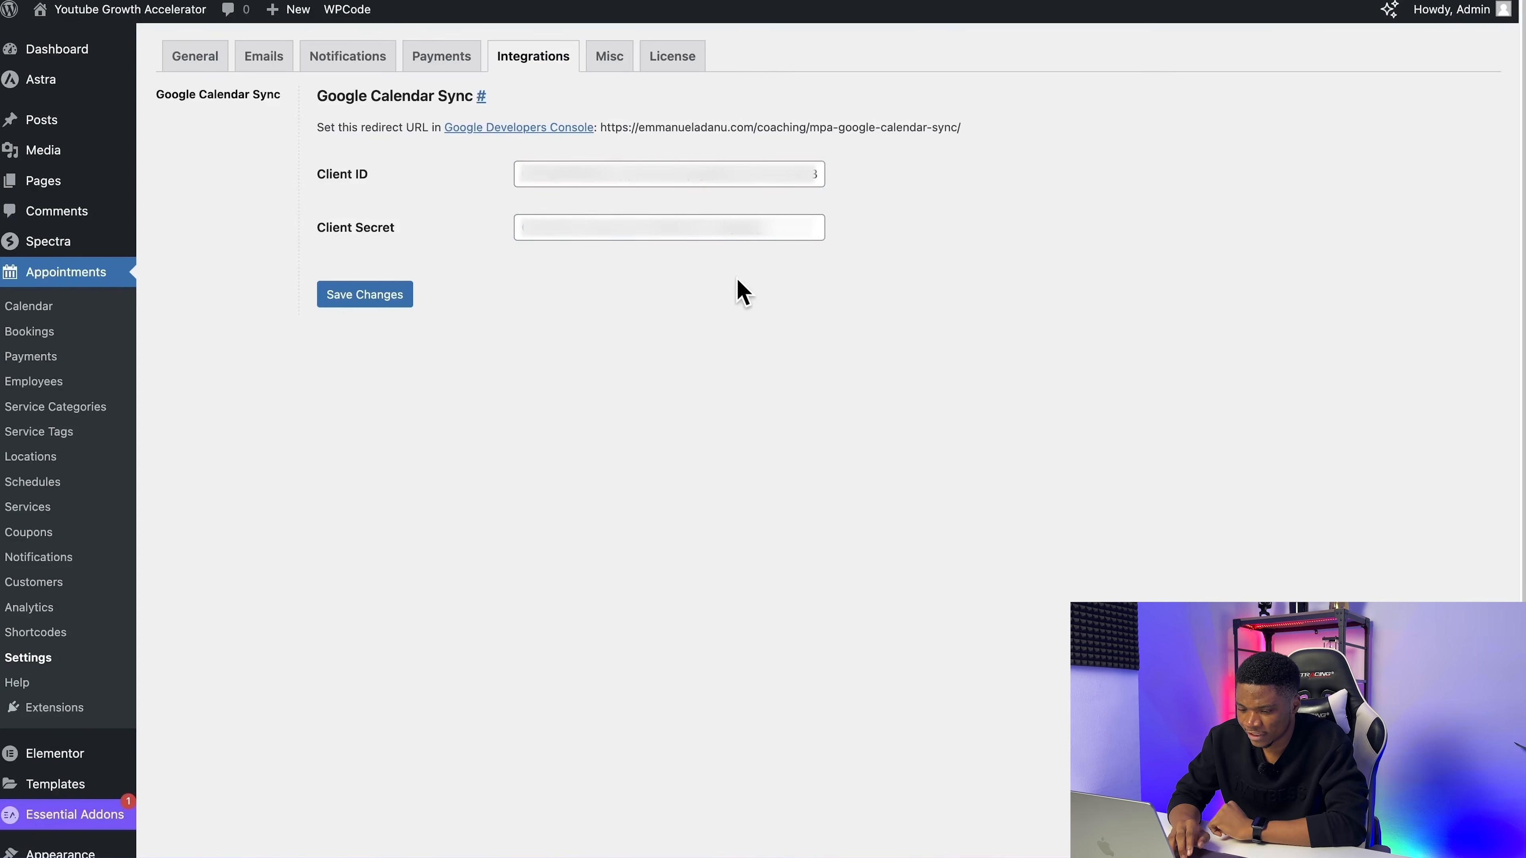
{"action": "left_click", "coordinate": [371, 299]}
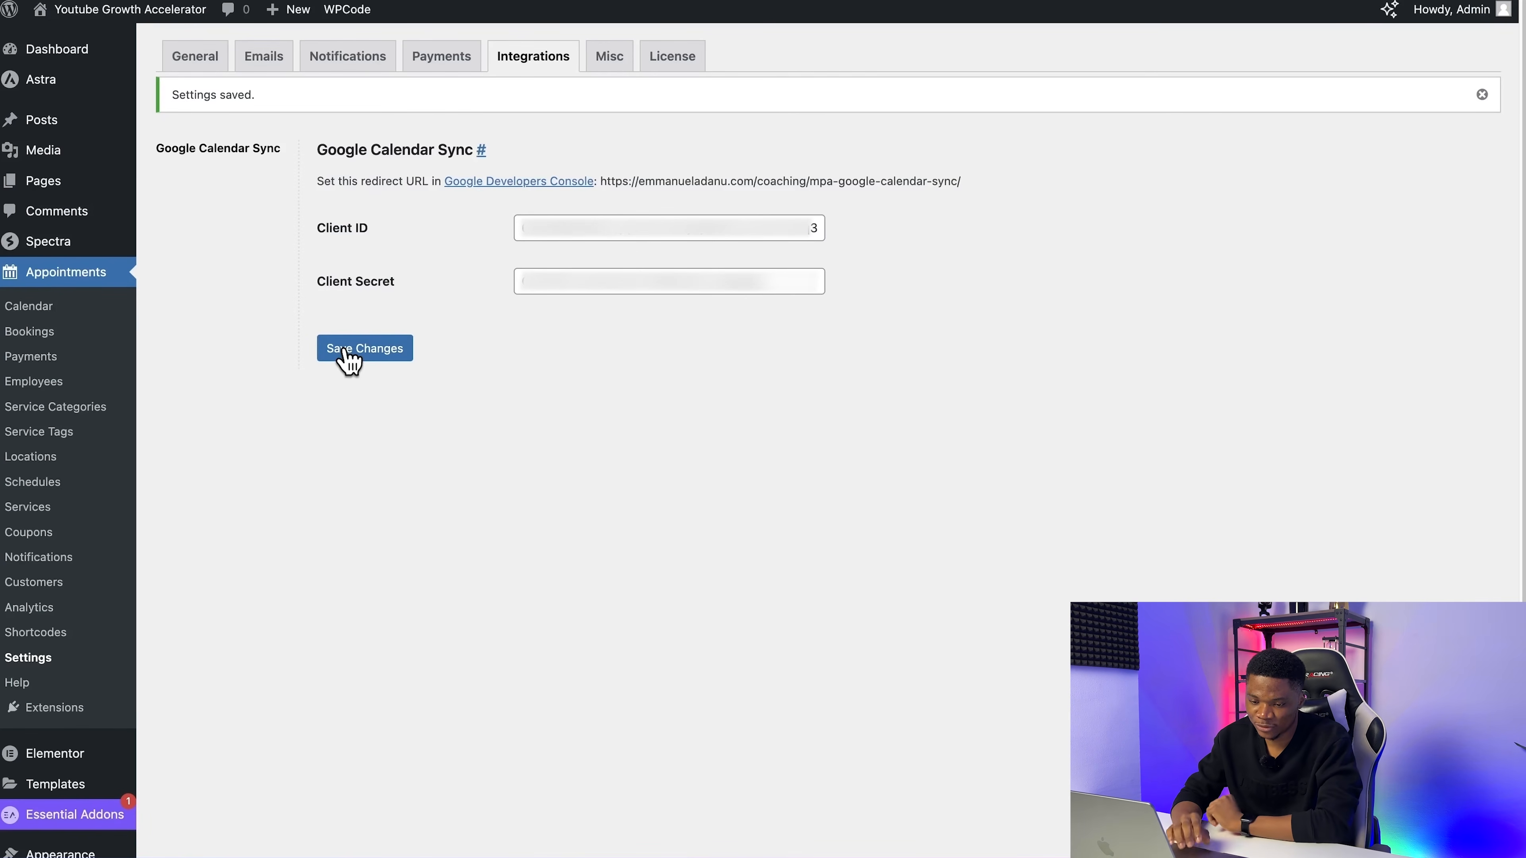
Step: Open the coach's employee profile and start connecting it to Google Calendar
{"action": "left_click", "coordinate": [39, 383]}
{"action": "left_click", "coordinate": [204, 227]}
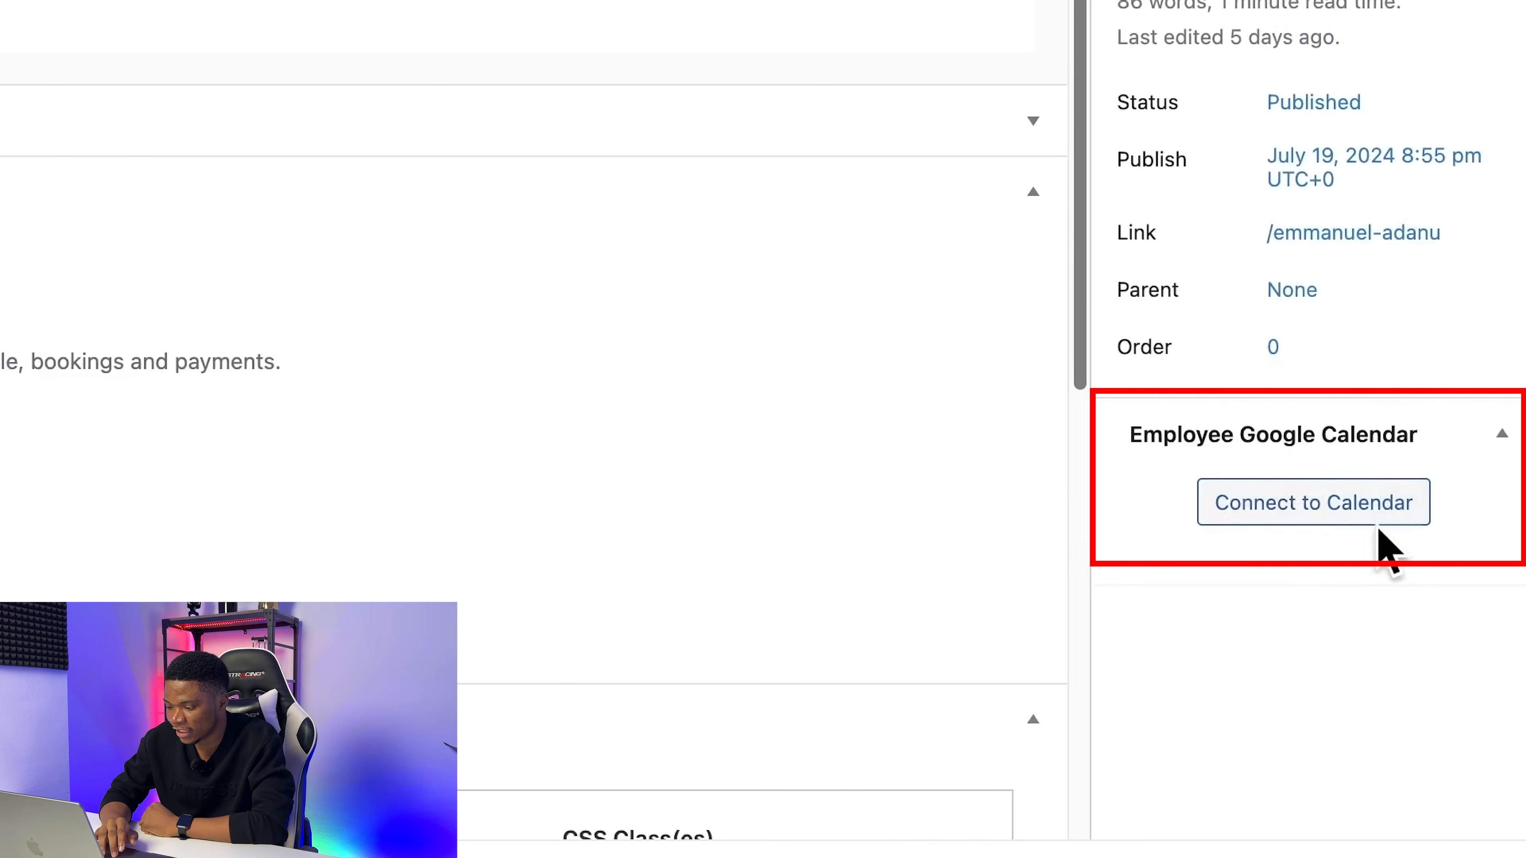
{"action": "left_click", "coordinate": [1276, 511]}
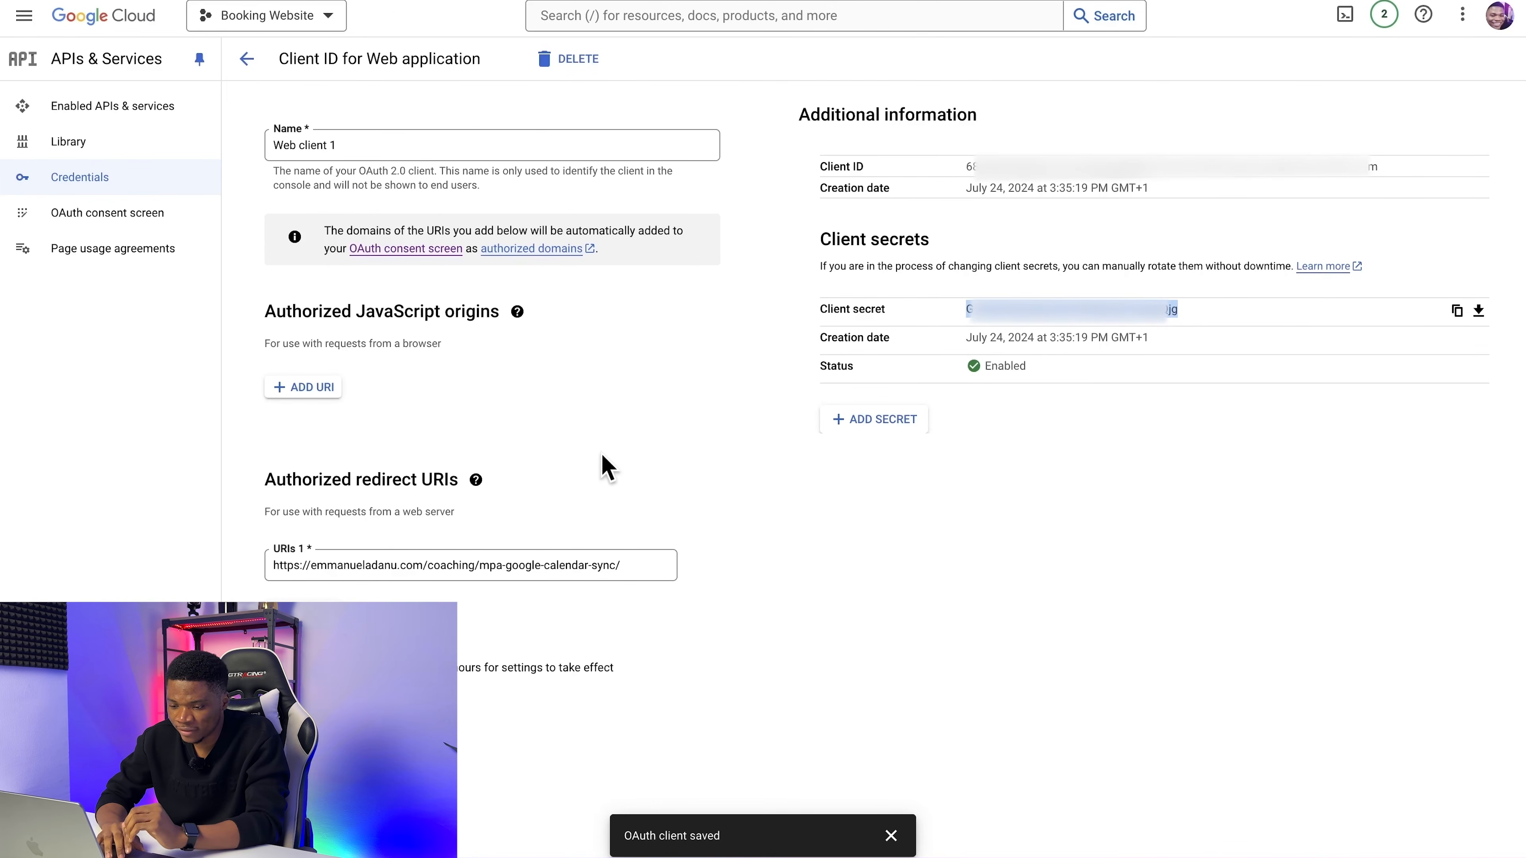
Step: Publish the Booking Website app from the OAuth consent screen in Google Cloud, pushing it to production
{"action": "left_click", "coordinate": [602, 456]}
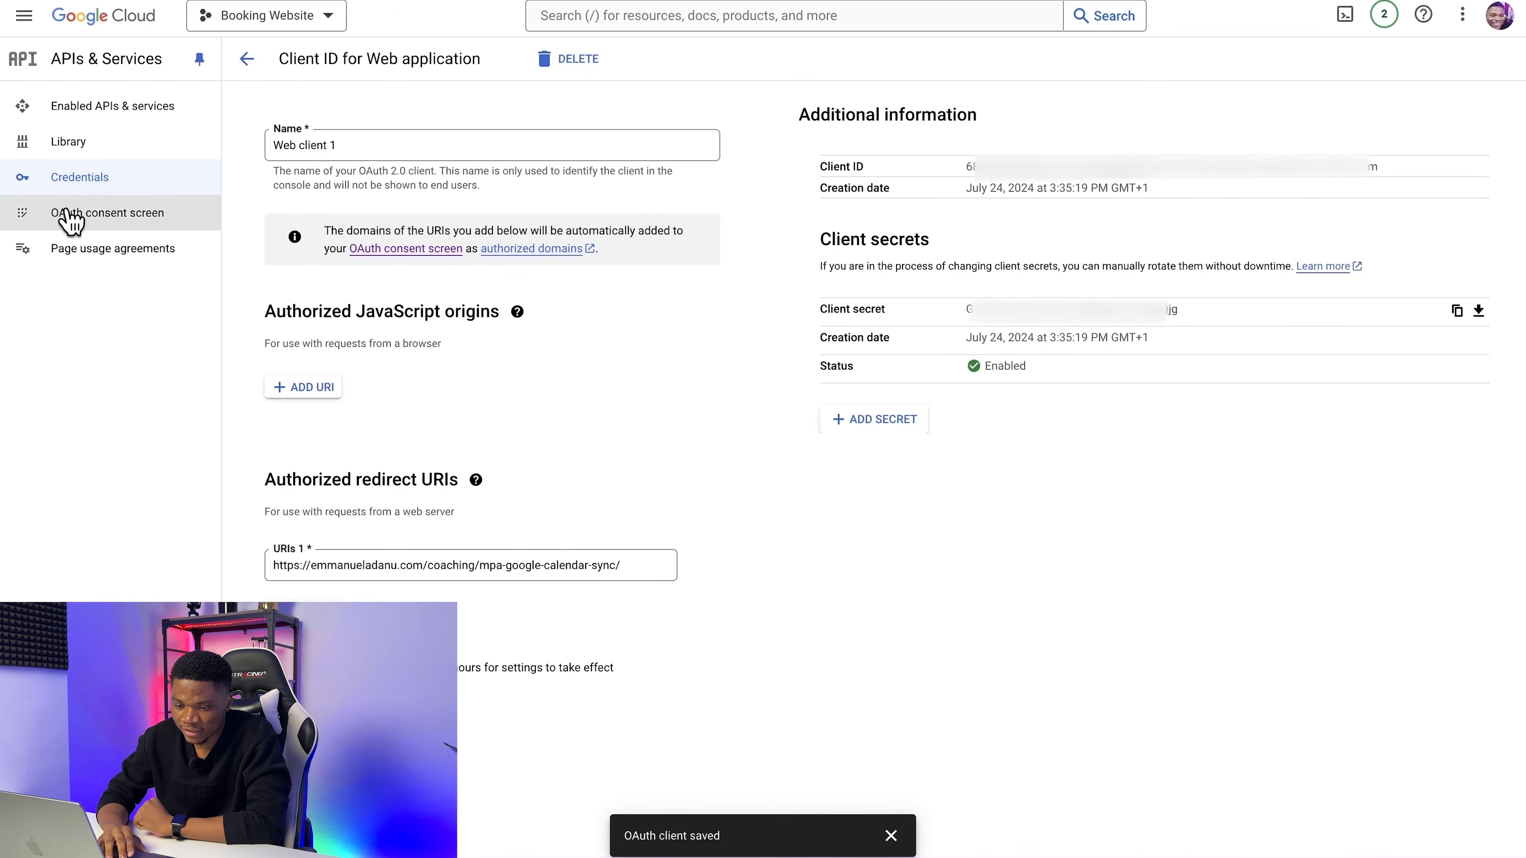
{"action": "left_click", "coordinate": [89, 218]}
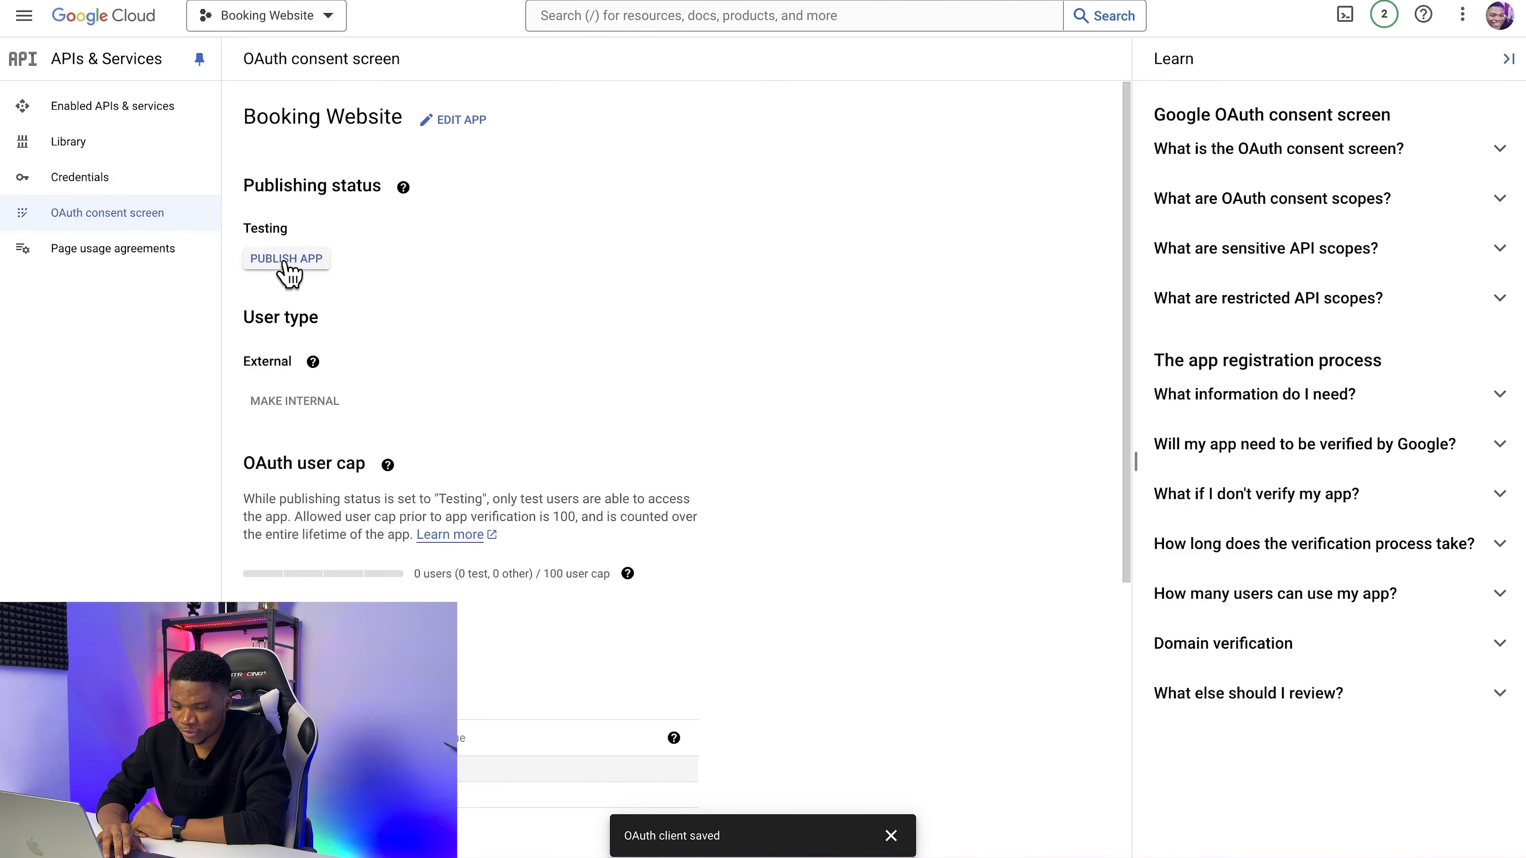
{"action": "left_click", "coordinate": [312, 263]}
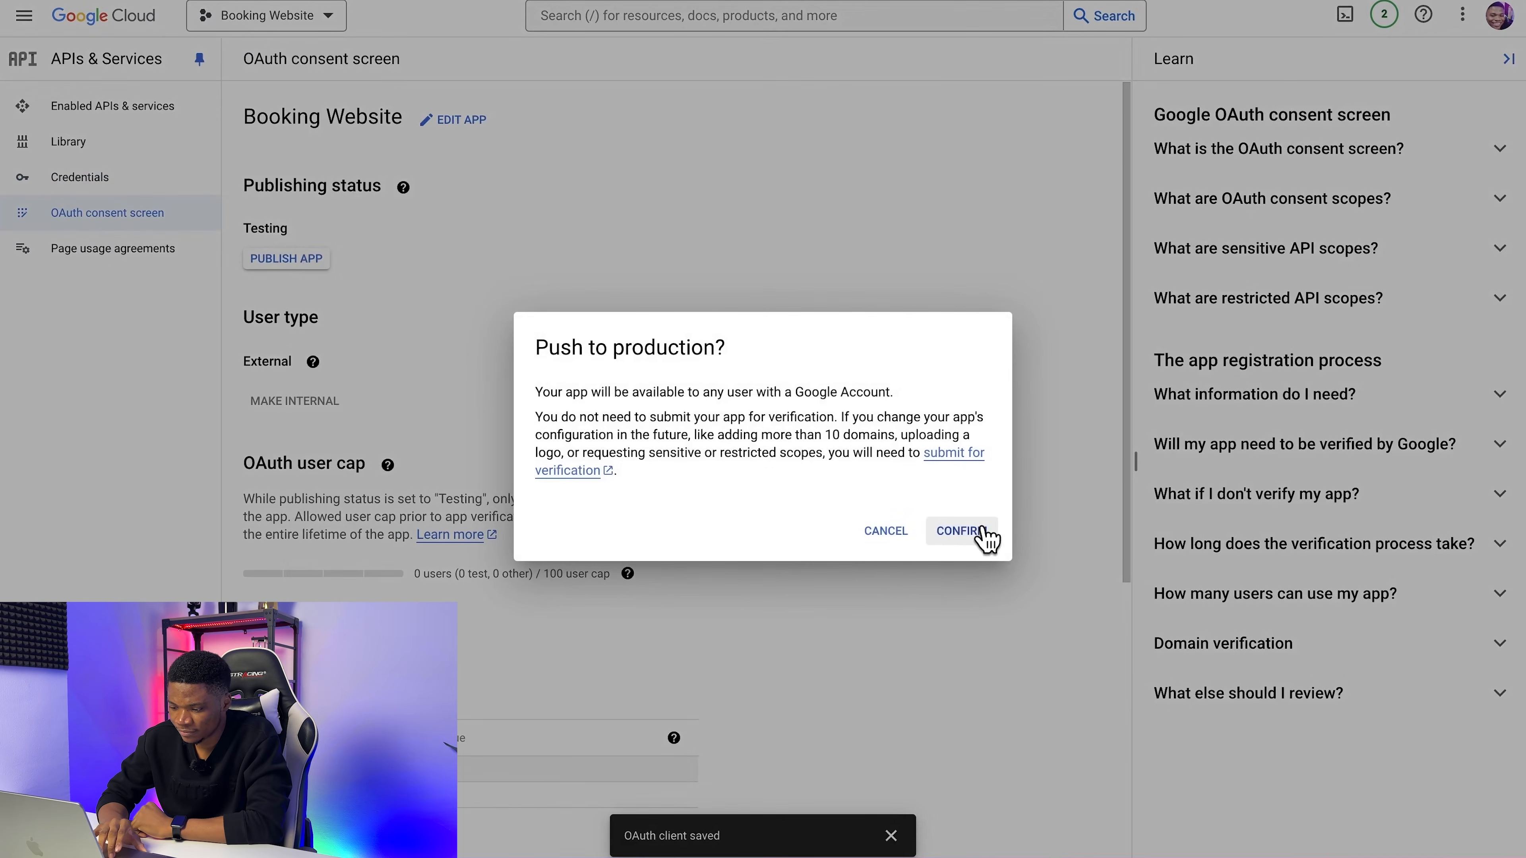
{"action": "left_click", "coordinate": [981, 530]}
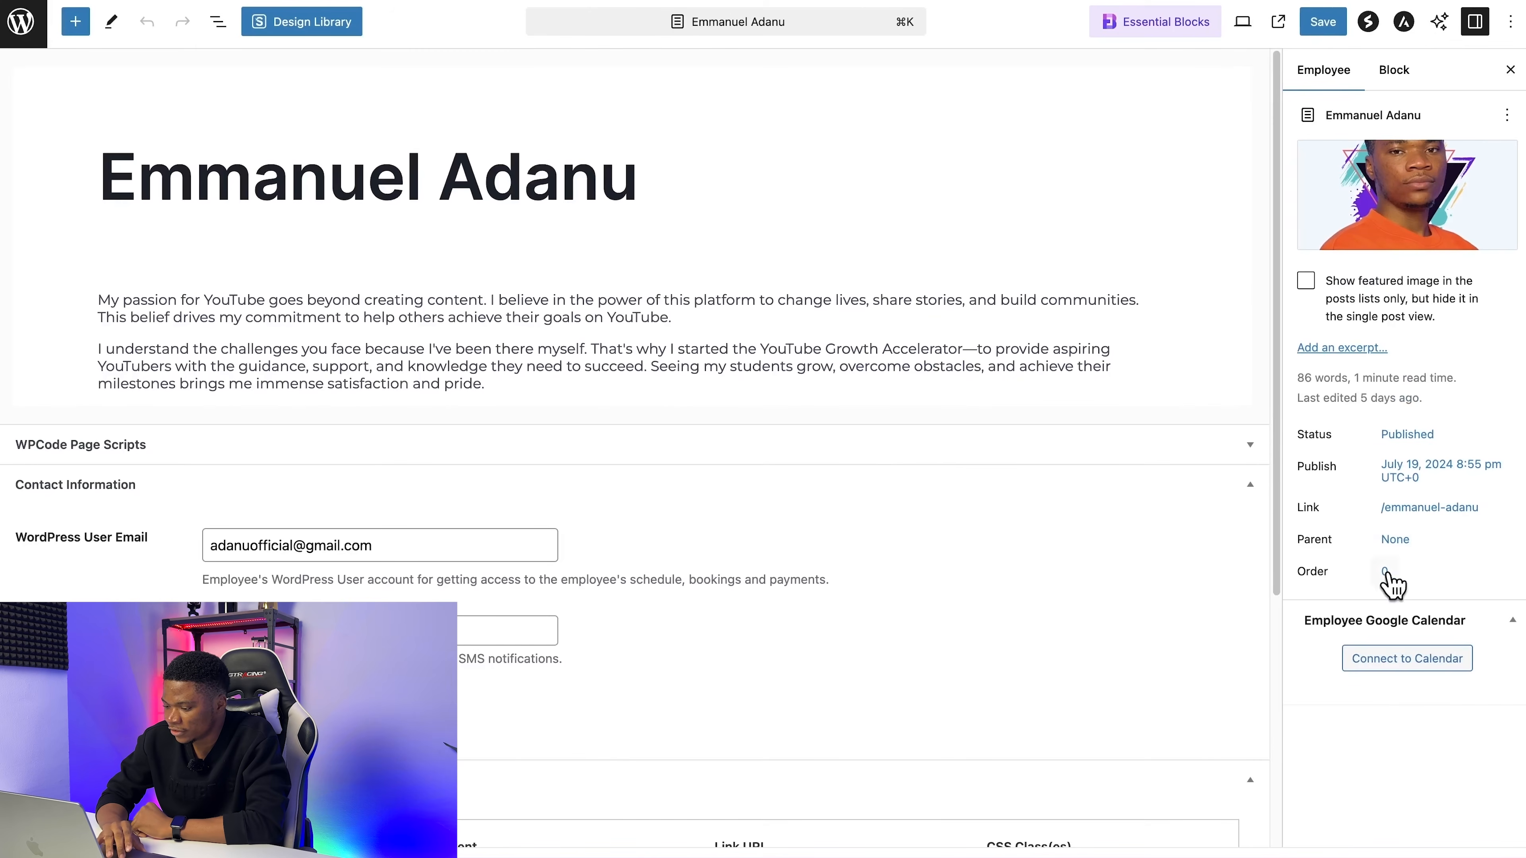
Step: Authorize the coach's calendar connection with the coach's Google account, proceeding past the unverified-app warning and allowing the requested access
{"action": "left_click", "coordinate": [1400, 662]}
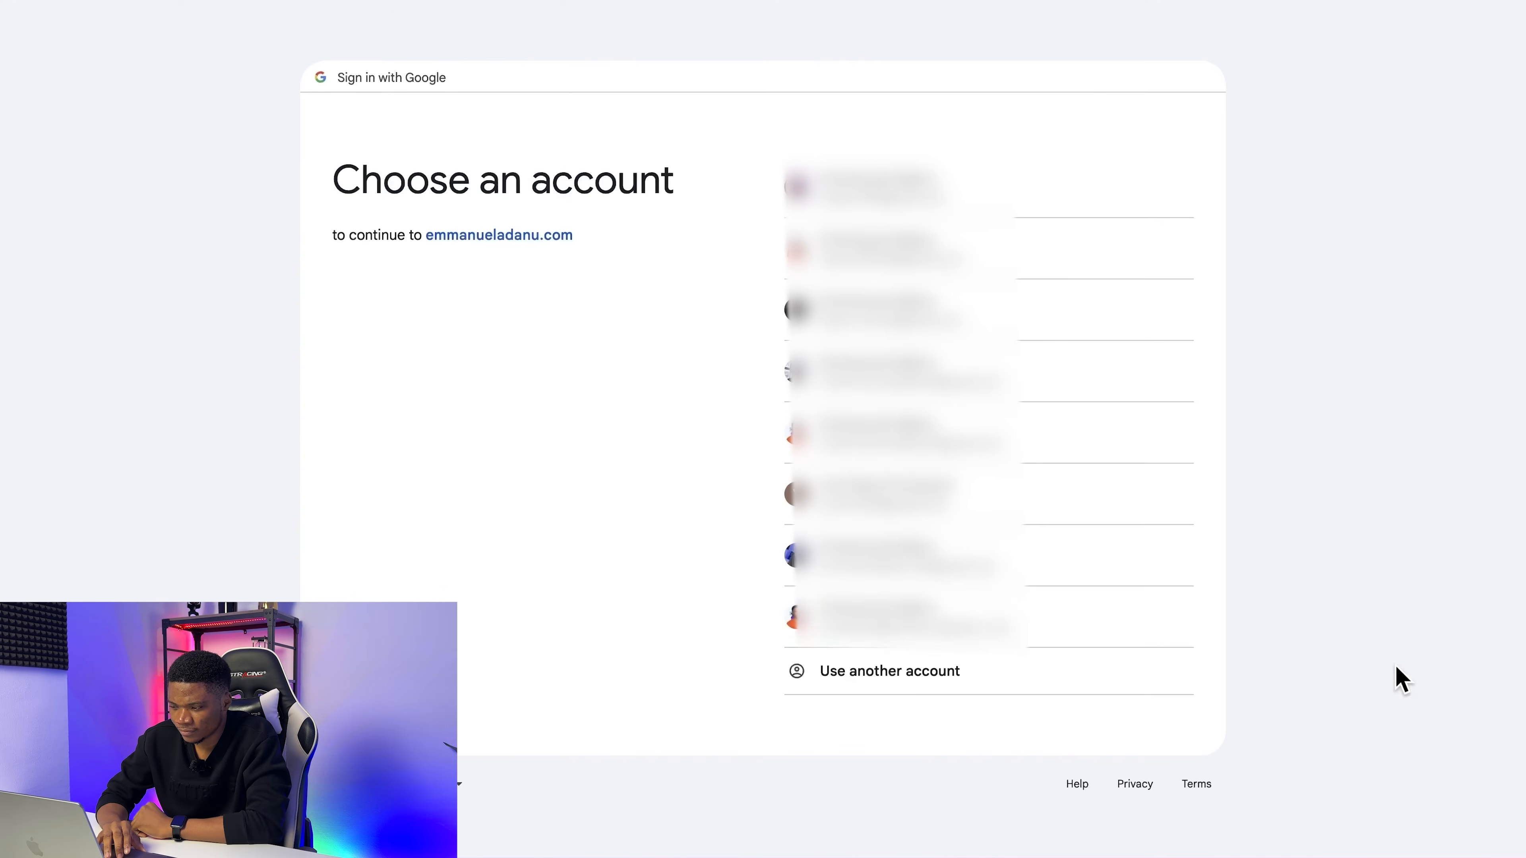
{"action": "left_click", "coordinate": [894, 455]}
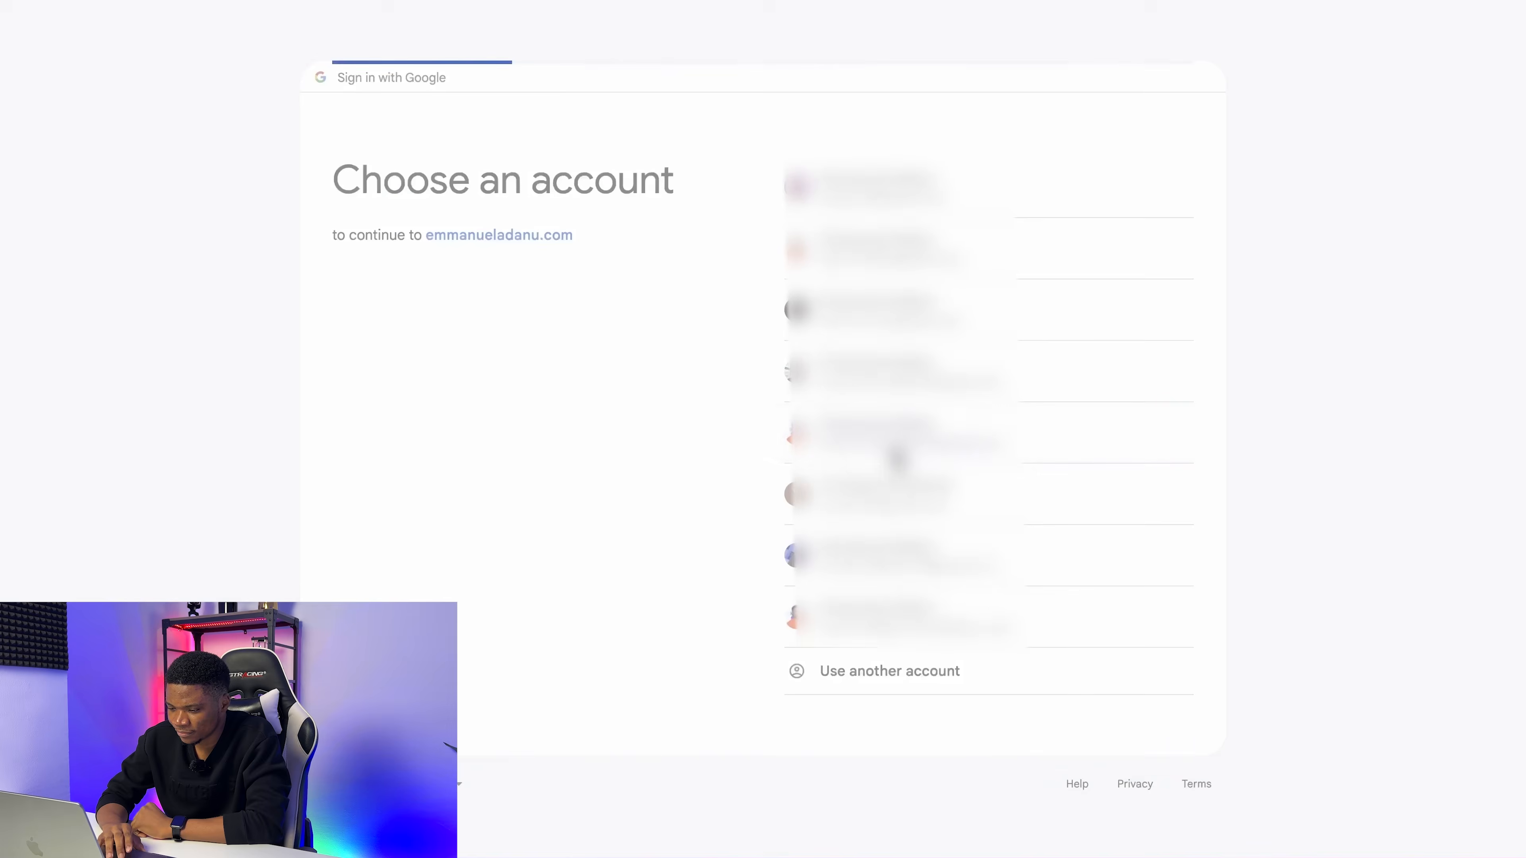
{"action": "left_click", "coordinate": [532, 330]}
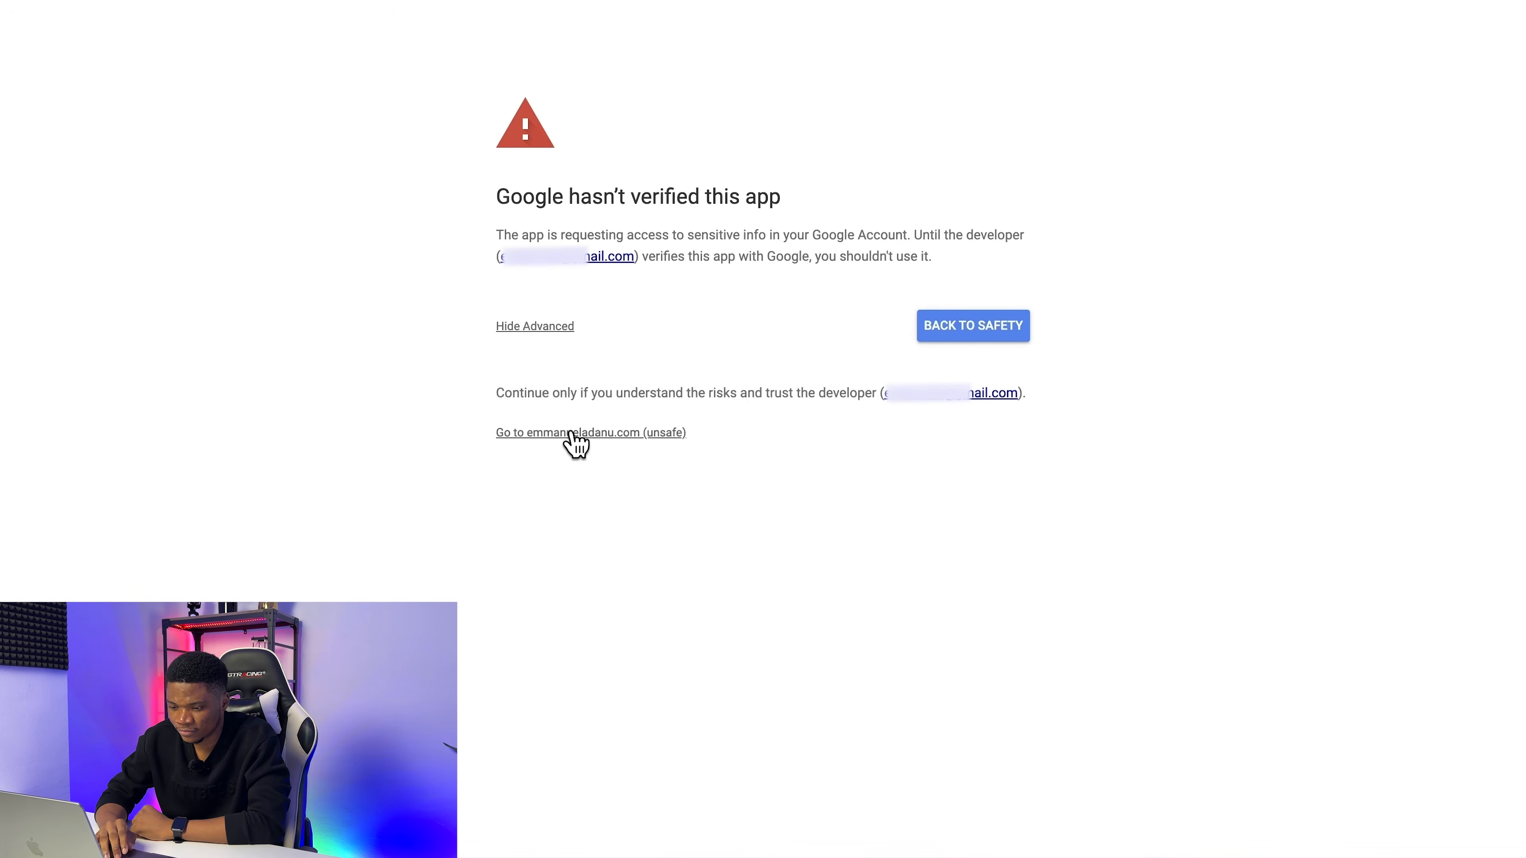
{"action": "left_click", "coordinate": [571, 431]}
{"action": "left_click", "coordinate": [1022, 605]}
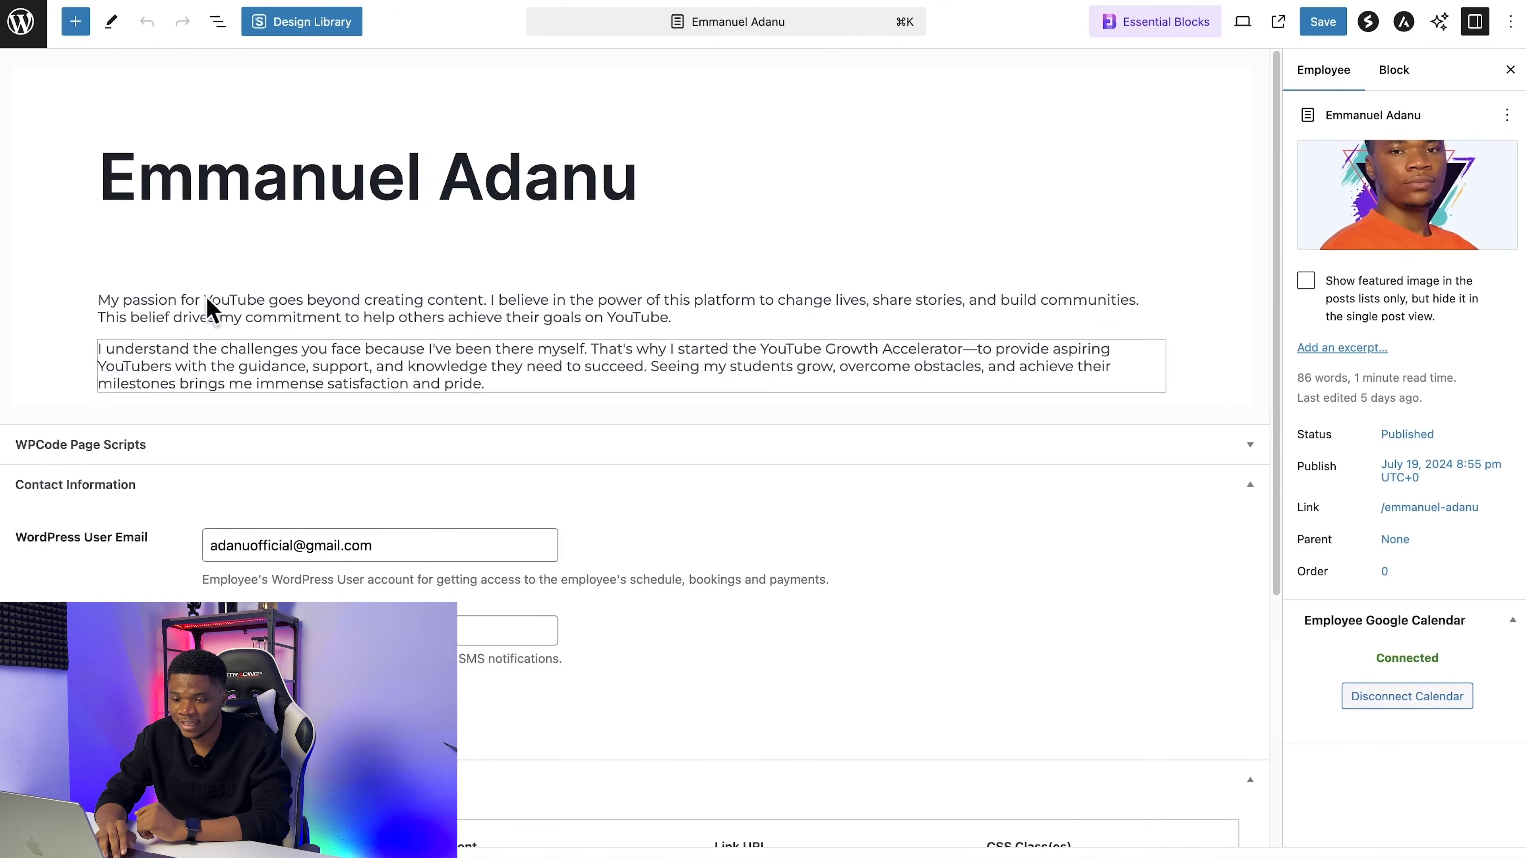
Step: Leave the employee profile, open the live site's booking page and choose the July 30, 2024, 12:00 PM slot
{"action": "left_click", "coordinate": [9, 27]}
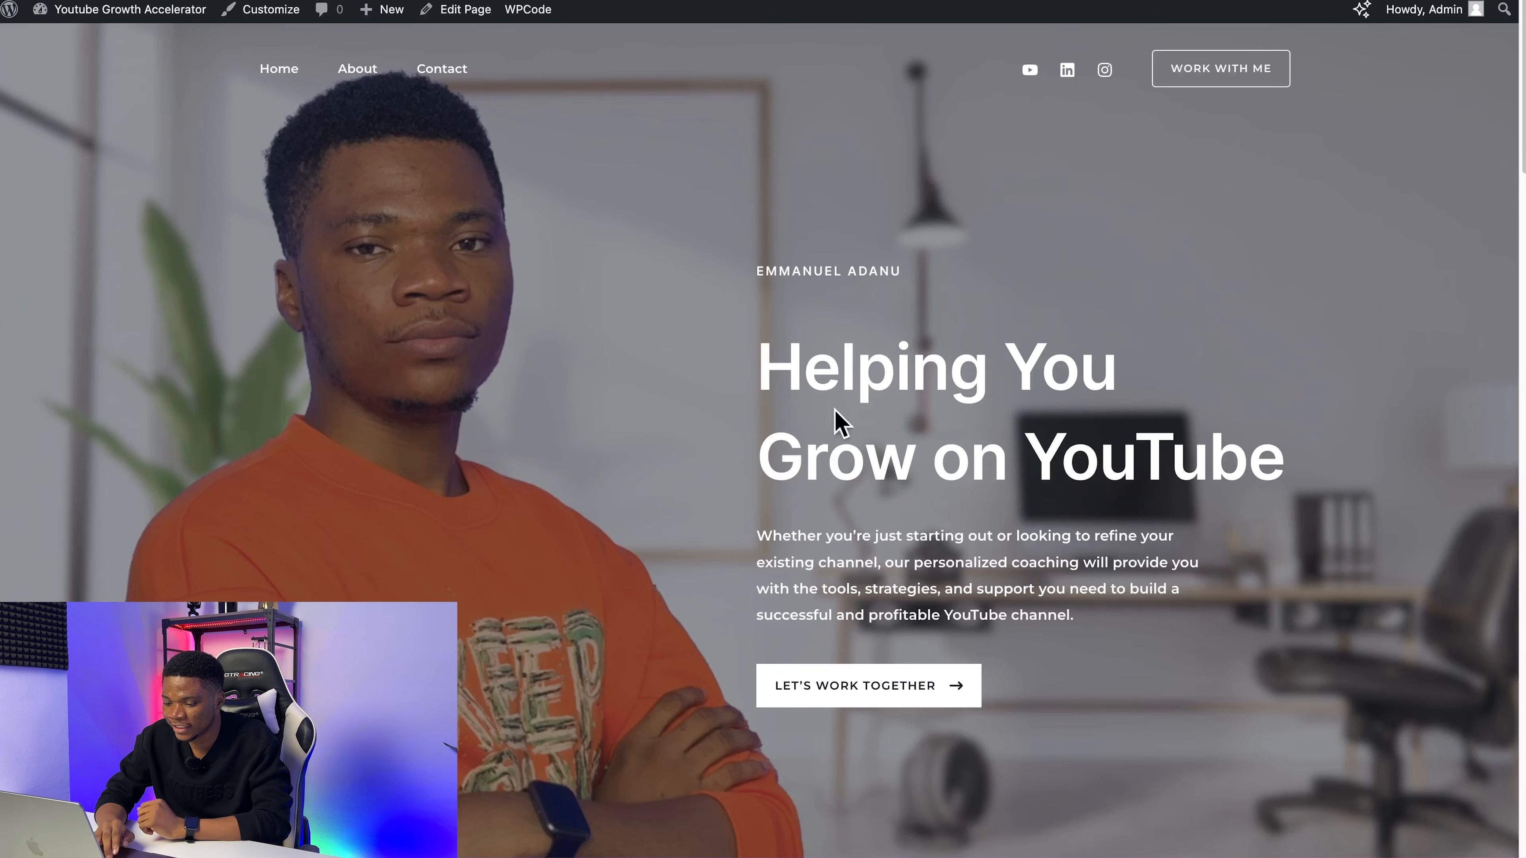
{"action": "left_click", "coordinate": [884, 687]}
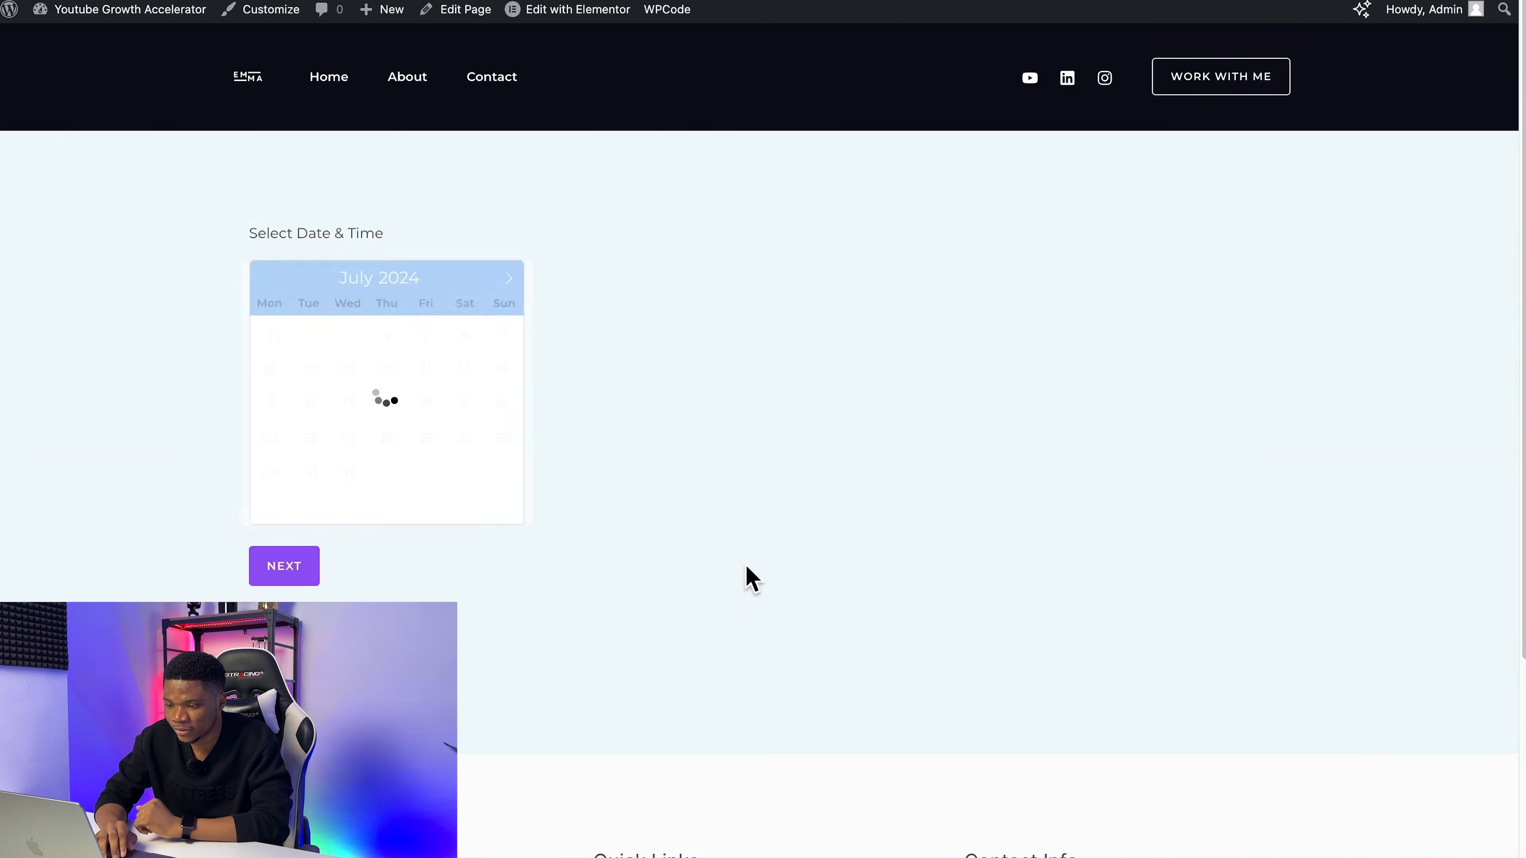
{"action": "left_click", "coordinate": [309, 474]}
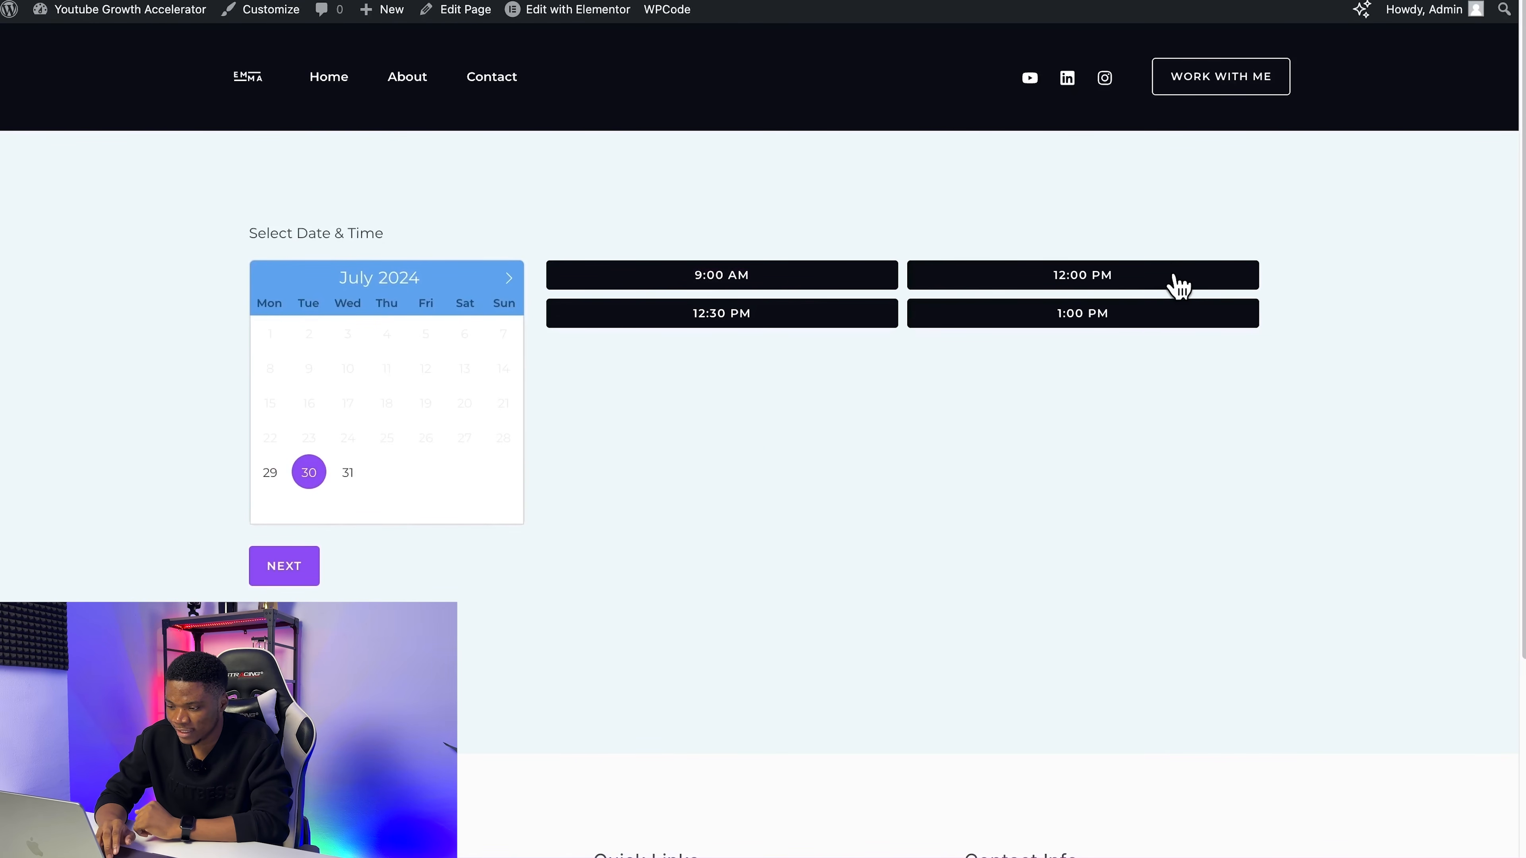
{"action": "left_click", "coordinate": [1194, 280]}
{"action": "left_click", "coordinate": [303, 560]}
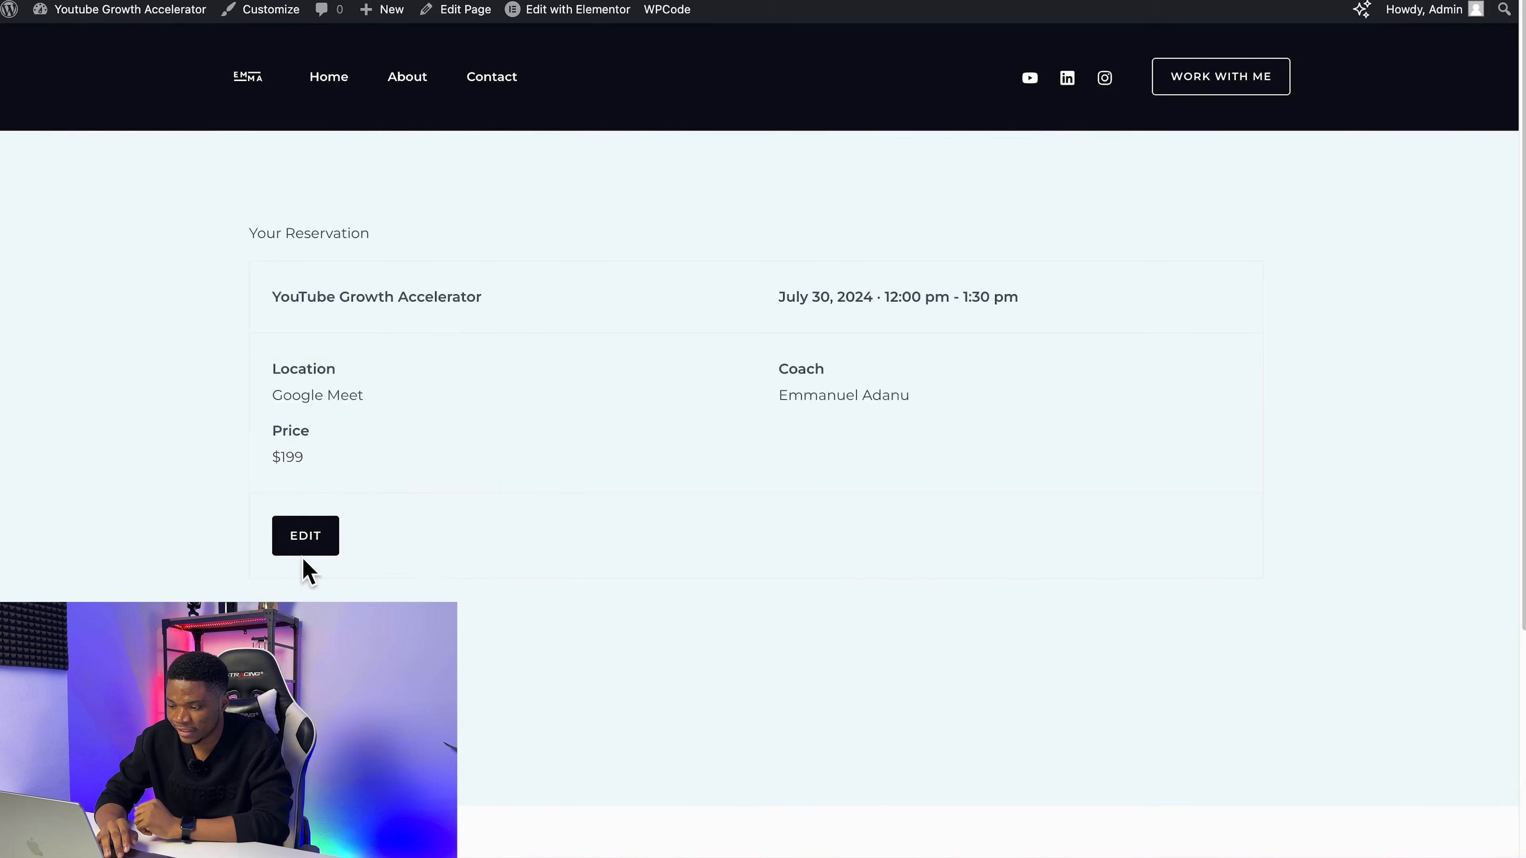
Step: Continue from the reservation summary to the checkout form and accept the terms & conditions, keeping PayPal as payment method
{"action": "left_click", "coordinate": [355, 670]}
{"action": "scroll", "coordinate": [563, 654], "scroll_direction": "down", "scroll_amount": 1}
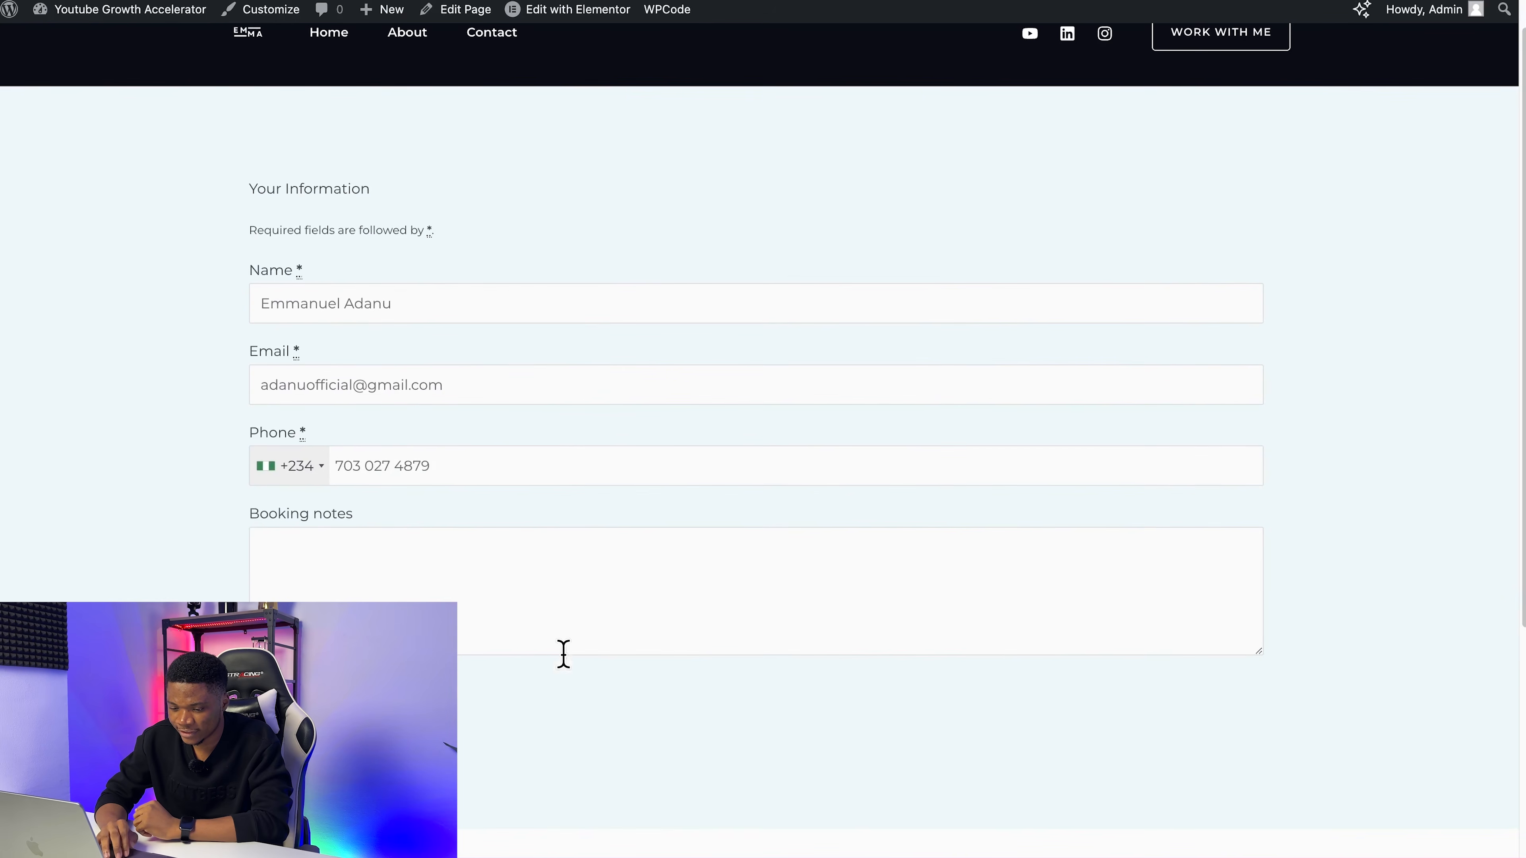
{"action": "scroll", "coordinate": [596, 773], "scroll_direction": "down", "scroll_amount": 15}
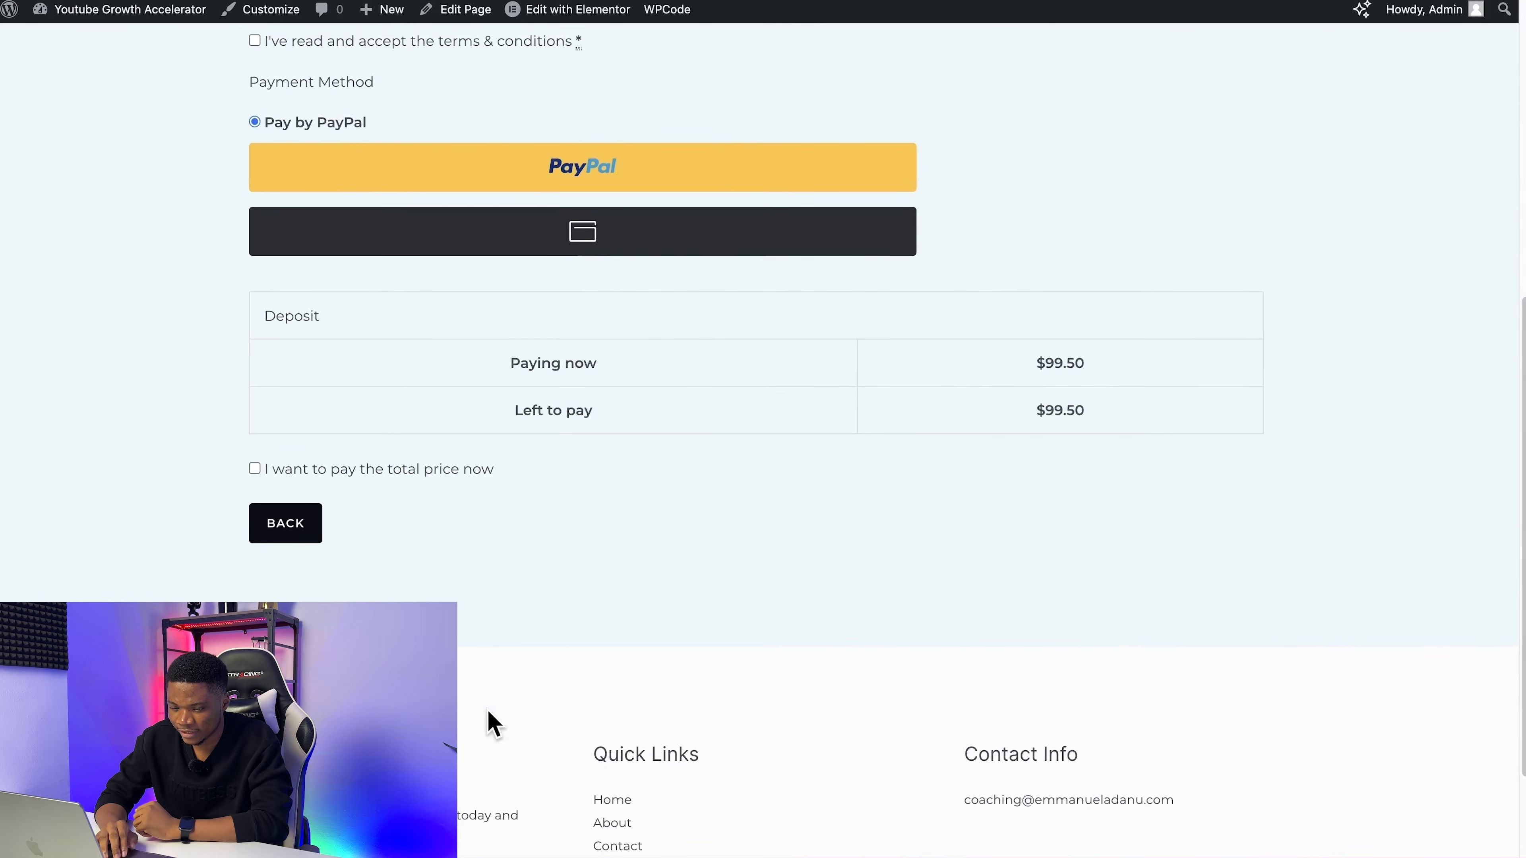
{"action": "scroll", "coordinate": [494, 721], "scroll_direction": "up", "scroll_amount": 3}
{"action": "left_click", "coordinate": [255, 216]}
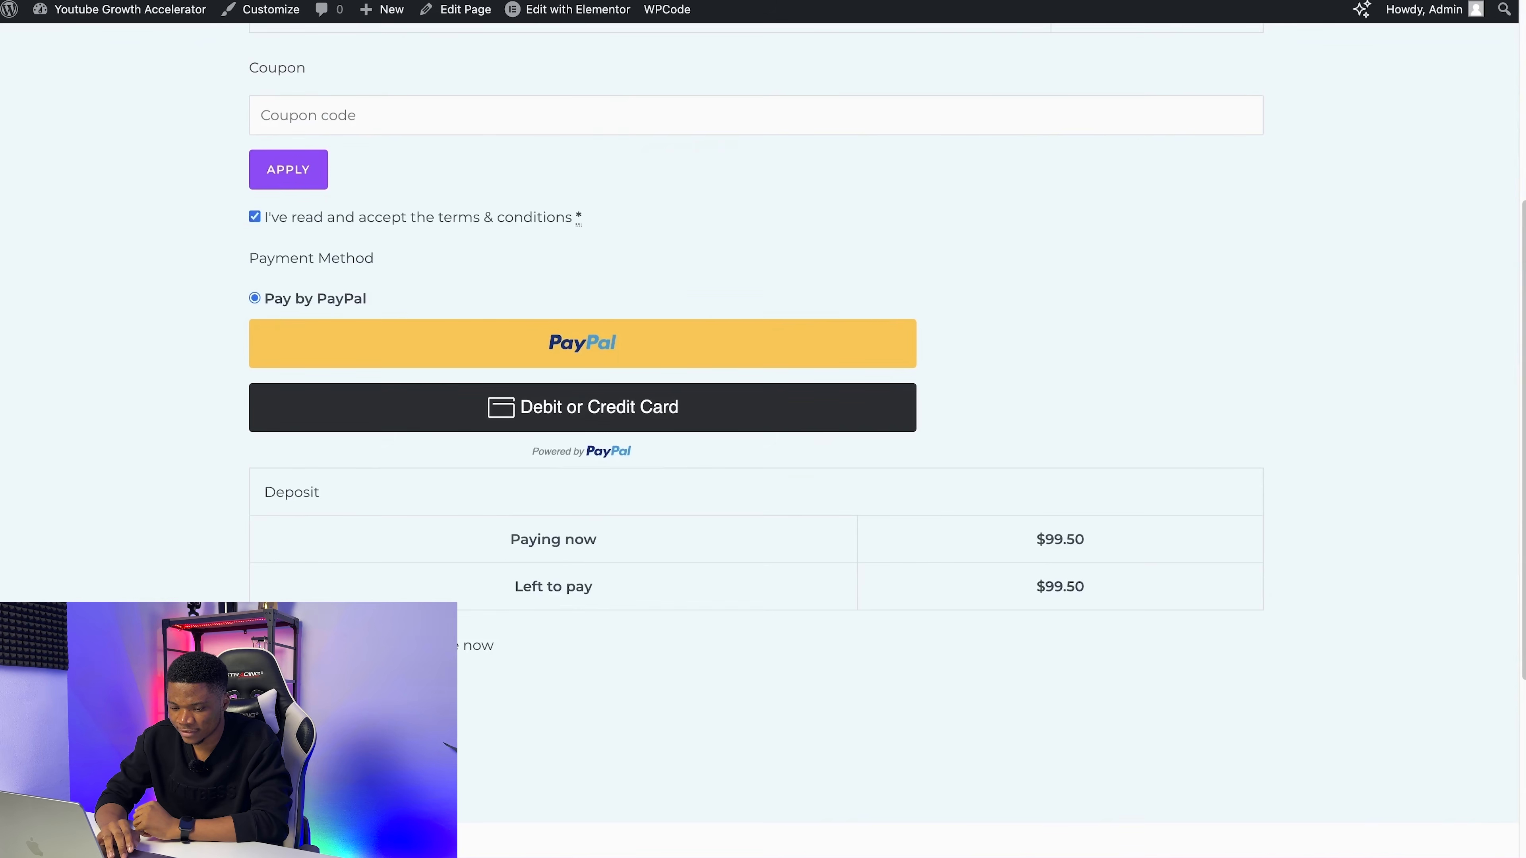